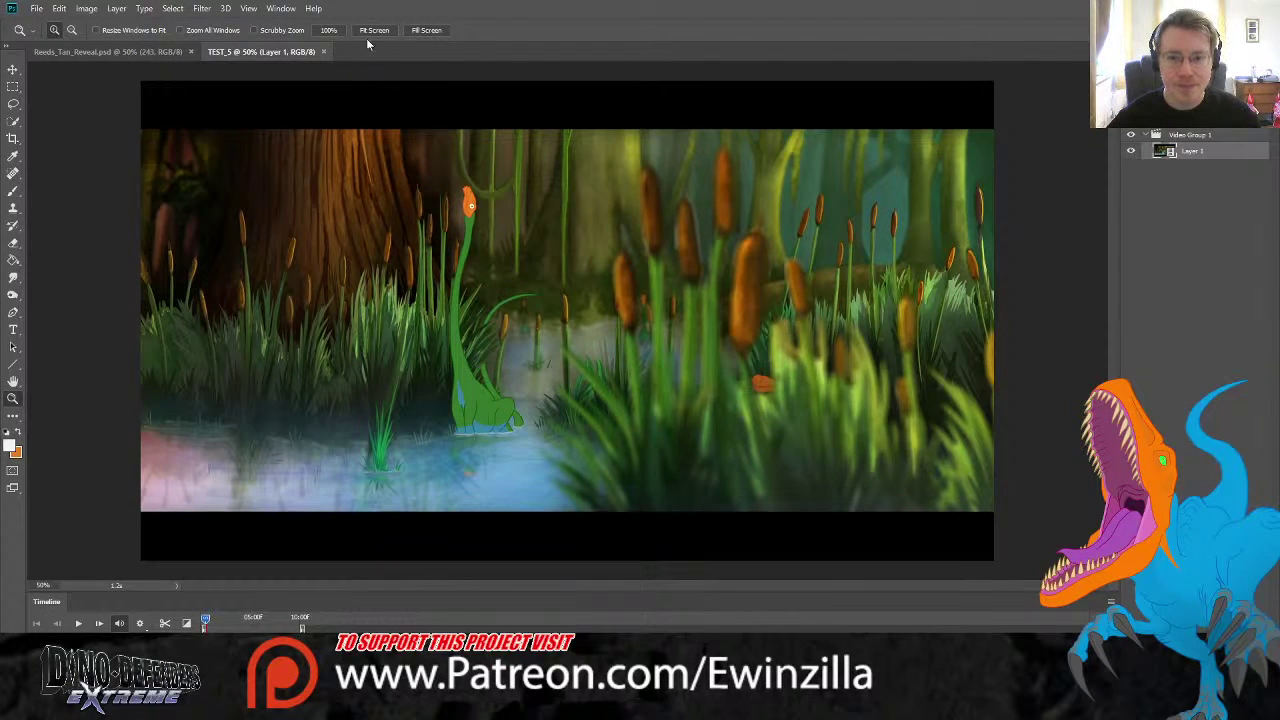
# - Play the TEST_5 swamp animation with the frame filling the window, and rewind it to near the beginning
pyautogui.click(432, 32)
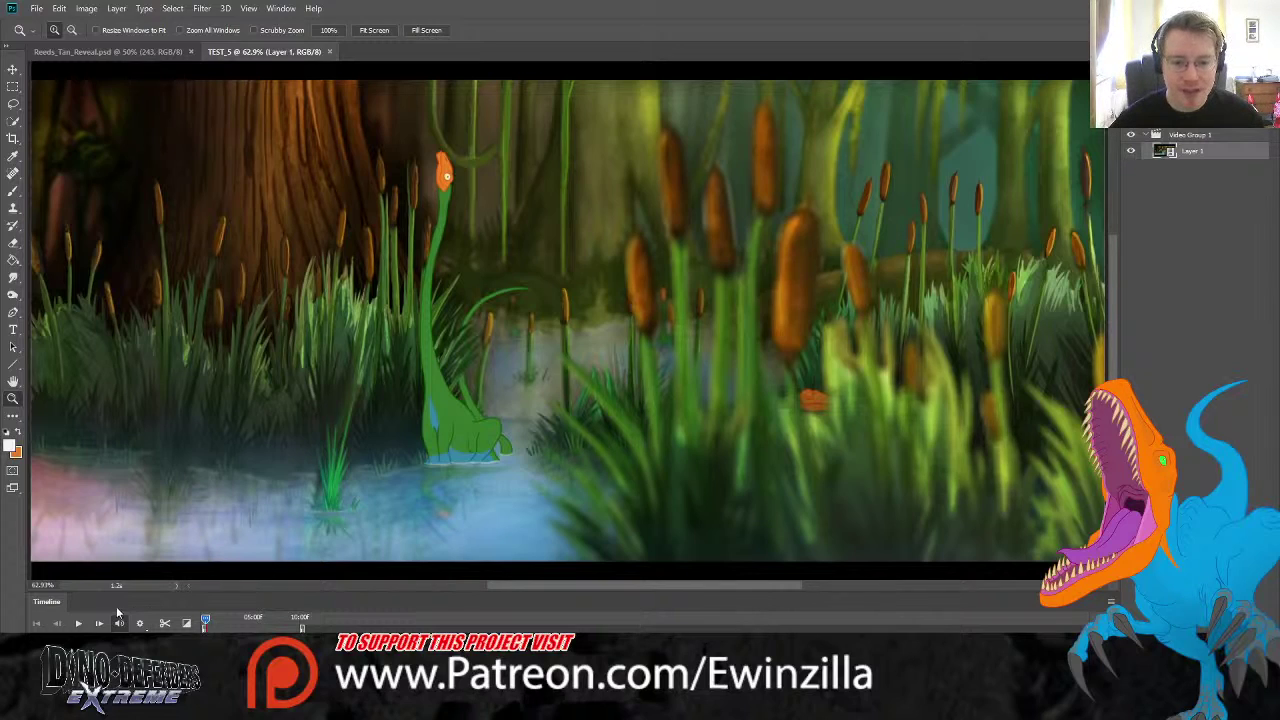
pyautogui.click(78, 624)
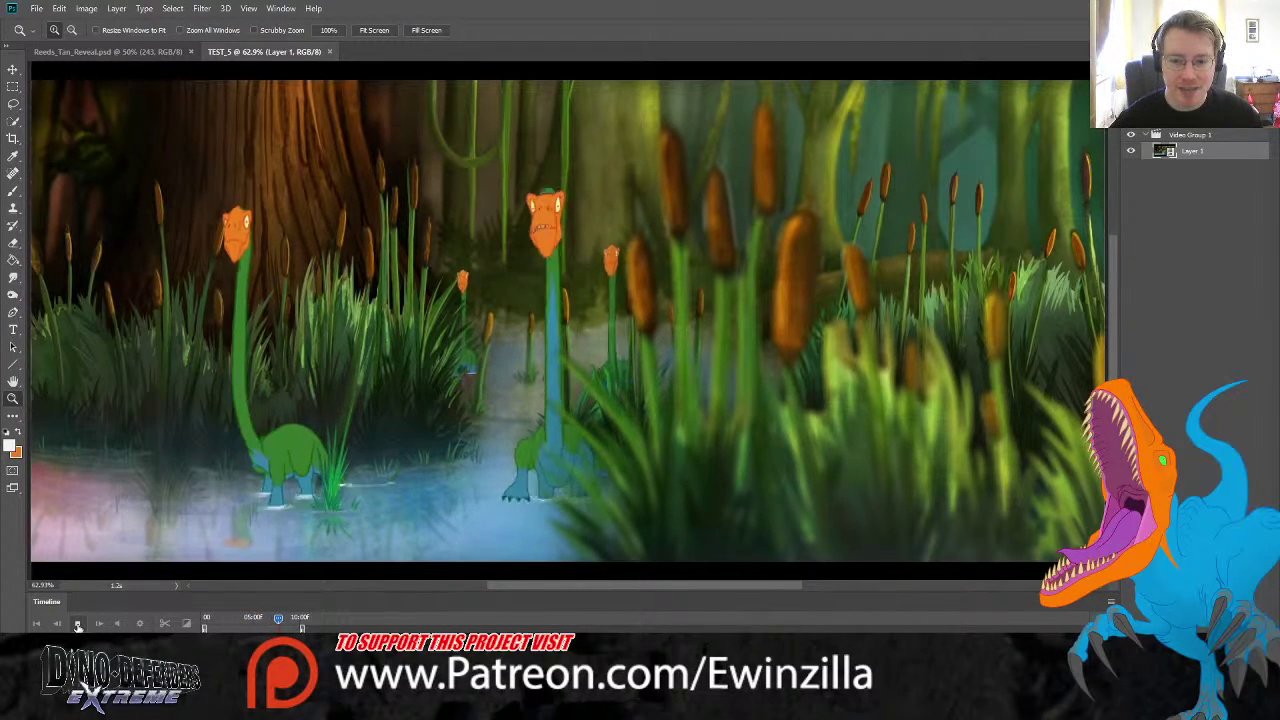
pyautogui.click(78, 624)
pyautogui.moveTo(288, 620); pyautogui.dragTo(212, 628)
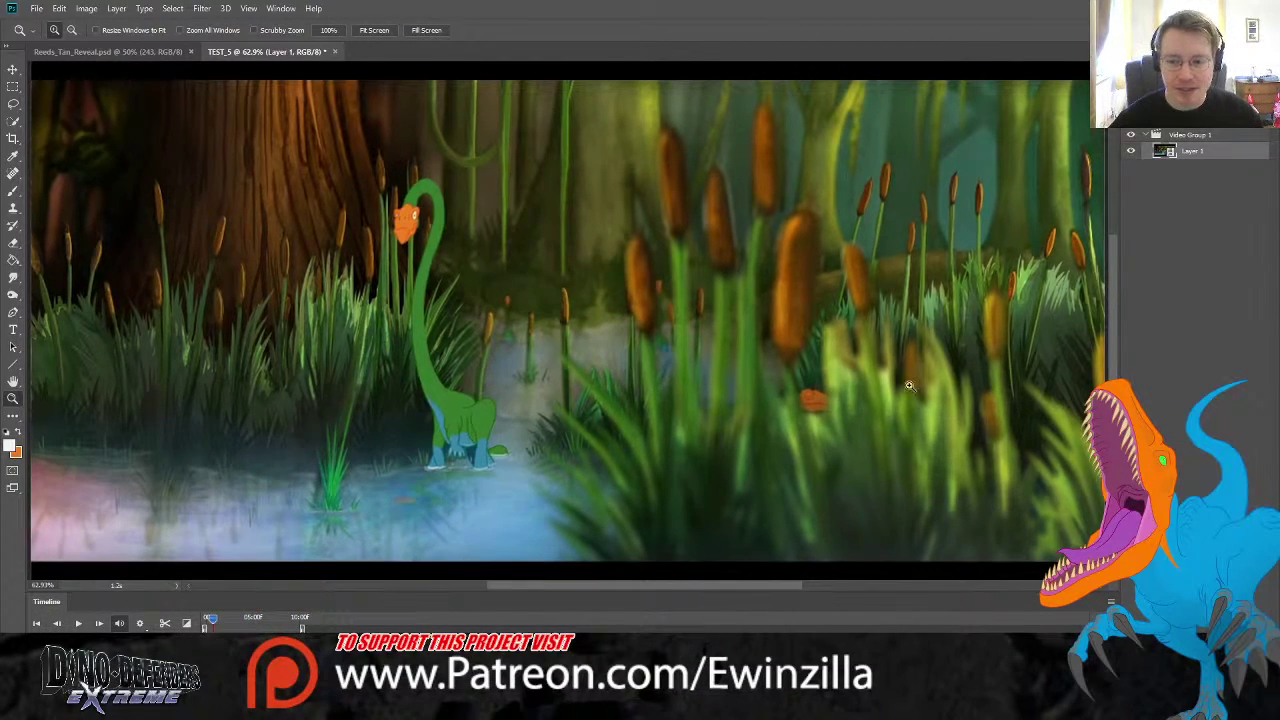
# - Examine the long-necked dinosaurs' movement among the reeds close up by scrubbing through the TEST_5 timeline
pyautogui.click(828, 406)
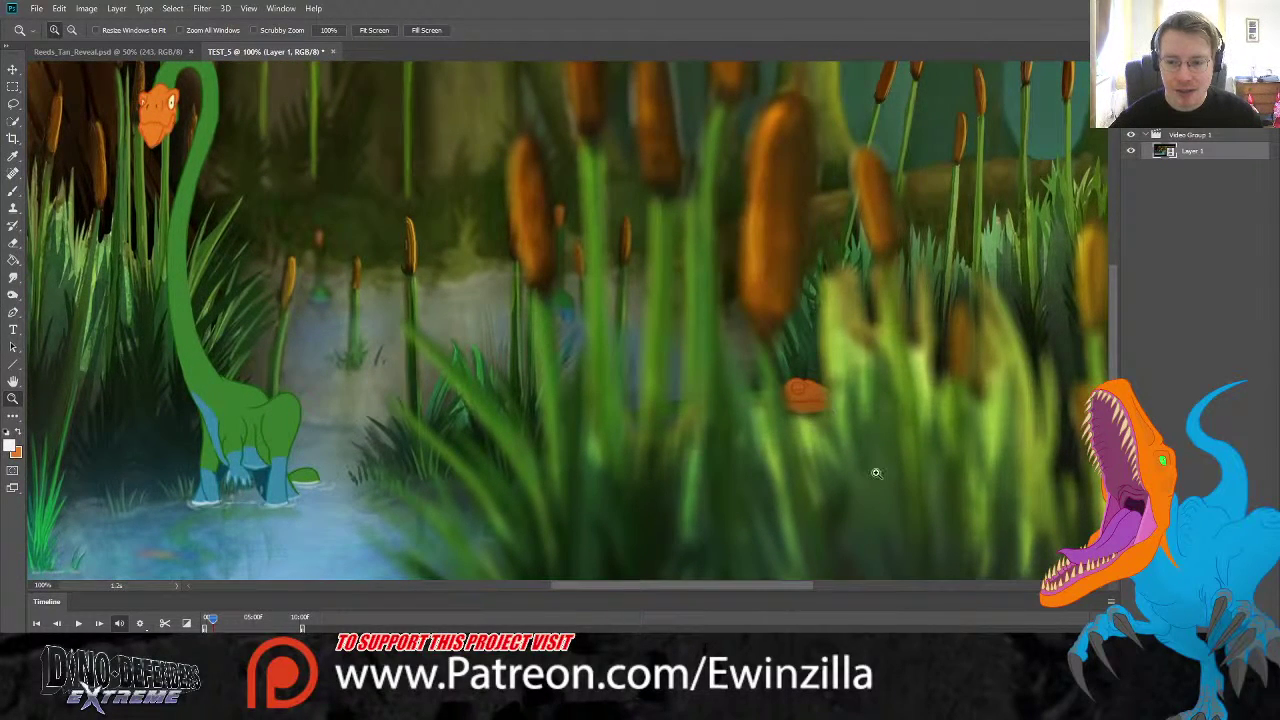
pyautogui.scroll(1, 641, 457)
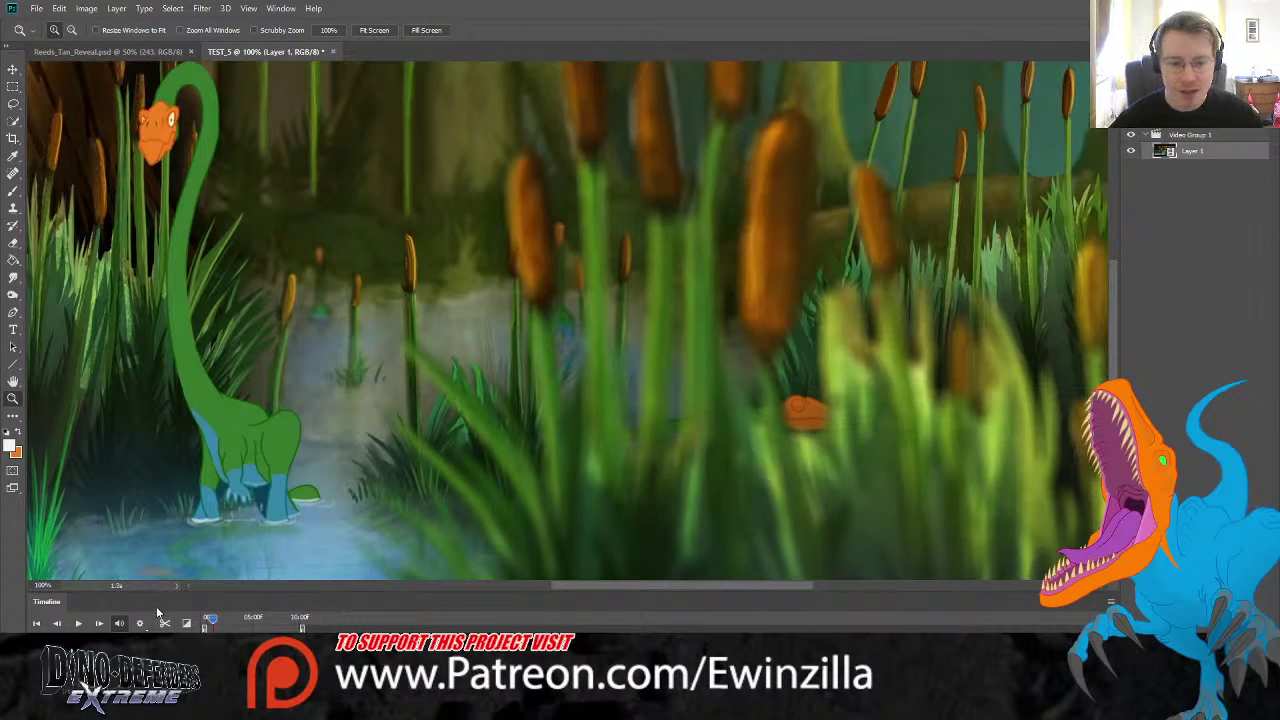
pyautogui.click(212, 624)
pyautogui.moveTo(212, 624); pyautogui.dragTo(256, 628)
pyautogui.hscroll(-2, 567, 588)
pyautogui.moveTo(567, 594); pyautogui.dragTo(487, 592)
pyautogui.moveTo(256, 622); pyautogui.dragTo(285, 628)
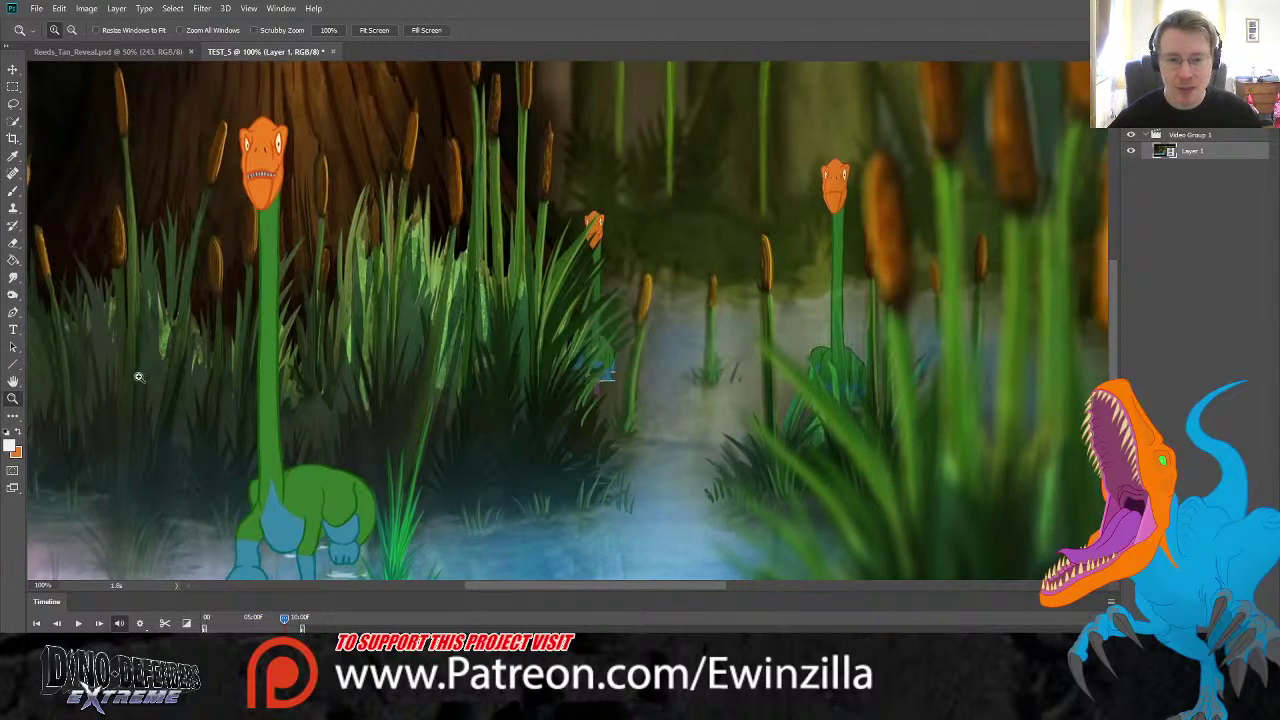
# - Close the TEST_5 preview and return to Reeds_Tan_Reveal.psd with the timeline collapsed
pyautogui.click(380, 32)
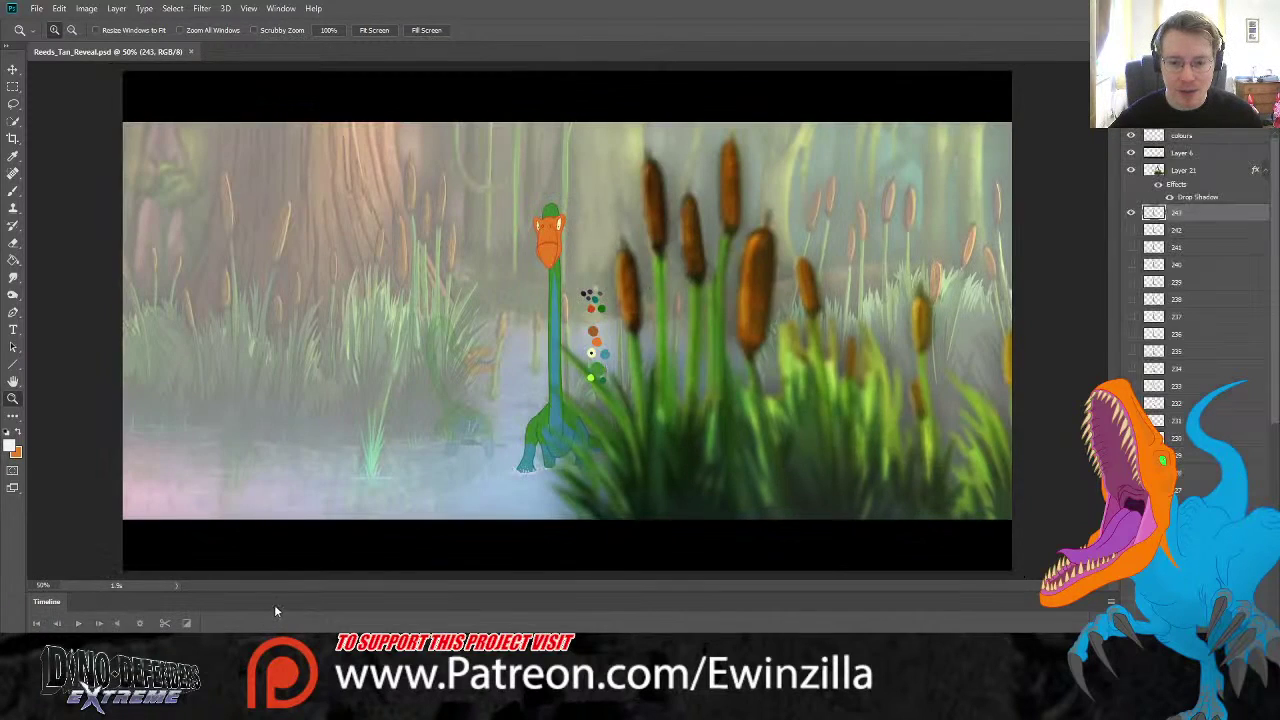
pyautogui.doubleClick(81, 604)
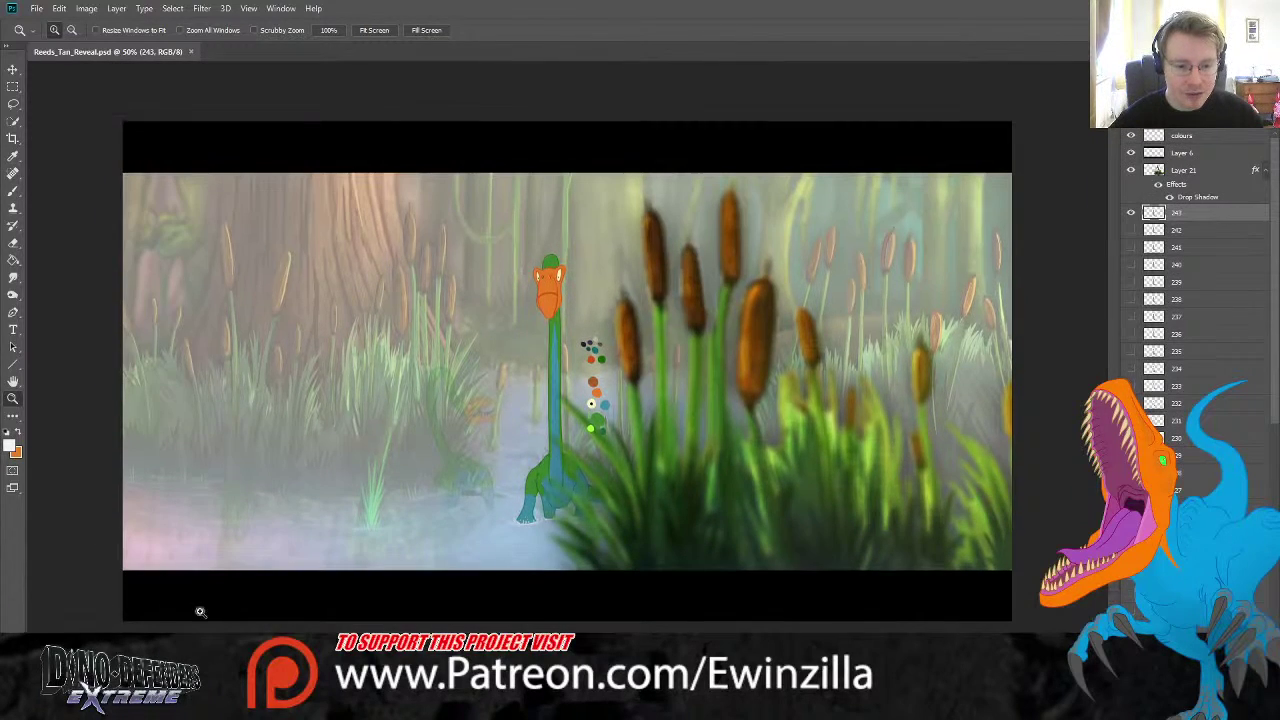
pyautogui.click(594, 348)
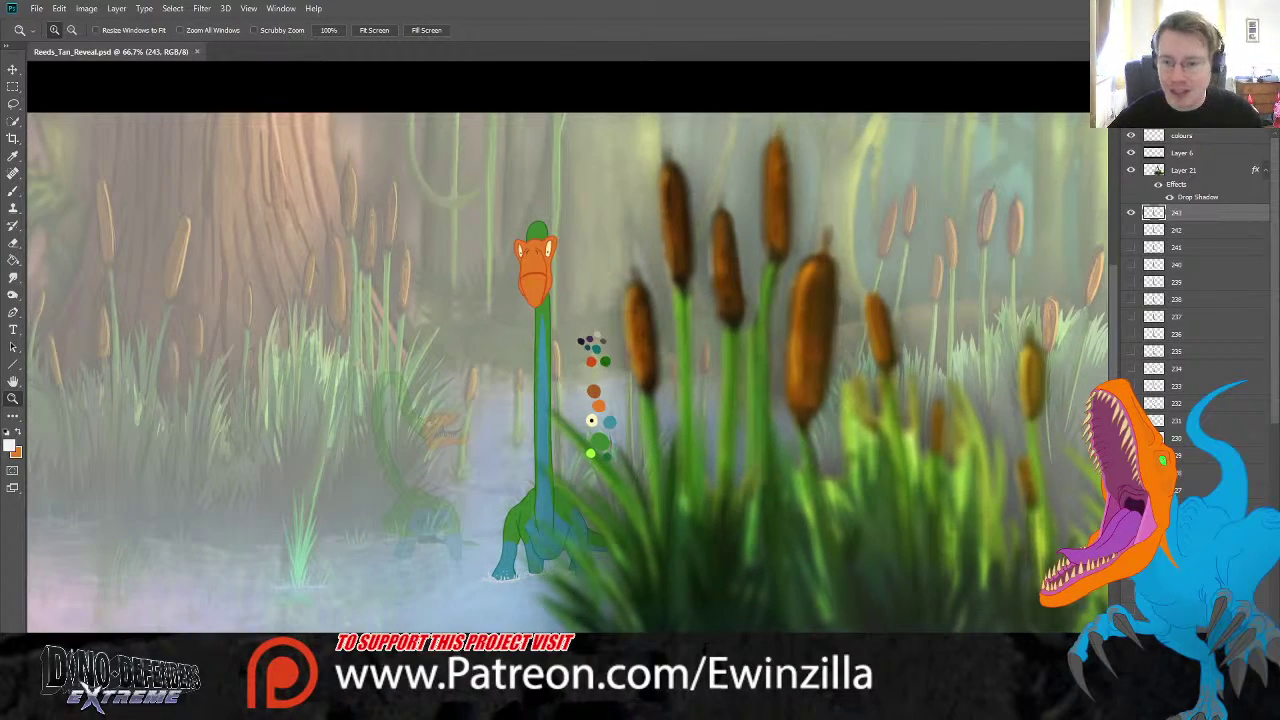
# - Lower the opacity of layer 243 to 50% and add a new layer named 244 above it
pyautogui.click(1132, 214)
pyautogui.click(1132, 214)
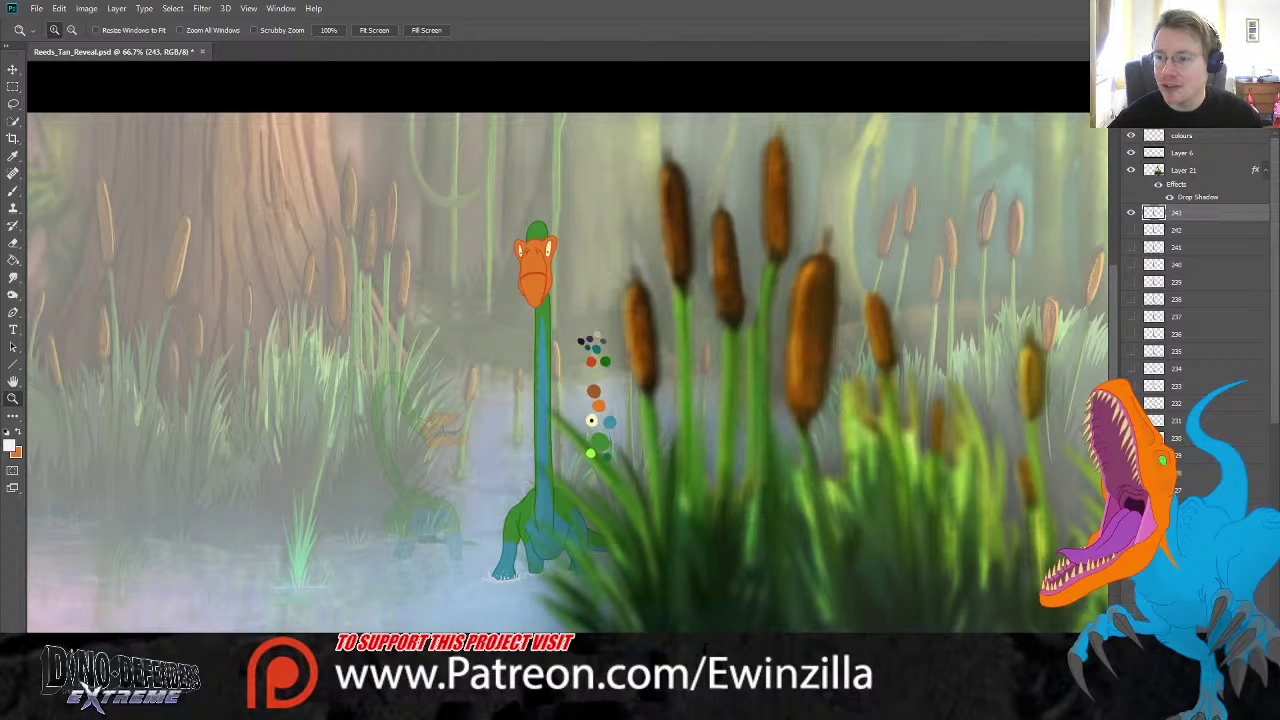
pyautogui.press('5')
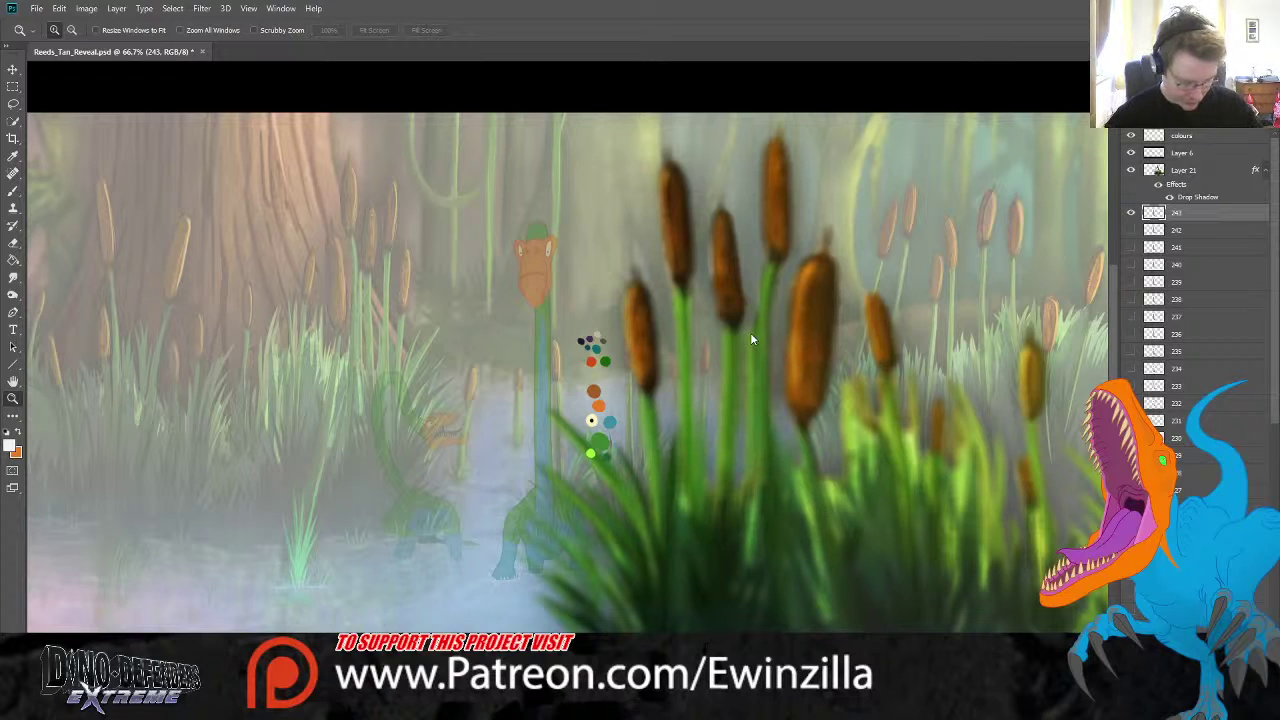
pyautogui.hotkey('ctrl', 'shift', 'alt', 'n')
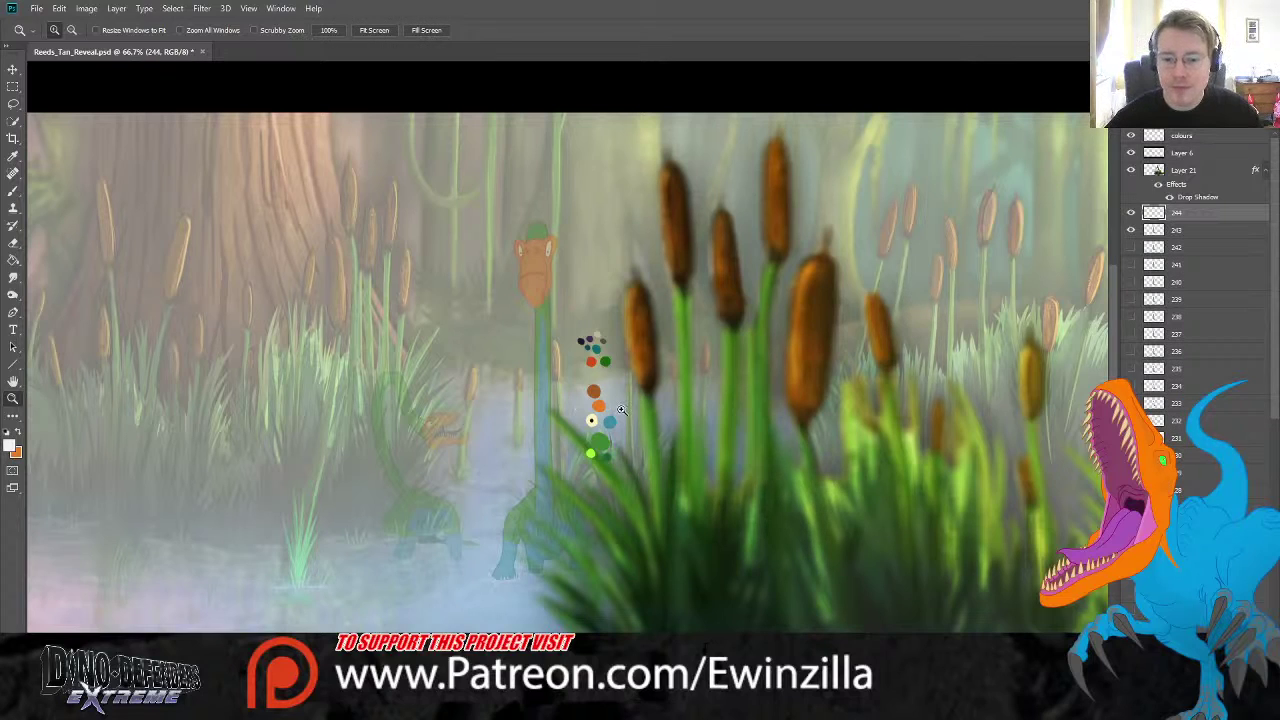
pyautogui.click(621, 410)
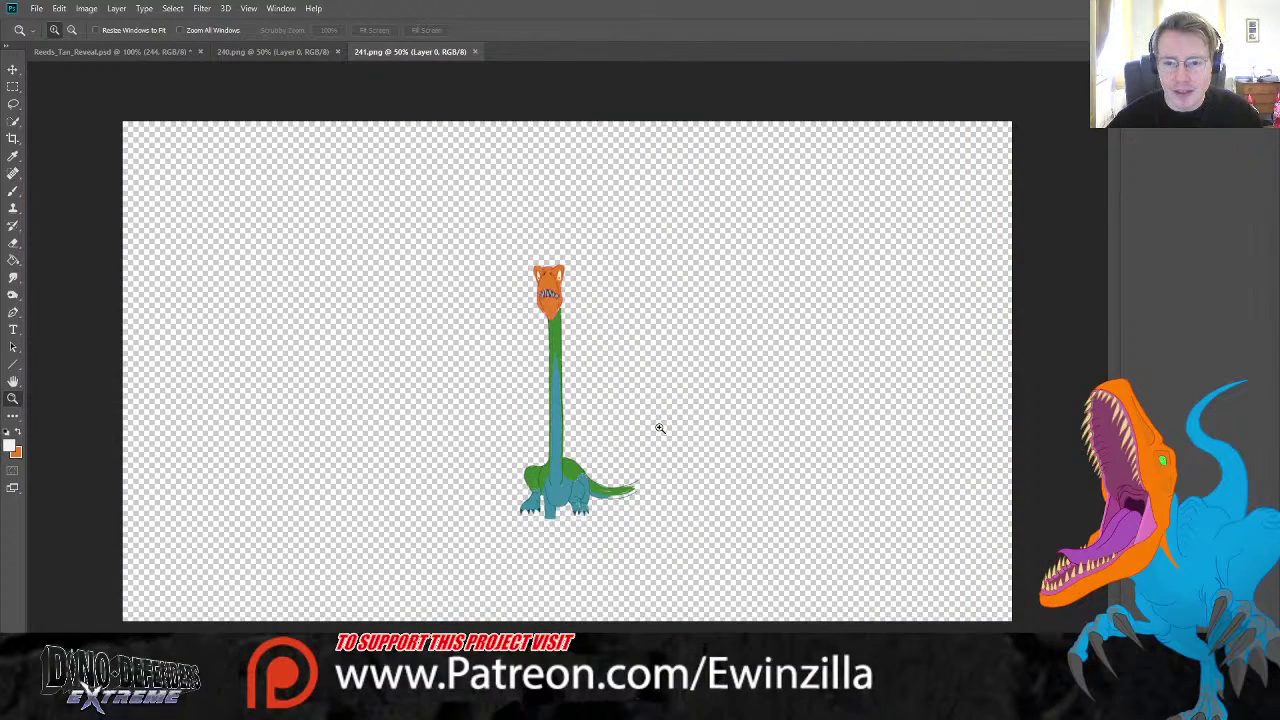
# - Check the dinosaur frame in 240.png, close that file and bring up 241.png
pyautogui.click(310, 52)
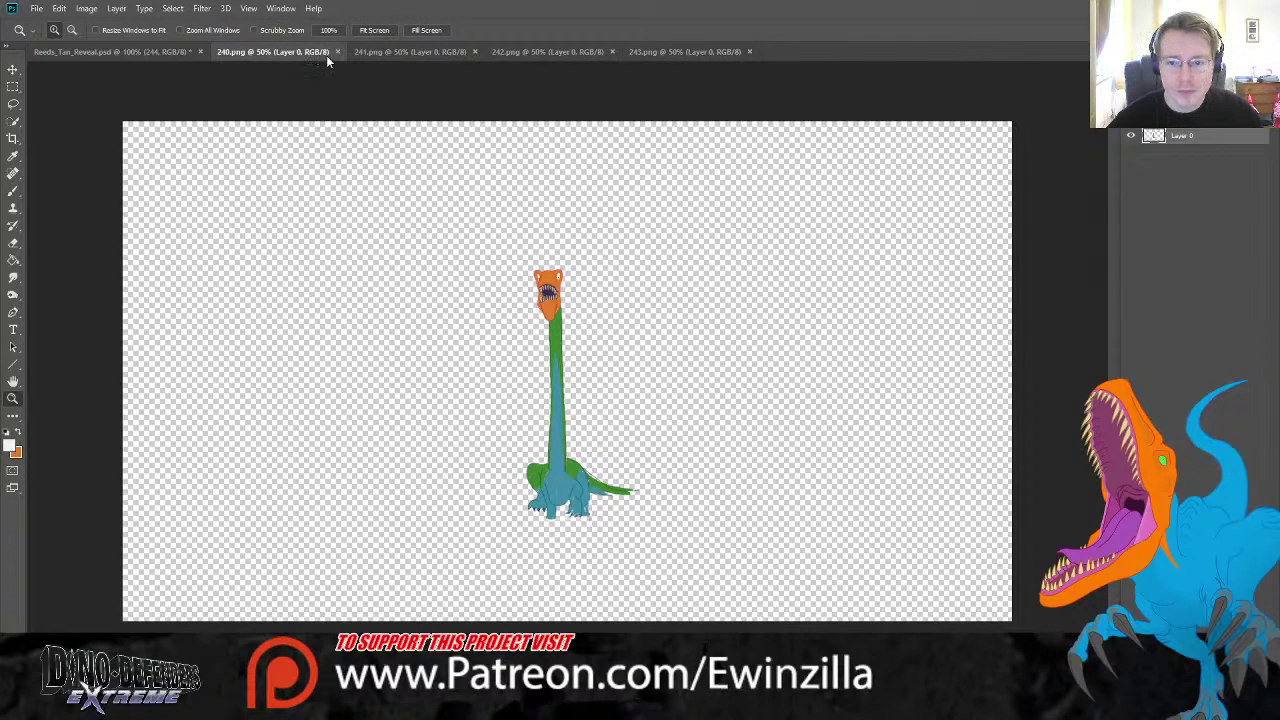
pyautogui.click(337, 52)
pyautogui.click(300, 52)
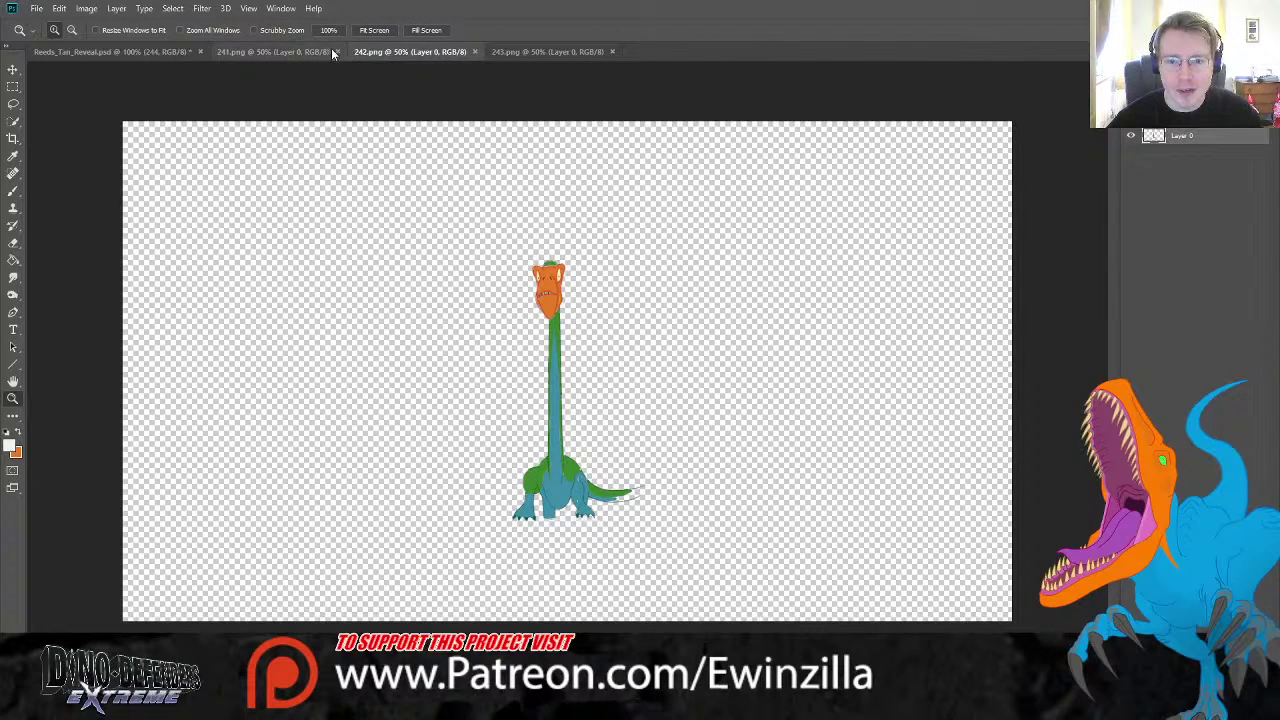
# - Lasso the orange head in 241.png, scale it to about 90% and reposition it on top of the neck
pyautogui.click(561, 287)
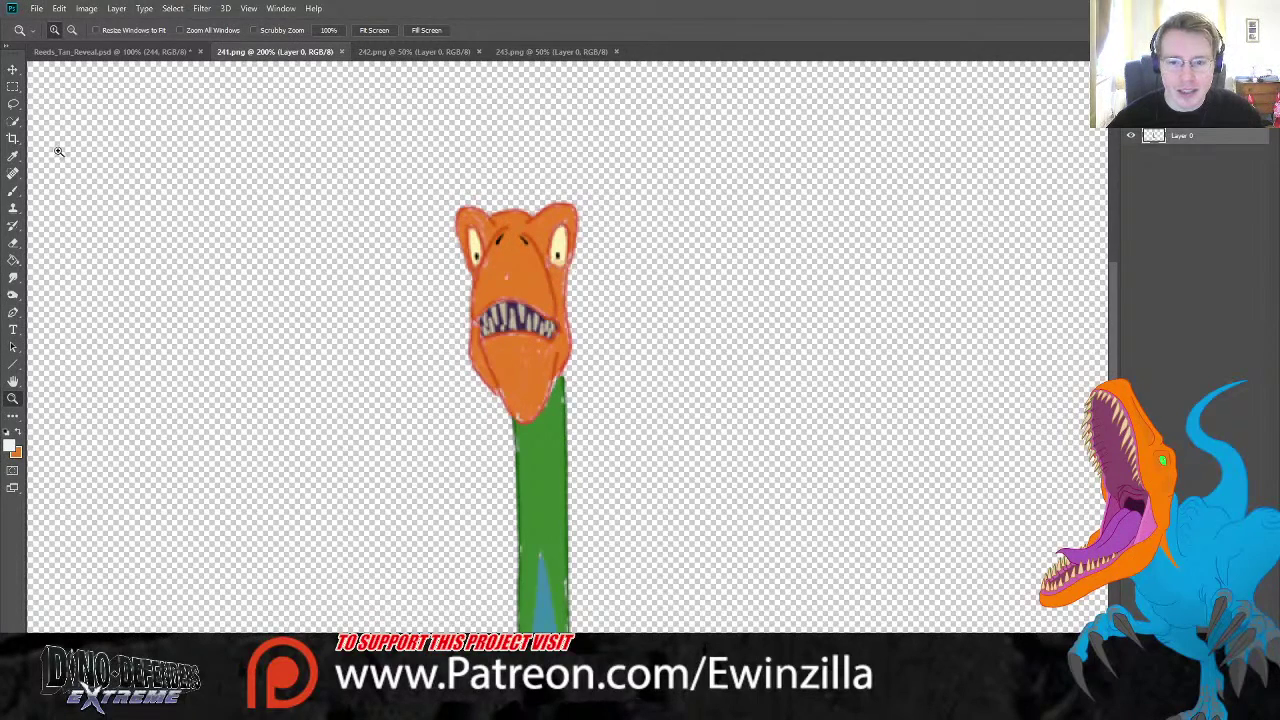
pyautogui.click(13, 104)
pyautogui.moveTo(591, 337)
pyautogui.mouseDown()
pyautogui.moveTo(548, 420)
pyautogui.moveTo(524, 432)
pyautogui.moveTo(380, 234)
pyautogui.moveTo(607, 195)
pyautogui.moveTo(592, 335)
pyautogui.mouseUp()
pyautogui.press('v')
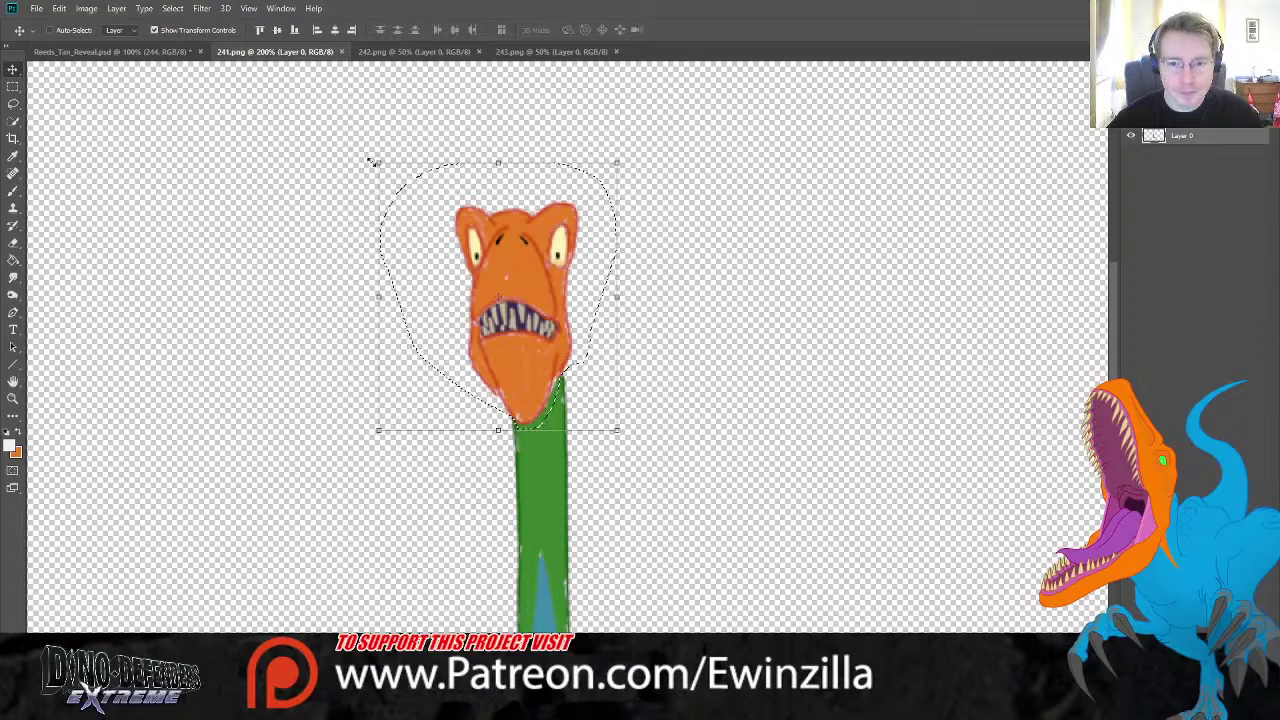
pyautogui.moveTo(376, 162); pyautogui.dragTo(402, 189)
pyautogui.moveTo(510, 257); pyautogui.dragTo(503, 253)
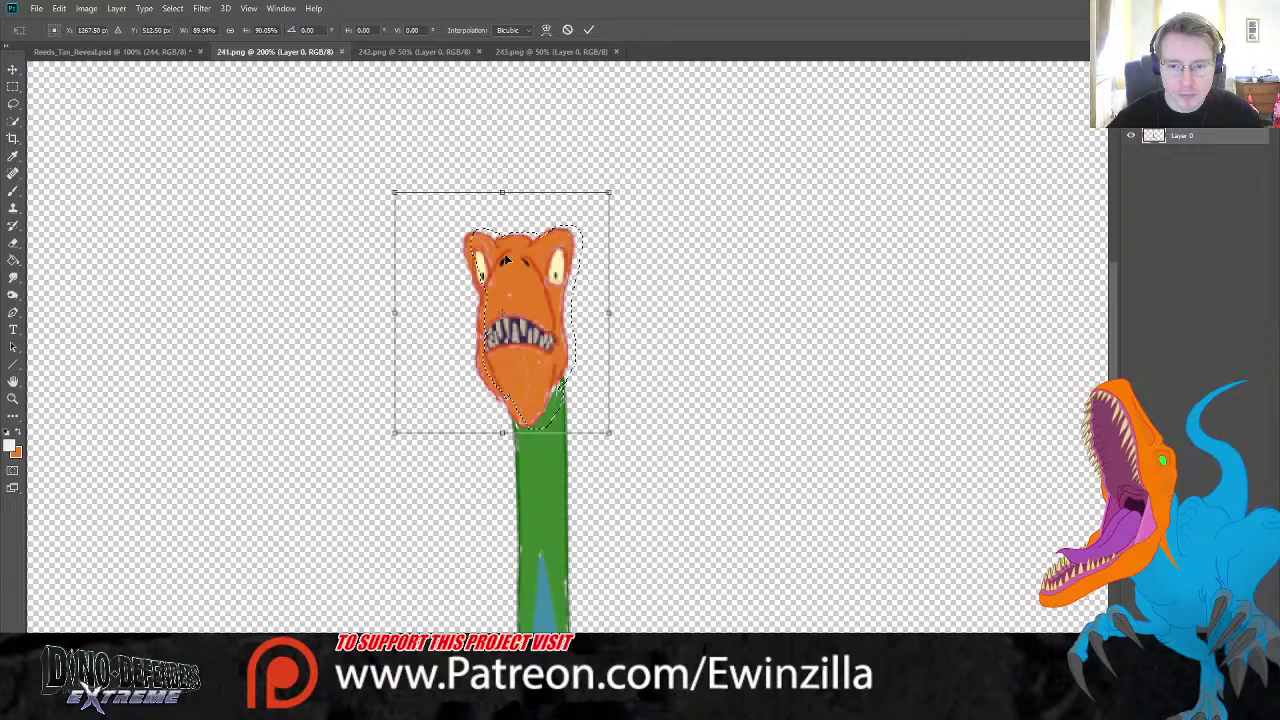
pyautogui.press('Return')
pyautogui.press('m')
pyautogui.hotkey('ctrl', 'd')
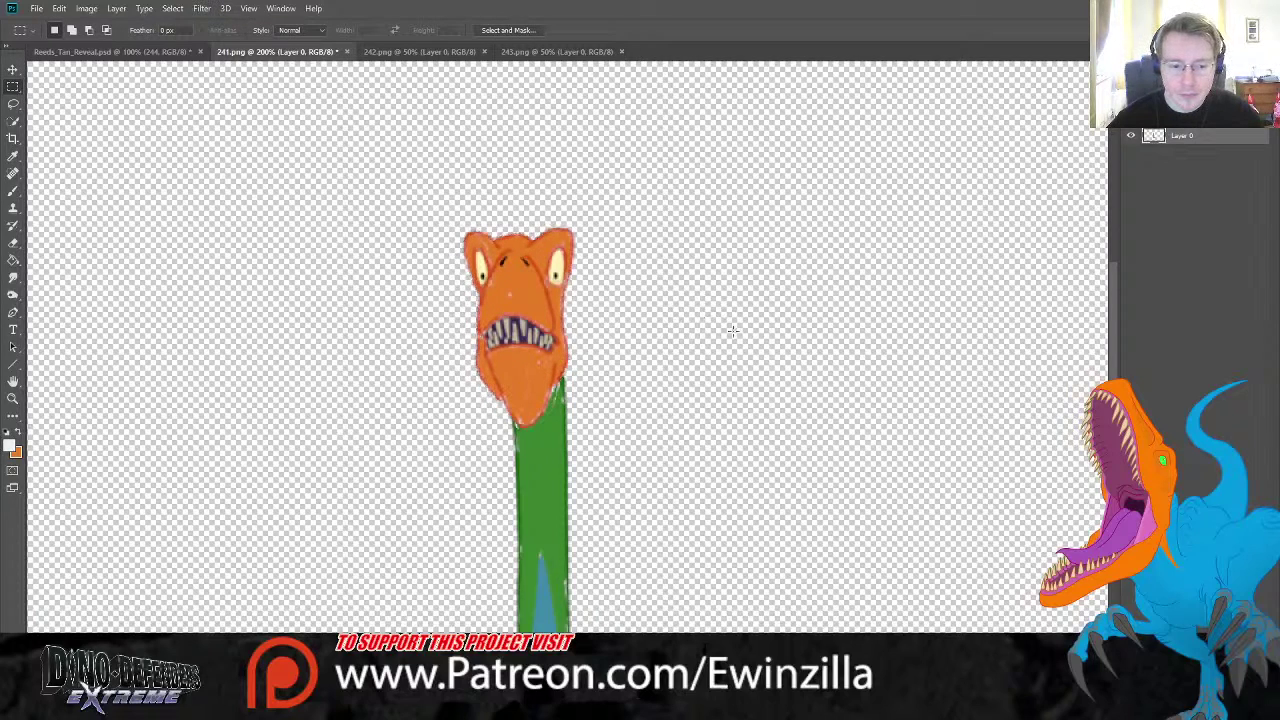
# - Save the reworked 241.png and close it
pyautogui.click(13, 275)
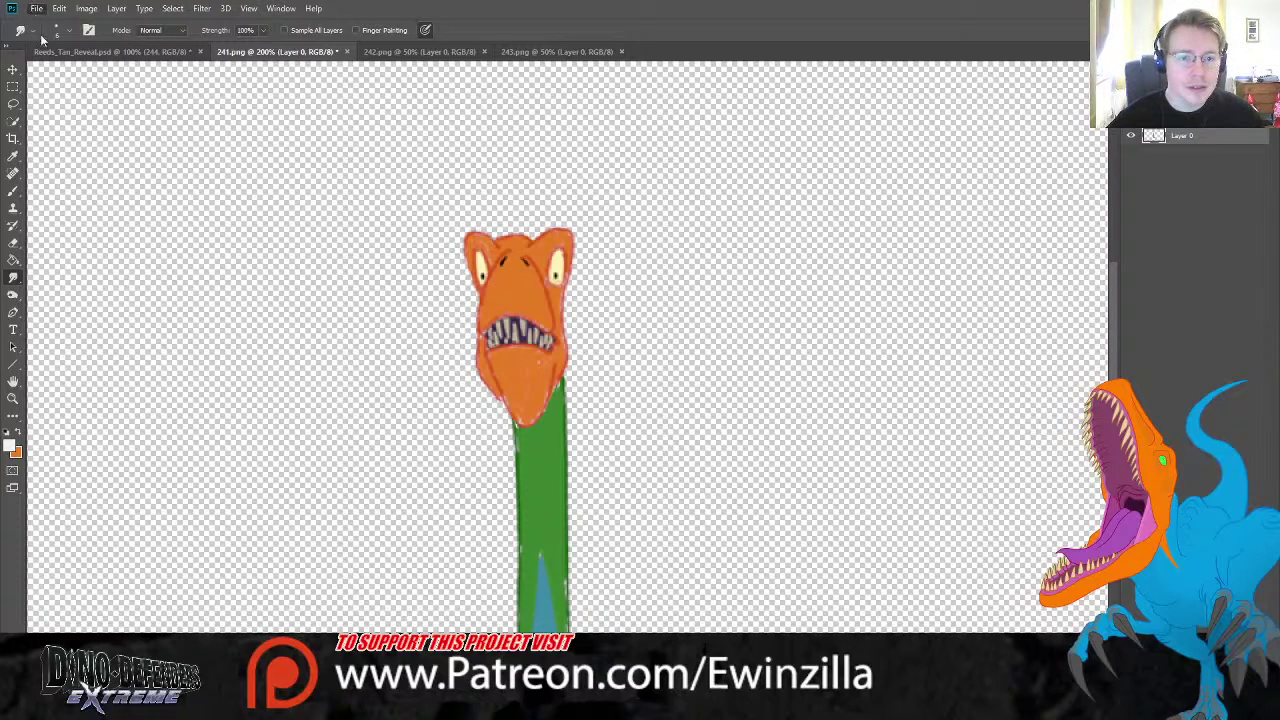
pyautogui.hotkey('ctrl', 's')
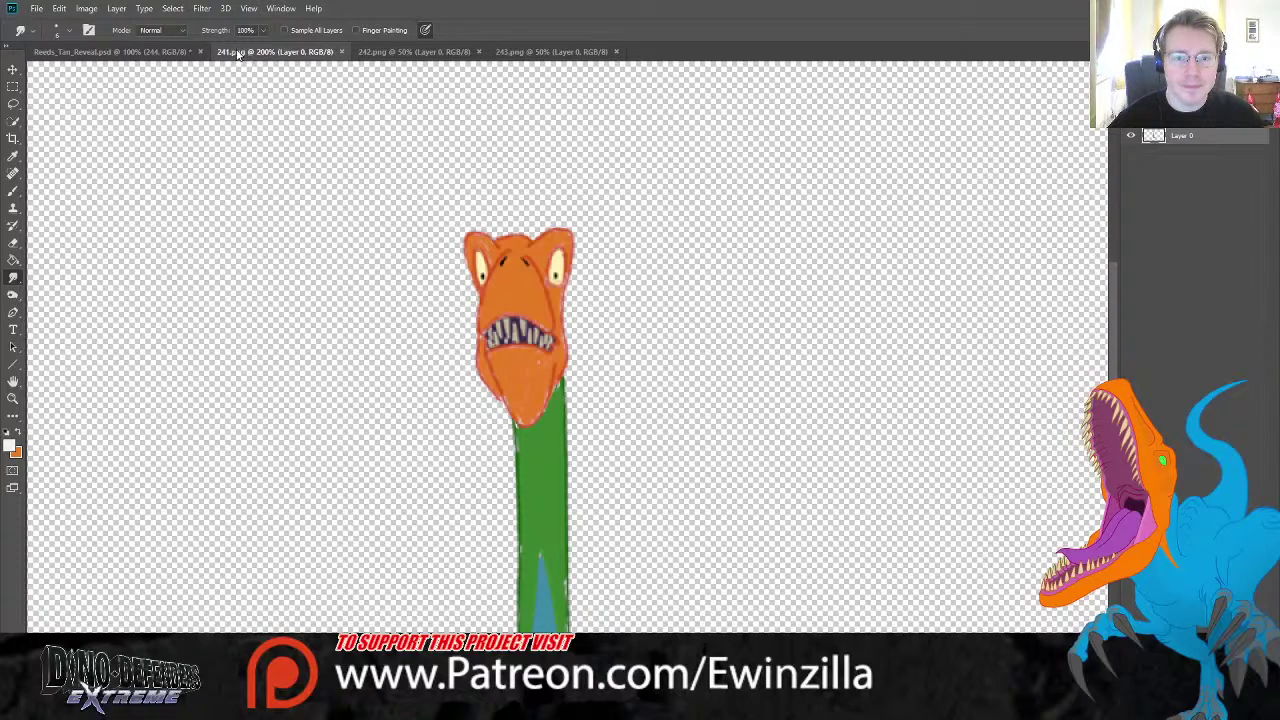
pyautogui.click(342, 52)
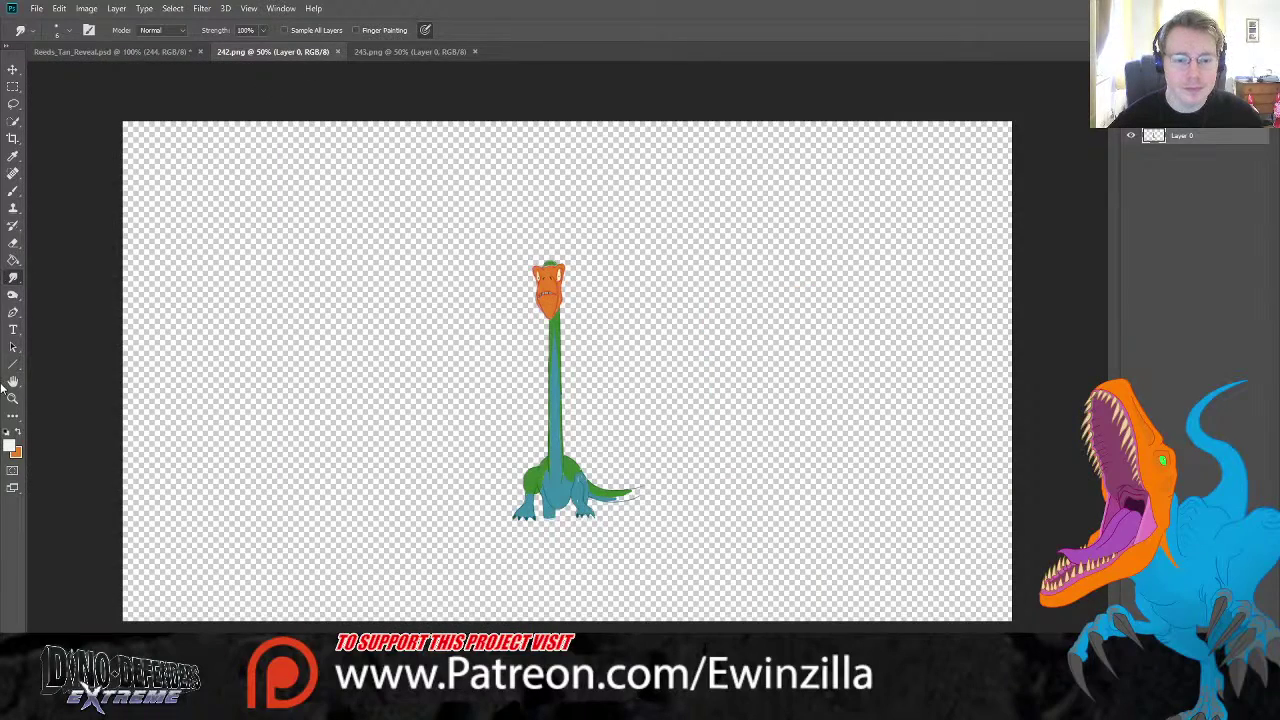
# - Lasso the orange head in 242.png, leaving out the green crest, and make it slightly narrower and shorter
pyautogui.click(13, 398)
pyautogui.click(550, 273)
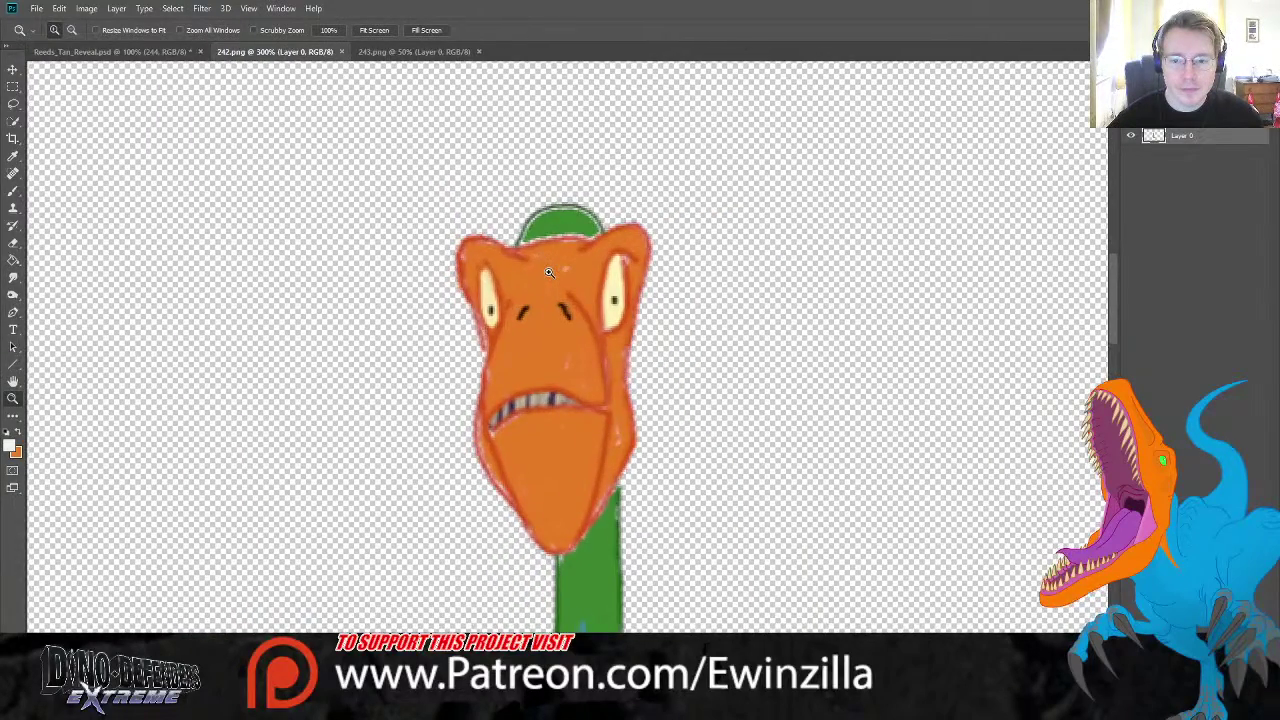
pyautogui.press('l')
pyautogui.moveTo(470, 199)
pyautogui.mouseDown()
pyautogui.moveTo(518, 254)
pyautogui.moveTo(540, 246)
pyautogui.mouseUp()
pyautogui.moveTo(580, 237)
pyautogui.mouseDown()
pyautogui.moveTo(652, 210)
pyautogui.moveTo(669, 287)
pyautogui.moveTo(671, 413)
pyautogui.moveTo(632, 493)
pyautogui.mouseUp()
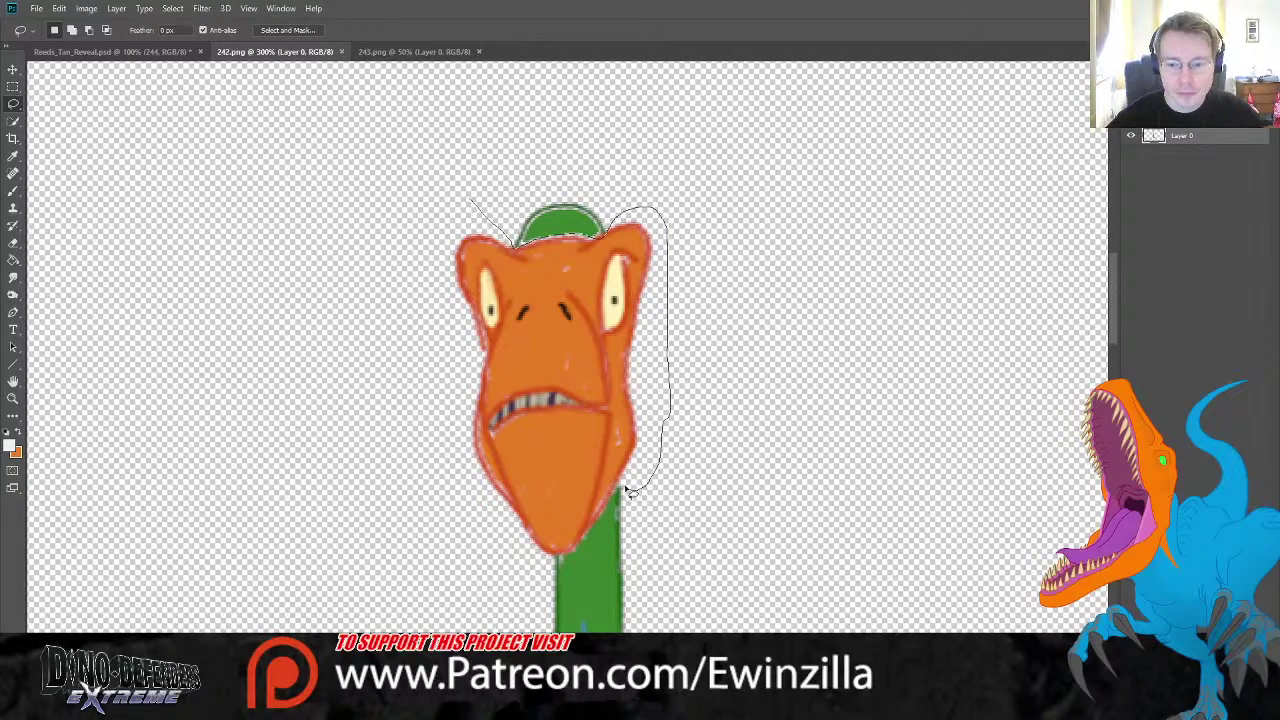
pyautogui.moveTo(590, 550)
pyautogui.mouseDown()
pyautogui.moveTo(540, 565)
pyautogui.moveTo(406, 248)
pyautogui.moveTo(468, 210)
pyautogui.moveTo(395, 193)
pyautogui.moveTo(414, 217)
pyautogui.moveTo(430, 212)
pyautogui.mouseUp()
pyautogui.click(13, 69)
pyautogui.moveTo(595, 351); pyautogui.dragTo(593, 338)
pyautogui.press('Return')
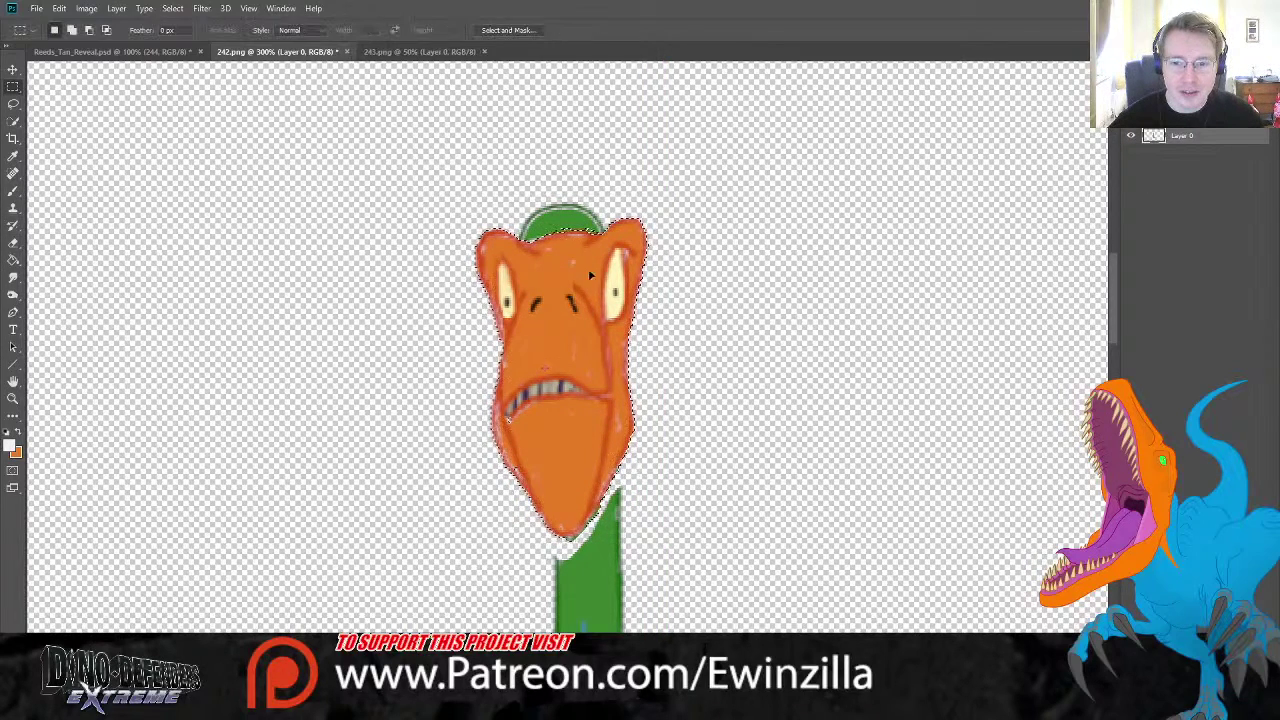
# - Smudge the green neck up to the chin to close the gap, and save and close 242.png
pyautogui.click(13, 291)
pyautogui.click(13, 277)
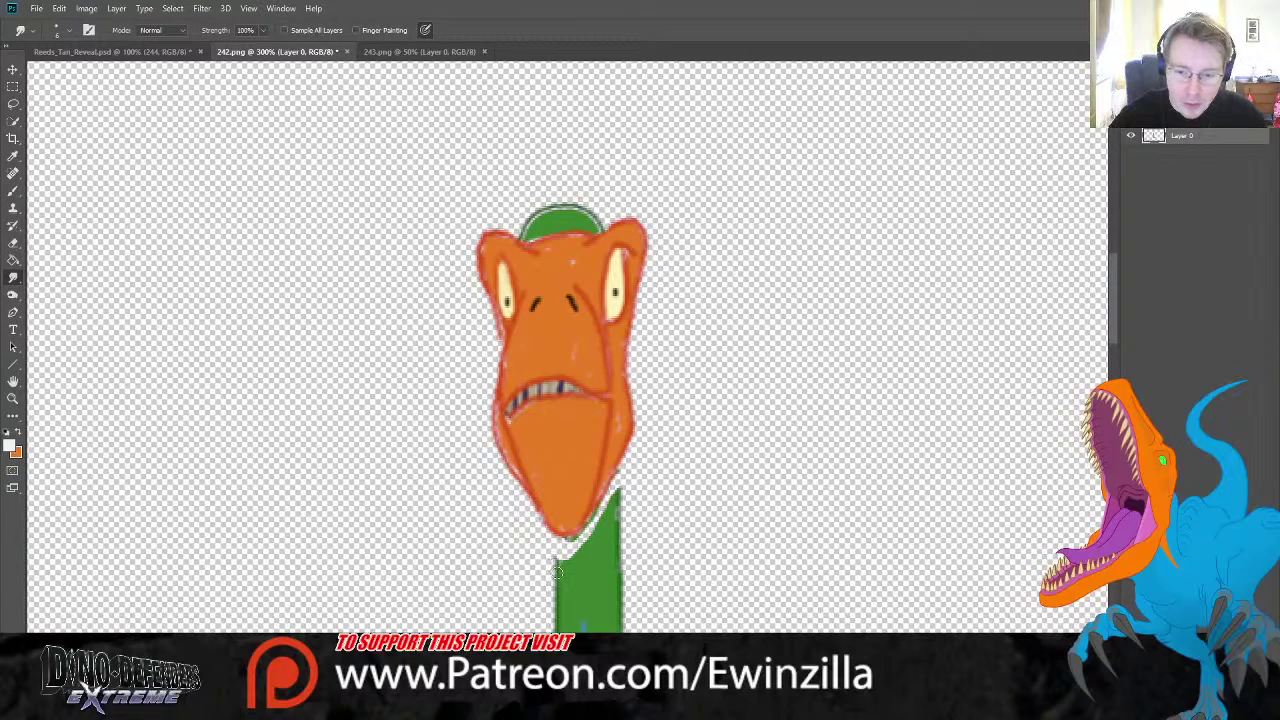
pyautogui.moveTo(560, 565)
pyautogui.mouseDown()
pyautogui.moveTo(558, 545)
pyautogui.moveTo(563, 570)
pyautogui.moveTo(566, 540)
pyautogui.moveTo(574, 553)
pyautogui.moveTo(616, 476)
pyautogui.moveTo(625, 580)
pyautogui.moveTo(622, 550)
pyautogui.moveTo(562, 521)
pyautogui.mouseUp()
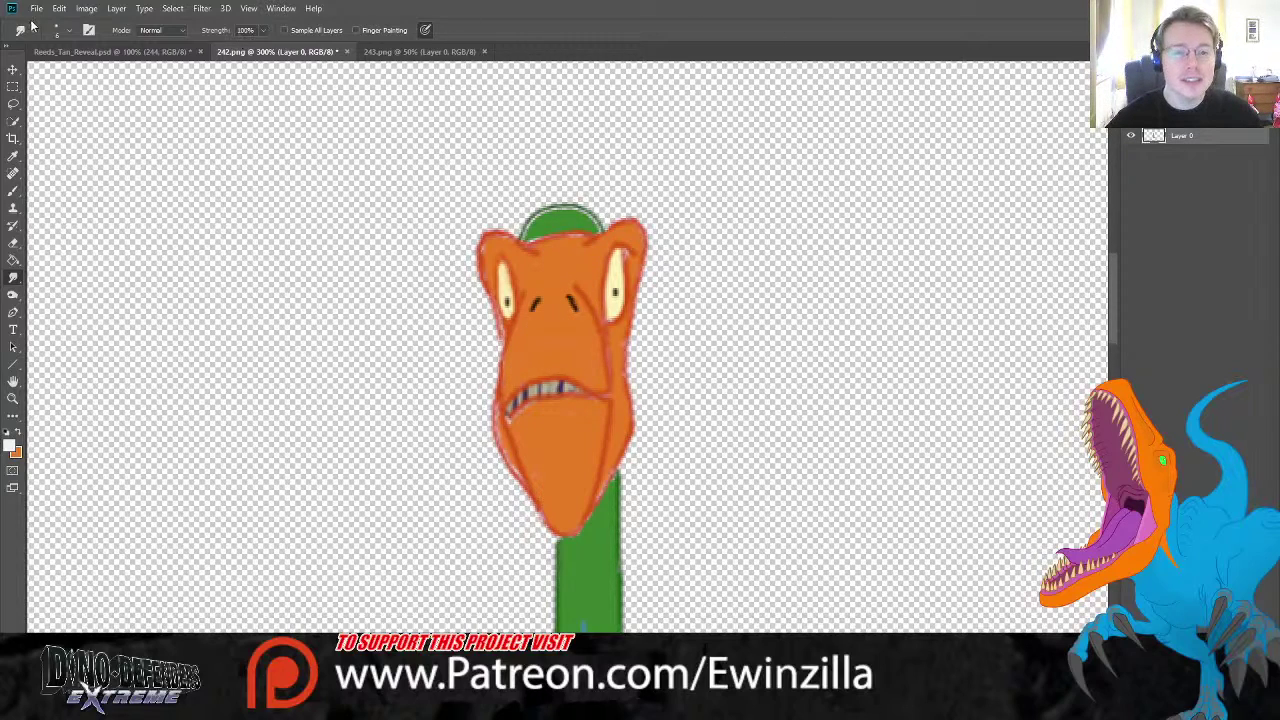
pyautogui.hotkey('ctrl', 's')
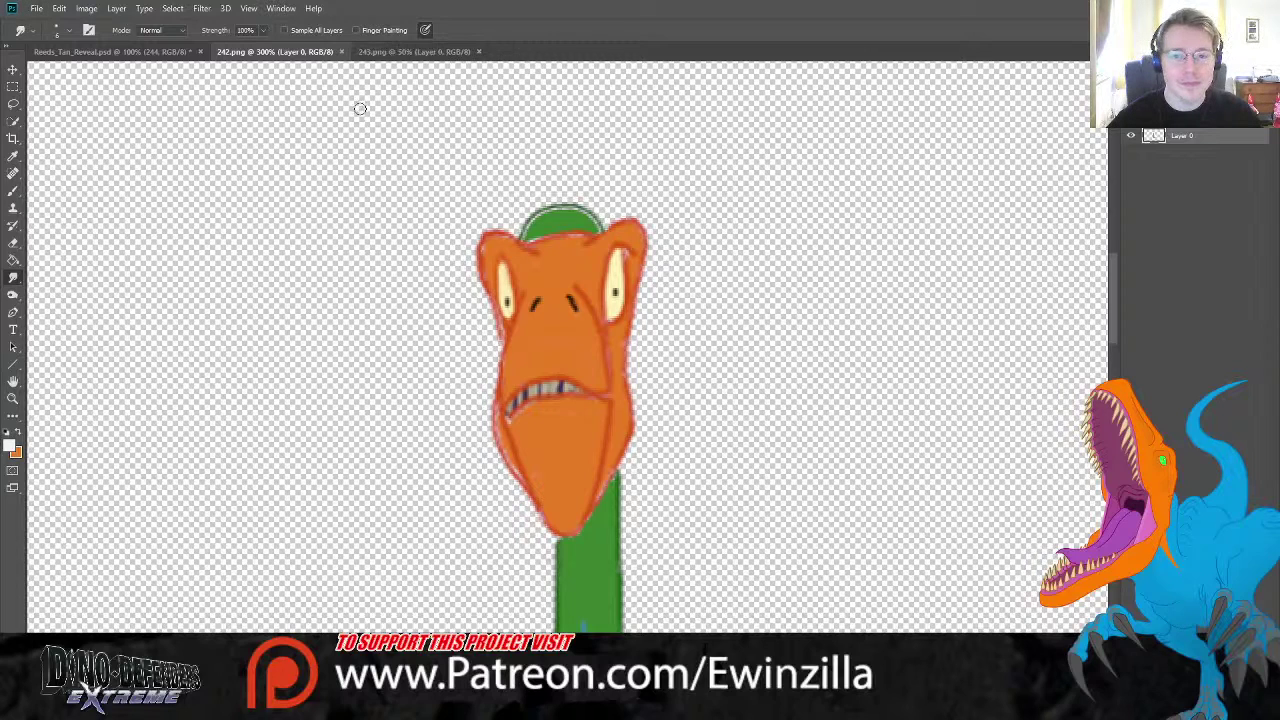
pyautogui.click(341, 52)
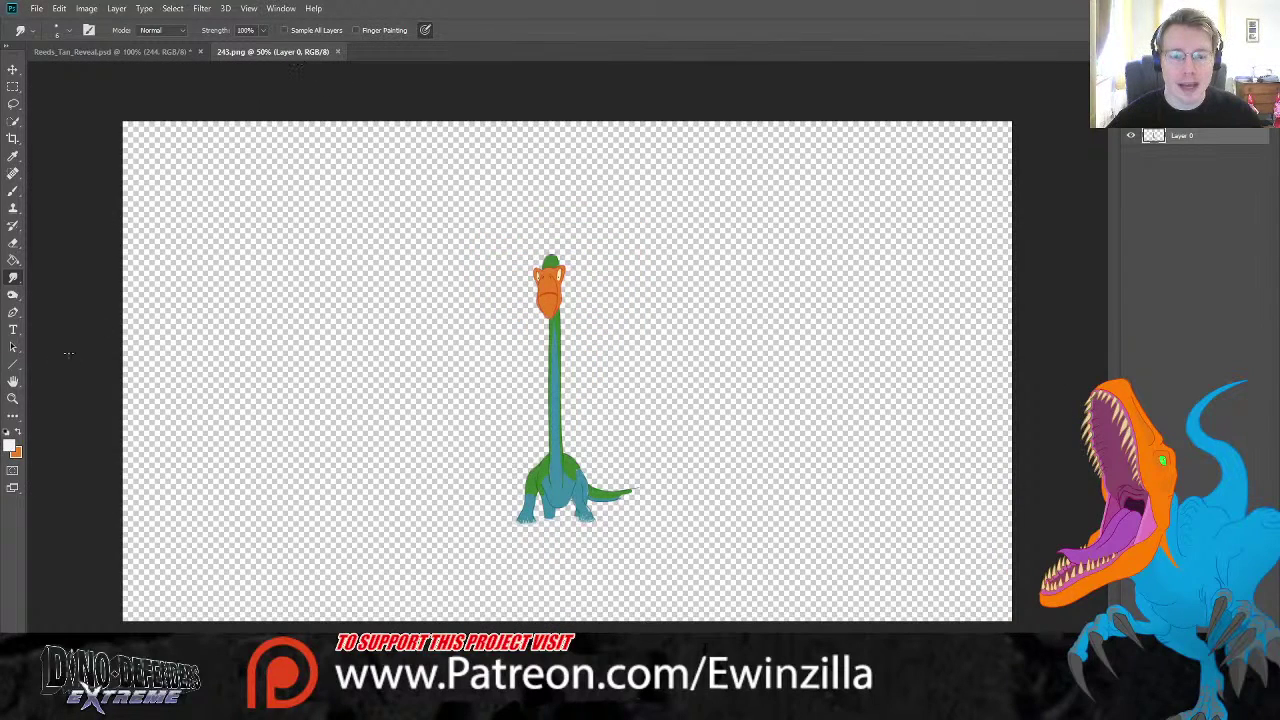
# - Lasso the orange head in 243.png and scale it to 87.30% width and 93.53% height, raised slightly above the neck
pyautogui.click(13, 398)
pyautogui.click(490, 290)
pyautogui.click(586, 272)
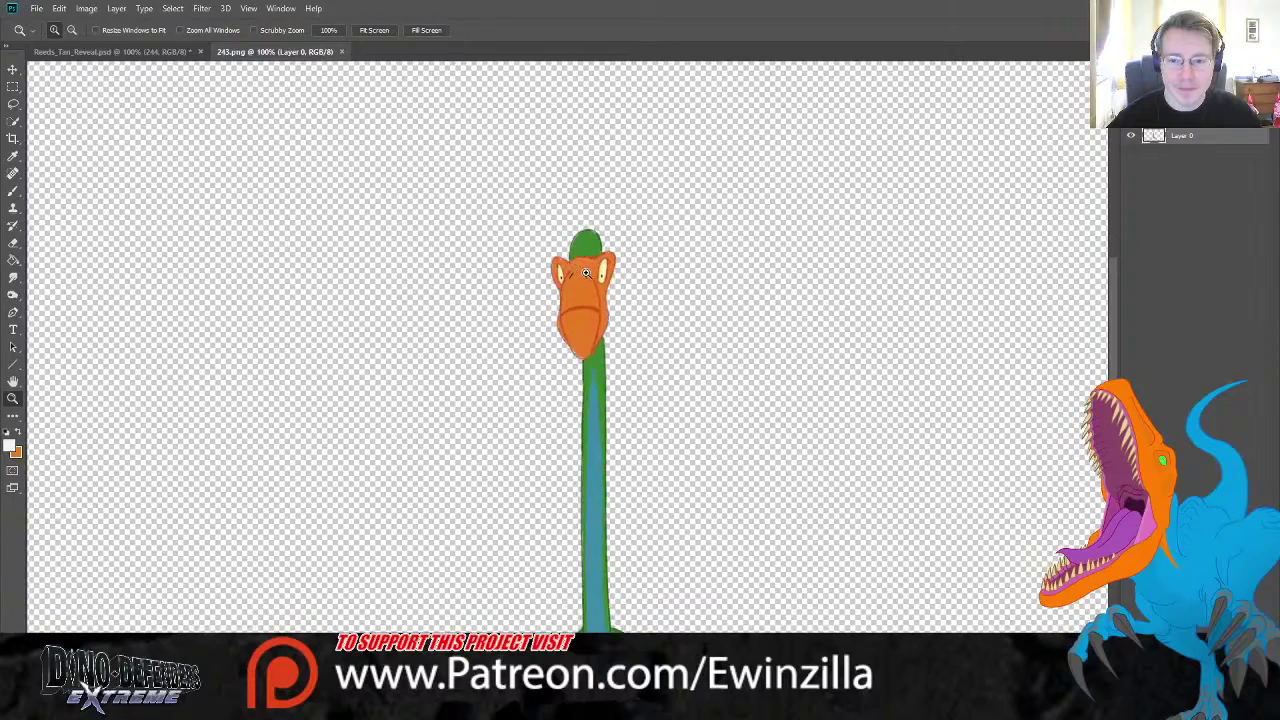
pyautogui.click(586, 272)
pyautogui.click(586, 272)
pyautogui.click(13, 103)
pyautogui.moveTo(465, 197)
pyautogui.mouseDown()
pyautogui.moveTo(545, 245)
pyautogui.moveTo(578, 220)
pyautogui.moveTo(692, 224)
pyautogui.moveTo(673, 420)
pyautogui.moveTo(620, 515)
pyautogui.moveTo(585, 537)
pyautogui.moveTo(465, 490)
pyautogui.moveTo(464, 200)
pyautogui.moveTo(452, 205)
pyautogui.moveTo(465, 204)
pyautogui.mouseUp()
pyautogui.hotkey('ctrl', 't')
pyautogui.moveTo(576, 314); pyautogui.dragTo(577, 300)
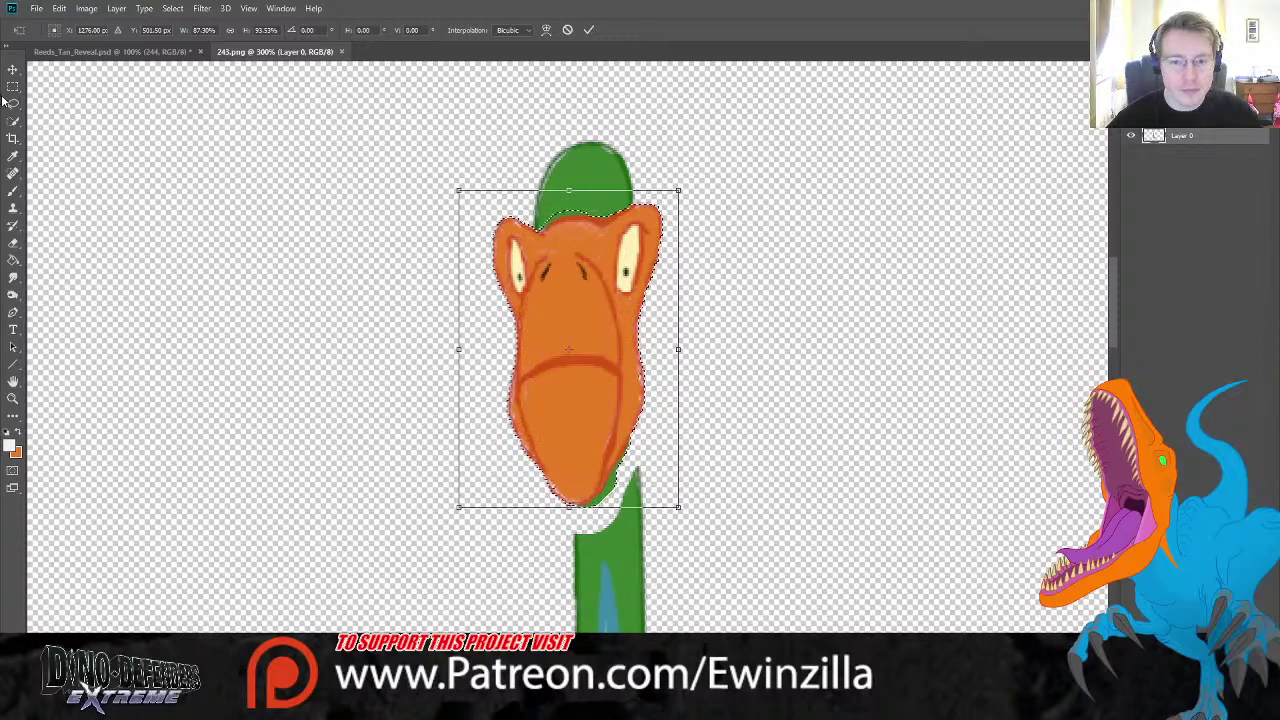
pyautogui.press('Return')
pyautogui.hotkey('ctrl', 'd')
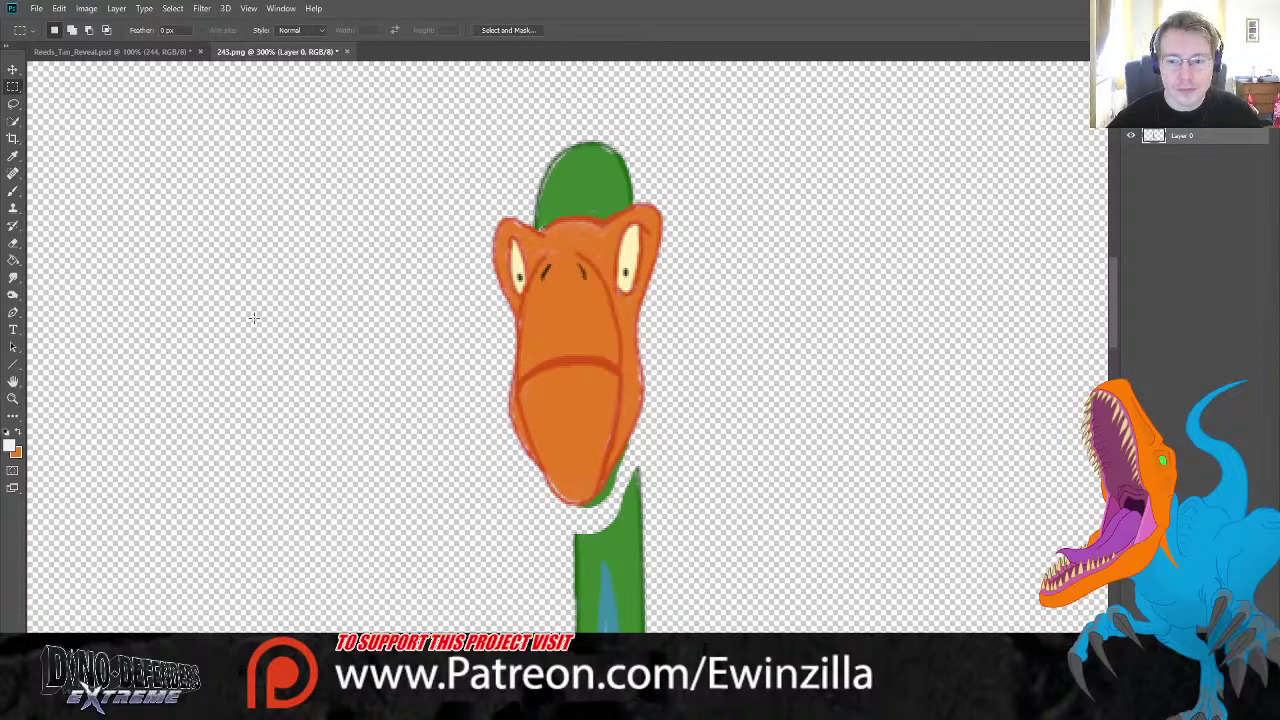
# - Smudge the green neck in 243.png upward to fill the gap beneath the shrunken head
pyautogui.click(14, 281)
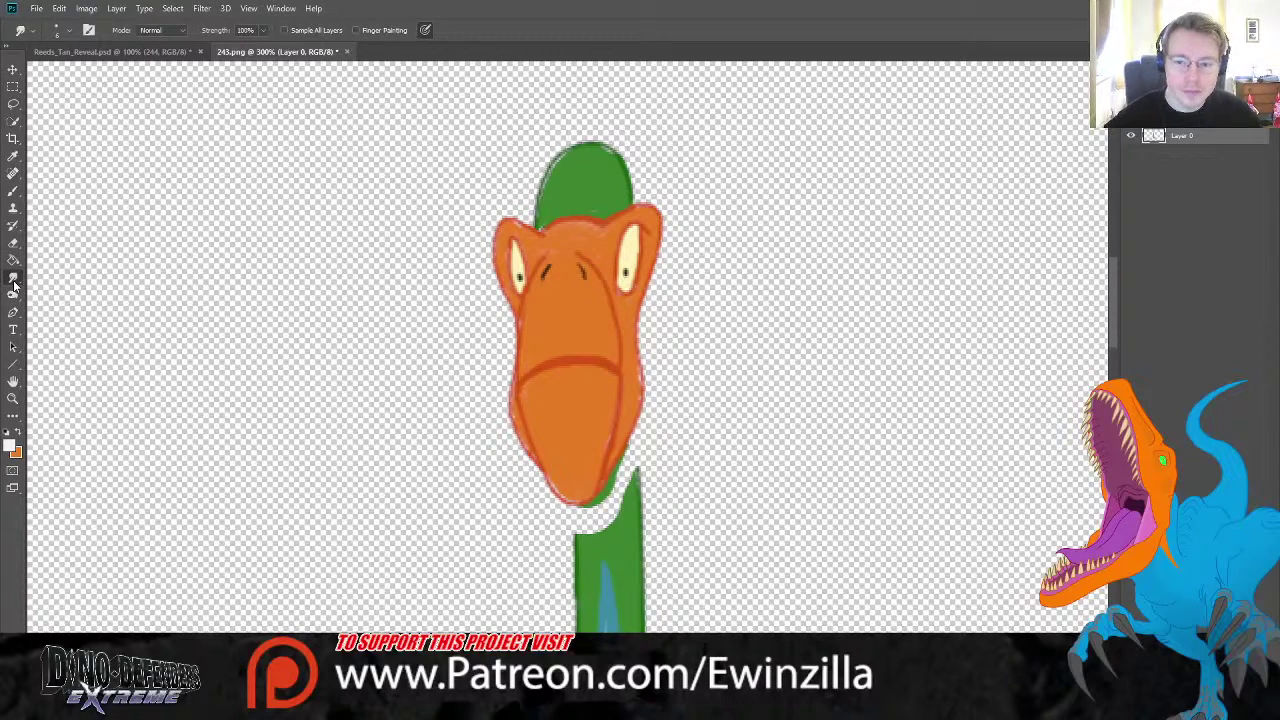
pyautogui.moveTo(636, 480)
pyautogui.mouseDown()
pyautogui.moveTo(638, 430)
pyautogui.moveTo(632, 495)
pyautogui.moveTo(634, 430)
pyautogui.moveTo(640, 450)
pyautogui.moveTo(627, 436)
pyautogui.moveTo(638, 428)
pyautogui.moveTo(636, 440)
pyautogui.mouseUp()
pyautogui.moveTo(576, 542); pyautogui.dragTo(578, 505)
pyautogui.moveTo(584, 556)
pyautogui.mouseDown()
pyautogui.moveTo(582, 508)
pyautogui.moveTo(628, 455)
pyautogui.moveTo(602, 510)
pyautogui.moveTo(622, 525)
pyautogui.mouseUp()
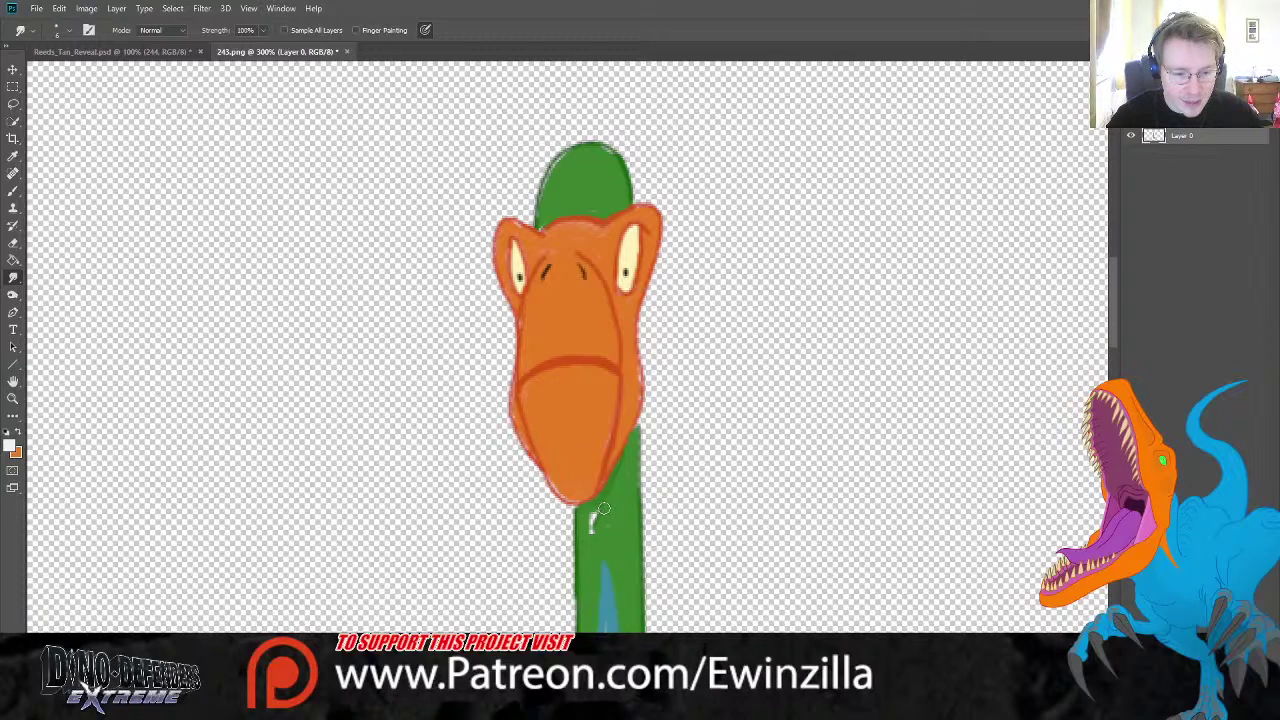
pyautogui.moveTo(585, 549); pyautogui.dragTo(621, 484)
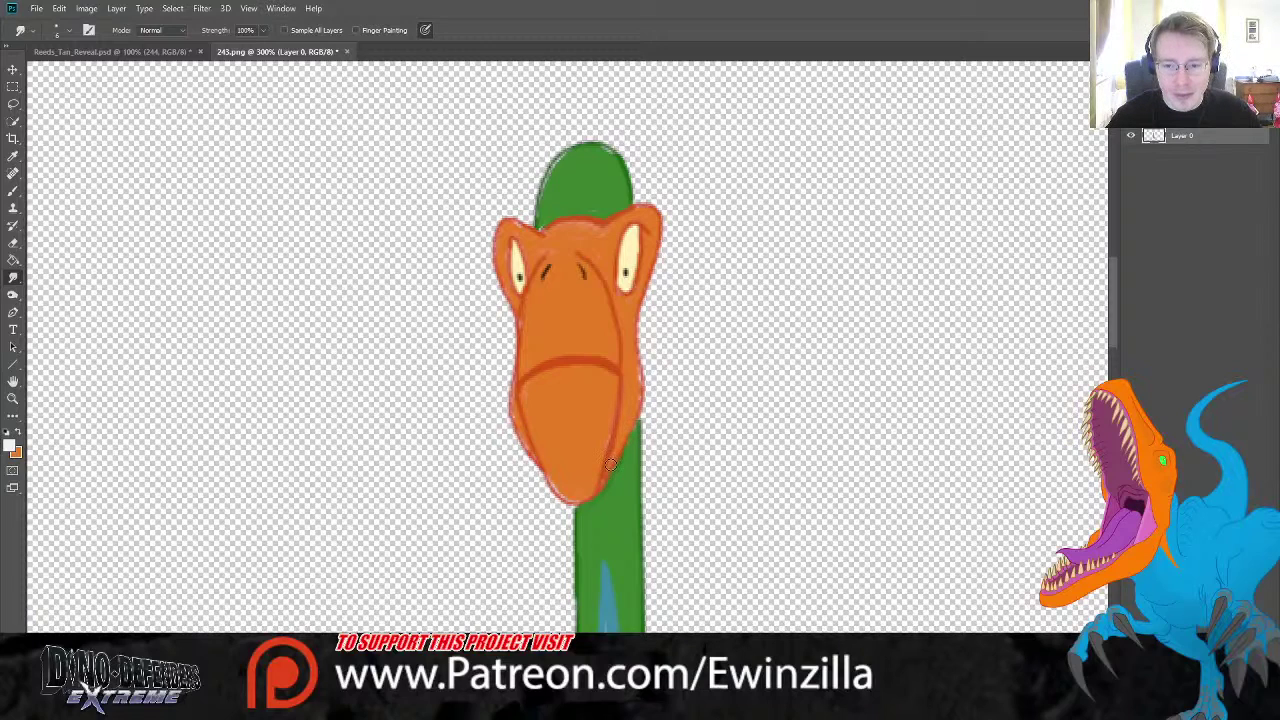
# - Finish smudging beneath the chin with a smaller tip, and save and close 243.png
pyautogui.press('[')
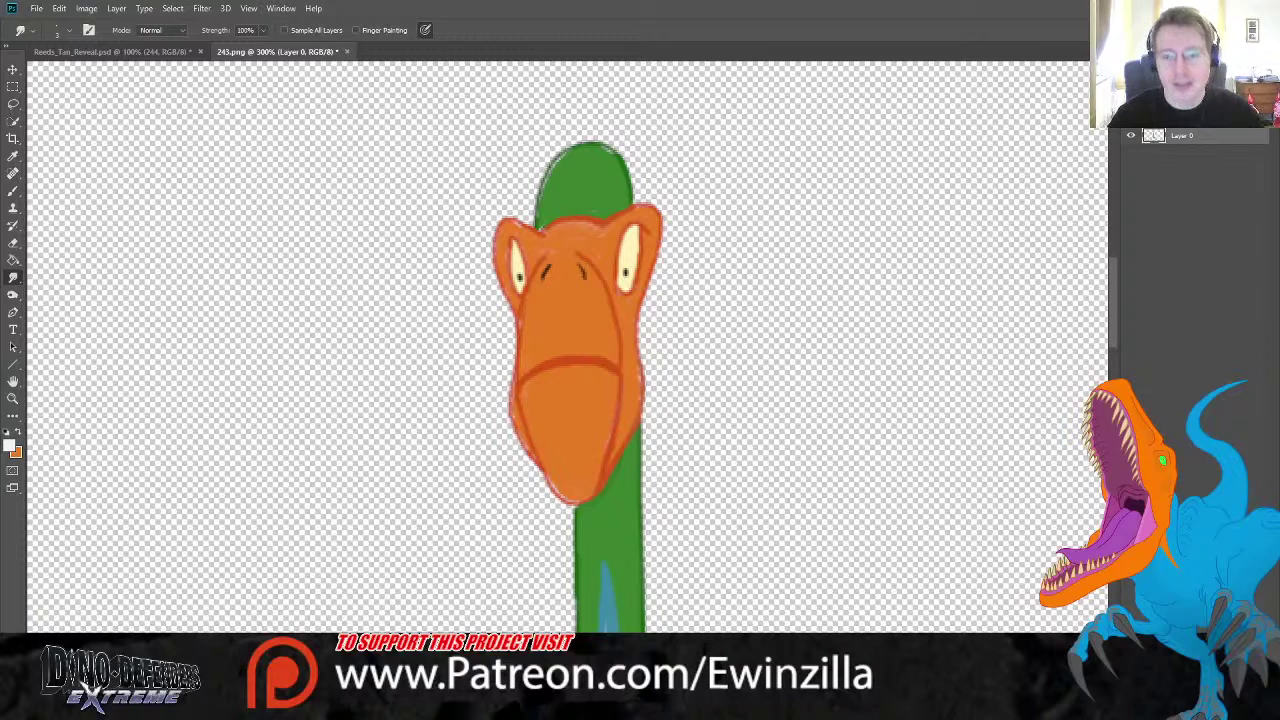
pyautogui.press('z')
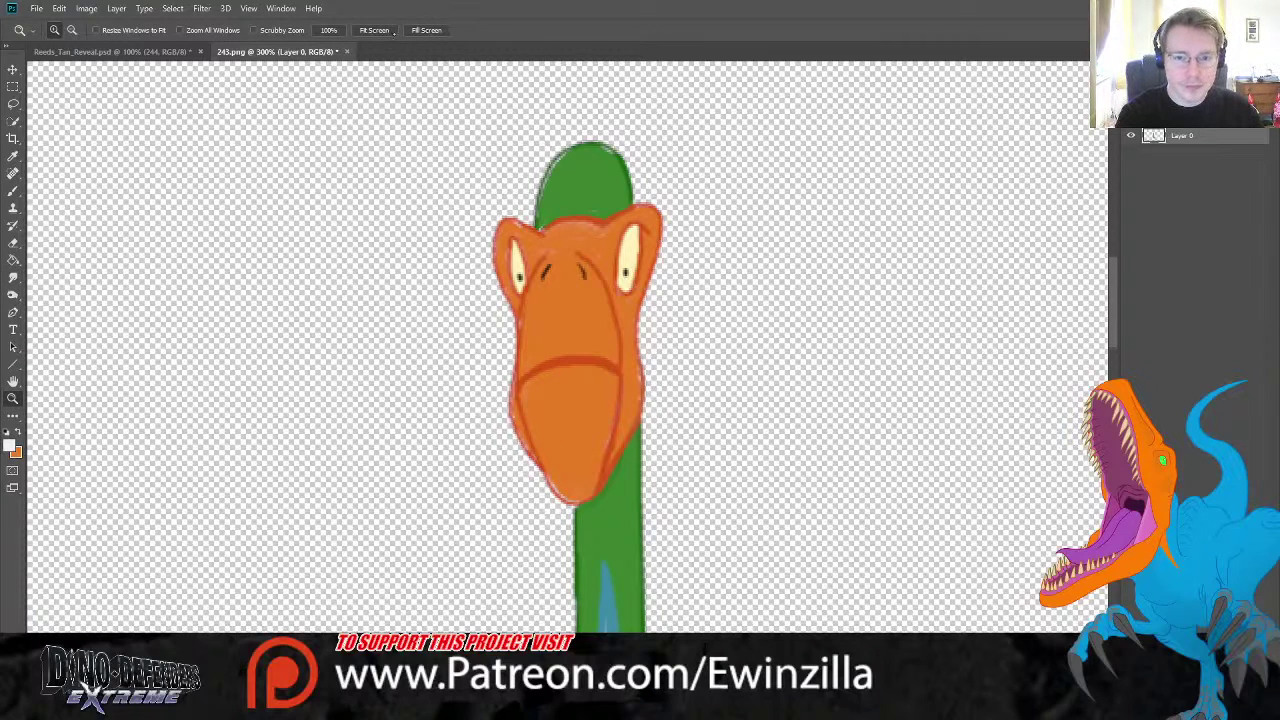
pyautogui.hotkey('ctrl', '0')
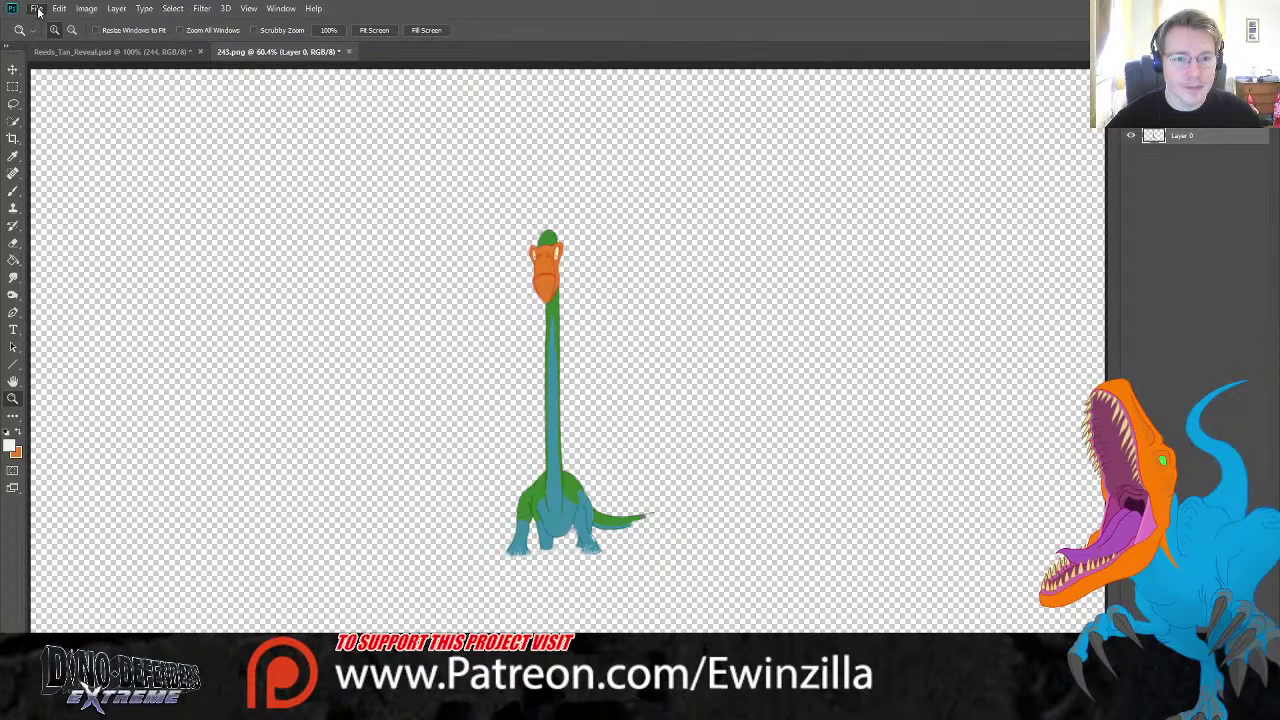
pyautogui.hotkey('ctrl', 's')
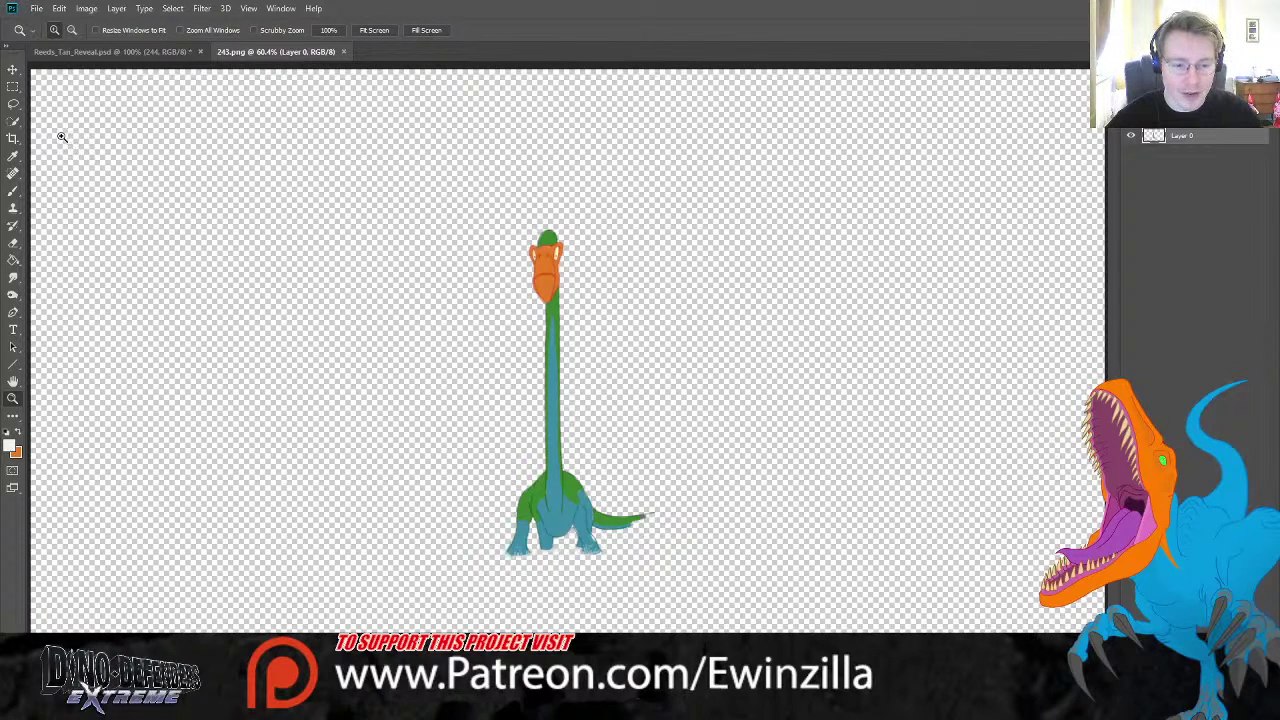
pyautogui.click(343, 51)
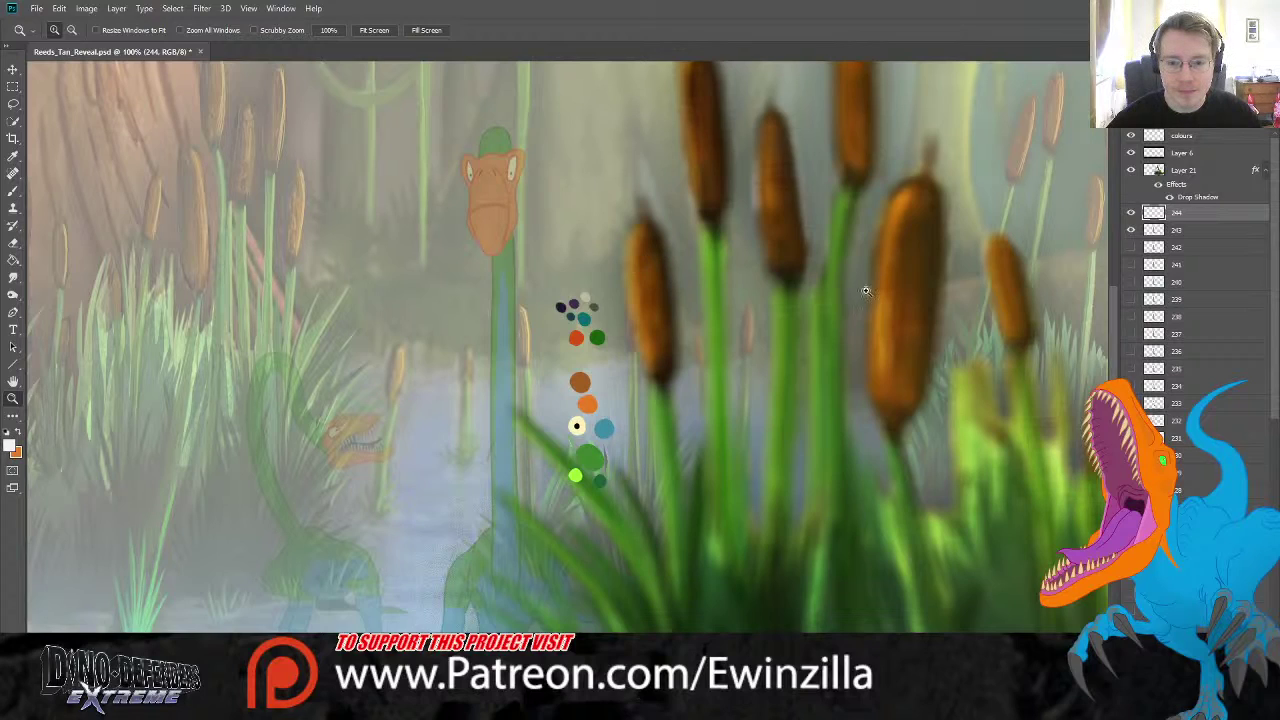
# - Briefly show earlier frame layers 238 and 236 to compare their head drawings with frame 243, and hide them again
pyautogui.click(1141, 318)
pyautogui.click(1131, 318)
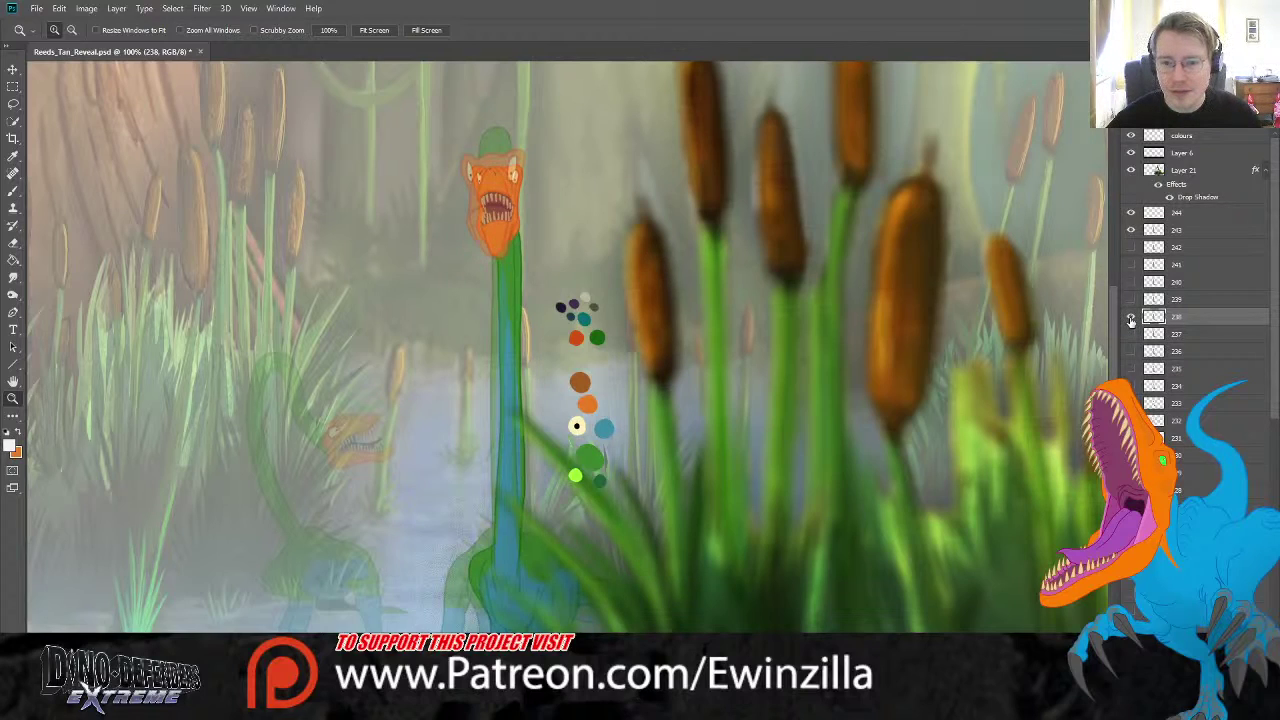
pyautogui.click(1127, 352)
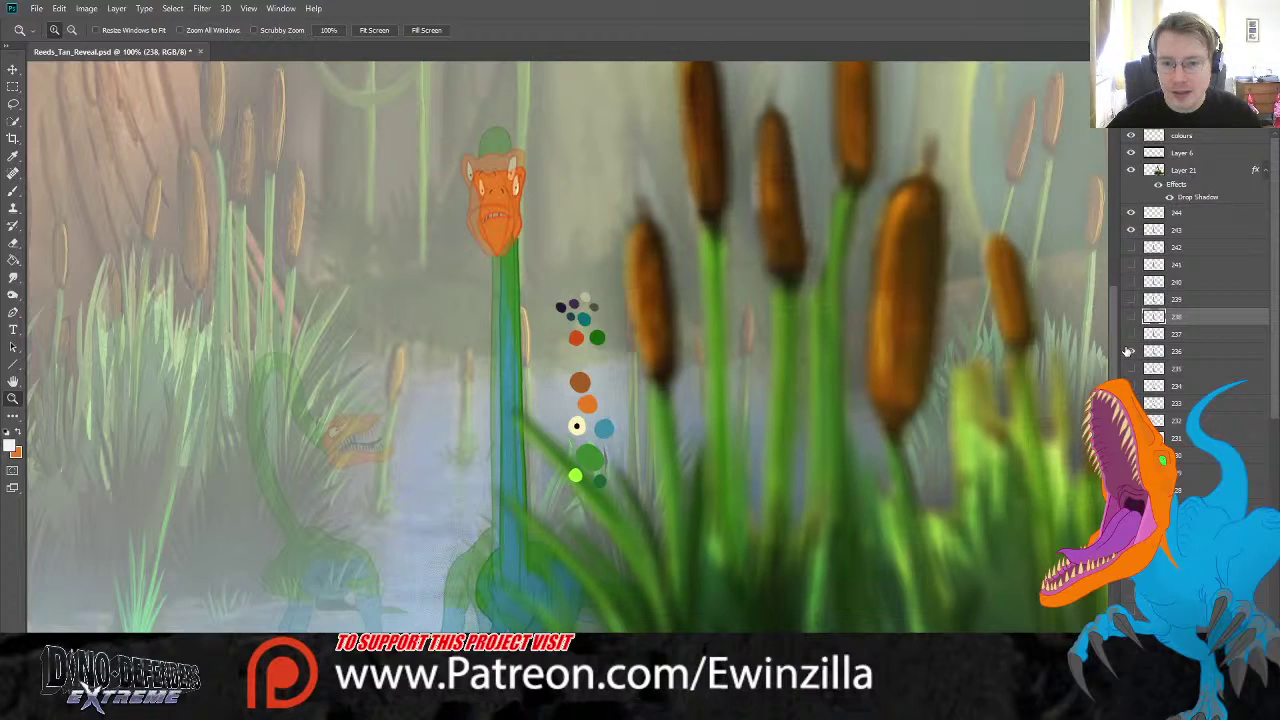
pyautogui.click(1127, 352)
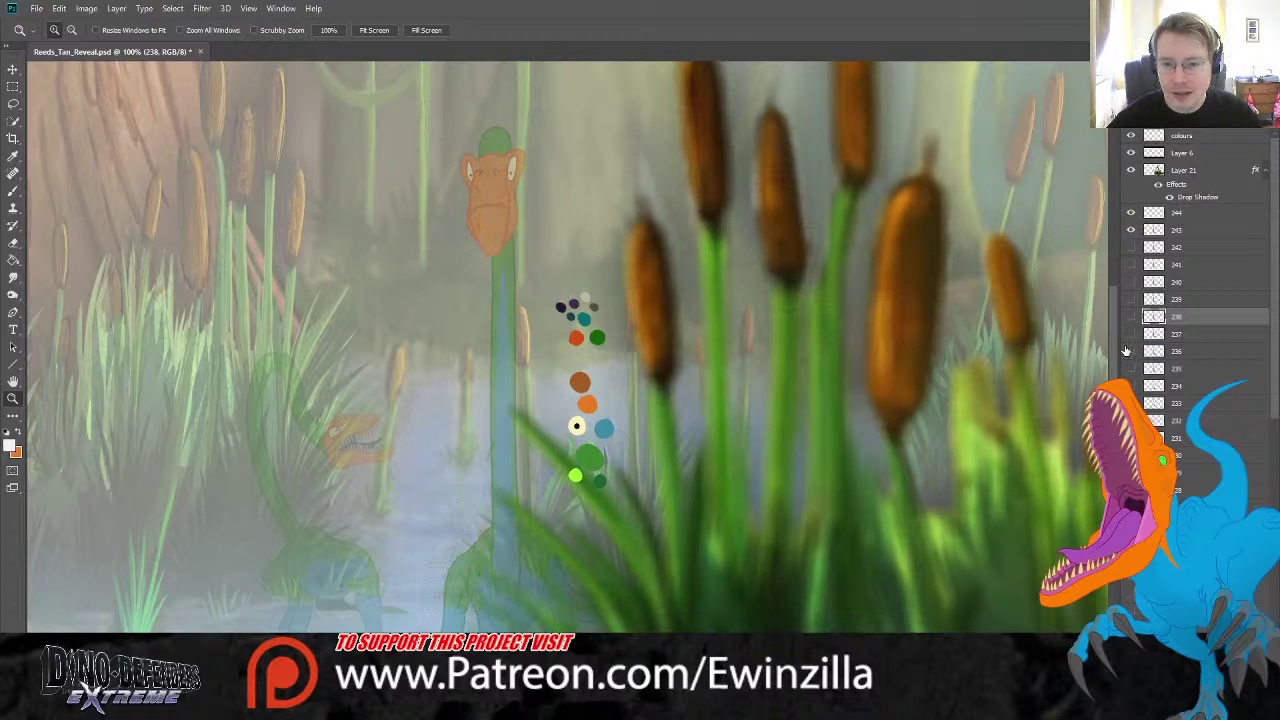
# - Select layer 244 and sample the red-orange outline swatch as the brush colour for the head
pyautogui.click(1178, 213)
pyautogui.click(500, 165)
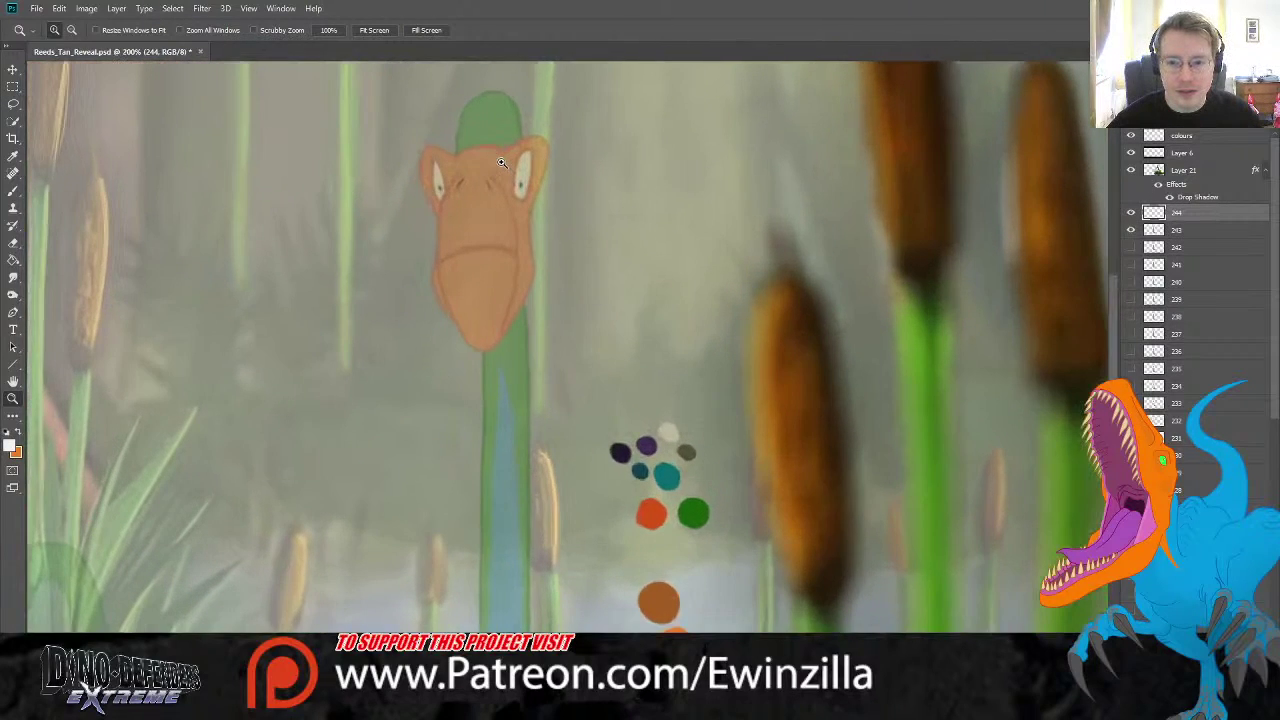
pyautogui.click(13, 156)
pyautogui.click(651, 512)
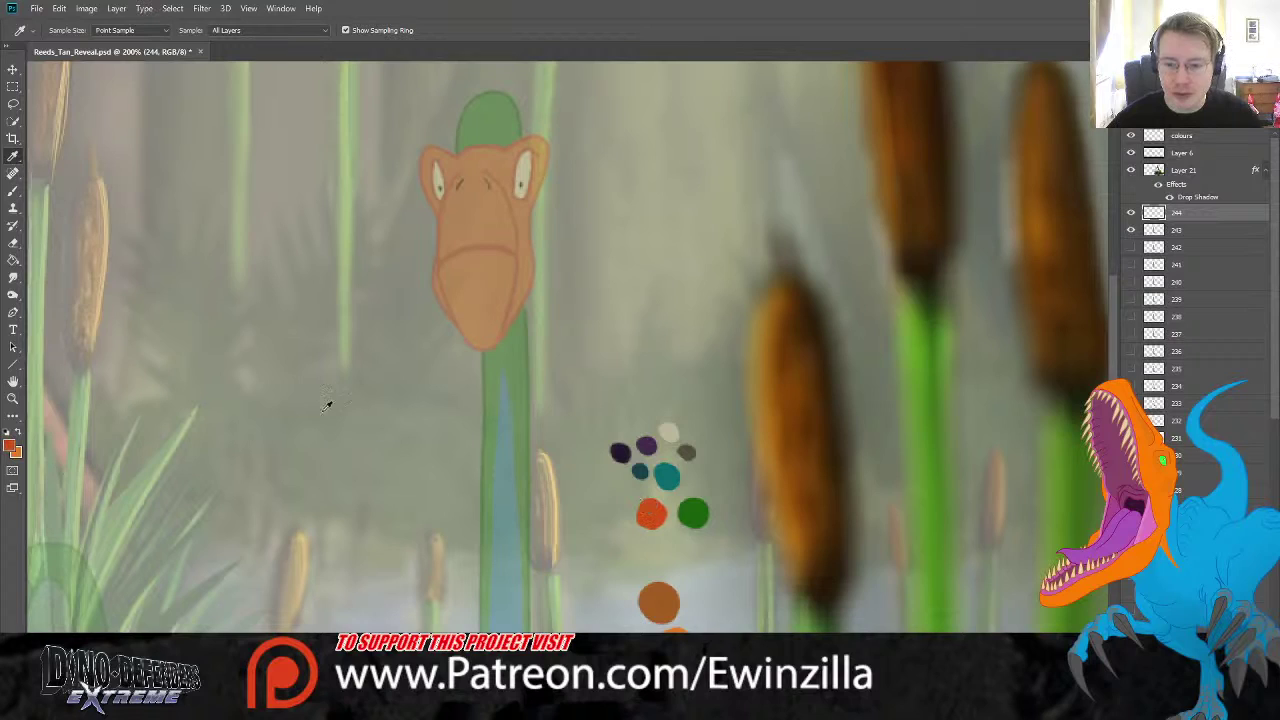
pyautogui.click(13, 190)
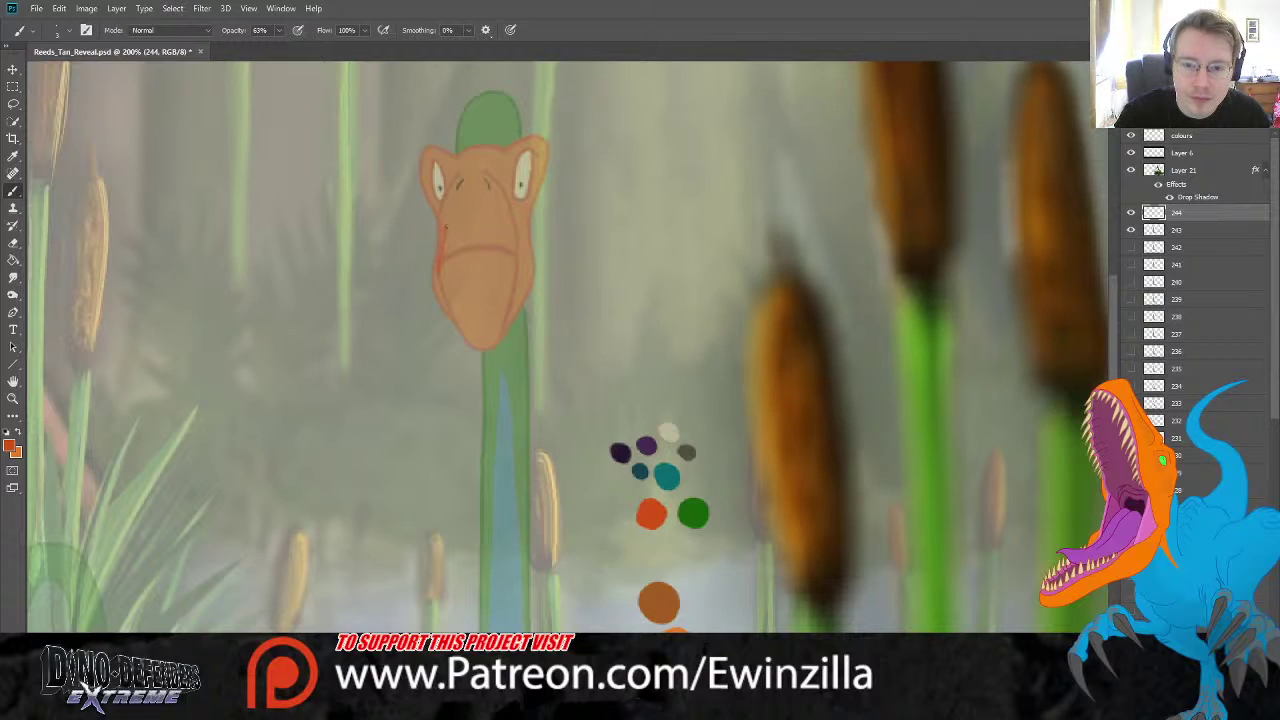
# - Undo the faint snout line and set the brush opacity to 100%
pyautogui.press('a')
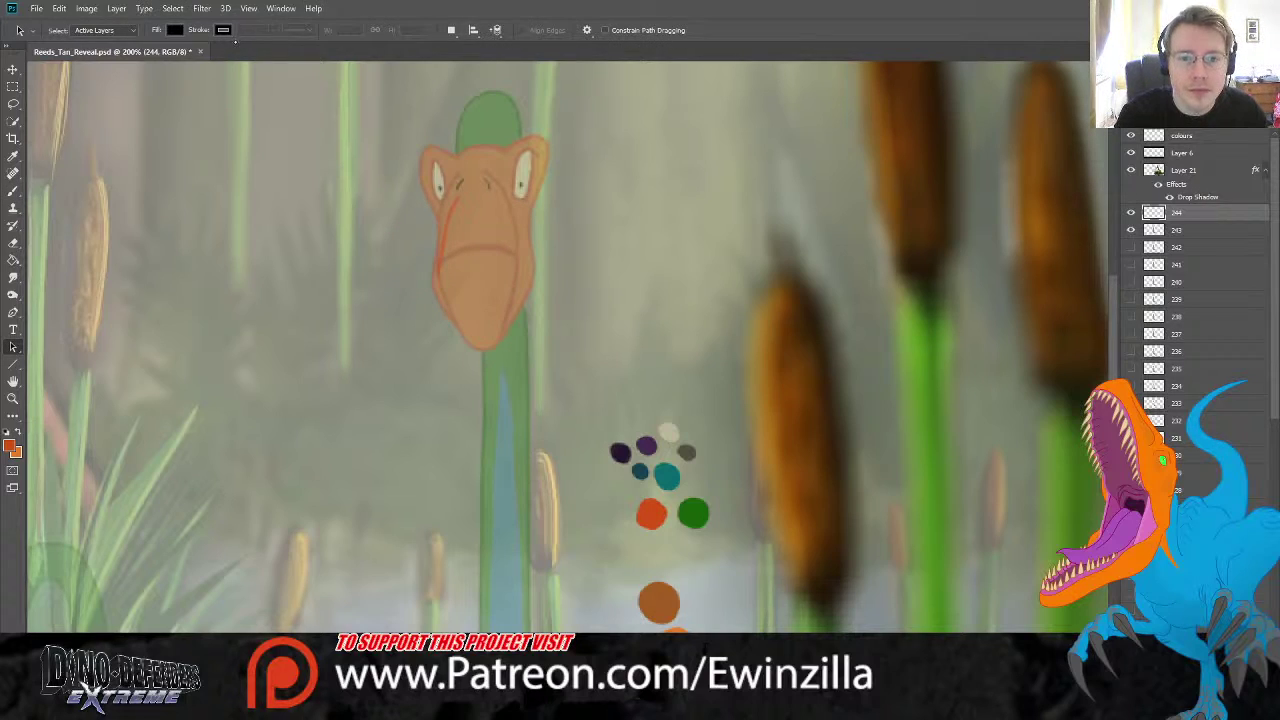
pyautogui.click(13, 190)
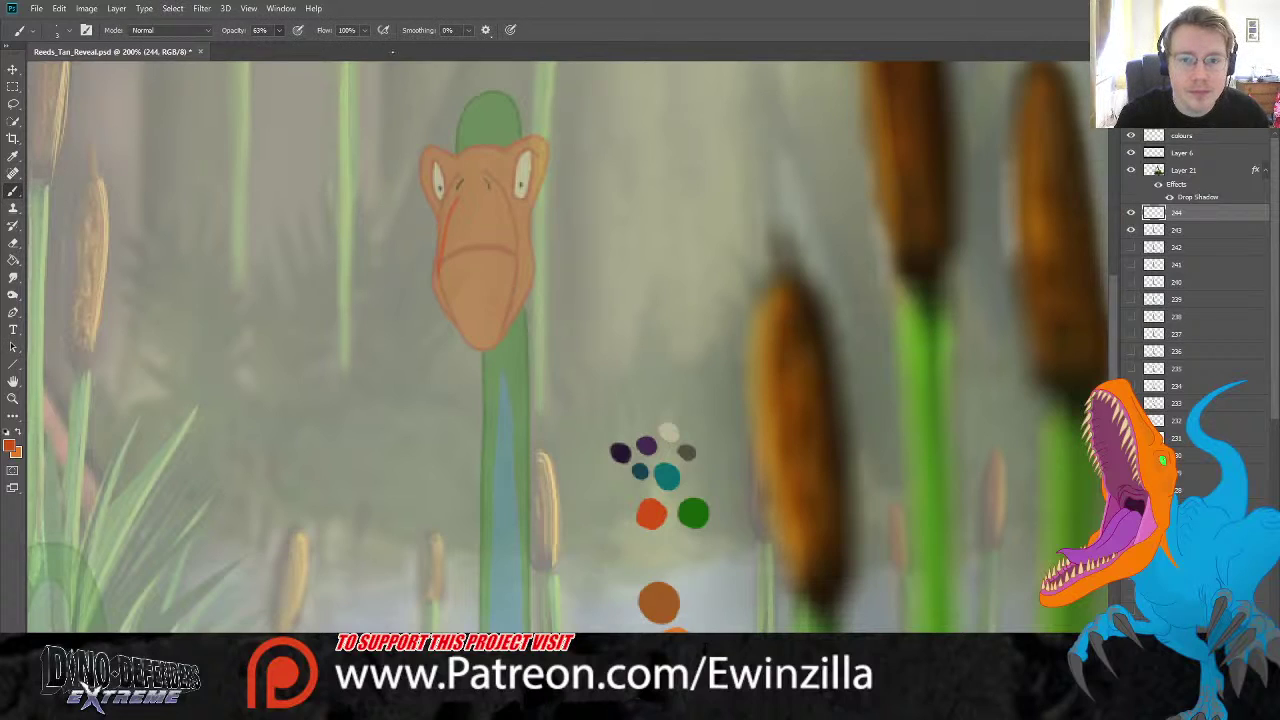
pyautogui.hotkey('ctrl', 'z')
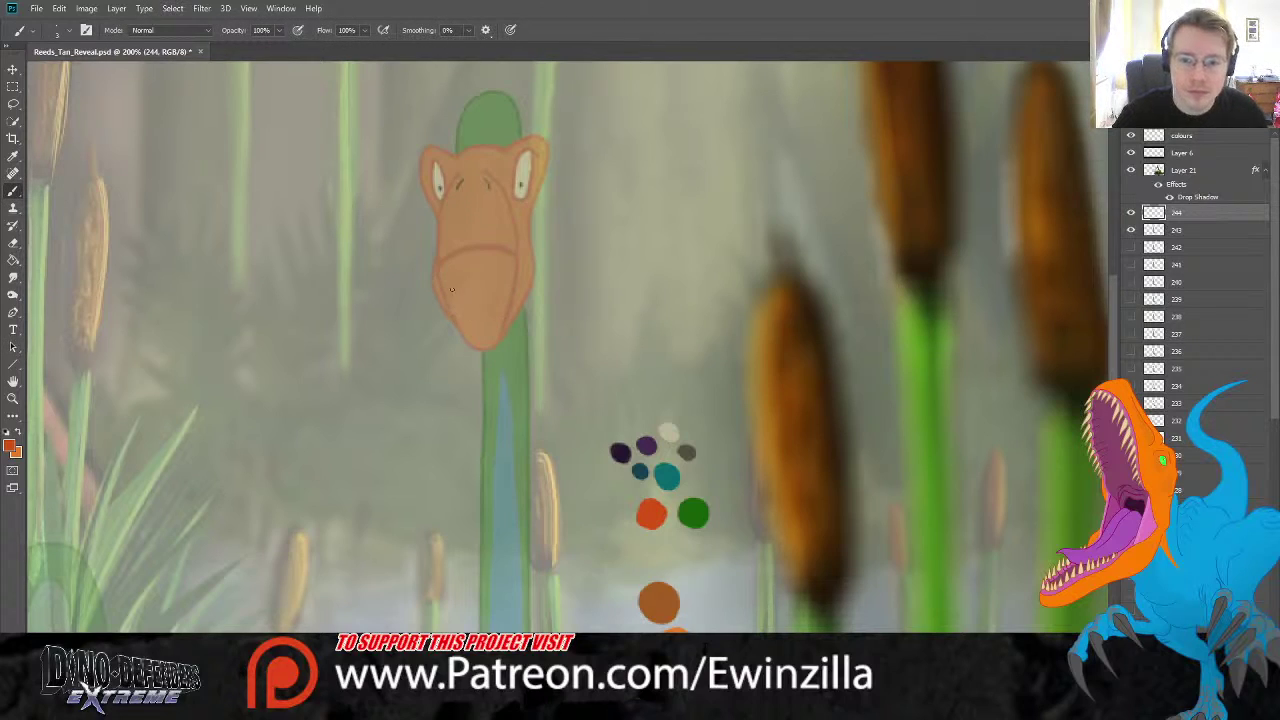
# - Draw both sides of the snout in red-orange on layer 244, from the mouth corners up toward the nostrils
pyautogui.moveTo(439, 280); pyautogui.dragTo(451, 216)
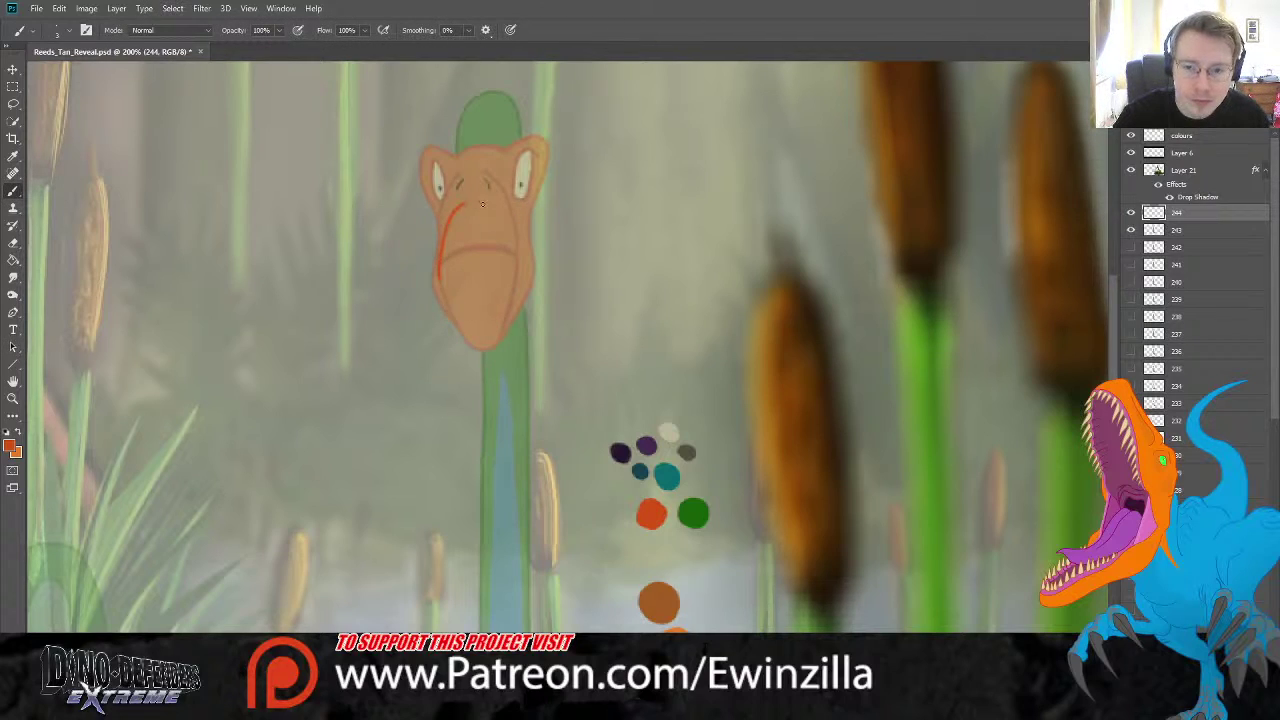
pyautogui.hotkey('ctrl', 'z')
pyautogui.moveTo(440, 270); pyautogui.dragTo(459, 198)
pyautogui.moveTo(513, 241); pyautogui.dragTo(501, 198)
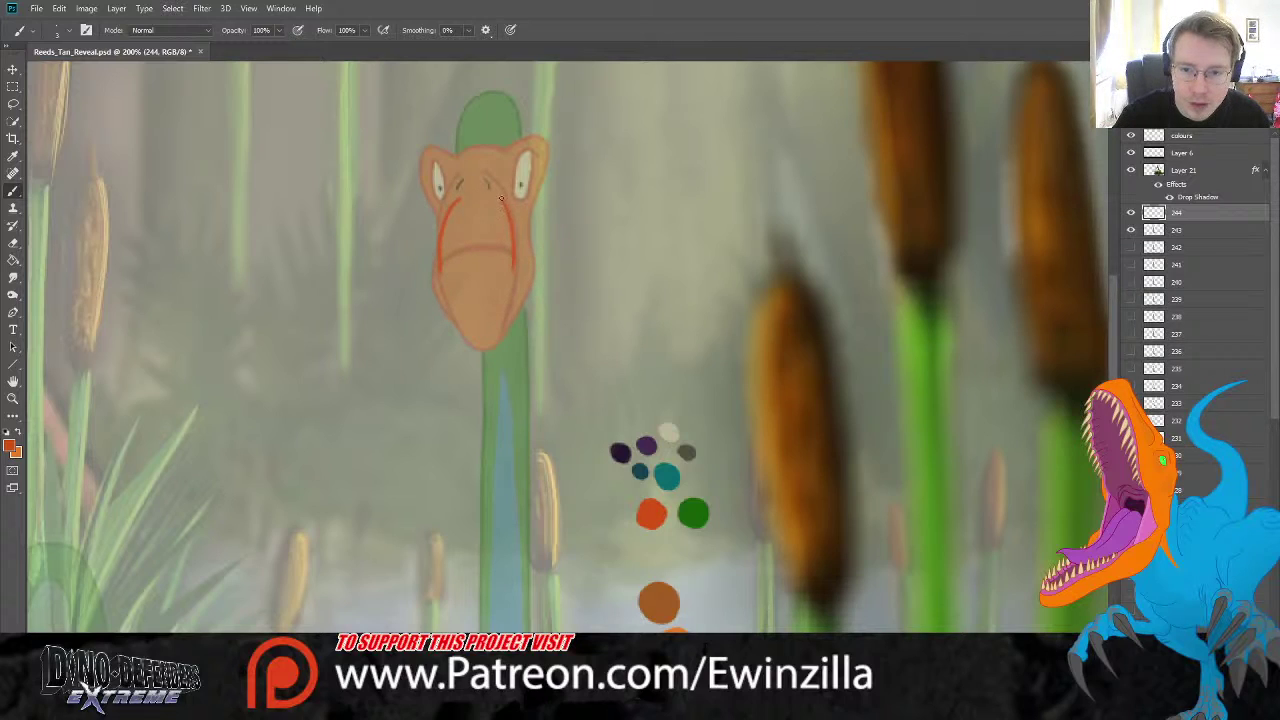
# - Draw the mouth line just below the previous frame's mouth, outline the rounded lower jaw, and smudge the mouth line into shape
pyautogui.moveTo(438, 268)
pyautogui.mouseDown()
pyautogui.moveTo(512, 262)
pyautogui.moveTo(473, 263)
pyautogui.moveTo(453, 328)
pyautogui.moveTo(477, 364)
pyautogui.mouseUp()
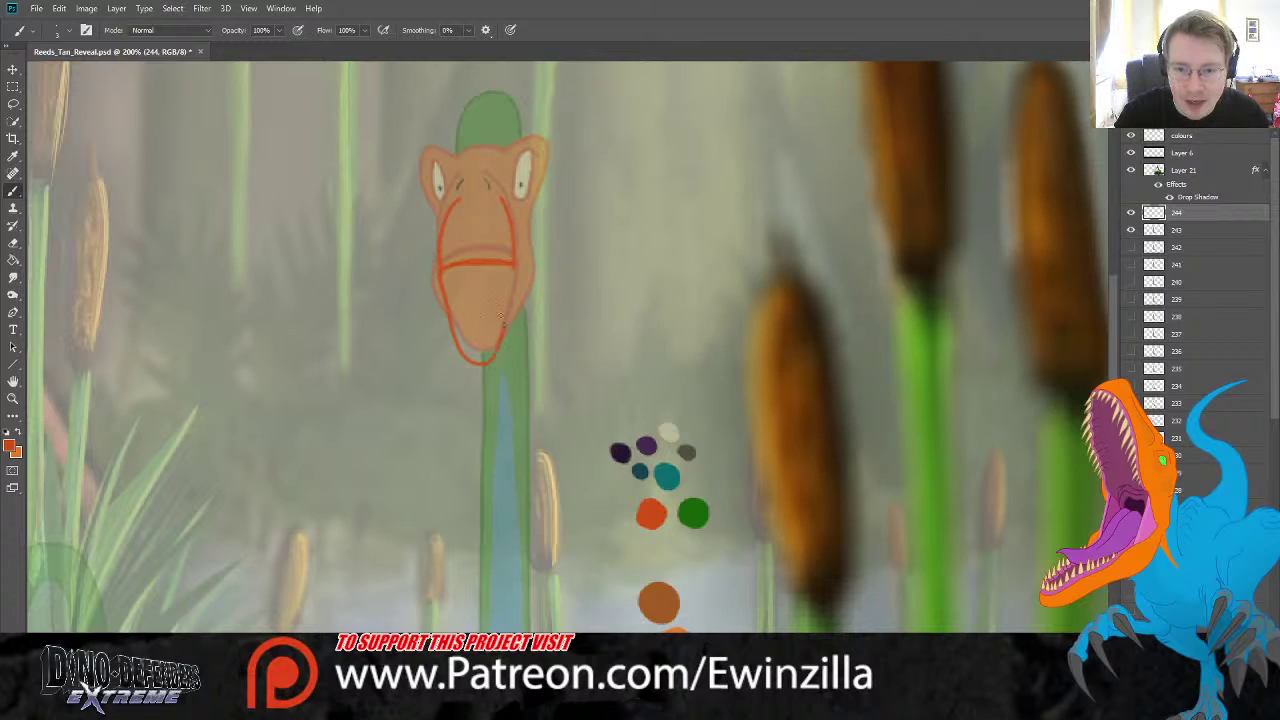
pyautogui.hotkey('ctrl', 'z')
pyautogui.hotkey('ctrl', 'z')
pyautogui.moveTo(441, 269); pyautogui.dragTo(494, 263)
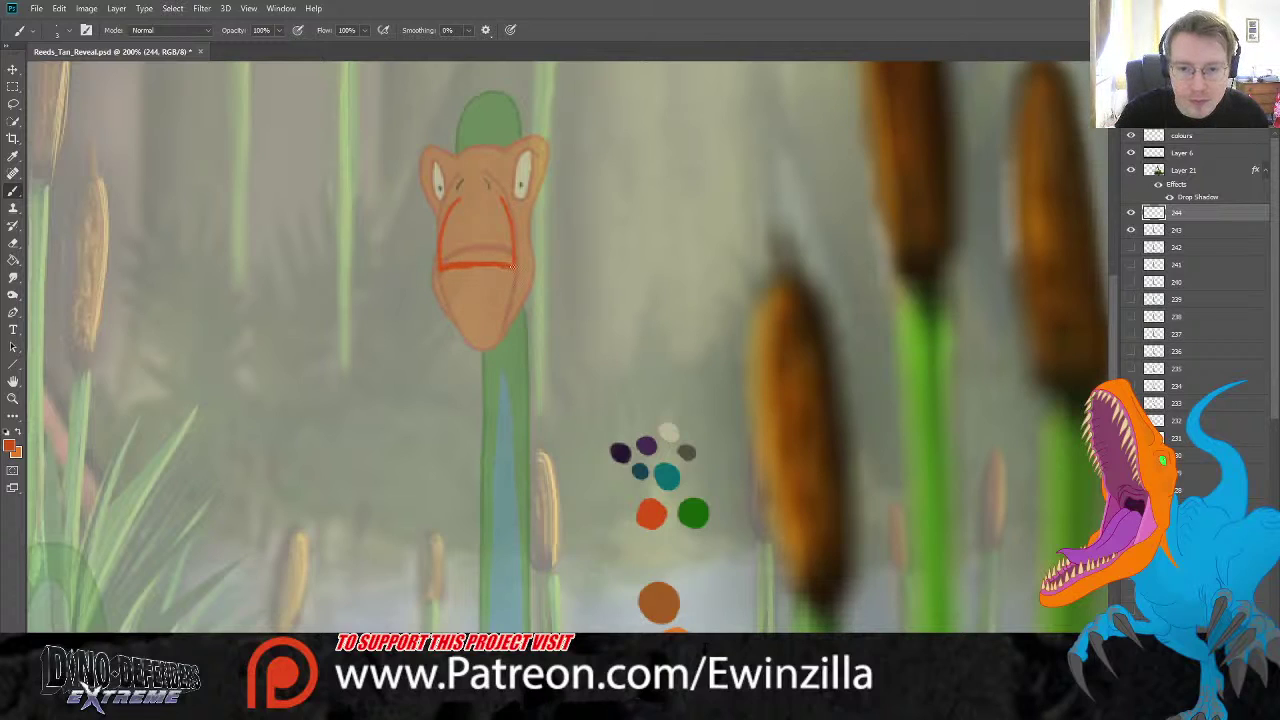
pyautogui.moveTo(441, 270); pyautogui.dragTo(451, 330)
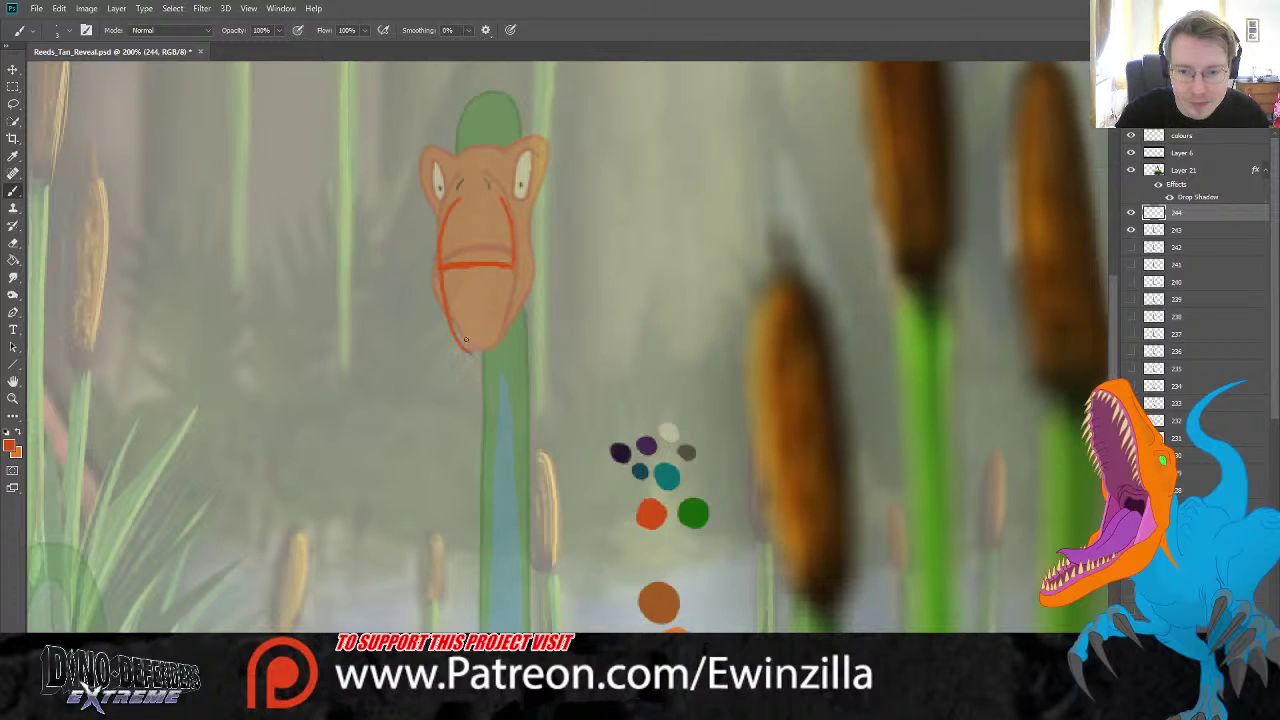
pyautogui.hotkey('ctrl', 'z')
pyautogui.moveTo(443, 268)
pyautogui.mouseDown()
pyautogui.moveTo(440, 301)
pyautogui.moveTo(459, 342)
pyautogui.moveTo(480, 348)
pyautogui.moveTo(517, 285)
pyautogui.mouseUp()
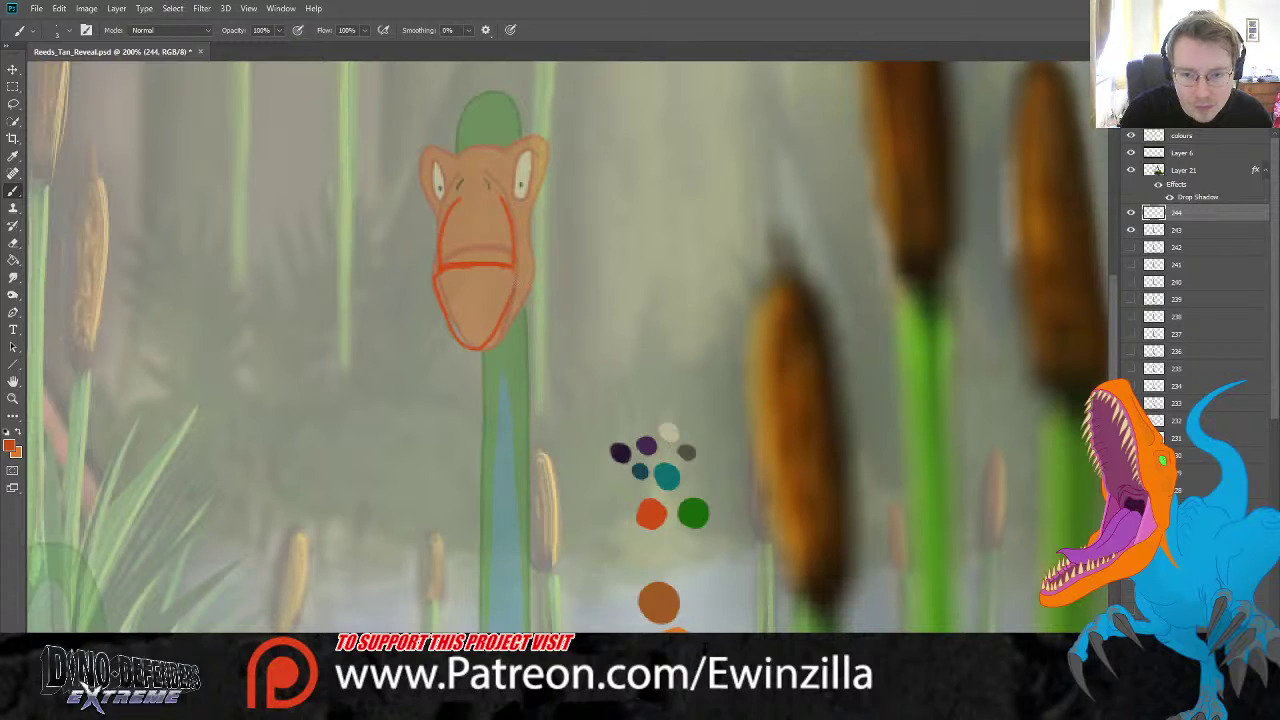
pyautogui.click(13, 277)
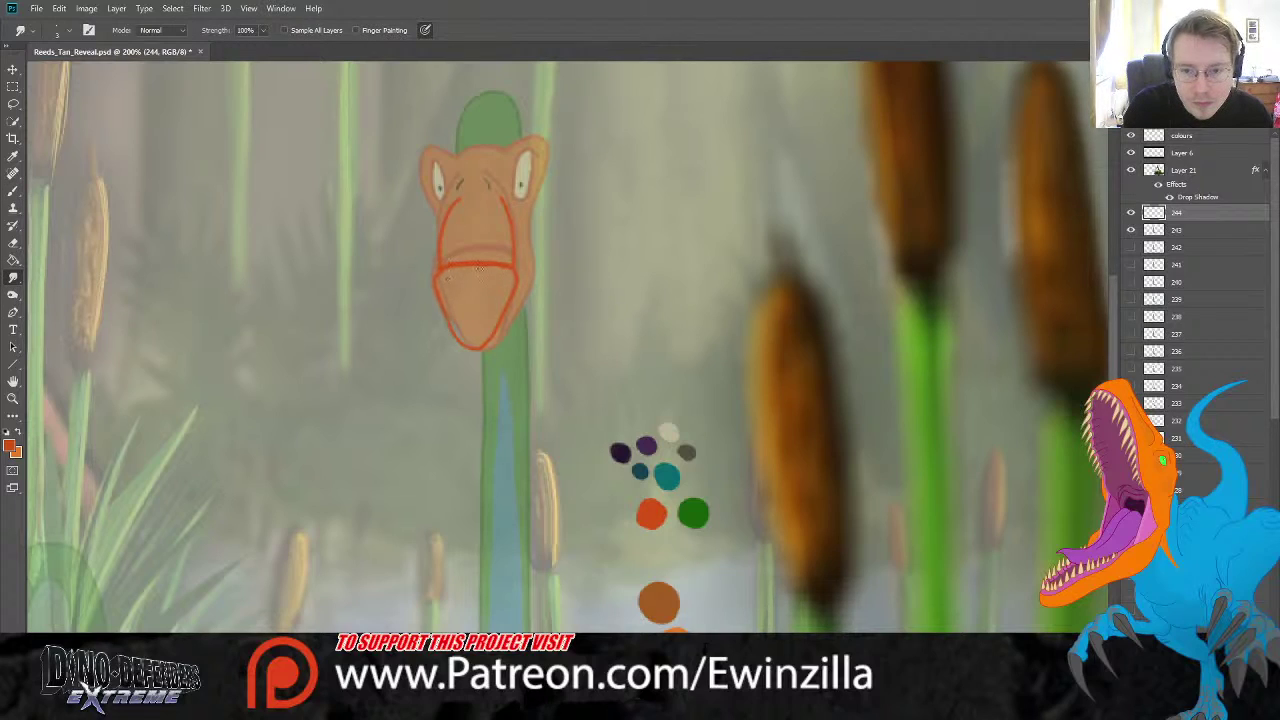
# - Outline both eyes, the cheeks and the brow line of the head in red-orange, slightly lower than in frame 243
pyautogui.press('b')
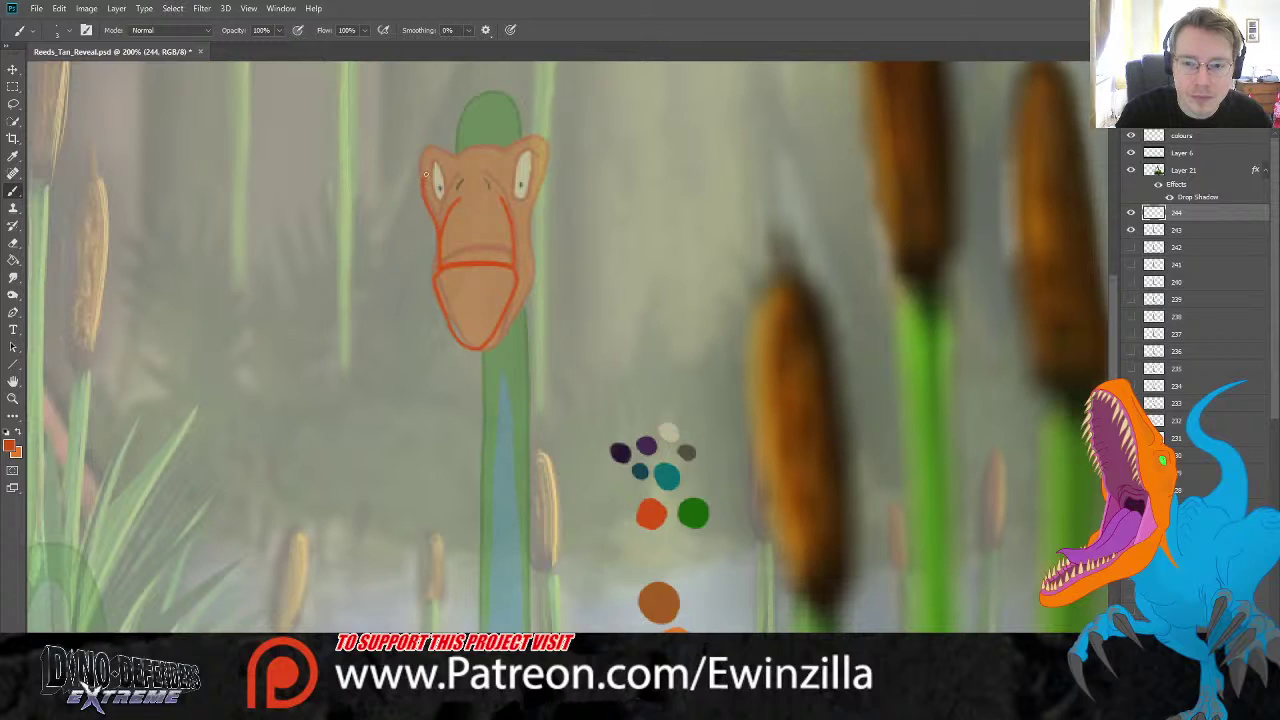
pyautogui.moveTo(455, 166); pyautogui.dragTo(507, 163)
pyautogui.hotkey('ctrl', 'z')
pyautogui.hotkey('ctrl', 'z')
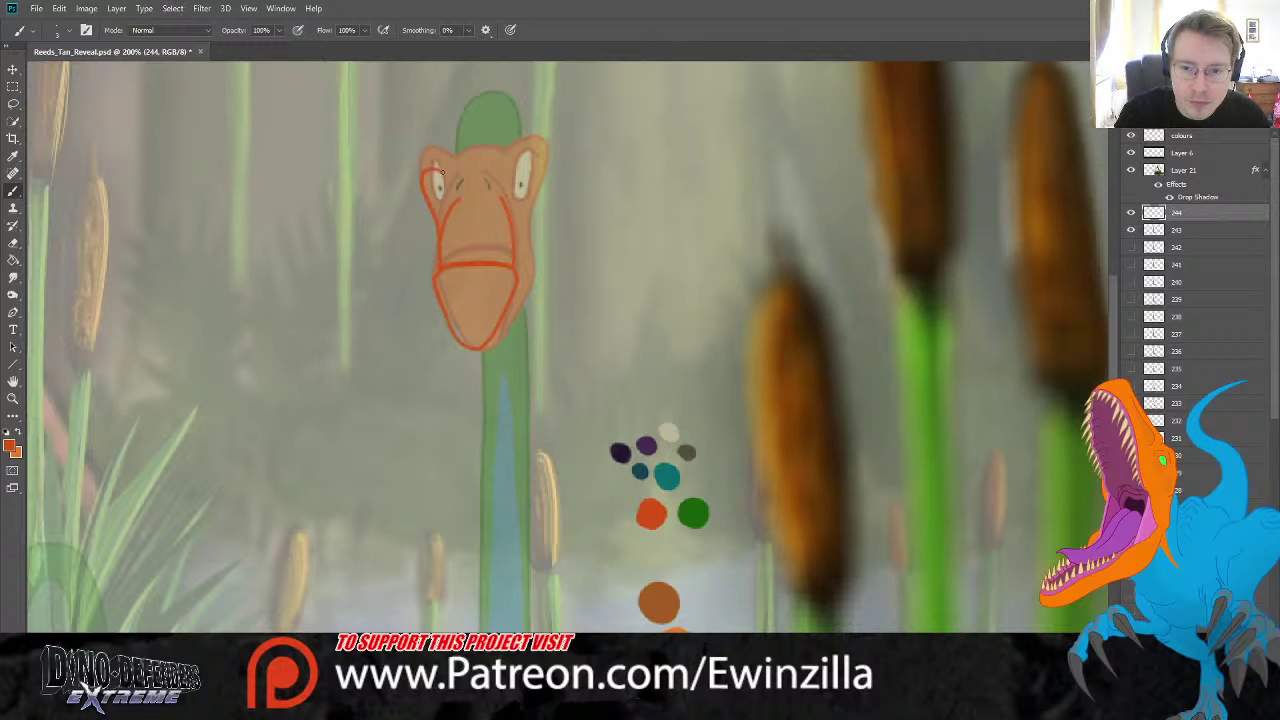
pyautogui.moveTo(449, 172); pyautogui.dragTo(500, 172)
pyautogui.hotkey('ctrl', 'z')
pyautogui.hotkey('ctrl', 'z')
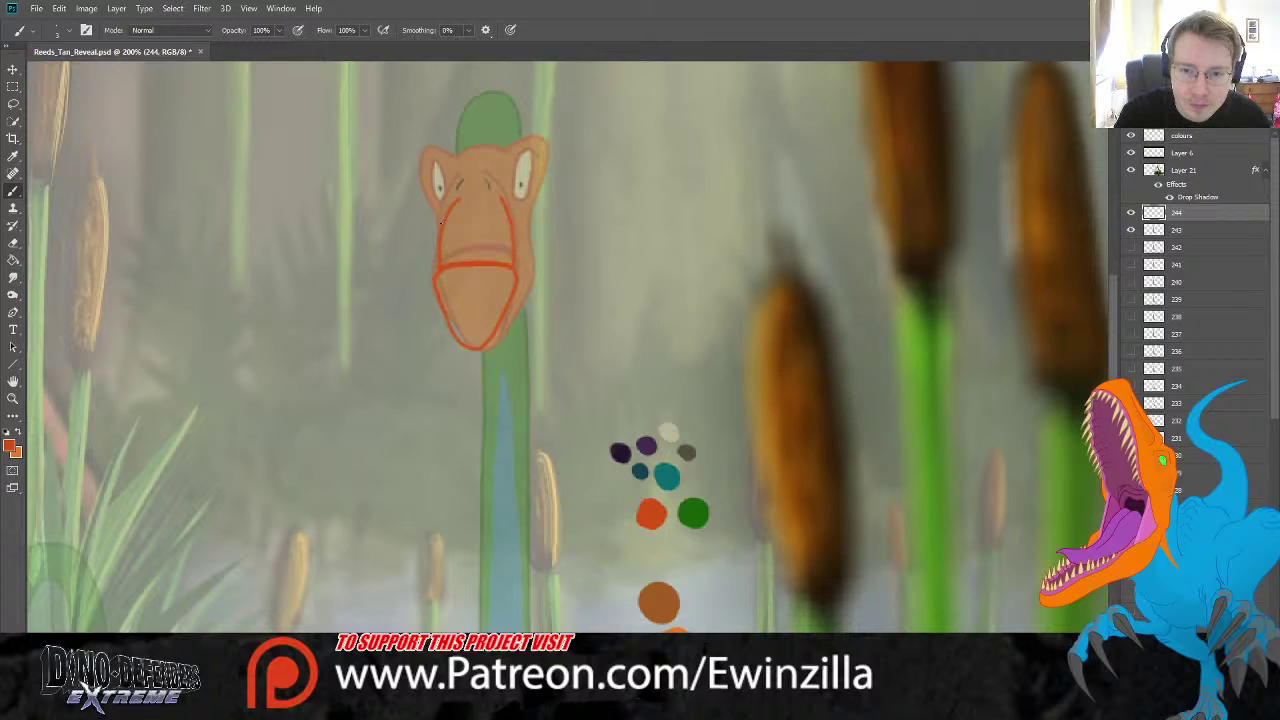
pyautogui.moveTo(452, 172); pyautogui.dragTo(503, 173)
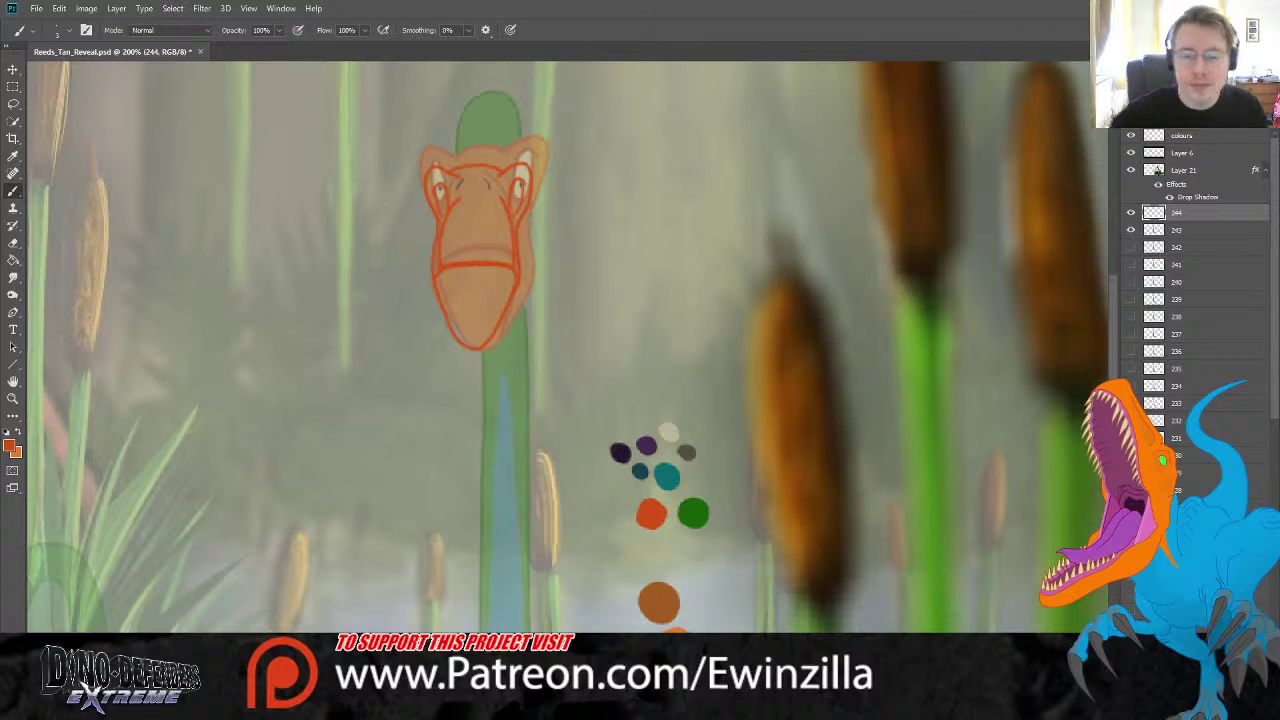
# - Rotate the red-orange head outline a few degrees counter-clockwise and scale it down very slightly
pyautogui.click(13, 69)
pyautogui.moveTo(543, 150)
pyautogui.mouseDown()
pyautogui.moveTo(544, 138)
pyautogui.moveTo(536, 157)
pyautogui.moveTo(552, 150)
pyautogui.moveTo(504, 183)
pyautogui.mouseUp()
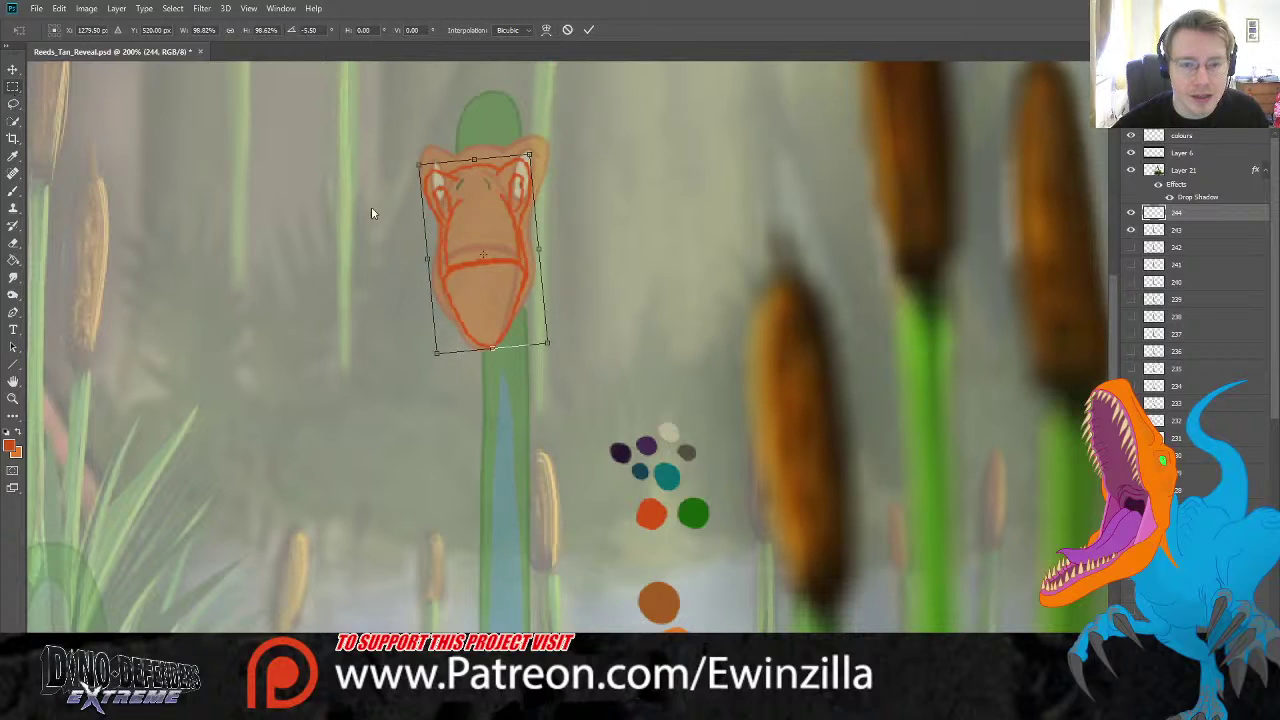
pyautogui.press('Return')
pyautogui.press('m')
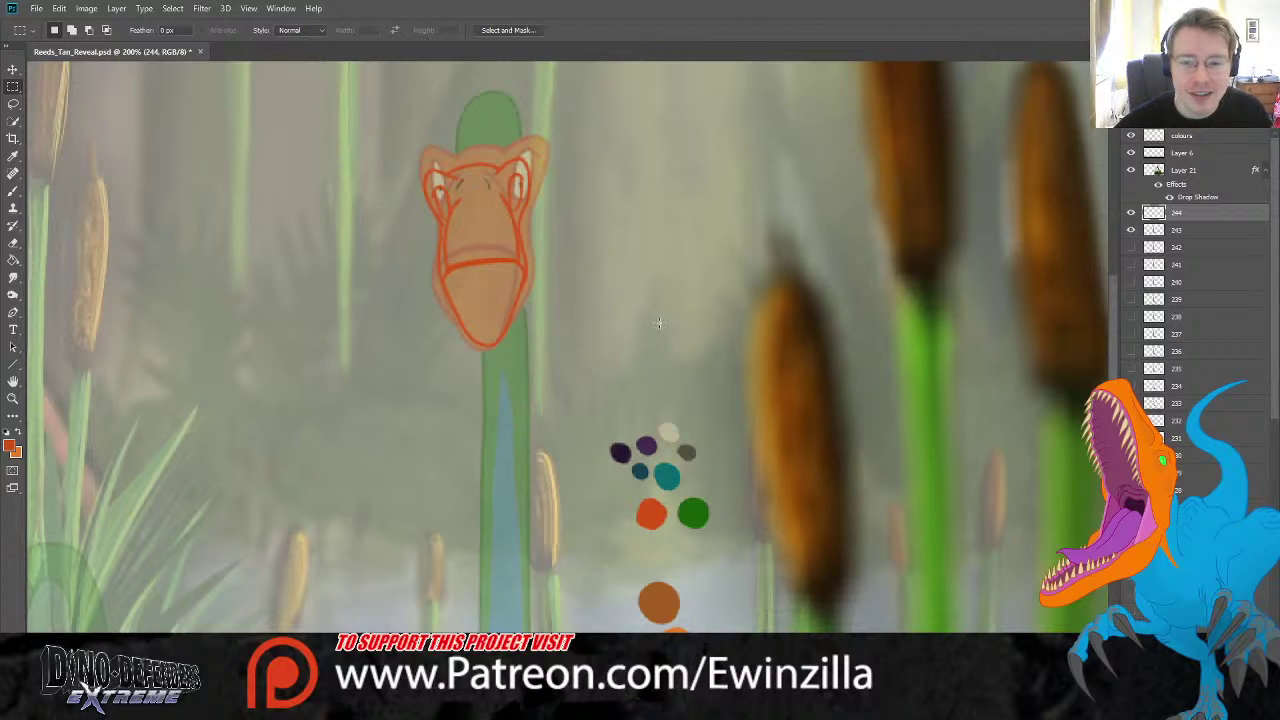
# - Sample the dark green swatch and outline the rounded crest above the brow, joining it to the head
pyautogui.click(13, 156)
pyautogui.click(694, 512)
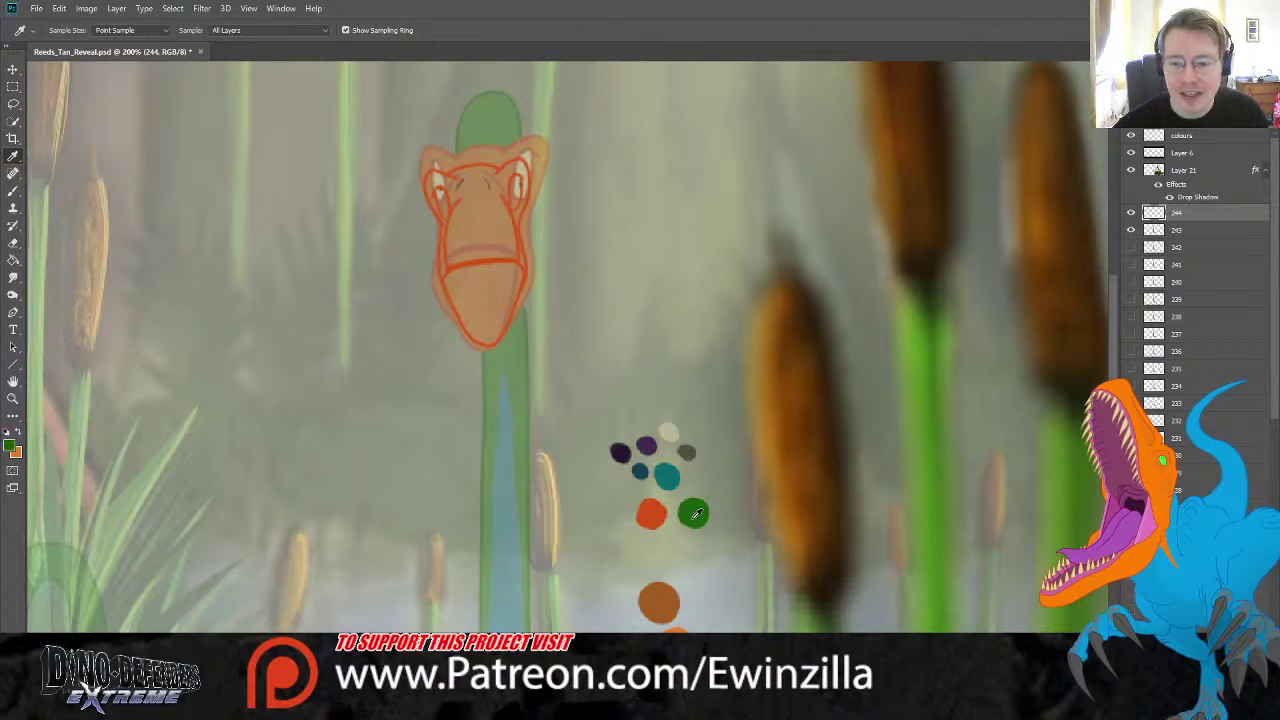
pyautogui.click(14, 191)
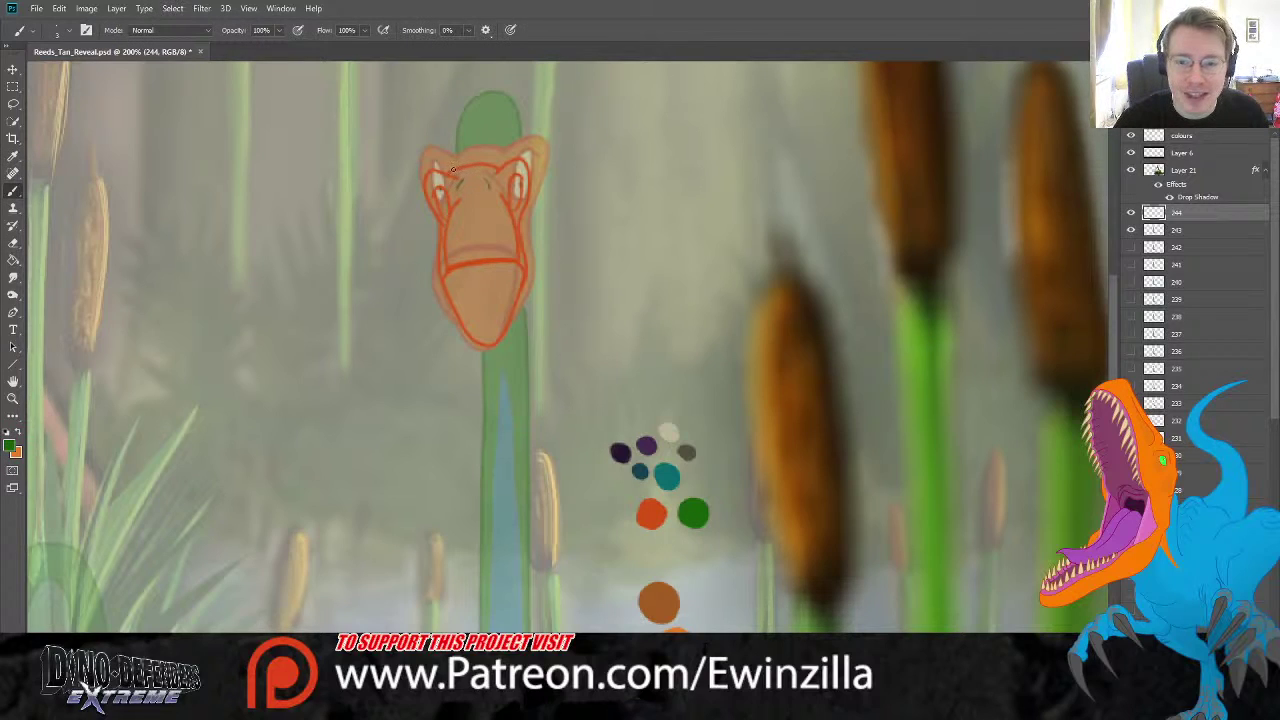
pyautogui.moveTo(455, 166)
pyautogui.mouseDown()
pyautogui.moveTo(462, 116)
pyautogui.moveTo(486, 92)
pyautogui.mouseUp()
pyautogui.hotkey('ctrl', 'z')
pyautogui.moveTo(452, 172)
pyautogui.mouseDown()
pyautogui.moveTo(460, 98)
pyautogui.moveTo(500, 84)
pyautogui.moveTo(516, 110)
pyautogui.moveTo(515, 160)
pyautogui.moveTo(456, 166)
pyautogui.moveTo(460, 100)
pyautogui.moveTo(494, 88)
pyautogui.moveTo(520, 124)
pyautogui.moveTo(520, 158)
pyautogui.moveTo(509, 155)
pyautogui.mouseUp()
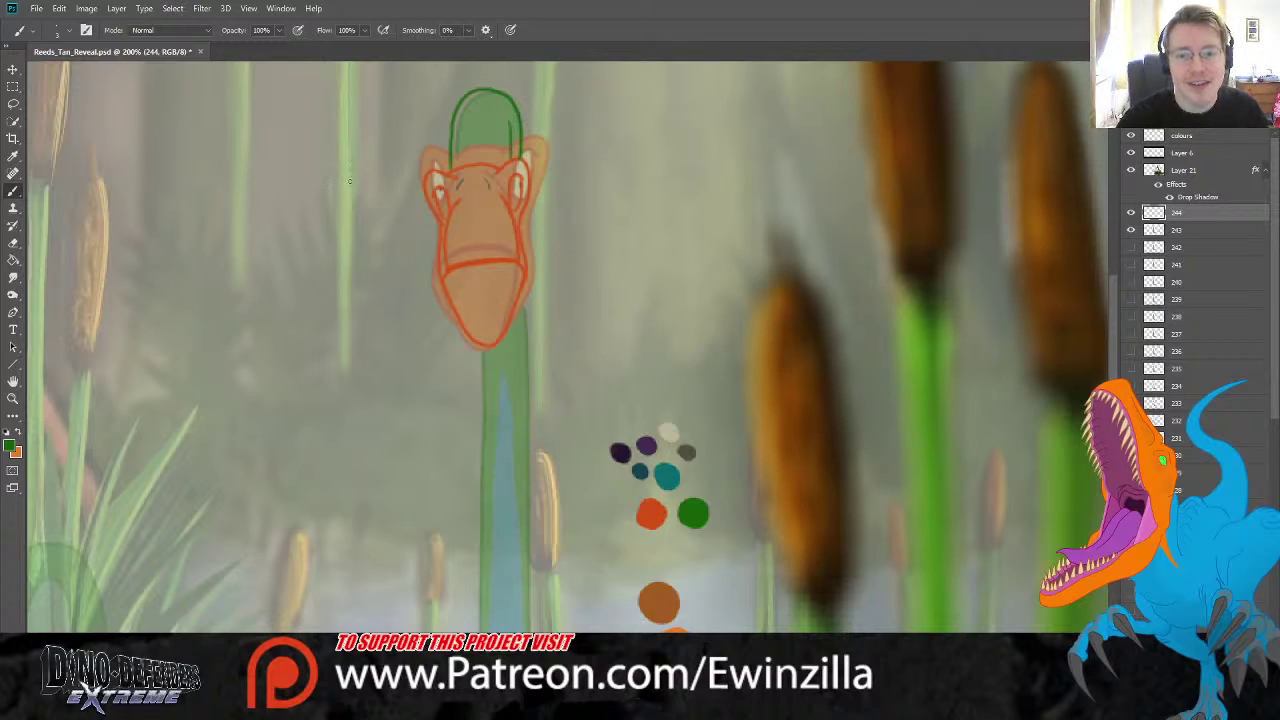
pyautogui.press('r')
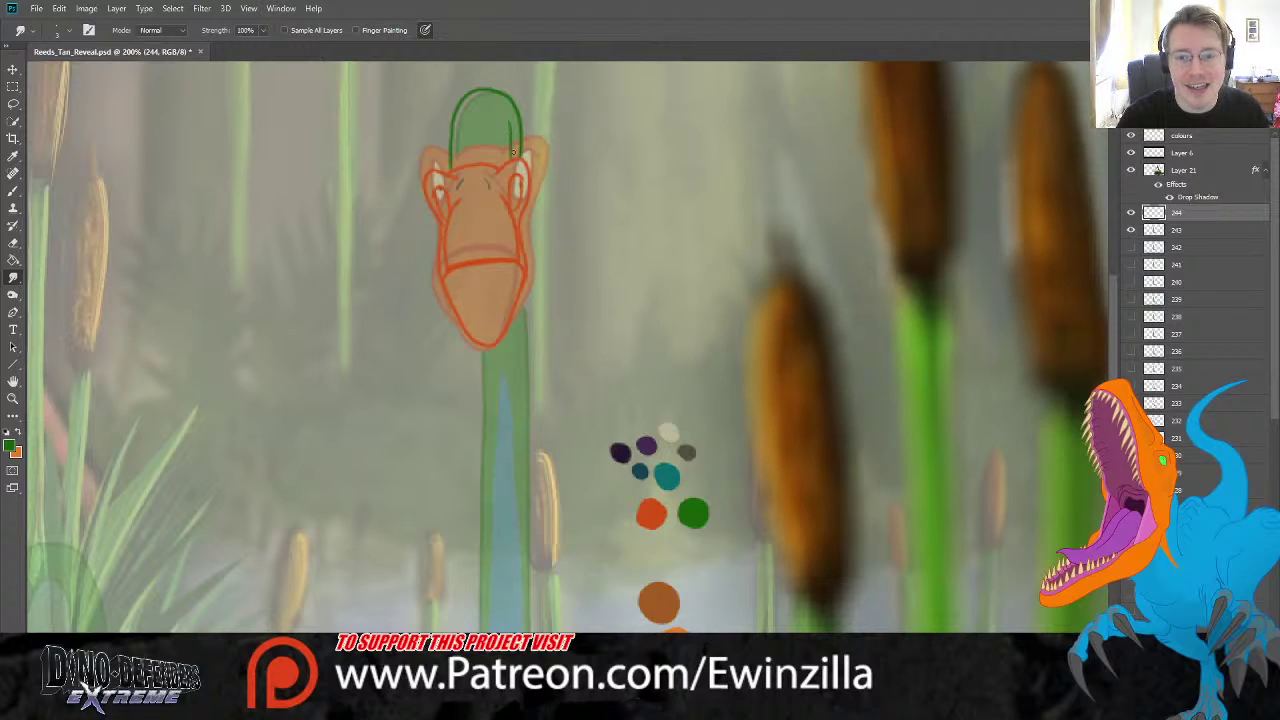
# - Draw the neck's right edge in dark green, running from the jaw down along the previous frame's neck
pyautogui.press('b')
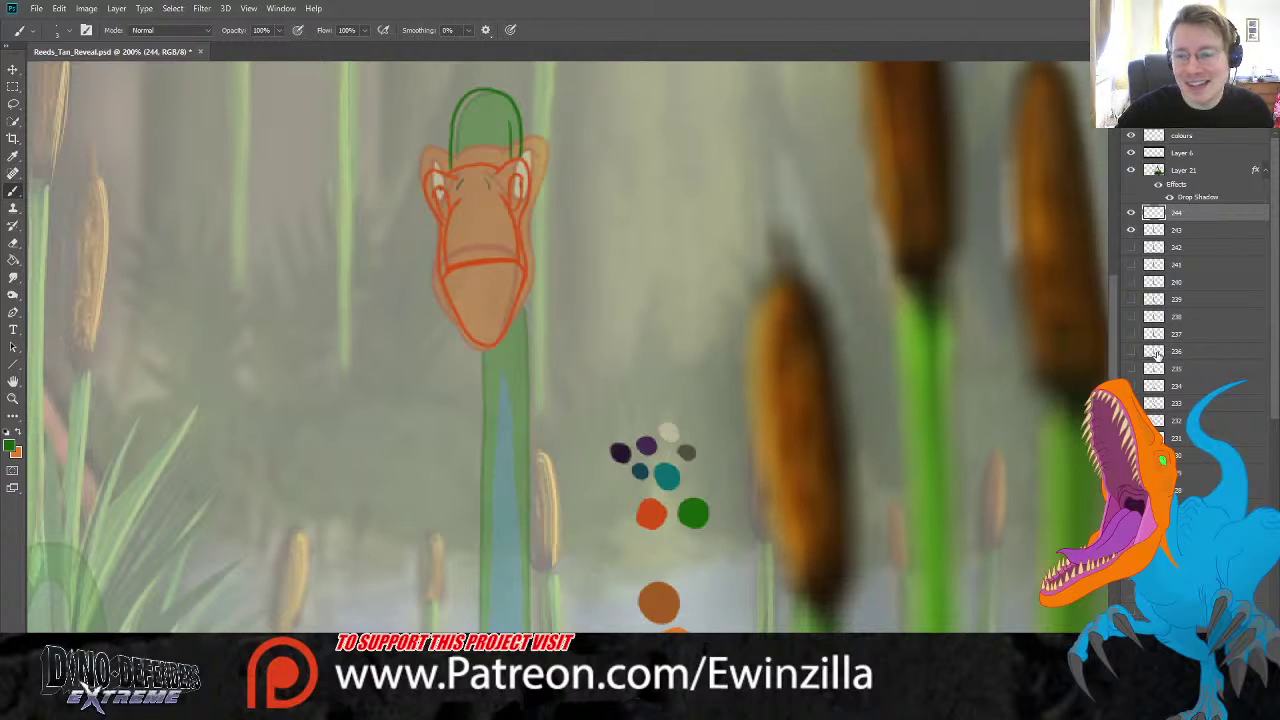
pyautogui.scroll(-3, 1076, 370)
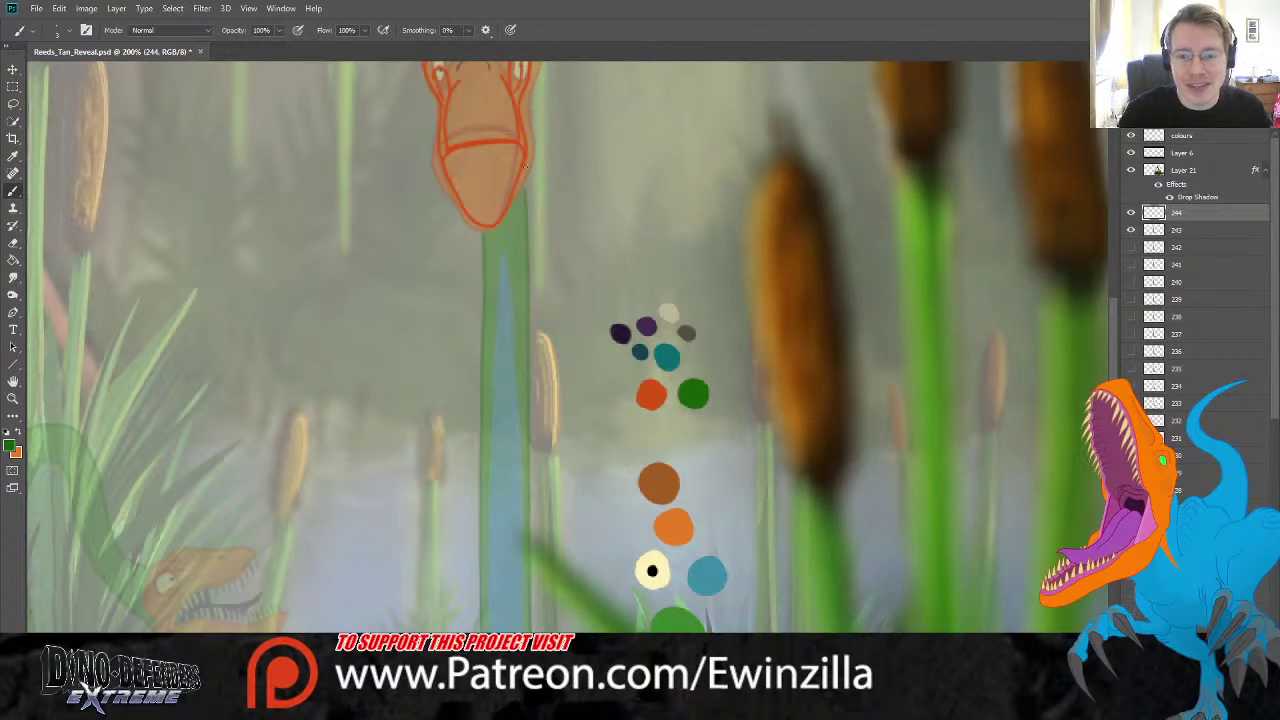
pyautogui.moveTo(521, 176); pyautogui.dragTo(510, 366)
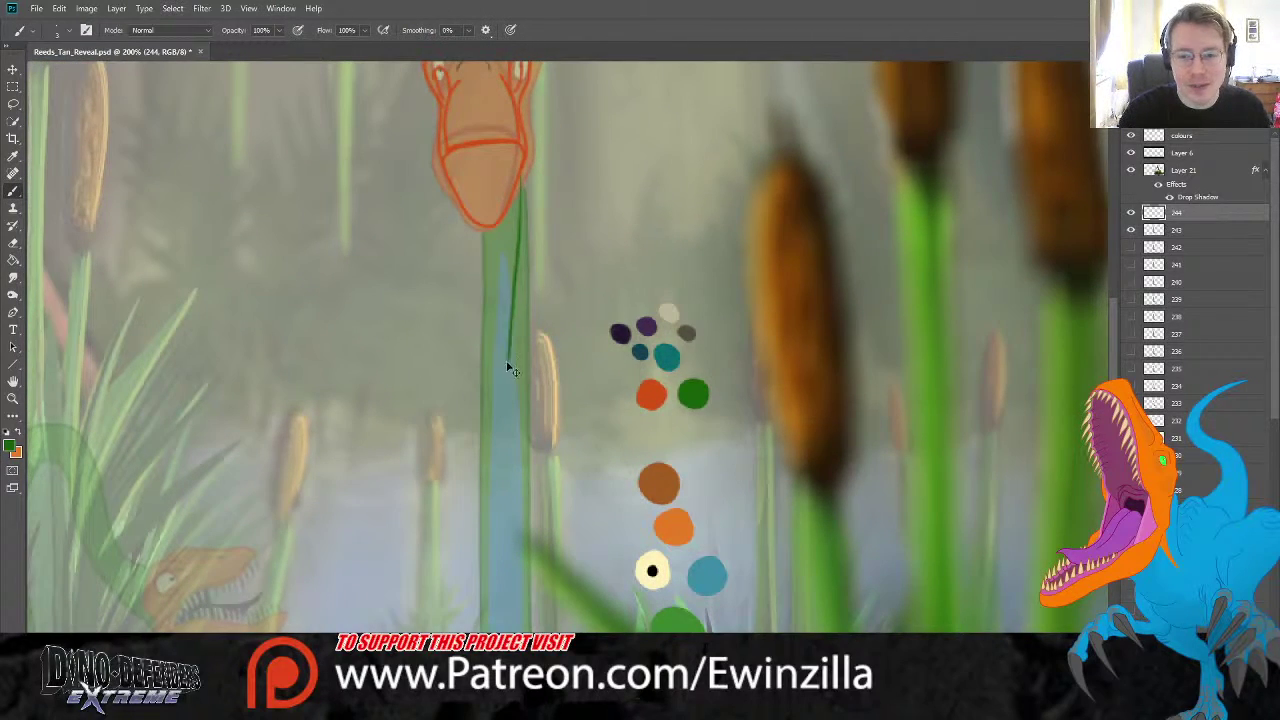
pyautogui.hotkey('ctrl', 'z')
pyautogui.moveTo(520, 176); pyautogui.dragTo(515, 596)
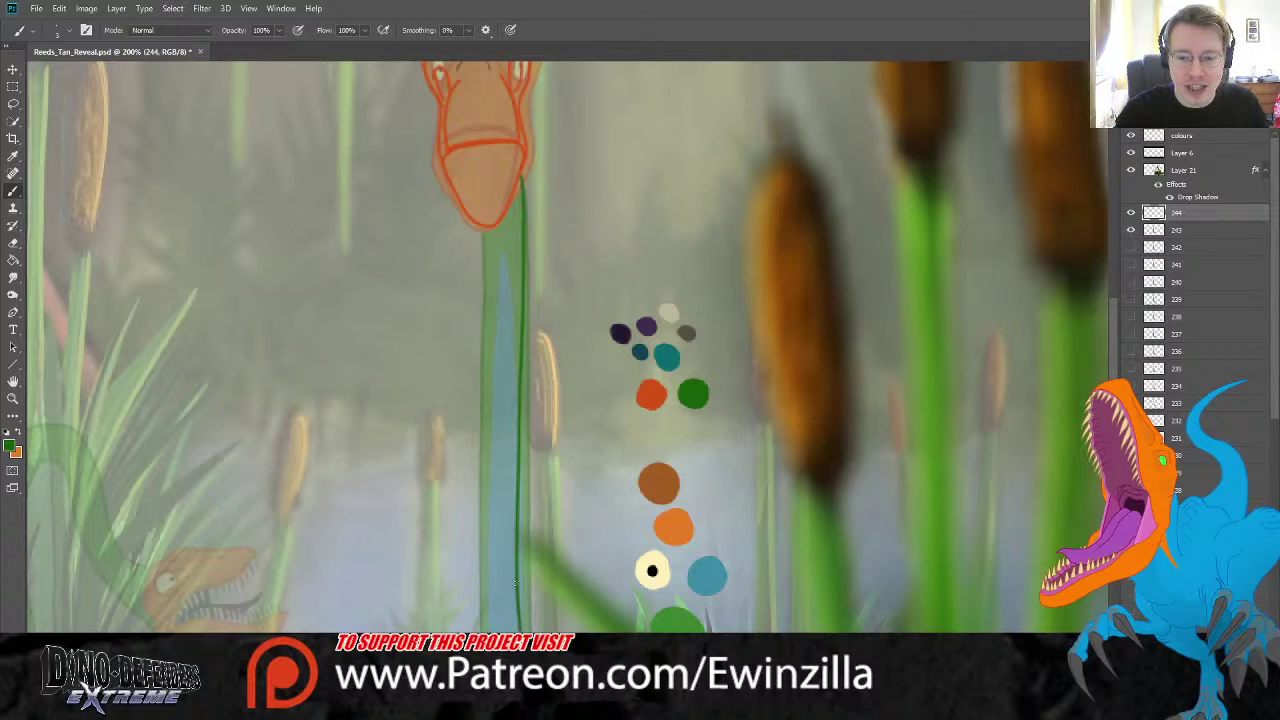
# - Redraw the neck's right edge in dark green and add its left edge running down from the jaw
pyautogui.hotkey('ctrl', 'z')
pyautogui.moveTo(520, 176); pyautogui.dragTo(515, 556)
pyautogui.hotkey('ctrl', 'z')
pyautogui.moveTo(523, 174); pyautogui.dragTo(531, 630)
pyautogui.moveTo(476, 226); pyautogui.dragTo(477, 628)
# - Extend both dark green neck edges down to the chest, curving them slightly inward at the base
pyautogui.scroll(-6, 462, 337)
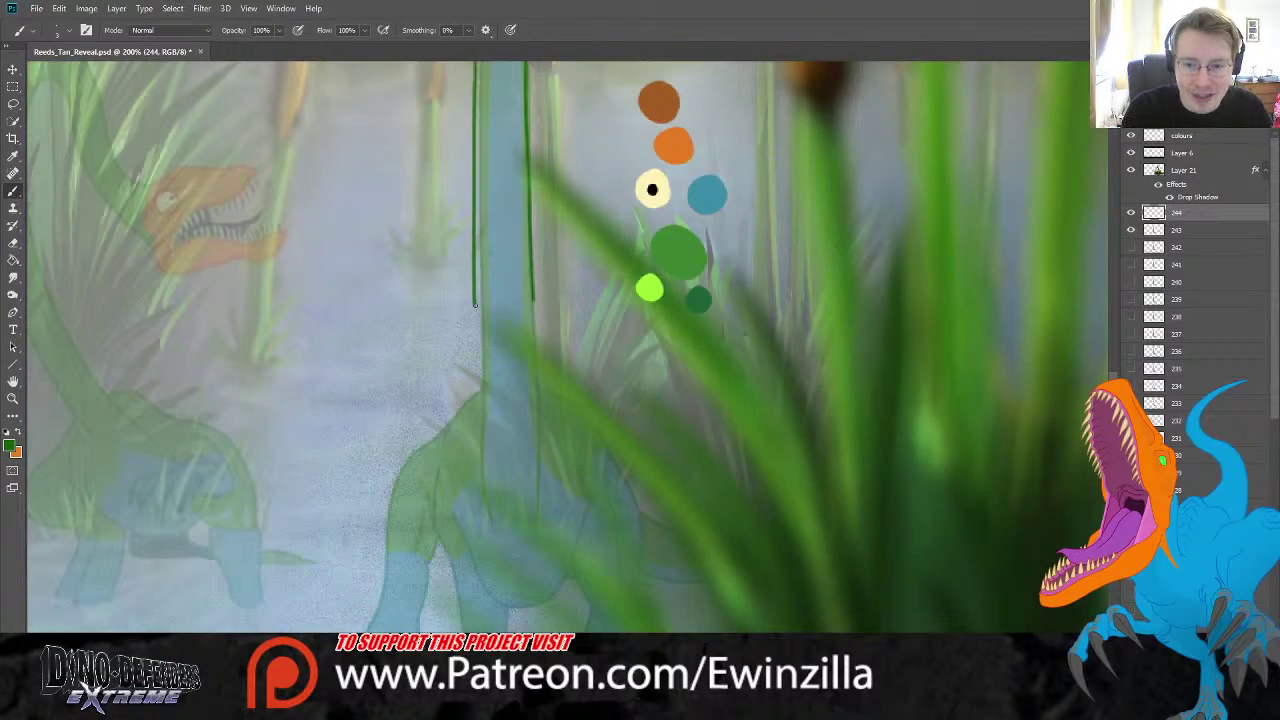
pyautogui.moveTo(474, 300); pyautogui.dragTo(476, 414)
pyautogui.hotkey('ctrl', 'z')
pyautogui.moveTo(474, 304); pyautogui.dragTo(473, 390)
pyautogui.hotkey('ctrl', 'z')
pyautogui.moveTo(474, 300); pyautogui.dragTo(484, 522)
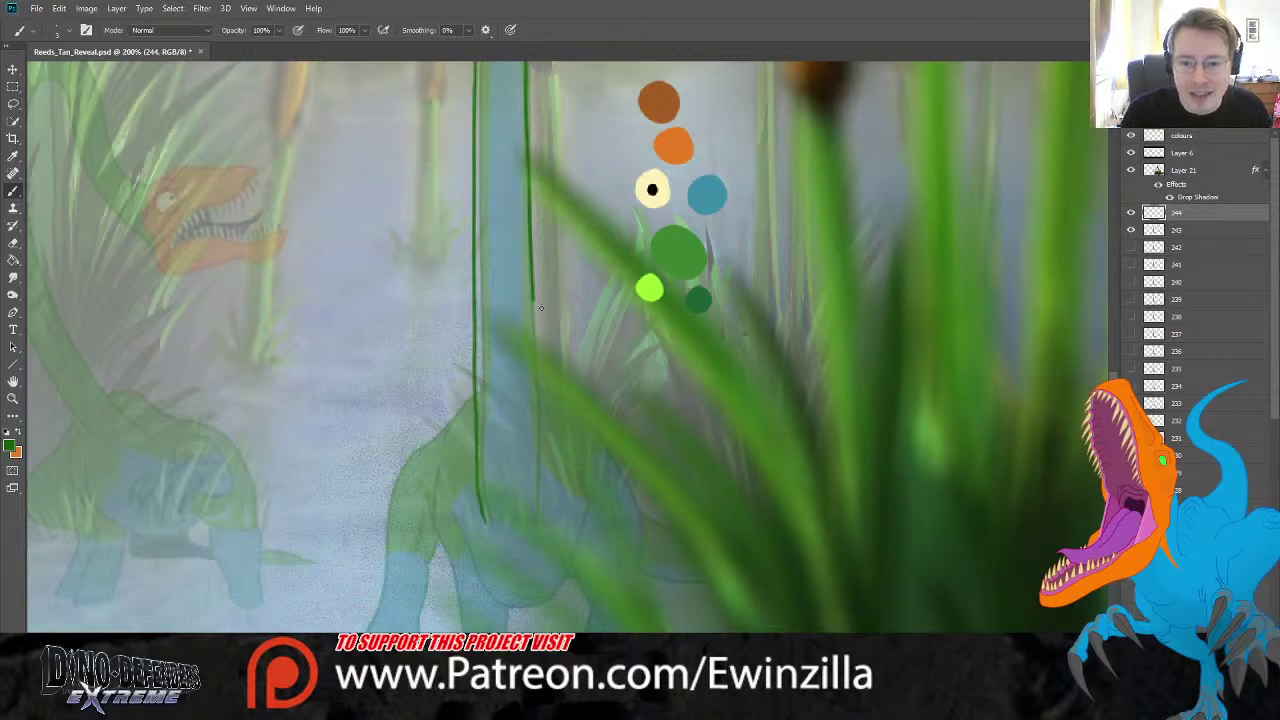
pyautogui.moveTo(532, 295); pyautogui.dragTo(531, 430)
pyautogui.hotkey('ctrl', 'z')
pyautogui.moveTo(532, 295); pyautogui.dragTo(522, 512)
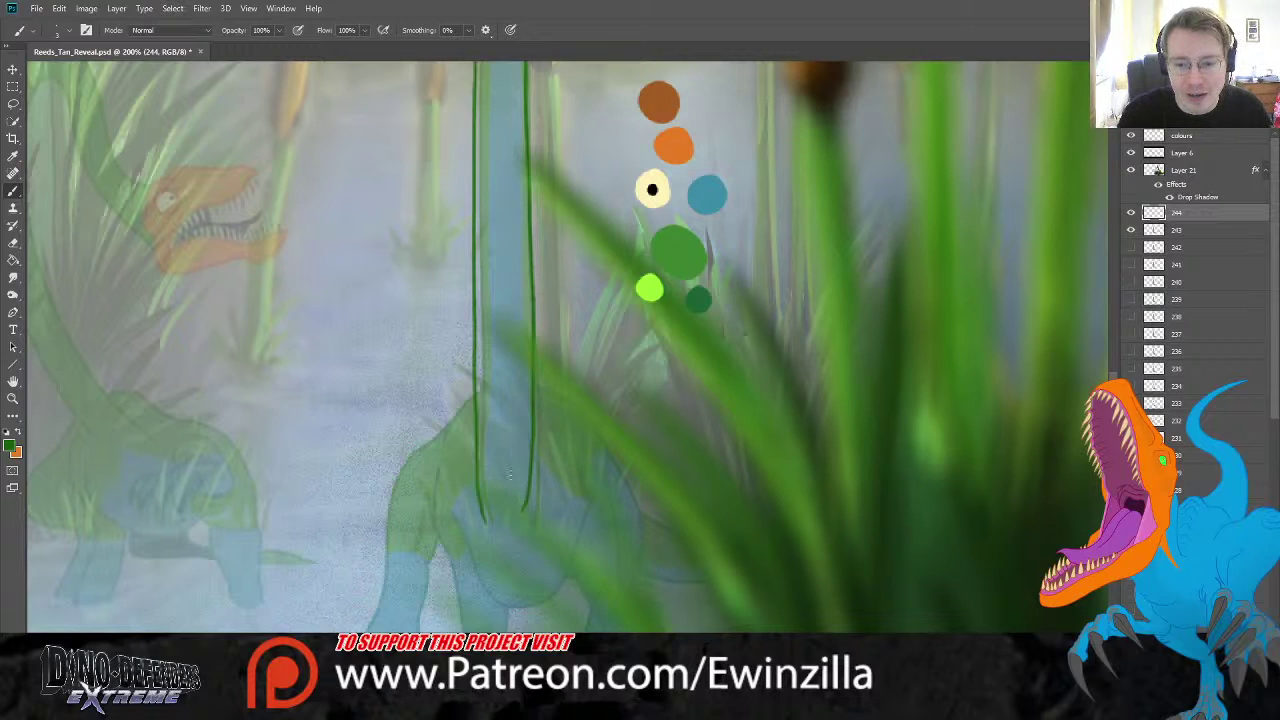
# - Outline the shoulders in dark green, sloping down from both sides of the neck along the previous frame's body
pyautogui.moveTo(475, 393); pyautogui.dragTo(440, 450)
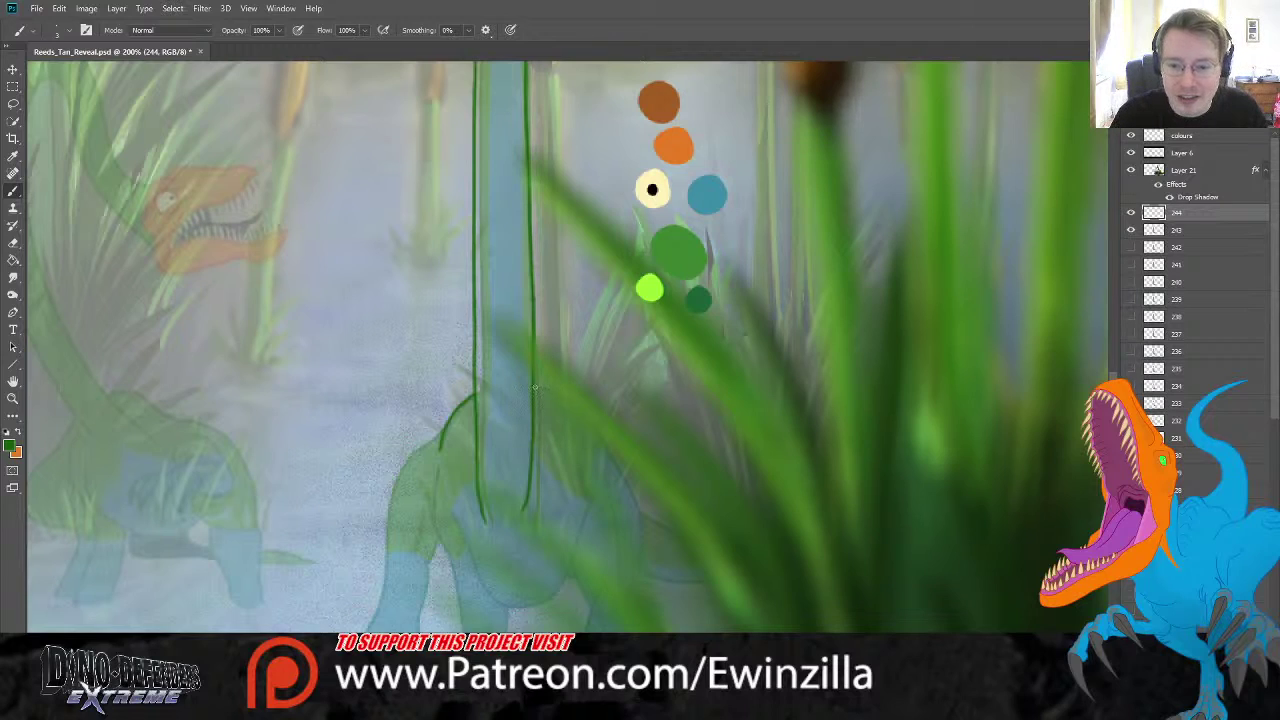
pyautogui.moveTo(533, 386); pyautogui.dragTo(590, 438)
pyautogui.hotkey('ctrl', 'z')
pyautogui.moveTo(533, 386); pyautogui.dragTo(573, 401)
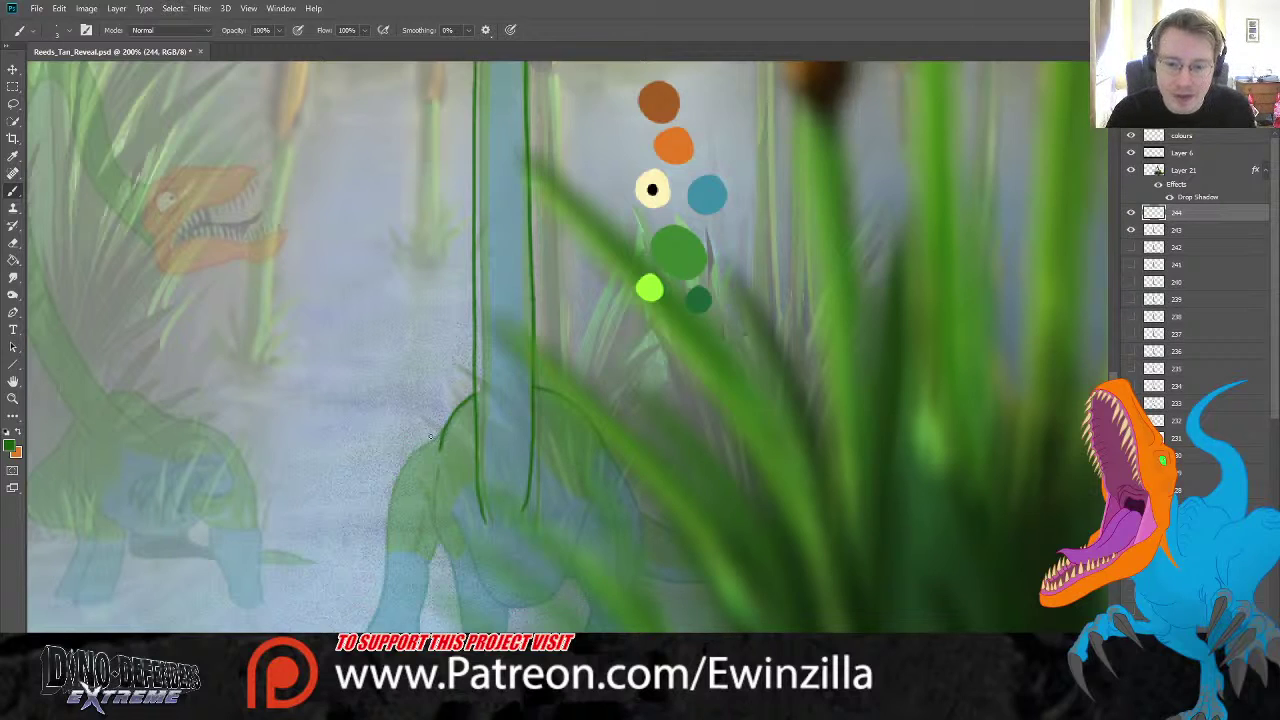
# - Outline the green upper part of the left front leg and the tail's upper edge in dark green
pyautogui.moveTo(442, 432)
pyautogui.mouseDown()
pyautogui.moveTo(394, 550)
pyautogui.moveTo(399, 567)
pyautogui.moveTo(434, 546)
pyautogui.mouseUp()
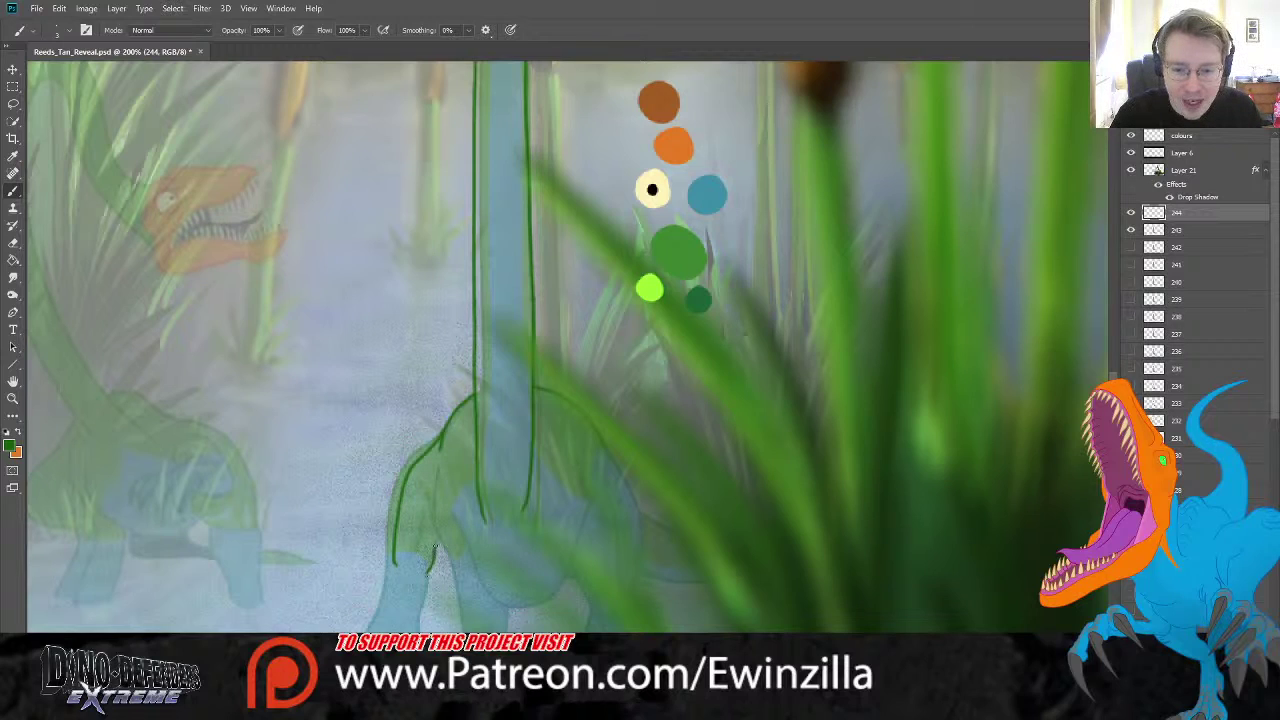
pyautogui.moveTo(443, 459)
pyautogui.mouseDown()
pyautogui.moveTo(428, 478)
pyautogui.moveTo(438, 545)
pyautogui.mouseUp()
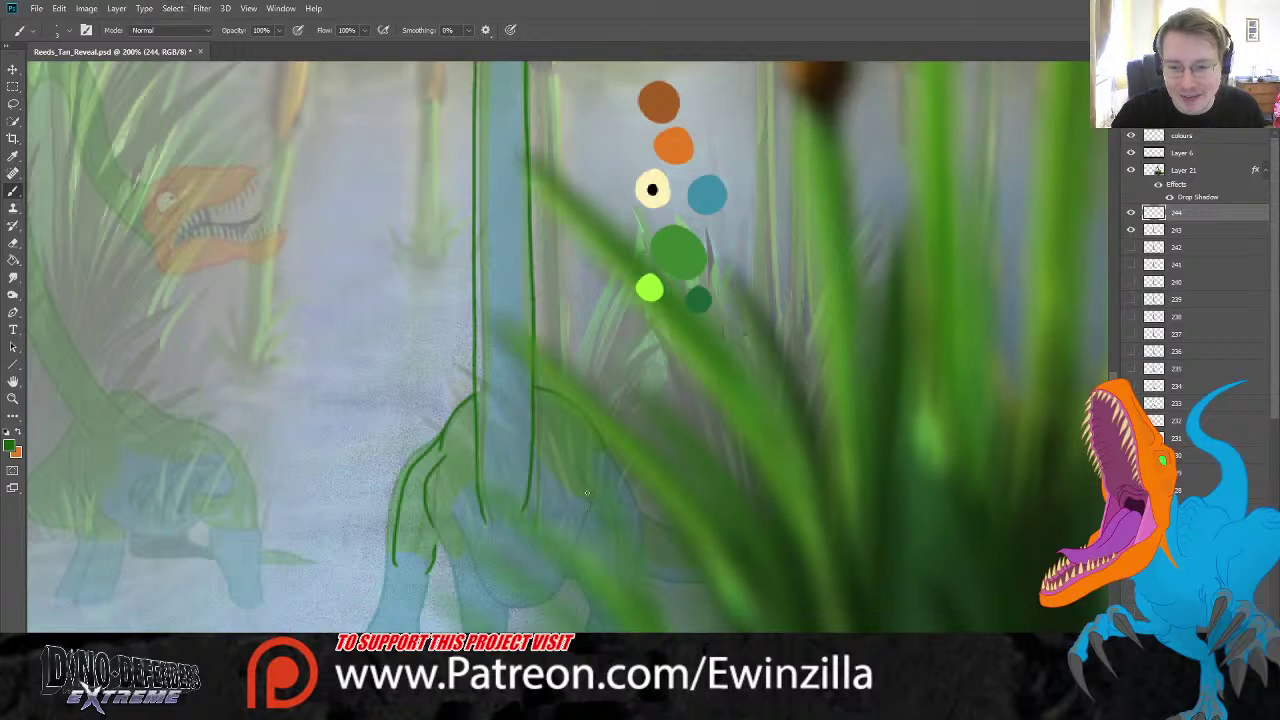
pyautogui.moveTo(643, 524); pyautogui.dragTo(717, 558)
pyautogui.hotkey('ctrl', 'z')
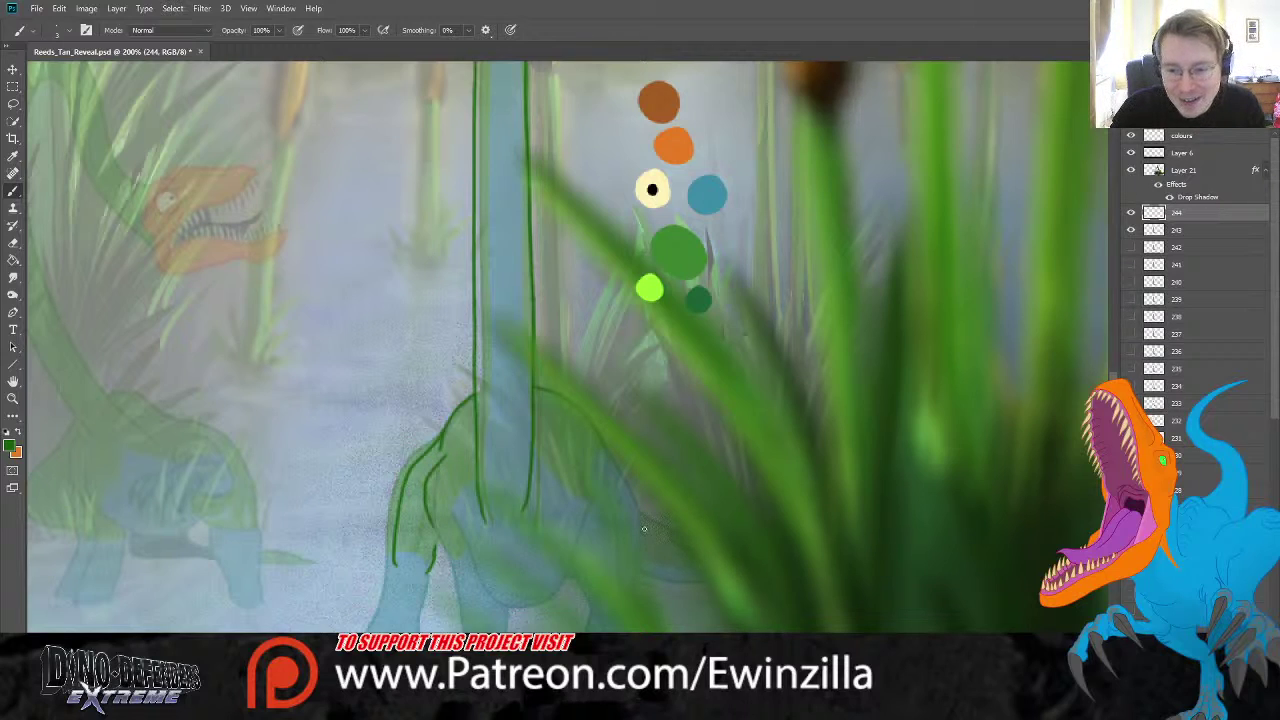
pyautogui.moveTo(642, 524); pyautogui.dragTo(688, 541)
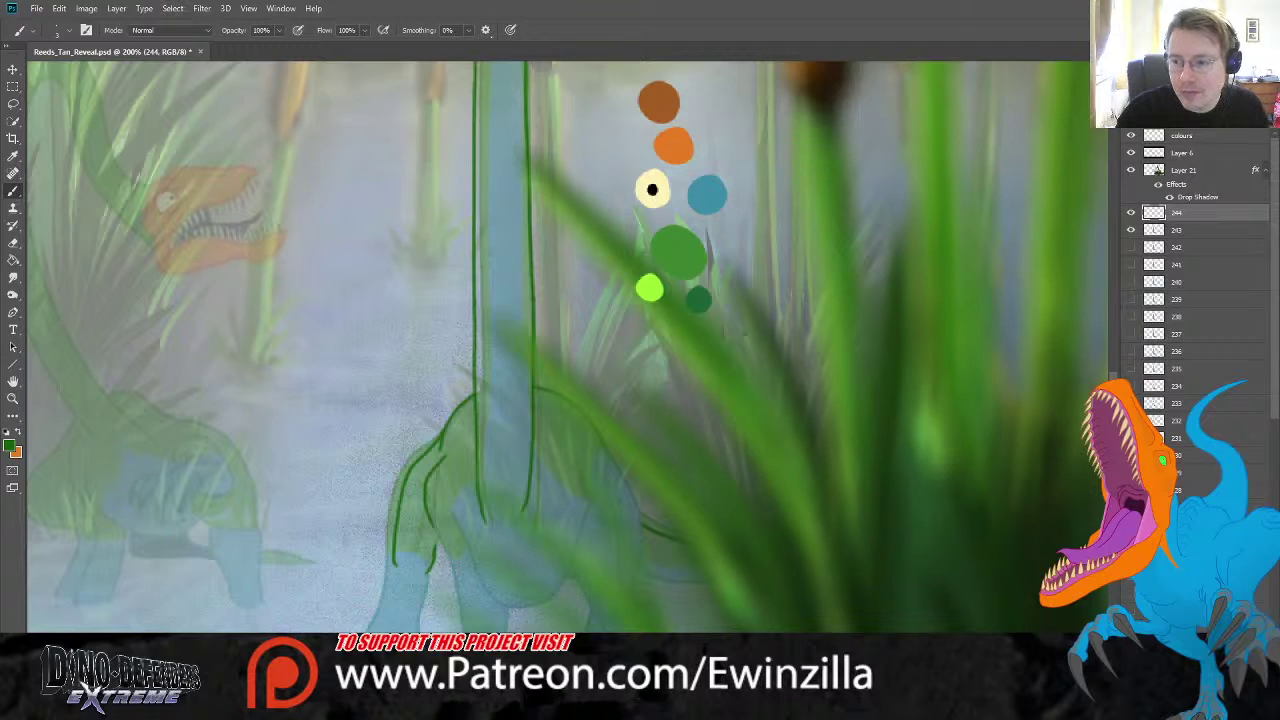
# - Sample the teal swatch and outline the lower left front leg and the leg behind it, including its toes
pyautogui.scroll(4, 567, 347)
pyautogui.scroll(-1, 567, 347)
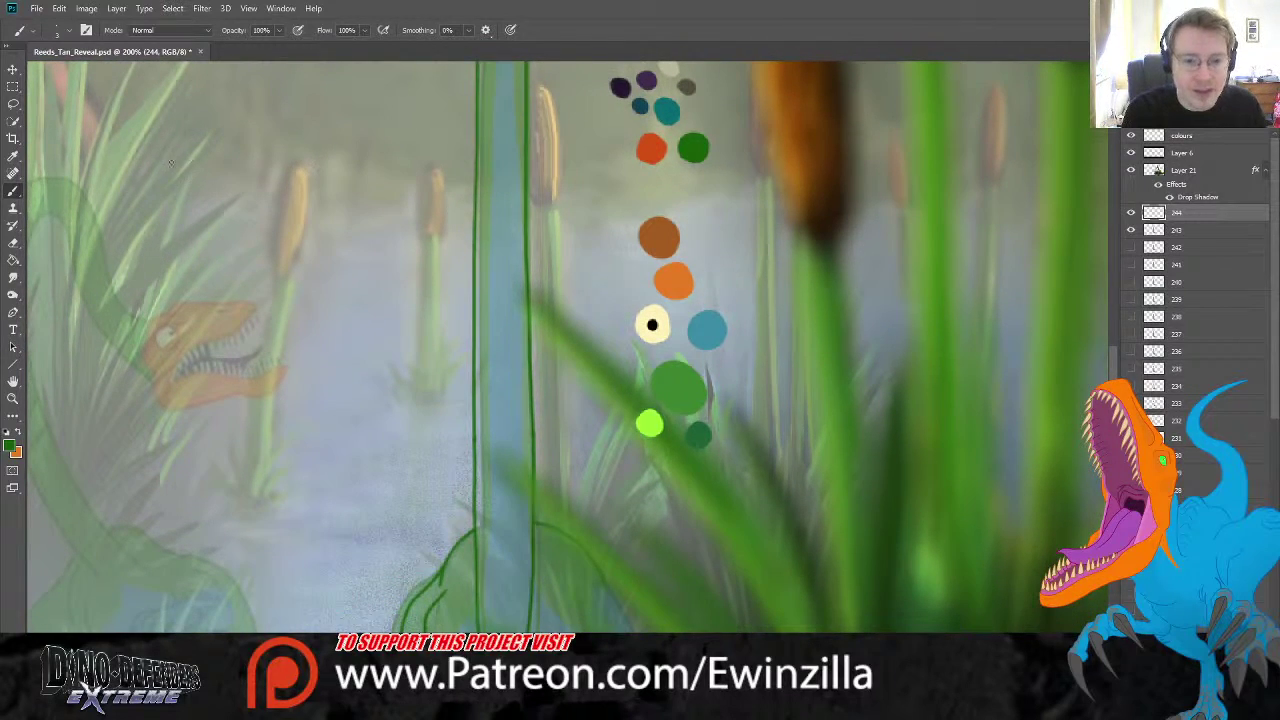
pyautogui.press('i')
pyautogui.click(664, 108)
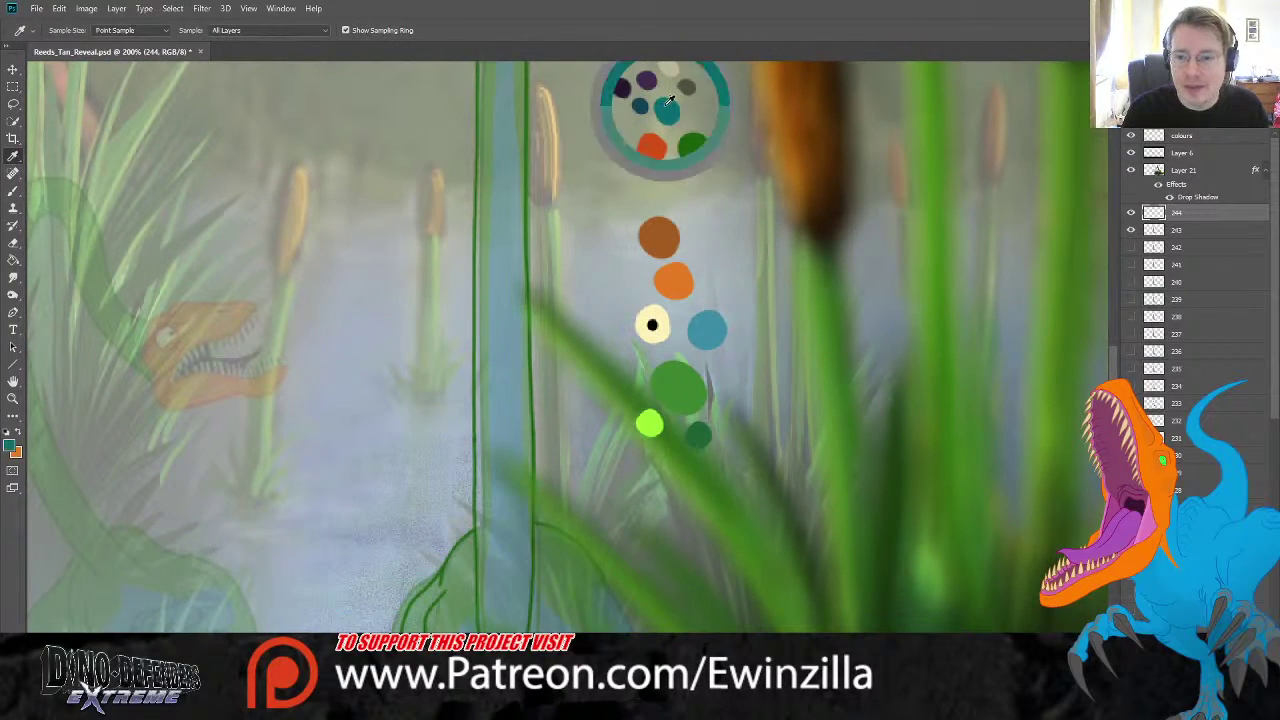
pyautogui.scroll(-9, 46, 181)
pyautogui.scroll(2, 46, 181)
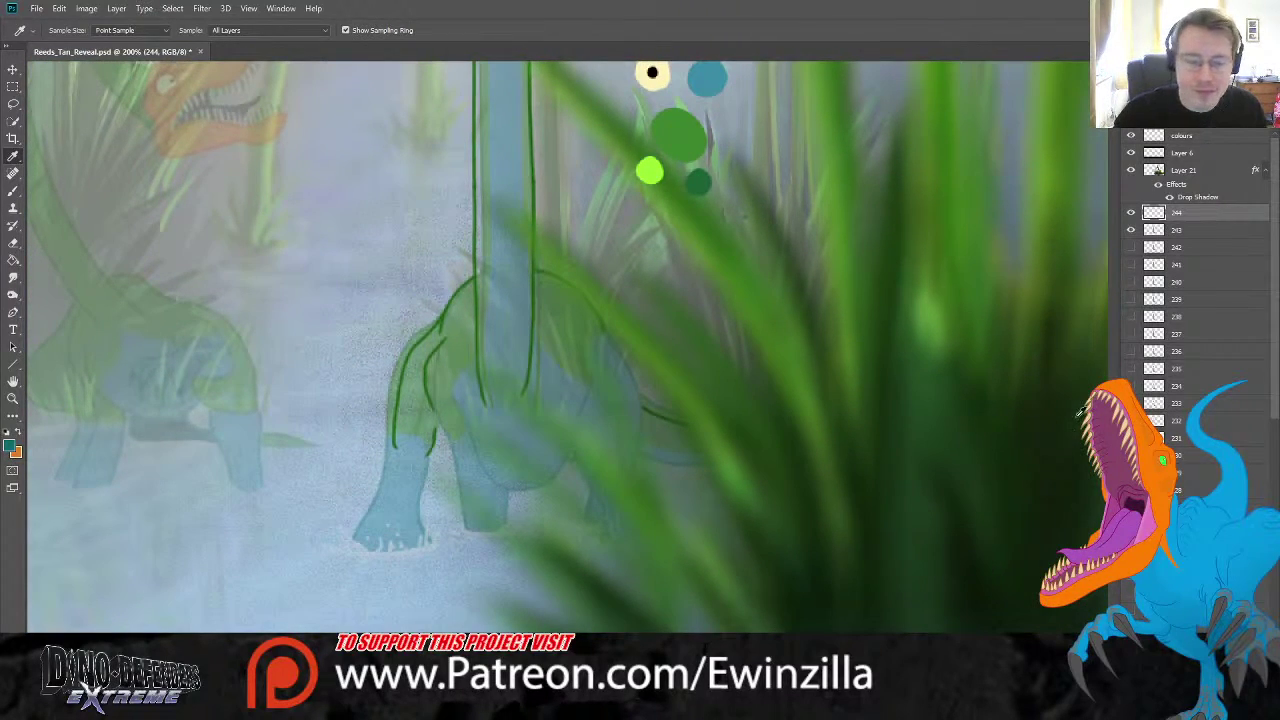
pyautogui.click(13, 190)
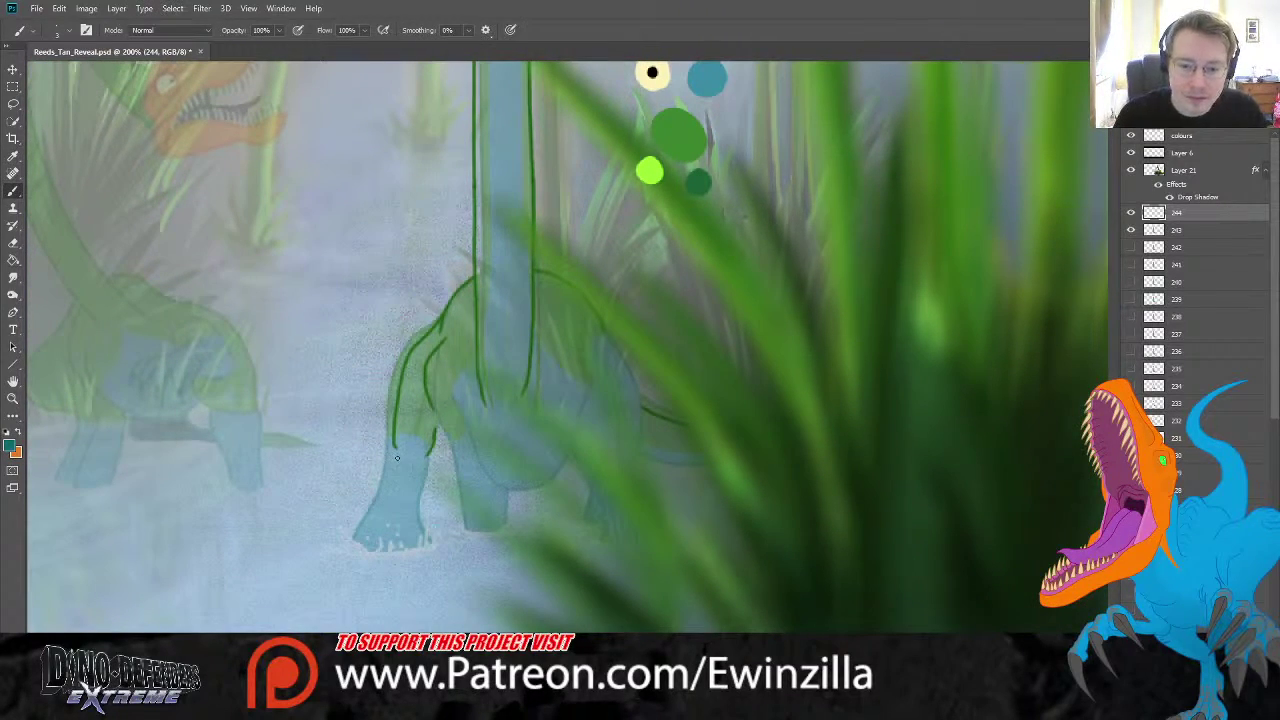
pyautogui.moveTo(394, 446); pyautogui.dragTo(365, 548)
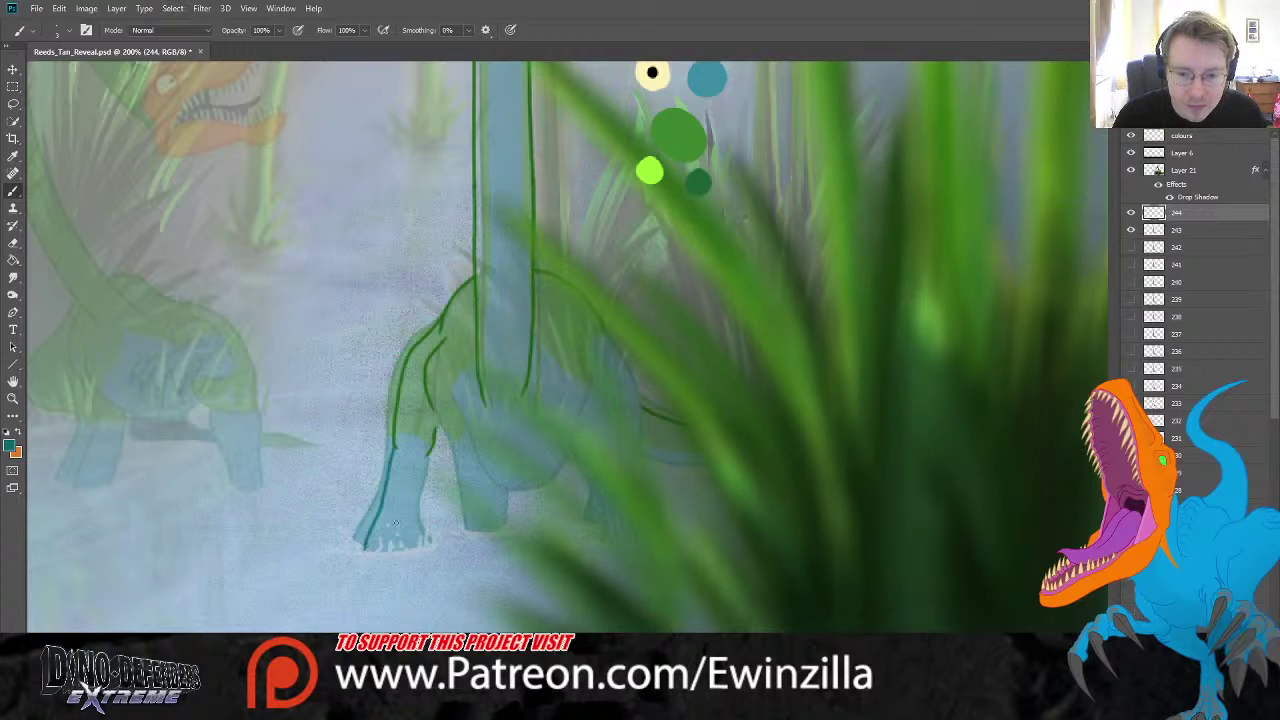
pyautogui.moveTo(430, 462); pyautogui.dragTo(422, 548)
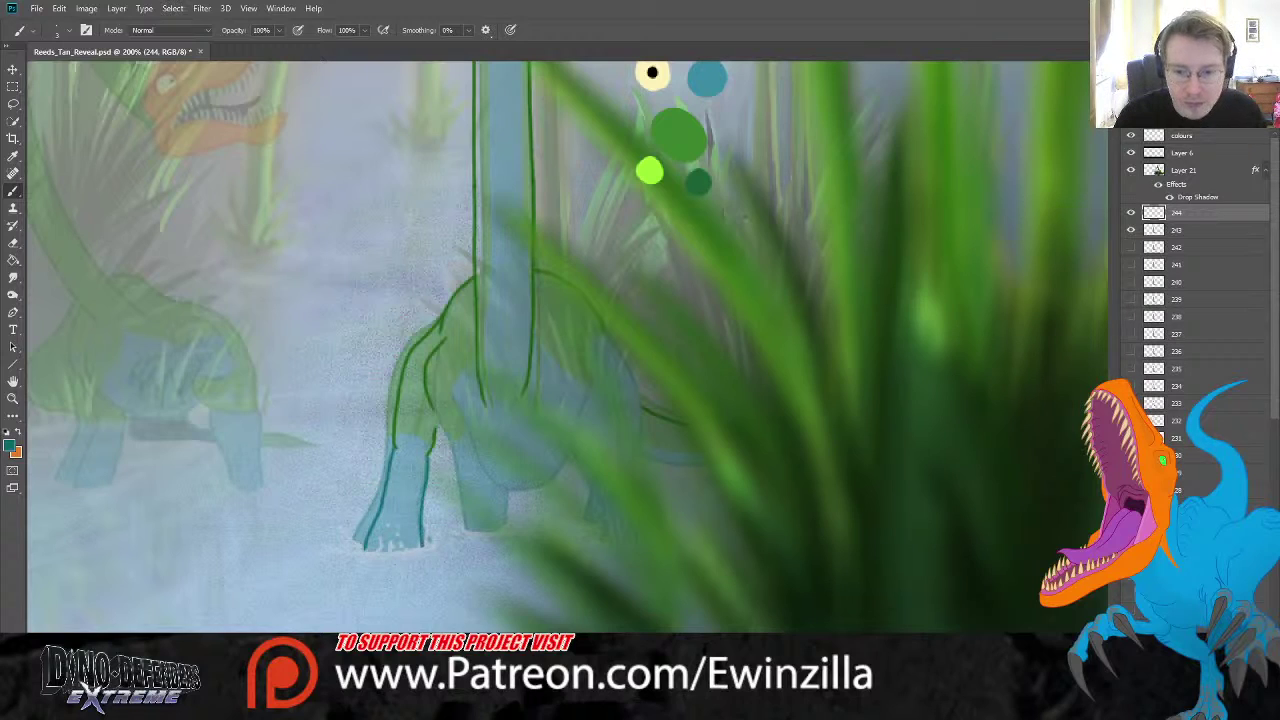
pyautogui.moveTo(434, 408)
pyautogui.mouseDown()
pyautogui.moveTo(453, 453)
pyautogui.moveTo(444, 531)
pyautogui.moveTo(498, 527)
pyautogui.moveTo(486, 480)
pyautogui.mouseUp()
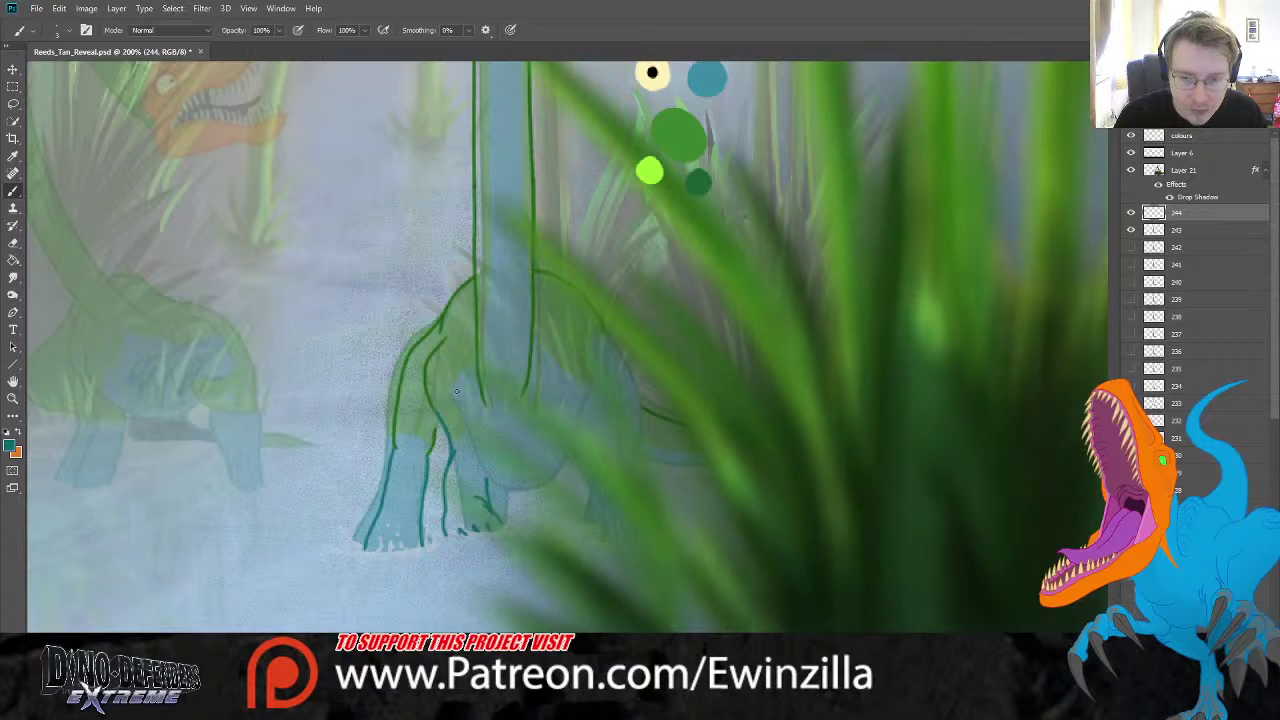
# - Outline the rounded chest and belly in teal, followed by the edges of the right front leg
pyautogui.moveTo(452, 392)
pyautogui.mouseDown()
pyautogui.moveTo(490, 486)
pyautogui.moveTo(538, 502)
pyautogui.mouseUp()
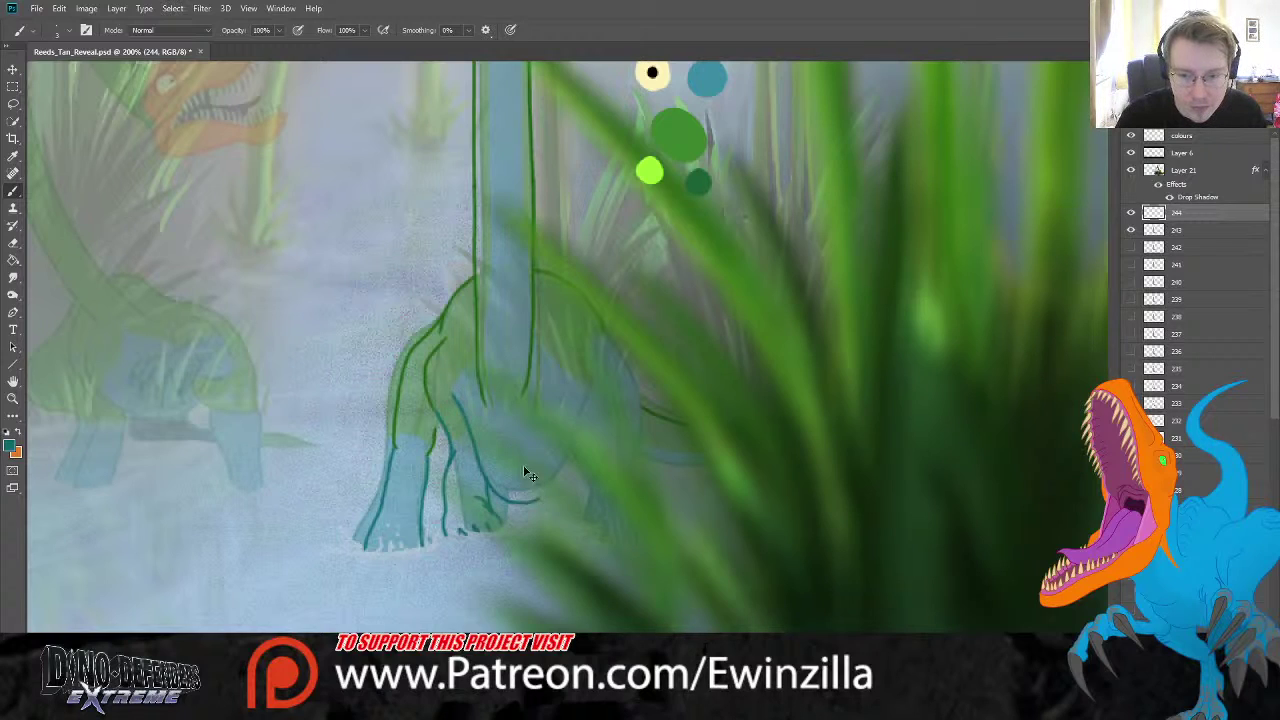
pyautogui.hotkey('ctrl', 'z')
pyautogui.moveTo(451, 396)
pyautogui.mouseDown()
pyautogui.moveTo(487, 473)
pyautogui.moveTo(520, 491)
pyautogui.moveTo(559, 467)
pyautogui.moveTo(598, 385)
pyautogui.mouseUp()
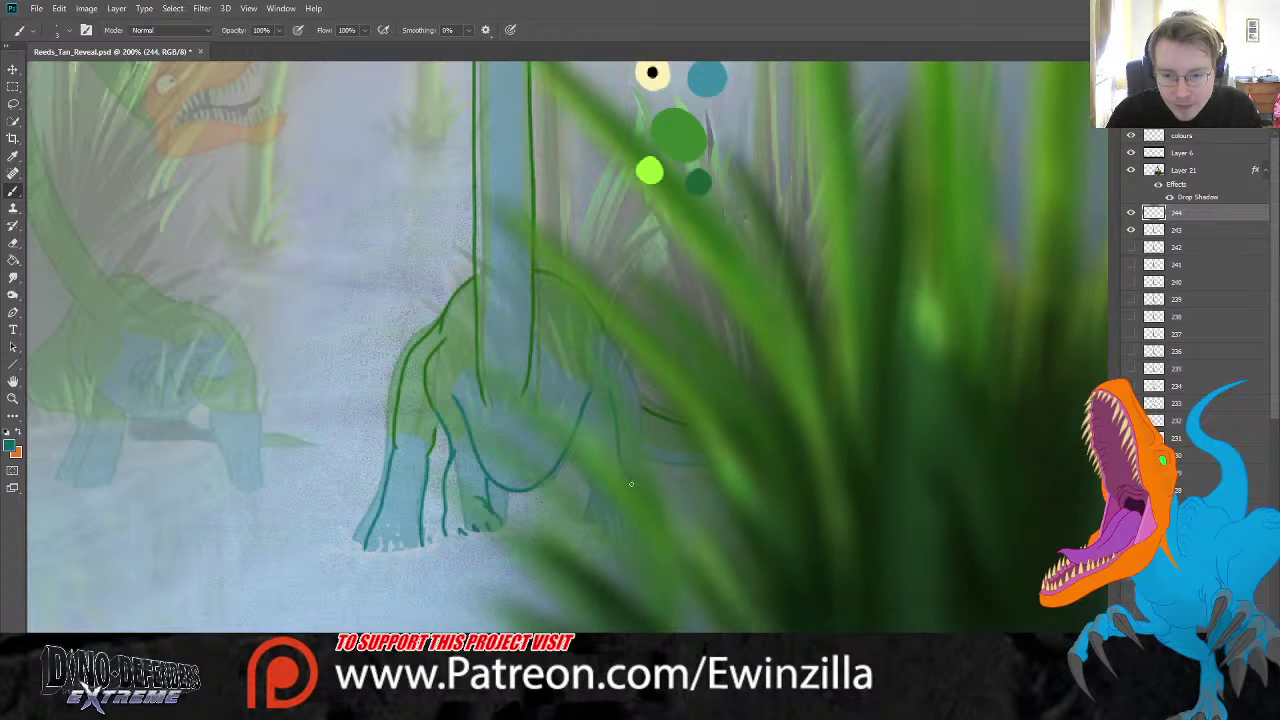
pyautogui.moveTo(609, 540)
pyautogui.mouseDown()
pyautogui.moveTo(579, 415)
pyautogui.moveTo(607, 538)
pyautogui.mouseUp()
pyautogui.hotkey('ctrl', 'z')
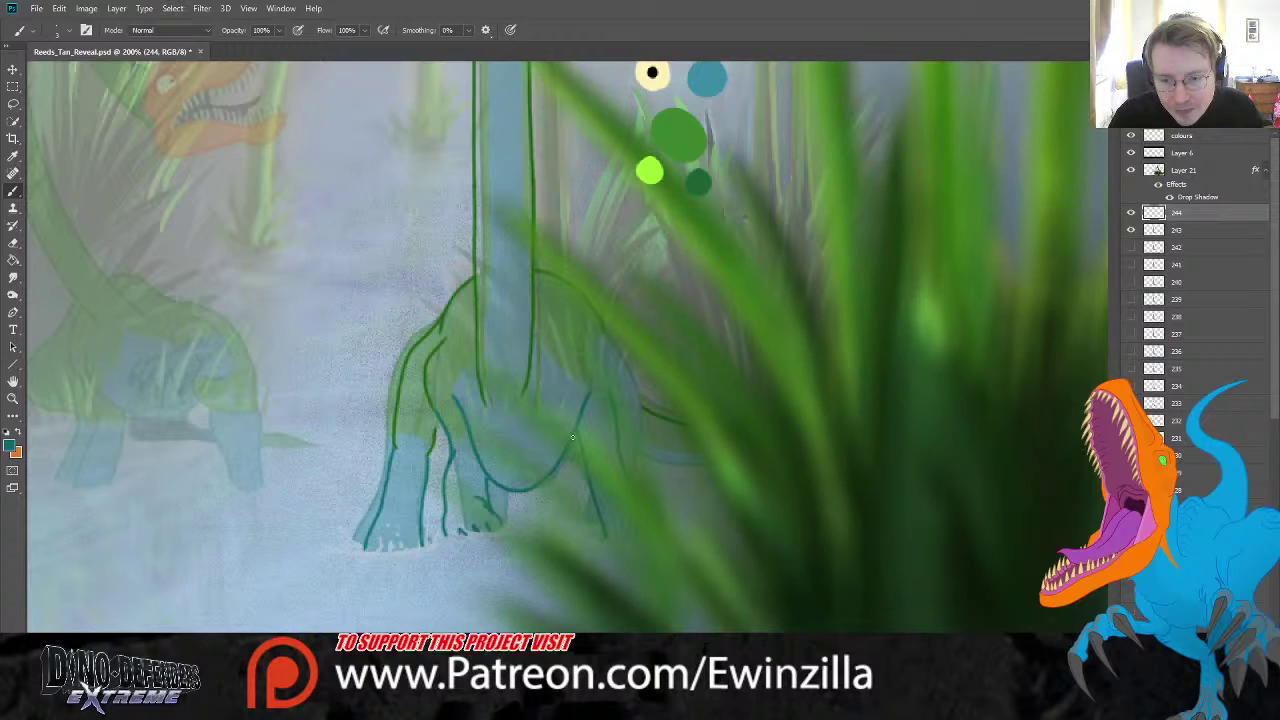
pyautogui.moveTo(591, 483); pyautogui.dragTo(583, 526)
# - Draw the outer flank curve beside the right leg and the tail's underside in teal, redoing unsatisfactory strokes
pyautogui.moveTo(603, 331)
pyautogui.mouseDown()
pyautogui.moveTo(640, 407)
pyautogui.moveTo(633, 484)
pyautogui.moveTo(639, 461)
pyautogui.moveTo(710, 470)
pyautogui.mouseUp()
pyautogui.hotkey('ctrl', 'z')
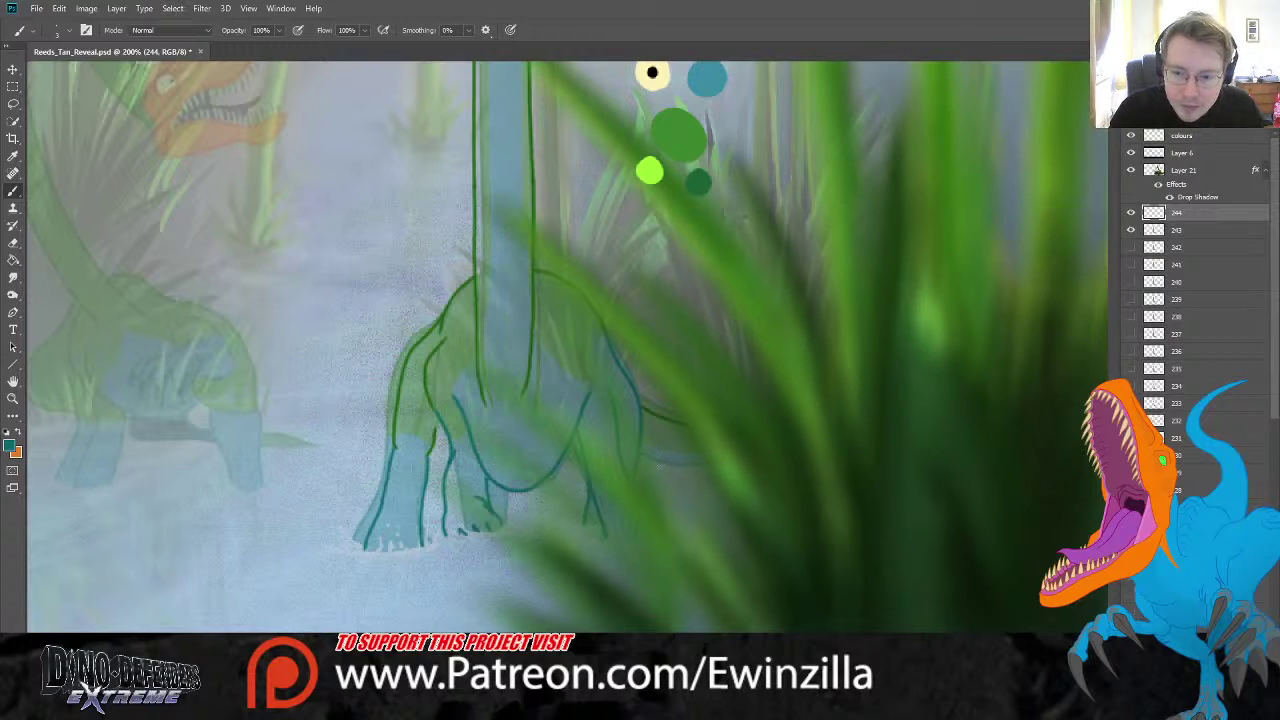
pyautogui.hotkey('ctrl', 'z')
pyautogui.hotkey('ctrl', 'z')
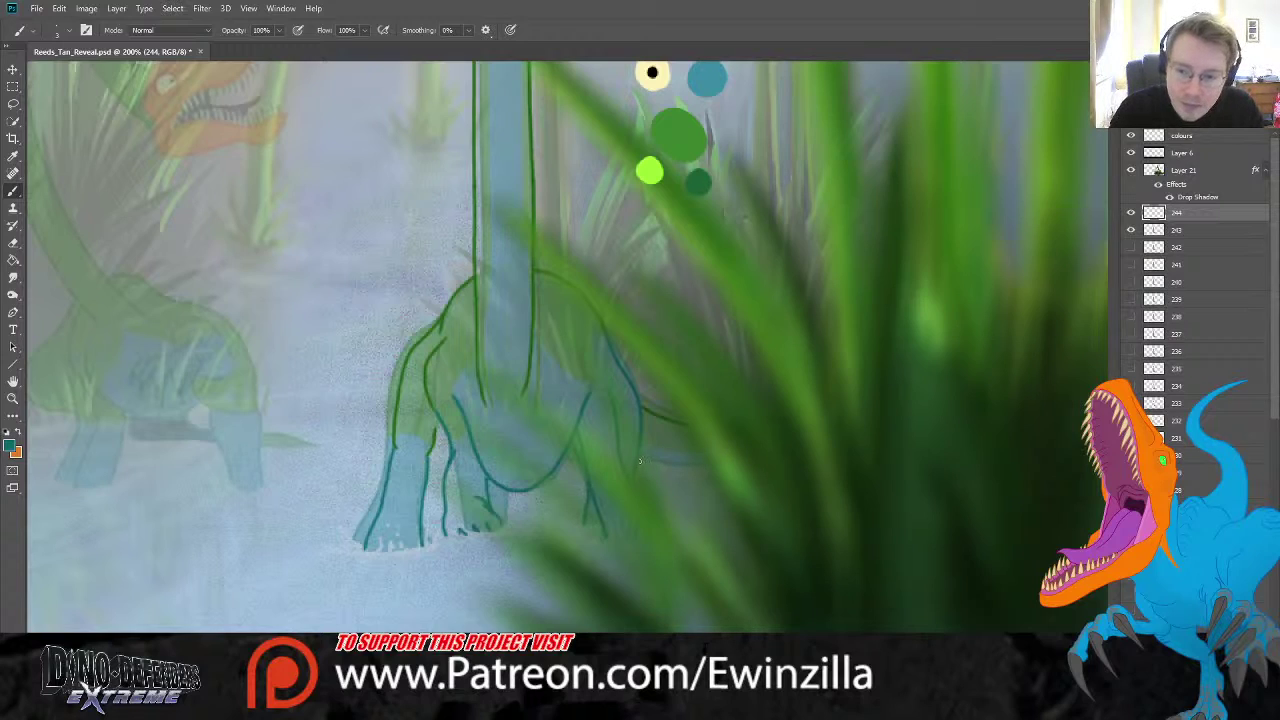
pyautogui.hotkey('ctrl', 'z')
pyautogui.hotkey('ctrl', 'z')
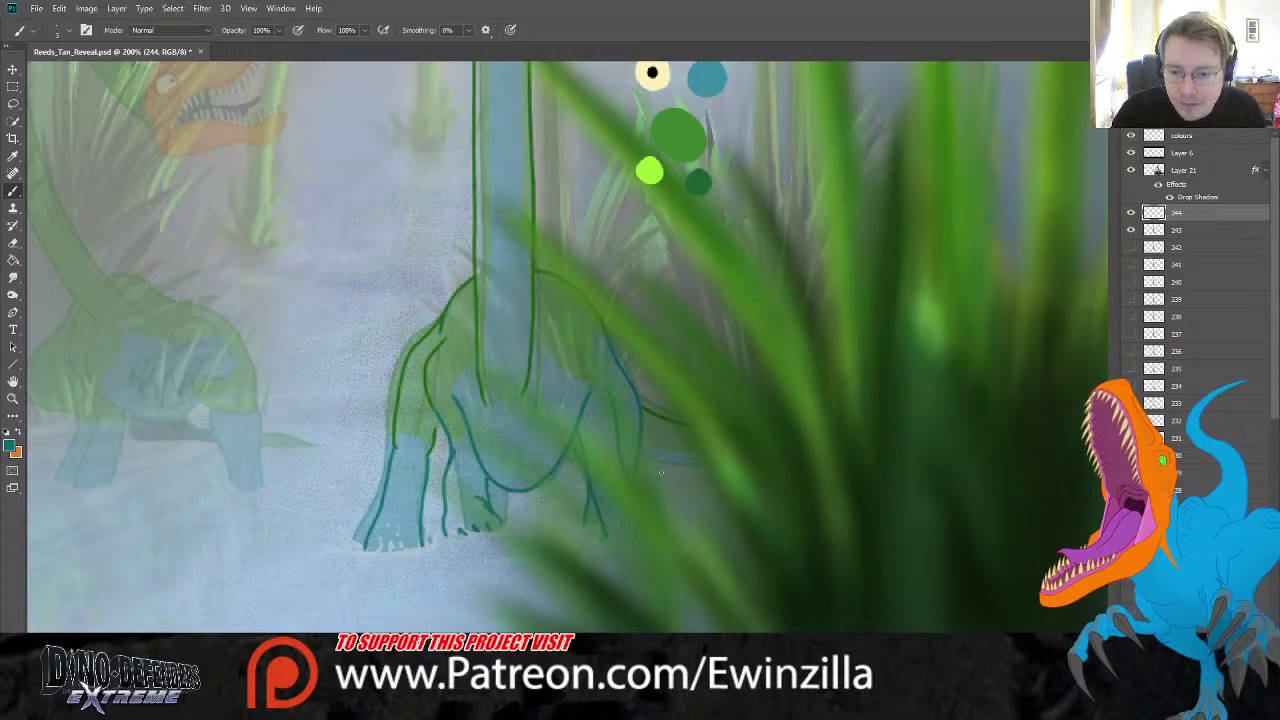
pyautogui.hotkey('ctrl', 'z')
pyautogui.hotkey('ctrl', 'z')
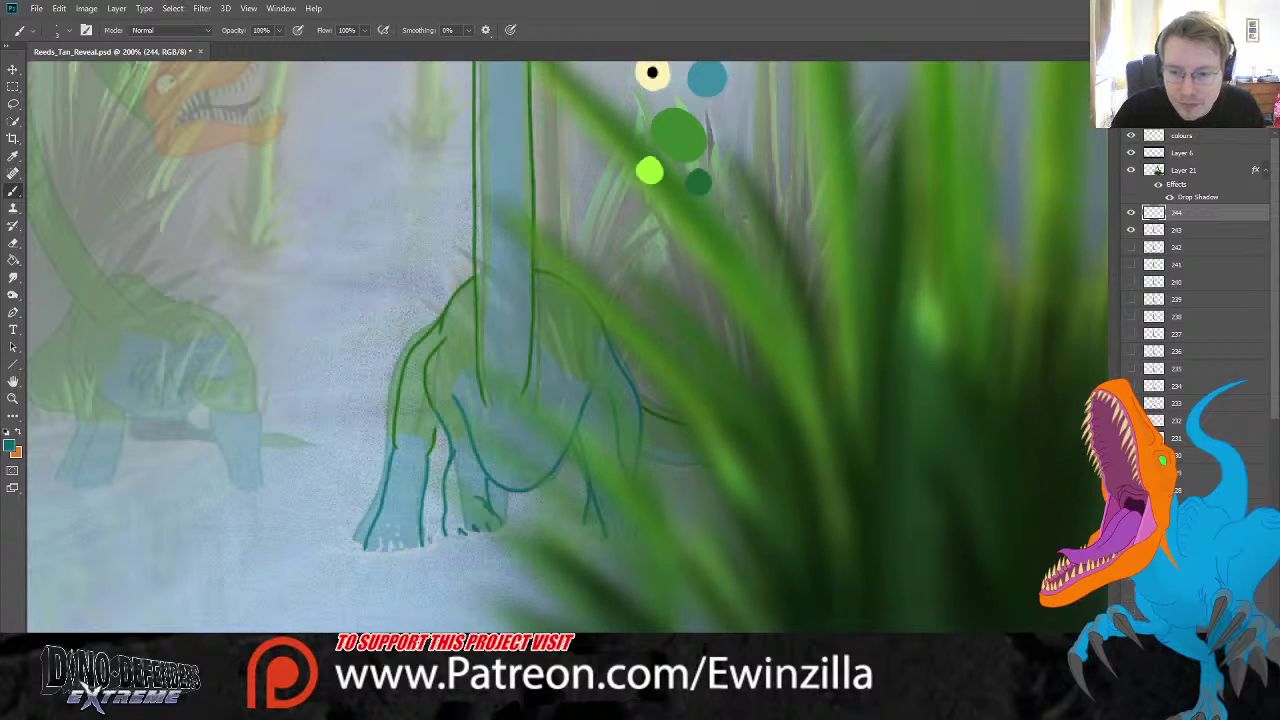
pyautogui.hotkey('ctrl', 'z')
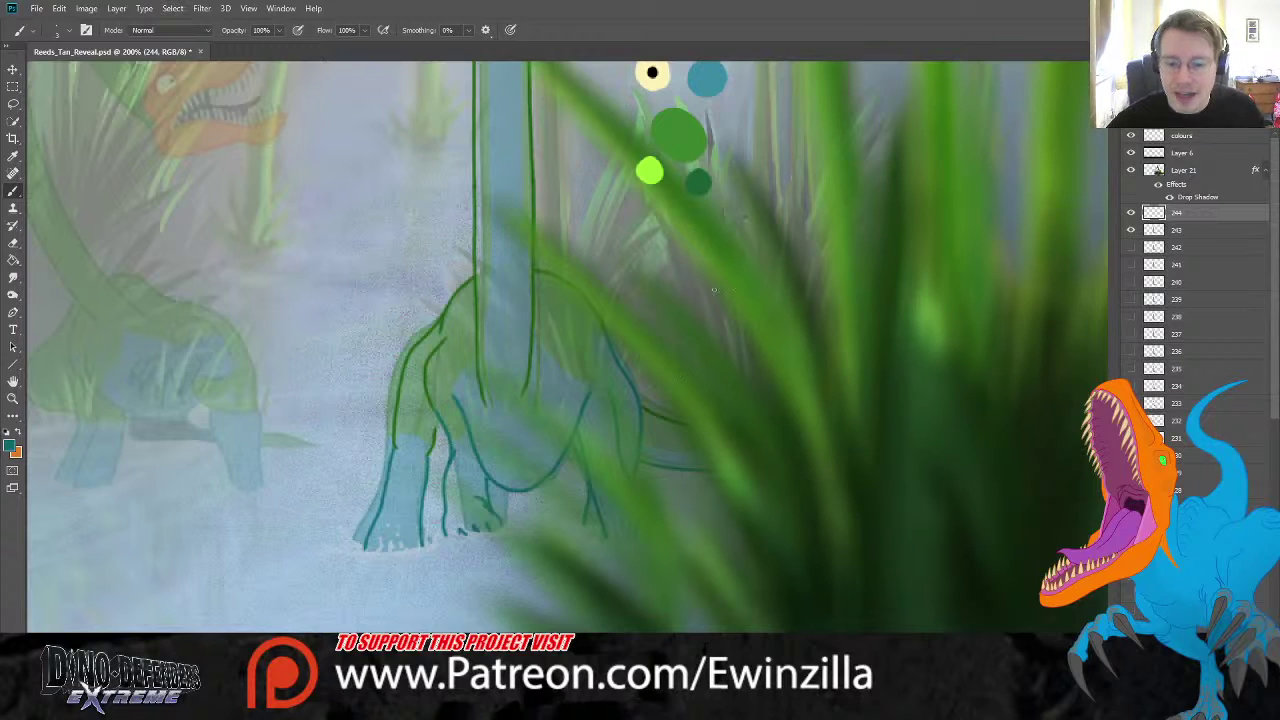
# - Select layer 243, restore it to full opacity and compare it with the frame 244 outlines
pyautogui.click(1132, 231)
pyautogui.hotkey('alt', '[')
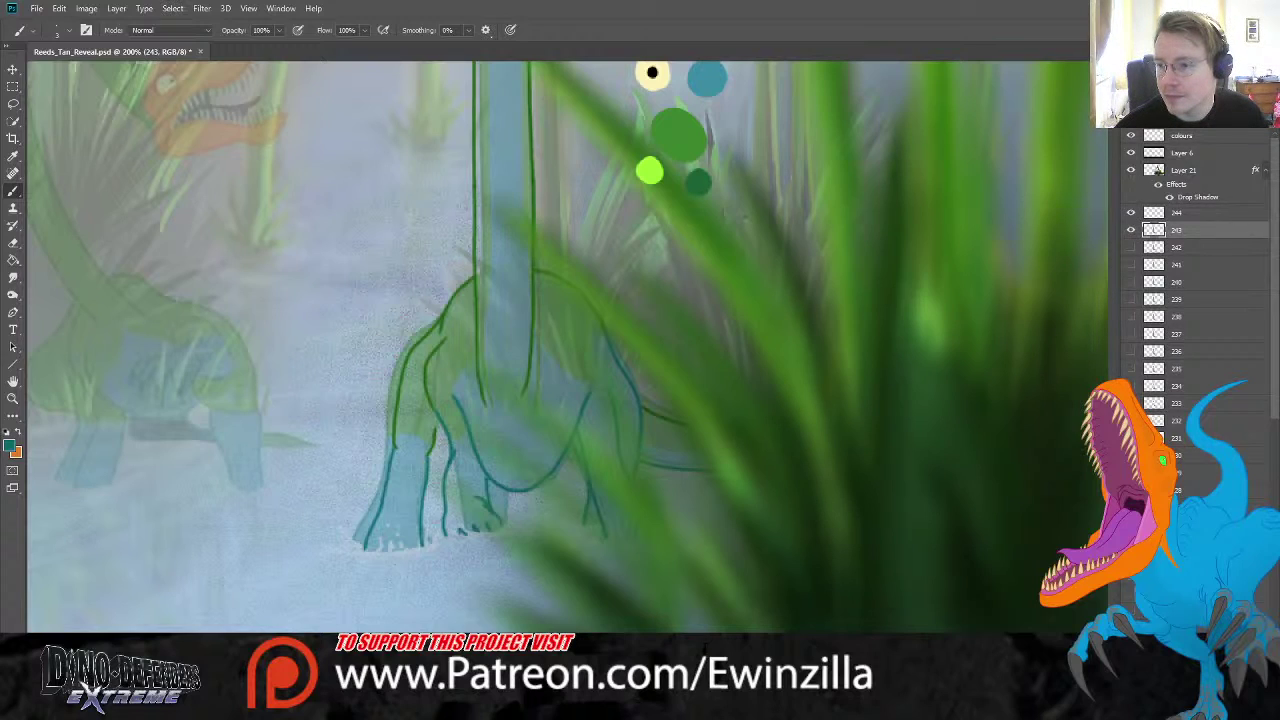
pyautogui.click(1132, 230)
pyautogui.click(1132, 230)
pyautogui.click(1132, 230)
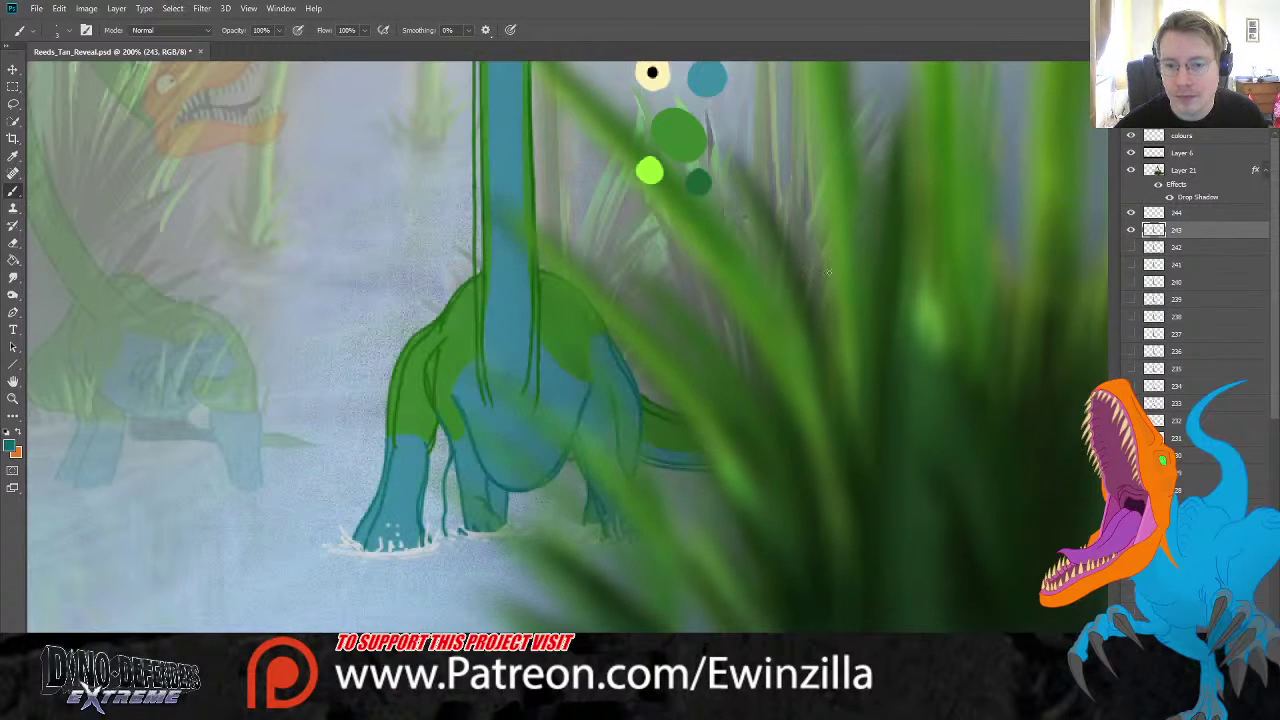
pyautogui.scroll(10, 822, 210)
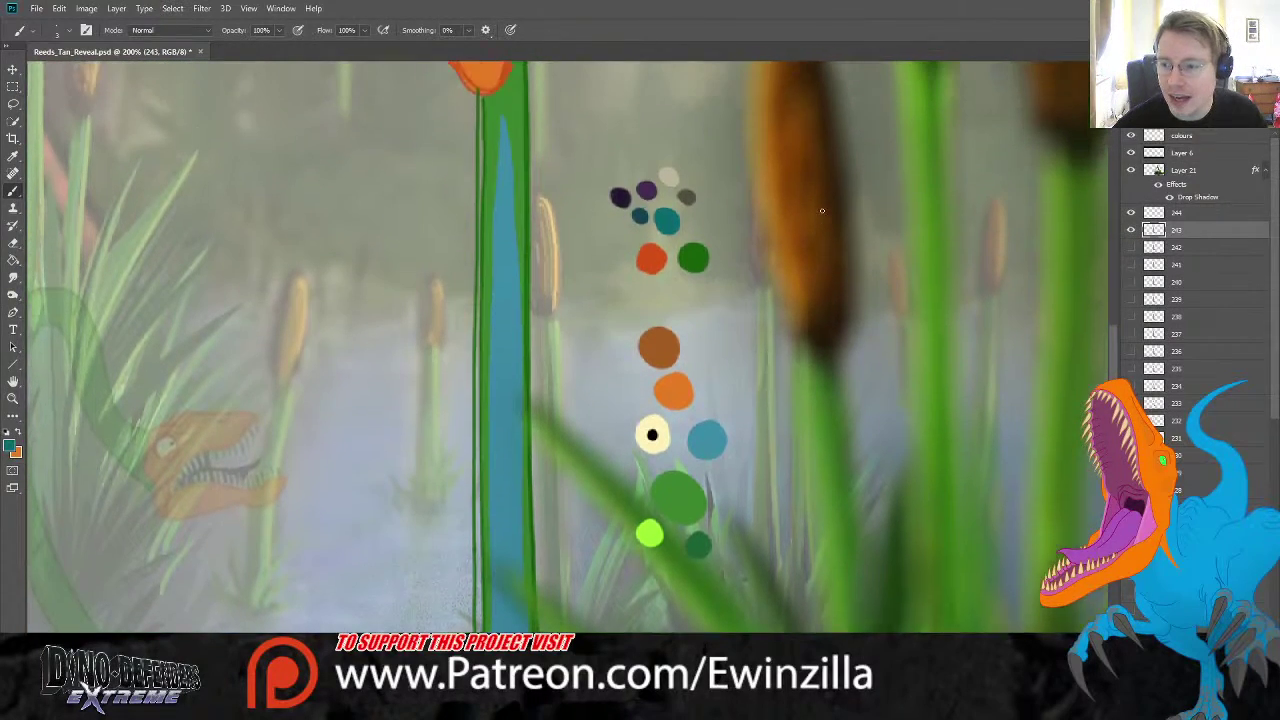
pyautogui.scroll(2, 822, 210)
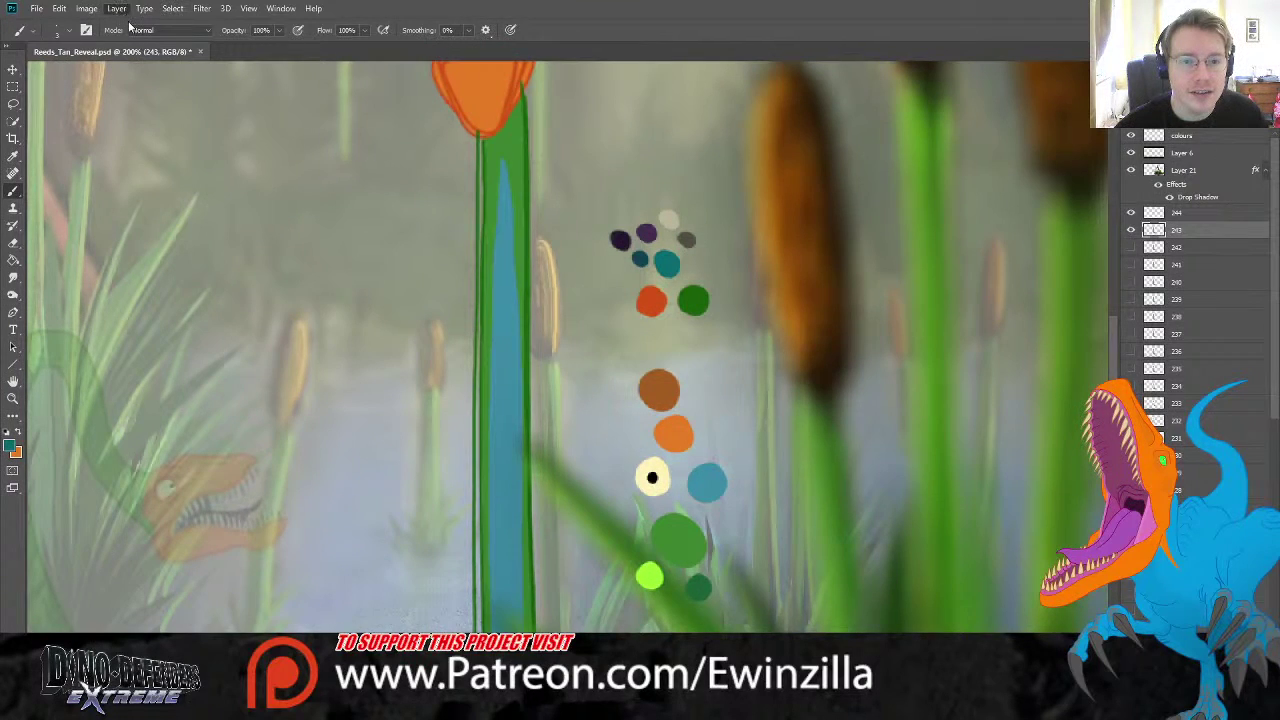
# - Add a layer between 243 and 244, trace the blue neck stripe's edges in mid green, and hide layer 243
pyautogui.hotkey('ctrl', 'shift', 'alt', 'n')
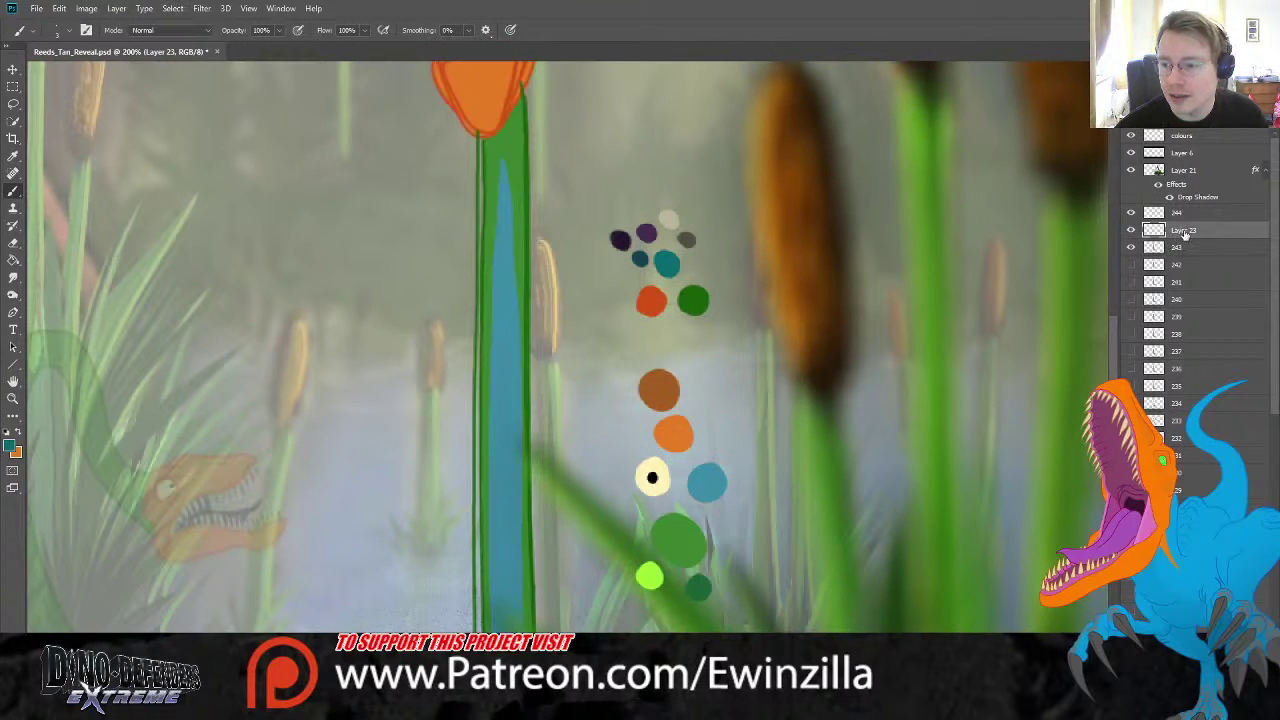
pyautogui.keyDown('alt'); pyautogui.click(685, 545); pyautogui.keyUp('alt')
pyautogui.click(12, 193)
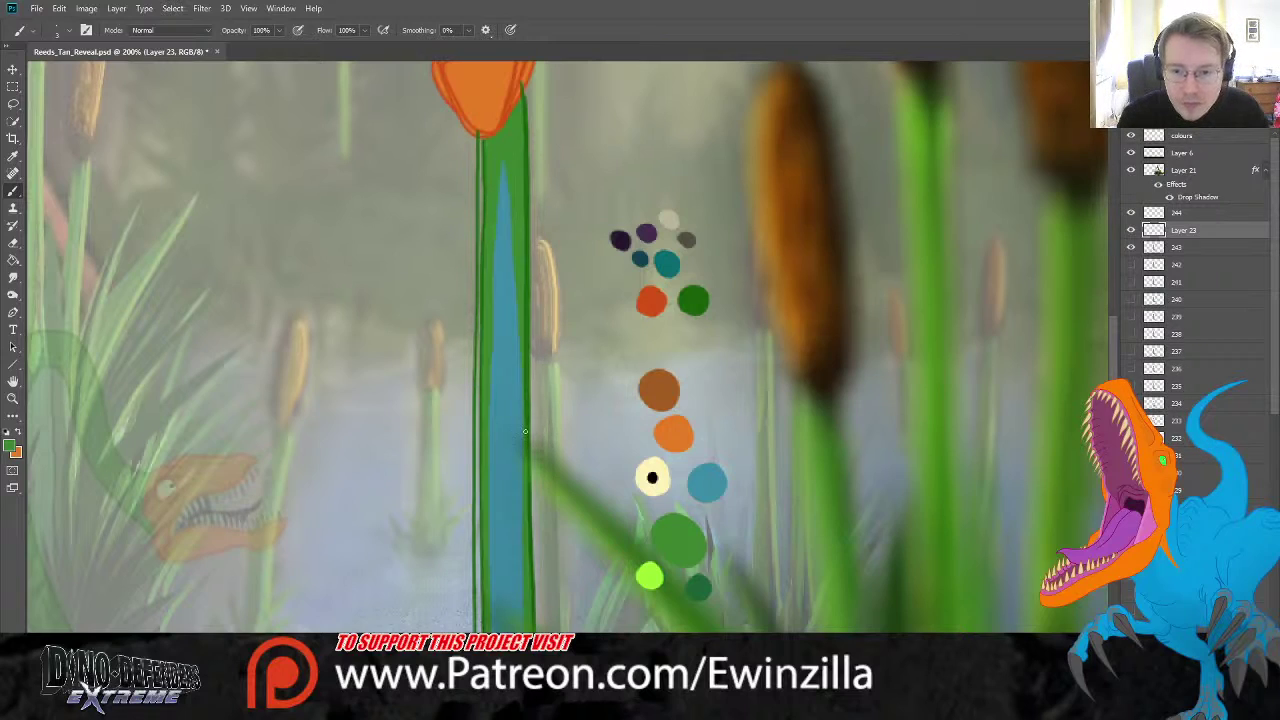
pyautogui.click(1177, 249)
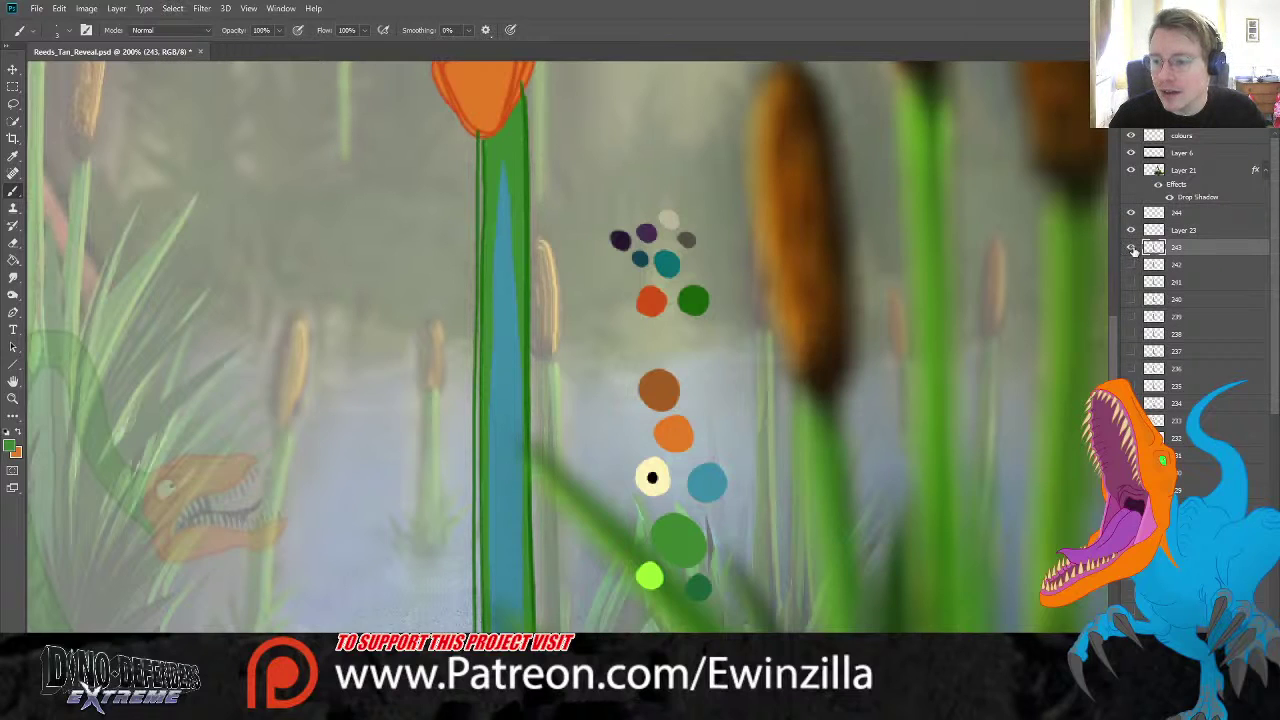
pyautogui.click(1132, 248)
pyautogui.click(1183, 231)
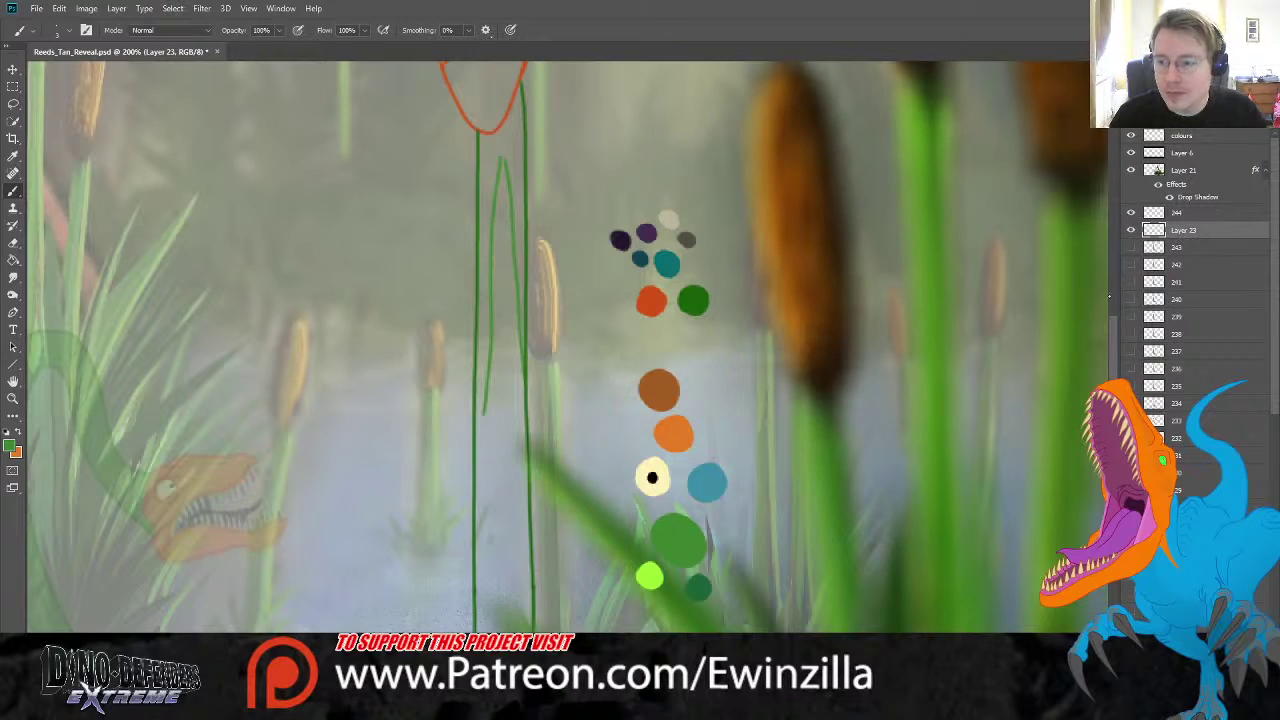
# - Sample the orange swatch and fill the dinosaur's head within its outlines, leaving the eye openings unpainted
pyautogui.scroll(5, 1085, 311)
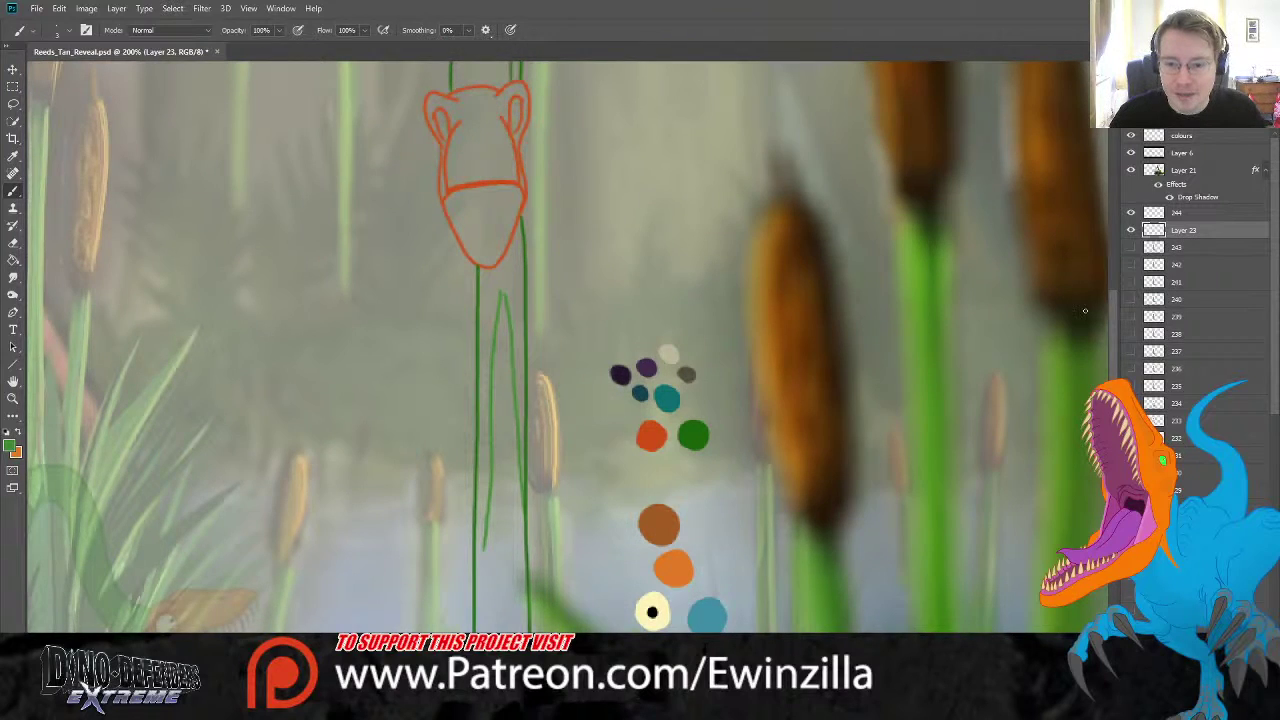
pyautogui.press('i')
pyautogui.click(689, 558)
pyautogui.scroll(3, 1102, 362)
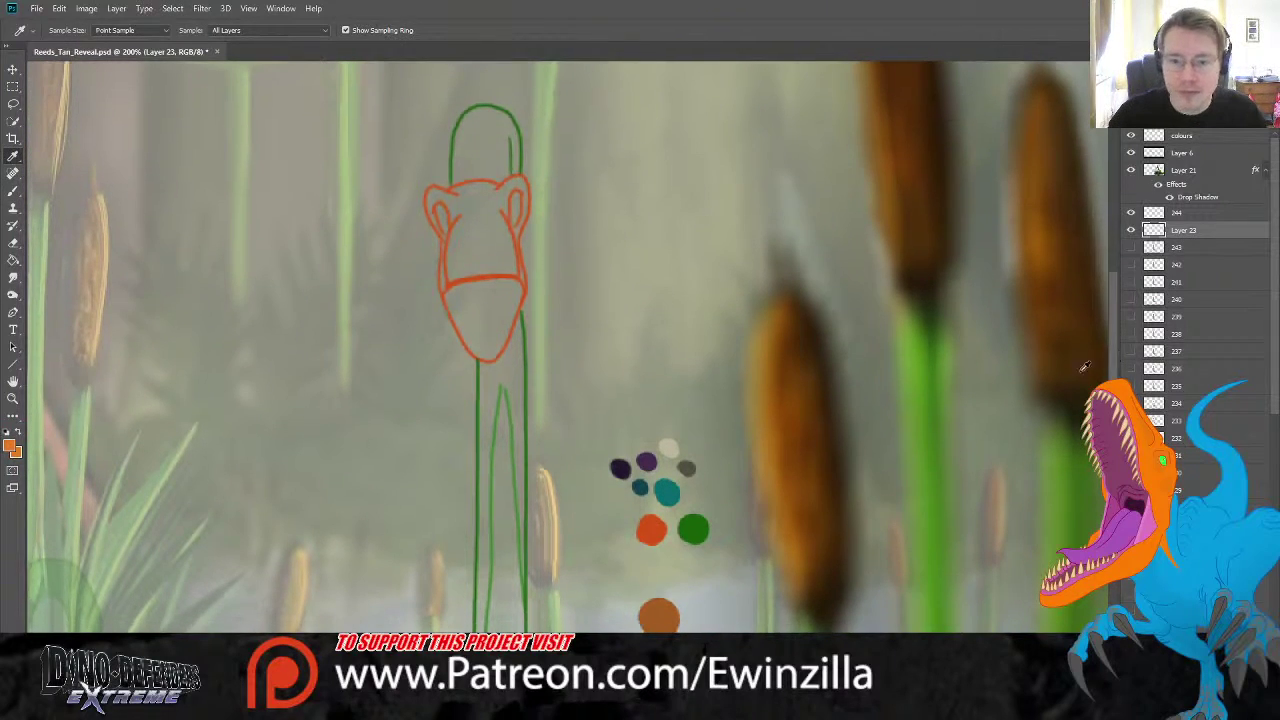
pyautogui.press('b')
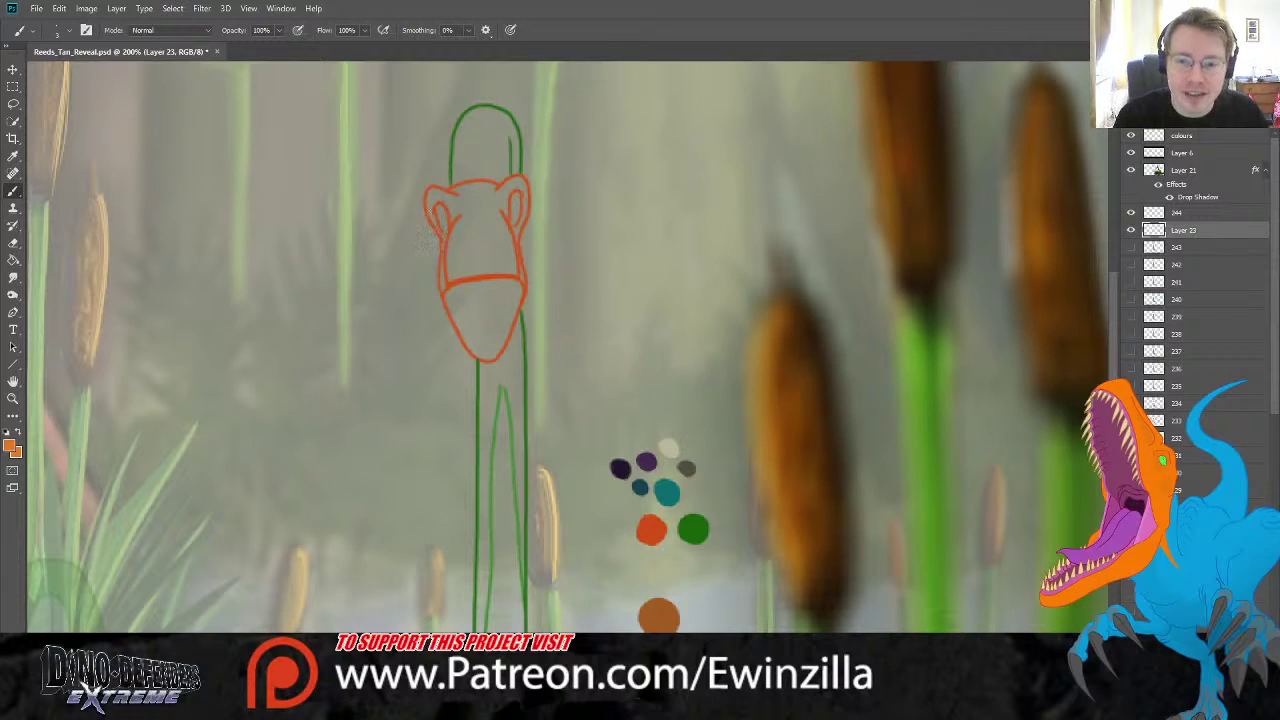
pyautogui.moveTo(429, 213); pyautogui.dragTo(441, 236)
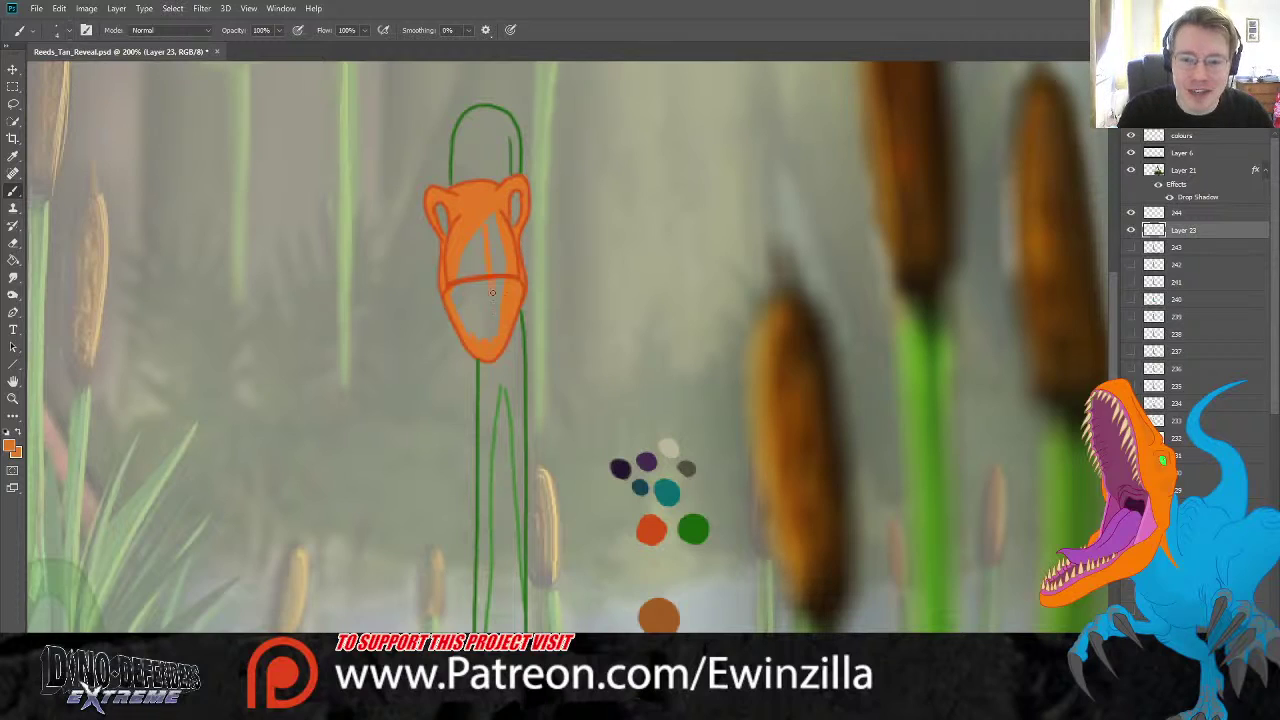
pyautogui.moveTo(503, 333)
pyautogui.mouseDown()
pyautogui.moveTo(490, 342)
pyautogui.moveTo(486, 328)
pyautogui.mouseUp()
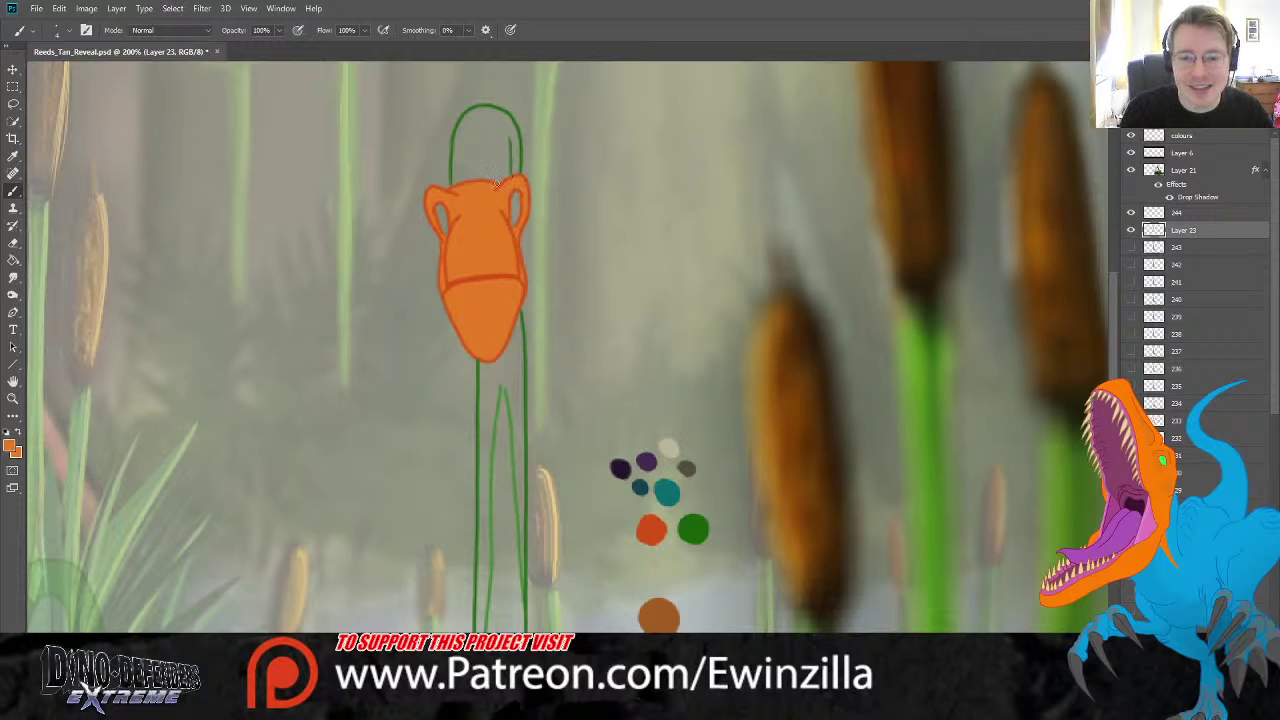
# - Fill both eye openings with the cream swatch colour and tidy the paint around them
pyautogui.press('i')
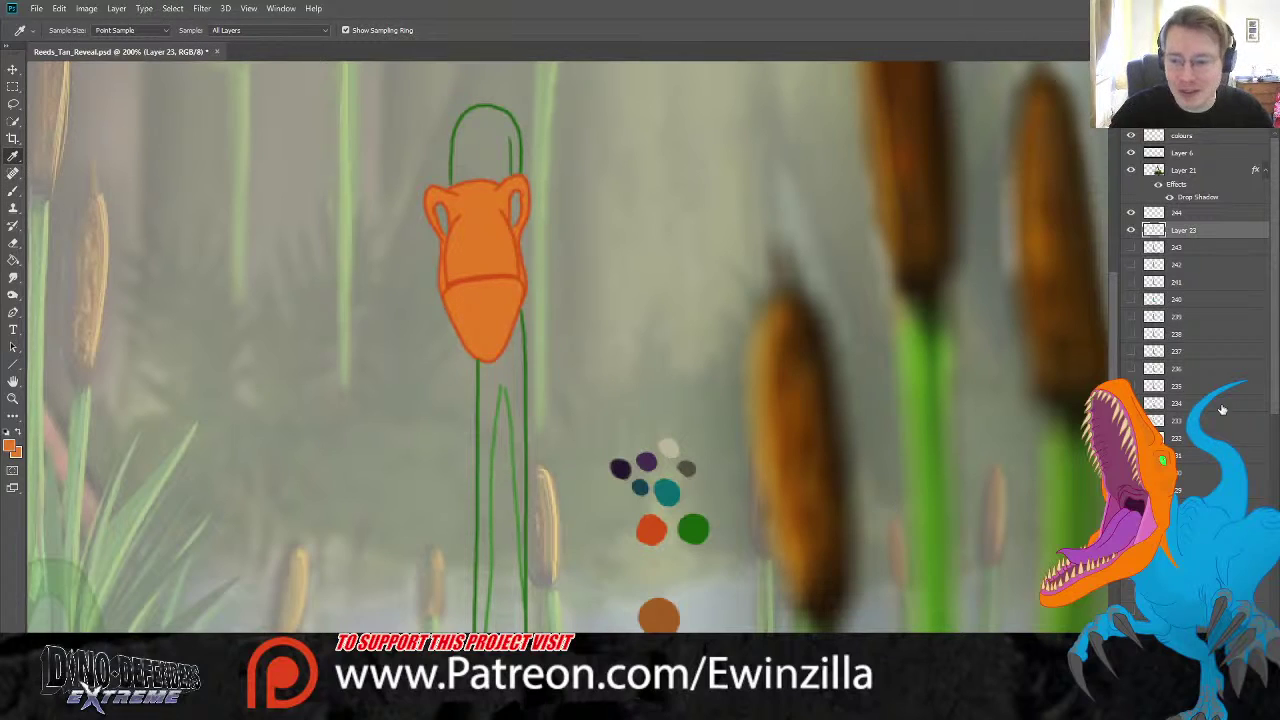
pyautogui.scroll(-3, 1110, 355)
pyautogui.click(652, 558)
pyautogui.scroll(3, 652, 558)
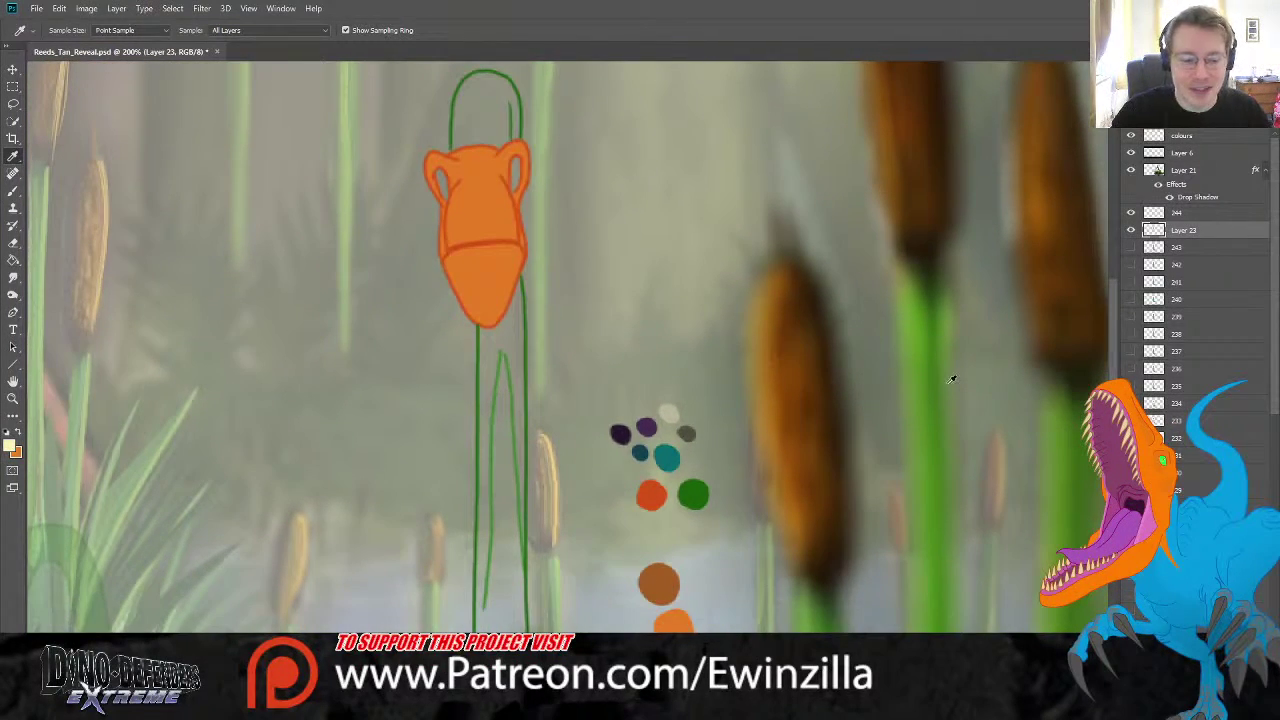
pyautogui.press('b')
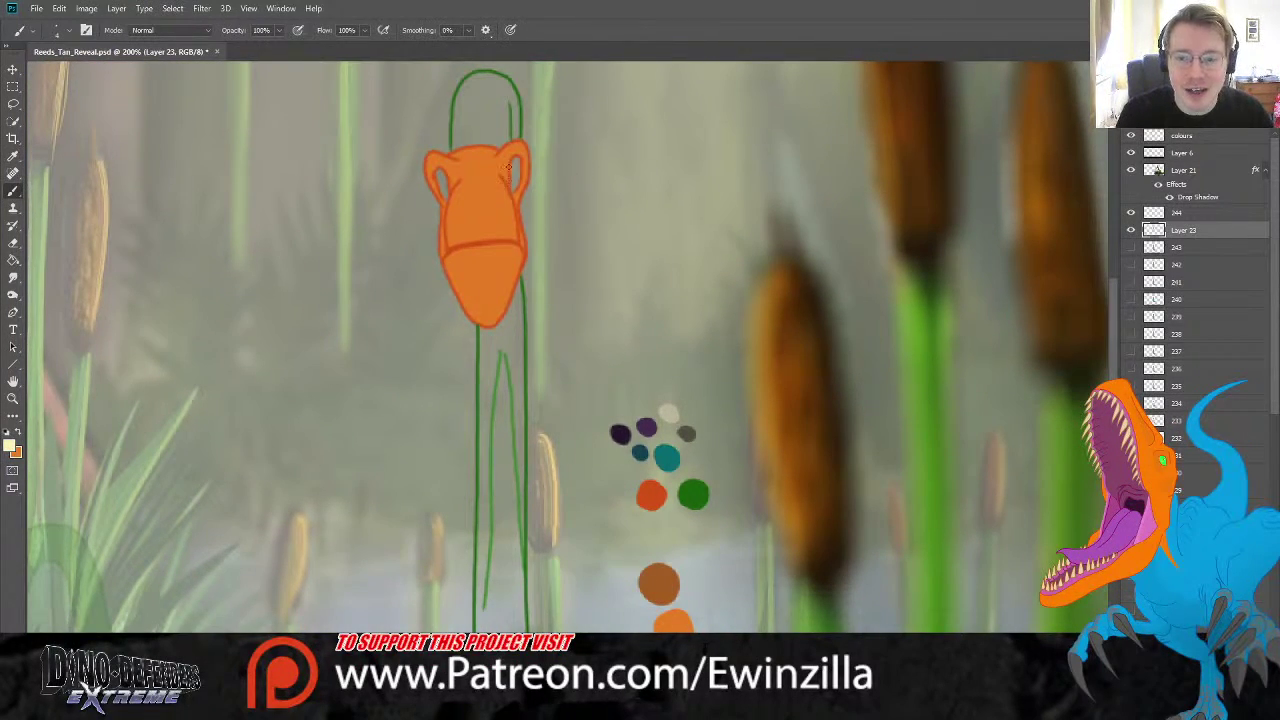
pyautogui.moveTo(515, 165)
pyautogui.mouseDown()
pyautogui.moveTo(517, 188)
pyautogui.moveTo(527, 152)
pyautogui.mouseUp()
pyautogui.moveTo(437, 172)
pyautogui.mouseDown()
pyautogui.moveTo(442, 195)
pyautogui.moveTo(442, 176)
pyautogui.moveTo(452, 189)
pyautogui.mouseUp()
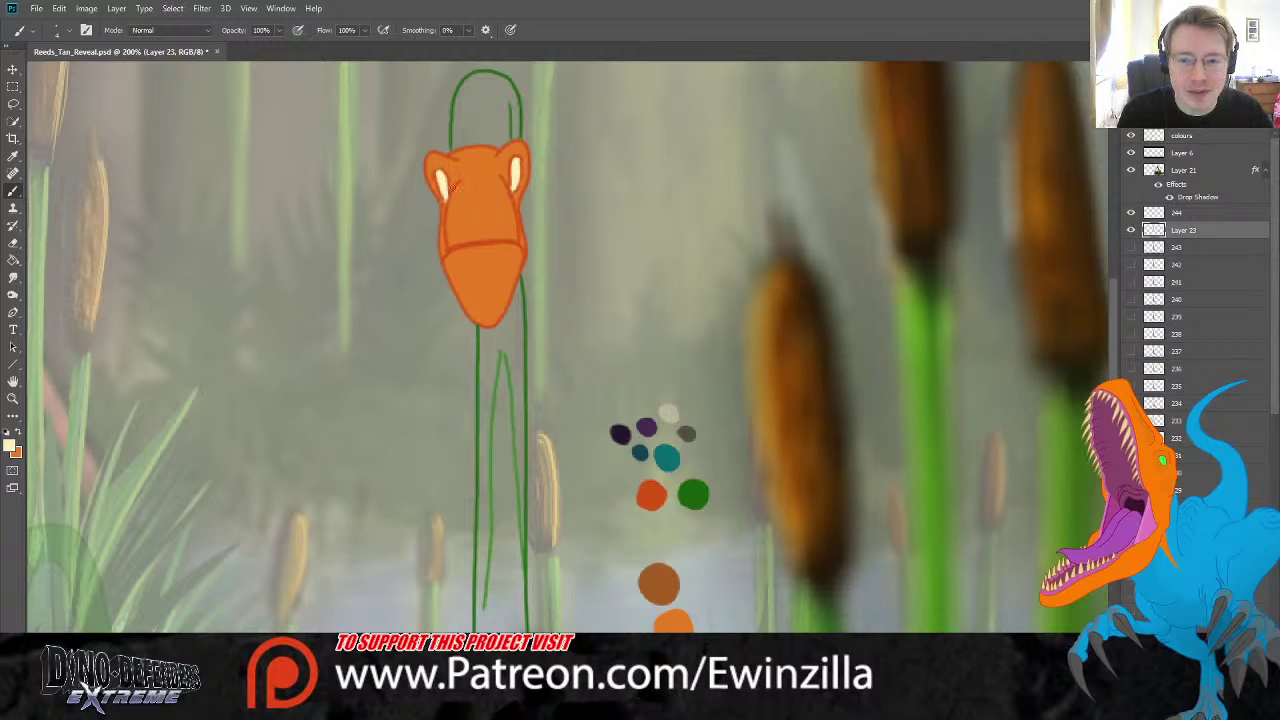
pyautogui.press('r')
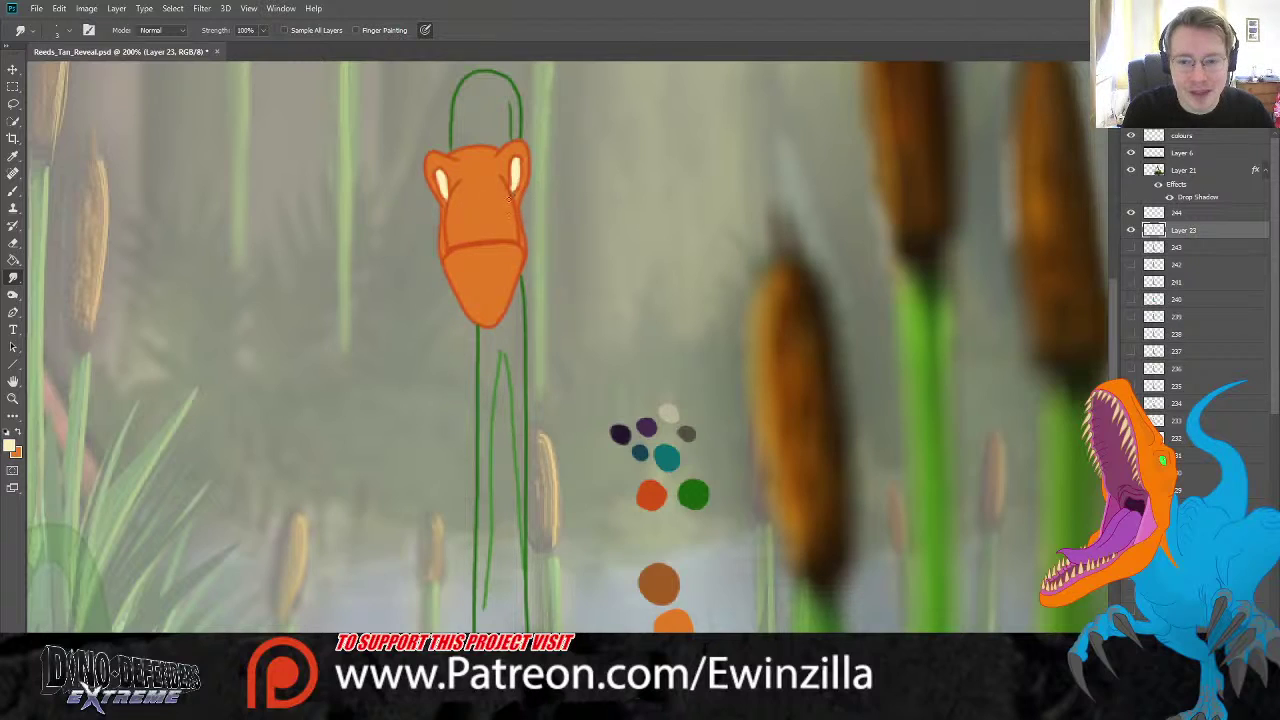
# - Paint the pupils in both eyes and the two nostril marks on the head in black
pyautogui.press('i')
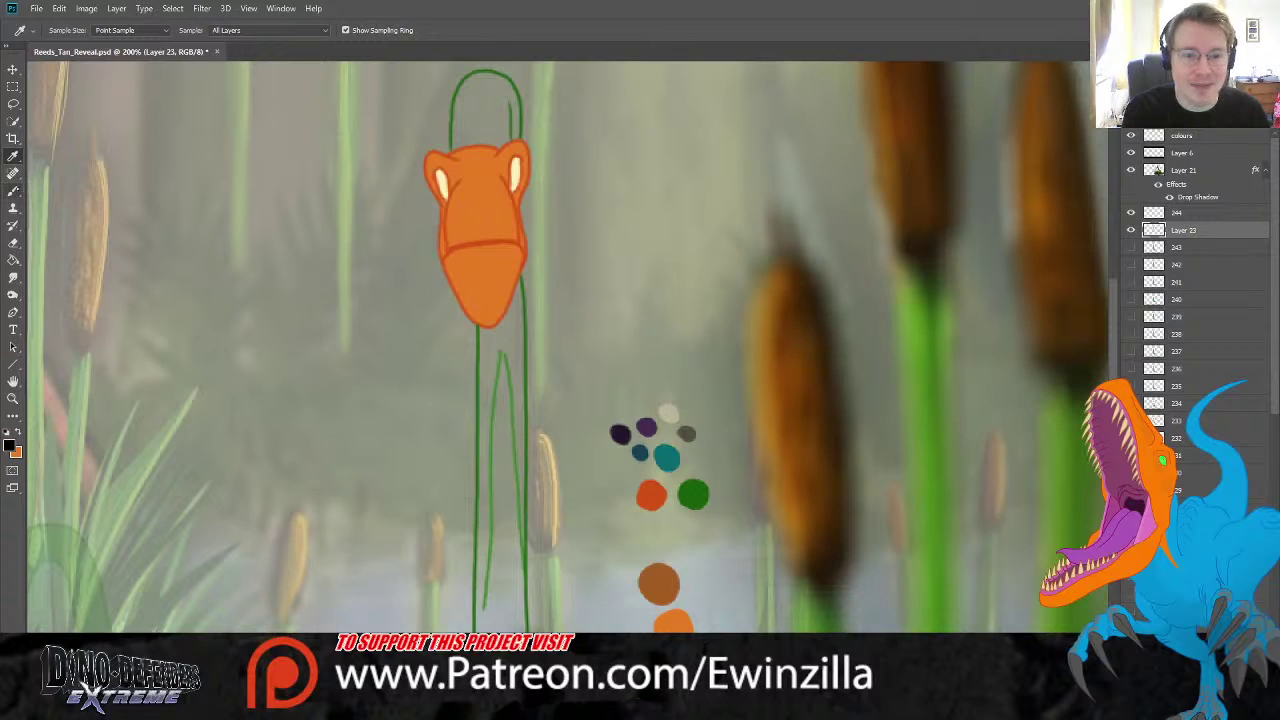
pyautogui.click(13, 190)
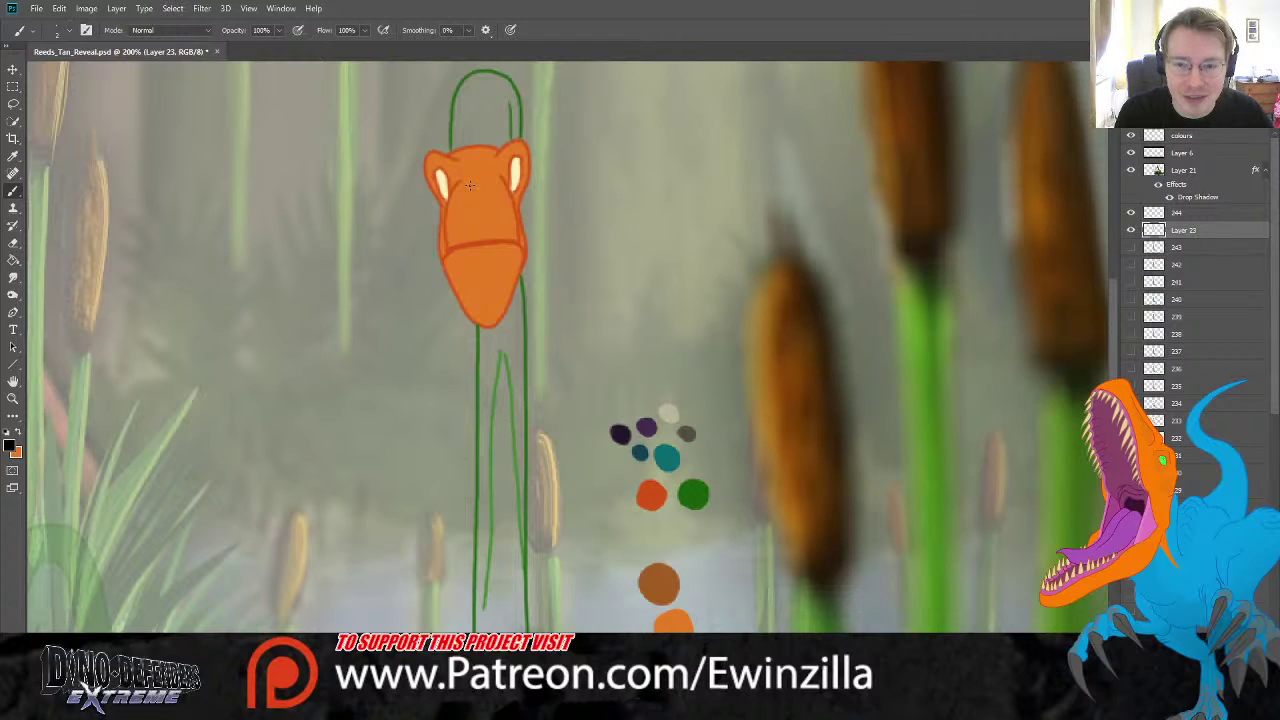
pyautogui.moveTo(466, 183)
pyautogui.mouseDown()
pyautogui.moveTo(466, 196)
pyautogui.moveTo(495, 196)
pyautogui.mouseUp()
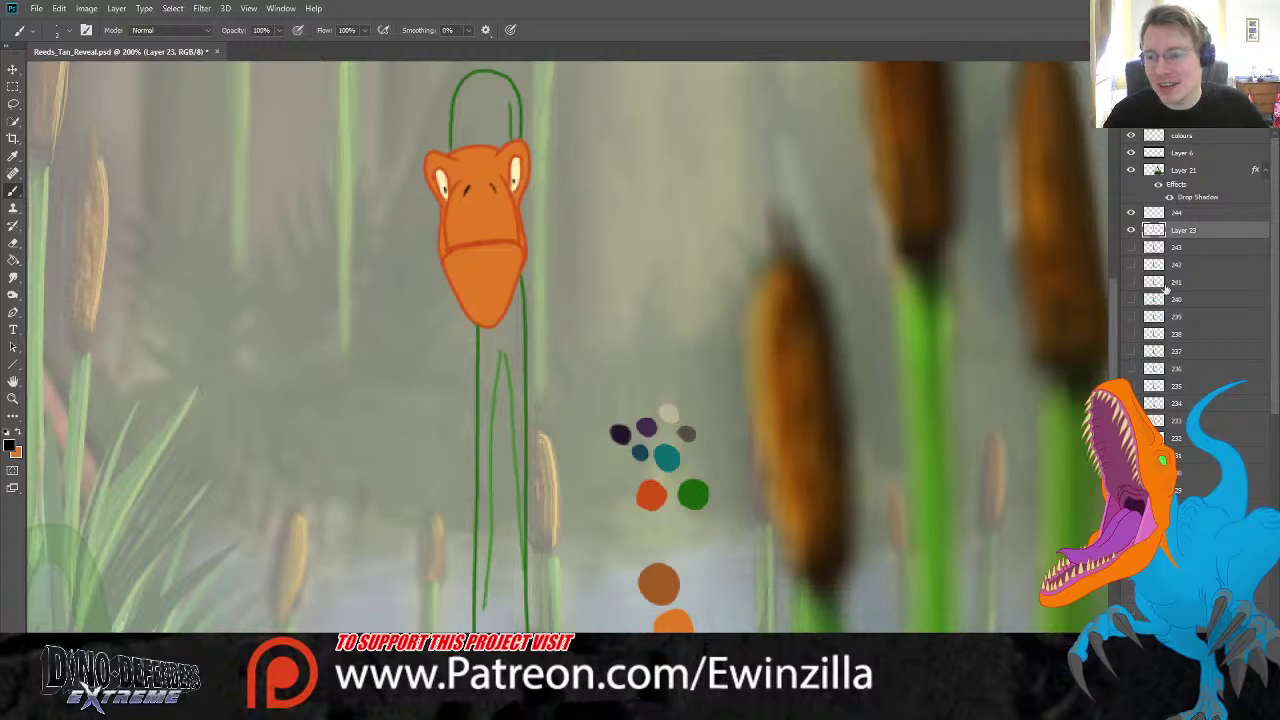
# - Sample the mid green swatch and fill the upper neck below the head on both sides of the central stripe
pyautogui.click(14, 157)
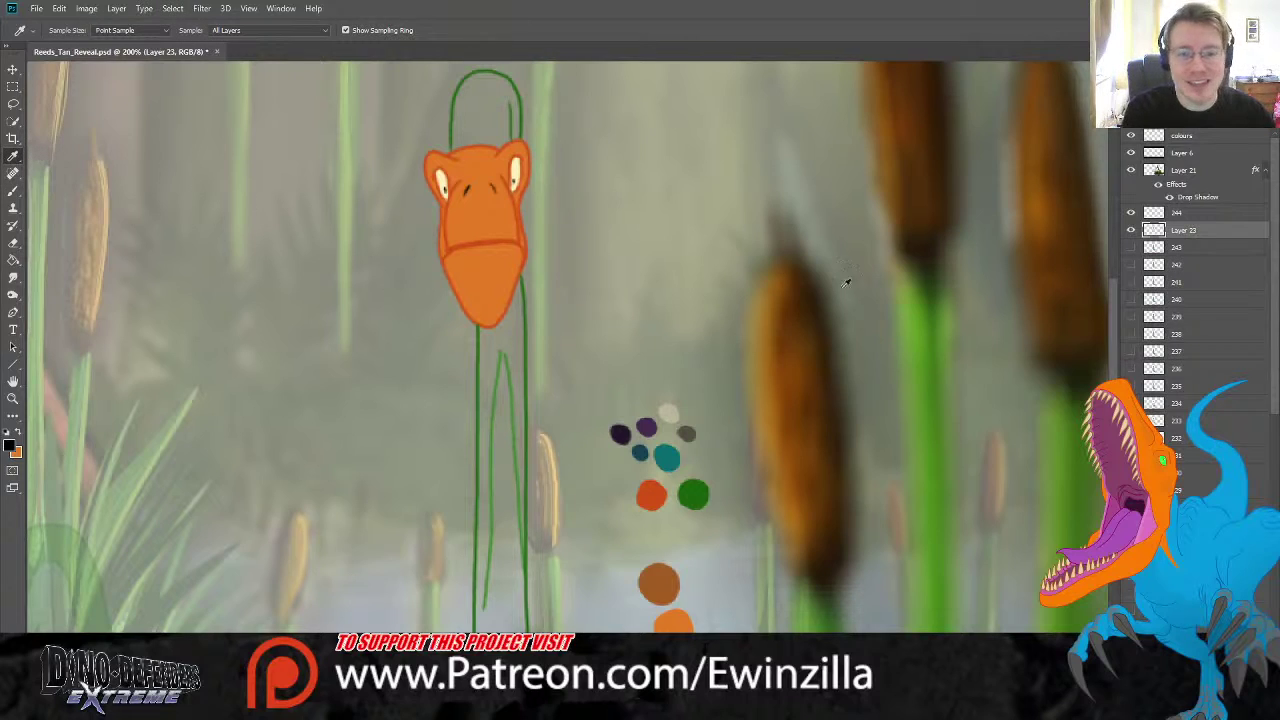
pyautogui.scroll(-5, 760, 540)
pyautogui.click(685, 523)
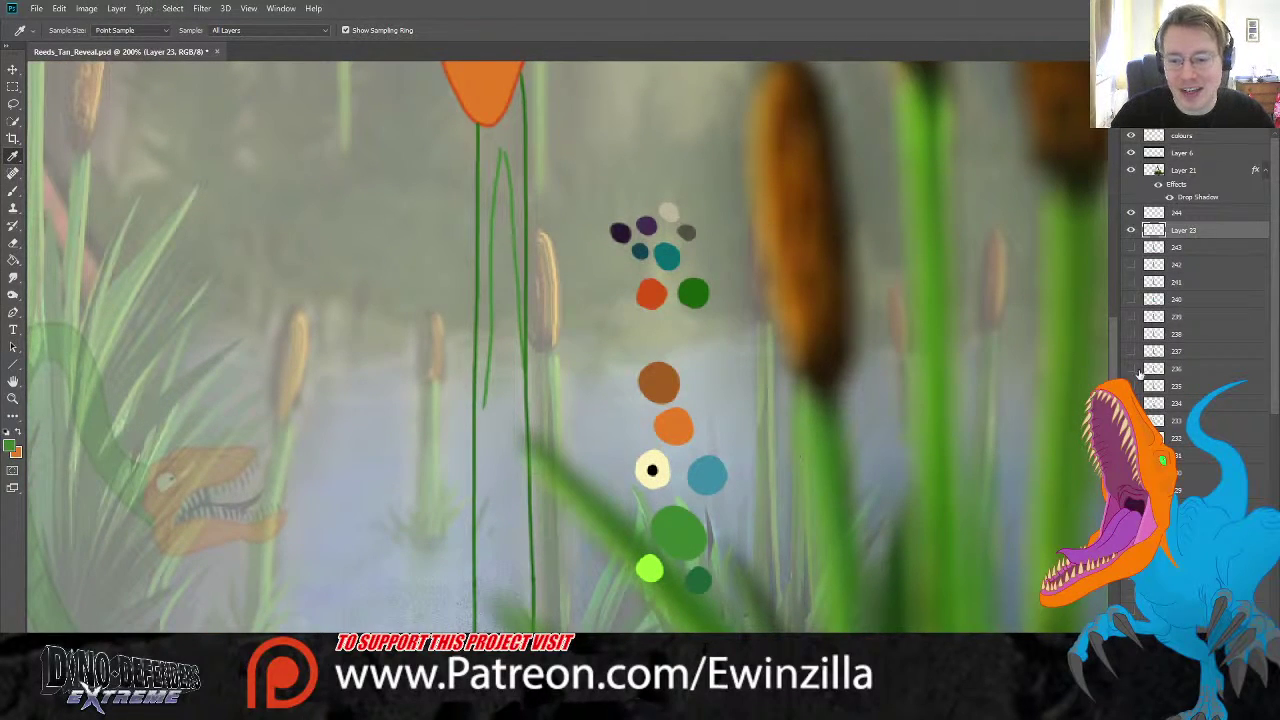
pyautogui.scroll(3, 1108, 374)
pyautogui.click(13, 190)
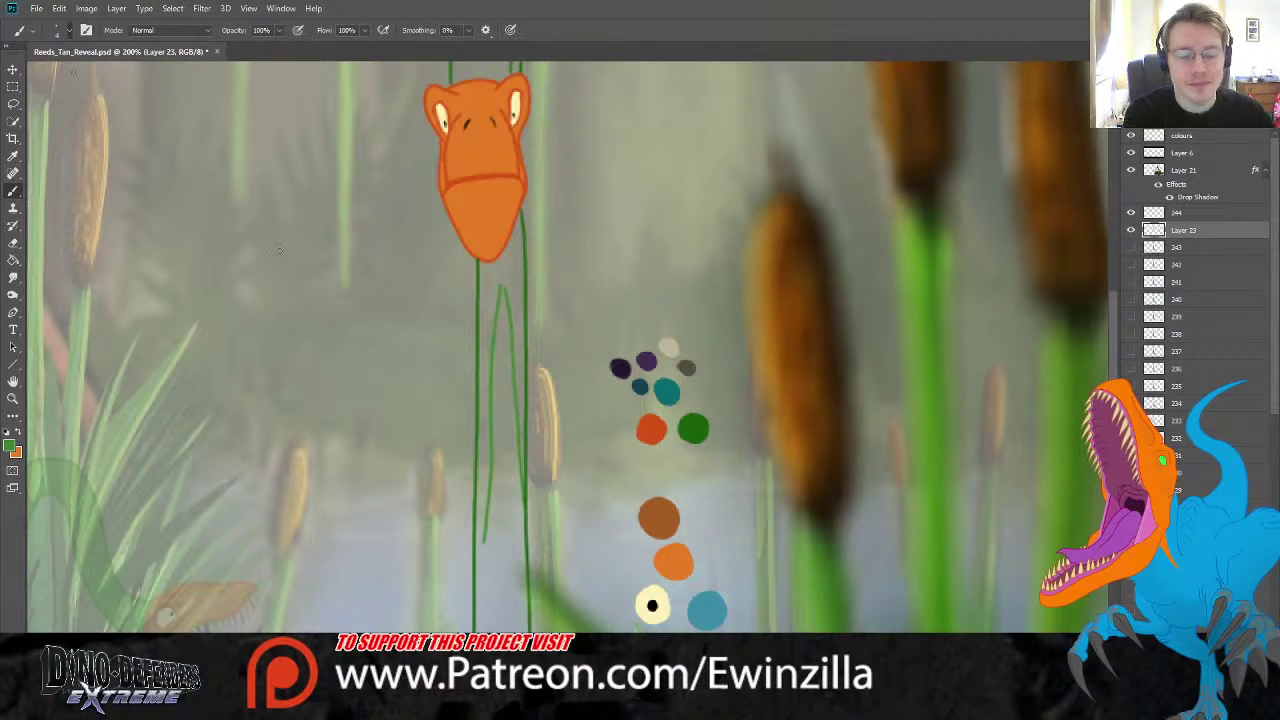
pyautogui.moveTo(498, 280)
pyautogui.mouseDown()
pyautogui.moveTo(477, 557)
pyautogui.moveTo(481, 262)
pyautogui.moveTo(504, 256)
pyautogui.moveTo(519, 215)
pyautogui.moveTo(487, 268)
pyautogui.mouseUp()
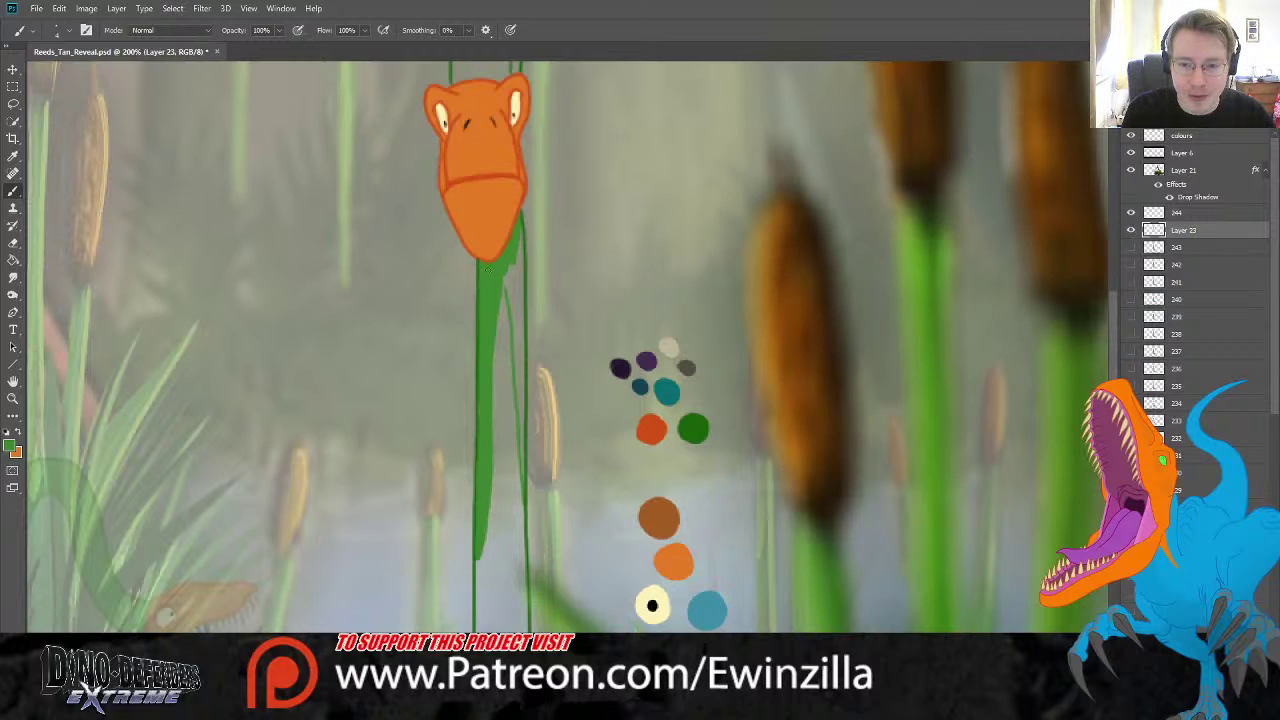
pyautogui.click(13, 277)
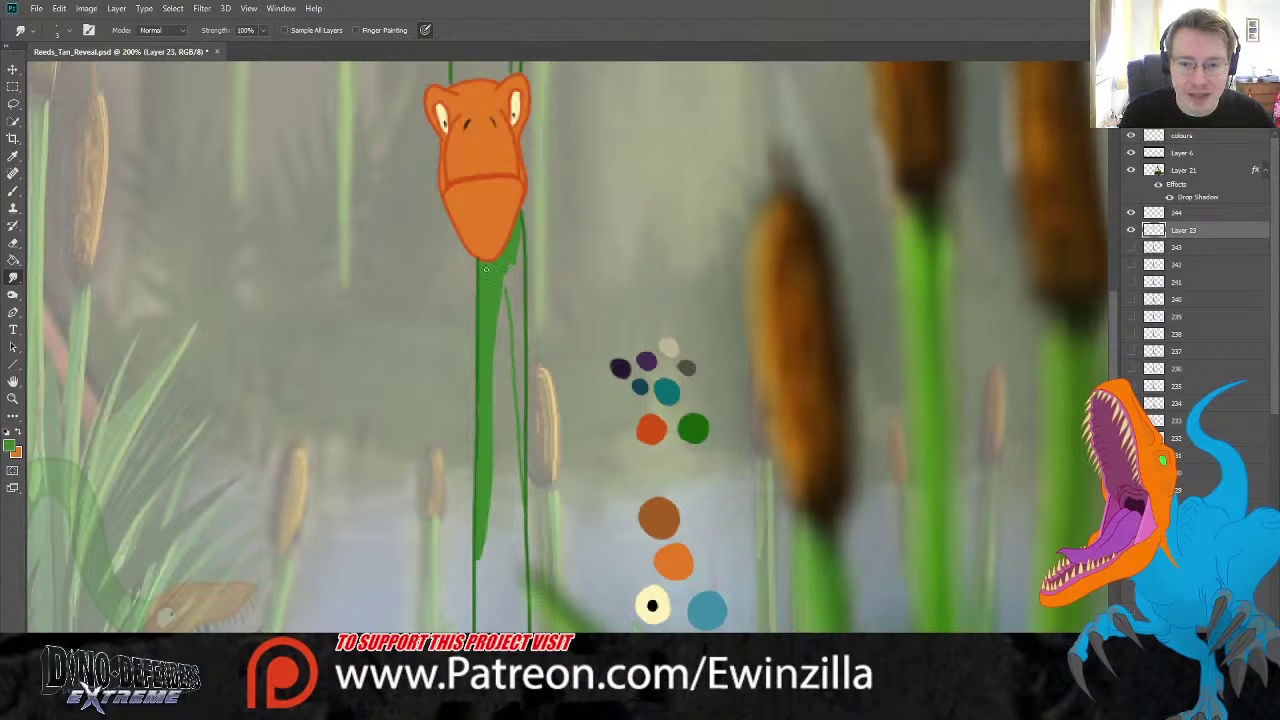
pyautogui.press('b')
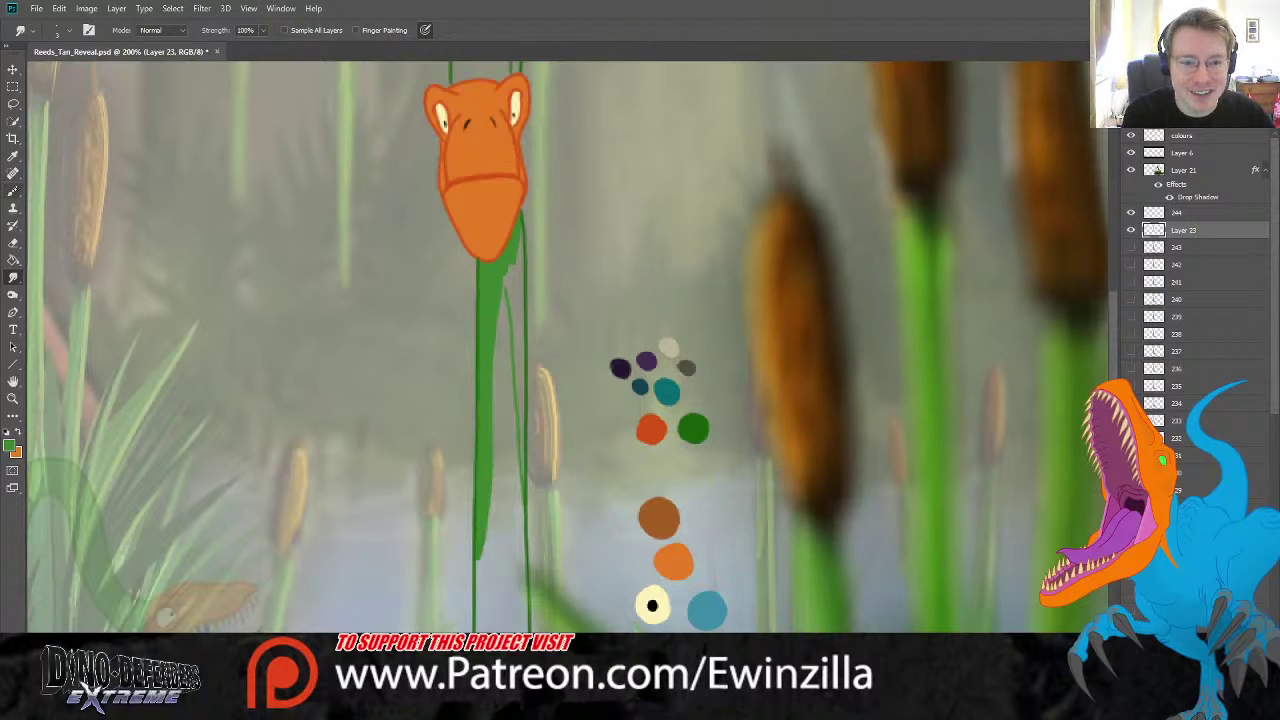
pyautogui.moveTo(508, 272)
pyautogui.mouseDown()
pyautogui.moveTo(516, 330)
pyautogui.moveTo(516, 316)
pyautogui.mouseUp()
pyautogui.moveTo(520, 236); pyautogui.dragTo(524, 510)
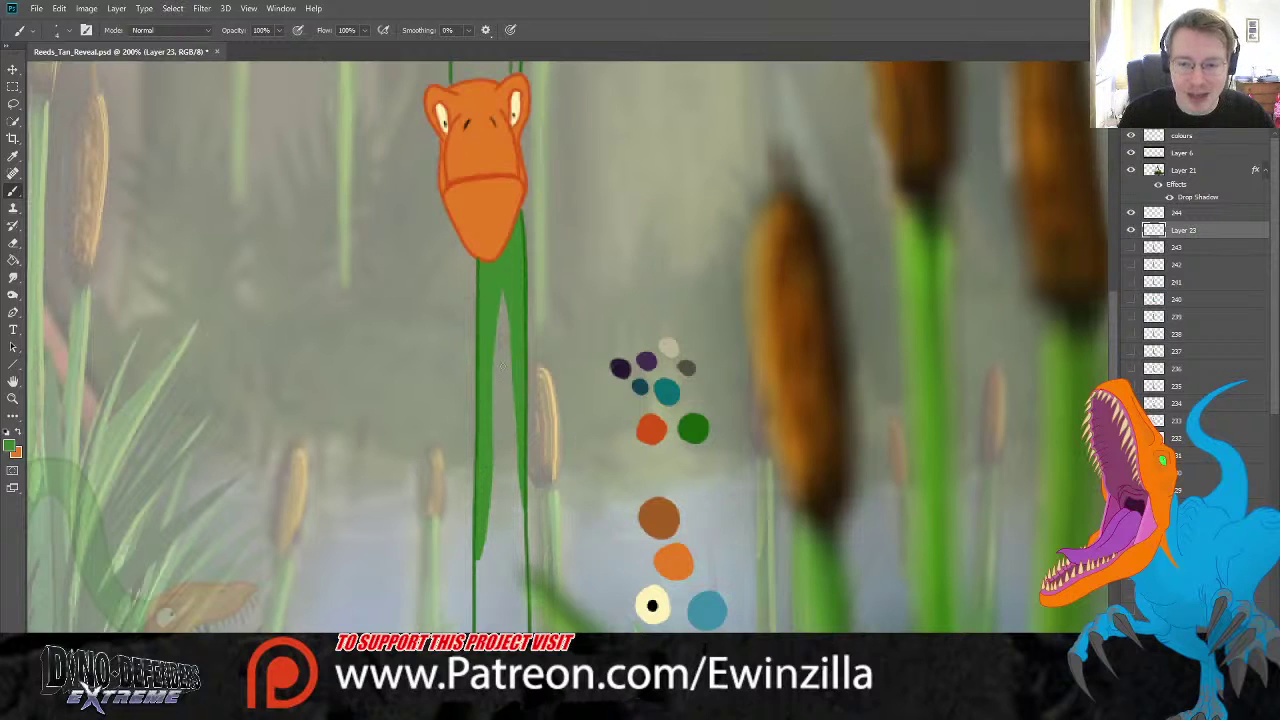
# - Extend the mid green bands down both sides of the neck towards the shoulders, smudging the right band's edge
pyautogui.scroll(-5, 558, 210)
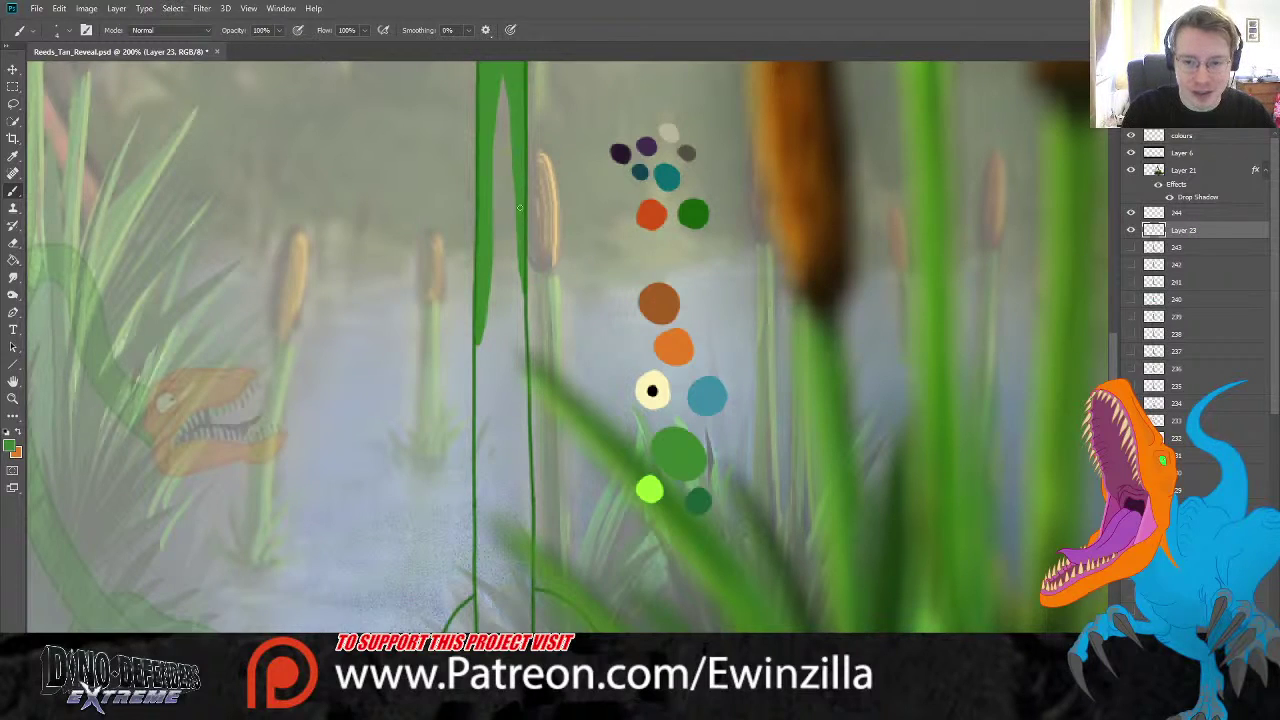
pyautogui.moveTo(521, 274); pyautogui.dragTo(523, 440)
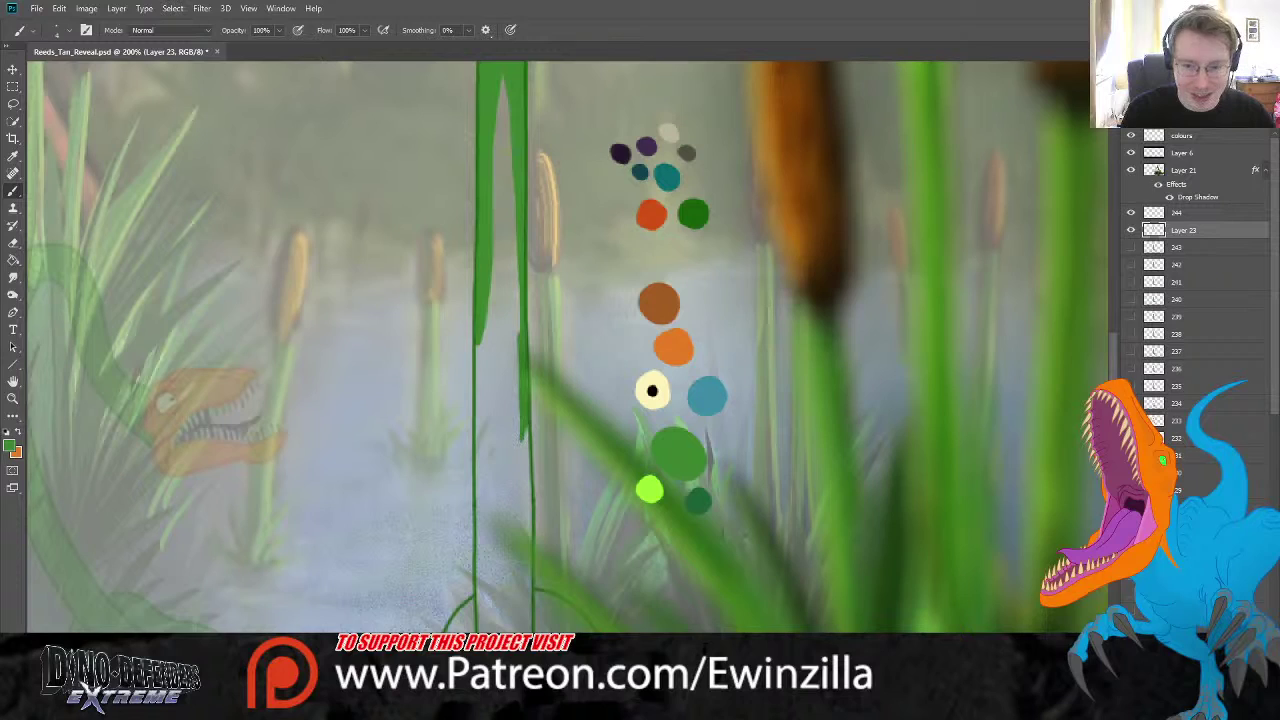
pyautogui.press('r')
pyautogui.moveTo(512, 329); pyautogui.dragTo(525, 404)
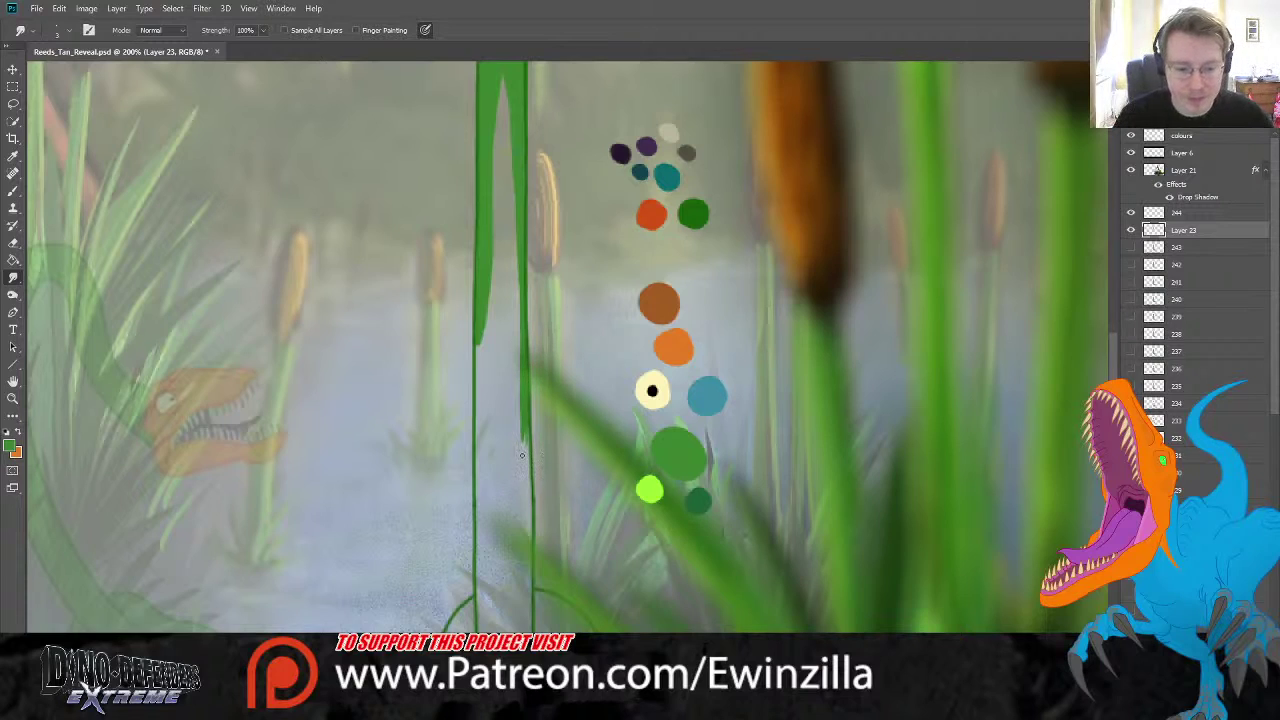
pyautogui.press('b')
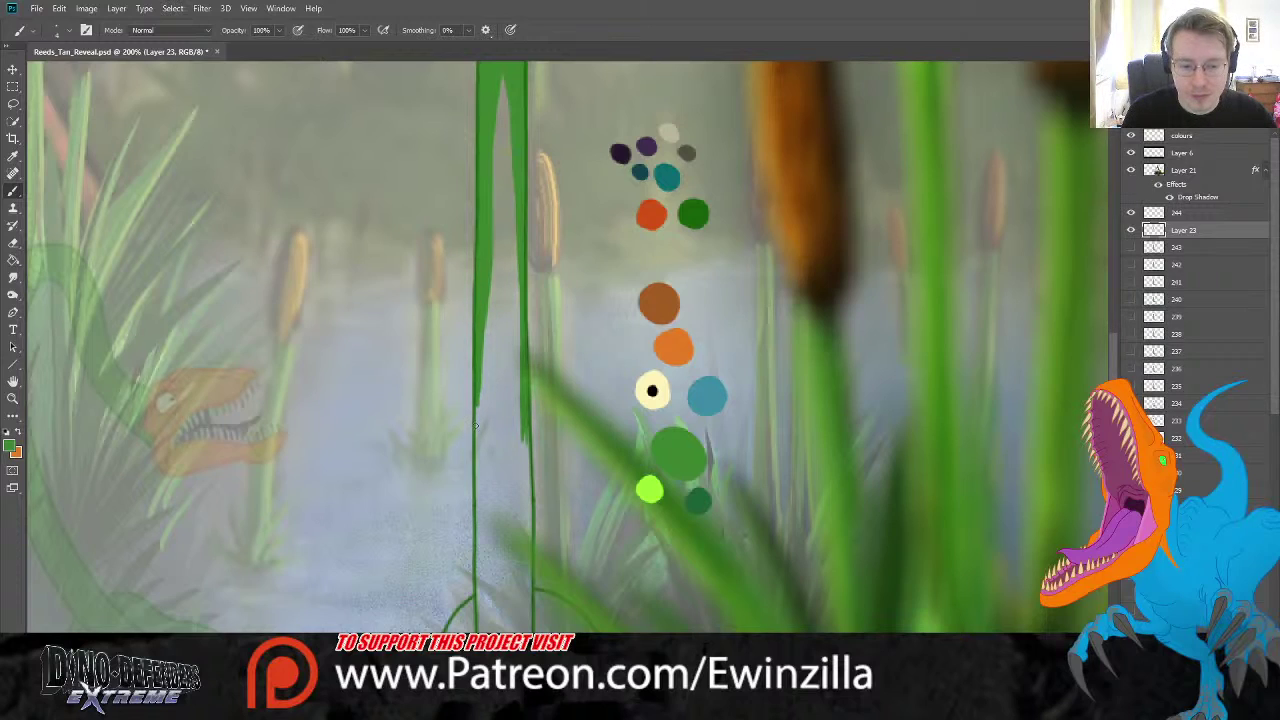
pyautogui.moveTo(479, 372); pyautogui.dragTo(476, 539)
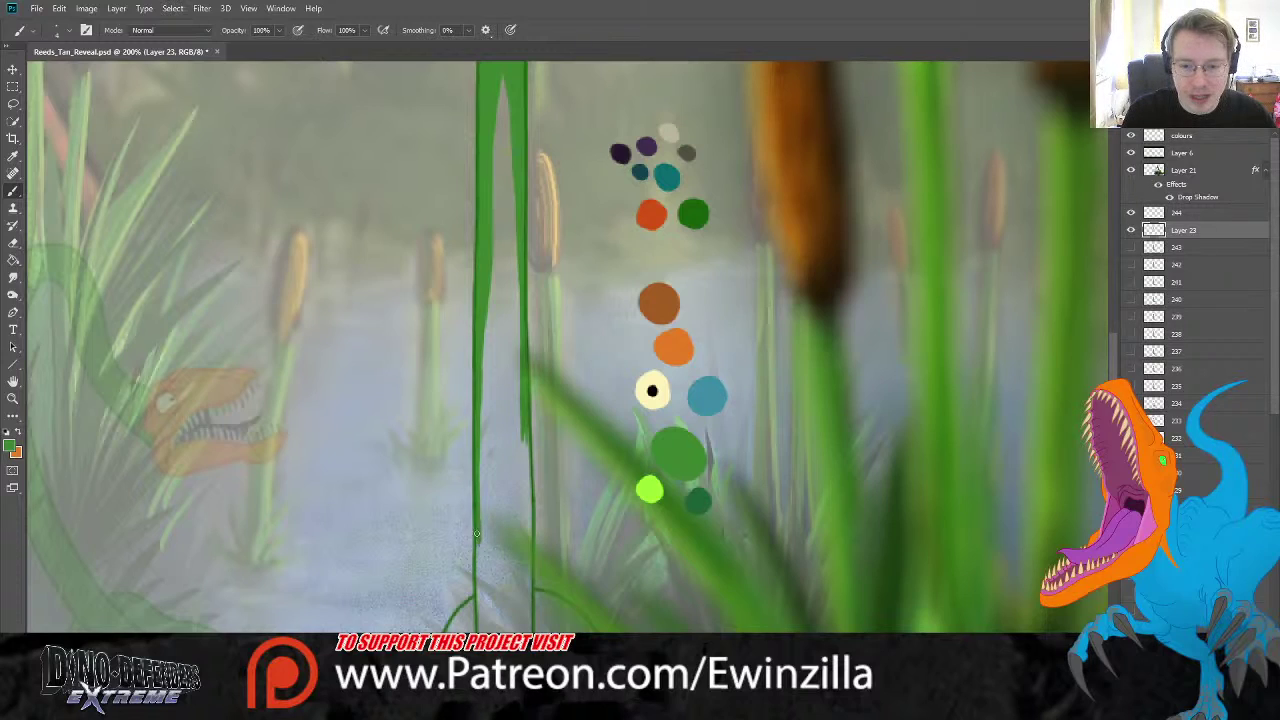
pyautogui.moveTo(480, 340); pyautogui.dragTo(478, 577)
pyautogui.moveTo(481, 458); pyautogui.dragTo(477, 598)
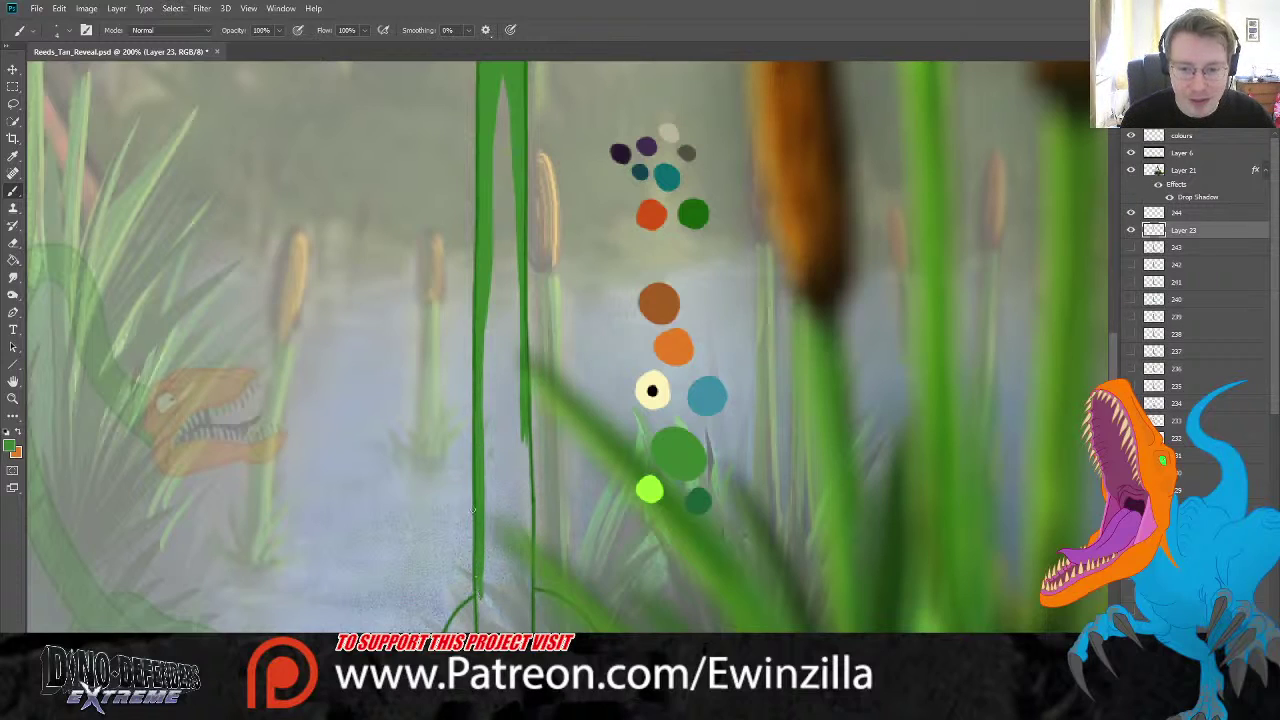
# - Smudge the green neck bands along the central stripe to smooth and taper their inner edges, touching up gaps
pyautogui.click(13, 277)
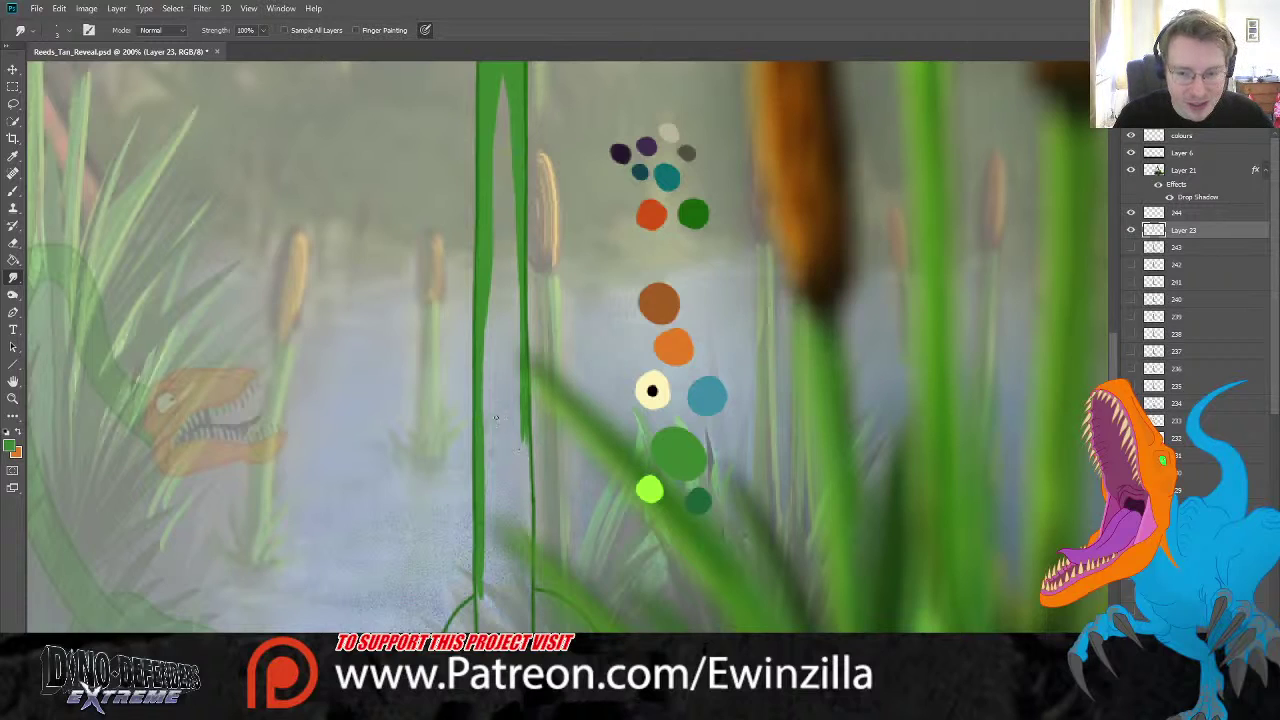
pyautogui.moveTo(481, 580)
pyautogui.mouseDown()
pyautogui.moveTo(486, 399)
pyautogui.moveTo(482, 544)
pyautogui.mouseUp()
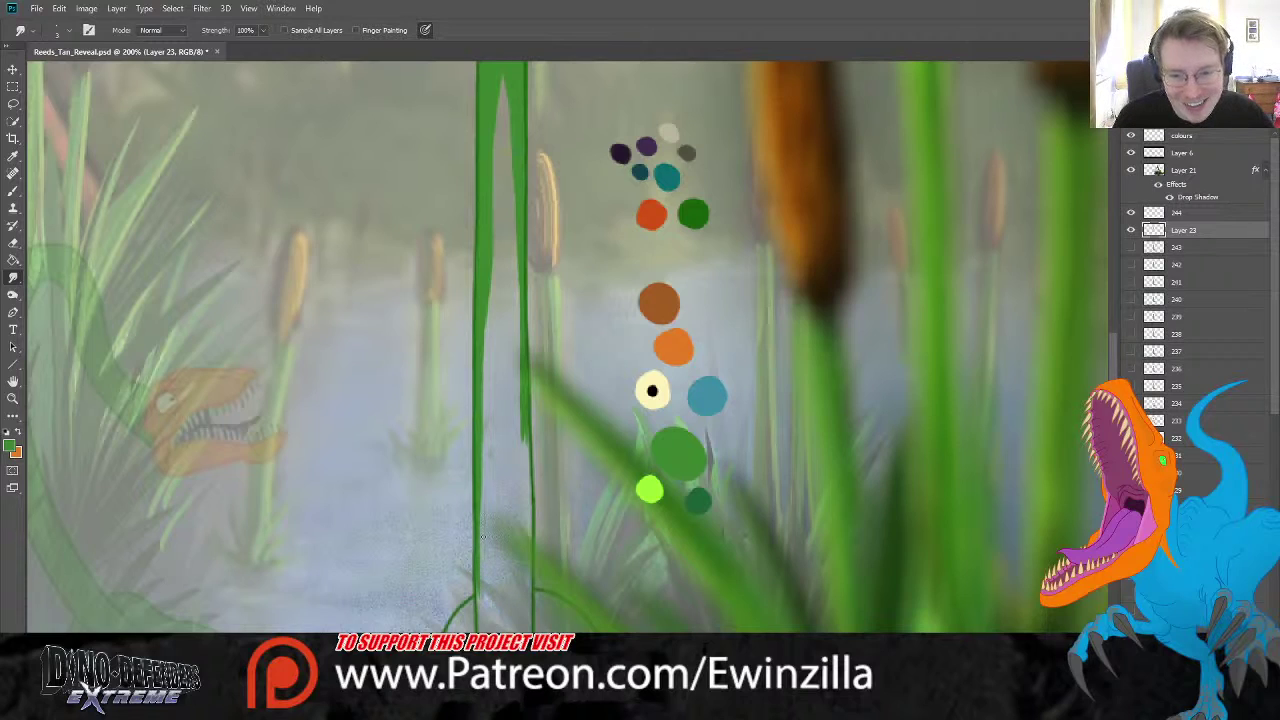
pyautogui.moveTo(477, 476); pyautogui.dragTo(476, 566)
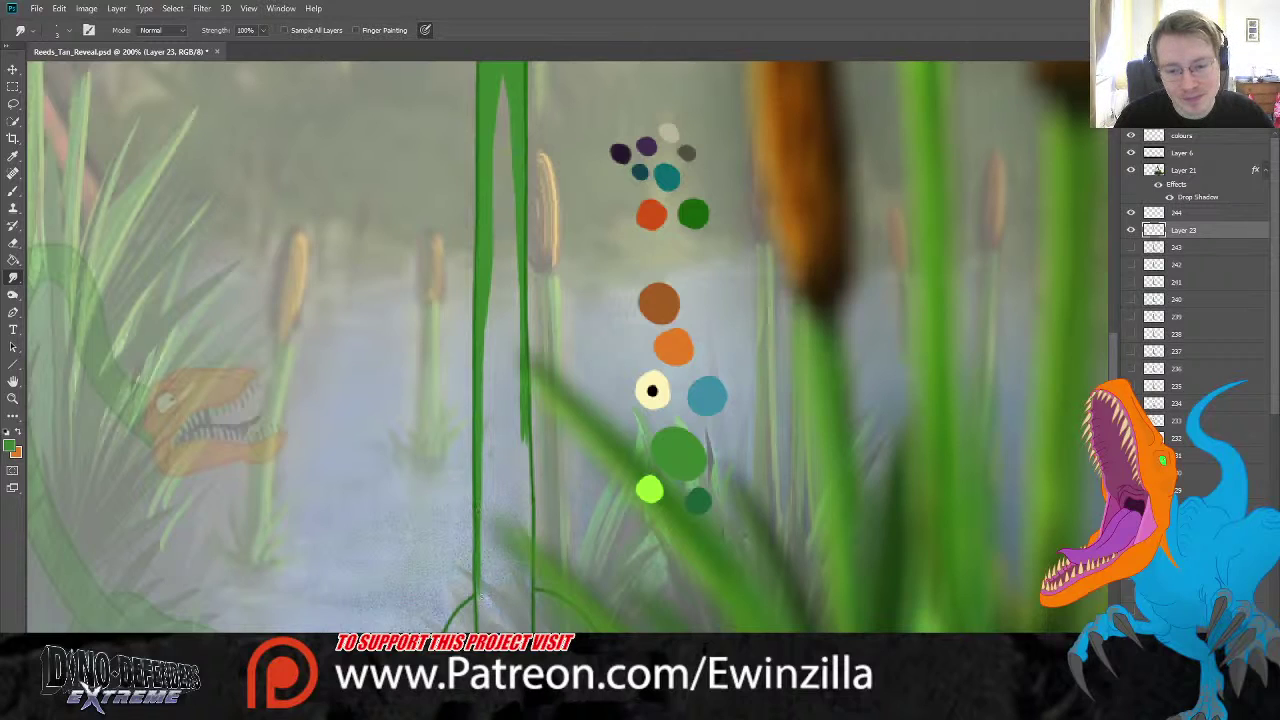
pyautogui.moveTo(529, 430)
pyautogui.mouseDown()
pyautogui.moveTo(520, 483)
pyautogui.moveTo(515, 419)
pyautogui.moveTo(522, 480)
pyautogui.moveTo(528, 403)
pyautogui.moveTo(527, 491)
pyautogui.mouseUp()
pyautogui.moveTo(522, 410); pyautogui.dragTo(520, 466)
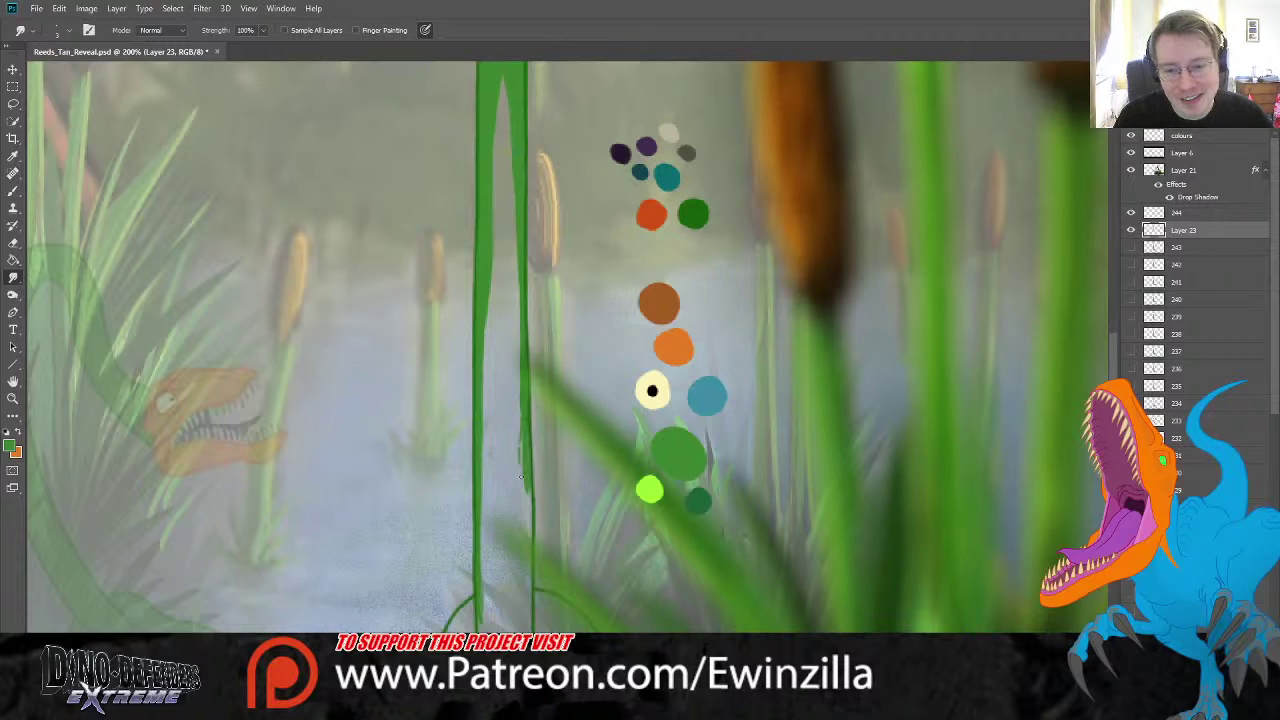
pyautogui.moveTo(518, 404); pyautogui.dragTo(521, 472)
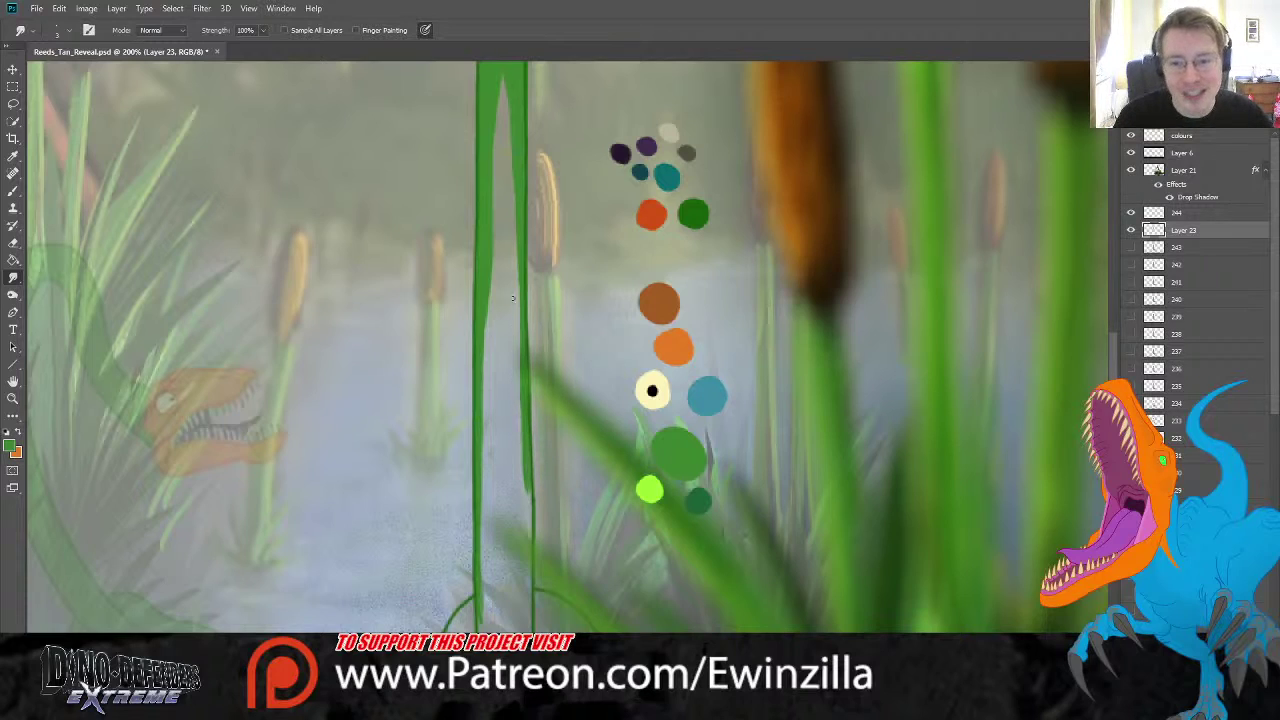
pyautogui.moveTo(487, 186); pyautogui.dragTo(488, 274)
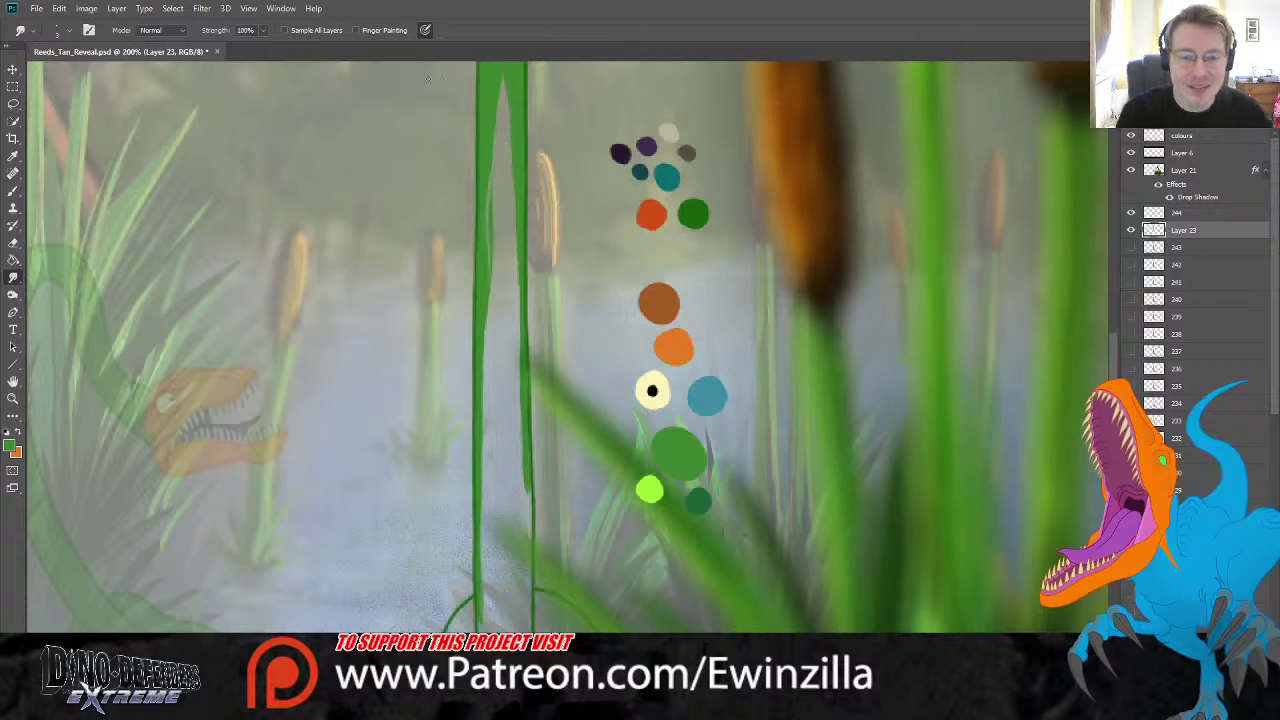
pyautogui.press('b')
pyautogui.click(13, 277)
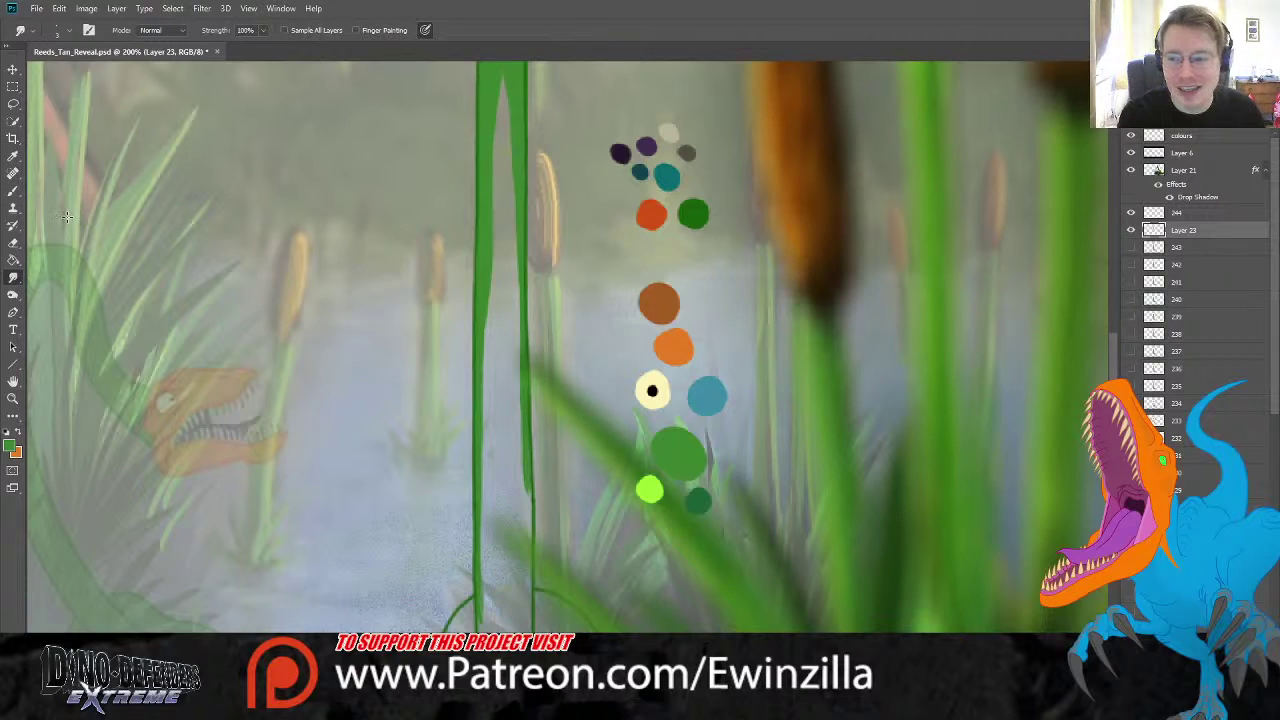
# - Paint mid green down the lower neck's right edge and along the lower boundary of the right shoulder
pyautogui.press('b')
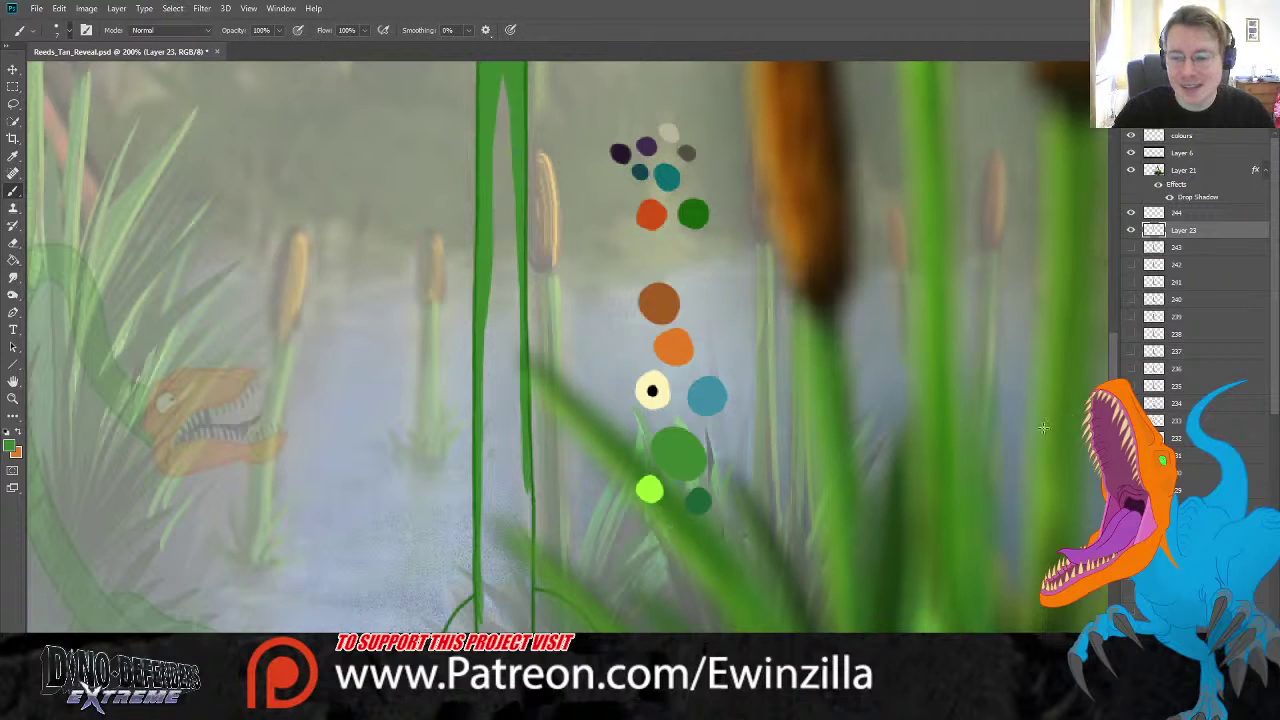
pyautogui.scroll(-5, 566, 404)
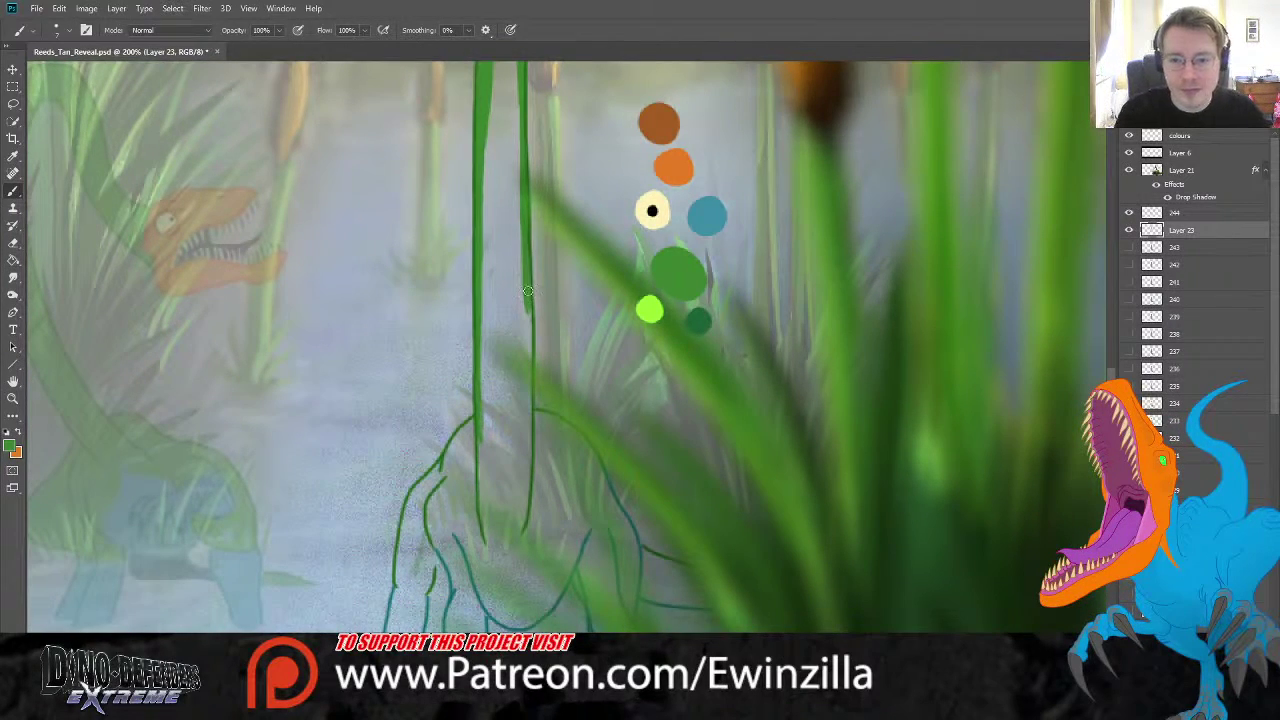
pyautogui.moveTo(527, 341)
pyautogui.mouseDown()
pyautogui.moveTo(528, 352)
pyautogui.moveTo(528, 312)
pyautogui.moveTo(533, 466)
pyautogui.moveTo(588, 530)
pyautogui.mouseUp()
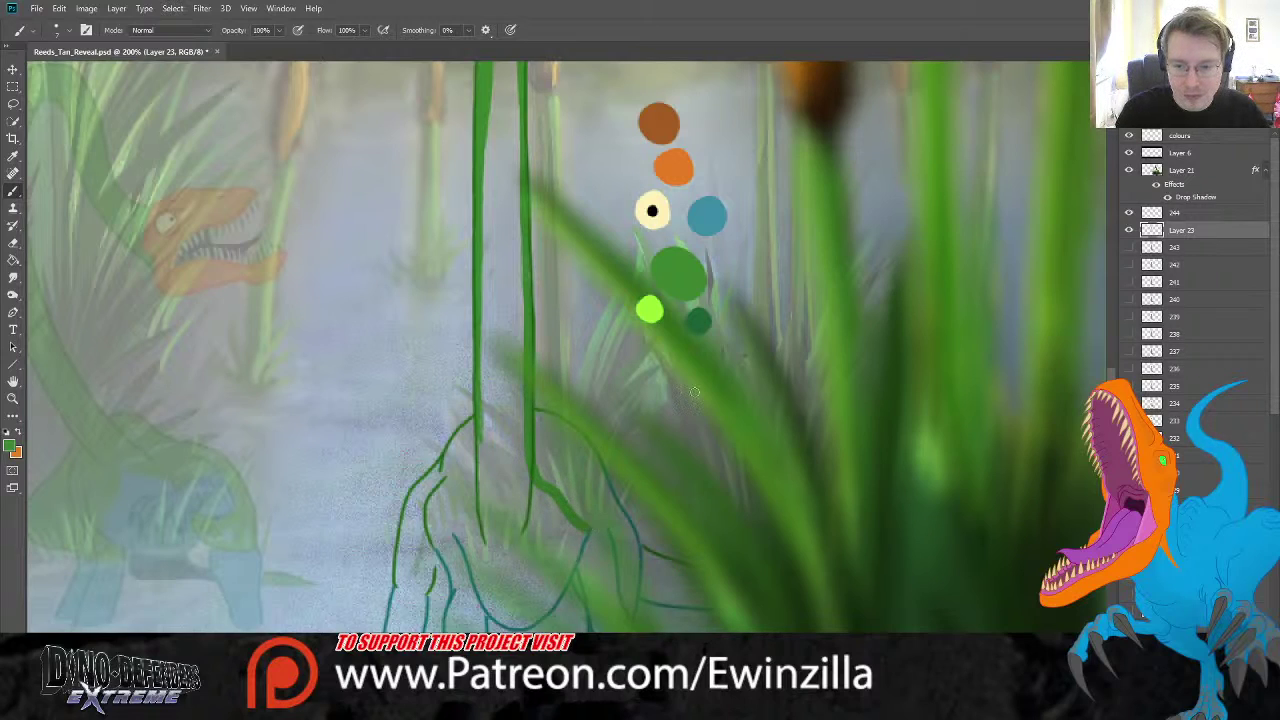
# - Check the body markings on frame 243 and fill the right shoulder and the tail area behind it mid green
pyautogui.click(1128, 247)
pyautogui.click(1128, 248)
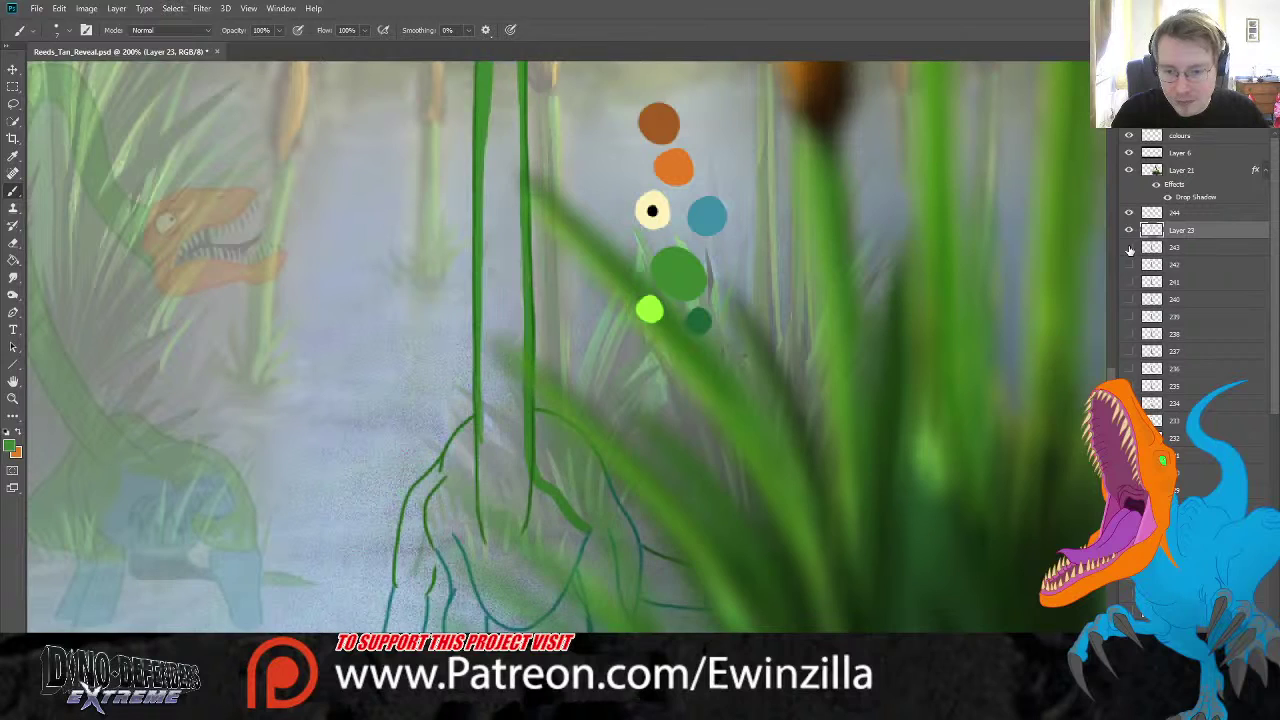
pyautogui.click(1129, 247)
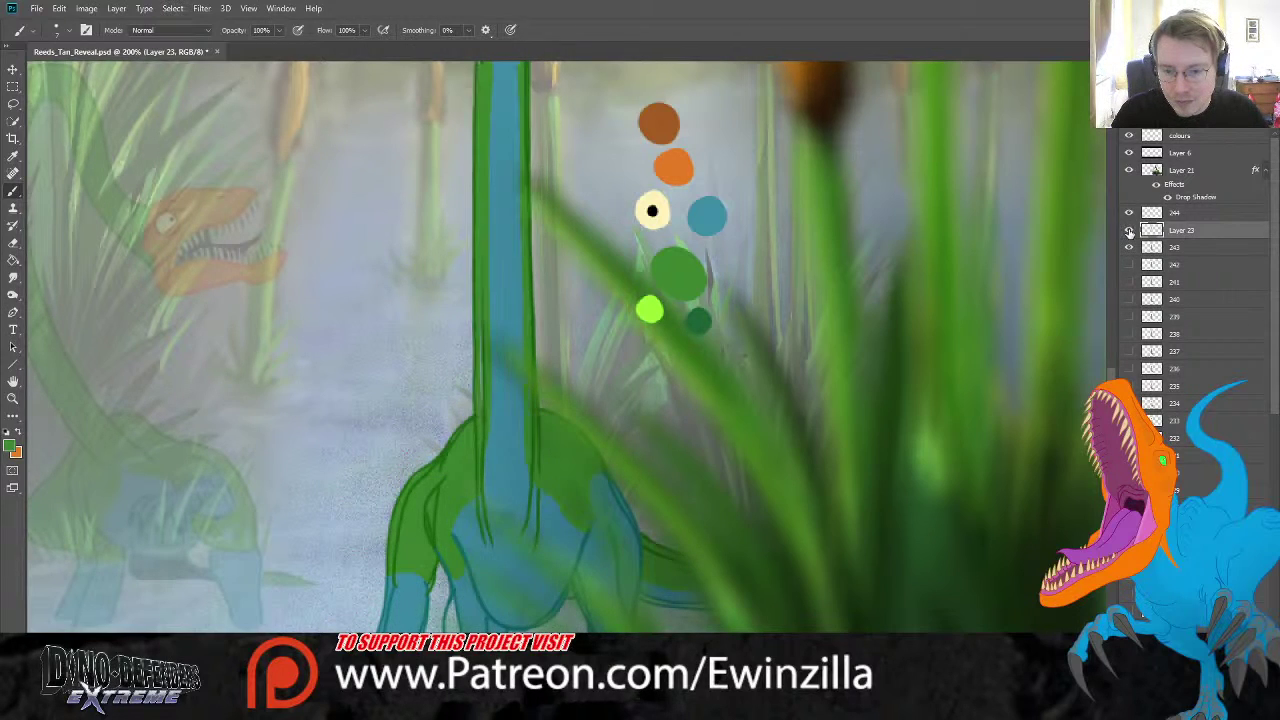
pyautogui.click(1129, 247)
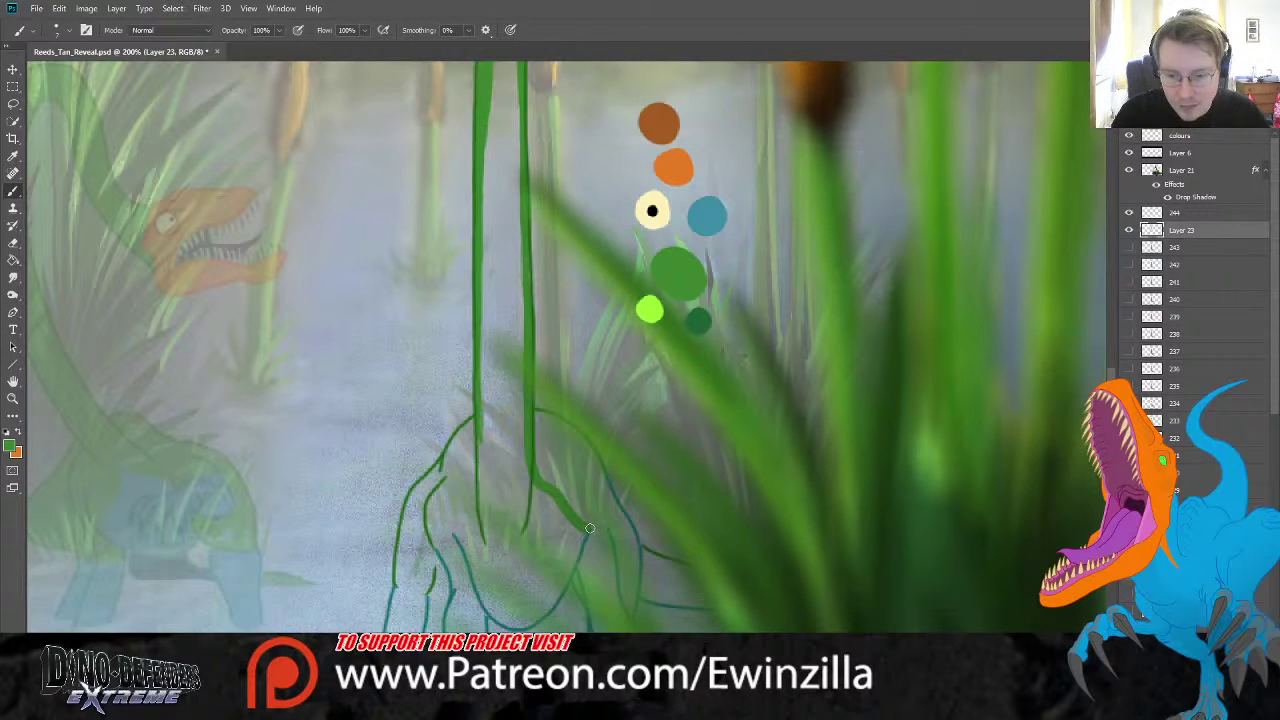
pyautogui.moveTo(595, 479)
pyautogui.mouseDown()
pyautogui.moveTo(535, 413)
pyautogui.moveTo(563, 448)
pyautogui.moveTo(572, 441)
pyautogui.moveTo(587, 491)
pyautogui.moveTo(592, 467)
pyautogui.moveTo(588, 521)
pyautogui.moveTo(644, 551)
pyautogui.moveTo(645, 580)
pyautogui.moveTo(743, 581)
pyautogui.mouseUp()
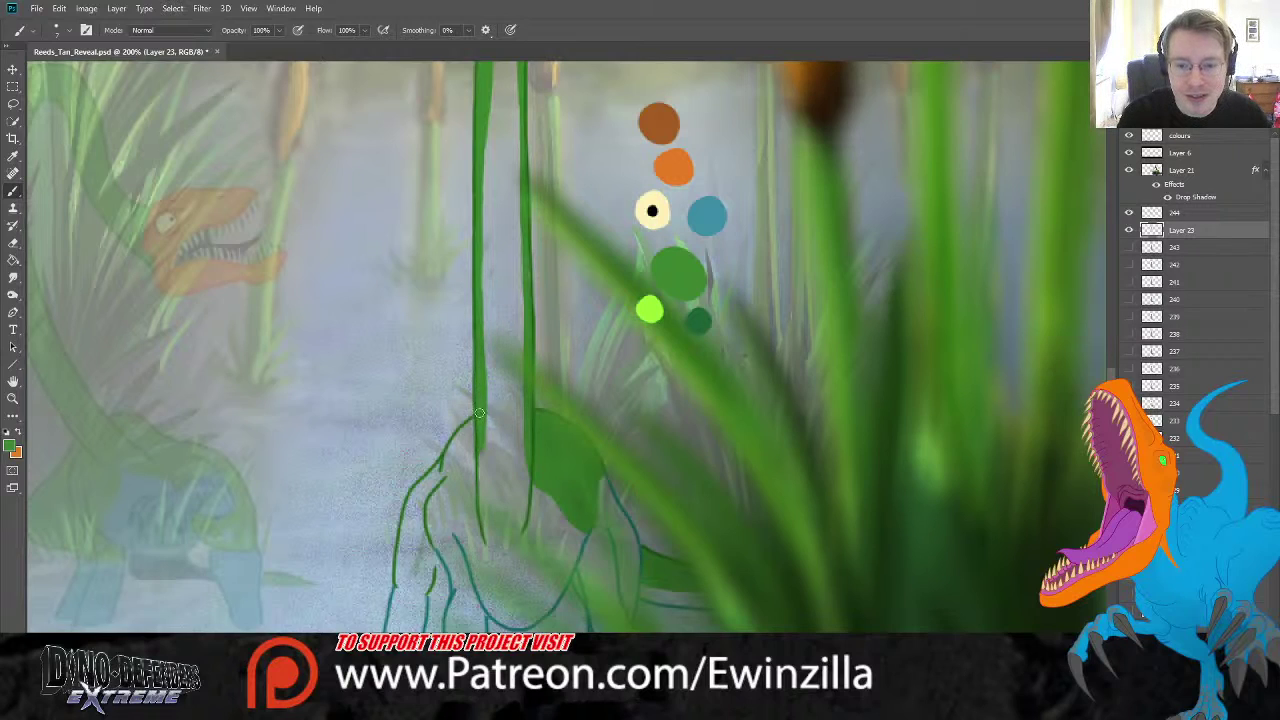
# - Smooth the left neck band's inner edge by smudging and fill the left shoulder and upper foreleg mid green
pyautogui.click(13, 277)
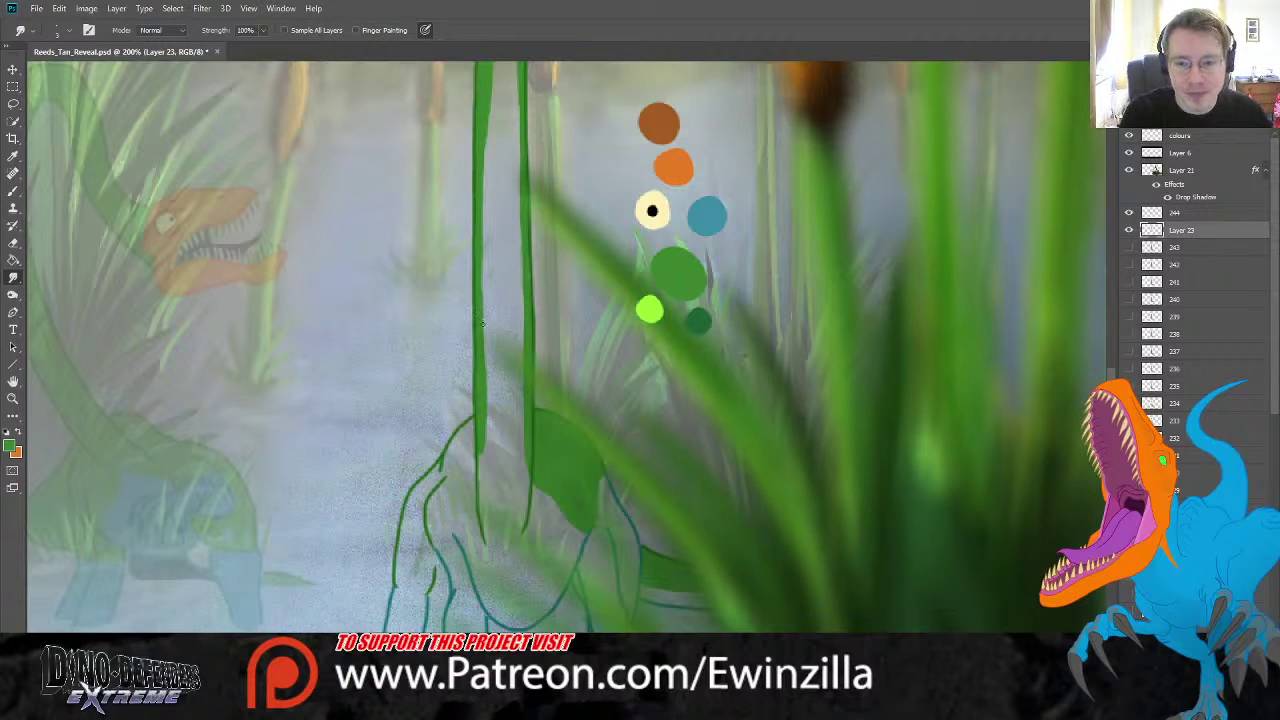
pyautogui.moveTo(480, 343); pyautogui.dragTo(478, 392)
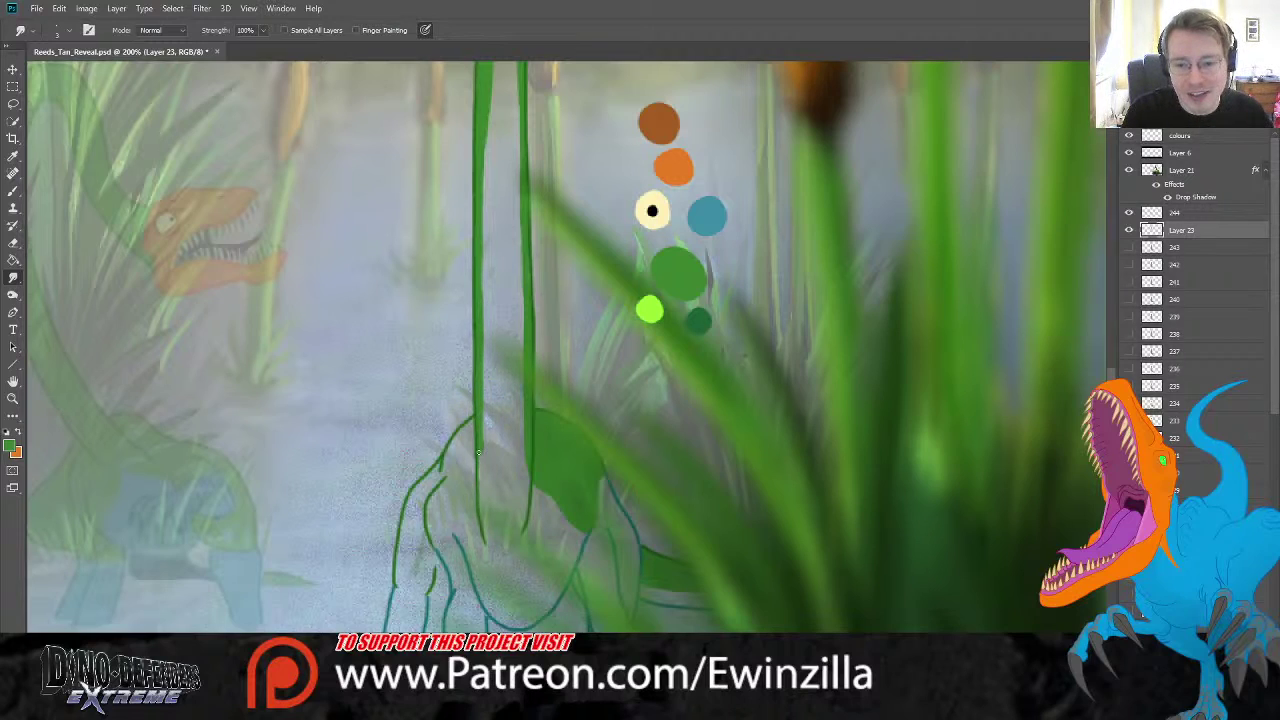
pyautogui.click(13, 191)
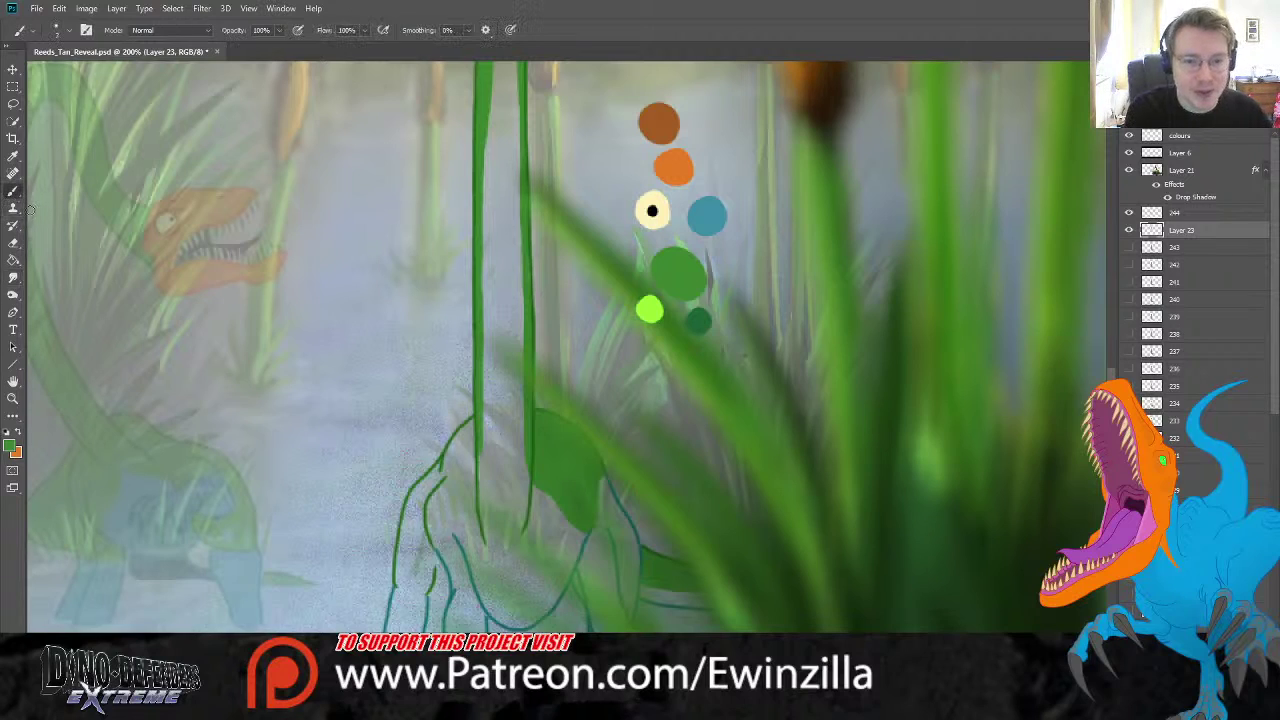
pyautogui.moveTo(479, 442)
pyautogui.mouseDown()
pyautogui.moveTo(436, 541)
pyautogui.moveTo(454, 531)
pyautogui.moveTo(476, 472)
pyautogui.moveTo(478, 453)
pyautogui.moveTo(454, 509)
pyautogui.moveTo(454, 489)
pyautogui.moveTo(429, 527)
pyautogui.moveTo(475, 420)
pyautogui.moveTo(457, 487)
pyautogui.moveTo(470, 456)
pyautogui.moveTo(413, 501)
pyautogui.moveTo(404, 587)
pyautogui.moveTo(424, 590)
pyautogui.moveTo(401, 582)
pyautogui.moveTo(420, 582)
pyautogui.moveTo(427, 548)
pyautogui.moveTo(430, 572)
pyautogui.moveTo(411, 576)
pyautogui.moveTo(426, 494)
pyautogui.moveTo(434, 568)
pyautogui.mouseUp()
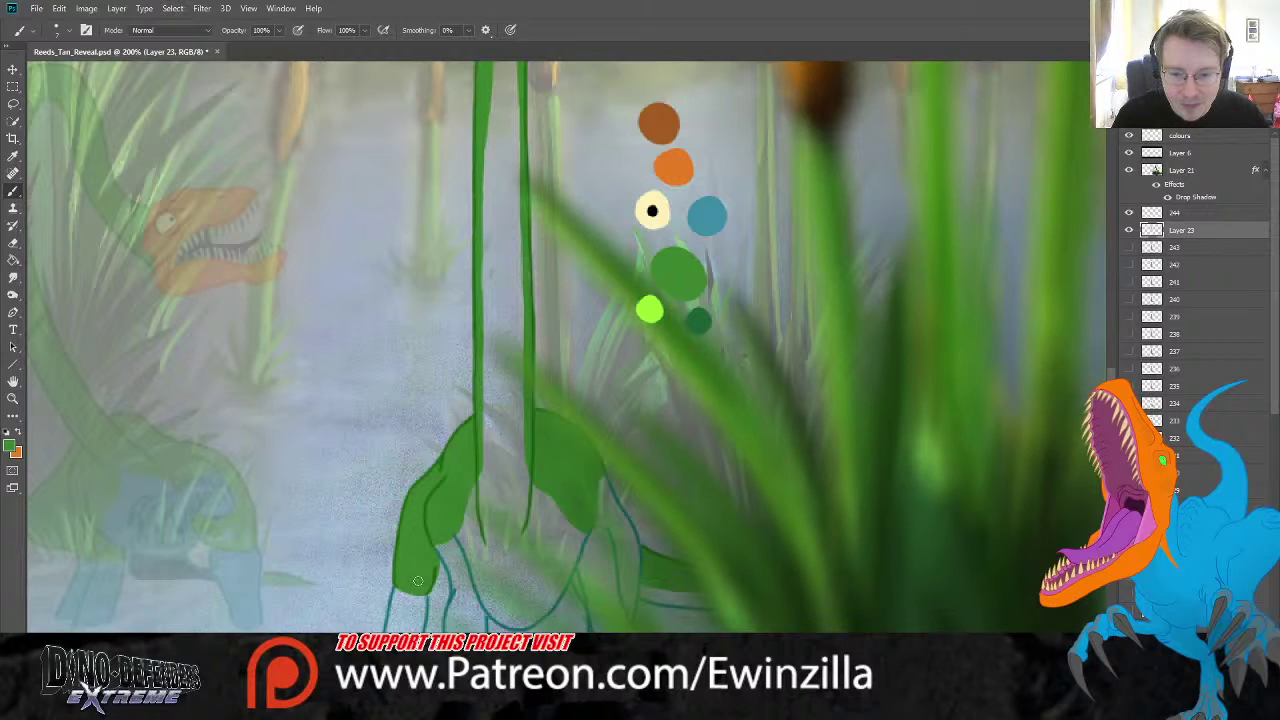
pyautogui.click(13, 277)
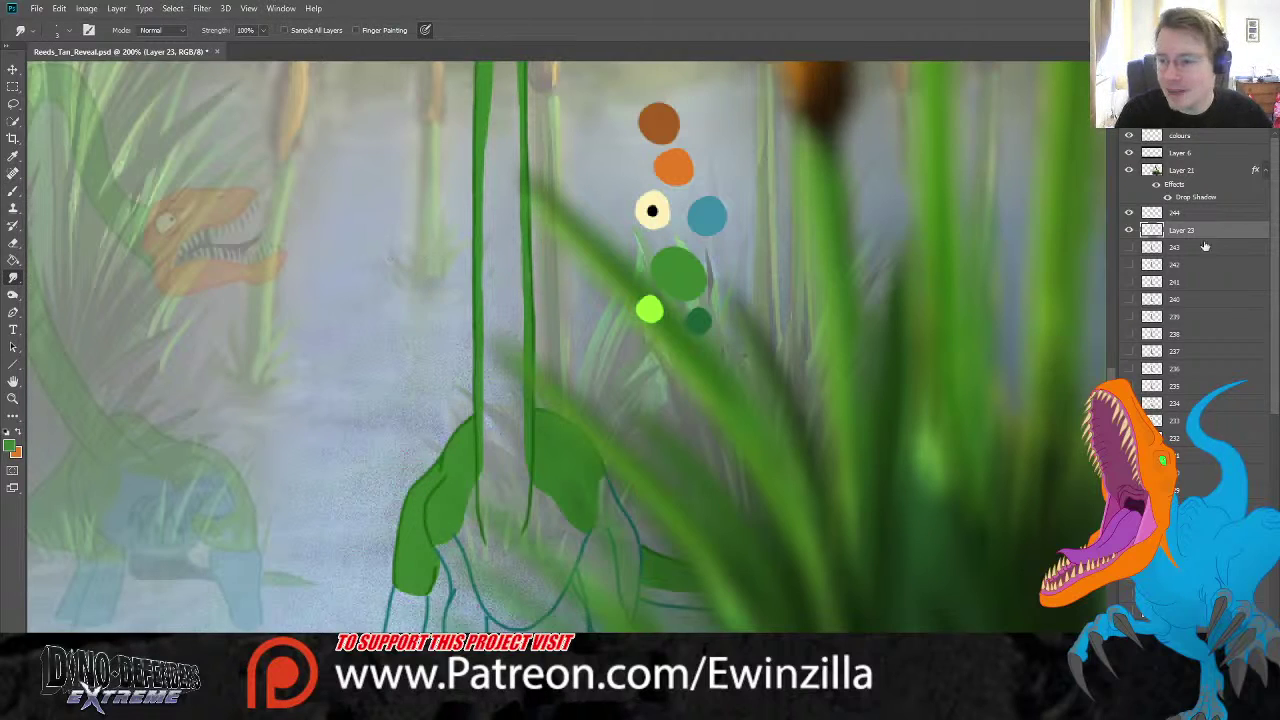
pyautogui.scroll(3, 560, 350)
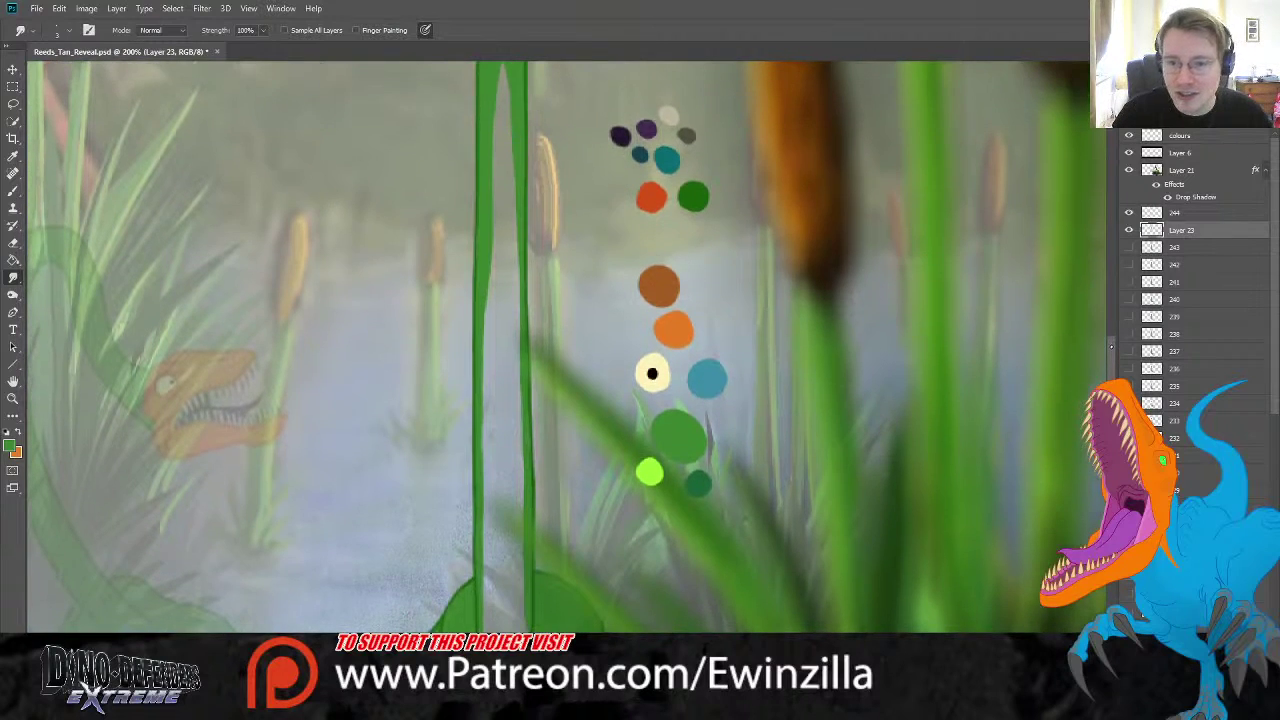
pyautogui.press('i')
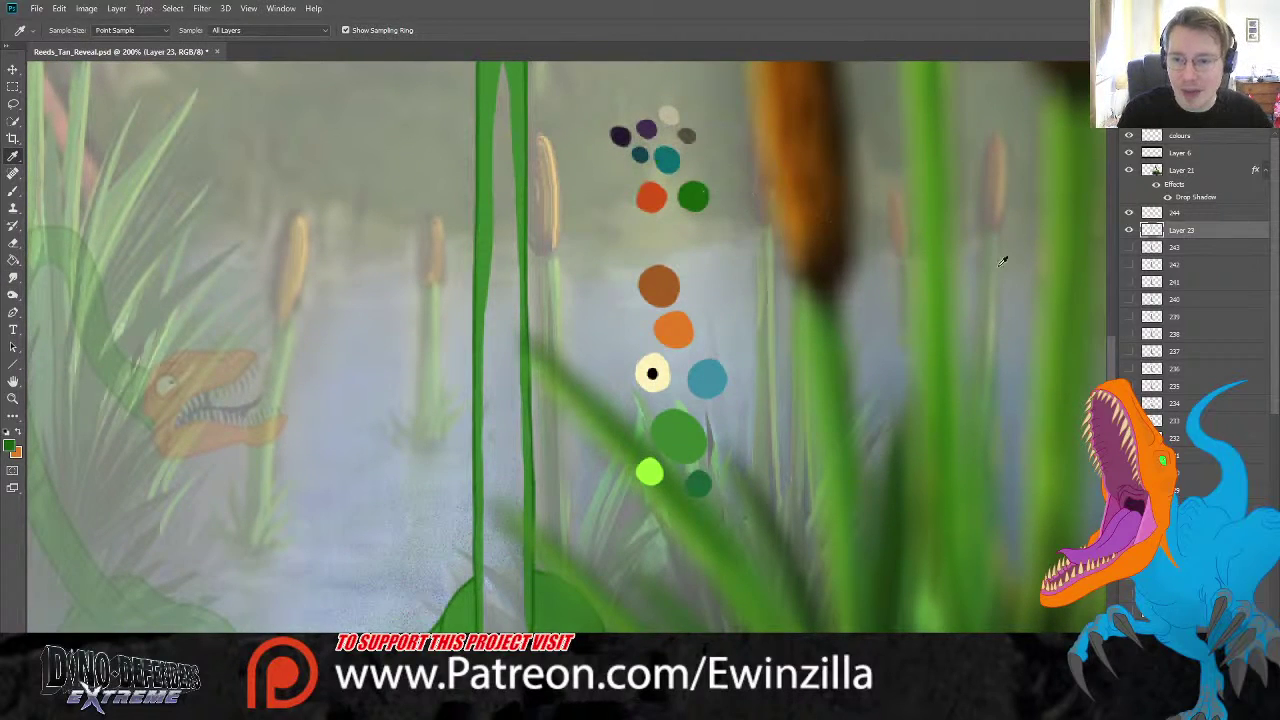
pyautogui.scroll(-5, 560, 350)
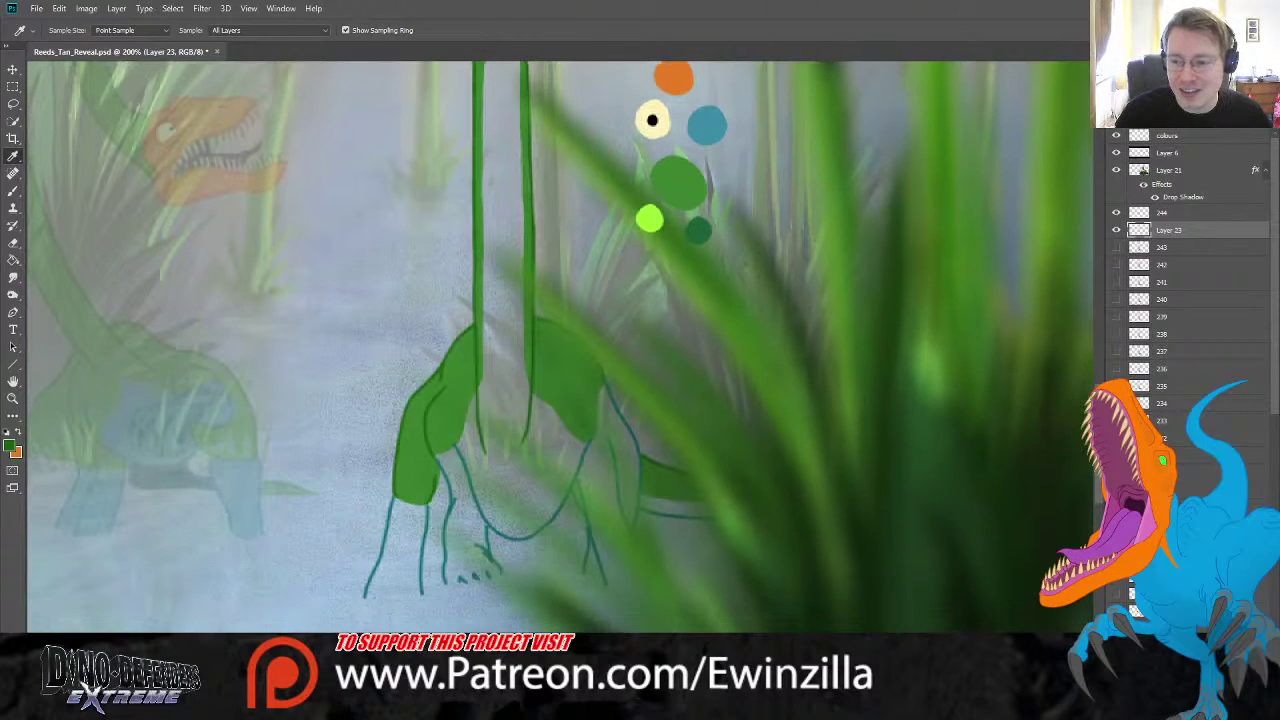
pyautogui.hotkey('shift', 'Tab')
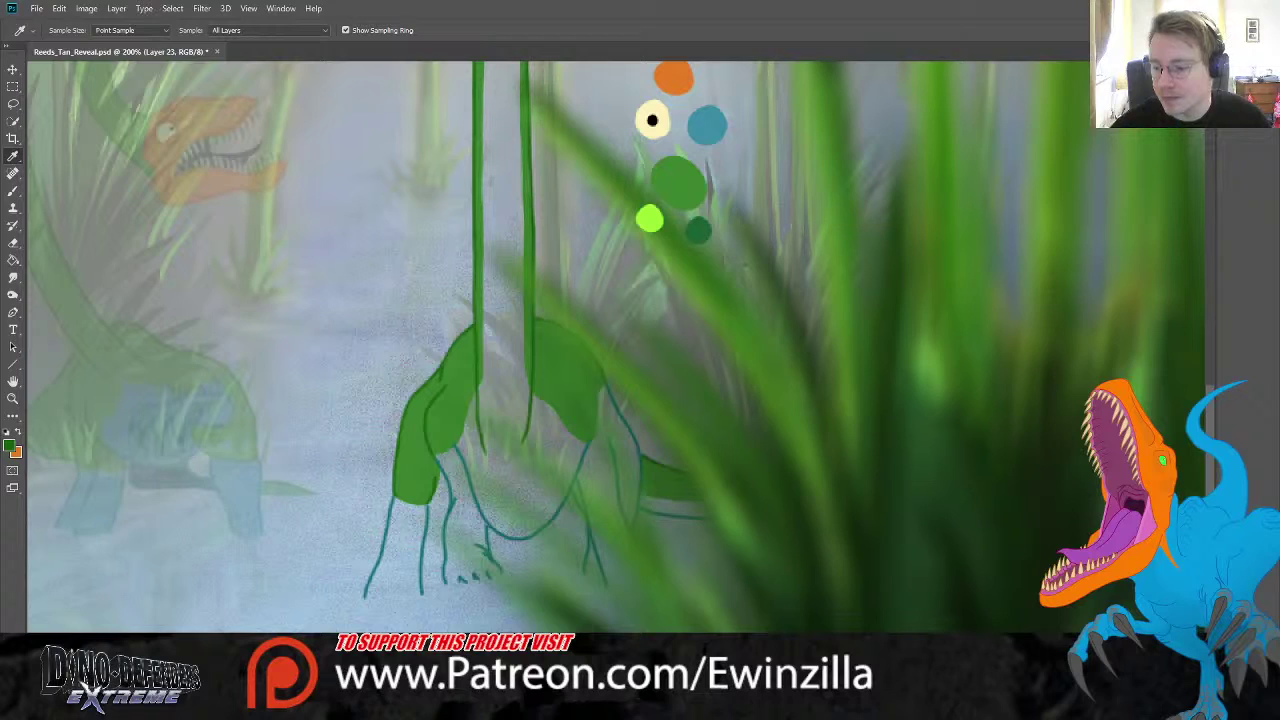
pyautogui.press('F7')
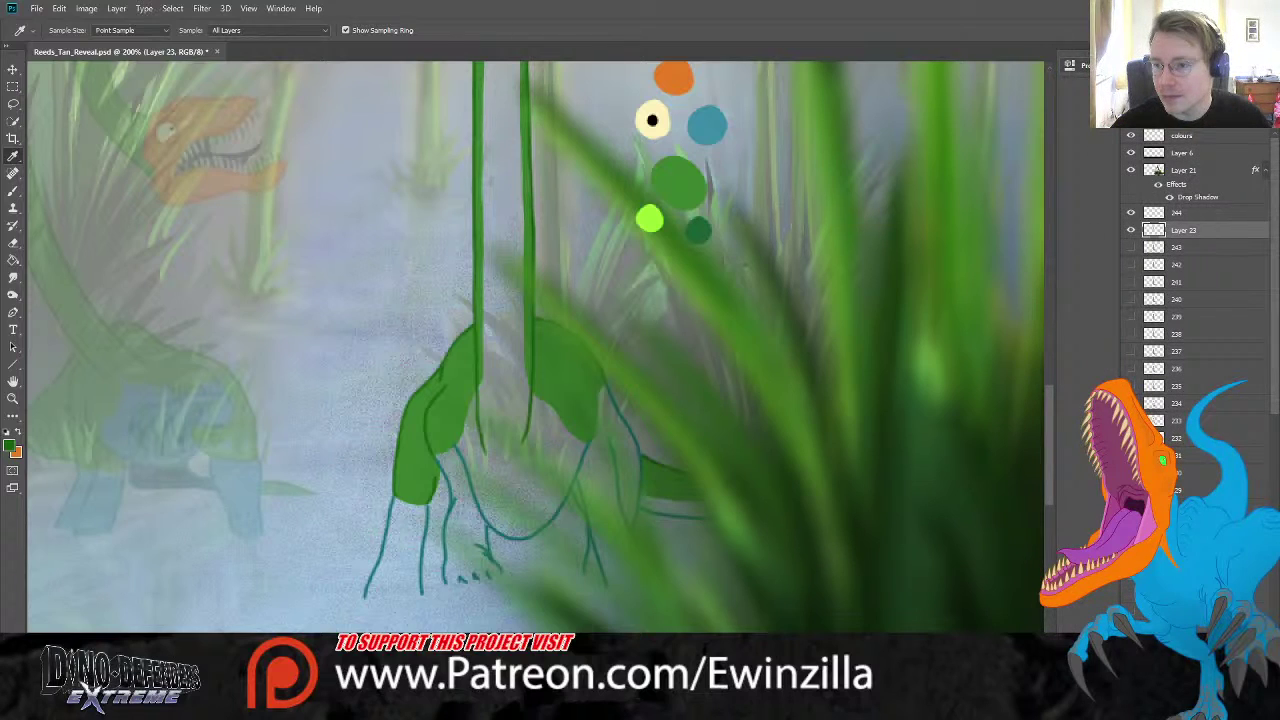
pyautogui.click(1112, 47)
# - Compare the body colouring with frame 243 by toggling the visibility of frame 244, Layer 23 and frame 243
pyautogui.click(1131, 230)
pyautogui.click(1131, 230)
pyautogui.click(1131, 246)
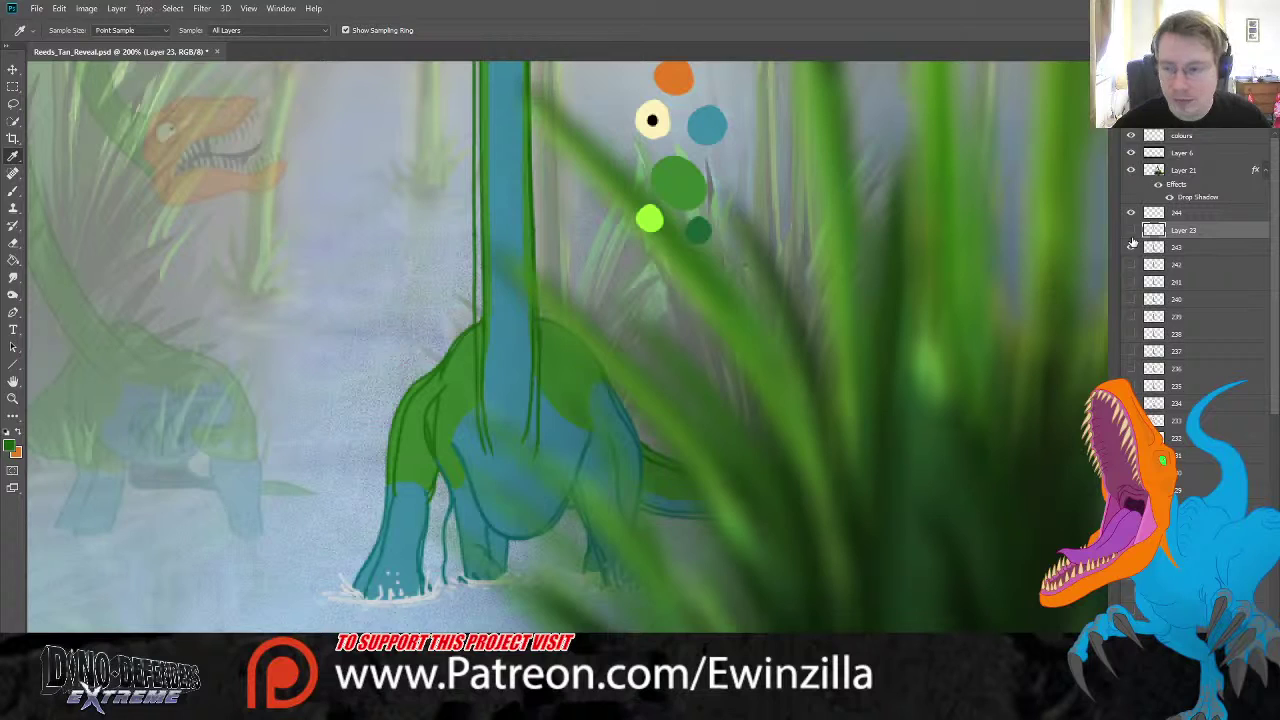
pyautogui.click(1131, 212)
pyautogui.click(1131, 230)
pyautogui.click(1131, 246)
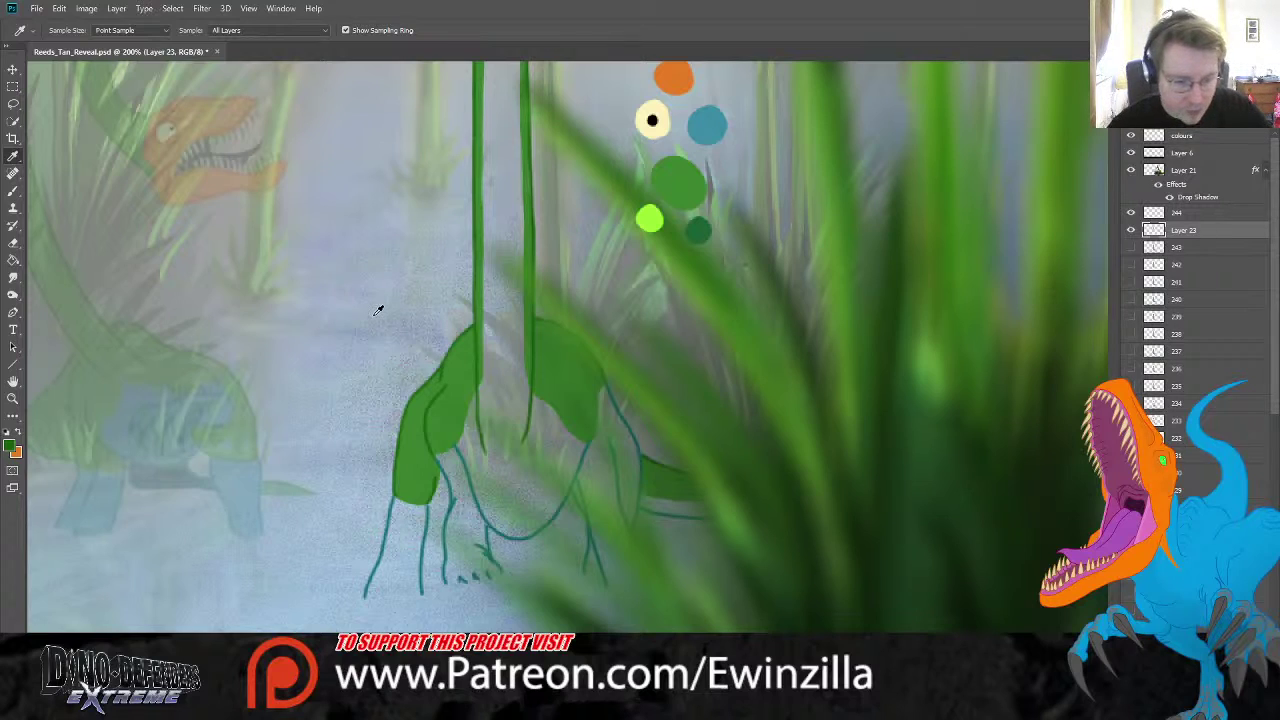
# - Sample the blue swatch and paint the top of the neck's central stripe on Layer 23
pyautogui.scroll(5, 545, 520)
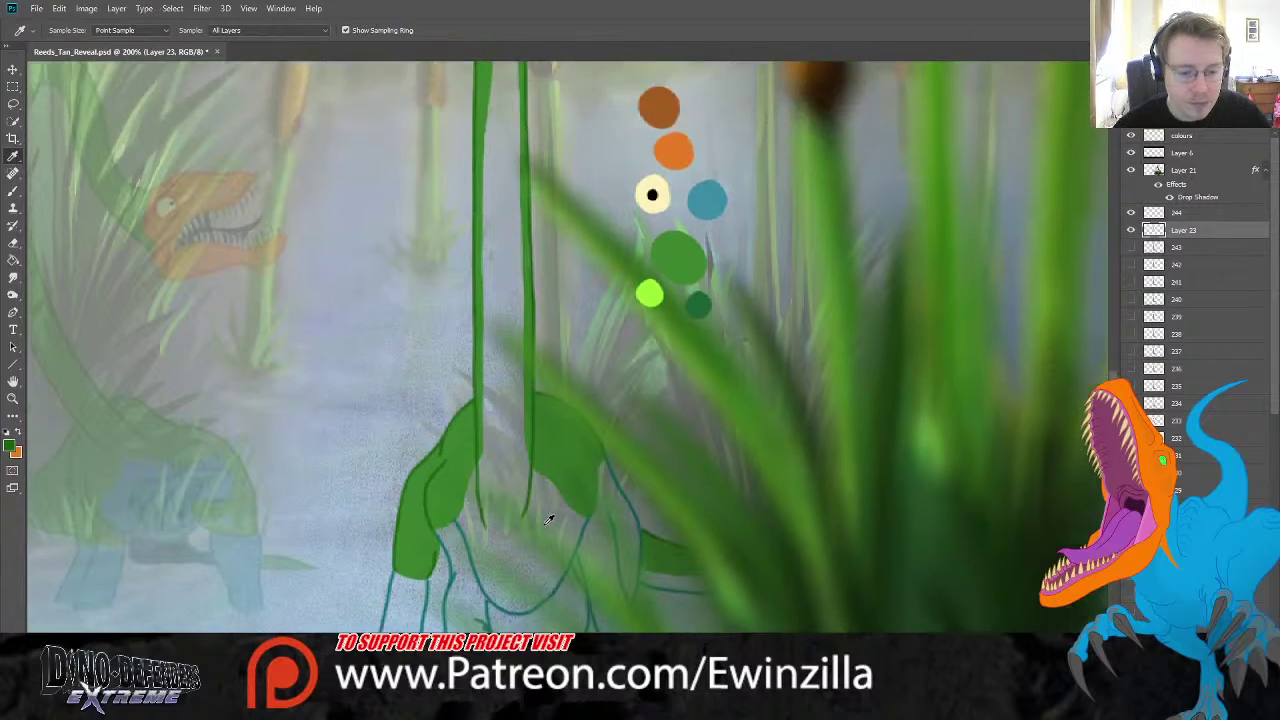
pyautogui.scroll(1, 544, 509)
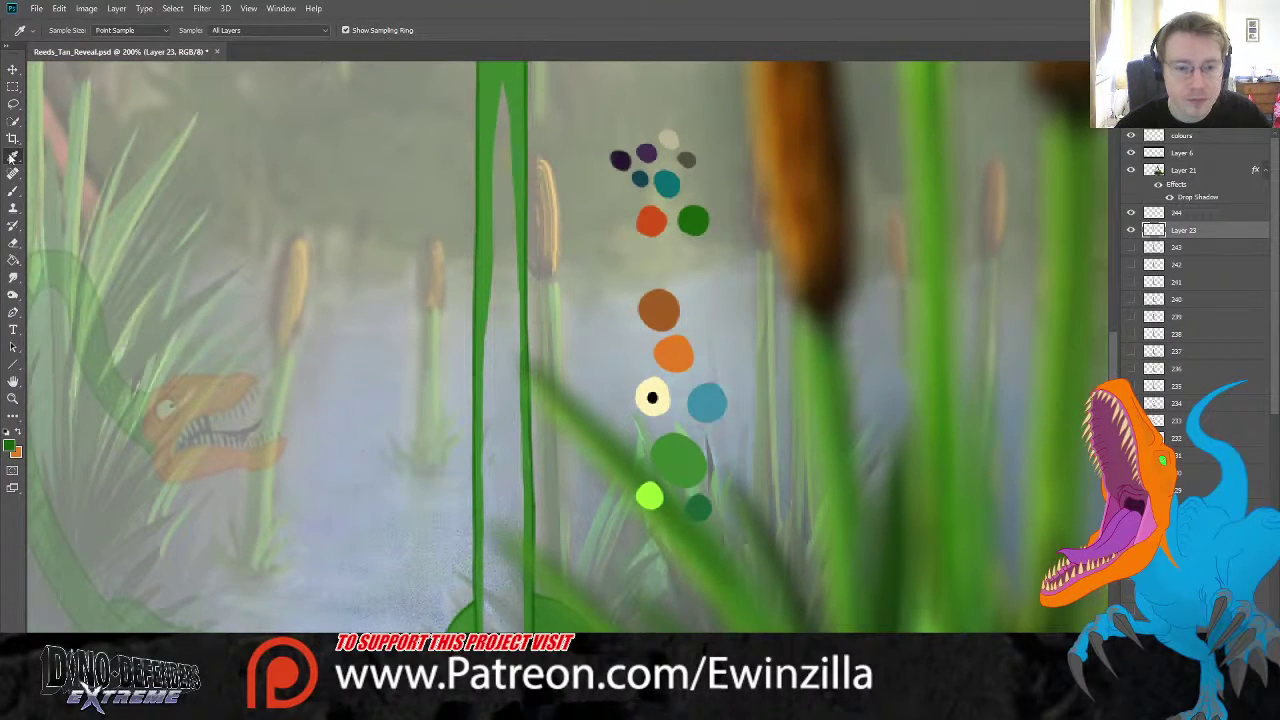
pyautogui.click(705, 400)
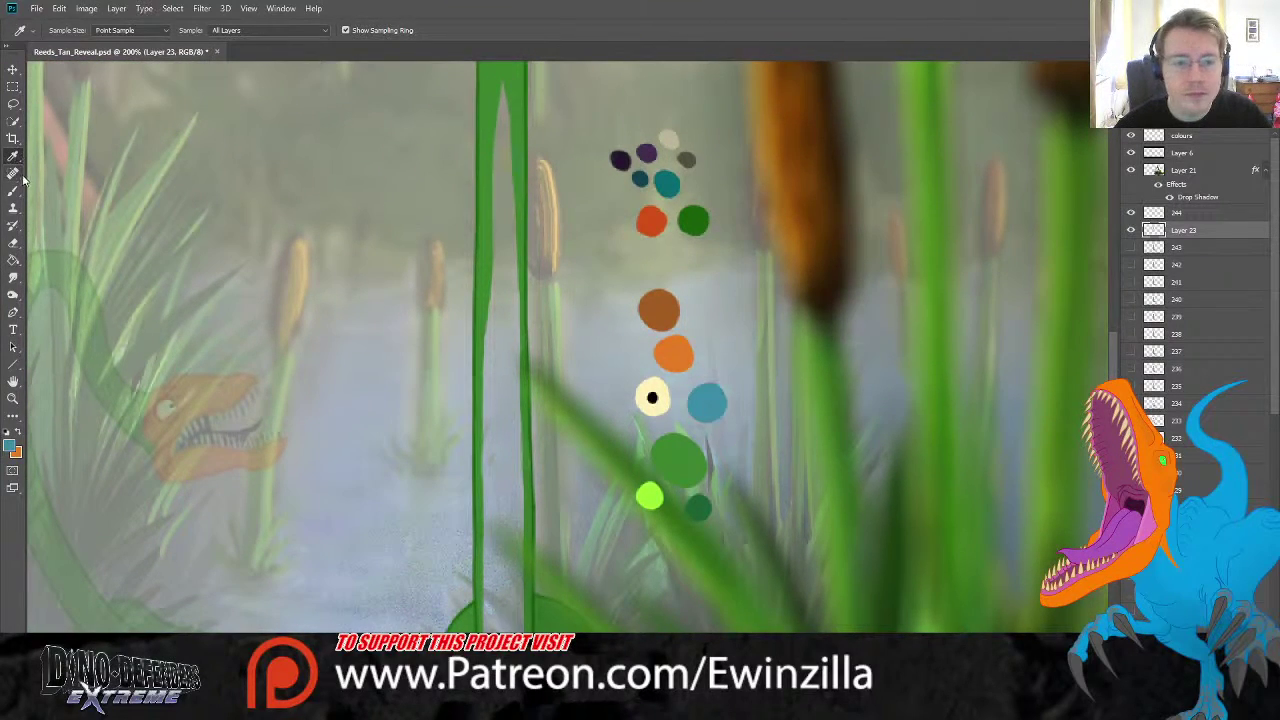
pyautogui.click(14, 190)
pyautogui.click(1131, 230)
pyautogui.click(1131, 230)
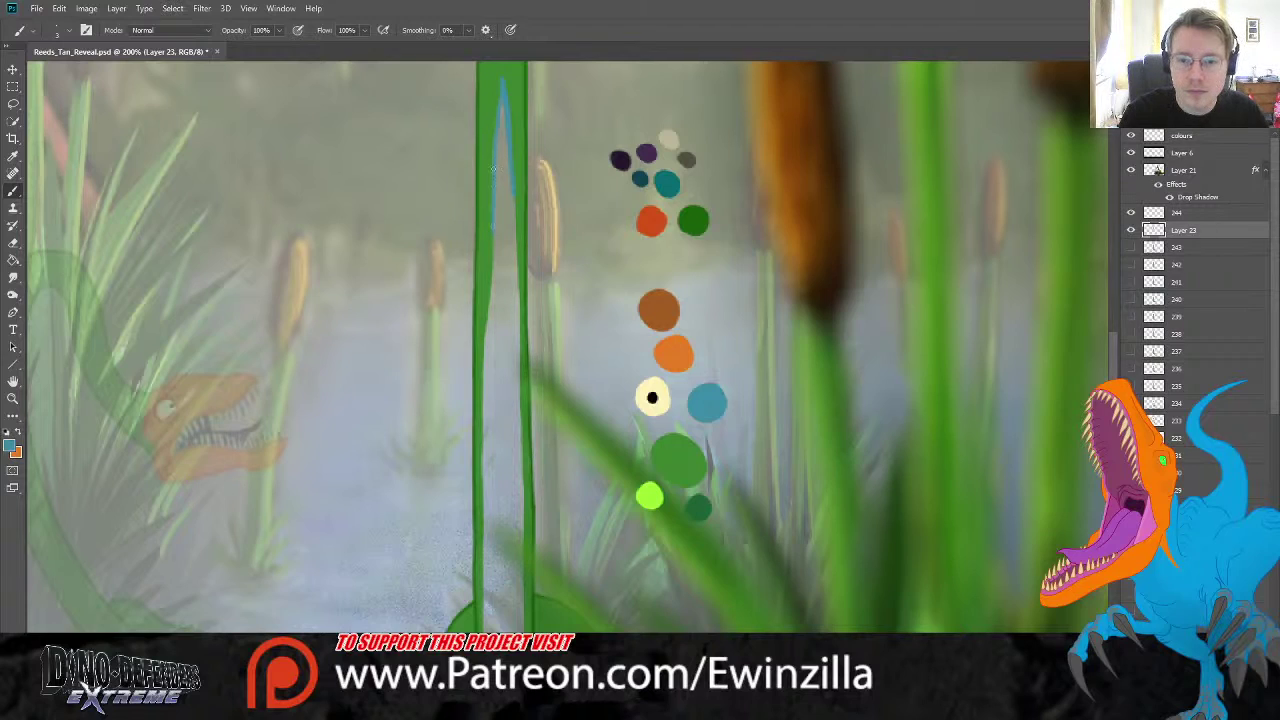
pyautogui.moveTo(497, 163)
pyautogui.mouseDown()
pyautogui.moveTo(504, 118)
pyautogui.moveTo(514, 235)
pyautogui.moveTo(513, 92)
pyautogui.moveTo(491, 257)
pyautogui.moveTo(507, 208)
pyautogui.moveTo(518, 357)
pyautogui.moveTo(500, 321)
pyautogui.mouseUp()
# - Smudge the blue downwards across the upper neck stripe to fill the gap between the green bands
pyautogui.press('r')
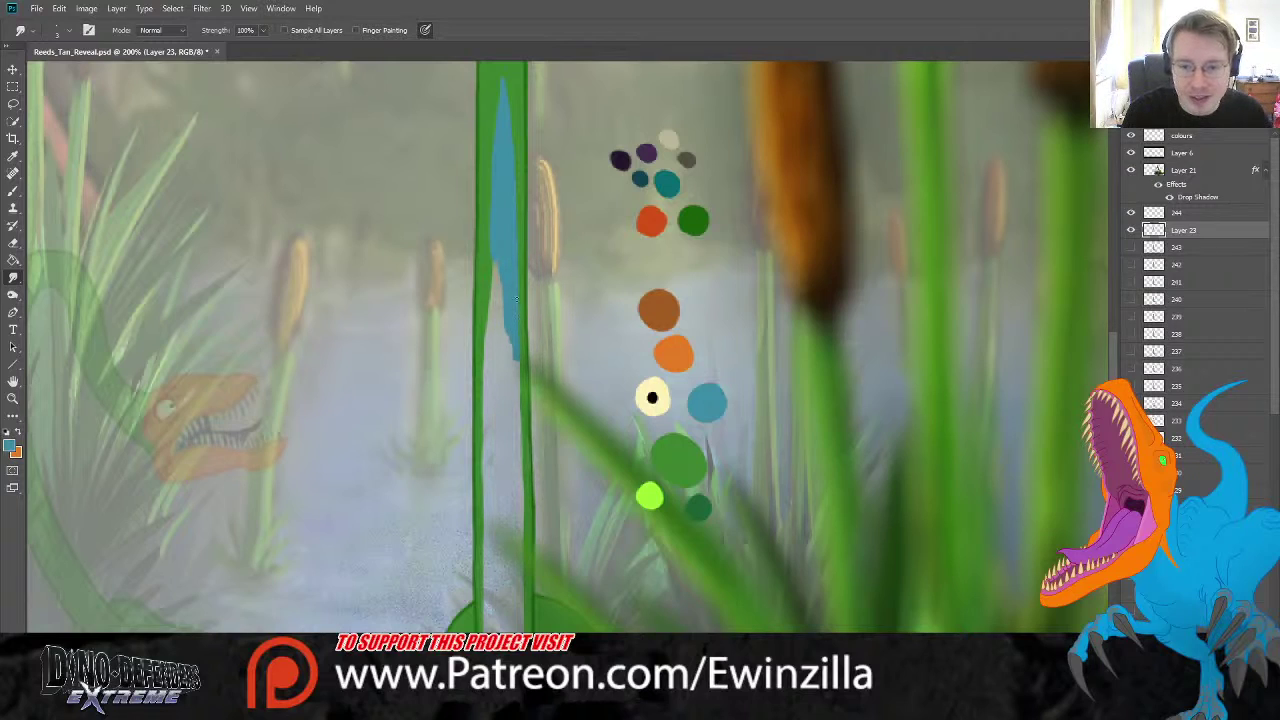
pyautogui.moveTo(497, 300); pyautogui.dragTo(492, 258)
pyautogui.moveTo(494, 312)
pyautogui.mouseDown()
pyautogui.moveTo(496, 334)
pyautogui.moveTo(490, 302)
pyautogui.moveTo(487, 322)
pyautogui.moveTo(500, 325)
pyautogui.moveTo(508, 302)
pyautogui.mouseUp()
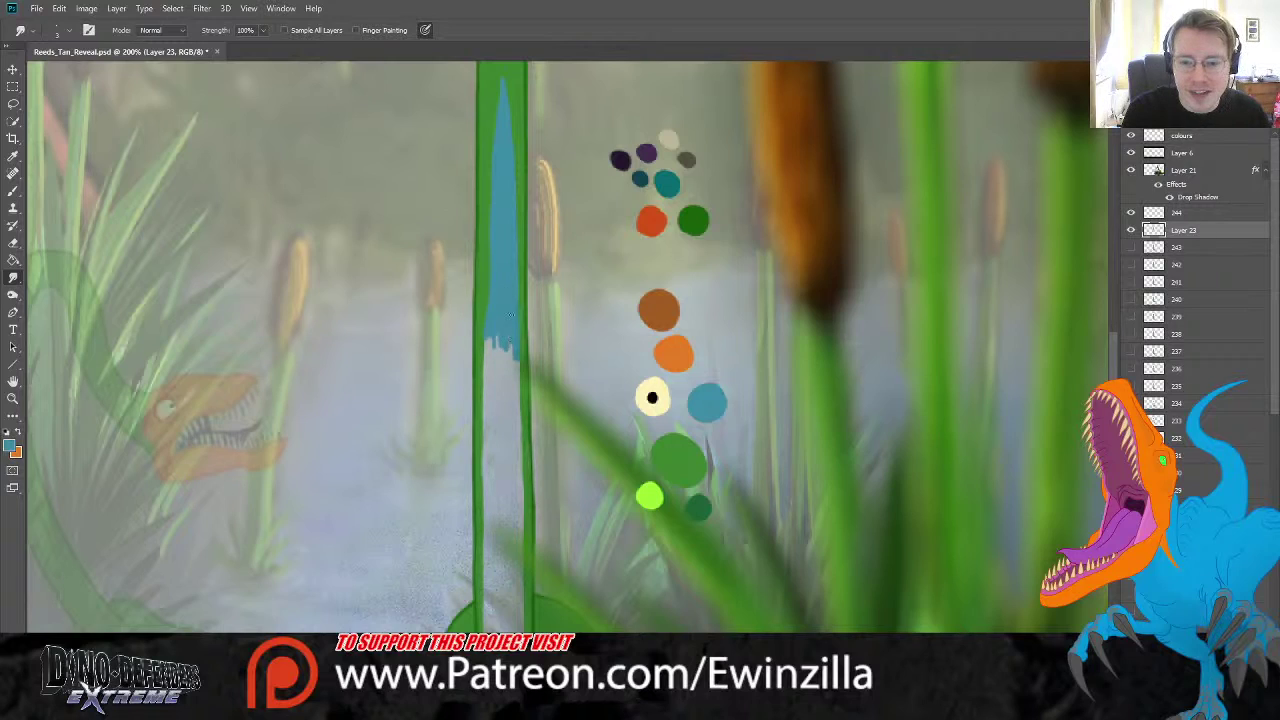
pyautogui.moveTo(512, 360); pyautogui.dragTo(500, 316)
pyautogui.moveTo(494, 377)
pyautogui.mouseDown()
pyautogui.moveTo(488, 330)
pyautogui.moveTo(486, 383)
pyautogui.moveTo(514, 352)
pyautogui.mouseUp()
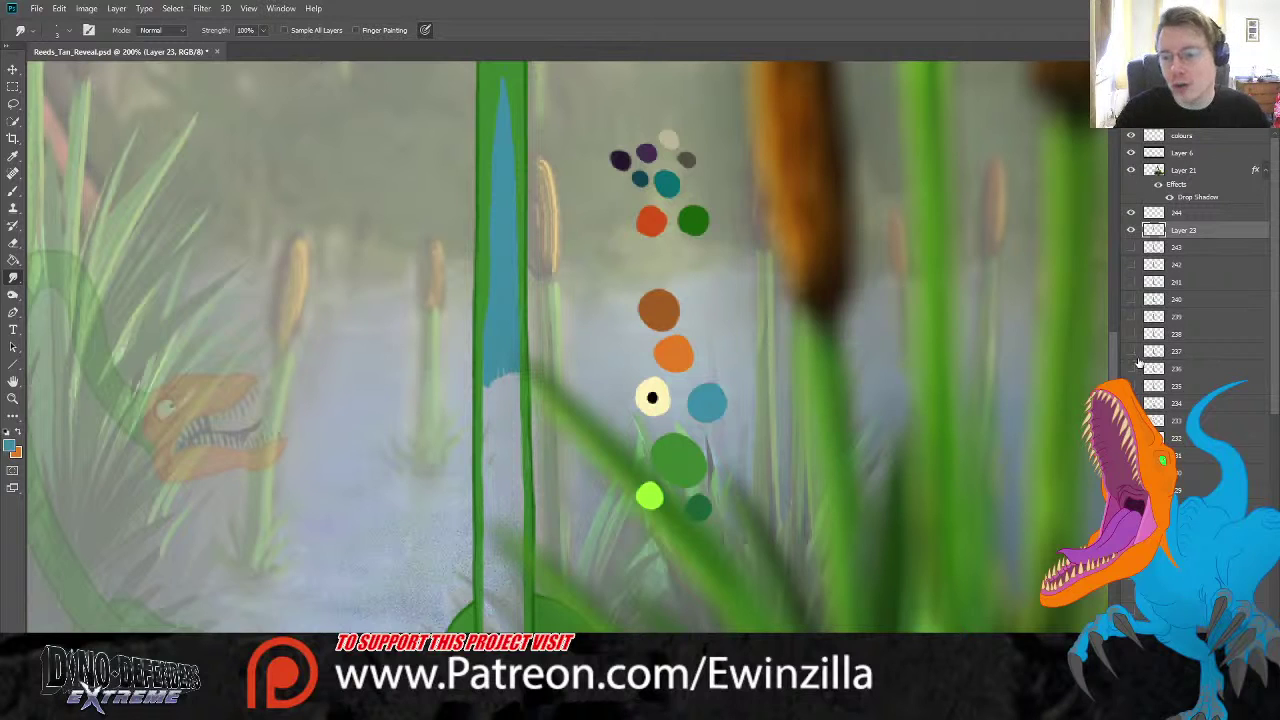
# - Extend the blue down the neck stripe with the brush and smudge it along the right green band to the neck's base
pyautogui.scroll(-3, 656, 261)
pyautogui.press('b')
pyautogui.moveTo(494, 181)
pyautogui.mouseDown()
pyautogui.moveTo(501, 238)
pyautogui.moveTo(508, 179)
pyautogui.moveTo(519, 228)
pyautogui.moveTo(499, 204)
pyautogui.moveTo(495, 260)
pyautogui.moveTo(487, 212)
pyautogui.mouseUp()
pyautogui.click(13, 277)
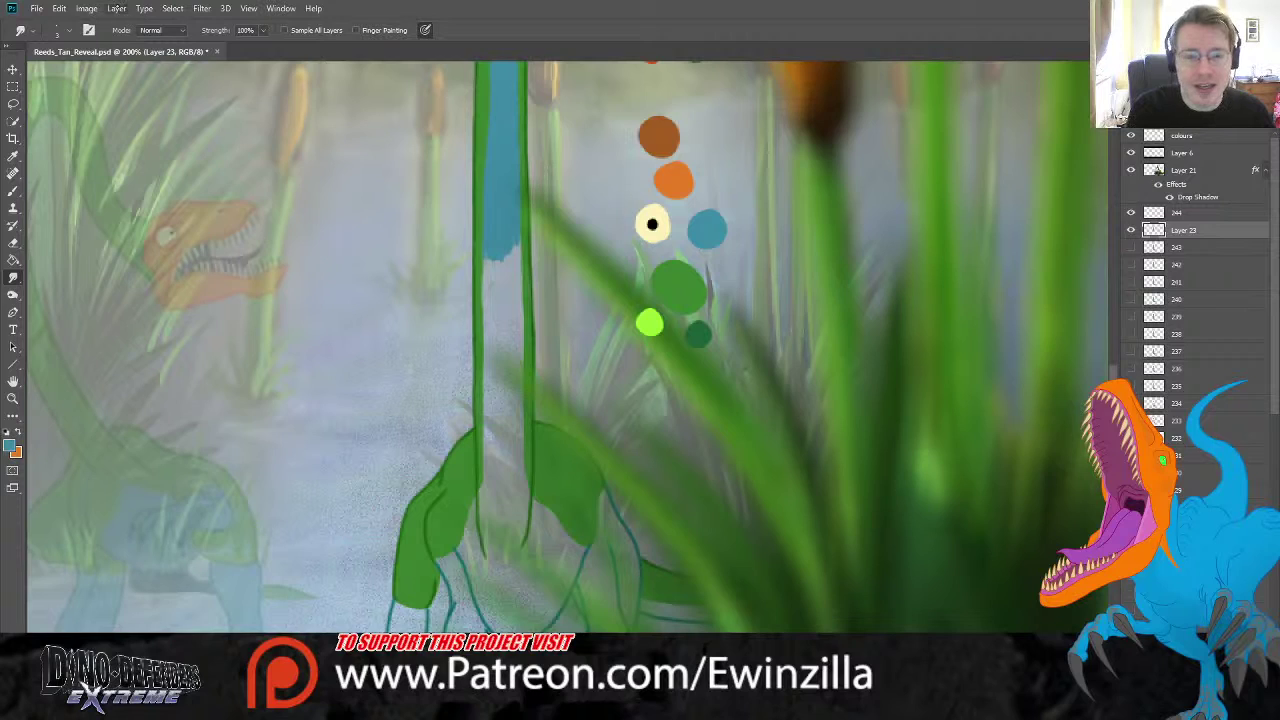
pyautogui.moveTo(499, 210)
pyautogui.mouseDown()
pyautogui.moveTo(502, 300)
pyautogui.moveTo(516, 275)
pyautogui.moveTo(507, 340)
pyautogui.mouseUp()
pyautogui.moveTo(510, 240); pyautogui.dragTo(512, 356)
pyautogui.moveTo(510, 285); pyautogui.dragTo(515, 392)
pyautogui.moveTo(516, 340); pyautogui.dragTo(518, 432)
pyautogui.moveTo(516, 386); pyautogui.dragTo(520, 492)
# - Smudge the blue along the right shoulder's lower edge, fill the rest of the neck stripe and spread it into the chest
pyautogui.moveTo(520, 420)
pyautogui.mouseDown()
pyautogui.moveTo(527, 508)
pyautogui.moveTo(579, 550)
pyautogui.mouseUp()
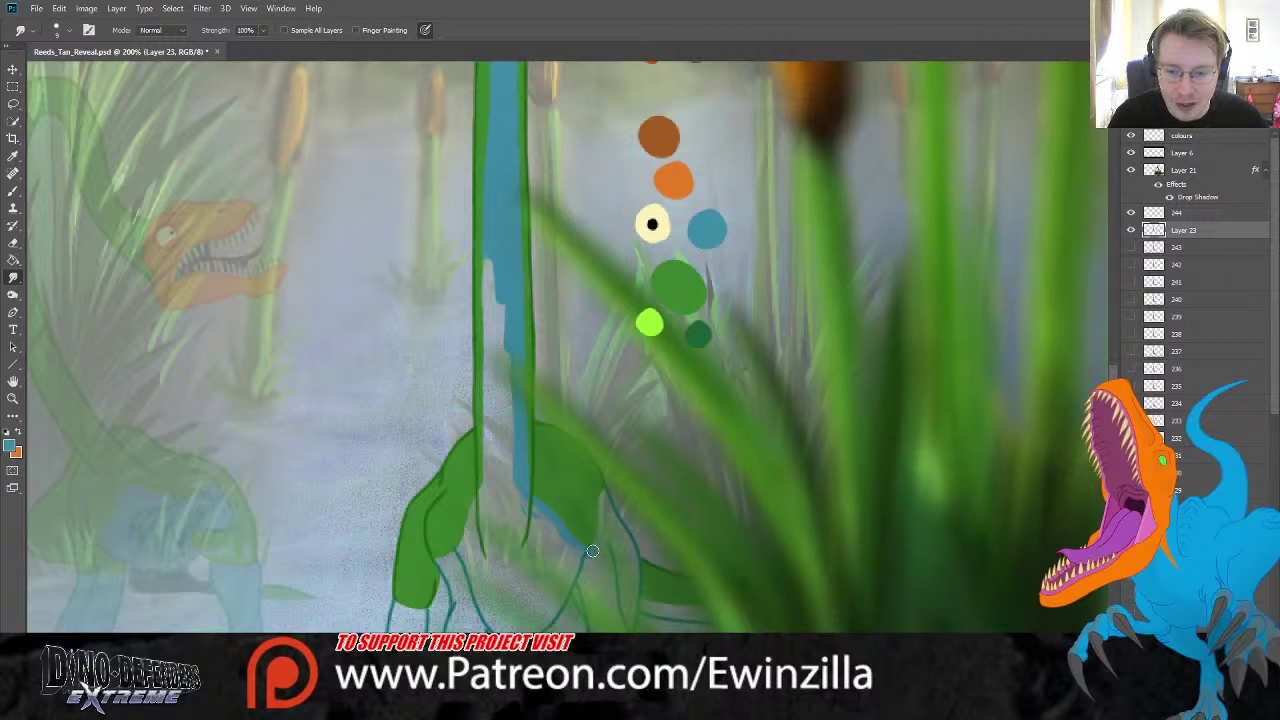
pyautogui.moveTo(520, 471); pyautogui.dragTo(540, 533)
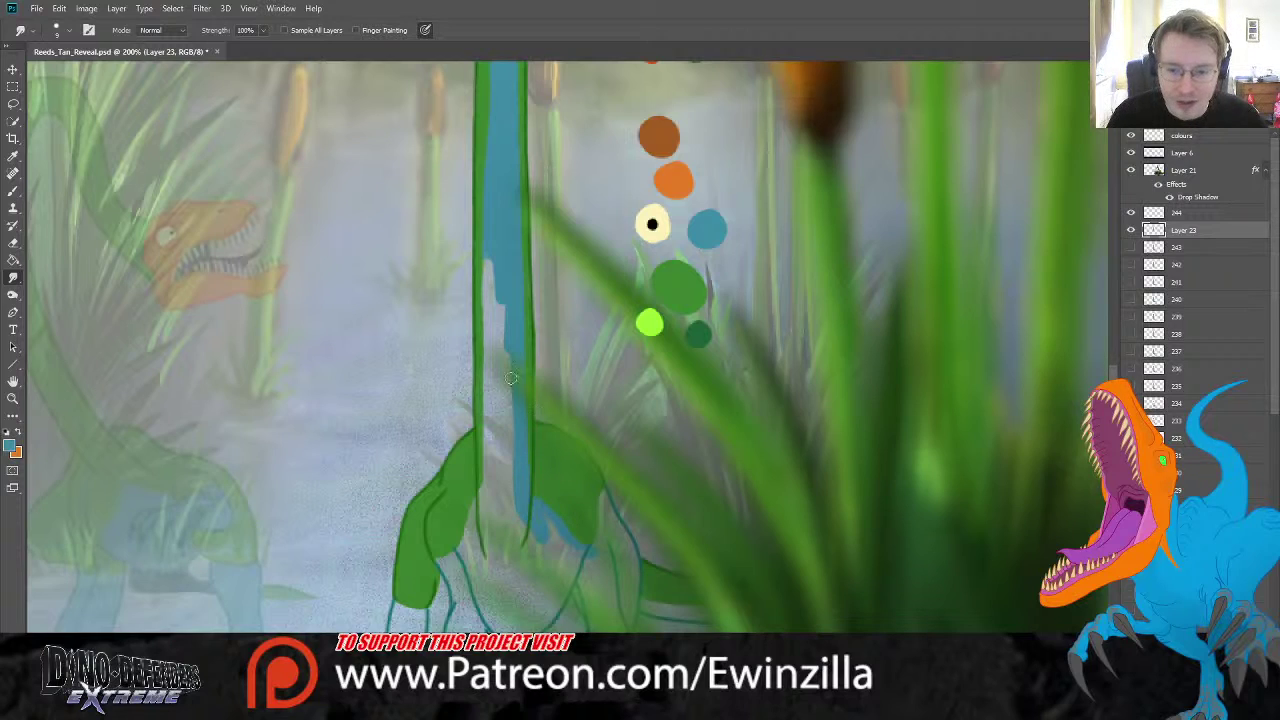
pyautogui.moveTo(503, 268)
pyautogui.mouseDown()
pyautogui.moveTo(508, 357)
pyautogui.moveTo(488, 273)
pyautogui.moveTo(489, 484)
pyautogui.moveTo(515, 357)
pyautogui.moveTo(514, 459)
pyautogui.moveTo(499, 504)
pyautogui.moveTo(497, 452)
pyautogui.moveTo(468, 539)
pyautogui.moveTo(441, 561)
pyautogui.moveTo(457, 608)
pyautogui.moveTo(453, 579)
pyautogui.moveTo(464, 595)
pyautogui.moveTo(498, 469)
pyautogui.moveTo(521, 600)
pyautogui.moveTo(535, 538)
pyautogui.mouseUp()
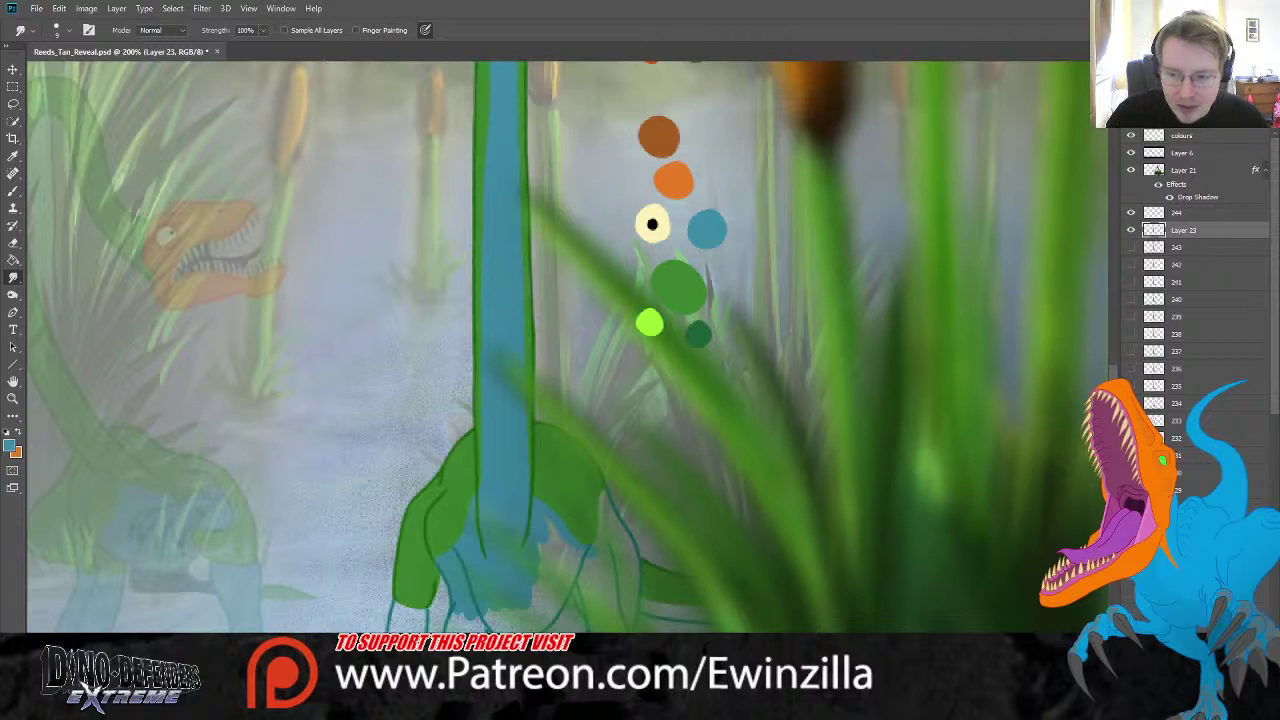
# - Paint the foreleg below the left shoulder's green patch blue, then continue the blue at the lower chest and inner leg
pyautogui.scroll(-3, 567, 347)
pyautogui.scroll(2, 567, 347)
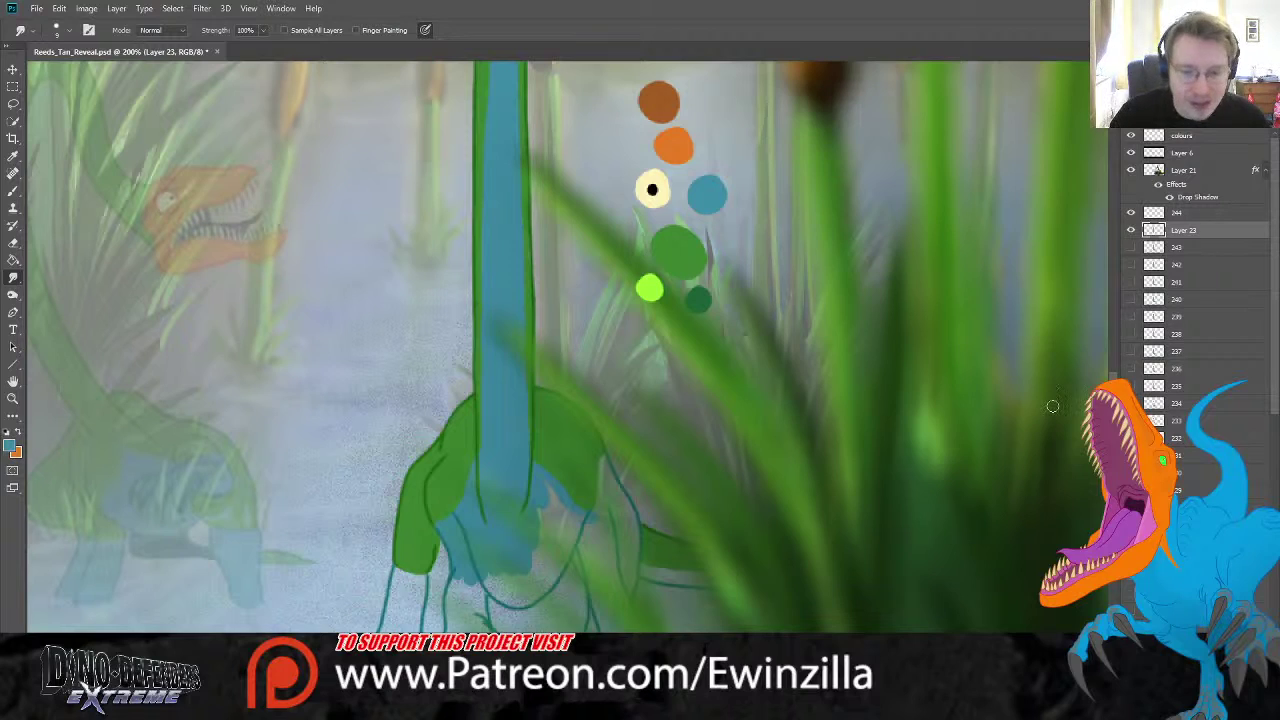
pyautogui.click(13, 191)
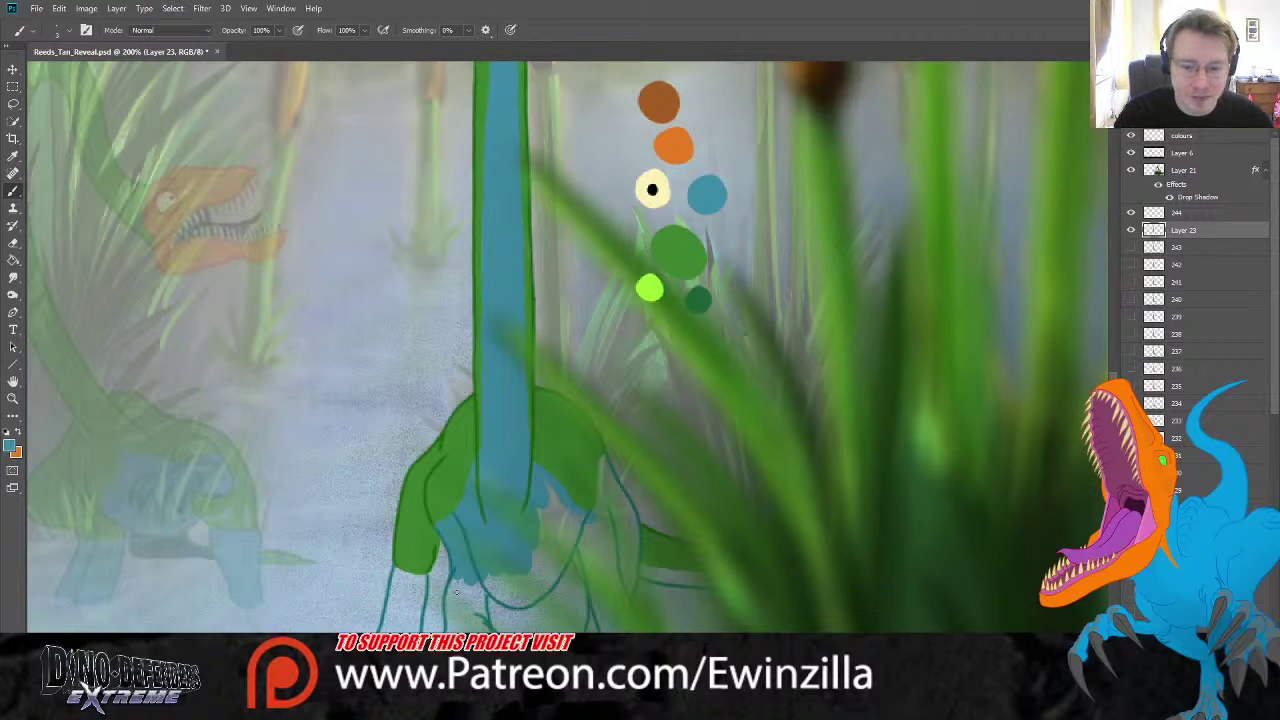
pyautogui.moveTo(401, 576); pyautogui.dragTo(386, 634)
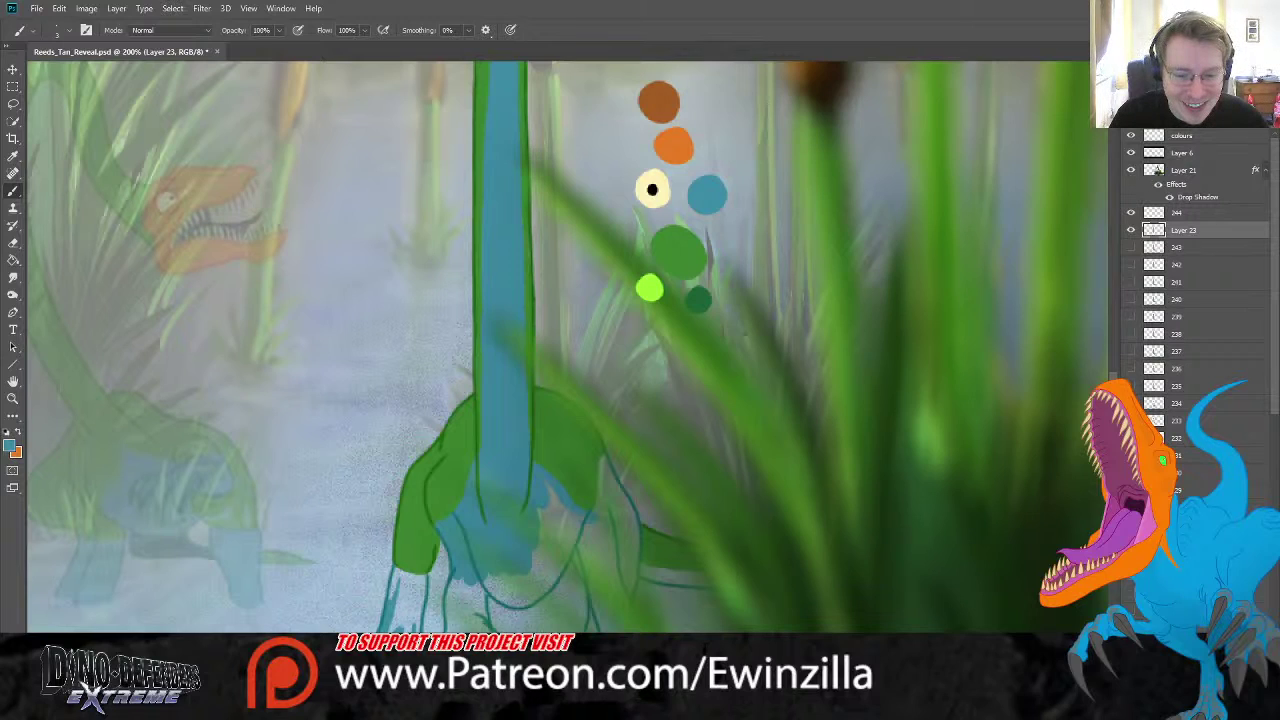
pyautogui.moveTo(413, 588)
pyautogui.mouseDown()
pyautogui.moveTo(416, 630)
pyautogui.moveTo(424, 578)
pyautogui.moveTo(395, 574)
pyautogui.moveTo(406, 615)
pyautogui.moveTo(419, 578)
pyautogui.mouseUp()
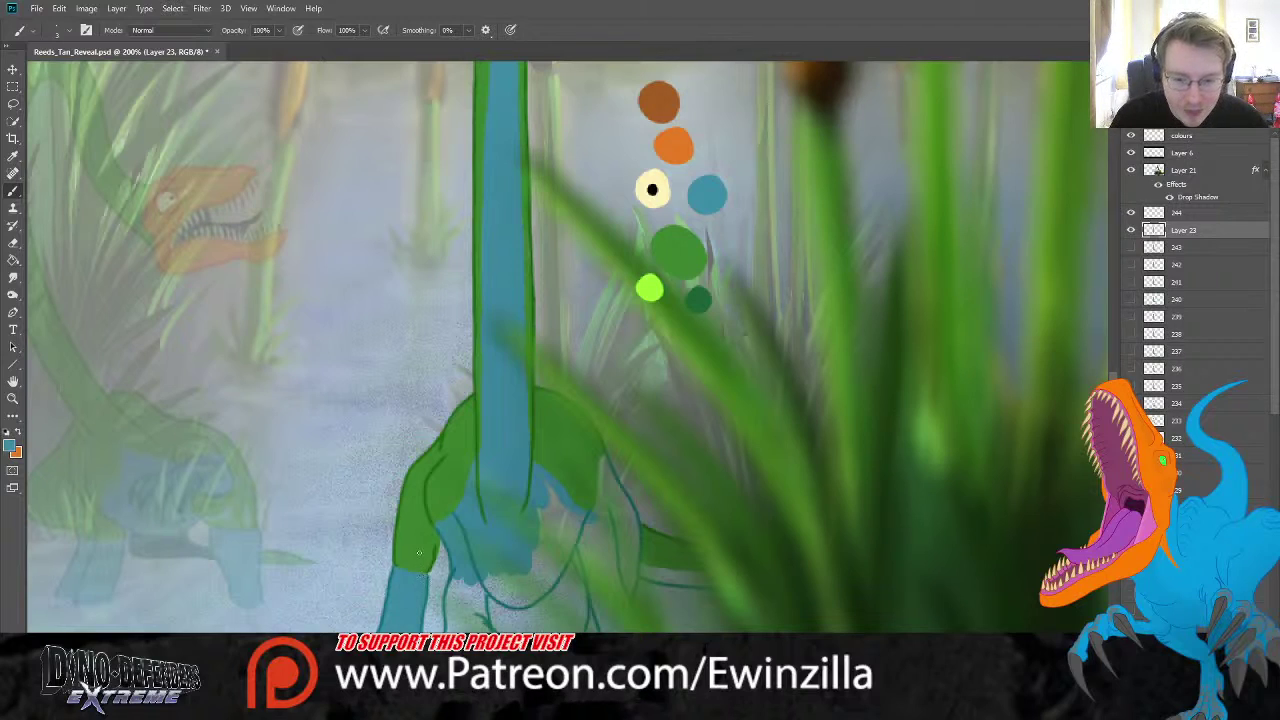
pyautogui.moveTo(455, 598)
pyautogui.mouseDown()
pyautogui.moveTo(448, 580)
pyautogui.moveTo(458, 614)
pyautogui.moveTo(464, 582)
pyautogui.moveTo(468, 620)
pyautogui.moveTo(481, 590)
pyautogui.moveTo(486, 604)
pyautogui.mouseUp()
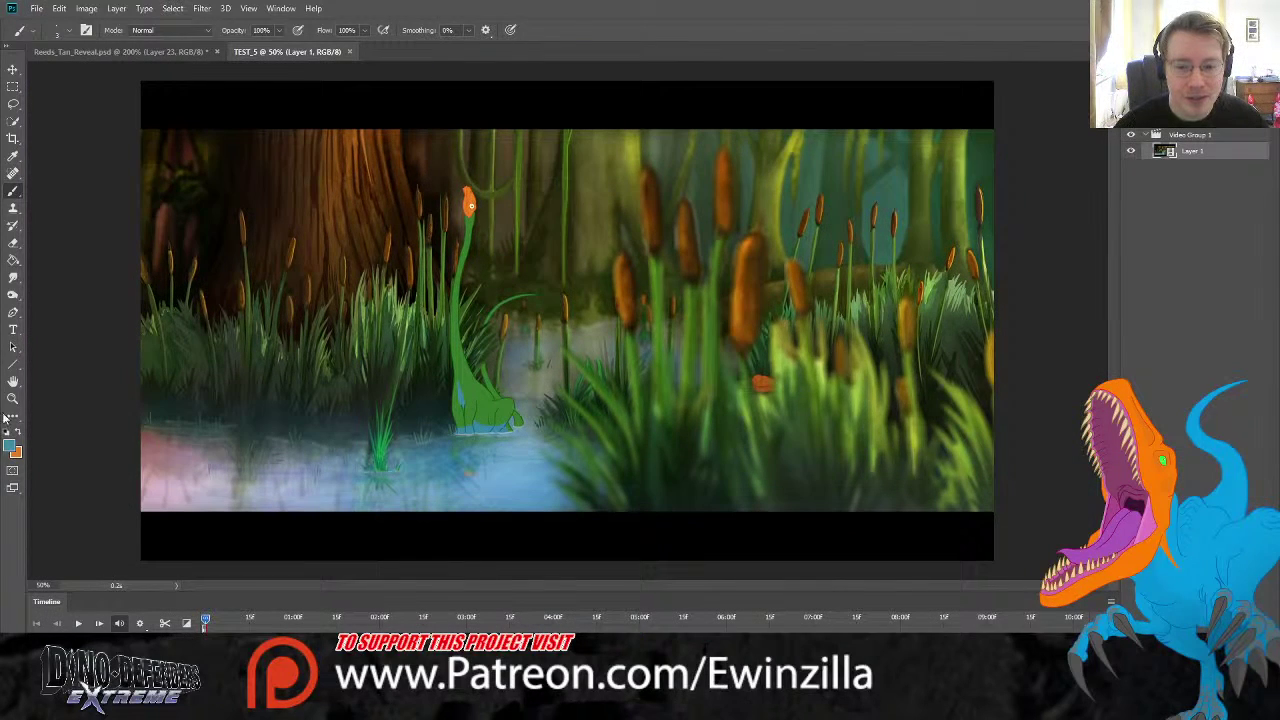
# - Play back the TEST_5 render, review the dinosaurs' poses around the eight-second mark and close the file
pyautogui.click(13, 383)
pyautogui.click(244, 31)
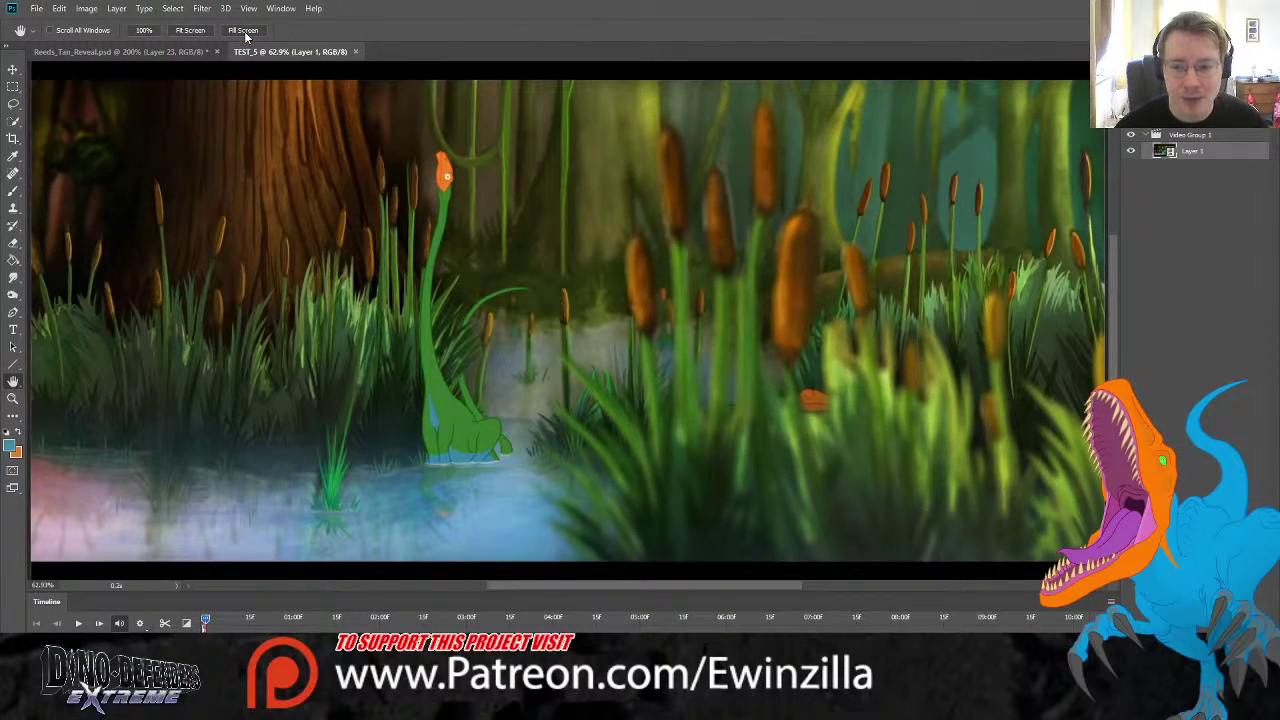
pyautogui.click(78, 623)
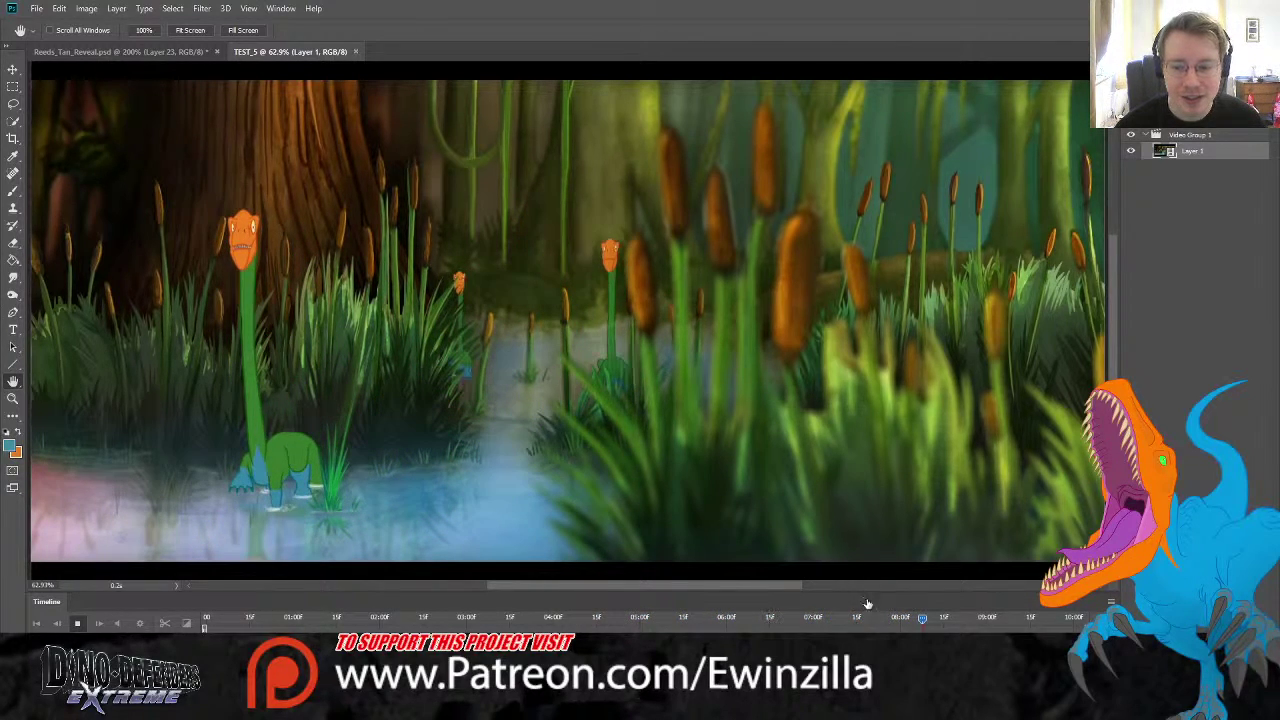
pyautogui.click(894, 618)
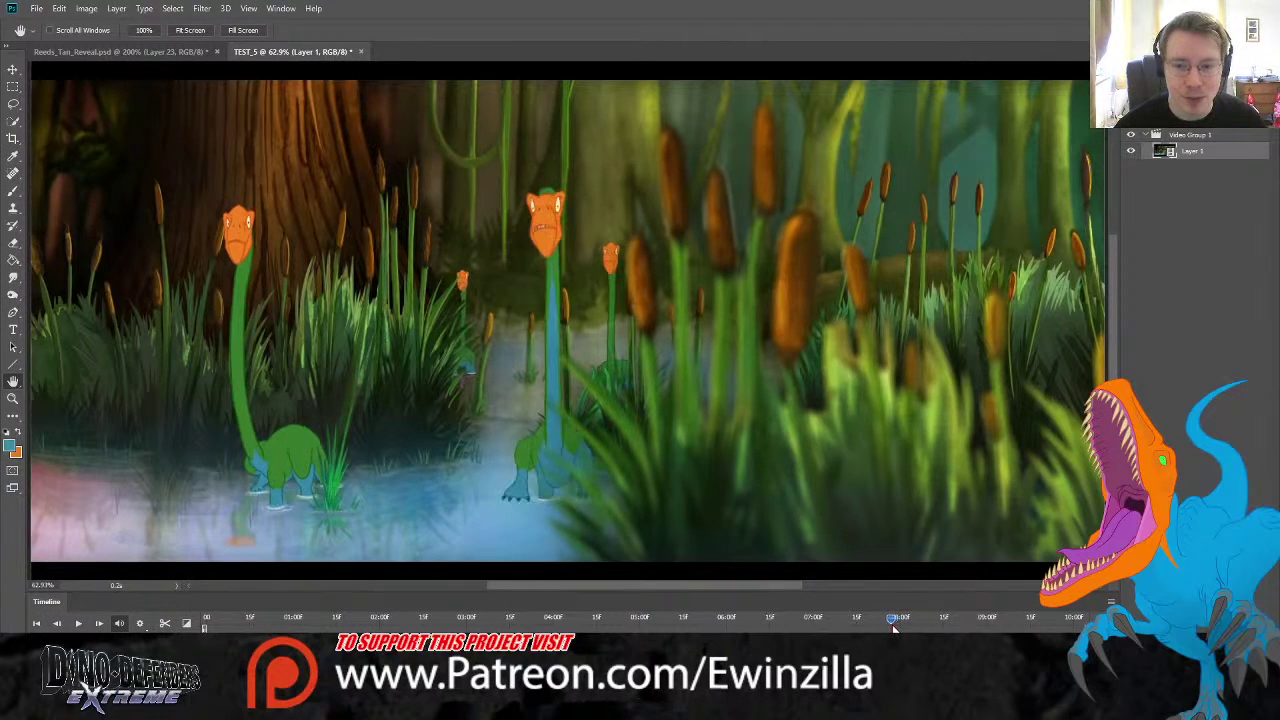
pyautogui.moveTo(894, 626); pyautogui.dragTo(919, 619)
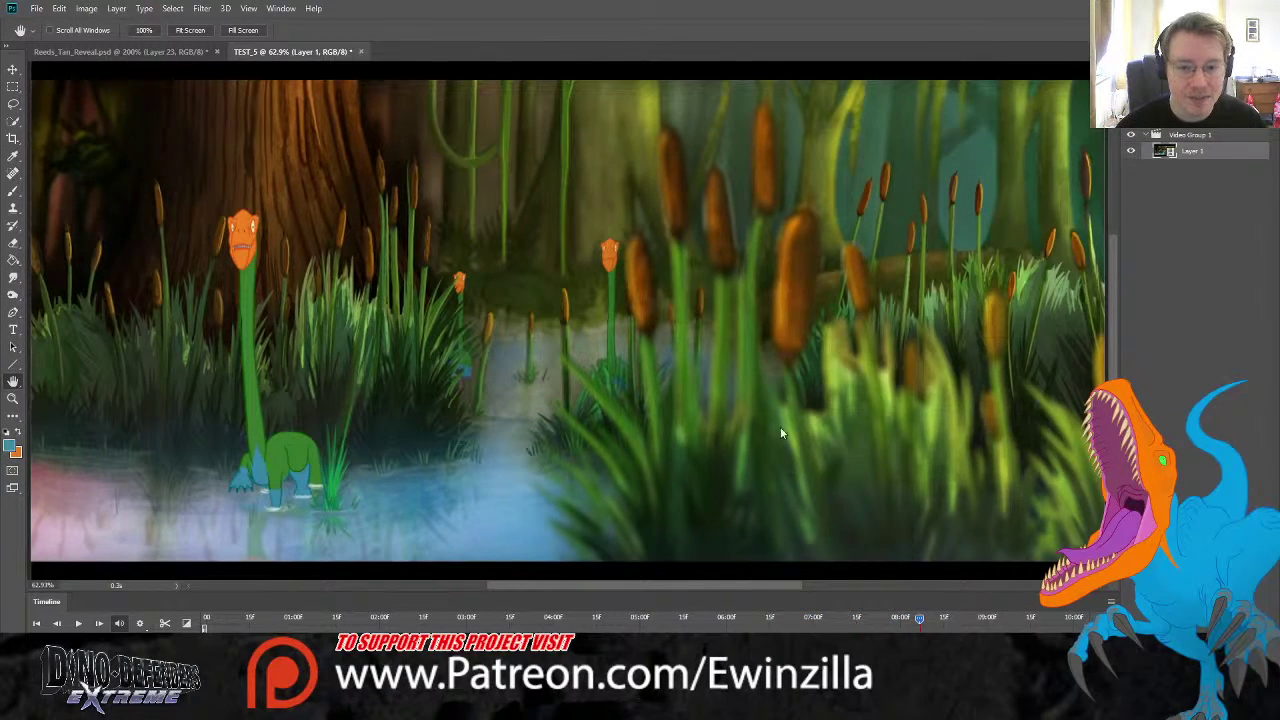
pyautogui.hotkey('ctrl', 'w')
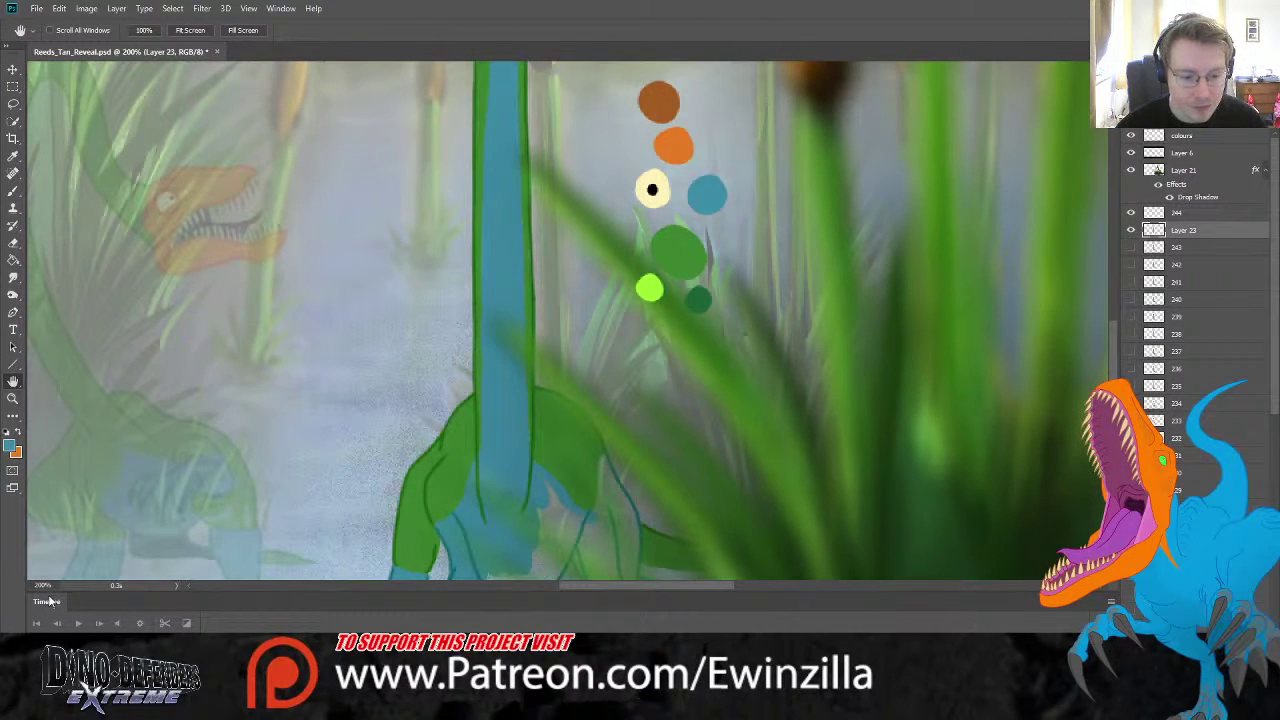
# - Collapse the timeline to enlarge the canvas and ready the Brush tool for the dinosaur's legs
pyautogui.doubleClick(46, 600)
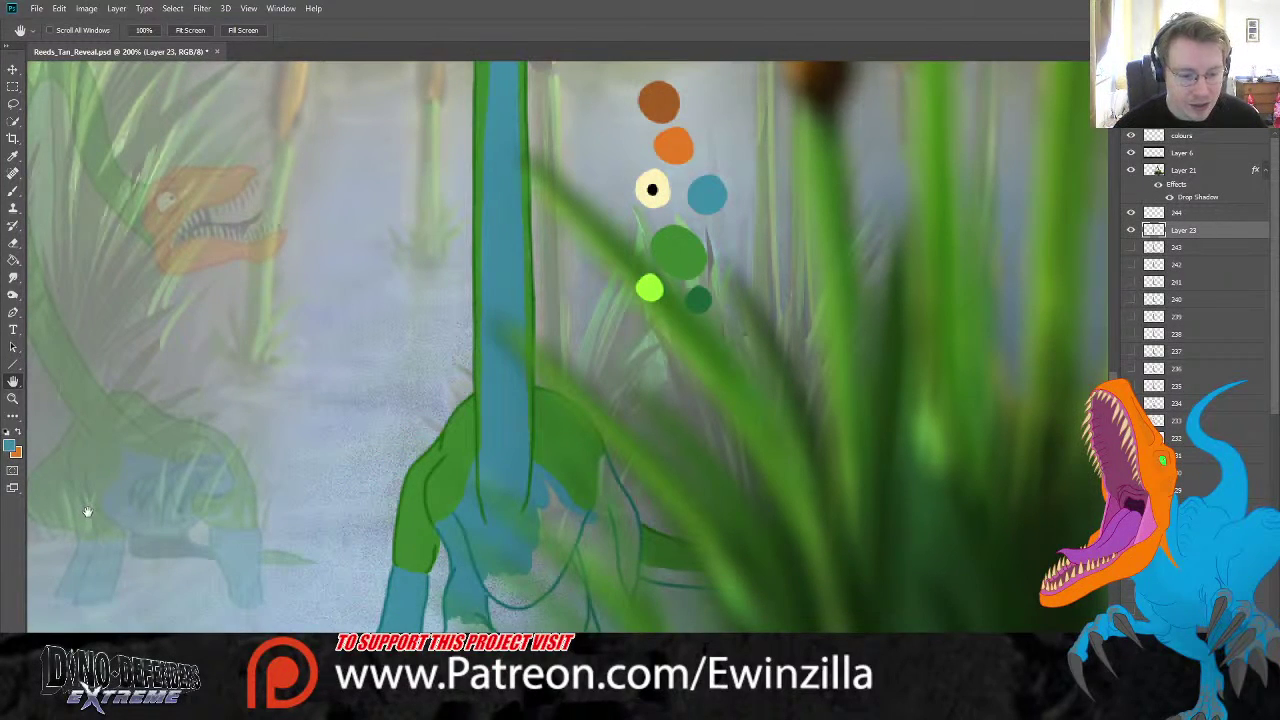
pyautogui.scroll(-3, 317, 520)
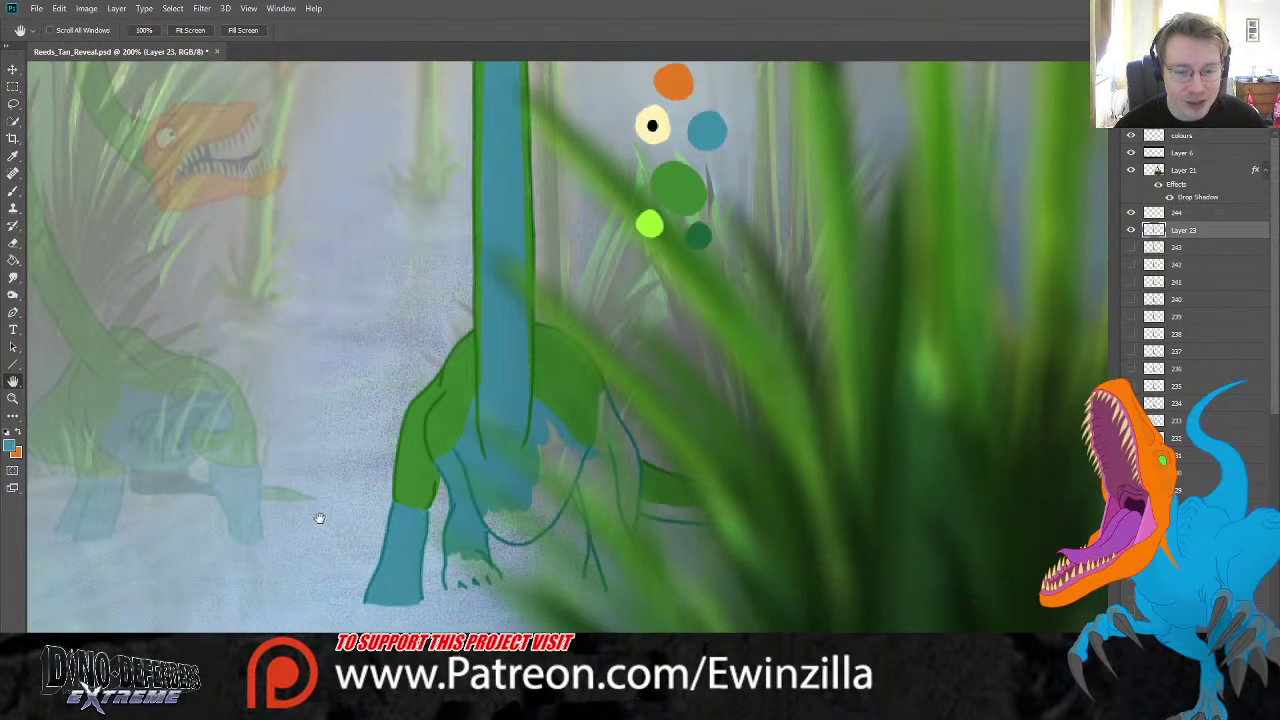
pyautogui.click(12, 190)
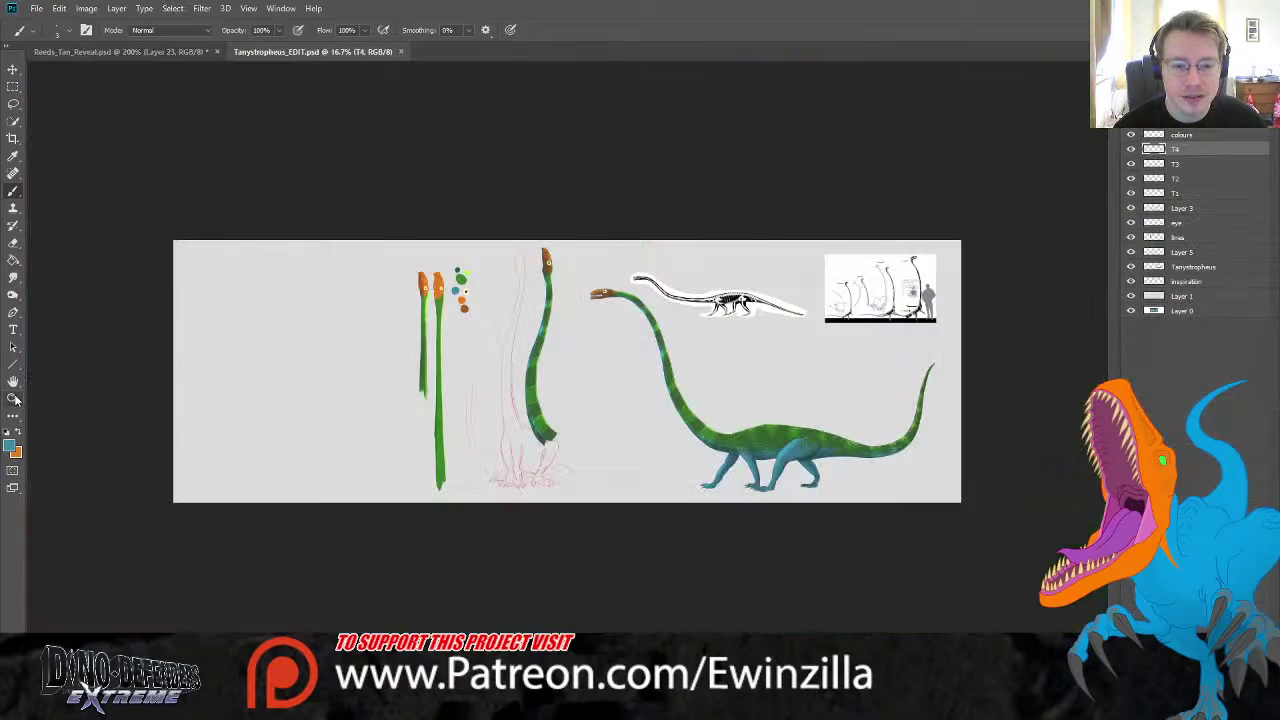
# - Examine the skeleton and the specimen size-comparison chart in Tanystropheus_EDIT.psd, including the necks, legs and tails
pyautogui.click(13, 399)
pyautogui.click(946, 268)
pyautogui.click(946, 268)
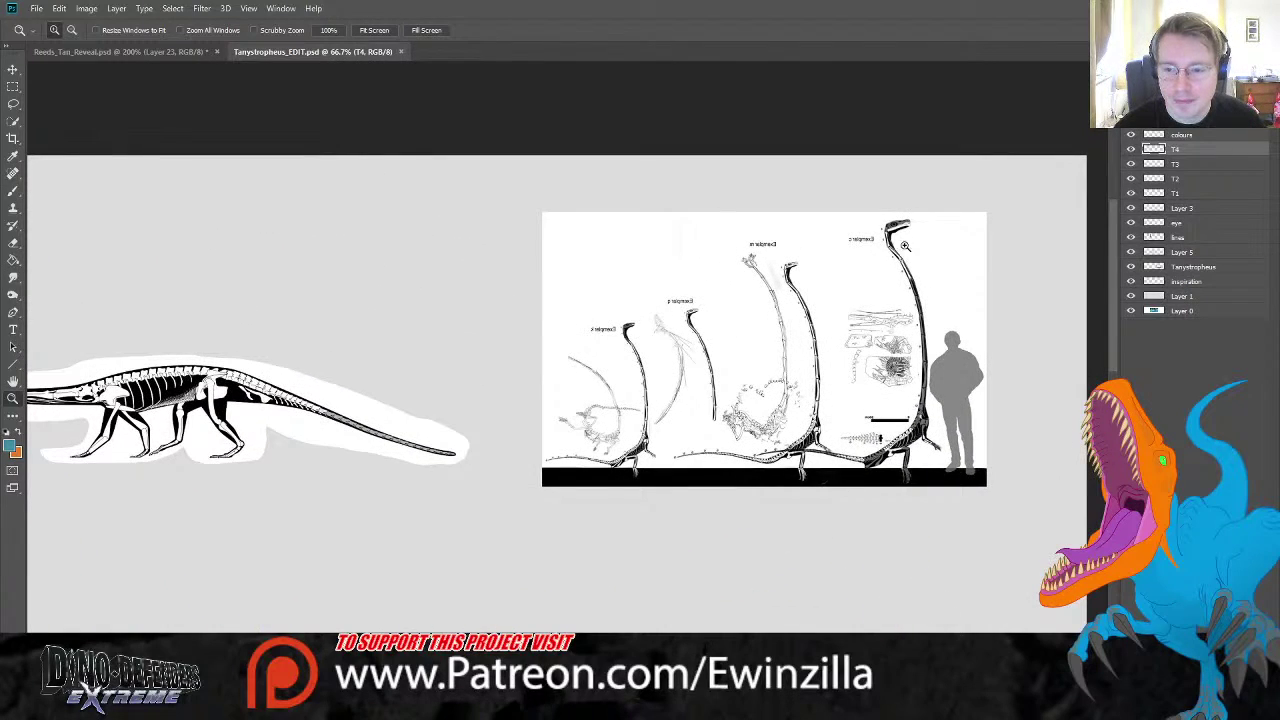
pyautogui.click(972, 236)
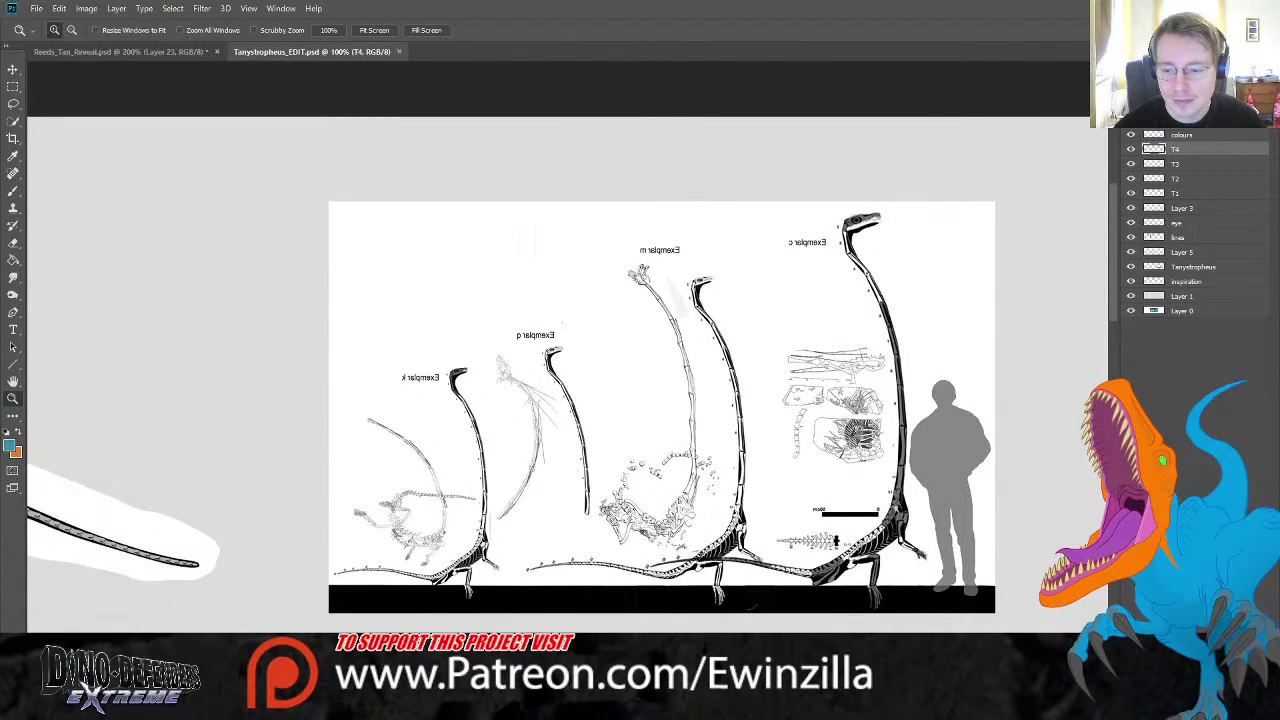
pyautogui.hscroll(-10, 565, 400)
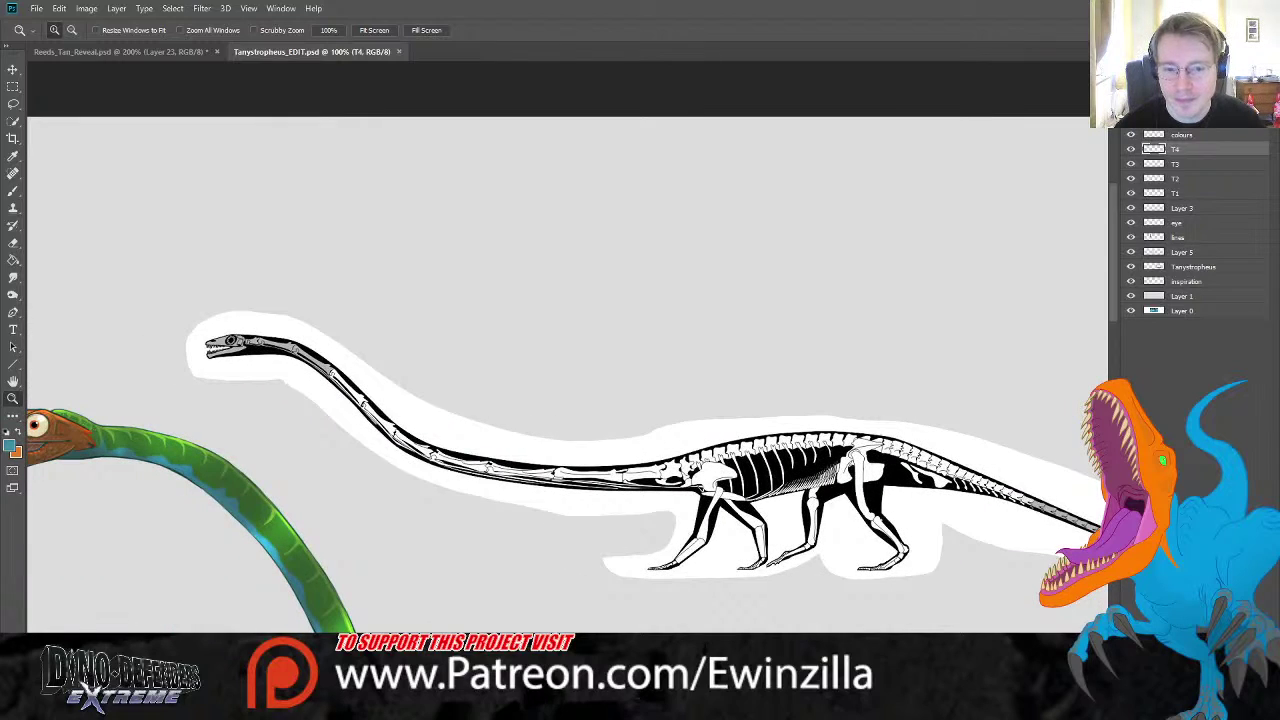
pyautogui.hscroll(-2, 565, 450)
pyautogui.hscroll(8, 565, 450)
pyautogui.hscroll(-6, 565, 450)
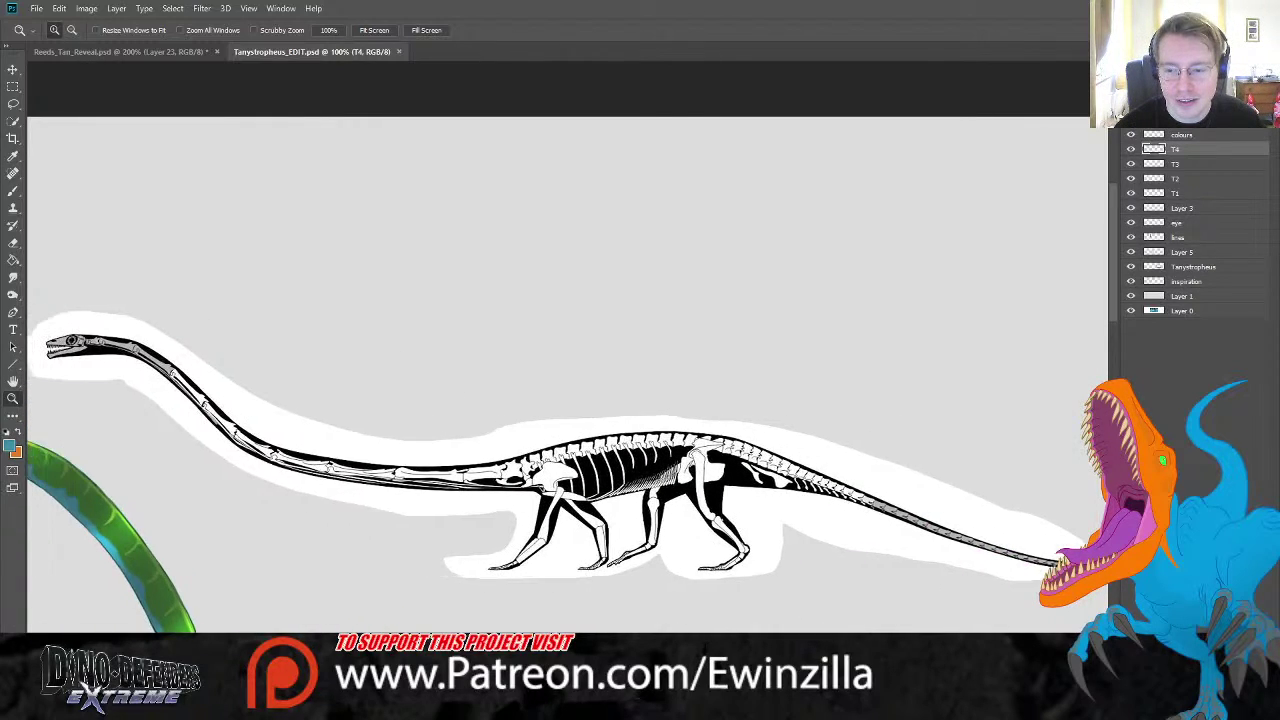
pyautogui.hscroll(4, 565, 400)
pyautogui.hscroll(-2, 565, 400)
pyautogui.hscroll(7, 565, 400)
pyautogui.hscroll(5, 565, 400)
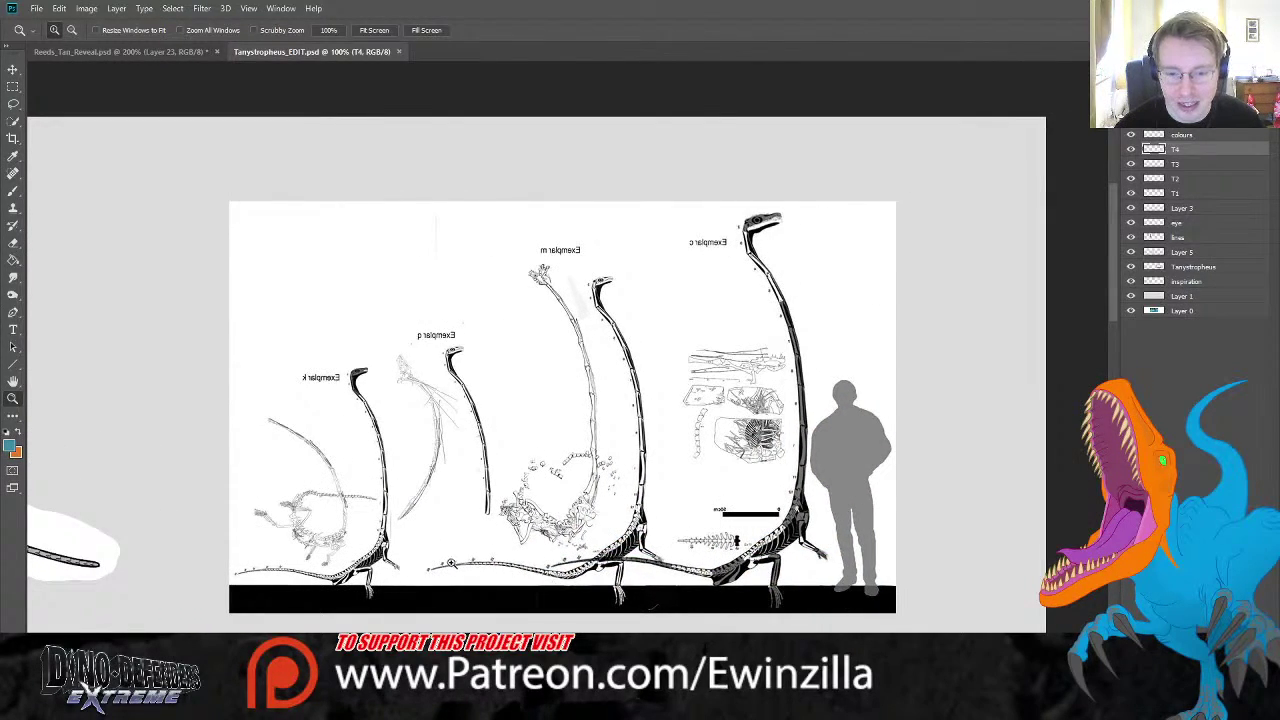
pyautogui.click(517, 585)
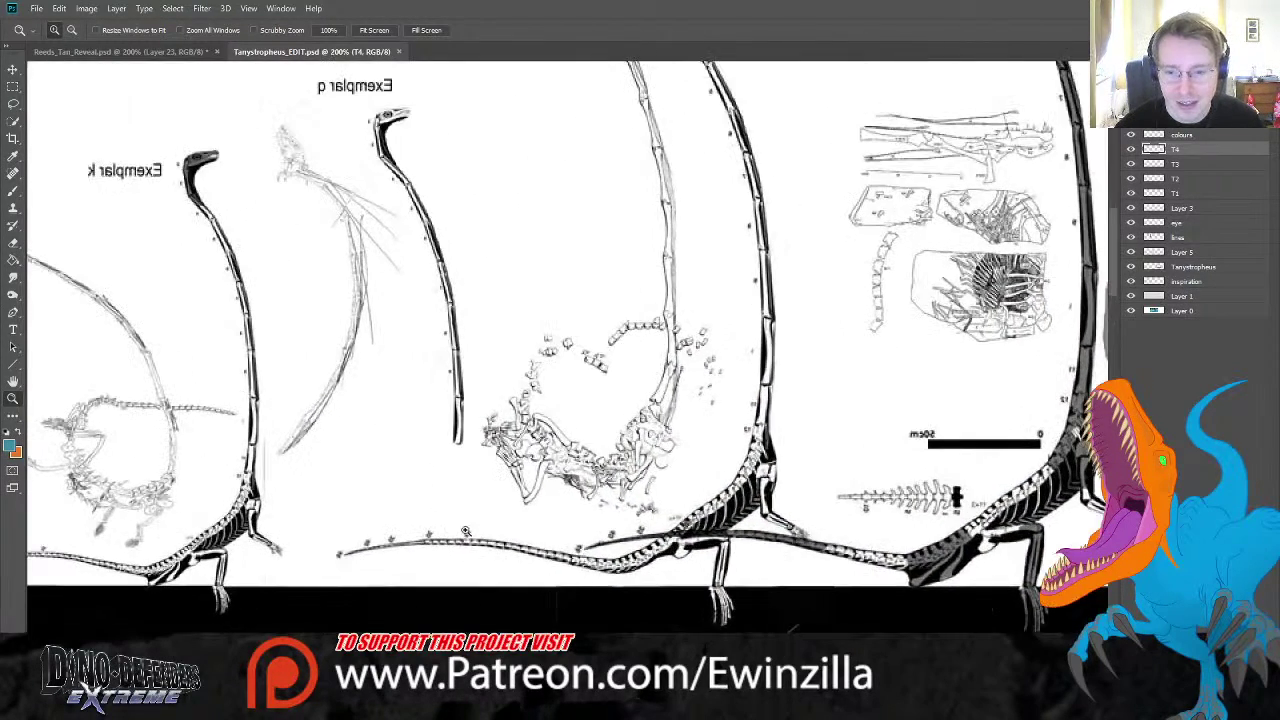
# - Inspect the coloured side-view Tanystropheus on the whole reference sheet and close Tanystropheus_EDIT.psd
pyautogui.click(372, 31)
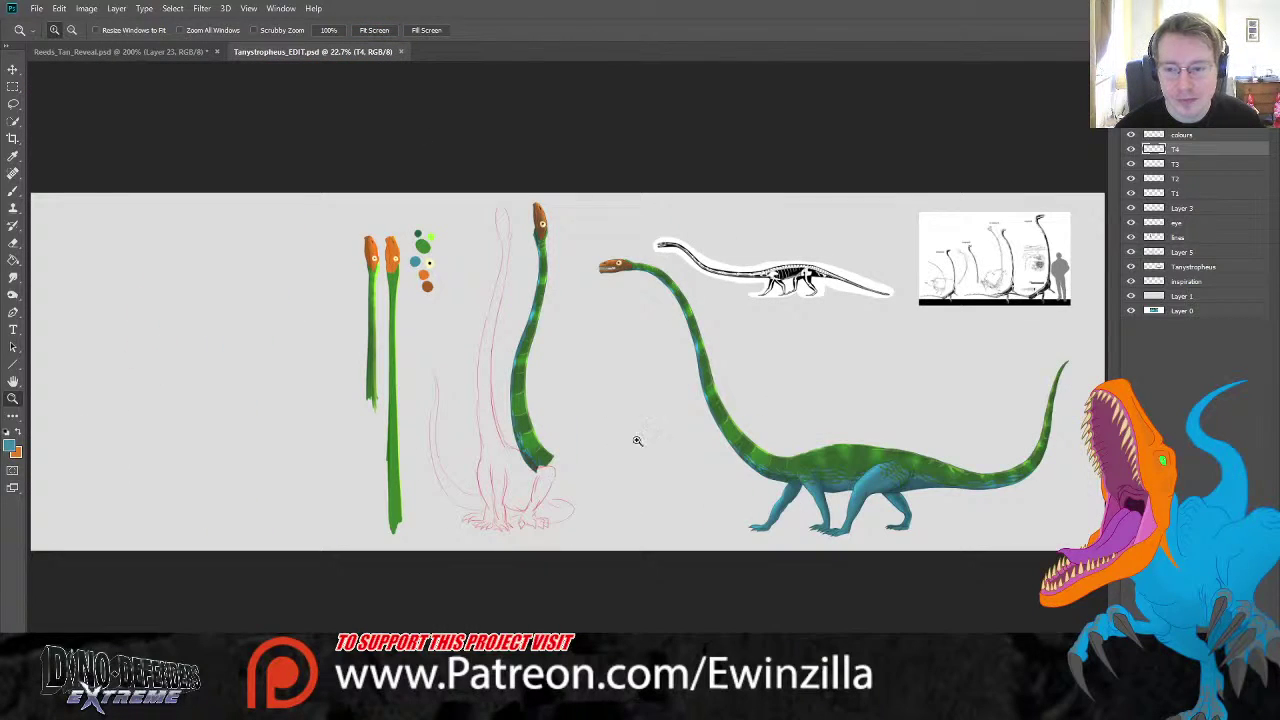
pyautogui.click(1057, 396)
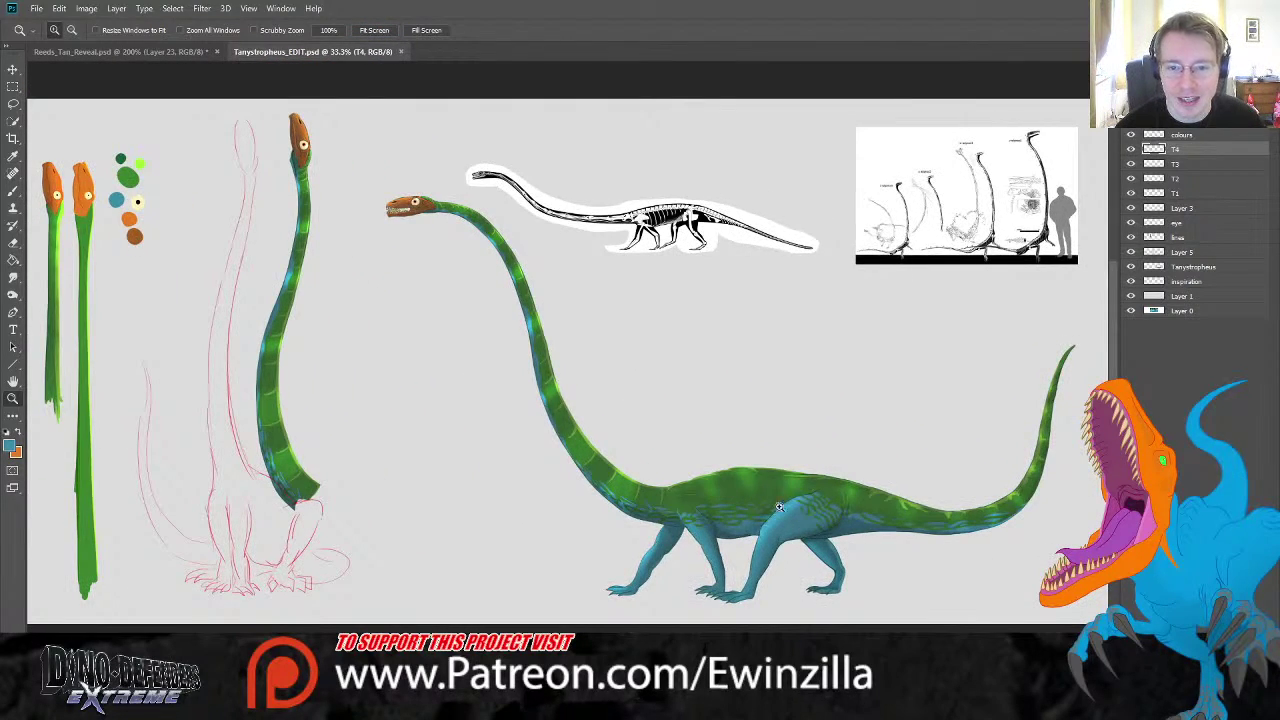
pyautogui.click(400, 51)
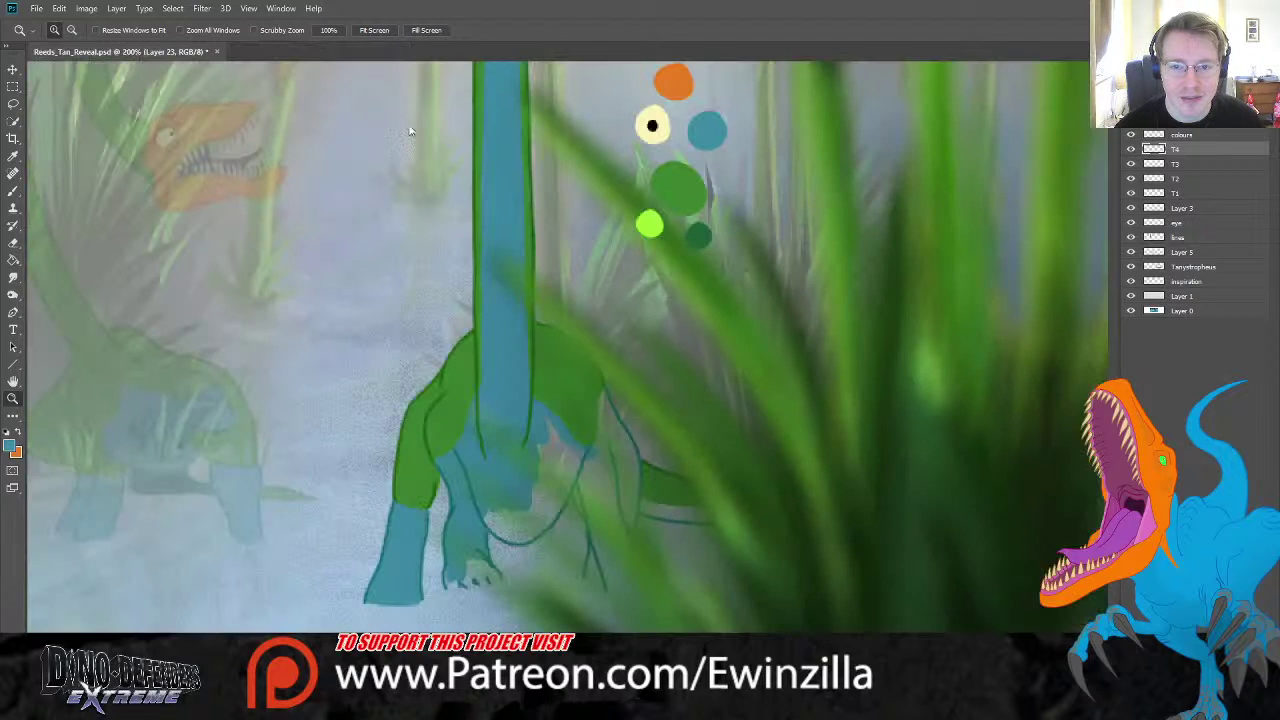
# - Brush blue over the unpainted toes of the foot left of the belly and along the lower edge of the chest
pyautogui.scroll(-2, 960, 480)
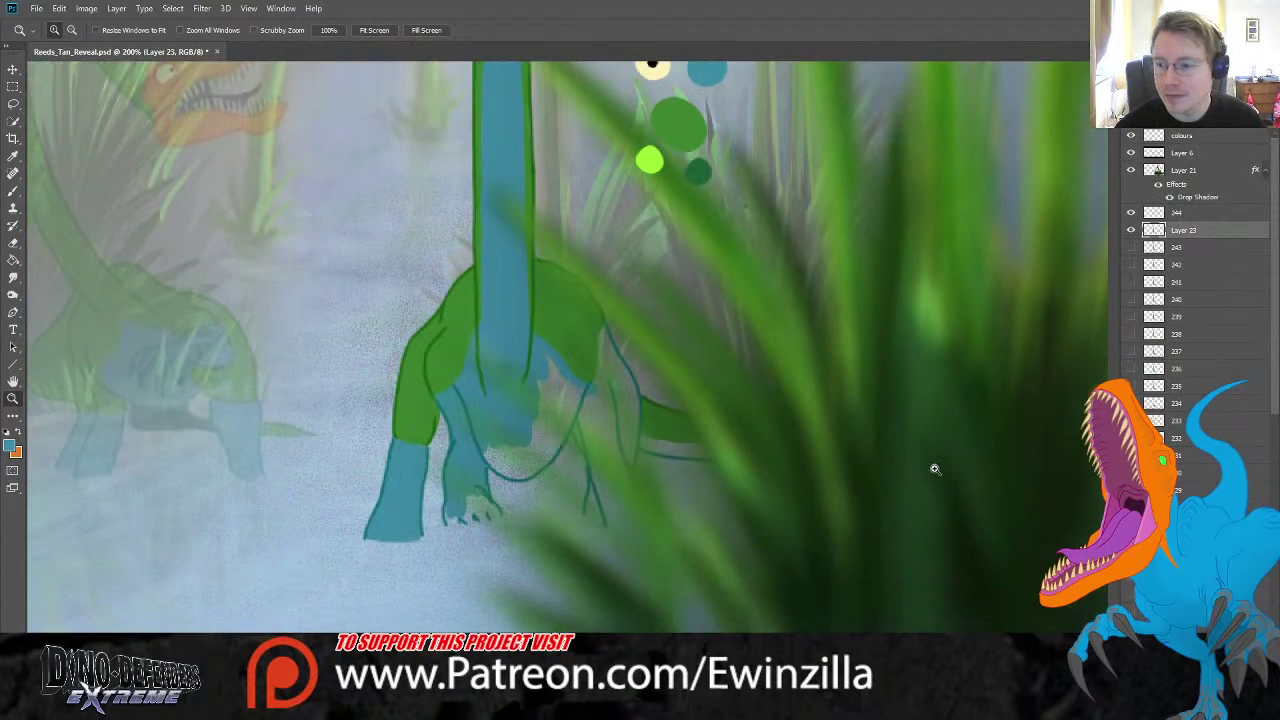
pyautogui.click(12, 195)
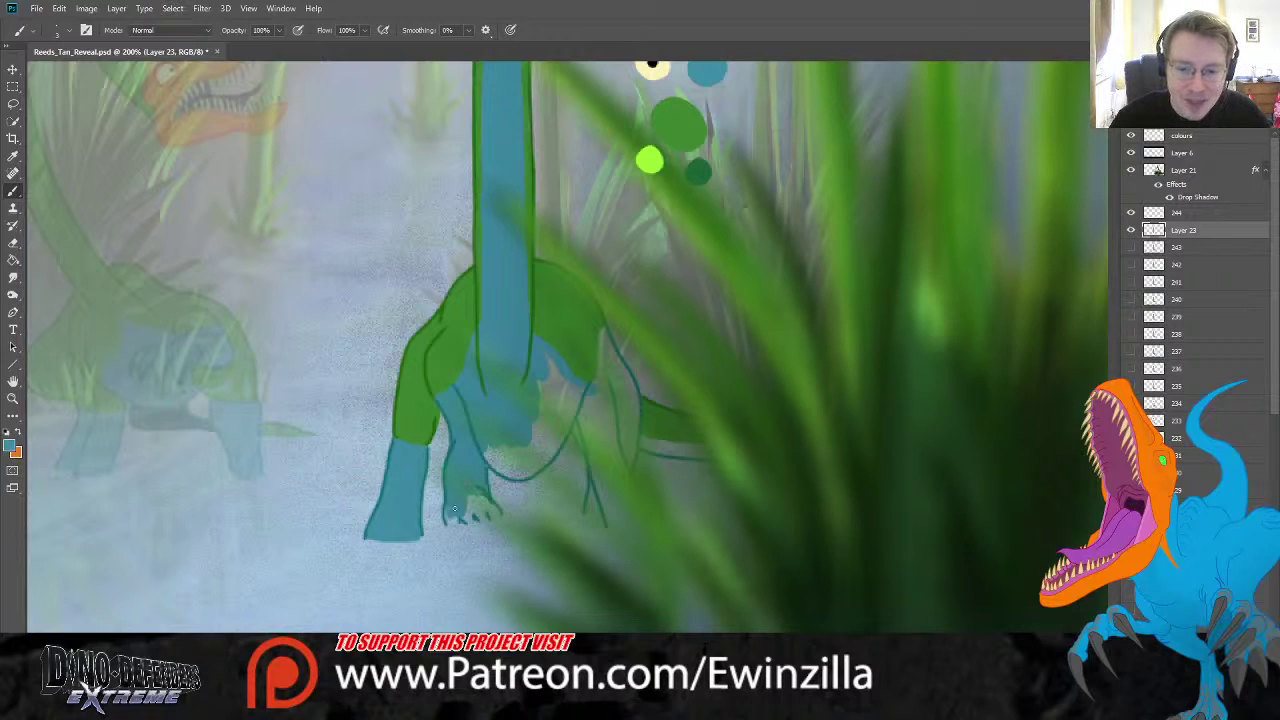
pyautogui.moveTo(450, 502)
pyautogui.mouseDown()
pyautogui.moveTo(456, 520)
pyautogui.moveTo(493, 505)
pyautogui.mouseUp()
pyautogui.moveTo(478, 456)
pyautogui.mouseDown()
pyautogui.moveTo(504, 475)
pyautogui.moveTo(496, 445)
pyautogui.moveTo(513, 475)
pyautogui.moveTo(507, 443)
pyautogui.moveTo(520, 478)
pyautogui.moveTo(533, 443)
pyautogui.moveTo(550, 452)
pyautogui.mouseUp()
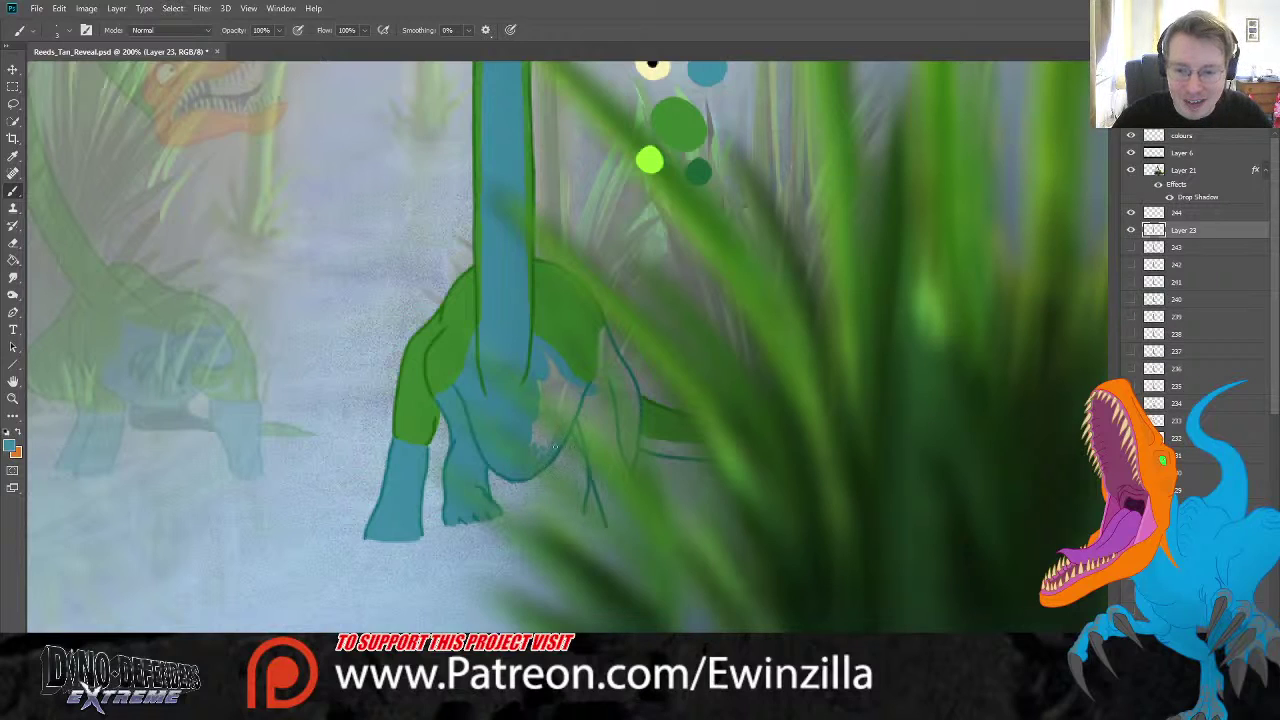
# - Fill the remaining gap in the right side of the chest, the right leg and the tail's underside with blue
pyautogui.moveTo(579, 402)
pyautogui.mouseDown()
pyautogui.moveTo(550, 436)
pyautogui.moveTo(540, 432)
pyautogui.moveTo(572, 392)
pyautogui.moveTo(550, 372)
pyautogui.moveTo(537, 398)
pyautogui.mouseUp()
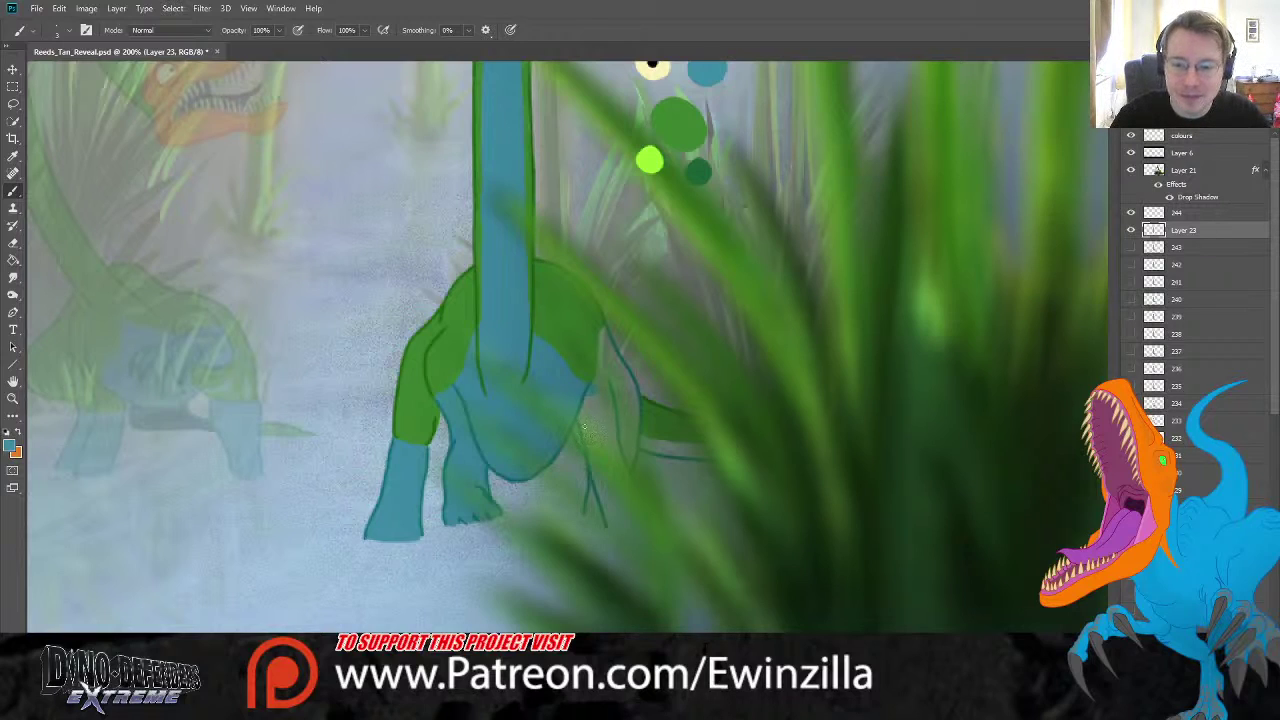
pyautogui.moveTo(597, 463); pyautogui.dragTo(589, 506)
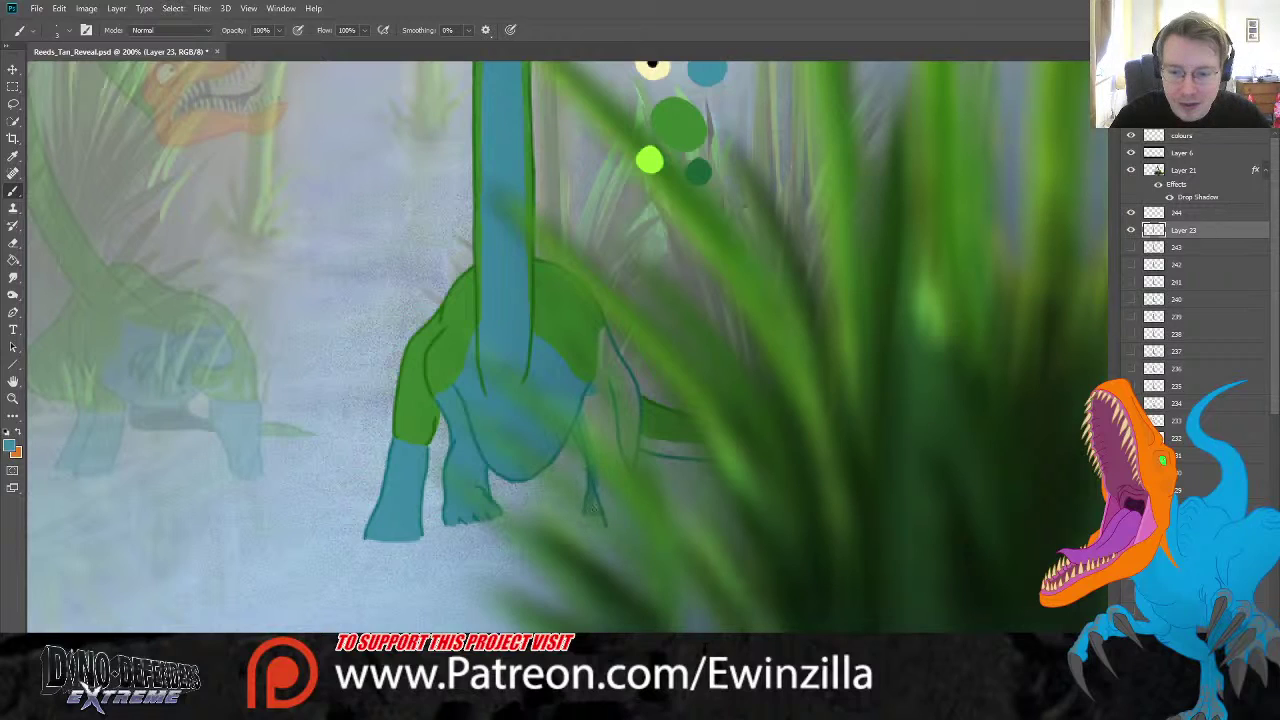
pyautogui.moveTo(603, 500); pyautogui.dragTo(610, 523)
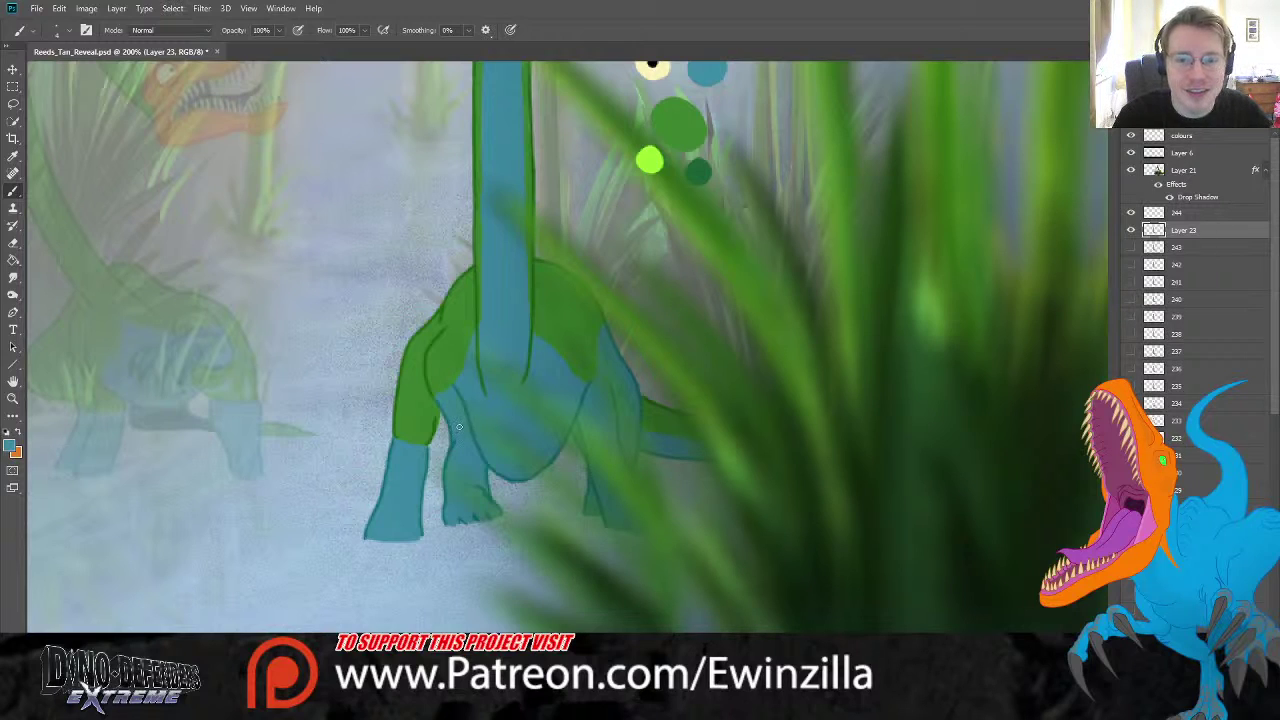
# - Sample the neck's green and fill the outlined neck arch above and behind the orange head with it
pyautogui.scroll(15, 570, 345)
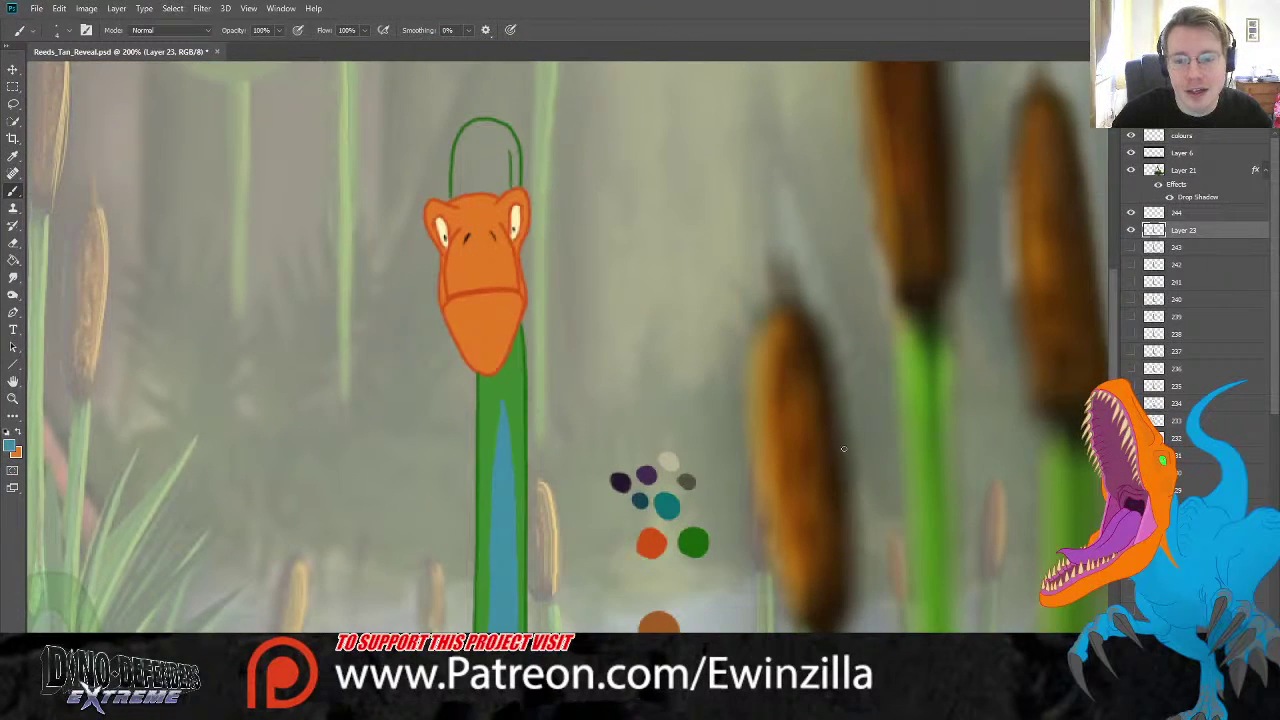
pyautogui.click(13, 155)
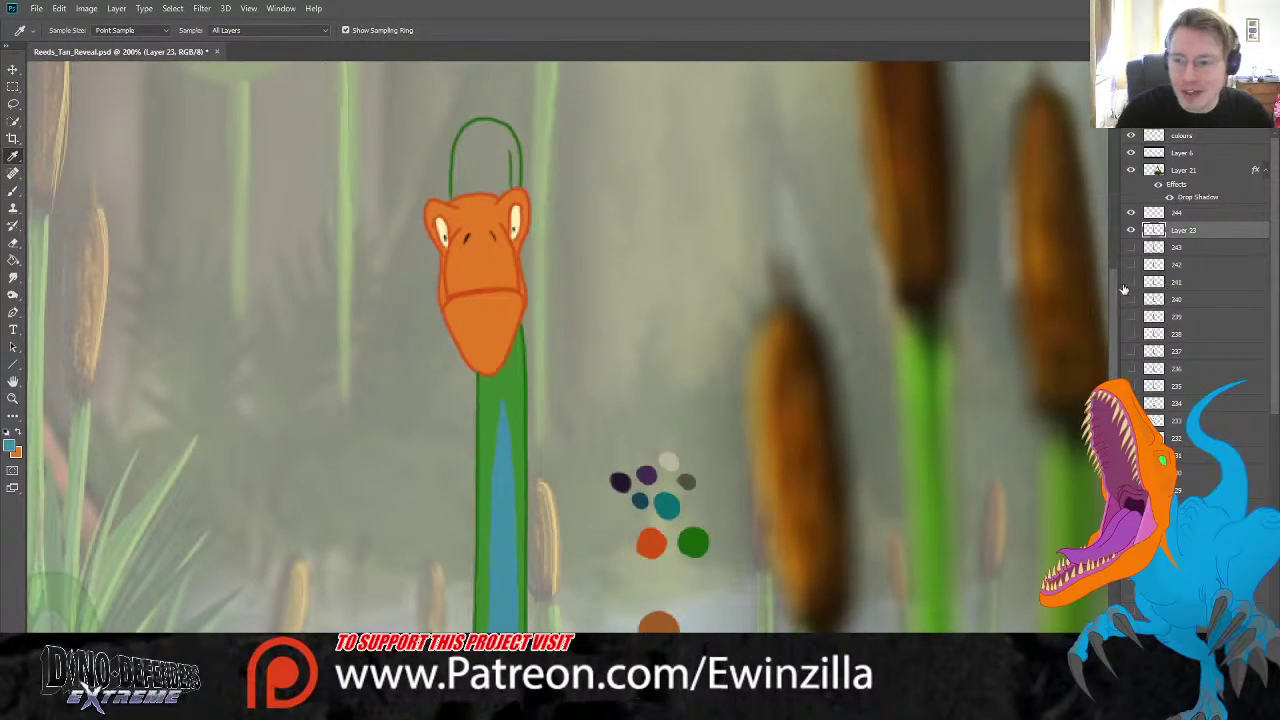
pyautogui.scroll(-3, 742, 456)
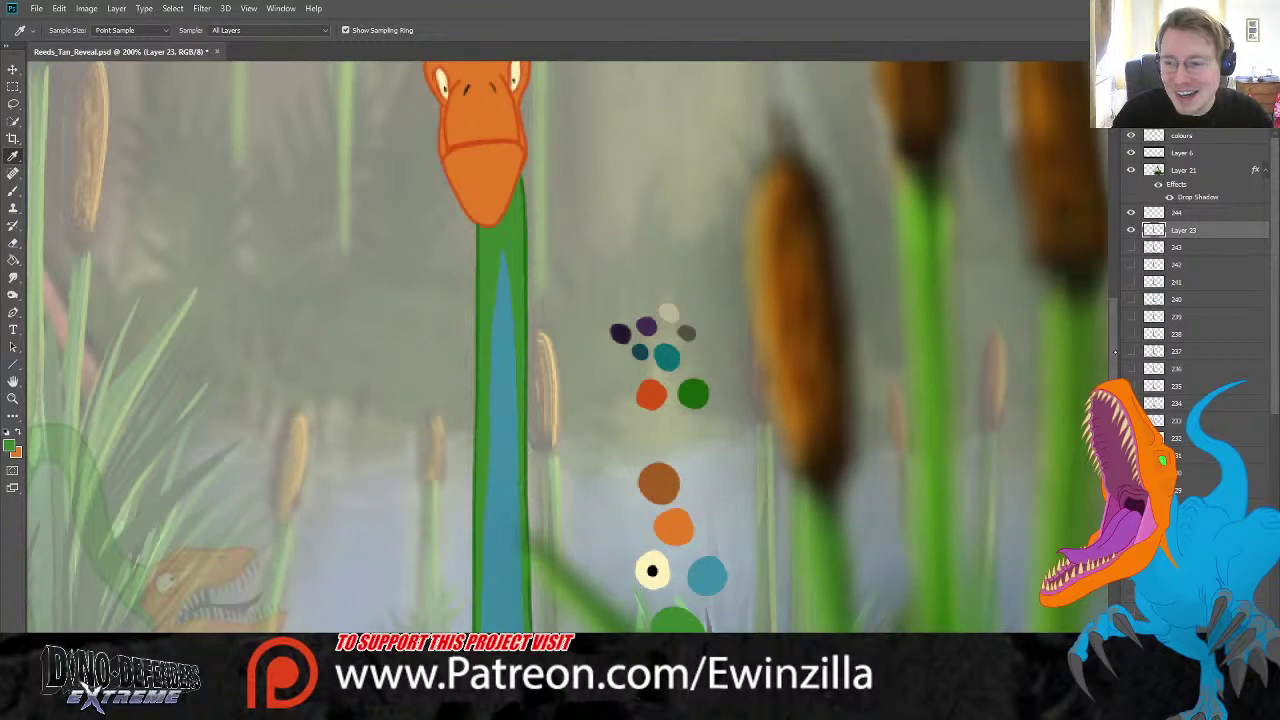
pyautogui.scroll(3, 1066, 309)
pyautogui.click(13, 190)
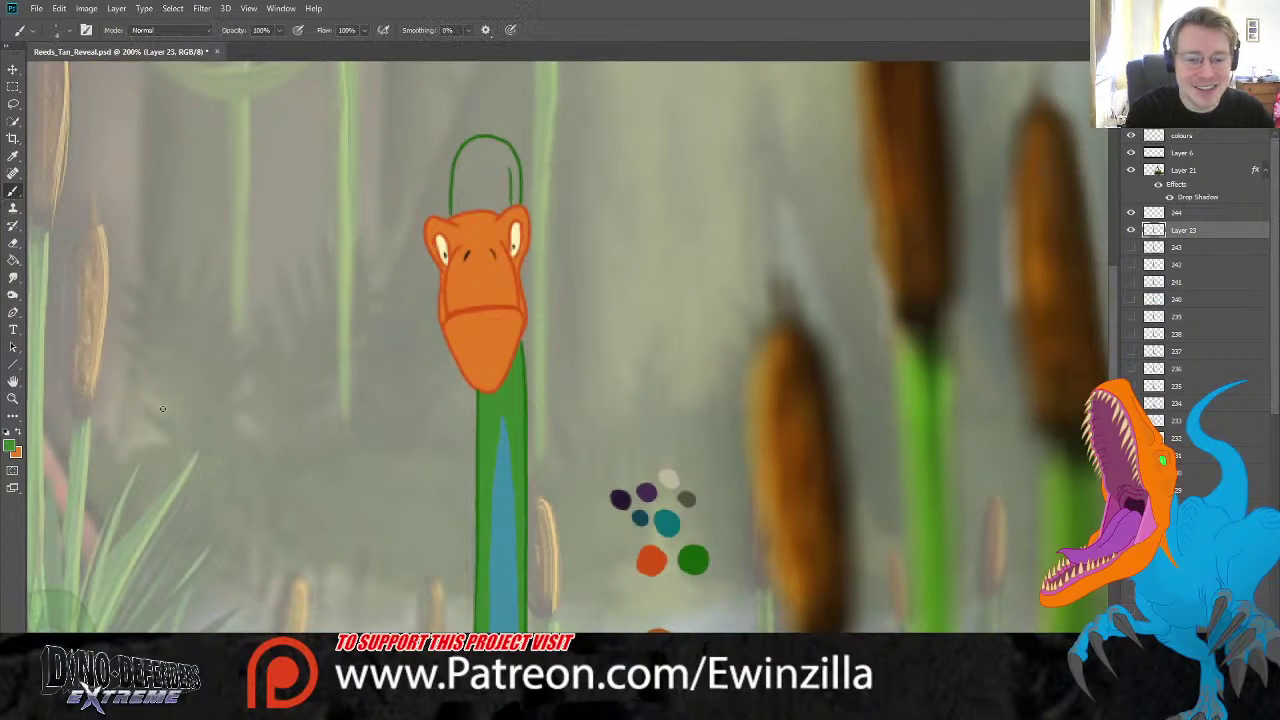
pyautogui.moveTo(462, 178)
pyautogui.mouseDown()
pyautogui.moveTo(515, 204)
pyautogui.moveTo(513, 161)
pyautogui.moveTo(484, 142)
pyautogui.moveTo(457, 163)
pyautogui.moveTo(489, 139)
pyautogui.moveTo(504, 148)
pyautogui.moveTo(503, 207)
pyautogui.moveTo(456, 209)
pyautogui.moveTo(495, 173)
pyautogui.moveTo(484, 196)
pyautogui.moveTo(508, 184)
pyautogui.moveTo(495, 210)
pyautogui.moveTo(509, 160)
pyautogui.moveTo(462, 155)
pyautogui.mouseUp()
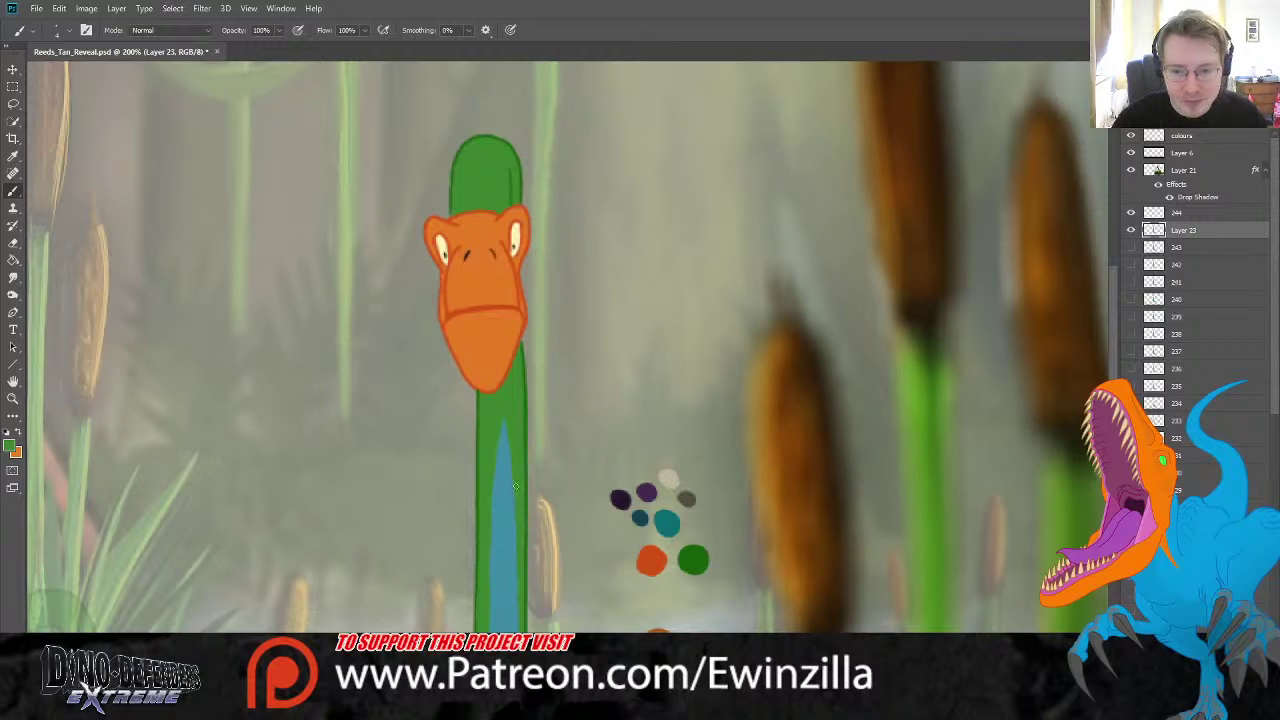
# - Fit the whole scene in view and merge colour layer Layer 23 with outline layer 244
pyautogui.click(13, 398)
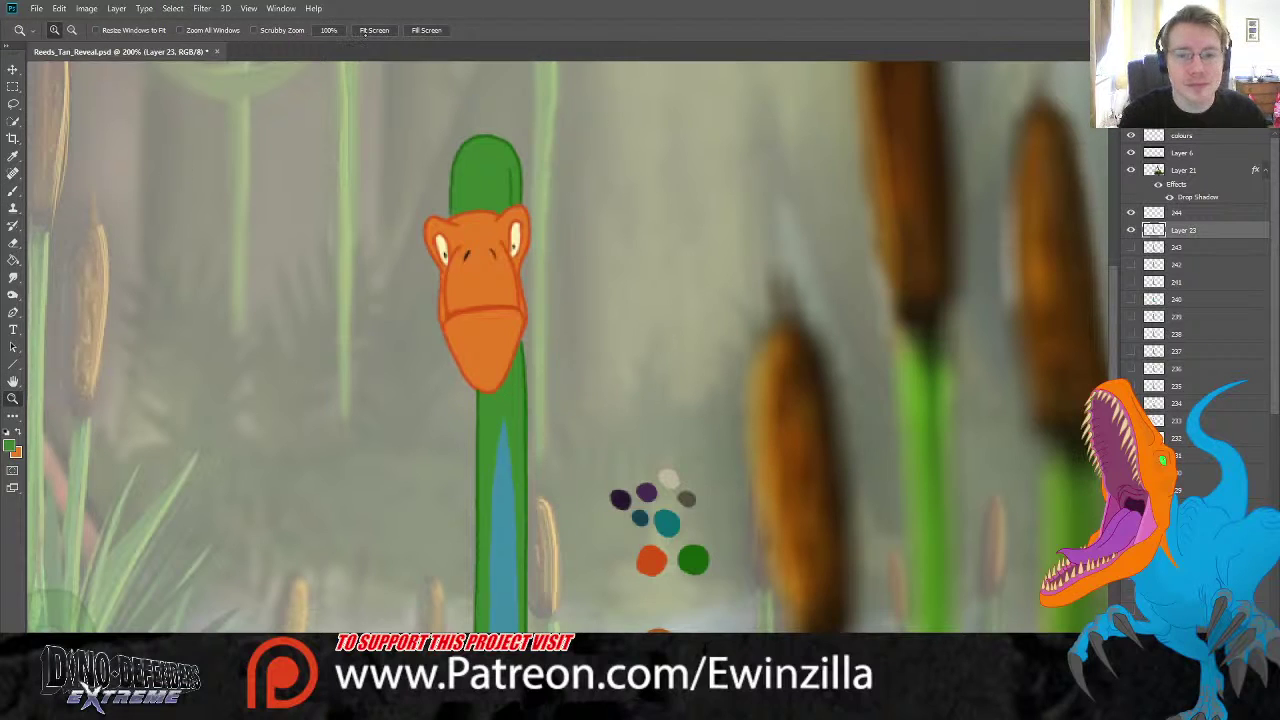
pyautogui.click(374, 30)
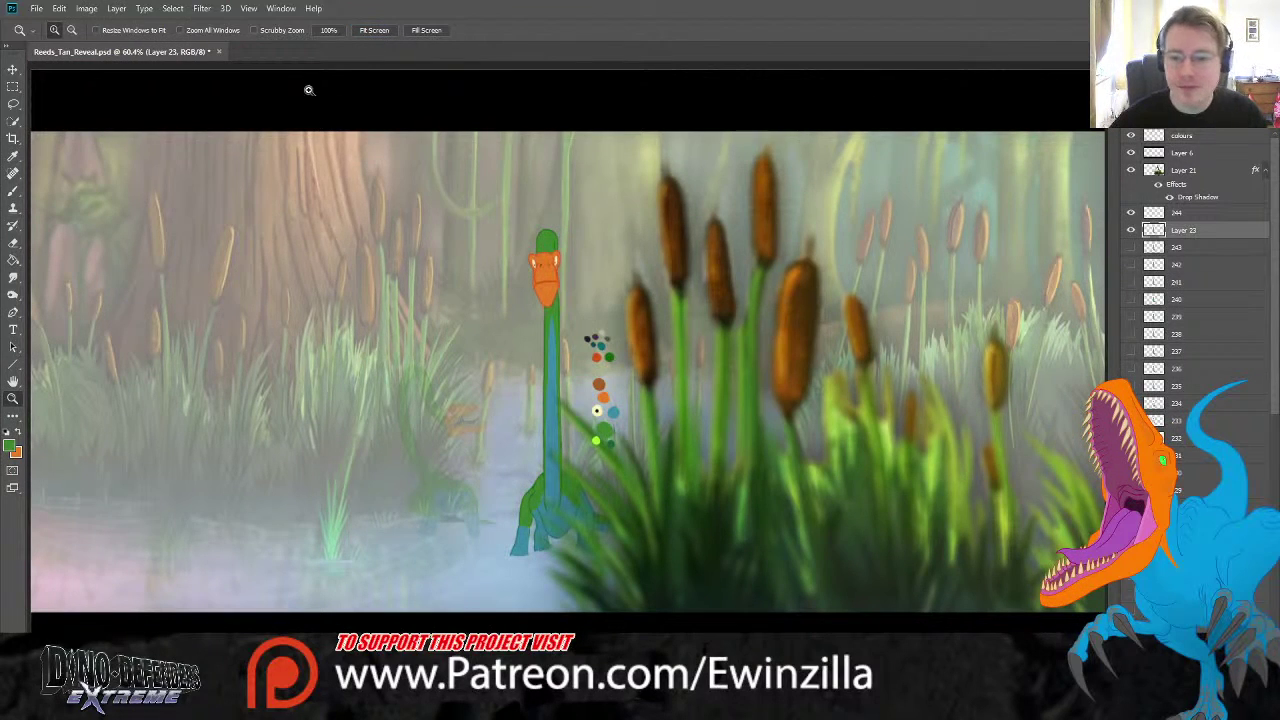
pyautogui.keyDown('shift'); pyautogui.click(1176, 215); pyautogui.keyUp('shift')
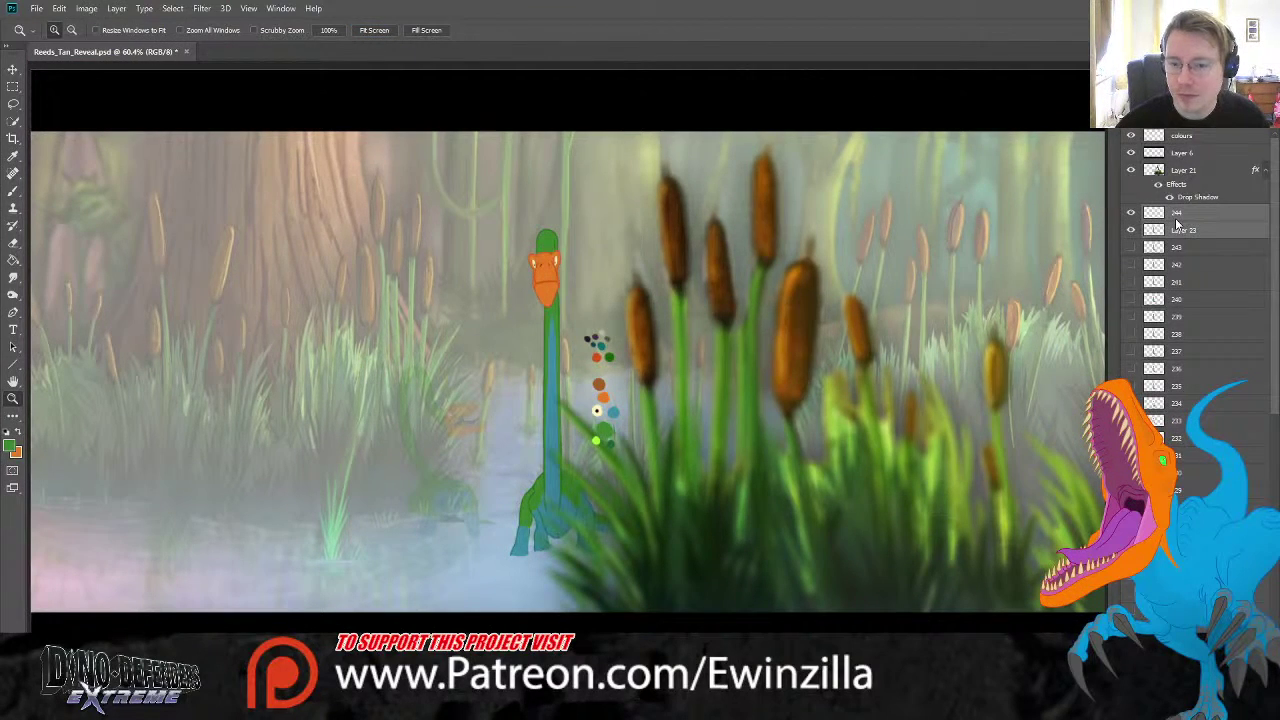
pyautogui.hotkey('ctrl', 'e')
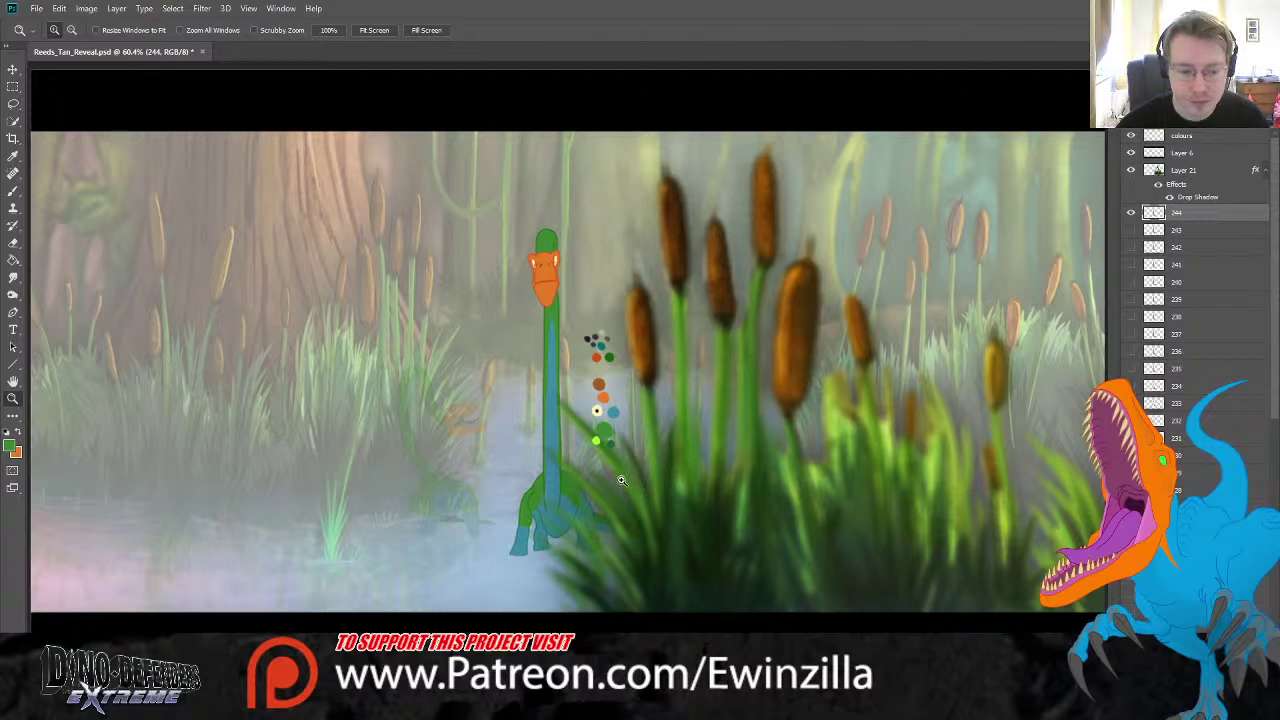
# - Paste a copy of the coloured frame 244 dinosaur onto a new layer above the original
pyautogui.scroll(2, 565, 560)
pyautogui.scroll(3, 556, 573)
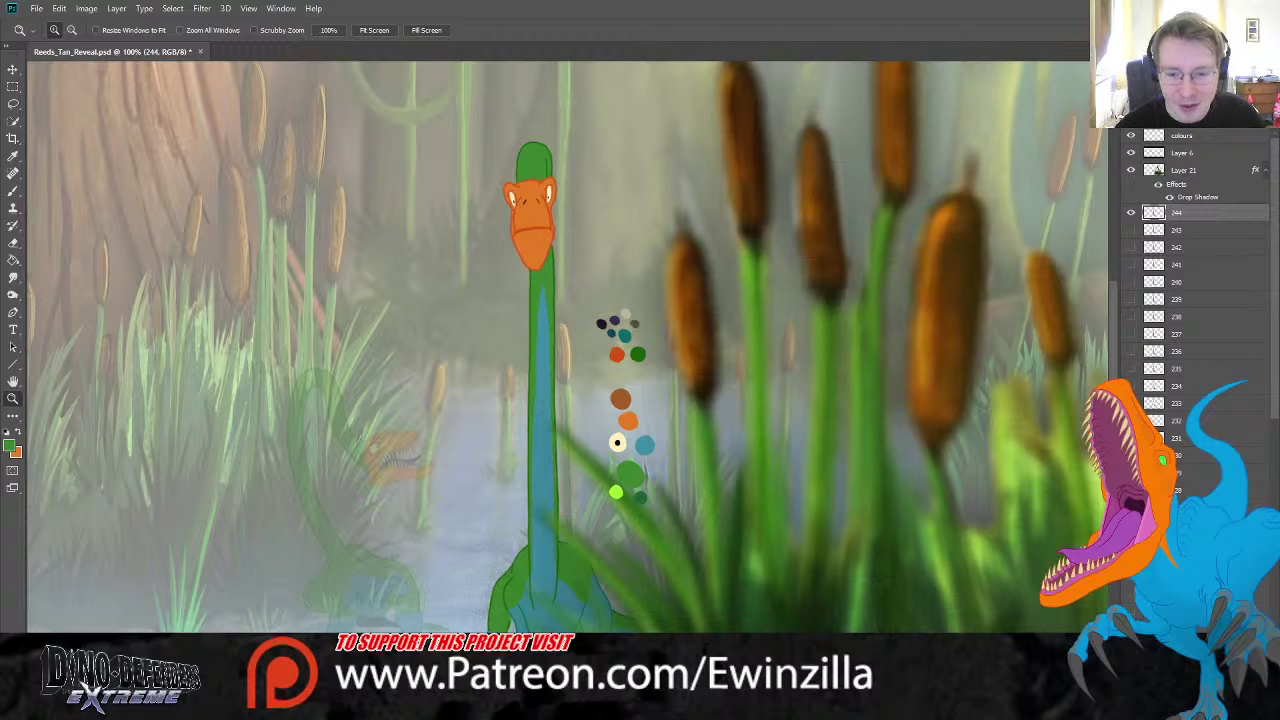
pyautogui.click(524, 199)
pyautogui.click(524, 199)
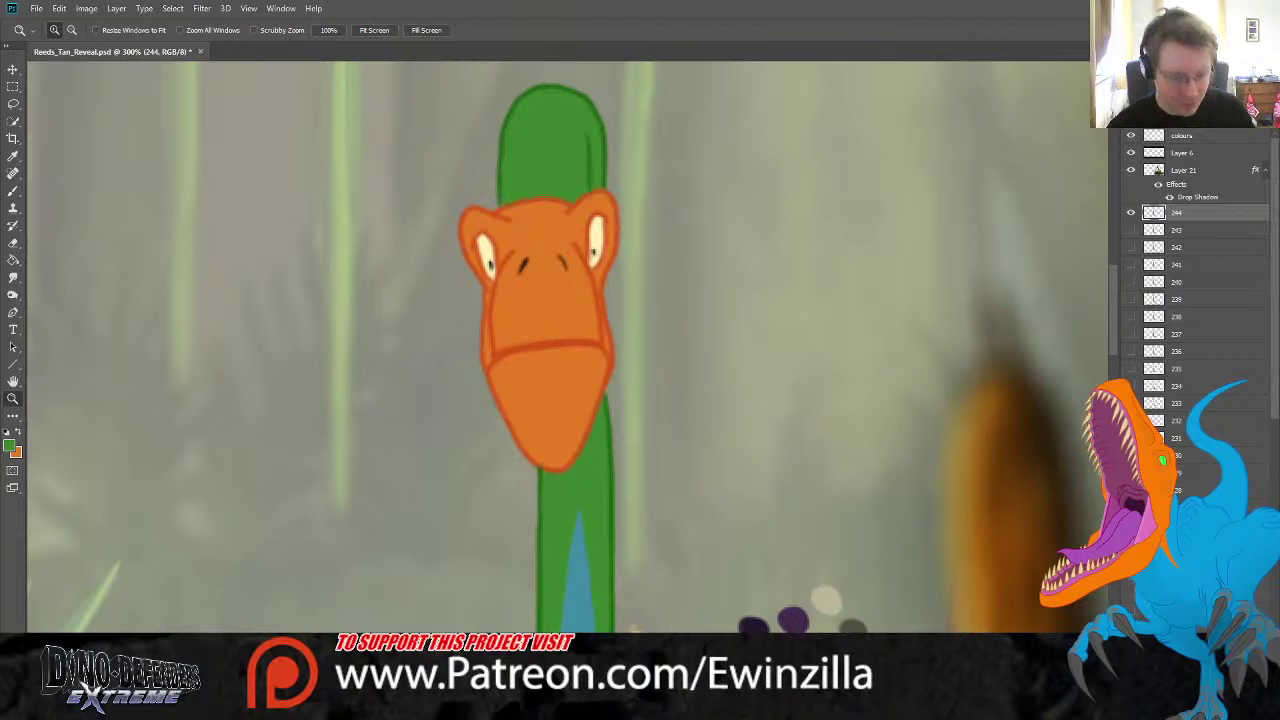
pyautogui.hotkey('ctrl', 'v')
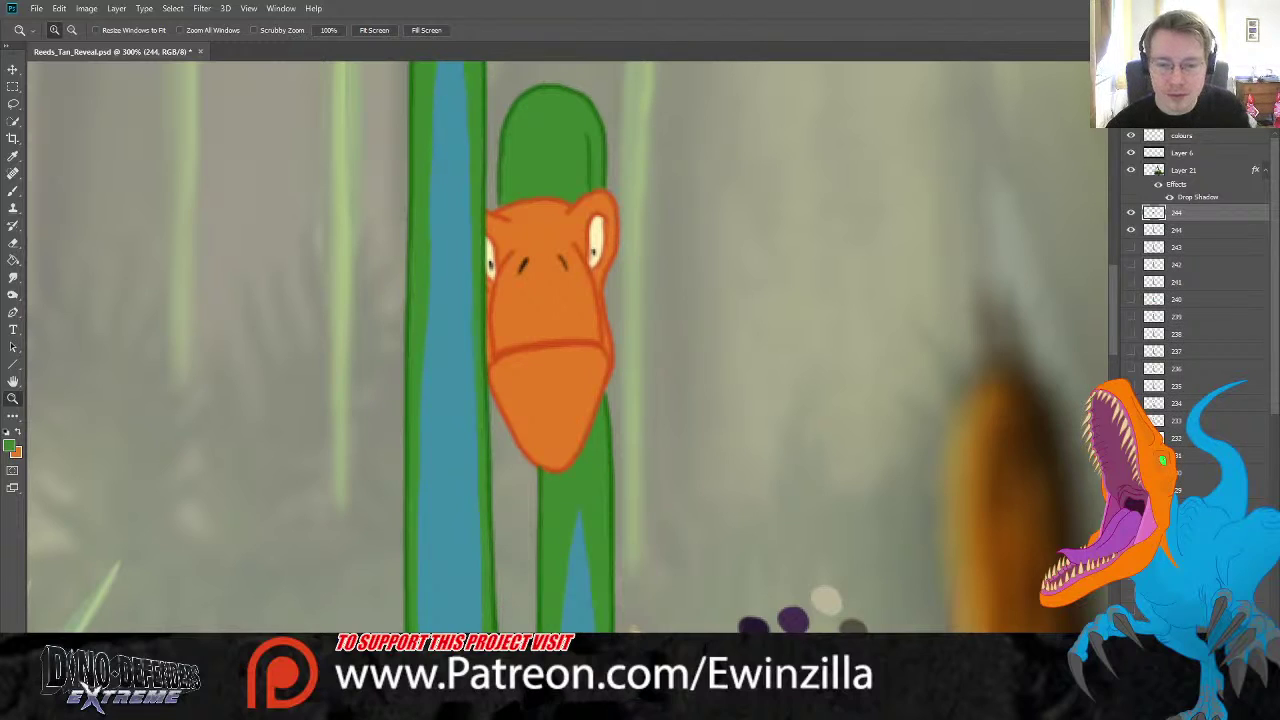
# - Undo the last paste of the coloured frame 244 dinosaur
pyautogui.hotkey('ctrl', 'z')
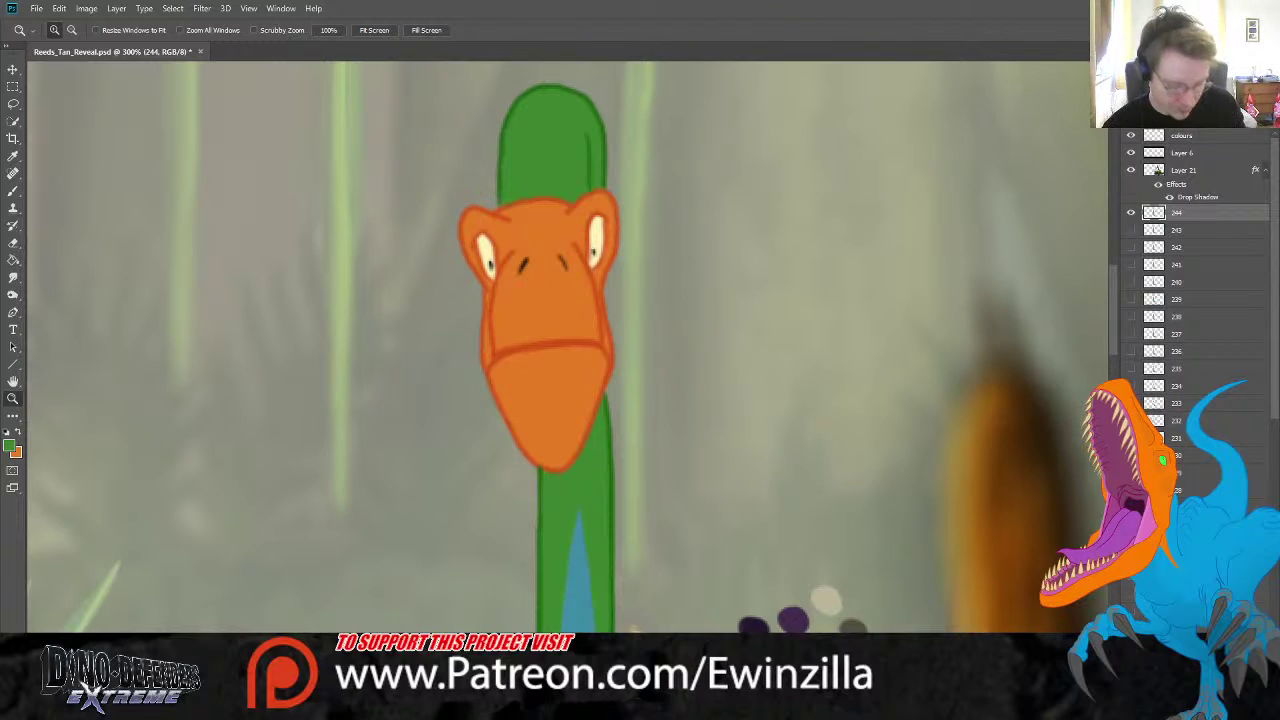
pyautogui.hotkey('ctrl', 'v')
pyautogui.press('v')
pyautogui.moveTo(459, 369); pyautogui.dragTo(787, 350)
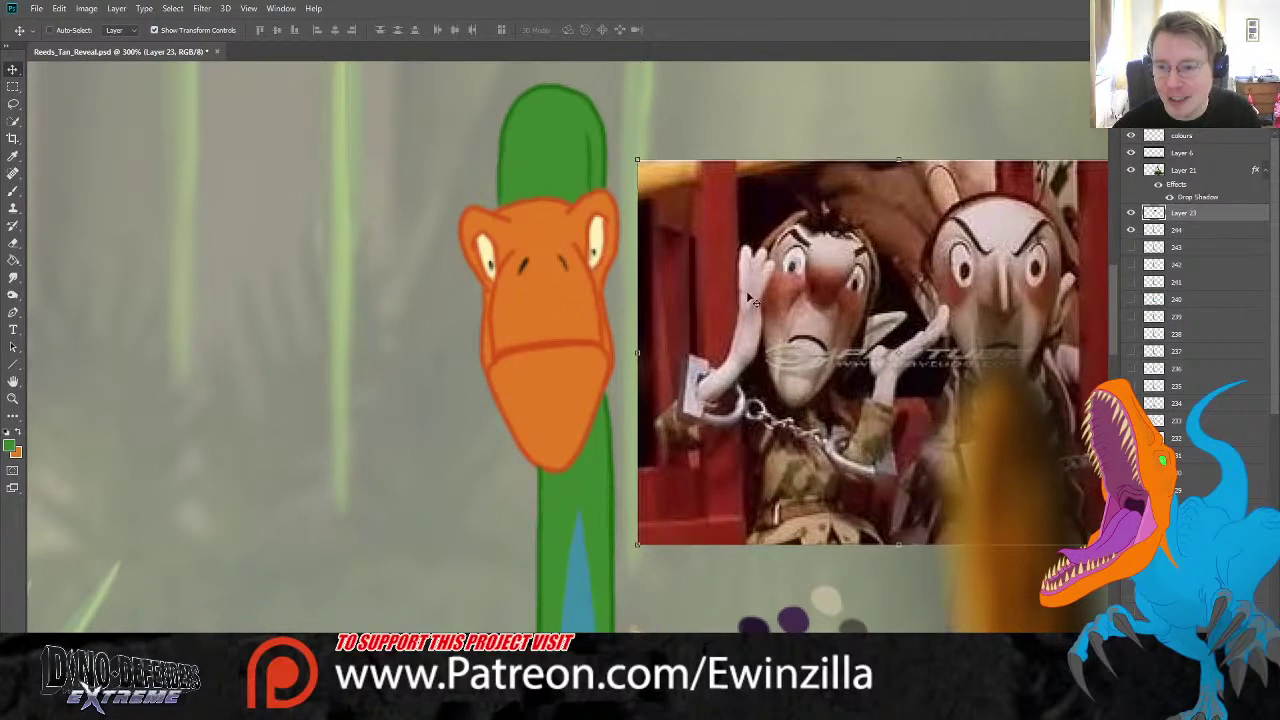
pyautogui.click(13, 190)
pyautogui.moveTo(776, 350)
pyautogui.mouseDown()
pyautogui.moveTo(805, 335)
pyautogui.moveTo(835, 355)
pyautogui.mouseUp()
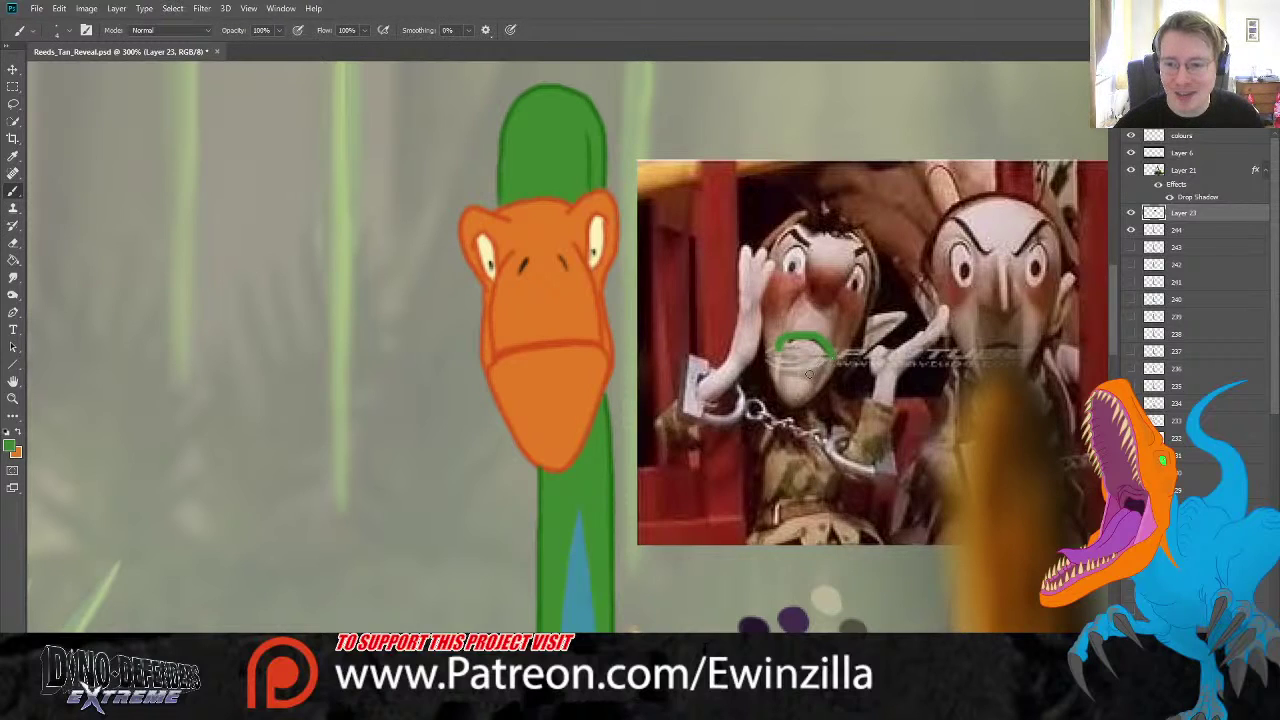
pyautogui.hotkey('ctrl', 'z')
pyautogui.hotkey('ctrl', 'z')
pyautogui.hotkey('ctrl', 'z')
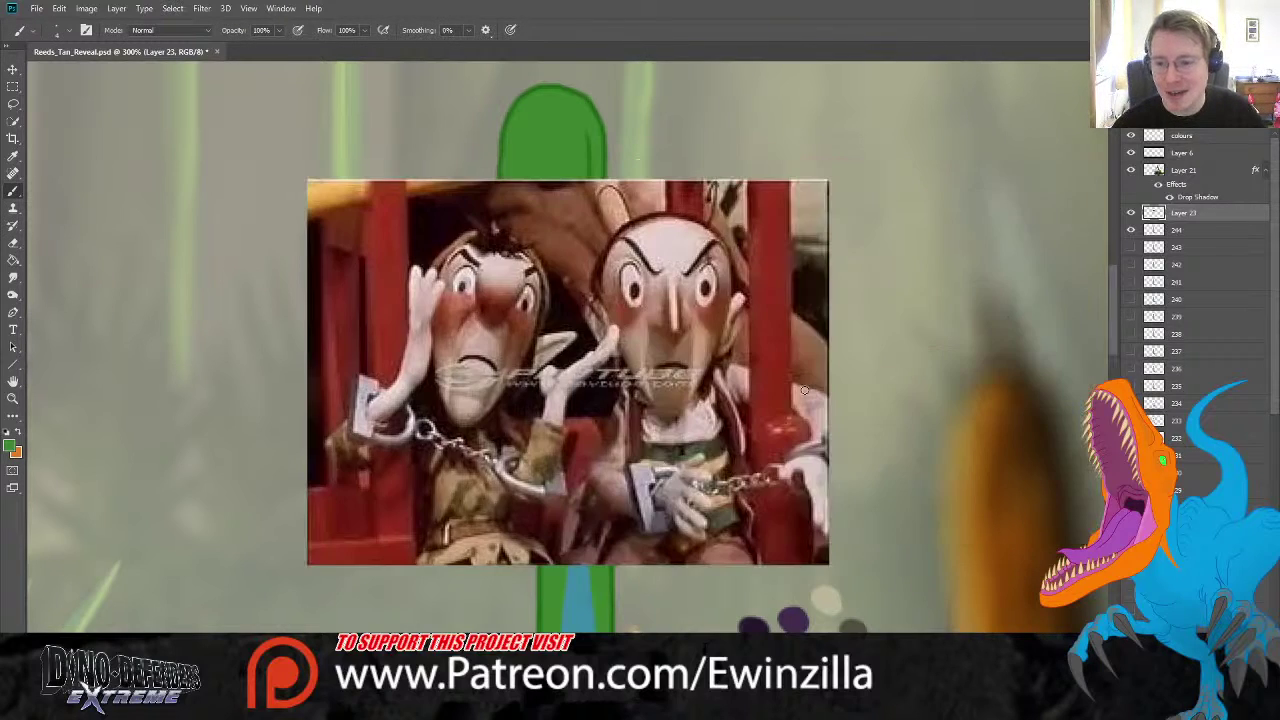
pyautogui.hotkey('ctrl', 'z')
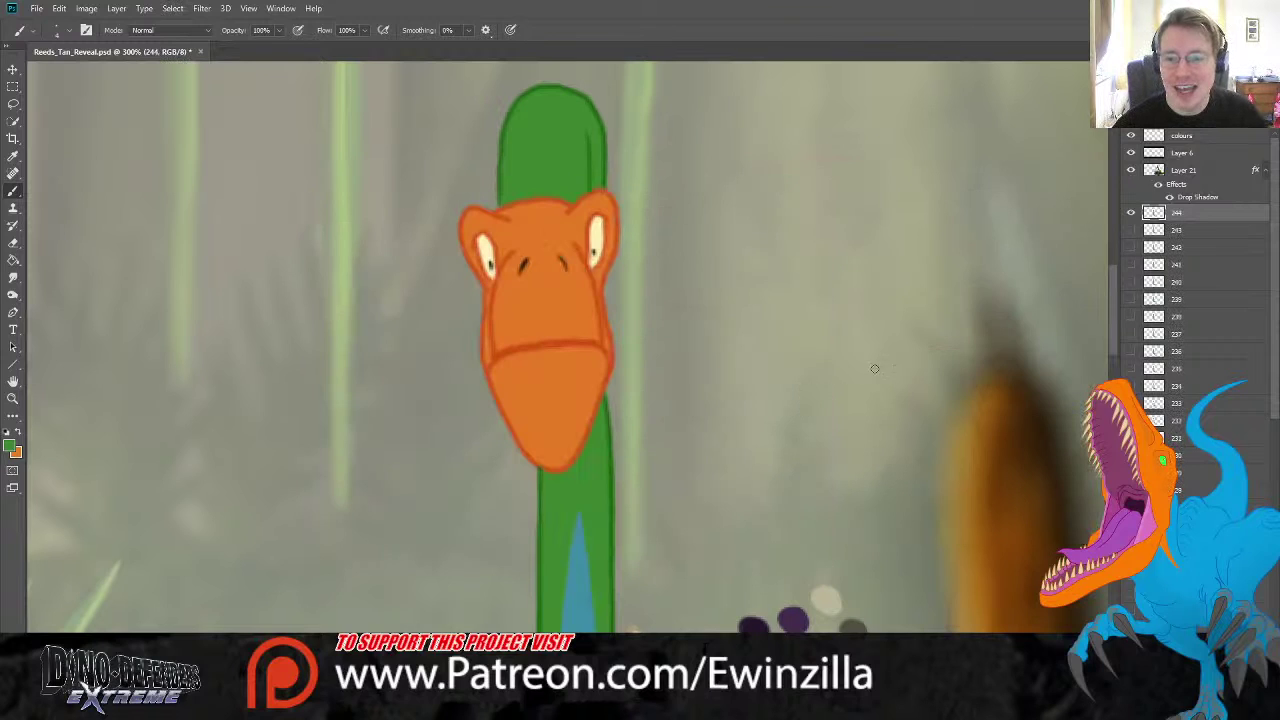
# - Paint white water ripples around the base of the dinosaur's left front leg with a small brush at 42% opacity
pyautogui.click(1131, 213)
pyautogui.scroll(1, 566, 347)
pyautogui.click(13, 156)
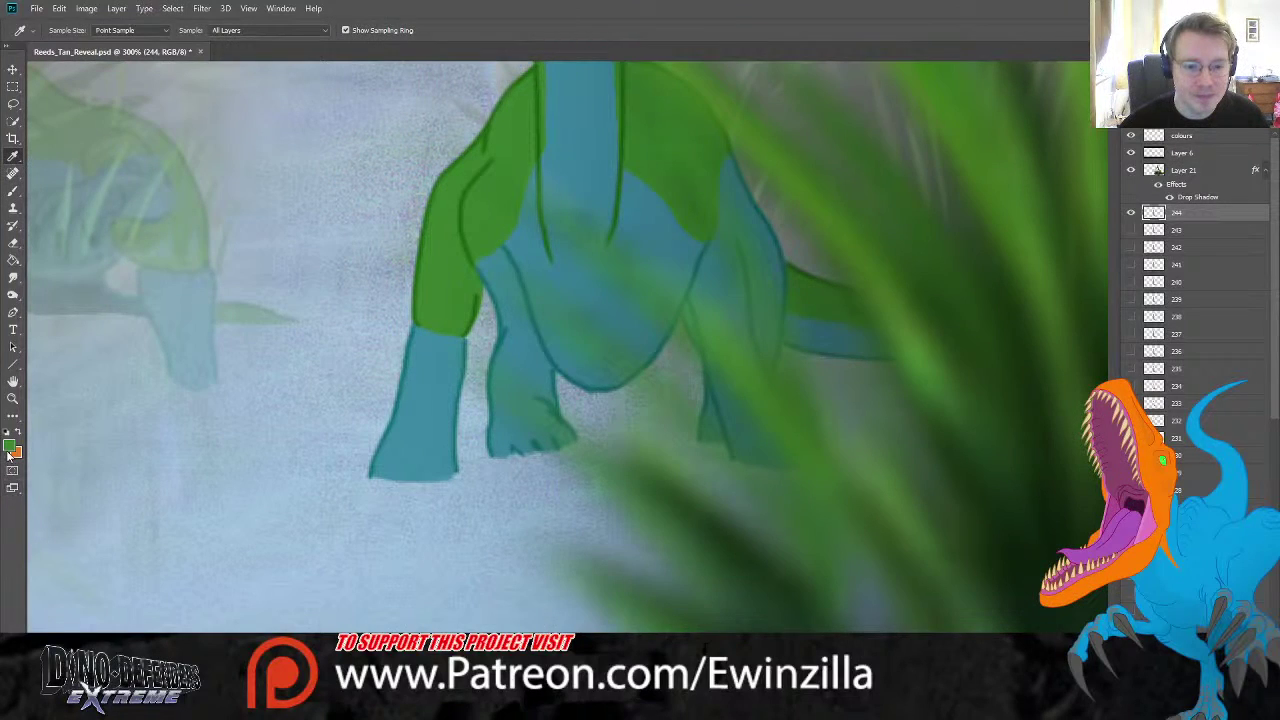
pyautogui.click(146, 120)
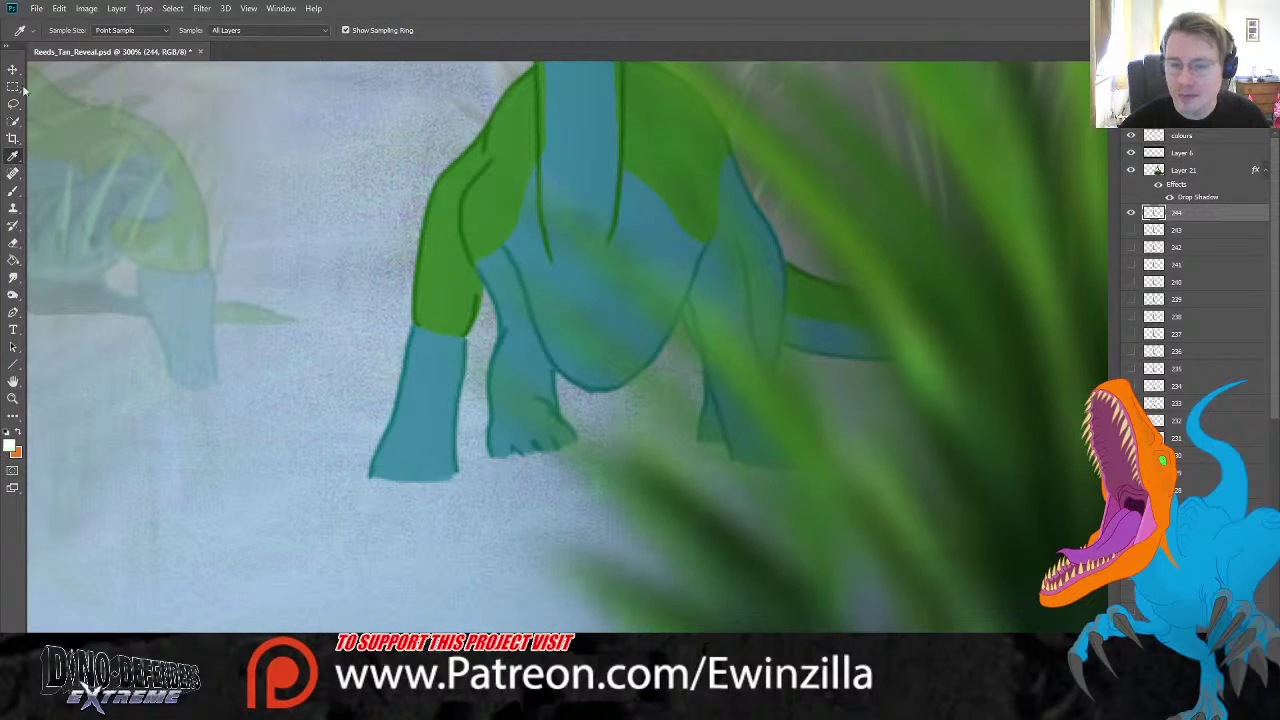
pyautogui.click(13, 190)
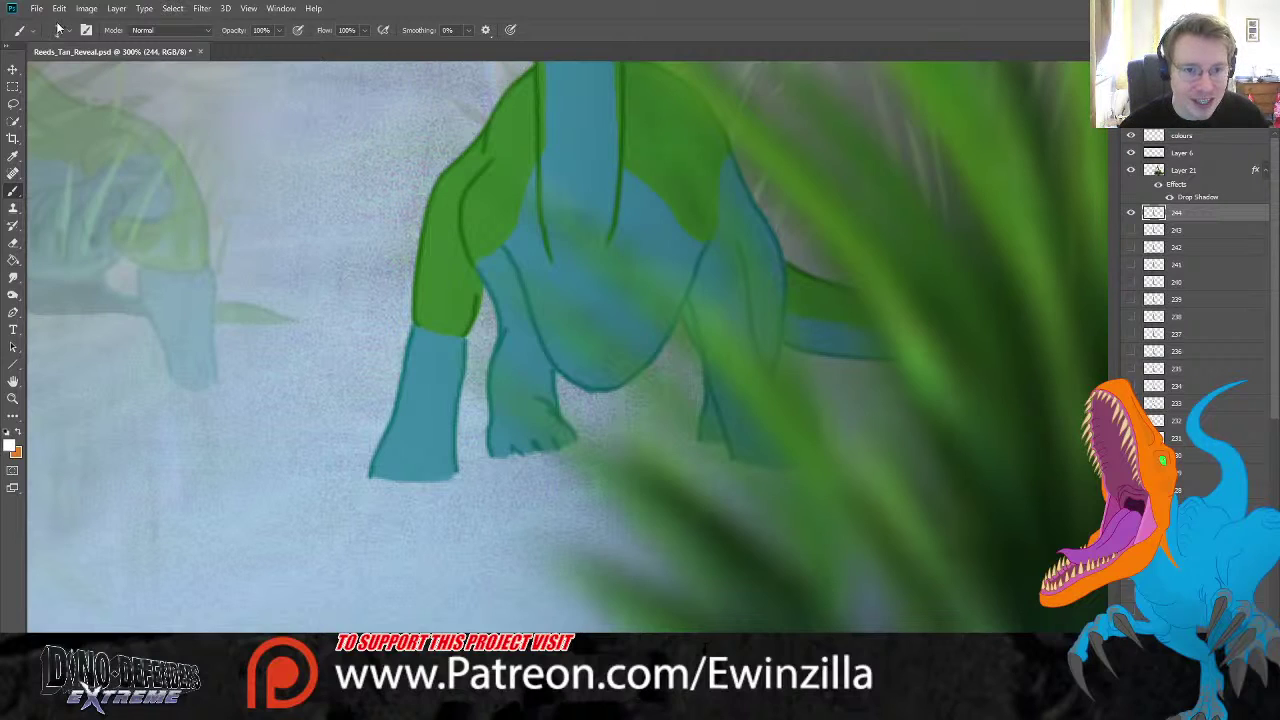
pyautogui.press(']')
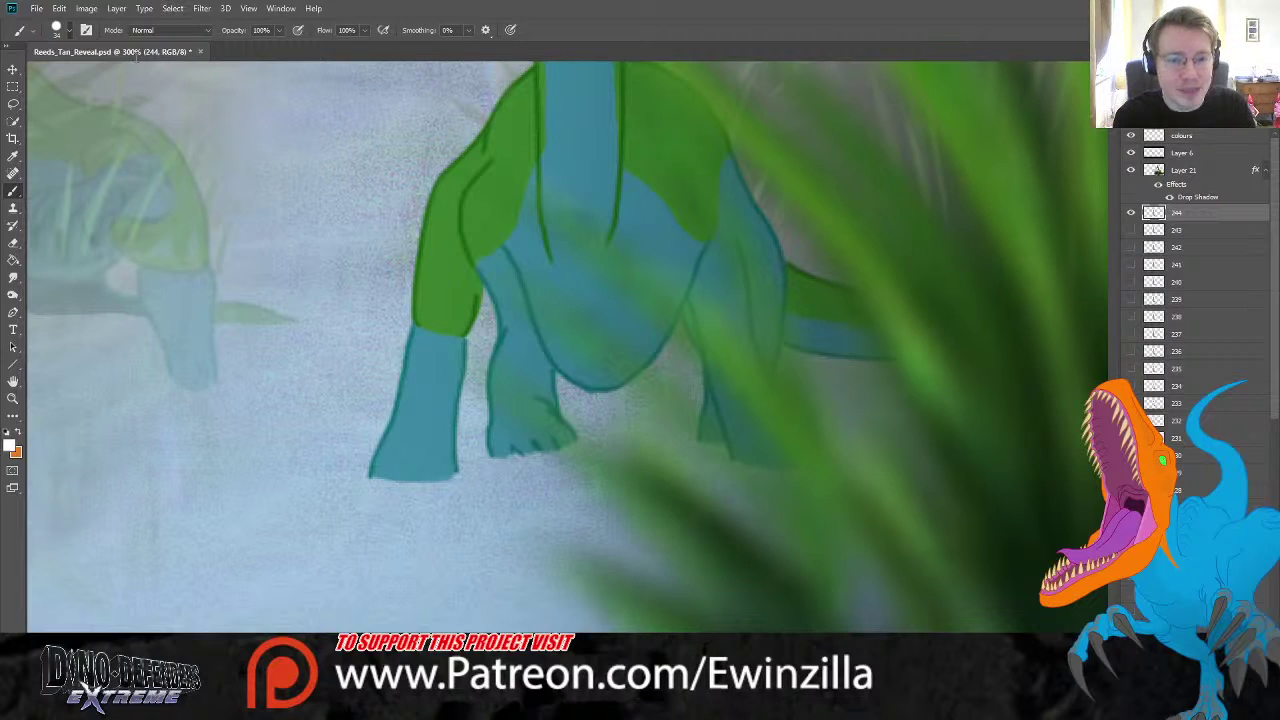
pyautogui.press('[')
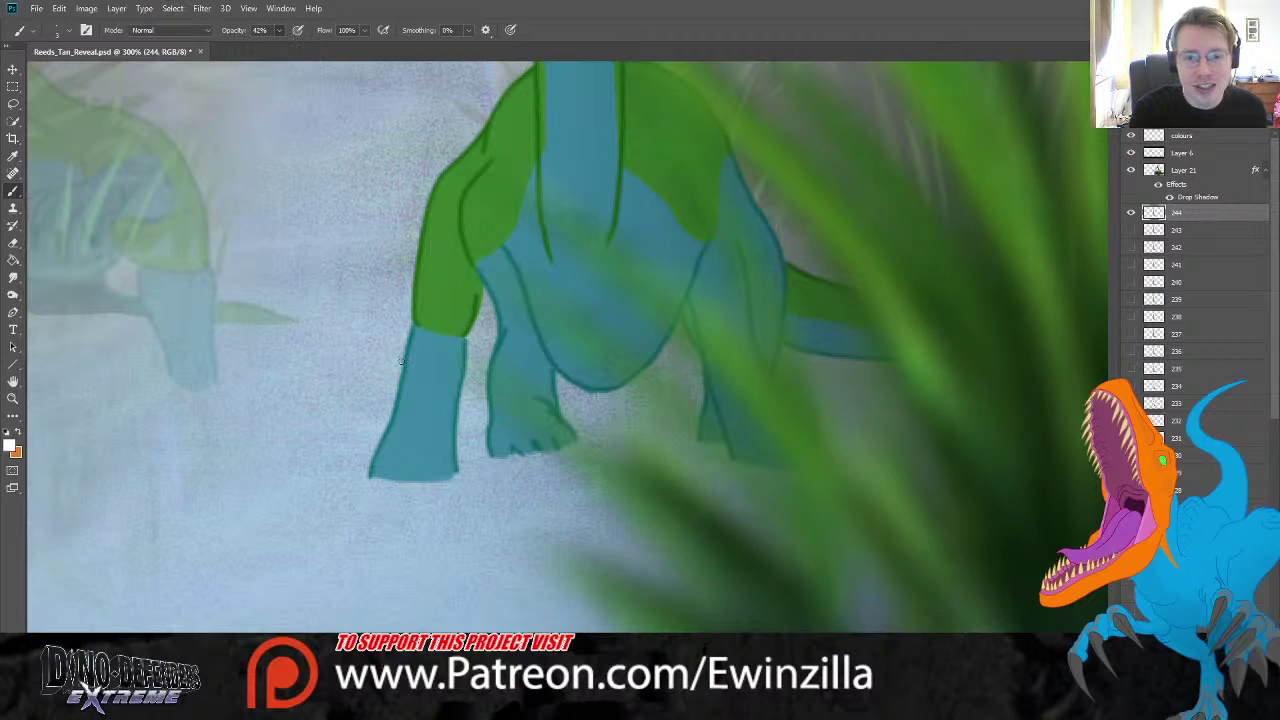
pyautogui.moveTo(369, 474)
pyautogui.mouseDown()
pyautogui.moveTo(455, 469)
pyautogui.moveTo(433, 483)
pyautogui.moveTo(443, 478)
pyautogui.moveTo(361, 469)
pyautogui.moveTo(412, 480)
pyautogui.moveTo(361, 474)
pyautogui.moveTo(390, 486)
pyautogui.moveTo(358, 487)
pyautogui.moveTo(451, 483)
pyautogui.mouseUp()
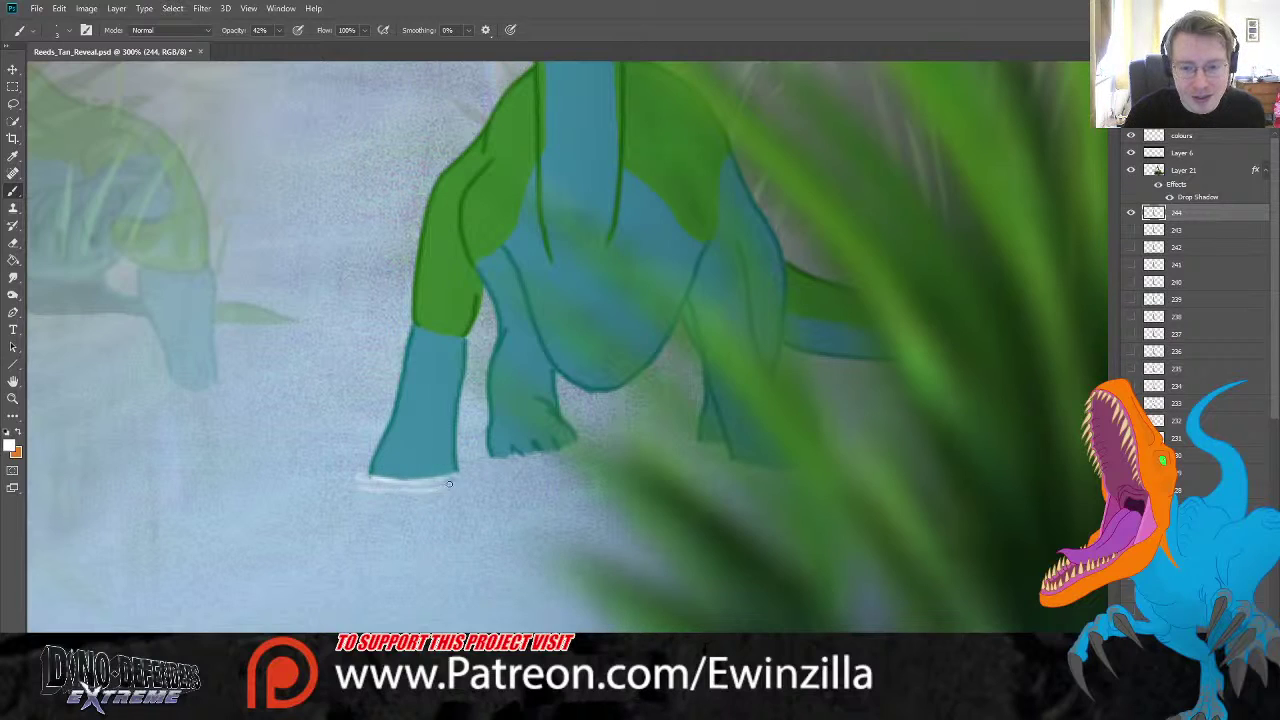
pyautogui.moveTo(359, 469)
pyautogui.mouseDown()
pyautogui.moveTo(406, 492)
pyautogui.moveTo(363, 485)
pyautogui.moveTo(398, 497)
pyautogui.moveTo(478, 481)
pyautogui.mouseUp()
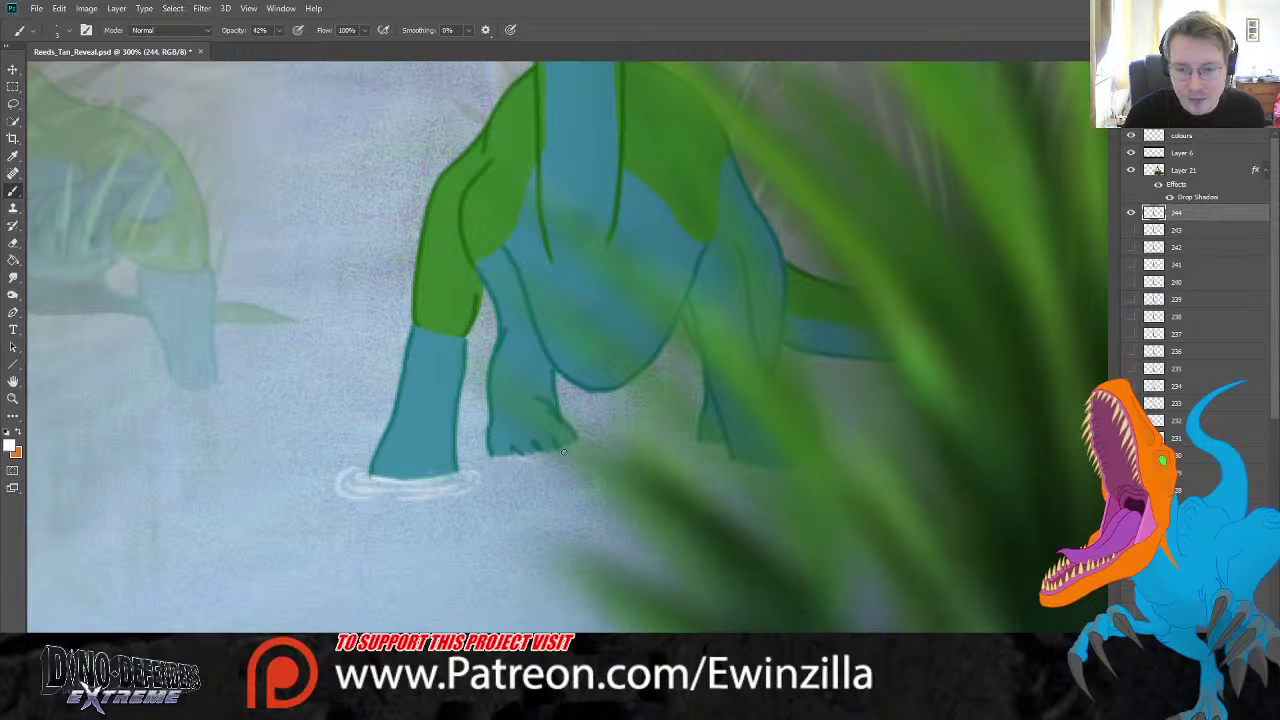
# - Add white ripples under the other feet and small splash strokes against the left front foot
pyautogui.moveTo(546, 463); pyautogui.dragTo(490, 461)
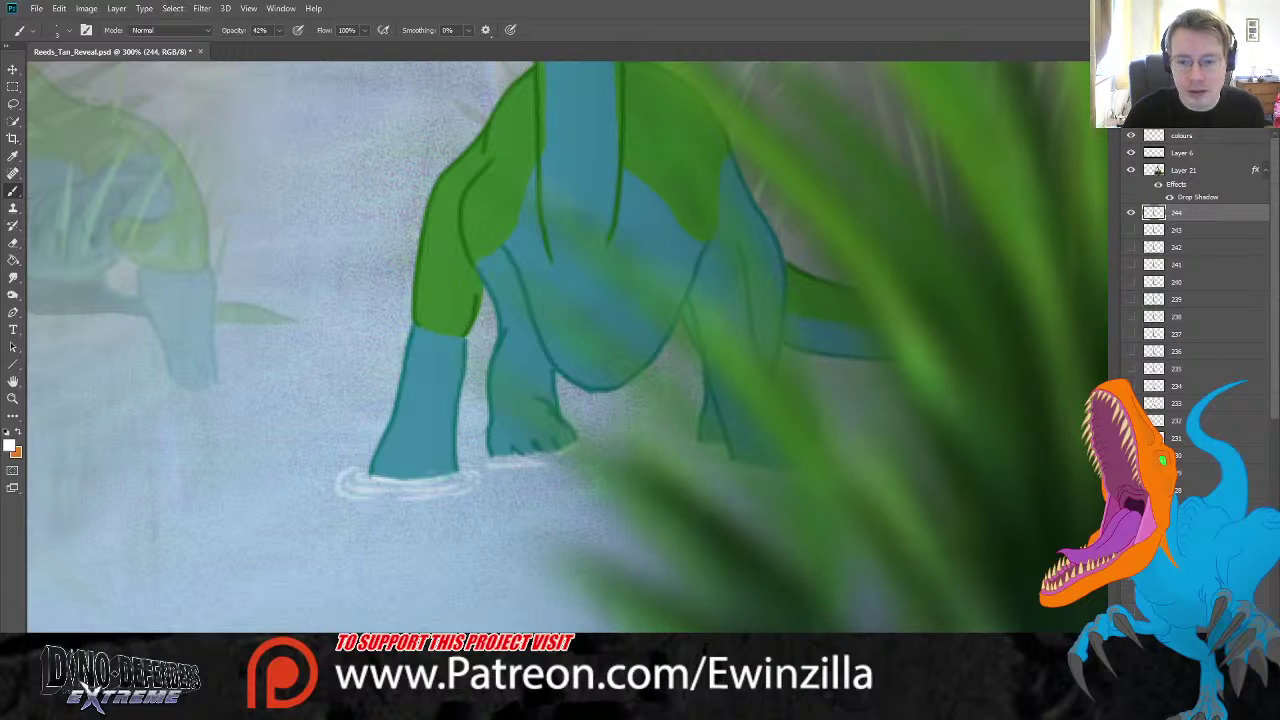
pyautogui.moveTo(575, 455); pyautogui.dragTo(497, 465)
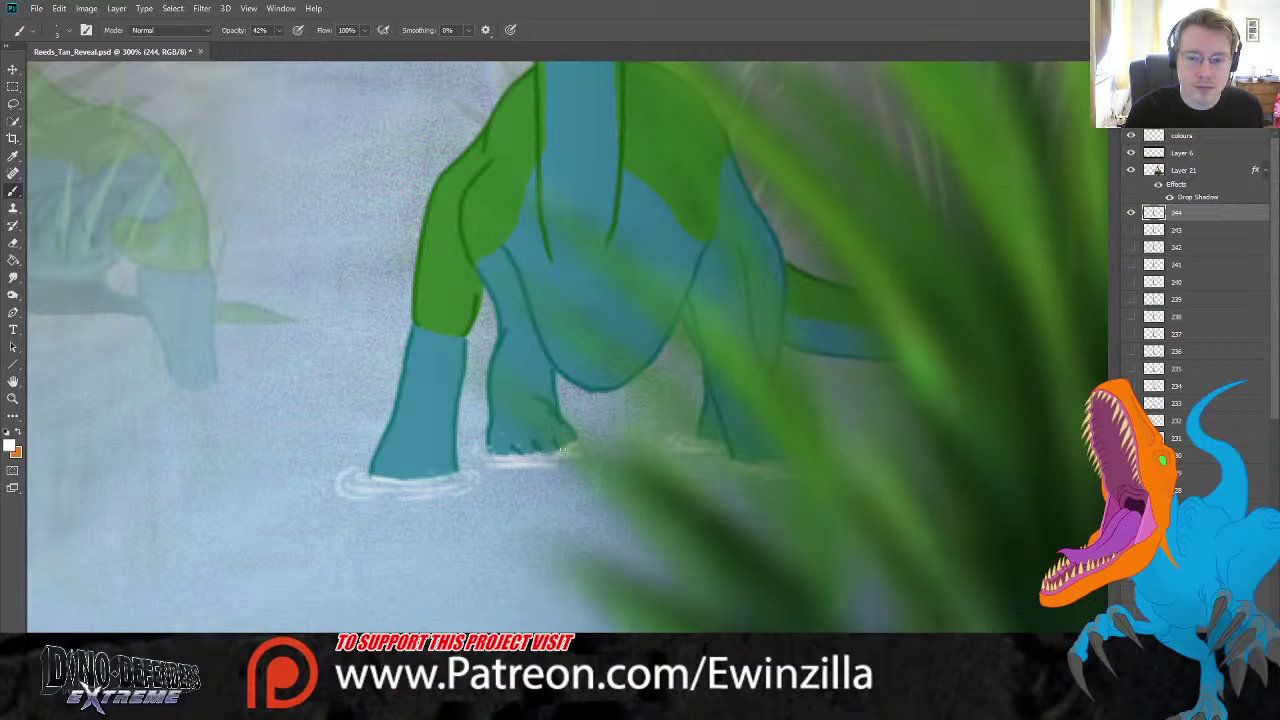
pyautogui.moveTo(456, 464); pyautogui.dragTo(432, 474)
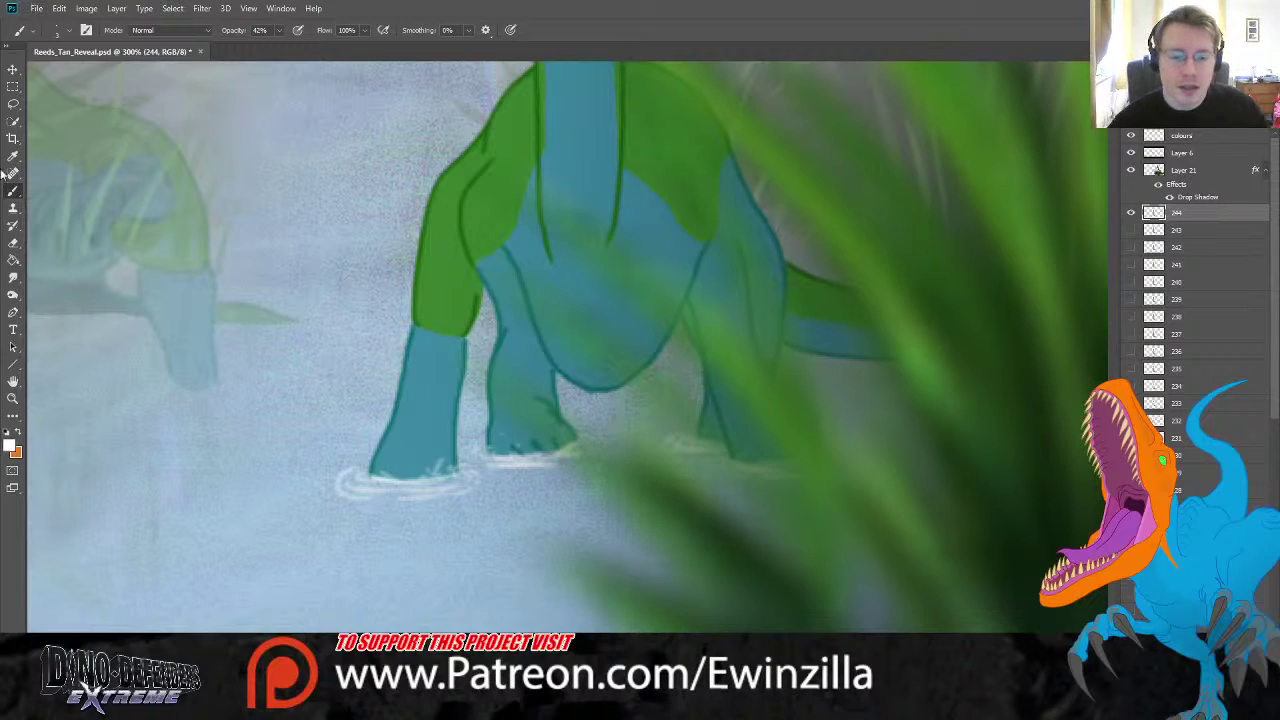
# - Lower the opacity of frame layer 244 to 50% so the dinosaur serves as a faded guide
pyautogui.click(13, 398)
pyautogui.click(374, 30)
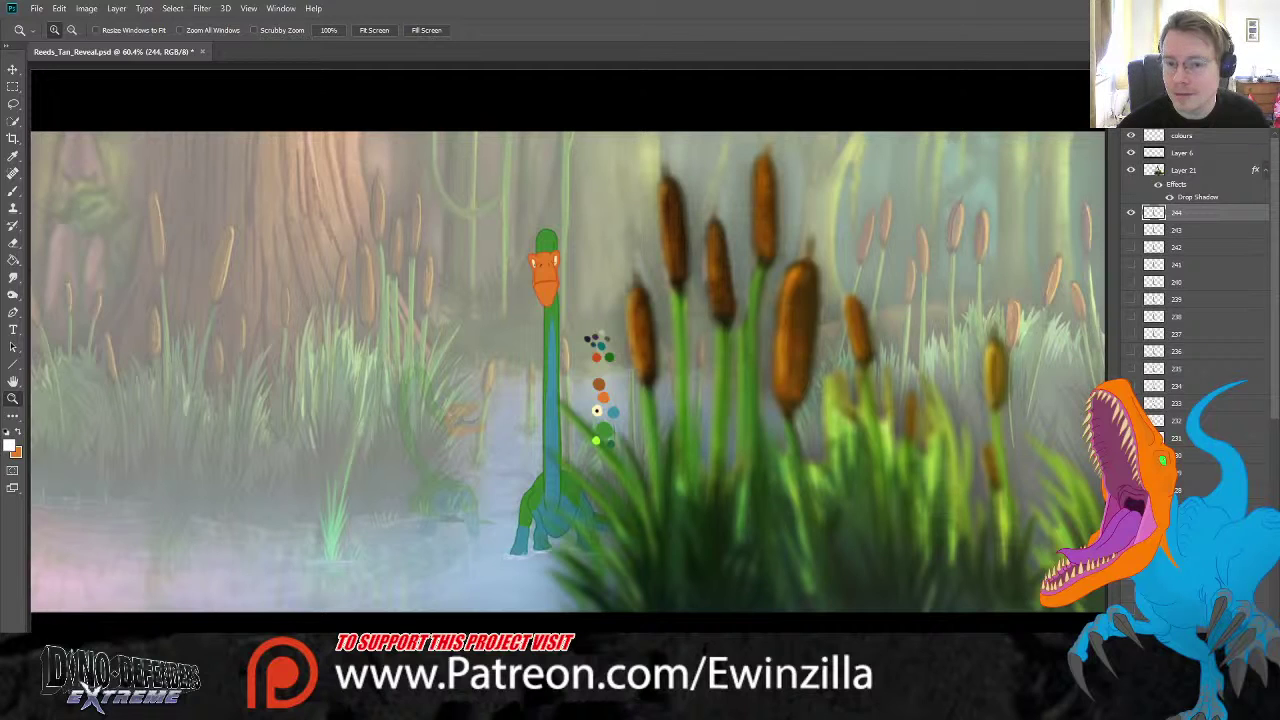
pyautogui.press('5')
pyautogui.click(578, 327)
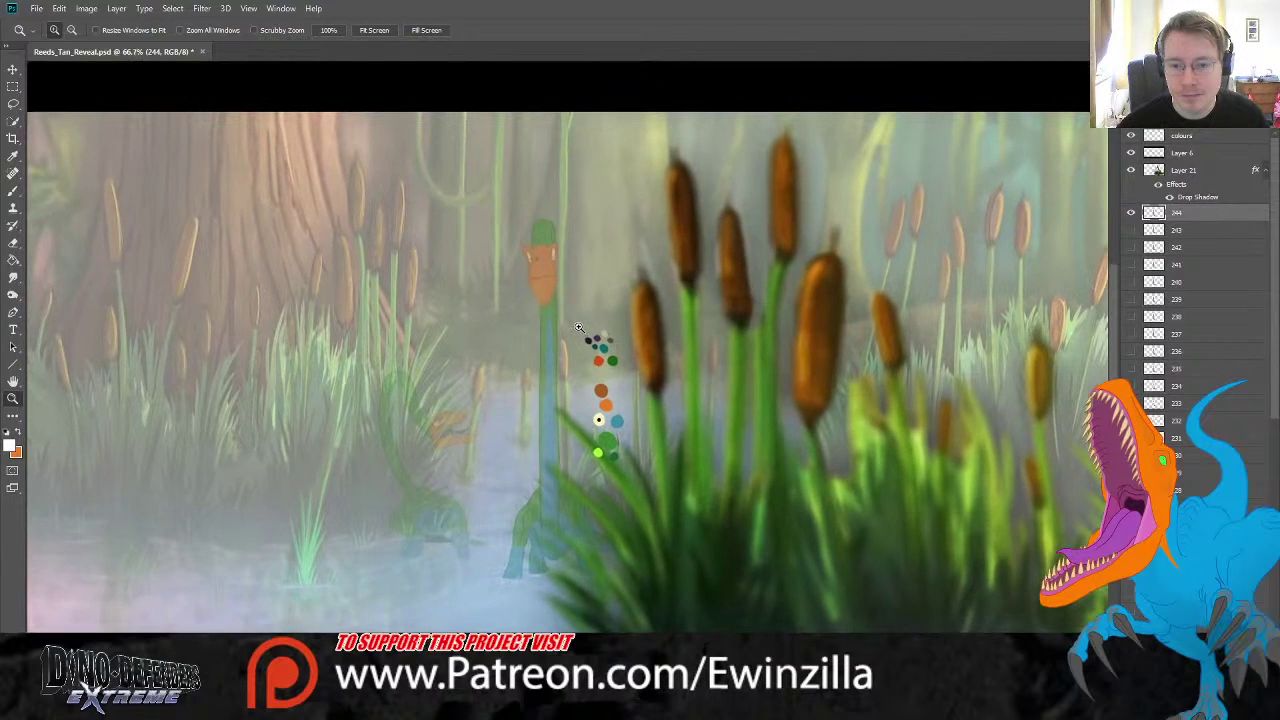
pyautogui.click(578, 327)
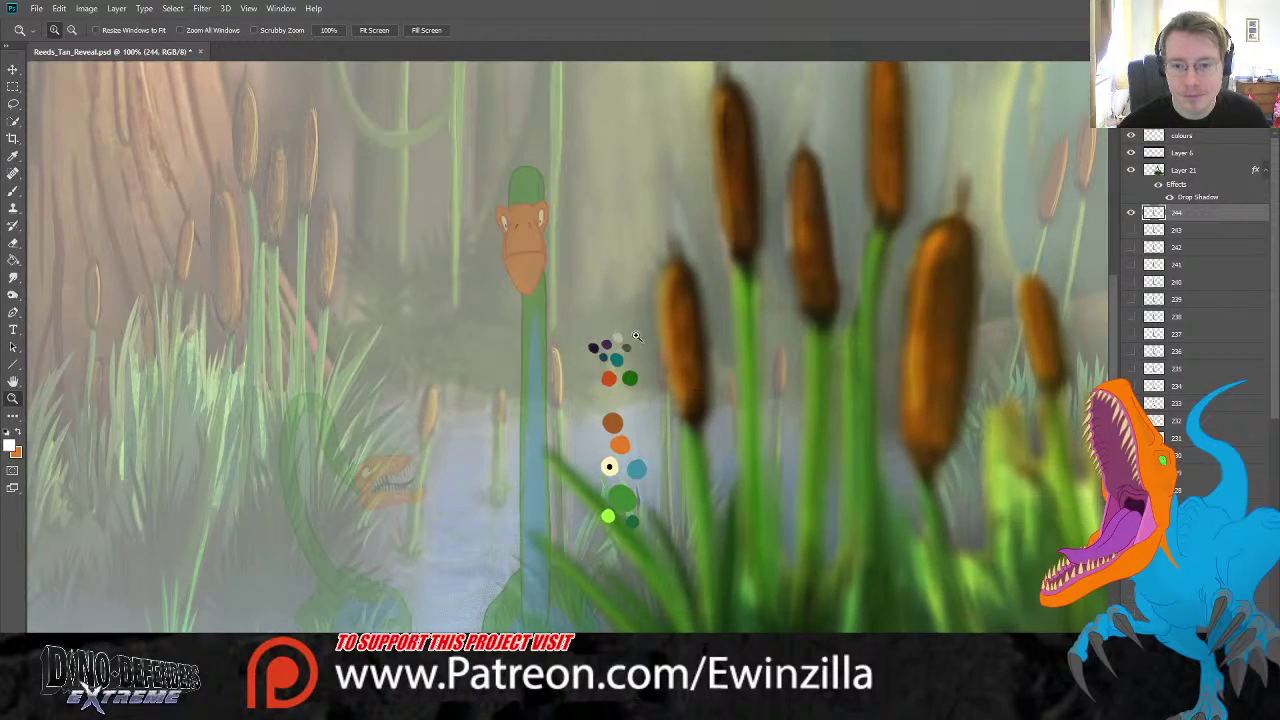
# - Lasso the dinosaur's head and neck on frame 244 and copy them onto a new layer above it
pyautogui.click(13, 103)
pyautogui.moveTo(562, 204)
pyautogui.mouseDown()
pyautogui.moveTo(563, 545)
pyautogui.moveTo(555, 597)
pyautogui.moveTo(521, 627)
pyautogui.moveTo(465, 255)
pyautogui.moveTo(512, 157)
pyautogui.moveTo(578, 170)
pyautogui.mouseUp()
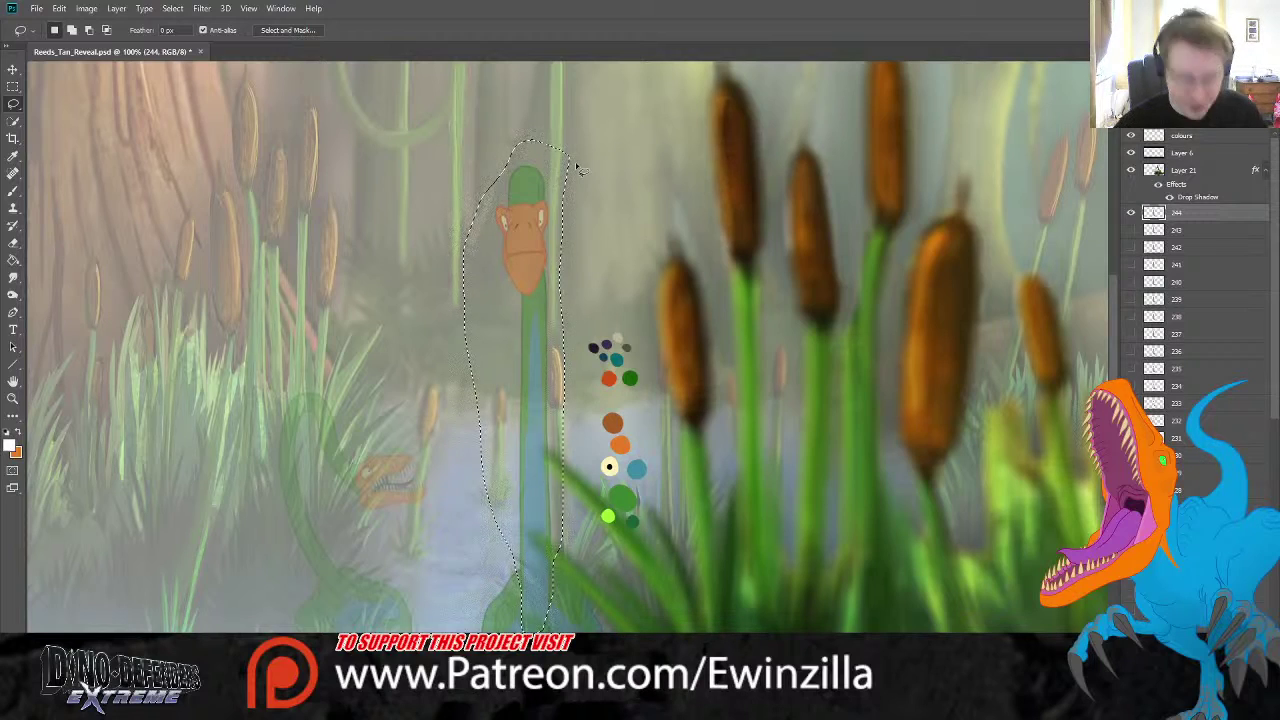
pyautogui.hotkey('ctrl', 'j')
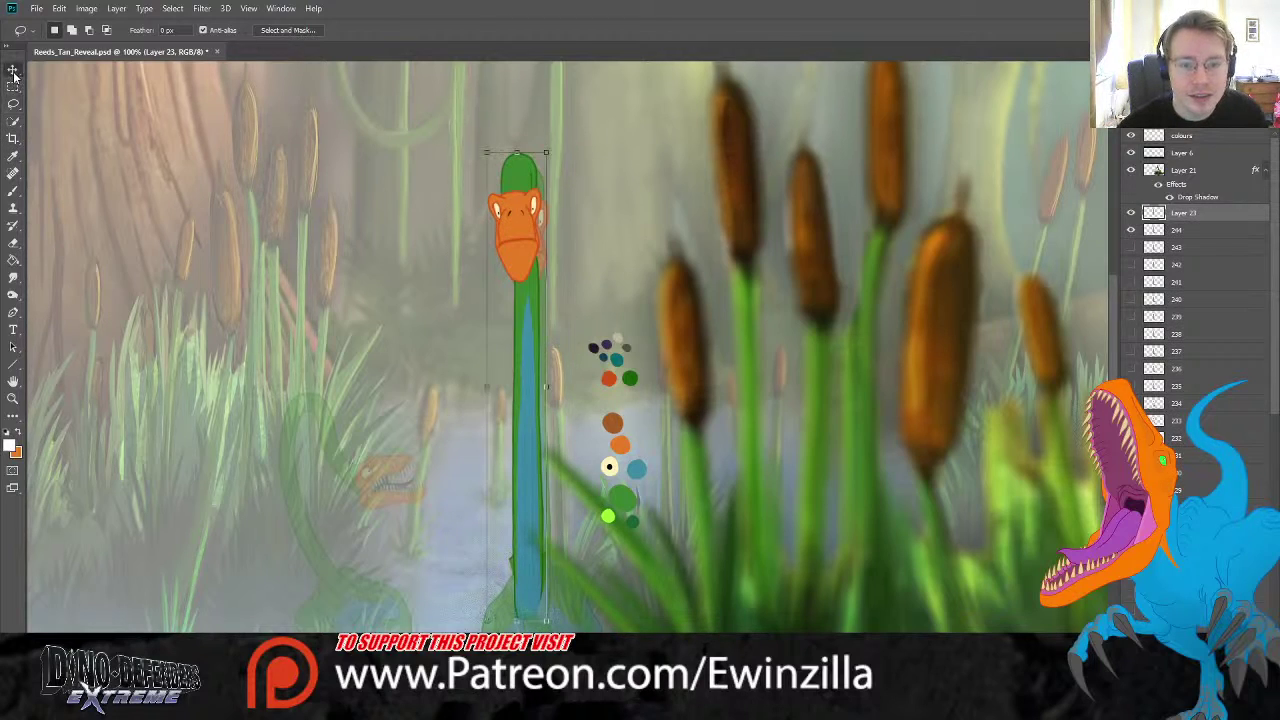
# - Position the copied head and neck over the faded original, offset slightly downward from it
pyautogui.click(13, 70)
pyautogui.moveTo(532, 211); pyautogui.dragTo(543, 226)
pyautogui.hotkey('ctrl', 't')
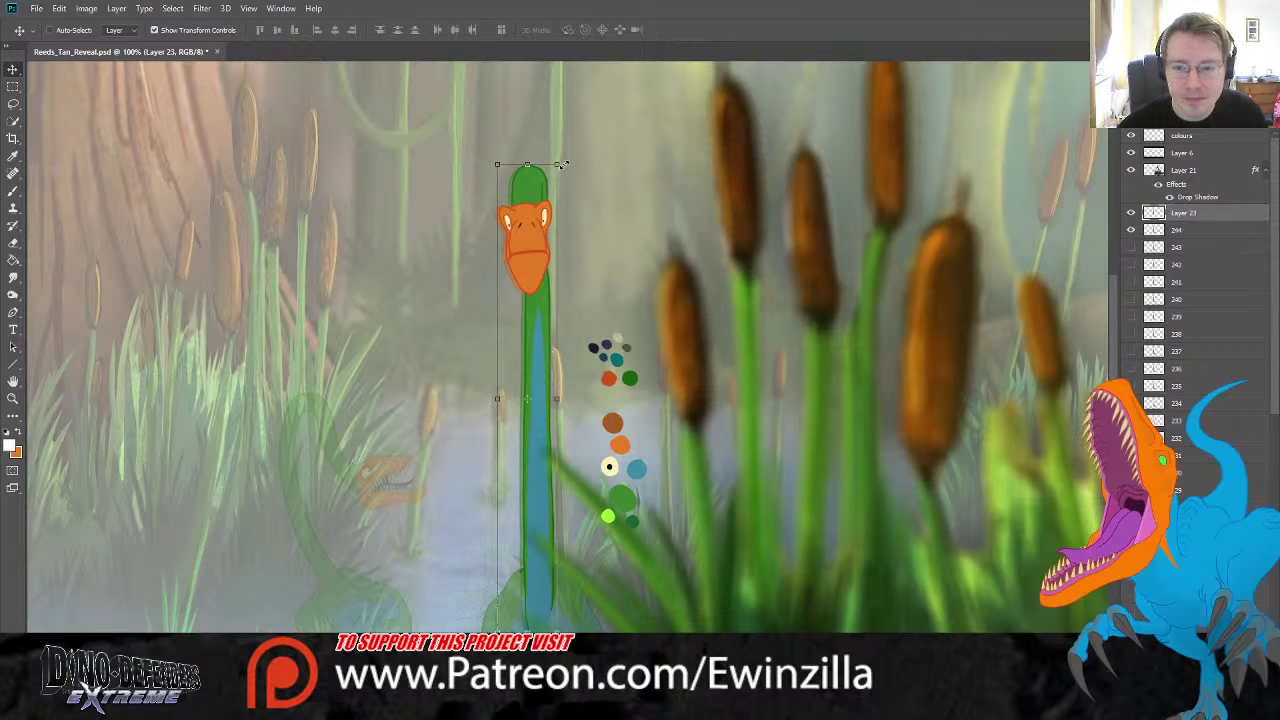
pyautogui.click(13, 398)
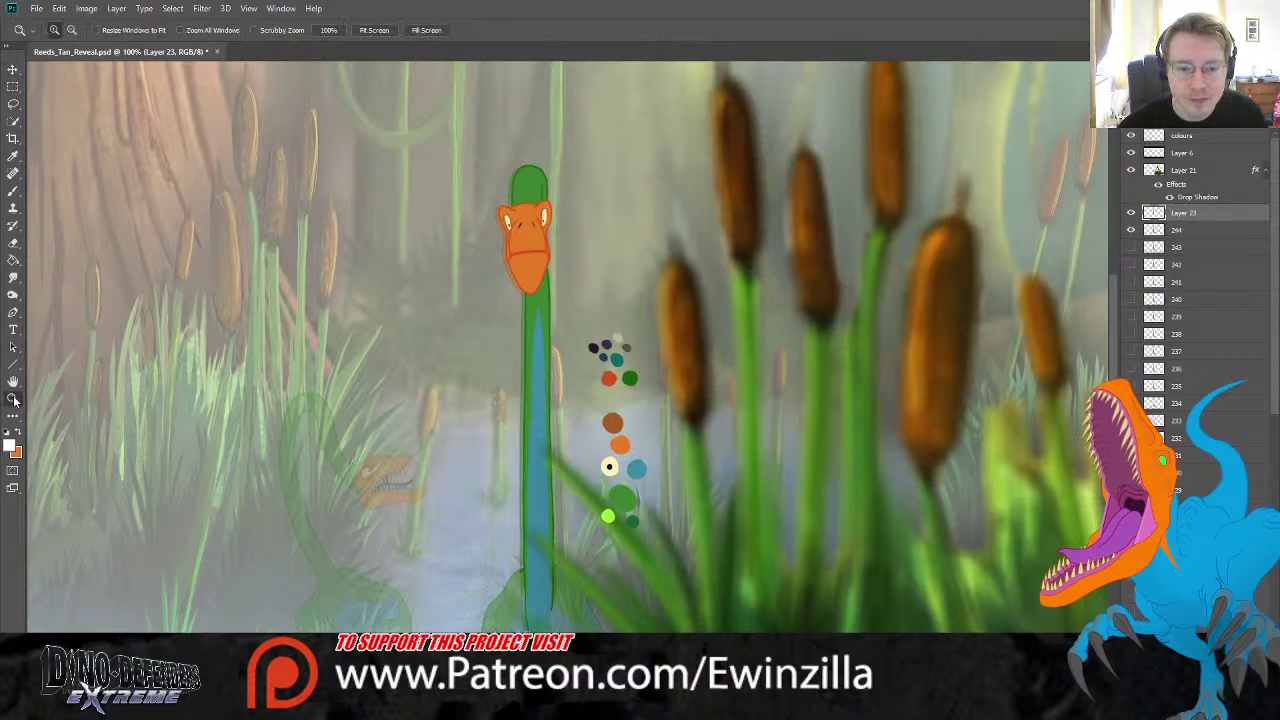
pyautogui.click(533, 215)
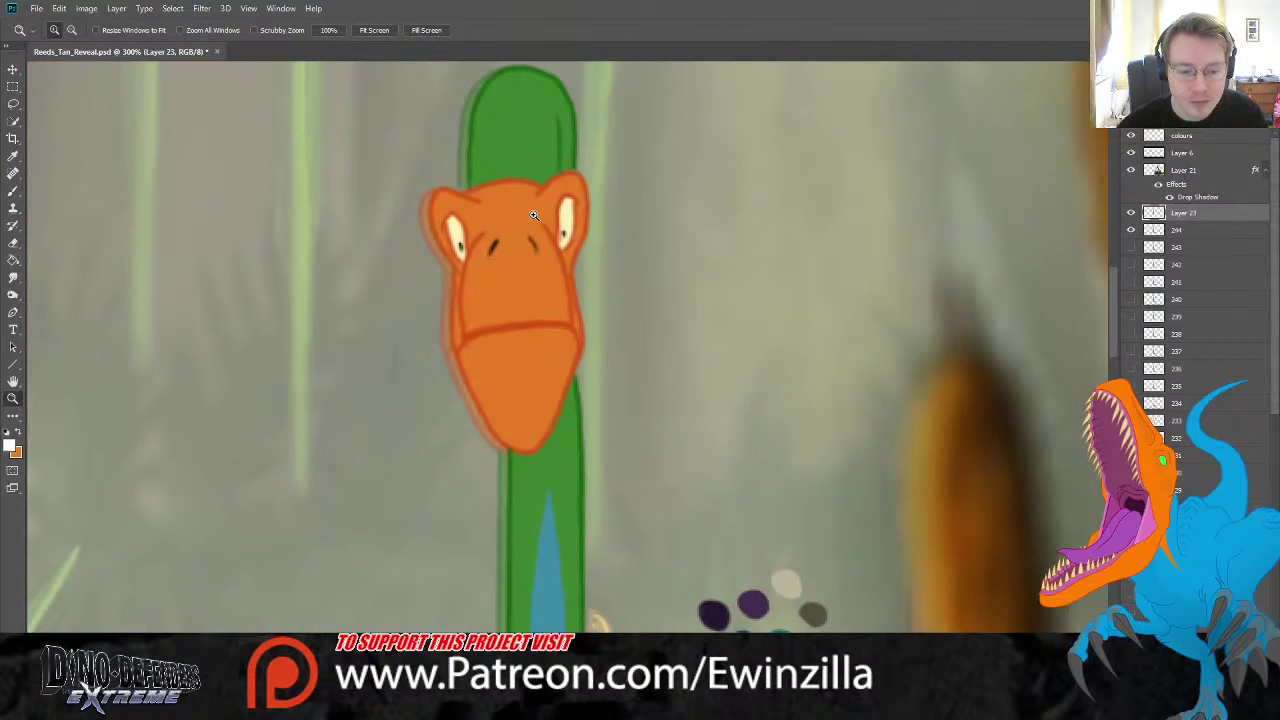
pyautogui.click(13, 68)
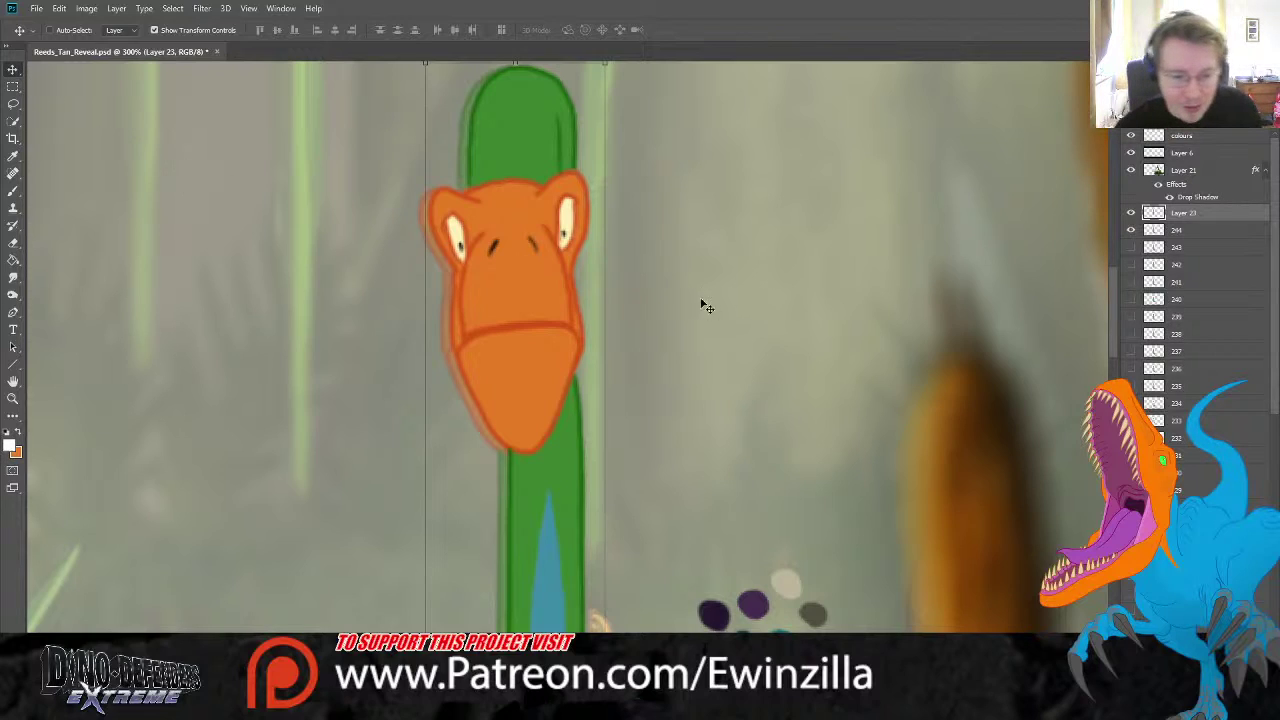
pyautogui.press('space')
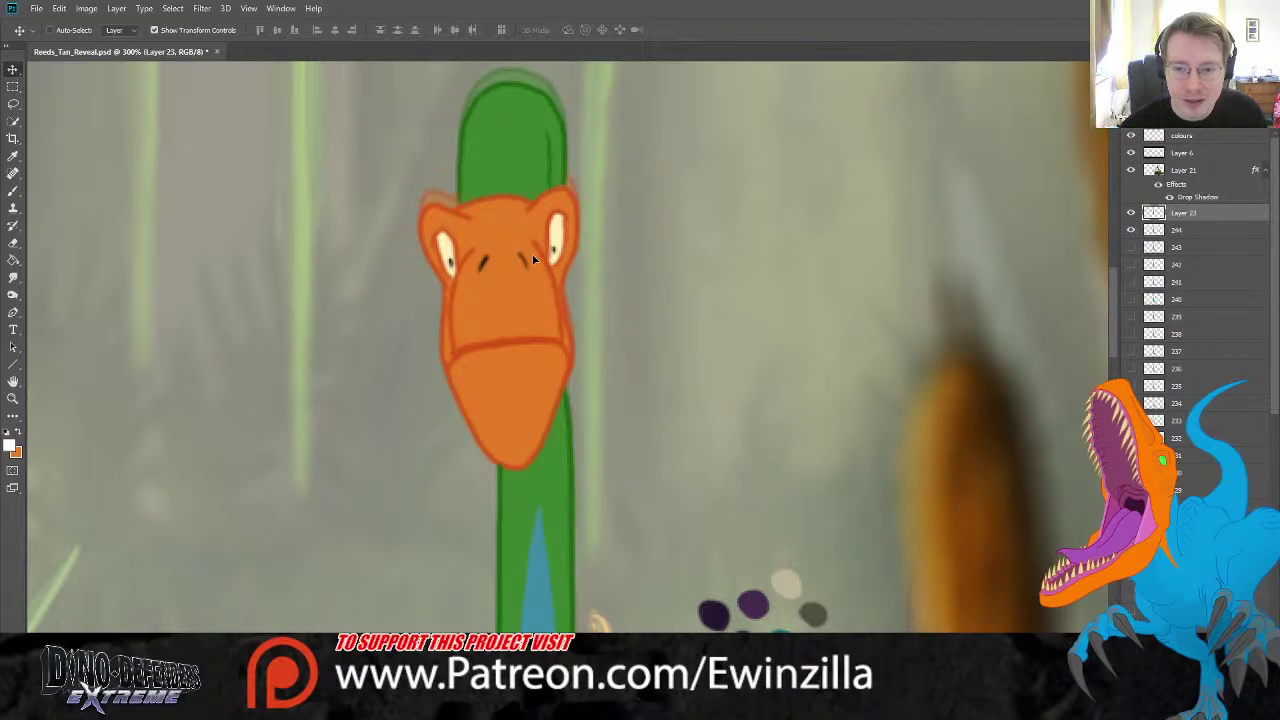
# - Lasso the orange head on Layer 23 and move it down along the neck
pyautogui.click(13, 104)
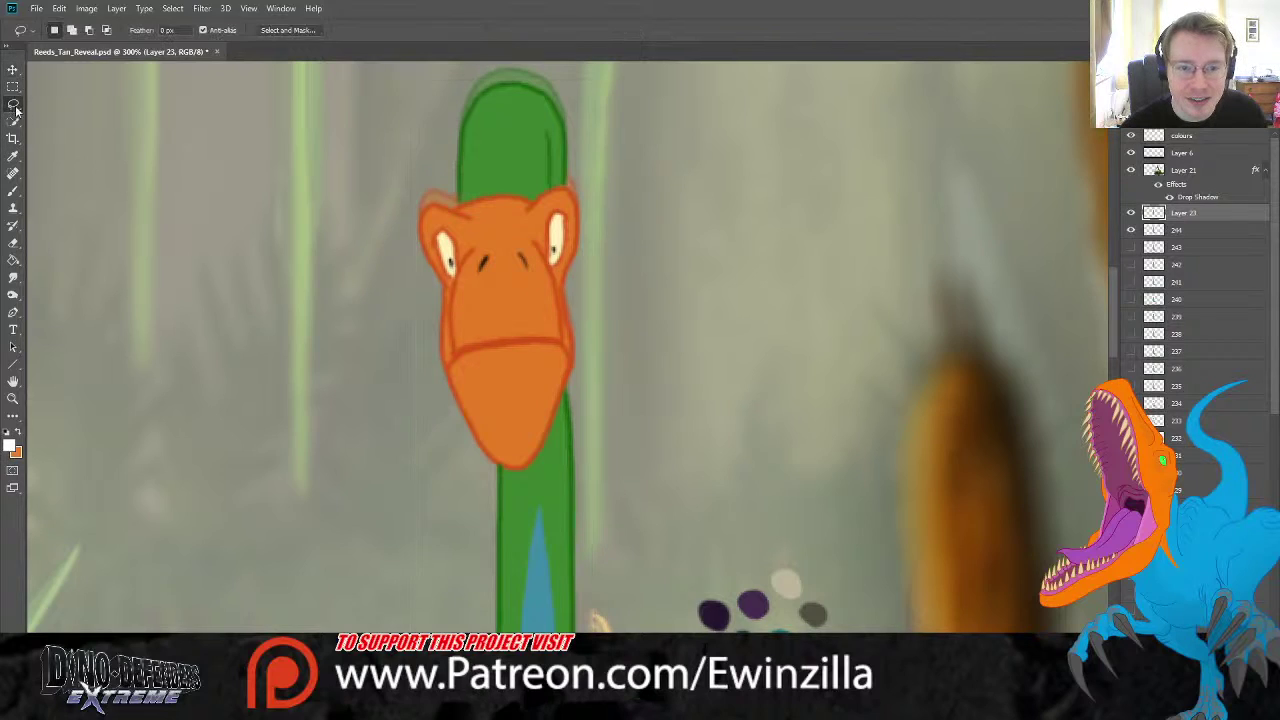
pyautogui.moveTo(600, 228)
pyautogui.mouseDown()
pyautogui.moveTo(569, 188)
pyautogui.moveTo(457, 208)
pyautogui.moveTo(427, 193)
pyautogui.moveTo(398, 243)
pyautogui.moveTo(419, 428)
pyautogui.moveTo(454, 457)
pyautogui.moveTo(537, 484)
pyautogui.moveTo(603, 250)
pyautogui.mouseUp()
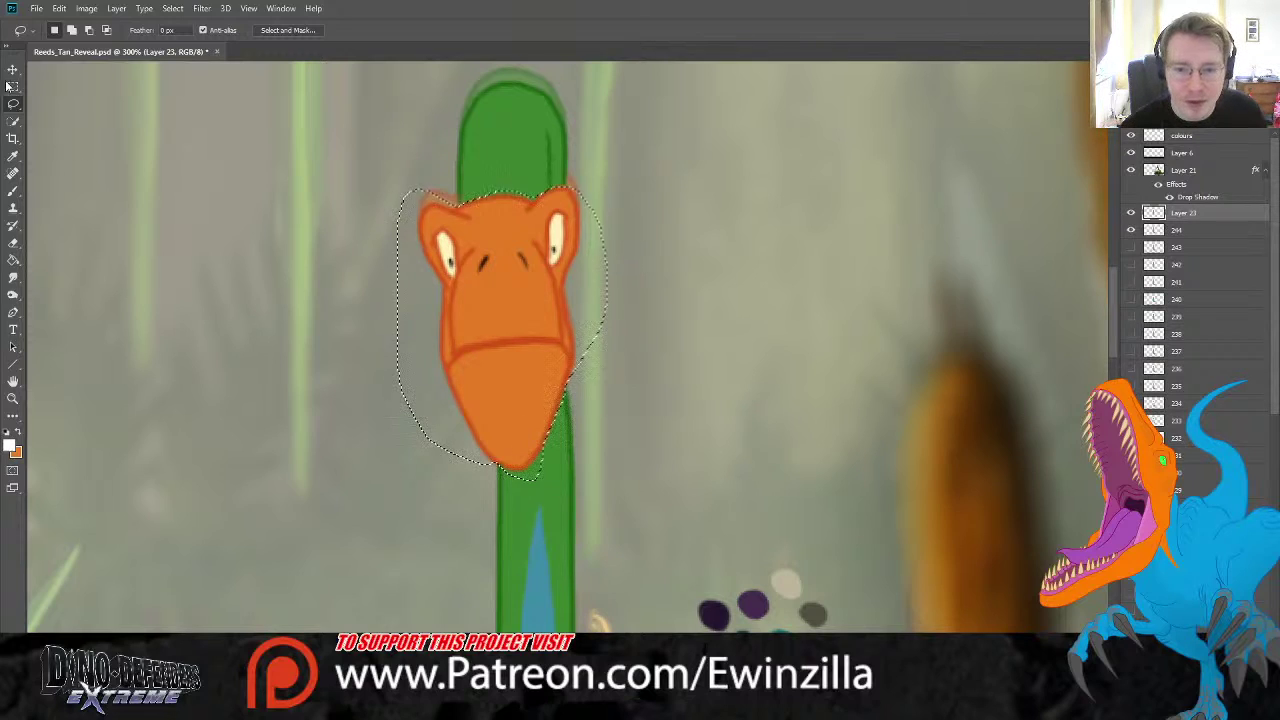
pyautogui.click(13, 69)
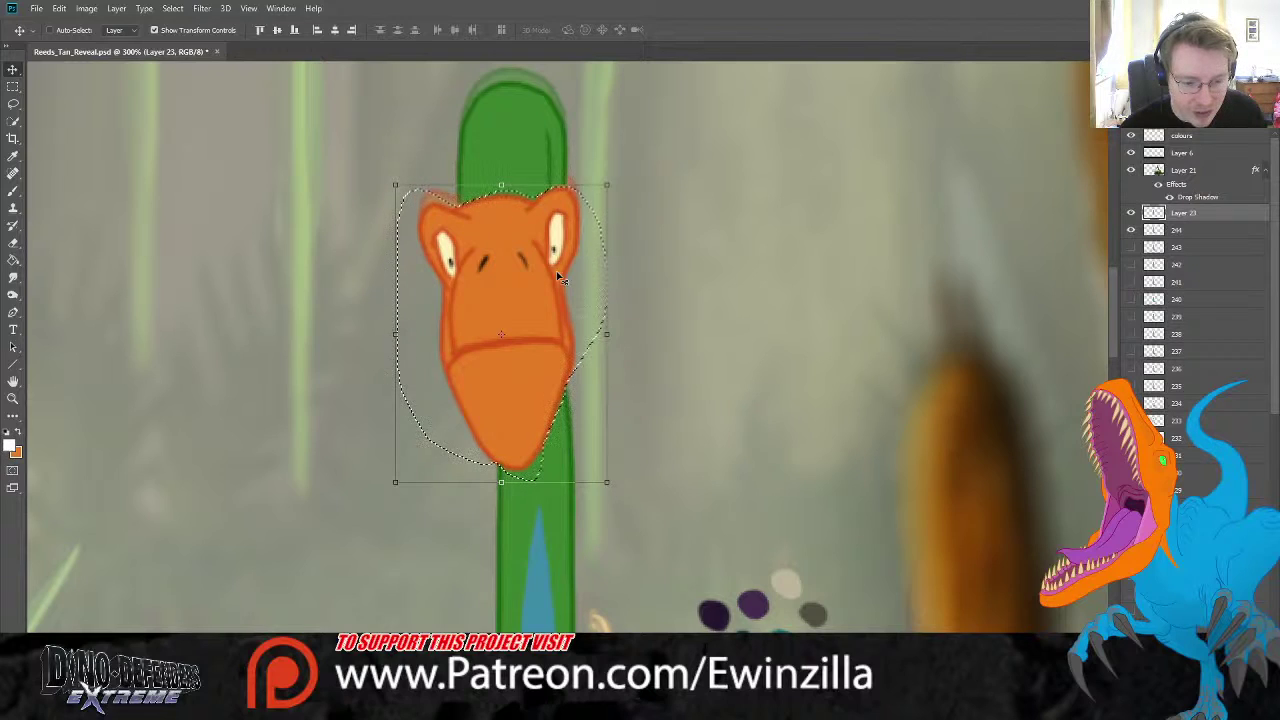
pyautogui.moveTo(542, 278); pyautogui.dragTo(544, 328)
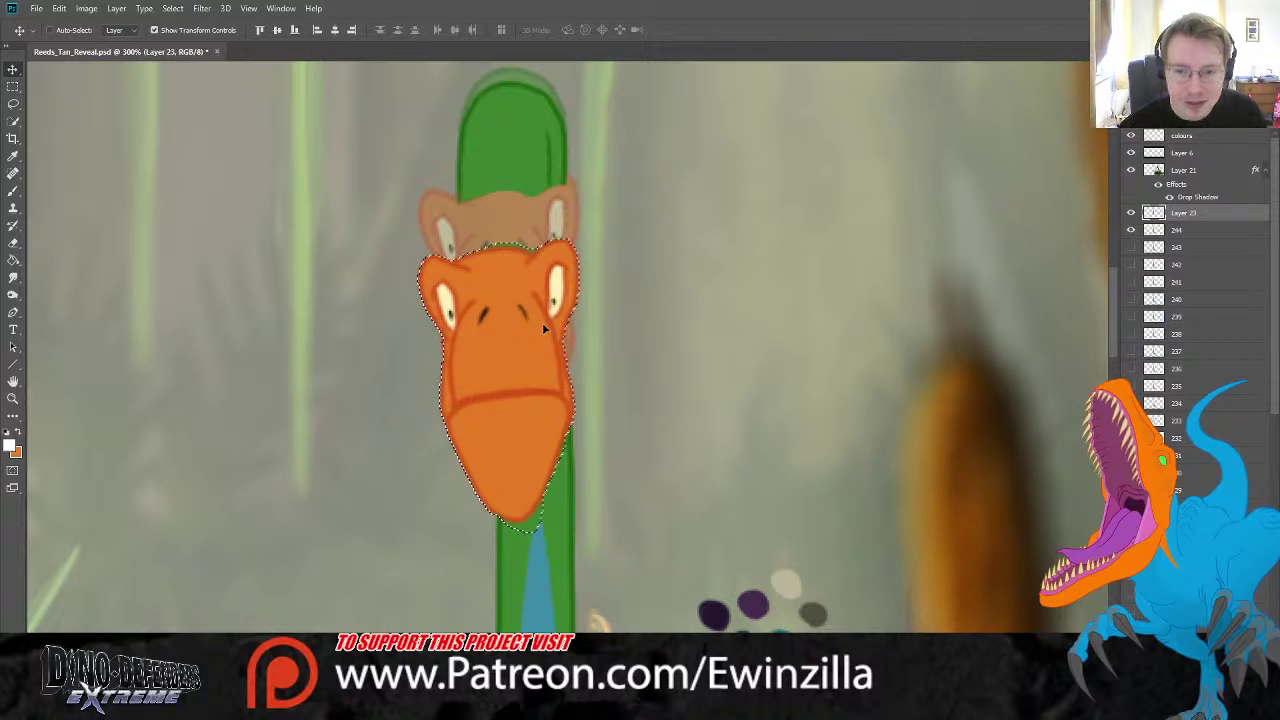
# - Rotate the selected head about -4.2°, shift it slightly to sit over the neck, and clear the selection
pyautogui.hotkey('ctrl', 't')
pyautogui.moveTo(593, 229); pyautogui.dragTo(580, 221)
pyautogui.moveTo(539, 276); pyautogui.dragTo(546, 283)
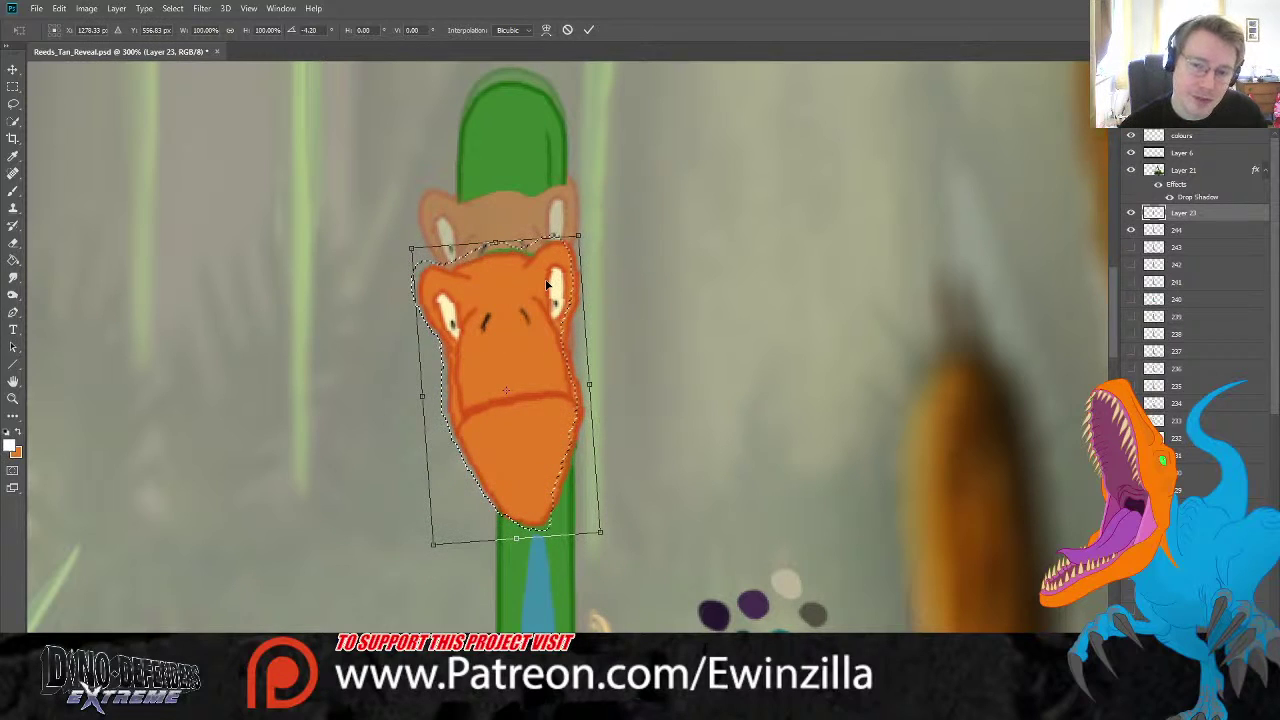
pyautogui.press('Return')
pyautogui.hotkey('ctrl', 'd')
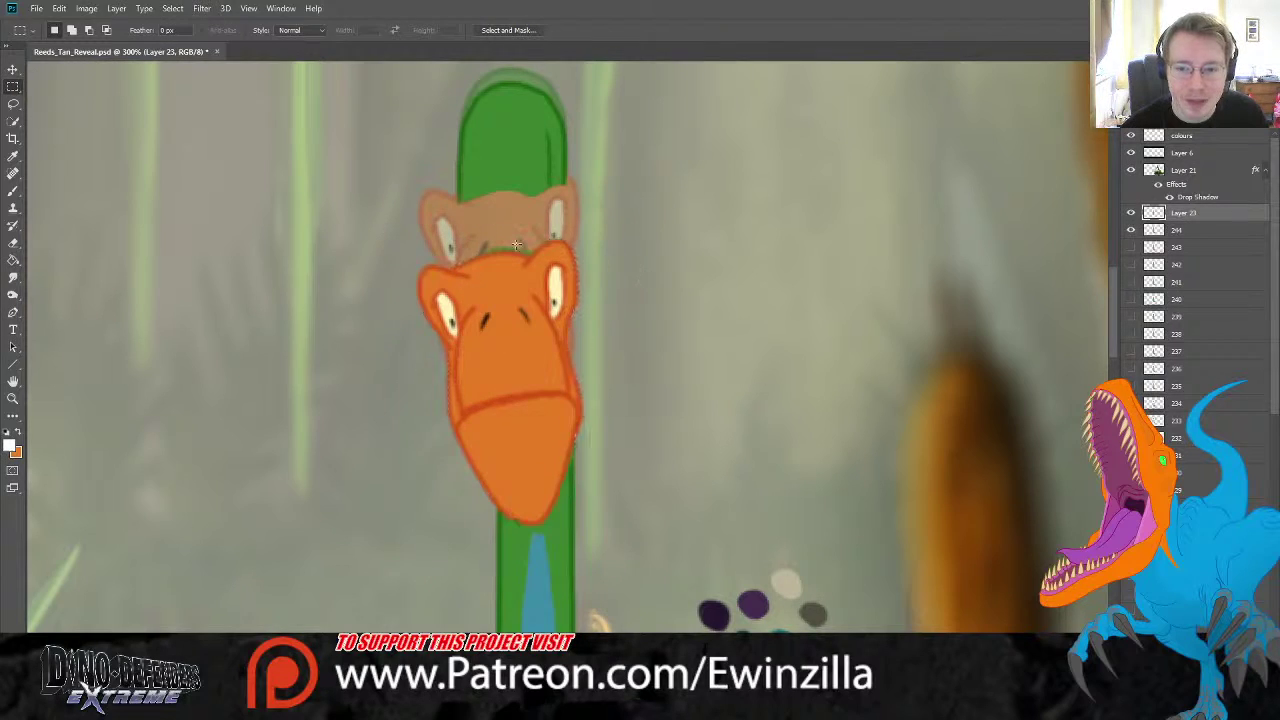
# - Smudge the green neck down to the lowered head to close the gap, and compare Layer 23 with frame 244
pyautogui.click(15, 278)
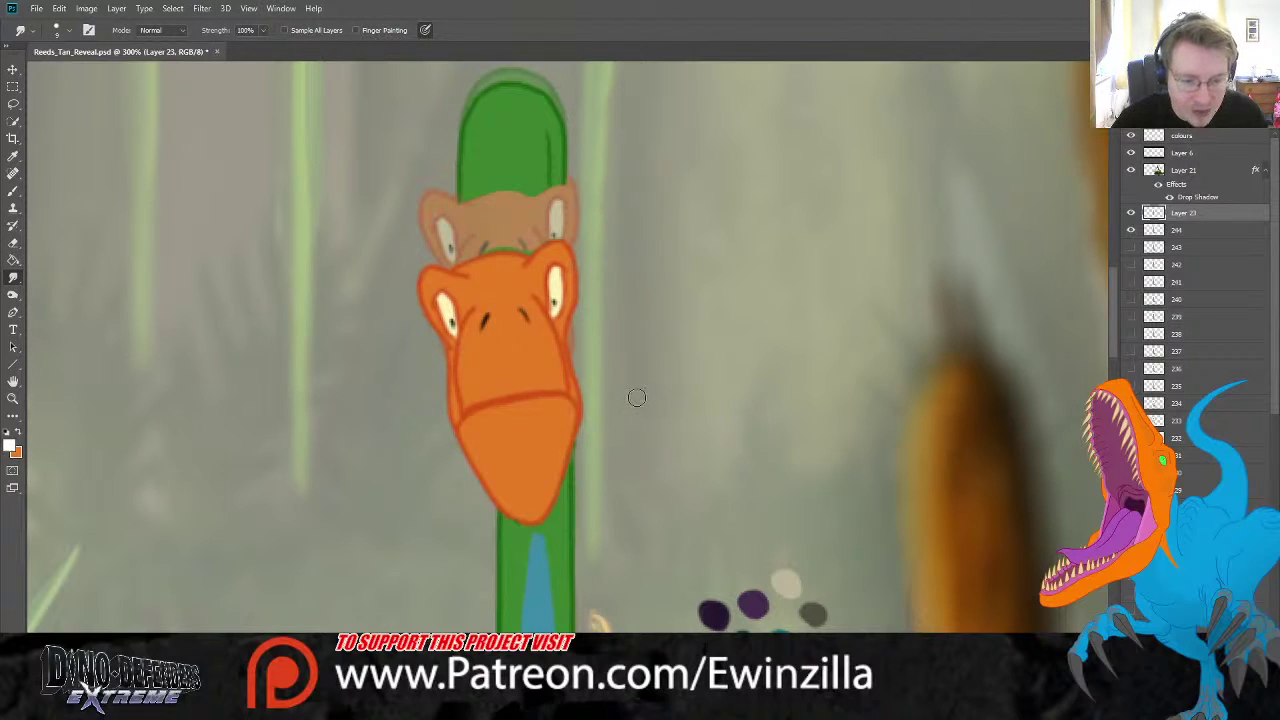
pyautogui.moveTo(472, 221)
pyautogui.mouseDown()
pyautogui.moveTo(458, 200)
pyautogui.moveTo(460, 245)
pyautogui.moveTo(485, 205)
pyautogui.mouseUp()
pyautogui.moveTo(556, 180)
pyautogui.mouseDown()
pyautogui.moveTo(558, 232)
pyautogui.moveTo(533, 177)
pyautogui.moveTo(531, 243)
pyautogui.moveTo(466, 248)
pyautogui.moveTo(472, 215)
pyautogui.moveTo(481, 233)
pyautogui.moveTo(520, 186)
pyautogui.moveTo(531, 220)
pyautogui.moveTo(443, 246)
pyautogui.moveTo(454, 233)
pyautogui.moveTo(463, 246)
pyautogui.moveTo(489, 209)
pyautogui.moveTo(565, 240)
pyautogui.mouseUp()
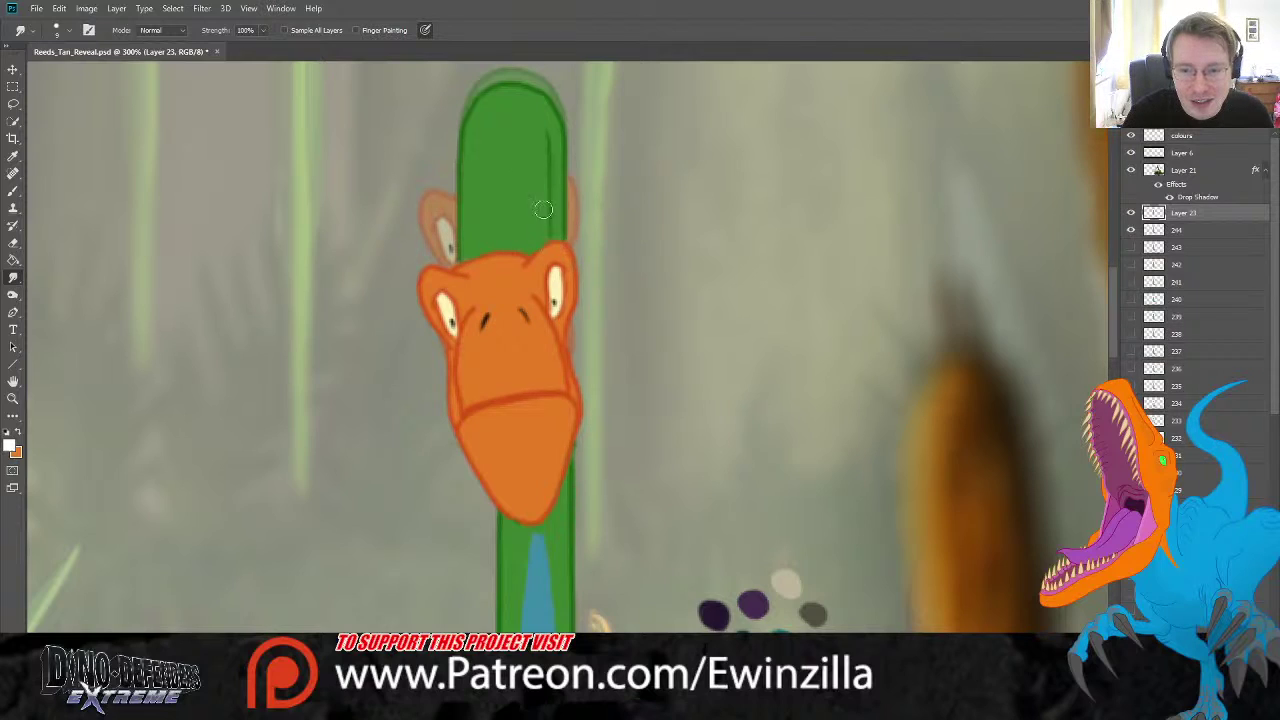
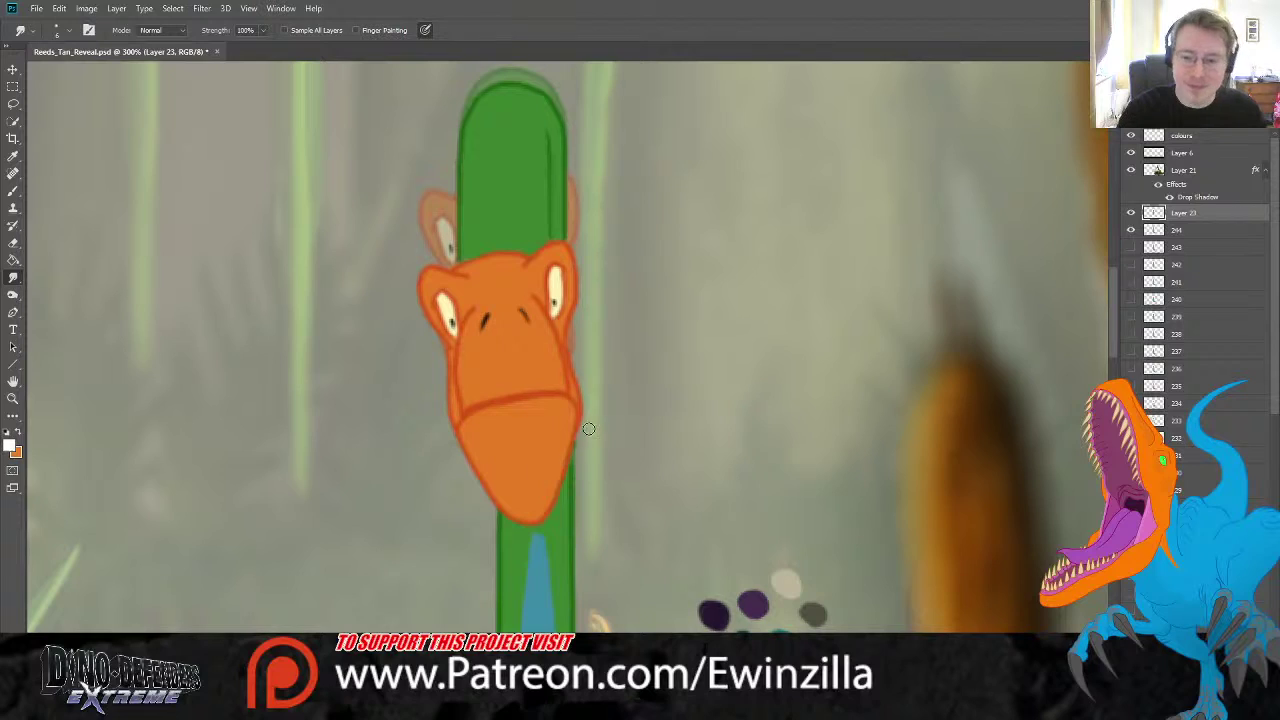
pyautogui.click(1131, 213)
pyautogui.click(1131, 213)
pyautogui.click(1131, 213)
pyautogui.click(1131, 213)
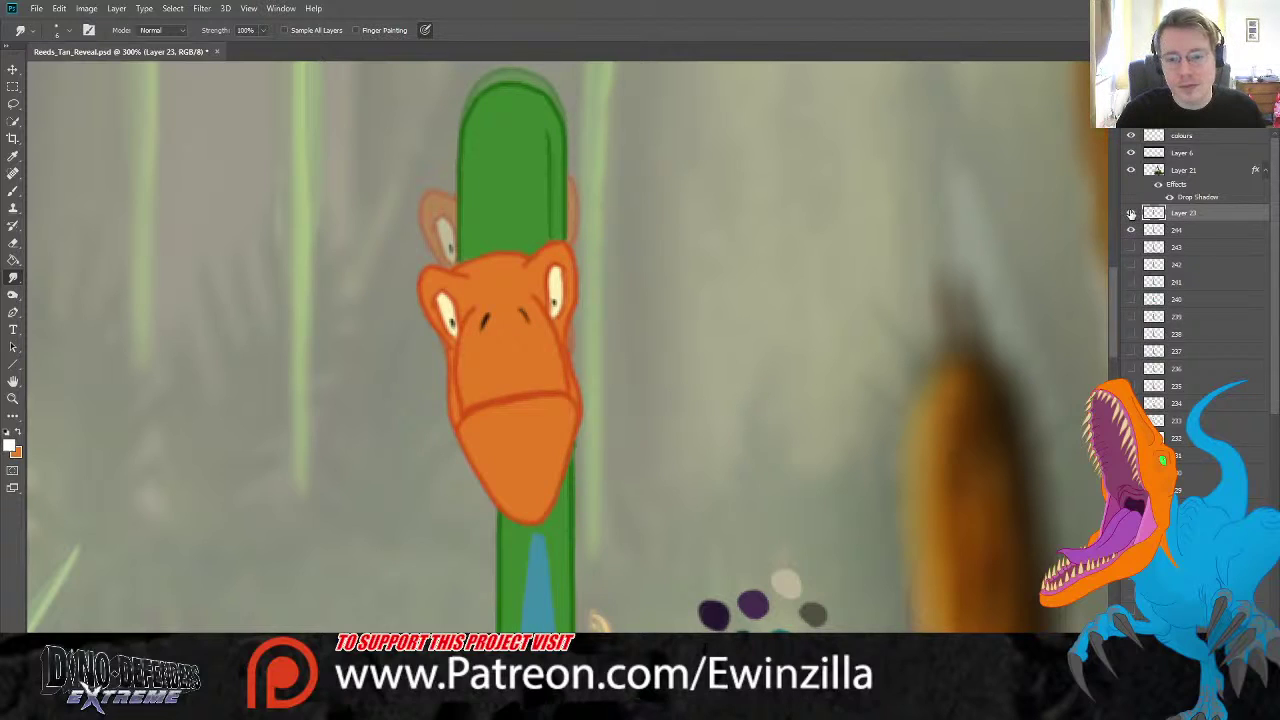
# - Smudge the base of the blue neck upward into a rounded end and smooth the green outlines along both sides
pyautogui.scroll(-15, 560, 345)
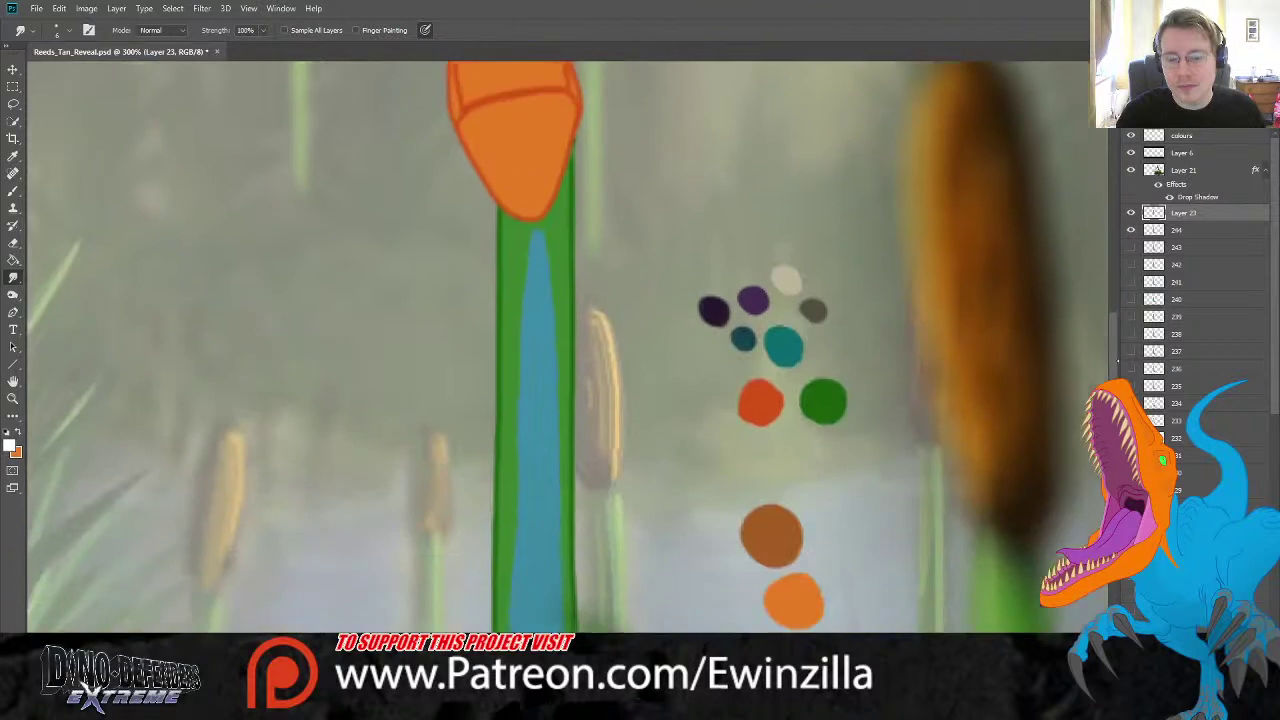
pyautogui.scroll(3, 558, 347)
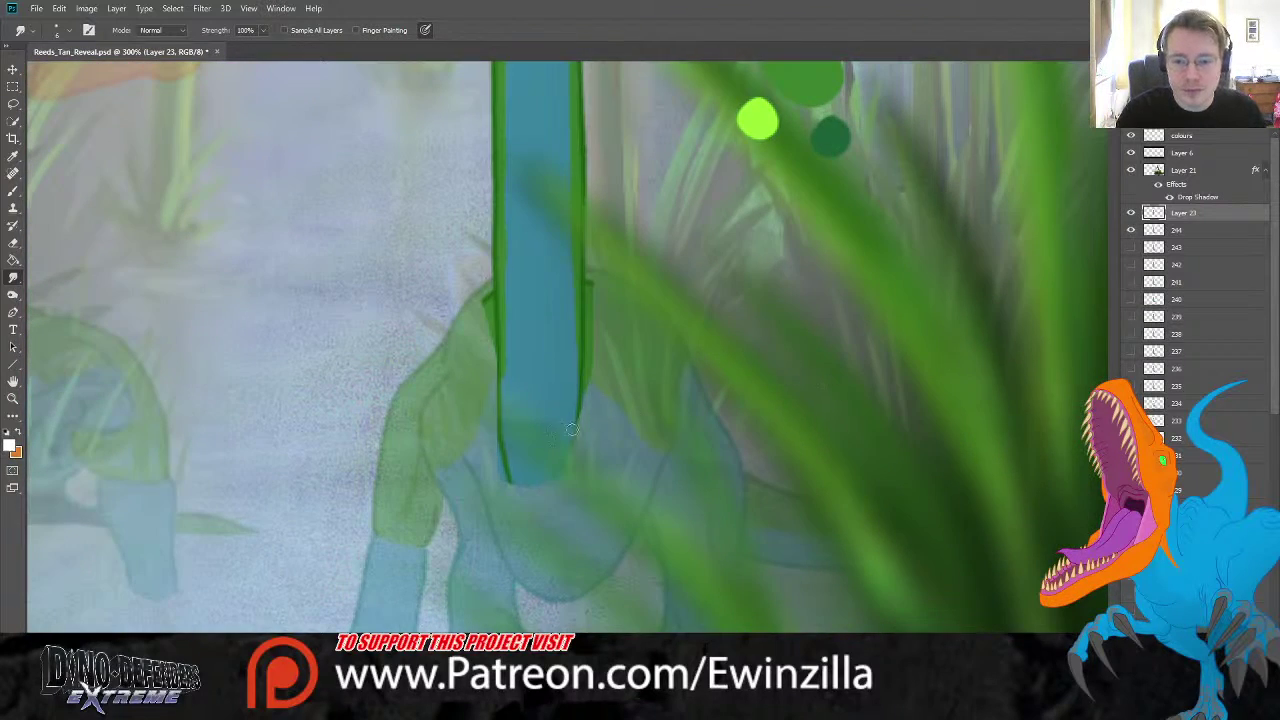
pyautogui.moveTo(502, 469); pyautogui.dragTo(485, 438)
pyautogui.moveTo(530, 488); pyautogui.dragTo(495, 452)
pyautogui.moveTo(482, 274); pyautogui.dragTo(487, 336)
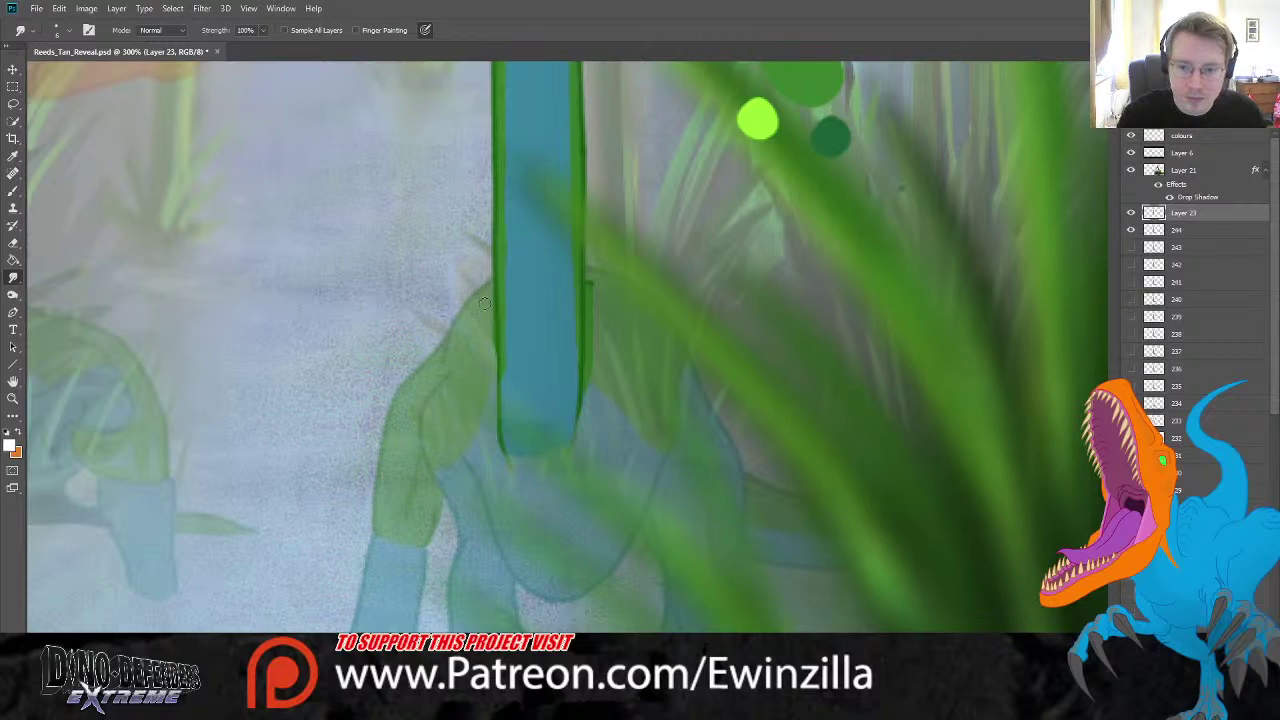
pyautogui.moveTo(605, 272)
pyautogui.mouseDown()
pyautogui.moveTo(600, 327)
pyautogui.moveTo(594, 275)
pyautogui.moveTo(586, 392)
pyautogui.mouseUp()
pyautogui.moveTo(585, 306); pyautogui.dragTo(583, 388)
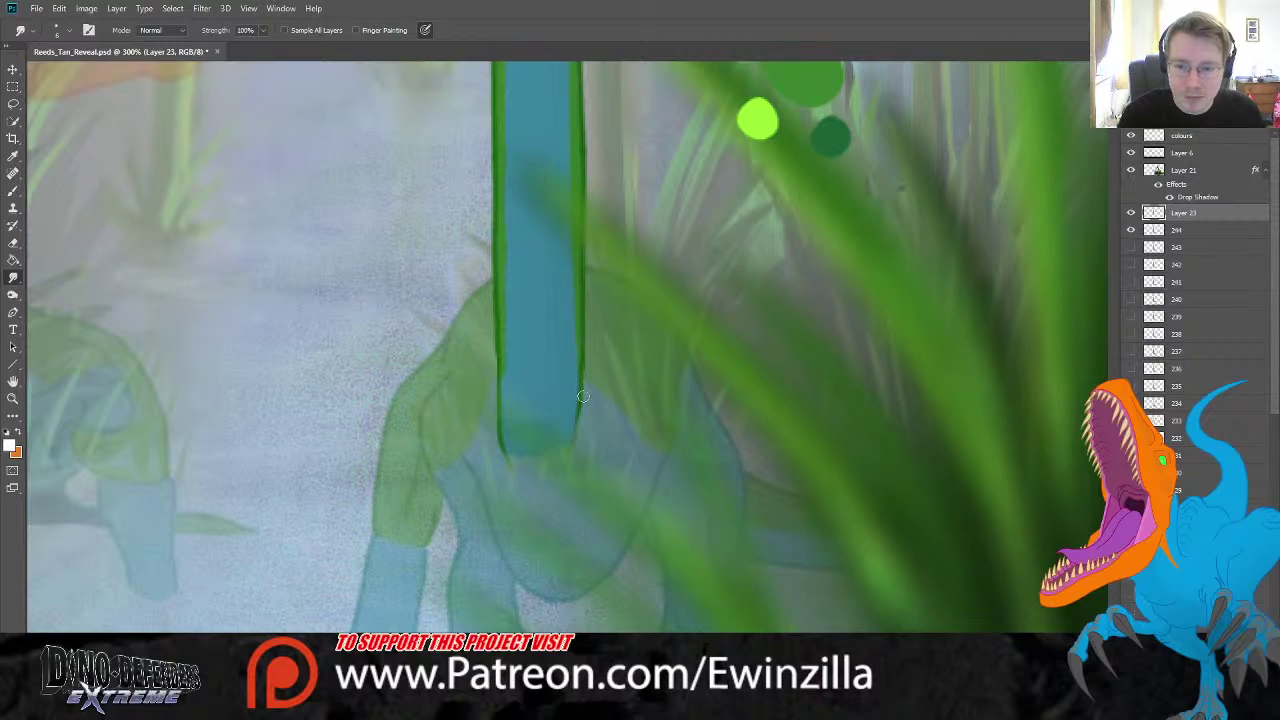
# - Sample the dark green swatch from the painted palette as the drawing colour
pyautogui.press('i')
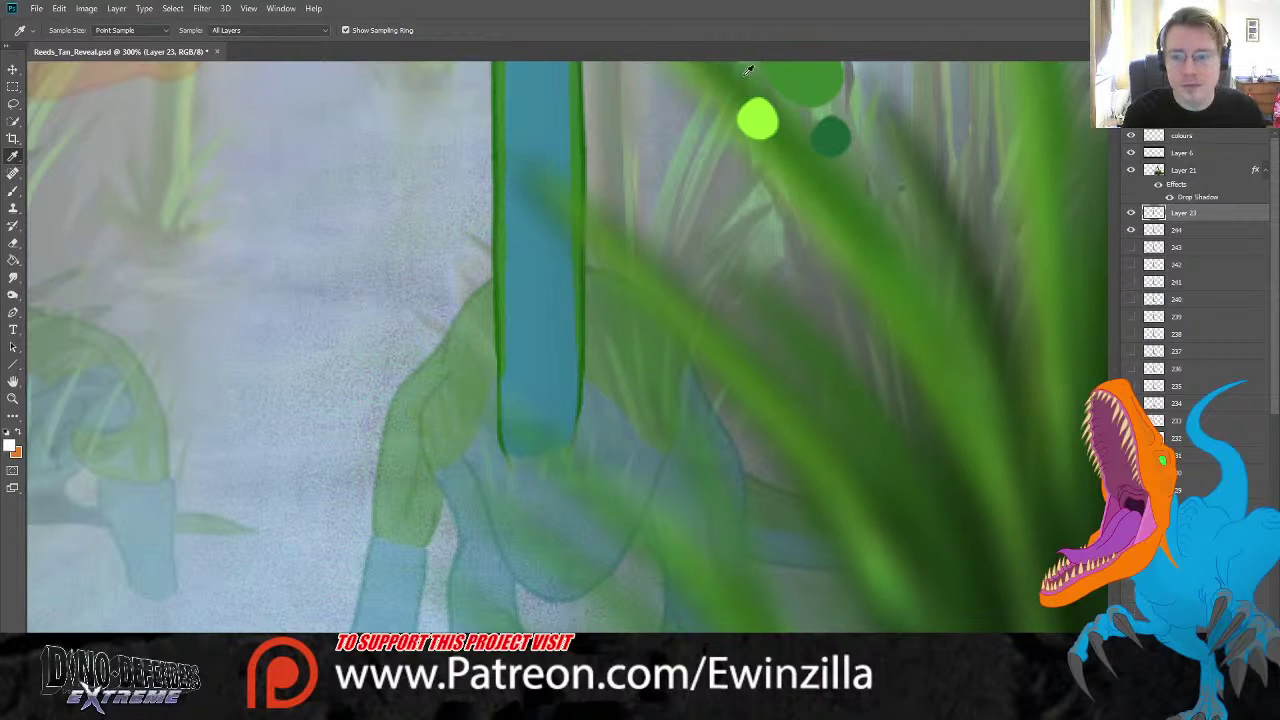
pyautogui.scroll(6, 822, 260)
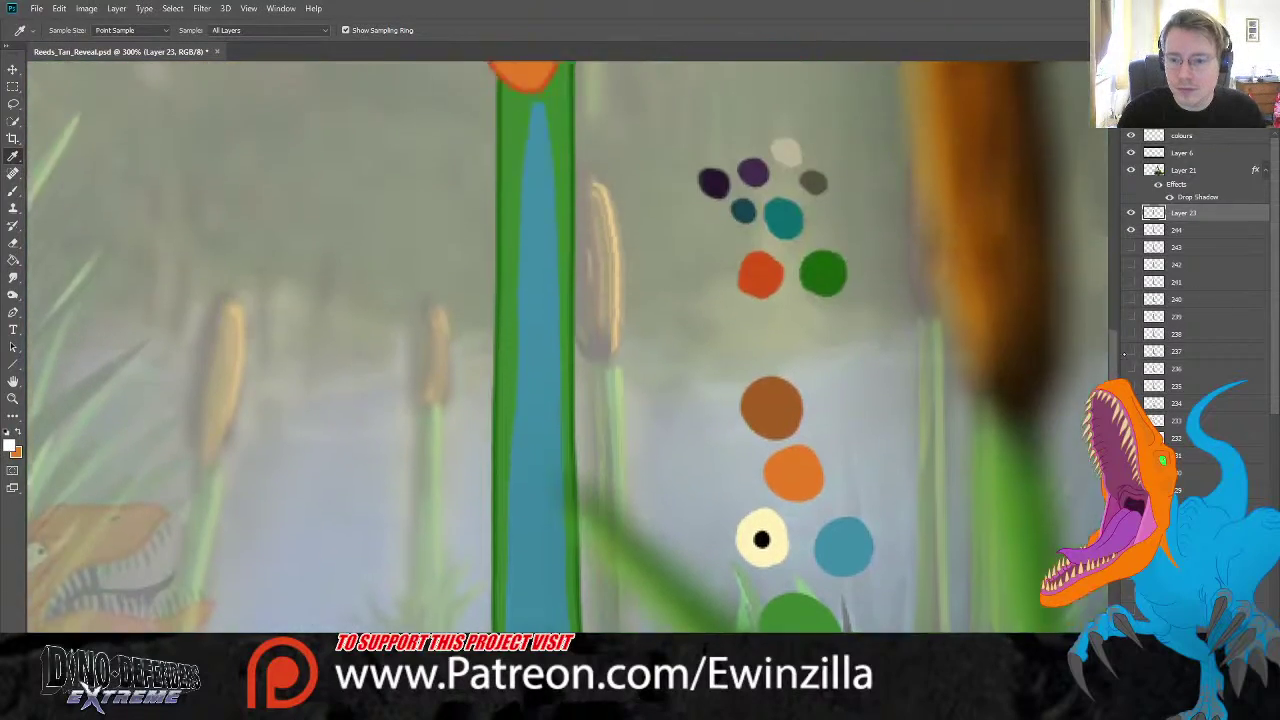
pyautogui.click(824, 274)
pyautogui.scroll(-6, 969, 296)
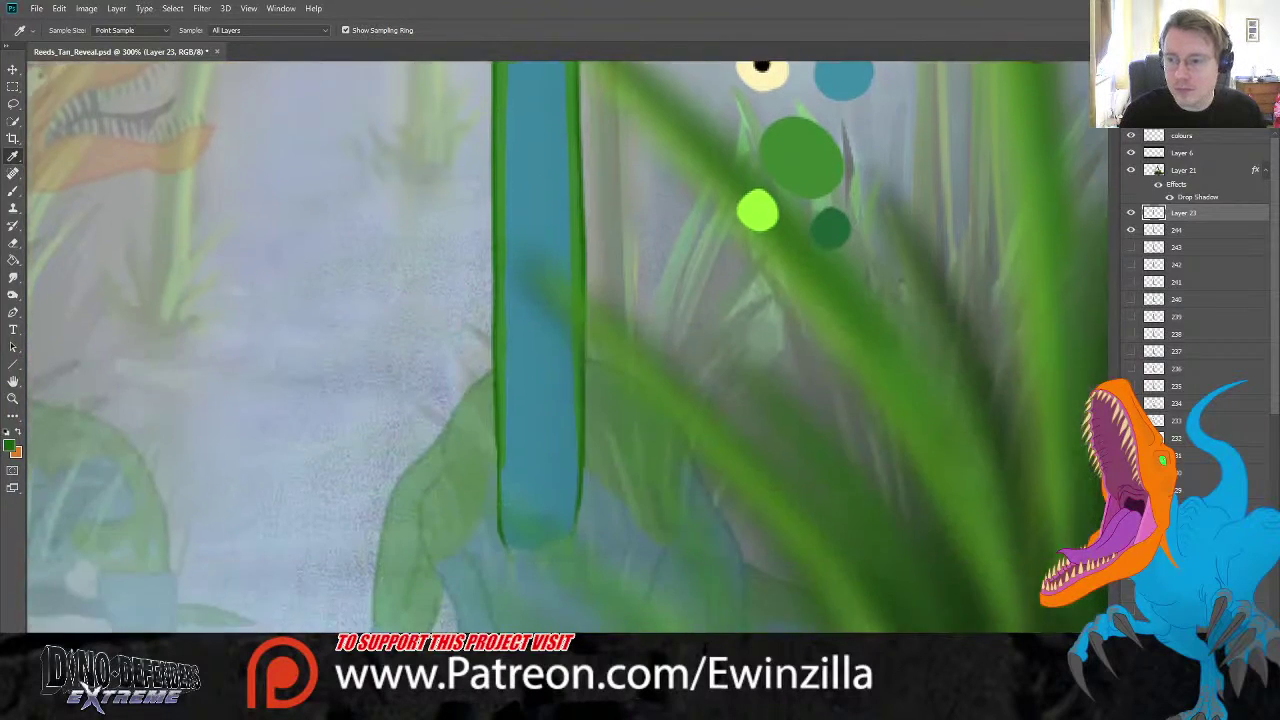
# - Rename Layer 23 to 245 and layer 244 to 244 X, then make layer 245 active
pyautogui.click(1131, 230)
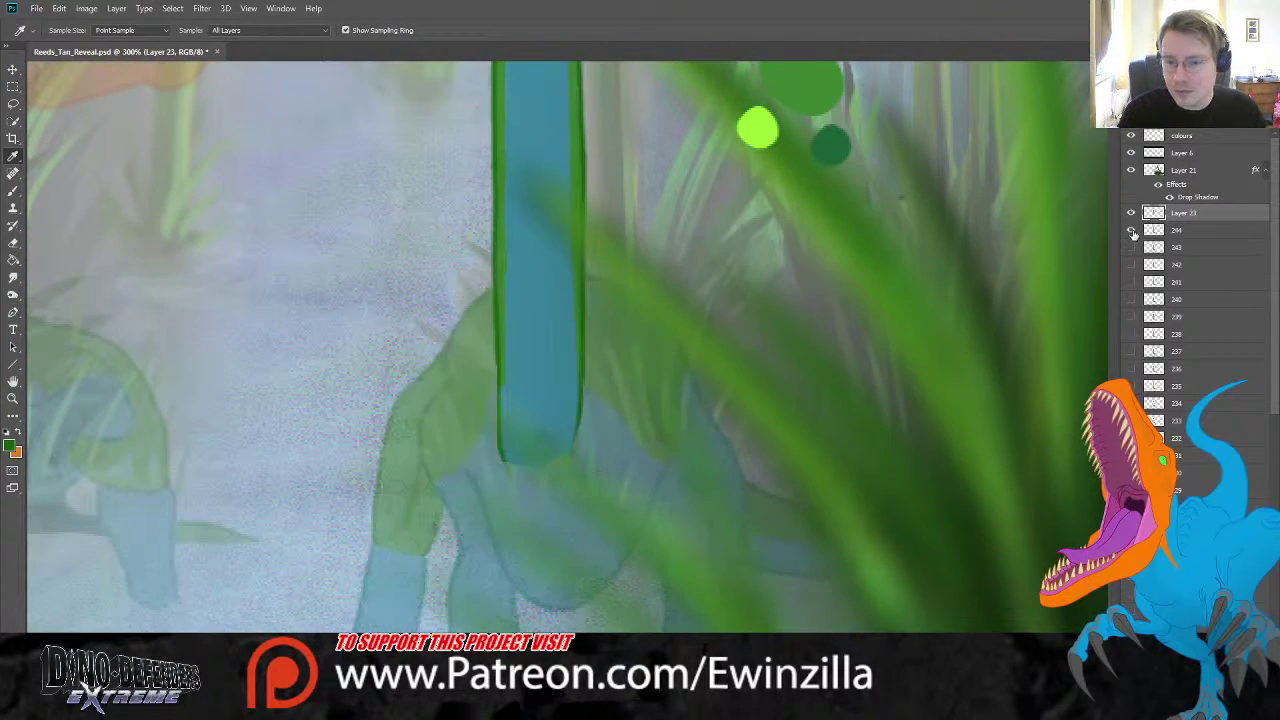
pyautogui.doubleClick(1194, 213)
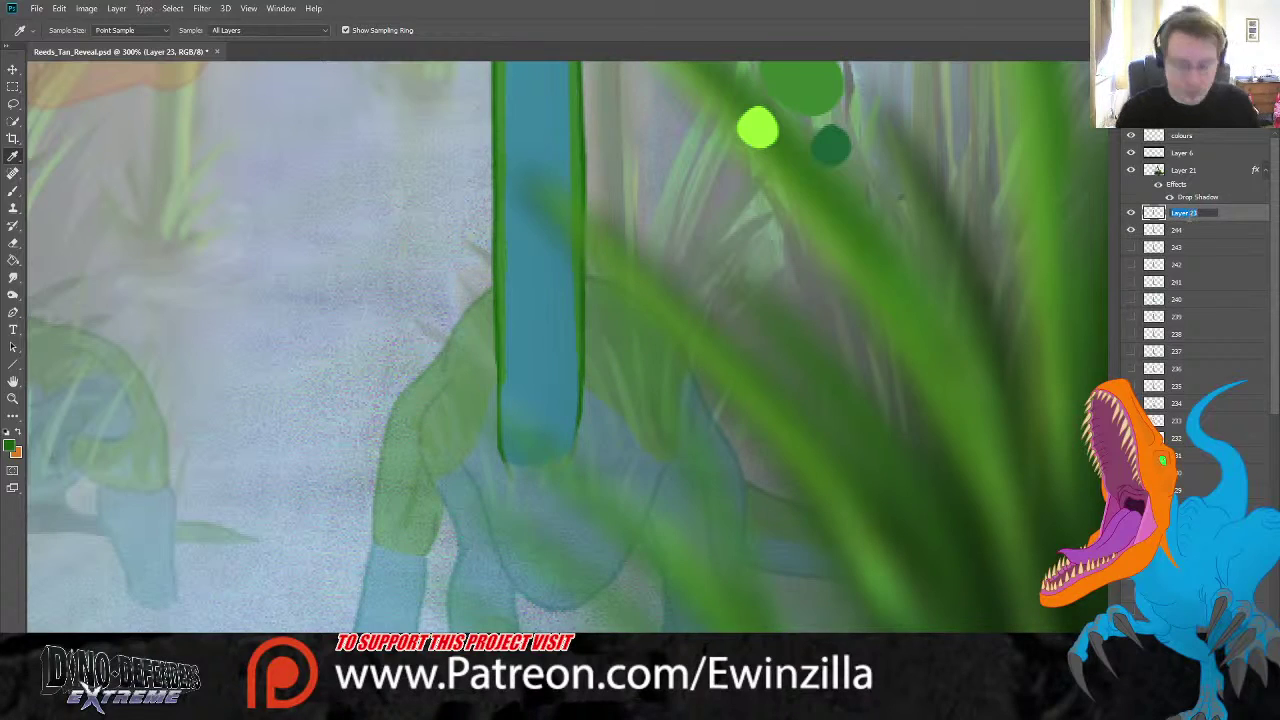
pyautogui.write('245')
pyautogui.press('Return')
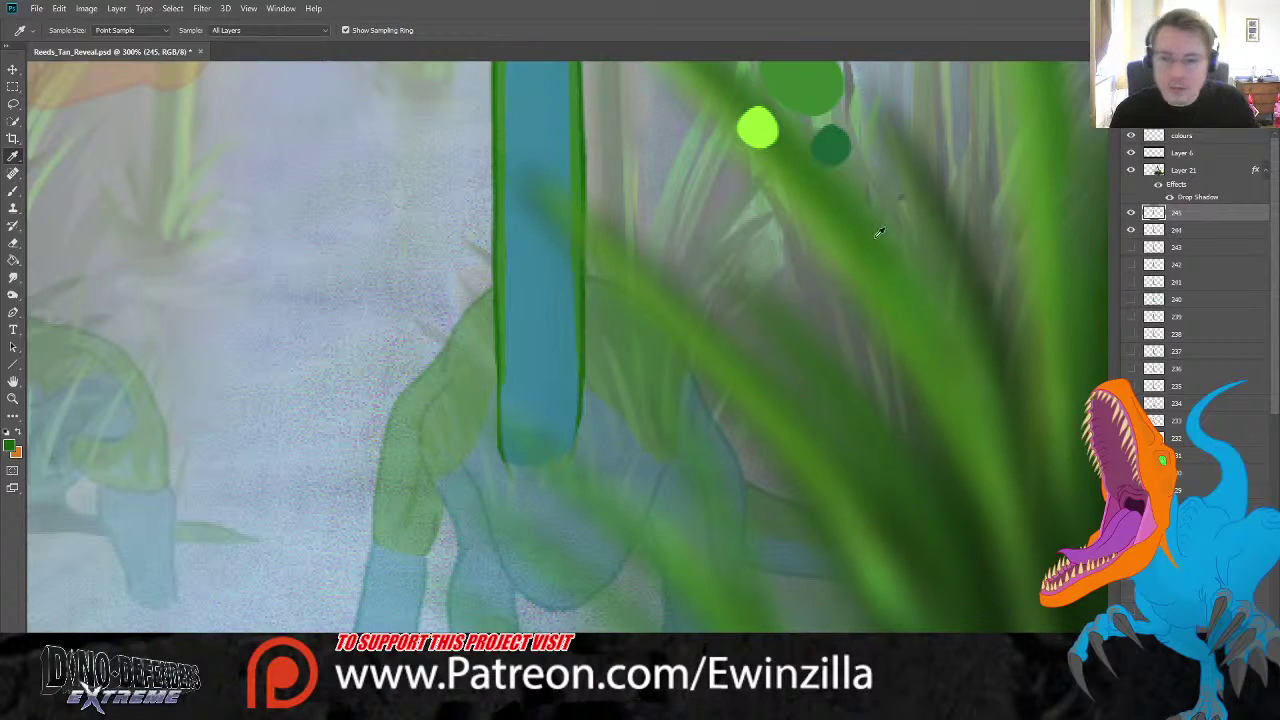
pyautogui.doubleClick(1178, 231)
pyautogui.write('244 X')
pyautogui.press('Return')
pyautogui.click(1190, 213)
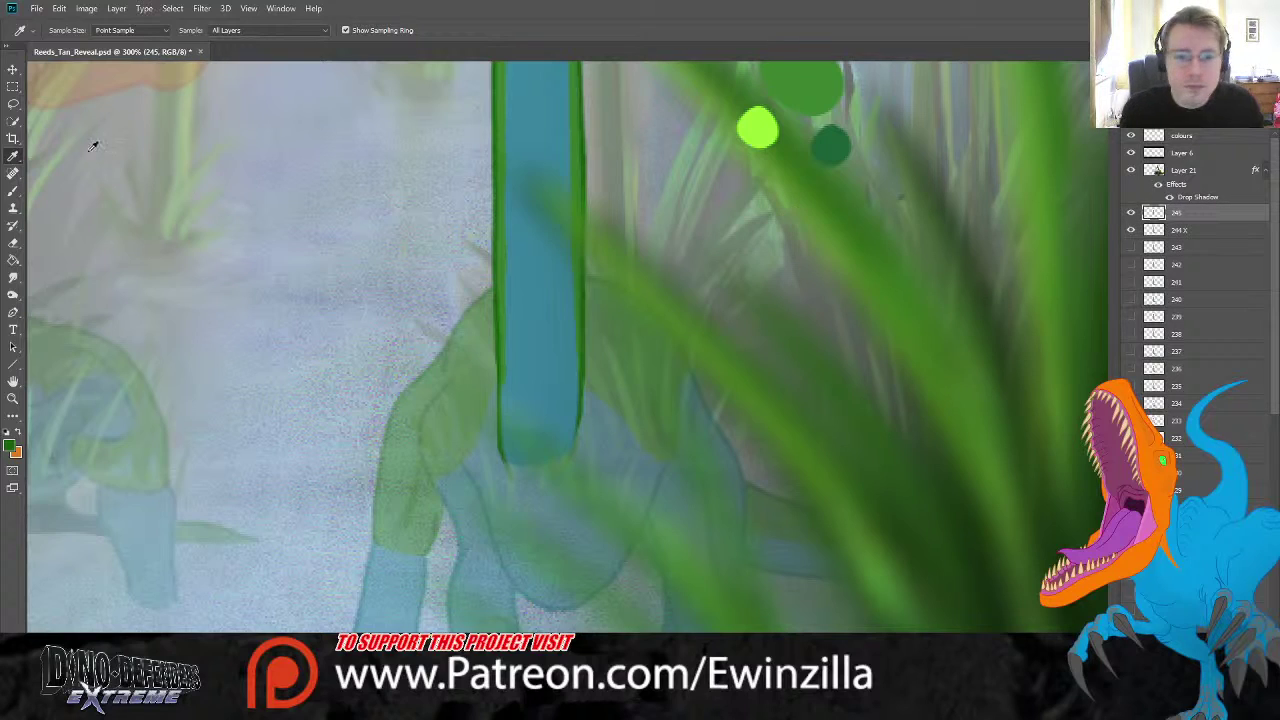
# - With the brush at 100% opacity, outline the green shoulders, the upper front leg and the top of the tail over the faded body
pyautogui.press('b')
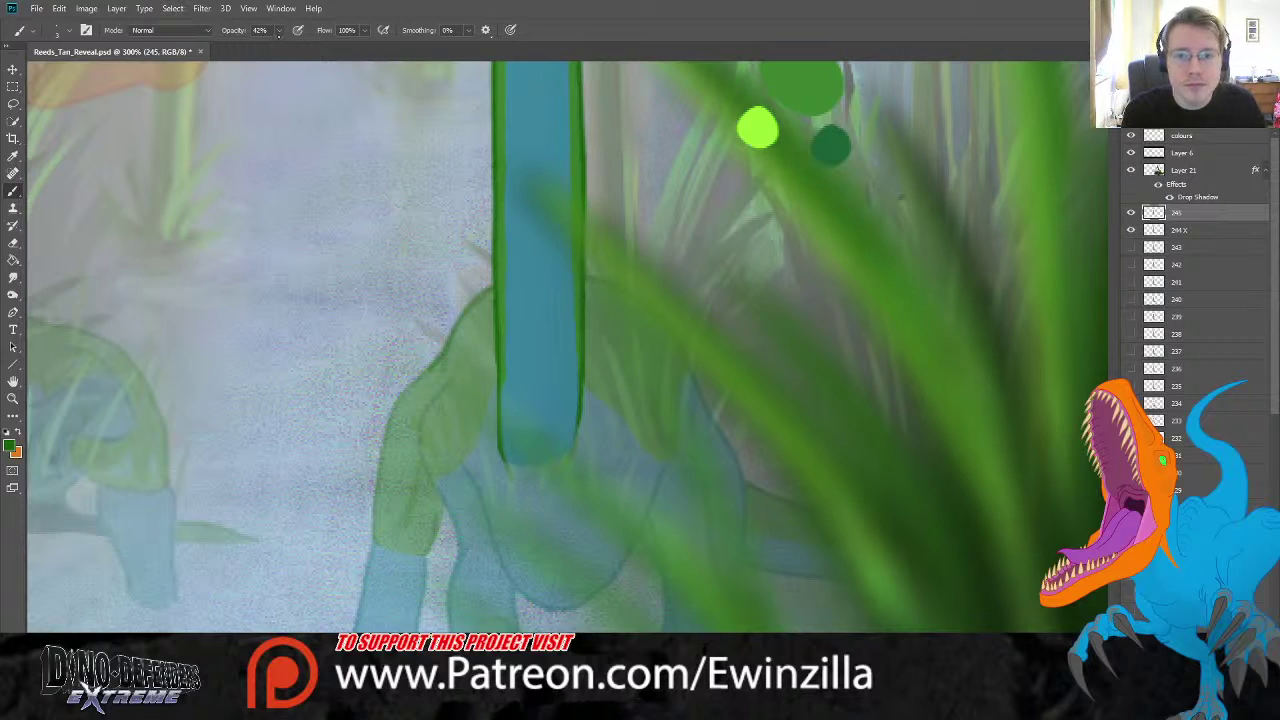
pyautogui.moveTo(495, 290)
pyautogui.mouseDown()
pyautogui.moveTo(456, 321)
pyautogui.moveTo(426, 379)
pyautogui.moveTo(386, 400)
pyautogui.mouseUp()
pyautogui.hotkey('ctrl', 'z')
pyautogui.moveTo(492, 288)
pyautogui.mouseDown()
pyautogui.moveTo(383, 394)
pyautogui.moveTo(361, 452)
pyautogui.moveTo(378, 553)
pyautogui.mouseUp()
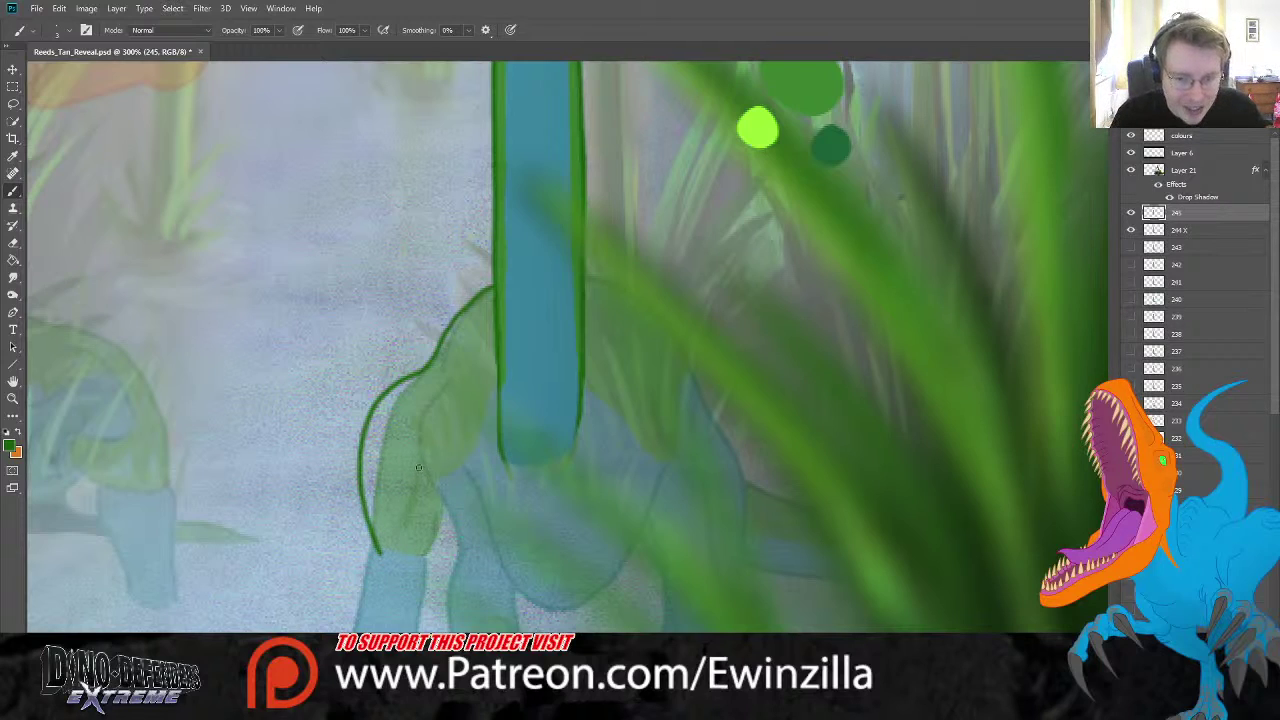
pyautogui.moveTo(472, 364)
pyautogui.mouseDown()
pyautogui.moveTo(434, 381)
pyautogui.moveTo(427, 467)
pyautogui.mouseUp()
pyautogui.moveTo(446, 513); pyautogui.dragTo(425, 552)
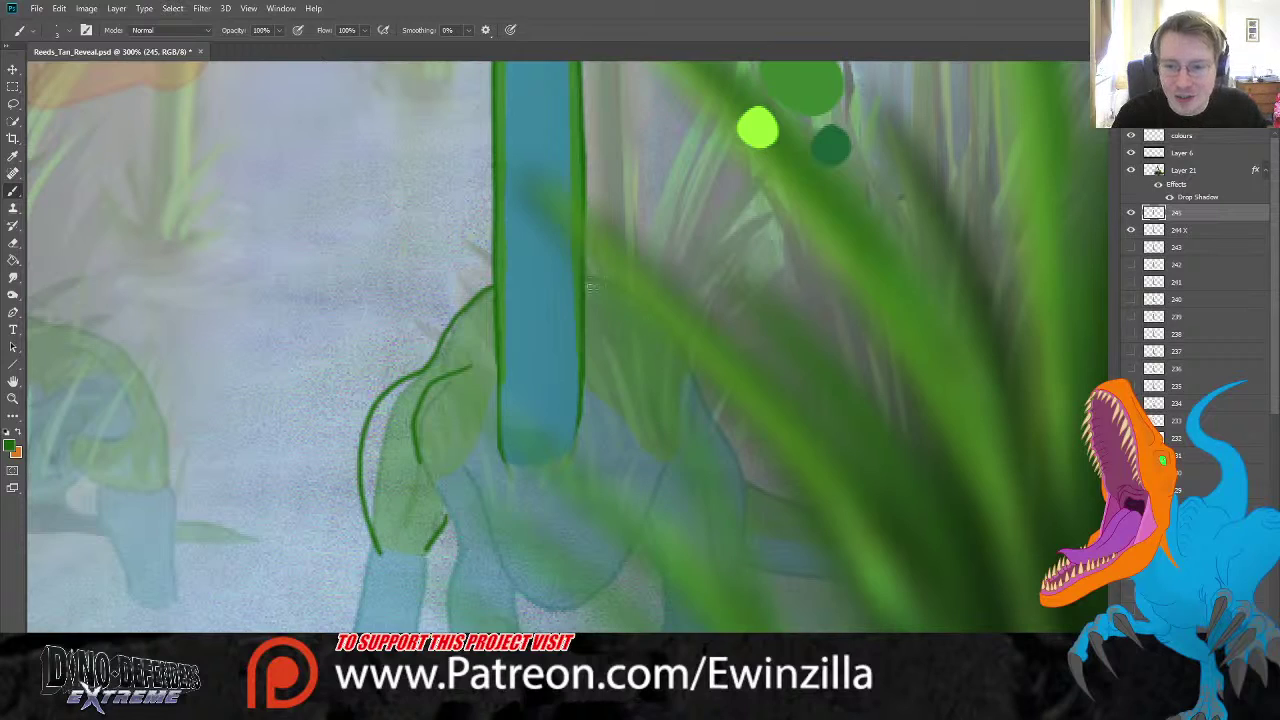
pyautogui.moveTo(585, 281); pyautogui.dragTo(638, 298)
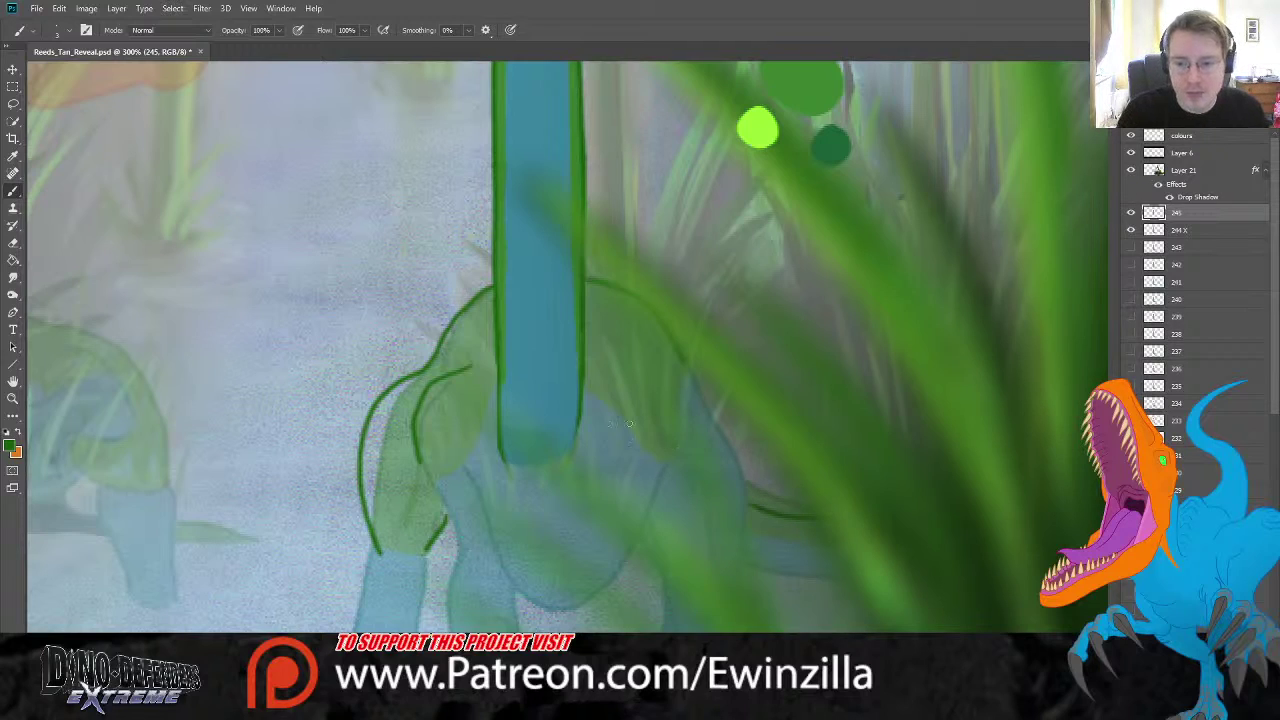
# - Draw a second curved green contour behind the shoulder, from the base of the neck down to the upper leg outline
pyautogui.moveTo(447, 330)
pyautogui.mouseDown()
pyautogui.moveTo(411, 345)
pyautogui.moveTo(397, 380)
pyautogui.mouseUp()
pyautogui.hotkey('ctrl', 'z')
pyautogui.moveTo(458, 308); pyautogui.dragTo(408, 374)
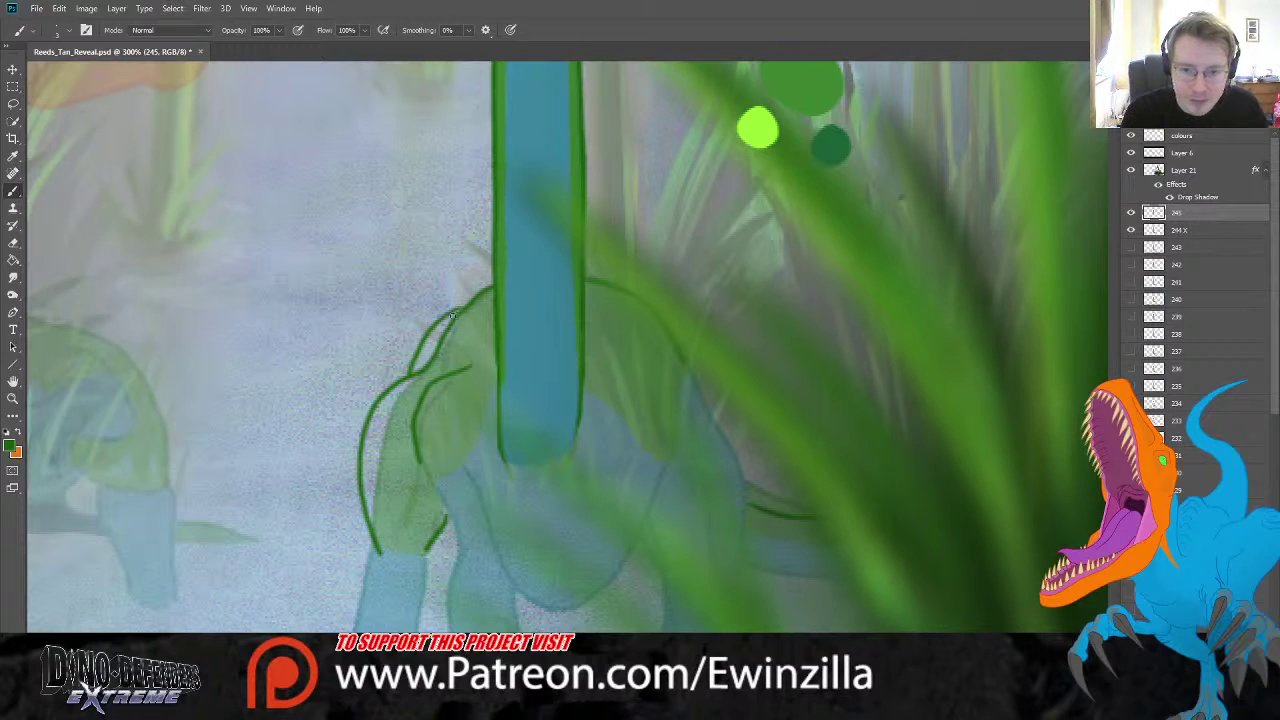
pyautogui.hotkey('ctrl', 'z')
pyautogui.moveTo(461, 310)
pyautogui.mouseDown()
pyautogui.moveTo(427, 329)
pyautogui.moveTo(402, 376)
pyautogui.mouseUp()
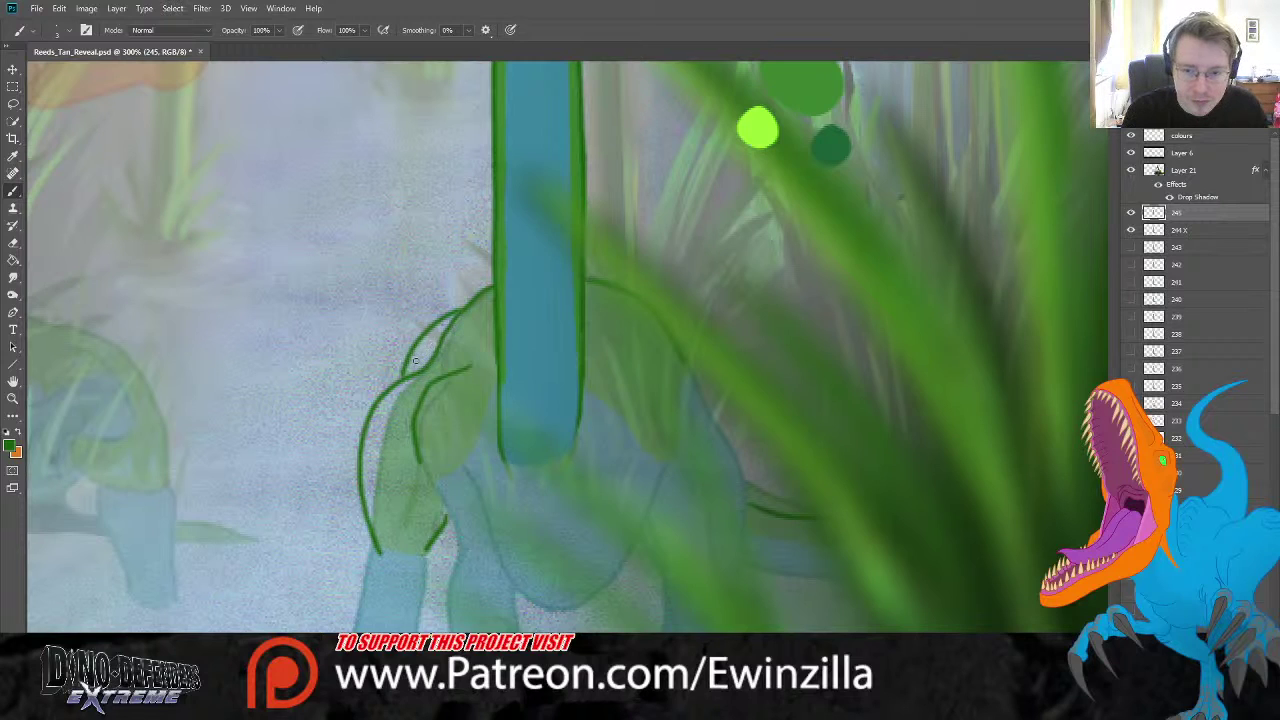
# - Sample the teal palette swatch and outline both sides of the lower front leg down to the water
pyautogui.scroll(5, 900, 197)
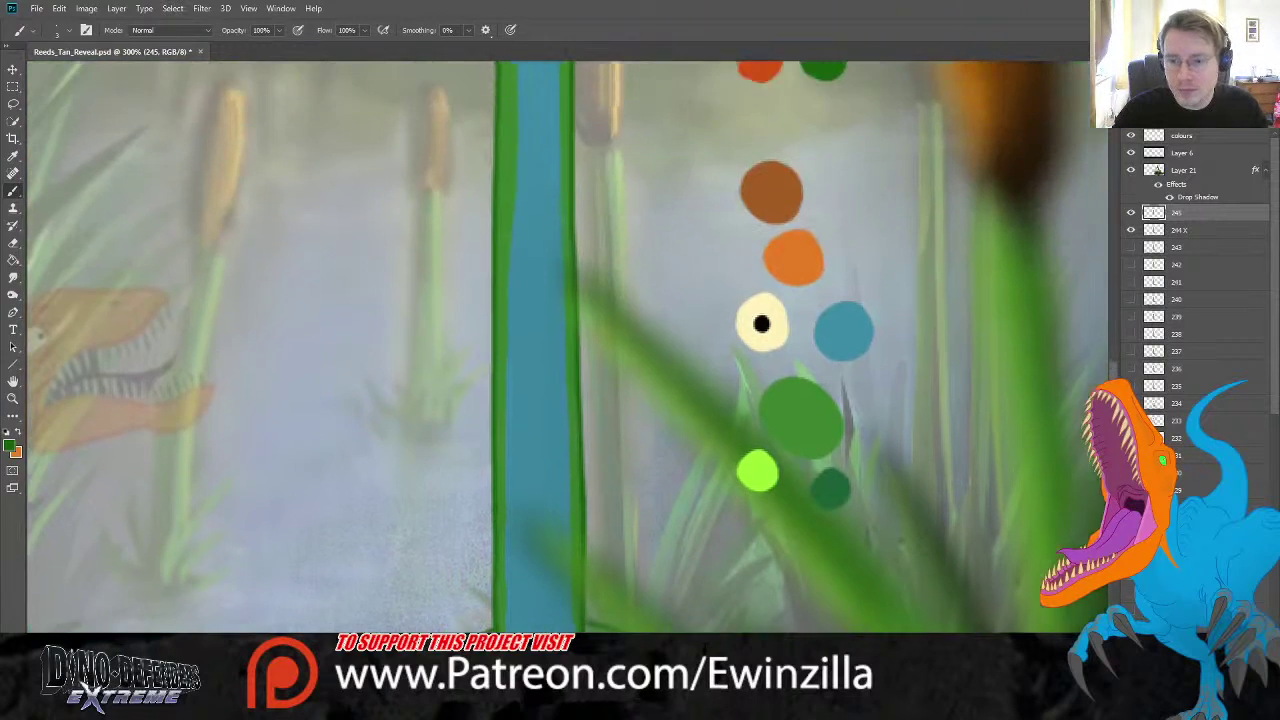
pyautogui.press('i')
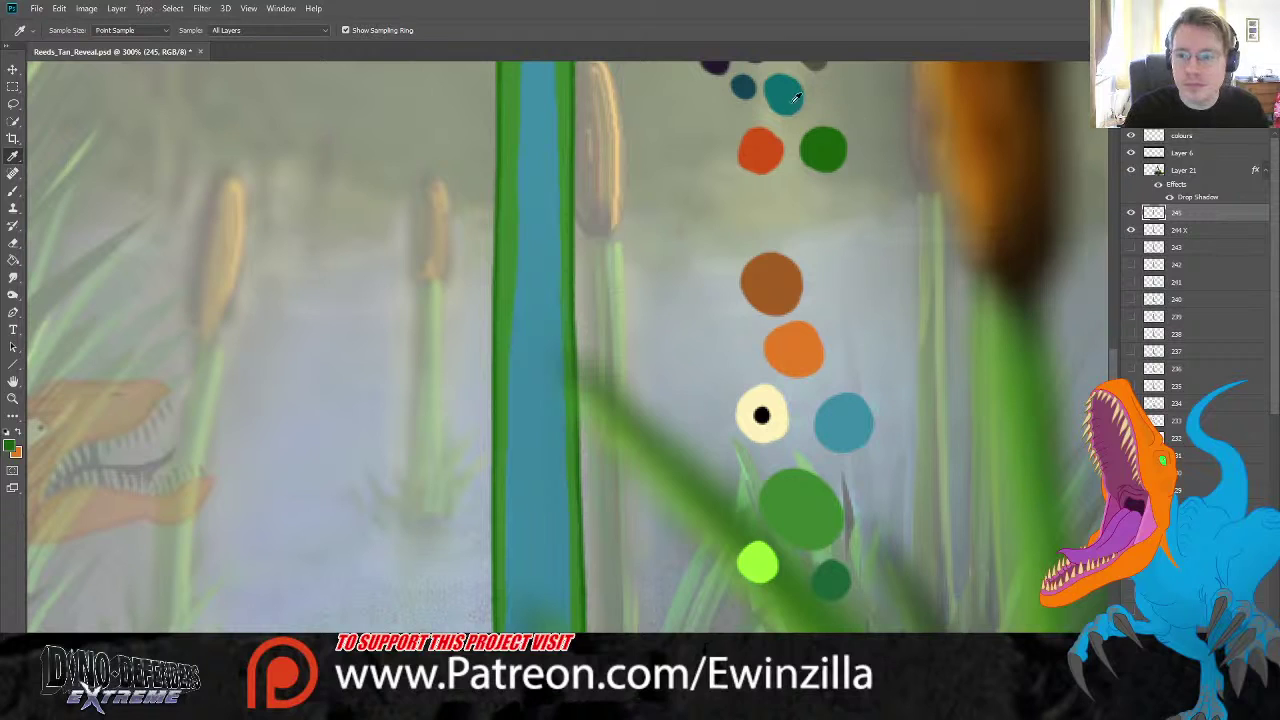
pyautogui.scroll(3, 793, 100)
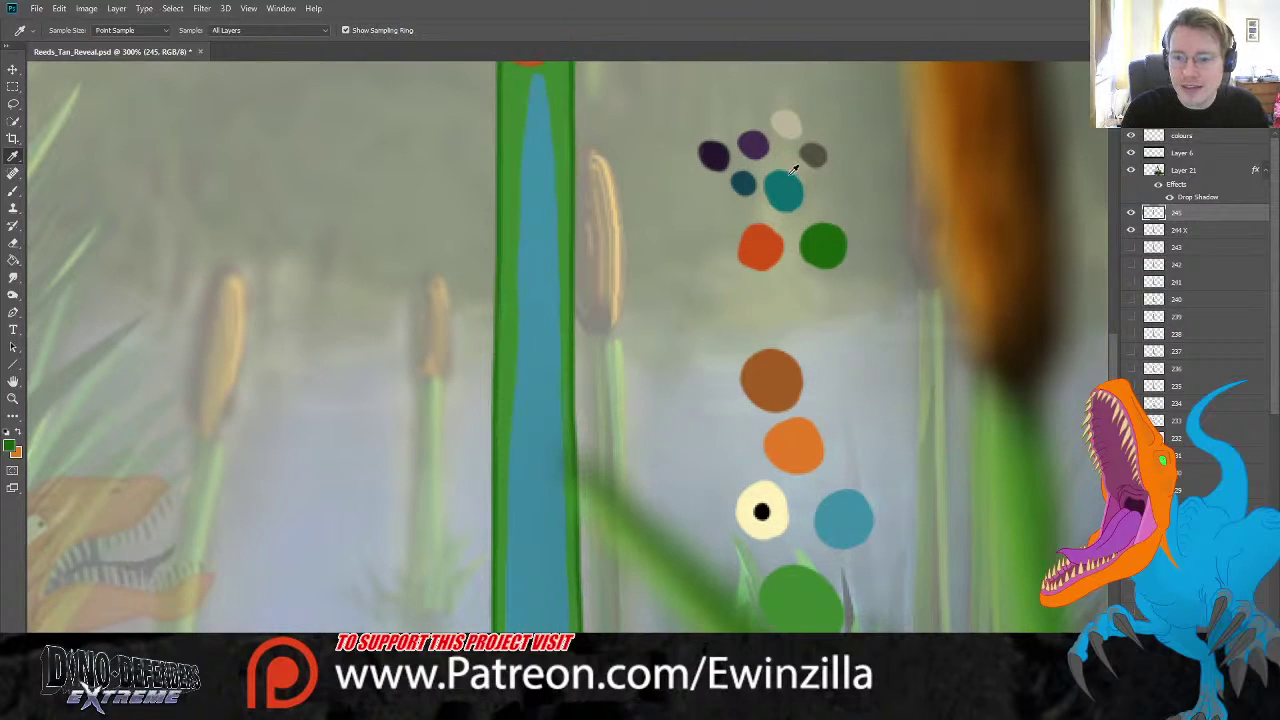
pyautogui.scroll(-10, 560, 350)
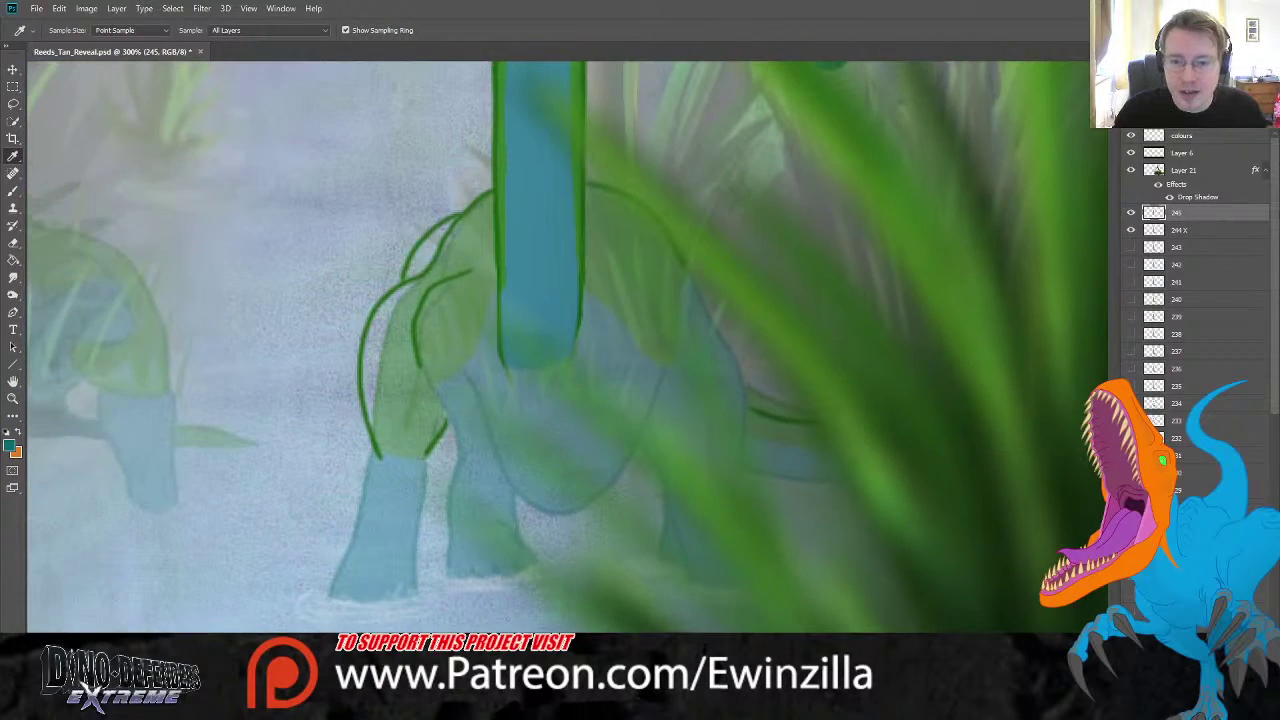
pyautogui.press('b')
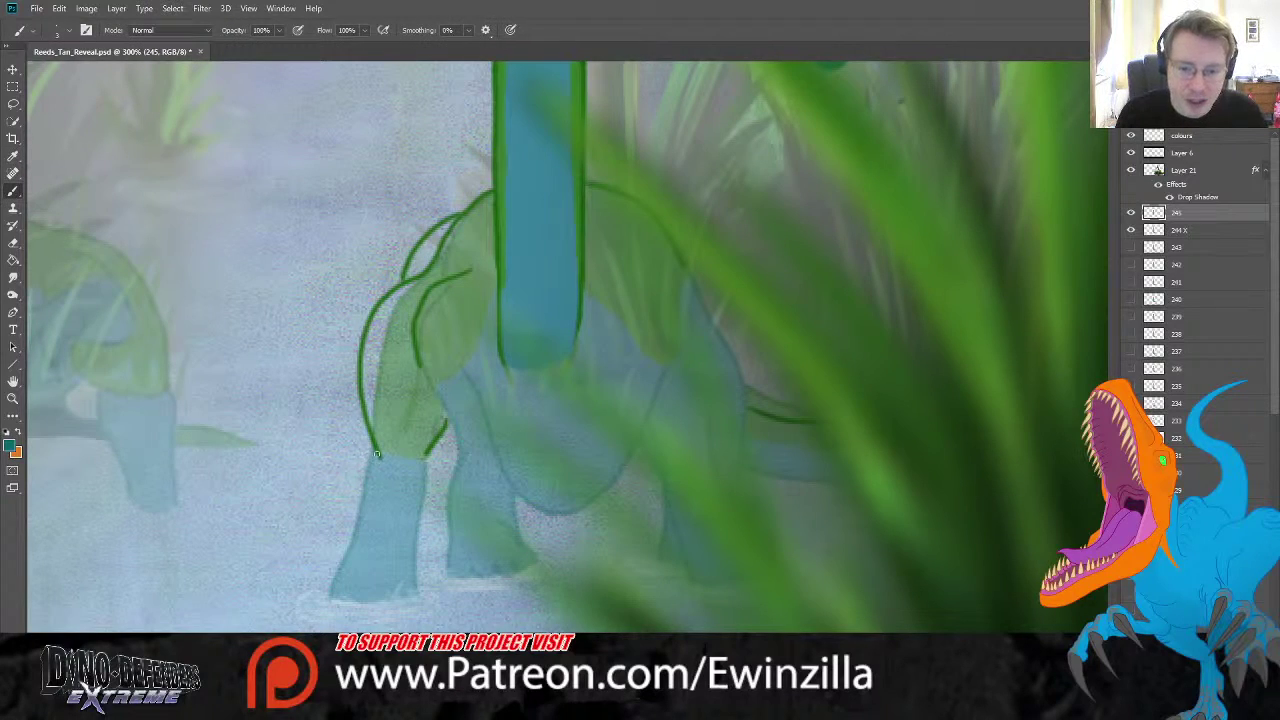
pyautogui.moveTo(374, 451); pyautogui.dragTo(338, 600)
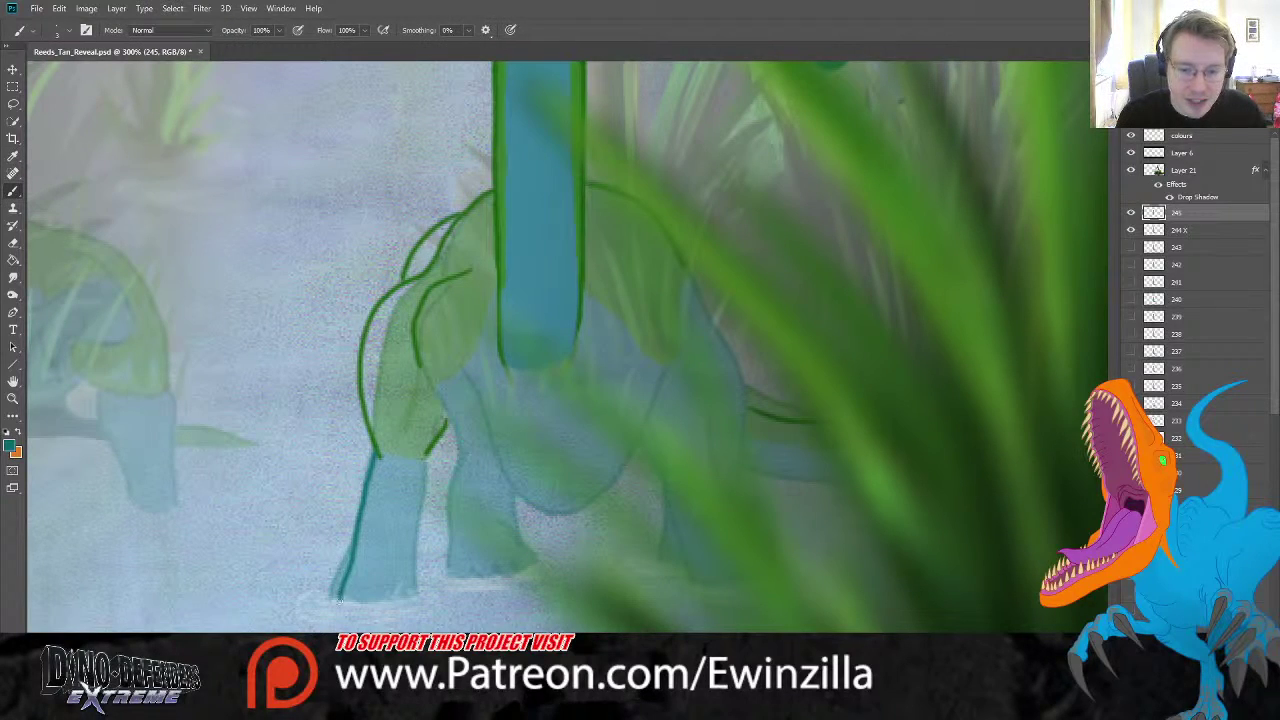
pyautogui.moveTo(425, 458); pyautogui.dragTo(416, 580)
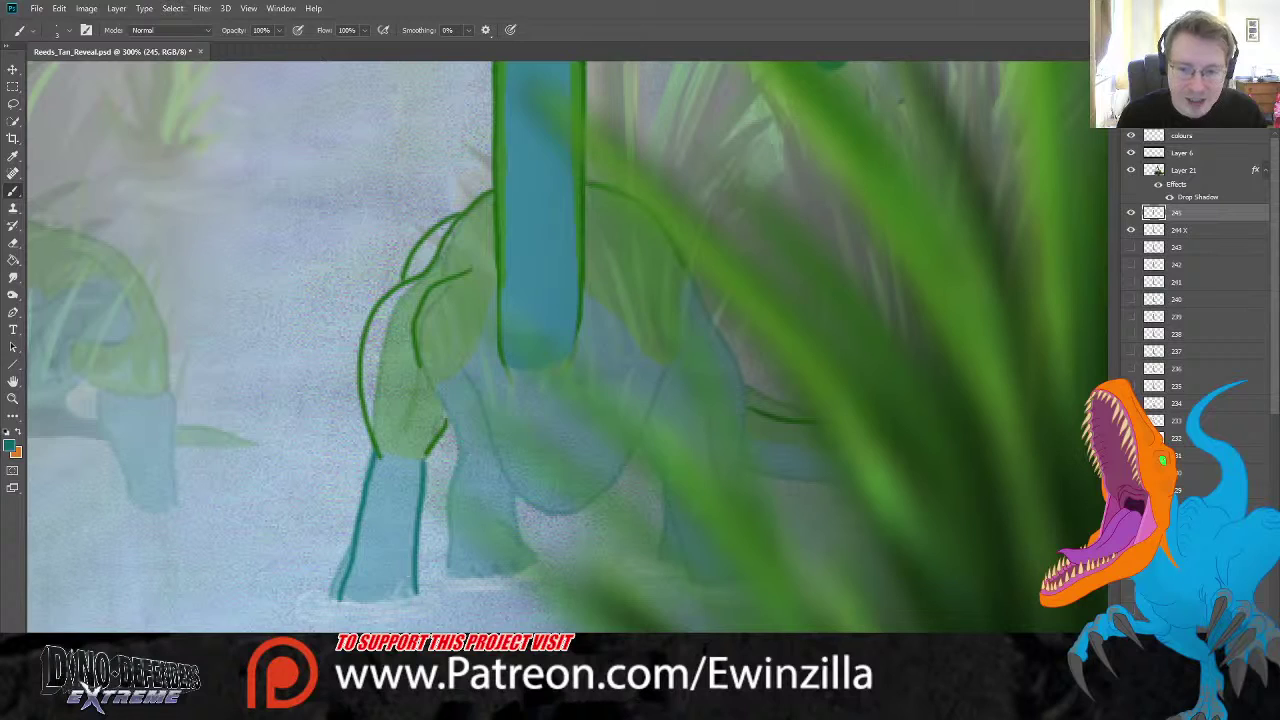
# - Draw teal lines down the inside of the front leg and jagged strokes across the gap to the neighbouring leg
pyautogui.moveTo(421, 368)
pyautogui.mouseDown()
pyautogui.moveTo(441, 438)
pyautogui.moveTo(410, 471)
pyautogui.moveTo(427, 553)
pyautogui.moveTo(430, 513)
pyautogui.moveTo(456, 540)
pyautogui.moveTo(450, 501)
pyautogui.moveTo(477, 528)
pyautogui.moveTo(484, 488)
pyautogui.mouseUp()
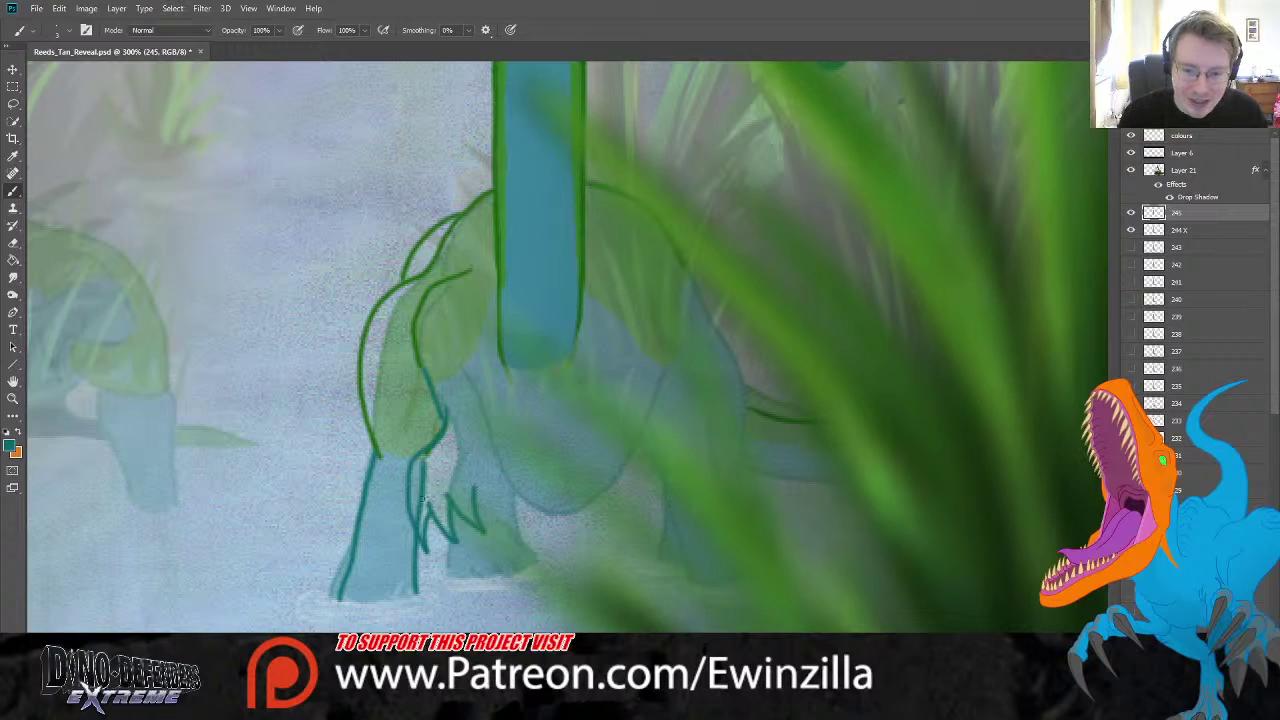
pyautogui.moveTo(407, 487); pyautogui.dragTo(415, 548)
pyautogui.moveTo(464, 452)
pyautogui.mouseDown()
pyautogui.moveTo(475, 488)
pyautogui.moveTo(485, 447)
pyautogui.mouseUp()
# - Outline the rounded underside of the chest in teal as one curve between the two inner legs
pyautogui.moveTo(456, 394)
pyautogui.mouseDown()
pyautogui.moveTo(445, 418)
pyautogui.moveTo(482, 410)
pyautogui.moveTo(506, 478)
pyautogui.moveTo(548, 516)
pyautogui.moveTo(597, 489)
pyautogui.moveTo(650, 376)
pyautogui.mouseUp()
pyautogui.hotkey('ctrl', 'z')
pyautogui.moveTo(459, 369); pyautogui.dragTo(487, 440)
pyautogui.hotkey('ctrl', 'z')
pyautogui.moveTo(461, 371)
pyautogui.mouseDown()
pyautogui.moveTo(528, 498)
pyautogui.moveTo(556, 508)
pyautogui.moveTo(596, 494)
pyautogui.moveTo(630, 458)
pyautogui.mouseUp()
pyautogui.hotkey('ctrl', 'z')
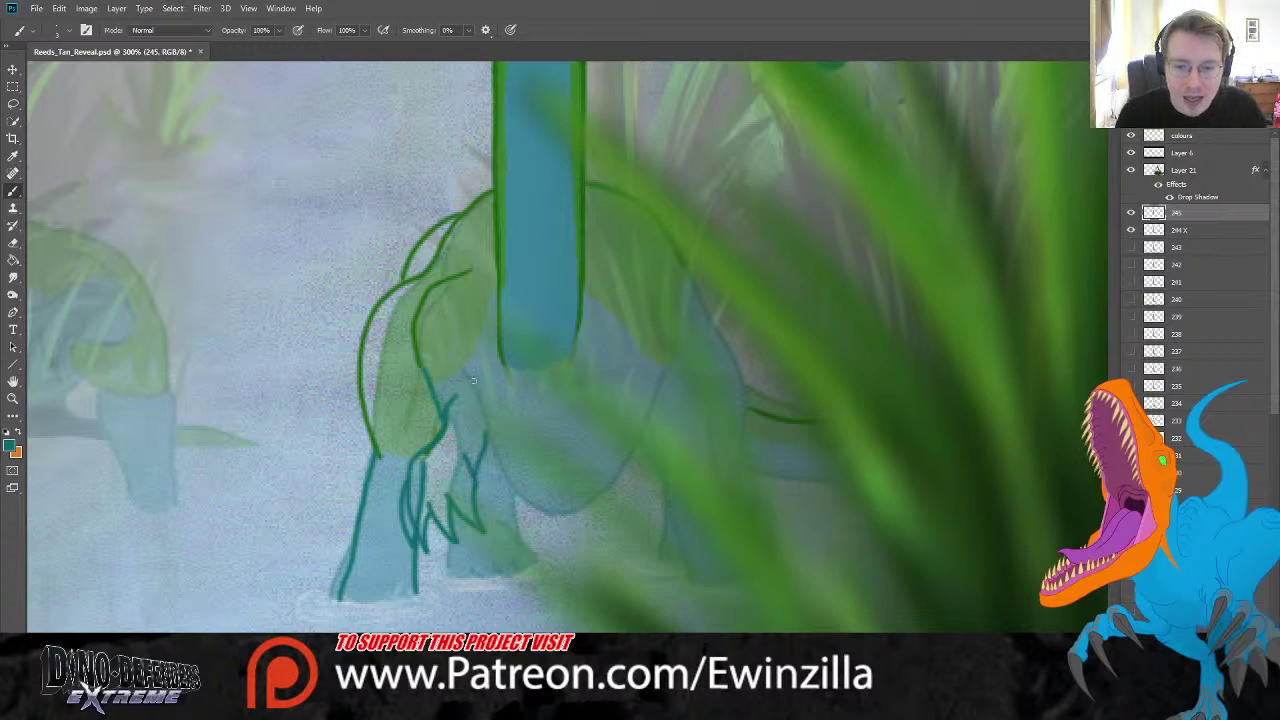
pyautogui.moveTo(456, 366)
pyautogui.mouseDown()
pyautogui.moveTo(509, 488)
pyautogui.moveTo(532, 507)
pyautogui.moveTo(556, 512)
pyautogui.moveTo(630, 458)
pyautogui.mouseUp()
# - Outline the opposite front leg in teal from the shoulder to the water, with small strokes at its inner edge
pyautogui.moveTo(649, 411)
pyautogui.mouseDown()
pyautogui.moveTo(693, 342)
pyautogui.moveTo(676, 331)
pyautogui.moveTo(724, 431)
pyautogui.moveTo(700, 367)
pyautogui.moveTo(716, 456)
pyautogui.mouseUp()
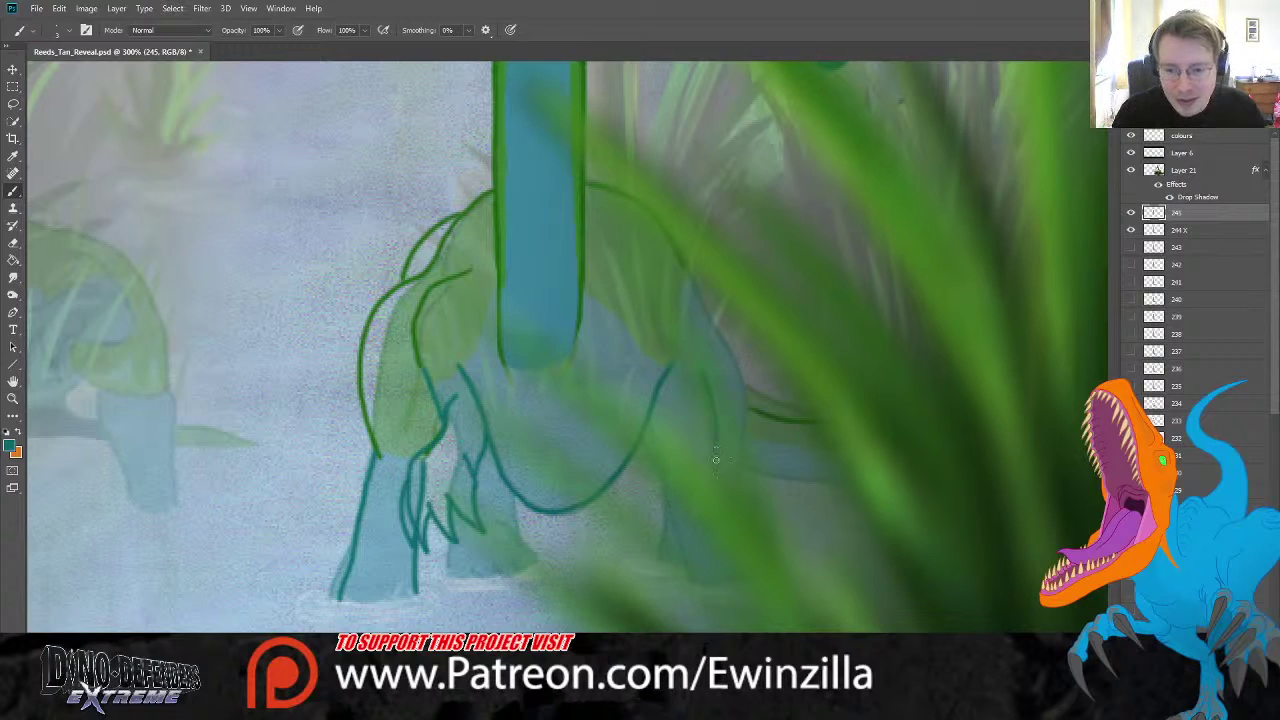
pyautogui.moveTo(684, 575); pyautogui.dragTo(643, 434)
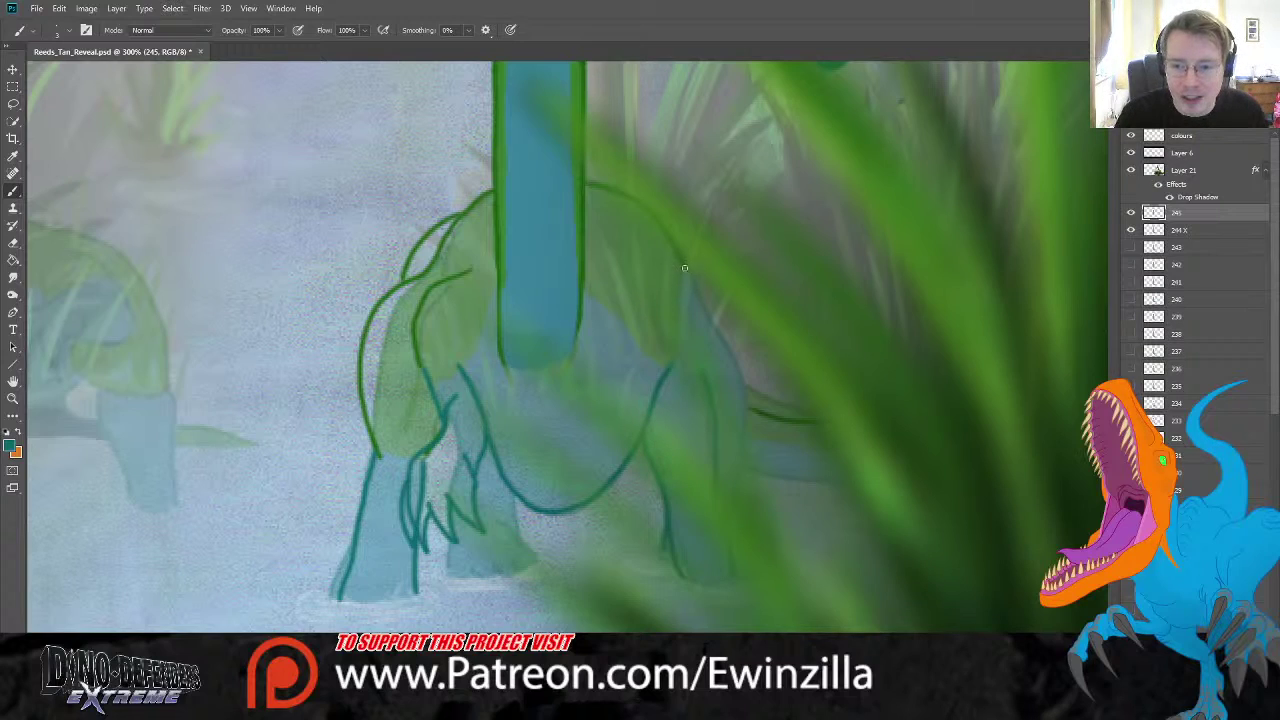
pyautogui.moveTo(688, 277)
pyautogui.mouseDown()
pyautogui.moveTo(742, 350)
pyautogui.moveTo(751, 406)
pyautogui.moveTo(720, 462)
pyautogui.mouseUp()
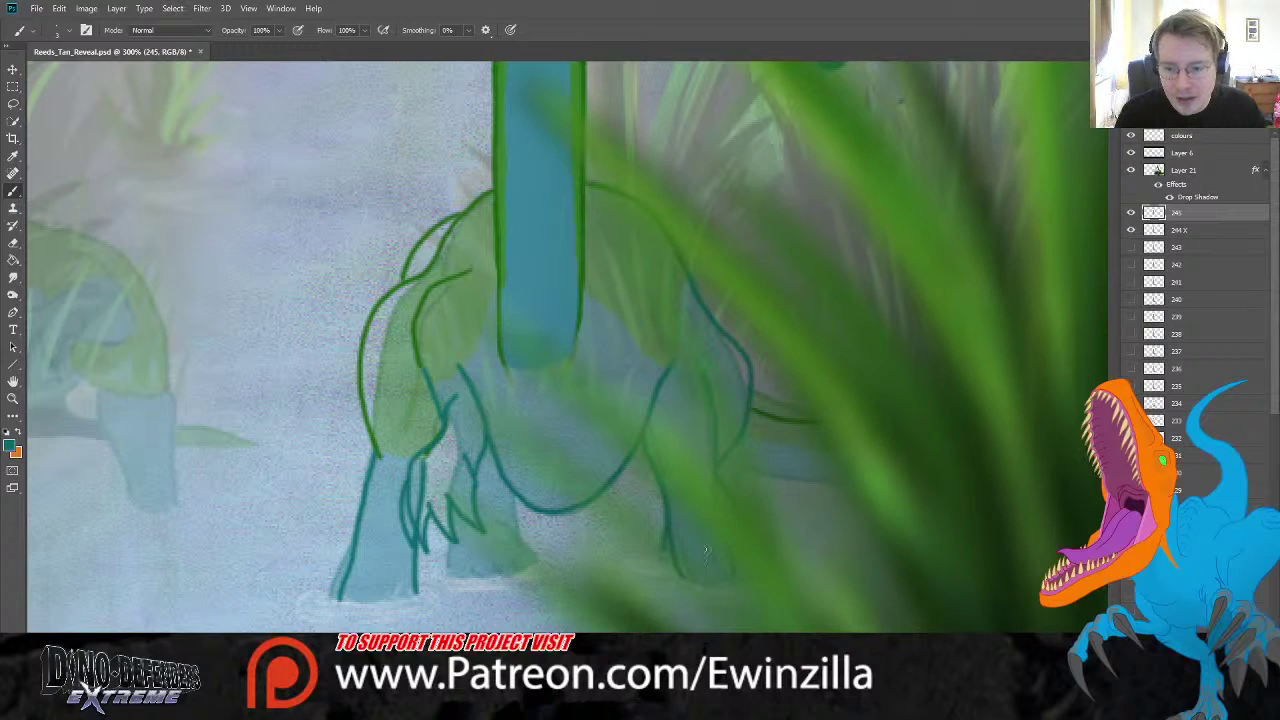
pyautogui.moveTo(663, 516); pyautogui.dragTo(648, 548)
pyautogui.hotkey('ctrl', 'z')
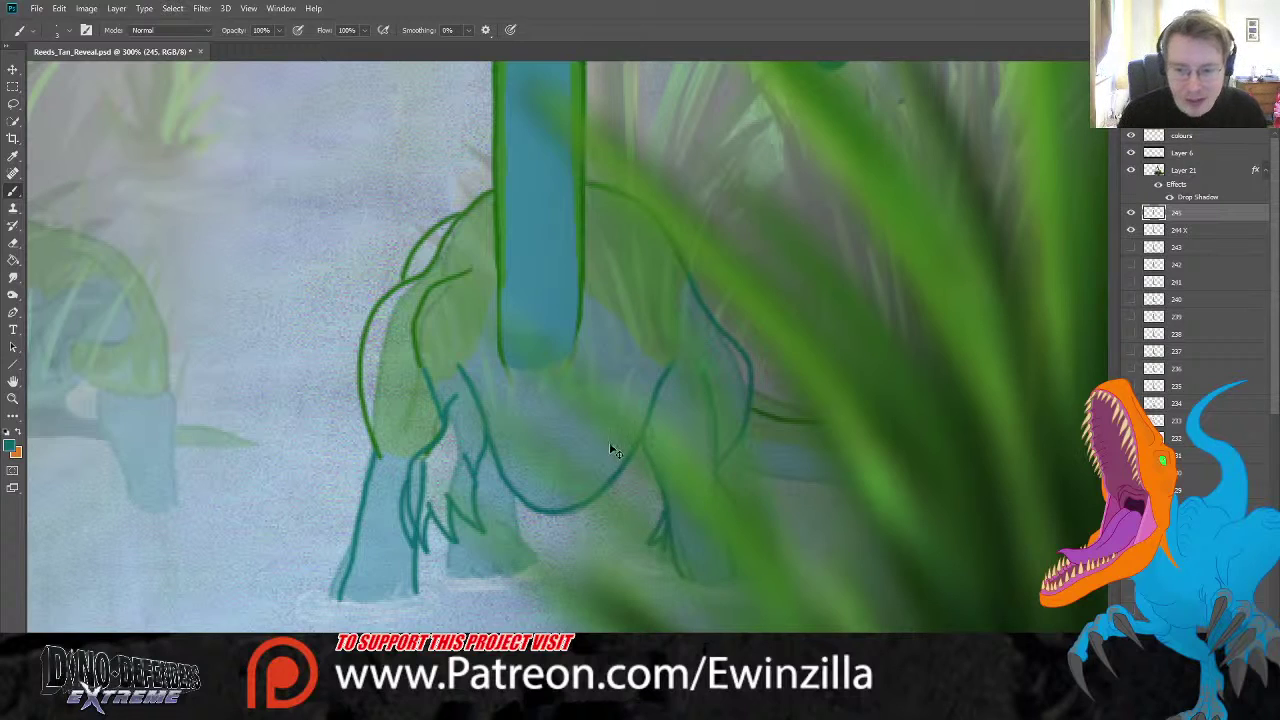
pyautogui.press('r')
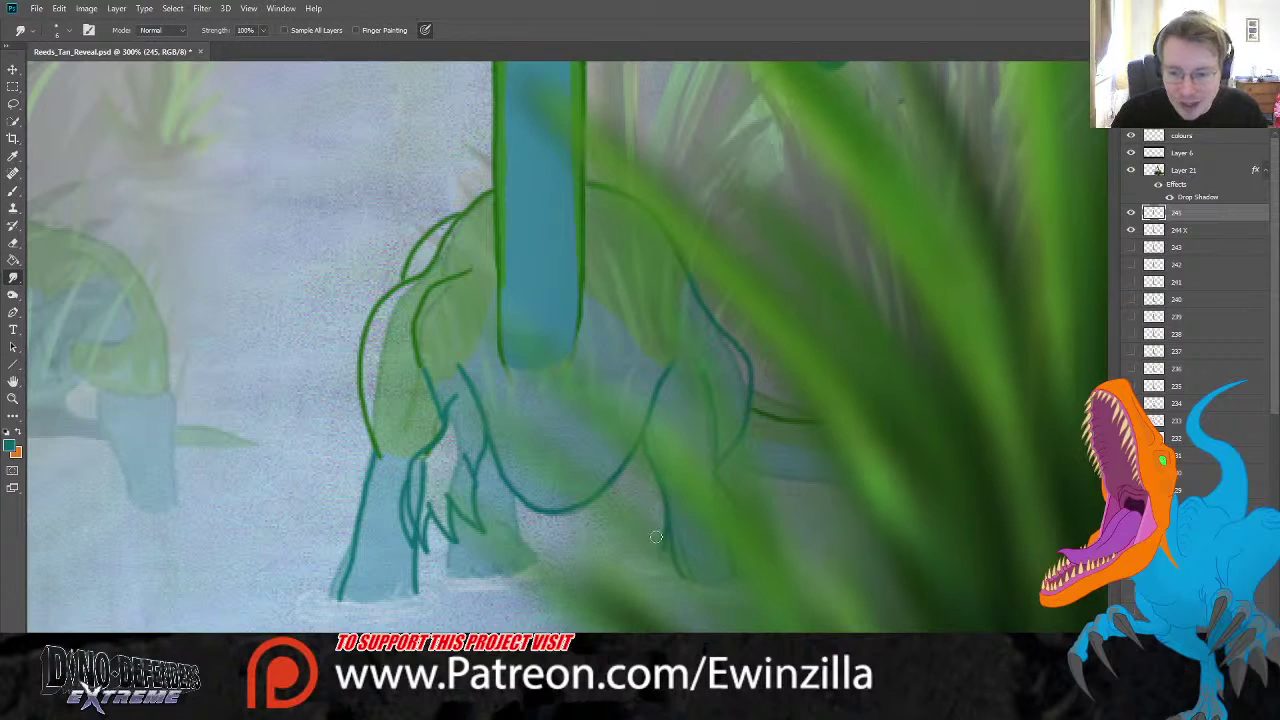
pyautogui.press('b')
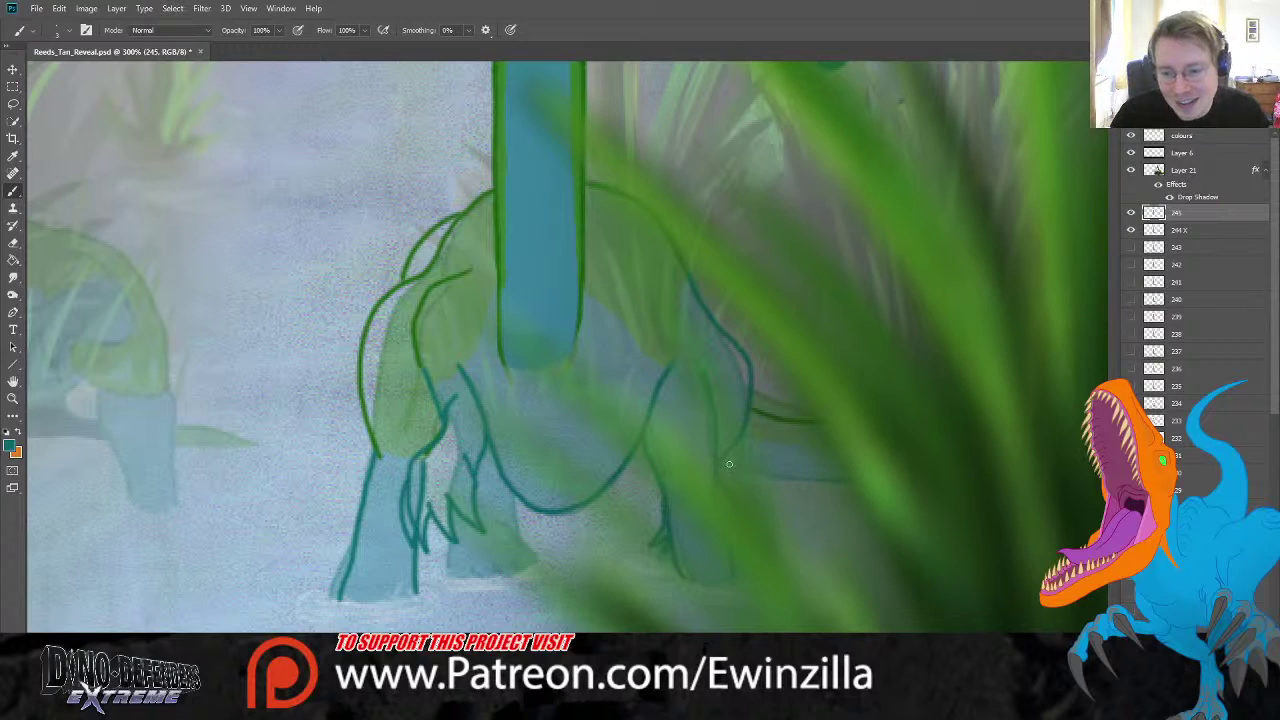
# - Draw the underside of the tail in teal, curving from the leg toward the foreground reeds
pyautogui.moveTo(724, 457); pyautogui.dragTo(849, 470)
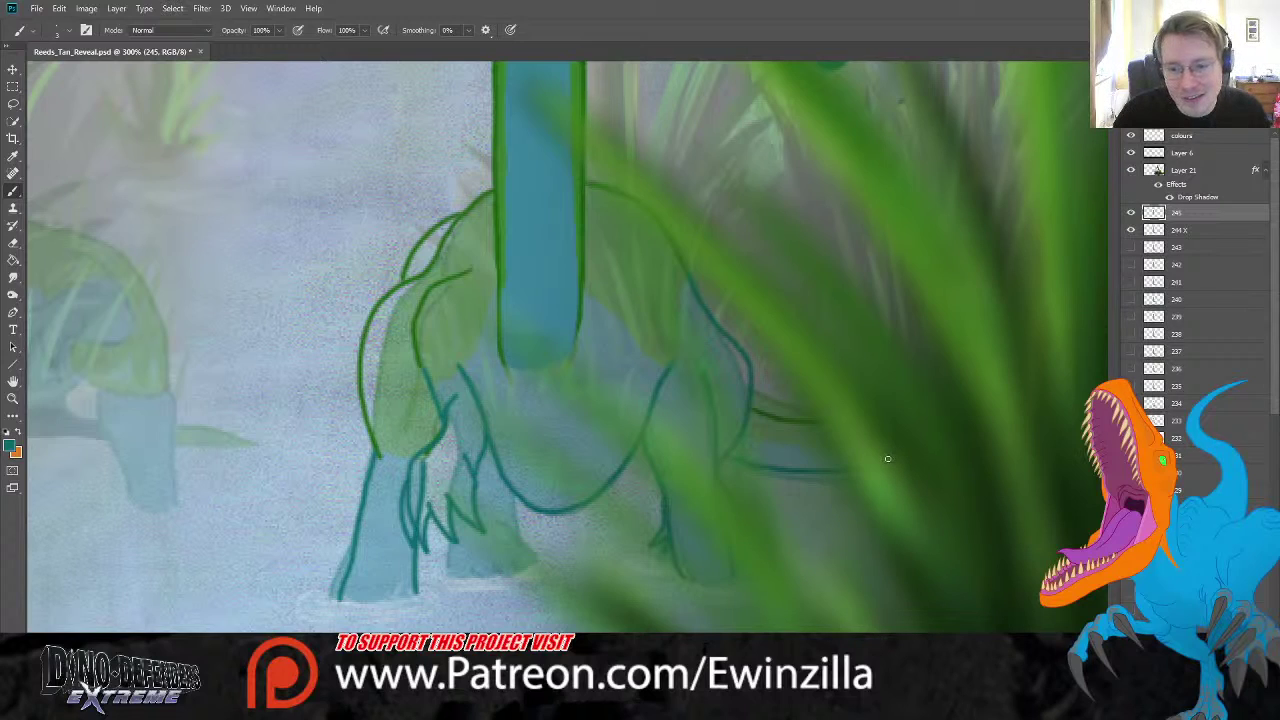
pyautogui.hotkey('ctrl', 'z')
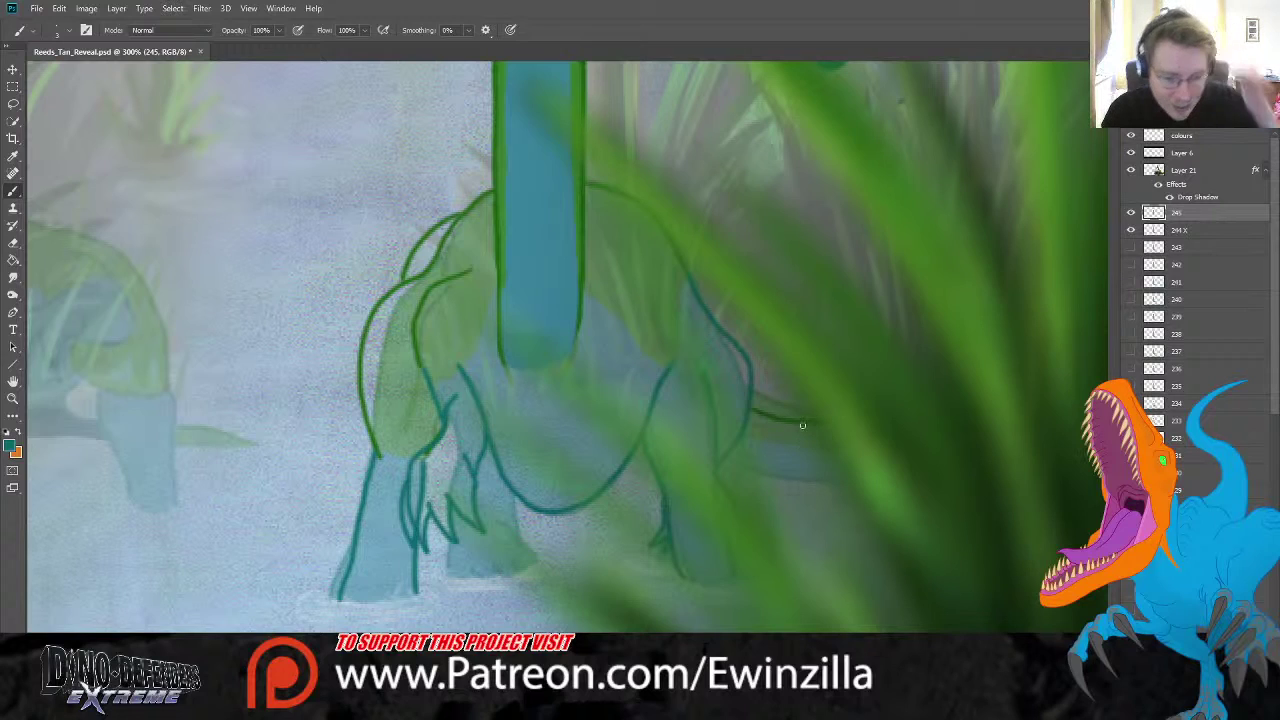
pyautogui.moveTo(726, 457); pyautogui.dragTo(844, 477)
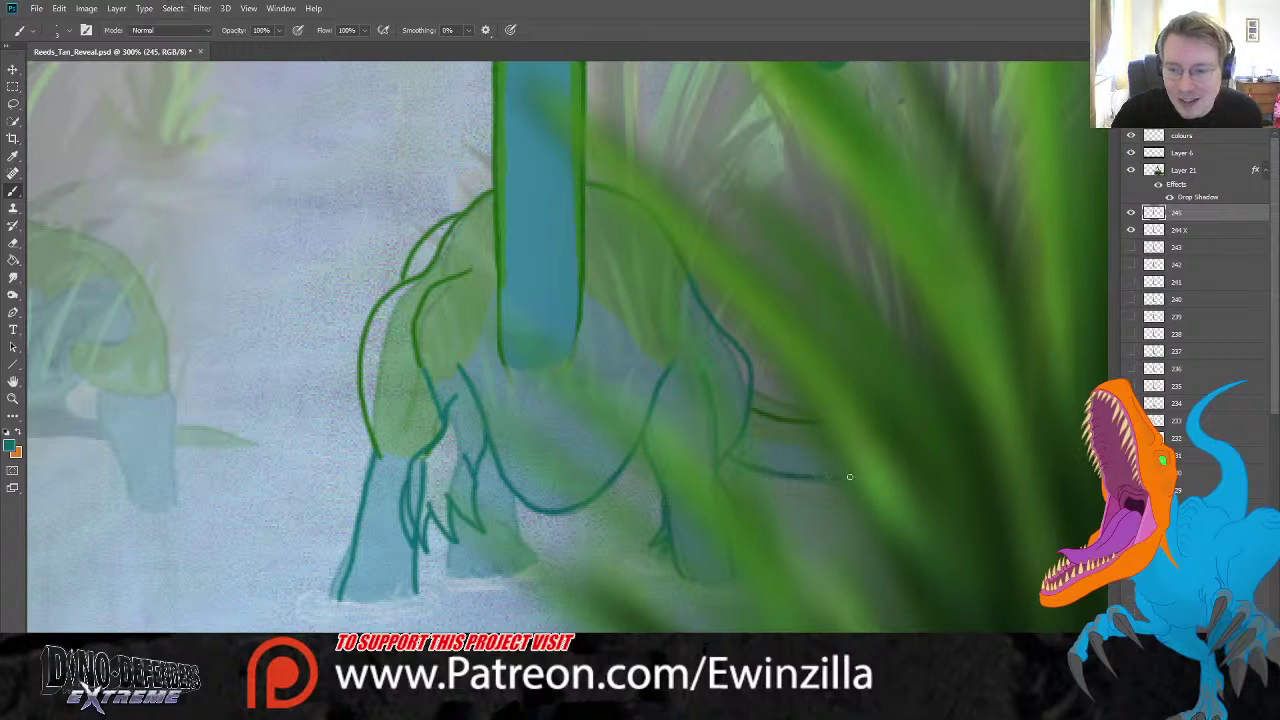
# - Redraw the underside of the tail in teal as a smoother curve and add a short line inside the adjoining leg
pyautogui.hotkey('ctrl', 'z')
pyautogui.moveTo(729, 454)
pyautogui.mouseDown()
pyautogui.moveTo(799, 470)
pyautogui.moveTo(899, 461)
pyautogui.mouseUp()
pyautogui.moveTo(724, 450); pyautogui.dragTo(830, 468)
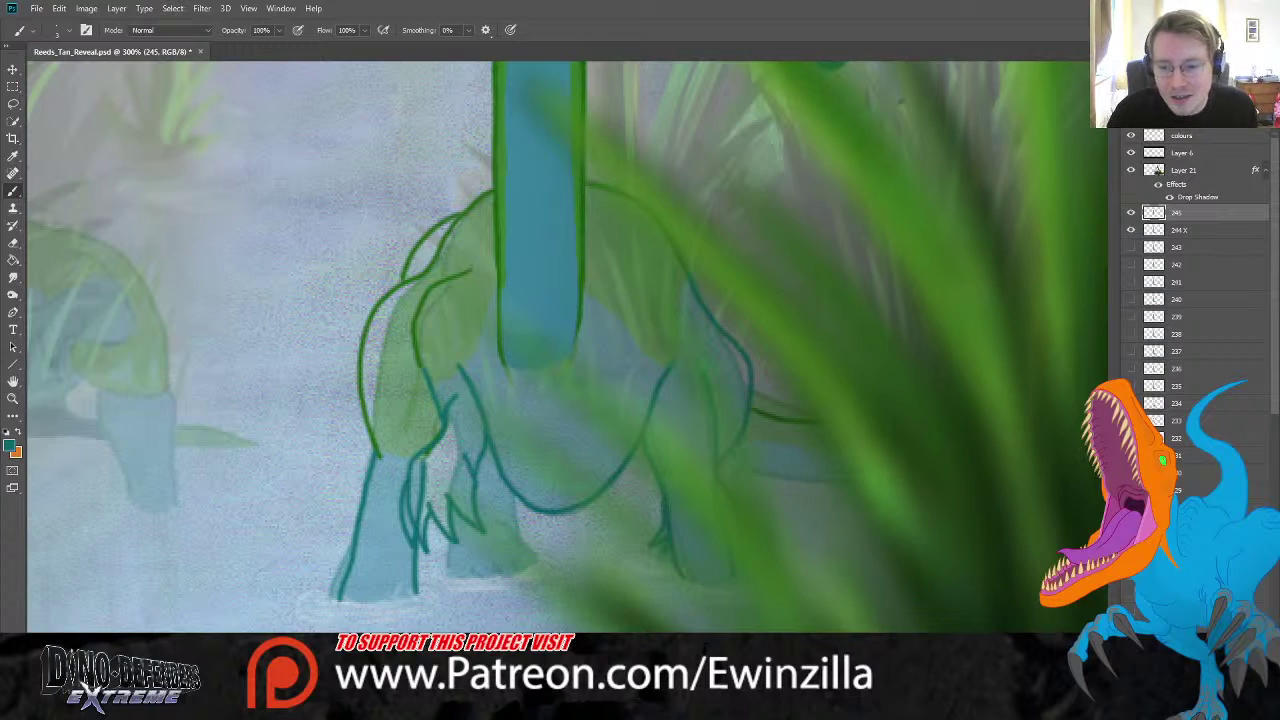
pyautogui.moveTo(727, 452); pyautogui.dragTo(869, 469)
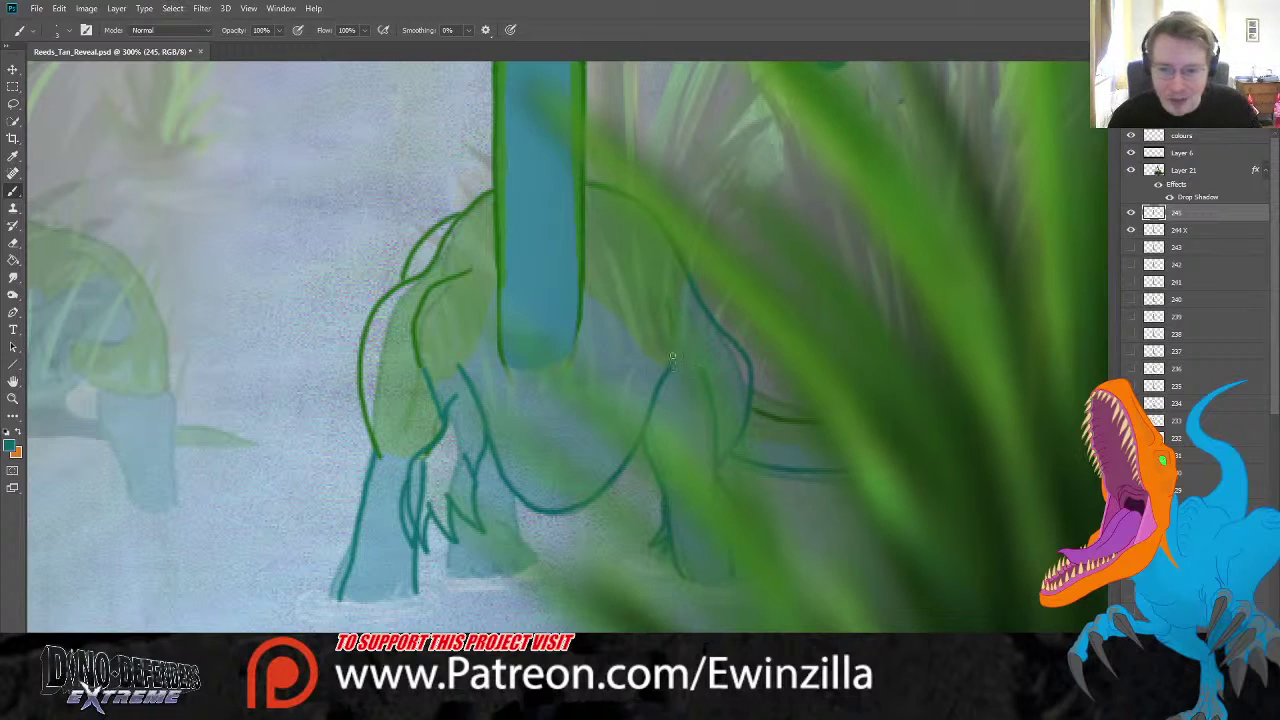
pyautogui.moveTo(697, 347); pyautogui.dragTo(704, 378)
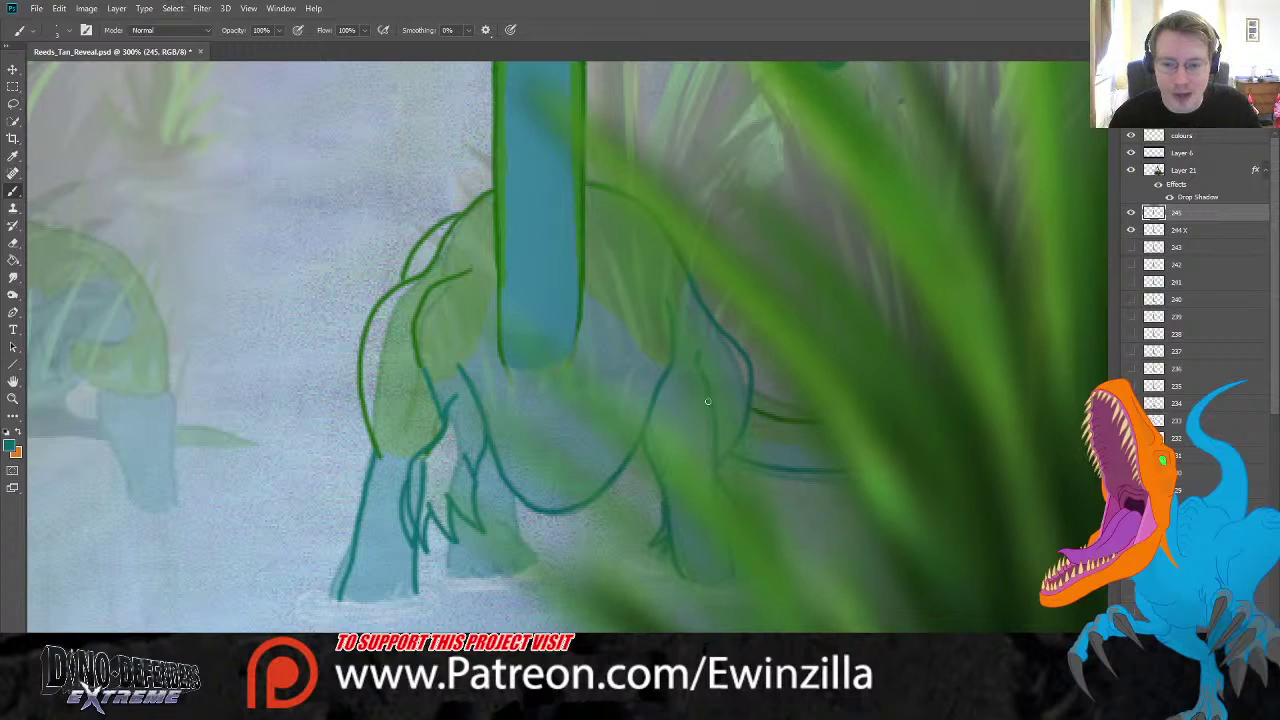
# - Smudge the overlapping teal lines on the inner edge of the front leg down toward the jagged strokes
pyautogui.click(13, 277)
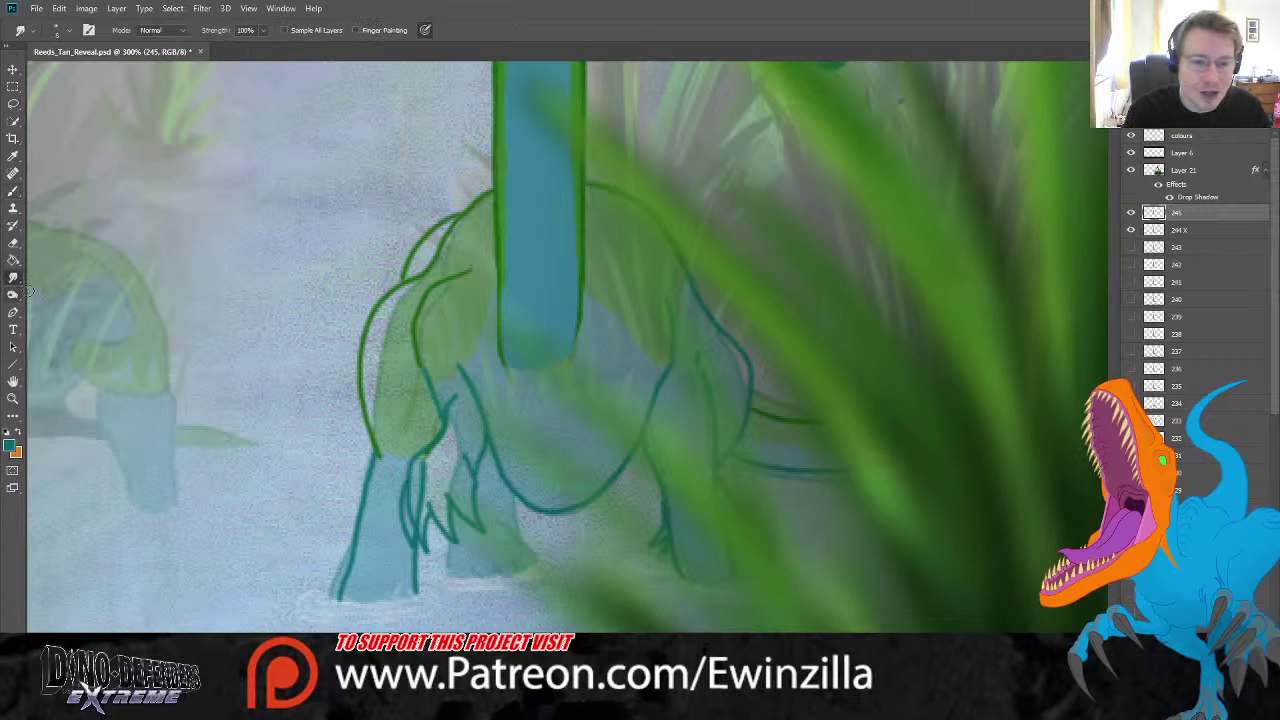
pyautogui.moveTo(426, 462); pyautogui.dragTo(423, 523)
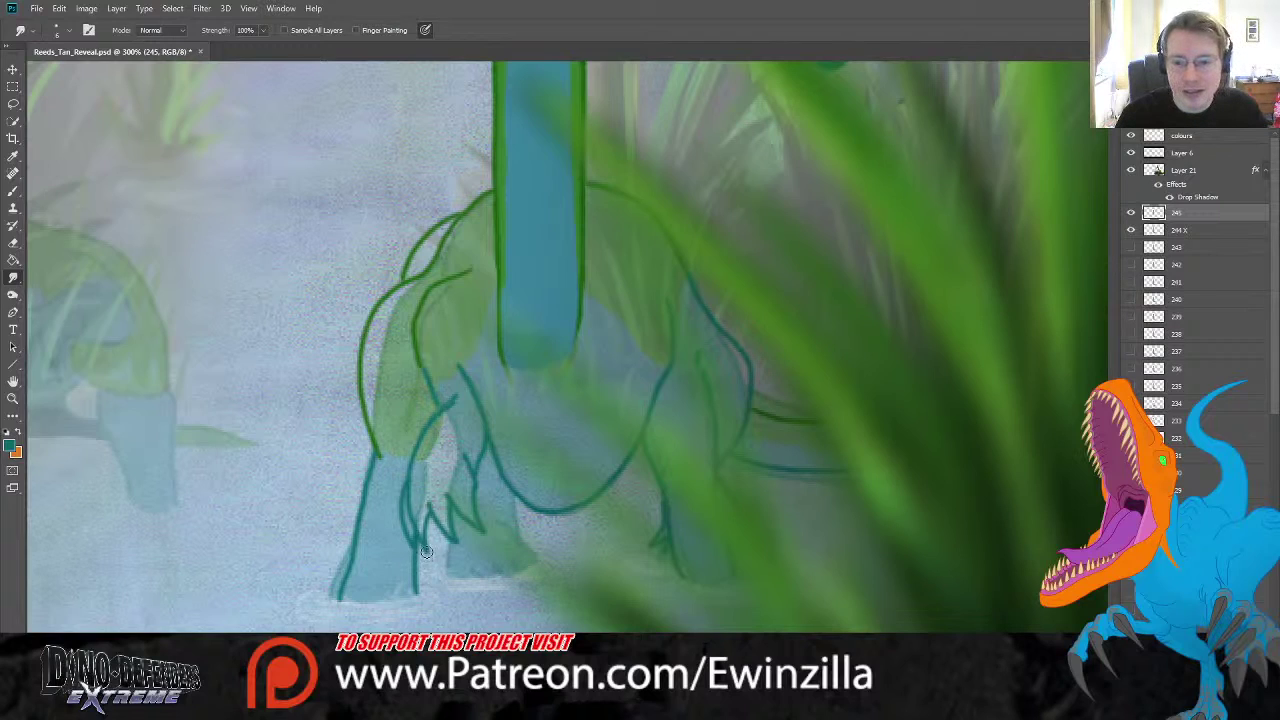
# - Hide the 244 X layer and add a new empty layer directly beneath layer 245
pyautogui.click(1182, 232)
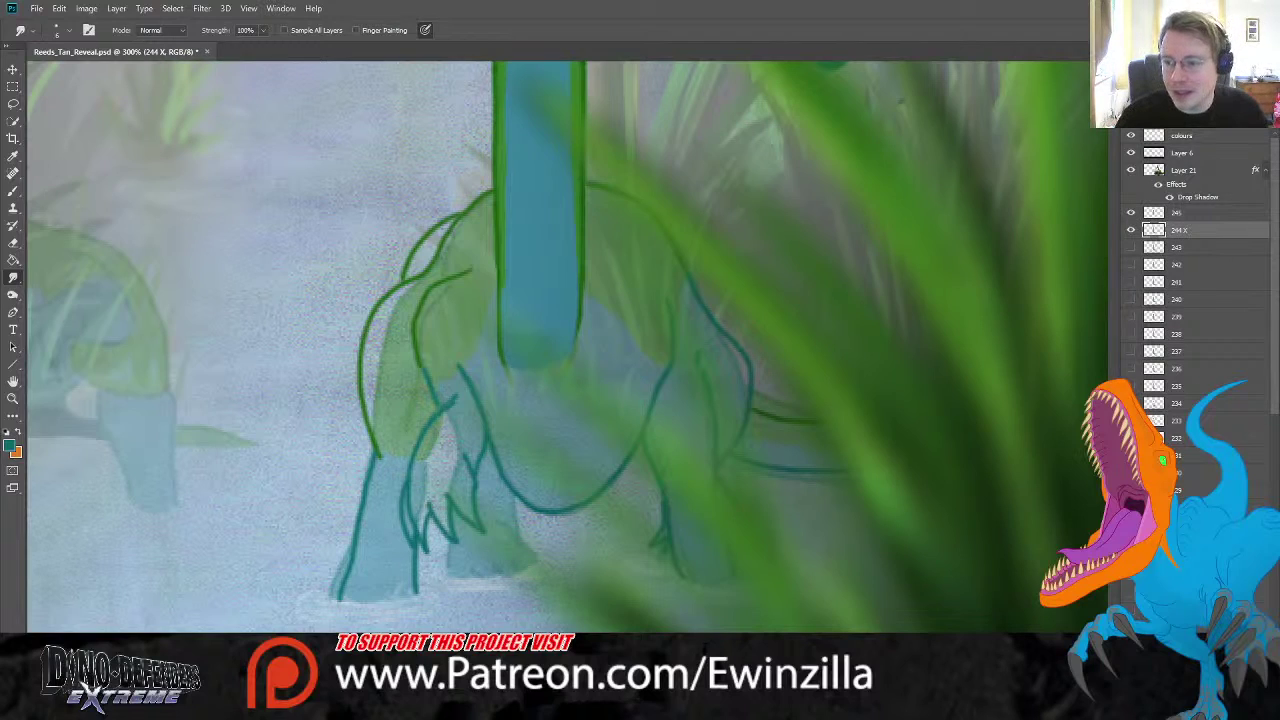
pyautogui.click(1132, 231)
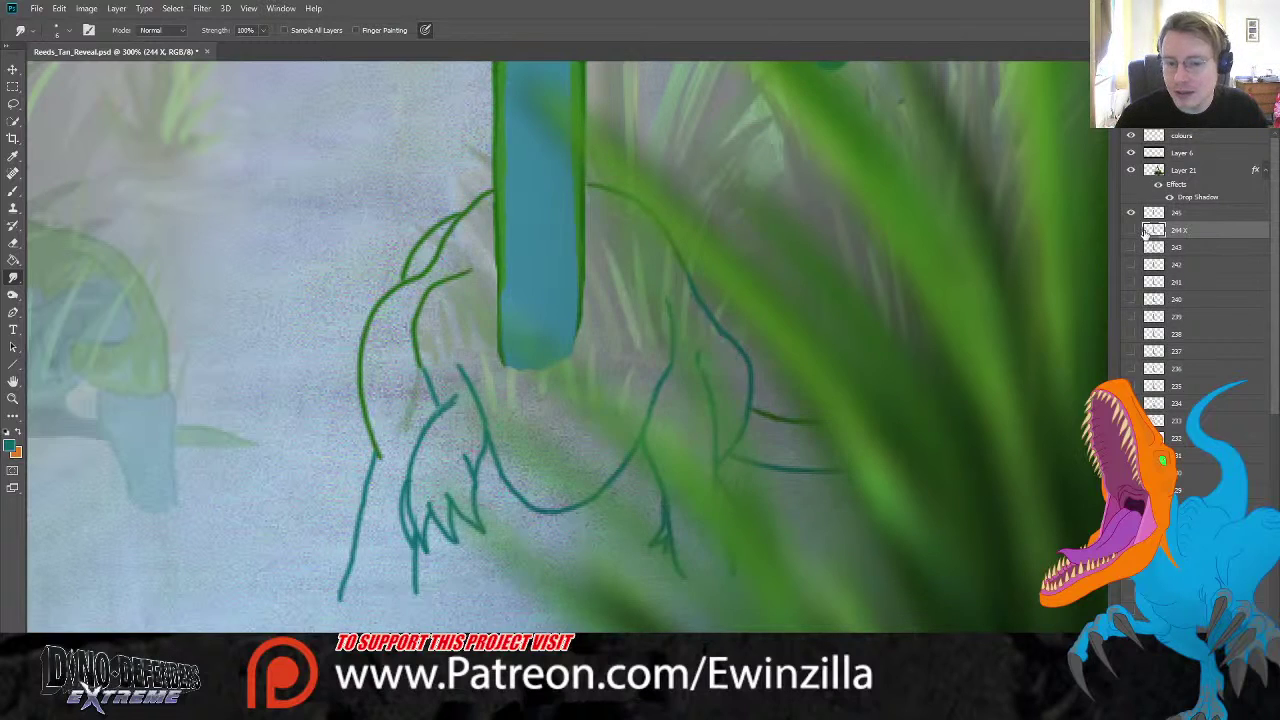
pyautogui.click(1190, 213)
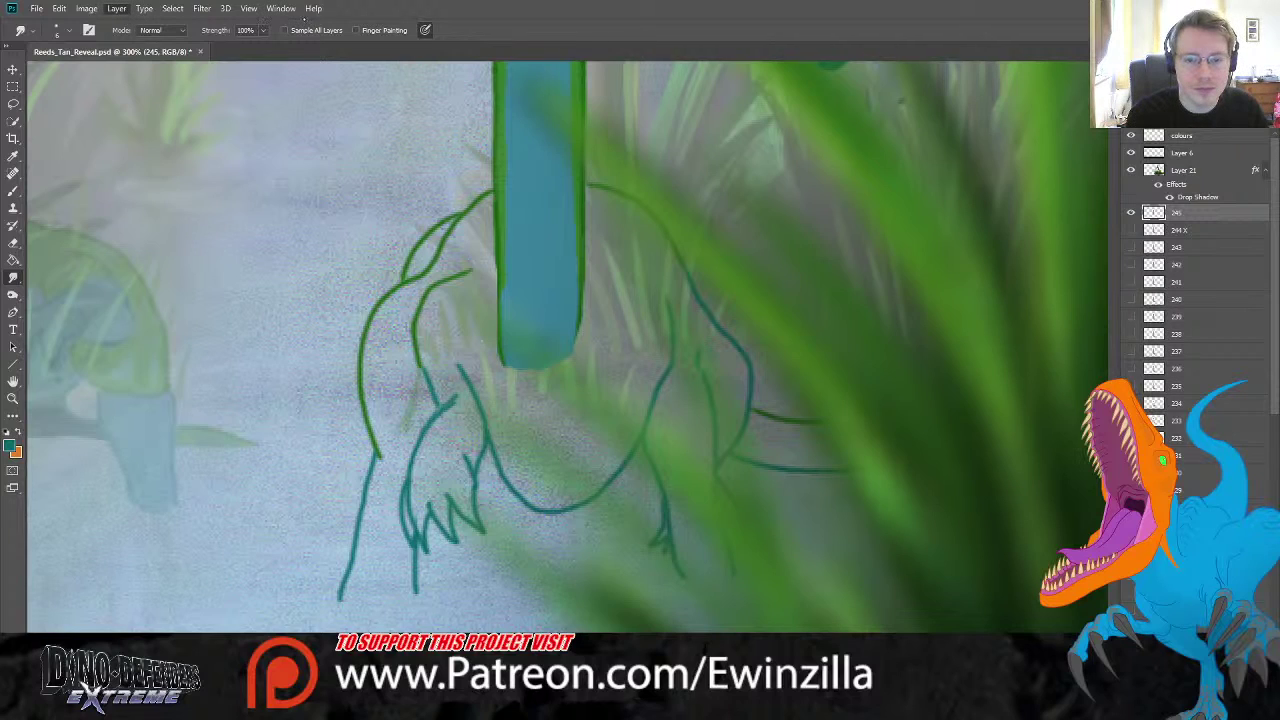
pyautogui.hotkey('ctrl', 'shift', 'alt', 'n')
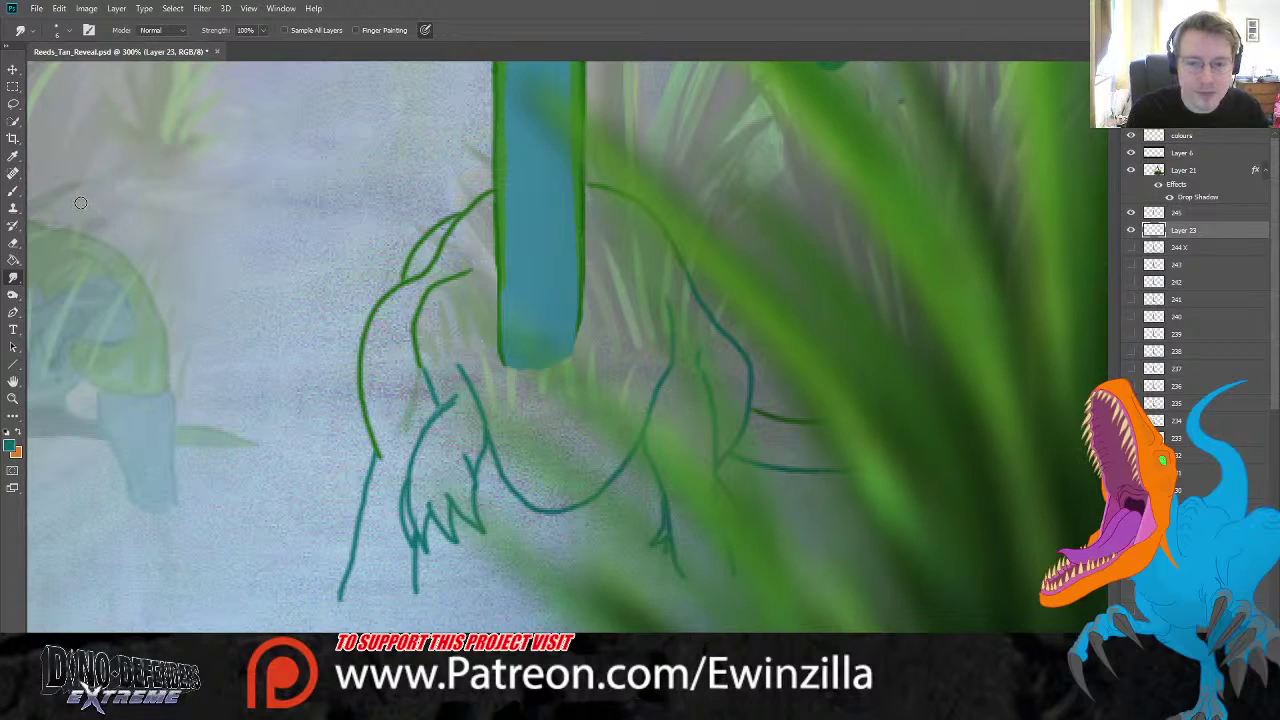
# - Move the swatches on the colours layer into view over the water beside the dinosaur
pyautogui.click(13, 190)
pyautogui.click(1195, 153)
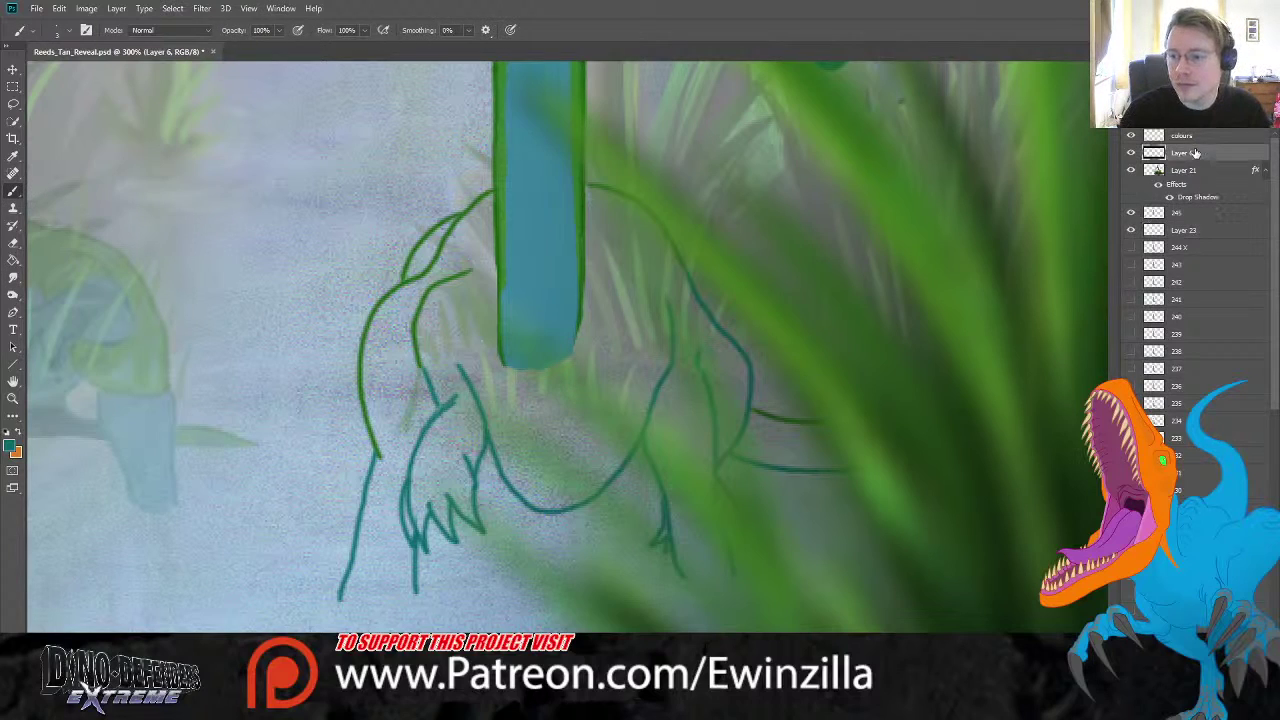
pyautogui.click(1178, 135)
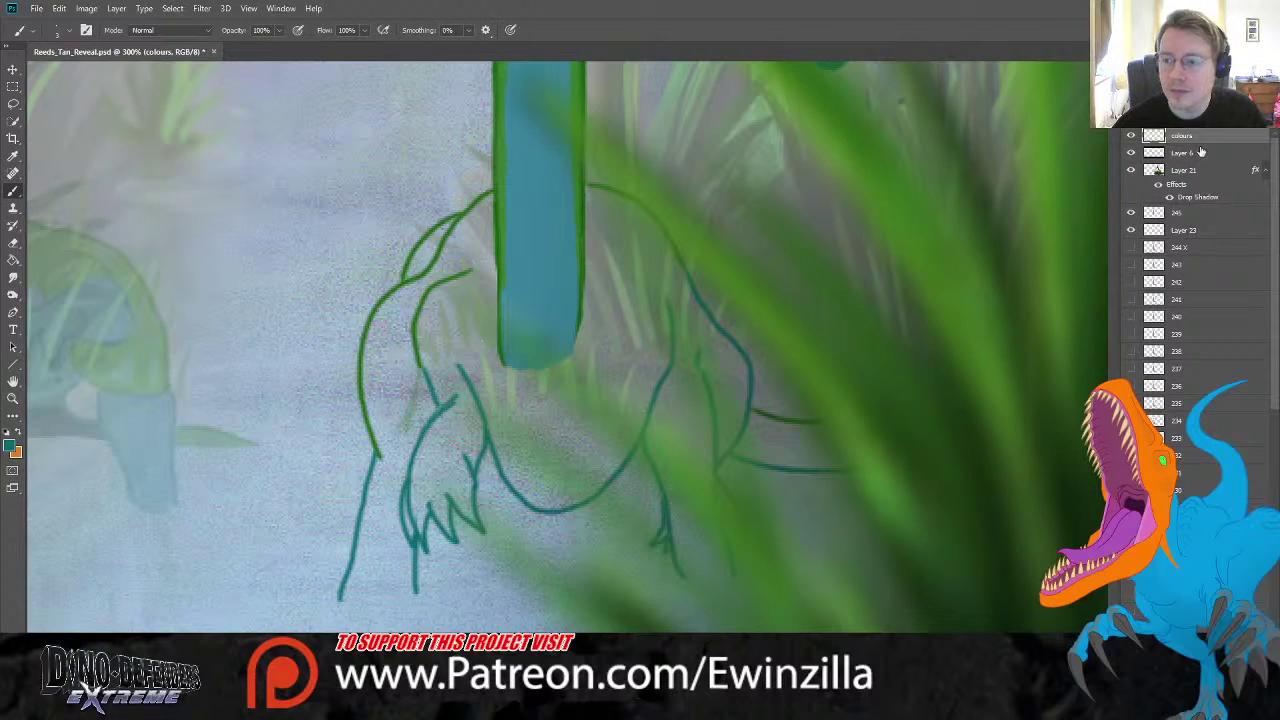
pyautogui.press('v')
pyautogui.moveTo(791, 192); pyautogui.dragTo(239, 650)
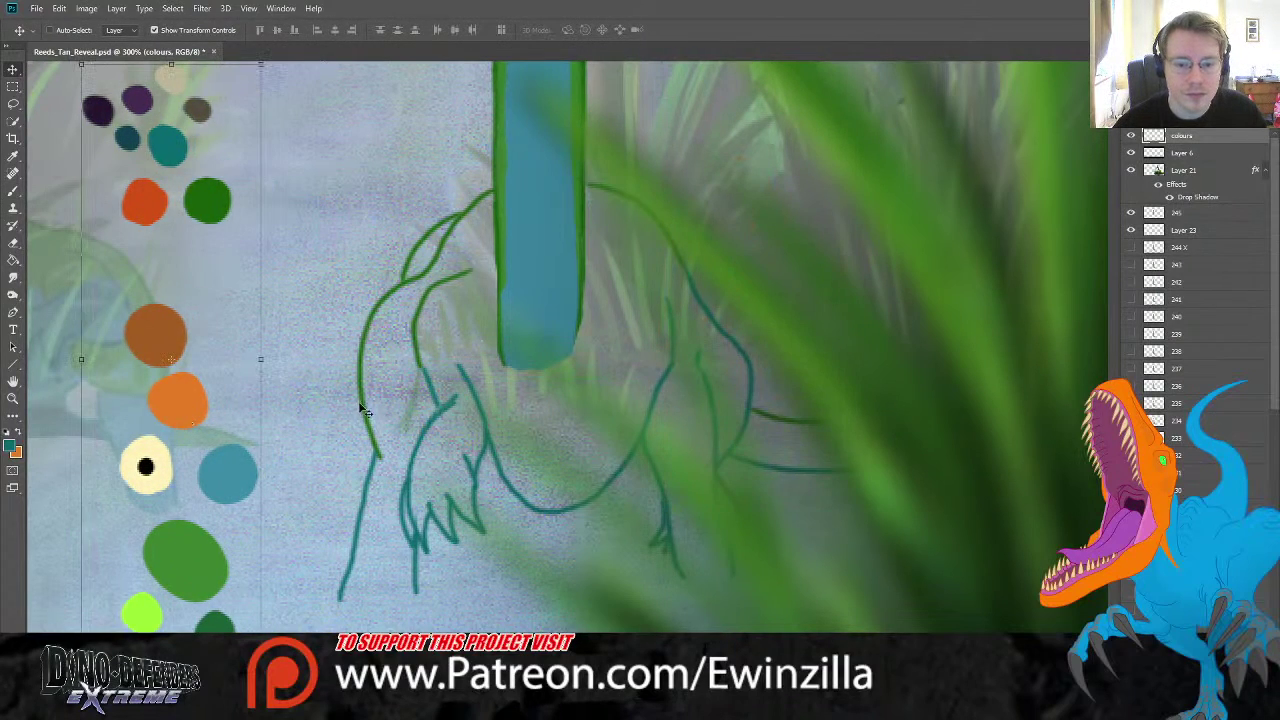
# - Fill the shoulders, back and upper part of the tail on Layer 23 with the mid green from the swatches
pyautogui.click(13, 156)
pyautogui.click(13, 190)
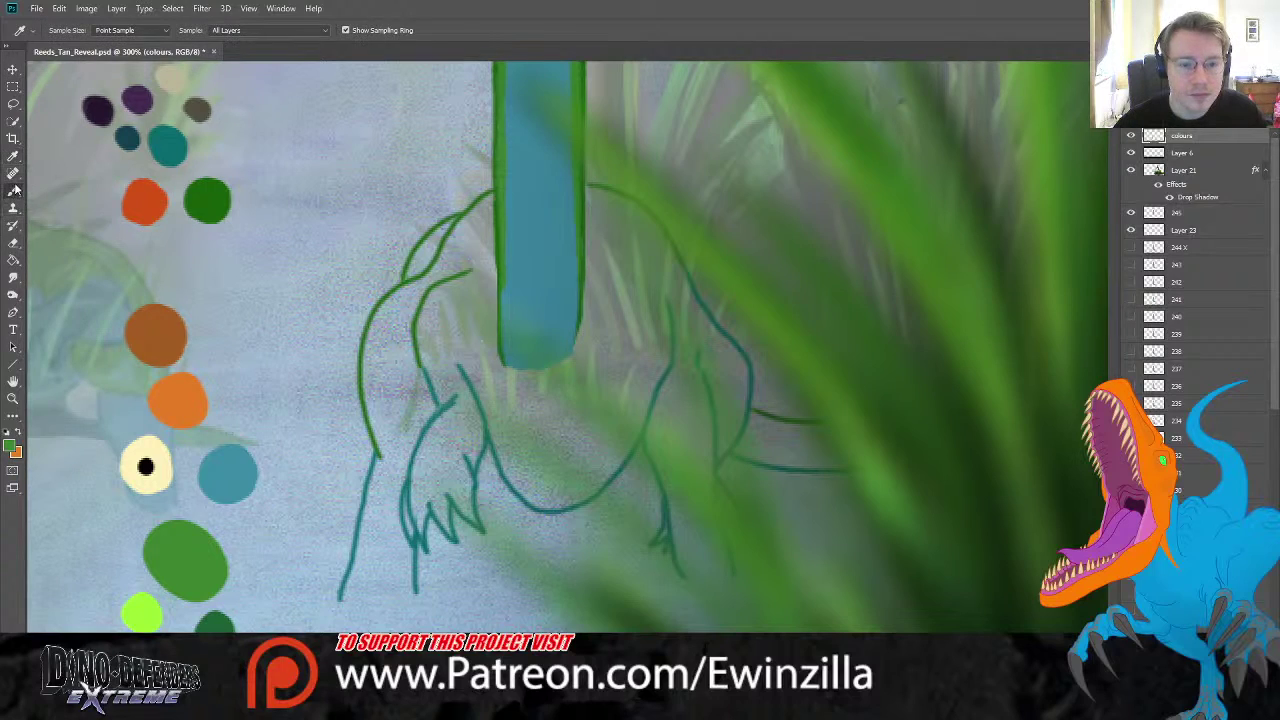
pyautogui.click(1184, 234)
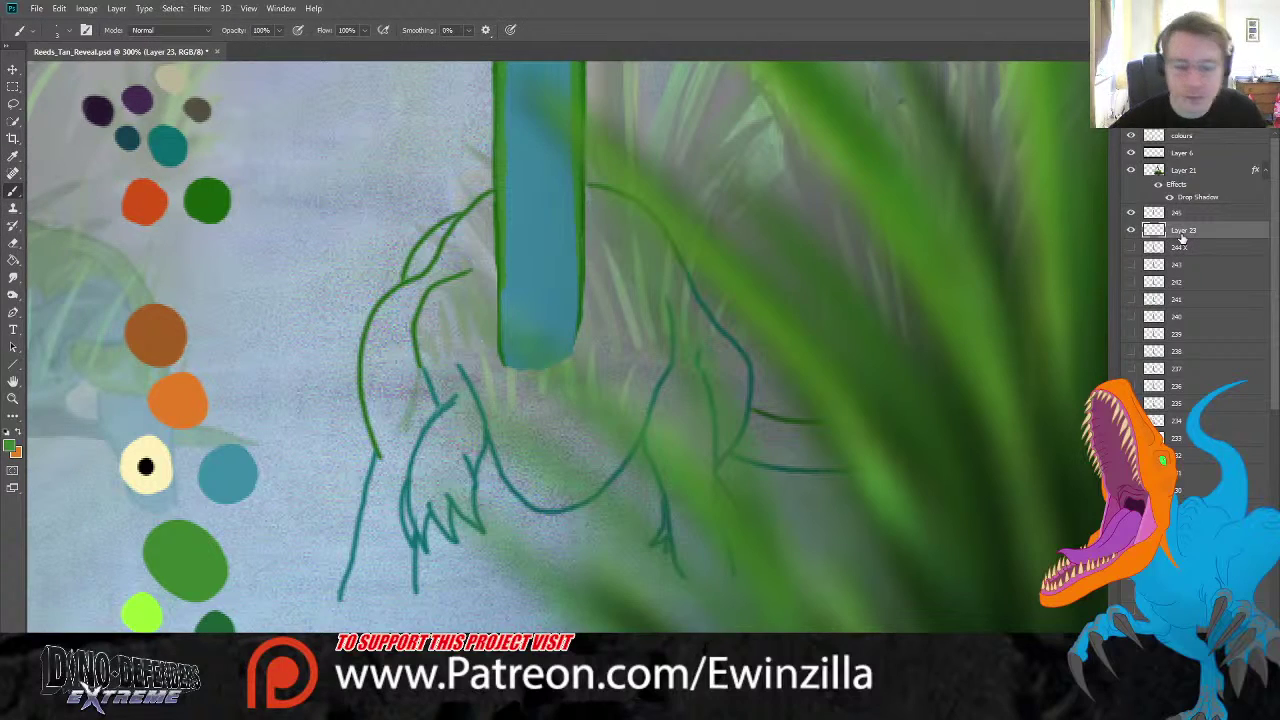
pyautogui.moveTo(500, 277)
pyautogui.mouseDown()
pyautogui.moveTo(470, 339)
pyautogui.moveTo(420, 366)
pyautogui.mouseUp()
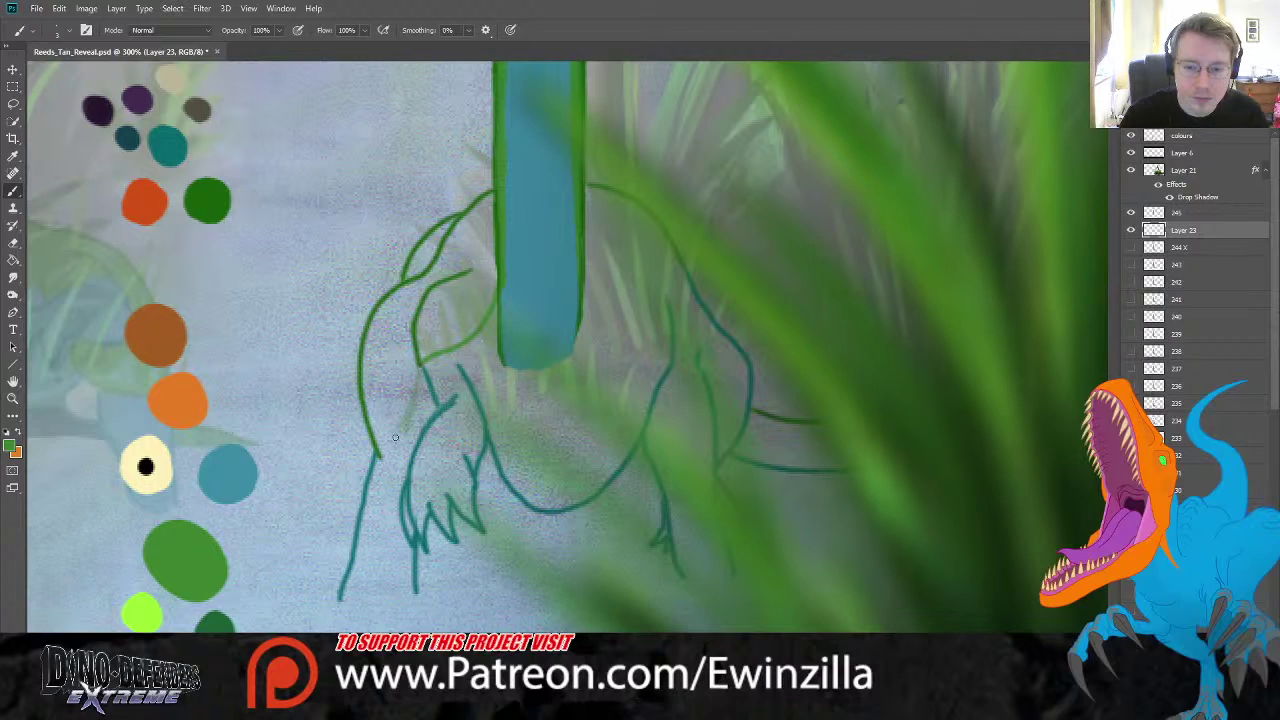
pyautogui.moveTo(380, 452)
pyautogui.mouseDown()
pyautogui.moveTo(419, 446)
pyautogui.moveTo(379, 453)
pyautogui.moveTo(416, 434)
pyautogui.moveTo(406, 444)
pyautogui.moveTo(424, 366)
pyautogui.mouseUp()
pyautogui.moveTo(424, 268)
pyautogui.mouseDown()
pyautogui.moveTo(449, 232)
pyautogui.moveTo(427, 241)
pyautogui.moveTo(482, 203)
pyautogui.moveTo(451, 240)
pyautogui.moveTo(492, 204)
pyautogui.moveTo(452, 237)
pyautogui.moveTo(449, 265)
pyautogui.moveTo(493, 214)
pyautogui.mouseUp()
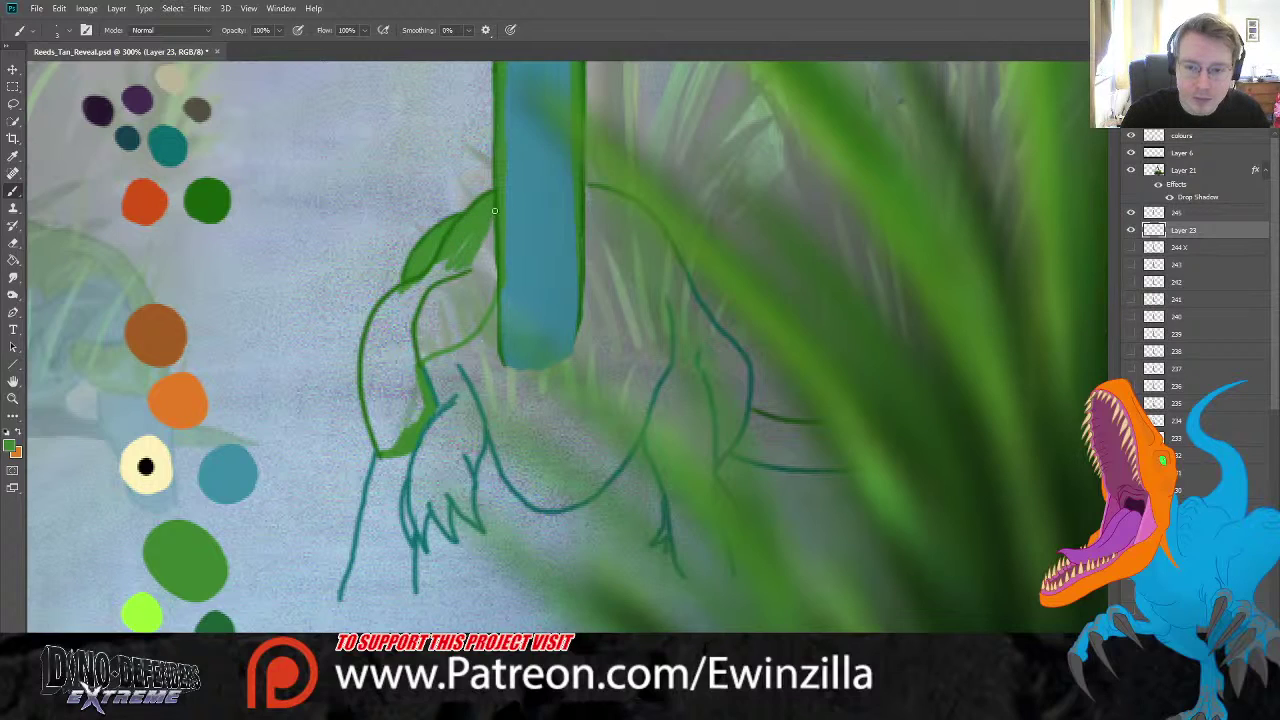
pyautogui.moveTo(453, 261)
pyautogui.mouseDown()
pyautogui.moveTo(494, 225)
pyautogui.moveTo(504, 285)
pyautogui.moveTo(482, 234)
pyautogui.moveTo(467, 316)
pyautogui.moveTo(411, 347)
pyautogui.moveTo(467, 321)
pyautogui.moveTo(447, 333)
pyautogui.moveTo(447, 292)
pyautogui.moveTo(398, 306)
pyautogui.moveTo(374, 374)
pyautogui.moveTo(389, 441)
pyautogui.moveTo(390, 346)
pyautogui.moveTo(418, 415)
pyautogui.mouseUp()
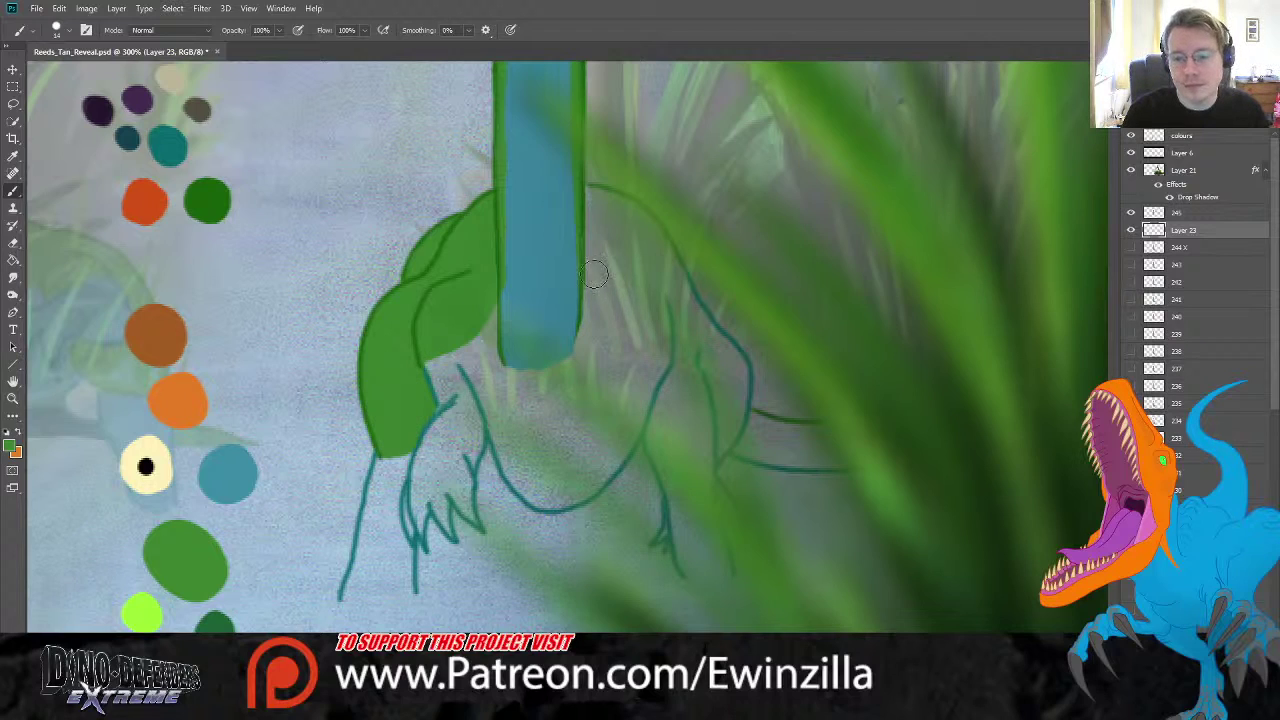
pyautogui.moveTo(592, 192)
pyautogui.mouseDown()
pyautogui.moveTo(593, 278)
pyautogui.moveTo(669, 297)
pyautogui.moveTo(673, 278)
pyautogui.moveTo(629, 216)
pyautogui.moveTo(593, 198)
pyautogui.moveTo(654, 241)
pyautogui.moveTo(619, 281)
pyautogui.moveTo(653, 272)
pyautogui.moveTo(602, 272)
pyautogui.moveTo(650, 289)
pyautogui.moveTo(600, 284)
pyautogui.moveTo(627, 306)
pyautogui.moveTo(661, 289)
pyautogui.moveTo(639, 318)
pyautogui.moveTo(595, 286)
pyautogui.moveTo(661, 242)
pyautogui.moveTo(676, 181)
pyautogui.mouseUp()
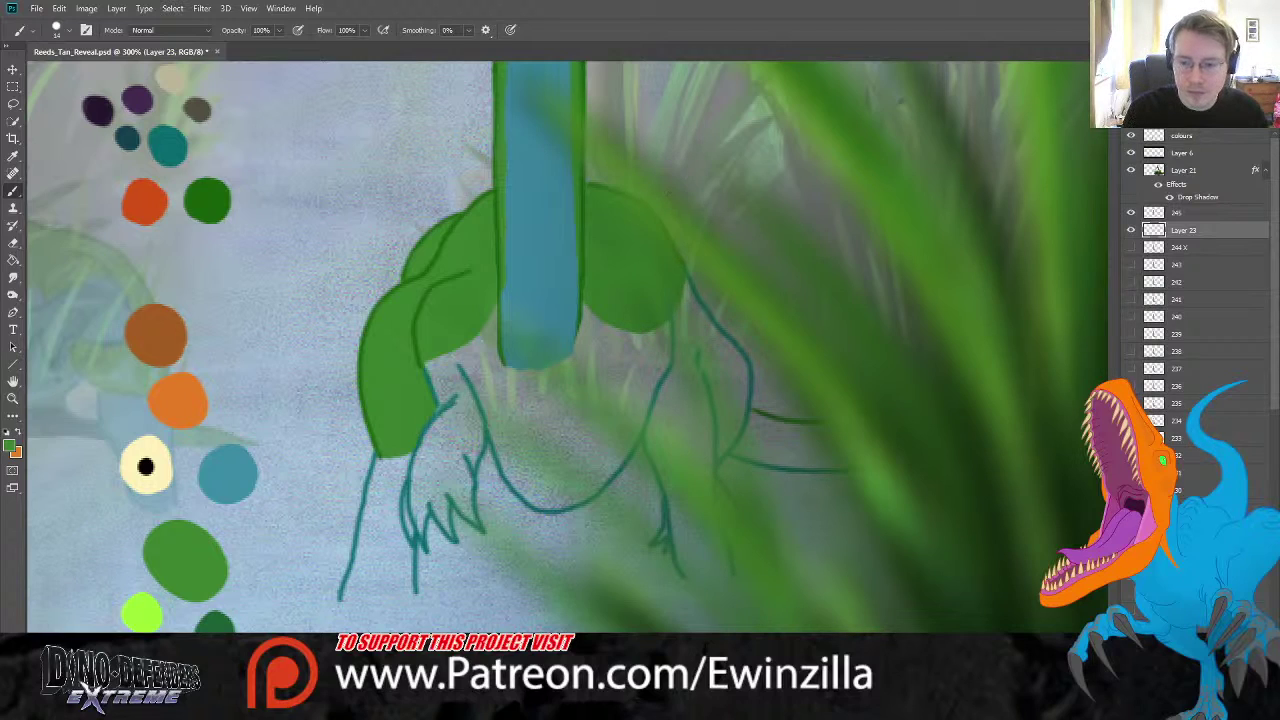
pyautogui.moveTo(751, 423); pyautogui.dragTo(841, 438)
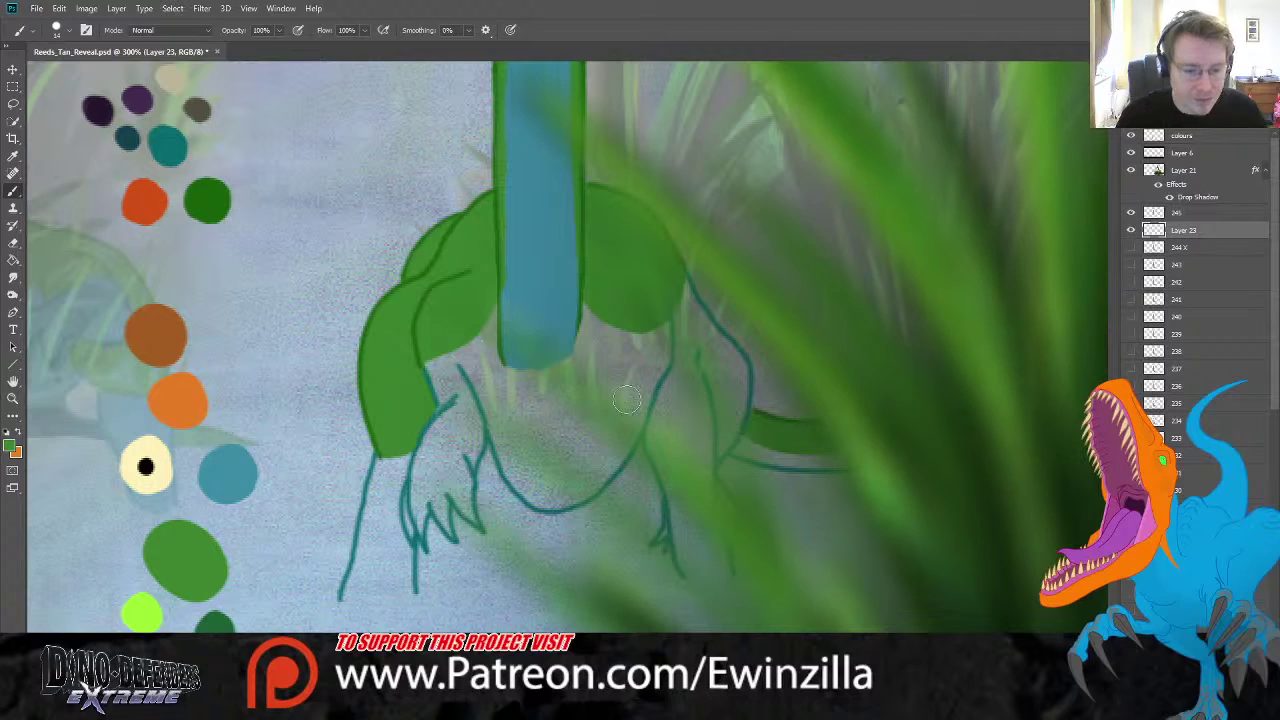
# - Fill the clawed limb, the area around its shoulder and the outer front leg with the blue from the swatches
pyautogui.click(13, 156)
pyautogui.click(229, 466)
pyautogui.press('b')
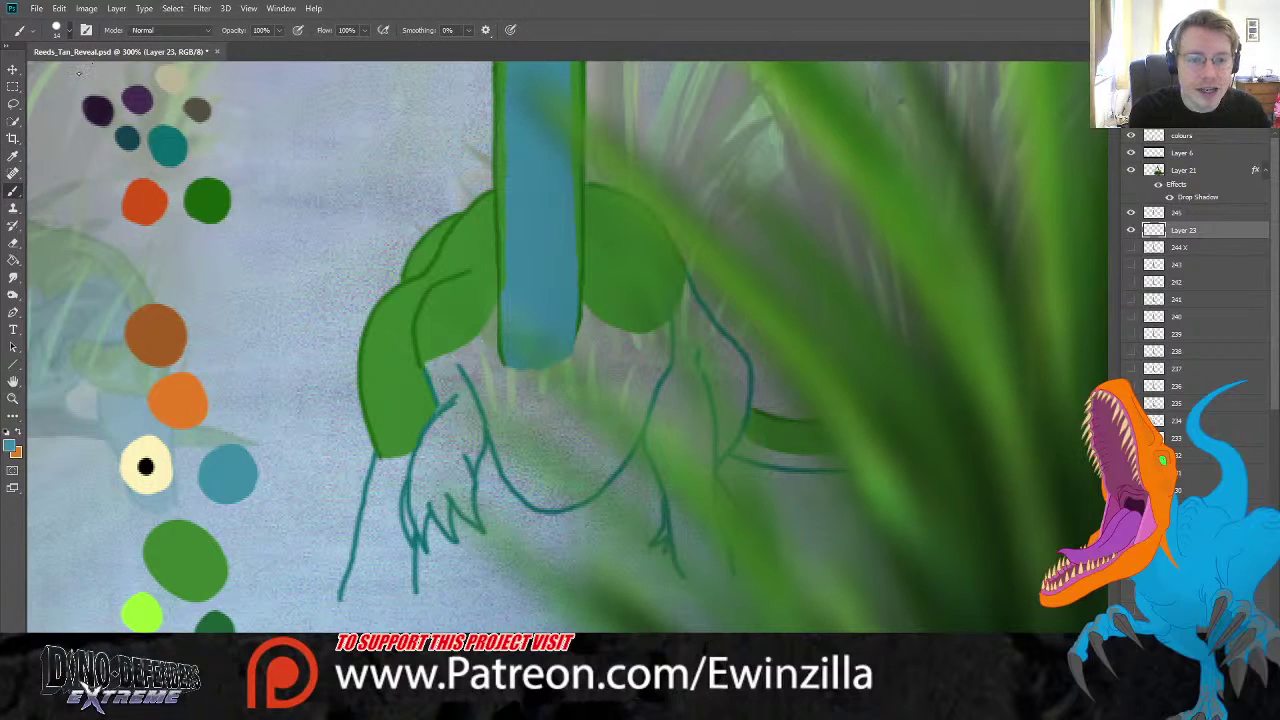
pyautogui.moveTo(520, 296)
pyautogui.mouseDown()
pyautogui.moveTo(434, 366)
pyautogui.moveTo(442, 417)
pyautogui.moveTo(412, 529)
pyautogui.moveTo(433, 496)
pyautogui.moveTo(451, 535)
pyautogui.moveTo(453, 487)
pyautogui.moveTo(472, 517)
pyautogui.moveTo(473, 469)
pyautogui.moveTo(451, 483)
pyautogui.moveTo(422, 477)
pyautogui.moveTo(478, 409)
pyautogui.moveTo(452, 381)
pyautogui.moveTo(496, 353)
pyautogui.moveTo(467, 440)
pyautogui.mouseUp()
pyautogui.click(13, 277)
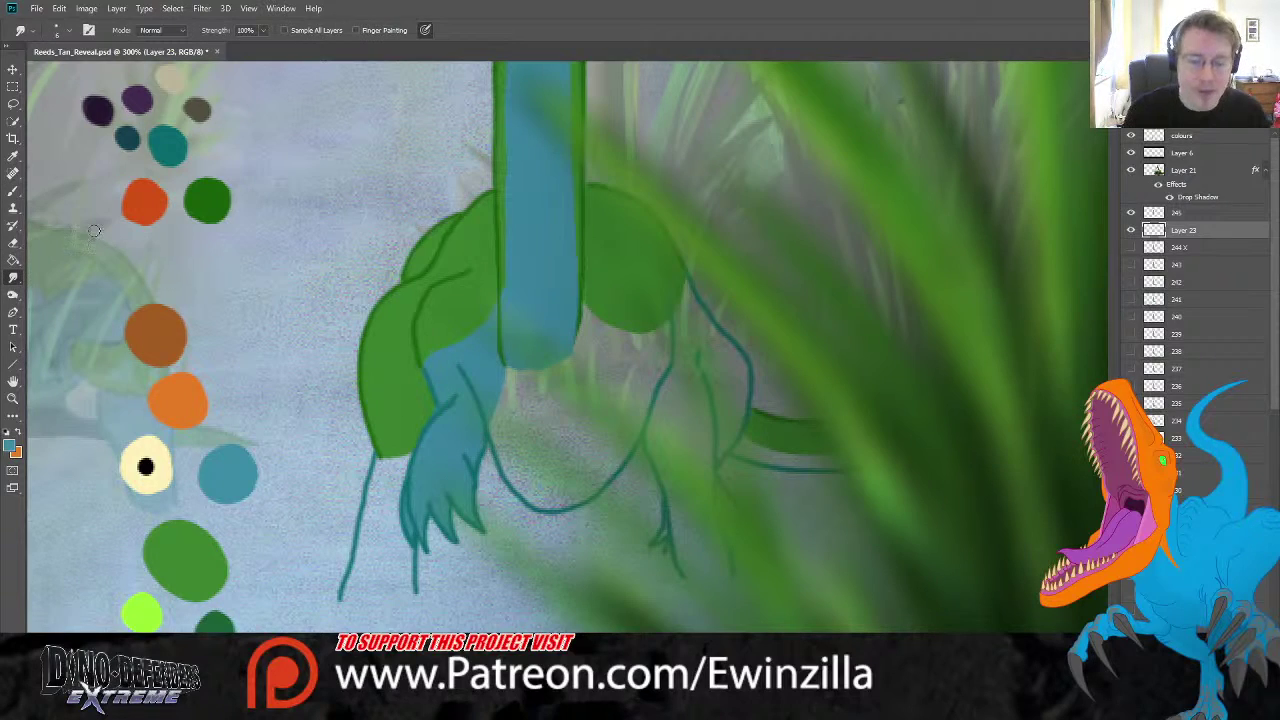
pyautogui.click(13, 190)
pyautogui.moveTo(438, 455)
pyautogui.mouseDown()
pyautogui.moveTo(383, 466)
pyautogui.moveTo(362, 551)
pyautogui.mouseUp()
pyautogui.moveTo(347, 592)
pyautogui.mouseDown()
pyautogui.moveTo(406, 585)
pyautogui.moveTo(406, 510)
pyautogui.moveTo(371, 595)
pyautogui.moveTo(360, 576)
pyautogui.moveTo(405, 478)
pyautogui.mouseUp()
# - Paint the flank, the underside of the tail and the opposite leg in blue down to the water
pyautogui.moveTo(573, 300)
pyautogui.mouseDown()
pyautogui.moveTo(632, 338)
pyautogui.moveTo(680, 315)
pyautogui.moveTo(688, 285)
pyautogui.moveTo(745, 378)
pyautogui.moveTo(730, 440)
pyautogui.moveTo(790, 460)
pyautogui.moveTo(877, 449)
pyautogui.moveTo(756, 432)
pyautogui.moveTo(813, 464)
pyautogui.mouseUp()
pyautogui.hotkey('ctrl', 'z')
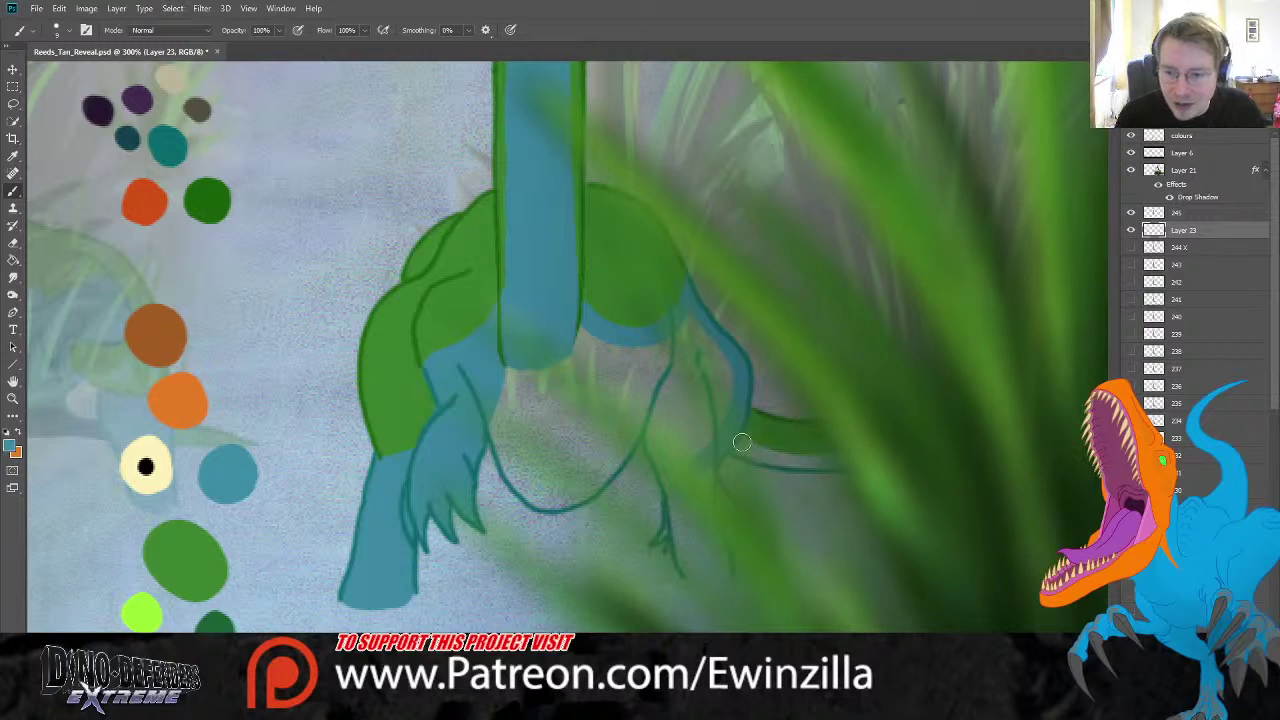
pyautogui.moveTo(728, 428)
pyautogui.mouseDown()
pyautogui.moveTo(786, 460)
pyautogui.moveTo(851, 457)
pyautogui.mouseUp()
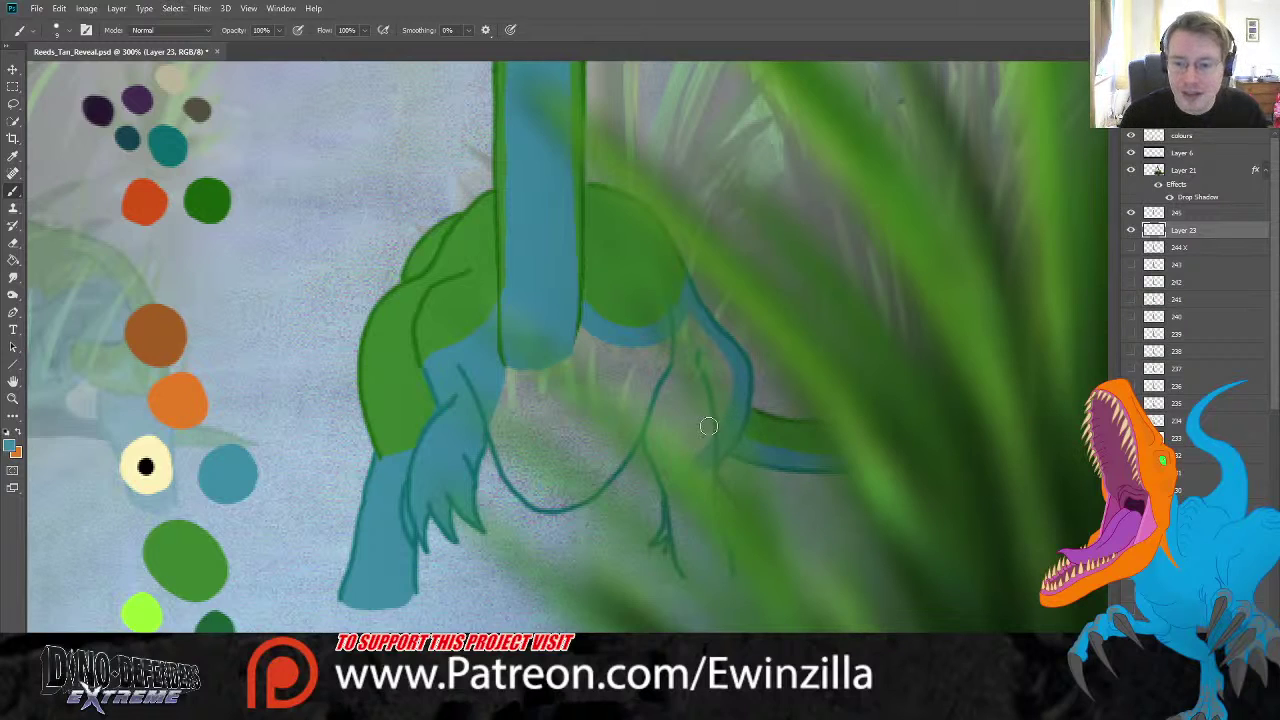
pyautogui.moveTo(723, 547)
pyautogui.mouseDown()
pyautogui.moveTo(687, 567)
pyautogui.moveTo(671, 524)
pyautogui.moveTo(662, 538)
pyautogui.moveTo(679, 530)
pyautogui.moveTo(685, 557)
pyautogui.moveTo(701, 562)
pyautogui.moveTo(709, 536)
pyautogui.moveTo(674, 450)
pyautogui.moveTo(670, 476)
pyautogui.moveTo(658, 462)
pyautogui.moveTo(671, 434)
pyautogui.moveTo(696, 451)
pyautogui.moveTo(719, 378)
pyautogui.mouseUp()
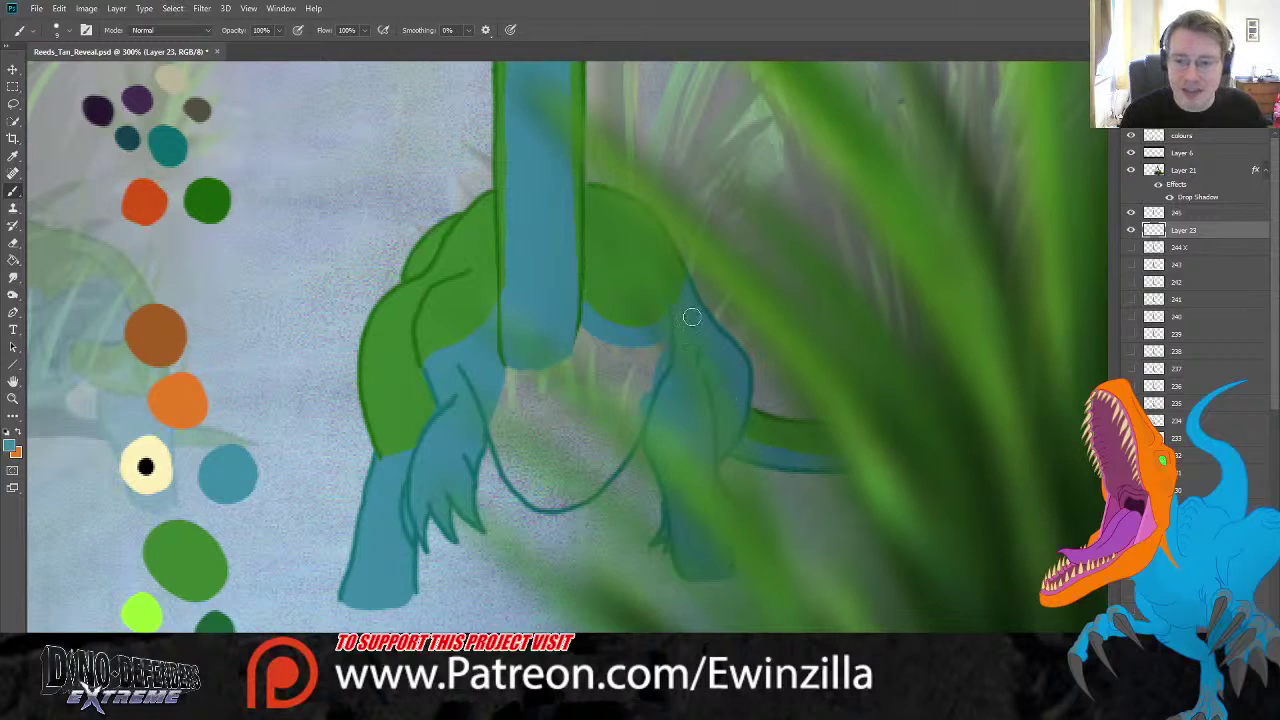
# - Fill the rounded chest between the legs with the same blue up to the base of the neck
pyautogui.click(13, 279)
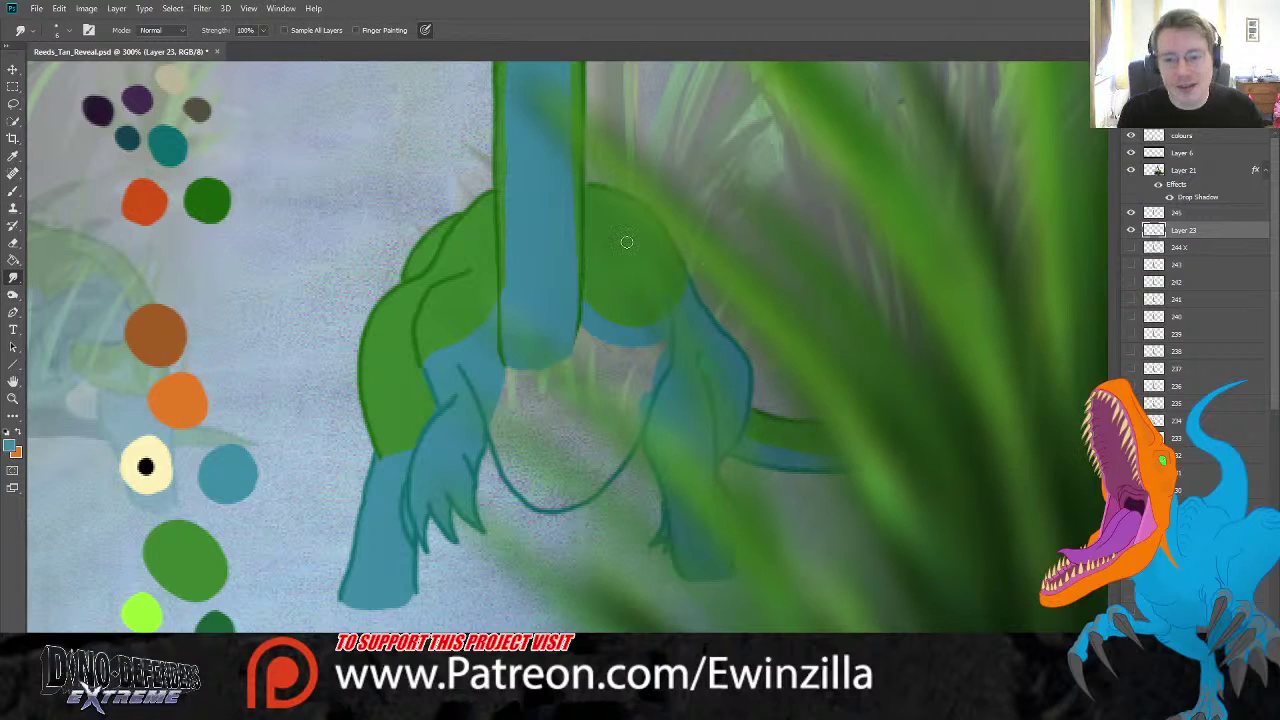
pyautogui.click(13, 191)
pyautogui.moveTo(668, 384)
pyautogui.mouseDown()
pyautogui.moveTo(654, 350)
pyautogui.moveTo(577, 353)
pyautogui.moveTo(597, 330)
pyautogui.moveTo(581, 332)
pyautogui.moveTo(567, 434)
pyautogui.moveTo(651, 392)
pyautogui.moveTo(598, 478)
pyautogui.moveTo(537, 503)
pyautogui.moveTo(495, 422)
pyautogui.moveTo(509, 371)
pyautogui.moveTo(547, 359)
pyautogui.moveTo(512, 443)
pyautogui.moveTo(575, 415)
pyautogui.moveTo(545, 479)
pyautogui.moveTo(594, 463)
pyautogui.mouseUp()
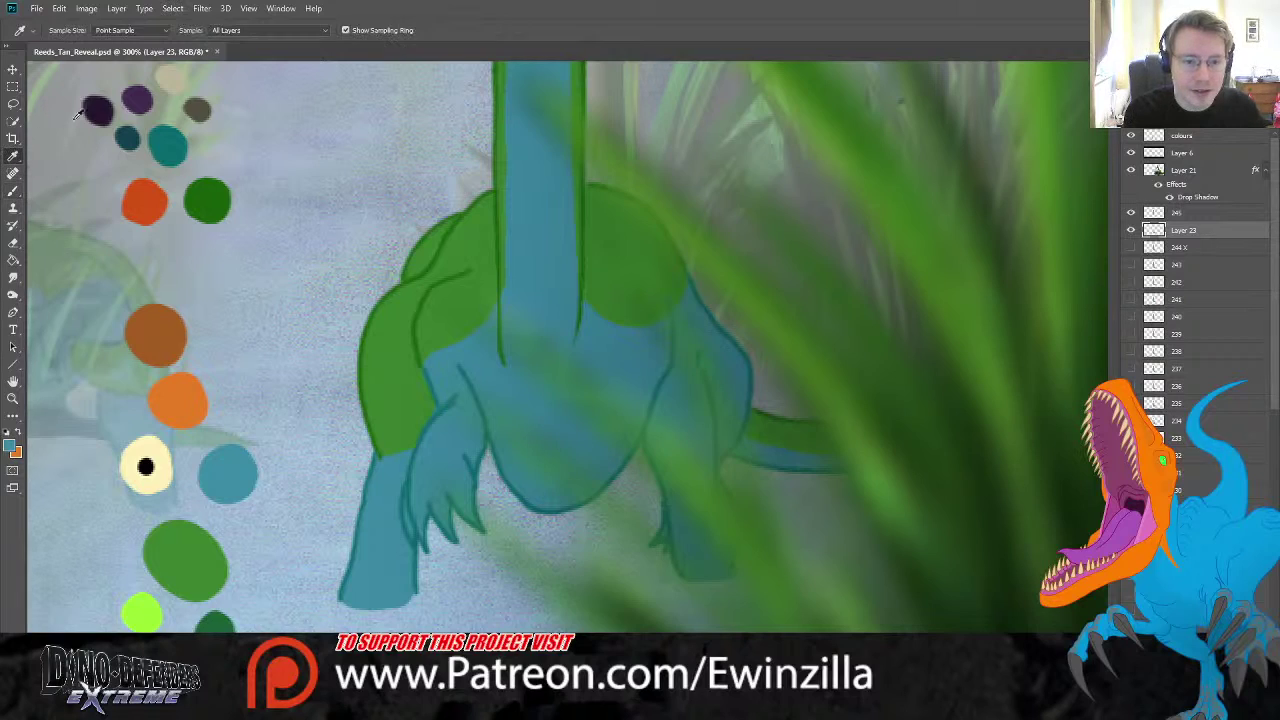
# - Paint the claws at the end of the folded limb with the dark teal swatch and undo the stray chest stroke
pyautogui.keyDown('alt'); pyautogui.click(130, 138); pyautogui.keyUp('alt')
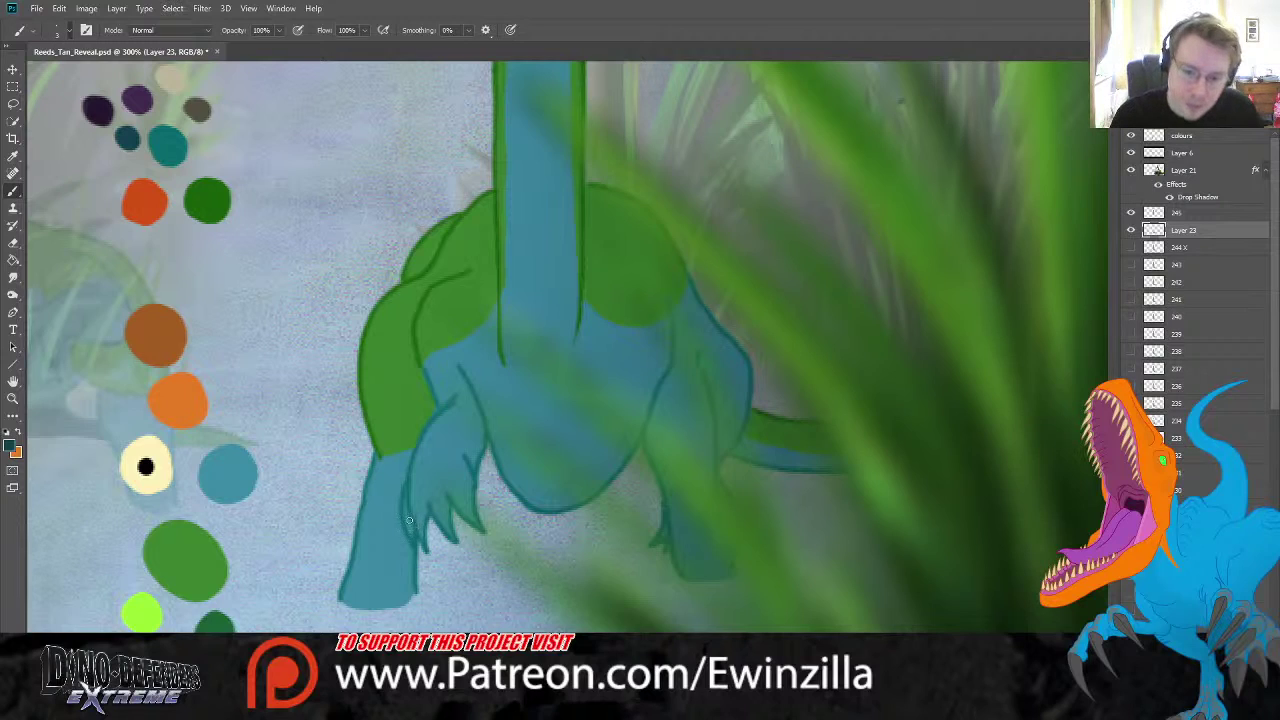
pyautogui.moveTo(424, 543); pyautogui.dragTo(422, 521)
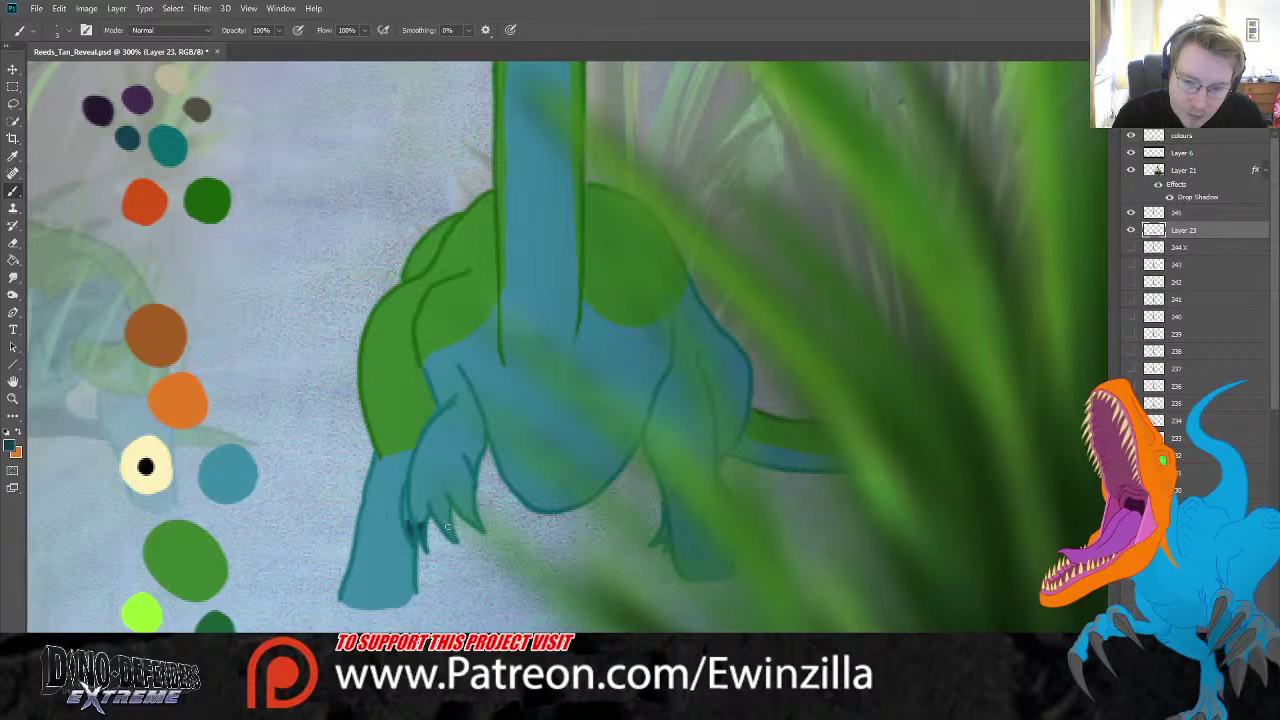
pyautogui.moveTo(428, 522)
pyautogui.mouseDown()
pyautogui.moveTo(452, 532)
pyautogui.moveTo(472, 510)
pyautogui.mouseUp()
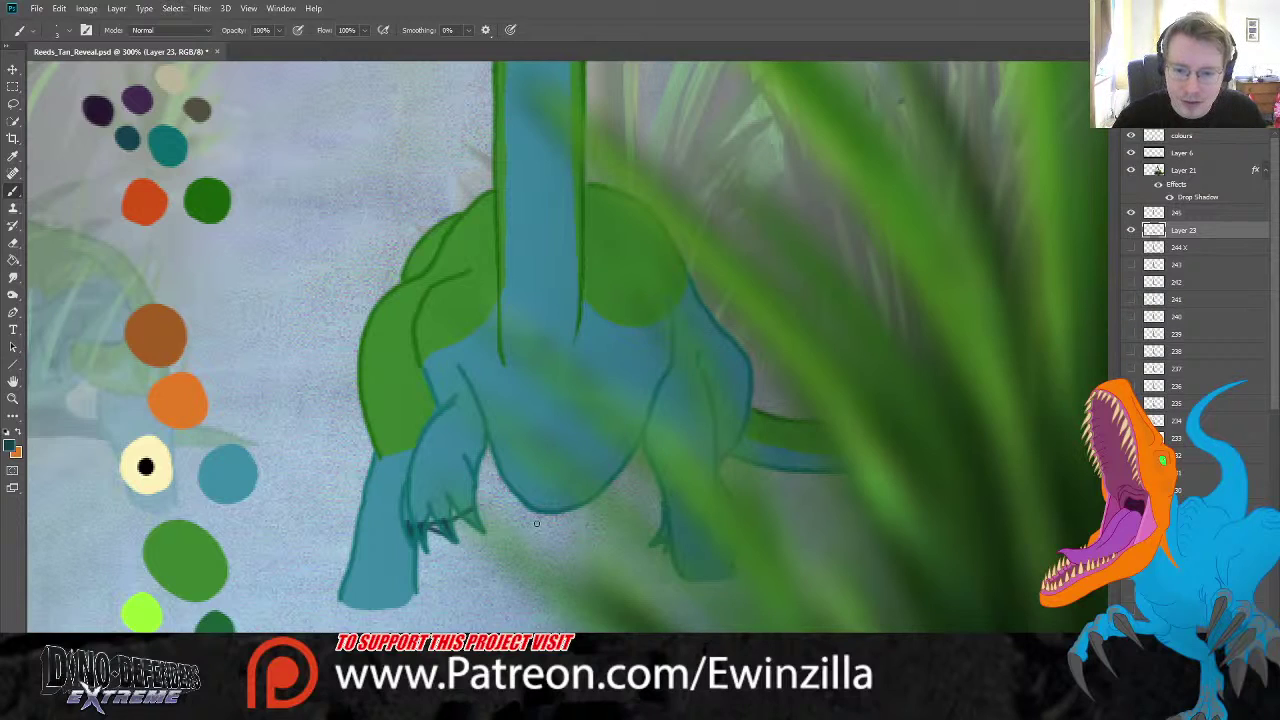
pyautogui.moveTo(573, 432); pyautogui.dragTo(515, 518)
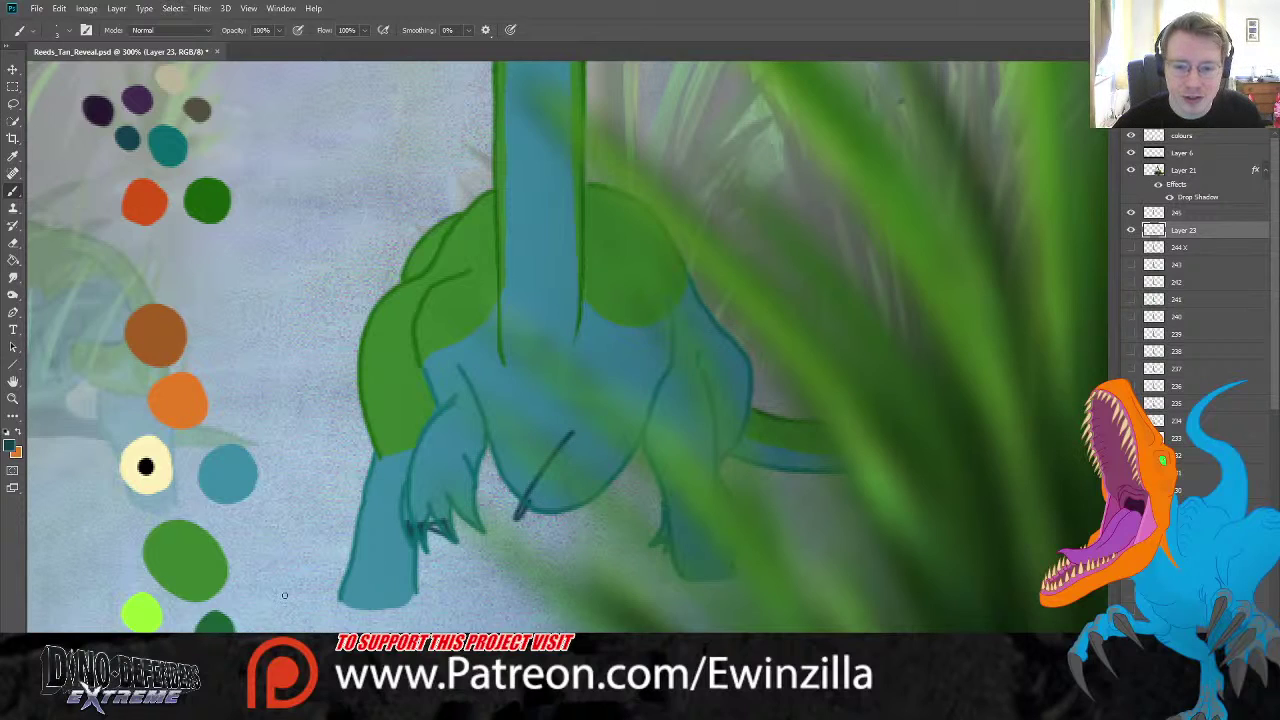
pyautogui.hotkey('ctrl', 'z')
pyautogui.hotkey('ctrl', 'z')
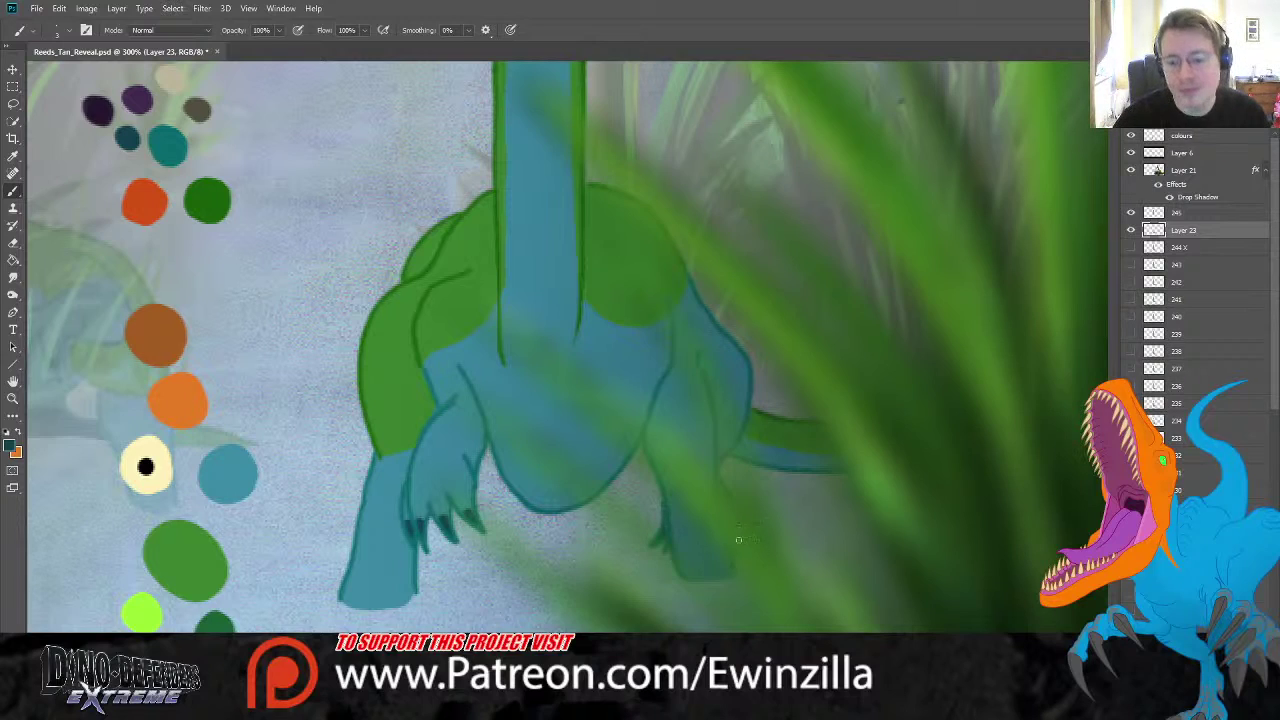
# - Draw water dripping from the folded limb's claws in white at 48% opacity on layer 245
pyautogui.click(13, 156)
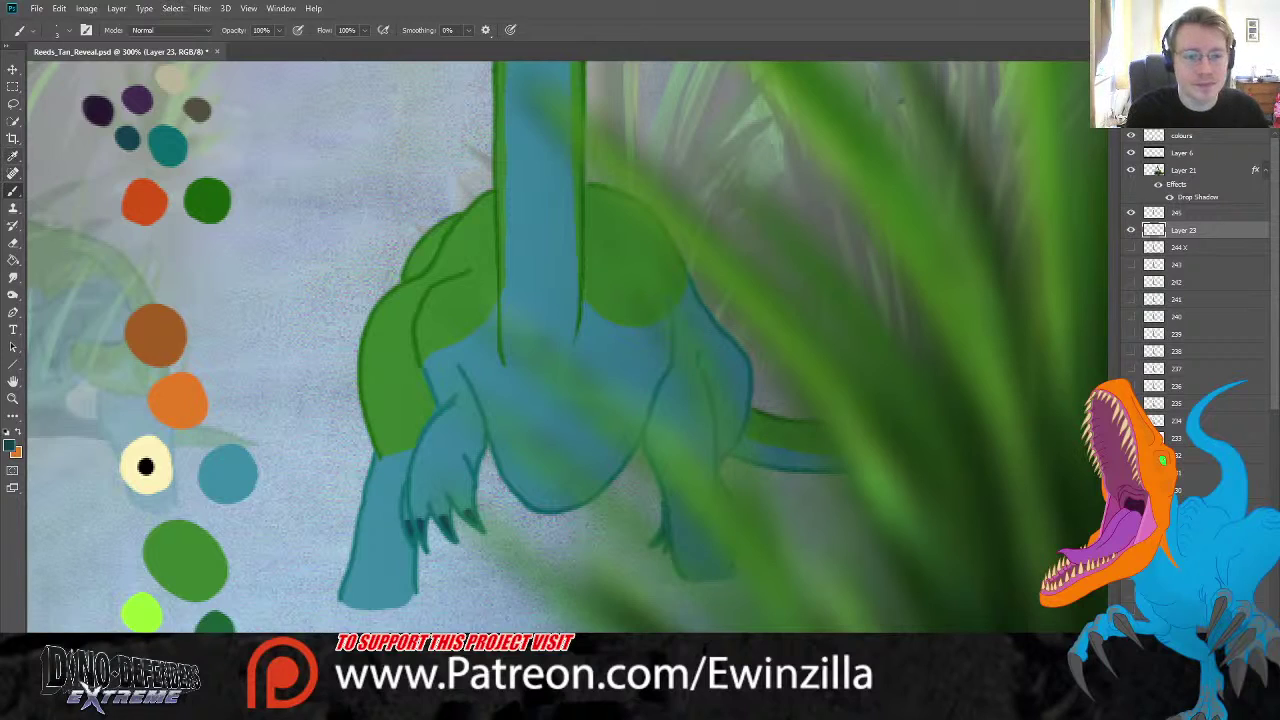
pyautogui.click(172, 73)
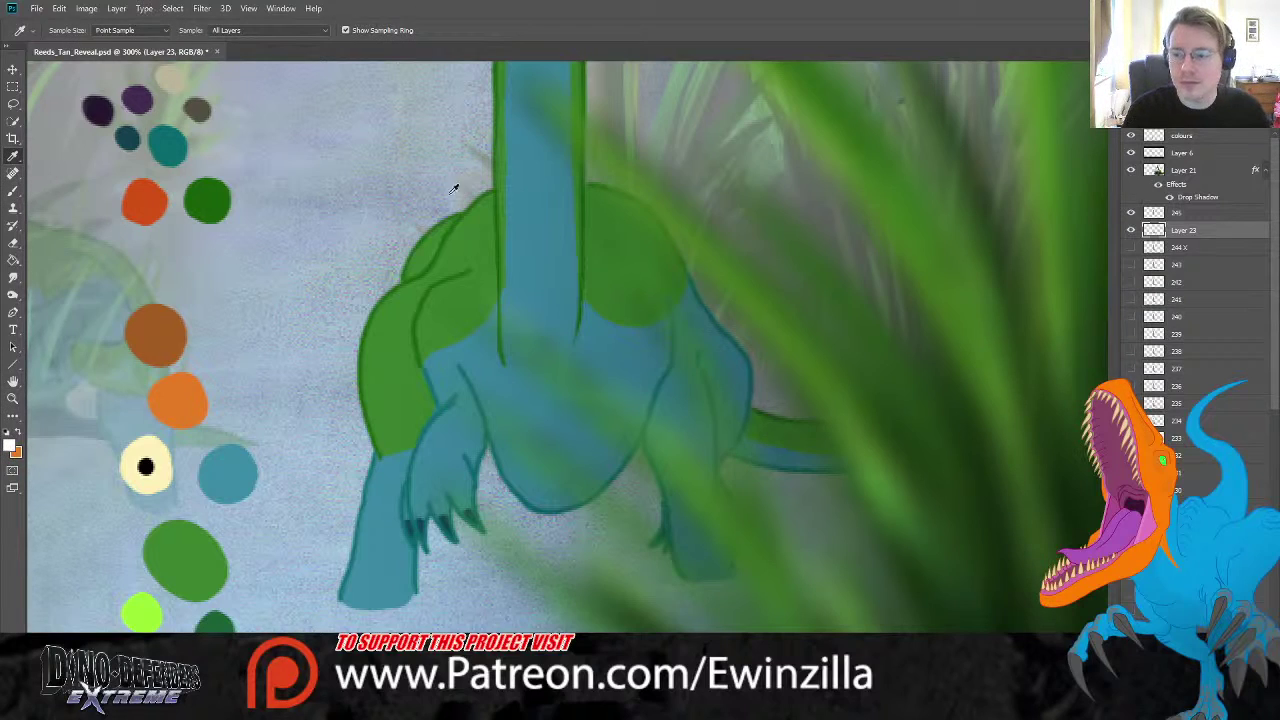
pyautogui.press('b')
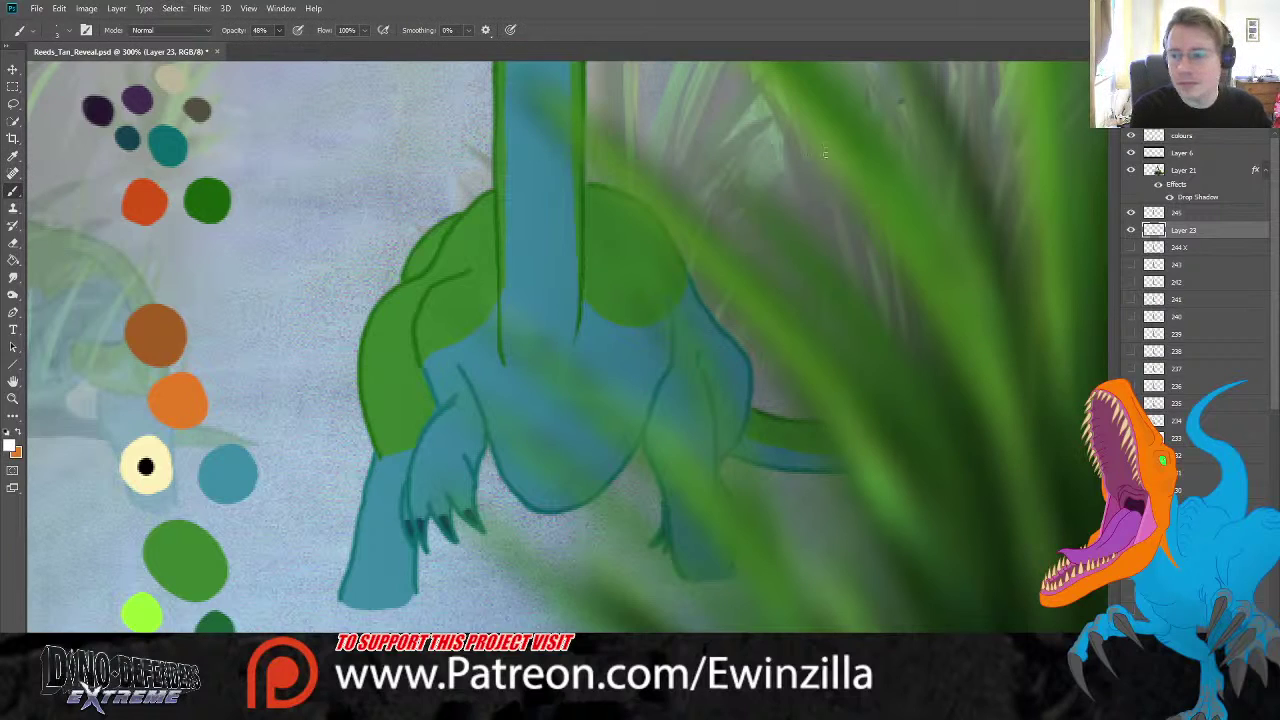
pyautogui.hotkey('alt', ']')
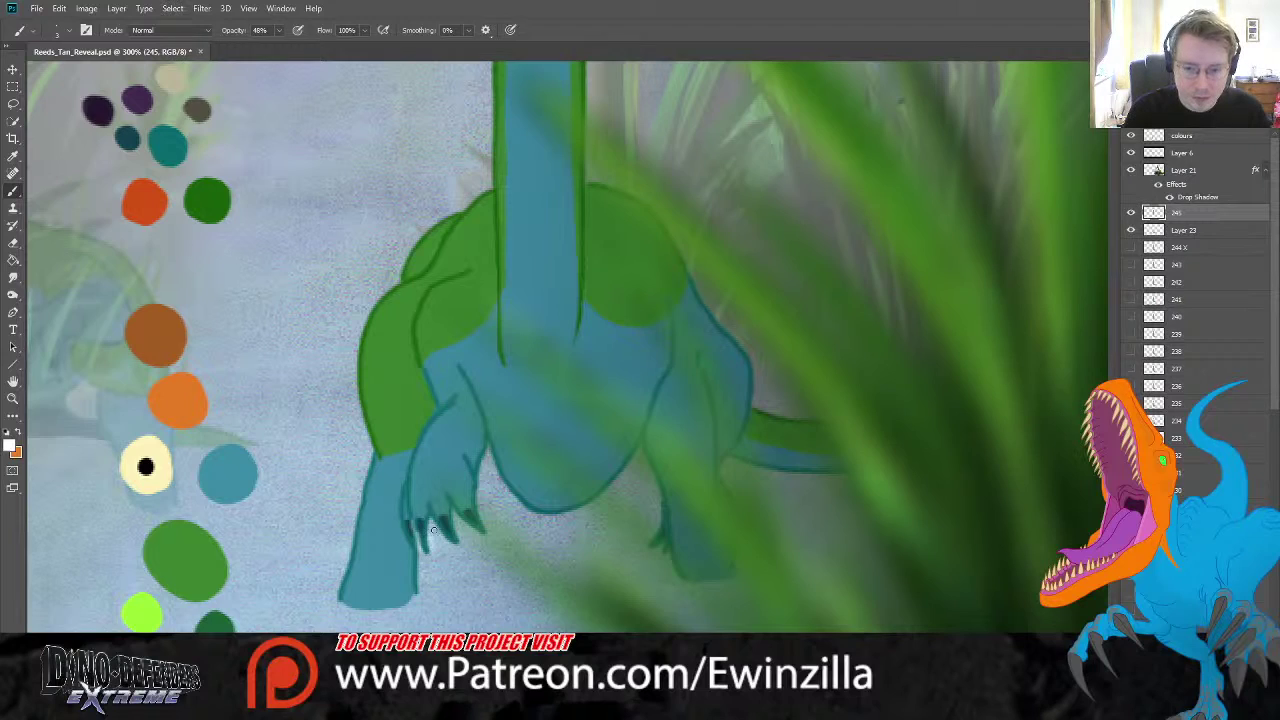
pyautogui.moveTo(427, 505)
pyautogui.mouseDown()
pyautogui.moveTo(460, 505)
pyautogui.moveTo(466, 563)
pyautogui.moveTo(435, 592)
pyautogui.moveTo(470, 570)
pyautogui.moveTo(490, 580)
pyautogui.moveTo(426, 603)
pyautogui.moveTo(528, 592)
pyautogui.moveTo(509, 608)
pyautogui.mouseUp()
# - Paint white water ripples around the planted front foot and the opposite foot, redoing the strokes that go astray
pyautogui.moveTo(375, 608); pyautogui.dragTo(336, 602)
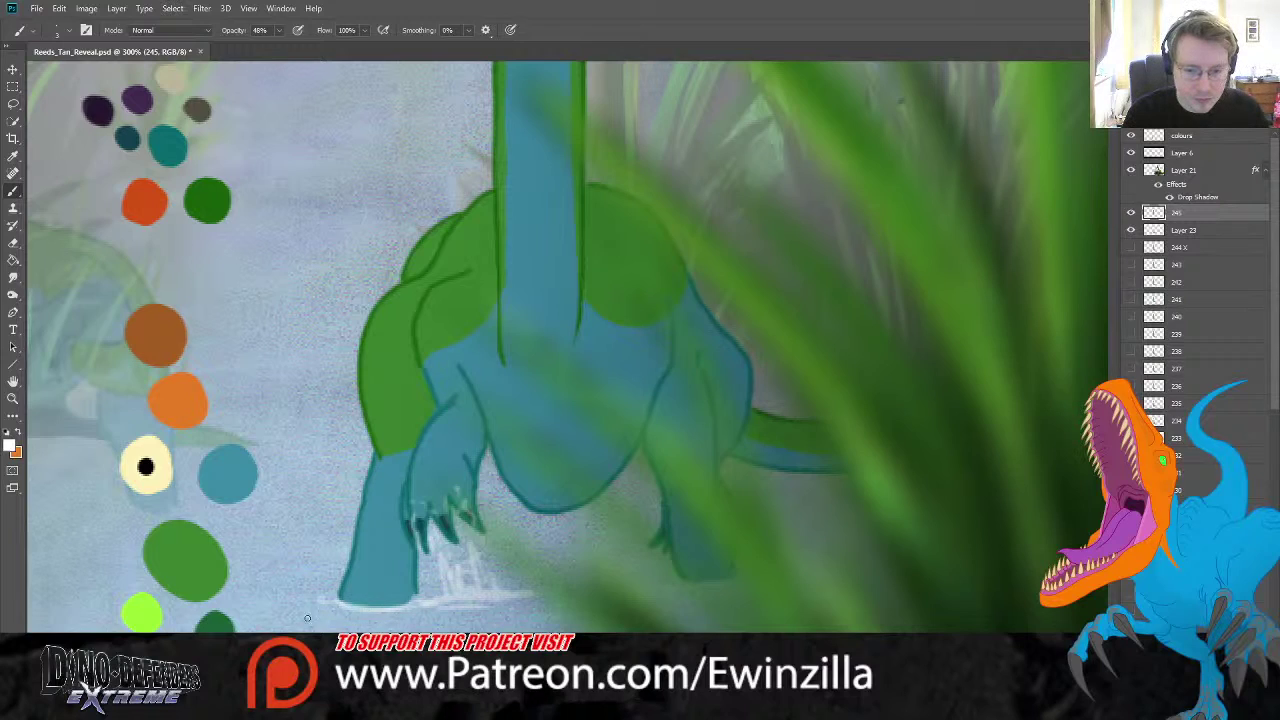
pyautogui.moveTo(445, 599); pyautogui.dragTo(298, 605)
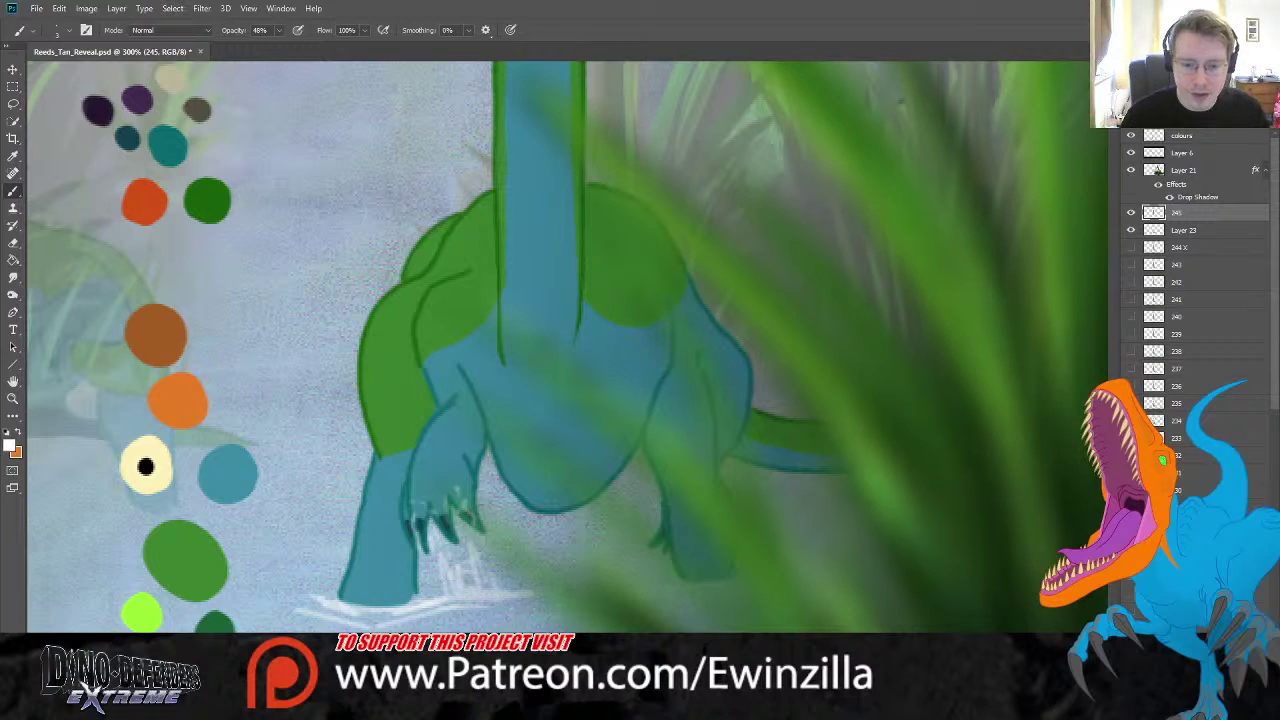
pyautogui.moveTo(424, 608)
pyautogui.mouseDown()
pyautogui.moveTo(298, 620)
pyautogui.moveTo(310, 610)
pyautogui.mouseUp()
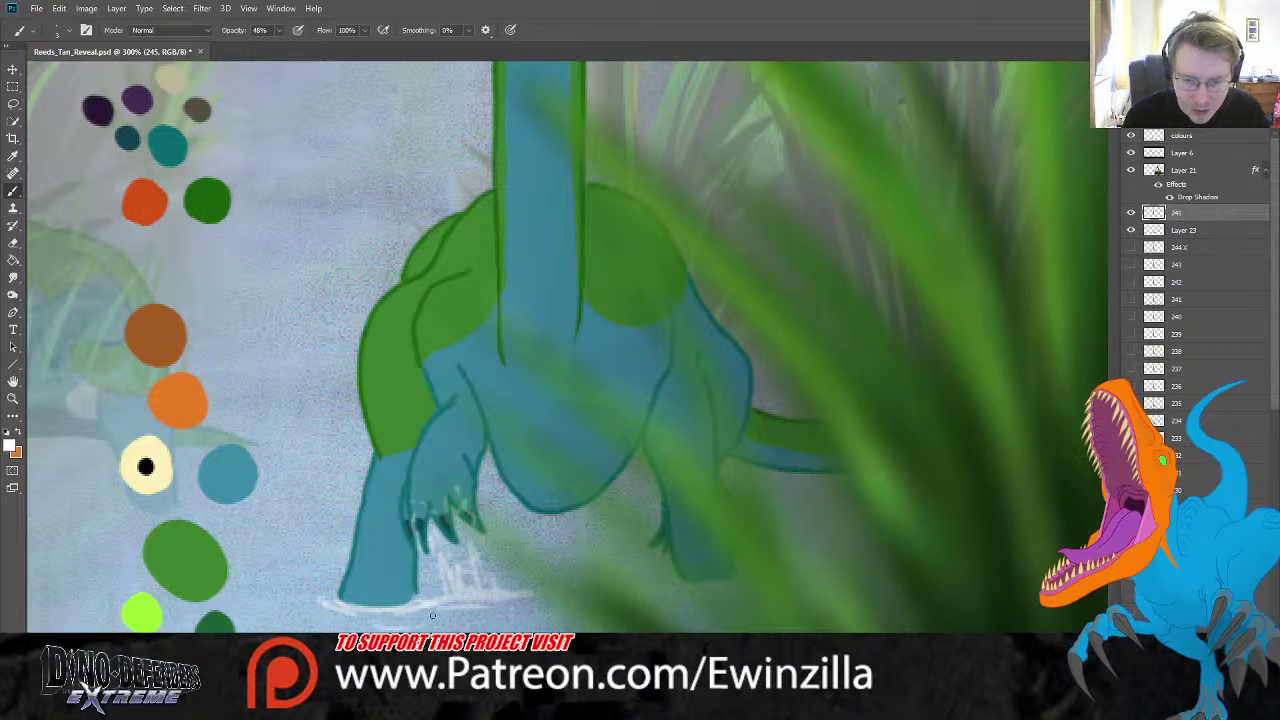
pyautogui.moveTo(321, 608)
pyautogui.mouseDown()
pyautogui.moveTo(382, 627)
pyautogui.moveTo(399, 618)
pyautogui.mouseUp()
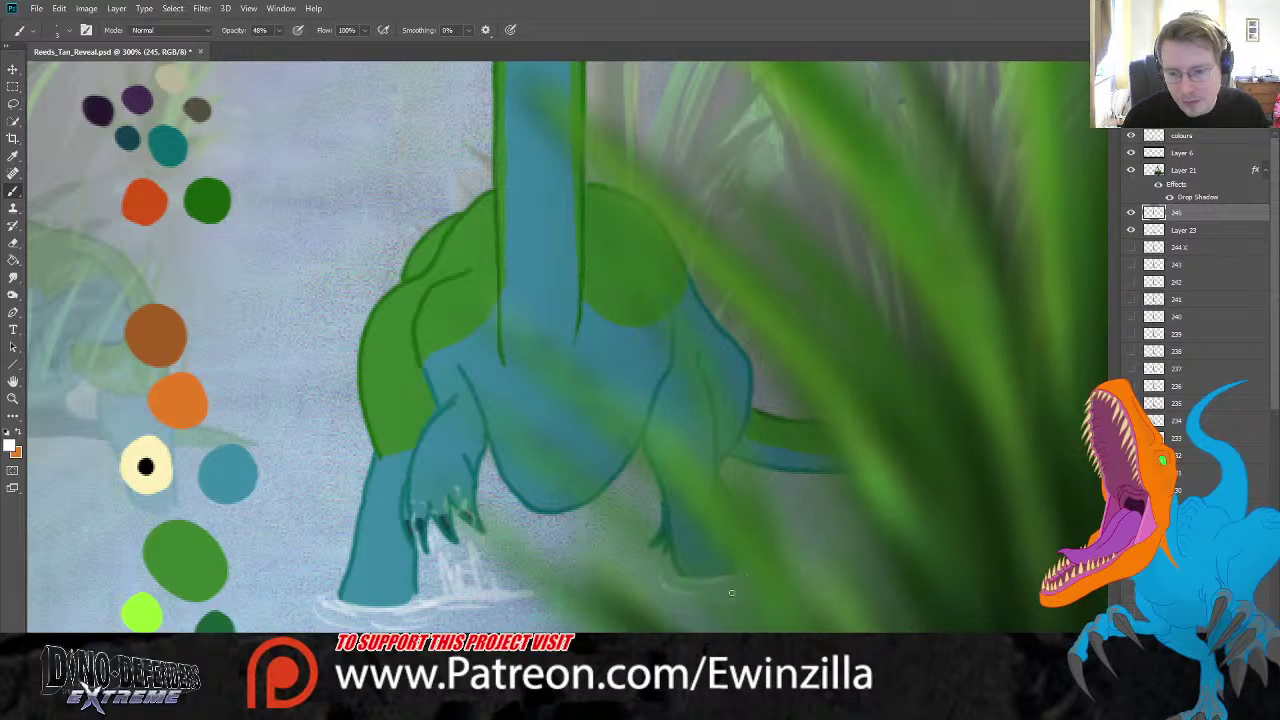
pyautogui.moveTo(636, 558)
pyautogui.mouseDown()
pyautogui.moveTo(601, 569)
pyautogui.moveTo(677, 577)
pyautogui.moveTo(637, 588)
pyautogui.mouseUp()
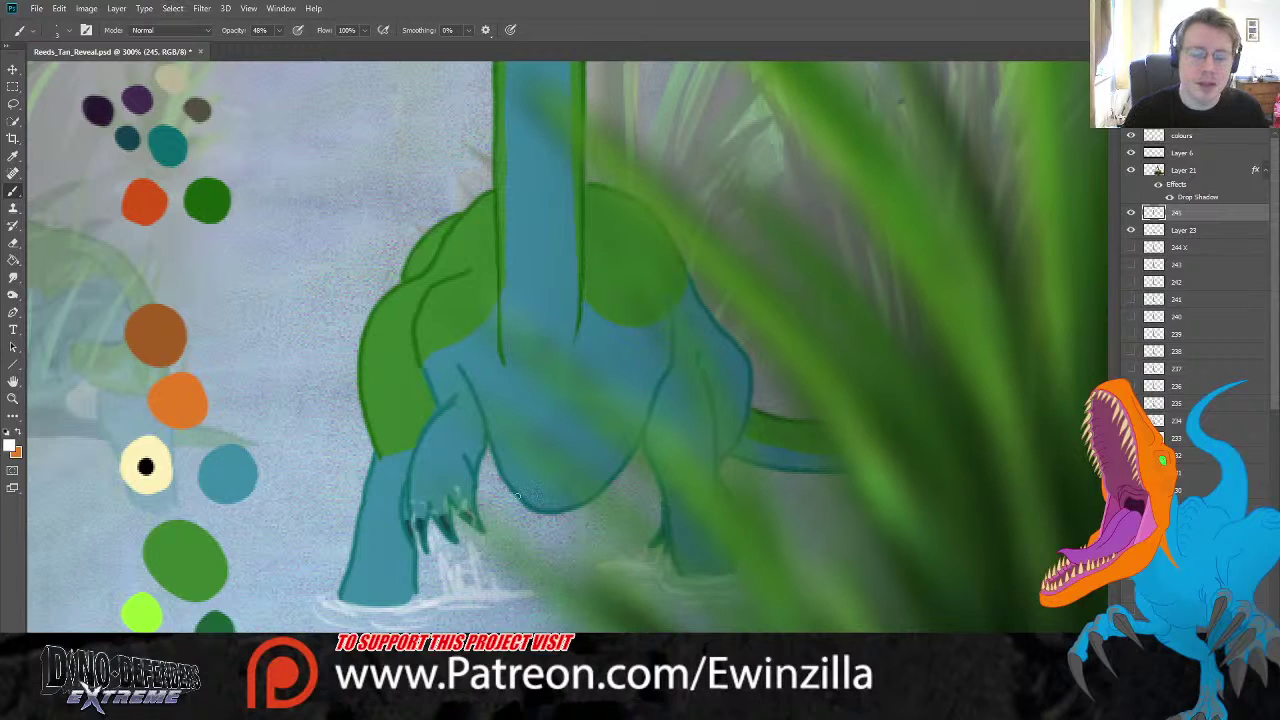
# - Merge Layer 23 with layer 245 and compare the finished frame against 244 X
pyautogui.press('z')
pyautogui.click(374, 30)
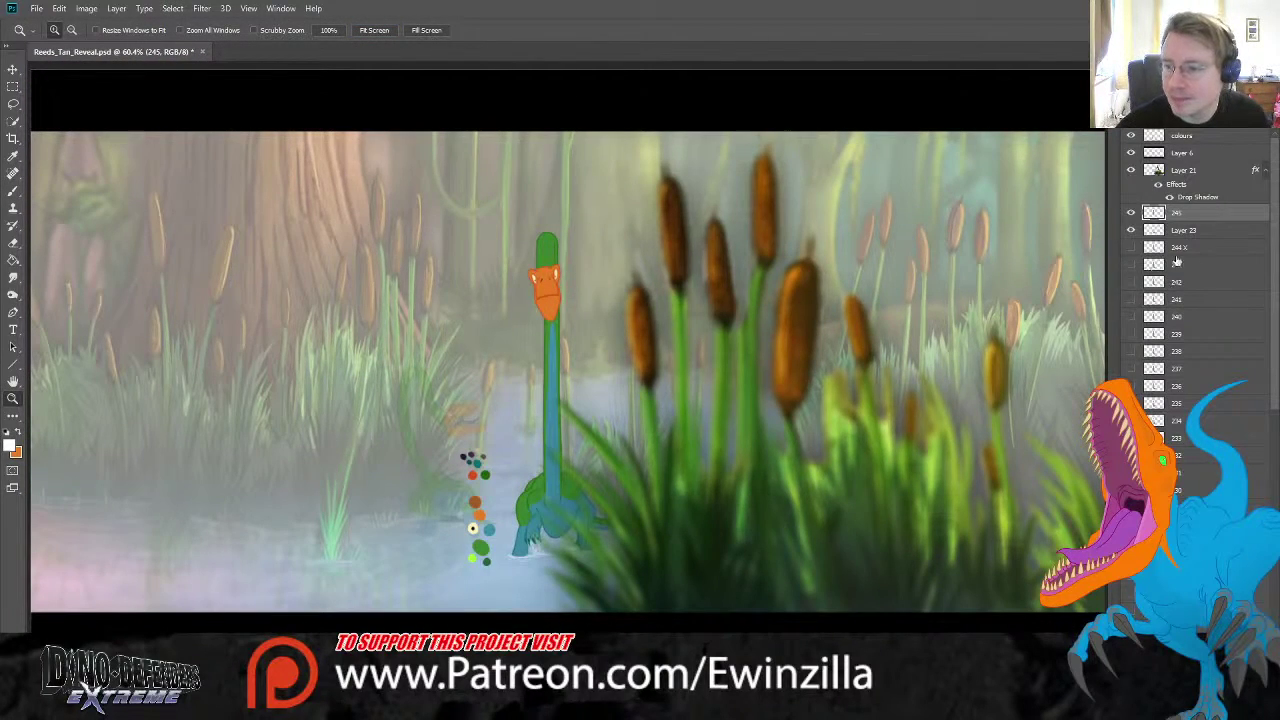
pyautogui.keyDown('shift'); pyautogui.click(1200, 229); pyautogui.keyUp('shift')
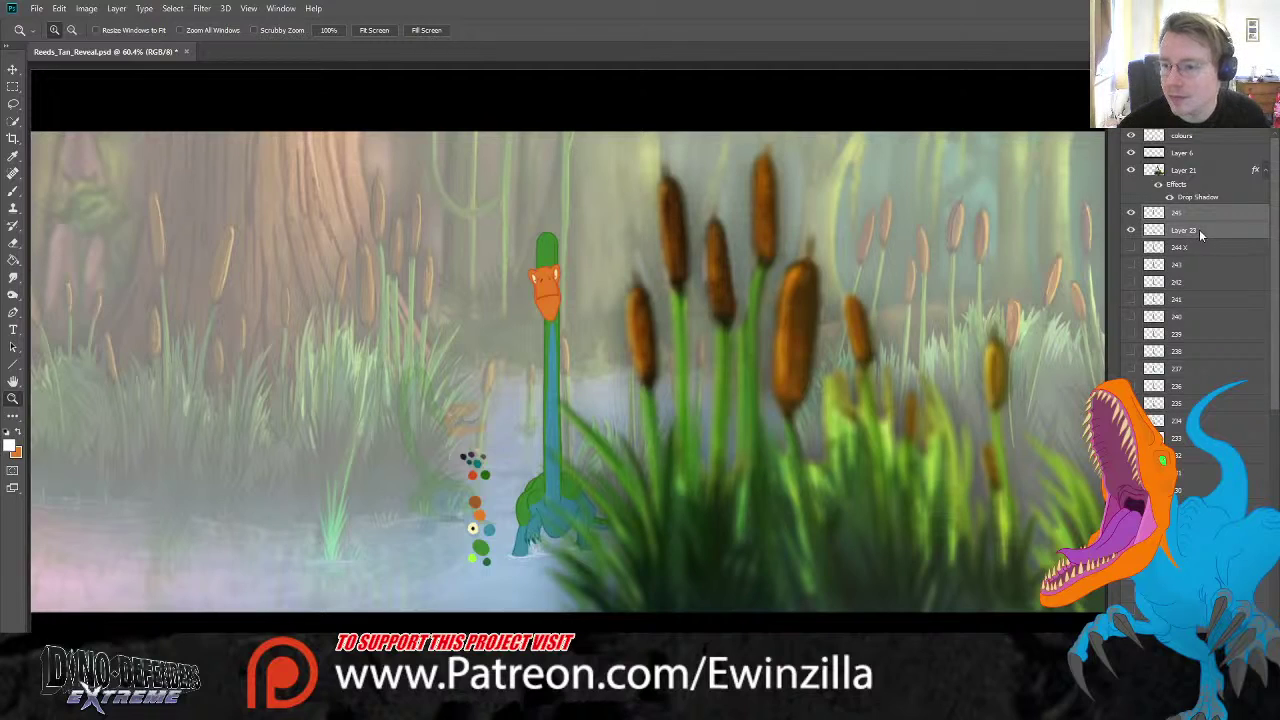
pyautogui.hotkey('ctrl', 'e')
pyautogui.click(1131, 230)
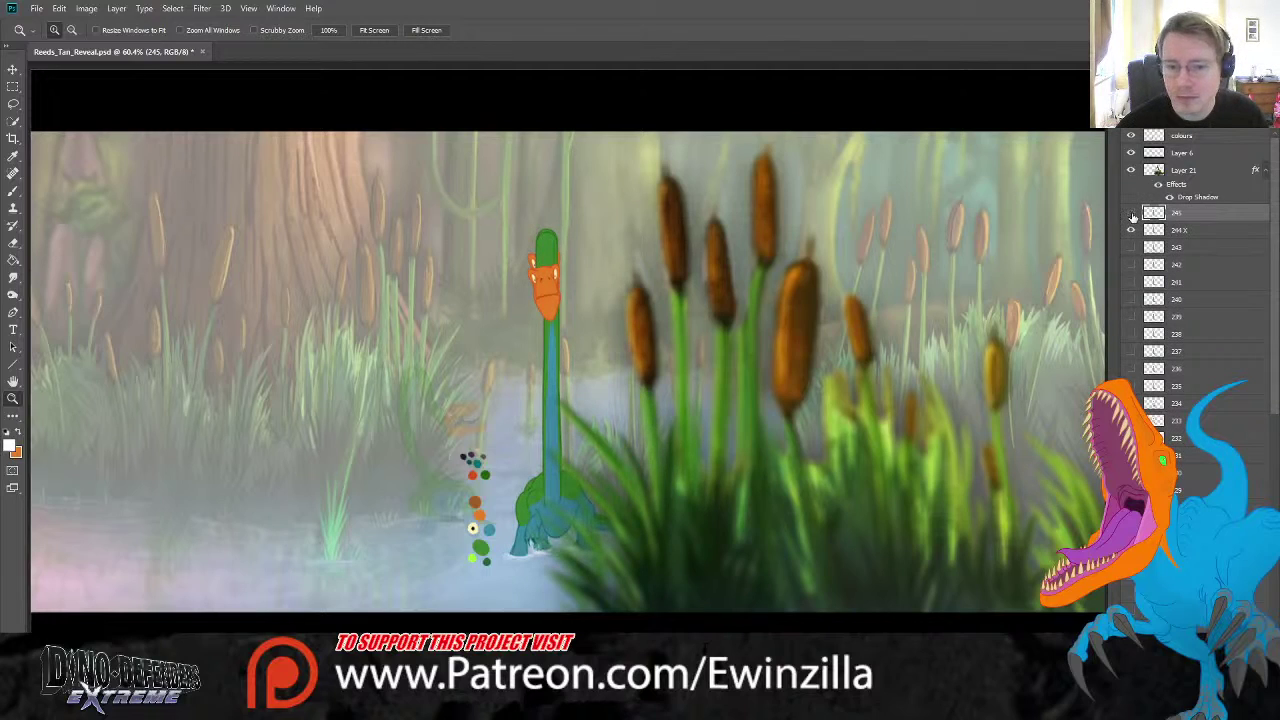
pyautogui.click(1131, 214)
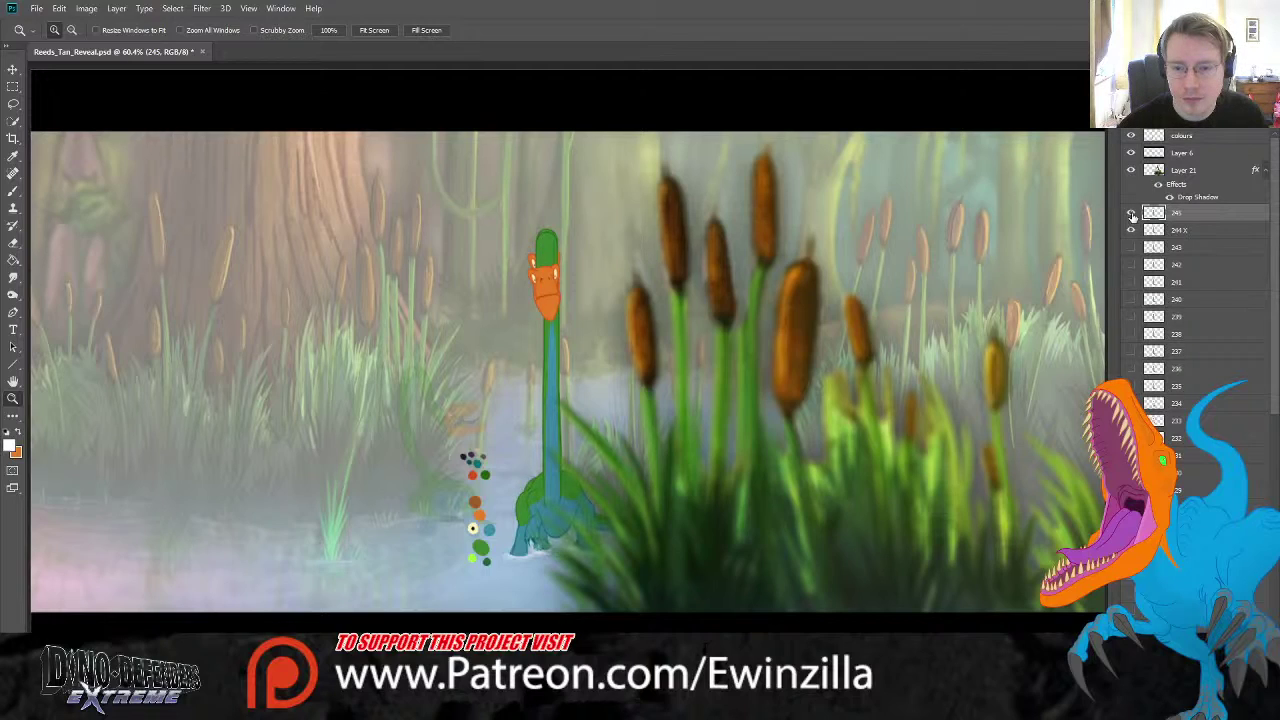
pyautogui.click(1131, 230)
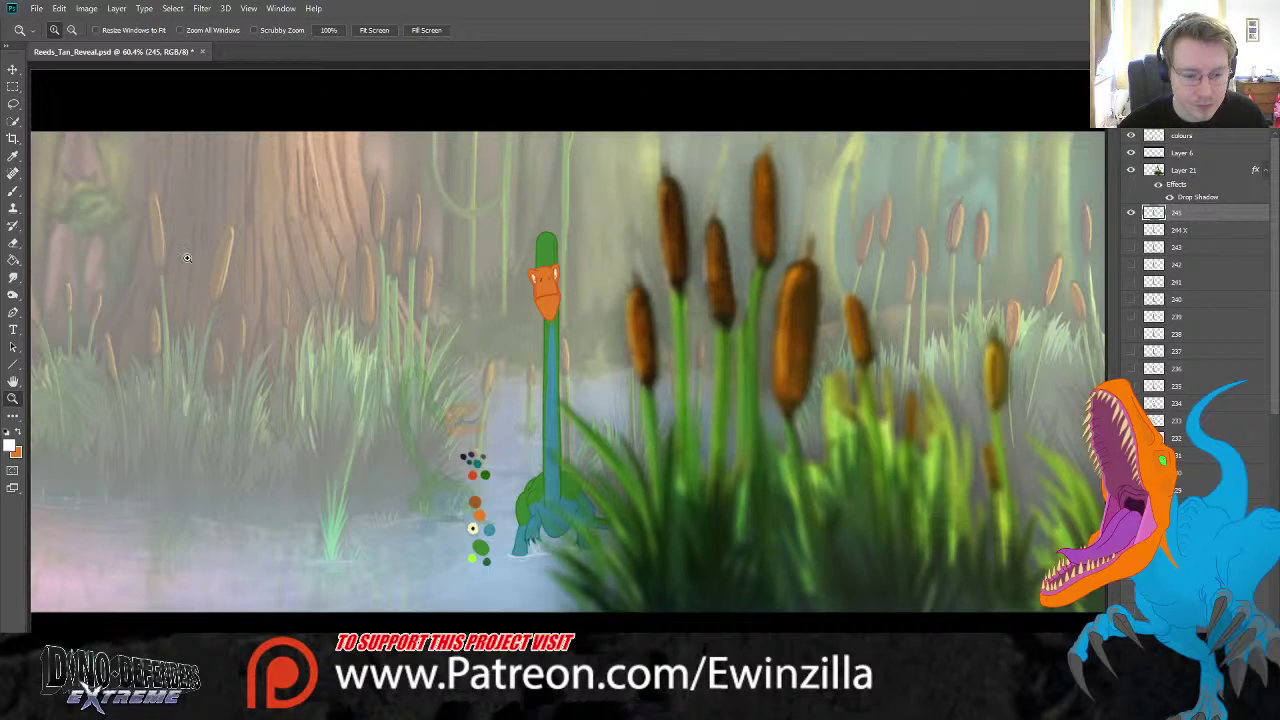
# - Copy the dinosaur's head and neck from frame 245 onto a new layer and shift the copy slightly below the original
pyautogui.click(13, 103)
pyautogui.moveTo(580, 282)
pyautogui.mouseDown()
pyautogui.moveTo(571, 482)
pyautogui.moveTo(566, 515)
pyautogui.moveTo(550, 522)
pyautogui.moveTo(505, 270)
pyautogui.moveTo(572, 216)
pyautogui.mouseUp()
pyautogui.hotkey('ctrl', 'j')
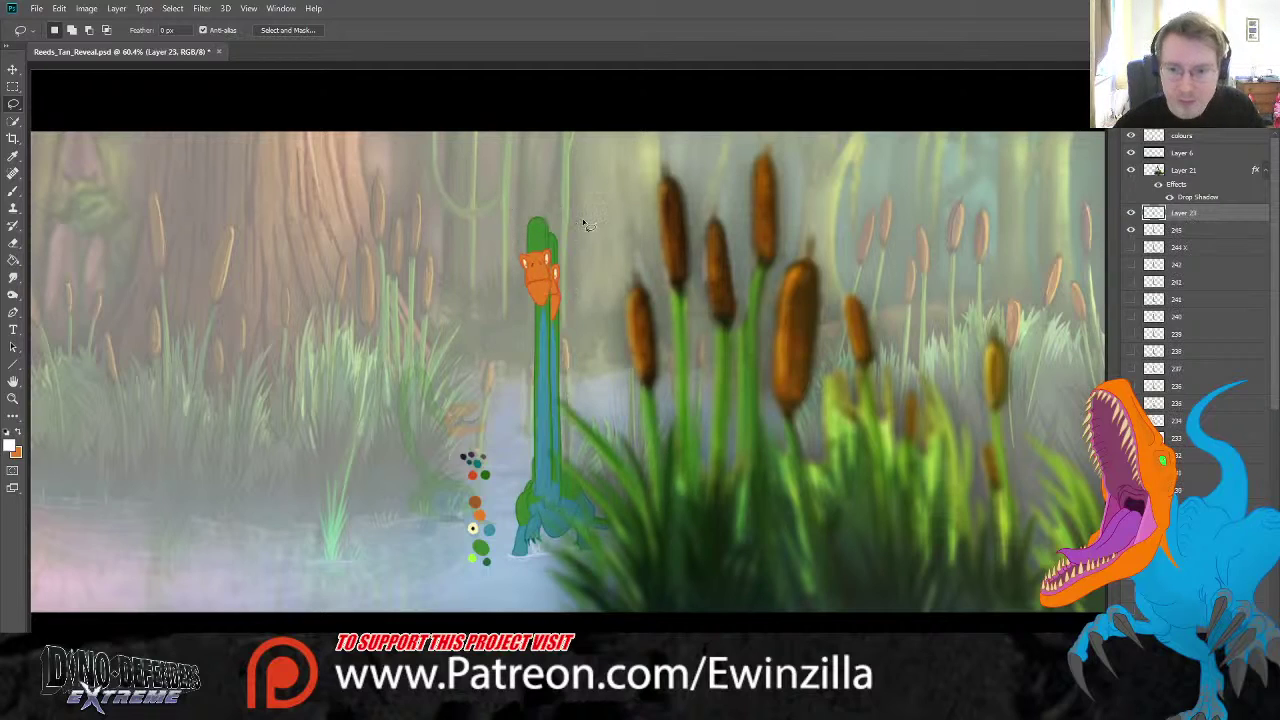
pyautogui.click(13, 69)
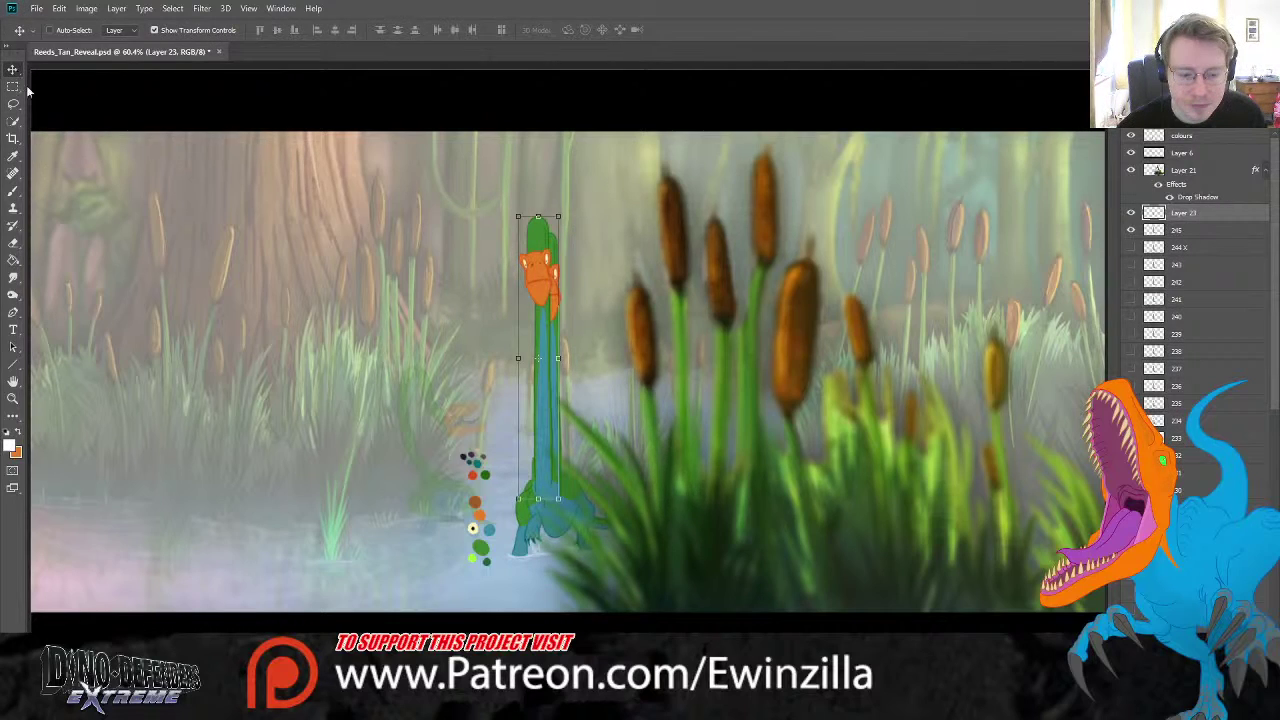
pyautogui.click(13, 398)
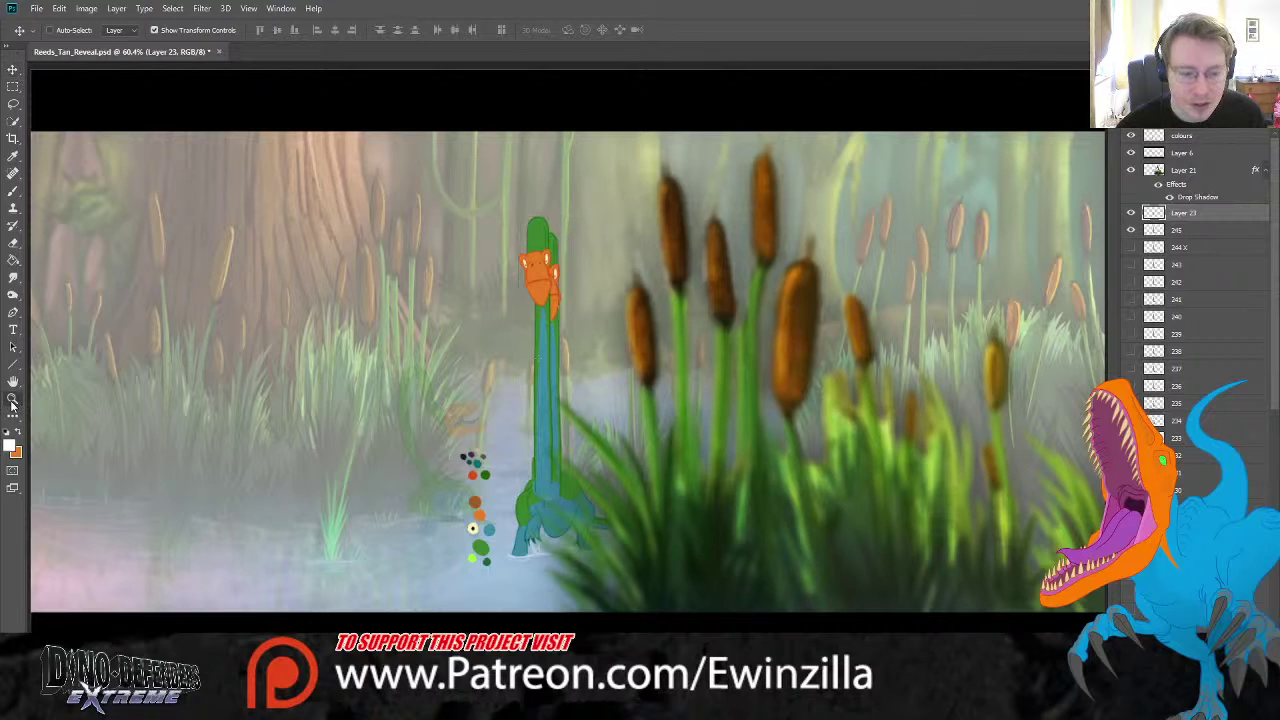
pyautogui.click(685, 332)
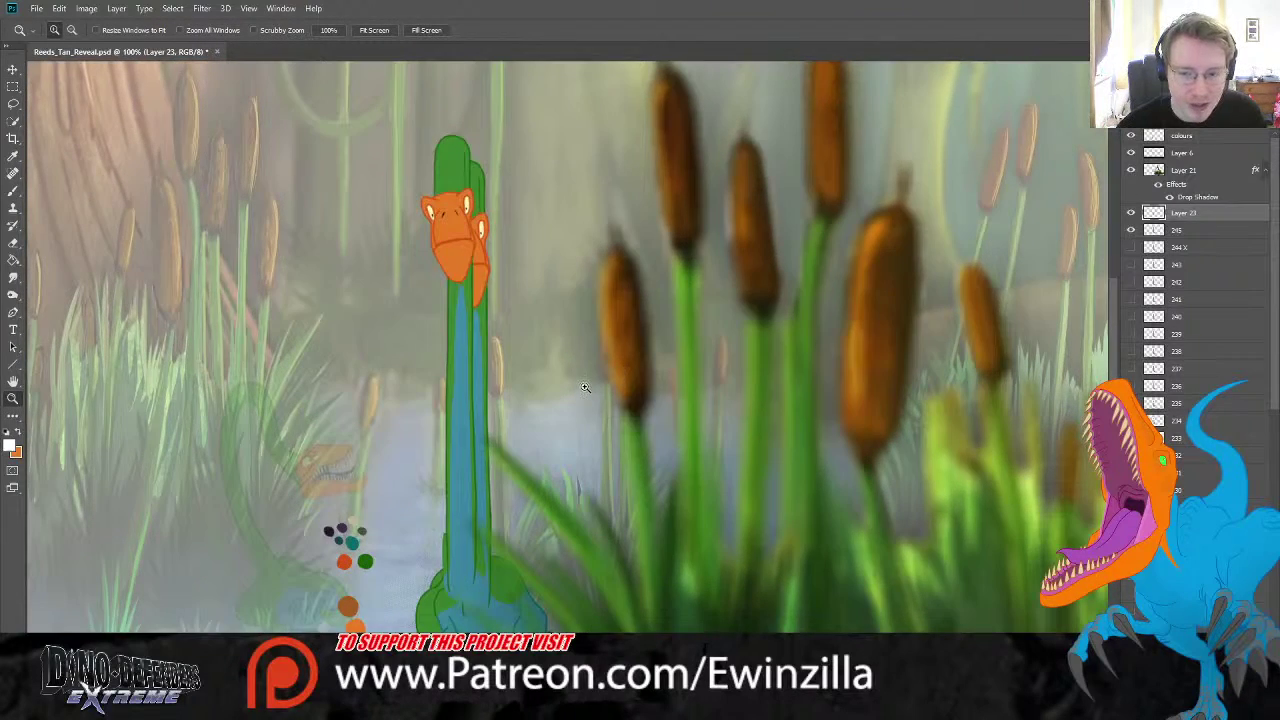
pyautogui.click(13, 69)
pyautogui.moveTo(466, 228); pyautogui.dragTo(480, 268)
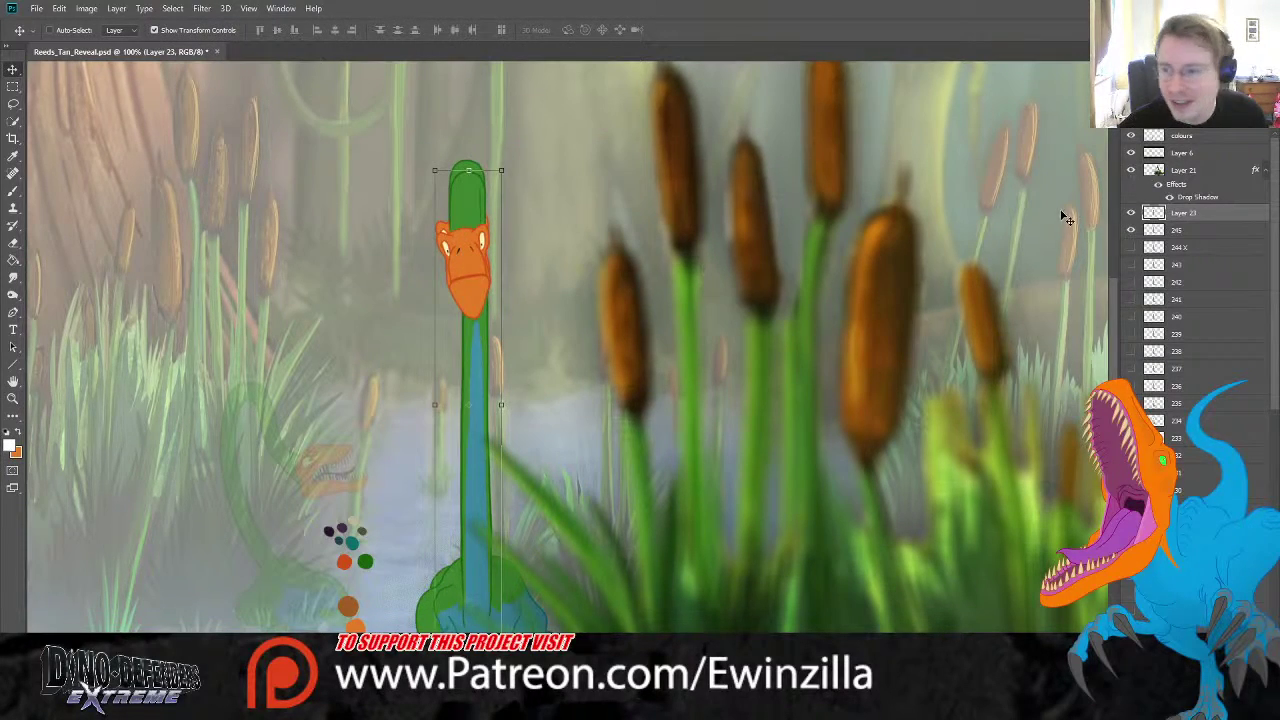
# - Rename the copied head-and-neck layer 246 and make layer 245 active
pyautogui.doubleClick(1184, 213)
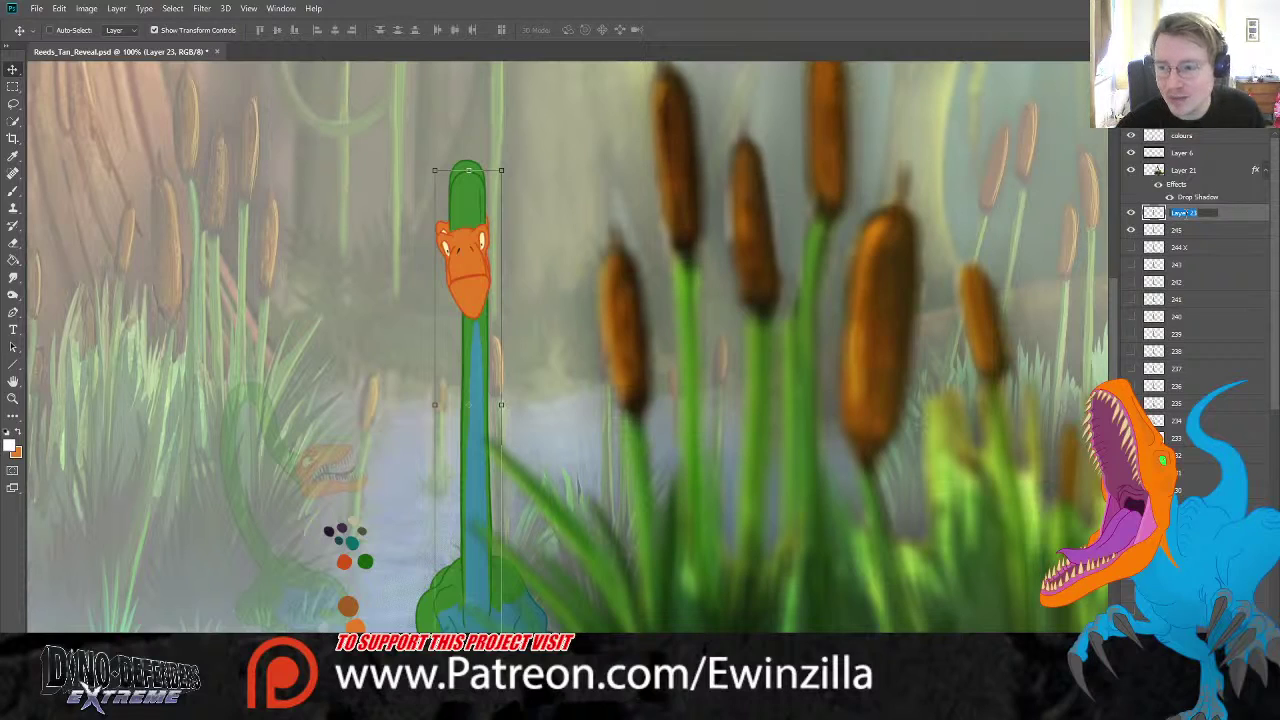
pyautogui.write('246')
pyautogui.press('Return')
pyautogui.click(1176, 231)
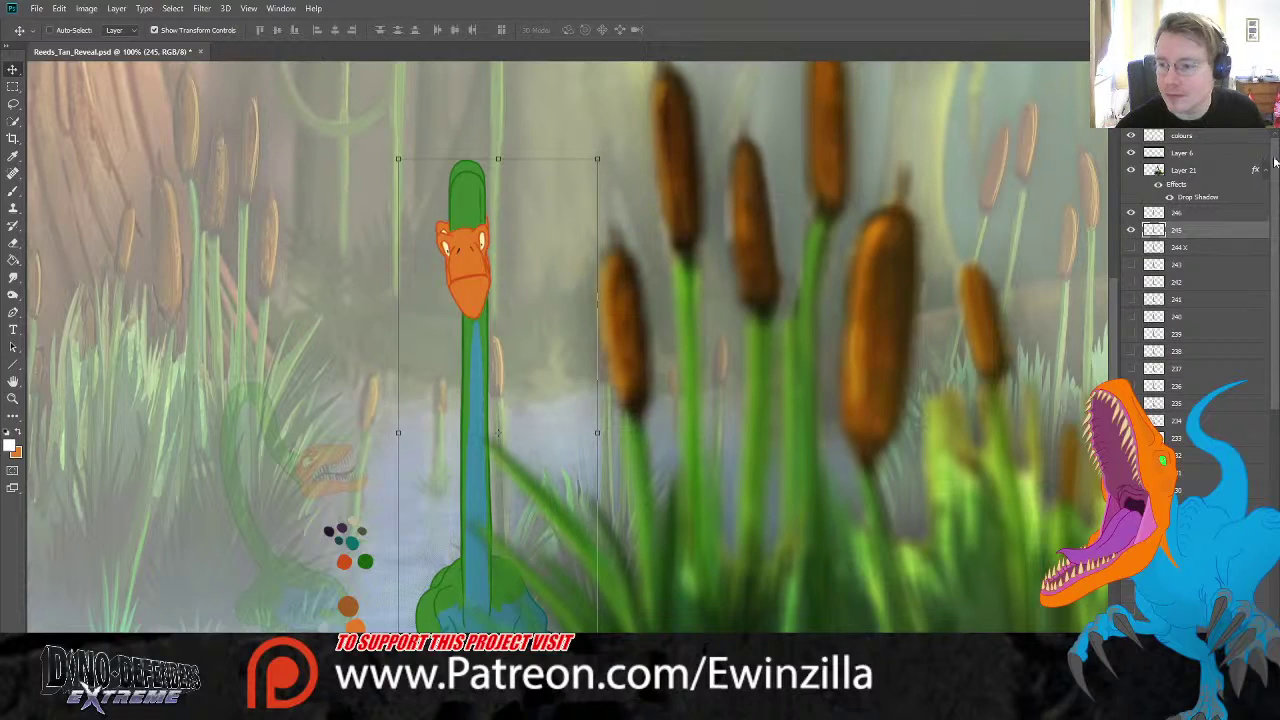
# - On layer 246, use the Smudge tool to trim the green flaps on both sides of the neck's base
pyautogui.press('2')
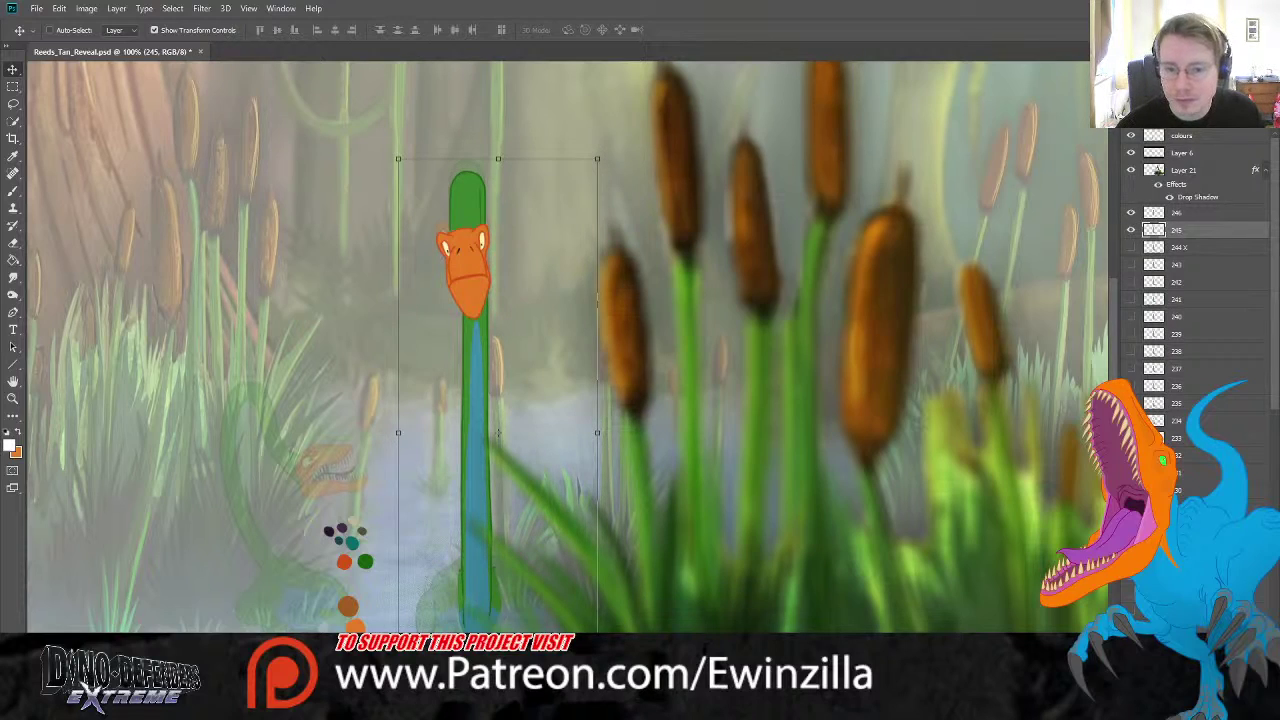
pyautogui.click(1178, 214)
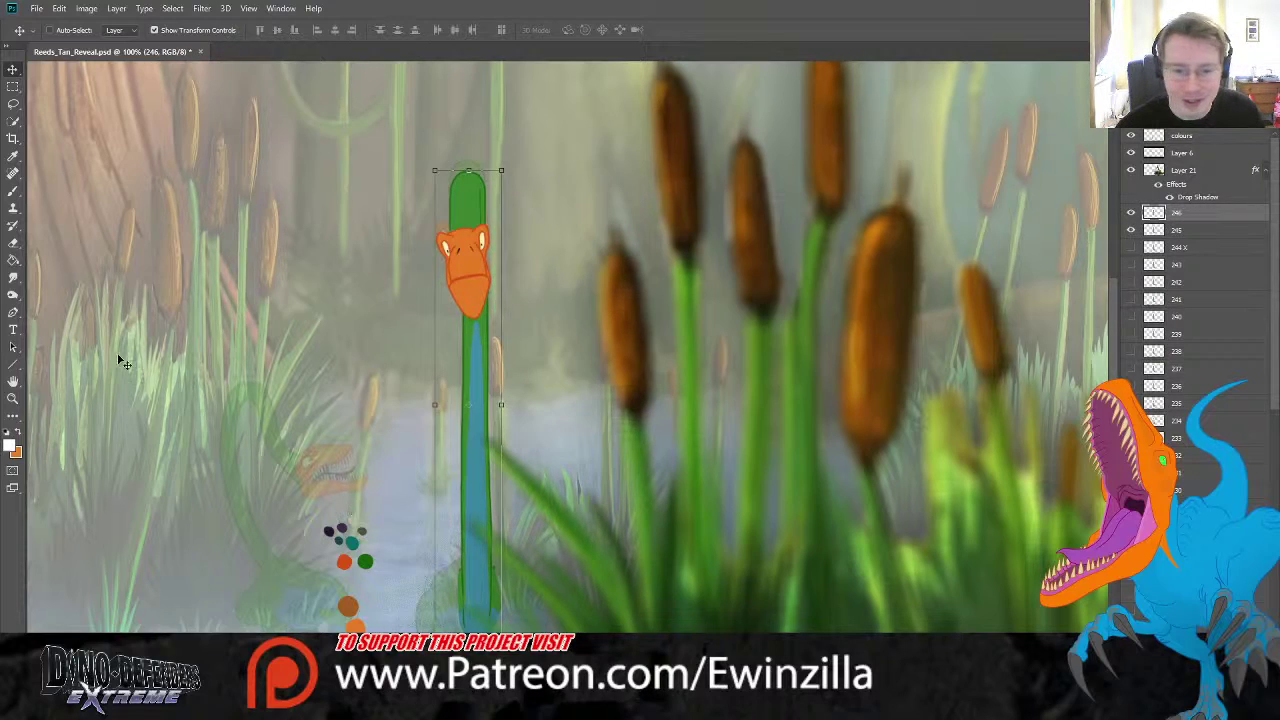
pyautogui.click(13, 397)
pyautogui.click(492, 630)
pyautogui.click(492, 630)
pyautogui.click(6, 275)
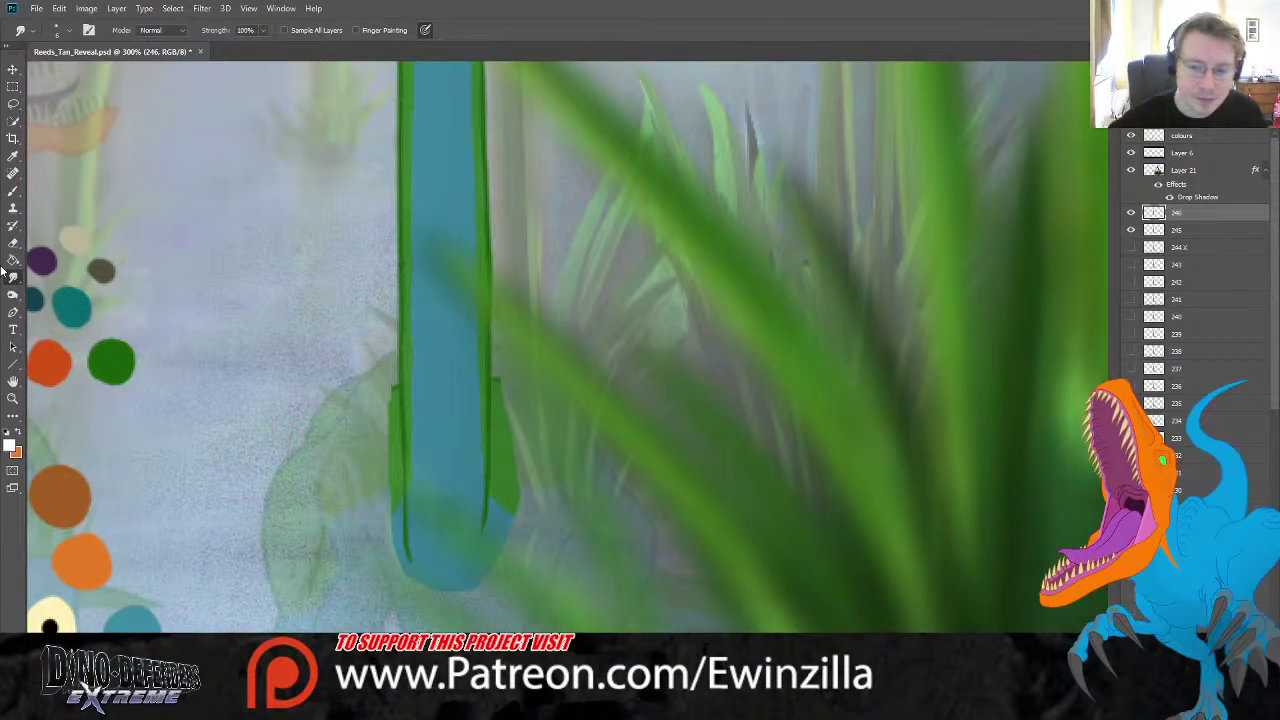
pyautogui.moveTo(508, 372)
pyautogui.mouseDown()
pyautogui.moveTo(499, 452)
pyautogui.moveTo(492, 407)
pyautogui.moveTo(488, 457)
pyautogui.moveTo(489, 397)
pyautogui.moveTo(491, 475)
pyautogui.moveTo(496, 414)
pyautogui.moveTo(502, 494)
pyautogui.moveTo(507, 482)
pyautogui.moveTo(520, 518)
pyautogui.moveTo(503, 540)
pyautogui.moveTo(504, 506)
pyautogui.moveTo(490, 527)
pyautogui.moveTo(498, 499)
pyautogui.moveTo(477, 591)
pyautogui.mouseUp()
pyautogui.moveTo(390, 385)
pyautogui.mouseDown()
pyautogui.moveTo(392, 457)
pyautogui.moveTo(374, 426)
pyautogui.mouseUp()
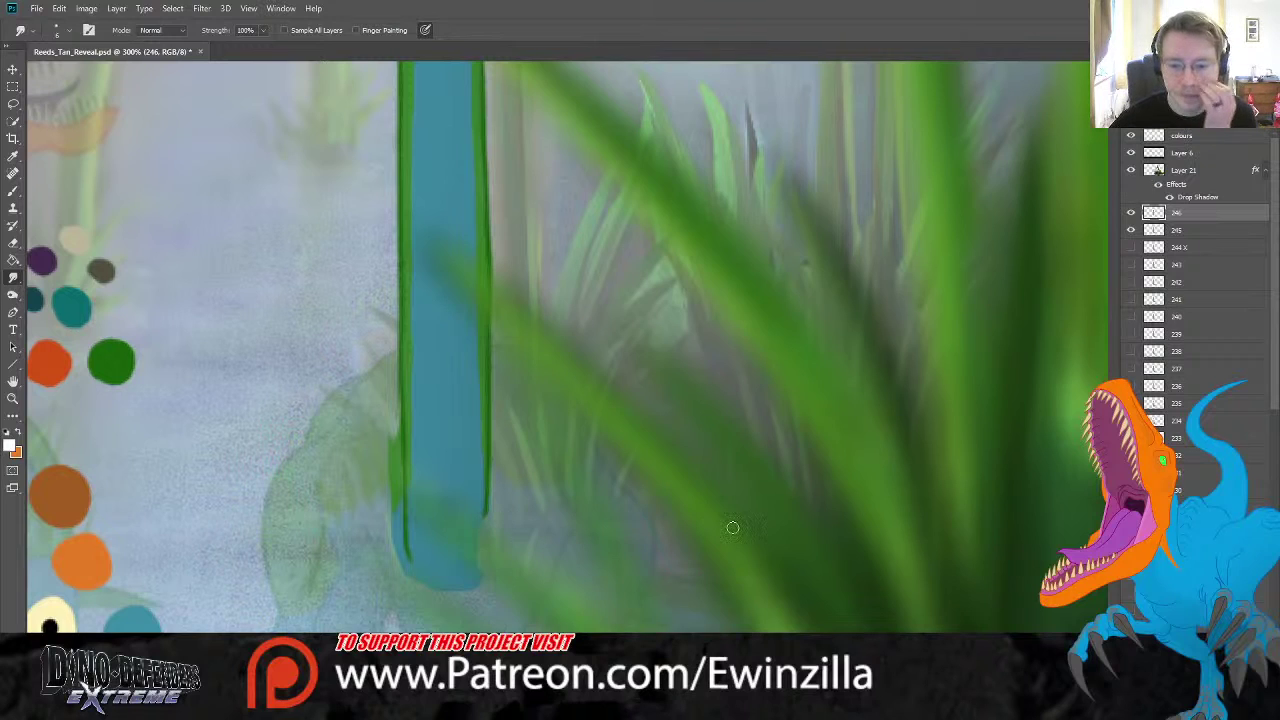
# - Sample the dark green and draw the outer contour of the left shoulder and upper arm with the Brush at 100% opacity
pyautogui.scroll(-3, 716, 530)
pyautogui.click(13, 156)
pyautogui.click(112, 252)
pyautogui.click(13, 190)
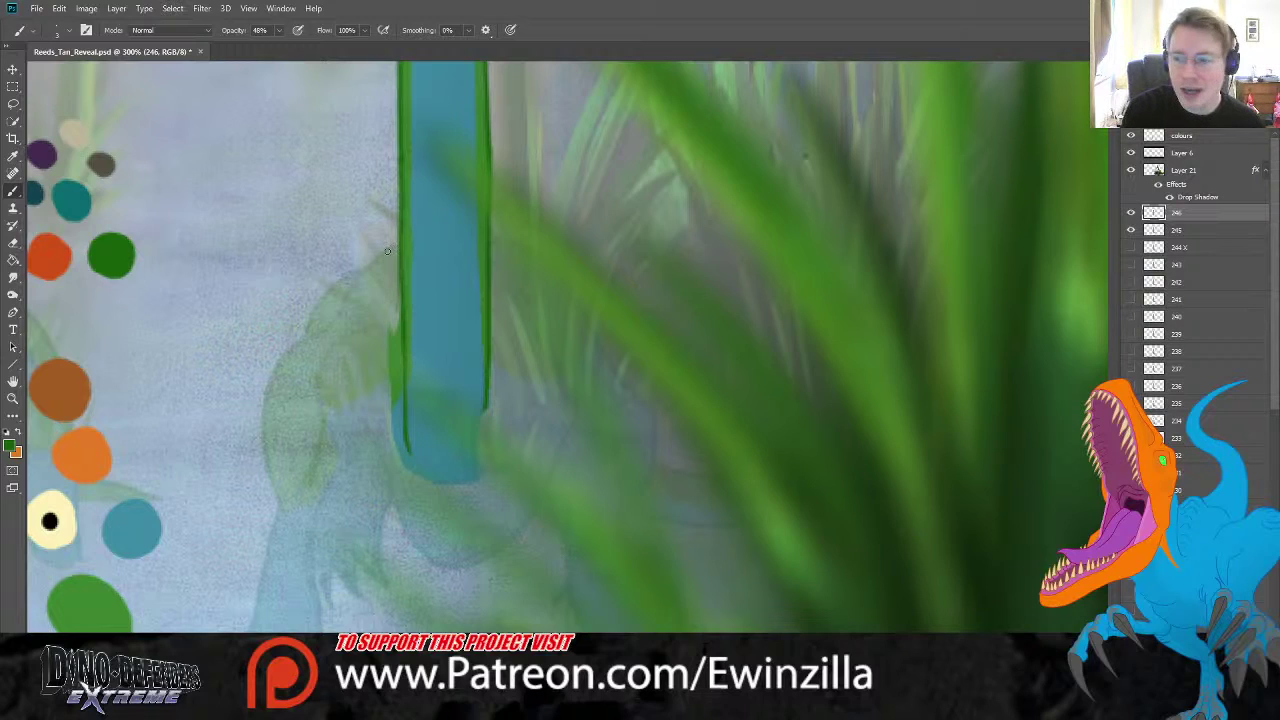
pyautogui.moveTo(397, 245); pyautogui.dragTo(333, 316)
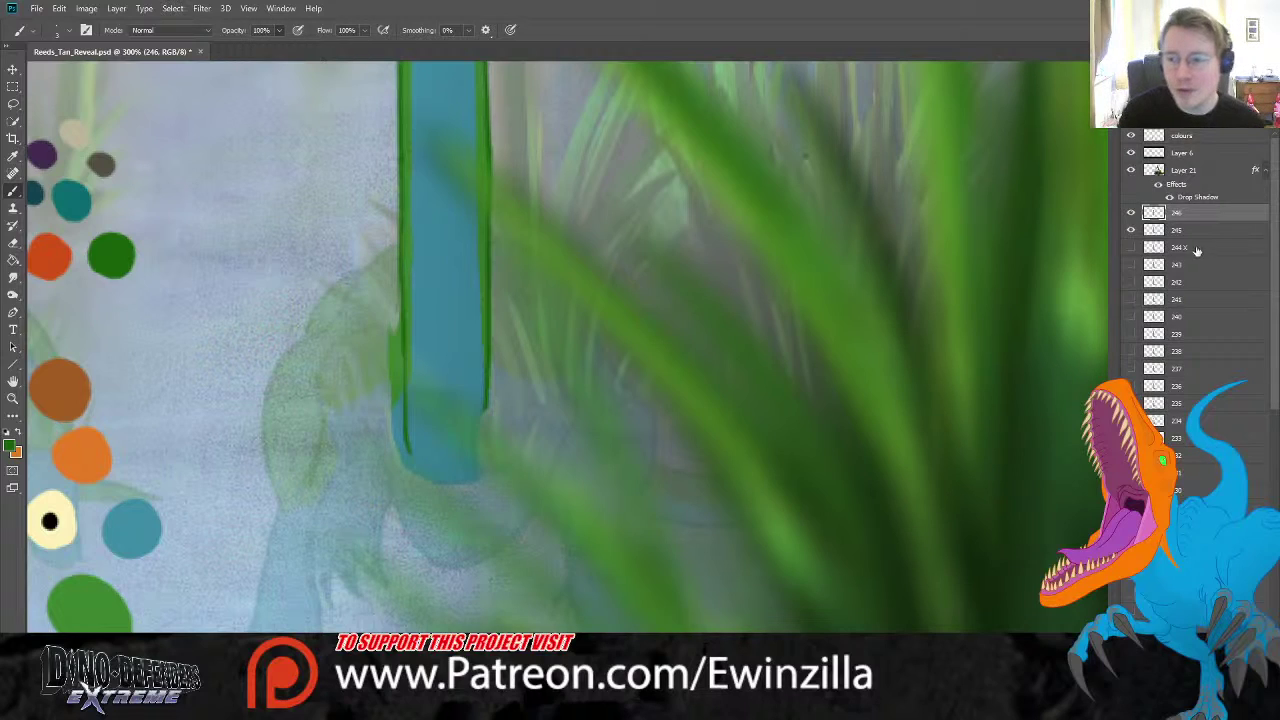
pyautogui.click(1131, 212)
pyautogui.click(1131, 212)
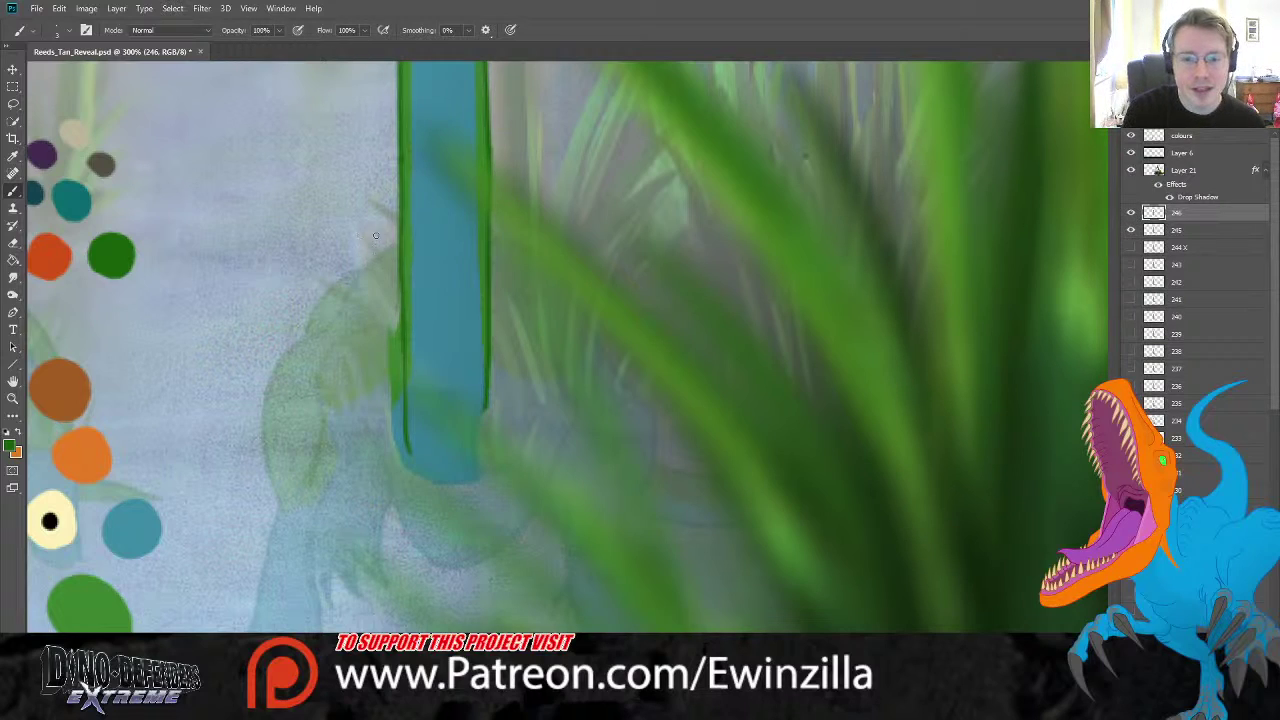
pyautogui.moveTo(397, 247)
pyautogui.mouseDown()
pyautogui.moveTo(324, 319)
pyautogui.moveTo(265, 352)
pyautogui.moveTo(239, 398)
pyautogui.moveTo(250, 453)
pyautogui.moveTo(298, 515)
pyautogui.mouseUp()
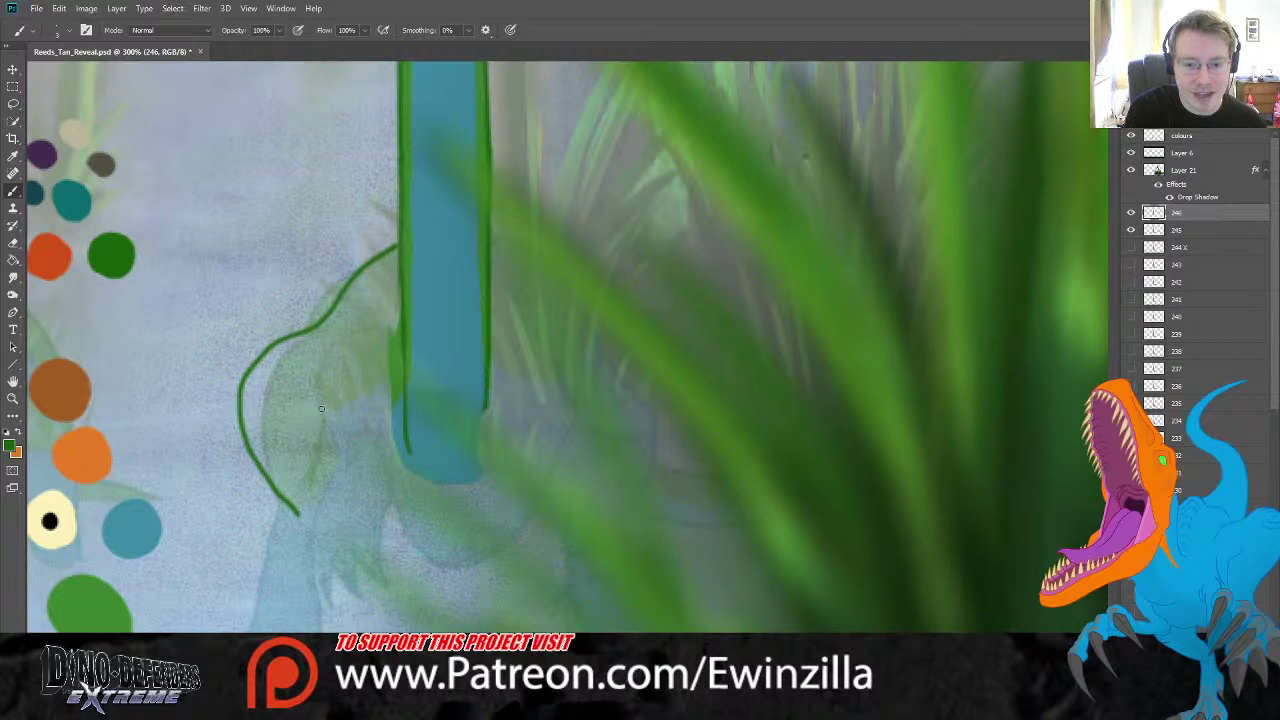
# - Draw the inner contour of the left upper arm as one dark green curve running from the shoulder down to the elbow
pyautogui.moveTo(307, 382); pyautogui.dragTo(331, 455)
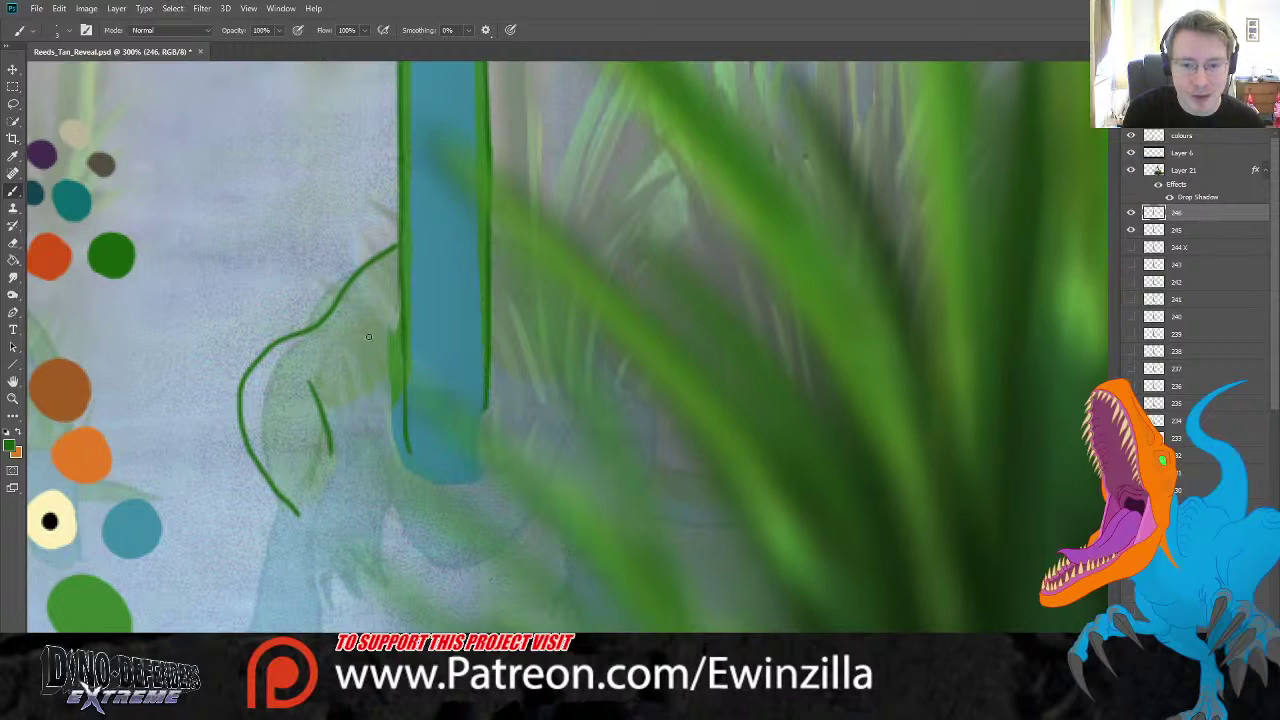
pyautogui.moveTo(367, 318)
pyautogui.mouseDown()
pyautogui.moveTo(336, 348)
pyautogui.moveTo(310, 398)
pyautogui.moveTo(316, 414)
pyautogui.mouseUp()
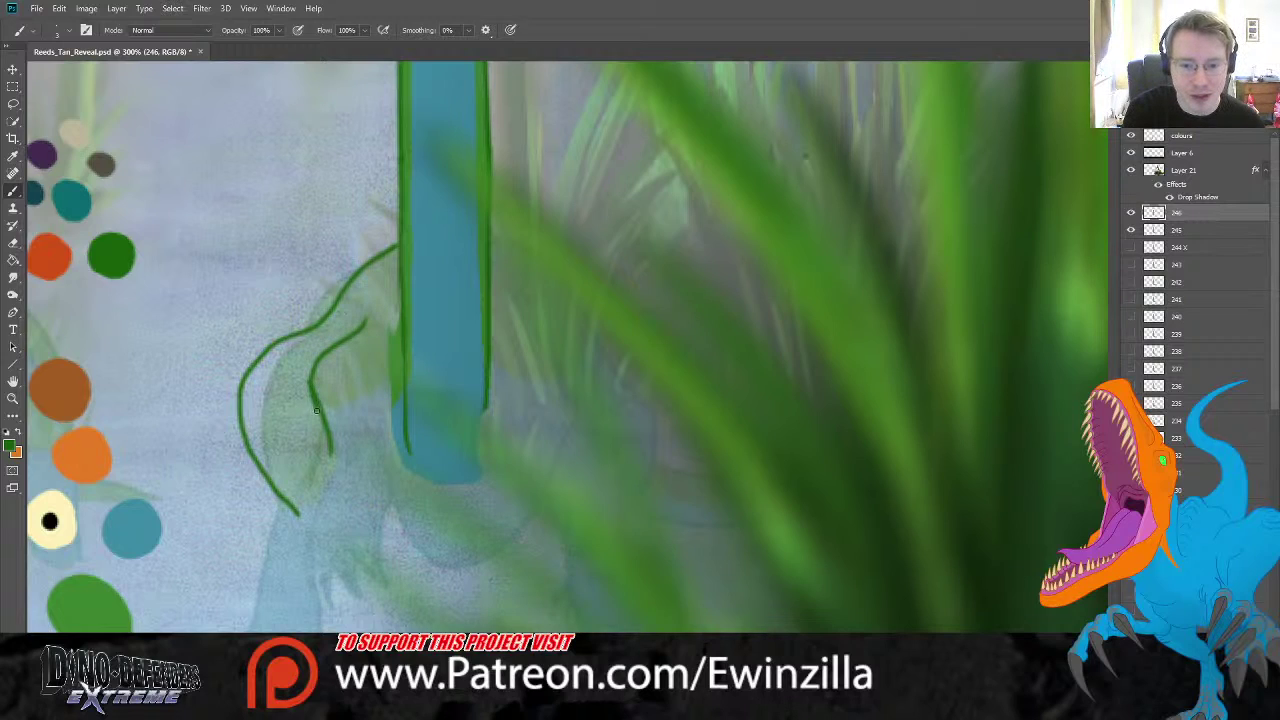
pyautogui.hotkey('ctrl', 'z')
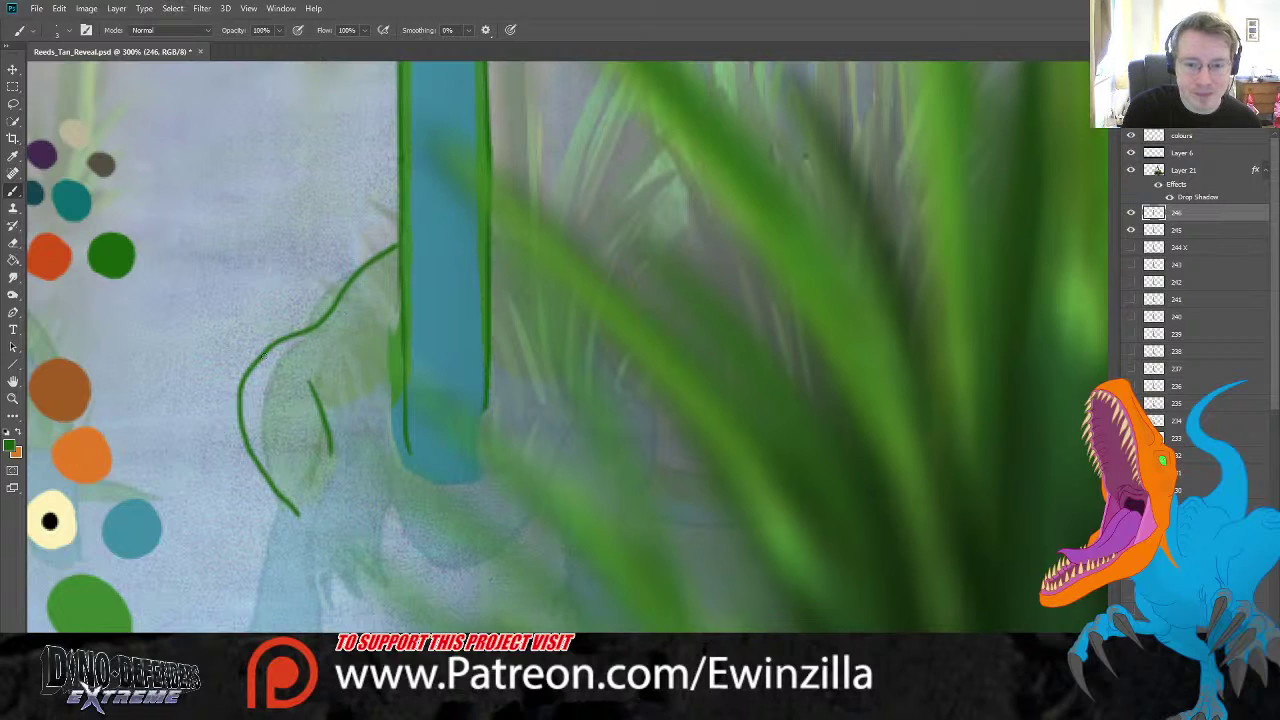
pyautogui.hotkey('ctrl', 'z')
pyautogui.moveTo(360, 322)
pyautogui.mouseDown()
pyautogui.moveTo(293, 380)
pyautogui.moveTo(320, 462)
pyautogui.mouseUp()
pyautogui.hotkey('ctrl', 'z')
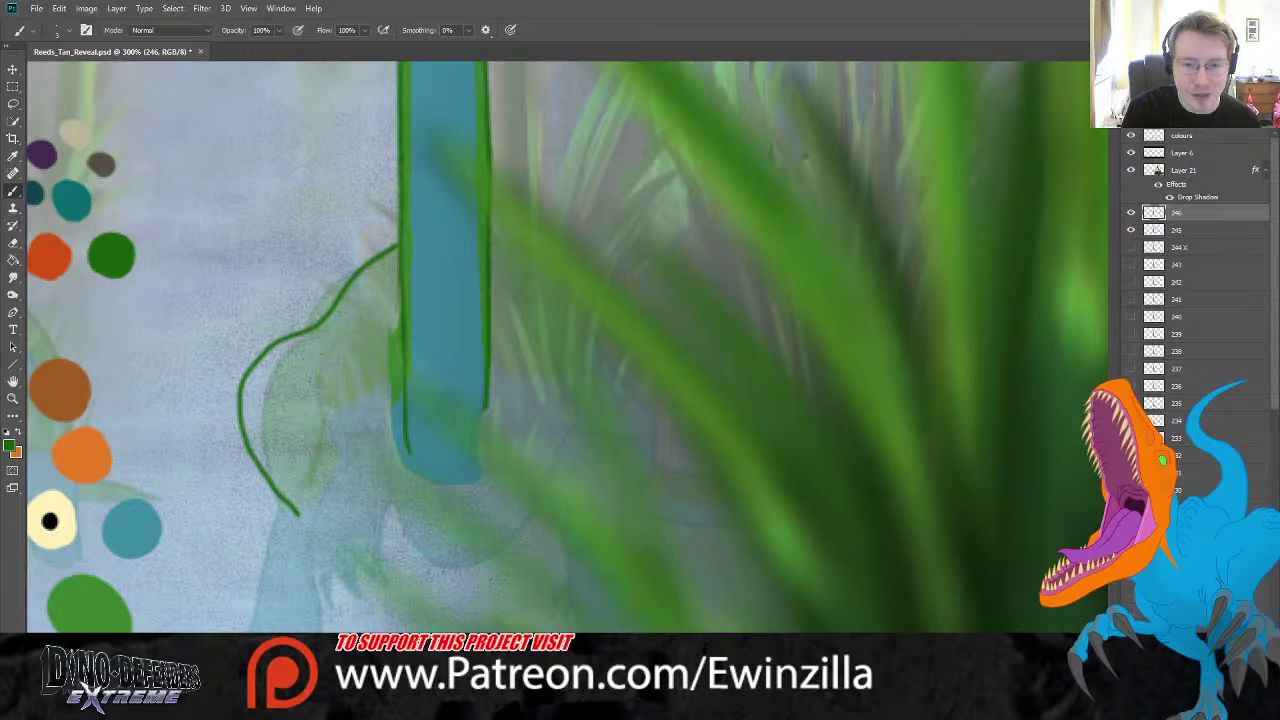
pyautogui.moveTo(358, 325)
pyautogui.mouseDown()
pyautogui.moveTo(304, 383)
pyautogui.moveTo(302, 422)
pyautogui.moveTo(330, 463)
pyautogui.mouseUp()
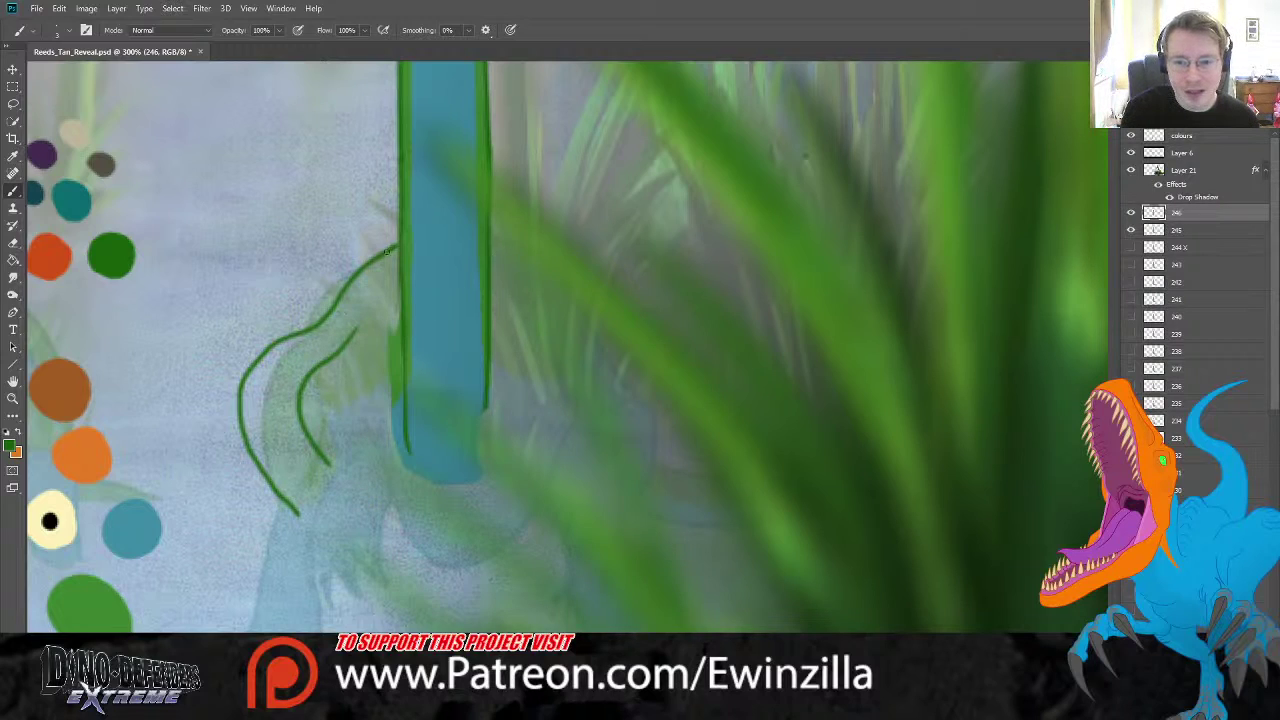
# - Outline the right shoulder from the neck in dark green and add a short, nearly horizontal line to the right of the body
pyautogui.moveTo(492, 242); pyautogui.dragTo(522, 256)
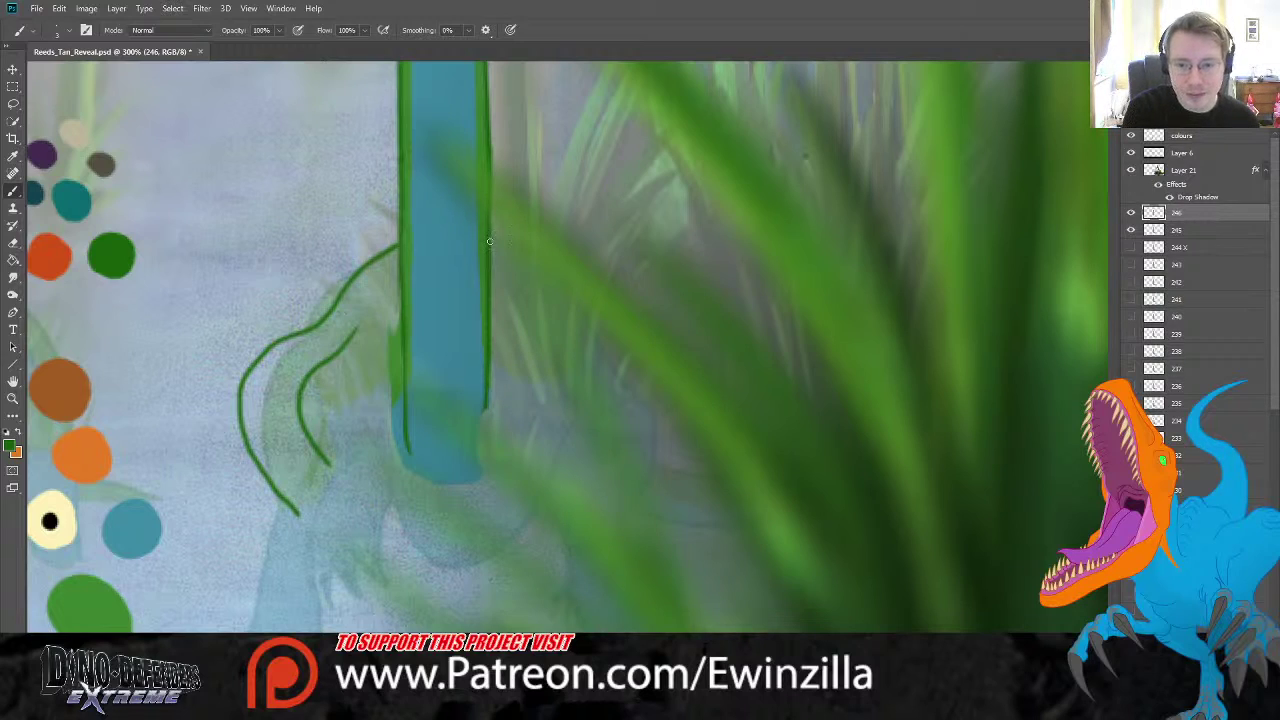
pyautogui.moveTo(490, 242)
pyautogui.mouseDown()
pyautogui.moveTo(554, 263)
pyautogui.moveTo(597, 345)
pyautogui.mouseUp()
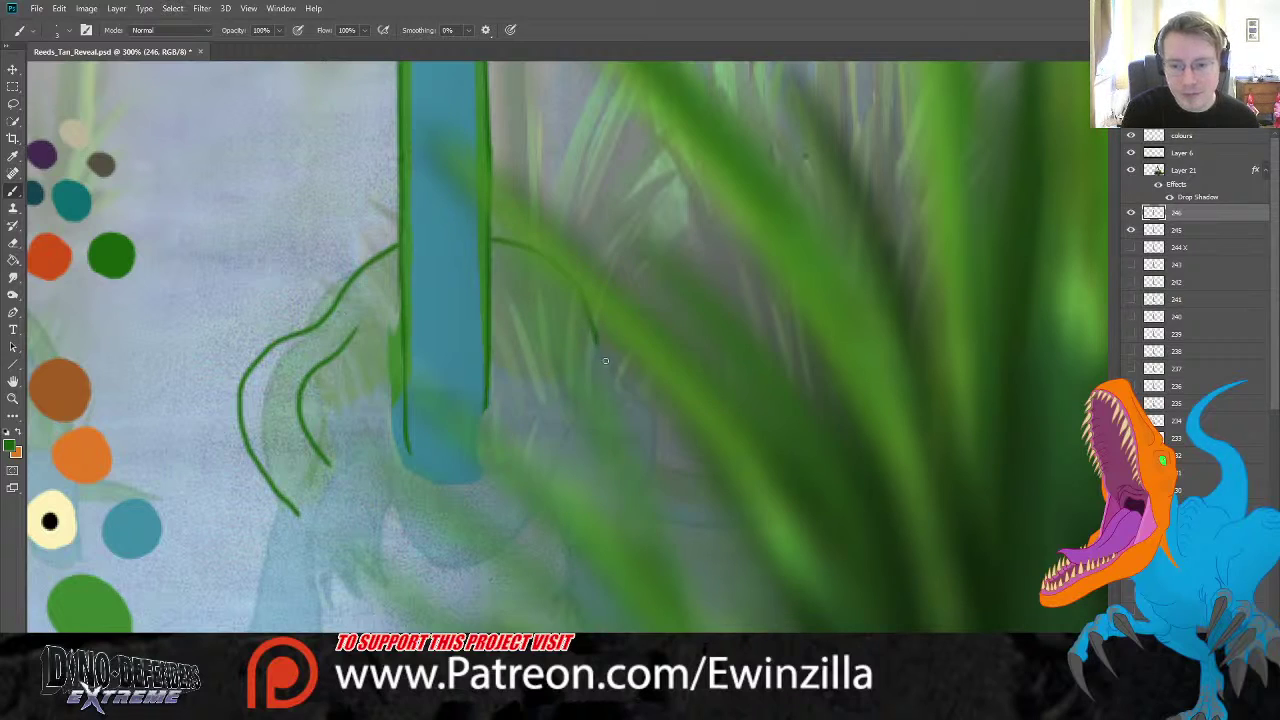
pyautogui.moveTo(653, 479); pyautogui.dragTo(724, 483)
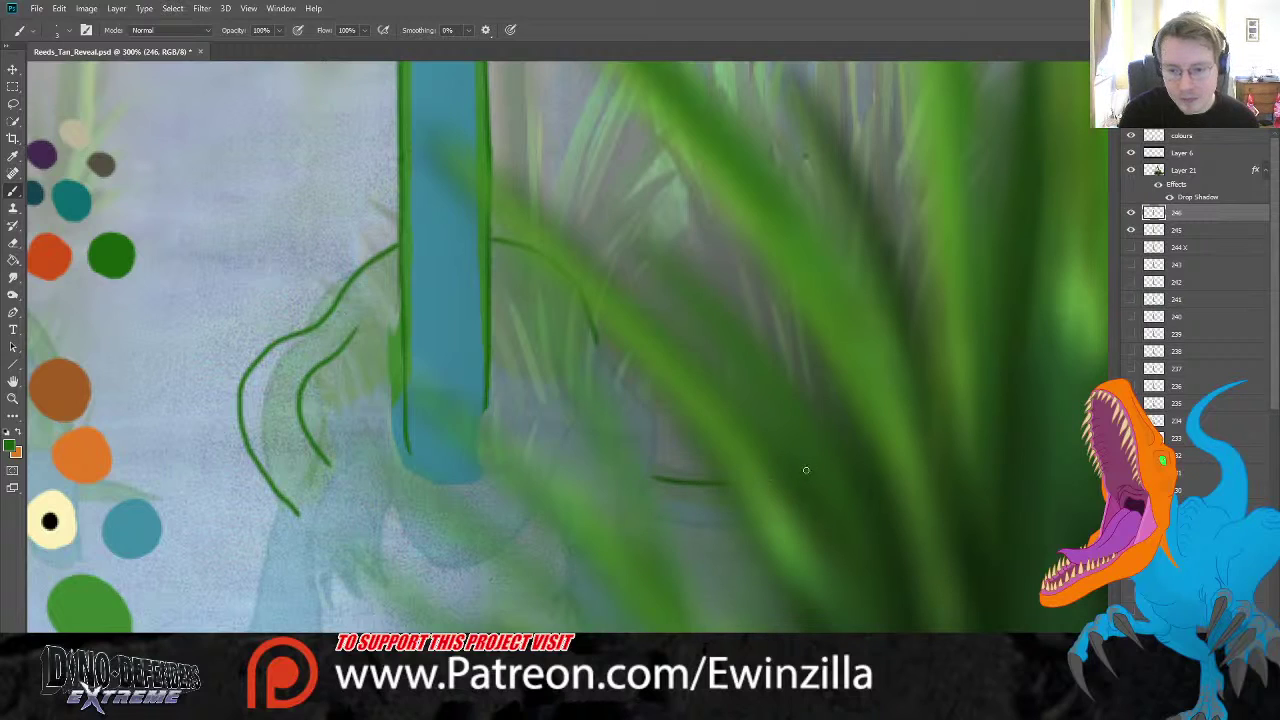
pyautogui.hotkey('ctrl', 'z')
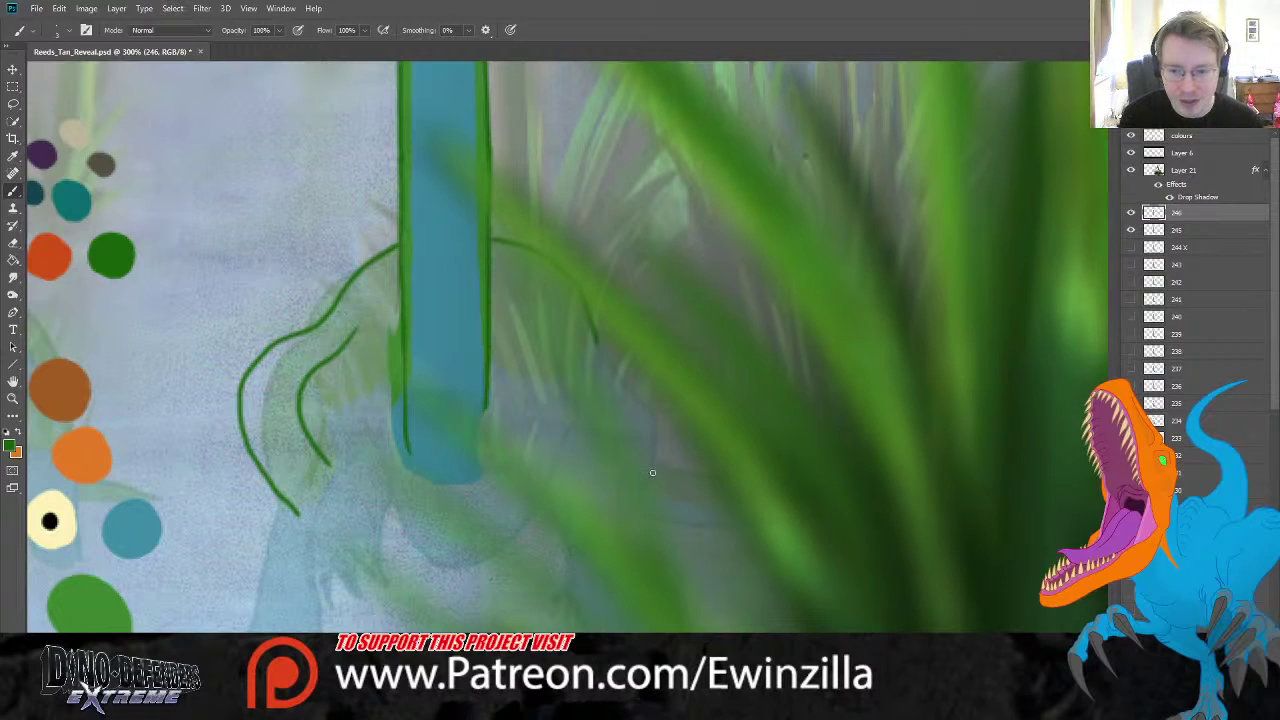
pyautogui.moveTo(651, 472); pyautogui.dragTo(738, 487)
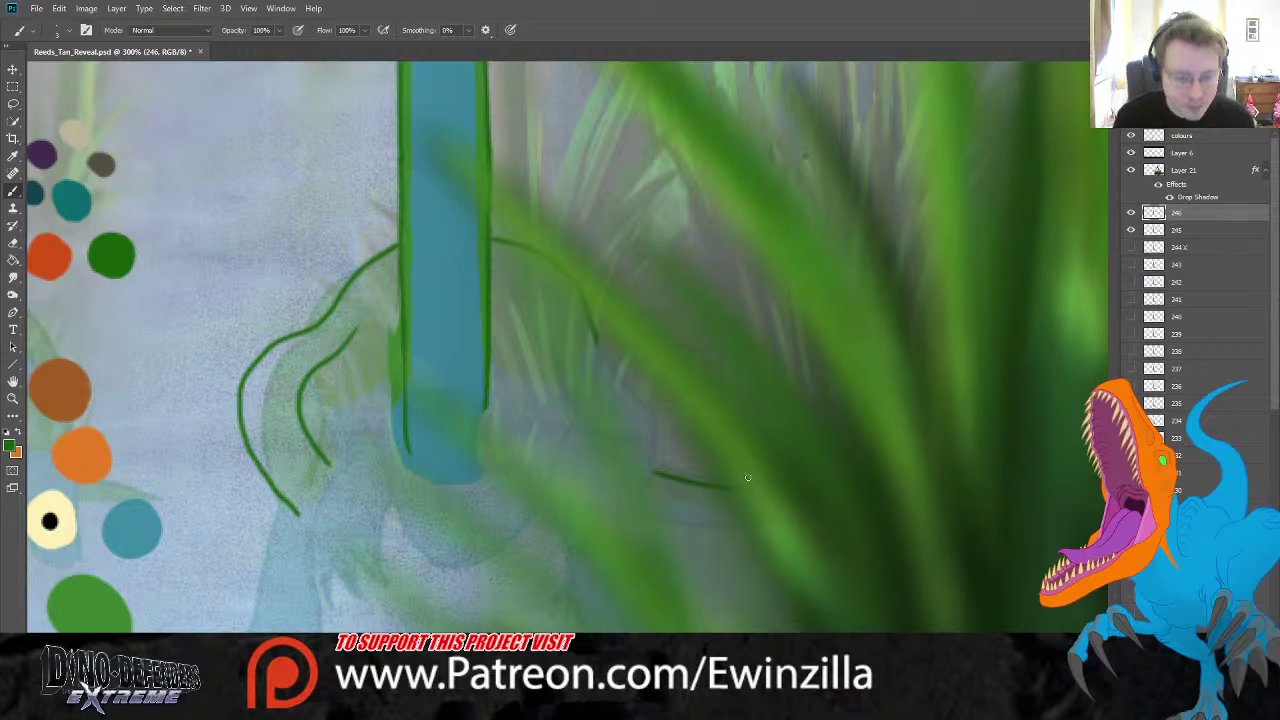
pyautogui.hotkey('ctrl', 'z')
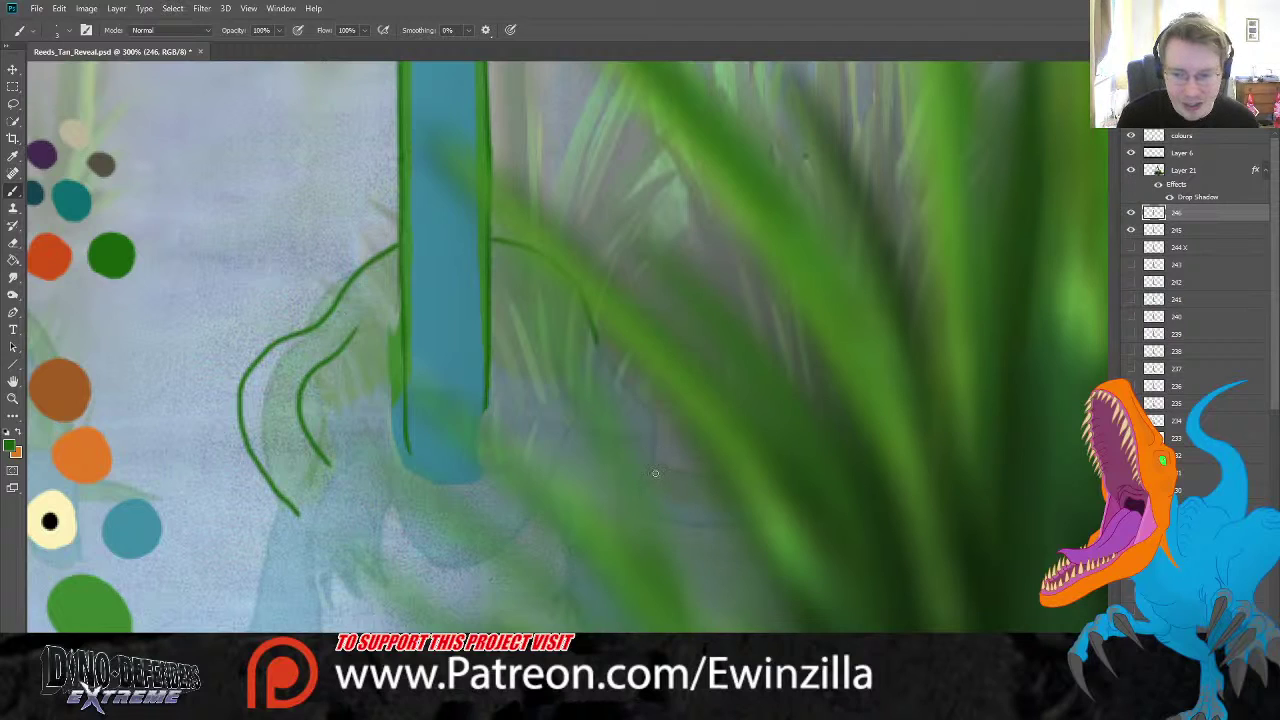
pyautogui.moveTo(652, 474); pyautogui.dragTo(728, 482)
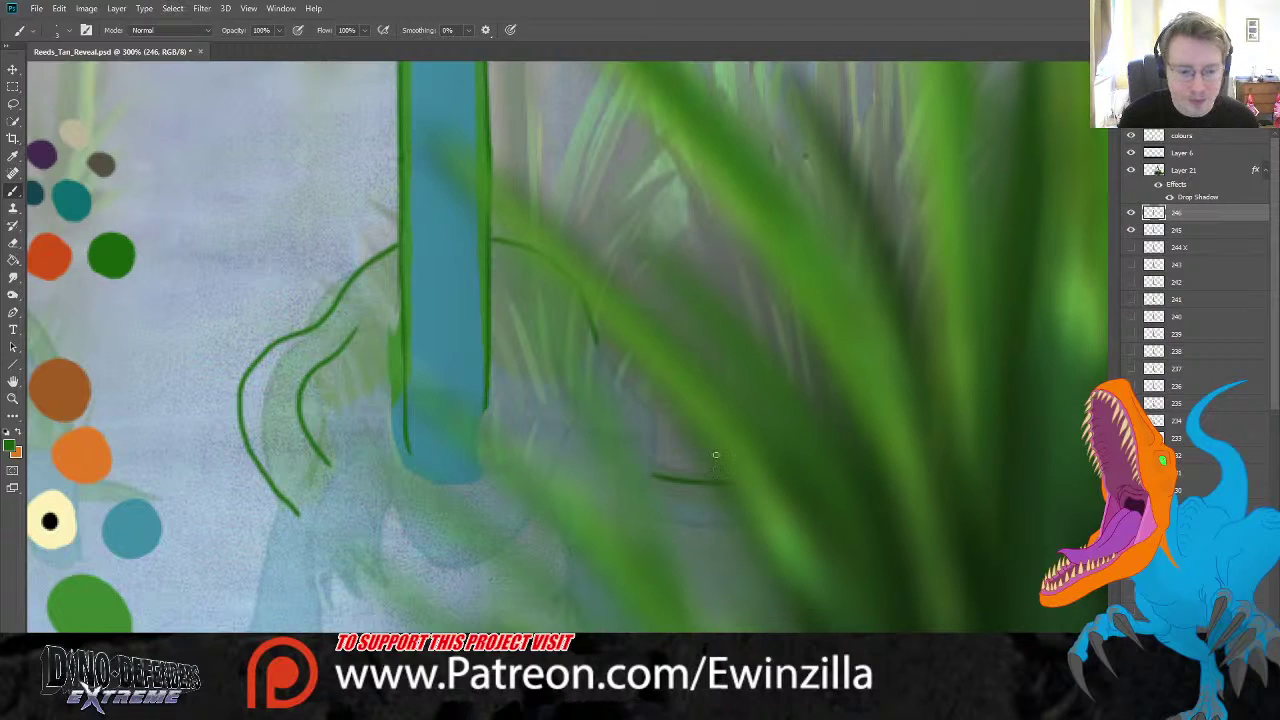
# - Sample the teal and draw the jagged feathered edge at the left elbow and the rounded curve of the chest below the neck
pyautogui.keyDown('alt'); pyautogui.click(63, 184); pyautogui.keyUp('alt')
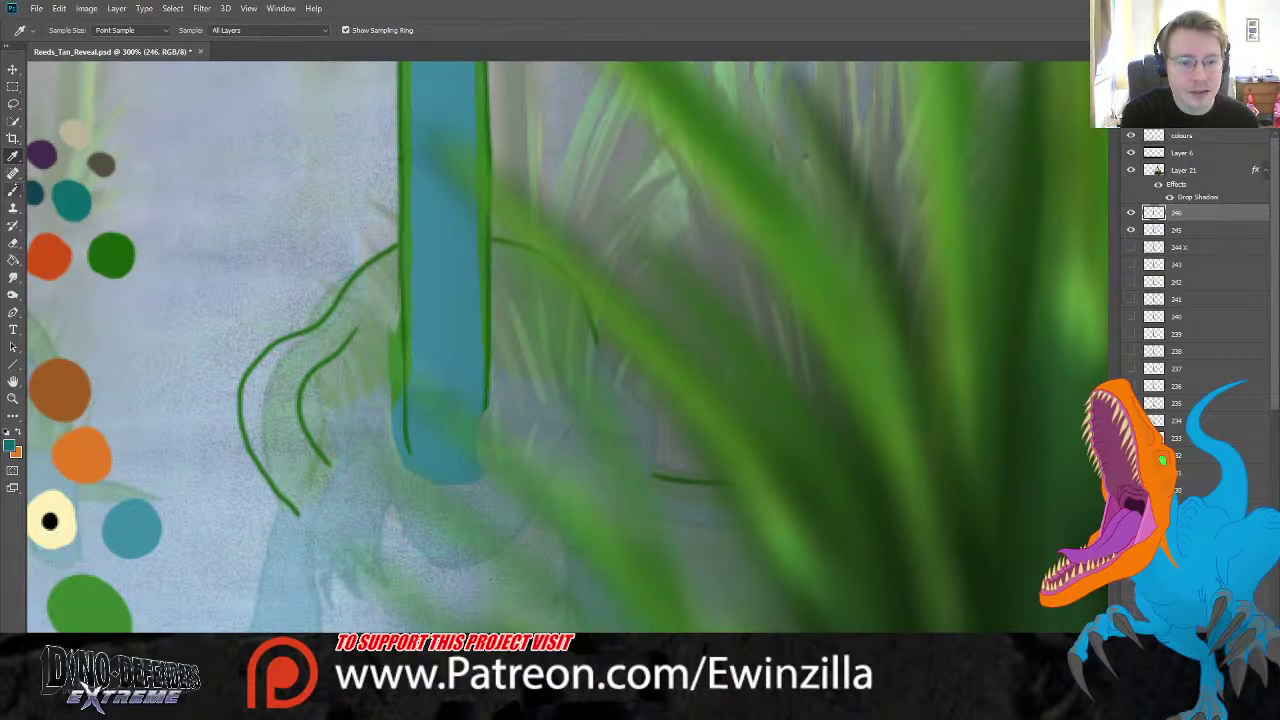
pyautogui.moveTo(322, 432)
pyautogui.mouseDown()
pyautogui.moveTo(331, 463)
pyautogui.moveTo(289, 482)
pyautogui.moveTo(271, 520)
pyautogui.moveTo(285, 572)
pyautogui.moveTo(296, 526)
pyautogui.moveTo(313, 560)
pyautogui.moveTo(328, 517)
pyautogui.moveTo(358, 554)
pyautogui.moveTo(353, 513)
pyautogui.moveTo(396, 554)
pyautogui.moveTo(388, 497)
pyautogui.moveTo(353, 472)
pyautogui.moveTo(384, 487)
pyautogui.moveTo(380, 454)
pyautogui.mouseUp()
pyautogui.moveTo(396, 537)
pyautogui.mouseDown()
pyautogui.moveTo(436, 561)
pyautogui.moveTo(499, 548)
pyautogui.mouseUp()
pyautogui.hotkey('ctrl', 'z')
pyautogui.moveTo(396, 536)
pyautogui.mouseDown()
pyautogui.moveTo(444, 571)
pyautogui.moveTo(504, 546)
pyautogui.moveTo(577, 436)
pyautogui.mouseUp()
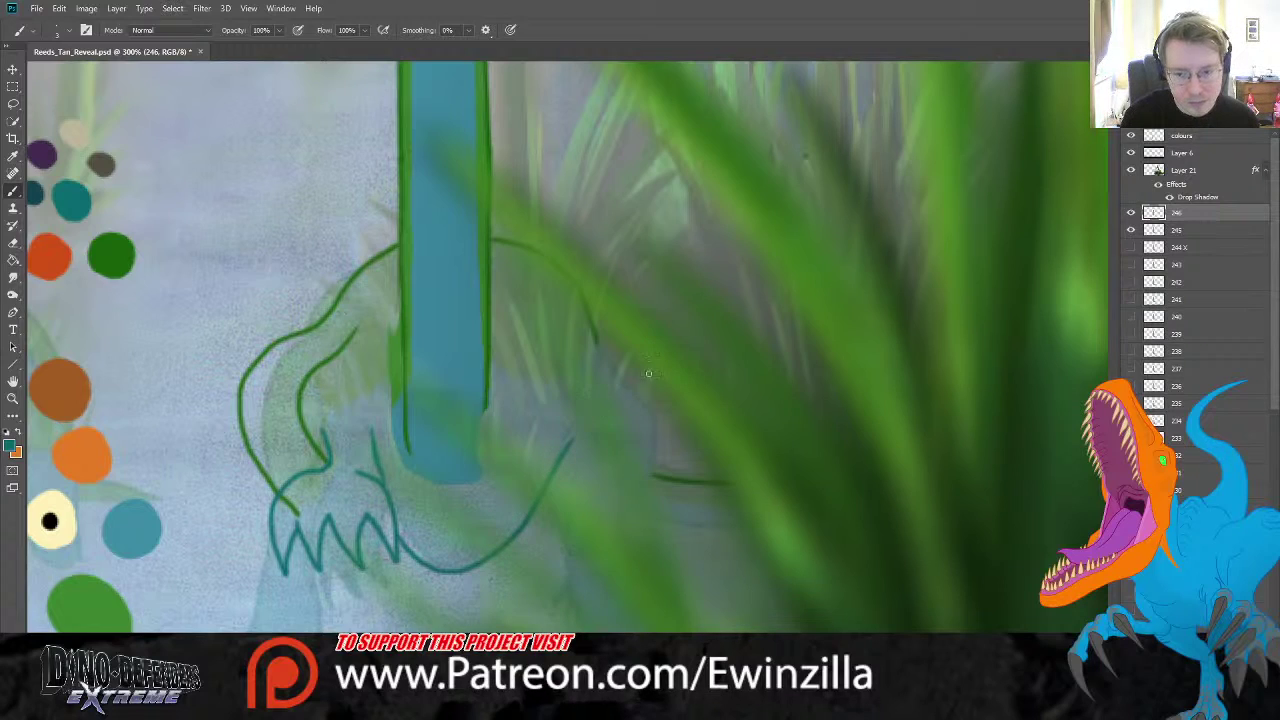
# - Draw the right arm's lower contours and elbow in teal, plus two lines running down below it for the limb
pyautogui.moveTo(601, 354)
pyautogui.mouseDown()
pyautogui.moveTo(688, 402)
pyautogui.moveTo(645, 500)
pyautogui.moveTo(662, 538)
pyautogui.moveTo(650, 565)
pyautogui.moveTo(631, 520)
pyautogui.mouseUp()
pyautogui.hotkey('ctrl', 'z')
pyautogui.moveTo(634, 456)
pyautogui.mouseDown()
pyautogui.moveTo(643, 491)
pyautogui.moveTo(674, 512)
pyautogui.moveTo(654, 540)
pyautogui.mouseUp()
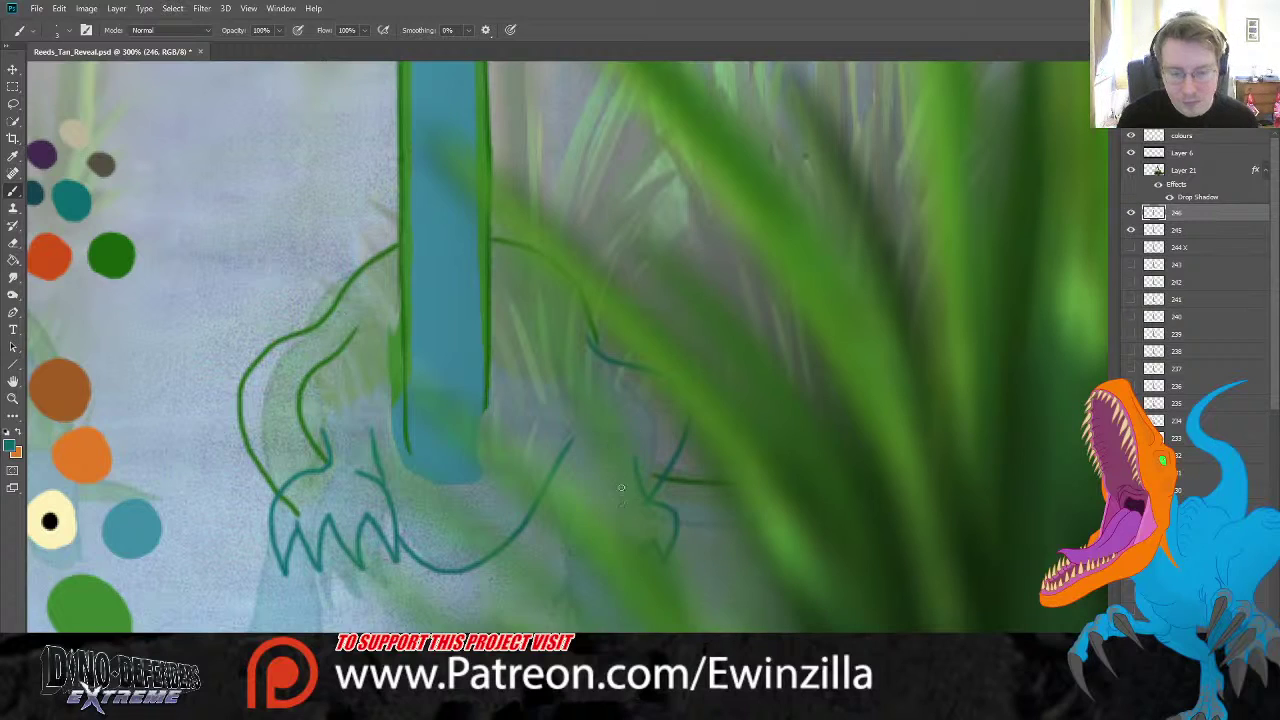
pyautogui.moveTo(617, 453); pyautogui.dragTo(622, 545)
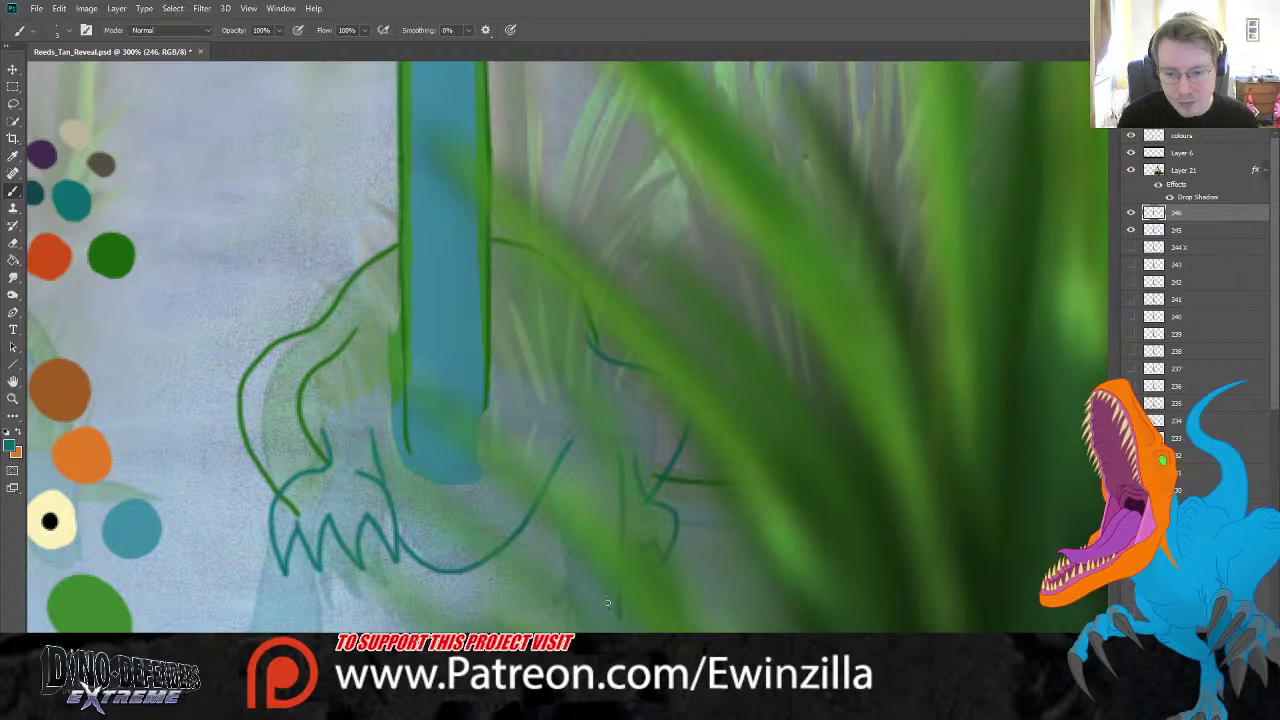
pyautogui.moveTo(551, 480); pyautogui.dragTo(578, 620)
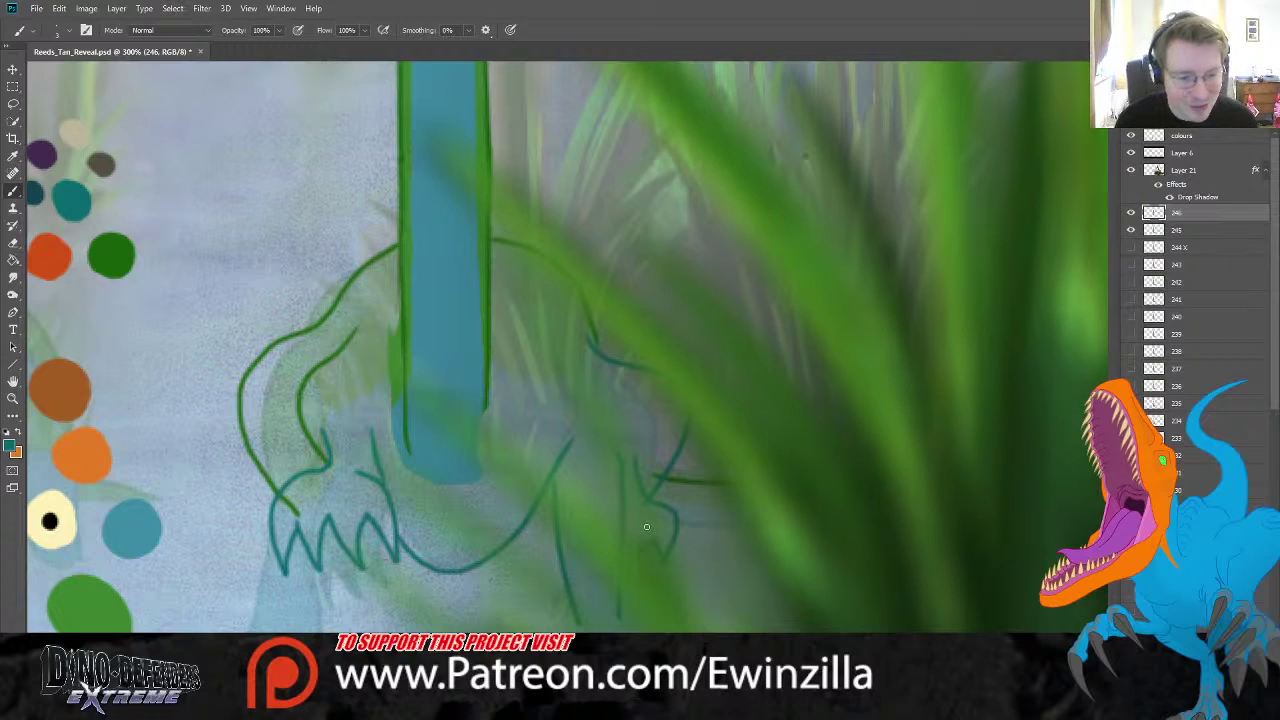
# - Smudge away the green line overlapping the left elbow and redraw the right elbow as a smooth rounded teal curve
pyautogui.click(13, 277)
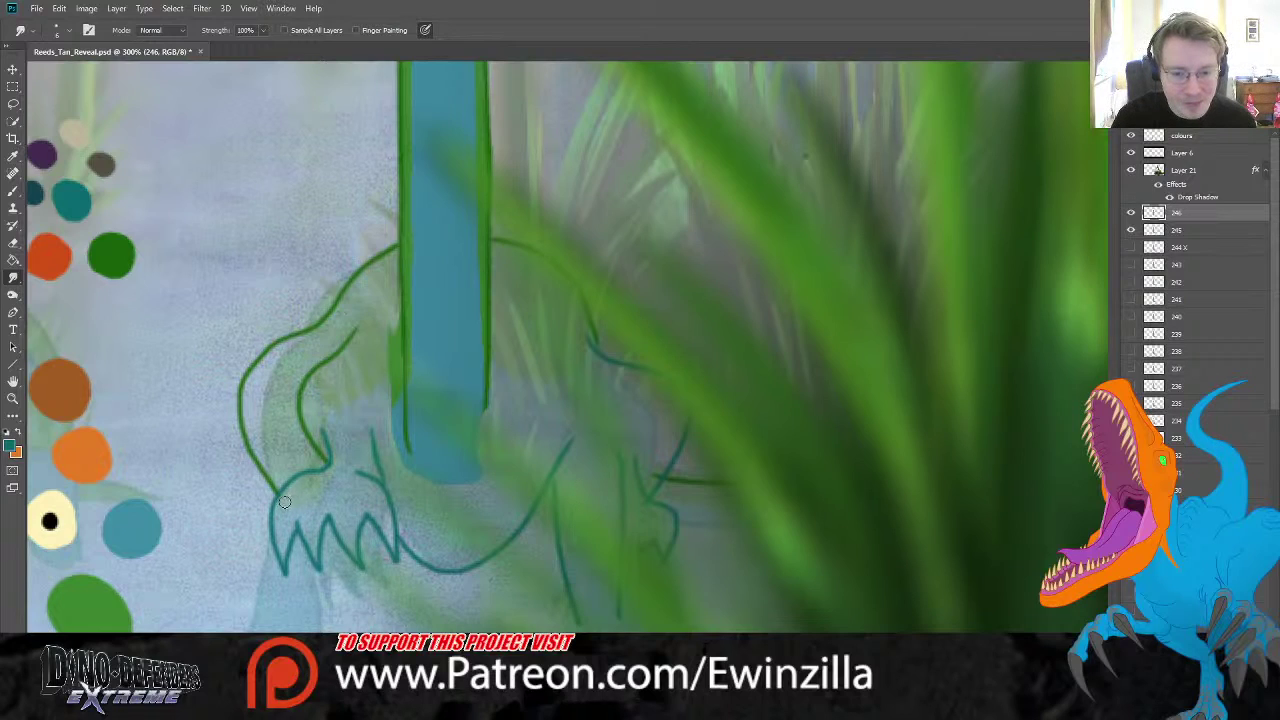
pyautogui.click(13, 190)
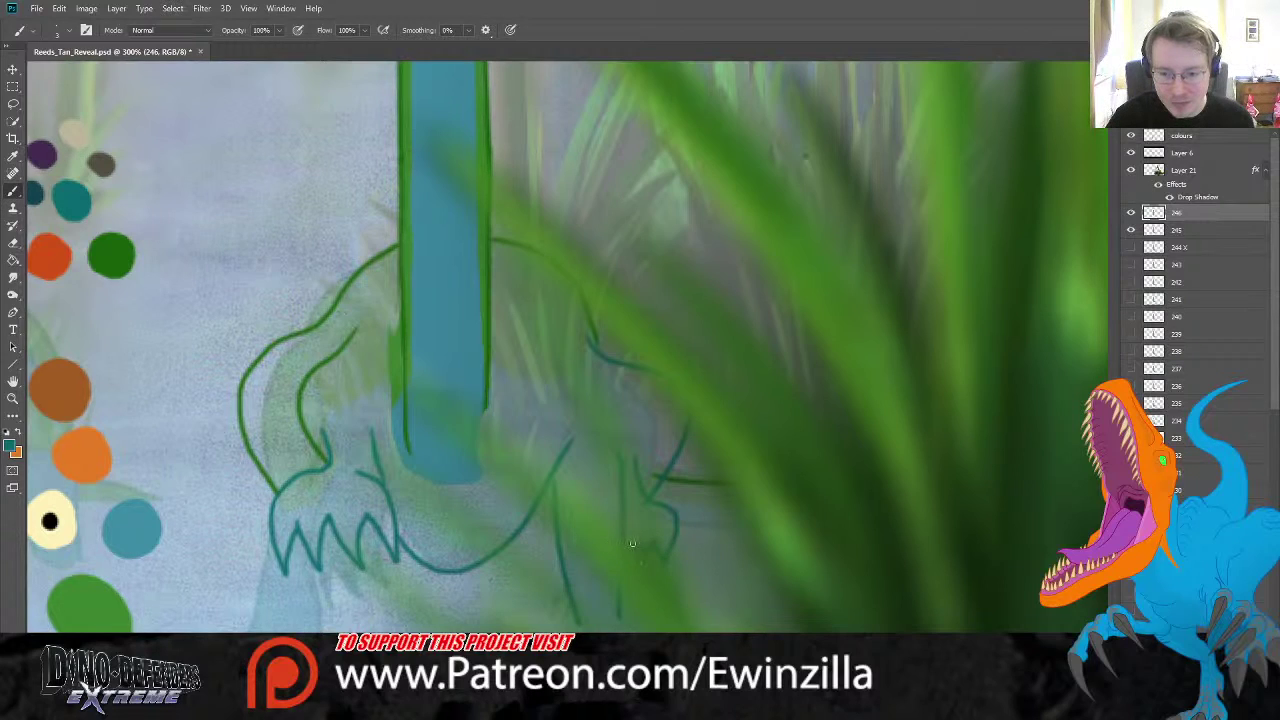
pyautogui.click(13, 277)
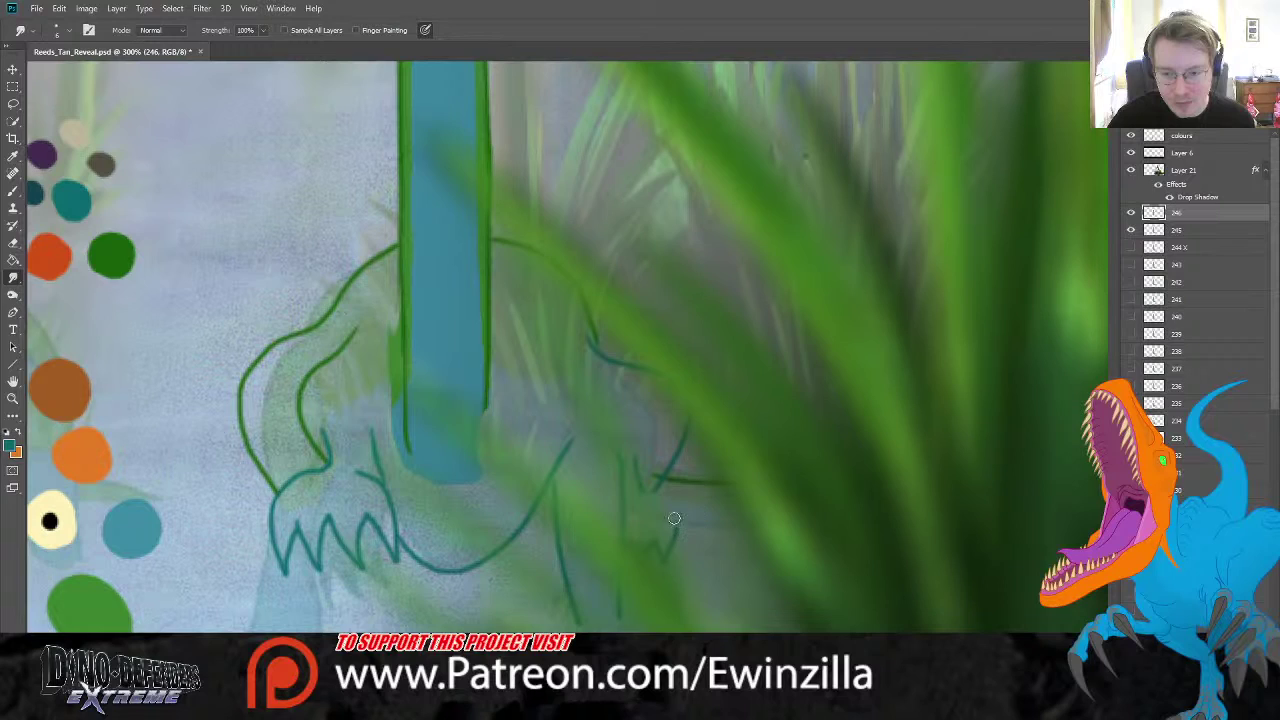
pyautogui.press('b')
pyautogui.moveTo(676, 542)
pyautogui.mouseDown()
pyautogui.moveTo(673, 503)
pyautogui.moveTo(634, 490)
pyautogui.mouseUp()
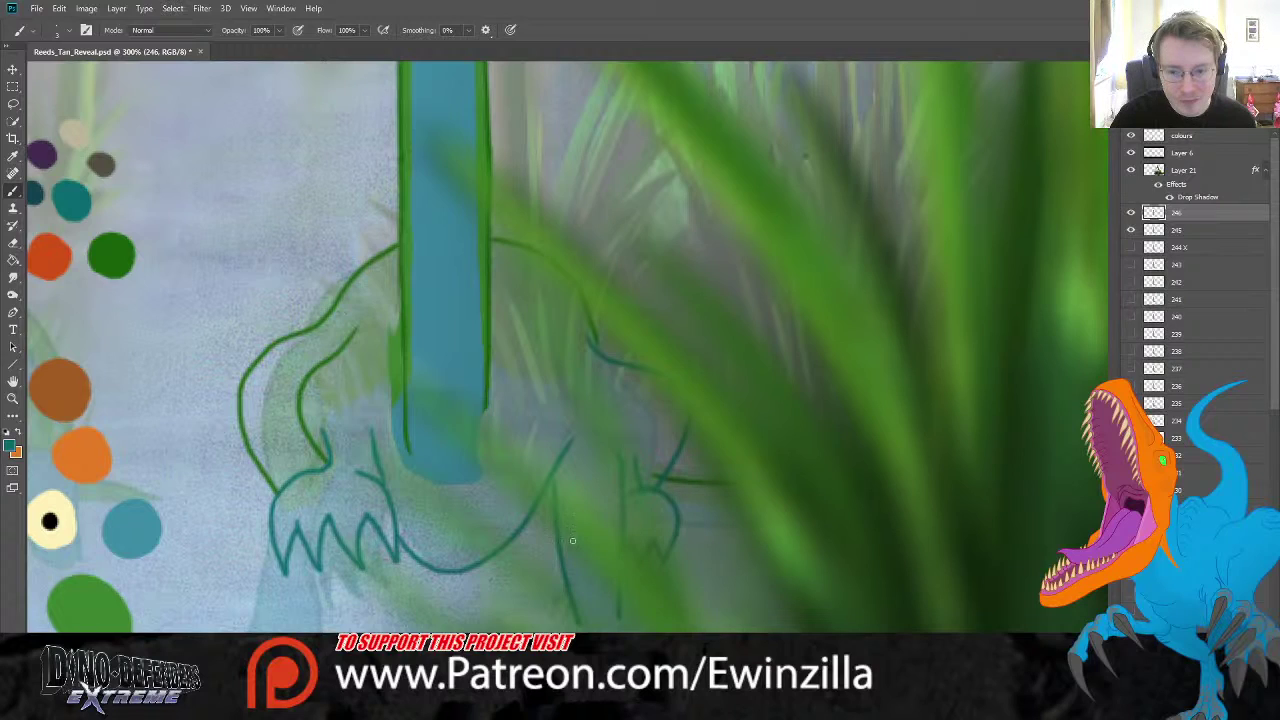
# - Draw two teal lines down from the left elbow for the forearm and smudge the overlapping lines at the right elbow
pyautogui.moveTo(265, 520); pyautogui.dragTo(260, 632)
pyautogui.moveTo(331, 541); pyautogui.dragTo(322, 632)
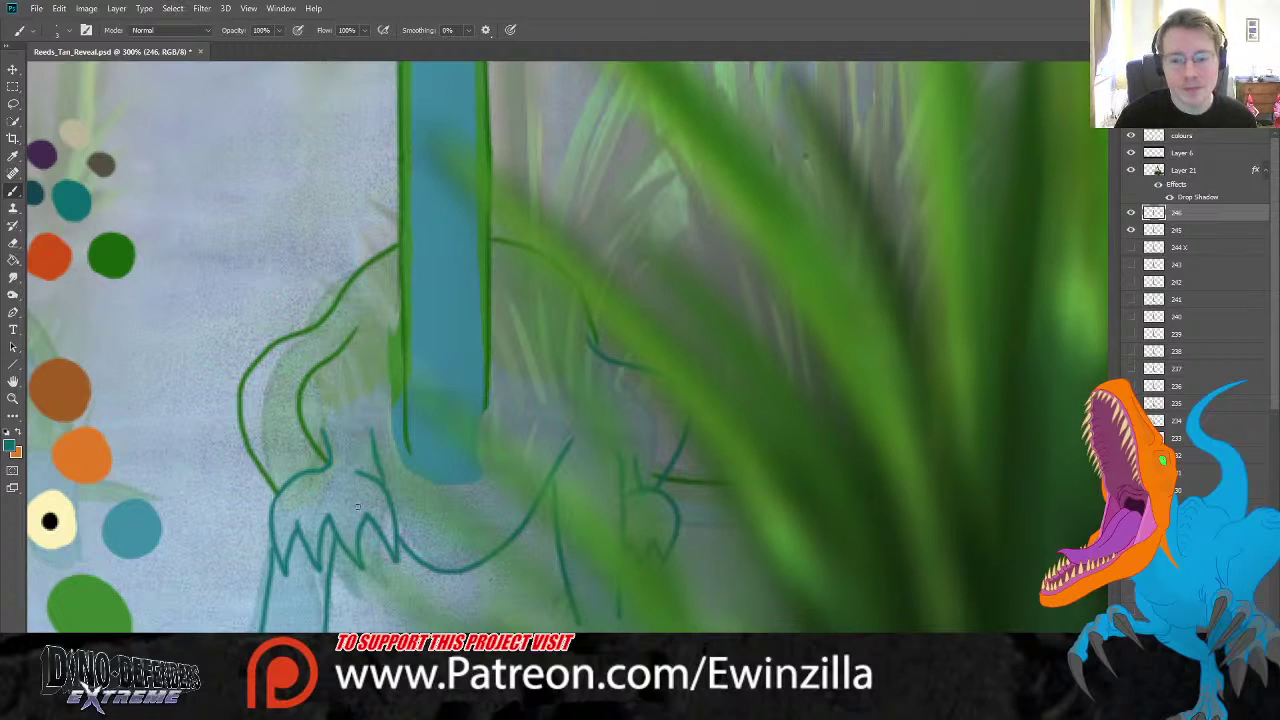
pyautogui.click(13, 277)
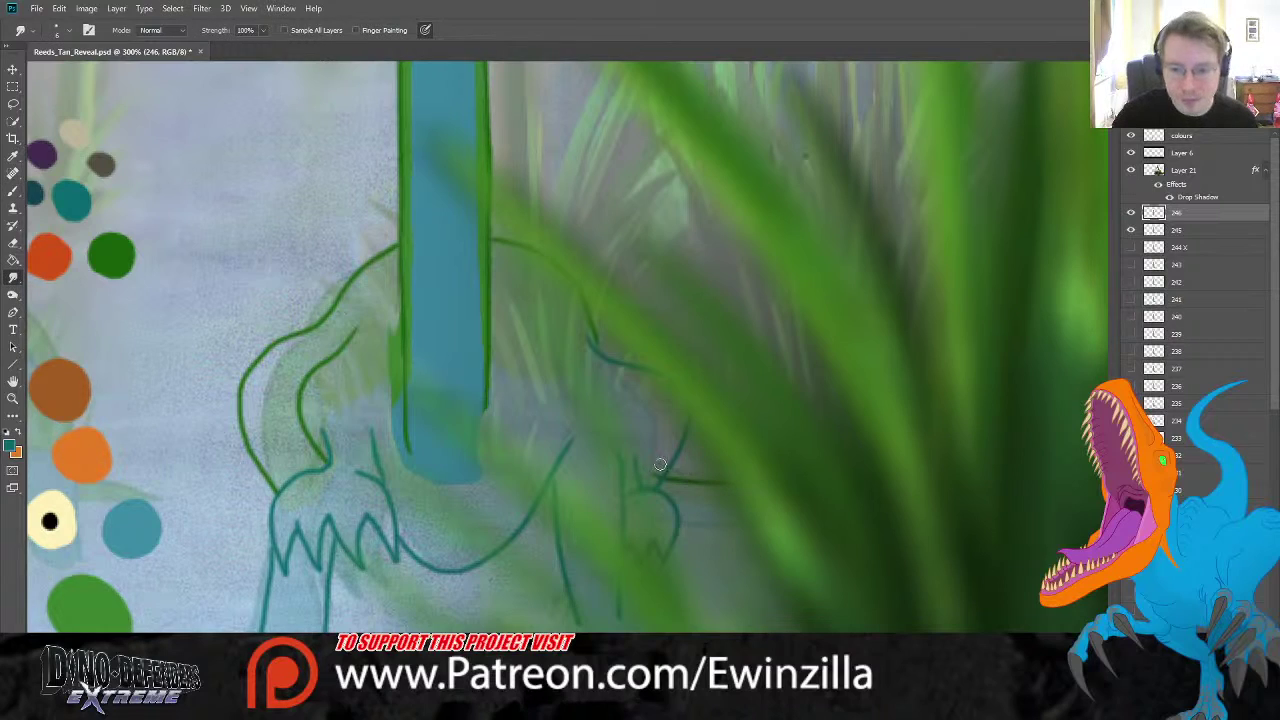
# - Sample the dark green and draw a rounded hump behind the left shoulder, joining the arm's outer contour at both ends
pyautogui.click(13, 190)
pyautogui.press('alt')
pyautogui.keyDown('alt'); pyautogui.click(123, 244); pyautogui.keyUp('alt')
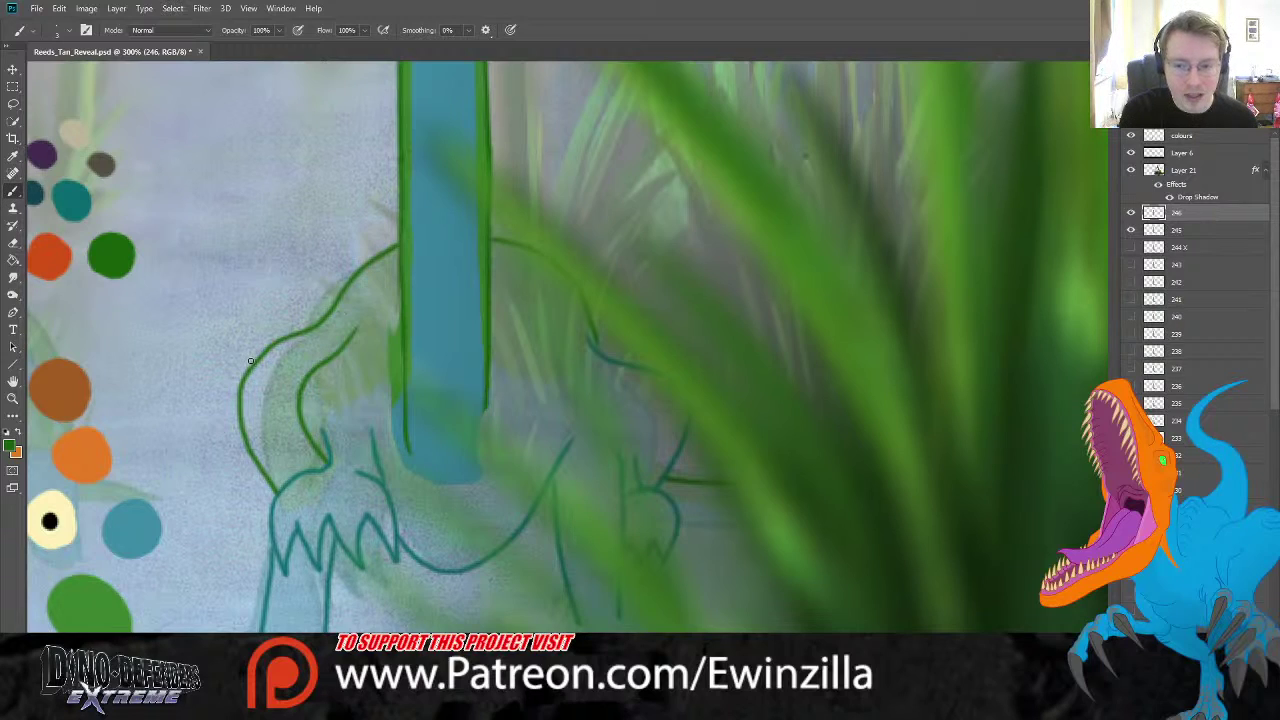
pyautogui.moveTo(250, 362)
pyautogui.mouseDown()
pyautogui.moveTo(245, 315)
pyautogui.moveTo(268, 284)
pyautogui.moveTo(350, 278)
pyautogui.mouseUp()
pyautogui.moveTo(292, 330); pyautogui.dragTo(348, 296)
pyautogui.hotkey('ctrl', 'z')
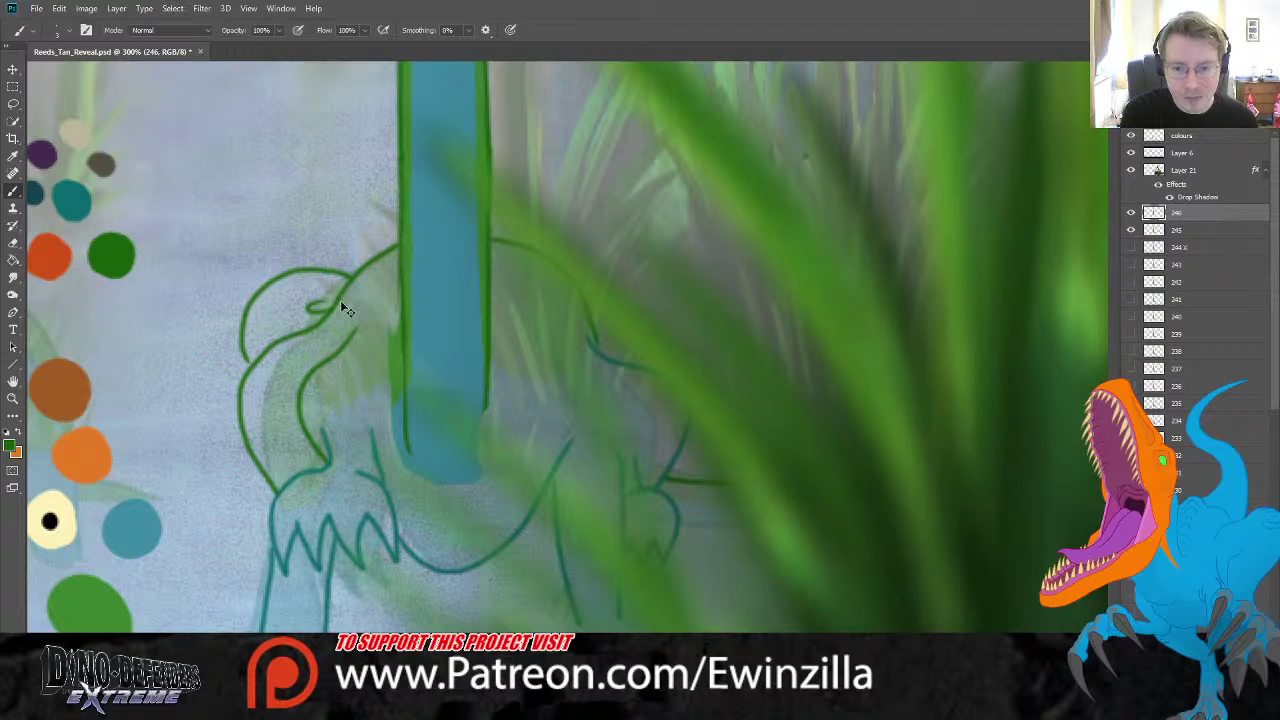
pyautogui.hotkey('ctrl', 'z')
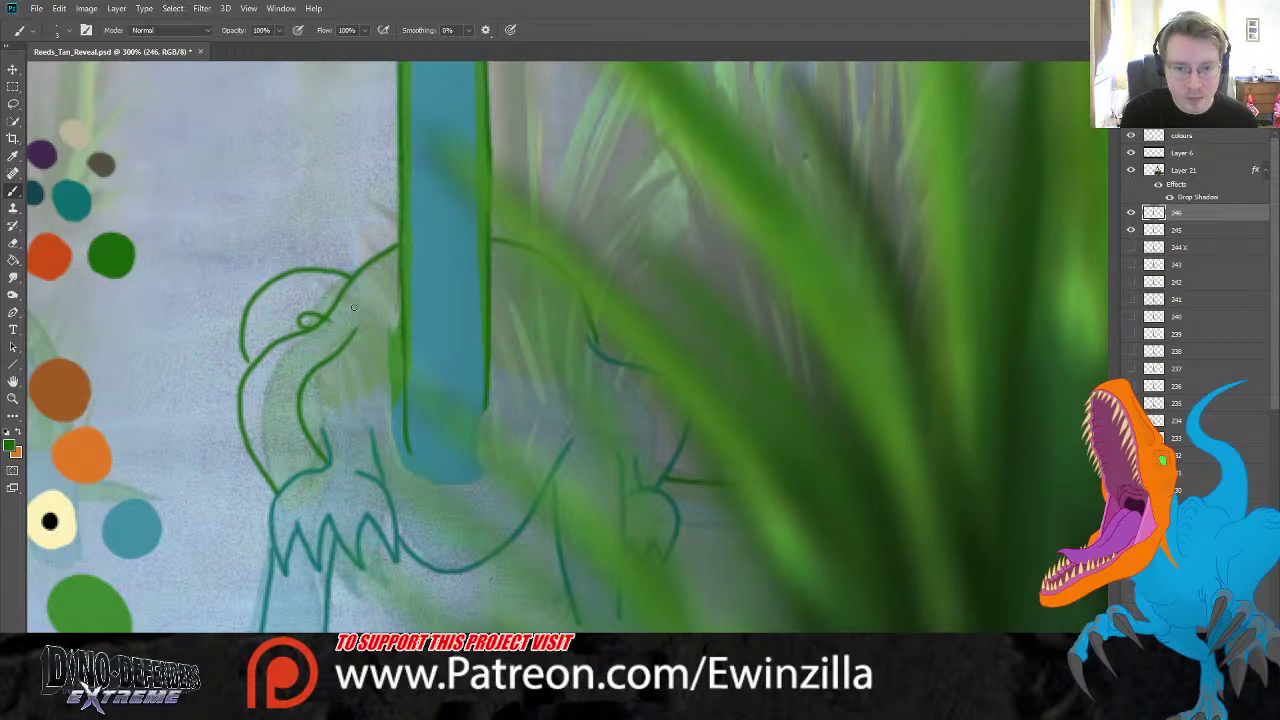
pyautogui.moveTo(310, 326)
pyautogui.mouseDown()
pyautogui.moveTo(304, 308)
pyautogui.moveTo(304, 322)
pyautogui.mouseUp()
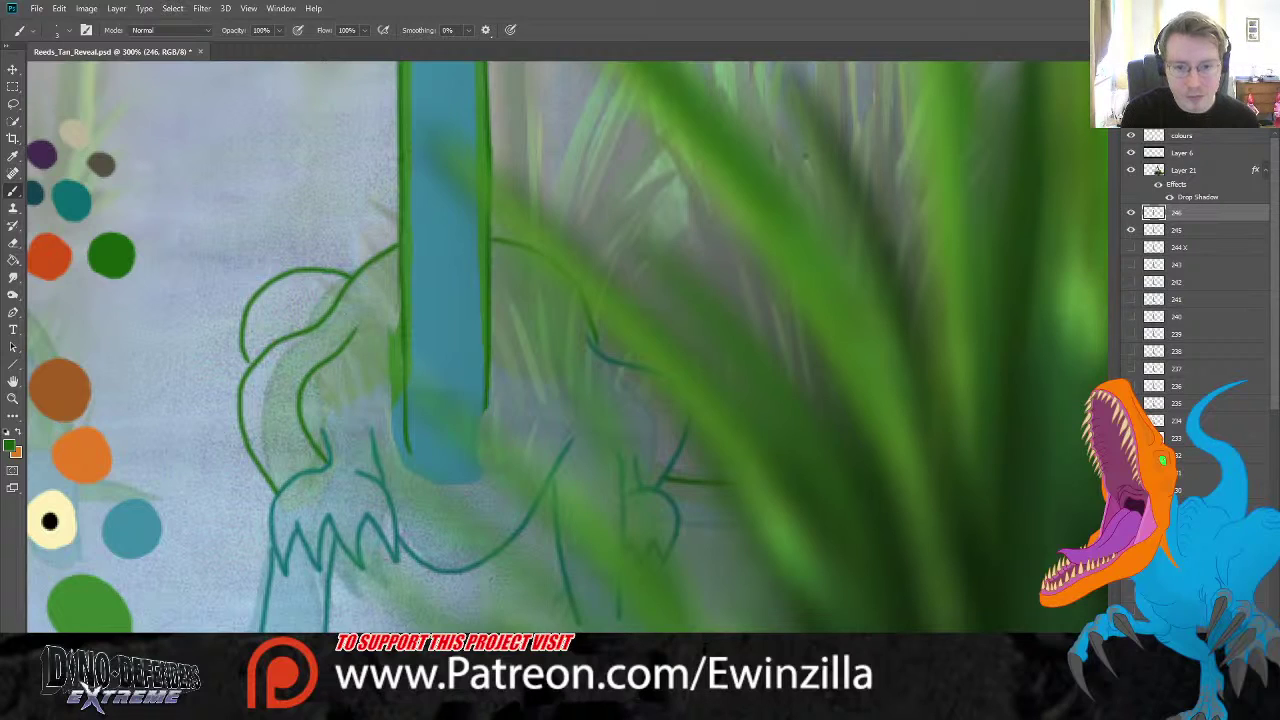
# - Redraw the dark green hump behind the left shoulder so it arcs from the arm's outer contour to the base of the neck
pyautogui.hotkey('ctrl', 'z')
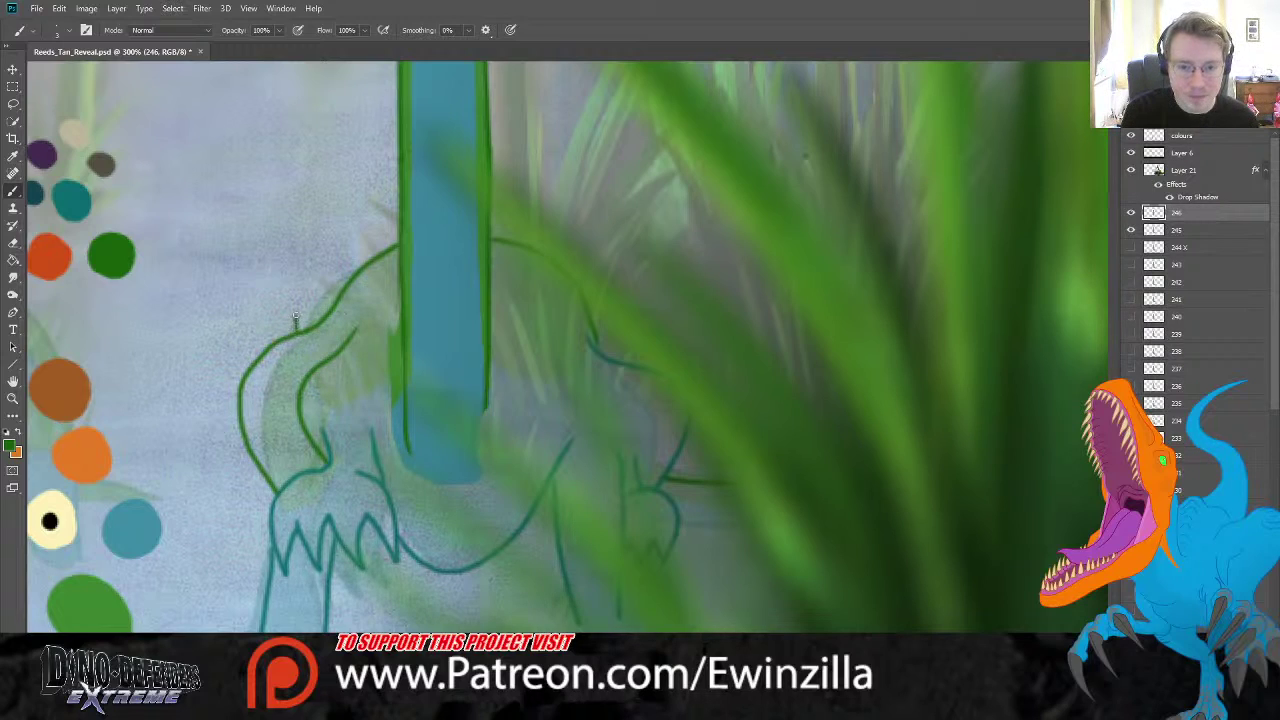
pyautogui.moveTo(288, 332)
pyautogui.mouseDown()
pyautogui.moveTo(282, 302)
pyautogui.moveTo(341, 272)
pyautogui.mouseUp()
pyautogui.hotkey('ctrl', 'z')
pyautogui.moveTo(282, 338)
pyautogui.mouseDown()
pyautogui.moveTo(293, 284)
pyautogui.moveTo(333, 261)
pyautogui.moveTo(364, 279)
pyautogui.mouseUp()
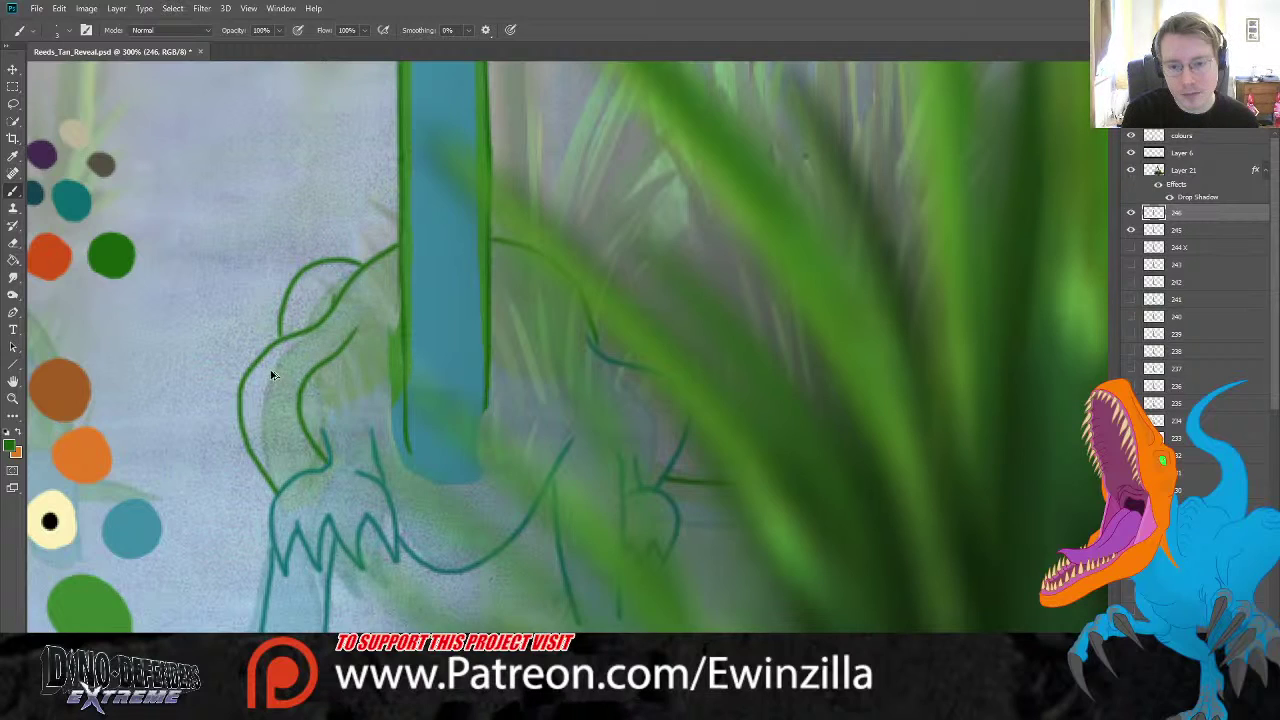
pyautogui.hotkey('ctrl', 'z')
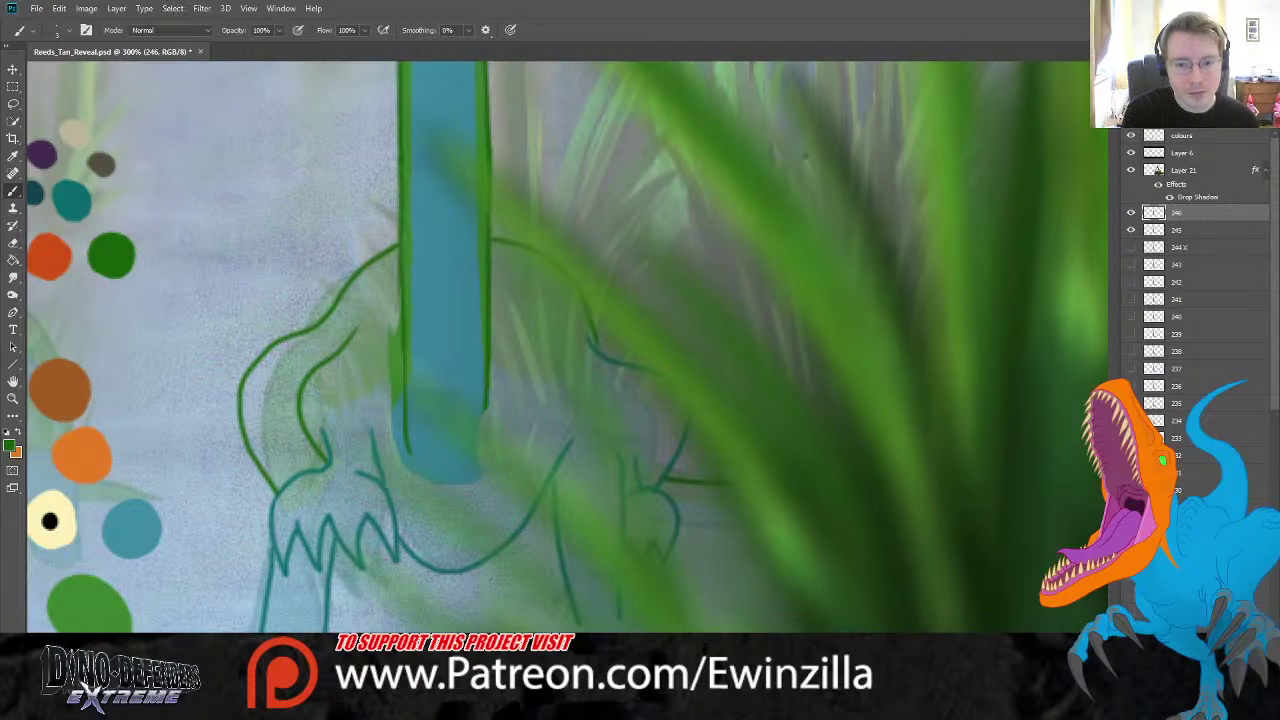
pyautogui.moveTo(283, 338)
pyautogui.mouseDown()
pyautogui.moveTo(311, 276)
pyautogui.moveTo(375, 256)
pyautogui.moveTo(331, 257)
pyautogui.moveTo(279, 296)
pyautogui.moveTo(276, 340)
pyautogui.moveTo(282, 302)
pyautogui.moveTo(309, 268)
pyautogui.moveTo(349, 248)
pyautogui.moveTo(405, 246)
pyautogui.mouseUp()
pyautogui.hotkey('ctrl', 'z')
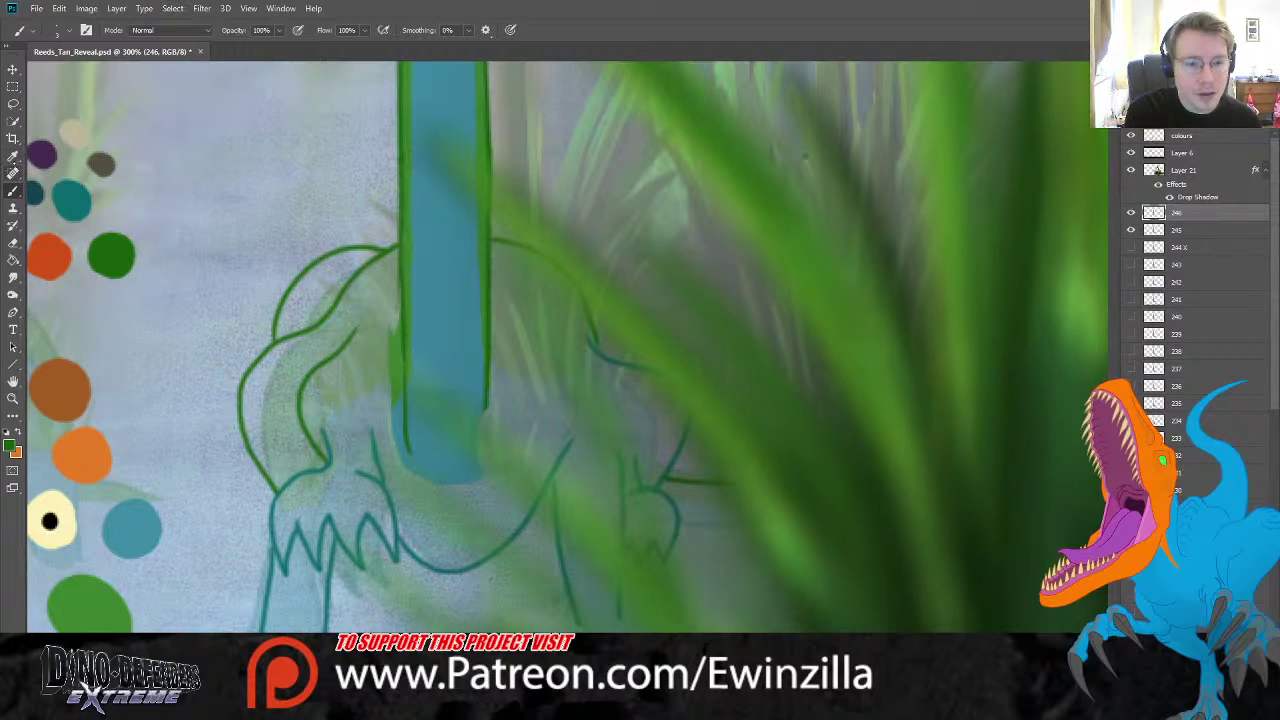
# - Sample the teal and draw a short horizontal line outward from the right elbow below the existing green line
pyautogui.keyDown('alt'); pyautogui.click(75, 196); pyautogui.keyUp('alt')
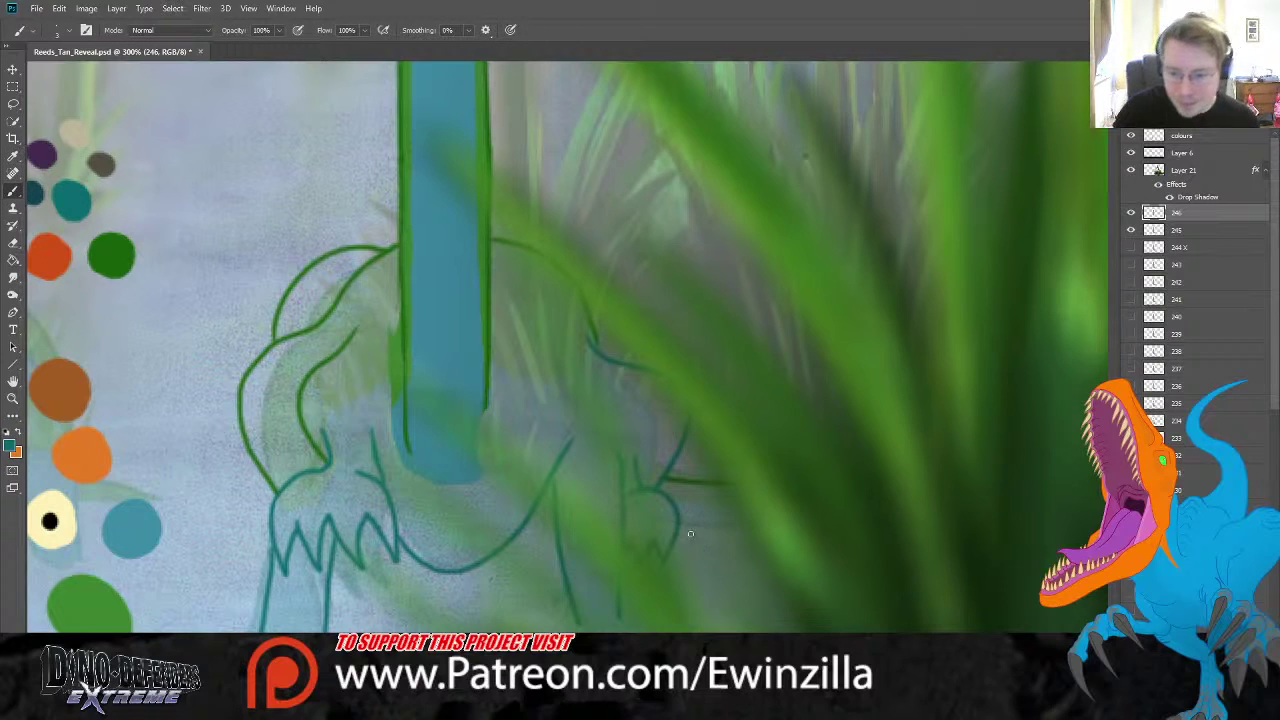
pyautogui.moveTo(677, 515); pyautogui.dragTo(766, 521)
pyautogui.hotkey('ctrl', 'z')
pyautogui.moveTo(679, 517); pyautogui.dragTo(736, 516)
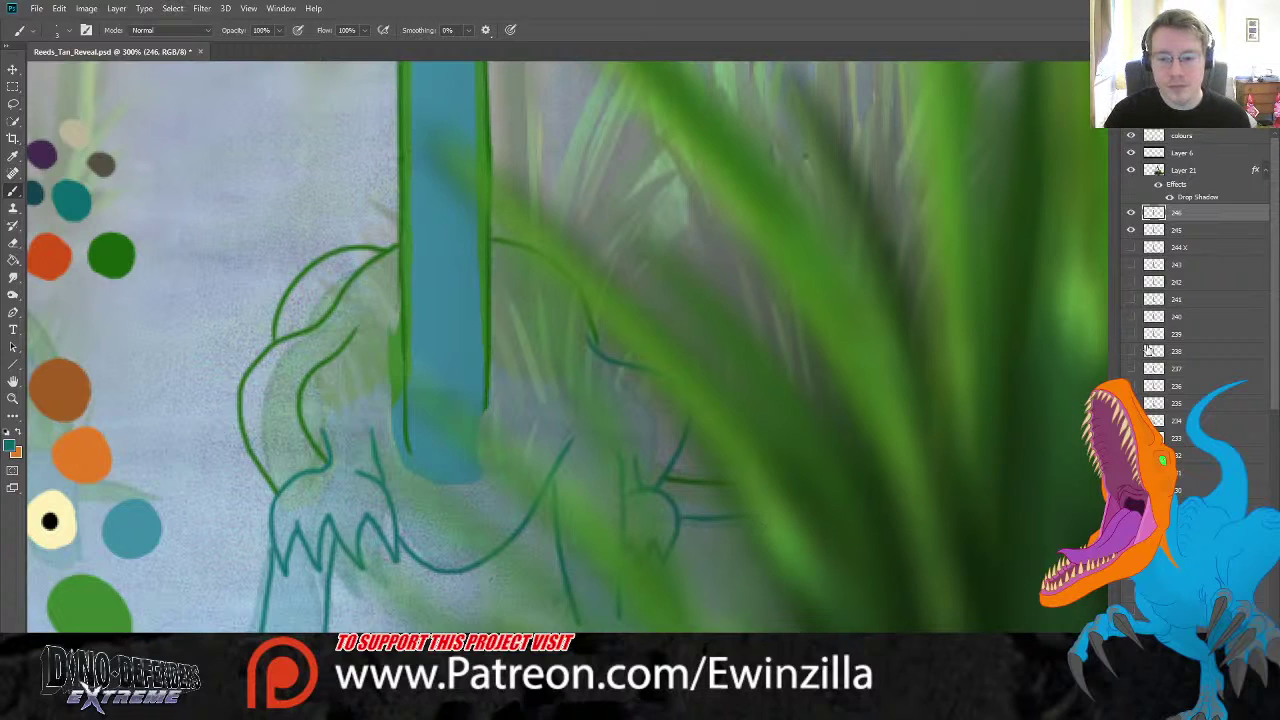
# - Hide layer 245 and add a new empty layer directly beneath layer 246 for the colour fill
pyautogui.click(1180, 230)
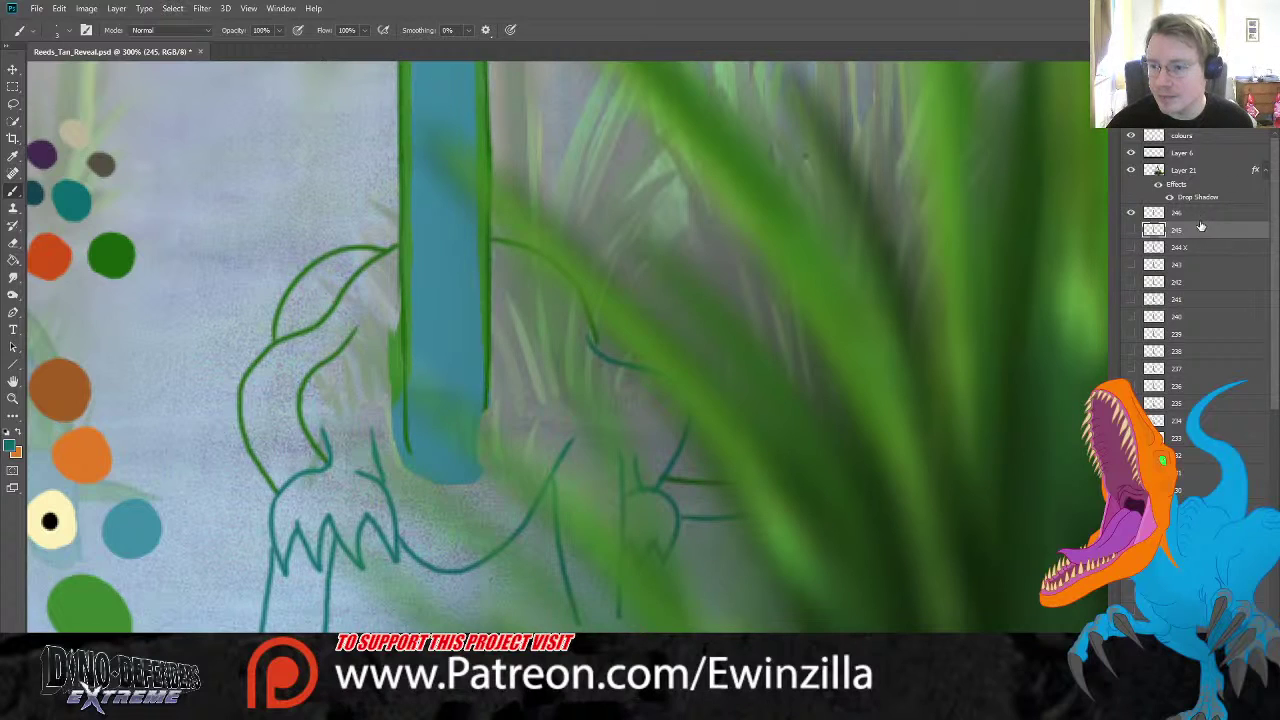
pyautogui.click(1194, 216)
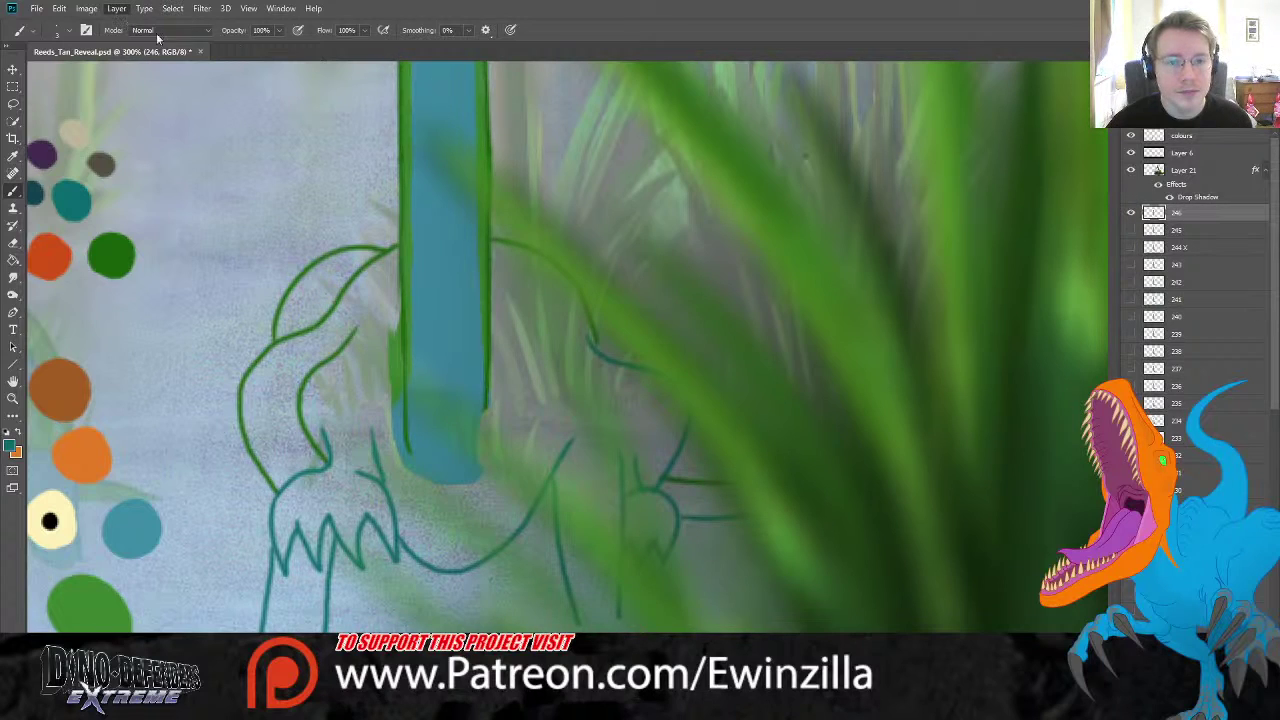
pyautogui.hotkey('ctrl', 'alt', 'shift', 'n')
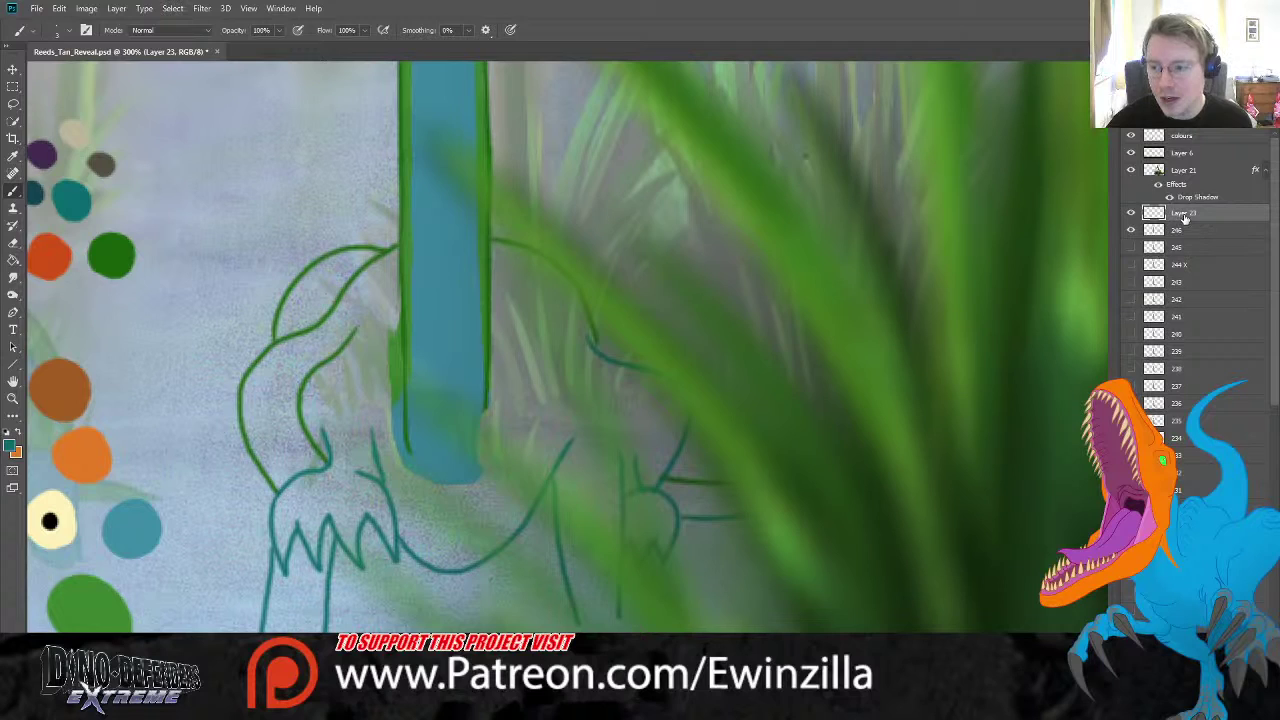
pyautogui.scroll(-1, 625, 393)
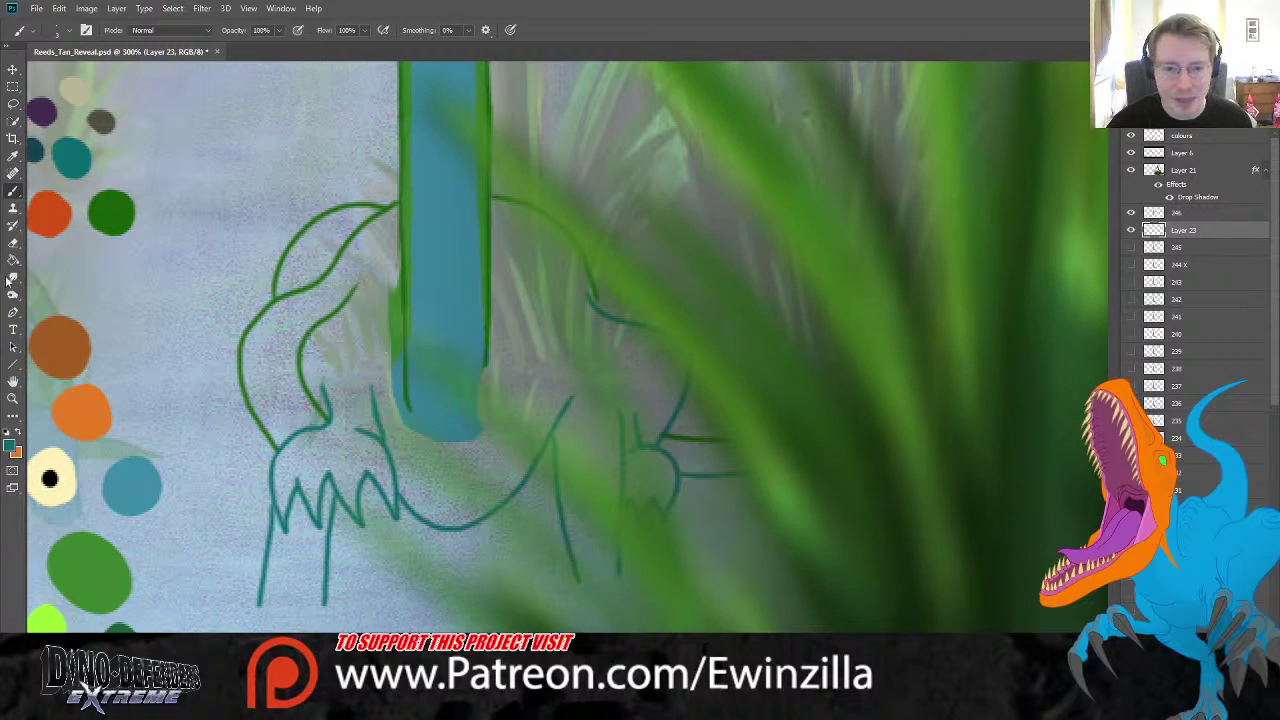
# - Sample the mid green and paint it inside the hump, left shoulder and left upper arm on Layer 23
pyautogui.click(13, 156)
pyautogui.click(95, 560)
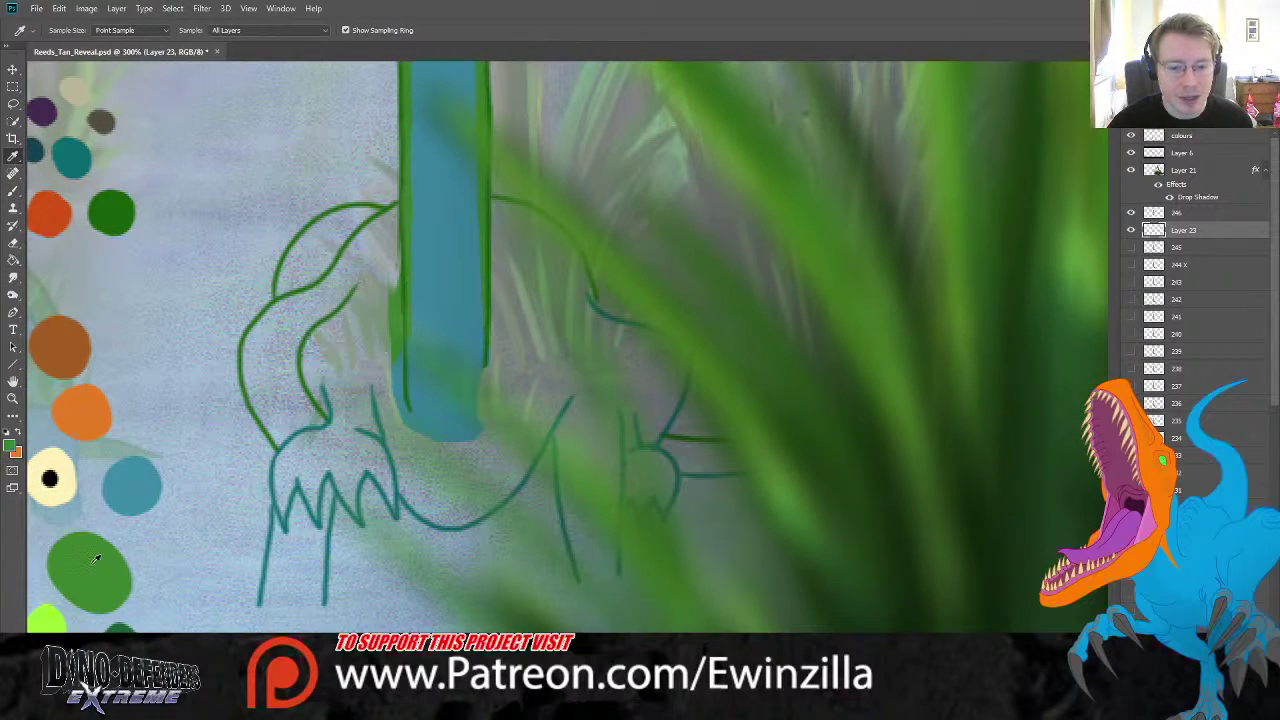
pyautogui.click(13, 190)
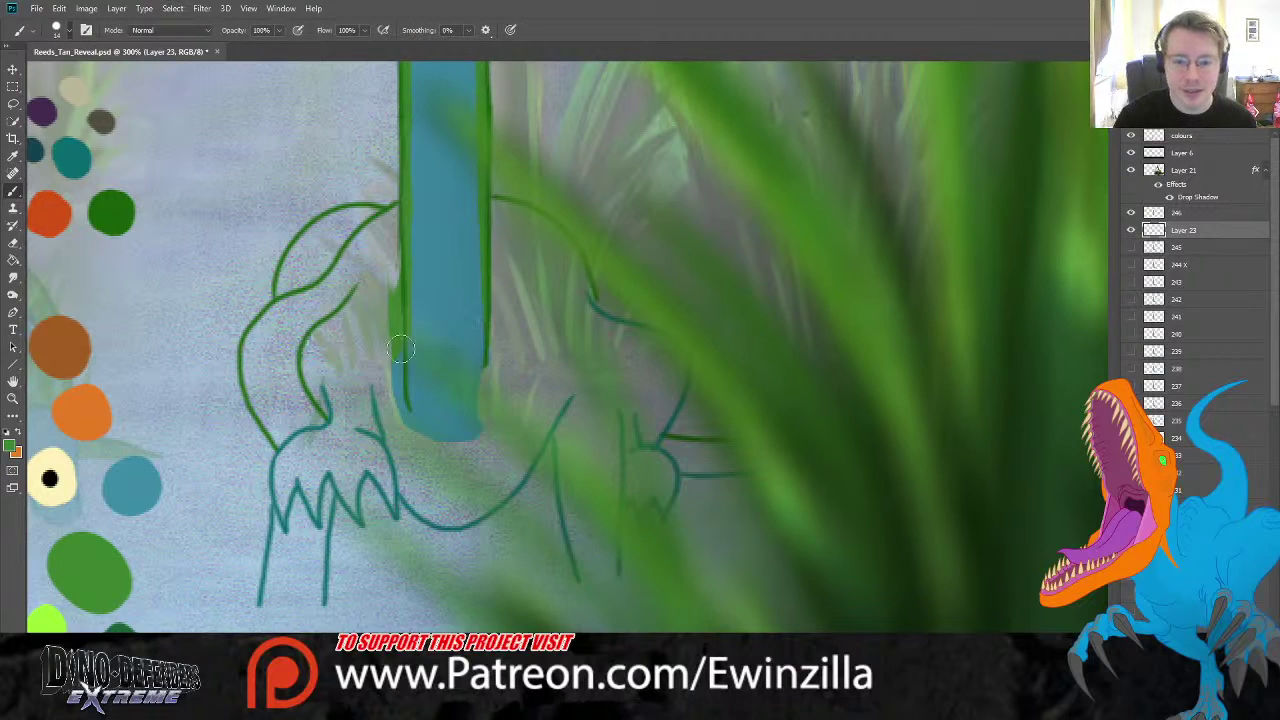
pyautogui.moveTo(397, 324)
pyautogui.mouseDown()
pyautogui.moveTo(374, 357)
pyautogui.moveTo(306, 381)
pyautogui.mouseUp()
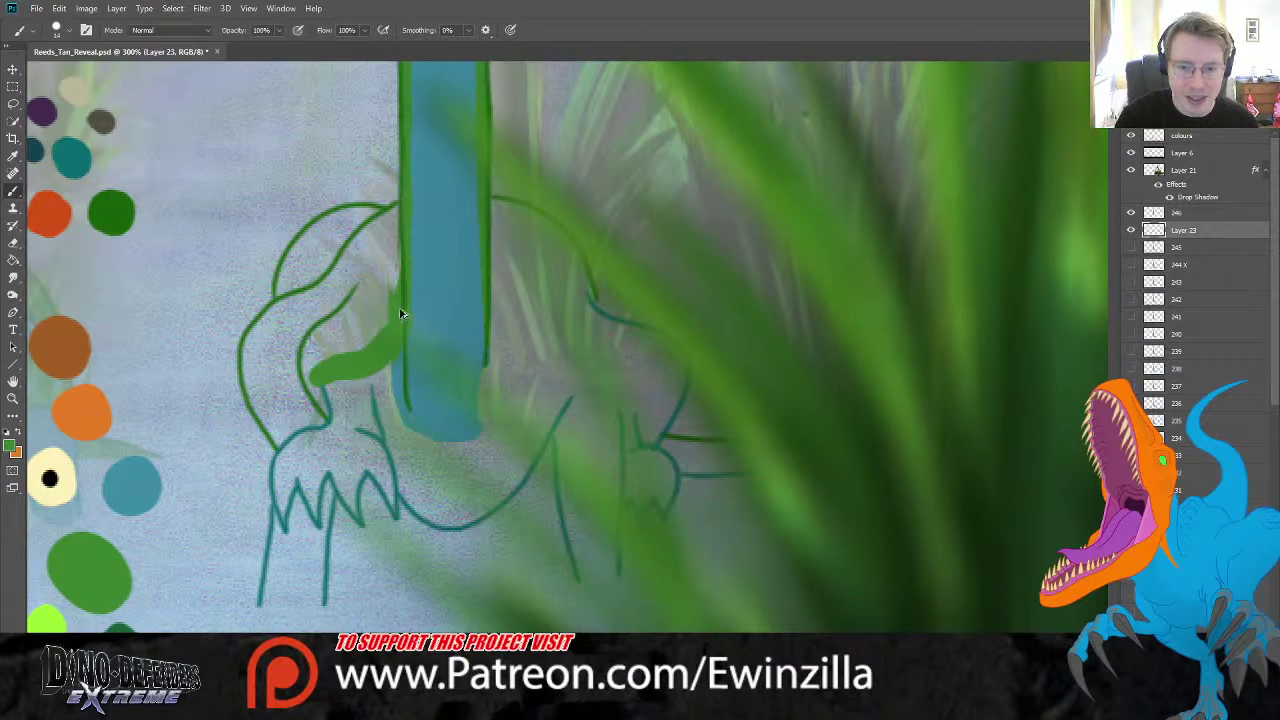
pyautogui.hotkey('ctrl', 'z')
pyautogui.moveTo(385, 268)
pyautogui.mouseDown()
pyautogui.moveTo(392, 325)
pyautogui.moveTo(315, 369)
pyautogui.moveTo(317, 404)
pyautogui.moveTo(293, 400)
pyautogui.moveTo(278, 433)
pyautogui.moveTo(314, 411)
pyautogui.moveTo(280, 438)
pyautogui.moveTo(255, 345)
pyautogui.moveTo(293, 302)
pyautogui.moveTo(301, 256)
pyautogui.moveTo(332, 228)
pyautogui.moveTo(392, 216)
pyautogui.moveTo(380, 287)
pyautogui.moveTo(333, 345)
pyautogui.moveTo(275, 370)
pyautogui.moveTo(291, 381)
pyautogui.moveTo(363, 300)
pyautogui.moveTo(363, 333)
pyautogui.mouseUp()
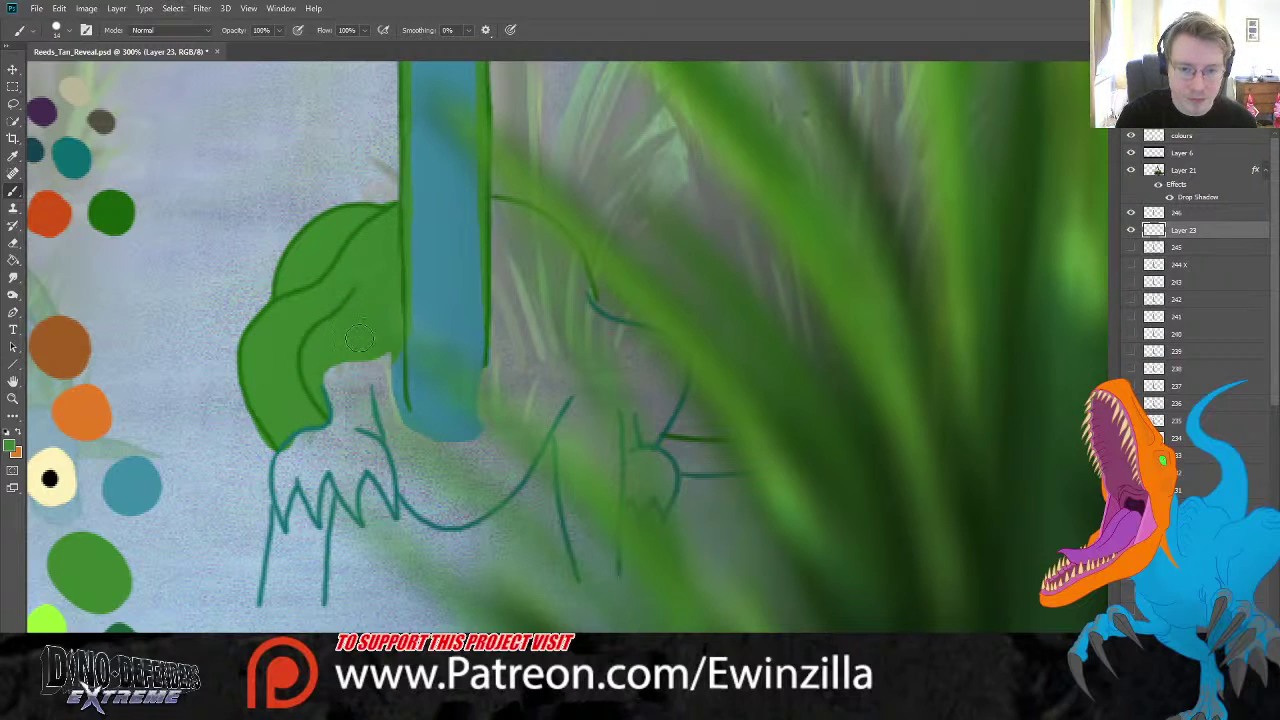
# - Paint the right shoulder area beside the neck in the same mid green, up to its outer contour
pyautogui.click(13, 280)
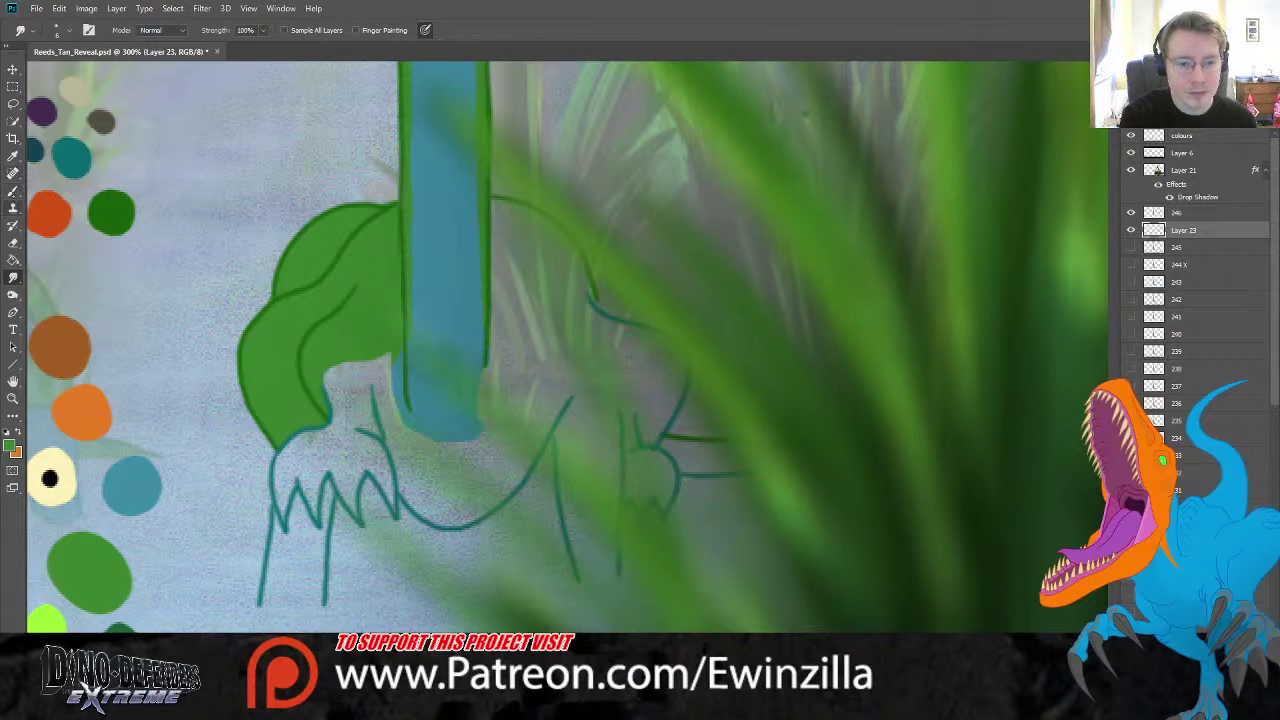
pyautogui.click(13, 190)
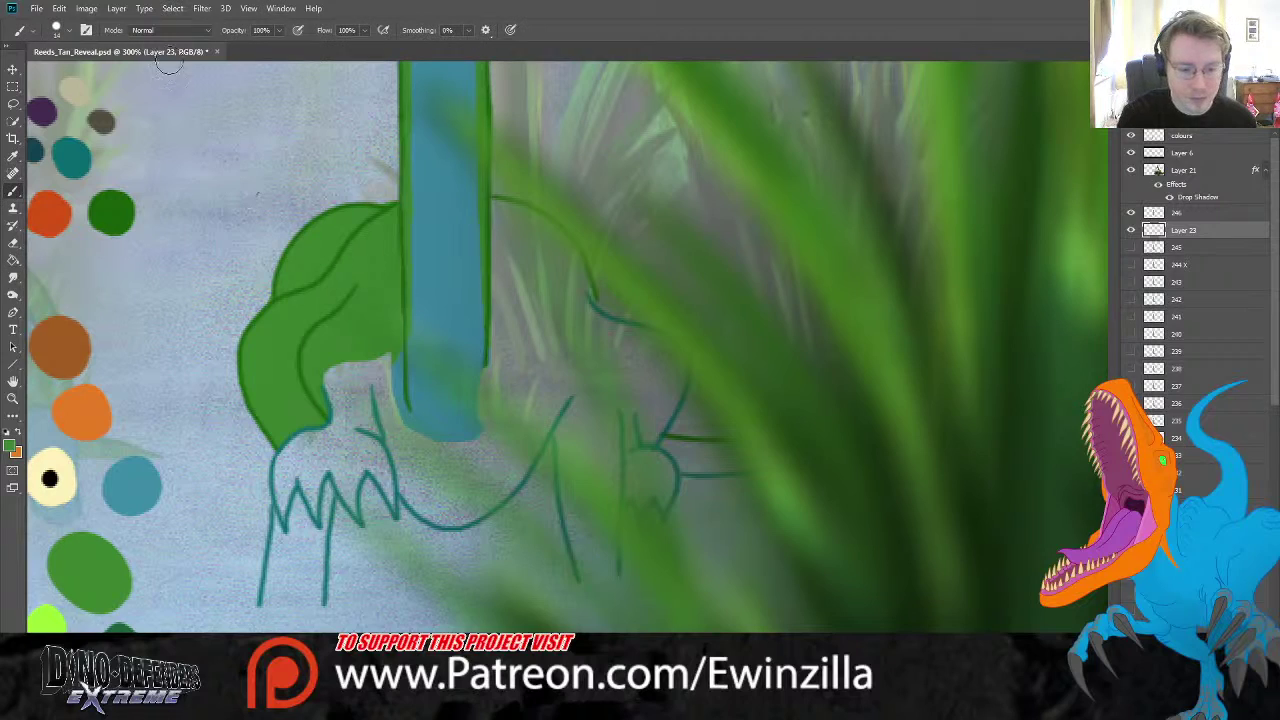
pyautogui.moveTo(496, 200)
pyautogui.mouseDown()
pyautogui.moveTo(493, 340)
pyautogui.moveTo(543, 362)
pyautogui.moveTo(541, 328)
pyautogui.moveTo(524, 343)
pyautogui.moveTo(500, 336)
pyautogui.moveTo(554, 371)
pyautogui.moveTo(562, 301)
pyautogui.moveTo(583, 285)
pyautogui.moveTo(564, 322)
pyautogui.moveTo(530, 284)
pyautogui.moveTo(516, 284)
pyautogui.moveTo(520, 301)
pyautogui.moveTo(497, 208)
pyautogui.moveTo(567, 248)
pyautogui.moveTo(523, 235)
pyautogui.mouseUp()
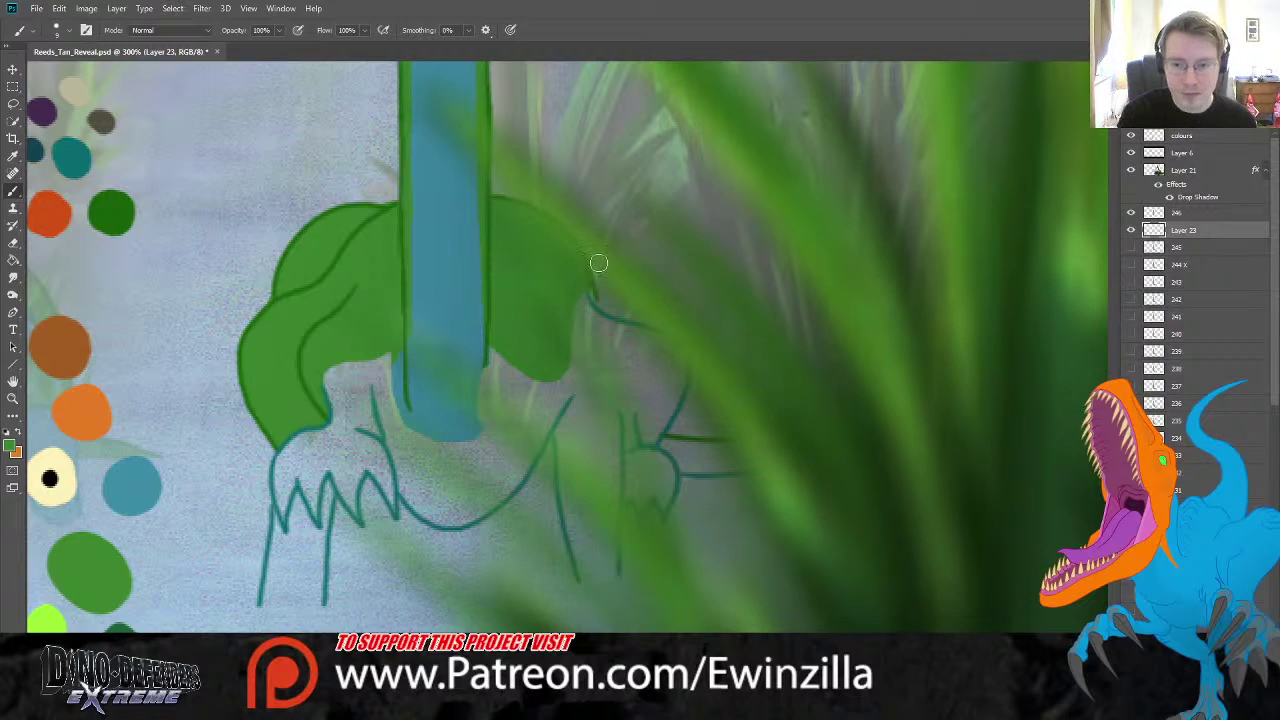
pyautogui.press('alt')
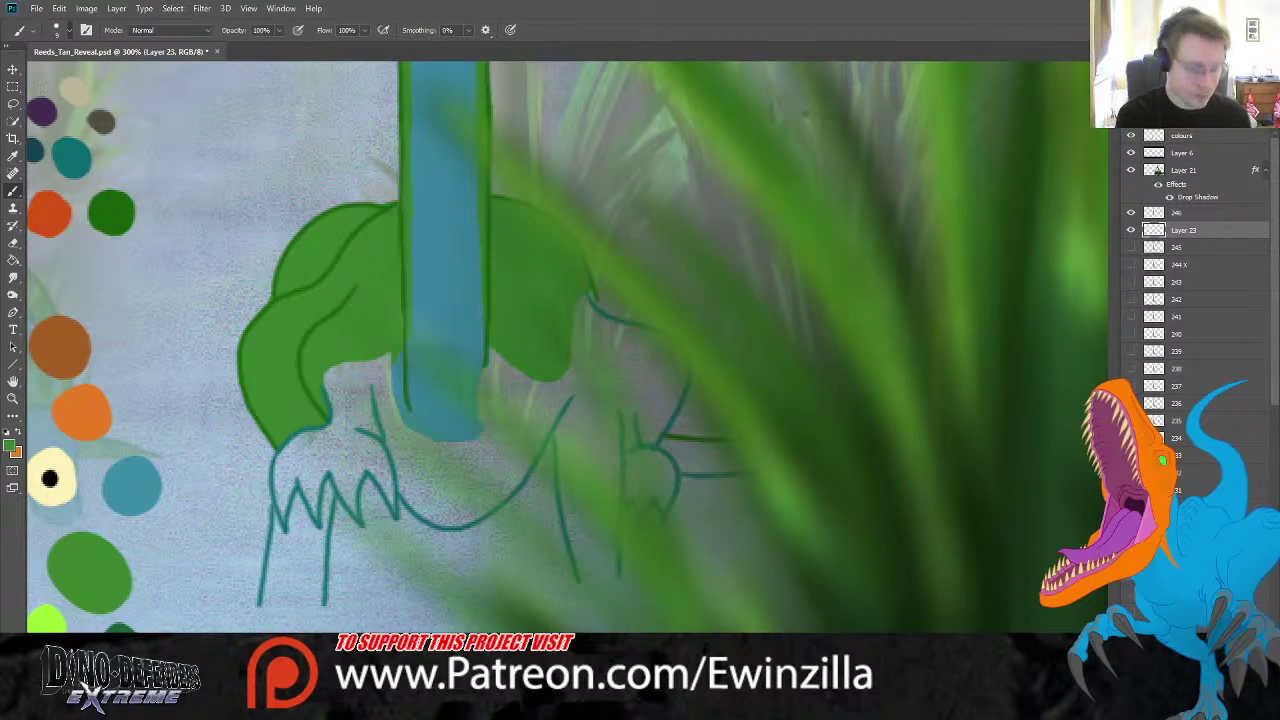
# - Draw teal contour lines for the right upper arm, from the shoulder down to the forearm and along the chest's edge
pyautogui.moveTo(585, 315)
pyautogui.mouseDown()
pyautogui.moveTo(588, 363)
pyautogui.moveTo(577, 400)
pyautogui.mouseUp()
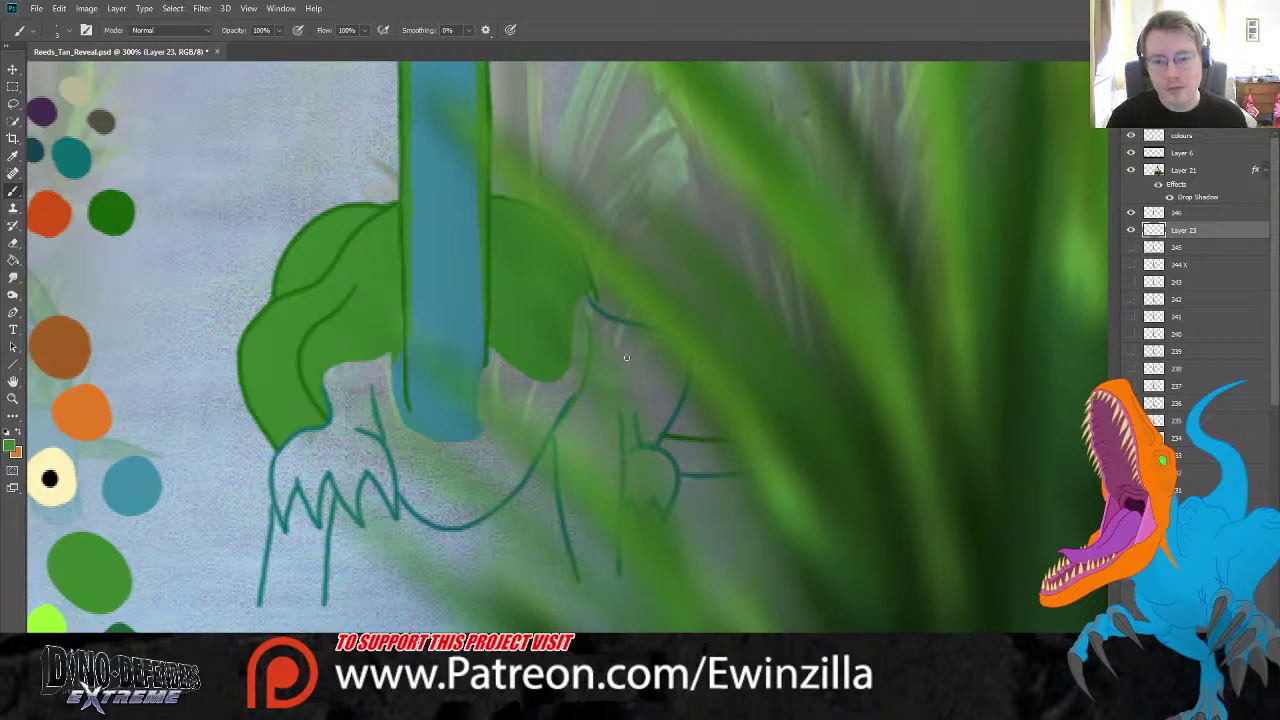
pyautogui.hotkey('ctrl', 'z')
pyautogui.press('i')
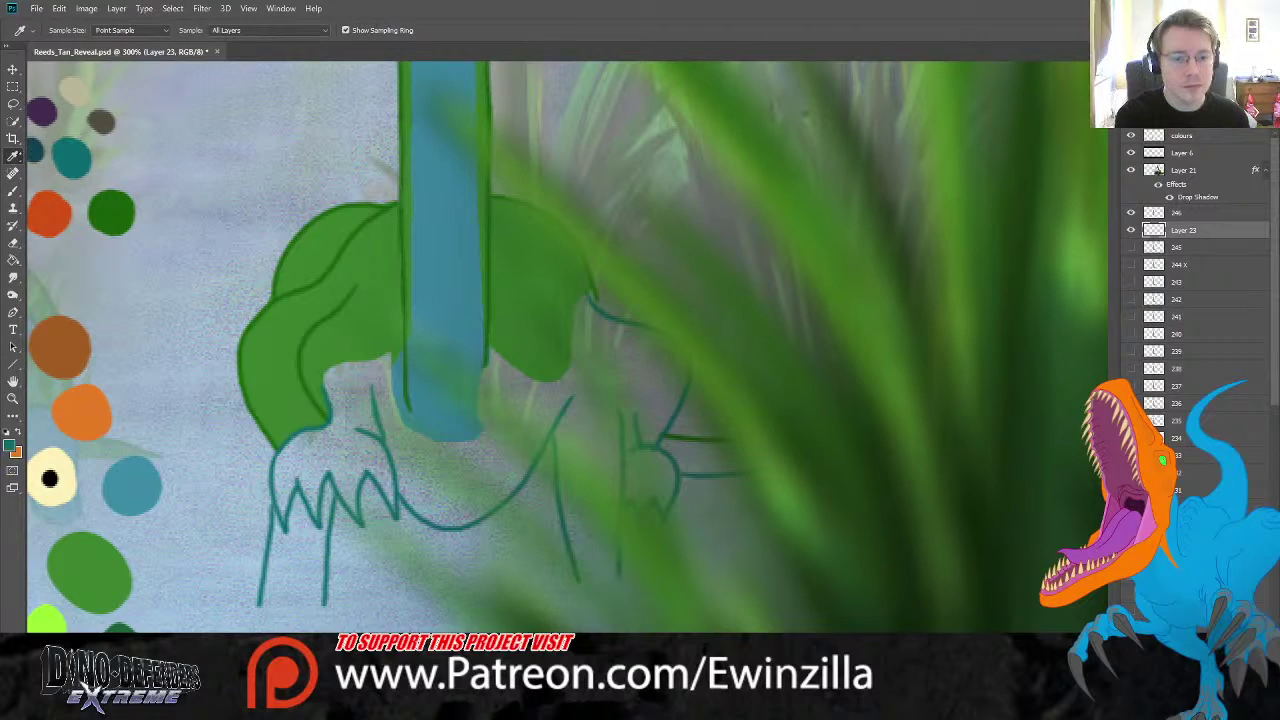
pyautogui.press('b')
pyautogui.moveTo(586, 335)
pyautogui.mouseDown()
pyautogui.moveTo(572, 408)
pyautogui.moveTo(551, 420)
pyautogui.mouseUp()
pyautogui.hotkey('ctrl', 'z')
pyautogui.moveTo(545, 440)
pyautogui.mouseDown()
pyautogui.moveTo(561, 341)
pyautogui.moveTo(585, 363)
pyautogui.moveTo(583, 340)
pyautogui.moveTo(621, 443)
pyautogui.mouseUp()
pyautogui.hotkey('ctrl', 'z')
pyautogui.moveTo(583, 326); pyautogui.dragTo(622, 420)
pyautogui.moveTo(573, 328); pyautogui.dragTo(616, 418)
pyautogui.moveTo(582, 299); pyautogui.dragTo(592, 360)
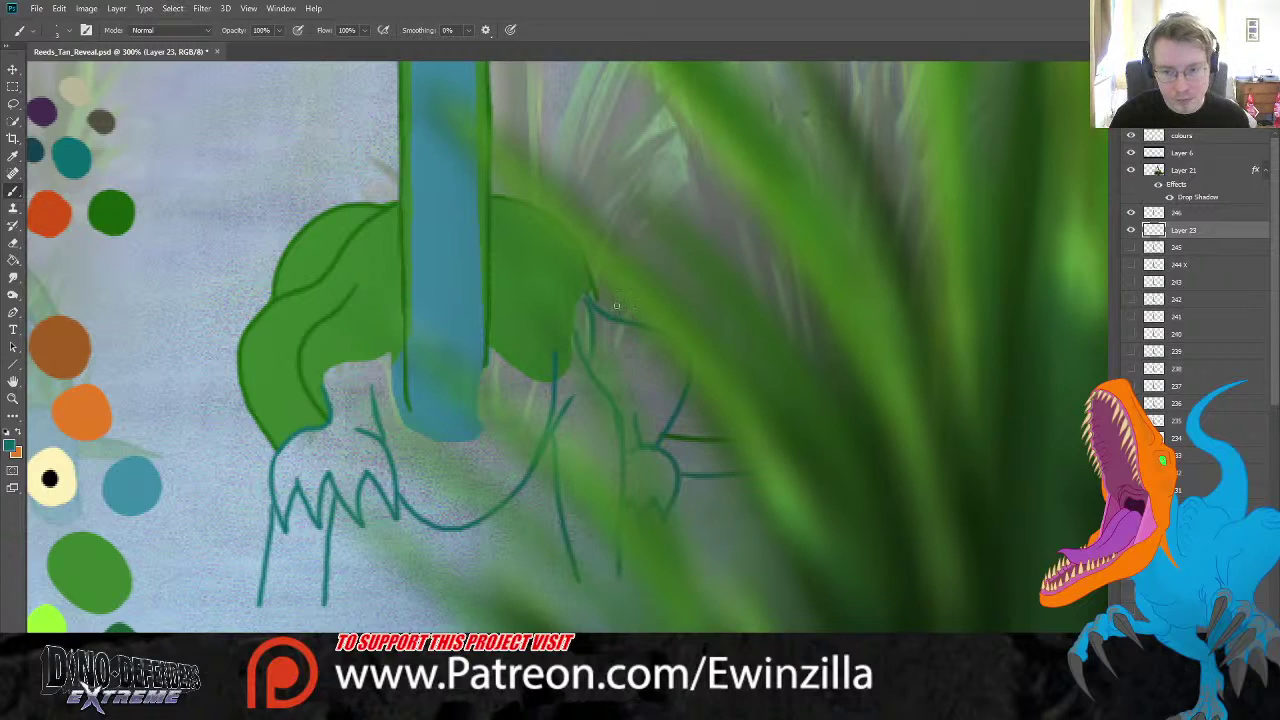
# - Smudge away the stray teal line end beside the chest's right edge on layer 246
pyautogui.click(13, 277)
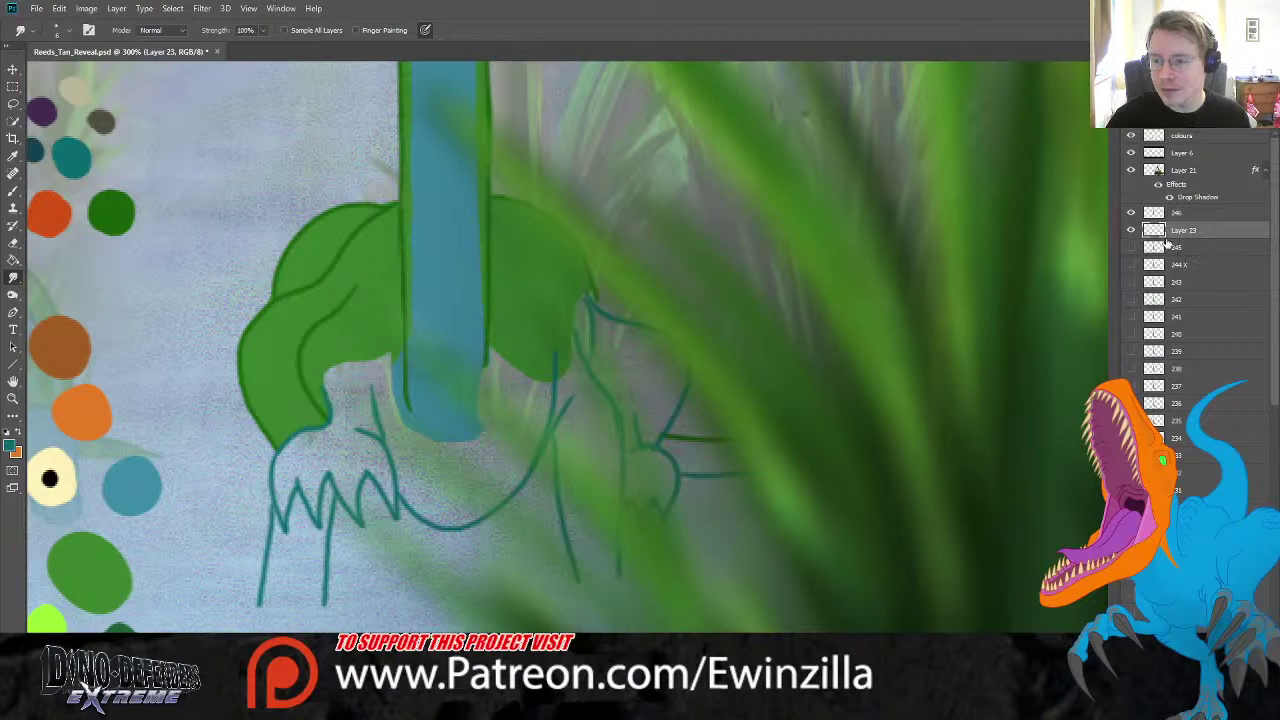
pyautogui.click(1131, 213)
pyautogui.click(1131, 213)
pyautogui.click(1180, 213)
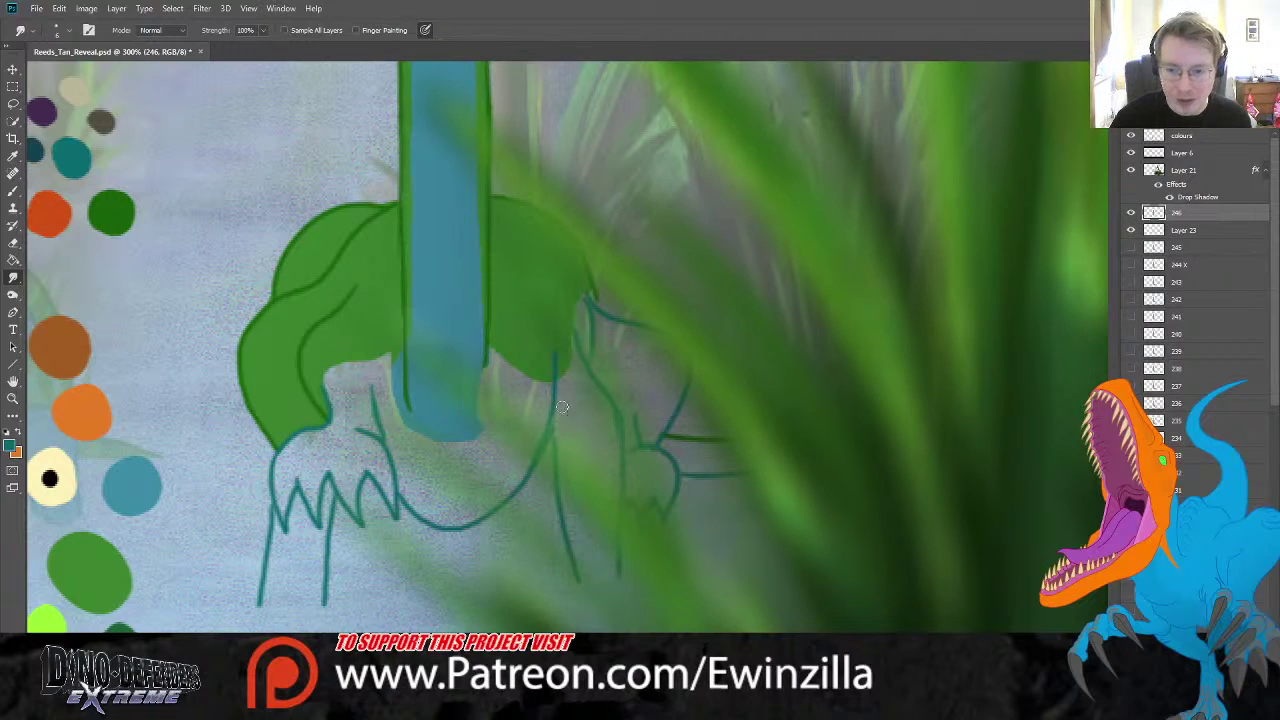
# - Try to merge Layer 23 with layer 246, and undo the merge
pyautogui.keyDown('ctrl'); pyautogui.click(1184, 231); pyautogui.keyUp('ctrl')
pyautogui.hotkey('ctrl', 'e')
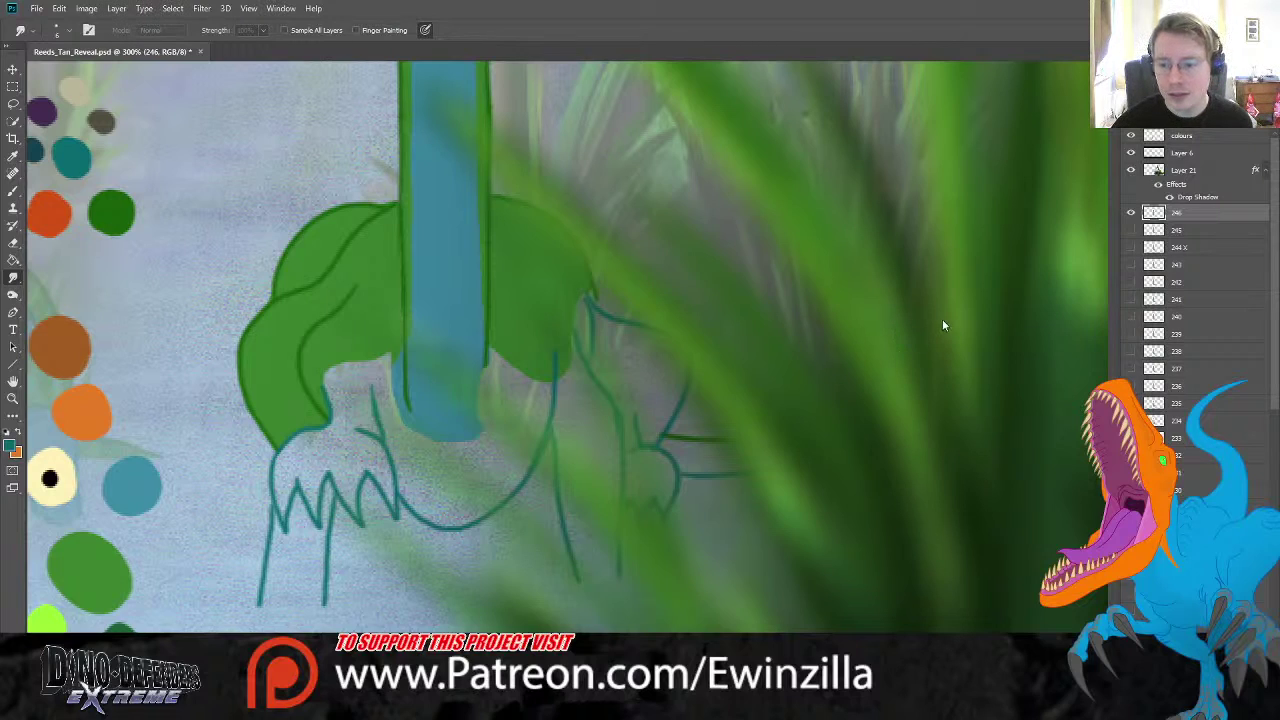
pyautogui.hotkey('ctrl', 'z')
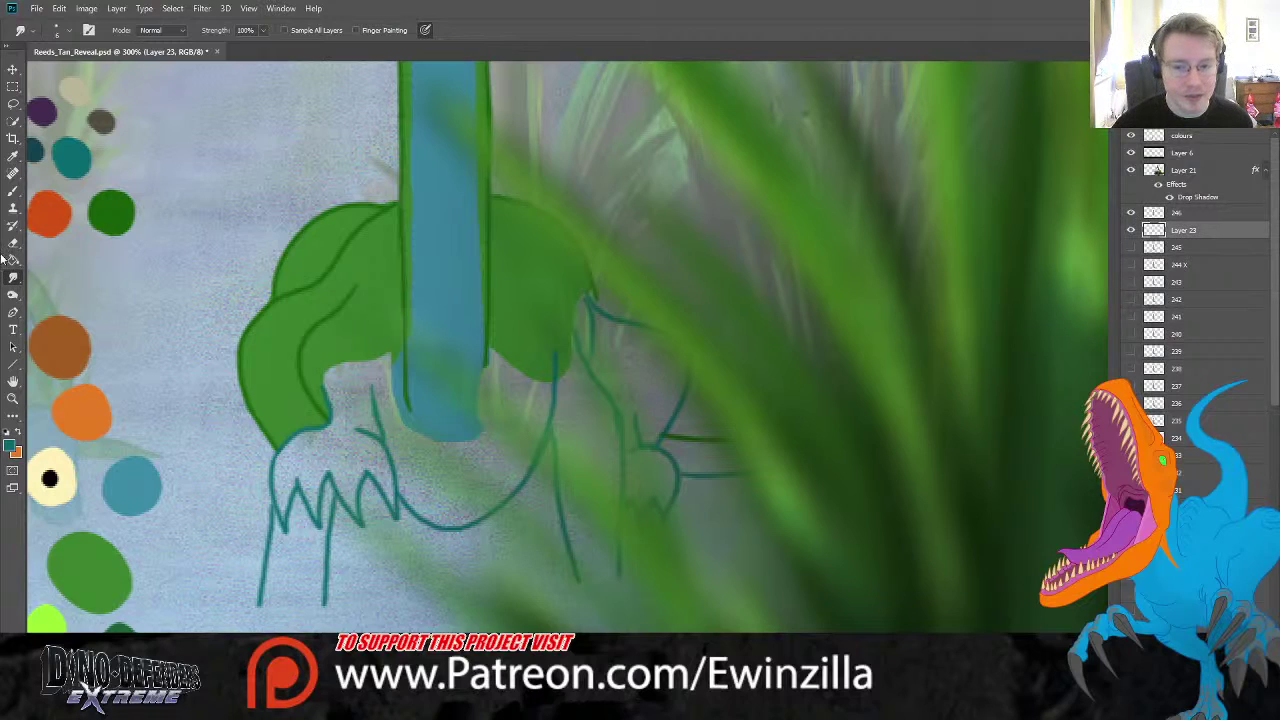
# - Sample the mid green and paint a narrow strip beneath the green horizontal line beside the right elbow on Layer 23
pyautogui.press('i')
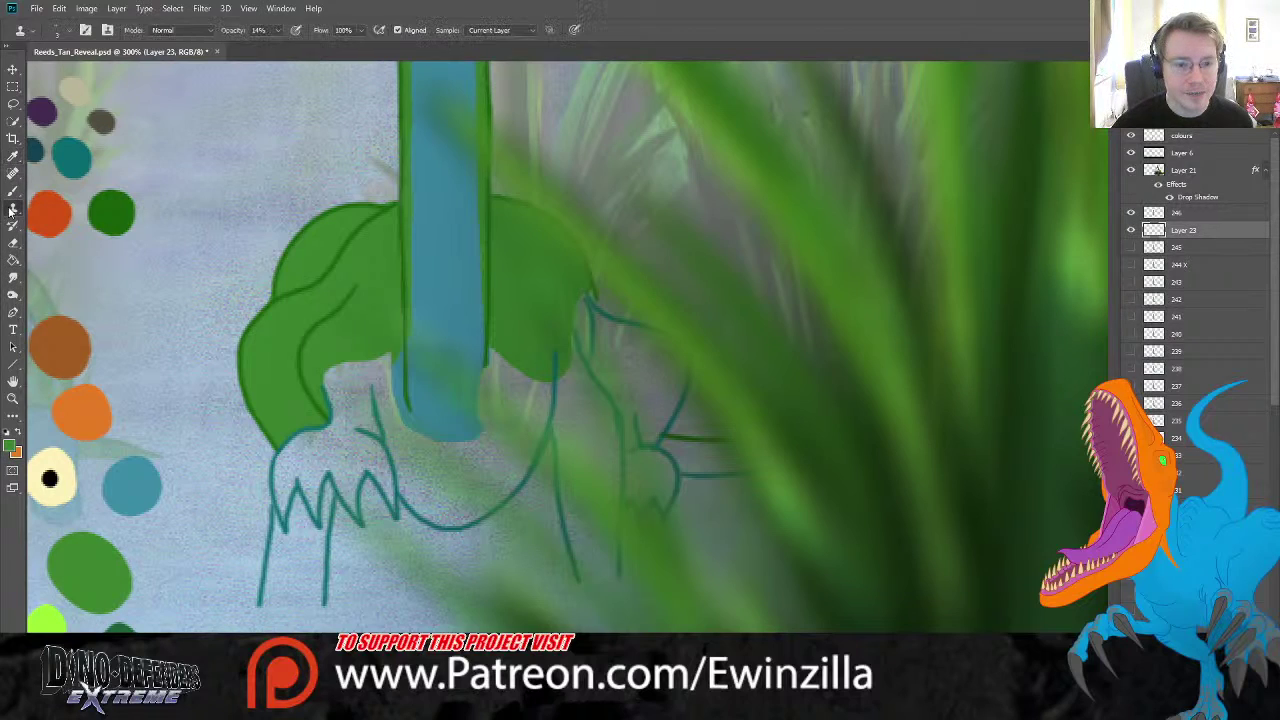
pyautogui.click(14, 190)
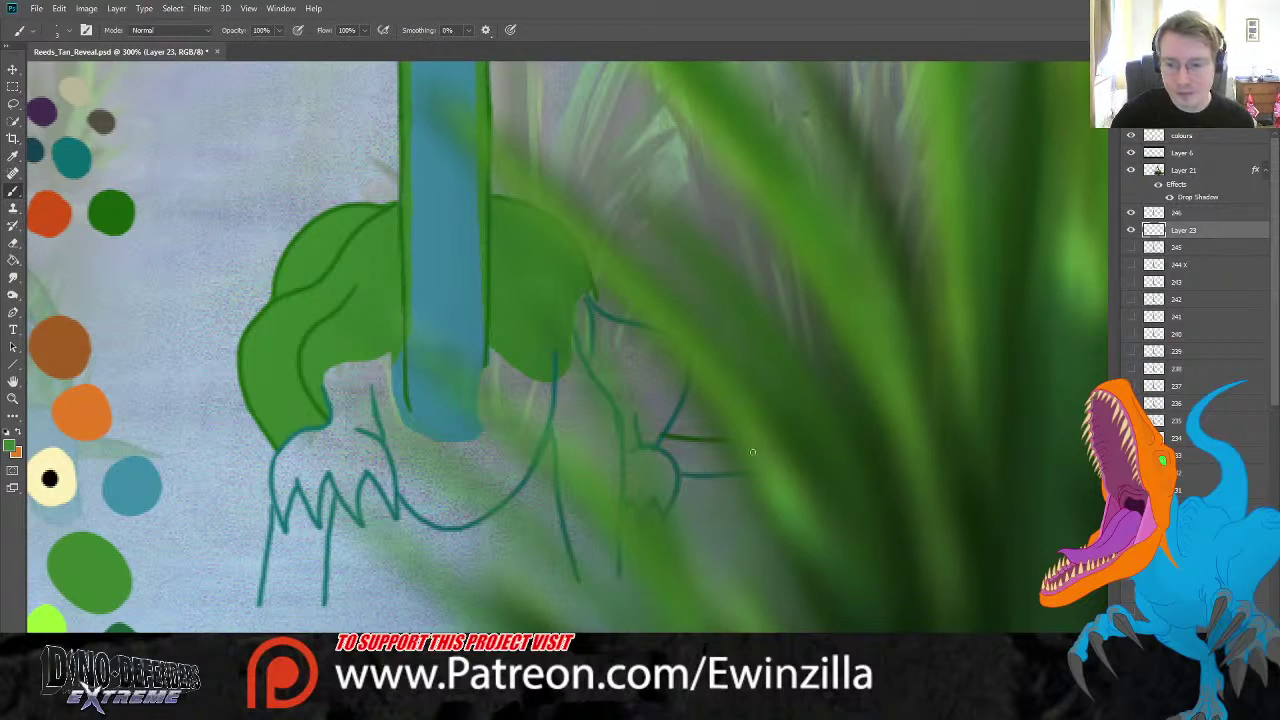
pyautogui.moveTo(664, 442)
pyautogui.mouseDown()
pyautogui.moveTo(761, 453)
pyautogui.moveTo(699, 450)
pyautogui.moveTo(737, 448)
pyautogui.mouseUp()
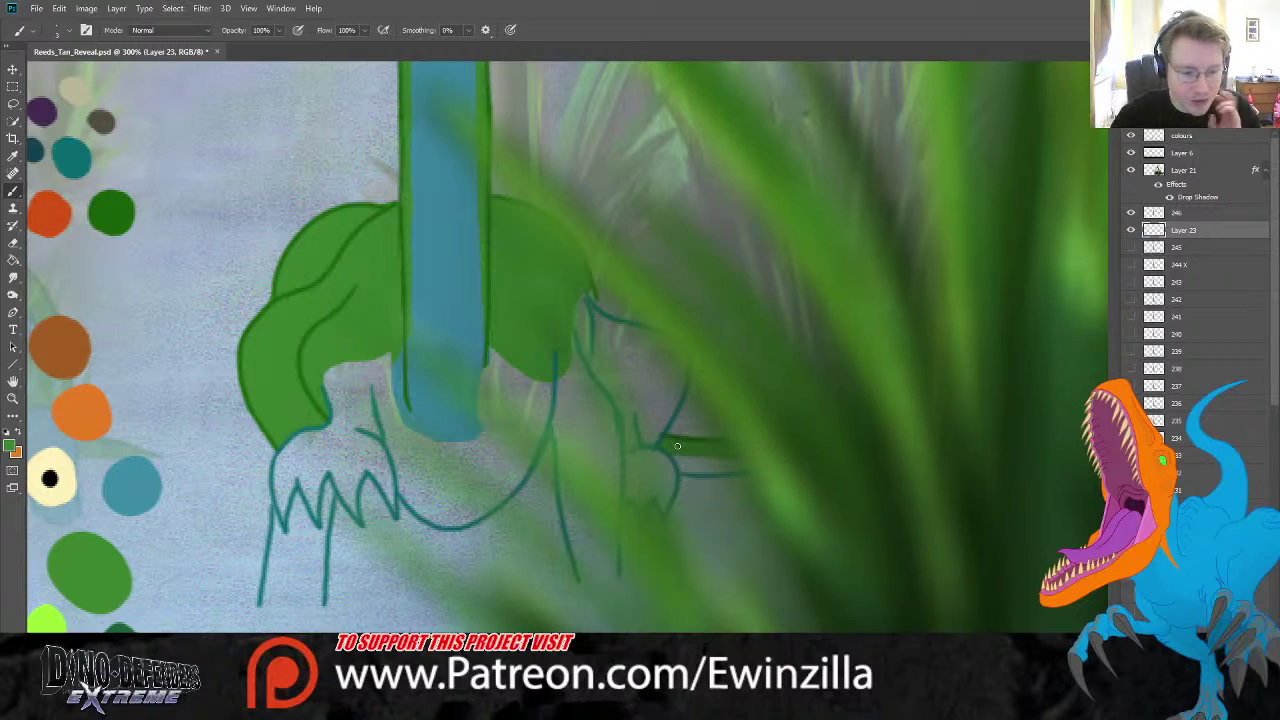
# - Sample the light blue and fill the left forearm, elbow and its jagged feather edge
pyautogui.keyDown('alt'); pyautogui.click(139, 467); pyautogui.keyUp('alt')
pyautogui.moveTo(280, 504)
pyautogui.mouseDown()
pyautogui.moveTo(273, 565)
pyautogui.moveTo(286, 507)
pyautogui.mouseUp()
pyautogui.moveTo(279, 581)
pyautogui.mouseDown()
pyautogui.moveTo(277, 542)
pyautogui.moveTo(264, 600)
pyautogui.moveTo(322, 600)
pyautogui.moveTo(261, 602)
pyautogui.moveTo(323, 602)
pyautogui.moveTo(267, 601)
pyautogui.moveTo(276, 571)
pyautogui.moveTo(267, 595)
pyautogui.moveTo(298, 543)
pyautogui.moveTo(277, 597)
pyautogui.moveTo(305, 564)
pyautogui.moveTo(285, 594)
pyautogui.moveTo(310, 569)
pyautogui.moveTo(298, 599)
pyautogui.moveTo(309, 602)
pyautogui.moveTo(321, 531)
pyautogui.moveTo(300, 604)
pyautogui.moveTo(308, 542)
pyautogui.moveTo(327, 490)
pyautogui.moveTo(306, 542)
pyautogui.moveTo(295, 539)
pyautogui.moveTo(322, 467)
pyautogui.moveTo(286, 547)
pyautogui.moveTo(309, 472)
pyautogui.moveTo(288, 508)
pyautogui.moveTo(290, 468)
pyautogui.moveTo(281, 490)
pyautogui.moveTo(277, 470)
pyautogui.moveTo(290, 455)
pyautogui.moveTo(277, 480)
pyautogui.moveTo(275, 465)
pyautogui.moveTo(302, 440)
pyautogui.moveTo(329, 432)
pyautogui.moveTo(287, 467)
pyautogui.moveTo(342, 442)
pyautogui.moveTo(294, 483)
pyautogui.moveTo(345, 432)
pyautogui.moveTo(340, 446)
pyautogui.moveTo(310, 441)
pyautogui.moveTo(355, 512)
pyautogui.moveTo(359, 472)
pyautogui.moveTo(392, 500)
pyautogui.moveTo(392, 410)
pyautogui.moveTo(390, 450)
pyautogui.moveTo(366, 448)
pyautogui.moveTo(396, 417)
pyautogui.mouseUp()
pyautogui.moveTo(346, 462); pyautogui.dragTo(349, 451)
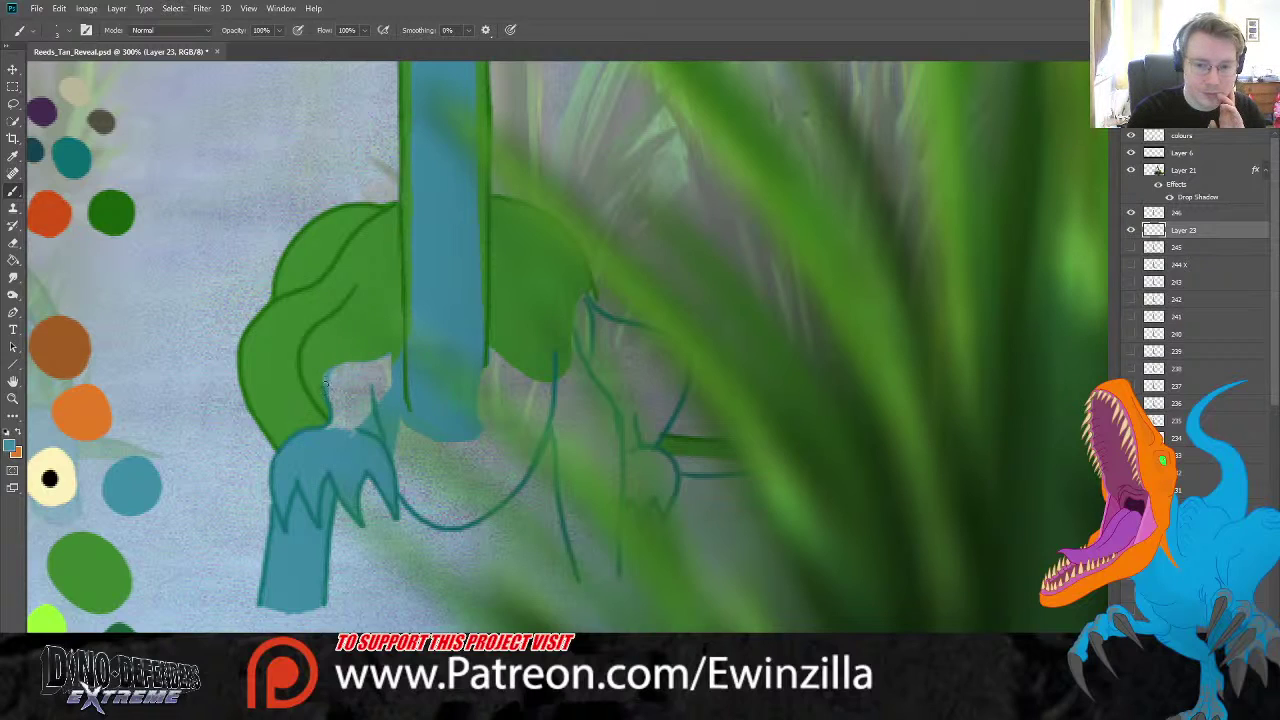
# - Fill the gap between the left arm's green area and the neck with light blue on Layer 23
pyautogui.moveTo(332, 372); pyautogui.dragTo(392, 357)
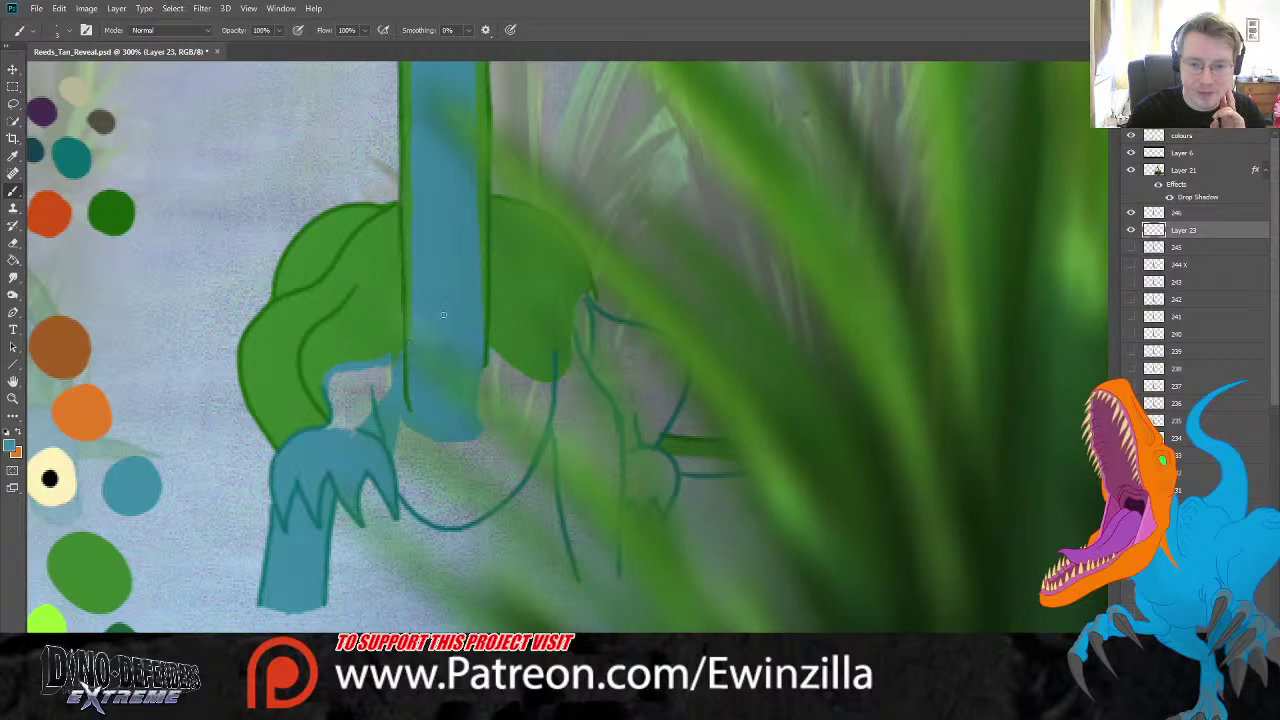
pyautogui.click(1180, 214)
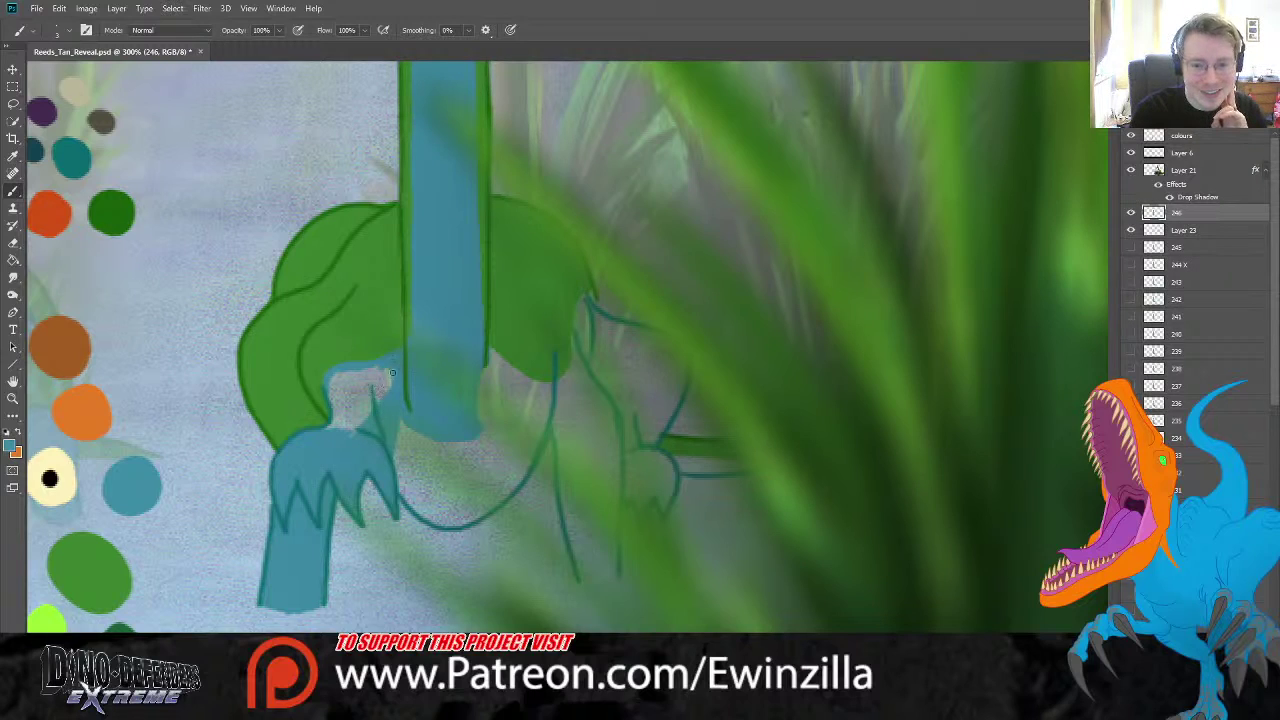
pyautogui.click(1160, 233)
pyautogui.moveTo(352, 451)
pyautogui.mouseDown()
pyautogui.moveTo(373, 404)
pyautogui.moveTo(350, 420)
pyautogui.moveTo(385, 375)
pyautogui.moveTo(337, 420)
pyautogui.moveTo(379, 366)
pyautogui.moveTo(332, 402)
pyautogui.moveTo(338, 374)
pyautogui.mouseUp()
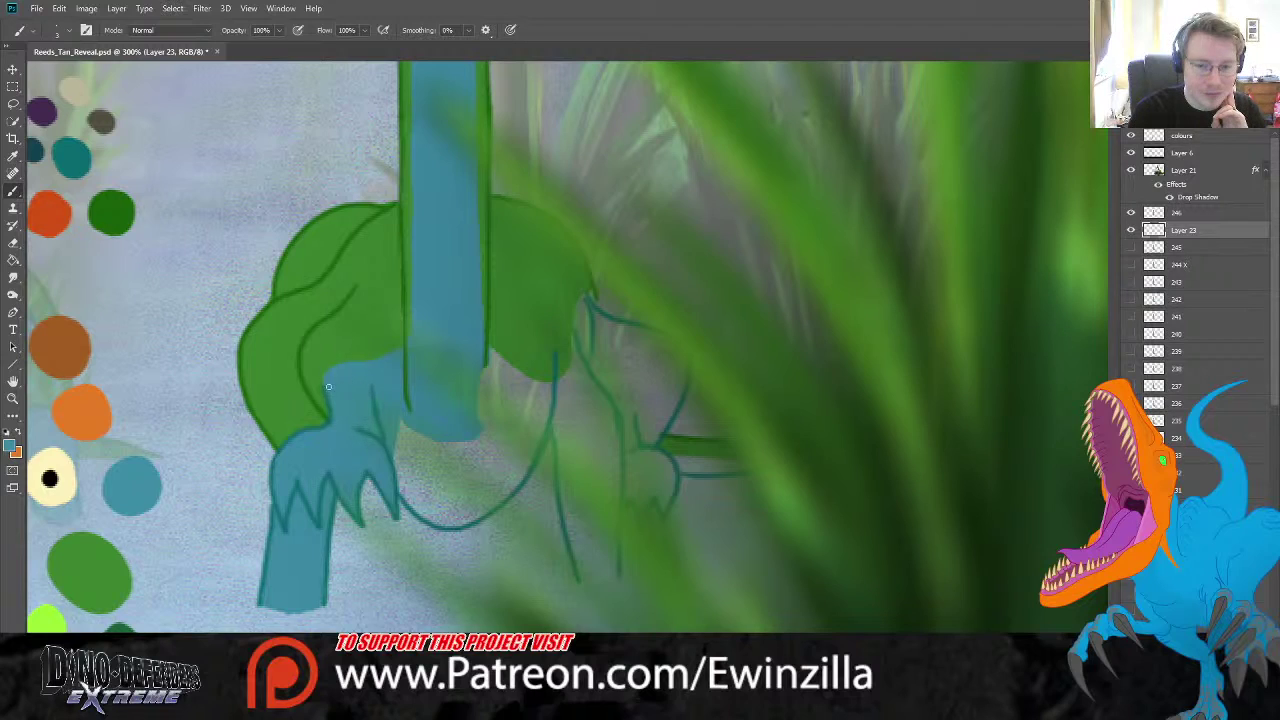
# - Fill the chest, the right arm and forearm, and the strip beside the right elbow with light blue
pyautogui.moveTo(483, 341); pyautogui.dragTo(561, 382)
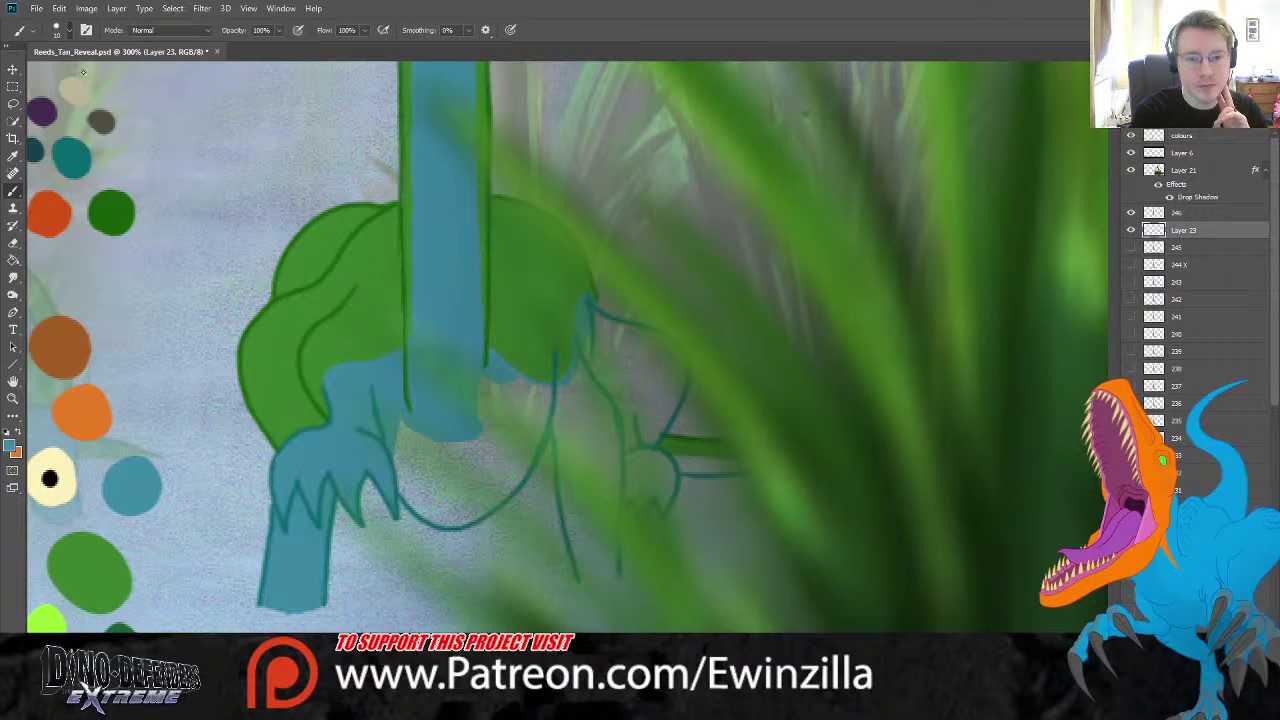
pyautogui.moveTo(656, 462); pyautogui.dragTo(740, 464)
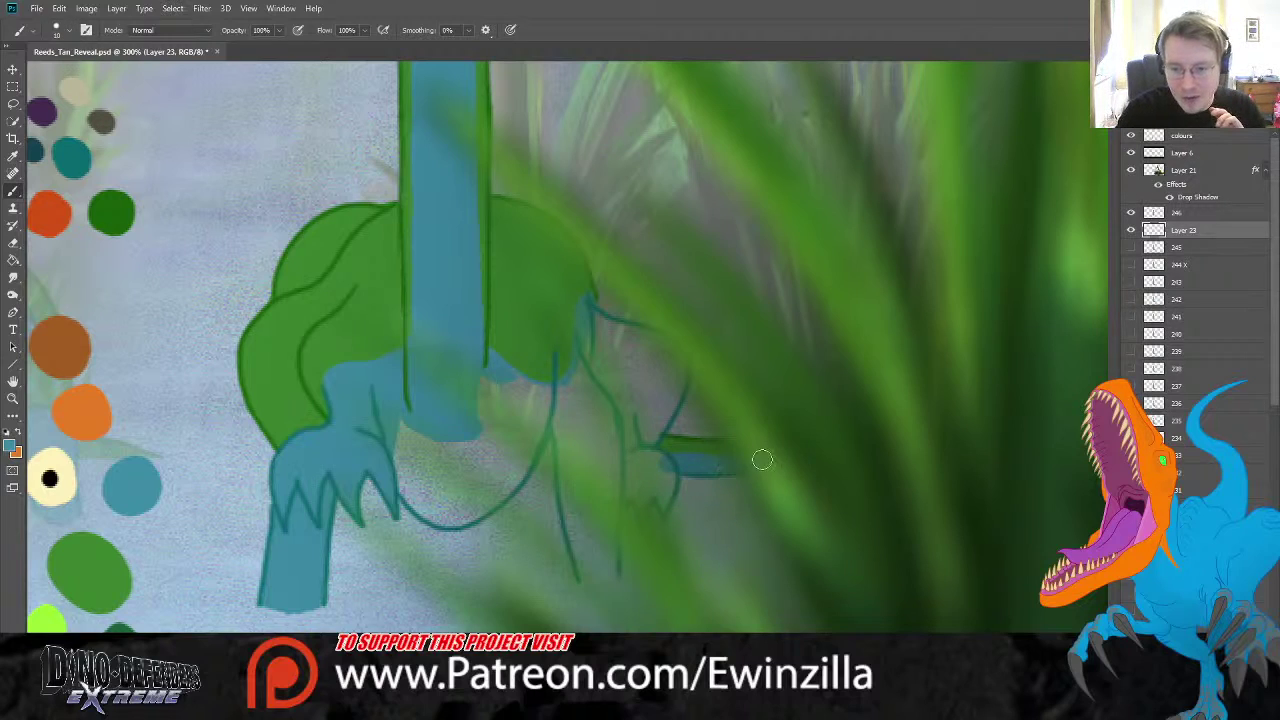
pyautogui.moveTo(640, 508)
pyautogui.mouseDown()
pyautogui.moveTo(651, 445)
pyautogui.moveTo(646, 454)
pyautogui.moveTo(673, 358)
pyautogui.moveTo(596, 318)
pyautogui.moveTo(589, 366)
pyautogui.moveTo(623, 338)
pyautogui.moveTo(640, 346)
pyautogui.moveTo(634, 436)
pyautogui.moveTo(678, 377)
pyautogui.moveTo(664, 352)
pyautogui.moveTo(617, 388)
pyautogui.moveTo(612, 569)
pyautogui.moveTo(587, 571)
pyautogui.moveTo(563, 431)
pyautogui.moveTo(586, 546)
pyautogui.moveTo(602, 556)
pyautogui.moveTo(574, 402)
pyautogui.moveTo(547, 401)
pyautogui.moveTo(493, 486)
pyautogui.moveTo(439, 497)
pyautogui.moveTo(400, 471)
pyautogui.moveTo(426, 509)
pyautogui.moveTo(464, 518)
pyautogui.moveTo(514, 477)
pyautogui.moveTo(535, 392)
pyautogui.moveTo(496, 367)
pyautogui.moveTo(482, 378)
pyautogui.moveTo(520, 389)
pyautogui.moveTo(529, 425)
pyautogui.moveTo(450, 495)
pyautogui.moveTo(427, 417)
pyautogui.moveTo(390, 440)
pyautogui.mouseUp()
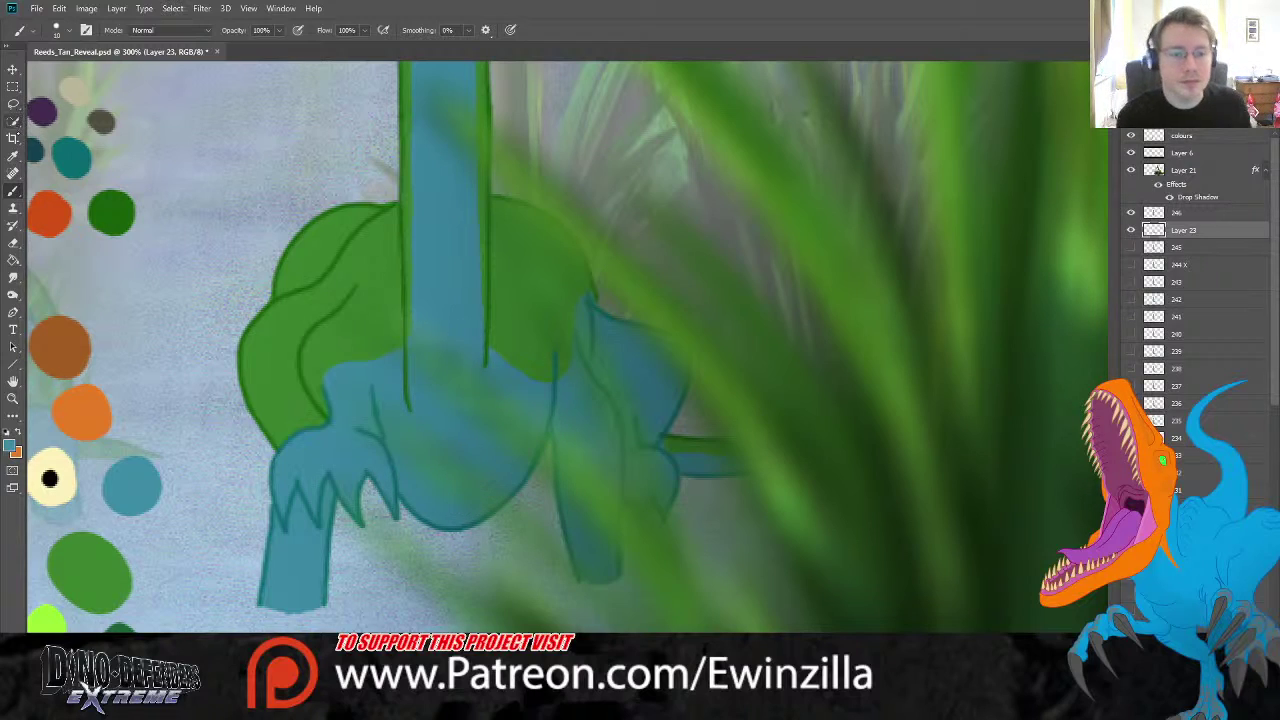
# - Sample the dark teal and paint the four claws on the left hand on Layer 23
pyautogui.click(13, 155)
pyautogui.click(33, 152)
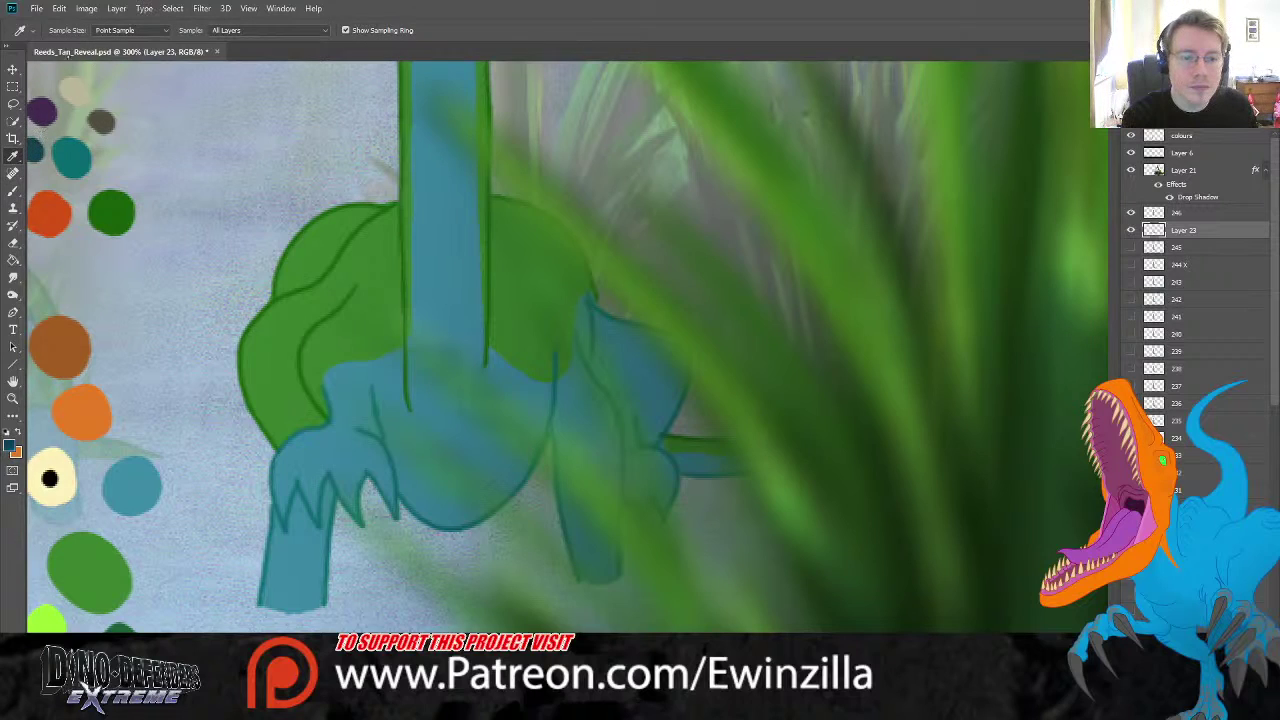
pyautogui.click(13, 190)
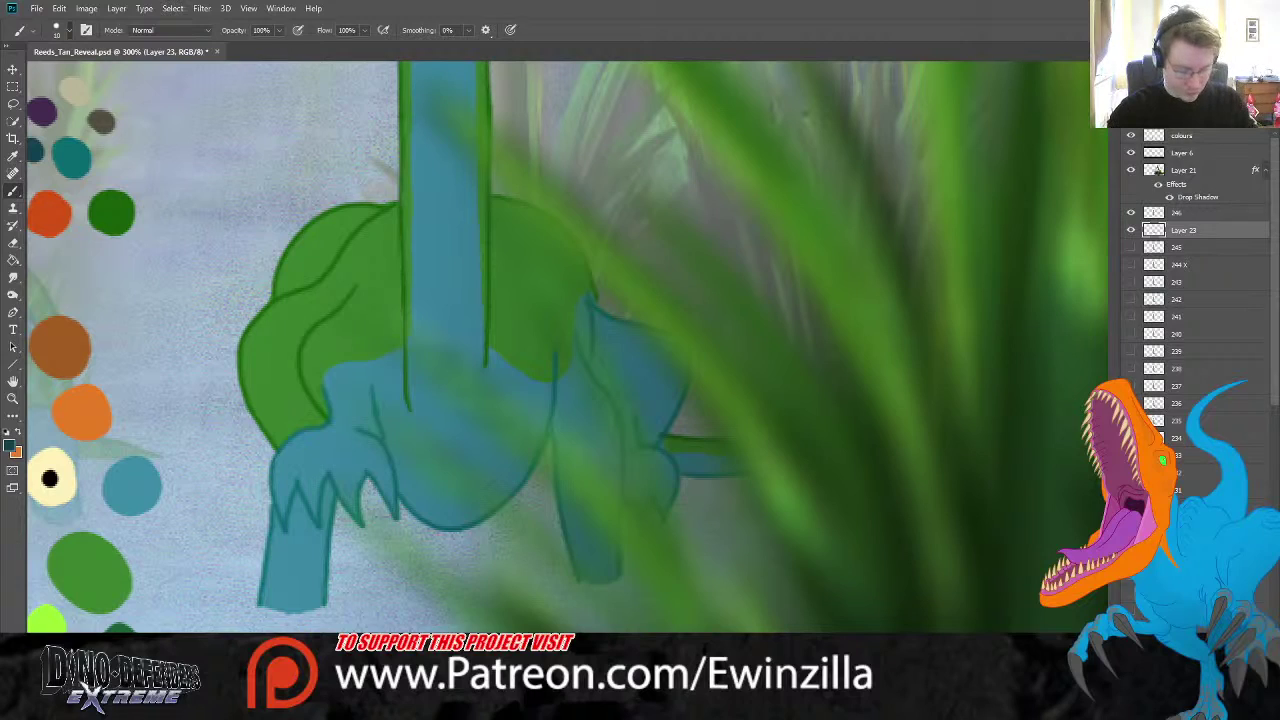
pyautogui.moveTo(281, 503)
pyautogui.mouseDown()
pyautogui.moveTo(325, 520)
pyautogui.moveTo(345, 501)
pyautogui.moveTo(358, 516)
pyautogui.moveTo(352, 496)
pyautogui.moveTo(359, 507)
pyautogui.moveTo(377, 455)
pyautogui.moveTo(346, 514)
pyautogui.mouseUp()
pyautogui.hotkey('alt', ']')
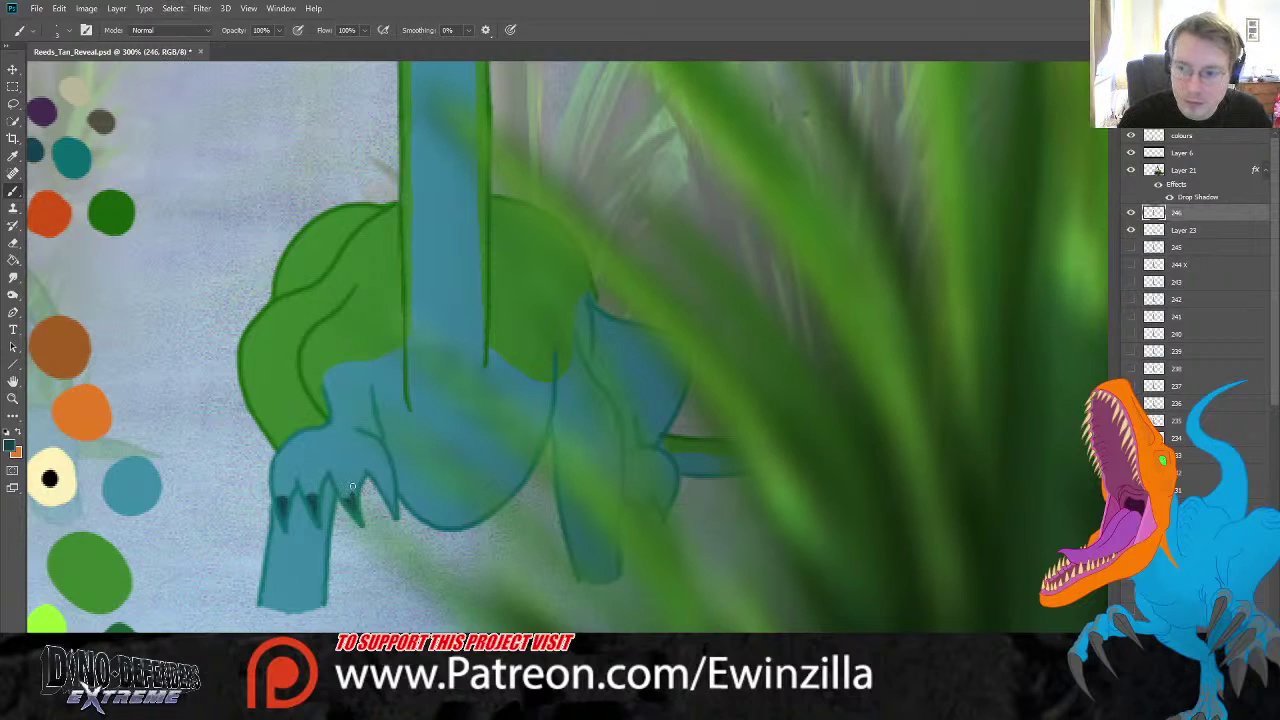
pyautogui.click(1189, 231)
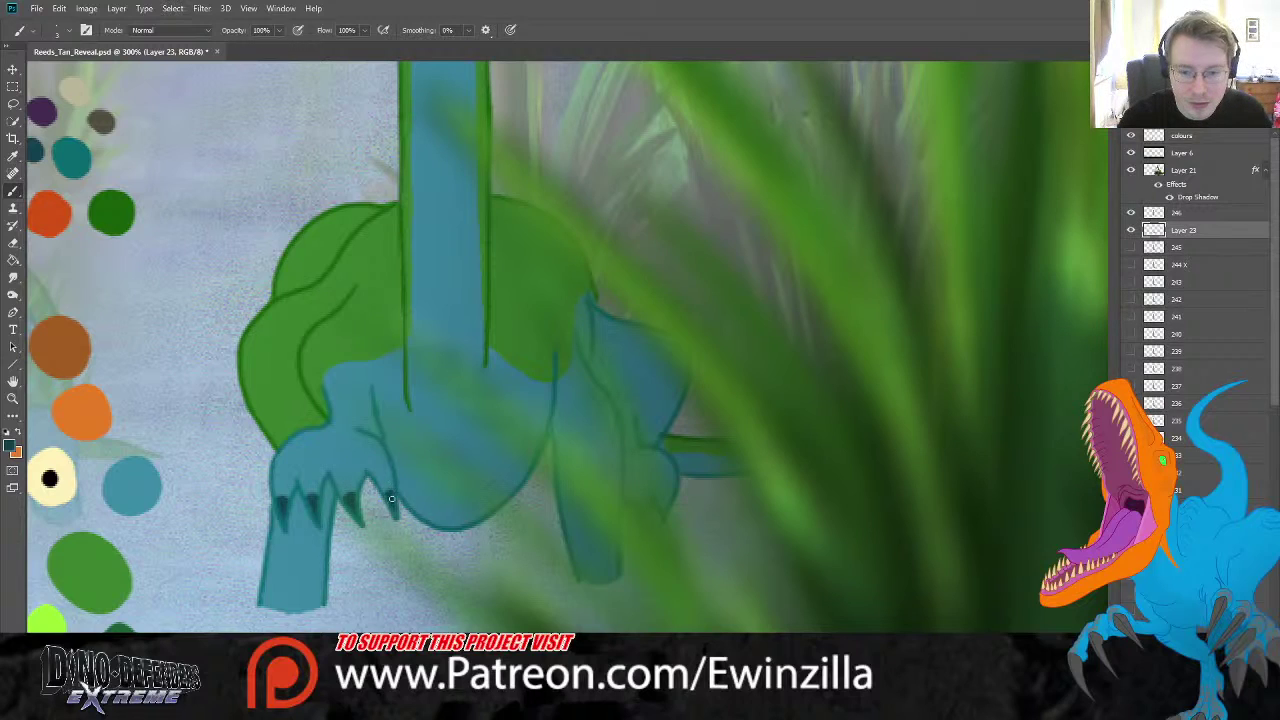
# - Merge Layer 23 with frame layer 246 and compare the result against frame 245
pyautogui.keyDown('shift'); pyautogui.click(1183, 215); pyautogui.keyUp('shift')
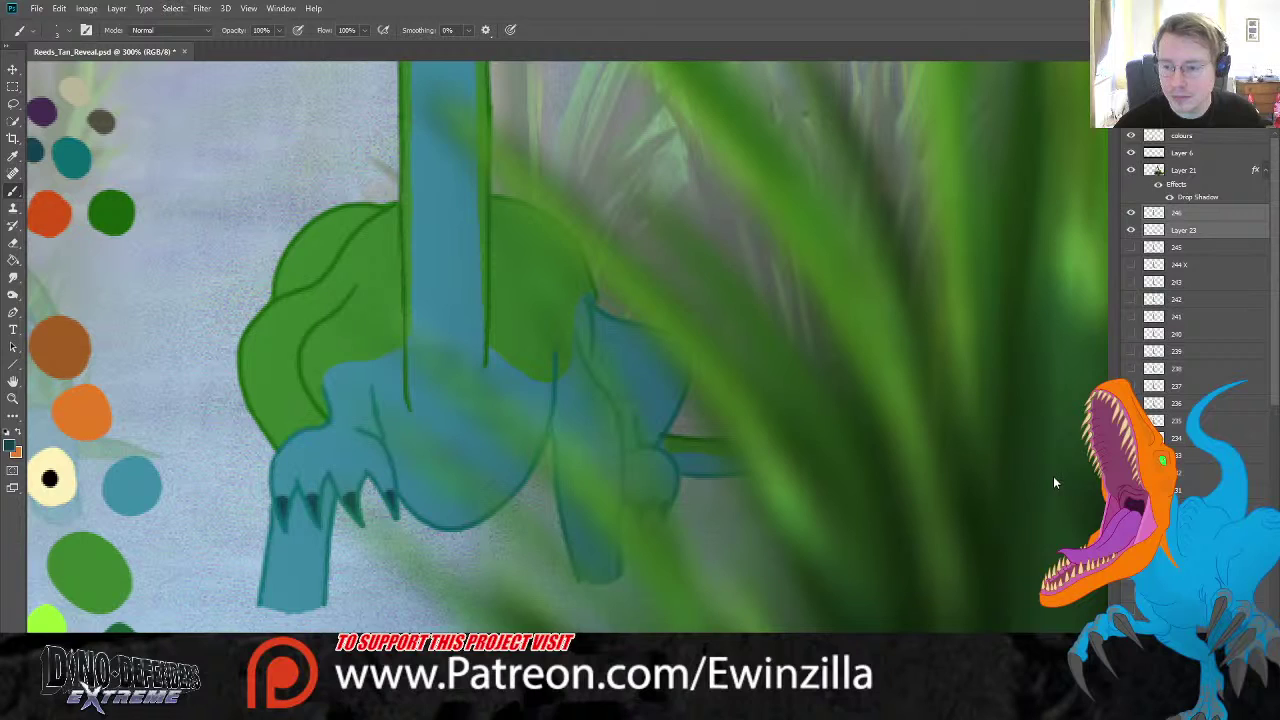
pyautogui.hotkey('ctrl', 'e')
pyautogui.click(1131, 213)
pyautogui.click(1131, 230)
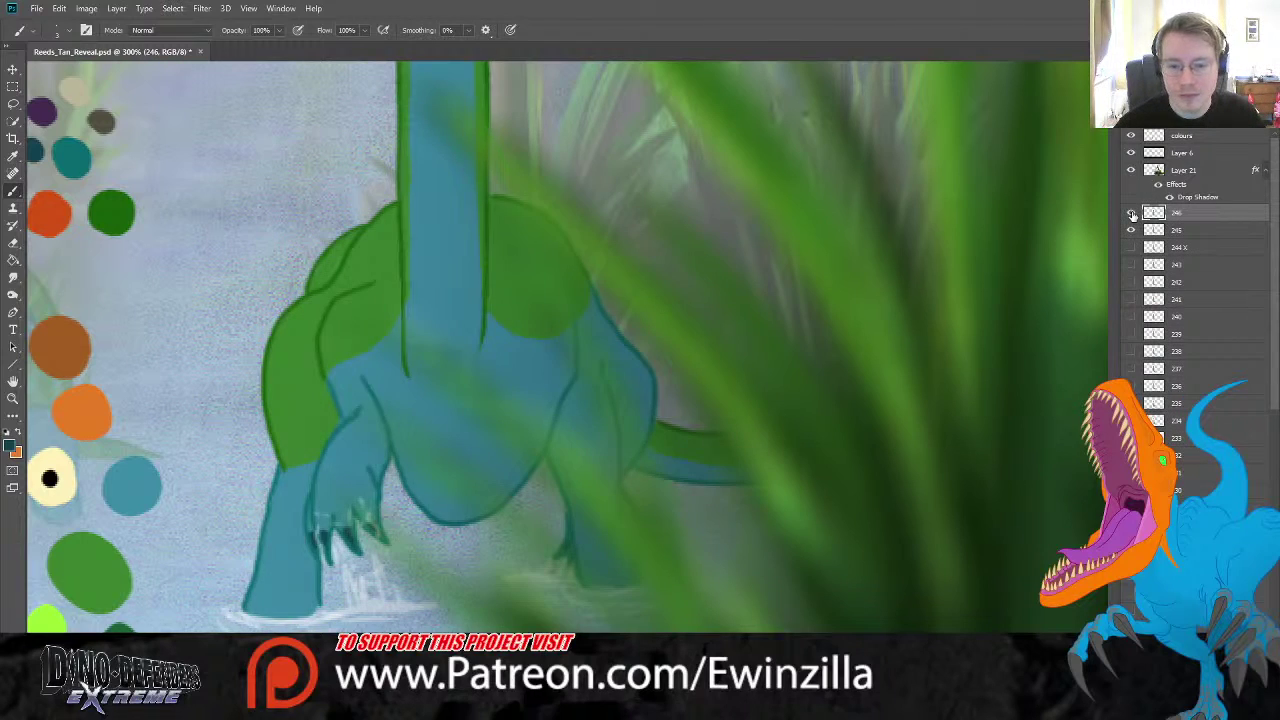
pyautogui.click(1131, 213)
pyautogui.click(1131, 213)
pyautogui.click(1131, 213)
pyautogui.click(1131, 213)
pyautogui.click(1131, 230)
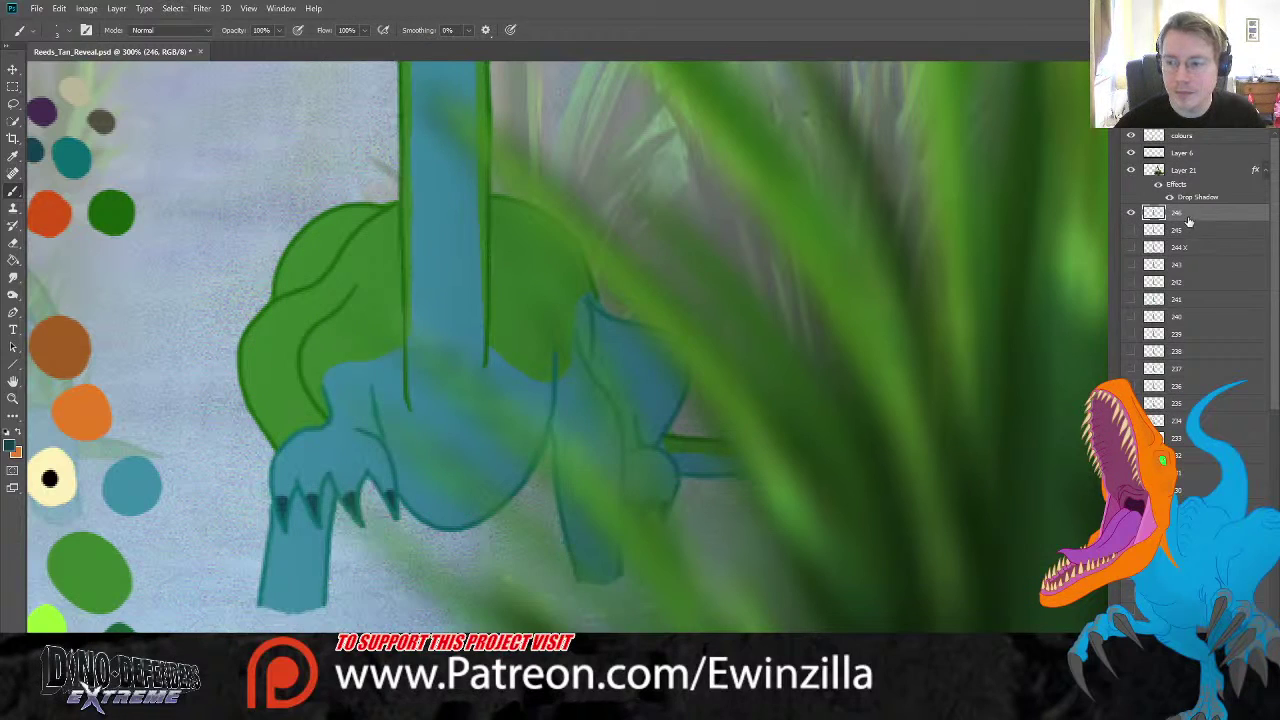
# - Sample white and paint small splash drops below the right hand and water ripples around the right foot on layer 246
pyautogui.press('i')
pyautogui.press('b')
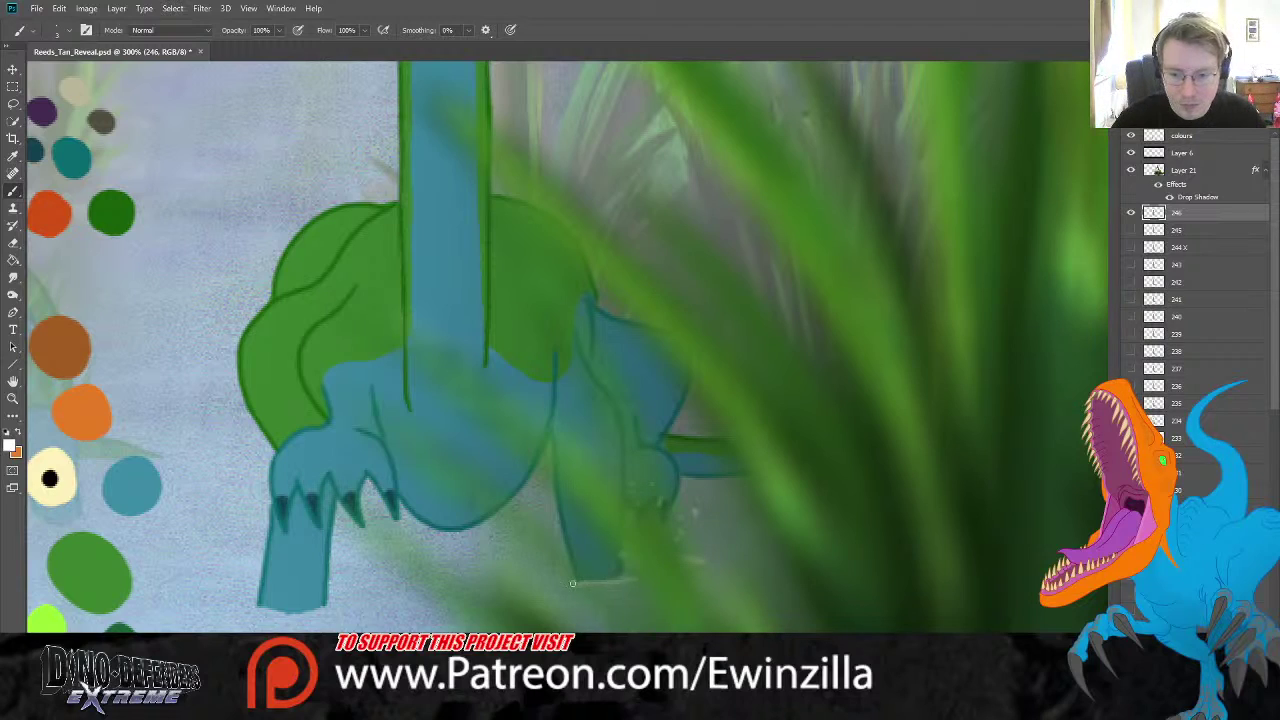
pyautogui.moveTo(569, 579); pyautogui.dragTo(630, 593)
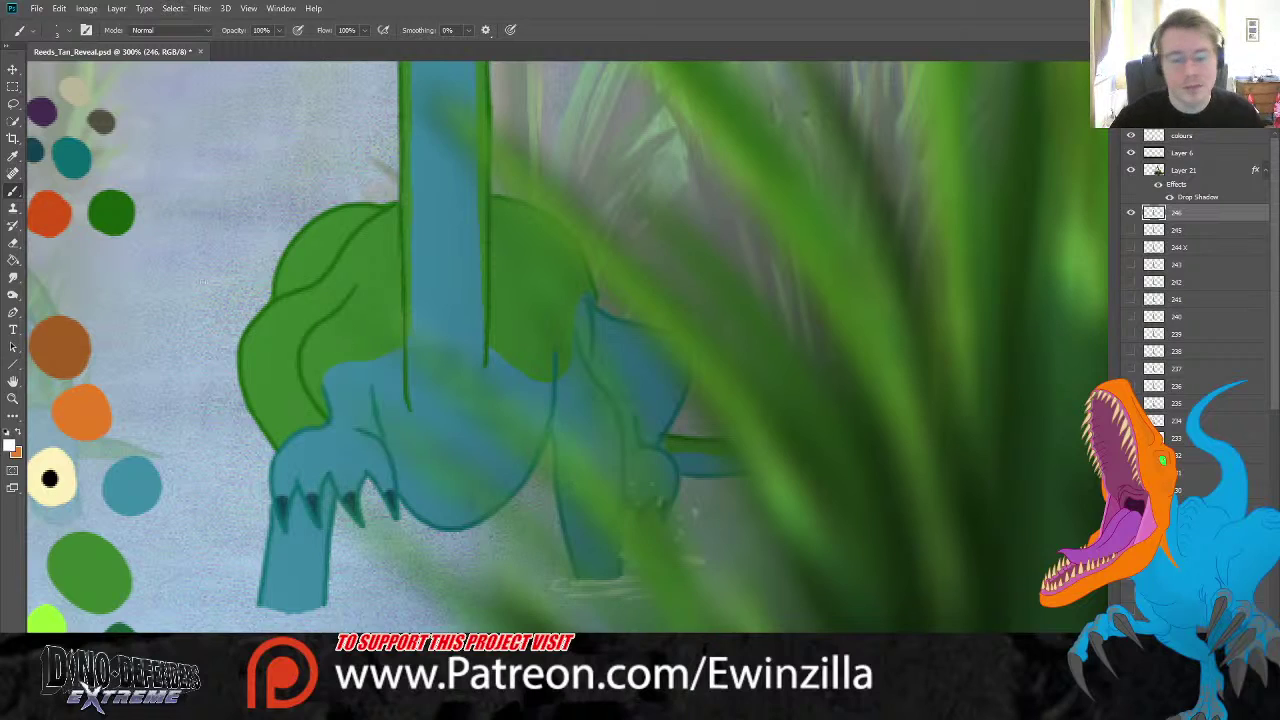
# - Paint thin white water drips along the edges of the left hand's claws on layer 246
pyautogui.click(13, 277)
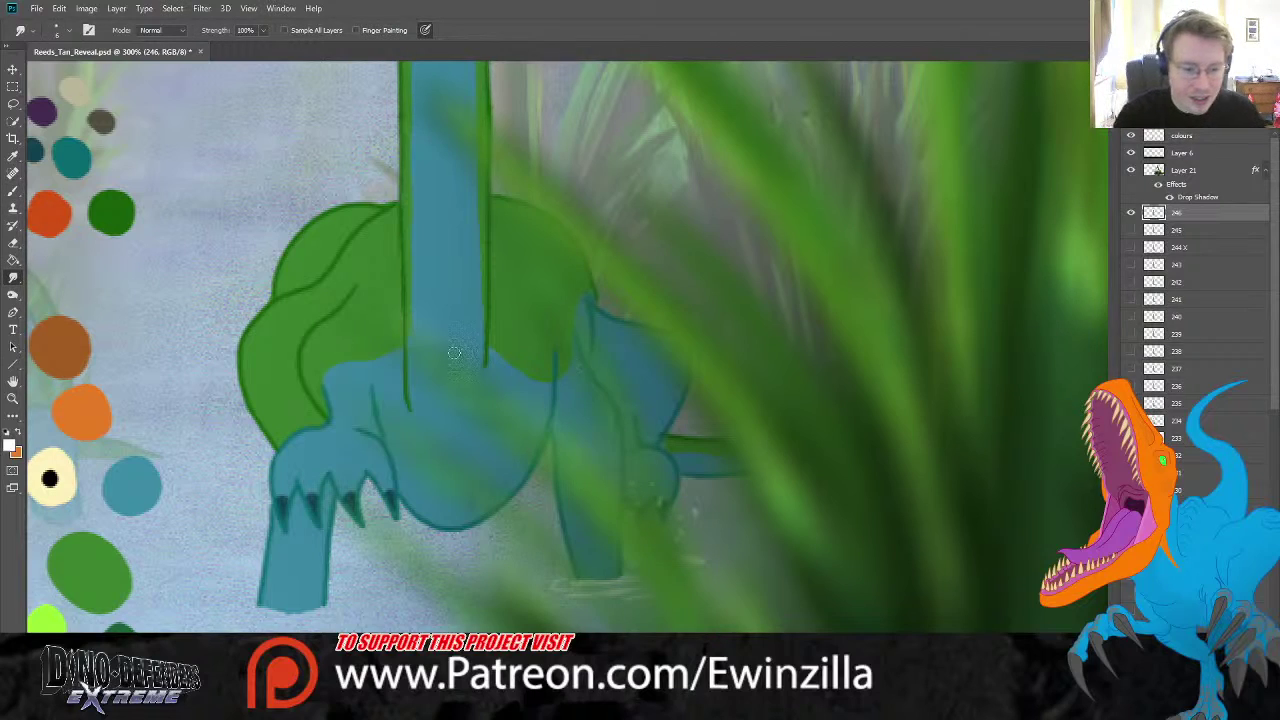
pyautogui.click(12, 191)
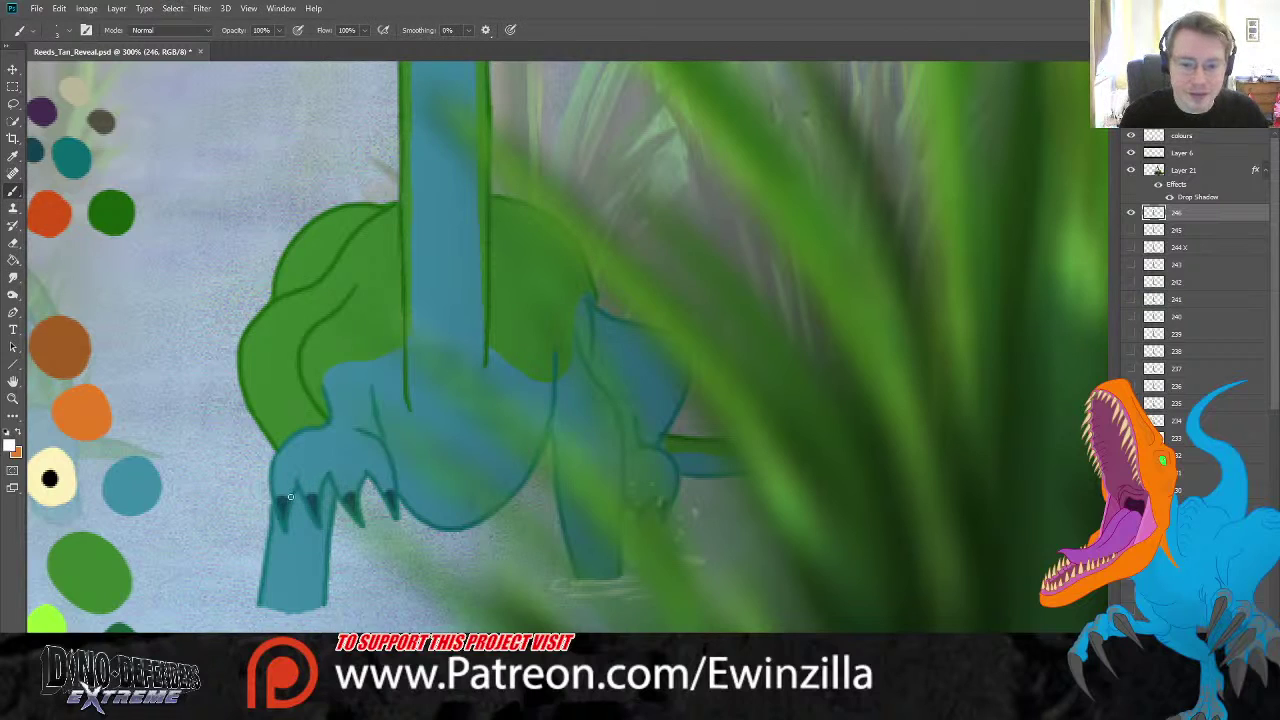
pyautogui.moveTo(291, 498); pyautogui.dragTo(307, 537)
pyautogui.moveTo(297, 492); pyautogui.dragTo(323, 531)
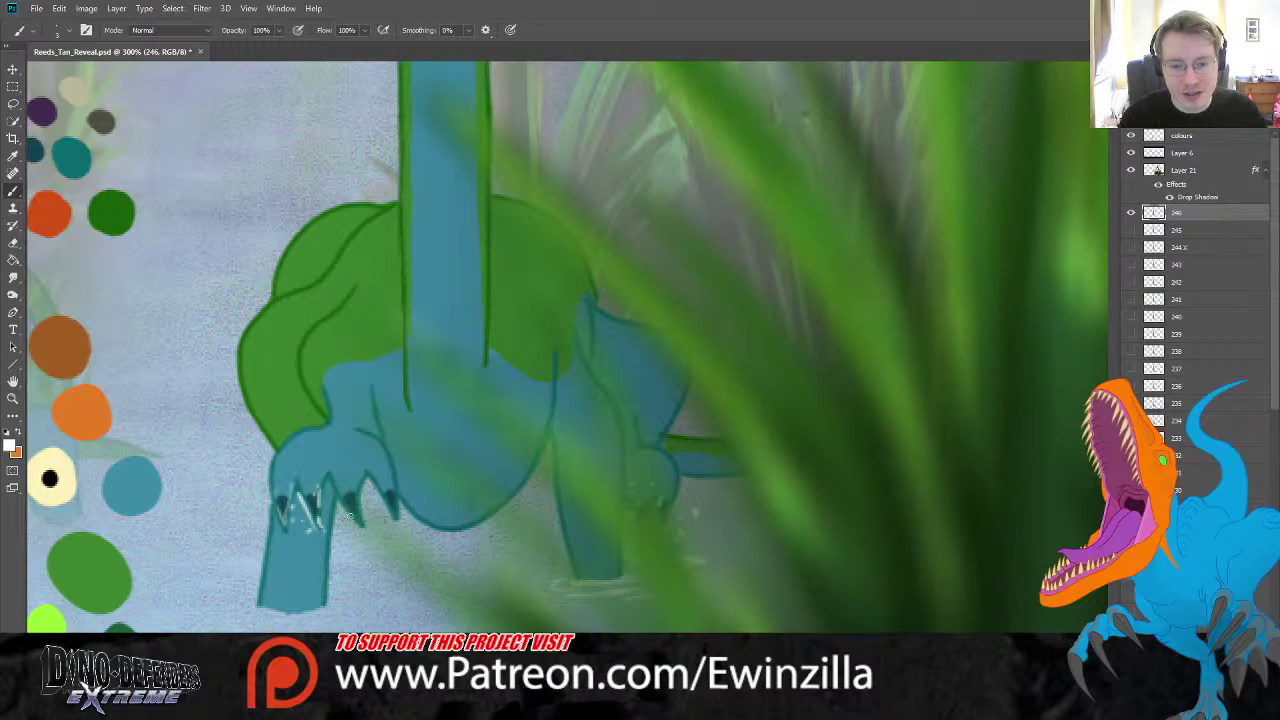
pyautogui.moveTo(333, 483); pyautogui.dragTo(362, 526)
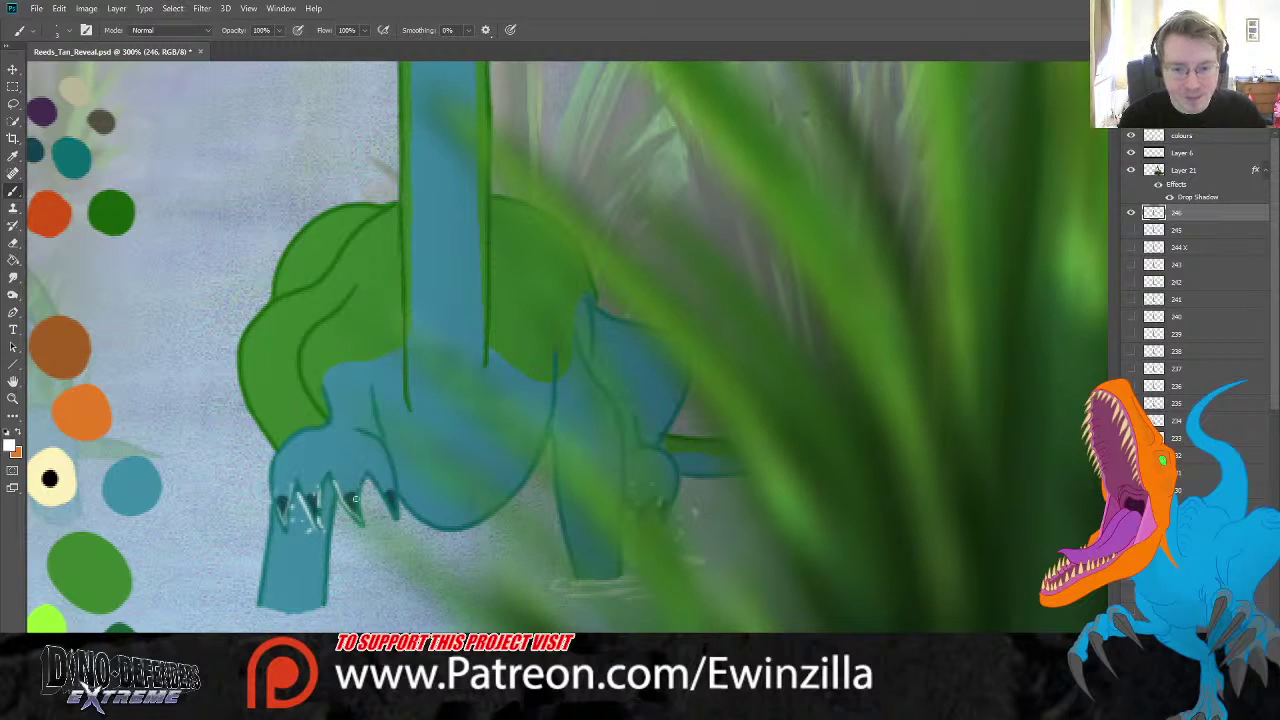
pyautogui.moveTo(372, 480); pyautogui.dragTo(380, 500)
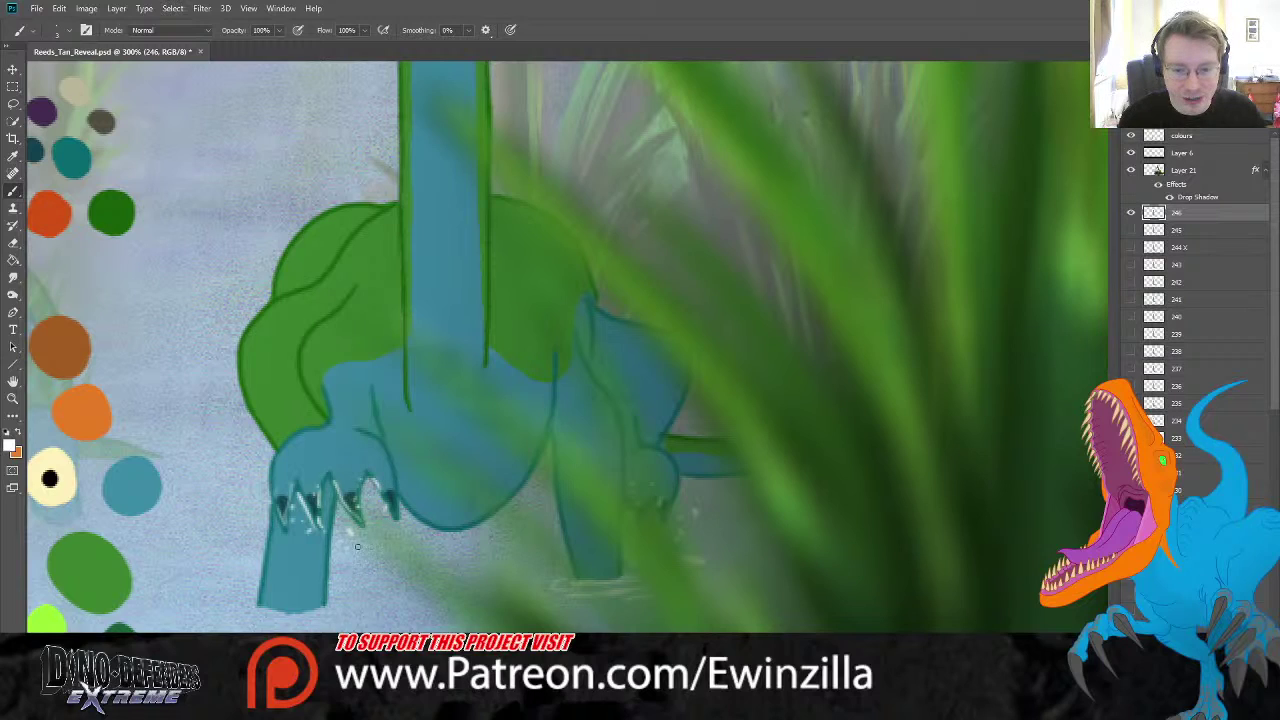
# - Paint white vertical splashes and a ripple on the water beneath the left hand, beside the left leg
pyautogui.moveTo(358, 572); pyautogui.dragTo(362, 600)
pyautogui.moveTo(376, 570)
pyautogui.mouseDown()
pyautogui.moveTo(387, 601)
pyautogui.moveTo(400, 599)
pyautogui.moveTo(342, 606)
pyautogui.moveTo(425, 609)
pyautogui.moveTo(398, 606)
pyautogui.moveTo(444, 599)
pyautogui.mouseUp()
pyautogui.moveTo(351, 604); pyautogui.dragTo(331, 598)
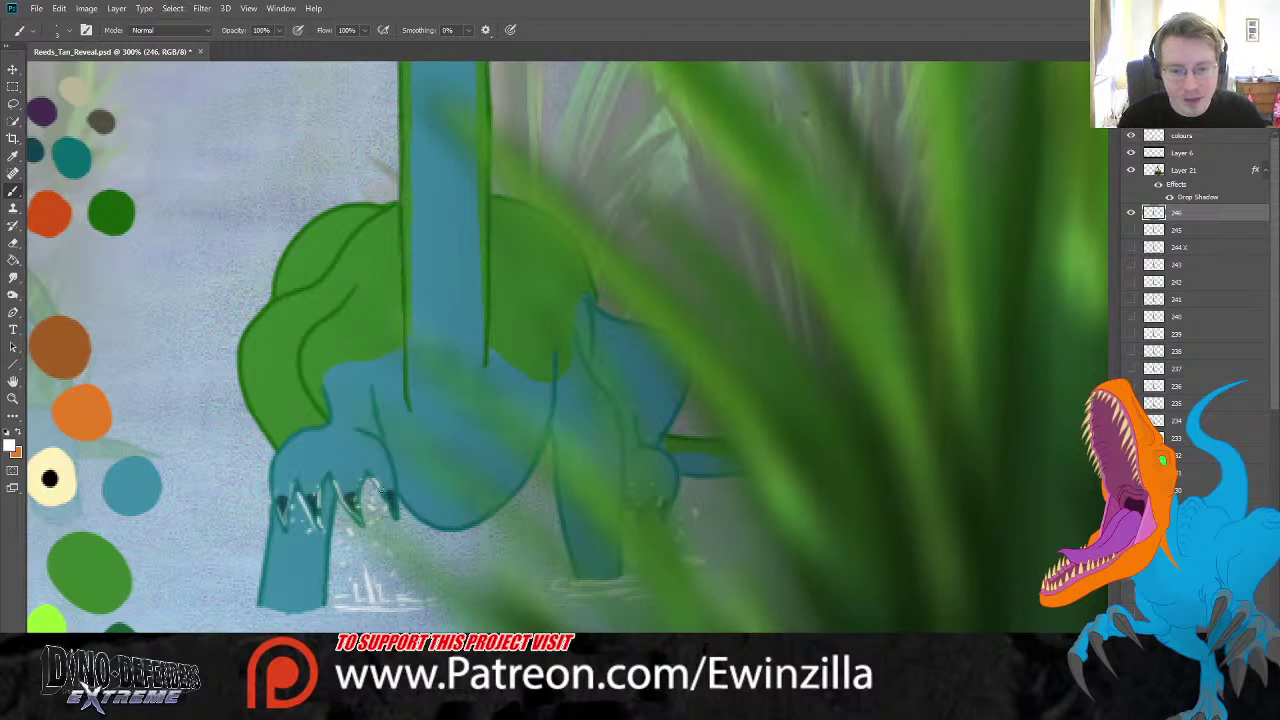
pyautogui.moveTo(322, 600); pyautogui.dragTo(328, 548)
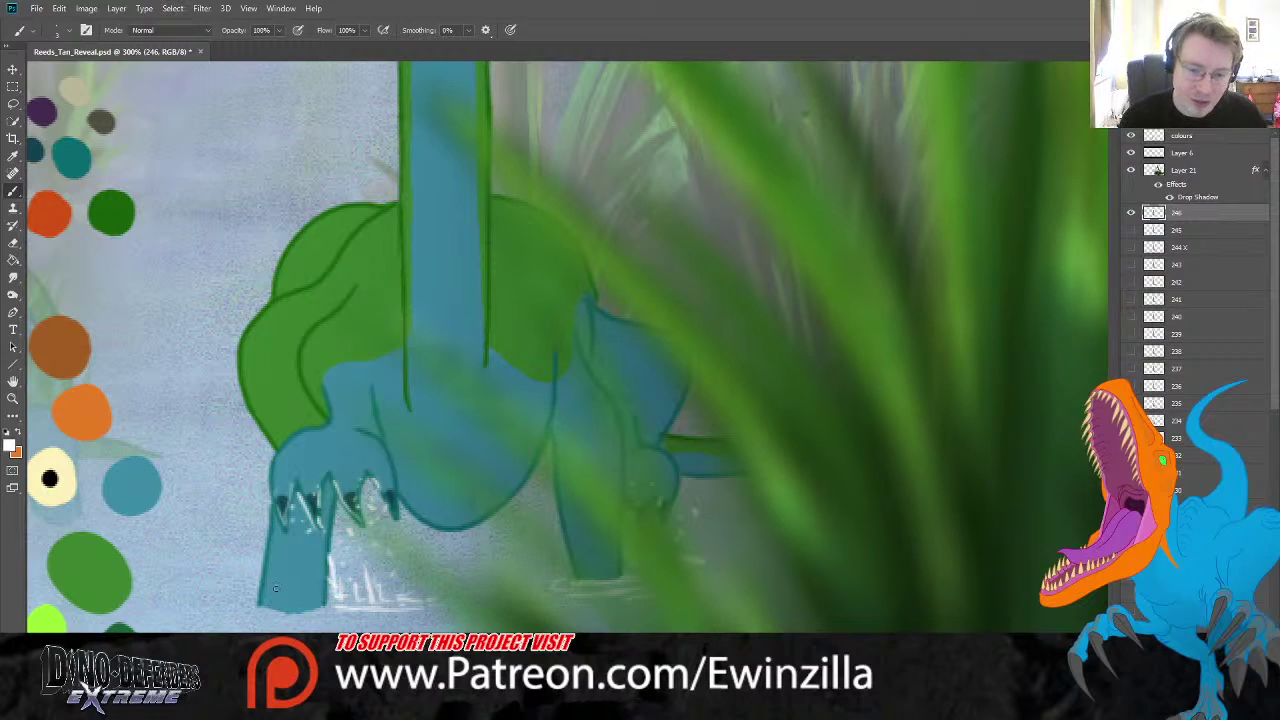
pyautogui.hotkey('ctrl', 'z')
pyautogui.moveTo(260, 606); pyautogui.dragTo(336, 604)
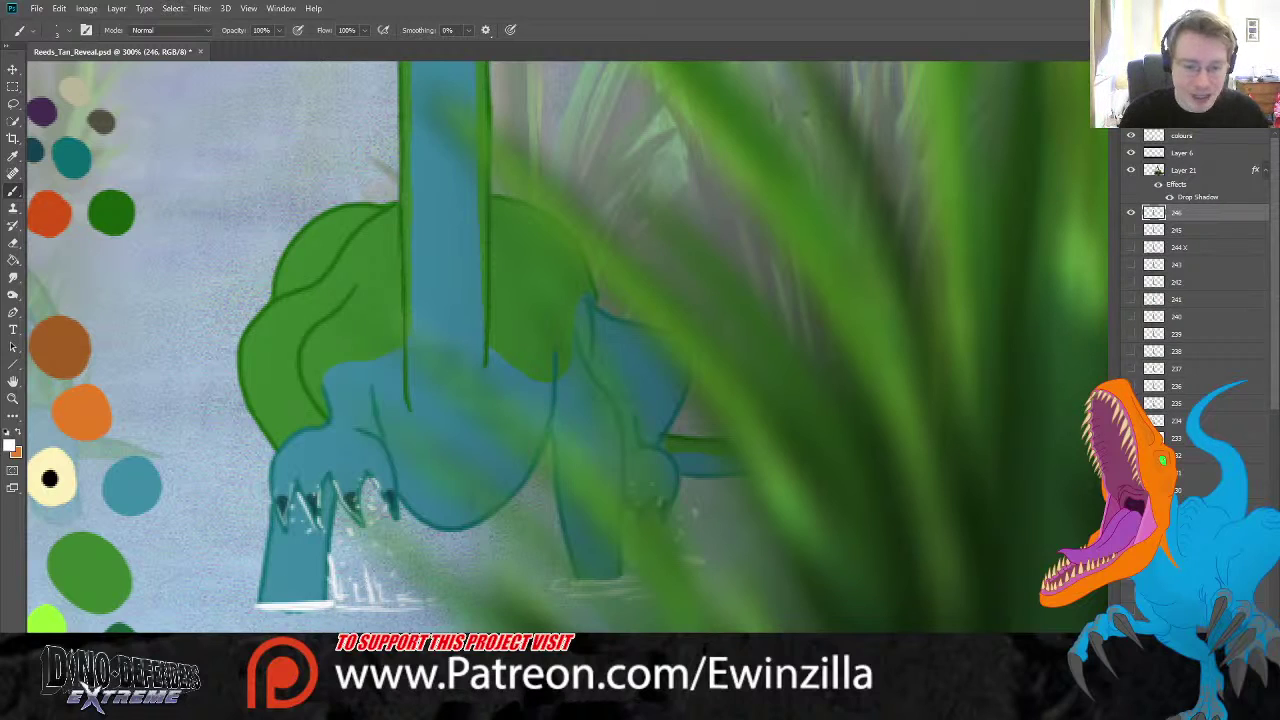
pyautogui.hotkey('ctrl', 'z')
pyautogui.hotkey('ctrl', 'z')
pyautogui.hotkey('ctrl', 'z')
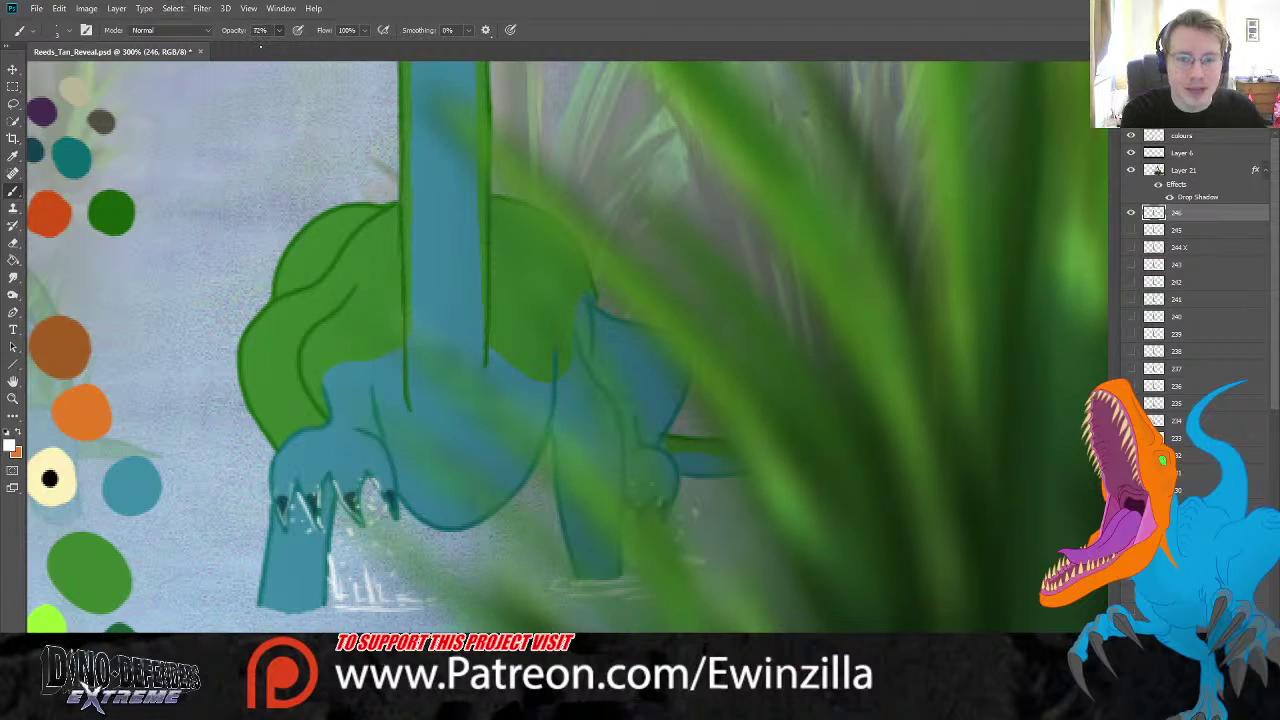
# - Lower the brush opacity to 70% and paint white ripples around the left leg's waterline, plus more drips and splashes below the hand
pyautogui.moveTo(273, 608); pyautogui.dragTo(335, 606)
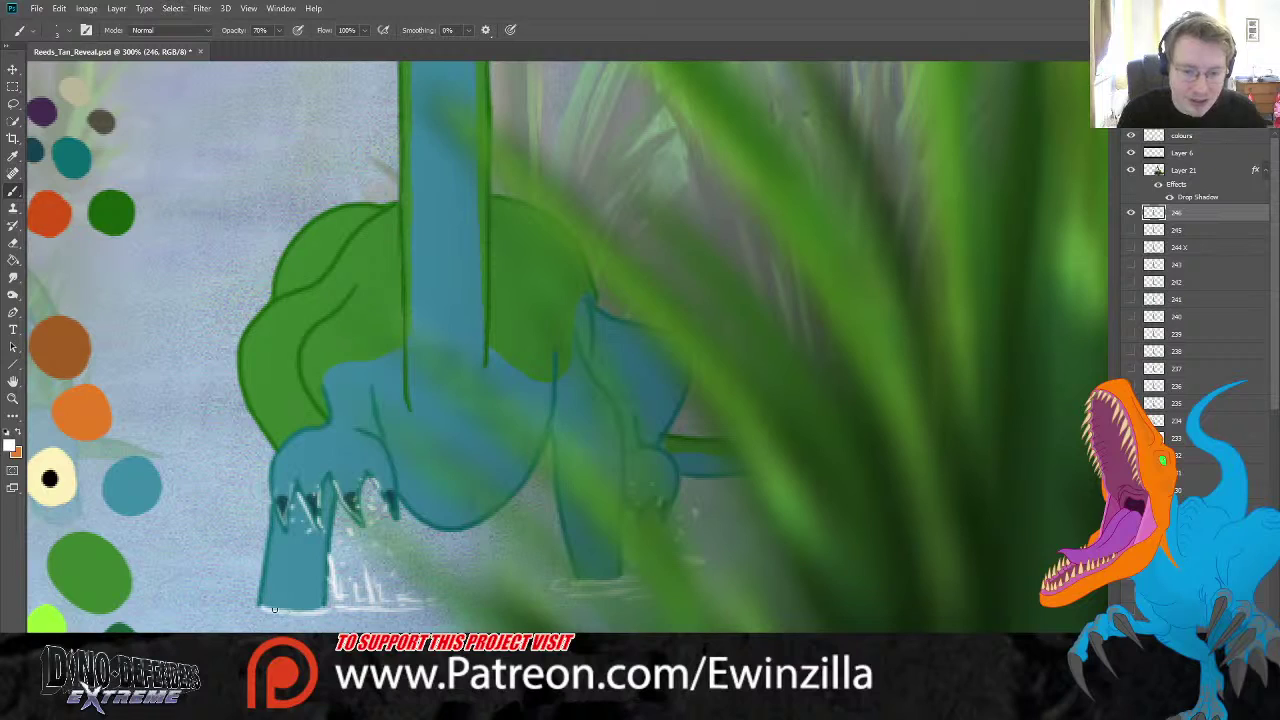
pyautogui.moveTo(258, 612); pyautogui.dragTo(355, 614)
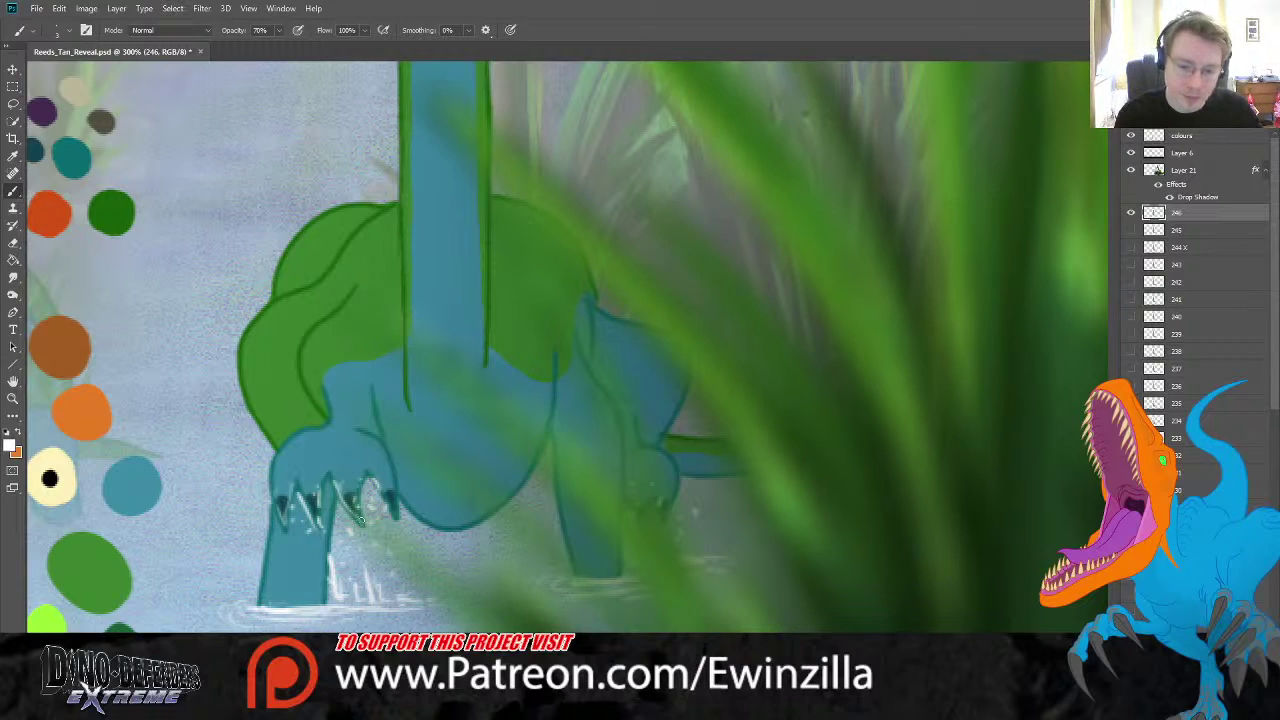
pyautogui.moveTo(287, 488)
pyautogui.mouseDown()
pyautogui.moveTo(281, 525)
pyautogui.moveTo(334, 610)
pyautogui.moveTo(368, 598)
pyautogui.moveTo(345, 604)
pyautogui.moveTo(432, 608)
pyautogui.mouseUp()
pyautogui.moveTo(356, 618); pyautogui.dragTo(433, 610)
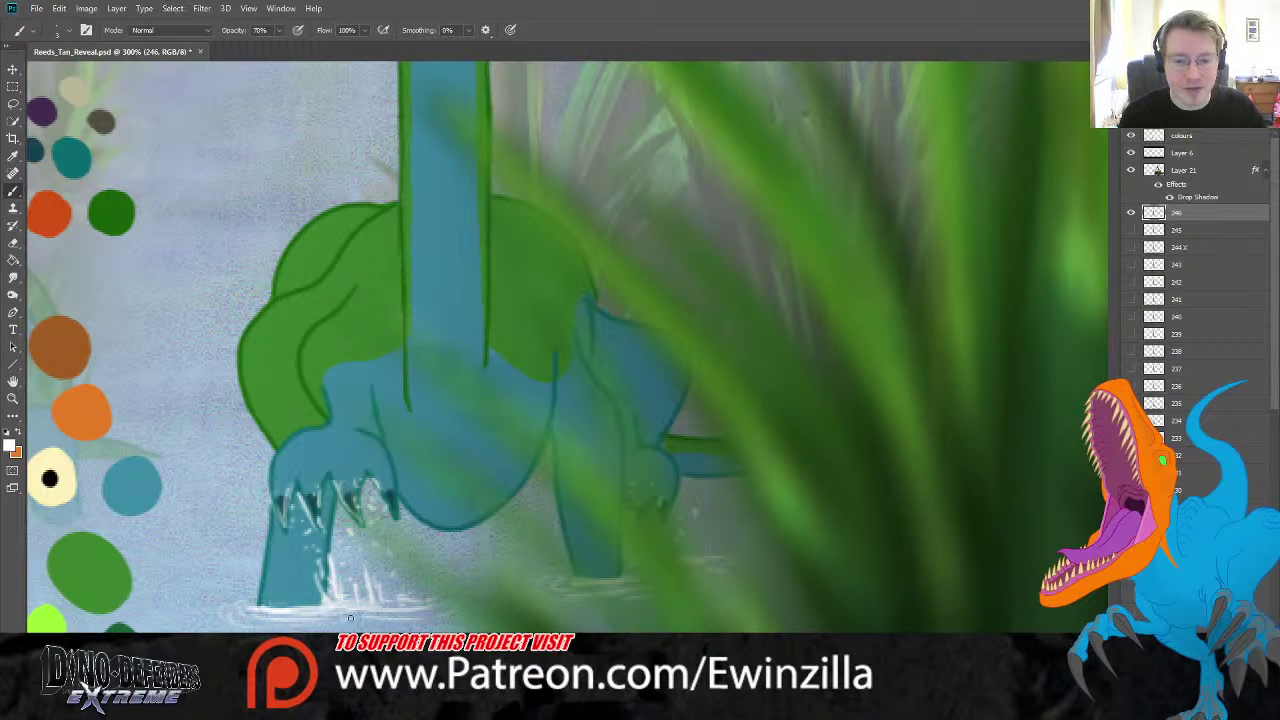
# - Fit the whole scene in view and compare frame 246 with frame 245 by toggling their visibility
pyautogui.click(13, 398)
pyautogui.click(374, 30)
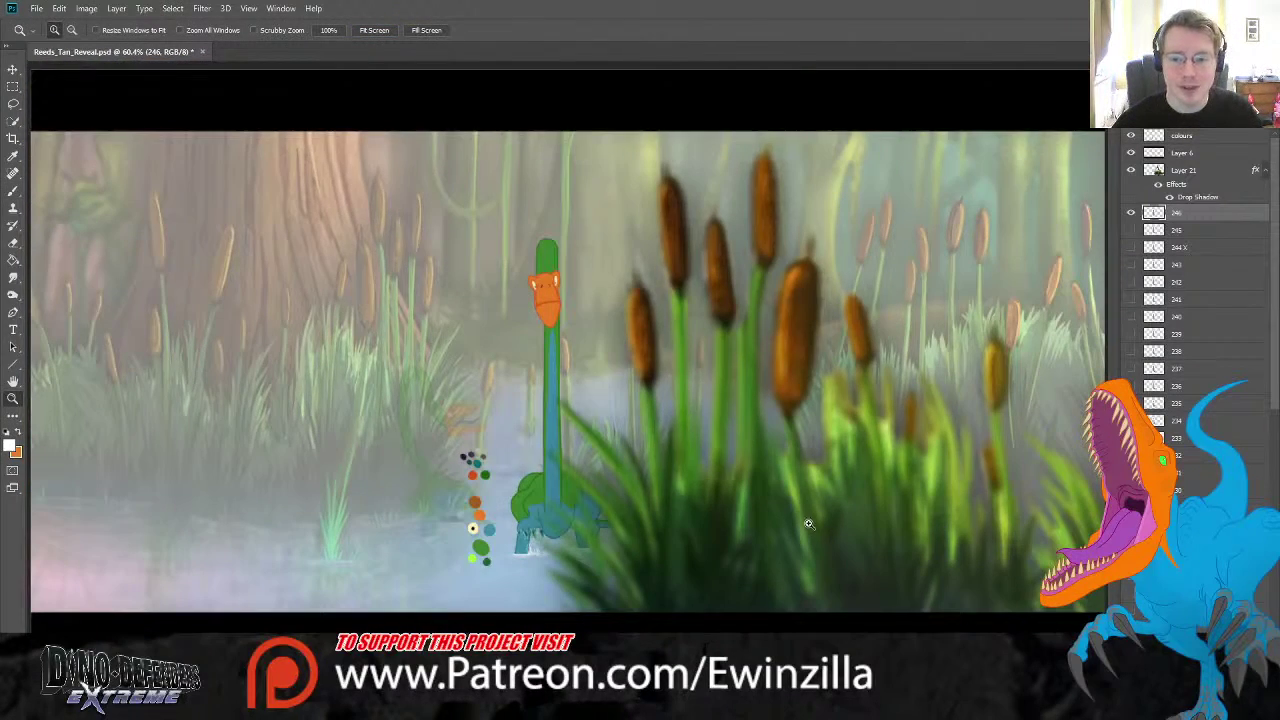
pyautogui.click(1131, 213)
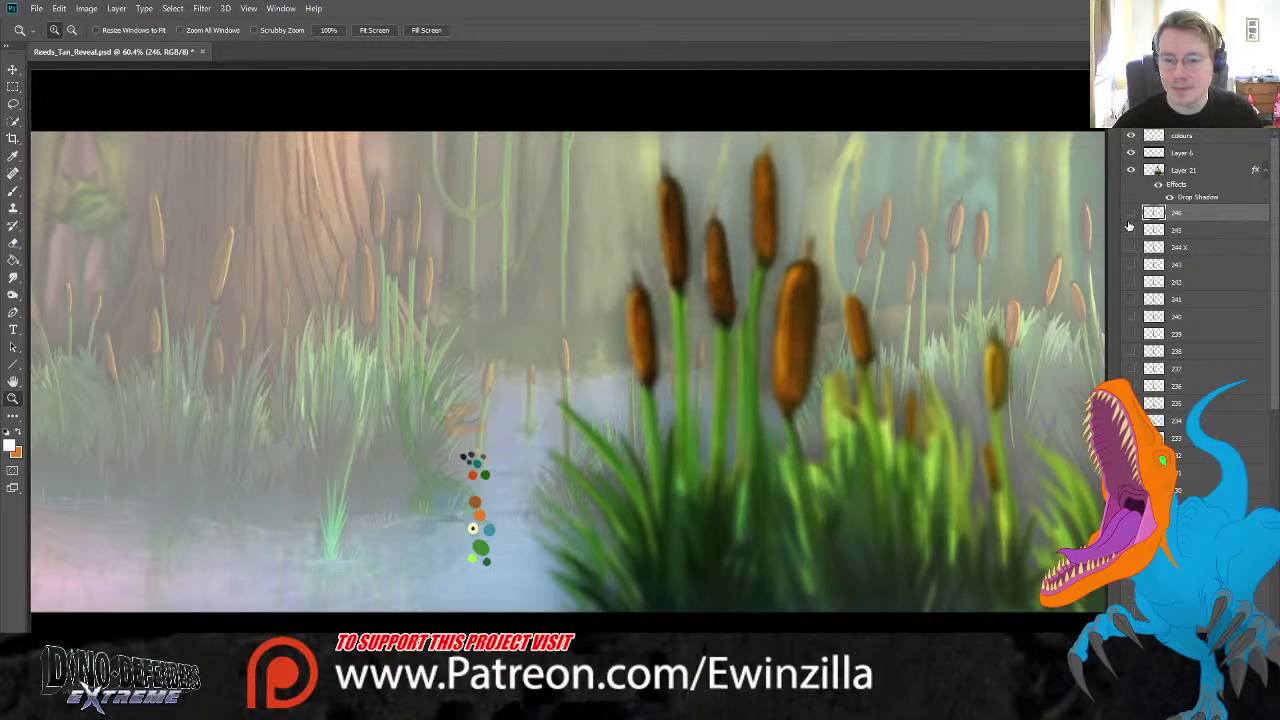
pyautogui.click(1131, 230)
pyautogui.click(1131, 213)
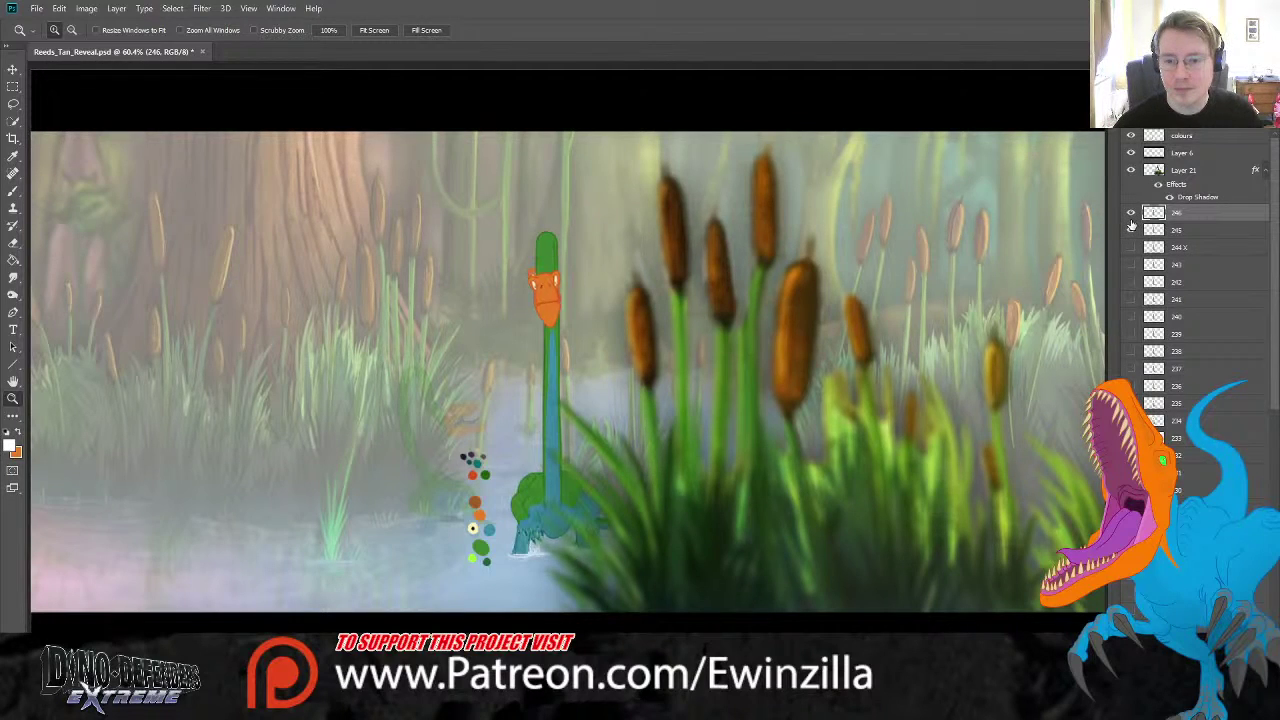
pyautogui.click(1131, 214)
pyautogui.click(1131, 214)
pyautogui.click(1131, 230)
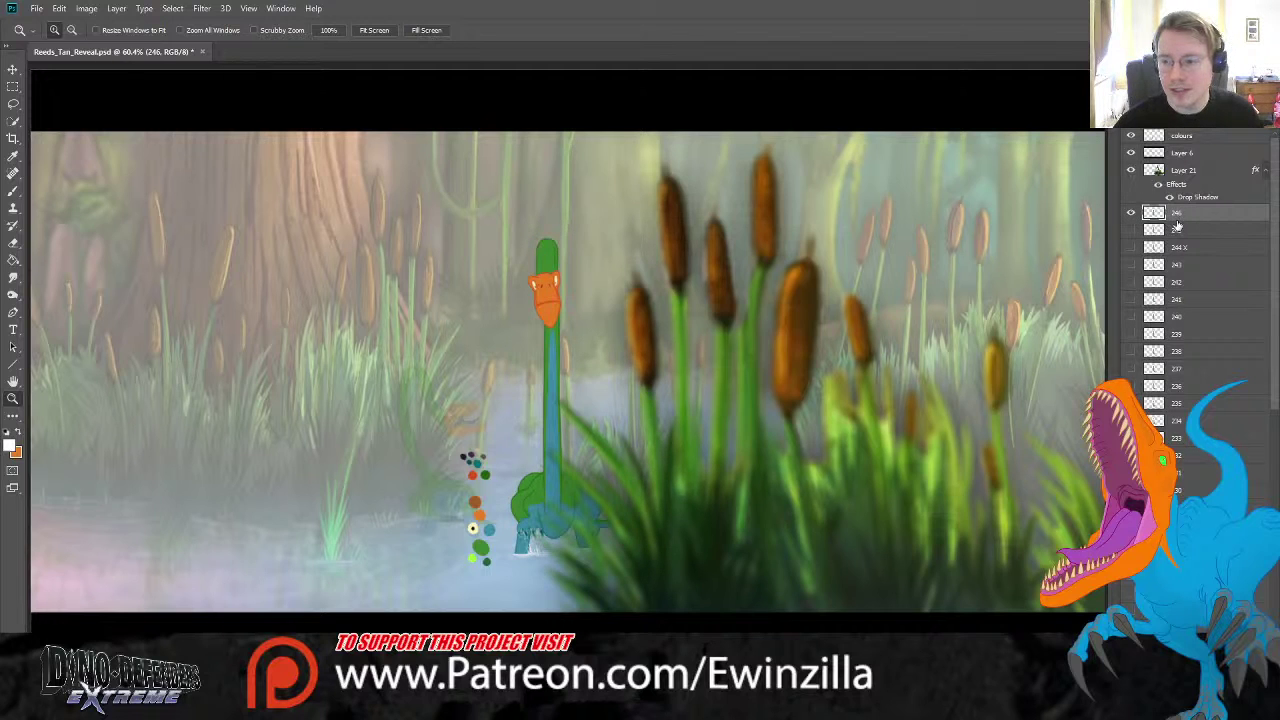
# - Select the orange head on layer 246, rotate it by -3.28° and move it slightly down the neck, leaving nothing selected
pyautogui.scroll(5, 557, 263)
pyautogui.scroll(-1, 517, 254)
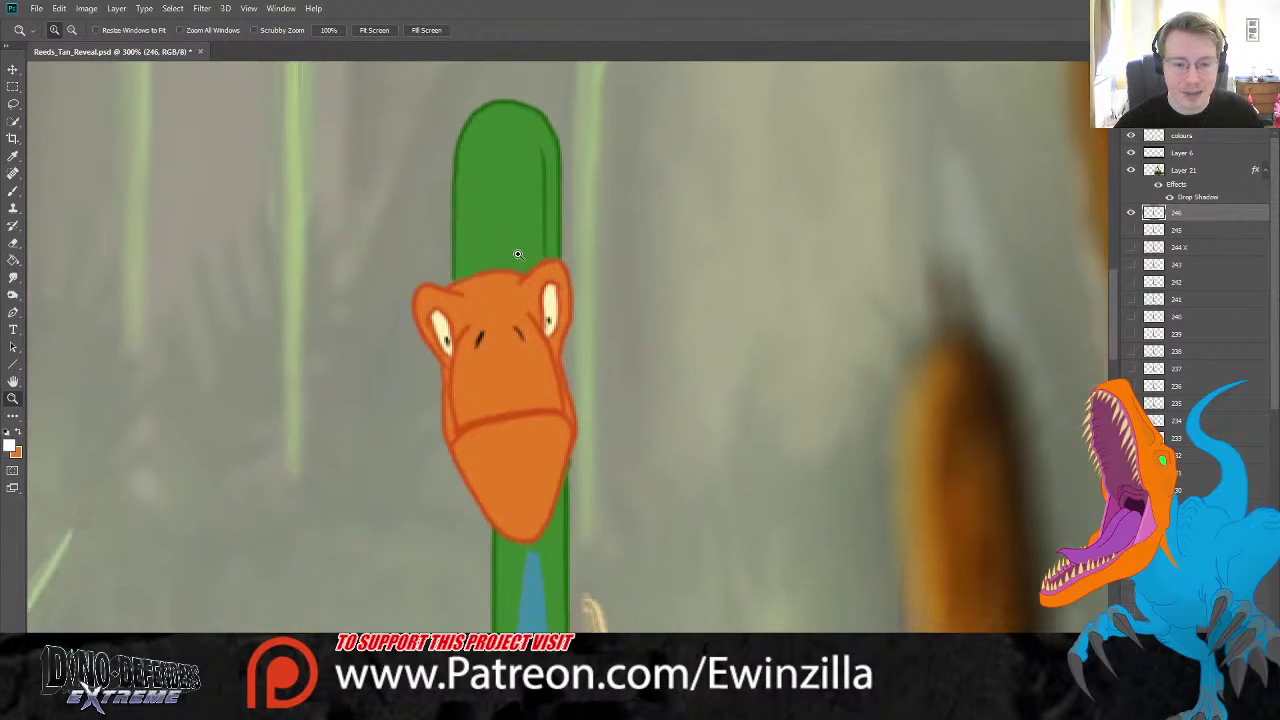
pyautogui.click(12, 110)
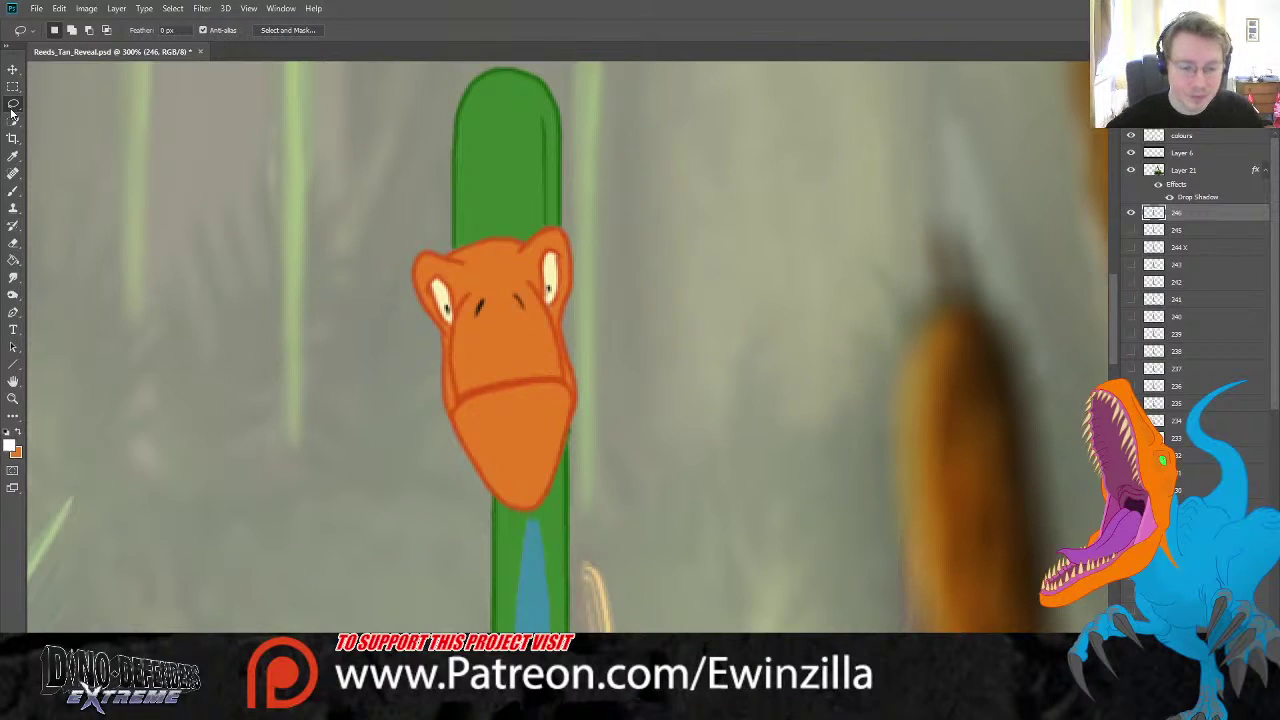
pyautogui.moveTo(379, 282)
pyautogui.mouseDown()
pyautogui.moveTo(430, 242)
pyautogui.moveTo(572, 232)
pyautogui.moveTo(620, 400)
pyautogui.moveTo(572, 430)
pyautogui.moveTo(549, 508)
pyautogui.moveTo(520, 520)
pyautogui.moveTo(445, 455)
pyautogui.moveTo(378, 268)
pyautogui.mouseUp()
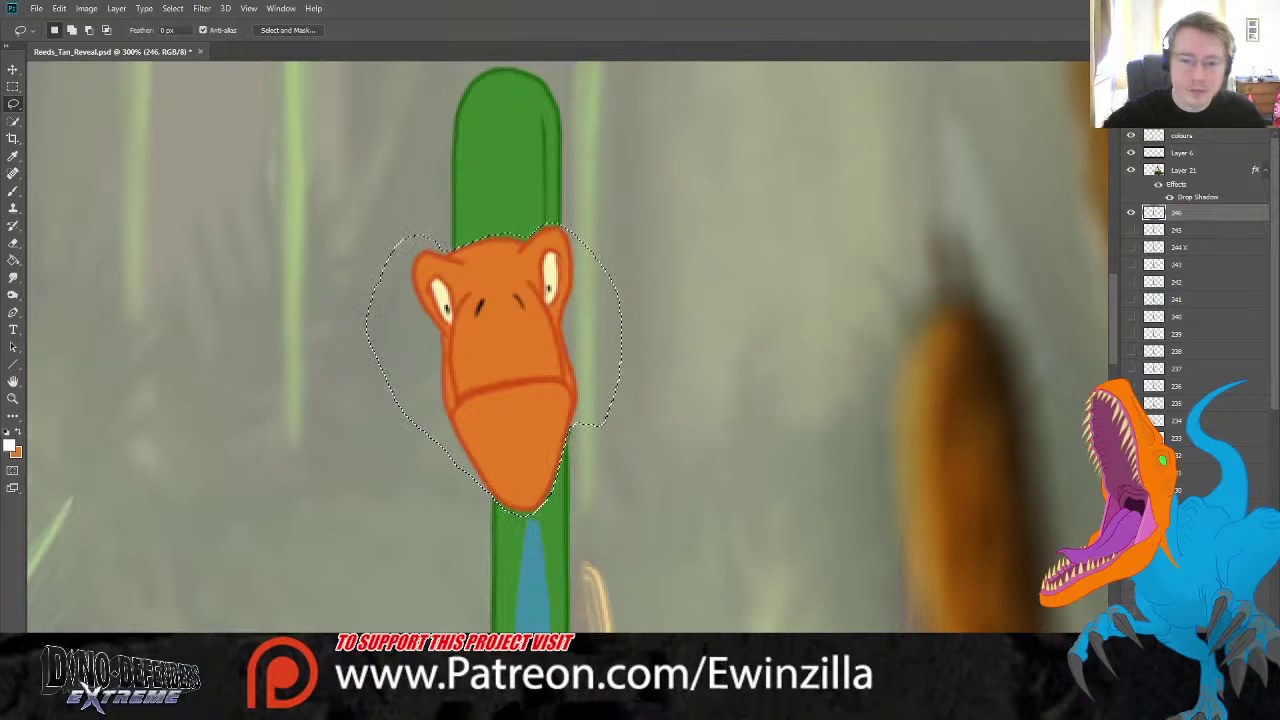
pyautogui.click(13, 69)
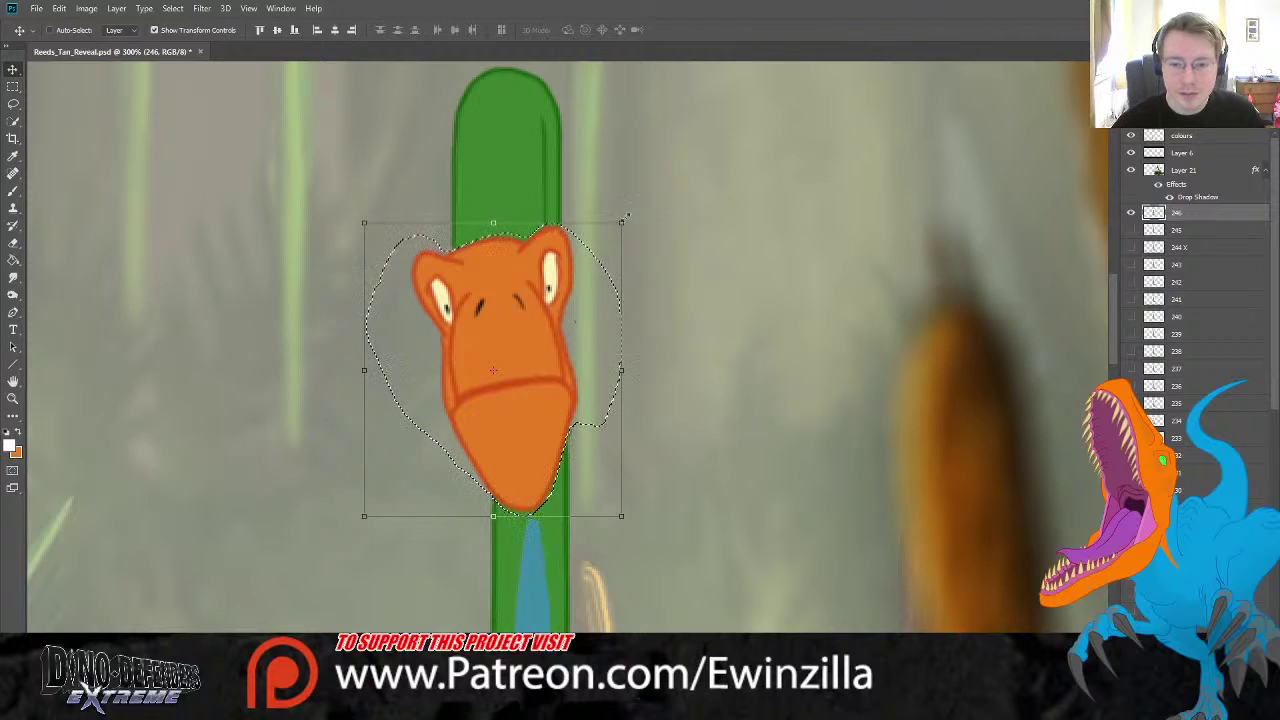
pyautogui.moveTo(624, 218); pyautogui.dragTo(628, 208)
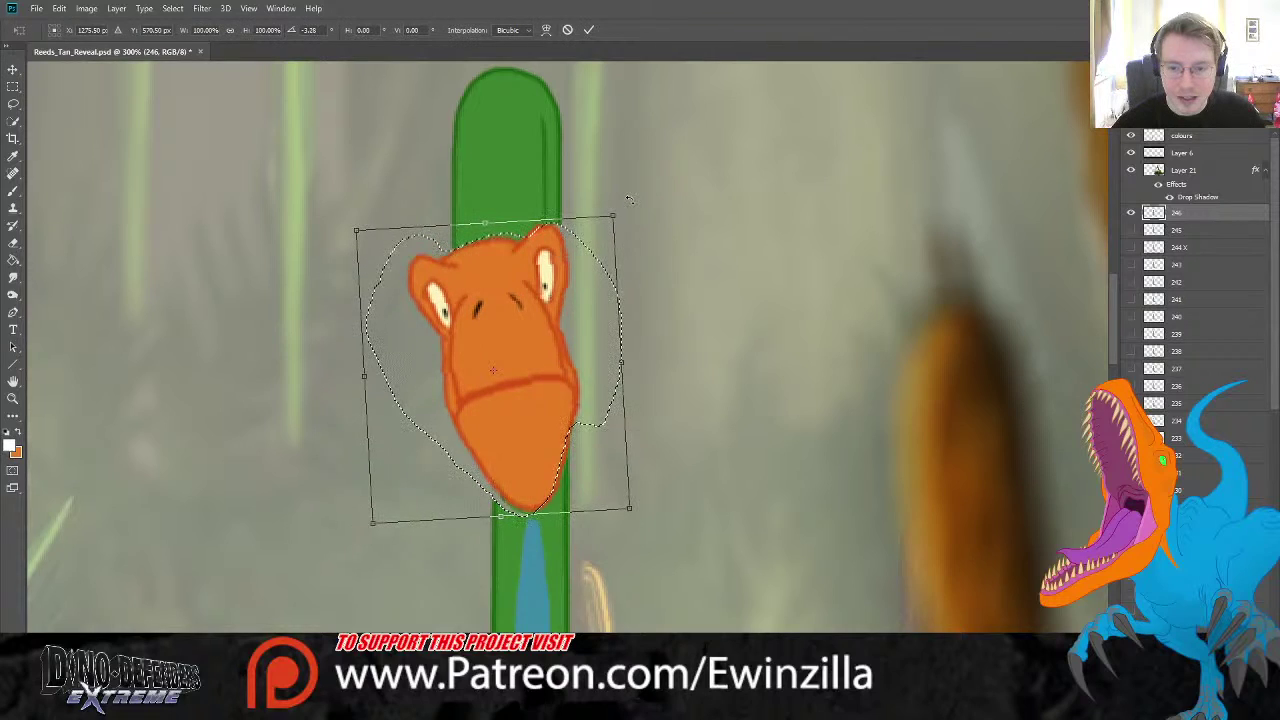
pyautogui.moveTo(579, 300); pyautogui.dragTo(585, 344)
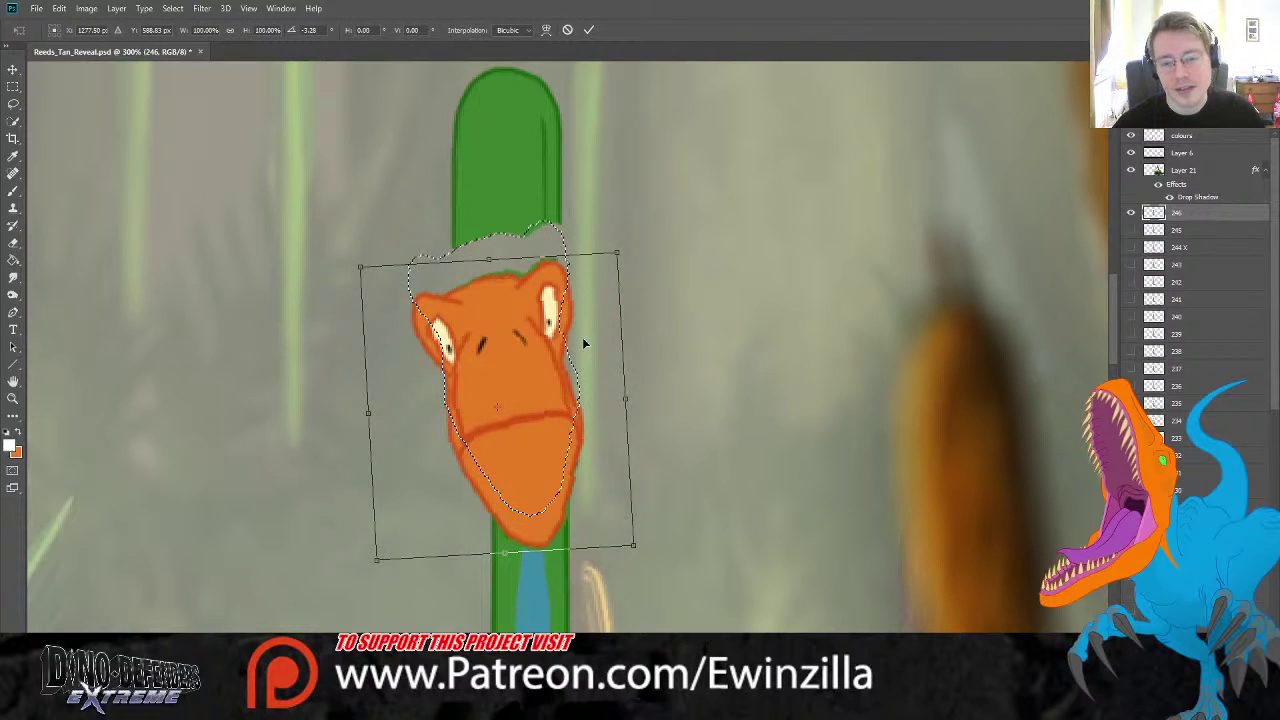
pyautogui.moveTo(585, 344); pyautogui.dragTo(586, 344)
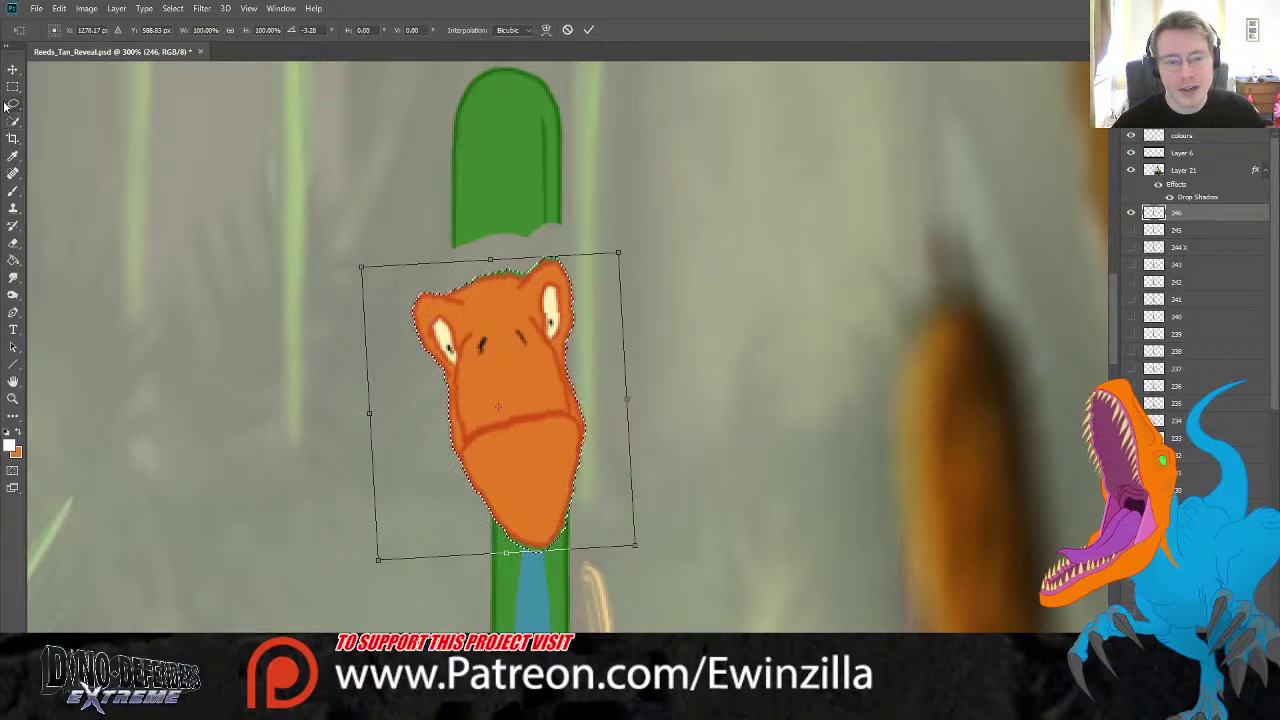
pyautogui.press('Return')
pyautogui.hotkey('ctrl', 'd')
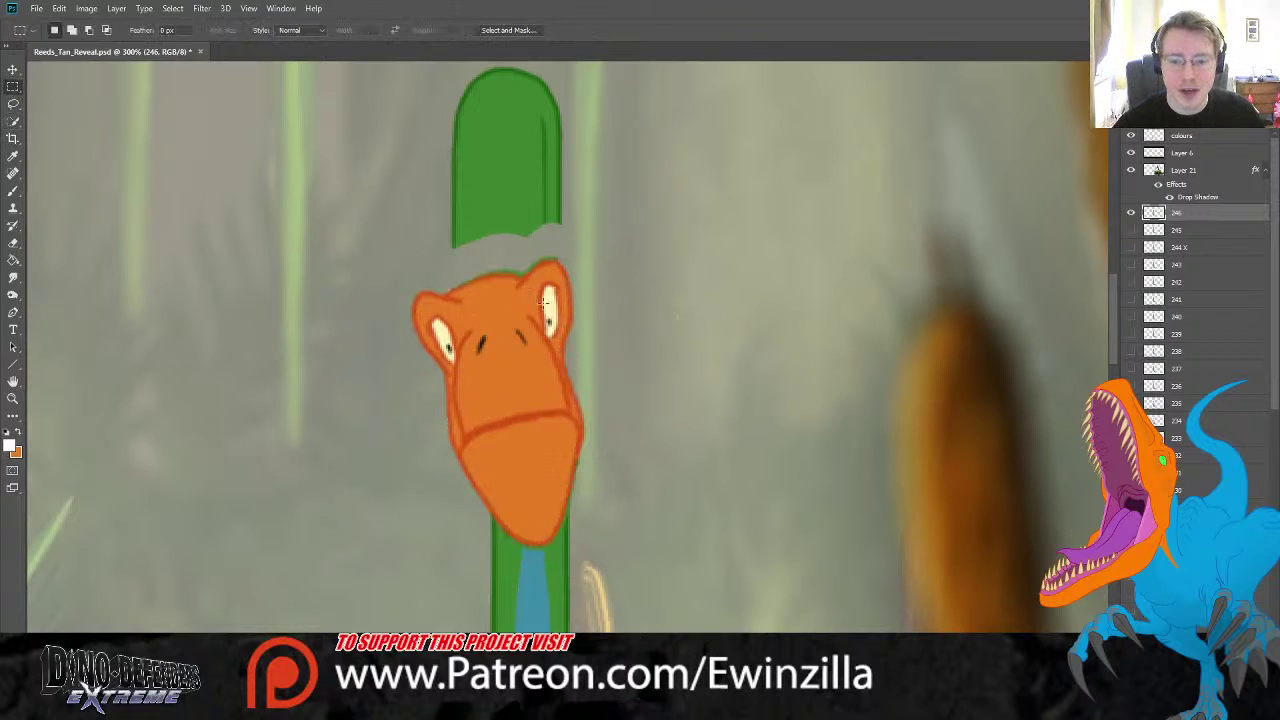
# - Smudge the green neck fill and outlines on layer 246 down to the head, closing the gap, and touch up the eye edge
pyautogui.click(13, 282)
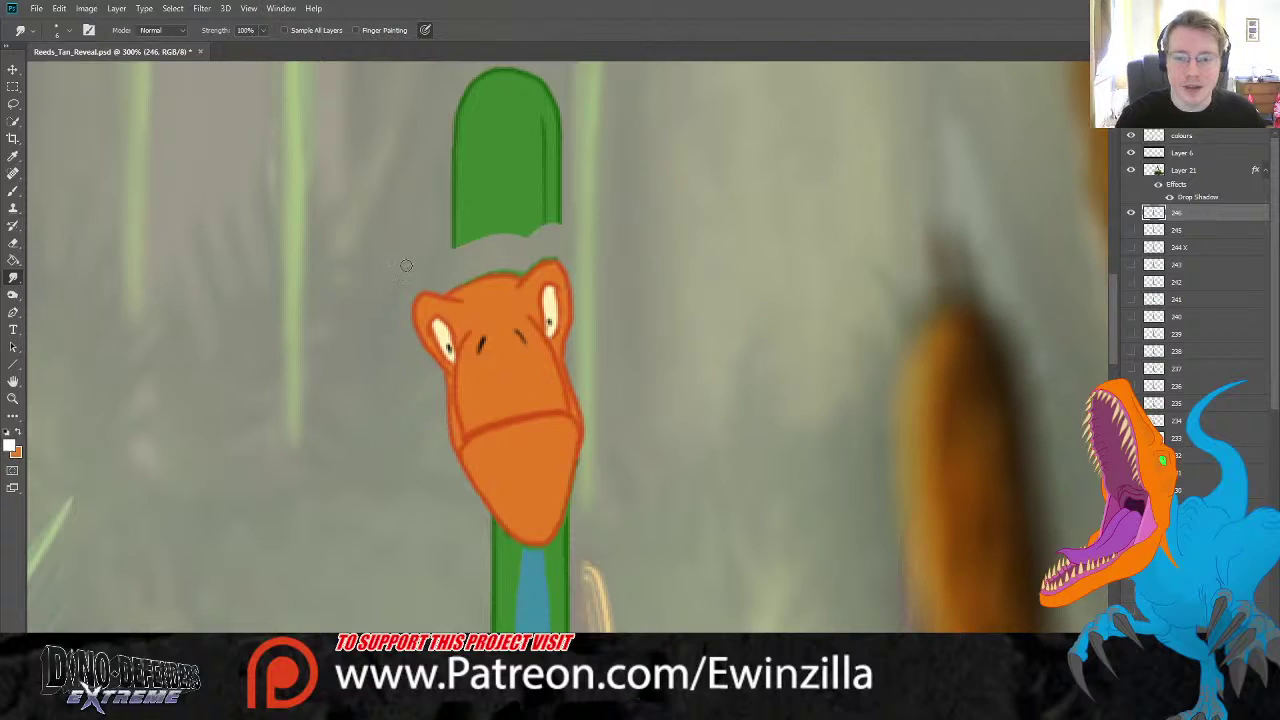
pyautogui.moveTo(453, 243); pyautogui.dragTo(455, 287)
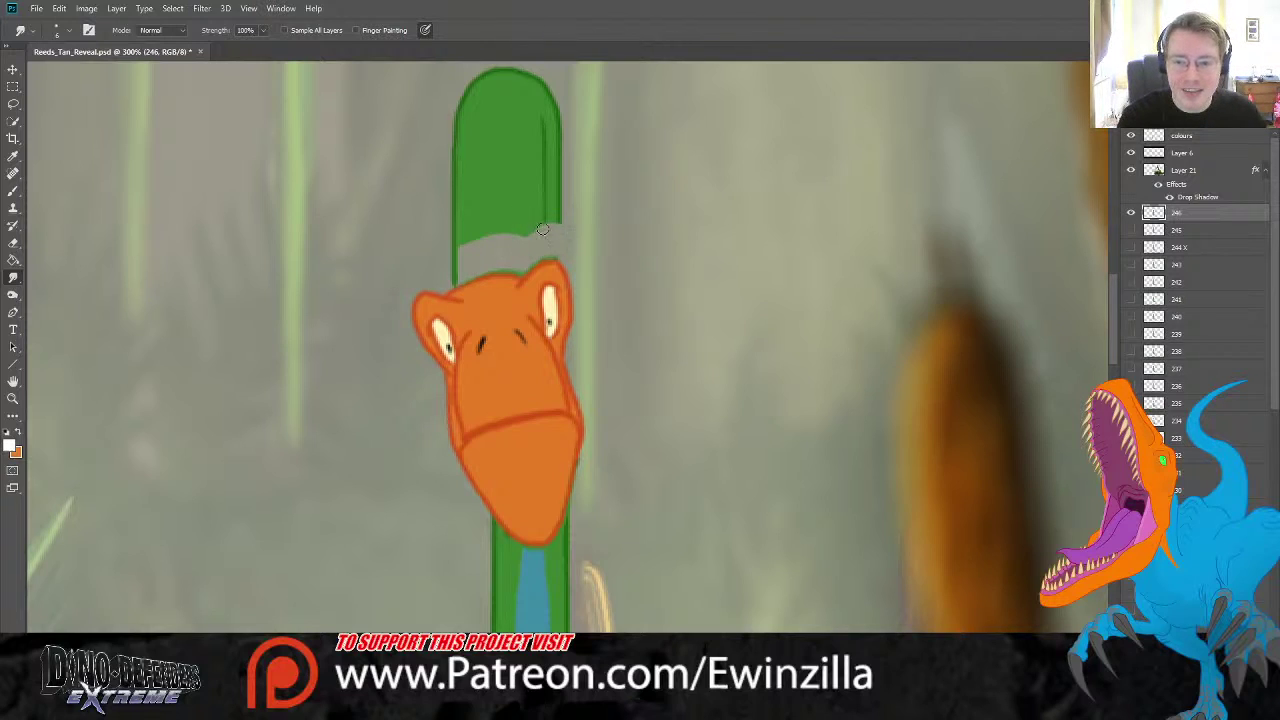
pyautogui.moveTo(540, 240)
pyautogui.mouseDown()
pyautogui.moveTo(558, 220)
pyautogui.moveTo(553, 250)
pyautogui.mouseUp()
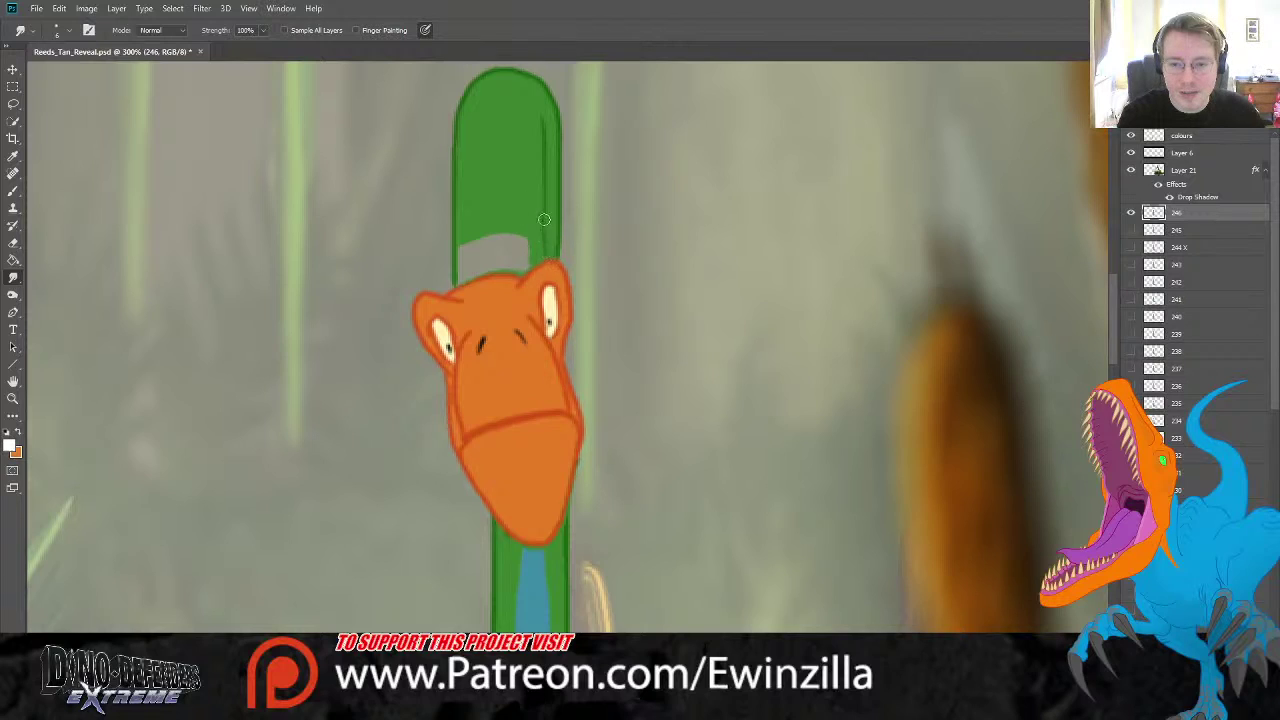
pyautogui.moveTo(530, 222)
pyautogui.mouseDown()
pyautogui.moveTo(522, 268)
pyautogui.moveTo(459, 279)
pyautogui.moveTo(460, 243)
pyautogui.moveTo(475, 238)
pyautogui.moveTo(479, 258)
pyautogui.moveTo(521, 226)
pyautogui.moveTo(520, 262)
pyautogui.moveTo(505, 243)
pyautogui.moveTo(453, 256)
pyautogui.mouseUp()
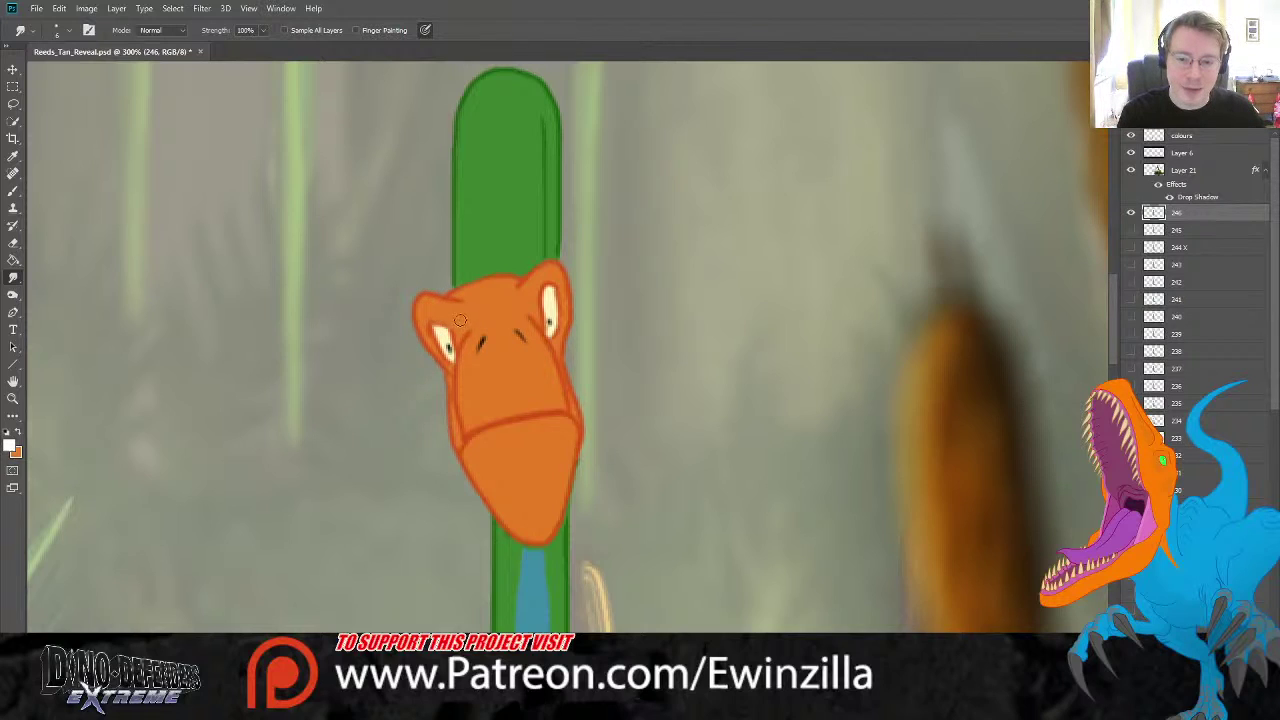
pyautogui.moveTo(541, 300); pyautogui.dragTo(547, 284)
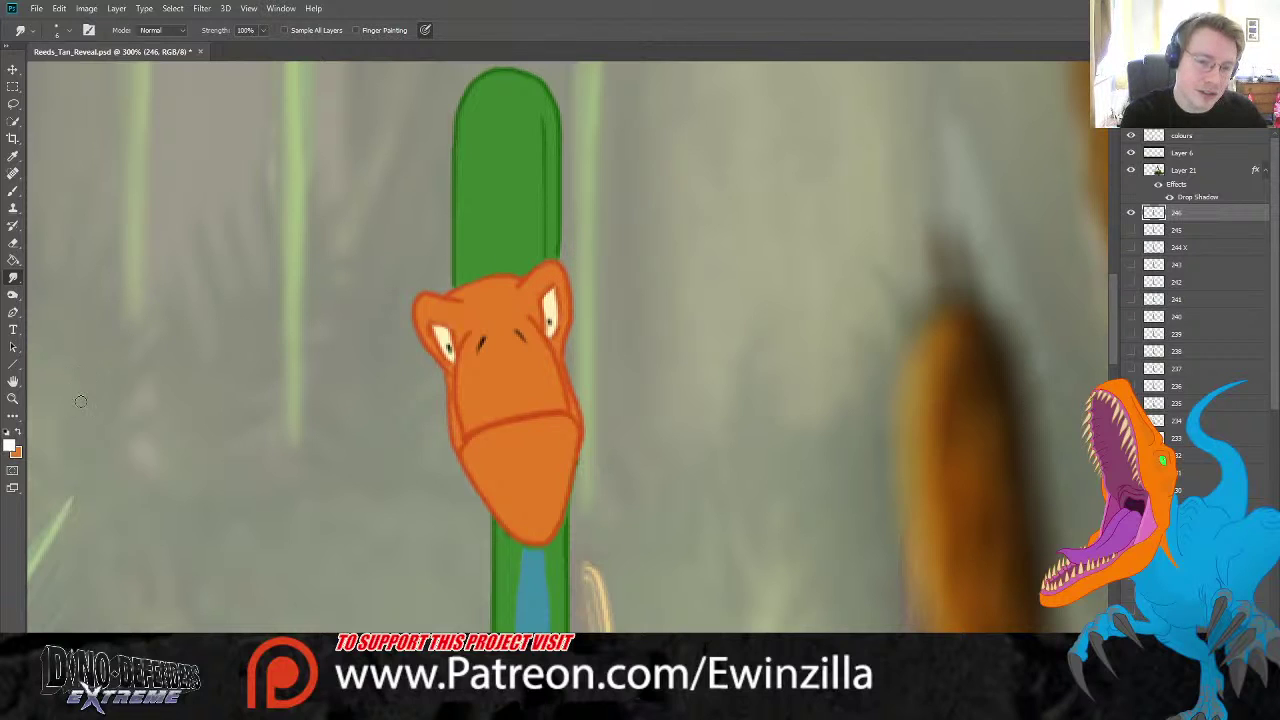
# - Compare frame 246 with frame 245 by toggling their visibility in the full scene, and overlay both for a close look at the neck top
pyautogui.click(13, 398)
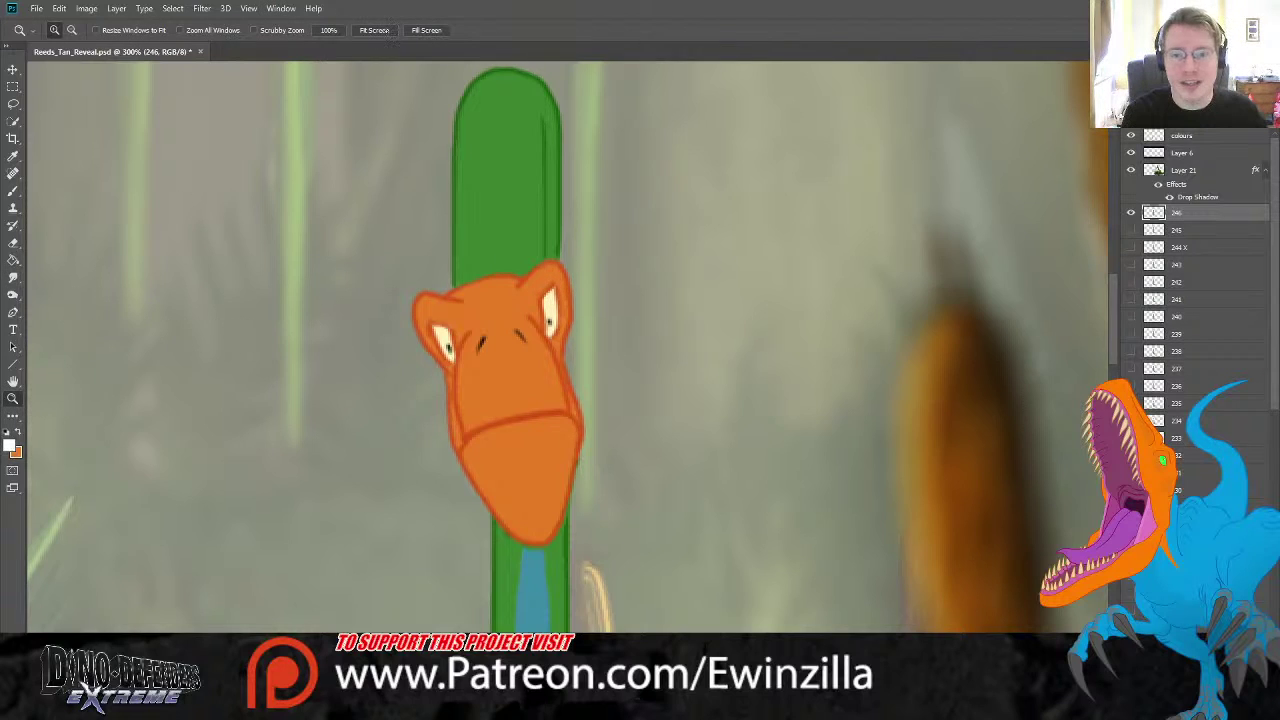
pyautogui.hotkey('ctrl', '0')
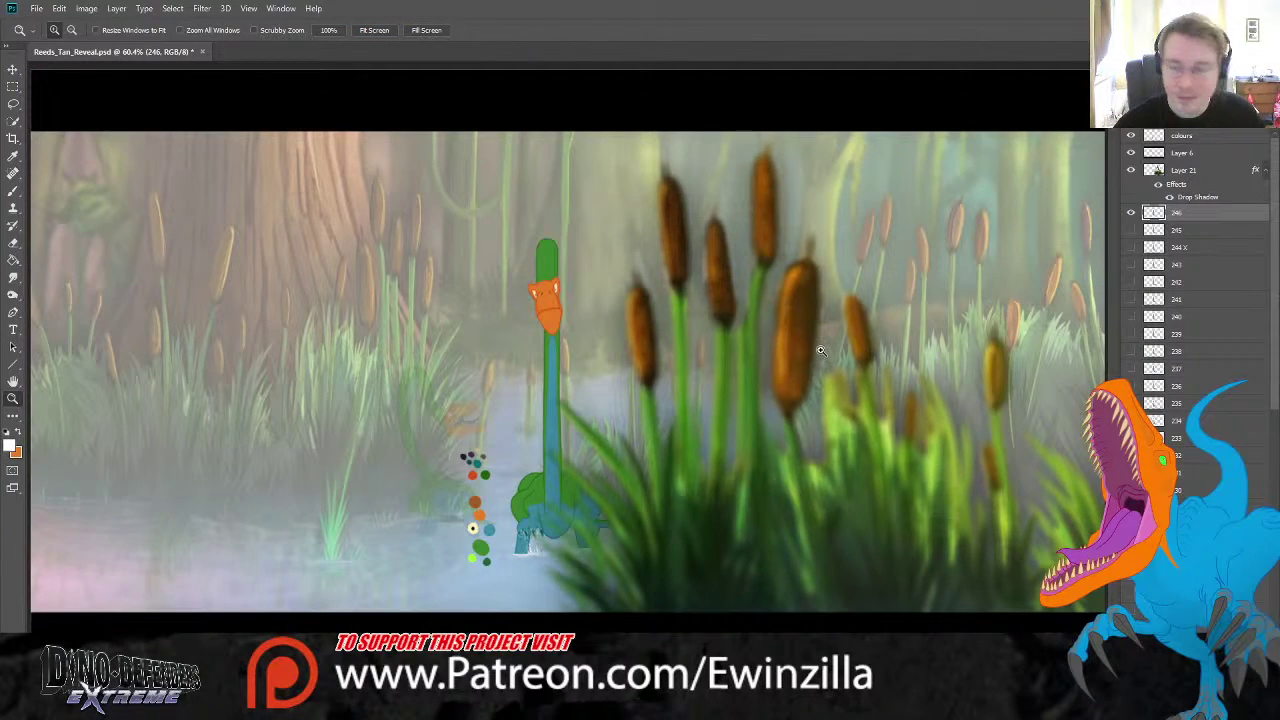
pyautogui.click(1132, 220)
pyautogui.click(1132, 220)
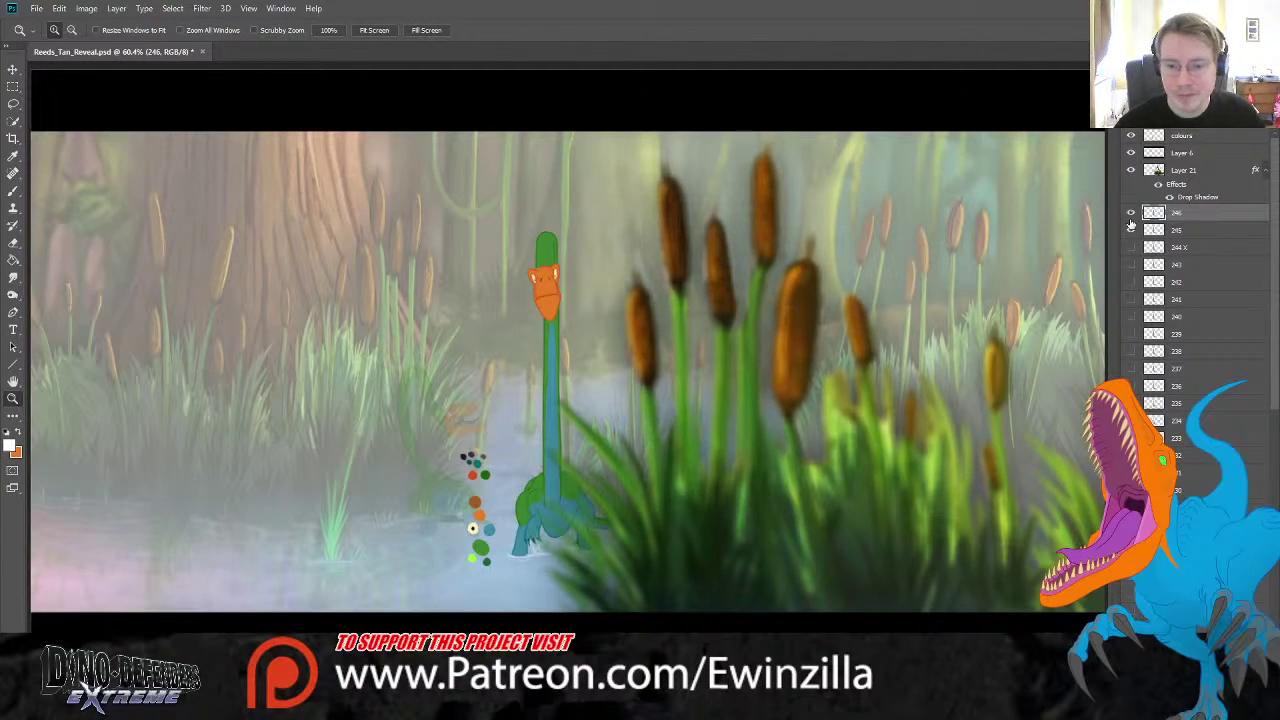
pyautogui.click(1132, 220)
pyautogui.click(1131, 214)
pyautogui.click(1131, 229)
pyautogui.click(546, 242)
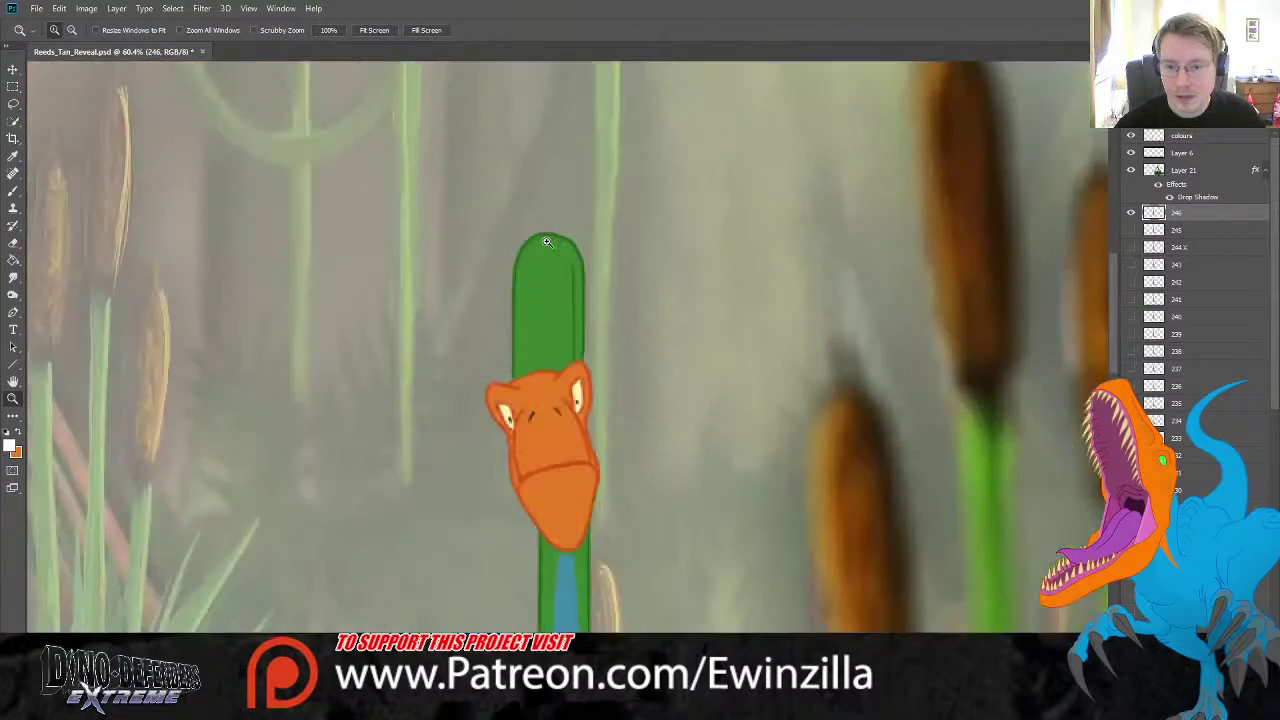
pyautogui.click(1131, 229)
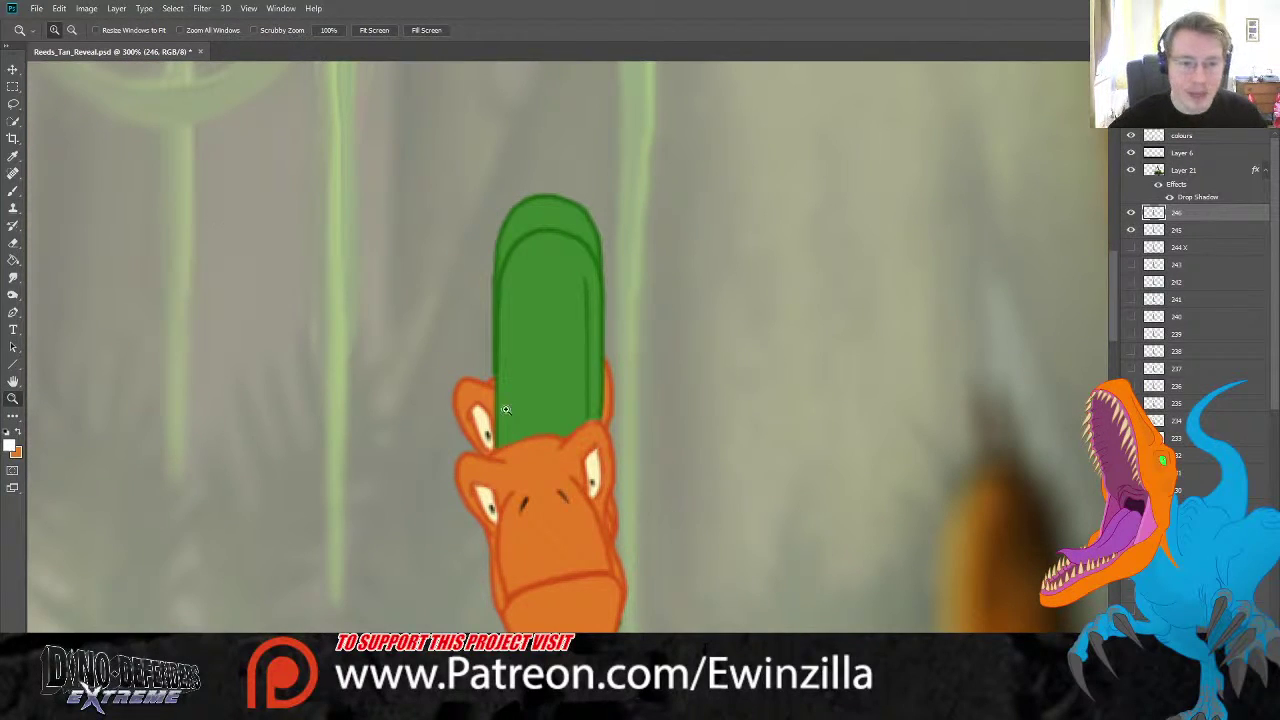
pyautogui.click(15, 191)
pyautogui.moveTo(496, 308)
pyautogui.mouseDown()
pyautogui.moveTo(503, 251)
pyautogui.moveTo(500, 298)
pyautogui.moveTo(526, 213)
pyautogui.moveTo(559, 204)
pyautogui.moveTo(589, 226)
pyautogui.moveTo(539, 224)
pyautogui.moveTo(516, 284)
pyautogui.moveTo(514, 249)
pyautogui.moveTo(543, 212)
pyautogui.moveTo(575, 214)
pyautogui.moveTo(581, 239)
pyautogui.moveTo(535, 232)
pyautogui.moveTo(552, 221)
pyautogui.moveTo(587, 256)
pyautogui.mouseUp()
pyautogui.hotkey('ctrl', 'z')
# - Hide layer 245 and smudge the top of the green neck on layer 246 upward into a smooth rounded outline at frame 245's height
pyautogui.click(13, 277)
pyautogui.click(1132, 231)
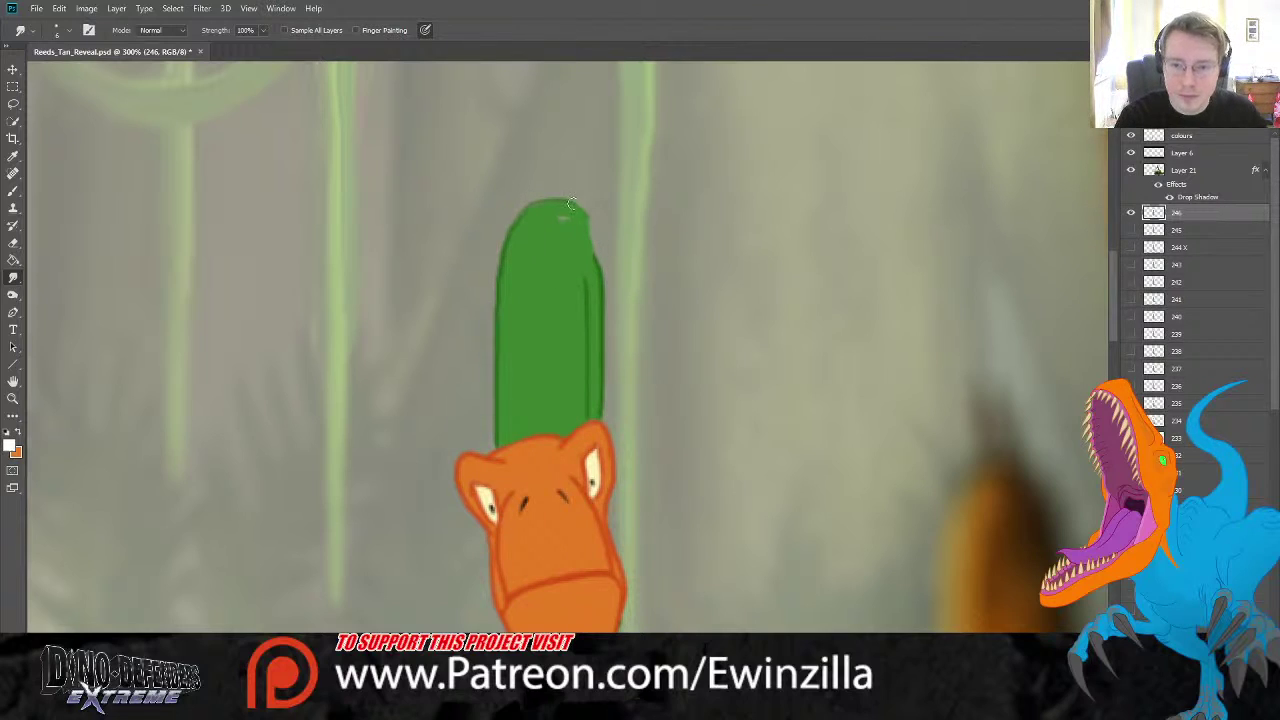
pyautogui.moveTo(600, 279)
pyautogui.mouseDown()
pyautogui.moveTo(585, 217)
pyautogui.moveTo(601, 274)
pyautogui.moveTo(585, 216)
pyautogui.moveTo(600, 283)
pyautogui.moveTo(587, 224)
pyautogui.moveTo(604, 257)
pyautogui.moveTo(597, 288)
pyautogui.moveTo(583, 219)
pyautogui.mouseUp()
pyautogui.moveTo(505, 247)
pyautogui.mouseDown()
pyautogui.moveTo(536, 206)
pyautogui.moveTo(510, 256)
pyautogui.moveTo(522, 218)
pyautogui.moveTo(573, 204)
pyautogui.moveTo(601, 283)
pyautogui.moveTo(594, 210)
pyautogui.moveTo(609, 278)
pyautogui.moveTo(560, 207)
pyautogui.moveTo(523, 243)
pyautogui.moveTo(528, 221)
pyautogui.moveTo(564, 211)
pyautogui.moveTo(534, 219)
pyautogui.moveTo(573, 219)
pyautogui.moveTo(589, 255)
pyautogui.moveTo(572, 242)
pyautogui.moveTo(567, 223)
pyautogui.moveTo(592, 259)
pyautogui.moveTo(572, 202)
pyautogui.moveTo(599, 265)
pyautogui.moveTo(579, 207)
pyautogui.moveTo(597, 236)
pyautogui.moveTo(599, 259)
pyautogui.moveTo(583, 230)
pyautogui.moveTo(594, 261)
pyautogui.moveTo(570, 215)
pyautogui.moveTo(593, 265)
pyautogui.moveTo(582, 208)
pyautogui.mouseUp()
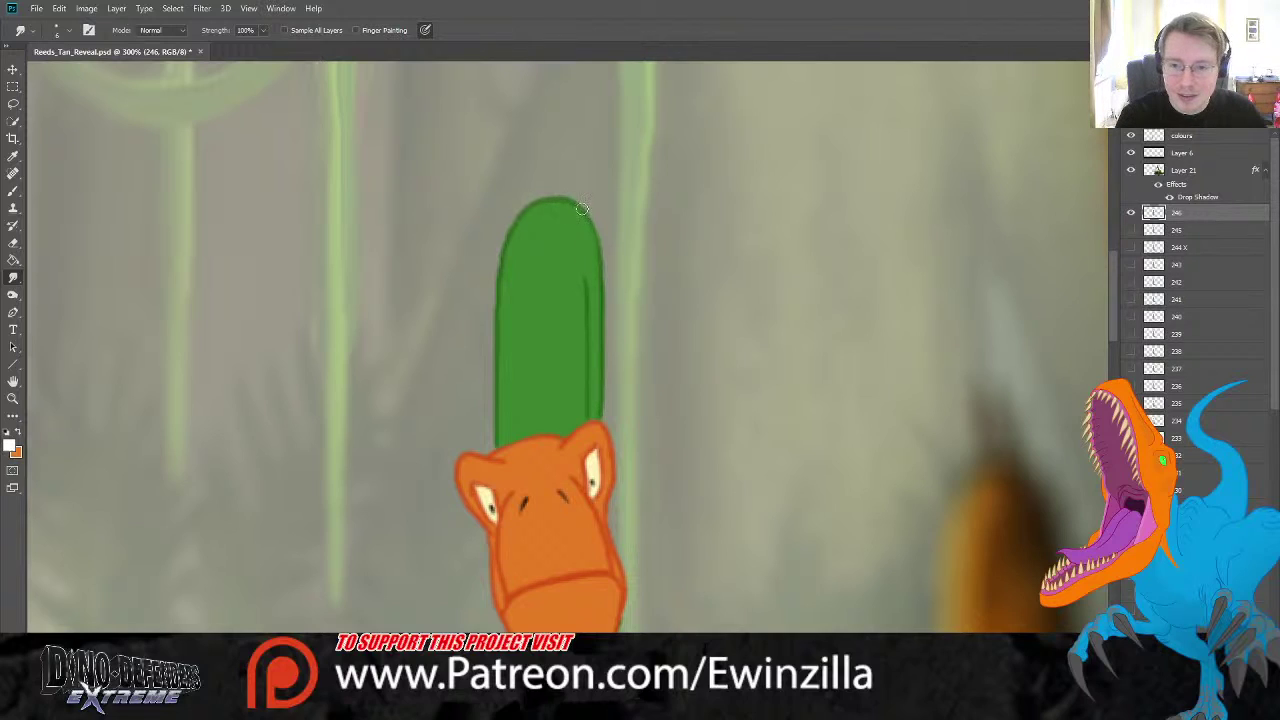
pyautogui.moveTo(597, 258)
pyautogui.mouseDown()
pyautogui.moveTo(593, 273)
pyautogui.moveTo(595, 216)
pyautogui.moveTo(603, 287)
pyautogui.moveTo(590, 221)
pyautogui.mouseUp()
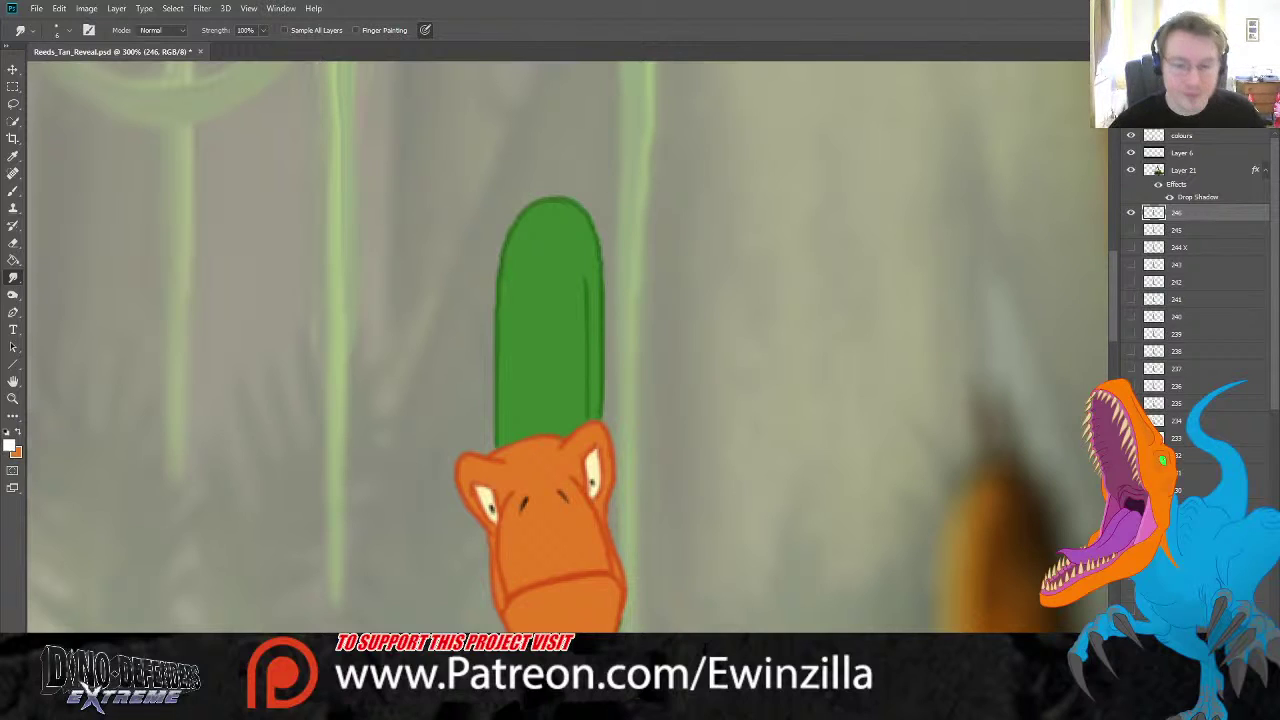
# - Fit the whole scene in view and check the corrected frame 246 against frame 245 by toggling layer visibility
pyautogui.click(20, 397)
pyautogui.click(383, 30)
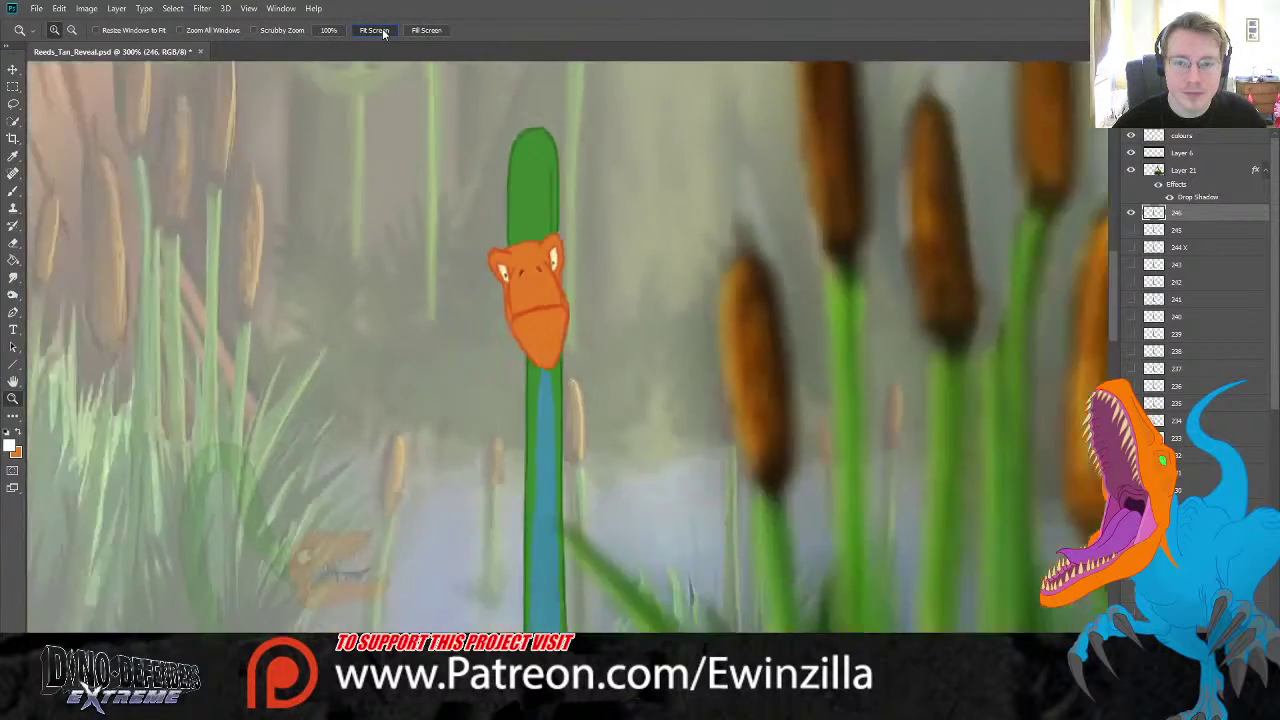
pyautogui.click(1132, 217)
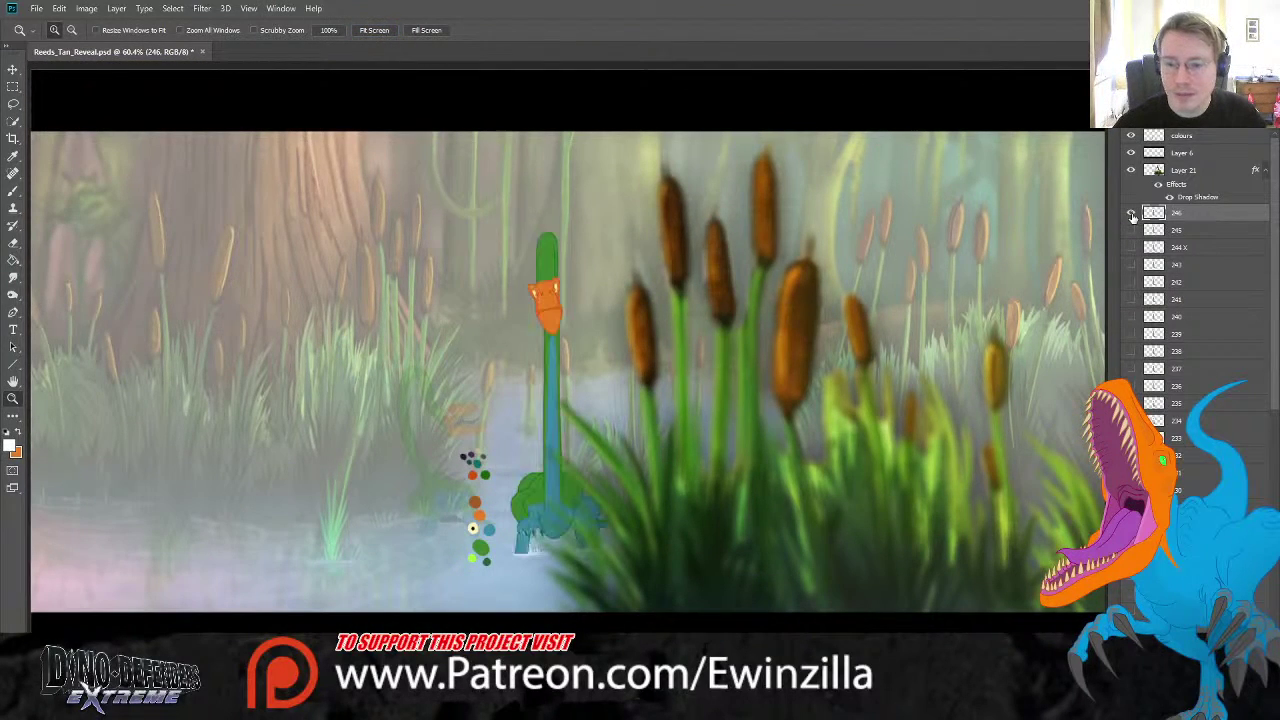
pyautogui.click(1132, 217)
pyautogui.click(1132, 217)
pyautogui.click(1132, 217)
pyautogui.click(1132, 217)
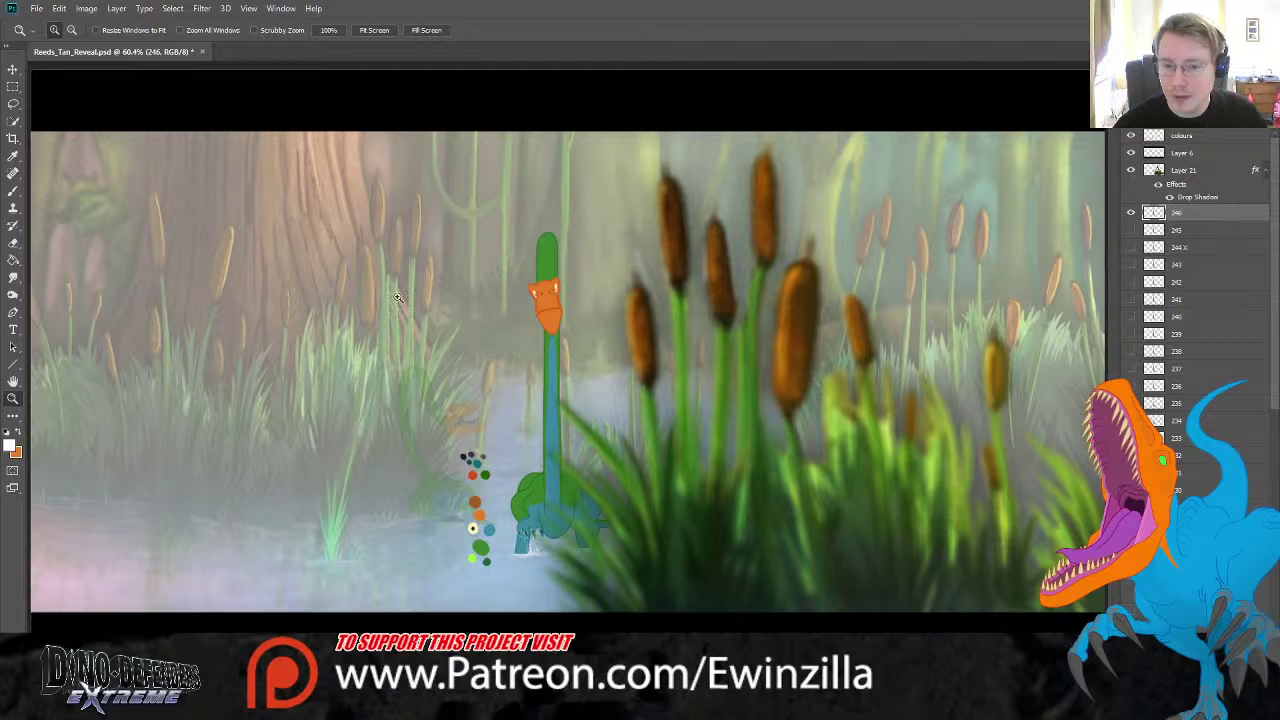
# - Select the head and neck on layer 246 with a freehand outline and paste a copy onto a new layer
pyautogui.click(600, 395)
pyautogui.click(600, 395)
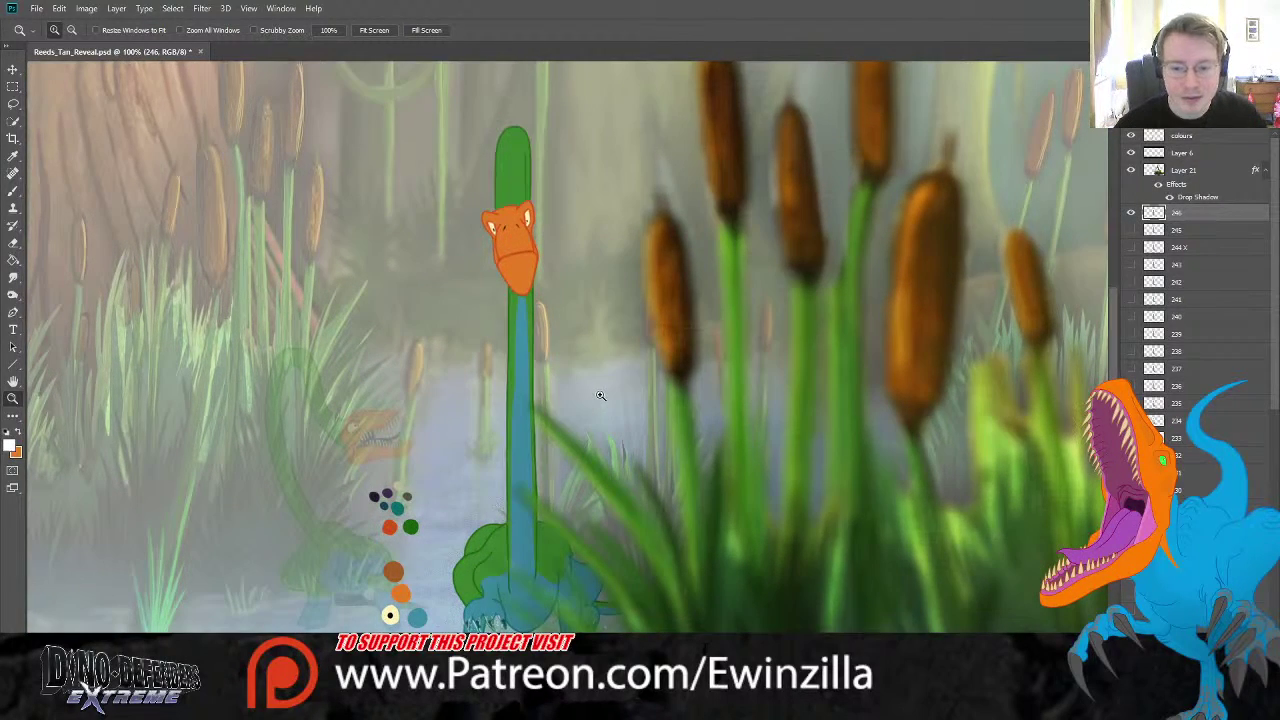
pyautogui.click(13, 103)
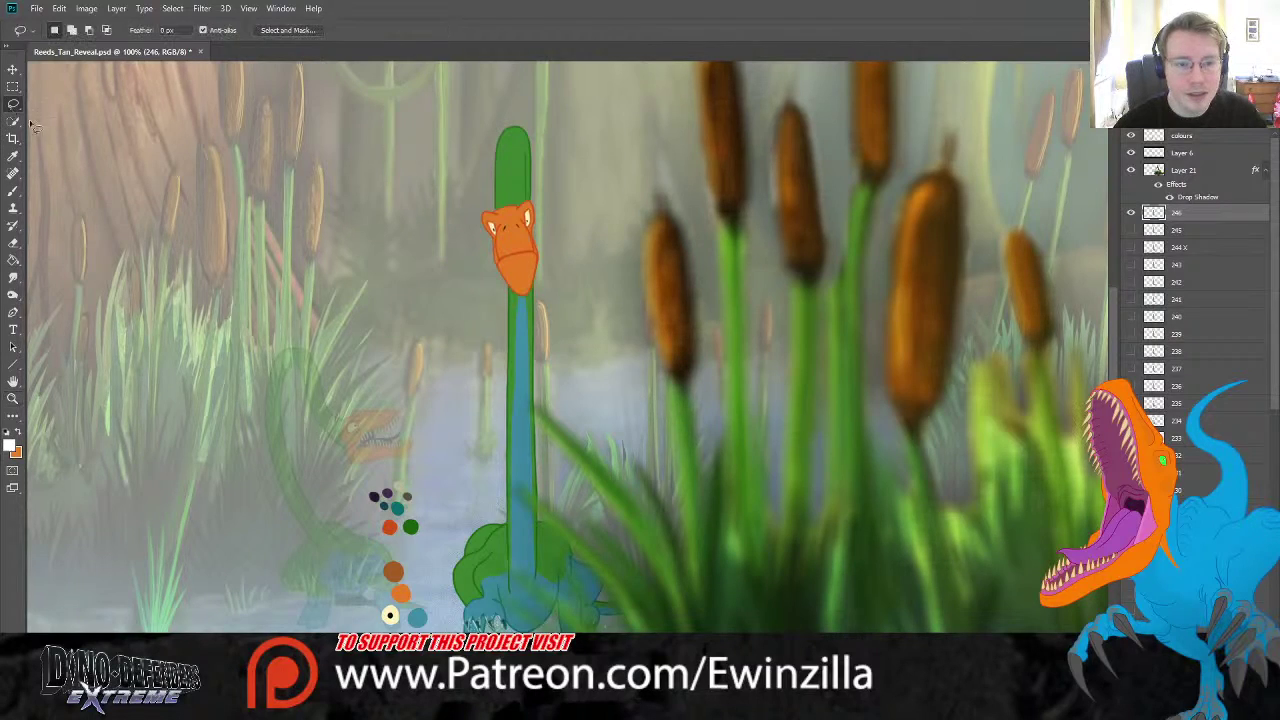
pyautogui.moveTo(585, 188)
pyautogui.mouseDown()
pyautogui.moveTo(474, 200)
pyautogui.moveTo(479, 381)
pyautogui.moveTo(516, 600)
pyautogui.moveTo(539, 595)
pyautogui.moveTo(551, 353)
pyautogui.moveTo(576, 248)
pyautogui.mouseUp()
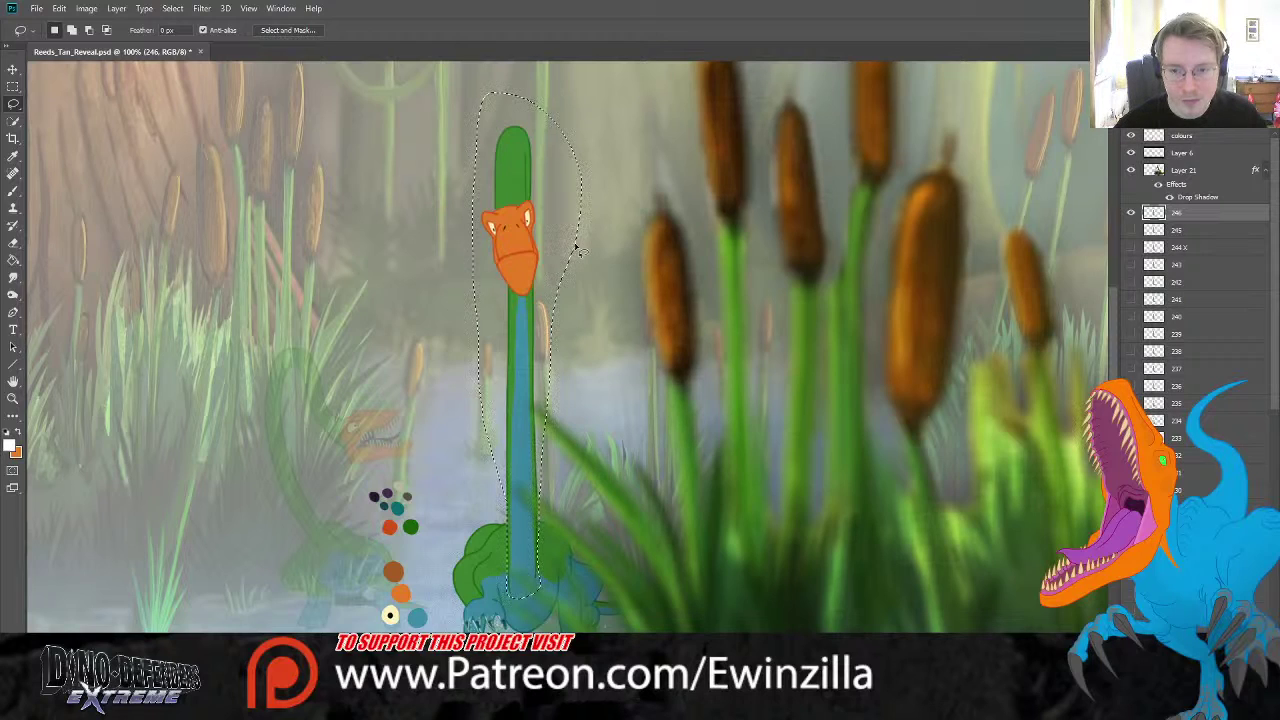
pyautogui.hotkey('ctrl', 'c')
pyautogui.hotkey('ctrl', 'v')
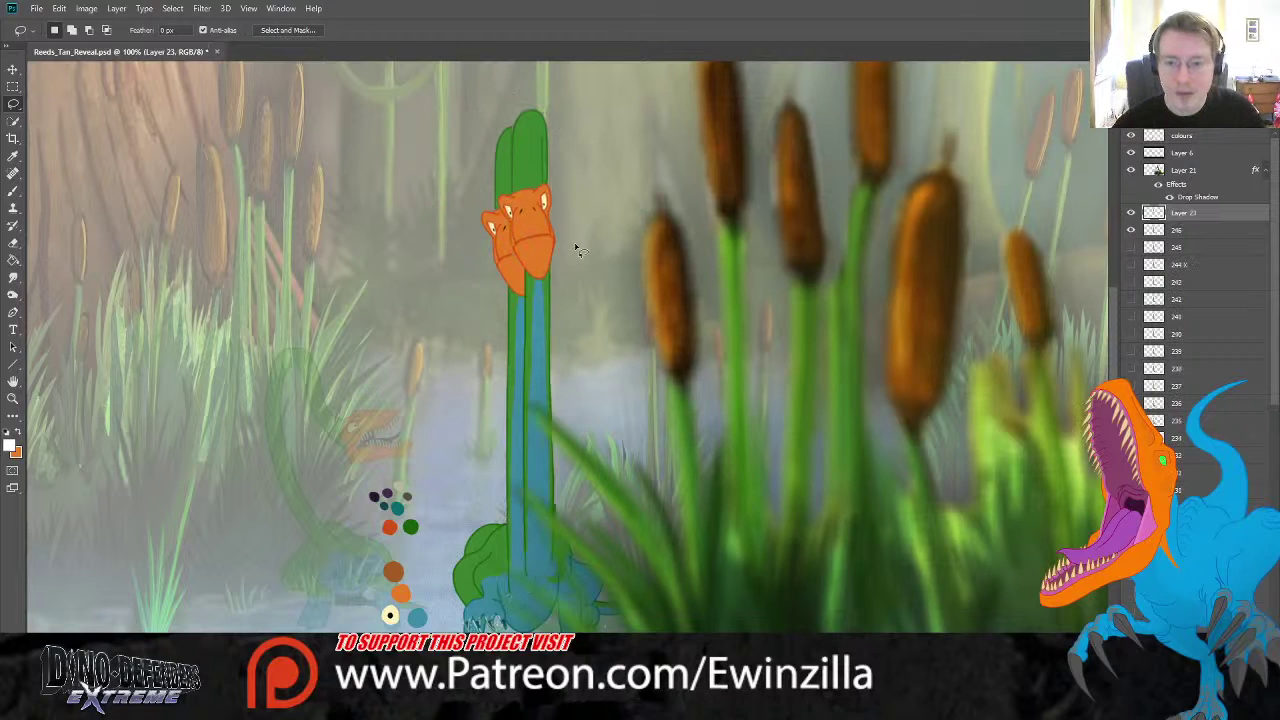
# - Move the pasted head and neck over the original and scale the copy up slightly to about 101% width
pyautogui.click(13, 69)
pyautogui.moveTo(537, 192); pyautogui.dragTo(521, 207)
pyautogui.hotkey('ctrl', 't')
pyautogui.moveTo(537, 125); pyautogui.dragTo(523, 163)
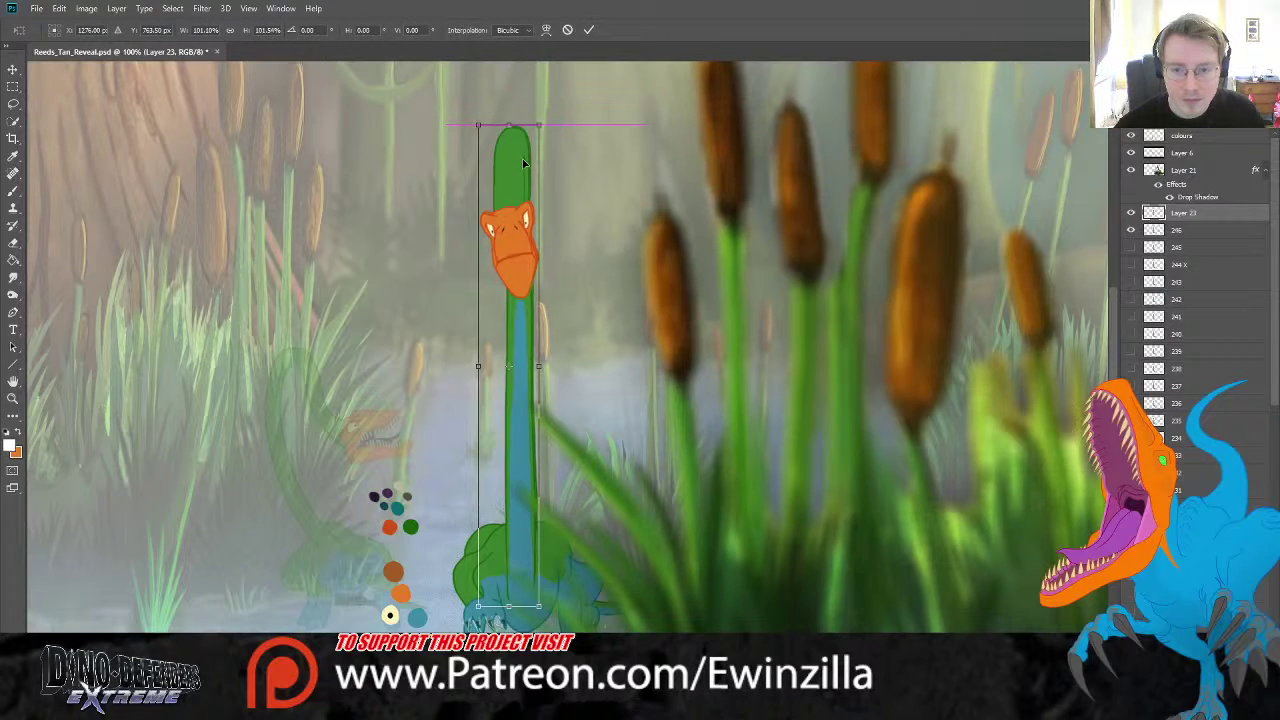
pyautogui.click(13, 87)
# - Fade layer 246 to a faint reference and outline the orange head with a freehand selection
pyautogui.click(1189, 236)
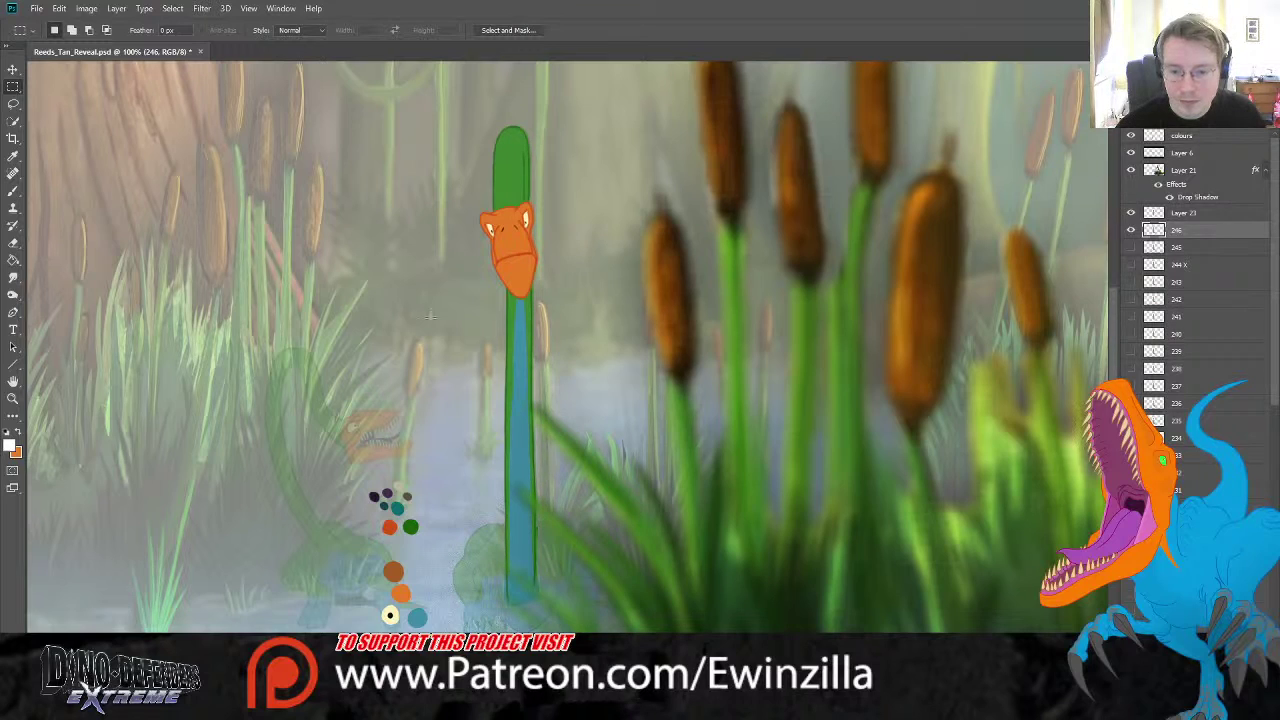
pyautogui.click(13, 399)
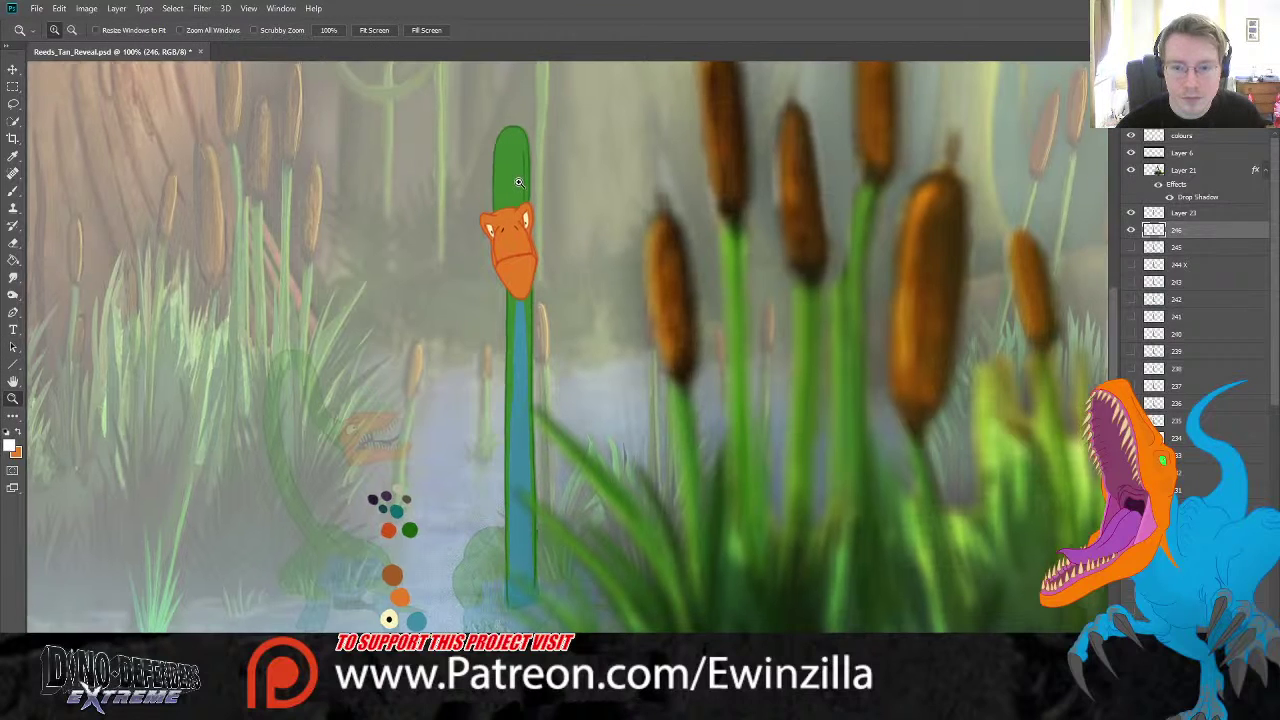
pyautogui.click(520, 182)
pyautogui.click(13, 103)
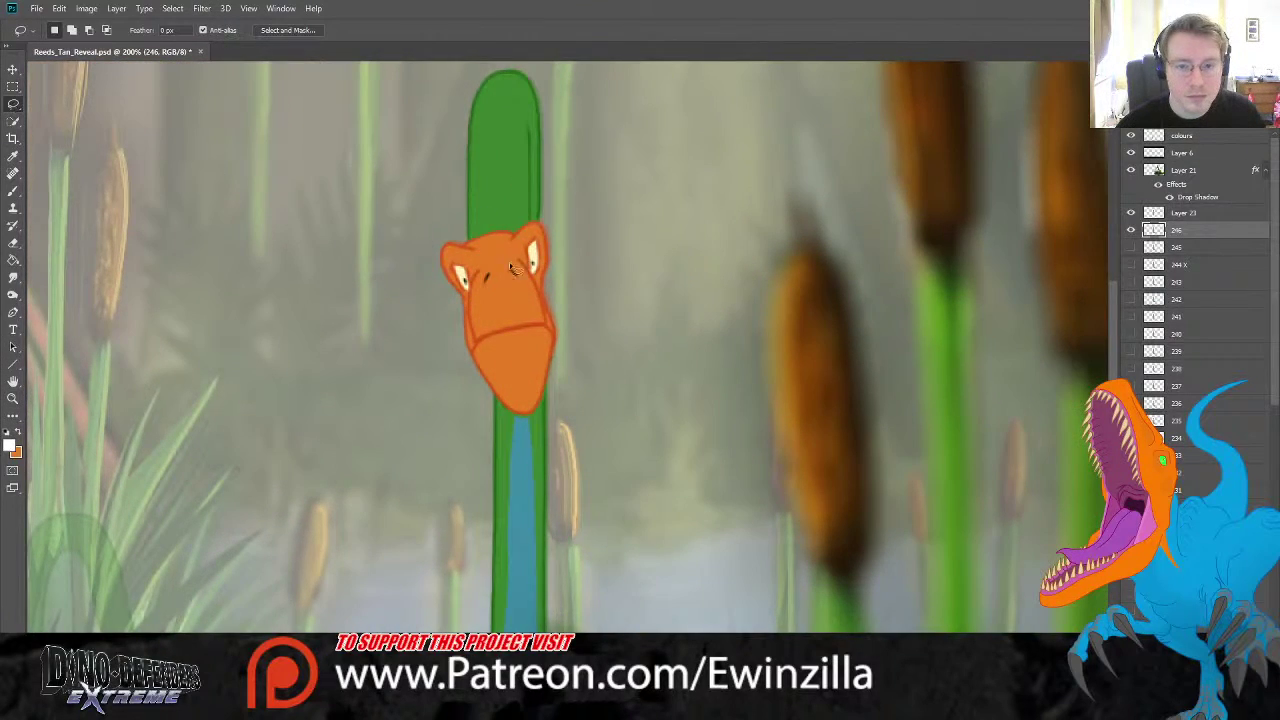
pyautogui.moveTo(481, 243)
pyautogui.mouseDown()
pyautogui.moveTo(455, 240)
pyautogui.moveTo(440, 310)
pyautogui.moveTo(484, 392)
pyautogui.moveTo(525, 418)
pyautogui.moveTo(548, 402)
pyautogui.moveTo(568, 350)
pyautogui.moveTo(560, 258)
pyautogui.moveTo(546, 224)
pyautogui.moveTo(500, 230)
pyautogui.mouseUp()
pyautogui.hotkey('ctrl', 't')
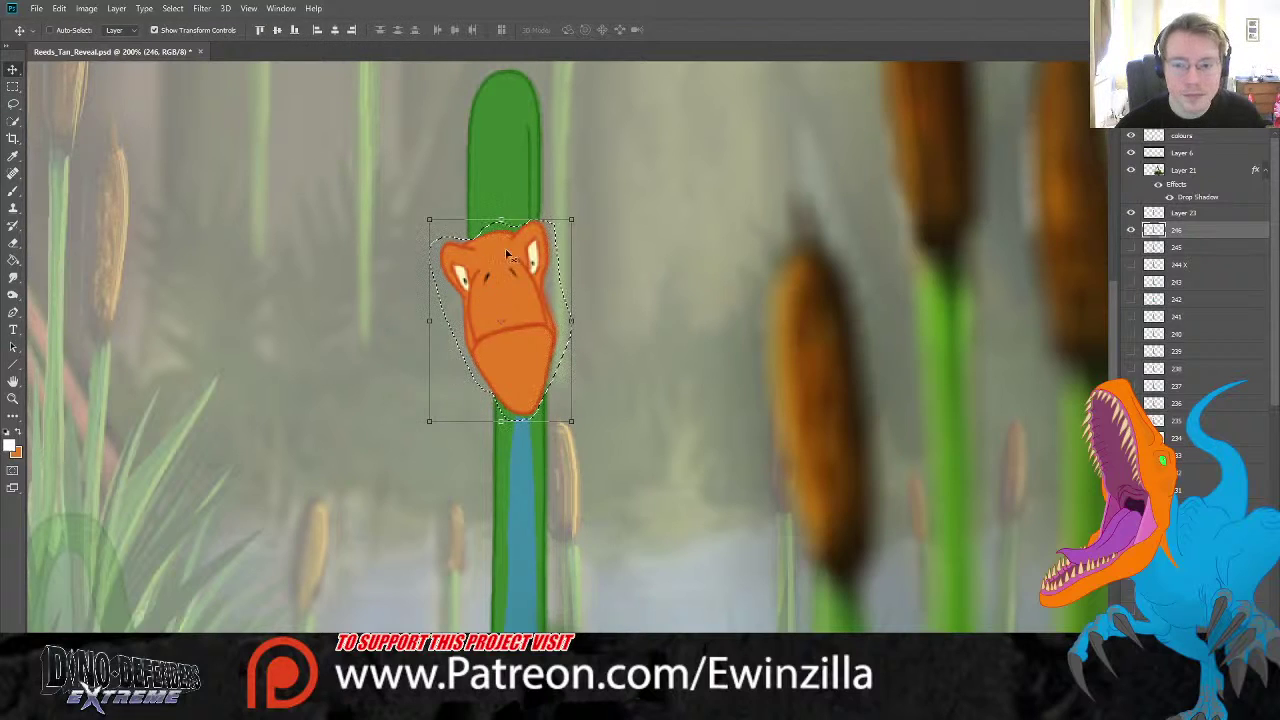
pyautogui.moveTo(585, 207); pyautogui.dragTo(582, 218)
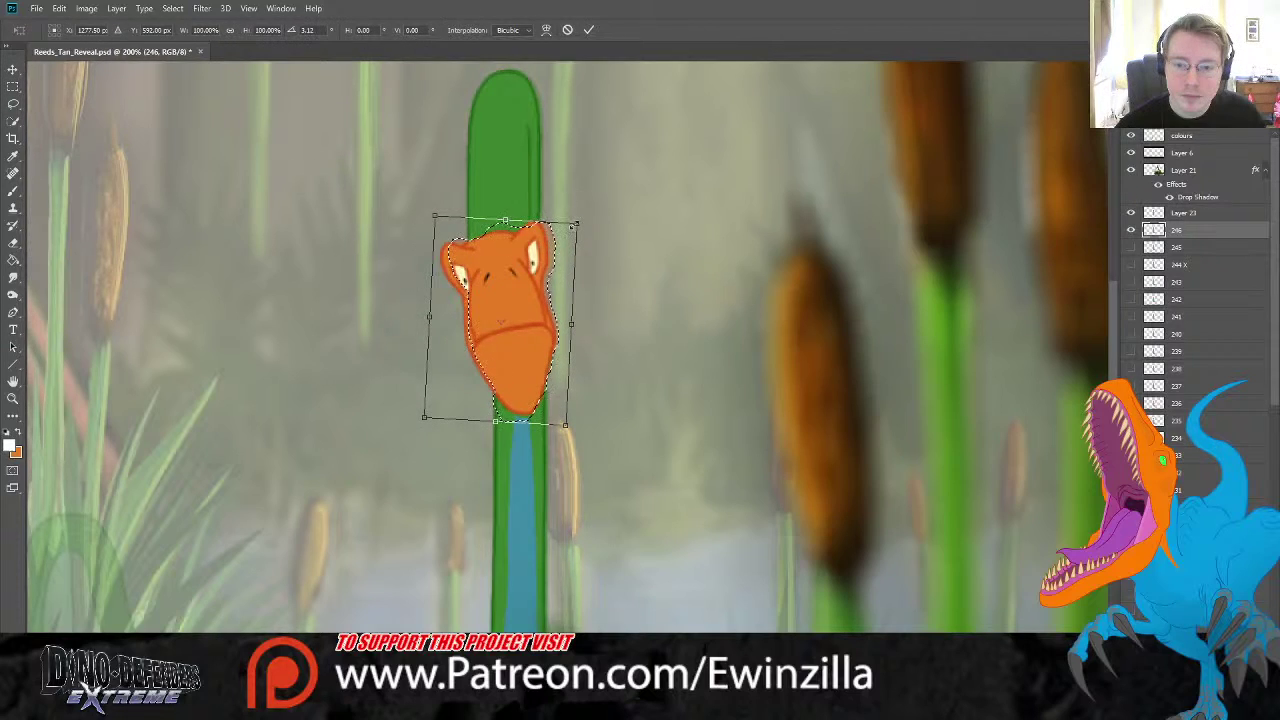
pyautogui.press('Return')
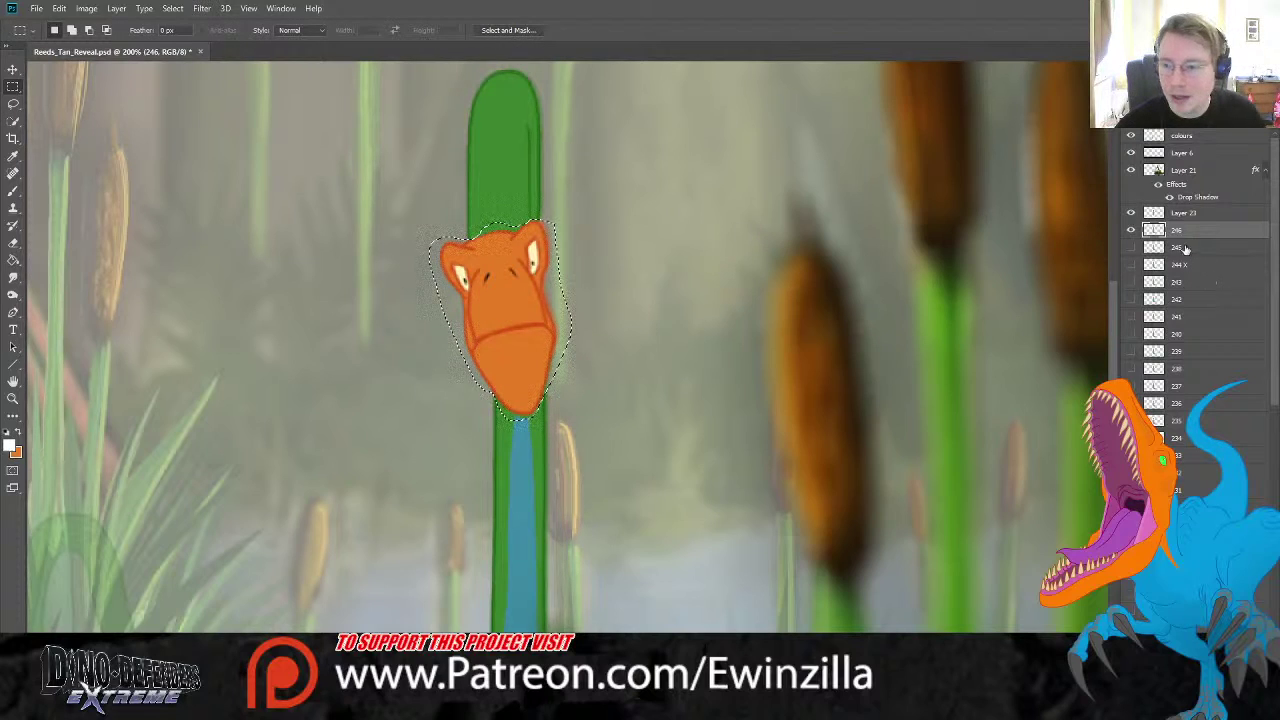
# - Make the pasted head-and-neck layer active and rename it 247
pyautogui.click(1183, 213)
pyautogui.click(13, 86)
pyautogui.doubleClick(1184, 213)
pyautogui.write('24')
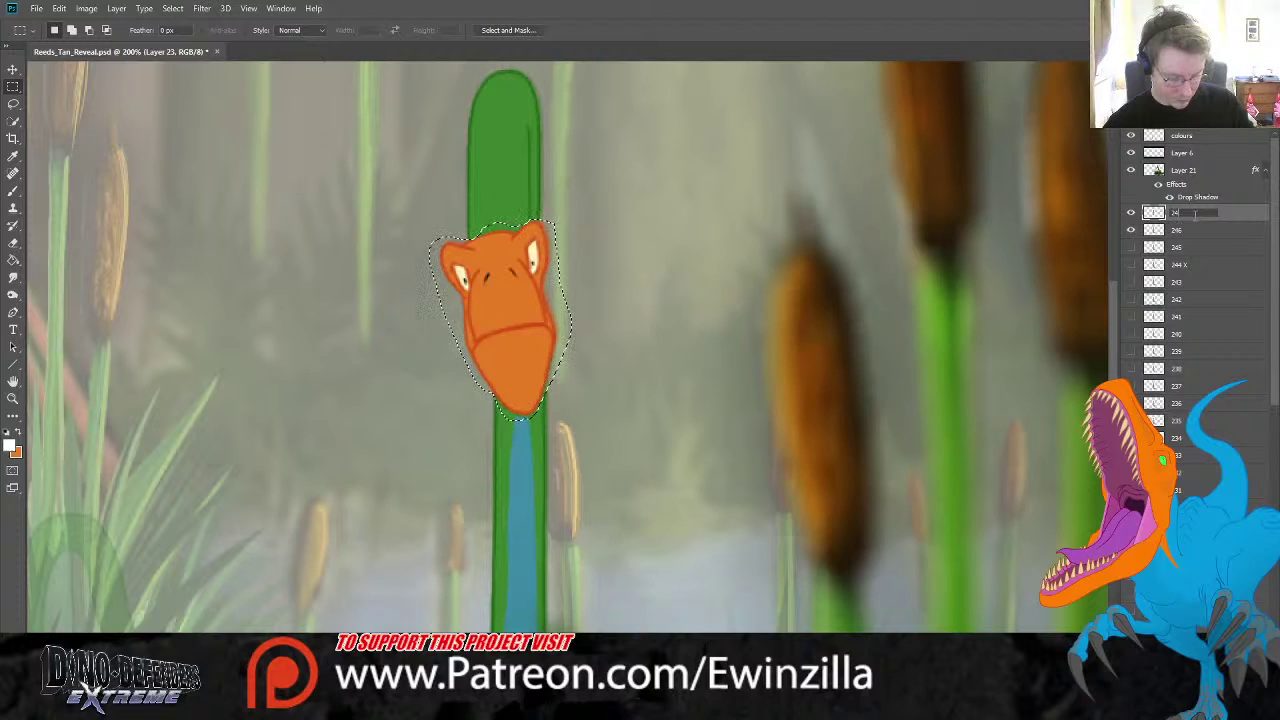
pyautogui.write('7')
pyautogui.press('Return')
# - Rotate the selected head on layer 247 by -4.53°, shift it slightly down and to the left, and clear the selection
pyautogui.hotkey('ctrl', 't')
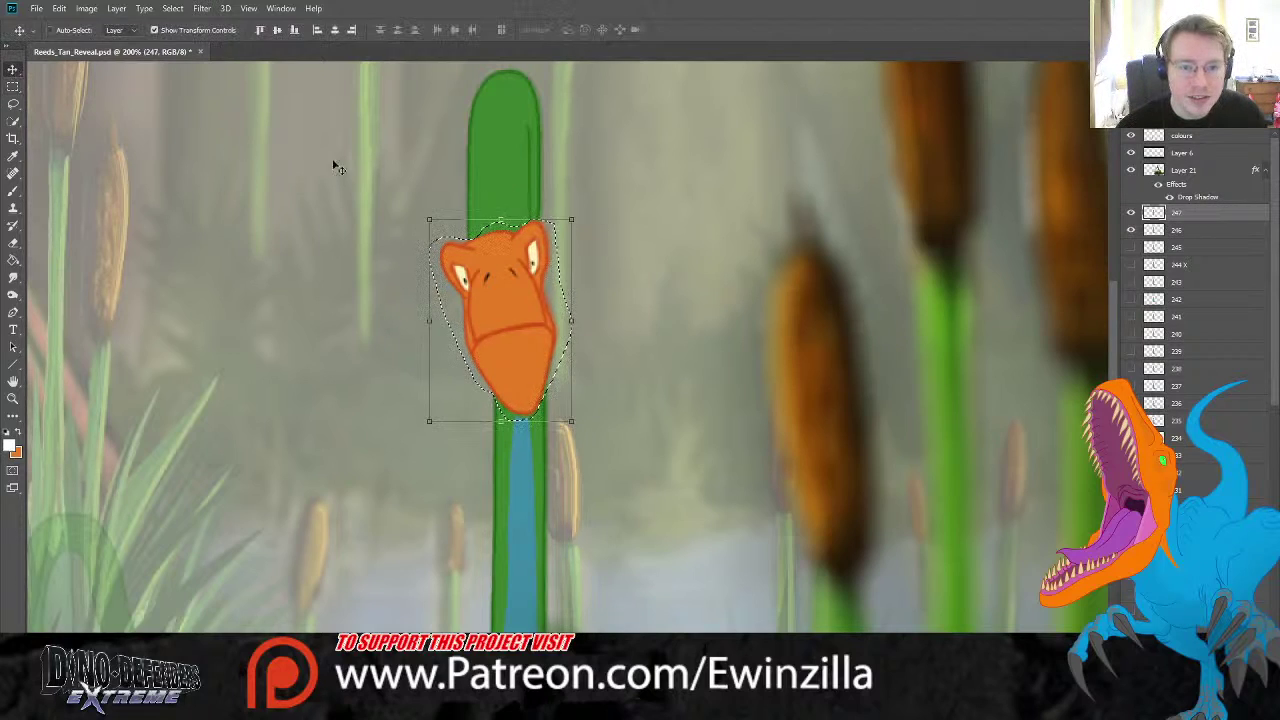
pyautogui.moveTo(583, 208); pyautogui.dragTo(585, 190)
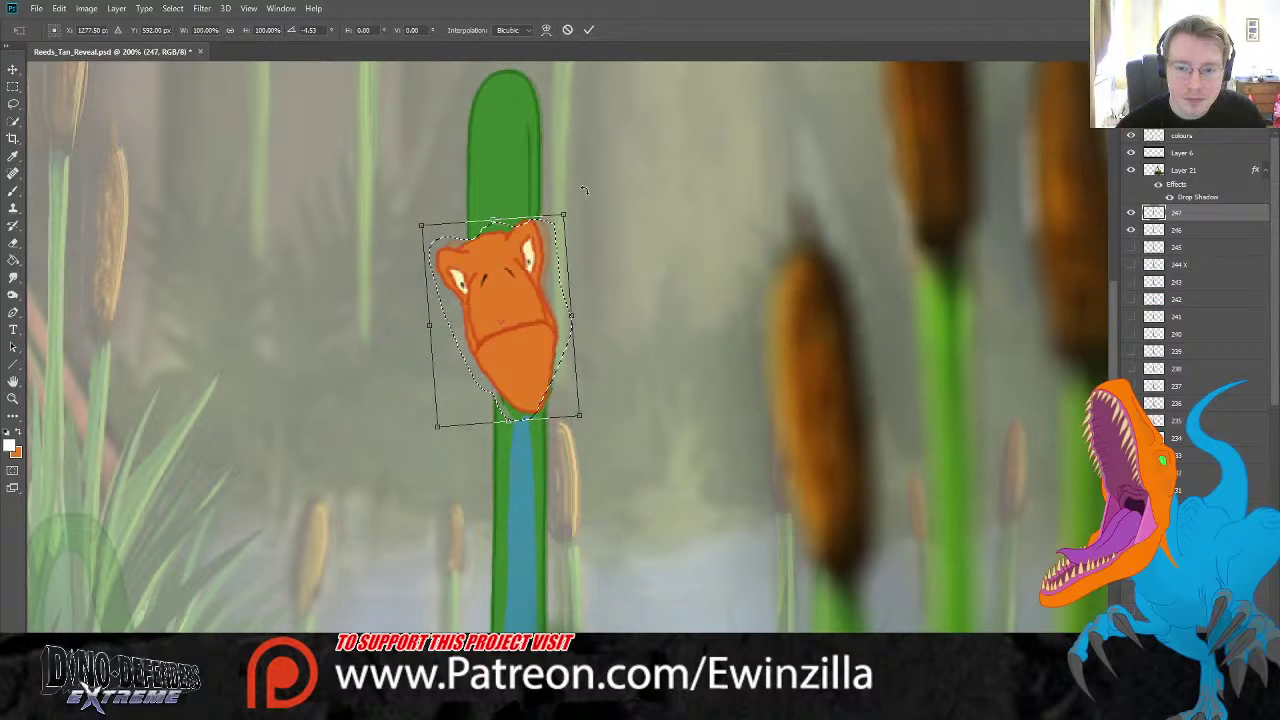
pyautogui.moveTo(528, 261); pyautogui.dragTo(520, 274)
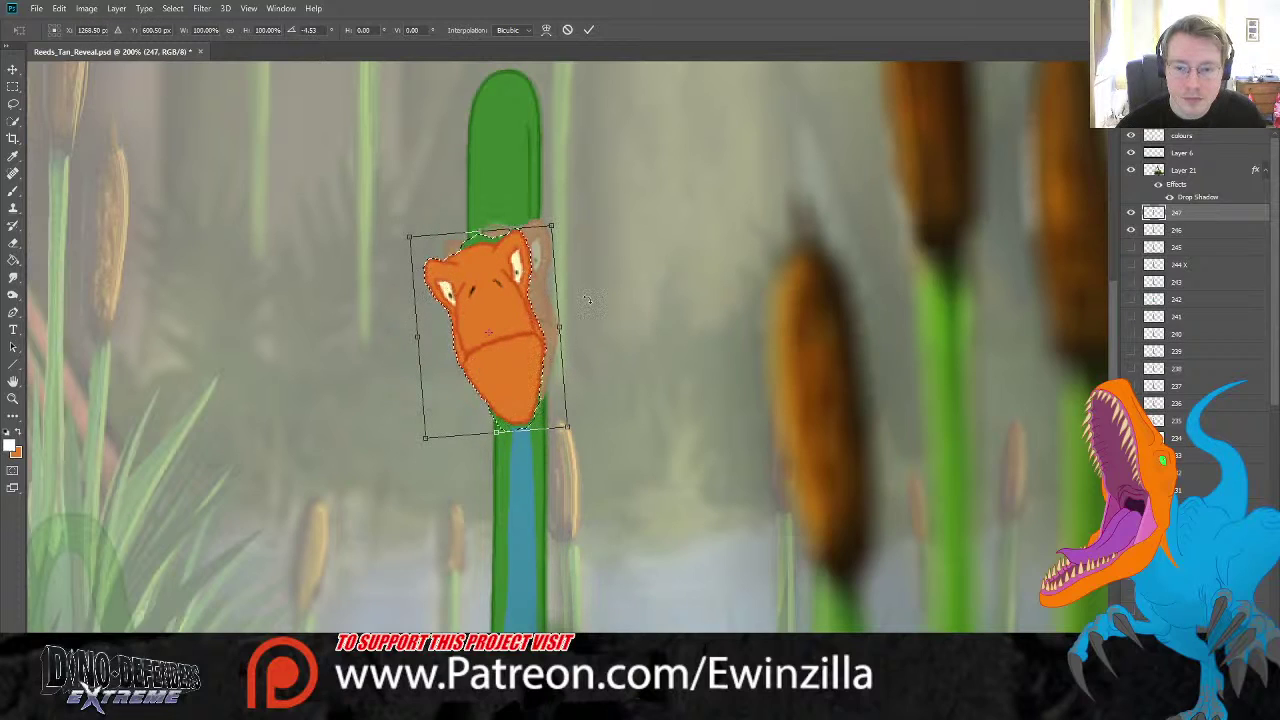
pyautogui.press('Return')
pyautogui.hotkey('ctrl', 'd')
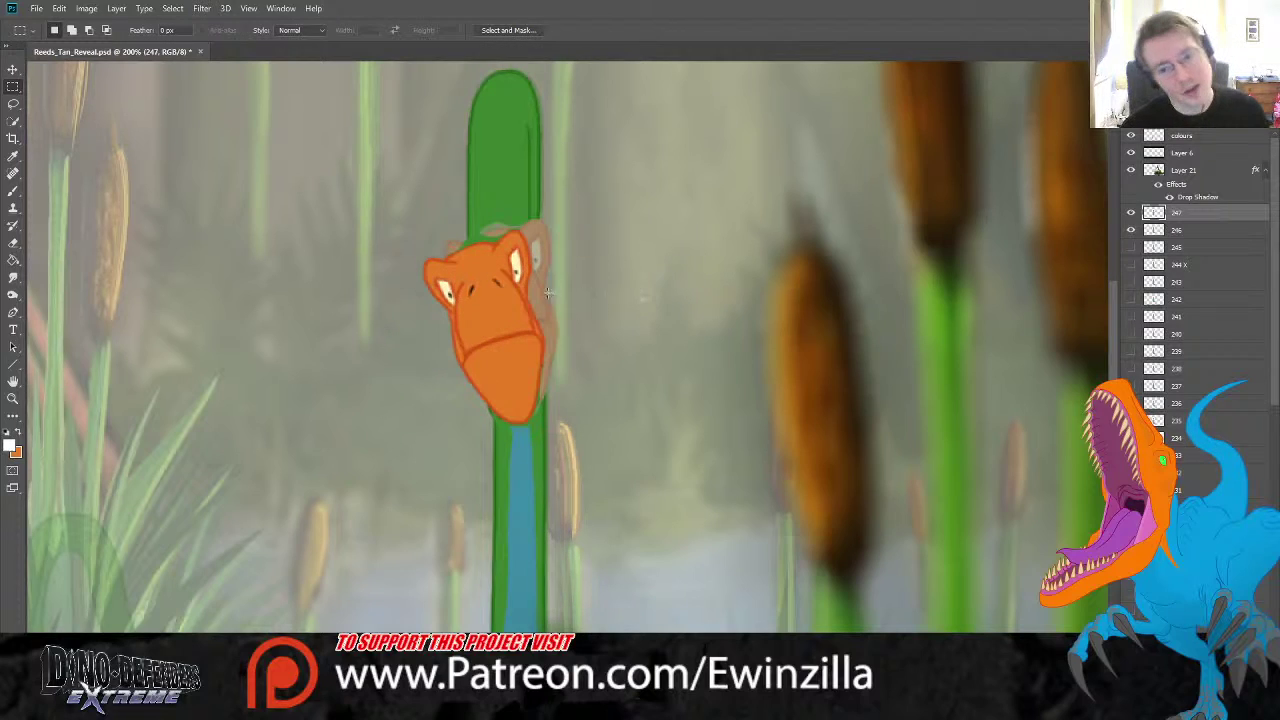
# - Smudge layer 247's neck edge and outline back into shape around the rotated head, comparing it with layer 246 by toggling visibility
pyautogui.click(16, 278)
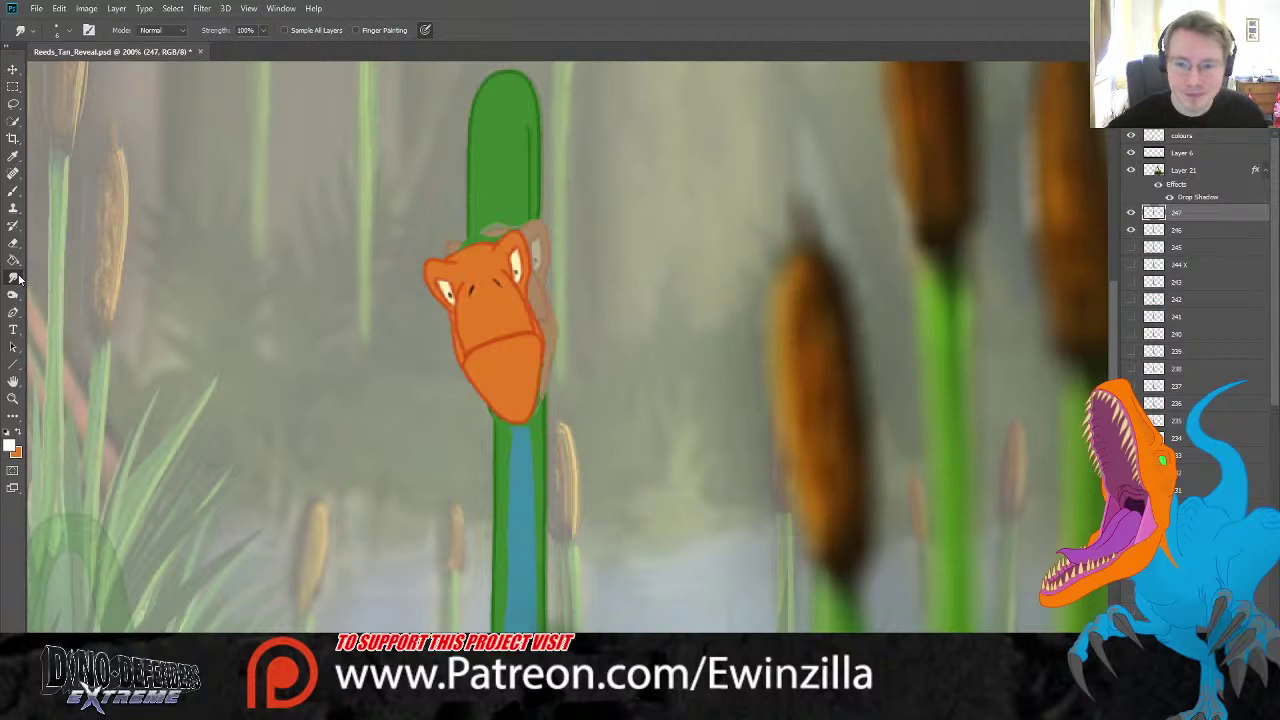
pyautogui.moveTo(536, 211); pyautogui.dragTo(538, 310)
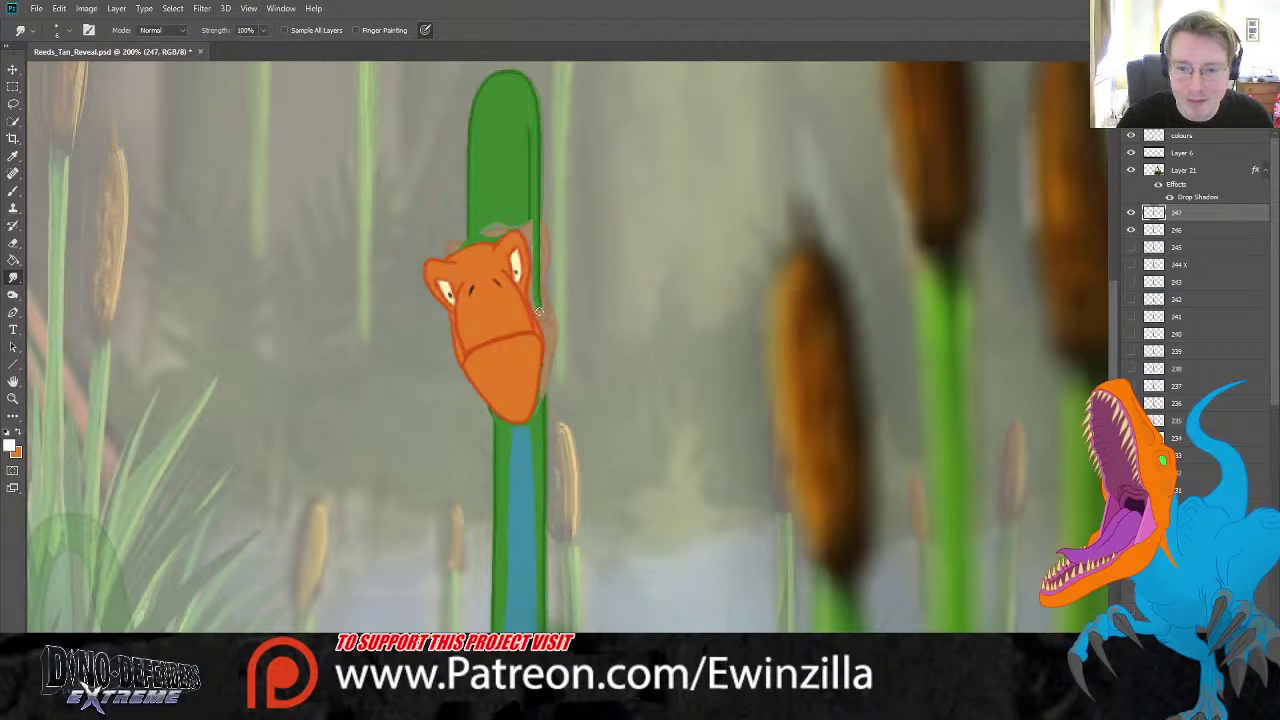
pyautogui.moveTo(531, 211); pyautogui.dragTo(531, 245)
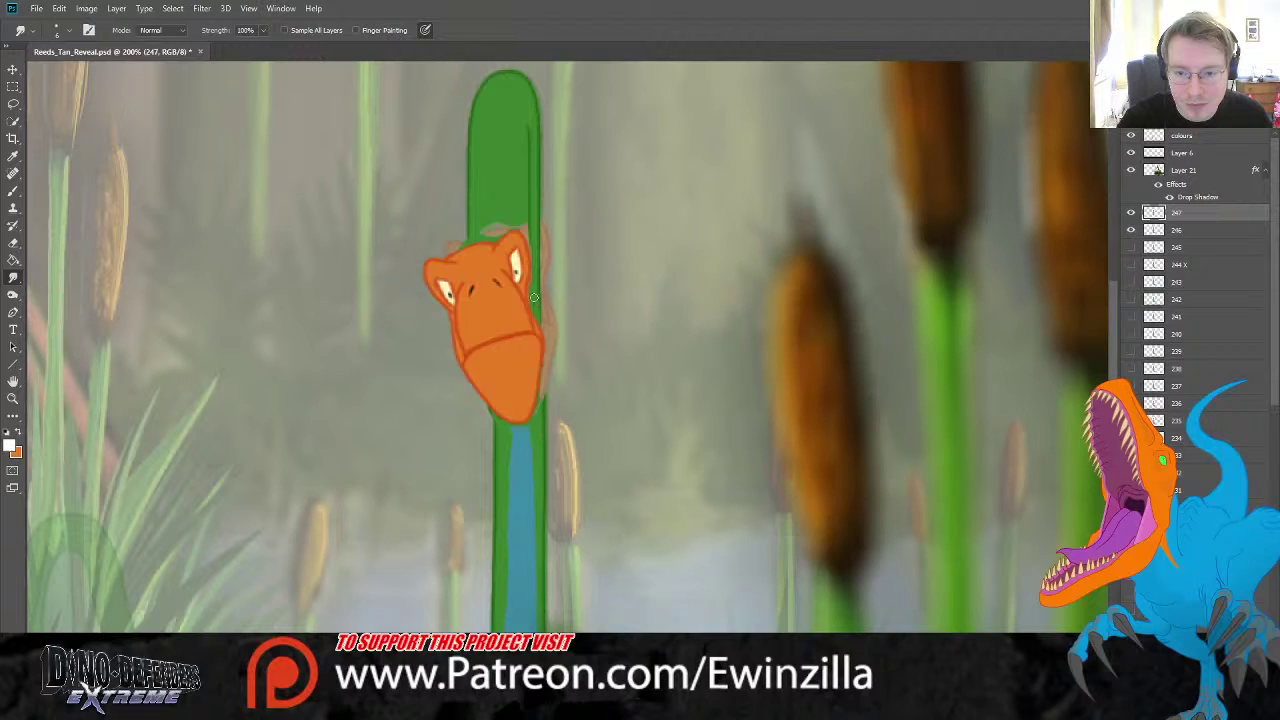
pyautogui.moveTo(546, 410); pyautogui.dragTo(542, 356)
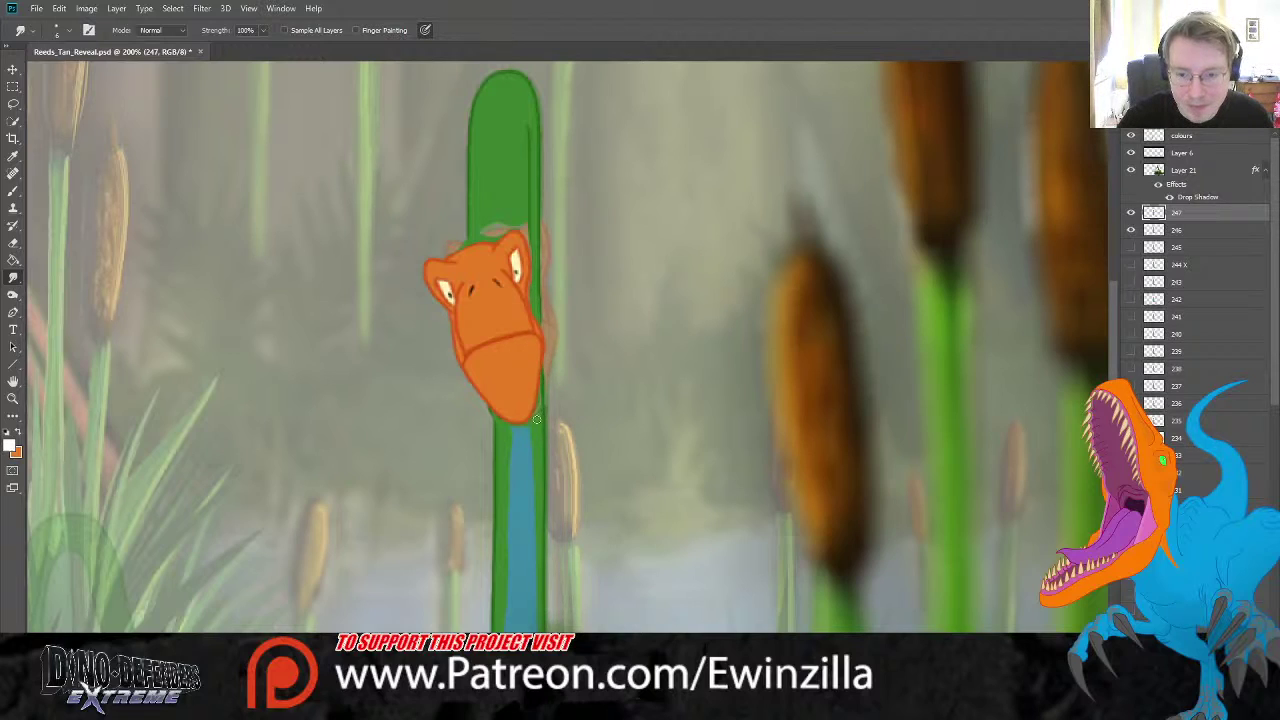
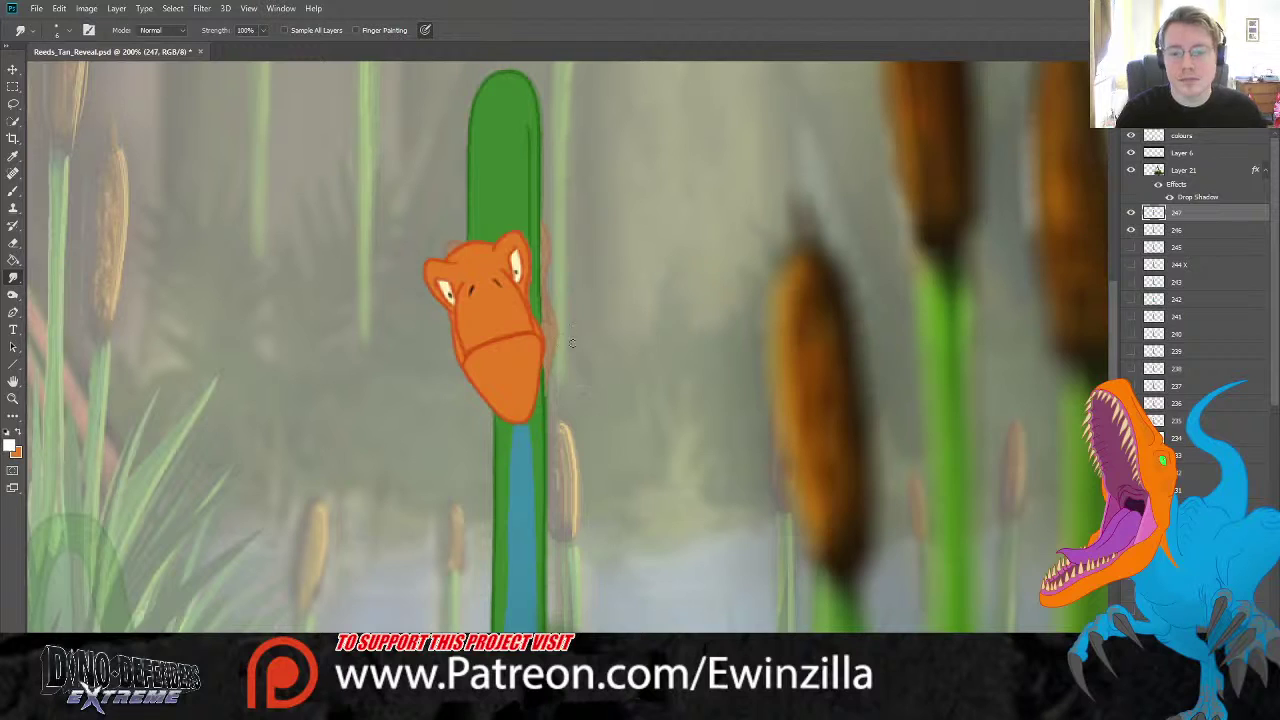
pyautogui.click(1131, 213)
pyautogui.click(1132, 214)
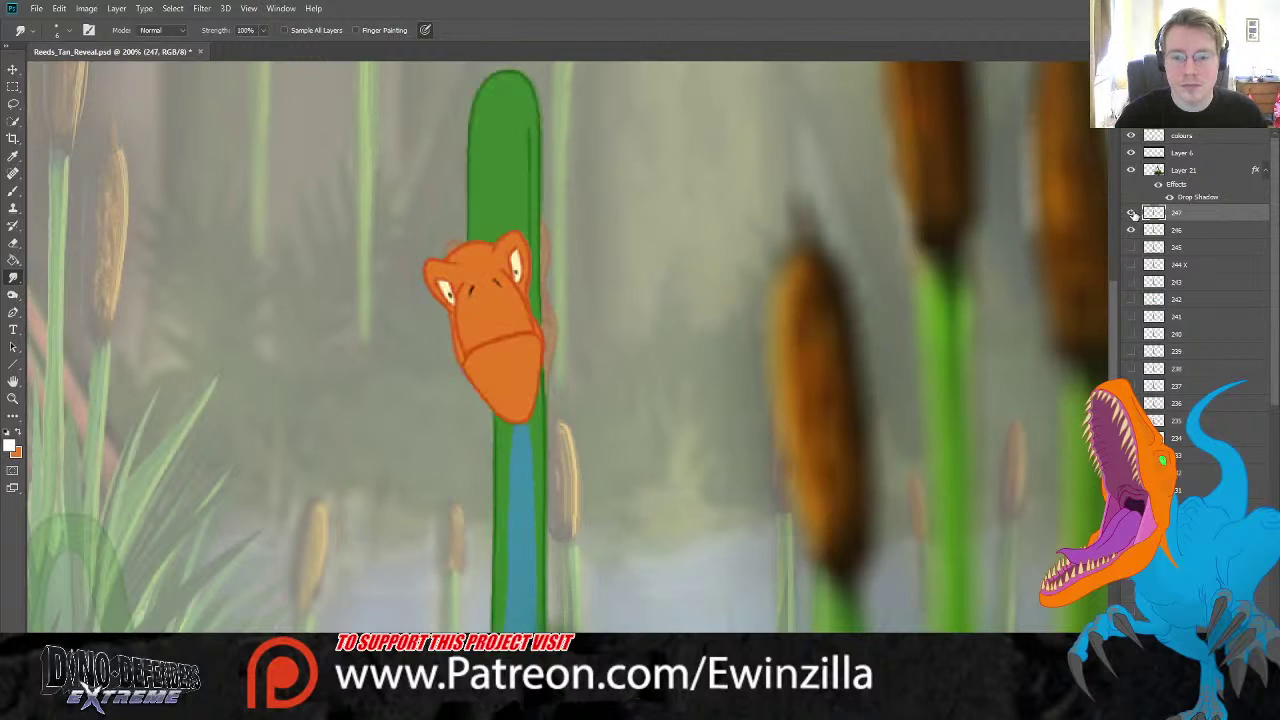
pyautogui.click(1132, 214)
pyautogui.click(1132, 214)
# - Sample the dark green swatch and outline the left shoulder of the body with its inner crease lines on layer 247
pyautogui.scroll(-10, 1076, 407)
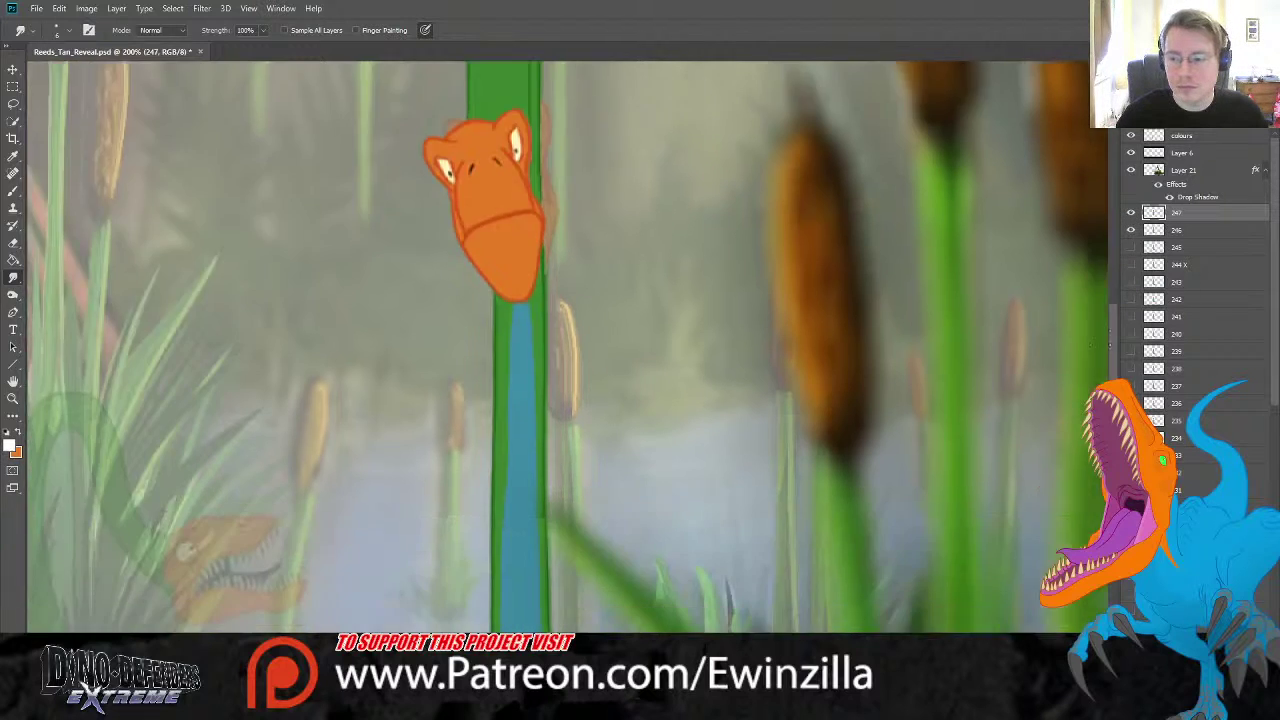
pyautogui.scroll(3, 1076, 407)
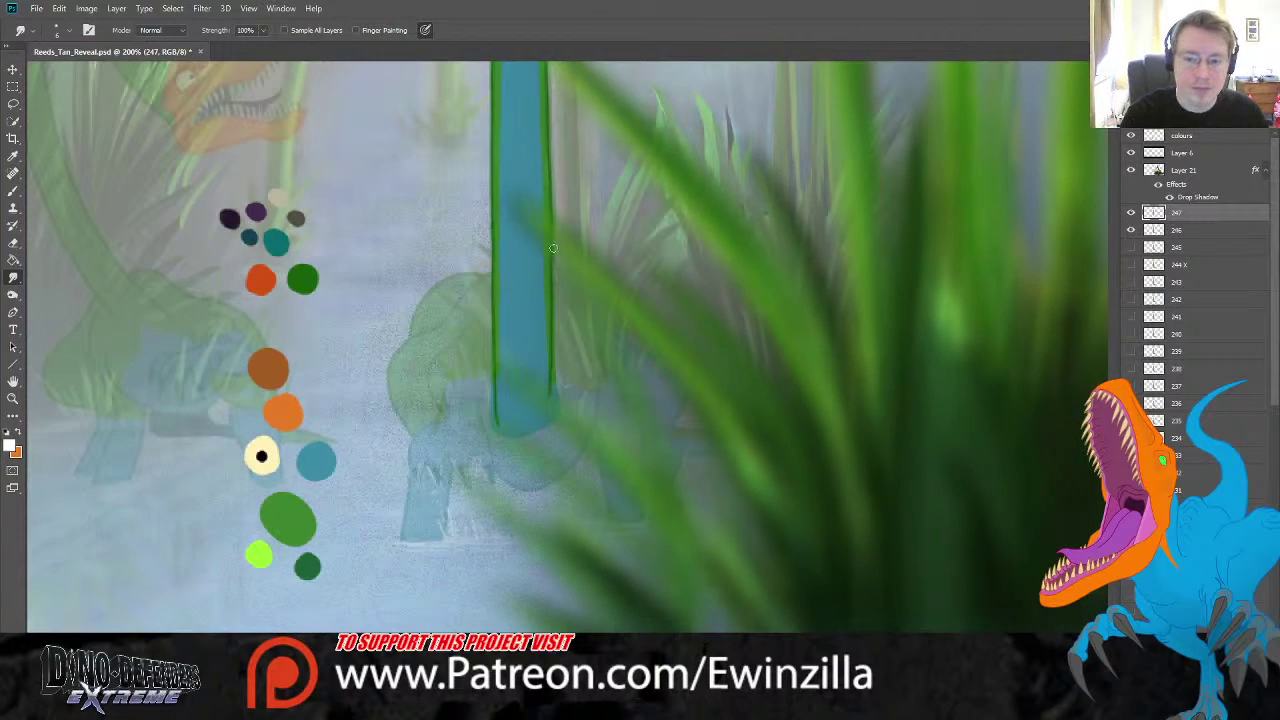
pyautogui.click(13, 156)
pyautogui.click(305, 275)
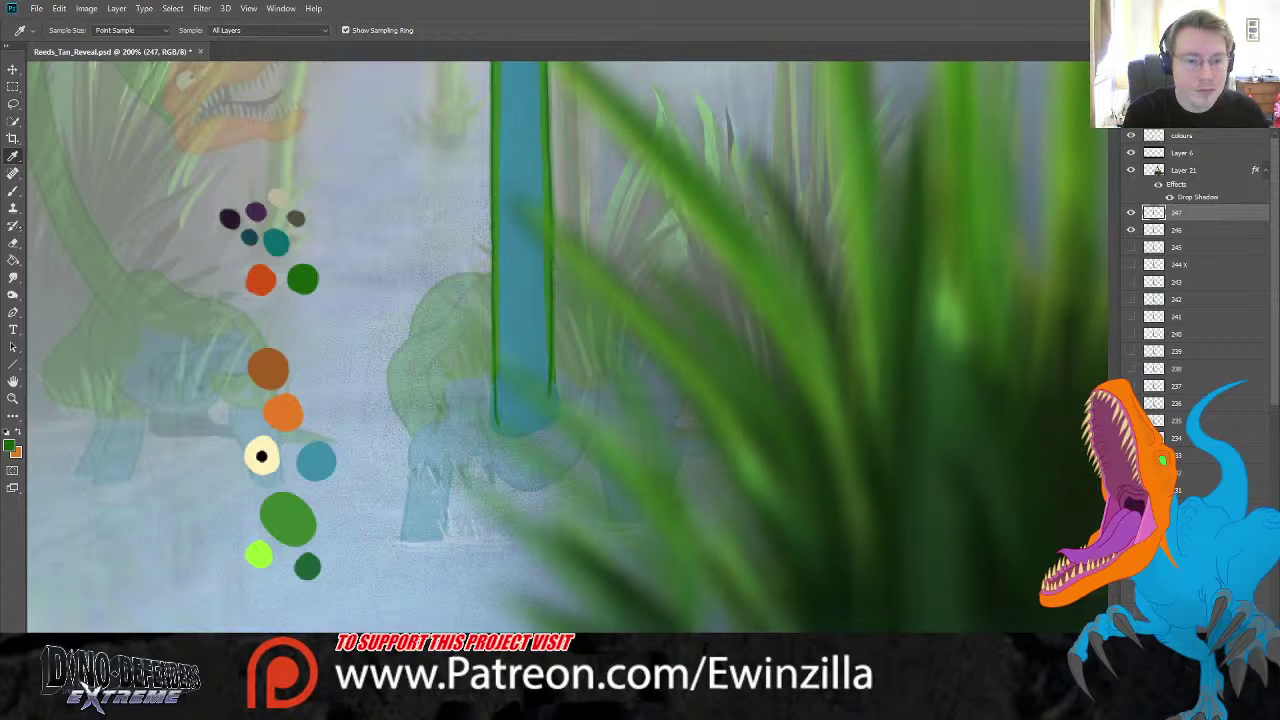
pyautogui.click(13, 190)
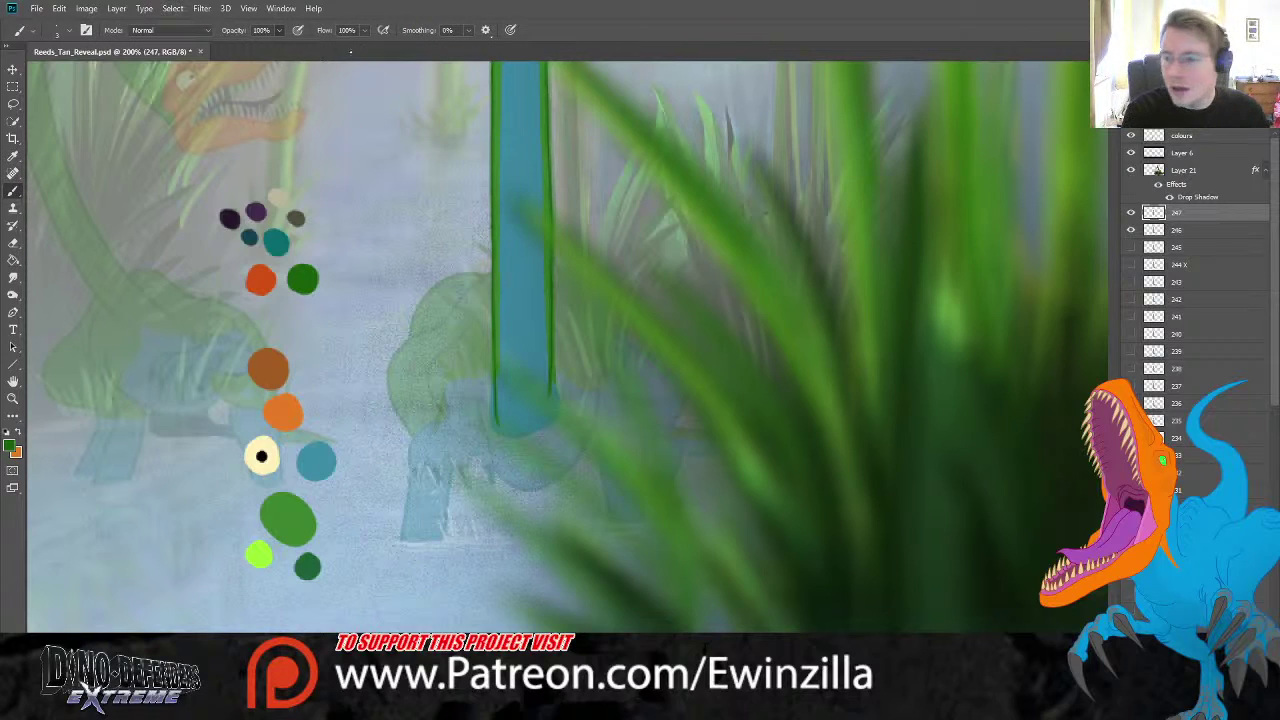
pyautogui.moveTo(464, 330)
pyautogui.mouseDown()
pyautogui.moveTo(417, 386)
pyautogui.moveTo(404, 428)
pyautogui.mouseUp()
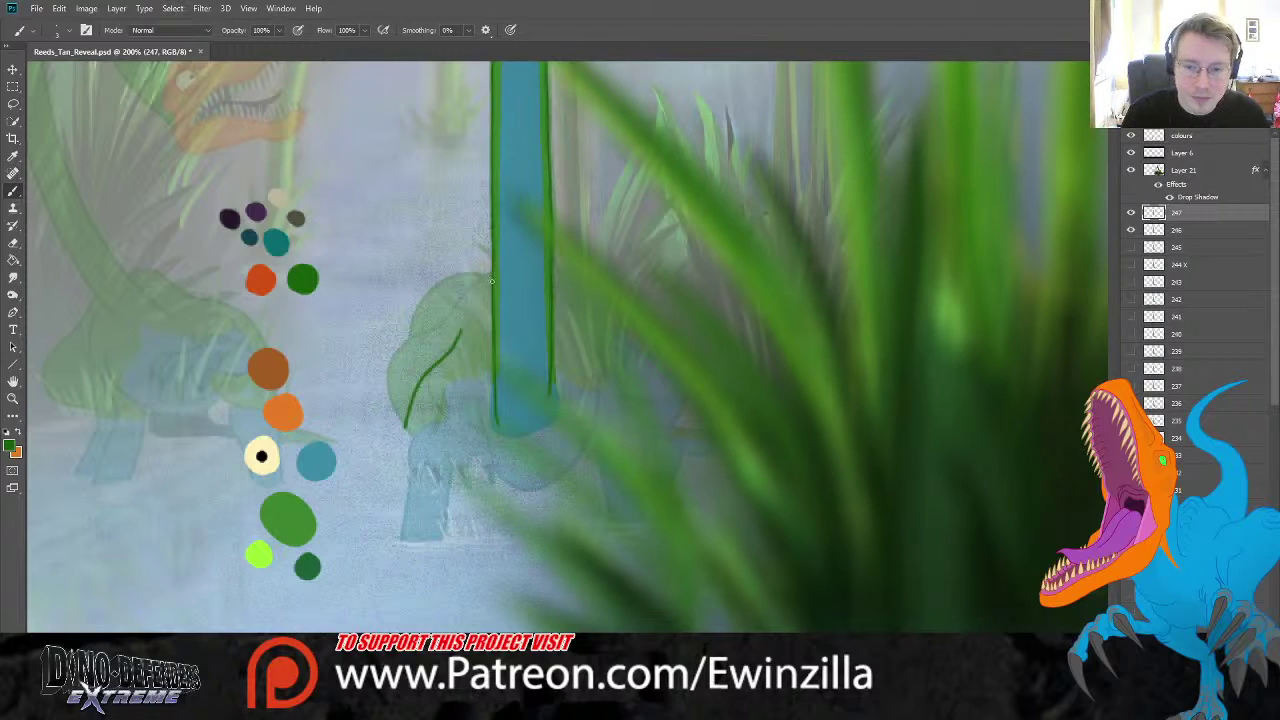
pyautogui.moveTo(491, 281)
pyautogui.mouseDown()
pyautogui.moveTo(403, 328)
pyautogui.moveTo(390, 362)
pyautogui.moveTo(402, 397)
pyautogui.mouseUp()
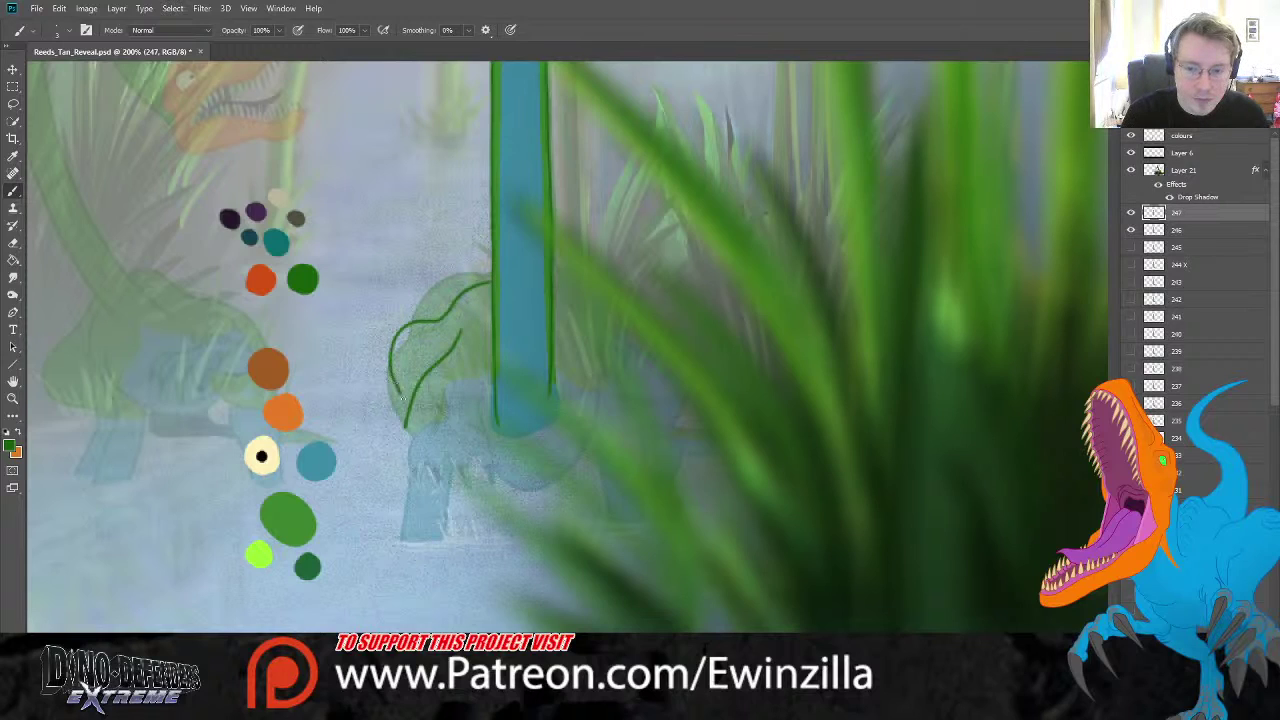
pyautogui.moveTo(447, 328); pyautogui.dragTo(440, 355)
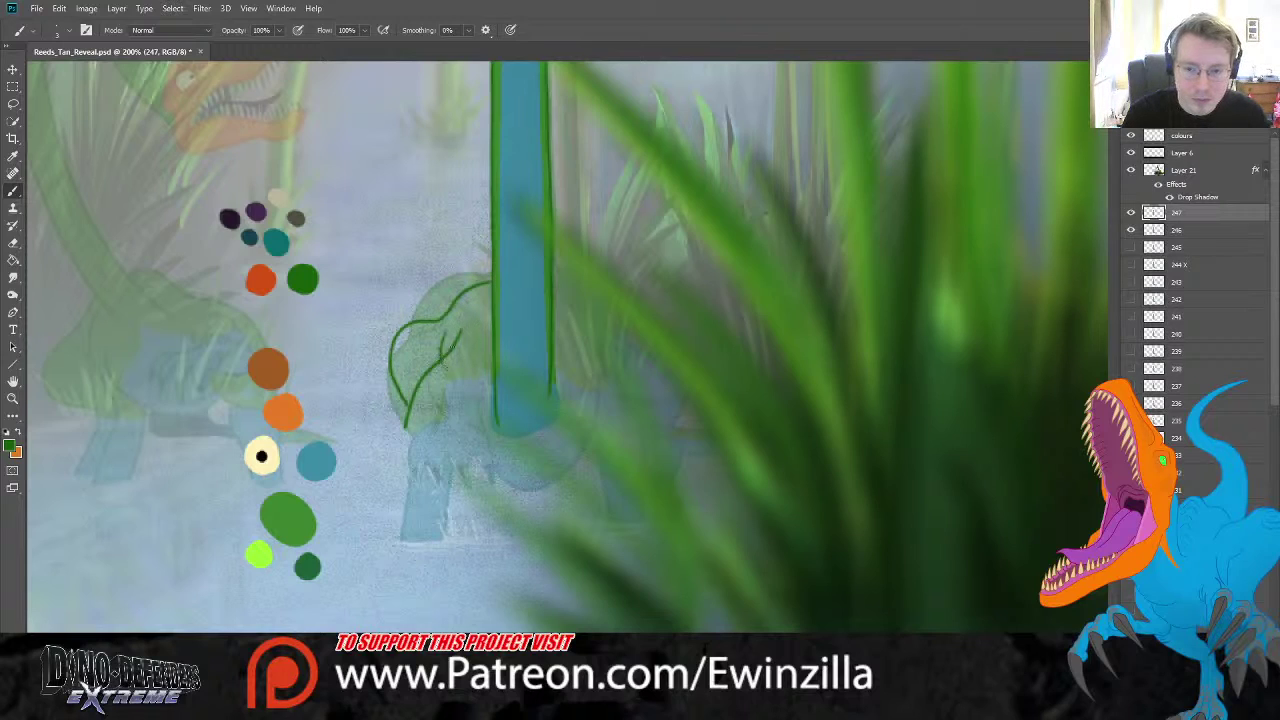
# - Outline the back hump above the left shoulder up to the neck, and continue the back's curve on the neck's other side
pyautogui.moveTo(478, 284)
pyautogui.mouseDown()
pyautogui.moveTo(417, 276)
pyautogui.moveTo(396, 330)
pyautogui.mouseUp()
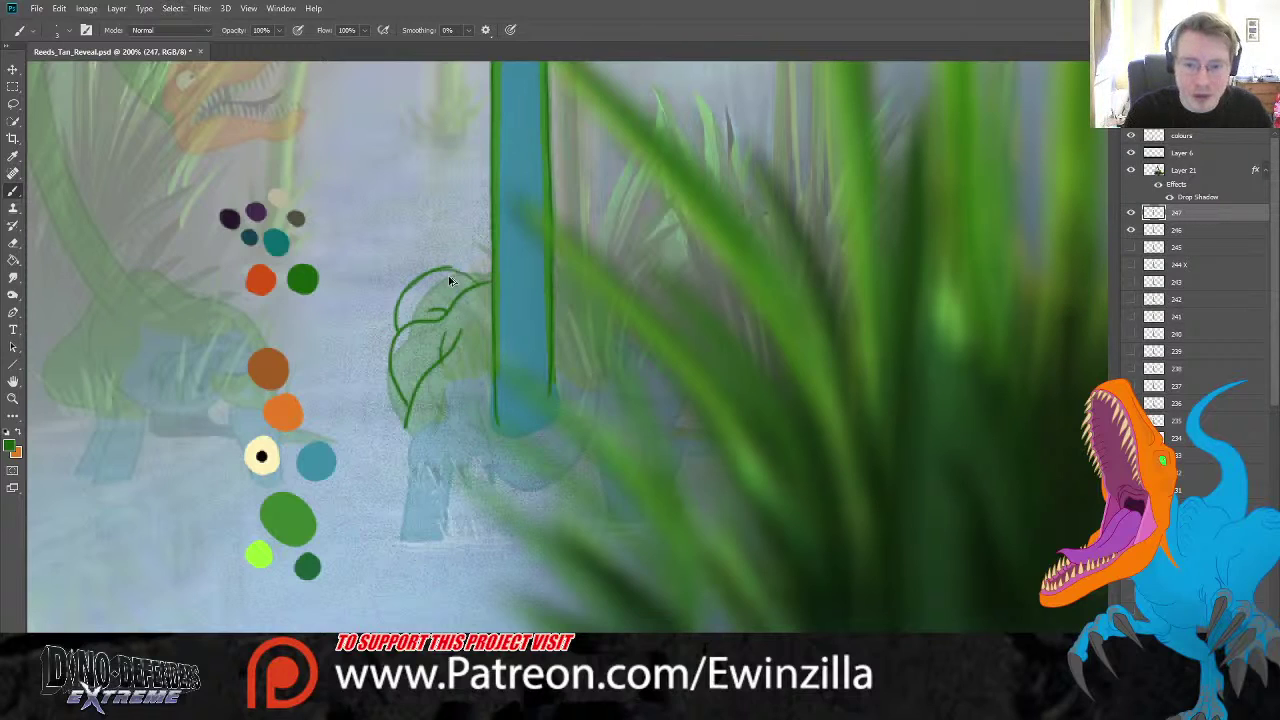
pyautogui.moveTo(405, 290)
pyautogui.mouseDown()
pyautogui.moveTo(437, 268)
pyautogui.moveTo(497, 263)
pyautogui.mouseUp()
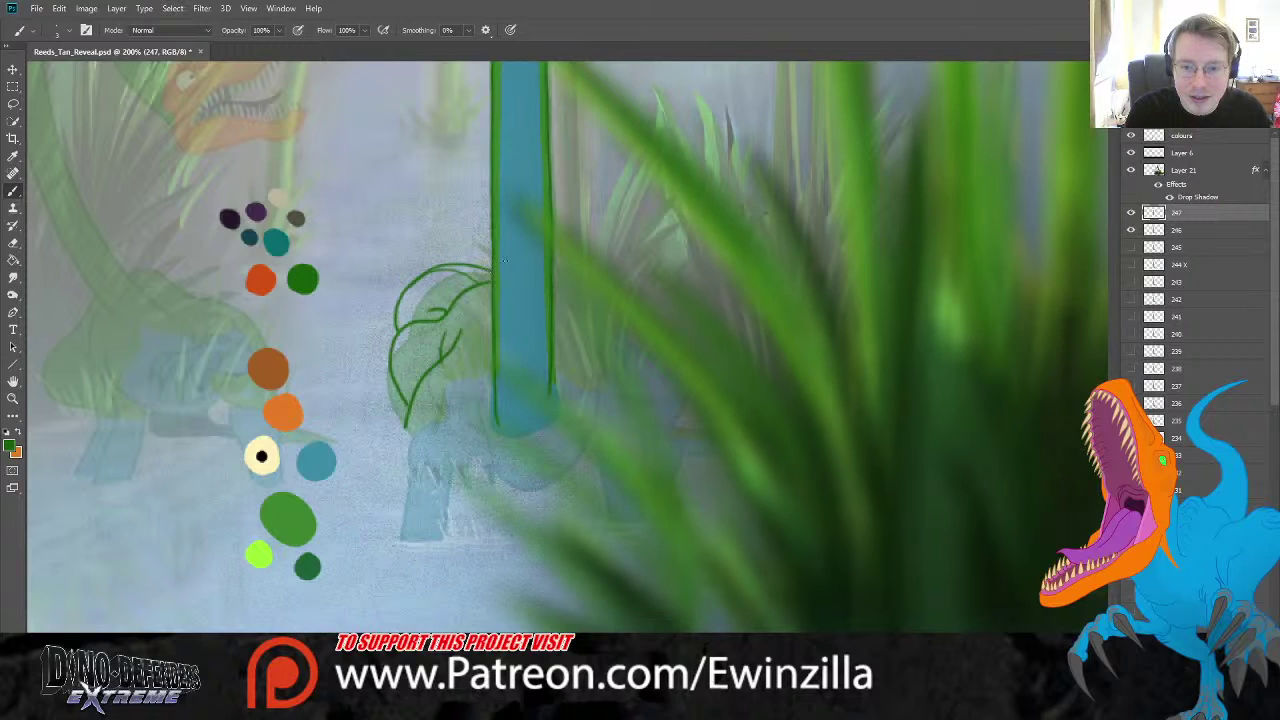
pyautogui.hotkey('ctrl', 'z')
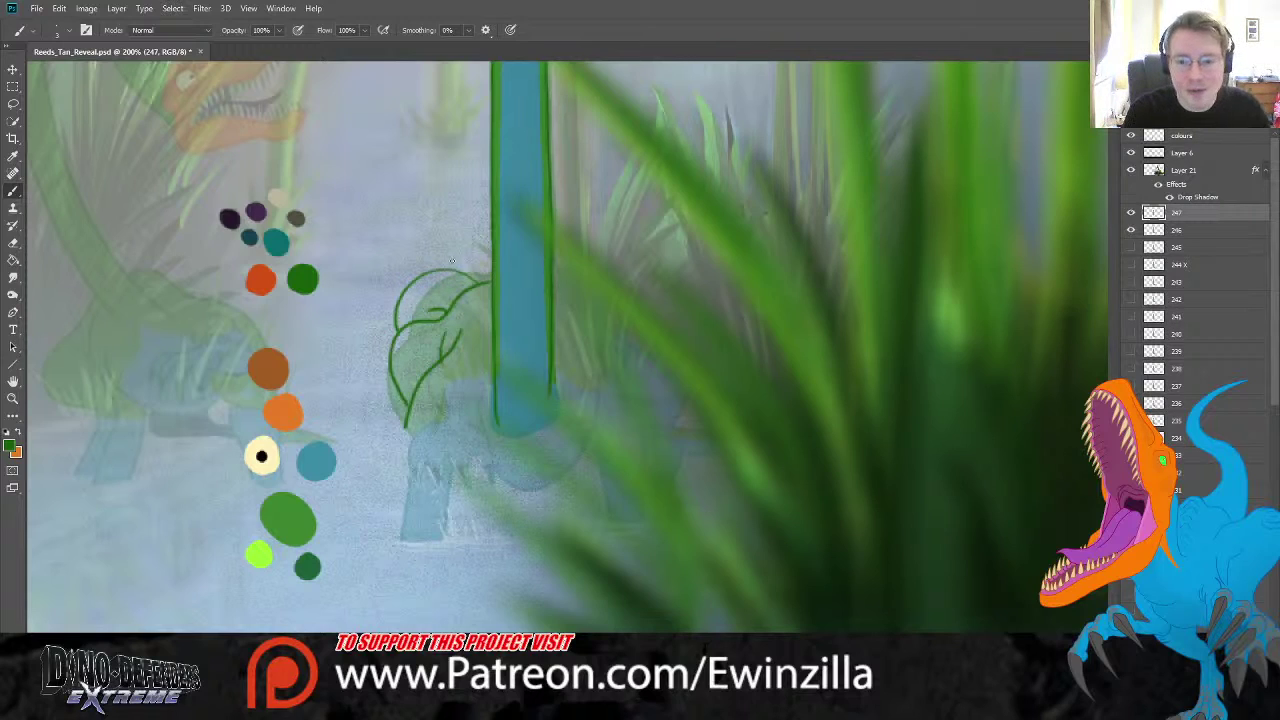
pyautogui.moveTo(404, 290)
pyautogui.mouseDown()
pyautogui.moveTo(457, 264)
pyautogui.moveTo(491, 274)
pyautogui.mouseUp()
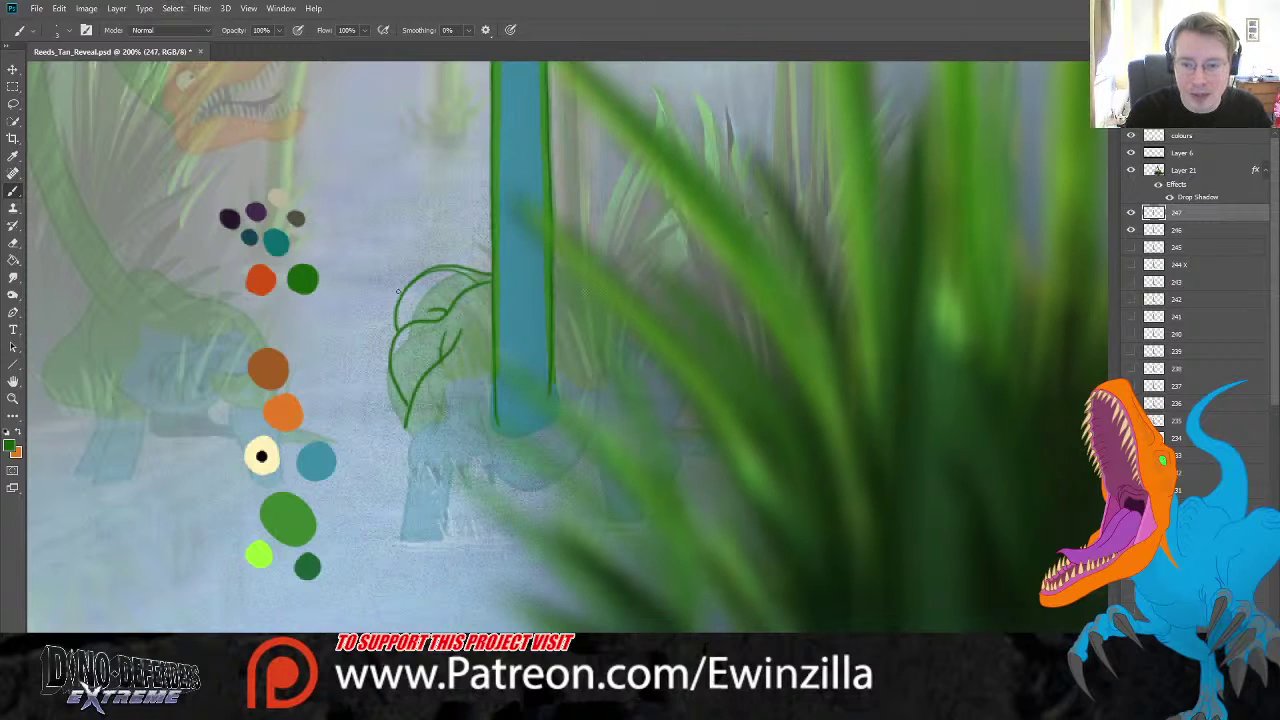
pyautogui.click(13, 277)
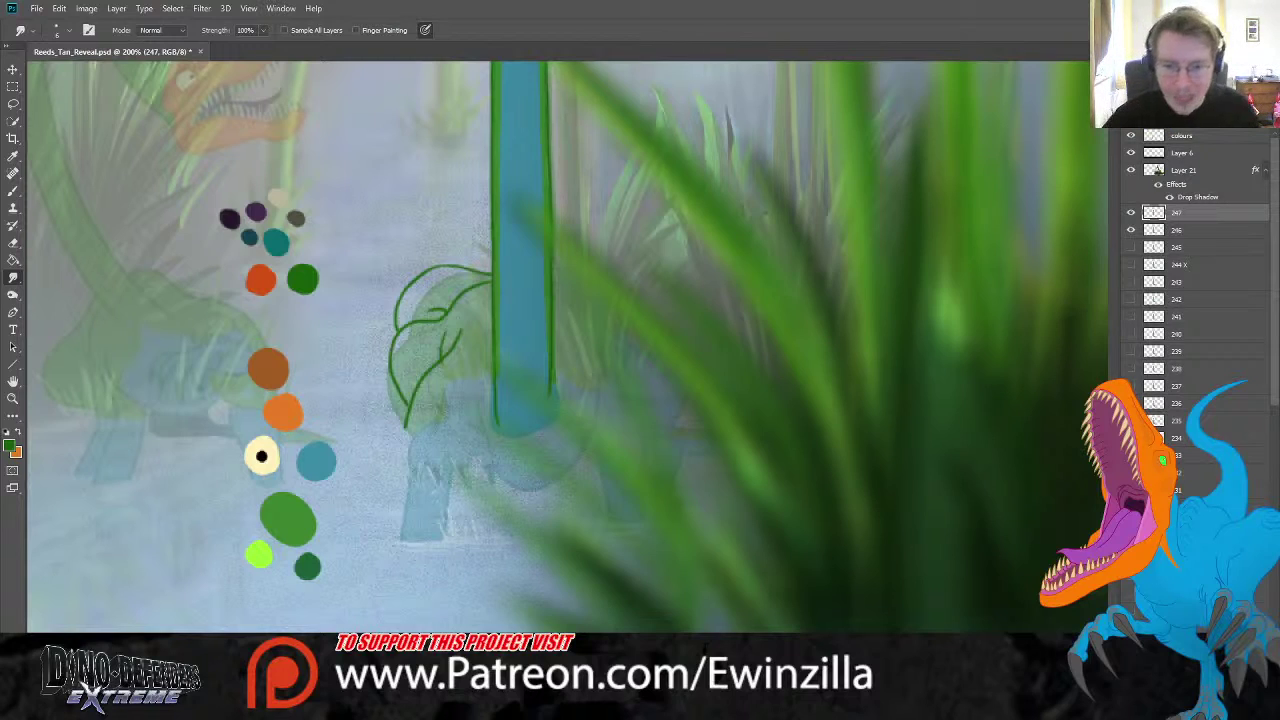
pyautogui.click(12, 190)
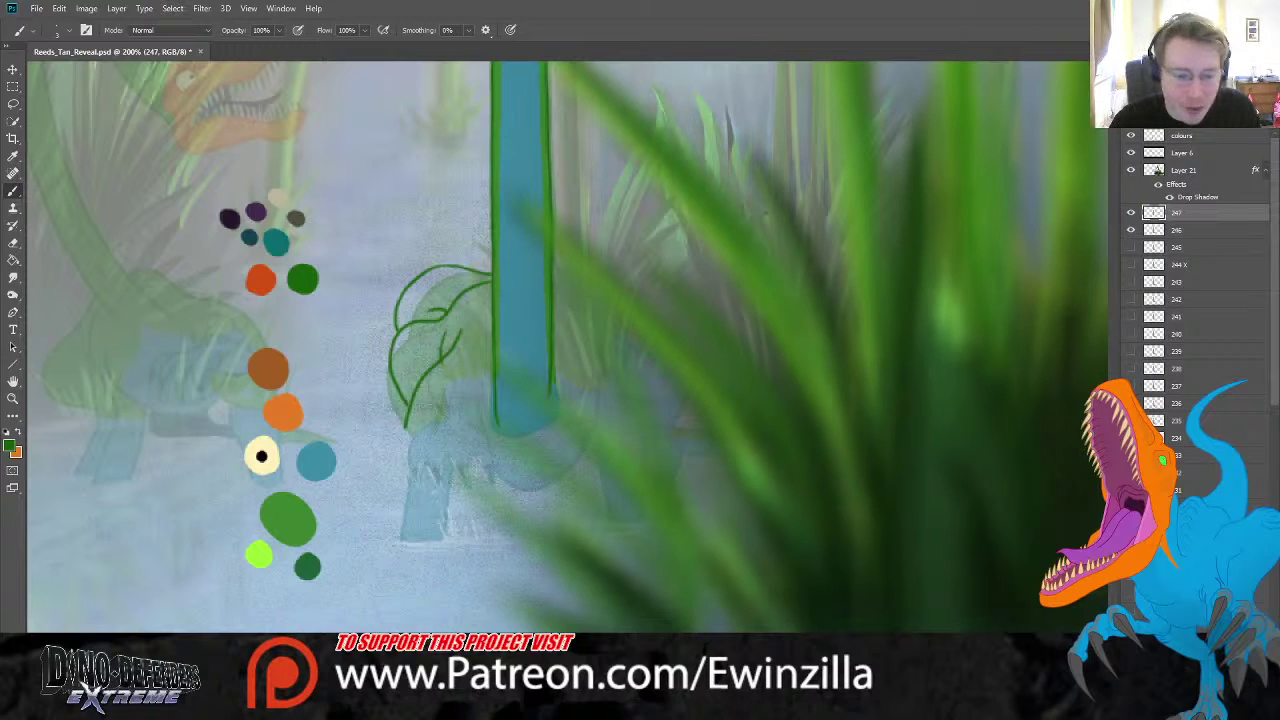
pyautogui.moveTo(553, 279); pyautogui.dragTo(621, 340)
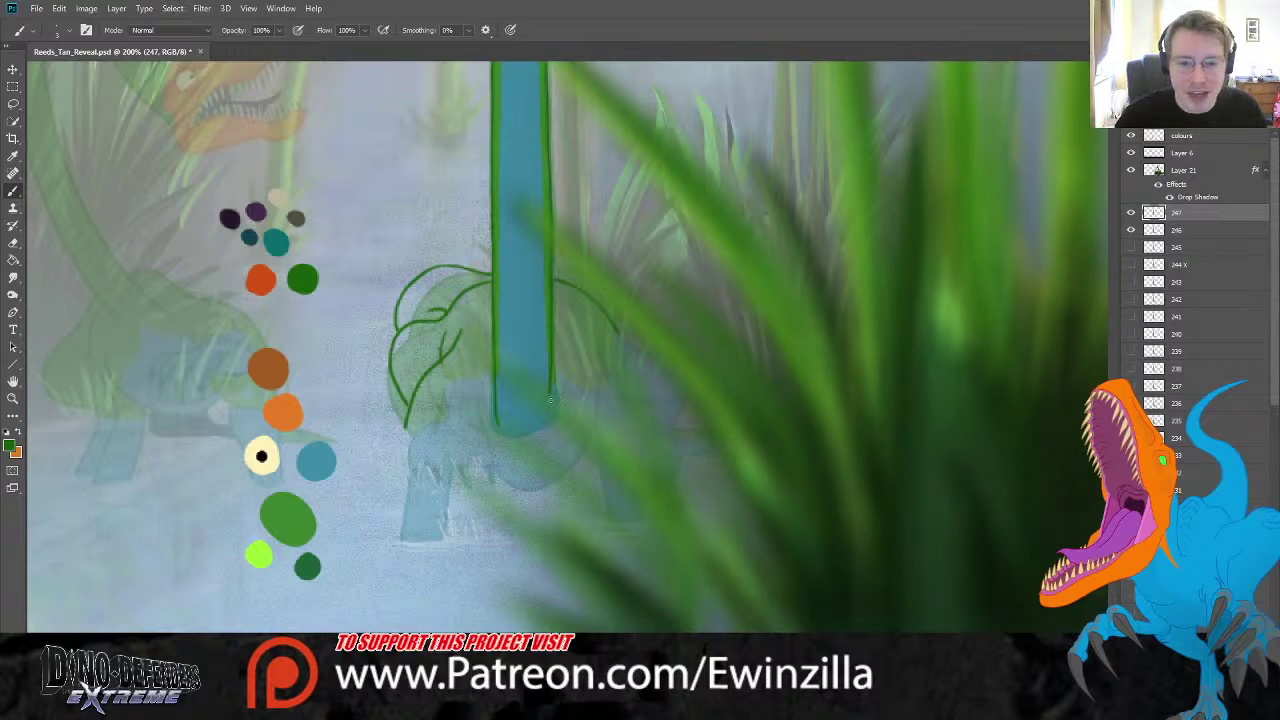
# - Sample the teal swatch and draw the left front leg's jagged-edged upper part and the start of the chest line
pyautogui.press('i')
pyautogui.click(276, 238)
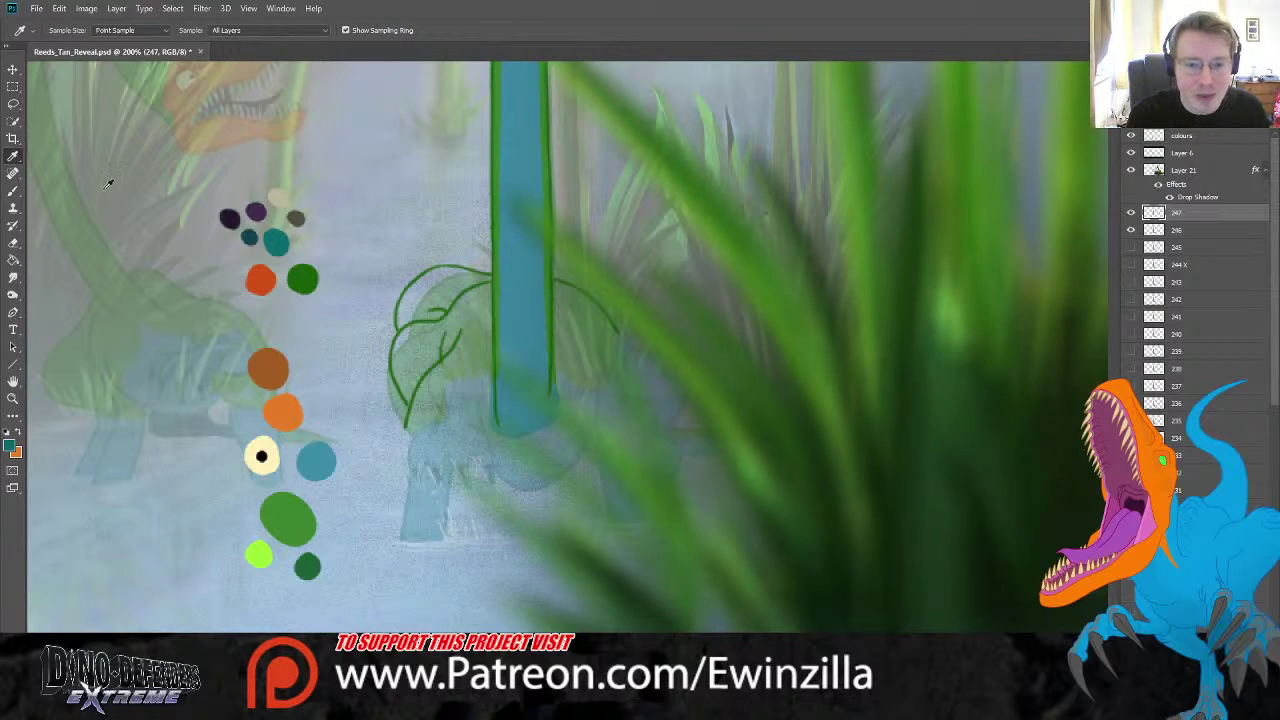
pyautogui.press('b')
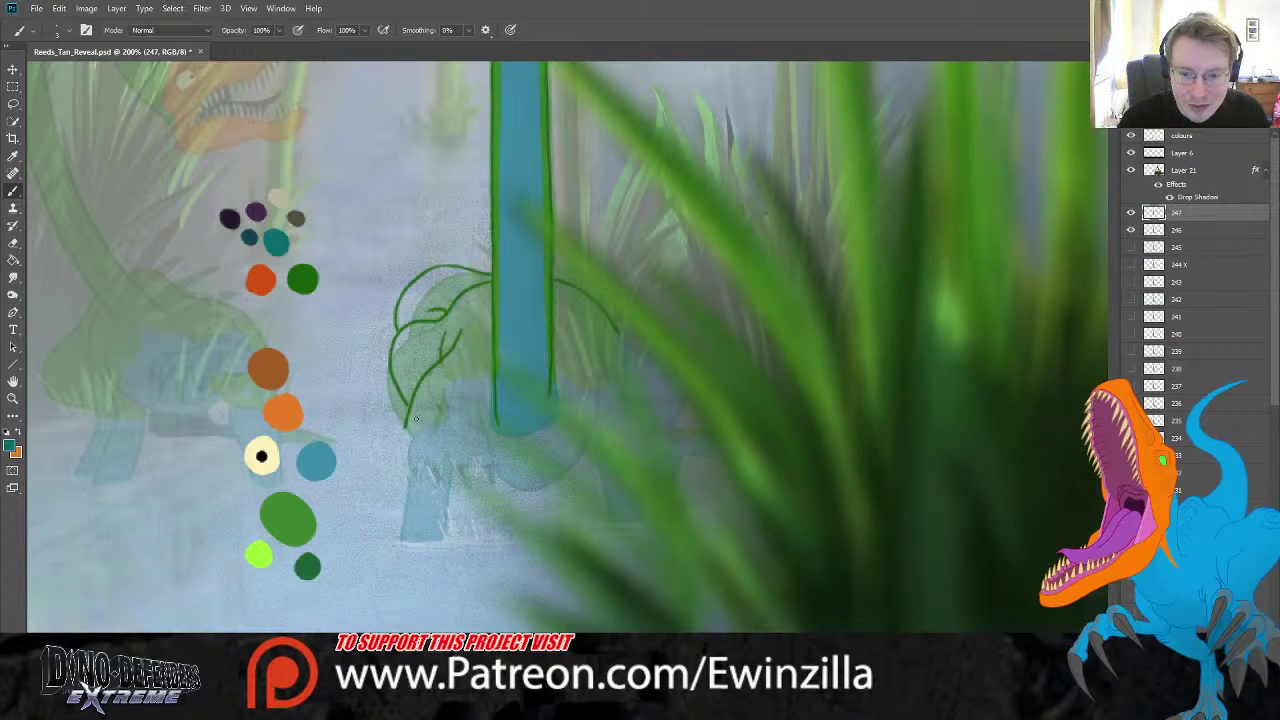
pyautogui.moveTo(417, 411)
pyautogui.mouseDown()
pyautogui.moveTo(367, 500)
pyautogui.moveTo(391, 481)
pyautogui.moveTo(399, 501)
pyautogui.moveTo(410, 484)
pyautogui.moveTo(433, 511)
pyautogui.moveTo(441, 488)
pyautogui.moveTo(470, 511)
pyautogui.moveTo(467, 463)
pyautogui.moveTo(444, 447)
pyautogui.moveTo(461, 459)
pyautogui.moveTo(449, 410)
pyautogui.mouseUp()
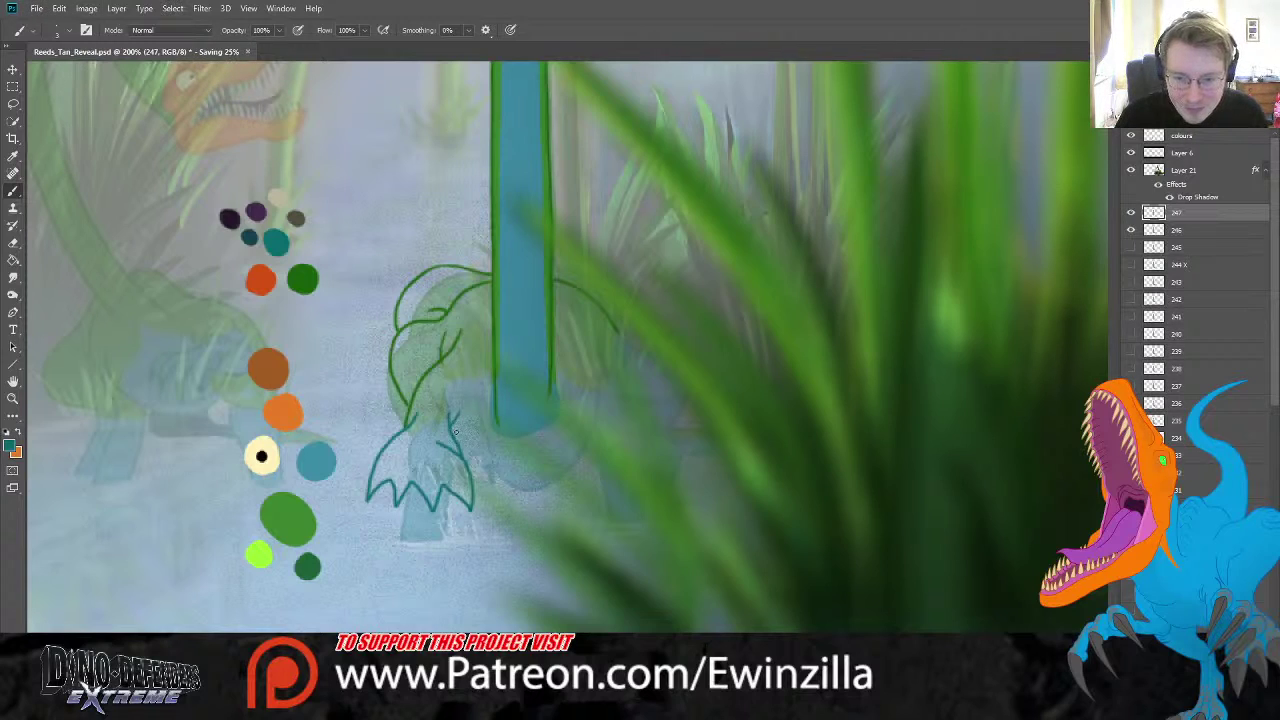
pyautogui.moveTo(465, 412)
pyautogui.mouseDown()
pyautogui.moveTo(462, 450)
pyautogui.moveTo(490, 478)
pyautogui.mouseUp()
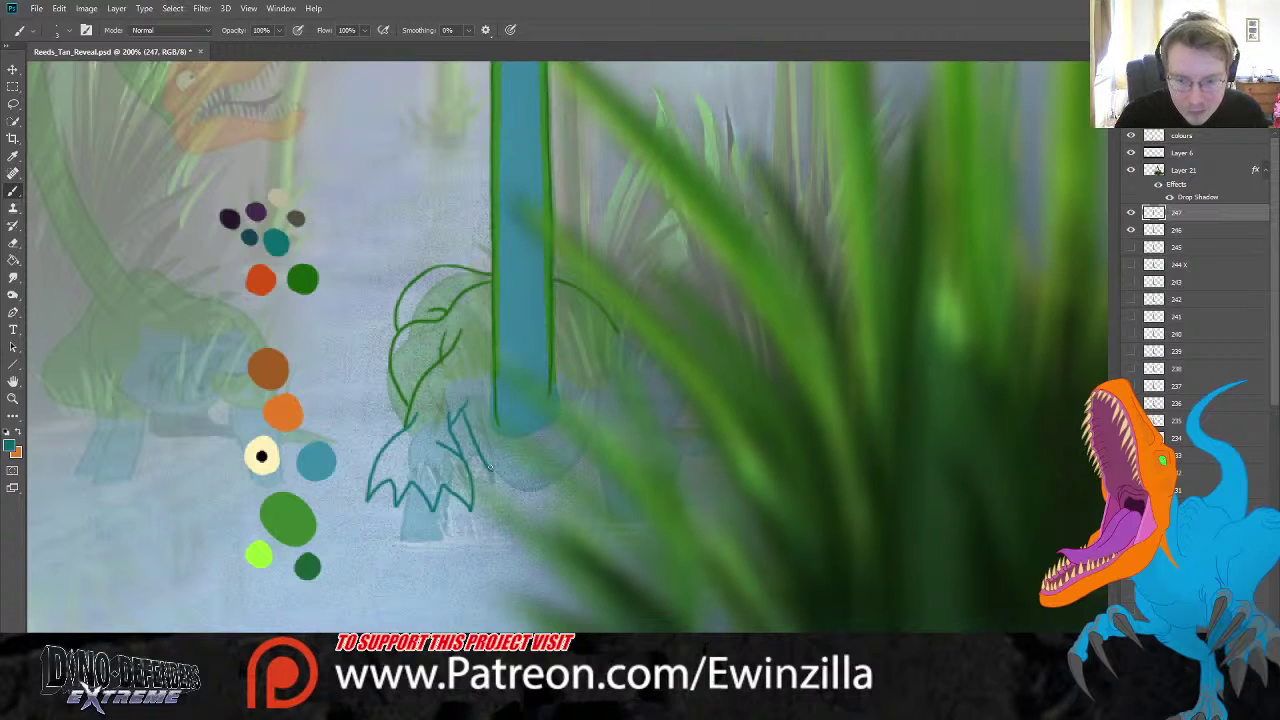
# - Outline the rounded belly and the right front leg in teal, and add both sides of the left lower leg
pyautogui.moveTo(488, 465)
pyautogui.mouseDown()
pyautogui.moveTo(547, 490)
pyautogui.moveTo(623, 382)
pyautogui.moveTo(638, 429)
pyautogui.moveTo(628, 516)
pyautogui.moveTo(615, 523)
pyautogui.moveTo(592, 449)
pyautogui.moveTo(603, 431)
pyautogui.moveTo(596, 465)
pyautogui.moveTo(591, 444)
pyautogui.moveTo(601, 515)
pyautogui.moveTo(628, 483)
pyautogui.mouseUp()
pyautogui.hotkey('ctrl', 'z')
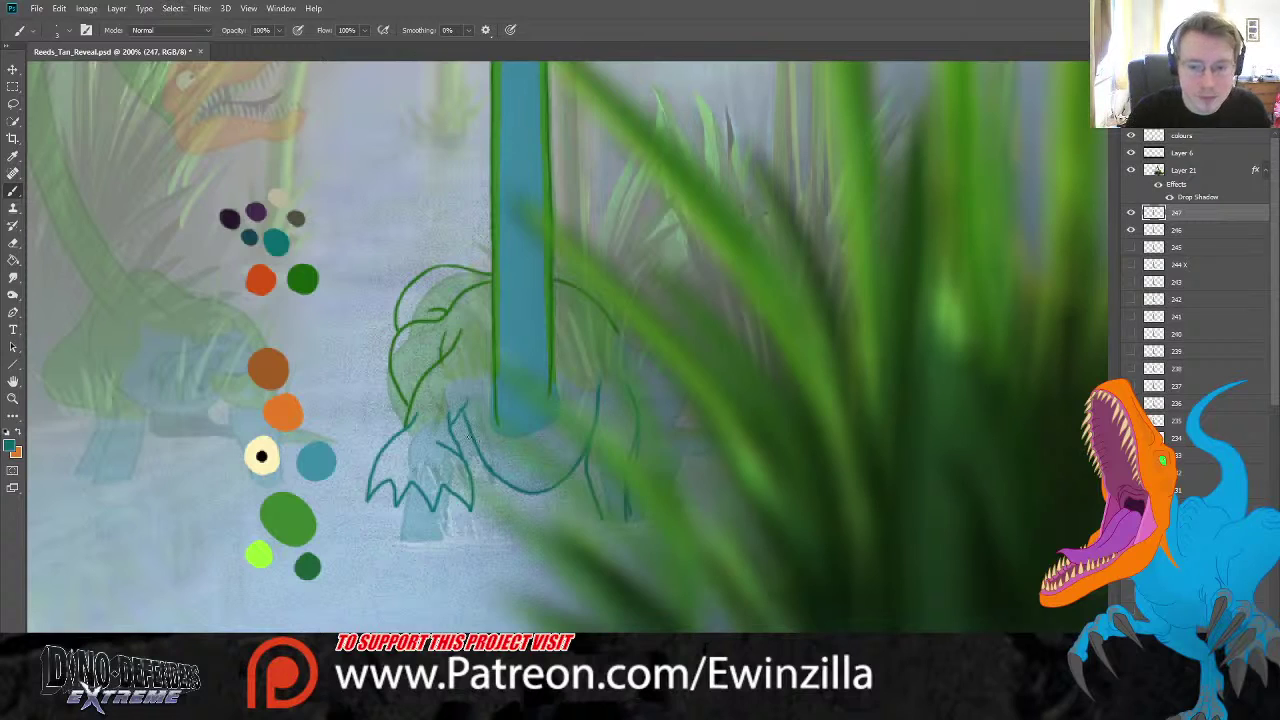
pyautogui.moveTo(447, 490); pyautogui.dragTo(442, 540)
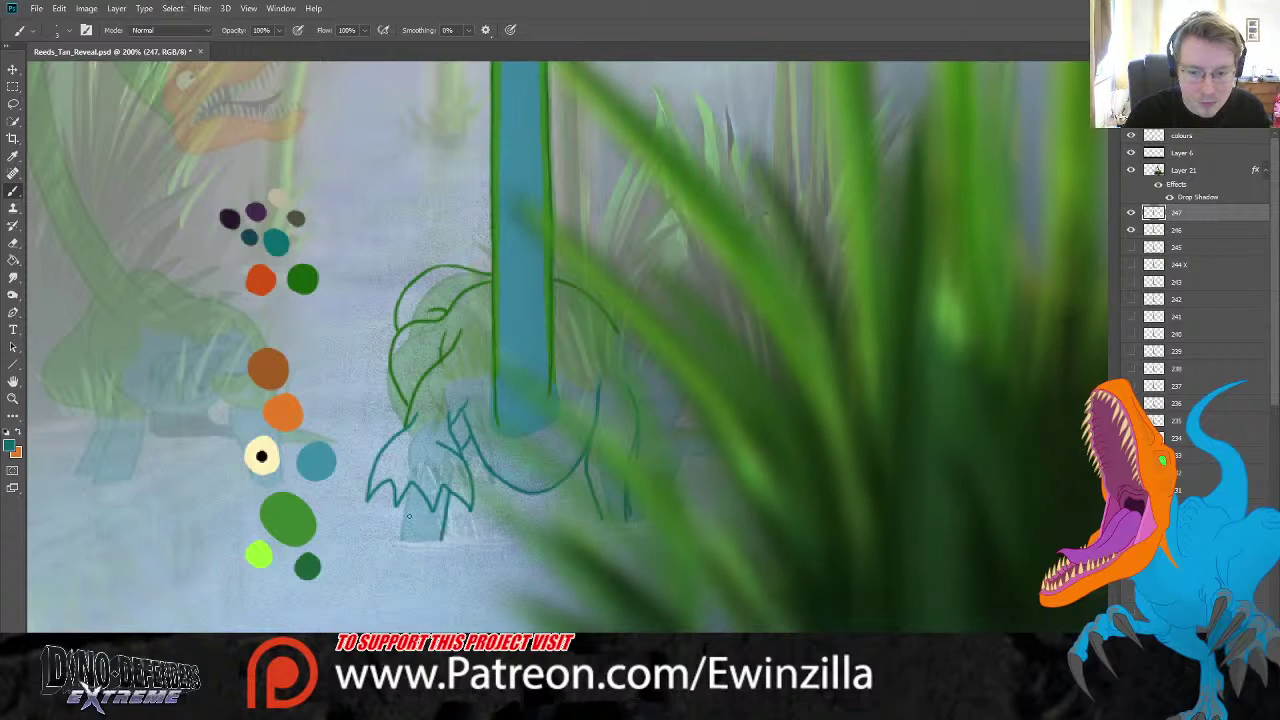
pyautogui.moveTo(407, 493); pyautogui.dragTo(402, 541)
pyautogui.click(13, 277)
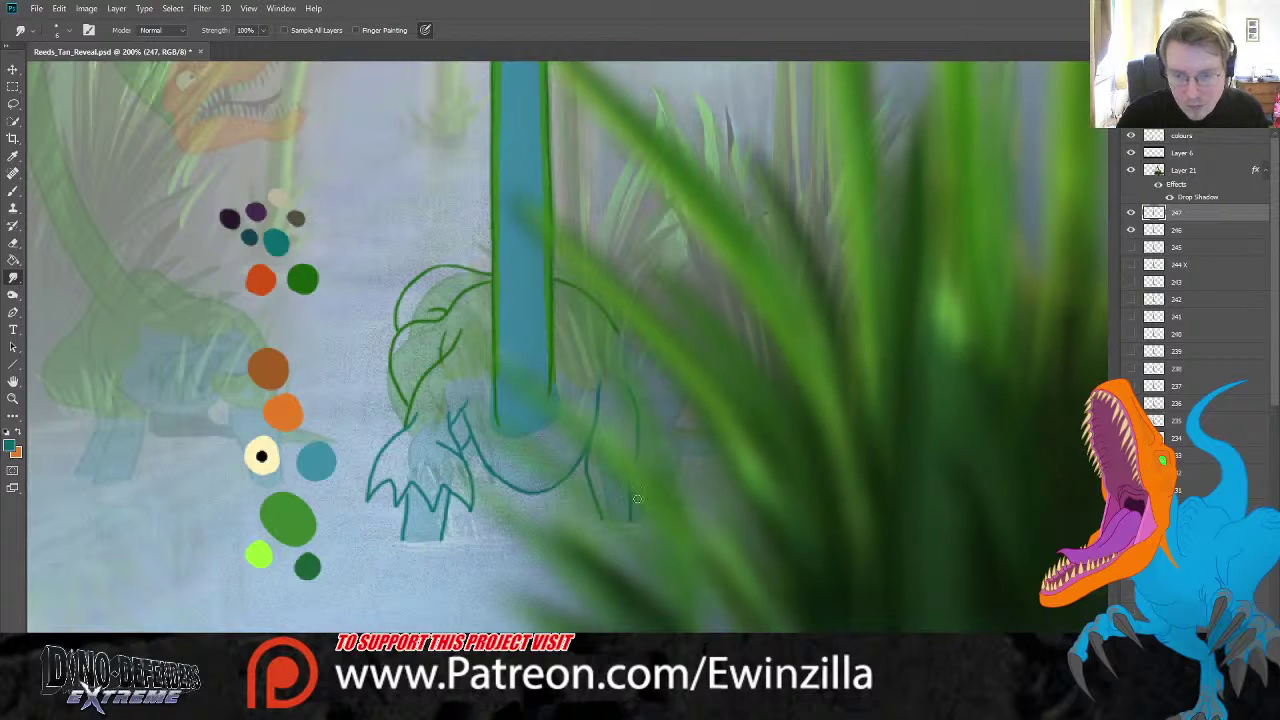
# - Draw the hind leg lines in teal behind the right front leg, redoing the curved thigh outline
pyautogui.press('b')
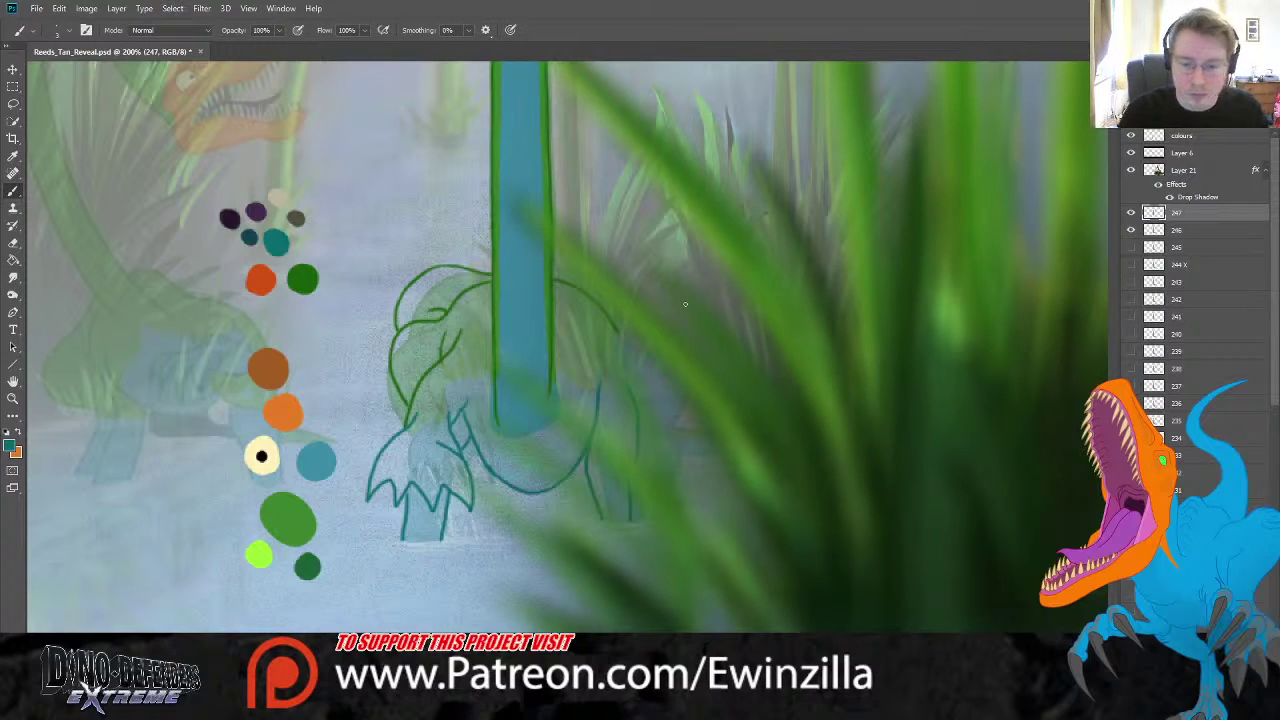
pyautogui.moveTo(685, 388); pyautogui.dragTo(668, 425)
pyautogui.moveTo(625, 356); pyautogui.dragTo(631, 382)
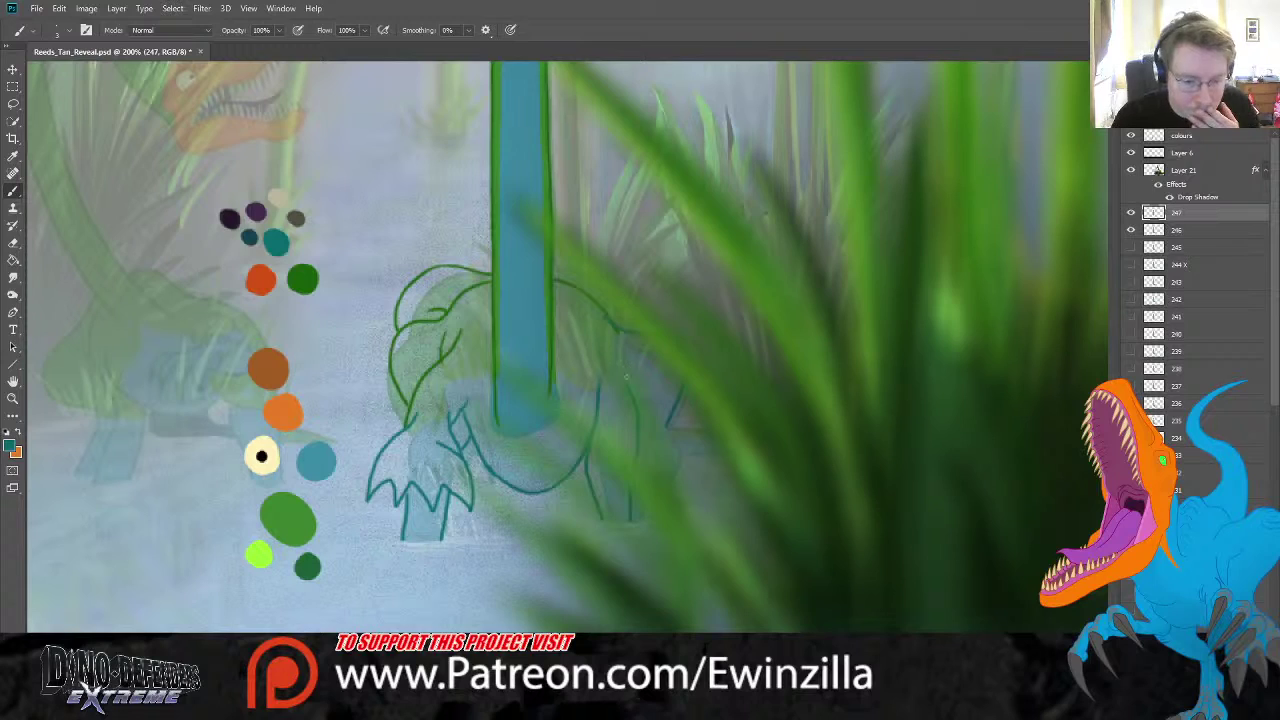
pyautogui.moveTo(632, 368)
pyautogui.mouseDown()
pyautogui.moveTo(636, 401)
pyautogui.moveTo(694, 466)
pyautogui.moveTo(688, 492)
pyautogui.mouseUp()
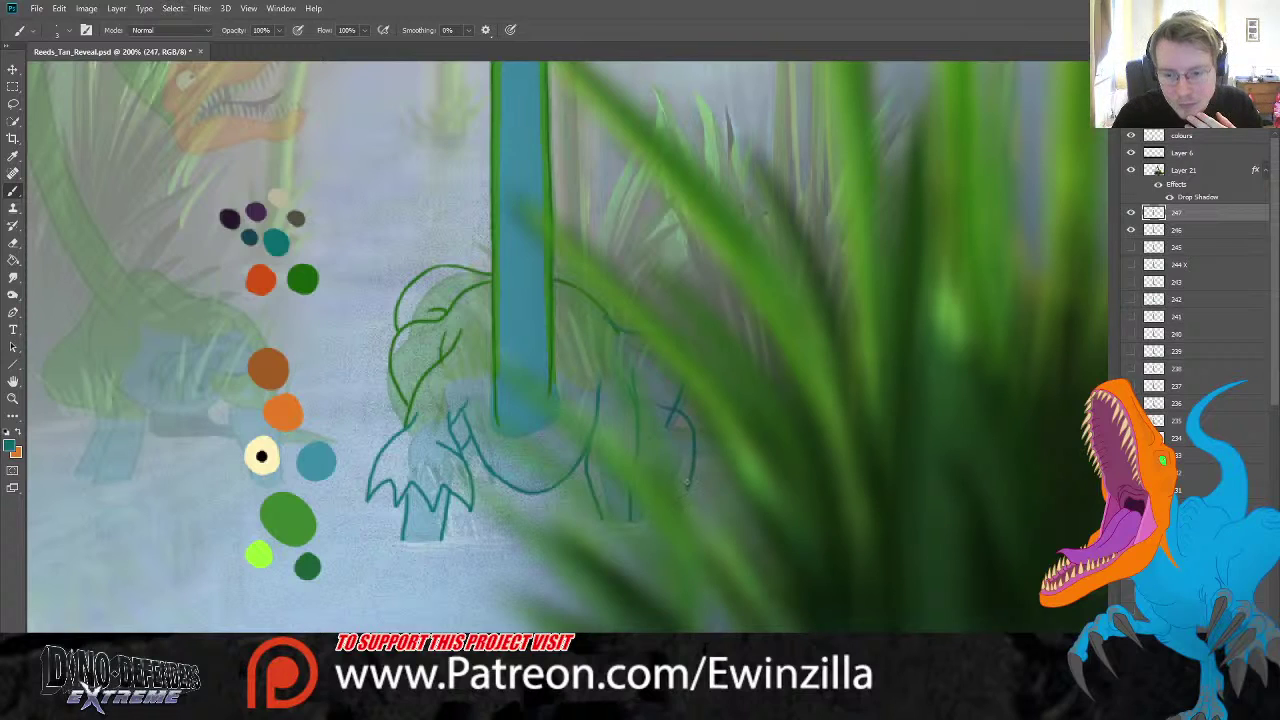
pyautogui.hotkey('ctrl', 'z')
pyautogui.moveTo(658, 406)
pyautogui.mouseDown()
pyautogui.moveTo(693, 440)
pyautogui.moveTo(672, 485)
pyautogui.mouseUp()
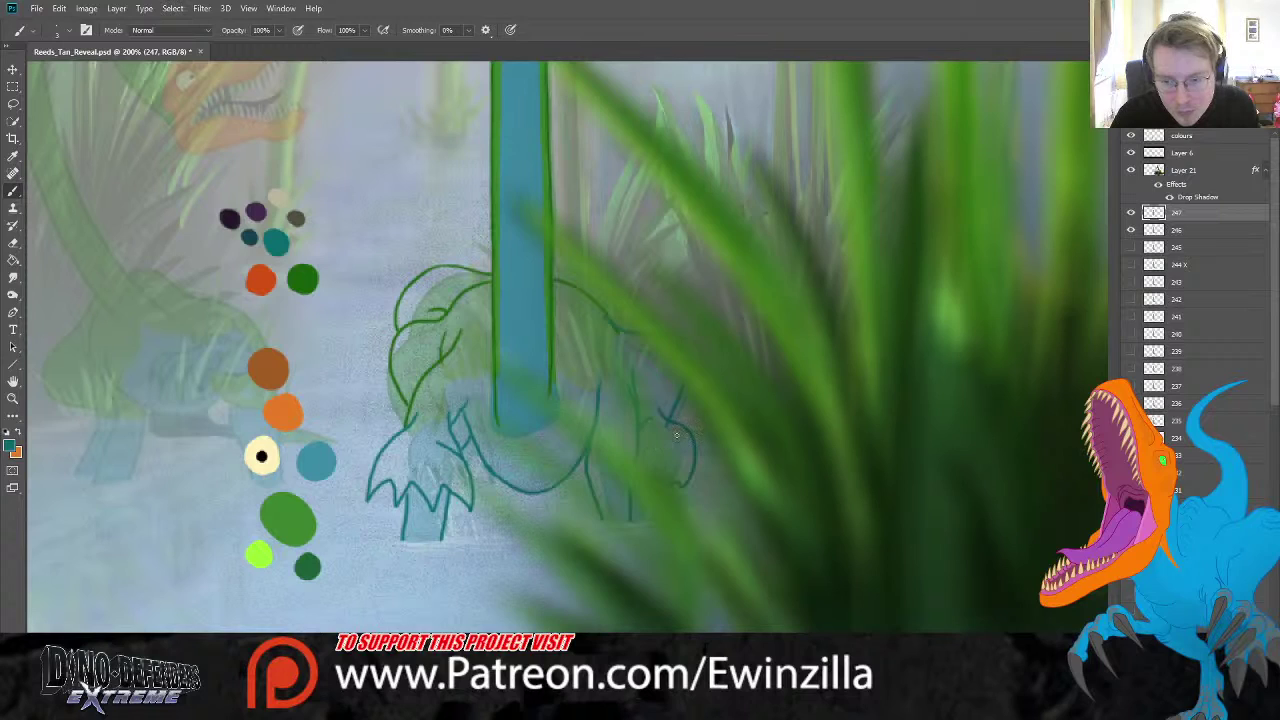
pyautogui.press('r')
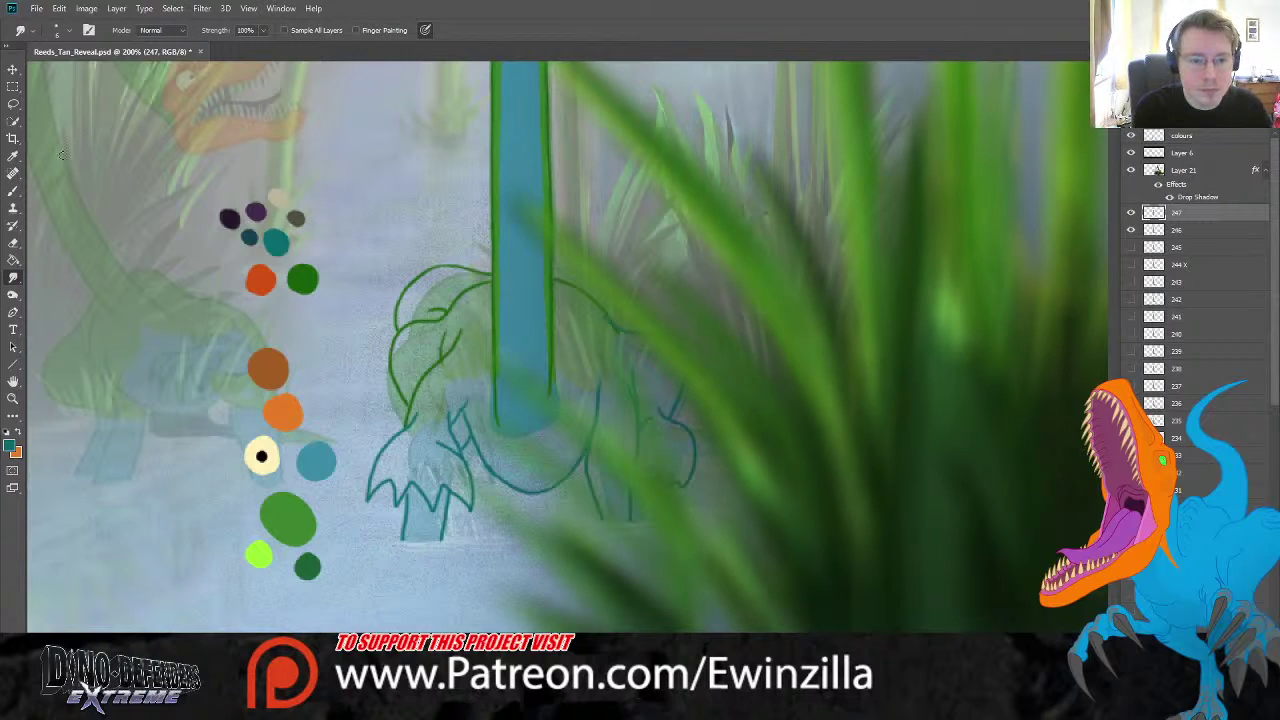
# - Draw the tail behind the hind leg, sampling the dark green swatch for its upper line and teal for its lower line
pyautogui.click(13, 155)
pyautogui.press('b')
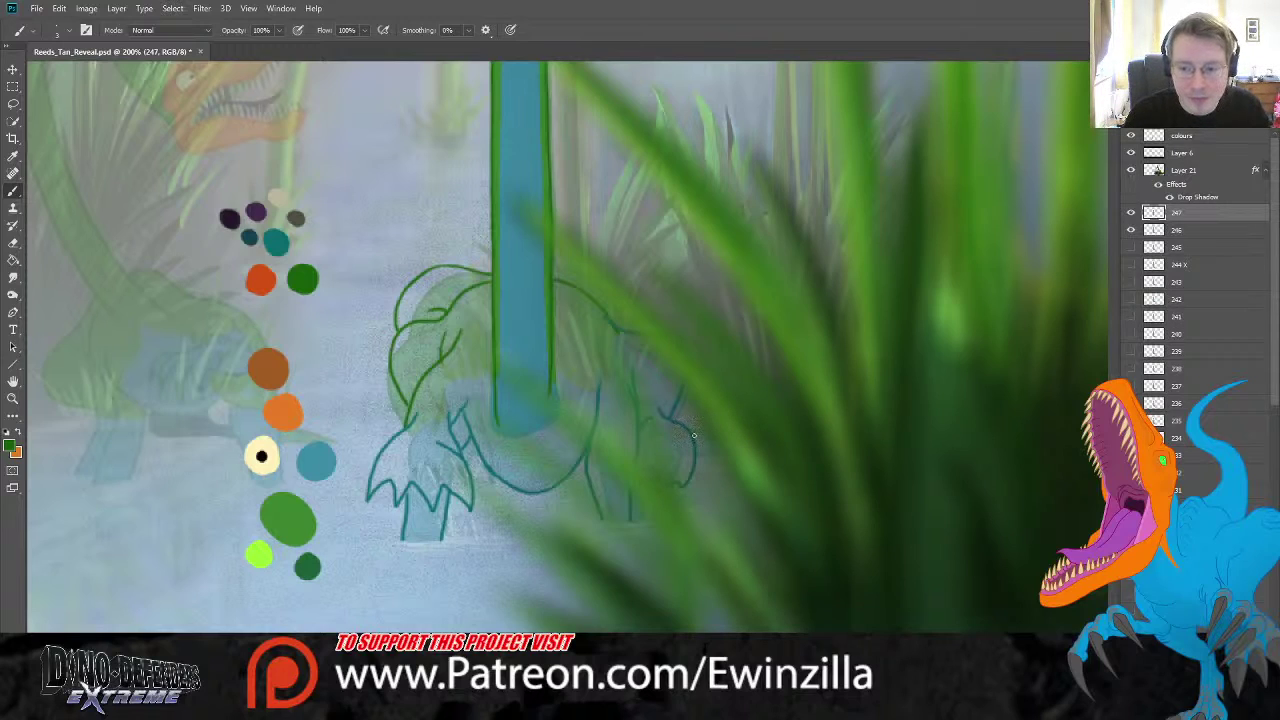
pyautogui.click(13, 157)
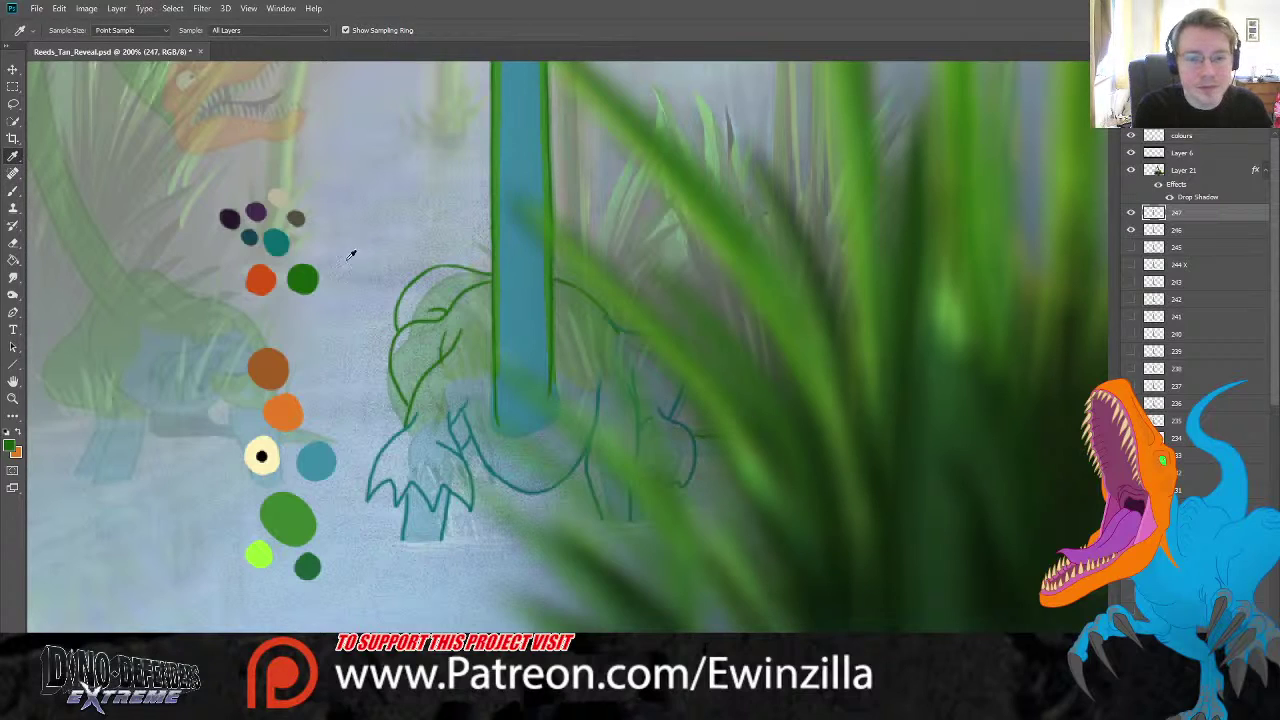
pyautogui.press('b')
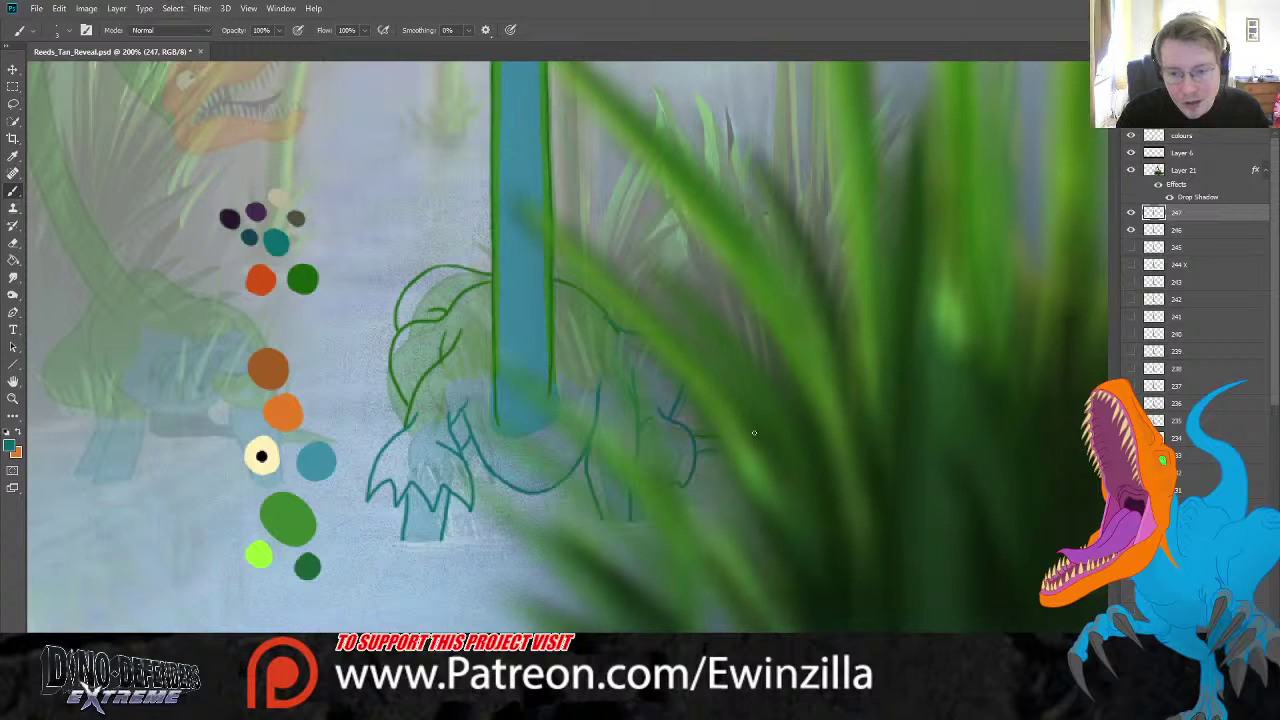
pyautogui.press('alt')
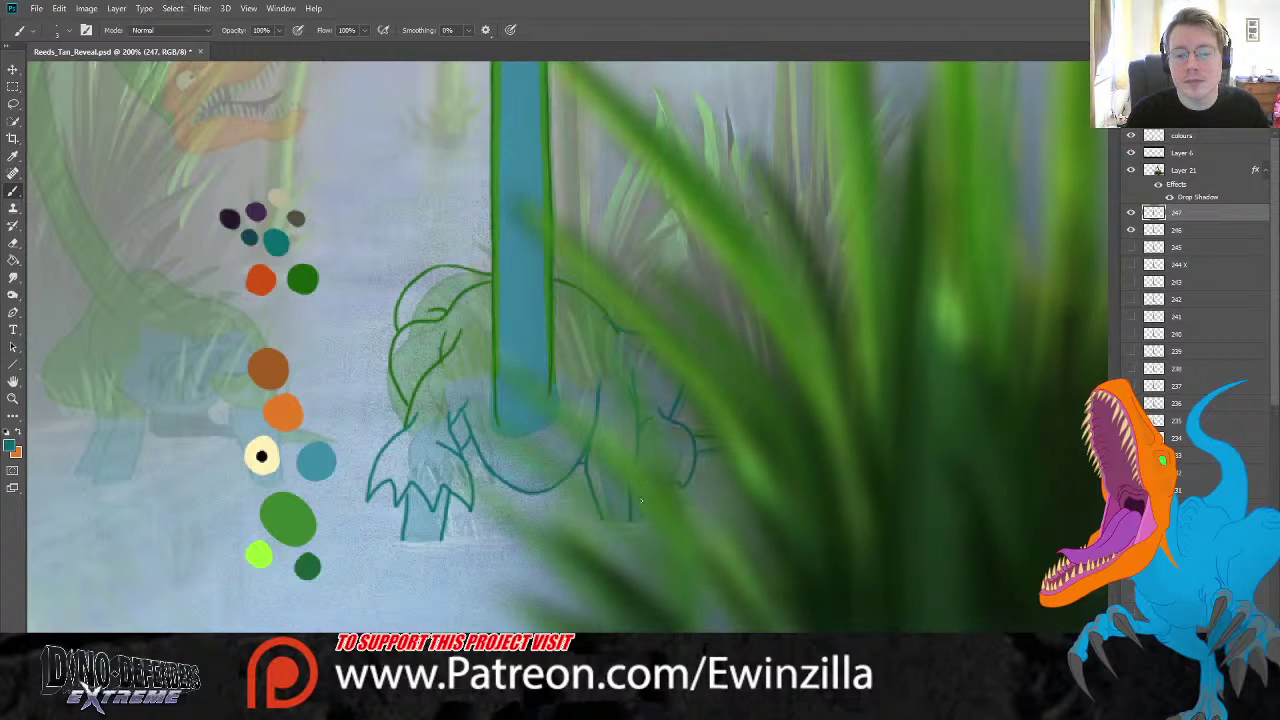
# - Toggle frame 247 to compare it with 246, hide frame 246, and add a new empty layer beneath 247
pyautogui.click(1131, 214)
pyautogui.click(1131, 214)
pyautogui.click(1132, 214)
pyautogui.click(1133, 215)
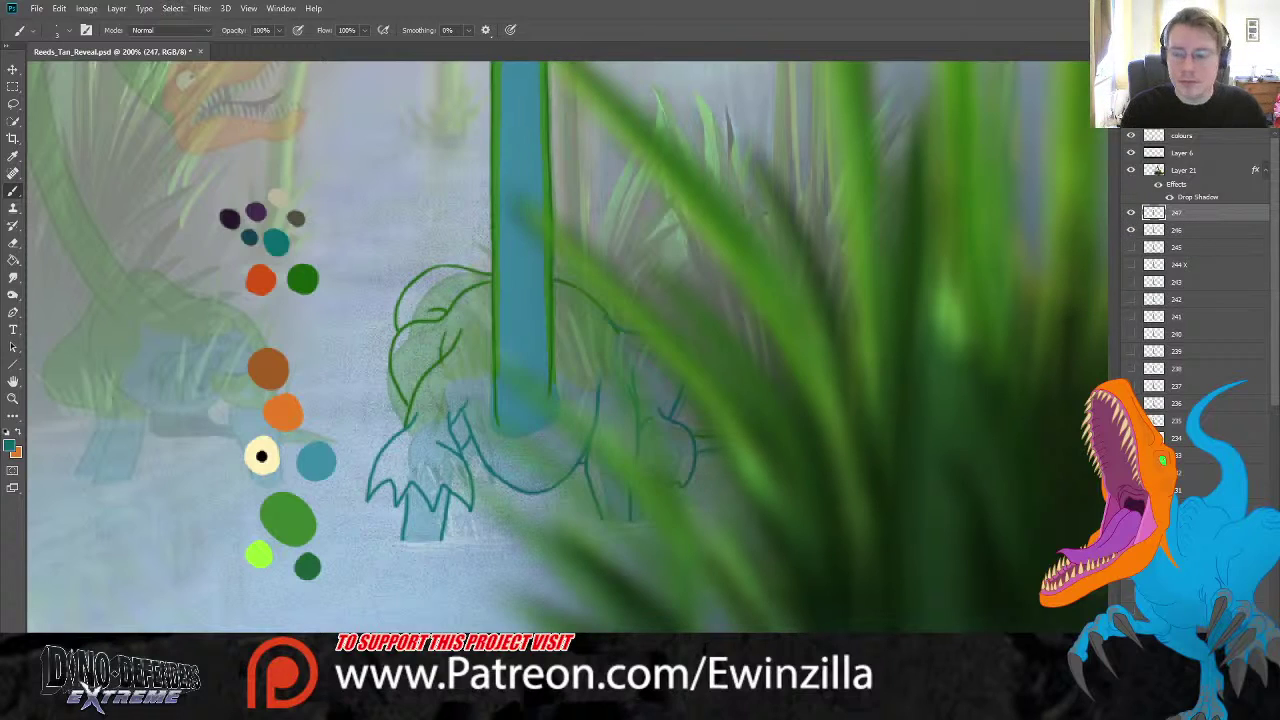
pyautogui.click(1189, 231)
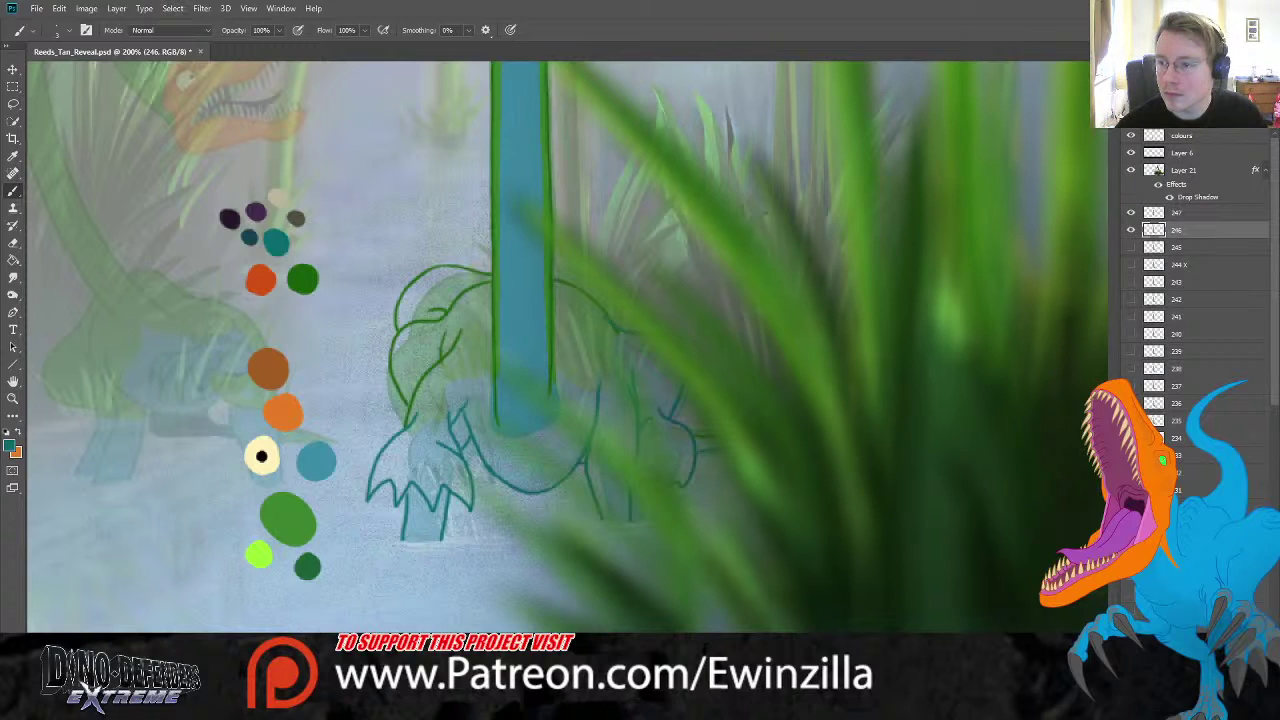
pyautogui.click(1131, 230)
pyautogui.click(1195, 213)
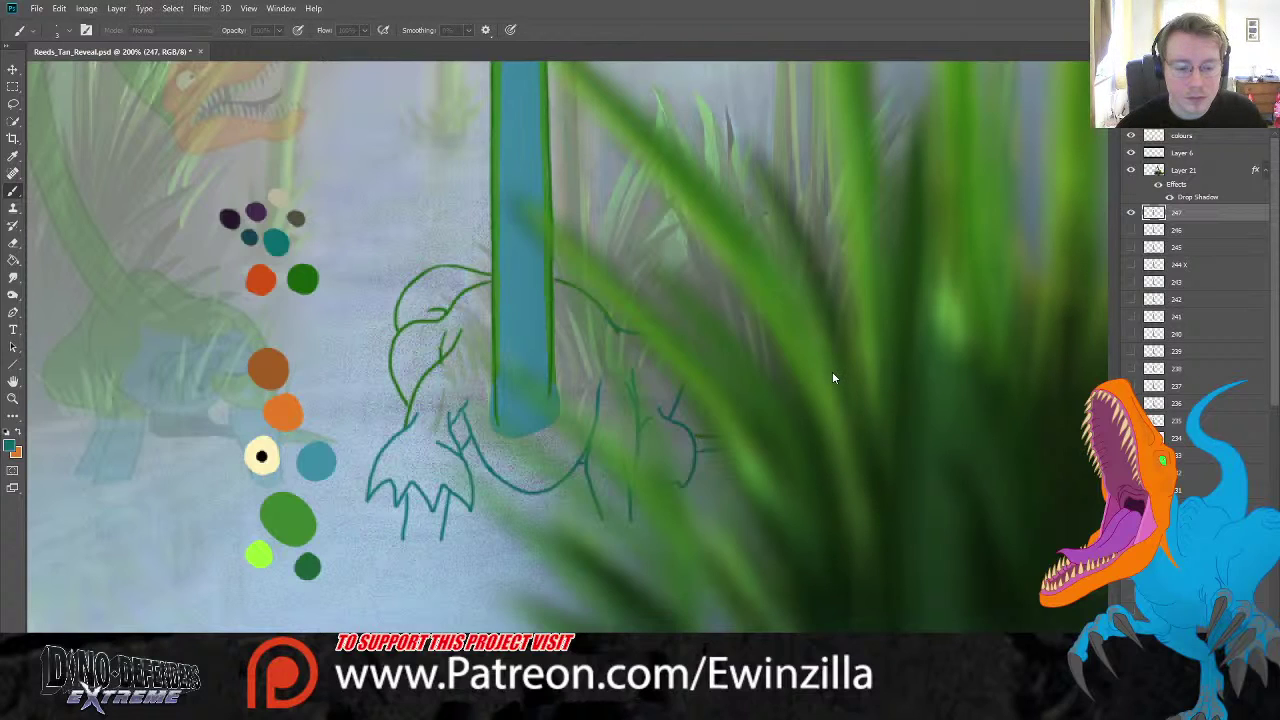
pyautogui.hotkey('ctrl', 'shift', 'alt', 'n')
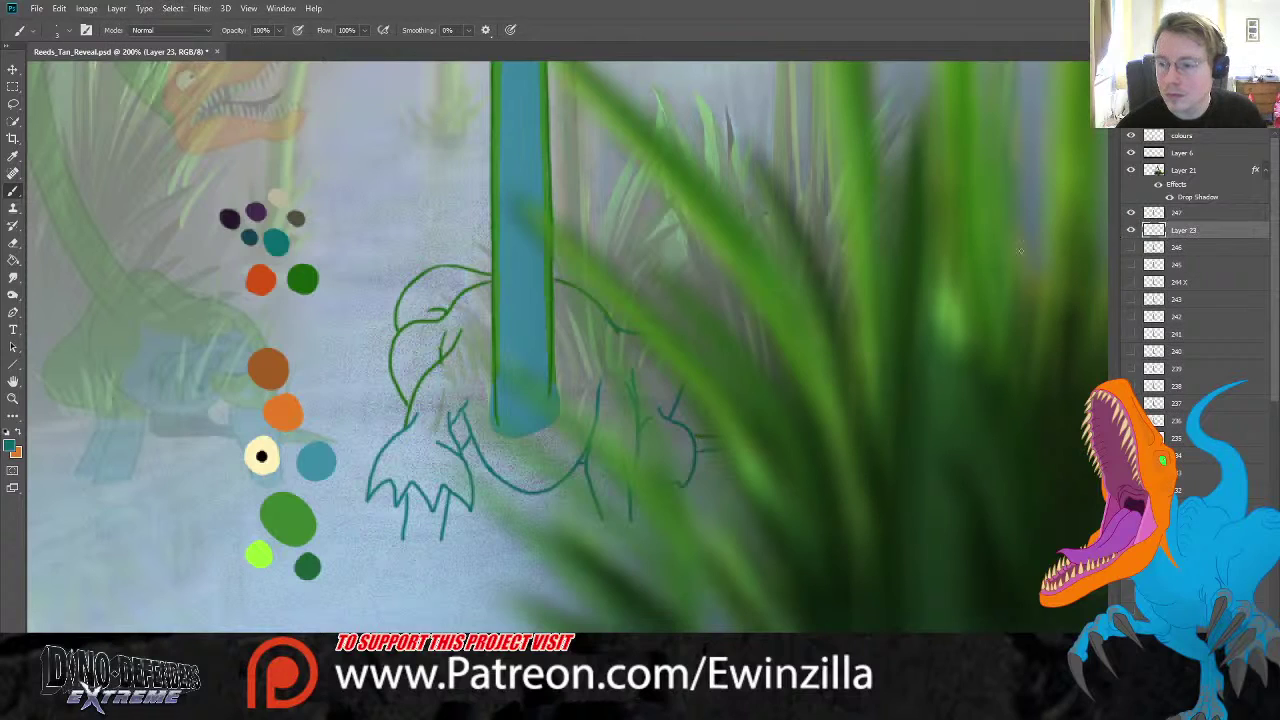
# - Sample the mid-green swatch and fill the back hump, also painting the lower edge of the left shoulder
pyautogui.click(14, 156)
pyautogui.click(299, 510)
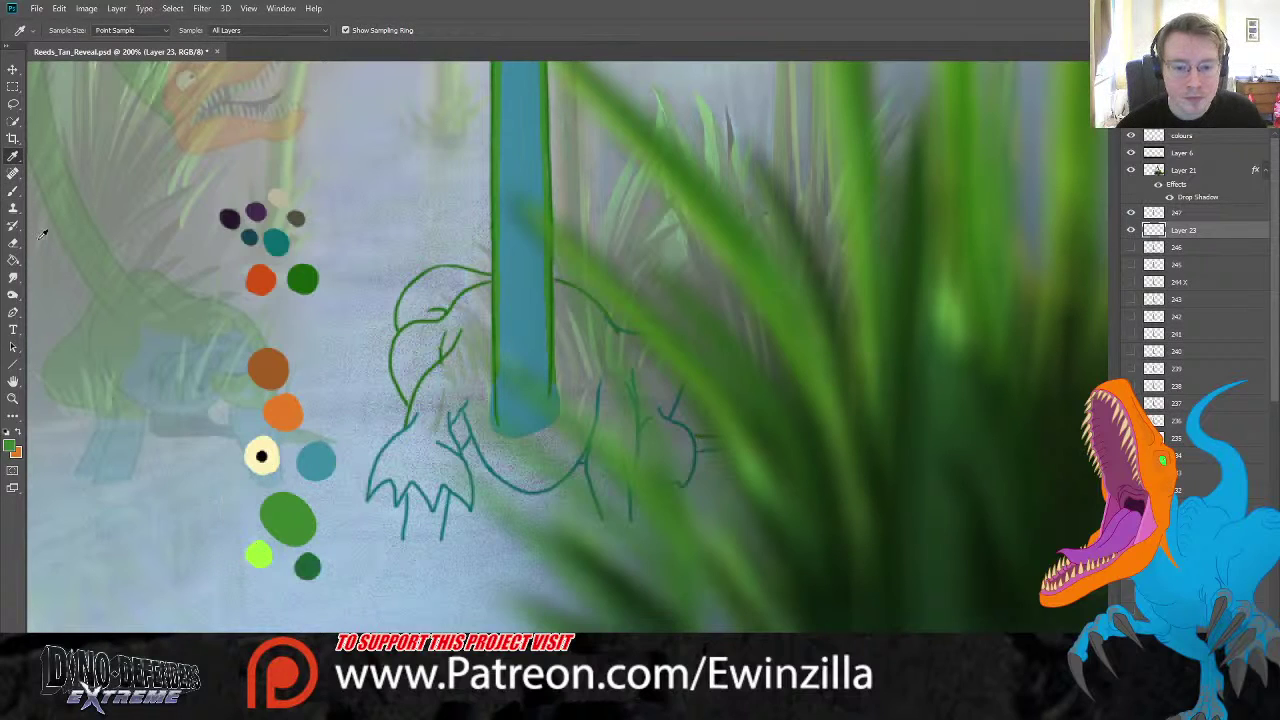
pyautogui.click(9, 190)
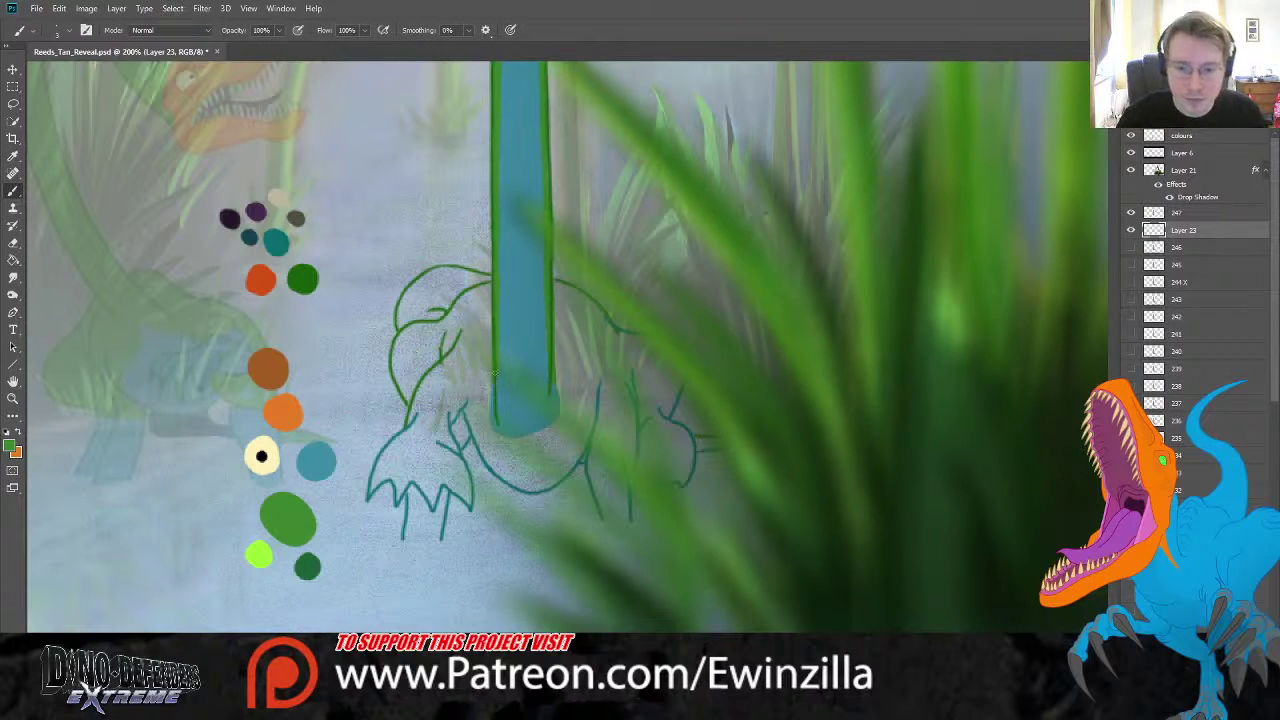
pyautogui.moveTo(418, 402)
pyautogui.mouseDown()
pyautogui.moveTo(408, 422)
pyautogui.moveTo(430, 376)
pyautogui.moveTo(452, 372)
pyautogui.moveTo(466, 396)
pyautogui.moveTo(488, 372)
pyautogui.moveTo(466, 390)
pyautogui.moveTo(428, 374)
pyautogui.mouseUp()
pyautogui.moveTo(416, 318)
pyautogui.mouseDown()
pyautogui.moveTo(420, 300)
pyautogui.moveTo(456, 296)
pyautogui.moveTo(412, 340)
pyautogui.mouseUp()
pyautogui.hotkey('ctrl', 'z')
pyautogui.moveTo(426, 296)
pyautogui.mouseDown()
pyautogui.moveTo(422, 330)
pyautogui.moveTo(430, 303)
pyautogui.moveTo(460, 295)
pyautogui.moveTo(418, 332)
pyautogui.moveTo(435, 314)
pyautogui.moveTo(425, 318)
pyautogui.moveTo(410, 322)
pyautogui.mouseUp()
pyautogui.moveTo(414, 314); pyautogui.dragTo(398, 326)
pyautogui.moveTo(412, 290)
pyautogui.mouseDown()
pyautogui.moveTo(400, 324)
pyautogui.moveTo(402, 302)
pyautogui.mouseUp()
pyautogui.moveTo(422, 280)
pyautogui.mouseDown()
pyautogui.moveTo(410, 302)
pyautogui.moveTo(418, 290)
pyautogui.mouseUp()
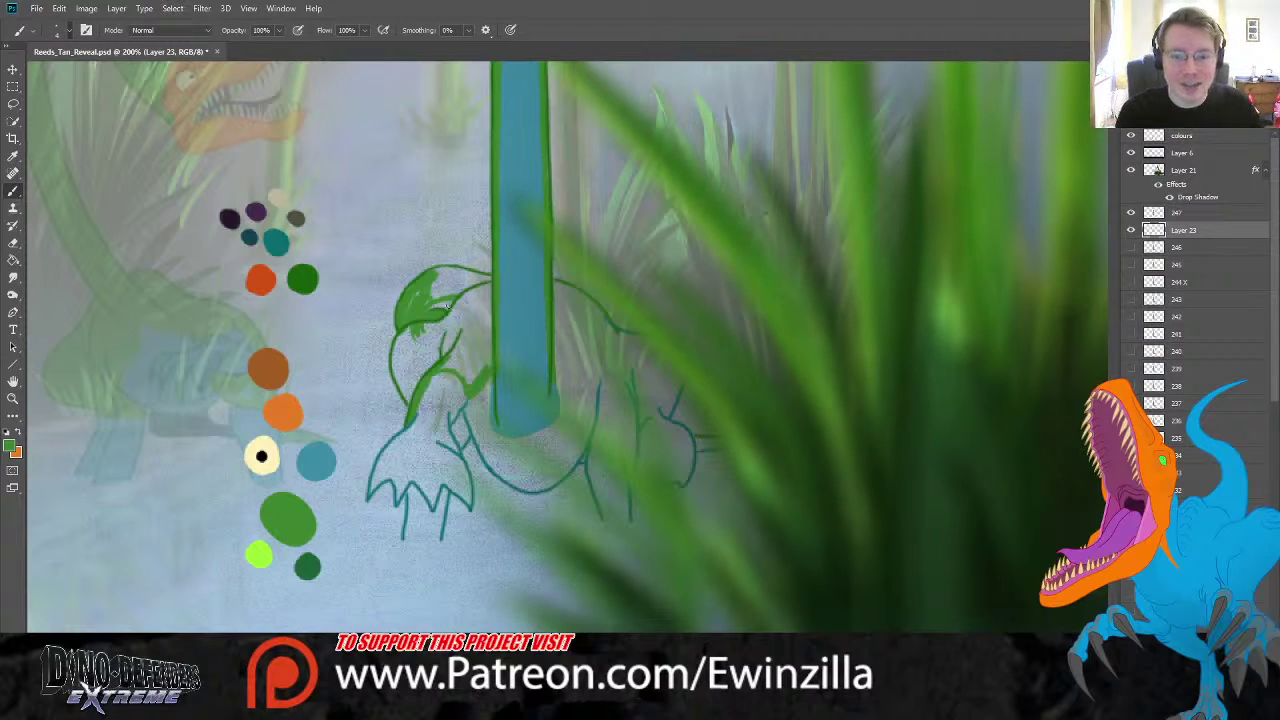
pyautogui.moveTo(436, 277)
pyautogui.mouseDown()
pyautogui.moveTo(448, 292)
pyautogui.moveTo(486, 277)
pyautogui.moveTo(432, 270)
pyautogui.moveTo(462, 277)
pyautogui.moveTo(436, 334)
pyautogui.moveTo(488, 290)
pyautogui.moveTo(478, 300)
pyautogui.moveTo(472, 268)
pyautogui.mouseUp()
# - Fill the left shoulder and the upper body on both sides of the neck with mid green
pyautogui.press('r')
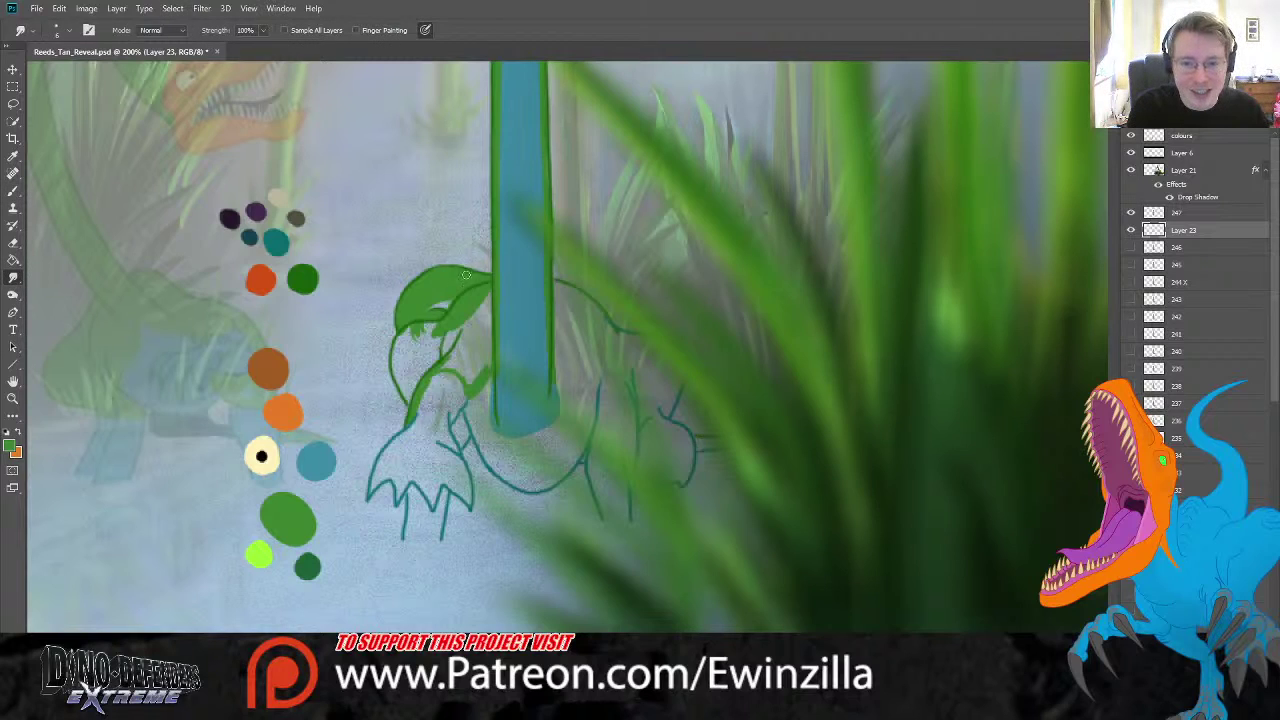
pyautogui.press('b')
pyautogui.moveTo(480, 300)
pyautogui.mouseDown()
pyautogui.moveTo(488, 358)
pyautogui.moveTo(494, 342)
pyautogui.moveTo(484, 377)
pyautogui.moveTo(480, 350)
pyautogui.moveTo(471, 377)
pyautogui.moveTo(472, 346)
pyautogui.moveTo(467, 391)
pyautogui.moveTo(455, 320)
pyautogui.moveTo(438, 364)
pyautogui.moveTo(478, 317)
pyautogui.moveTo(463, 364)
pyautogui.moveTo(477, 330)
pyautogui.moveTo(432, 342)
pyautogui.moveTo(458, 332)
pyautogui.moveTo(433, 358)
pyautogui.moveTo(449, 288)
pyautogui.moveTo(424, 356)
pyautogui.moveTo(450, 343)
pyautogui.moveTo(408, 403)
pyautogui.moveTo(404, 333)
pyautogui.moveTo(442, 325)
pyautogui.moveTo(400, 346)
pyautogui.moveTo(428, 327)
pyautogui.moveTo(415, 332)
pyautogui.moveTo(392, 363)
pyautogui.moveTo(414, 338)
pyautogui.moveTo(409, 378)
pyautogui.moveTo(438, 340)
pyautogui.mouseUp()
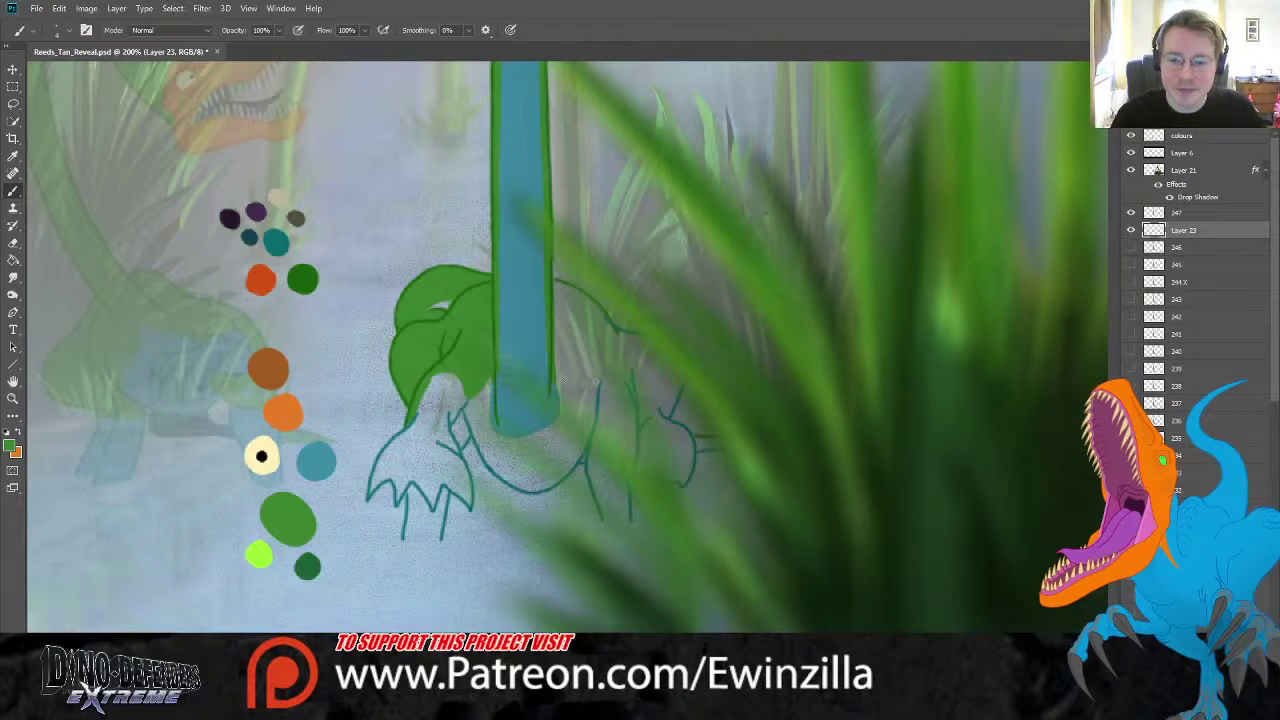
pyautogui.moveTo(555, 377)
pyautogui.mouseDown()
pyautogui.moveTo(585, 396)
pyautogui.moveTo(607, 369)
pyautogui.moveTo(624, 370)
pyautogui.moveTo(606, 329)
pyautogui.moveTo(610, 362)
pyautogui.moveTo(604, 352)
pyautogui.moveTo(588, 389)
pyautogui.moveTo(594, 376)
pyautogui.moveTo(580, 394)
pyautogui.moveTo(558, 378)
pyautogui.moveTo(553, 333)
pyautogui.moveTo(571, 388)
pyautogui.moveTo(559, 307)
pyautogui.moveTo(554, 325)
pyautogui.moveTo(558, 343)
pyautogui.moveTo(564, 287)
pyautogui.moveTo(591, 307)
pyautogui.moveTo(598, 370)
pyautogui.moveTo(561, 312)
pyautogui.mouseUp()
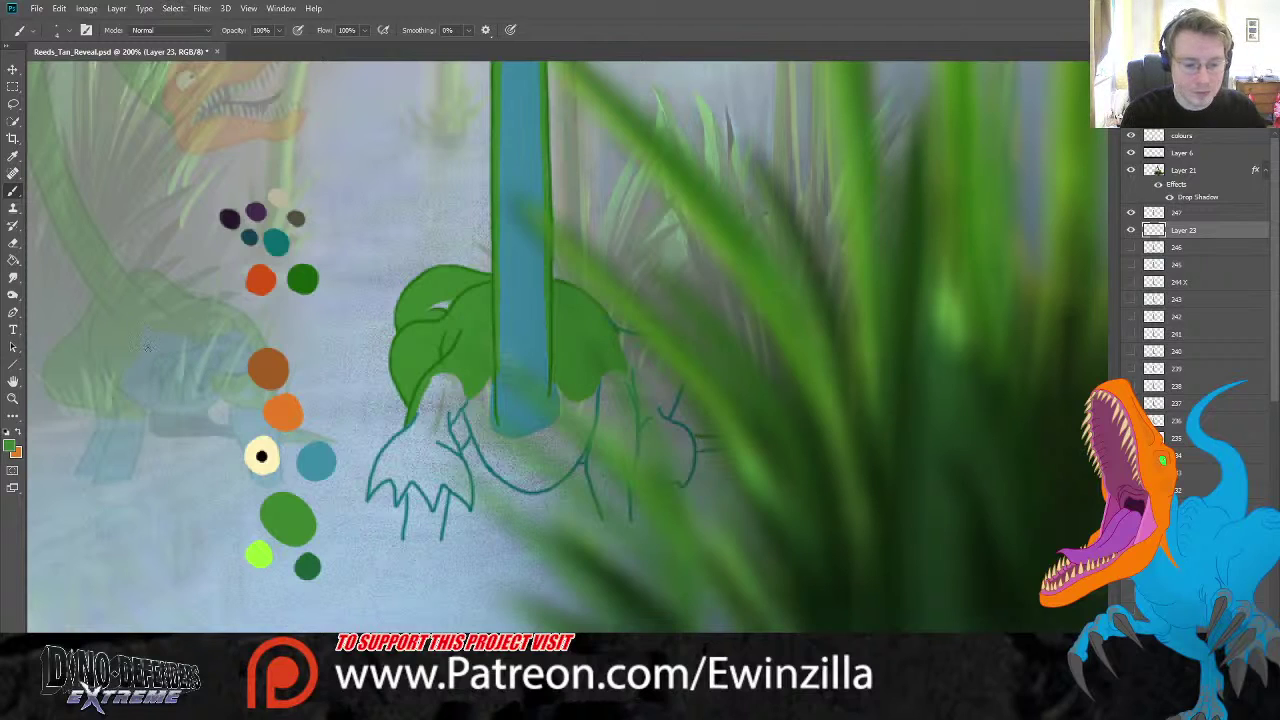
pyautogui.press('r')
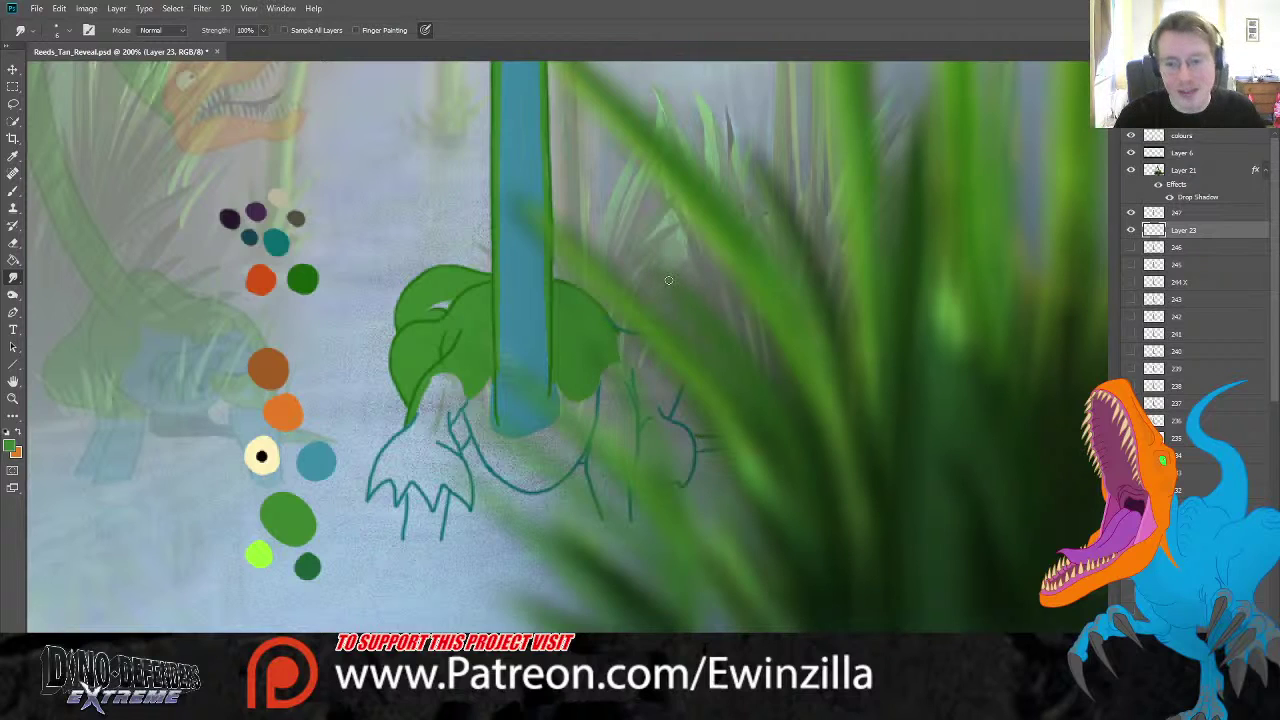
# - Sample the light blue swatch and fill the gap under the back hump, the upper inner left leg and the rounded belly
pyautogui.press('i')
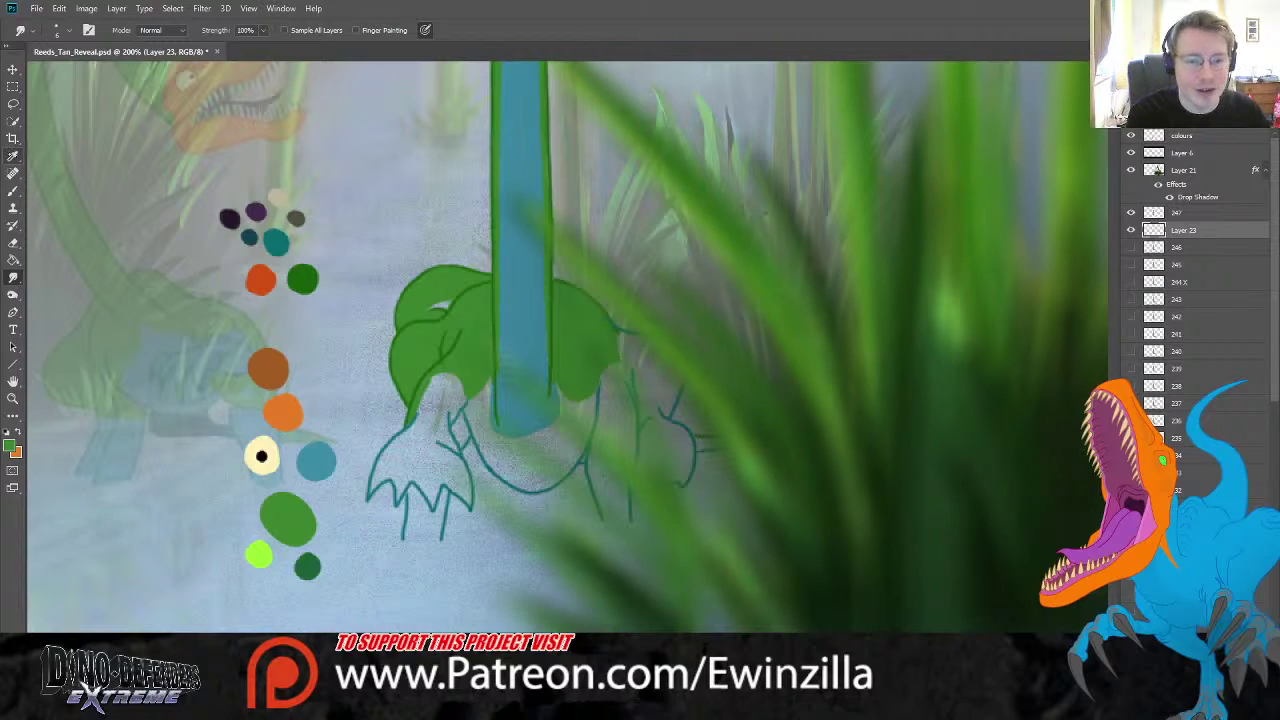
pyautogui.click(328, 461)
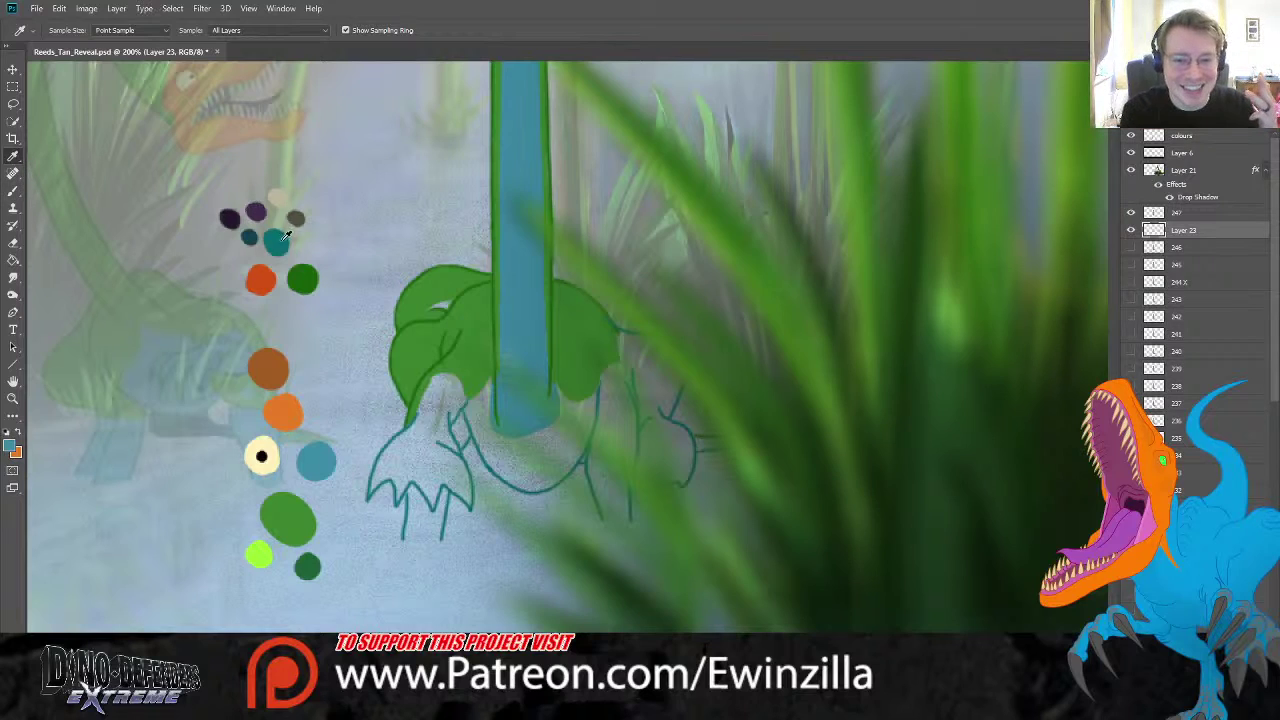
pyautogui.click(13, 190)
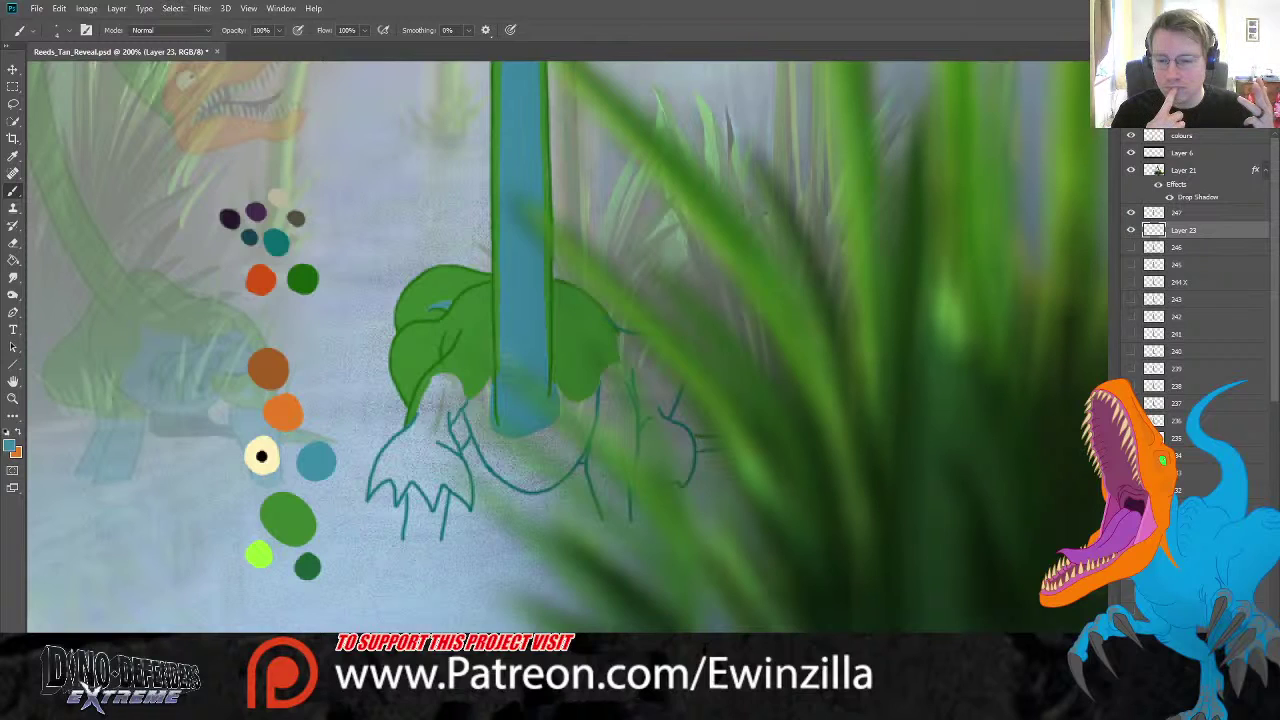
pyautogui.moveTo(409, 432)
pyautogui.mouseDown()
pyautogui.moveTo(440, 376)
pyautogui.moveTo(410, 434)
pyautogui.moveTo(440, 377)
pyautogui.moveTo(461, 385)
pyautogui.moveTo(465, 407)
pyautogui.moveTo(469, 428)
pyautogui.mouseUp()
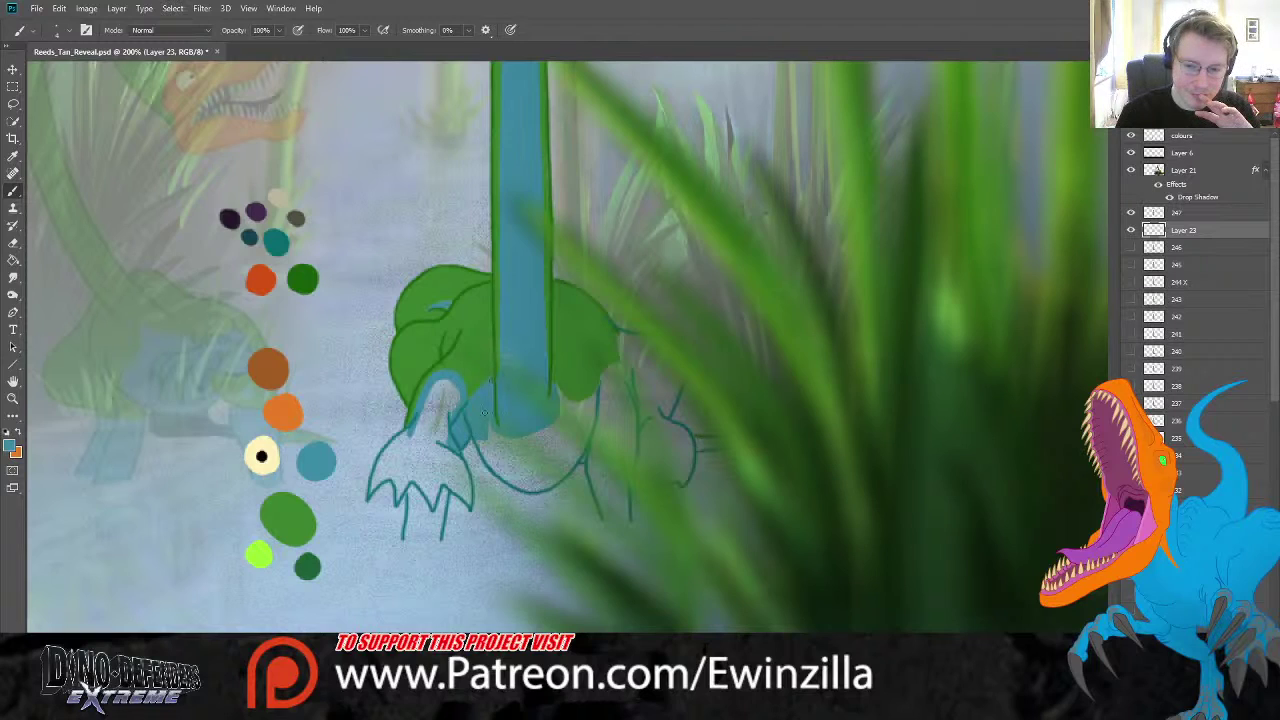
pyautogui.moveTo(487, 437)
pyautogui.mouseDown()
pyautogui.moveTo(503, 477)
pyautogui.moveTo(483, 456)
pyautogui.moveTo(501, 466)
pyautogui.moveTo(502, 445)
pyautogui.moveTo(505, 468)
pyautogui.moveTo(505, 430)
pyautogui.moveTo(510, 475)
pyautogui.moveTo(535, 488)
pyautogui.moveTo(562, 477)
pyautogui.moveTo(589, 437)
pyautogui.moveTo(545, 468)
pyautogui.moveTo(573, 451)
pyautogui.moveTo(546, 486)
pyautogui.moveTo(535, 487)
pyautogui.moveTo(566, 434)
pyautogui.moveTo(523, 470)
pyautogui.moveTo(549, 419)
pyautogui.moveTo(518, 467)
pyautogui.moveTo(522, 434)
pyautogui.mouseUp()
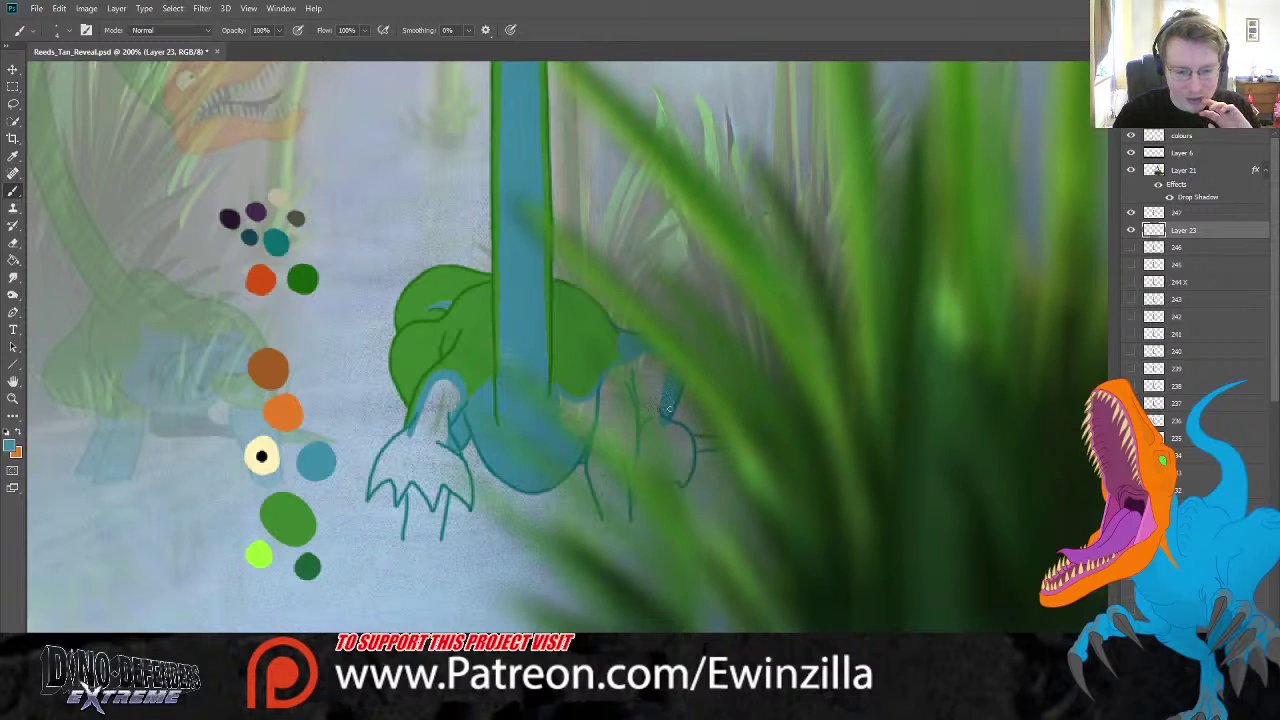
# - Fill the right front leg, the hind leg and the left front leg with light blue
pyautogui.moveTo(668, 390)
pyautogui.mouseDown()
pyautogui.moveTo(648, 390)
pyautogui.moveTo(627, 425)
pyautogui.moveTo(636, 405)
pyautogui.moveTo(618, 412)
pyautogui.moveTo(606, 398)
pyautogui.moveTo(635, 358)
pyautogui.moveTo(555, 427)
pyautogui.moveTo(576, 414)
pyautogui.moveTo(578, 430)
pyautogui.mouseUp()
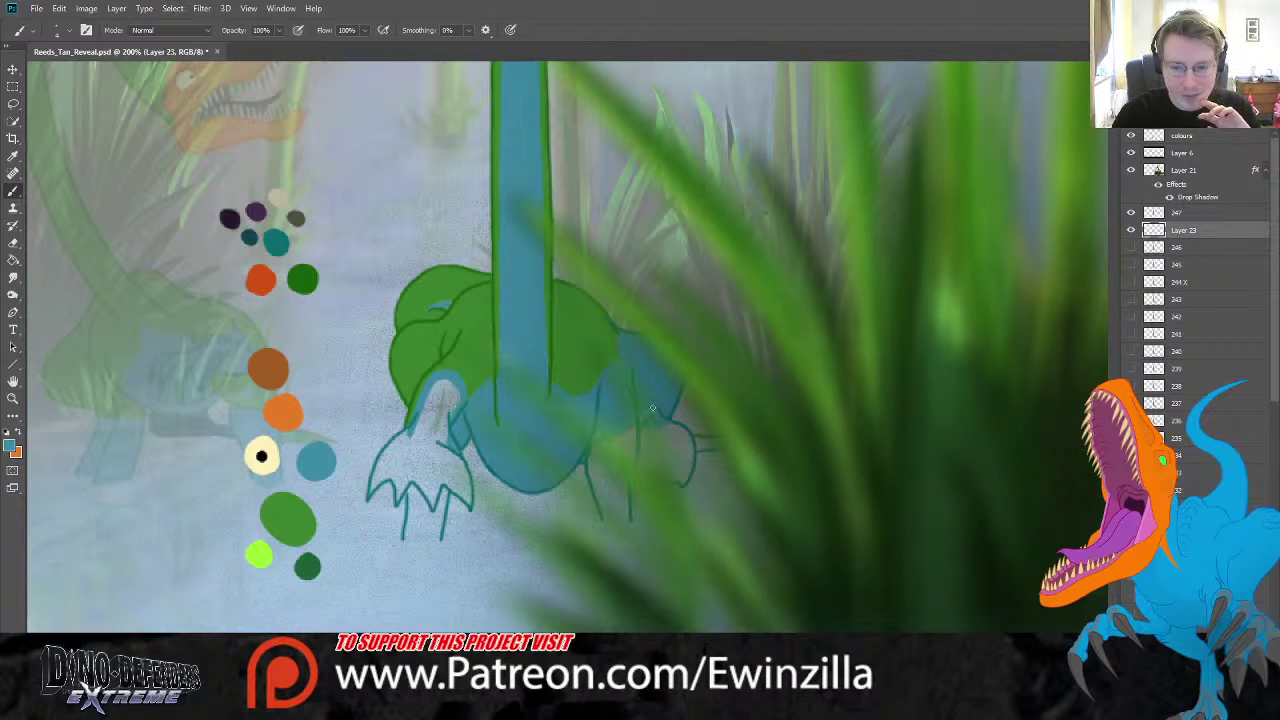
pyautogui.moveTo(619, 459)
pyautogui.mouseDown()
pyautogui.moveTo(608, 470)
pyautogui.moveTo(598, 458)
pyautogui.moveTo(592, 476)
pyautogui.moveTo(610, 522)
pyautogui.moveTo(626, 521)
pyautogui.moveTo(606, 492)
pyautogui.moveTo(618, 470)
pyautogui.moveTo(623, 498)
pyautogui.mouseUp()
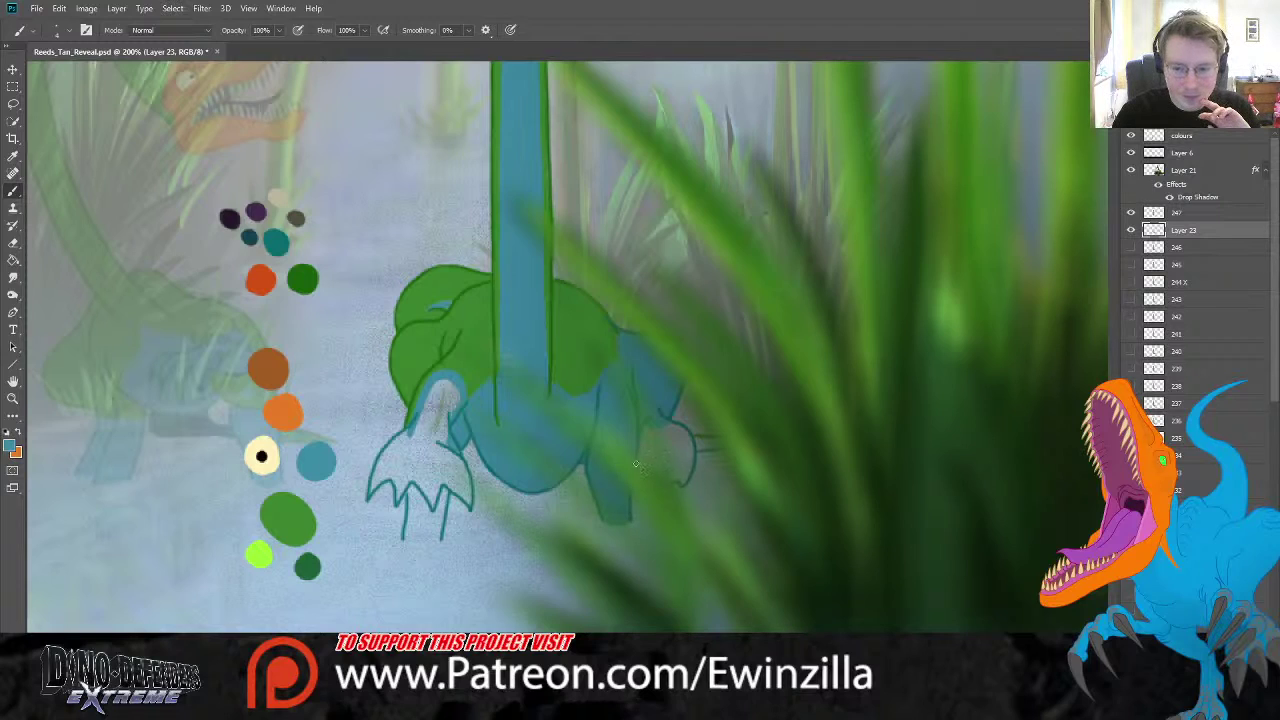
pyautogui.moveTo(681, 475)
pyautogui.mouseDown()
pyautogui.moveTo(693, 445)
pyautogui.moveTo(716, 446)
pyautogui.mouseUp()
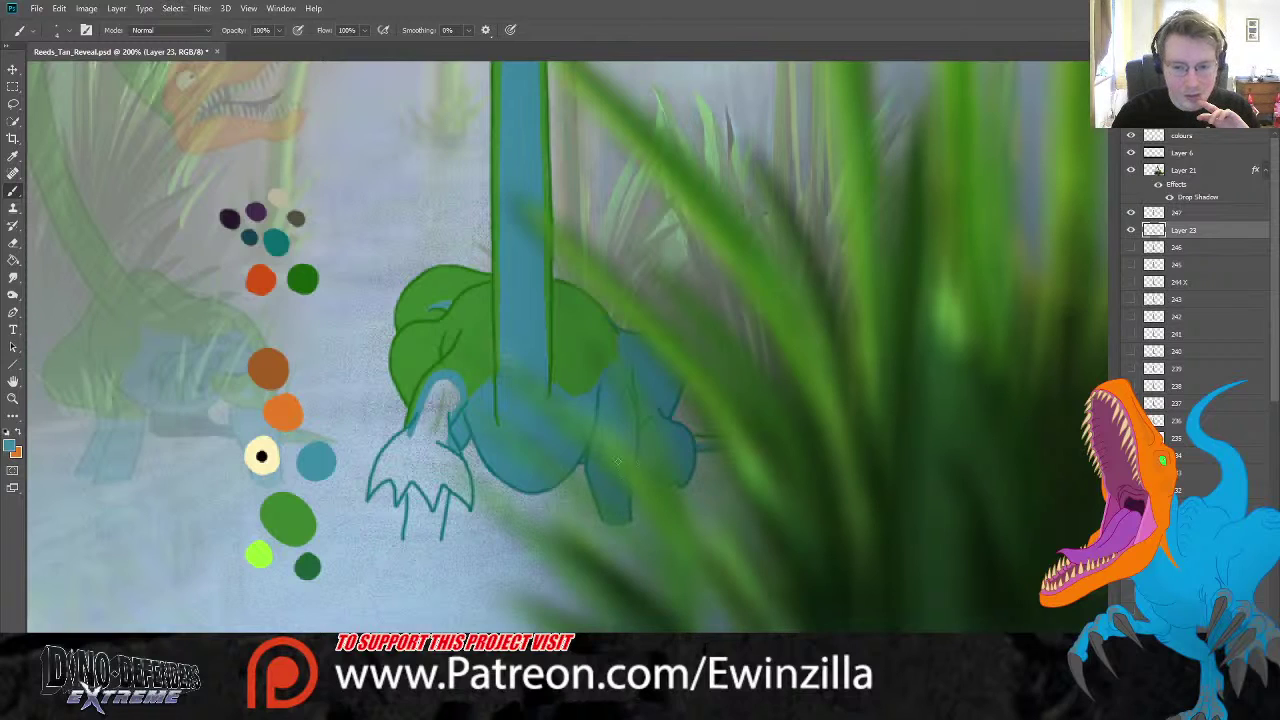
pyautogui.moveTo(425, 500)
pyautogui.mouseDown()
pyautogui.moveTo(438, 510)
pyautogui.moveTo(443, 487)
pyautogui.moveTo(430, 545)
pyautogui.moveTo(404, 543)
pyautogui.moveTo(409, 485)
pyautogui.moveTo(409, 533)
pyautogui.moveTo(420, 490)
pyautogui.moveTo(428, 538)
pyautogui.moveTo(450, 472)
pyautogui.moveTo(466, 498)
pyautogui.moveTo(444, 440)
pyautogui.moveTo(434, 470)
pyautogui.moveTo(432, 455)
pyautogui.moveTo(401, 496)
pyautogui.moveTo(396, 480)
pyautogui.moveTo(371, 490)
pyautogui.moveTo(392, 480)
pyautogui.moveTo(378, 470)
pyautogui.moveTo(400, 436)
pyautogui.moveTo(408, 472)
pyautogui.moveTo(450, 412)
pyautogui.moveTo(440, 398)
pyautogui.moveTo(428, 418)
pyautogui.moveTo(433, 381)
pyautogui.mouseUp()
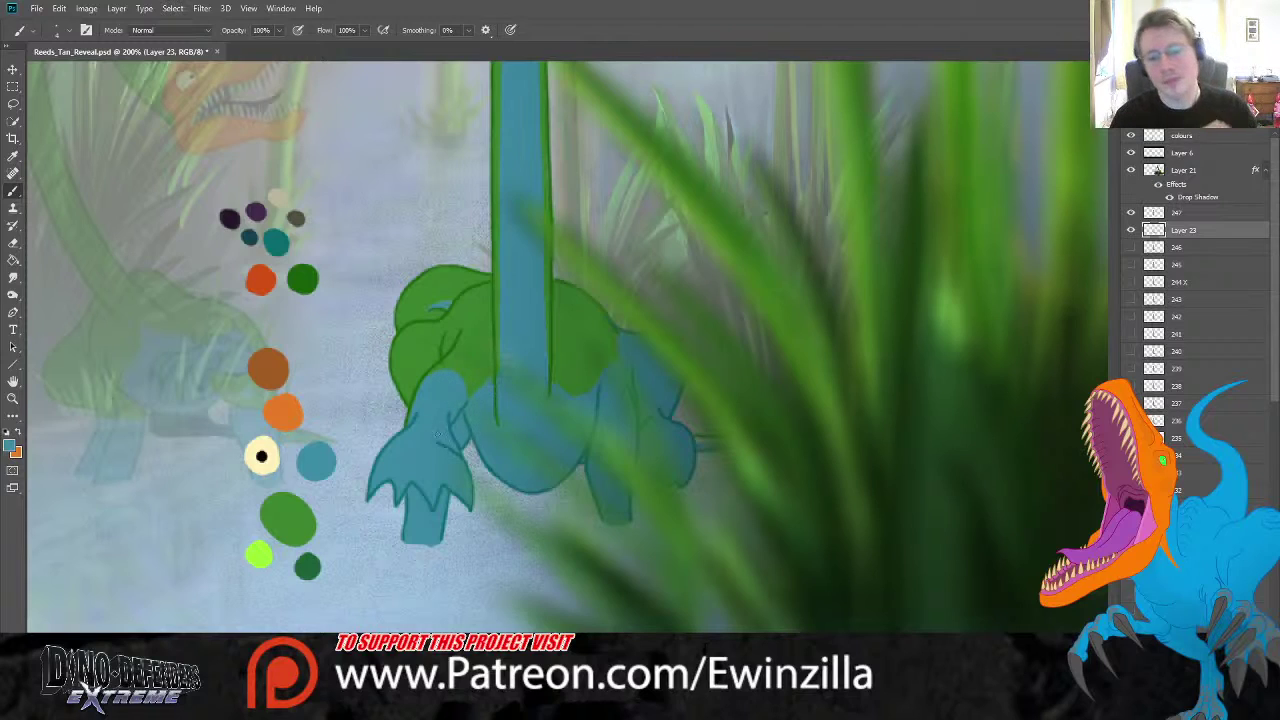
# - Smudge the small blue patch under the back hump into a curved shape blending with the green
pyautogui.click(13, 277)
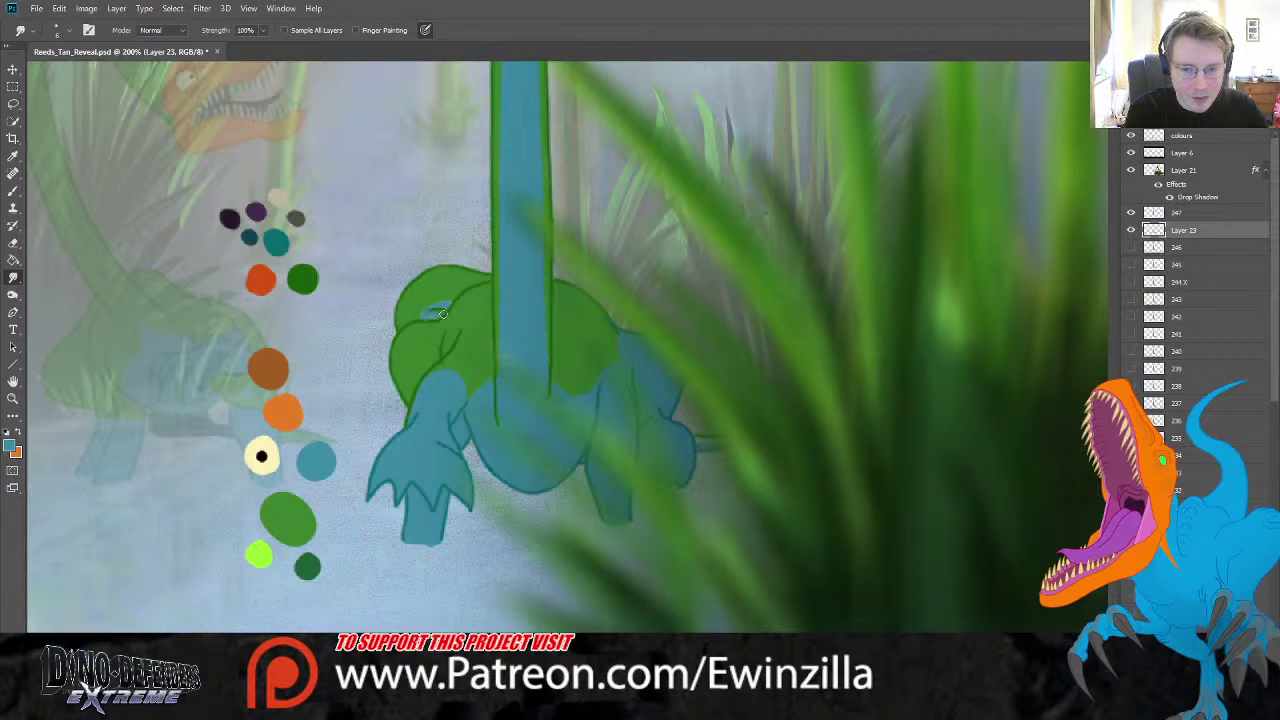
pyautogui.moveTo(432, 311); pyautogui.dragTo(455, 314)
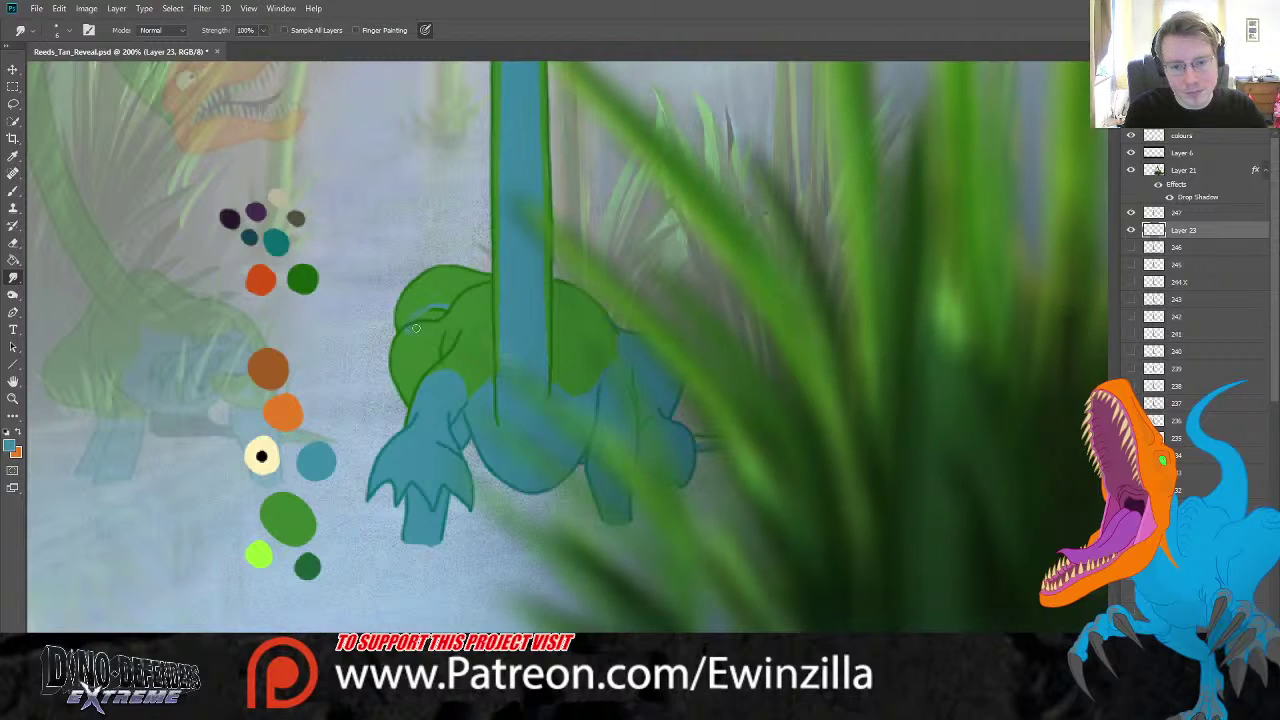
pyautogui.moveTo(428, 306); pyautogui.dragTo(421, 310)
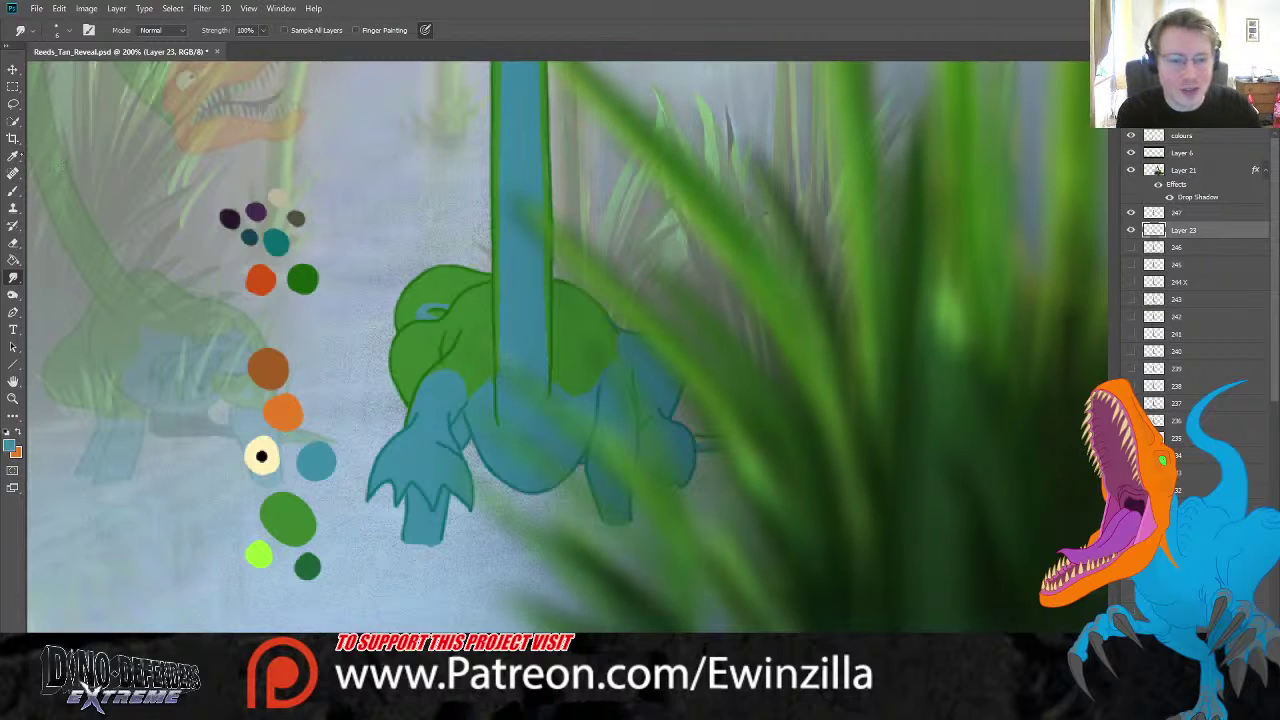
# - Sample the dark teal swatch and paint the claws along the left front leg's jagged edge
pyautogui.press('i')
pyautogui.click(250, 237)
pyautogui.press('b')
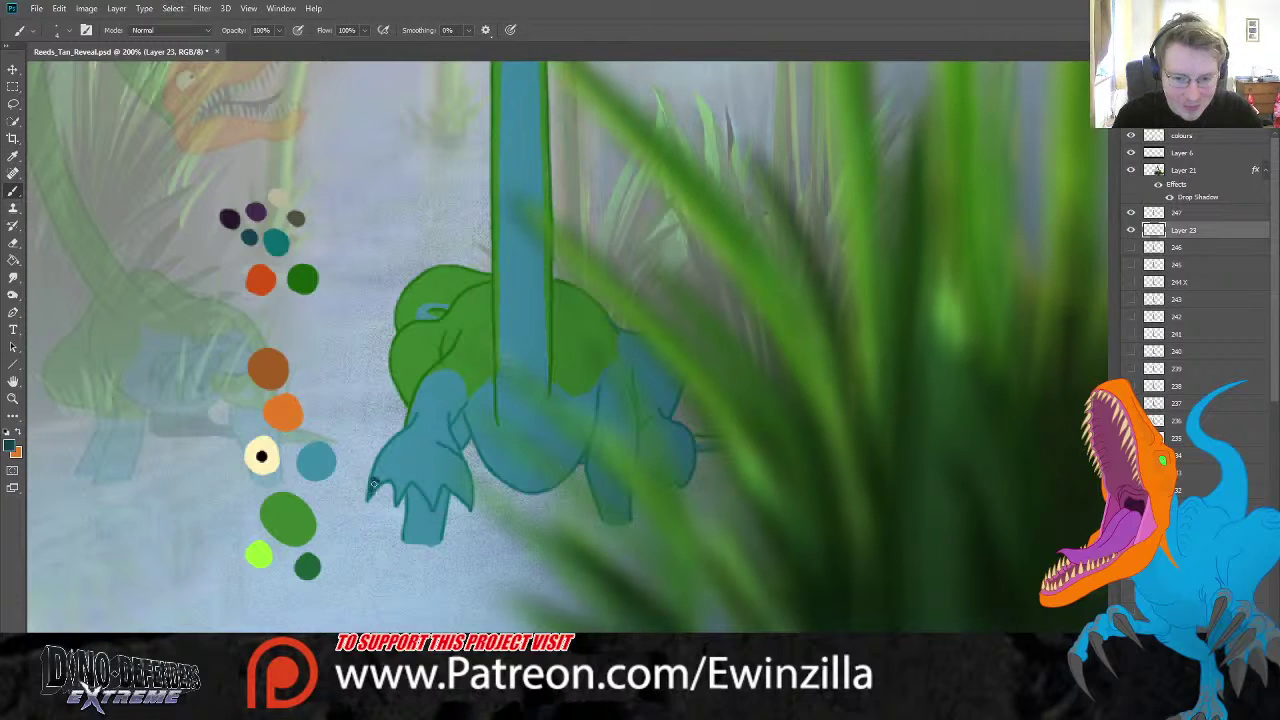
pyautogui.moveTo(398, 490)
pyautogui.mouseDown()
pyautogui.moveTo(464, 495)
pyautogui.moveTo(472, 508)
pyautogui.mouseUp()
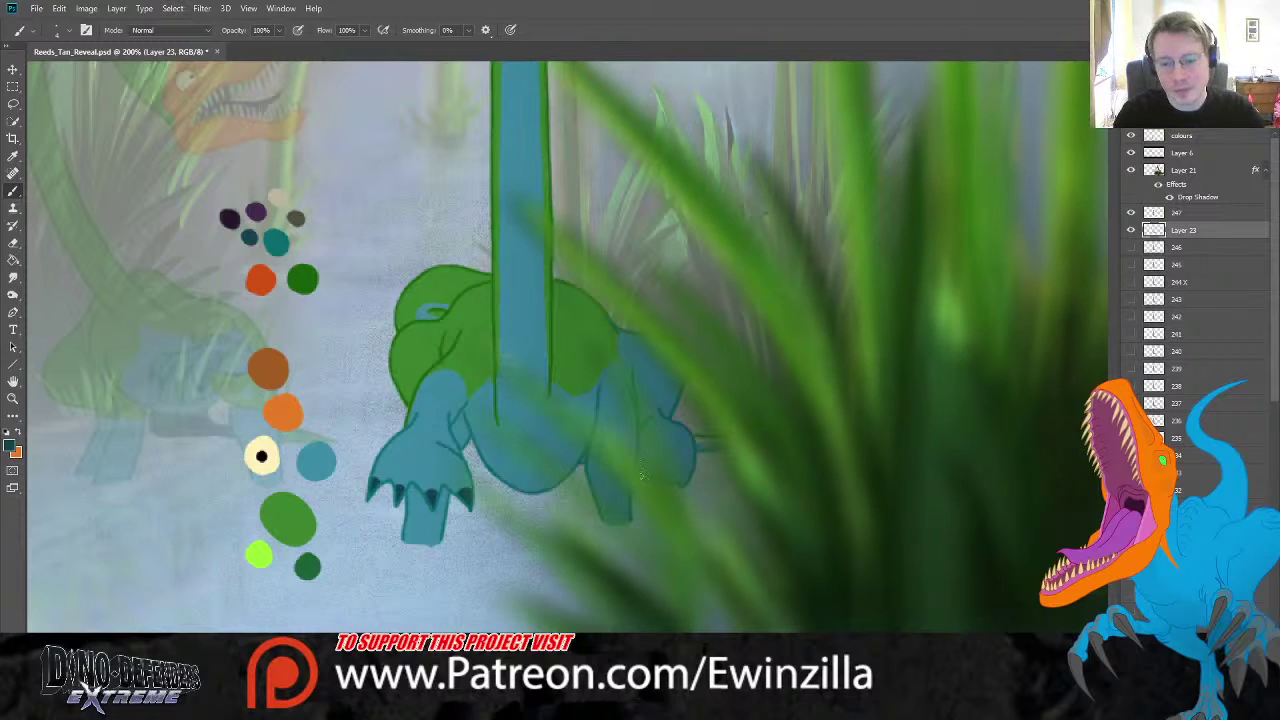
pyautogui.press('i')
pyautogui.press('b')
pyautogui.press('i')
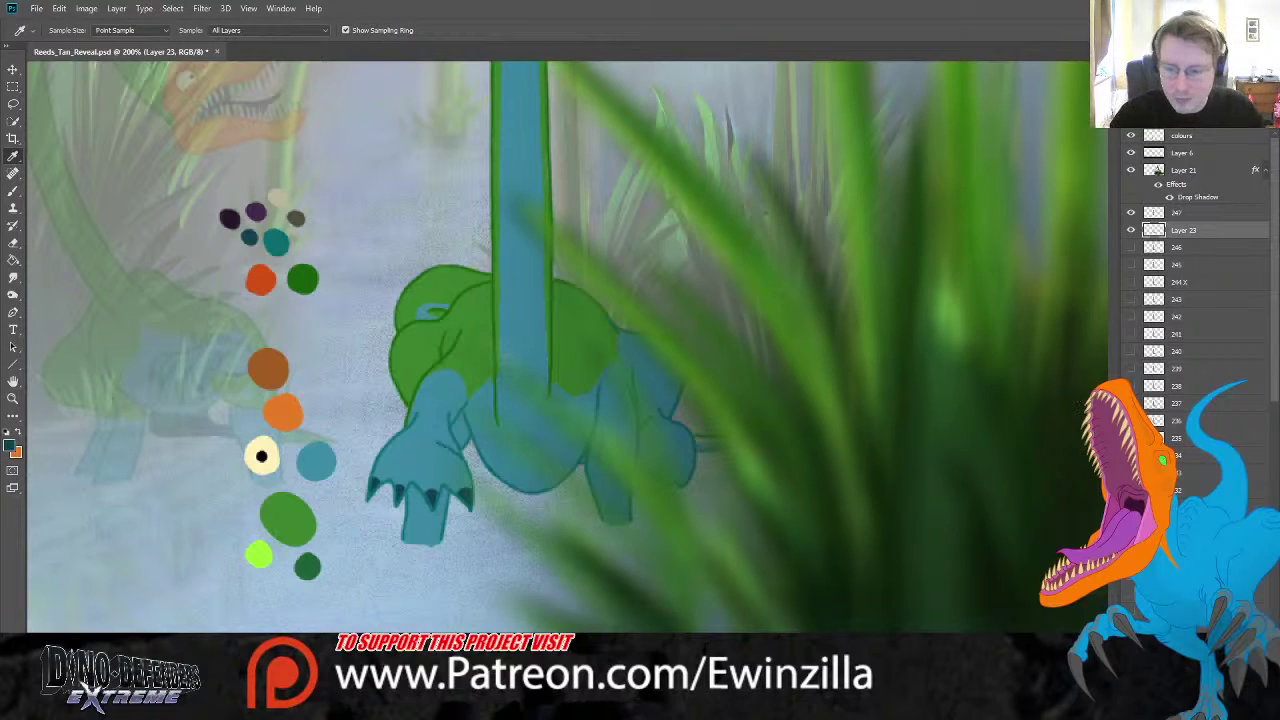
pyautogui.press('b')
# - Merge the colour fill layer with frame 247 and toggle the merged frame's visibility to check it
pyautogui.doubleClick(1130, 232)
pyautogui.keyDown('shift'); pyautogui.click(1178, 214); pyautogui.keyUp('shift')
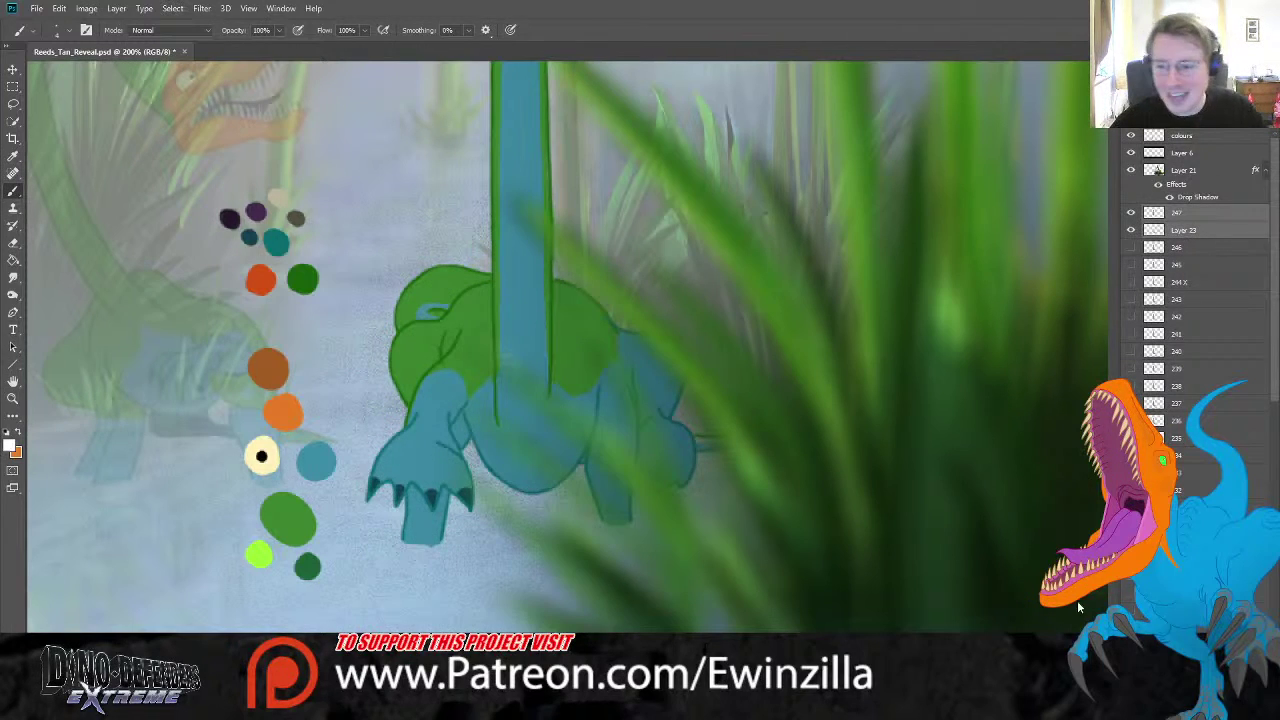
pyautogui.hotkey('ctrl', 'e')
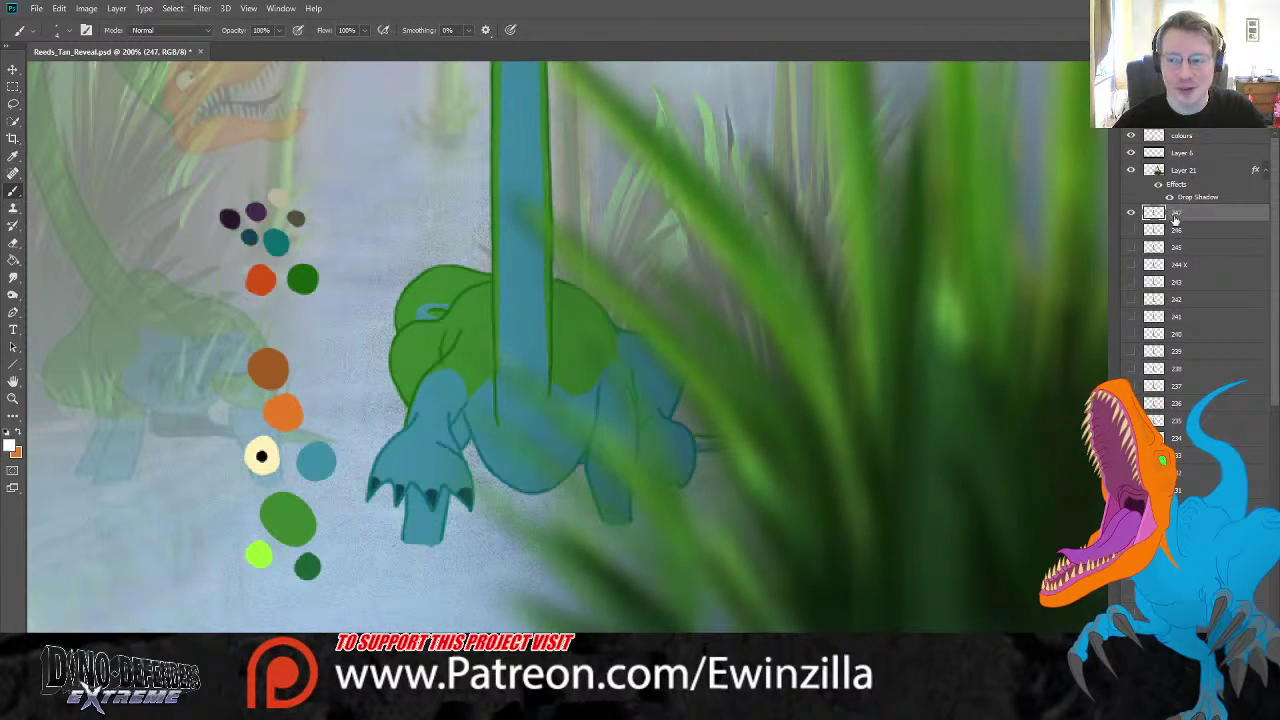
pyautogui.click(1132, 214)
pyautogui.click(1132, 214)
pyautogui.click(1132, 214)
pyautogui.click(1132, 214)
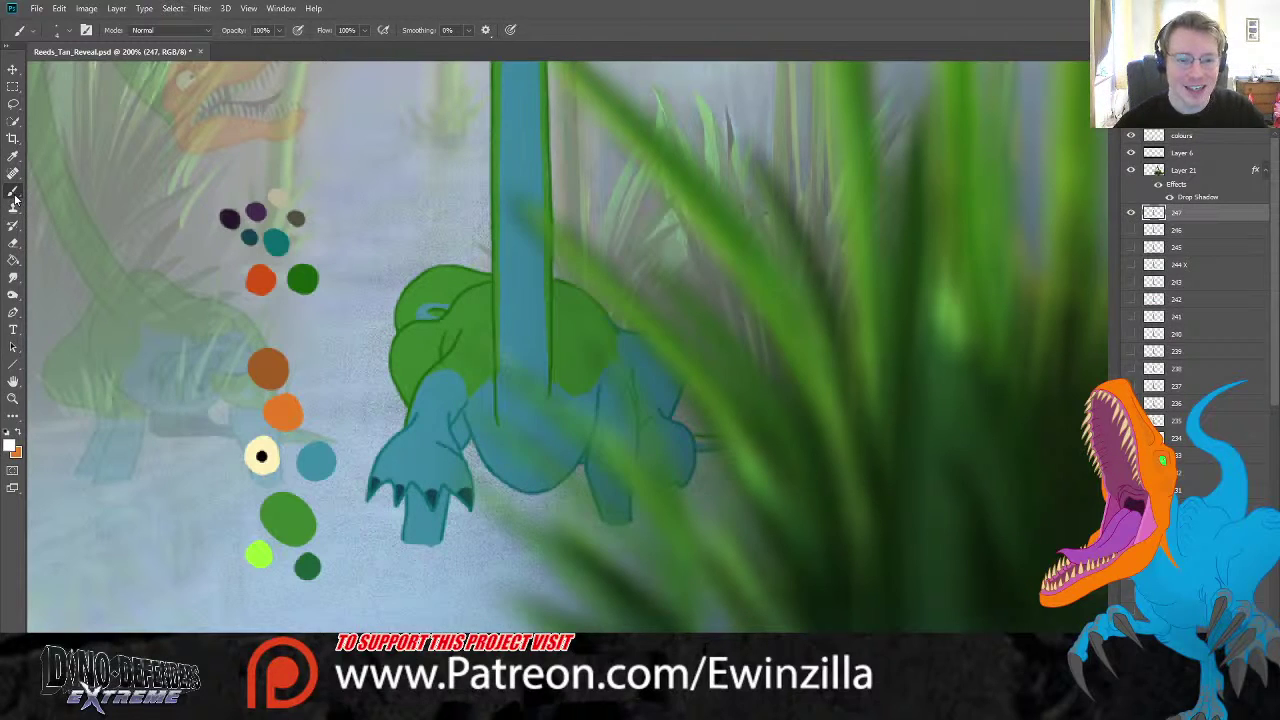
pyautogui.moveTo(386, 488)
pyautogui.mouseDown()
pyautogui.moveTo(366, 504)
pyautogui.moveTo(384, 488)
pyautogui.mouseUp()
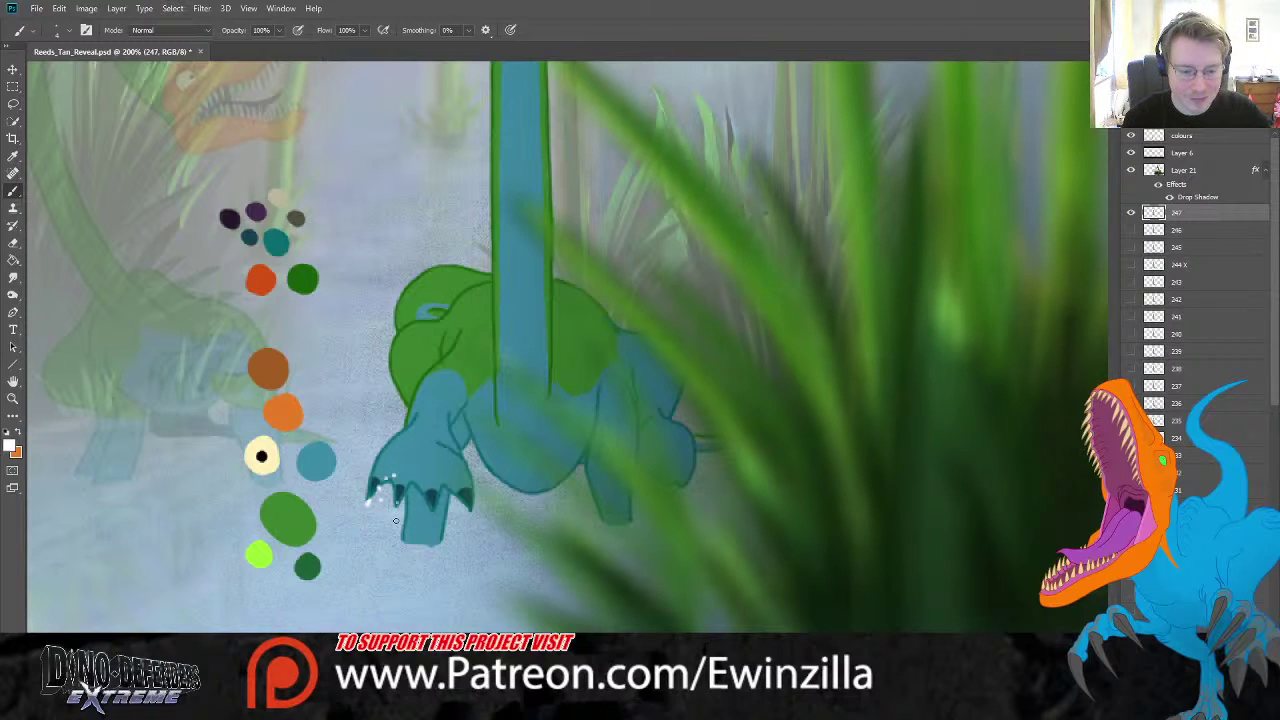
pyautogui.moveTo(402, 520)
pyautogui.mouseDown()
pyautogui.moveTo(445, 544)
pyautogui.moveTo(456, 504)
pyautogui.moveTo(461, 545)
pyautogui.mouseUp()
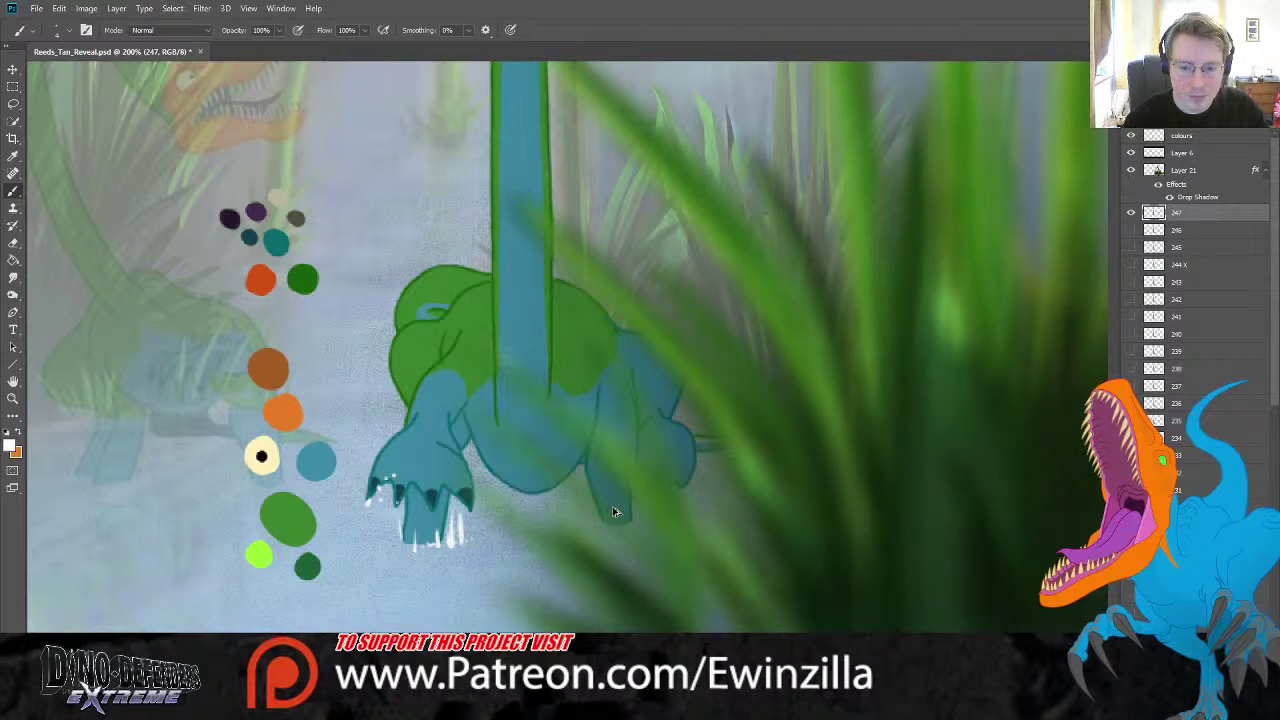
pyautogui.hotkey('ctrl', 'z')
pyautogui.hotkey('ctrl', 'z')
pyautogui.hotkey('ctrl', 'z')
pyautogui.hotkey('ctrl', 'z')
pyautogui.hotkey('ctrl', 'z')
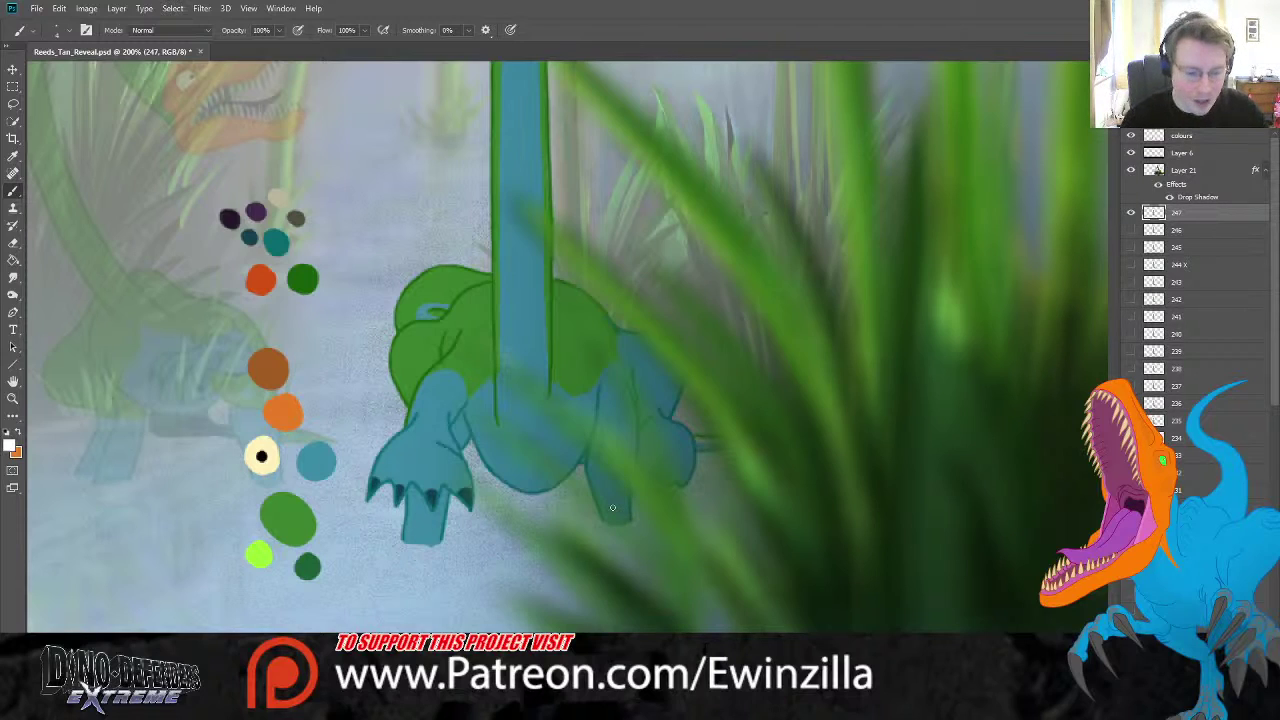
# - Set the brush opacity to 61% and paint thin white water ripples around the bases of both front legs
pyautogui.moveTo(279, 30); pyautogui.dragTo(252, 44)
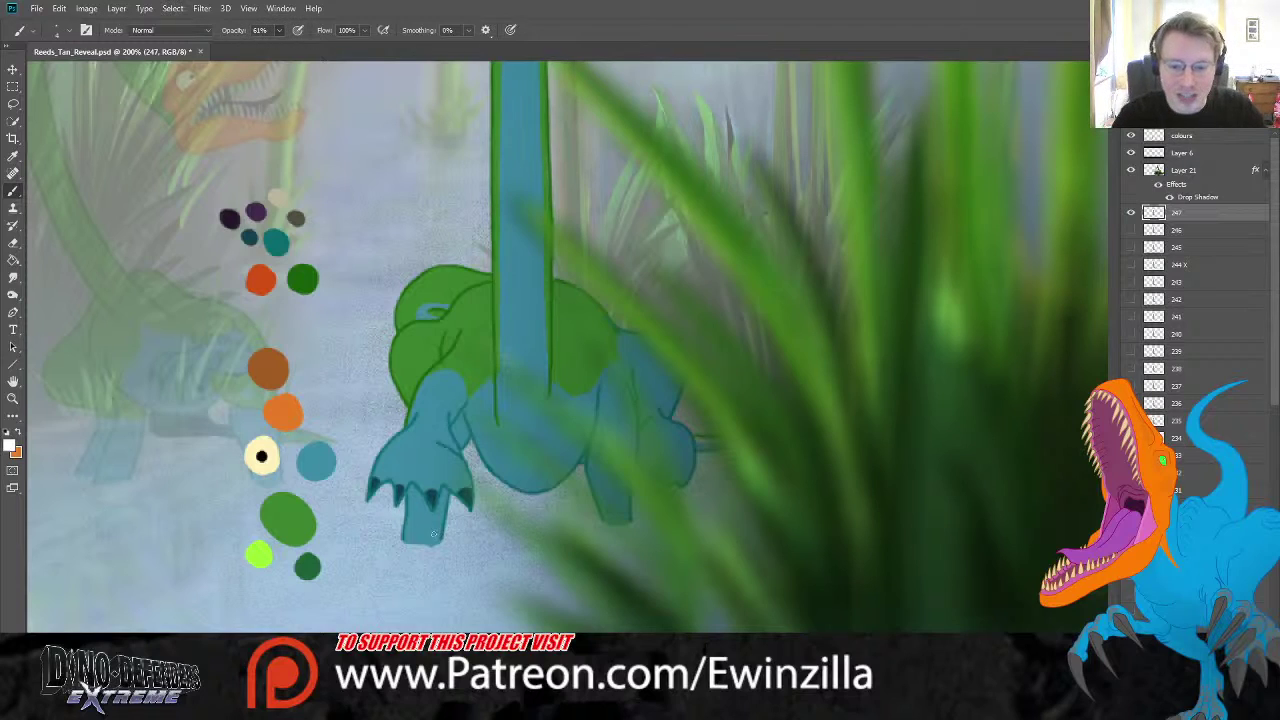
pyautogui.moveTo(401, 538)
pyautogui.mouseDown()
pyautogui.moveTo(431, 543)
pyautogui.moveTo(379, 542)
pyautogui.moveTo(406, 554)
pyautogui.moveTo(448, 545)
pyautogui.moveTo(409, 541)
pyautogui.moveTo(463, 542)
pyautogui.moveTo(442, 545)
pyautogui.moveTo(440, 525)
pyautogui.moveTo(445, 551)
pyautogui.moveTo(503, 546)
pyautogui.moveTo(480, 541)
pyautogui.moveTo(486, 522)
pyautogui.moveTo(490, 545)
pyautogui.moveTo(513, 545)
pyautogui.moveTo(474, 537)
pyautogui.mouseUp()
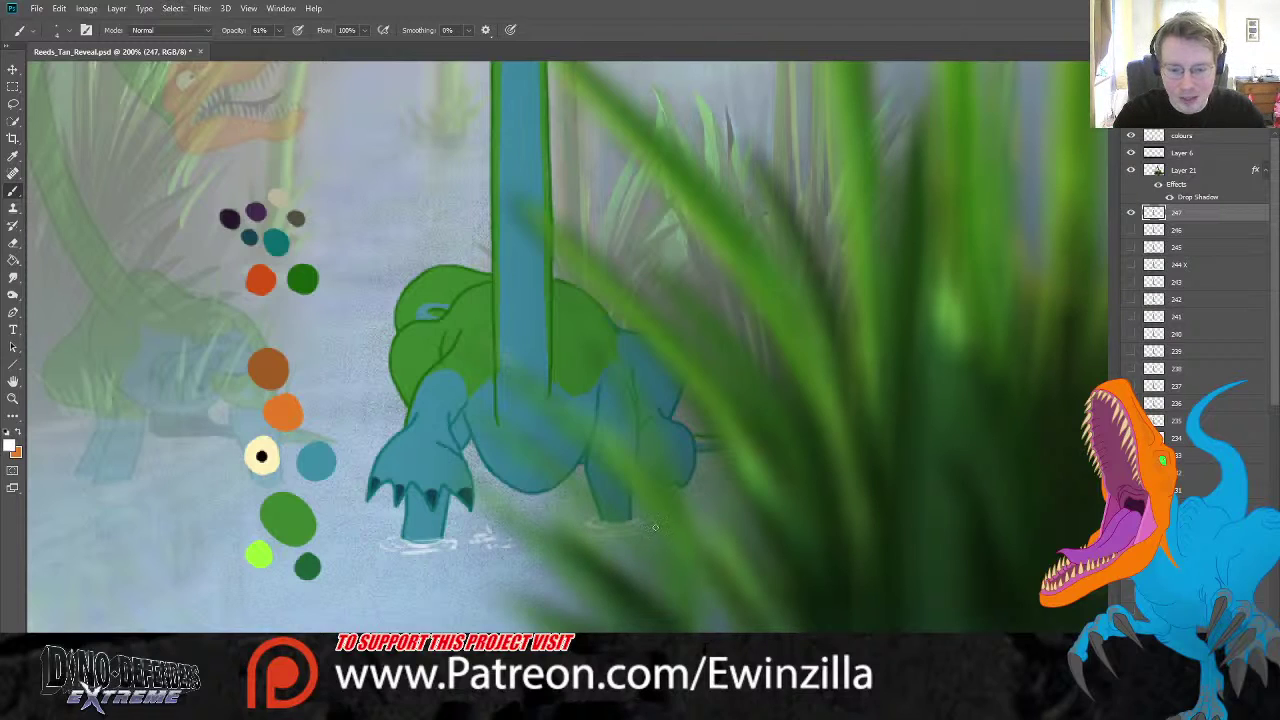
pyautogui.moveTo(603, 521); pyautogui.dragTo(632, 520)
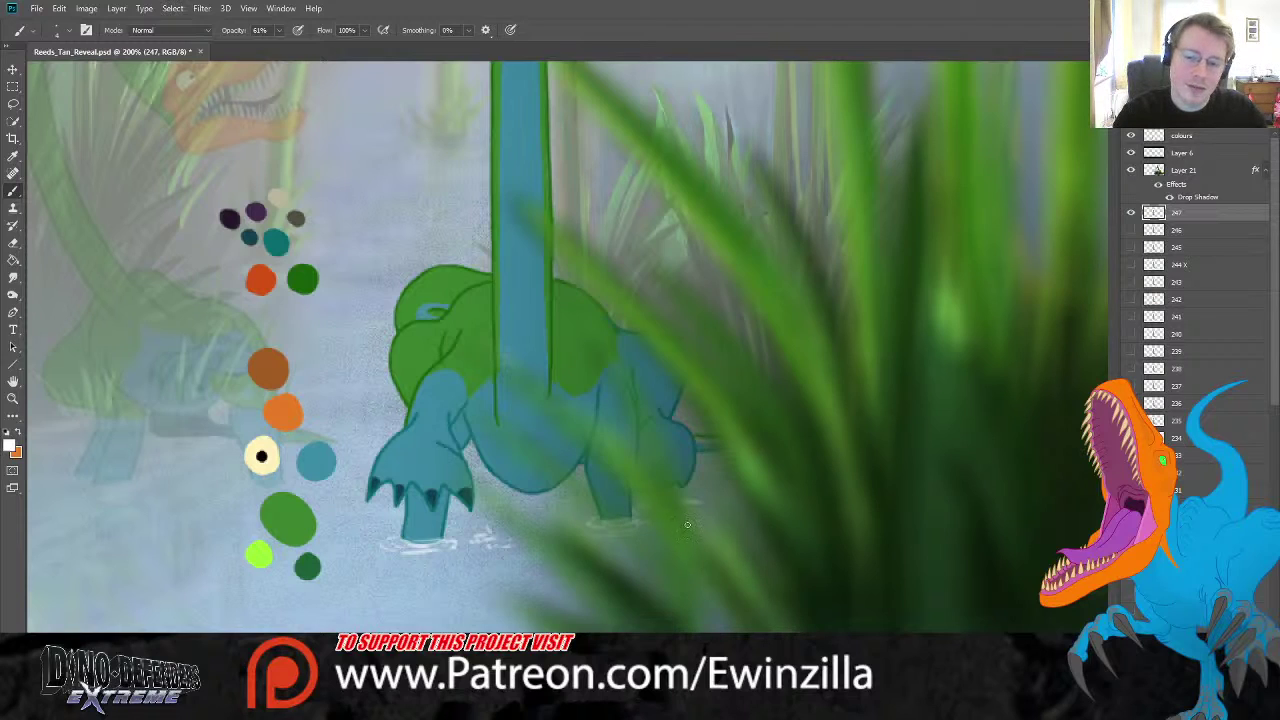
pyautogui.click(13, 155)
pyautogui.click(480, 315)
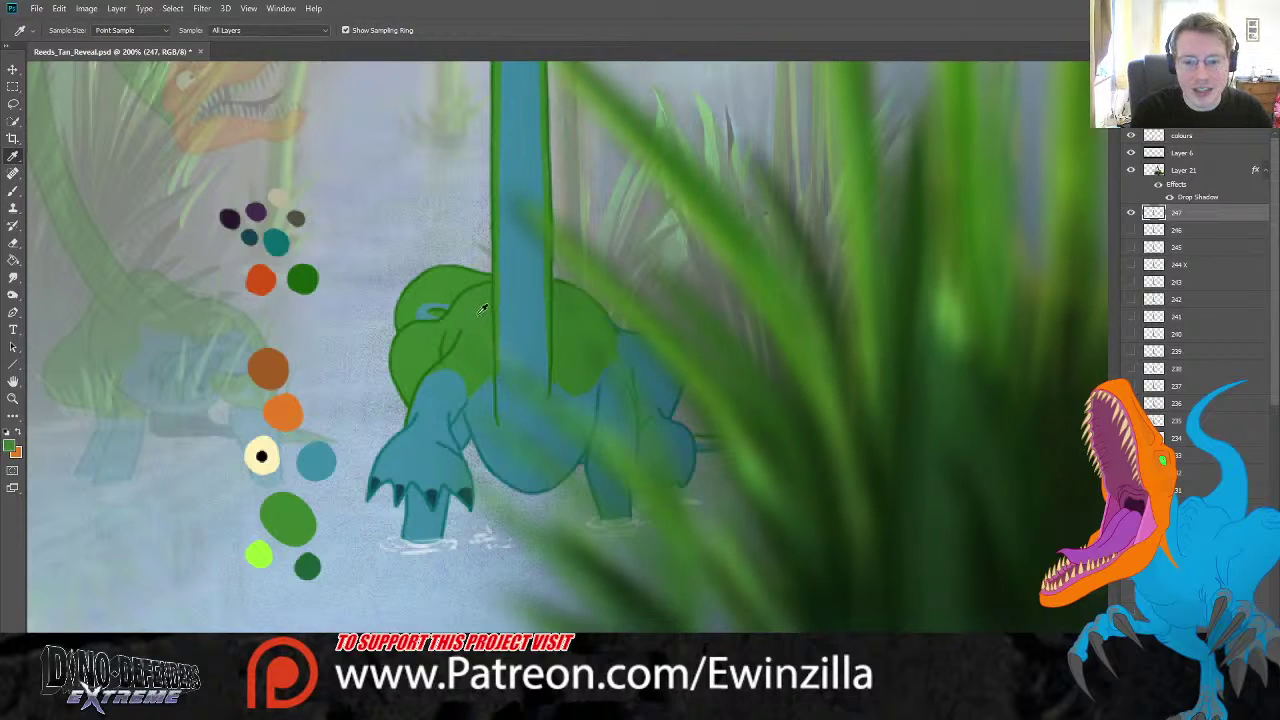
pyautogui.click(13, 190)
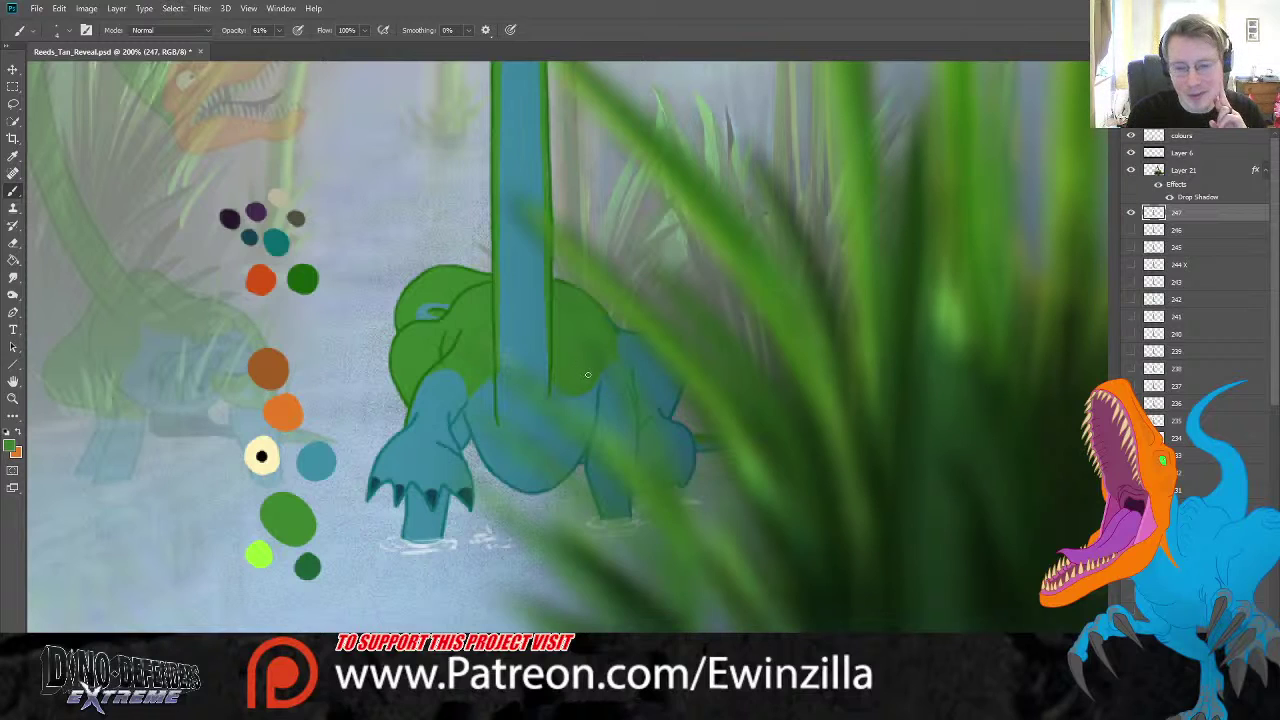
pyautogui.press('i')
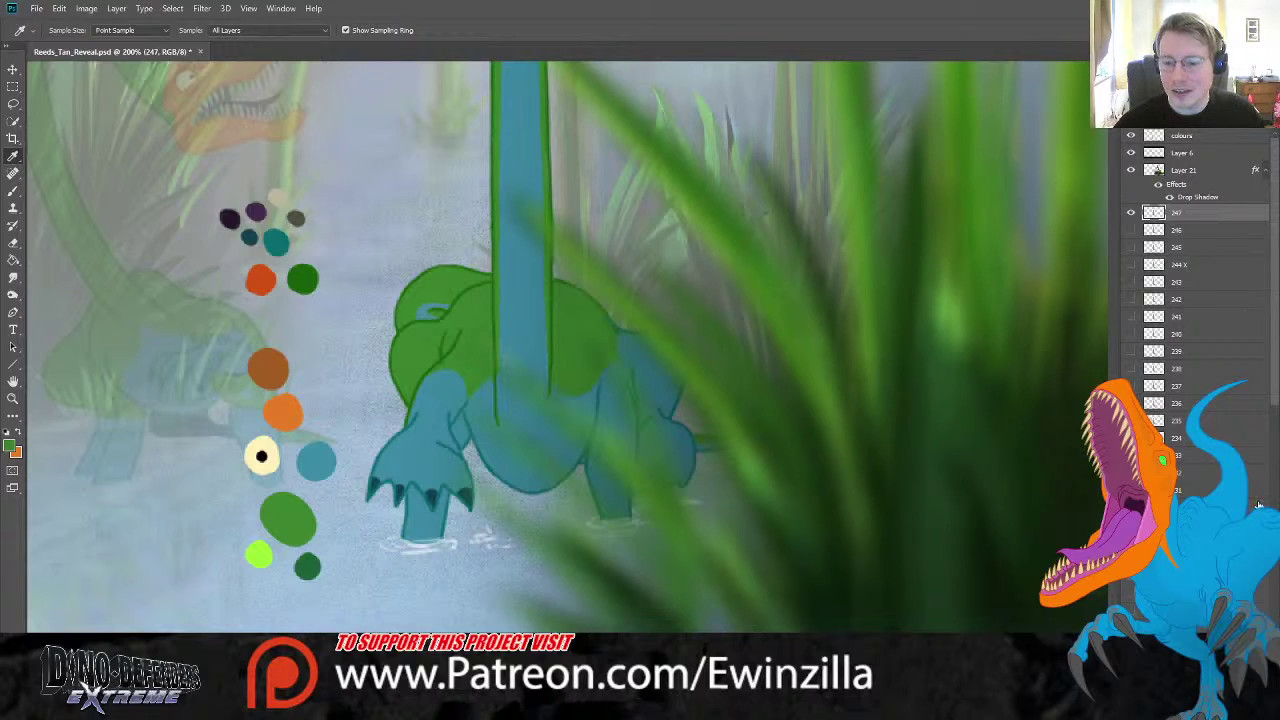
# - Check the splash in frame 246 and paint small white water droplets over the left front leg and its claws
pyautogui.click(1131, 222)
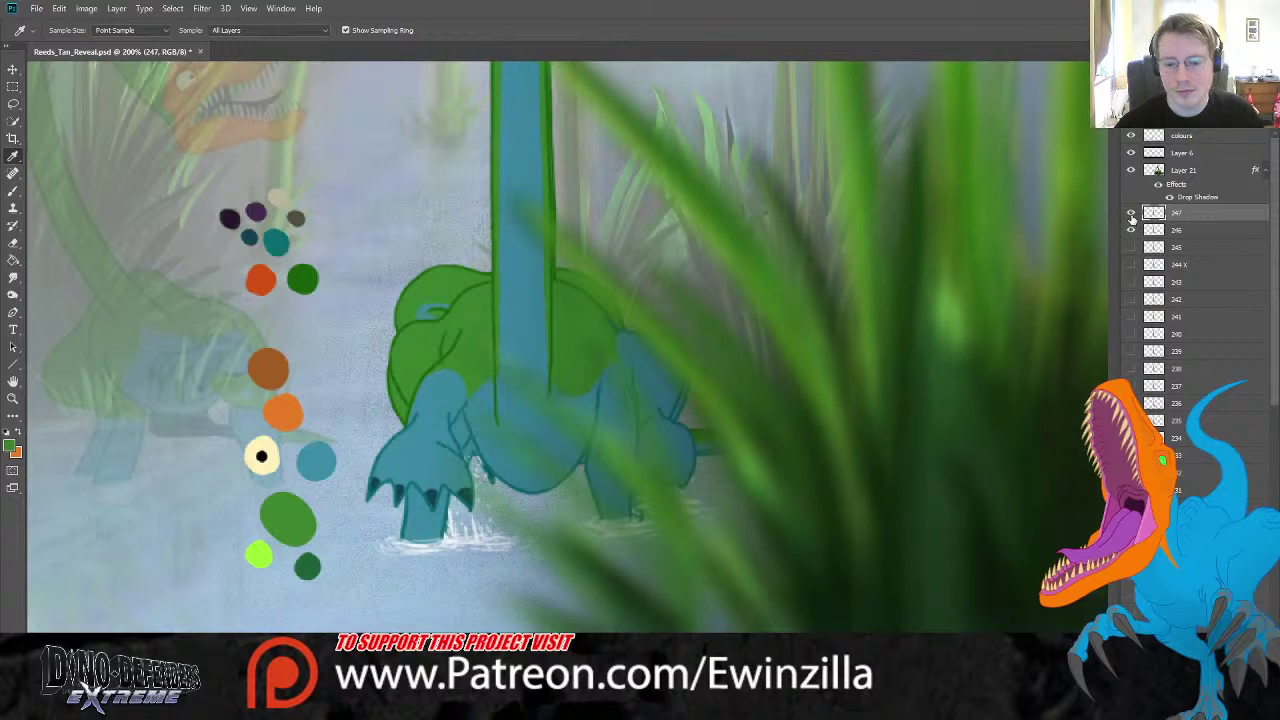
pyautogui.click(1131, 230)
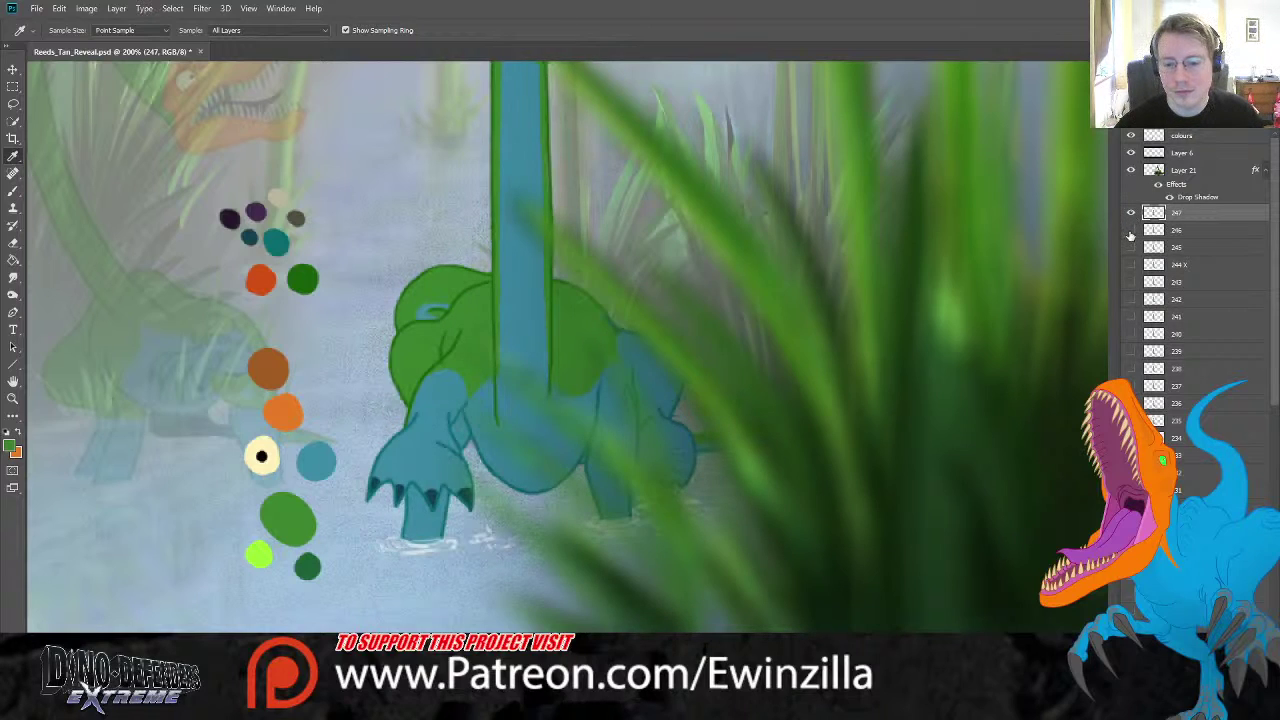
pyautogui.click(13, 190)
pyautogui.keyDown('alt'); pyautogui.click(812, 431); pyautogui.keyUp('alt')
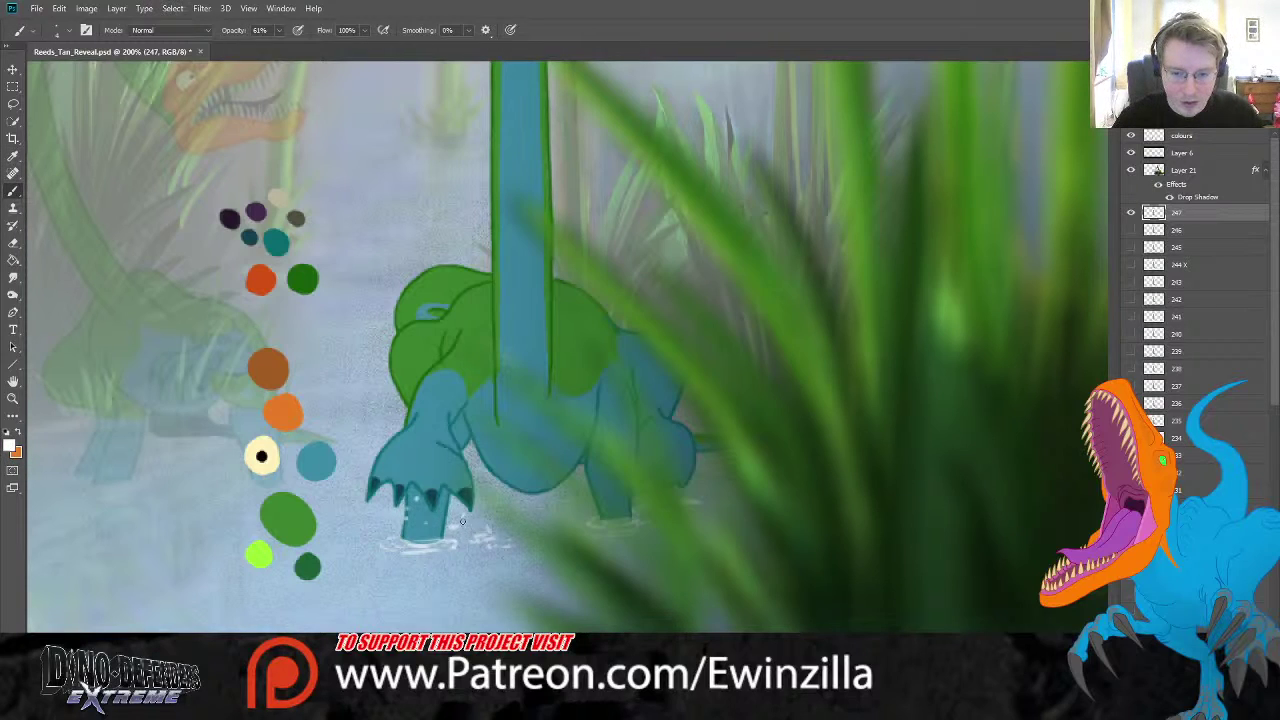
pyautogui.moveTo(452, 496); pyautogui.dragTo(474, 492)
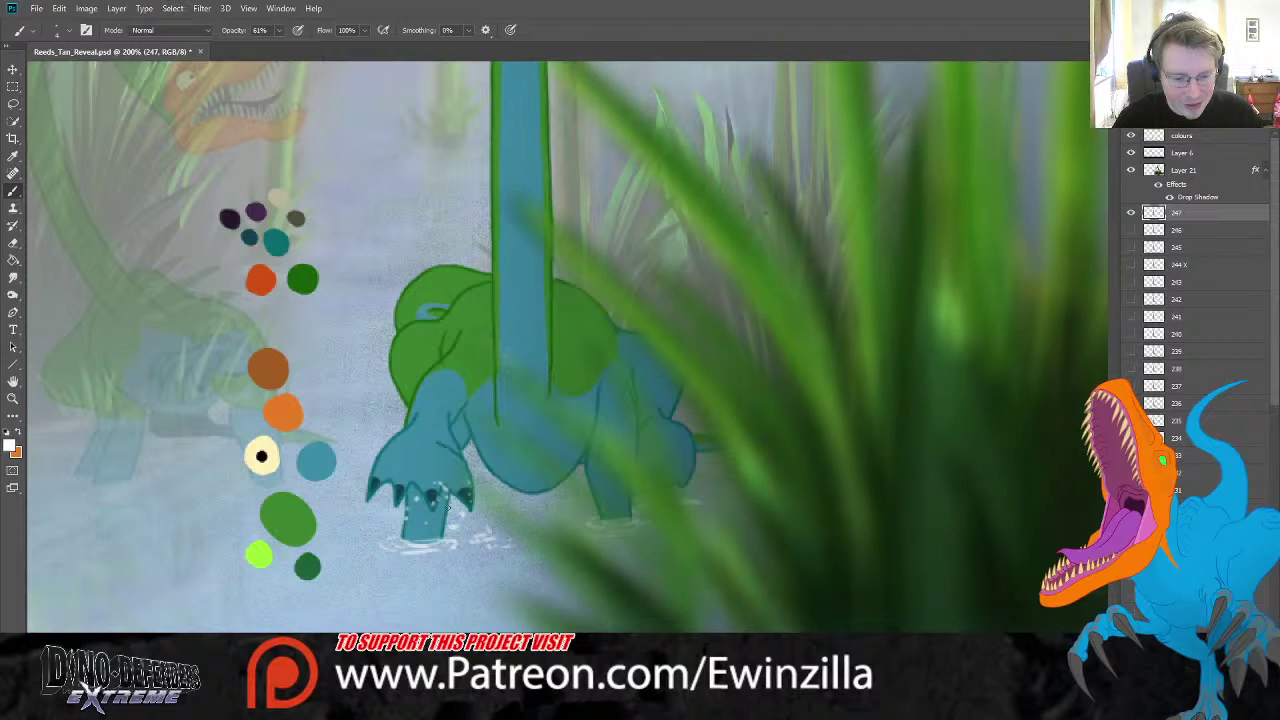
pyautogui.moveTo(421, 519); pyautogui.dragTo(437, 531)
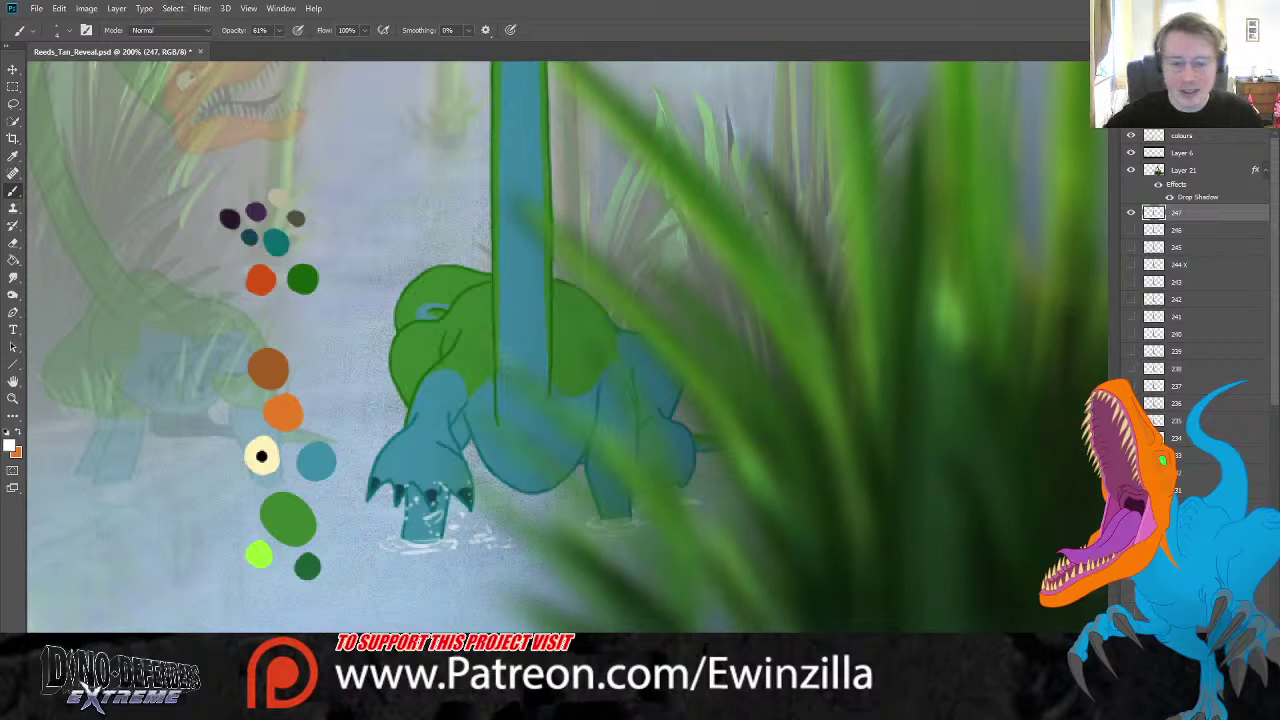
# - Compare frames 246 and 247 by toggling their visibility and add white splash strokes in the water beside the left front leg
pyautogui.click(1131, 229)
pyautogui.click(1130, 213)
pyautogui.click(1129, 214)
pyautogui.click(1129, 214)
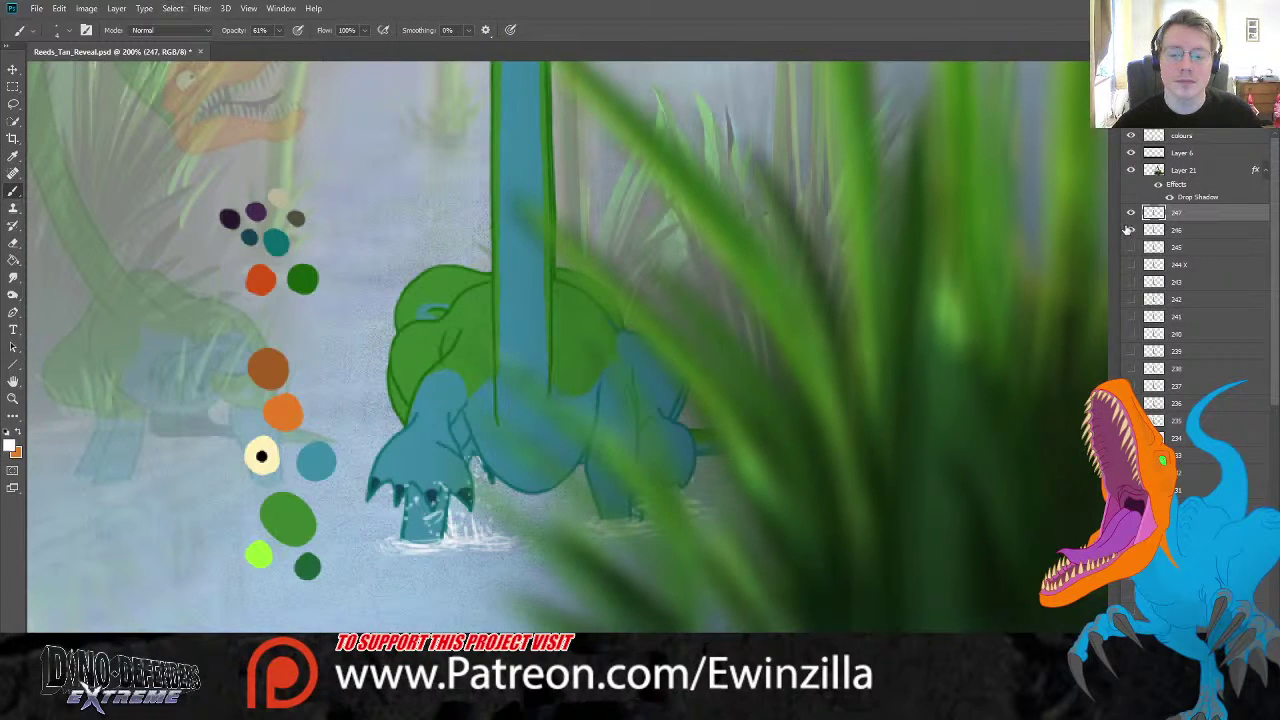
pyautogui.click(1126, 231)
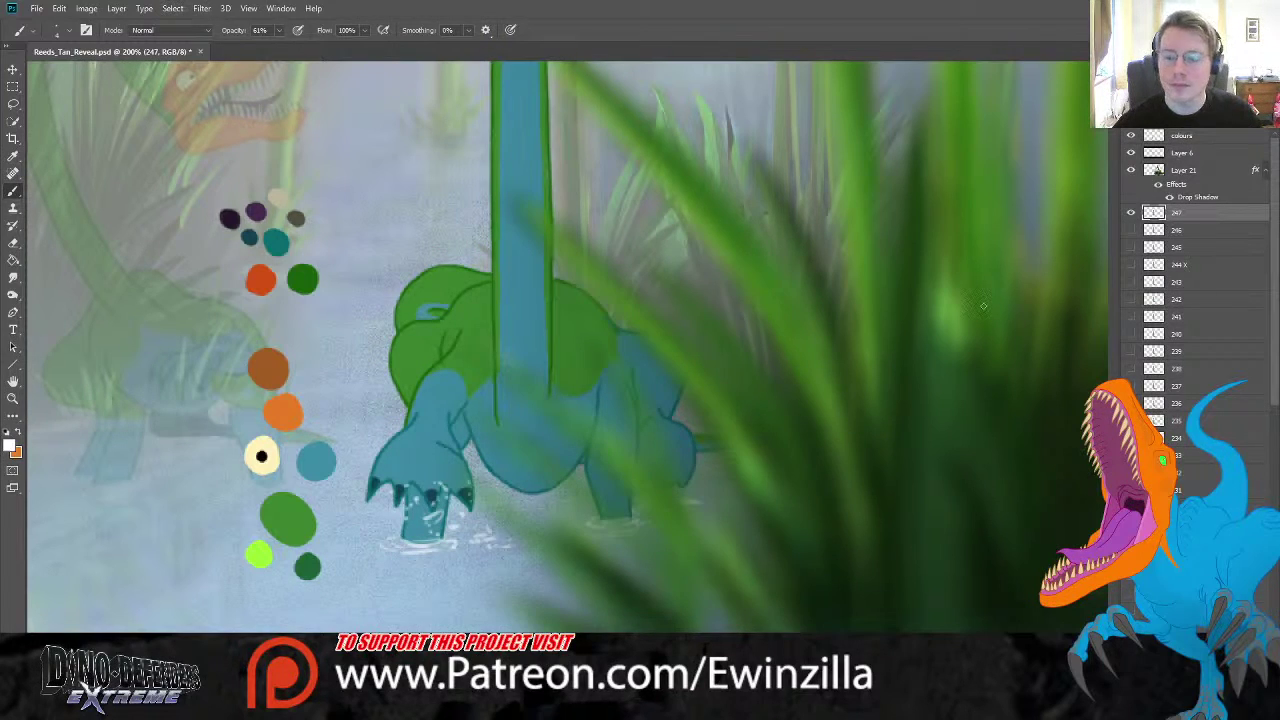
pyautogui.moveTo(461, 544)
pyautogui.mouseDown()
pyautogui.moveTo(502, 545)
pyautogui.moveTo(421, 546)
pyautogui.moveTo(523, 551)
pyautogui.moveTo(476, 550)
pyautogui.moveTo(514, 551)
pyautogui.moveTo(520, 516)
pyautogui.moveTo(495, 566)
pyautogui.moveTo(454, 553)
pyautogui.moveTo(498, 552)
pyautogui.mouseUp()
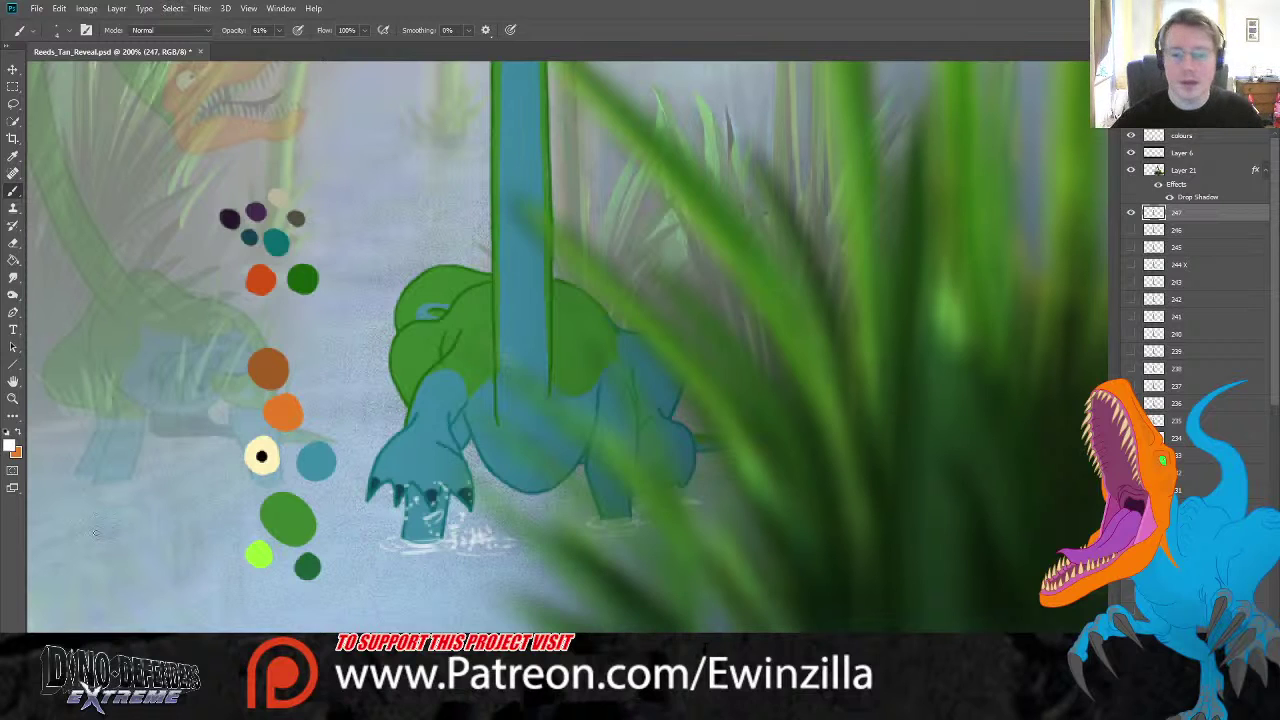
# - Lasso the dinosaur's head and neck in frame 247 and duplicate them onto a new layer
pyautogui.click(13, 397)
pyautogui.click(374, 30)
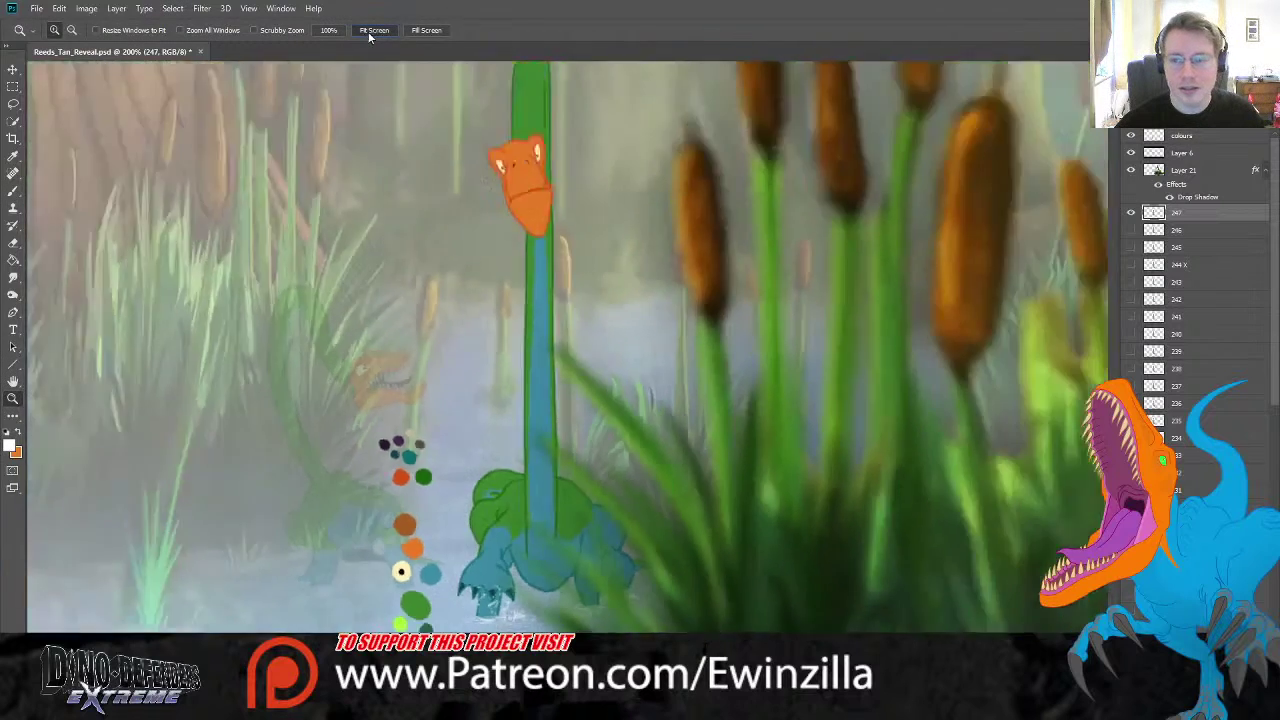
pyautogui.press('l')
pyautogui.moveTo(565, 201)
pyautogui.mouseDown()
pyautogui.moveTo(531, 220)
pyautogui.moveTo(513, 291)
pyautogui.moveTo(519, 421)
pyautogui.moveTo(548, 521)
pyautogui.moveTo(562, 514)
pyautogui.moveTo(564, 480)
pyautogui.moveTo(564, 216)
pyautogui.moveTo(518, 260)
pyautogui.moveTo(522, 390)
pyautogui.moveTo(549, 455)
pyautogui.mouseUp()
pyautogui.moveTo(603, 408)
pyautogui.mouseDown()
pyautogui.moveTo(604, 279)
pyautogui.moveTo(562, 230)
pyautogui.moveTo(523, 232)
pyautogui.moveTo(500, 325)
pyautogui.moveTo(543, 470)
pyautogui.moveTo(545, 526)
pyautogui.moveTo(557, 531)
pyautogui.moveTo(564, 470)
pyautogui.mouseUp()
pyautogui.hotkey('ctrl', 'j')
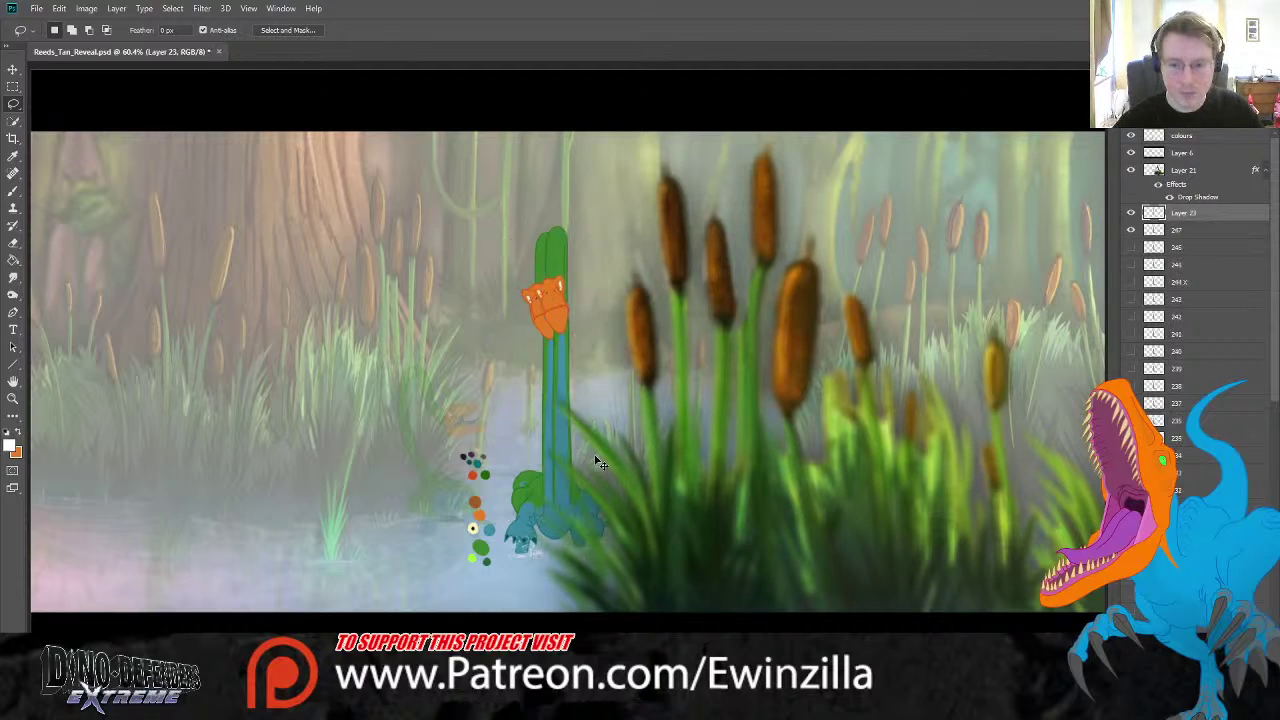
# - Shift the duplicated head and neck so the neck lines up over the one in frame 247, with the head slightly lower
pyautogui.click(13, 399)
pyautogui.click(532, 397)
pyautogui.click(619, 415)
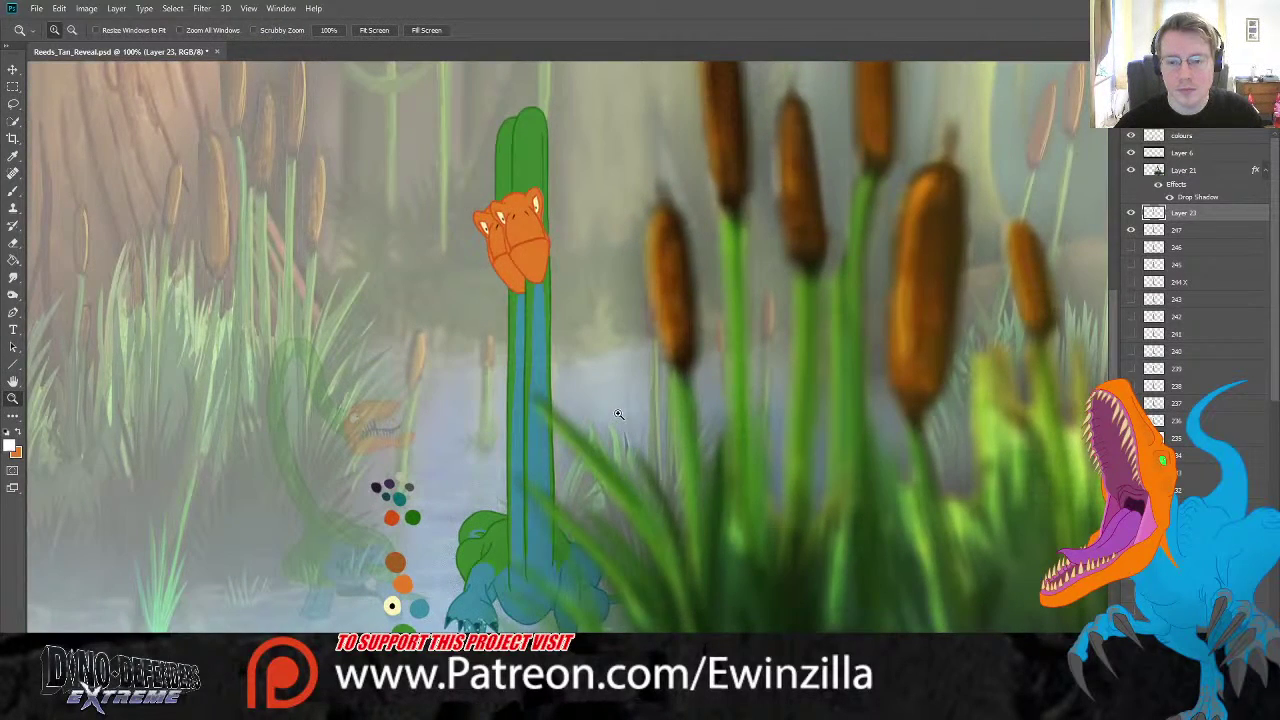
pyautogui.click(13, 68)
pyautogui.moveTo(538, 200); pyautogui.dragTo(517, 210)
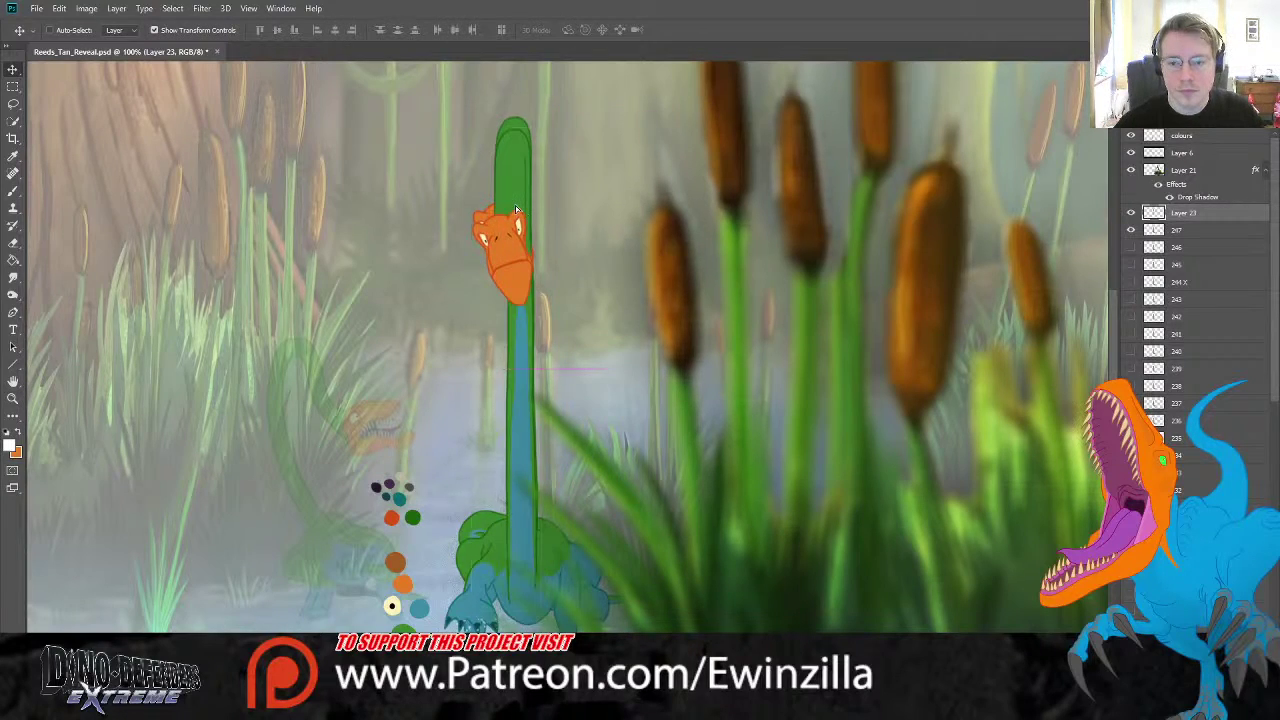
# - Reduce the opacity of layer 247 to leave a faint reference and rename the duplicated layer 248
pyautogui.click(13, 398)
pyautogui.click(13, 243)
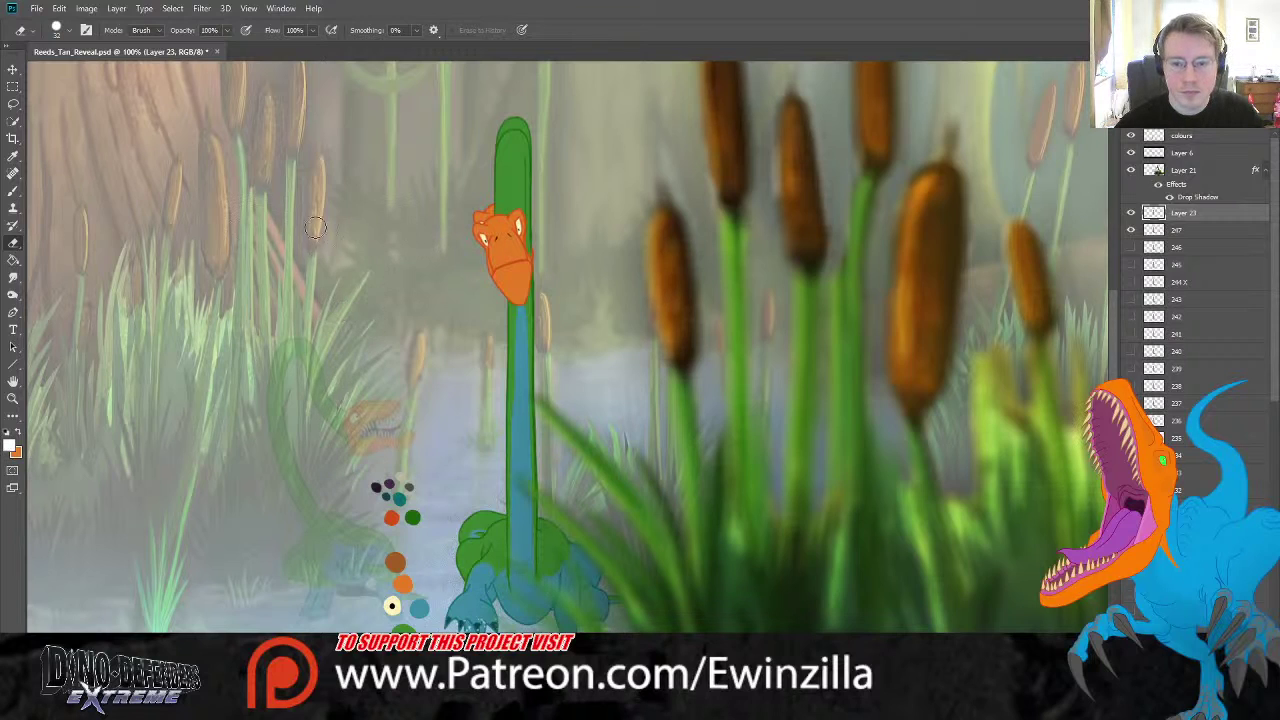
pyautogui.click(13, 398)
pyautogui.click(527, 201)
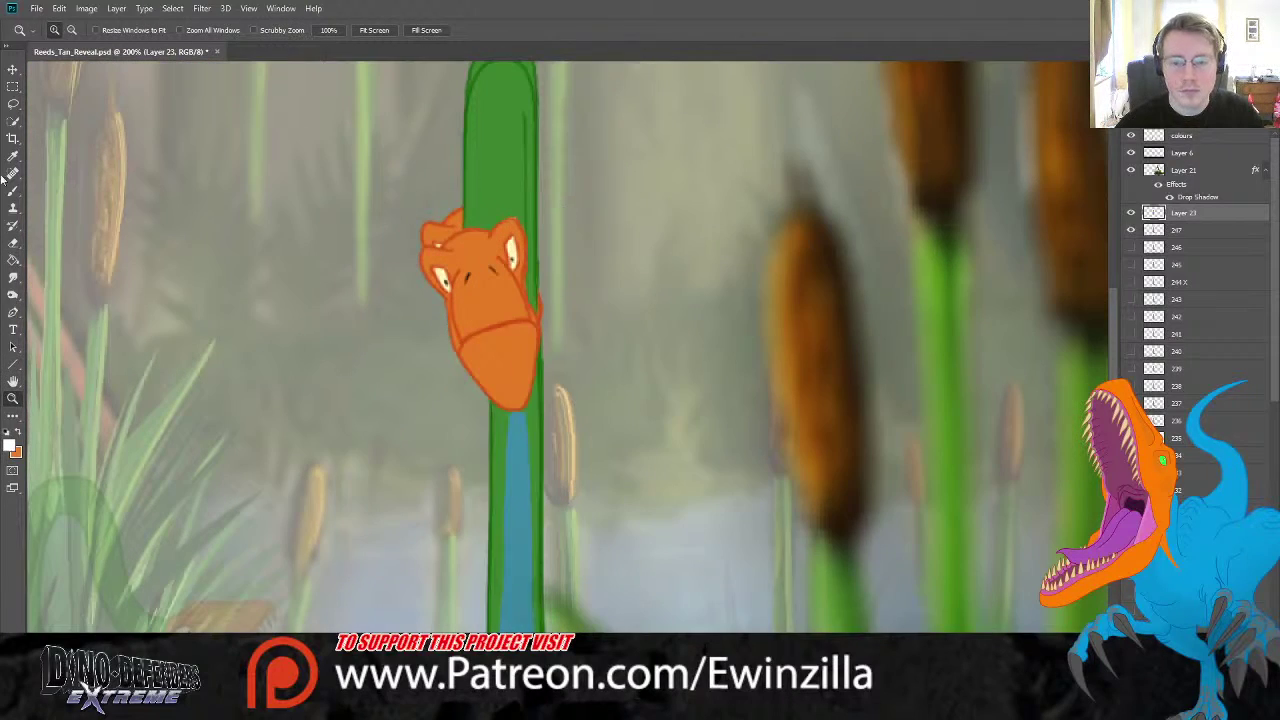
pyautogui.click(13, 103)
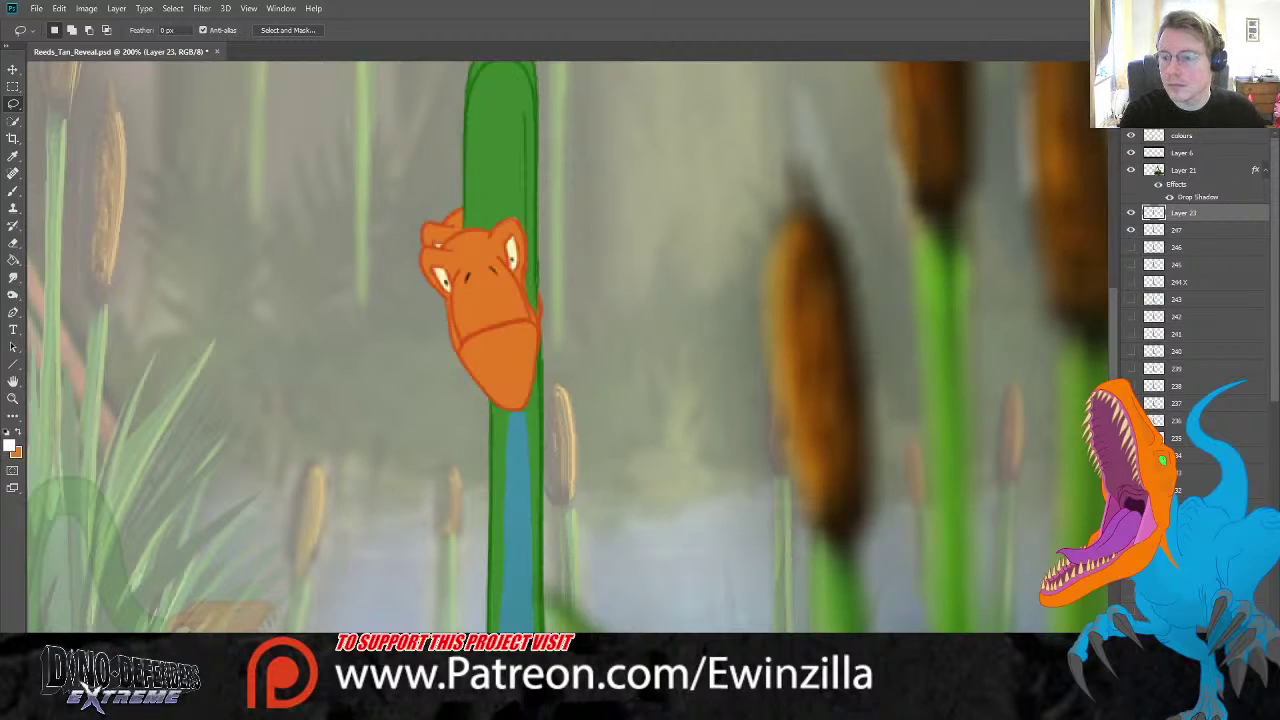
pyautogui.click(1218, 232)
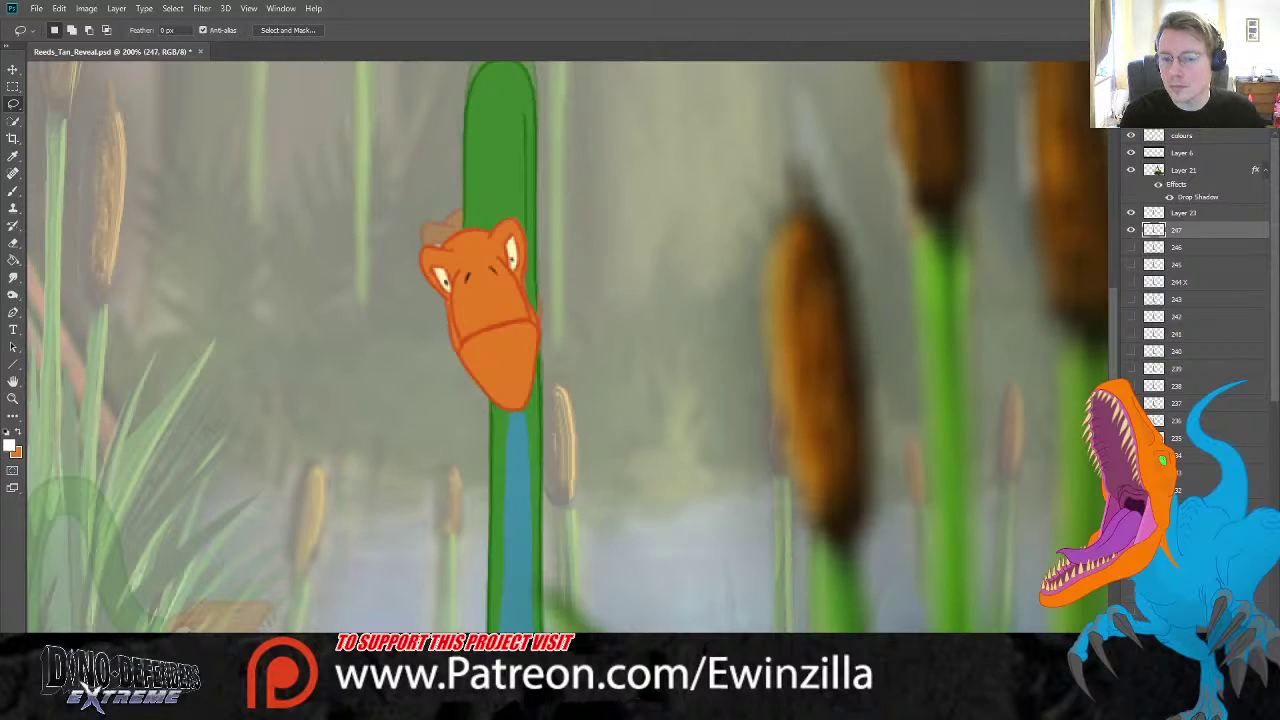
pyautogui.doubleClick(1184, 213)
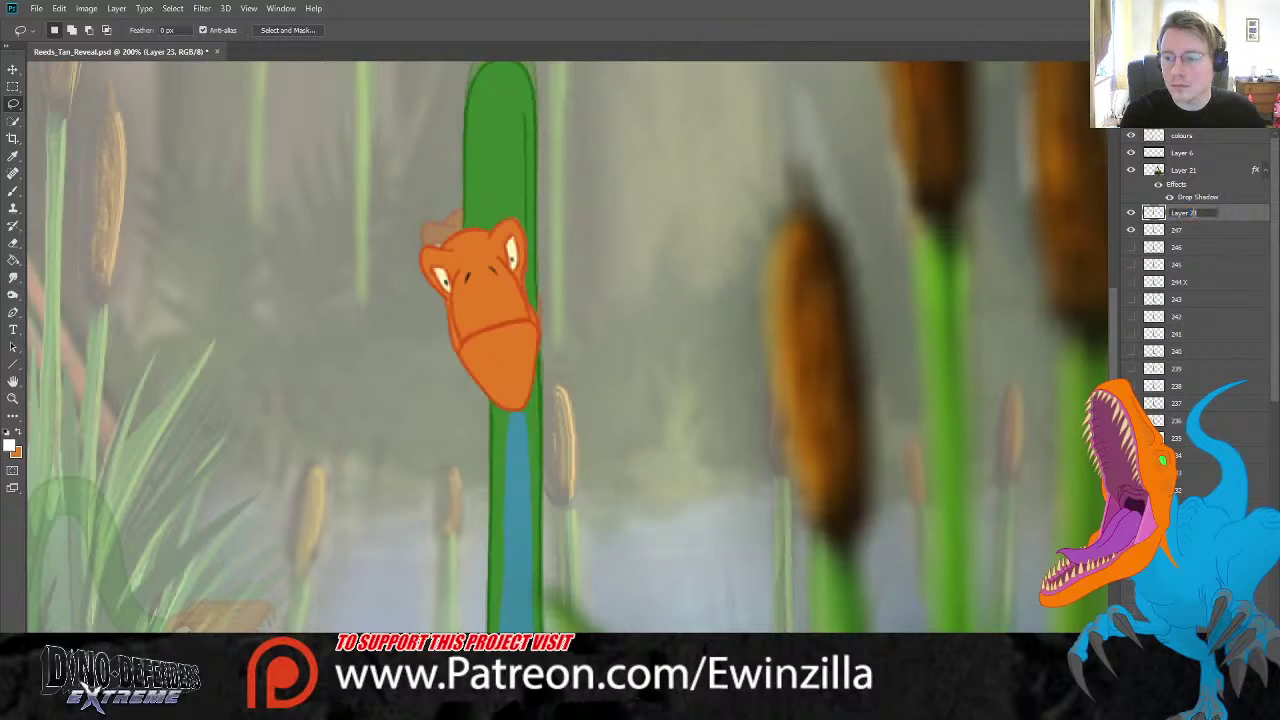
pyautogui.write('248')
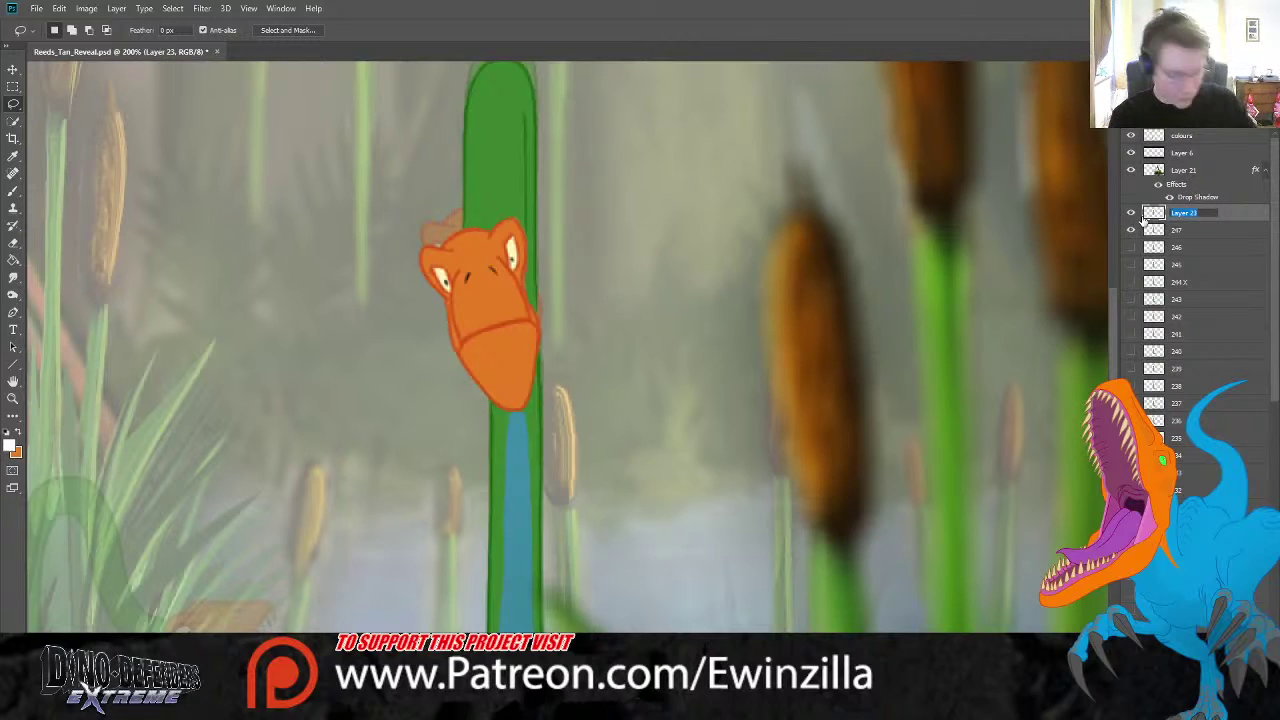
pyautogui.click(1229, 216)
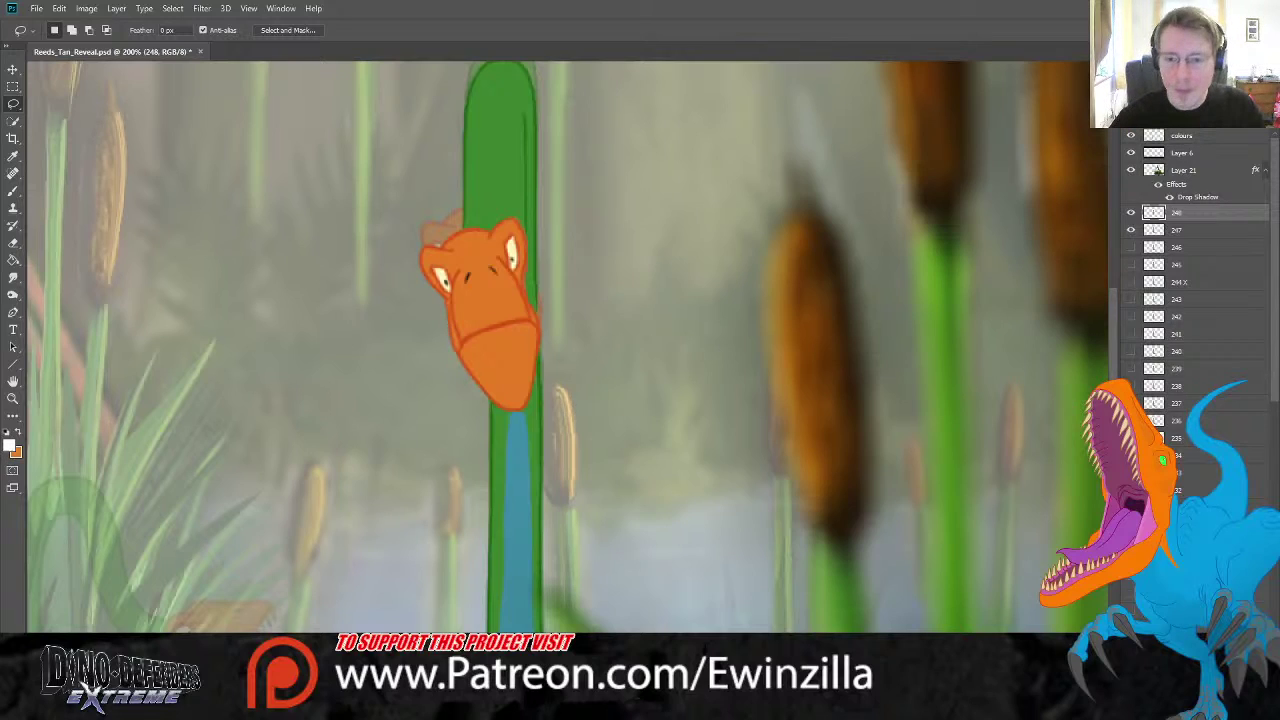
# - Lasso the orange head on layer 248, move it slightly down the neck and rotate it by -2.06 degrees
pyautogui.moveTo(264, 200)
pyautogui.mouseDown()
pyautogui.moveTo(398, 233)
pyautogui.moveTo(522, 222)
pyautogui.moveTo(554, 340)
pyautogui.moveTo(538, 393)
pyautogui.moveTo(500, 413)
pyautogui.moveTo(462, 392)
pyautogui.moveTo(266, 202)
pyautogui.mouseUp()
pyautogui.press('v')
pyautogui.moveTo(588, 194); pyautogui.dragTo(565, 185)
pyautogui.moveTo(532, 243); pyautogui.dragTo(527, 270)
pyautogui.moveTo(527, 270); pyautogui.dragTo(528, 268)
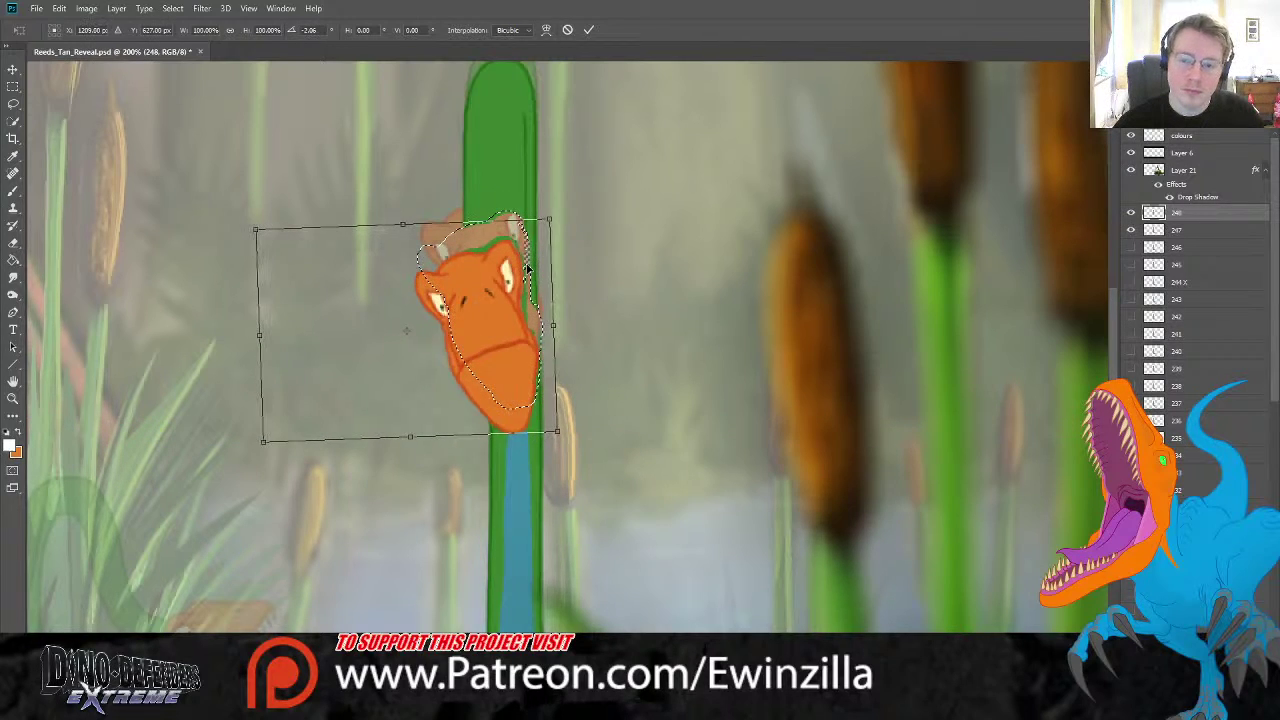
pyautogui.press('Return')
# - Smudge the neck's green over the gap above the head and reshape the rounded top of the neck on layer 248
pyautogui.click(12, 278)
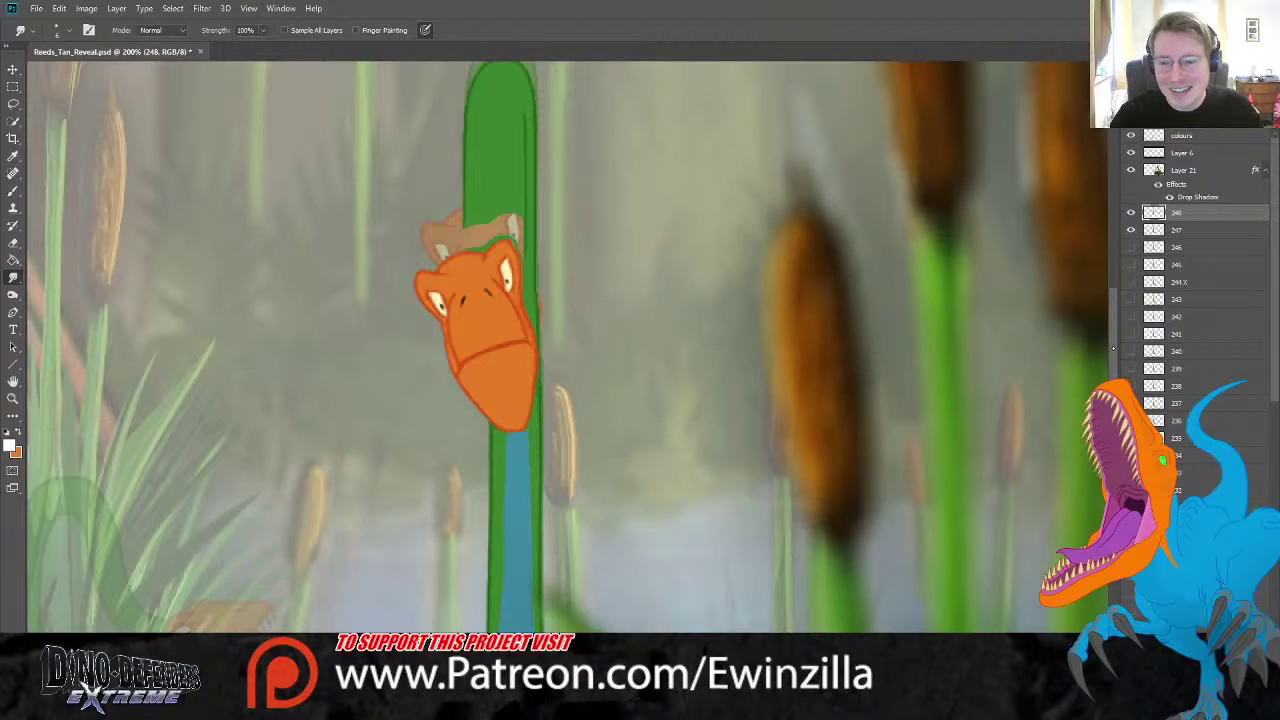
pyautogui.scroll(3, 1105, 340)
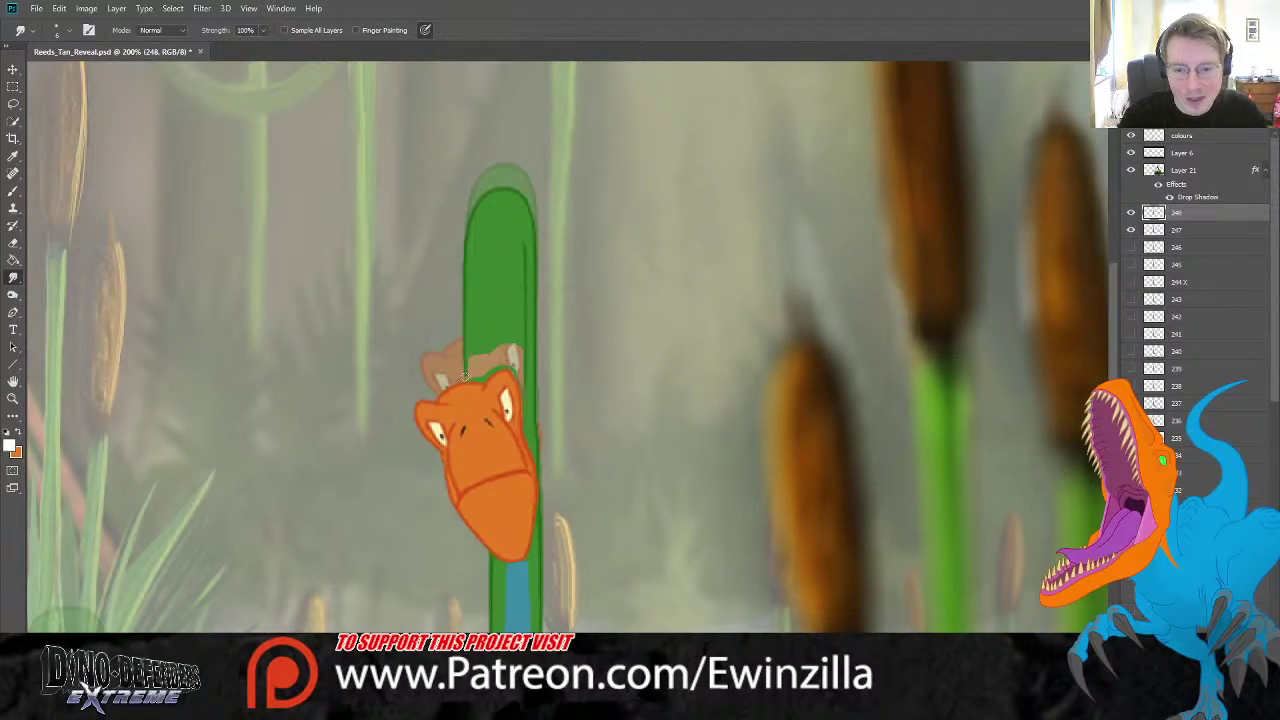
pyautogui.moveTo(465, 360)
pyautogui.mouseDown()
pyautogui.moveTo(484, 376)
pyautogui.moveTo(510, 350)
pyautogui.moveTo(519, 375)
pyautogui.mouseUp()
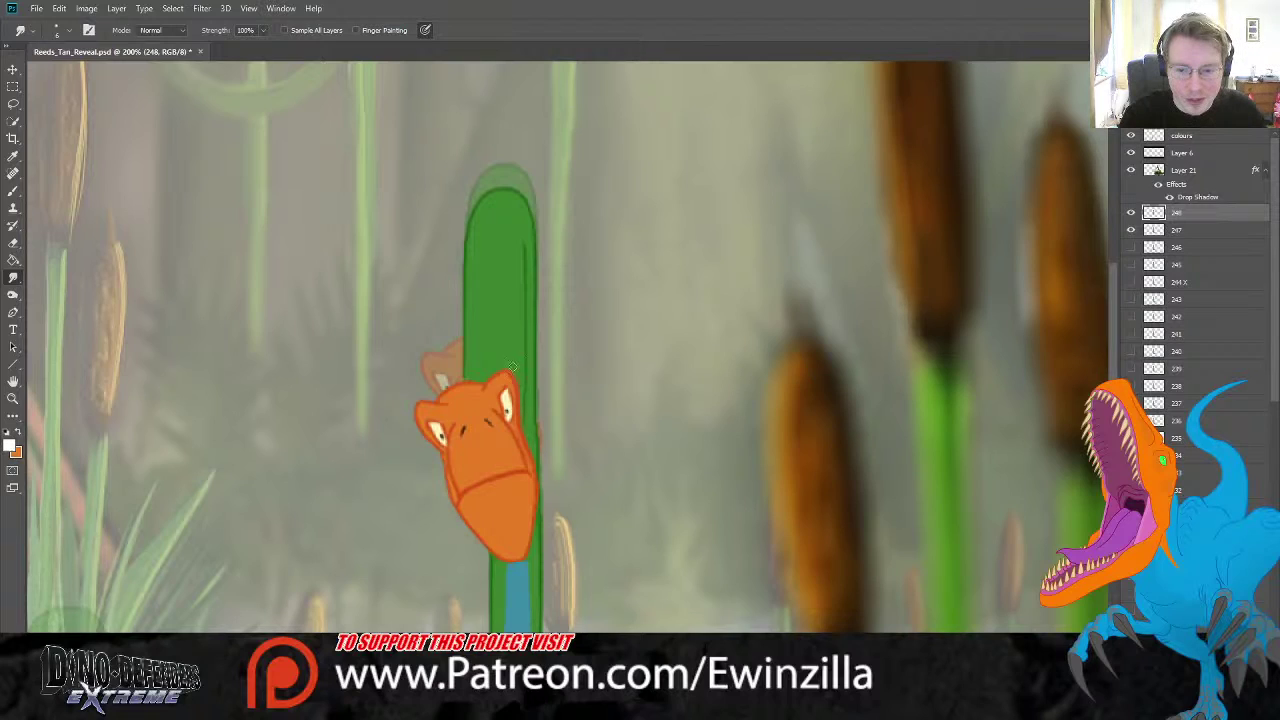
pyautogui.moveTo(468, 244)
pyautogui.mouseDown()
pyautogui.moveTo(485, 183)
pyautogui.moveTo(519, 181)
pyautogui.mouseUp()
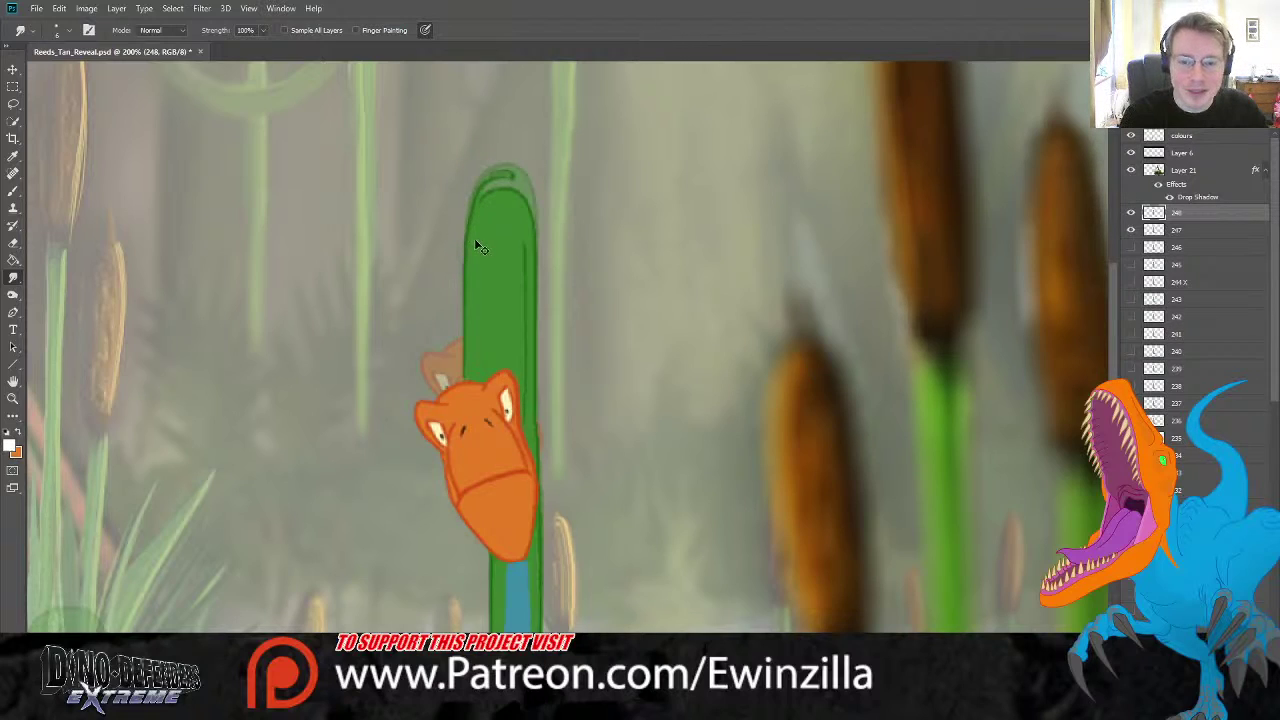
pyautogui.moveTo(468, 258)
pyautogui.mouseDown()
pyautogui.moveTo(489, 184)
pyautogui.moveTo(467, 264)
pyautogui.moveTo(480, 189)
pyautogui.moveTo(506, 171)
pyautogui.moveTo(528, 190)
pyautogui.moveTo(534, 242)
pyautogui.moveTo(524, 185)
pyautogui.moveTo(489, 178)
pyautogui.moveTo(519, 179)
pyautogui.moveTo(501, 175)
pyautogui.moveTo(528, 194)
pyautogui.moveTo(521, 182)
pyautogui.moveTo(531, 236)
pyautogui.moveTo(507, 180)
pyautogui.moveTo(485, 210)
pyautogui.moveTo(505, 183)
pyautogui.moveTo(522, 218)
pyautogui.moveTo(517, 181)
pyautogui.moveTo(501, 186)
pyautogui.moveTo(515, 187)
pyautogui.moveTo(514, 172)
pyautogui.moveTo(522, 231)
pyautogui.mouseUp()
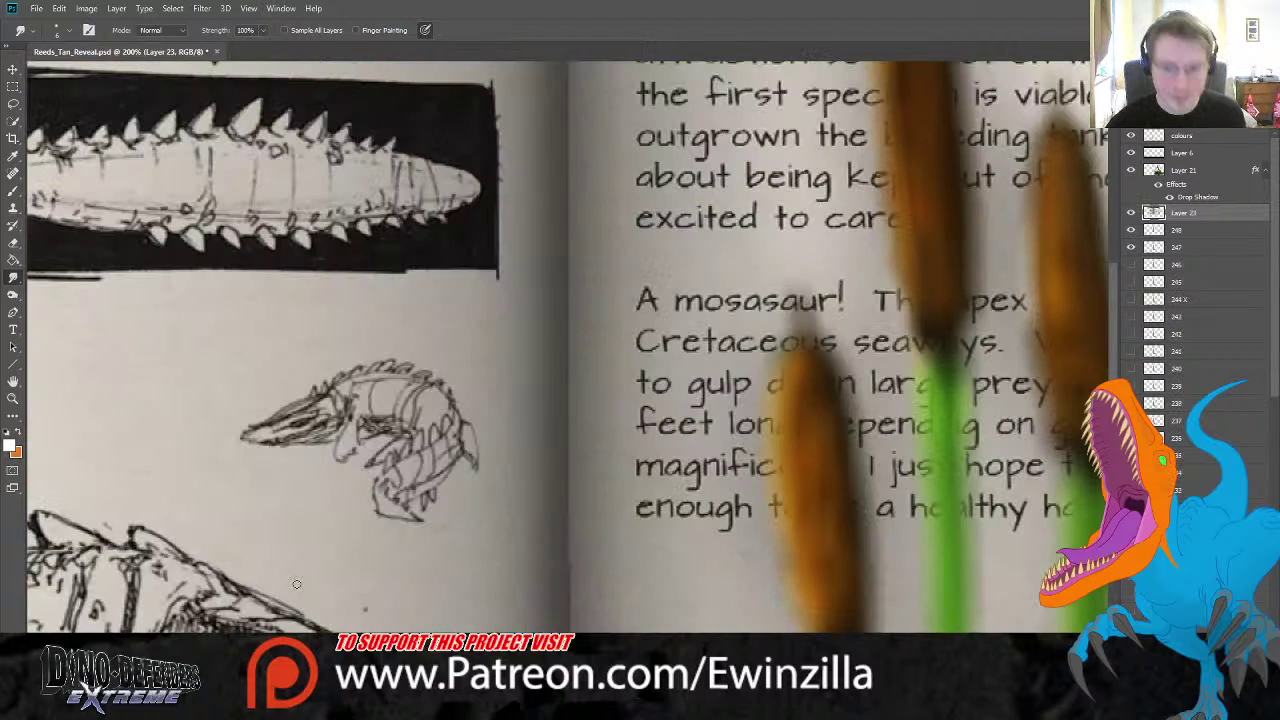
# - Paste the copied mosasaur book page onto a new layer above frame 248 and fit the whole canvas in view
pyautogui.hotkey('ctrl', 'v')
pyautogui.click(14, 415)
pyautogui.click(13, 398)
pyautogui.click(374, 30)
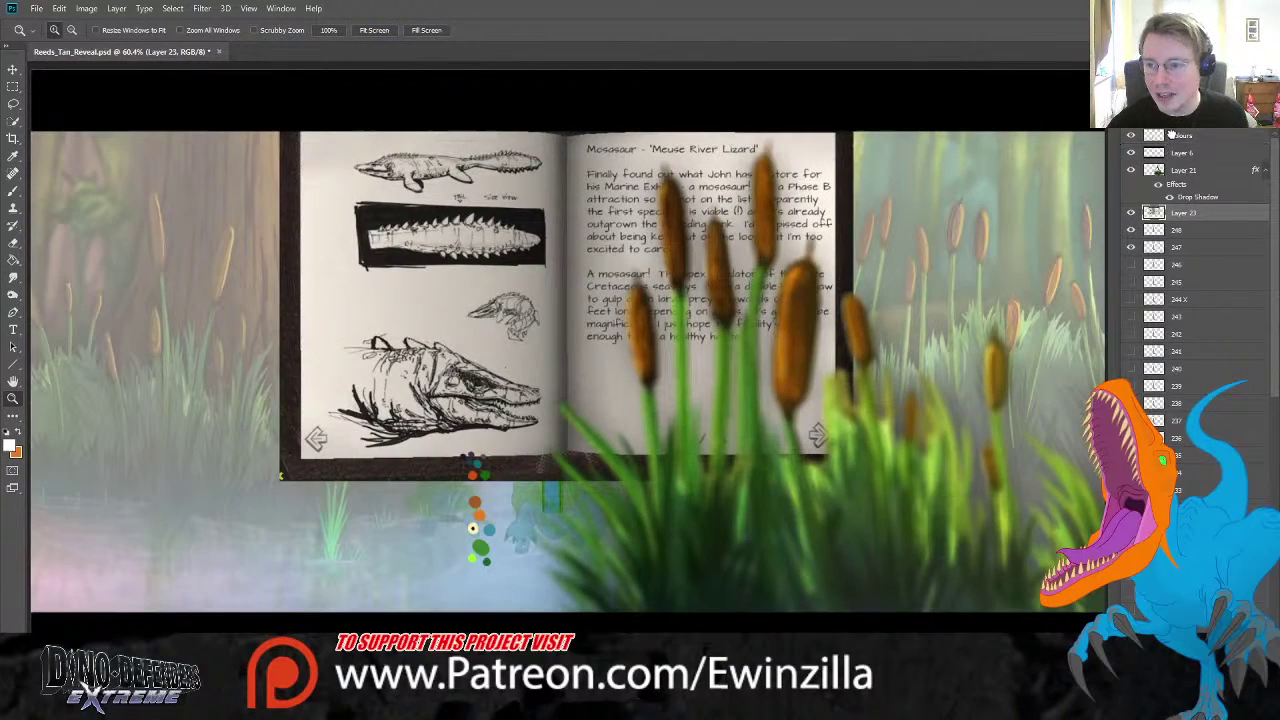
# - Bring the mosasaur page in front of all other layers to view it at 100%, and delete its layer
pyautogui.moveTo(1172, 135); pyautogui.dragTo(1176, 138)
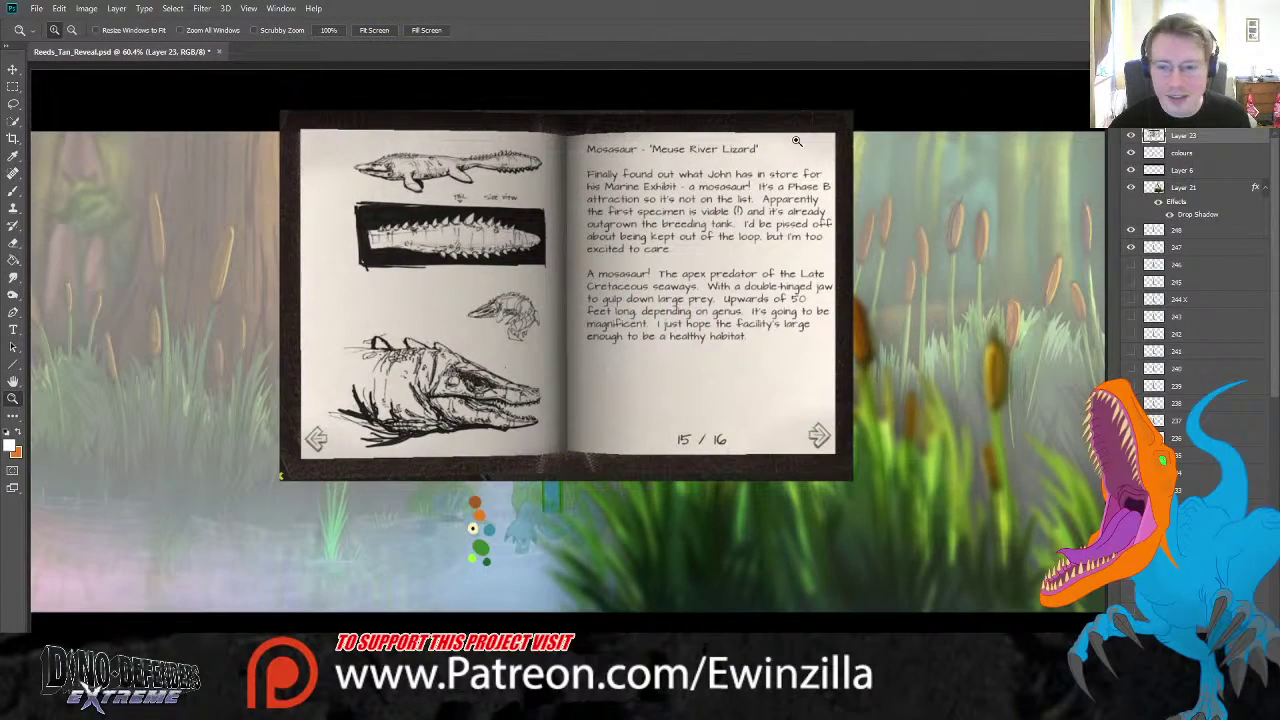
pyautogui.hotkey('ctrl', '1')
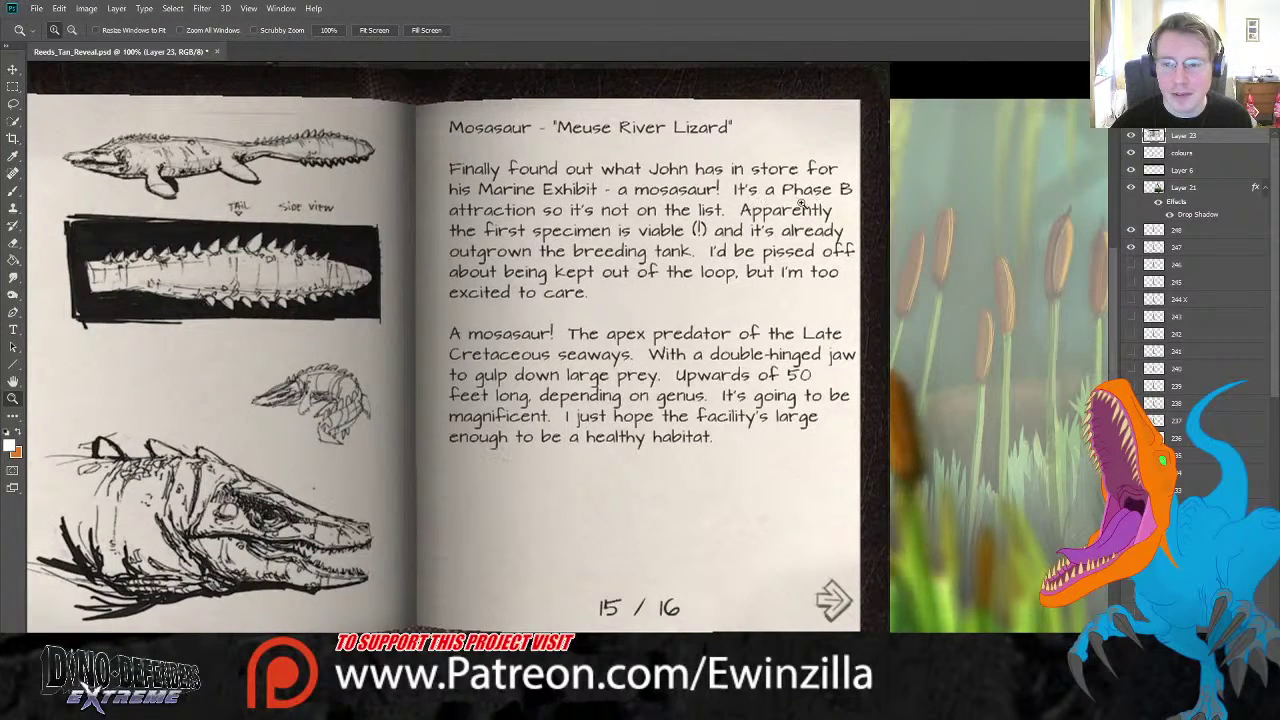
pyautogui.click(716, 180)
pyautogui.moveTo(716, 180); pyautogui.dragTo(563, 249)
pyautogui.click(374, 30)
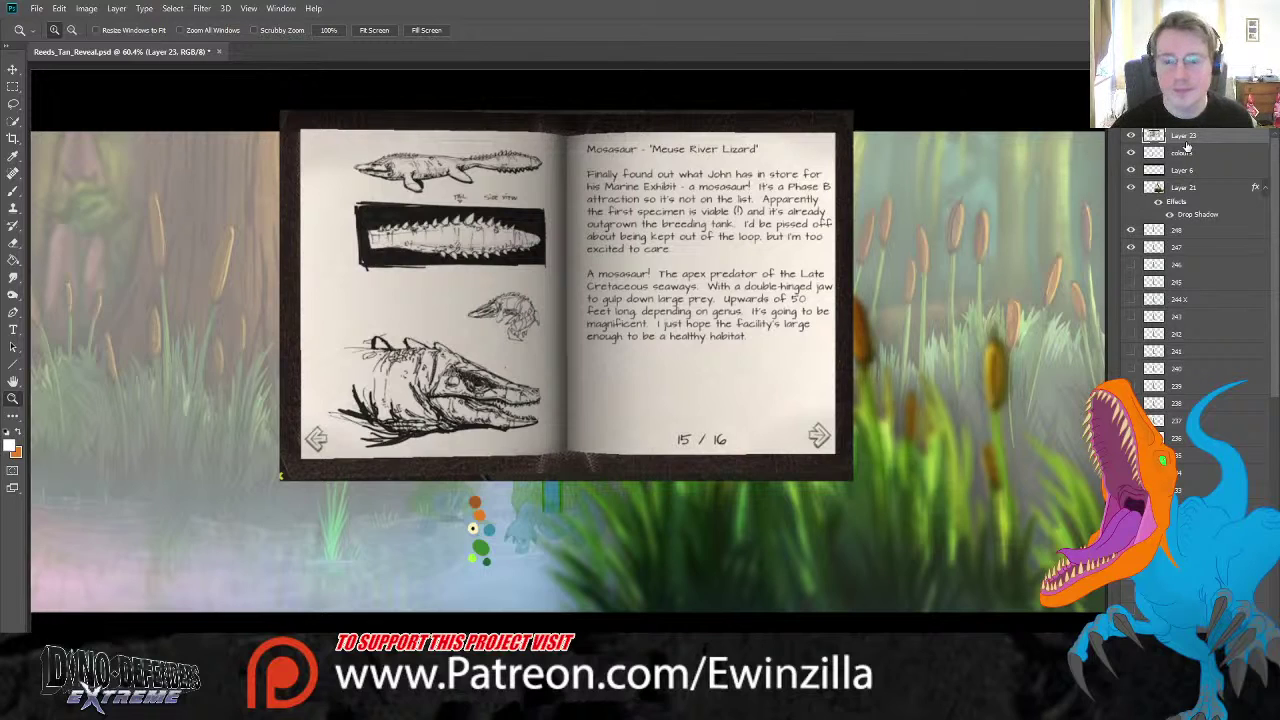
pyautogui.press('Delete')
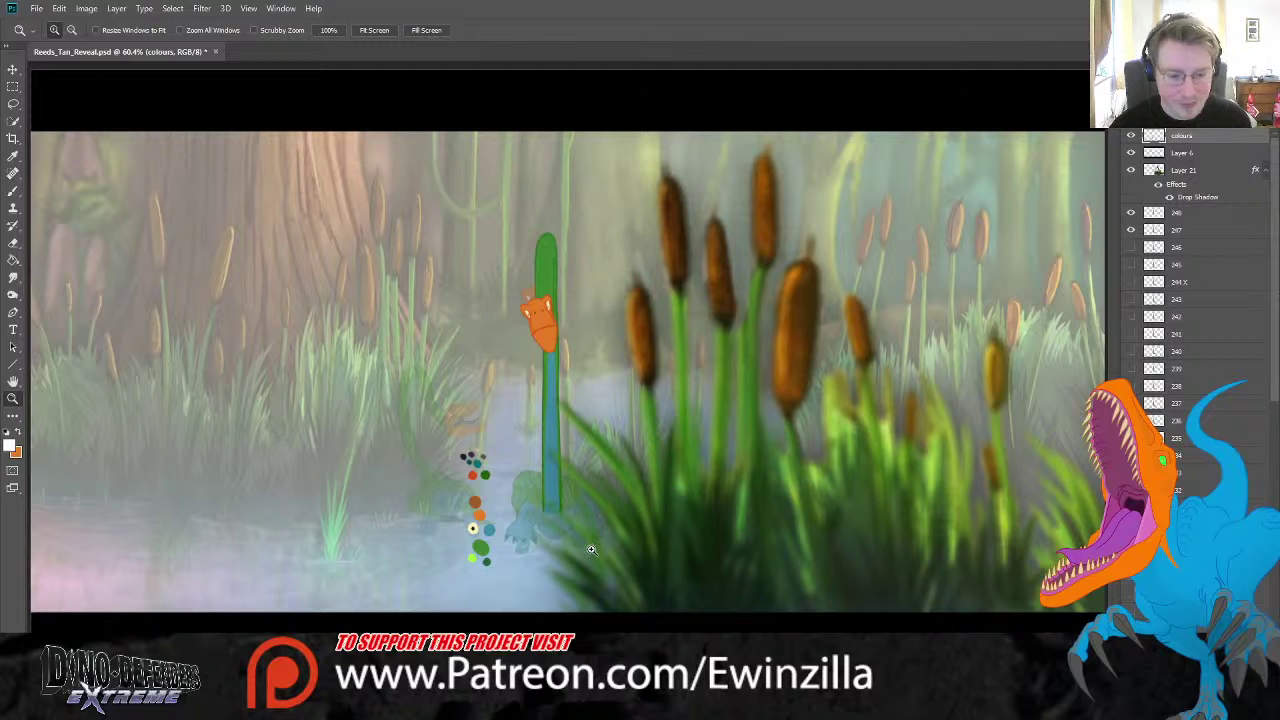
# - Compare frames 248 and 247 around the neck and lower body by toggling the visibility of layer 248
pyautogui.click(557, 547)
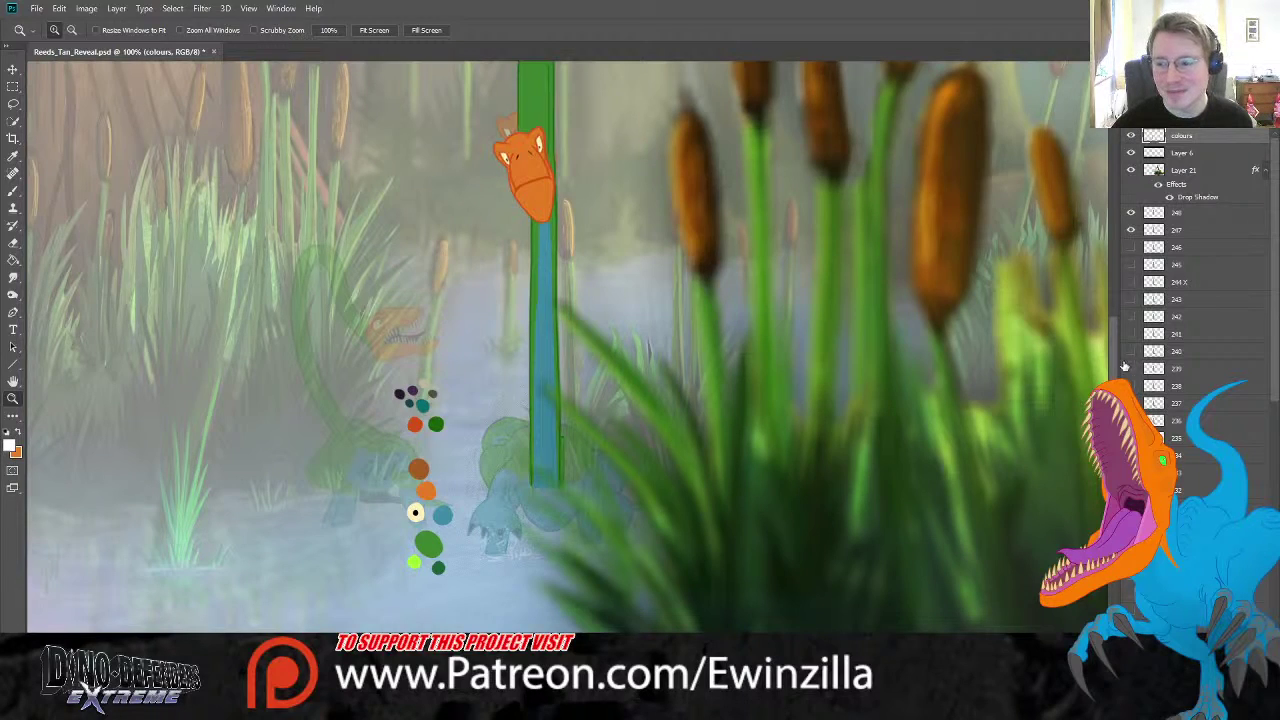
pyautogui.click(1131, 213)
pyautogui.click(1131, 213)
pyautogui.click(1131, 213)
pyautogui.click(1131, 213)
pyautogui.click(589, 481)
# - Sample the dark green swatch and outline the left shoulder of the dinosaur's body on layer 248, tracing just over the faint frame 247
pyautogui.click(8, 276)
pyautogui.click(1196, 218)
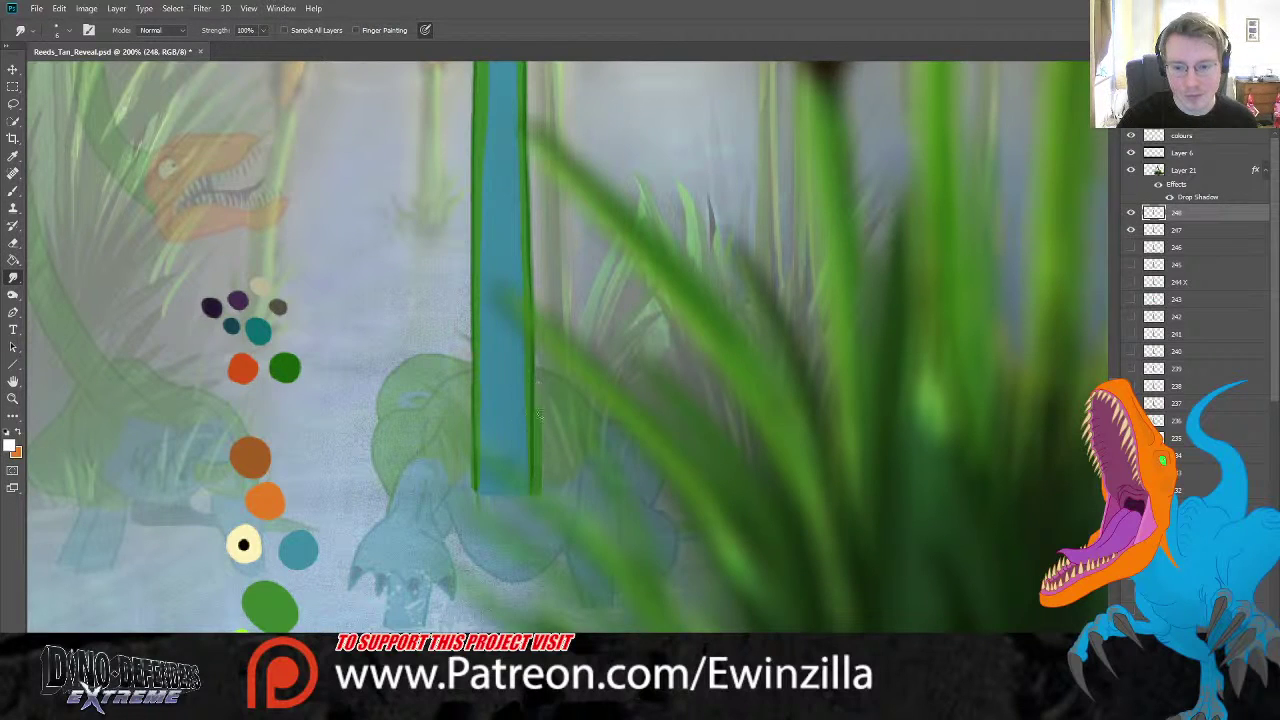
pyautogui.click(13, 156)
pyautogui.click(284, 362)
pyautogui.click(13, 190)
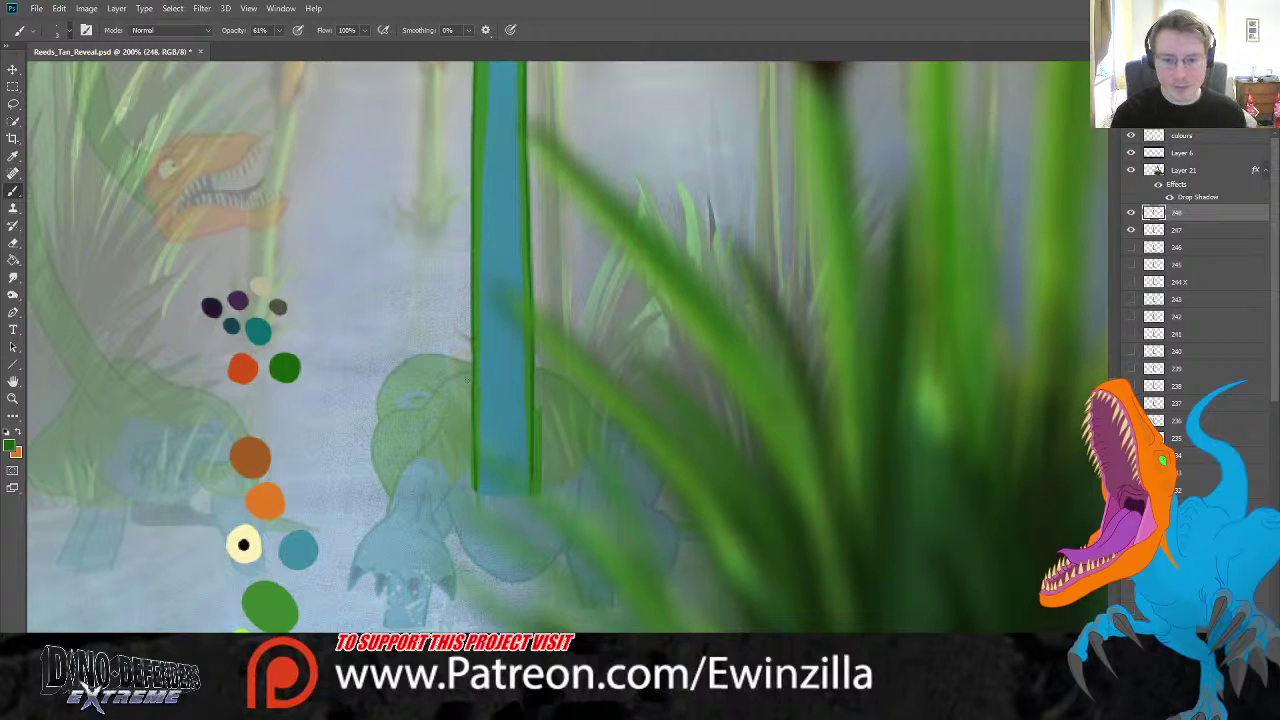
pyautogui.moveTo(472, 366)
pyautogui.mouseDown()
pyautogui.moveTo(392, 408)
pyautogui.moveTo(386, 494)
pyautogui.mouseUp()
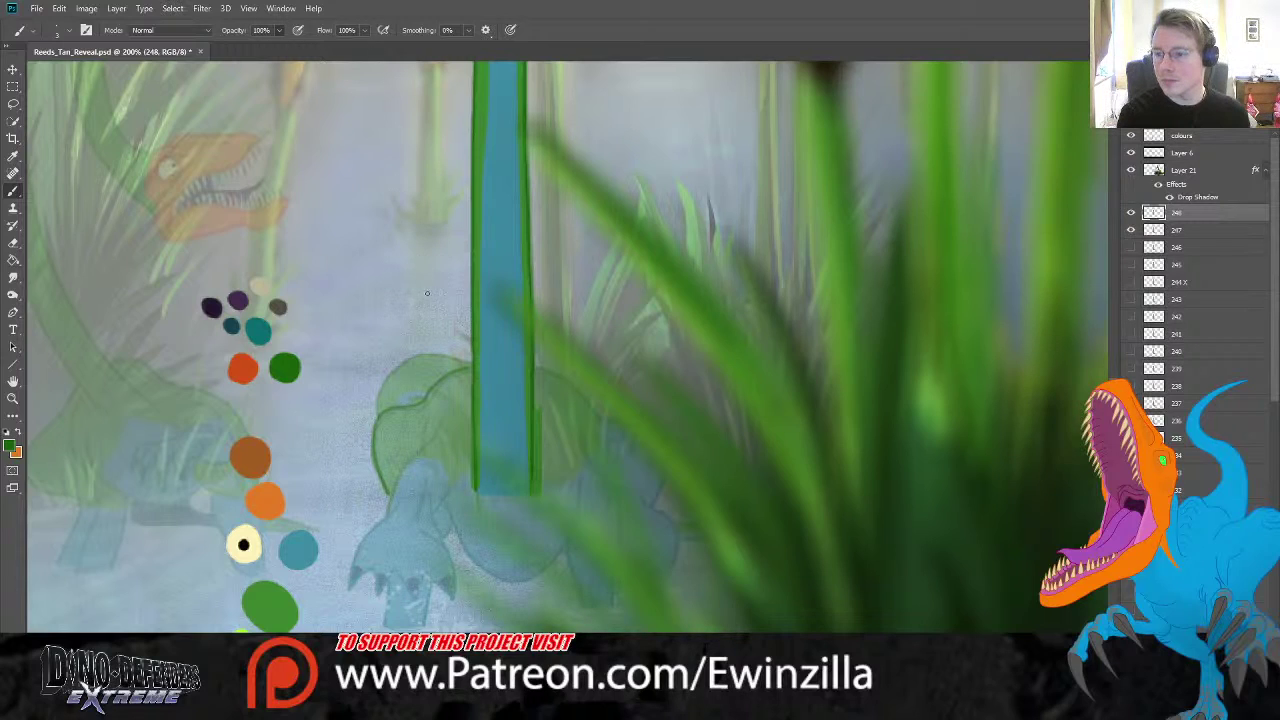
pyautogui.moveTo(472, 366)
pyautogui.mouseDown()
pyautogui.moveTo(377, 424)
pyautogui.moveTo(385, 493)
pyautogui.mouseUp()
pyautogui.moveTo(411, 429)
pyautogui.mouseDown()
pyautogui.moveTo(436, 461)
pyautogui.moveTo(433, 446)
pyautogui.moveTo(412, 487)
pyautogui.mouseUp()
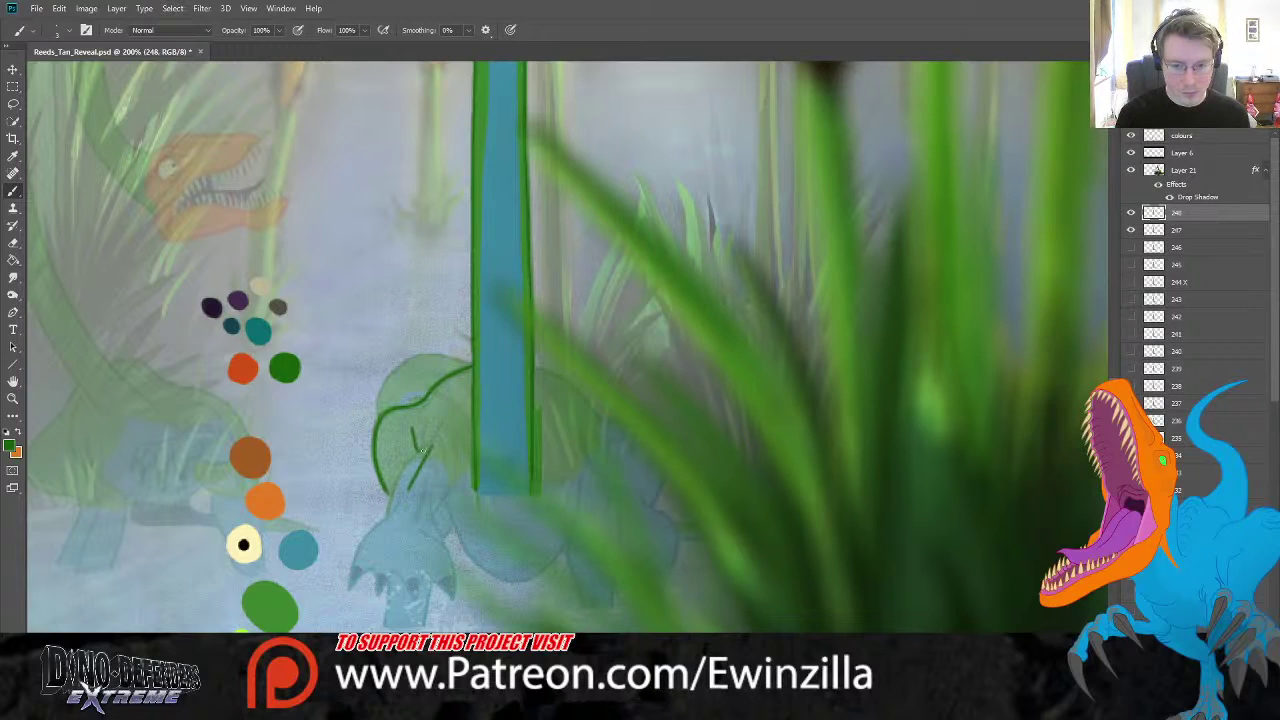
# - Add the short dark green crease lines above the front leg and the curved body outline to the right of the neck
pyautogui.moveTo(420, 437)
pyautogui.mouseDown()
pyautogui.moveTo(426, 474)
pyautogui.moveTo(425, 458)
pyautogui.mouseUp()
pyautogui.hotkey('ctrl', 'z')
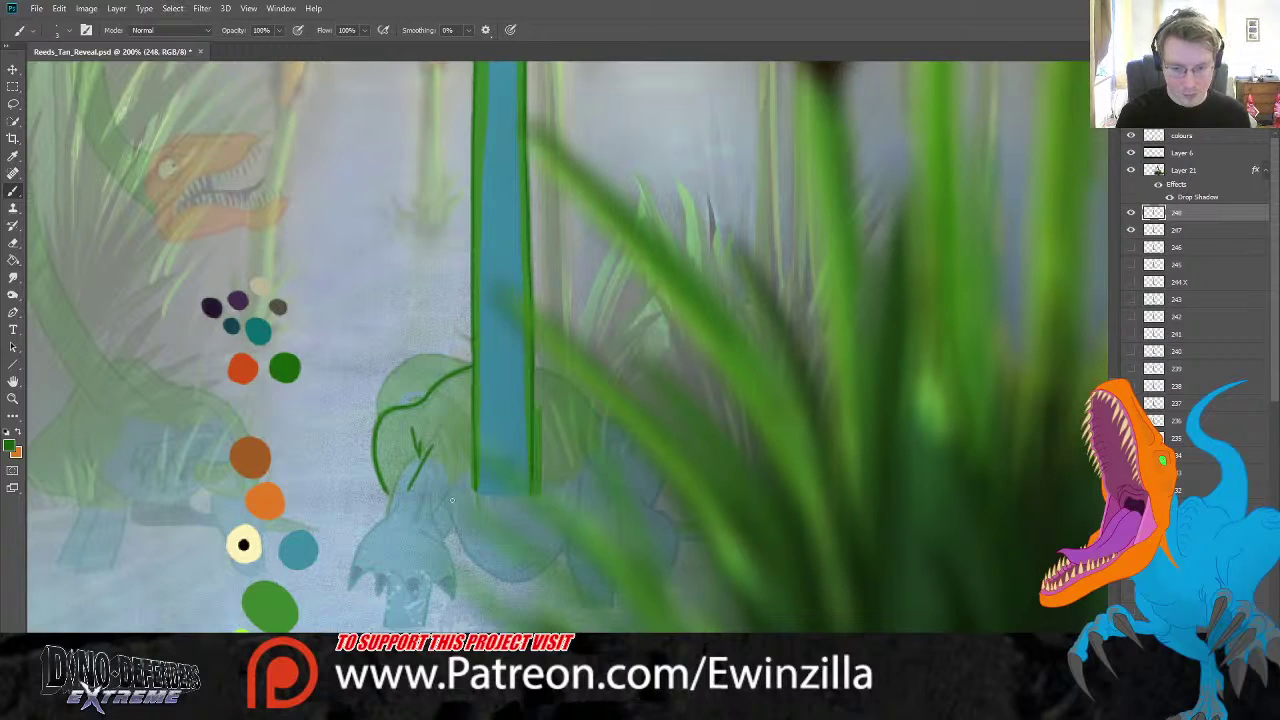
pyautogui.moveTo(445, 505); pyautogui.dragTo(455, 487)
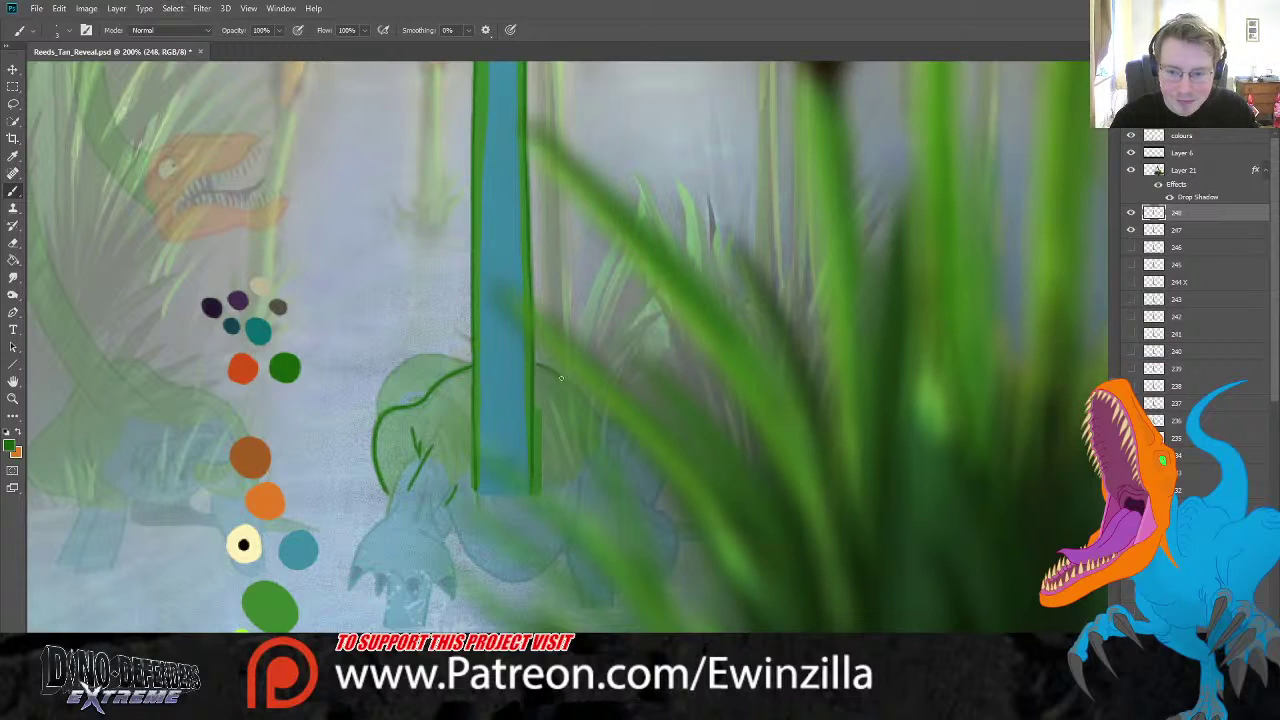
pyautogui.moveTo(533, 360)
pyautogui.mouseDown()
pyautogui.moveTo(579, 389)
pyautogui.moveTo(600, 435)
pyautogui.mouseUp()
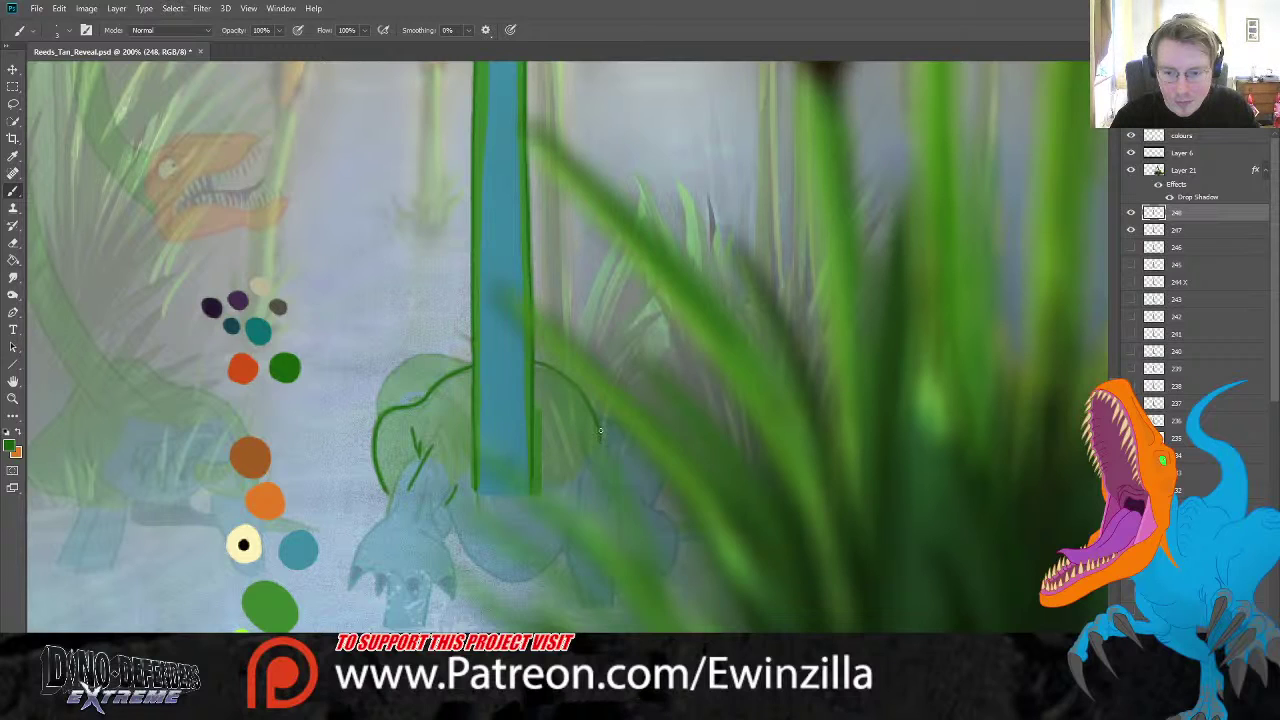
# - Sample the teal swatch and draw both edges of the front left leg below the shoulder on layer 248
pyautogui.press('i')
pyautogui.click(266, 328)
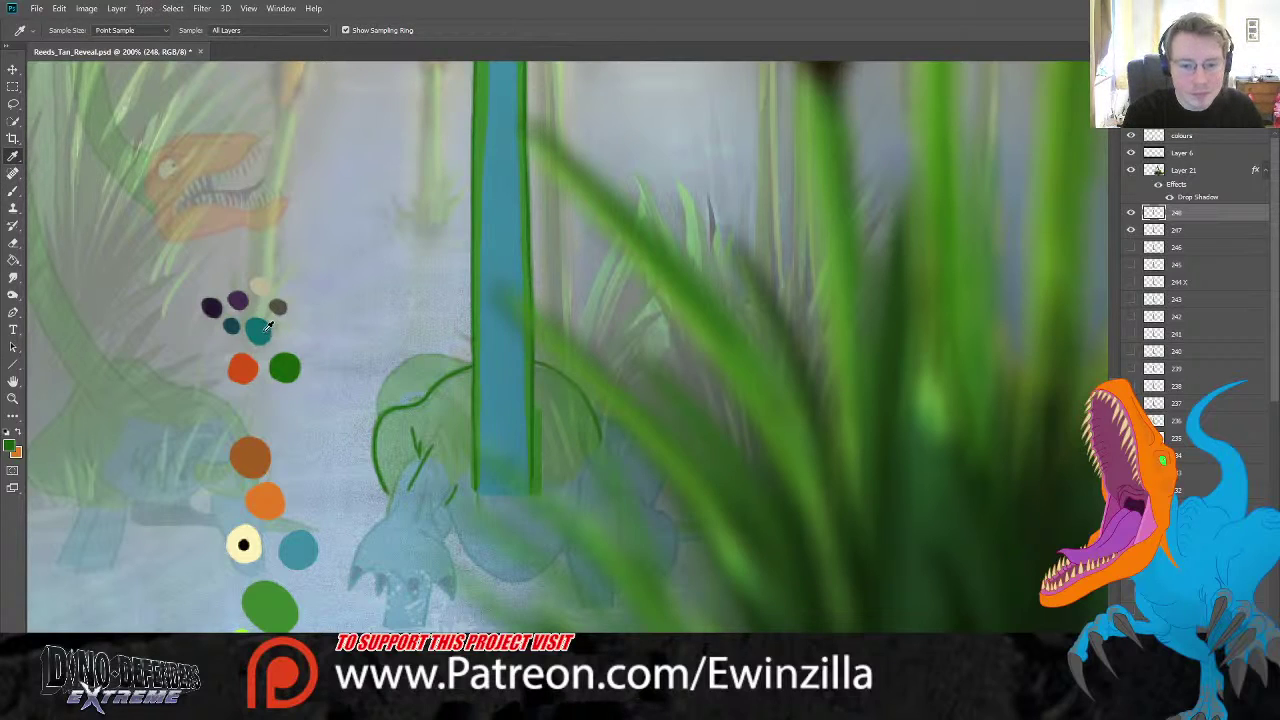
pyautogui.press('b')
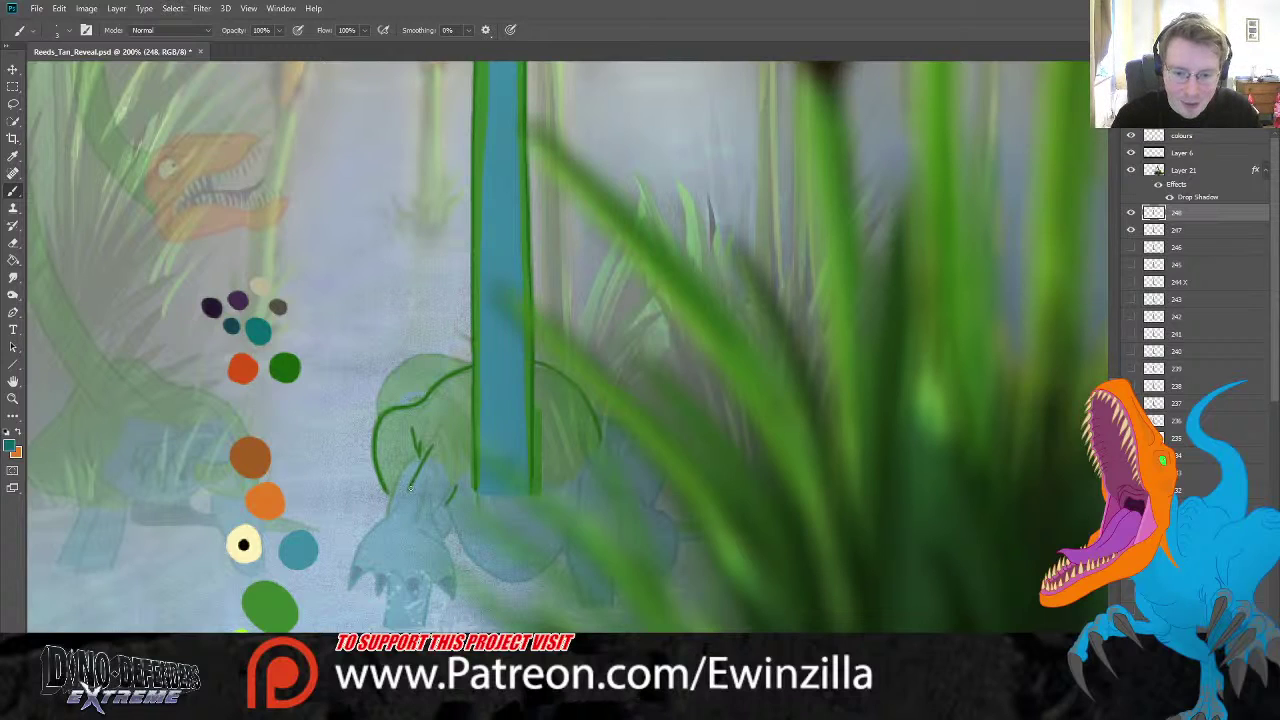
pyautogui.moveTo(388, 553); pyautogui.dragTo(354, 624)
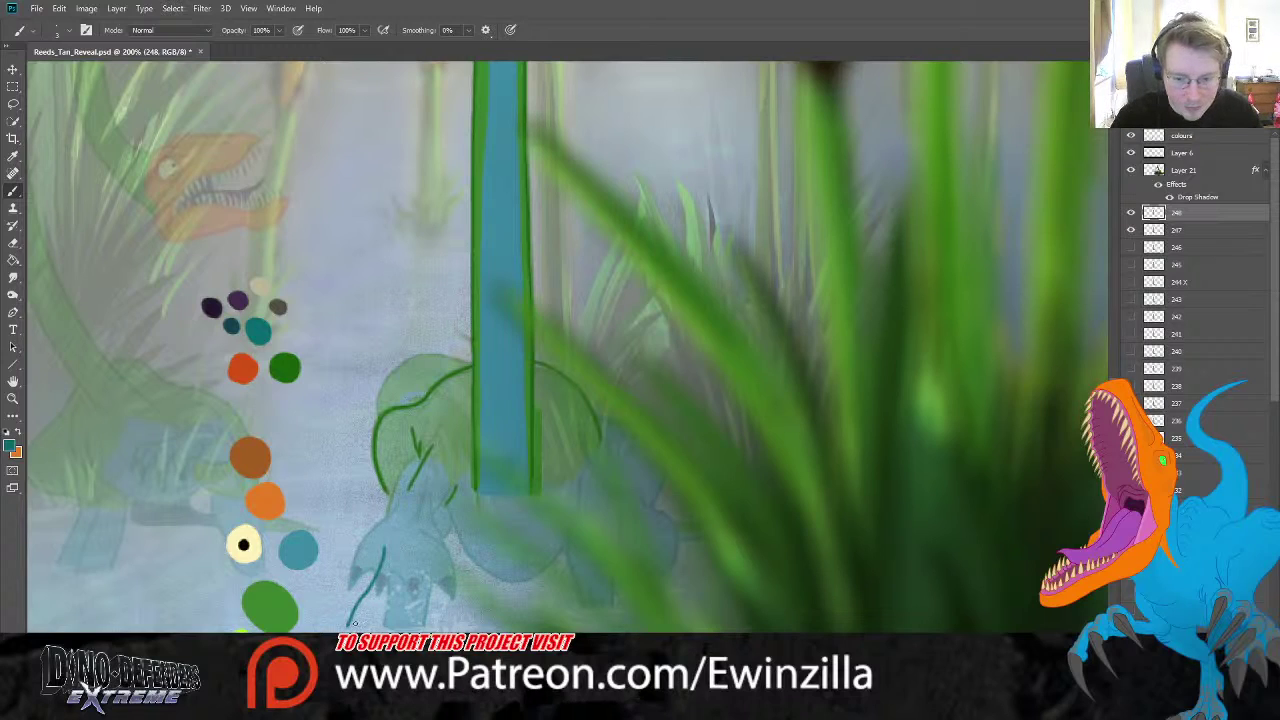
pyautogui.hotkey('ctrl', 'z')
pyautogui.moveTo(380, 558); pyautogui.dragTo(350, 630)
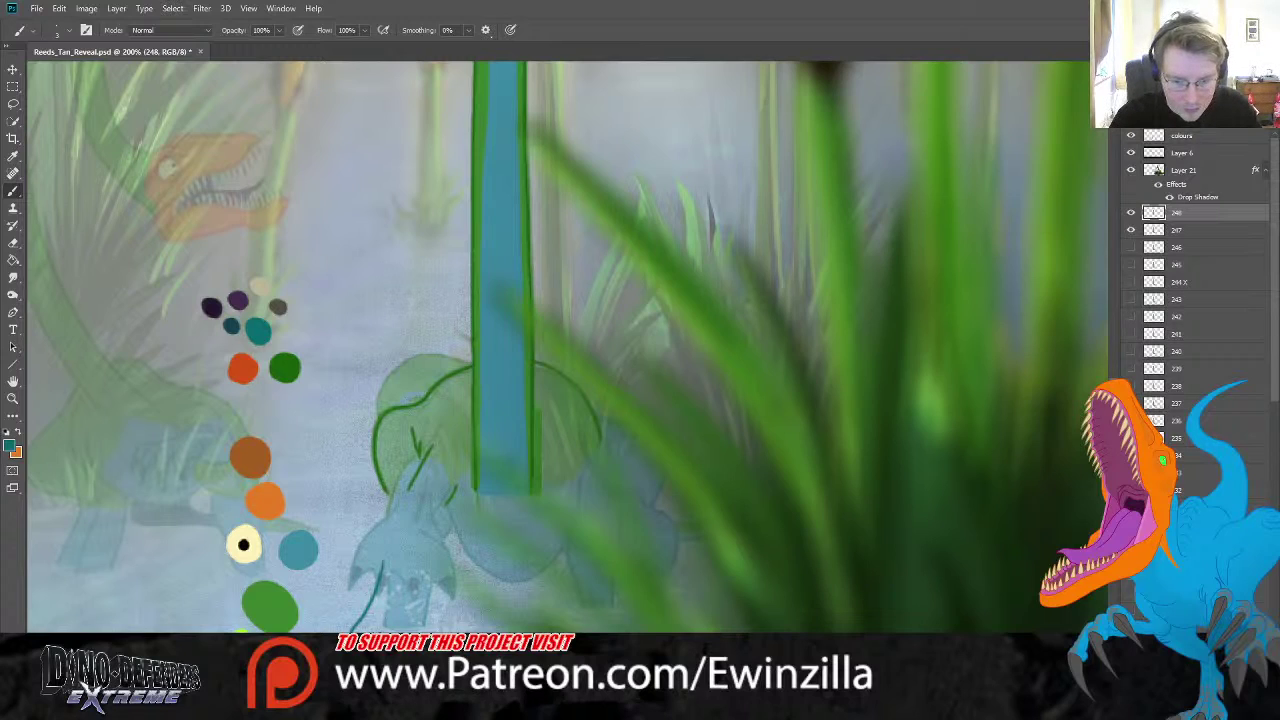
pyautogui.moveTo(441, 634)
pyautogui.mouseDown()
pyautogui.moveTo(431, 578)
pyautogui.moveTo(442, 506)
pyautogui.moveTo(381, 571)
pyautogui.mouseUp()
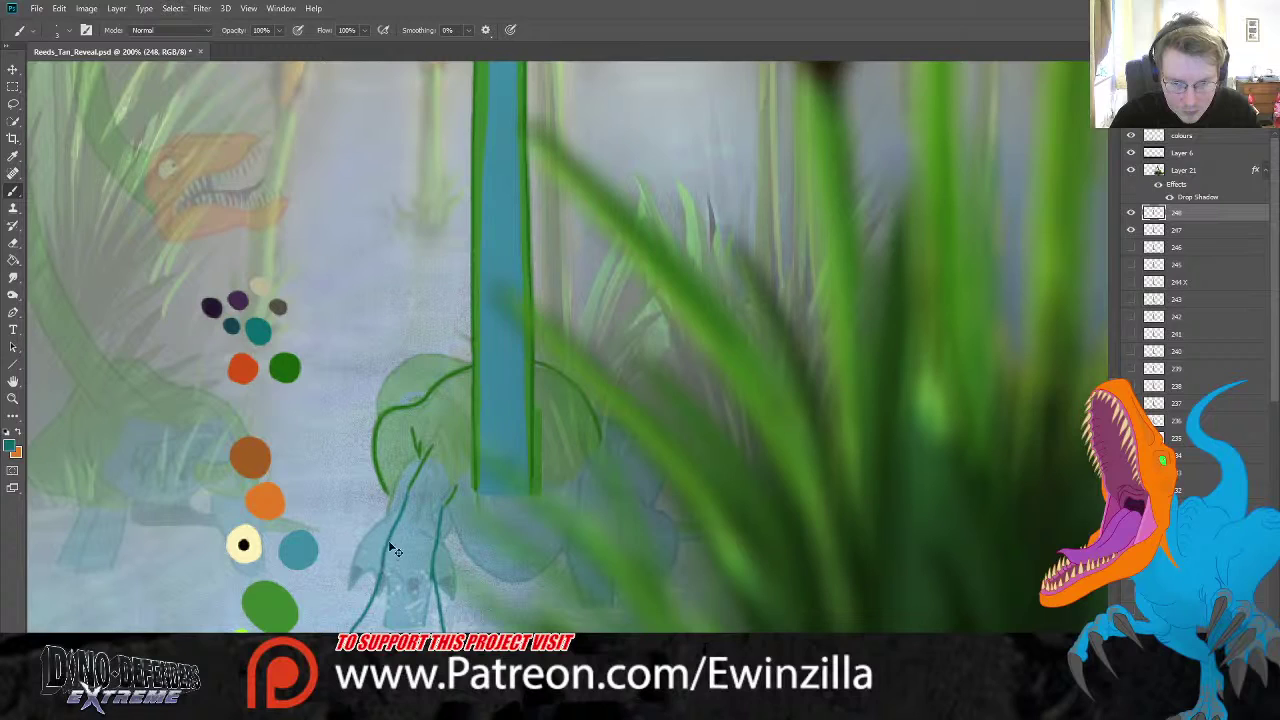
pyautogui.hotkey('ctrl', 'z')
pyautogui.moveTo(412, 486); pyautogui.dragTo(380, 566)
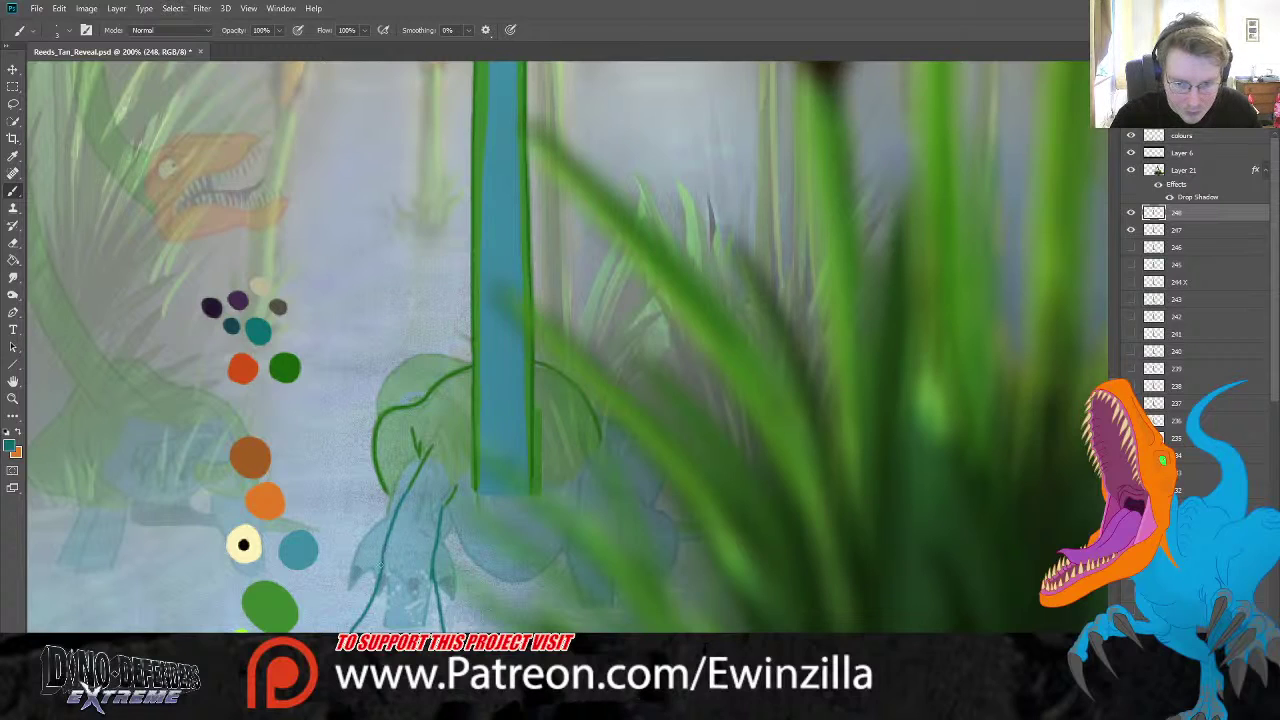
pyautogui.moveTo(388, 497); pyautogui.dragTo(392, 515)
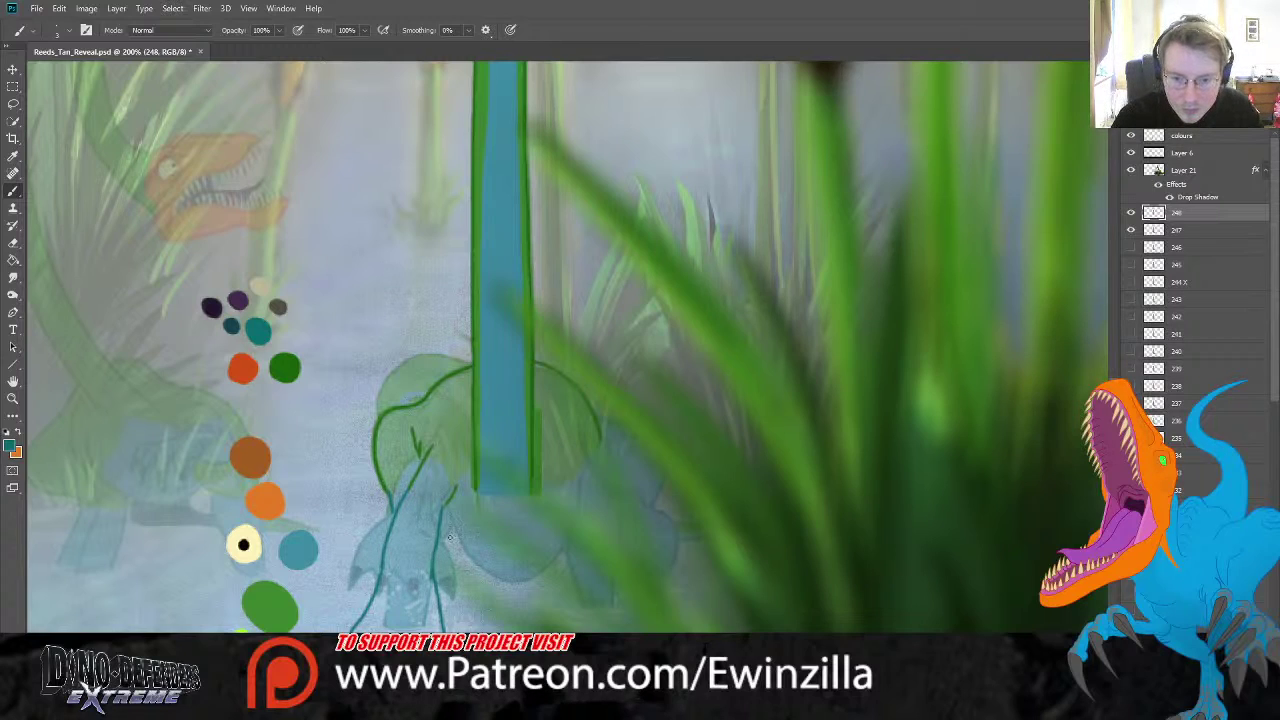
# - Outline the belly curve beneath the neck and the right-hand leg and clawed foot in teal
pyautogui.moveTo(444, 510)
pyautogui.mouseDown()
pyautogui.moveTo(462, 552)
pyautogui.moveTo(512, 584)
pyautogui.mouseUp()
pyautogui.hotkey('ctrl', 'z')
pyautogui.moveTo(446, 508)
pyautogui.mouseDown()
pyautogui.moveTo(470, 560)
pyautogui.moveTo(505, 585)
pyautogui.moveTo(540, 572)
pyautogui.moveTo(582, 478)
pyautogui.moveTo(612, 528)
pyautogui.moveTo(606, 592)
pyautogui.moveTo(566, 551)
pyautogui.mouseUp()
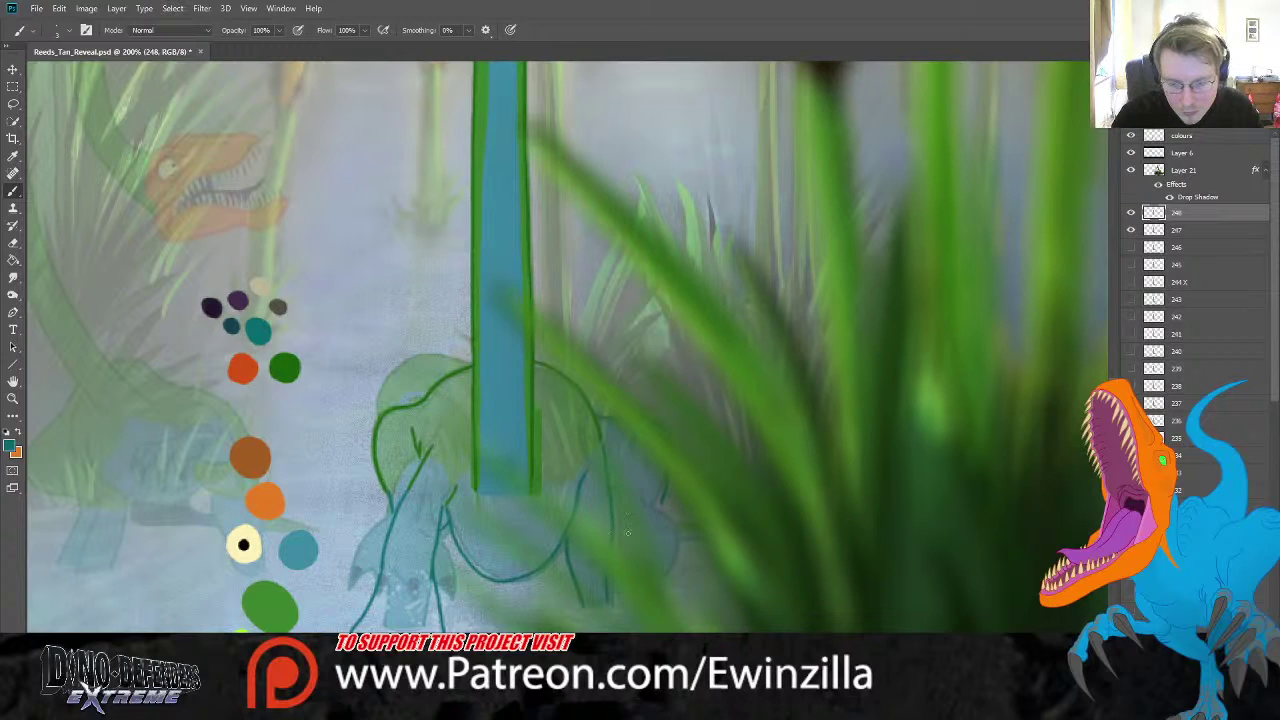
pyautogui.moveTo(630, 537)
pyautogui.mouseDown()
pyautogui.moveTo(668, 527)
pyautogui.moveTo(692, 578)
pyautogui.moveTo(678, 574)
pyautogui.moveTo(665, 594)
pyautogui.mouseUp()
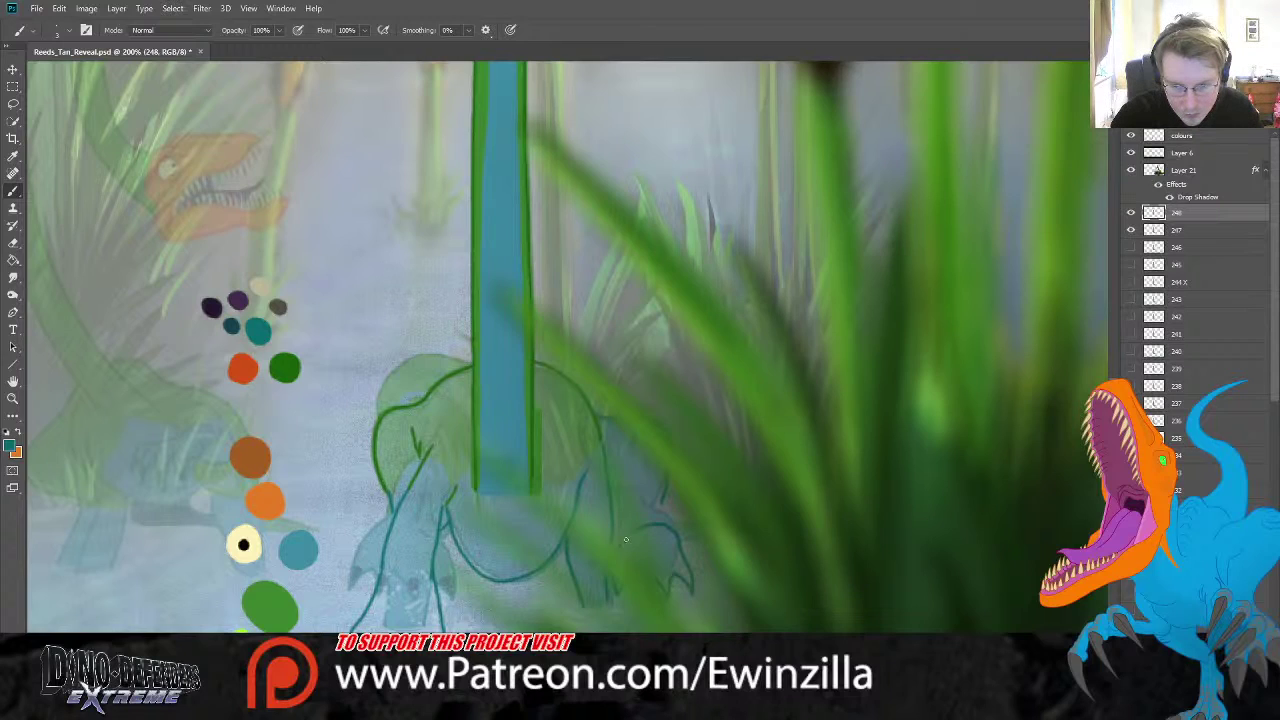
pyautogui.moveTo(659, 494); pyautogui.dragTo(668, 527)
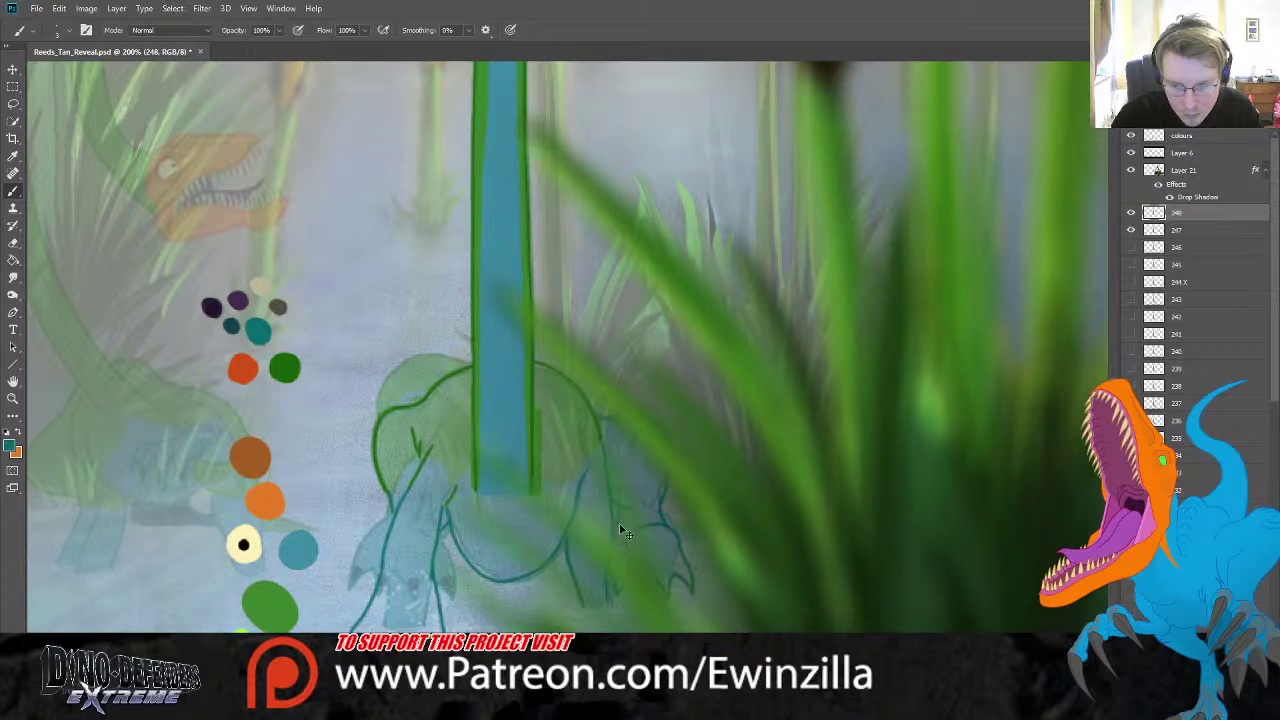
pyautogui.moveTo(620, 506); pyautogui.dragTo(620, 546)
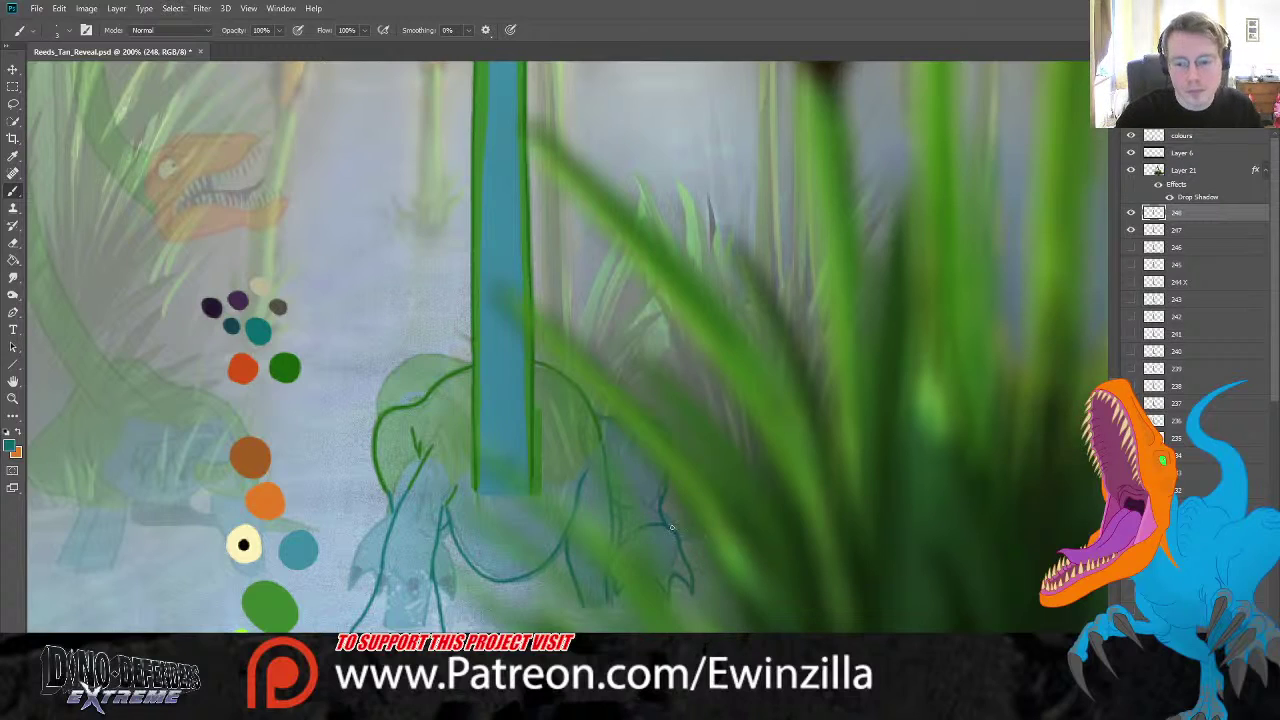
# - Sample the dark green swatch again and draw the large and small rounded arcs behind the left shoulder
pyautogui.press('i')
pyautogui.click(286, 366)
pyautogui.press('b')
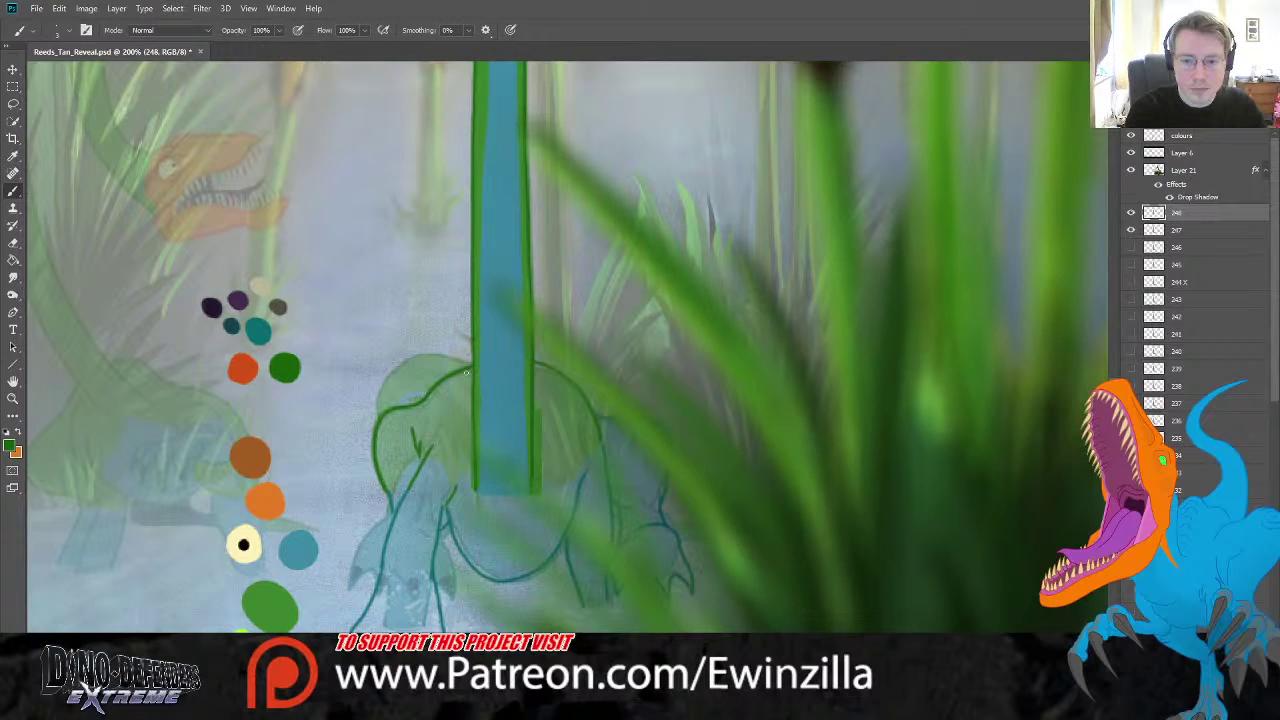
pyautogui.moveTo(470, 365)
pyautogui.mouseDown()
pyautogui.moveTo(447, 344)
pyautogui.moveTo(388, 340)
pyautogui.moveTo(353, 390)
pyautogui.moveTo(370, 450)
pyautogui.mouseUp()
pyautogui.moveTo(426, 399)
pyautogui.mouseDown()
pyautogui.moveTo(386, 376)
pyautogui.moveTo(378, 406)
pyautogui.moveTo(415, 376)
pyautogui.moveTo(382, 410)
pyautogui.mouseUp()
pyautogui.hotkey('ctrl', 'z')
pyautogui.hotkey('ctrl', 'z')
pyautogui.hotkey('ctrl', 'z')
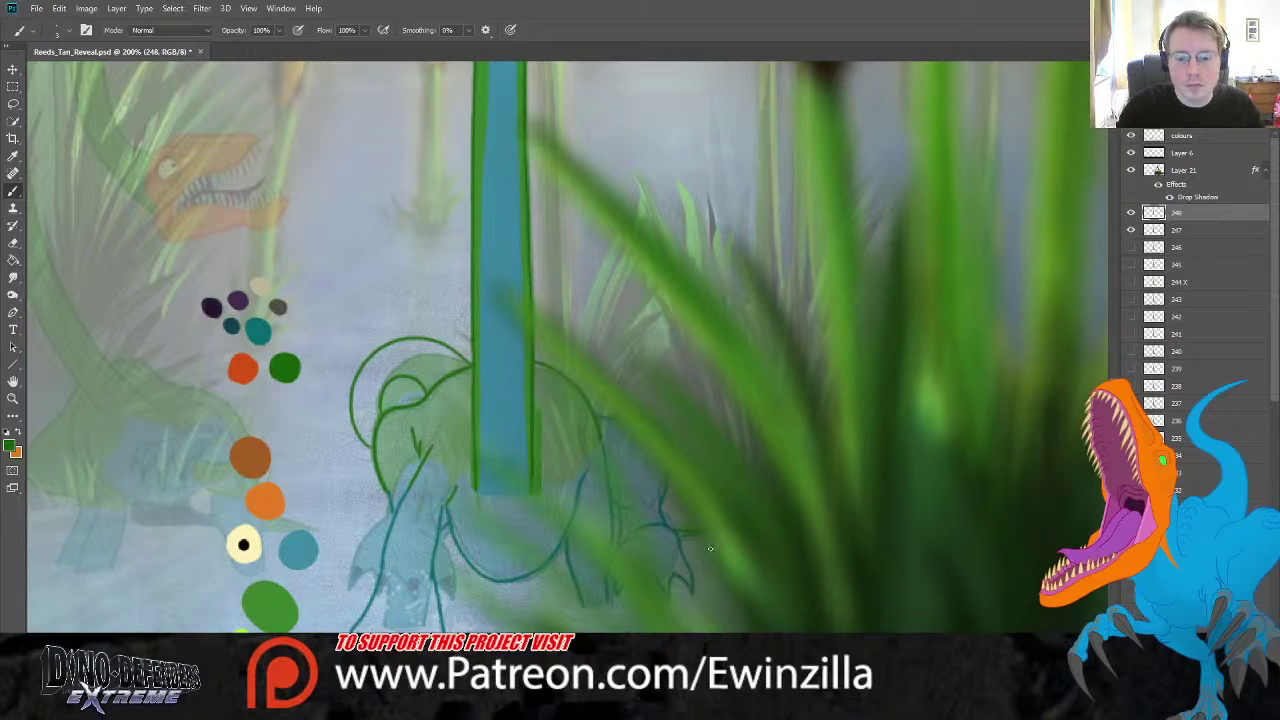
# - Check the new body outline against the faint frame 247 by toggling layer 248 off and on
pyautogui.click(1131, 213)
pyautogui.click(1131, 213)
pyautogui.click(1131, 213)
pyautogui.click(1131, 213)
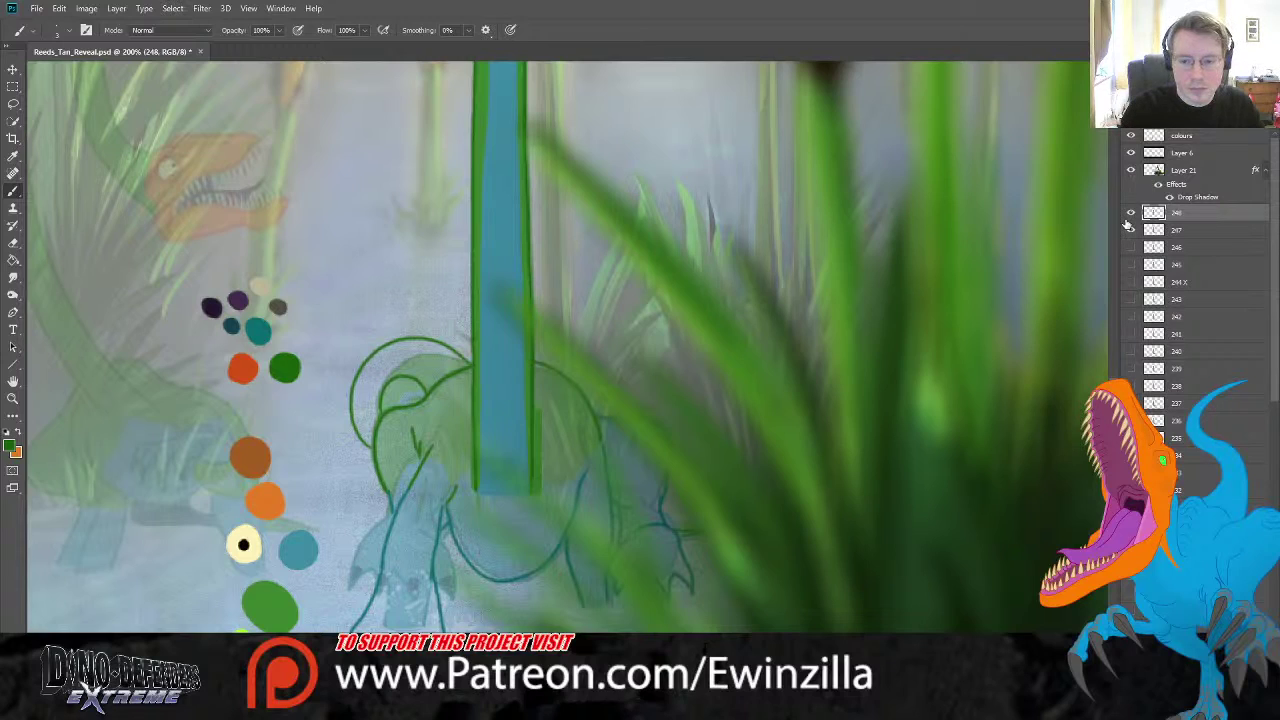
pyautogui.click(1130, 215)
pyautogui.click(1130, 215)
pyautogui.press('r')
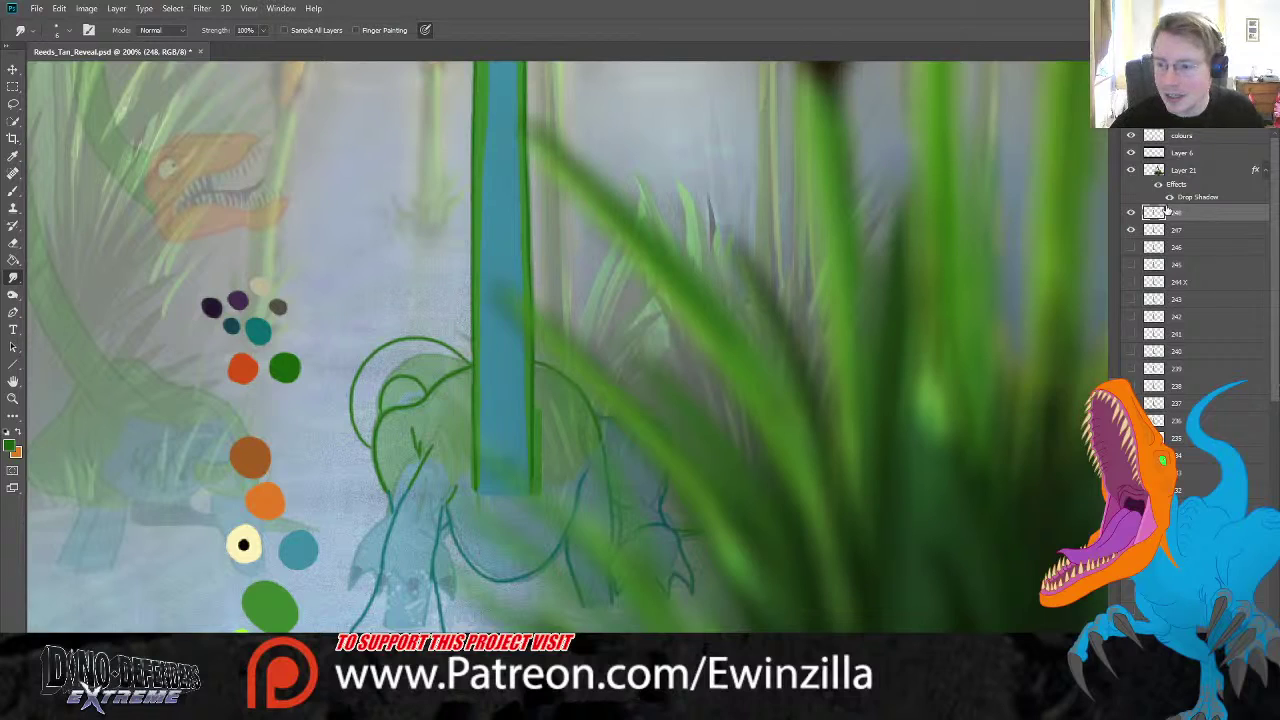
# - Hide layer 247 and create a new layer for the body colours directly beneath layer 248
pyautogui.click(1178, 233)
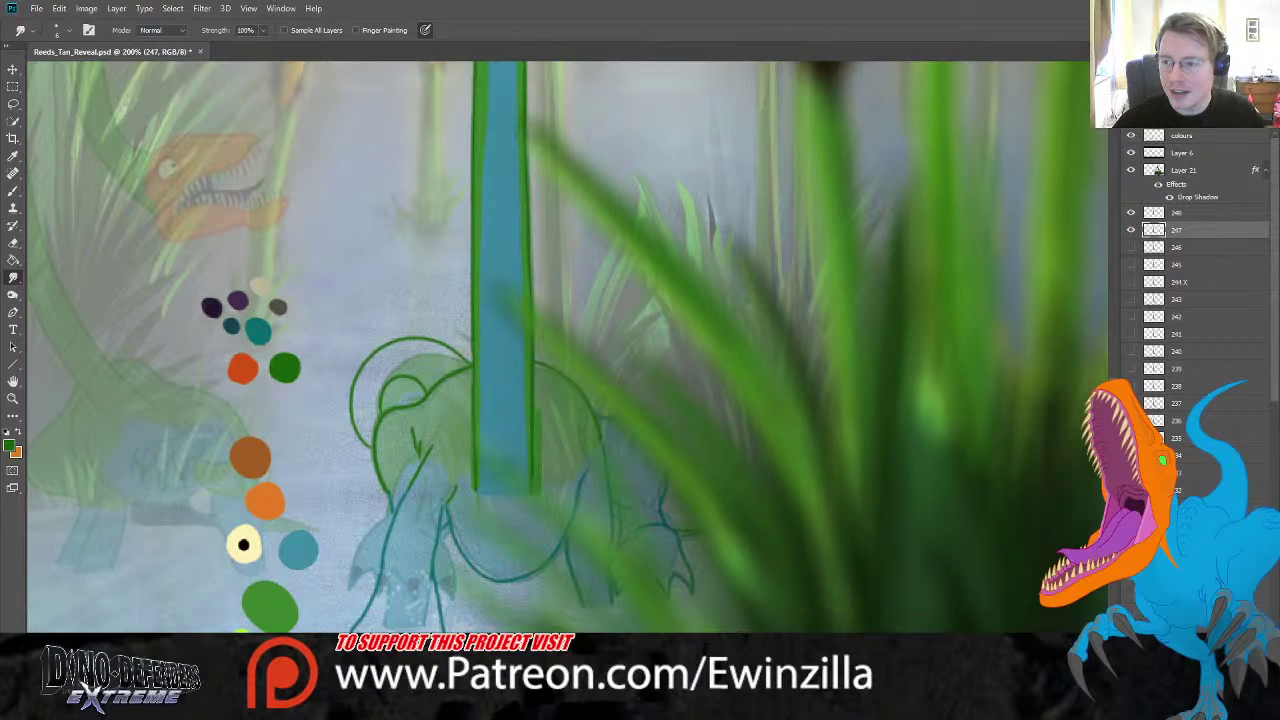
pyautogui.click(1131, 230)
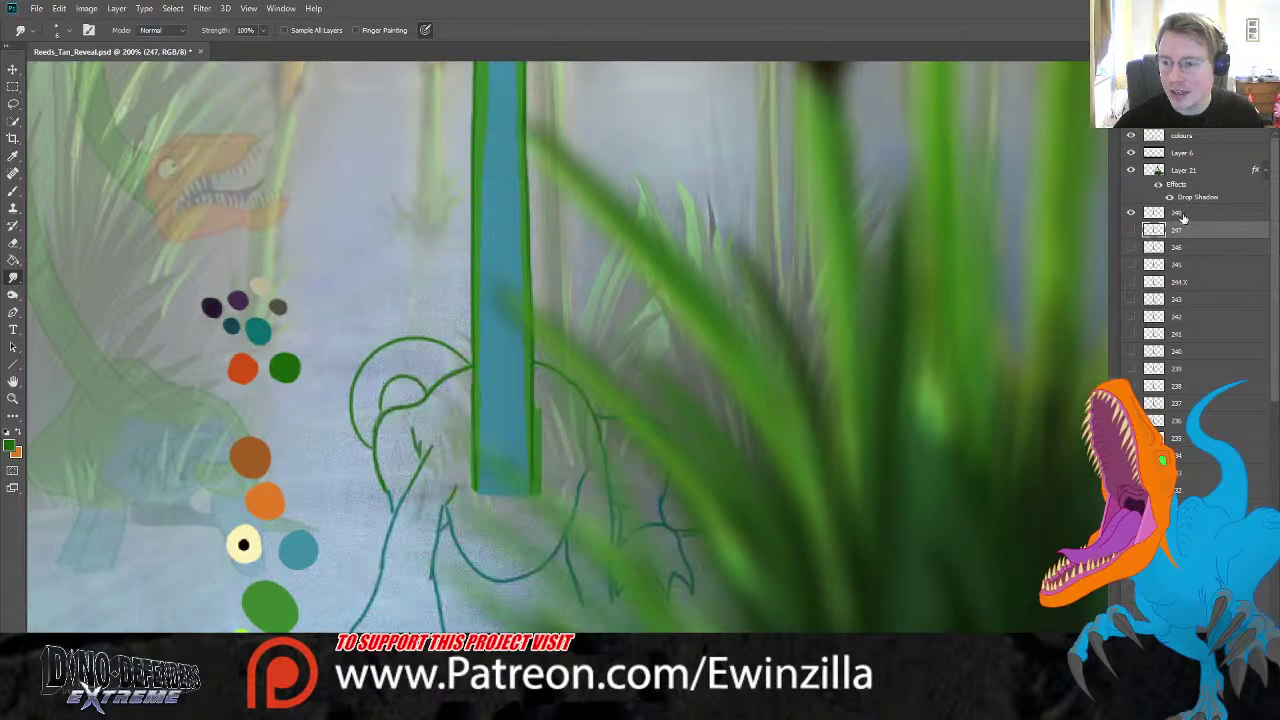
pyautogui.click(1180, 213)
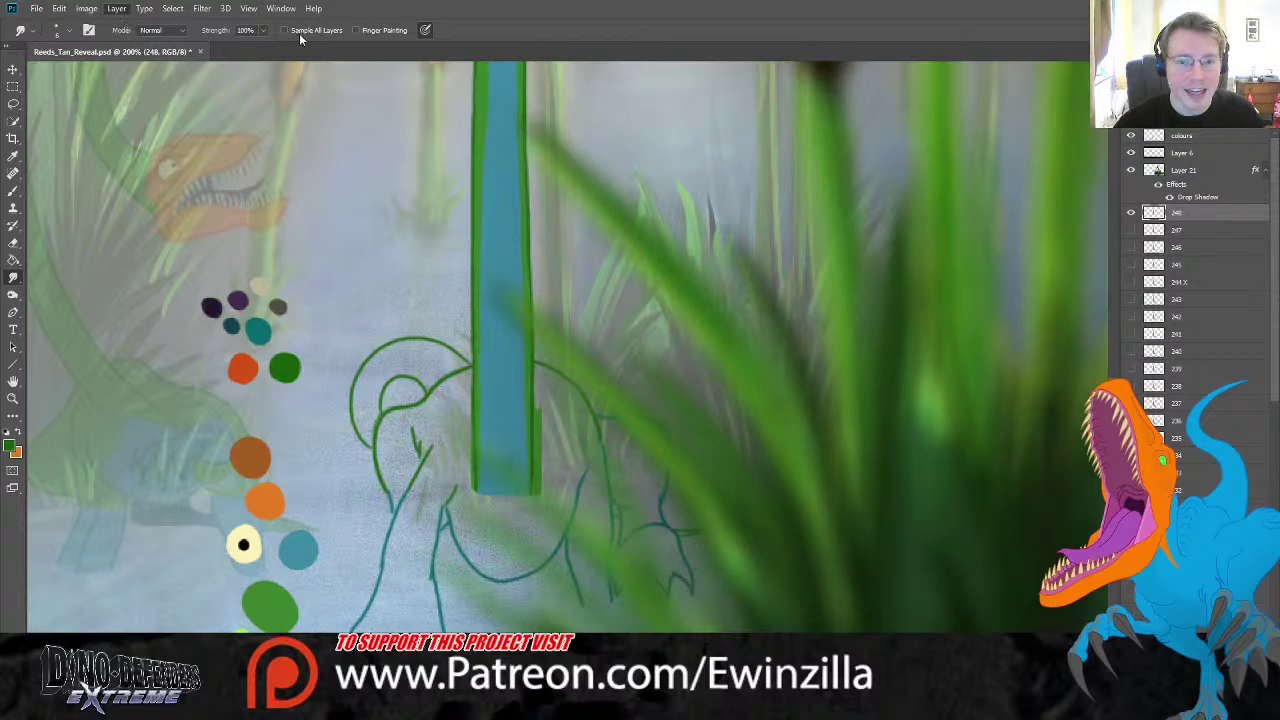
pyautogui.hotkey('ctrl', 'shift', 'alt', 'n')
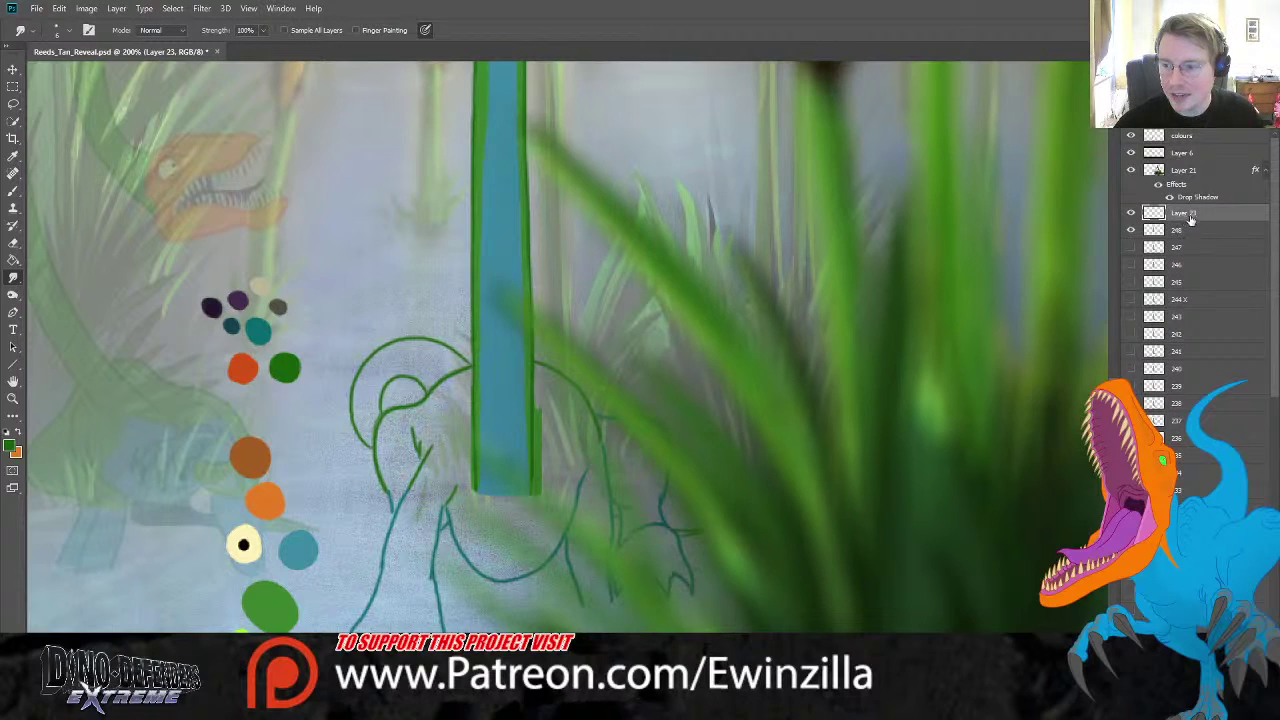
# - Sample the light green swatch, fill the body on both sides of the neck down to the legs, and smudge its lower edge
pyautogui.click(13, 156)
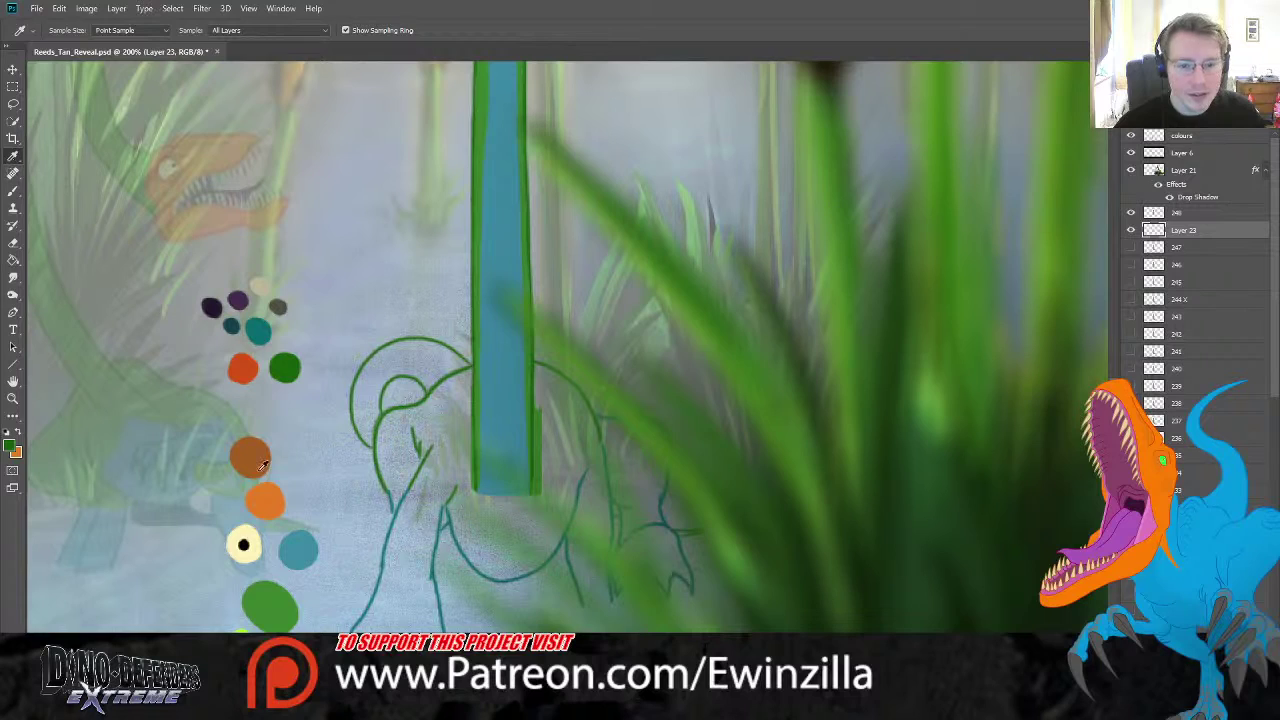
pyautogui.click(13, 191)
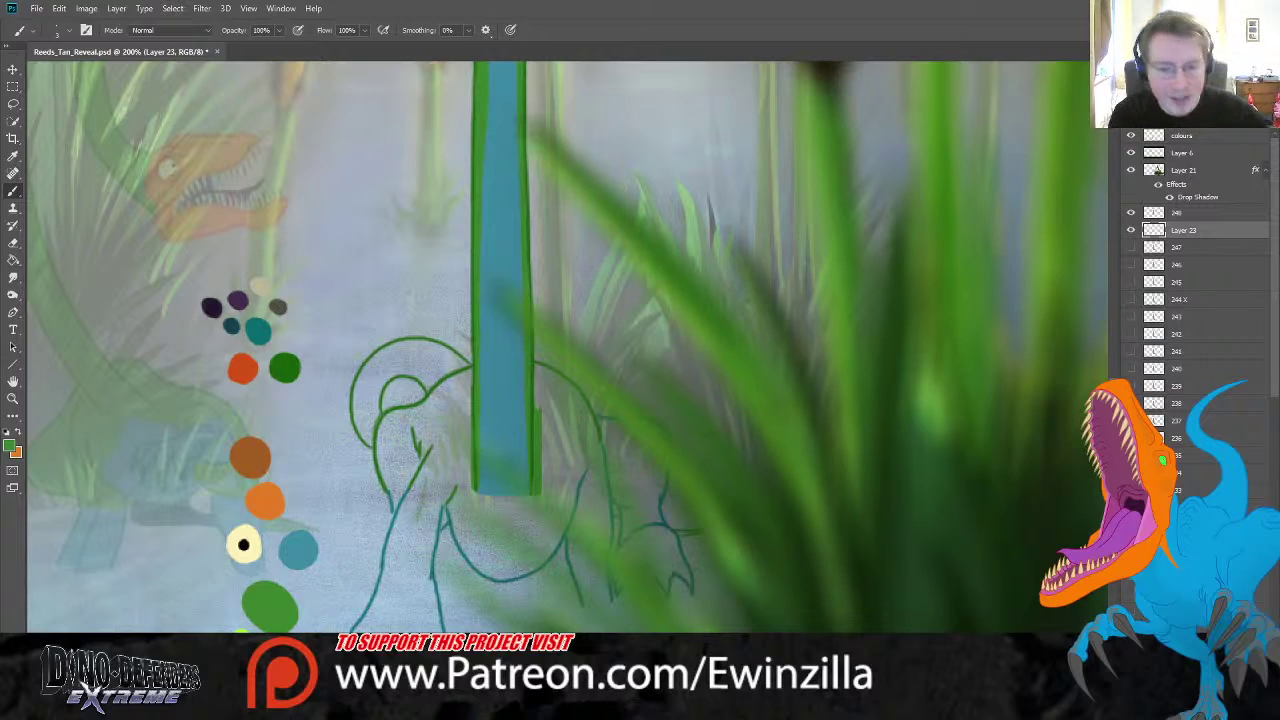
pyautogui.moveTo(540, 413); pyautogui.dragTo(538, 440)
pyautogui.moveTo(538, 380); pyautogui.dragTo(536, 368)
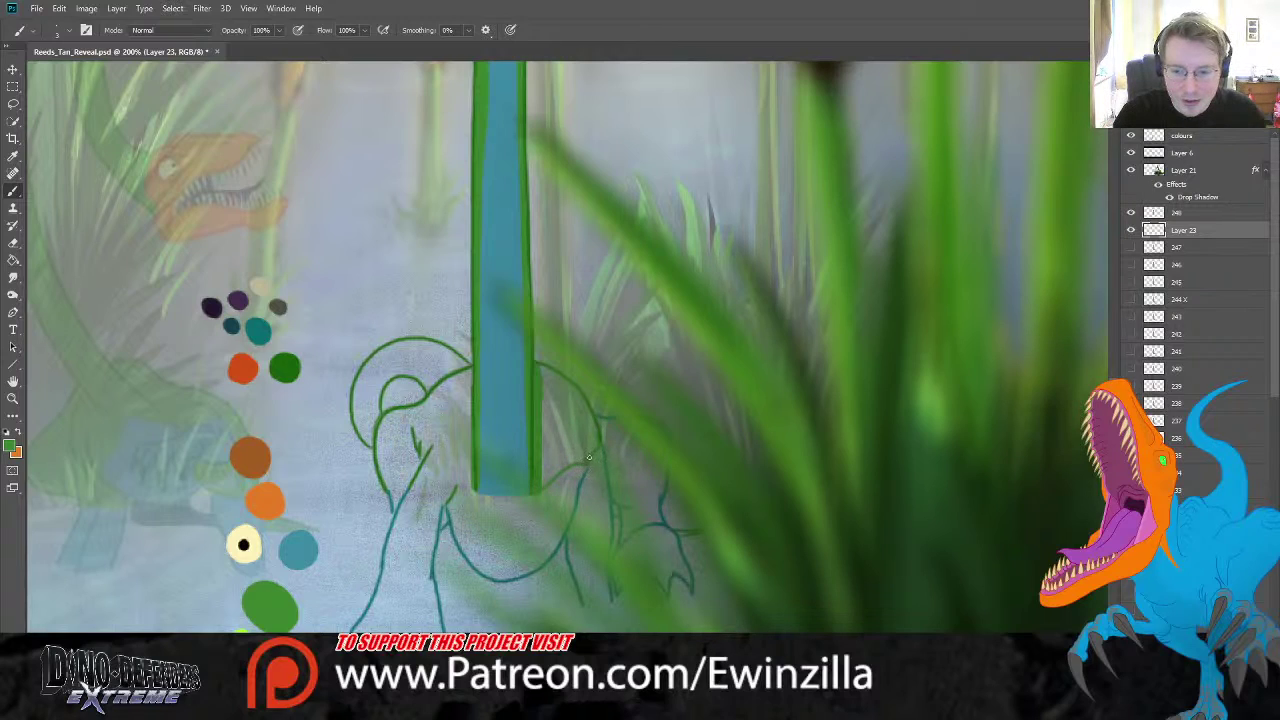
pyautogui.moveTo(596, 436); pyautogui.dragTo(546, 482)
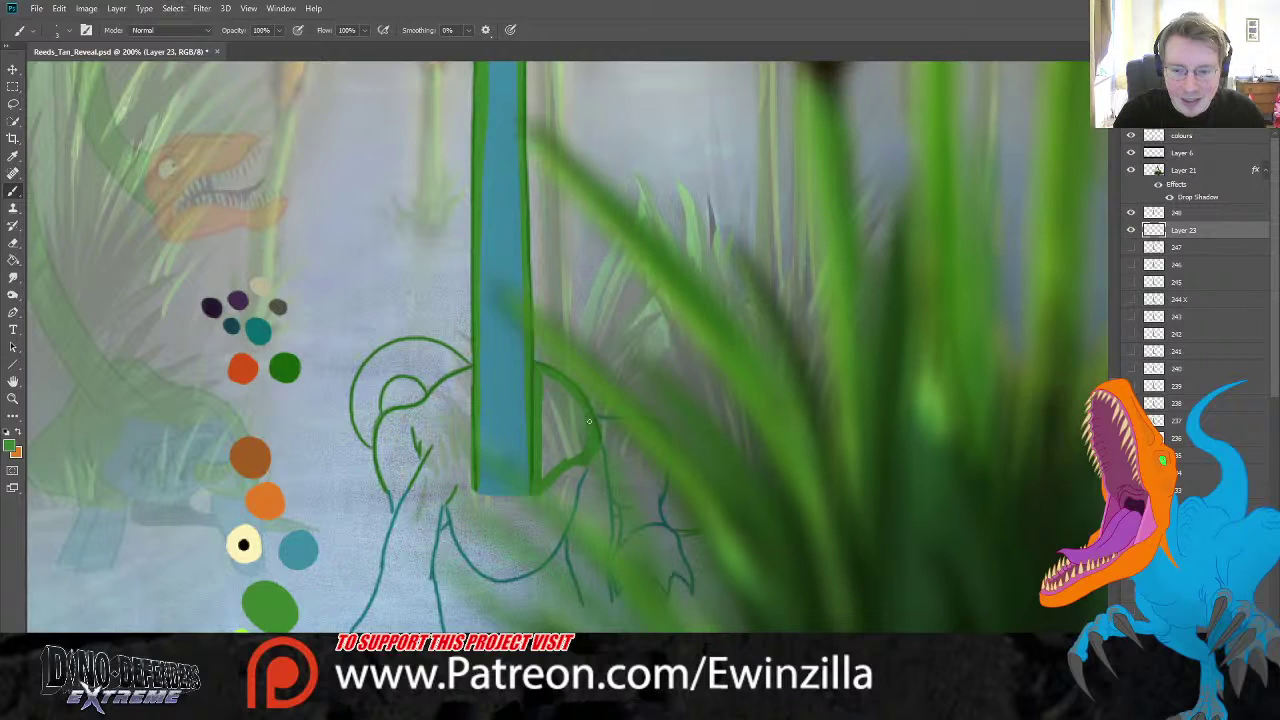
pyautogui.moveTo(564, 465)
pyautogui.mouseDown()
pyautogui.moveTo(587, 434)
pyautogui.moveTo(553, 475)
pyautogui.moveTo(589, 422)
pyautogui.moveTo(546, 468)
pyautogui.moveTo(538, 374)
pyautogui.moveTo(567, 392)
pyautogui.moveTo(553, 394)
pyautogui.moveTo(558, 442)
pyautogui.mouseUp()
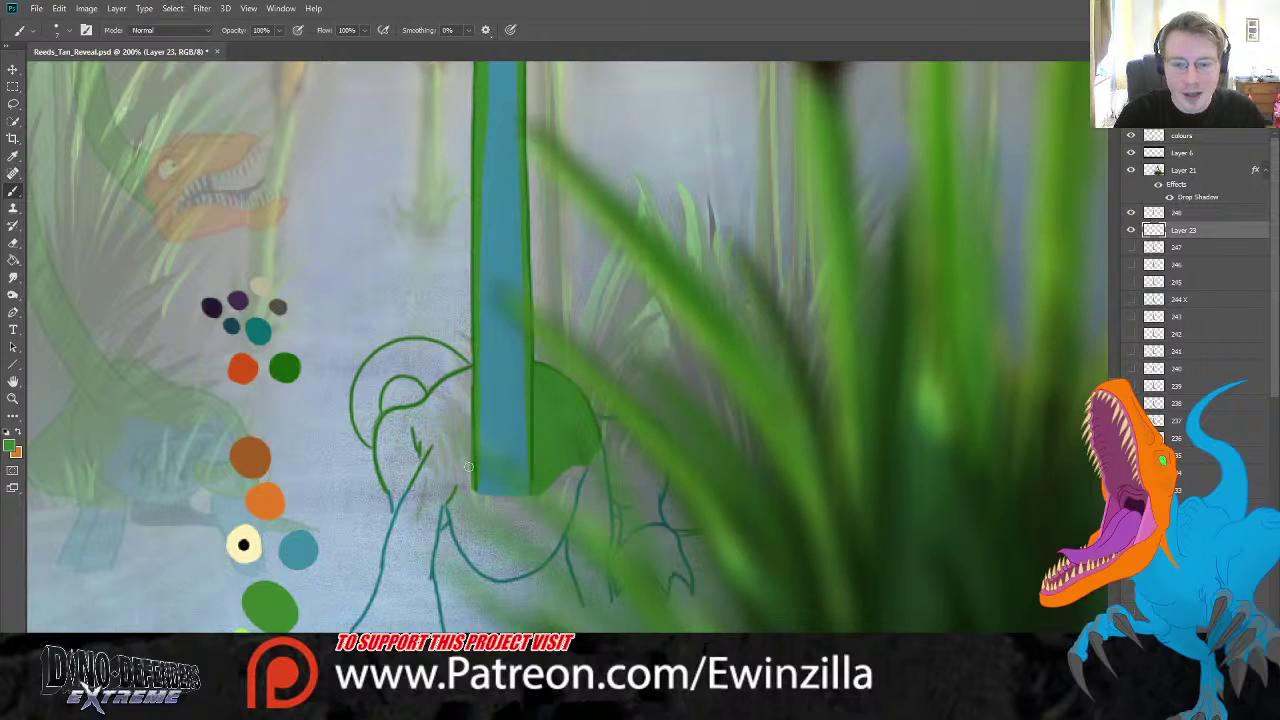
pyautogui.moveTo(472, 479)
pyautogui.mouseDown()
pyautogui.moveTo(430, 492)
pyautogui.moveTo(392, 481)
pyautogui.moveTo(374, 420)
pyautogui.moveTo(465, 373)
pyautogui.moveTo(466, 470)
pyautogui.moveTo(440, 492)
pyautogui.moveTo(405, 482)
pyautogui.moveTo(381, 450)
pyautogui.moveTo(440, 430)
pyautogui.moveTo(460, 390)
pyautogui.moveTo(408, 470)
pyautogui.moveTo(450, 438)
pyautogui.moveTo(440, 475)
pyautogui.moveTo(461, 464)
pyautogui.mouseUp()
pyautogui.press('r')
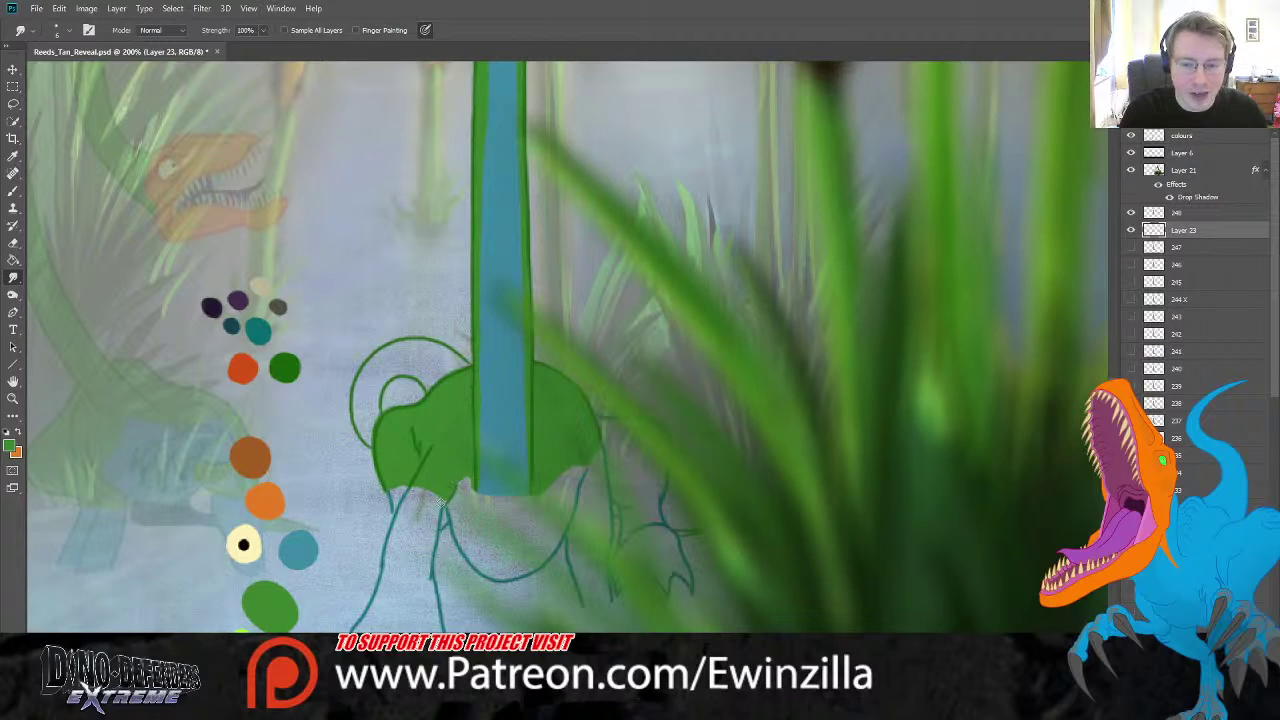
pyautogui.moveTo(466, 500); pyautogui.dragTo(459, 502)
# - Fill the curved tail arching behind the left shoulder with the same light green
pyautogui.click(13, 190)
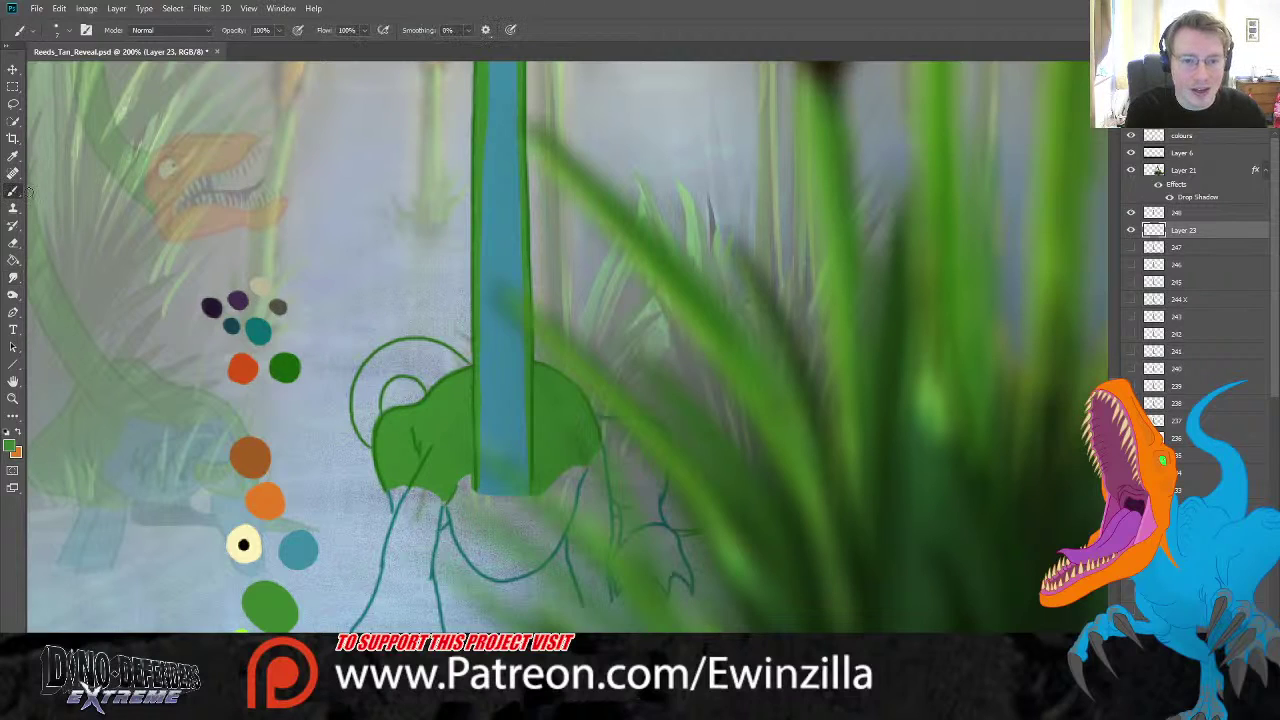
pyautogui.moveTo(450, 384)
pyautogui.mouseDown()
pyautogui.moveTo(394, 365)
pyautogui.moveTo(373, 380)
pyautogui.moveTo(363, 403)
pyautogui.moveTo(378, 444)
pyautogui.mouseUp()
pyautogui.click(13, 207)
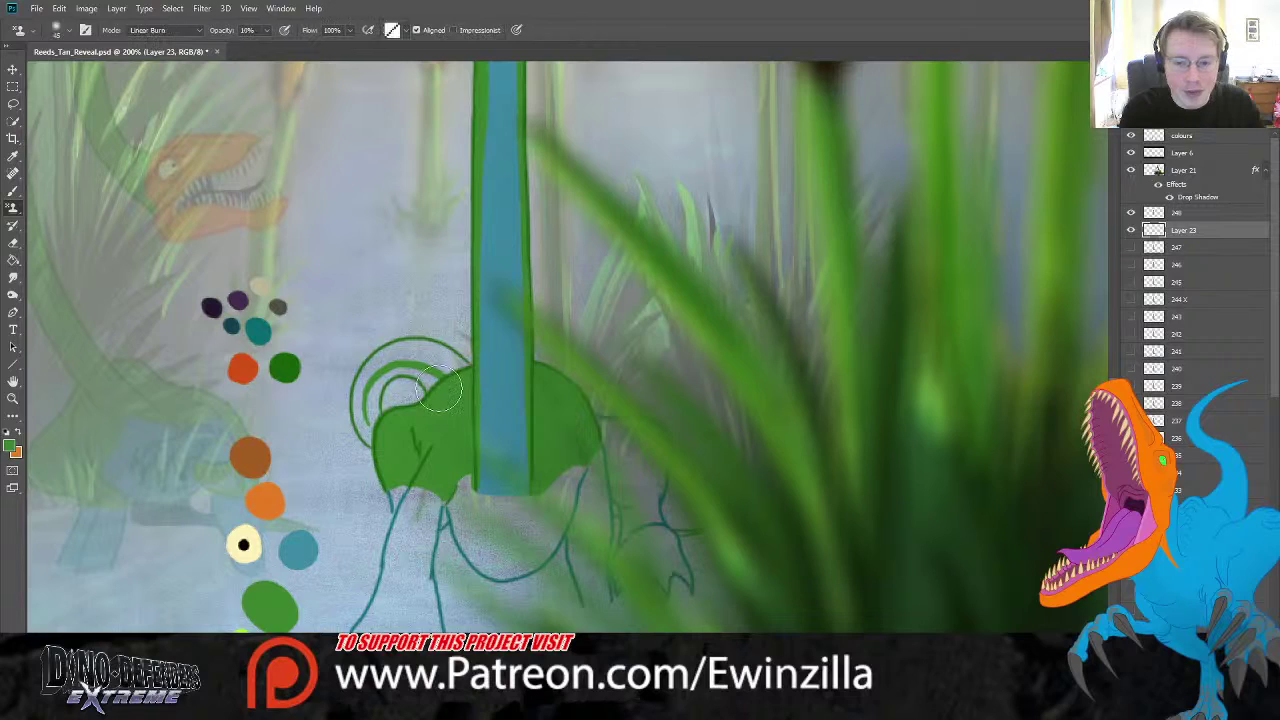
pyautogui.click(13, 190)
pyautogui.hotkey('ctrl', 'z')
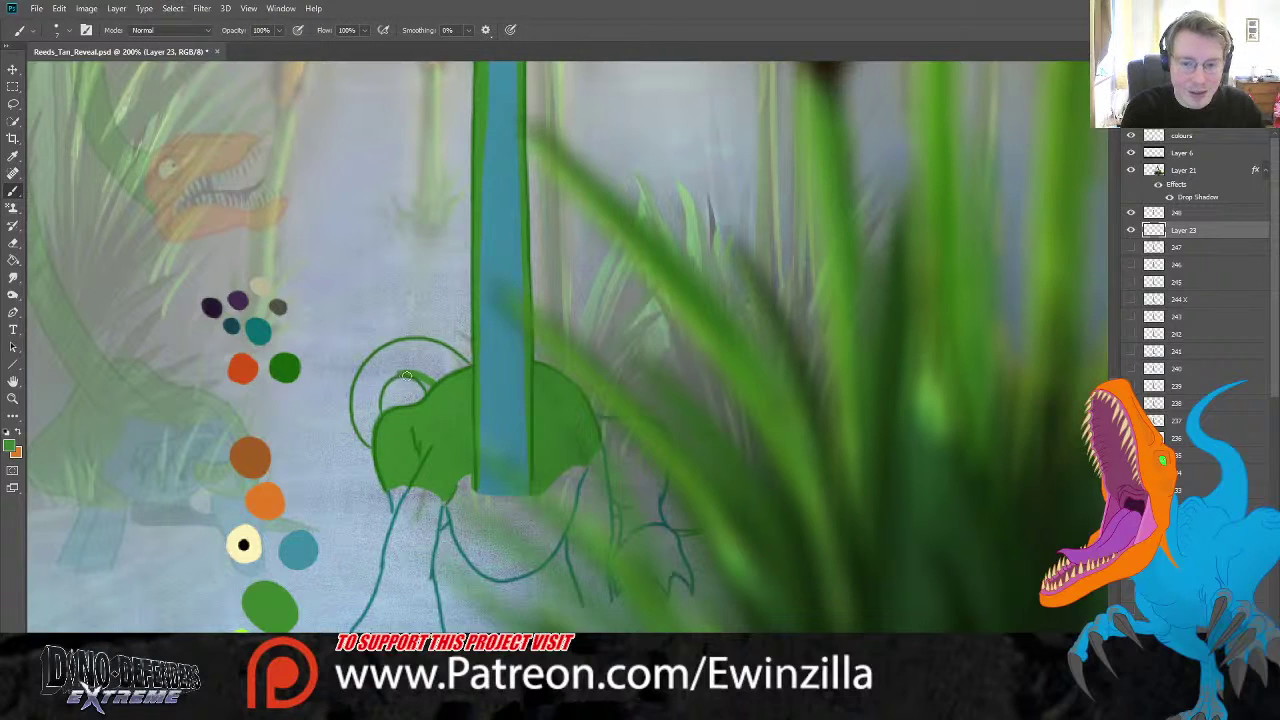
pyautogui.moveTo(445, 388)
pyautogui.mouseDown()
pyautogui.moveTo(390, 378)
pyautogui.moveTo(378, 418)
pyautogui.moveTo(388, 377)
pyautogui.moveTo(465, 366)
pyautogui.moveTo(430, 347)
pyautogui.moveTo(384, 351)
pyautogui.moveTo(415, 344)
pyautogui.moveTo(451, 359)
pyautogui.moveTo(431, 347)
pyautogui.moveTo(447, 351)
pyautogui.moveTo(378, 363)
pyautogui.moveTo(358, 412)
pyautogui.moveTo(372, 445)
pyautogui.moveTo(368, 398)
pyautogui.mouseUp()
pyautogui.press('r')
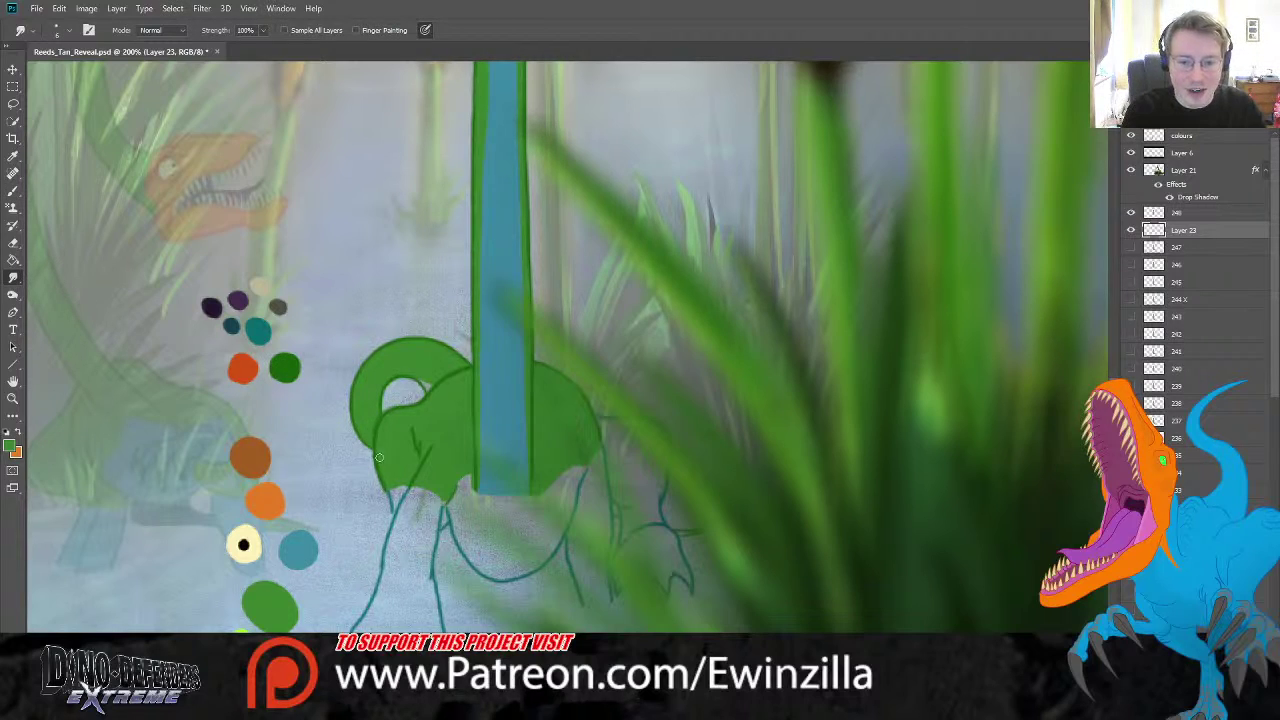
# - Sample the blue swatch and paint a thin blue underside along the inner curve of the tail
pyautogui.click(13, 155)
pyautogui.click(297, 545)
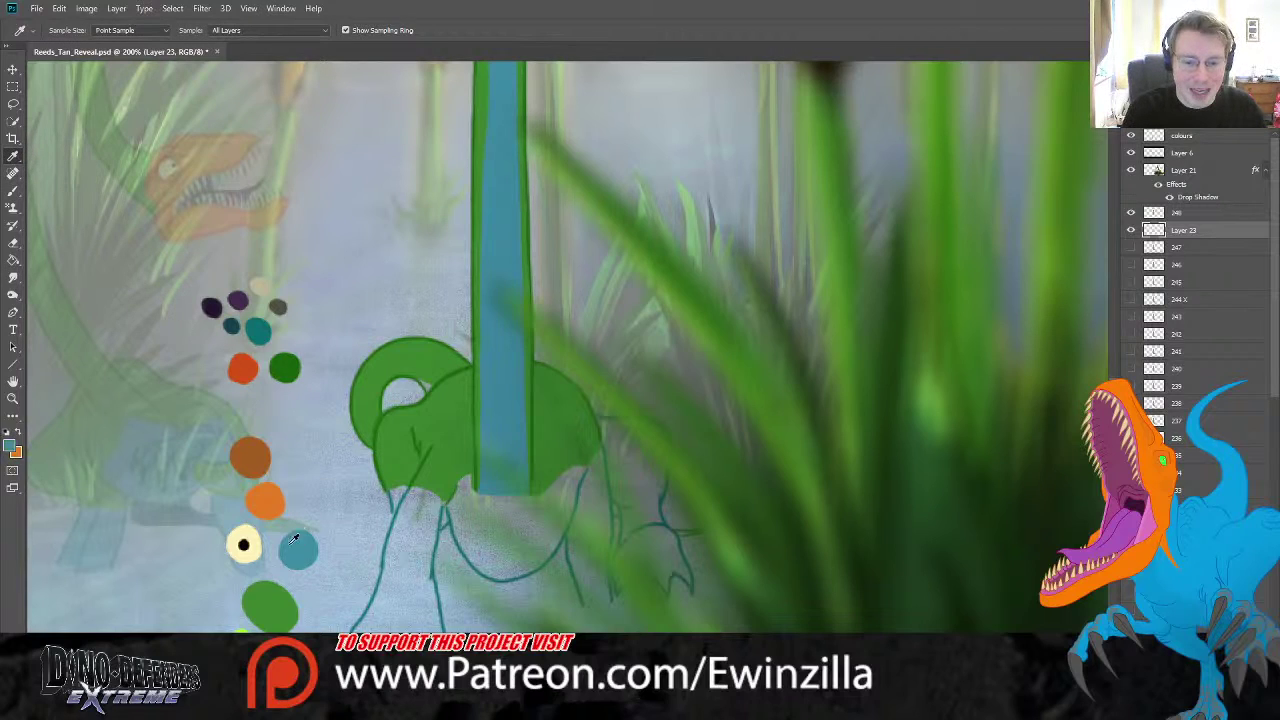
pyautogui.press('b')
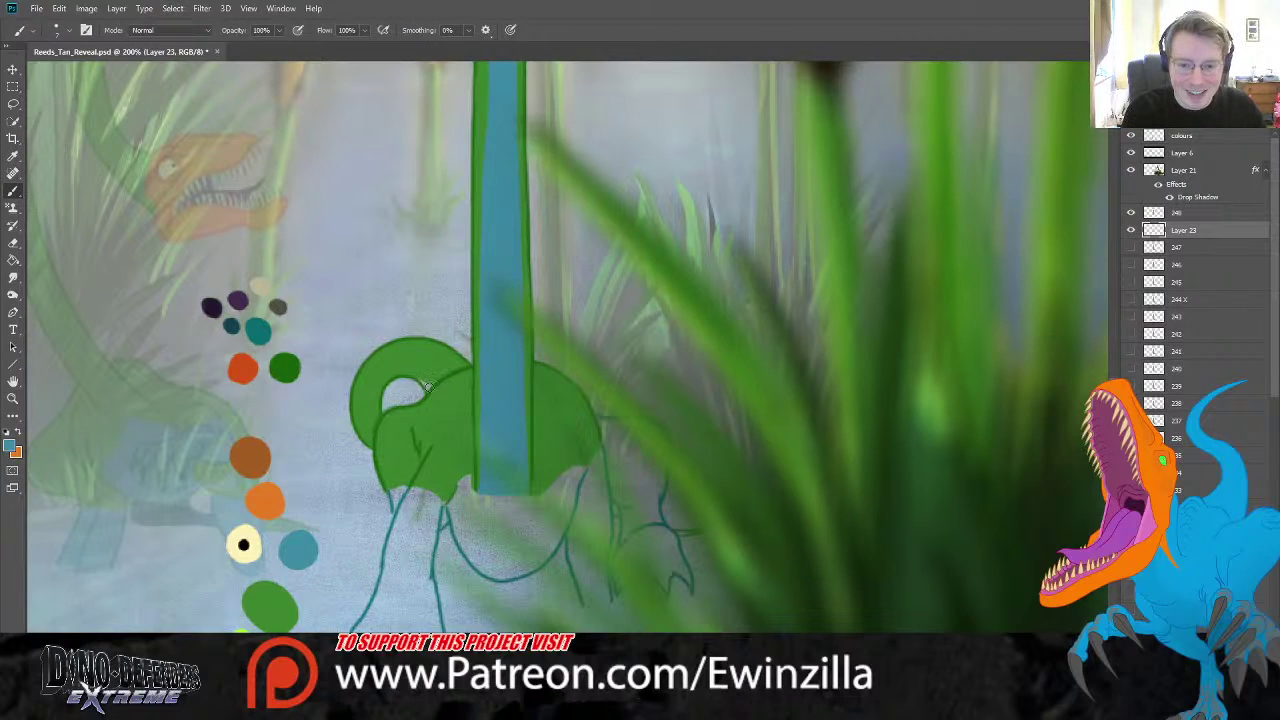
pyautogui.moveTo(427, 388)
pyautogui.mouseDown()
pyautogui.moveTo(396, 375)
pyautogui.moveTo(384, 414)
pyautogui.mouseUp()
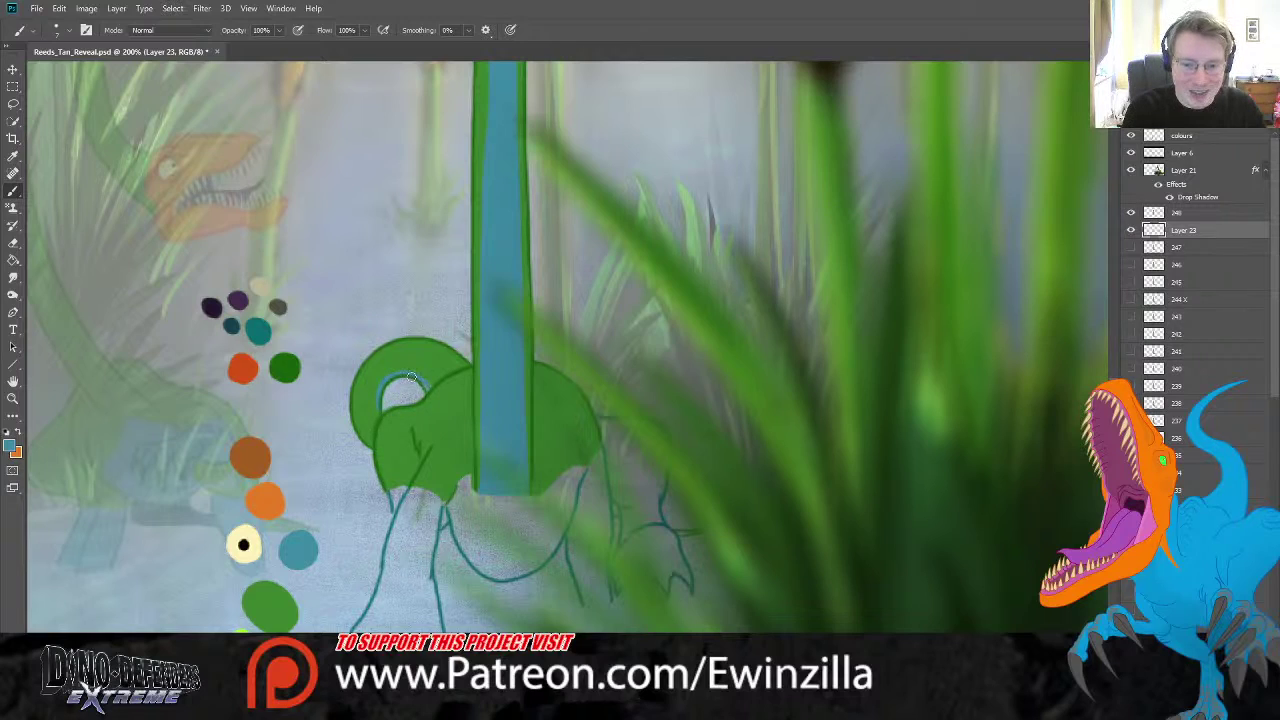
pyautogui.moveTo(427, 397)
pyautogui.mouseDown()
pyautogui.moveTo(392, 382)
pyautogui.moveTo(378, 408)
pyautogui.mouseUp()
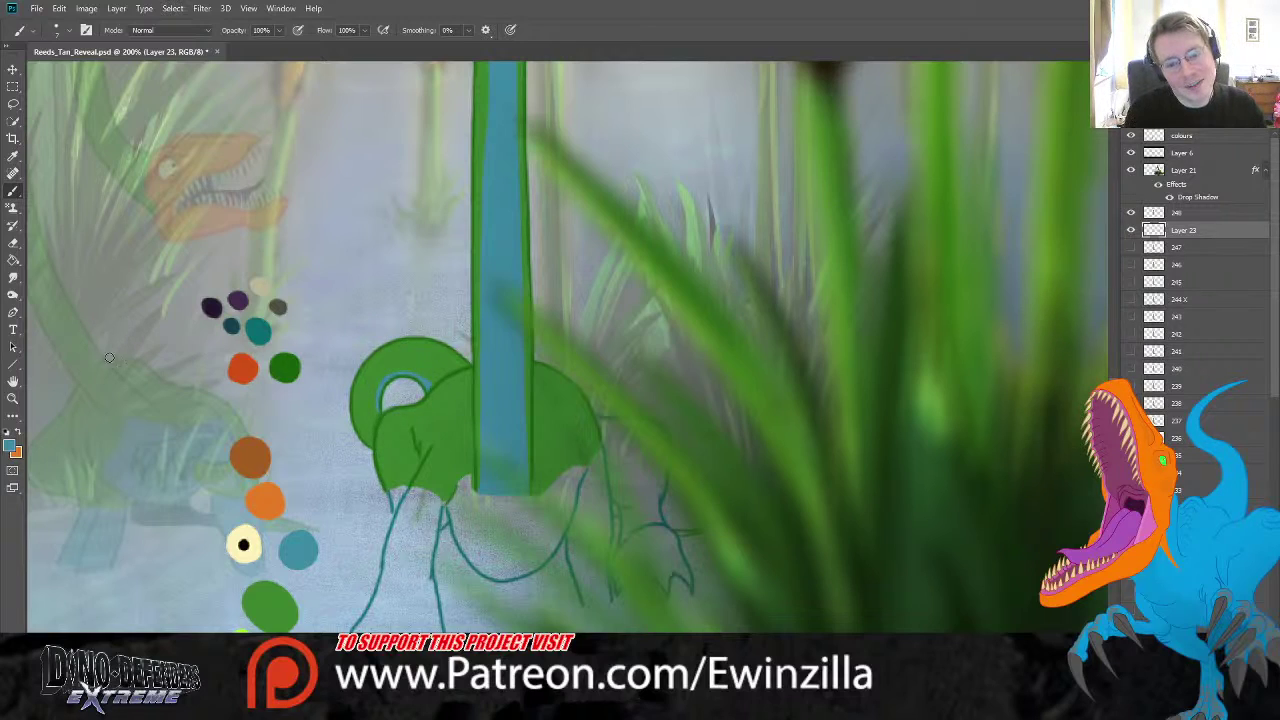
# - Fill the left leg, the belly beneath the neck and the right-hand legs and foot with blue
pyautogui.moveTo(492, 476)
pyautogui.mouseDown()
pyautogui.moveTo(465, 484)
pyautogui.moveTo(432, 530)
pyautogui.moveTo(438, 500)
pyautogui.moveTo(408, 490)
pyautogui.moveTo(396, 515)
pyautogui.moveTo(392, 565)
pyautogui.moveTo(410, 510)
pyautogui.moveTo(425, 575)
pyautogui.moveTo(424, 495)
pyautogui.moveTo(436, 628)
pyautogui.mouseUp()
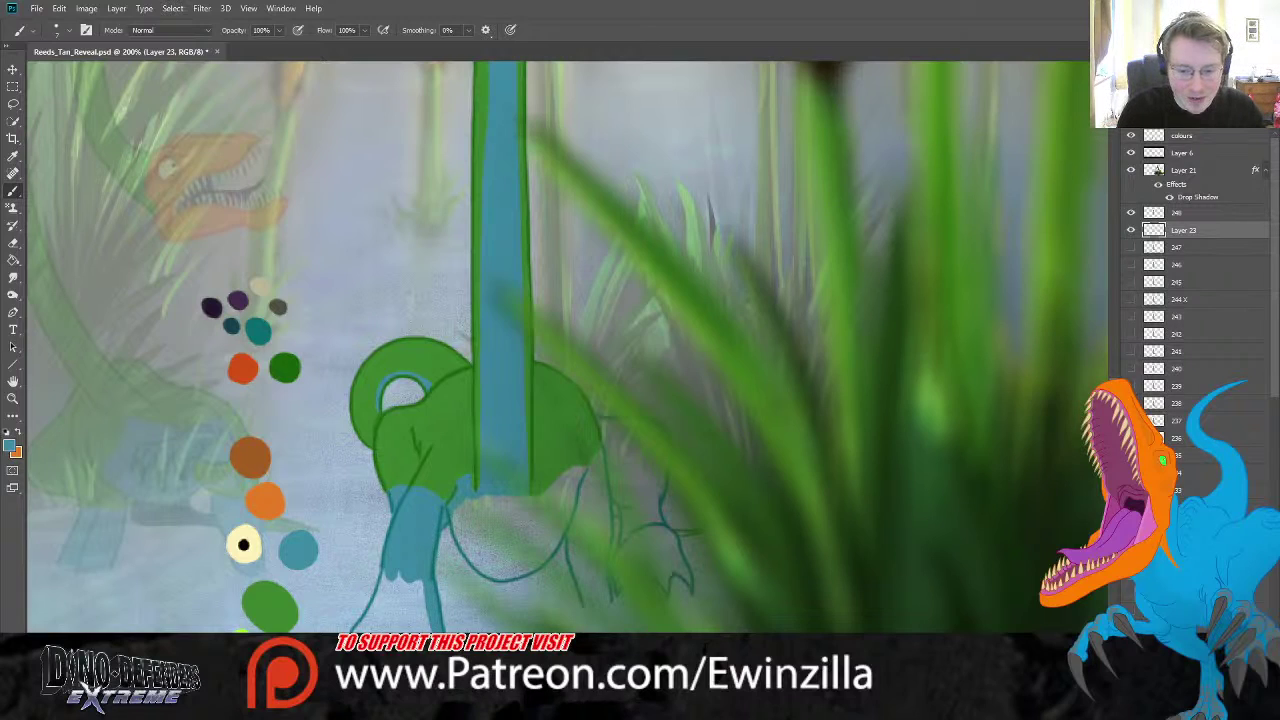
pyautogui.moveTo(428, 610)
pyautogui.mouseDown()
pyautogui.moveTo(383, 591)
pyautogui.moveTo(357, 627)
pyautogui.mouseUp()
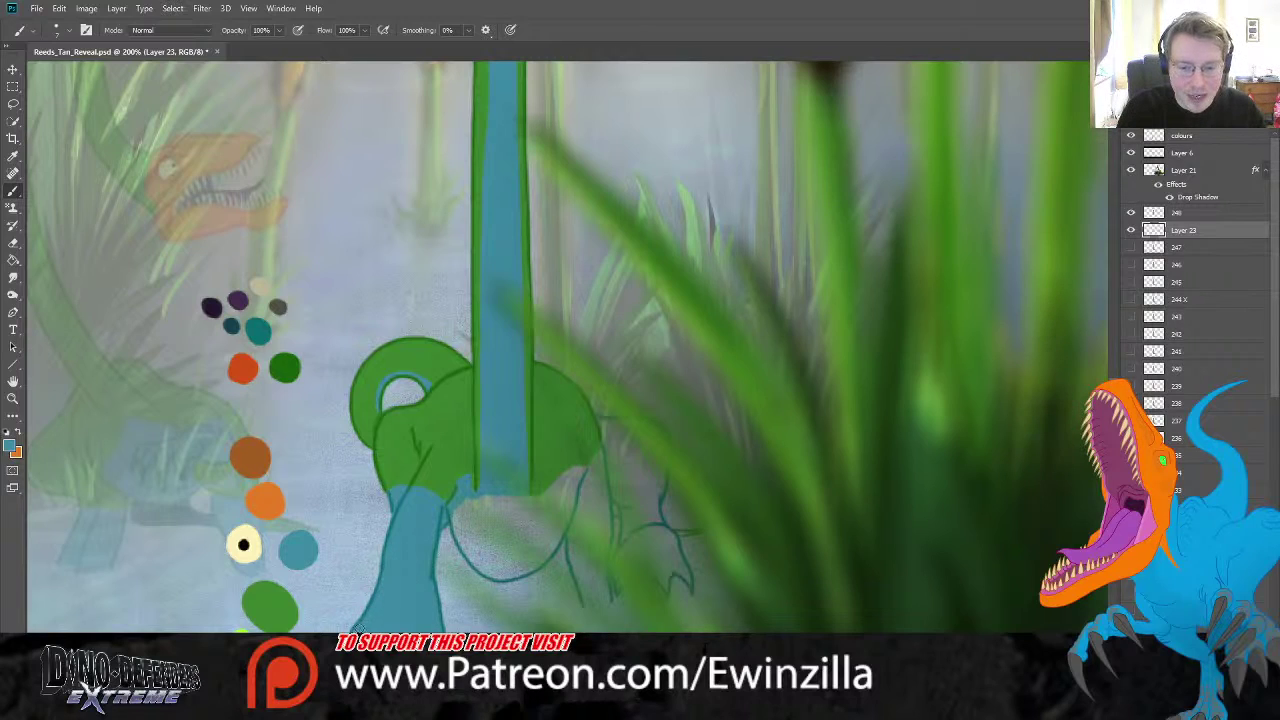
pyautogui.moveTo(452, 508)
pyautogui.mouseDown()
pyautogui.moveTo(485, 570)
pyautogui.moveTo(516, 573)
pyautogui.moveTo(599, 501)
pyautogui.moveTo(567, 520)
pyautogui.moveTo(589, 602)
pyautogui.moveTo(605, 596)
pyautogui.moveTo(609, 484)
pyautogui.moveTo(632, 543)
pyautogui.moveTo(597, 418)
pyautogui.moveTo(587, 500)
pyautogui.moveTo(607, 422)
pyautogui.moveTo(654, 429)
pyautogui.moveTo(664, 456)
pyautogui.moveTo(642, 530)
pyautogui.moveTo(648, 500)
pyautogui.moveTo(688, 585)
pyautogui.moveTo(666, 568)
pyautogui.moveTo(664, 590)
pyautogui.moveTo(659, 558)
pyautogui.moveTo(639, 587)
pyautogui.moveTo(627, 571)
pyautogui.moveTo(616, 580)
pyautogui.moveTo(630, 536)
pyautogui.moveTo(627, 575)
pyautogui.moveTo(672, 558)
pyautogui.moveTo(635, 497)
pyautogui.moveTo(641, 442)
pyautogui.moveTo(622, 482)
pyautogui.moveTo(619, 449)
pyautogui.moveTo(614, 480)
pyautogui.moveTo(586, 486)
pyautogui.moveTo(598, 510)
pyautogui.moveTo(578, 510)
pyautogui.moveTo(585, 470)
pyautogui.moveTo(528, 510)
pyautogui.moveTo(575, 480)
pyautogui.moveTo(527, 540)
pyautogui.moveTo(537, 547)
pyautogui.moveTo(505, 556)
pyautogui.moveTo(500, 525)
pyautogui.moveTo(490, 535)
pyautogui.moveTo(469, 502)
pyautogui.mouseUp()
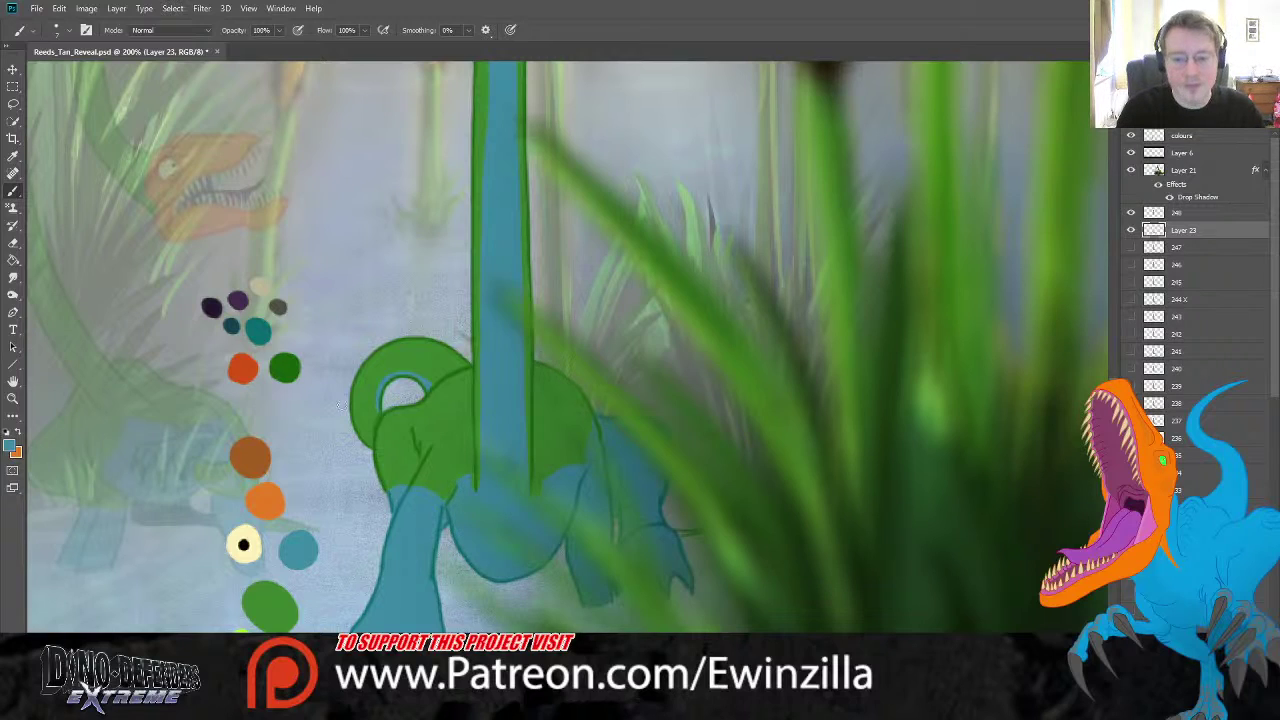
# - Touch up the body's lower edges beside the neck with sampled light green, and merge Layer 23 with layer 248
pyautogui.click(13, 277)
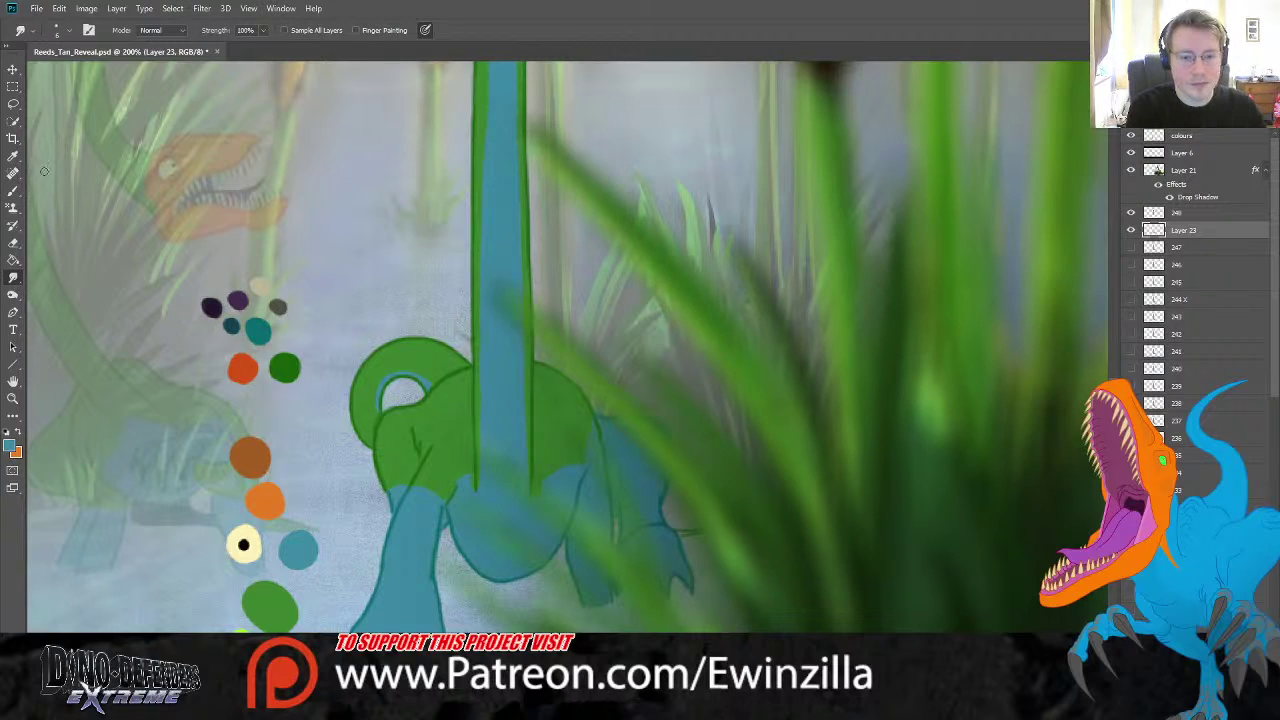
pyautogui.press('i')
pyautogui.click(266, 606)
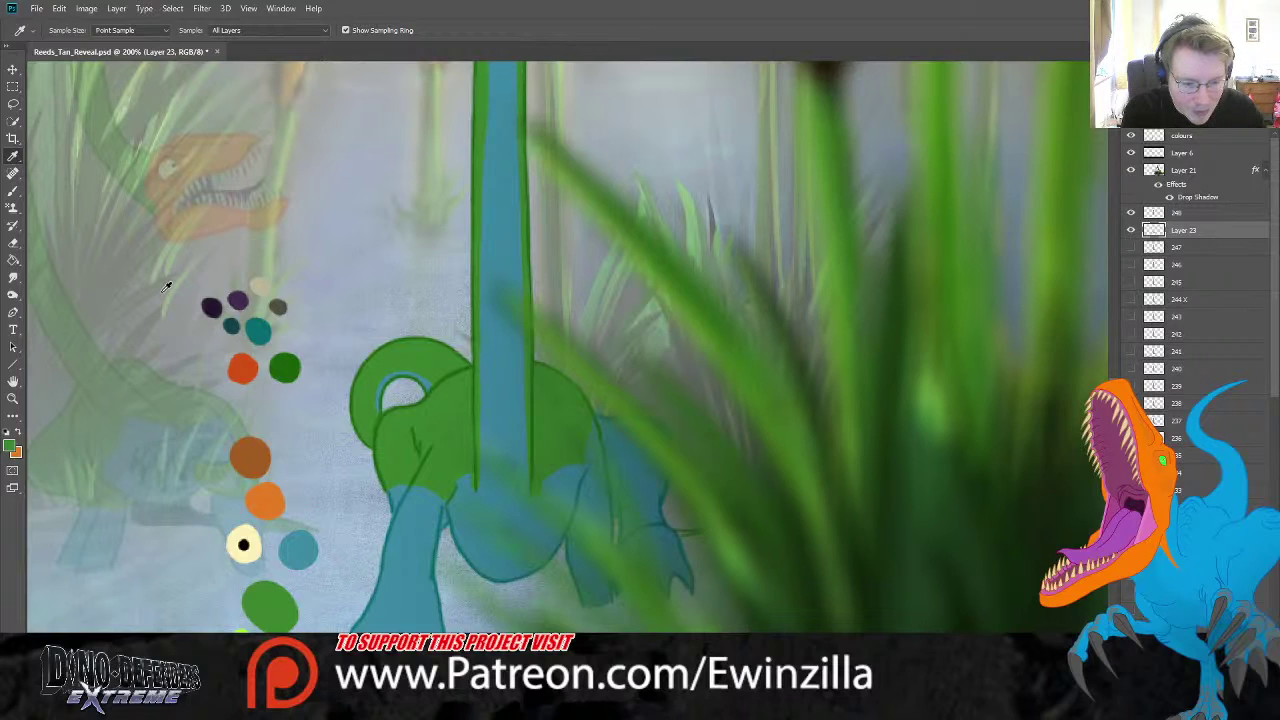
pyautogui.press('b')
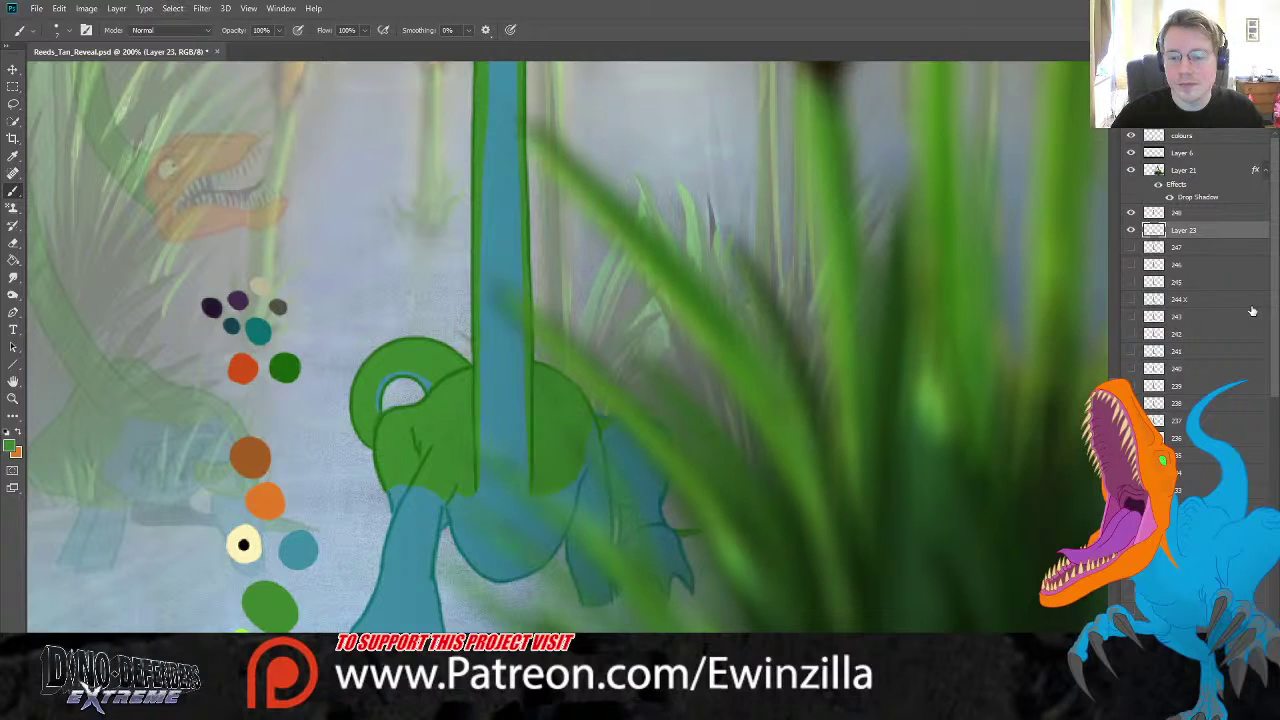
pyautogui.keyDown('shift'); pyautogui.click(1185, 213); pyautogui.keyUp('shift')
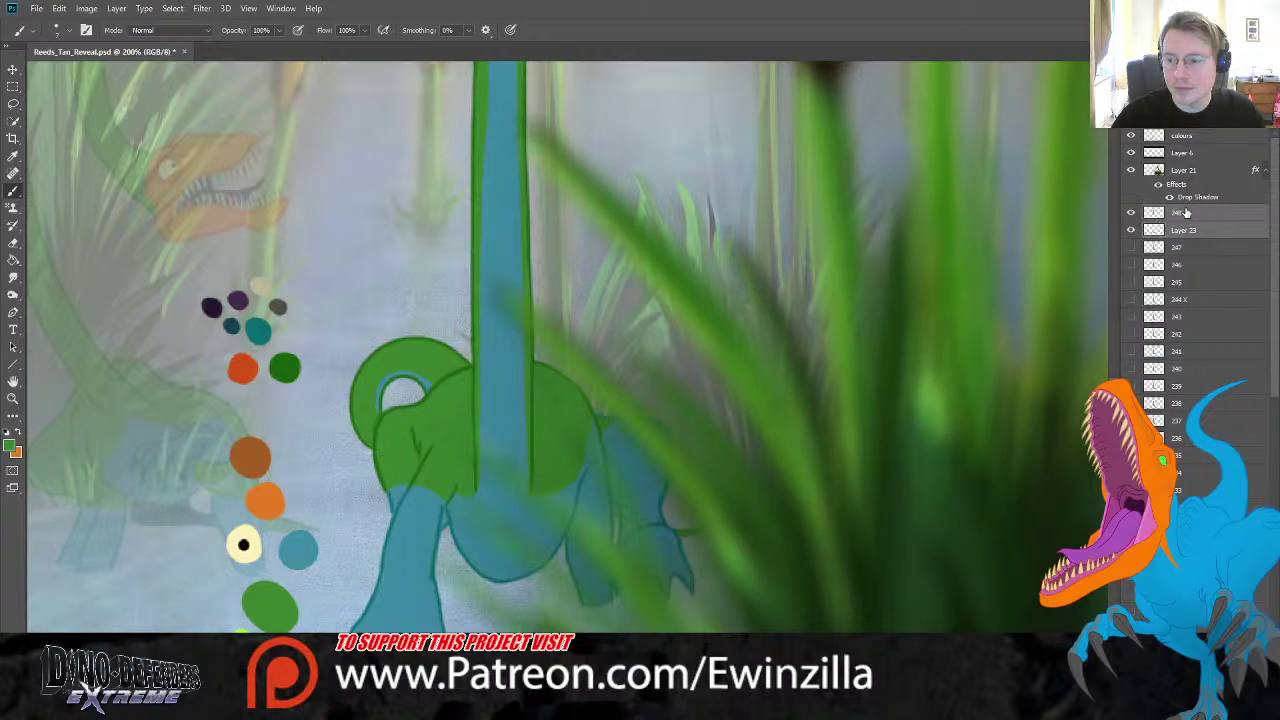
pyautogui.hotkey('ctrl', 'e')
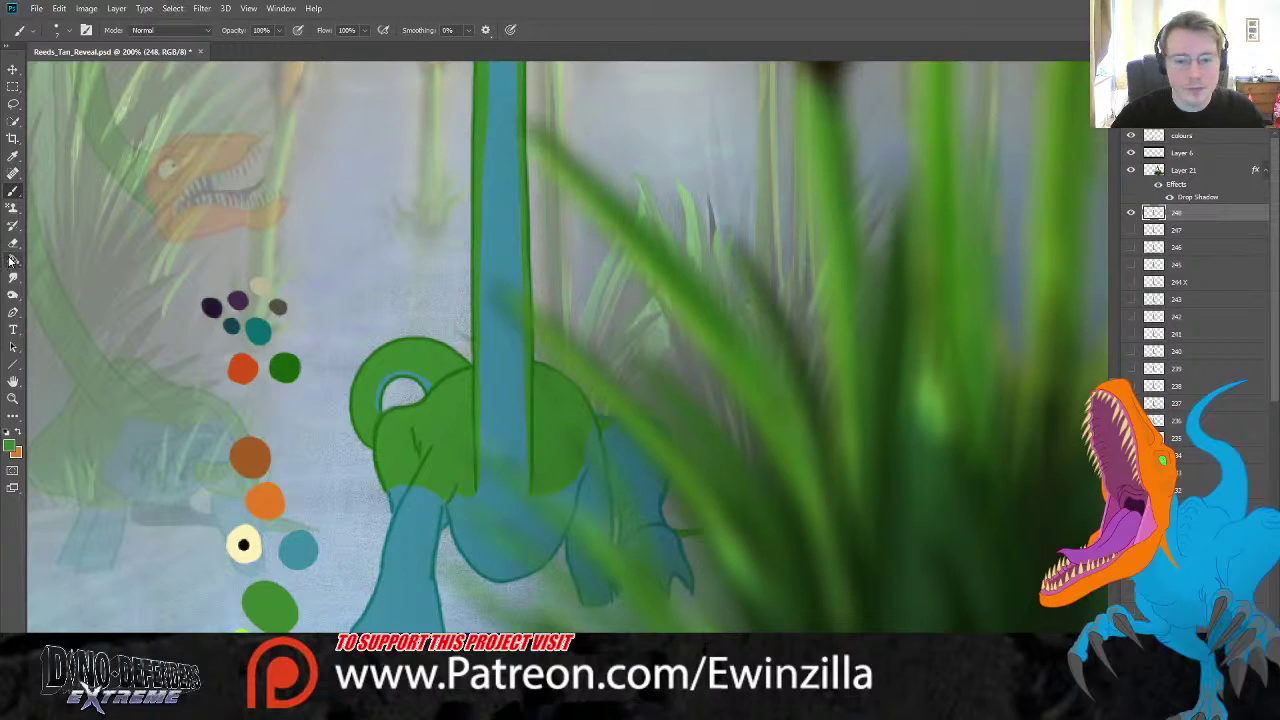
# - Set the foreground colour to white and paint water splashes and ripples around the feet at 61% brush opacity
pyautogui.click(12, 156)
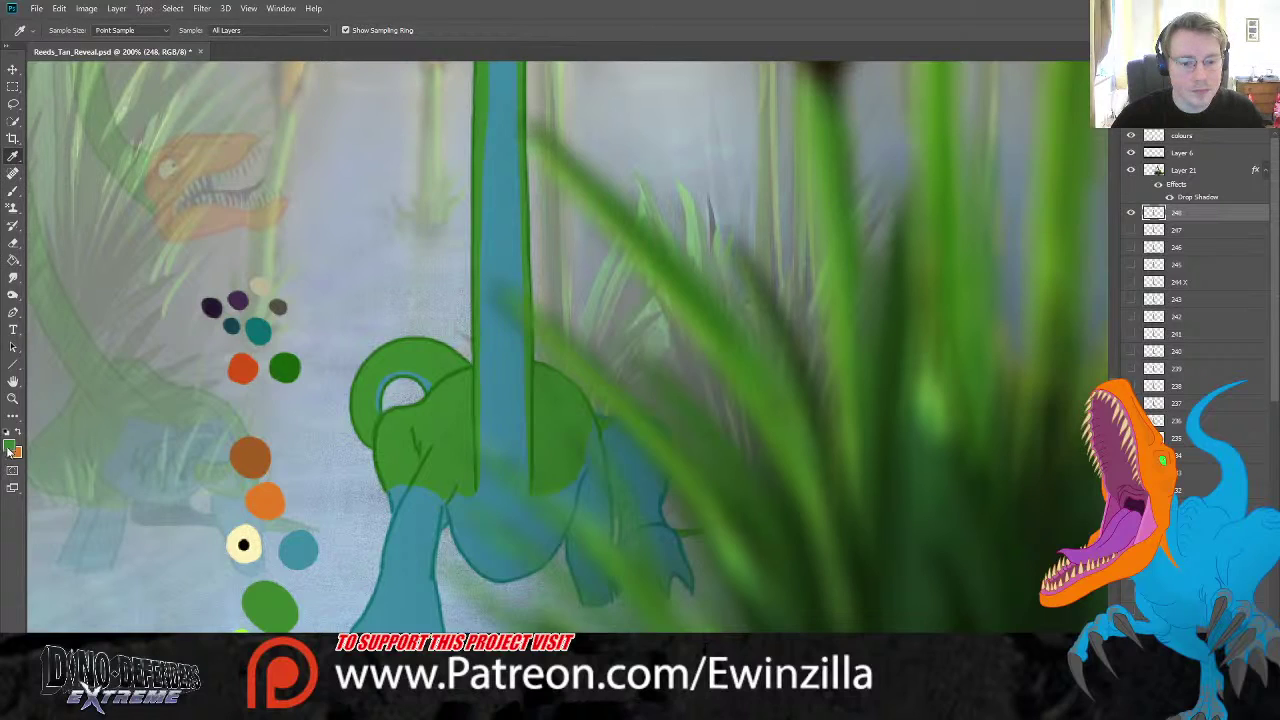
pyautogui.click(95, 143)
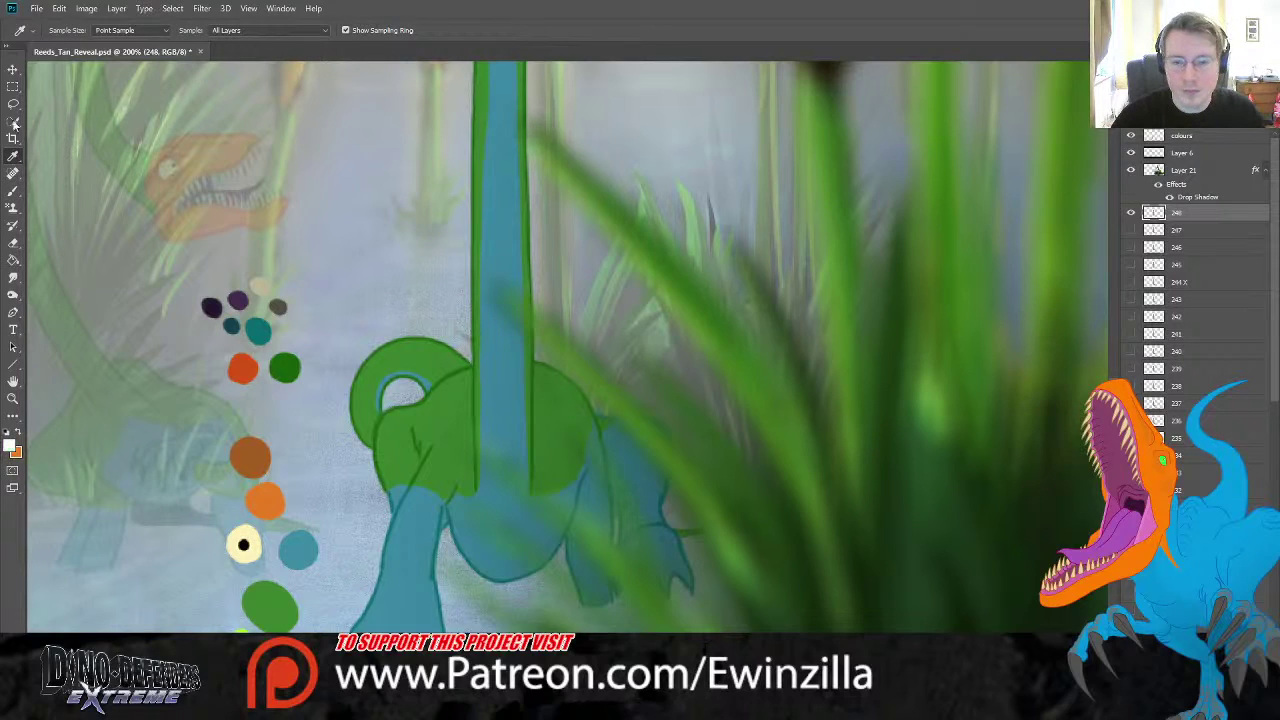
pyautogui.click(12, 190)
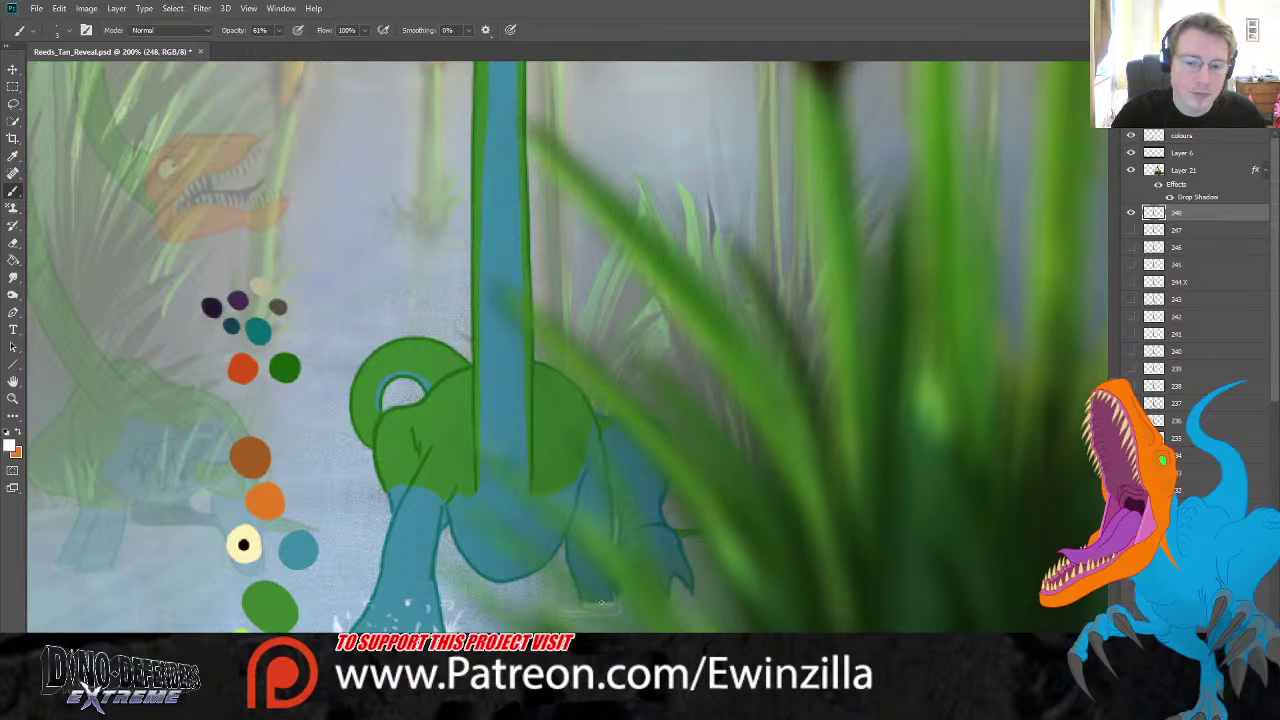
# - Sample the dark teal swatch and paint the claws on the right-hand foot
pyautogui.press('i')
pyautogui.click(232, 325)
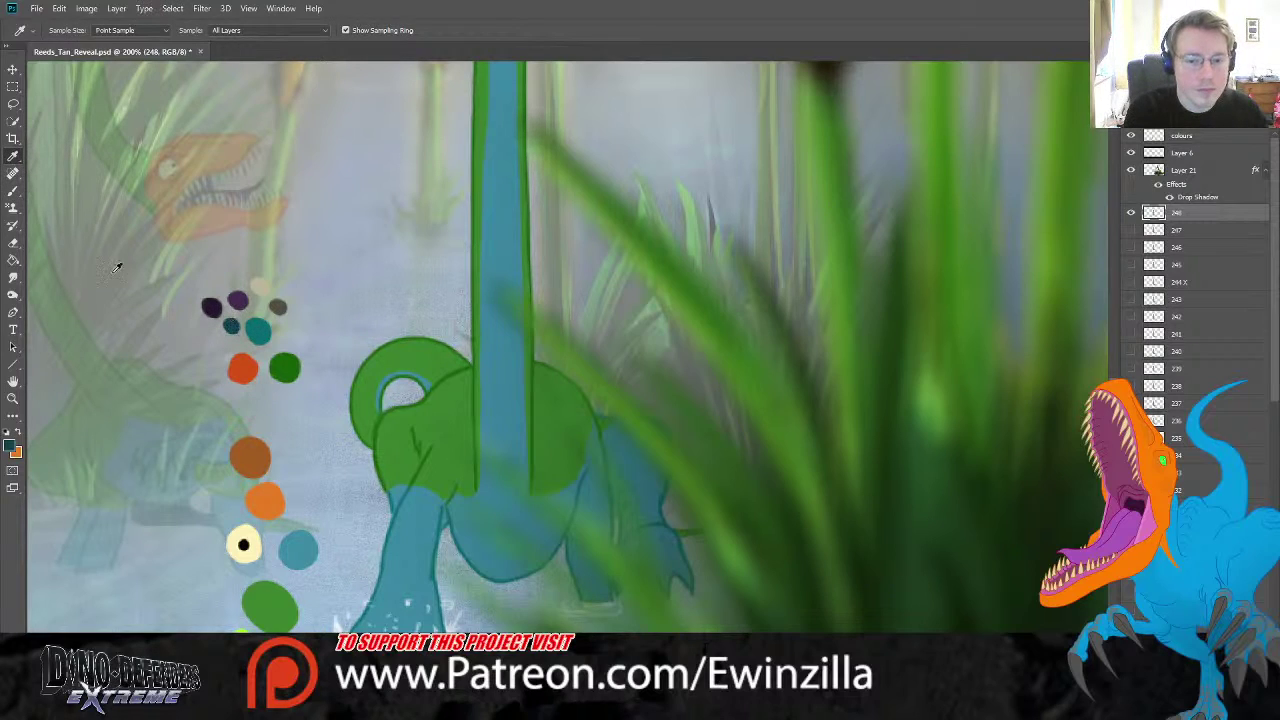
pyautogui.press('b')
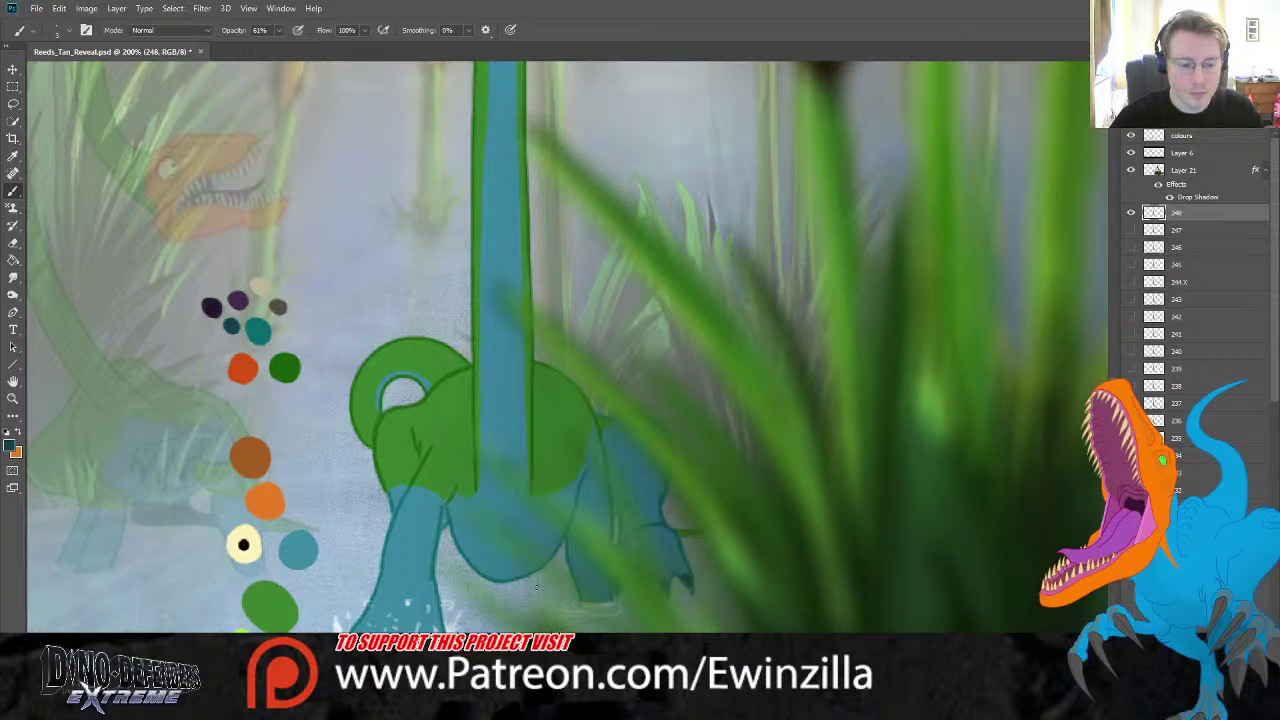
# - Compare frame 248 with frame 247 by repeatedly toggling its layer, and briefly check it against 244 X
pyautogui.click(13, 398)
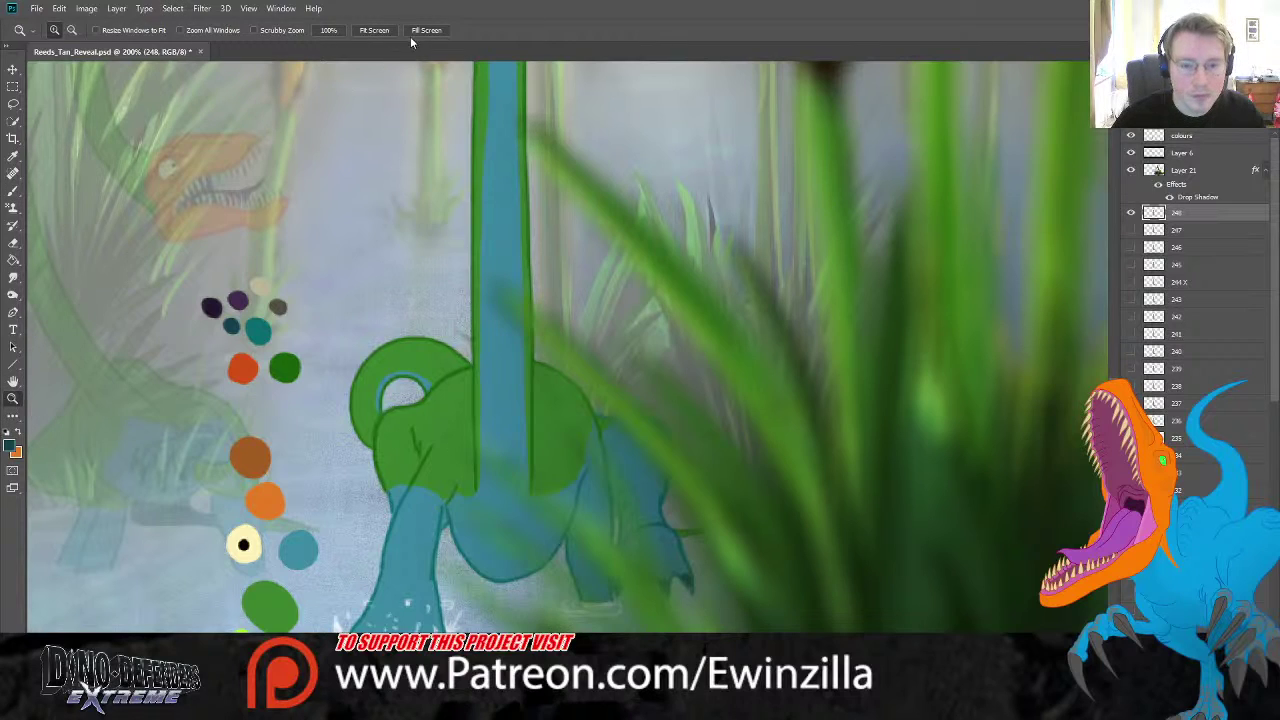
pyautogui.click(374, 30)
pyautogui.click(1131, 229)
pyautogui.click(1131, 212)
pyautogui.click(1131, 213)
pyautogui.click(1131, 213)
pyautogui.click(1131, 213)
pyautogui.click(1131, 213)
pyautogui.click(1131, 213)
pyautogui.click(1131, 214)
pyautogui.click(1131, 214)
pyautogui.click(1131, 213)
pyautogui.click(1131, 213)
pyautogui.click(1131, 214)
pyautogui.click(1131, 214)
pyautogui.click(1131, 214)
pyautogui.click(1131, 214)
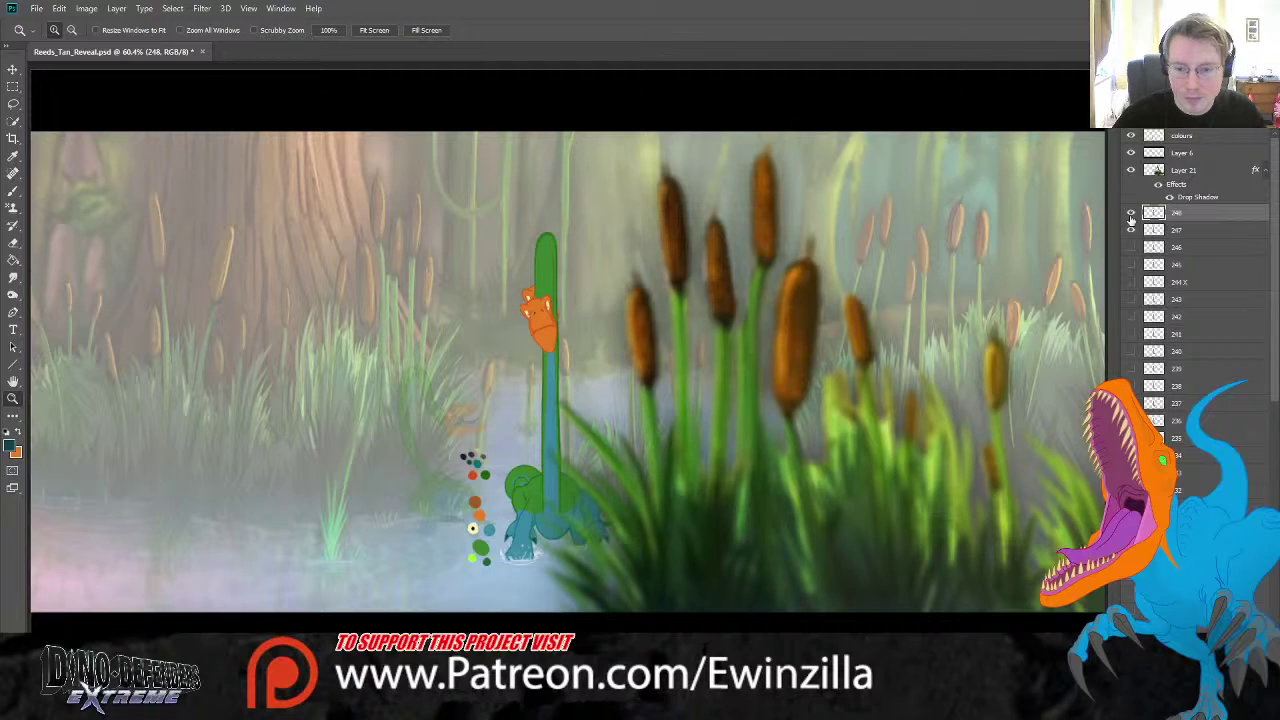
pyautogui.click(1131, 213)
pyautogui.click(1131, 230)
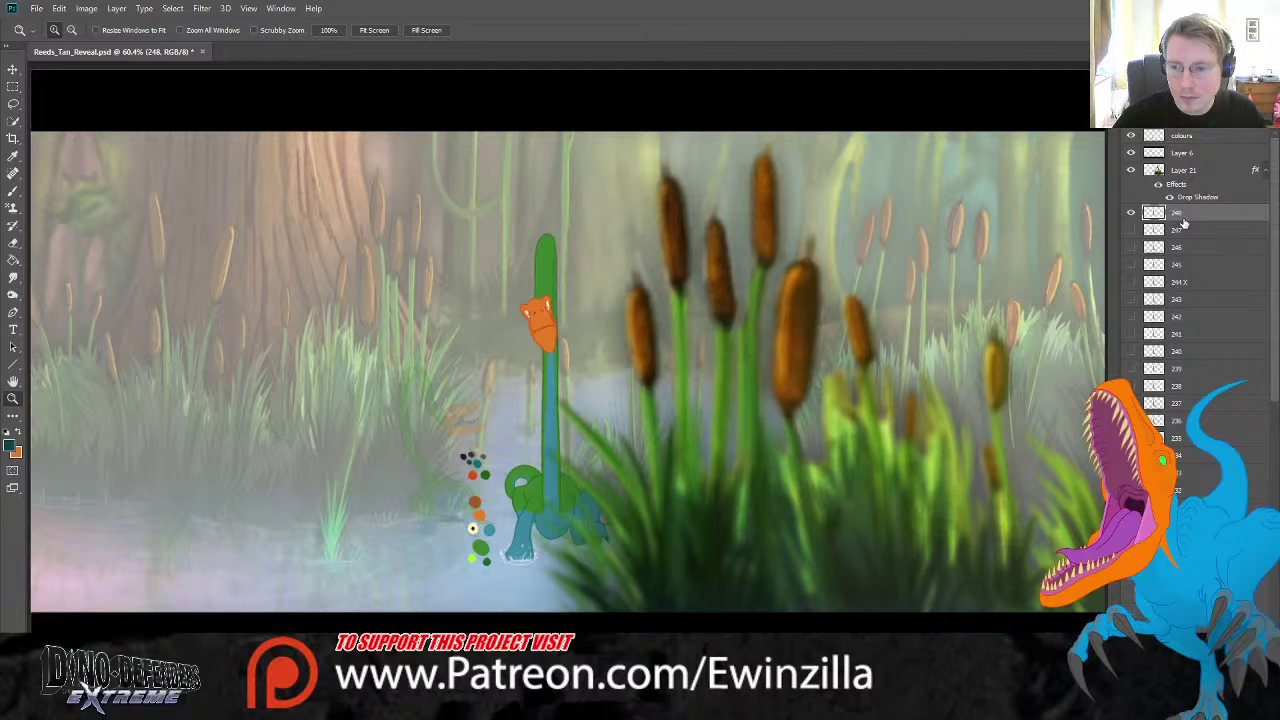
pyautogui.click(1131, 283)
pyautogui.click(1131, 284)
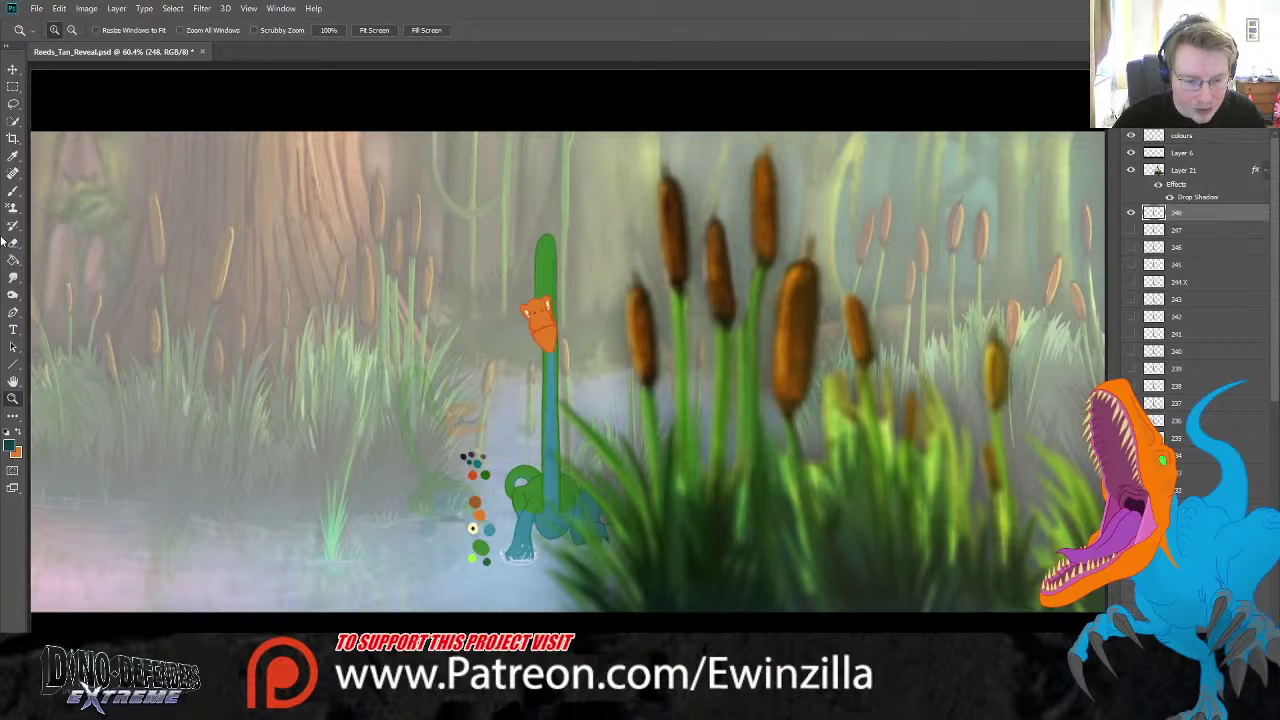
# - Copy the lassoed head and neck of frame 248 onto a new layer slightly higher up, and dim layer 248 to 30% opacity
pyautogui.click(13, 103)
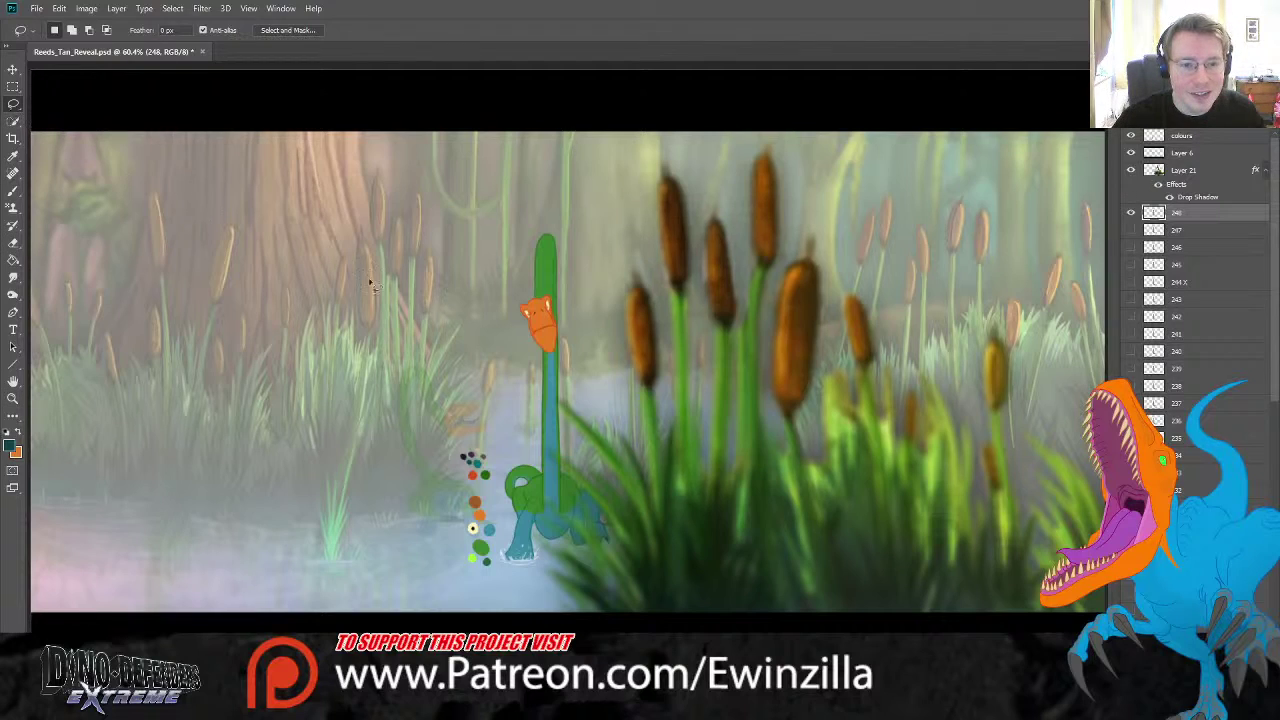
pyautogui.moveTo(590, 358)
pyautogui.mouseDown()
pyautogui.moveTo(570, 515)
pyautogui.moveTo(550, 522)
pyautogui.moveTo(490, 279)
pyautogui.moveTo(505, 228)
pyautogui.moveTo(558, 232)
pyautogui.mouseUp()
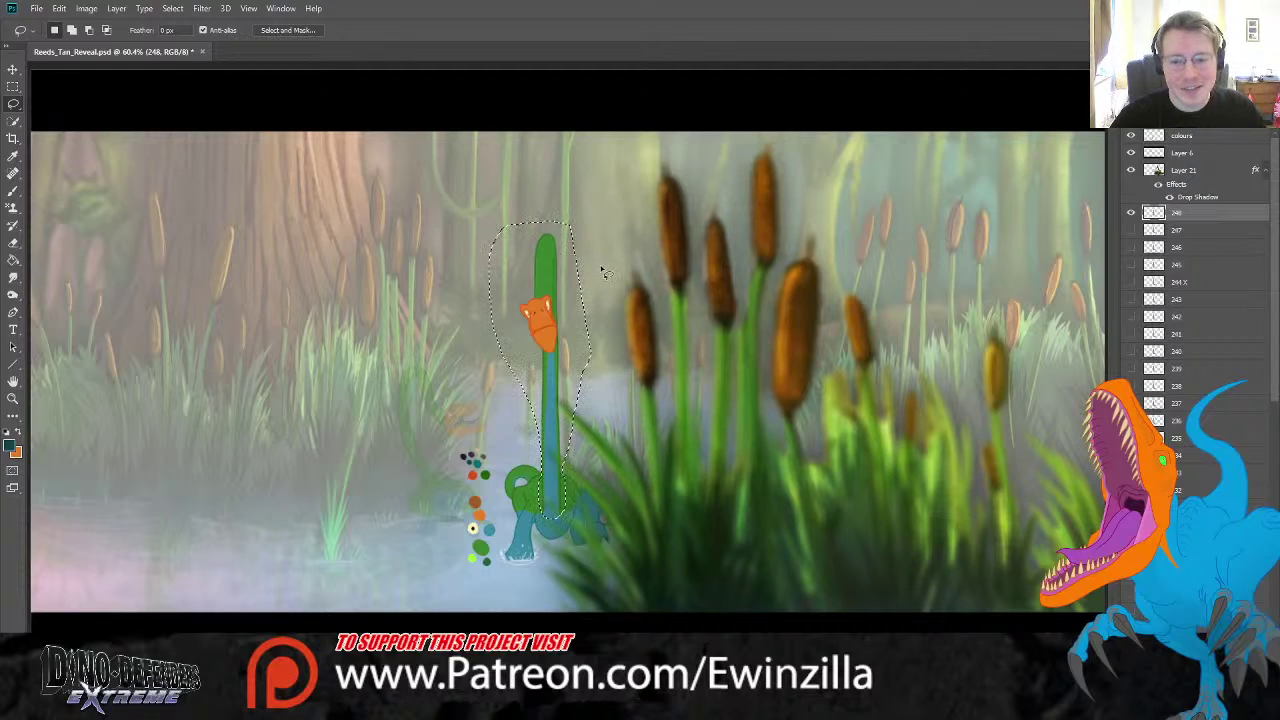
pyautogui.hotkey('ctrl', 'j')
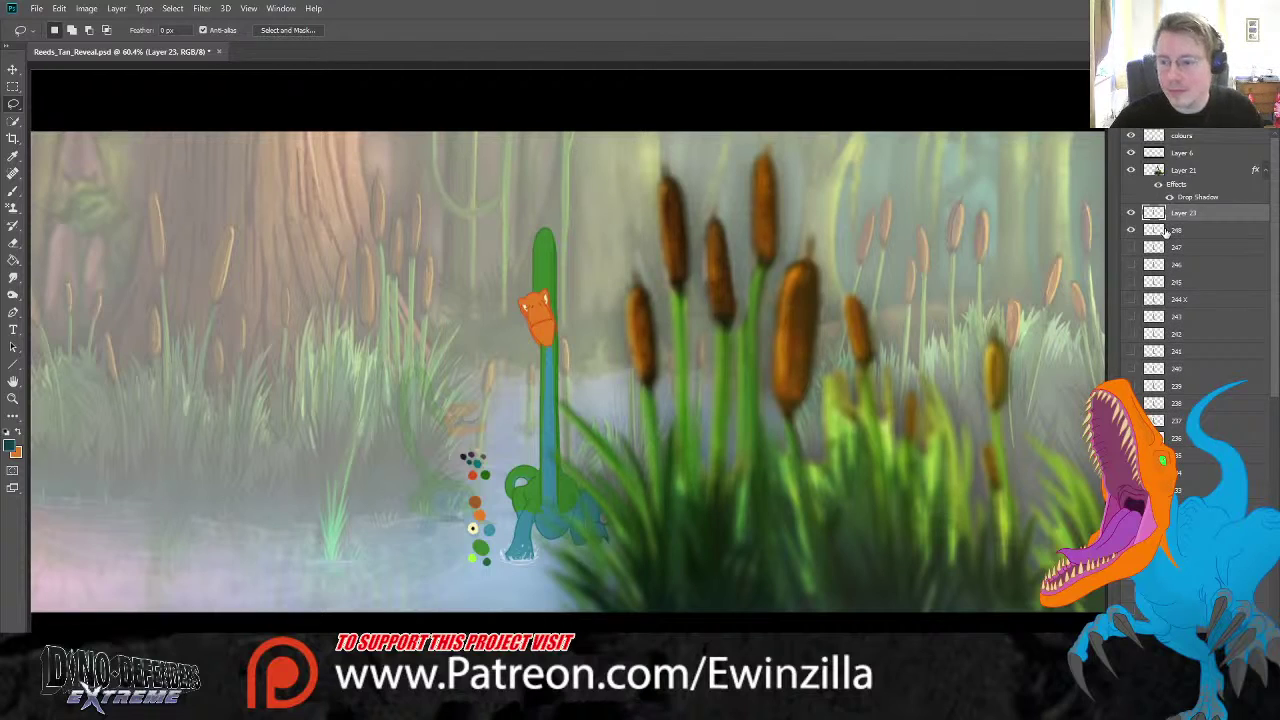
pyautogui.click(1170, 232)
pyautogui.press('3')
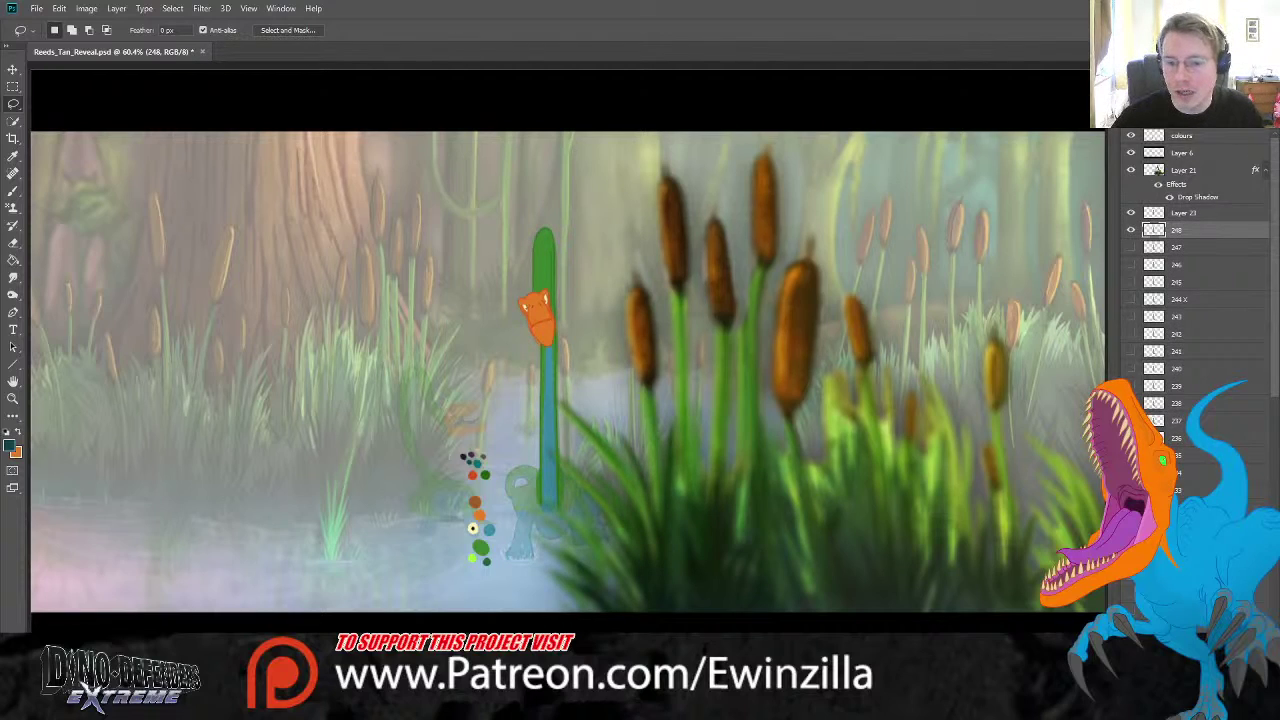
# - Rename the new layer above 248 as 249
pyautogui.click(1183, 219)
pyautogui.doubleClick(1184, 214)
pyautogui.write('249')
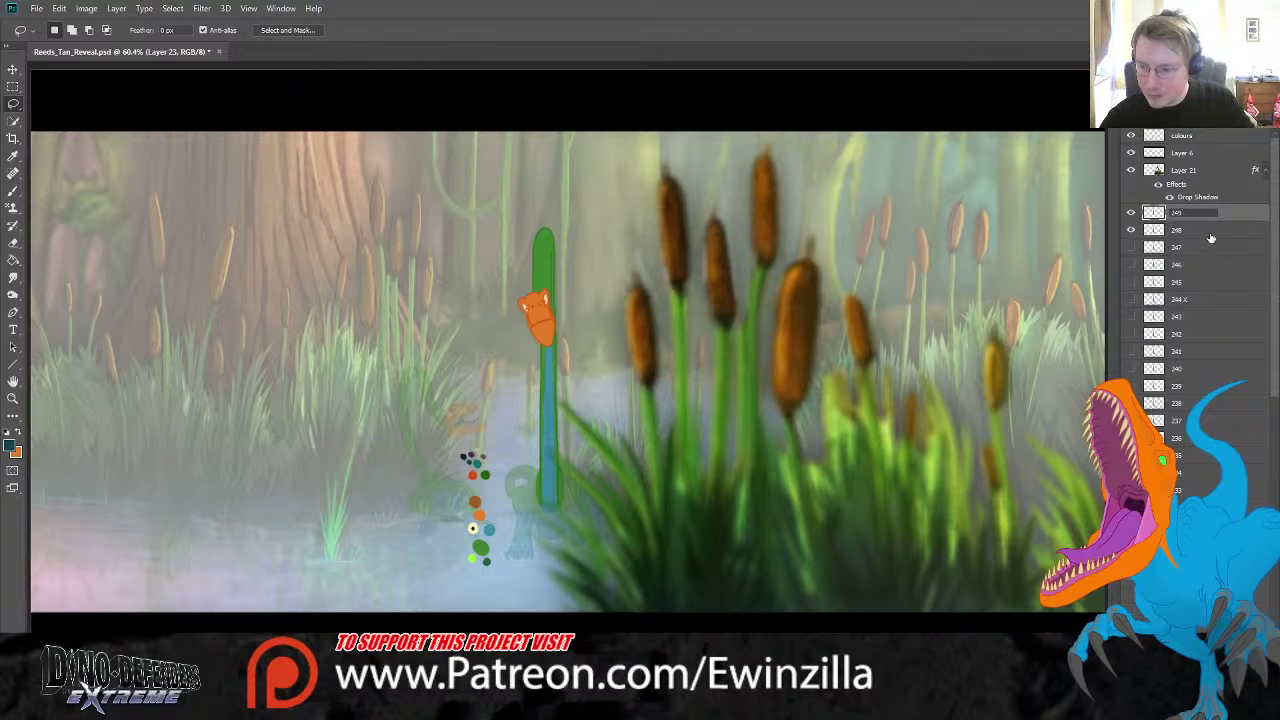
pyautogui.press('Return')
# - Shift the copied head and neck on layer 249 slightly downward against the faint frame 248
pyautogui.click(13, 398)
pyautogui.click(648, 329)
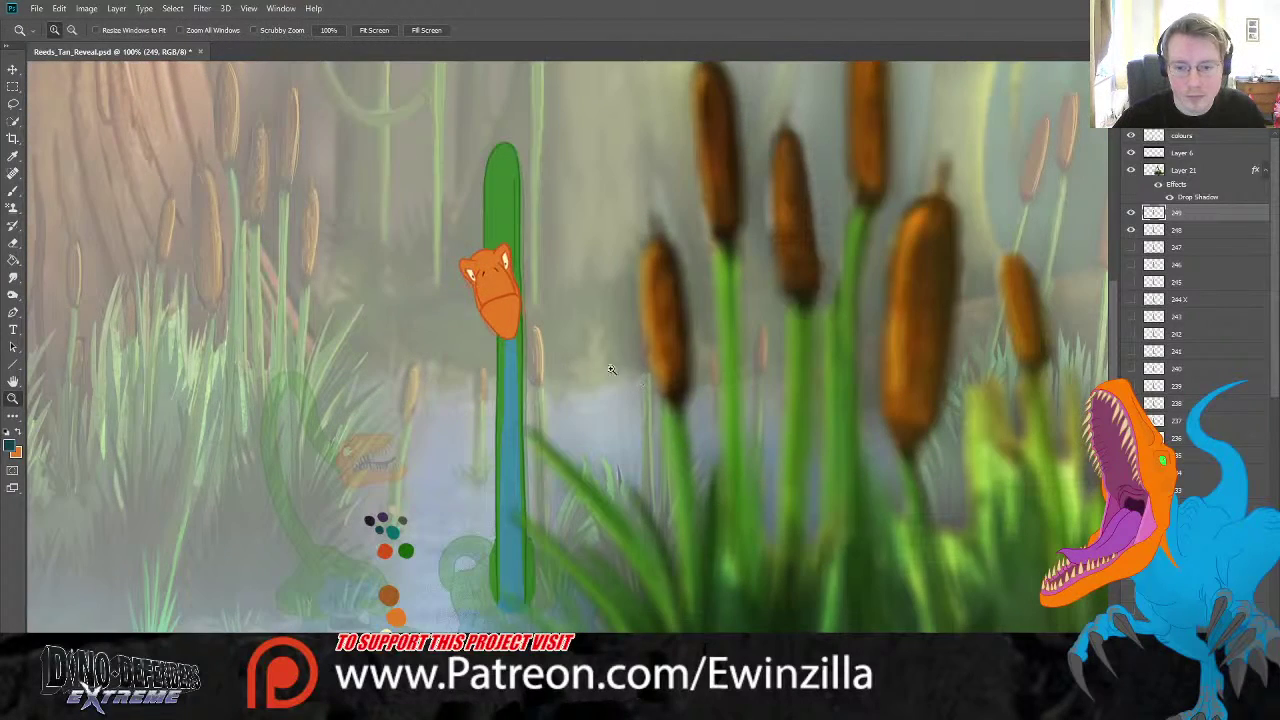
pyautogui.click(13, 70)
pyautogui.moveTo(496, 193); pyautogui.dragTo(496, 211)
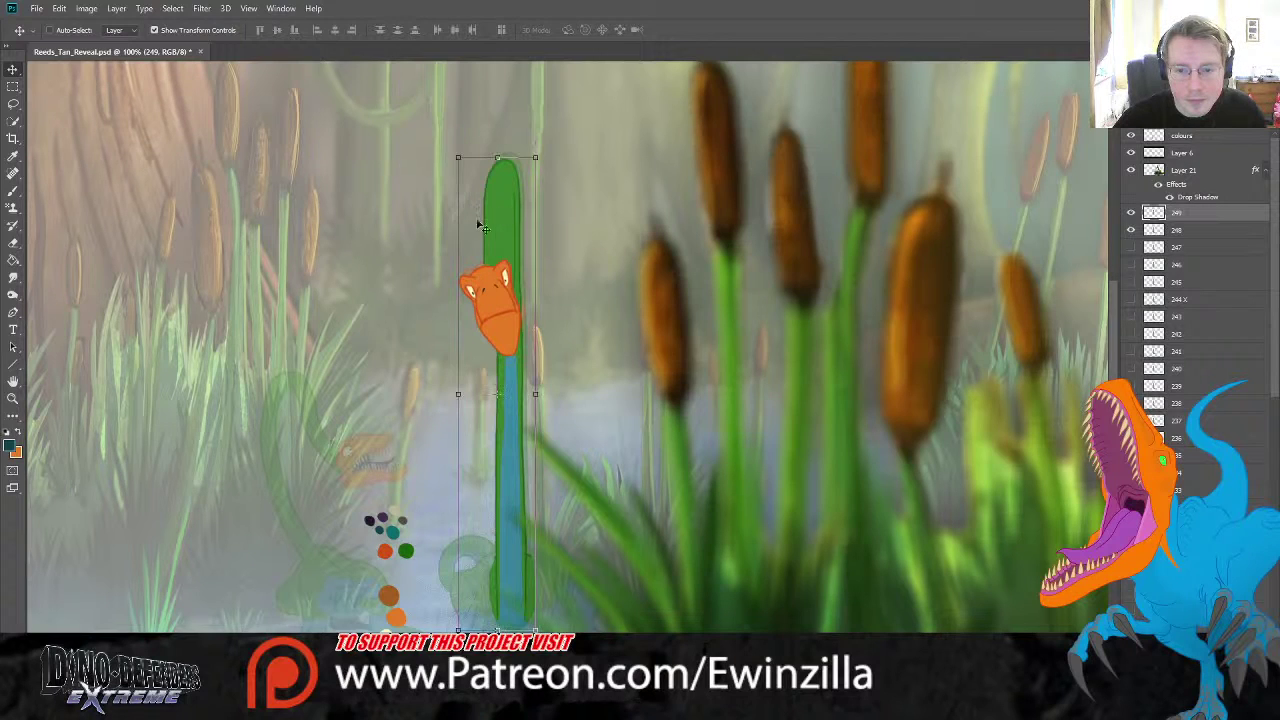
# - Smudge the top bend of the green neck on layer 249 outward to the right, extending its outline, inner line and green fill
pyautogui.click(13, 398)
pyautogui.click(557, 205)
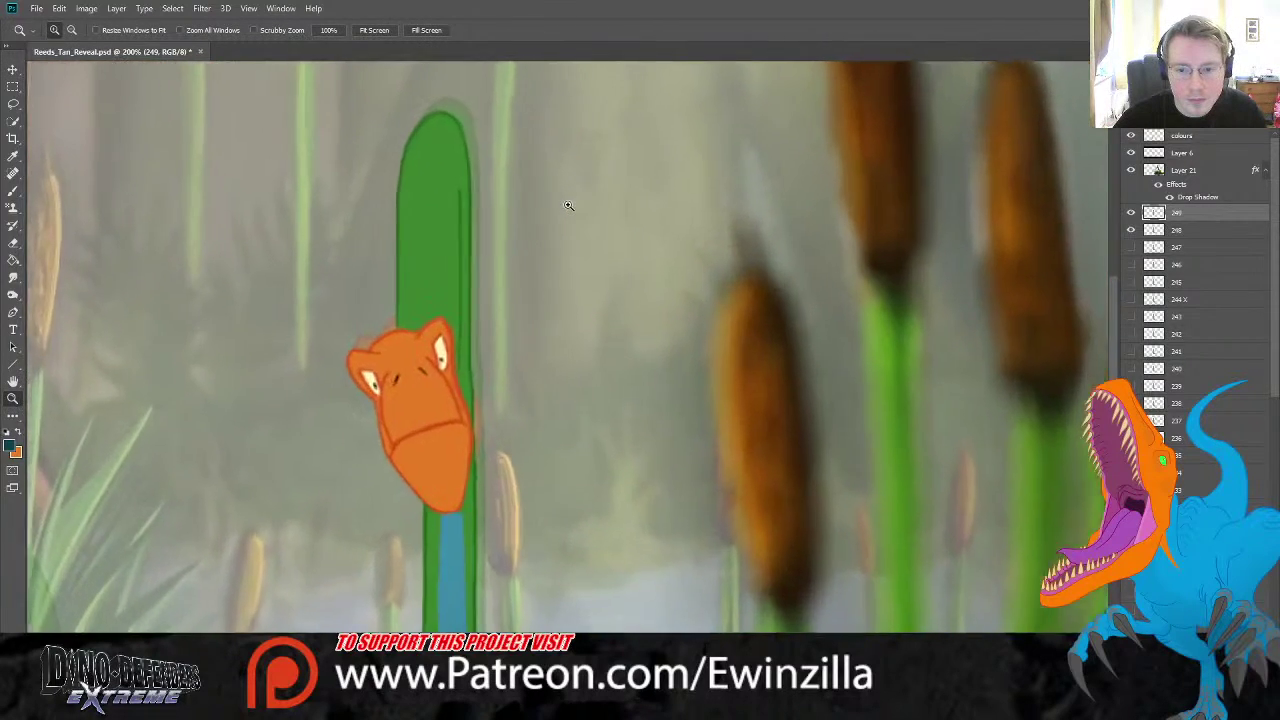
pyautogui.click(562, 206)
pyautogui.scroll(1, 480, 327)
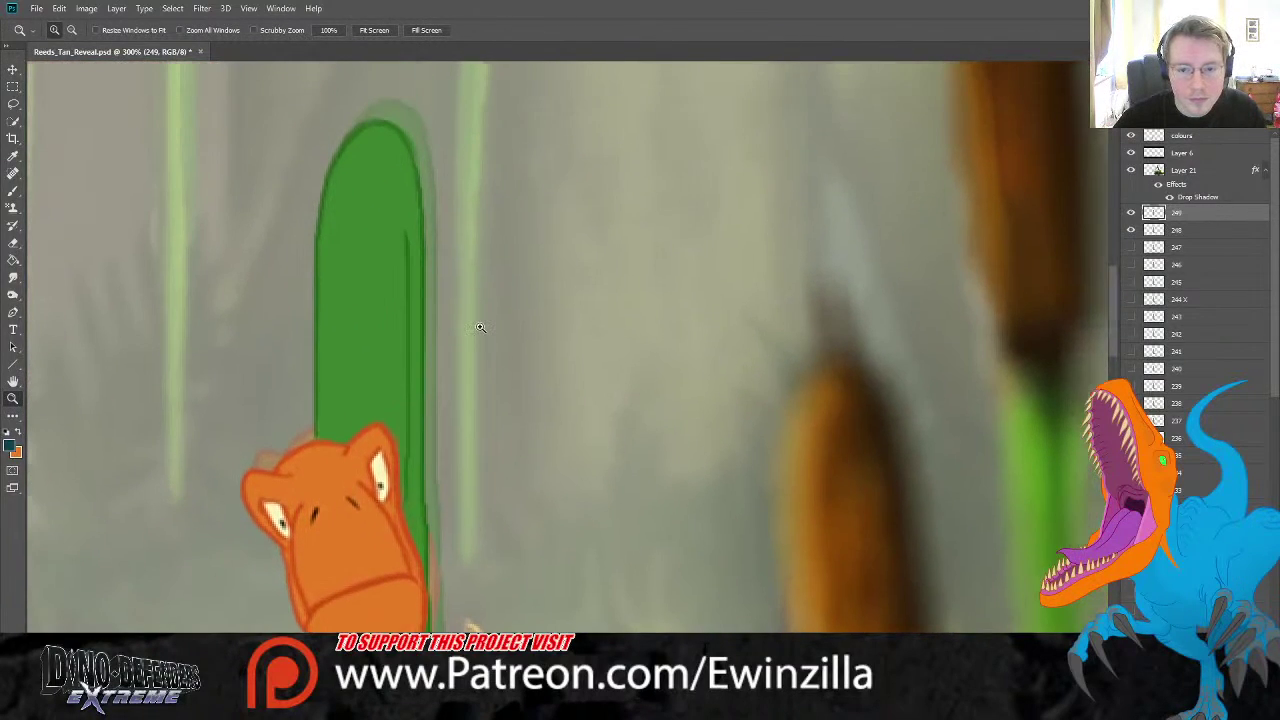
pyautogui.click(12, 281)
pyautogui.moveTo(336, 217)
pyautogui.mouseDown()
pyautogui.moveTo(357, 148)
pyautogui.moveTo(382, 131)
pyautogui.moveTo(411, 134)
pyautogui.moveTo(425, 154)
pyautogui.moveTo(442, 257)
pyautogui.moveTo(426, 590)
pyautogui.mouseUp()
pyautogui.moveTo(407, 323); pyautogui.dragTo(416, 245)
pyautogui.moveTo(407, 370); pyautogui.dragTo(420, 245)
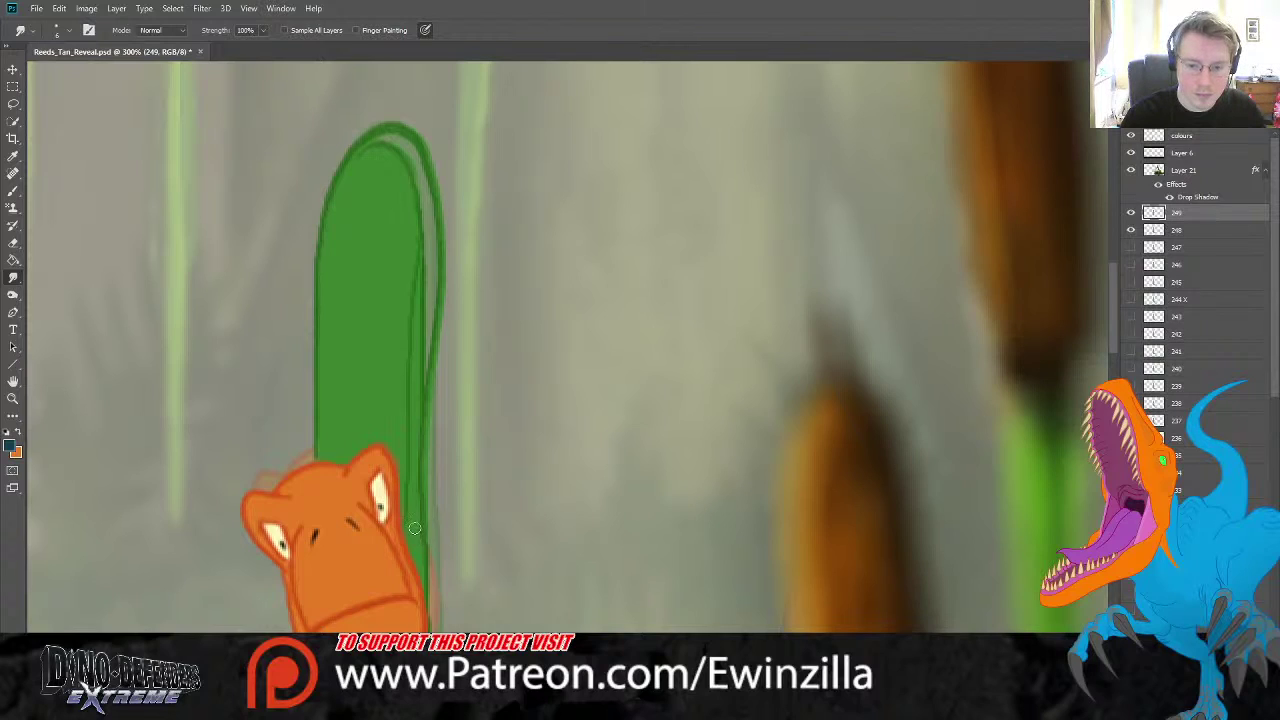
pyautogui.moveTo(375, 177)
pyautogui.mouseDown()
pyautogui.moveTo(388, 139)
pyautogui.moveTo(417, 172)
pyautogui.moveTo(413, 155)
pyautogui.moveTo(433, 266)
pyautogui.moveTo(440, 201)
pyautogui.moveTo(419, 346)
pyautogui.moveTo(417, 391)
pyautogui.moveTo(426, 331)
pyautogui.moveTo(424, 552)
pyautogui.moveTo(432, 356)
pyautogui.moveTo(423, 402)
pyautogui.mouseUp()
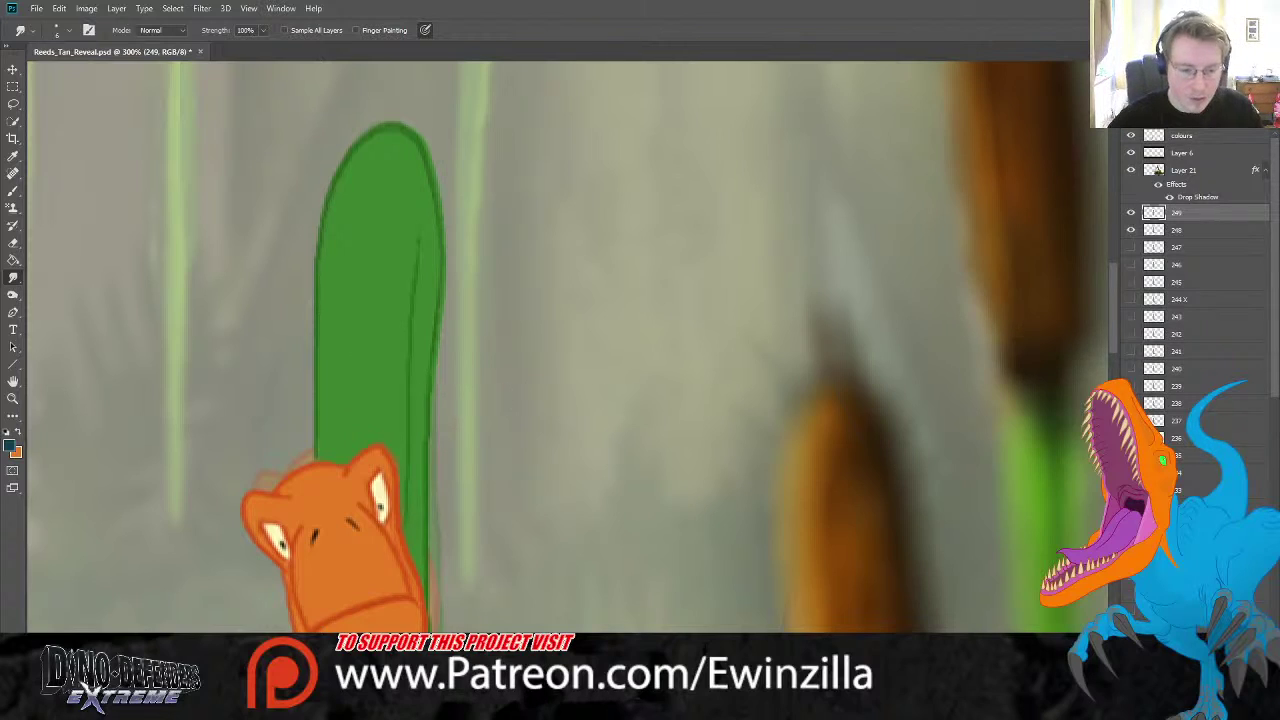
# - Lasso the orange head on layer 249, rotate it about 6.7° clockwise, nudge it slightly right, and deselect it
pyautogui.scroll(-3, 761, 527)
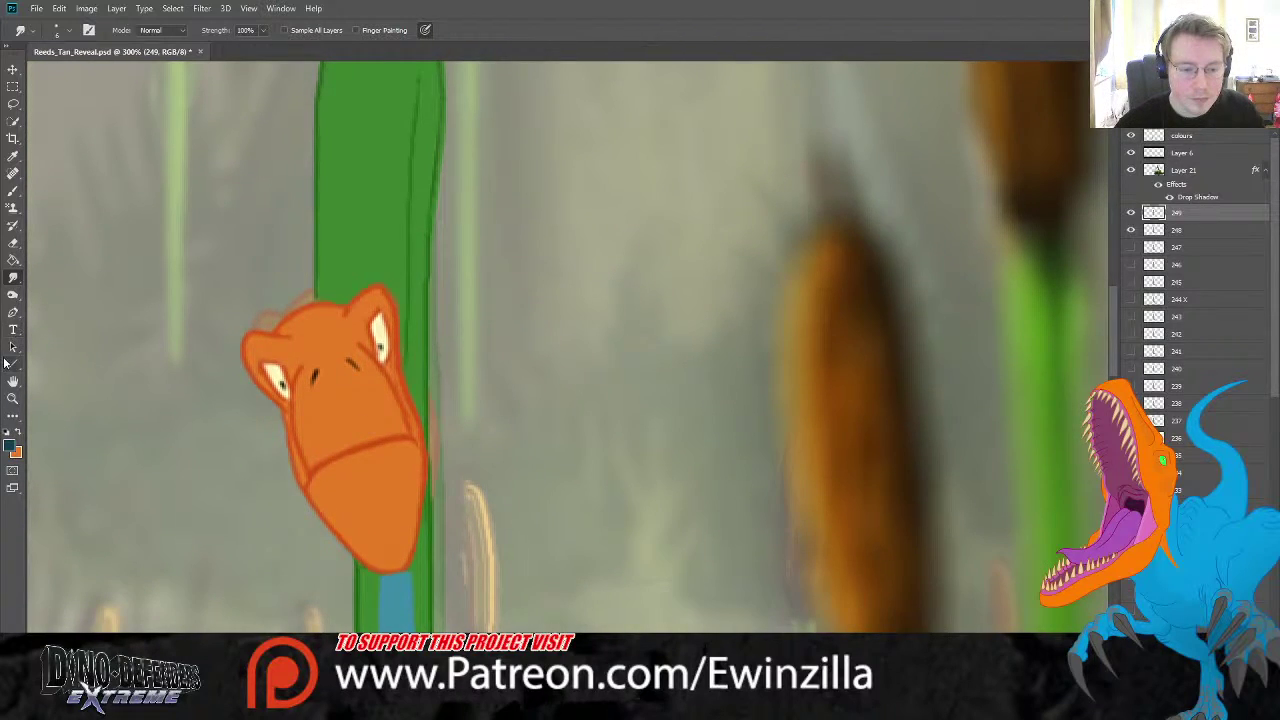
pyautogui.click(13, 103)
pyautogui.moveTo(262, 279)
pyautogui.mouseDown()
pyautogui.moveTo(314, 303)
pyautogui.moveTo(375, 276)
pyautogui.moveTo(406, 303)
pyautogui.mouseUp()
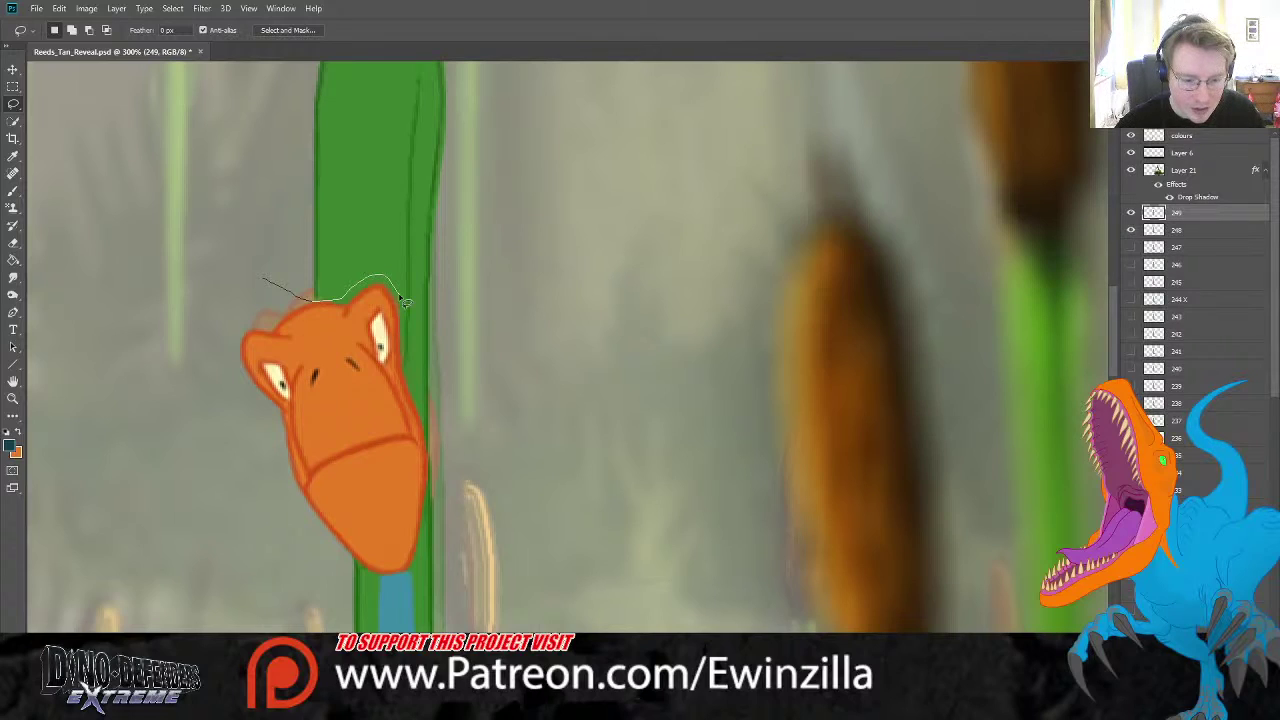
pyautogui.moveTo(405, 302)
pyautogui.mouseDown()
pyautogui.moveTo(407, 388)
pyautogui.moveTo(436, 500)
pyautogui.moveTo(428, 550)
pyautogui.moveTo(400, 575)
pyautogui.moveTo(358, 568)
pyautogui.moveTo(302, 516)
pyautogui.moveTo(215, 314)
pyautogui.mouseUp()
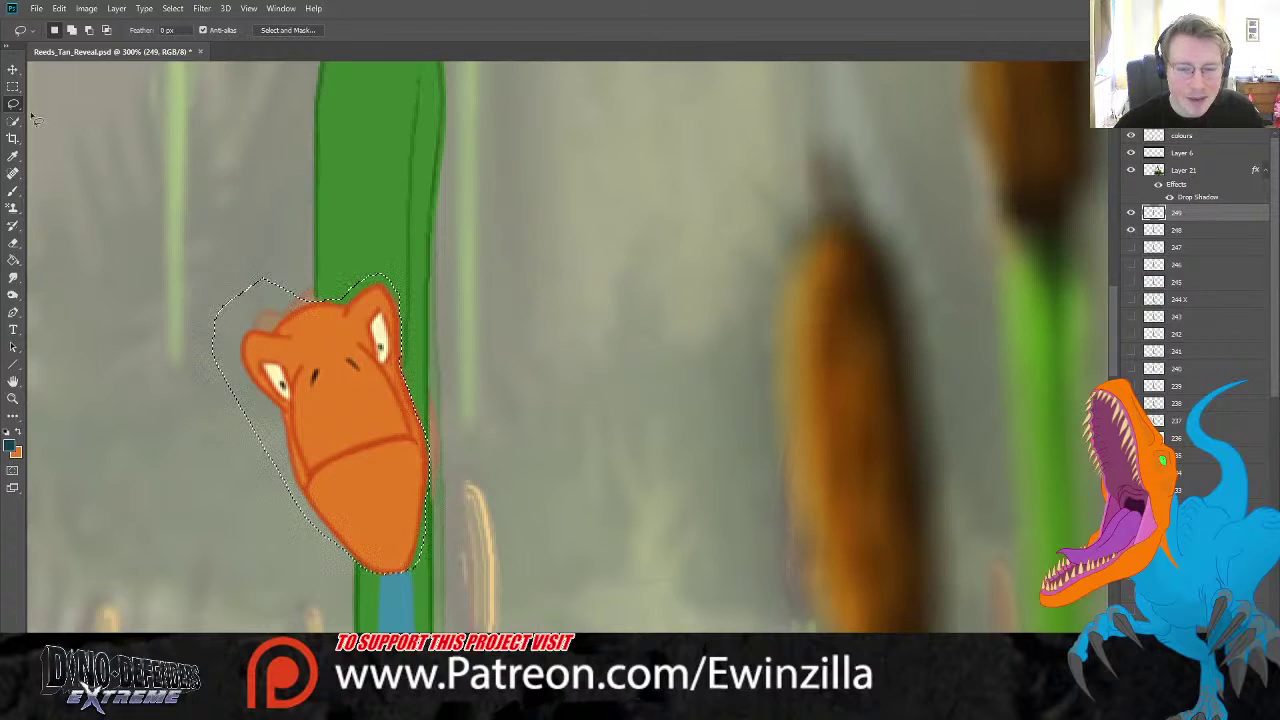
pyautogui.click(12, 69)
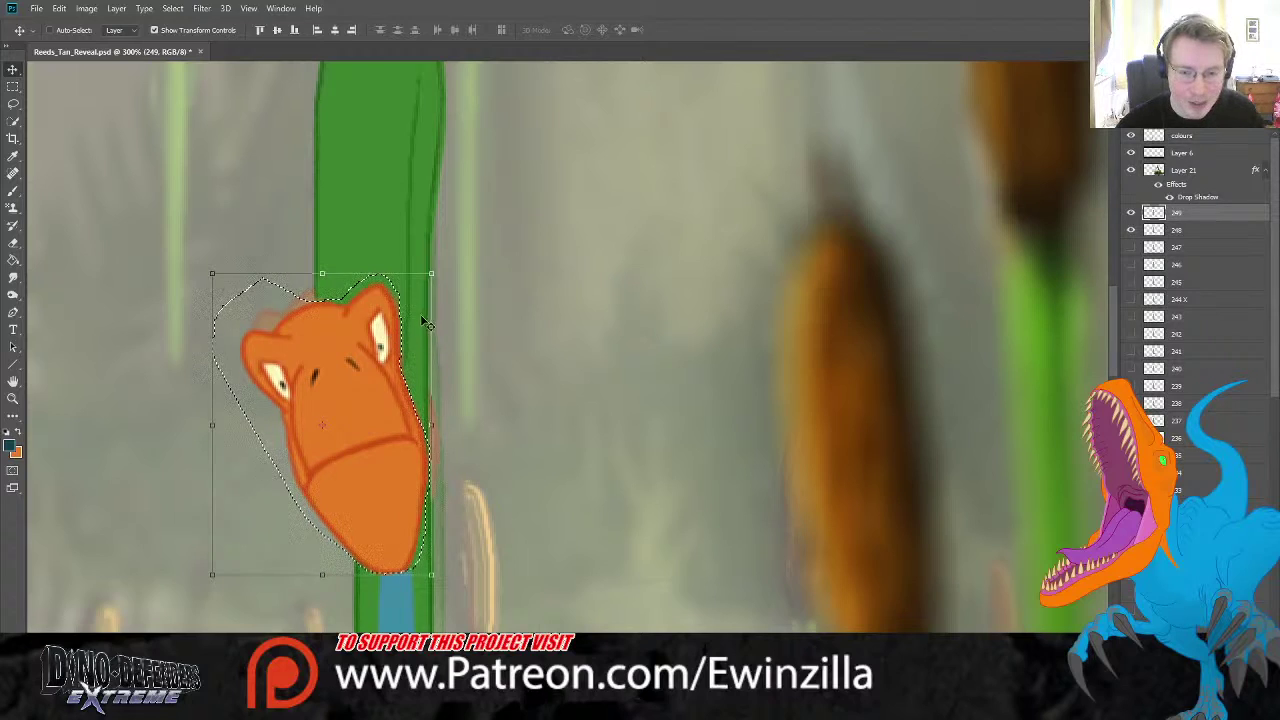
pyautogui.moveTo(444, 268); pyautogui.dragTo(452, 288)
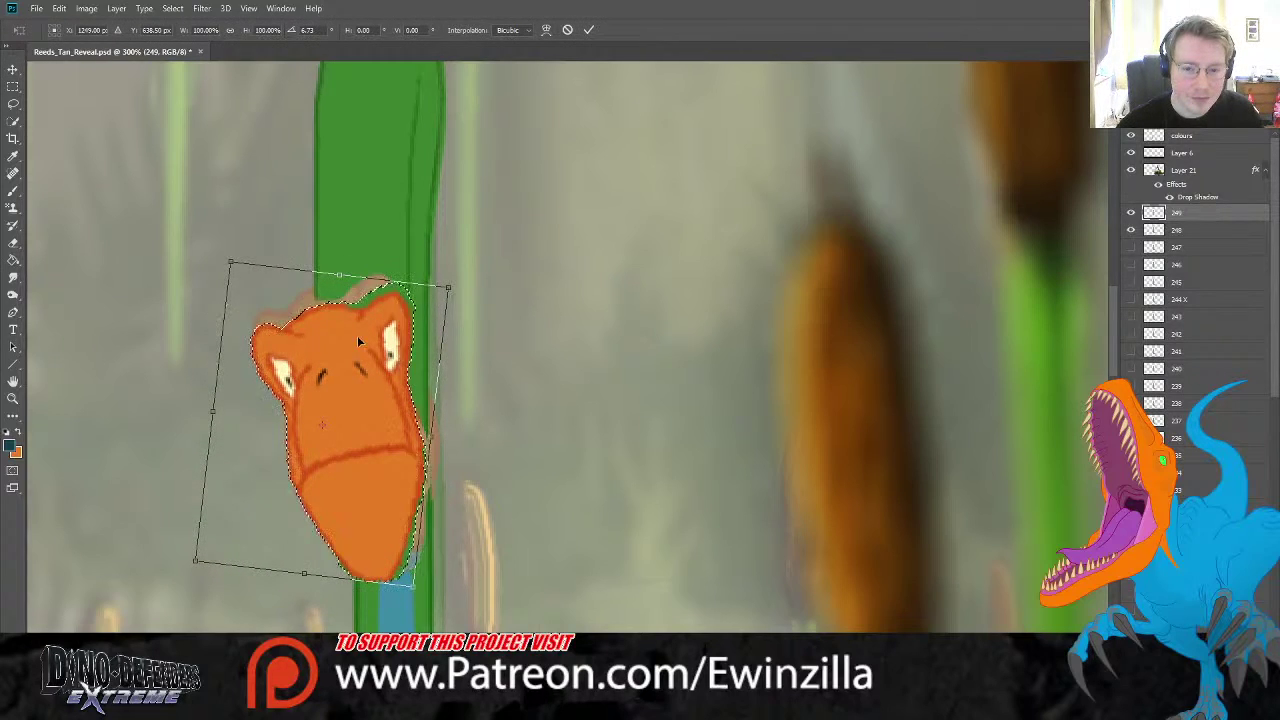
pyautogui.moveTo(330, 420); pyautogui.dragTo(334, 418)
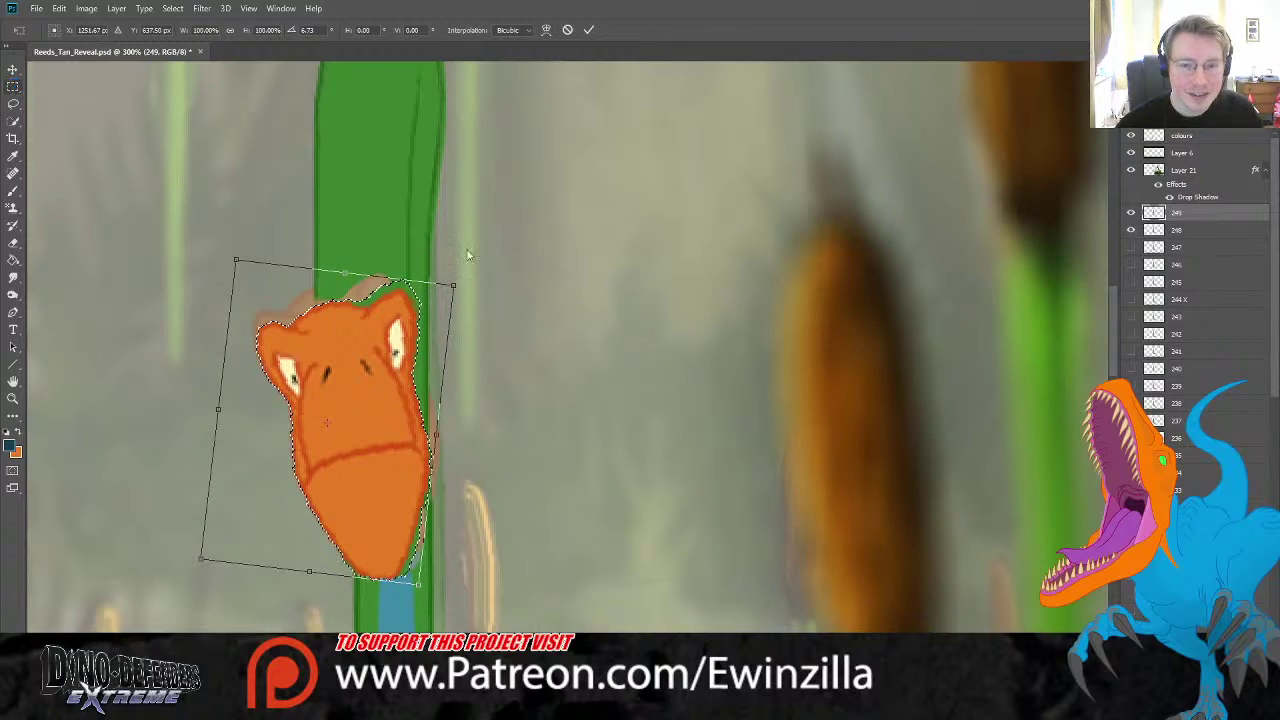
pyautogui.press('Return')
pyautogui.hotkey('ctrl', 'd')
# - Smudge the neck's green into the gaps left around the rotated head at 100% strength
pyautogui.click(13, 280)
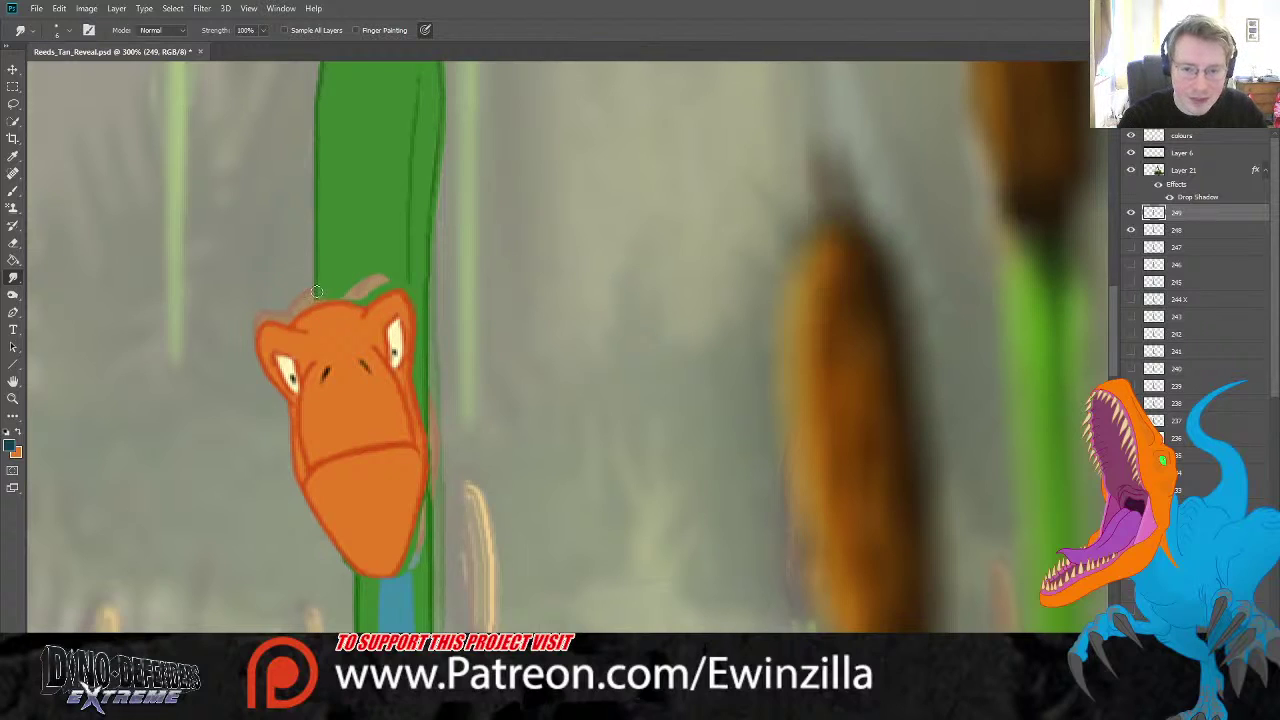
pyautogui.moveTo(326, 288)
pyautogui.mouseDown()
pyautogui.moveTo(362, 294)
pyautogui.moveTo(384, 280)
pyautogui.moveTo(318, 312)
pyautogui.moveTo(348, 302)
pyautogui.mouseUp()
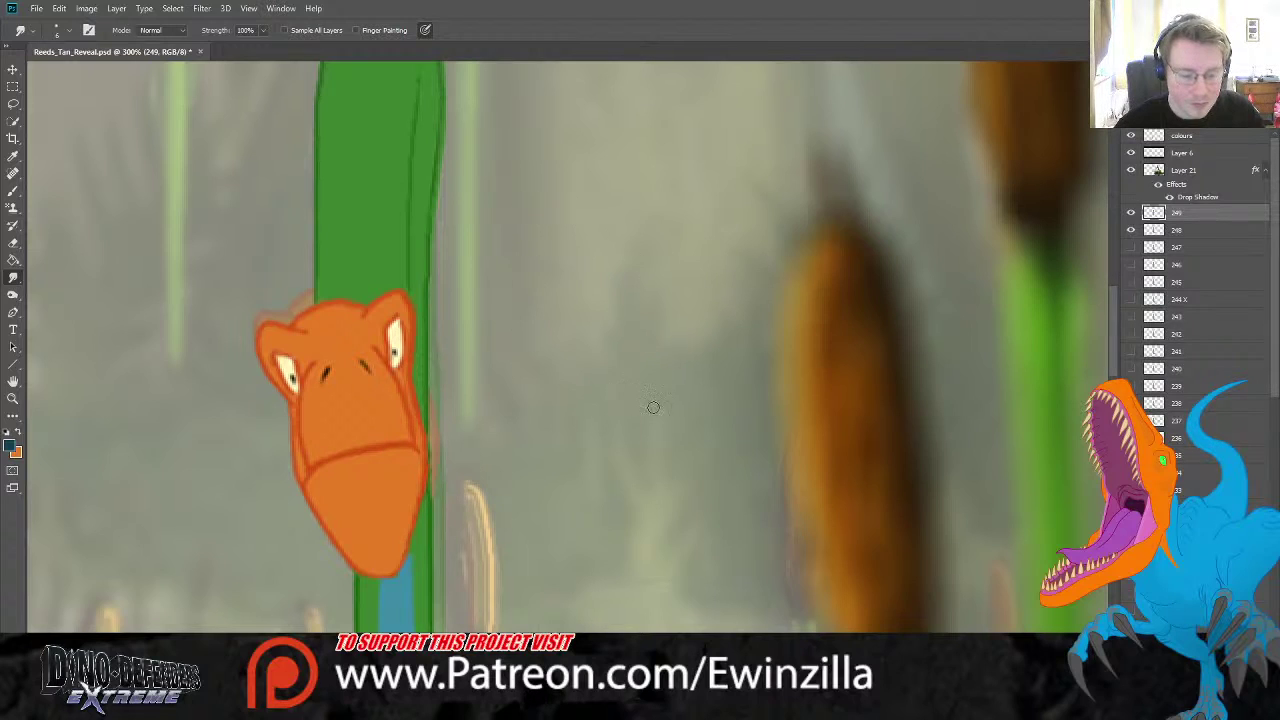
pyautogui.scroll(-1, 365, 470)
pyautogui.scroll(-3, 371, 469)
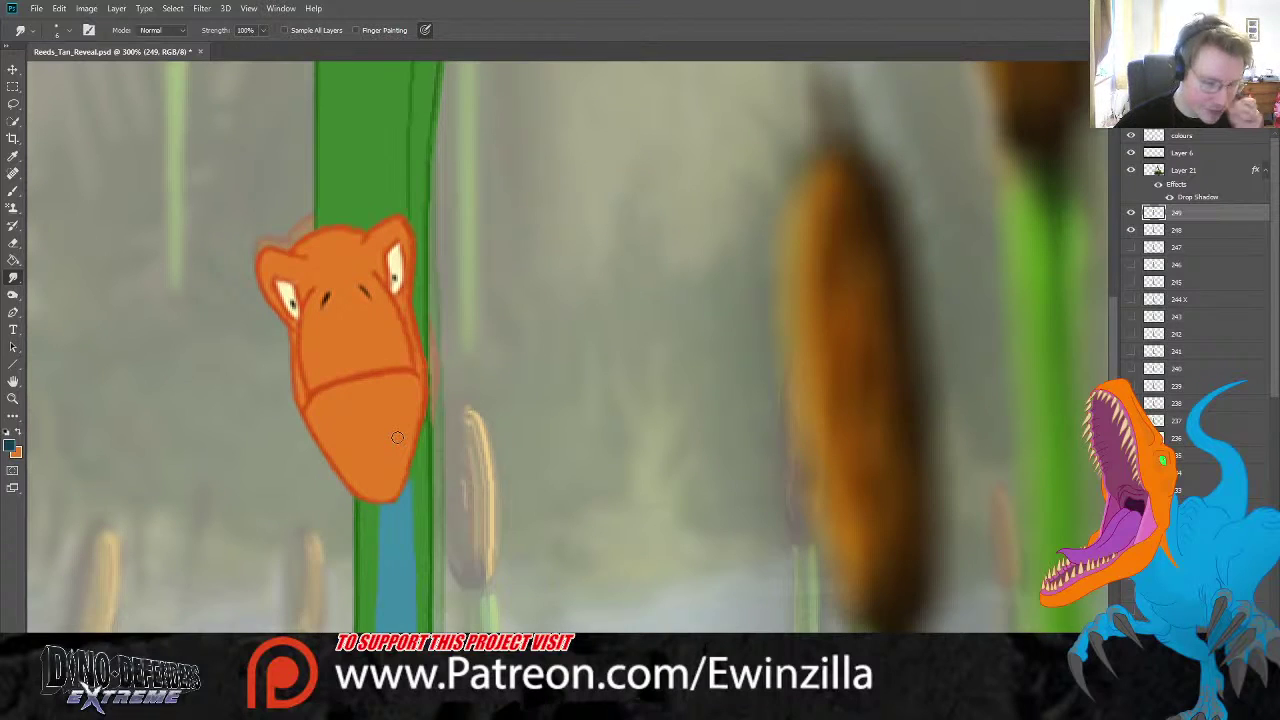
pyautogui.scroll(-3, 397, 437)
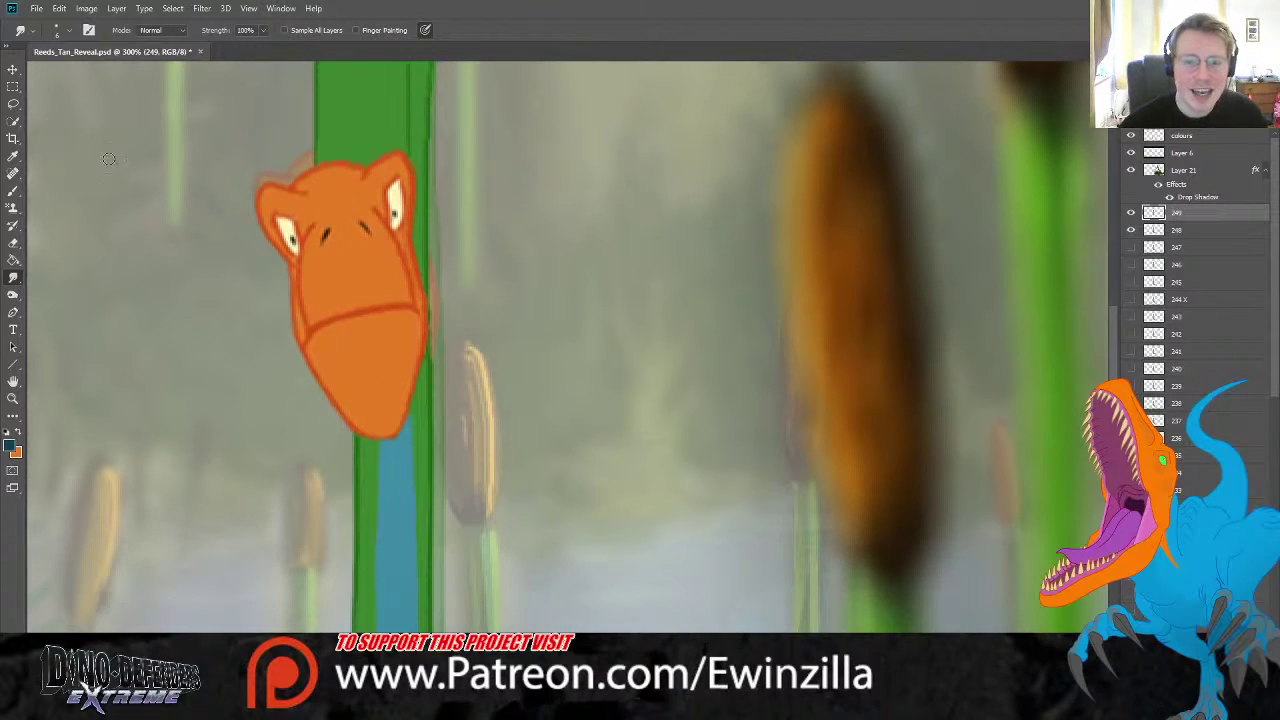
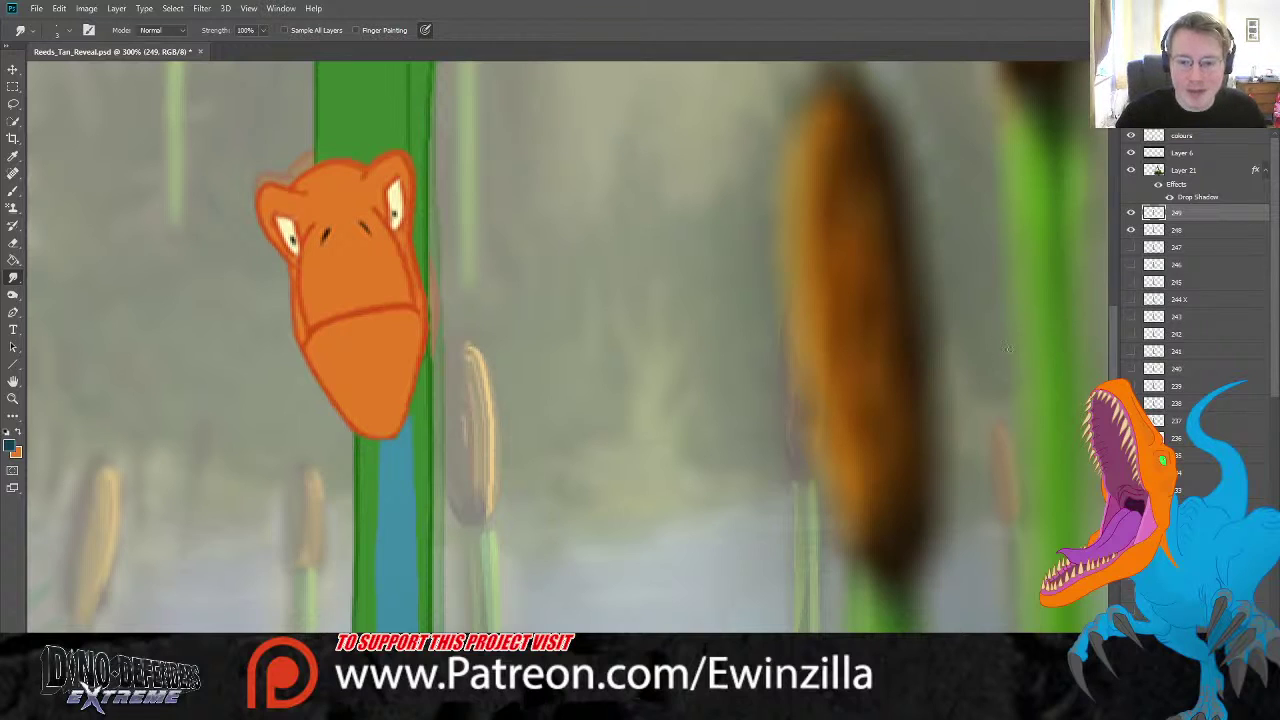
# - Sample the dark green swatch beside the dinosaur as the brush colour for the body outline
pyautogui.scroll(-5, 560, 350)
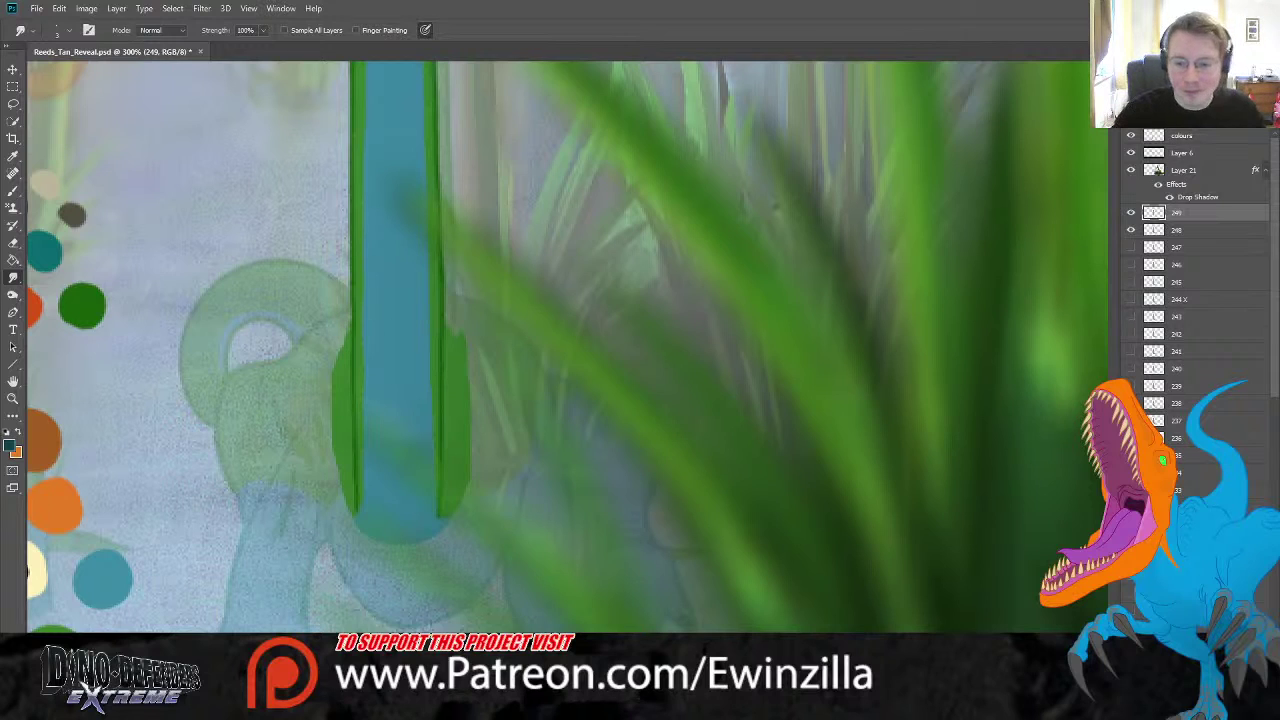
pyautogui.hscroll(-5, 560, 350)
pyautogui.press('i')
pyautogui.click(240, 303)
pyautogui.press('b')
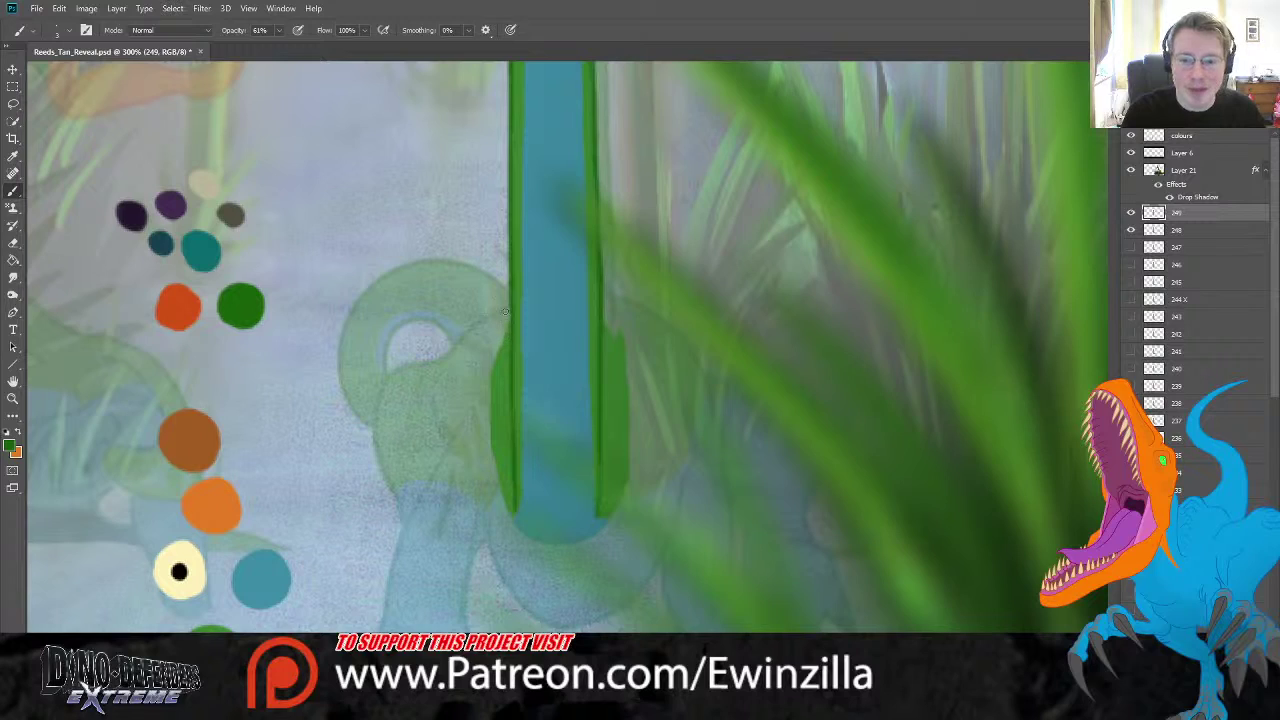
# - Try outlining the body and the loop beside the neck's base in dark green at 61% opacity, then undo the loop stroke
pyautogui.moveTo(509, 303)
pyautogui.mouseDown()
pyautogui.moveTo(386, 388)
pyautogui.moveTo(379, 443)
pyautogui.moveTo(400, 487)
pyautogui.mouseUp()
pyautogui.moveTo(431, 381); pyautogui.dragTo(431, 548)
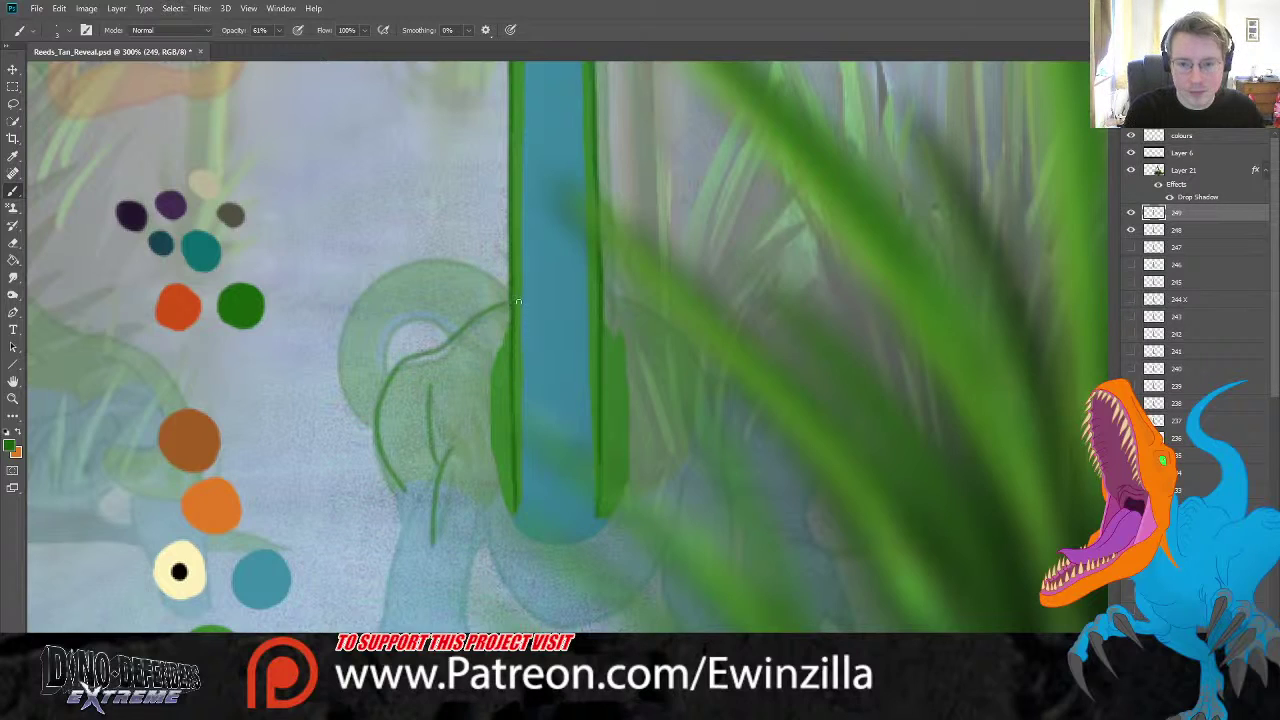
pyautogui.moveTo(509, 280)
pyautogui.mouseDown()
pyautogui.moveTo(496, 245)
pyautogui.moveTo(452, 230)
pyautogui.moveTo(382, 252)
pyautogui.moveTo(348, 322)
pyautogui.mouseUp()
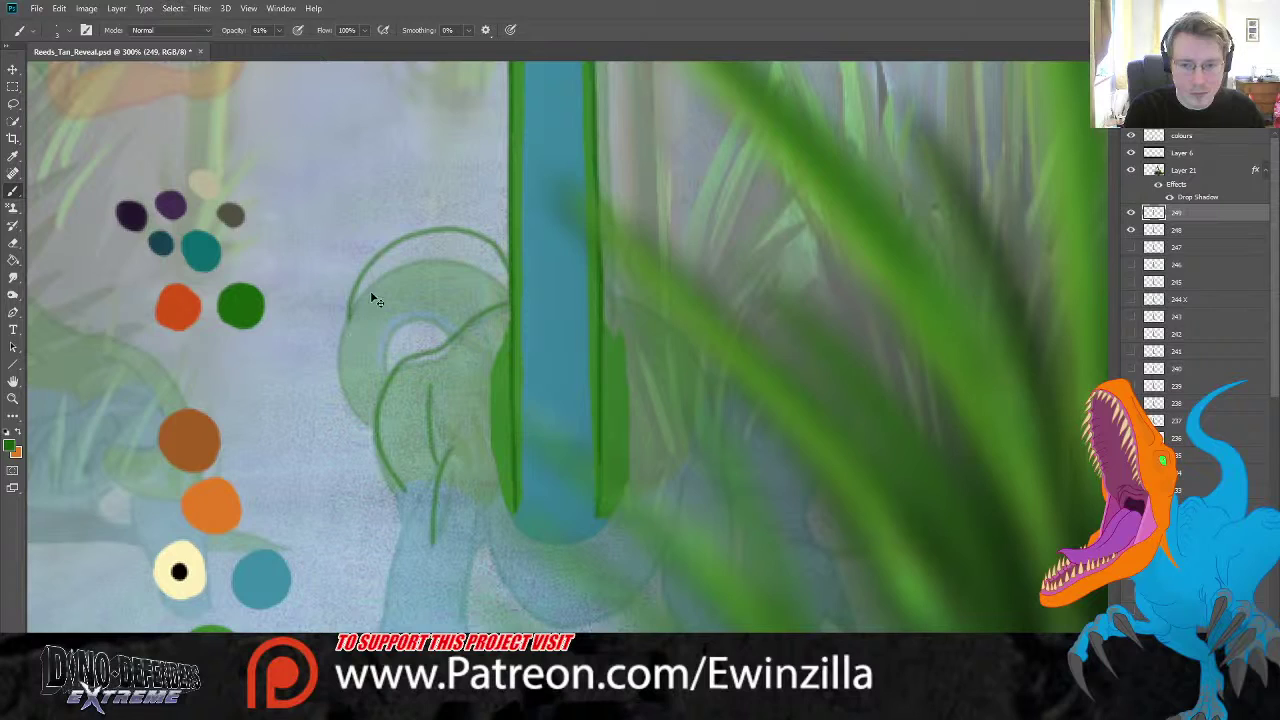
pyautogui.hotkey('ctrl', 'z')
# - Set the brush opacity to 100% and outline the body and the loop beside the neck's base in dark green
pyautogui.click(262, 30)
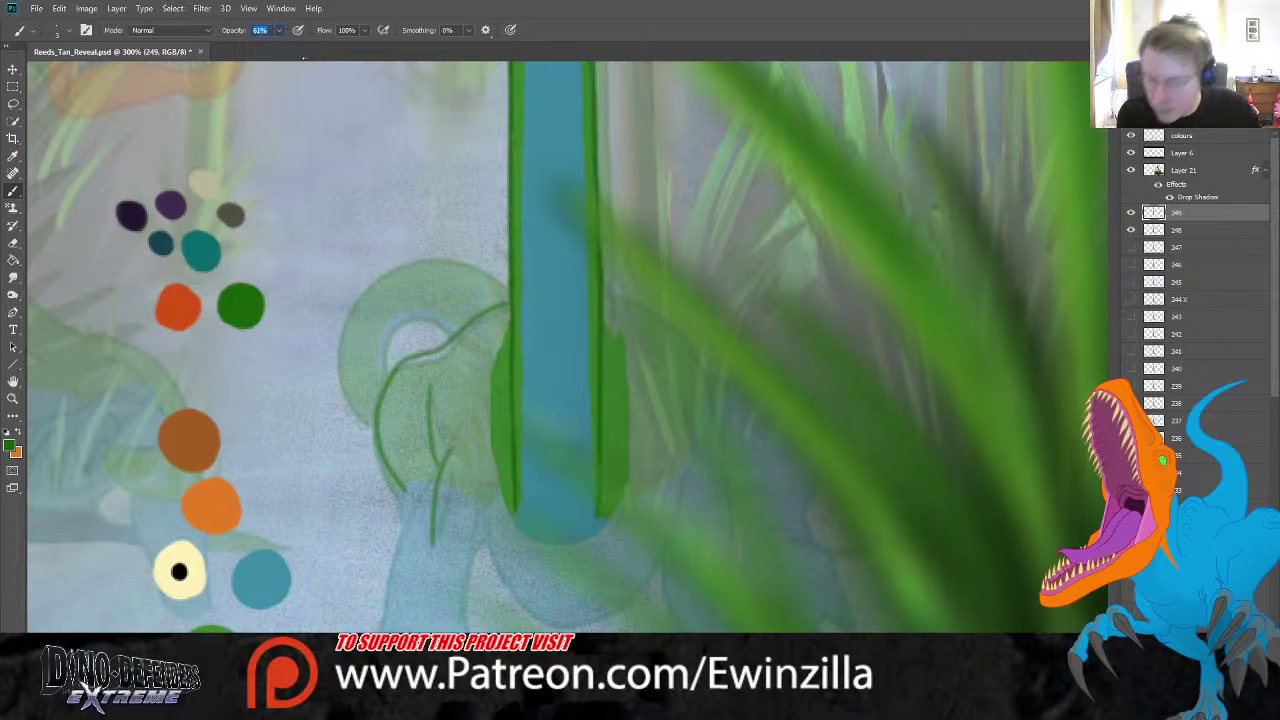
pyautogui.press('Return')
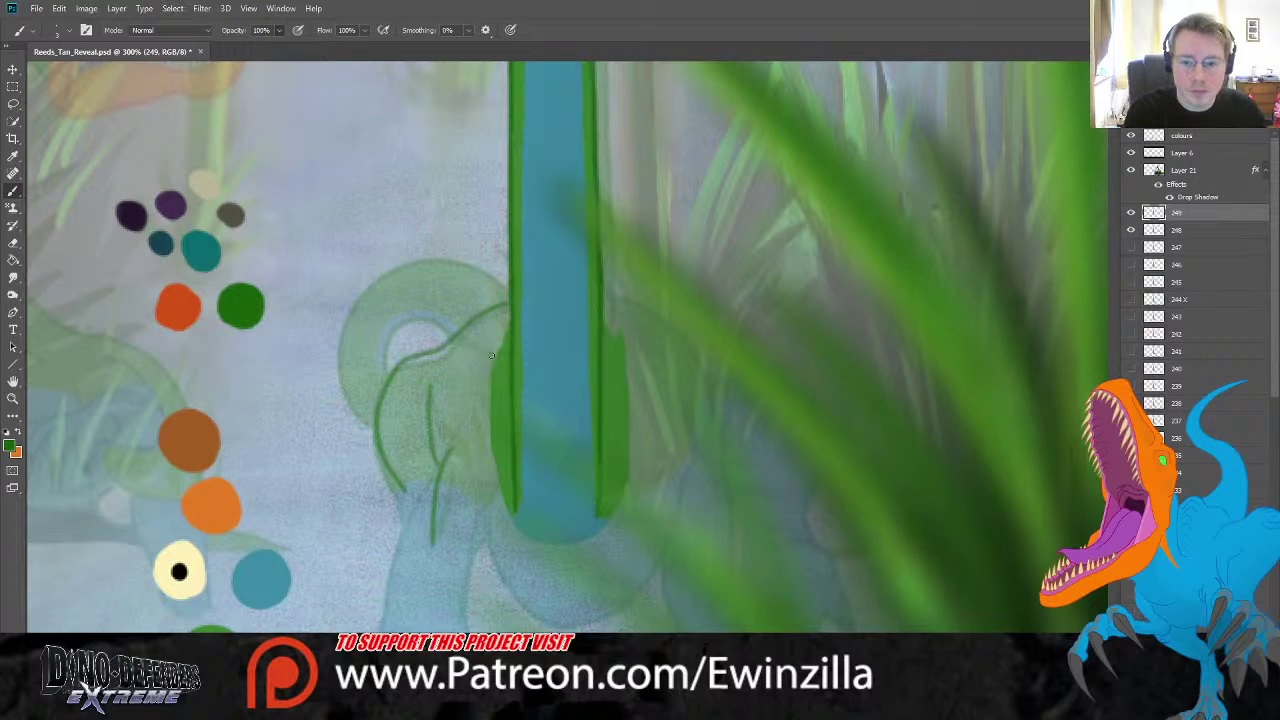
pyautogui.moveTo(508, 302)
pyautogui.mouseDown()
pyautogui.moveTo(386, 383)
pyautogui.moveTo(376, 425)
pyautogui.moveTo(405, 491)
pyautogui.mouseUp()
pyautogui.moveTo(428, 384)
pyautogui.mouseDown()
pyautogui.moveTo(431, 450)
pyautogui.moveTo(449, 468)
pyautogui.moveTo(436, 548)
pyautogui.mouseUp()
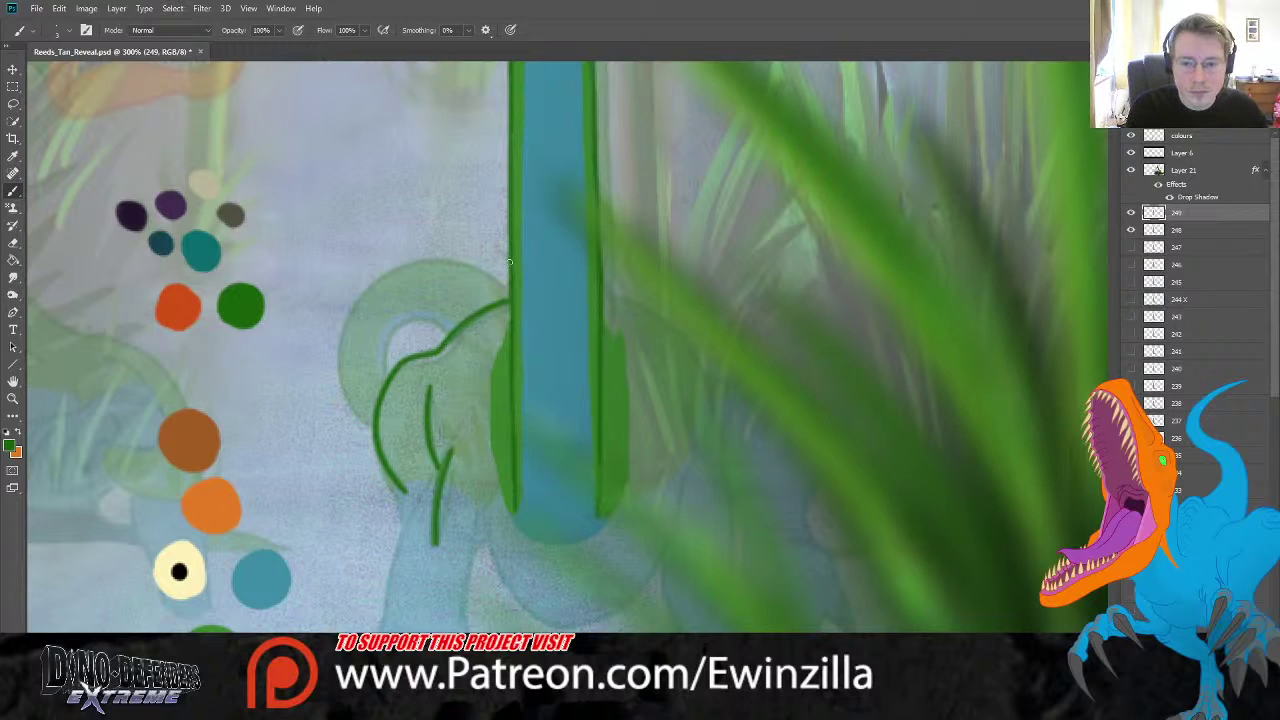
pyautogui.moveTo(510, 280)
pyautogui.mouseDown()
pyautogui.moveTo(452, 241)
pyautogui.moveTo(403, 252)
pyautogui.moveTo(355, 299)
pyautogui.moveTo(348, 390)
pyautogui.moveTo(371, 427)
pyautogui.moveTo(377, 326)
pyautogui.moveTo(419, 303)
pyautogui.moveTo(448, 342)
pyautogui.mouseUp()
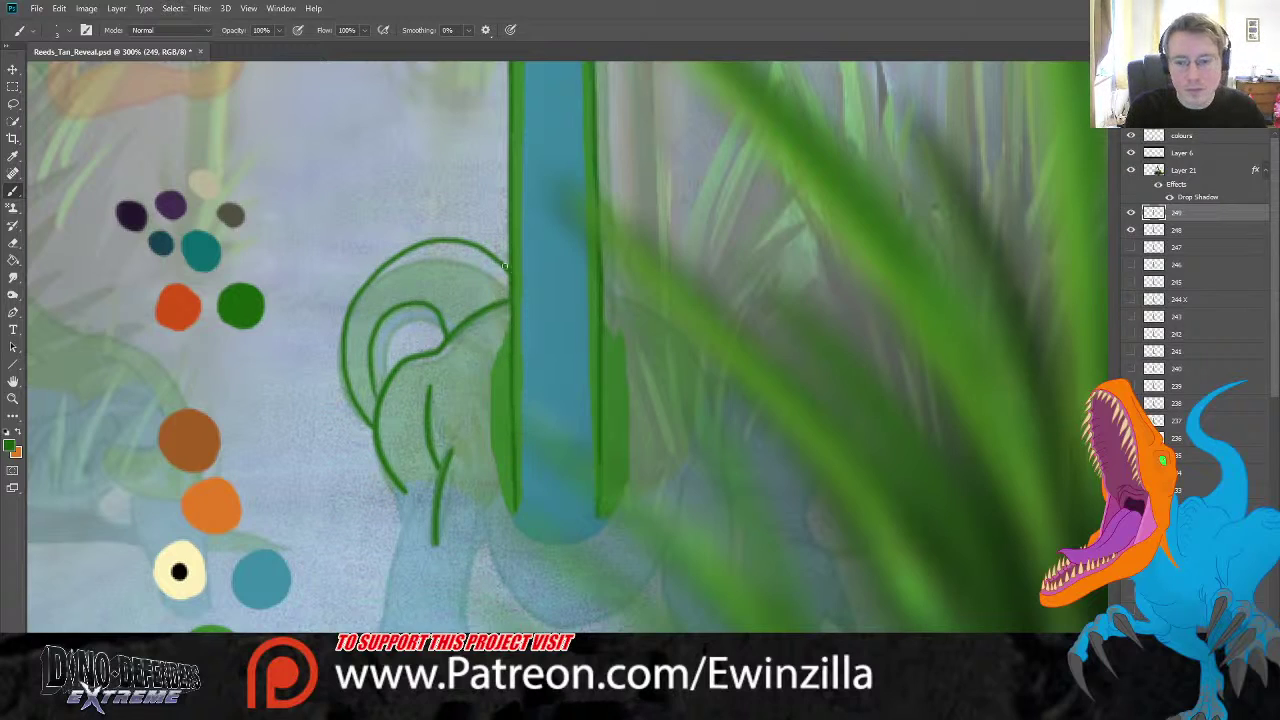
# - Draw a dark green curve for the body outline to the right of the blue vertical shape
pyautogui.moveTo(606, 292)
pyautogui.mouseDown()
pyautogui.moveTo(658, 318)
pyautogui.moveTo(700, 396)
pyautogui.moveTo(700, 445)
pyautogui.mouseUp()
pyautogui.hotkey('ctrl', 'z')
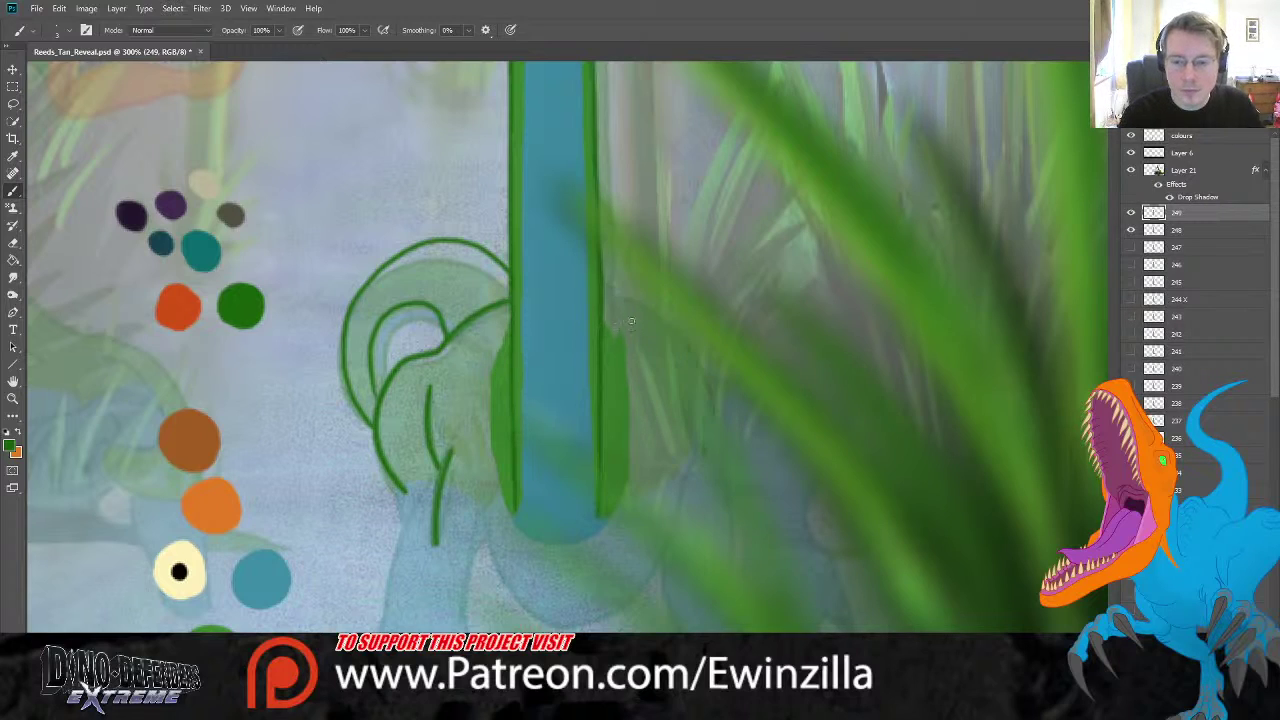
pyautogui.moveTo(604, 294)
pyautogui.mouseDown()
pyautogui.moveTo(675, 344)
pyautogui.moveTo(708, 445)
pyautogui.mouseUp()
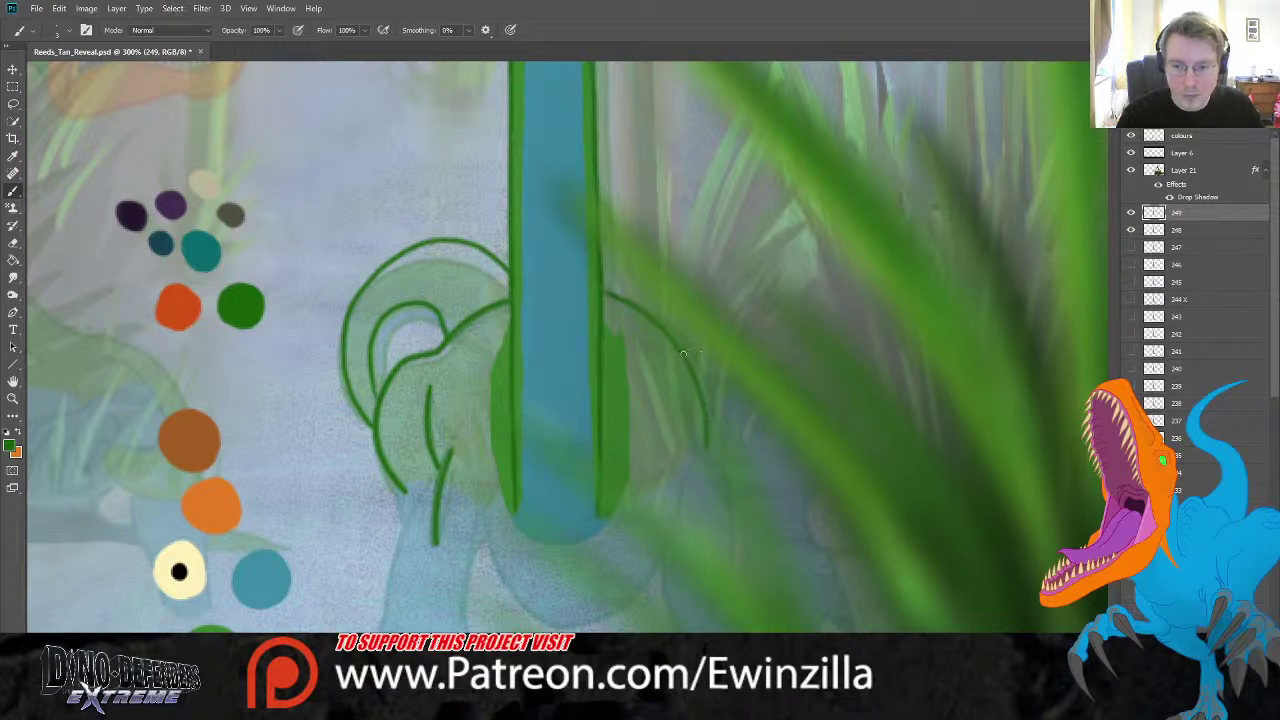
# - Set the brush colour to the teal from the painted colour swatches, ready for outlining the legs
pyautogui.click(13, 156)
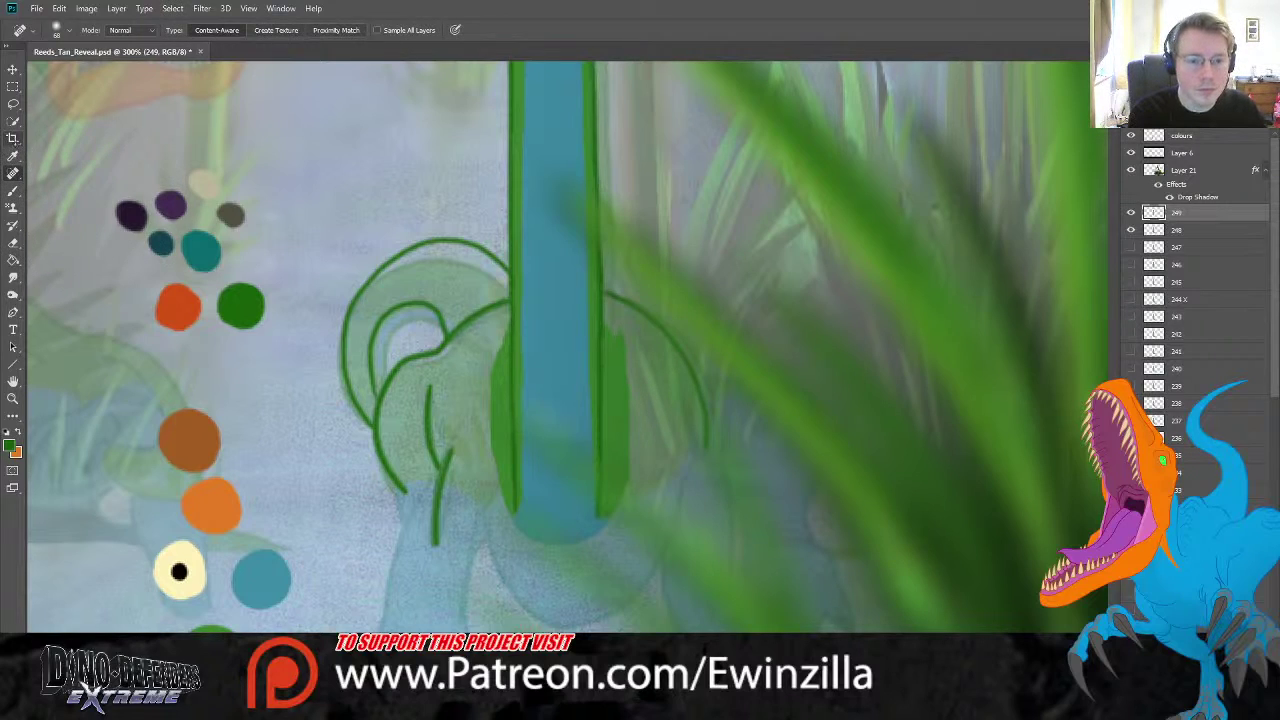
pyautogui.click(212, 234)
pyautogui.click(13, 190)
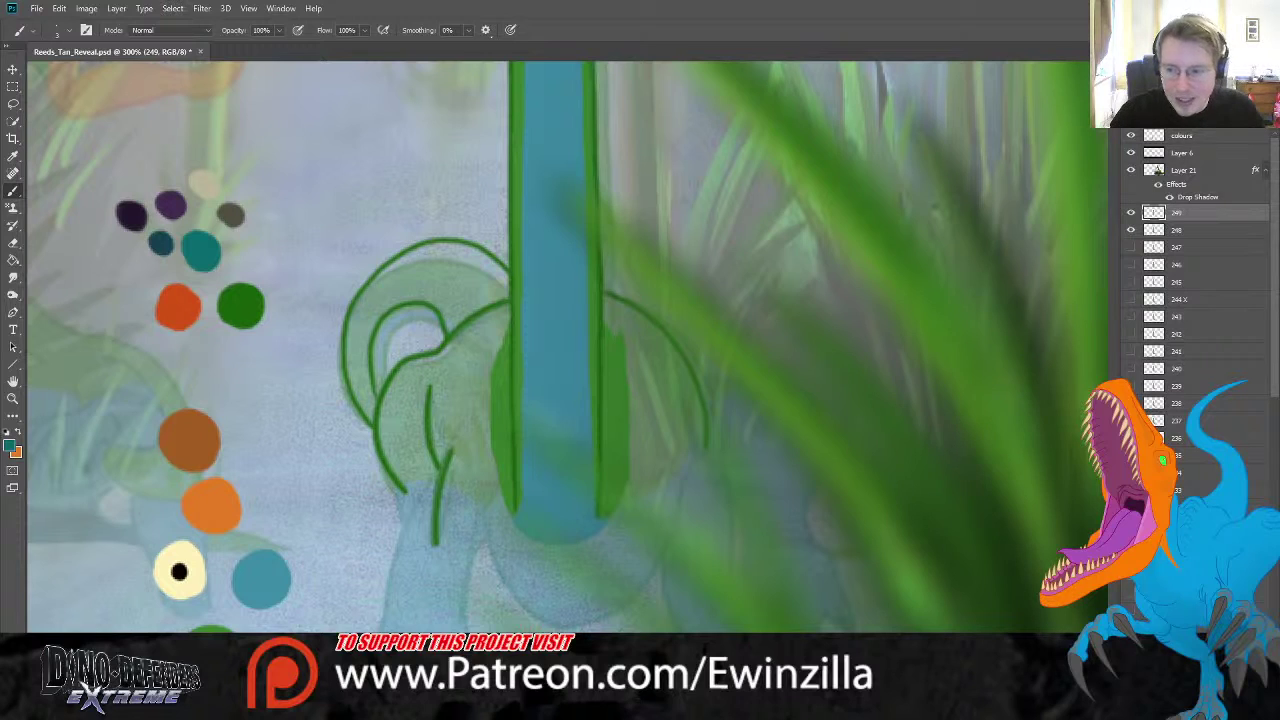
pyautogui.scroll(-5, 567, 347)
pyautogui.scroll(3, 567, 347)
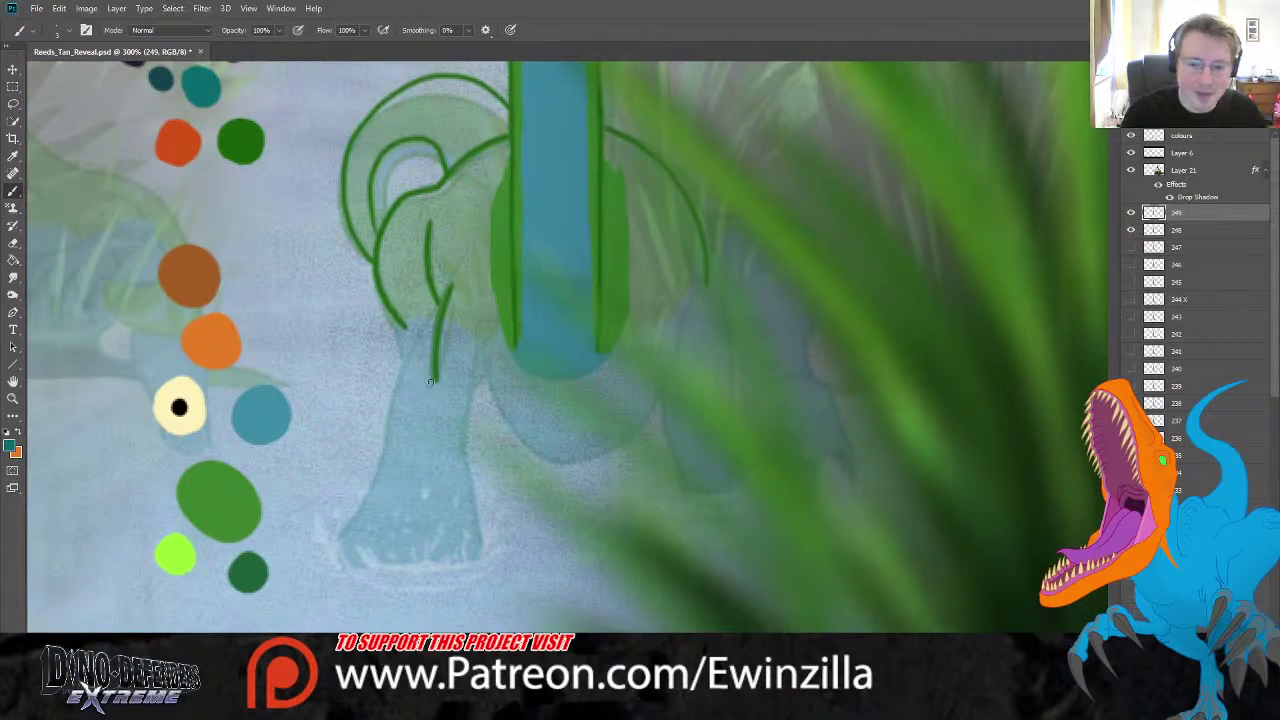
pyautogui.moveTo(494, 368)
pyautogui.mouseDown()
pyautogui.moveTo(468, 468)
pyautogui.moveTo(470, 556)
pyautogui.mouseUp()
pyautogui.moveTo(434, 378); pyautogui.dragTo(378, 512)
pyautogui.hotkey('ctrl', 'z')
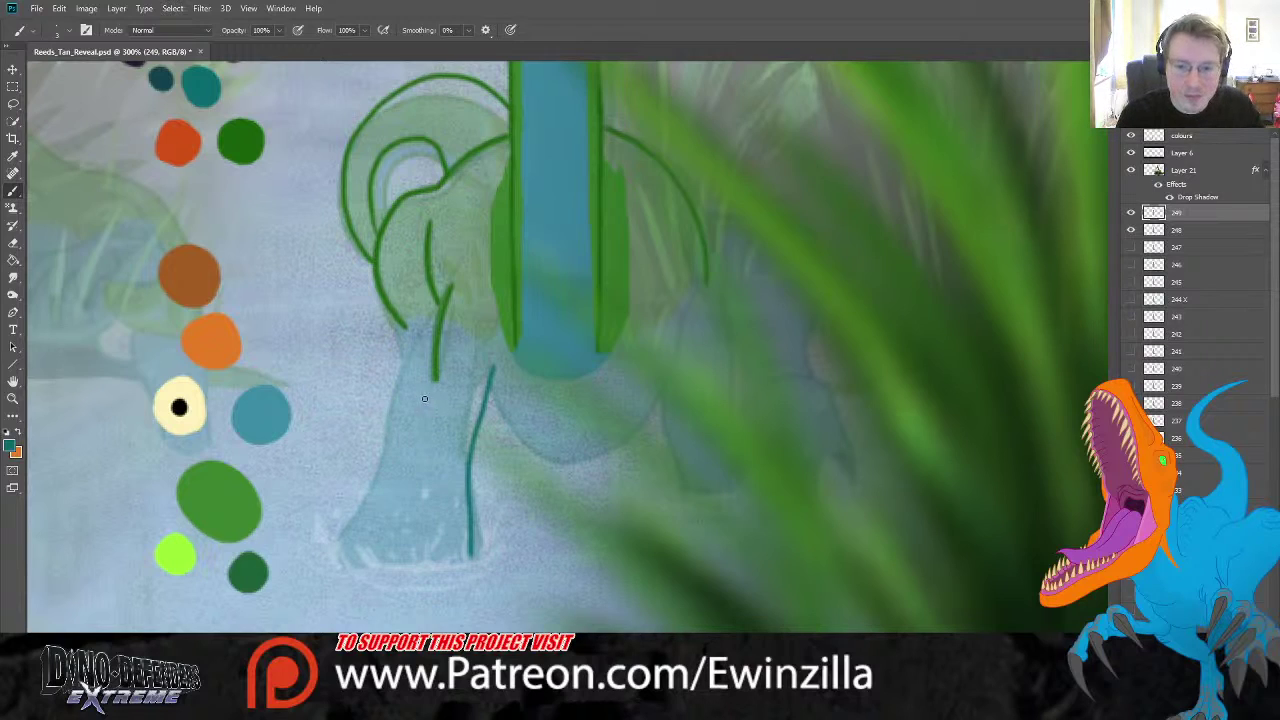
pyautogui.hotkey('ctrl', 'z')
# - Outline both sides of the left leg in teal up to the thigh, and remove the green line crossing its top
pyautogui.moveTo(427, 334)
pyautogui.mouseDown()
pyautogui.moveTo(404, 402)
pyautogui.moveTo(386, 566)
pyautogui.mouseUp()
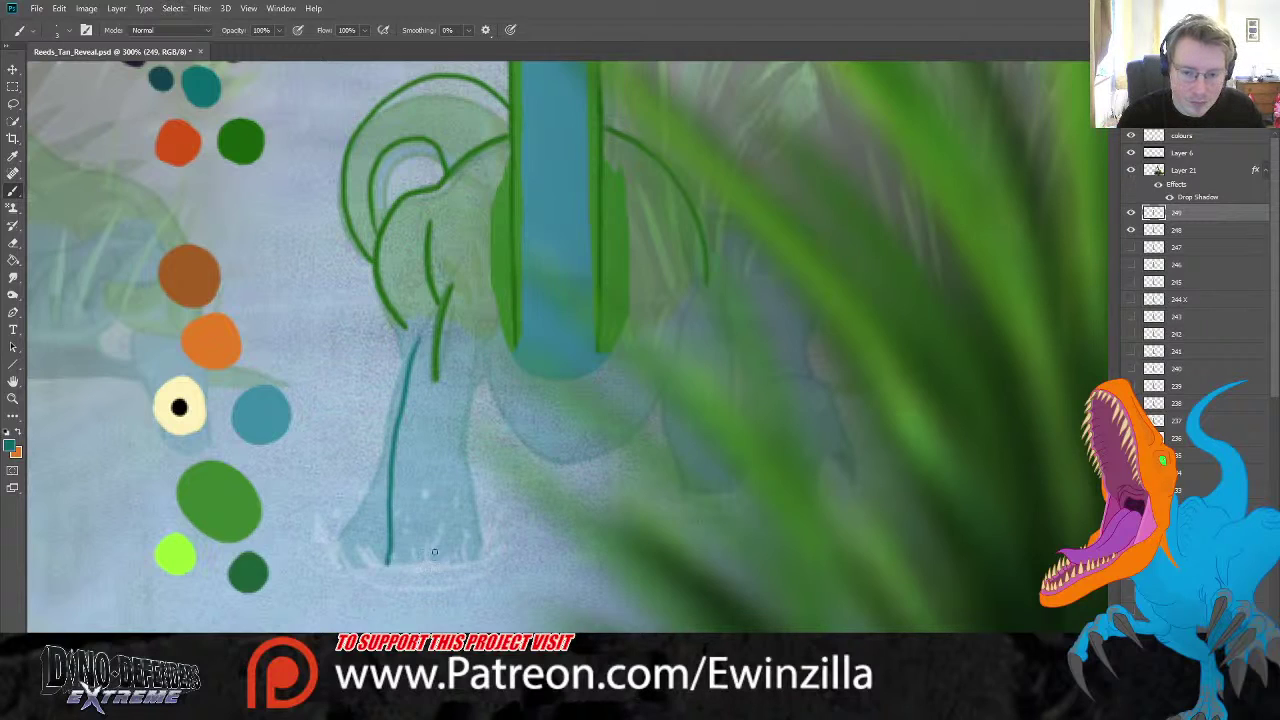
pyautogui.moveTo(469, 556)
pyautogui.mouseDown()
pyautogui.moveTo(466, 436)
pyautogui.moveTo(484, 358)
pyautogui.mouseUp()
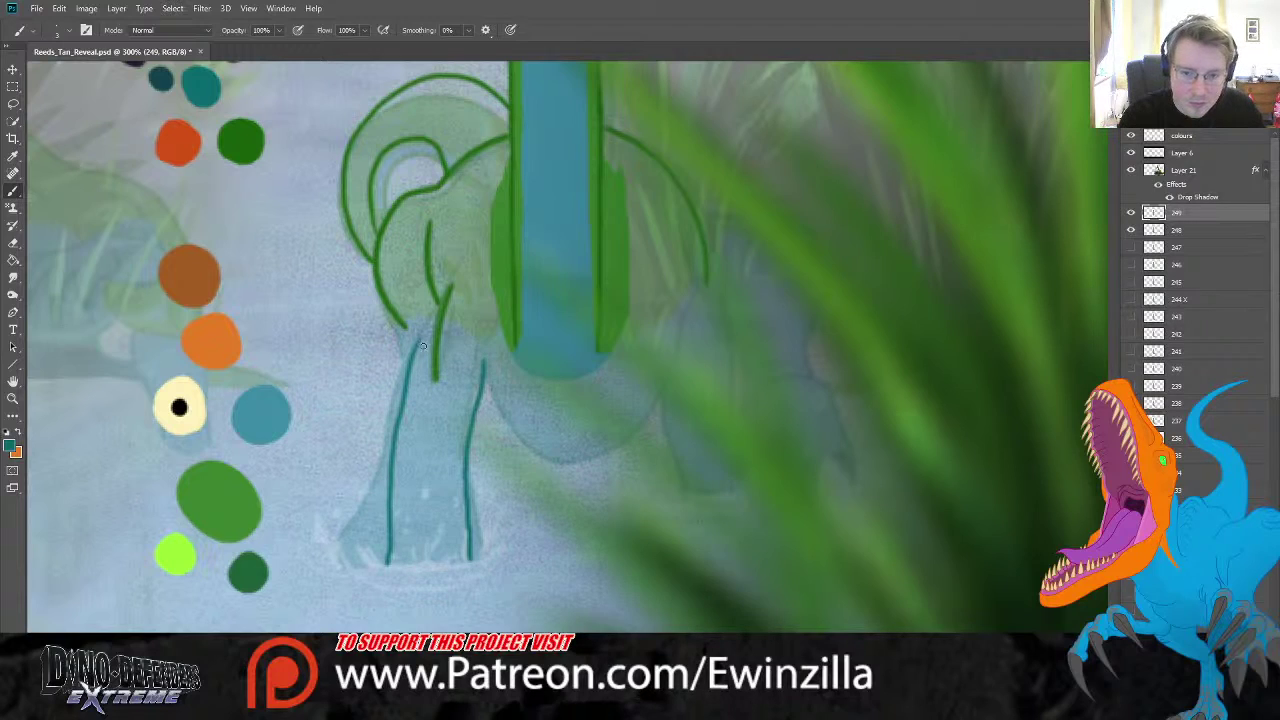
pyautogui.moveTo(420, 328); pyautogui.dragTo(449, 283)
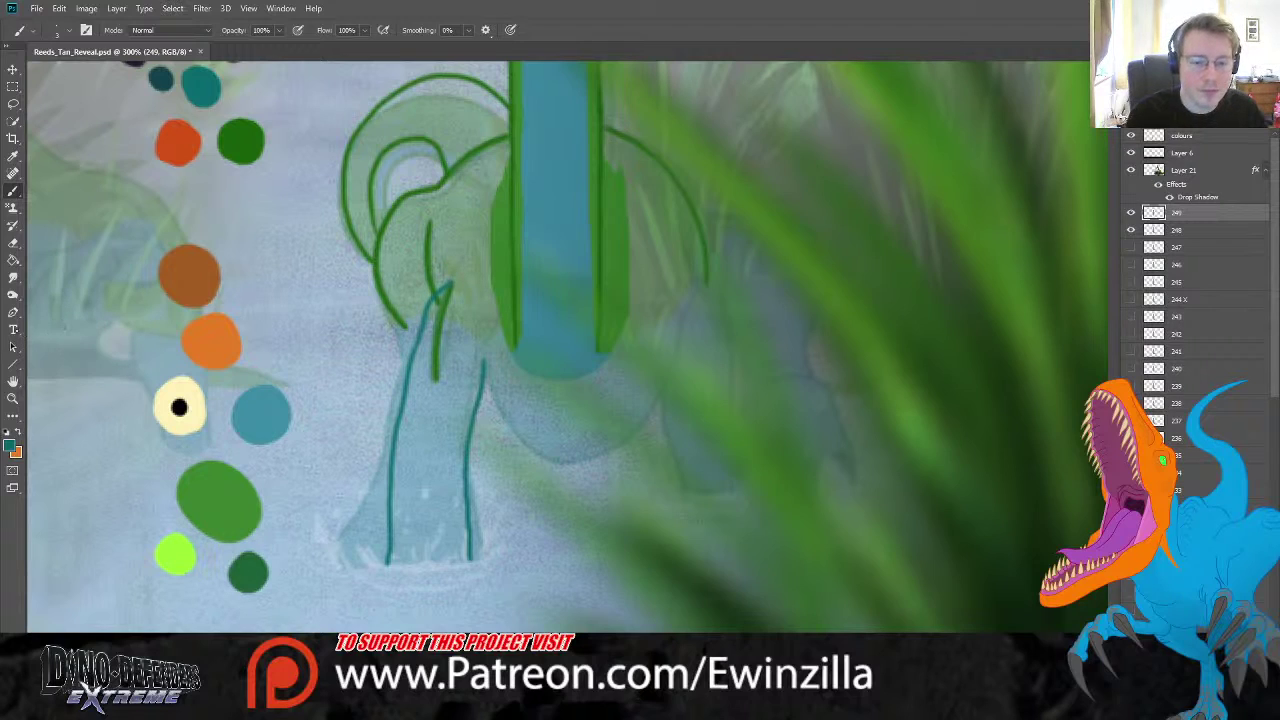
pyautogui.click(13, 277)
pyautogui.moveTo(452, 380)
pyautogui.mouseDown()
pyautogui.moveTo(432, 330)
pyautogui.moveTo(447, 290)
pyautogui.mouseUp()
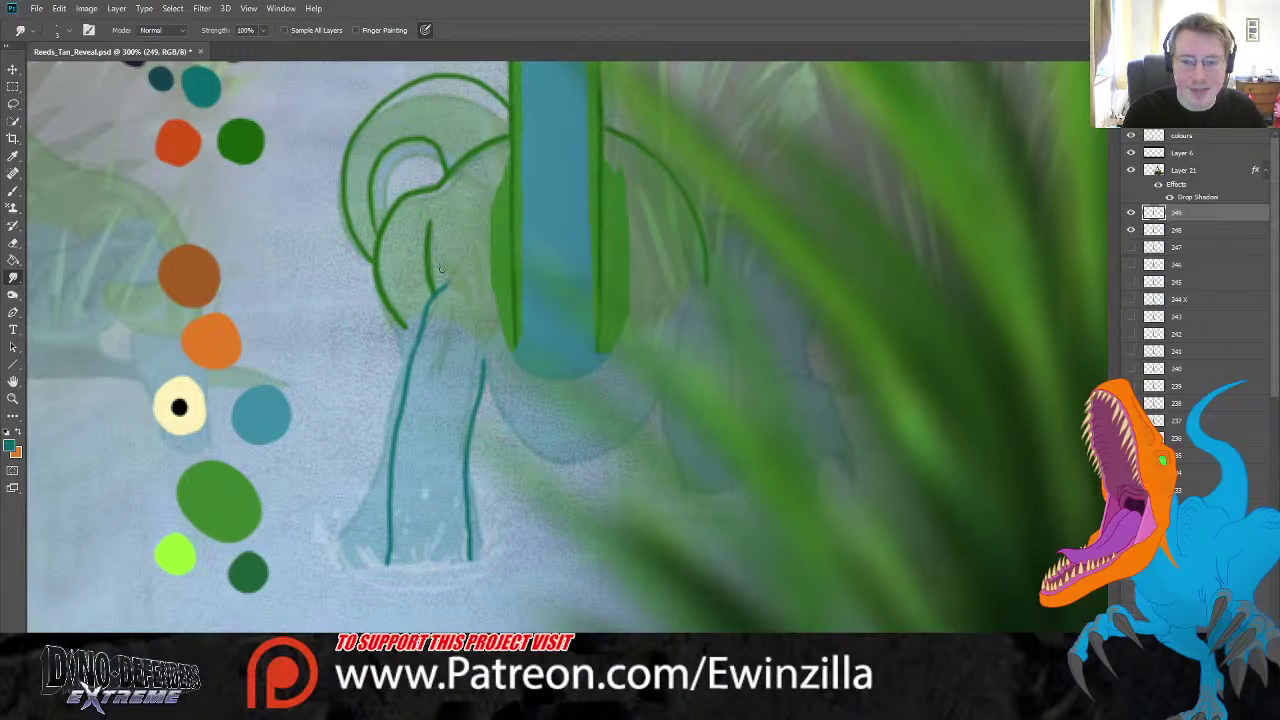
# - Outline the underbelly curve and the right-hand legs in teal, and clean up the overlap where the green body line meets them
pyautogui.click(13, 190)
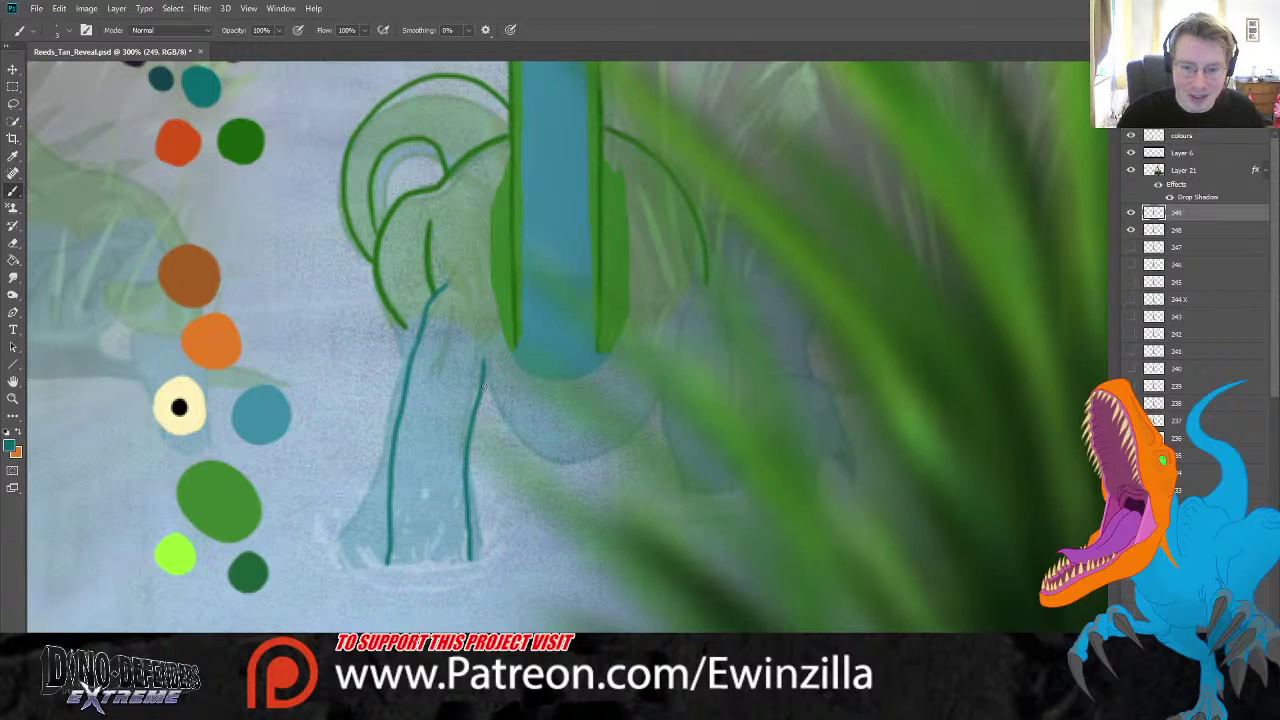
pyautogui.moveTo(482, 385)
pyautogui.mouseDown()
pyautogui.moveTo(519, 453)
pyautogui.moveTo(547, 468)
pyautogui.moveTo(600, 459)
pyautogui.moveTo(640, 423)
pyautogui.moveTo(707, 287)
pyautogui.moveTo(722, 363)
pyautogui.moveTo(708, 487)
pyautogui.mouseUp()
pyautogui.hotkey('ctrl', 'z')
pyautogui.moveTo(700, 282)
pyautogui.mouseDown()
pyautogui.moveTo(717, 325)
pyautogui.moveTo(730, 497)
pyautogui.moveTo(671, 462)
pyautogui.moveTo(650, 408)
pyautogui.mouseUp()
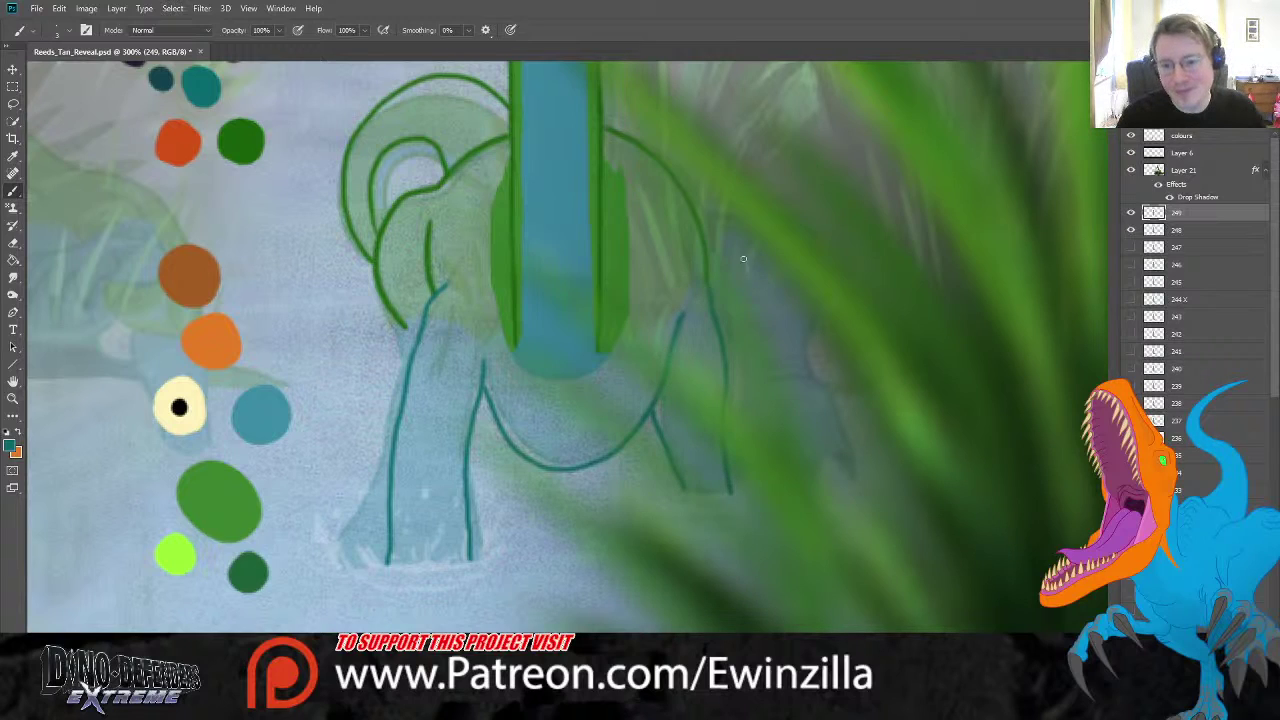
pyautogui.moveTo(699, 212)
pyautogui.mouseDown()
pyautogui.moveTo(732, 216)
pyautogui.moveTo(794, 294)
pyautogui.moveTo(797, 400)
pyautogui.moveTo(855, 500)
pyautogui.mouseUp()
pyautogui.hotkey('ctrl', 'z')
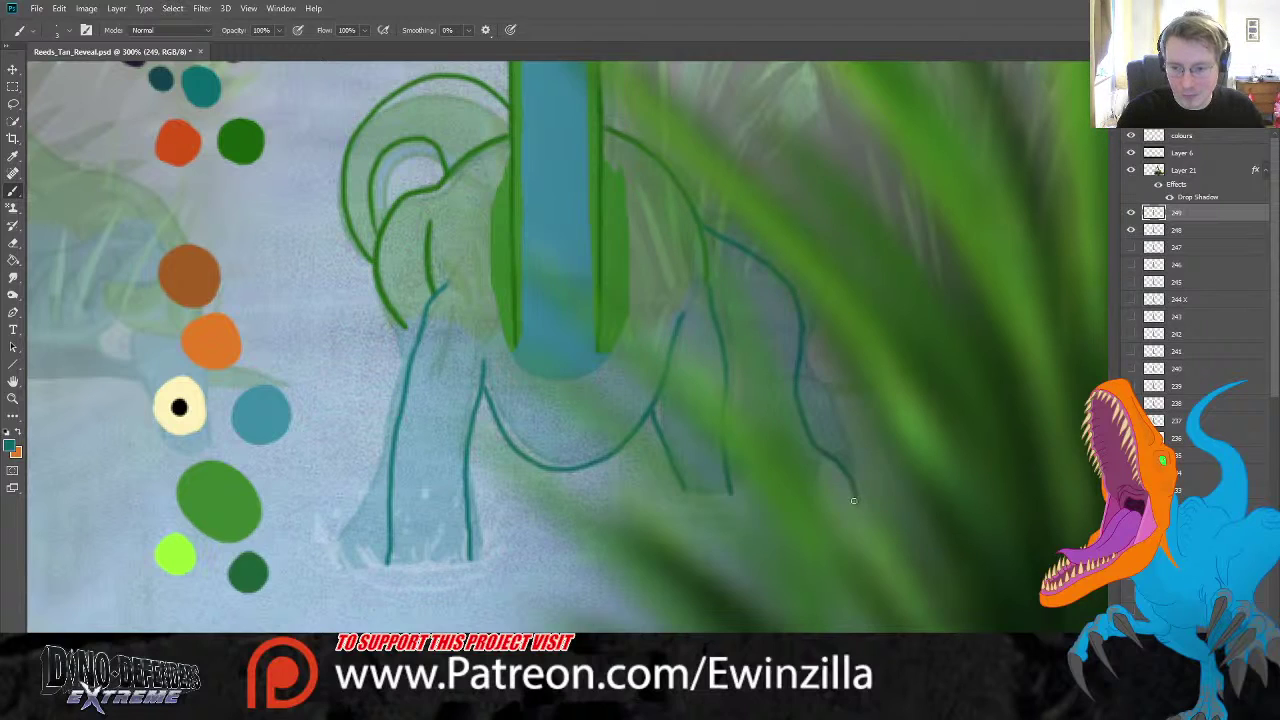
pyautogui.moveTo(720, 508); pyautogui.dragTo(739, 466)
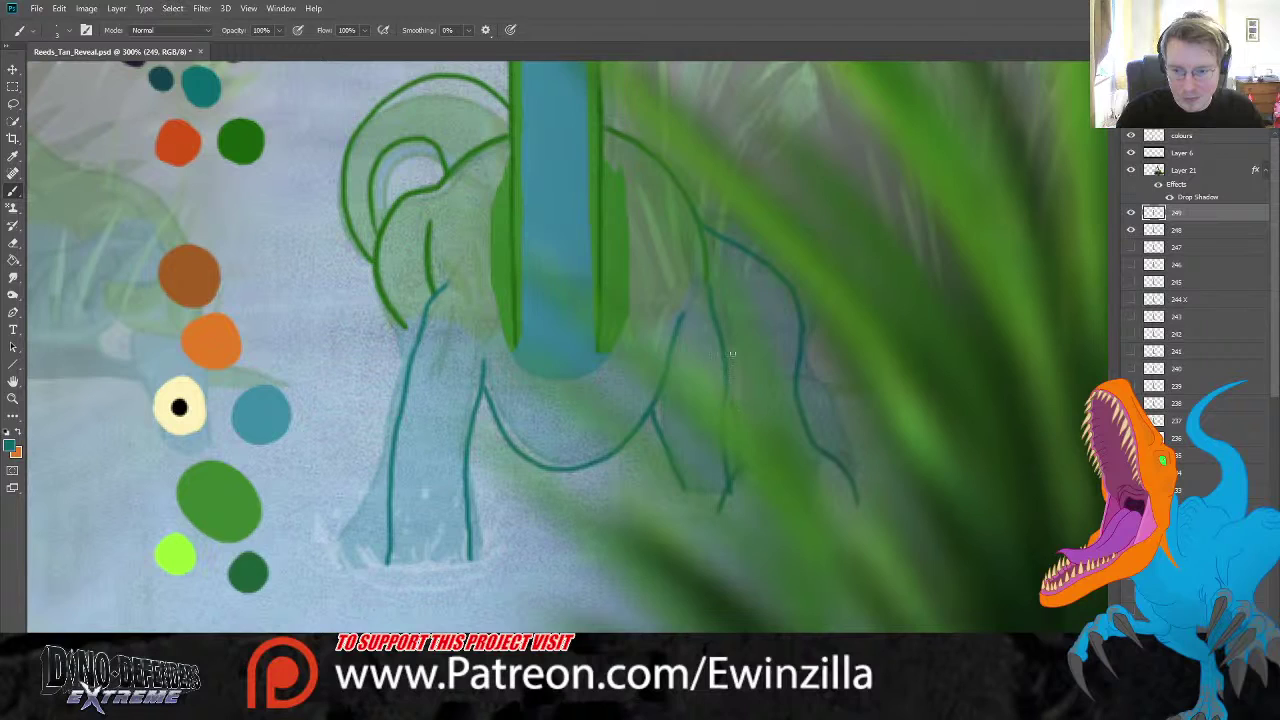
pyautogui.press('r')
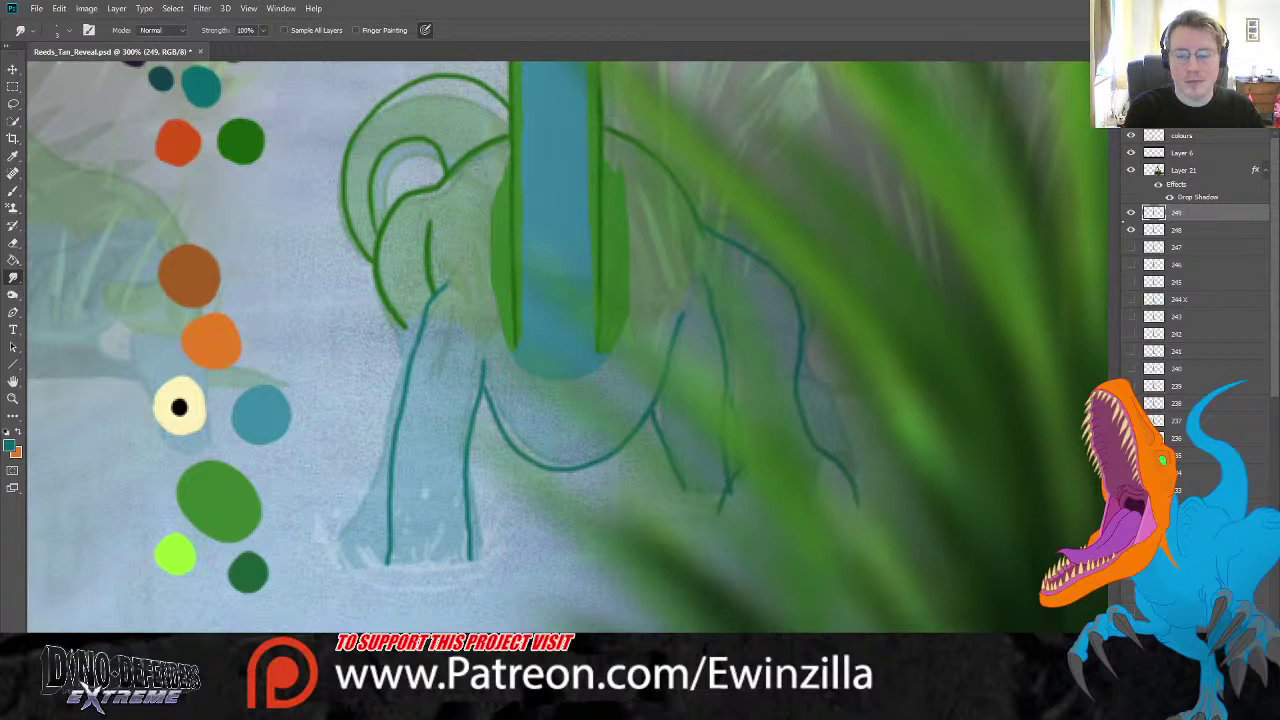
# - Check the line art by toggling layer 249, and reinforce the left leg's teal outline at its upper outer edge and inner edge
pyautogui.click(1131, 213)
pyautogui.click(1131, 213)
pyautogui.click(1131, 213)
pyautogui.click(1131, 213)
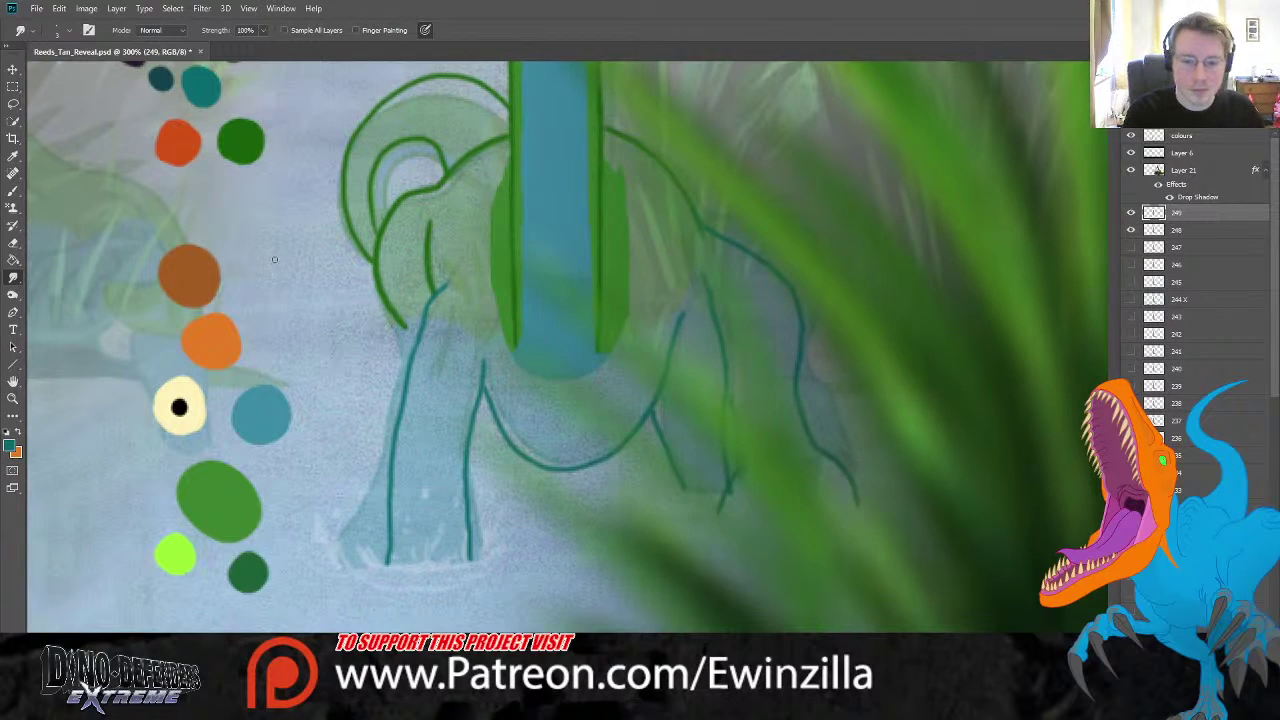
pyautogui.press('i')
pyautogui.press('b')
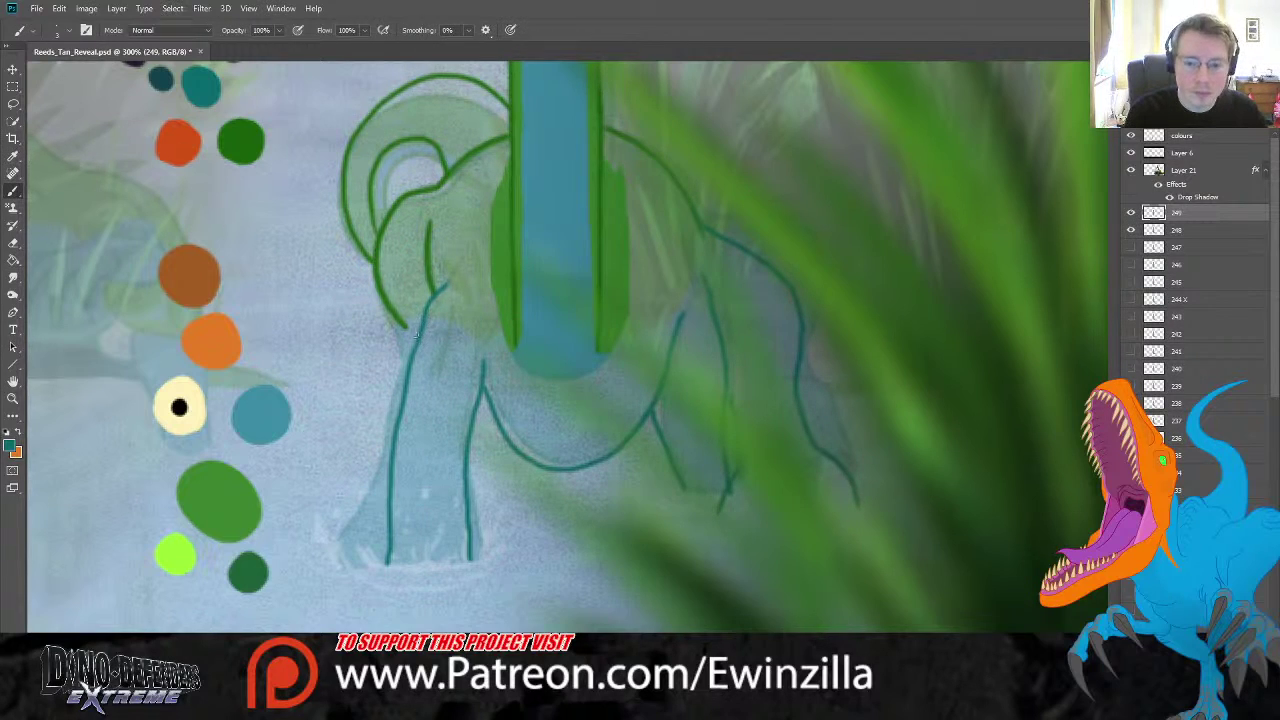
pyautogui.moveTo(405, 328); pyautogui.dragTo(407, 368)
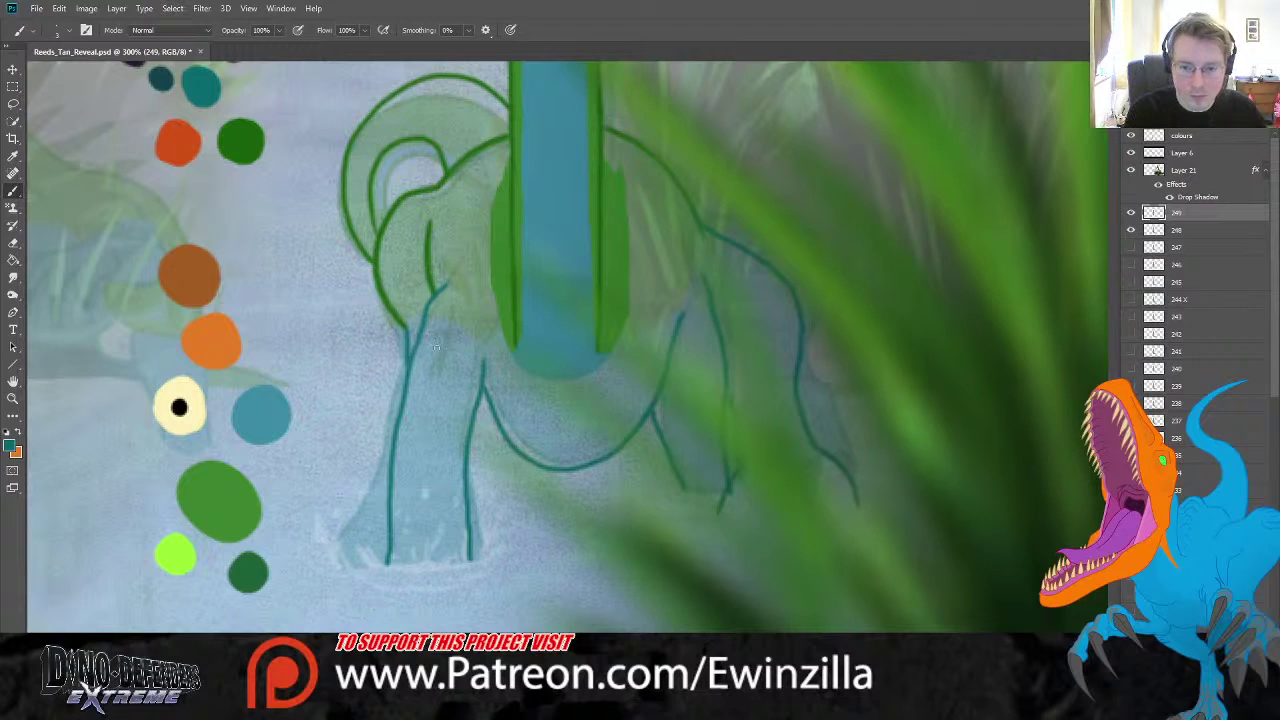
pyautogui.moveTo(476, 420); pyautogui.dragTo(466, 463)
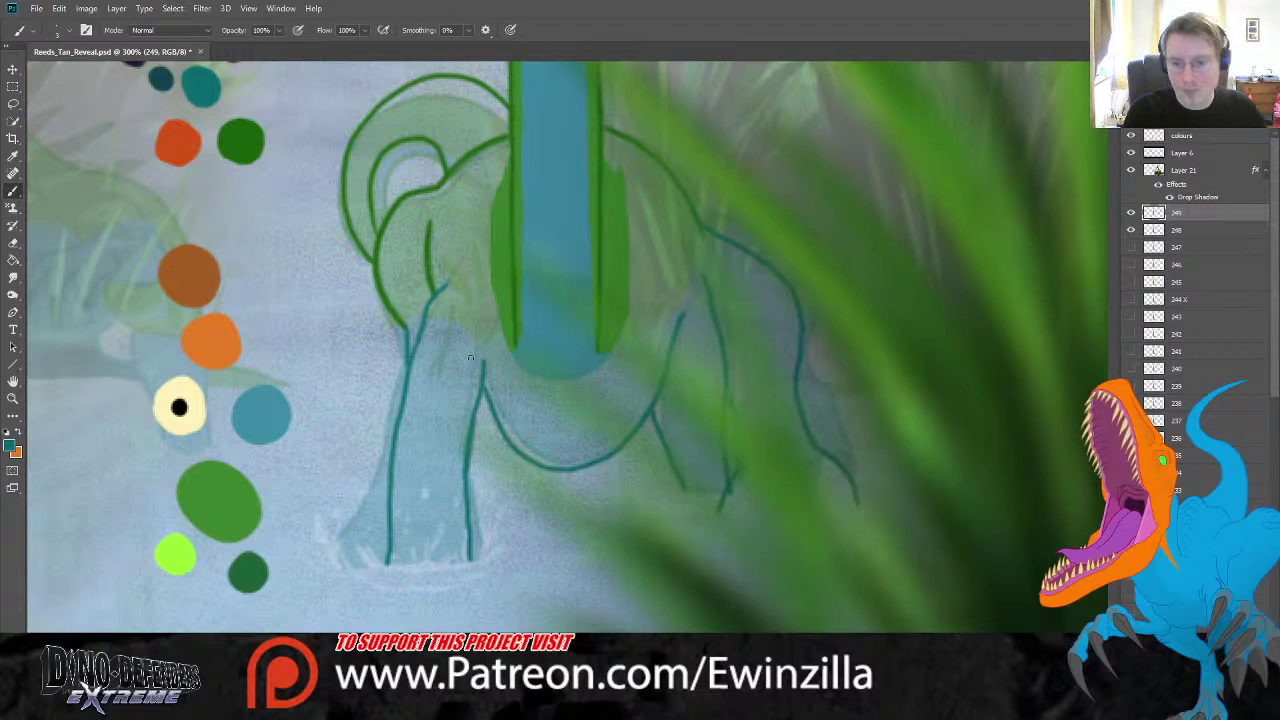
# - Check the lines with the layer 248 sketch hidden, restore it, and add a new layer between layers 249 and 248
pyautogui.press('r')
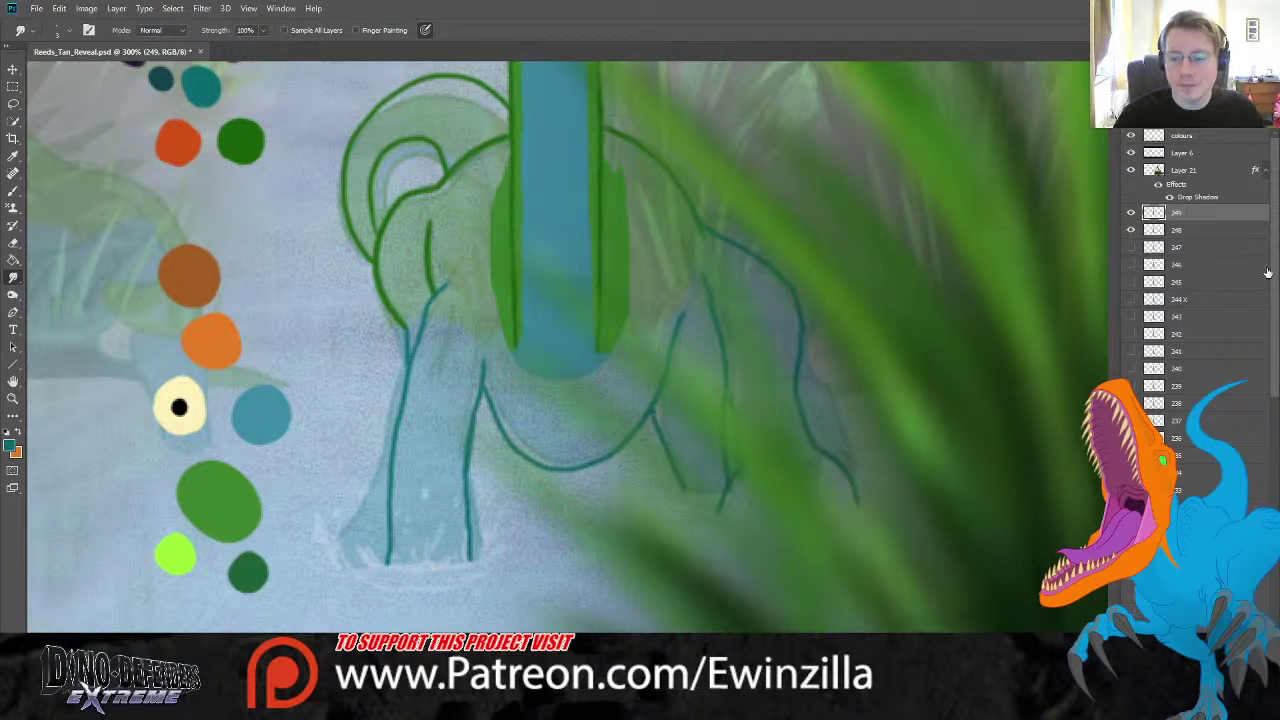
pyautogui.click(1176, 229)
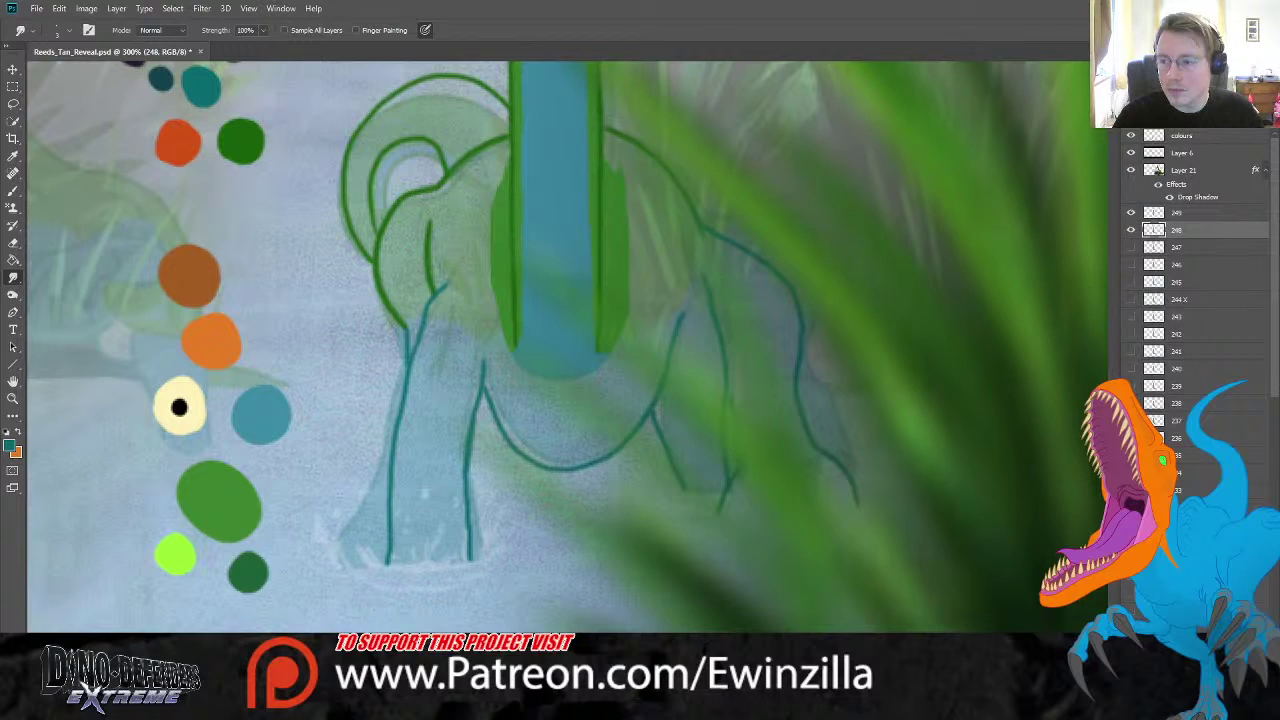
pyautogui.click(1131, 230)
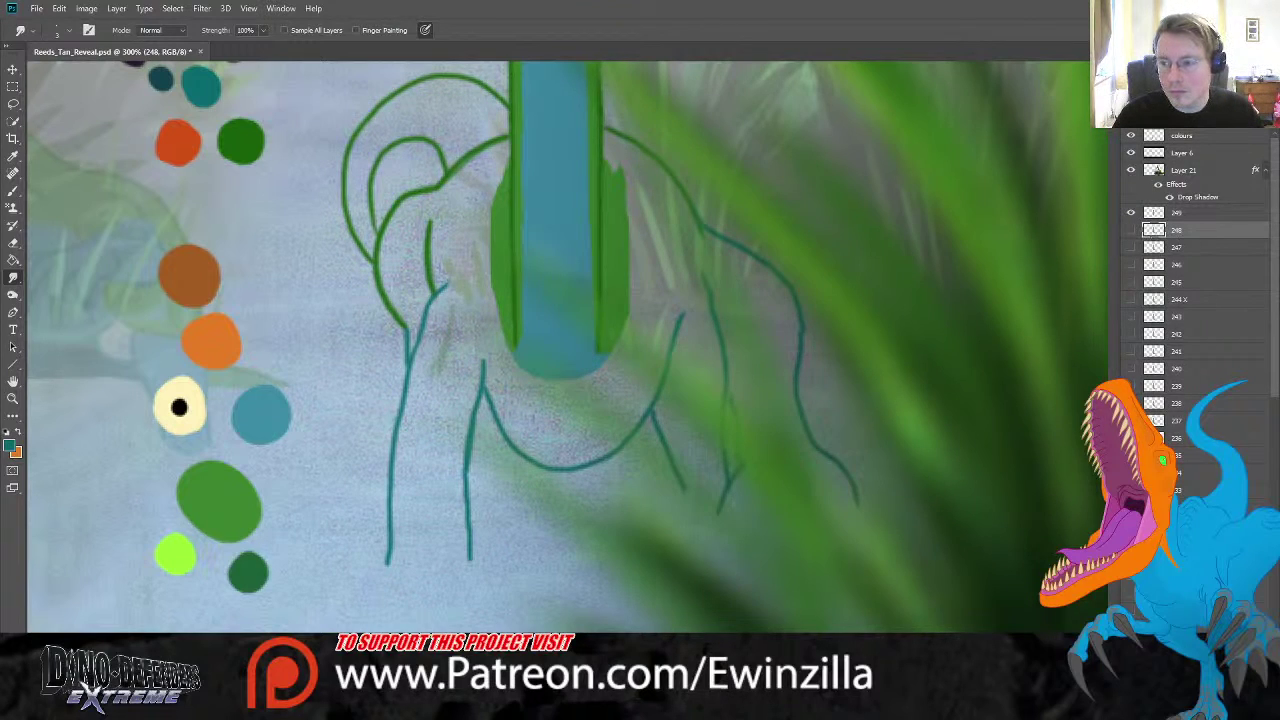
pyautogui.click(1131, 230)
pyautogui.hotkey('ctrl', 'z')
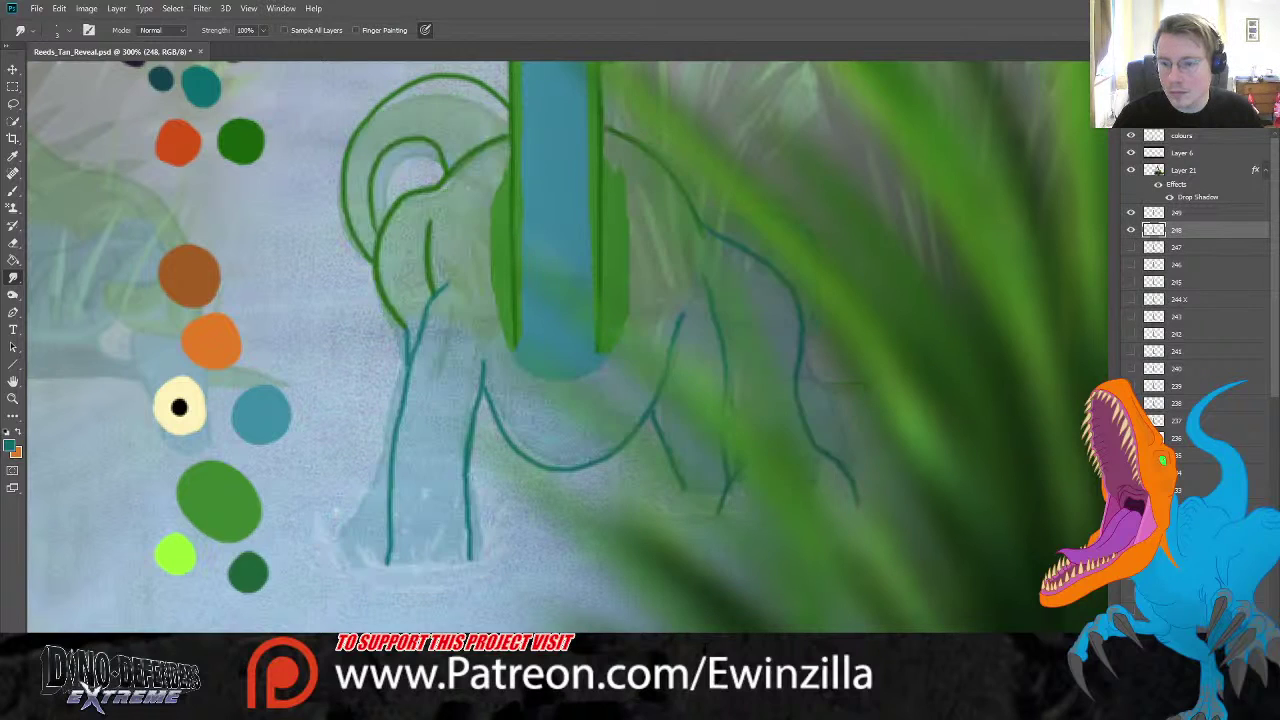
pyautogui.click(1180, 216)
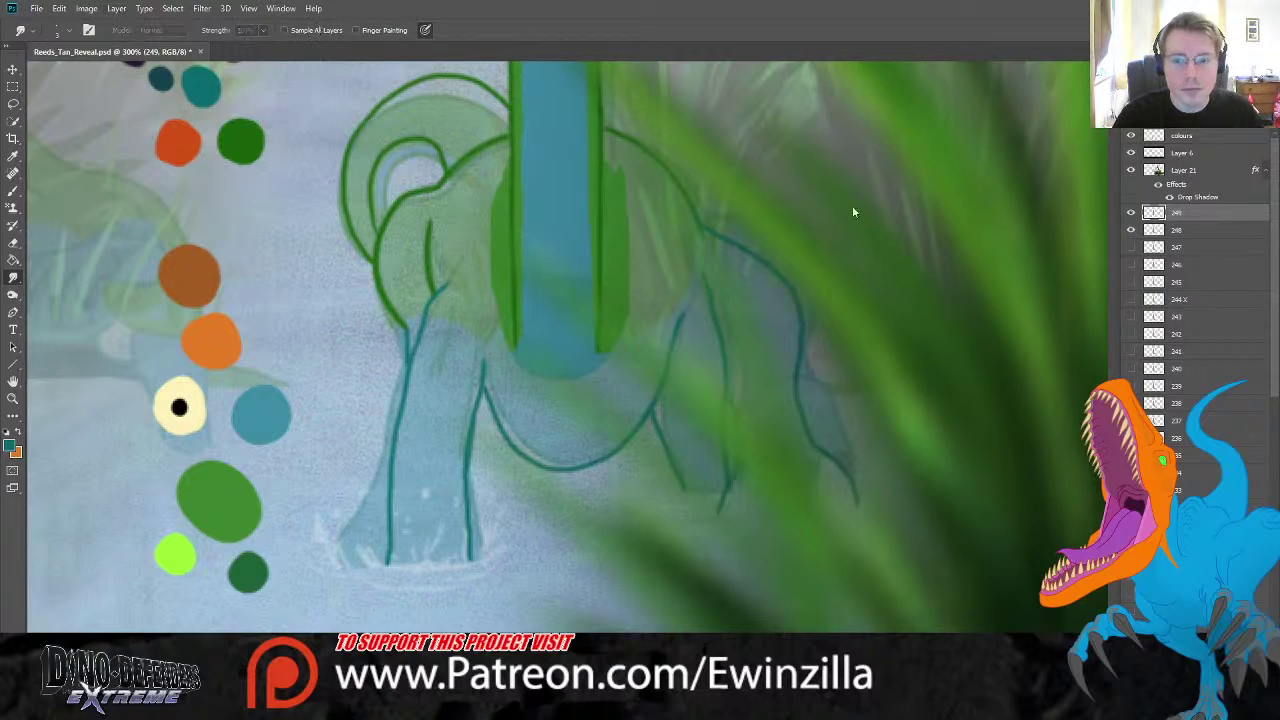
pyautogui.click(1202, 225)
pyautogui.hotkey('ctrl', 'shift', 'alt', 'n')
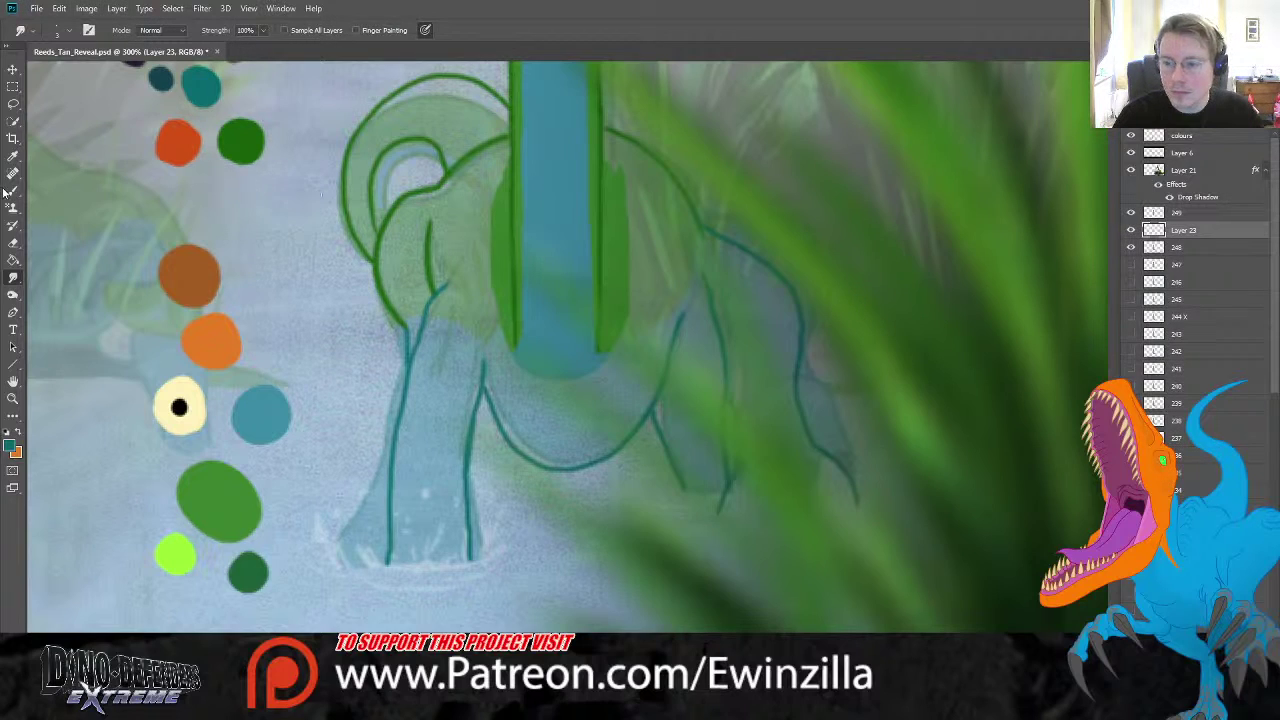
# - Sample the mid-green swatch and paint the lower body above the left leg and the thigh's outer edge on the new layer
pyautogui.click(8, 152)
pyautogui.click(214, 466)
pyautogui.click(13, 187)
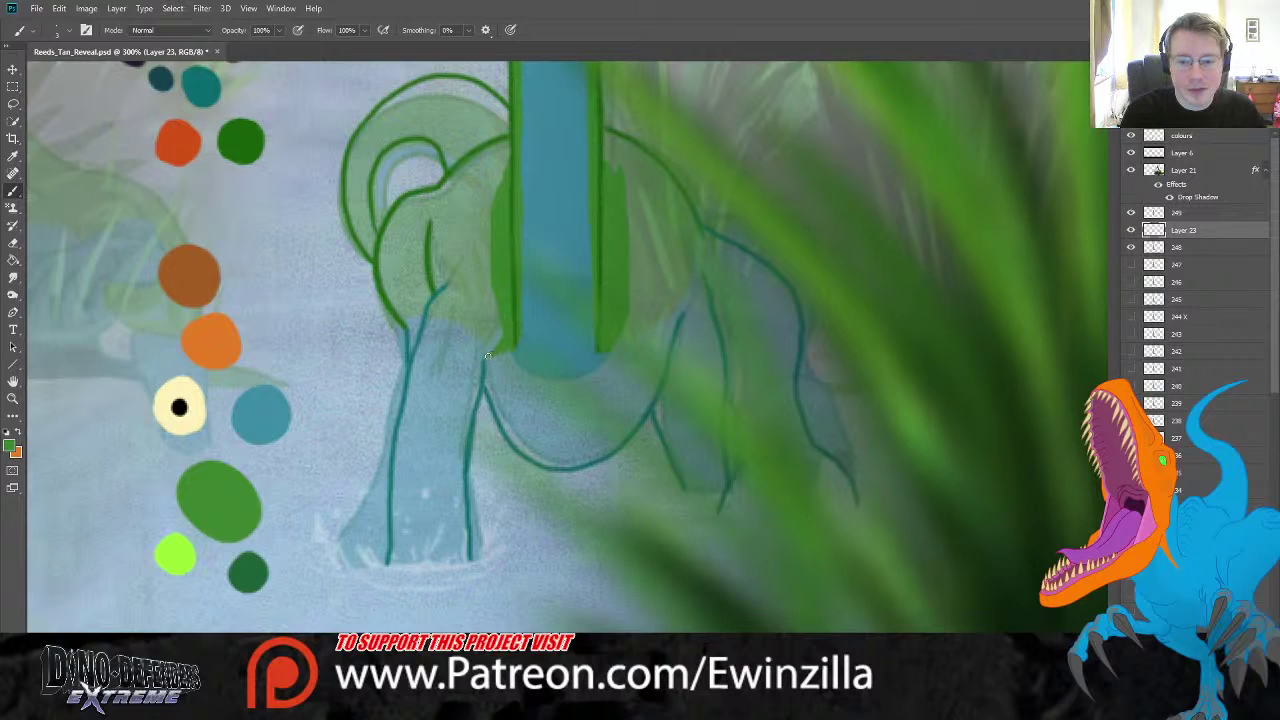
pyautogui.moveTo(485, 355)
pyautogui.mouseDown()
pyautogui.moveTo(431, 308)
pyautogui.moveTo(451, 287)
pyautogui.moveTo(464, 305)
pyautogui.moveTo(482, 291)
pyautogui.moveTo(432, 320)
pyautogui.moveTo(491, 283)
pyautogui.moveTo(454, 309)
pyautogui.moveTo(493, 291)
pyautogui.moveTo(460, 318)
pyautogui.moveTo(498, 299)
pyautogui.moveTo(473, 316)
pyautogui.moveTo(491, 313)
pyautogui.moveTo(480, 331)
pyautogui.moveTo(501, 314)
pyautogui.moveTo(486, 346)
pyautogui.moveTo(497, 344)
pyautogui.moveTo(506, 330)
pyautogui.moveTo(475, 338)
pyautogui.mouseUp()
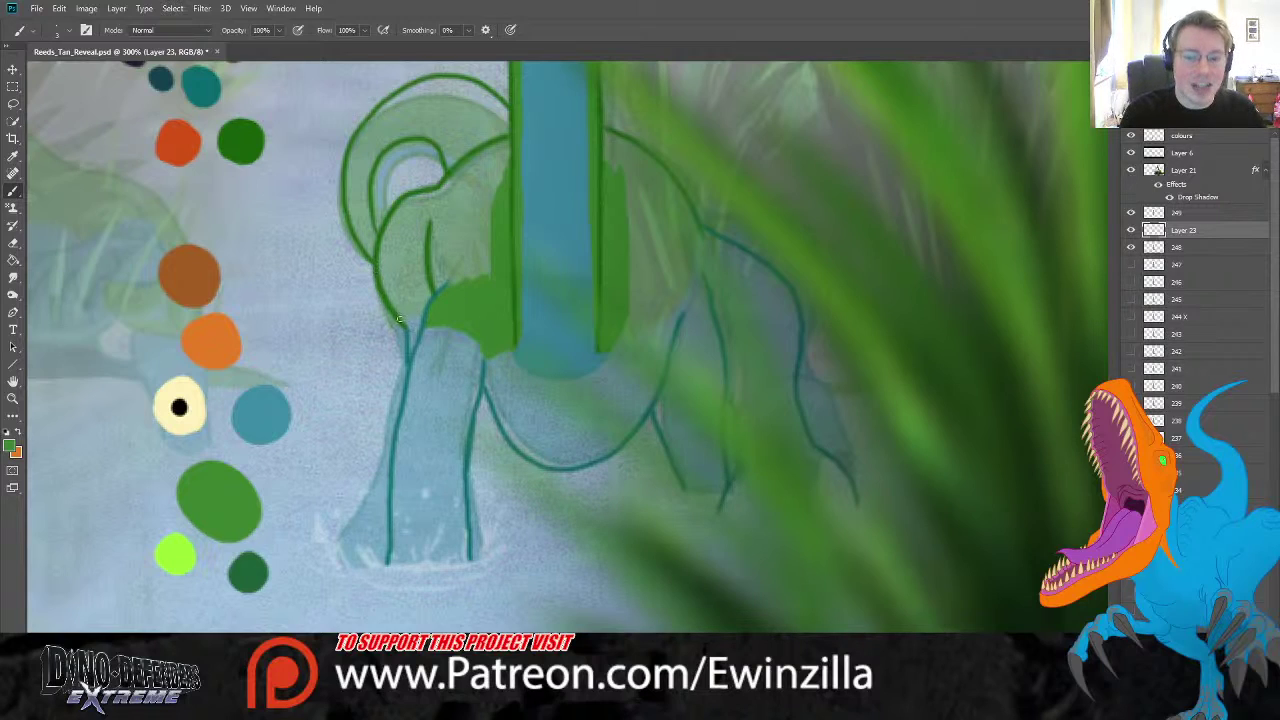
pyautogui.moveTo(404, 318)
pyautogui.mouseDown()
pyautogui.moveTo(426, 293)
pyautogui.moveTo(405, 311)
pyautogui.moveTo(382, 275)
pyautogui.moveTo(387, 288)
pyautogui.moveTo(396, 210)
pyautogui.moveTo(387, 233)
pyautogui.moveTo(435, 195)
pyautogui.moveTo(410, 198)
pyautogui.moveTo(402, 205)
pyautogui.moveTo(475, 165)
pyautogui.moveTo(447, 161)
pyautogui.moveTo(368, 248)
pyautogui.mouseUp()
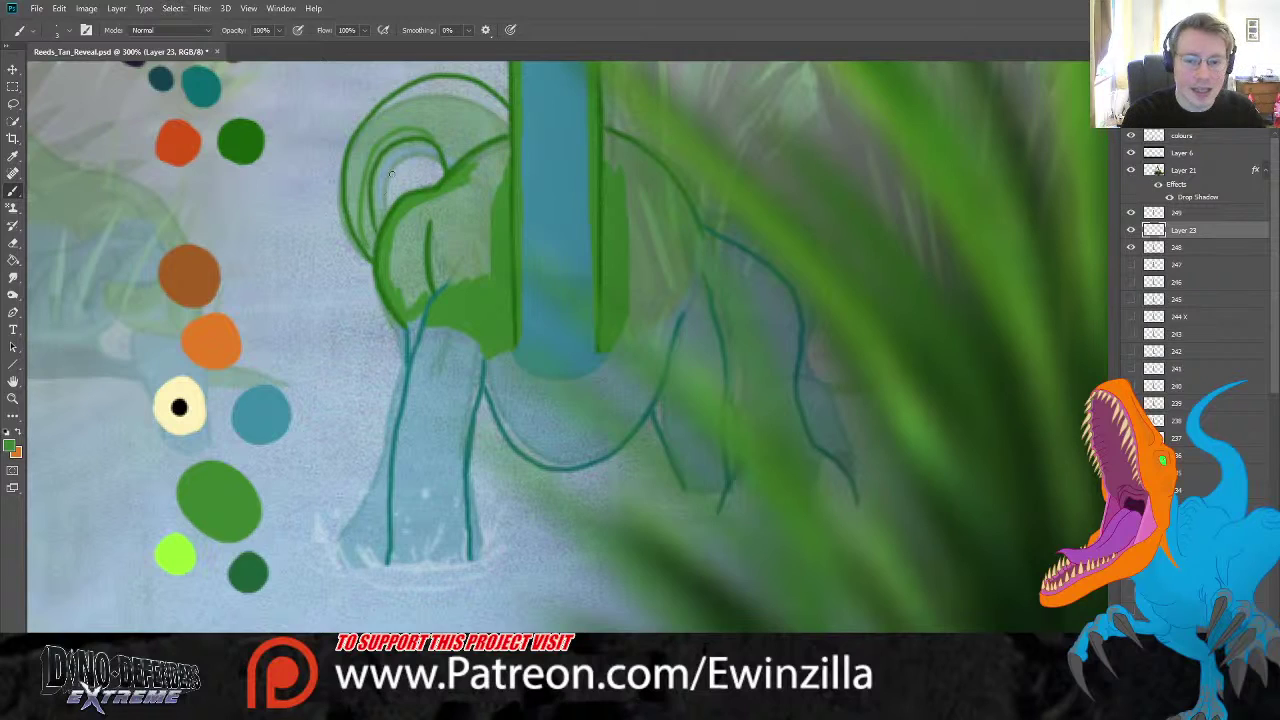
pyautogui.hotkey('ctrl', 'z')
pyautogui.moveTo(434, 143)
pyautogui.mouseDown()
pyautogui.moveTo(398, 132)
pyautogui.moveTo(375, 148)
pyautogui.moveTo(366, 248)
pyautogui.mouseUp()
pyautogui.hotkey('ctrl', 'z')
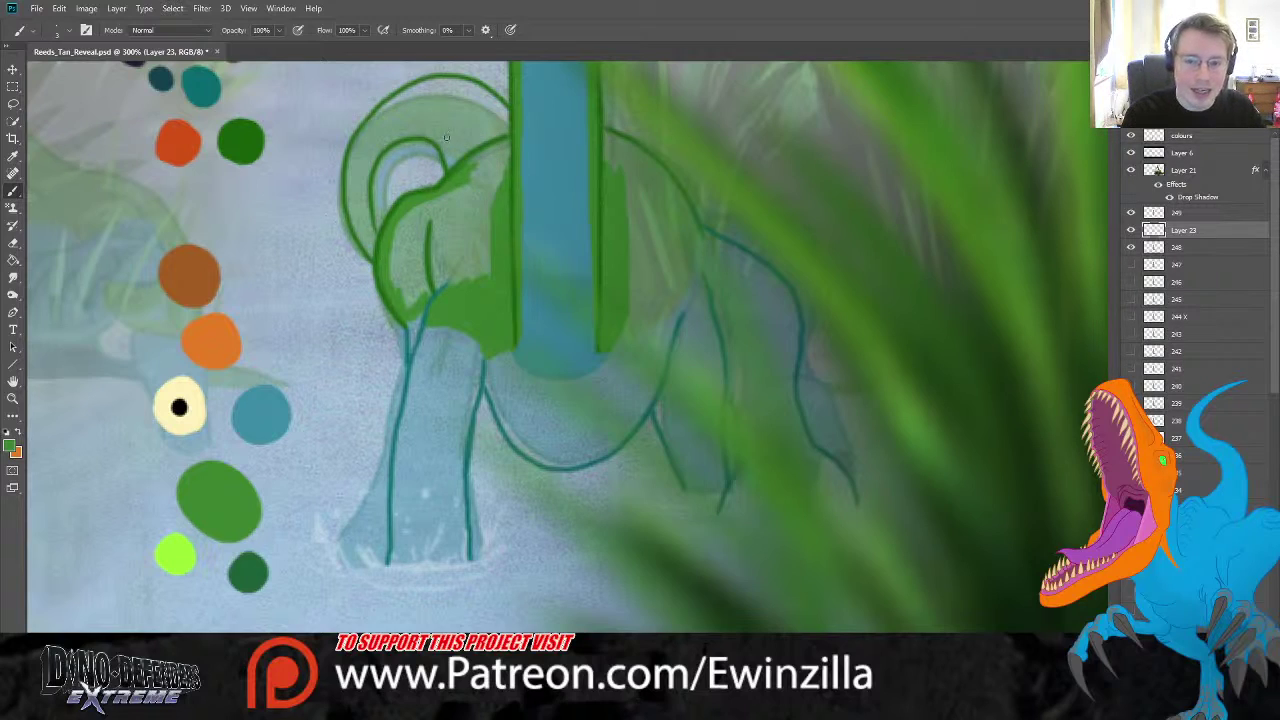
pyautogui.moveTo(408, 134)
pyautogui.mouseDown()
pyautogui.moveTo(362, 170)
pyautogui.moveTo(358, 238)
pyautogui.mouseUp()
pyautogui.hotkey('ctrl', 'z')
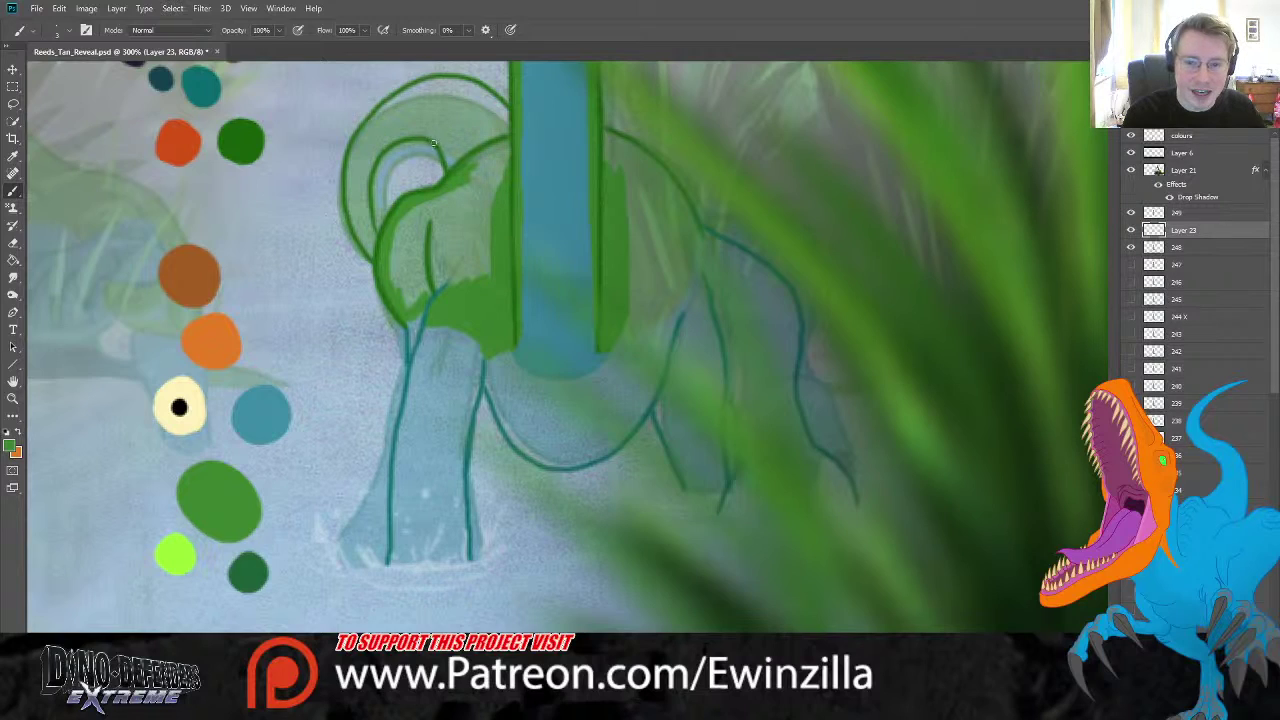
# - Paint the curved loop to the left of the body solid mid-green, following its inner and outer outlines
pyautogui.moveTo(436, 144)
pyautogui.mouseDown()
pyautogui.moveTo(404, 134)
pyautogui.moveTo(374, 157)
pyautogui.moveTo(368, 237)
pyautogui.mouseUp()
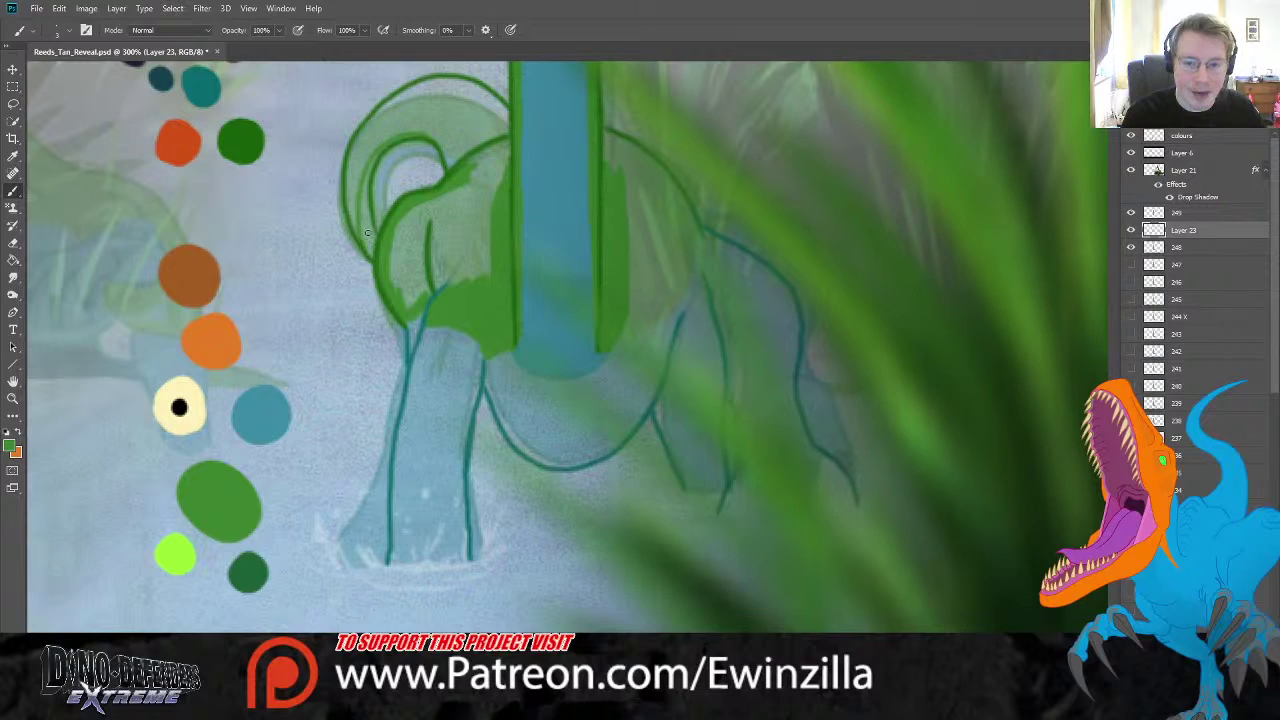
pyautogui.moveTo(367, 190); pyautogui.dragTo(378, 247)
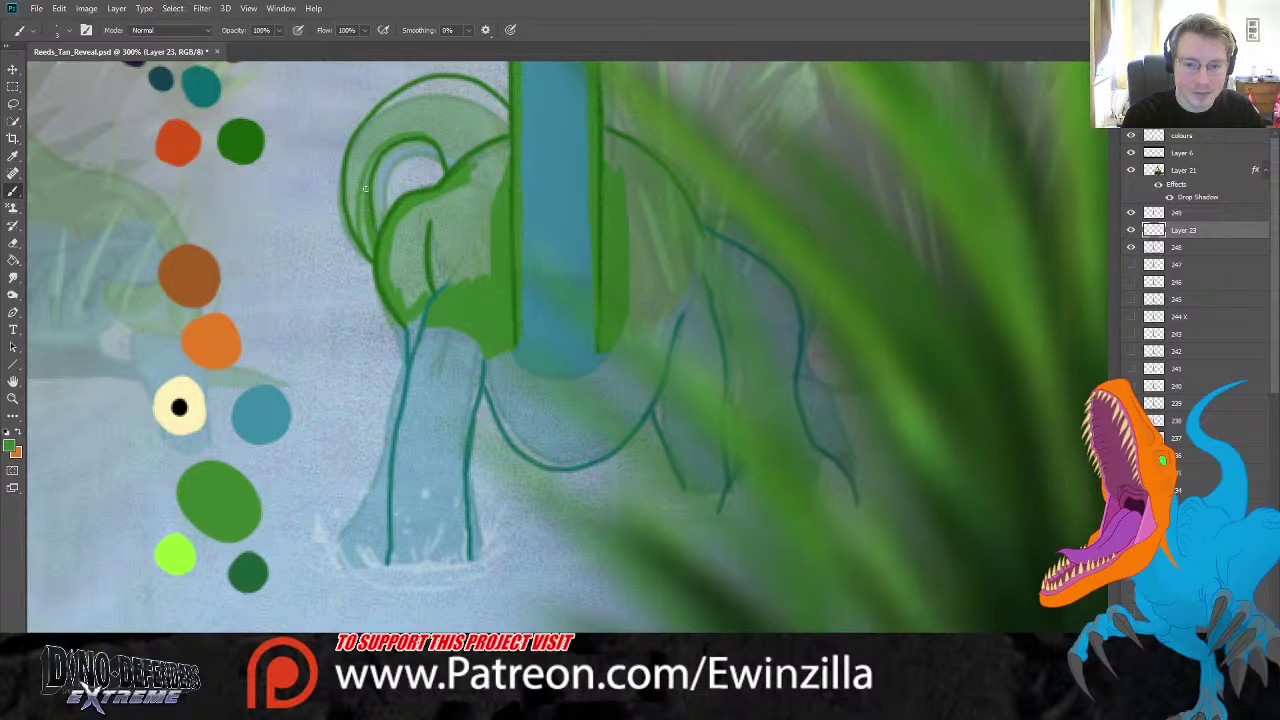
pyautogui.moveTo(354, 196)
pyautogui.mouseDown()
pyautogui.moveTo(356, 154)
pyautogui.moveTo(351, 199)
pyautogui.moveTo(368, 127)
pyautogui.moveTo(347, 170)
pyautogui.moveTo(377, 118)
pyautogui.moveTo(428, 80)
pyautogui.moveTo(508, 118)
pyautogui.mouseUp()
pyautogui.moveTo(373, 130)
pyautogui.mouseDown()
pyautogui.moveTo(436, 101)
pyautogui.moveTo(407, 133)
pyautogui.moveTo(443, 148)
pyautogui.moveTo(449, 174)
pyautogui.moveTo(476, 131)
pyautogui.moveTo(493, 131)
pyautogui.moveTo(490, 146)
pyautogui.moveTo(504, 122)
pyautogui.moveTo(451, 143)
pyautogui.moveTo(497, 103)
pyautogui.moveTo(452, 133)
pyautogui.moveTo(477, 140)
pyautogui.moveTo(496, 104)
pyautogui.moveTo(412, 131)
pyautogui.moveTo(474, 93)
pyautogui.moveTo(387, 123)
pyautogui.mouseUp()
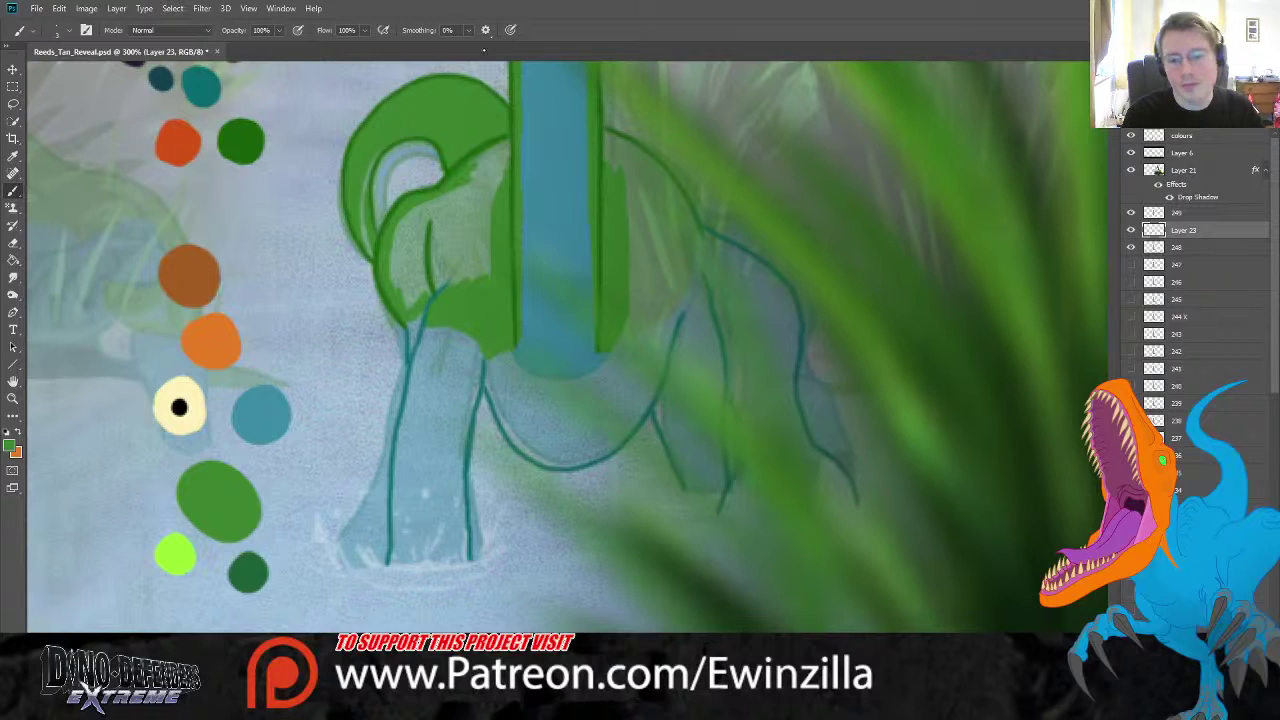
# - Fill the remaining body areas on both sides of the blue vertical shape with mid-green
pyautogui.moveTo(436, 135)
pyautogui.mouseDown()
pyautogui.moveTo(501, 169)
pyautogui.moveTo(475, 128)
pyautogui.moveTo(492, 206)
pyautogui.moveTo(507, 136)
pyautogui.moveTo(475, 274)
pyautogui.moveTo(461, 297)
pyautogui.moveTo(452, 209)
pyautogui.moveTo(423, 275)
pyautogui.moveTo(445, 198)
pyautogui.moveTo(415, 256)
pyautogui.moveTo(444, 237)
pyautogui.moveTo(424, 216)
pyautogui.moveTo(401, 228)
pyautogui.moveTo(415, 267)
pyautogui.mouseUp()
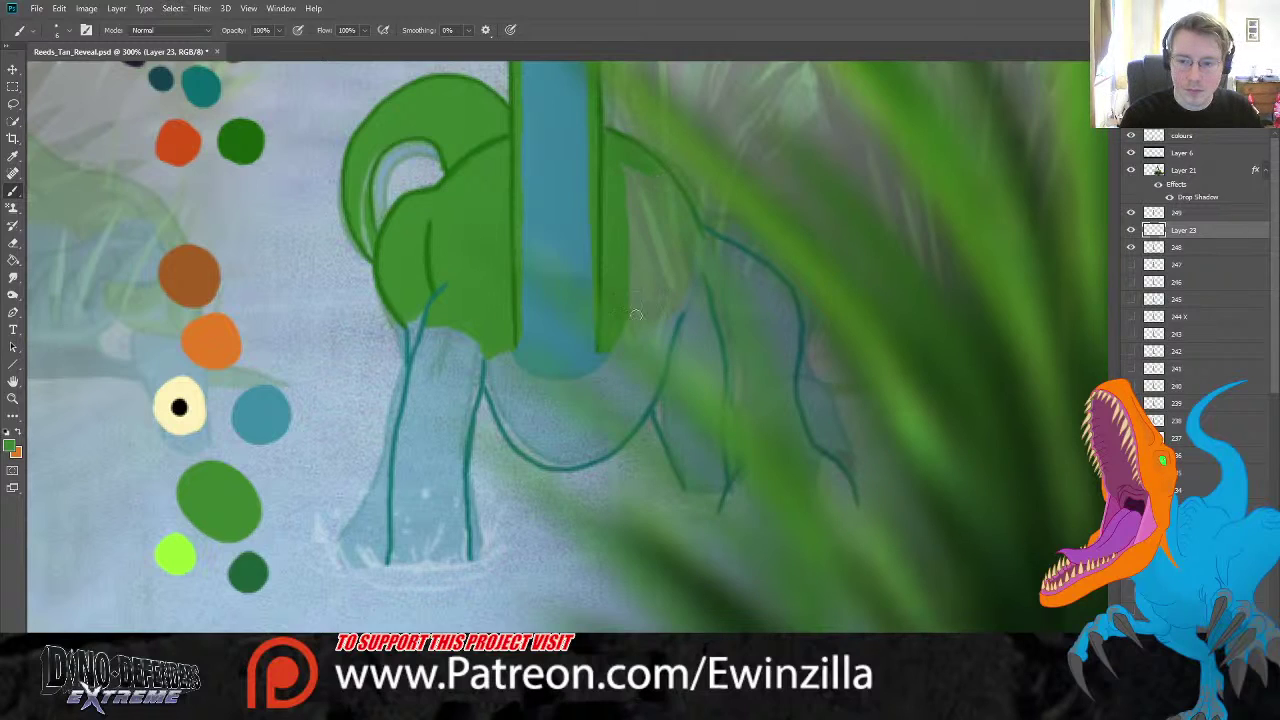
pyautogui.moveTo(602, 350)
pyautogui.mouseDown()
pyautogui.moveTo(682, 288)
pyautogui.moveTo(690, 251)
pyautogui.moveTo(688, 215)
pyautogui.moveTo(652, 162)
pyautogui.moveTo(622, 154)
pyautogui.moveTo(630, 318)
pyautogui.moveTo(655, 205)
pyautogui.moveTo(674, 206)
pyautogui.moveTo(672, 269)
pyautogui.mouseUp()
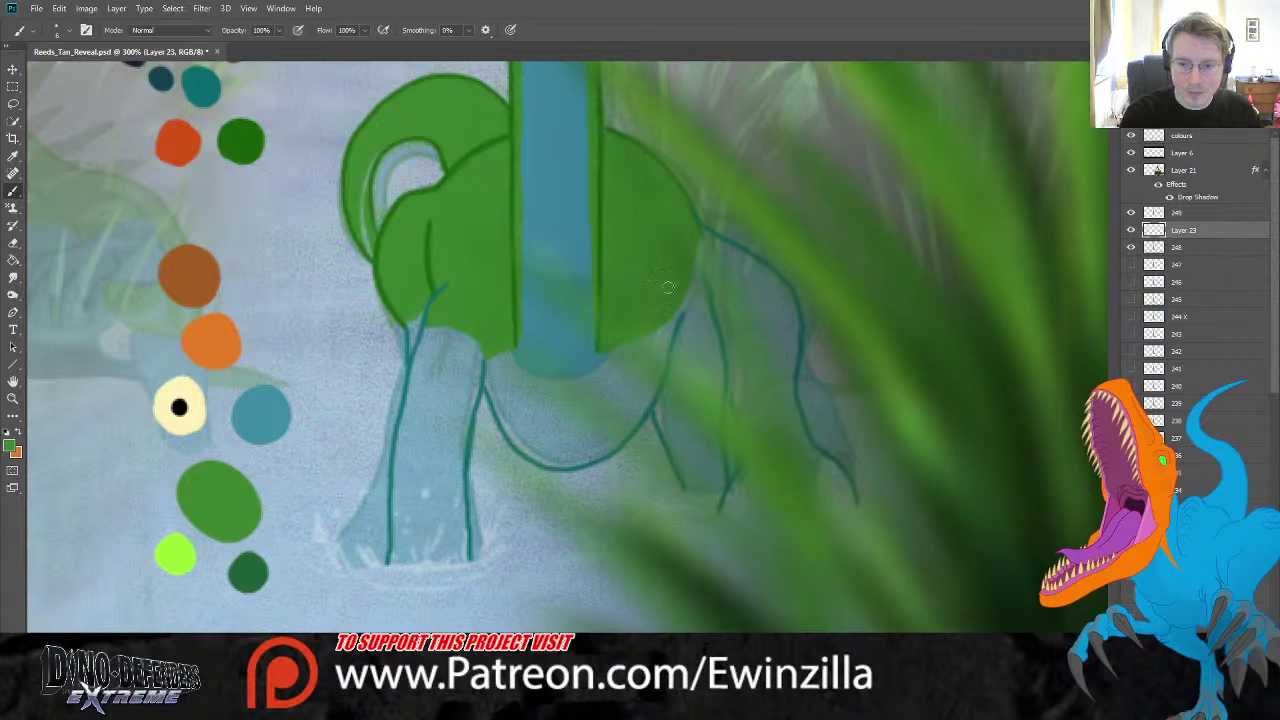
# - Sample the blue swatch and fill the left leg, belly, right-hand legs and the curled tail's inner stripe with blue
pyautogui.press('i')
pyautogui.click(269, 402)
pyautogui.press('b')
pyautogui.moveTo(410, 325)
pyautogui.mouseDown()
pyautogui.moveTo(394, 560)
pyautogui.moveTo(463, 558)
pyautogui.moveTo(480, 365)
pyautogui.moveTo(474, 346)
pyautogui.moveTo(431, 331)
pyautogui.moveTo(426, 449)
pyautogui.moveTo(471, 350)
pyautogui.moveTo(468, 381)
pyautogui.moveTo(413, 507)
pyautogui.moveTo(414, 486)
pyautogui.moveTo(406, 558)
pyautogui.moveTo(440, 558)
pyautogui.moveTo(452, 471)
pyautogui.mouseUp()
pyautogui.moveTo(477, 381)
pyautogui.mouseDown()
pyautogui.moveTo(510, 359)
pyautogui.moveTo(492, 385)
pyautogui.moveTo(519, 417)
pyautogui.moveTo(544, 366)
pyautogui.moveTo(531, 405)
pyautogui.moveTo(542, 417)
pyautogui.moveTo(569, 402)
pyautogui.moveTo(509, 419)
pyautogui.moveTo(557, 461)
pyautogui.moveTo(546, 459)
pyautogui.moveTo(611, 432)
pyautogui.moveTo(598, 432)
pyautogui.moveTo(664, 341)
pyautogui.moveTo(626, 377)
pyautogui.moveTo(634, 393)
pyautogui.moveTo(577, 425)
pyautogui.moveTo(619, 392)
pyautogui.moveTo(586, 376)
pyautogui.mouseUp()
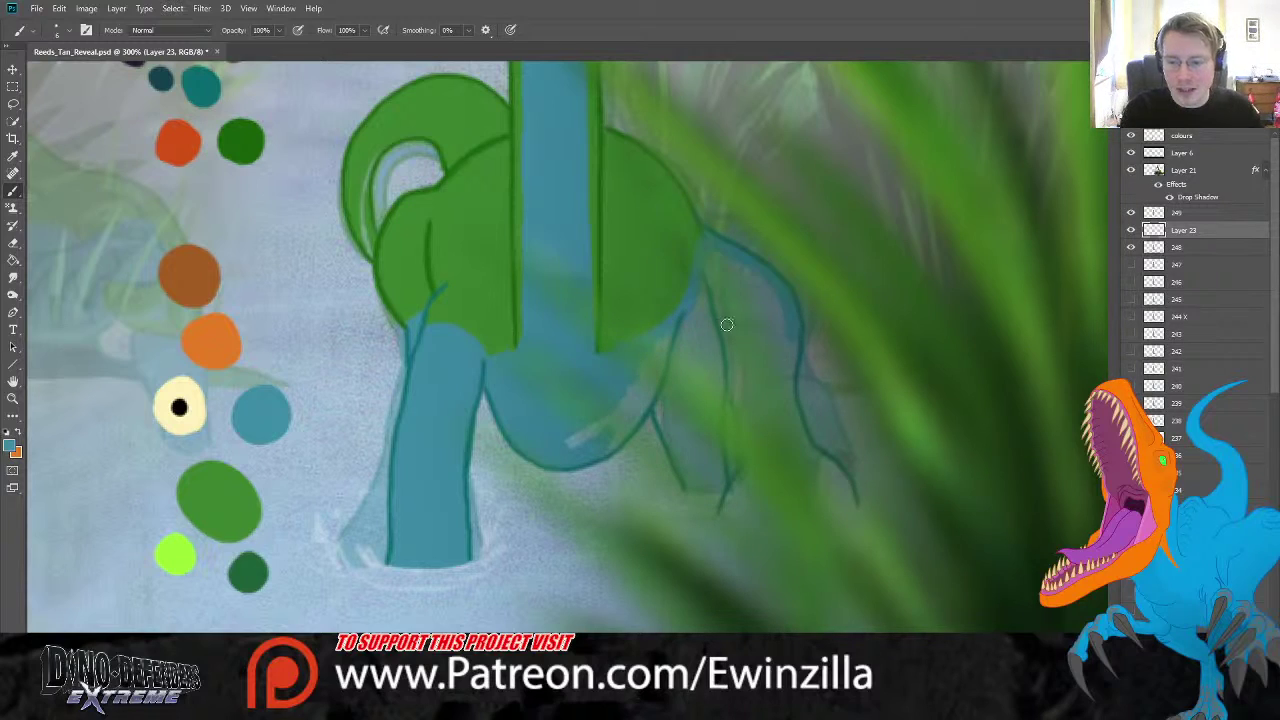
pyautogui.moveTo(548, 430); pyautogui.dragTo(606, 435)
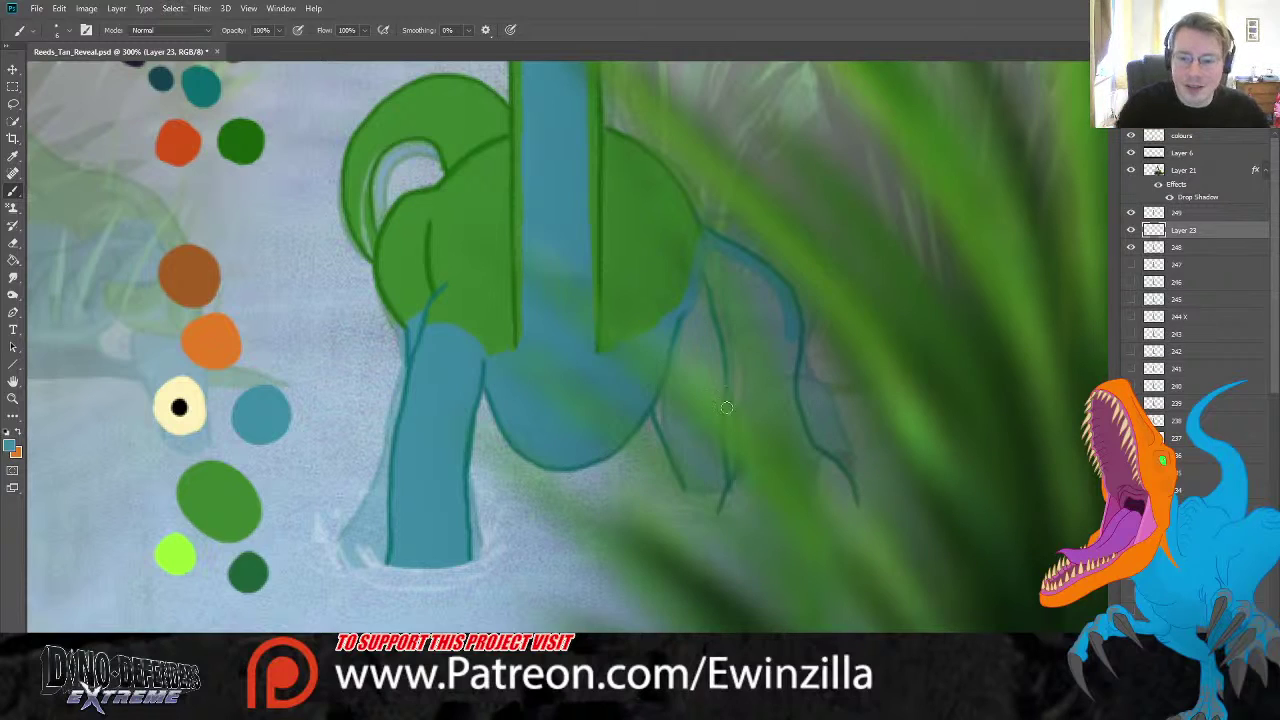
pyautogui.moveTo(662, 408)
pyautogui.mouseDown()
pyautogui.moveTo(691, 485)
pyautogui.moveTo(720, 485)
pyautogui.moveTo(722, 505)
pyautogui.moveTo(815, 468)
pyautogui.moveTo(725, 509)
pyautogui.moveTo(832, 508)
pyautogui.moveTo(830, 472)
pyautogui.mouseUp()
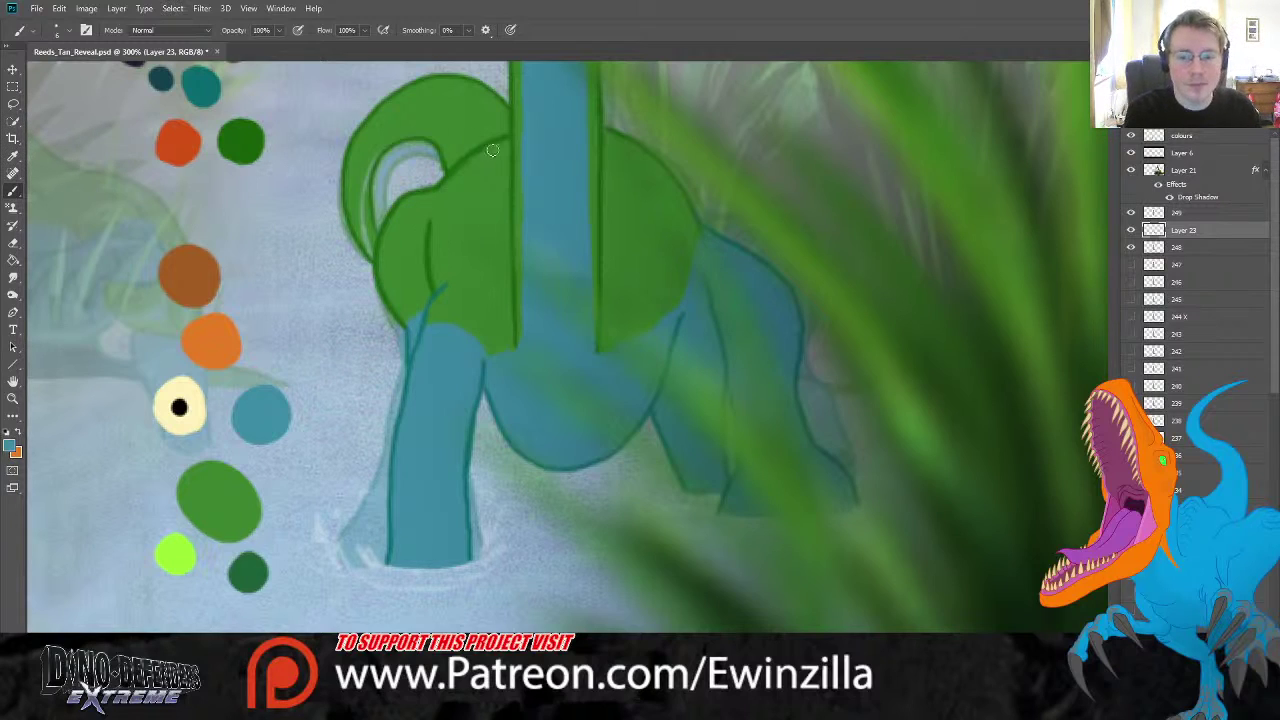
pyautogui.moveTo(428, 145)
pyautogui.mouseDown()
pyautogui.moveTo(410, 137)
pyautogui.moveTo(369, 175)
pyautogui.moveTo(364, 240)
pyautogui.moveTo(376, 258)
pyautogui.mouseUp()
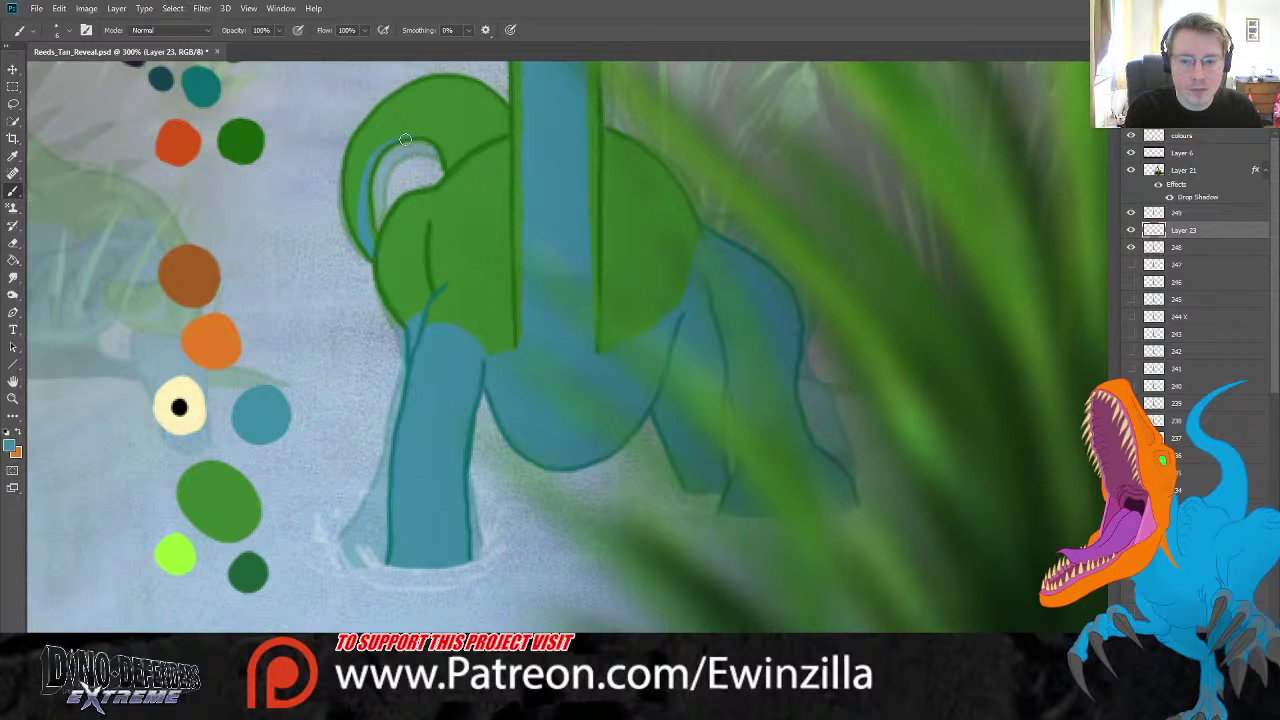
# - Merge the colour-fill layer with line layer 249
pyautogui.click(13, 277)
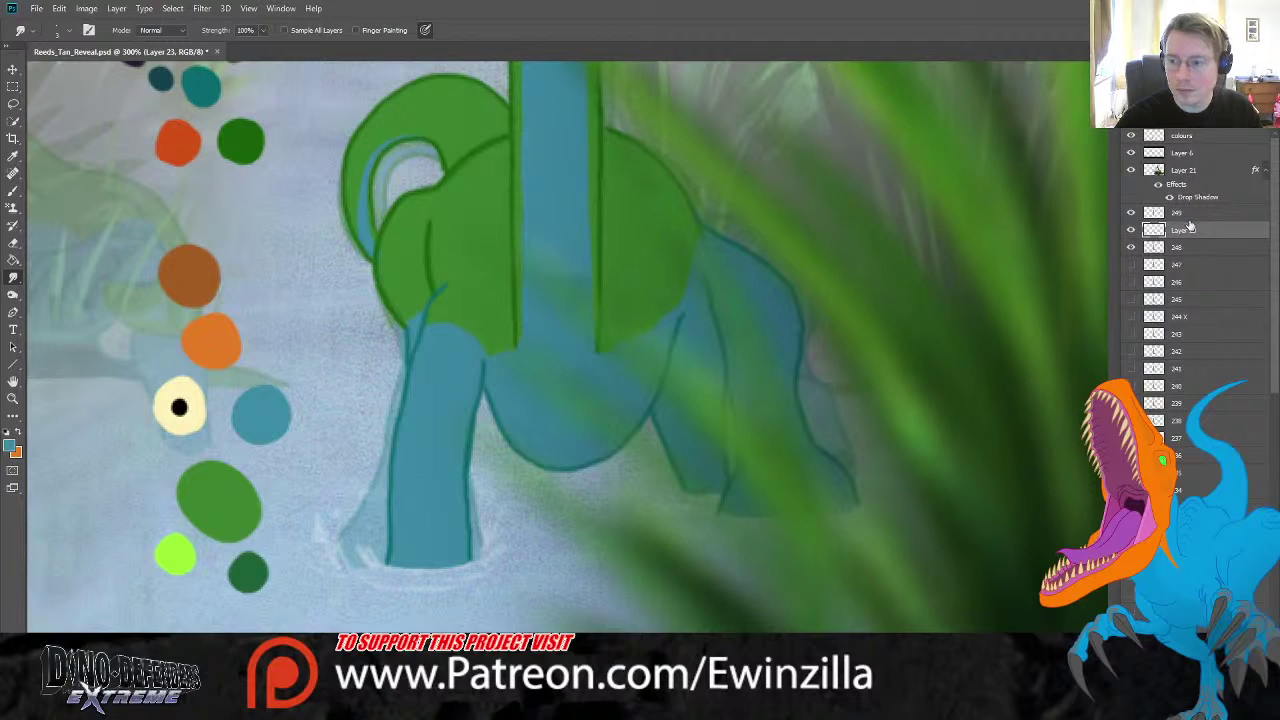
pyautogui.keyDown('shift'); pyautogui.click(1190, 212); pyautogui.keyUp('shift')
pyautogui.hotkey('ctrl', 'e')
# - Switch the brush colour to white, paint splash strokes along the left leg's waterline, and smudge their ends
pyautogui.click(13, 155)
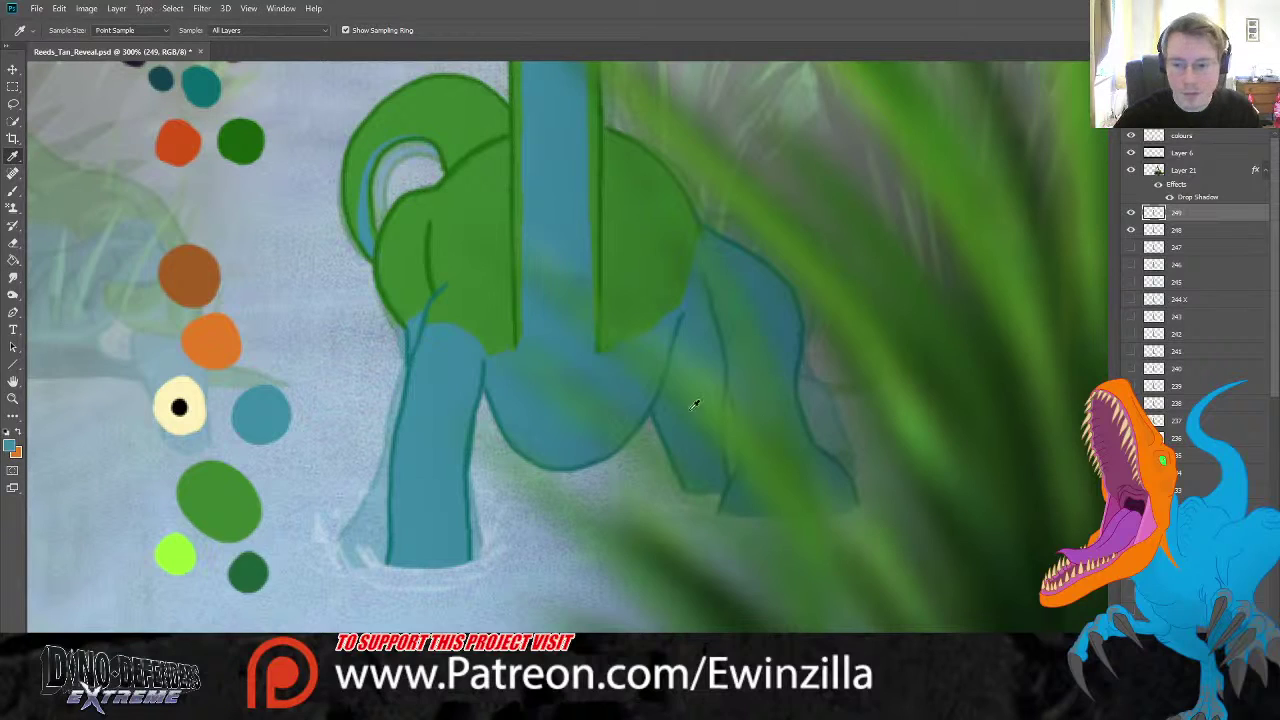
pyautogui.click(1166, 428)
pyautogui.press('b')
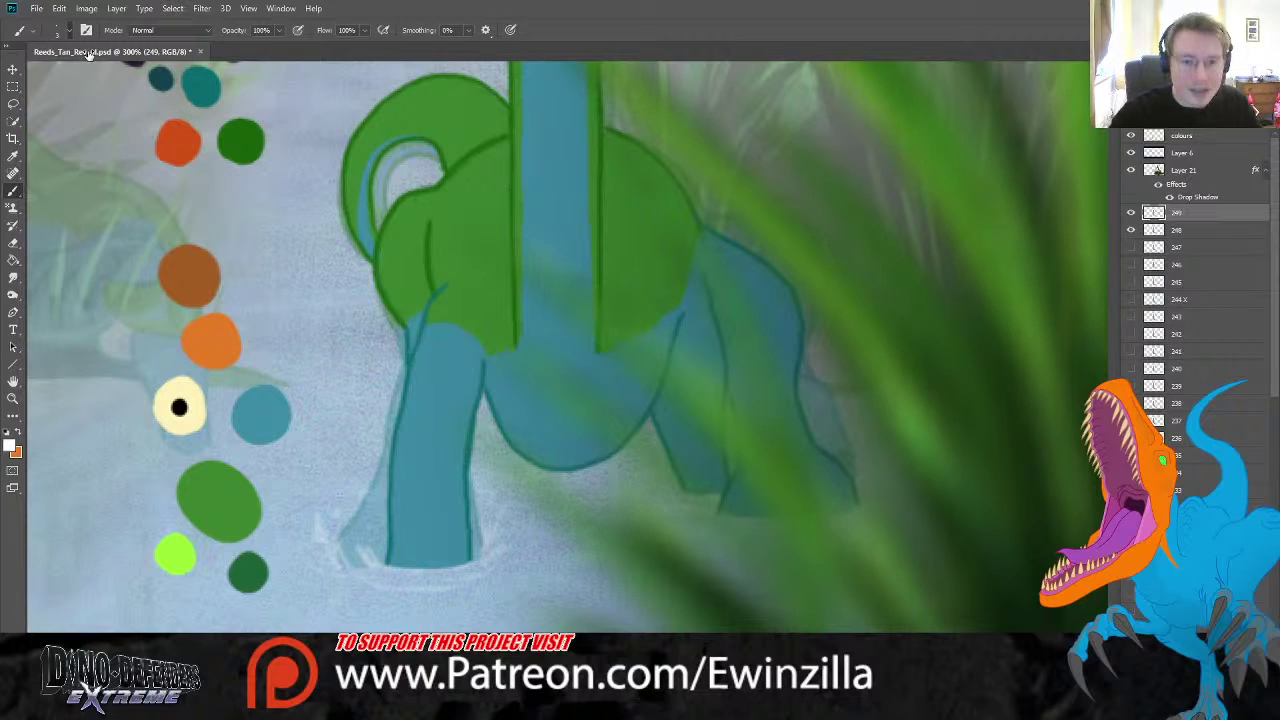
pyautogui.moveTo(389, 567)
pyautogui.mouseDown()
pyautogui.moveTo(348, 543)
pyautogui.moveTo(386, 569)
pyautogui.moveTo(327, 572)
pyautogui.moveTo(419, 568)
pyautogui.mouseUp()
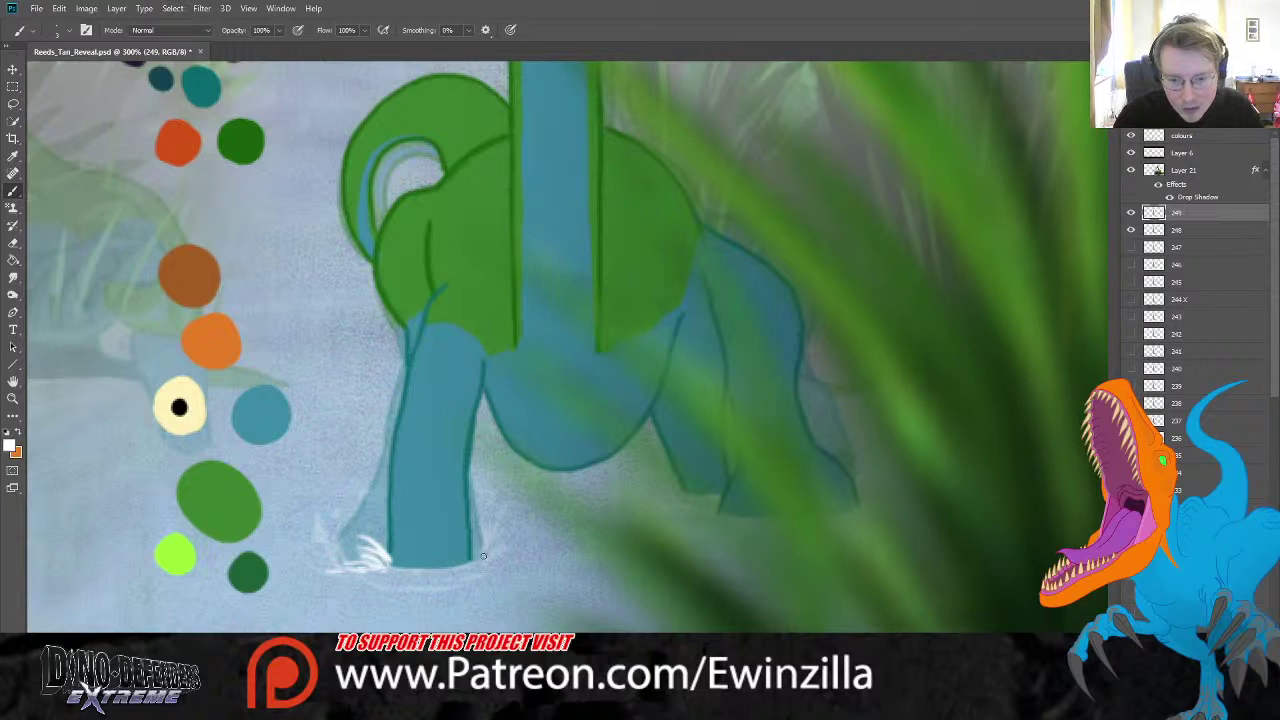
pyautogui.moveTo(498, 568); pyautogui.dragTo(516, 566)
pyautogui.moveTo(392, 568)
pyautogui.mouseDown()
pyautogui.moveTo(480, 560)
pyautogui.moveTo(492, 546)
pyautogui.moveTo(520, 567)
pyautogui.mouseUp()
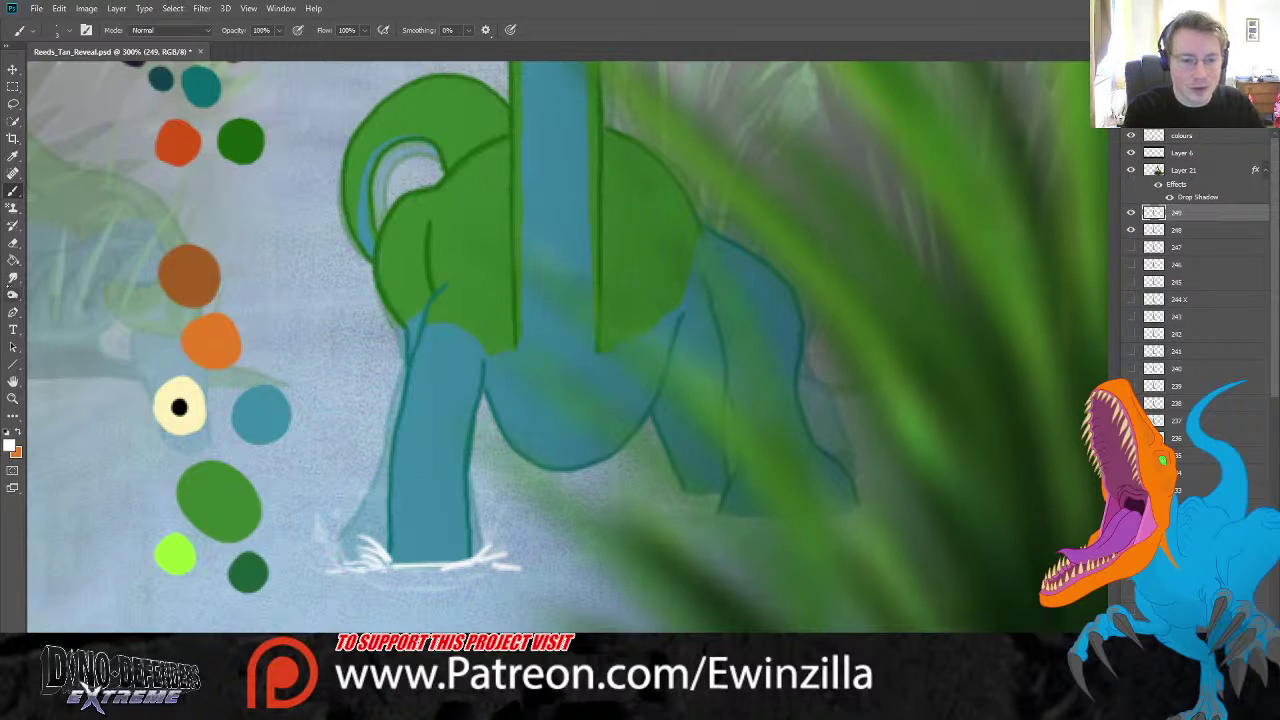
pyautogui.press('r')
pyautogui.moveTo(462, 569)
pyautogui.mouseDown()
pyautogui.moveTo(486, 556)
pyautogui.moveTo(474, 552)
pyautogui.moveTo(510, 561)
pyautogui.moveTo(462, 566)
pyautogui.moveTo(508, 565)
pyautogui.moveTo(480, 567)
pyautogui.mouseUp()
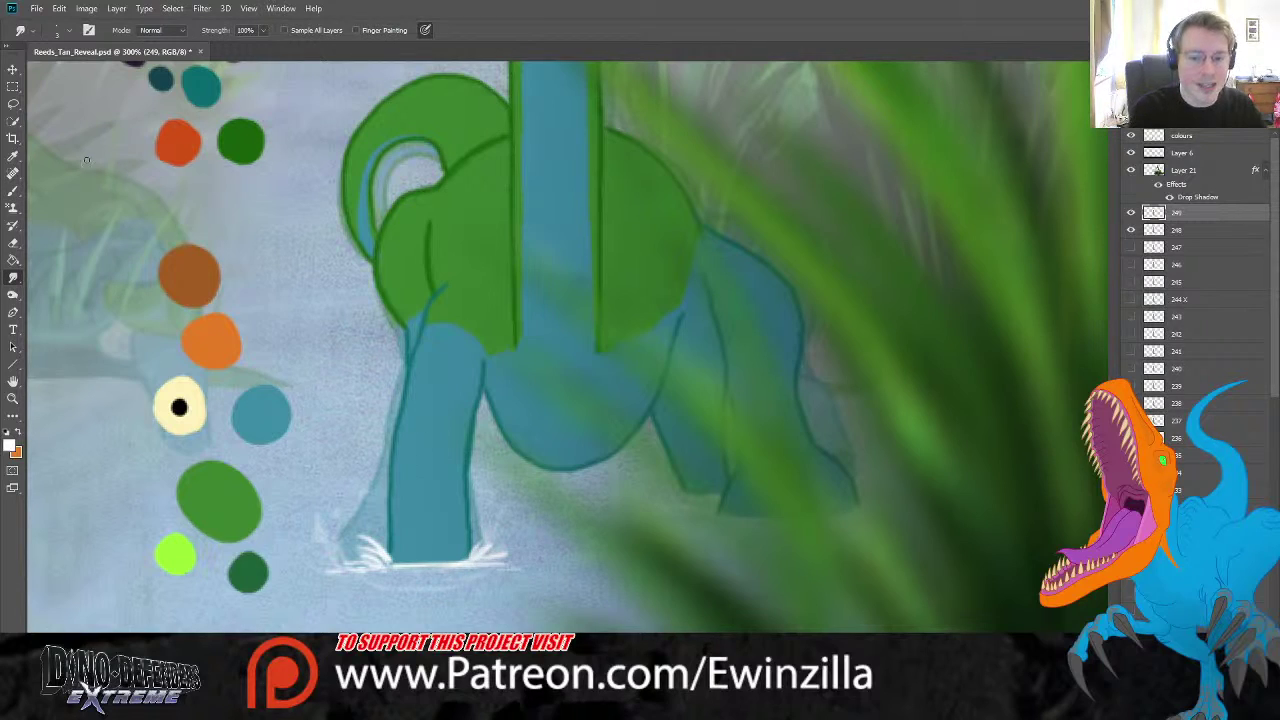
# - With the brush at 72% opacity, add white splashes at the right-hand legs and droplets and ripples around the left leg
pyautogui.press('b')
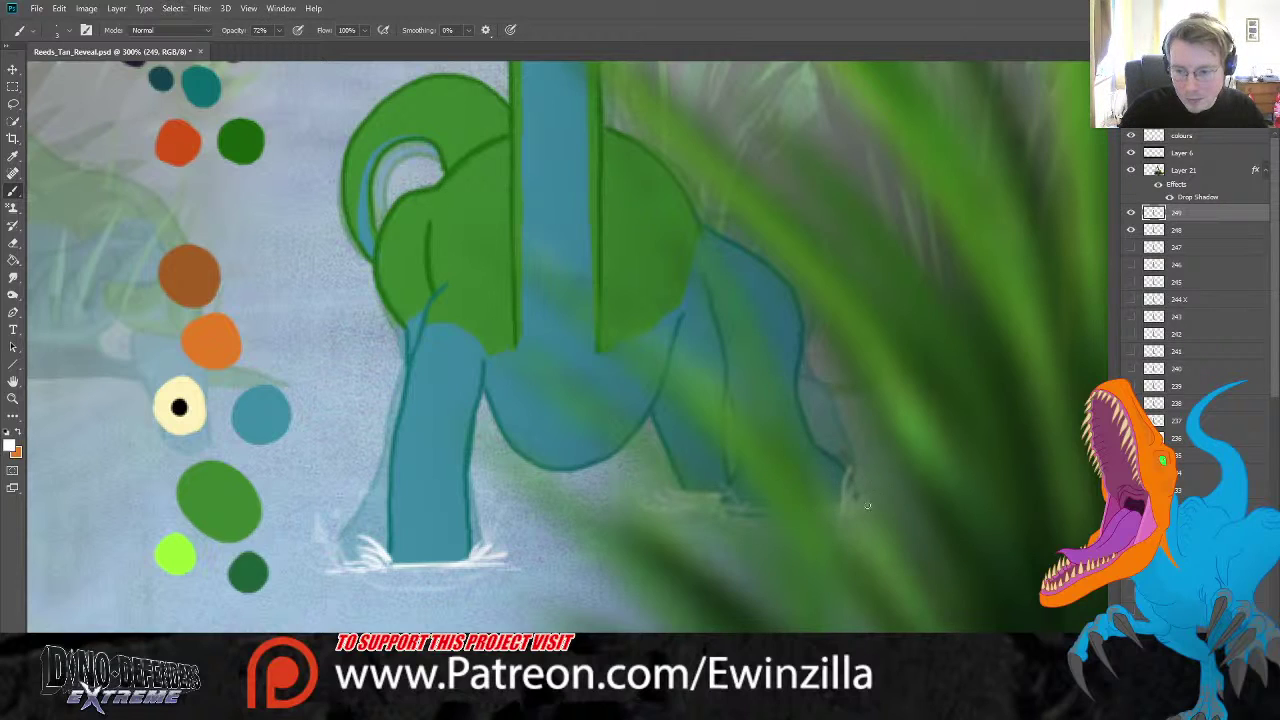
pyautogui.moveTo(847, 474)
pyautogui.mouseDown()
pyautogui.moveTo(820, 512)
pyautogui.moveTo(729, 510)
pyautogui.moveTo(844, 501)
pyautogui.moveTo(713, 505)
pyautogui.moveTo(833, 515)
pyautogui.moveTo(731, 505)
pyautogui.mouseUp()
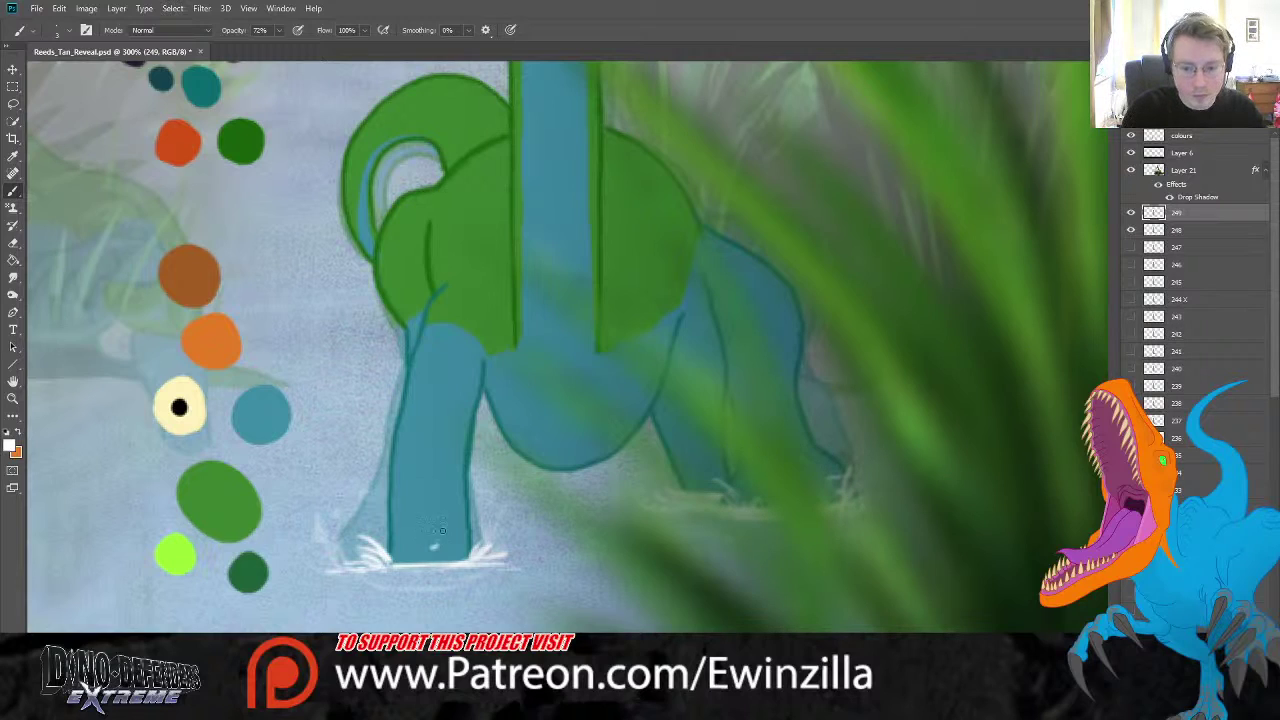
pyautogui.moveTo(472, 556)
pyautogui.mouseDown()
pyautogui.moveTo(383, 559)
pyautogui.moveTo(464, 560)
pyautogui.moveTo(500, 562)
pyautogui.mouseUp()
pyautogui.moveTo(393, 572)
pyautogui.mouseDown()
pyautogui.moveTo(497, 572)
pyautogui.moveTo(442, 592)
pyautogui.moveTo(535, 570)
pyautogui.moveTo(390, 587)
pyautogui.moveTo(333, 565)
pyautogui.moveTo(328, 576)
pyautogui.moveTo(357, 562)
pyautogui.mouseUp()
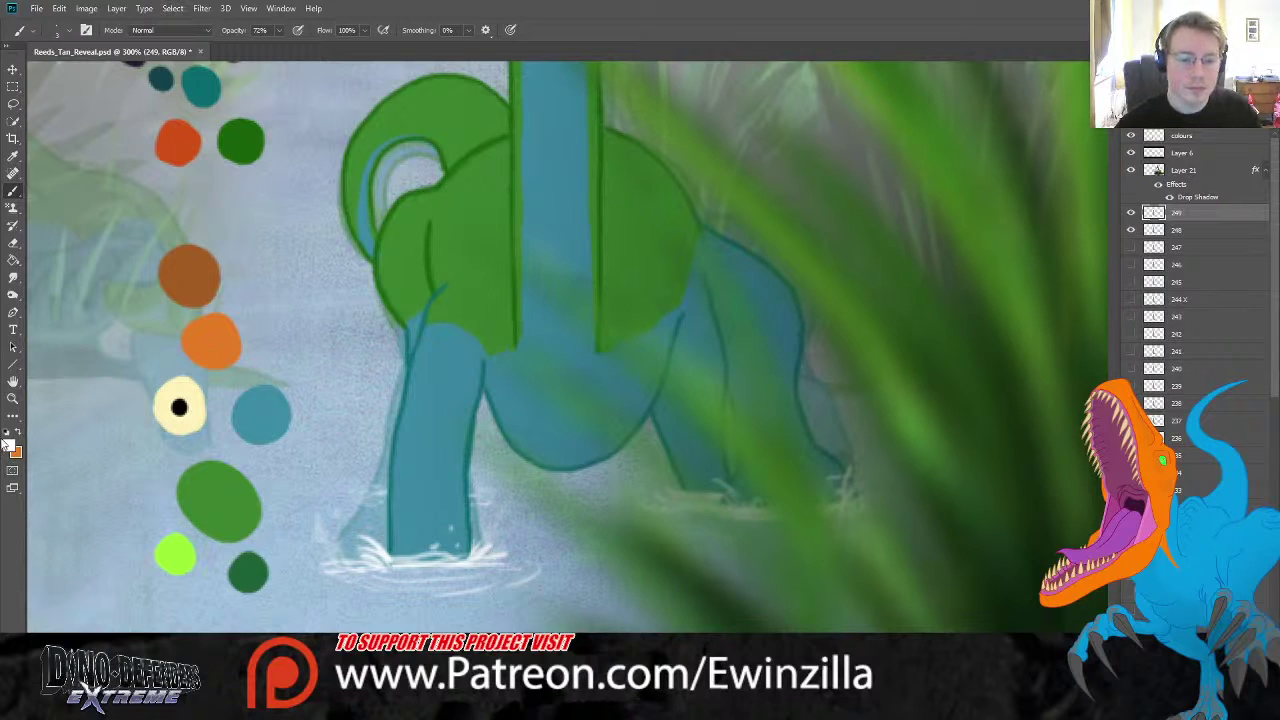
# - View the whole scene and flip layer 249's visibility repeatedly to compare its pose with layer 248
pyautogui.click(13, 398)
pyautogui.click(378, 31)
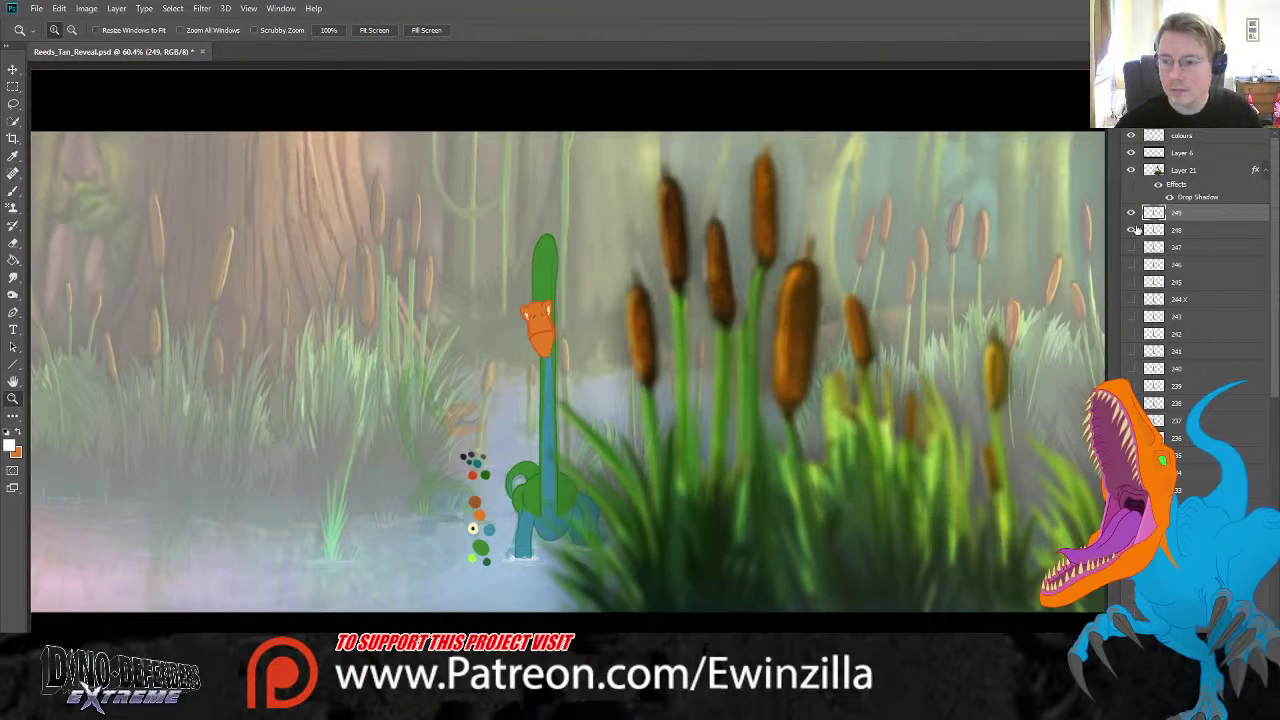
pyautogui.click(1131, 300)
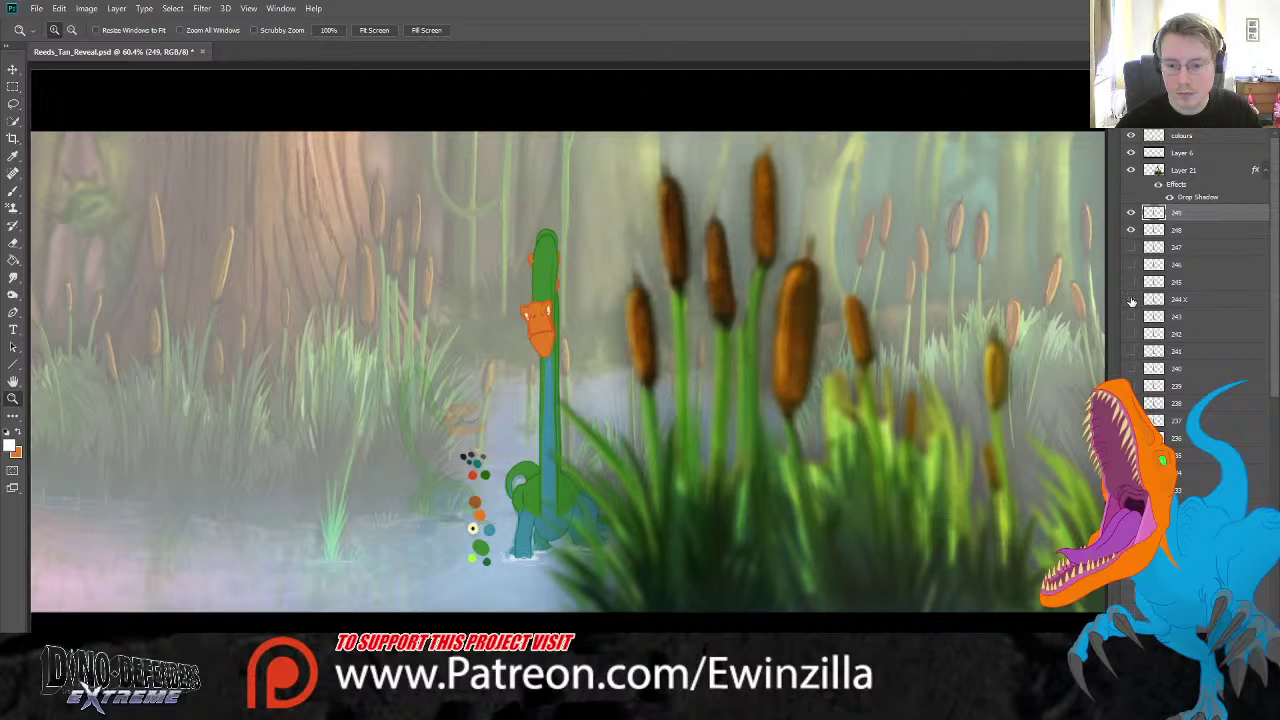
pyautogui.click(1130, 213)
pyautogui.click(1130, 213)
pyautogui.click(1130, 213)
pyautogui.click(1130, 213)
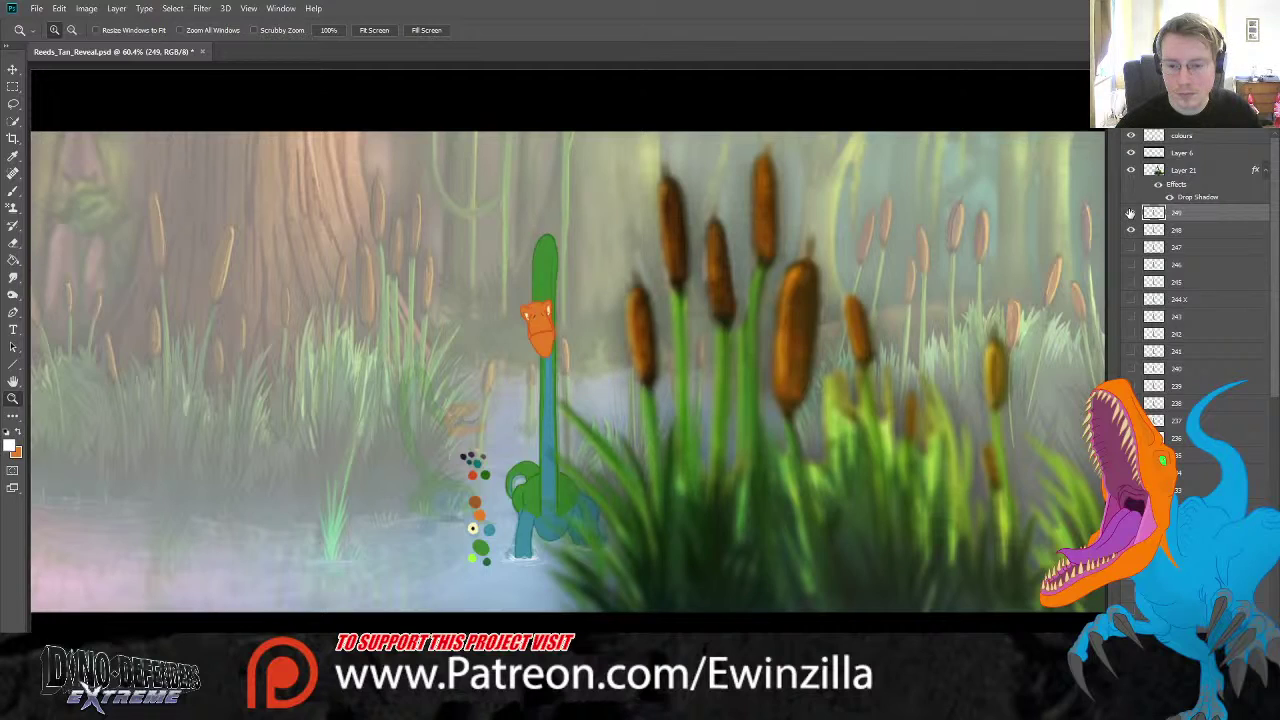
pyautogui.click(1130, 213)
pyautogui.click(1130, 213)
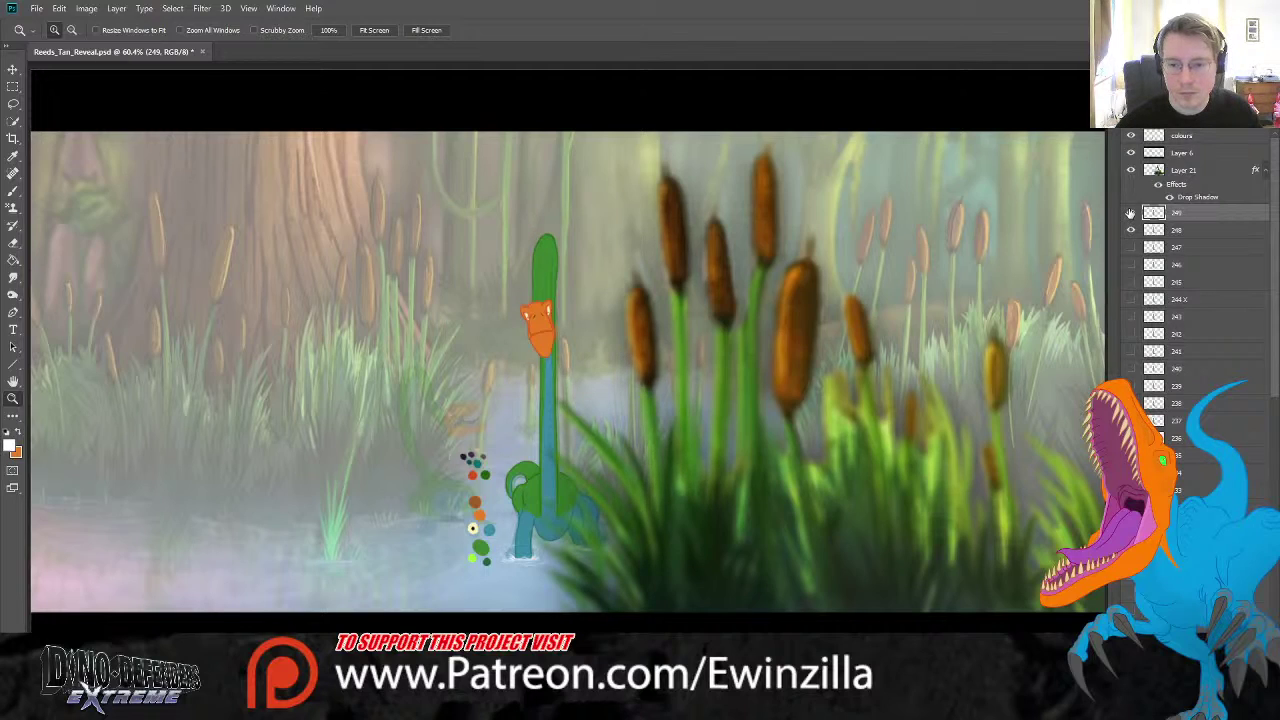
# - Hide layer 248 and make layer 249 active
pyautogui.click(1196, 232)
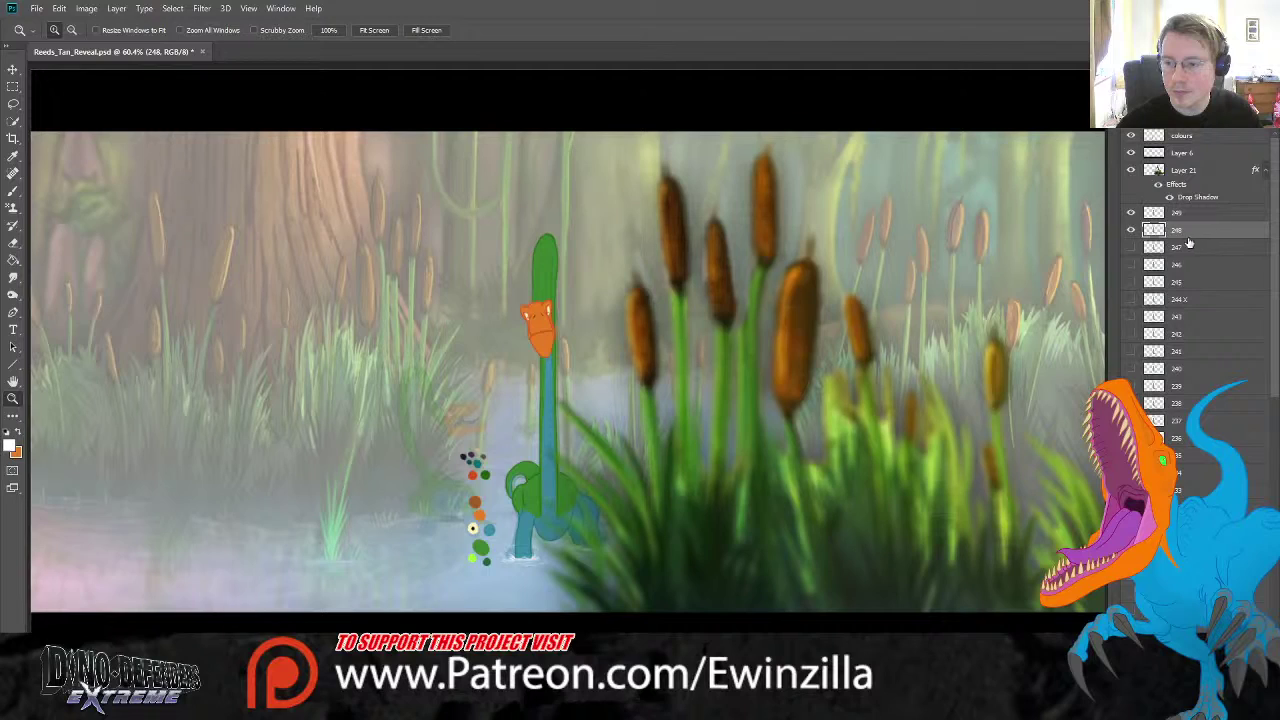
pyautogui.click(1131, 230)
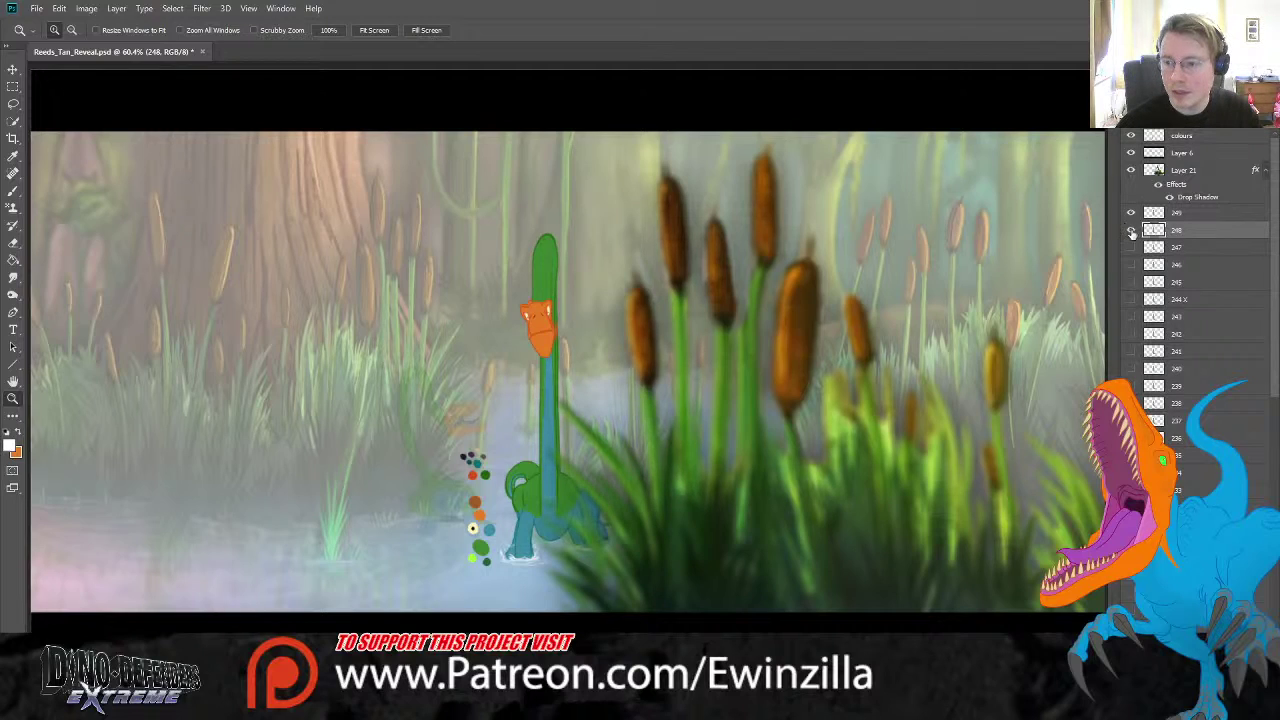
pyautogui.click(1220, 214)
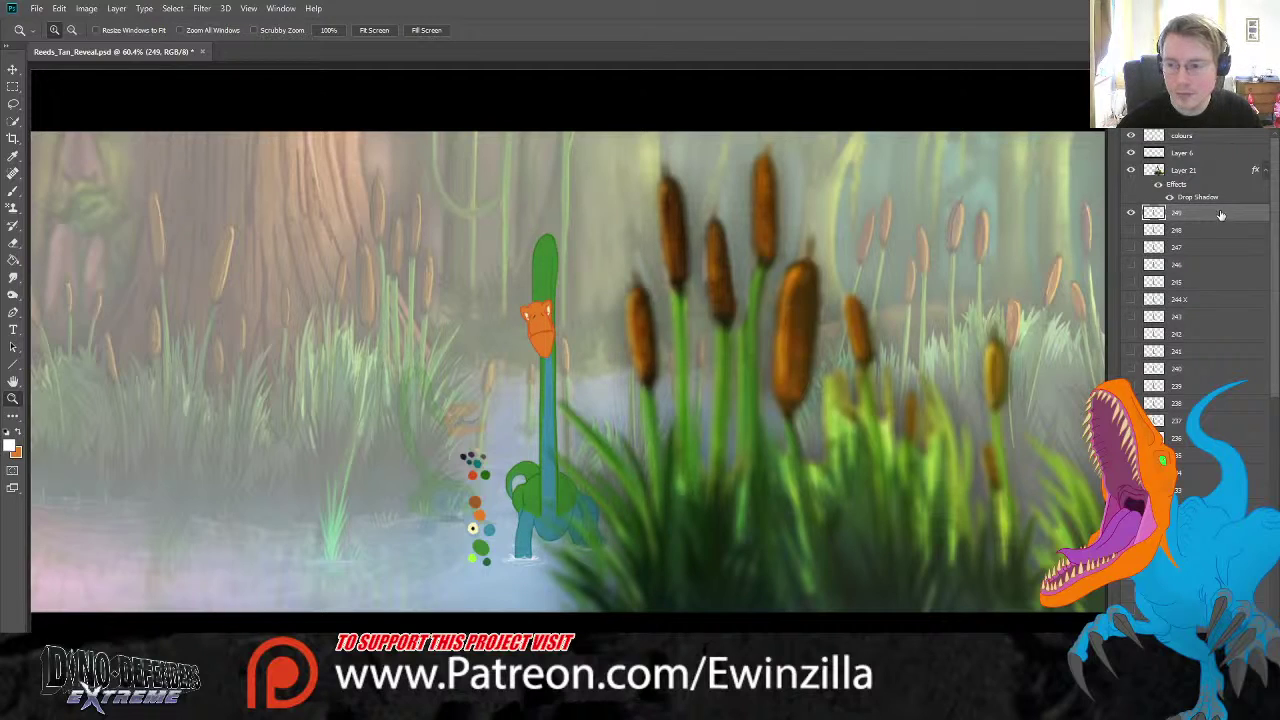
# - Select the creature's head and neck on layer 249 and duplicate them onto a new layer directly above
pyautogui.click(650, 530)
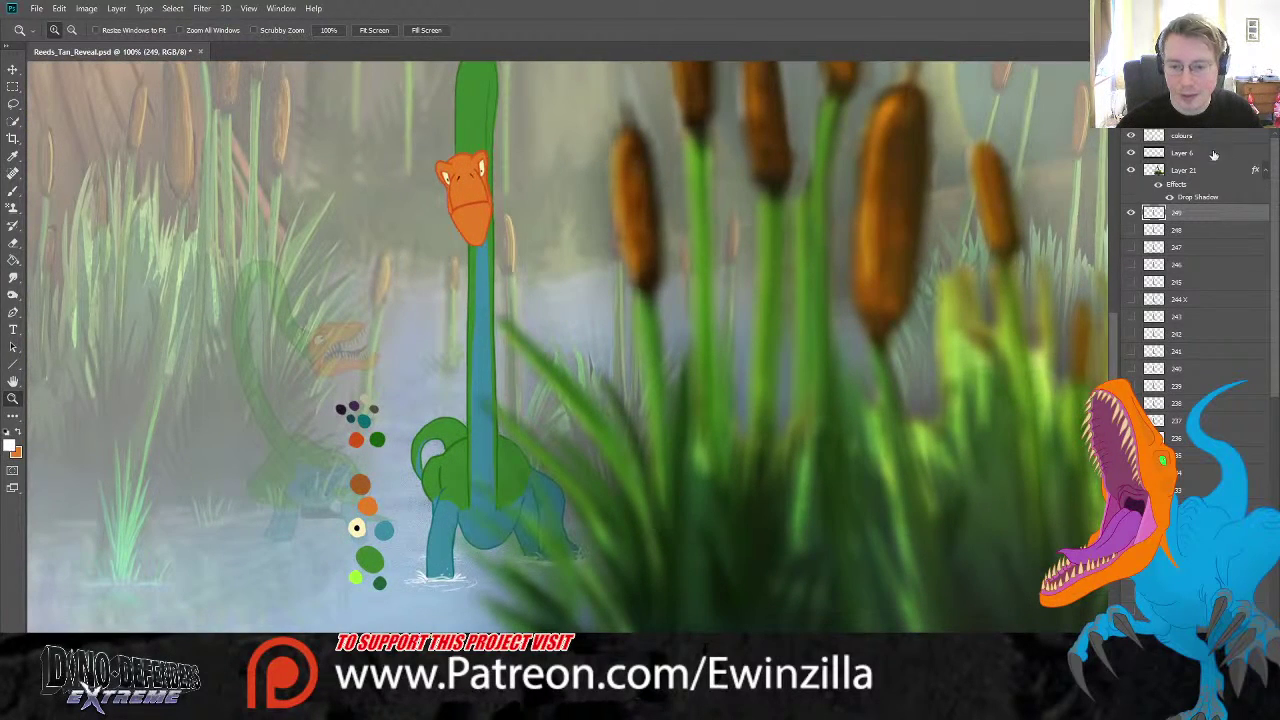
pyautogui.click(12, 88)
pyautogui.scroll(1, 36, 112)
pyautogui.click(12, 104)
pyautogui.moveTo(535, 115)
pyautogui.mouseDown()
pyautogui.moveTo(522, 430)
pyautogui.moveTo(508, 530)
pyautogui.moveTo(490, 560)
pyautogui.moveTo(467, 540)
pyautogui.moveTo(455, 405)
pyautogui.moveTo(520, 42)
pyautogui.moveTo(560, 72)
pyautogui.mouseUp()
pyautogui.hotkey('ctrl', 'j')
pyautogui.hotkey('ctrl', 'shift', 'Up')
pyautogui.hotkey('ctrl', 'shift', 'Up')
# - Move the copied head and neck slightly downward from their position on layer 249
pyautogui.click(14, 68)
pyautogui.moveTo(478, 110); pyautogui.dragTo(477, 140)
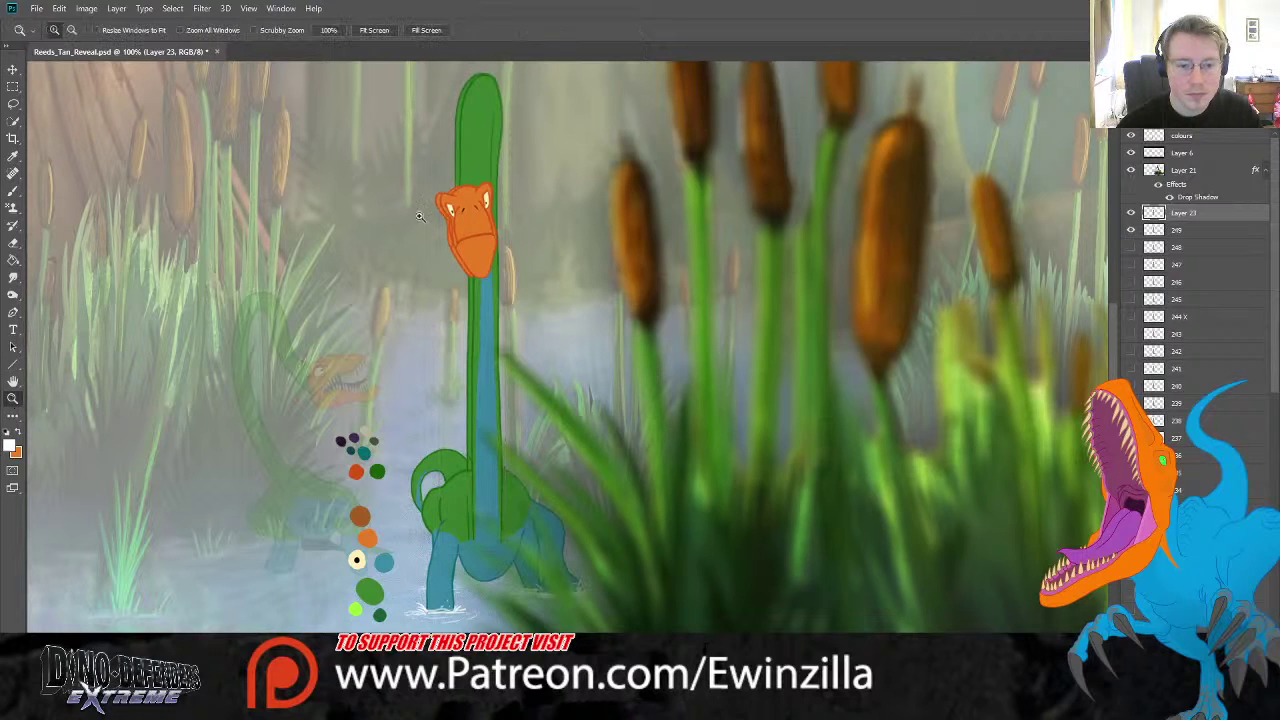
pyautogui.scroll(2, 478, 180)
pyautogui.moveTo(455, 241); pyautogui.dragTo(443, 247)
pyautogui.scroll(5, 580, 334)
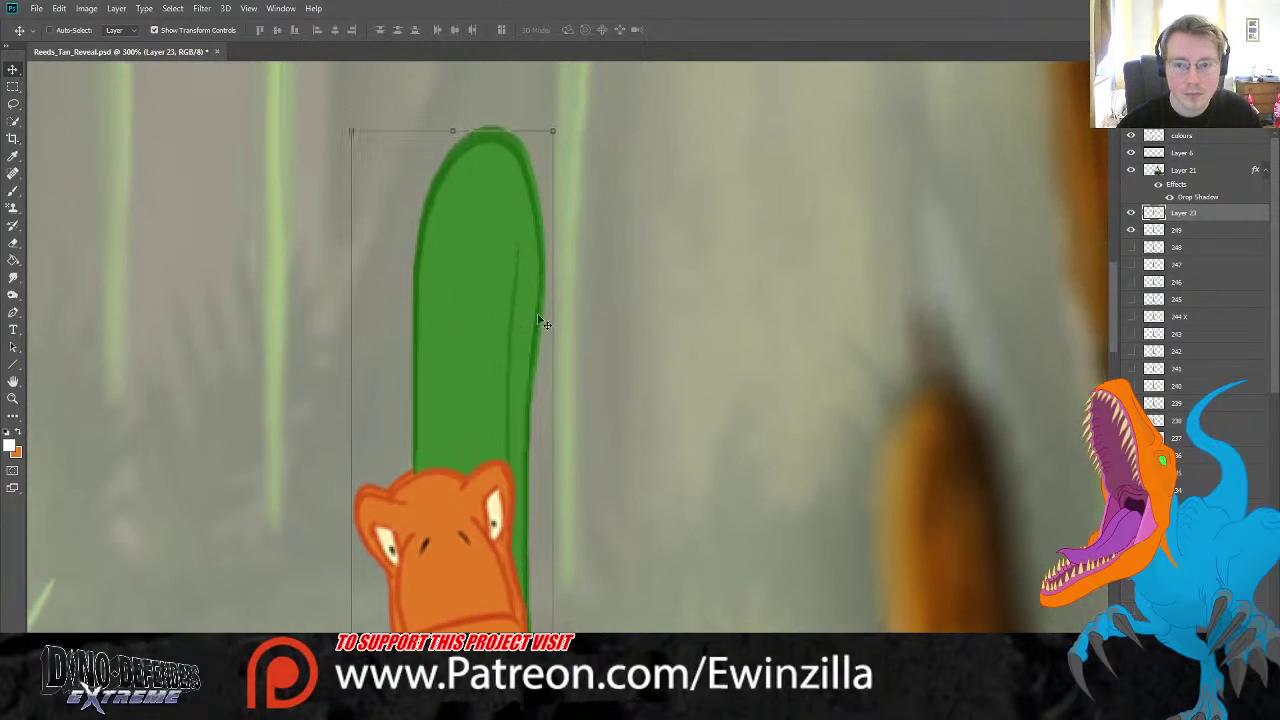
# - Fade layer 249 to a faint guide and make the copied head-and-neck layer active
pyautogui.click(13, 87)
pyautogui.click(1183, 230)
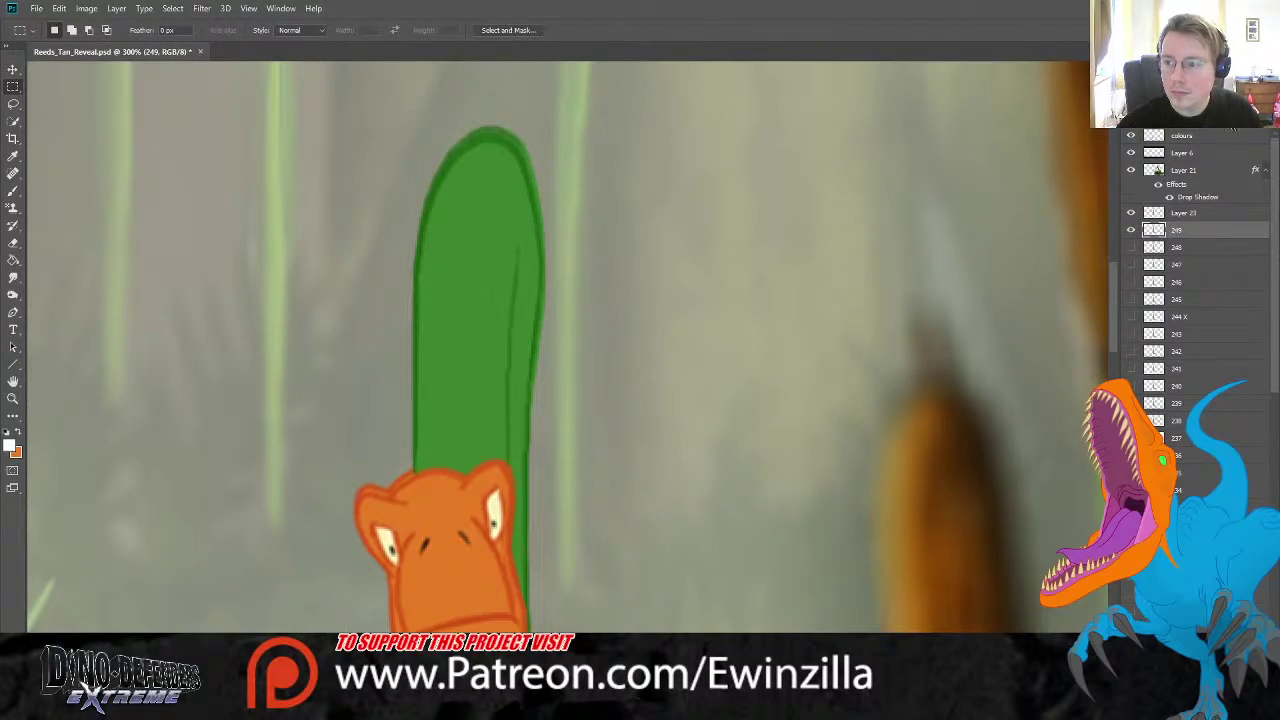
pyautogui.click(1181, 214)
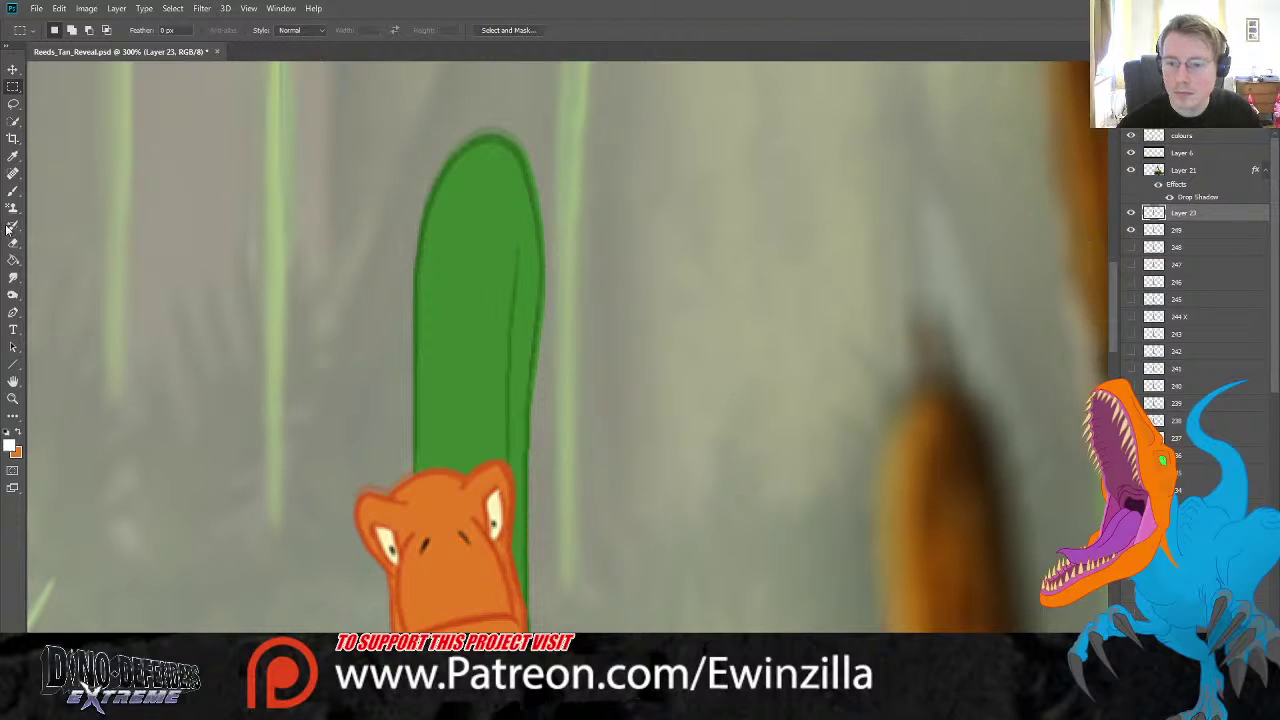
# - Smudge the copied neck's top curve upward and tidy the neck's outline where it meets the body
pyautogui.click(13, 277)
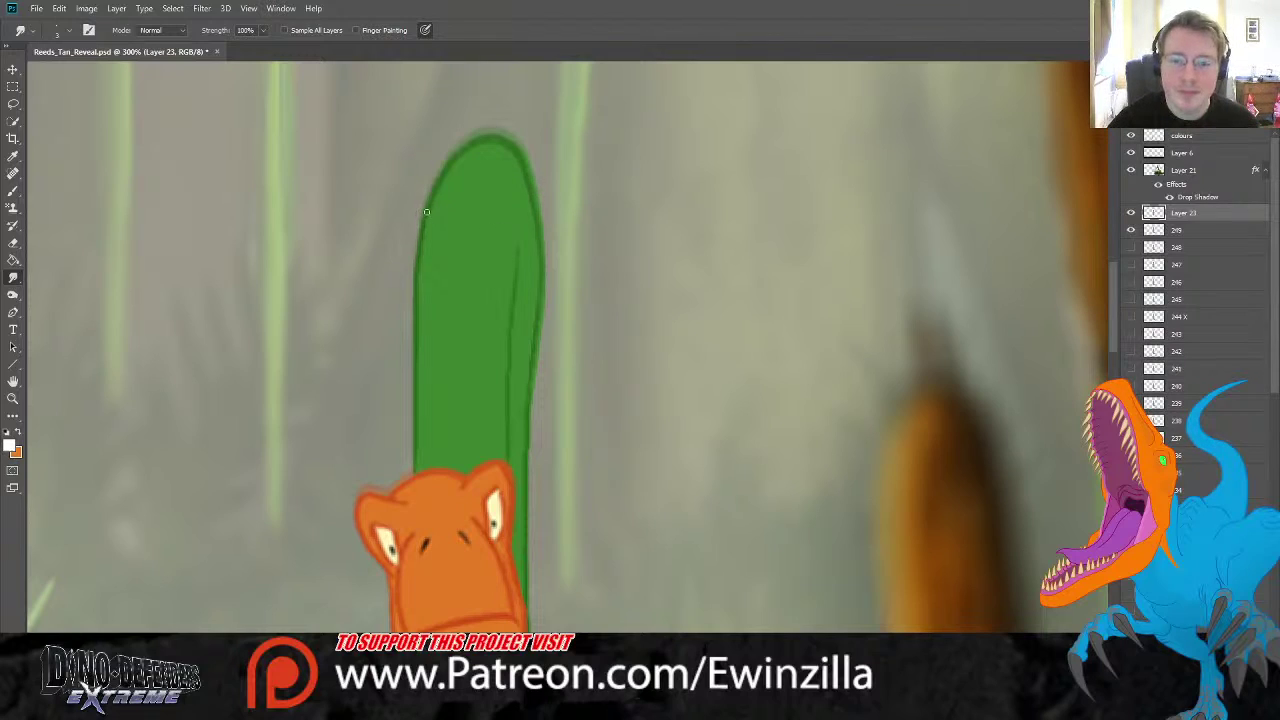
pyautogui.moveTo(446, 160)
pyautogui.mouseDown()
pyautogui.moveTo(509, 137)
pyautogui.moveTo(526, 172)
pyautogui.moveTo(504, 131)
pyautogui.moveTo(482, 129)
pyautogui.moveTo(428, 205)
pyautogui.moveTo(453, 150)
pyautogui.moveTo(473, 133)
pyautogui.moveTo(510, 133)
pyautogui.moveTo(533, 205)
pyautogui.moveTo(524, 157)
pyautogui.moveTo(531, 169)
pyautogui.moveTo(539, 219)
pyautogui.moveTo(522, 159)
pyautogui.moveTo(540, 256)
pyautogui.moveTo(520, 180)
pyautogui.moveTo(483, 157)
pyautogui.moveTo(448, 203)
pyautogui.moveTo(444, 187)
pyautogui.moveTo(424, 241)
pyautogui.moveTo(450, 172)
pyautogui.moveTo(478, 145)
pyautogui.moveTo(438, 192)
pyautogui.moveTo(478, 141)
pyautogui.moveTo(444, 180)
pyautogui.moveTo(487, 135)
pyautogui.moveTo(463, 148)
pyautogui.moveTo(492, 136)
pyautogui.moveTo(520, 156)
pyautogui.moveTo(533, 221)
pyautogui.moveTo(535, 263)
pyautogui.moveTo(517, 174)
pyautogui.moveTo(499, 142)
pyautogui.moveTo(479, 141)
pyautogui.moveTo(511, 155)
pyautogui.moveTo(515, 282)
pyautogui.moveTo(516, 208)
pyautogui.mouseUp()
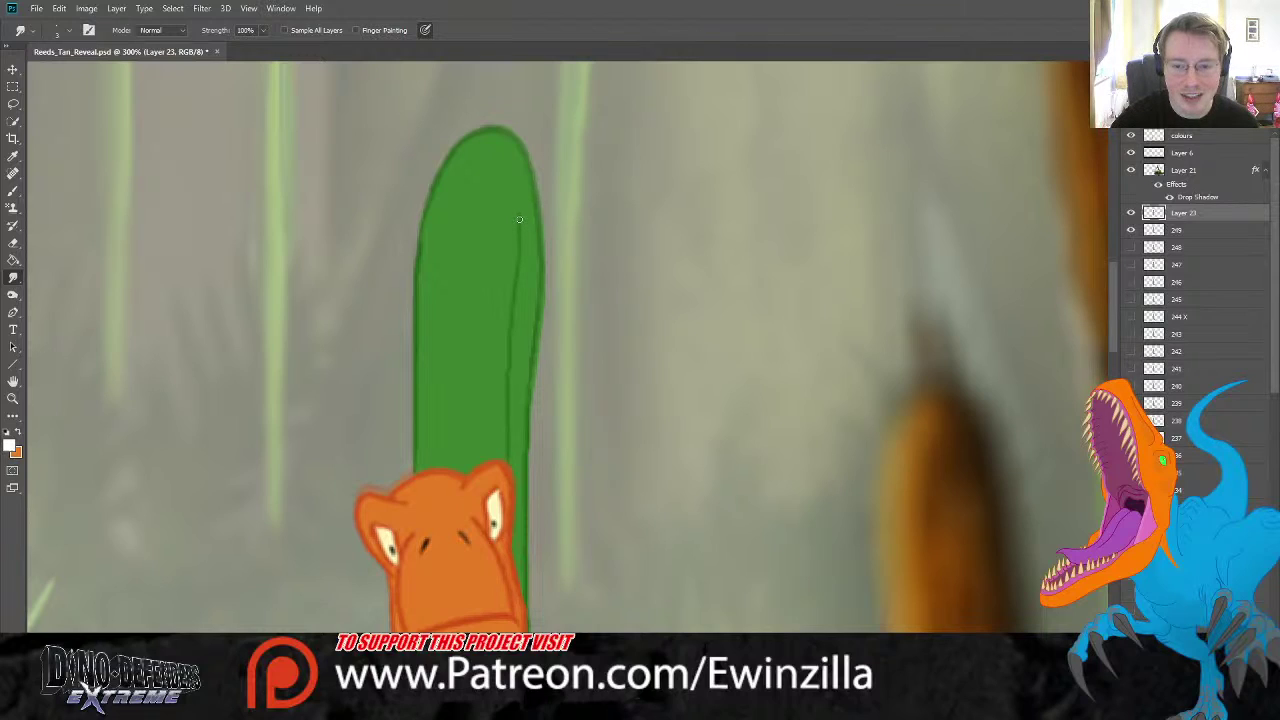
pyautogui.moveTo(428, 240)
pyautogui.mouseDown()
pyautogui.moveTo(419, 313)
pyautogui.moveTo(433, 190)
pyautogui.moveTo(420, 288)
pyautogui.moveTo(424, 237)
pyautogui.mouseUp()
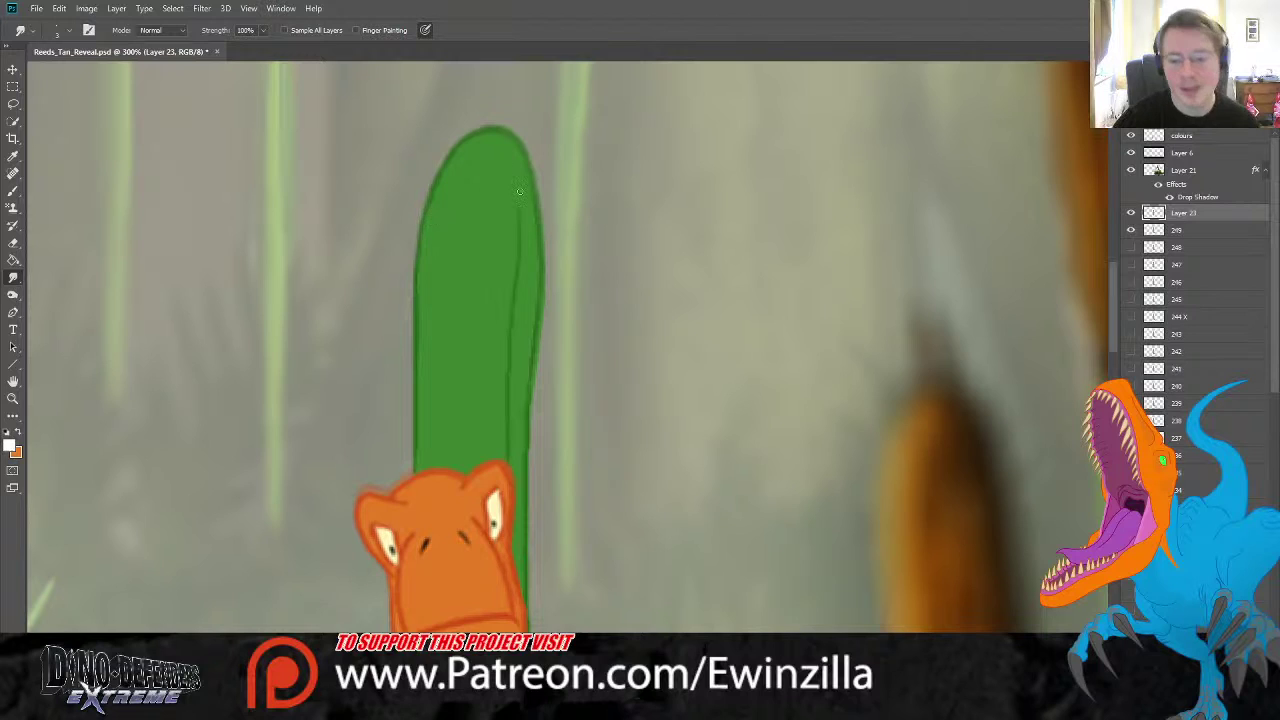
pyautogui.scroll(-5, 424, 237)
pyautogui.scroll(-6, 438, 241)
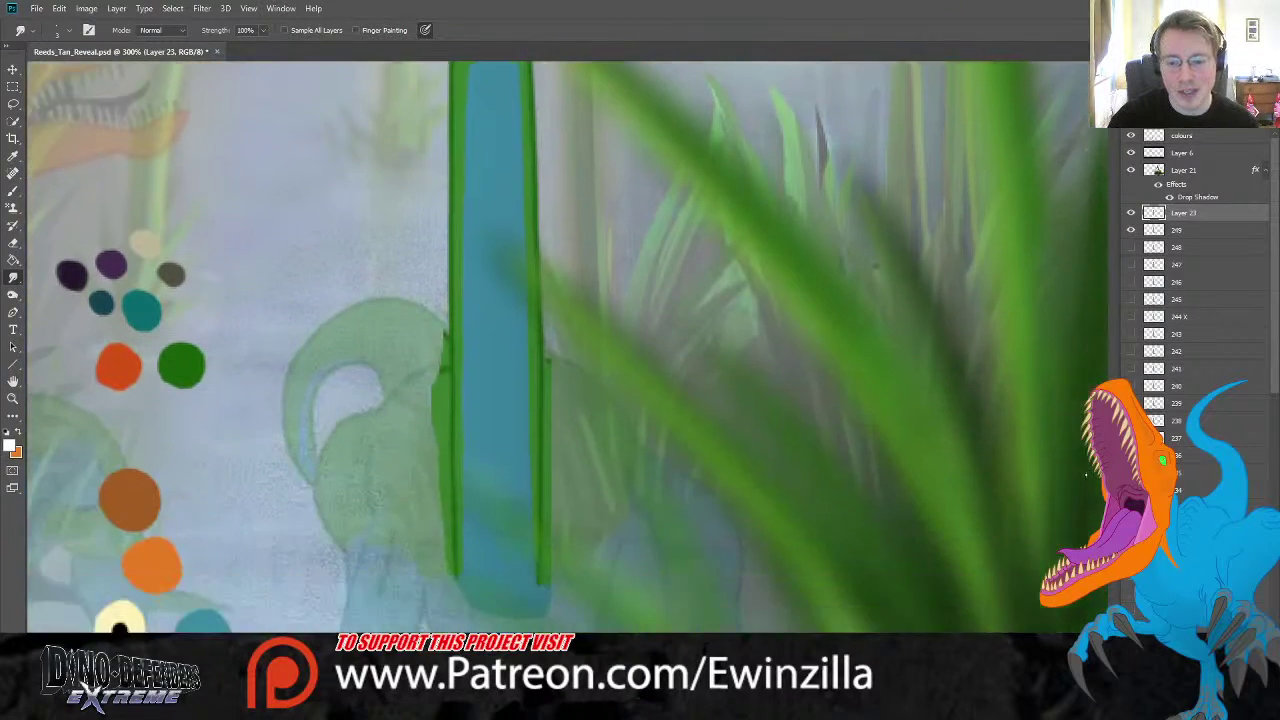
pyautogui.moveTo(438, 241); pyautogui.dragTo(437, 296)
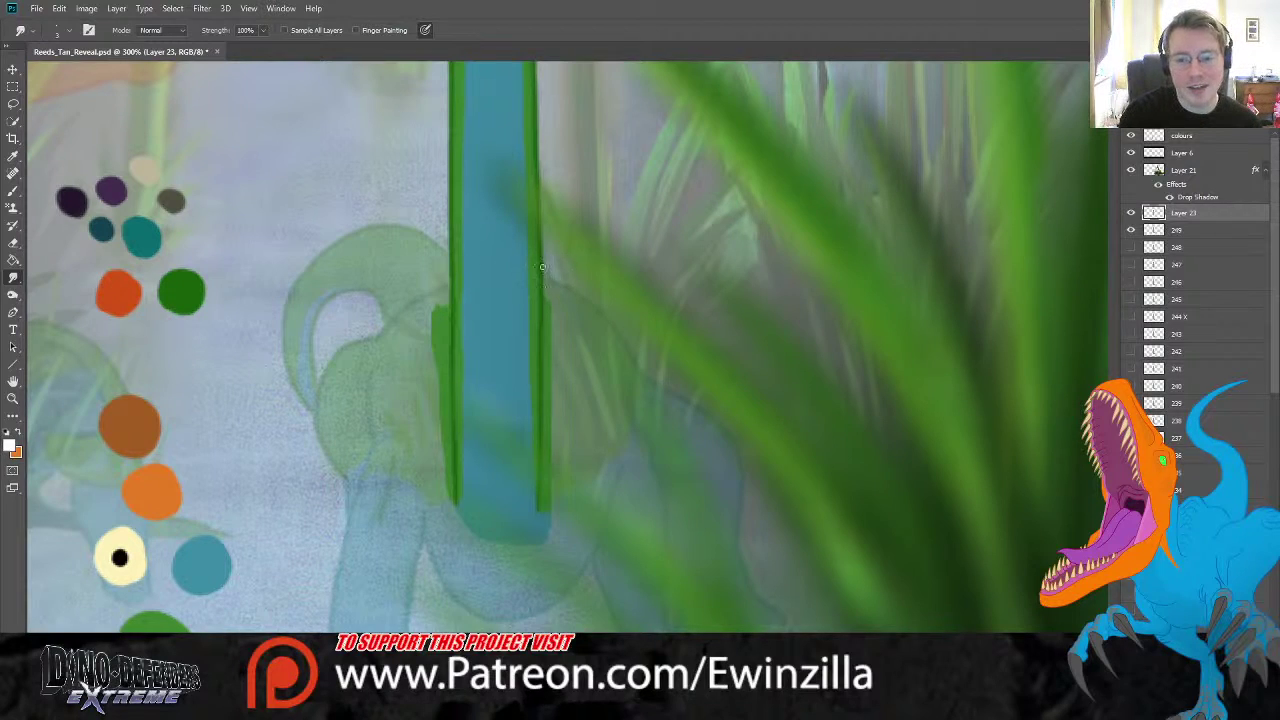
# - Sample the dark green swatch for the brush and rename the copied head-and-neck layer to 250
pyautogui.press('i')
pyautogui.click(180, 290)
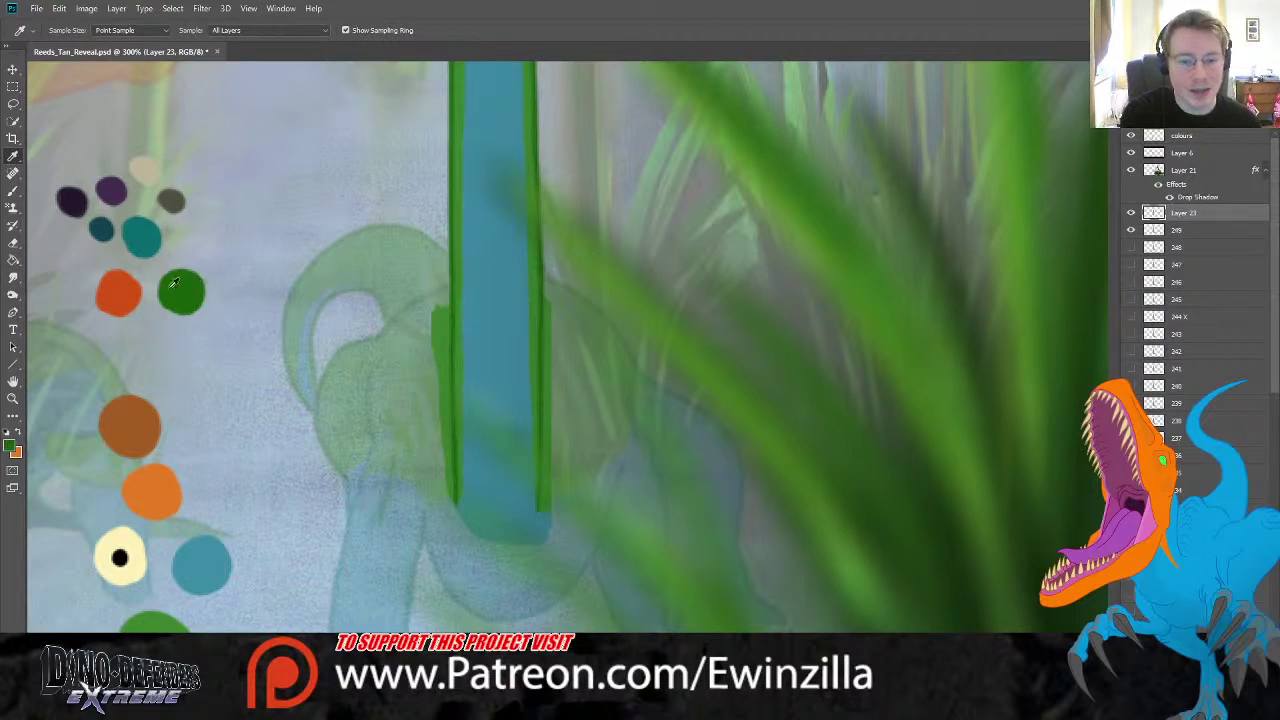
pyautogui.click(13, 190)
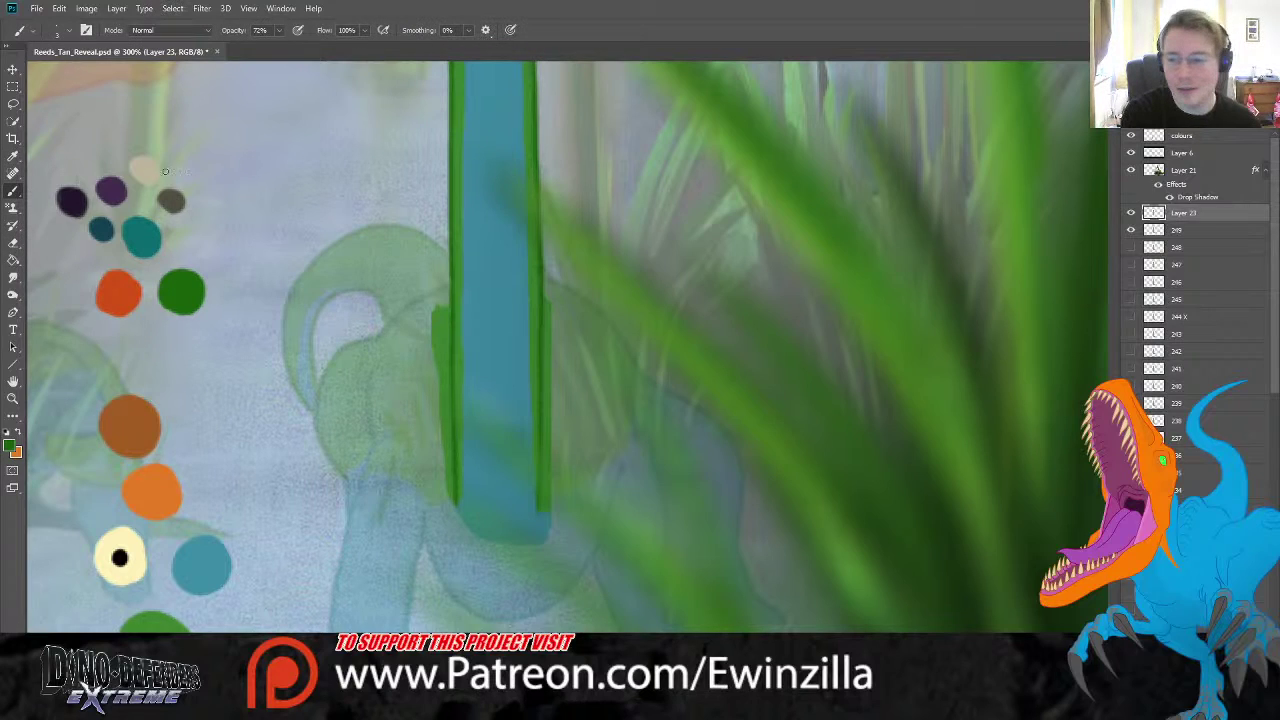
pyautogui.doubleClick(1198, 214)
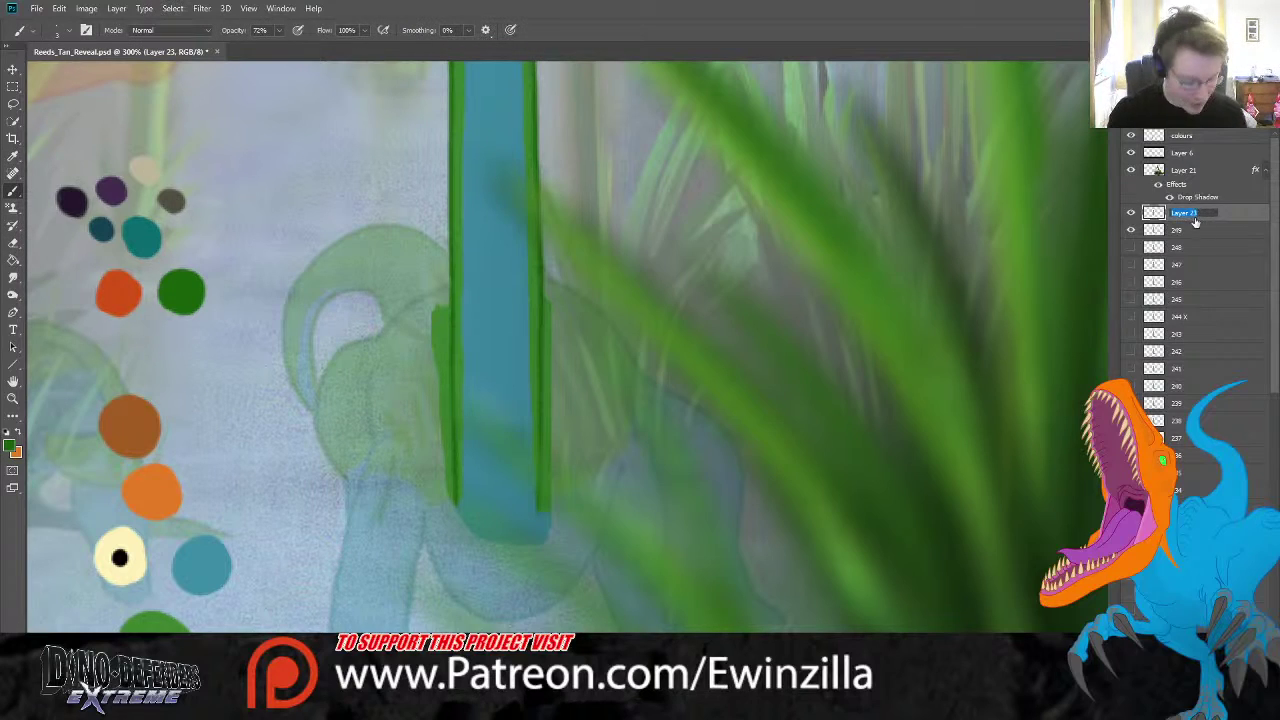
pyautogui.write('250')
pyautogui.press('Return')
# - Flip layer 250's visibility, undo a trial dark green stroke along the body's right contour, and set the brush opacity to 100%
pyautogui.click(1131, 212)
pyautogui.click(1131, 212)
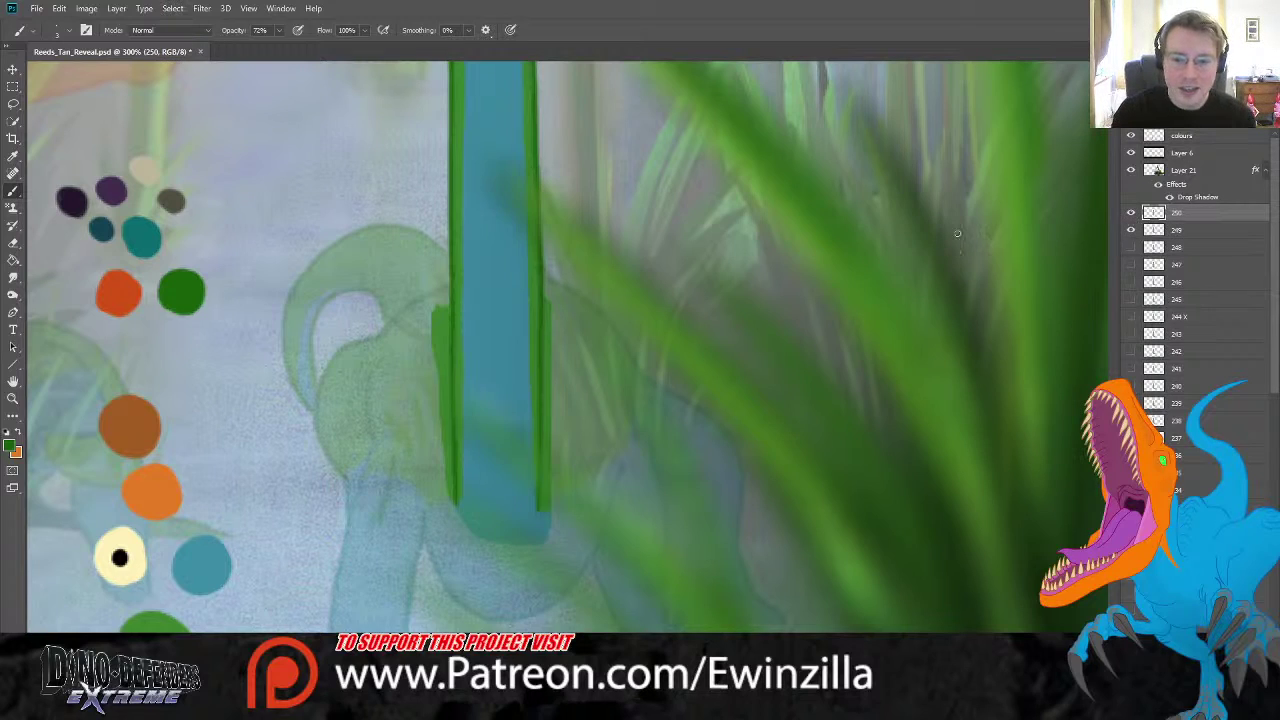
pyautogui.moveTo(541, 275)
pyautogui.mouseDown()
pyautogui.moveTo(585, 294)
pyautogui.moveTo(637, 367)
pyautogui.mouseUp()
pyautogui.hotkey('ctrl', 'z')
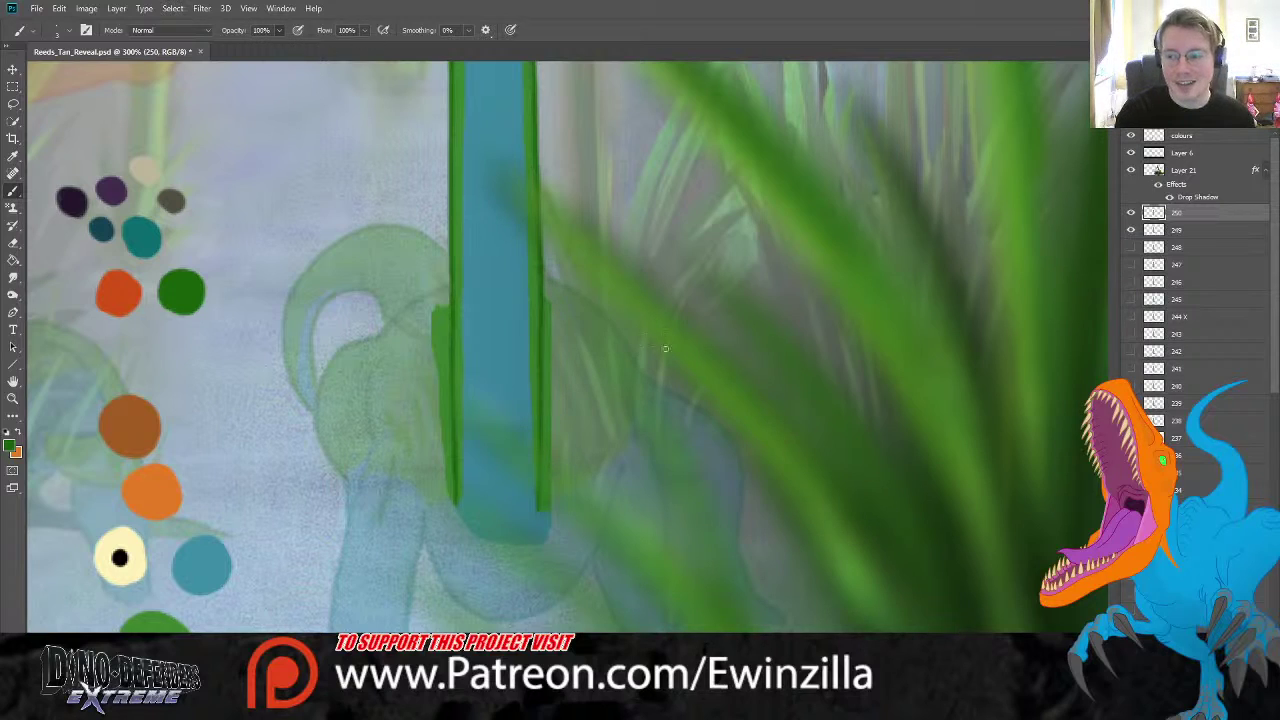
# - Outline the body's upper contours on both sides of the neck and the curled tail in dark green on layer 250
pyautogui.moveTo(543, 276)
pyautogui.mouseDown()
pyautogui.moveTo(612, 313)
pyautogui.moveTo(646, 382)
pyautogui.mouseUp()
pyautogui.moveTo(452, 279); pyautogui.dragTo(376, 336)
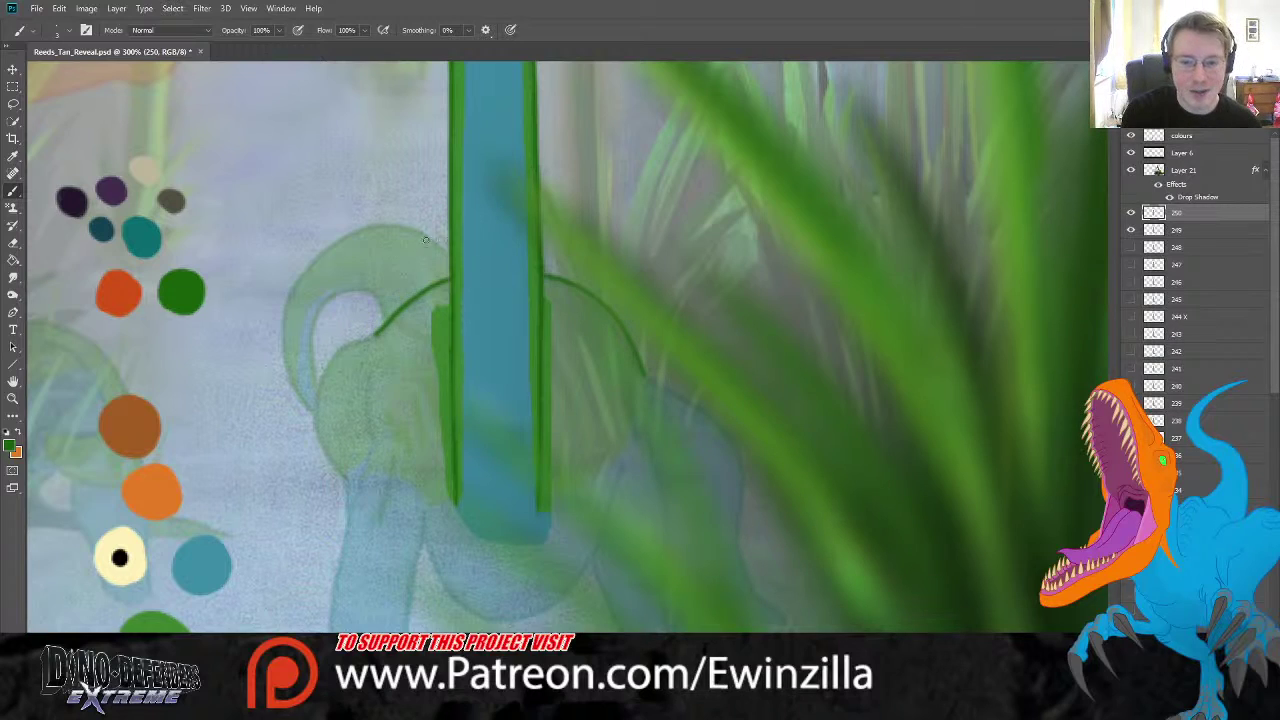
pyautogui.moveTo(391, 317)
pyautogui.mouseDown()
pyautogui.moveTo(378, 283)
pyautogui.moveTo(343, 285)
pyautogui.moveTo(313, 314)
pyautogui.moveTo(318, 390)
pyautogui.mouseUp()
pyautogui.hotkey('ctrl', 'z')
pyautogui.moveTo(400, 311)
pyautogui.mouseDown()
pyautogui.moveTo(370, 283)
pyautogui.moveTo(335, 289)
pyautogui.moveTo(311, 322)
pyautogui.moveTo(311, 407)
pyautogui.moveTo(289, 332)
pyautogui.moveTo(302, 267)
pyautogui.moveTo(353, 222)
pyautogui.moveTo(447, 238)
pyautogui.mouseUp()
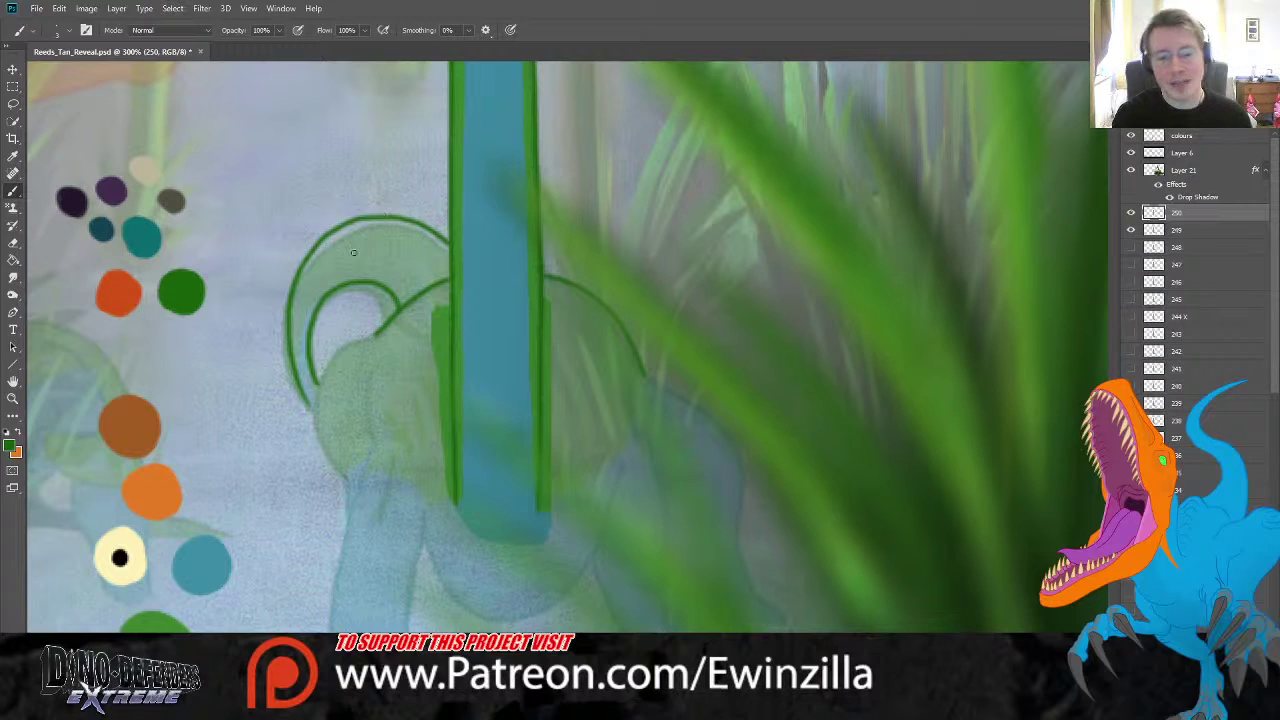
# - Outline the hip below the tail in dark green and add the short inner thigh line, redoing it until it fits
pyautogui.moveTo(378, 334)
pyautogui.mouseDown()
pyautogui.moveTo(331, 362)
pyautogui.moveTo(316, 409)
pyautogui.moveTo(346, 478)
pyautogui.mouseUp()
pyautogui.moveTo(366, 362); pyautogui.dragTo(379, 455)
pyautogui.hotkey('ctrl', 'z')
pyautogui.moveTo(378, 356); pyautogui.dragTo(378, 452)
pyautogui.hotkey('ctrl', 'z')
pyautogui.moveTo(377, 360); pyautogui.dragTo(377, 461)
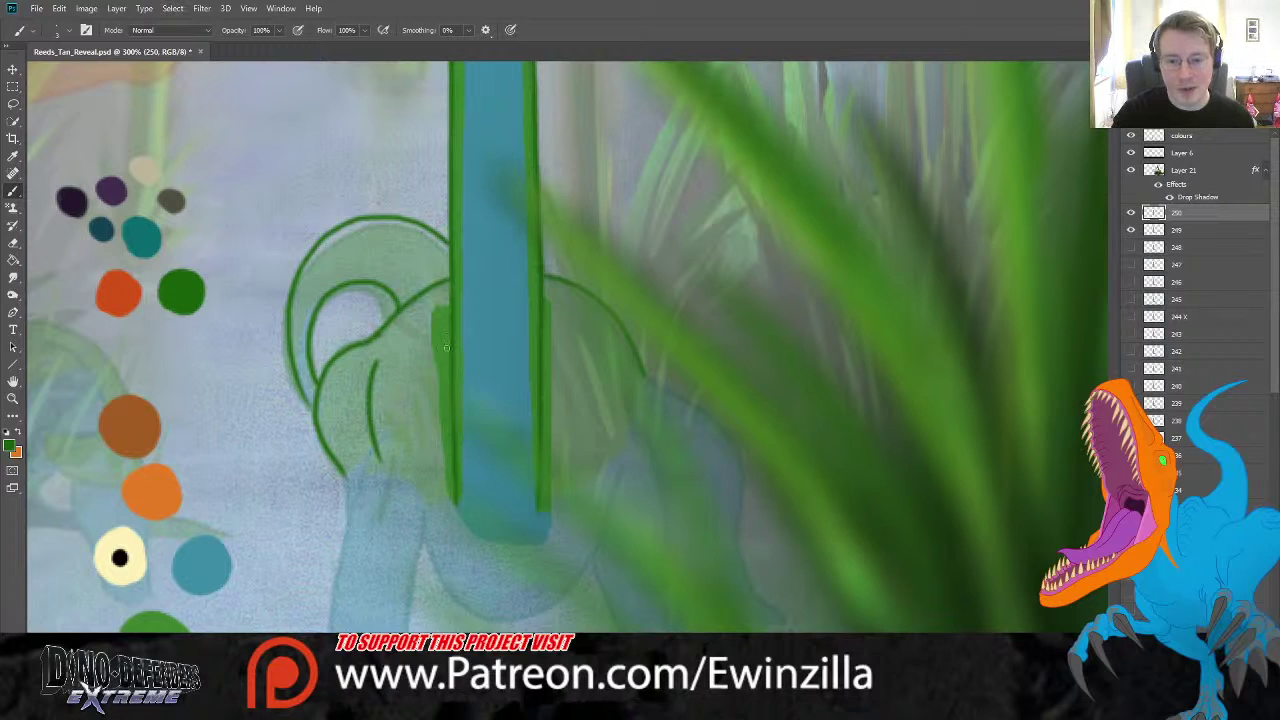
# - Sample the teal swatch and outline the far-side leg among the reeds, from the shoulder down to the water
pyautogui.press('i')
pyautogui.click(123, 232)
pyautogui.press('b')
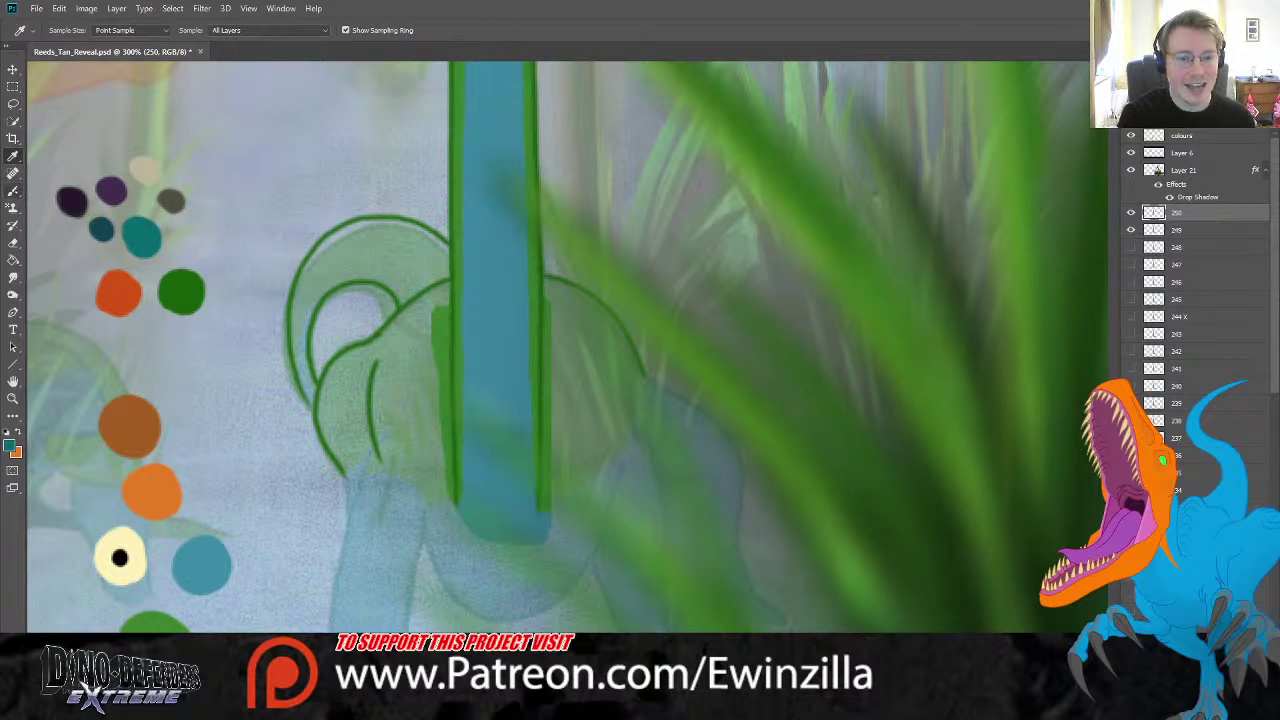
pyautogui.scroll(-3, 123, 232)
pyautogui.scroll(1, 723, 329)
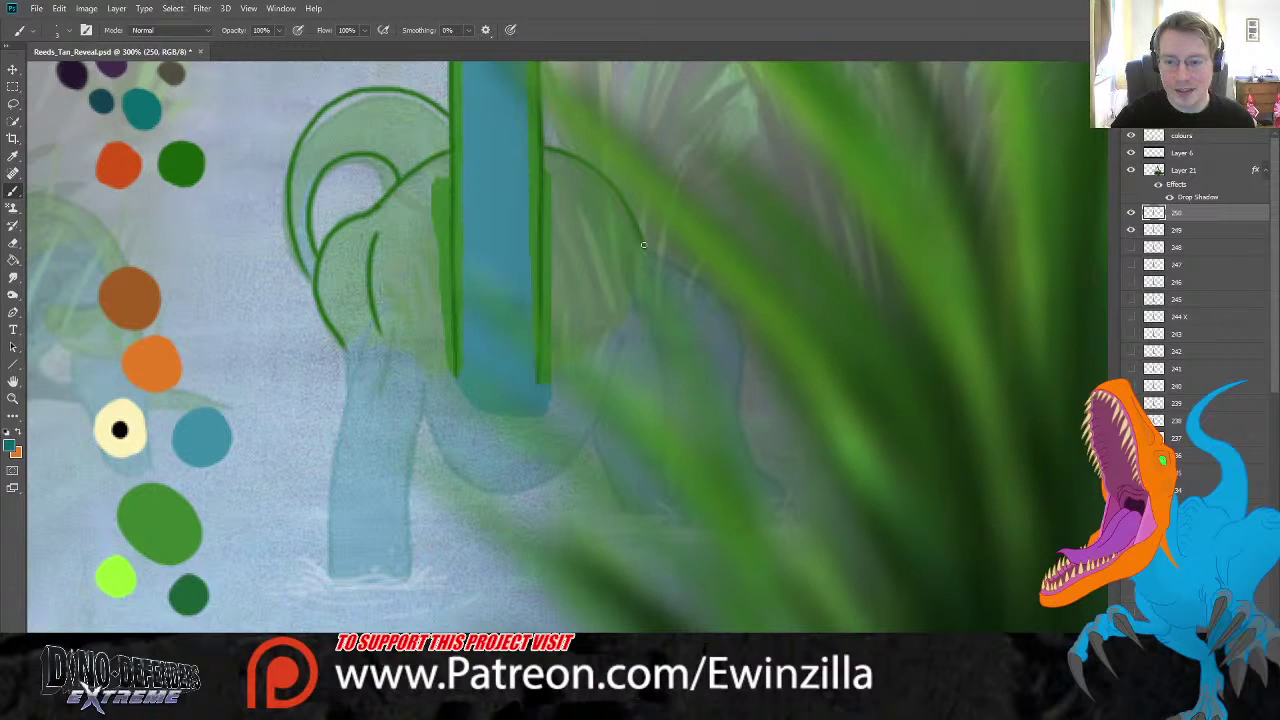
pyautogui.moveTo(638, 232)
pyautogui.mouseDown()
pyautogui.moveTo(696, 280)
pyautogui.moveTo(722, 336)
pyautogui.moveTo(742, 468)
pyautogui.moveTo(775, 527)
pyautogui.mouseUp()
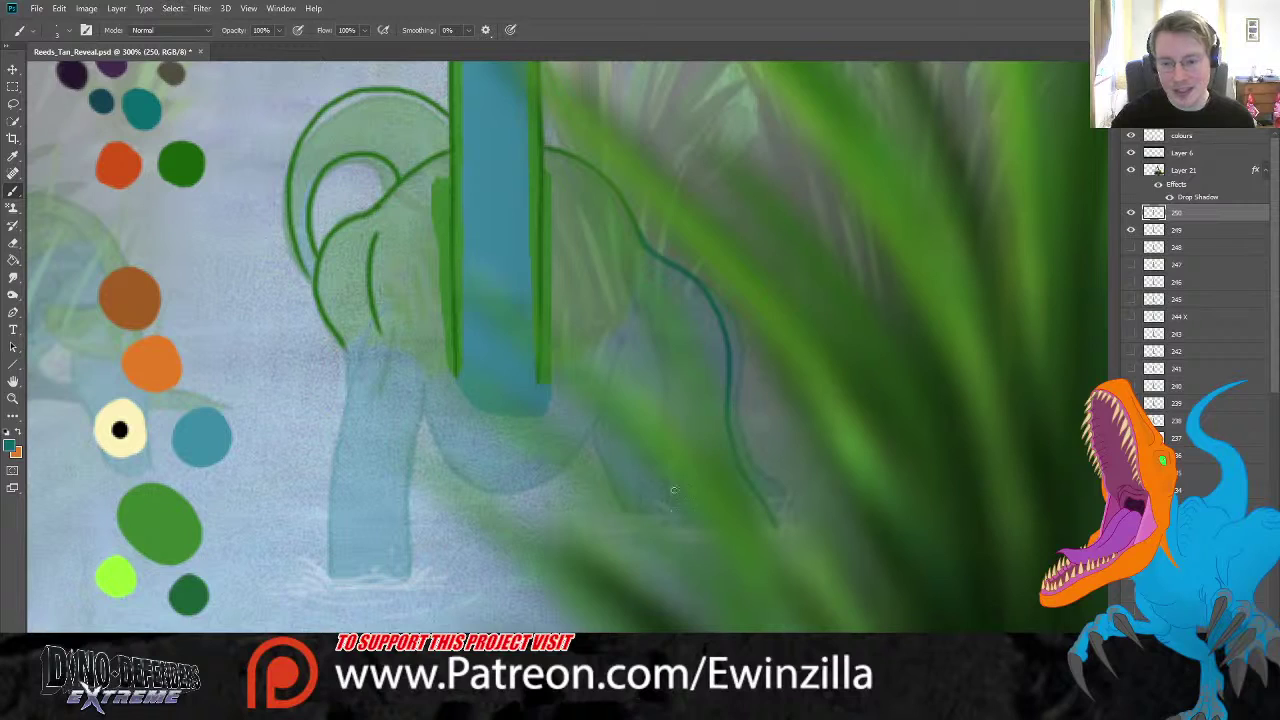
pyautogui.moveTo(683, 525); pyautogui.dragTo(666, 420)
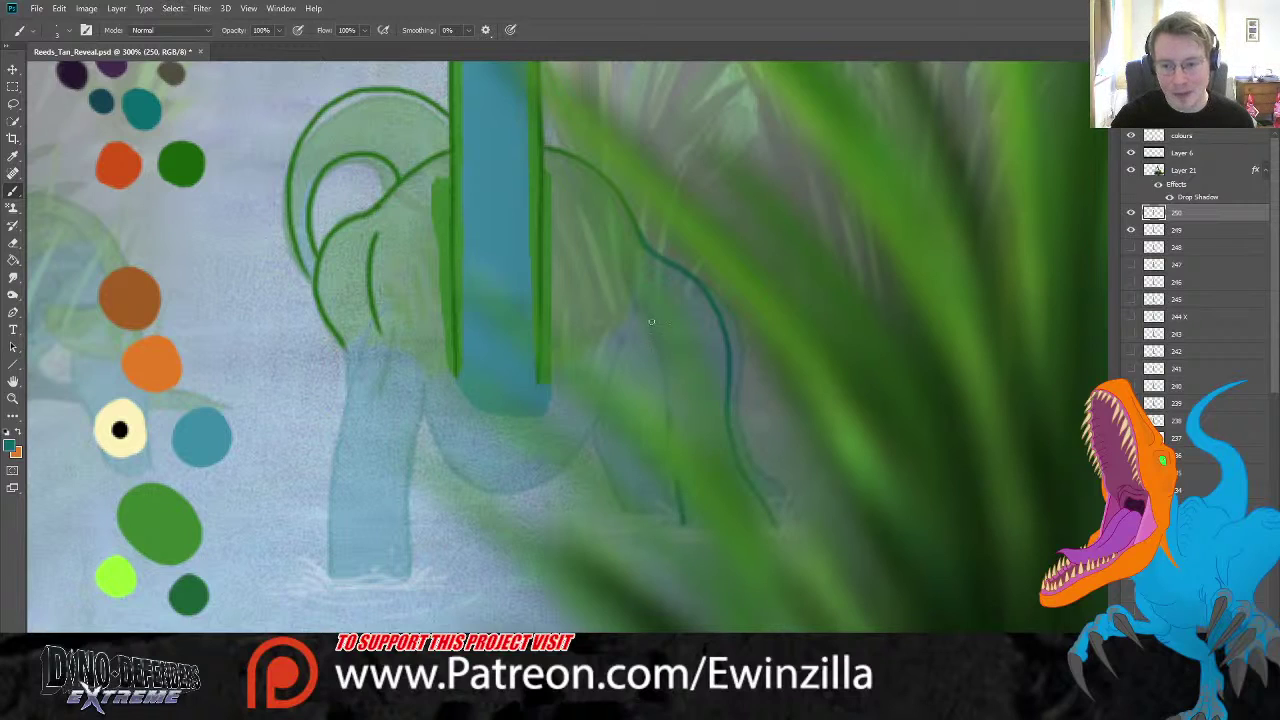
pyautogui.moveTo(644, 302); pyautogui.dragTo(651, 425)
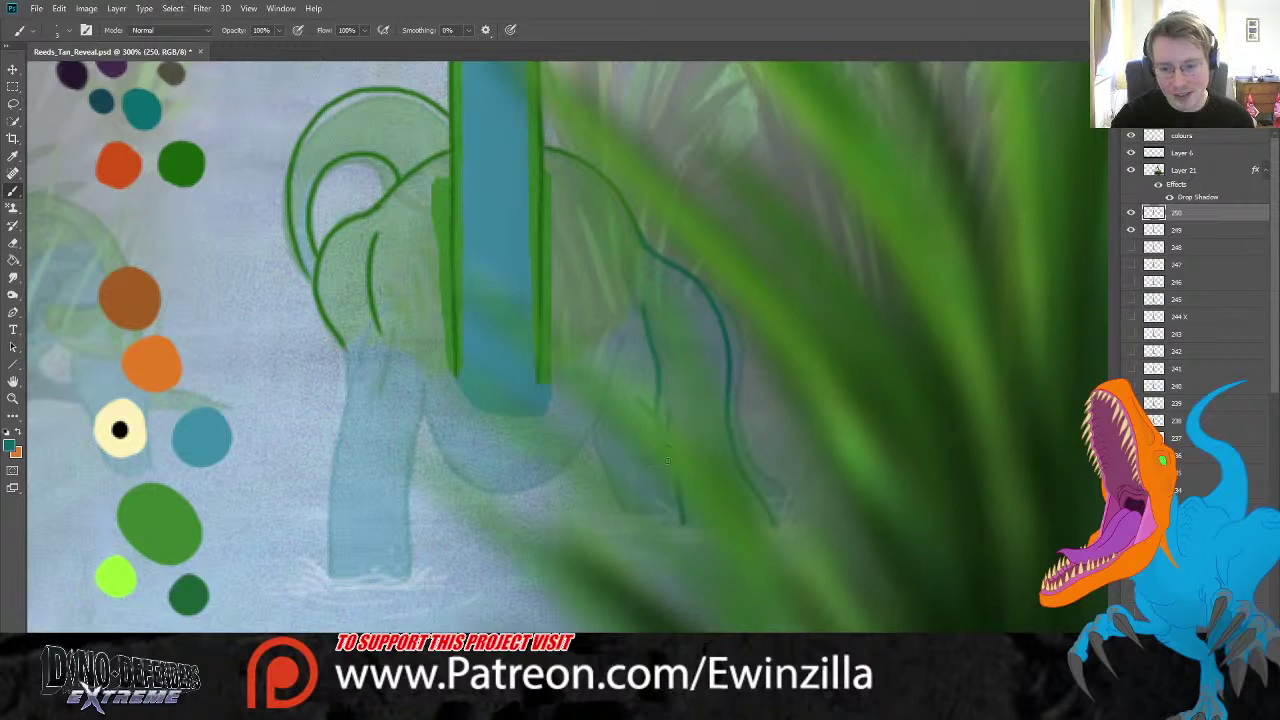
# - Outline the belly curve, the leg beside it and the leg below the tail in teal, comparing the result with layer 249
pyautogui.moveTo(607, 476)
pyautogui.mouseDown()
pyautogui.moveTo(600, 509)
pyautogui.moveTo(615, 480)
pyautogui.moveTo(596, 418)
pyautogui.mouseUp()
pyautogui.moveTo(618, 326)
pyautogui.mouseDown()
pyautogui.moveTo(594, 434)
pyautogui.moveTo(540, 480)
pyautogui.mouseUp()
pyautogui.hotkey('ctrl', 'z')
pyautogui.moveTo(622, 326)
pyautogui.mouseDown()
pyautogui.moveTo(585, 448)
pyautogui.moveTo(514, 484)
pyautogui.moveTo(460, 469)
pyautogui.moveTo(433, 444)
pyautogui.moveTo(388, 310)
pyautogui.moveTo(435, 438)
pyautogui.moveTo(496, 493)
pyautogui.moveTo(540, 488)
pyautogui.moveTo(569, 464)
pyautogui.moveTo(622, 344)
pyautogui.mouseUp()
pyautogui.hotkey('ctrl', 'z')
pyautogui.moveTo(376, 330); pyautogui.dragTo(332, 574)
pyautogui.moveTo(422, 408); pyautogui.dragTo(400, 576)
pyautogui.moveTo(343, 346); pyautogui.dragTo(354, 440)
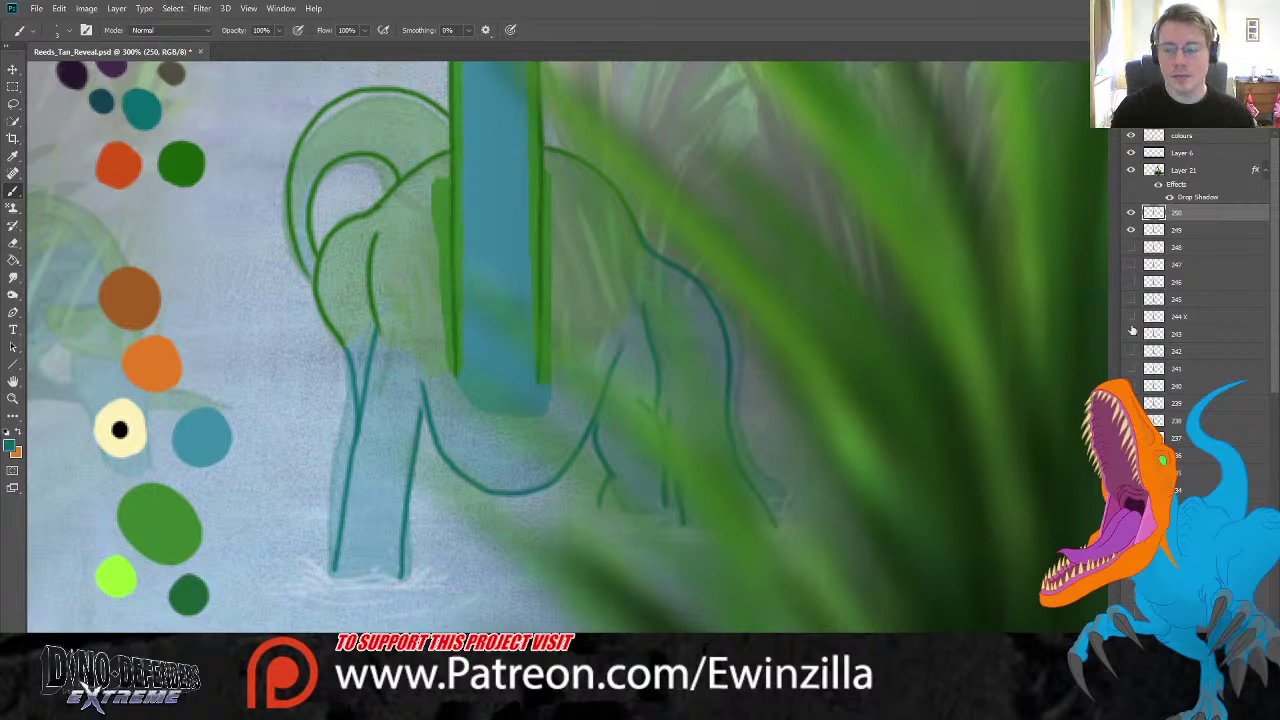
pyautogui.click(1131, 213)
pyautogui.click(1131, 213)
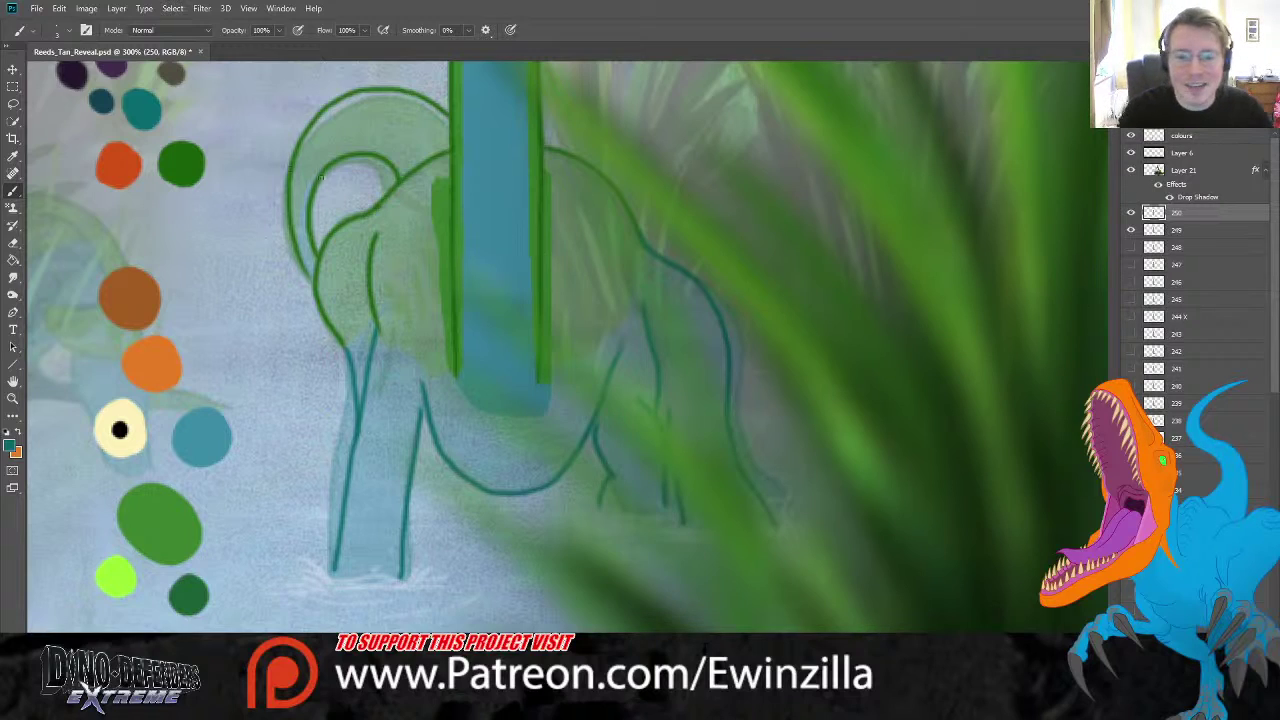
# - Sample the mid-green swatch, undo a trial stroke on the line layer, and add a new layer beneath layer 250
pyautogui.press('i')
pyautogui.click(172, 527)
pyautogui.press('b')
pyautogui.moveTo(437, 177); pyautogui.dragTo(445, 143)
pyautogui.hotkey('ctrl', 'z')
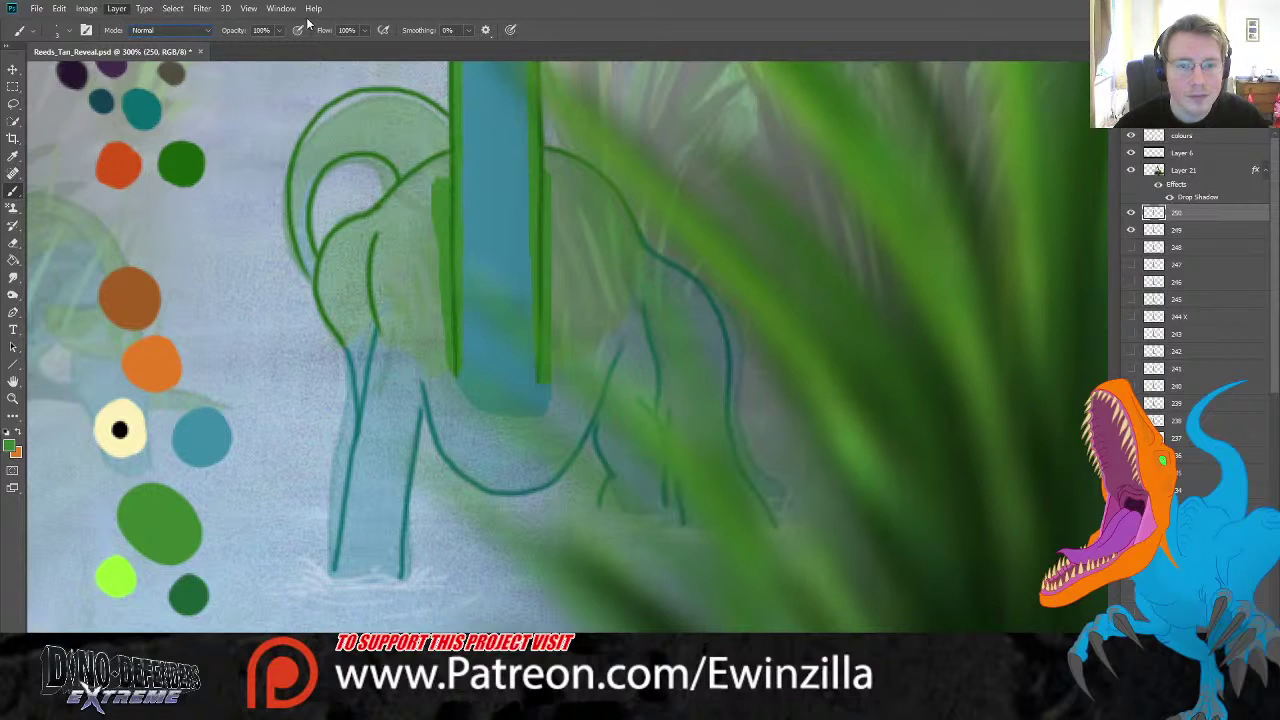
pyautogui.hotkey('ctrl', 'shift', 'alt', 'n')
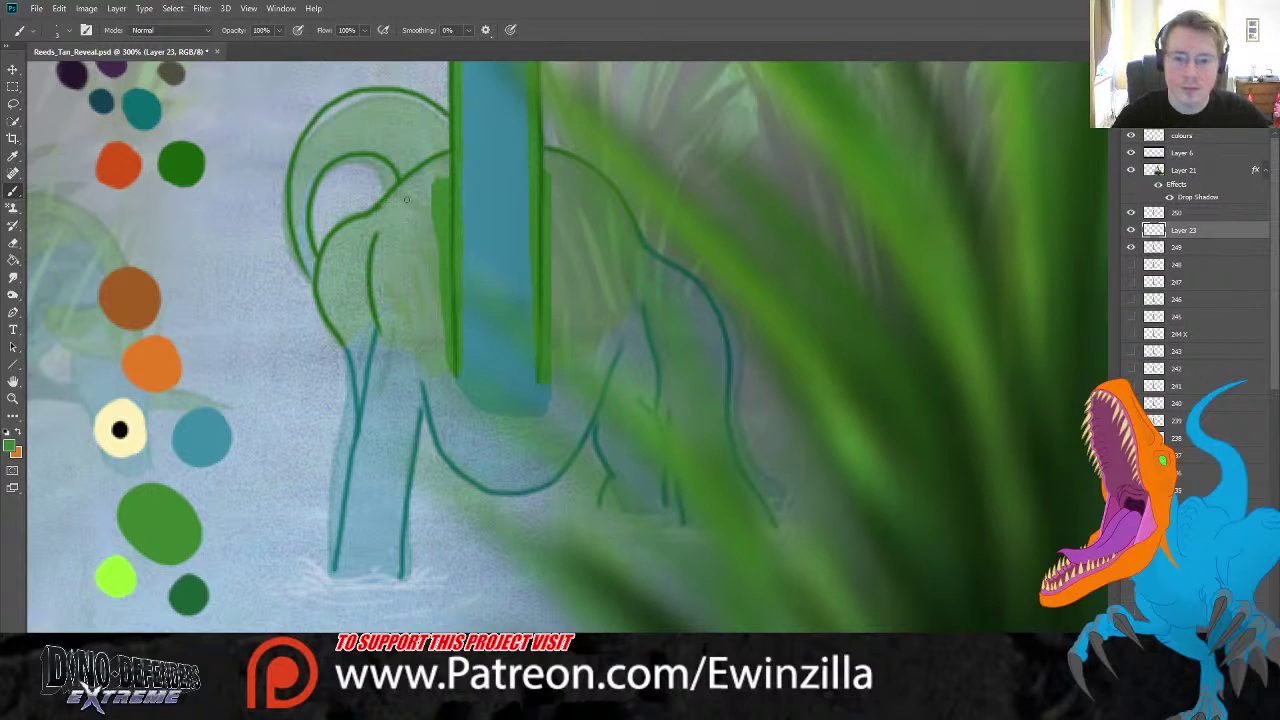
# - Fill the body, hip and curled tail with mid green inside the outlines on Layer 23
pyautogui.moveTo(426, 171)
pyautogui.mouseDown()
pyautogui.moveTo(380, 215)
pyautogui.moveTo(443, 167)
pyautogui.mouseUp()
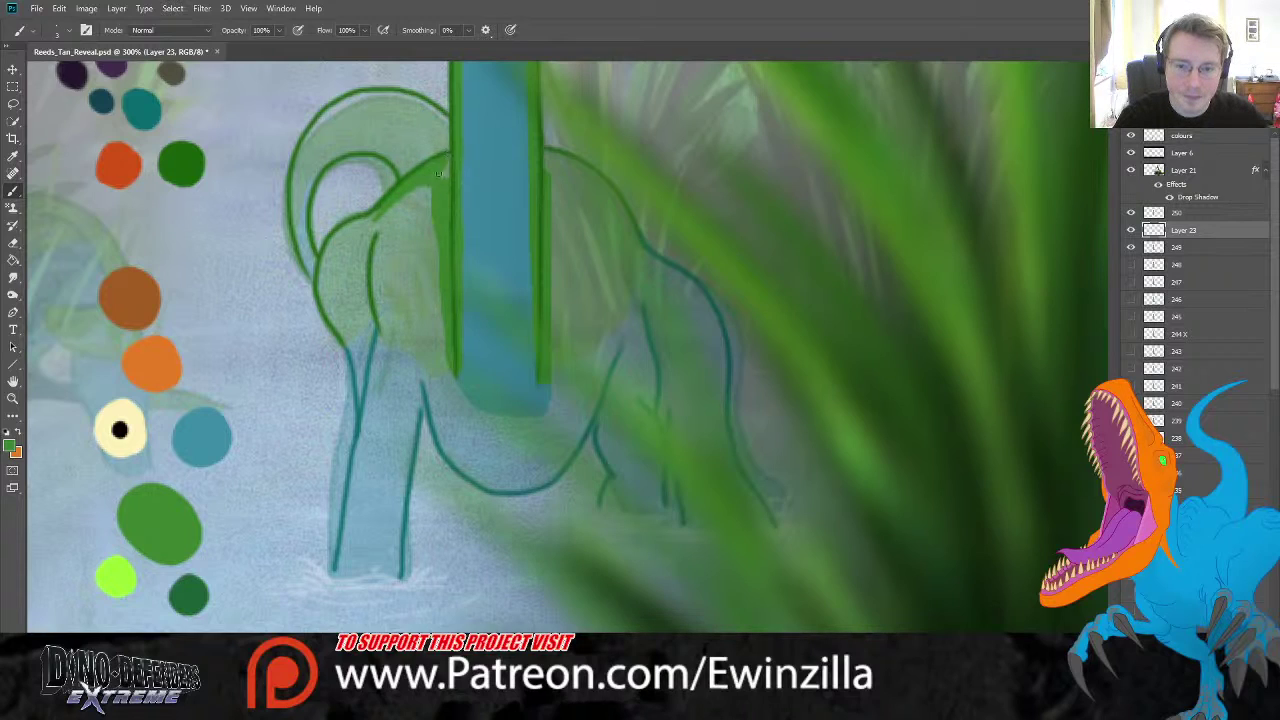
pyautogui.moveTo(379, 333)
pyautogui.mouseDown()
pyautogui.moveTo(424, 372)
pyautogui.moveTo(450, 362)
pyautogui.moveTo(444, 376)
pyautogui.moveTo(421, 359)
pyautogui.moveTo(431, 372)
pyautogui.moveTo(433, 348)
pyautogui.moveTo(444, 371)
pyautogui.moveTo(451, 355)
pyautogui.moveTo(434, 330)
pyautogui.moveTo(425, 359)
pyautogui.moveTo(374, 314)
pyautogui.moveTo(345, 340)
pyautogui.moveTo(384, 321)
pyautogui.moveTo(388, 296)
pyautogui.moveTo(430, 353)
pyautogui.moveTo(444, 262)
pyautogui.mouseUp()
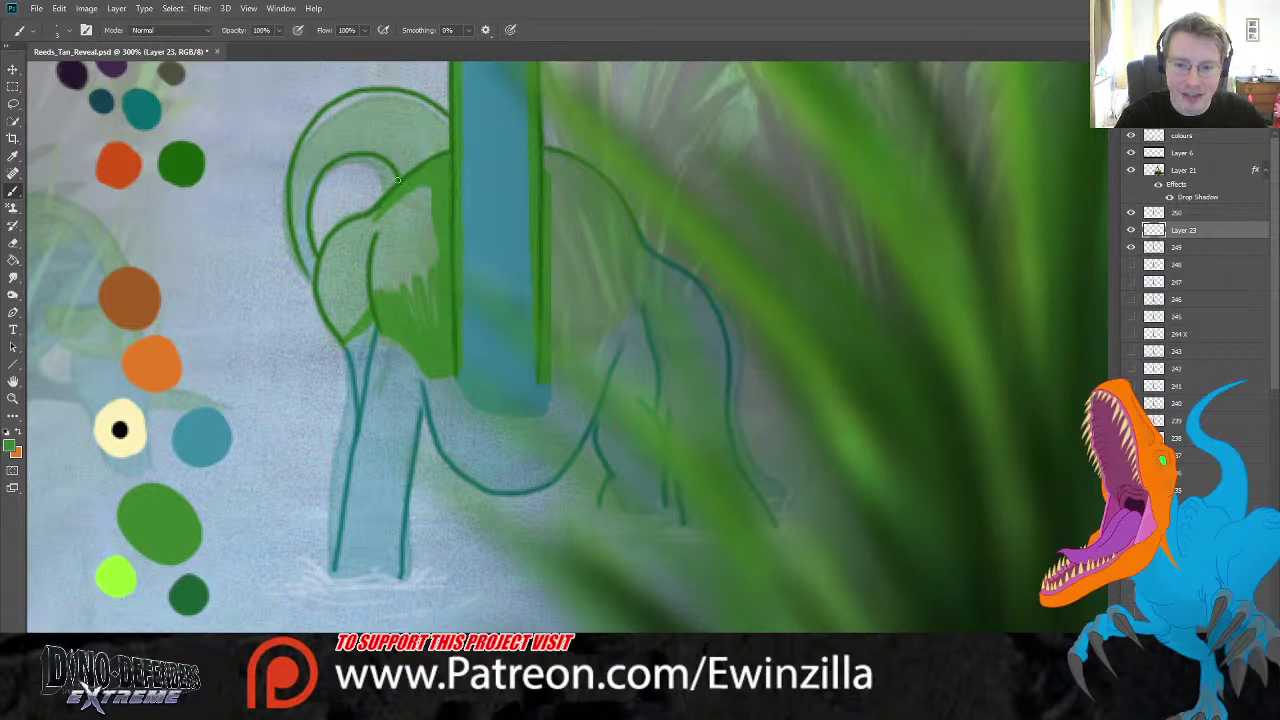
pyautogui.moveTo(405, 178)
pyautogui.mouseDown()
pyautogui.moveTo(348, 152)
pyautogui.moveTo(306, 186)
pyautogui.moveTo(308, 266)
pyautogui.moveTo(292, 192)
pyautogui.moveTo(318, 152)
pyautogui.moveTo(309, 171)
pyautogui.moveTo(376, 140)
pyautogui.moveTo(408, 143)
pyautogui.moveTo(404, 158)
pyautogui.moveTo(418, 162)
pyautogui.moveTo(392, 162)
pyautogui.mouseUp()
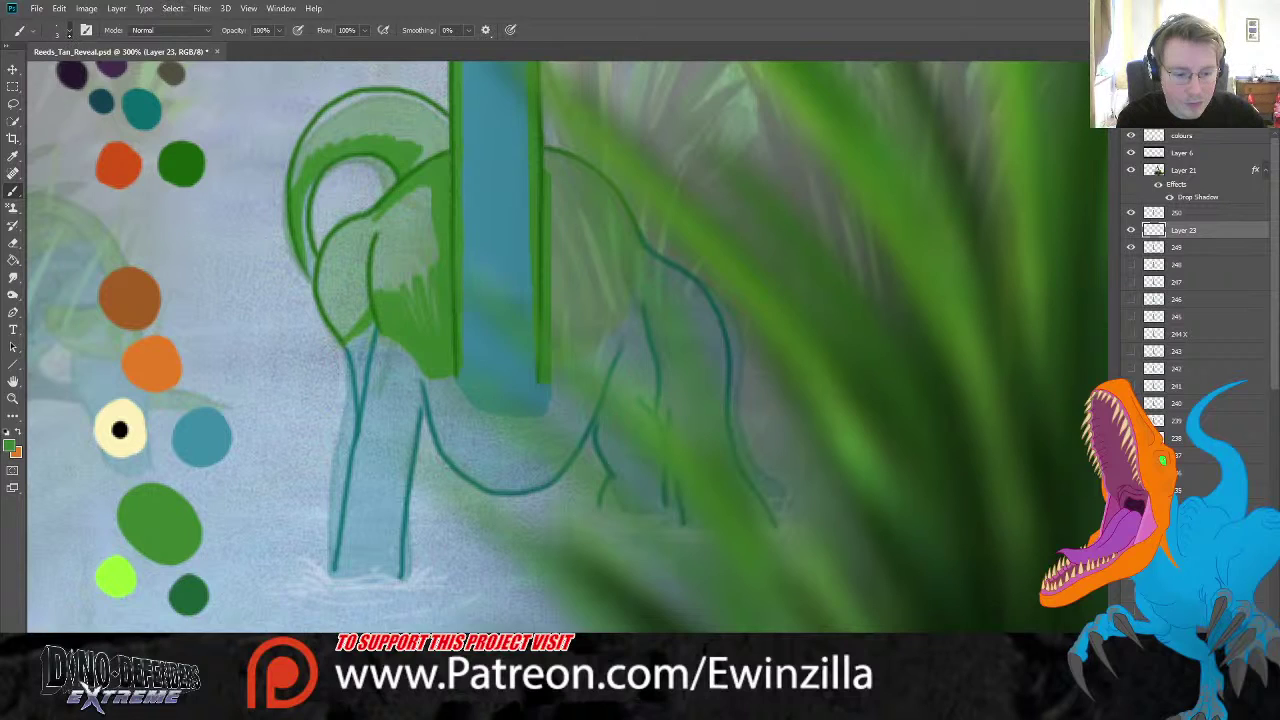
pyautogui.moveTo(365, 158)
pyautogui.mouseDown()
pyautogui.moveTo(298, 186)
pyautogui.moveTo(325, 133)
pyautogui.moveTo(320, 147)
pyautogui.moveTo(389, 105)
pyautogui.moveTo(435, 135)
pyautogui.moveTo(429, 160)
pyautogui.moveTo(381, 127)
pyautogui.moveTo(420, 194)
pyautogui.moveTo(364, 244)
pyautogui.moveTo(403, 255)
pyautogui.moveTo(430, 232)
pyautogui.moveTo(382, 270)
pyautogui.moveTo(357, 245)
pyautogui.moveTo(368, 230)
pyautogui.moveTo(341, 247)
pyautogui.moveTo(332, 294)
pyautogui.moveTo(346, 323)
pyautogui.moveTo(372, 291)
pyautogui.moveTo(345, 328)
pyautogui.mouseUp()
pyautogui.moveTo(575, 360)
pyautogui.mouseDown()
pyautogui.moveTo(633, 265)
pyautogui.moveTo(608, 213)
pyautogui.moveTo(556, 163)
pyautogui.moveTo(567, 301)
pyautogui.moveTo(605, 272)
pyautogui.mouseUp()
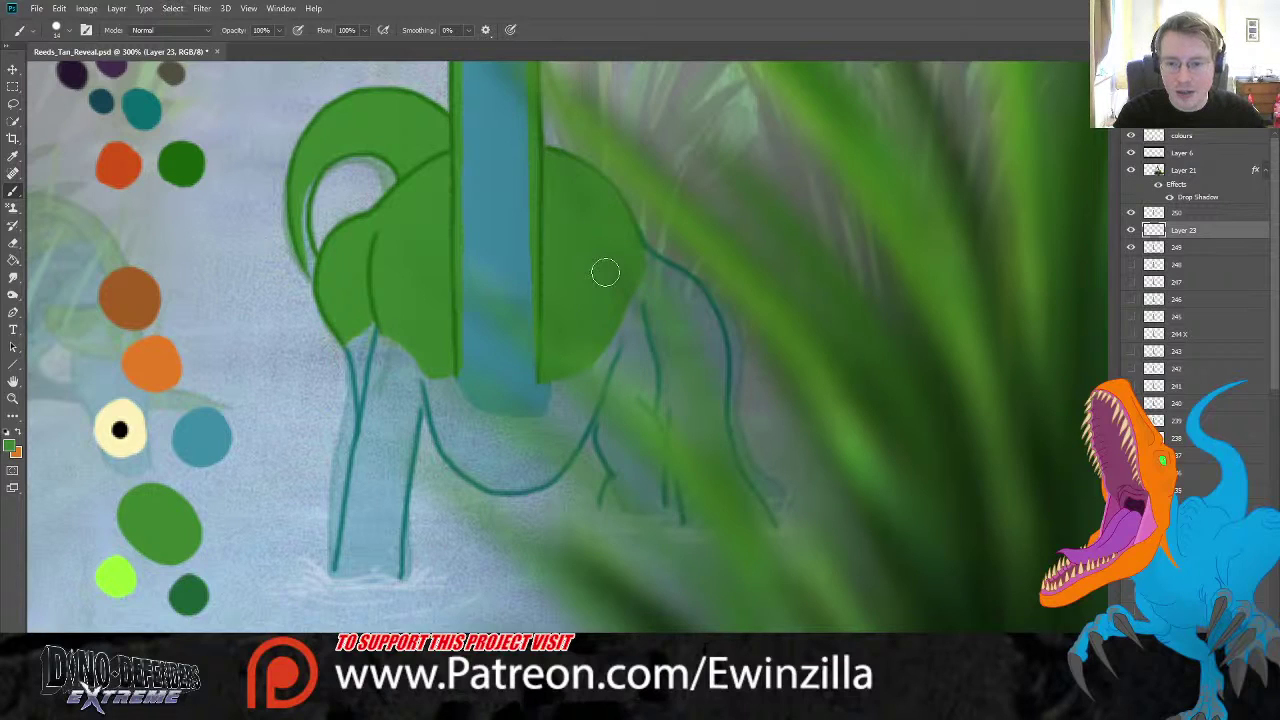
# - Sample the light blue swatch and paint the inner underside of the curled tail
pyautogui.click(13, 156)
pyautogui.click(210, 424)
pyautogui.press('b')
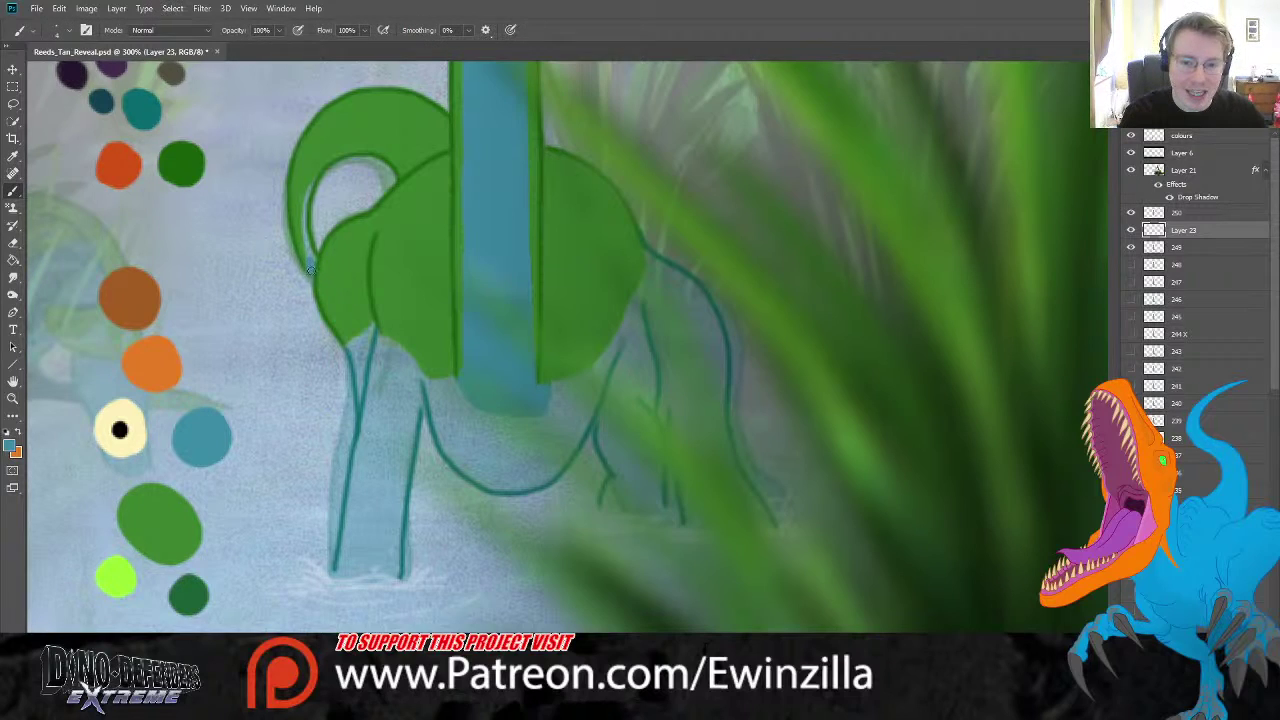
pyautogui.moveTo(309, 254); pyautogui.dragTo(307, 192)
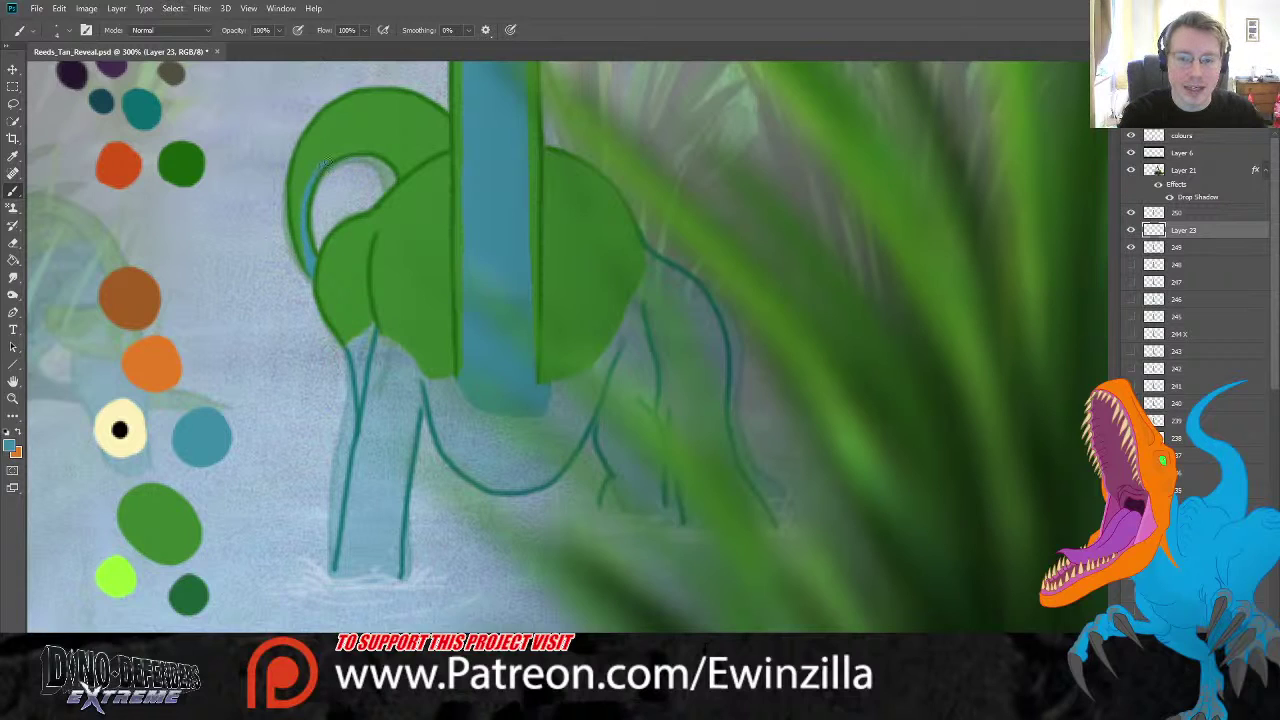
pyautogui.press('r')
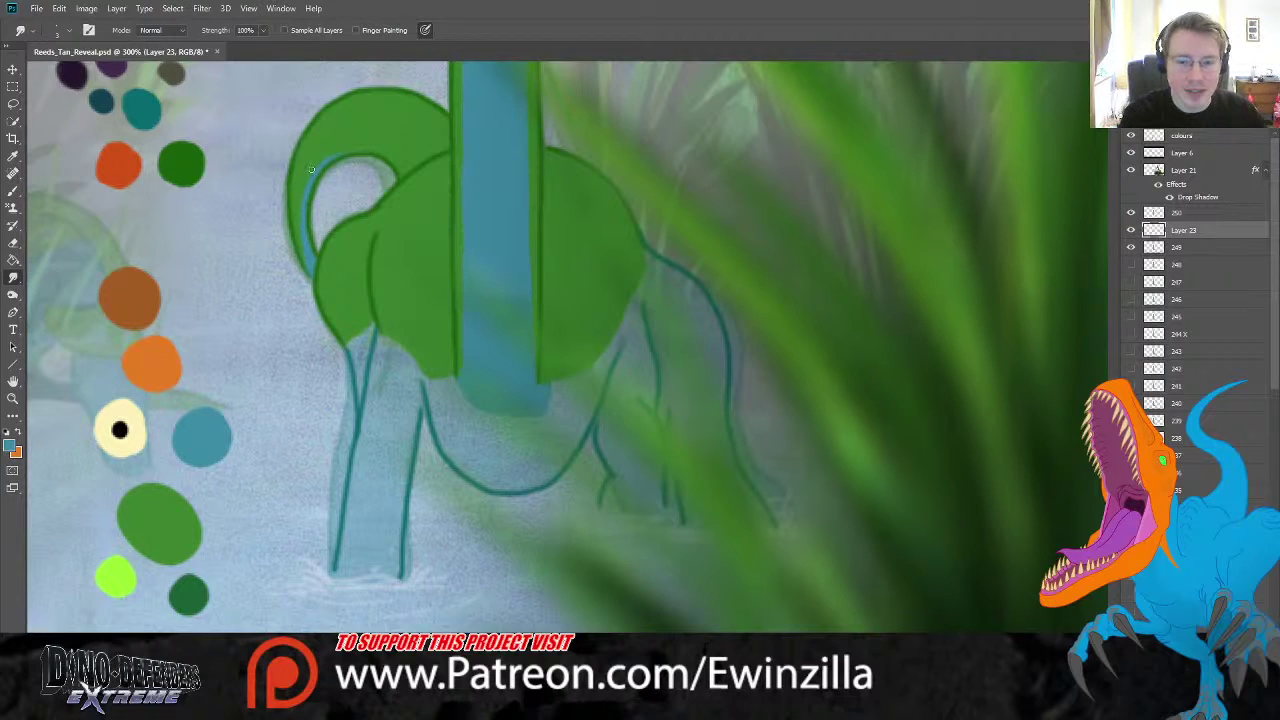
# - Fill all the legs and the belly with light blue inside the teal outlines on Layer 23
pyautogui.click(13, 190)
pyautogui.moveTo(348, 345)
pyautogui.mouseDown()
pyautogui.moveTo(349, 346)
pyautogui.moveTo(372, 325)
pyautogui.moveTo(430, 381)
pyautogui.moveTo(457, 378)
pyautogui.moveTo(420, 377)
pyautogui.moveTo(381, 349)
pyautogui.moveTo(396, 347)
pyautogui.moveTo(383, 349)
pyautogui.moveTo(371, 396)
pyautogui.moveTo(379, 383)
pyautogui.moveTo(349, 345)
pyautogui.moveTo(368, 457)
pyautogui.moveTo(363, 419)
pyautogui.mouseUp()
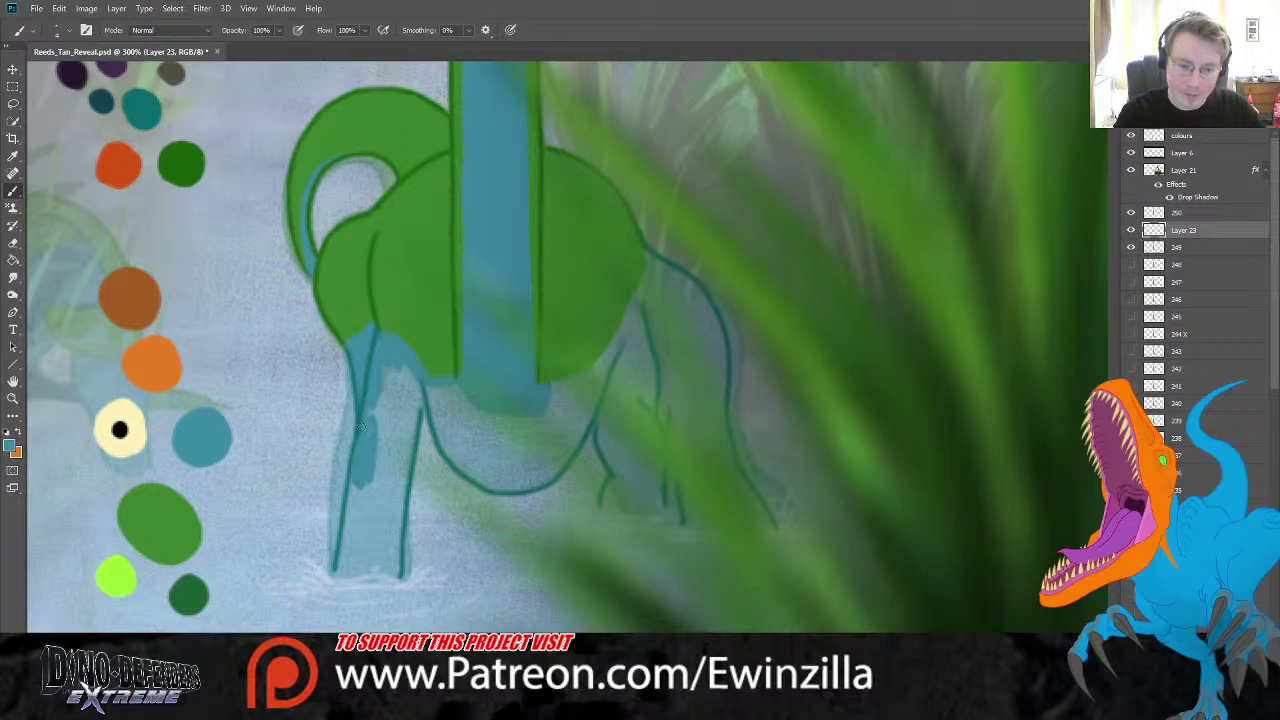
pyautogui.moveTo(367, 486)
pyautogui.mouseDown()
pyautogui.moveTo(353, 527)
pyautogui.moveTo(356, 480)
pyautogui.mouseUp()
pyautogui.moveTo(344, 545)
pyautogui.mouseDown()
pyautogui.moveTo(396, 577)
pyautogui.moveTo(398, 538)
pyautogui.moveTo(383, 573)
pyautogui.moveTo(347, 569)
pyautogui.moveTo(355, 517)
pyautogui.moveTo(365, 563)
pyautogui.moveTo(389, 455)
pyautogui.moveTo(403, 481)
pyautogui.moveTo(412, 413)
pyautogui.moveTo(412, 428)
pyautogui.moveTo(410, 407)
pyautogui.moveTo(389, 417)
pyautogui.moveTo(390, 370)
pyautogui.moveTo(378, 375)
pyautogui.moveTo(505, 407)
pyautogui.moveTo(444, 397)
pyautogui.moveTo(434, 417)
pyautogui.moveTo(423, 402)
pyautogui.moveTo(437, 389)
pyautogui.moveTo(446, 430)
pyautogui.moveTo(466, 436)
pyautogui.moveTo(441, 418)
pyautogui.moveTo(460, 465)
pyautogui.moveTo(476, 472)
pyautogui.moveTo(474, 456)
pyautogui.moveTo(502, 487)
pyautogui.moveTo(532, 484)
pyautogui.moveTo(558, 465)
pyautogui.moveTo(534, 481)
pyautogui.moveTo(608, 370)
pyautogui.moveTo(586, 397)
pyautogui.moveTo(535, 388)
pyautogui.moveTo(614, 352)
pyautogui.mouseUp()
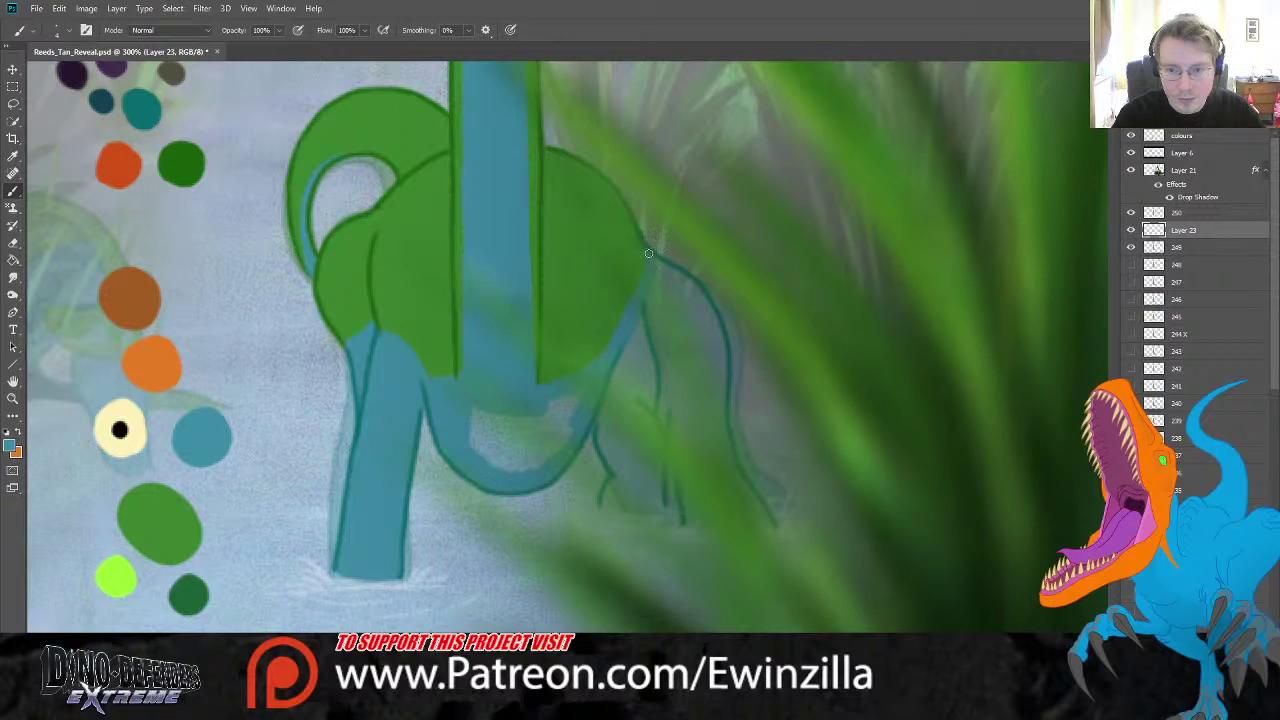
pyautogui.moveTo(640, 284)
pyautogui.mouseDown()
pyautogui.moveTo(607, 357)
pyautogui.moveTo(622, 301)
pyautogui.moveTo(607, 334)
pyautogui.moveTo(642, 272)
pyautogui.mouseUp()
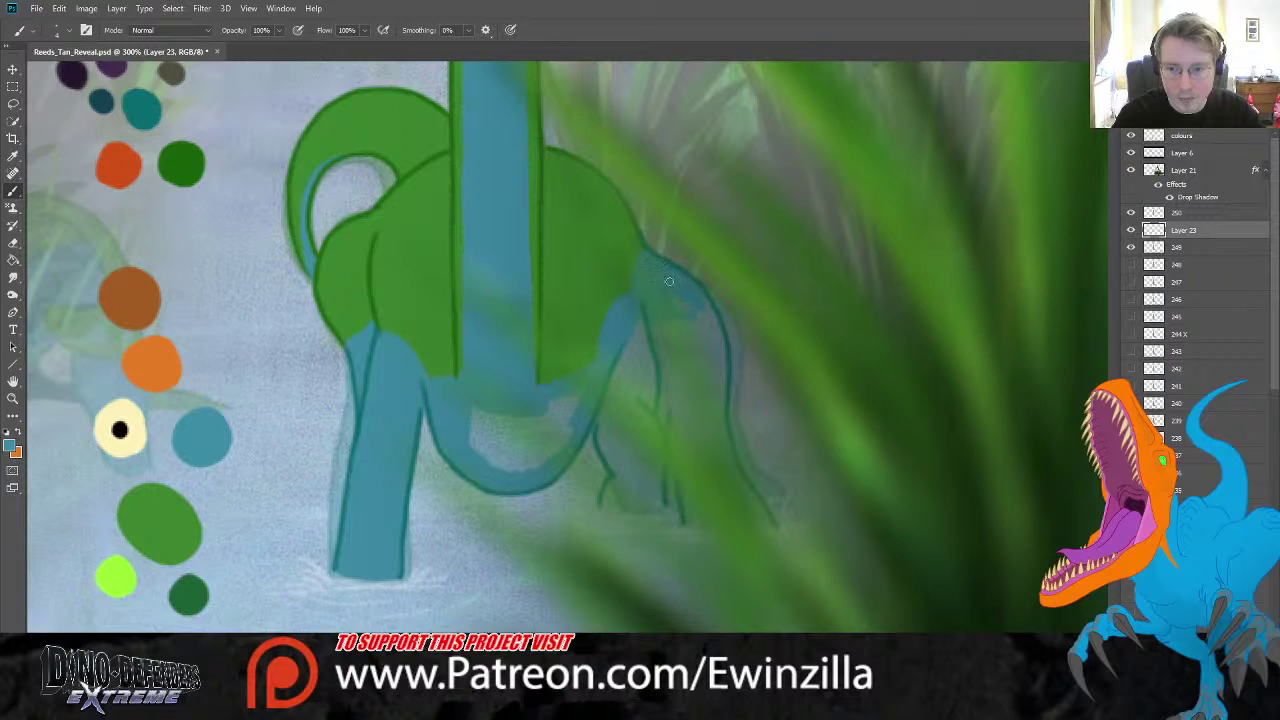
pyautogui.moveTo(466, 425)
pyautogui.mouseDown()
pyautogui.moveTo(525, 393)
pyautogui.moveTo(482, 461)
pyautogui.moveTo(584, 392)
pyautogui.moveTo(520, 457)
pyautogui.moveTo(560, 444)
pyautogui.mouseUp()
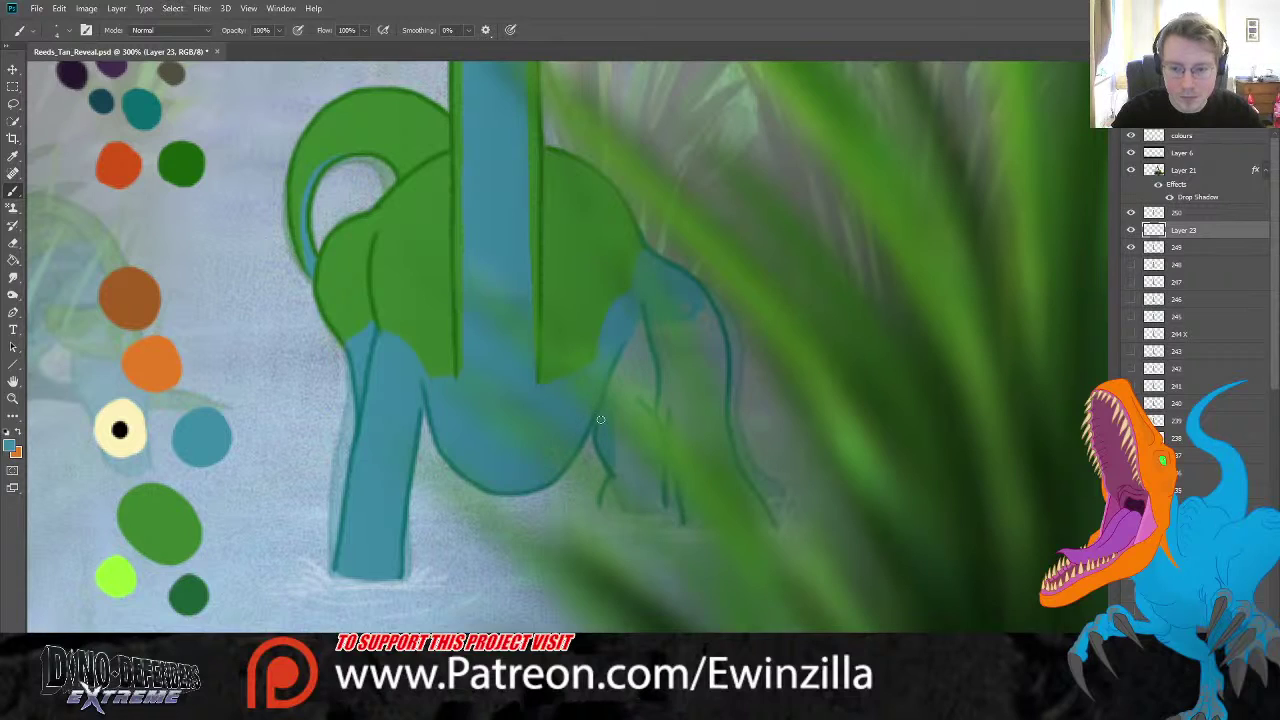
pyautogui.moveTo(608, 490)
pyautogui.mouseDown()
pyautogui.moveTo(652, 511)
pyautogui.moveTo(662, 486)
pyautogui.moveTo(613, 509)
pyautogui.moveTo(621, 478)
pyautogui.moveTo(628, 510)
pyautogui.moveTo(644, 486)
pyautogui.moveTo(658, 431)
pyautogui.moveTo(658, 474)
pyautogui.mouseUp()
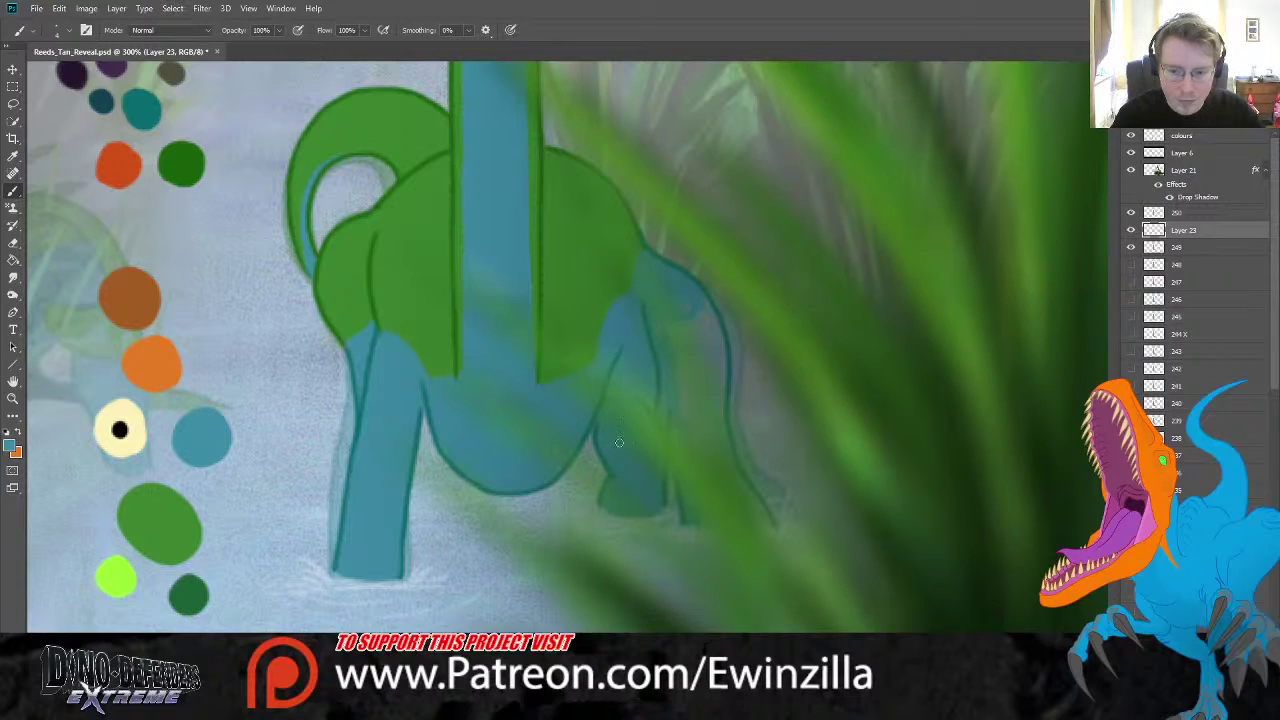
pyautogui.moveTo(685, 307)
pyautogui.mouseDown()
pyautogui.moveTo(704, 358)
pyautogui.moveTo(716, 321)
pyautogui.mouseUp()
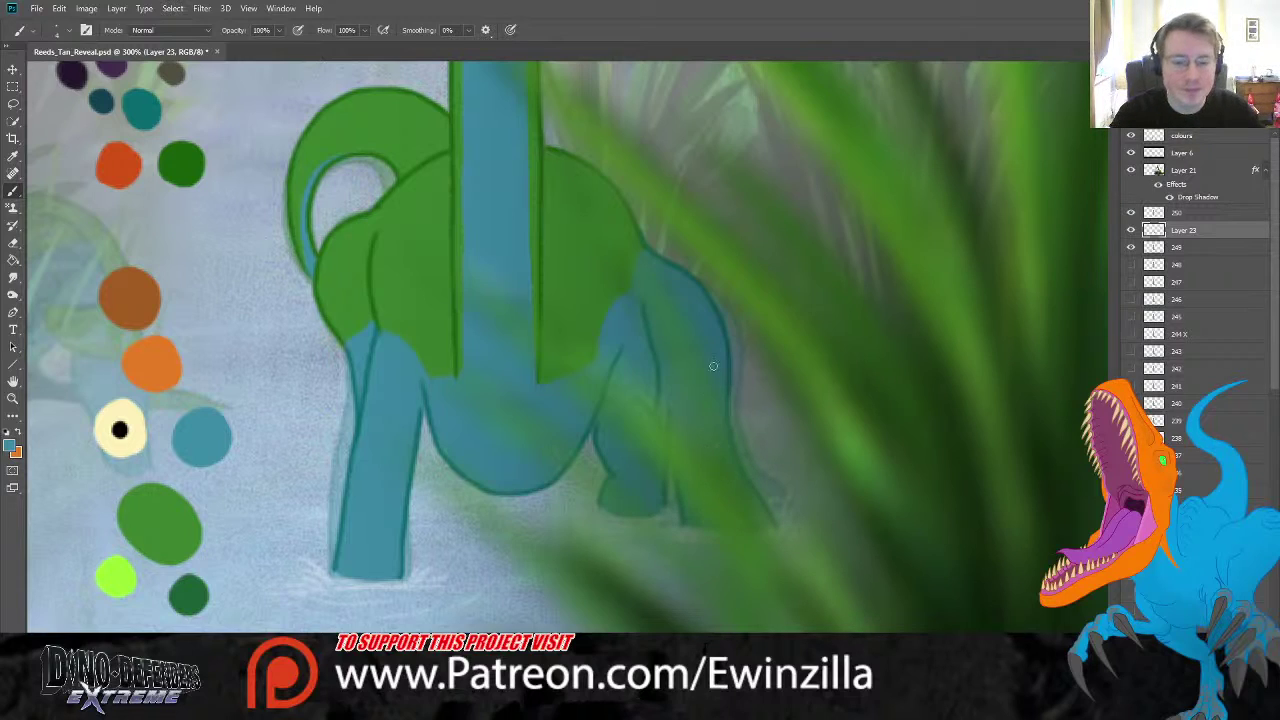
# - Paint ripples around the legs at the waterline in a sampled pale colour and merge Layer 23 with layer 250
pyautogui.press('i')
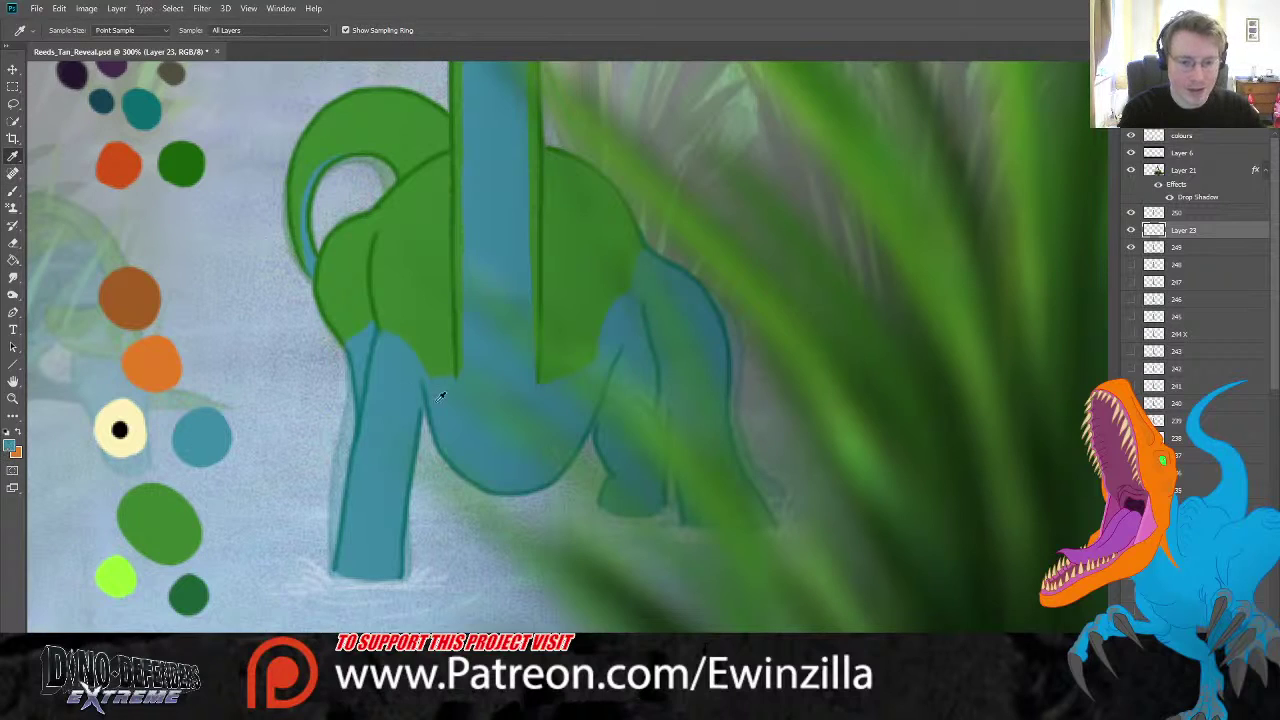
pyautogui.click(721, 399)
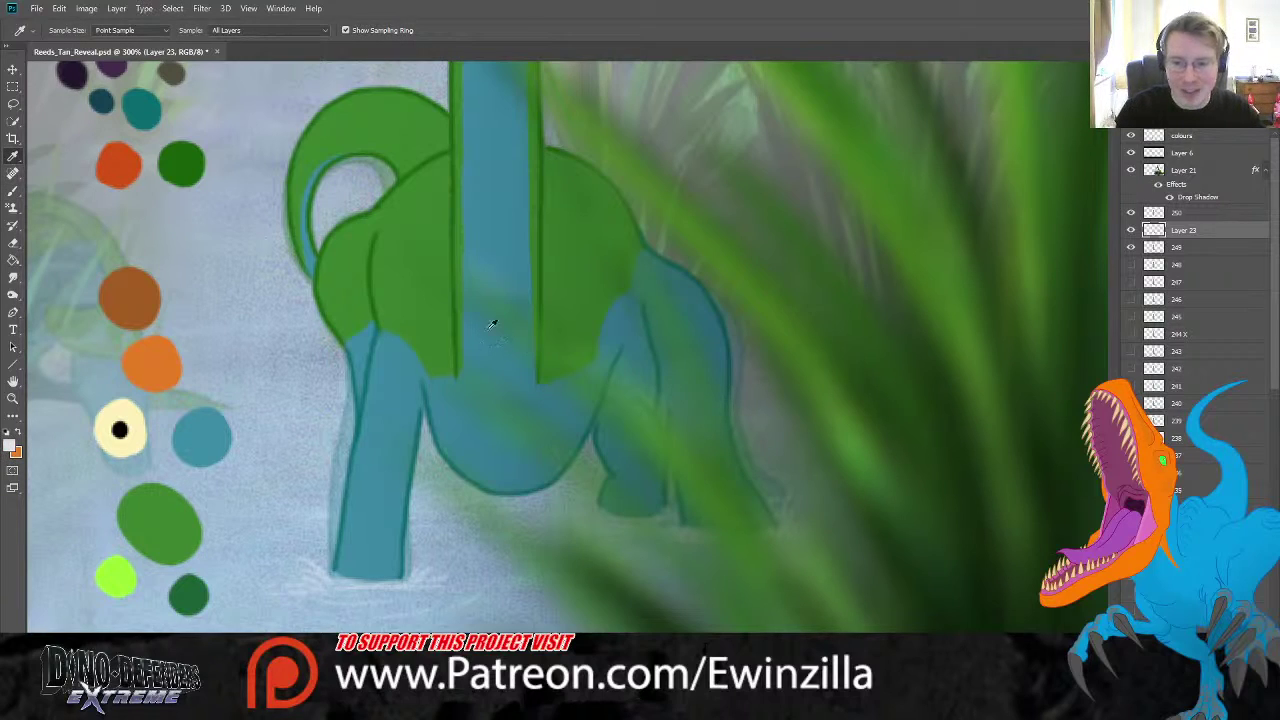
pyautogui.click(12, 190)
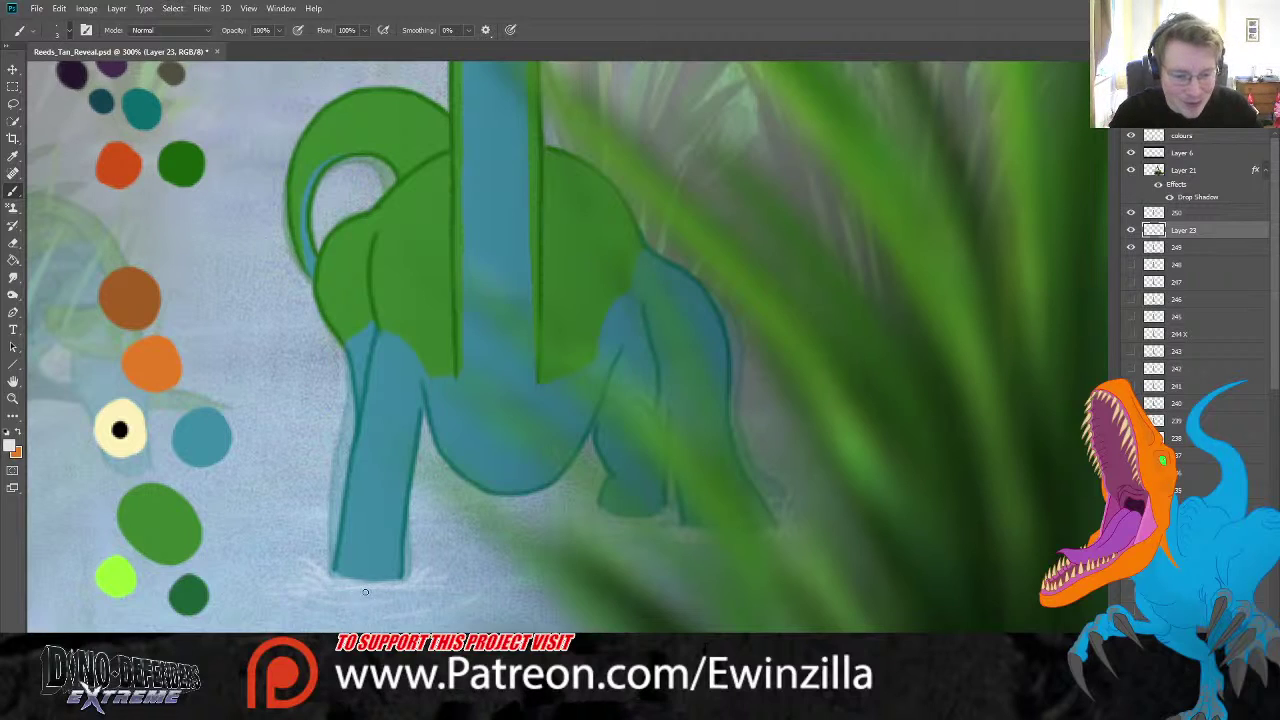
pyautogui.moveTo(337, 572)
pyautogui.mouseDown()
pyautogui.moveTo(398, 572)
pyautogui.moveTo(329, 573)
pyautogui.moveTo(365, 595)
pyautogui.moveTo(430, 580)
pyautogui.moveTo(399, 584)
pyautogui.moveTo(422, 571)
pyautogui.moveTo(425, 583)
pyautogui.moveTo(449, 576)
pyautogui.moveTo(354, 588)
pyautogui.moveTo(311, 575)
pyautogui.moveTo(350, 599)
pyautogui.moveTo(312, 582)
pyautogui.moveTo(358, 594)
pyautogui.moveTo(317, 568)
pyautogui.moveTo(292, 588)
pyautogui.moveTo(296, 577)
pyautogui.moveTo(419, 586)
pyautogui.mouseUp()
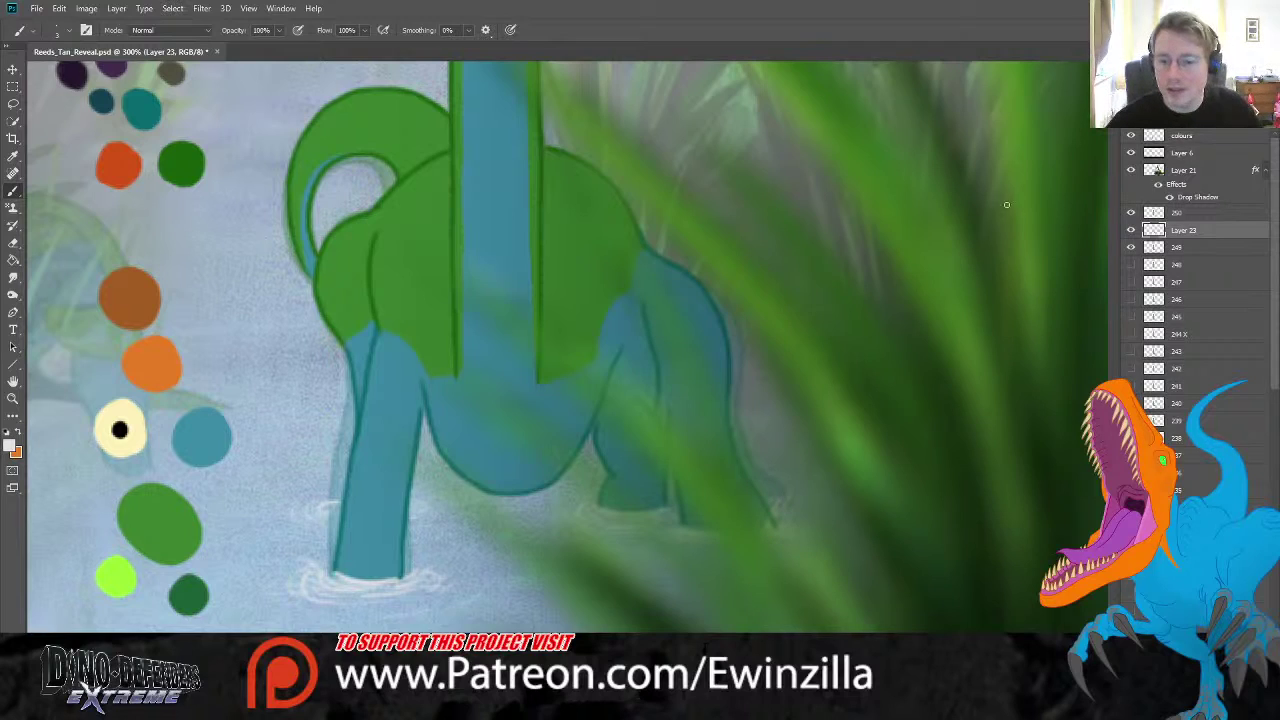
pyautogui.keyDown('shift'); pyautogui.click(1197, 215); pyautogui.keyUp('shift')
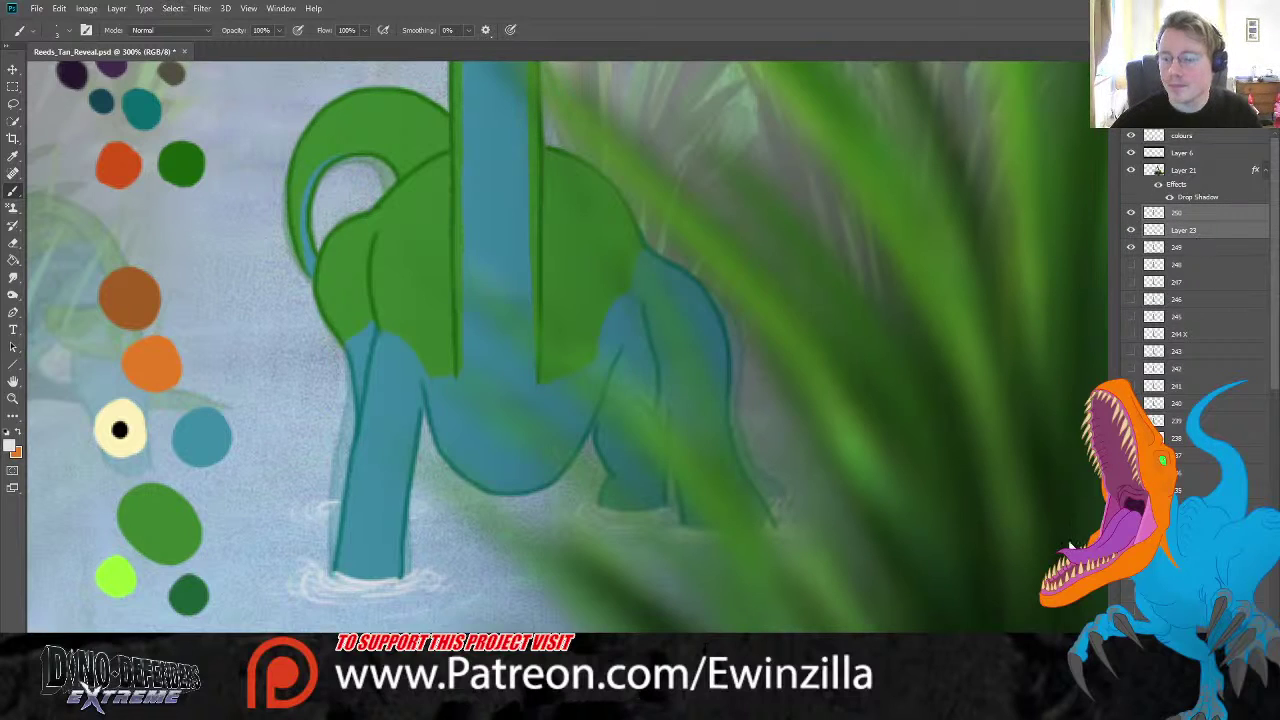
pyautogui.hotkey('ctrl', 'e')
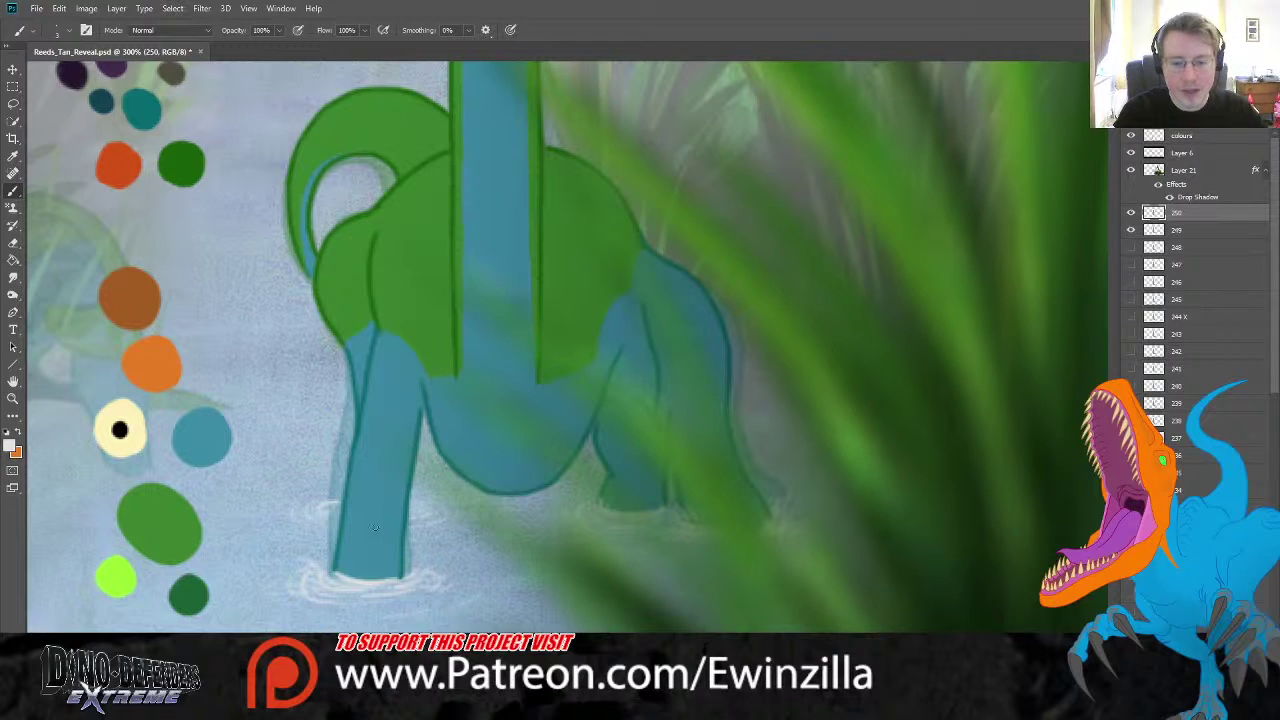
# - Fit the whole scene in view, make layer 249 active, and toggle layers 250 and 249 to compare the two frames
pyautogui.press('z')
pyautogui.click(380, 30)
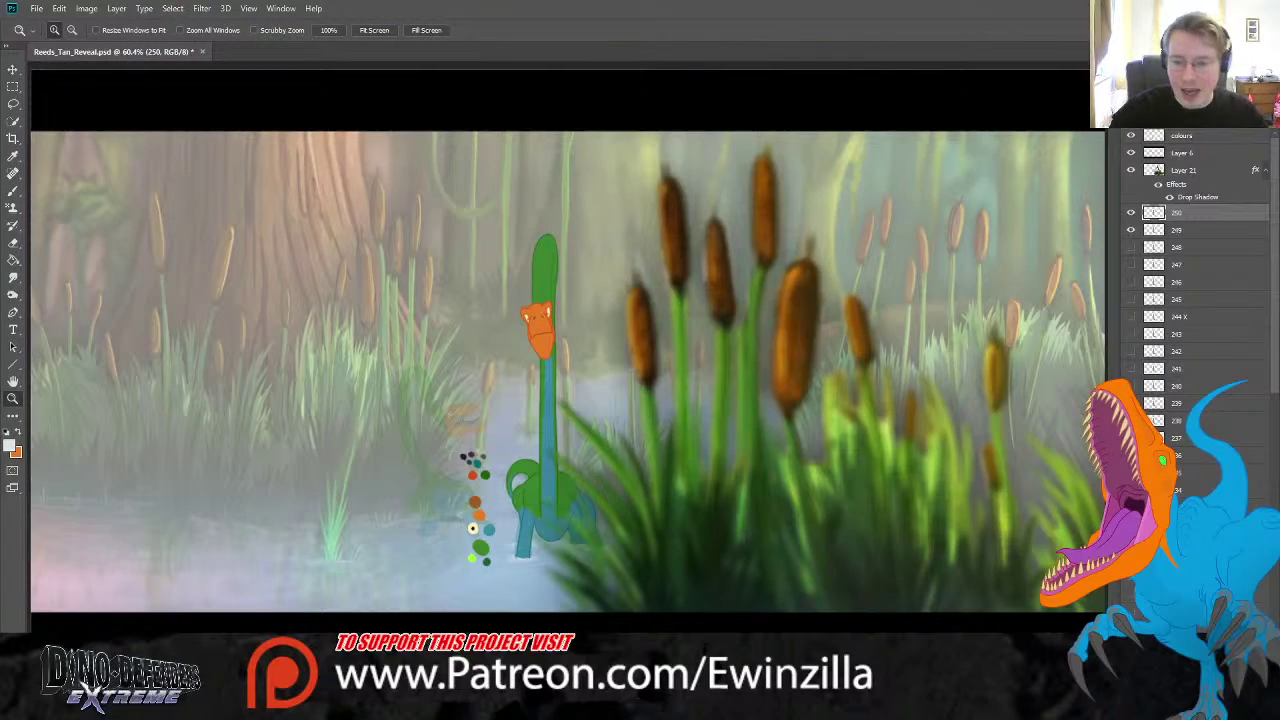
pyautogui.click(1236, 231)
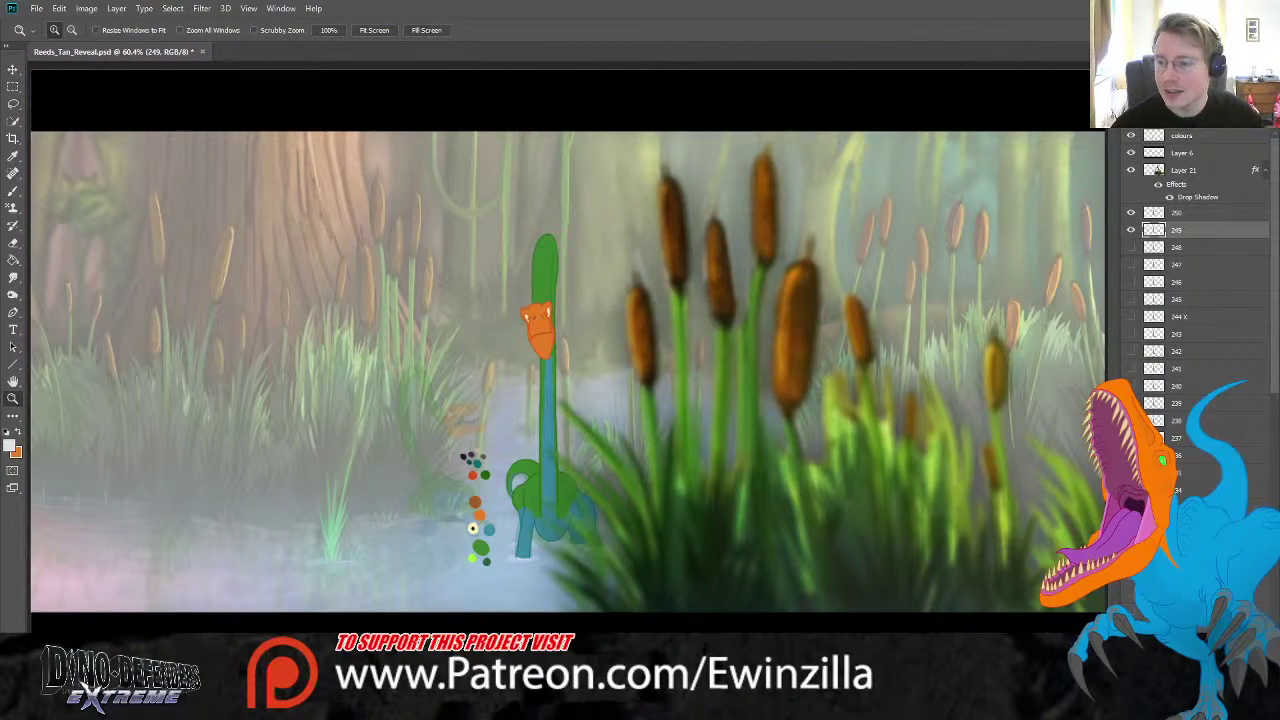
pyautogui.click(1131, 213)
pyautogui.click(1131, 213)
pyautogui.click(1131, 214)
pyautogui.click(1131, 214)
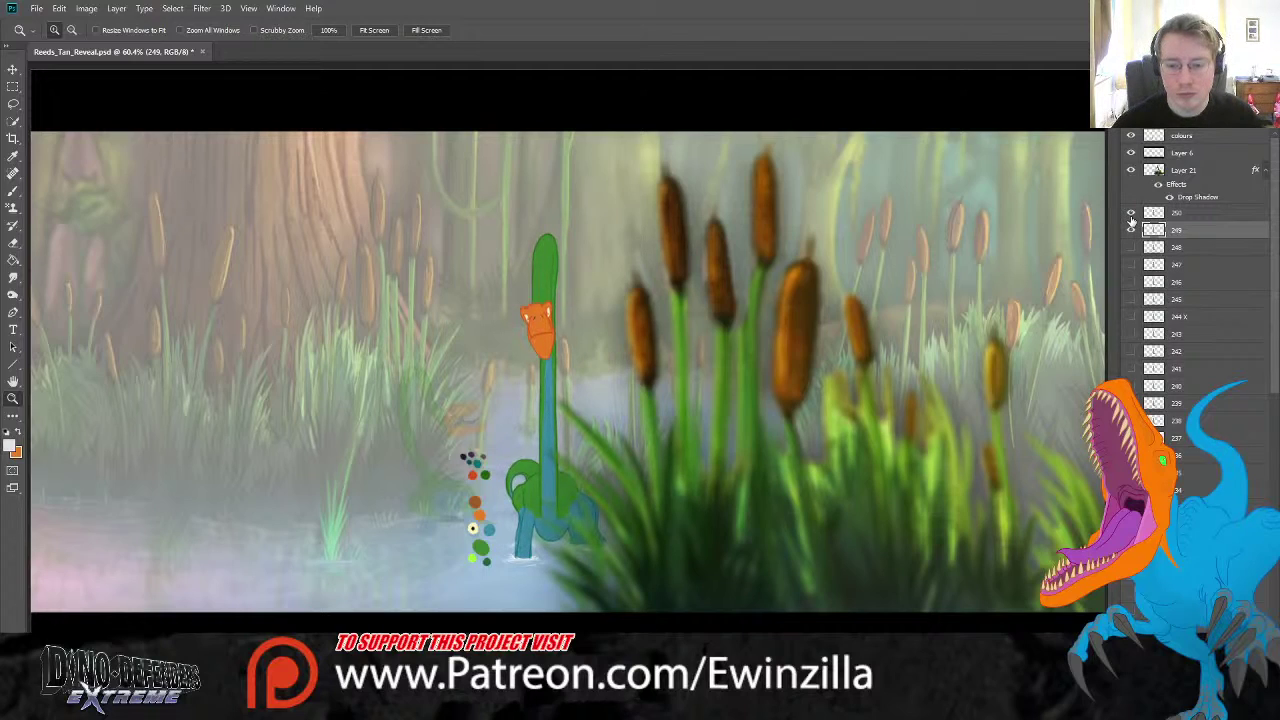
pyautogui.click(1132, 231)
pyautogui.click(1132, 231)
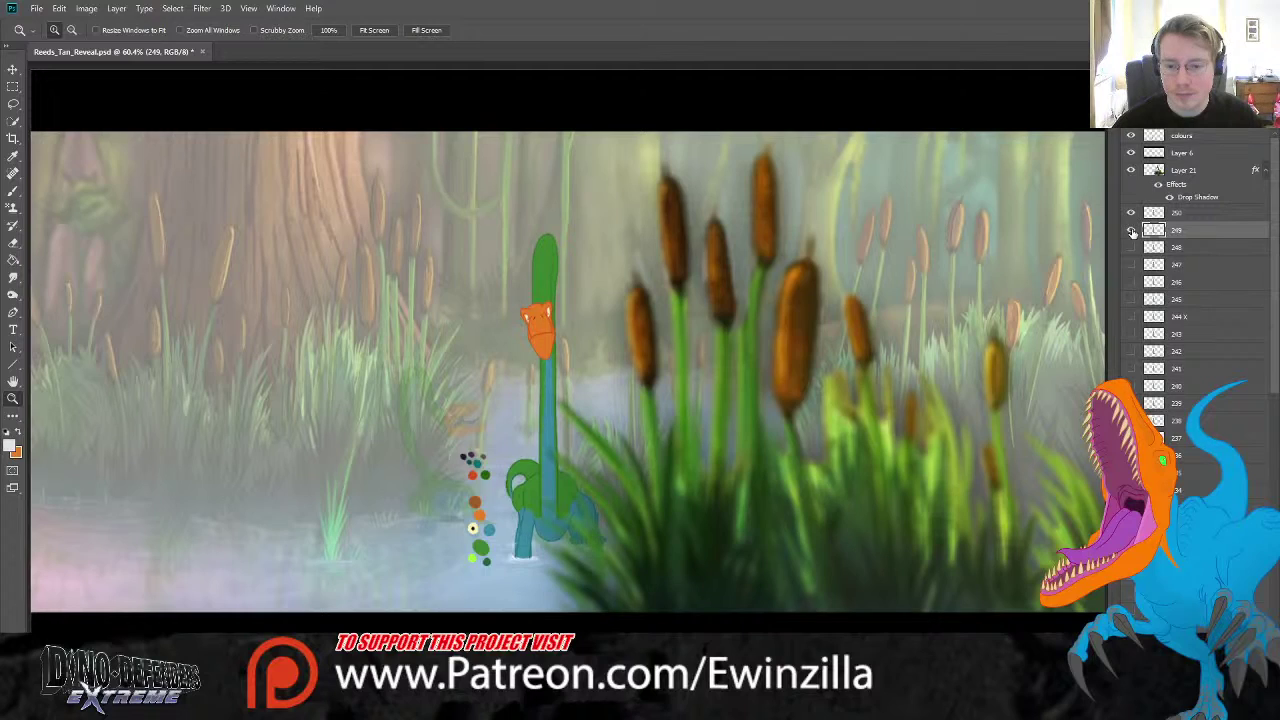
# - Toggle layer 250 to compare it with 249, show layers 248 through 244 X, and make layer 250 active
pyautogui.click(1131, 213)
pyautogui.click(1131, 213)
pyautogui.moveTo(1131, 247); pyautogui.dragTo(1131, 318)
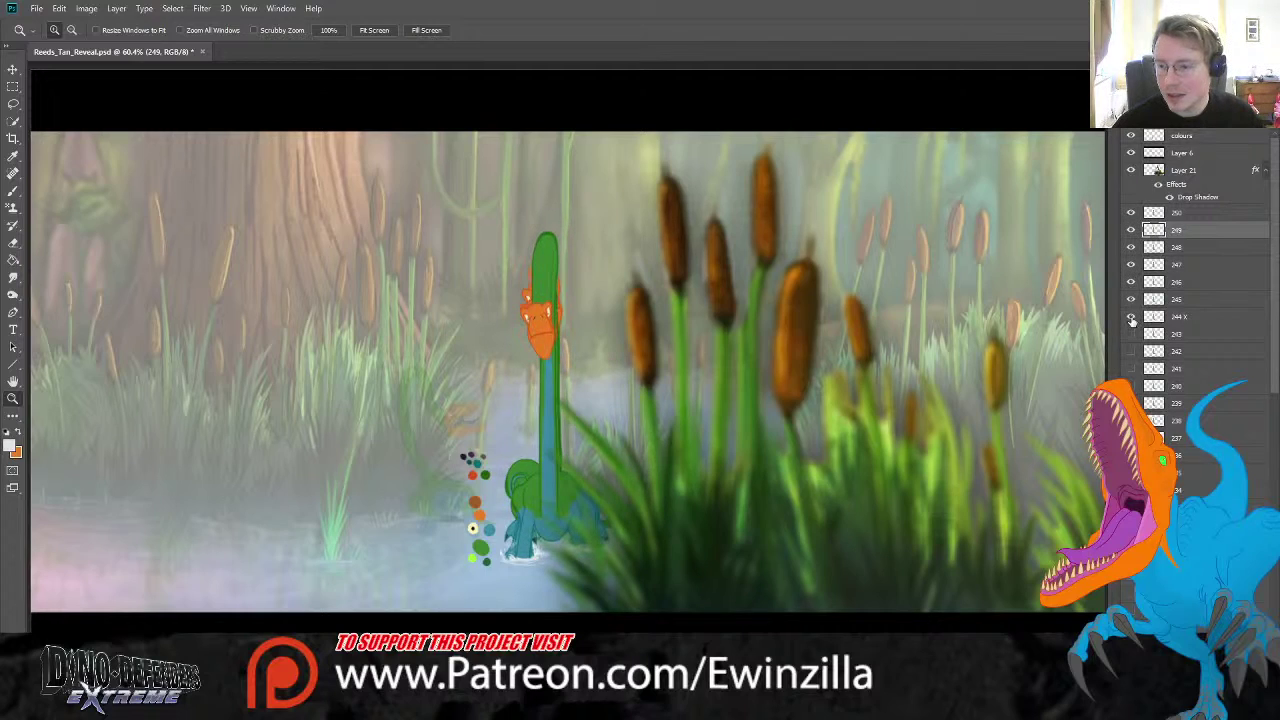
pyautogui.click(1186, 318)
pyautogui.press('h')
pyautogui.press('z')
pyautogui.click(1185, 213)
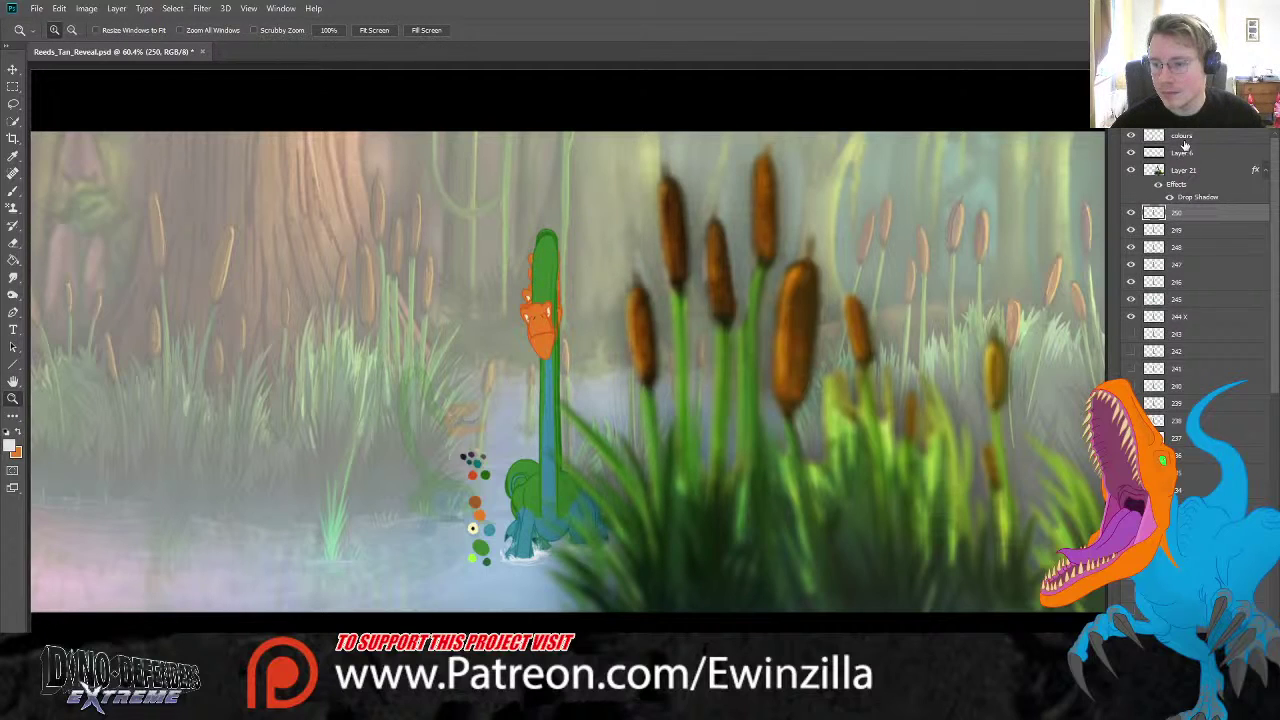
# - Delete every layer above and below the frame layers 250 through 244 X
pyautogui.click(1183, 137)
pyautogui.scroll(-10, 1185, 300)
pyautogui.keyDown('shift'); pyautogui.click(1131, 607); pyautogui.keyUp('shift')
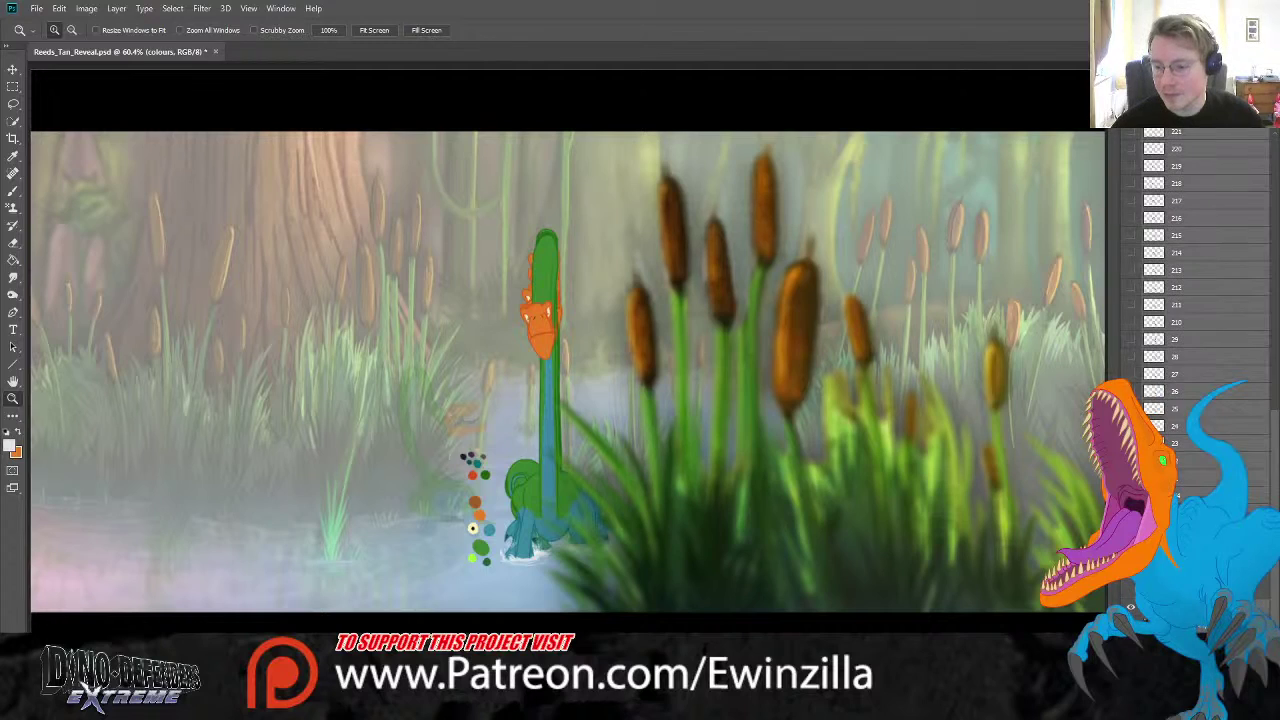
pyautogui.scroll(10, 1180, 220)
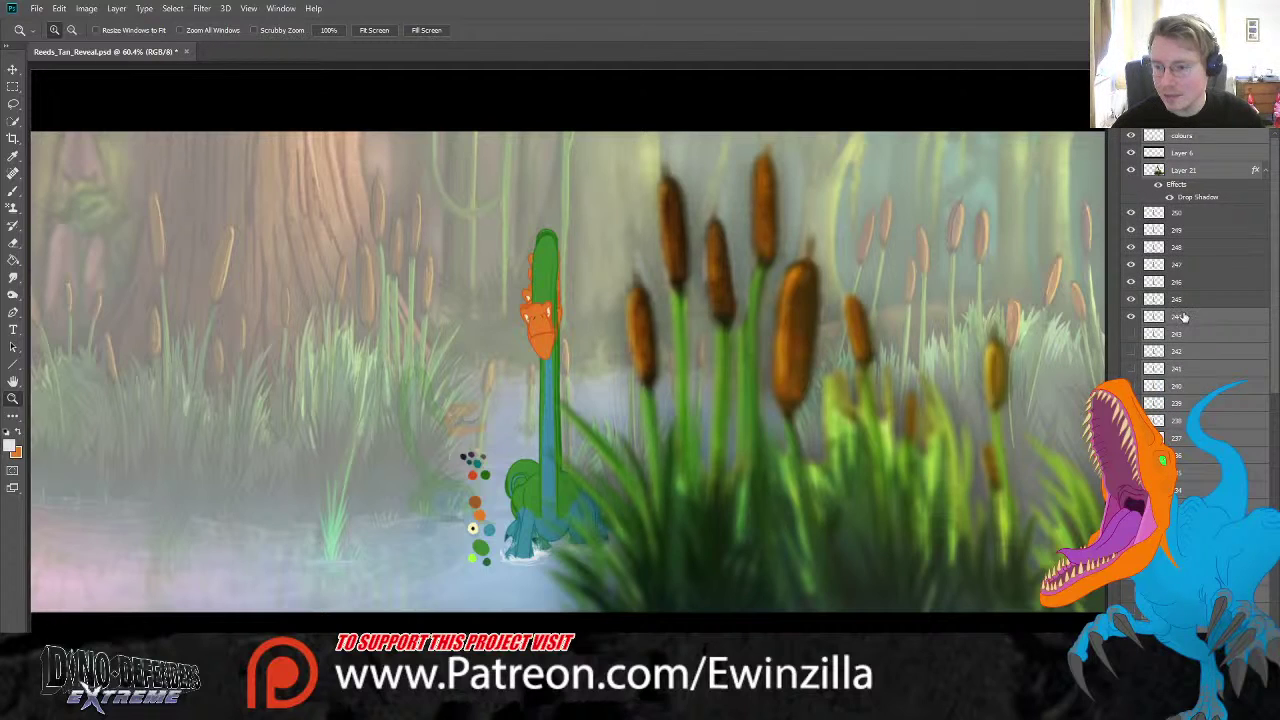
pyautogui.press('Delete')
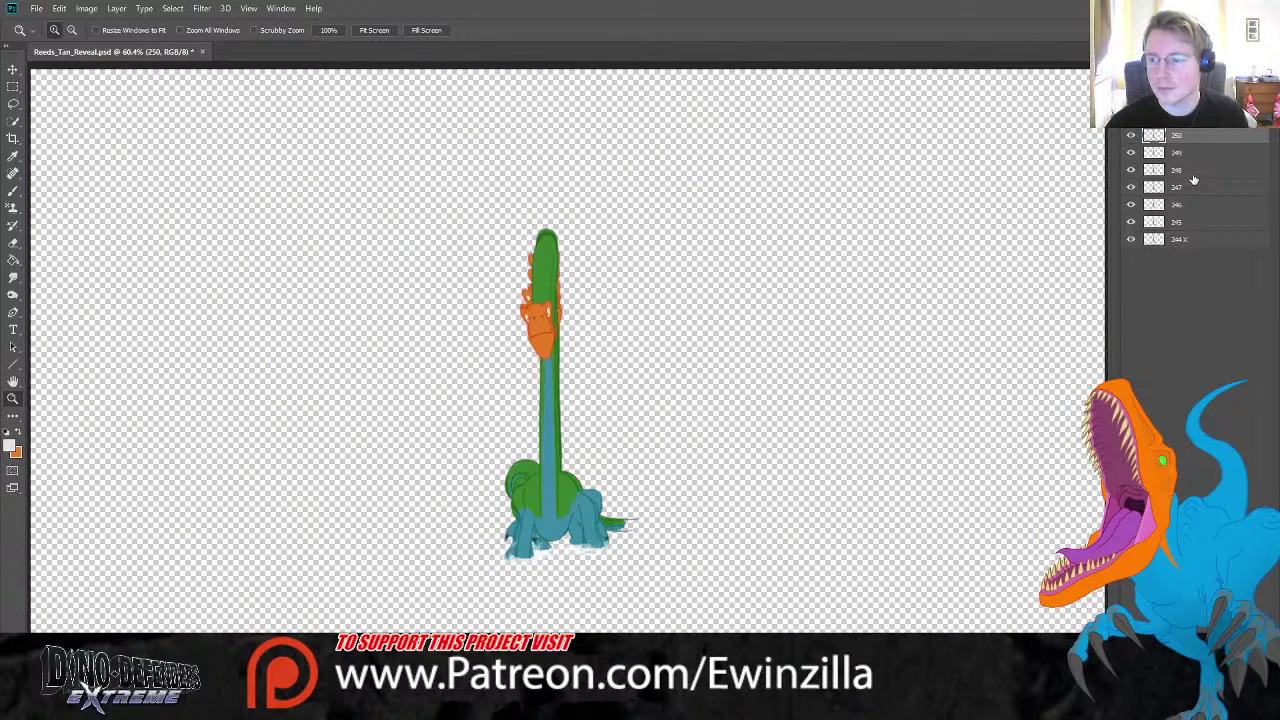
# - Isolate frame 244 X by deleting layers 250 through 245, and undo the deletion
pyautogui.keyDown('shift'); pyautogui.click(1190, 222); pyautogui.keyUp('shift')
pyautogui.press('Delete')
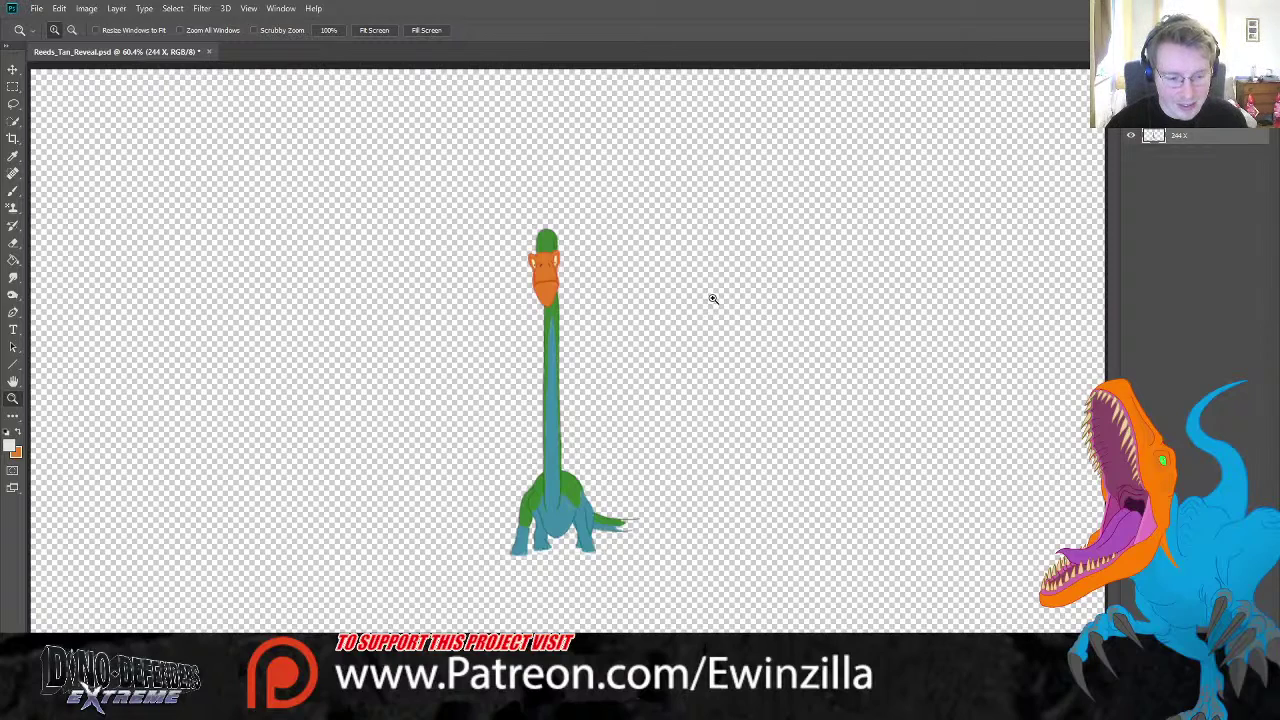
pyautogui.hotkey('ctrl', 'z')
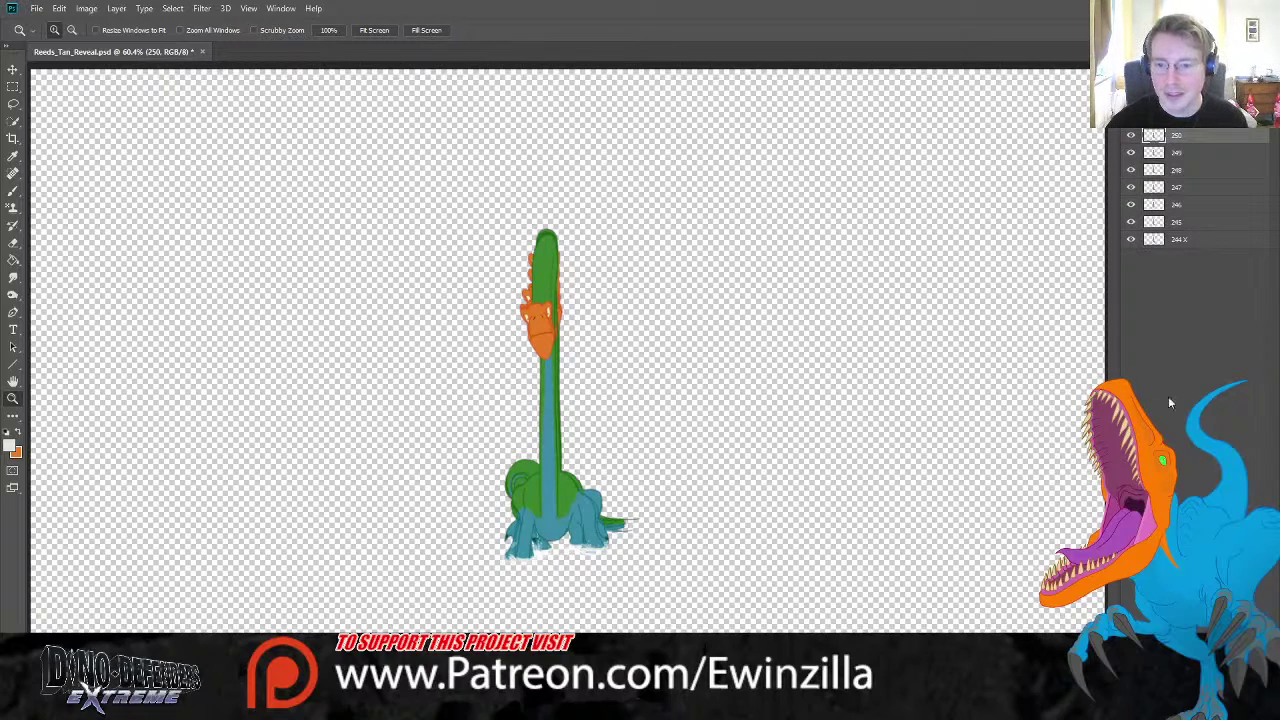
# - Isolate frame 245 by deleting layer 244 X and layers 250 through 246
pyautogui.click(1193, 239)
pyautogui.press('Delete')
pyautogui.click(1190, 205)
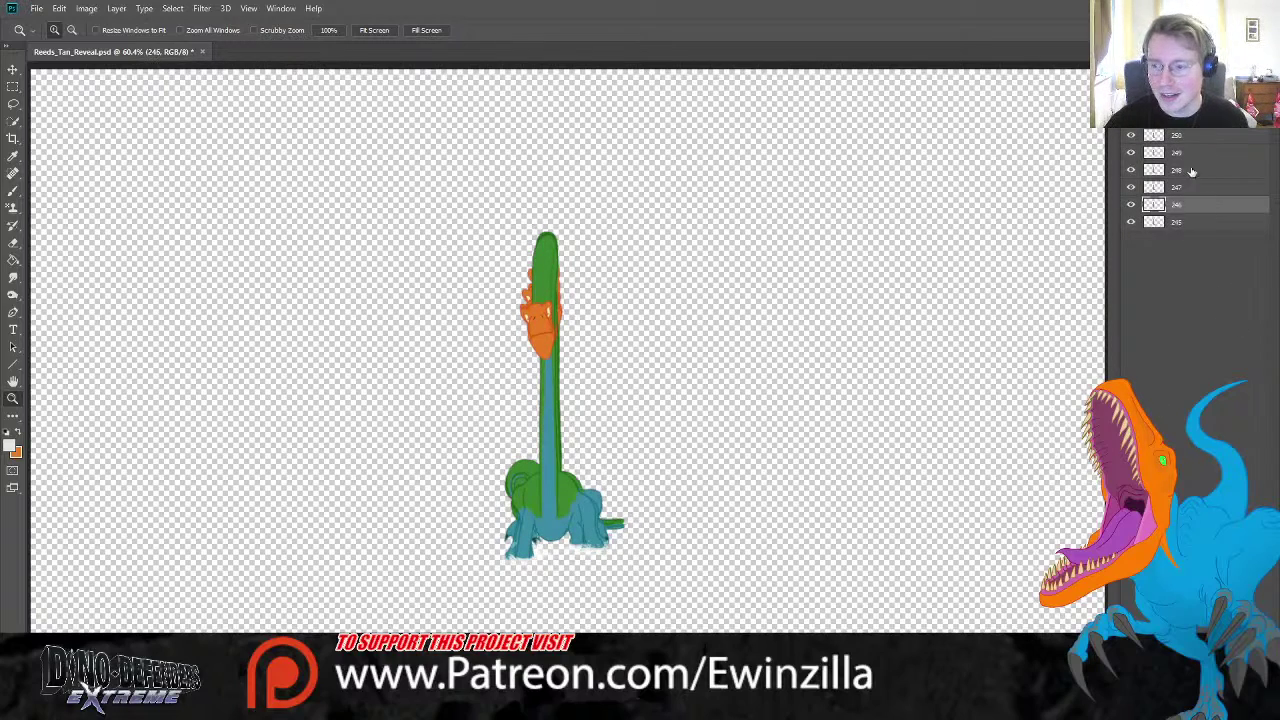
pyautogui.keyDown('shift'); pyautogui.click(1189, 135); pyautogui.keyUp('shift')
pyautogui.press('Delete')
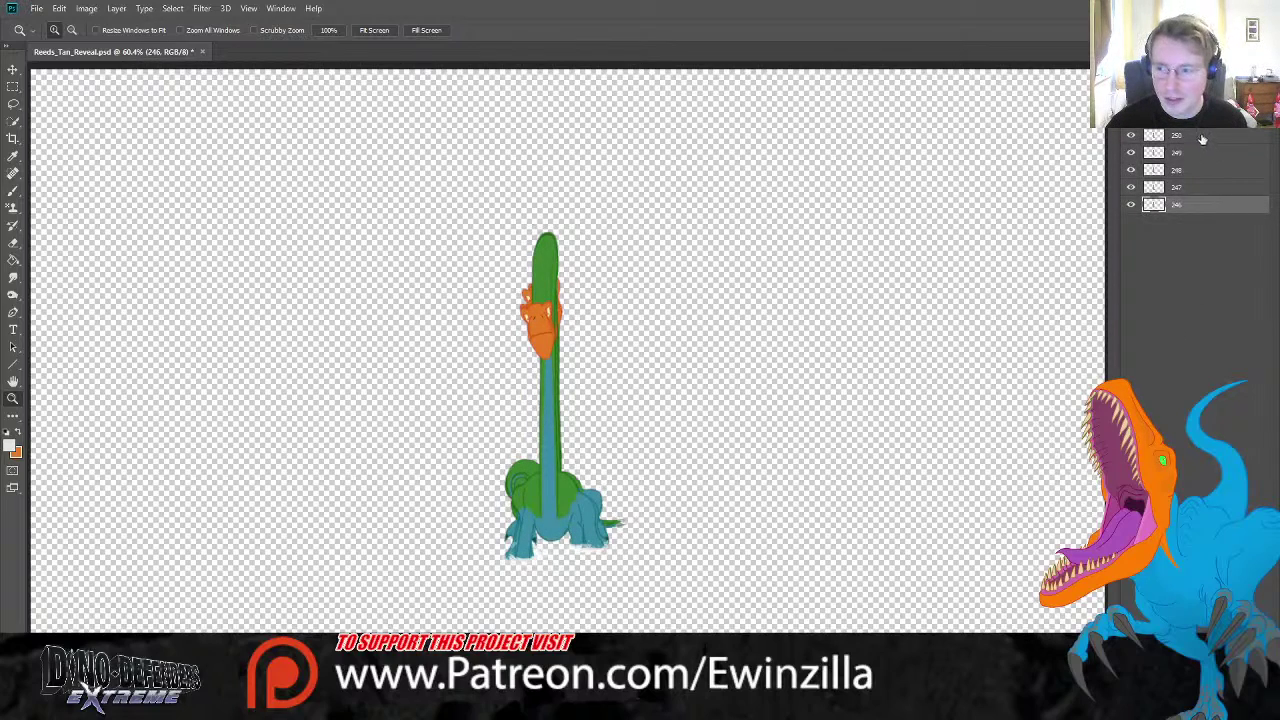
pyautogui.click(1214, 240)
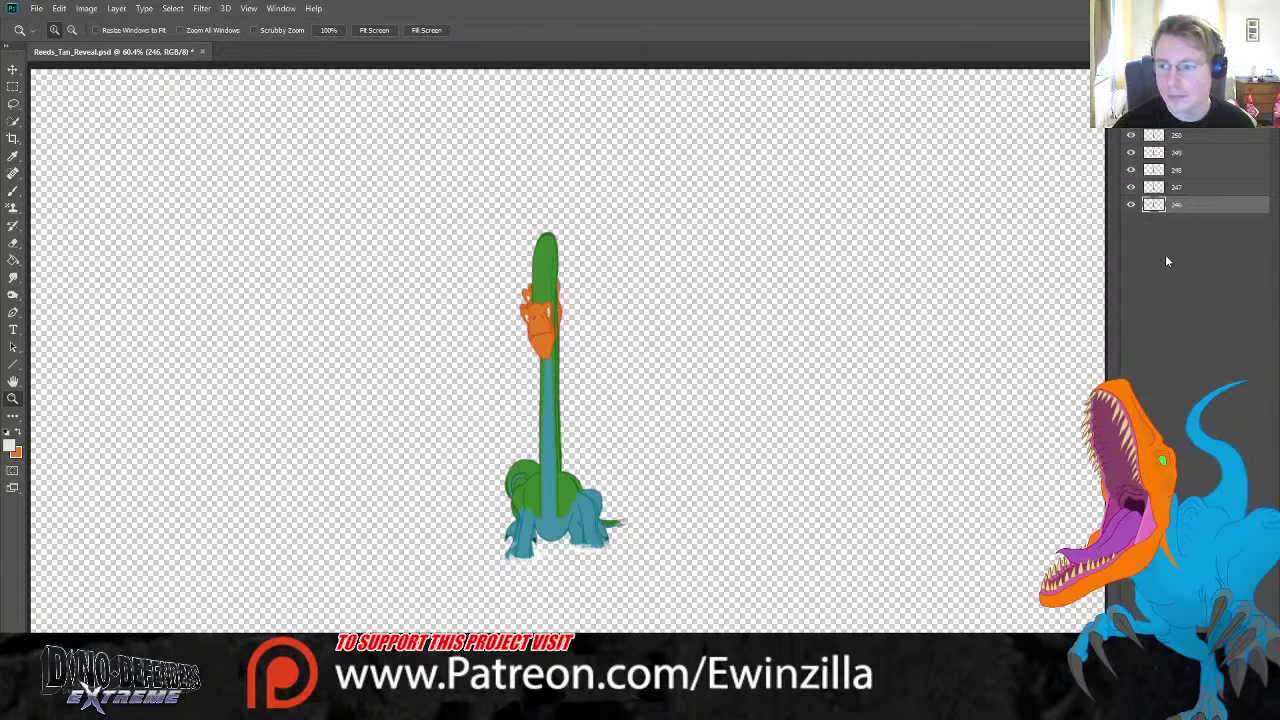
# - Isolate frame 247 by deleting layer 246 and layers 250 through 248, and save it as a separate file
pyautogui.press('Delete')
pyautogui.keyDown('shift'); pyautogui.click(1185, 135); pyautogui.keyUp('shift')
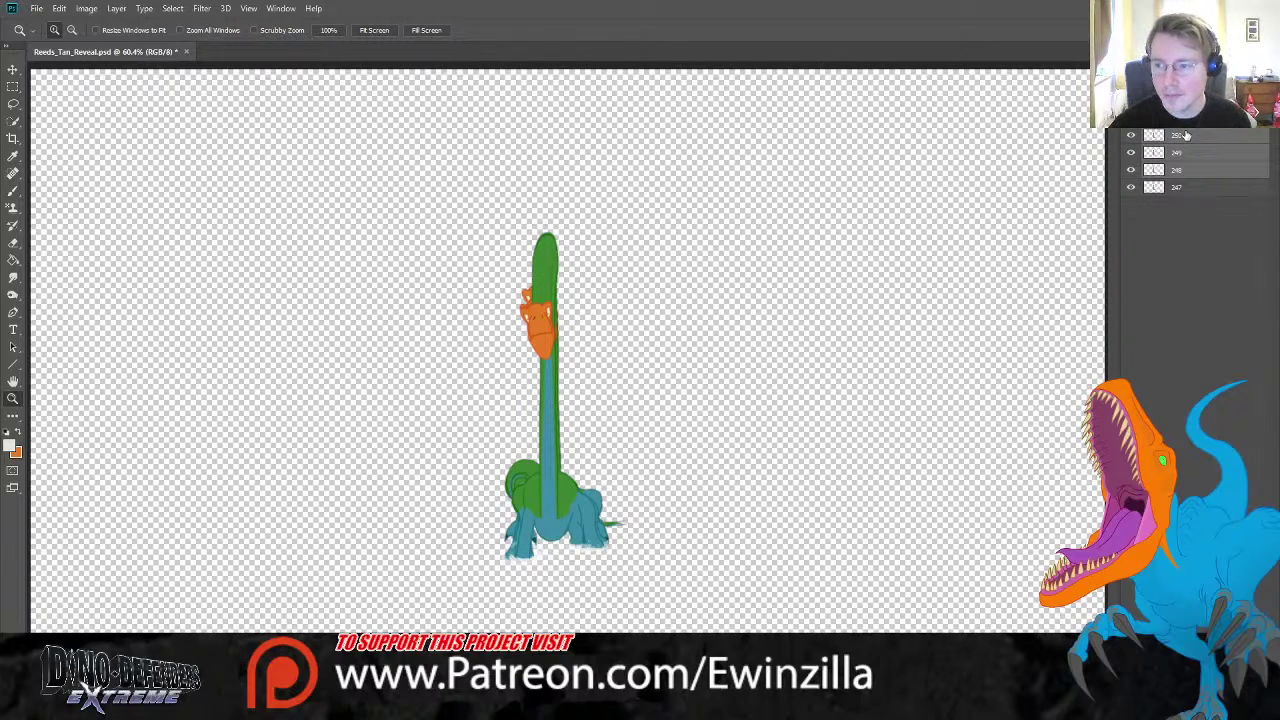
pyautogui.press('Delete')
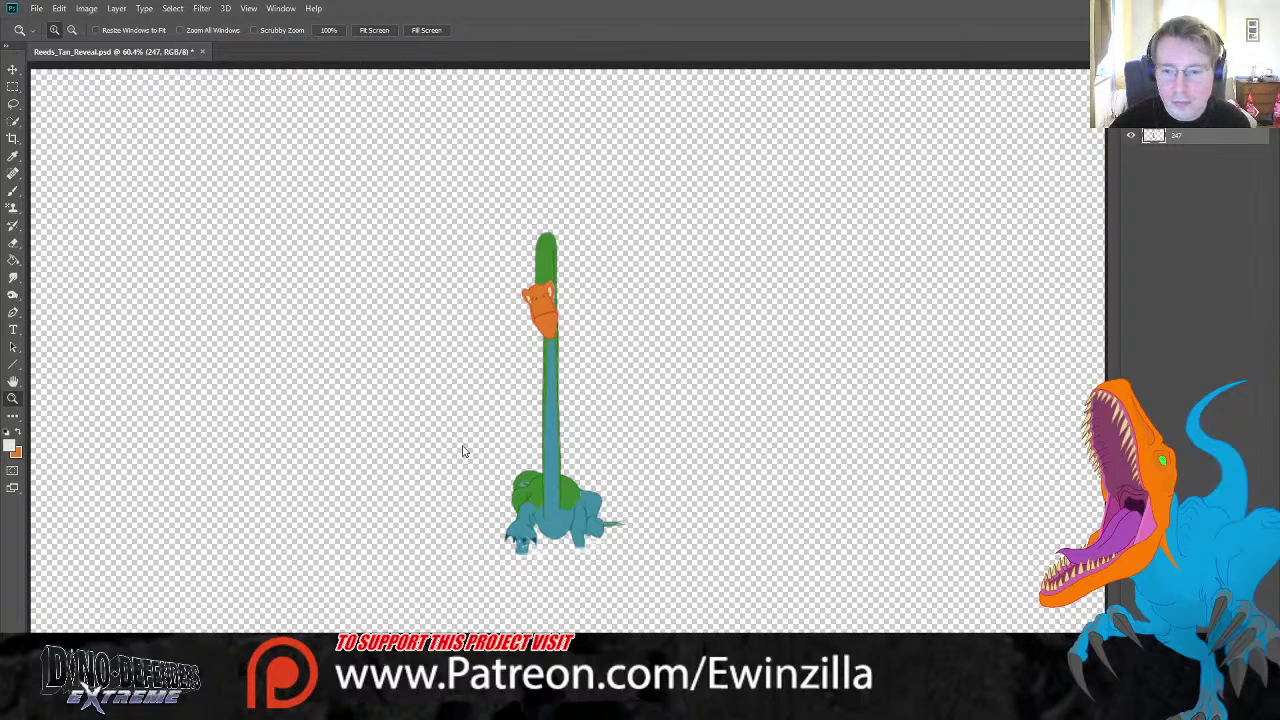
pyautogui.hotkey('ctrl', 'shift', 's')
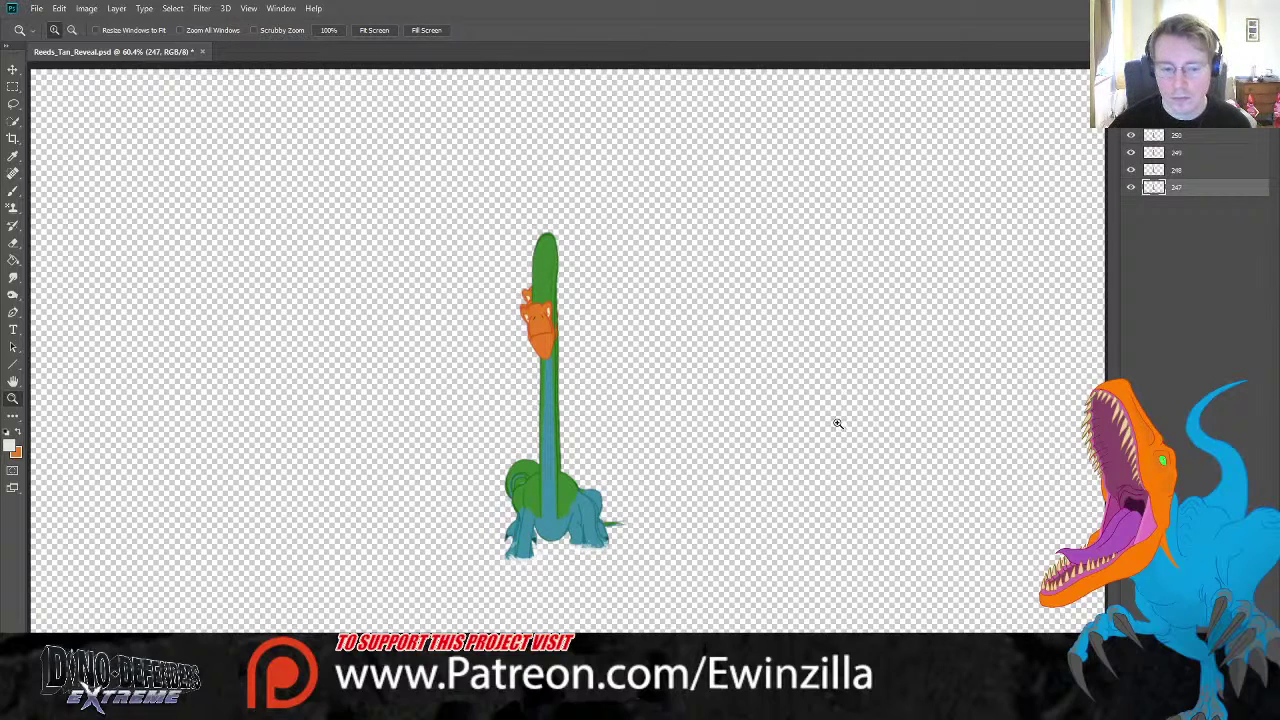
# - Isolate frame 248 by deleting layer 247 along with layers 249 and 250
pyautogui.press('Delete')
pyautogui.click(1198, 152)
pyautogui.keyDown('shift'); pyautogui.click(1198, 135); pyautogui.keyUp('shift')
pyautogui.press('Delete')
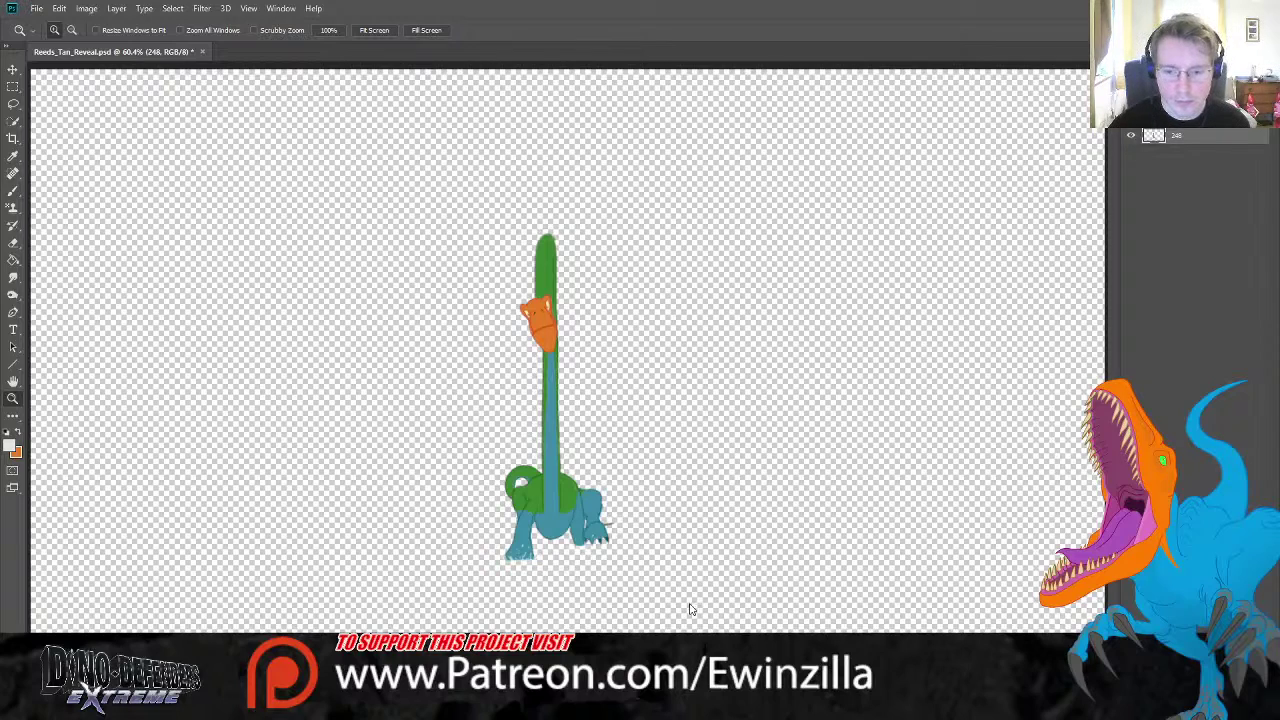
pyautogui.click(691, 551)
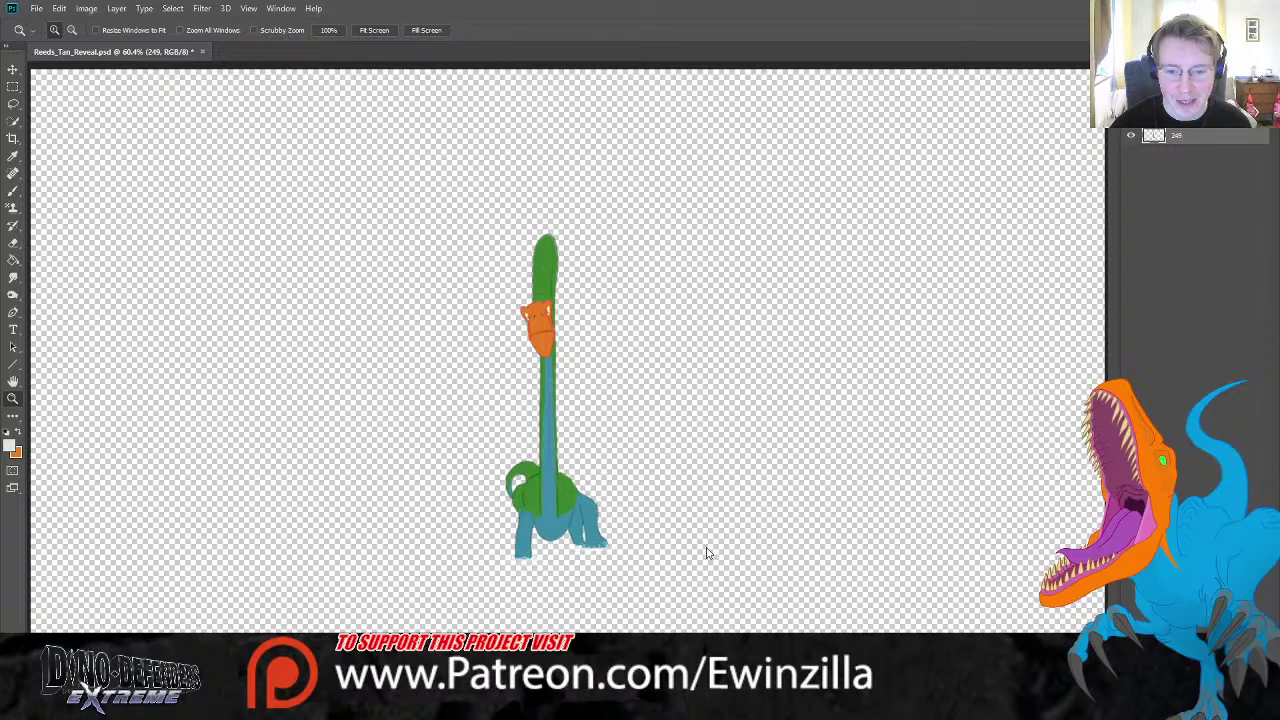
# - Hide frame layers 249 through 244 X in the full scene, and switch from t1.png back to Reeds_Tan_Reveal.psd
pyautogui.click(717, 217)
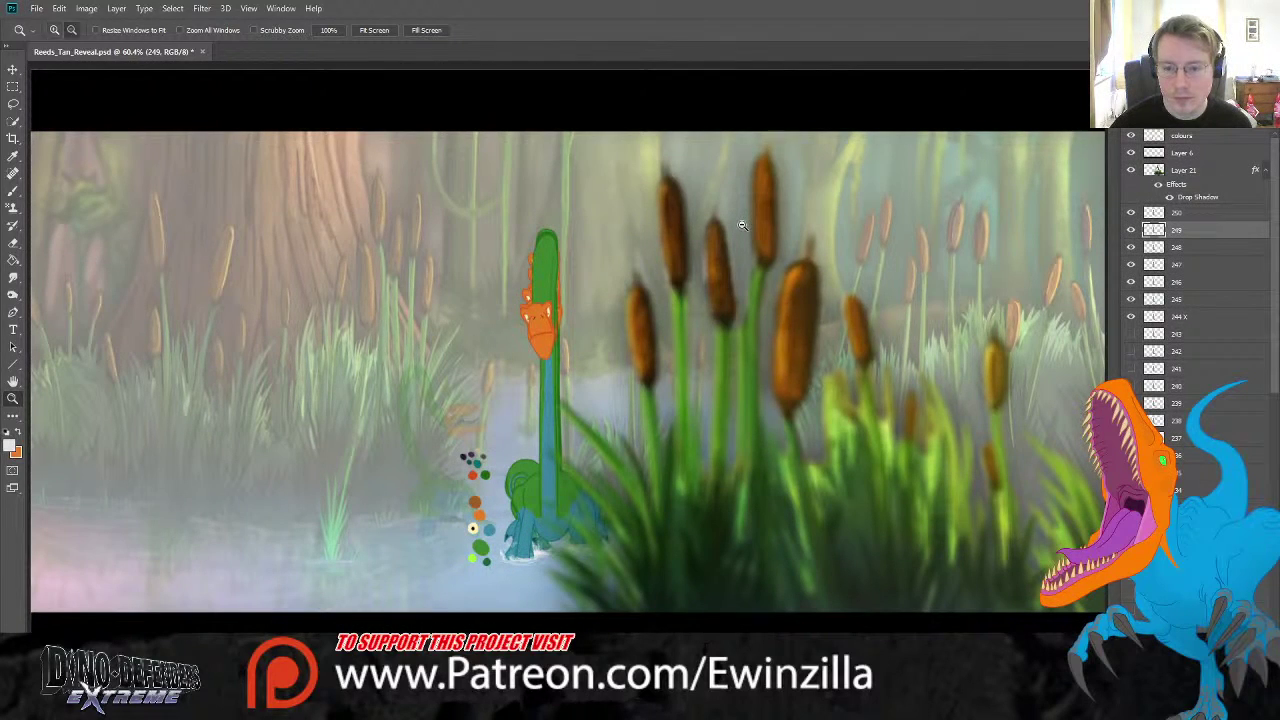
pyautogui.moveTo(1131, 230); pyautogui.dragTo(1131, 300)
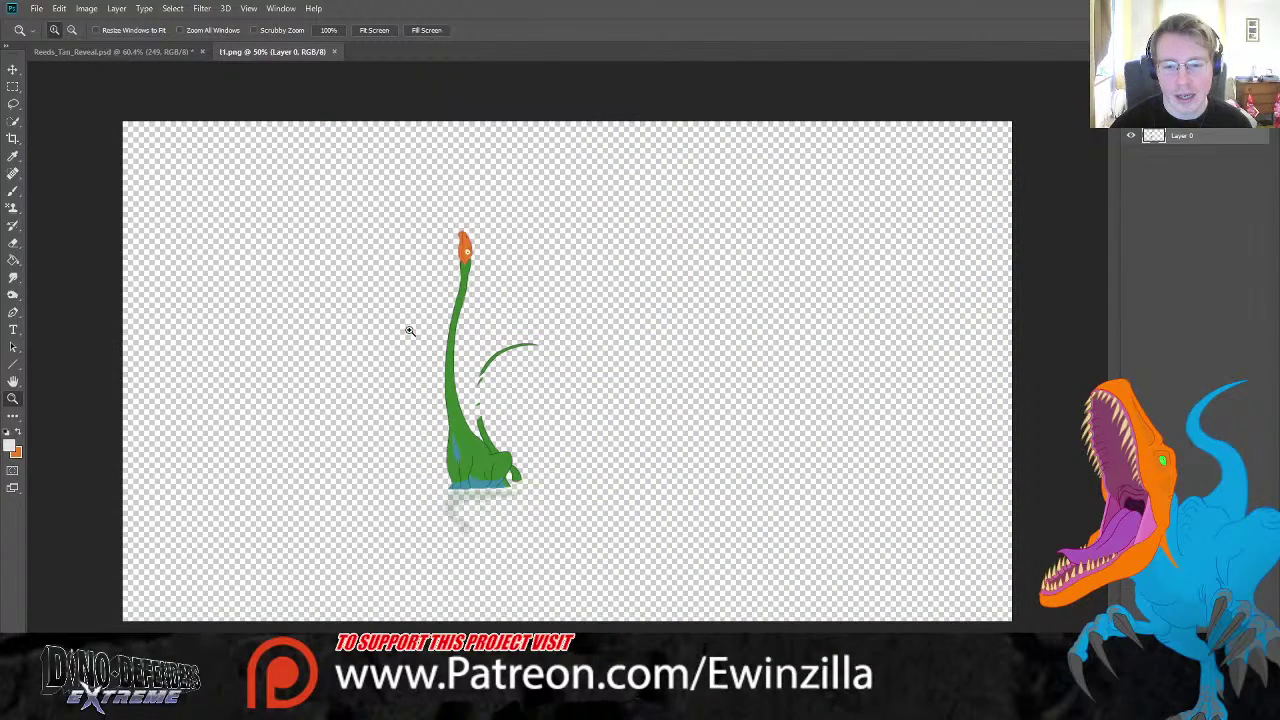
pyautogui.click(165, 52)
pyautogui.scroll(-7, 1180, 455)
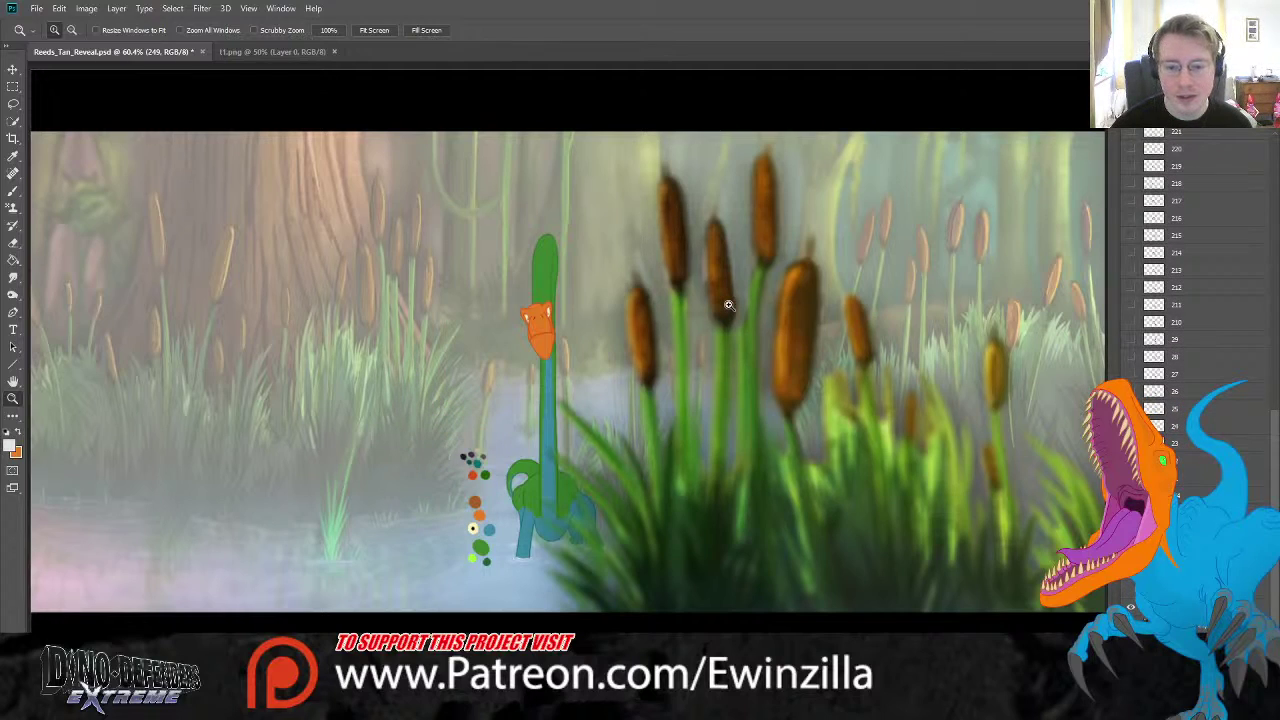
pyautogui.click(254, 30)
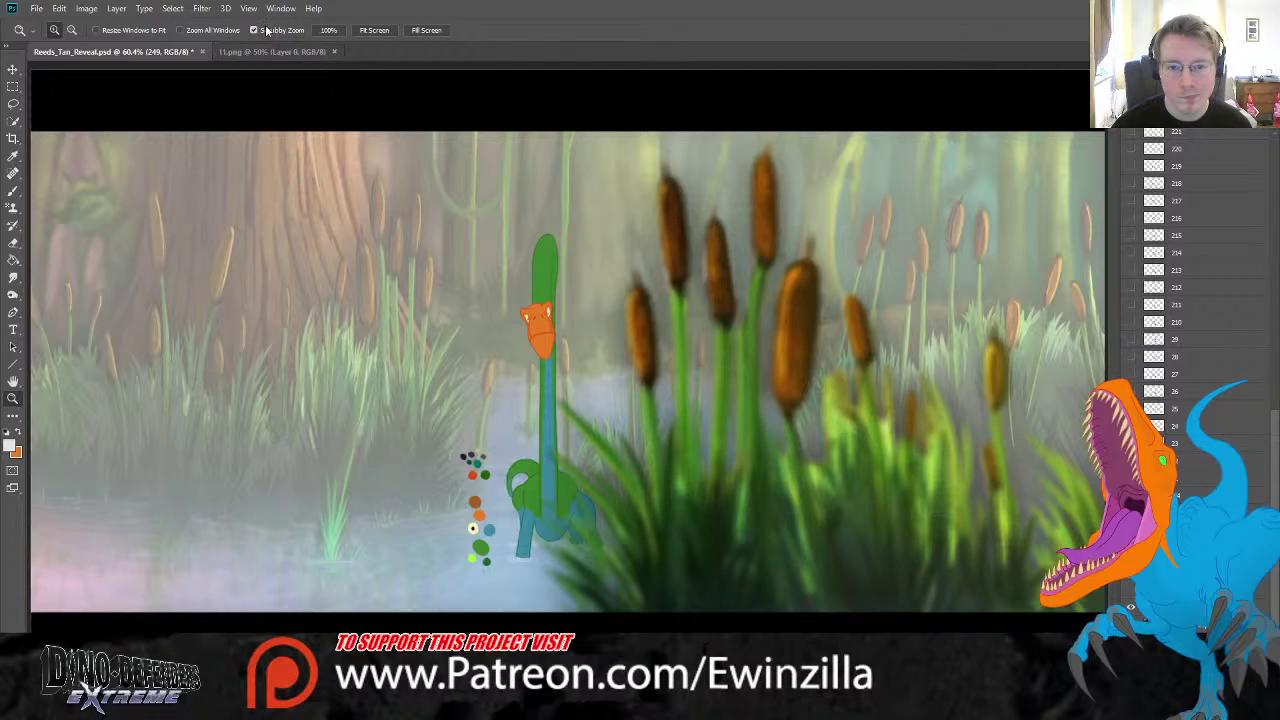
pyautogui.click(272, 51)
pyautogui.press('v')
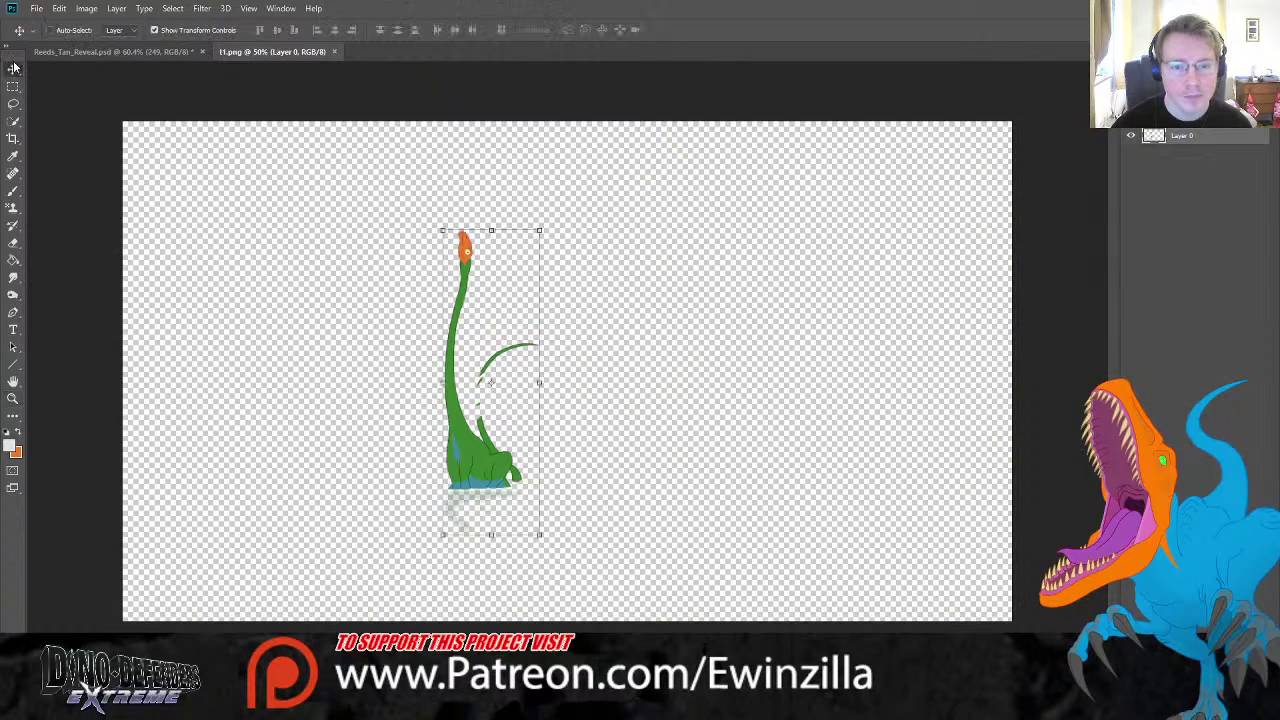
pyautogui.moveTo(522, 336); pyautogui.dragTo(448, 313)
pyautogui.click(145, 53)
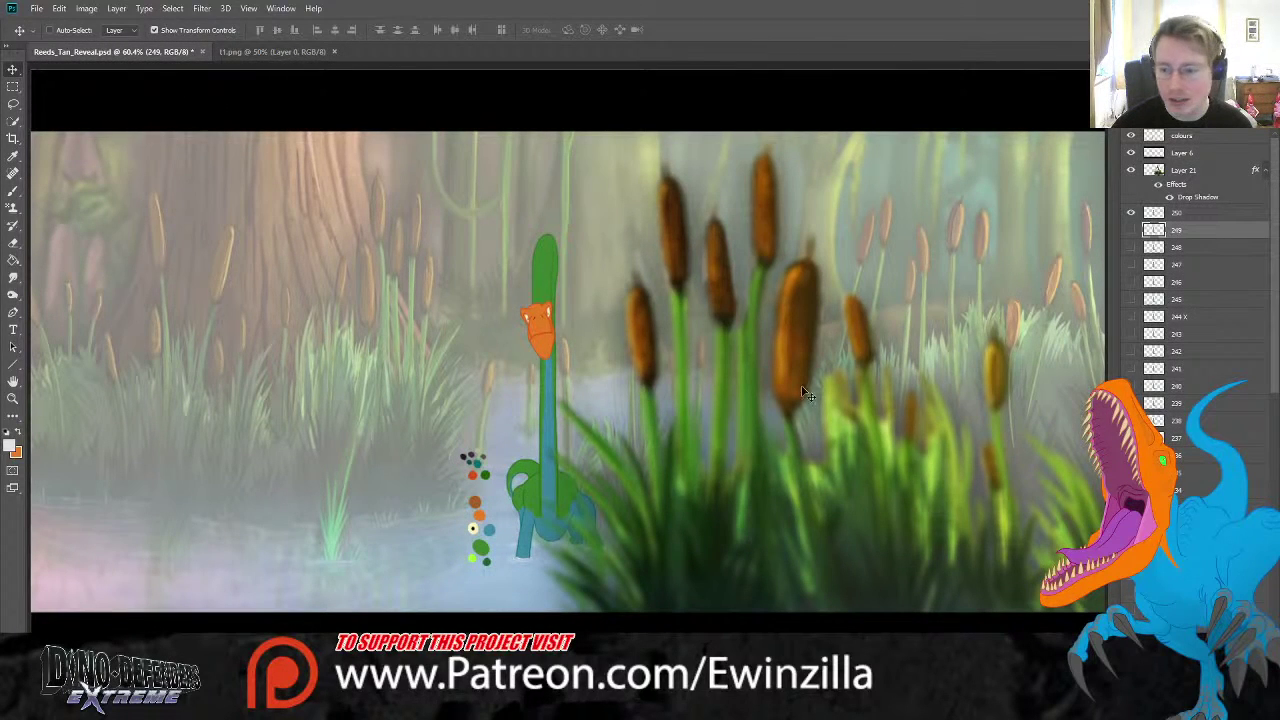
# - Copy the whole canvas area of the swamp background on Layer 21 copy 3 and paste it into t1.png
pyautogui.click(13, 398)
pyautogui.hotkey('ctrl', '-')
pyautogui.hotkey('ctrl', '-')
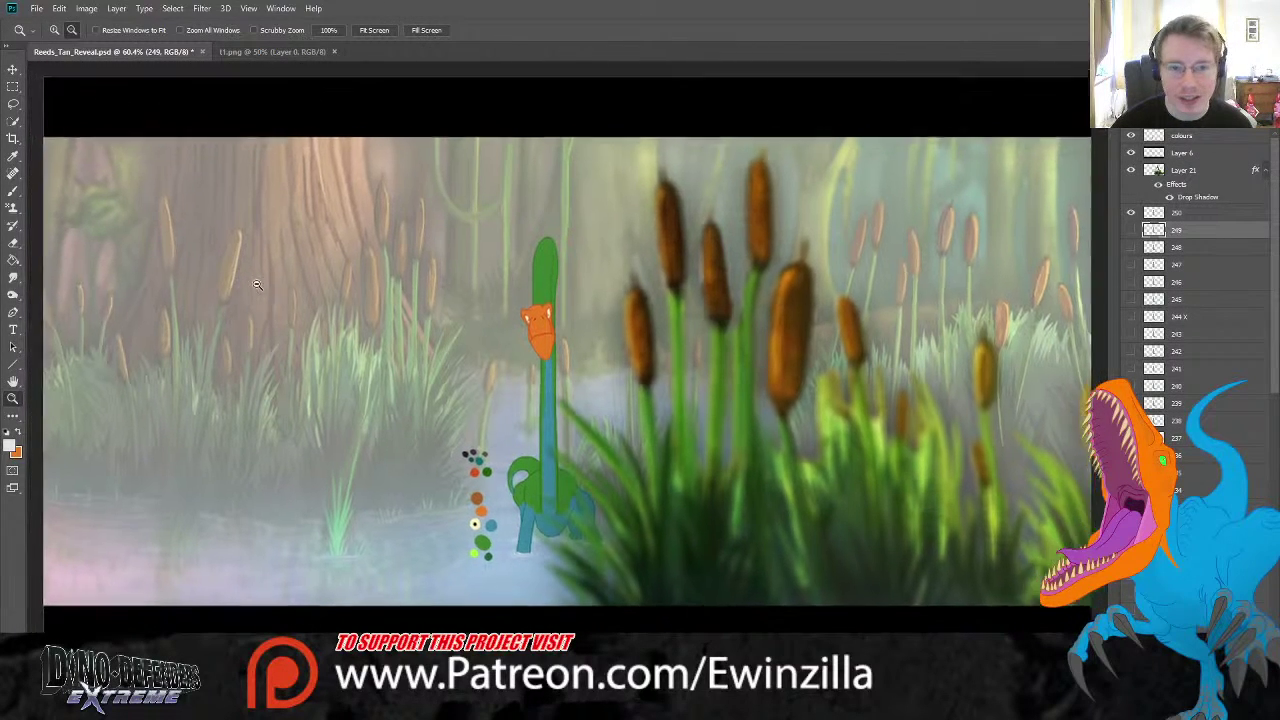
pyautogui.keyDown('ctrl'); pyautogui.click(741, 483); pyautogui.keyUp('ctrl')
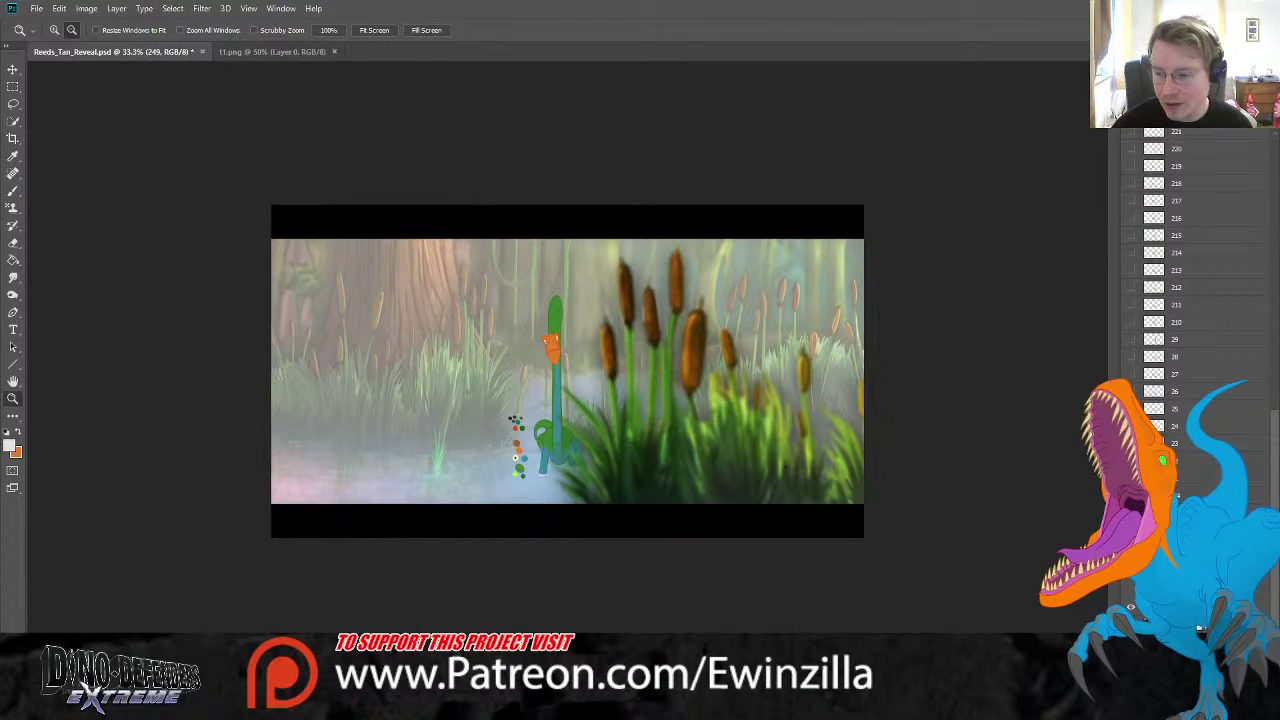
pyautogui.press('m')
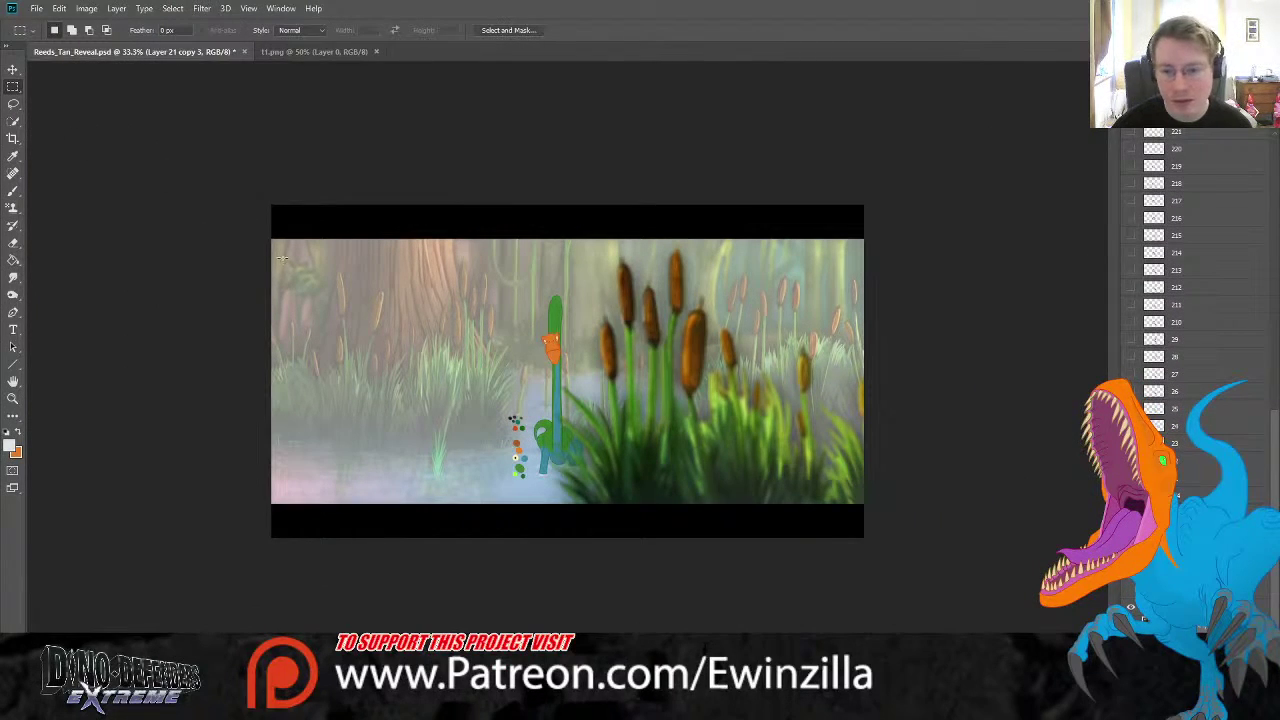
pyautogui.moveTo(236, 202); pyautogui.dragTo(928, 545)
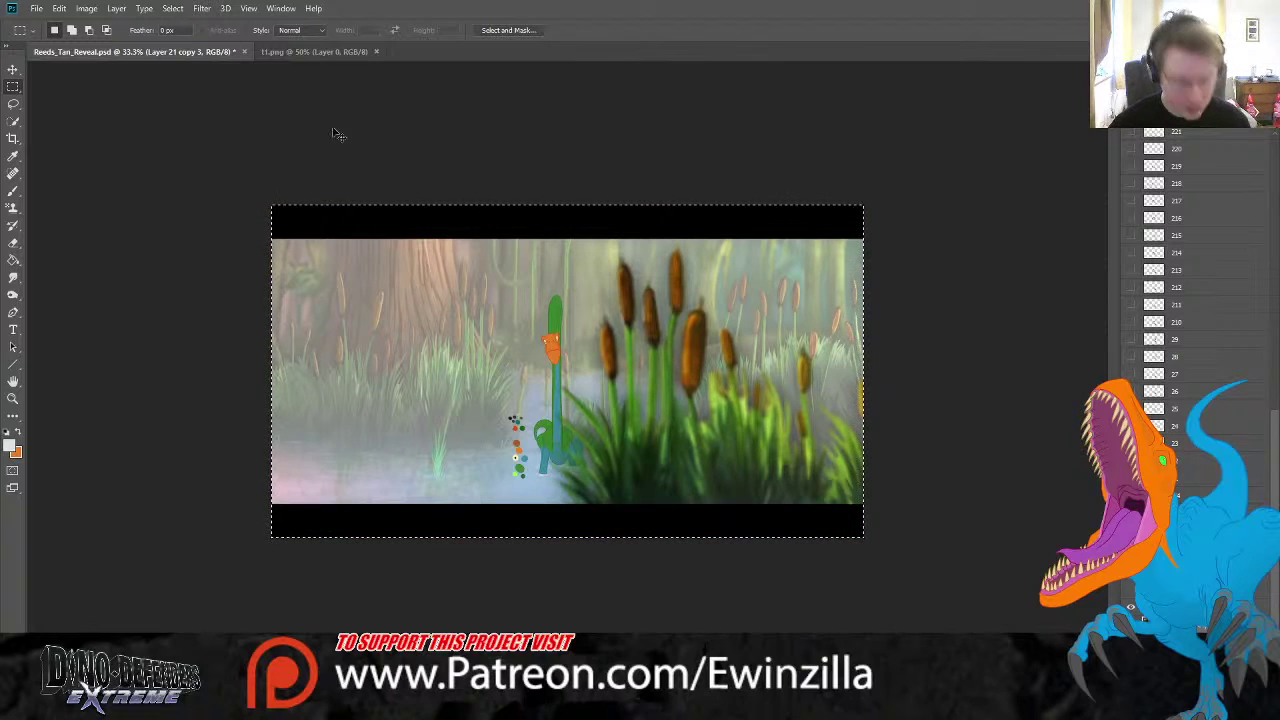
pyautogui.click(295, 52)
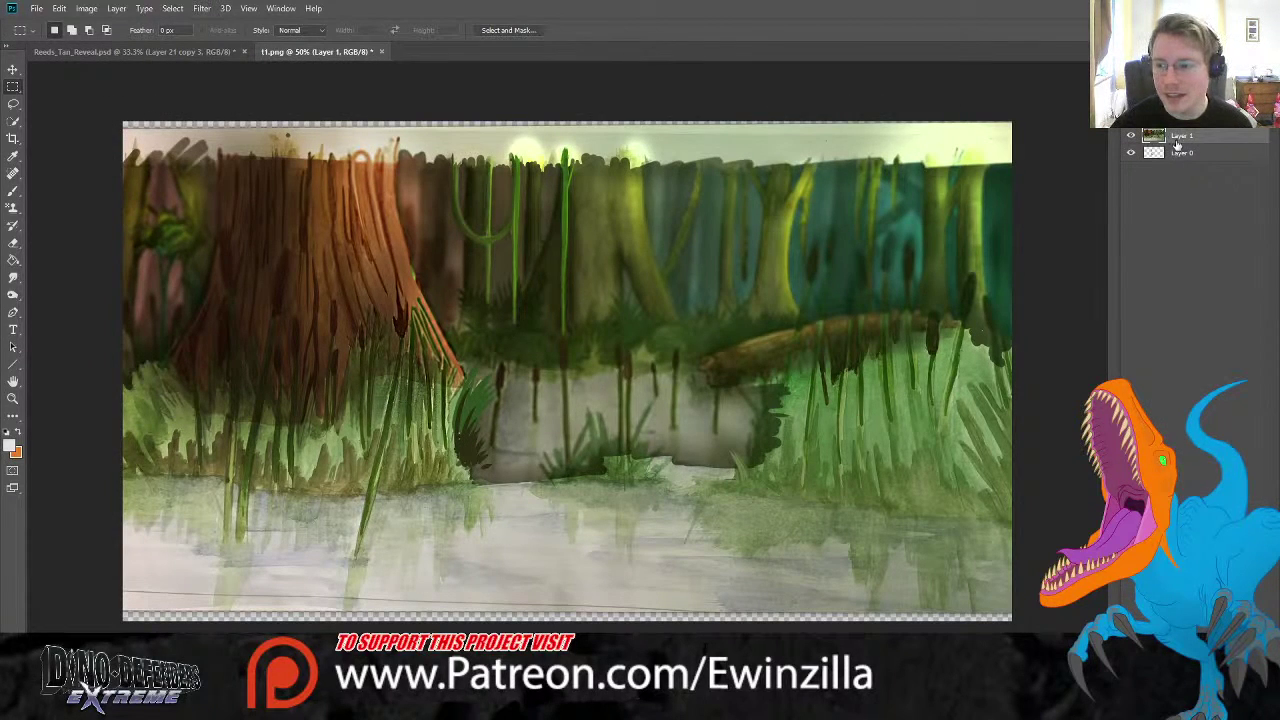
# - Place the pasted background Layer 1 beneath Layer 0 and align it to the centre of the canvas
pyautogui.moveTo(1180, 136); pyautogui.dragTo(1170, 163)
pyautogui.click(13, 69)
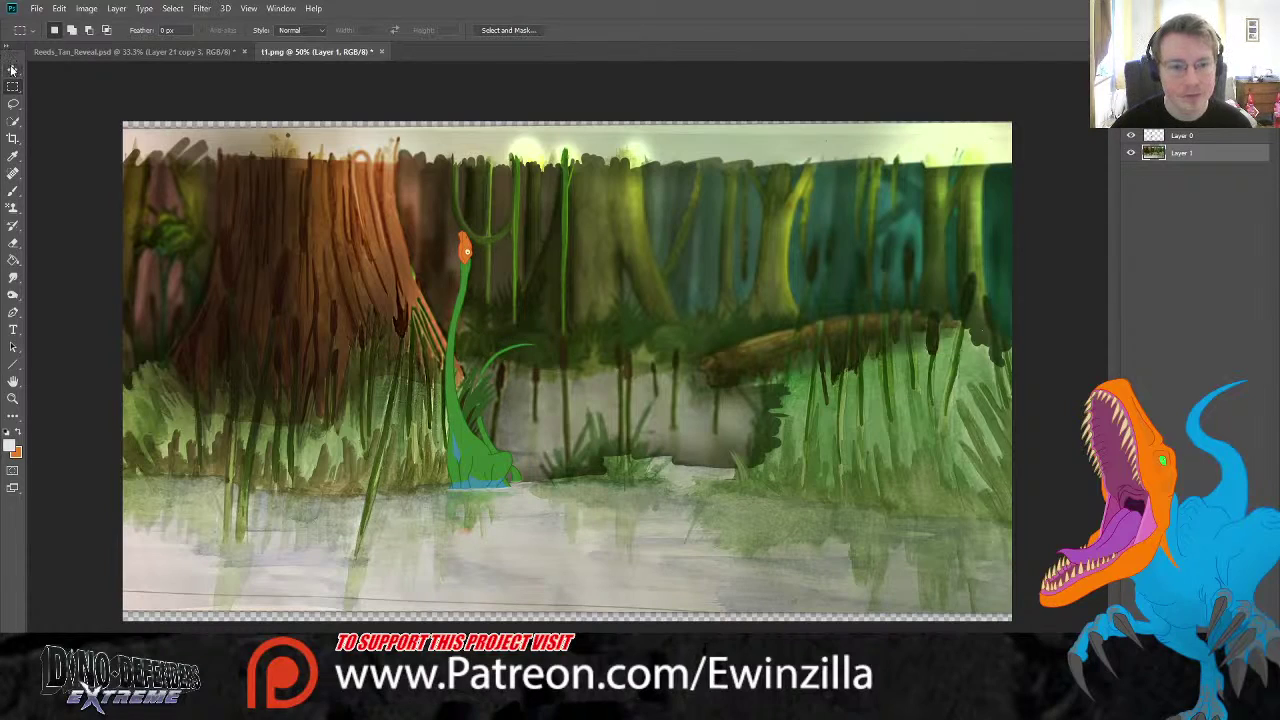
pyautogui.moveTo(340, 251); pyautogui.dragTo(339, 247)
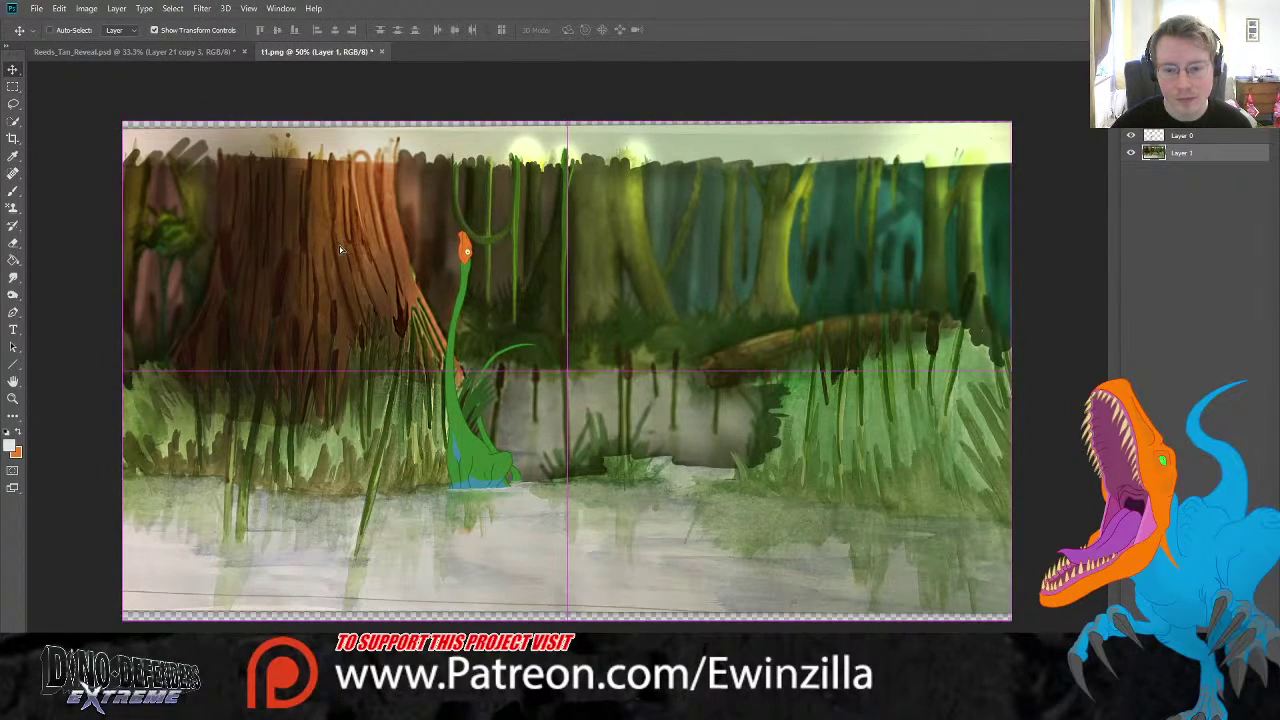
# - Smudge the orange skin over both sides of the creature's eye on Layer 0 so that the eye opening becomes narrower
pyautogui.press('z')
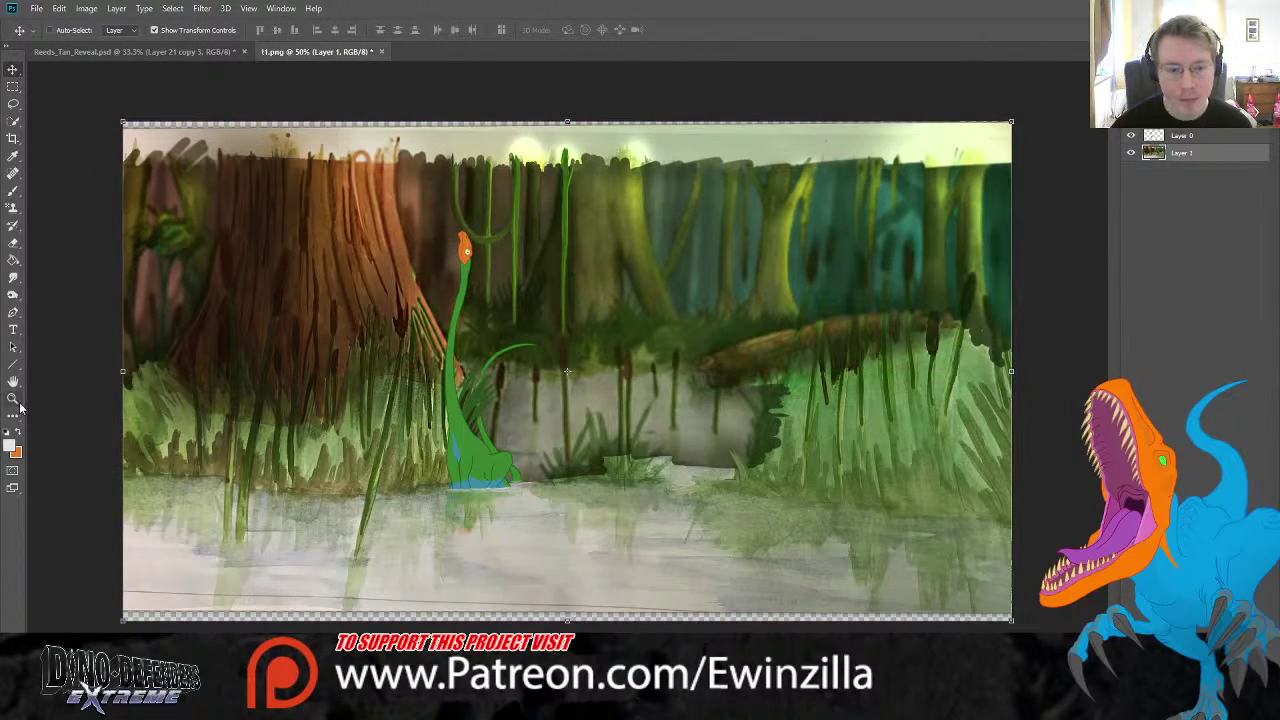
pyautogui.keyDown('alt'); pyautogui.click(462, 372); pyautogui.keyUp('alt')
pyautogui.click(522, 346)
pyautogui.click(522, 346)
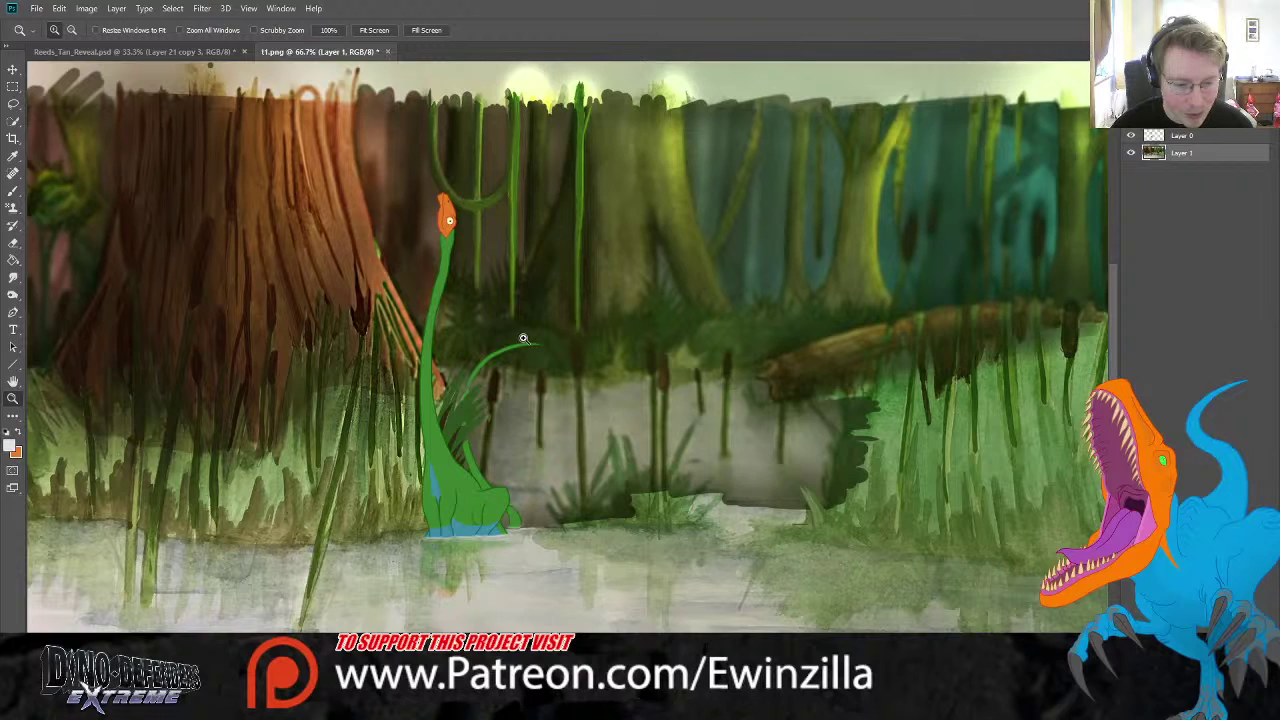
pyautogui.click(492, 390)
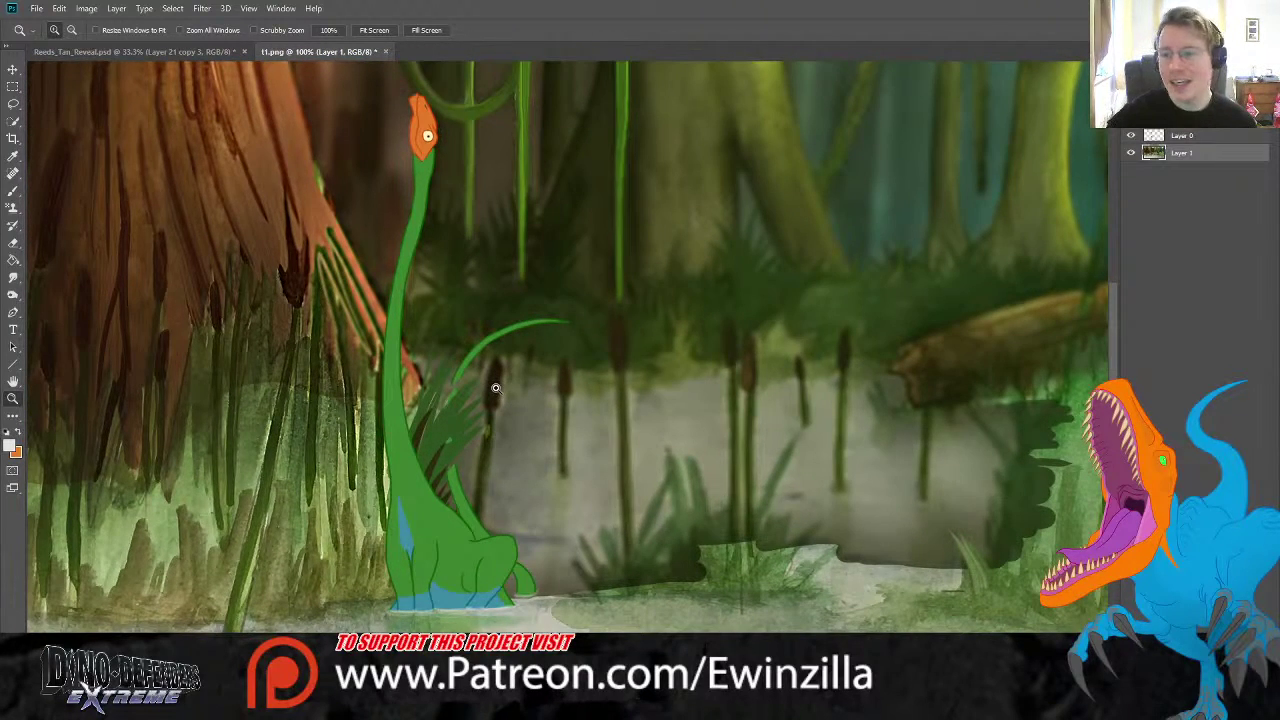
pyautogui.click(1180, 135)
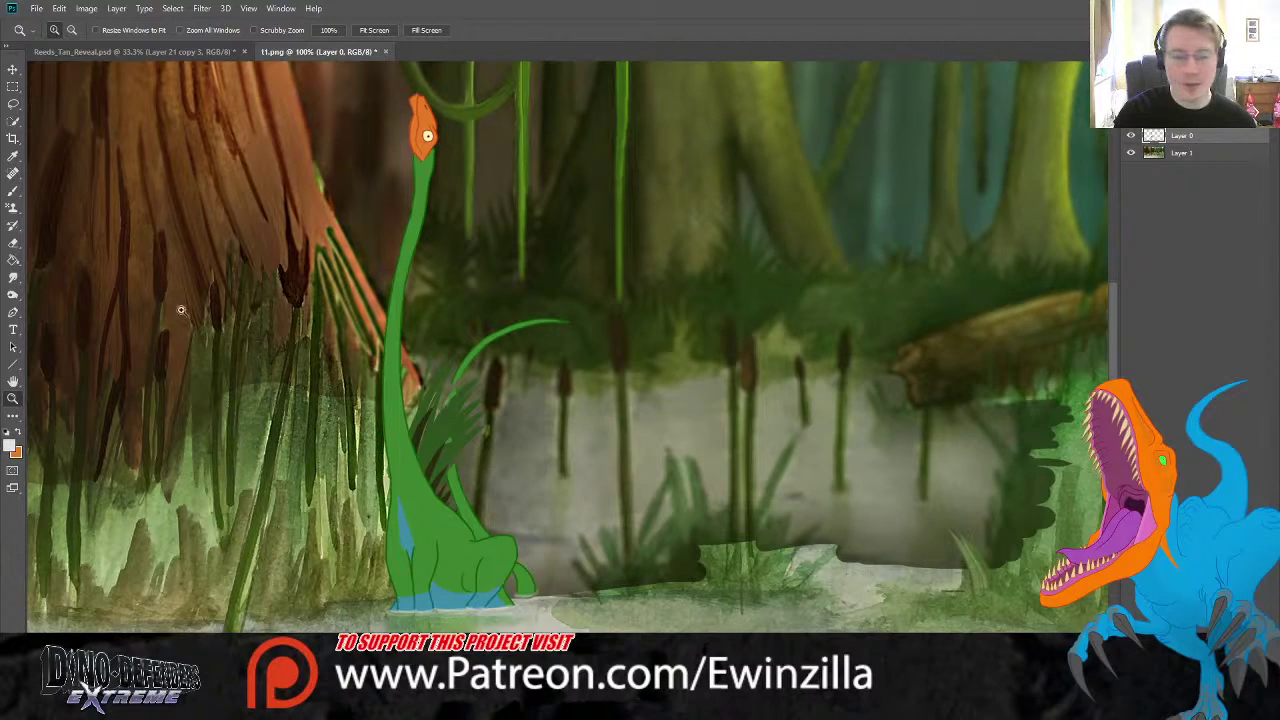
pyautogui.click(443, 100)
pyautogui.click(443, 100)
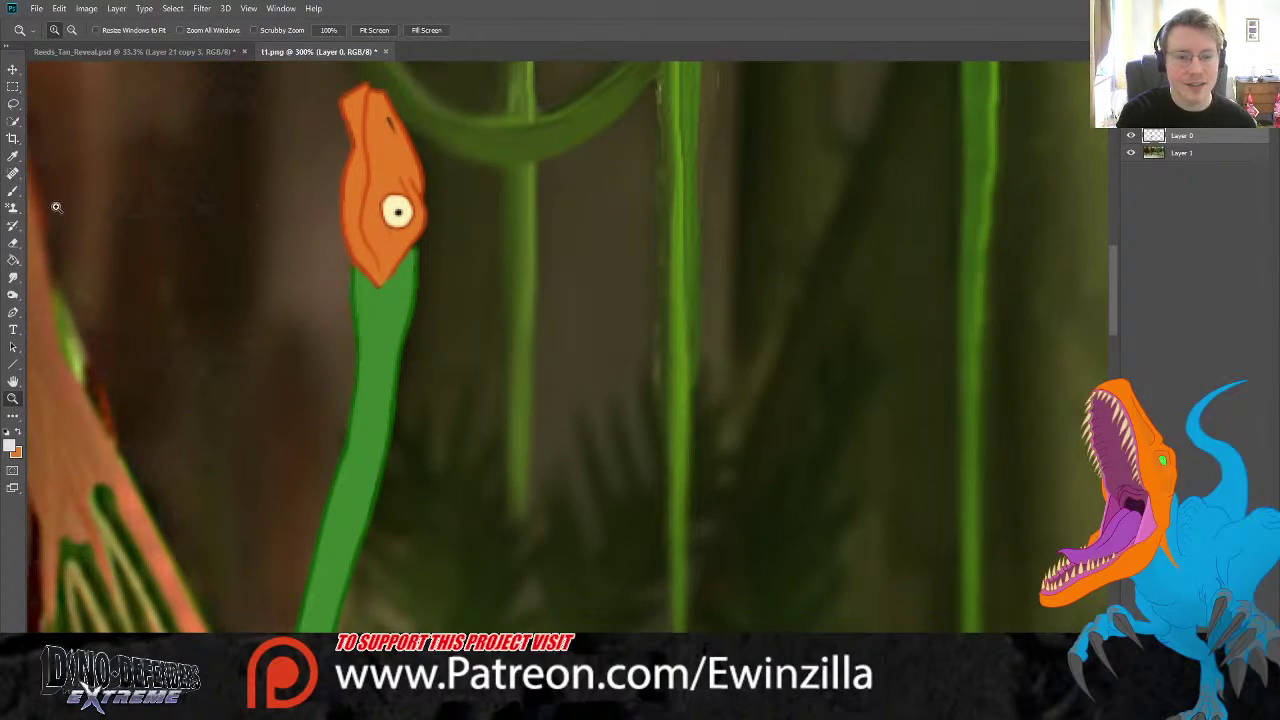
pyautogui.click(13, 277)
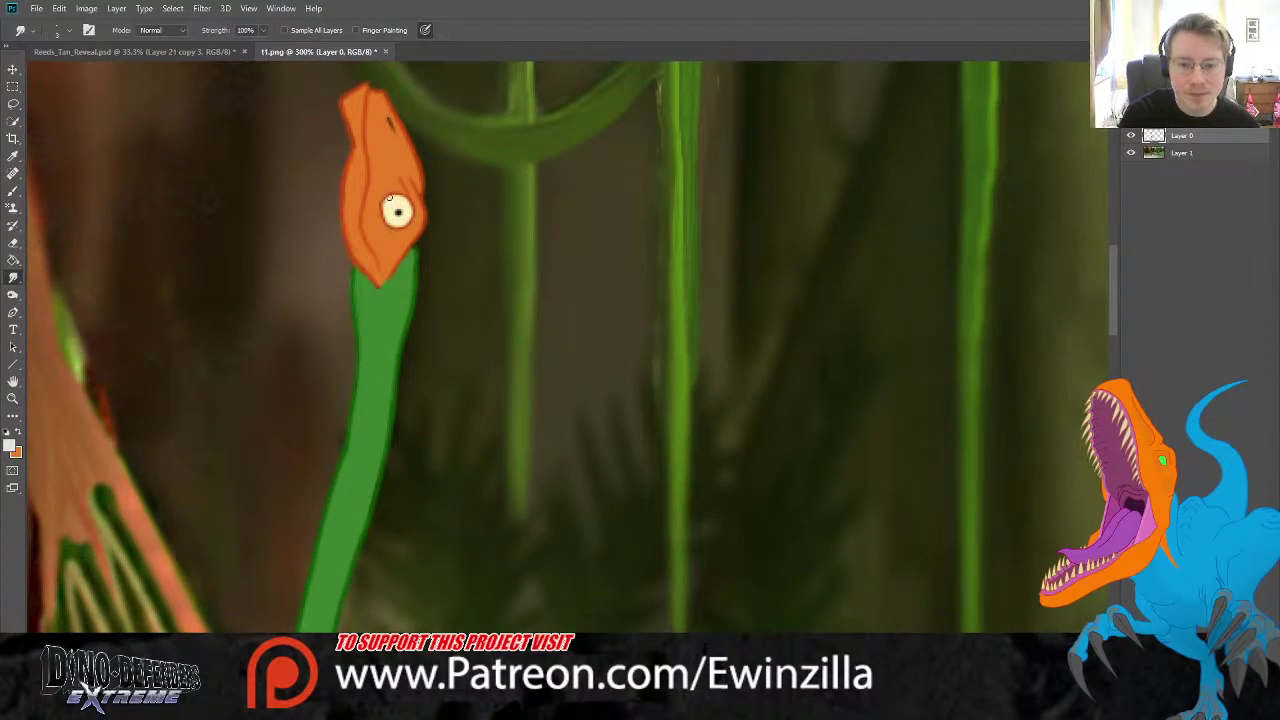
pyautogui.moveTo(388, 211)
pyautogui.mouseDown()
pyautogui.moveTo(385, 200)
pyautogui.moveTo(410, 220)
pyautogui.mouseUp()
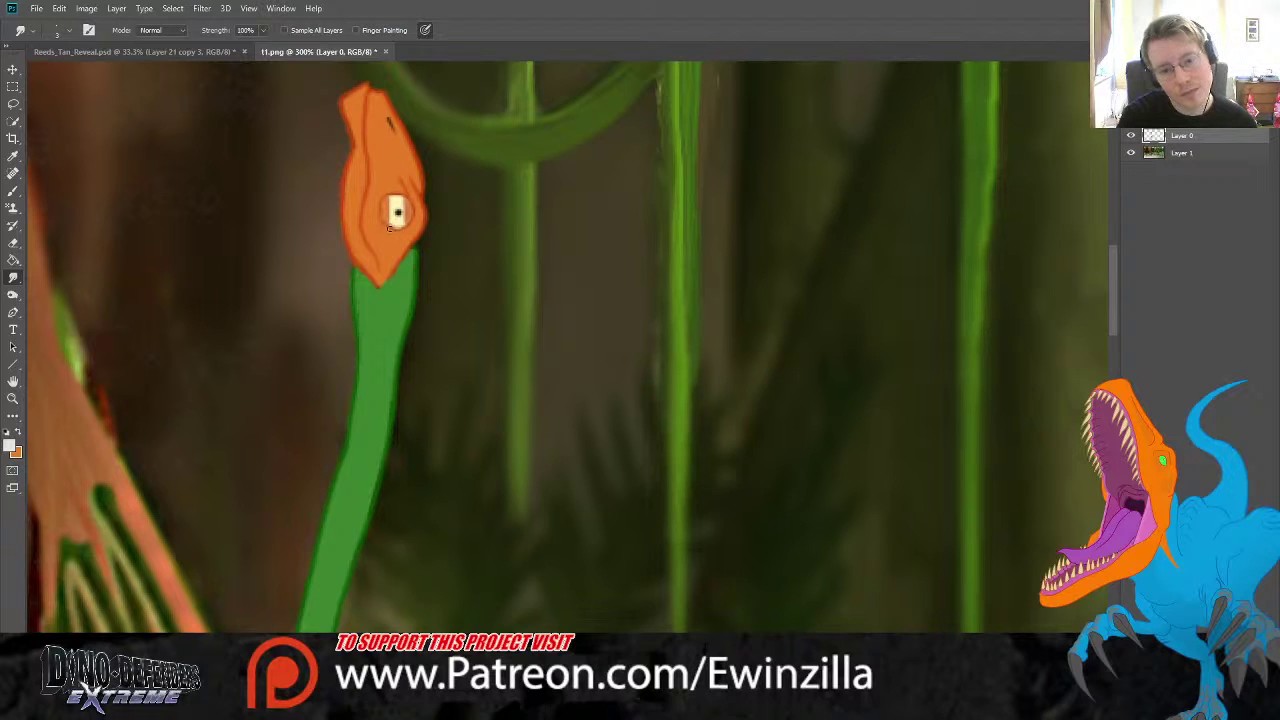
# - Smudge the tip of the creature's tail on Layer 0 into a longer, tapering arc that curves downward
pyautogui.press('z')
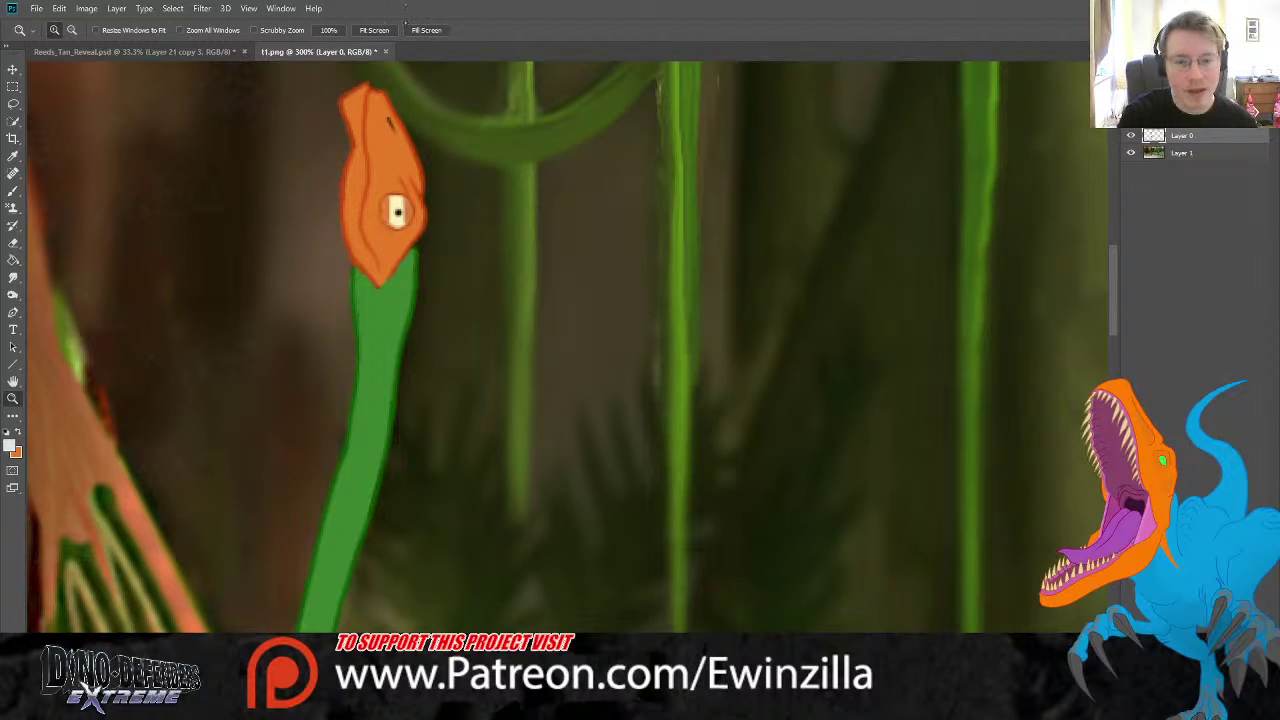
pyautogui.hotkey('ctrl', '0')
pyautogui.click(512, 474)
pyautogui.click(515, 445)
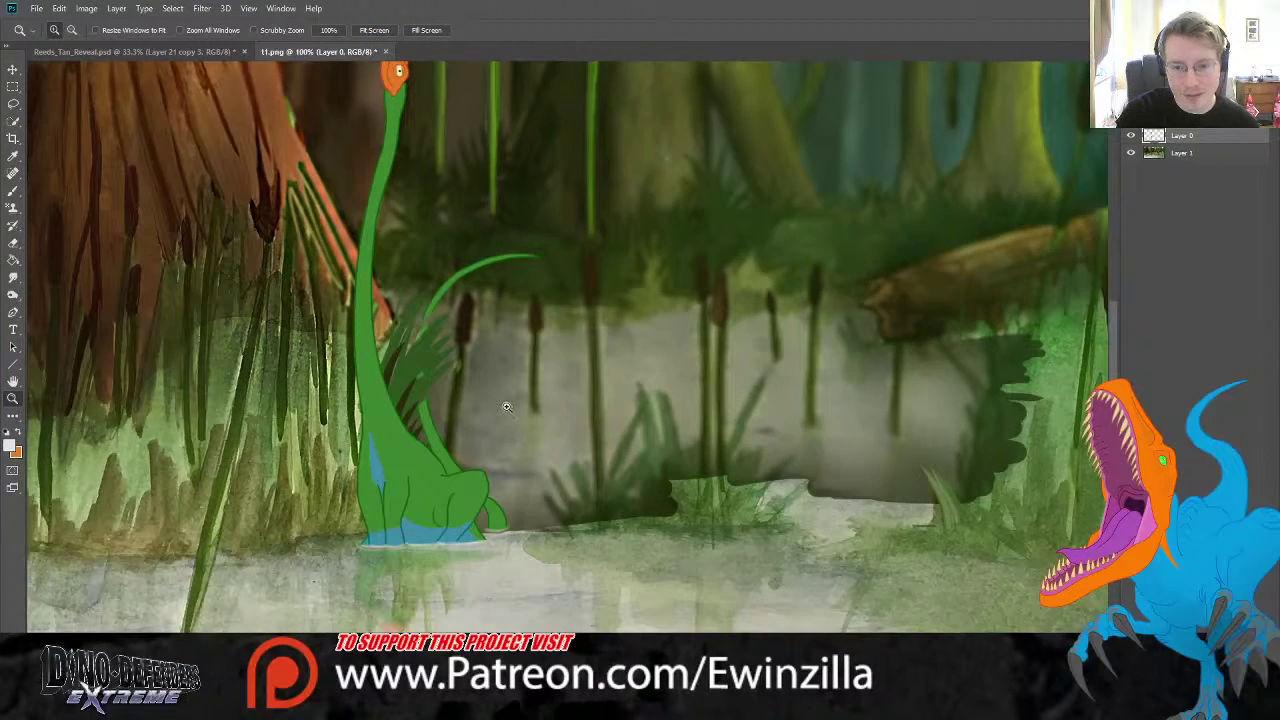
pyautogui.click(505, 410)
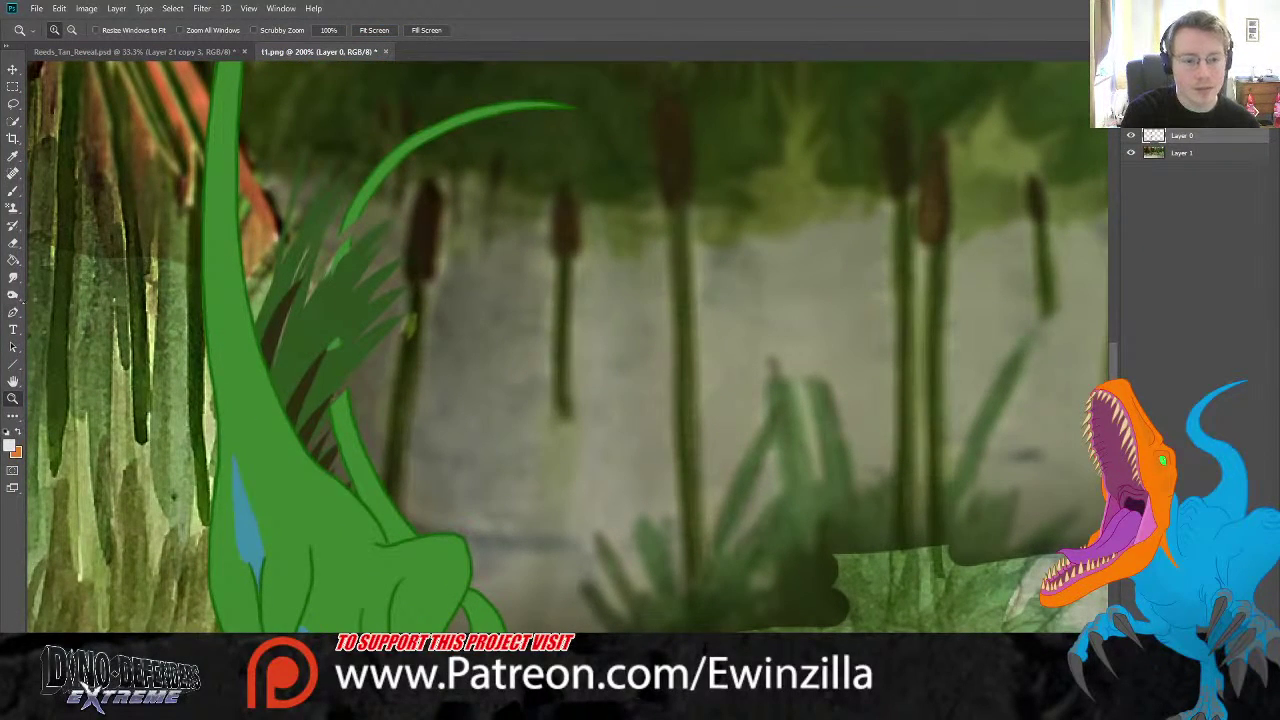
pyautogui.press('r')
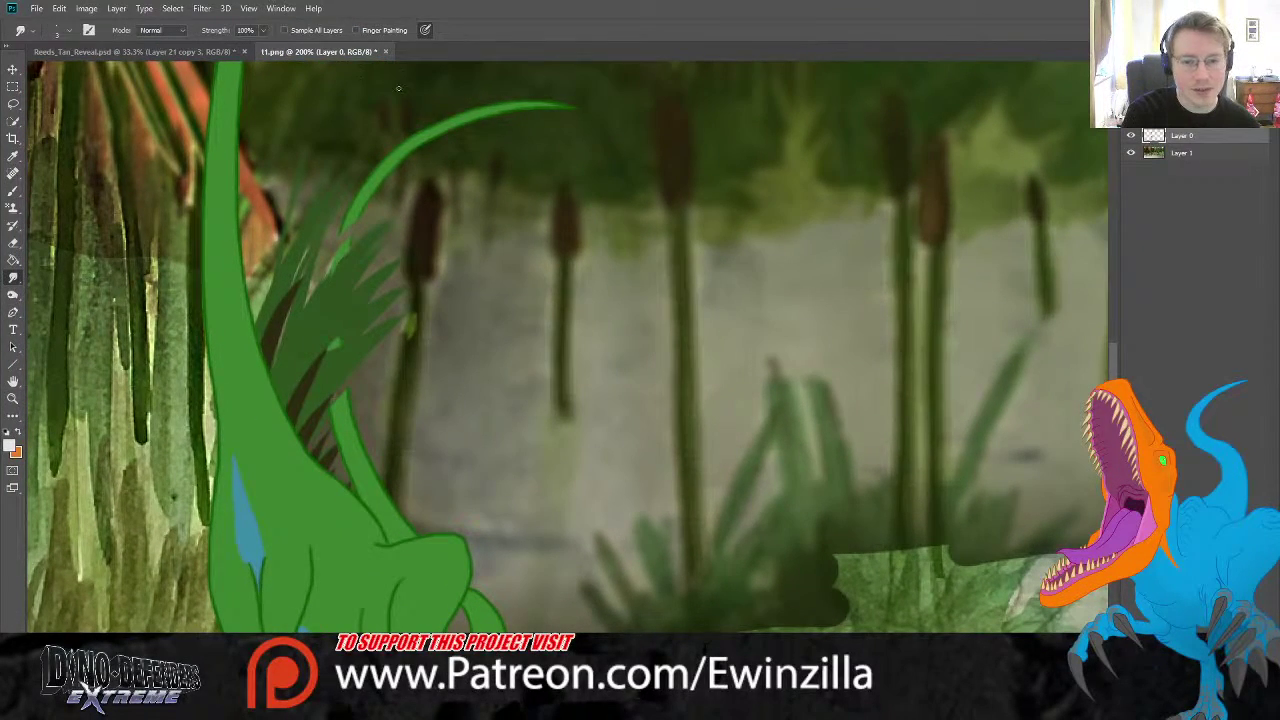
pyautogui.moveTo(549, 103)
pyautogui.mouseDown()
pyautogui.moveTo(624, 138)
pyautogui.moveTo(644, 208)
pyautogui.mouseUp()
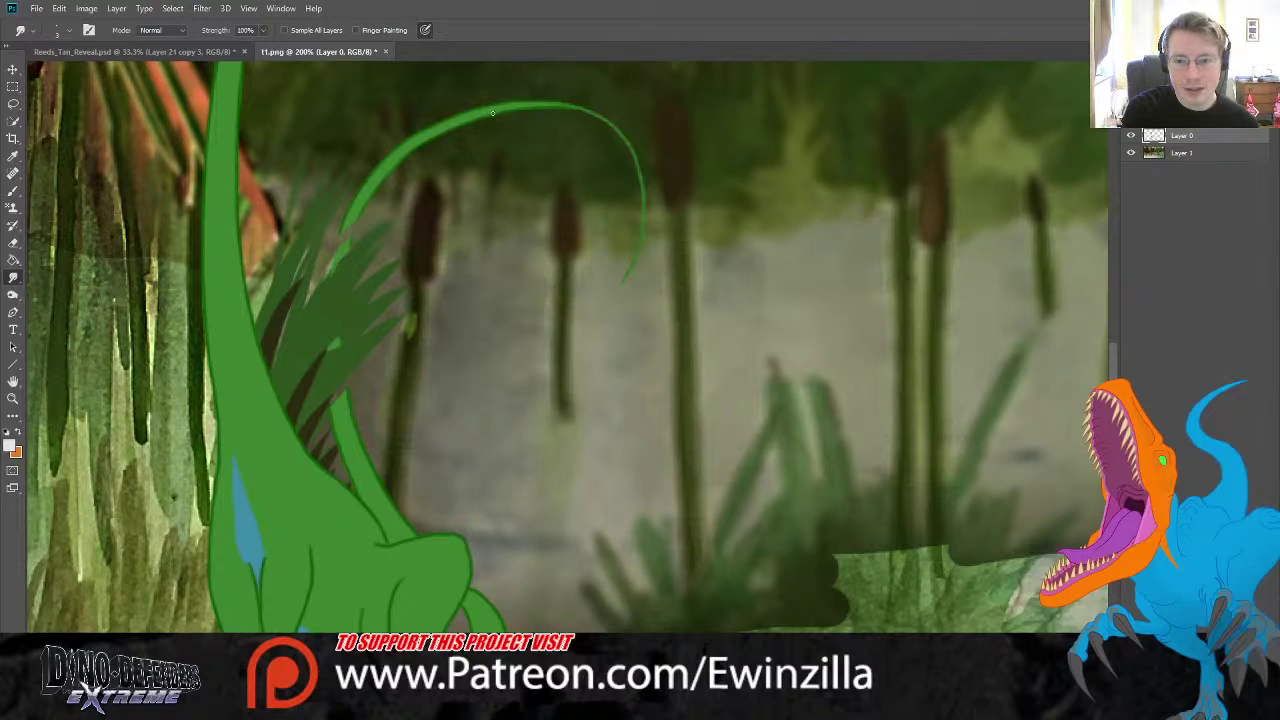
pyautogui.moveTo(540, 106); pyautogui.dragTo(602, 124)
pyautogui.hotkey('ctrl', 'z')
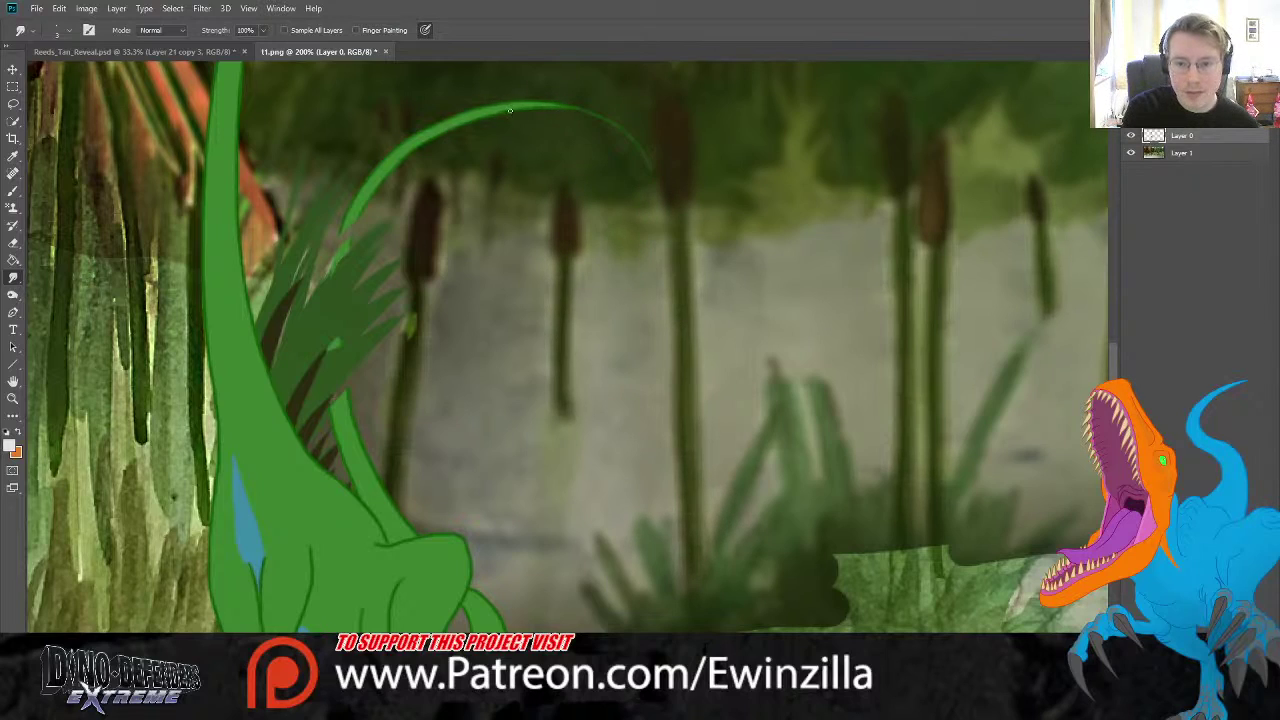
pyautogui.moveTo(503, 110)
pyautogui.mouseDown()
pyautogui.moveTo(582, 114)
pyautogui.moveTo(646, 160)
pyautogui.mouseUp()
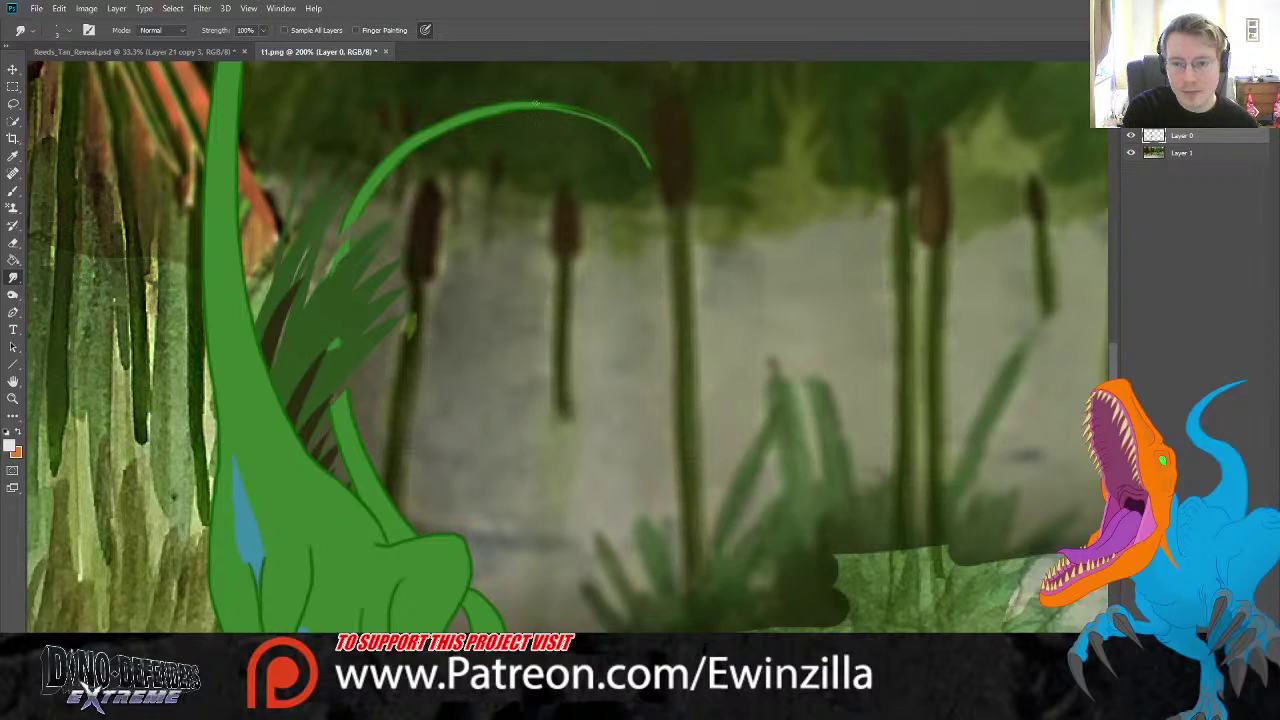
pyautogui.moveTo(555, 106); pyautogui.dragTo(631, 137)
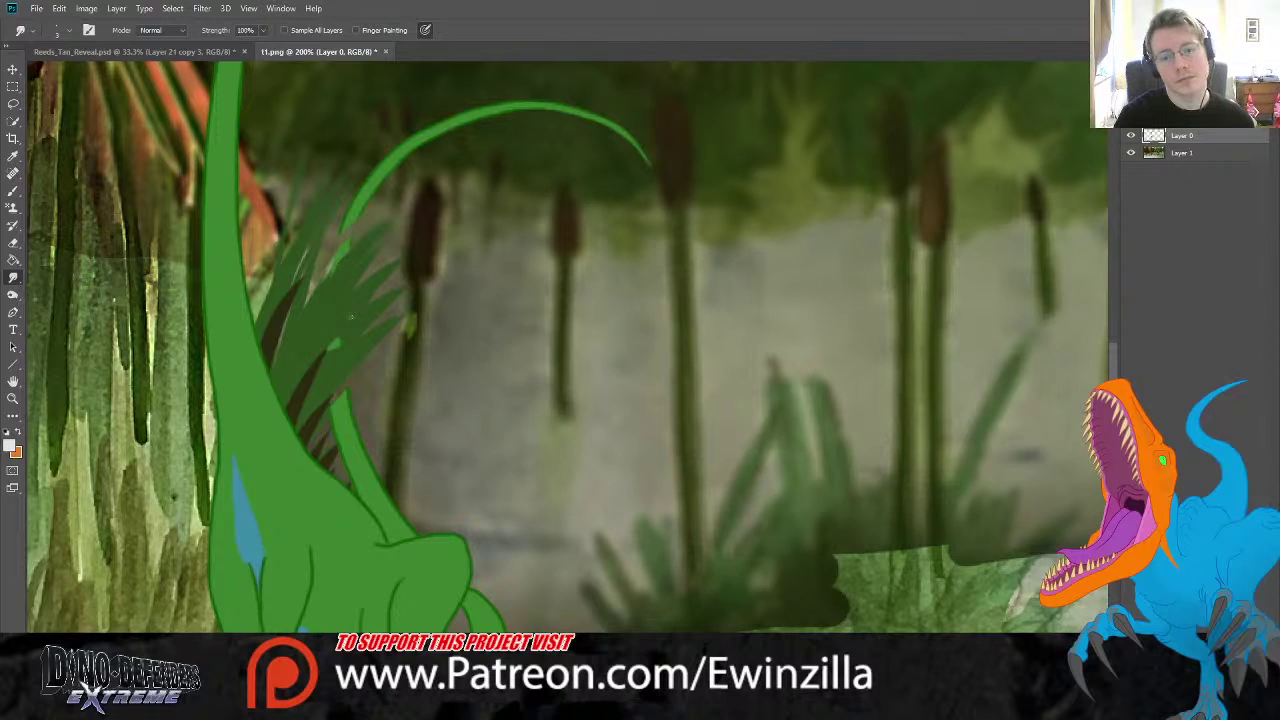
# - Delete the swamp background Layer 1 and save the creature frame on its own
pyautogui.click(13, 397)
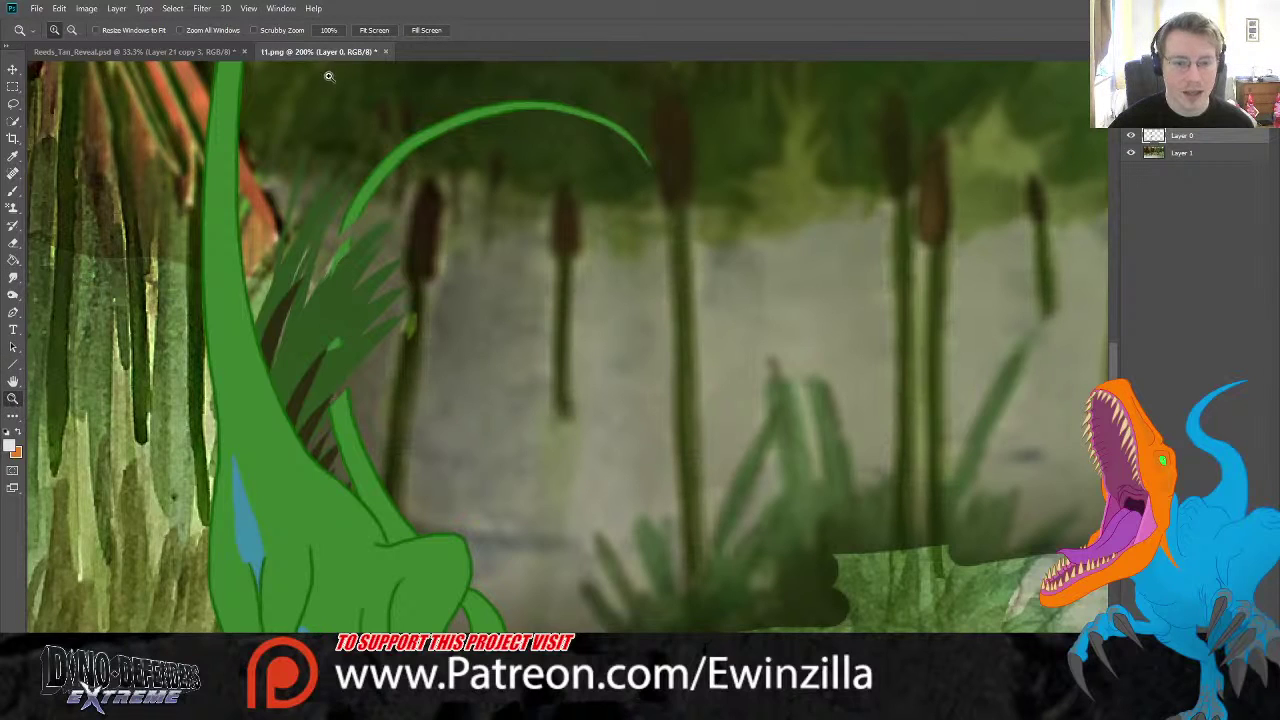
pyautogui.click(374, 30)
pyautogui.click(1218, 153)
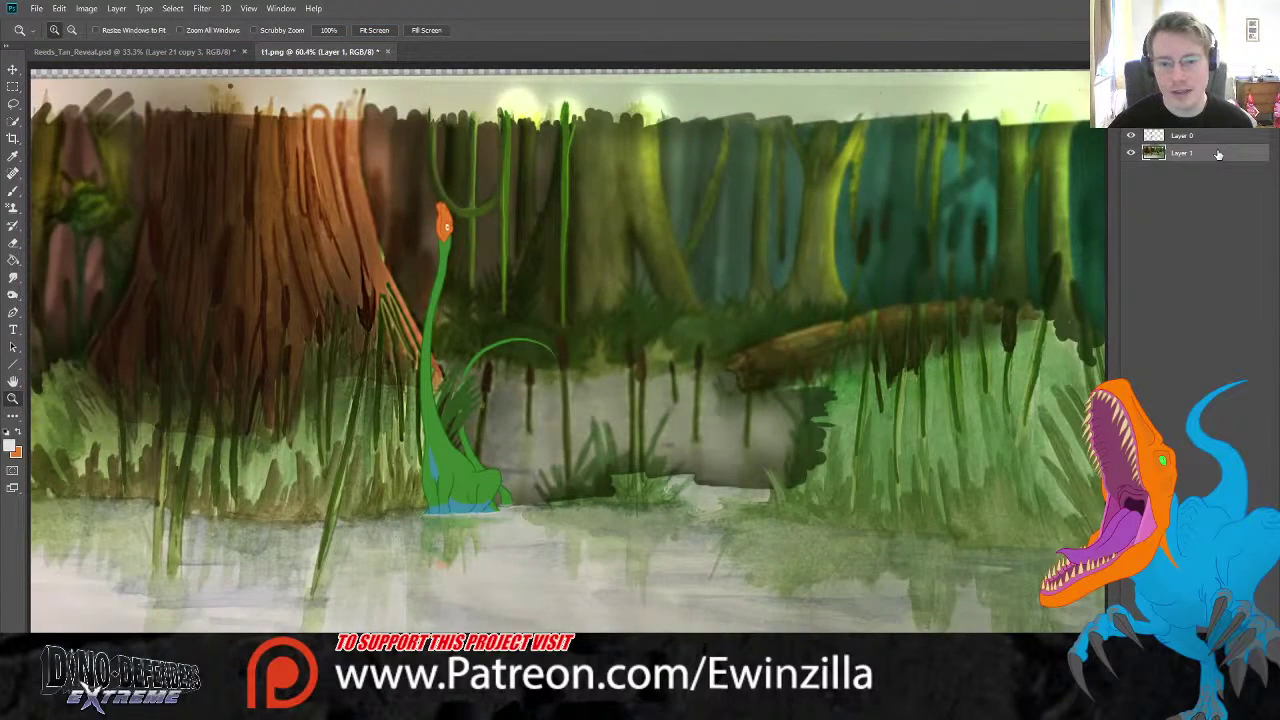
pyautogui.press('Delete')
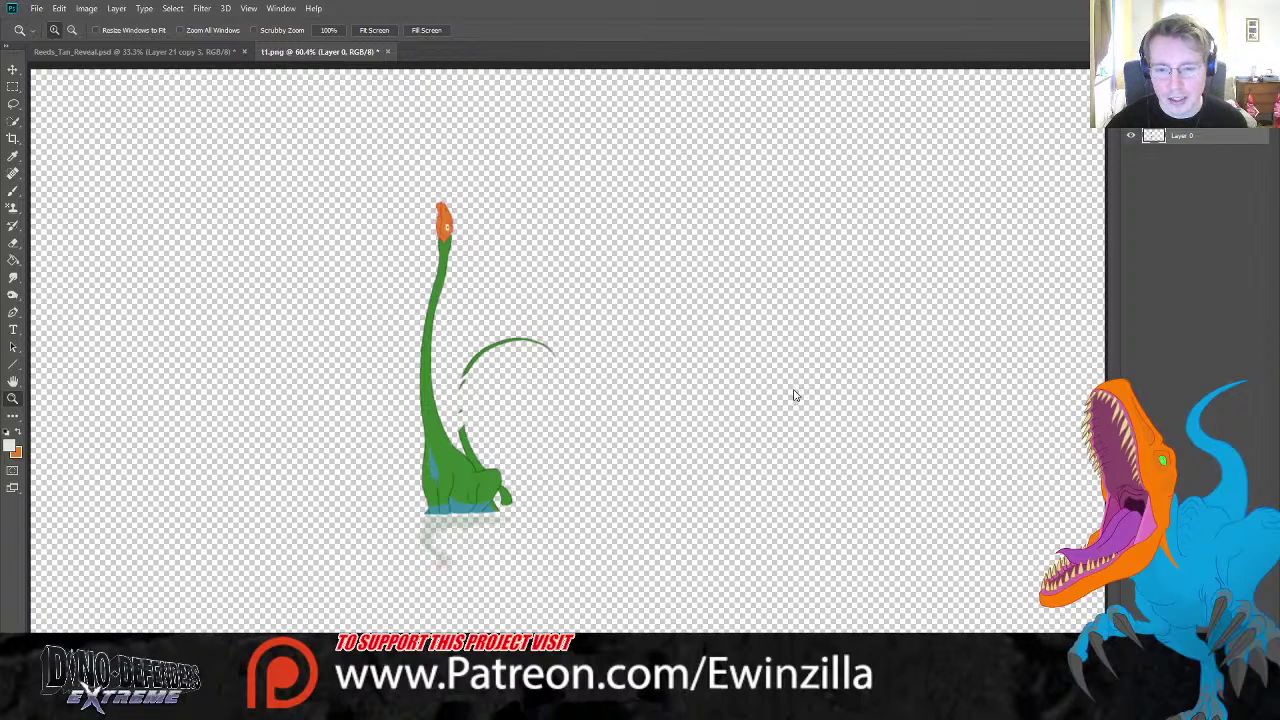
pyautogui.hotkey('ctrl', 's')
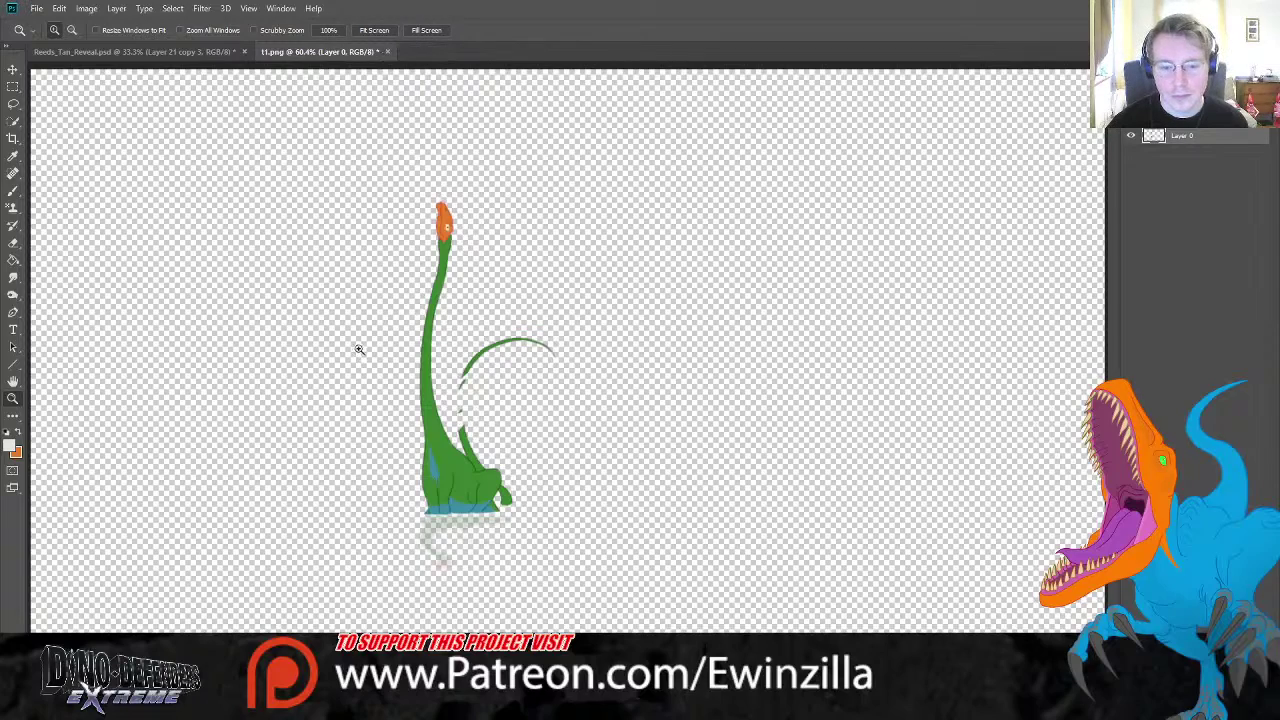
# - Smudge the orange skin further over both sides of the eye until only a narrow vertical slit remains
pyautogui.click(457, 200)
pyautogui.click(452, 214)
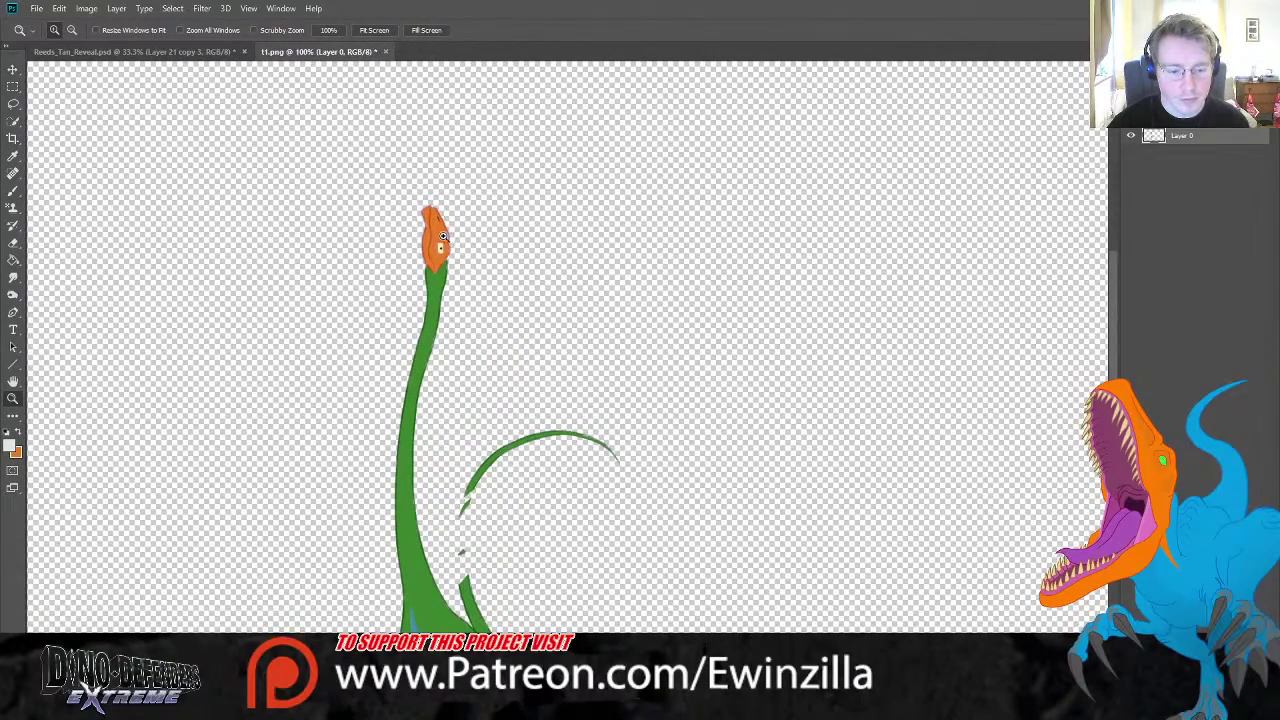
pyautogui.click(444, 236)
pyautogui.click(436, 240)
pyautogui.click(436, 240)
pyautogui.click(12, 279)
pyautogui.moveTo(412, 308)
pyautogui.mouseDown()
pyautogui.moveTo(419, 270)
pyautogui.moveTo(412, 310)
pyautogui.moveTo(446, 294)
pyautogui.moveTo(444, 280)
pyautogui.moveTo(438, 318)
pyautogui.mouseUp()
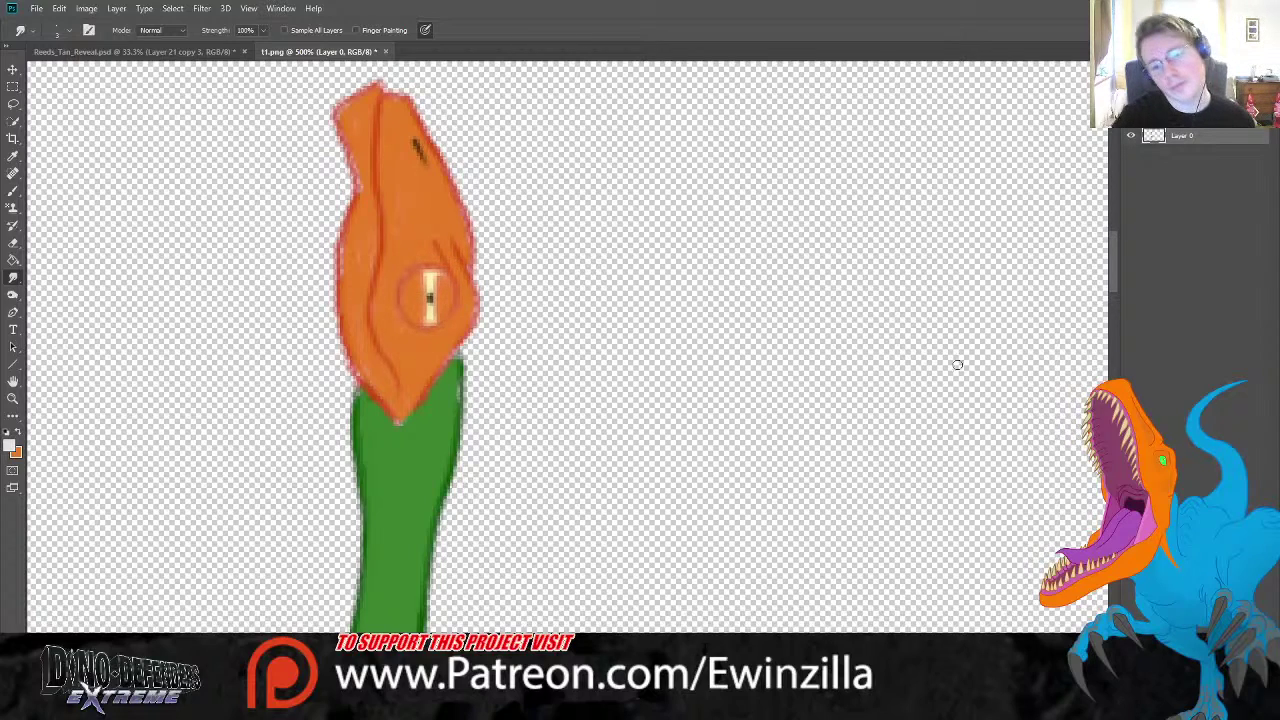
# - Lasso the upper part of the tail and warp it so that its tip bends further down and inward
pyautogui.press('z')
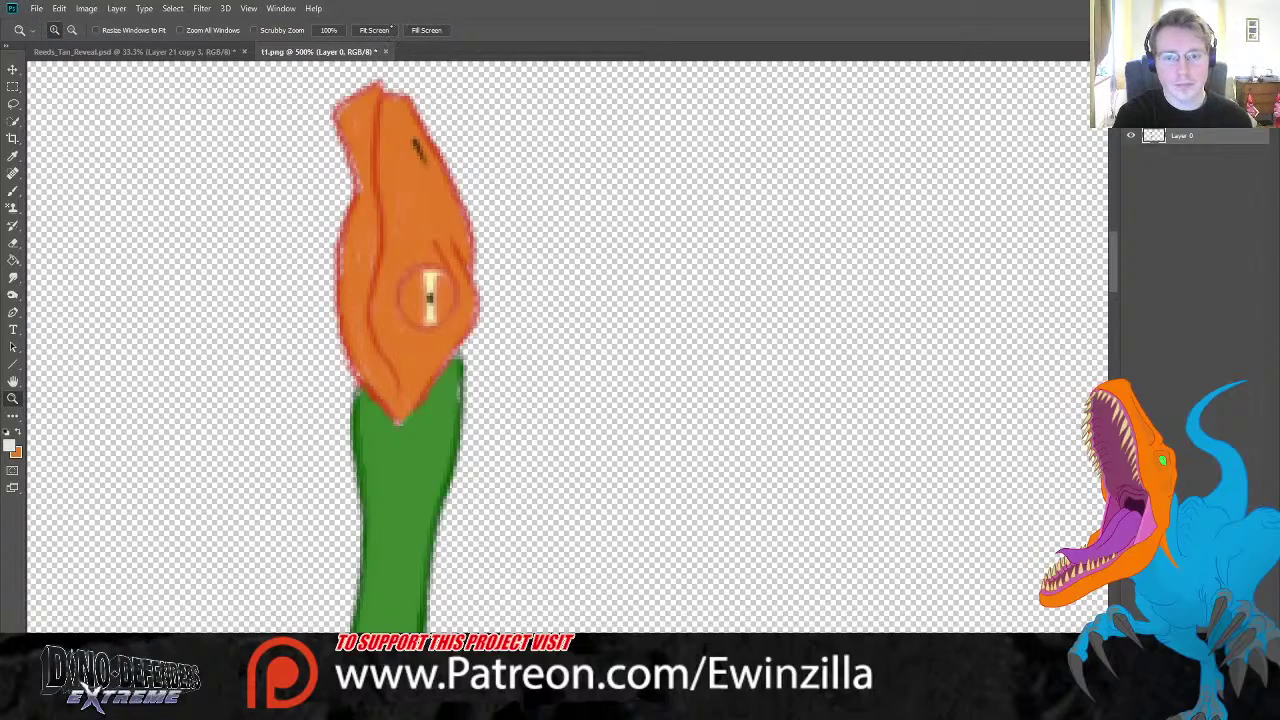
pyautogui.click(391, 28)
pyautogui.moveTo(540, 345); pyautogui.dragTo(510, 331)
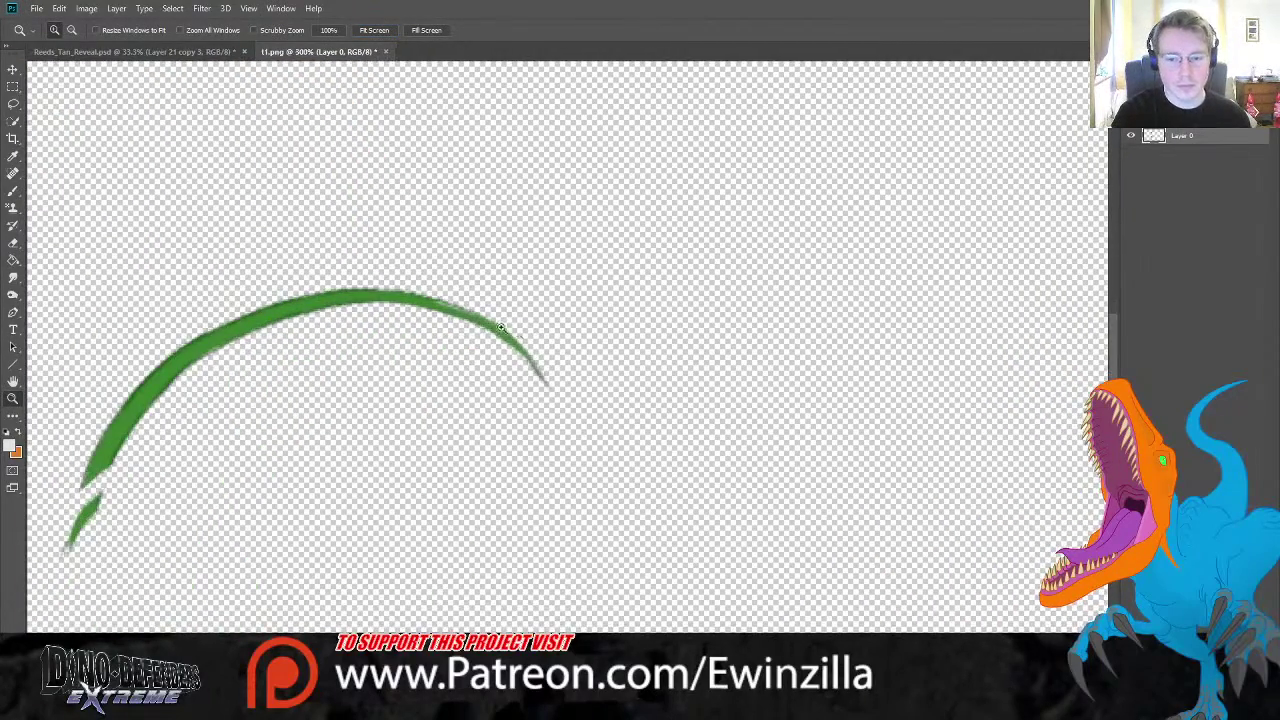
pyautogui.press('r')
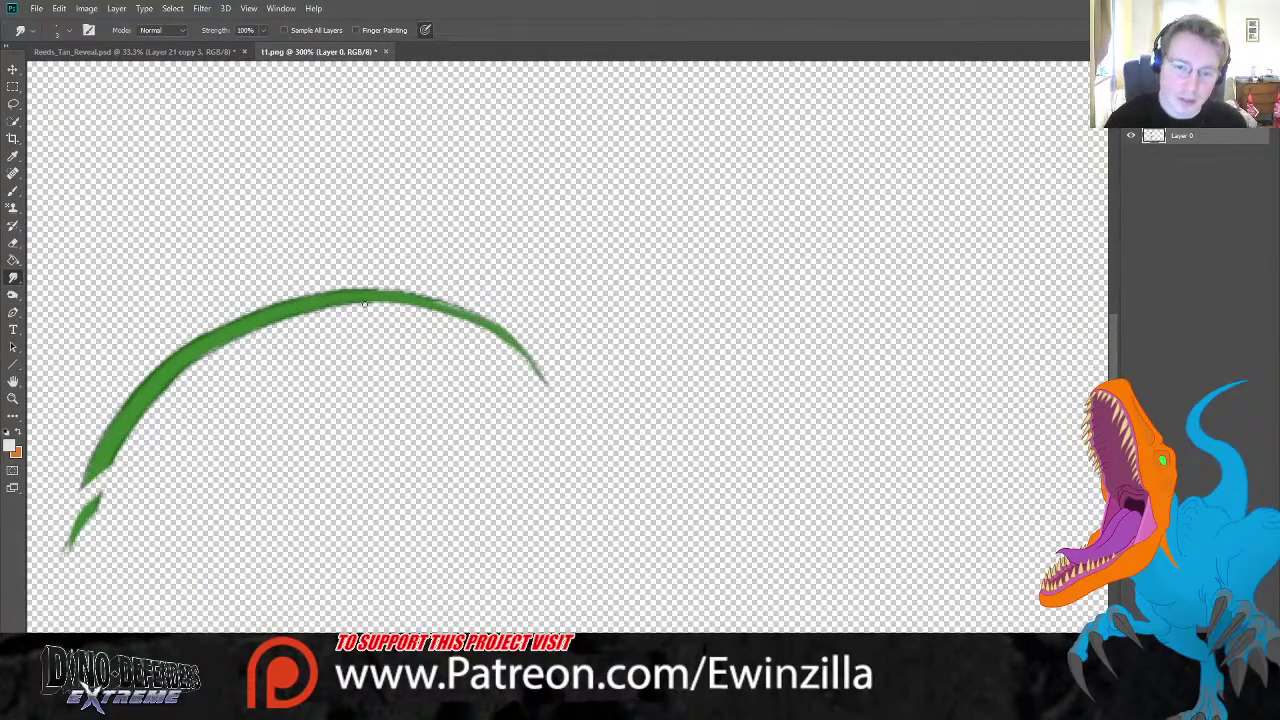
pyautogui.press('l')
pyautogui.moveTo(190, 295)
pyautogui.mouseDown()
pyautogui.moveTo(150, 322)
pyautogui.moveTo(80, 478)
pyautogui.moveTo(300, 437)
pyautogui.moveTo(529, 534)
pyautogui.moveTo(614, 294)
pyautogui.moveTo(405, 195)
pyautogui.mouseUp()
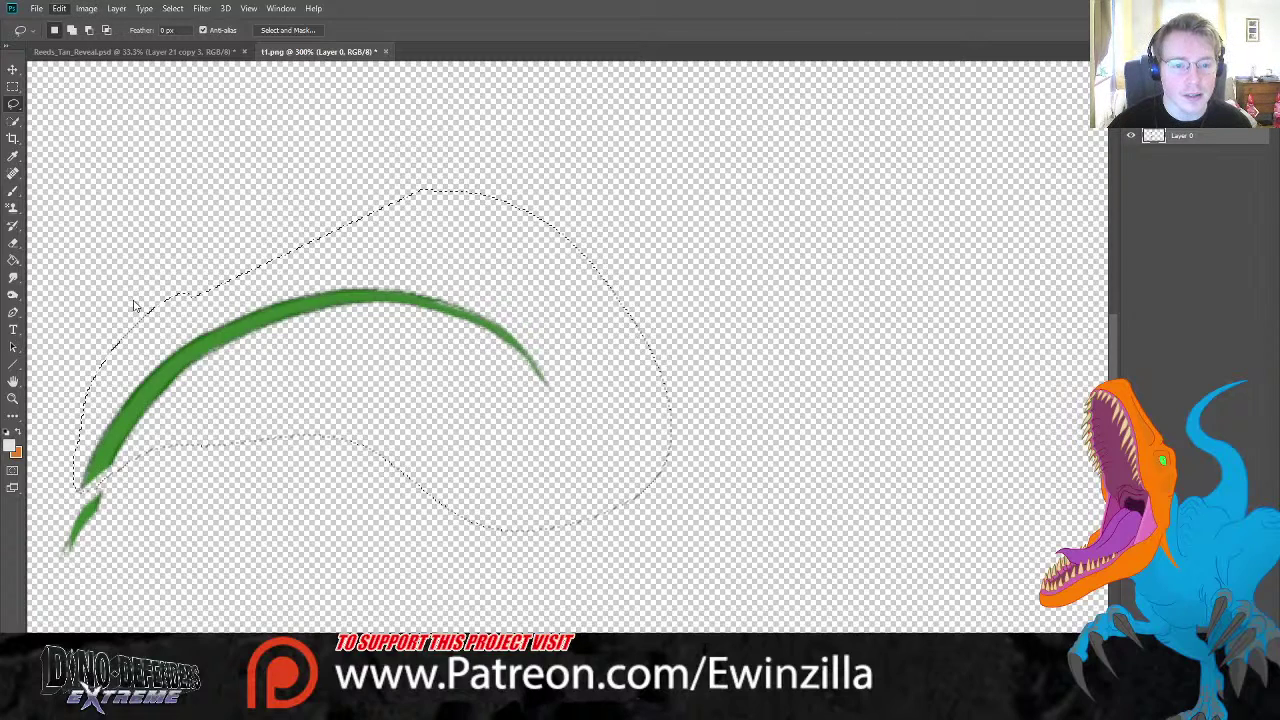
pyautogui.moveTo(685, 430)
pyautogui.mouseDown()
pyautogui.moveTo(617, 474)
pyautogui.moveTo(572, 531)
pyautogui.mouseUp()
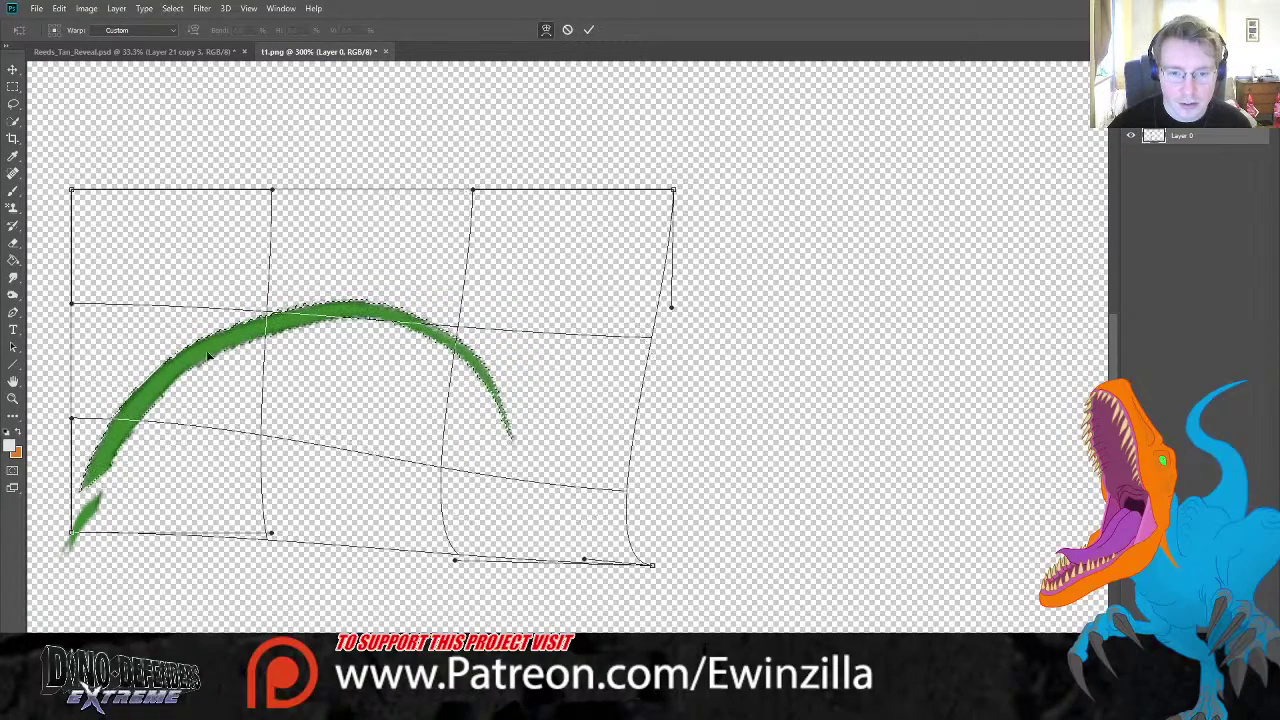
pyautogui.moveTo(220, 366); pyautogui.dragTo(226, 345)
pyautogui.moveTo(591, 508)
pyautogui.mouseDown()
pyautogui.moveTo(577, 517)
pyautogui.moveTo(600, 523)
pyautogui.mouseUp()
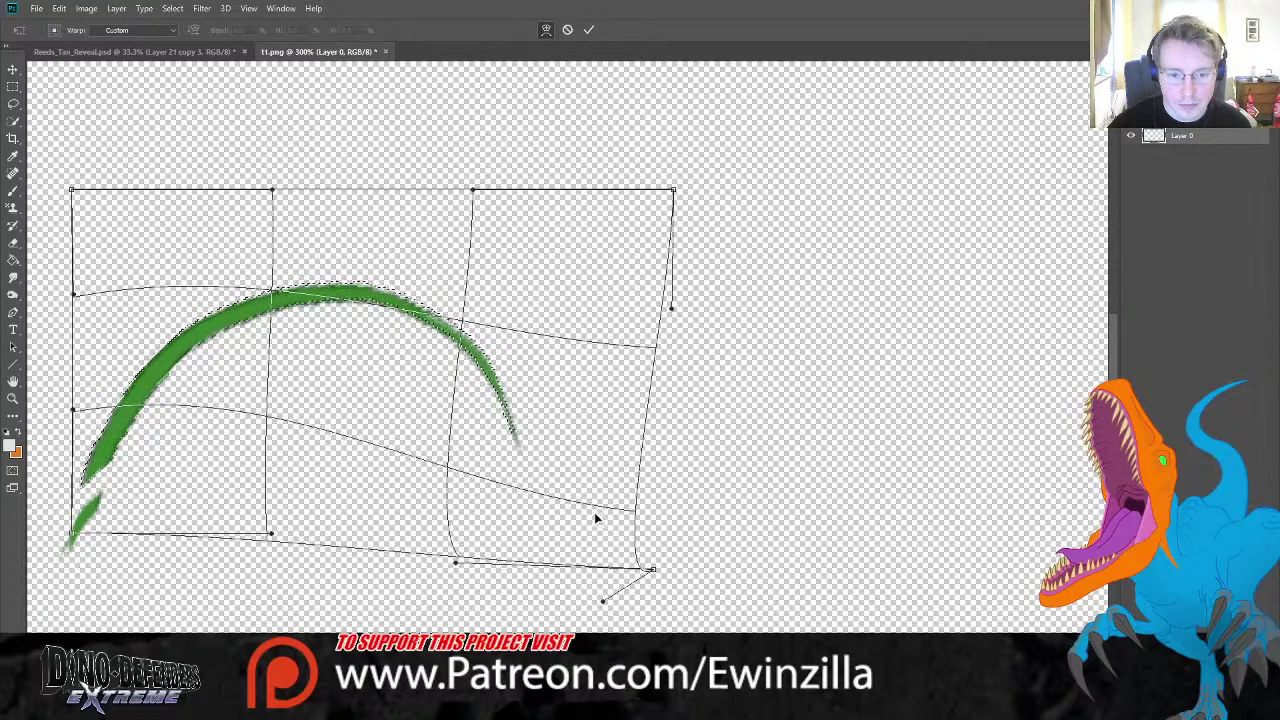
pyautogui.press('Return')
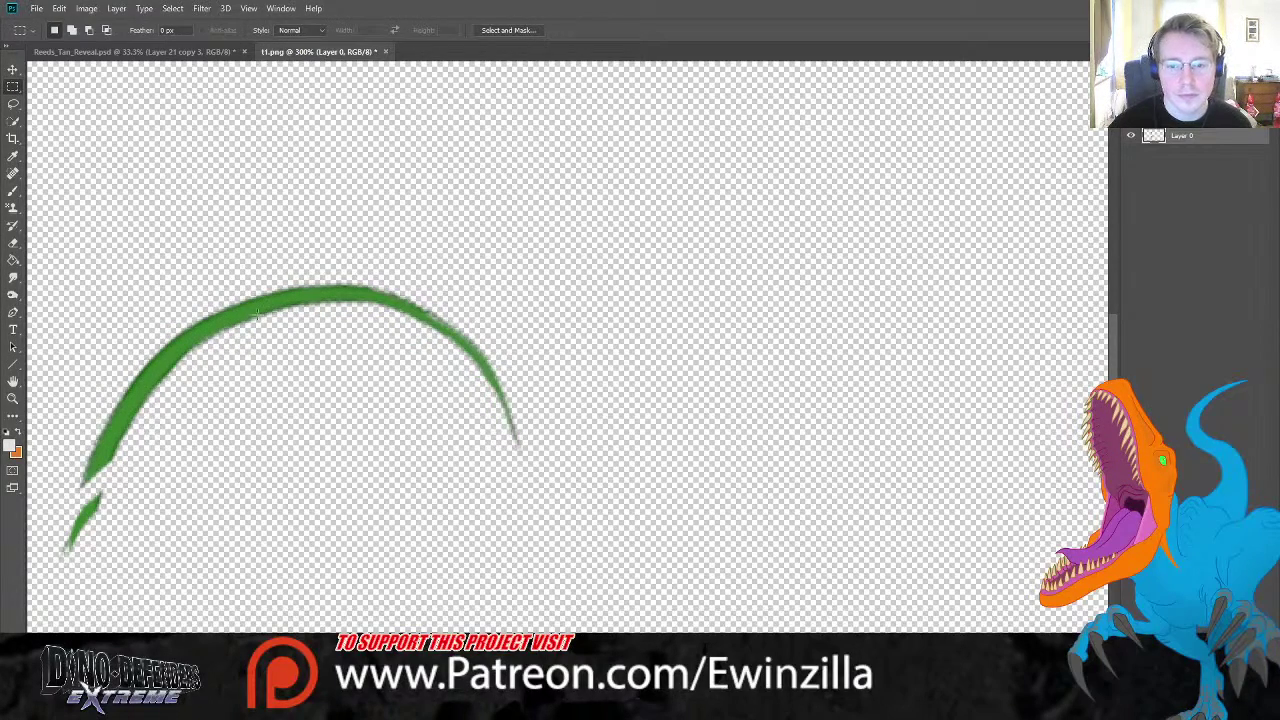
# - Smudge the orange skin over the remaining slit so that the creature's eye is fully covered
pyautogui.click(13, 398)
pyautogui.click(374, 30)
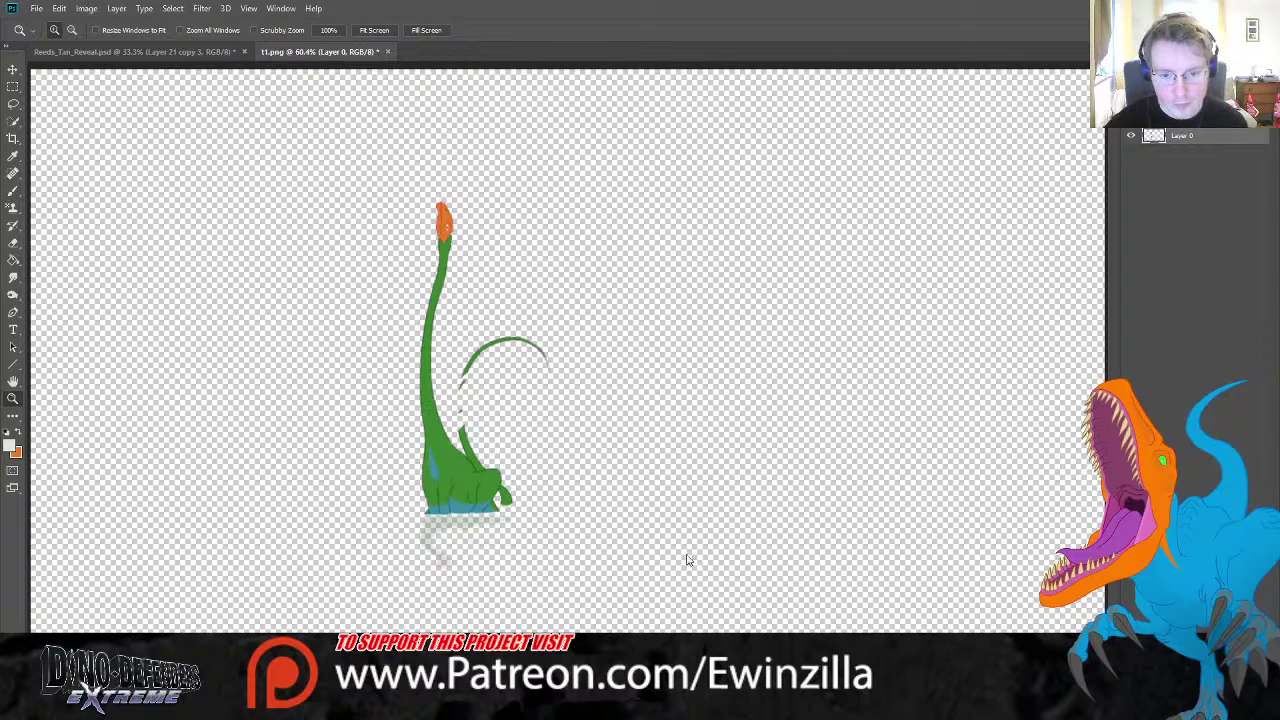
pyautogui.moveTo(448, 212); pyautogui.dragTo(448, 212)
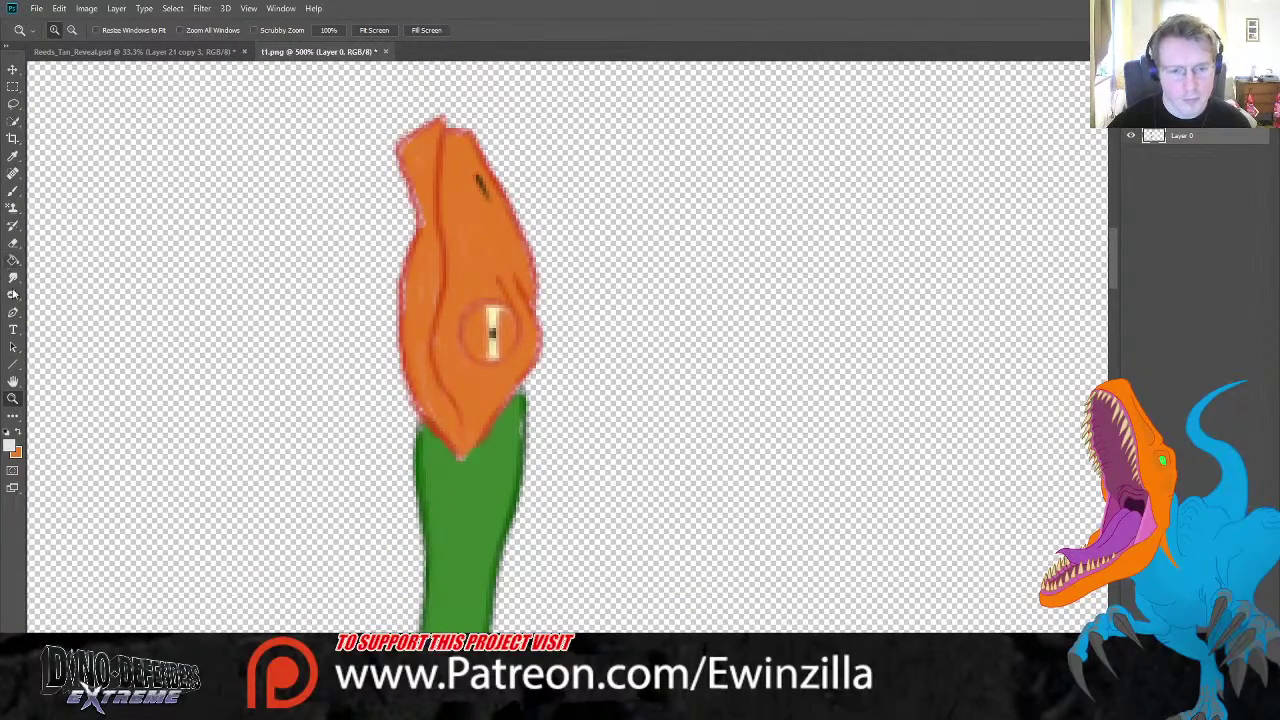
pyautogui.click(13, 280)
pyautogui.moveTo(508, 336)
pyautogui.mouseDown()
pyautogui.moveTo(493, 340)
pyautogui.moveTo(494, 316)
pyautogui.mouseUp()
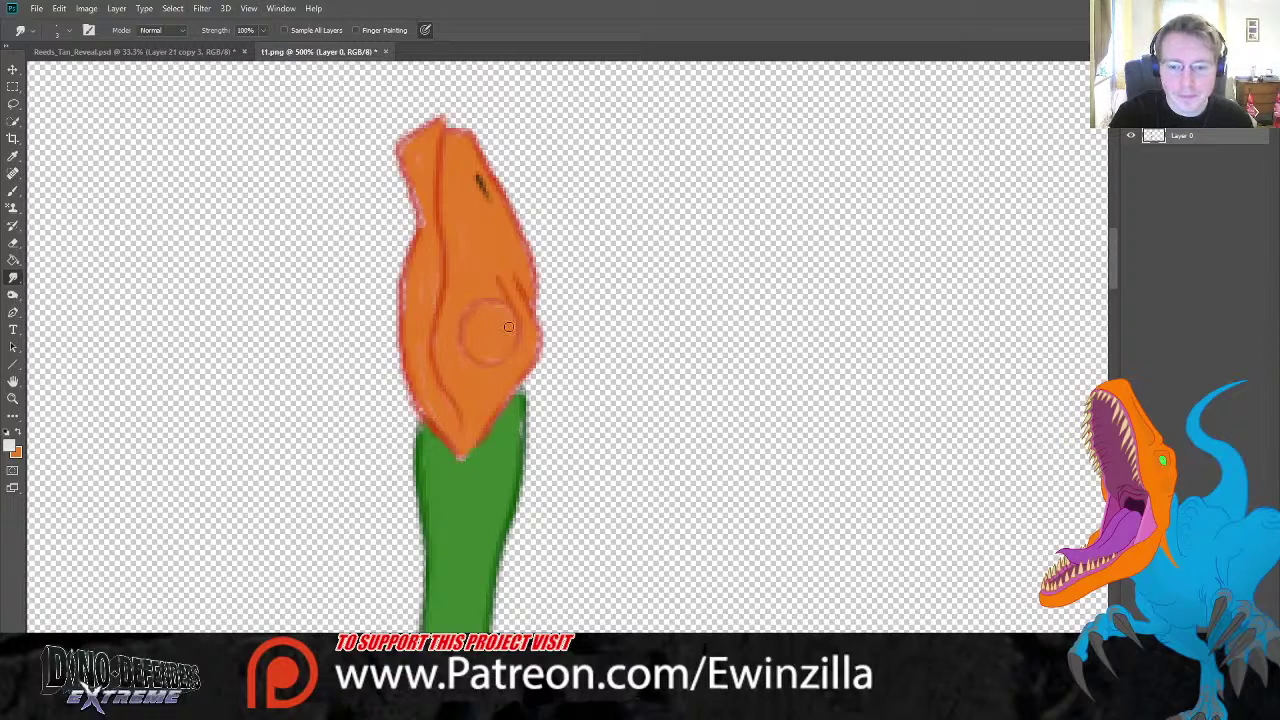
# - Paint a thin vertical eyelid line across the closed eye, using the dark orange sampled from the head outline
pyautogui.press('i')
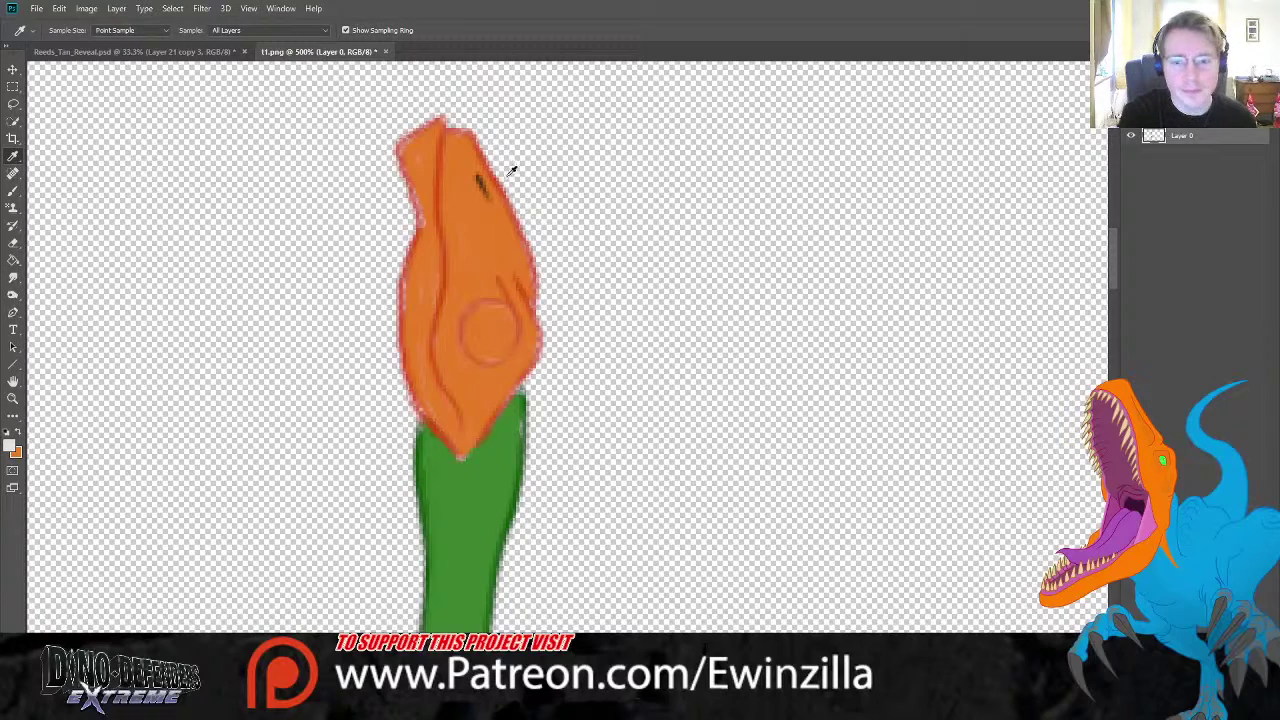
pyautogui.click(497, 174)
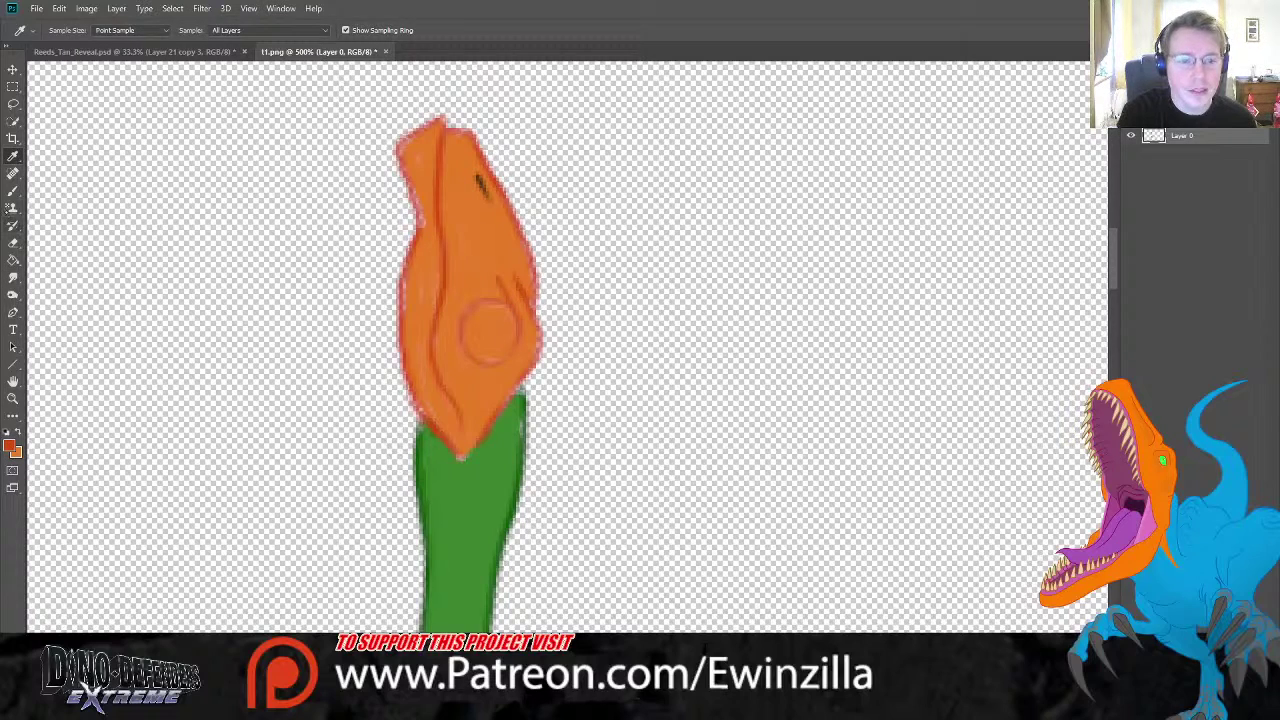
pyautogui.click(13, 190)
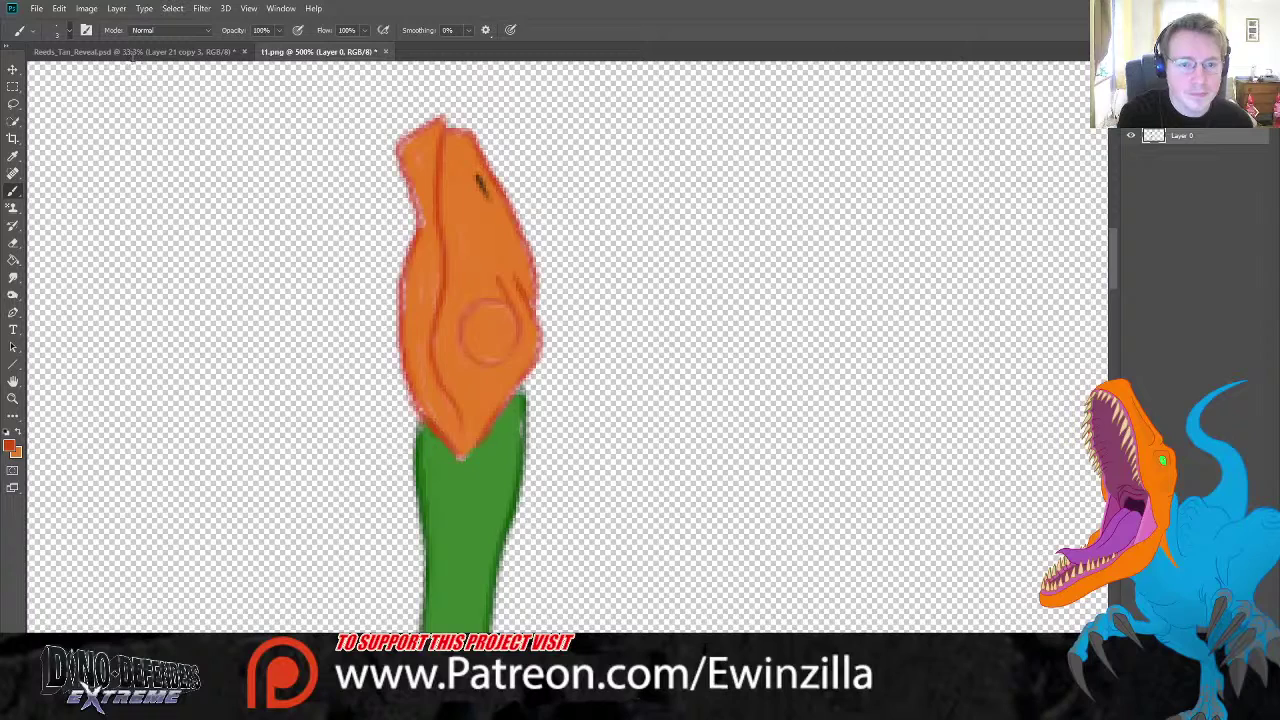
pyautogui.moveTo(505, 303)
pyautogui.mouseDown()
pyautogui.moveTo(470, 309)
pyautogui.moveTo(459, 330)
pyautogui.moveTo(486, 360)
pyautogui.moveTo(511, 306)
pyautogui.moveTo(475, 306)
pyautogui.moveTo(460, 328)
pyautogui.moveTo(463, 353)
pyautogui.moveTo(505, 357)
pyautogui.mouseUp()
pyautogui.hotkey('ctrl', 'z')
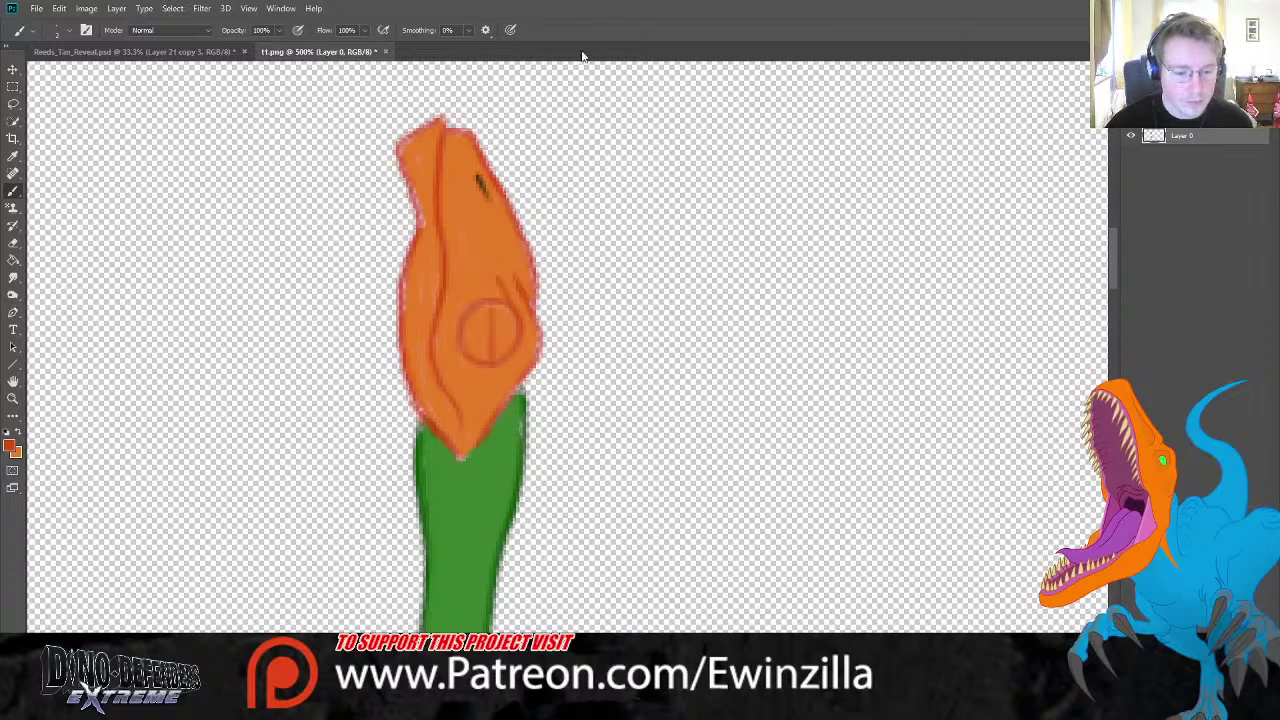
# - Lasso the arched tail section and warp it so that the arch rises and the tip bends inward
pyautogui.scroll(-10, 790, 202)
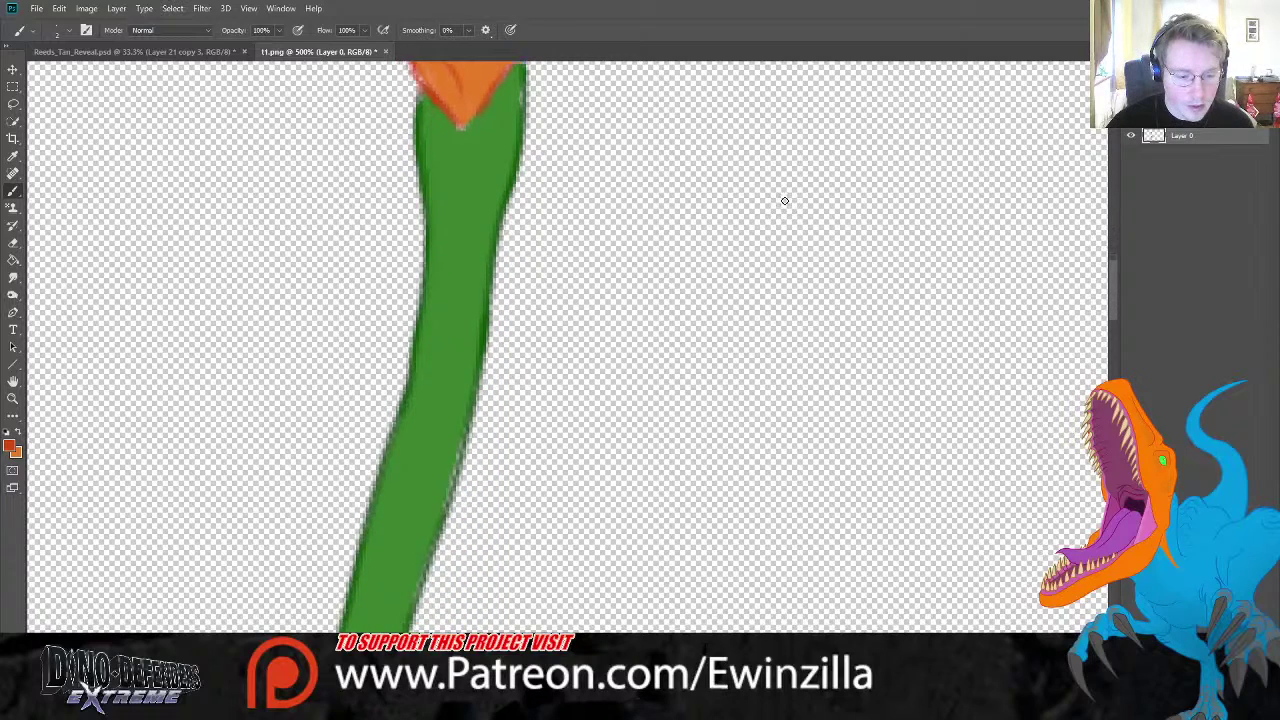
pyautogui.scroll(-10, 785, 201)
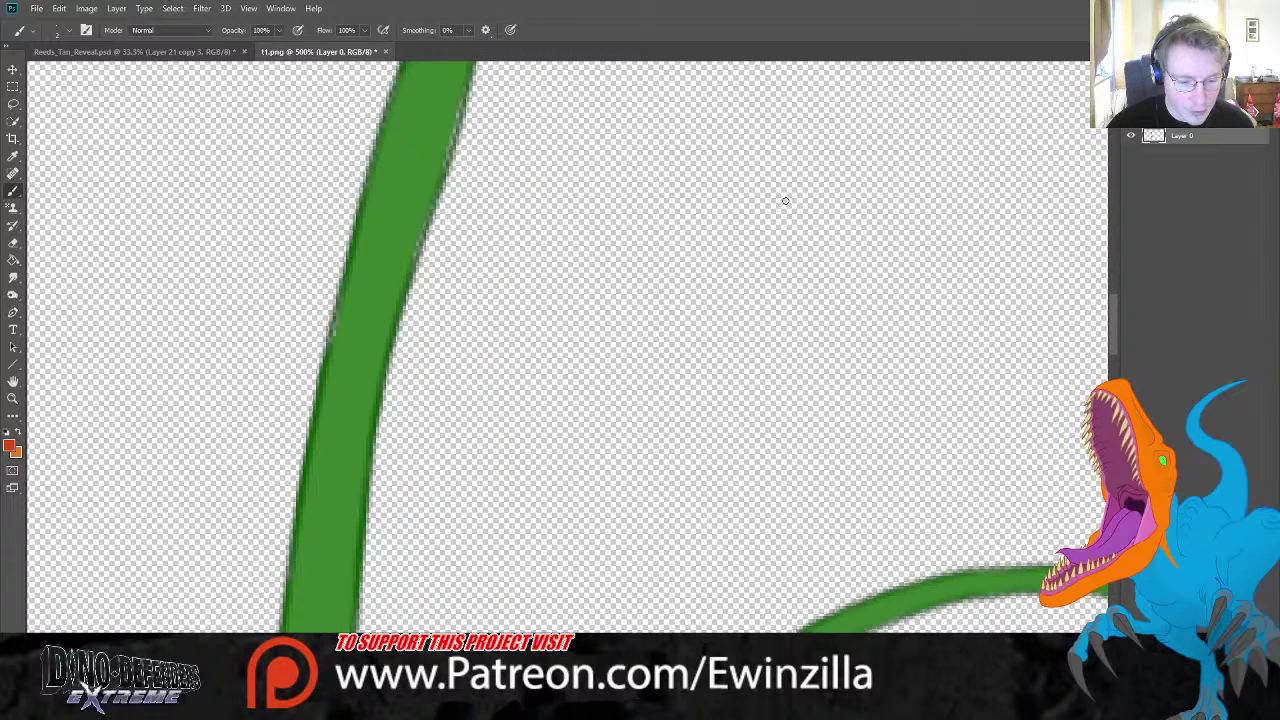
pyautogui.scroll(-7, 785, 201)
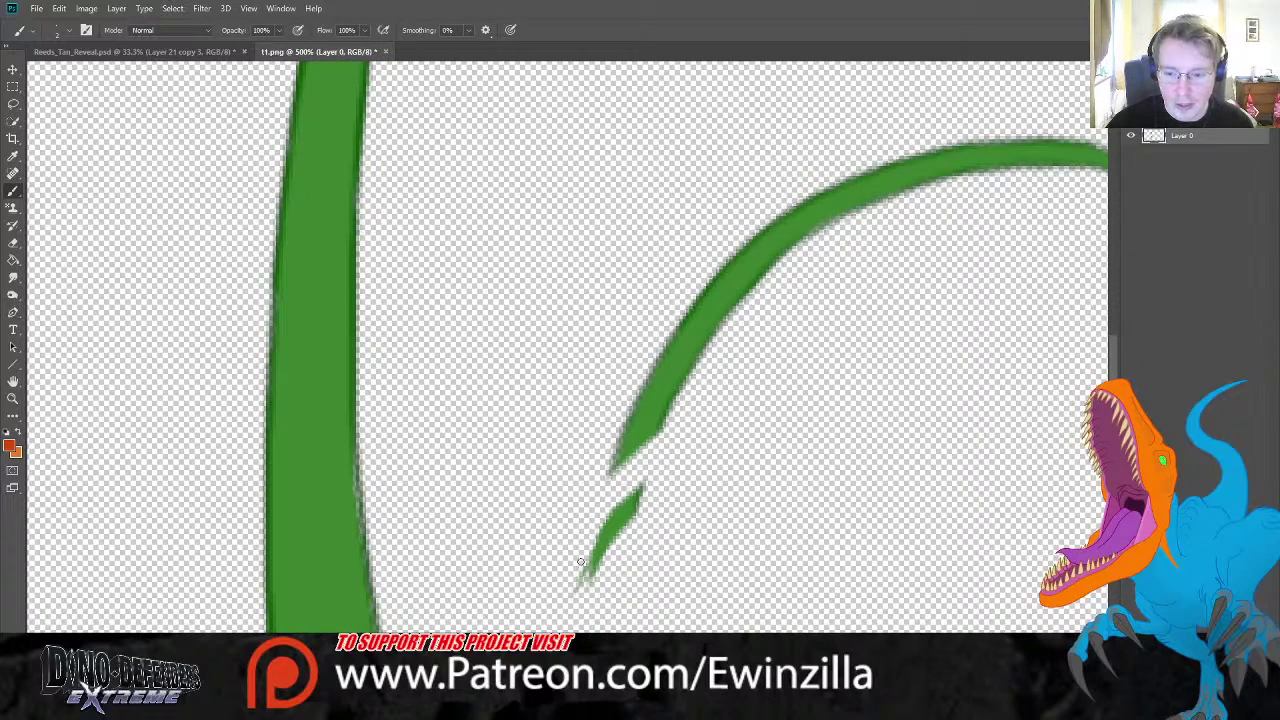
pyautogui.hscroll(10, 560, 350)
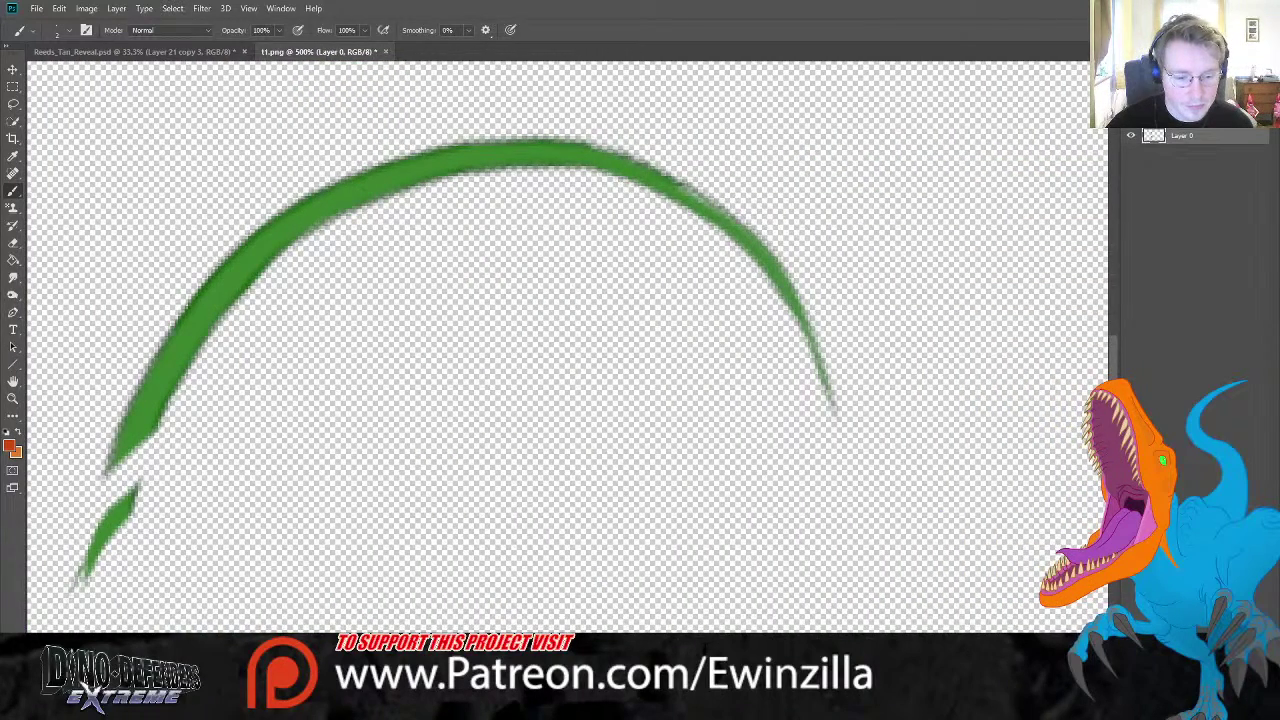
pyautogui.click(12, 103)
pyautogui.moveTo(524, 104)
pyautogui.mouseDown()
pyautogui.moveTo(826, 137)
pyautogui.moveTo(623, 451)
pyautogui.moveTo(210, 466)
pyautogui.moveTo(109, 257)
pyautogui.moveTo(263, 131)
pyautogui.moveTo(340, 125)
pyautogui.mouseUp()
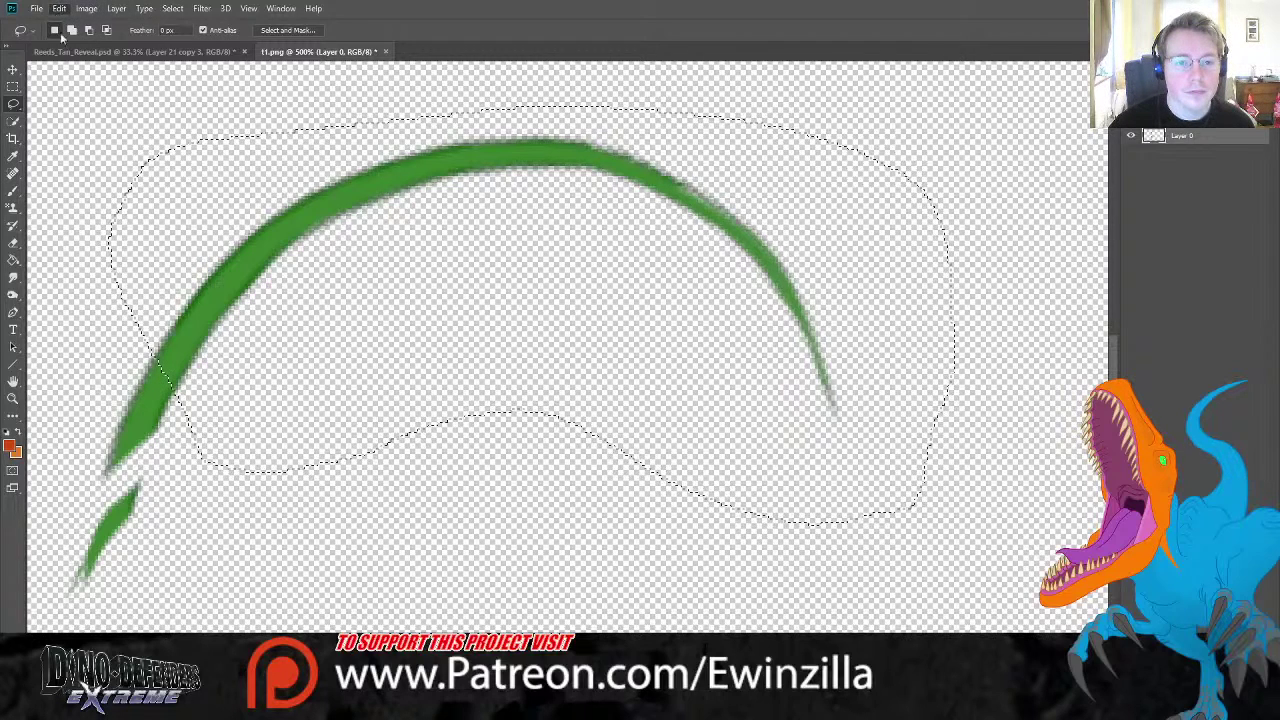
pyautogui.hotkey('ctrl', 't')
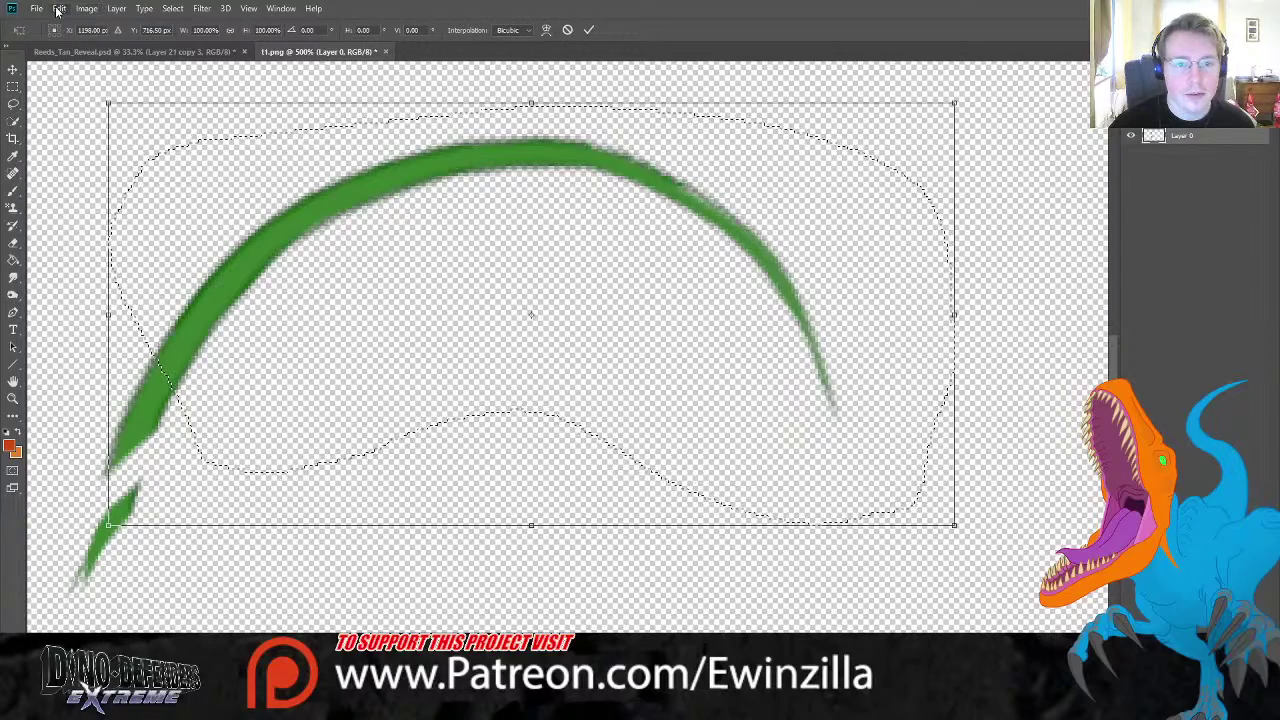
pyautogui.hotkey('ctrl', 'alt', 'w')
pyautogui.moveTo(520, 203); pyautogui.dragTo(528, 162)
pyautogui.moveTo(872, 492); pyautogui.dragTo(832, 517)
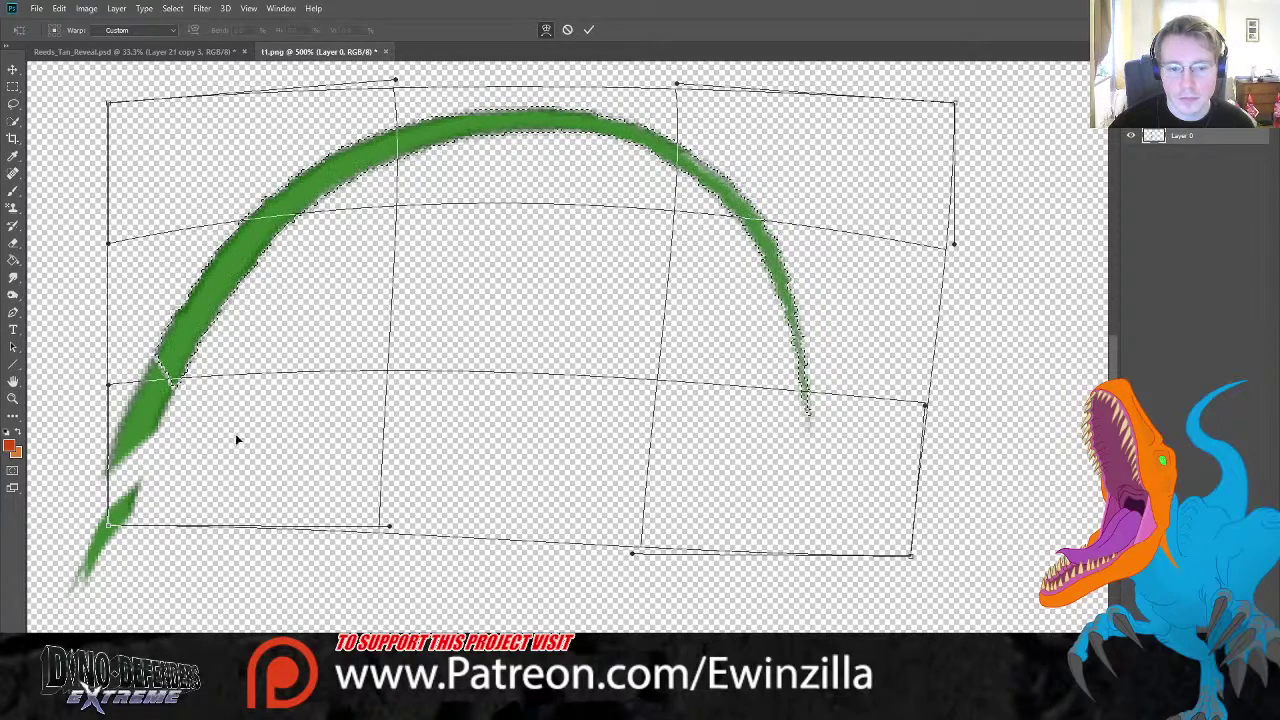
pyautogui.press('Return')
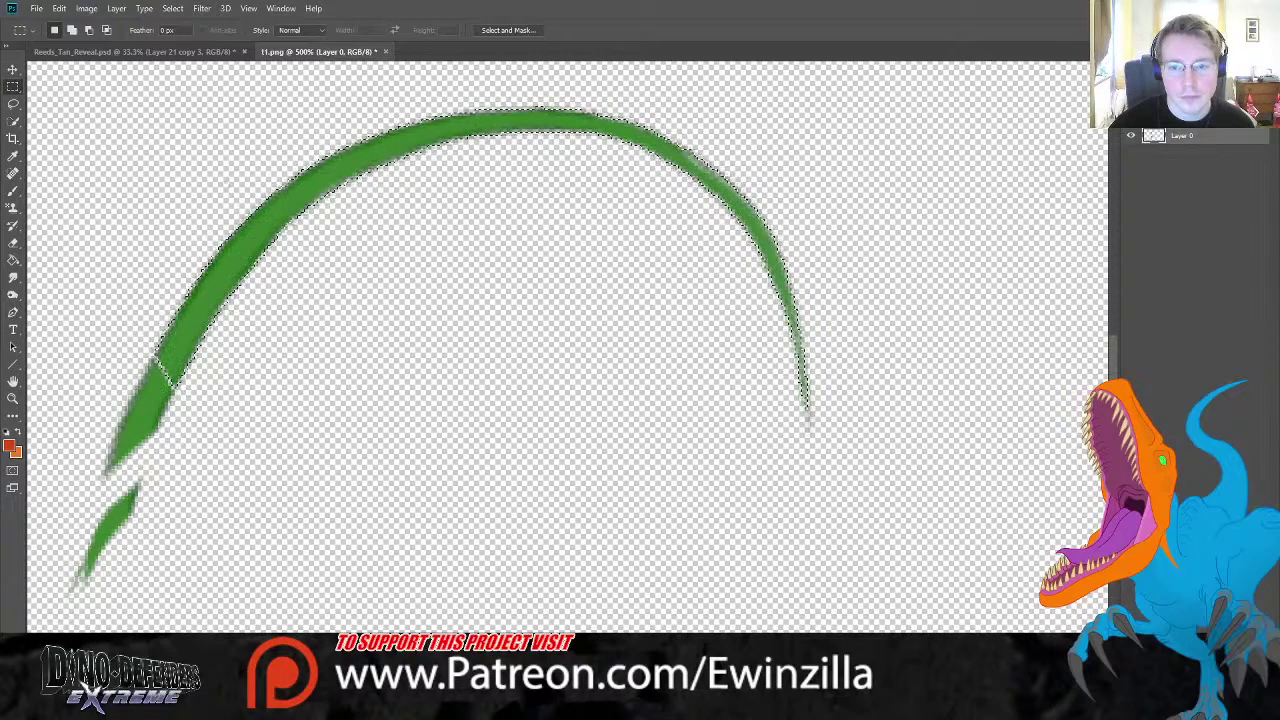
pyautogui.click(13, 278)
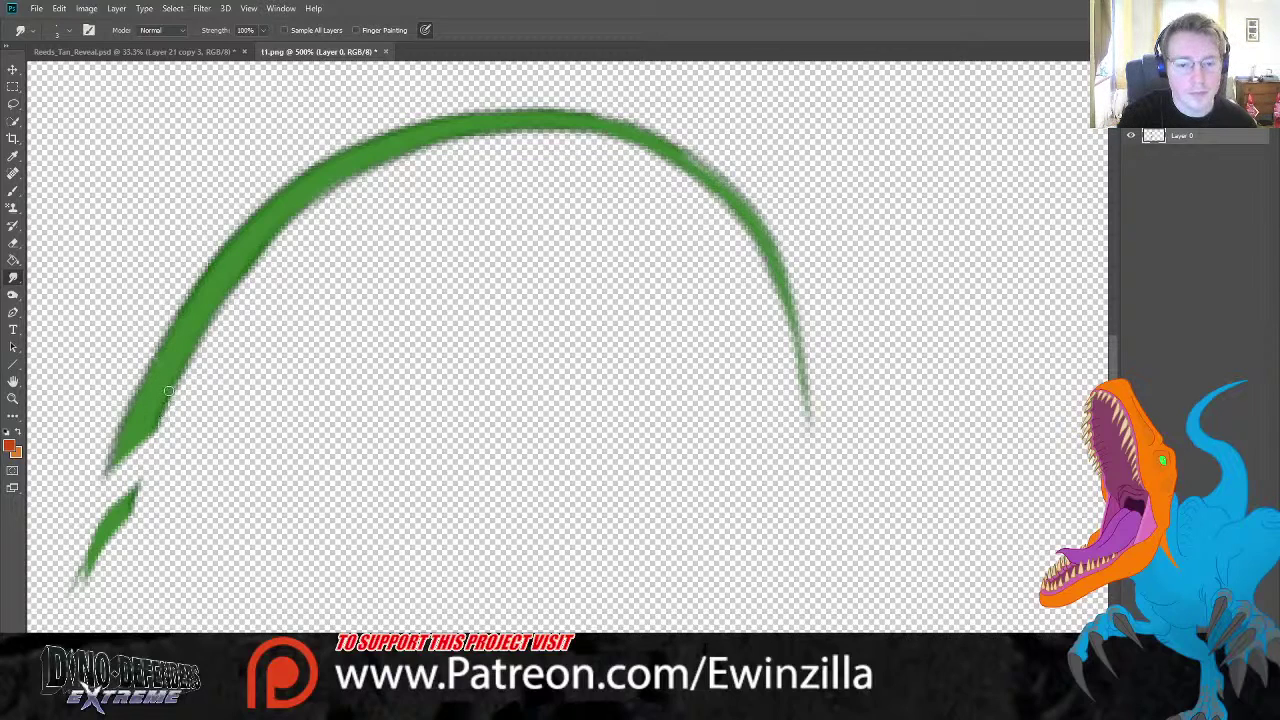
# - Lasso the whole upper tail arc and warp it so that its tip curls further down and inward
pyautogui.press('z')
pyautogui.click(374, 30)
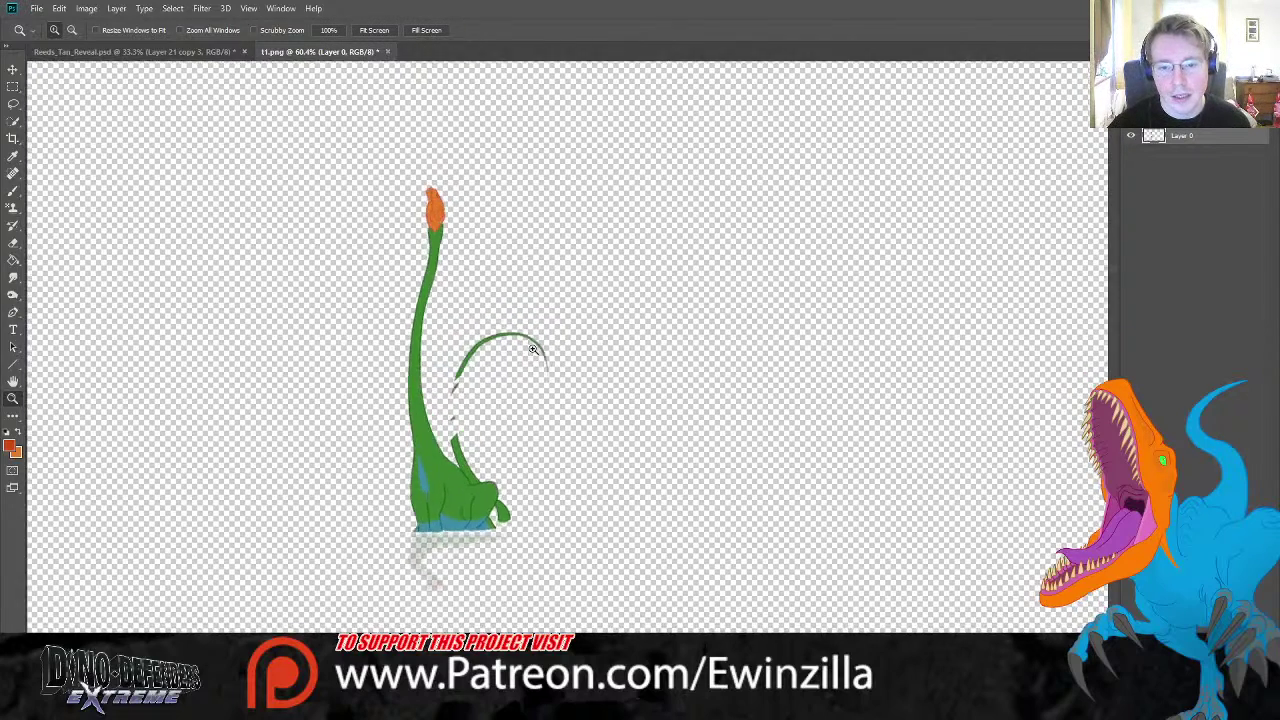
pyautogui.click(540, 349)
pyautogui.click(13, 103)
pyautogui.moveTo(450, 255)
pyautogui.mouseDown()
pyautogui.moveTo(456, 246)
pyautogui.moveTo(657, 486)
pyautogui.moveTo(323, 452)
pyautogui.moveTo(180, 505)
pyautogui.moveTo(263, 186)
pyautogui.moveTo(395, 155)
pyautogui.mouseUp()
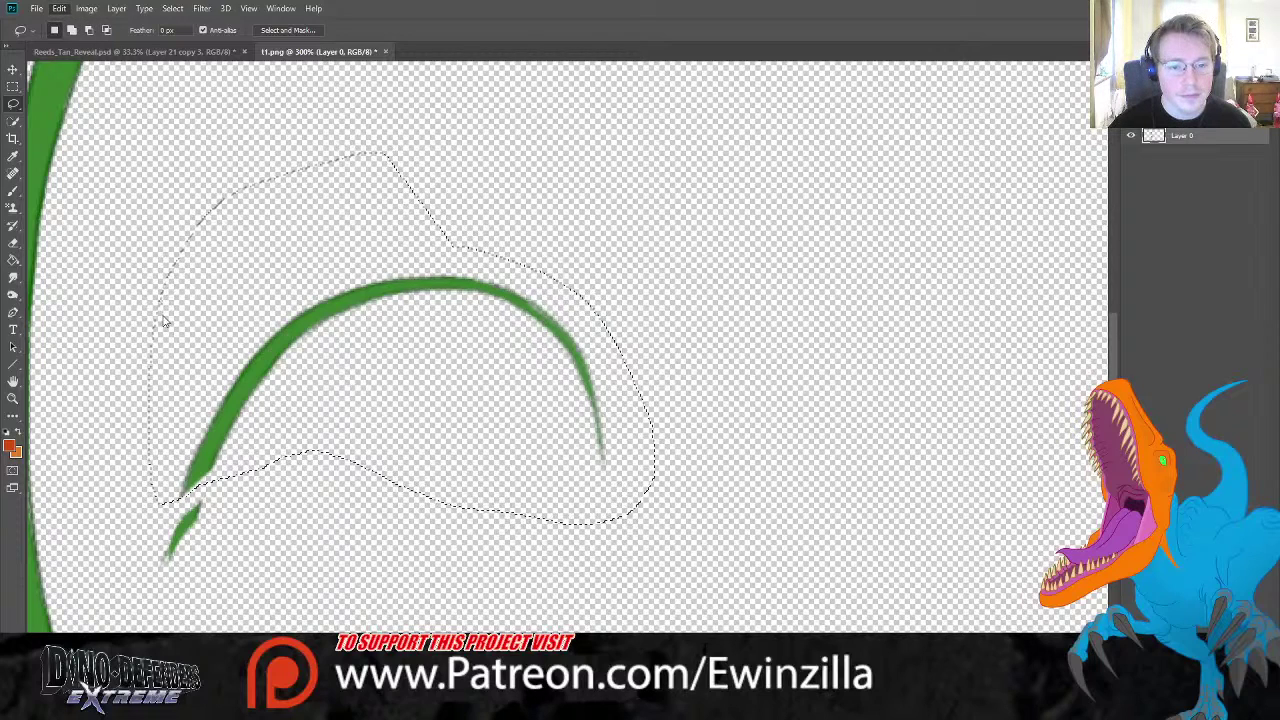
pyautogui.hotkey('ctrl', 't')
pyautogui.moveTo(674, 491)
pyautogui.mouseDown()
pyautogui.moveTo(626, 497)
pyautogui.moveTo(608, 528)
pyautogui.mouseUp()
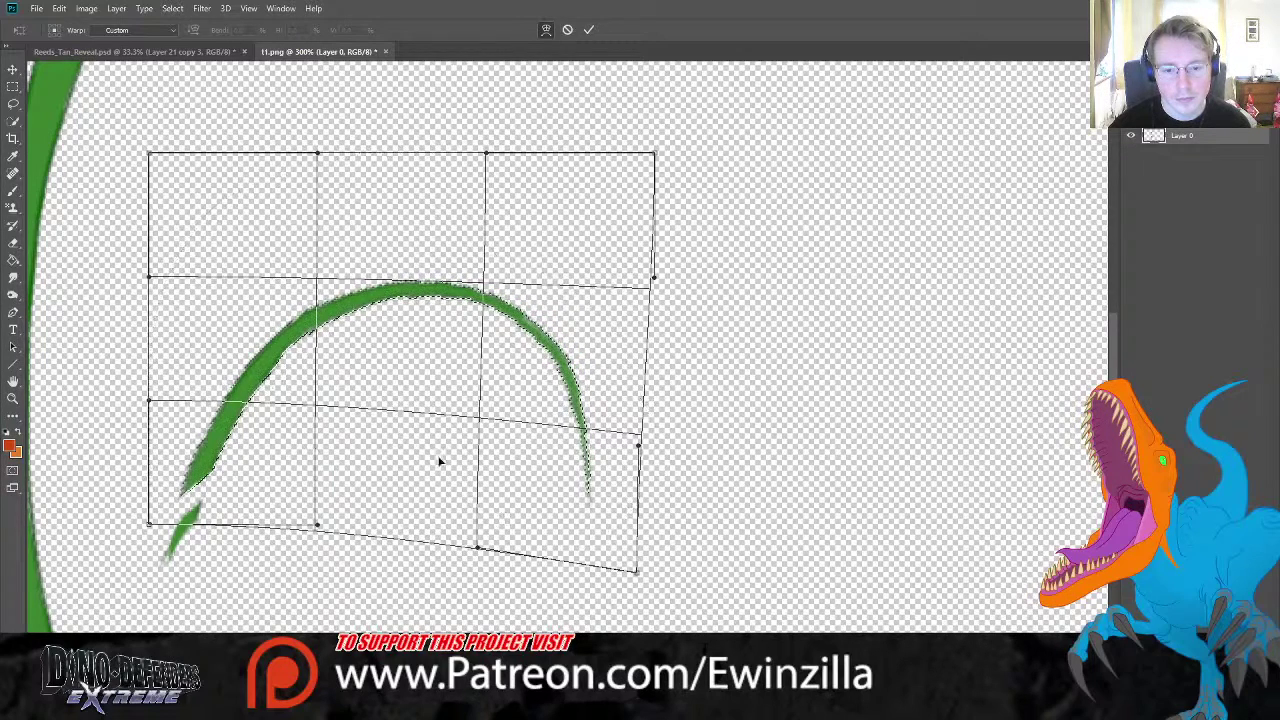
pyautogui.click(8, 88)
pyautogui.click(588, 266)
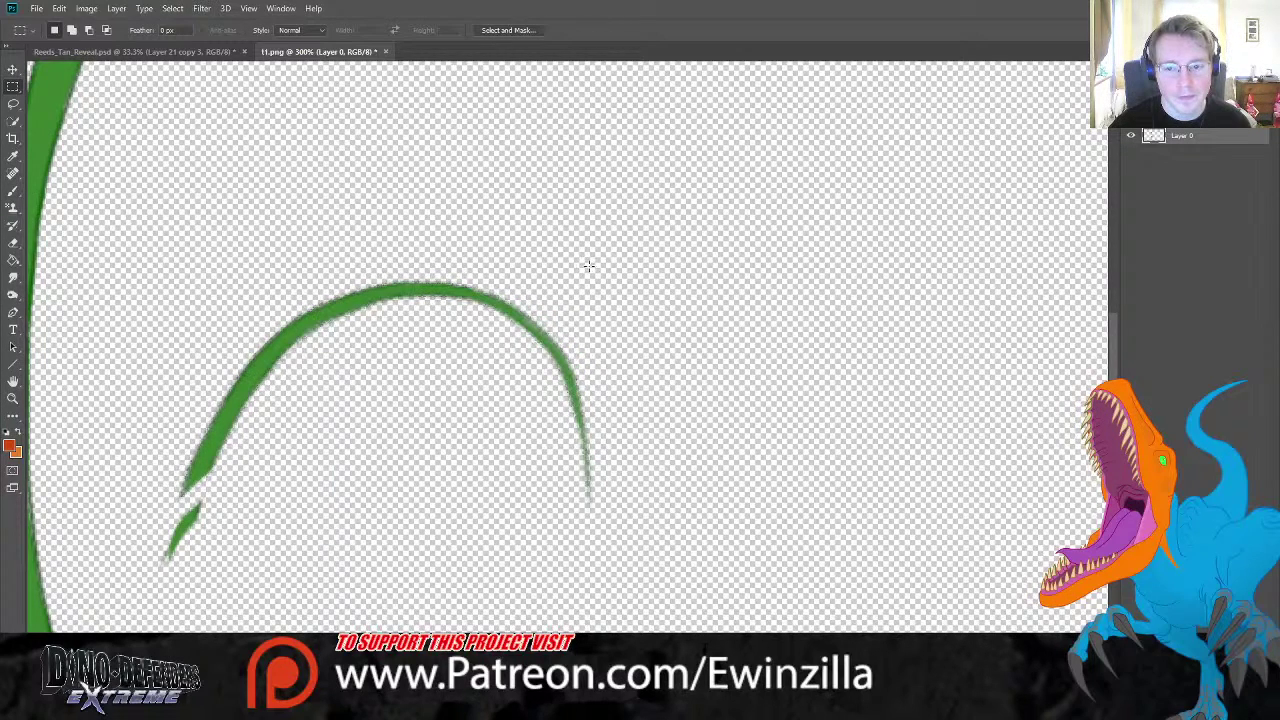
pyautogui.click(13, 398)
pyautogui.click(380, 31)
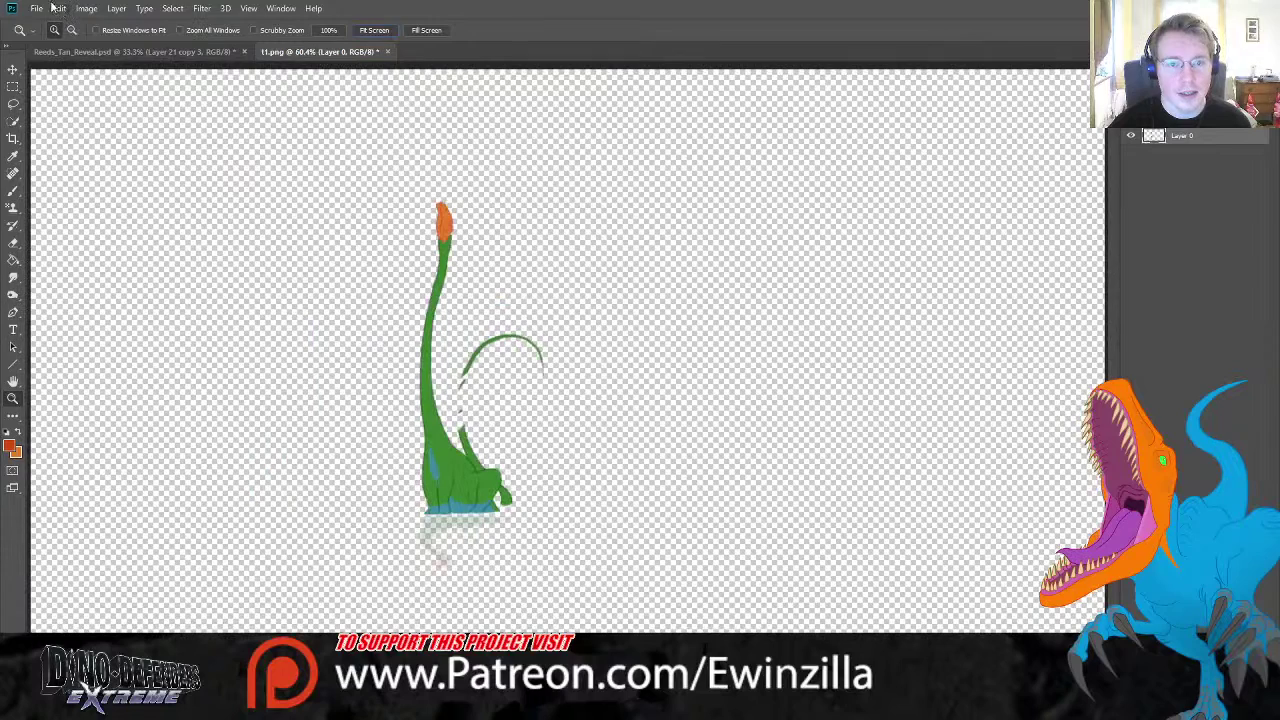
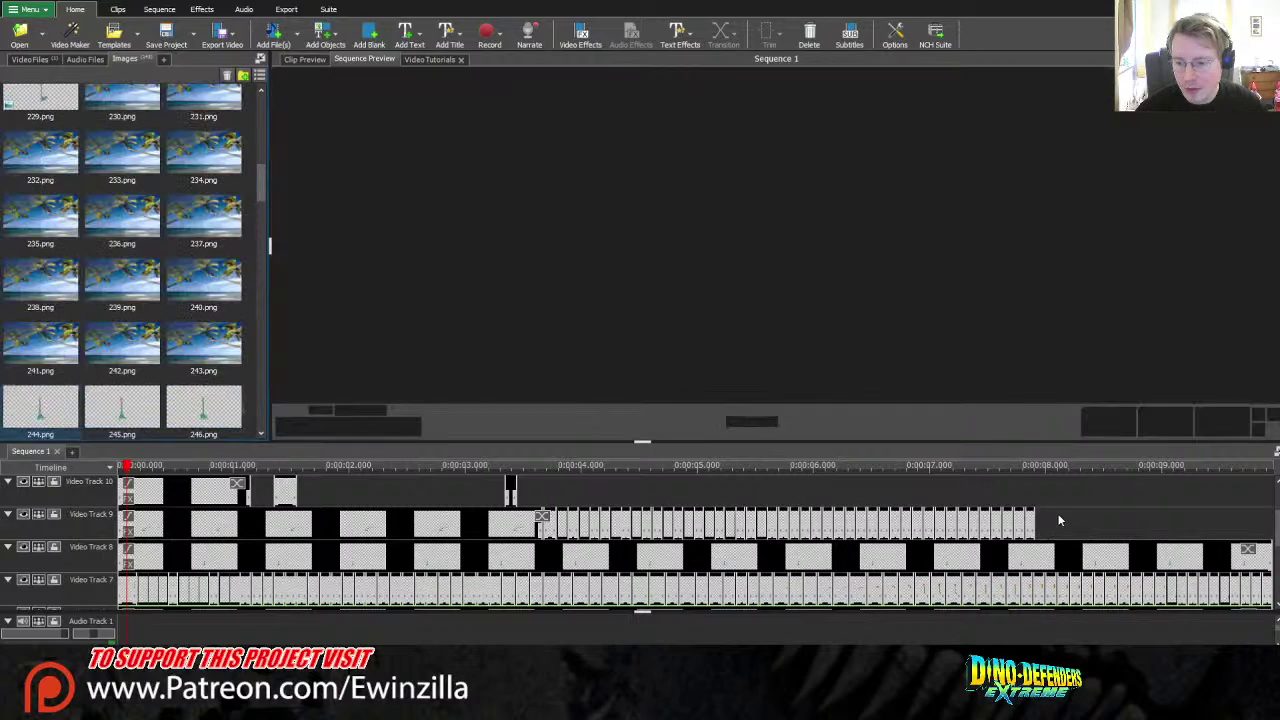
# - Switch to the VideoPad project and add images 244.png through 250.png in sequence on a new overlay video track
pyautogui.click(1059, 519)
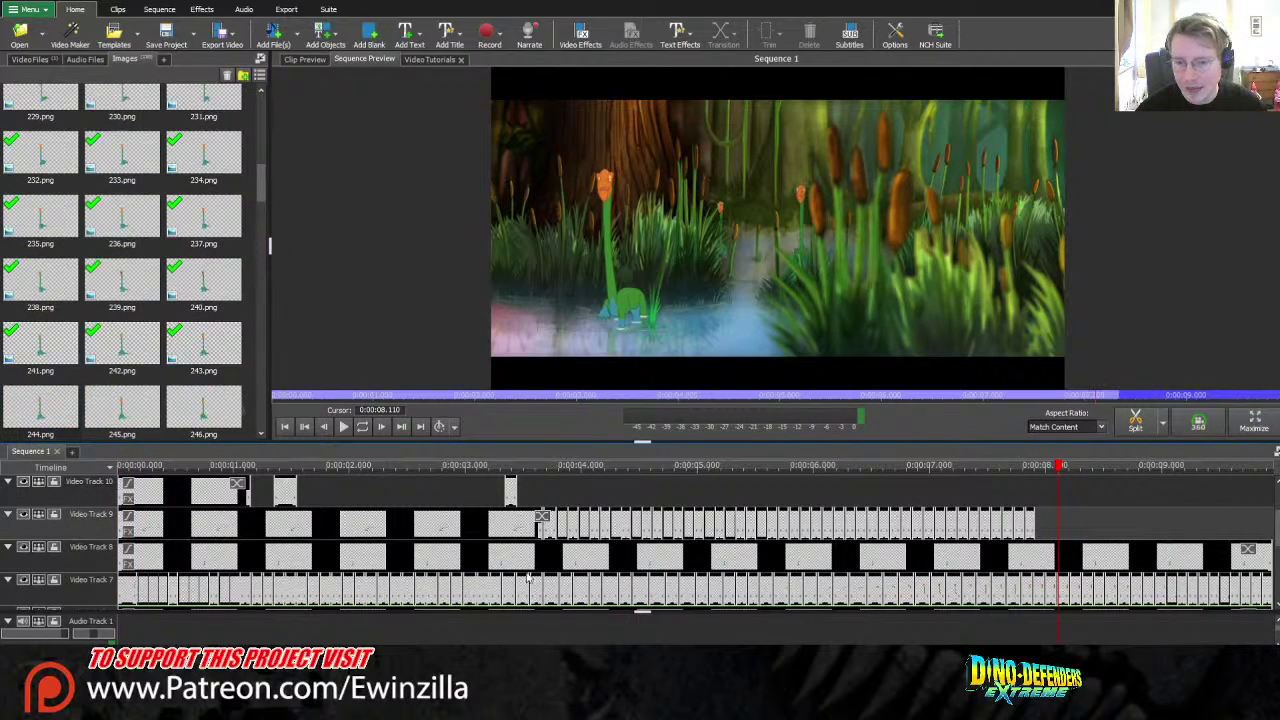
pyautogui.scroll(-5, 213, 380)
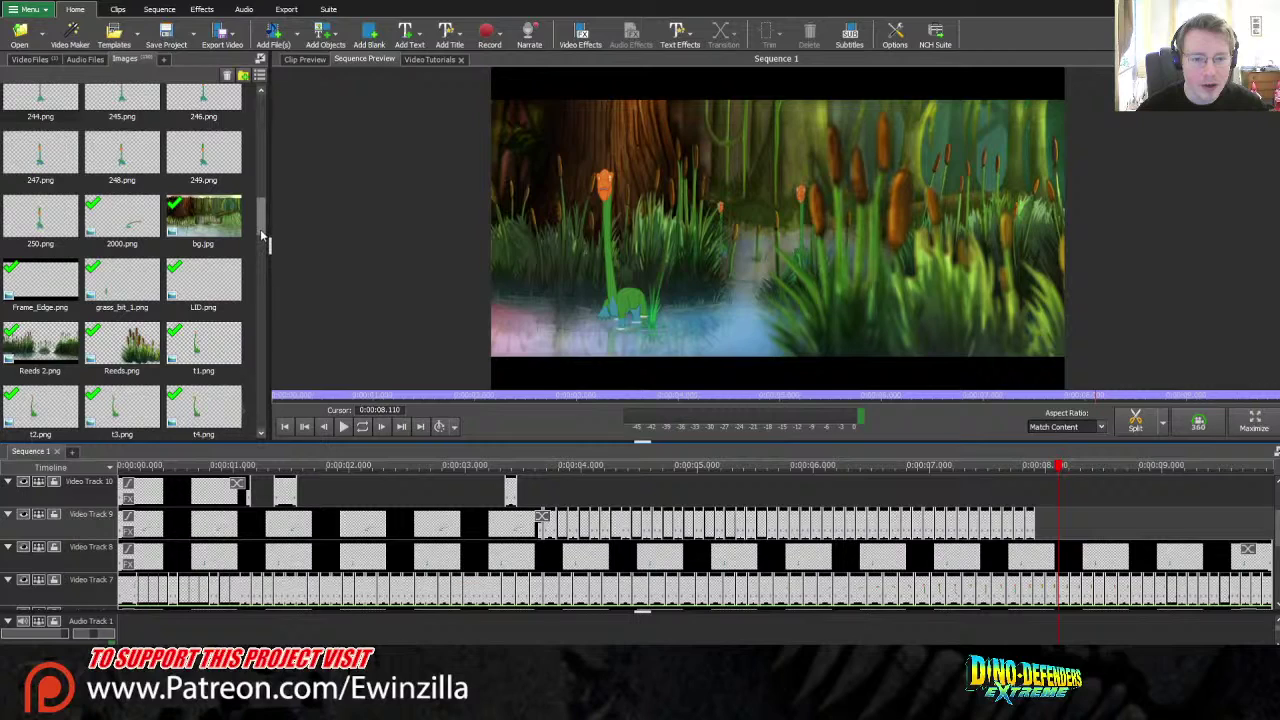
pyautogui.scroll(2, 261, 220)
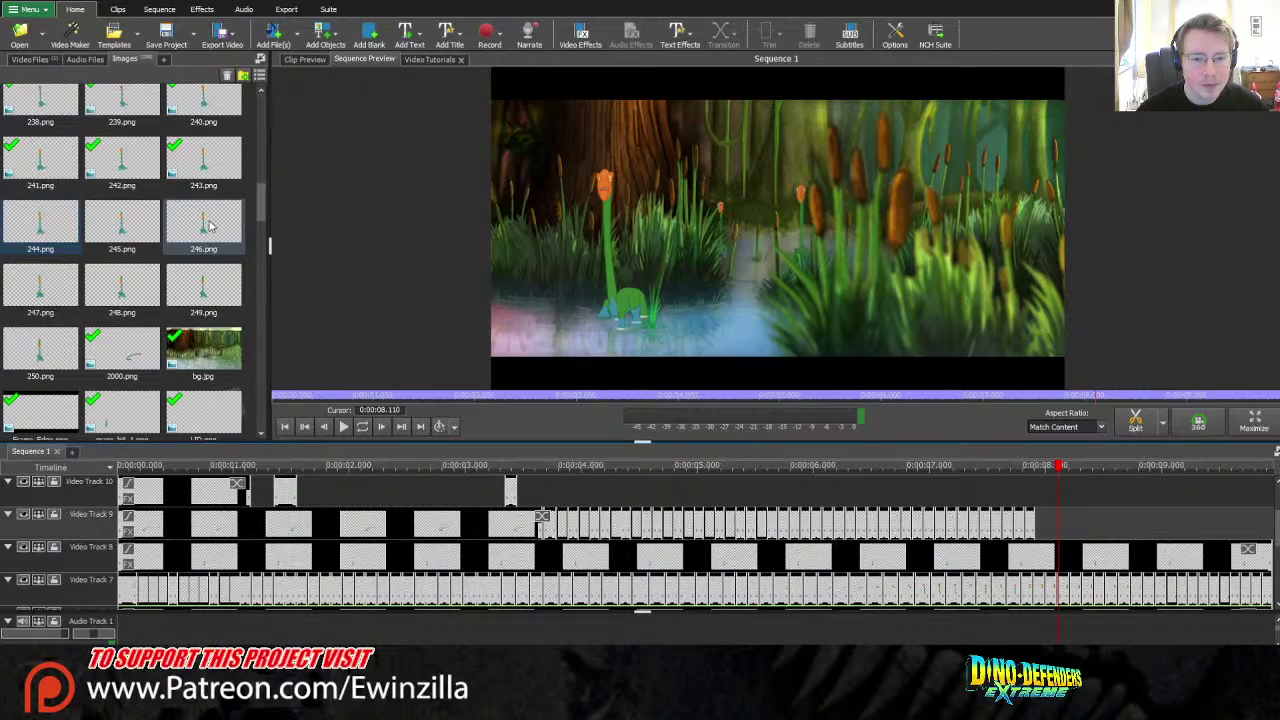
pyautogui.keyDown('shift'); pyautogui.click(224, 230); pyautogui.keyUp('shift')
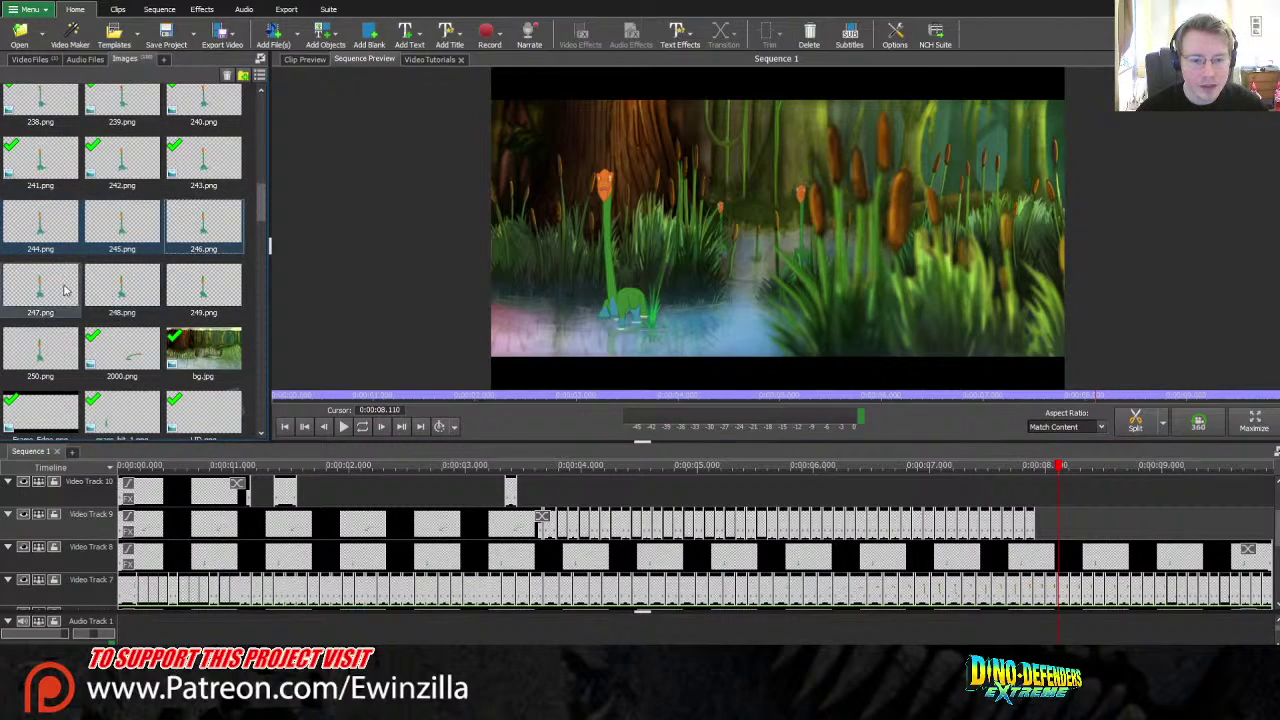
pyautogui.keyDown('shift'); pyautogui.click(205, 290); pyautogui.keyUp('shift')
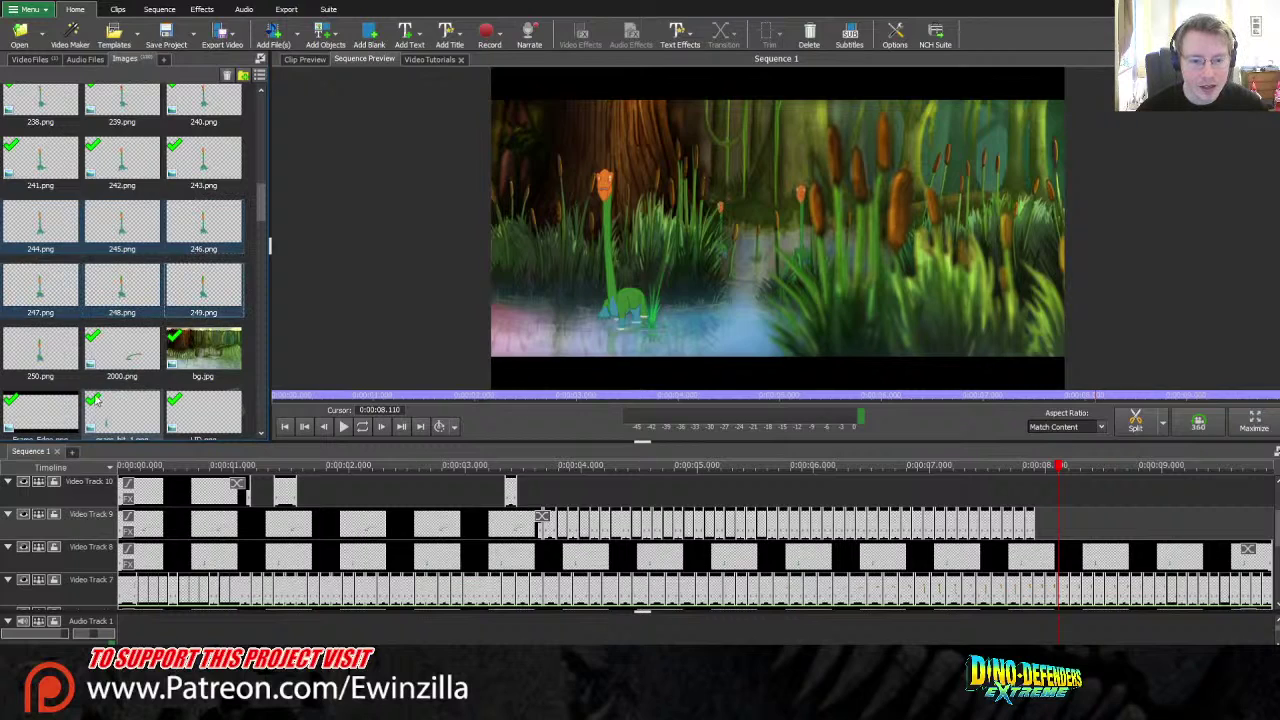
pyautogui.keyDown('shift'); pyautogui.click(40, 350); pyautogui.keyUp('shift')
pyautogui.moveTo(40, 350); pyautogui.dragTo(990, 637)
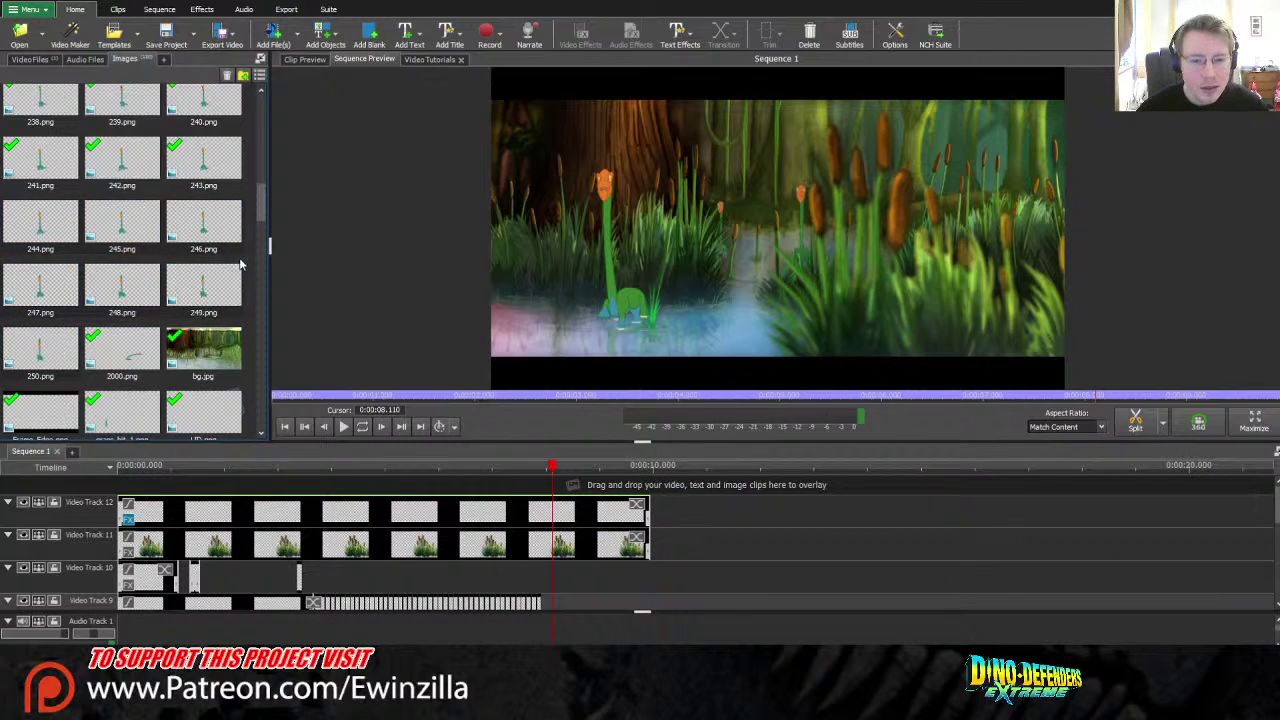
pyautogui.click(40, 225)
pyautogui.keyDown('shift'); pyautogui.click(227, 230); pyautogui.keyUp('shift')
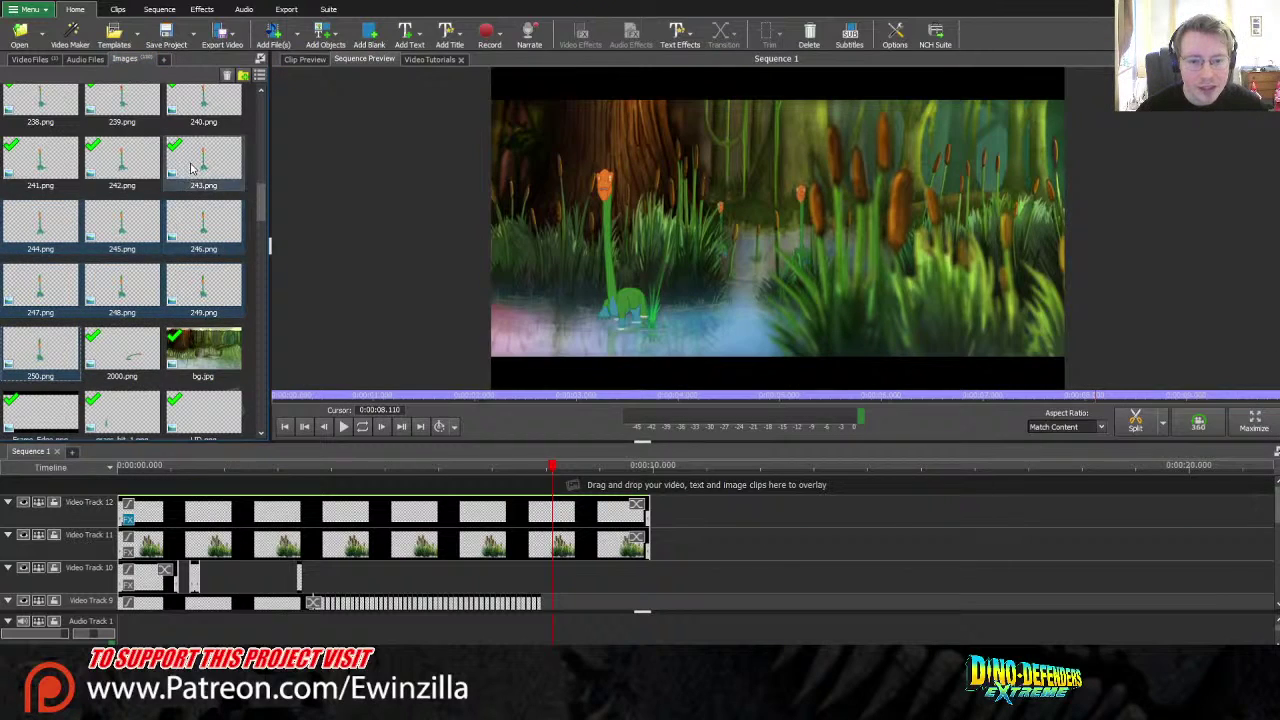
pyautogui.moveTo(200, 225); pyautogui.dragTo(1250, 580)
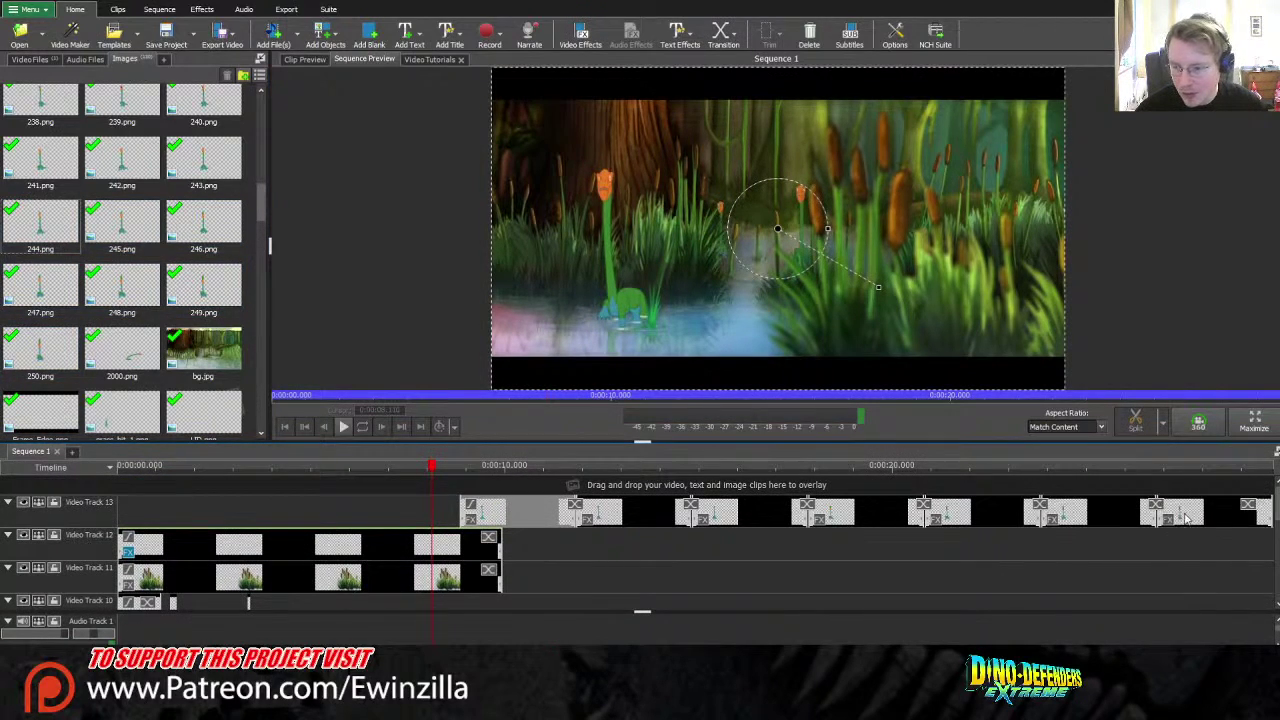
# - Shorten all seven newly added image clips together to a fraction of their length
pyautogui.click(408, 528)
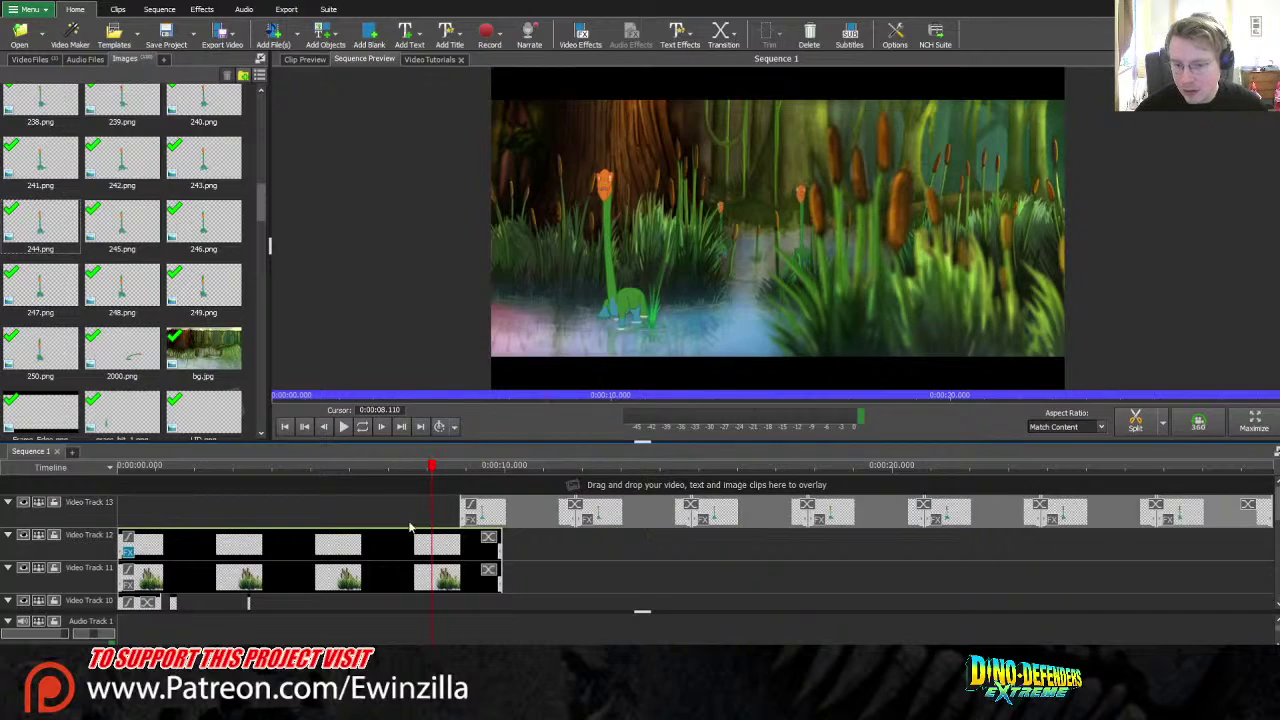
pyautogui.click(570, 521)
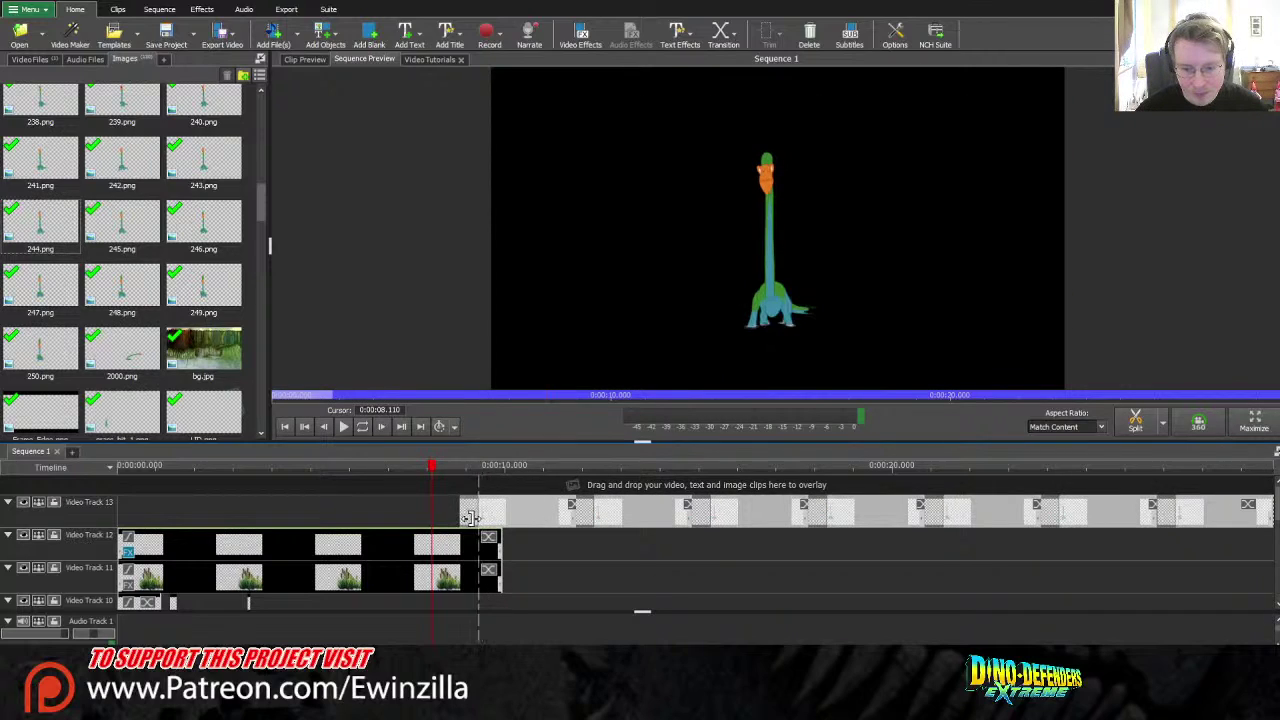
pyautogui.click(616, 522)
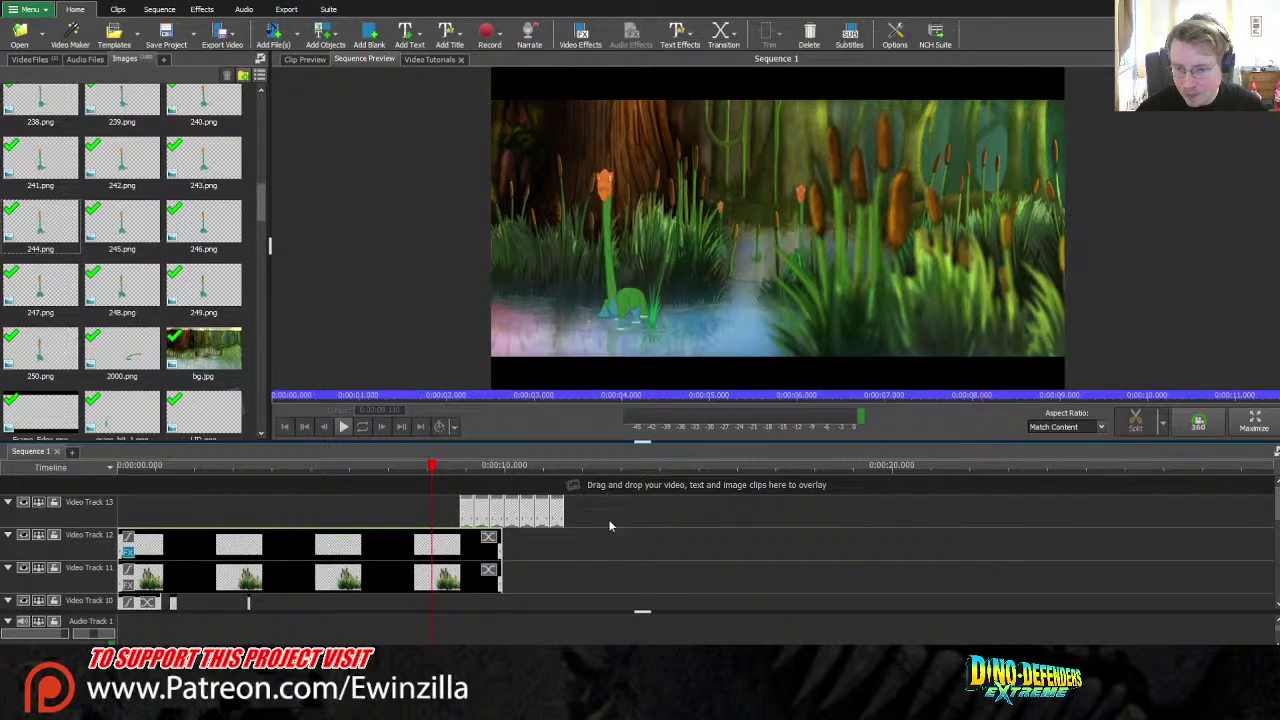
# - Move the seven shortened clips onto Video Track 9, directly after its last existing frame
pyautogui.moveTo(563, 521); pyautogui.dragTo(630, 606)
pyautogui.scroll(-1, 640, 540)
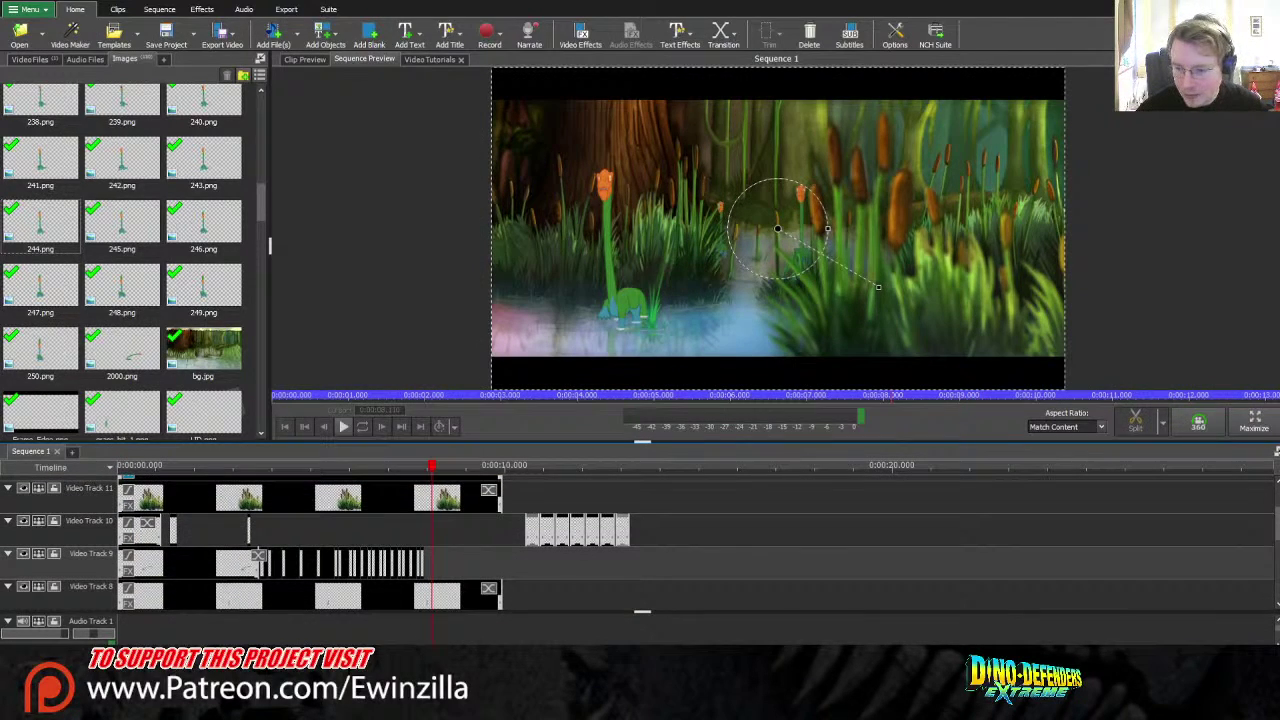
pyautogui.scroll(1, 640, 540)
pyautogui.scroll(1, 640, 540)
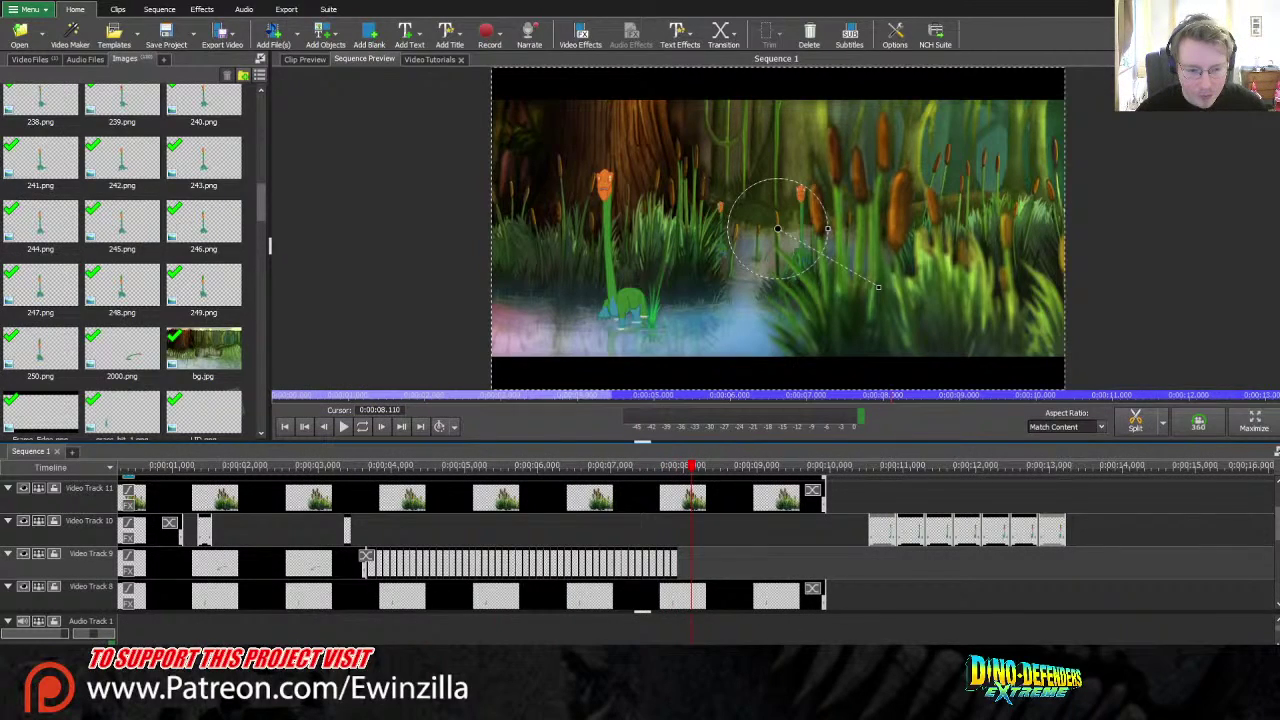
pyautogui.click(1068, 530)
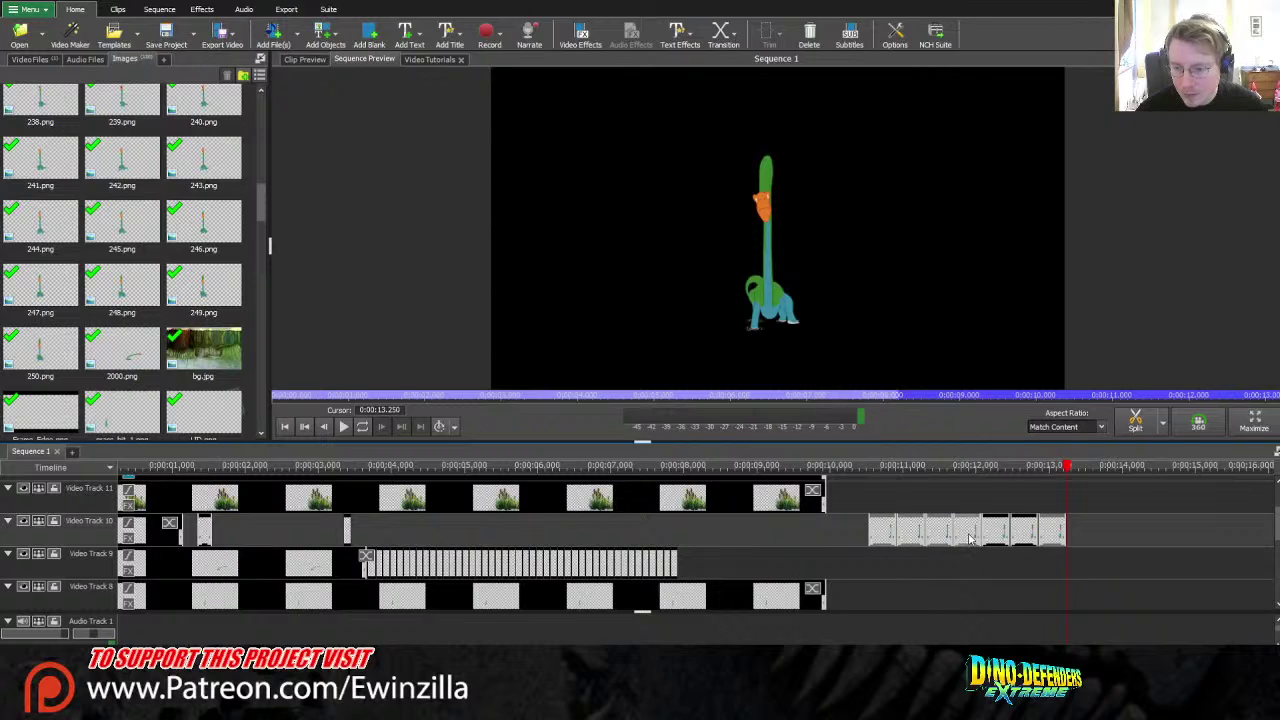
pyautogui.moveTo(883, 533); pyautogui.dragTo(695, 566)
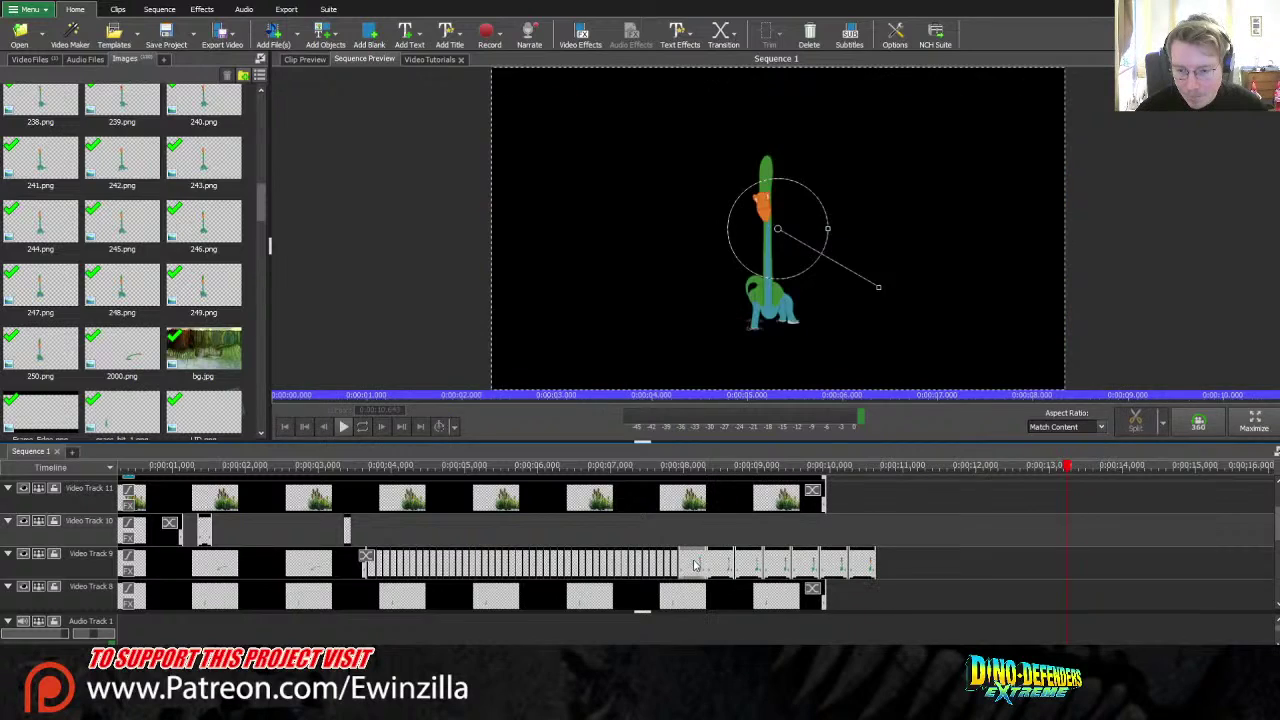
# - Shorten the seven new clips on Video Track 9 to about the existing frames' length and close the gap before them
pyautogui.click(673, 465)
pyautogui.scroll(2, 673, 465)
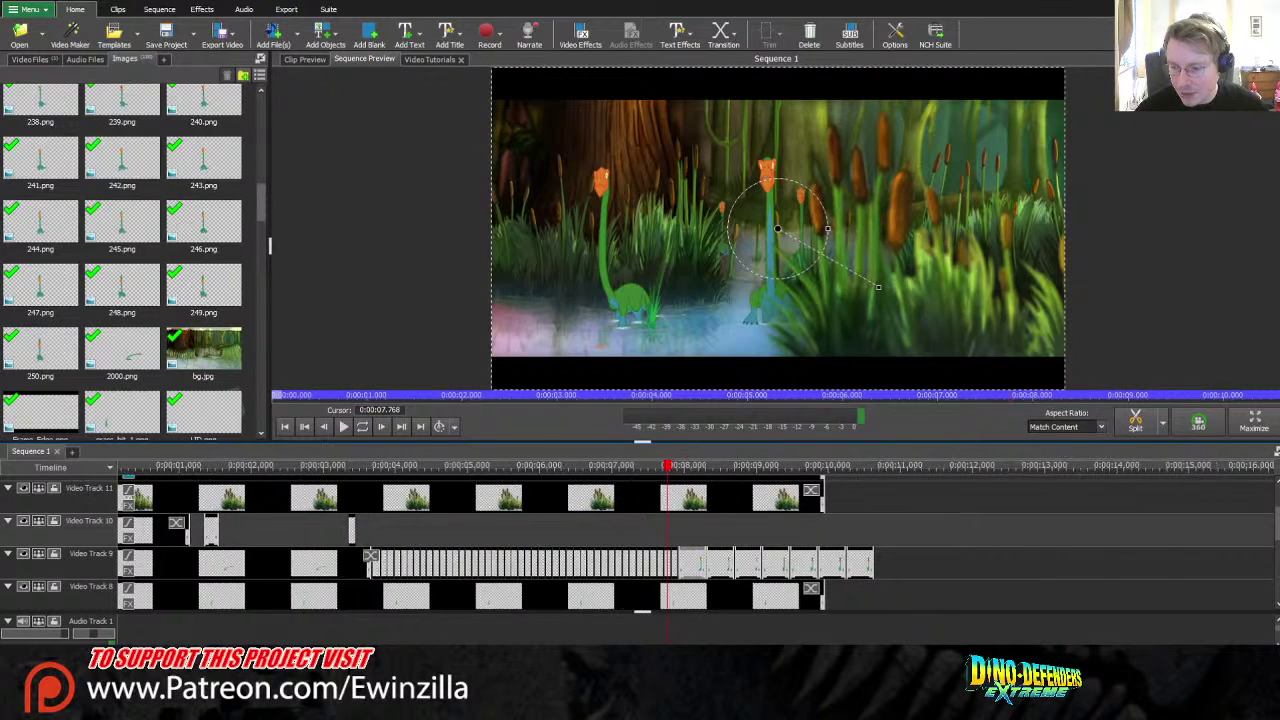
pyautogui.scroll(1, 964, 638)
pyautogui.click(1128, 568)
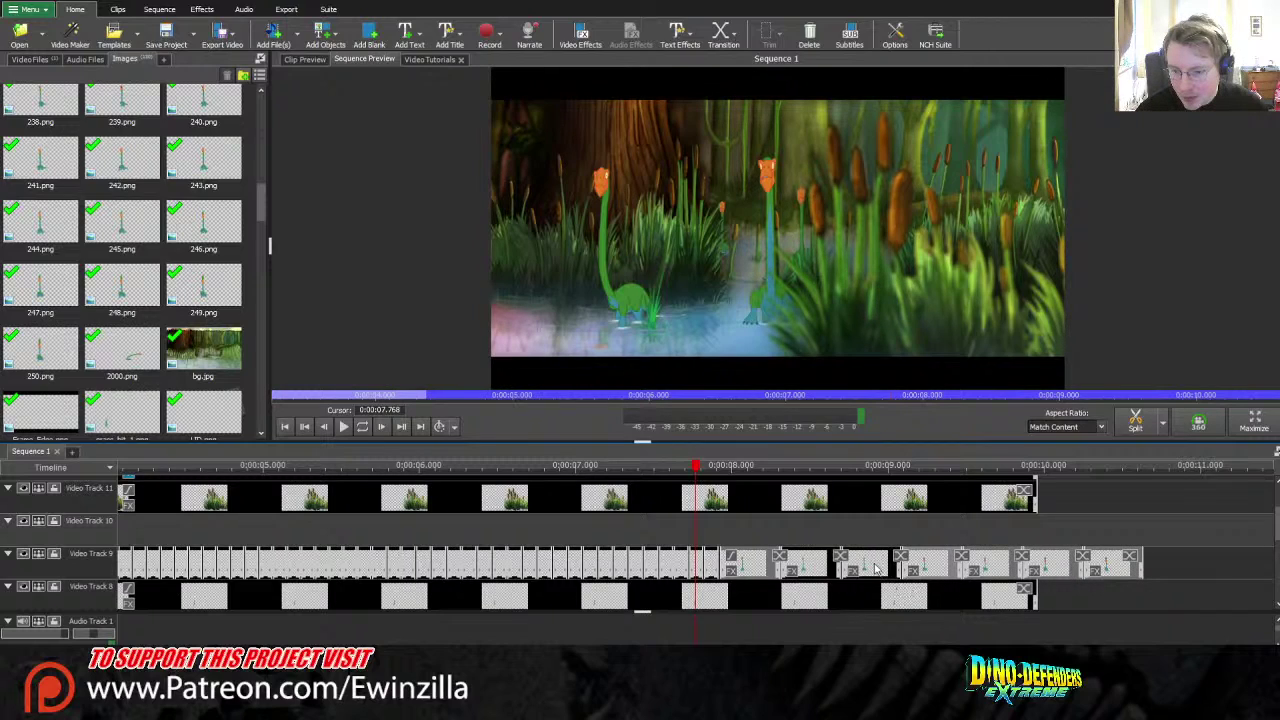
pyautogui.scroll(1, 816, 566)
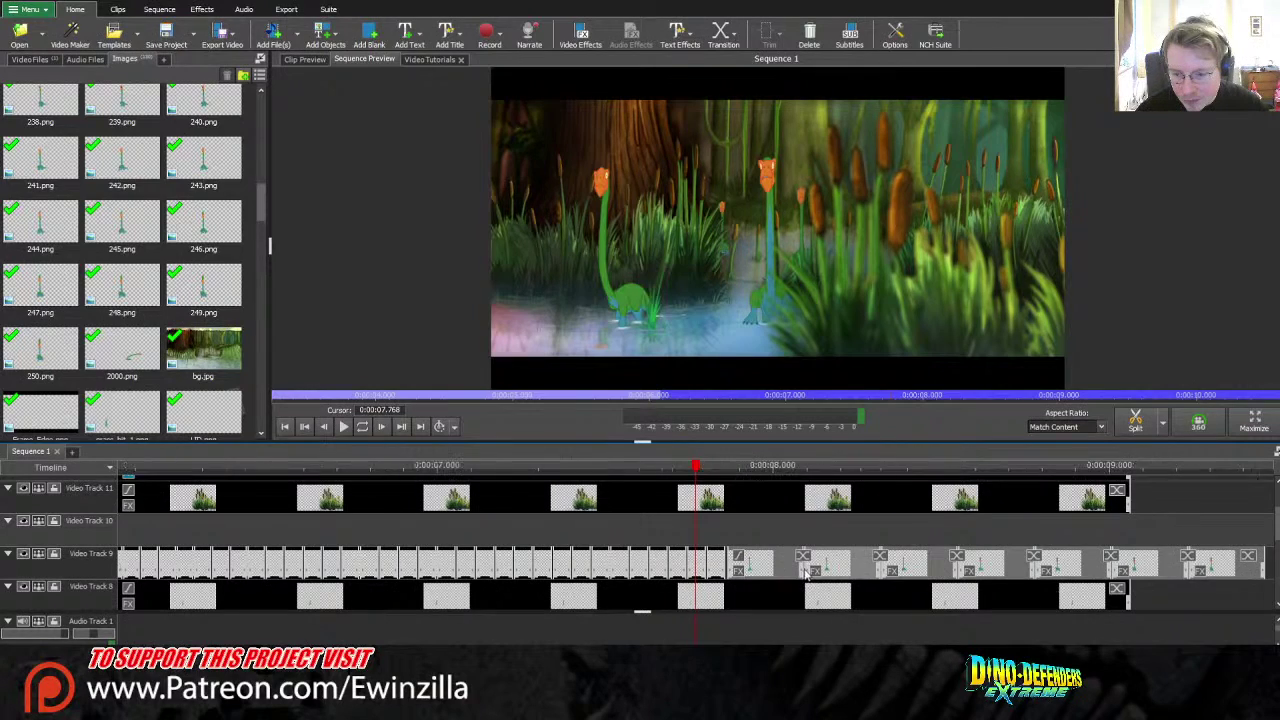
pyautogui.scroll(1, 806, 573)
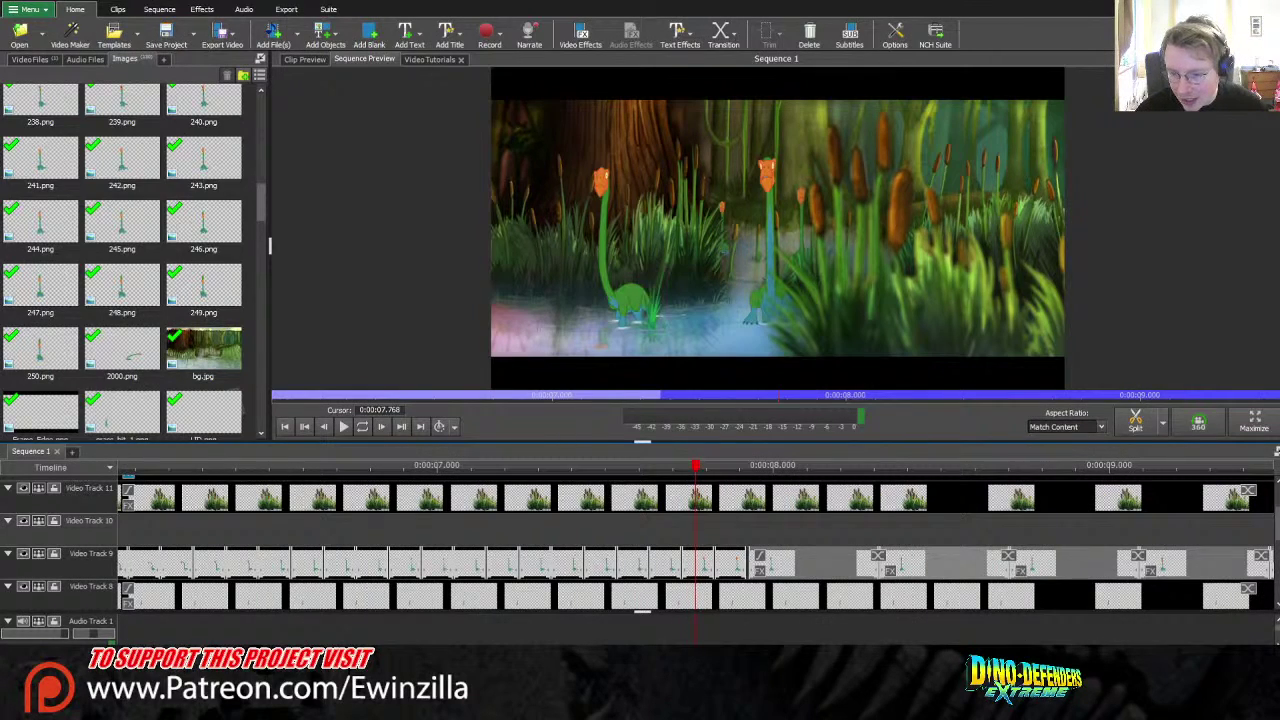
pyautogui.scroll(1, 806, 573)
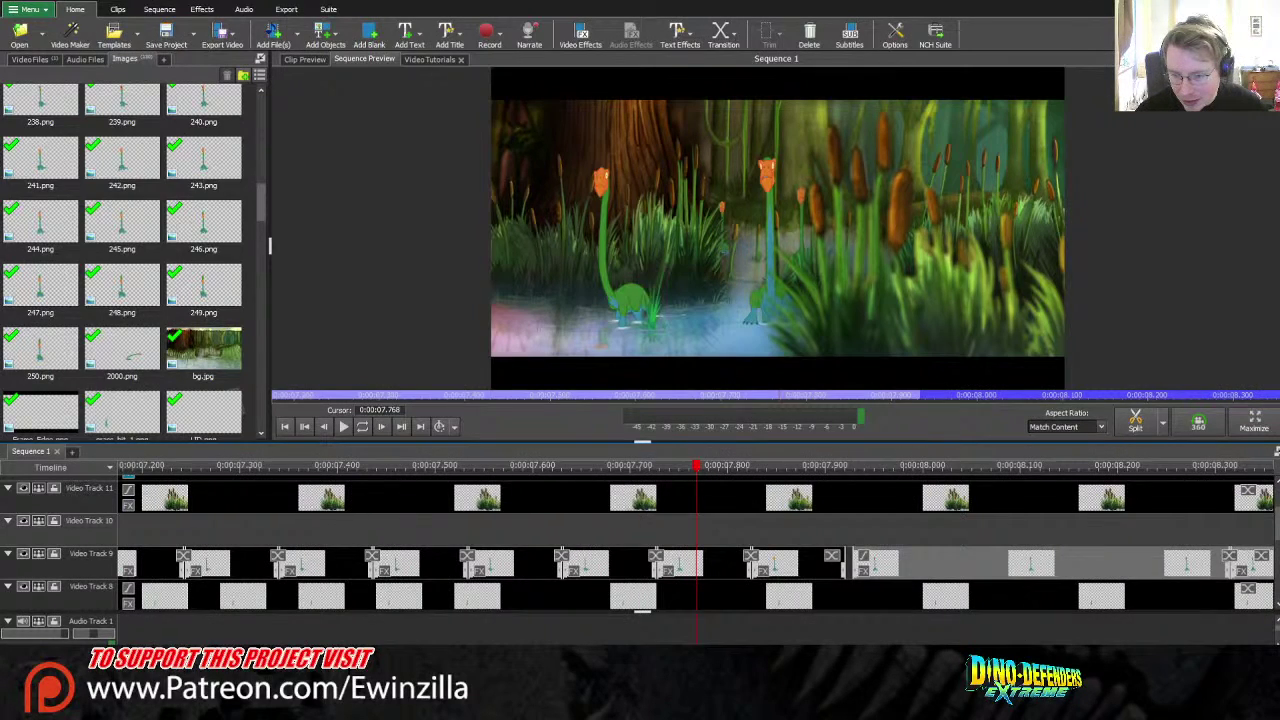
pyautogui.scroll(1, 806, 573)
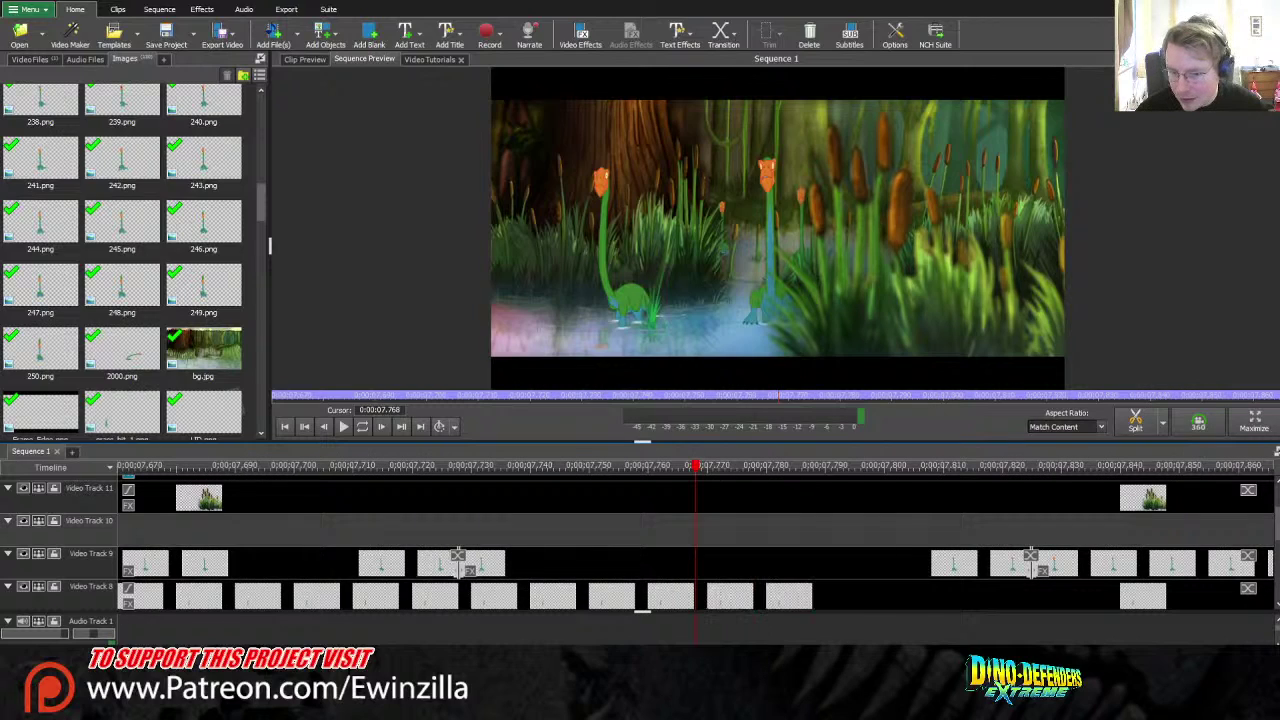
pyautogui.scroll(-1, 1030, 556)
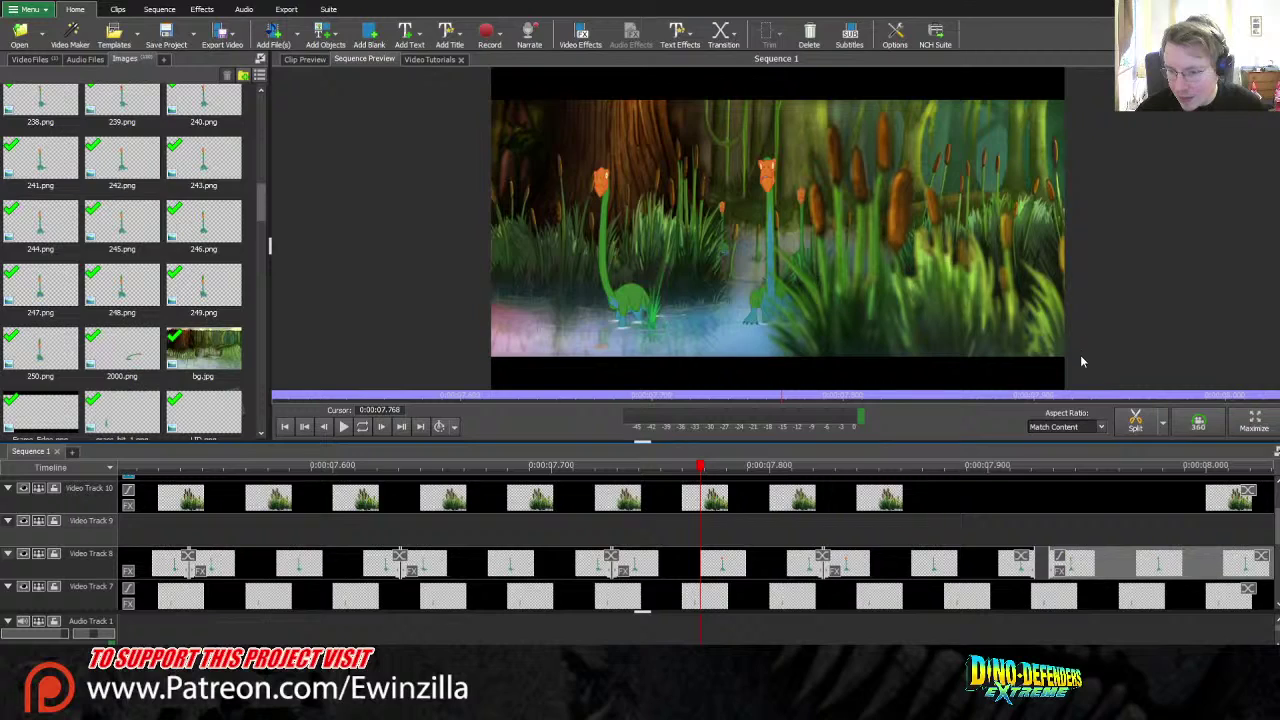
pyautogui.scroll(-1, 1228, 603)
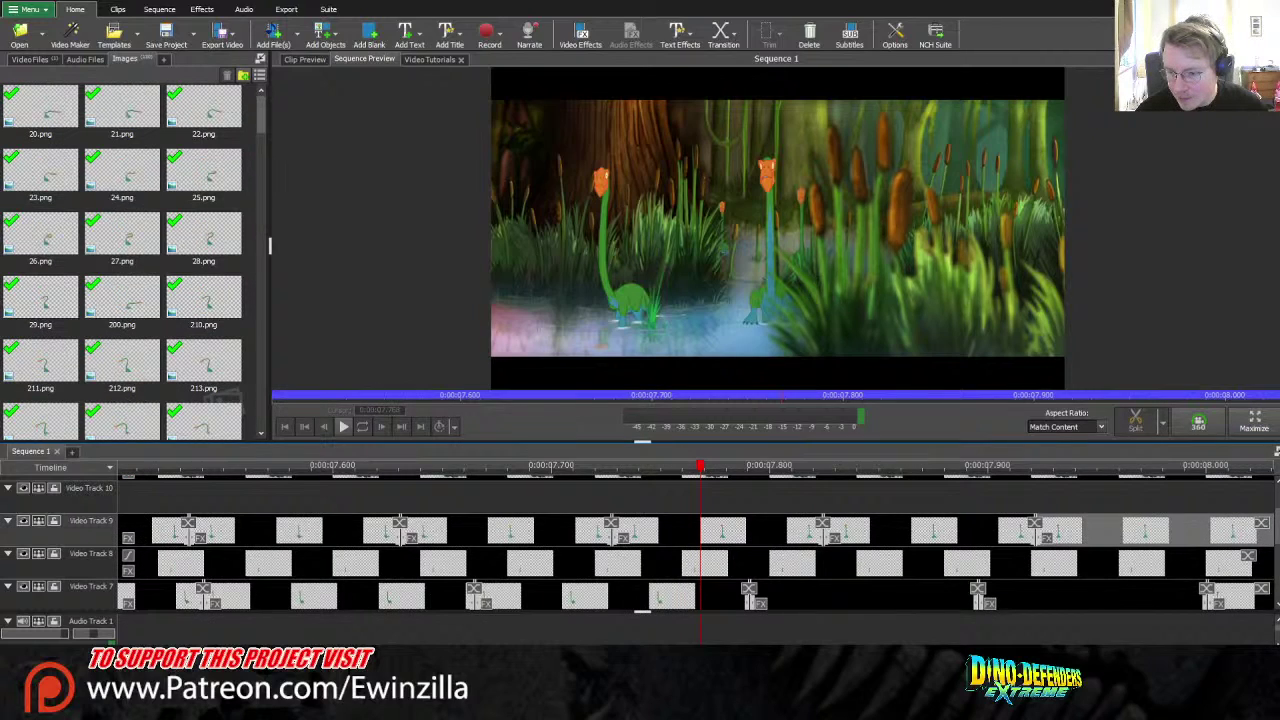
pyautogui.scroll(-1, 700, 560)
pyautogui.scroll(-1, 700, 560)
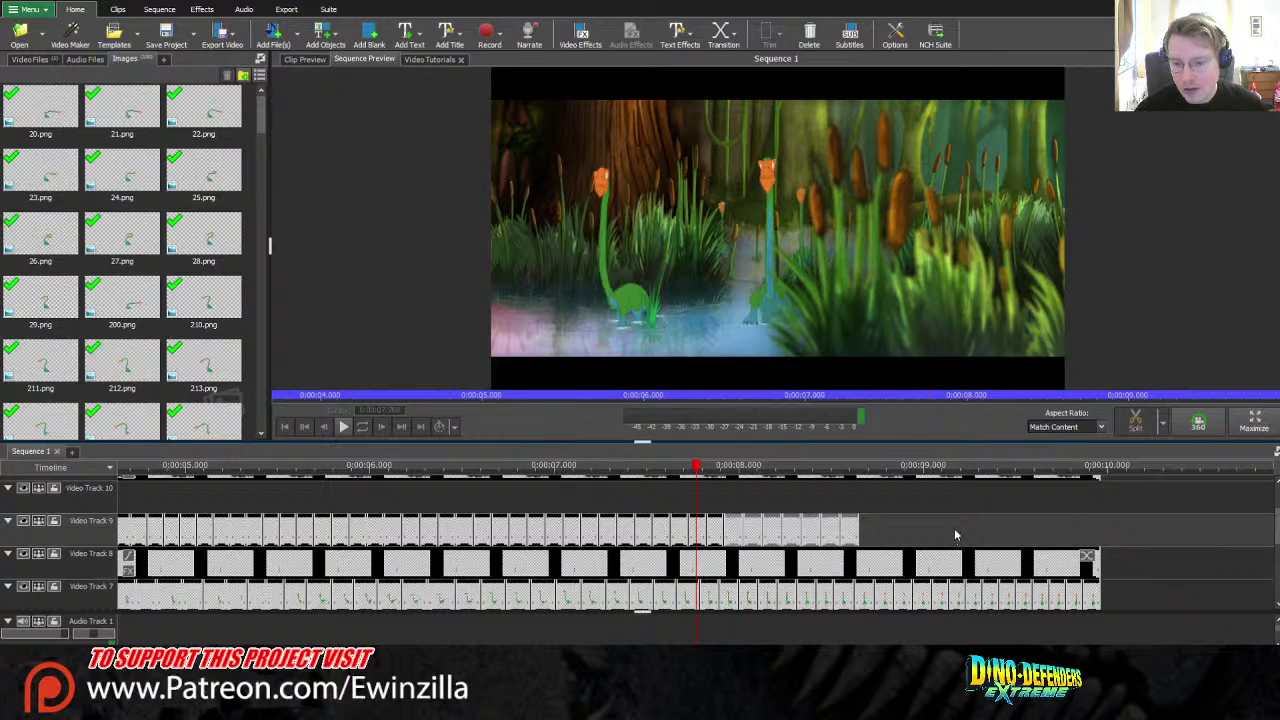
# - Select all the clips on Video Tracks 9 and 10 and move them later, so Track 9's last frame ends level with Video Track 8
pyautogui.click(952, 528)
pyautogui.click(853, 540)
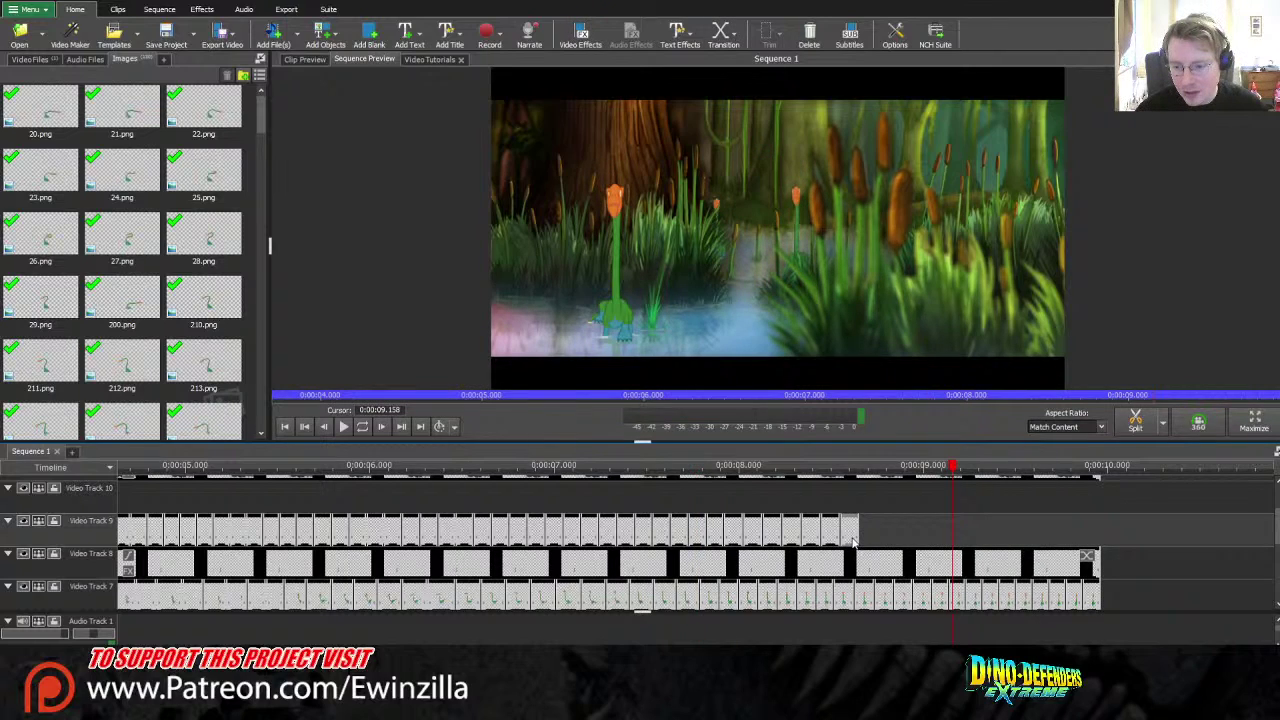
pyautogui.click(118, 634)
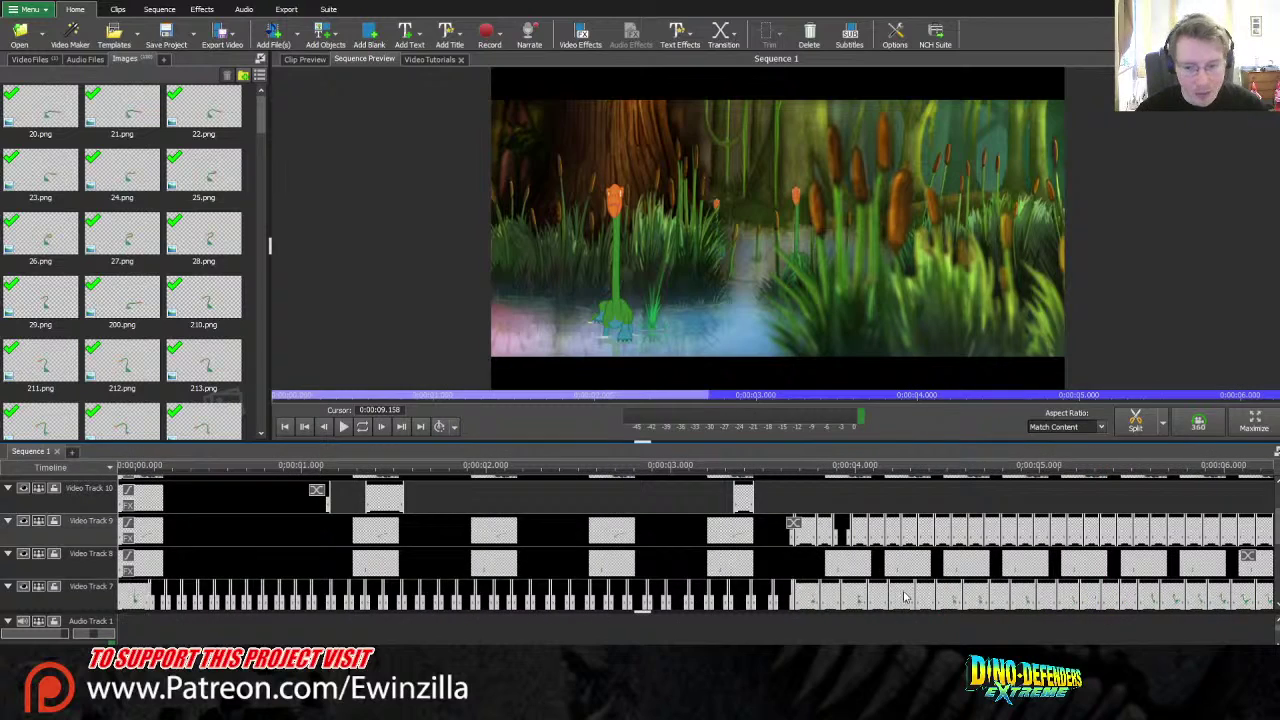
pyautogui.click(627, 537)
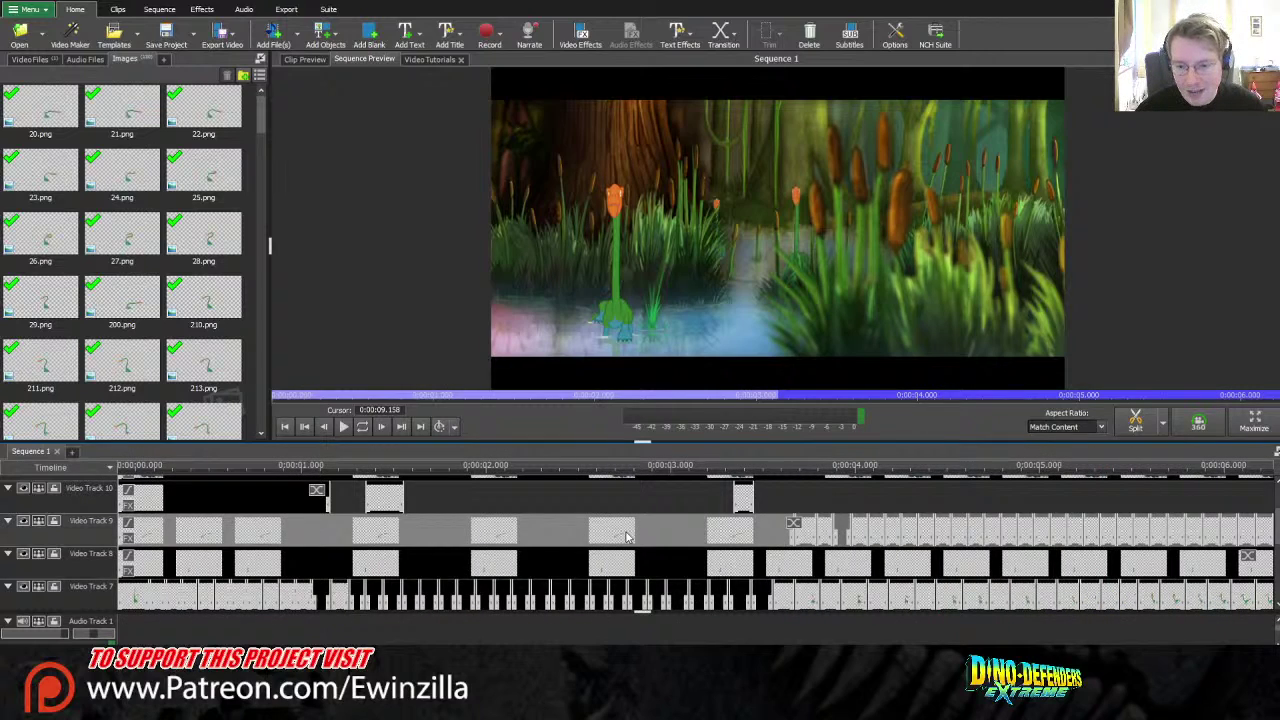
pyautogui.click(290, 497)
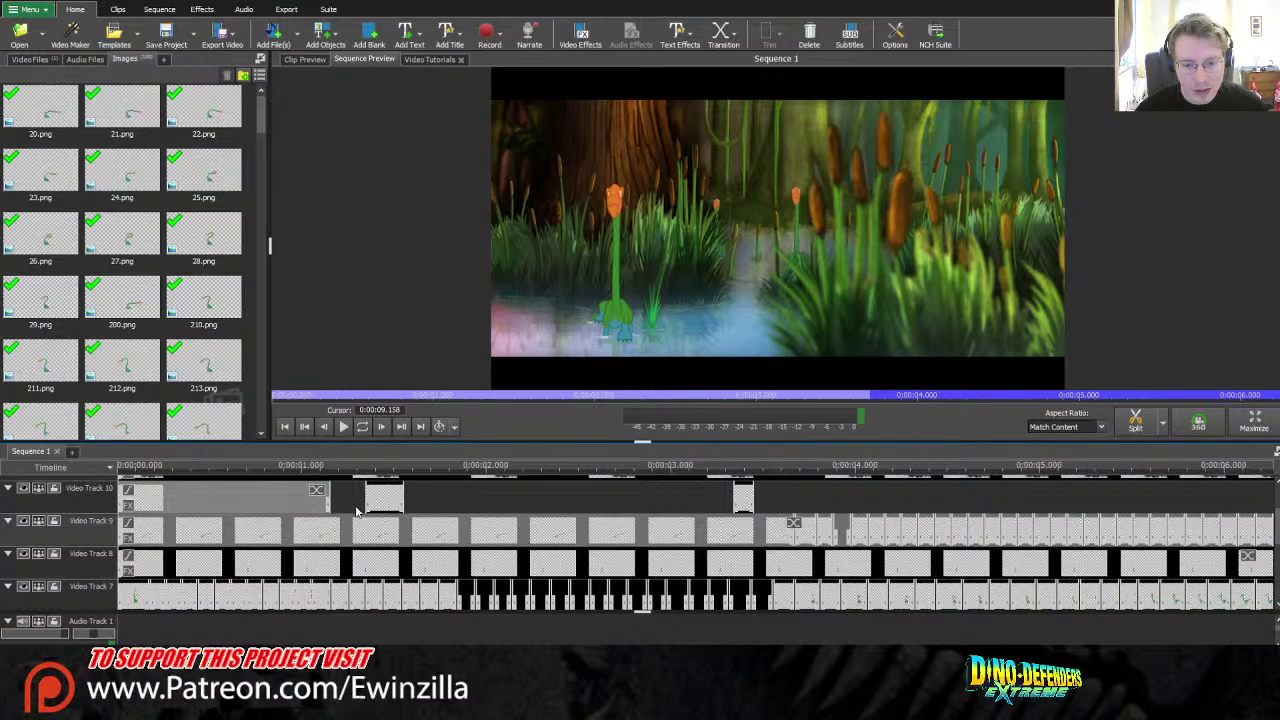
pyautogui.click(380, 502)
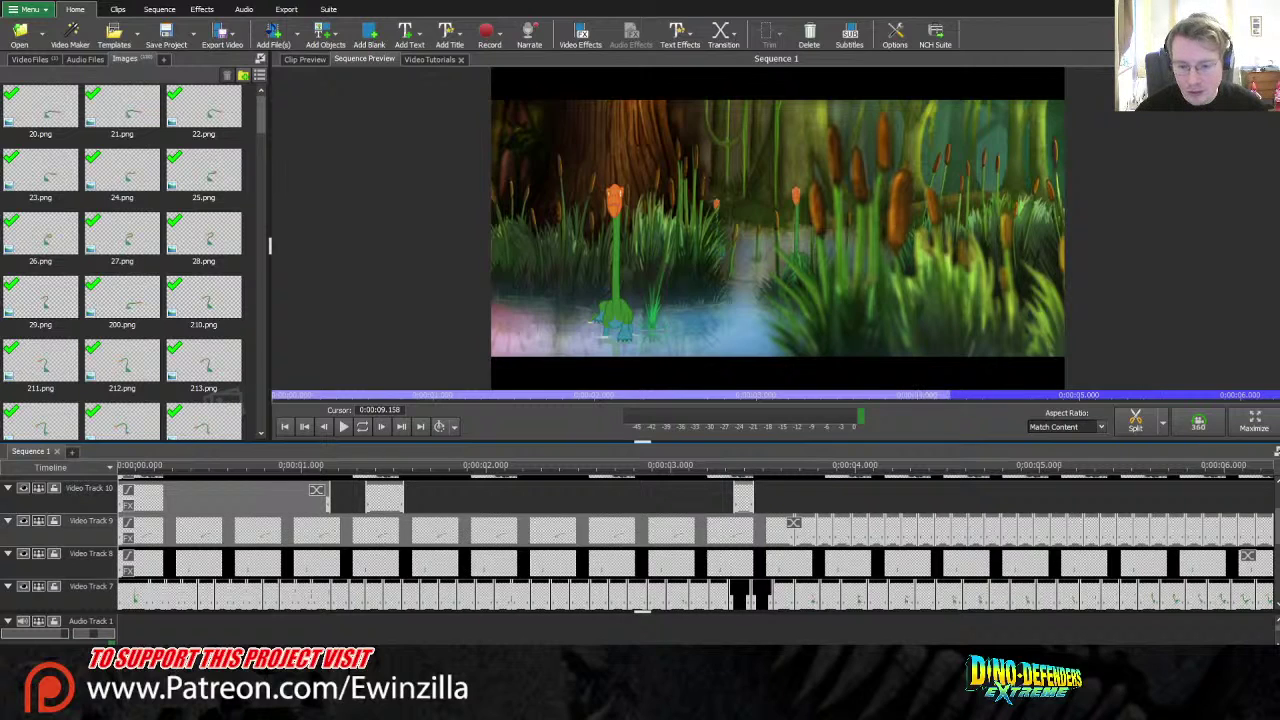
pyautogui.hscroll(5, 267, 614)
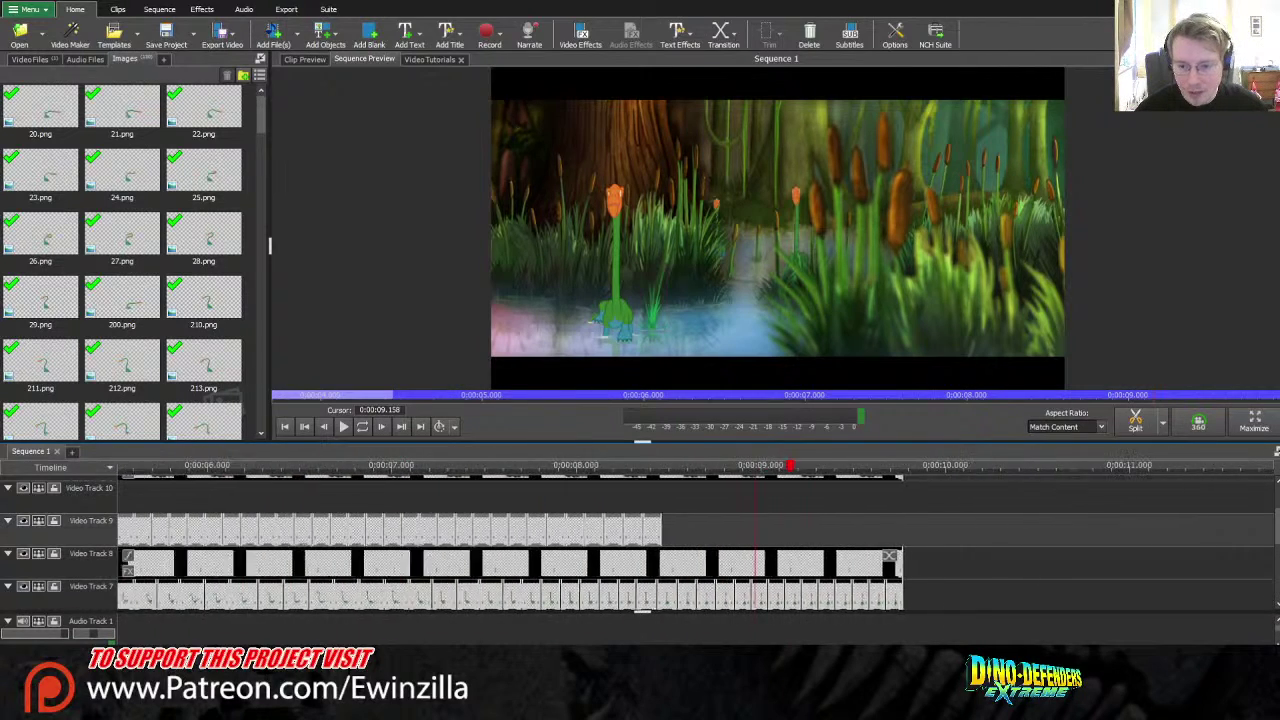
pyautogui.moveTo(695, 540); pyautogui.dragTo(938, 540)
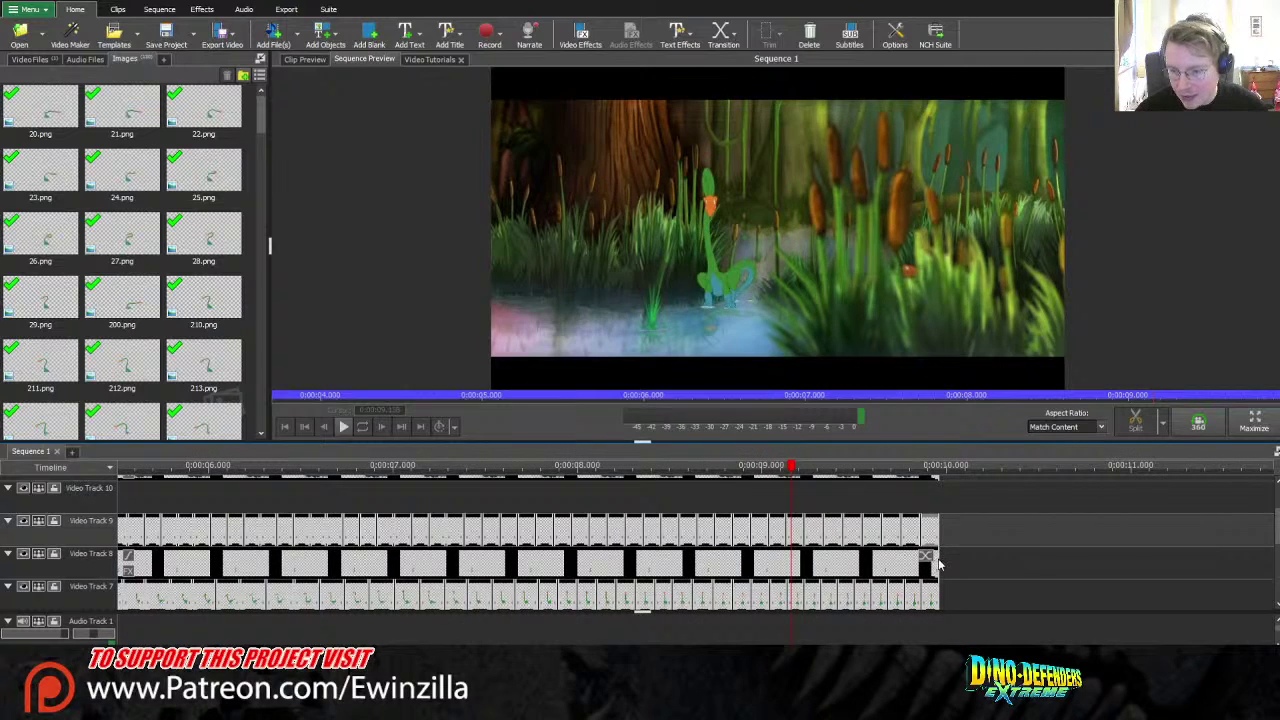
# - Extend the opening clips on Video Tracks 9 and 10 back to the start of the timeline
pyautogui.hscroll(-5, 640, 540)
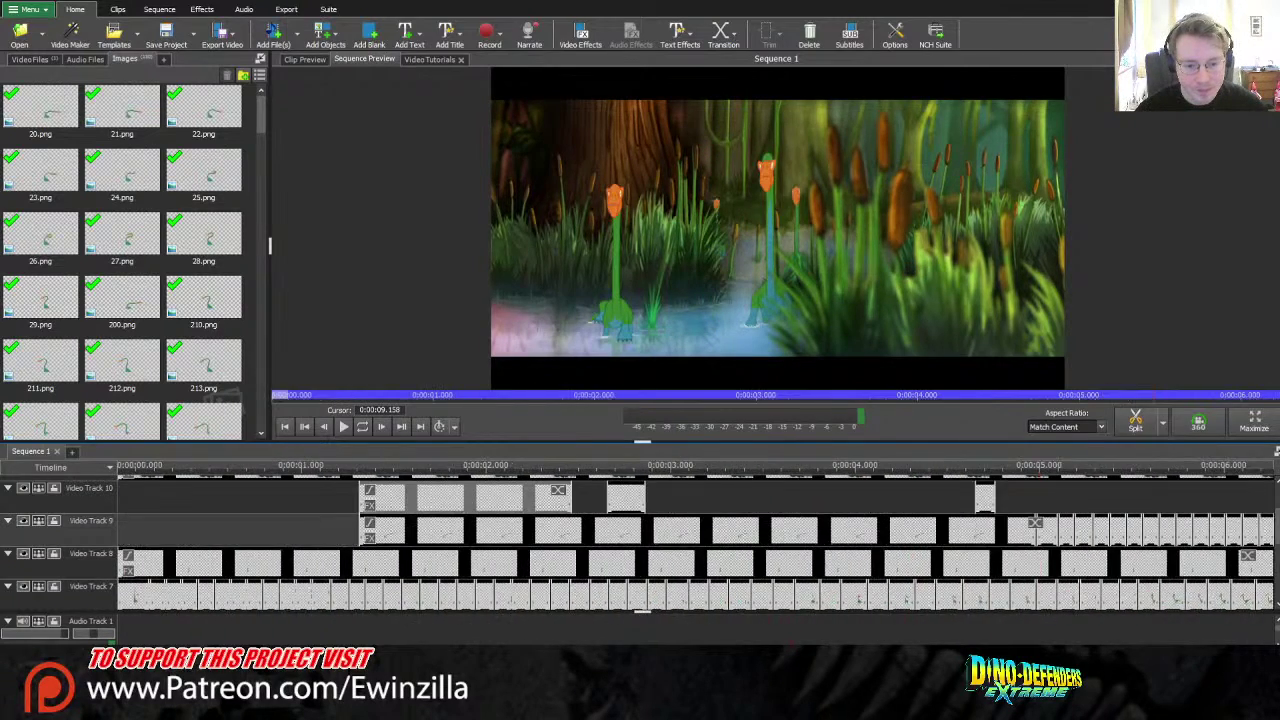
pyautogui.click(296, 530)
pyautogui.moveTo(311, 537); pyautogui.dragTo(125, 537)
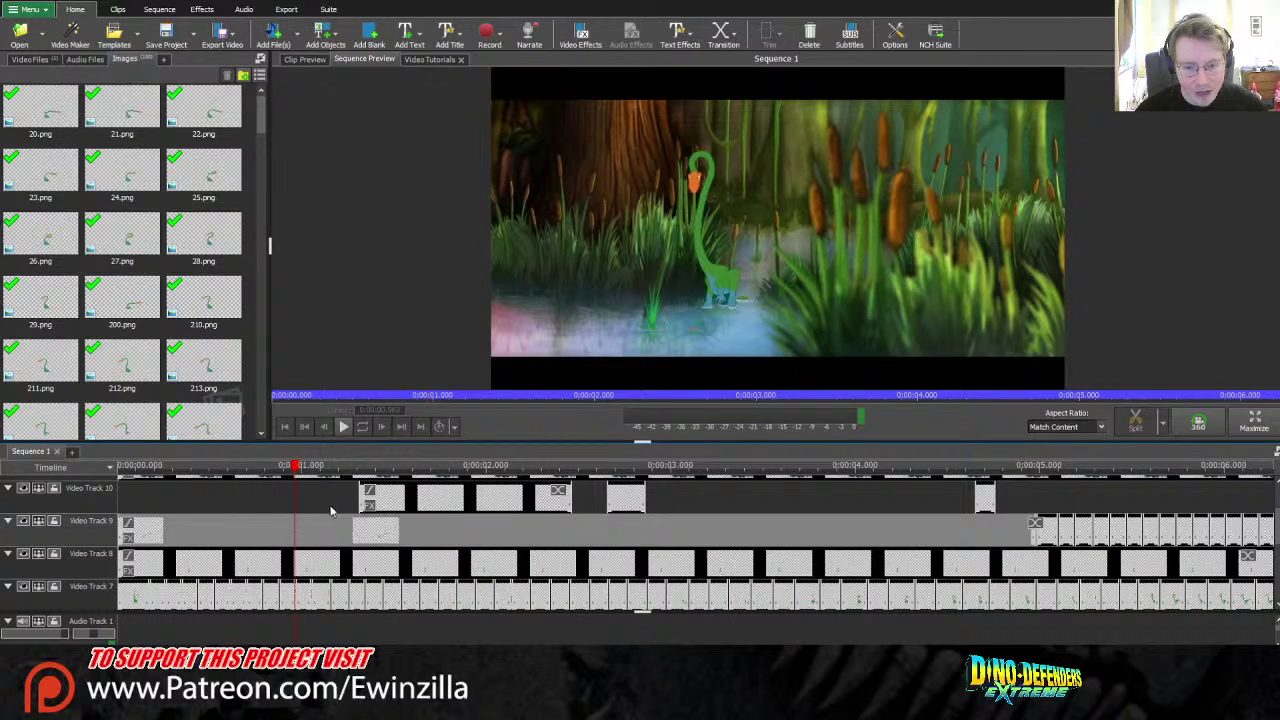
pyautogui.moveTo(363, 494); pyautogui.dragTo(127, 513)
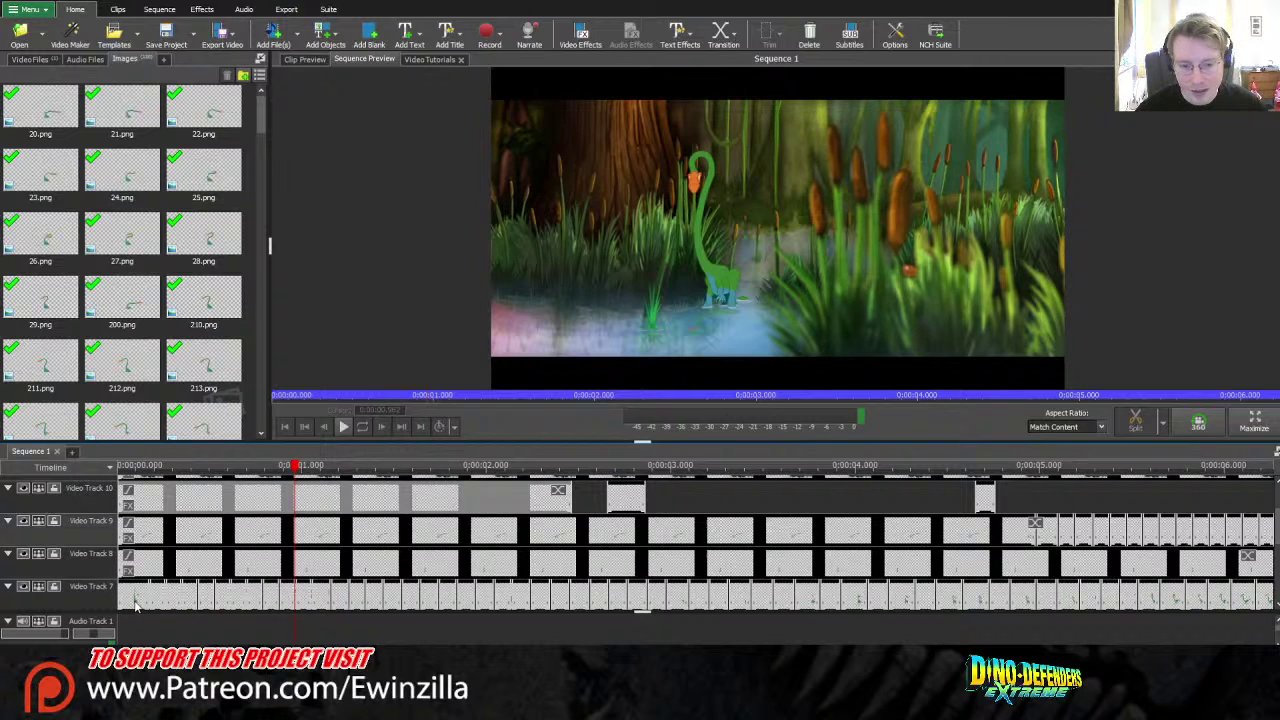
# - Add the images t000.png, t00.png, t0.png and t0000.png after the existing clip on Video Track 12
pyautogui.scroll(-5, 252, 596)
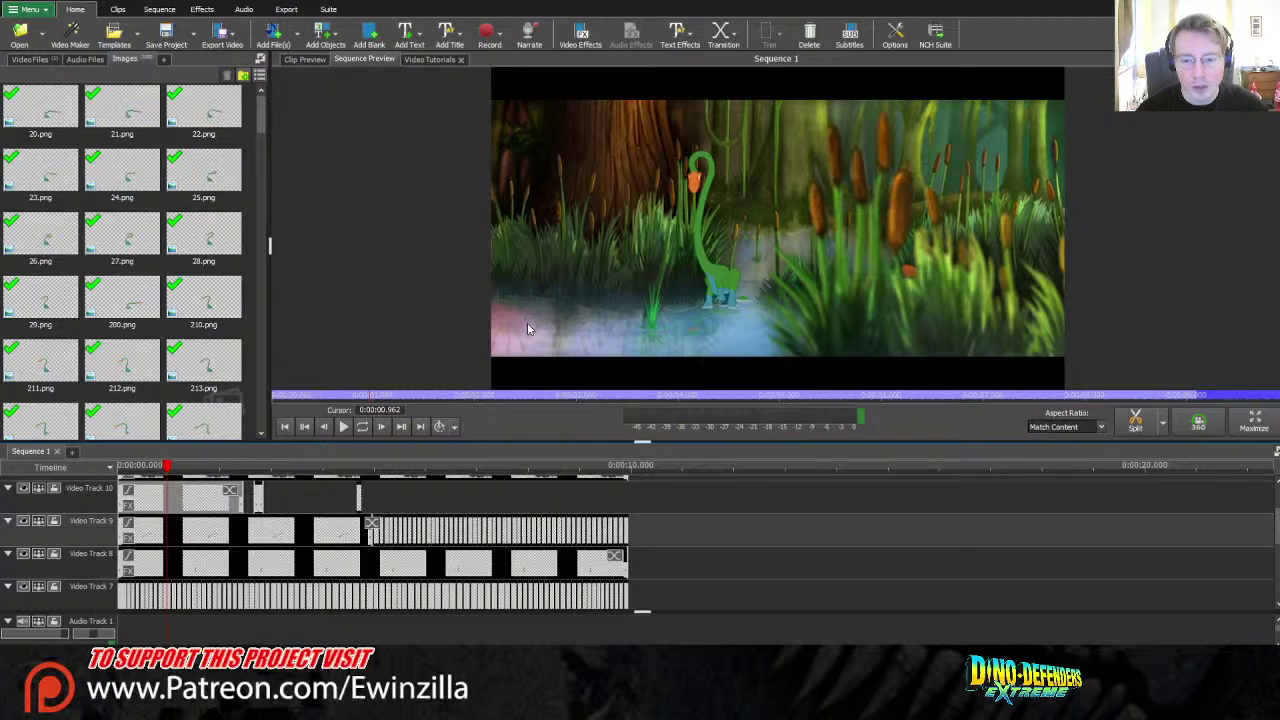
pyautogui.press('End')
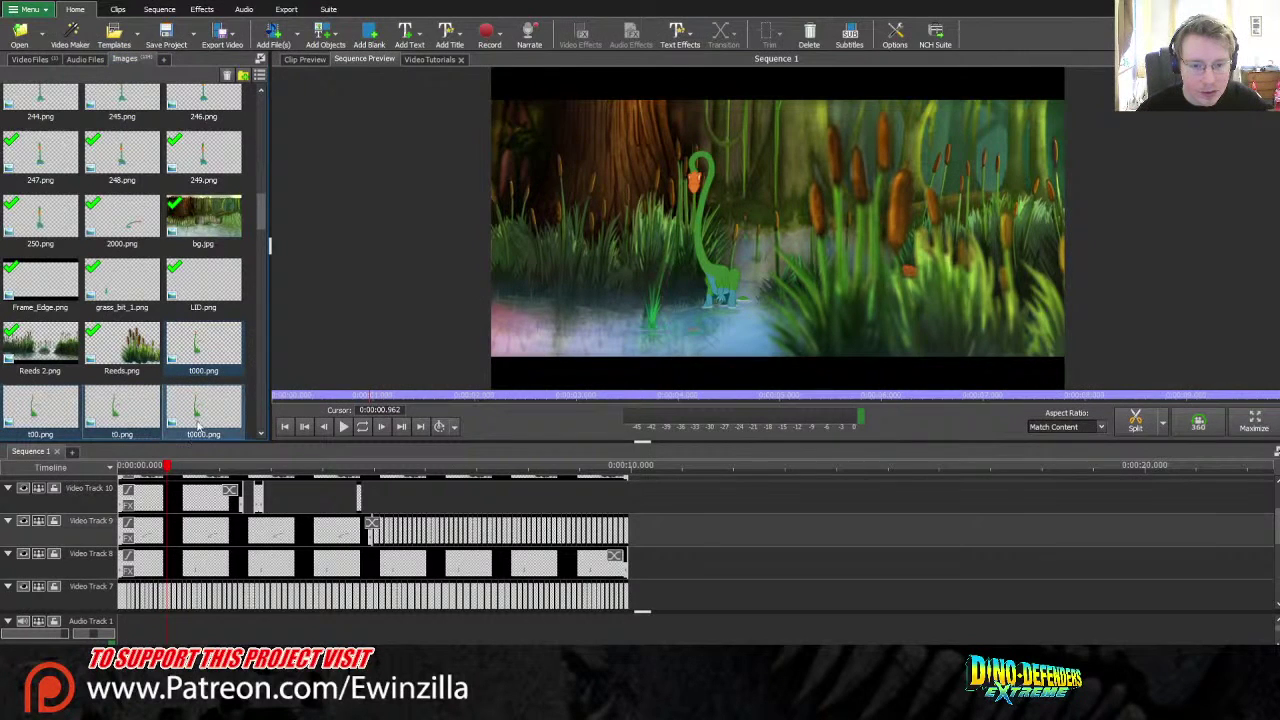
pyautogui.moveTo(113, 425); pyautogui.dragTo(800, 586)
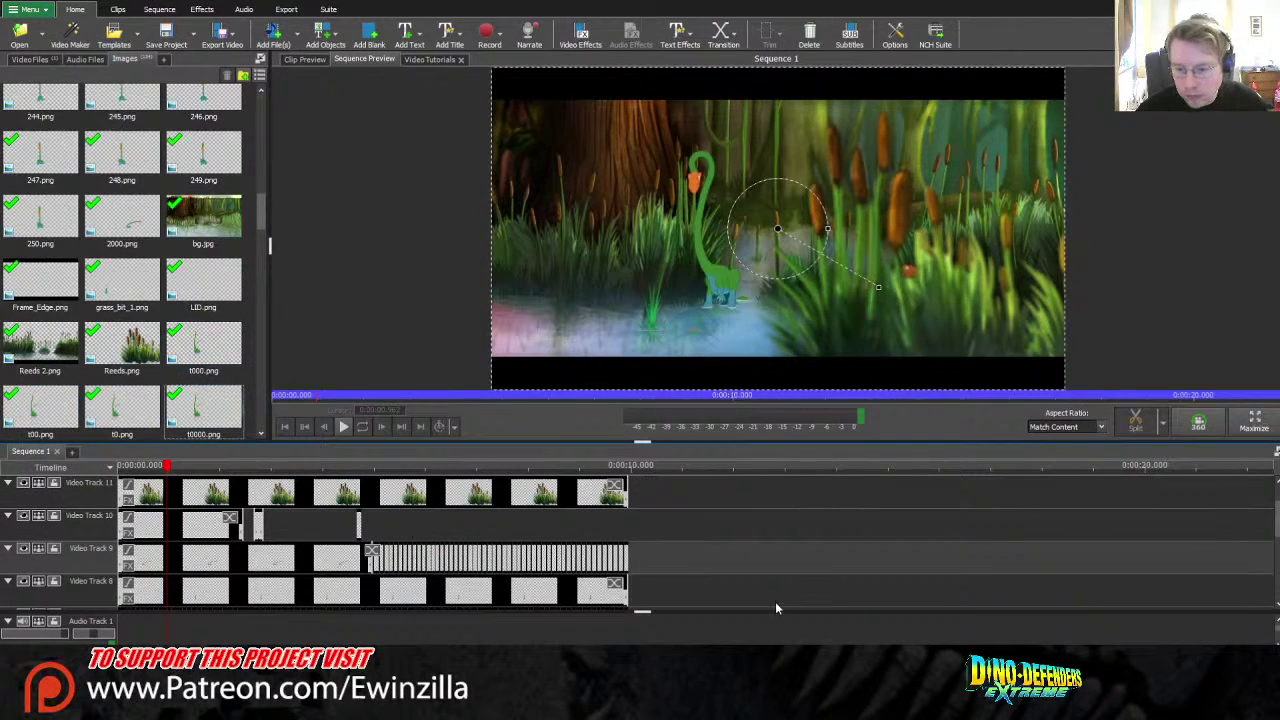
pyautogui.scroll(1, 698, 518)
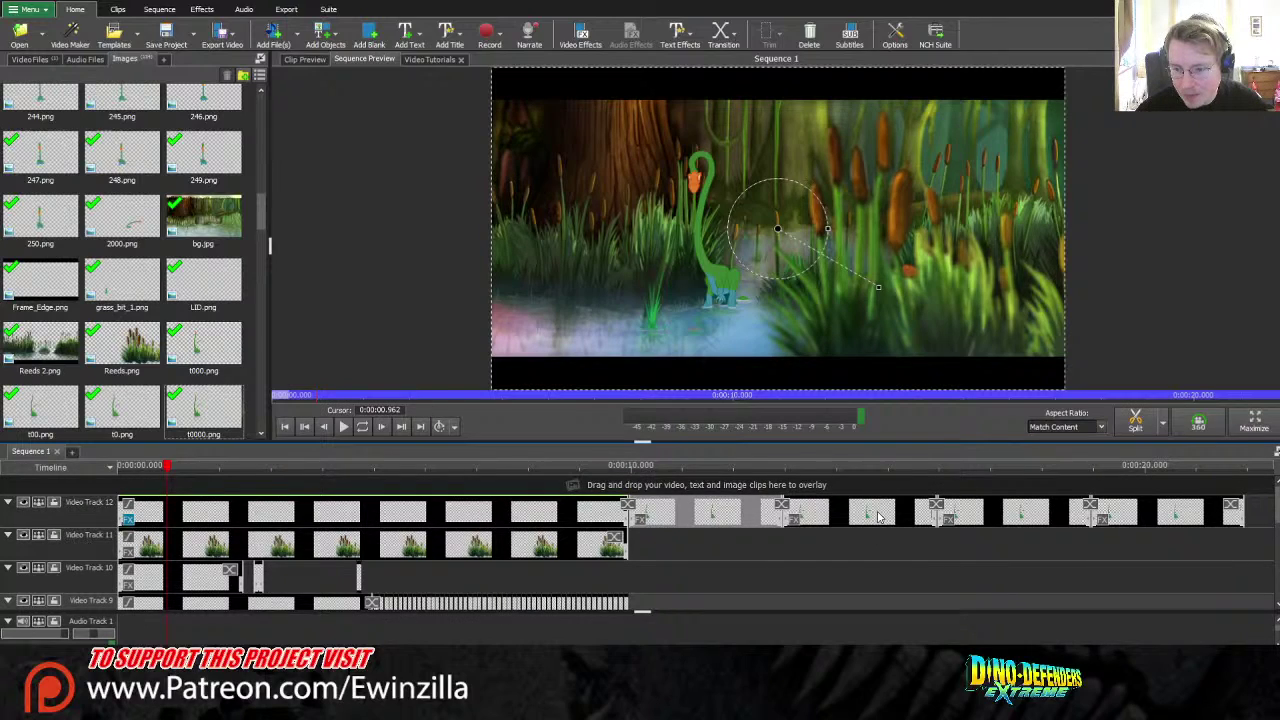
# - Move the four newly added image clips onto Video Track 11 after the reeds clip, and shorten them all equally
pyautogui.moveTo(706, 512); pyautogui.dragTo(668, 553)
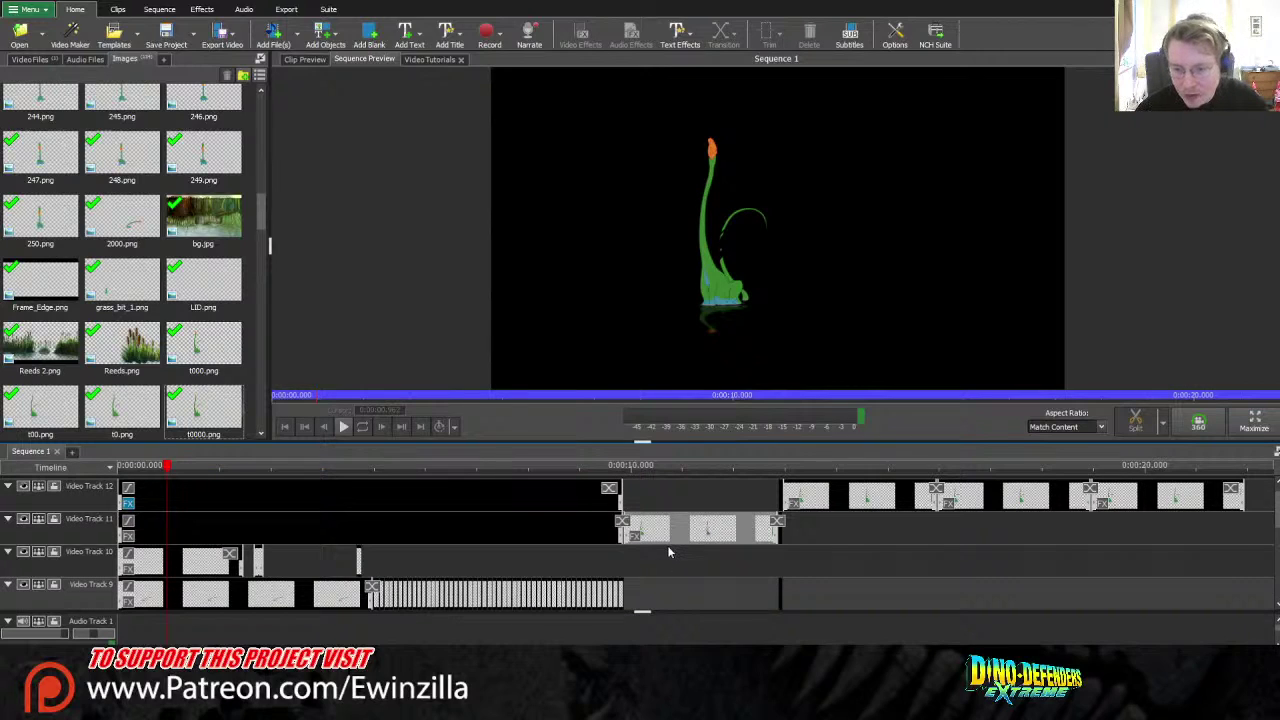
pyautogui.hotkey('ctrl', 'z')
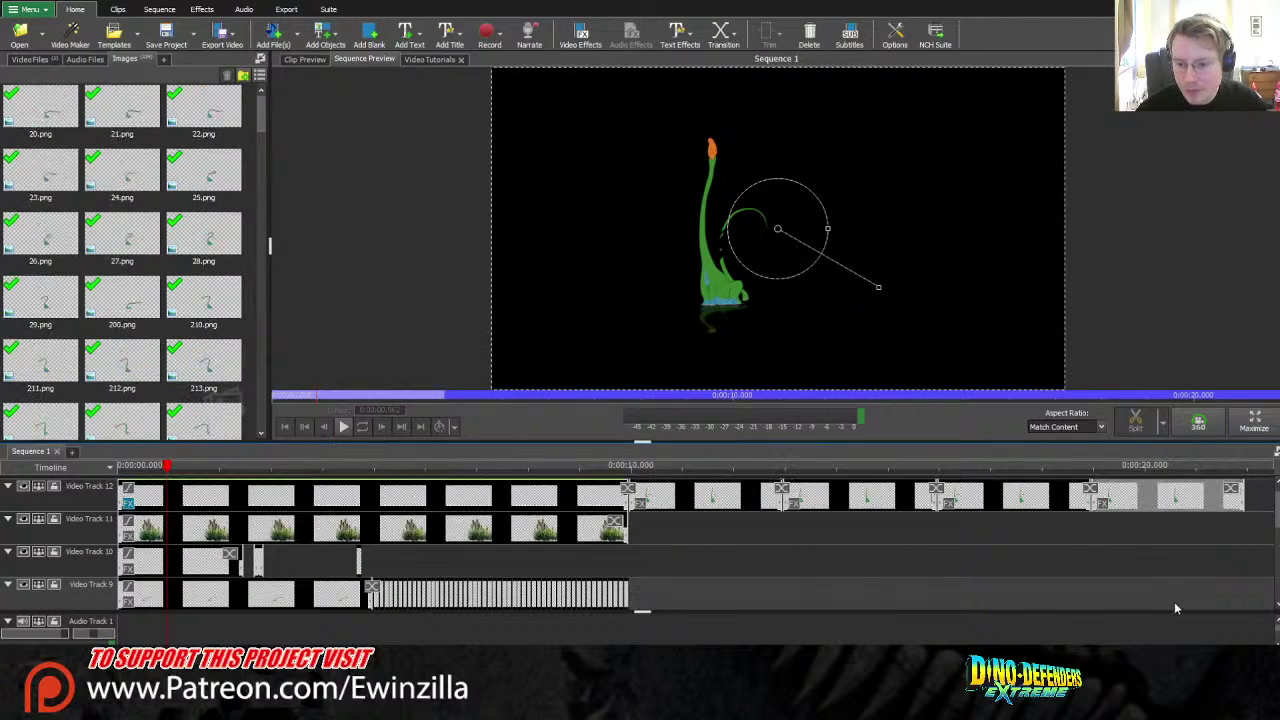
pyautogui.moveTo(706, 497); pyautogui.dragTo(860, 537)
pyautogui.moveTo(960, 508); pyautogui.dragTo(1147, 523)
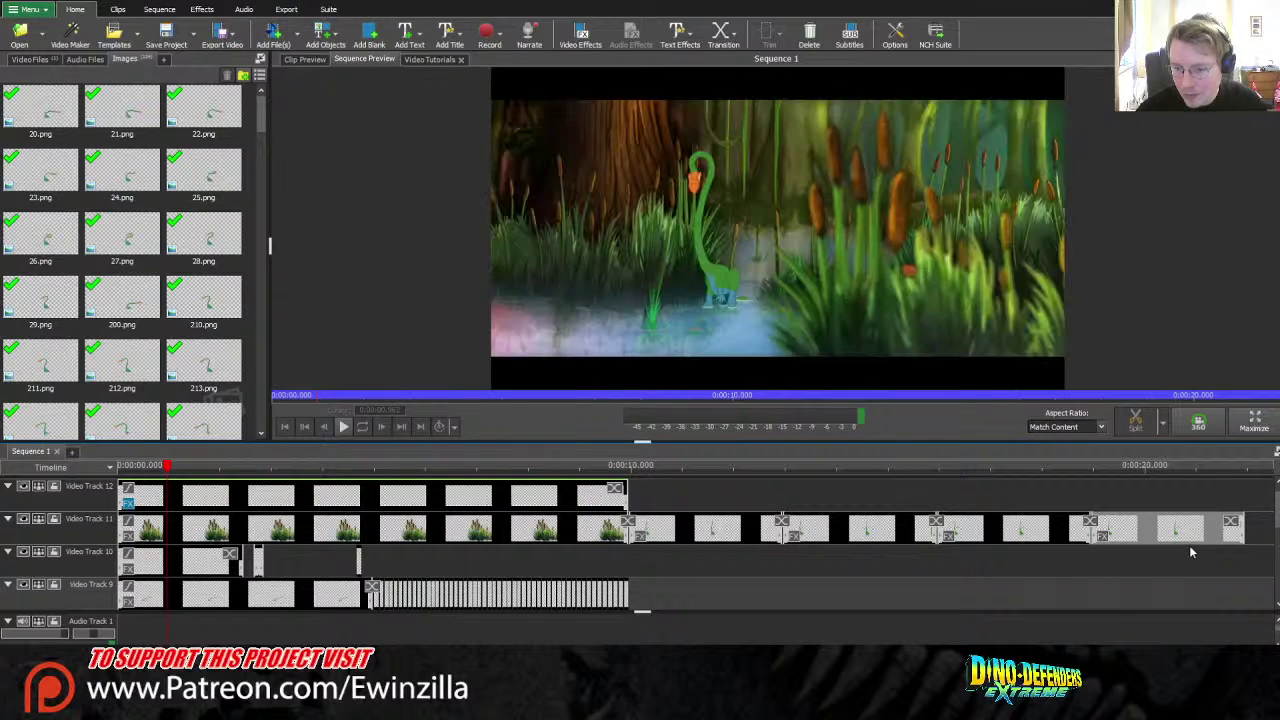
pyautogui.click(757, 537)
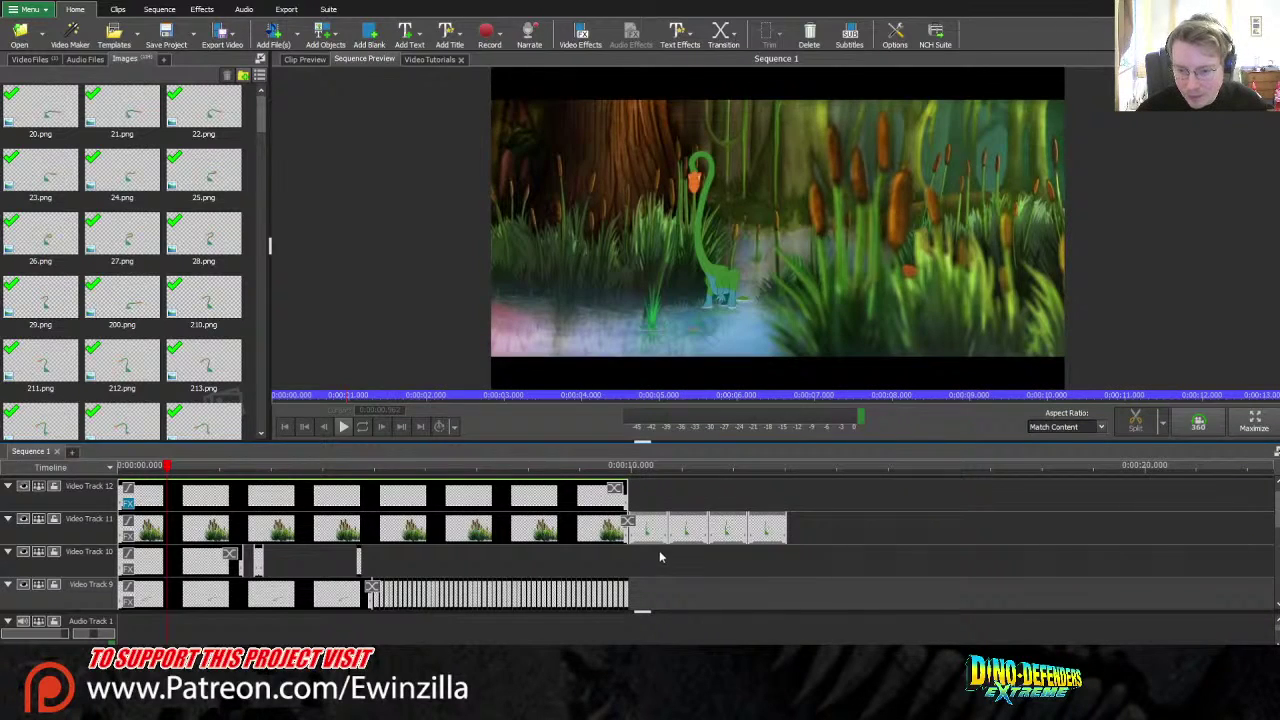
# - Move the four shortened clips to the very start of Video Track 7, ahead of its existing frames
pyautogui.moveTo(650, 530); pyautogui.dragTo(822, 634)
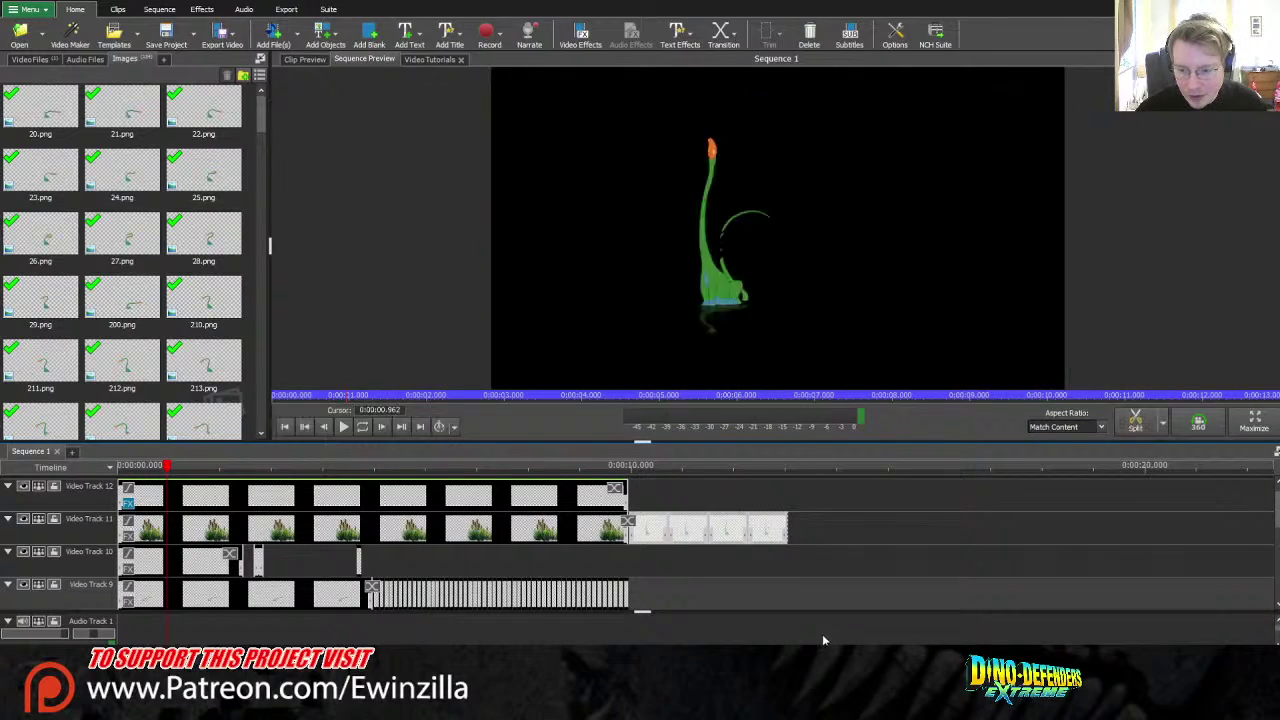
pyautogui.scroll(-2, 1275, 549)
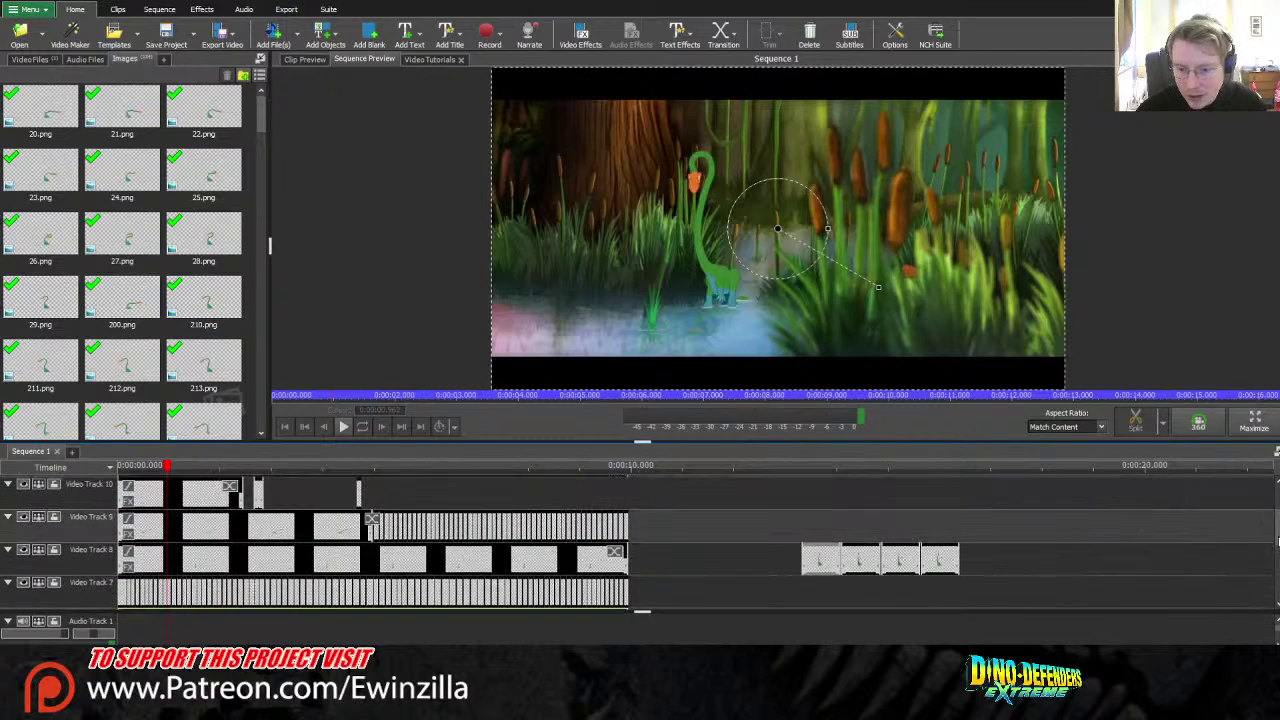
pyautogui.scroll(-2, 1193, 567)
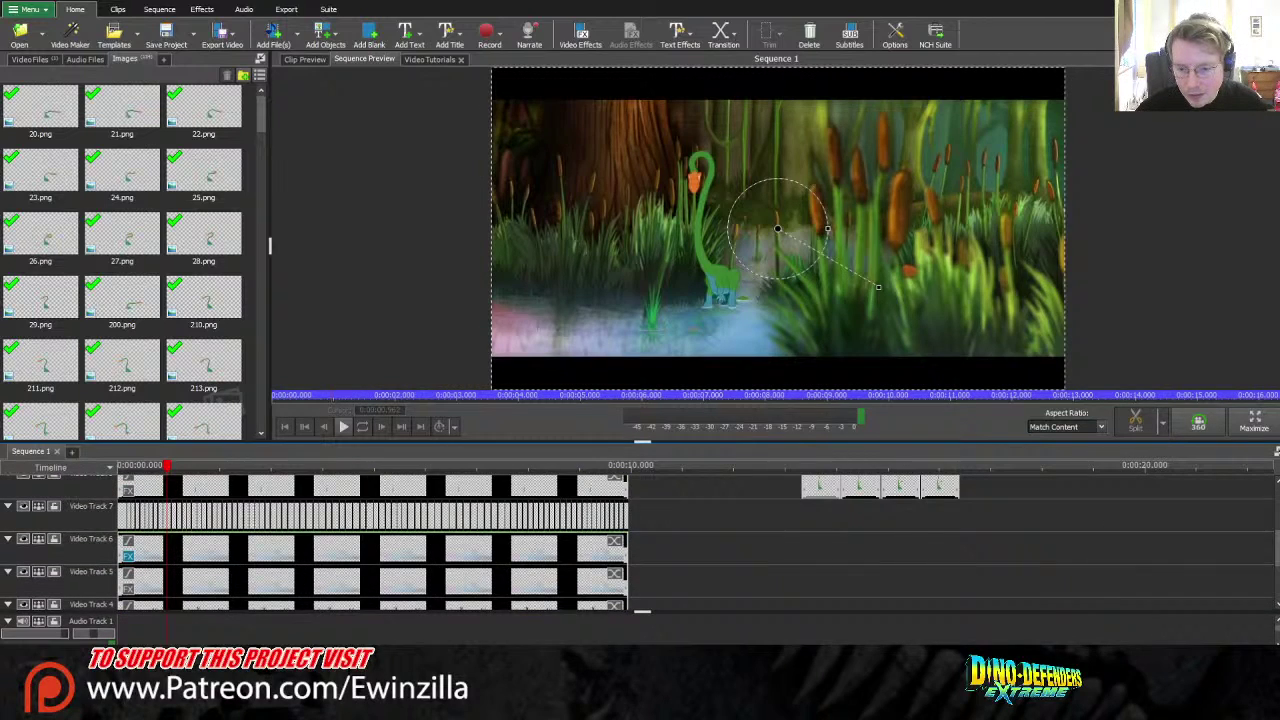
pyautogui.scroll(1, 876, 505)
pyautogui.click(901, 515)
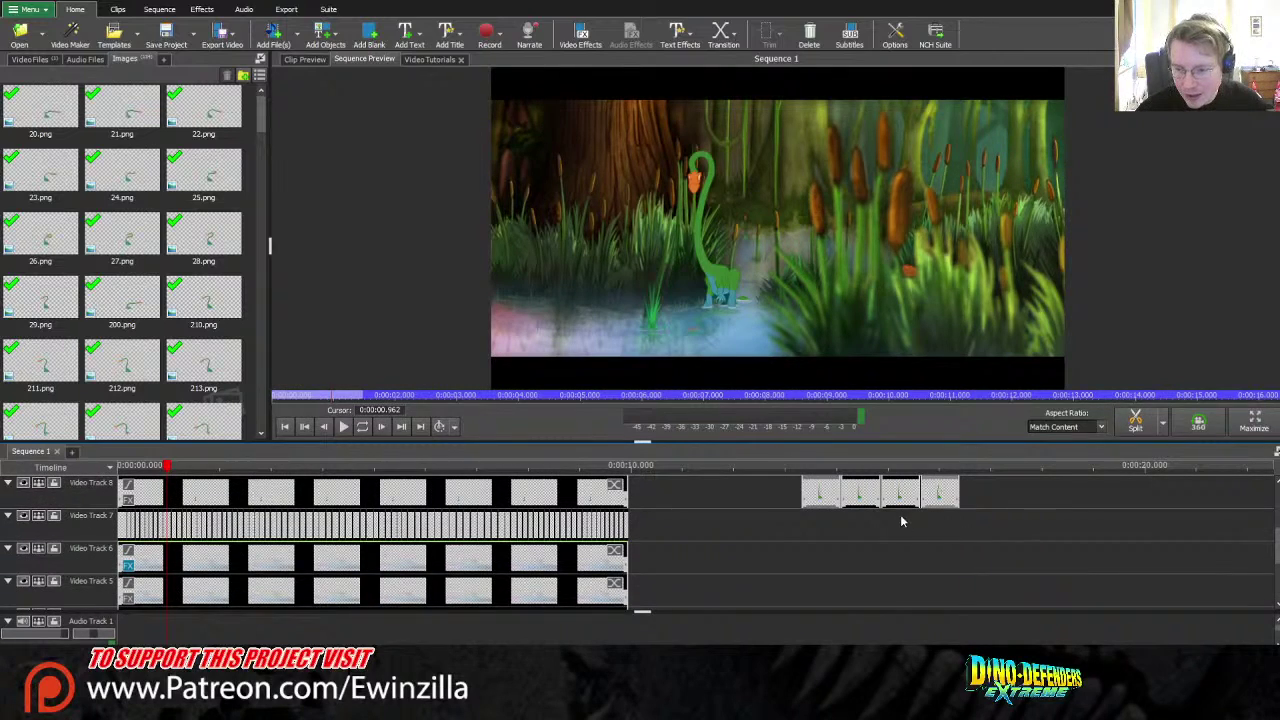
pyautogui.moveTo(820, 492); pyautogui.dragTo(135, 532)
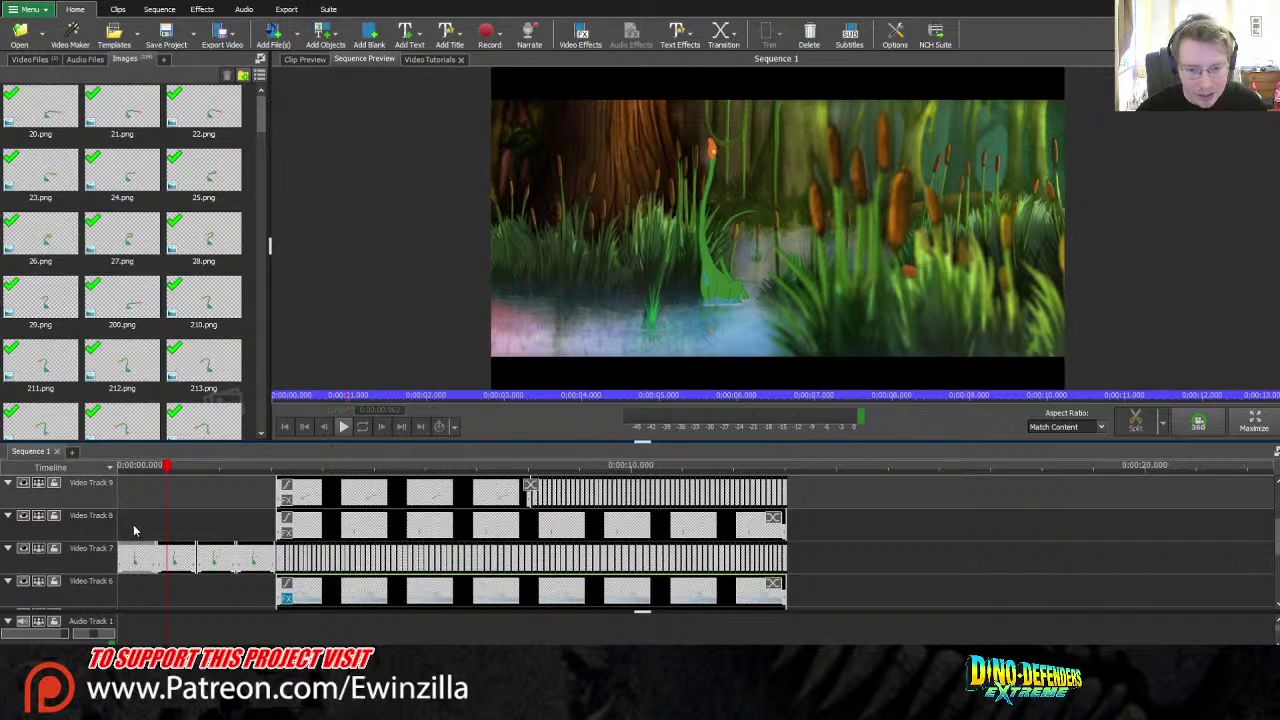
# - Place the playhead at about 2 seconds, within the four opening frames on Video Track 7
pyautogui.moveTo(1277, 535)
pyautogui.mouseDown()
pyautogui.moveTo(1277, 506)
pyautogui.moveTo(1277, 553)
pyautogui.moveTo(1277, 523)
pyautogui.mouseUp()
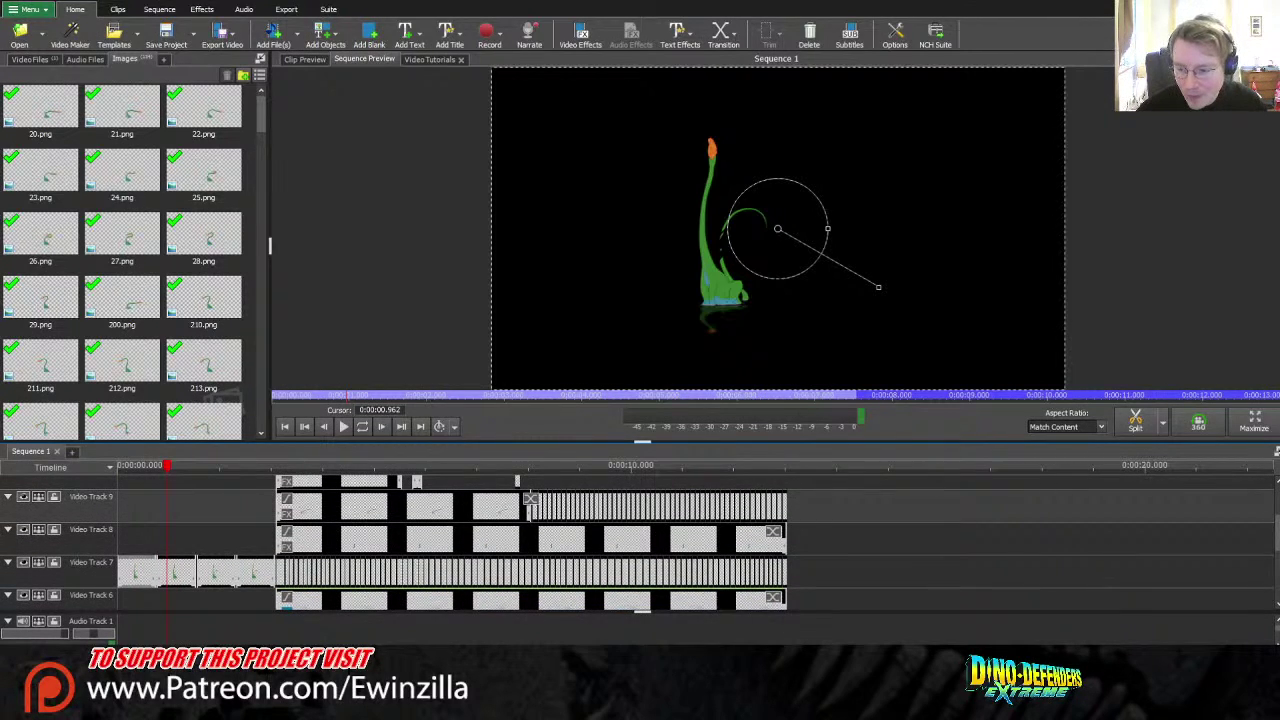
pyautogui.scroll(2, 700, 540)
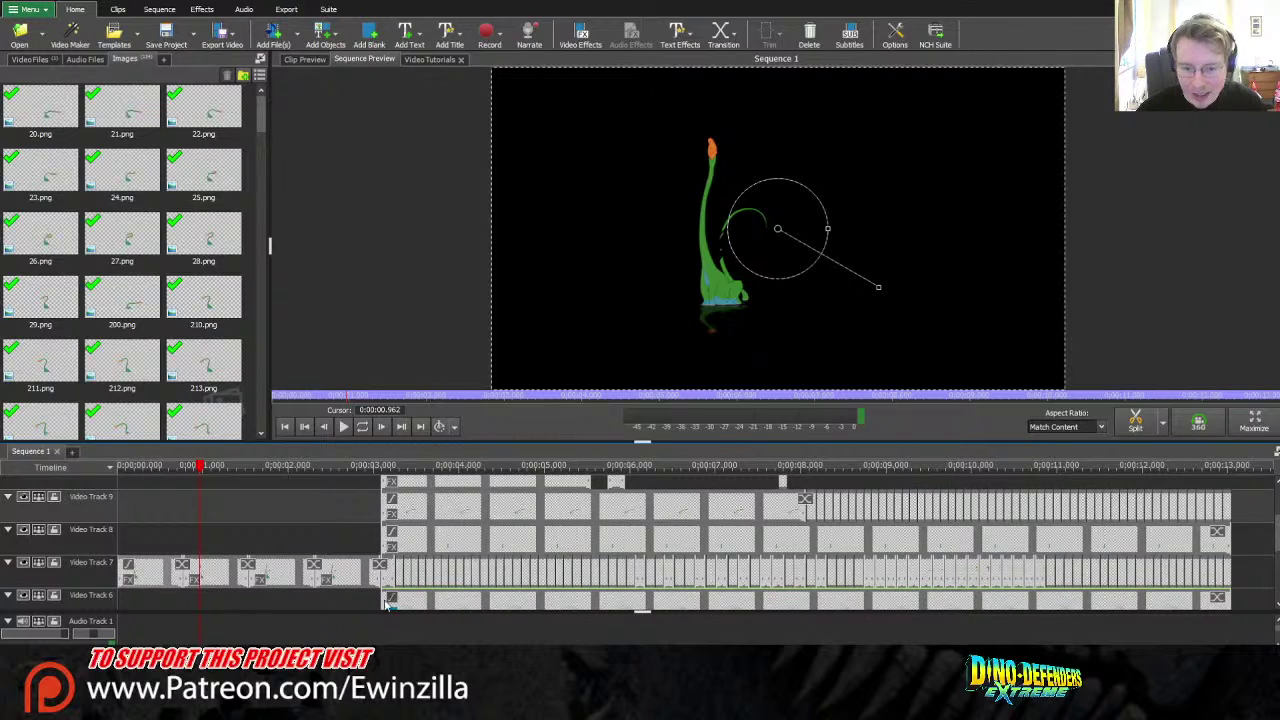
pyautogui.click(290, 618)
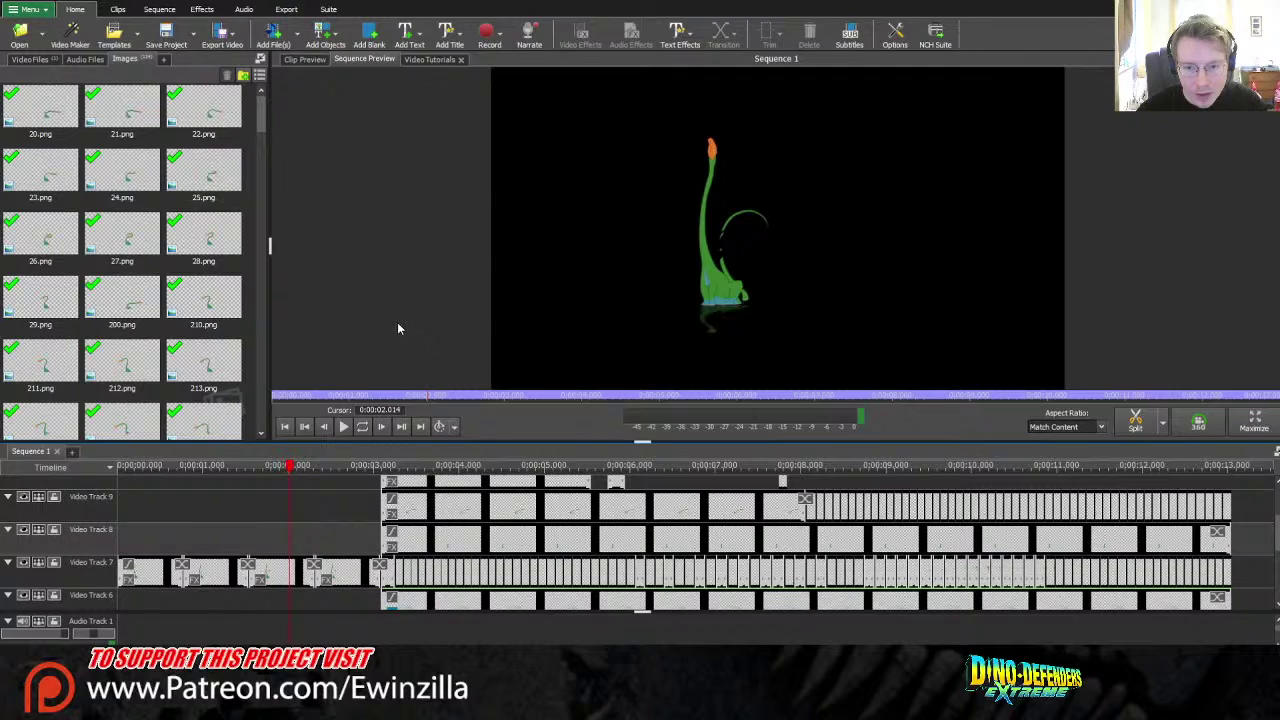
# - Move the clips on Video Tracks 8, 9 and 6 back to the very start of the timeline
pyautogui.moveTo(400, 532); pyautogui.dragTo(136, 532)
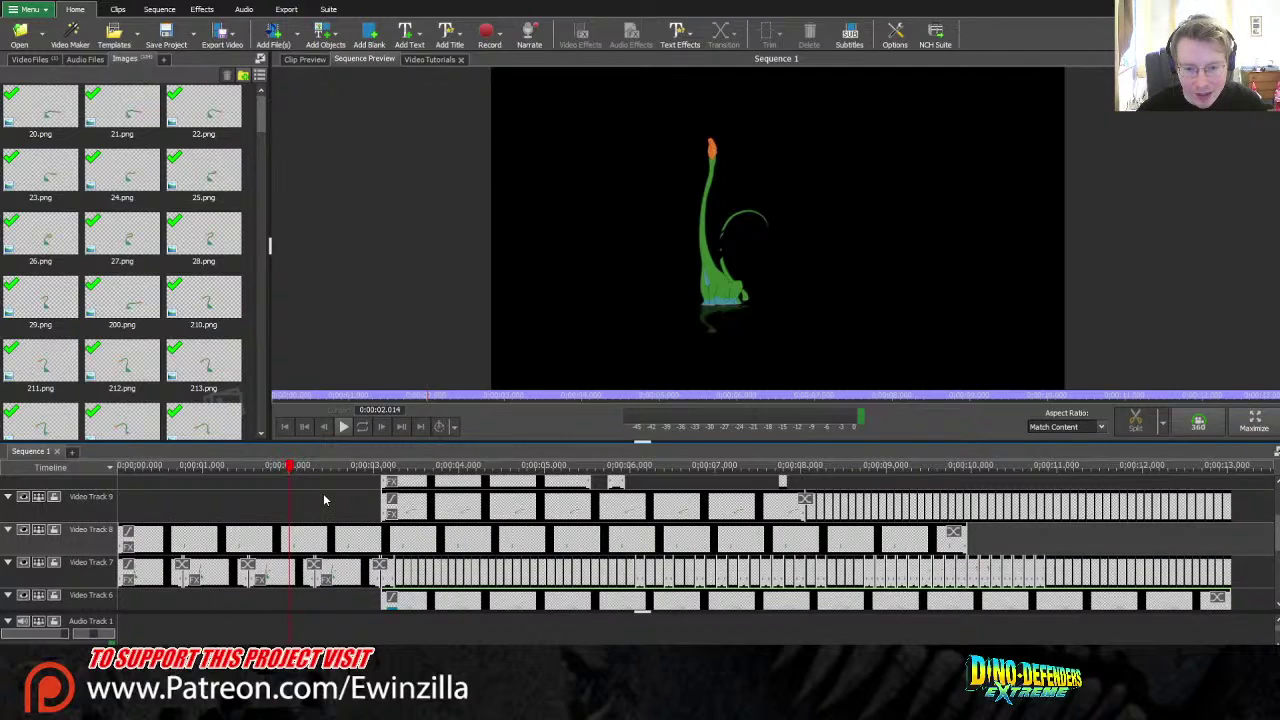
pyautogui.moveTo(400, 505); pyautogui.dragTo(137, 505)
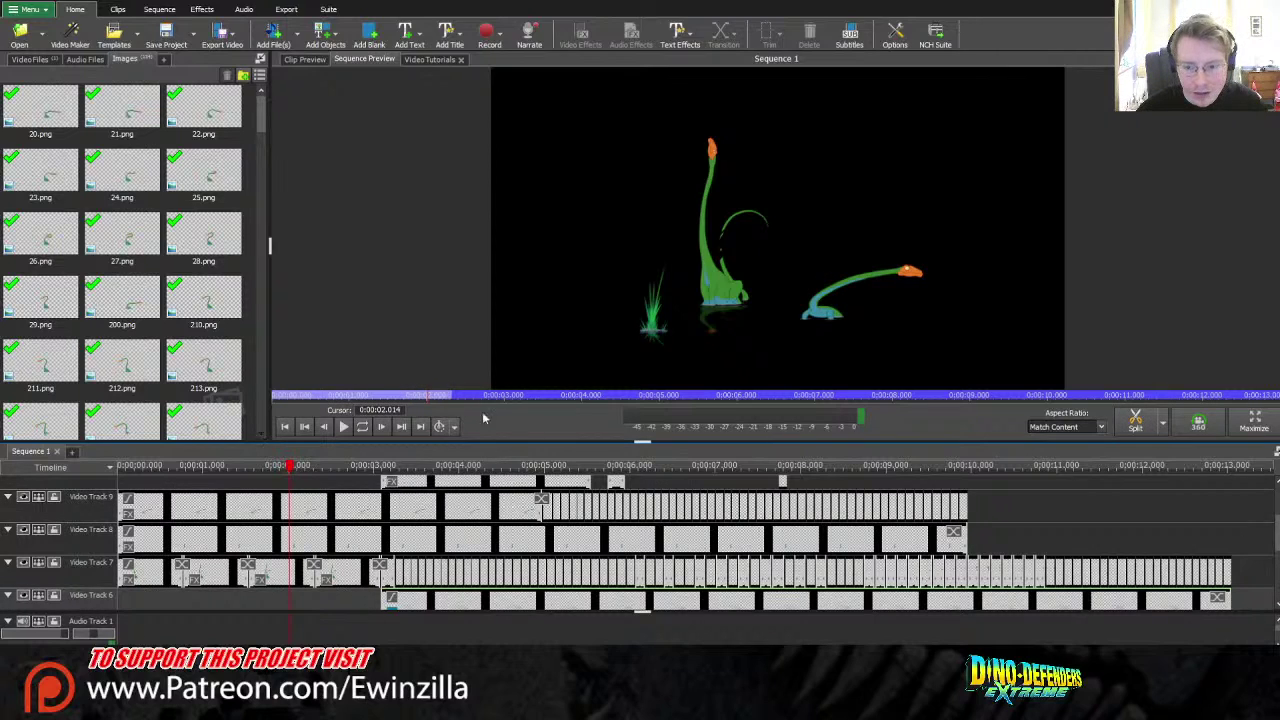
pyautogui.scroll(-1, 1276, 552)
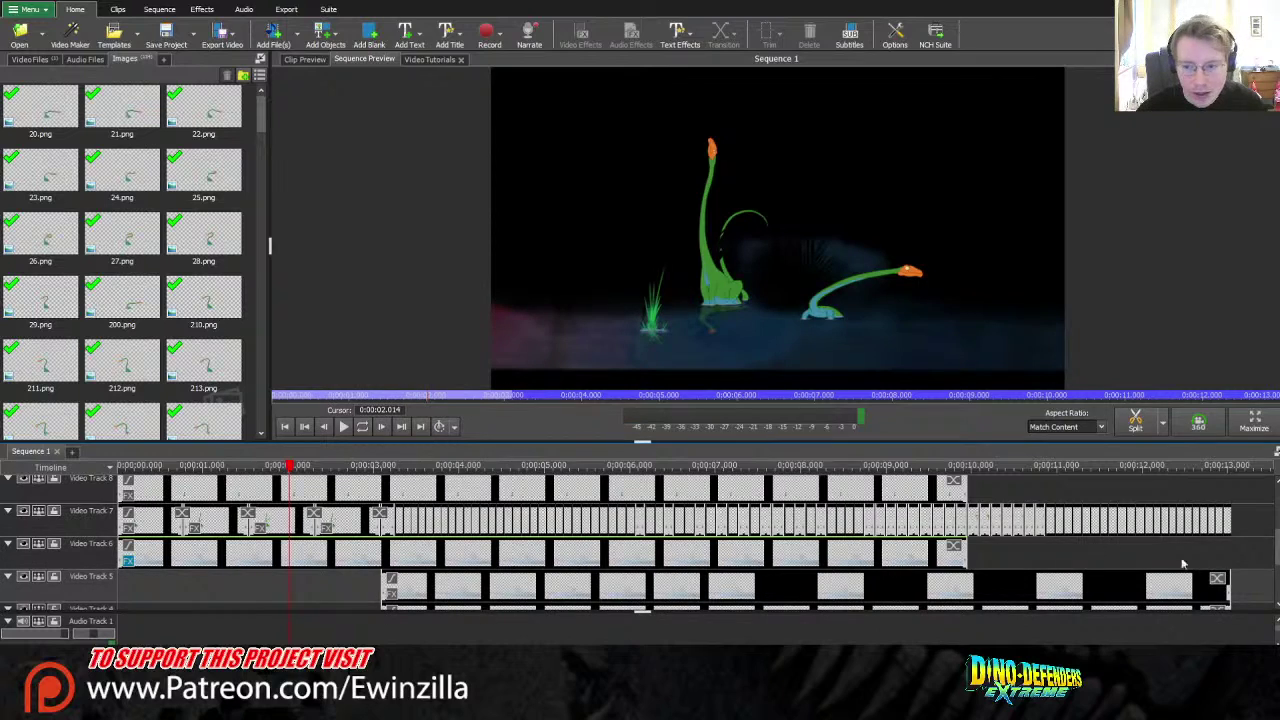
# - Move the clips on Video Tracks 5, 4, 3, 2 and 1 to the very start of the timeline
pyautogui.scroll(-2, 311, 527)
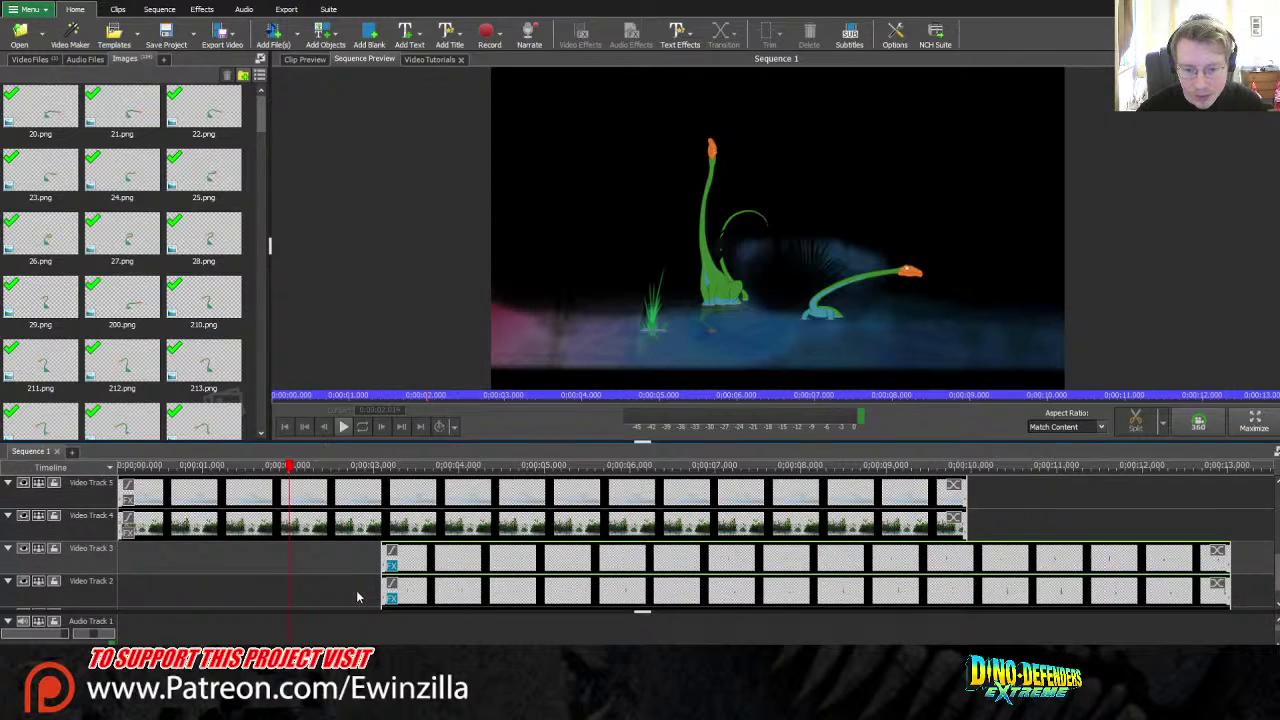
pyautogui.hotkey('ctrl', 'z')
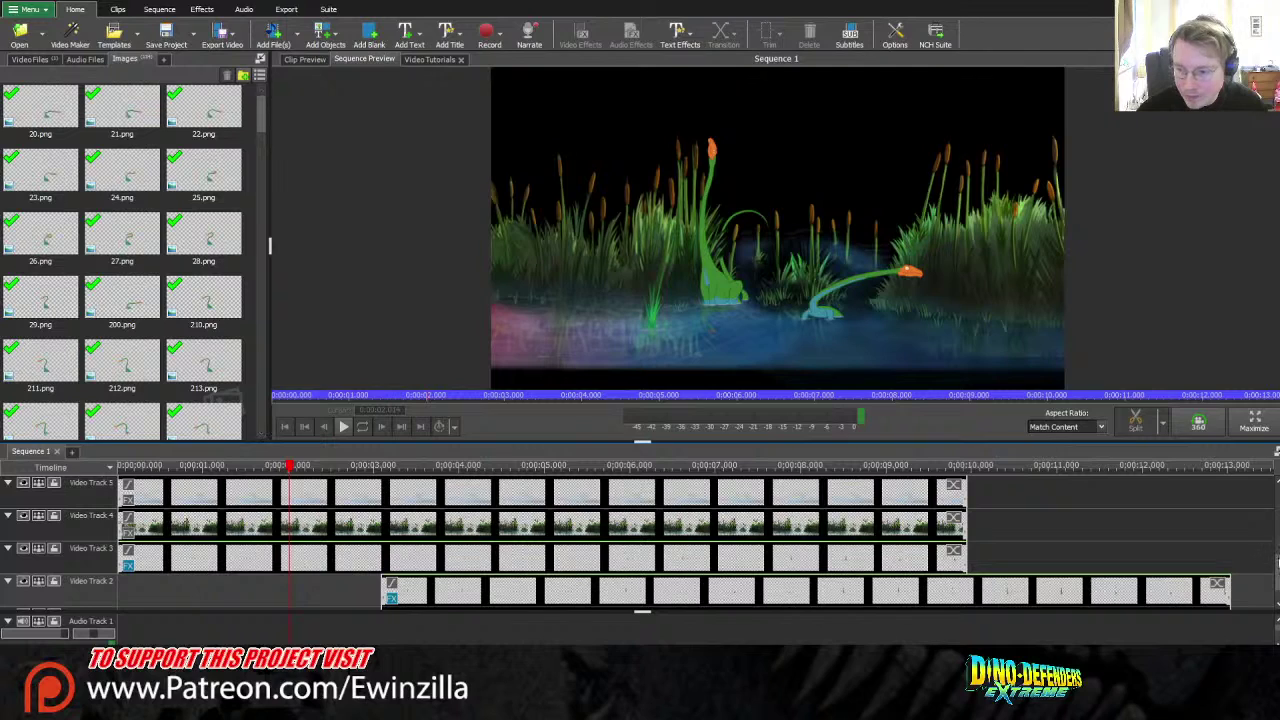
pyautogui.hotkey('ctrl', 'z')
pyautogui.hotkey('ctrl', 'z')
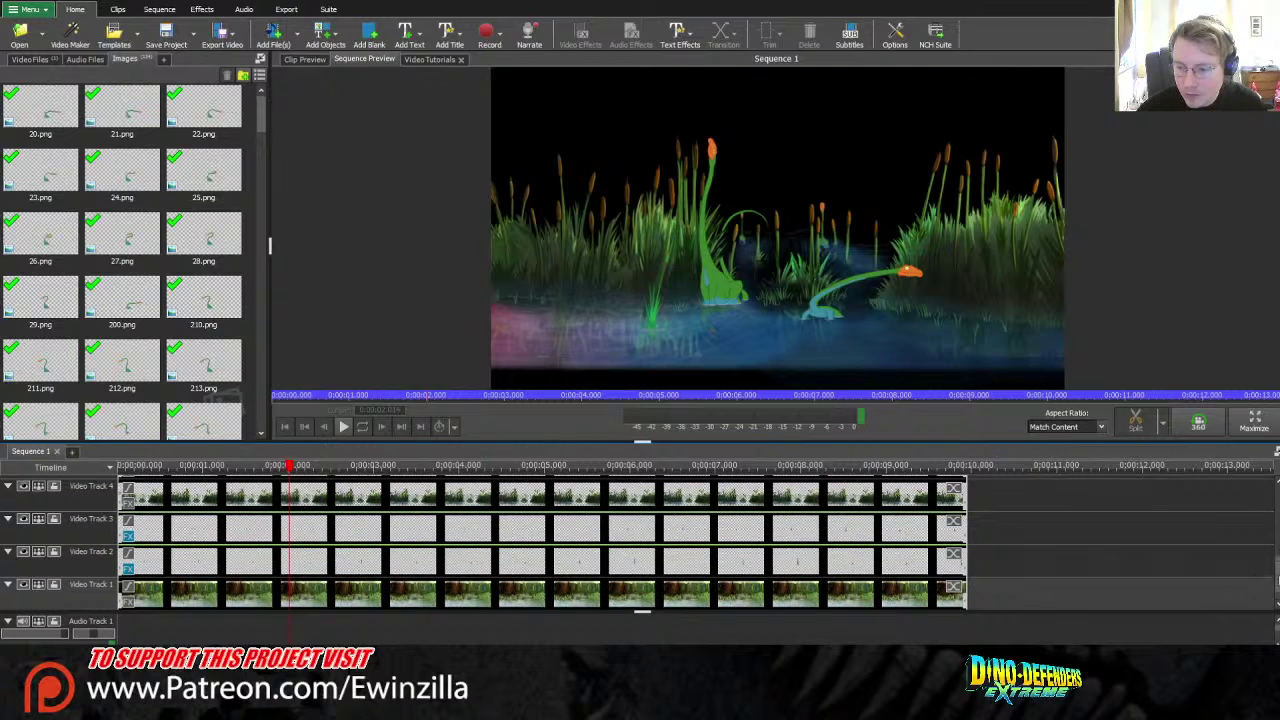
# - Move the clips on Video Tracks 10, 11 and 12 to the very start of the timeline
pyautogui.scroll(5, 259, 566)
pyautogui.click(341, 549)
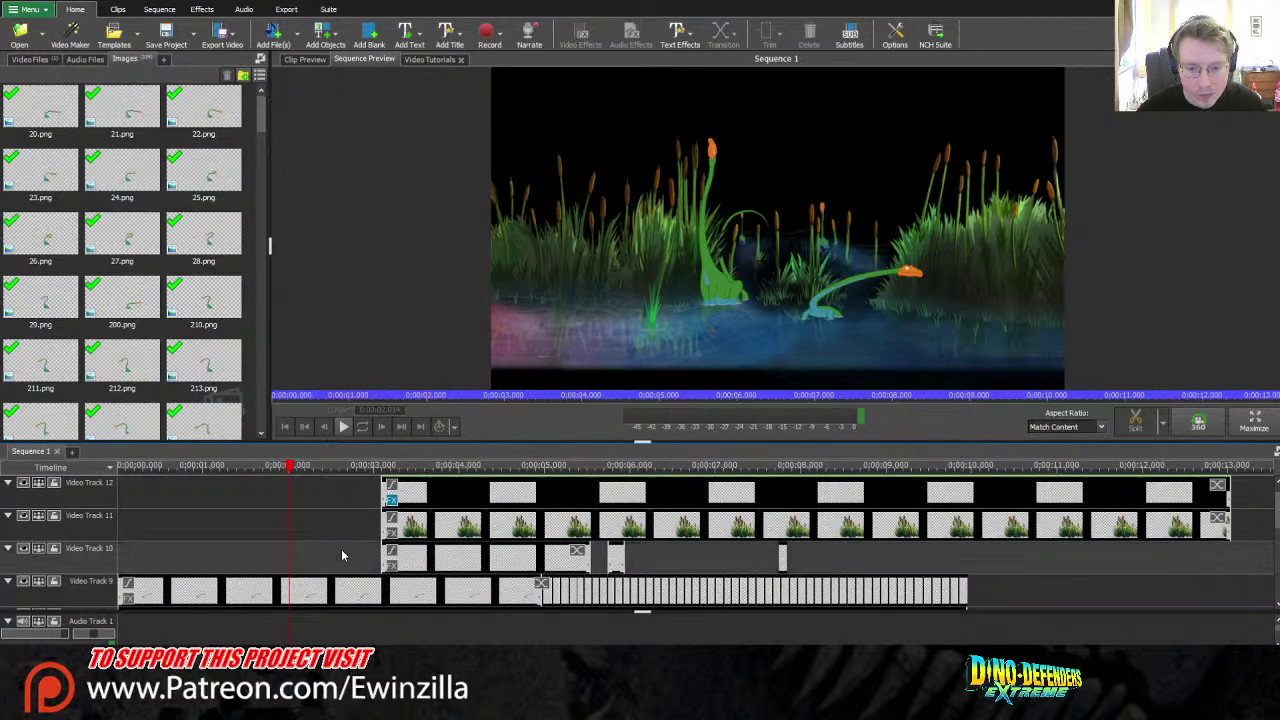
pyautogui.hotkey('ctrl', 'z')
pyautogui.hotkey('ctrl', 'z')
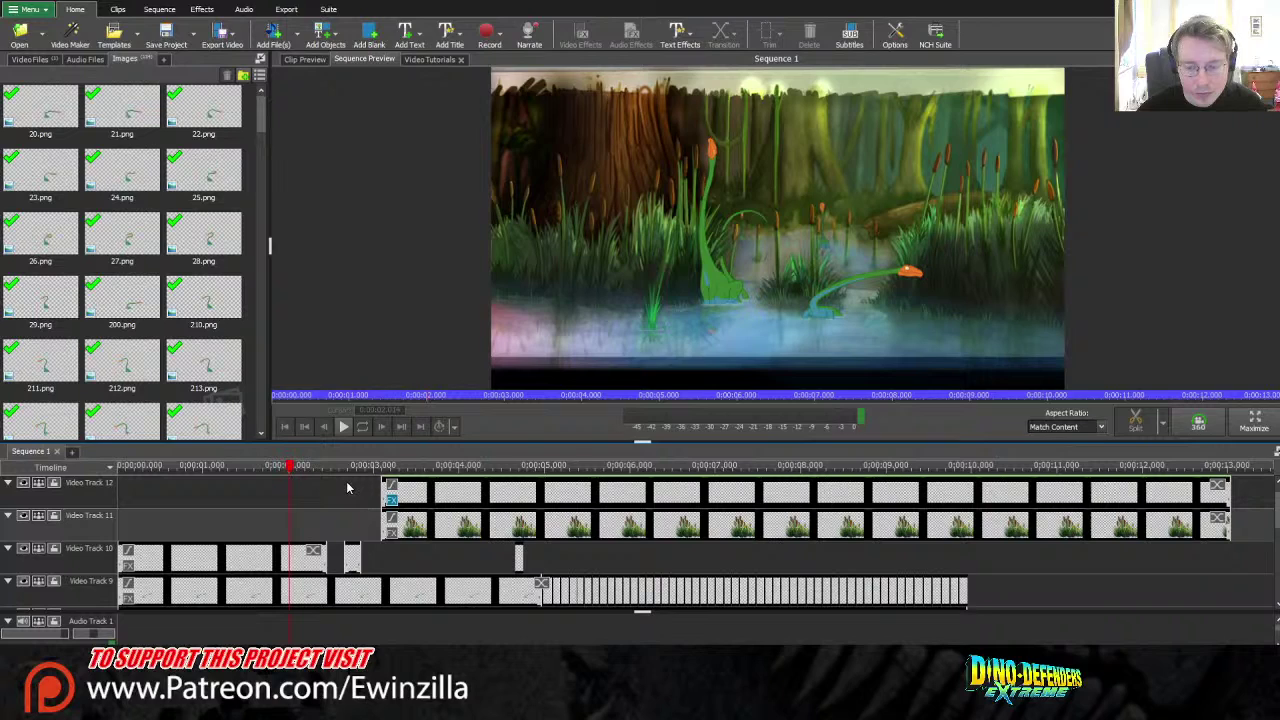
pyautogui.hotkey('ctrl', 'z')
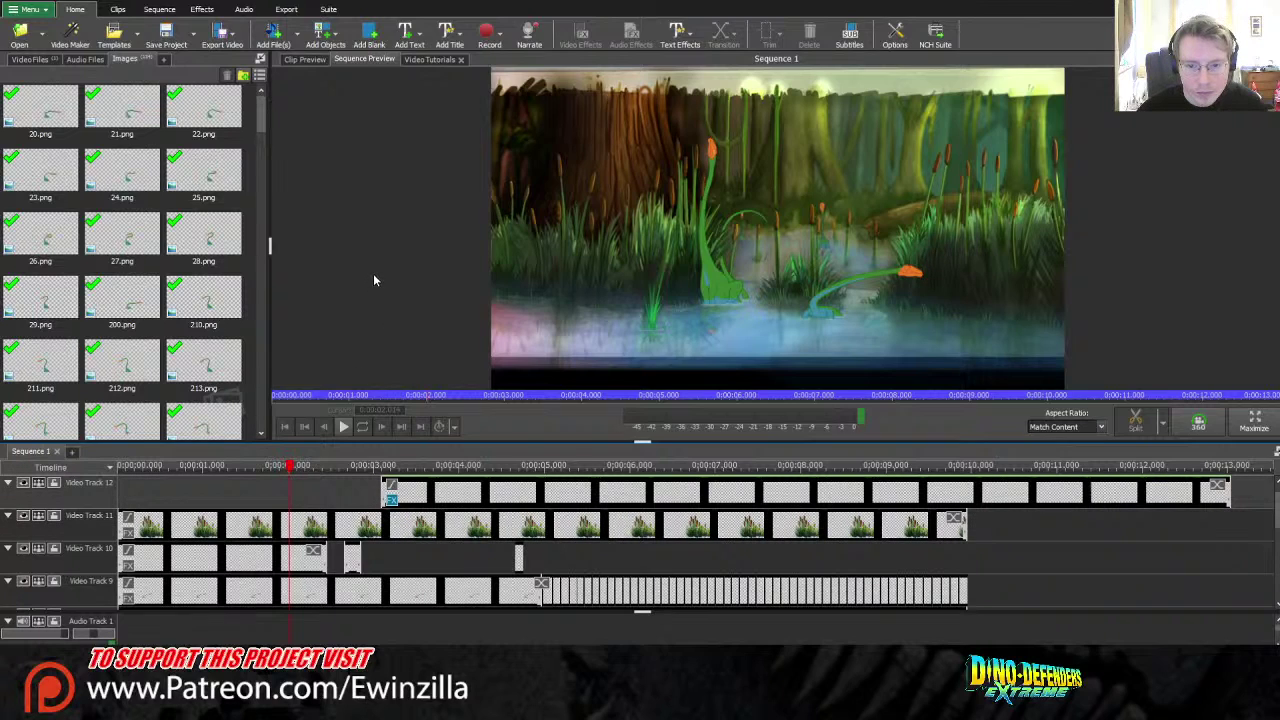
pyautogui.hotkey('ctrl', 'z')
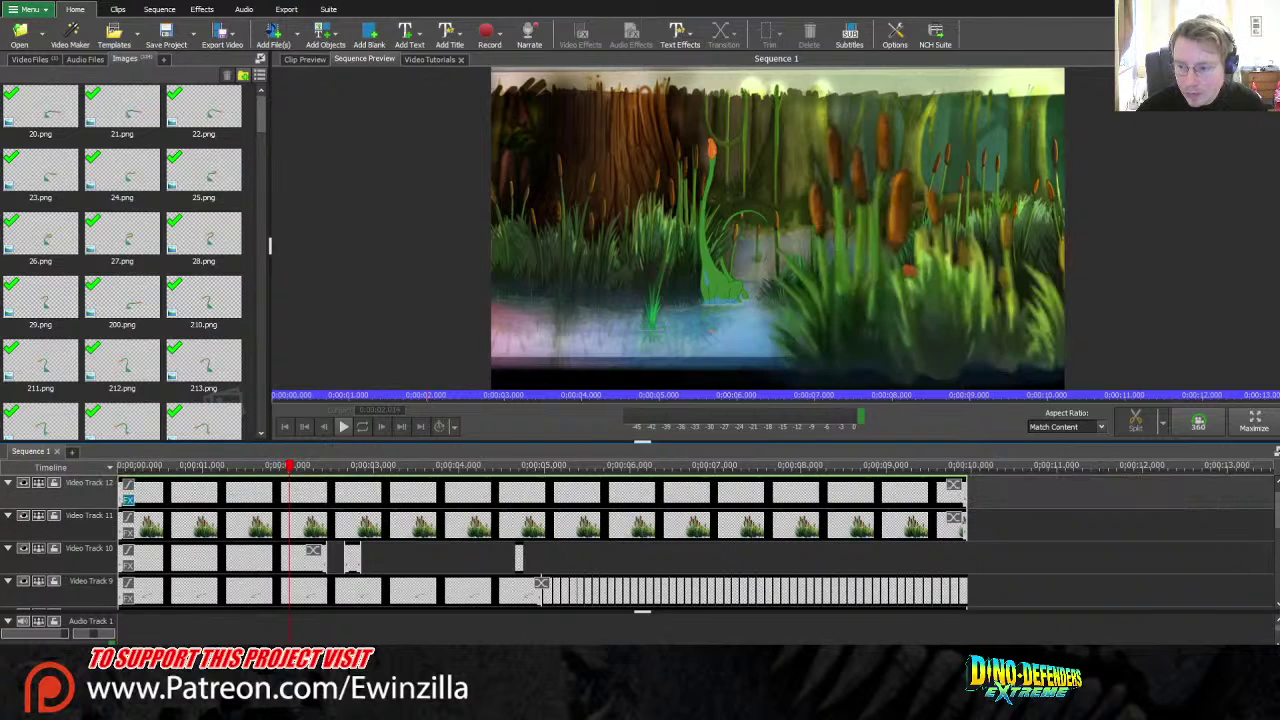
pyautogui.scroll(-5, 640, 540)
pyautogui.hotkey('ctrl', 'z')
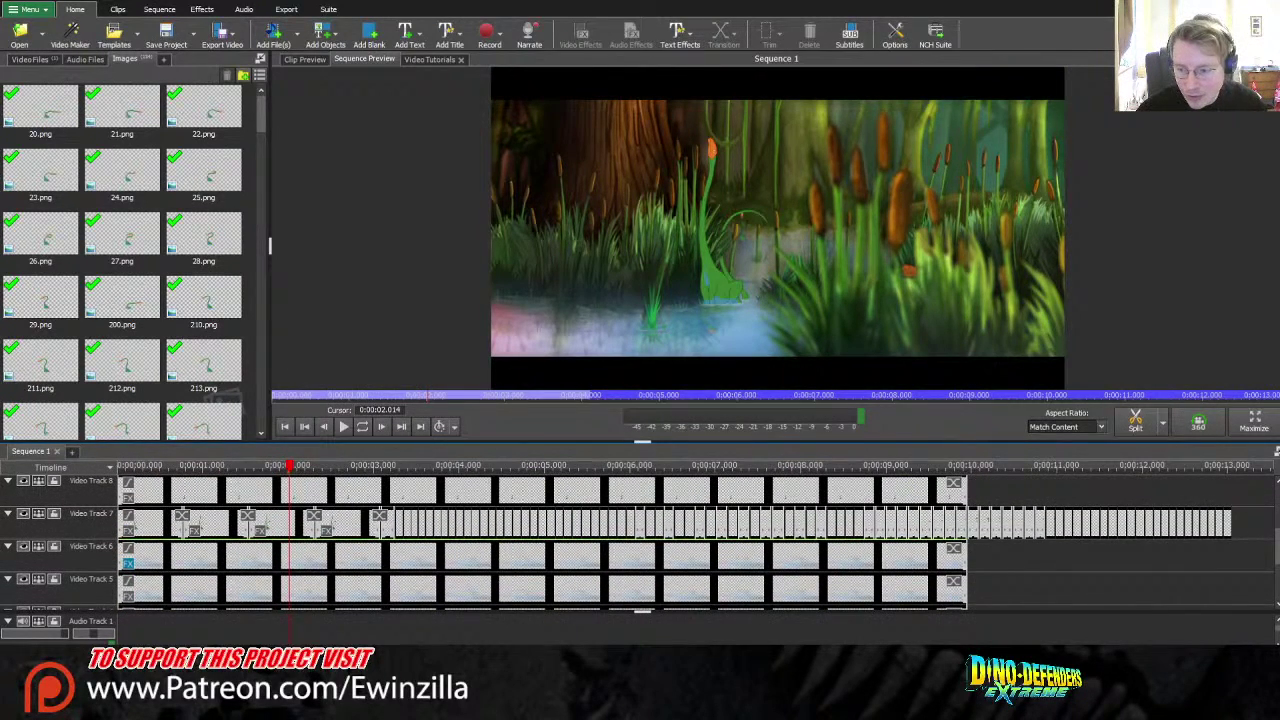
# - Check the scene at about 3 seconds, where the opening frames on Video Track 7 end, and return the playhead to the start
pyautogui.scroll(4, 640, 540)
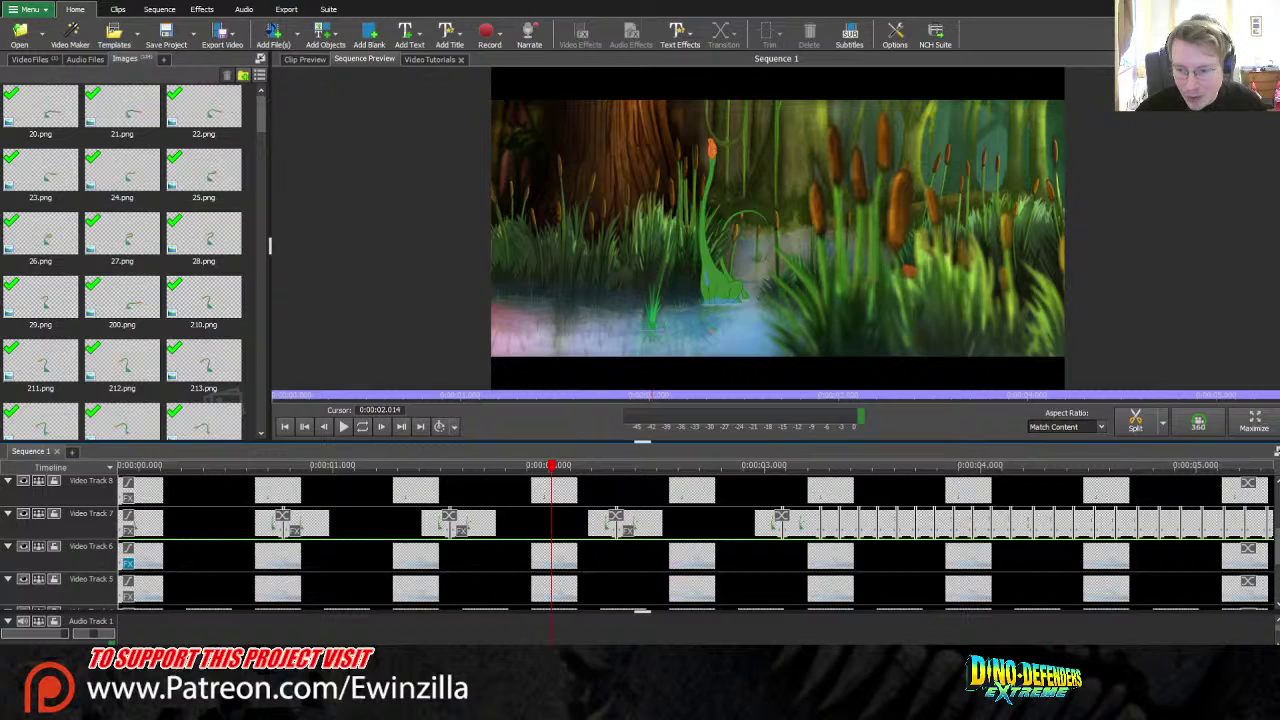
pyautogui.scroll(-4, 1265, 561)
pyautogui.scroll(2, 640, 540)
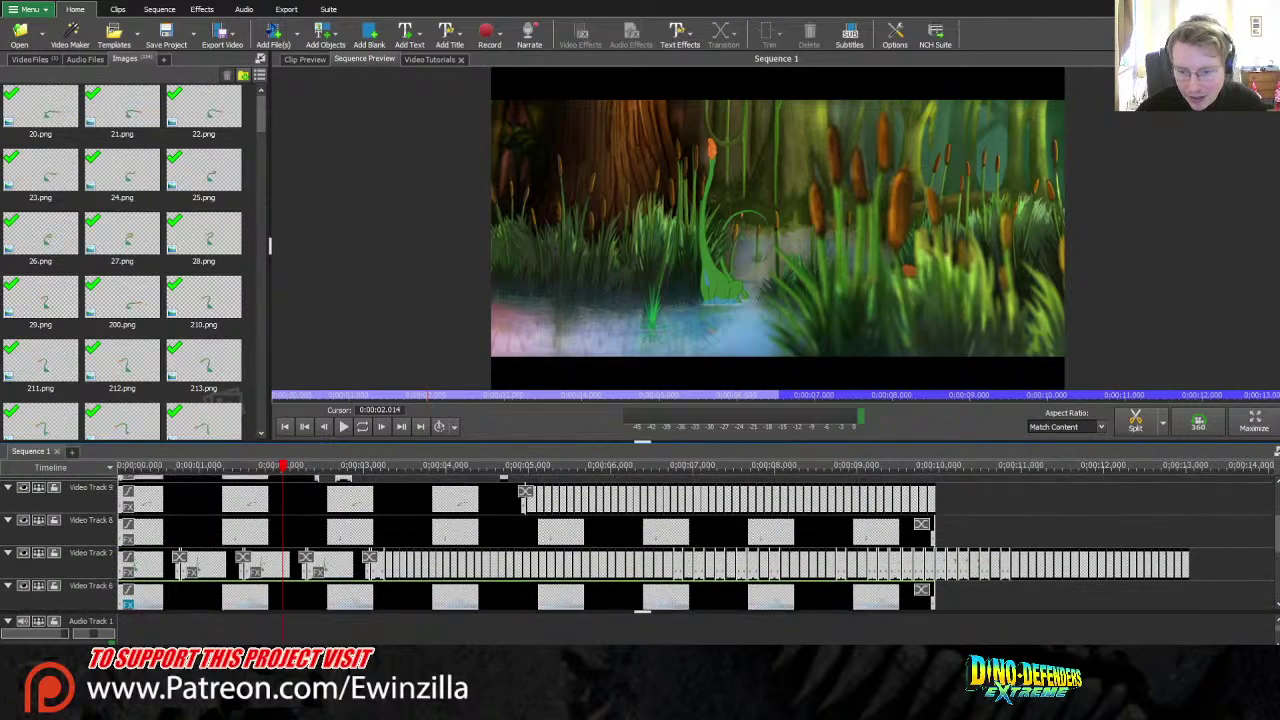
pyautogui.moveTo(491, 467); pyautogui.dragTo(374, 531)
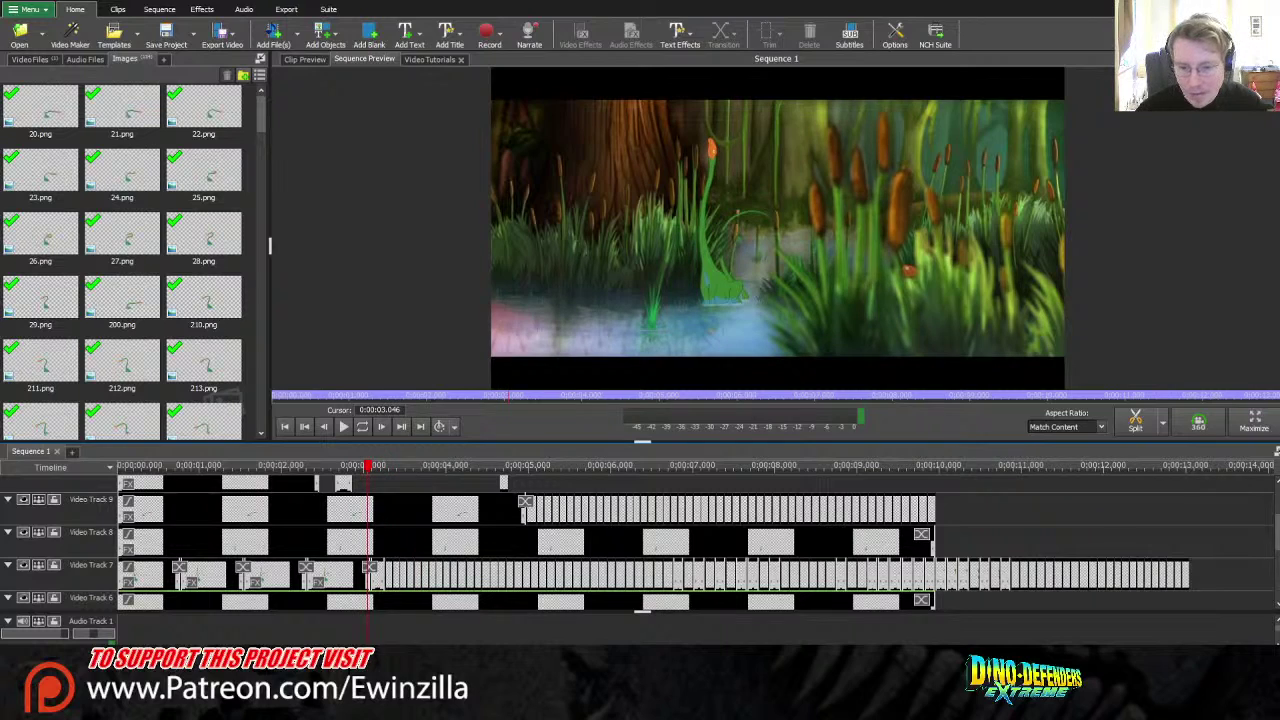
pyautogui.moveTo(493, 481); pyautogui.dragTo(4, 480)
# - Try shortening the second, third and fourth opening frames on Video Track 7 and check the creatures' timing at about 7.3 seconds
pyautogui.scroll(2, 703, 488)
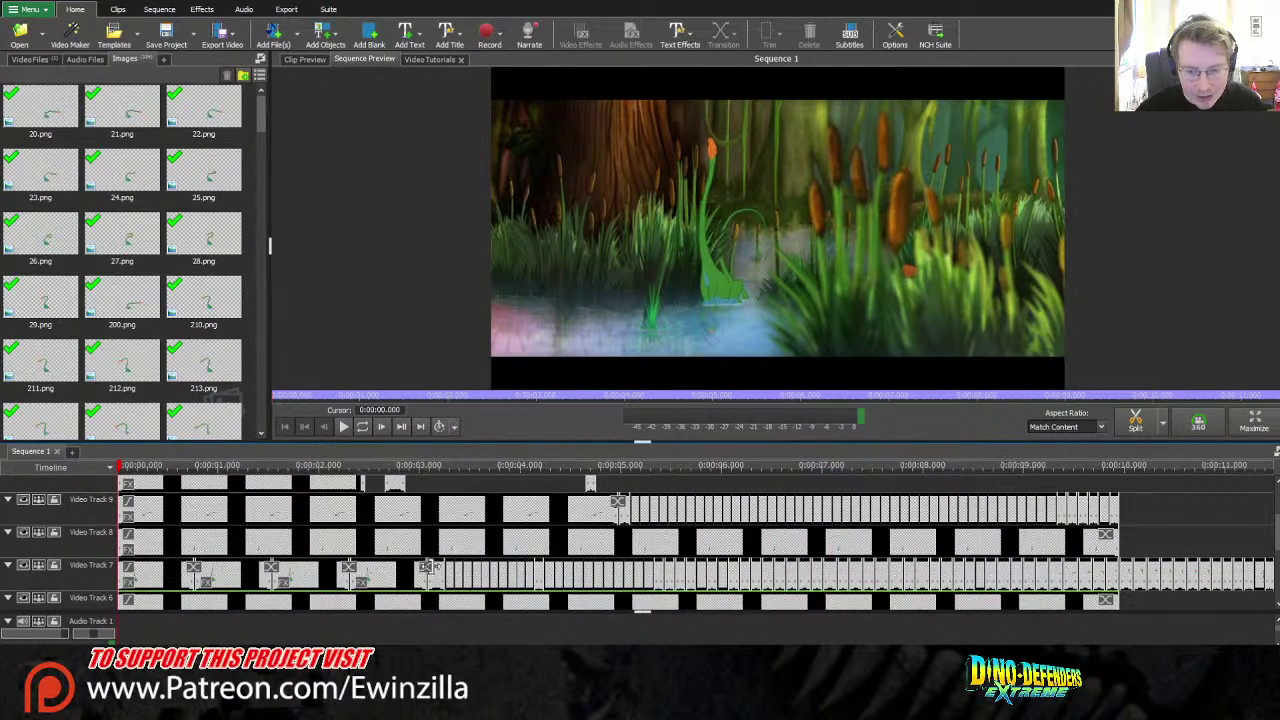
pyautogui.click(408, 588)
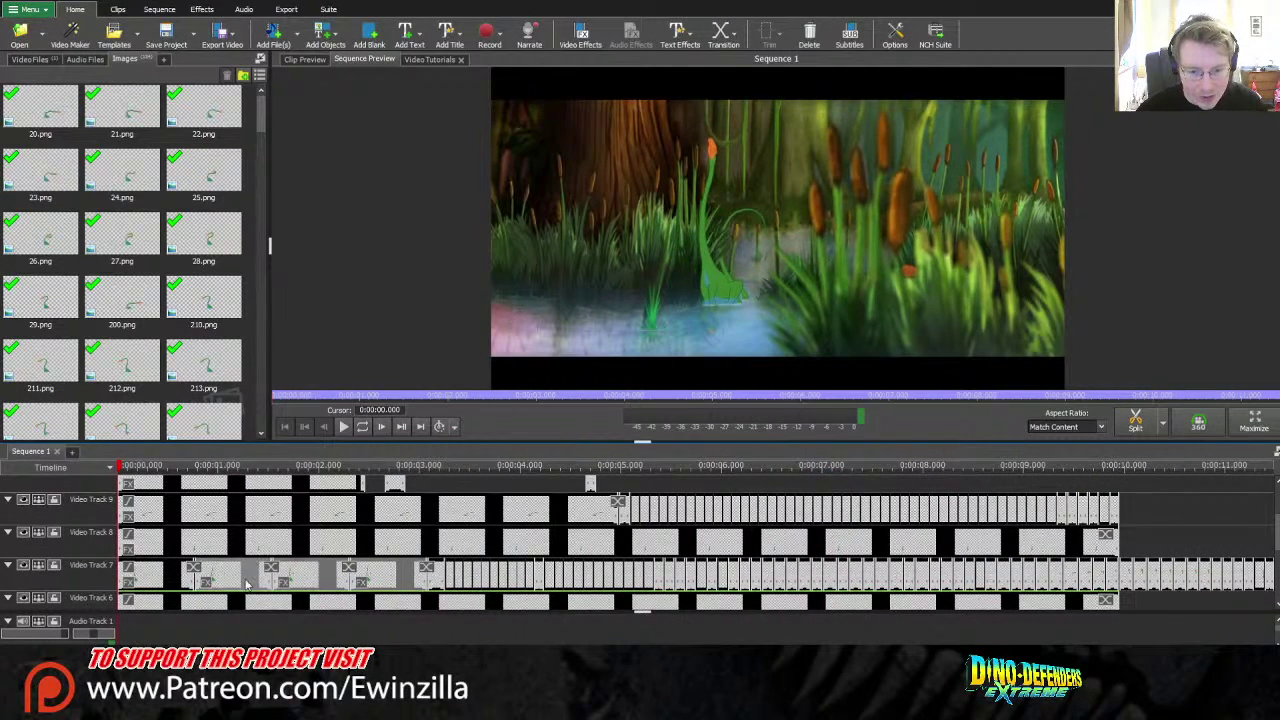
pyautogui.moveTo(279, 582); pyautogui.dragTo(212, 582)
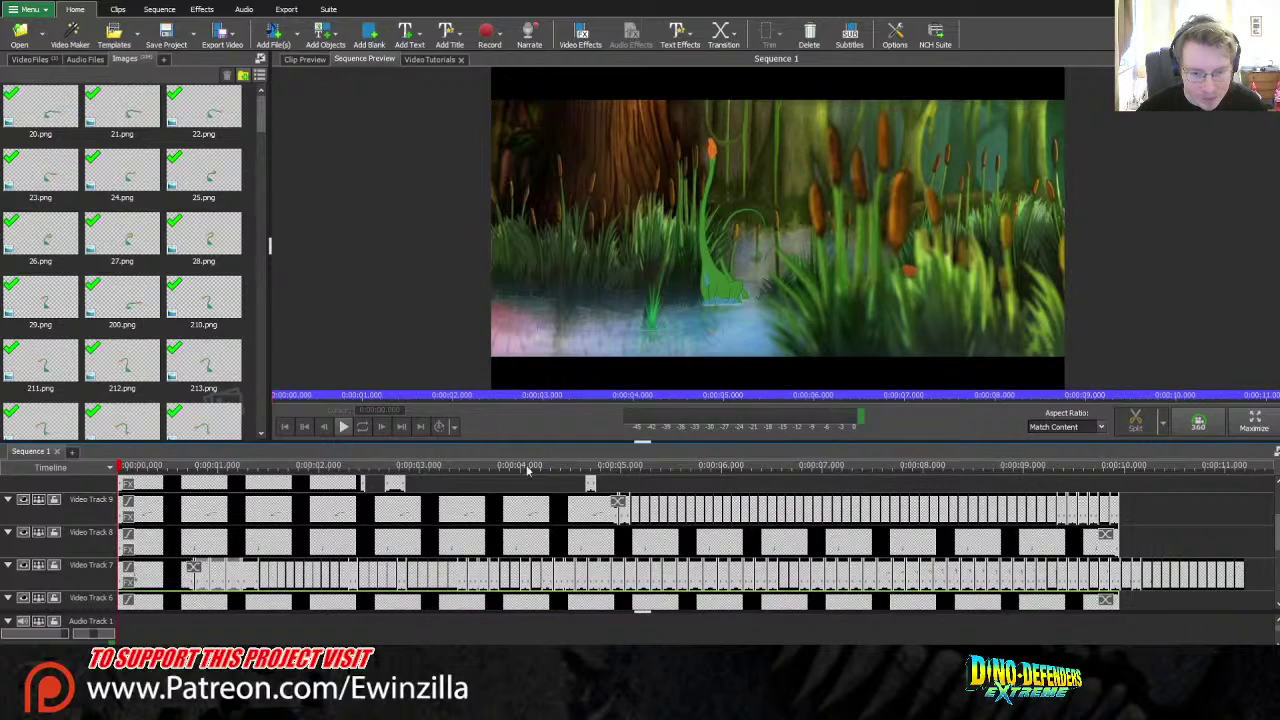
pyautogui.moveTo(541, 477); pyautogui.dragTo(857, 505)
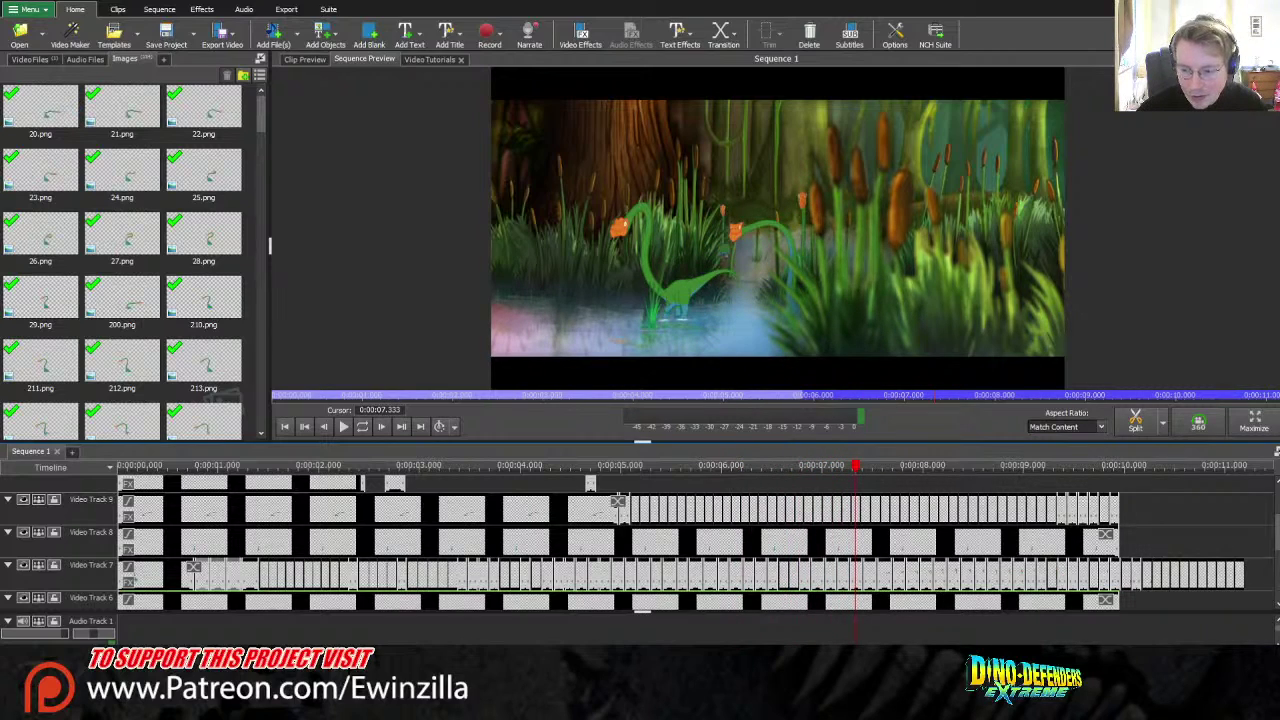
pyautogui.scroll(2, 1207, 550)
pyautogui.hscroll(-5, 695, 536)
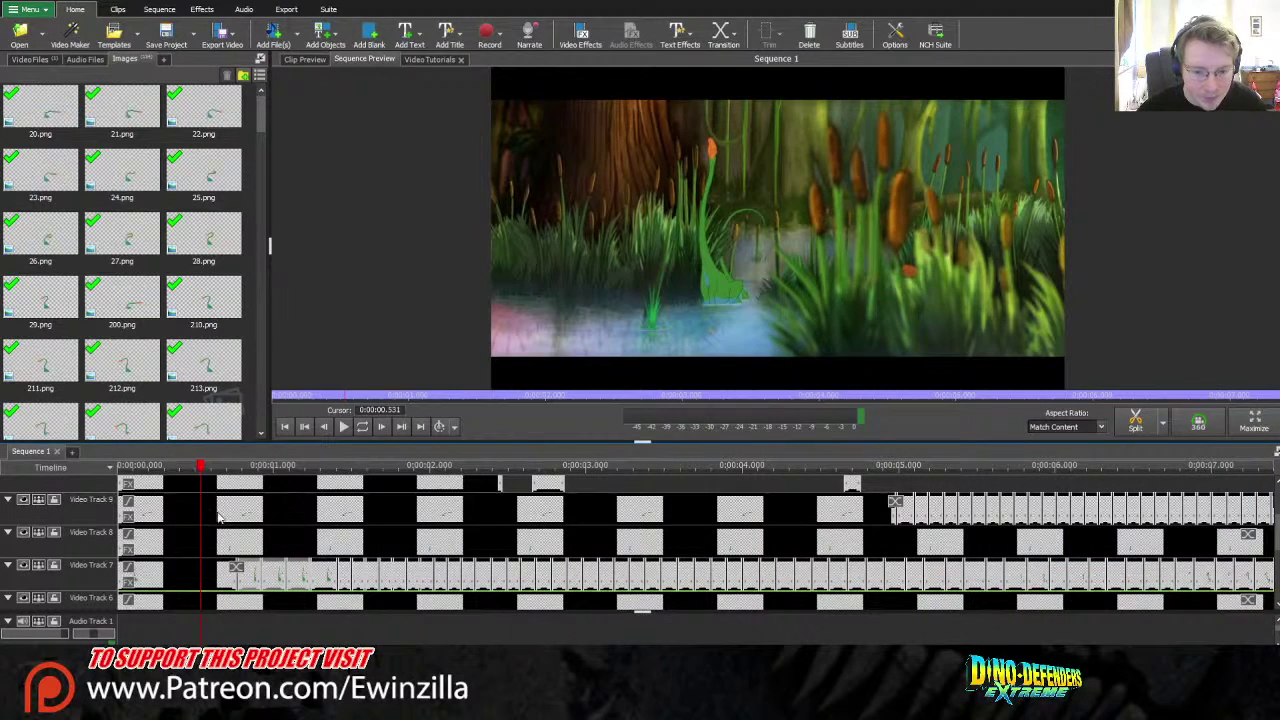
pyautogui.press('Home')
pyautogui.scroll(-2, 218, 517)
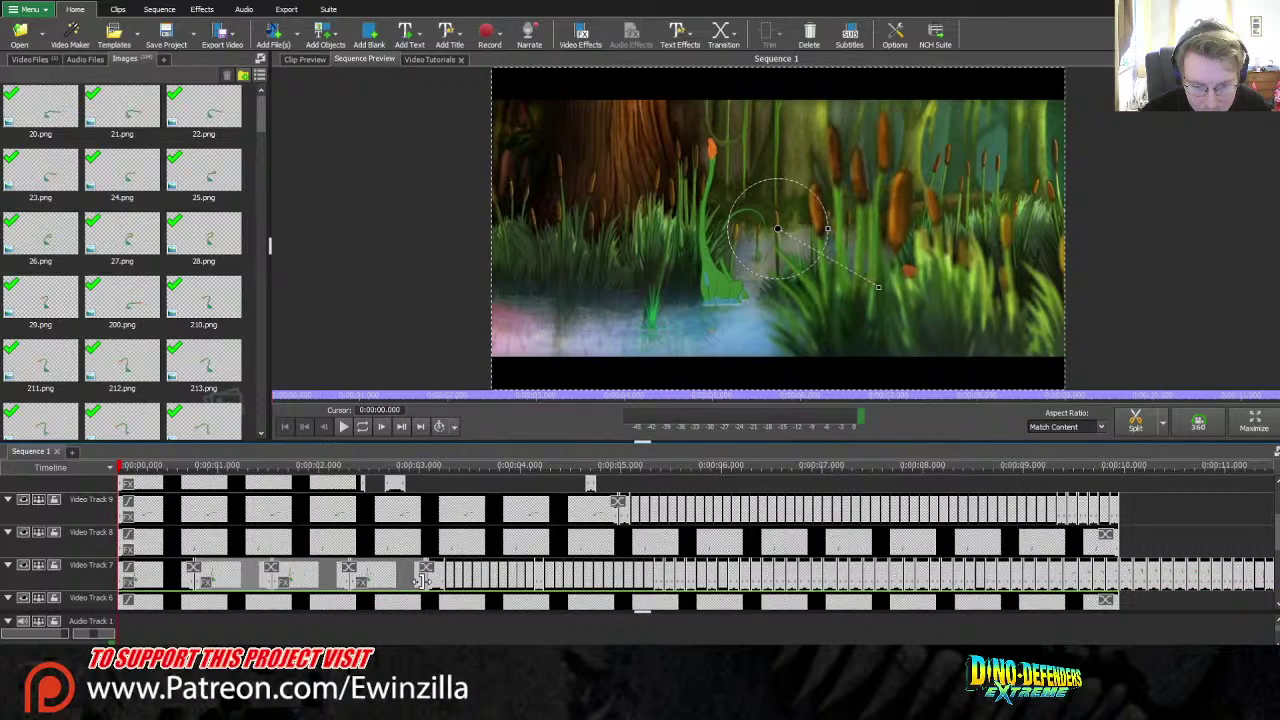
# - Shorten the second to fourth opening frames on Video Track 7 equally and lengthen the first frame to about 1.3 seconds
pyautogui.moveTo(421, 578); pyautogui.dragTo(315, 592)
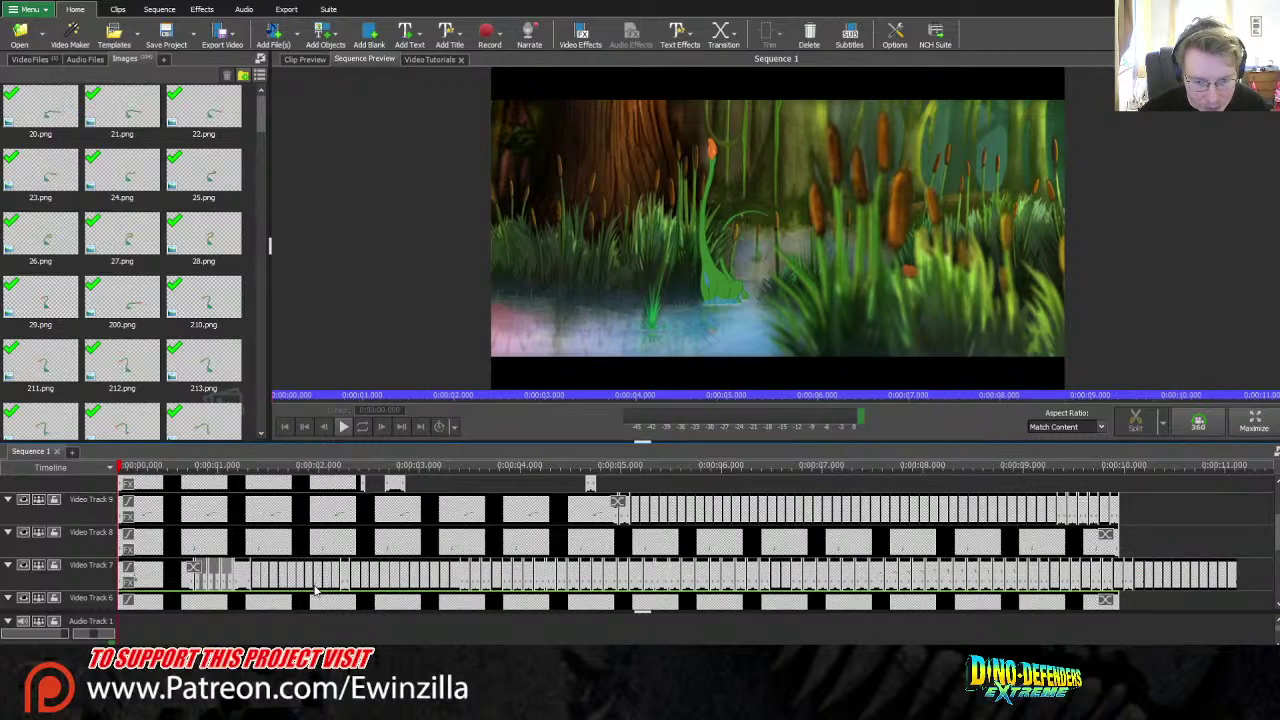
pyautogui.click(192, 575)
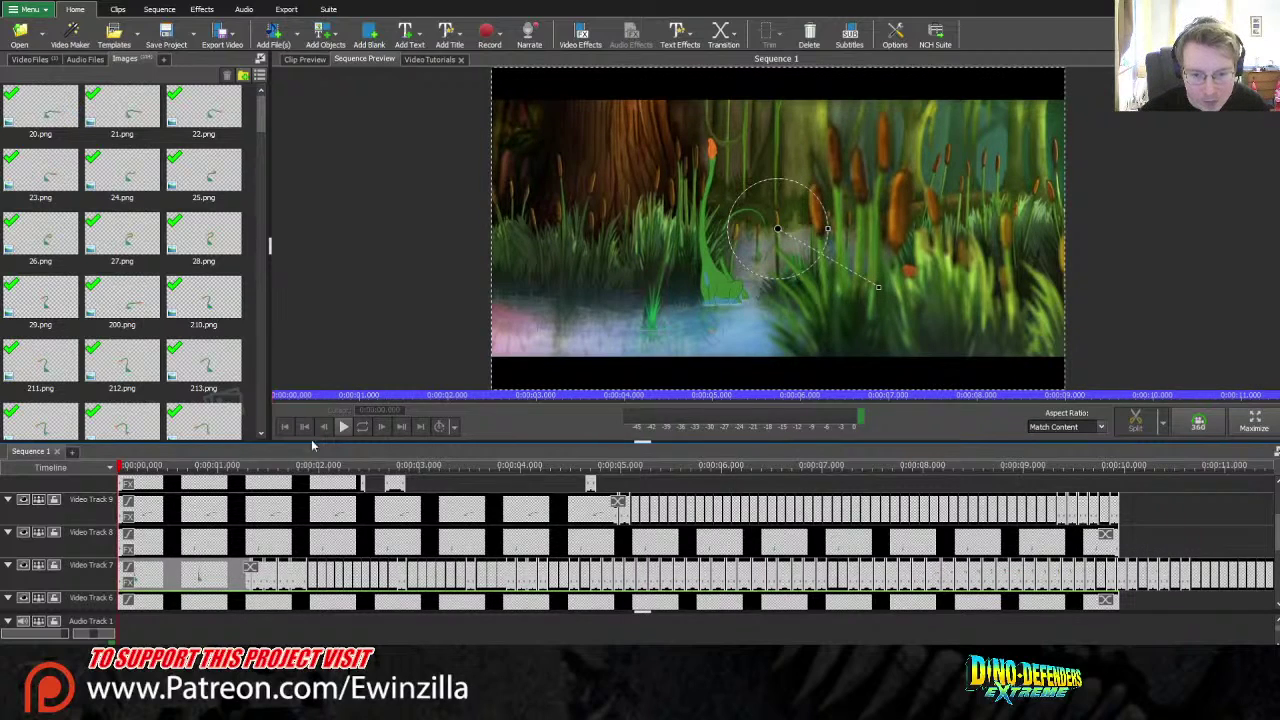
pyautogui.click(270, 477)
pyautogui.click(176, 487)
pyautogui.moveTo(176, 487); pyautogui.dragTo(778, 507)
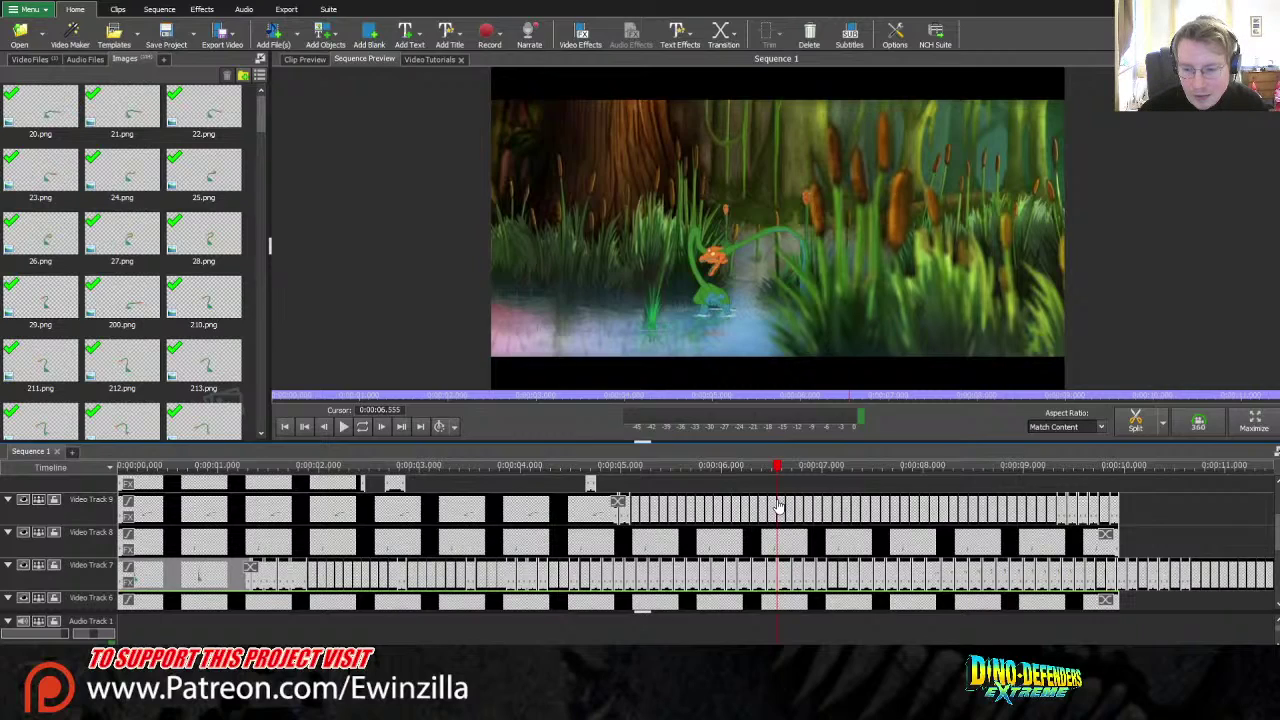
pyautogui.moveTo(778, 507); pyautogui.dragTo(842, 511)
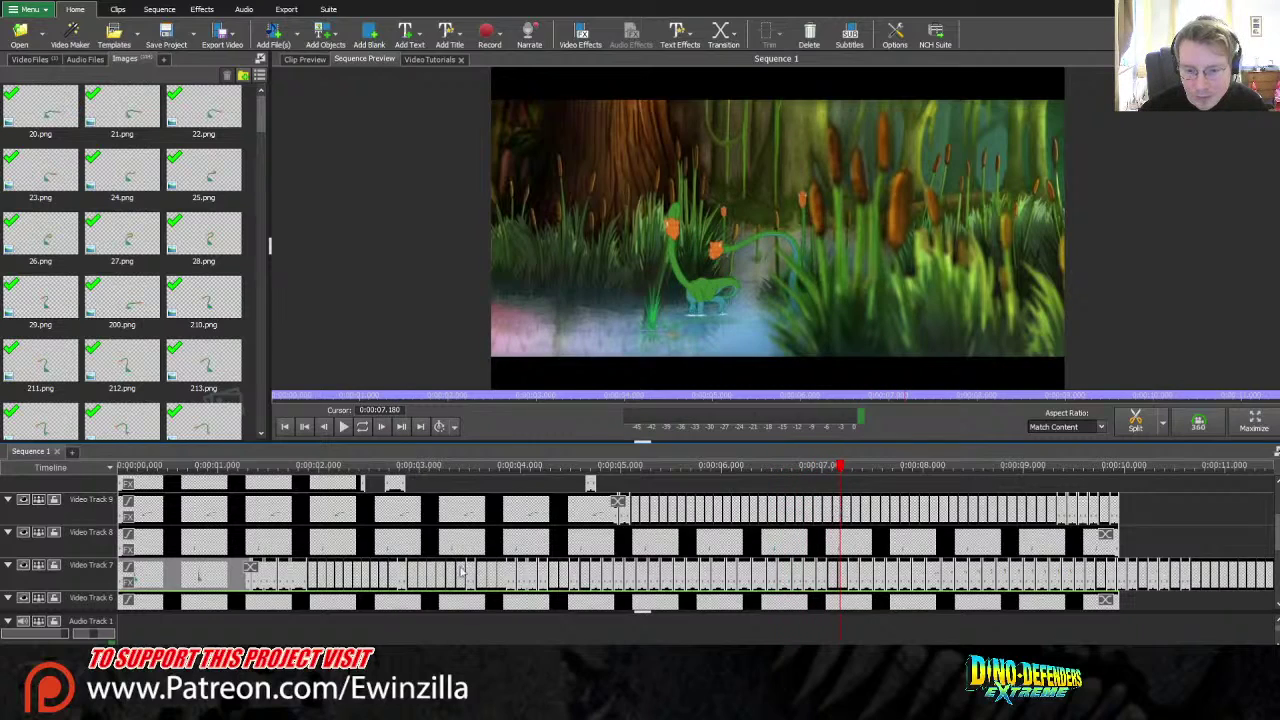
# - Shorten the first frame on Video Track 7 to about 1 second, checking the creatures' interaction at about 6.6 seconds
pyautogui.moveTo(248, 574); pyautogui.dragTo(228, 578)
pyautogui.moveTo(740, 468); pyautogui.dragTo(782, 468)
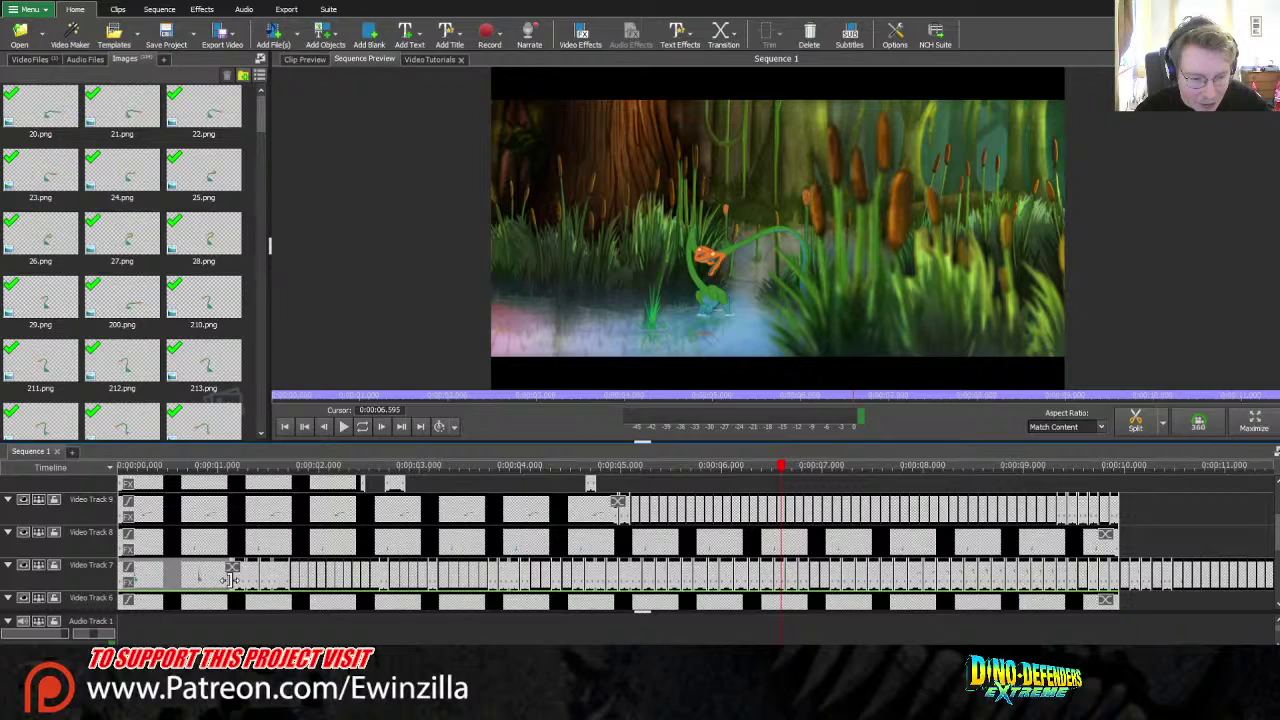
pyautogui.moveTo(228, 580); pyautogui.dragTo(210, 581)
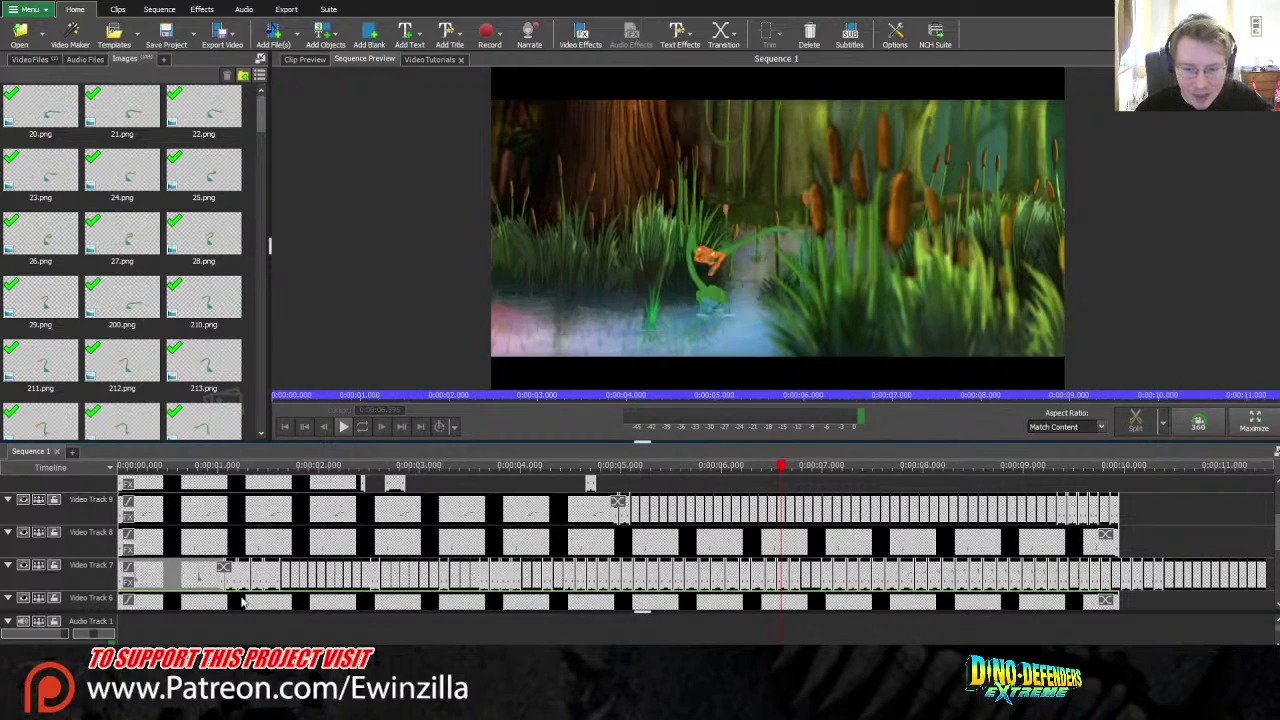
# - Scrub through the scene between about 4.5 and 7.3 seconds to compare the timing of the two creatures
pyautogui.click(564, 466)
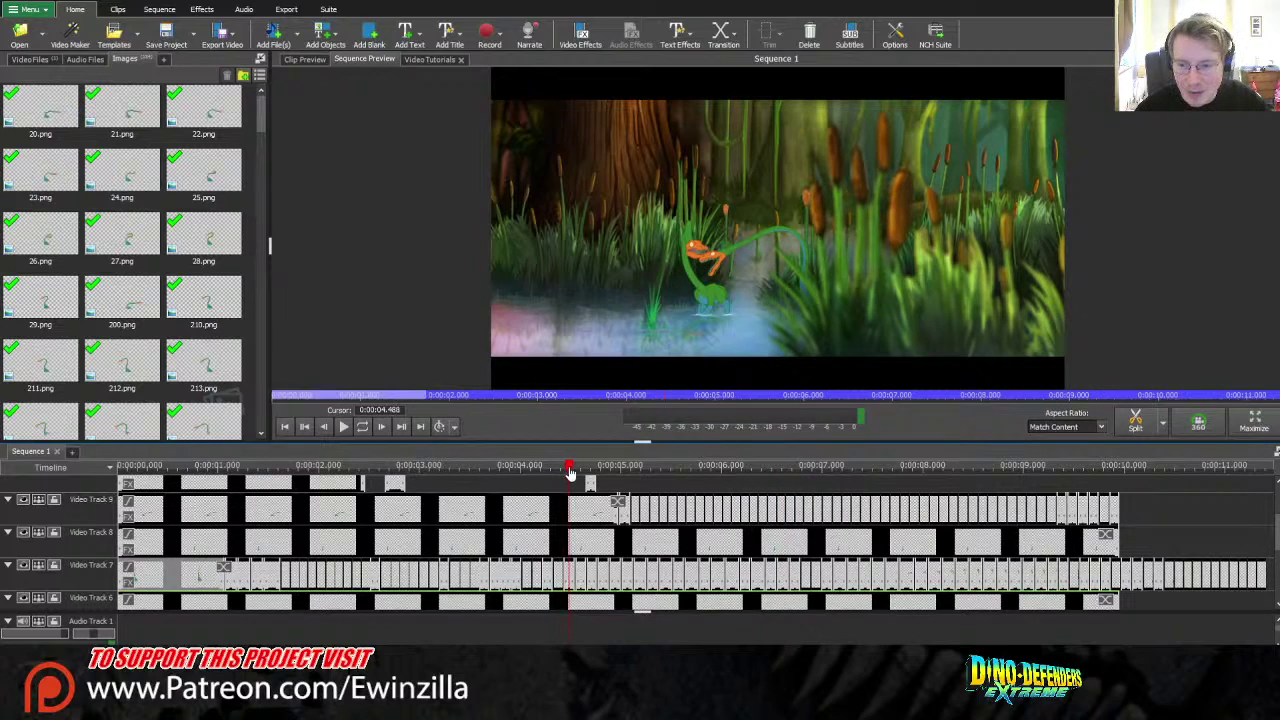
pyautogui.moveTo(564, 472); pyautogui.dragTo(748, 472)
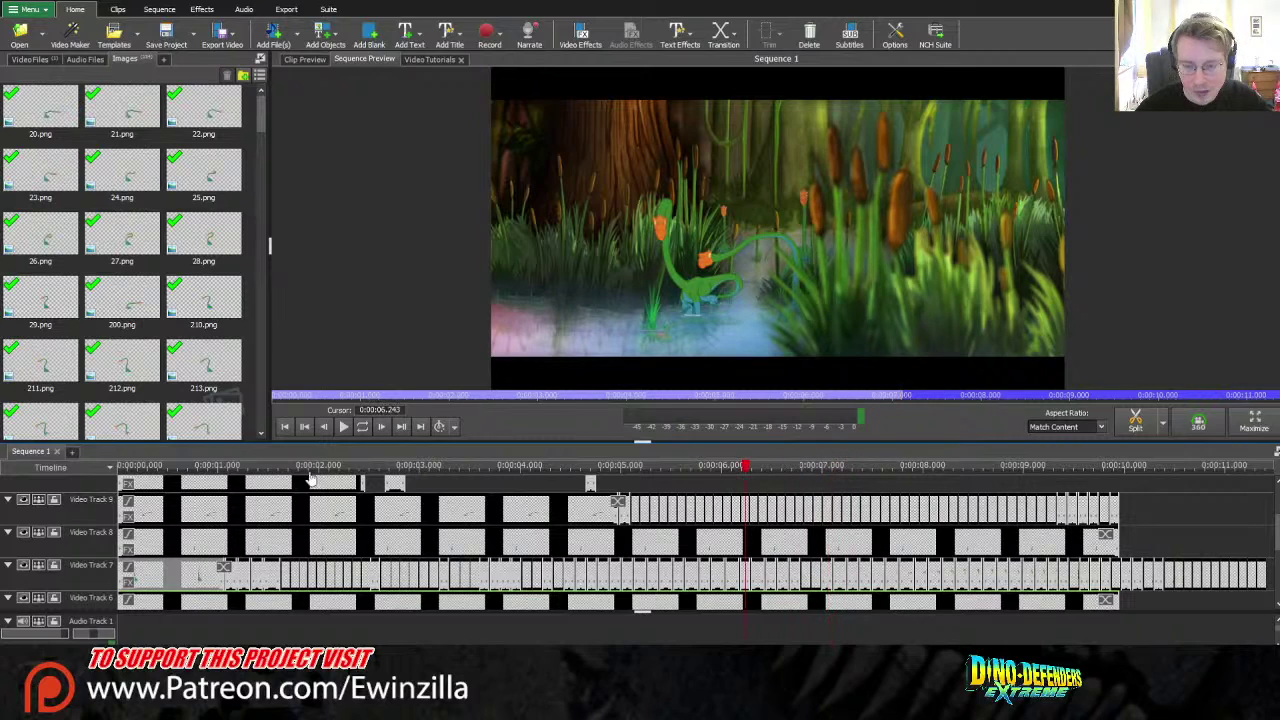
pyautogui.click(1152, 573)
pyautogui.moveTo(1121, 468); pyautogui.dragTo(851, 498)
pyautogui.scroll(5, 695, 550)
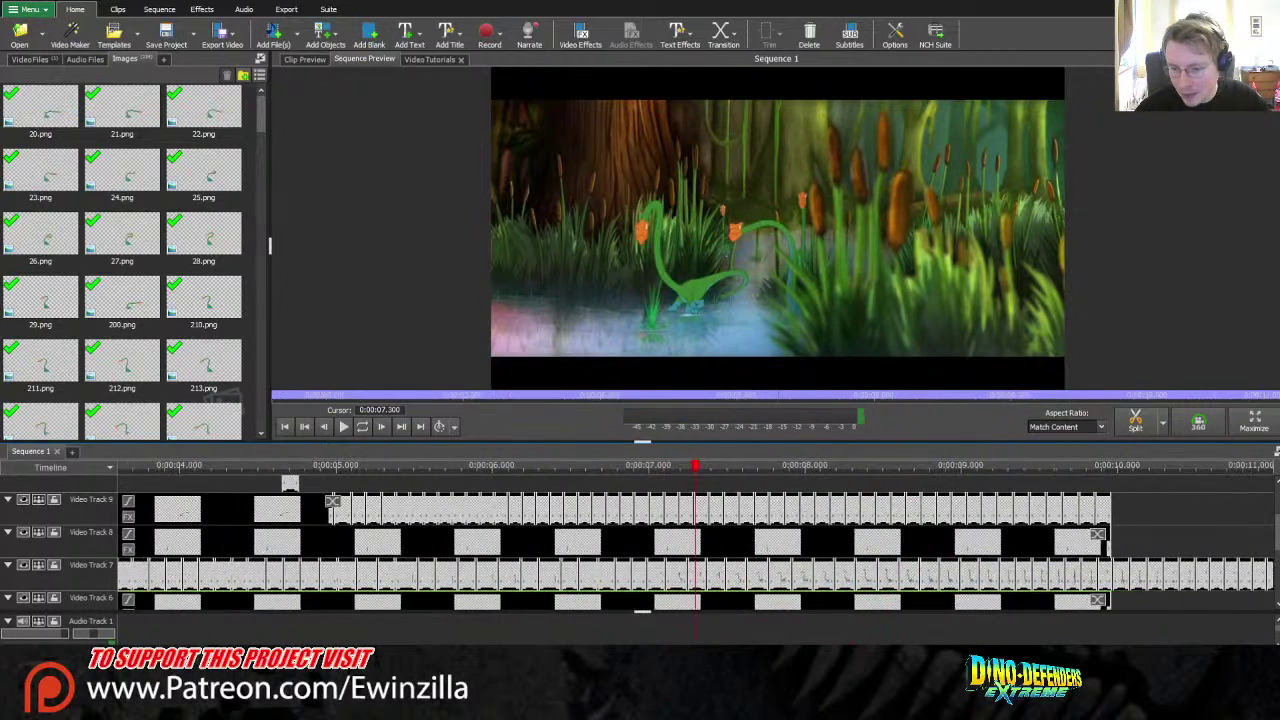
pyautogui.moveTo(636, 472); pyautogui.dragTo(508, 483)
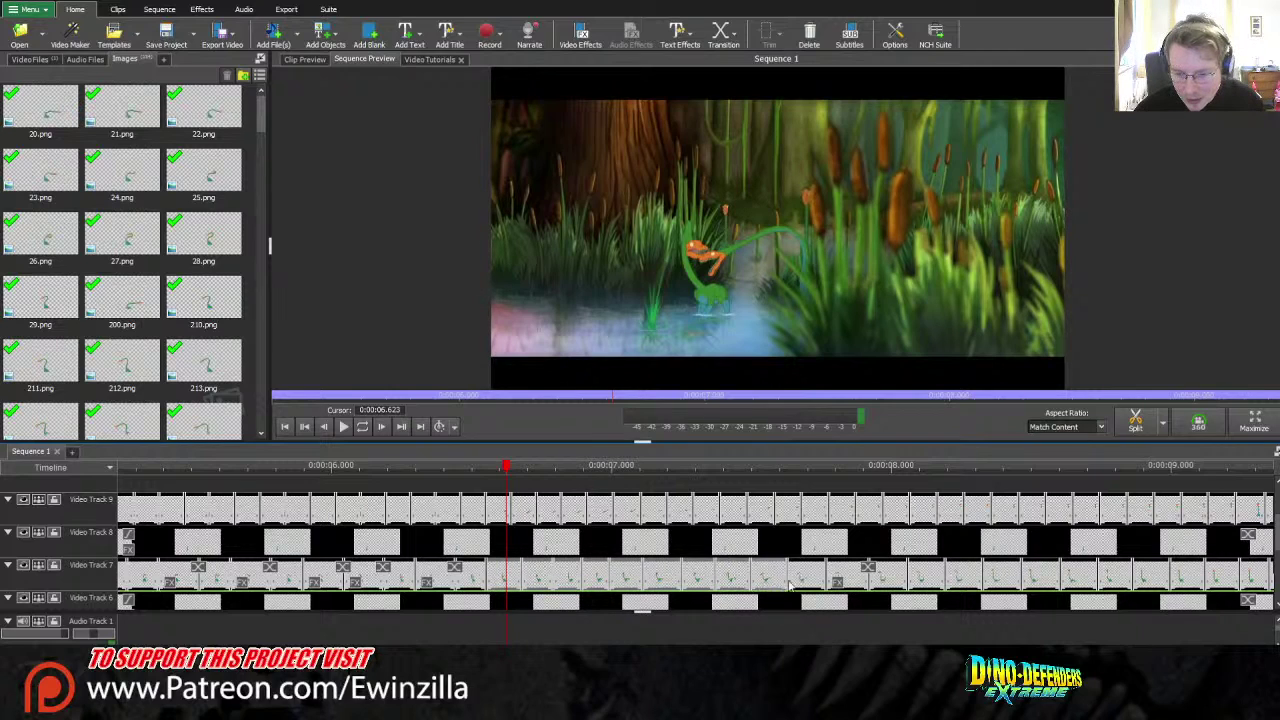
# - Shorten the run of frames from t48.png to t63.png on Video Track 7 equally
pyautogui.doubleClick(844, 584)
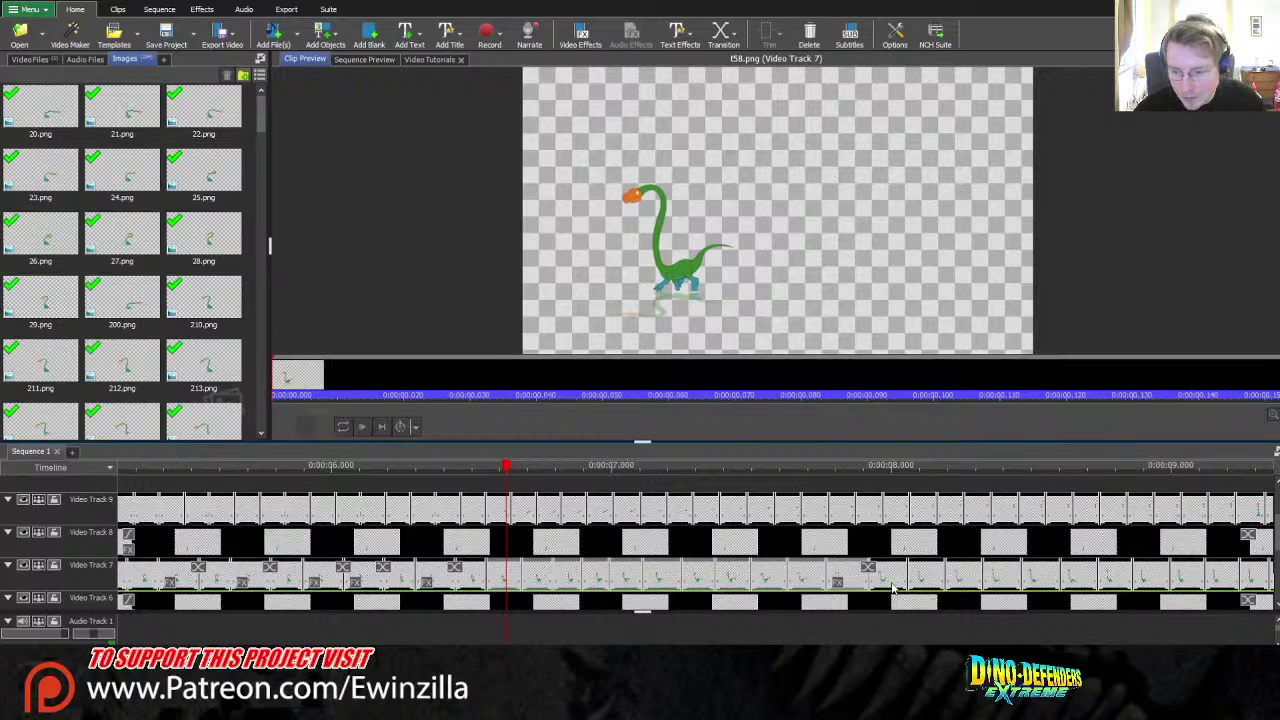
pyautogui.click(960, 585)
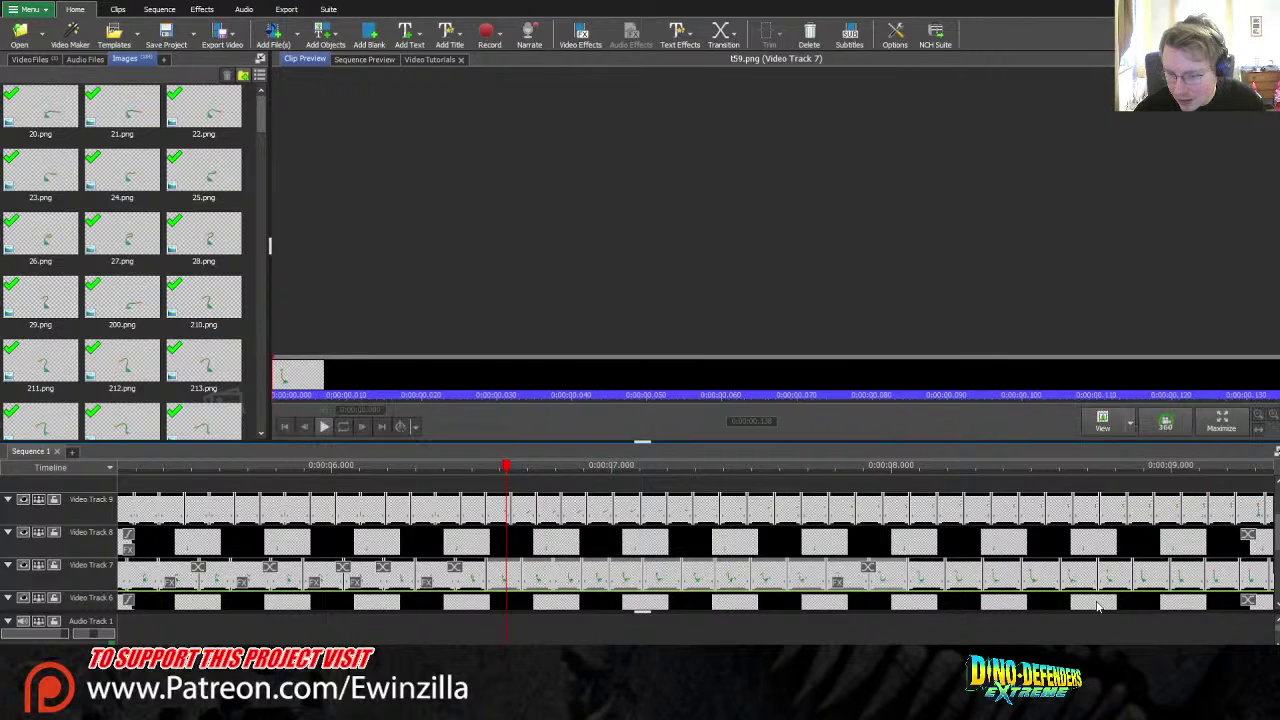
pyautogui.click(1062, 590)
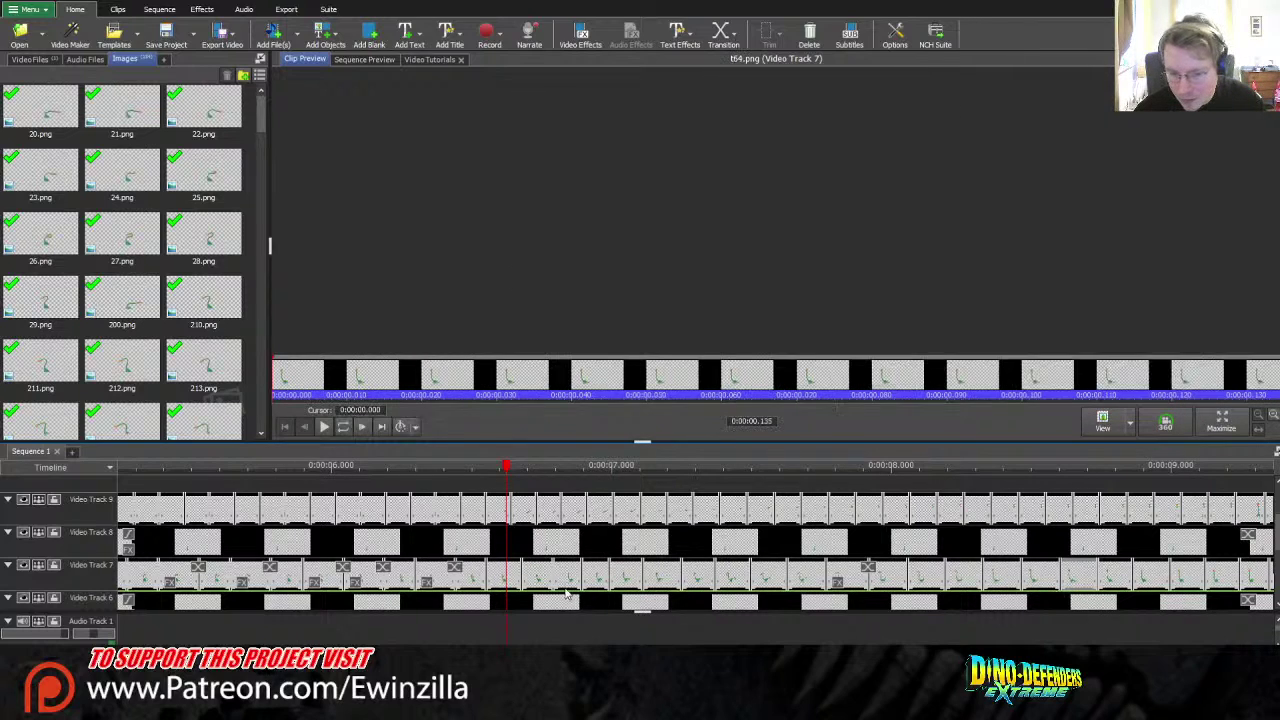
pyautogui.click(535, 585)
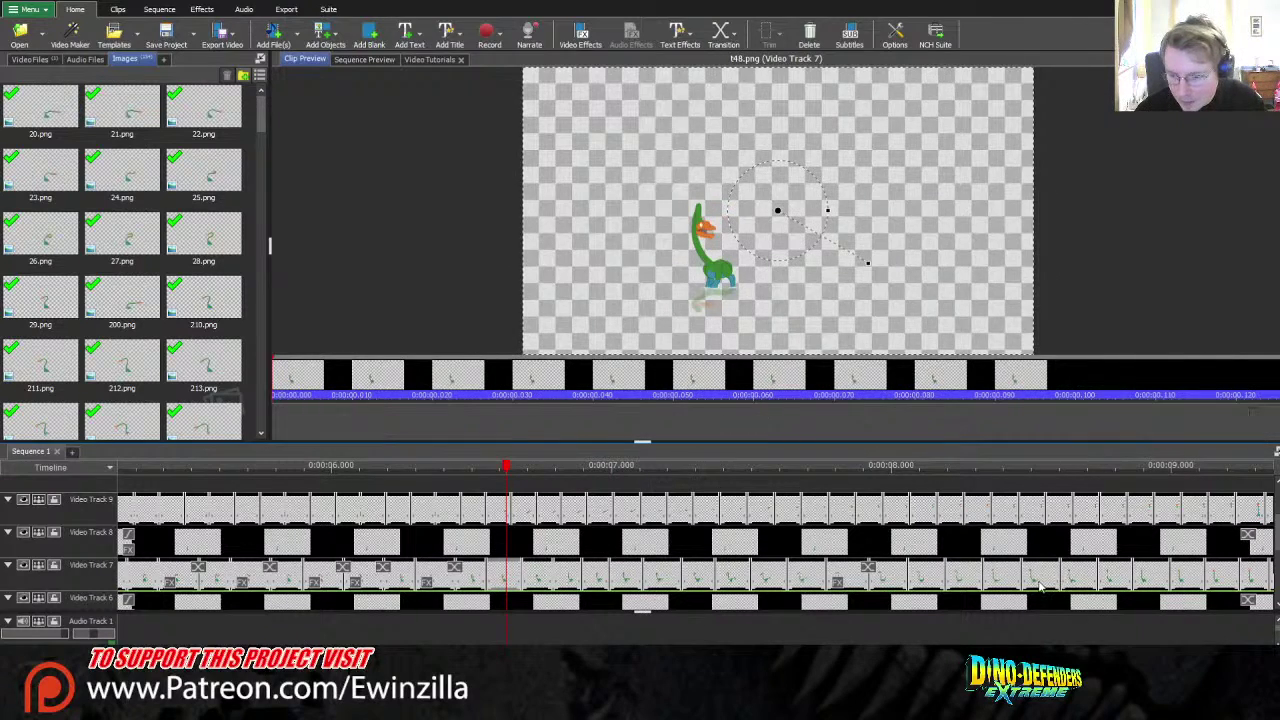
pyautogui.moveTo(1060, 588)
pyautogui.mouseDown()
pyautogui.moveTo(1037, 580)
pyautogui.moveTo(1047, 590)
pyautogui.mouseUp()
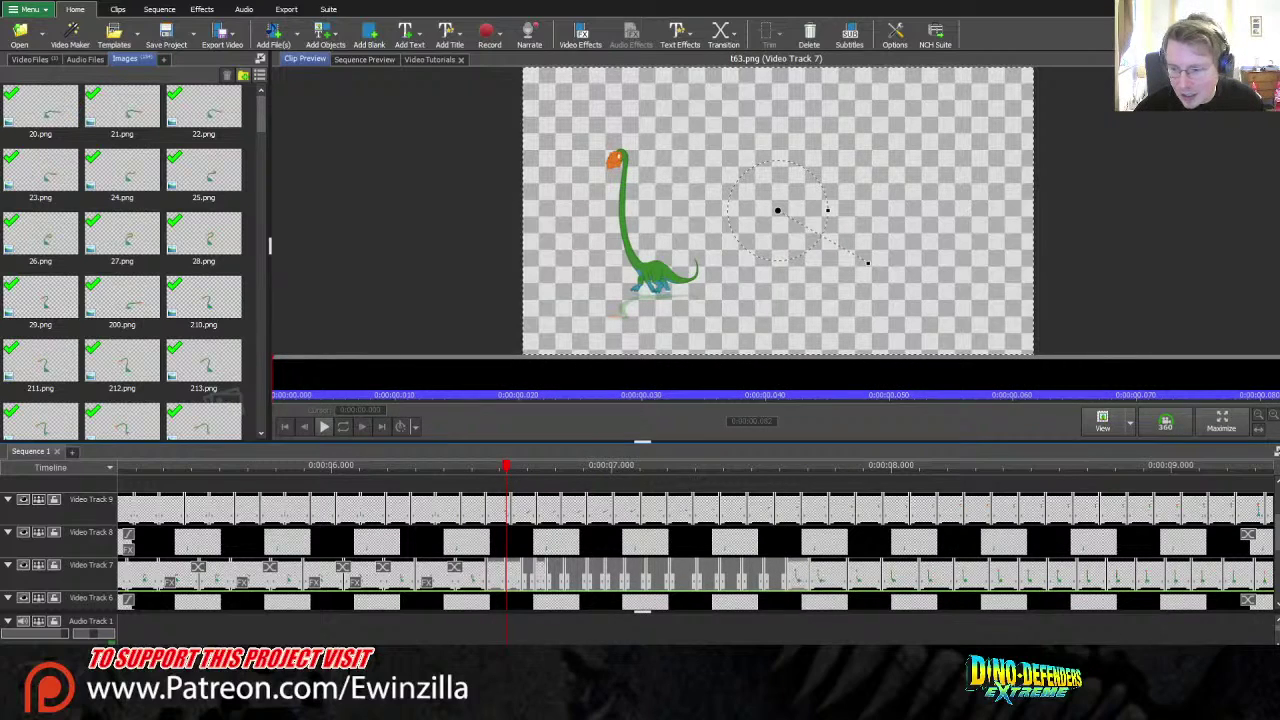
# - Play the scene from the beginning to past the 10-second mark to check how the two creatures' movements match
pyautogui.scroll(-5, 640, 550)
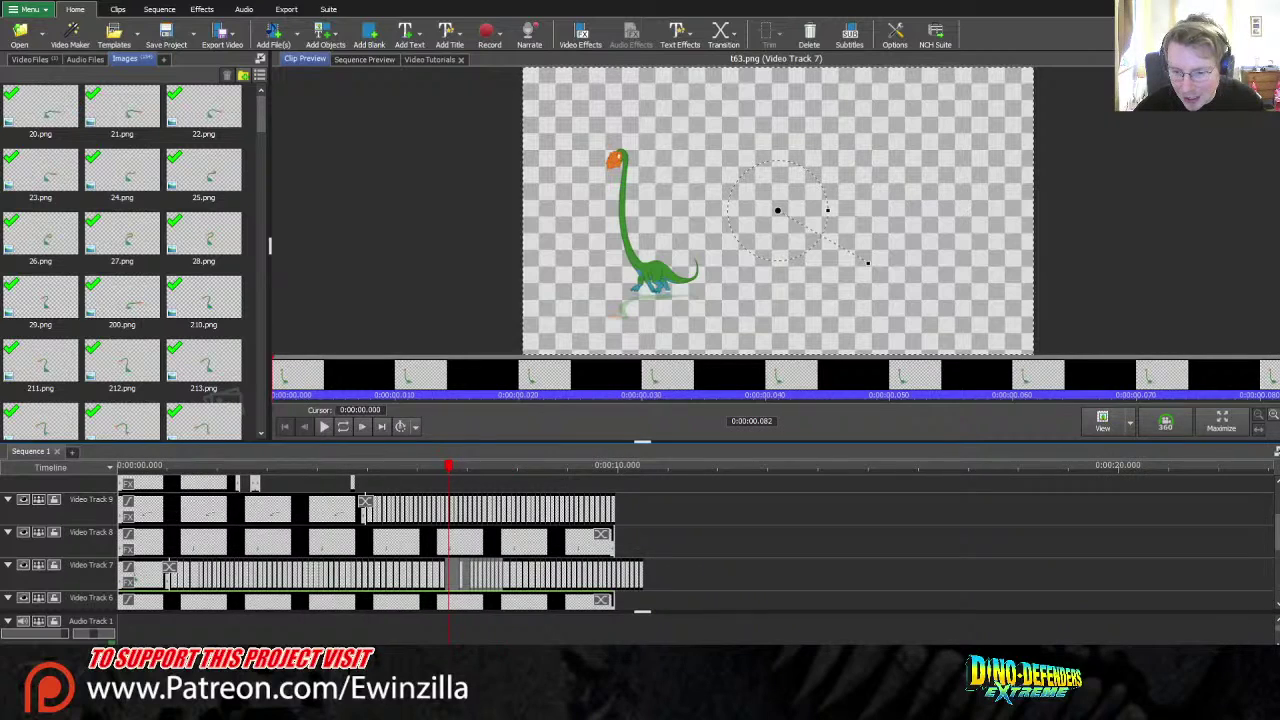
pyautogui.scroll(-1, 540, 502)
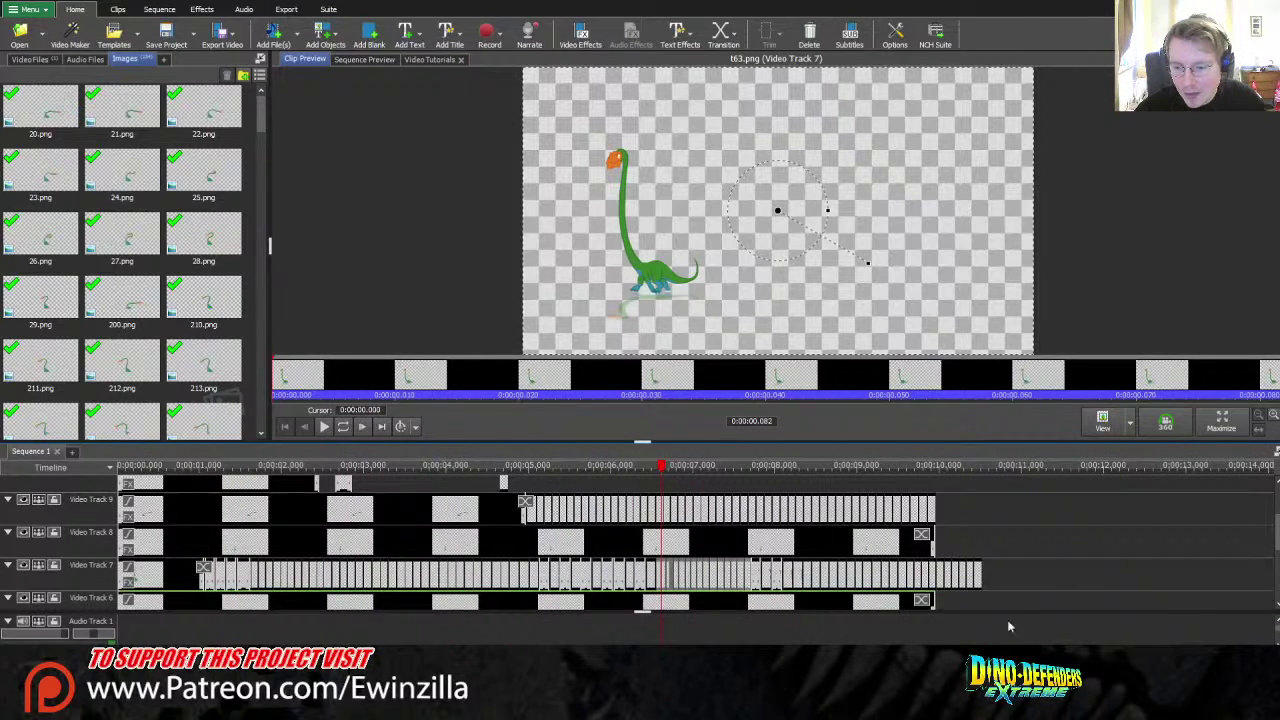
pyautogui.moveTo(661, 478); pyautogui.dragTo(647, 474)
pyautogui.click(287, 428)
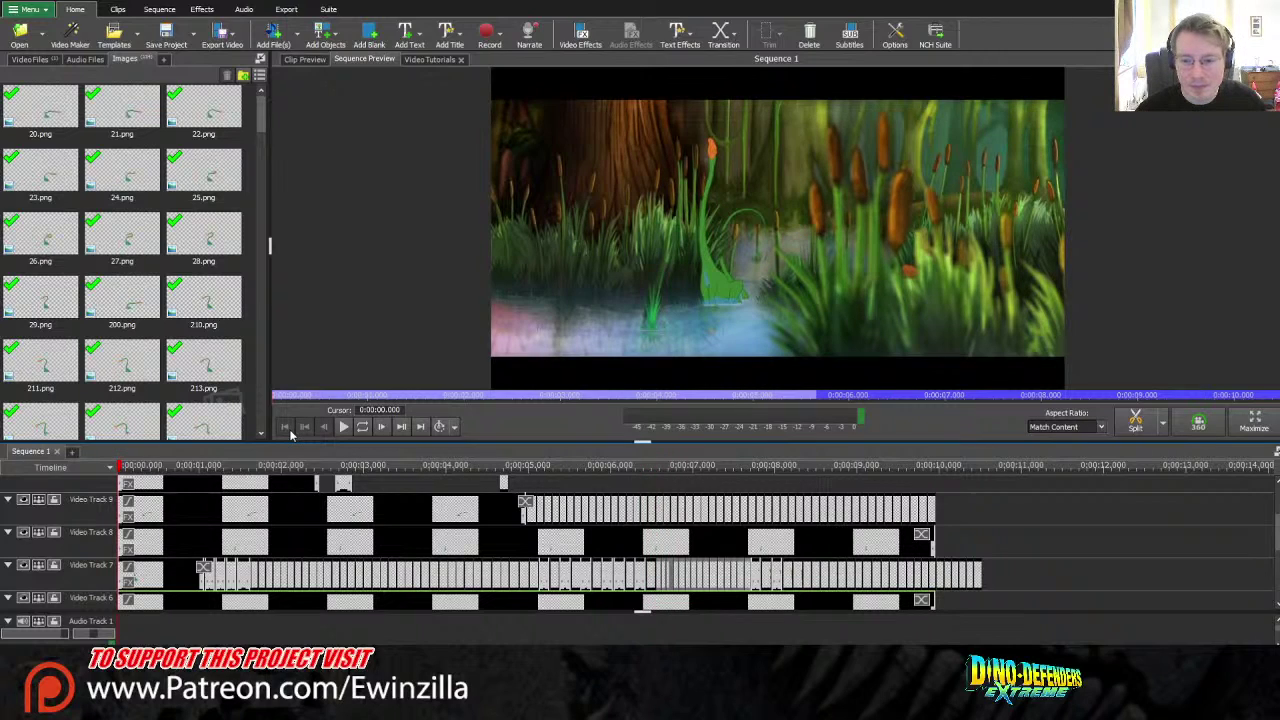
pyautogui.click(343, 427)
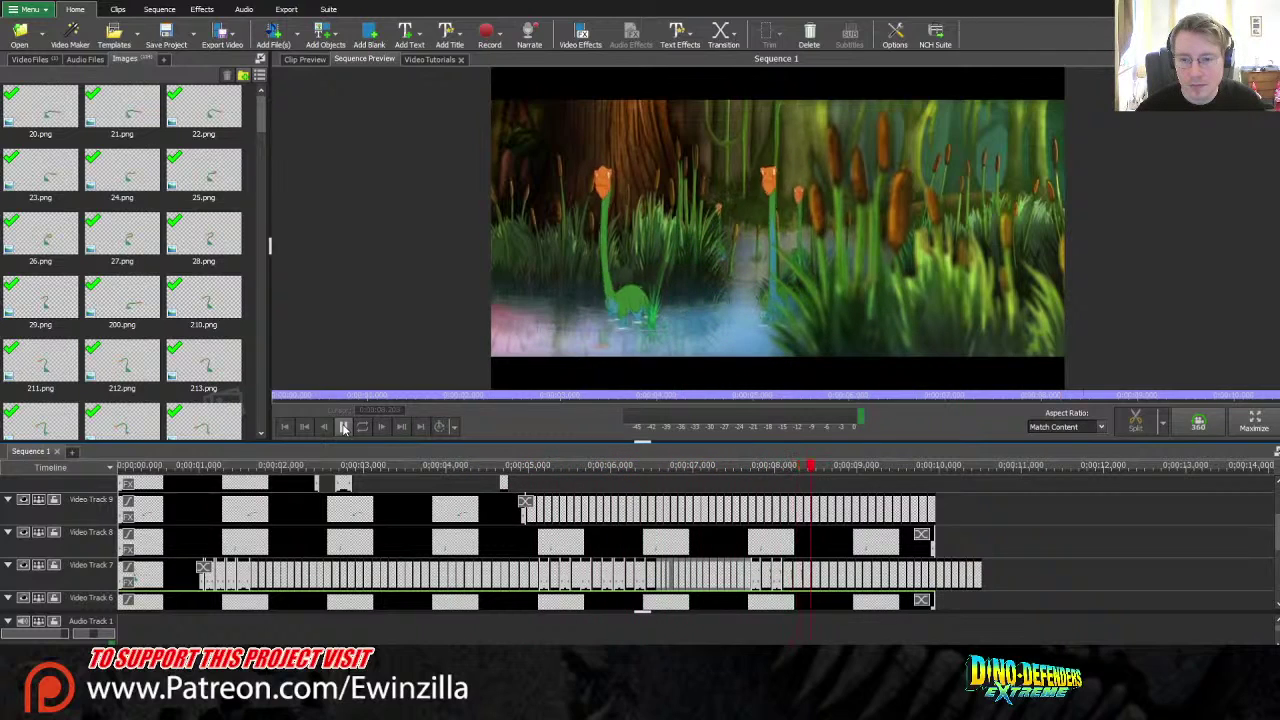
pyautogui.click(343, 428)
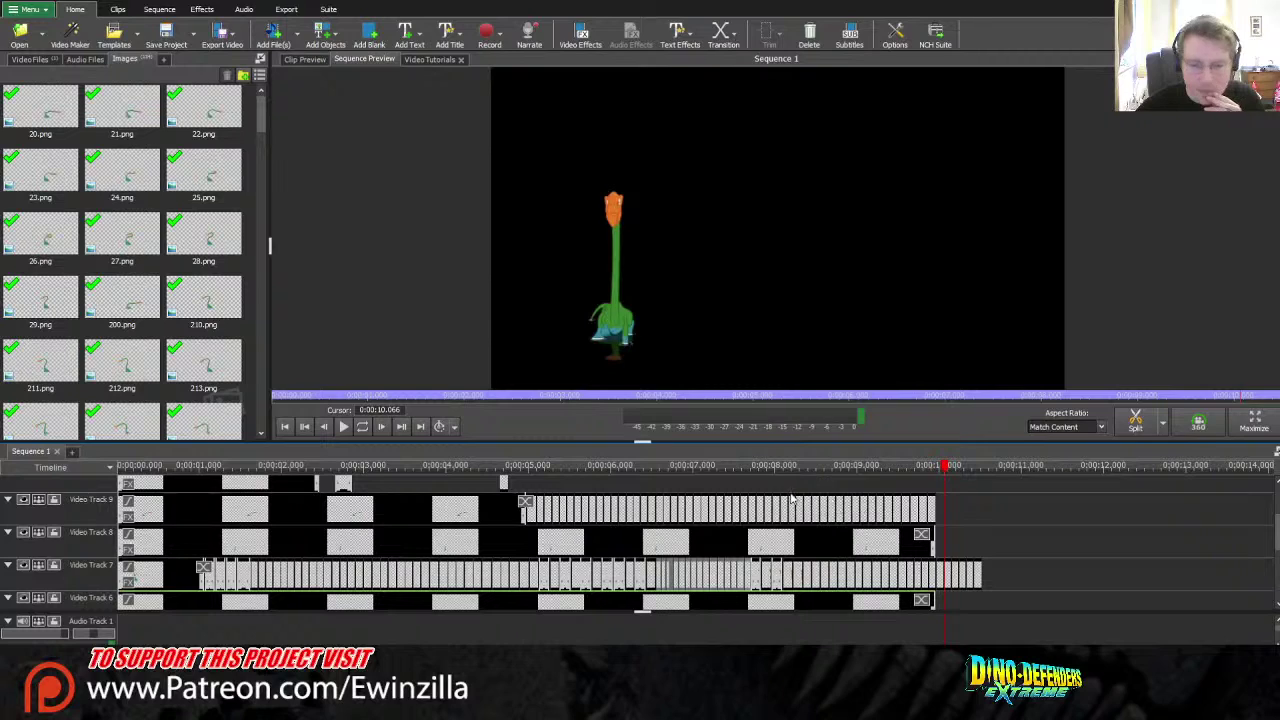
# - Slightly and equally shorten the group of frames around 8 seconds on Video Track 7, checking the preview at about 8.2 seconds
pyautogui.moveTo(937, 471); pyautogui.dragTo(790, 491)
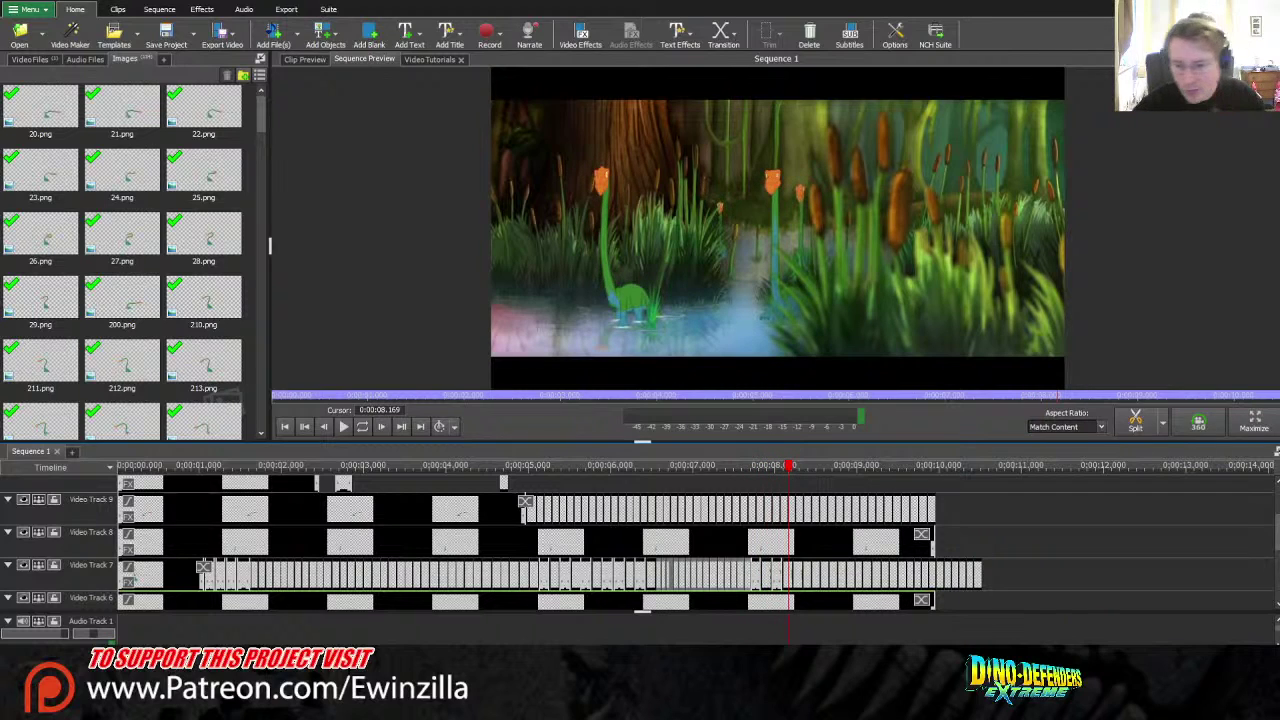
pyautogui.scroll(3, 790, 491)
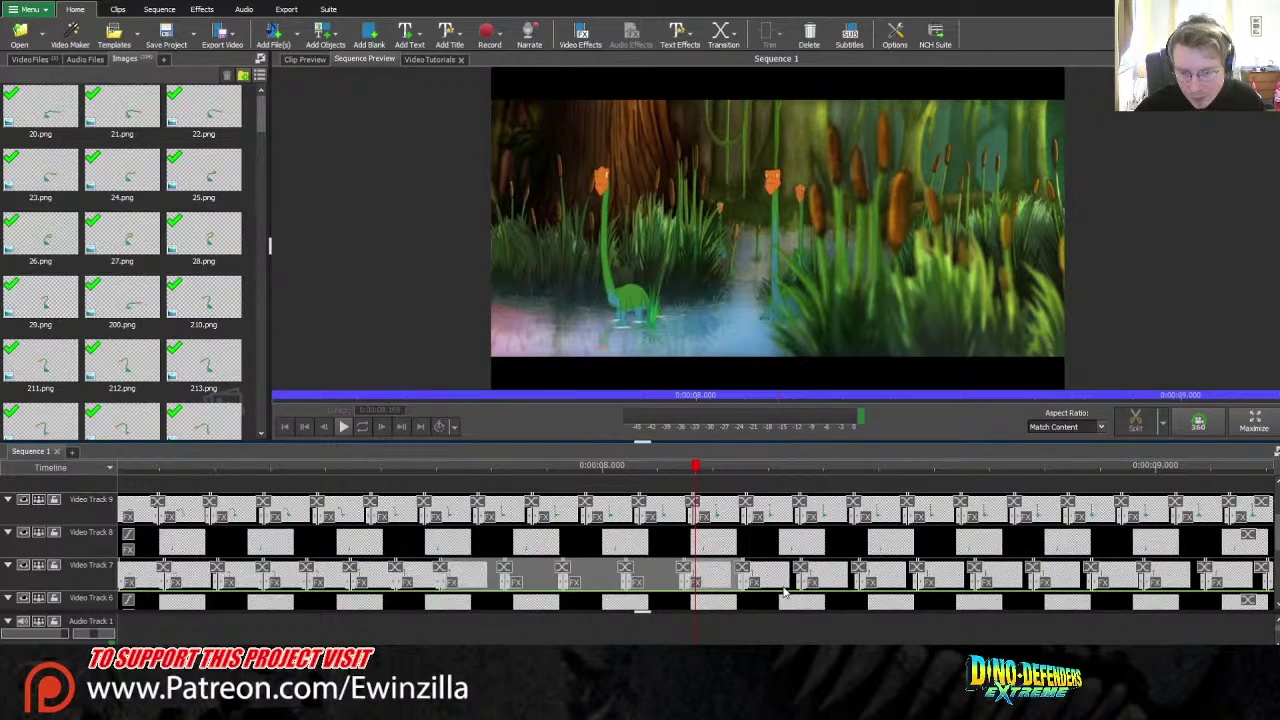
pyautogui.scroll(-3, 696, 550)
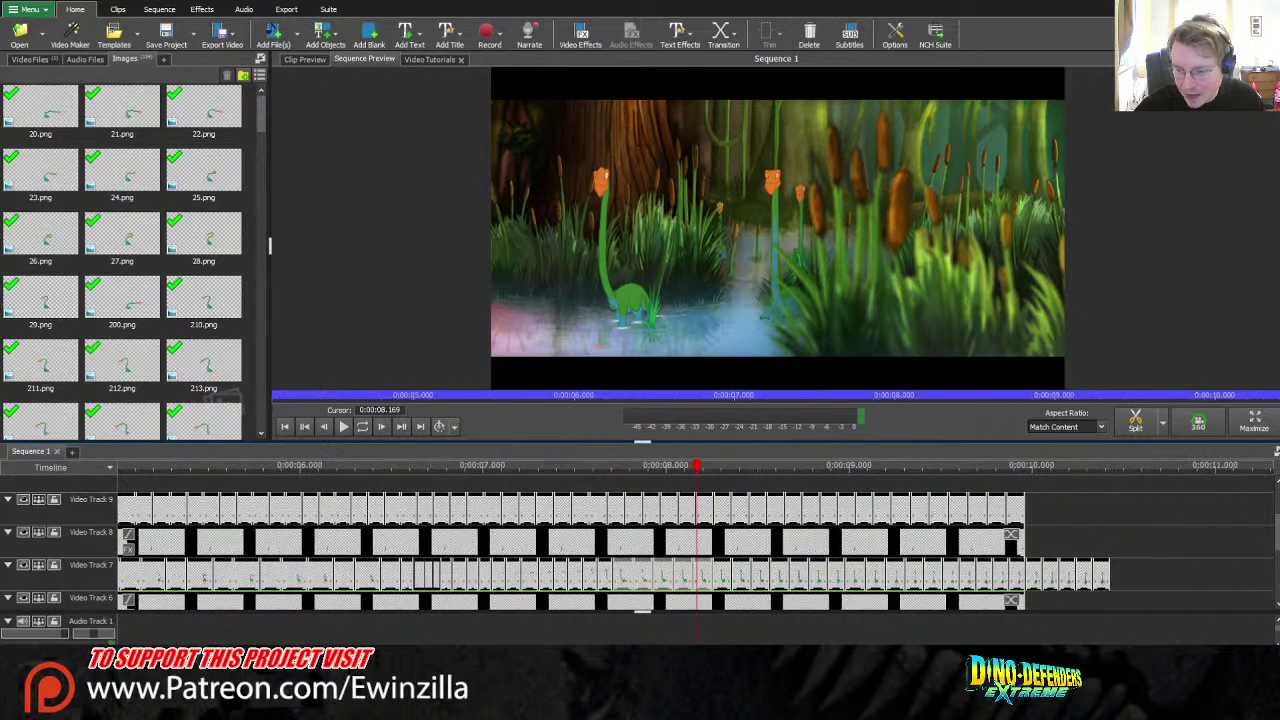
pyautogui.hscroll(-10, 696, 538)
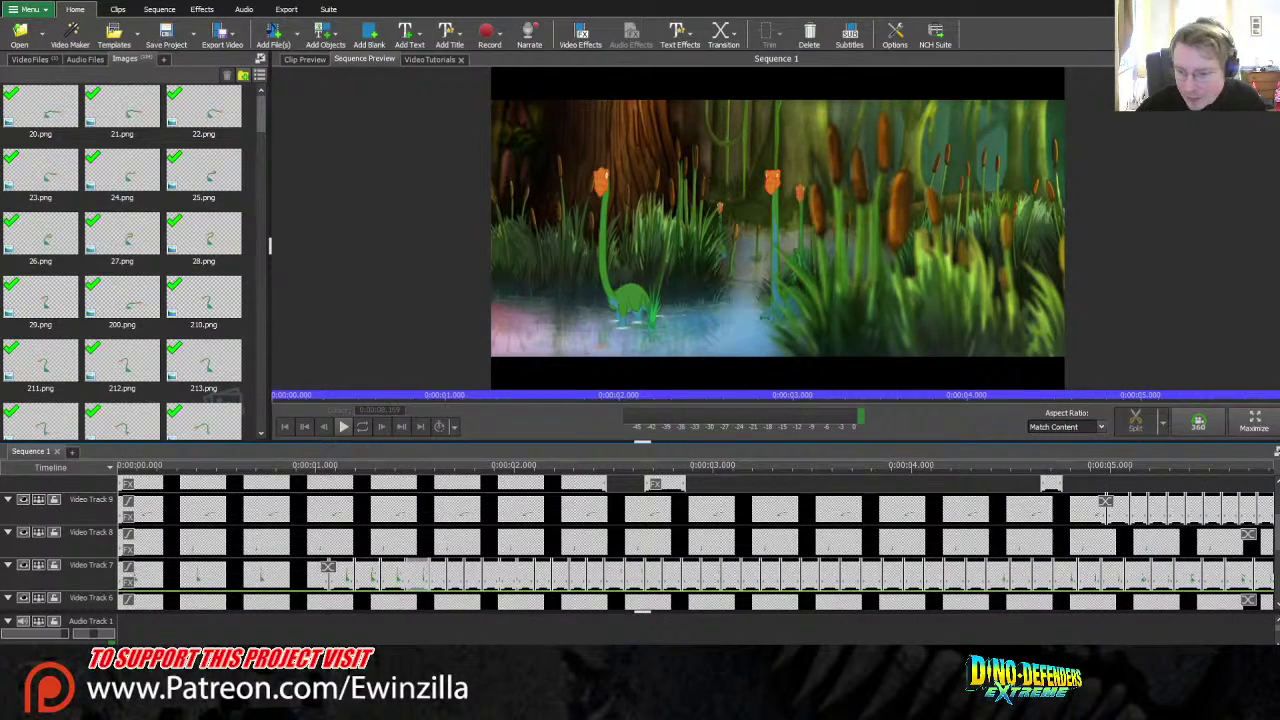
pyautogui.scroll(-2, 696, 538)
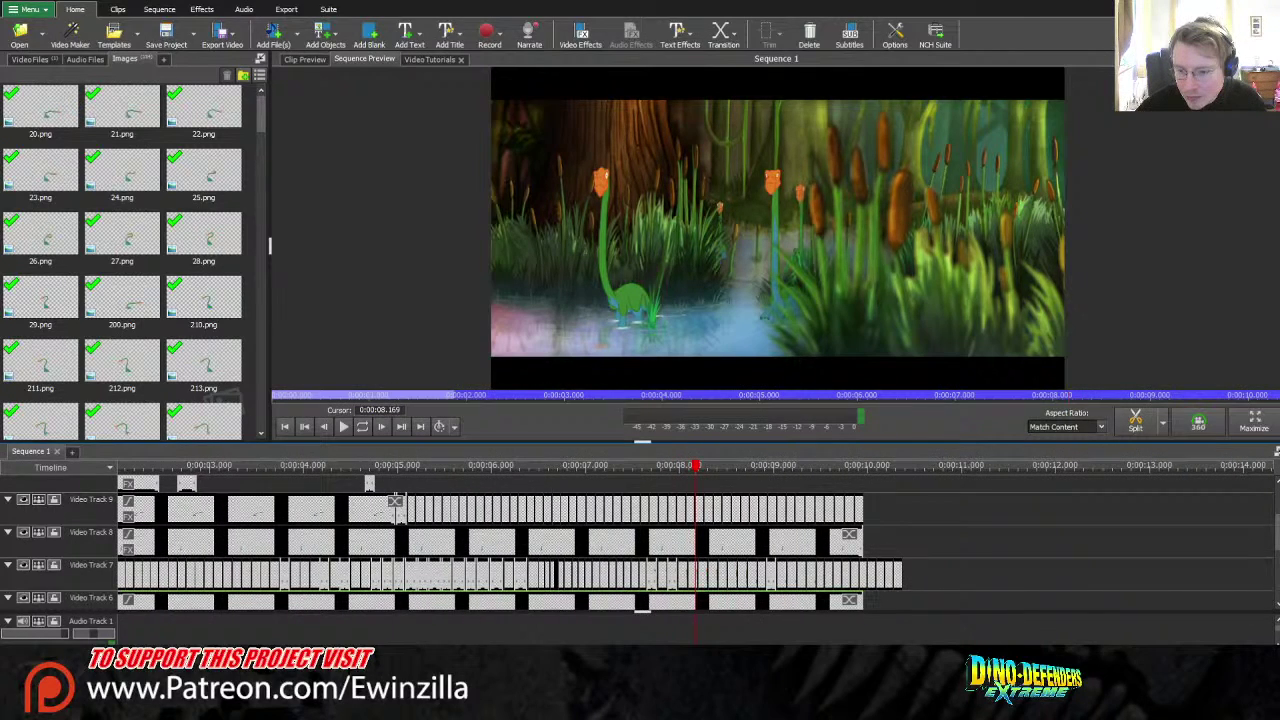
# - Play the scene from about 2 seconds to check the creatures' timing, and return to about 5.6 seconds
pyautogui.moveTo(760, 472); pyautogui.dragTo(118, 466)
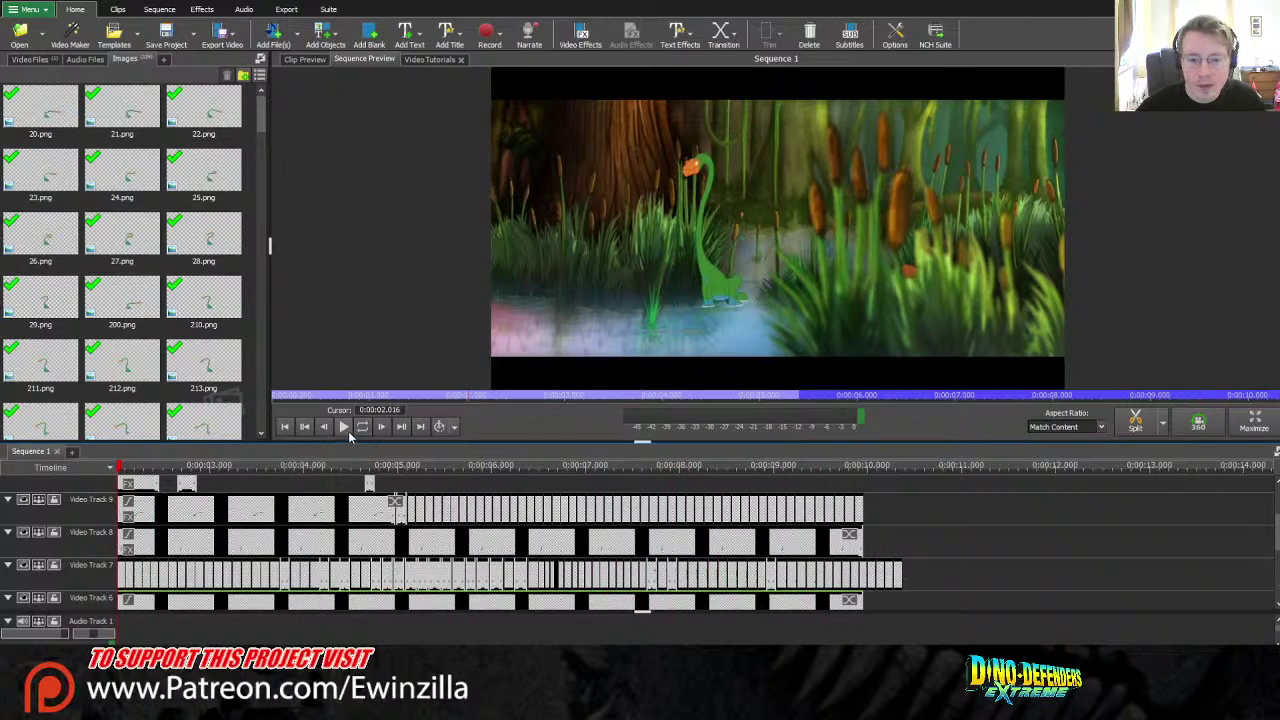
pyautogui.click(343, 427)
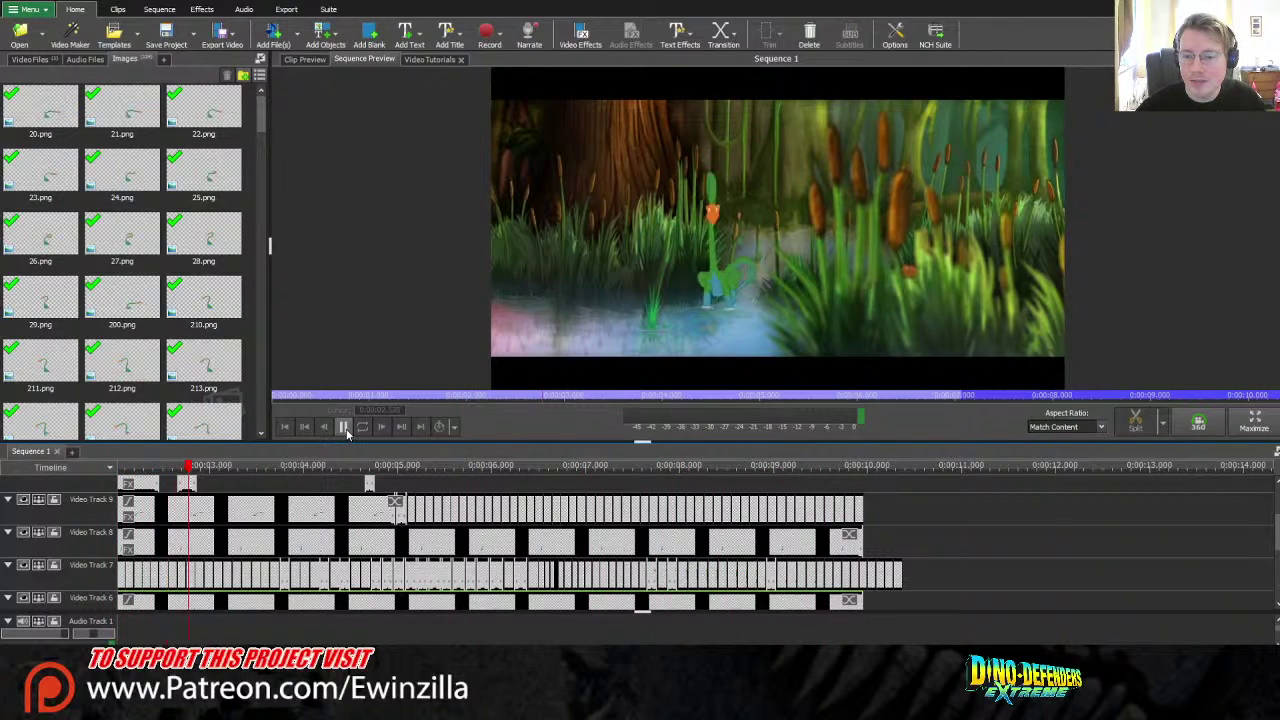
pyautogui.click(345, 428)
pyautogui.click(347, 429)
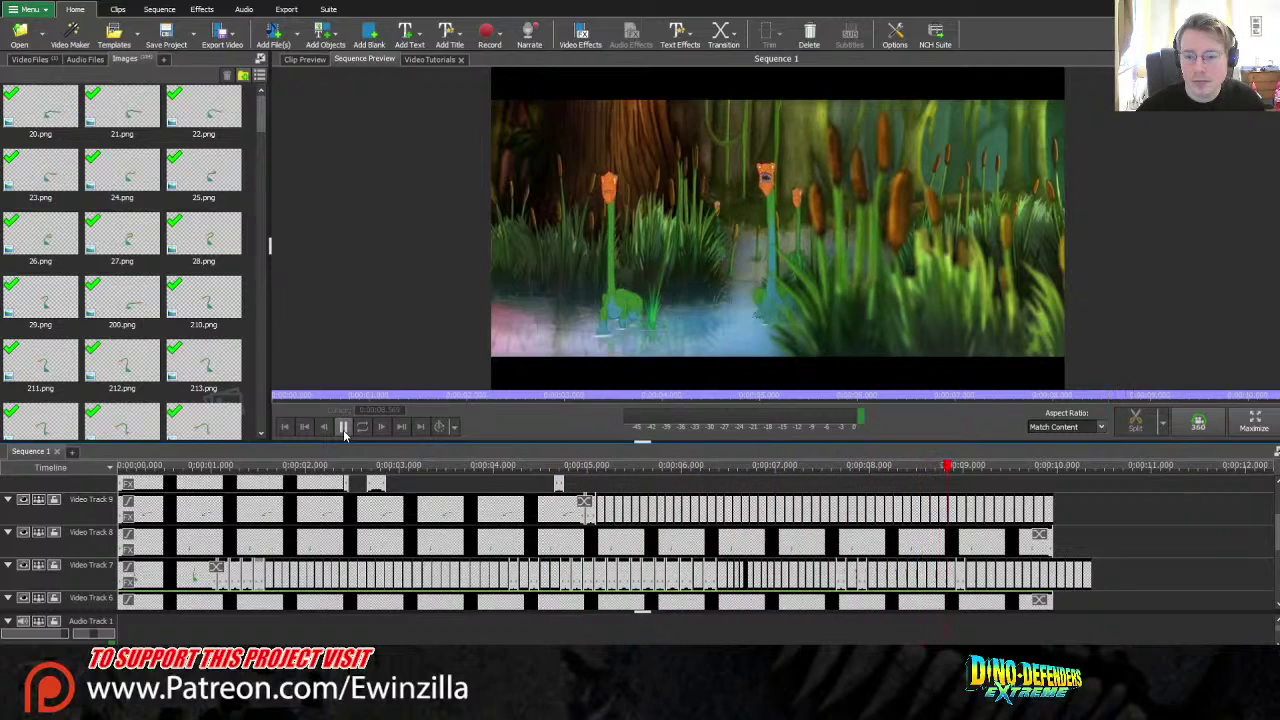
pyautogui.click(343, 428)
pyautogui.moveTo(907, 465); pyautogui.dragTo(640, 503)
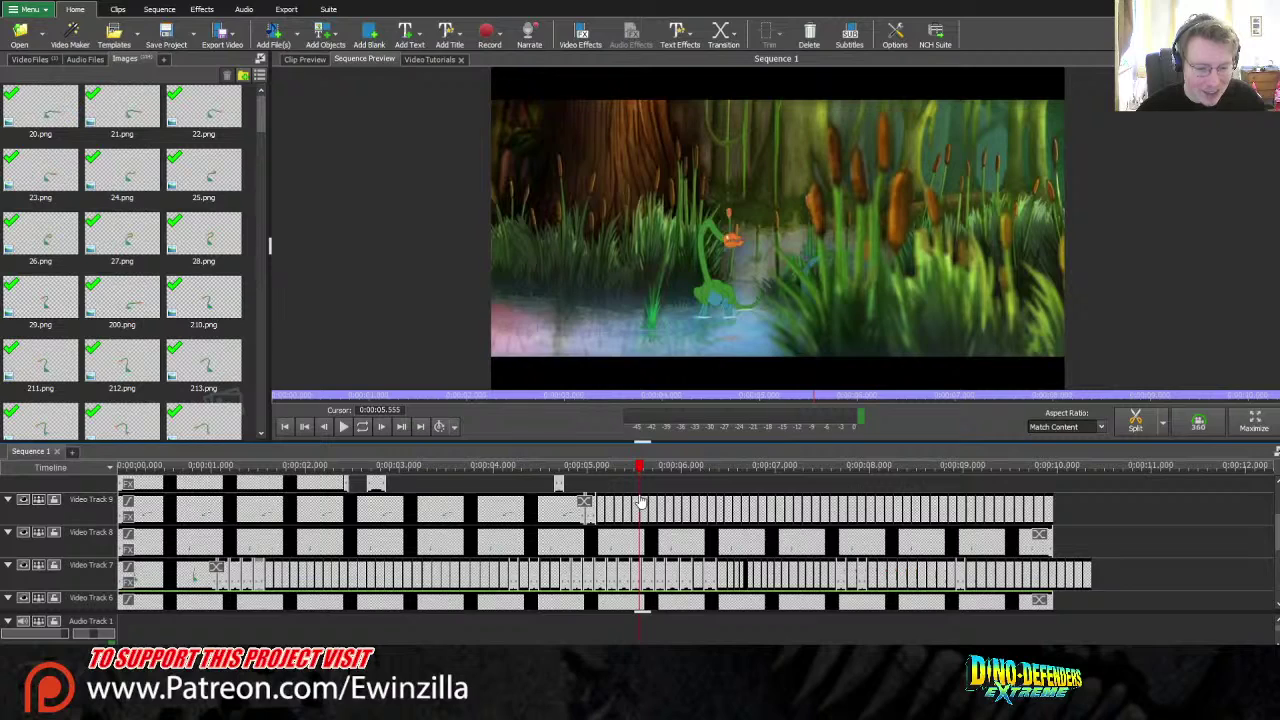
# - Replay the whole scene from the start to compare both creatures' movements
pyautogui.moveTo(640, 467); pyautogui.dragTo(60, 460)
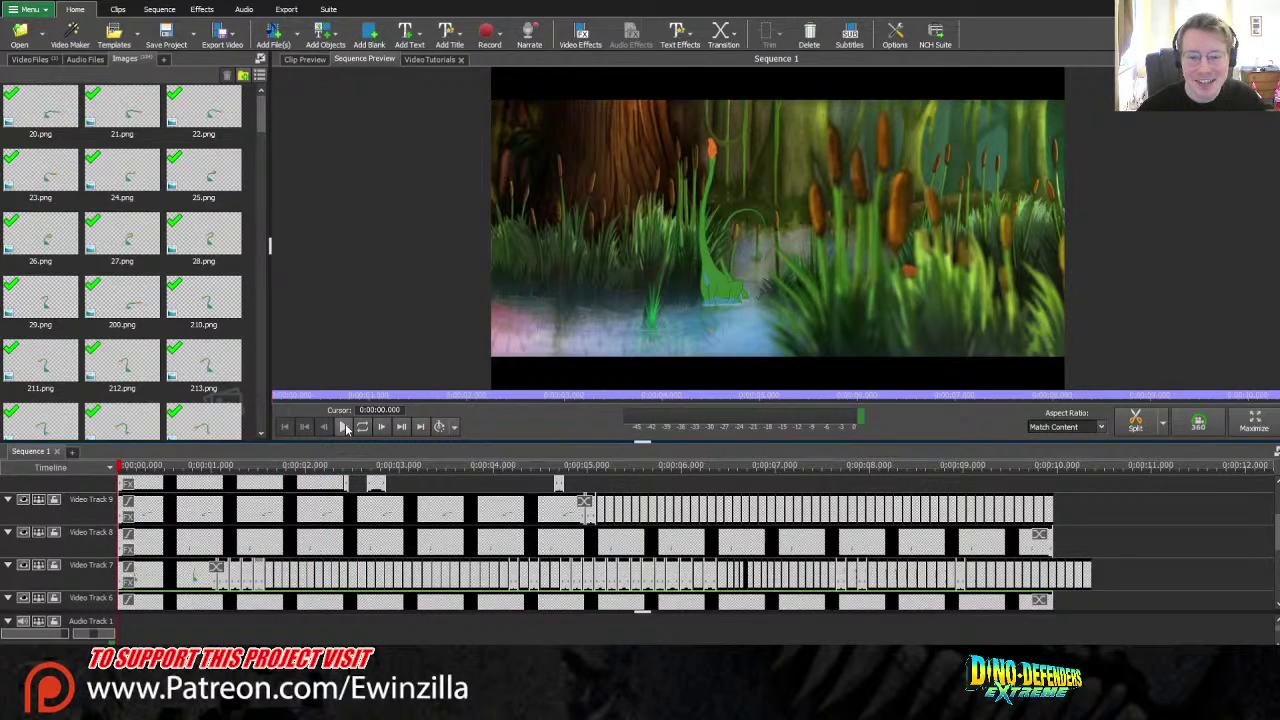
pyautogui.click(345, 428)
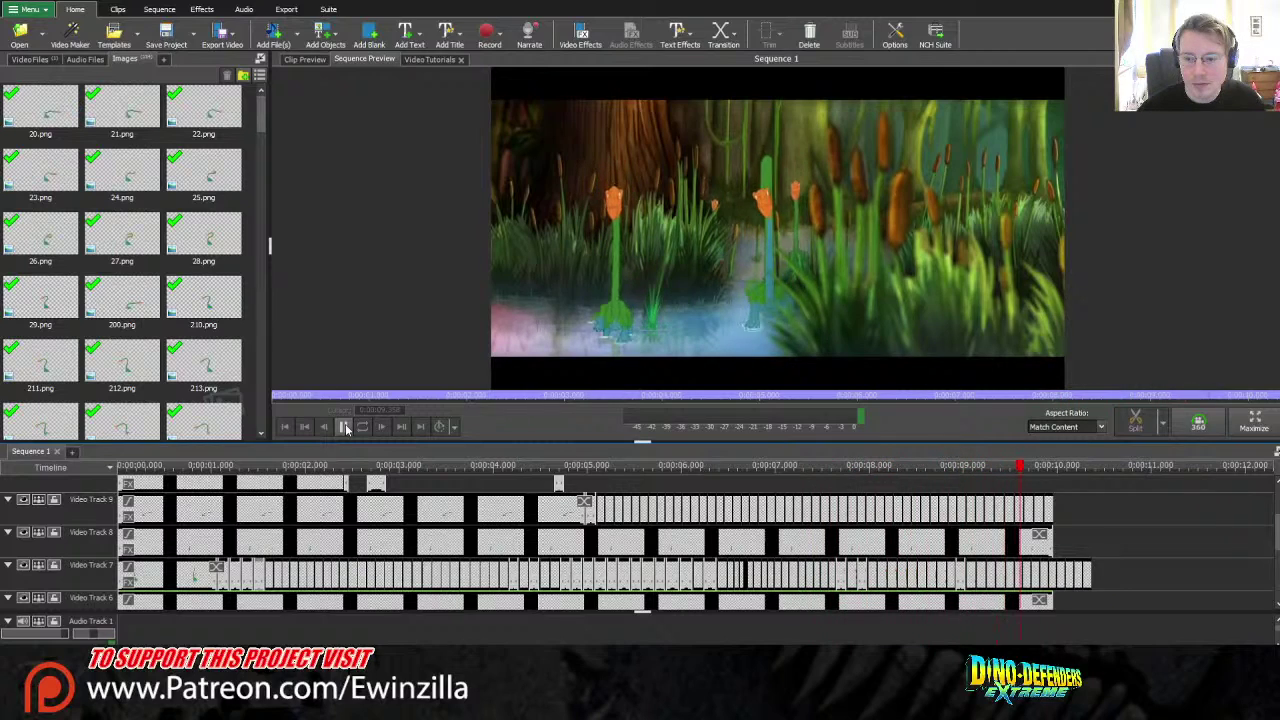
pyautogui.click(343, 427)
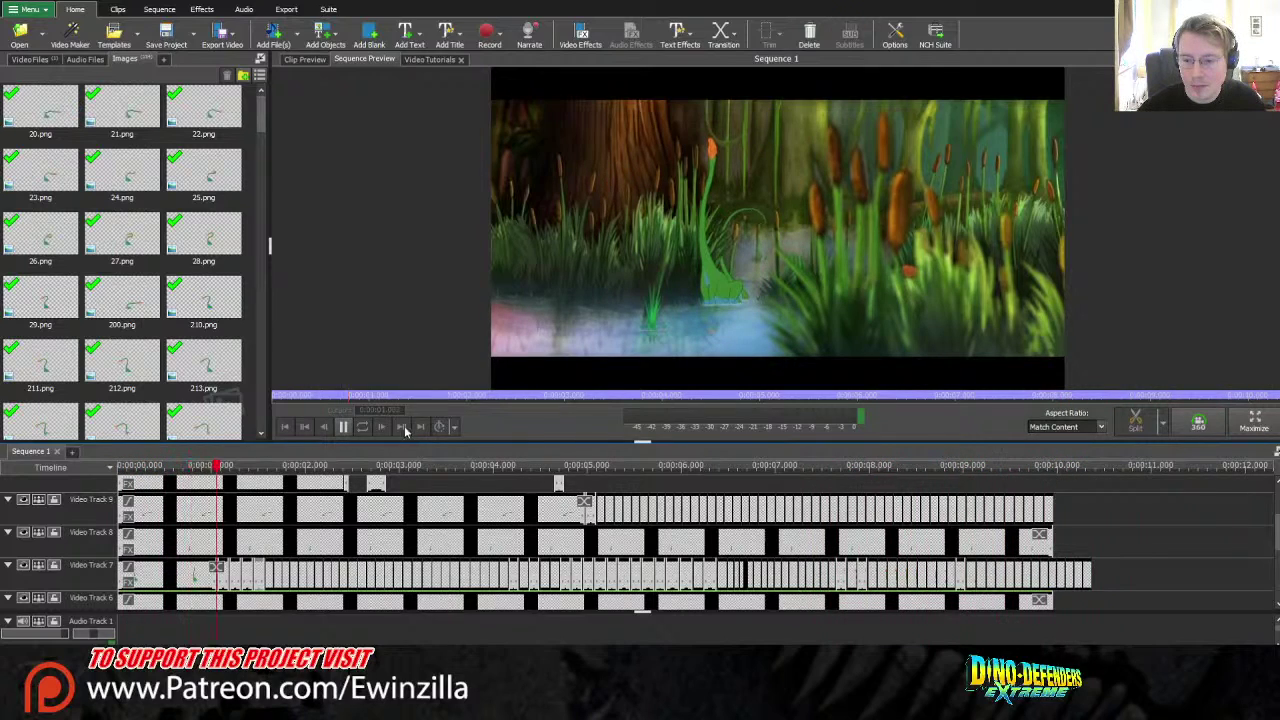
pyautogui.press('space')
# - Replay the ending from about 8.2 seconds and go back to about 9.1 seconds to compare the creatures' walks
pyautogui.moveTo(970, 484); pyautogui.dragTo(888, 474)
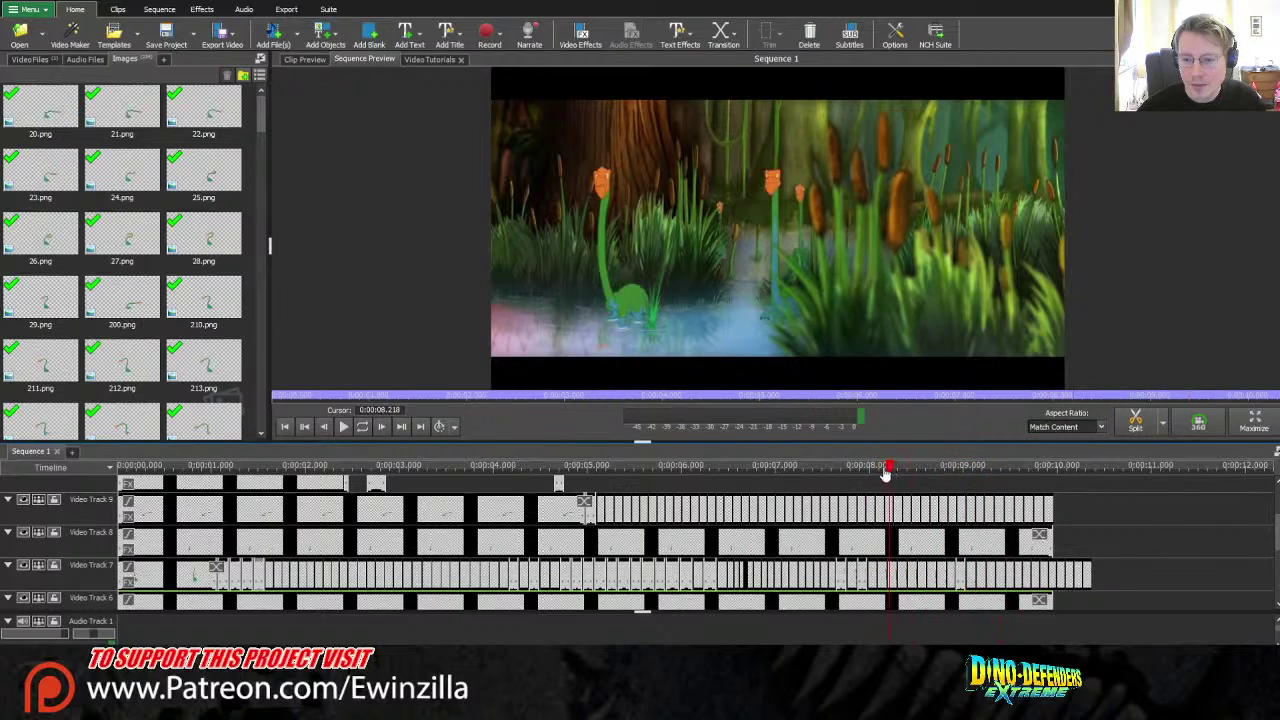
pyautogui.click(341, 427)
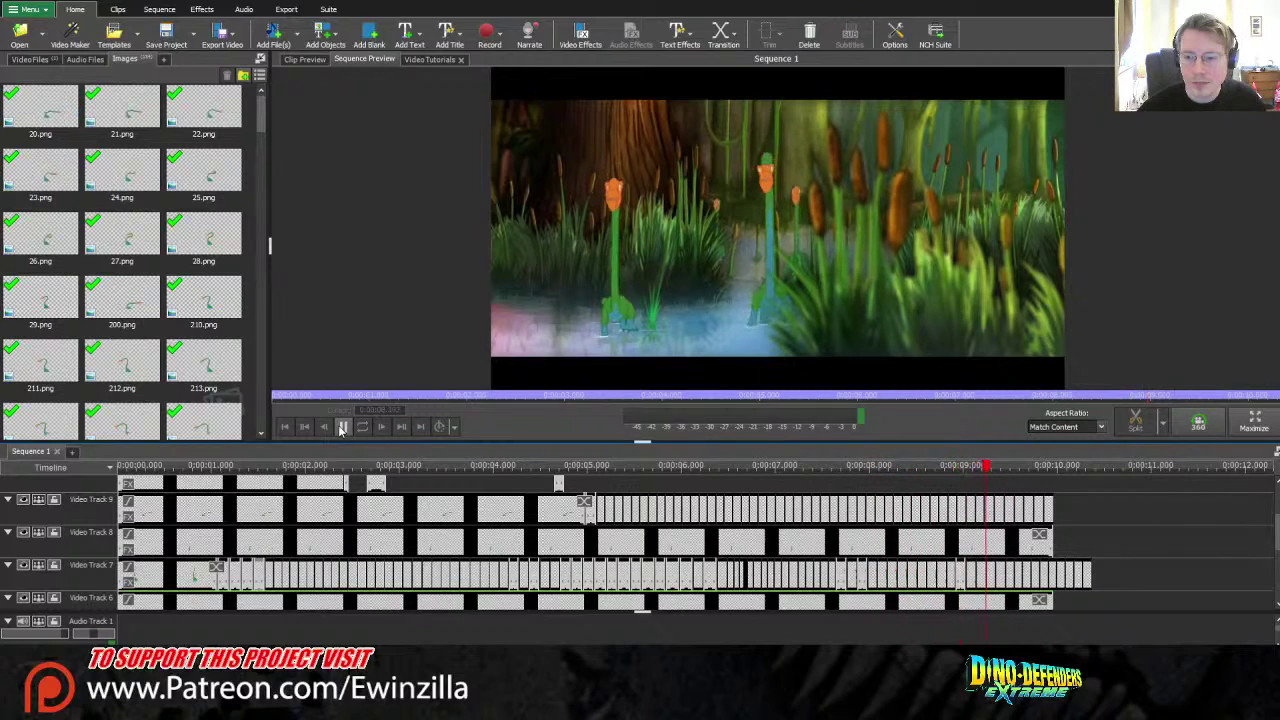
pyautogui.moveTo(1052, 470); pyautogui.dragTo(972, 481)
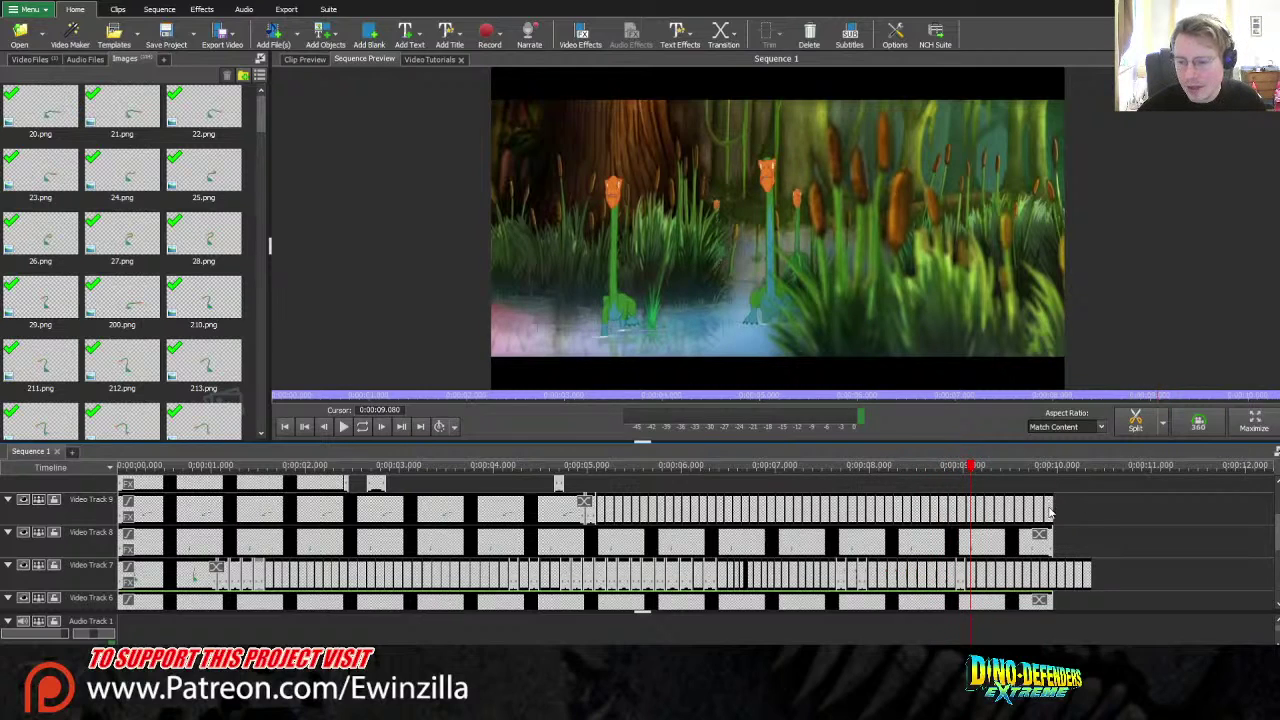
# - Shorten the run of frames from about 7.6 seconds onward on Video Track 9 equally, ending the track at about 9.3 seconds
pyautogui.scroll(5, 585, 502)
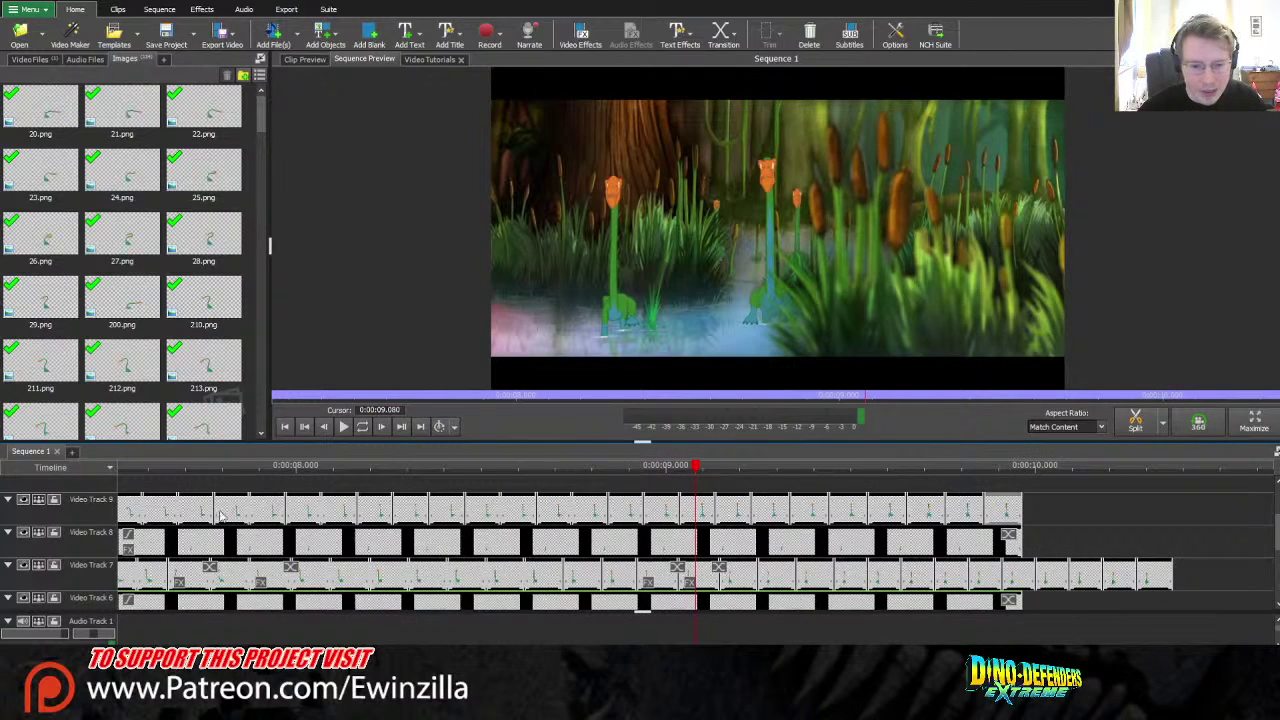
pyautogui.moveTo(183, 466)
pyautogui.mouseDown()
pyautogui.moveTo(83, 480)
pyautogui.moveTo(165, 482)
pyautogui.mouseUp()
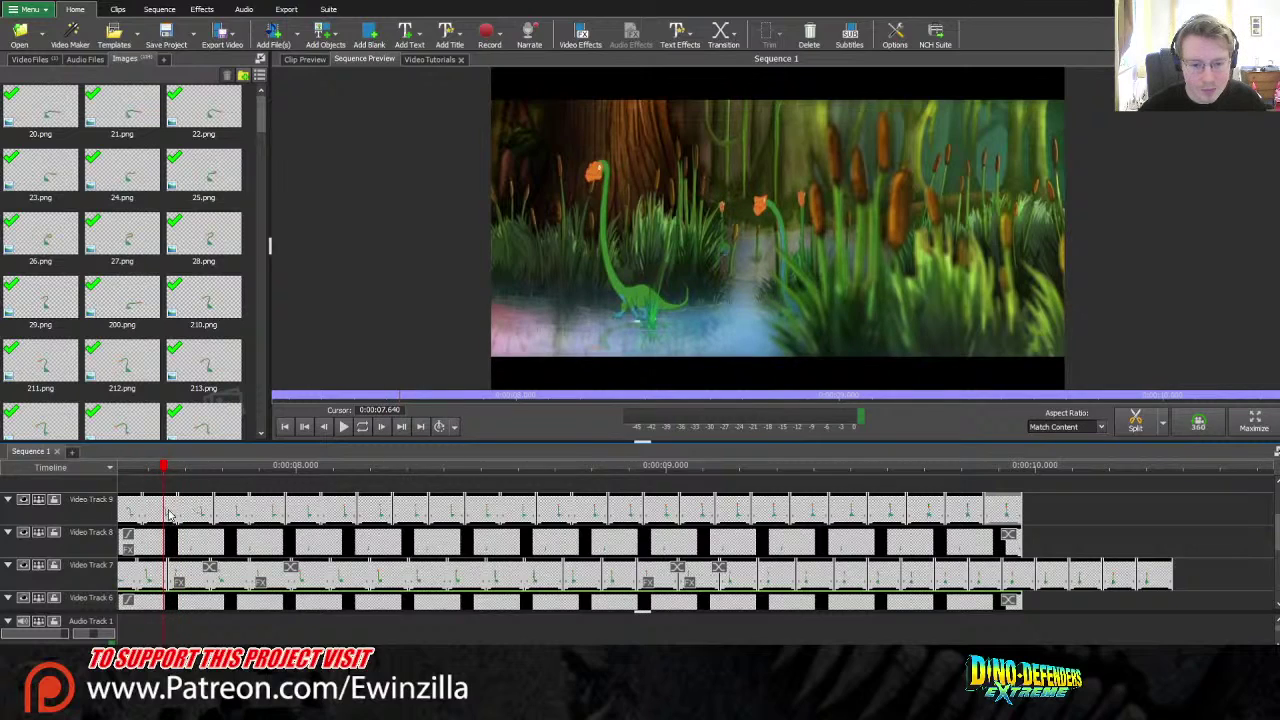
pyautogui.click(158, 513)
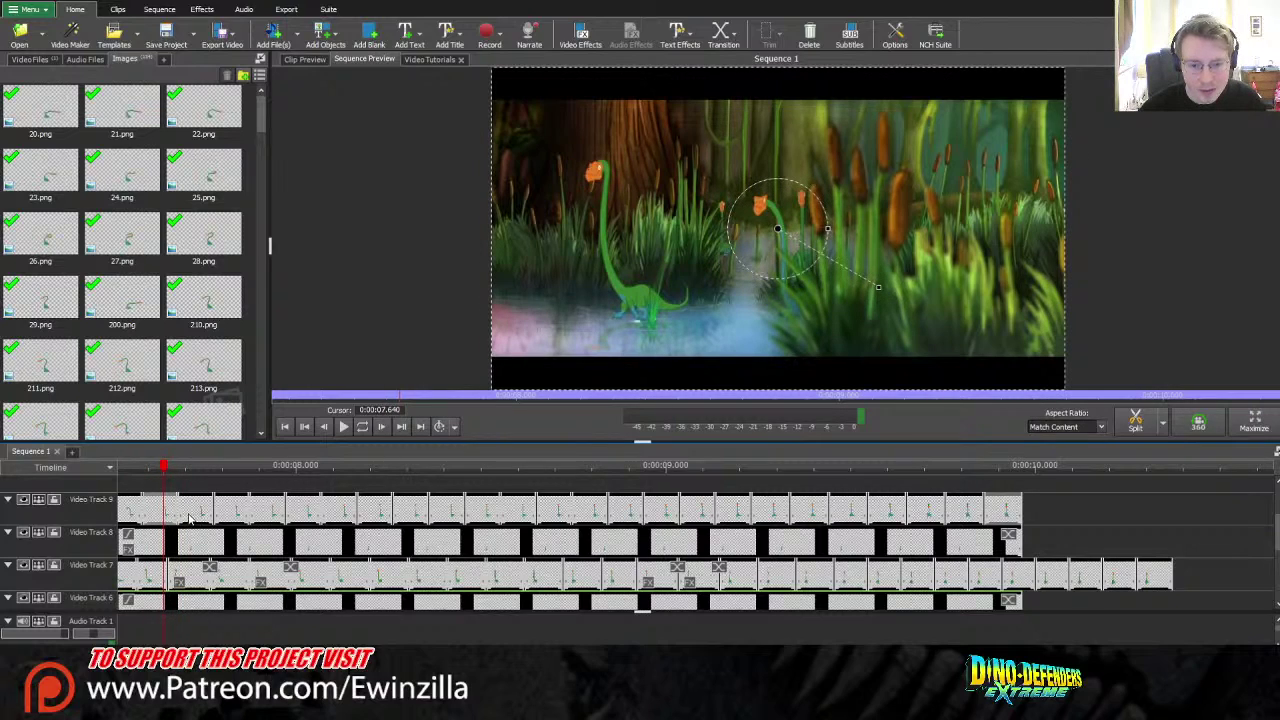
pyautogui.click(200, 512)
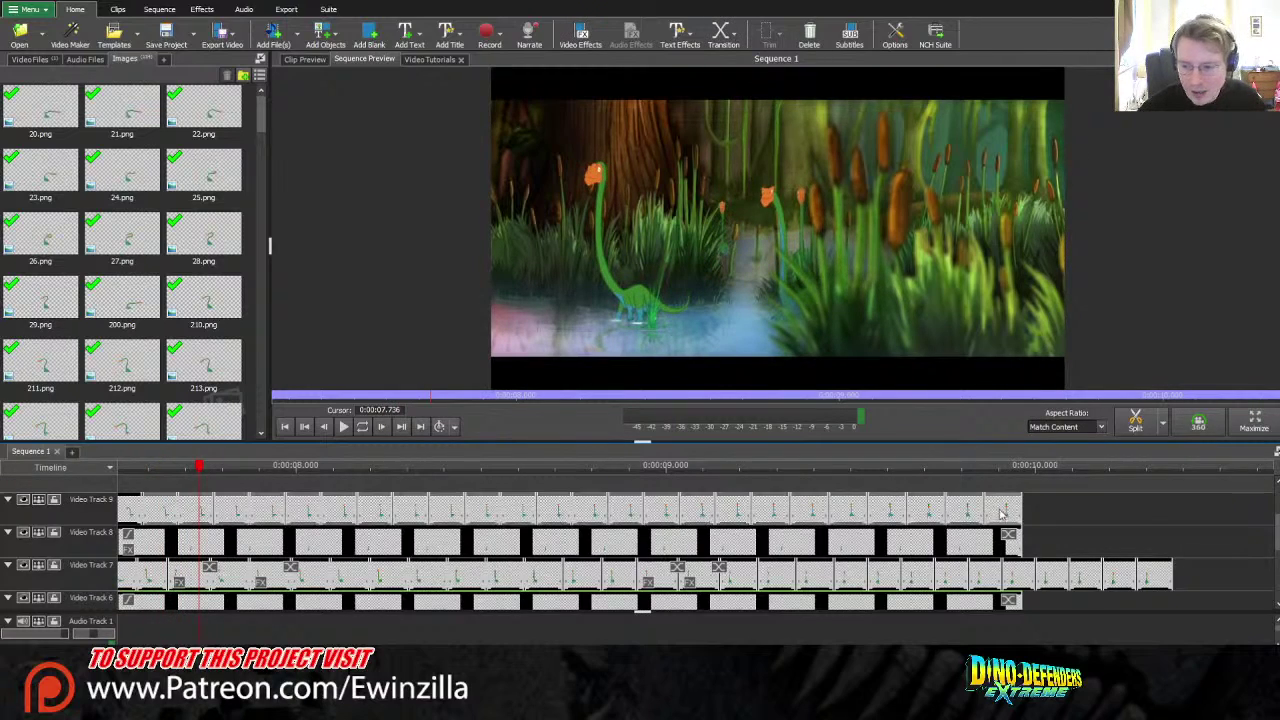
pyautogui.moveTo(1020, 513); pyautogui.dragTo(1010, 513)
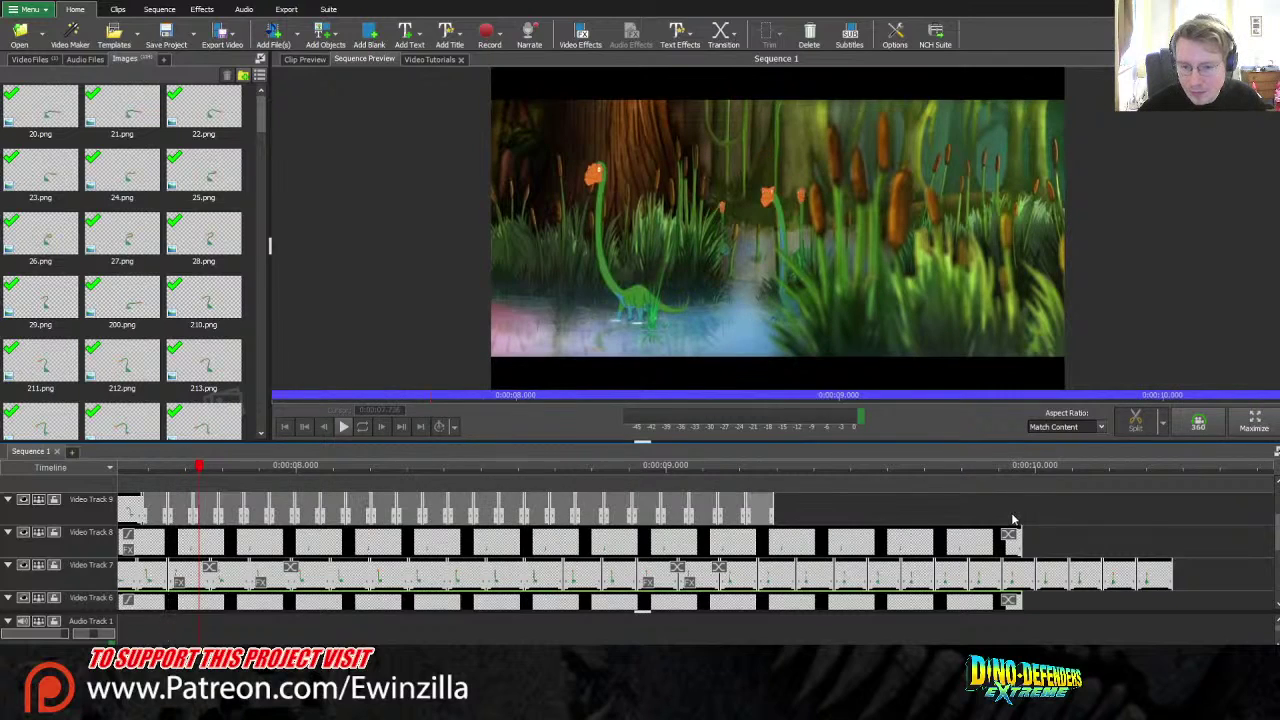
pyautogui.scroll(-2, 642, 605)
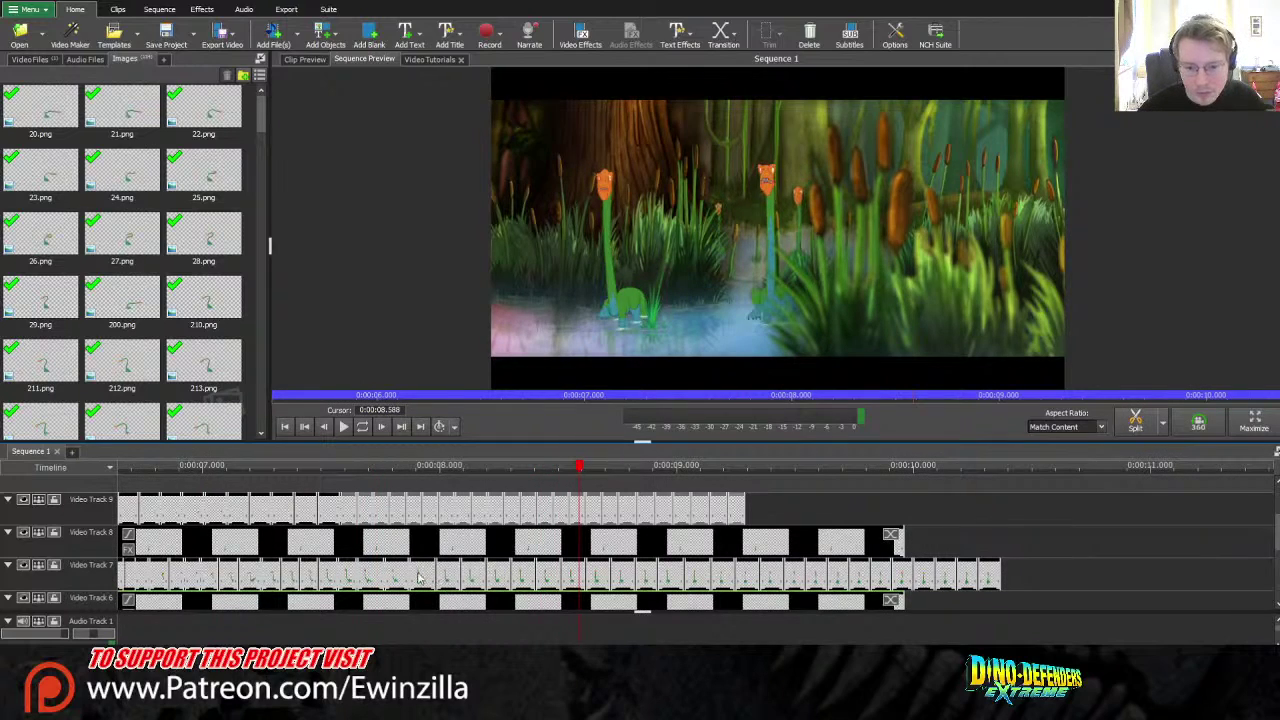
# - Try to shorten the run of frames from about 8.3 seconds to the end of Video Track 7, and undo the change
pyautogui.moveTo(408, 475); pyautogui.dragTo(521, 489)
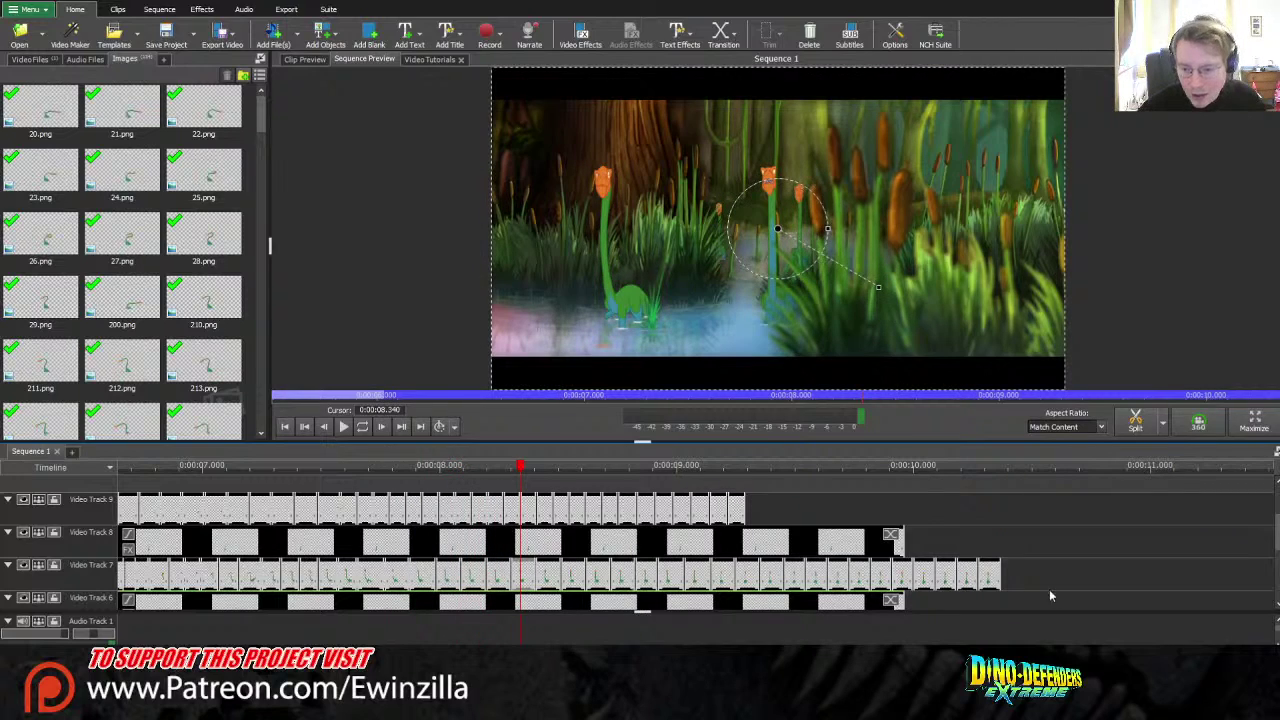
pyautogui.click(993, 585)
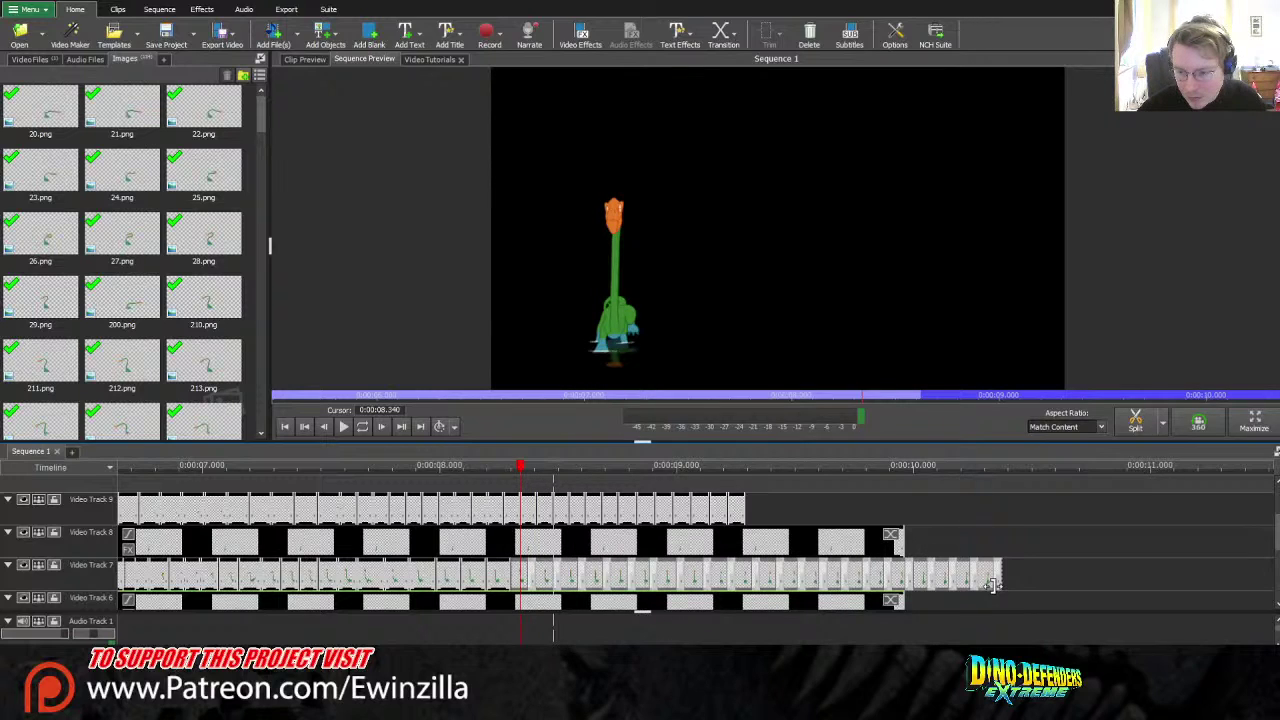
pyautogui.press('Delete')
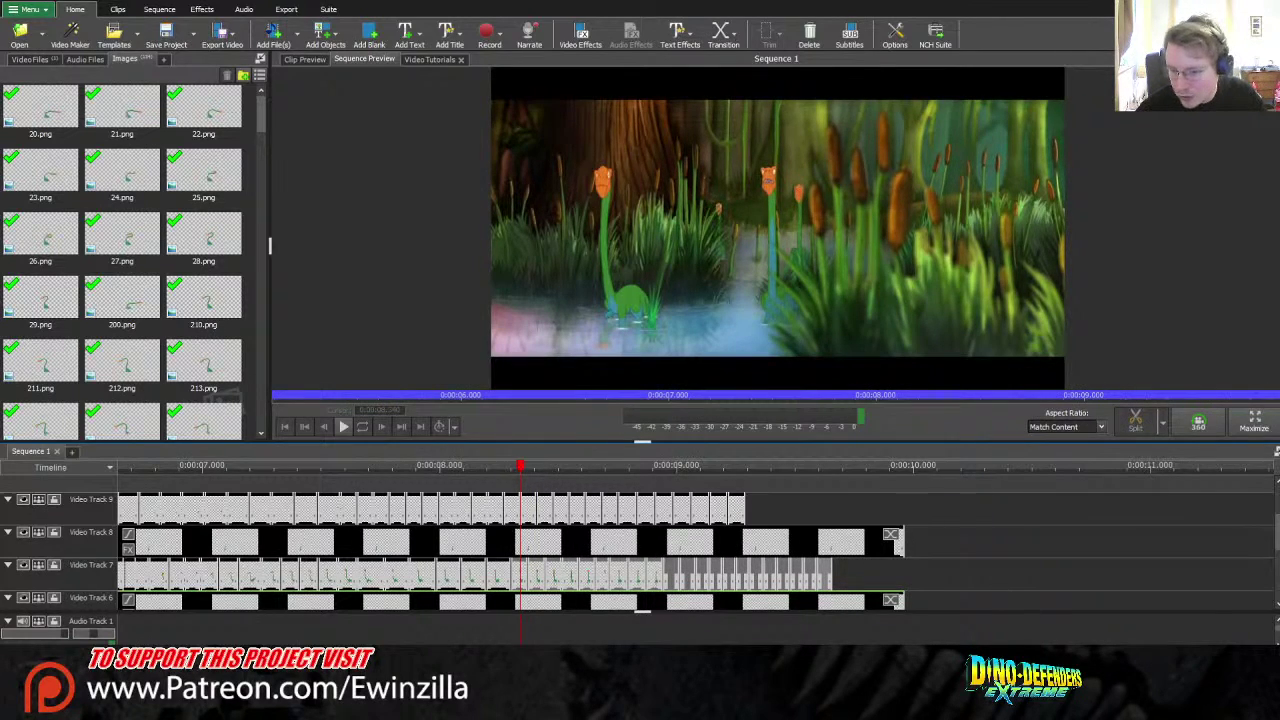
pyautogui.hotkey('ctrl', 'z')
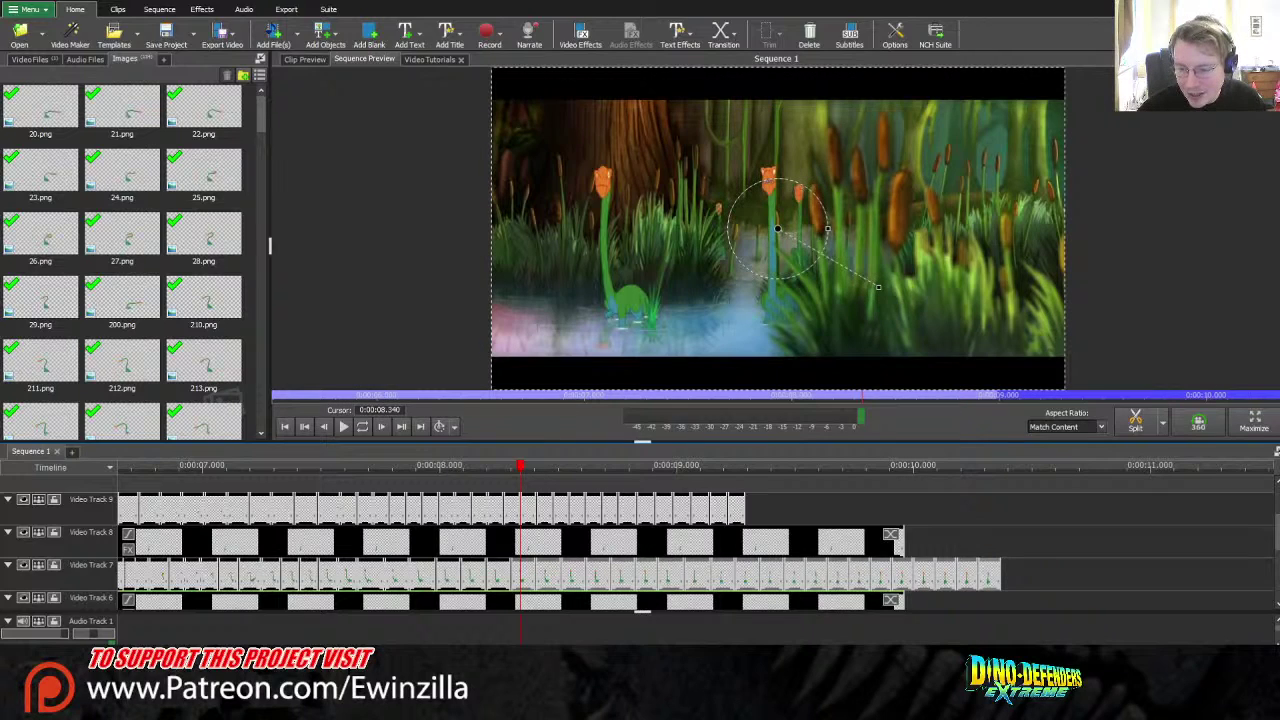
# - Slightly shorten the run of frames from about 8.3 seconds onward on Video Track 7 equally, ending the track at about 10.3 seconds
pyautogui.scroll(3, 696, 552)
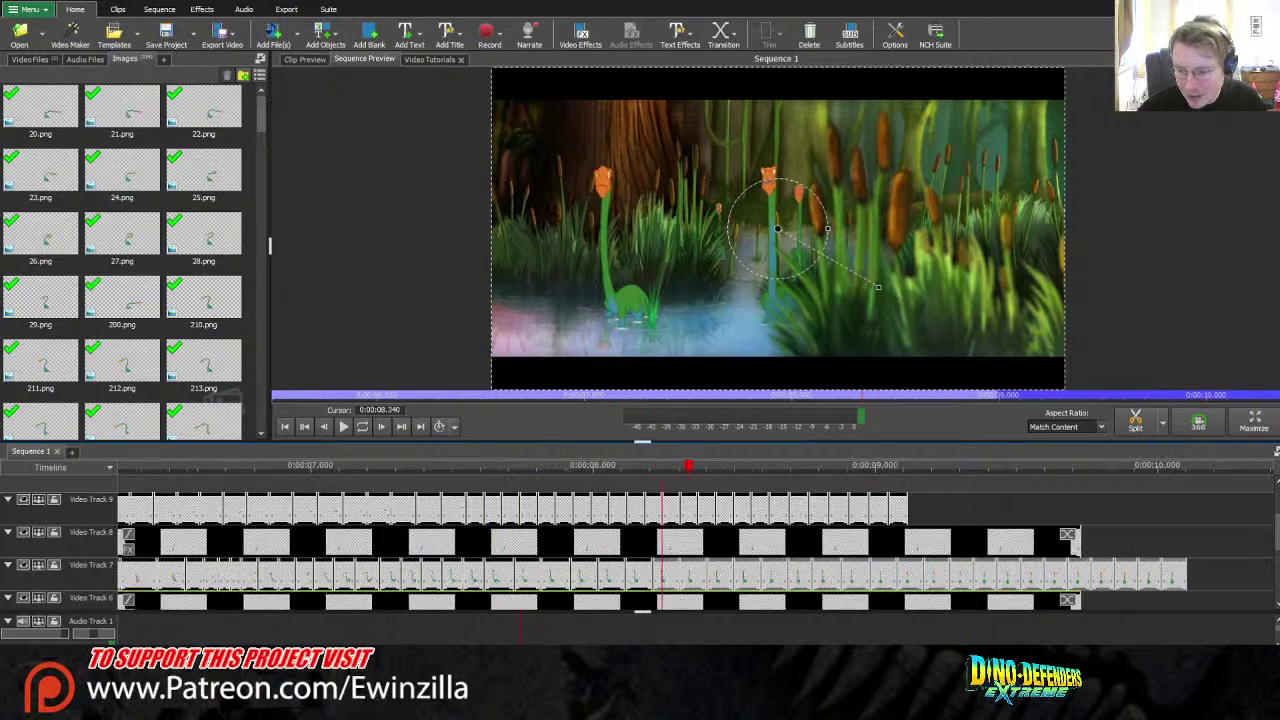
pyautogui.click(780, 576)
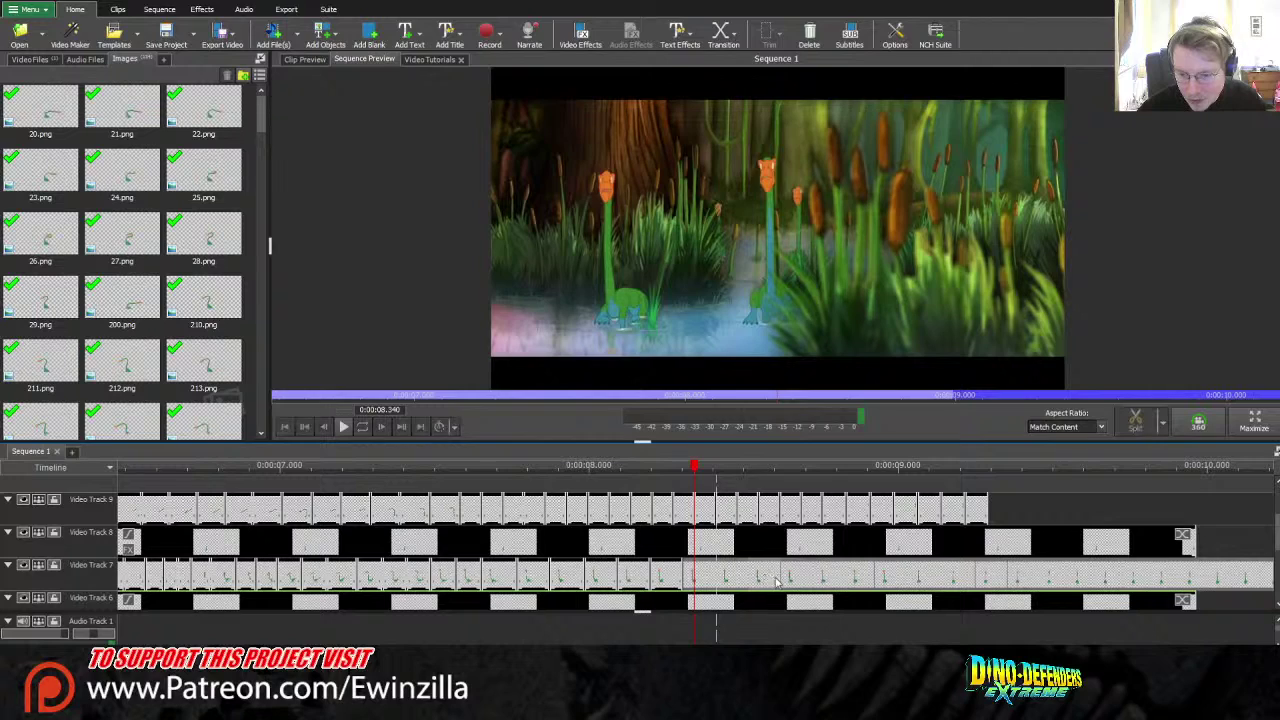
pyautogui.click(778, 582)
pyautogui.scroll(2, 696, 552)
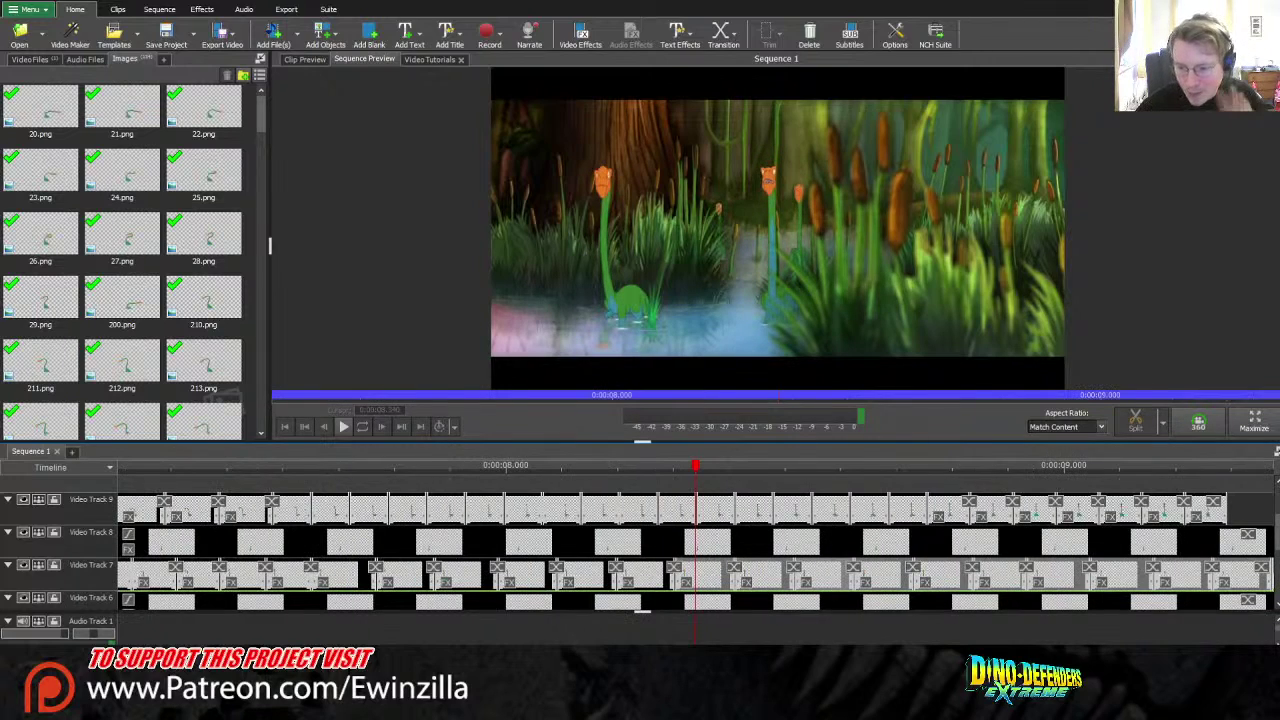
pyautogui.moveTo(843, 591); pyautogui.dragTo(847, 588)
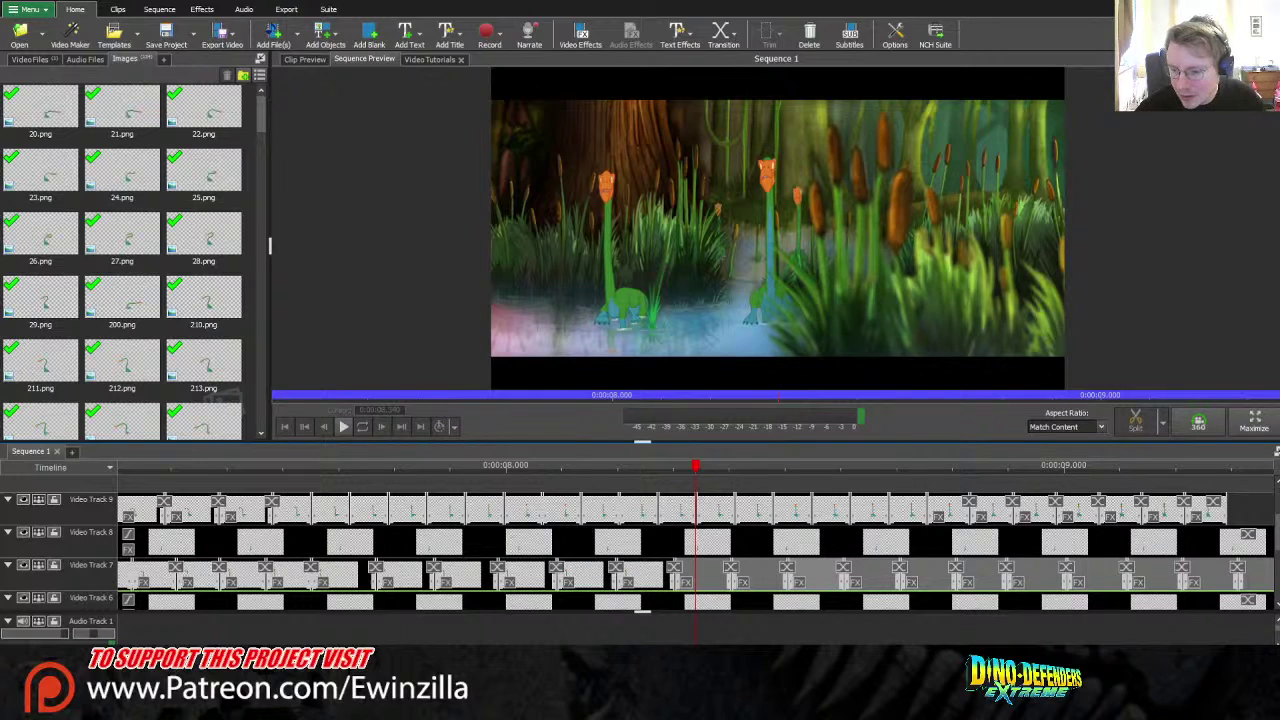
pyautogui.scroll(-4, 696, 552)
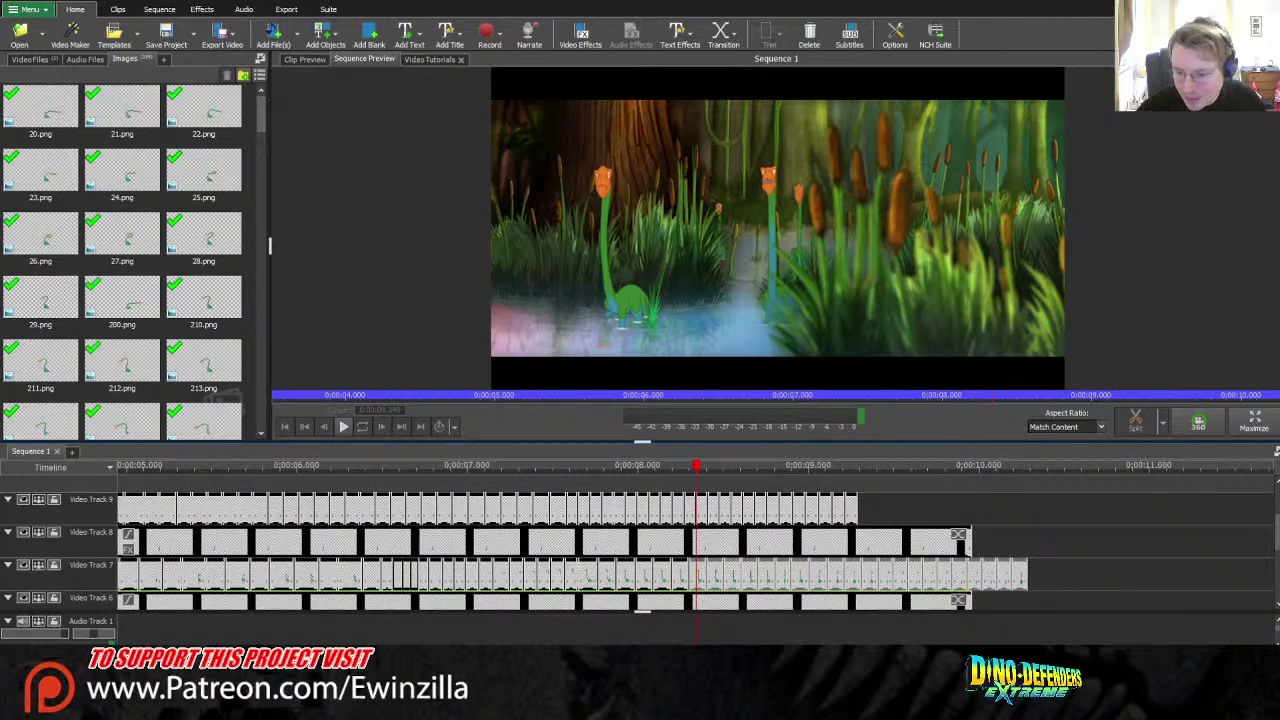
# - Try shortening the run of frames from about 8.3 seconds onward on Video Track 7 equally, ending the track at about 9.8 seconds
pyautogui.scroll(5, 743, 588)
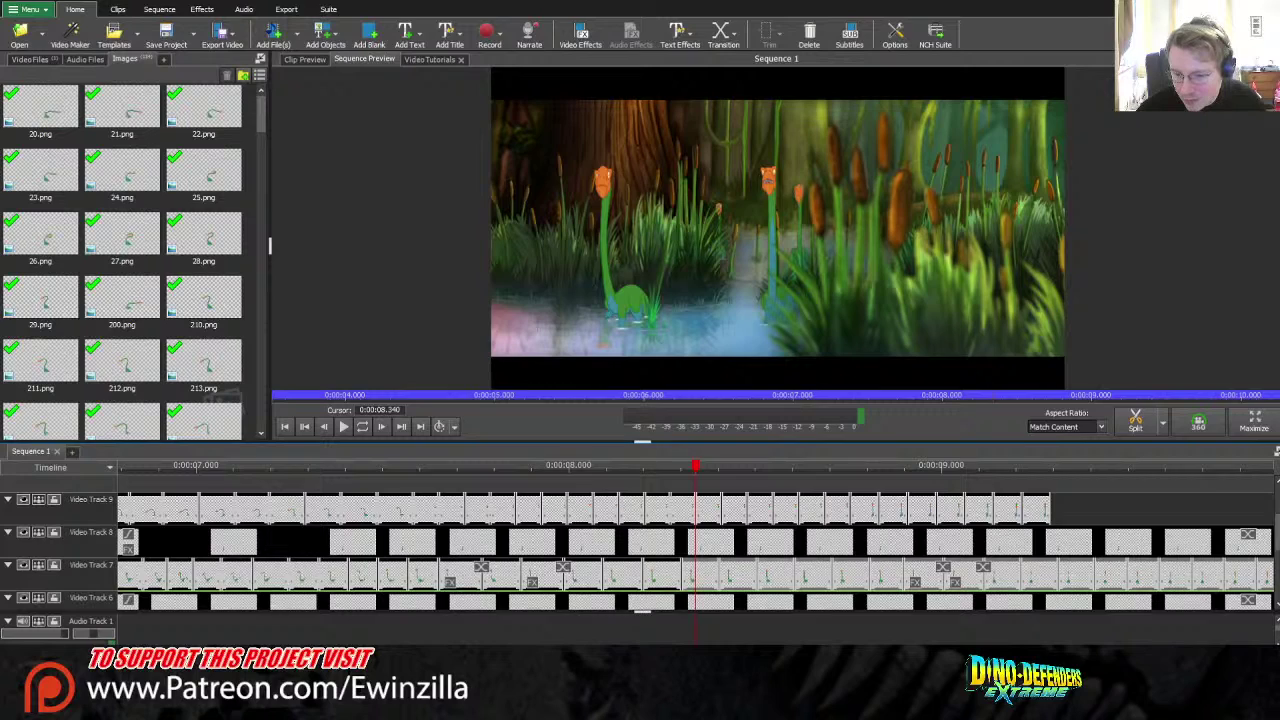
pyautogui.moveTo(743, 588); pyautogui.dragTo(738, 577)
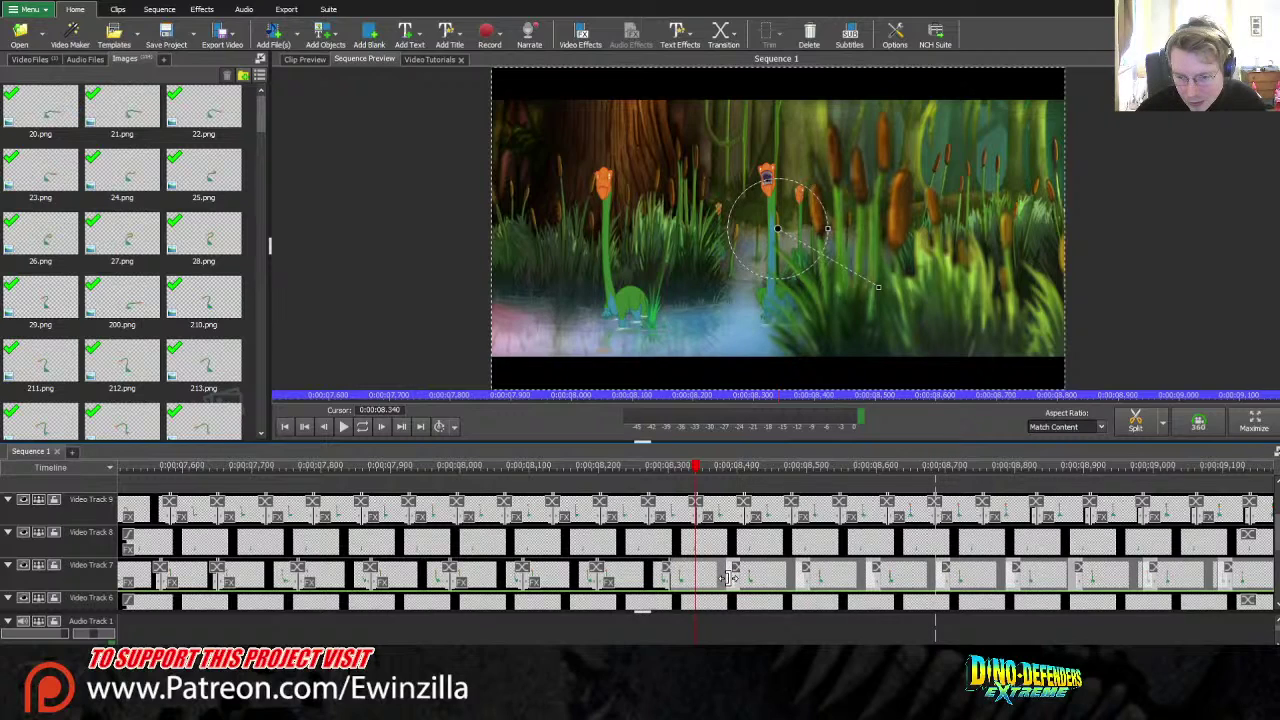
pyautogui.click(730, 577)
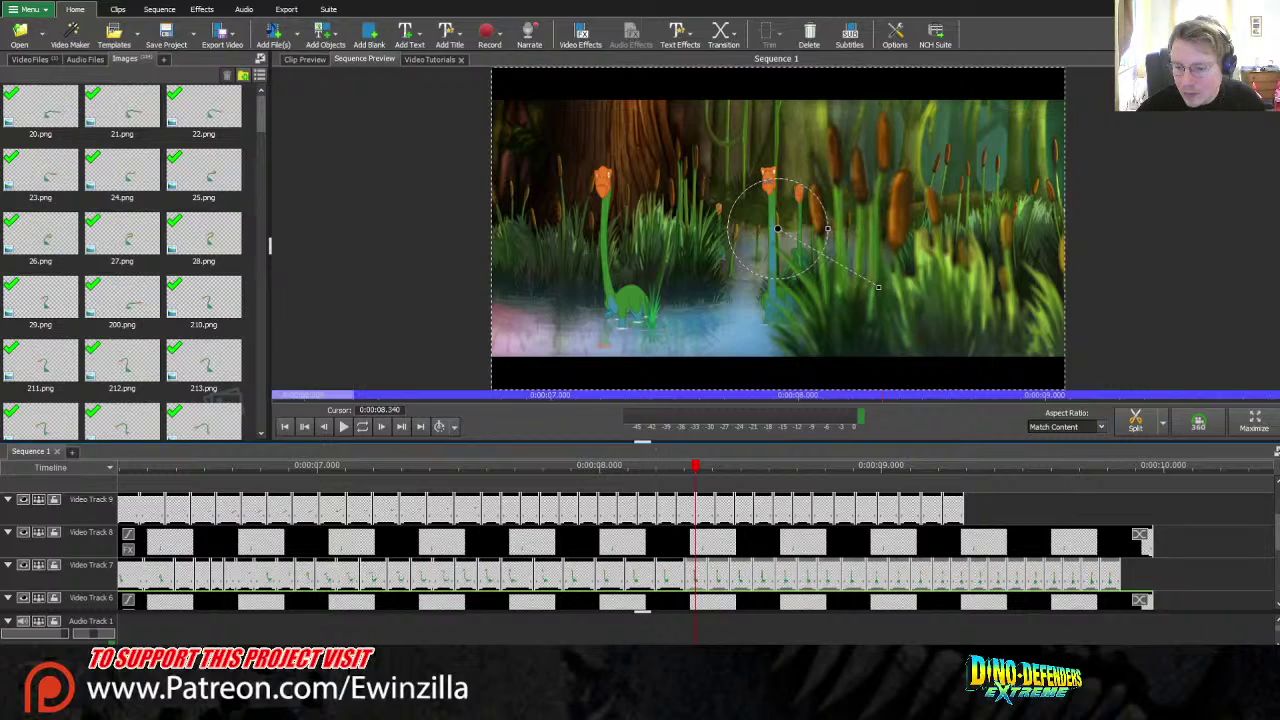
# - Check the creatures' poses around 9.2 seconds and play the scene from about 0.3 seconds through the ending to compare their walks
pyautogui.click(952, 466)
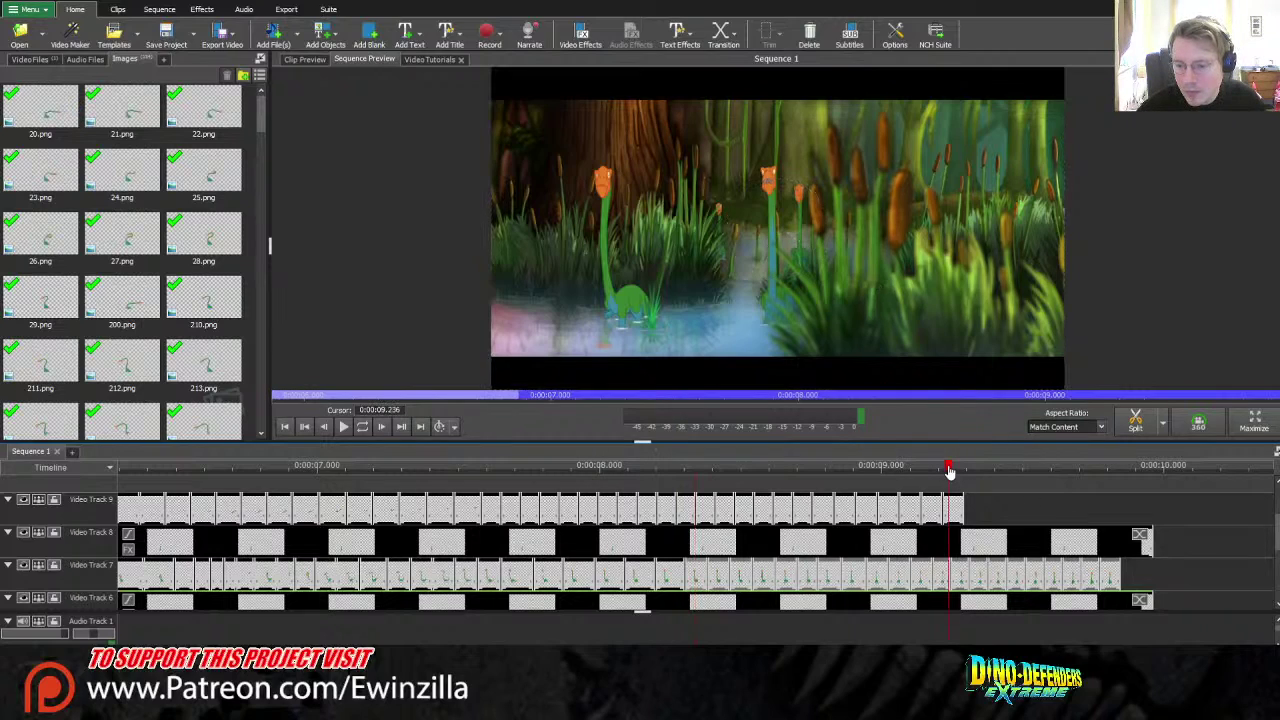
pyautogui.click(912, 467)
pyautogui.moveTo(922, 474); pyautogui.dragTo(955, 489)
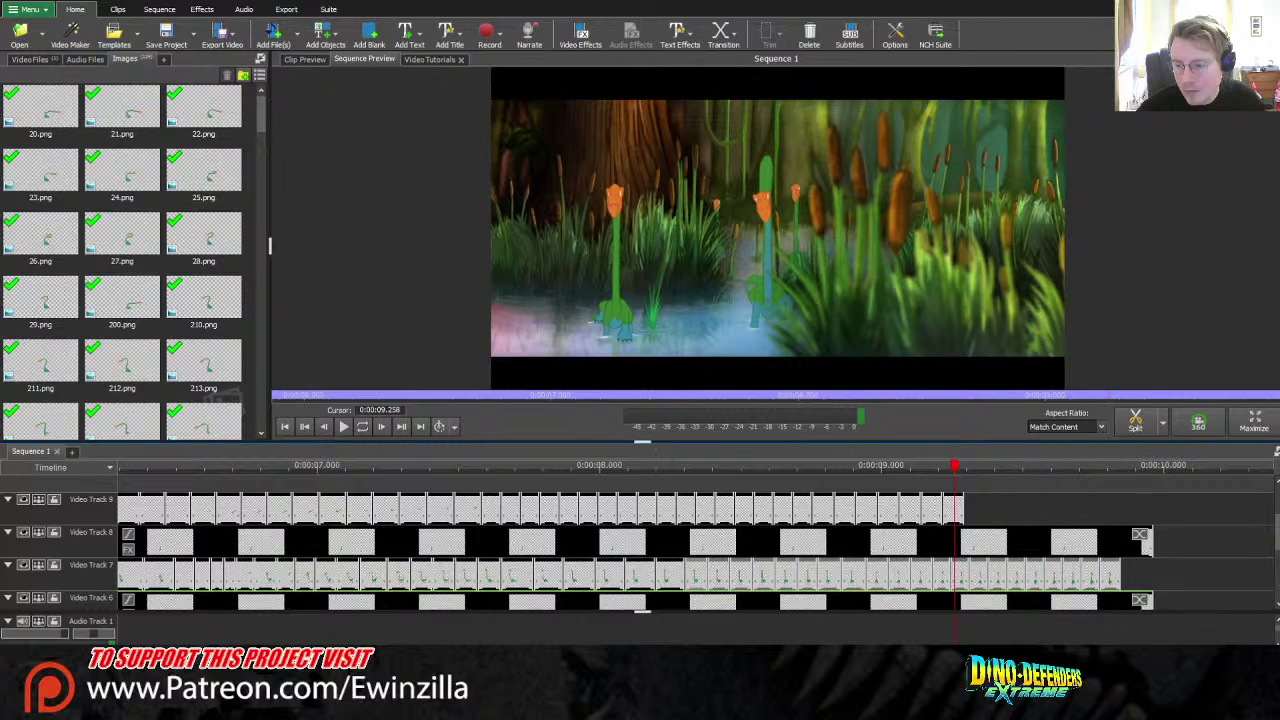
pyautogui.scroll(-5, 642, 610)
pyautogui.moveTo(612, 476); pyautogui.dragTo(135, 482)
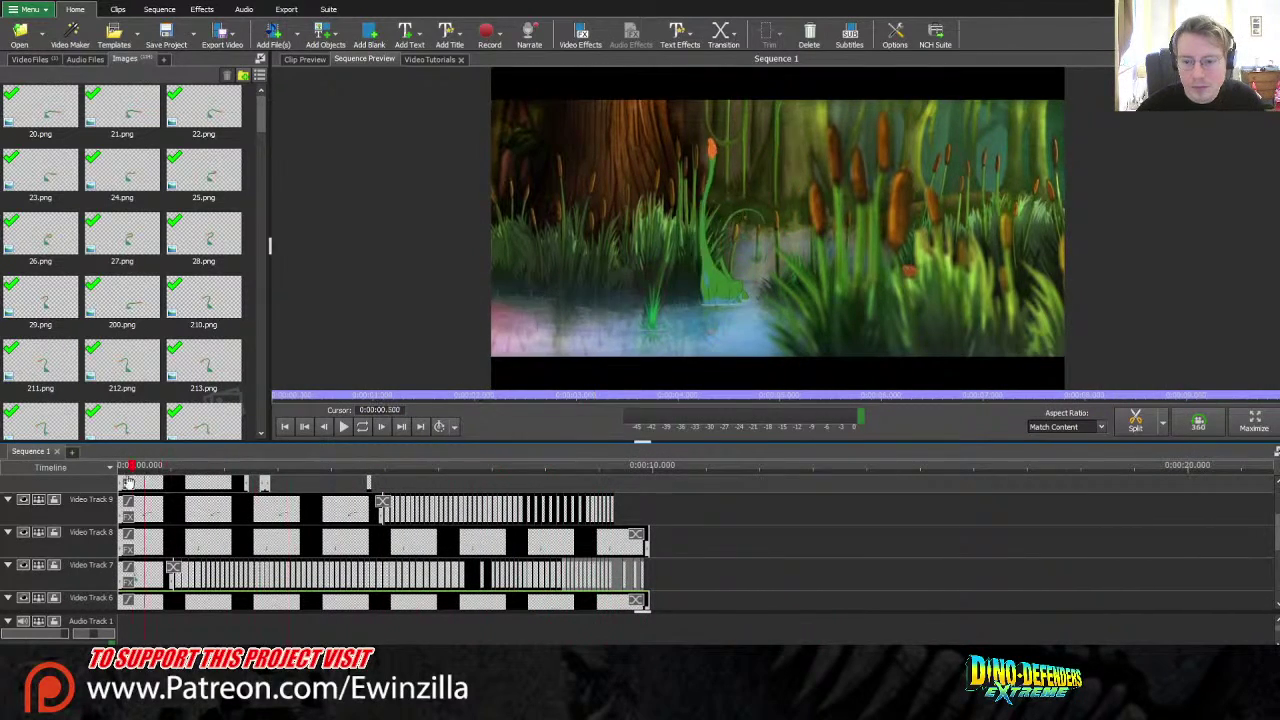
pyautogui.click(341, 427)
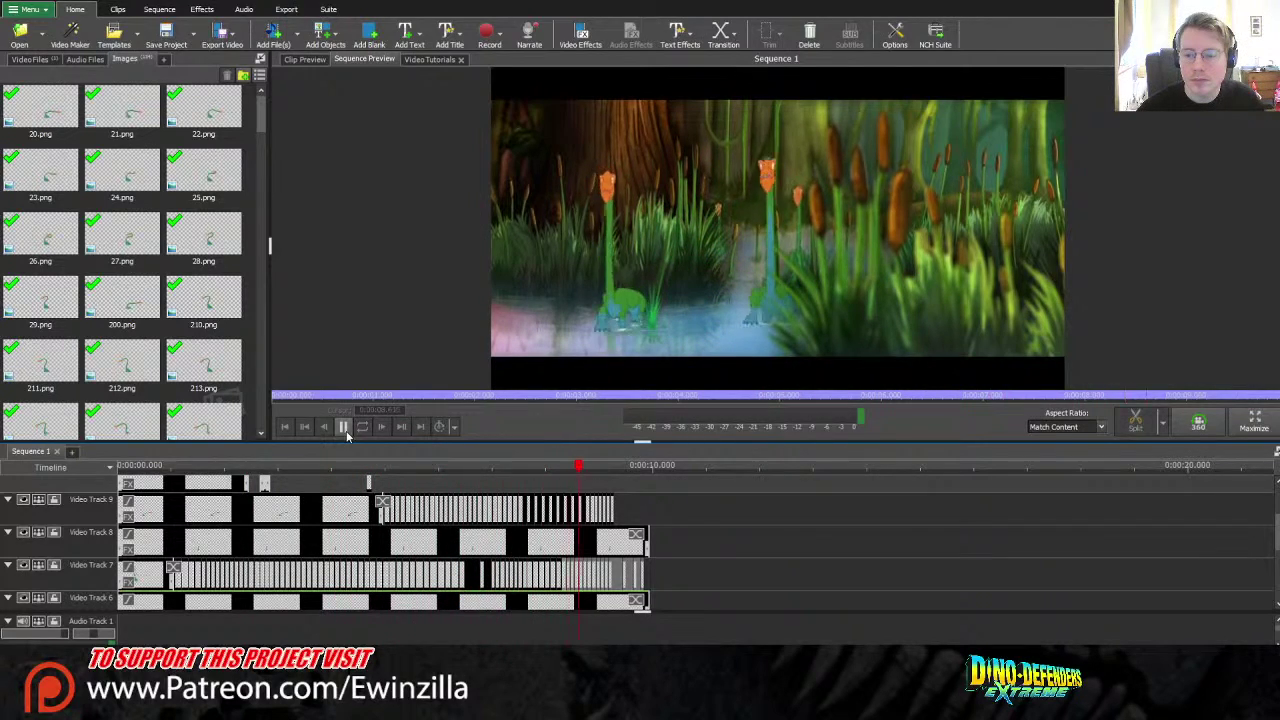
pyautogui.click(343, 427)
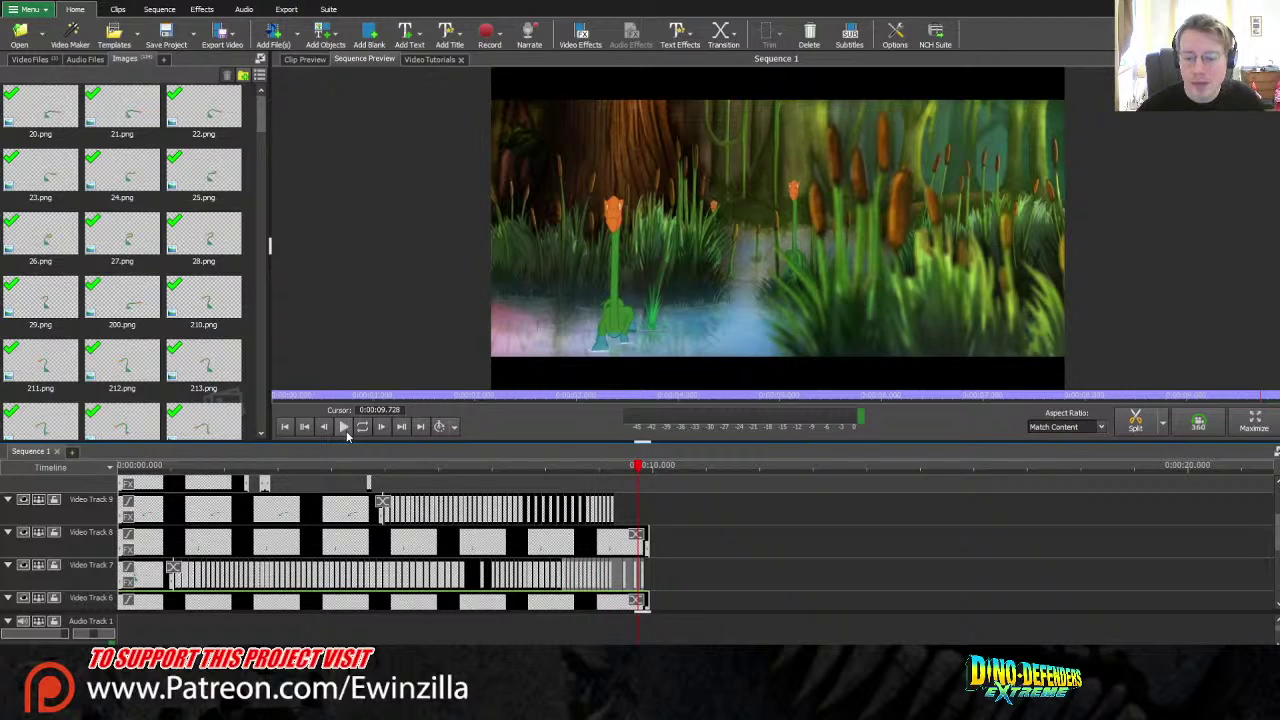
# - Undo the shortening on Video Tracks 7 and 9, and shorten Track 9's frames from about 7.6 seconds equally to end at about 9.7 seconds
pyautogui.hotkey('ctrl', '=')
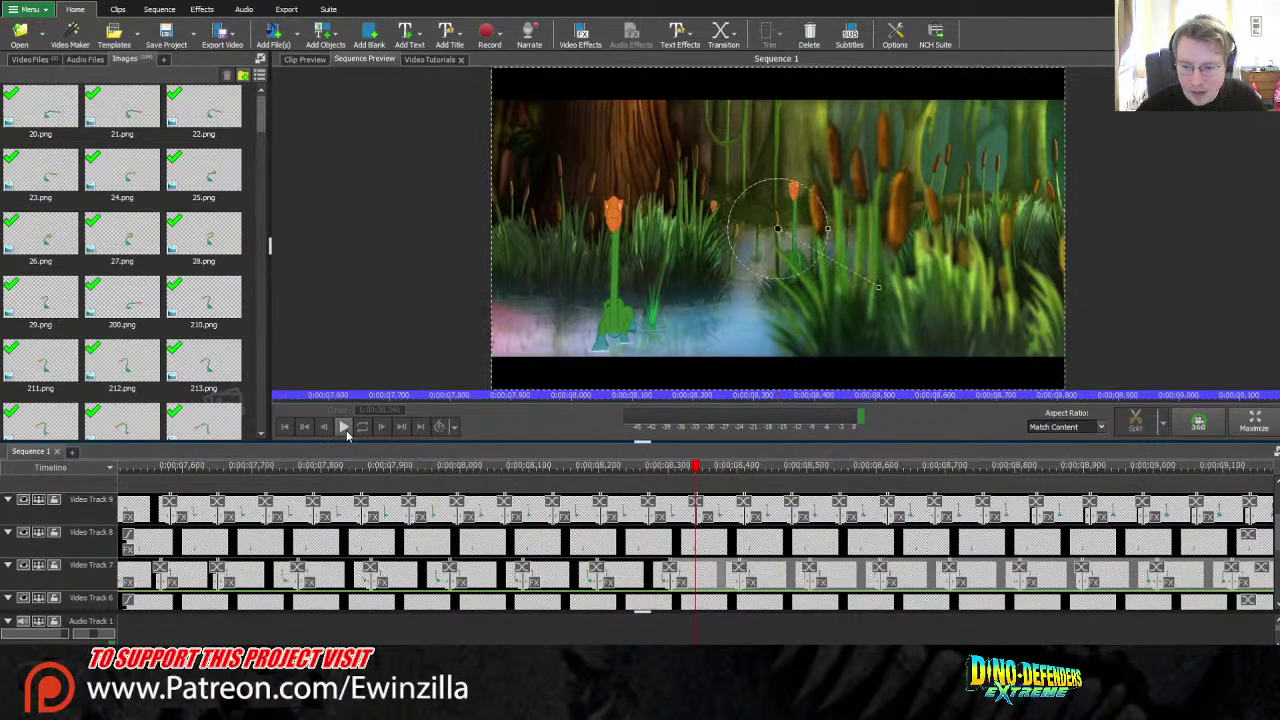
pyautogui.hotkey('ctrl', '-')
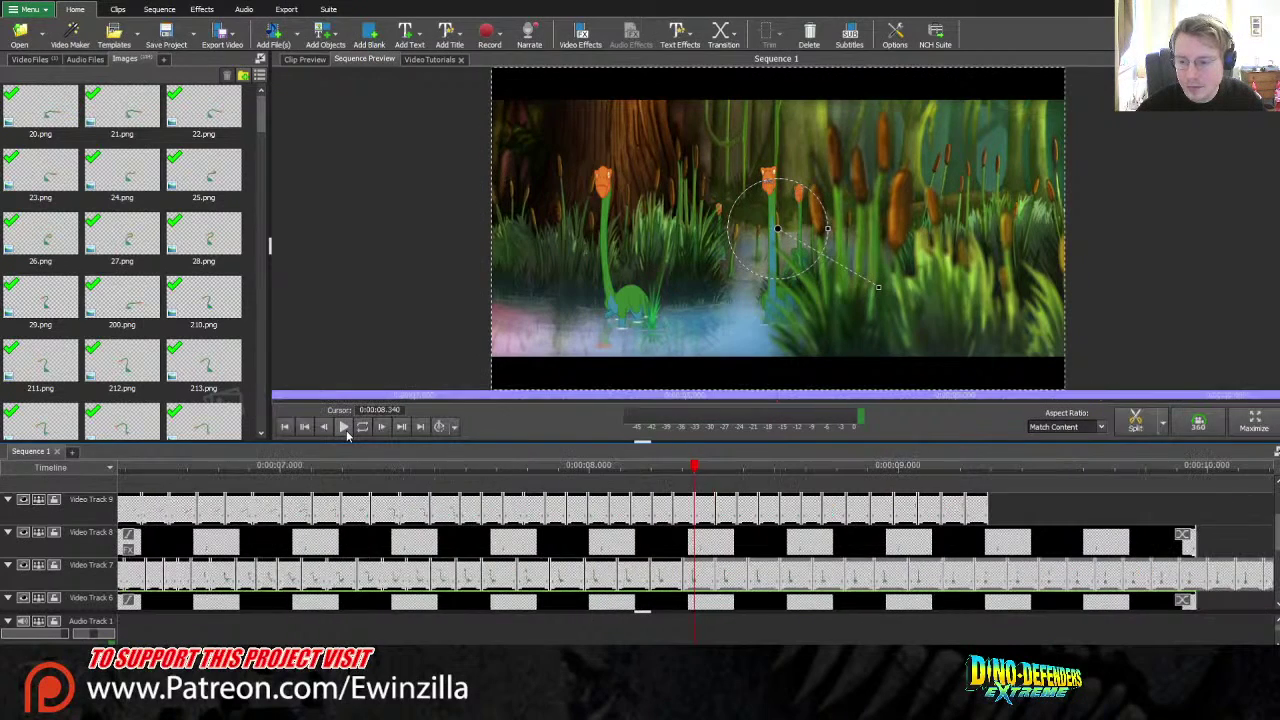
pyautogui.hotkey('ctrl', 'z')
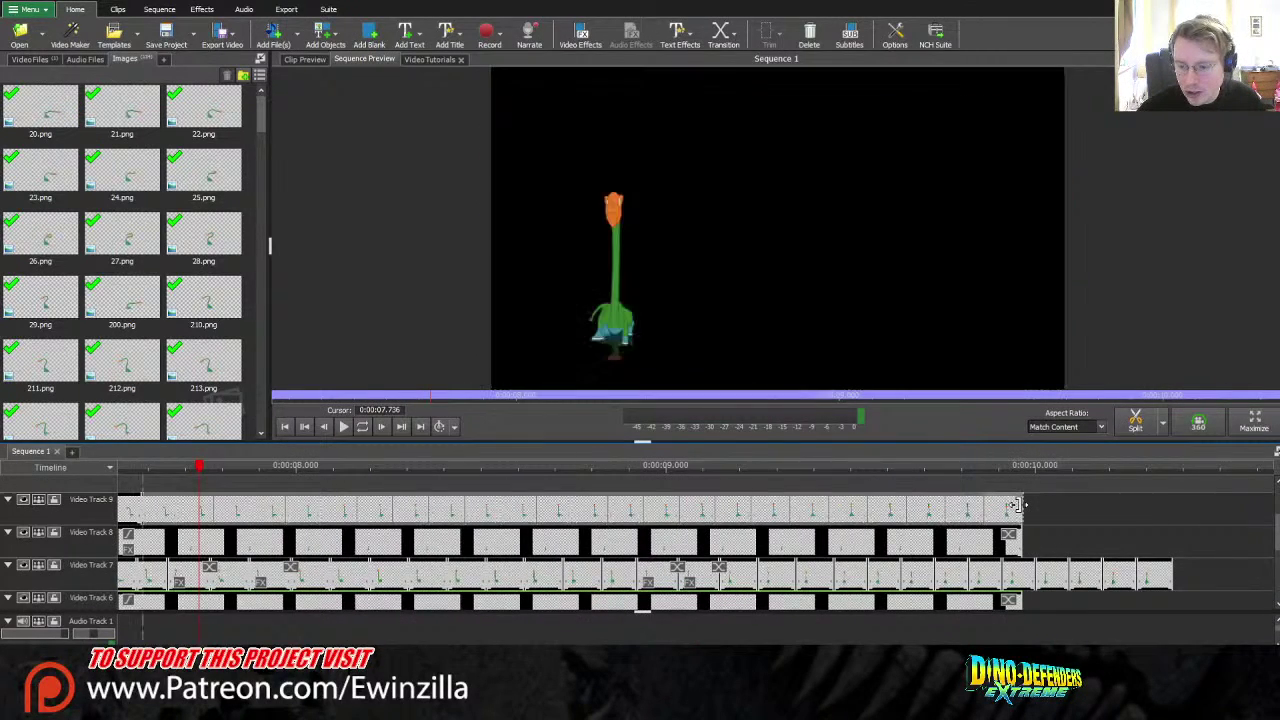
pyautogui.moveTo(1013, 505); pyautogui.dragTo(940, 507)
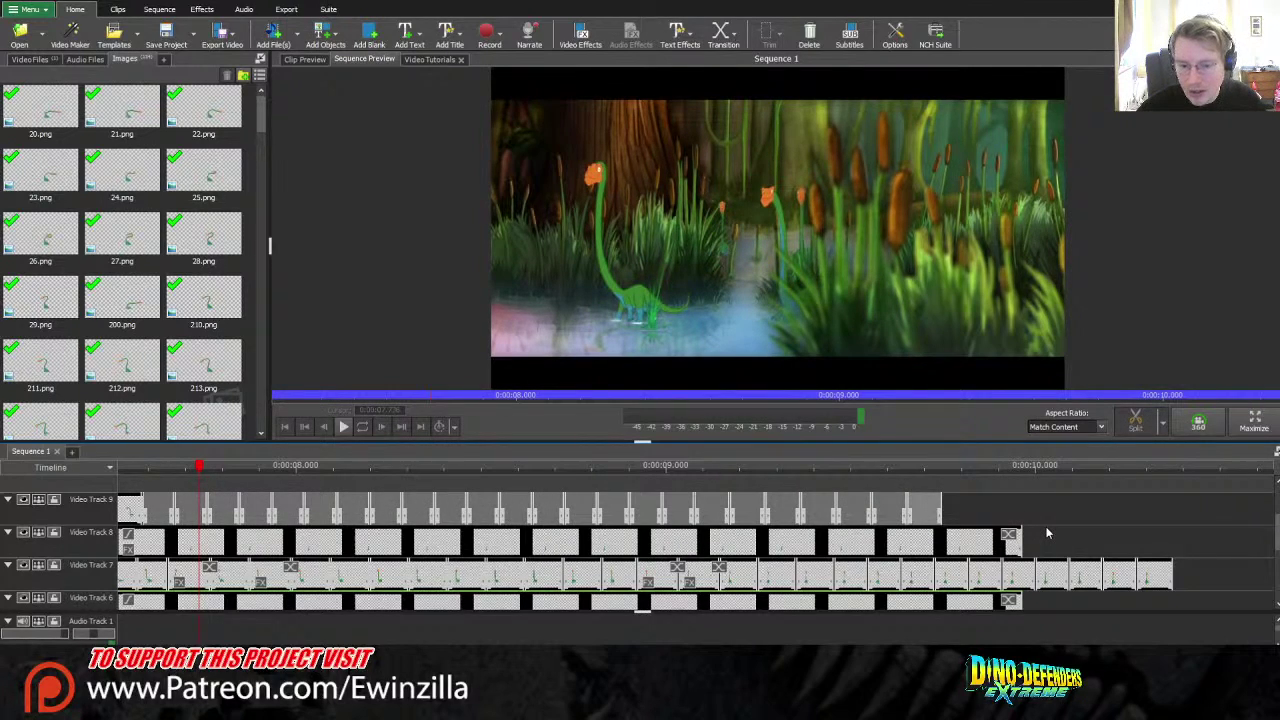
# - Shorten the overlong frames at about 7.7, 7.9 and 8.9 seconds on Video Track 7 to match the length of their neighbours
pyautogui.moveTo(205, 472); pyautogui.dragTo(174, 485)
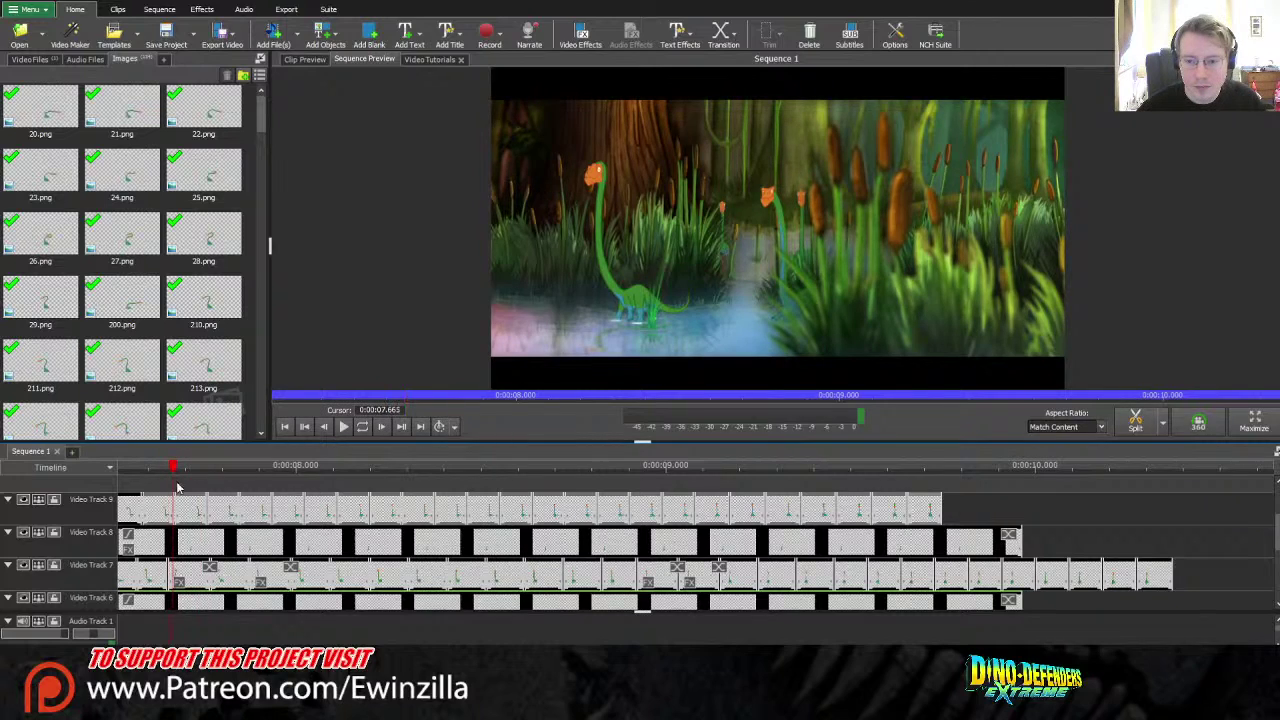
pyautogui.scroll(2, 174, 485)
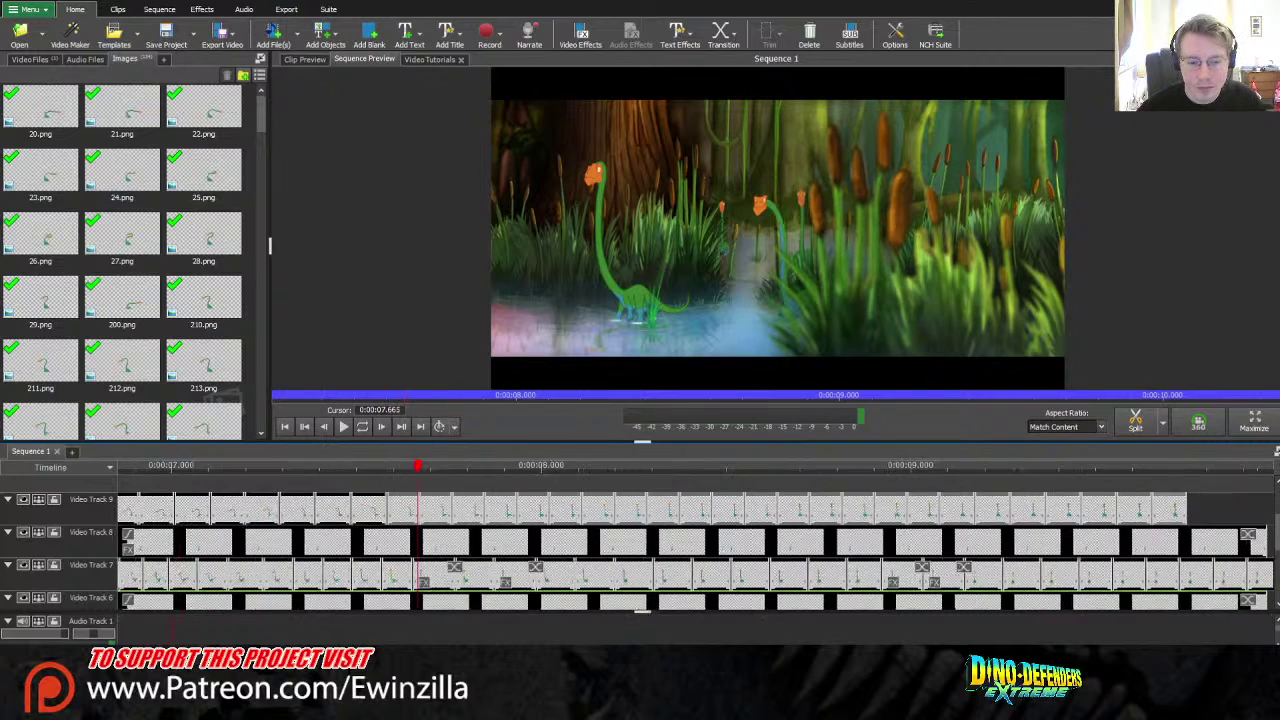
pyautogui.click(310, 475)
pyautogui.moveTo(310, 475); pyautogui.dragTo(478, 491)
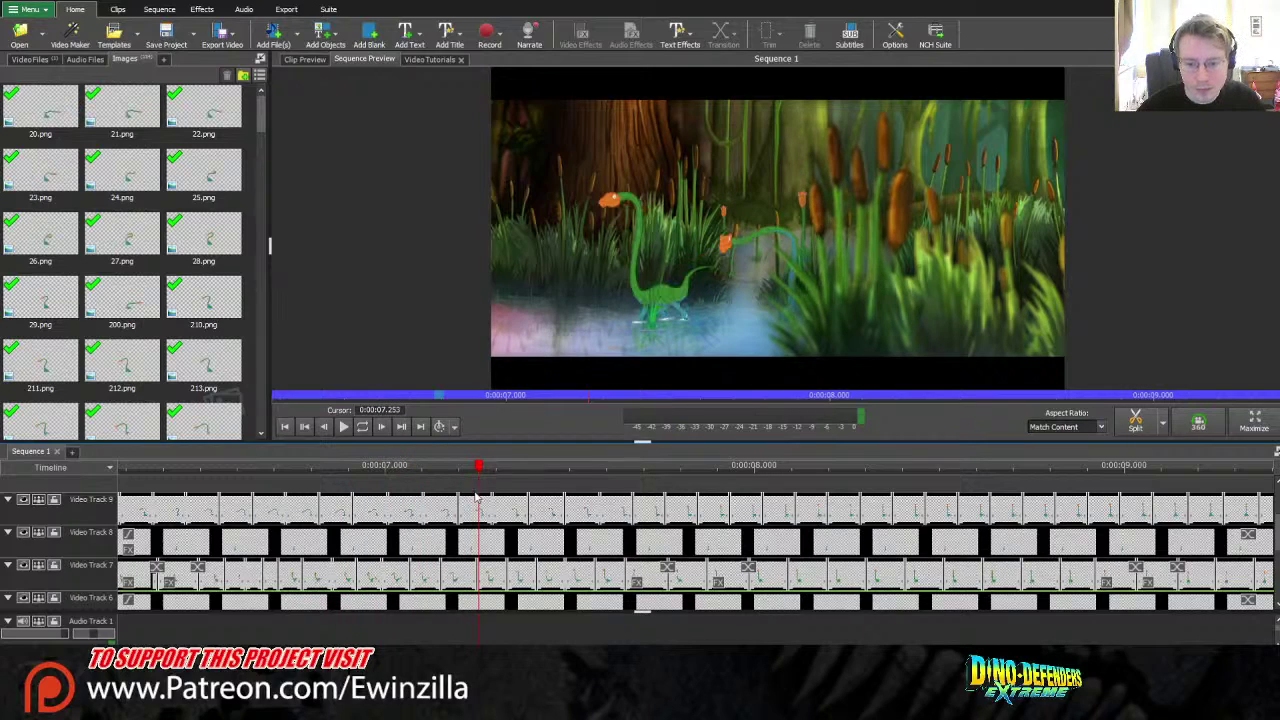
pyautogui.click(469, 586)
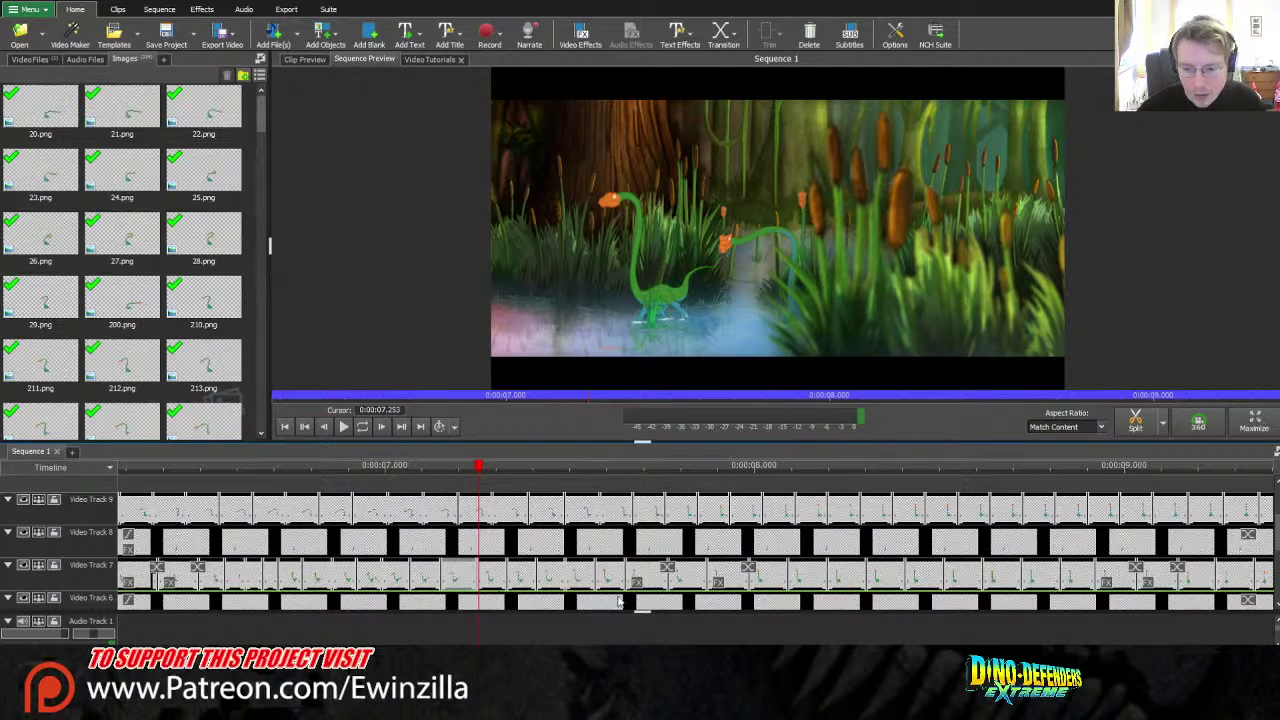
pyautogui.moveTo(640, 604); pyautogui.dragTo(810, 600)
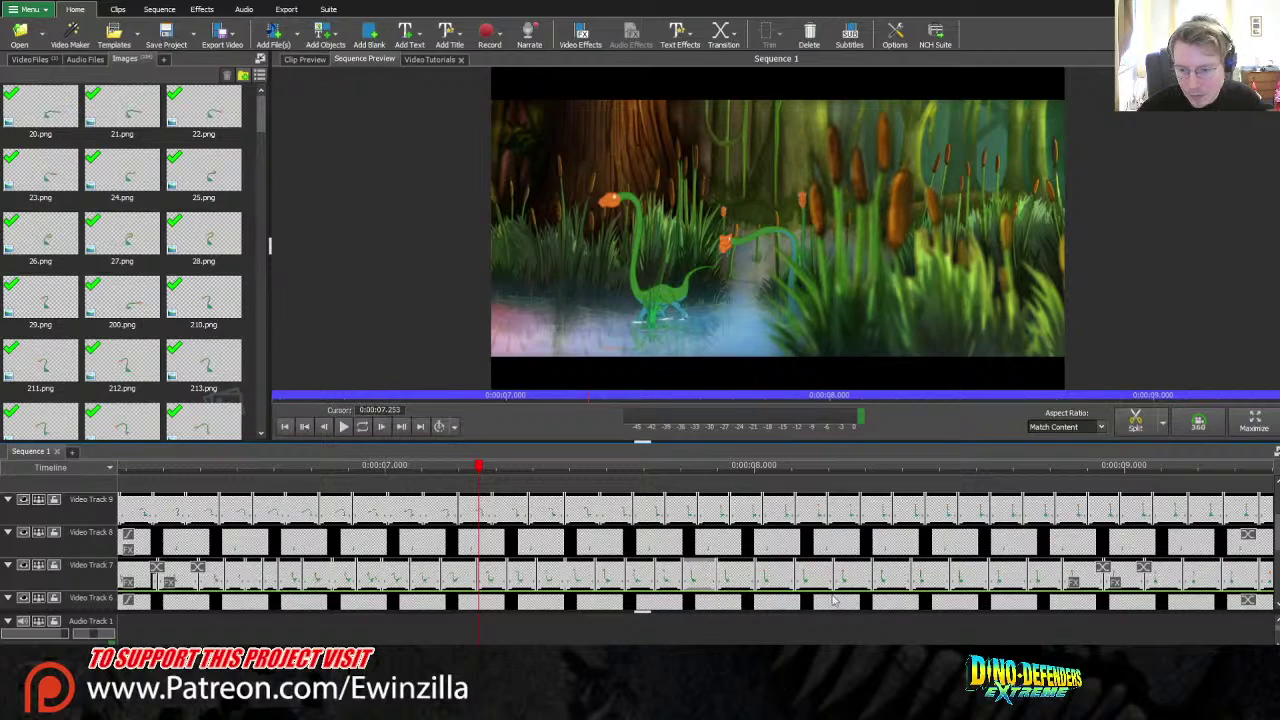
pyautogui.moveTo(1012, 585); pyautogui.dragTo(1095, 585)
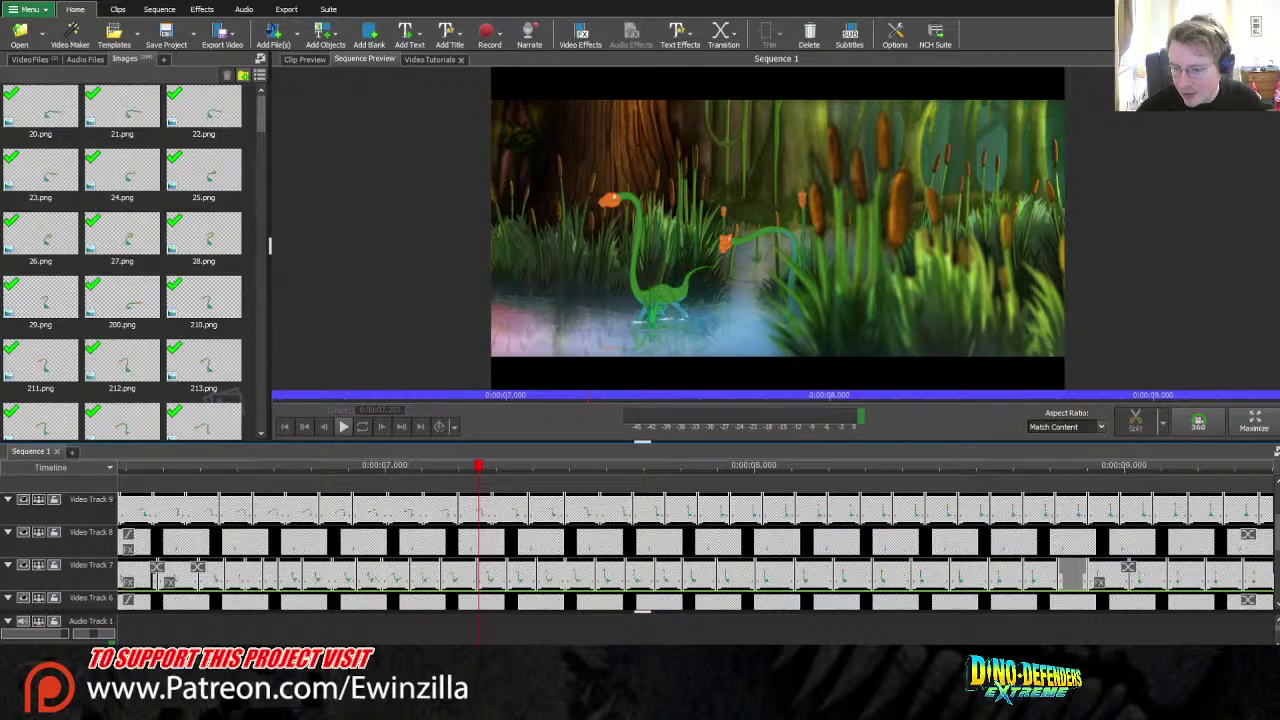
# - Cut Video Tracks 8, 6 and 7 back to about 9.7 seconds, level with the end of Video Track 9
pyautogui.scroll(-3, 1095, 585)
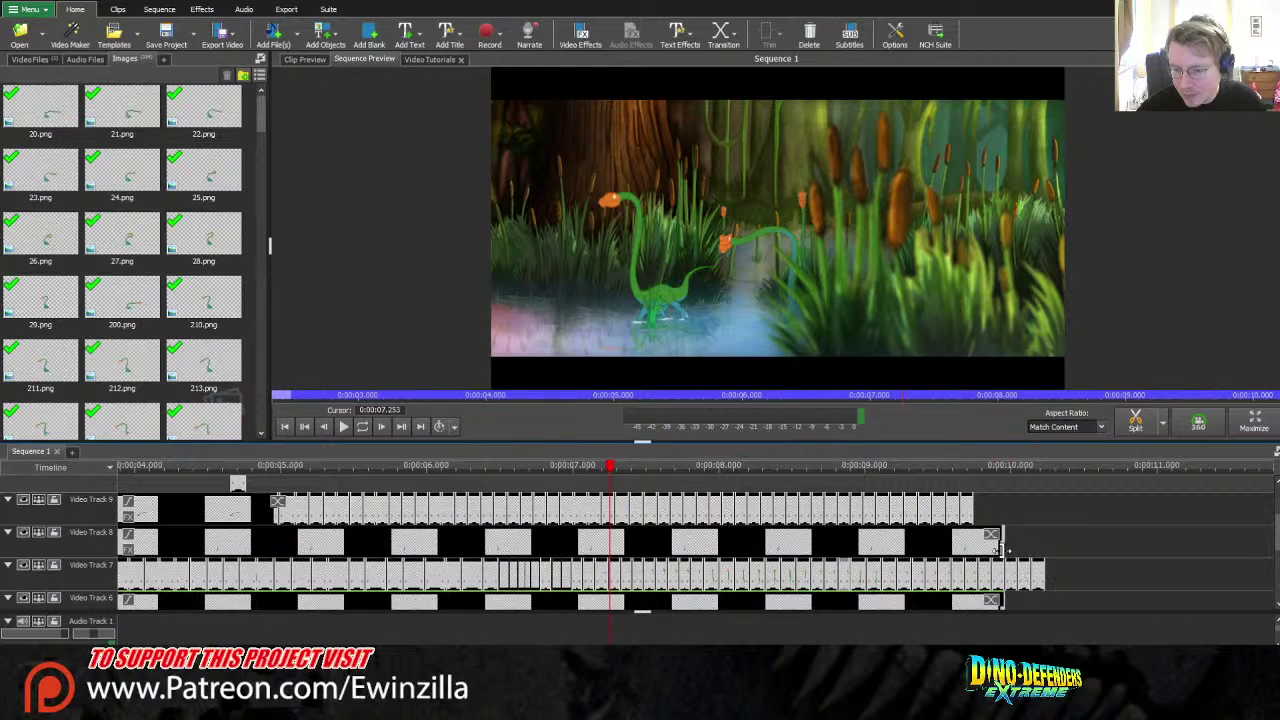
pyautogui.moveTo(1000, 545); pyautogui.dragTo(968, 550)
pyautogui.click(998, 601)
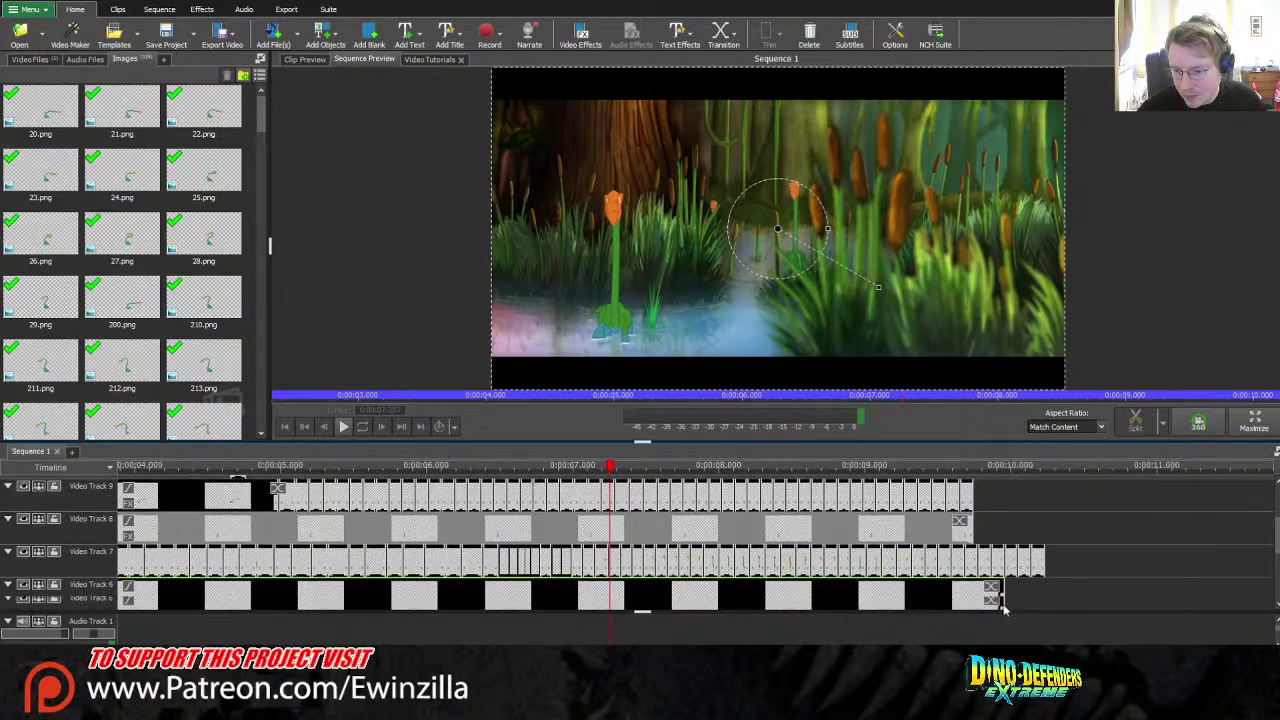
pyautogui.moveTo(970, 604); pyautogui.dragTo(972, 600)
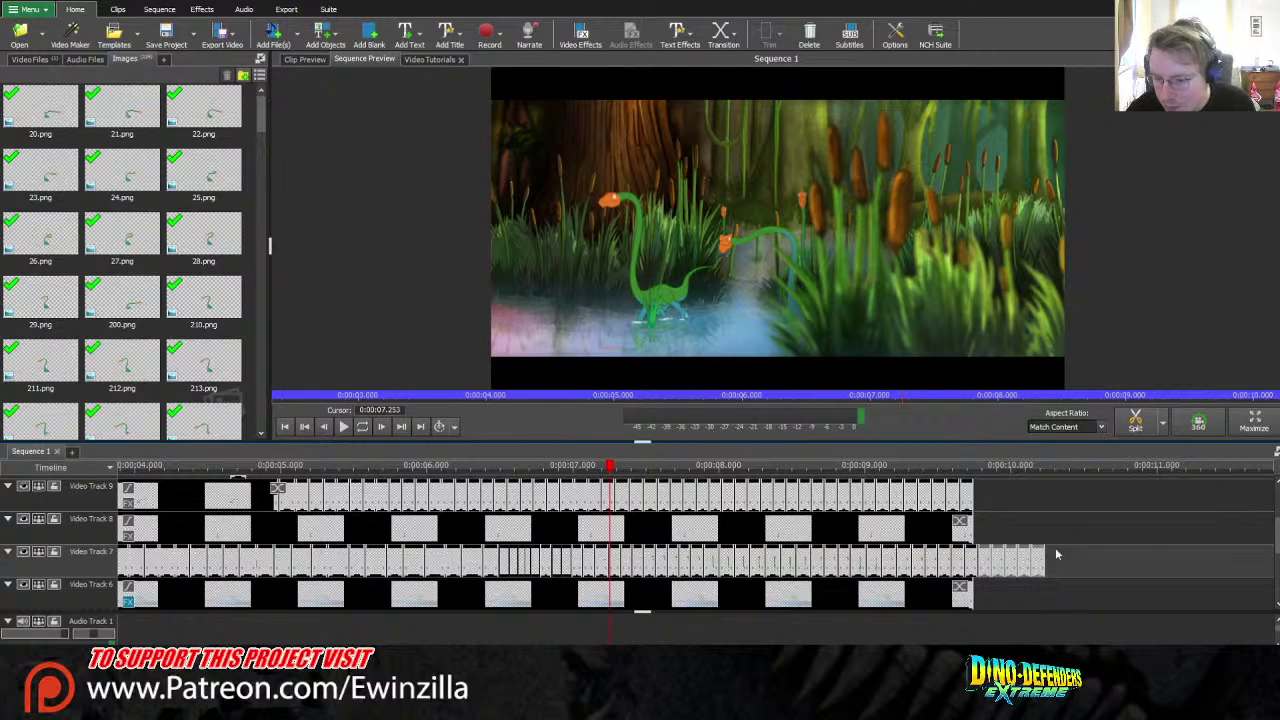
pyautogui.moveTo(990, 567); pyautogui.dragTo(972, 566)
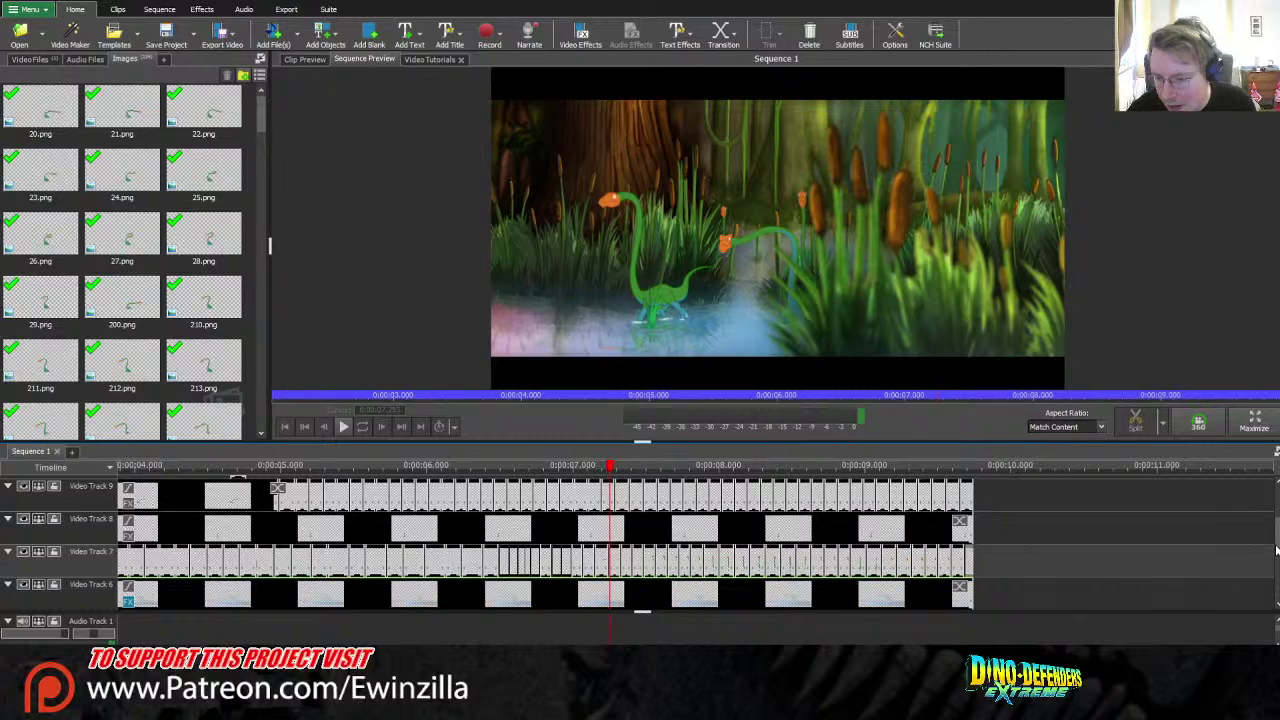
pyautogui.scroll(3, 1270, 551)
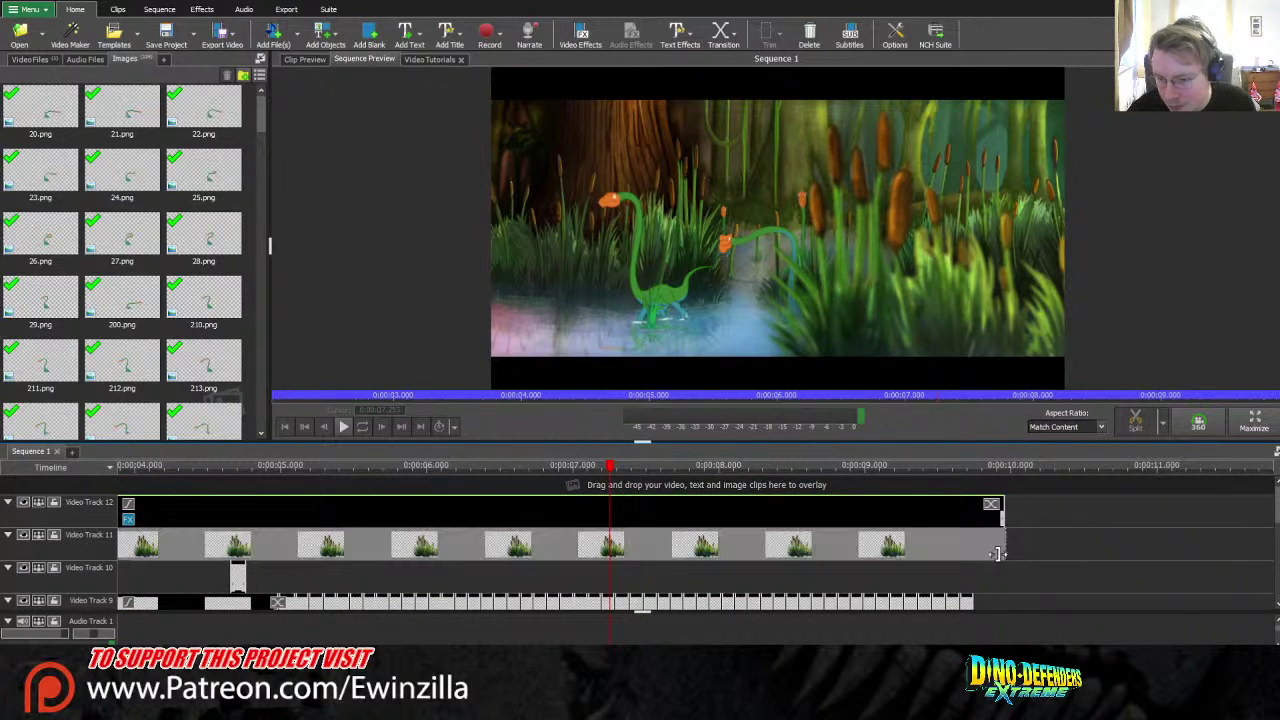
# - Trim the ends of the clips on Video Tracks 11 and 12 to line up with the last frame on Video Track 9
pyautogui.click(977, 555)
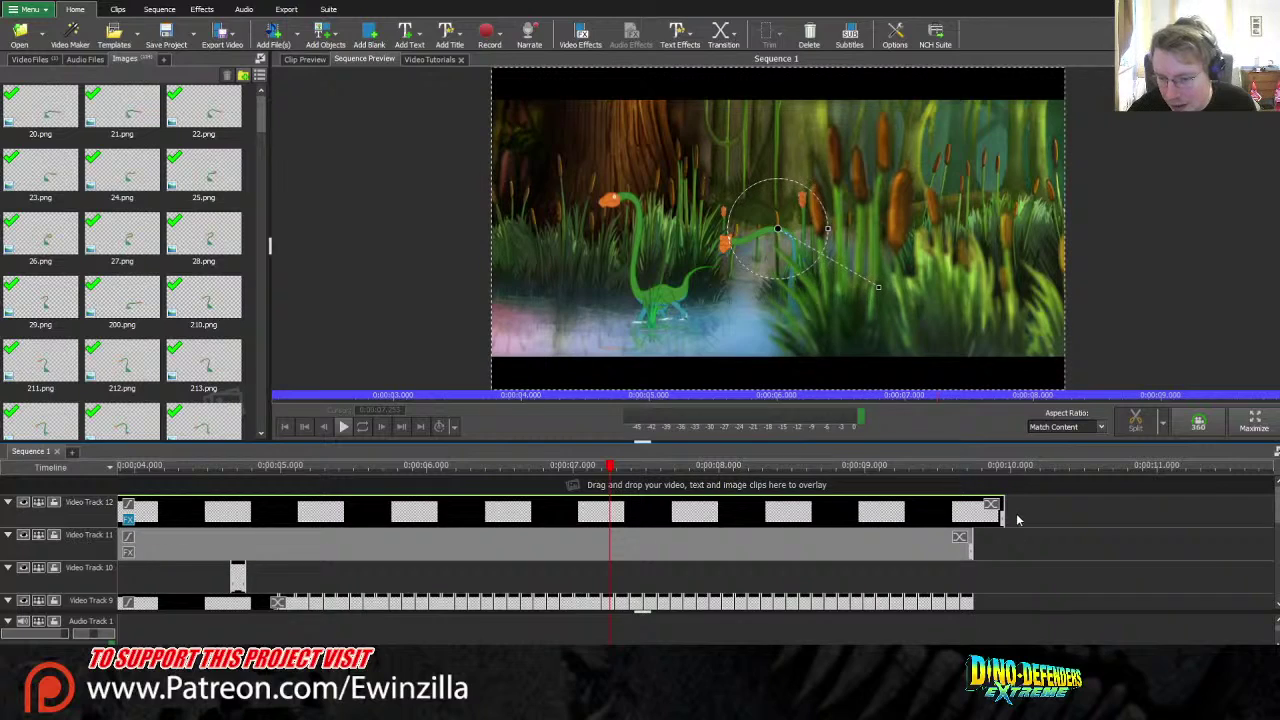
pyautogui.moveTo(1003, 517); pyautogui.dragTo(971, 518)
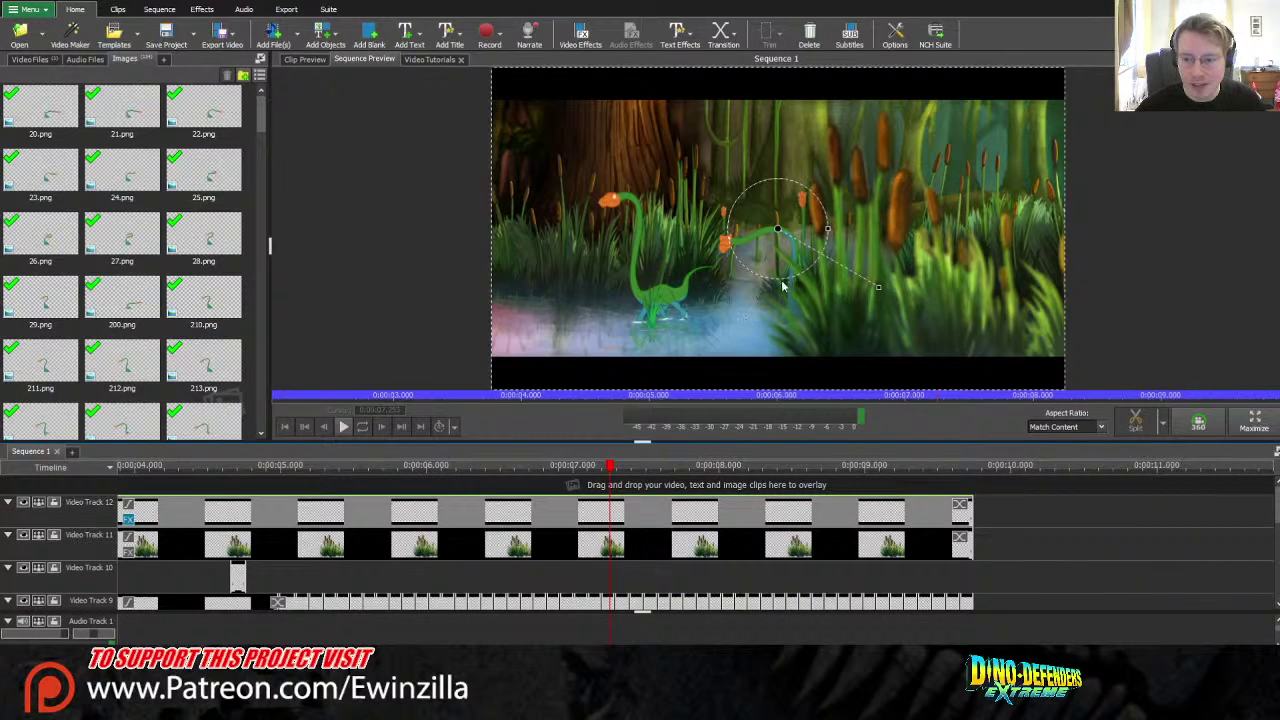
# - Play back the whole sequence from the beginning to check the swamp animation and how it ends
pyautogui.moveTo(428, 465); pyautogui.dragTo(119, 465)
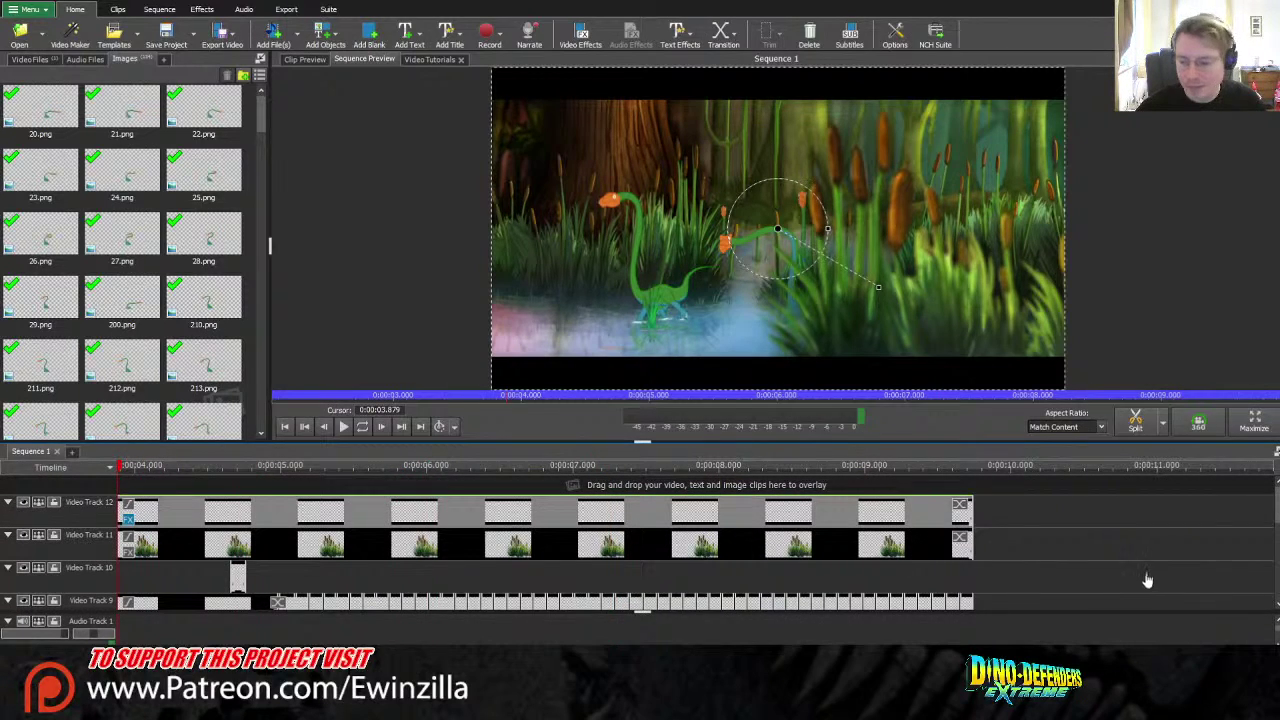
pyautogui.scroll(-5, 278, 601)
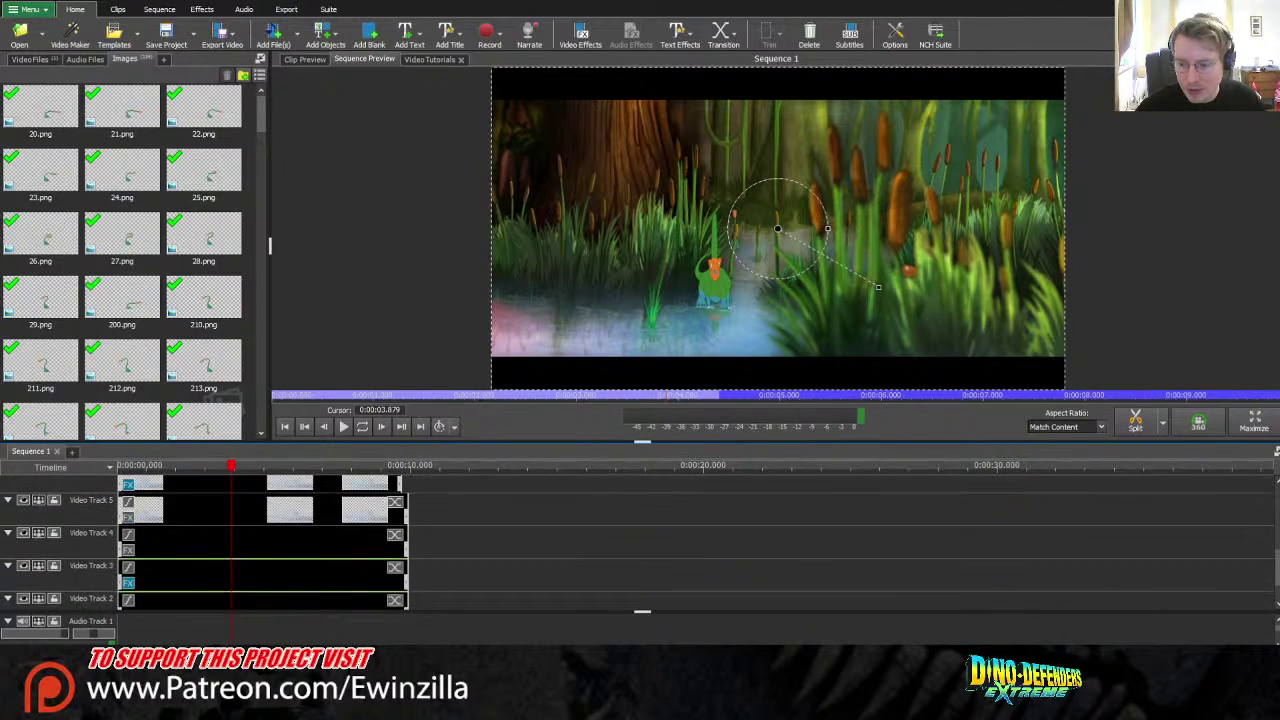
pyautogui.click(285, 426)
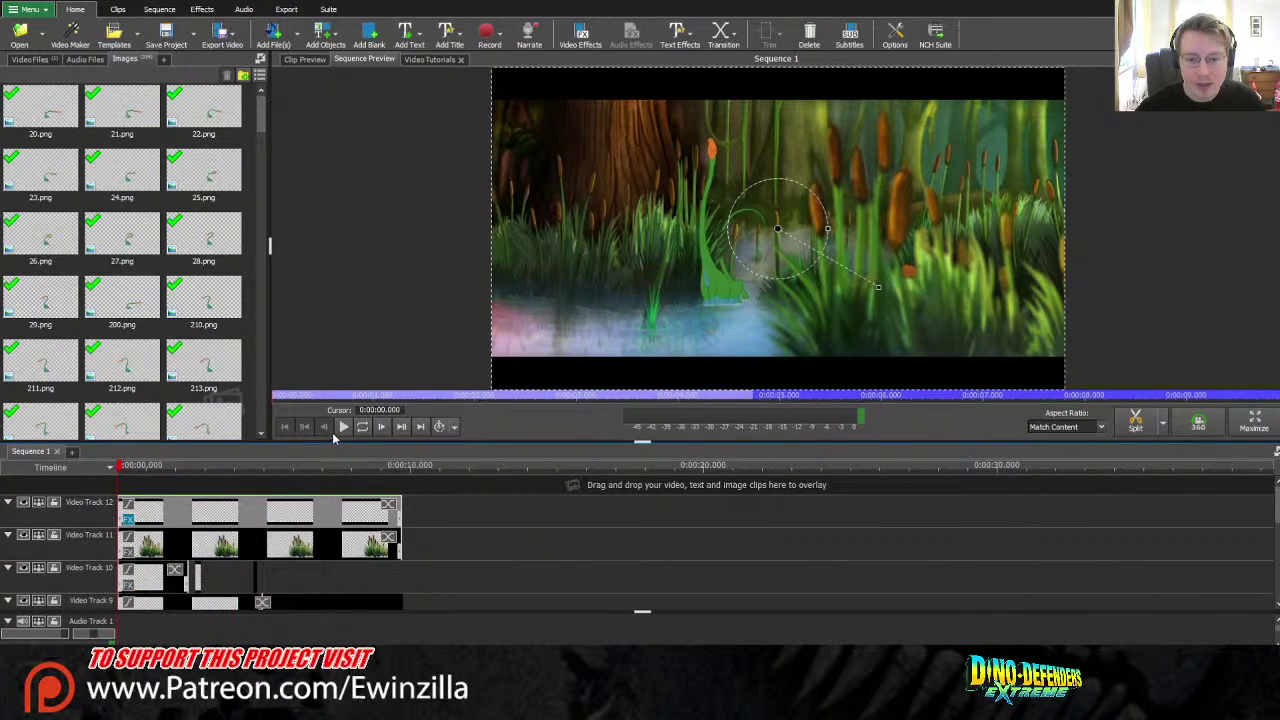
pyautogui.click(343, 428)
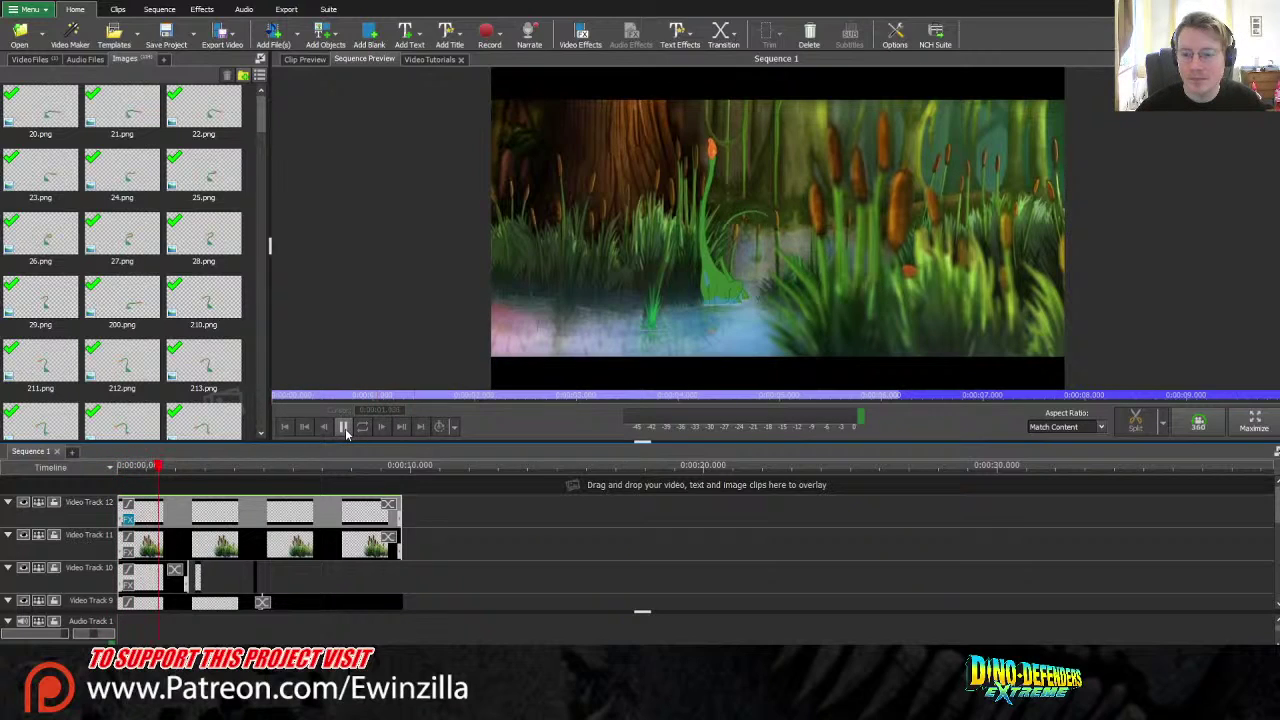
pyautogui.click(343, 428)
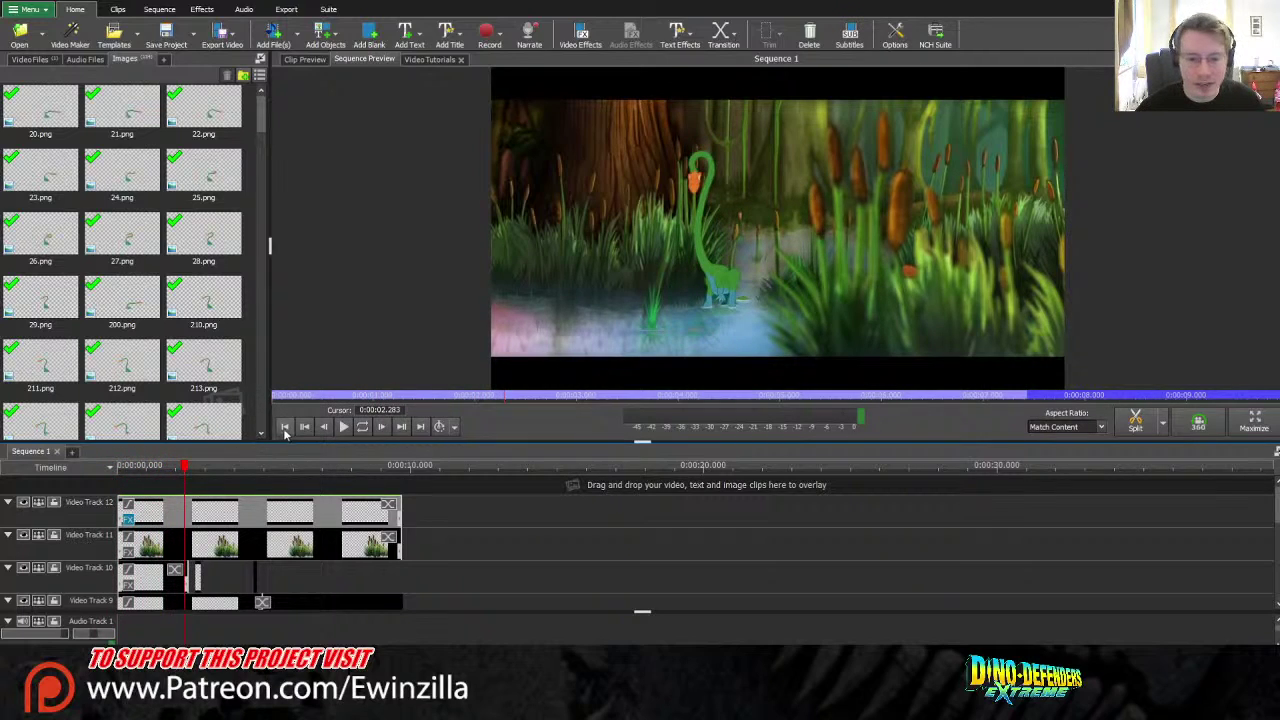
pyautogui.click(285, 427)
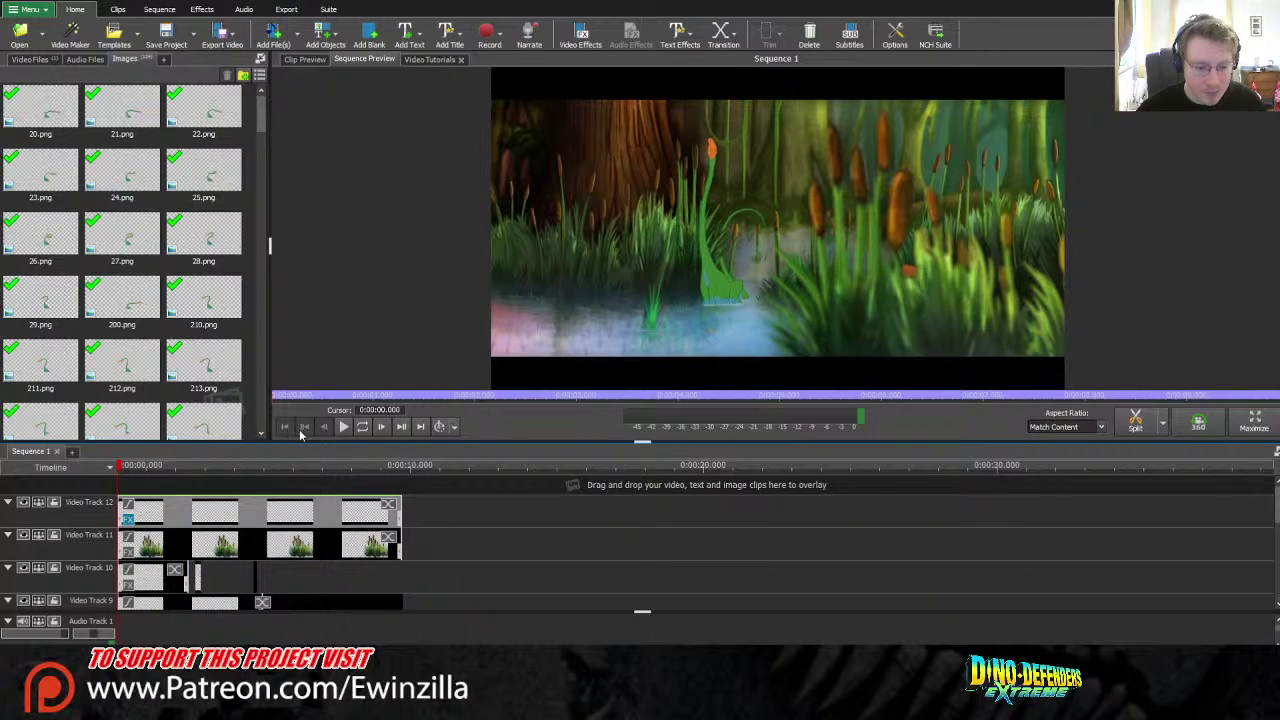
pyautogui.click(344, 429)
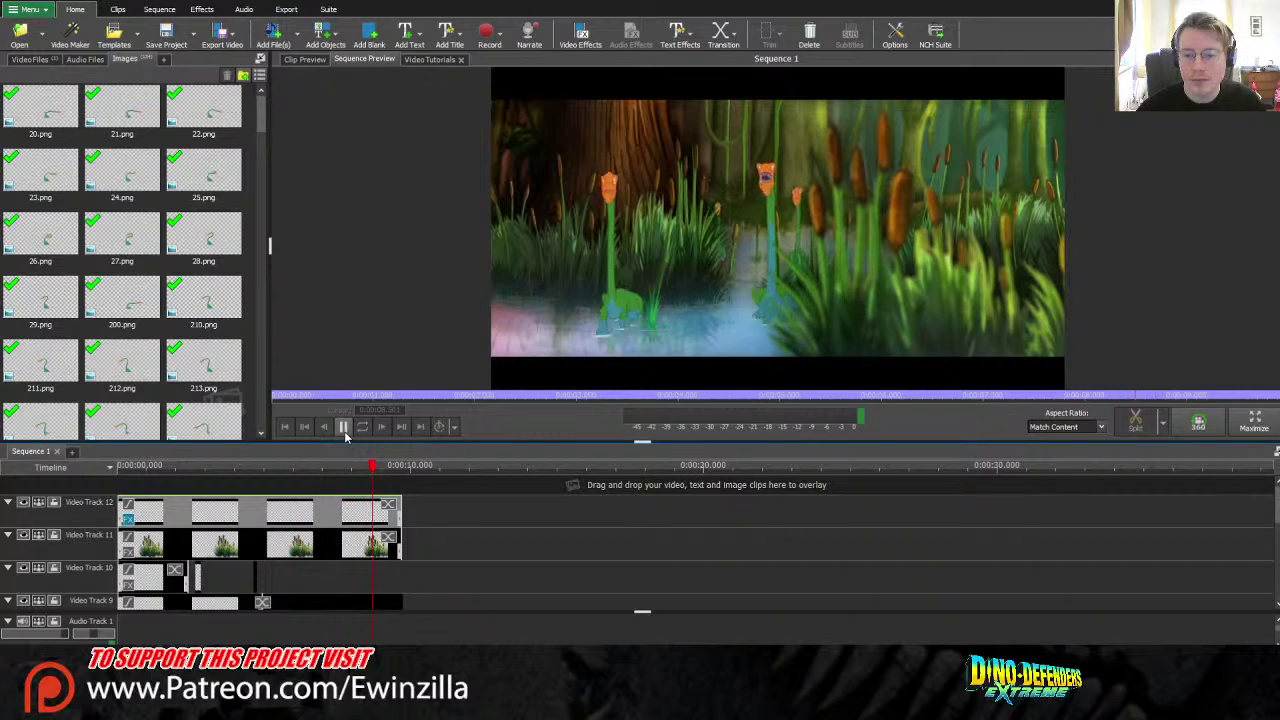
pyautogui.click(344, 428)
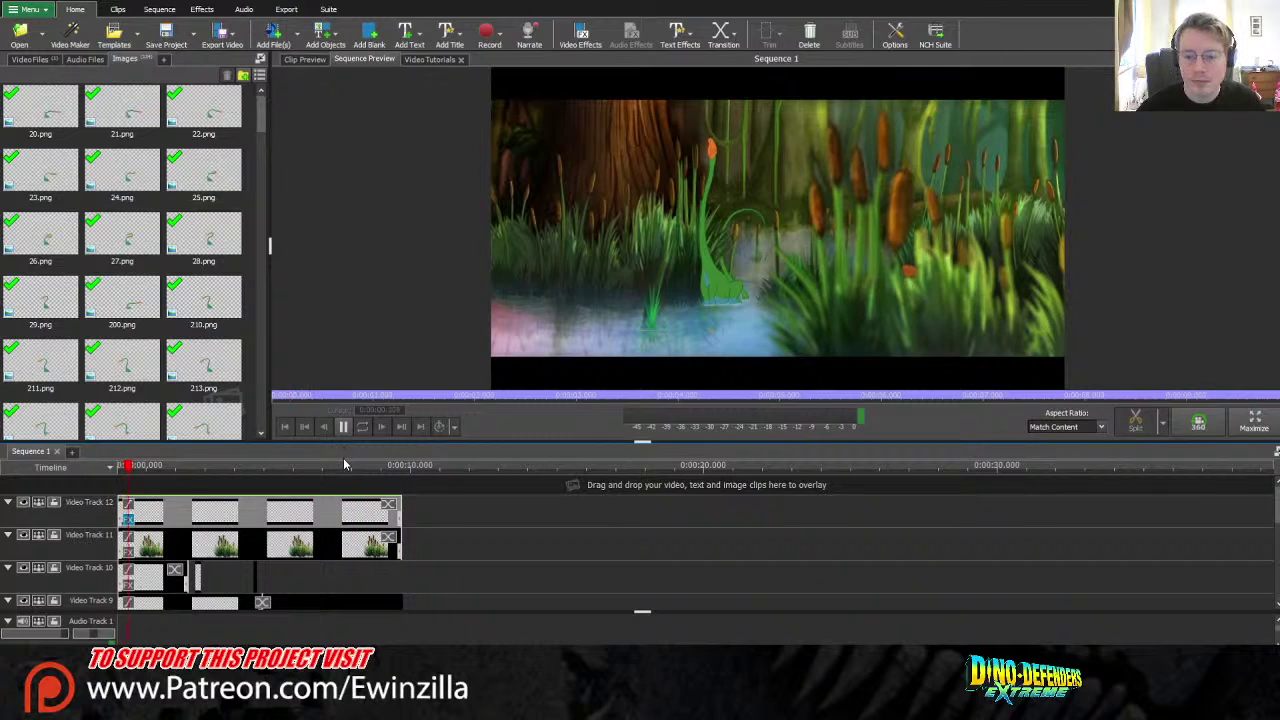
pyautogui.press('space')
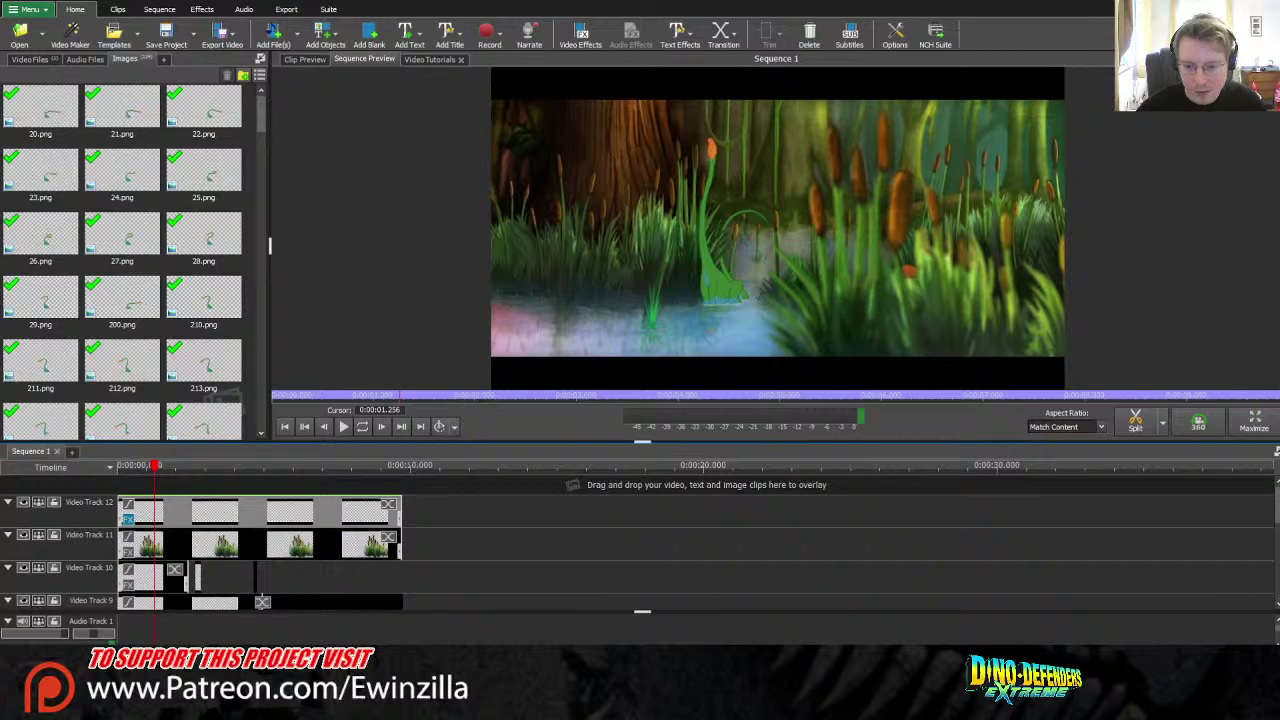
# - Select the clips on Video Tracks 1 to 5 and trim their ends together to 9.813 s
pyautogui.scroll(-5, 640, 540)
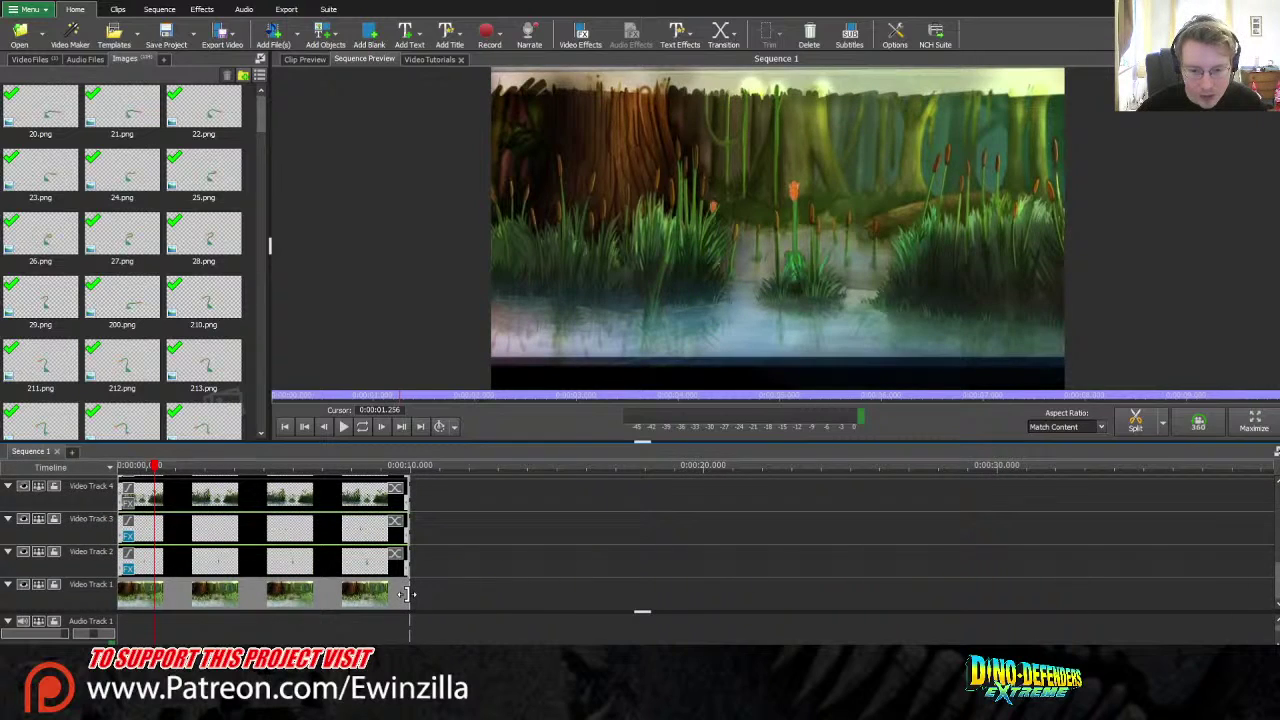
pyautogui.click(406, 468)
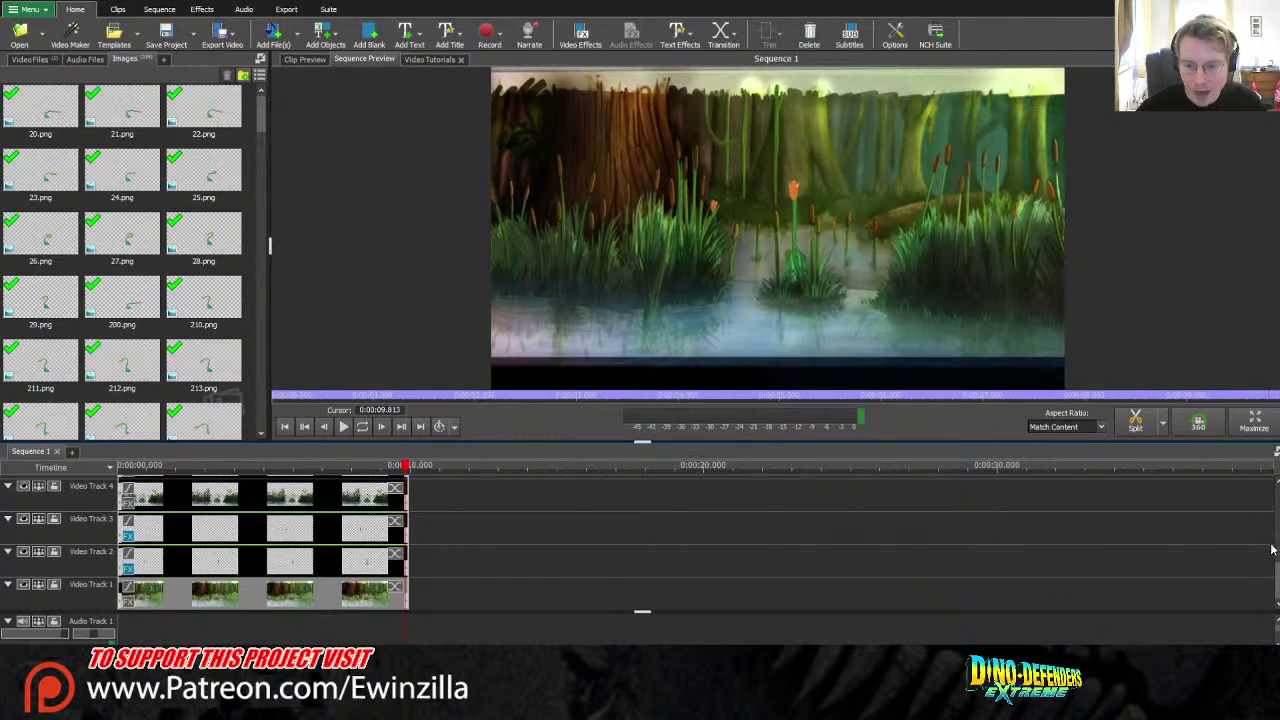
pyautogui.scroll(5, 1273, 549)
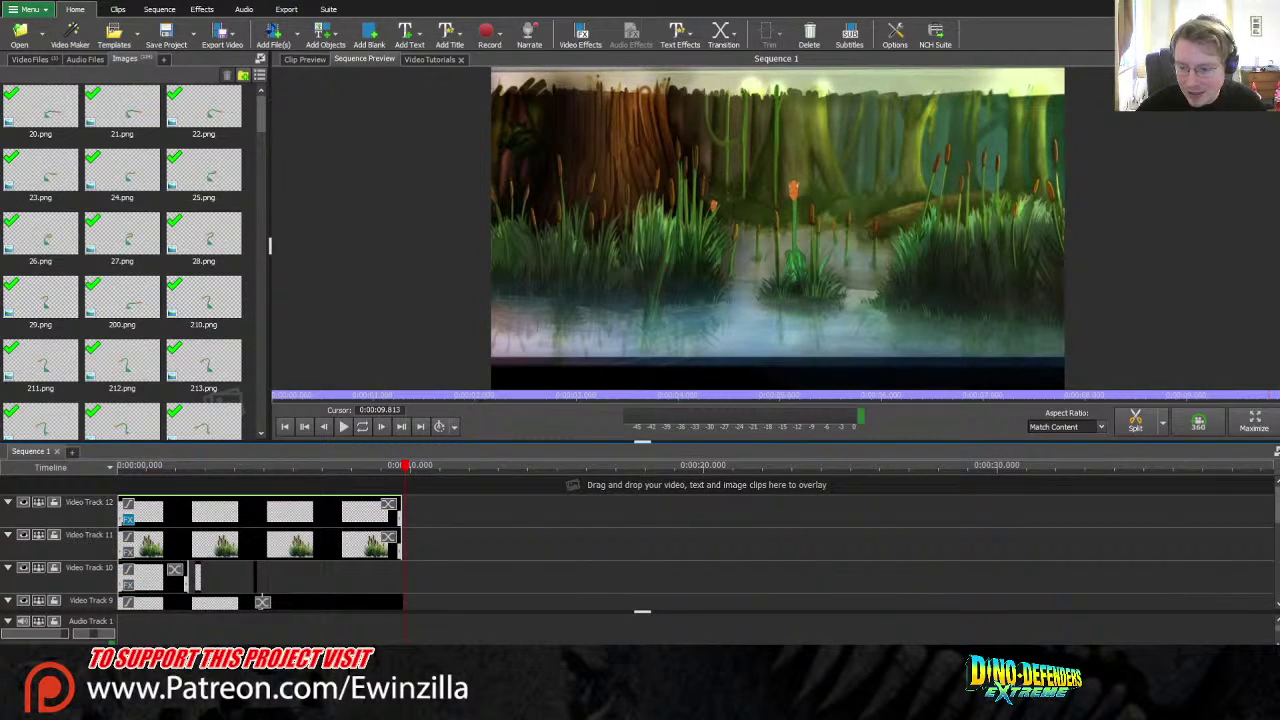
pyautogui.scroll(6, 761, 587)
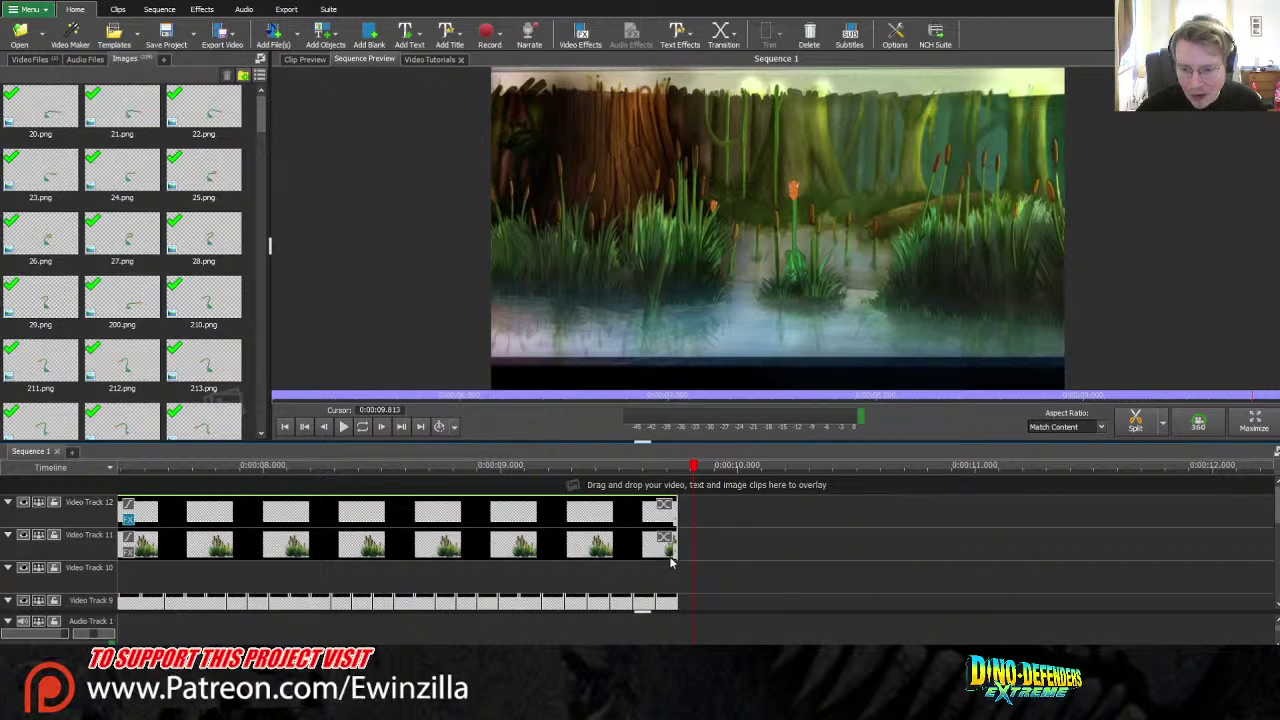
pyautogui.scroll(-5, 1273, 515)
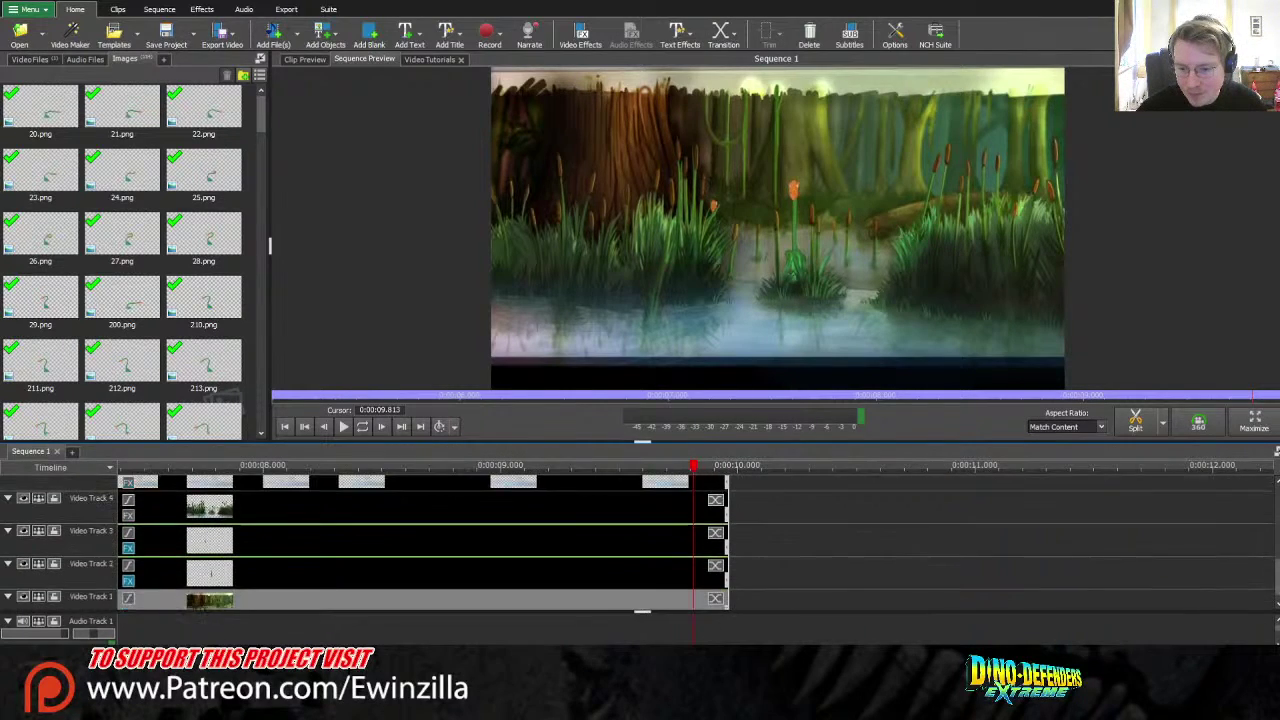
pyautogui.scroll(-2, 673, 527)
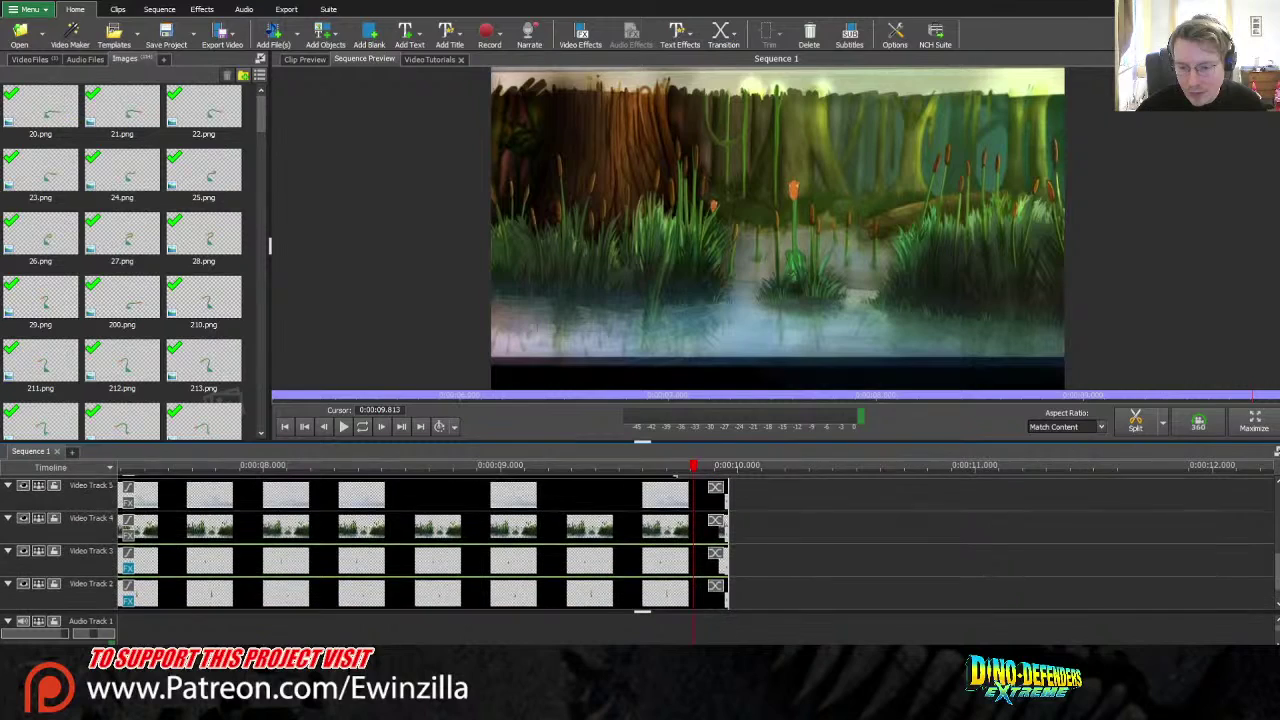
pyautogui.click(674, 527)
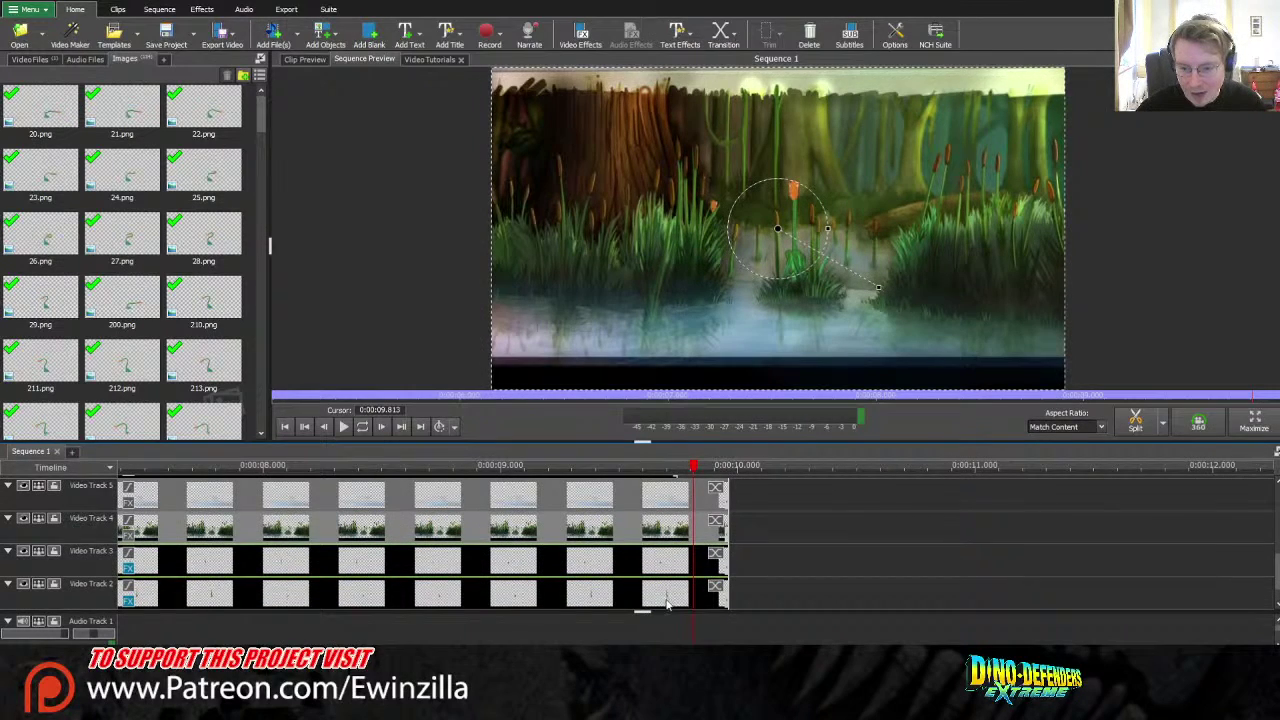
pyautogui.click(667, 597)
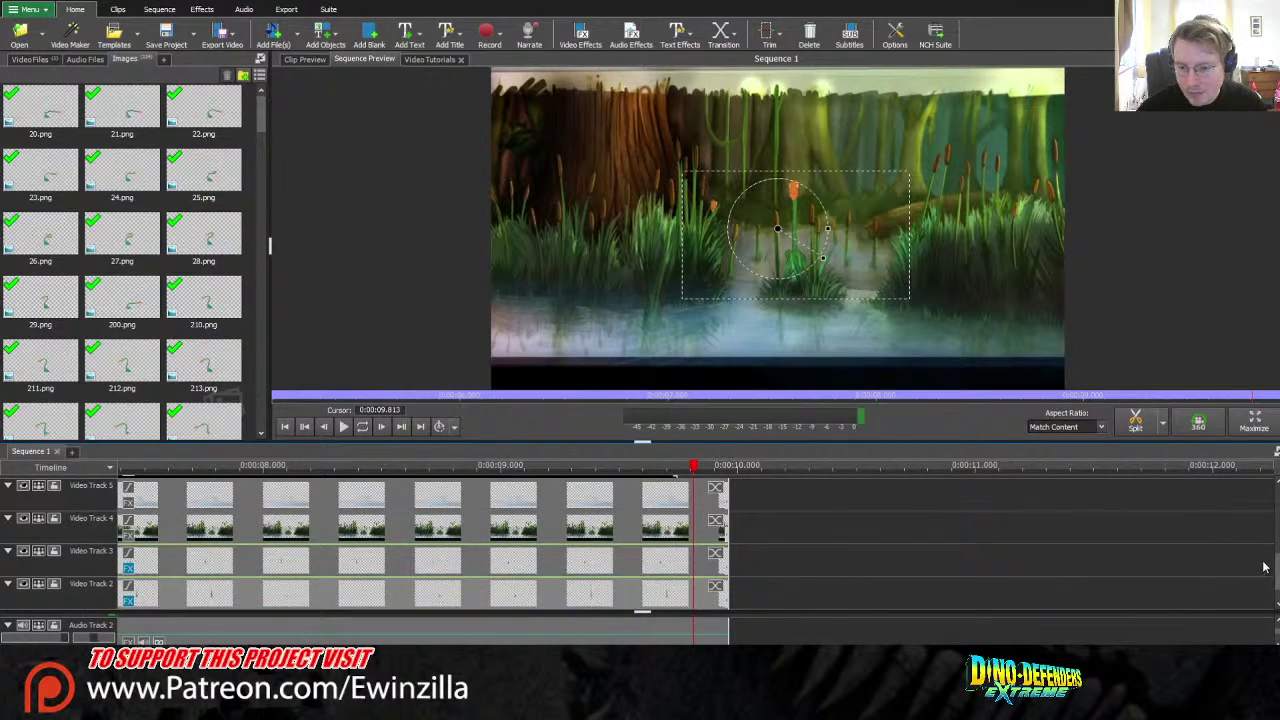
pyautogui.scroll(-1, 1263, 567)
pyautogui.click(662, 597)
pyautogui.moveTo(723, 592); pyautogui.dragTo(692, 598)
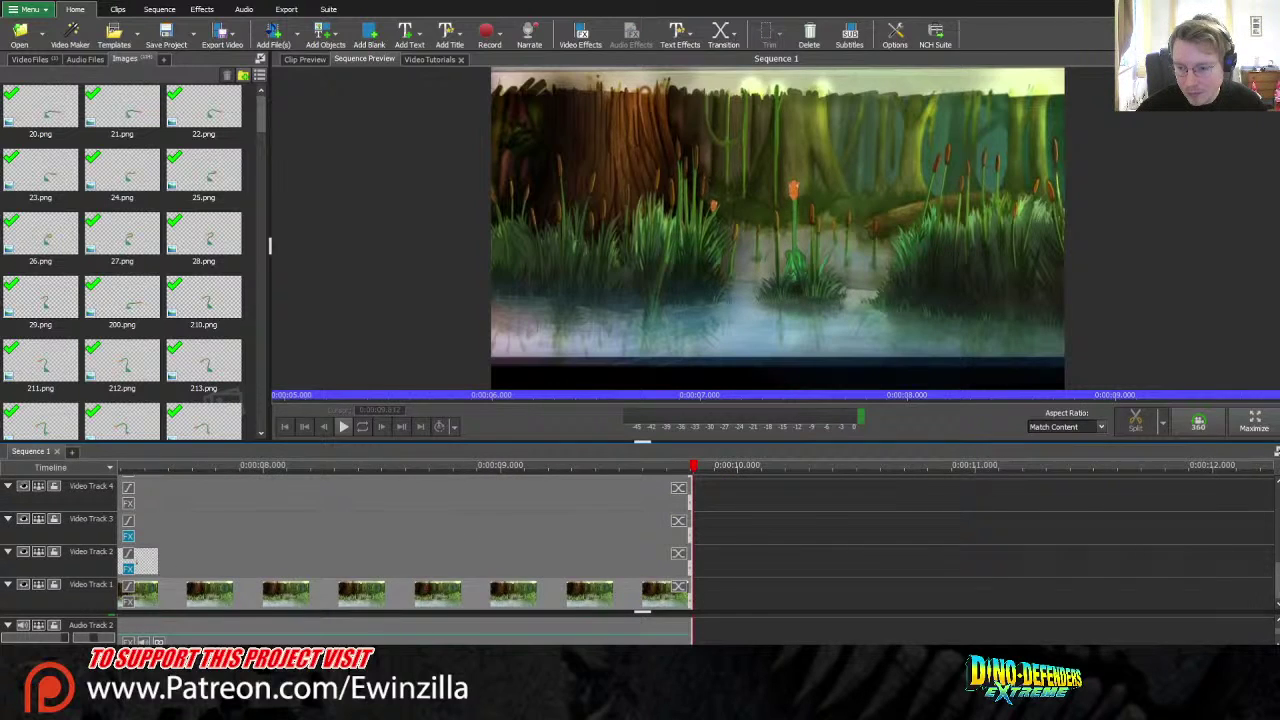
# - Trim the selected clips on Video Tracks 1 to 5 further so they end level with the Video Track 6 clip
pyautogui.scroll(5, 1246, 566)
pyautogui.moveTo(1277, 505); pyautogui.dragTo(1276, 553)
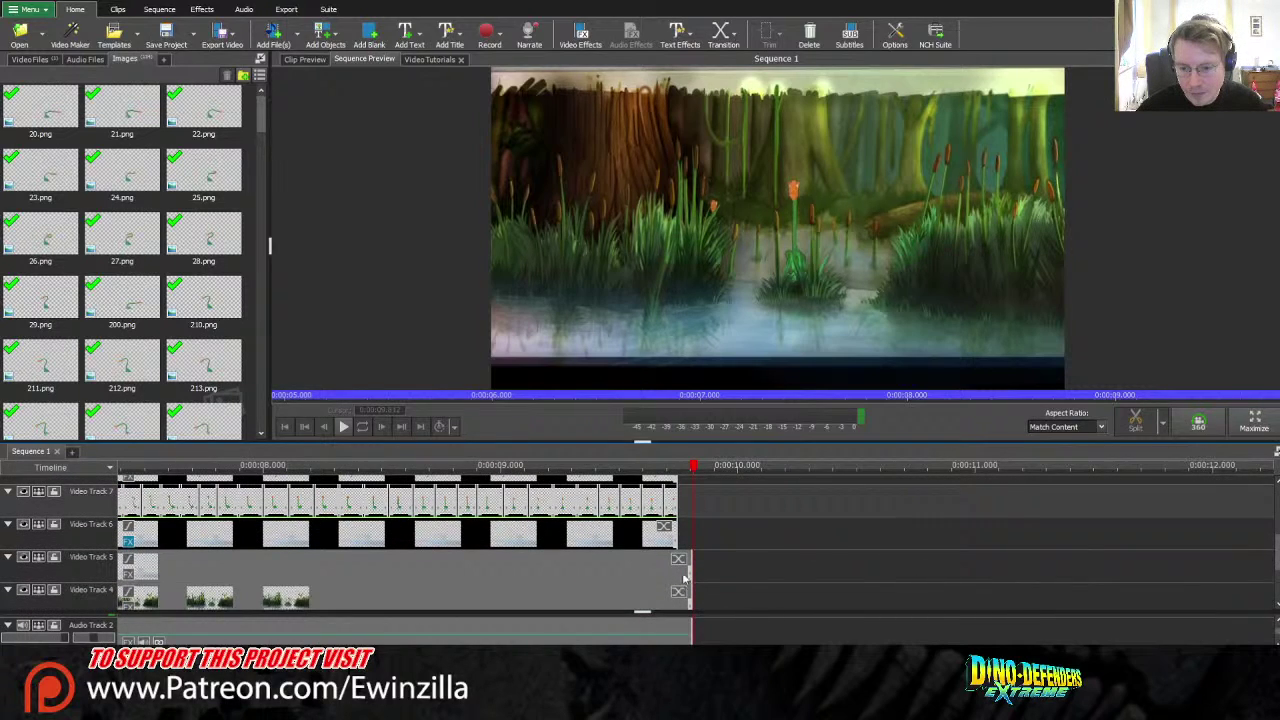
pyautogui.click(620, 471)
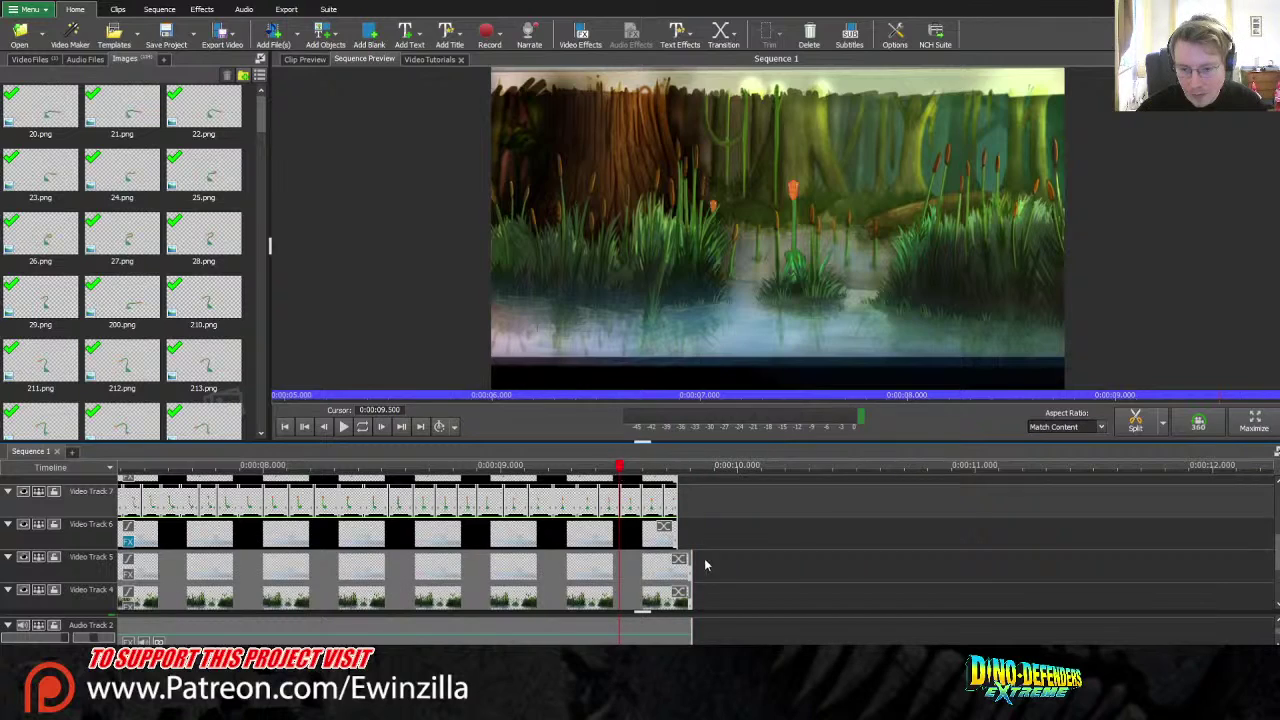
pyautogui.moveTo(688, 562); pyautogui.dragTo(677, 562)
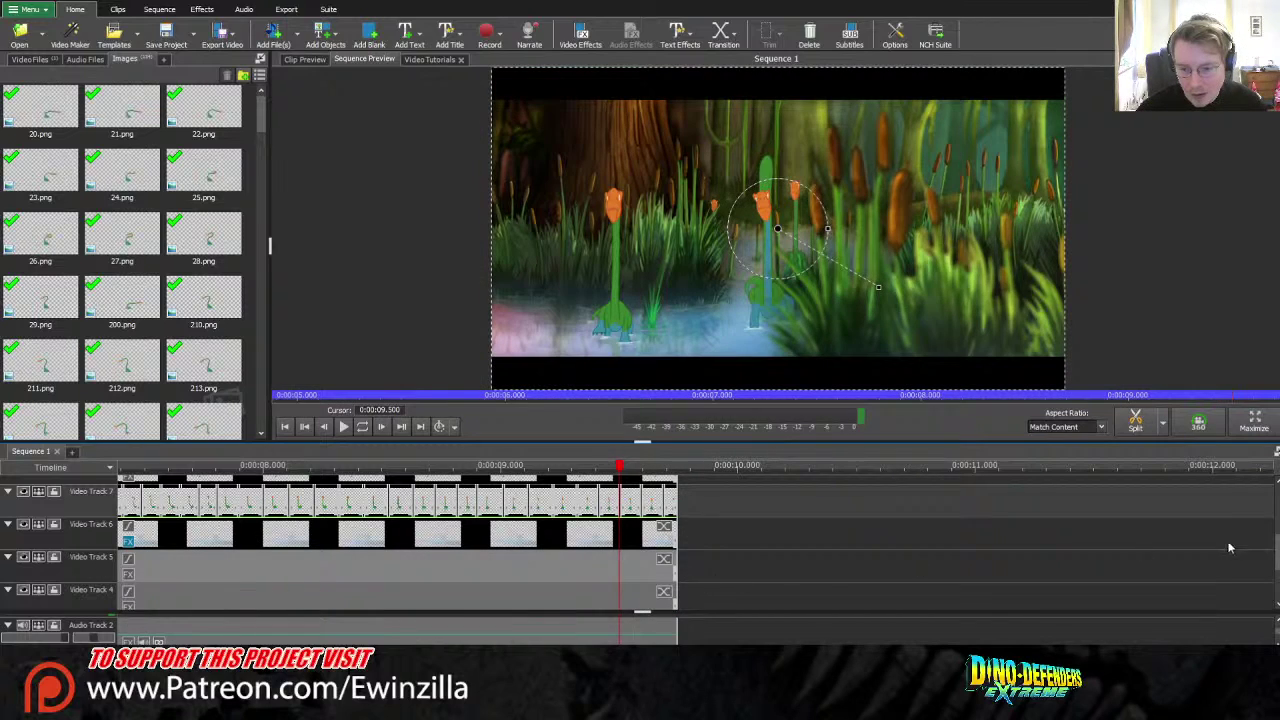
# - Examine the final frames of the sequence and the clip ends on all video tracks for alignment
pyautogui.click(638, 470)
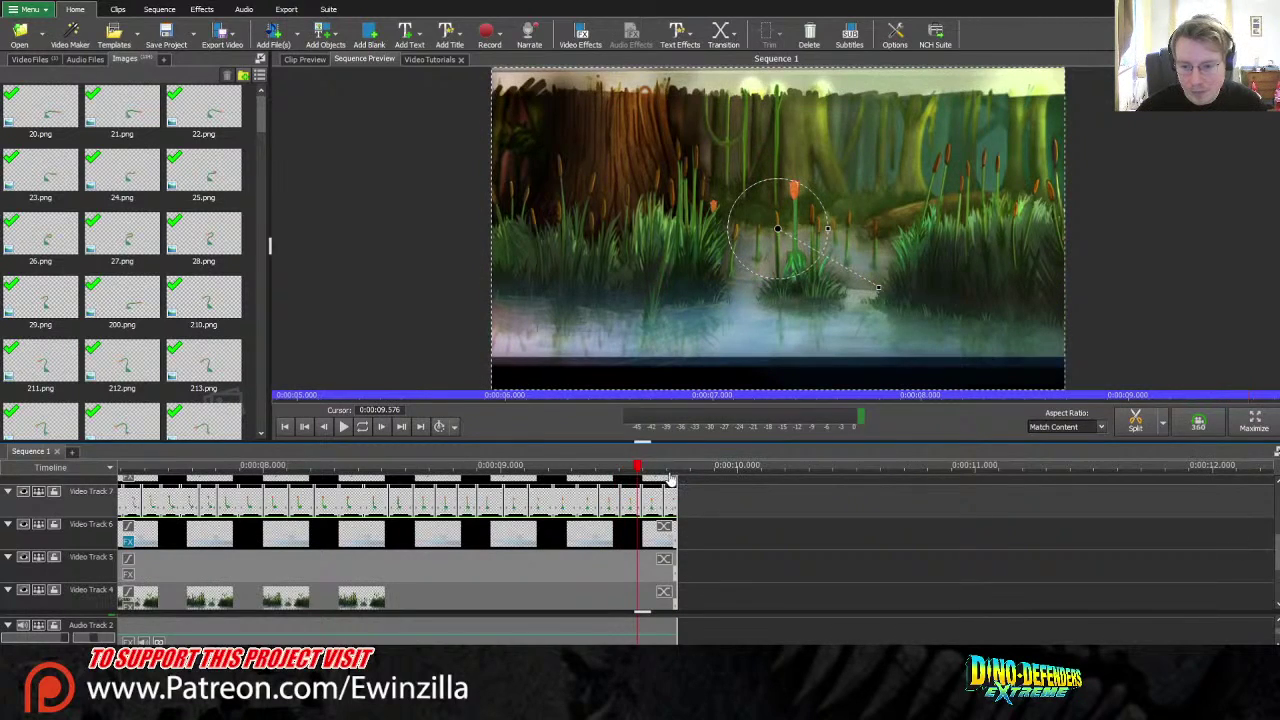
pyautogui.click(679, 478)
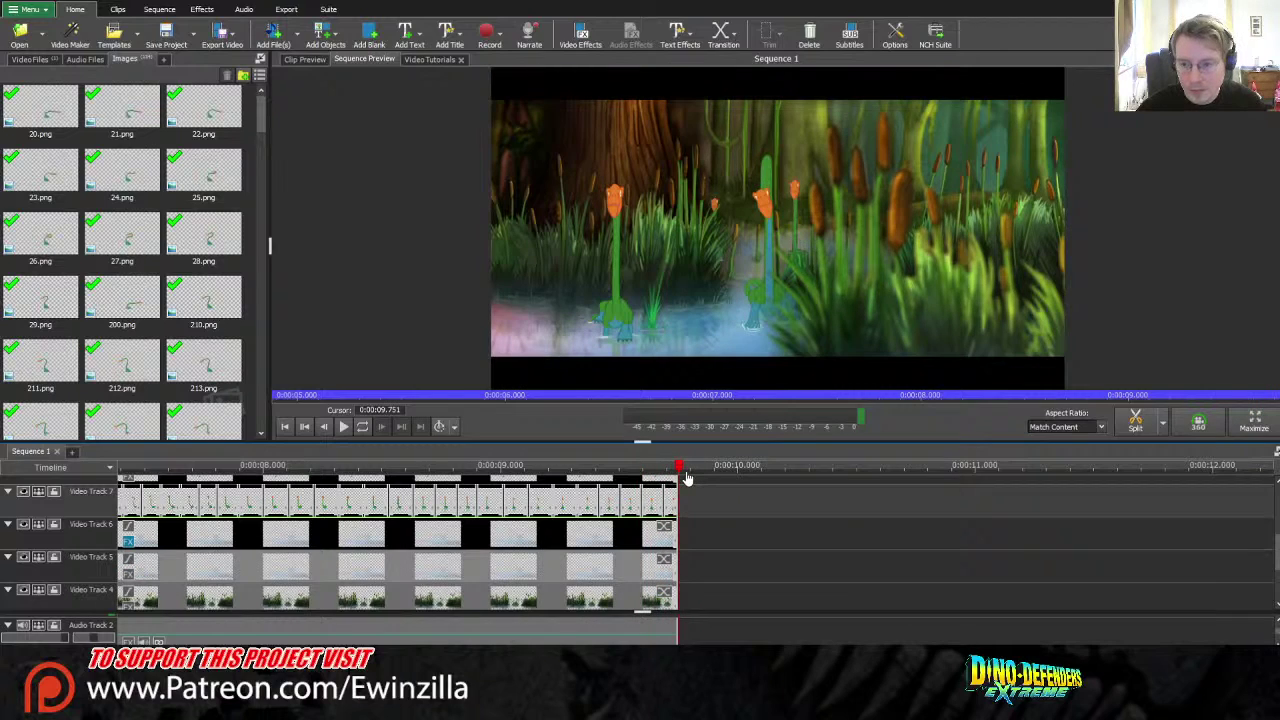
pyautogui.moveTo(676, 480); pyautogui.dragTo(613, 484)
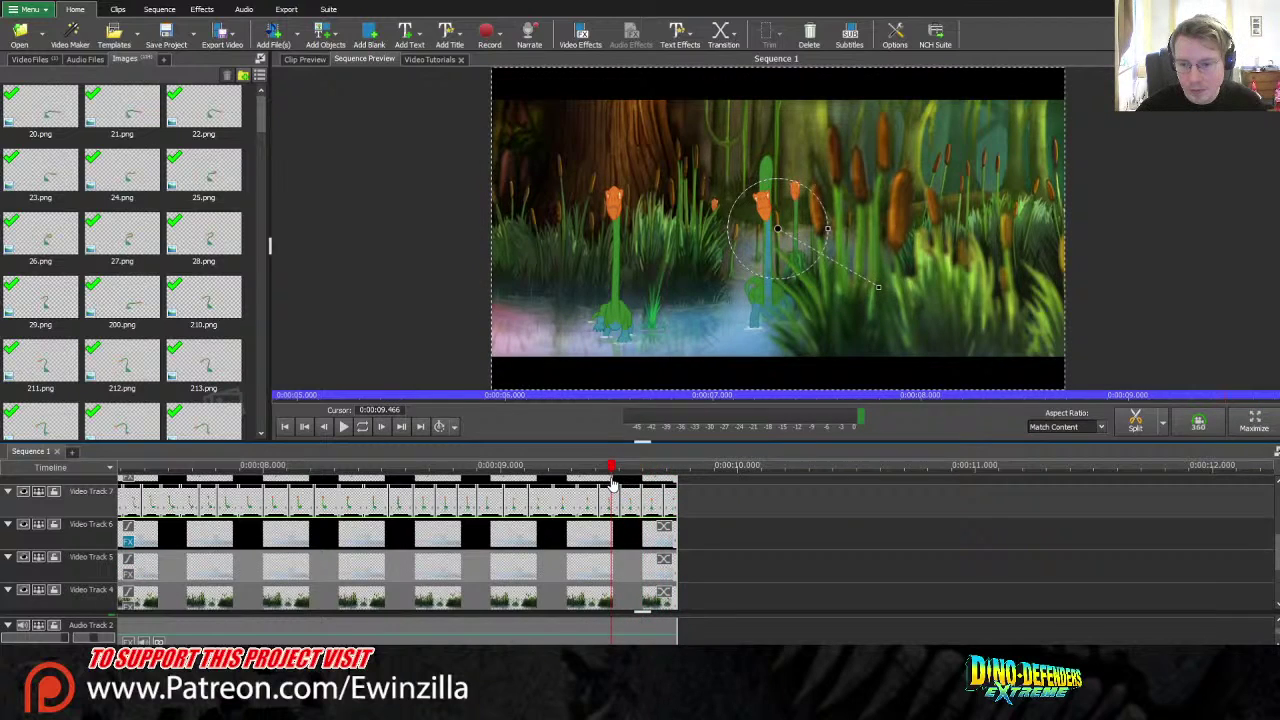
pyautogui.click(679, 478)
pyautogui.scroll(5, 1276, 507)
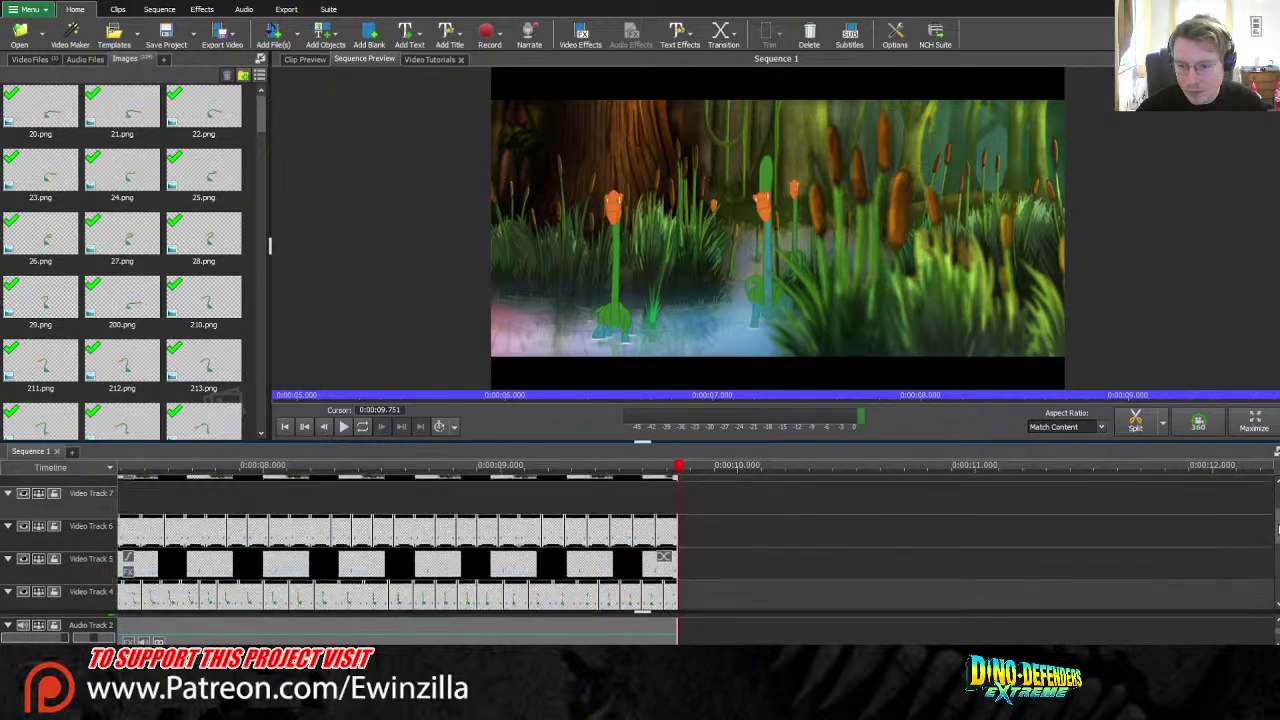
pyautogui.scroll(-2, 1276, 507)
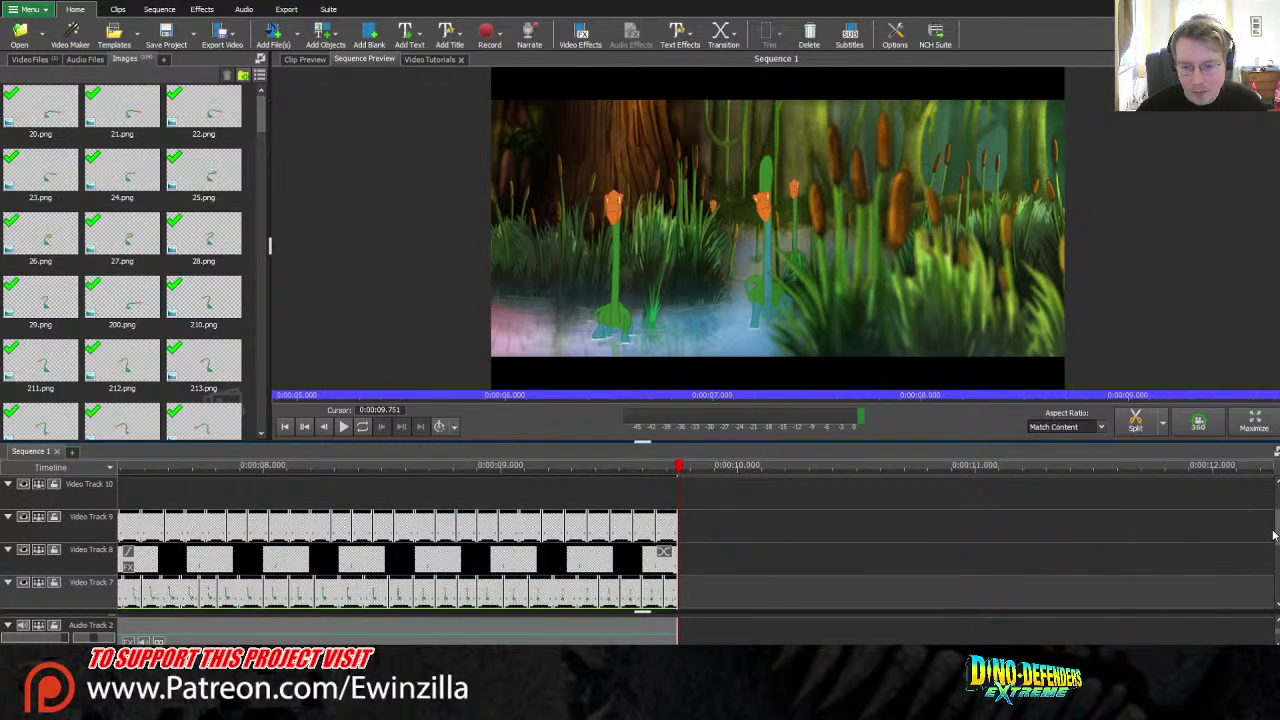
# - Play the trimmed sequence from start to finish to review the animation, and return the cursor to the beginning
pyautogui.click(287, 428)
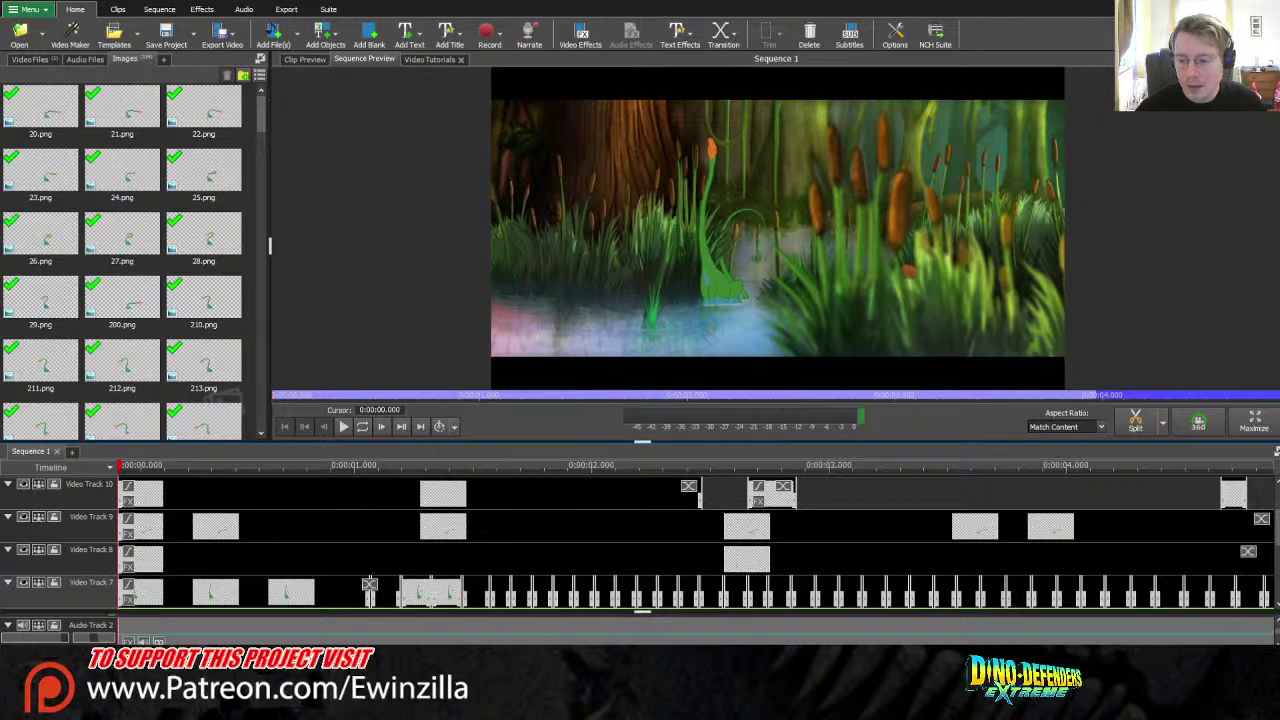
pyautogui.scroll(-3, 700, 540)
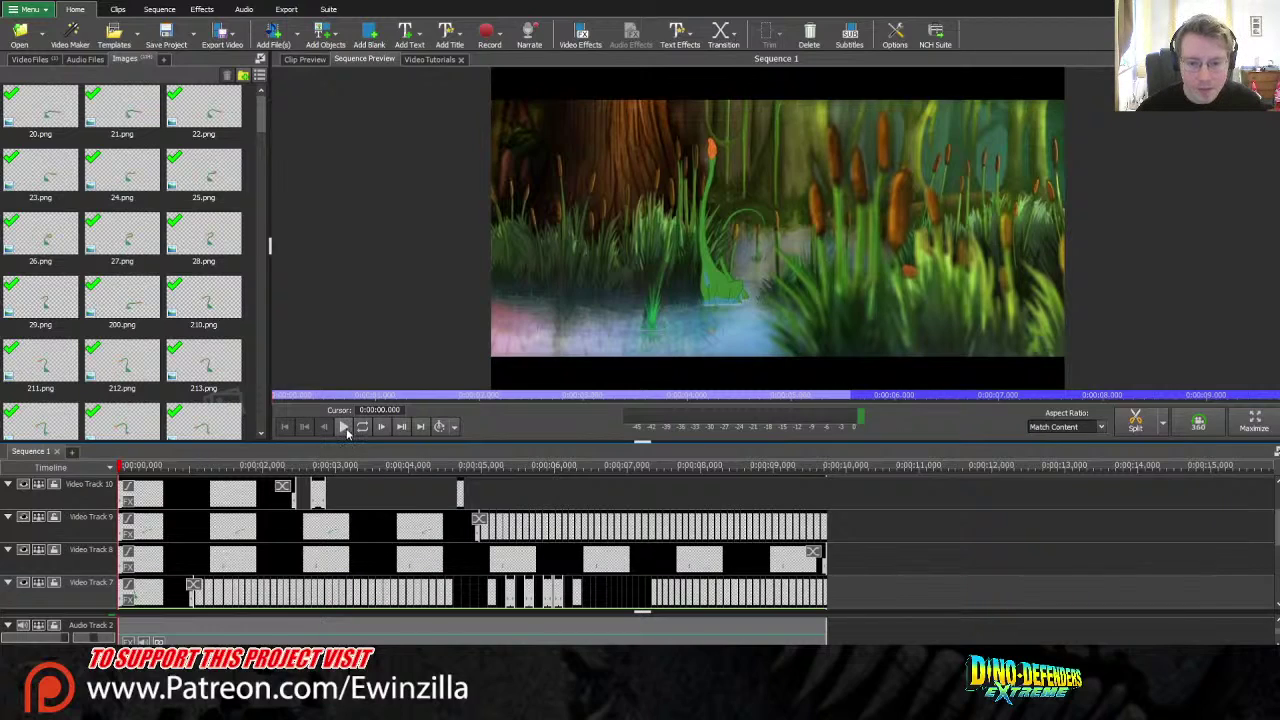
pyautogui.click(344, 427)
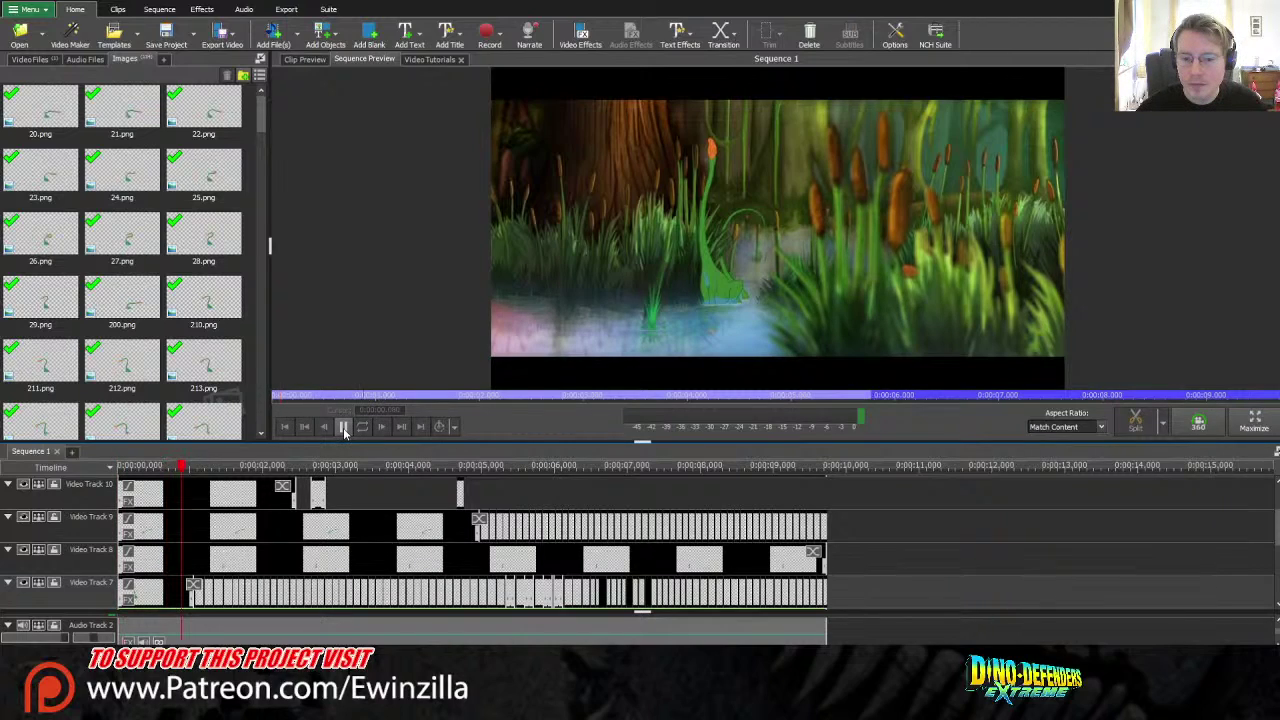
pyautogui.click(344, 427)
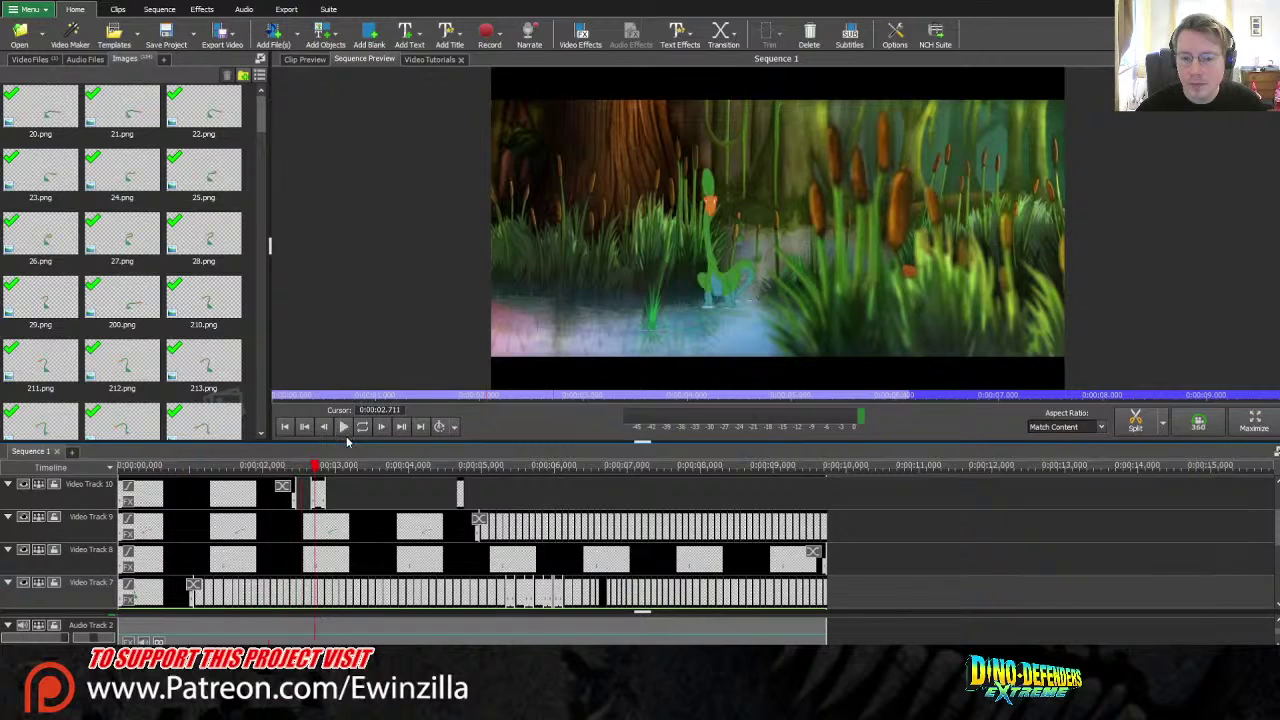
pyautogui.click(287, 430)
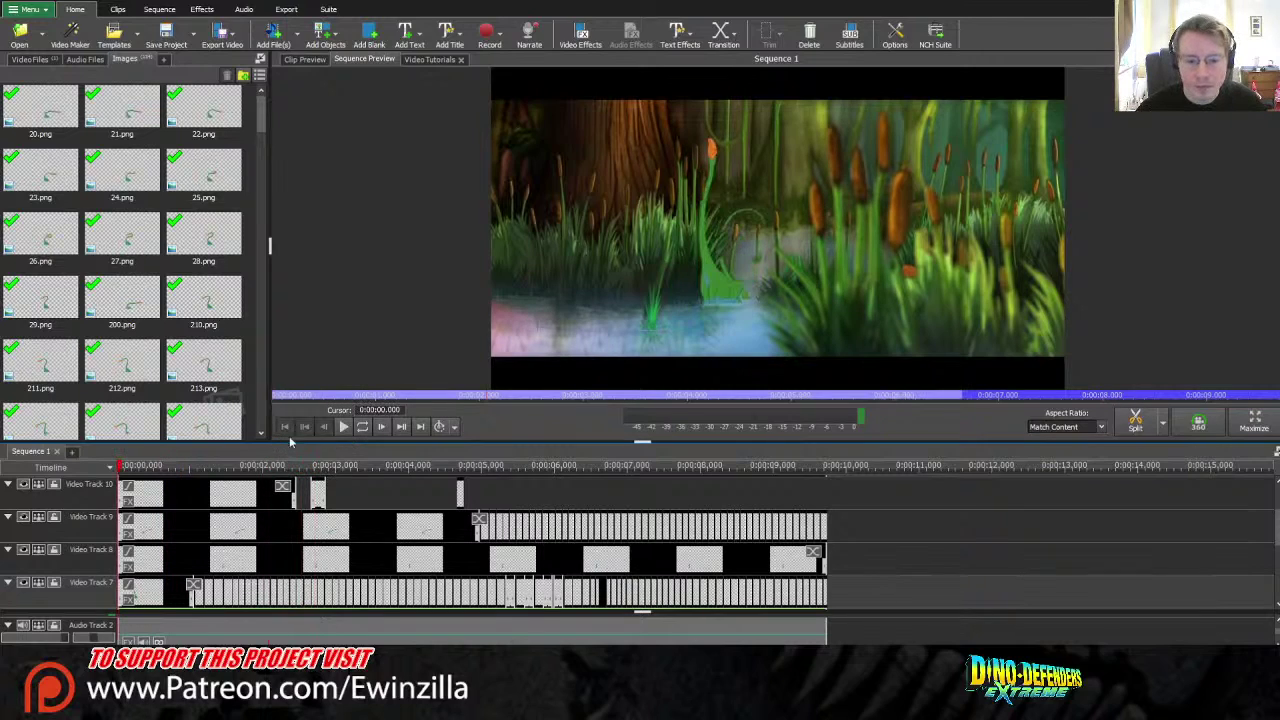
pyautogui.click(344, 427)
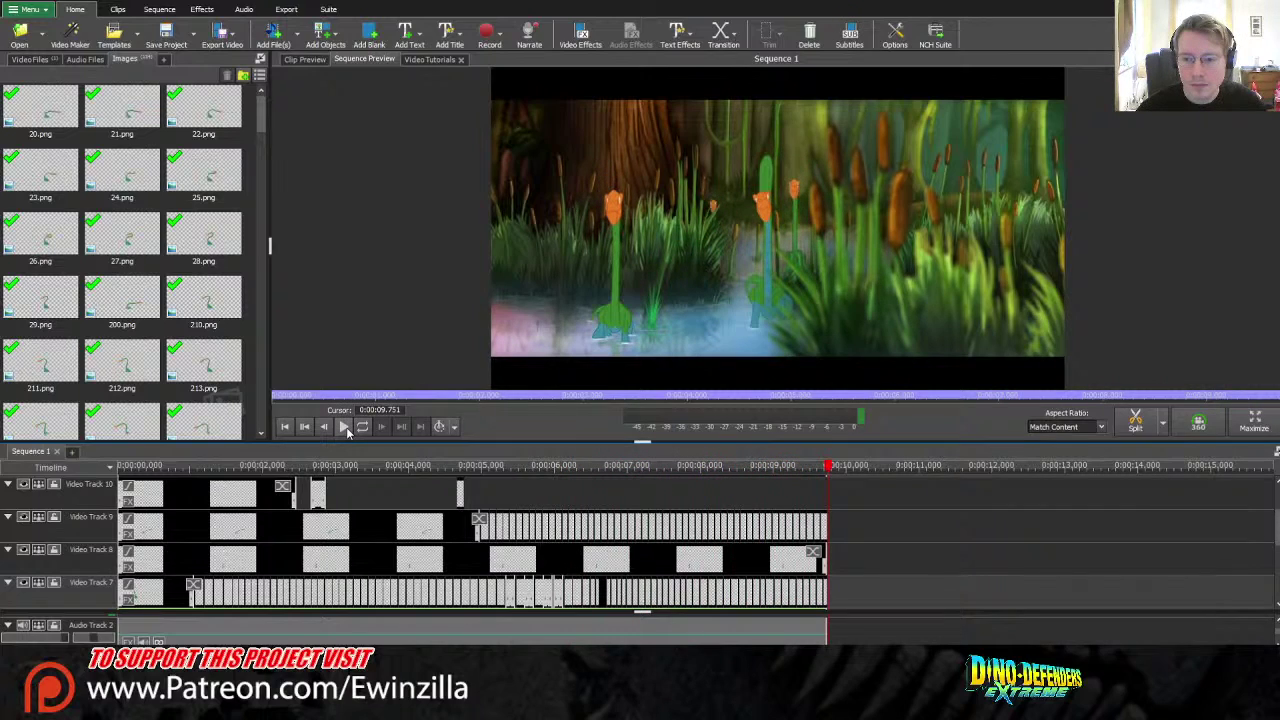
pyautogui.moveTo(829, 468); pyautogui.dragTo(100, 478)
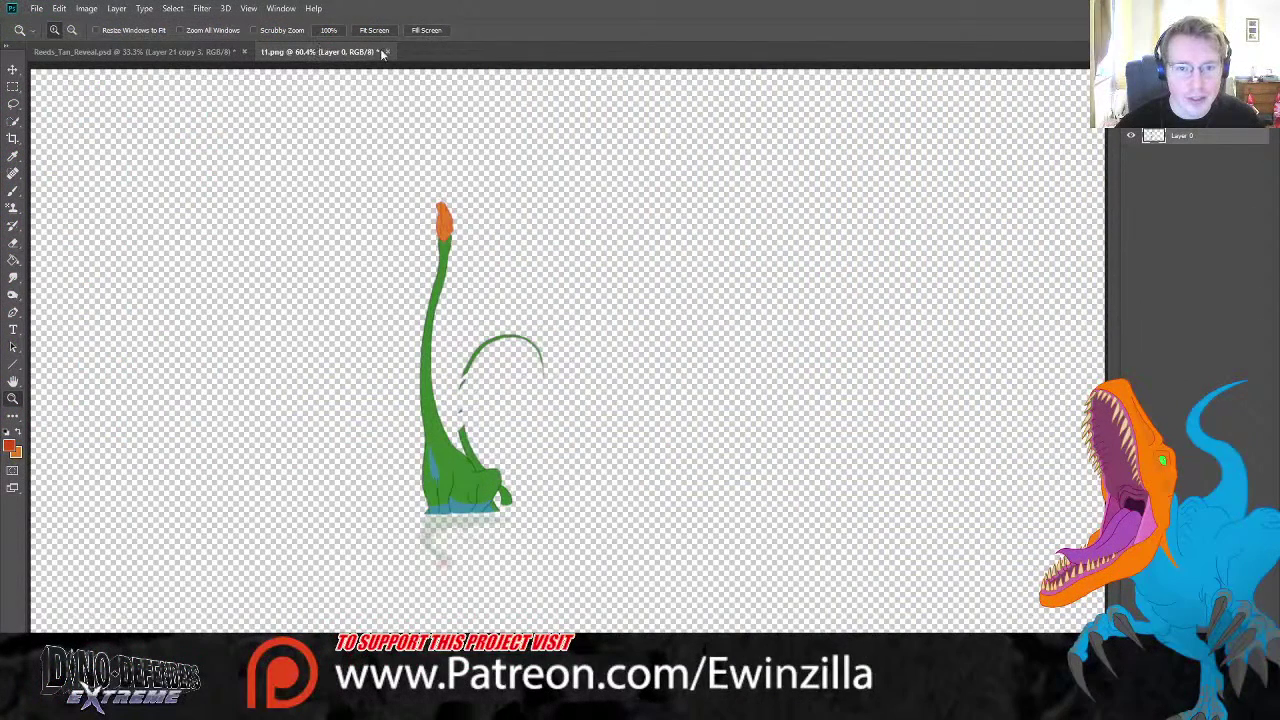
# - Close 11.png, check frame 242.png and close it, and bring up frame 243.png for editing
pyautogui.hotkey('ctrl', 'w')
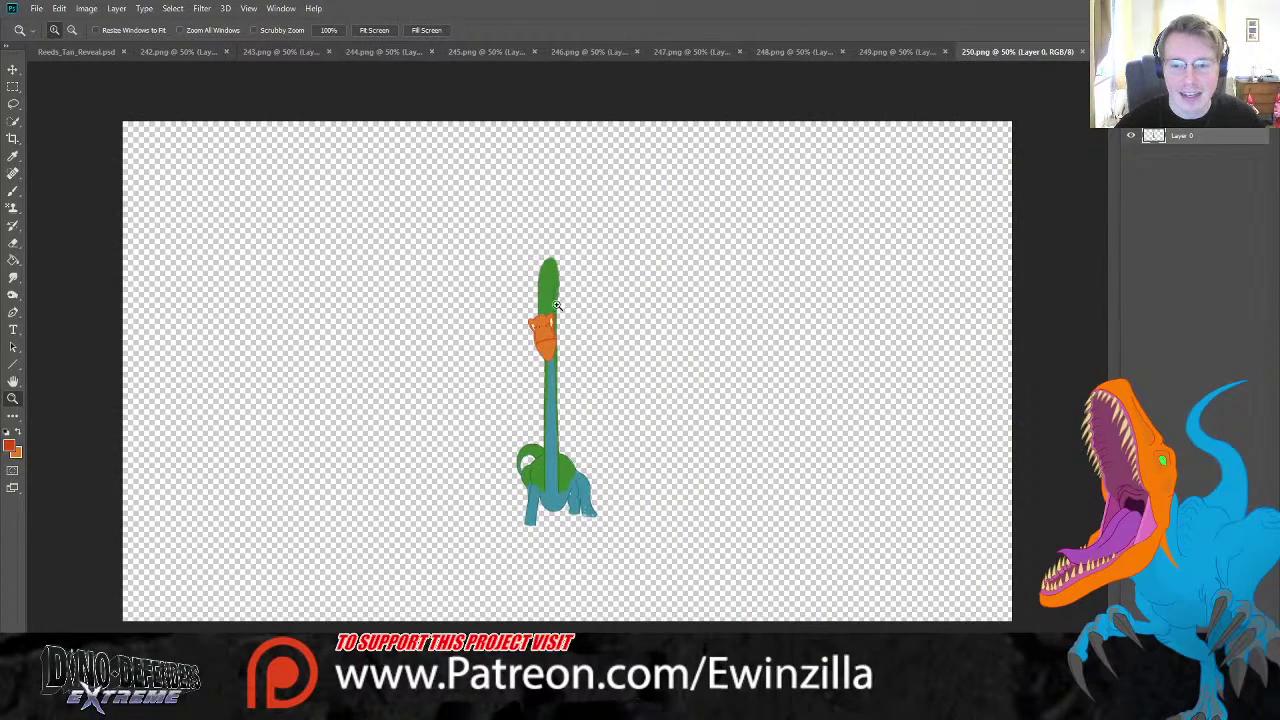
pyautogui.click(182, 54)
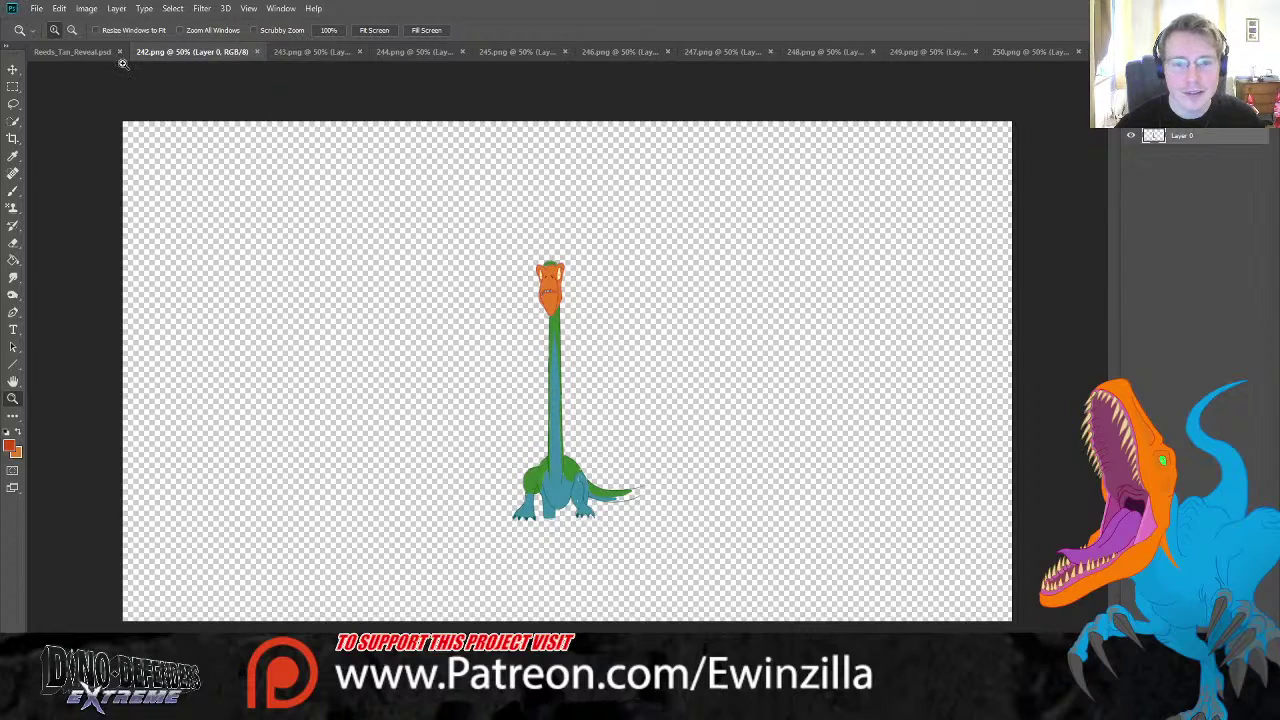
pyautogui.click(257, 52)
pyautogui.click(190, 54)
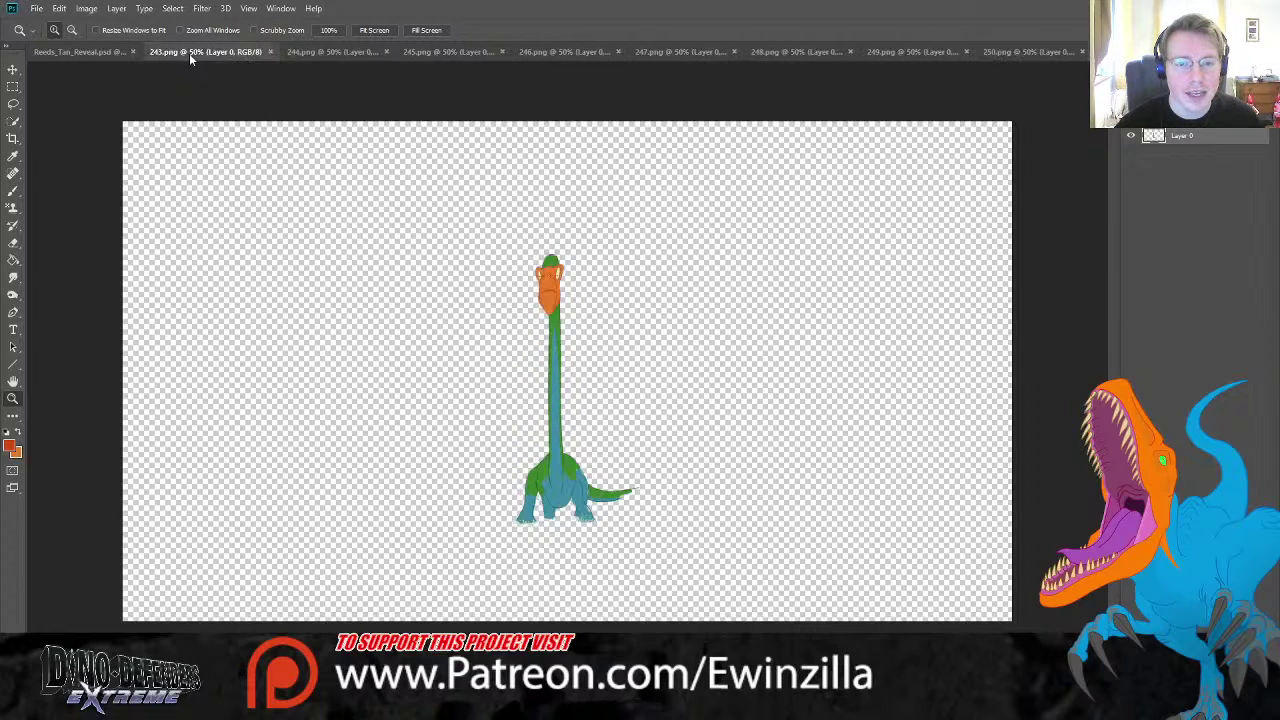
# - Smudge both edges of the green neck section above the dinosaur's head inward to slim it in 243.png
pyautogui.scroll(5, 563, 251)
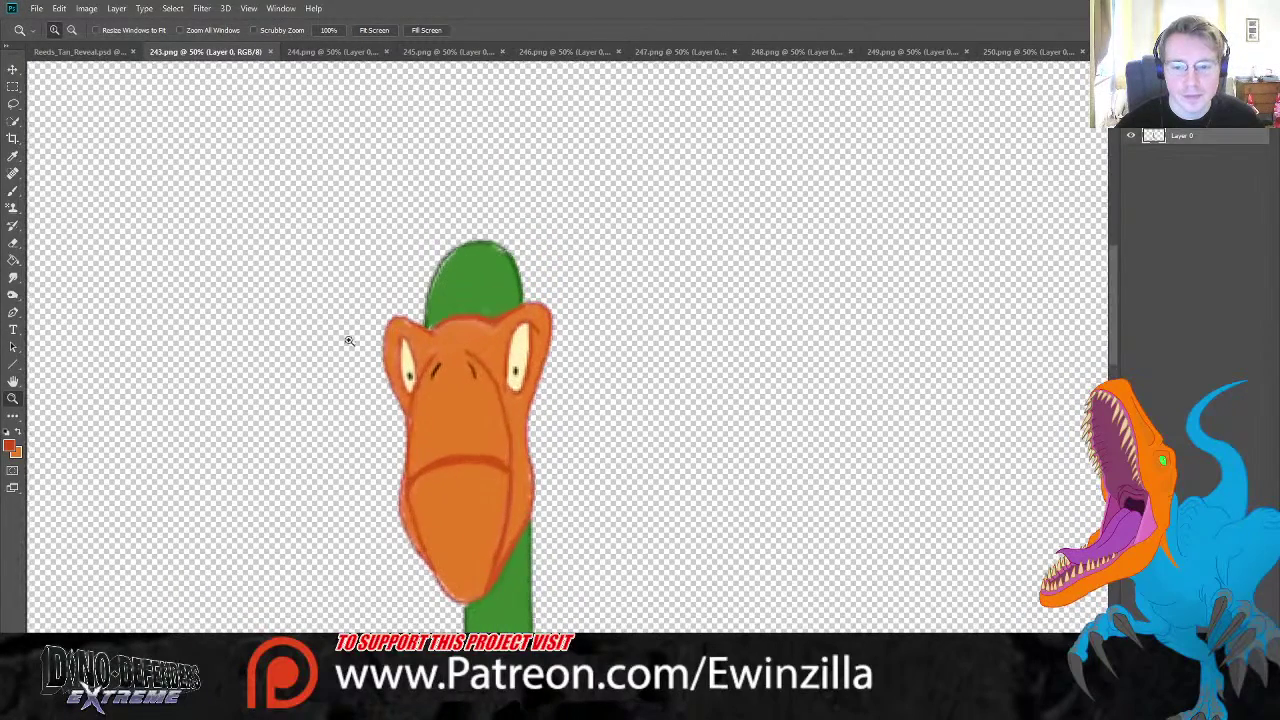
pyautogui.click(12, 276)
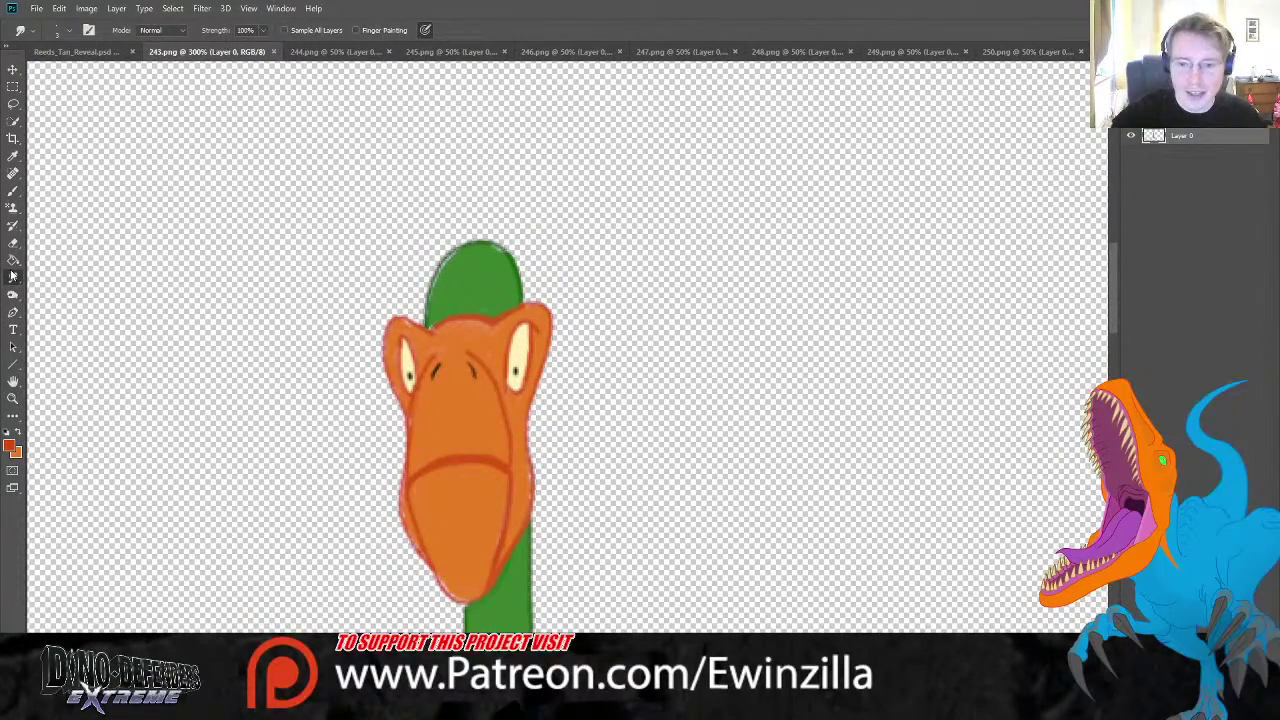
pyautogui.moveTo(507, 257)
pyautogui.mouseDown()
pyautogui.moveTo(516, 306)
pyautogui.moveTo(499, 252)
pyautogui.moveTo(480, 243)
pyautogui.moveTo(509, 271)
pyautogui.moveTo(515, 305)
pyautogui.moveTo(506, 250)
pyautogui.moveTo(519, 300)
pyautogui.moveTo(516, 267)
pyautogui.moveTo(523, 288)
pyautogui.moveTo(486, 265)
pyautogui.moveTo(450, 268)
pyautogui.moveTo(454, 250)
pyautogui.moveTo(428, 323)
pyautogui.mouseUp()
pyautogui.moveTo(437, 280)
pyautogui.mouseDown()
pyautogui.moveTo(427, 321)
pyautogui.moveTo(442, 265)
pyautogui.moveTo(479, 241)
pyautogui.moveTo(449, 257)
pyautogui.moveTo(430, 319)
pyautogui.moveTo(457, 230)
pyautogui.moveTo(427, 305)
pyautogui.mouseUp()
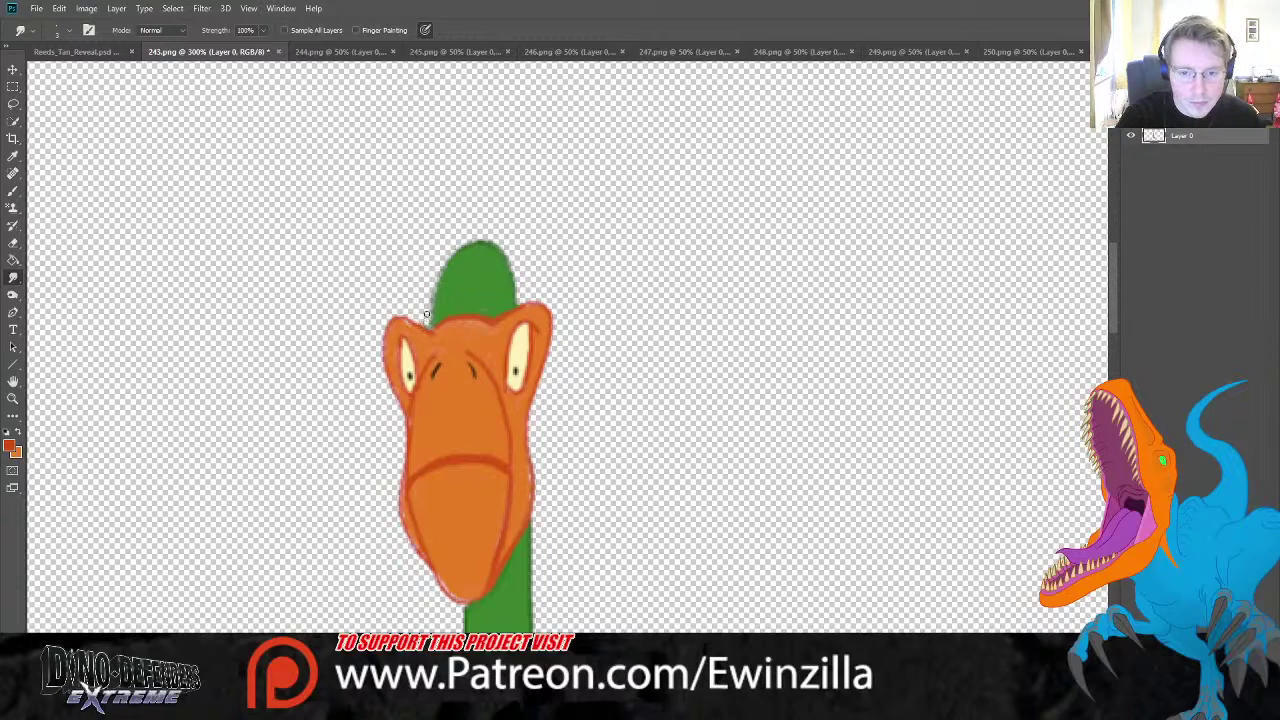
# - Sample the dark green outline colour from the Reeds_Tan_Reveal.psd swatches and repaint the neck outline above the head in 243.png
pyautogui.click(80, 51)
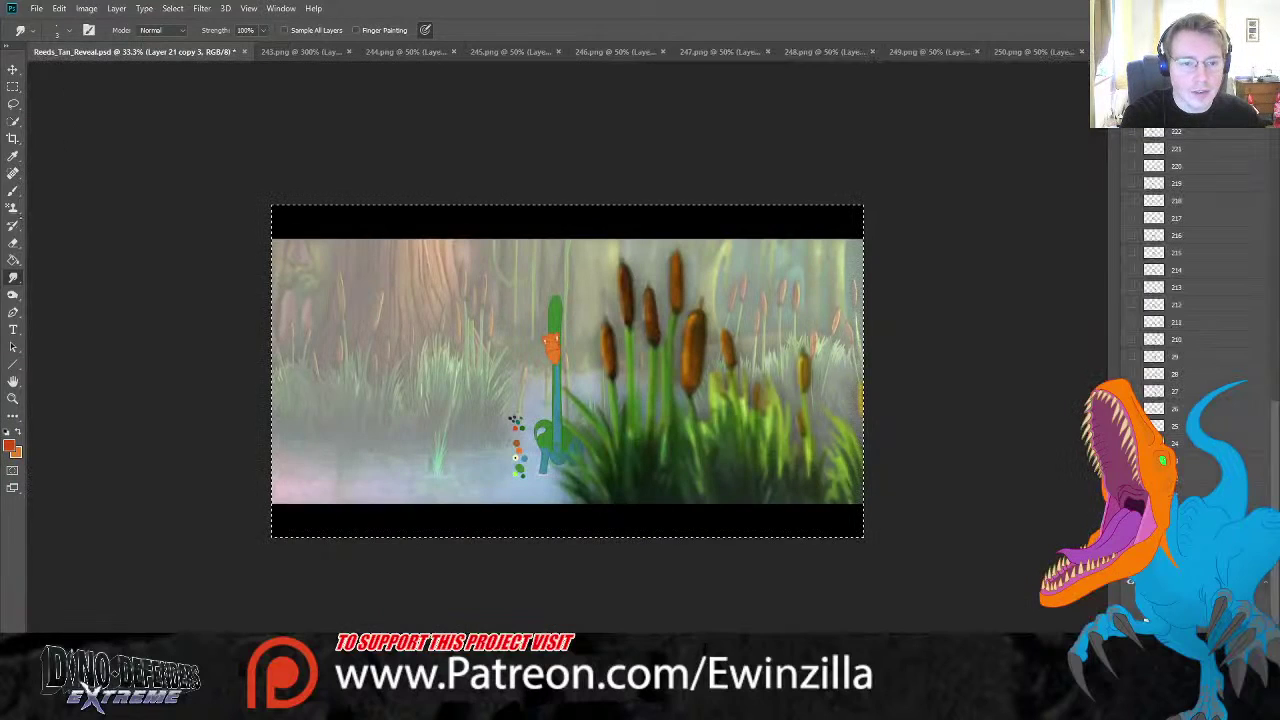
pyautogui.press('i')
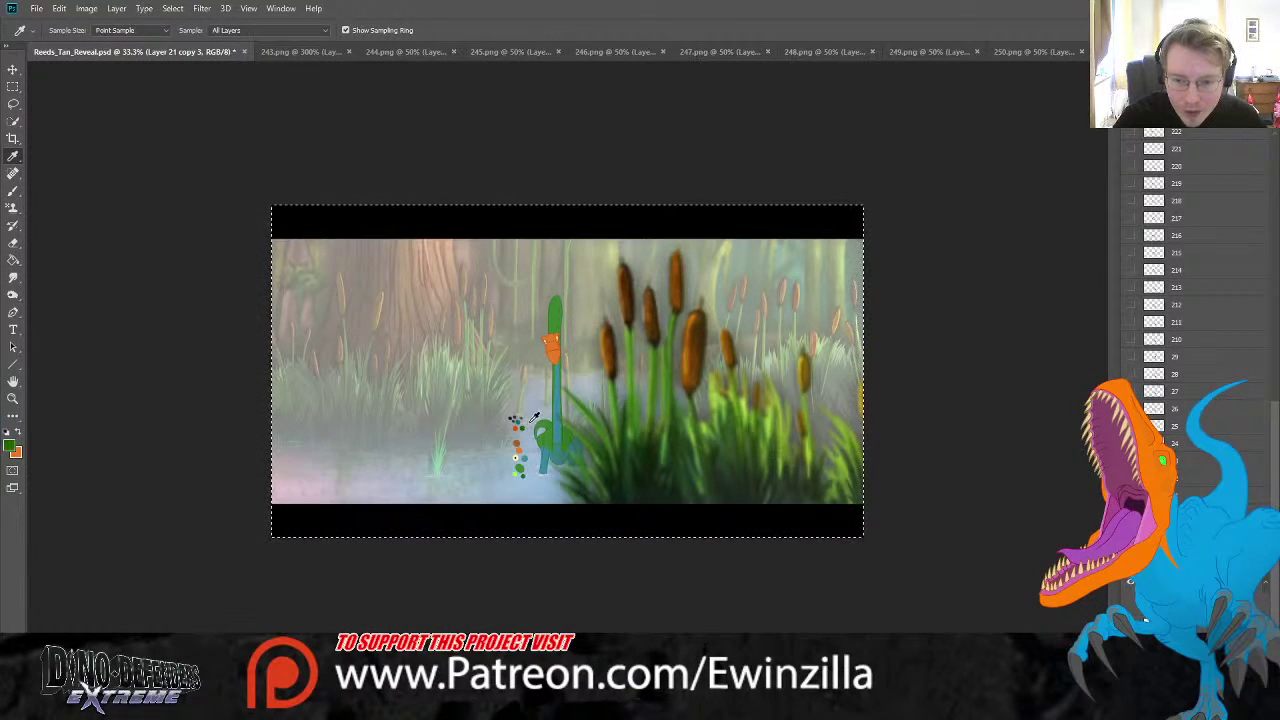
pyautogui.click(300, 51)
pyautogui.press('b')
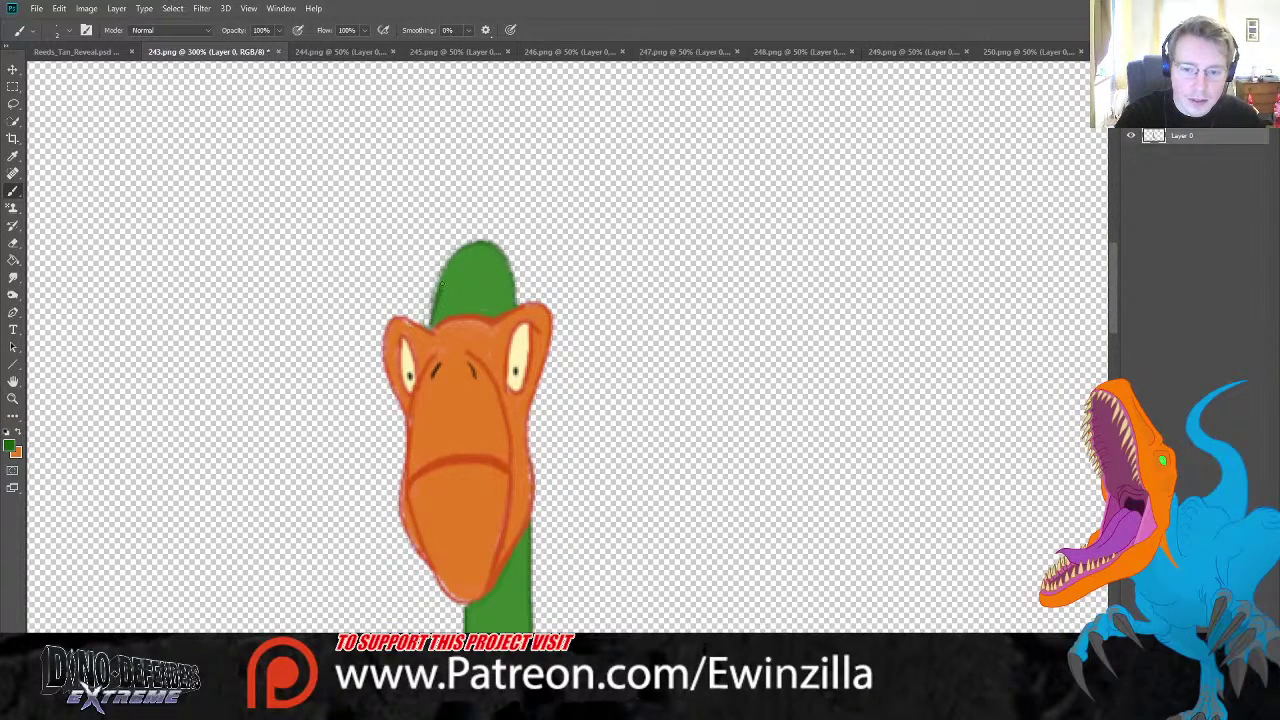
pyautogui.moveTo(432, 332); pyautogui.dragTo(460, 252)
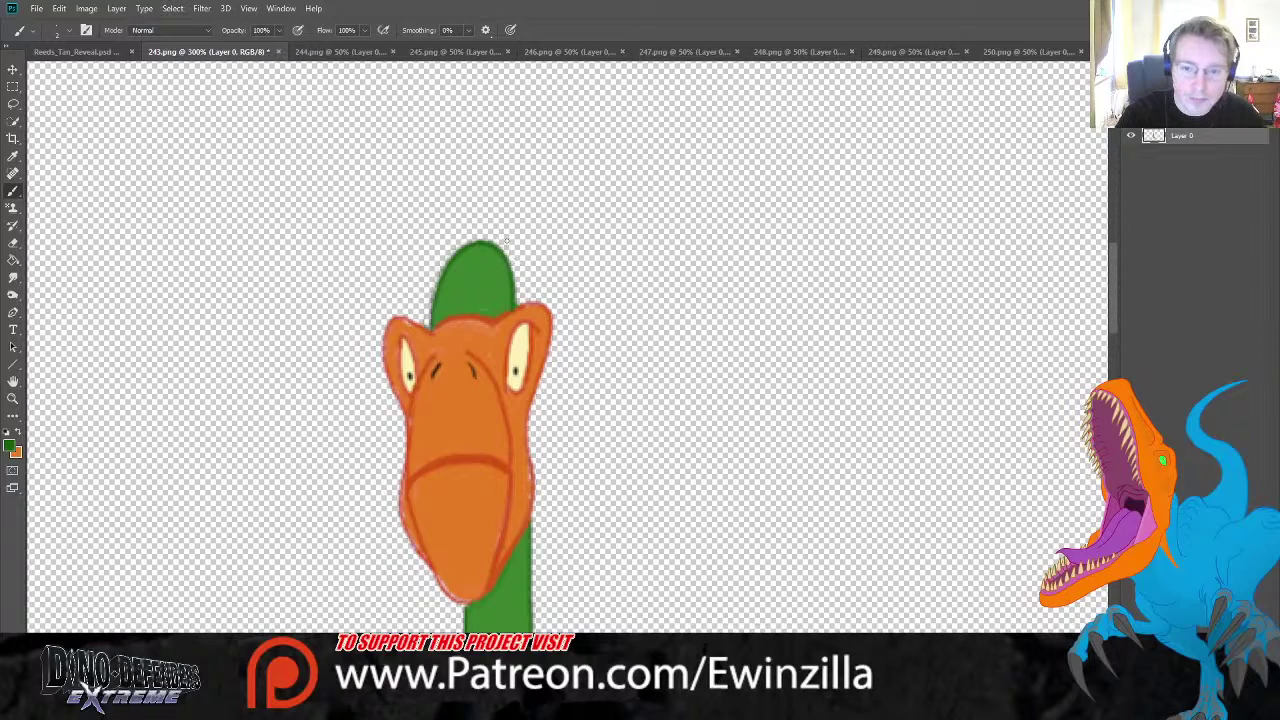
# - Save the retouched frame 243.png and close it
pyautogui.click(9, 283)
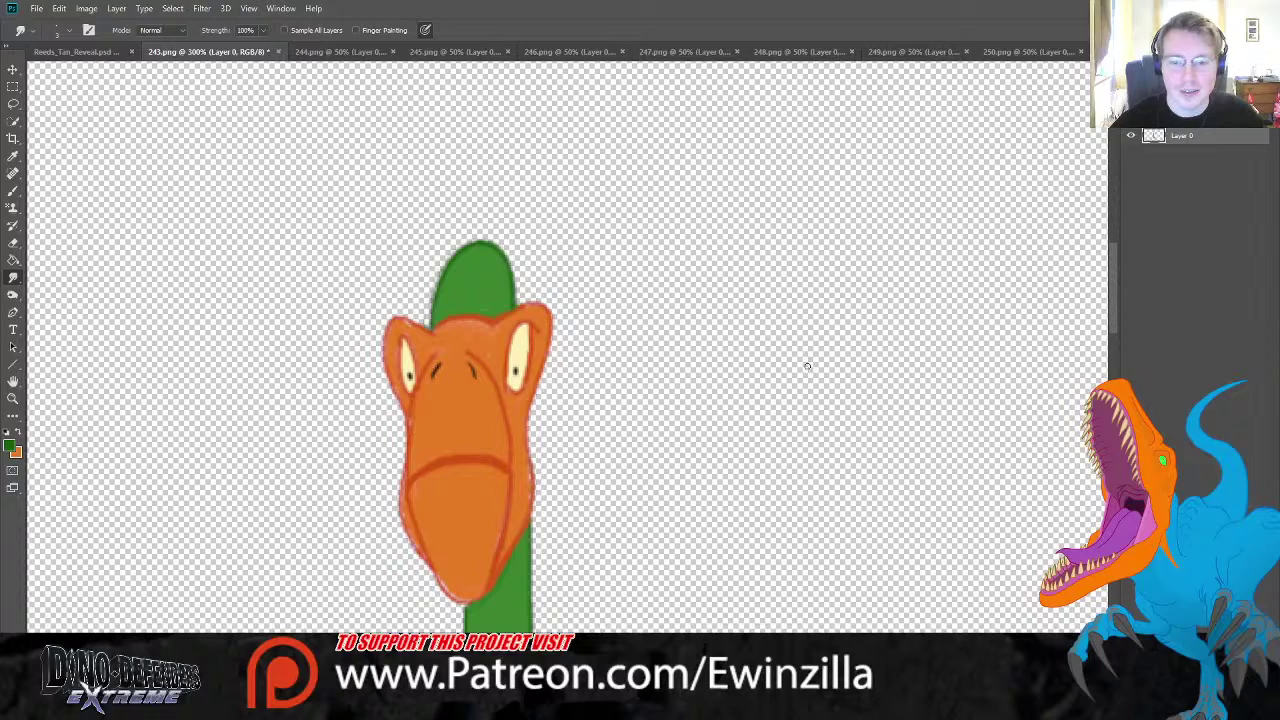
pyautogui.hotkey('ctrl', 's')
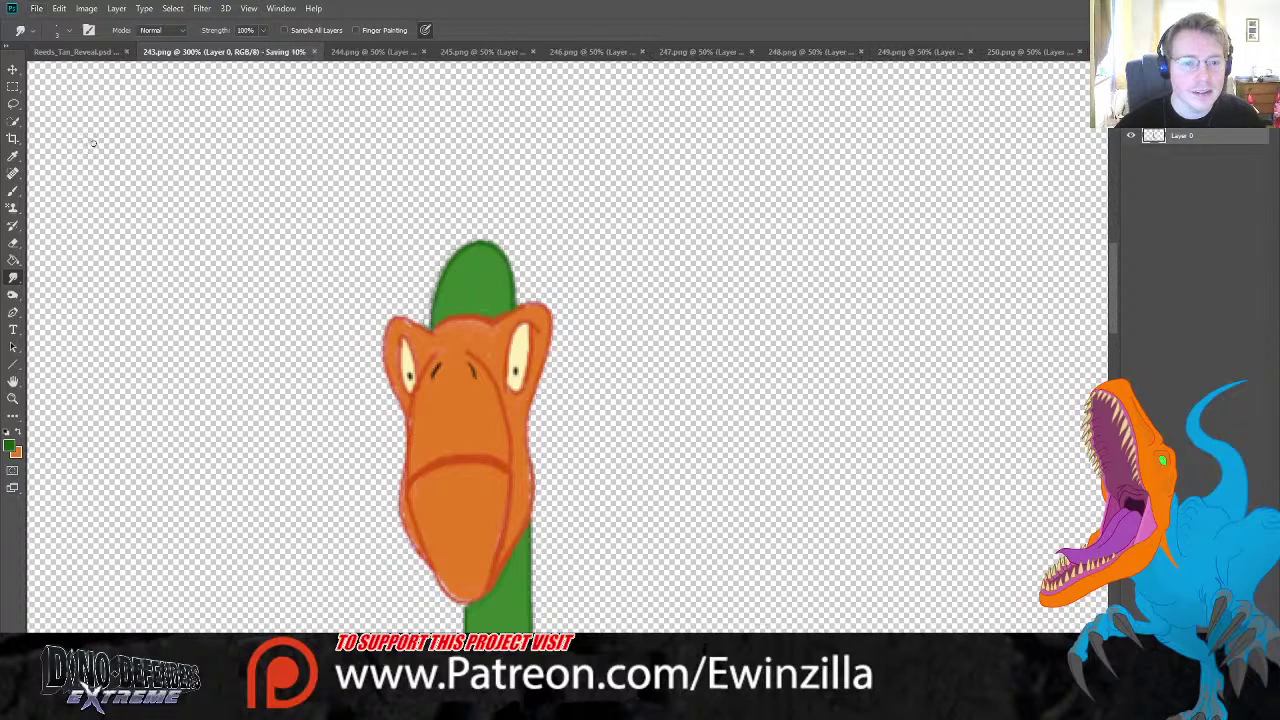
pyautogui.click(274, 52)
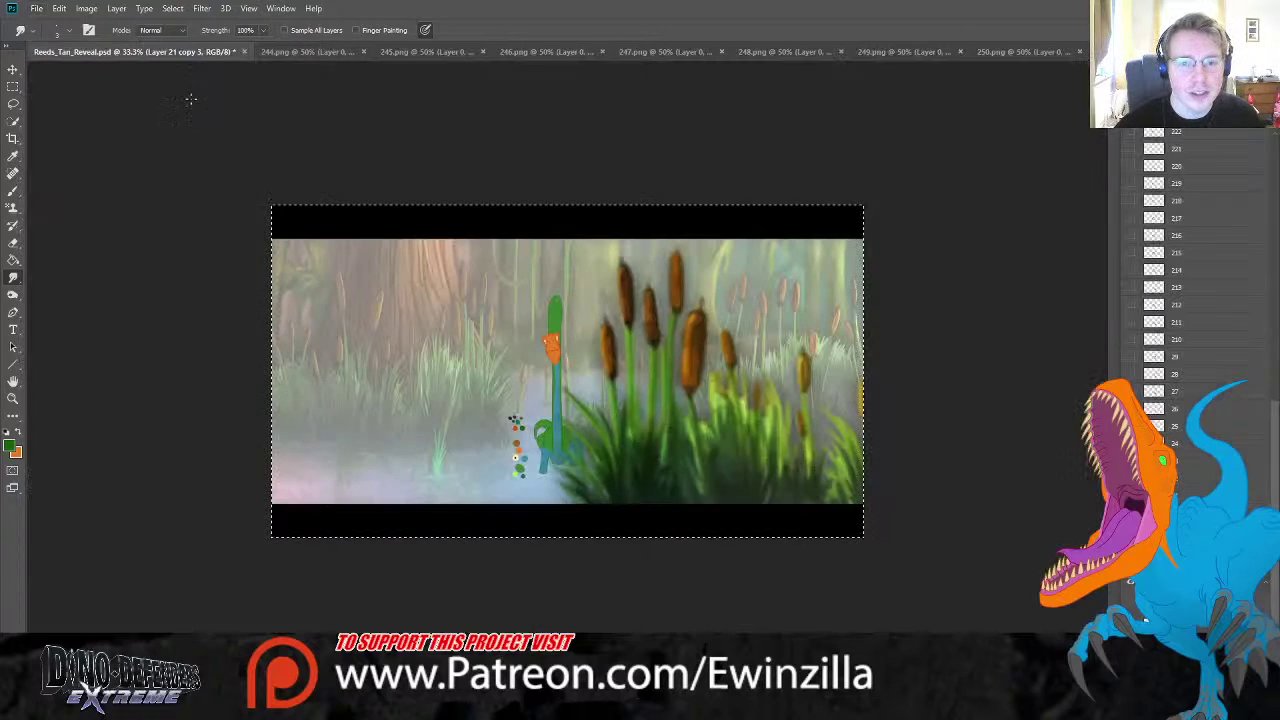
# - Paint a narrower dark green outline inside the neck section above the head in 244.png, undoing unwanted strokes
pyautogui.click(306, 52)
pyautogui.press('z')
pyautogui.moveTo(558, 260); pyautogui.dragTo(536, 253)
pyautogui.click(536, 253)
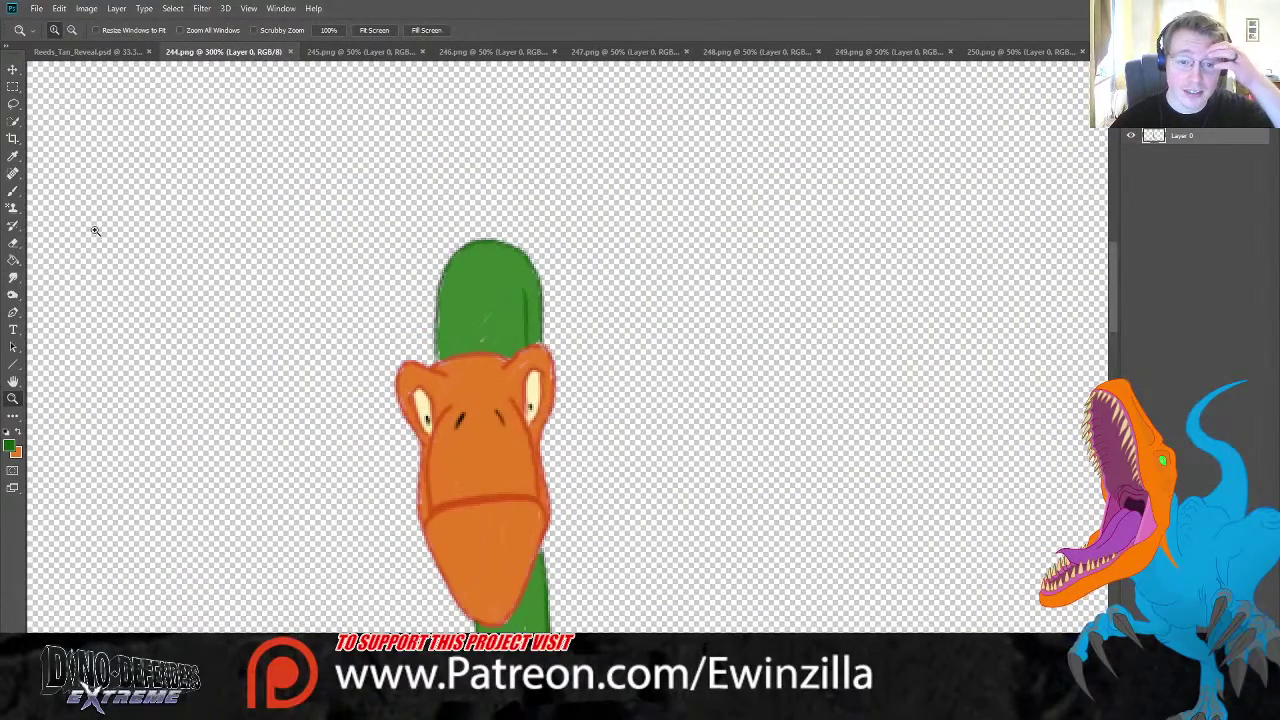
pyautogui.click(13, 262)
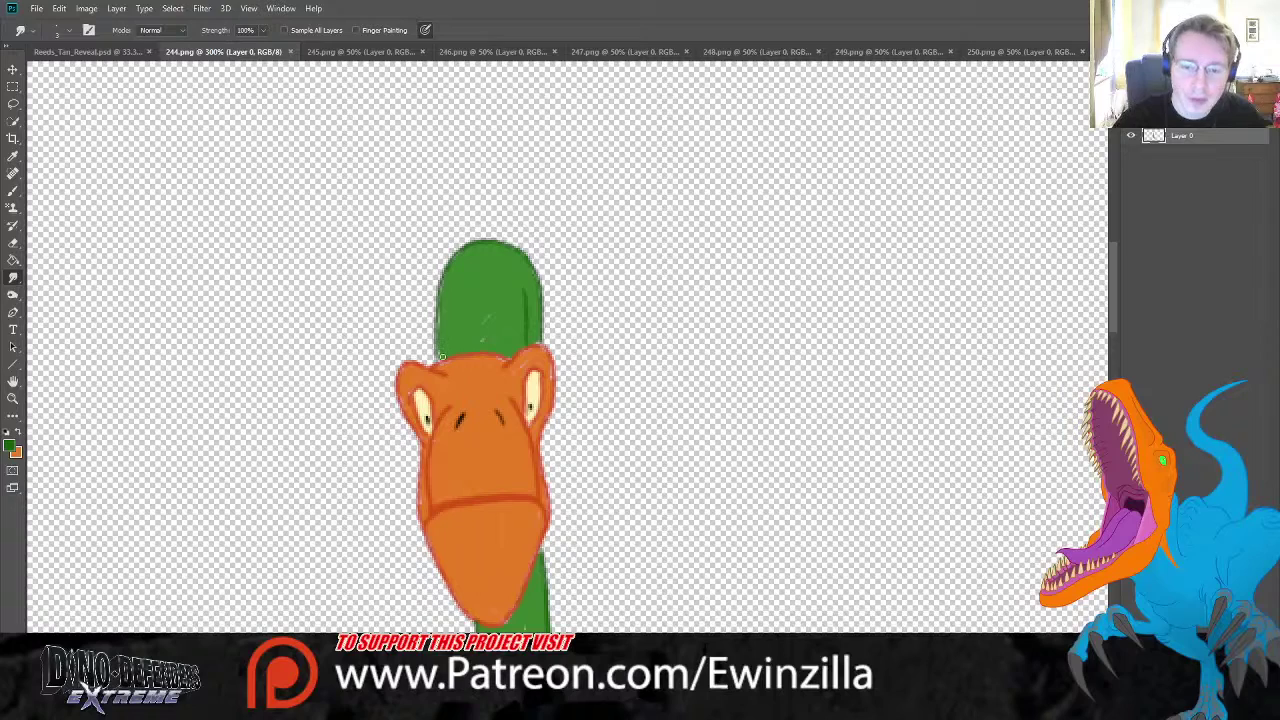
pyautogui.click(13, 190)
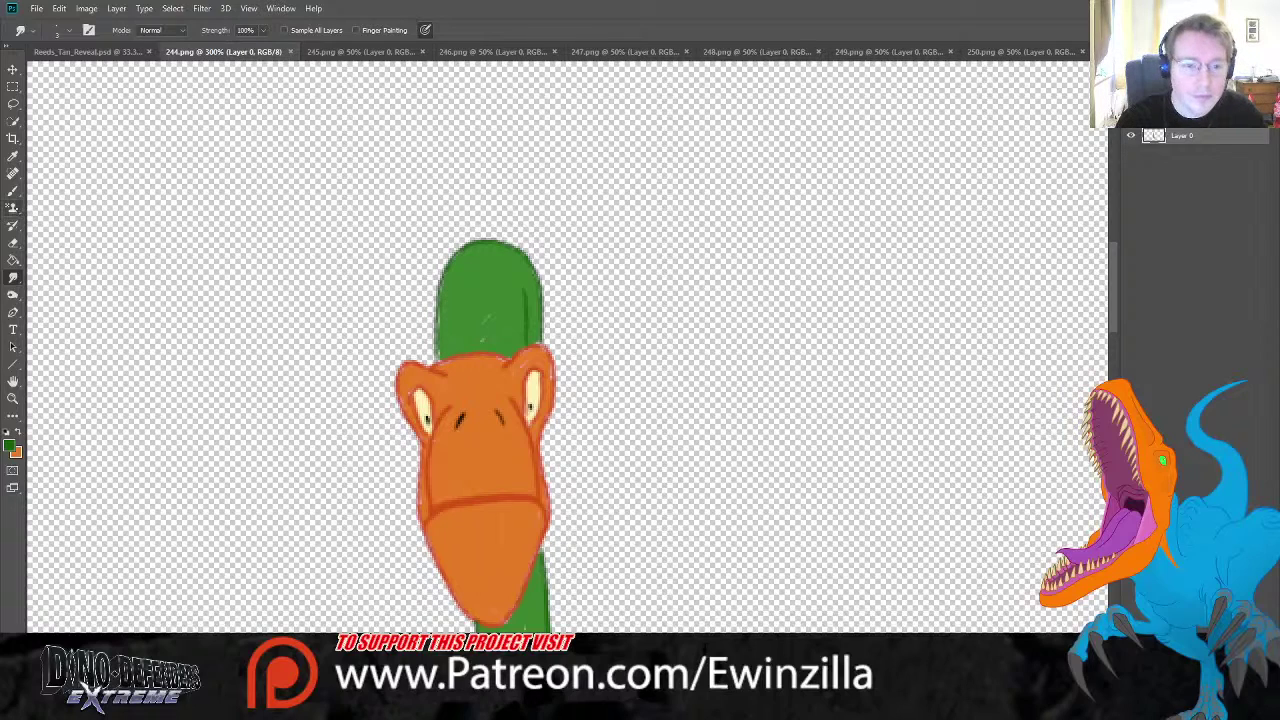
pyautogui.moveTo(445, 358)
pyautogui.mouseDown()
pyautogui.moveTo(453, 288)
pyautogui.moveTo(482, 254)
pyautogui.moveTo(518, 270)
pyautogui.moveTo(528, 348)
pyautogui.moveTo(523, 281)
pyautogui.moveTo(521, 323)
pyautogui.moveTo(513, 267)
pyautogui.moveTo(466, 253)
pyautogui.moveTo(441, 357)
pyautogui.moveTo(455, 263)
pyautogui.moveTo(490, 242)
pyautogui.moveTo(515, 263)
pyautogui.moveTo(524, 350)
pyautogui.mouseUp()
pyautogui.hotkey('ctrl', 'z')
pyautogui.hotkey('ctrl', 'z')
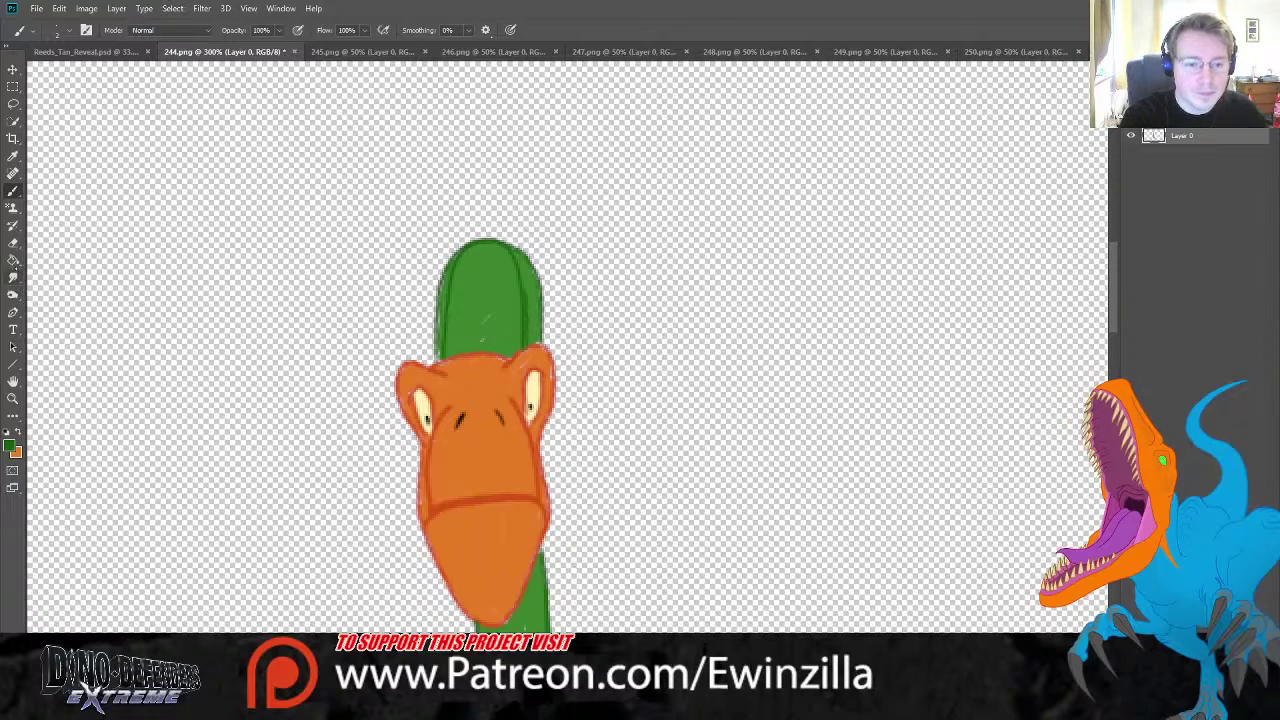
# - Smudge away the green outside the narrower neck outline on both sides in 244.png, and save and close the frame
pyautogui.click(13, 262)
pyautogui.click(13, 276)
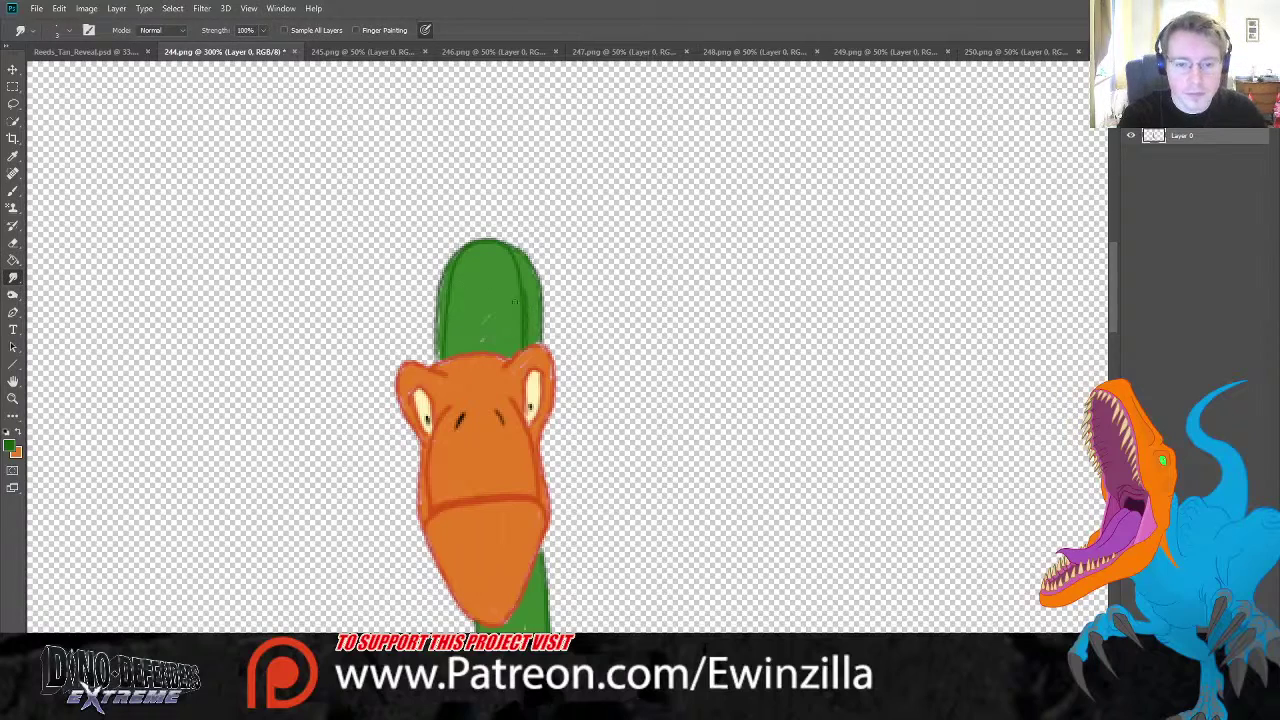
pyautogui.moveTo(537, 321)
pyautogui.mouseDown()
pyautogui.moveTo(514, 355)
pyautogui.moveTo(551, 354)
pyautogui.moveTo(529, 325)
pyautogui.moveTo(510, 243)
pyautogui.mouseUp()
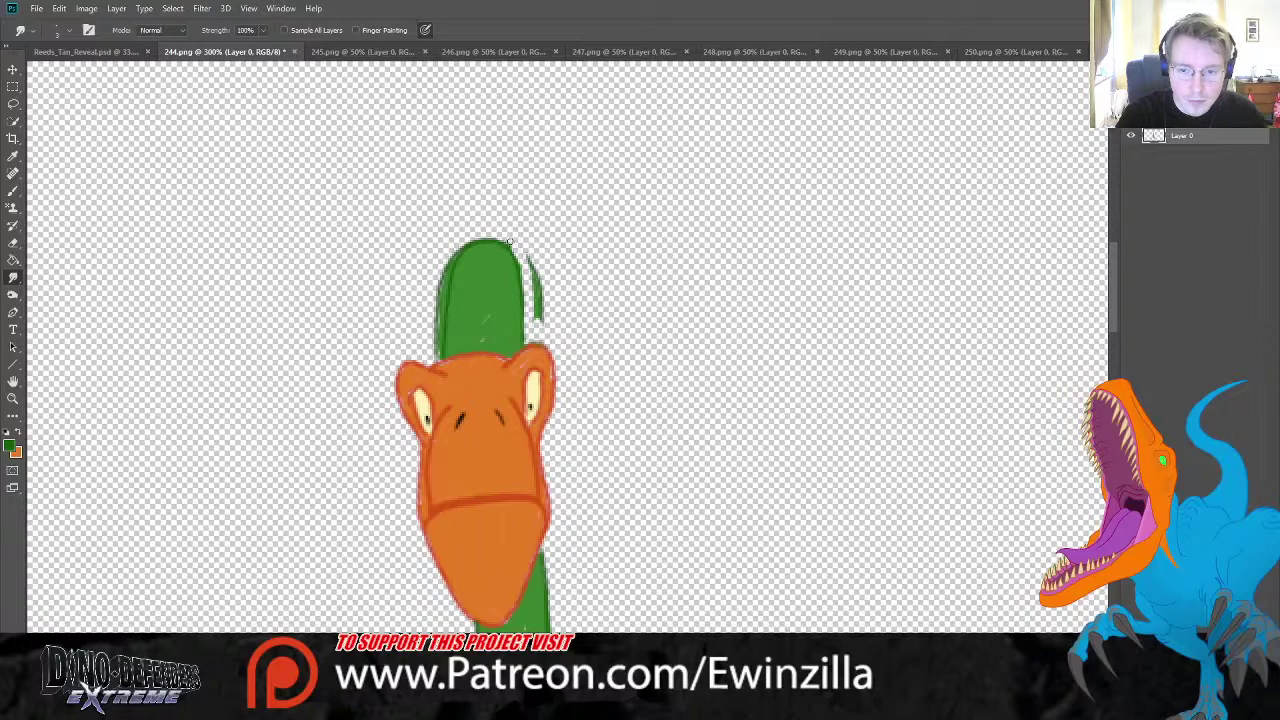
pyautogui.moveTo(529, 285)
pyautogui.mouseDown()
pyautogui.moveTo(538, 327)
pyautogui.moveTo(546, 271)
pyautogui.mouseUp()
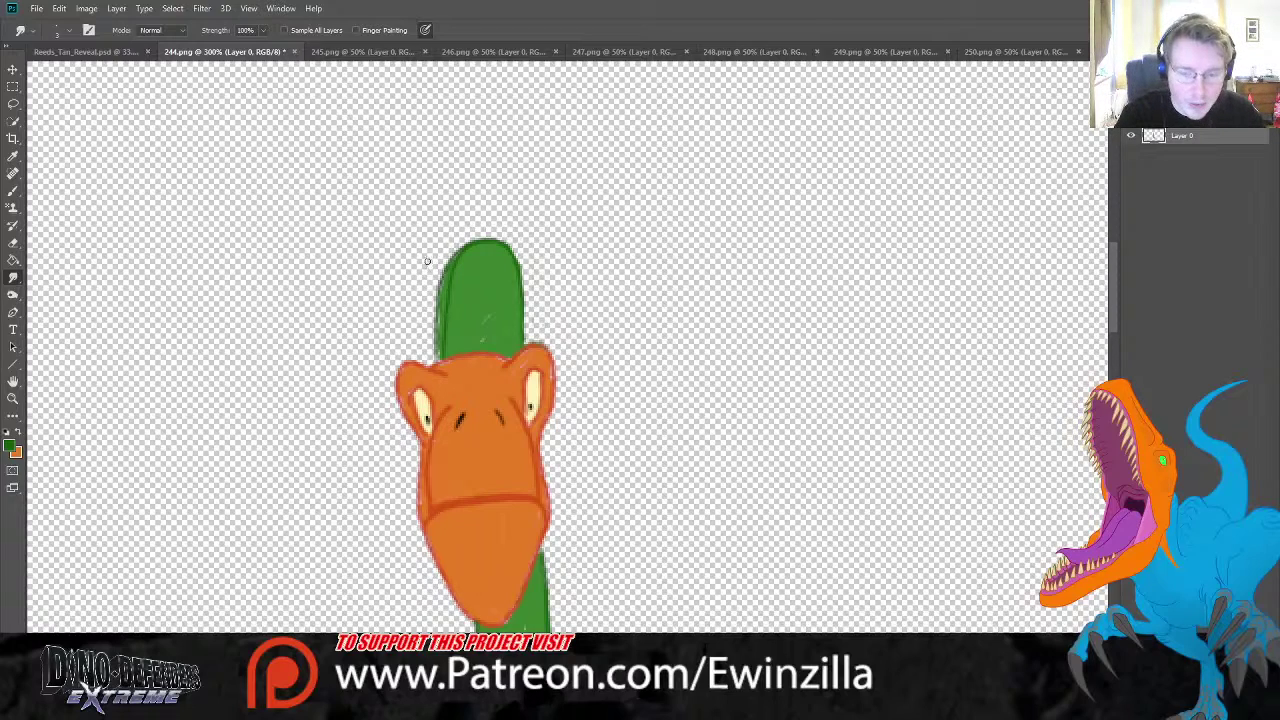
pyautogui.moveTo(443, 268)
pyautogui.mouseDown()
pyautogui.moveTo(470, 237)
pyautogui.moveTo(452, 256)
pyautogui.moveTo(476, 231)
pyautogui.moveTo(443, 266)
pyautogui.moveTo(435, 347)
pyautogui.mouseUp()
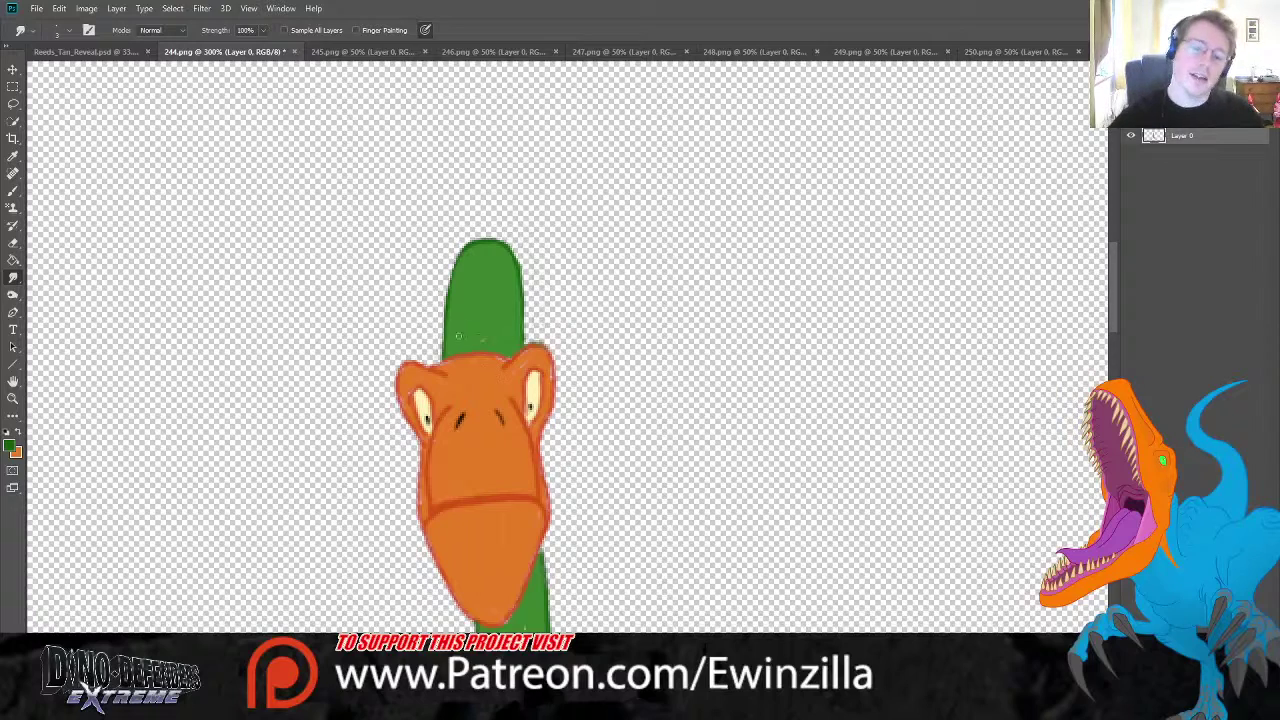
pyautogui.hotkey('ctrl', 's')
pyautogui.click(290, 51)
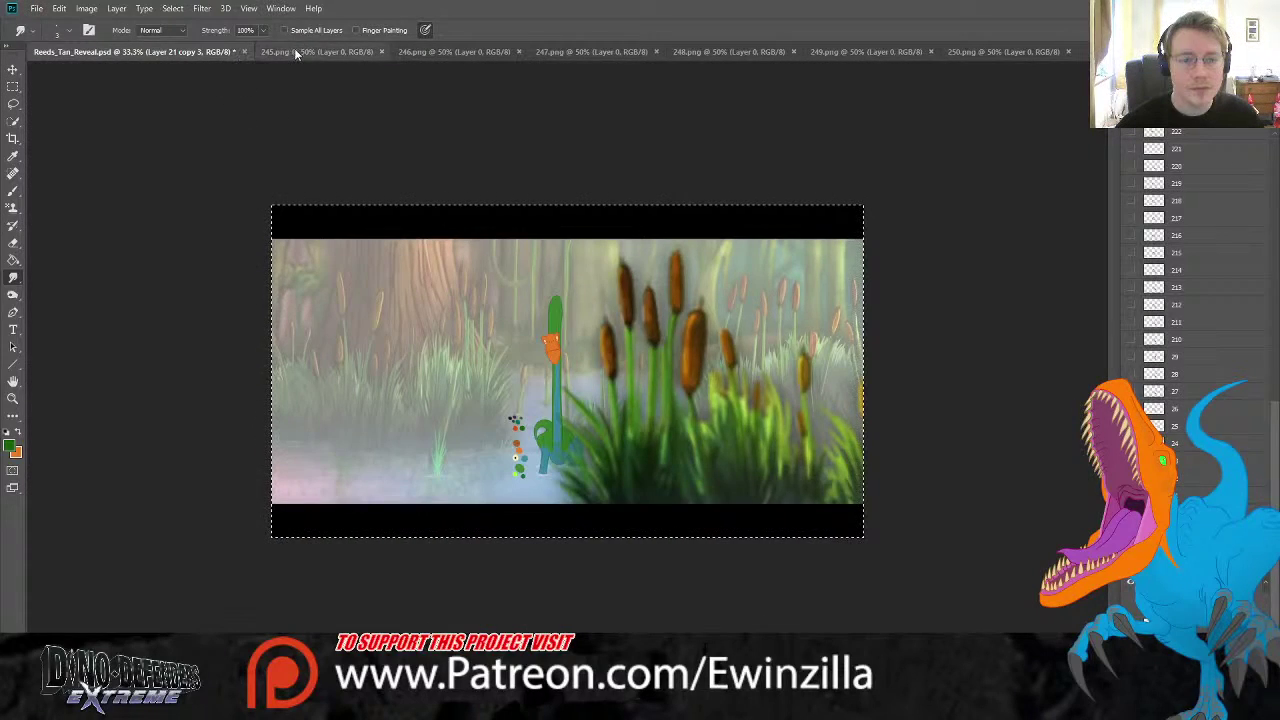
# - Lasso the green neck section above the head in 245.png and transform it to about 85% width
pyautogui.click(294, 48)
pyautogui.click(12, 398)
pyautogui.moveTo(574, 254); pyautogui.dragTo(562, 260)
pyautogui.press('l')
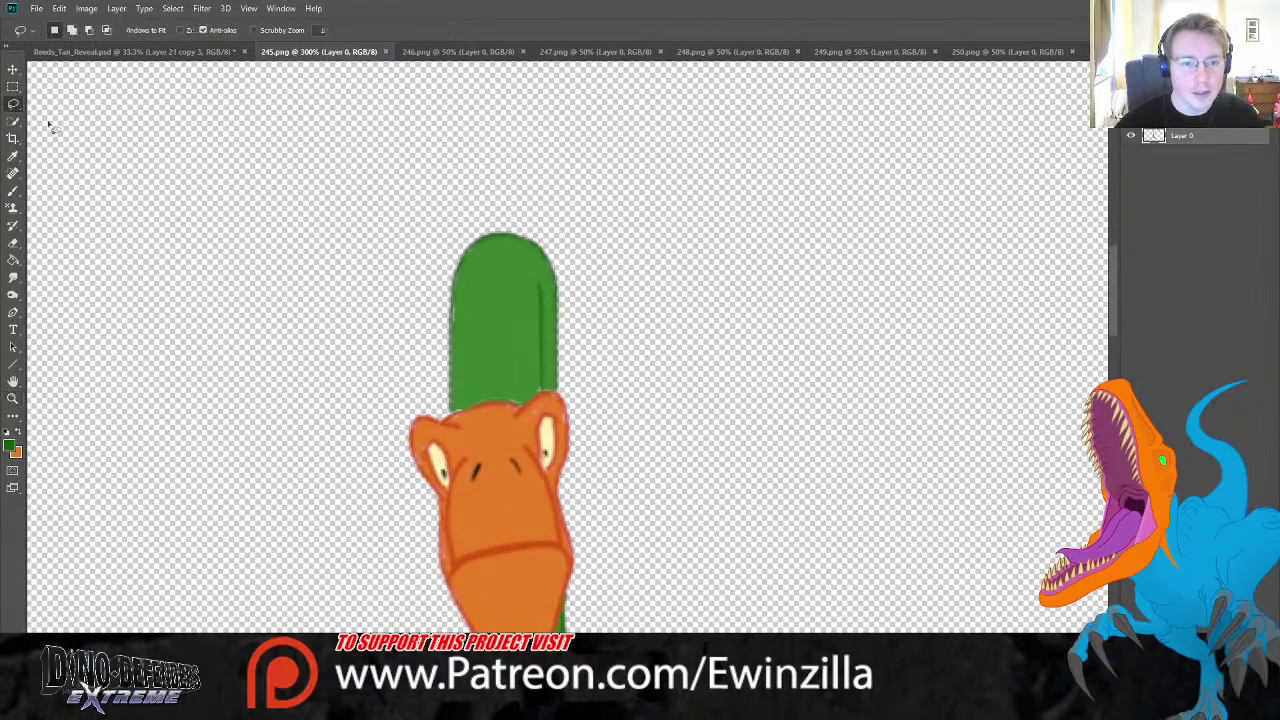
pyautogui.moveTo(567, 395)
pyautogui.mouseDown()
pyautogui.moveTo(460, 415)
pyautogui.moveTo(423, 323)
pyautogui.moveTo(597, 249)
pyautogui.moveTo(578, 375)
pyautogui.mouseUp()
pyautogui.hotkey('ctrl', 't')
pyautogui.moveTo(607, 308); pyautogui.dragTo(501, 329)
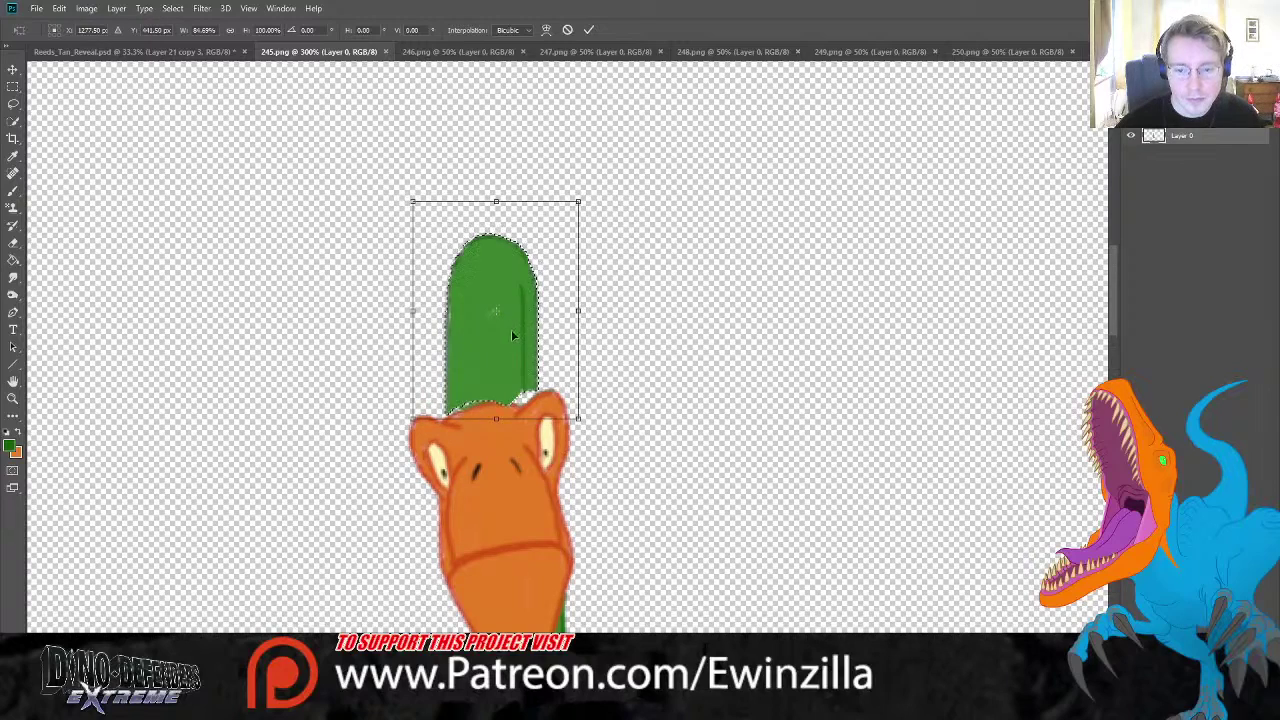
pyautogui.press('Return')
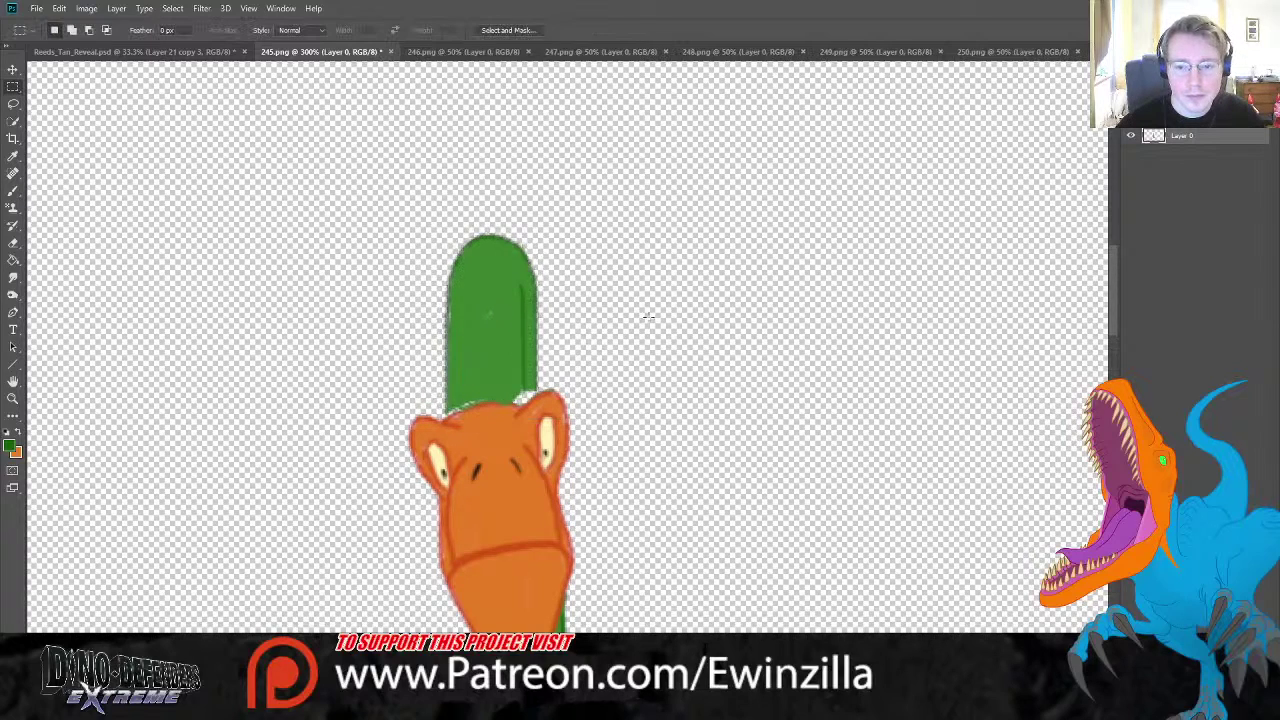
# - Smudge the gaps between the narrowed neck section and the top of the orange head closed in 245.png
pyautogui.click(16, 280)
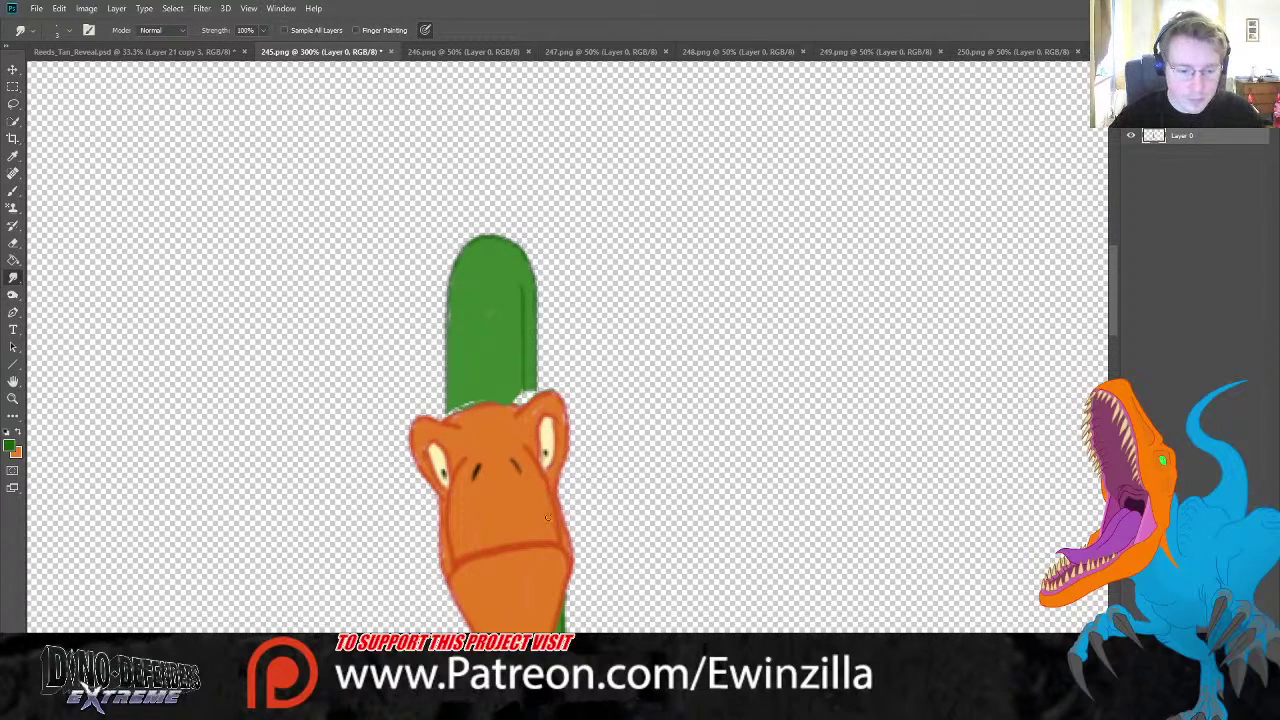
pyautogui.moveTo(540, 408); pyautogui.dragTo(527, 385)
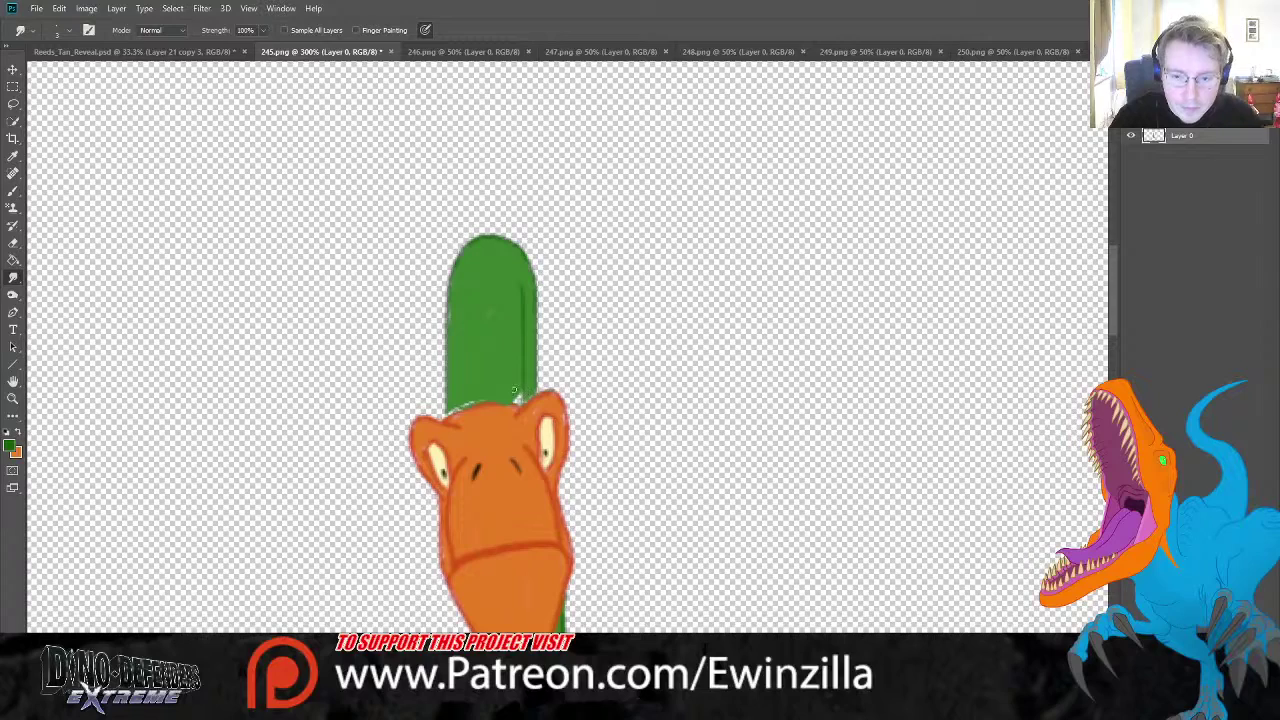
pyautogui.moveTo(447, 410); pyautogui.dragTo(482, 401)
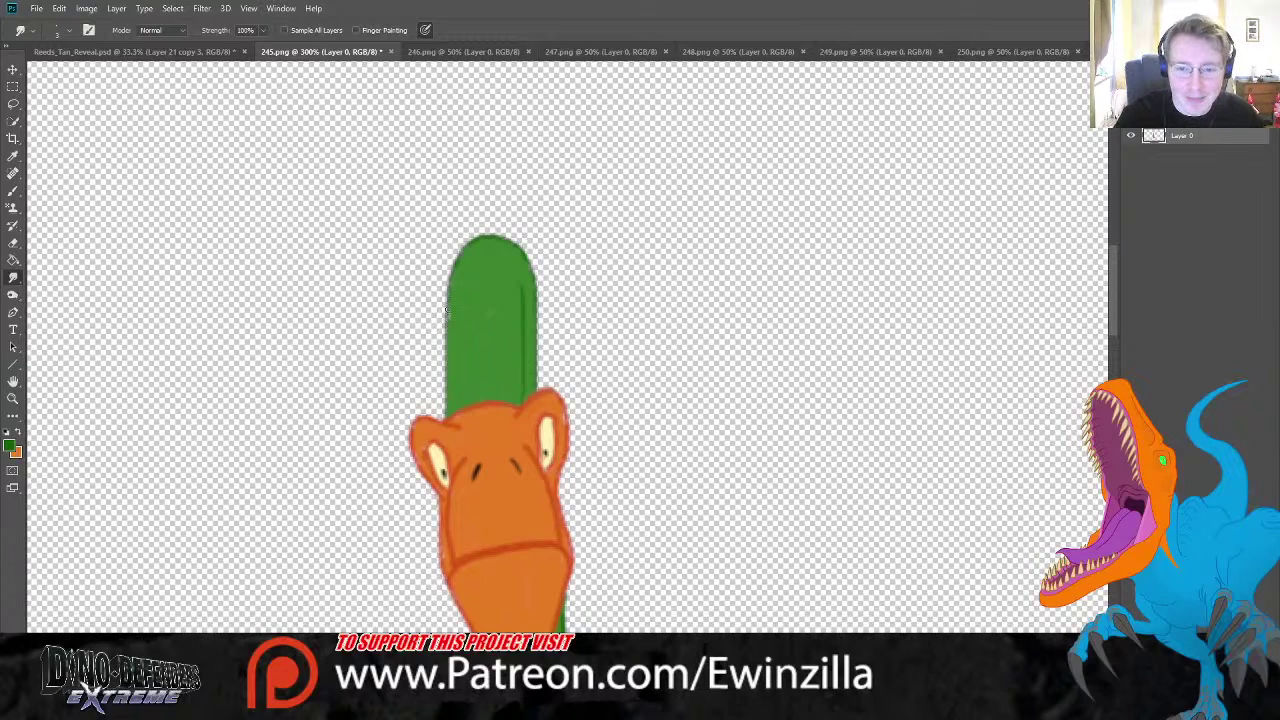
# - Repaint and smooth the dark green outline along the neck's left edge in 245.png, and save and close the frame
pyautogui.click(13, 190)
pyautogui.moveTo(449, 387); pyautogui.dragTo(450, 278)
pyautogui.press('r')
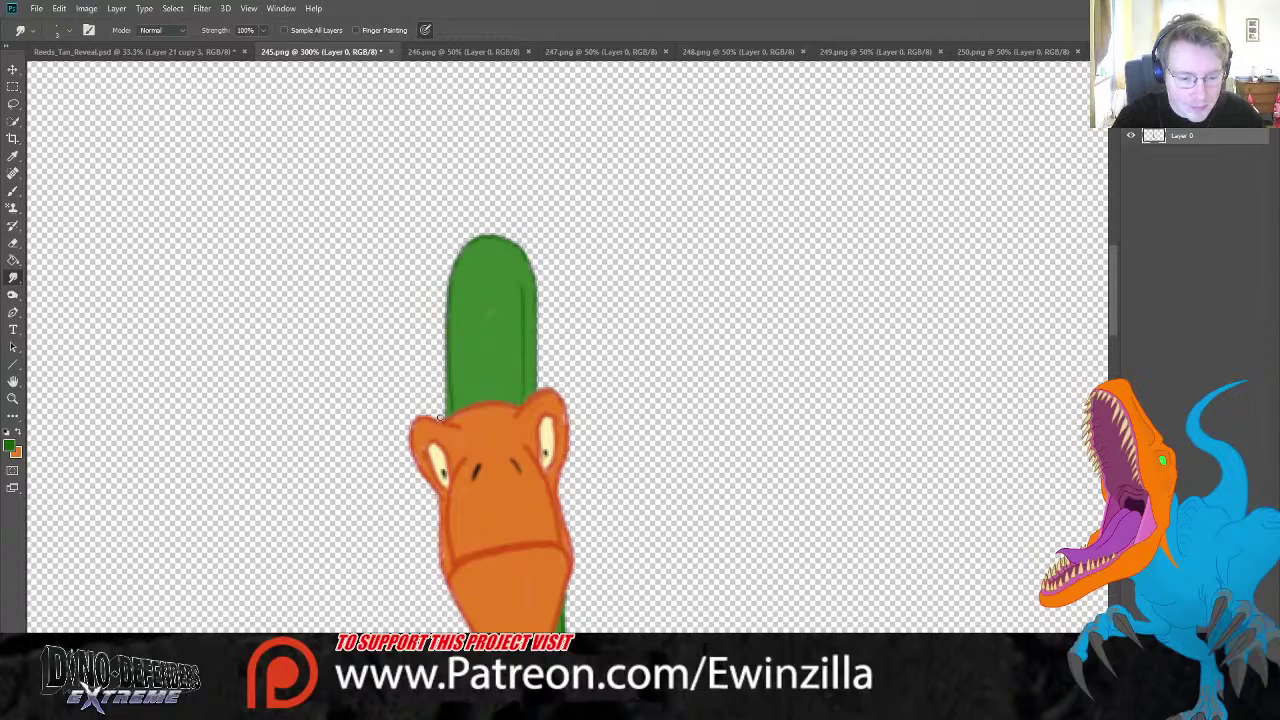
pyautogui.moveTo(442, 393); pyautogui.dragTo(445, 413)
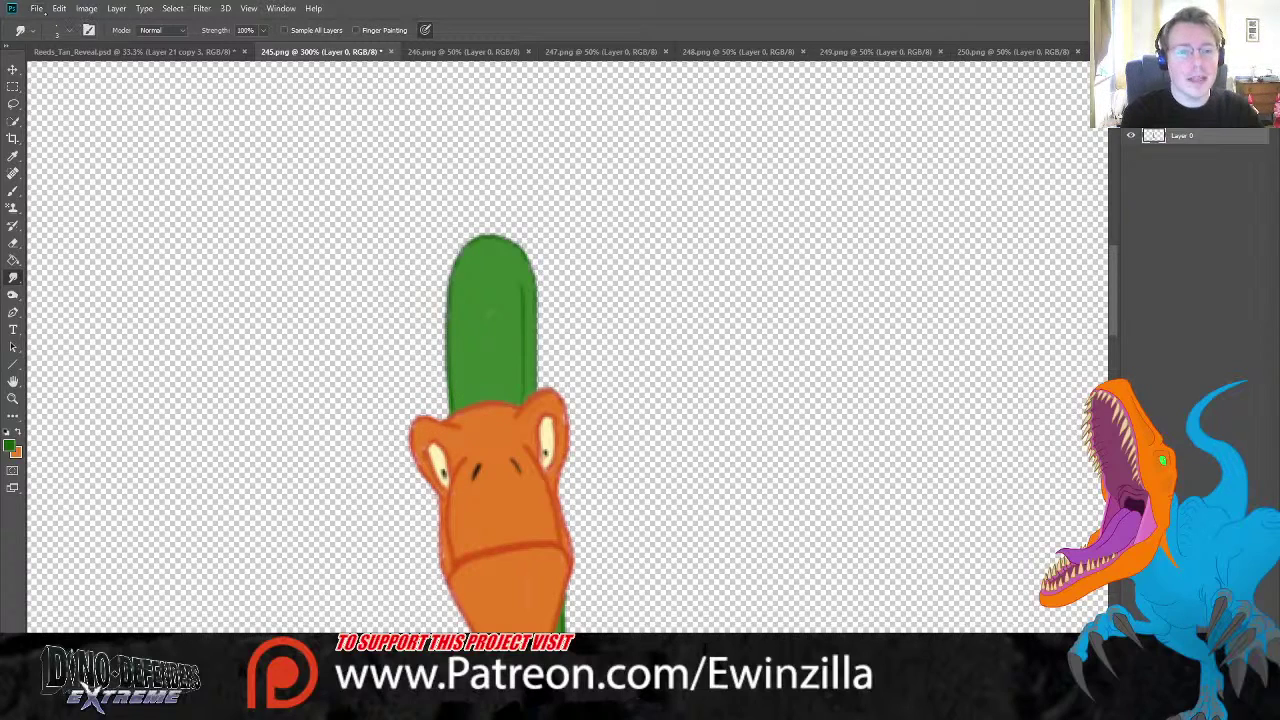
pyautogui.hotkey('ctrl', 's')
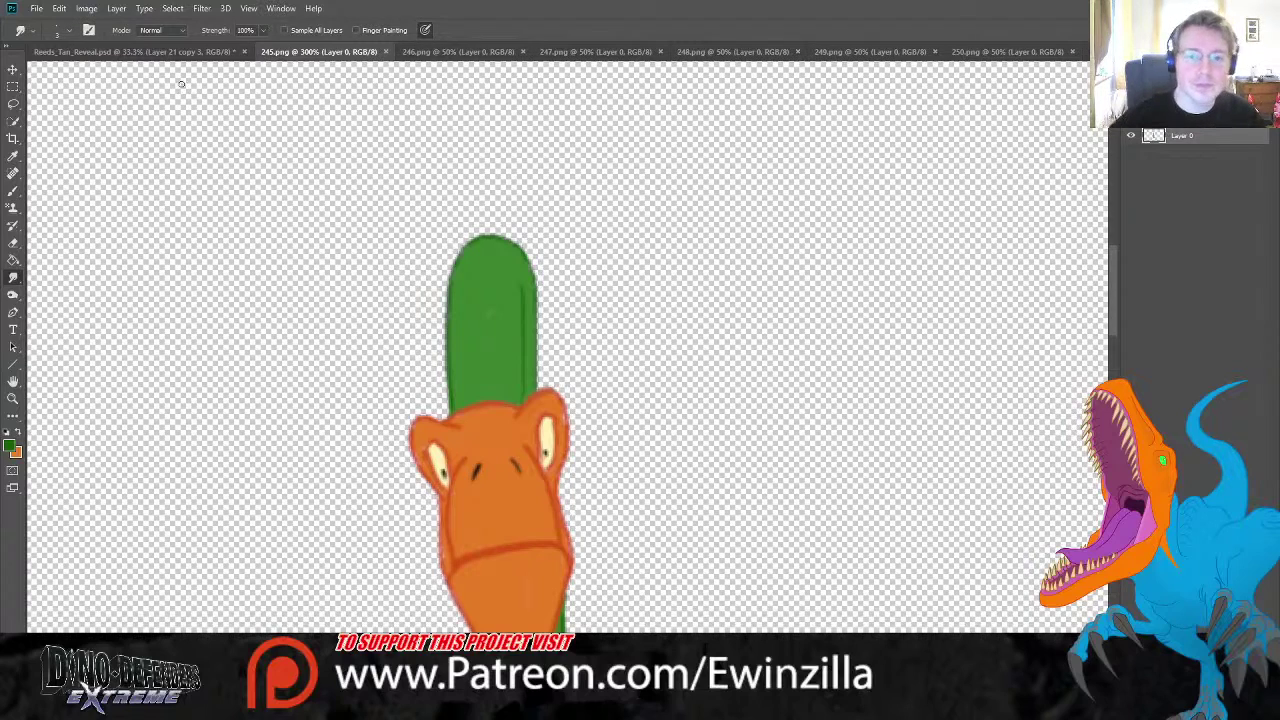
pyautogui.click(385, 51)
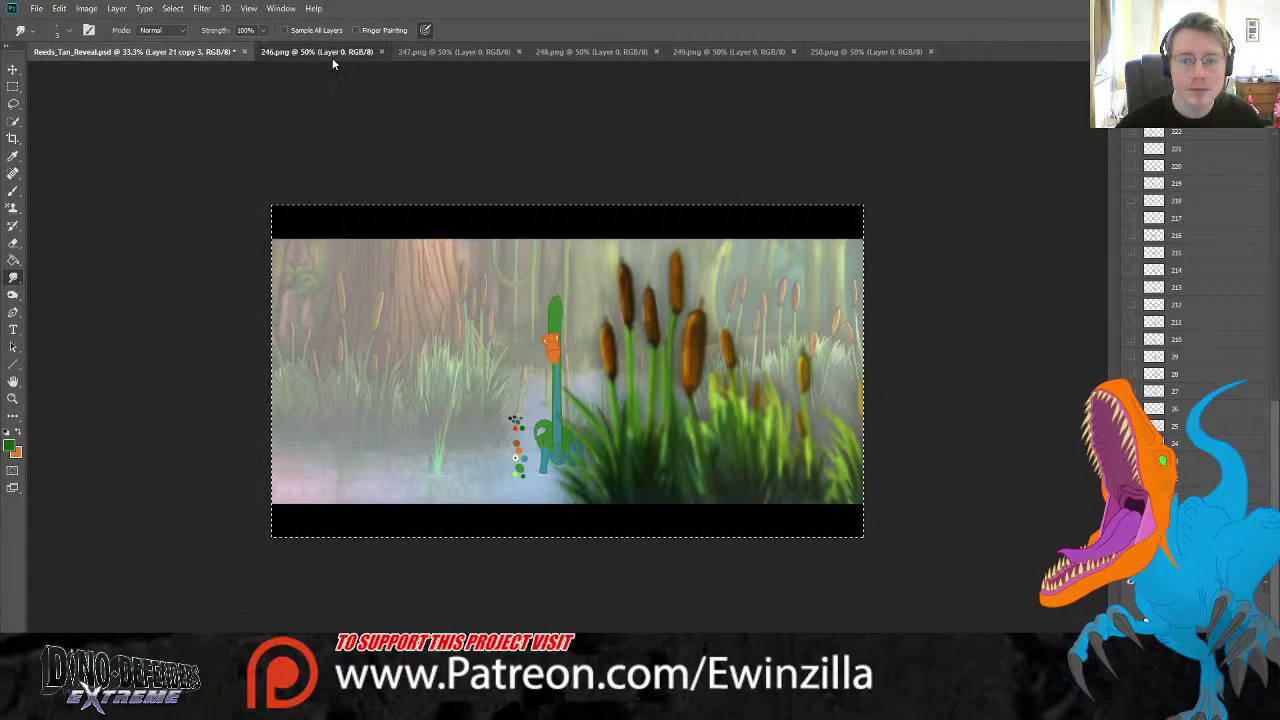
# - Lasso the green neck section above the head in 246.png and transform it to about 85% width
pyautogui.click(318, 52)
pyautogui.click(13, 398)
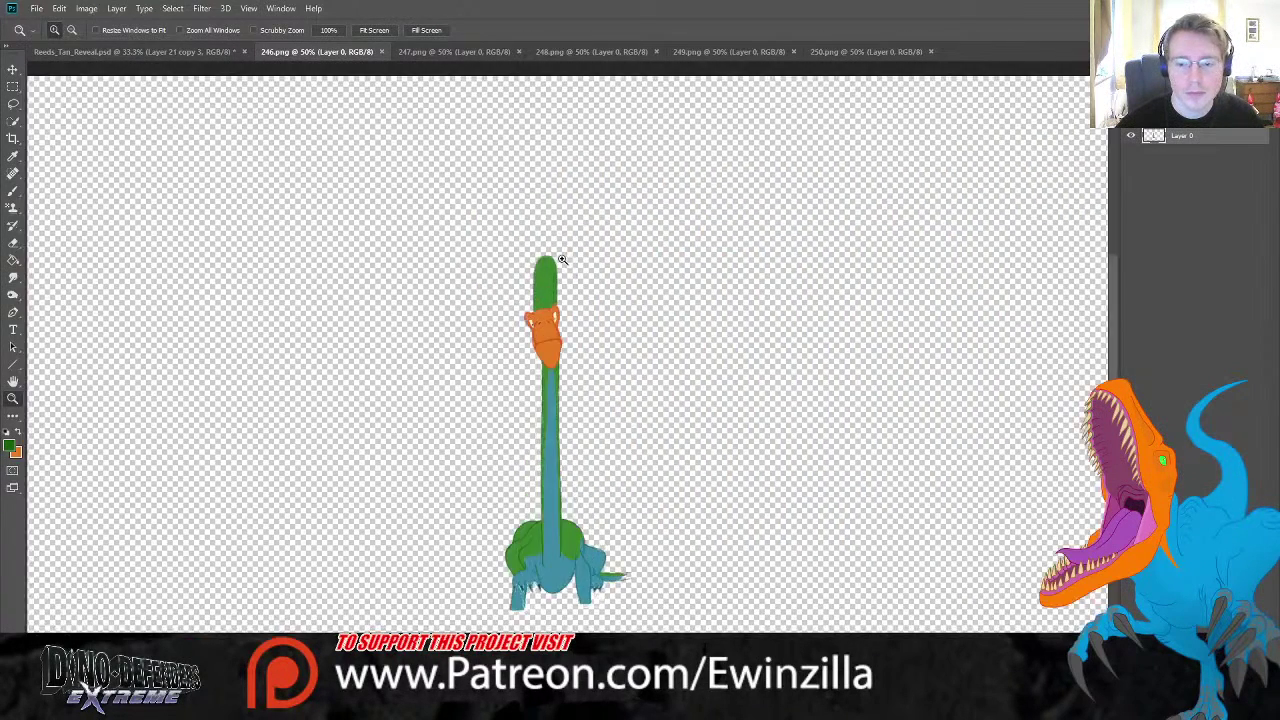
pyautogui.click(565, 265)
pyautogui.click(565, 265)
pyautogui.click(13, 103)
pyautogui.moveTo(578, 330)
pyautogui.mouseDown()
pyautogui.moveTo(561, 401)
pyautogui.moveTo(478, 423)
pyautogui.mouseUp()
pyautogui.moveTo(481, 215); pyautogui.dragTo(592, 268)
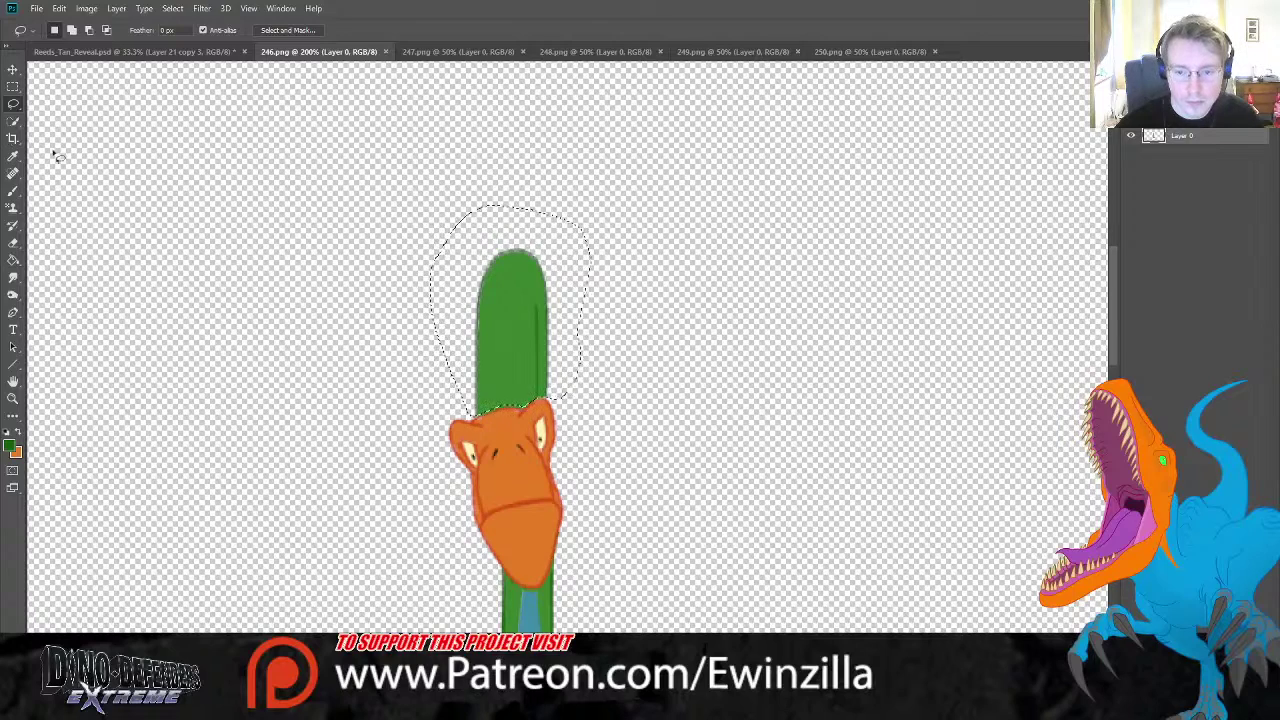
pyautogui.click(13, 69)
pyautogui.moveTo(596, 312); pyautogui.dragTo(549, 323)
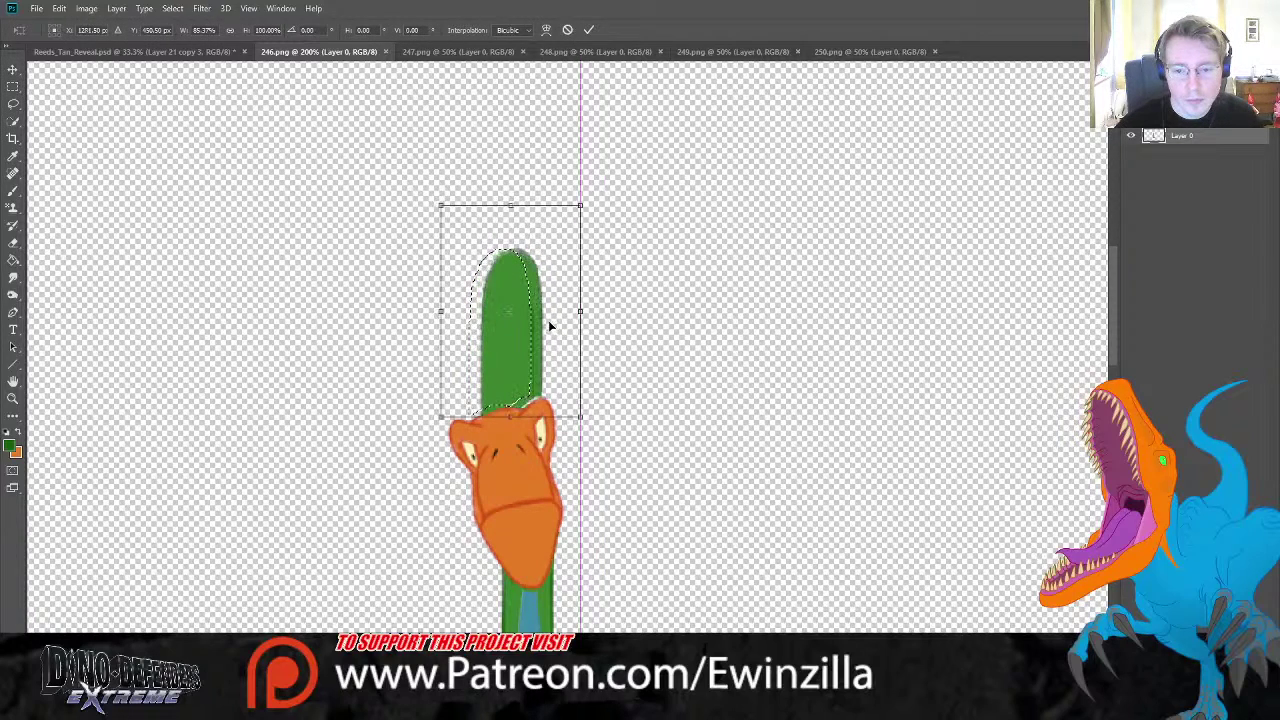
pyautogui.press('z')
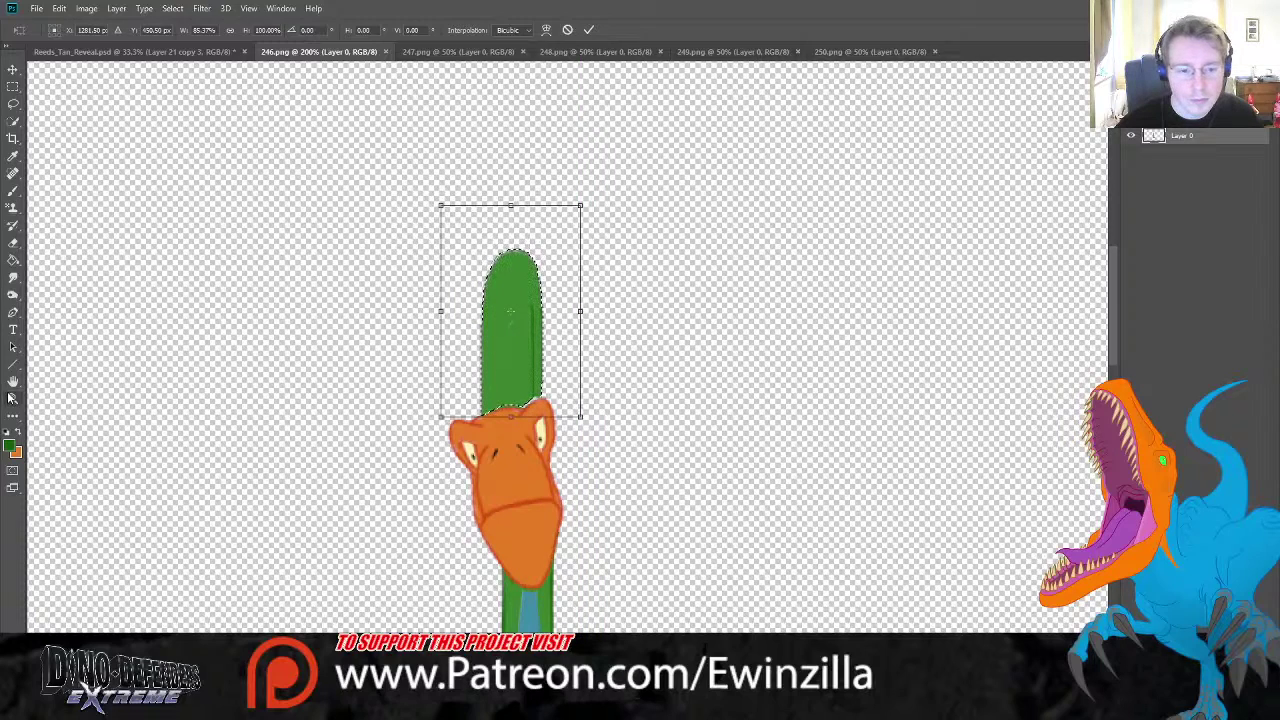
pyautogui.press('Return')
# - Deselect the narrowed neck in 246.png and smudge the gaps between it and the top of the orange head closed
pyautogui.click(593, 415)
pyautogui.press('m')
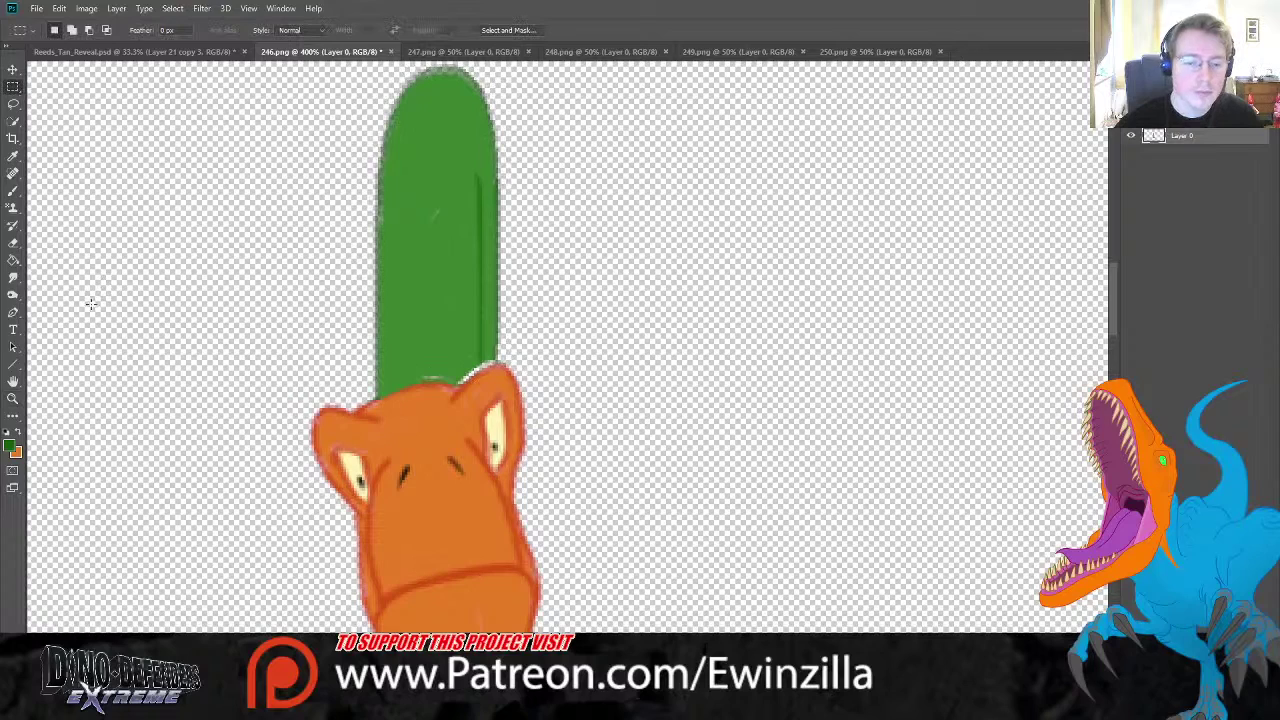
pyautogui.click(12, 279)
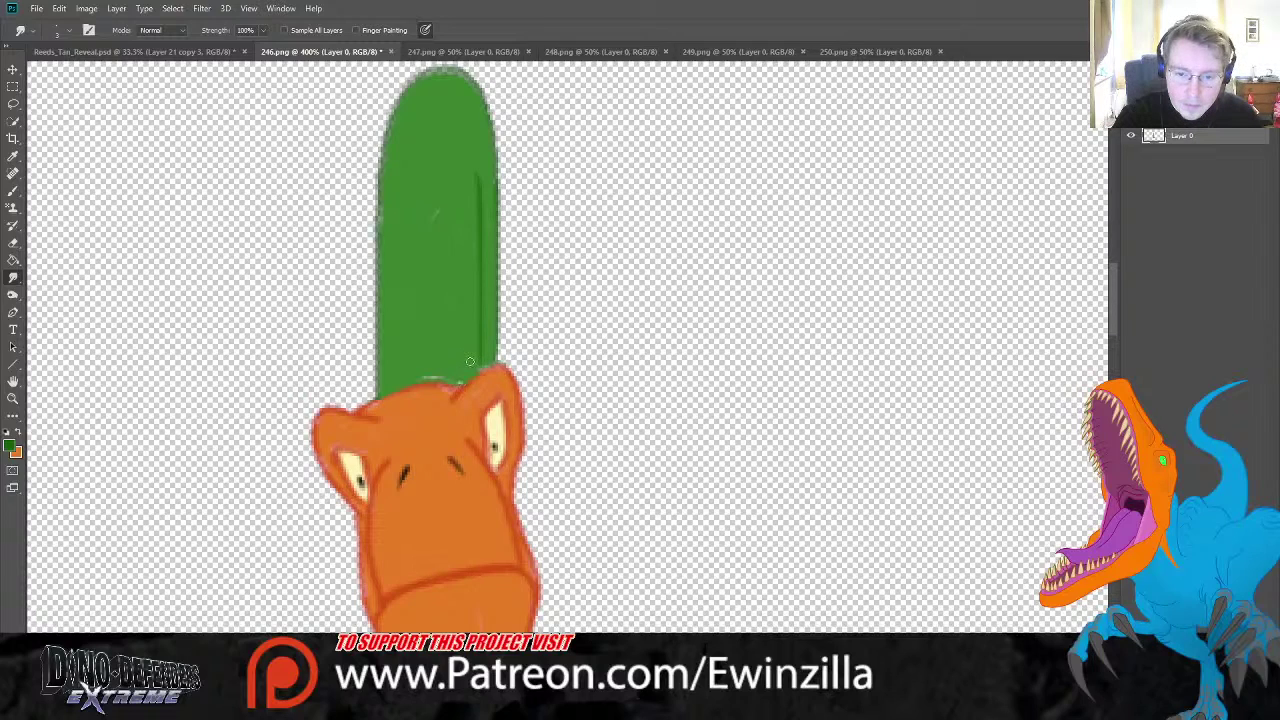
pyautogui.moveTo(419, 374); pyautogui.dragTo(410, 377)
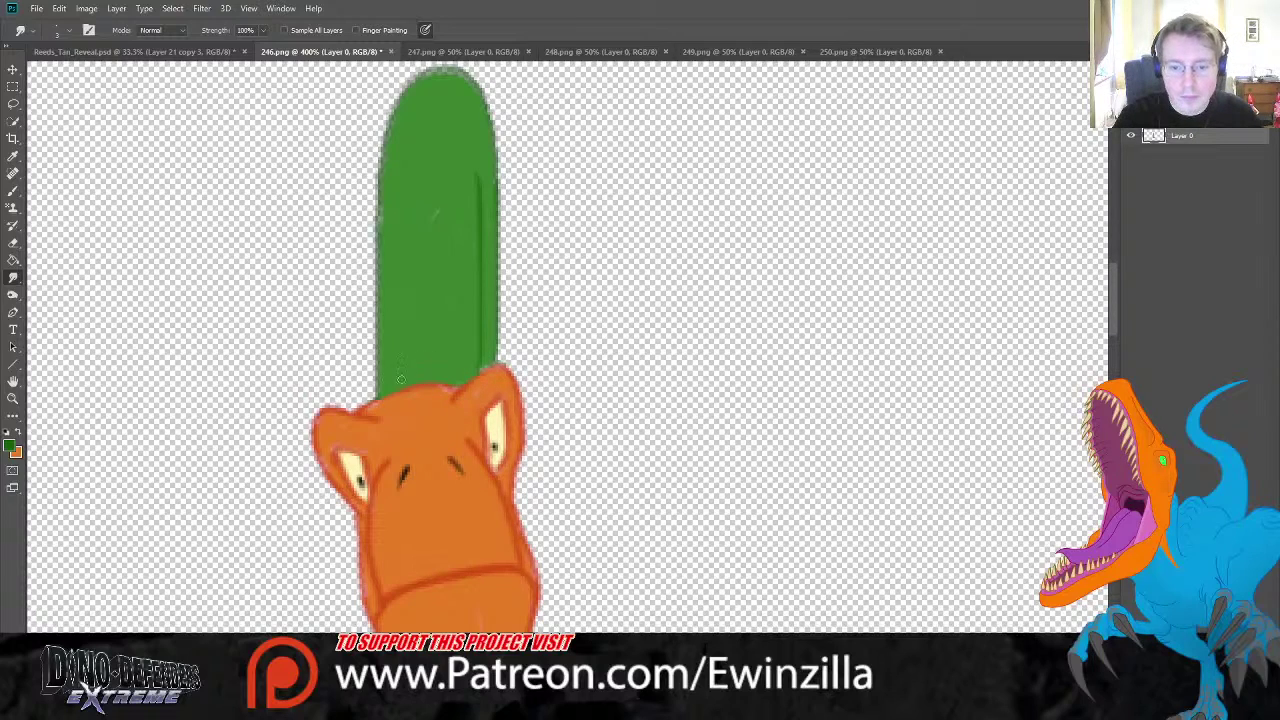
# - Compare the neck in 246.png with the one in 245.png, both fitted to the screen, and close 245.png
pyautogui.click(13, 398)
pyautogui.hotkey('ctrl', '0')
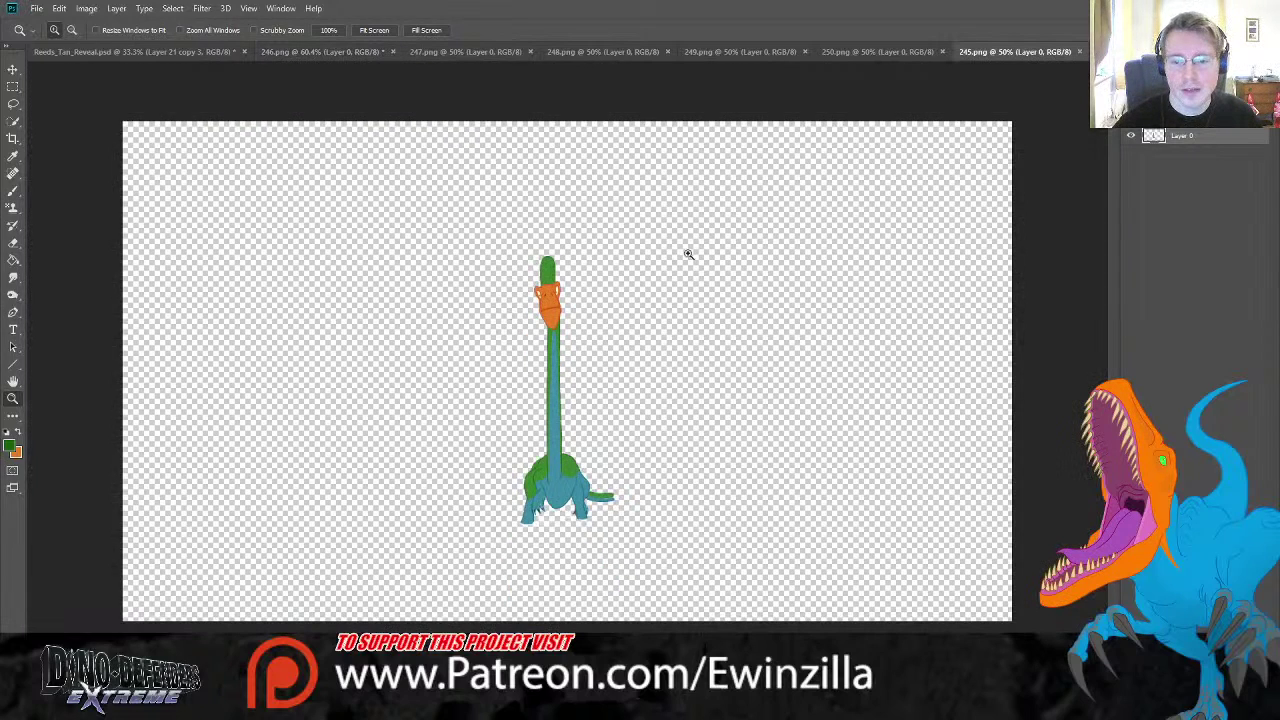
pyautogui.click(374, 30)
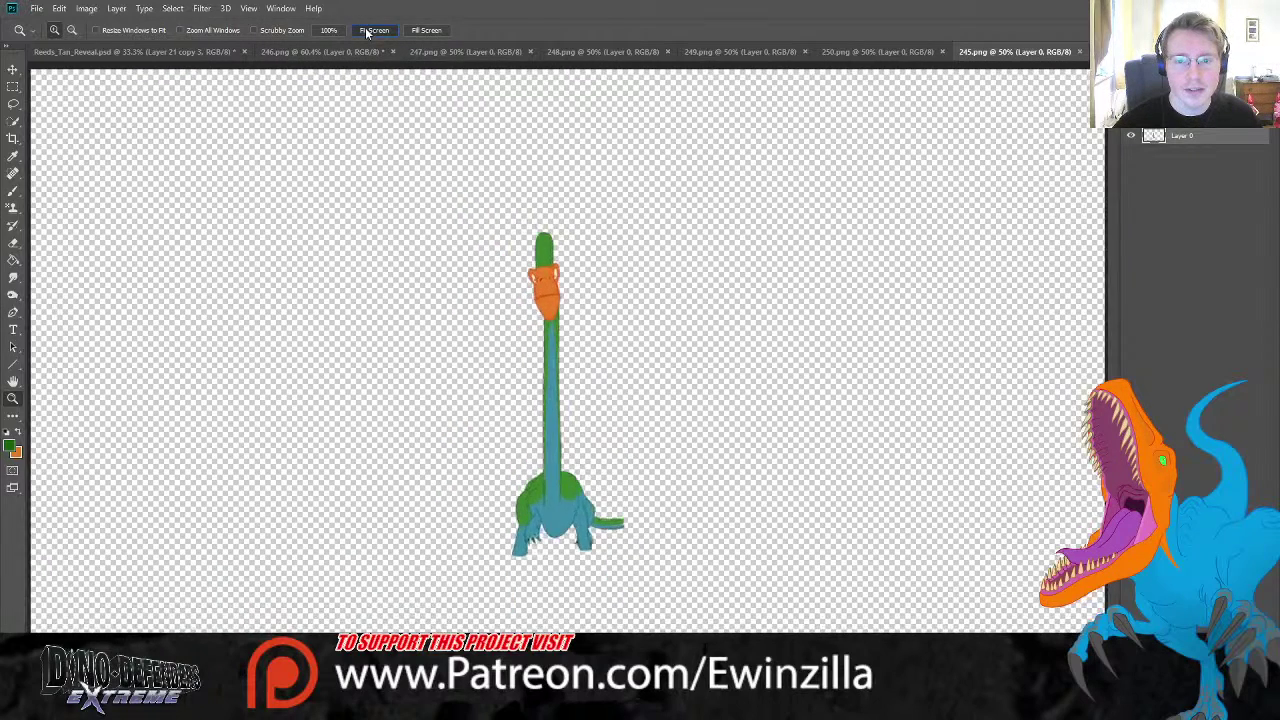
pyautogui.click(334, 52)
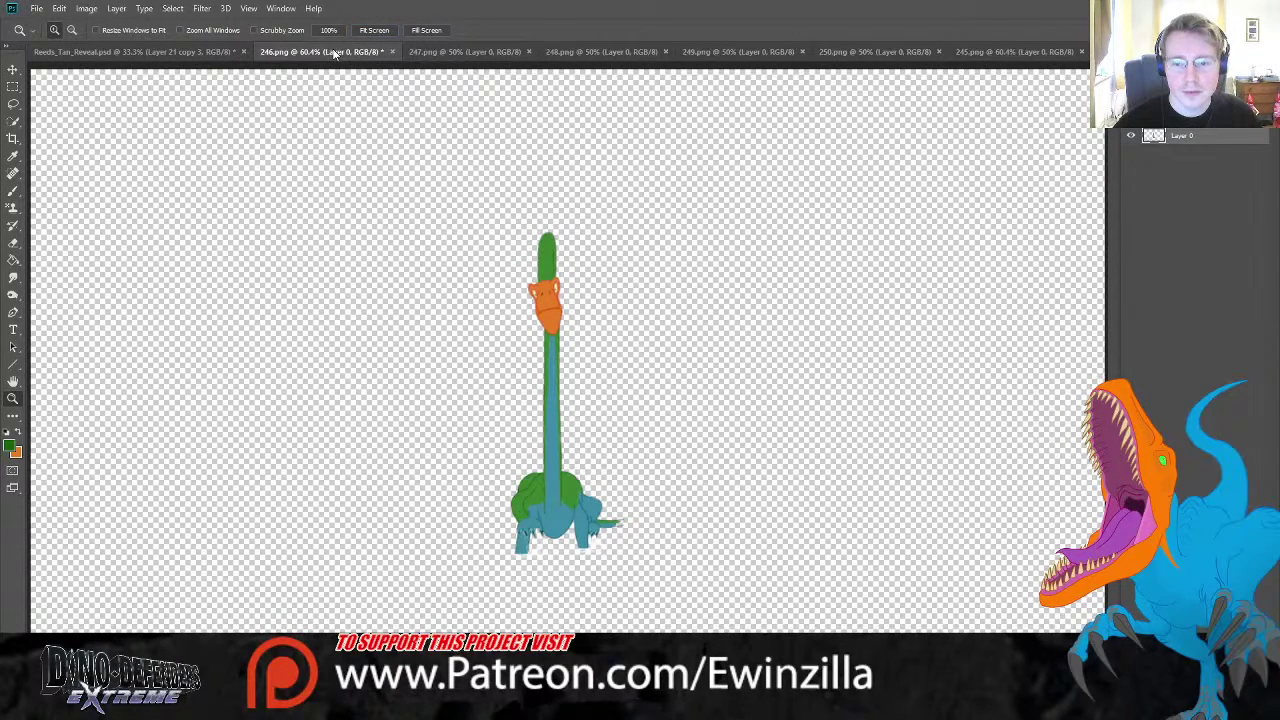
pyautogui.click(1068, 52)
pyautogui.click(1081, 52)
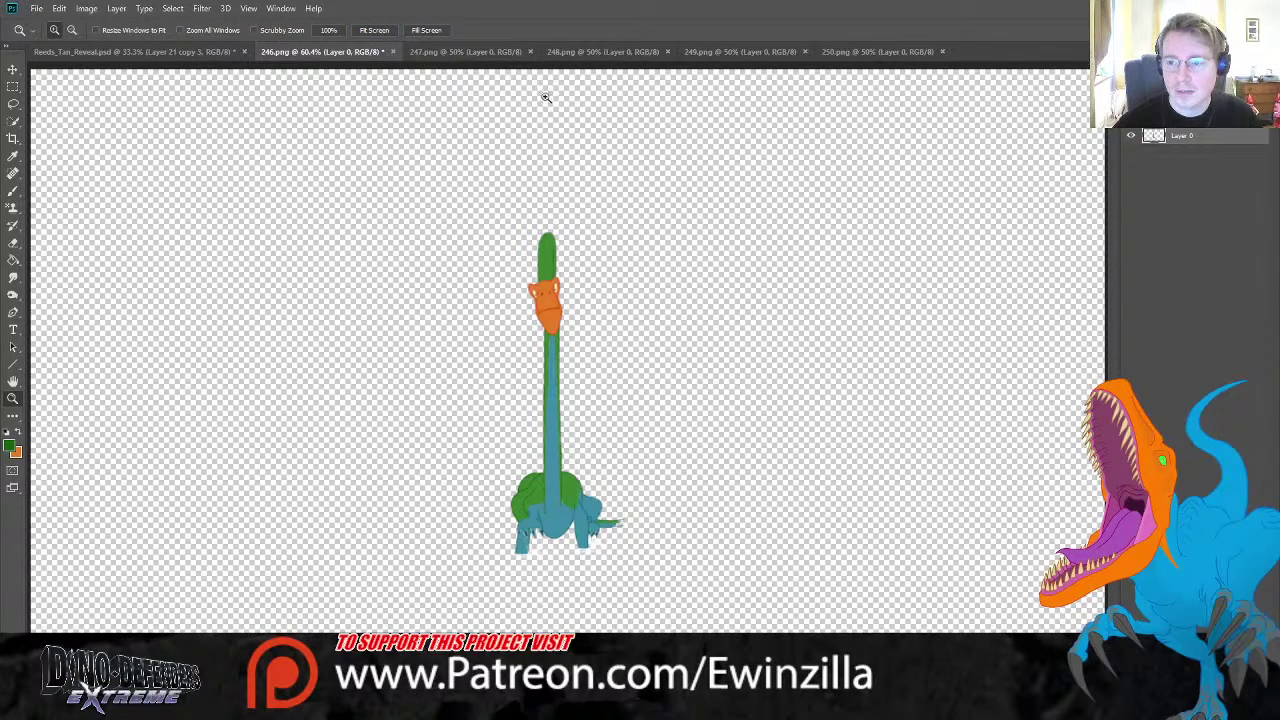
# - Save and close 246.png, and bring up a close view of the neck above the head in 247.png
pyautogui.hotkey('ctrl', 's')
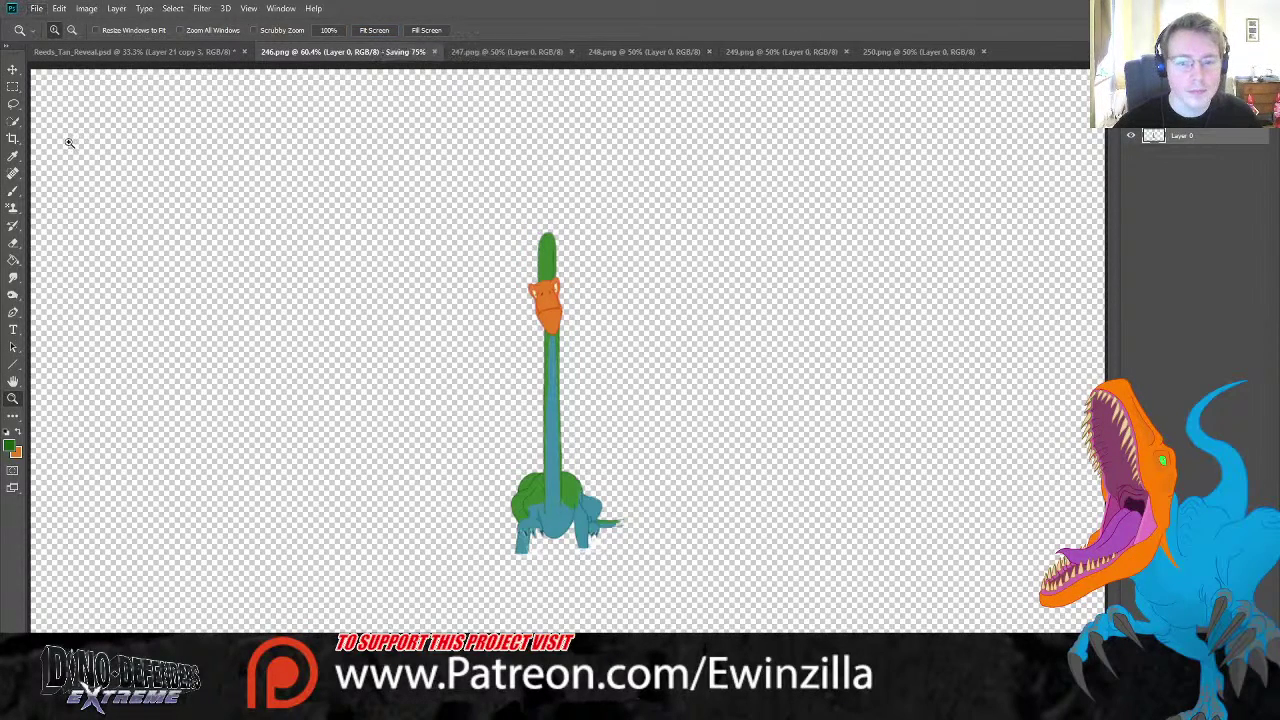
pyautogui.click(387, 52)
pyautogui.click(330, 52)
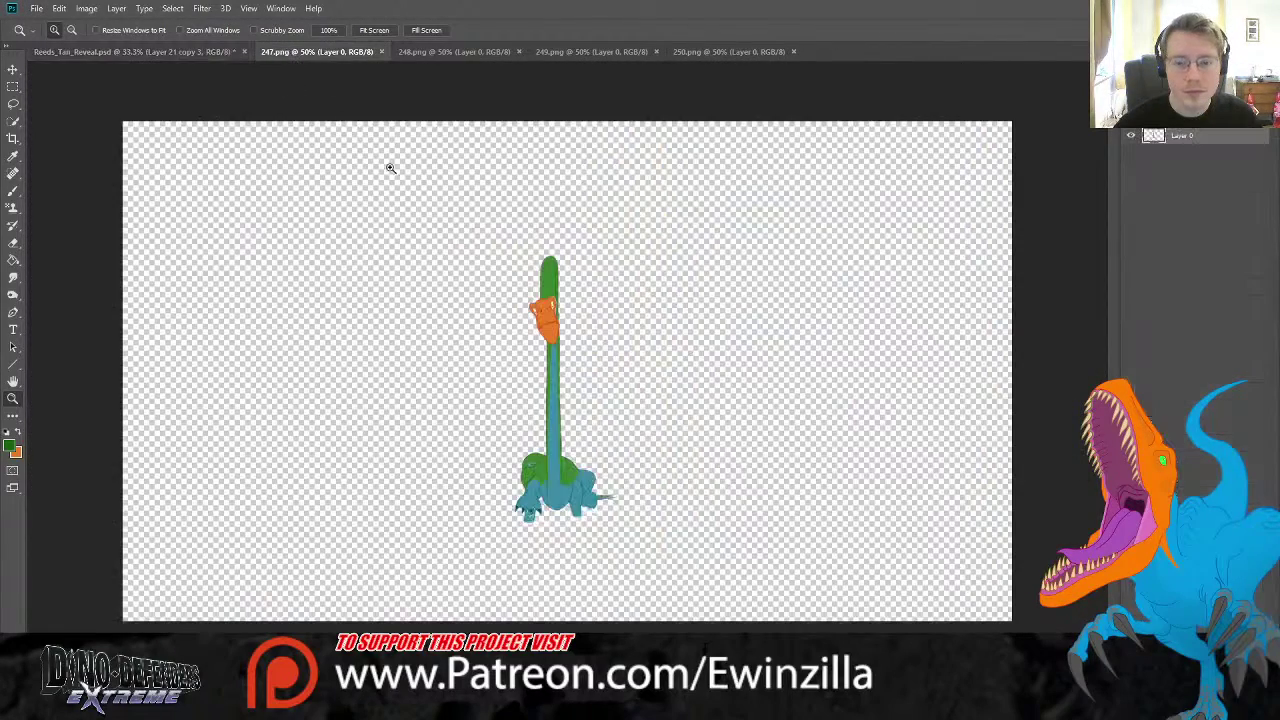
pyautogui.click(555, 268)
pyautogui.click(555, 268)
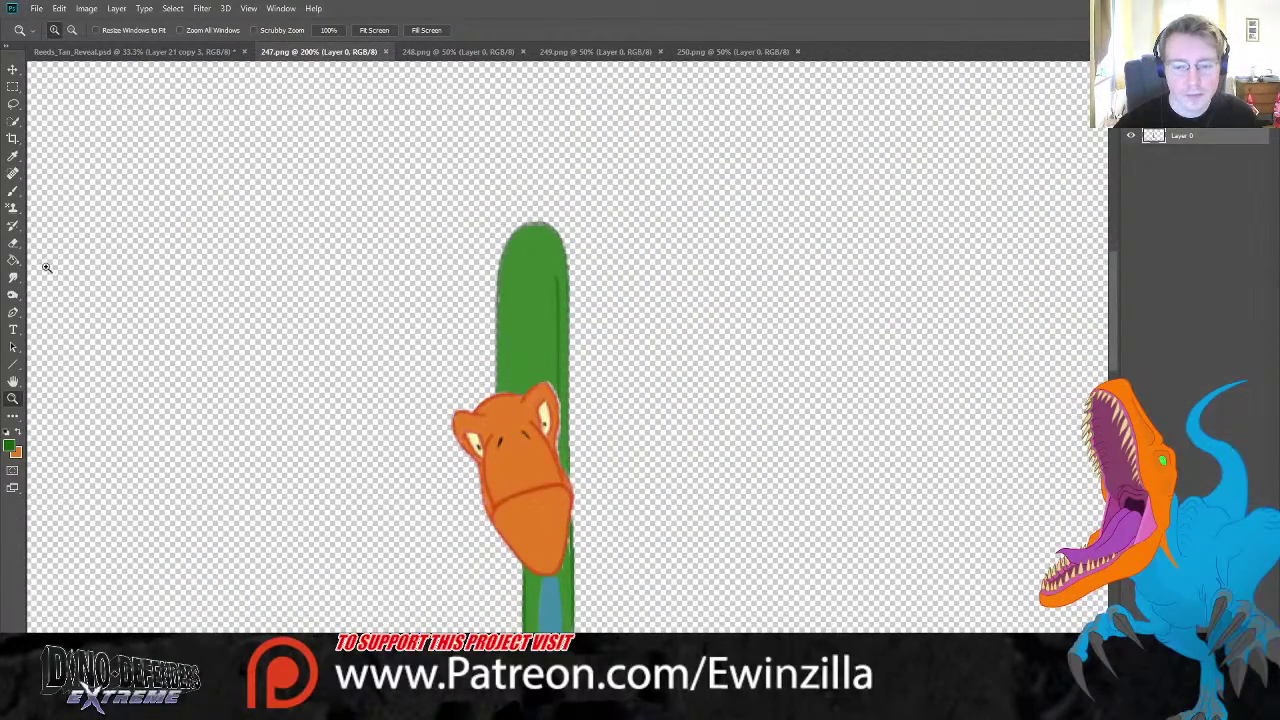
pyautogui.click(15, 192)
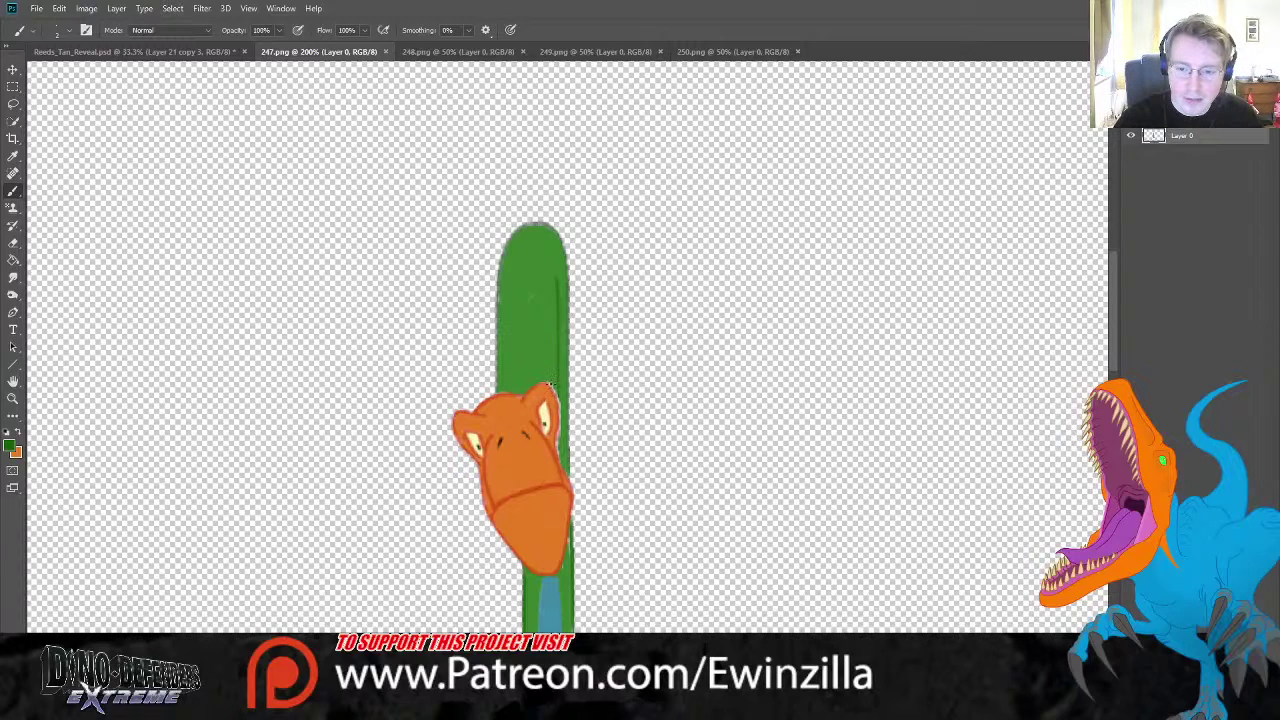
pyautogui.hotkey('ctrl', 'z')
pyautogui.moveTo(552, 276)
pyautogui.mouseDown()
pyautogui.moveTo(553, 390)
pyautogui.moveTo(556, 291)
pyautogui.mouseUp()
pyautogui.hotkey('ctrl', 'z')
pyautogui.hotkey('ctrl', 'z')
# - Smudge the gap beside the orange head closed in 247.png and push the neck's right edge inward to make it narrower
pyautogui.click(13, 277)
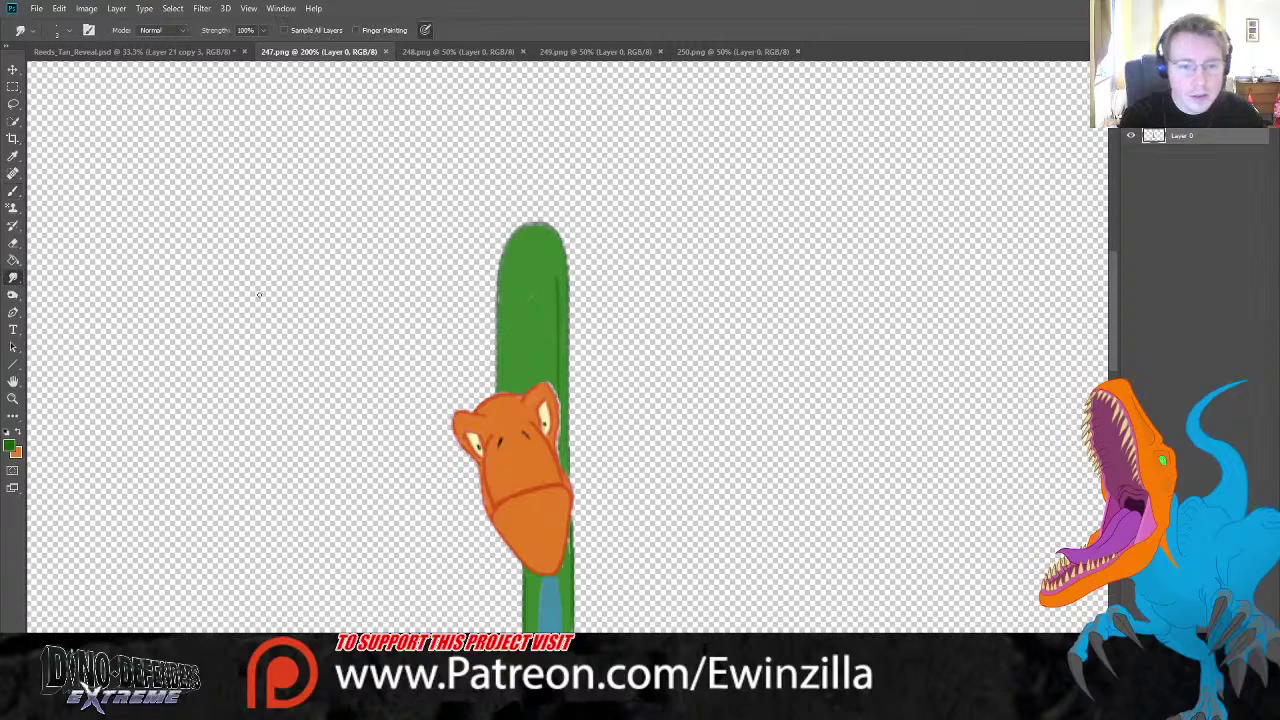
pyautogui.moveTo(558, 430); pyautogui.dragTo(562, 473)
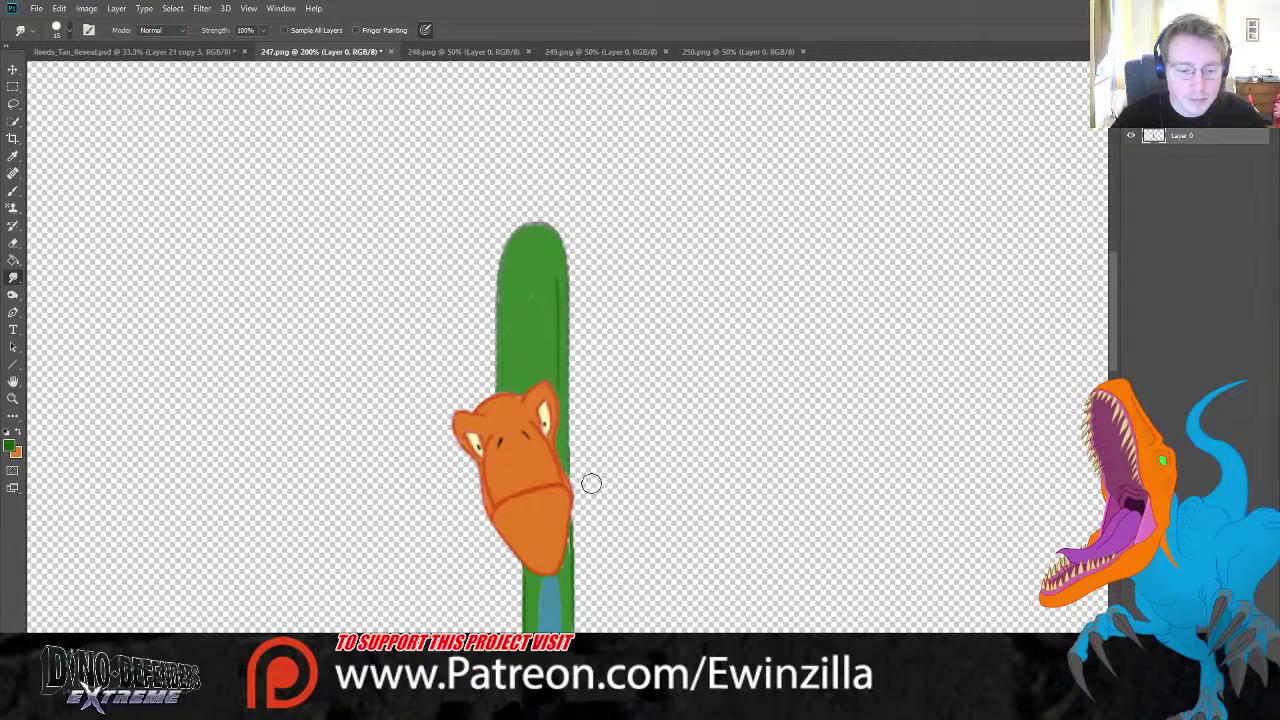
pyautogui.moveTo(576, 467)
pyautogui.mouseDown()
pyautogui.moveTo(558, 232)
pyautogui.moveTo(579, 496)
pyautogui.moveTo(571, 457)
pyautogui.mouseUp()
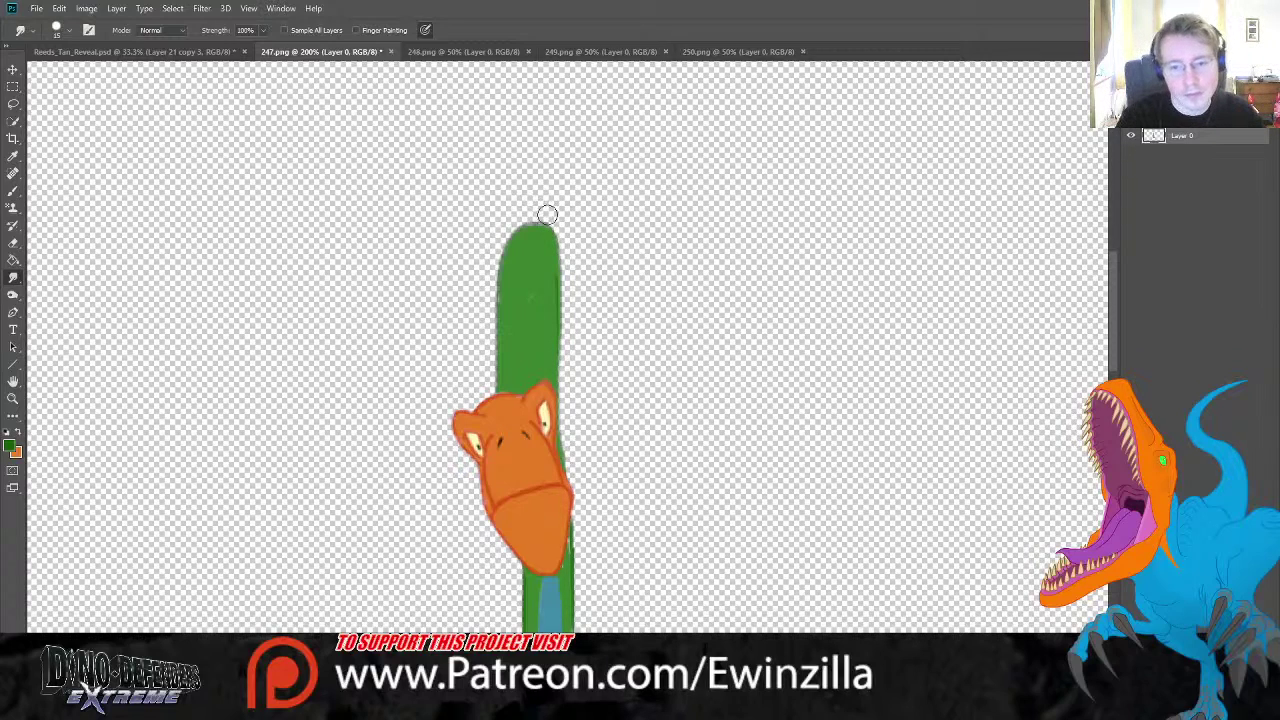
# - Repaint the dark green outline around the tip and both sides of the neck above the head in 247.png
pyautogui.click(13, 190)
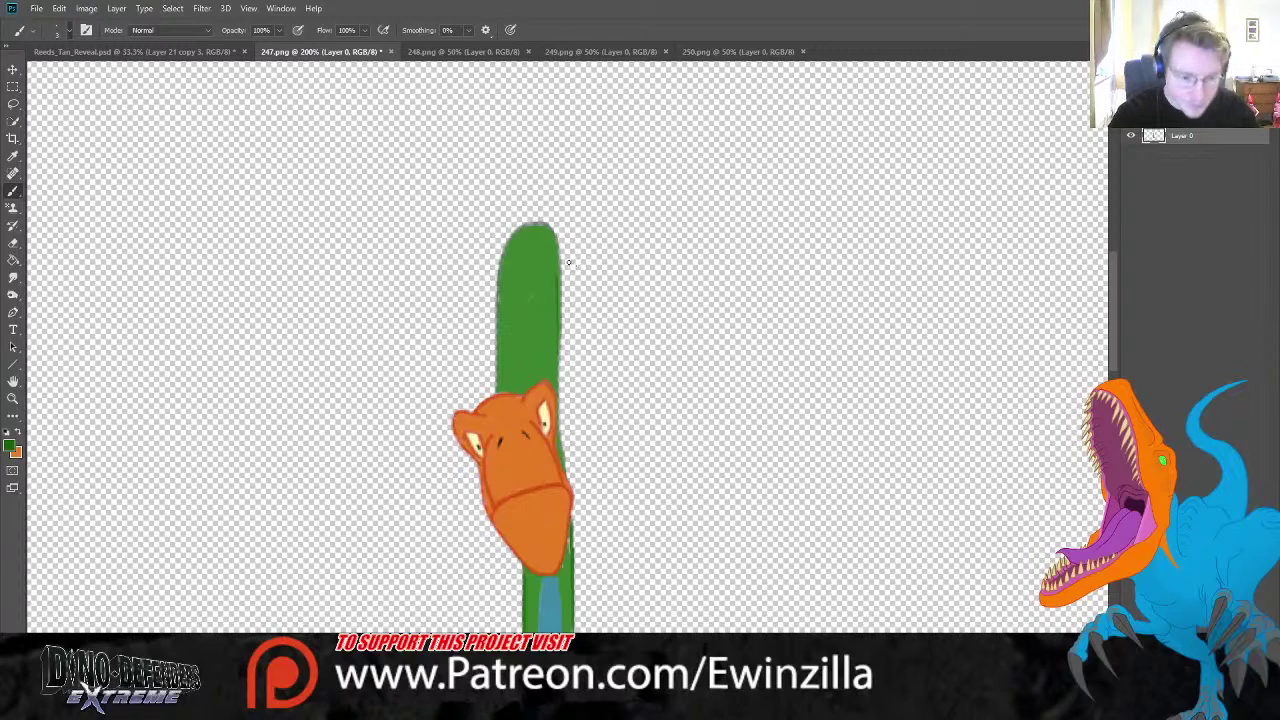
pyautogui.moveTo(523, 226)
pyautogui.mouseDown()
pyautogui.moveTo(553, 234)
pyautogui.moveTo(558, 250)
pyautogui.moveTo(558, 345)
pyautogui.mouseUp()
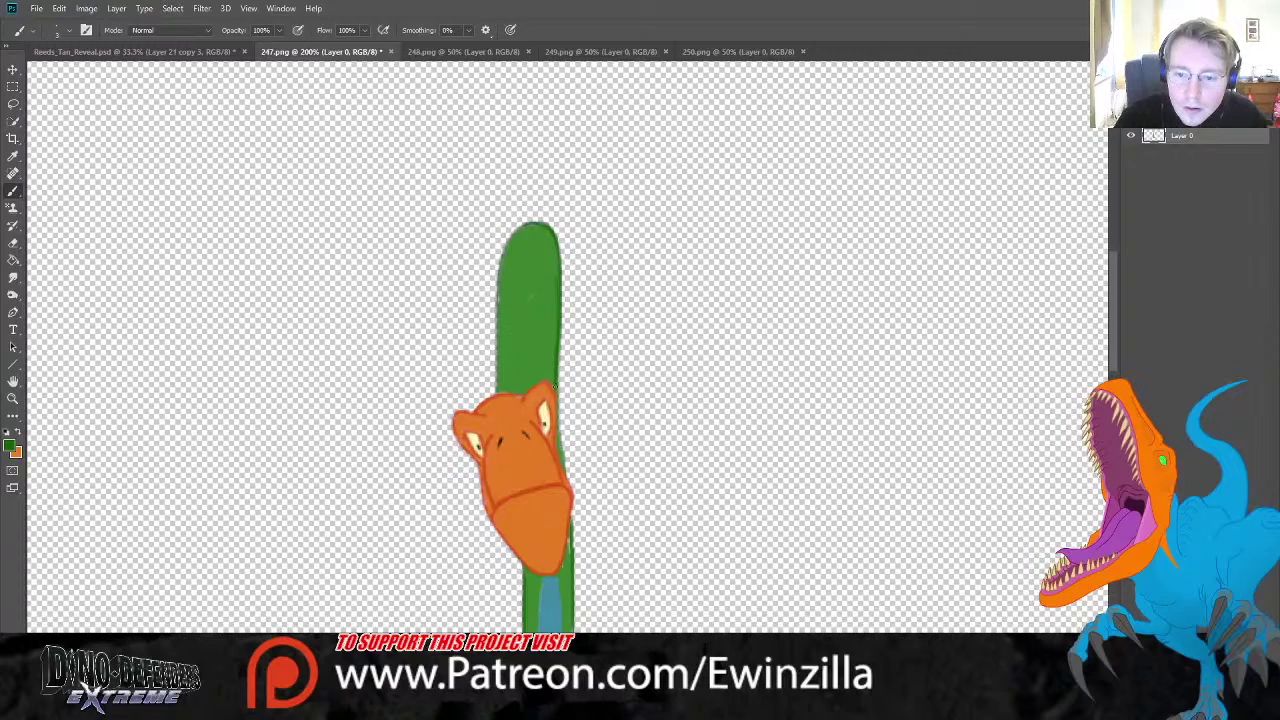
pyautogui.moveTo(556, 424); pyautogui.dragTo(563, 465)
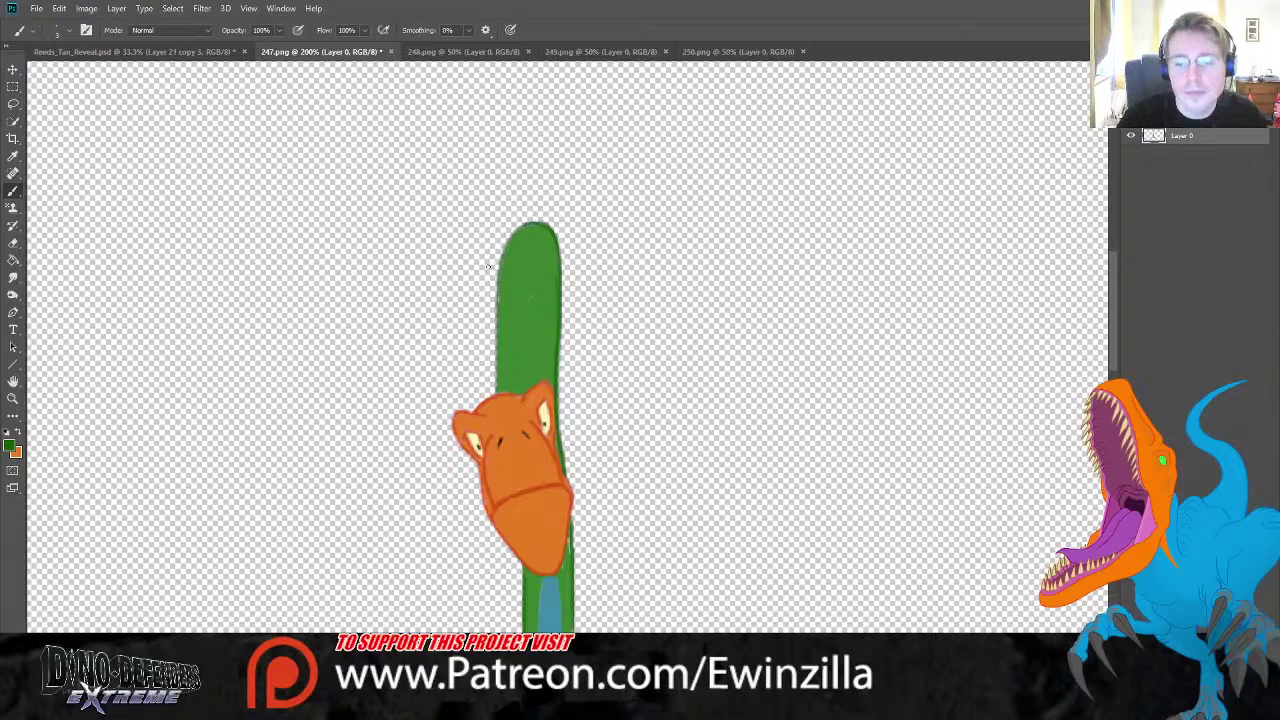
pyautogui.moveTo(538, 224)
pyautogui.mouseDown()
pyautogui.moveTo(502, 252)
pyautogui.moveTo(496, 381)
pyautogui.mouseUp()
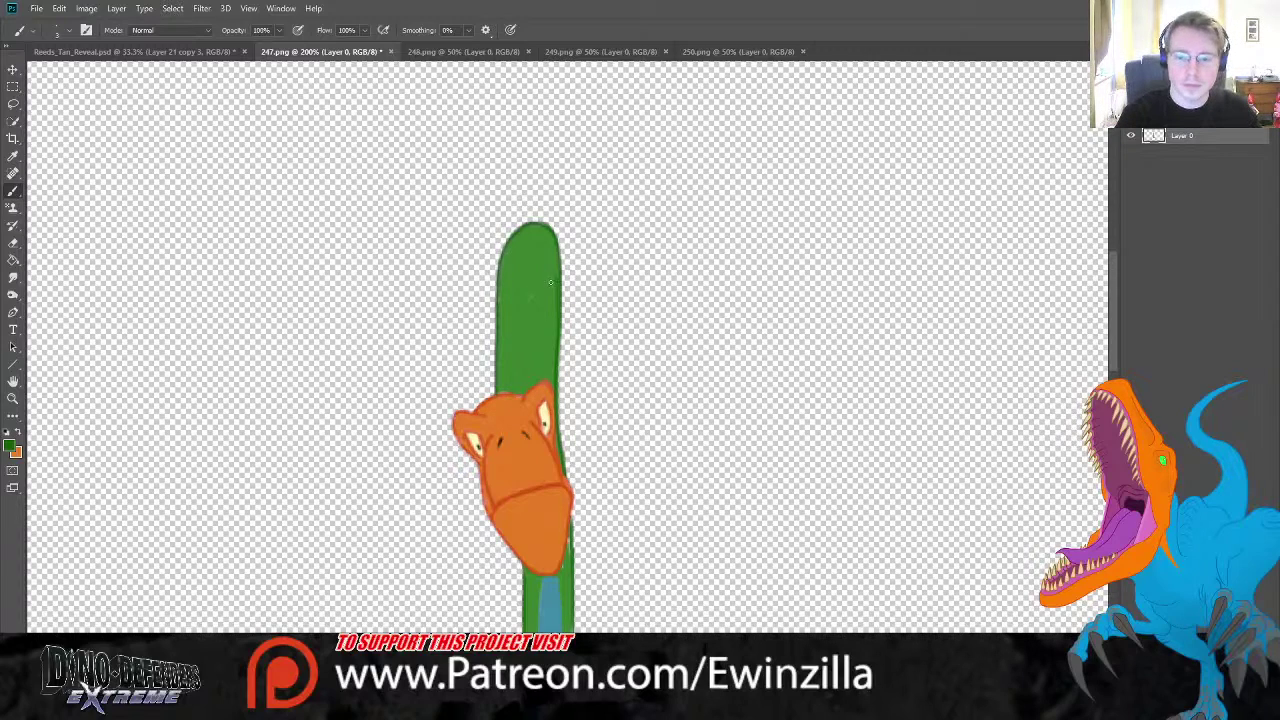
# - Paint a dark green inner line just inside the right edge of the neck above the head in 247.png
pyautogui.moveTo(552, 270); pyautogui.dragTo(549, 364)
pyautogui.hotkey('ctrl', 'z')
pyautogui.moveTo(556, 278); pyautogui.dragTo(555, 396)
pyautogui.hotkey('ctrl', 'z')
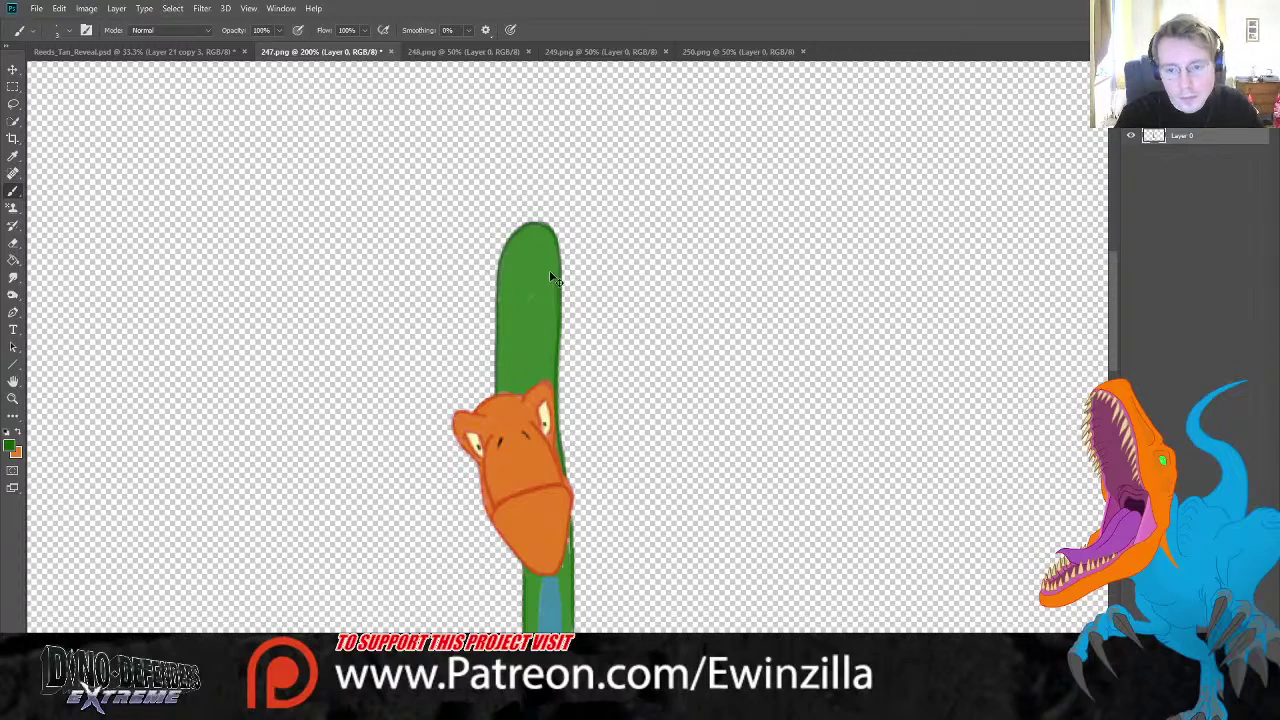
pyautogui.moveTo(552, 266); pyautogui.dragTo(554, 382)
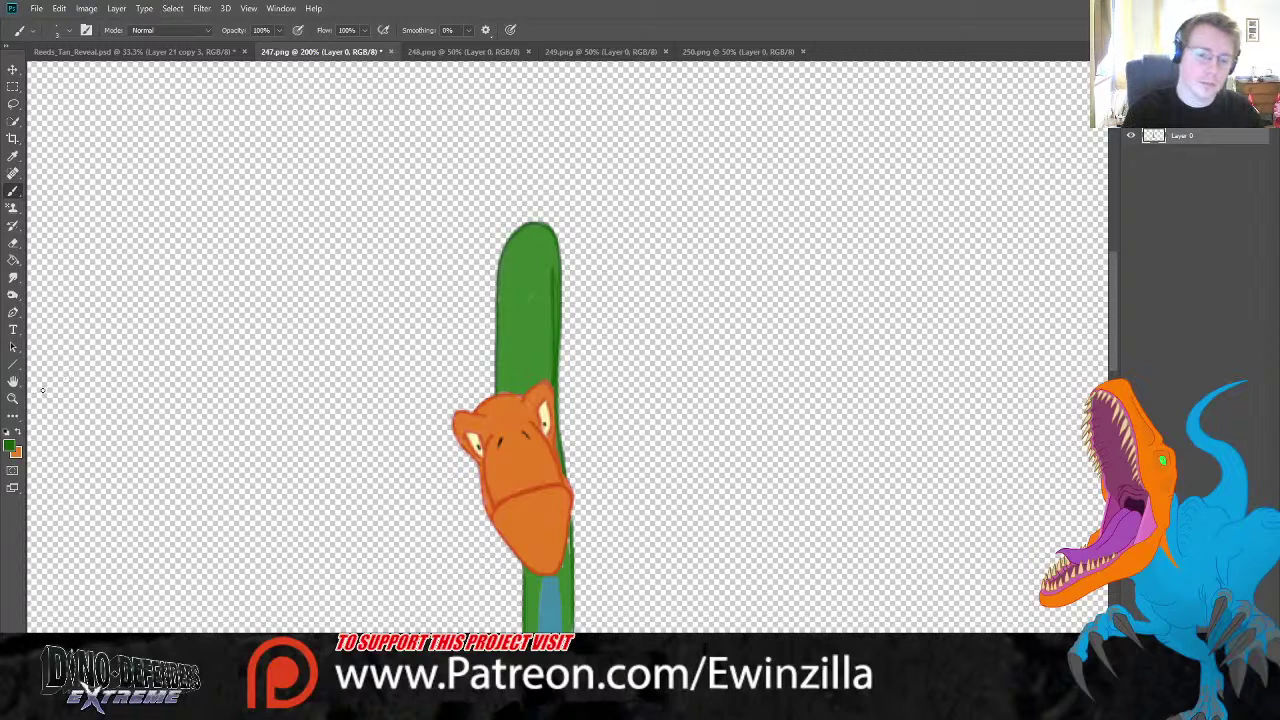
# - Check the whole dinosaur in 247.png and save the frame
pyautogui.click(13, 398)
pyautogui.hotkey('ctrl', '0')
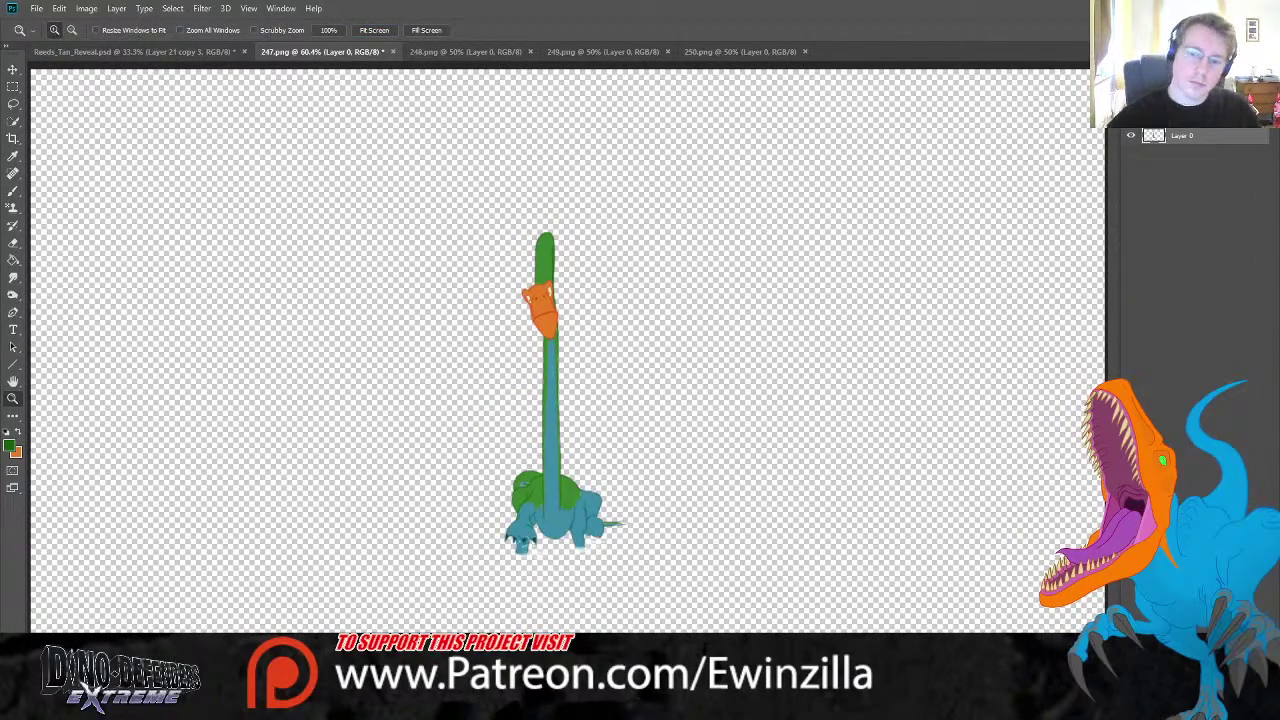
pyautogui.hotkey('ctrl', 's')
# - Compare the shape of the neck above the head in 247.png and 248.png, with both frames fitted to the screen
pyautogui.click(486, 53)
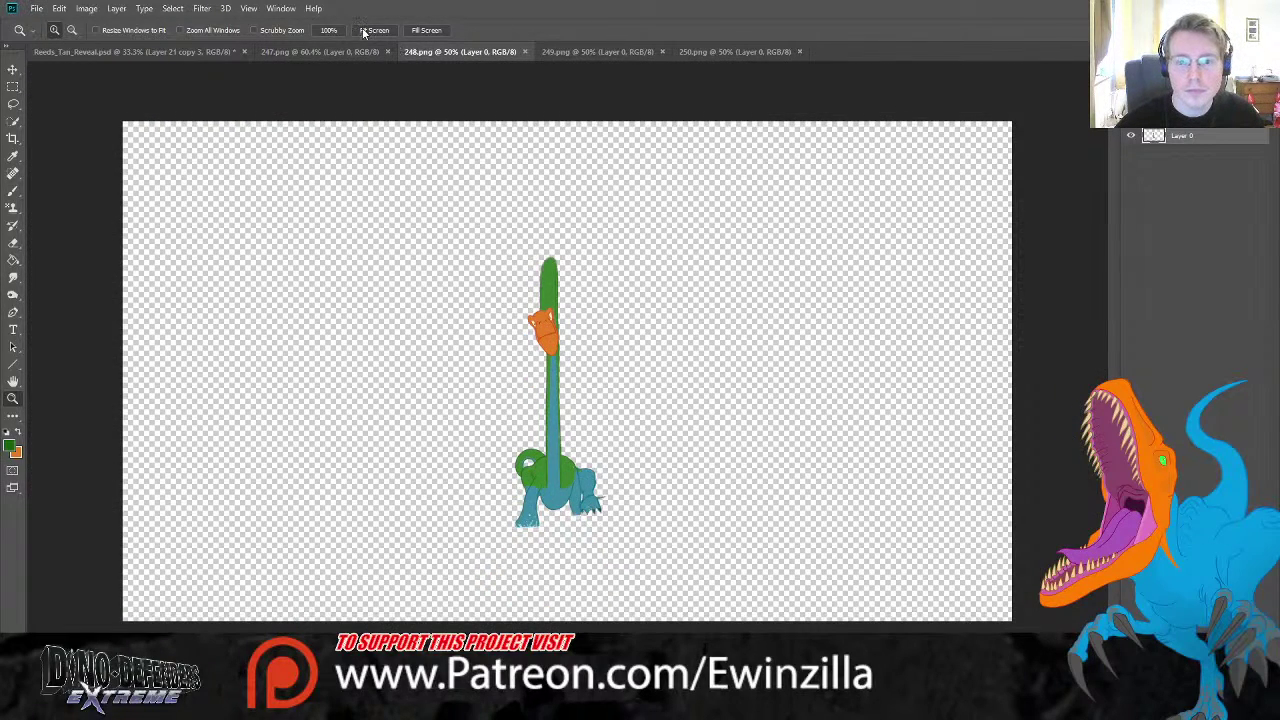
pyautogui.click(370, 30)
pyautogui.click(349, 46)
pyautogui.click(461, 47)
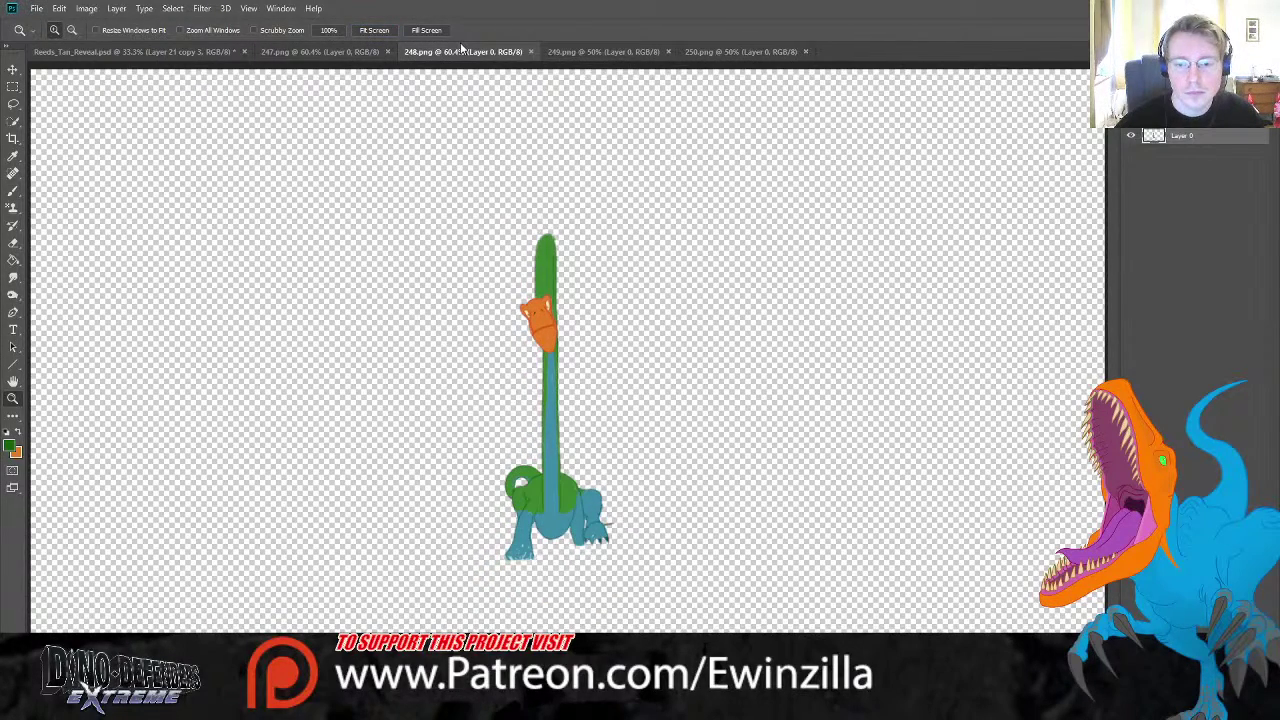
pyautogui.click(322, 52)
pyautogui.click(465, 52)
# - Lasso the green neck section above the head in 248.png and transform it so its upper end tapers inward and sits slightly lower
pyautogui.click(564, 251)
pyautogui.click(564, 251)
pyautogui.click(564, 251)
pyautogui.click(13, 87)
pyautogui.click(13, 104)
pyautogui.moveTo(555, 342)
pyautogui.mouseDown()
pyautogui.moveTo(538, 478)
pyautogui.moveTo(508, 392)
pyautogui.moveTo(452, 398)
pyautogui.moveTo(524, 170)
pyautogui.moveTo(578, 186)
pyautogui.mouseUp()
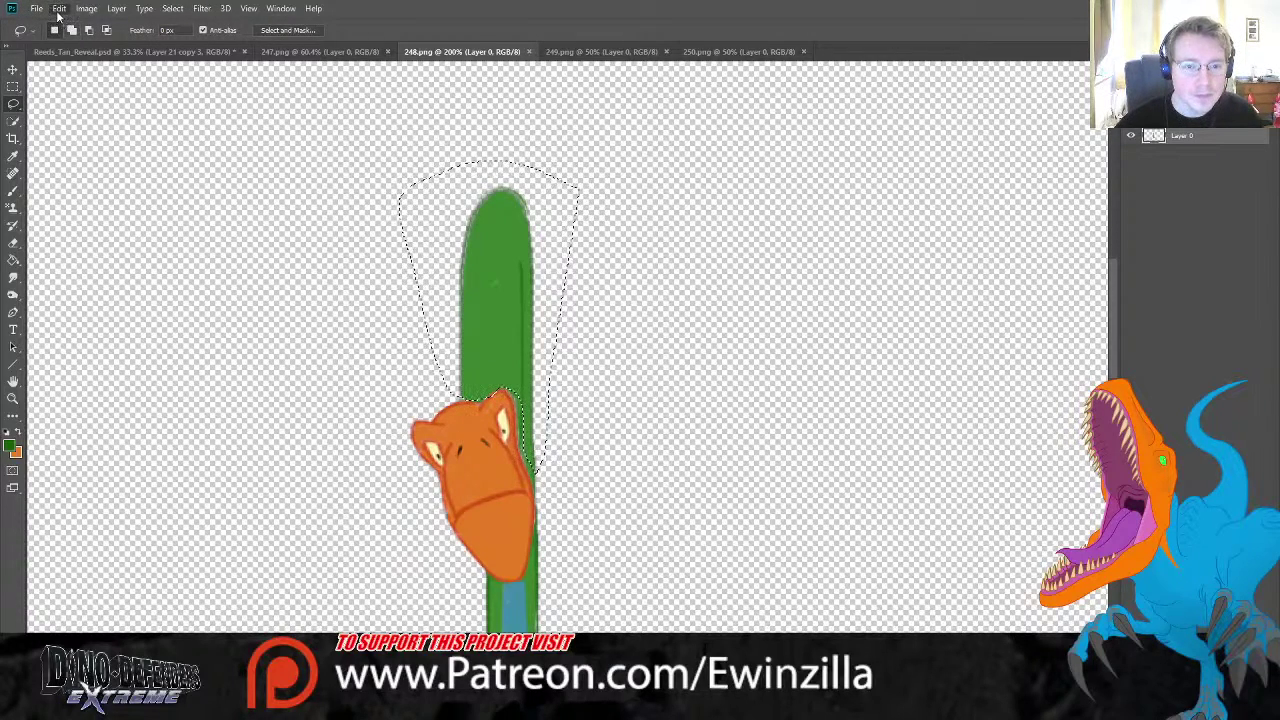
pyautogui.hotkey('ctrl', 't')
pyautogui.moveTo(585, 176)
pyautogui.mouseDown()
pyautogui.moveTo(520, 174)
pyautogui.moveTo(563, 175)
pyautogui.mouseUp()
pyautogui.moveTo(507, 235); pyautogui.dragTo(522, 250)
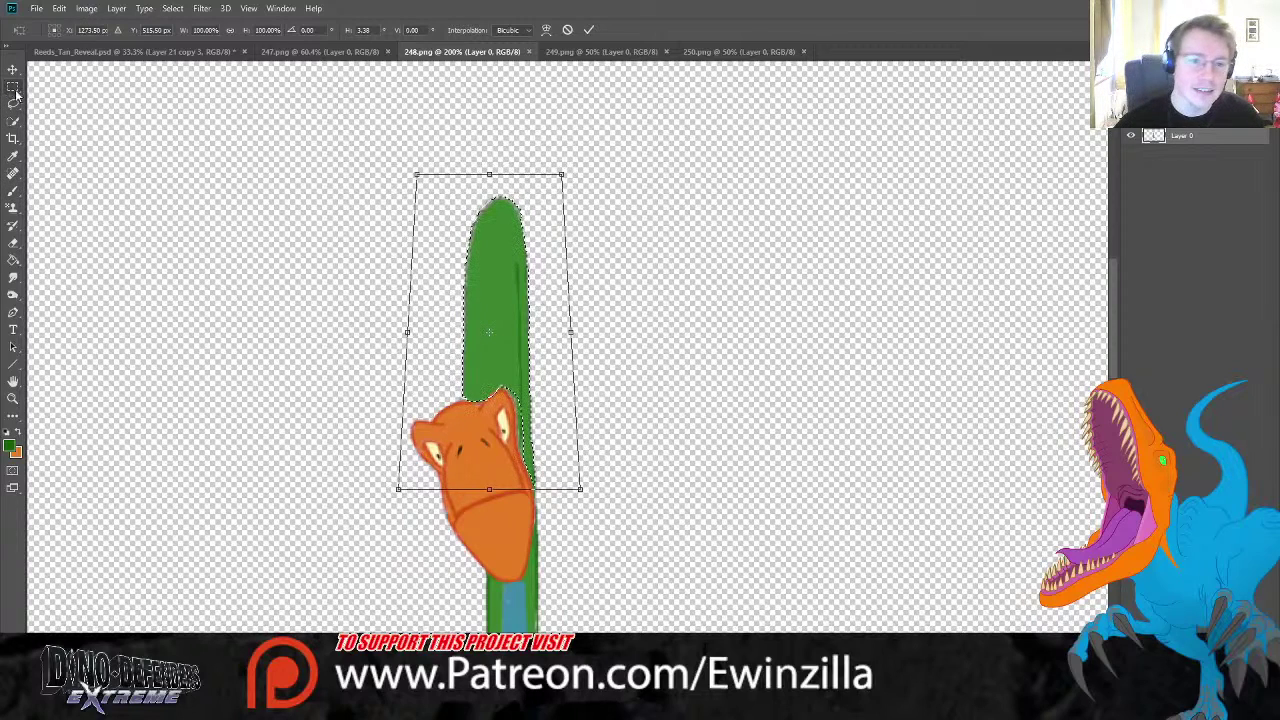
pyautogui.press('Return')
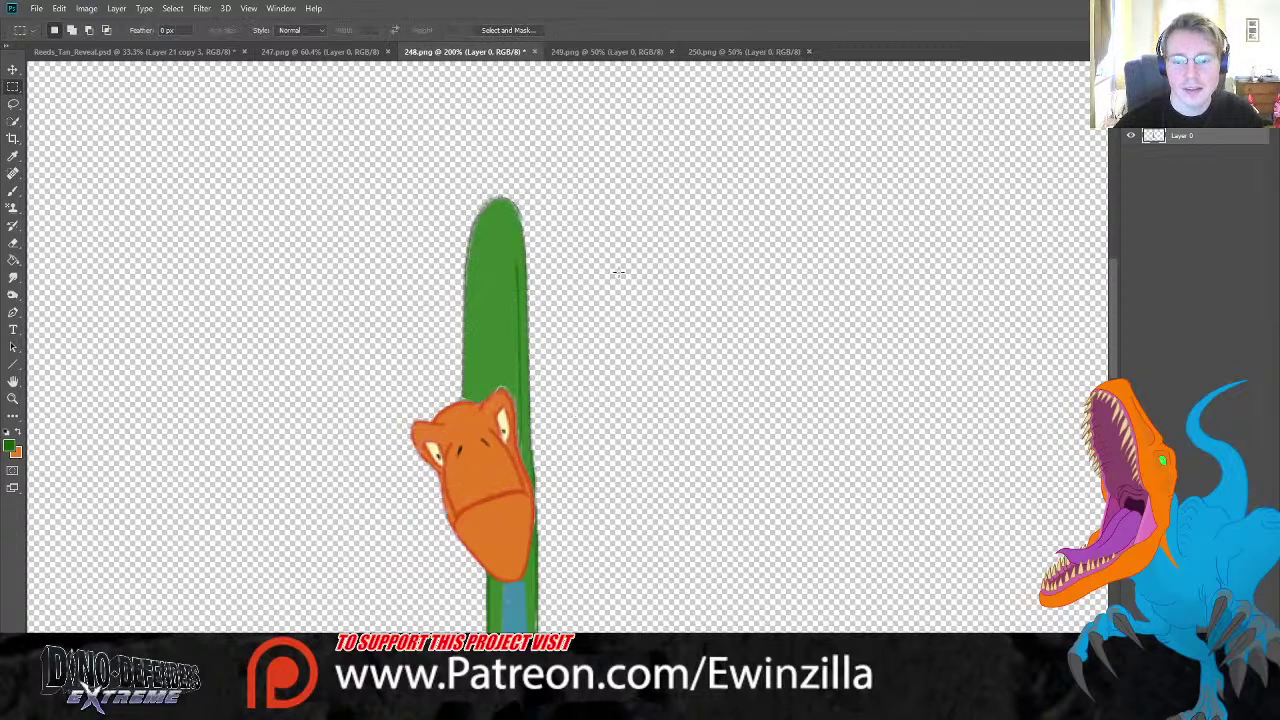
# - Smudge the edges of the neck above the head in 248.png and repaint its dark green outline and right inner line
pyautogui.click(13, 277)
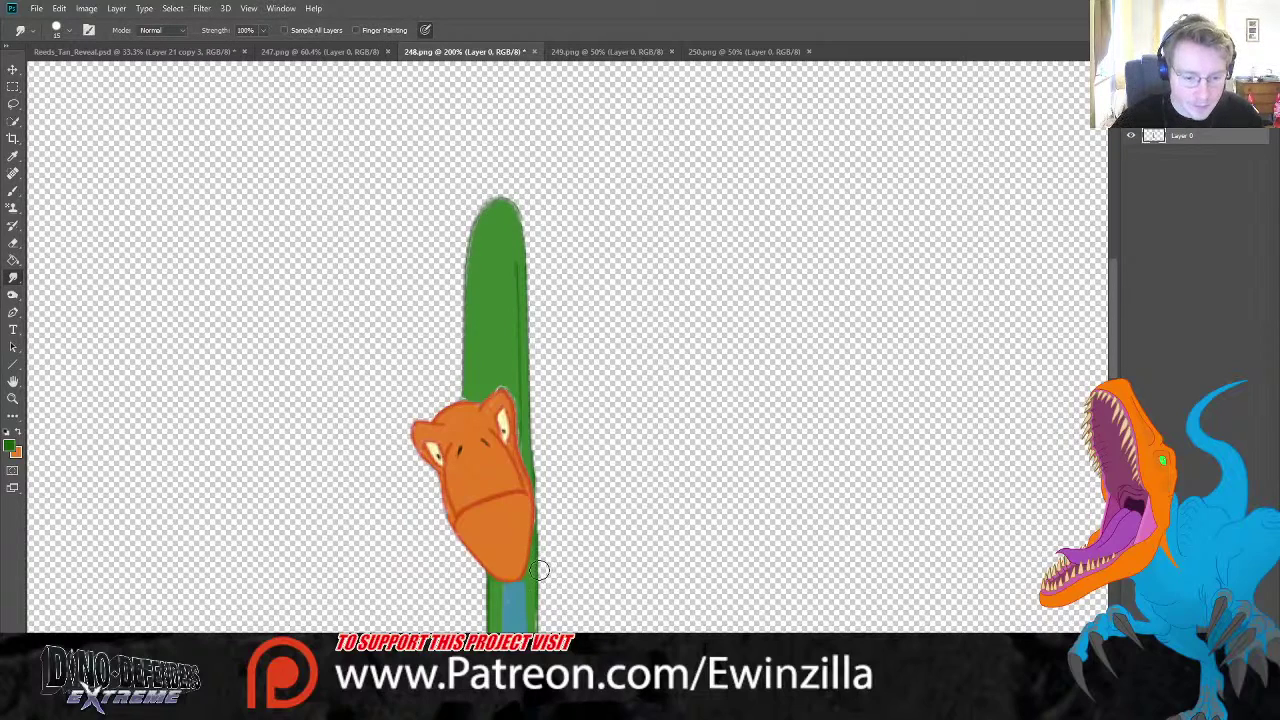
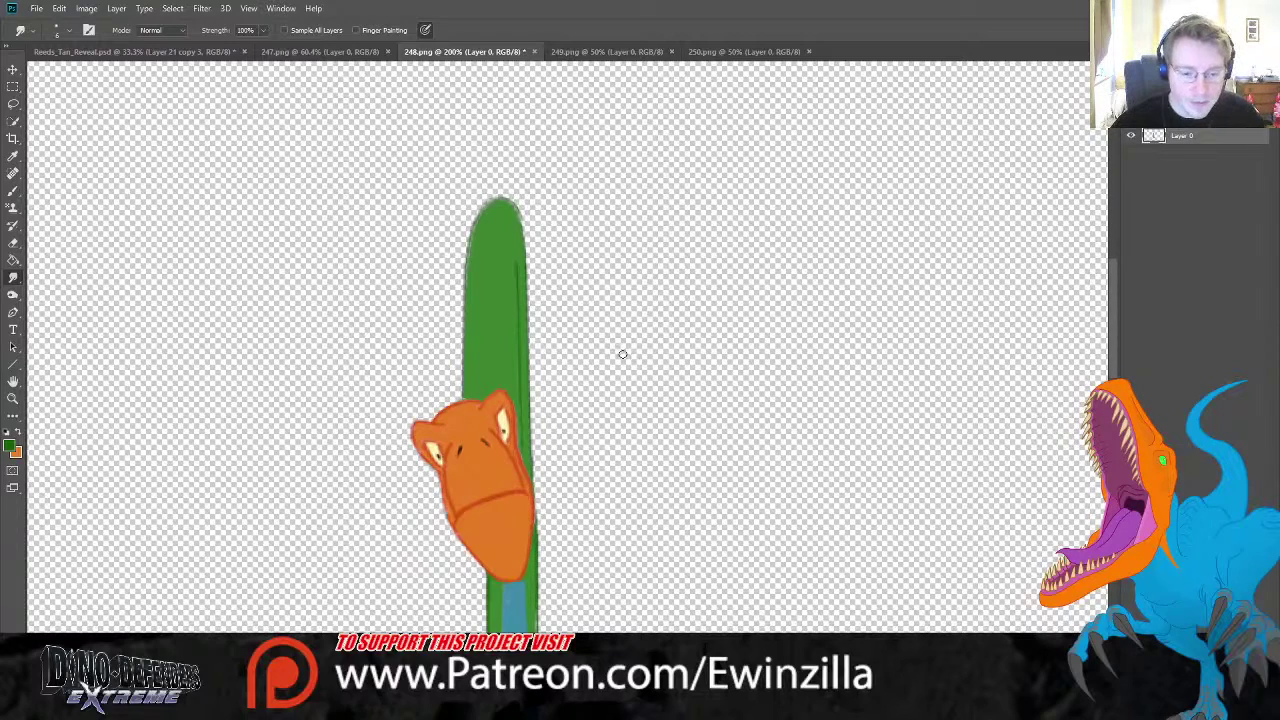
pyautogui.click(13, 193)
pyautogui.moveTo(465, 291); pyautogui.dragTo(466, 266)
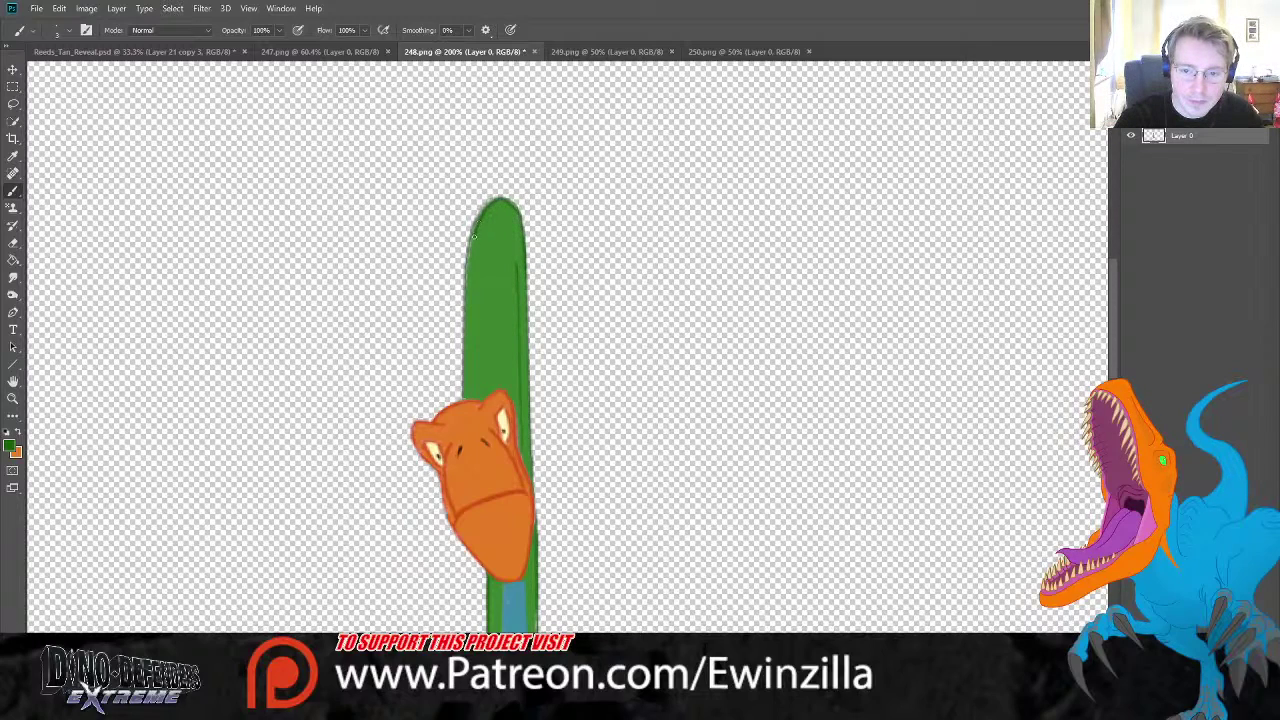
pyautogui.moveTo(526, 287); pyautogui.dragTo(525, 260)
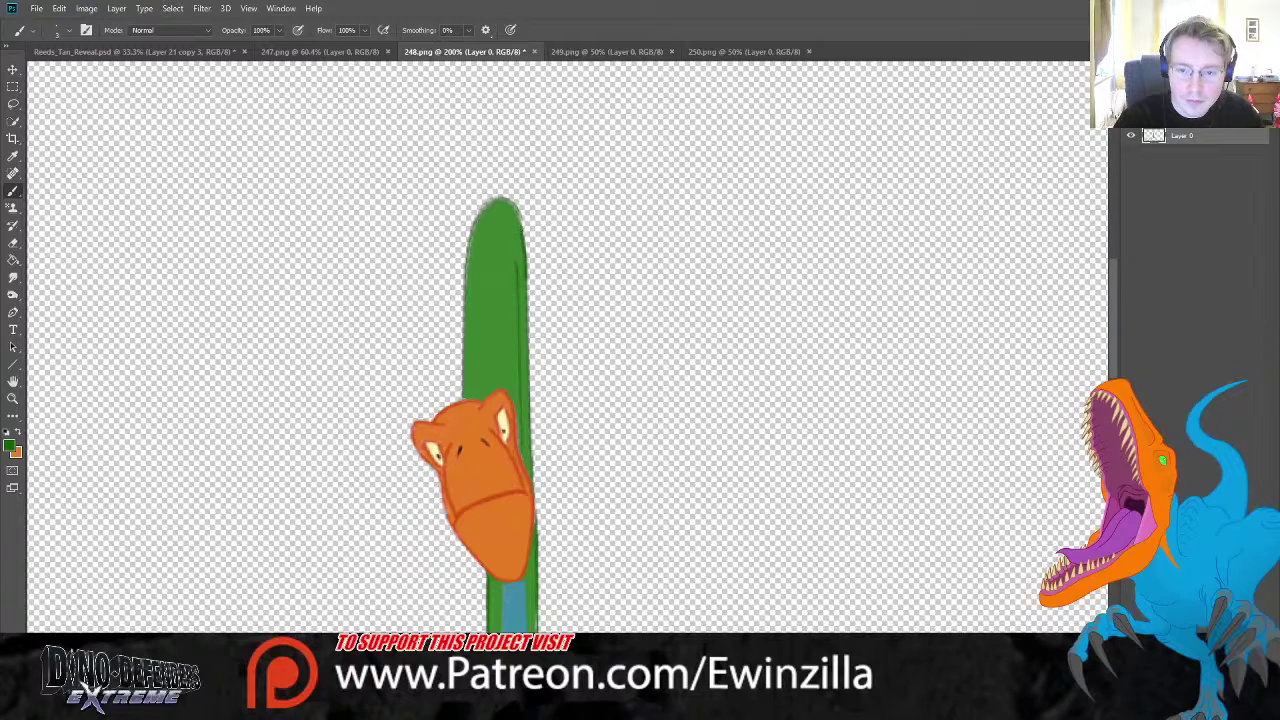
pyautogui.moveTo(478, 212); pyautogui.dragTo(463, 297)
pyautogui.hotkey('ctrl', 'z')
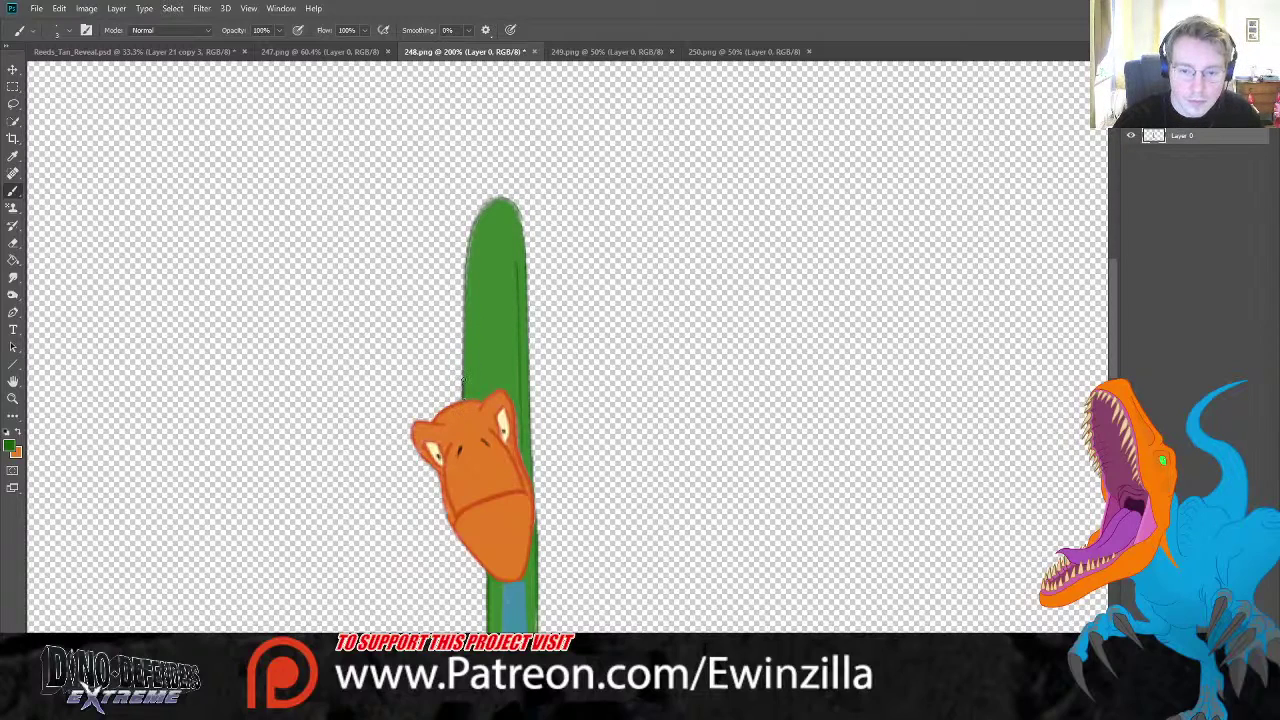
pyautogui.moveTo(467, 268); pyautogui.dragTo(467, 397)
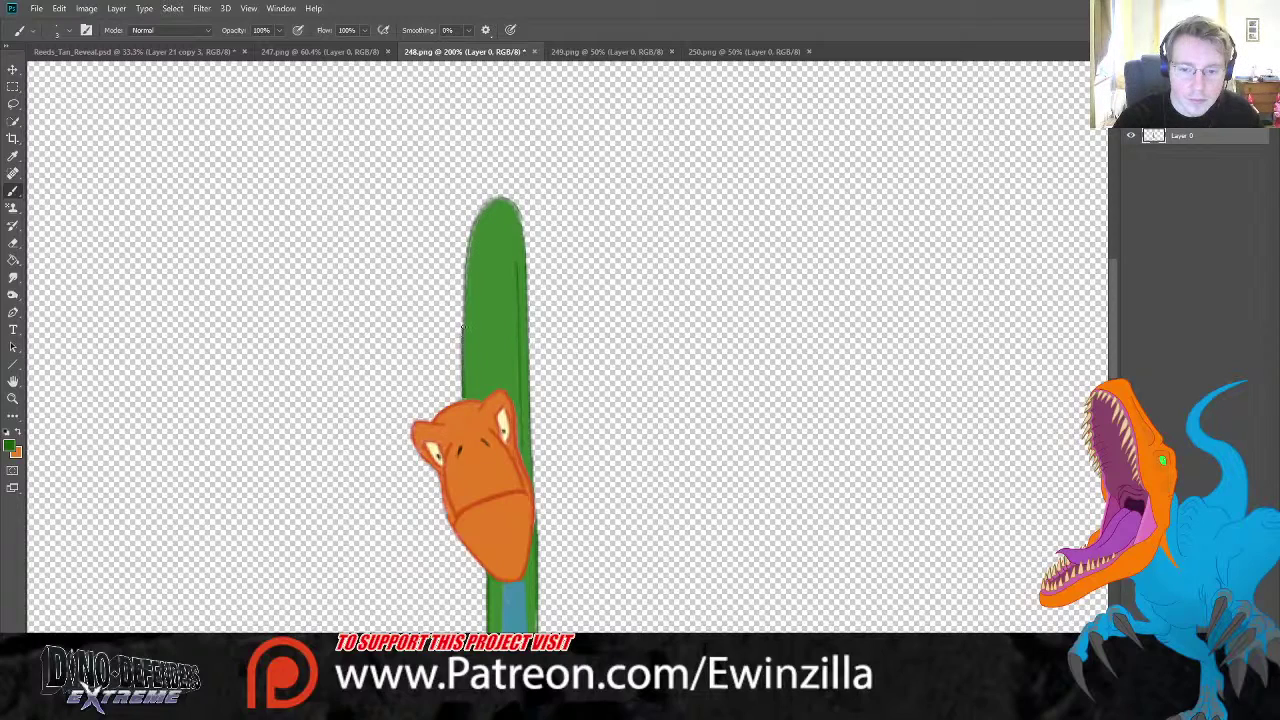
pyautogui.moveTo(472, 234)
pyautogui.mouseDown()
pyautogui.moveTo(462, 400)
pyautogui.moveTo(462, 357)
pyautogui.mouseUp()
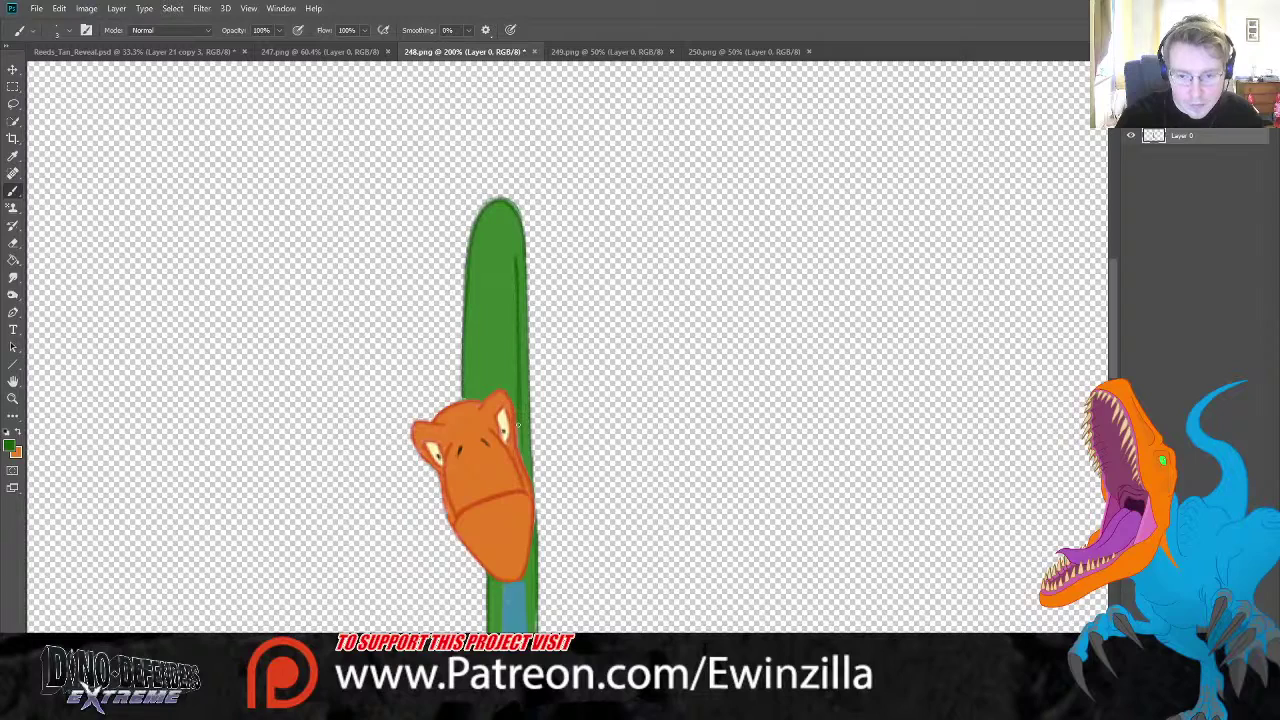
pyautogui.press('r')
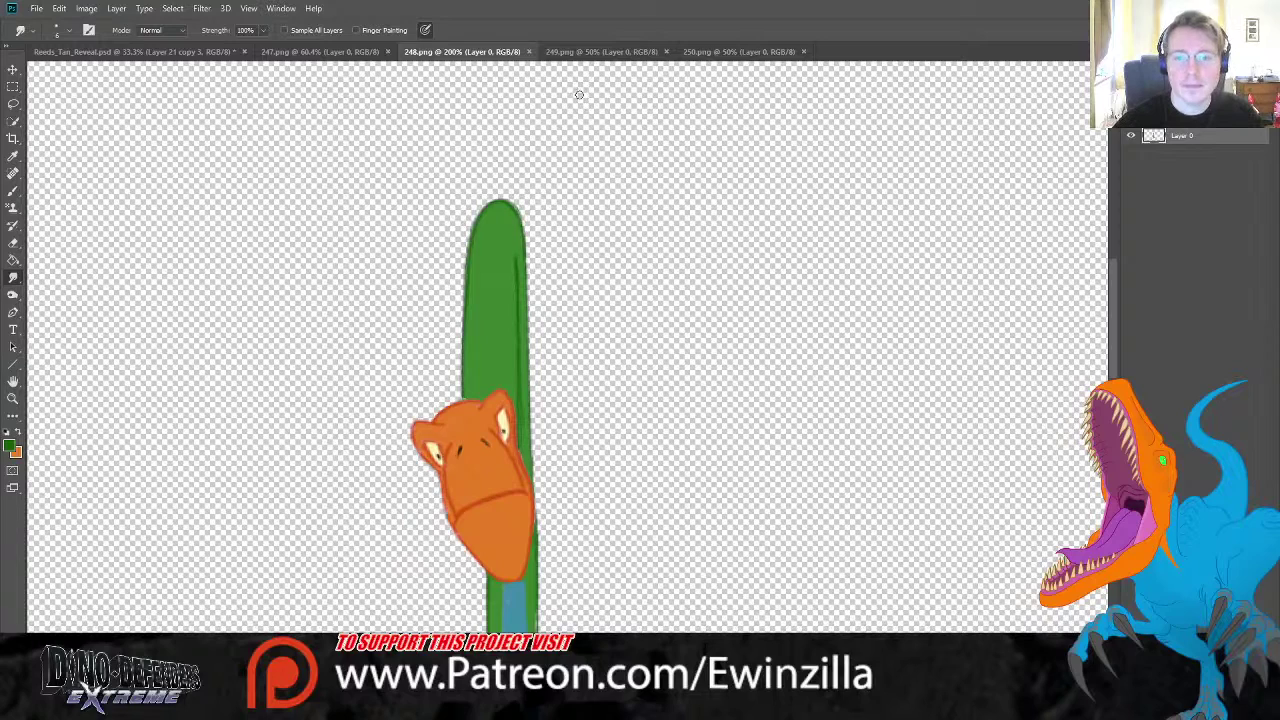
# - Save and close 248.png, close 247.png, and switch to 249.png
pyautogui.click(529, 52)
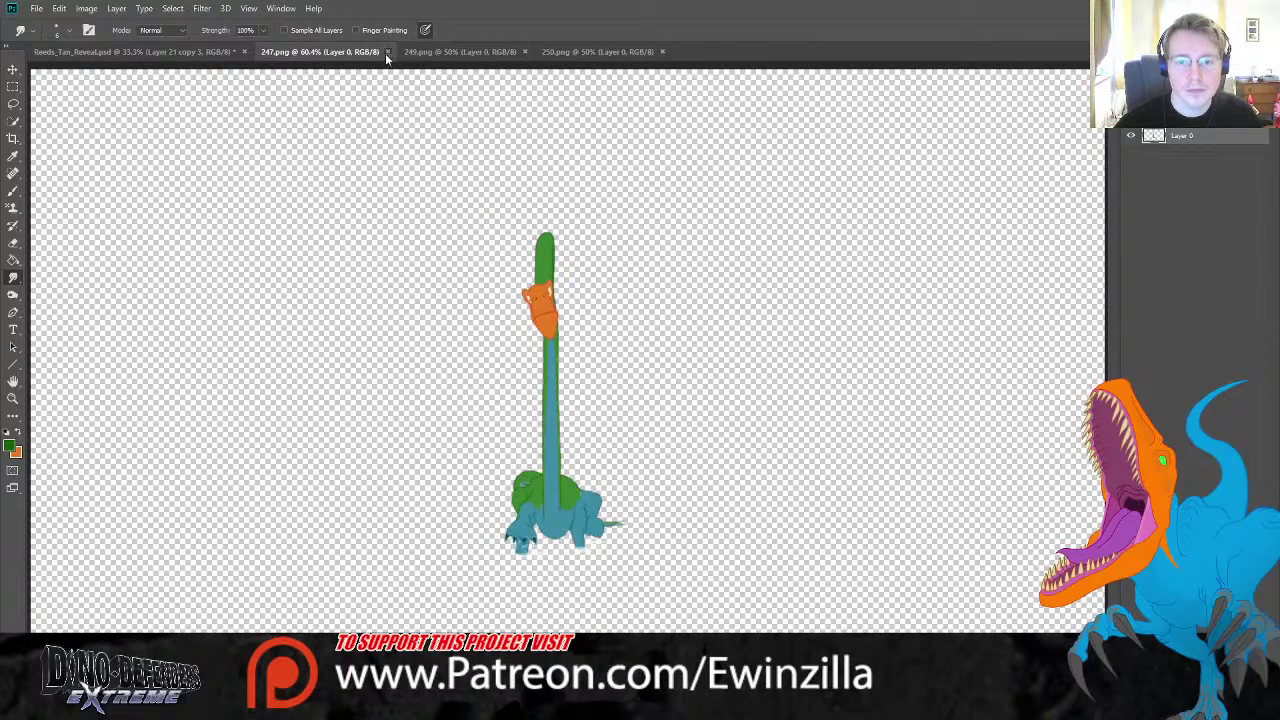
pyautogui.click(387, 52)
pyautogui.click(352, 52)
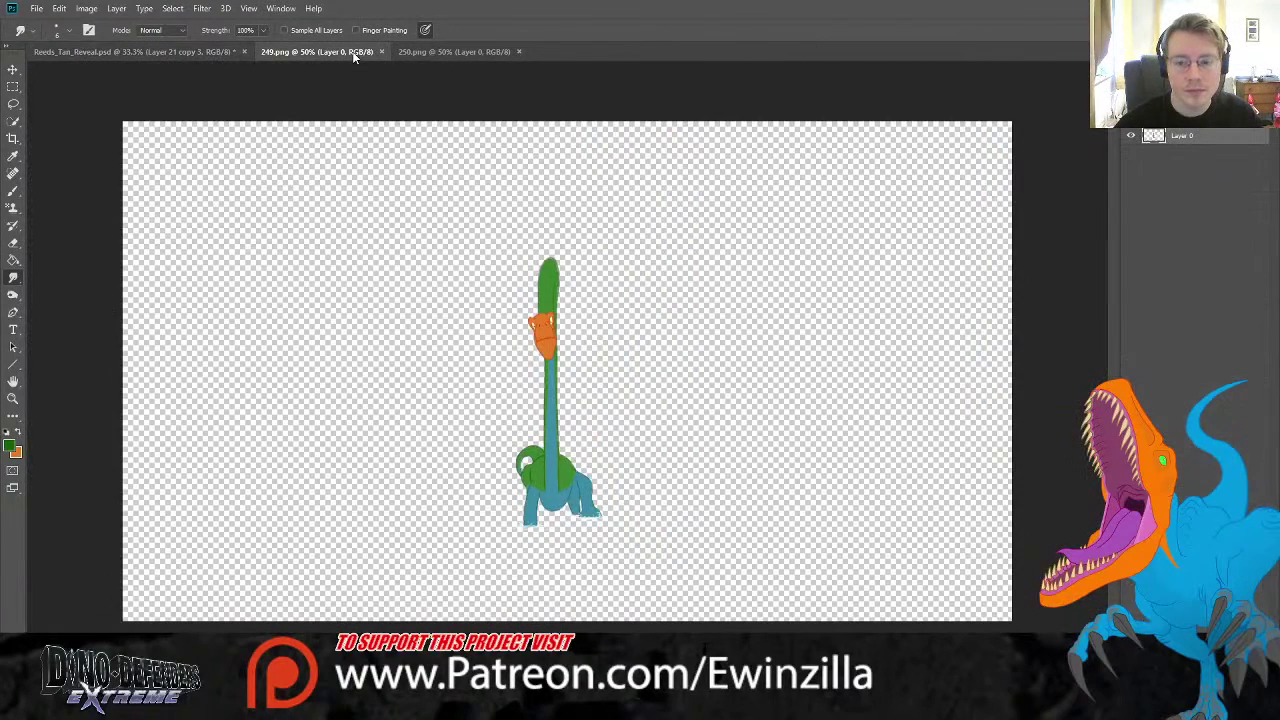
# - Reopen 248.png, place it before 249.png in the document order, and compare the neck shapes of both frames
pyautogui.click(12, 399)
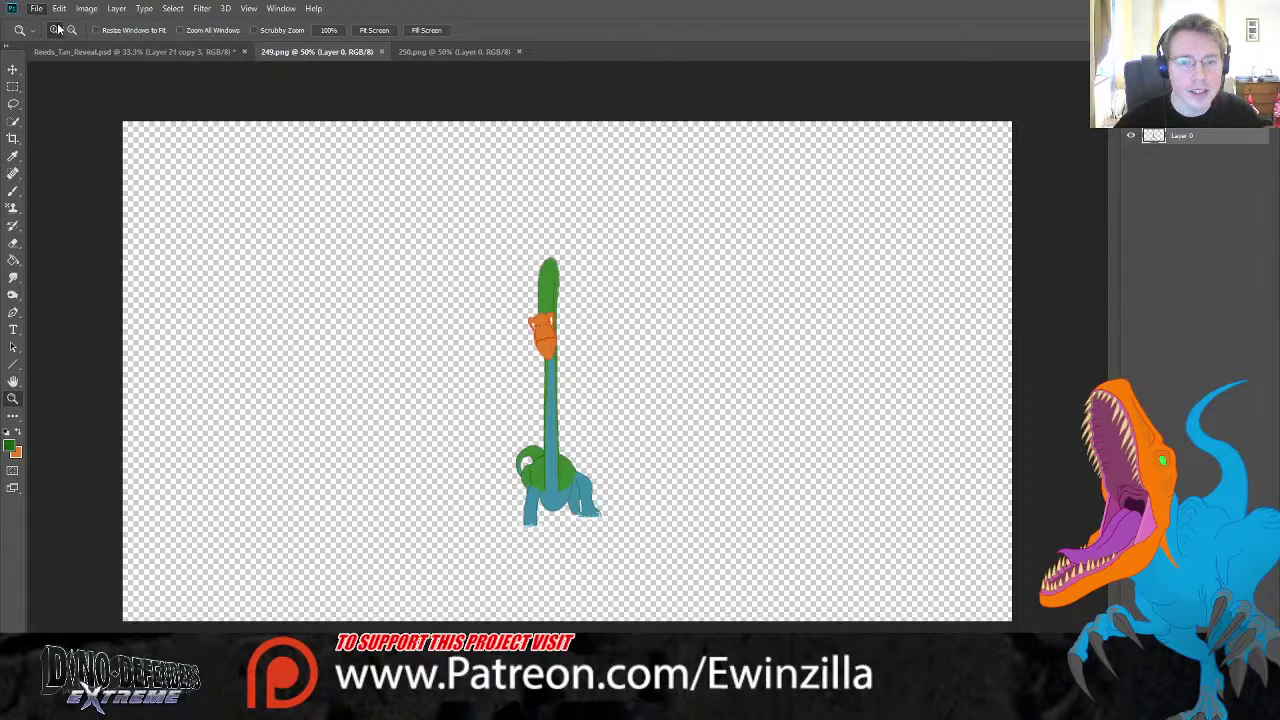
pyautogui.hotkey('ctrl', 'o')
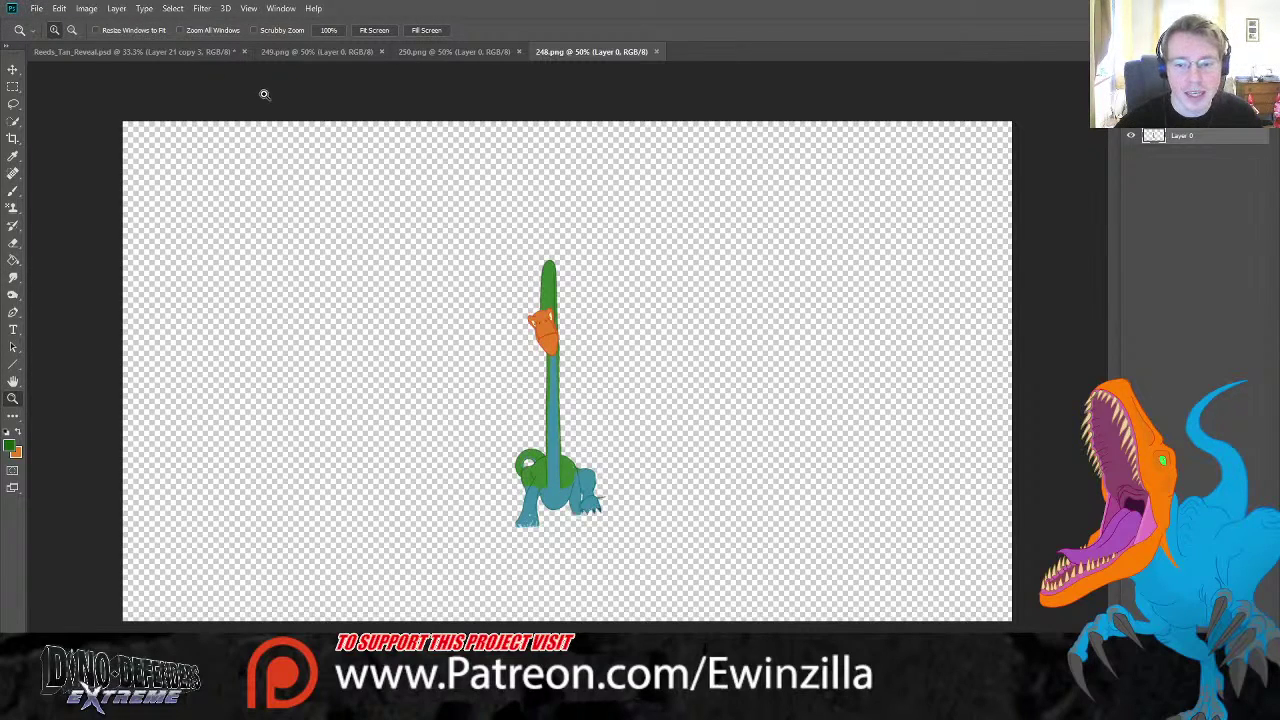
pyautogui.click(320, 53)
pyautogui.click(561, 51)
pyautogui.click(328, 50)
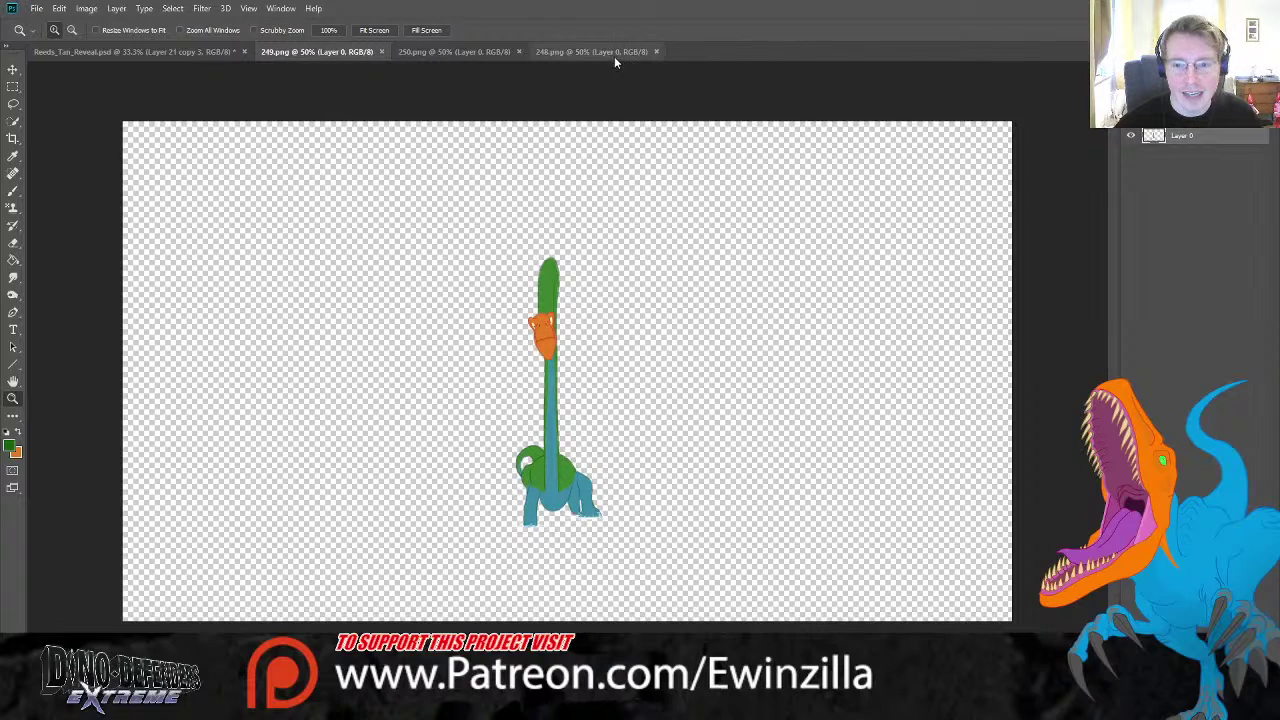
pyautogui.moveTo(613, 51); pyautogui.dragTo(363, 54)
pyautogui.click(450, 51)
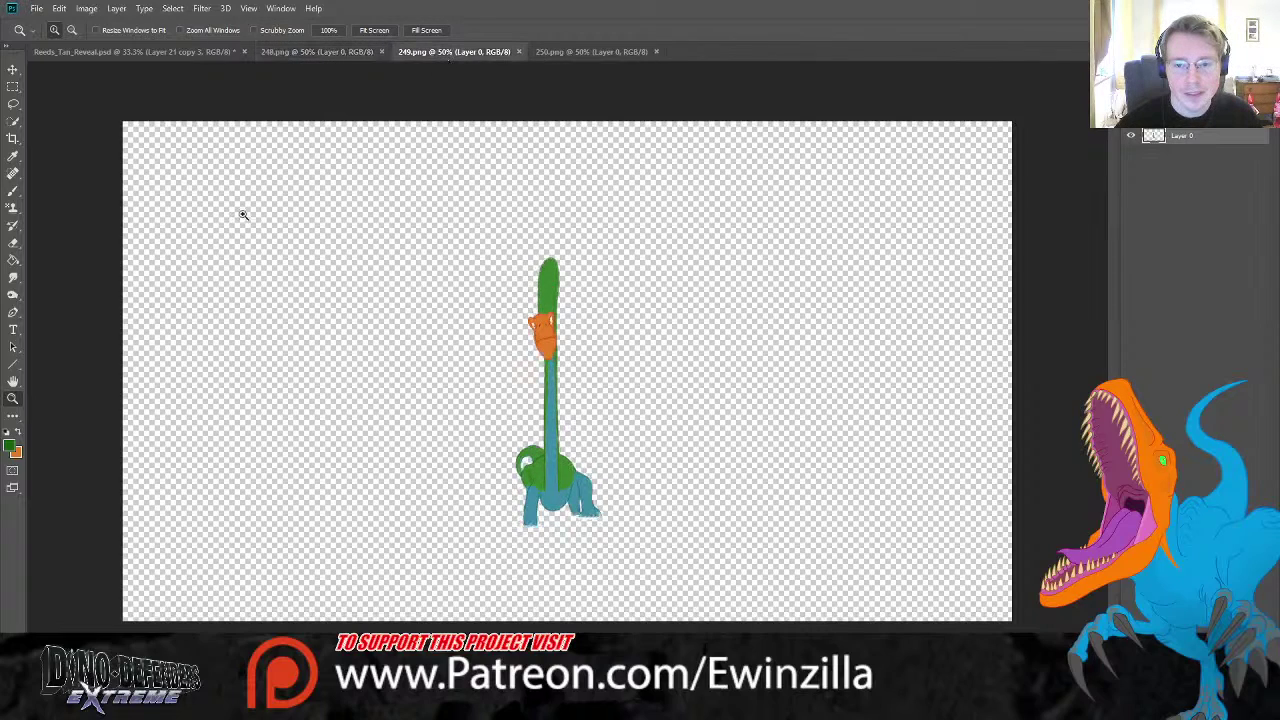
# - Lasso the green neck section above the head in 249.png and transform it so its upper end tapers inward and sits slightly lower
pyautogui.moveTo(570, 270); pyautogui.dragTo(589, 260)
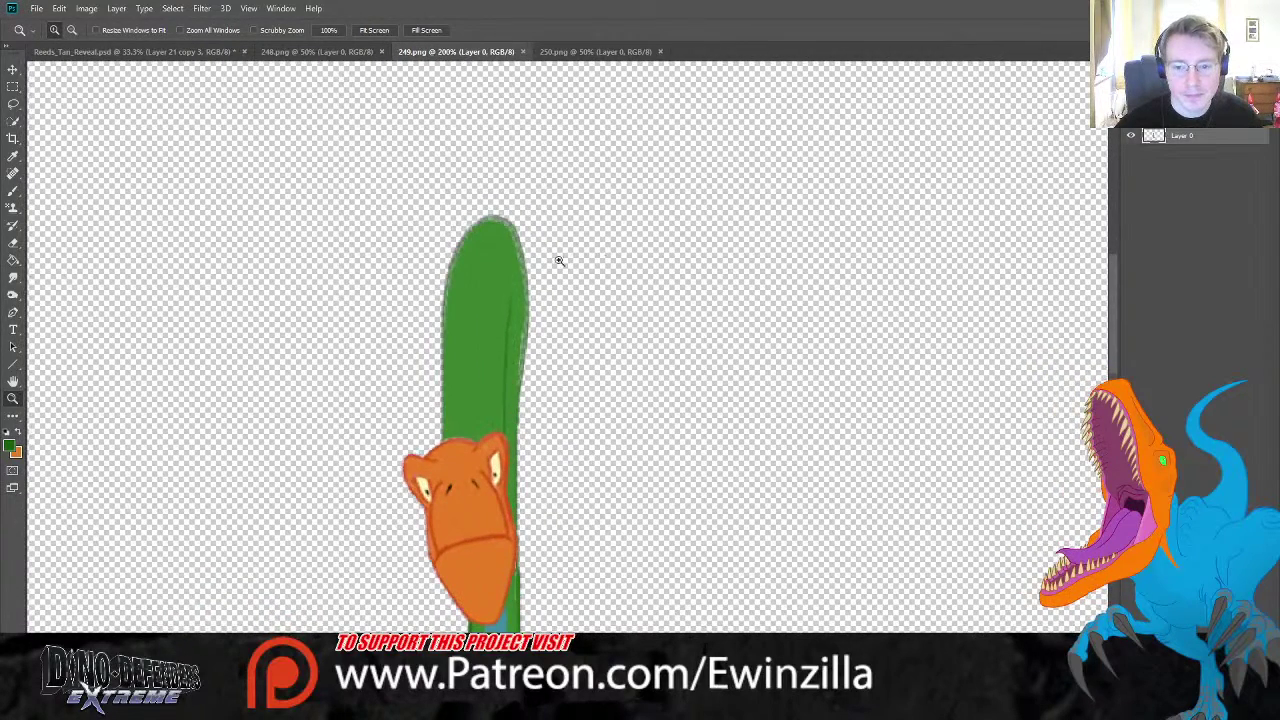
pyautogui.click(13, 103)
pyautogui.moveTo(553, 330)
pyautogui.mouseDown()
pyautogui.moveTo(523, 522)
pyautogui.moveTo(507, 435)
pyautogui.moveTo(441, 440)
pyautogui.moveTo(431, 269)
pyautogui.moveTo(484, 176)
pyautogui.moveTo(565, 212)
pyautogui.mouseUp()
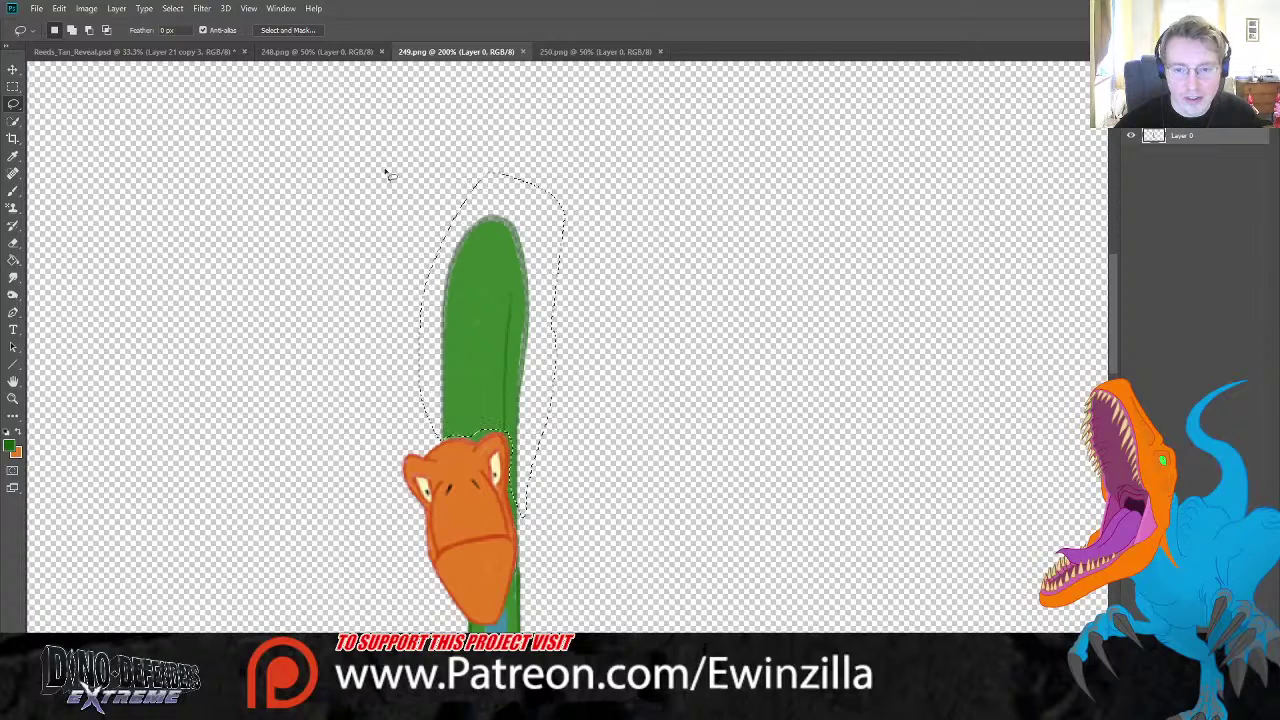
pyautogui.press('v')
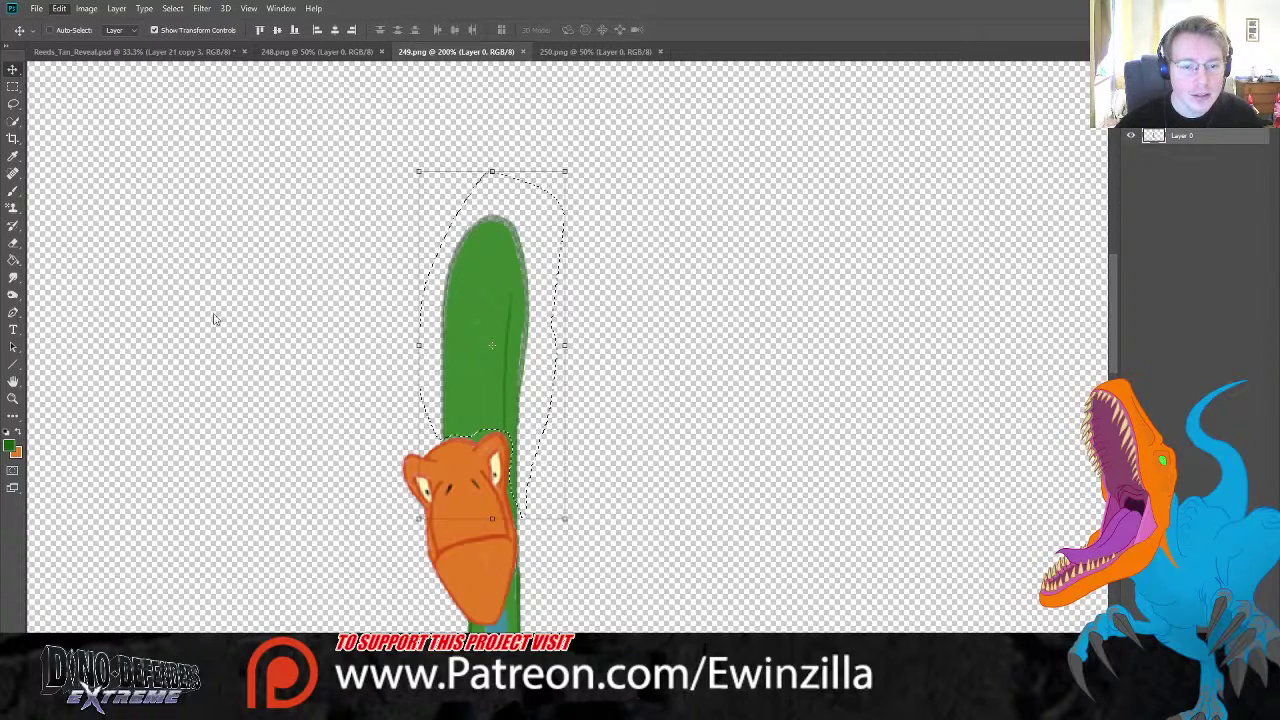
pyautogui.hotkey('ctrl', 't')
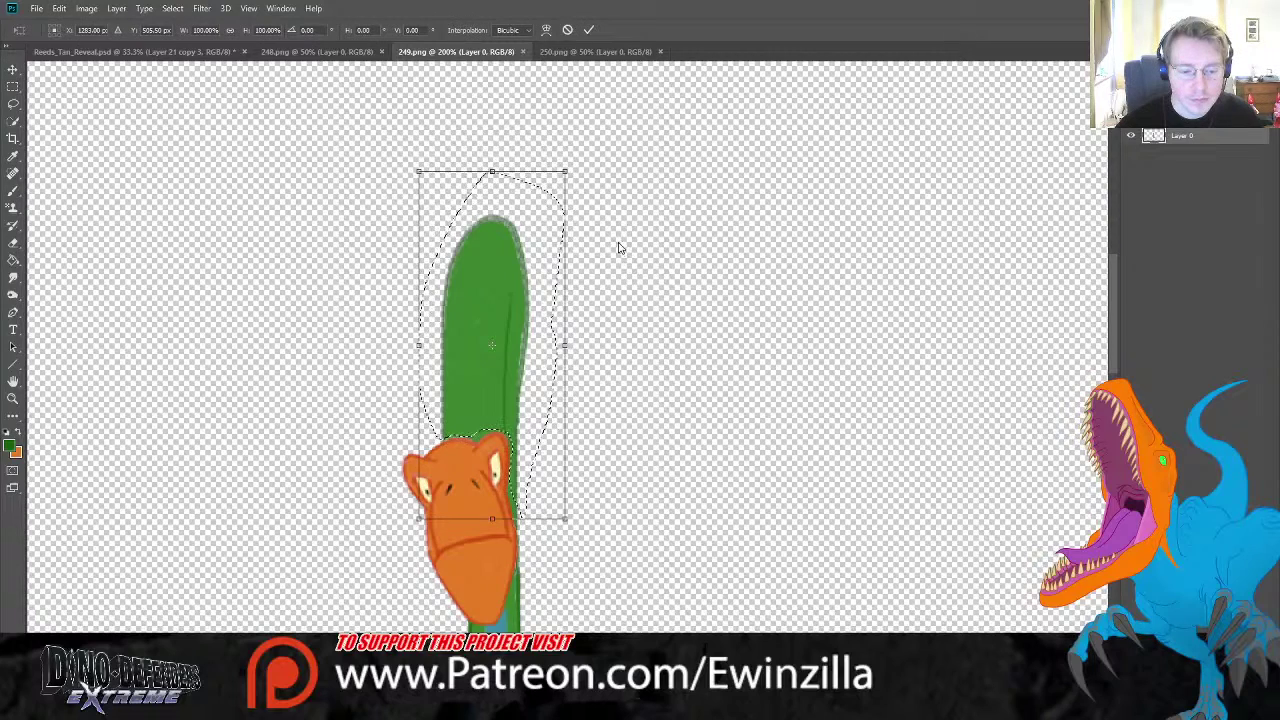
pyautogui.moveTo(566, 172); pyautogui.dragTo(479, 251)
pyautogui.moveTo(480, 192); pyautogui.dragTo(476, 192)
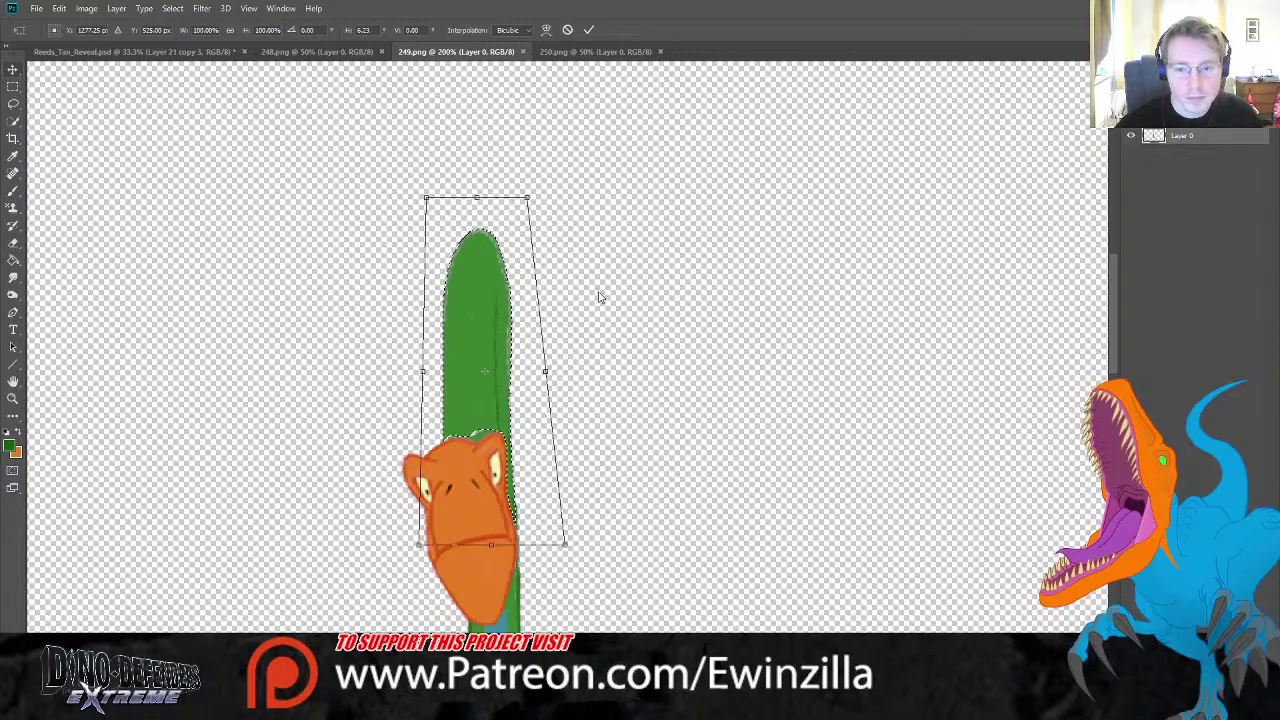
pyautogui.press('Return')
# - Stretch the selected neck section in 249.png upward to about 106% of its height and deselect it
pyautogui.hotkey('ctrl', 't')
pyautogui.moveTo(477, 227); pyautogui.dragTo(478, 208)
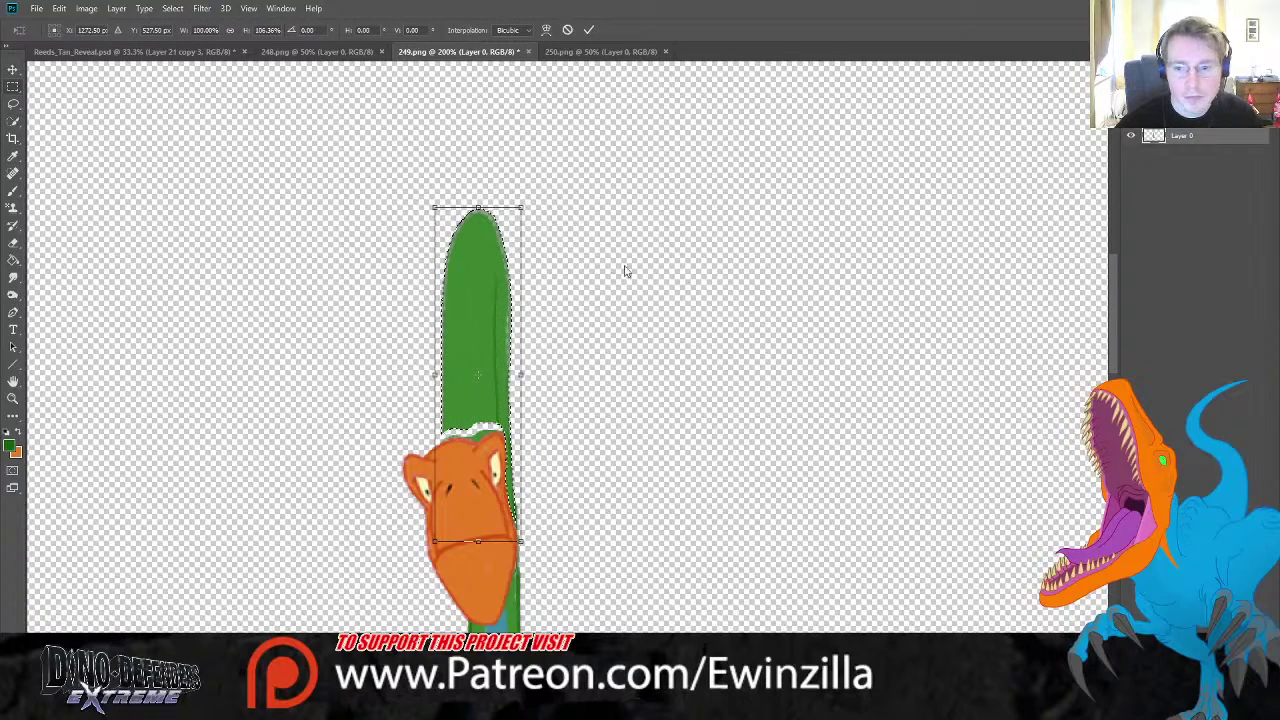
pyautogui.press('Return')
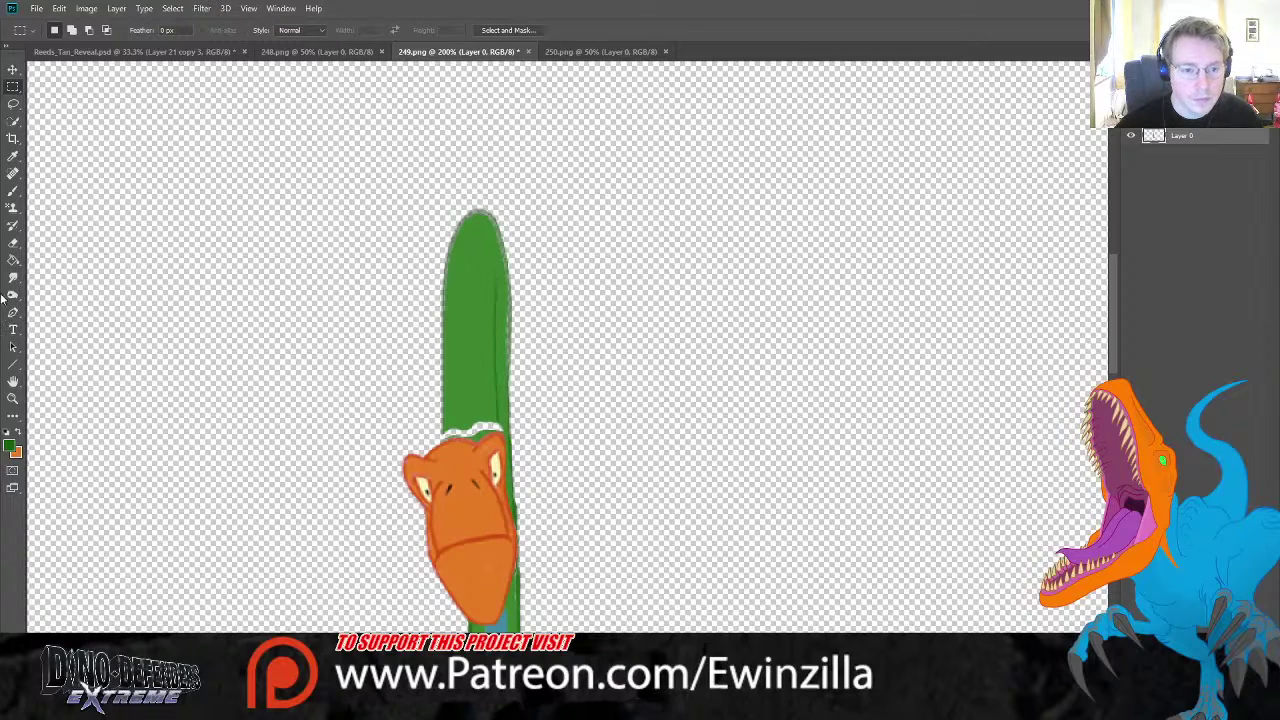
# - Smudge the neck's right edge in 249.png smooth and pull green over the transparent gap just above the head
pyautogui.click(8, 278)
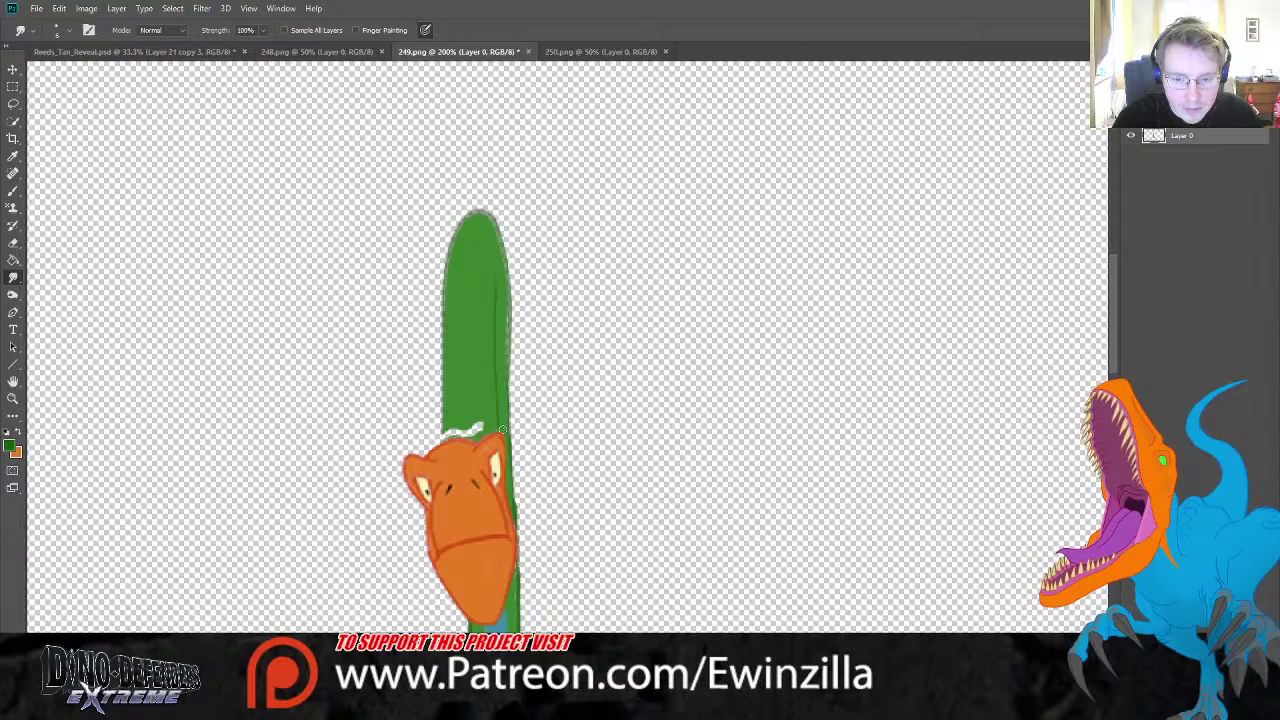
pyautogui.moveTo(504, 312); pyautogui.dragTo(504, 388)
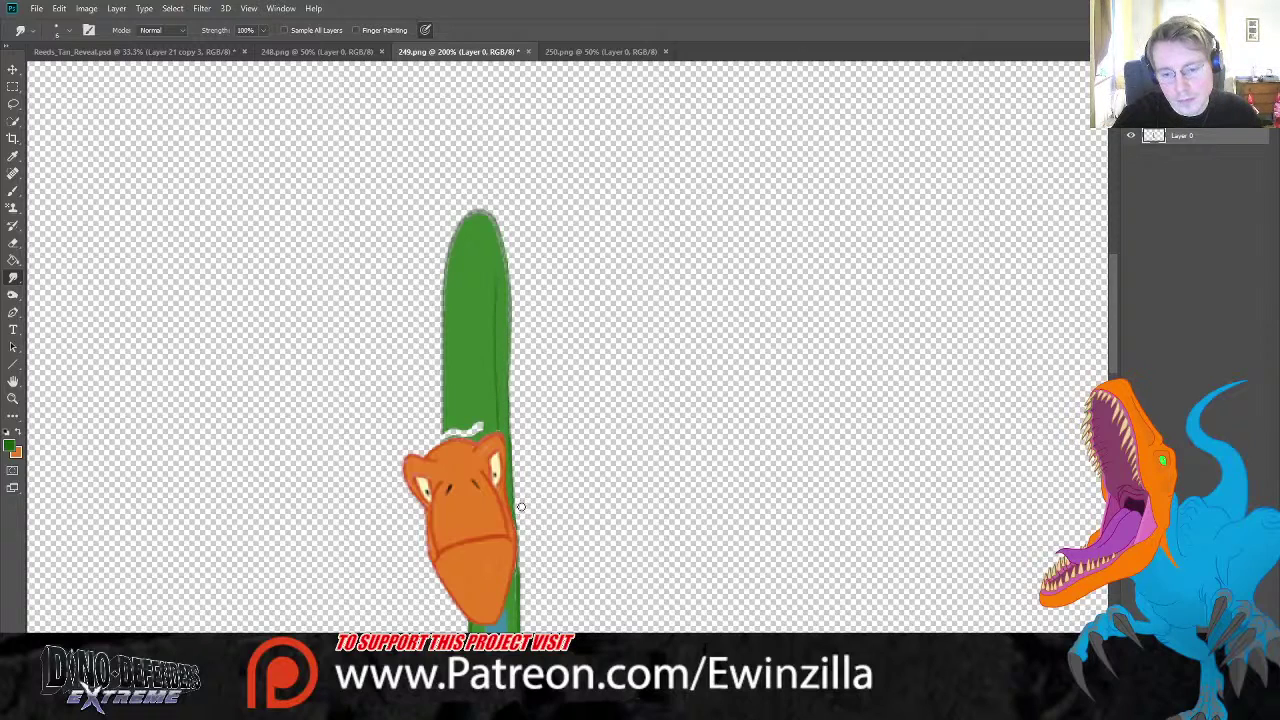
pyautogui.moveTo(471, 402)
pyautogui.mouseDown()
pyautogui.moveTo(476, 428)
pyautogui.moveTo(452, 433)
pyautogui.mouseUp()
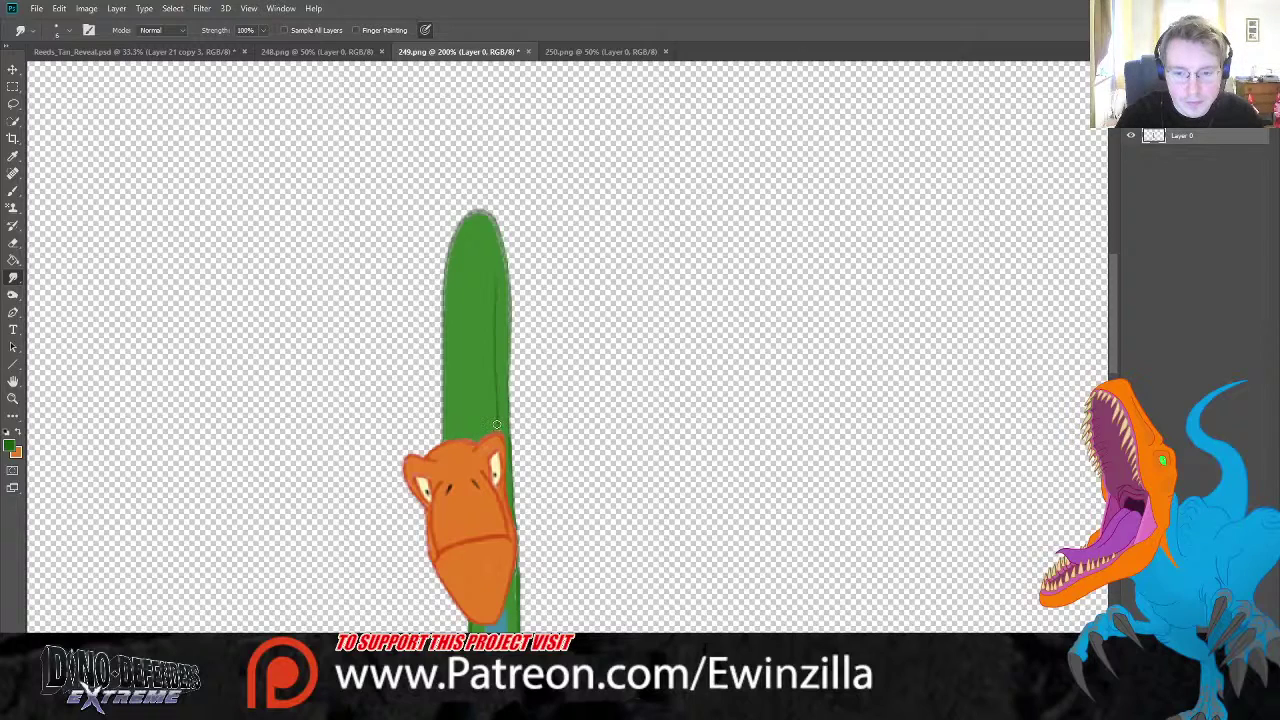
# - Try to redraw the neck's left edge above the head in 249.png with a thin dark green brush stroke
pyautogui.click(13, 190)
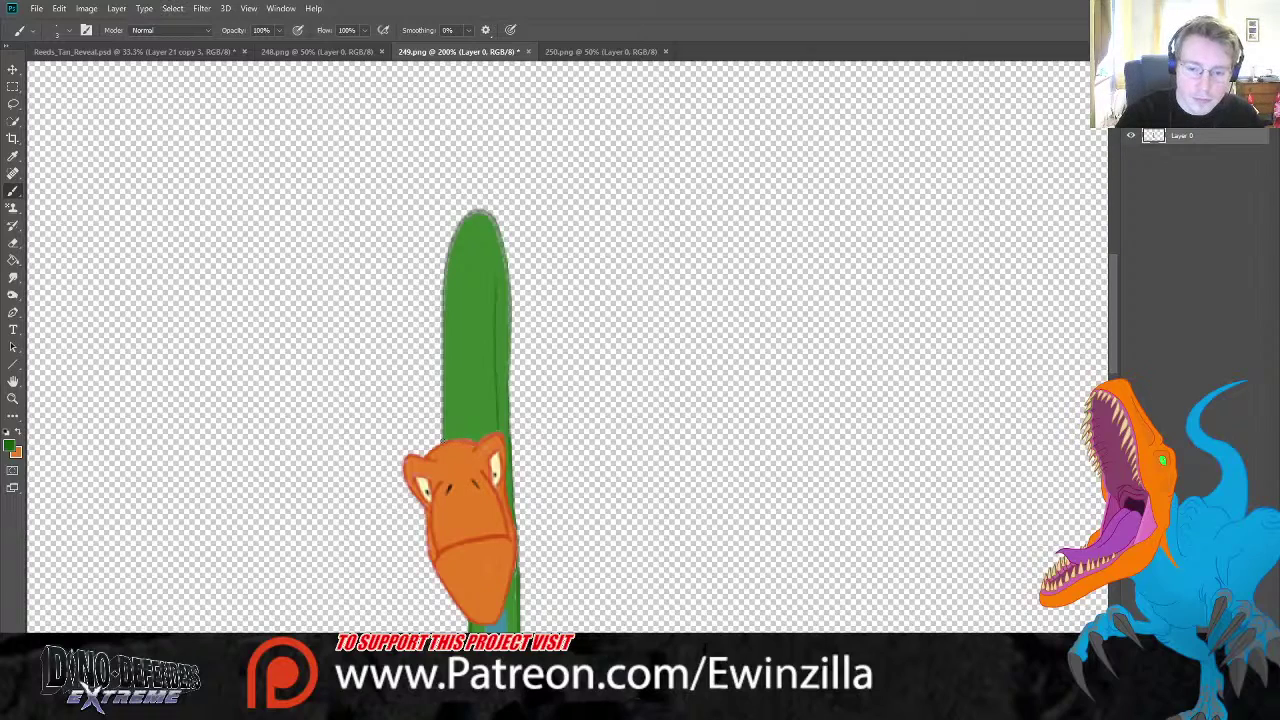
pyautogui.moveTo(444, 360); pyautogui.dragTo(445, 443)
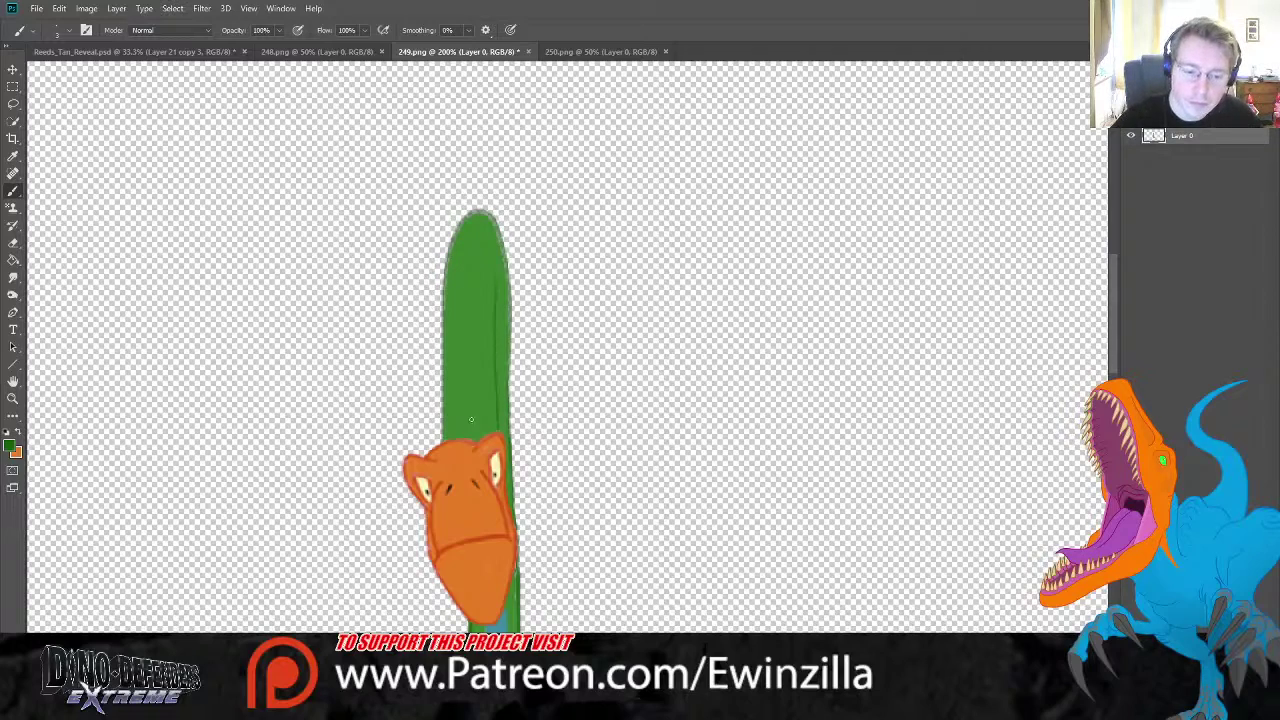
pyautogui.moveTo(444, 440); pyautogui.dragTo(444, 390)
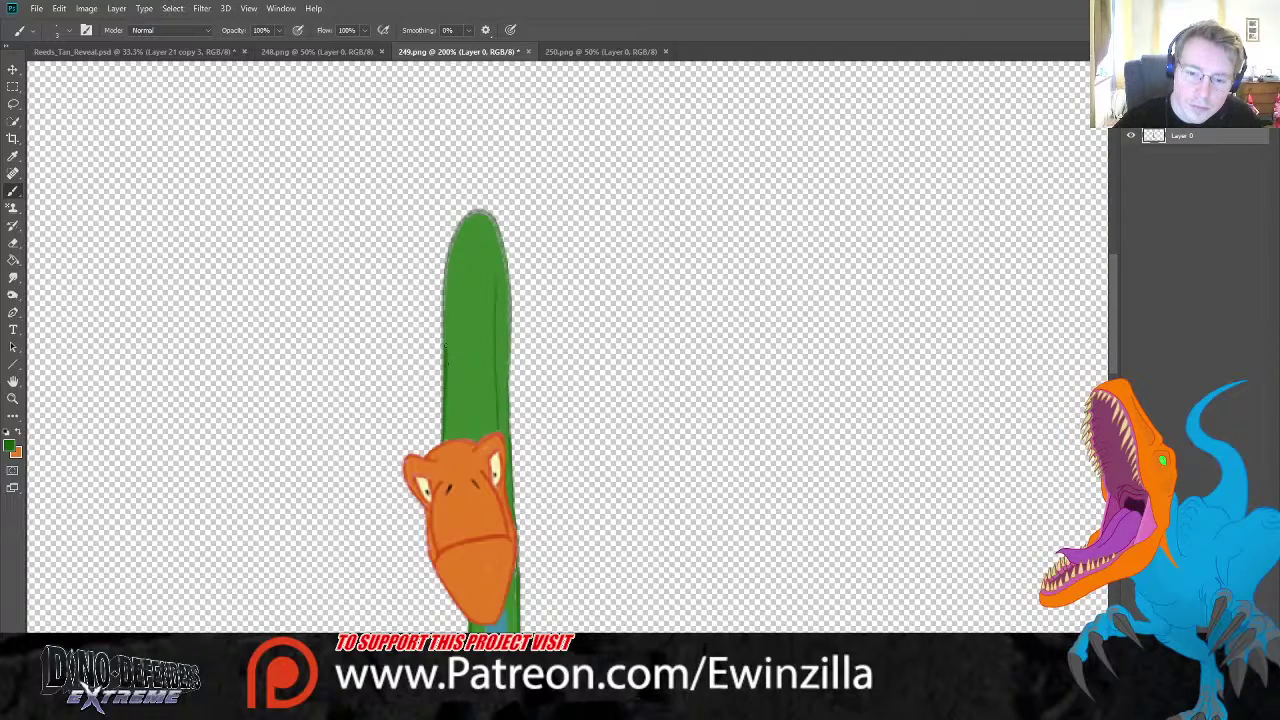
pyautogui.hotkey('ctrl', 'z')
pyautogui.moveTo(442, 444); pyautogui.dragTo(440, 358)
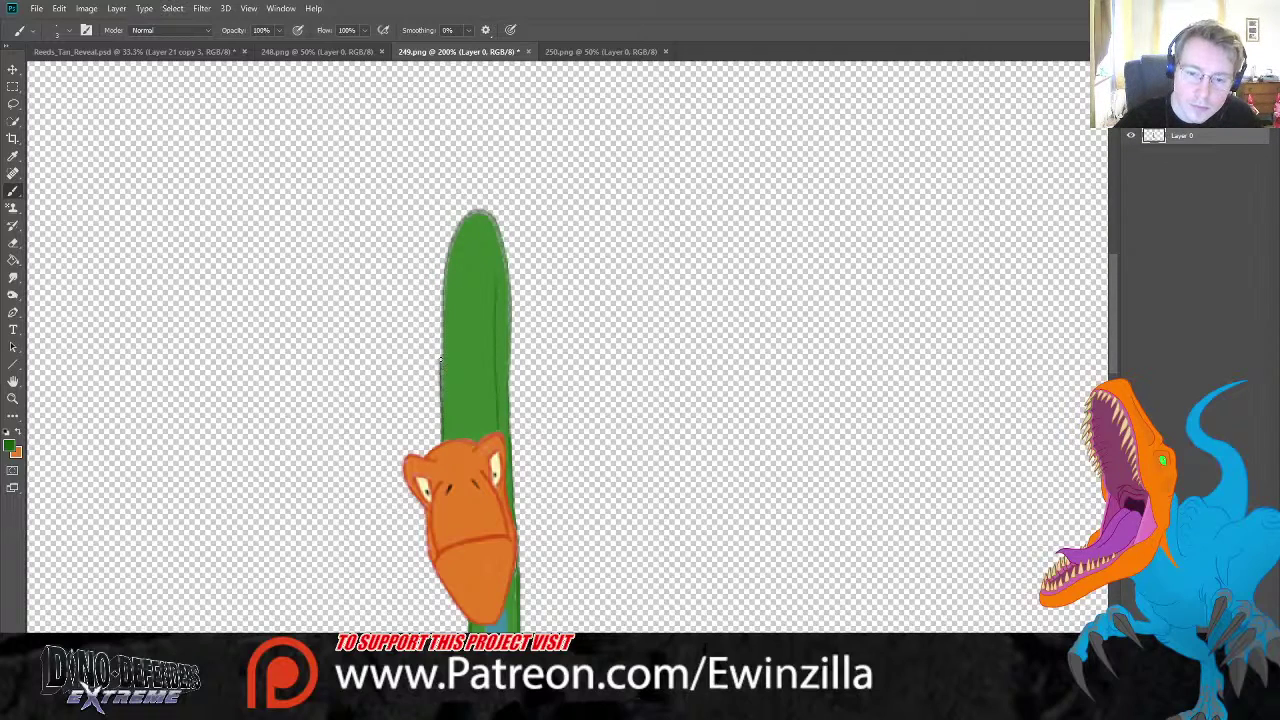
pyautogui.hotkey('ctrl', 'z')
pyautogui.moveTo(444, 444); pyautogui.dragTo(443, 345)
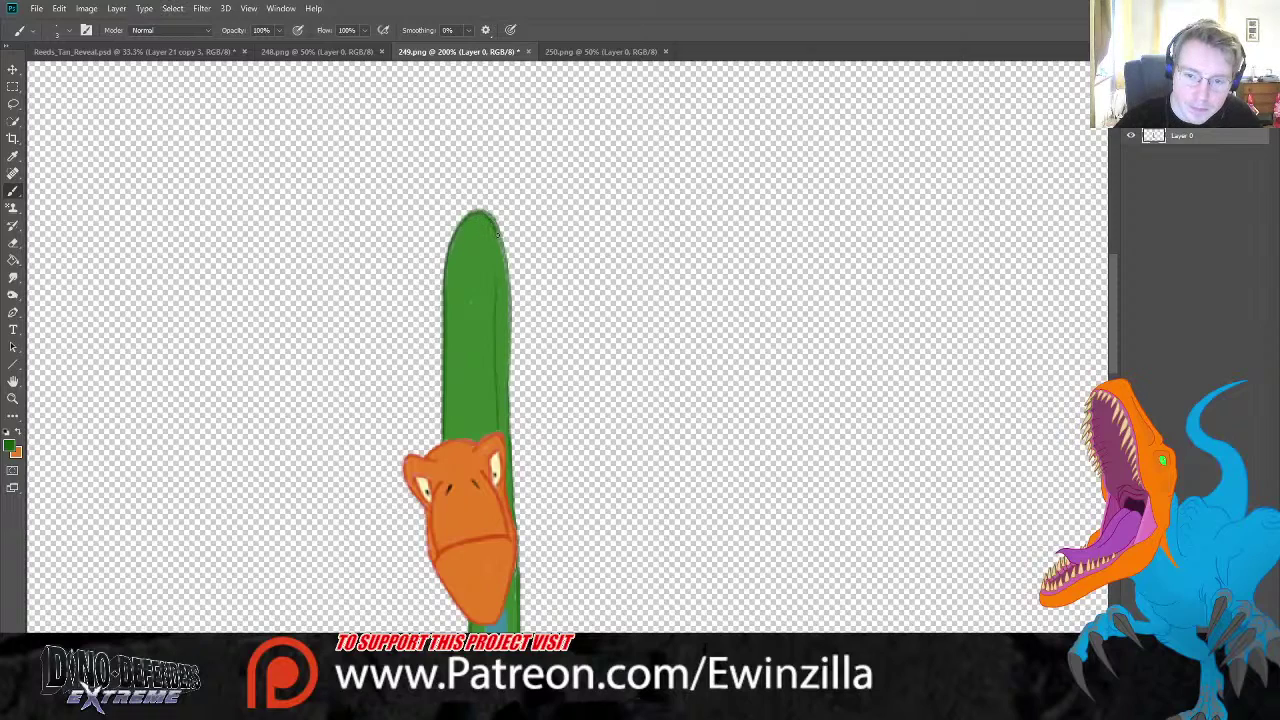
# - Try to outline the neck's right edge in 249.png in dark green from the rounded tip down toward the head
pyautogui.moveTo(505, 261); pyautogui.dragTo(514, 340)
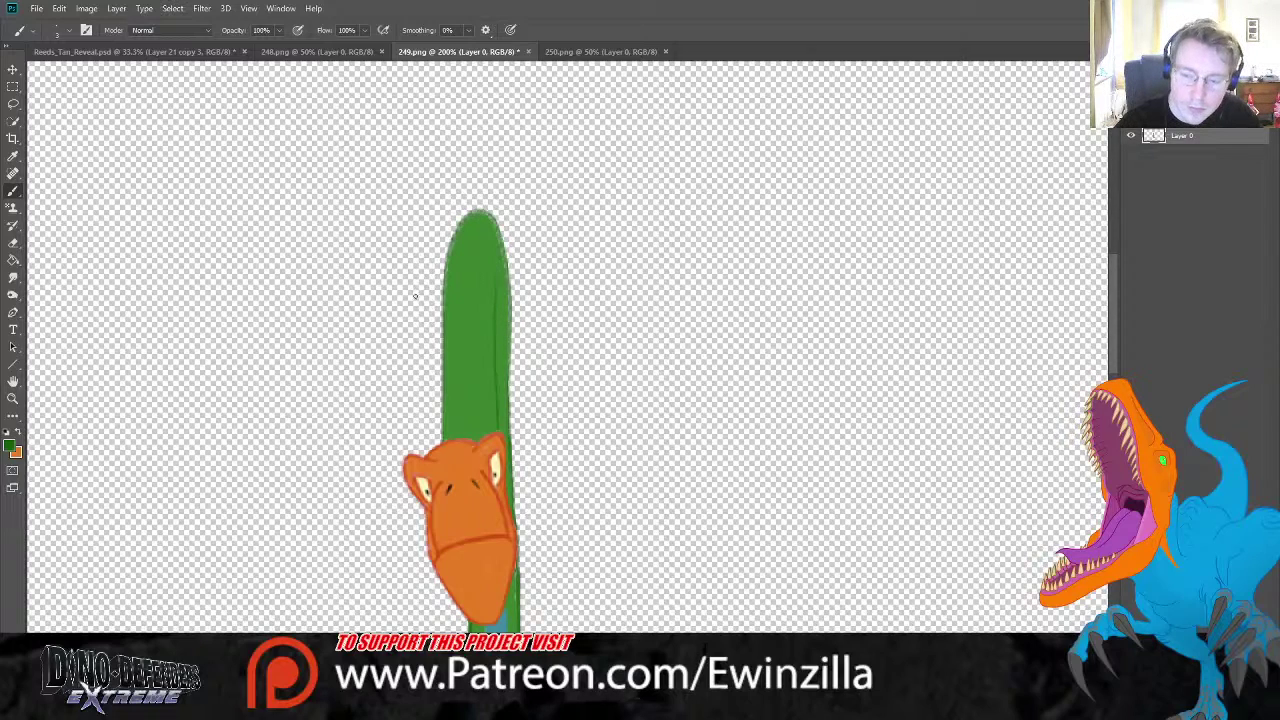
pyautogui.moveTo(443, 444); pyautogui.dragTo(443, 369)
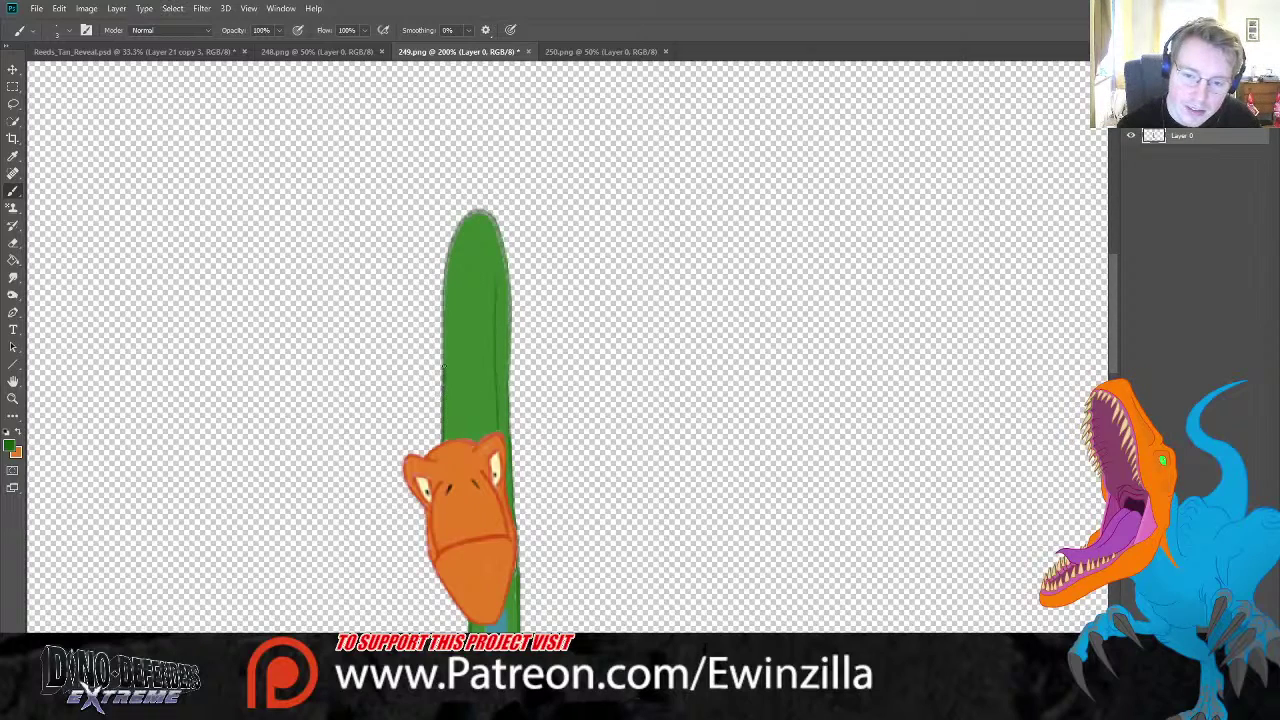
pyautogui.moveTo(447, 263)
pyautogui.mouseDown()
pyautogui.moveTo(468, 216)
pyautogui.moveTo(490, 219)
pyautogui.moveTo(517, 322)
pyautogui.mouseUp()
pyautogui.moveTo(487, 213); pyautogui.dragTo(505, 246)
pyautogui.moveTo(510, 308); pyautogui.dragTo(514, 358)
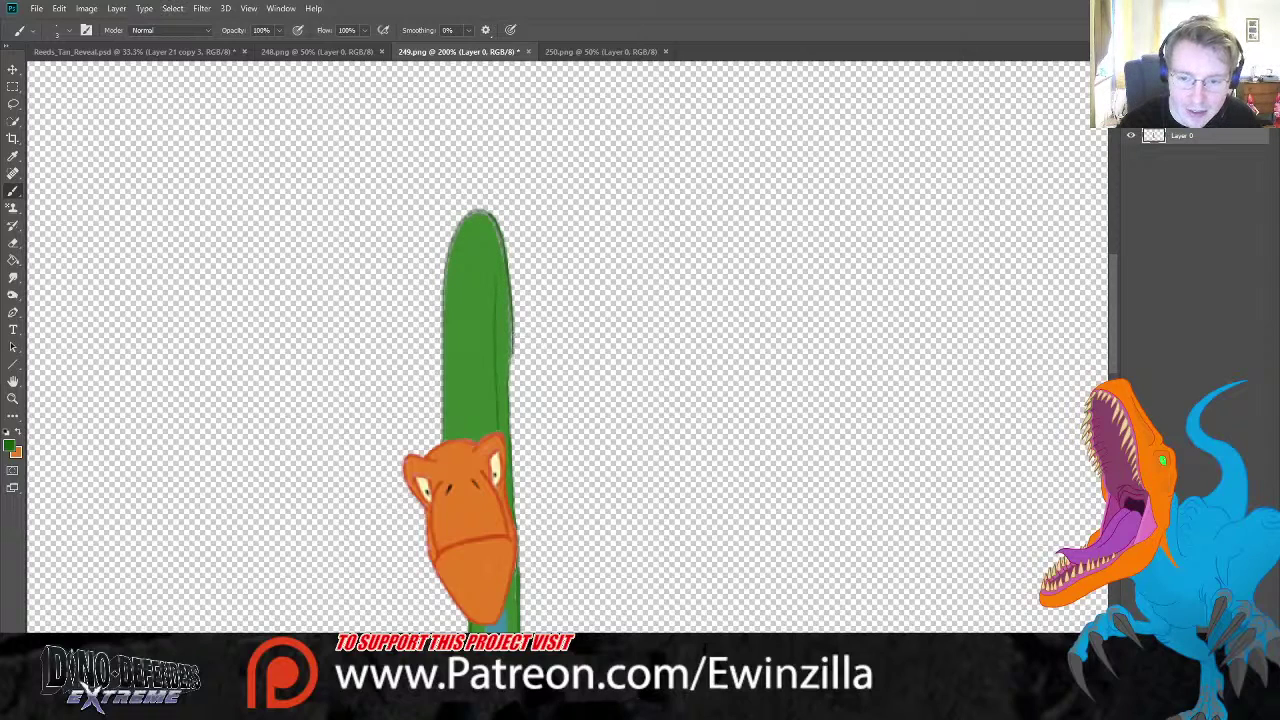
pyautogui.hotkey('ctrl', 'z')
pyautogui.moveTo(494, 222); pyautogui.dragTo(511, 398)
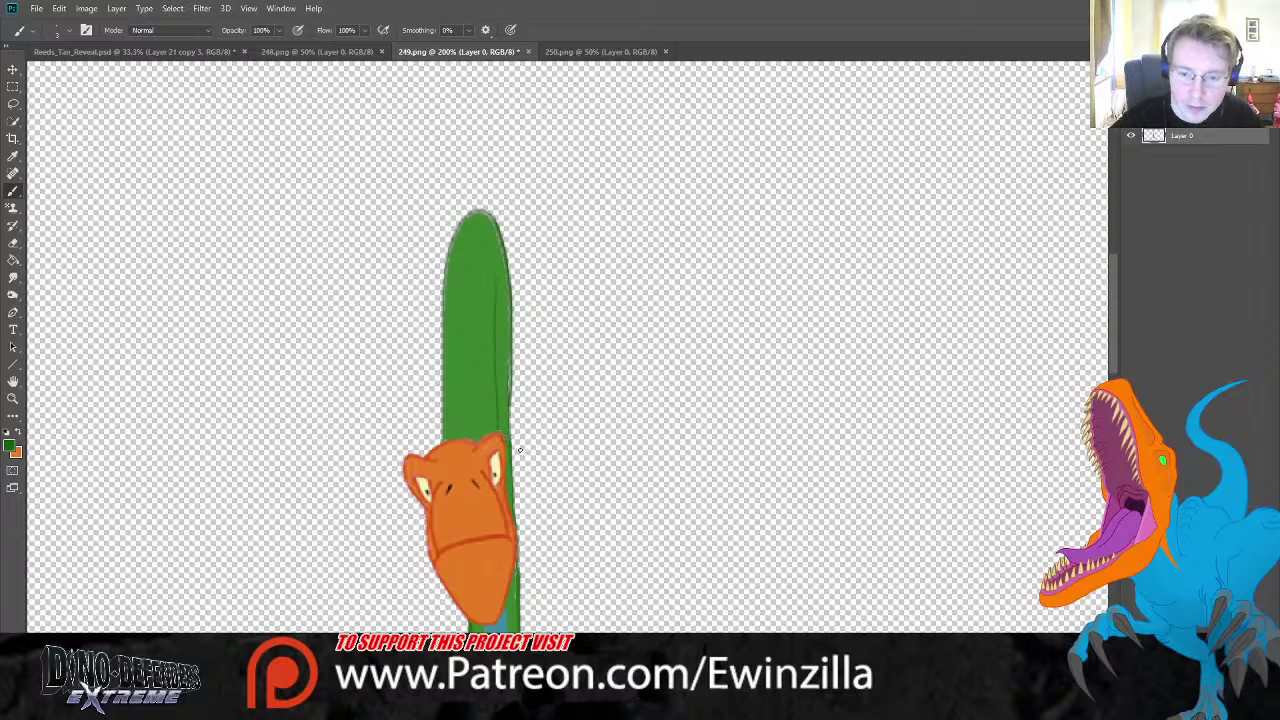
pyautogui.hotkey('ctrl', 'z')
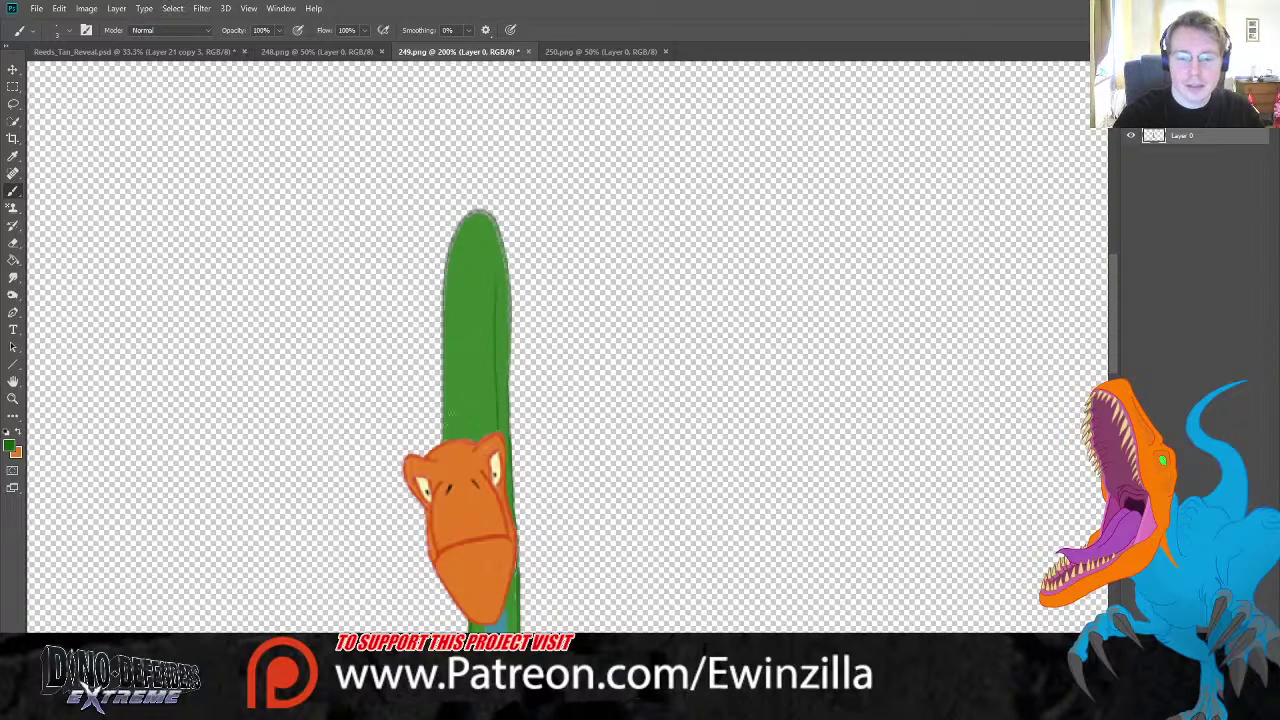
# - Try again to brush a dark green outline along the neck's left edge between the head and the tip in 249.png
pyautogui.moveTo(442, 440); pyautogui.dragTo(440, 397)
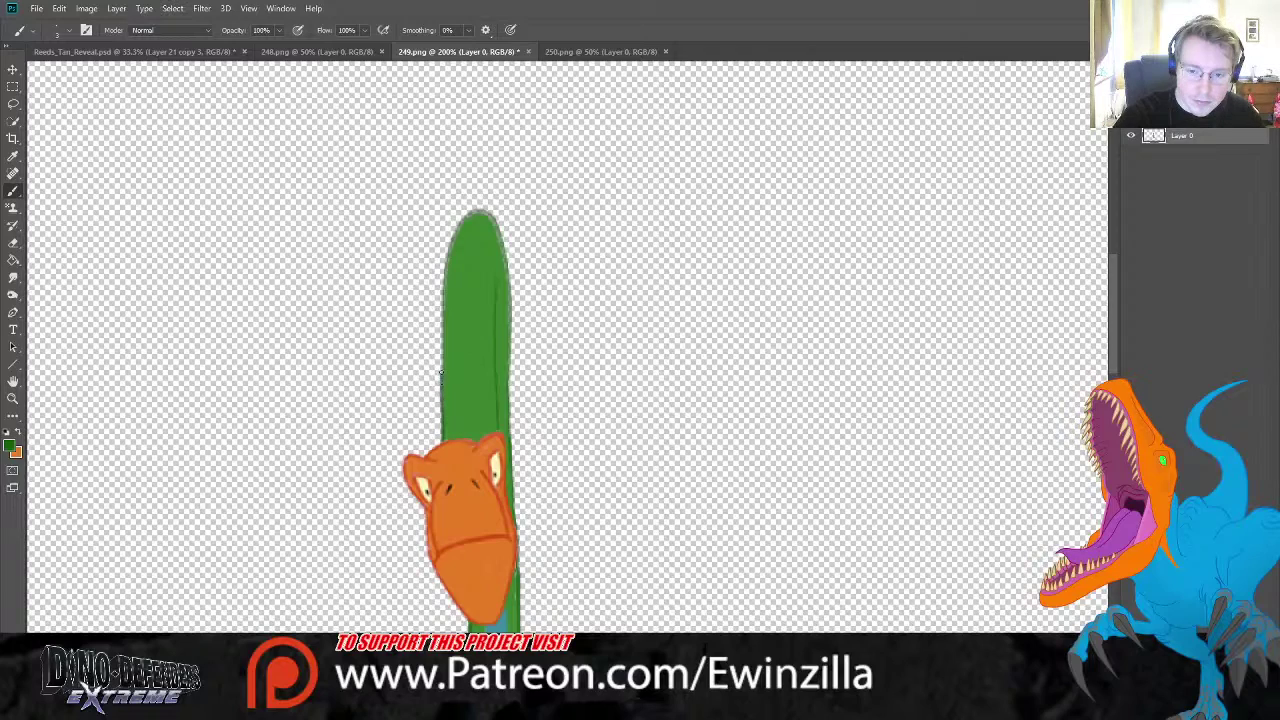
pyautogui.hotkey('ctrl', 'z')
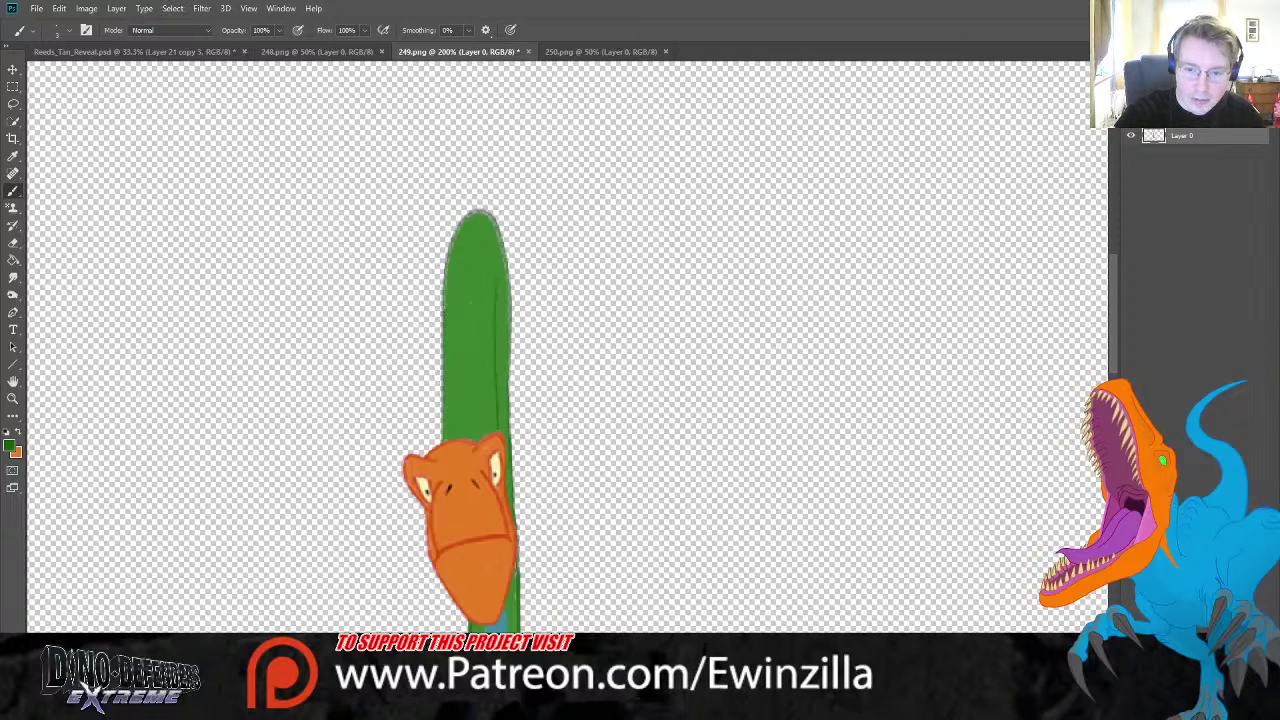
pyautogui.moveTo(442, 443); pyautogui.dragTo(440, 397)
pyautogui.hotkey('ctrl', 'z')
pyautogui.moveTo(443, 441); pyautogui.dragTo(441, 405)
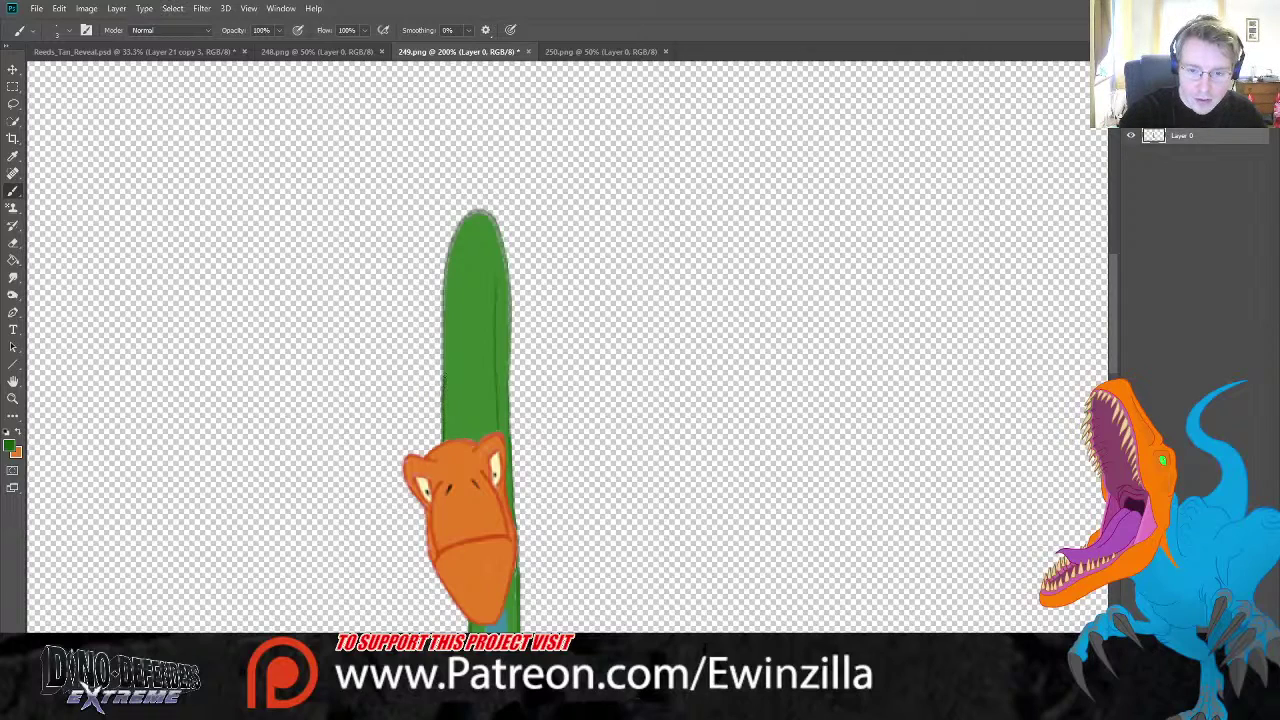
pyautogui.hotkey('ctrl', 'z')
pyautogui.moveTo(477, 212)
pyautogui.mouseDown()
pyautogui.moveTo(445, 266)
pyautogui.moveTo(438, 436)
pyautogui.mouseUp()
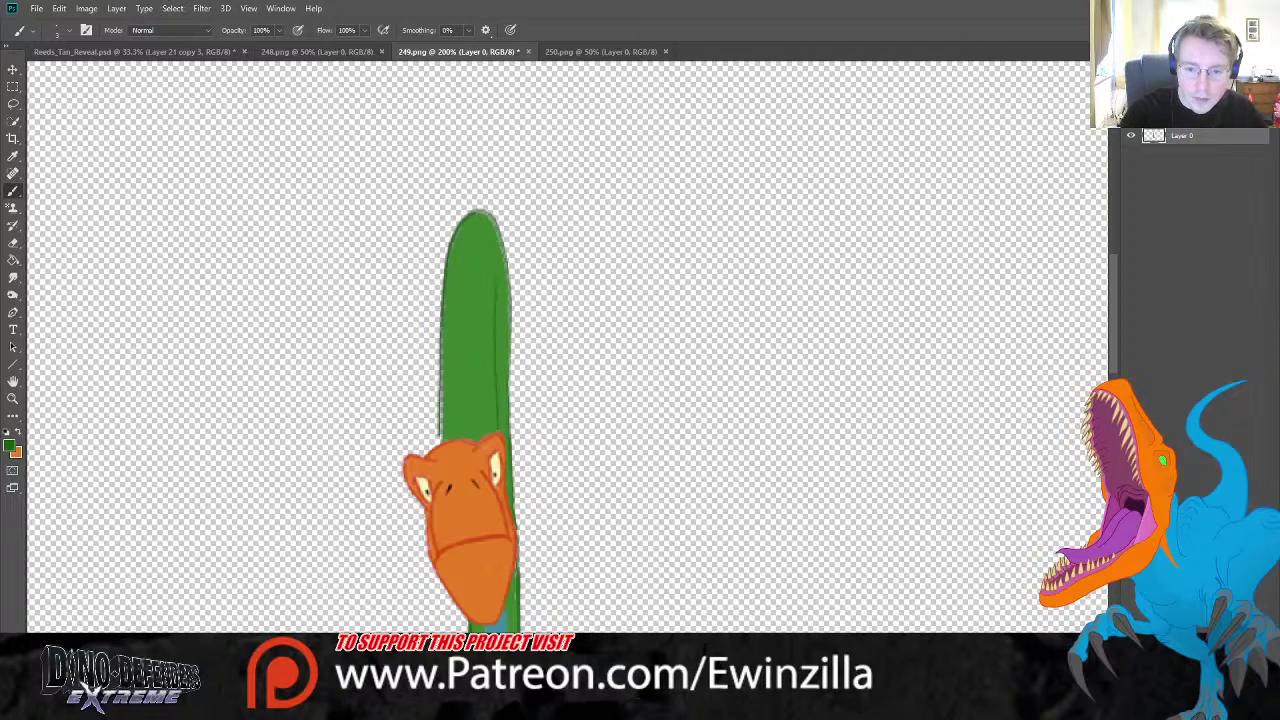
pyautogui.hotkey('ctrl', 'z')
# - Trace the neck's rounded outline and inner line above the head in dark green with short strokes, and save 249.png
pyautogui.moveTo(477, 212); pyautogui.dragTo(456, 232)
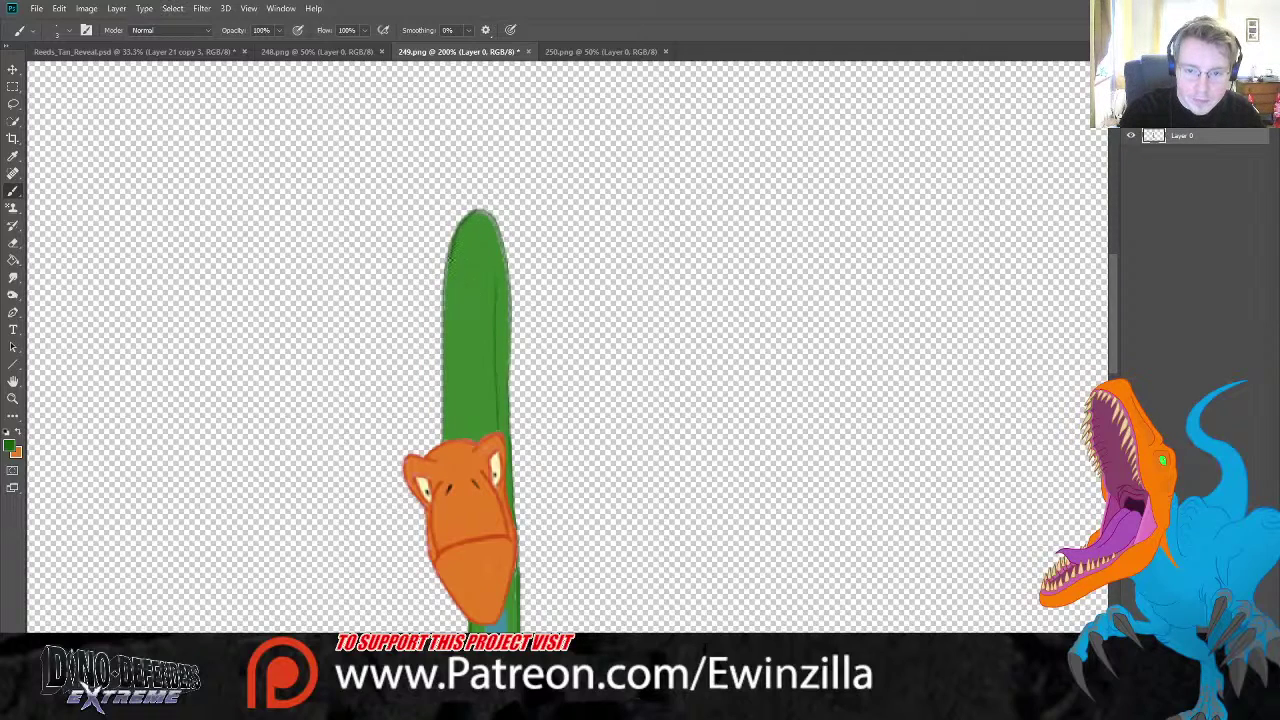
pyautogui.moveTo(445, 284); pyautogui.dragTo(441, 320)
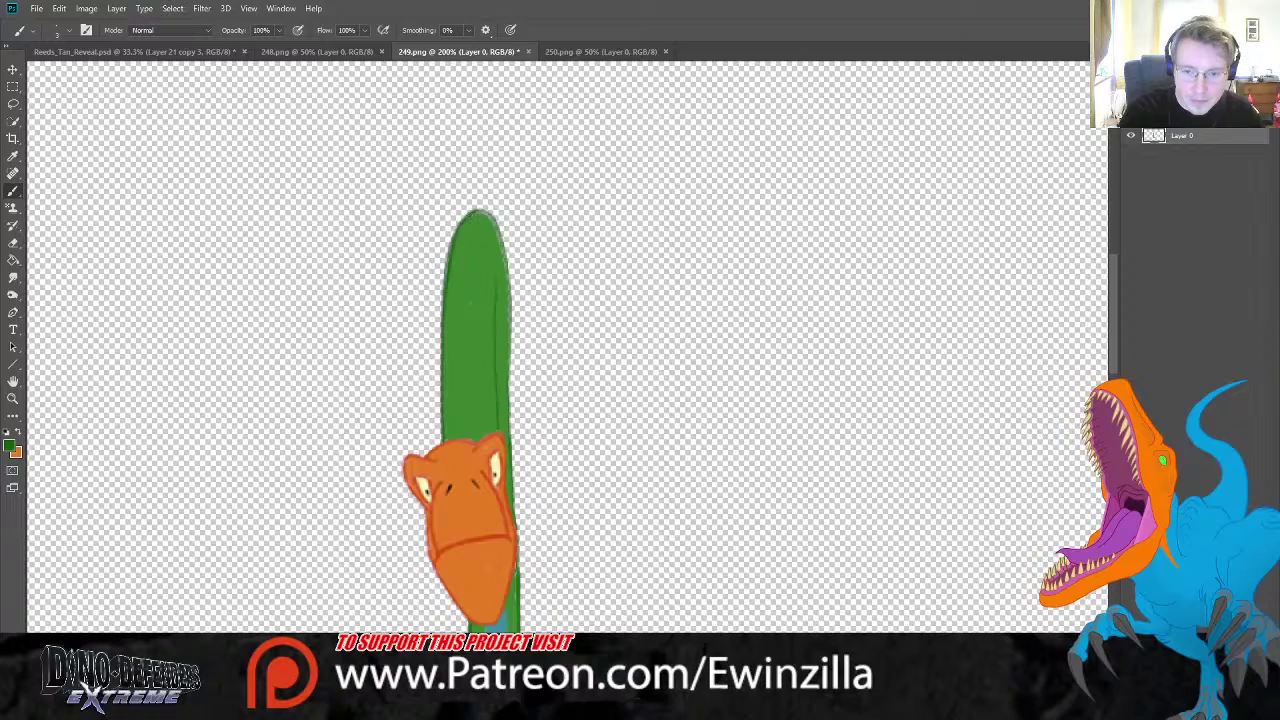
pyautogui.moveTo(469, 212); pyautogui.dragTo(499, 236)
pyautogui.hotkey('ctrl', 'z')
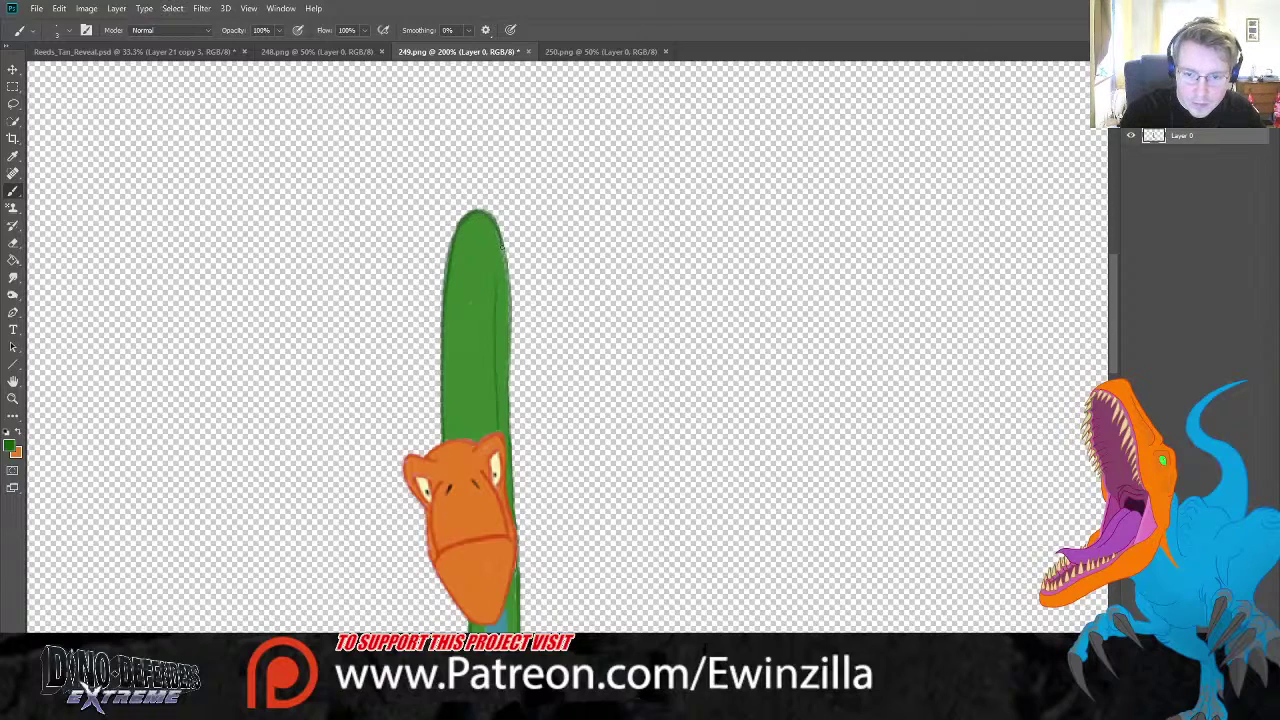
pyautogui.moveTo(508, 347); pyautogui.dragTo(508, 383)
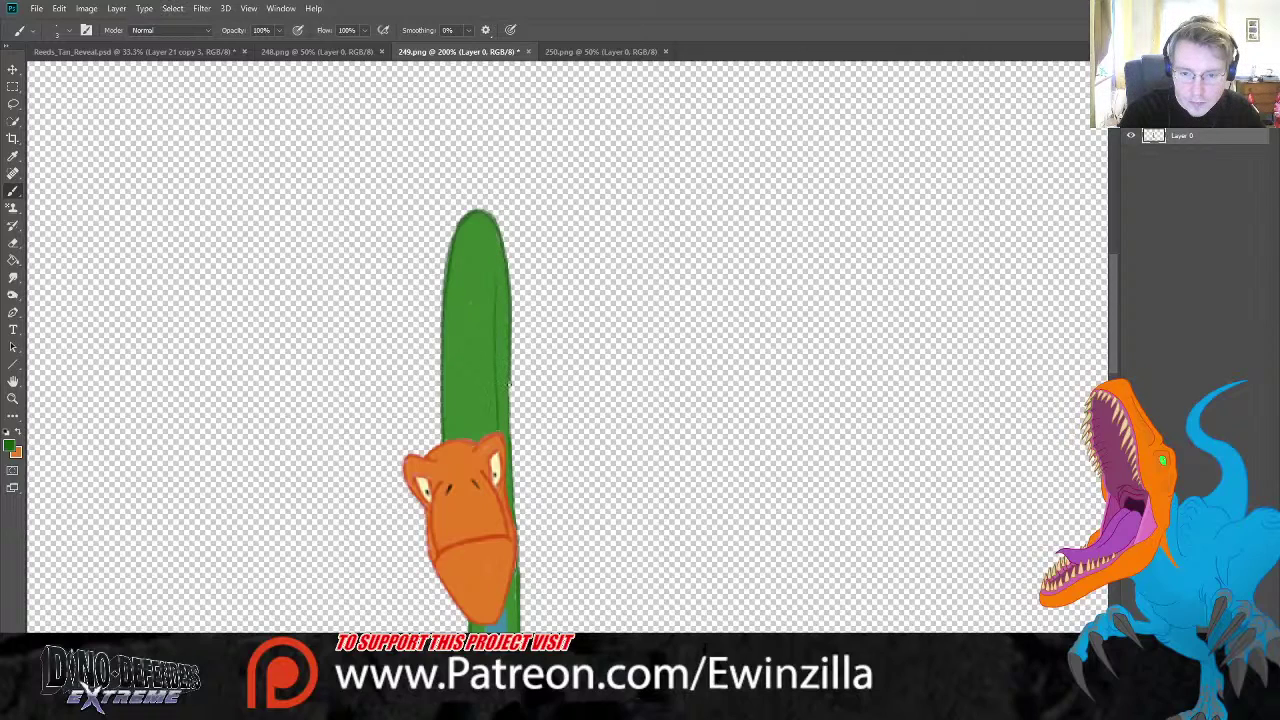
pyautogui.moveTo(496, 268); pyautogui.dragTo(494, 400)
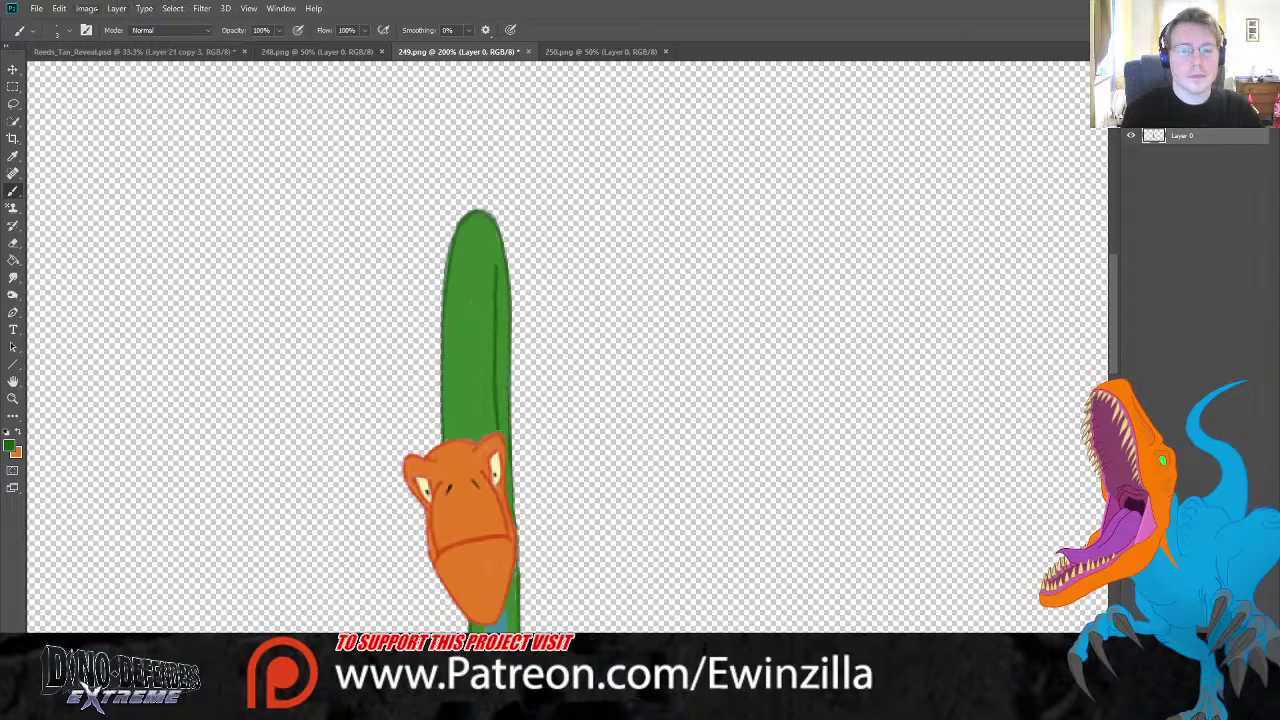
pyautogui.hotkey('ctrl', 's')
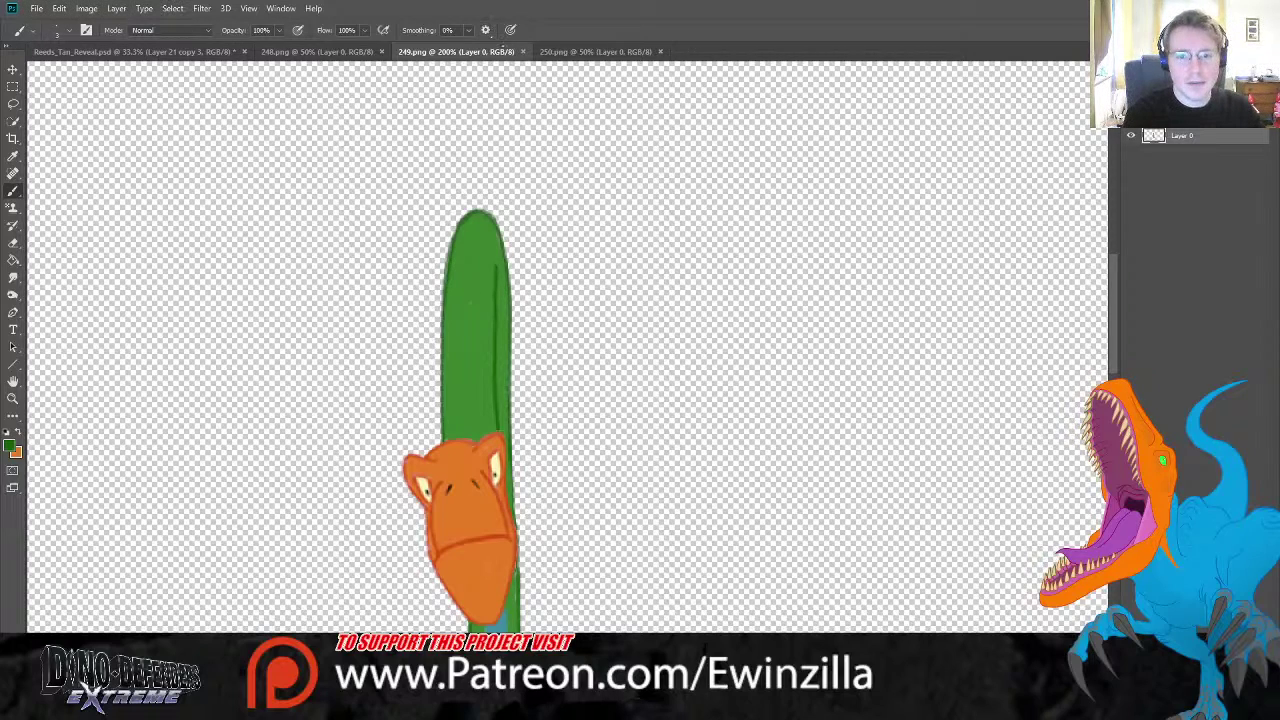
# - Fit 249.png and 248.png to the screen and flip between them to compare the neck shapes
pyautogui.press('z')
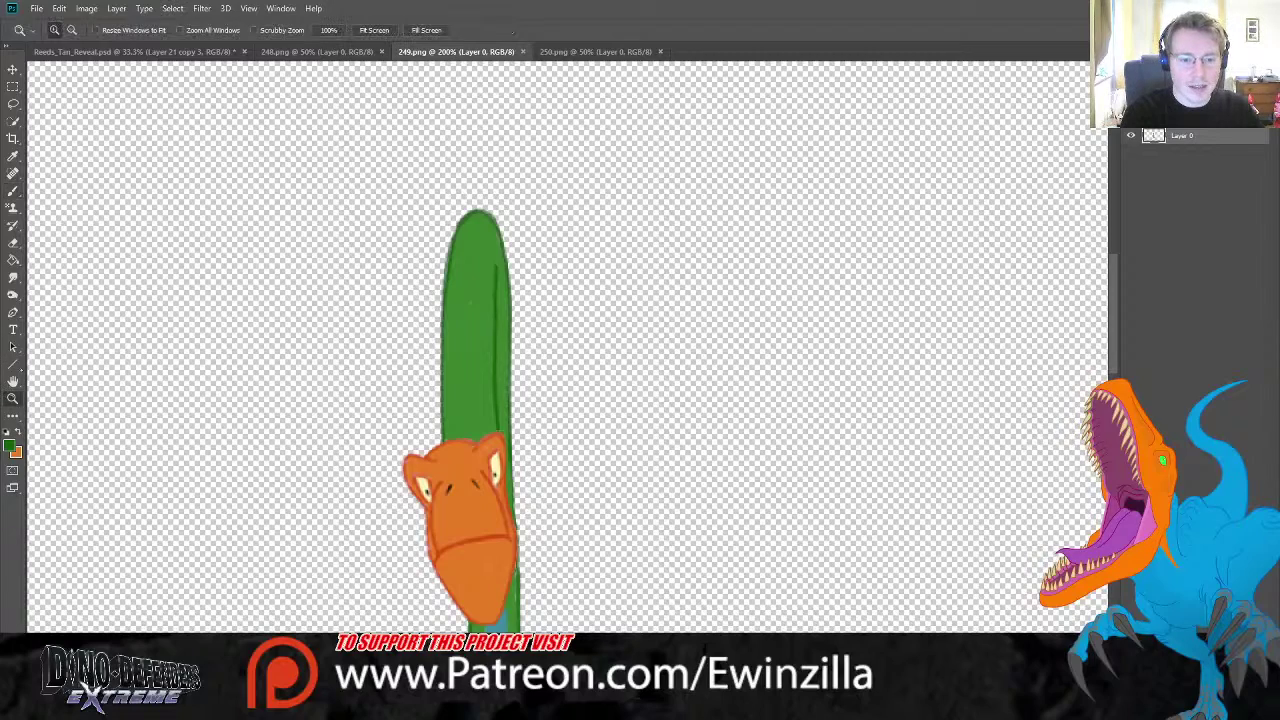
pyautogui.hotkey('ctrl', '-')
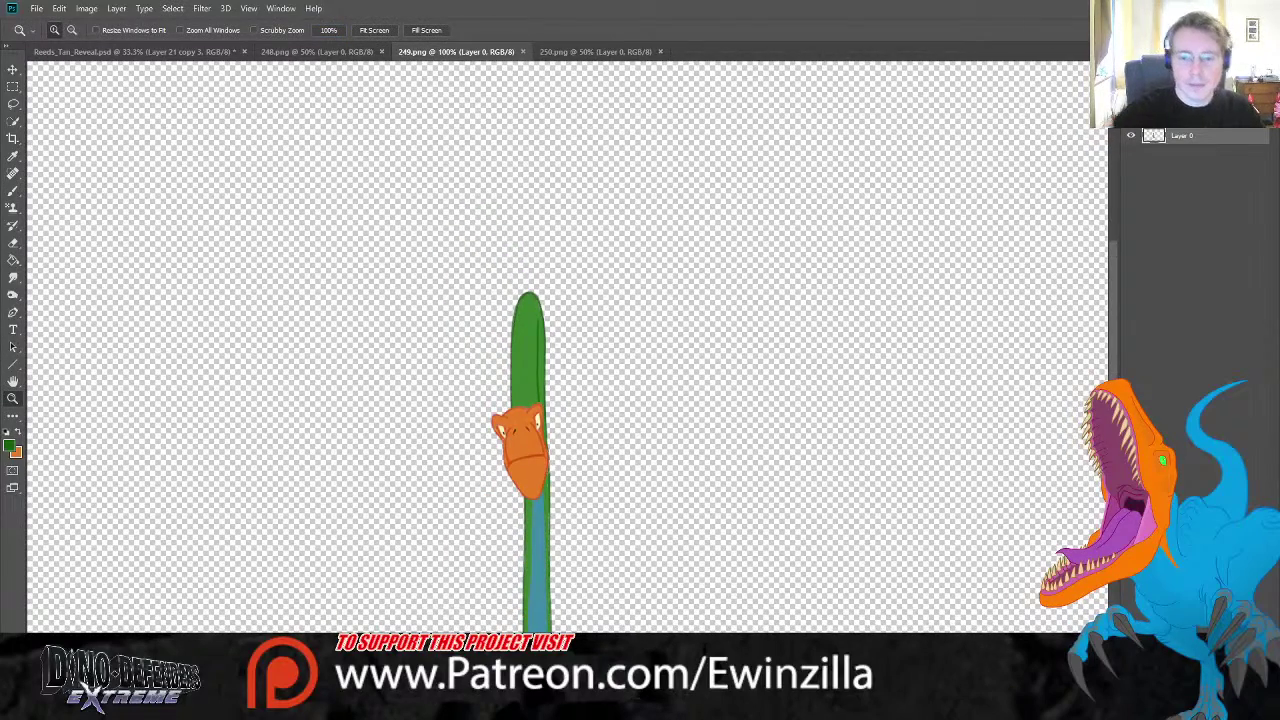
pyautogui.click(376, 30)
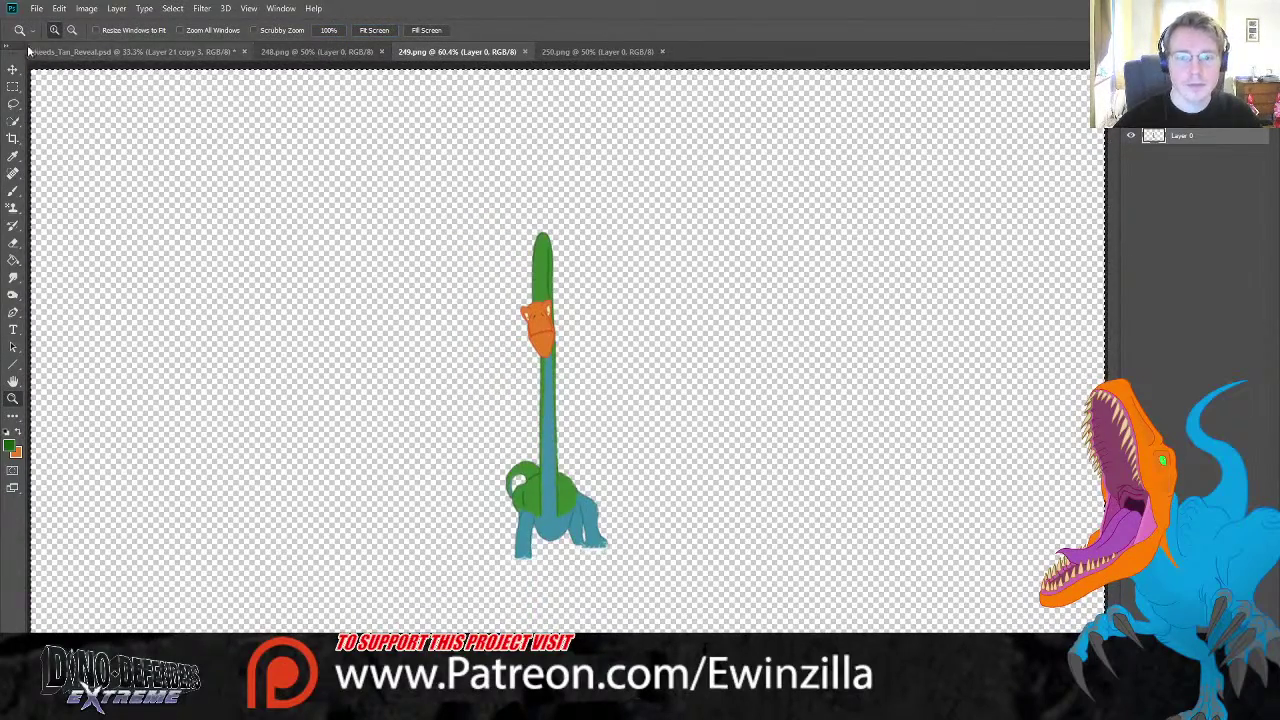
pyautogui.click(329, 30)
pyautogui.click(374, 30)
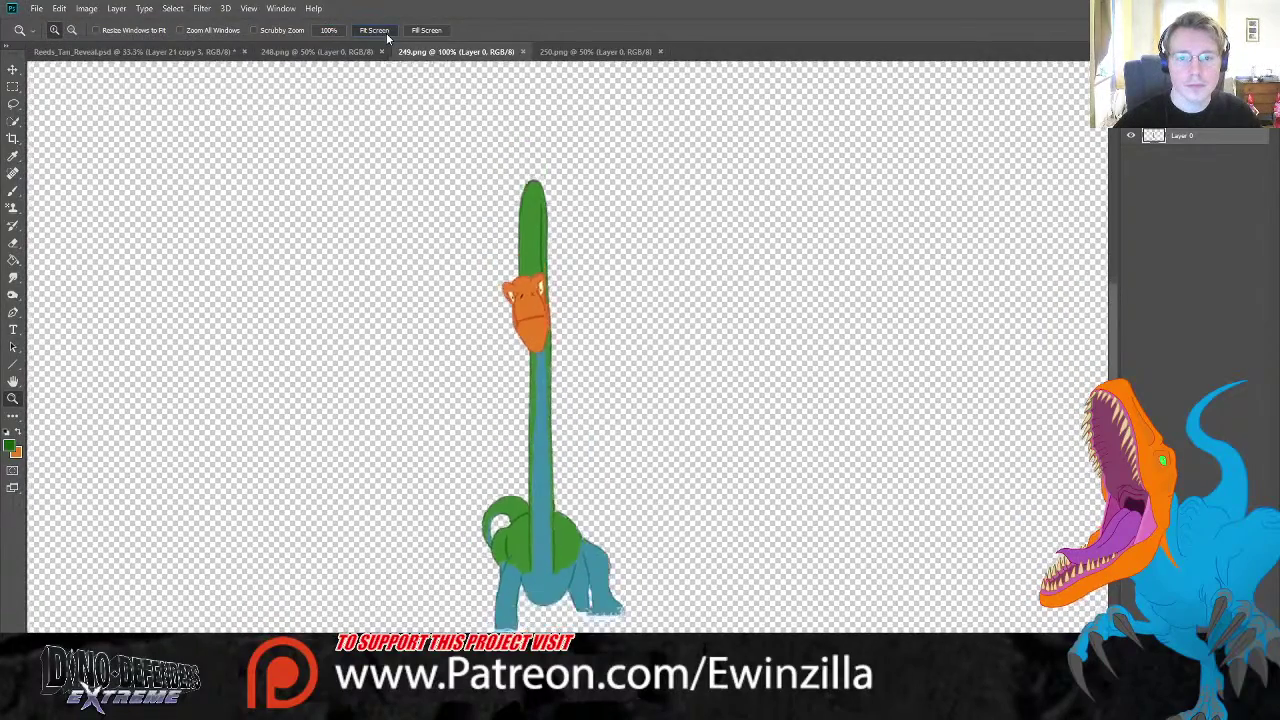
pyautogui.click(318, 51)
pyautogui.click(374, 30)
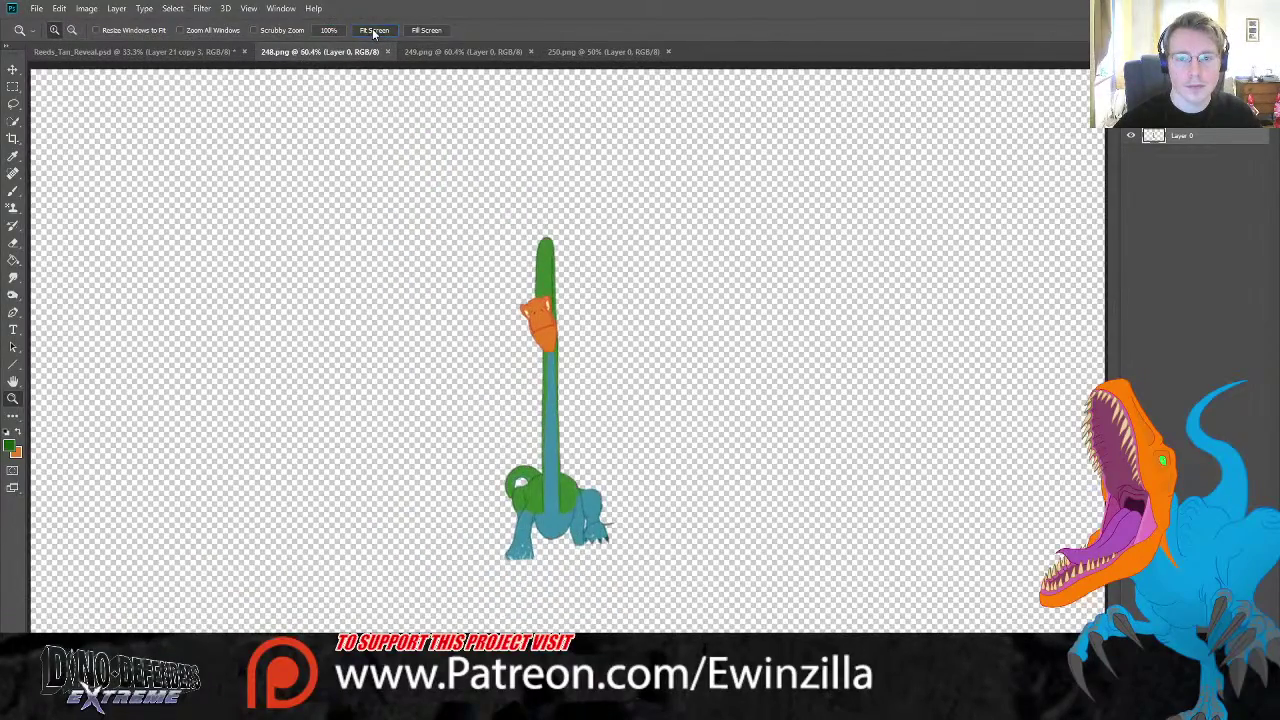
pyautogui.click(436, 52)
pyautogui.click(351, 51)
pyautogui.click(436, 53)
pyautogui.click(436, 53)
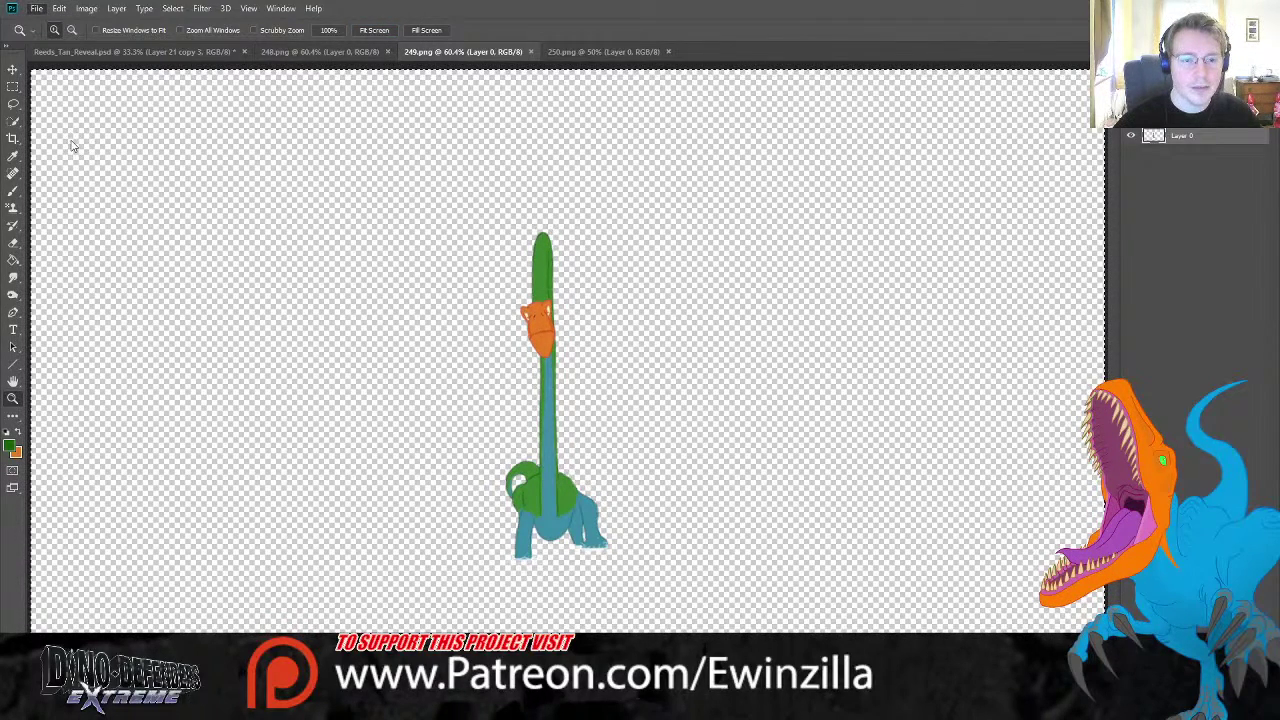
# - Fit 250.png to the screen and compare its neck shape with that of 249.png
pyautogui.click(13, 87)
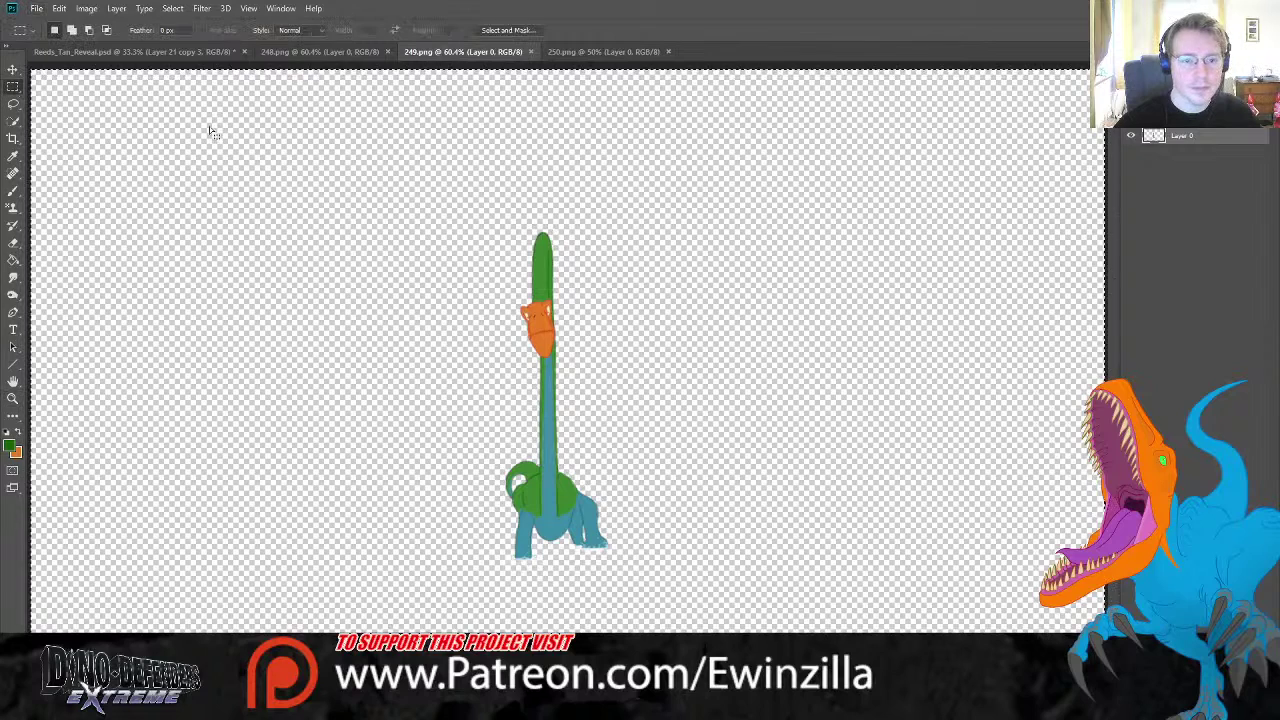
pyautogui.click(556, 52)
pyautogui.click(13, 398)
pyautogui.click(374, 30)
pyautogui.click(469, 51)
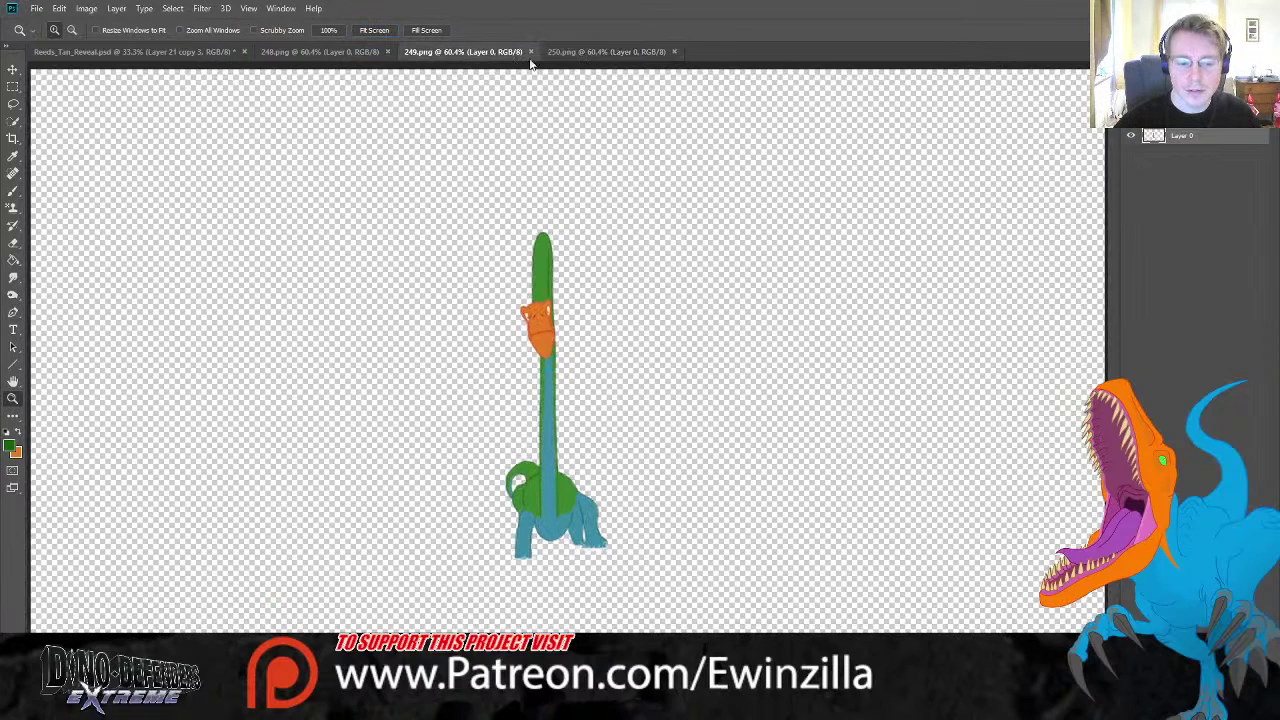
pyautogui.click(639, 52)
# - Smudge both edges of the neck above the head in 250.png inward to slim it, and check the whole frame
pyautogui.click(558, 264)
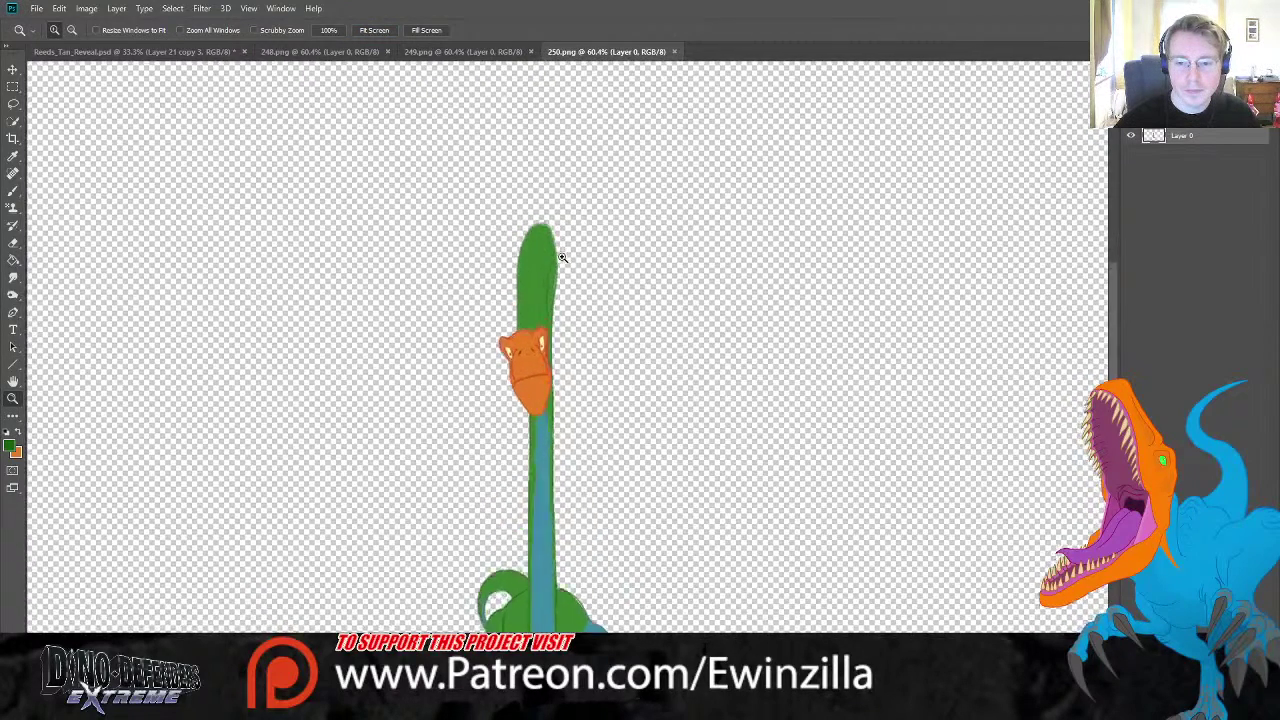
pyautogui.click(13, 277)
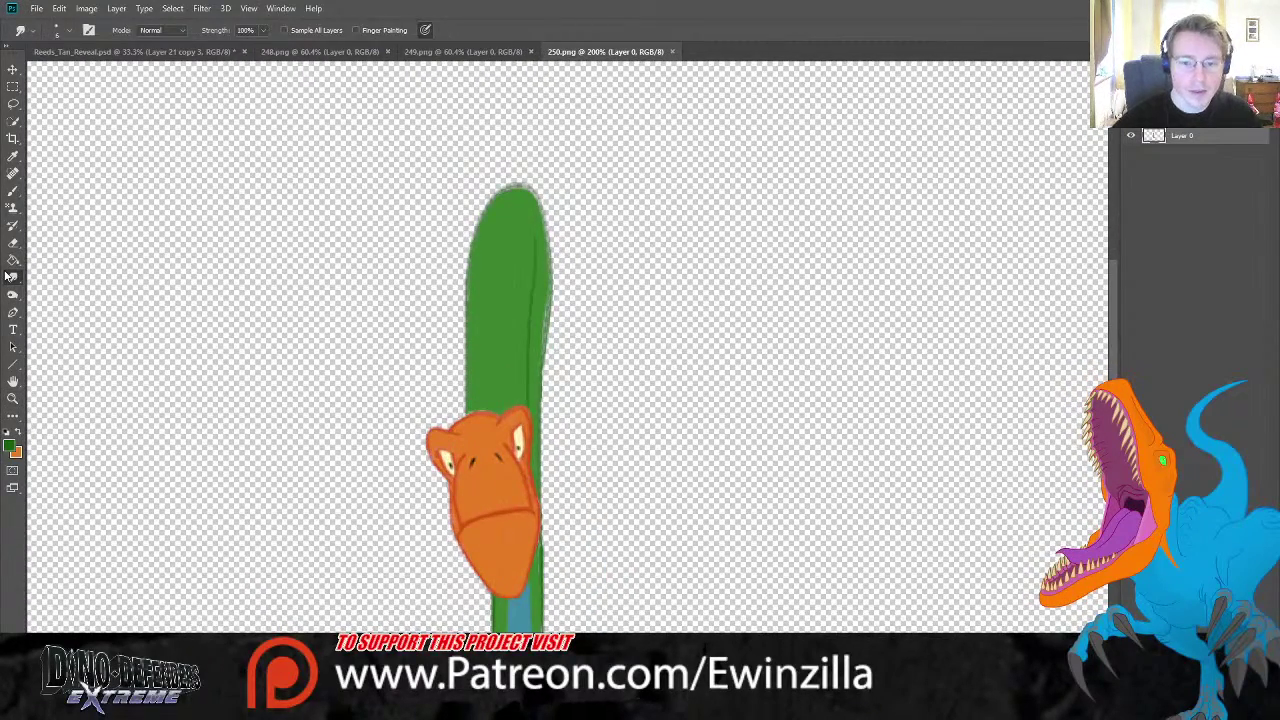
pyautogui.moveTo(548, 392)
pyautogui.mouseDown()
pyautogui.moveTo(542, 225)
pyautogui.moveTo(552, 306)
pyautogui.mouseUp()
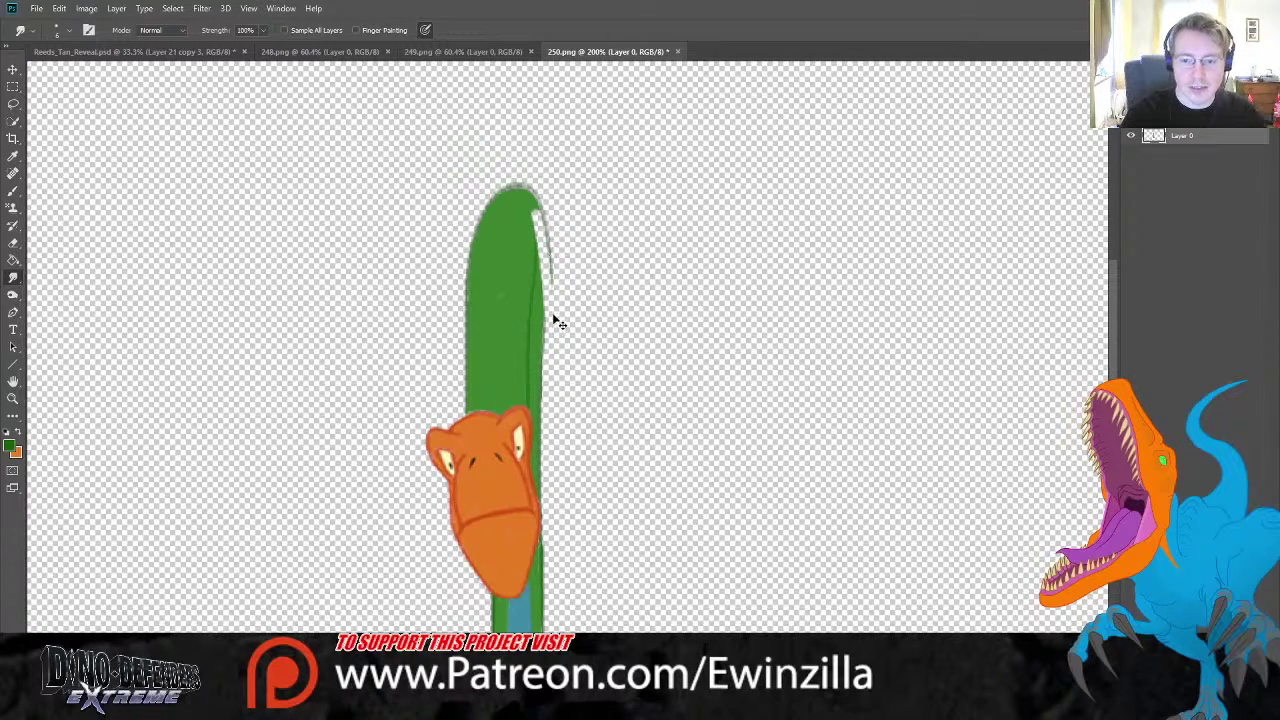
pyautogui.hotkey('ctrl', 'z')
pyautogui.moveTo(545, 375)
pyautogui.mouseDown()
pyautogui.moveTo(540, 205)
pyautogui.moveTo(525, 187)
pyautogui.moveTo(462, 197)
pyautogui.moveTo(544, 289)
pyautogui.moveTo(553, 229)
pyautogui.moveTo(548, 381)
pyautogui.moveTo(536, 268)
pyautogui.mouseUp()
pyautogui.moveTo(463, 213); pyautogui.dragTo(458, 413)
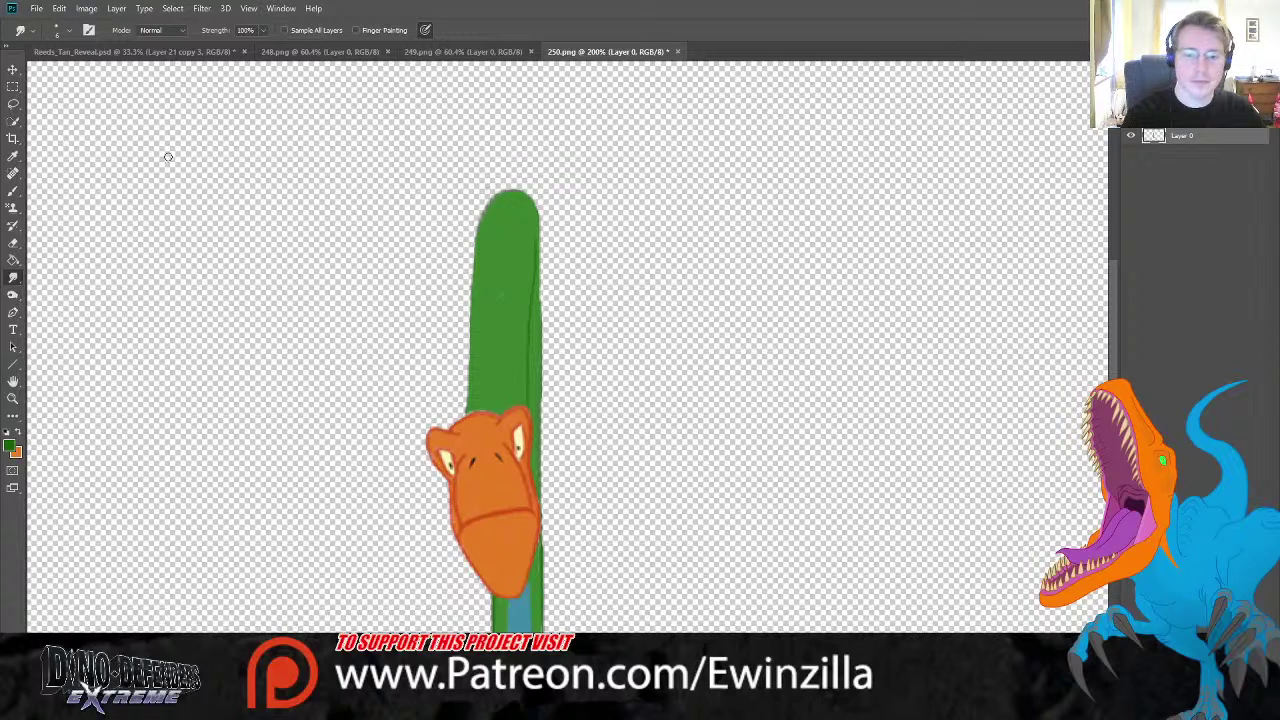
pyautogui.press('z')
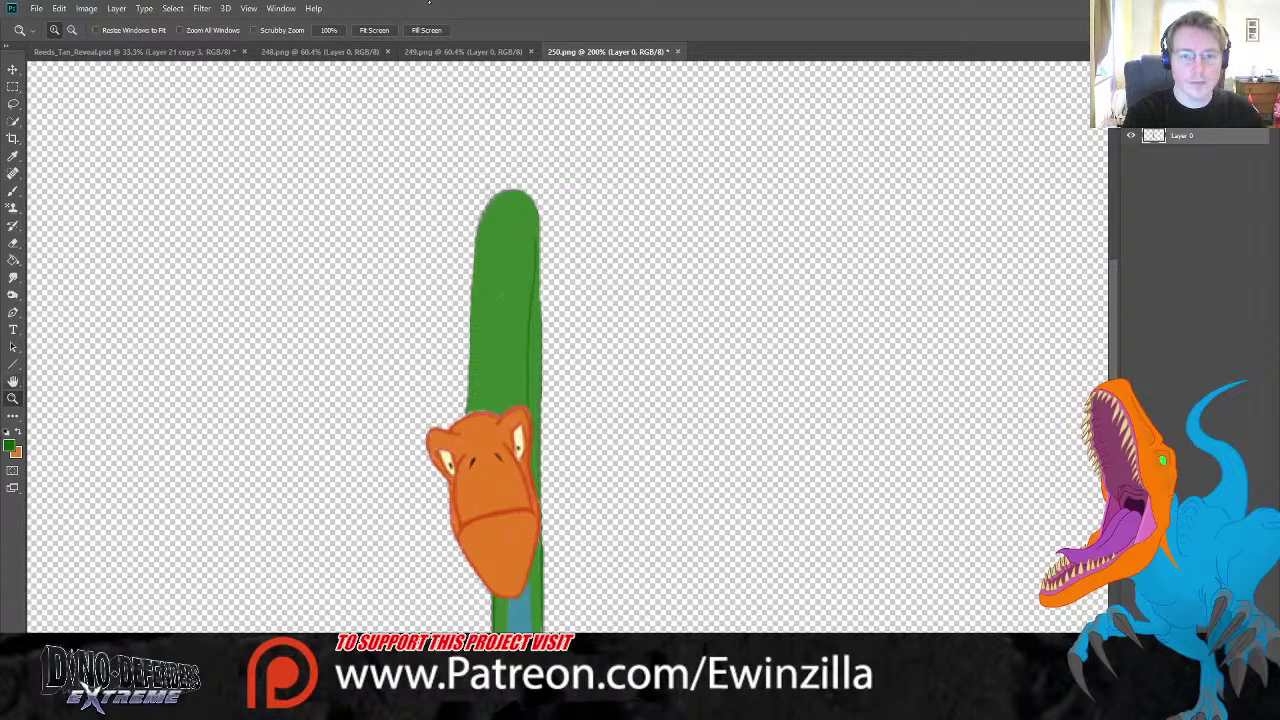
pyautogui.click(374, 30)
pyautogui.hotkey('ctrl', 'shift', 'Tab')
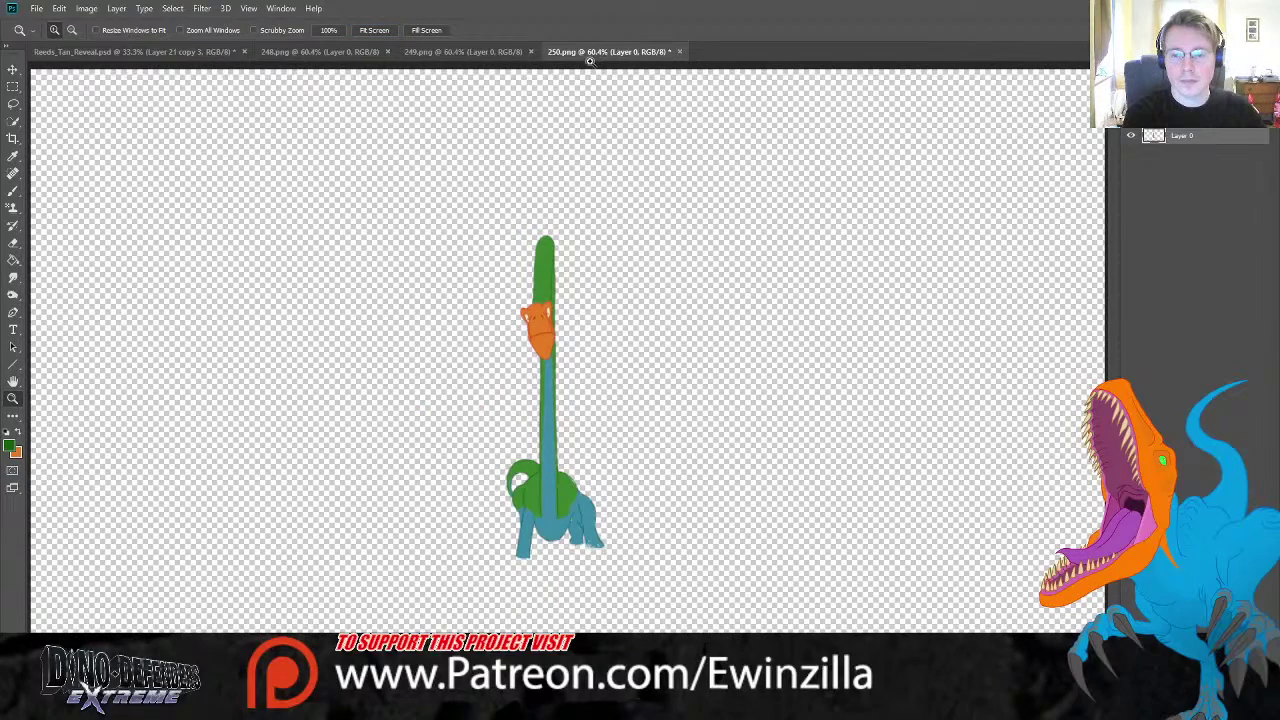
# - Lasso the neck above the head in 250.png, lean it slightly left and taper its tip with a free transform, and deselect it
pyautogui.click(557, 296)
pyautogui.press('l')
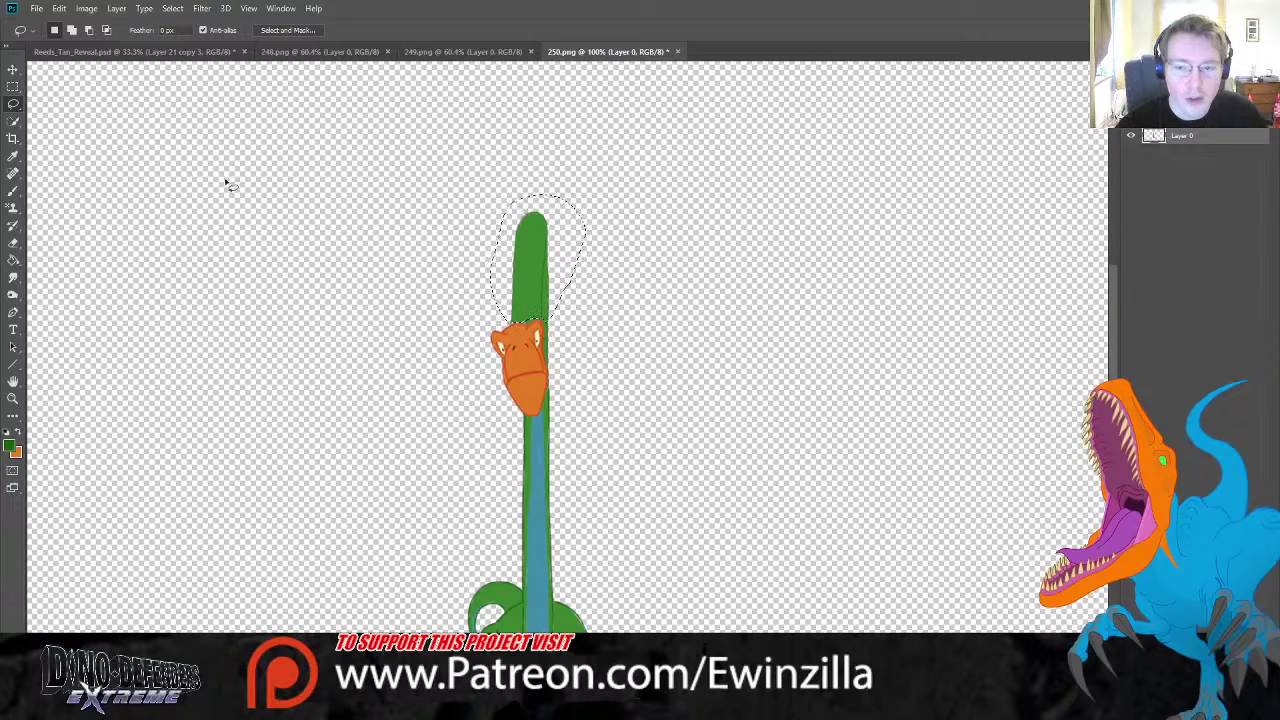
pyautogui.click(17, 71)
pyautogui.click(538, 196)
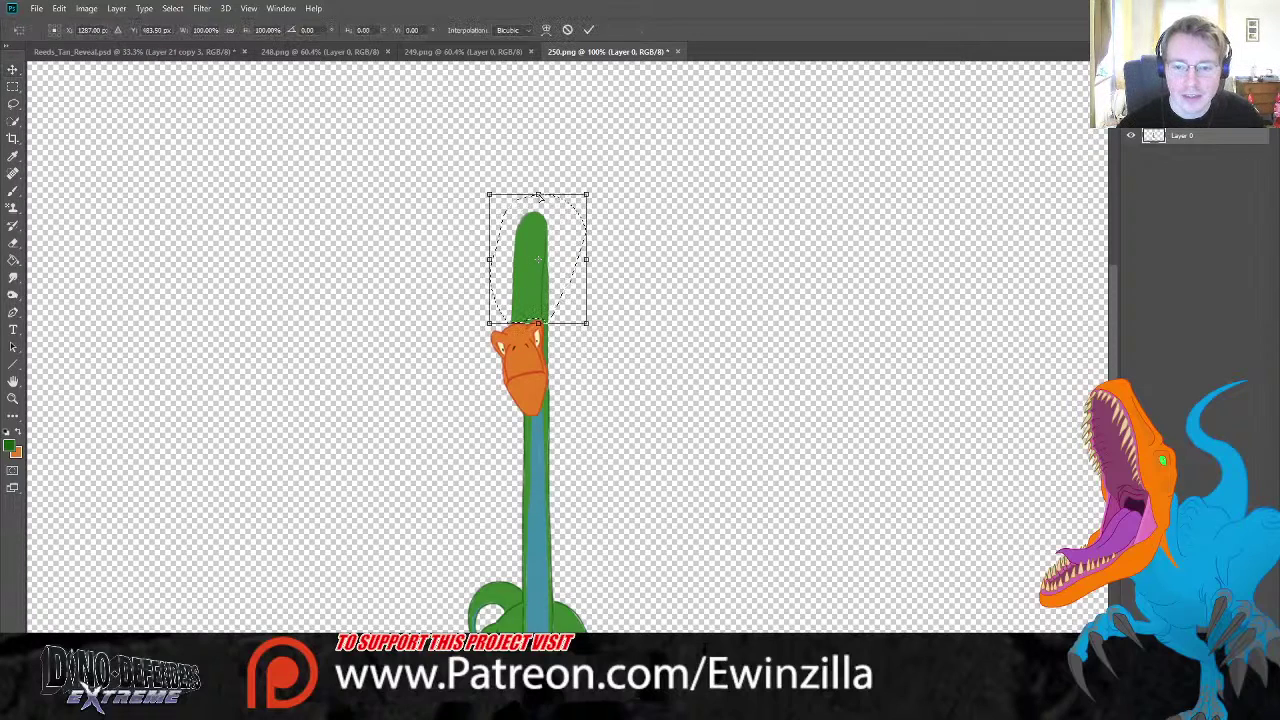
pyautogui.moveTo(535, 196); pyautogui.dragTo(533, 195)
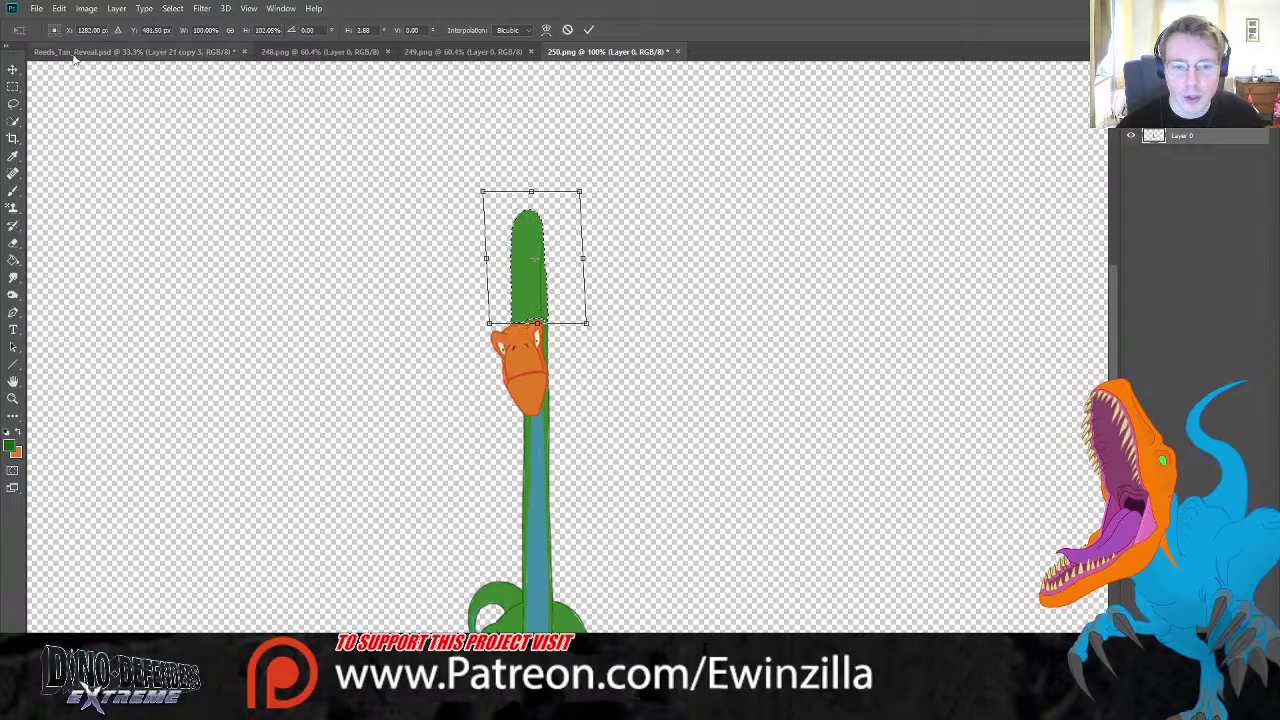
pyautogui.moveTo(579, 192); pyautogui.dragTo(548, 232)
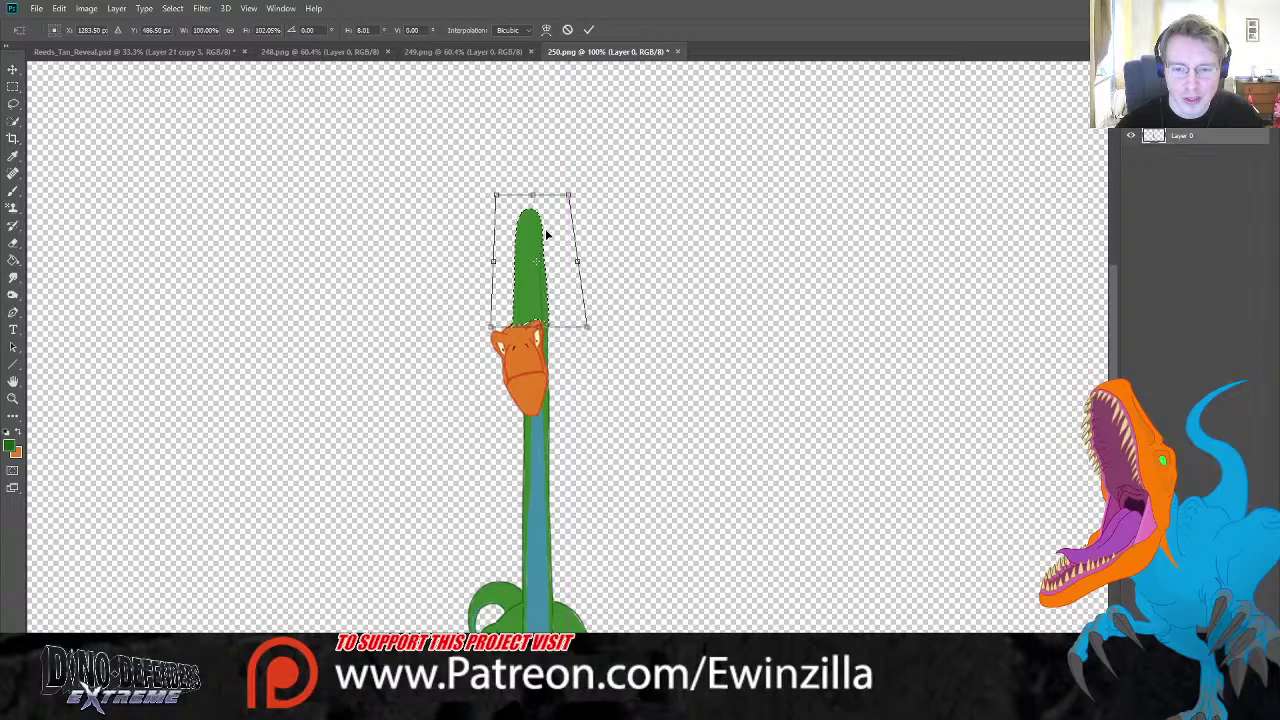
pyautogui.press('Return')
pyautogui.press('z')
pyautogui.moveTo(551, 300); pyautogui.dragTo(546, 313)
pyautogui.press('v')
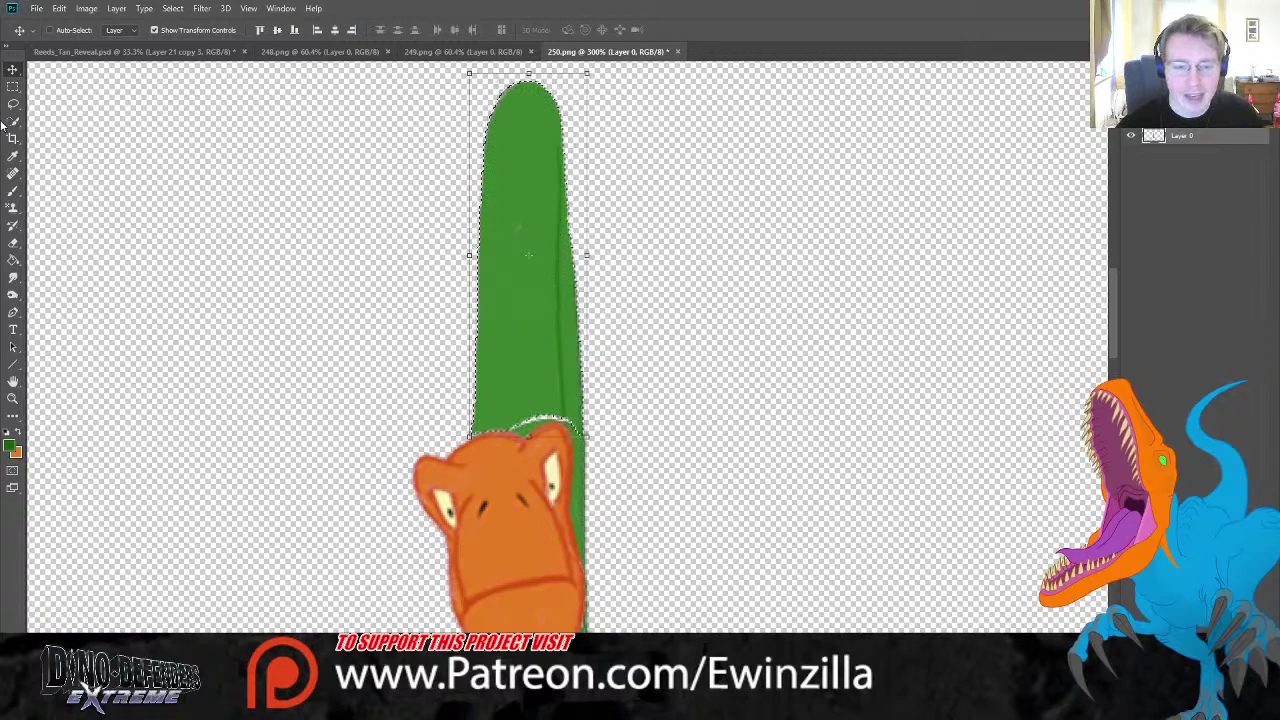
pyautogui.press('m')
pyautogui.hotkey('ctrl', 'd')
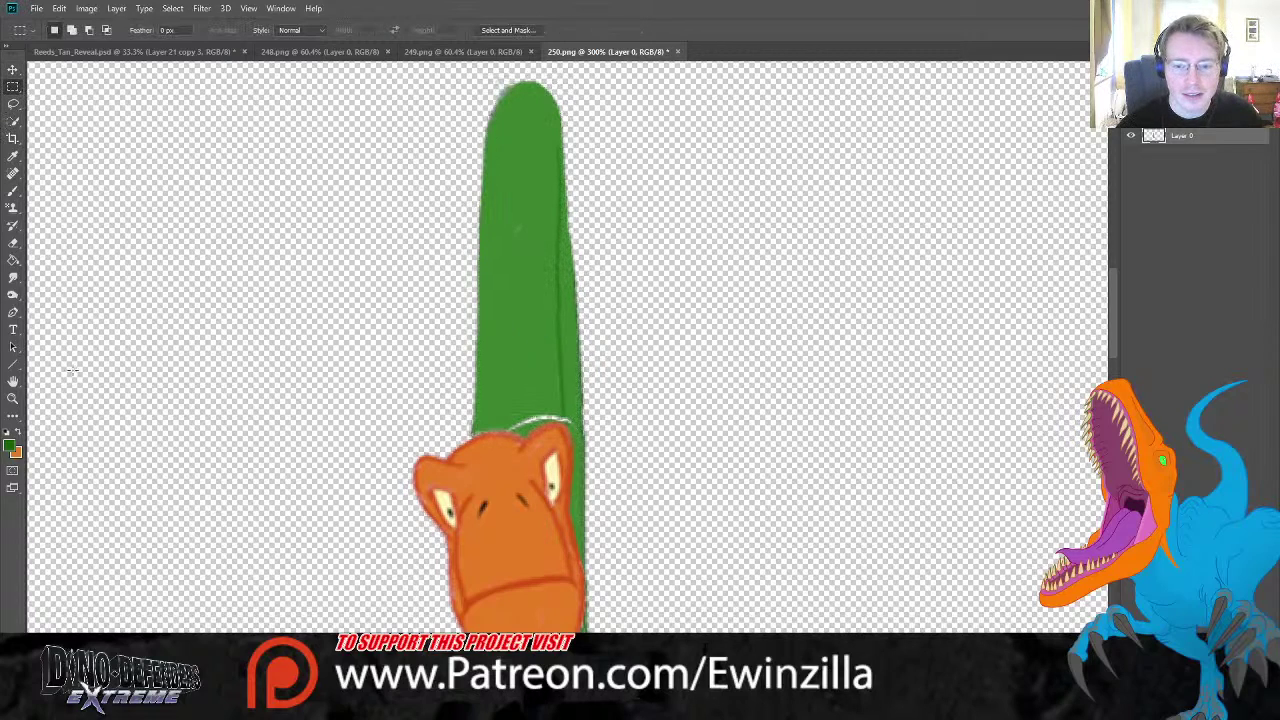
# - Smudge green over the white gap just above the head and pull the top of the neck's inner line inward
pyautogui.click(13, 277)
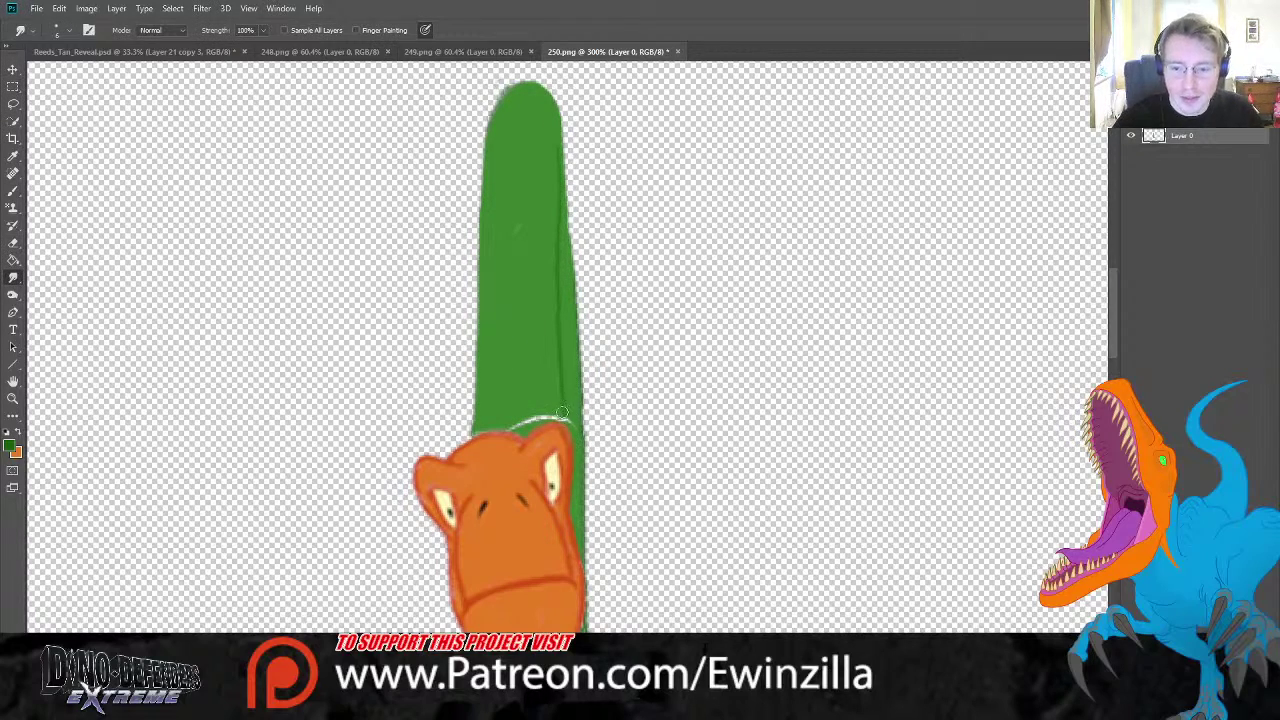
pyautogui.moveTo(570, 422)
pyautogui.mouseDown()
pyautogui.moveTo(574, 432)
pyautogui.moveTo(554, 403)
pyautogui.moveTo(507, 424)
pyautogui.mouseUp()
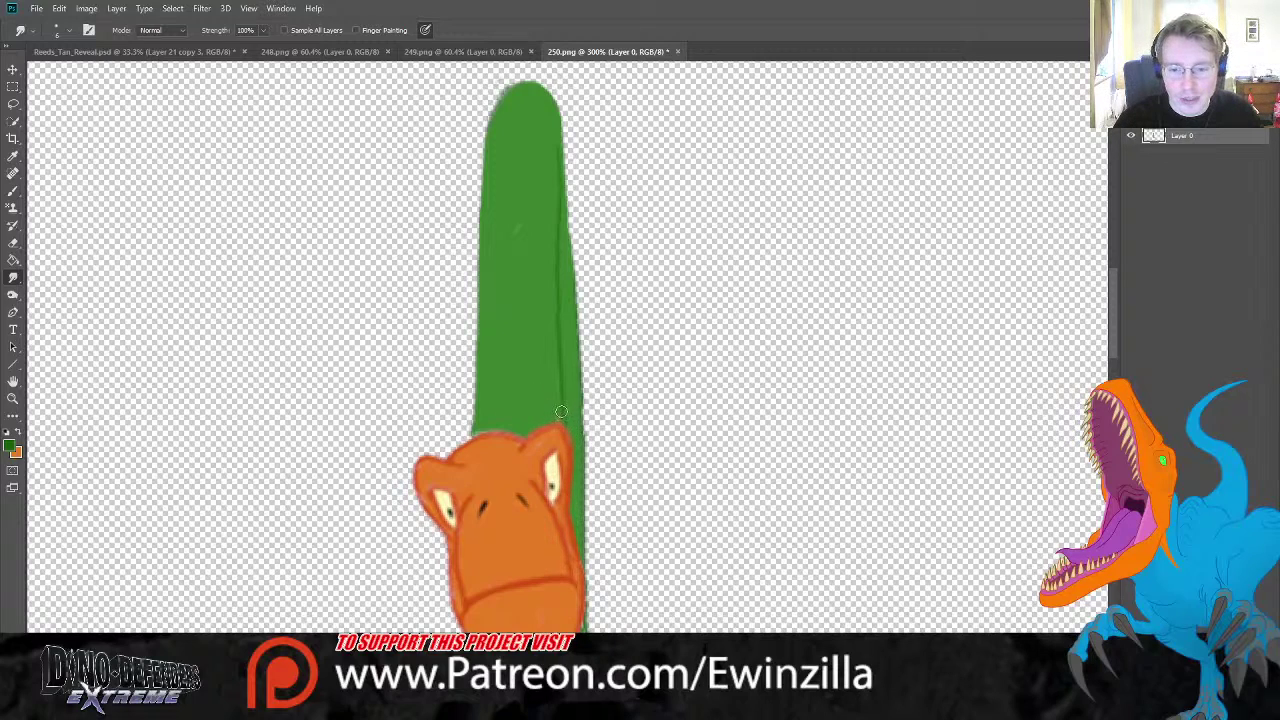
pyautogui.moveTo(552, 134)
pyautogui.mouseDown()
pyautogui.moveTo(559, 252)
pyautogui.moveTo(556, 147)
pyautogui.mouseUp()
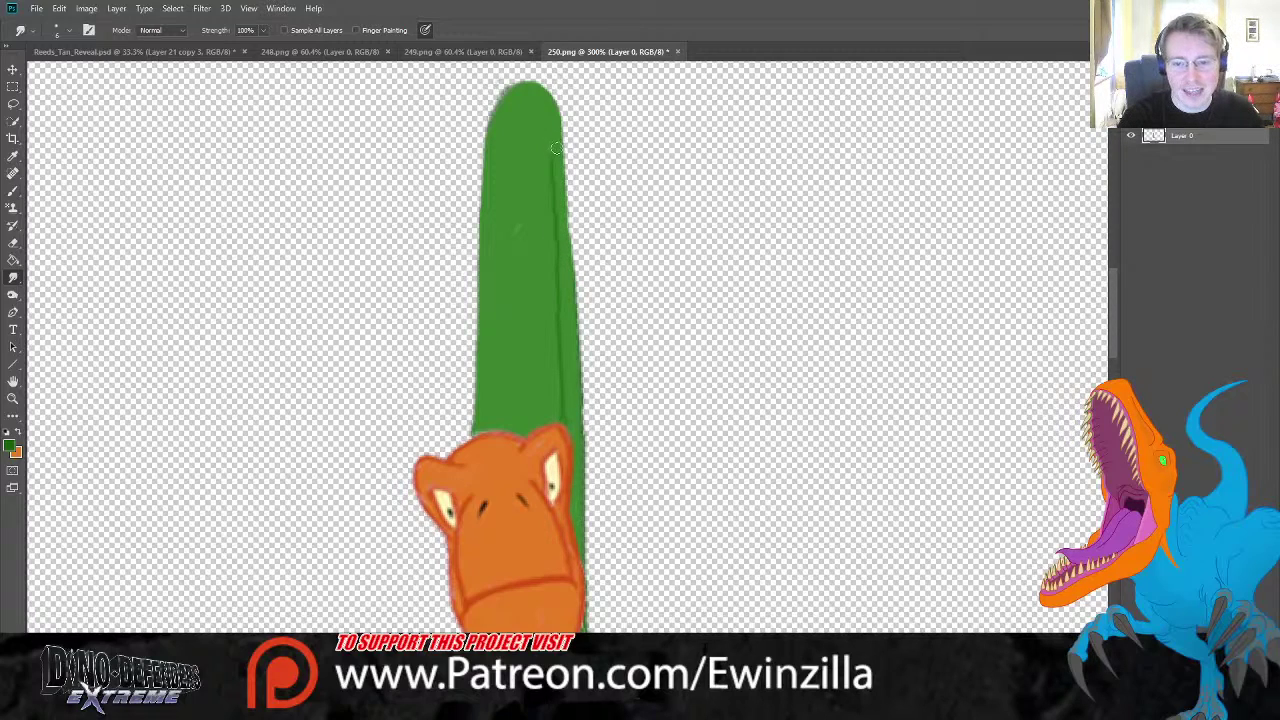
# - Brush a thin dark green outline up the neck's left edge, around its rounded tip and down the upper right edge
pyautogui.press('b')
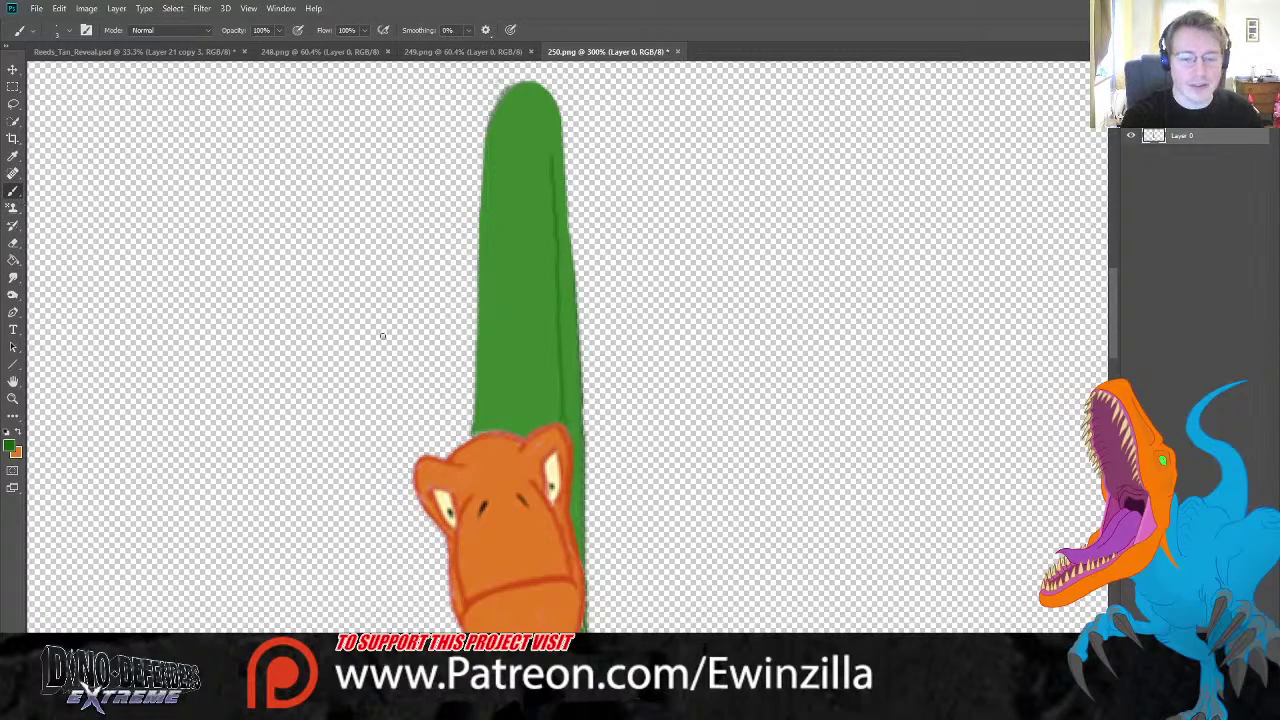
pyautogui.moveTo(474, 420); pyautogui.dragTo(472, 342)
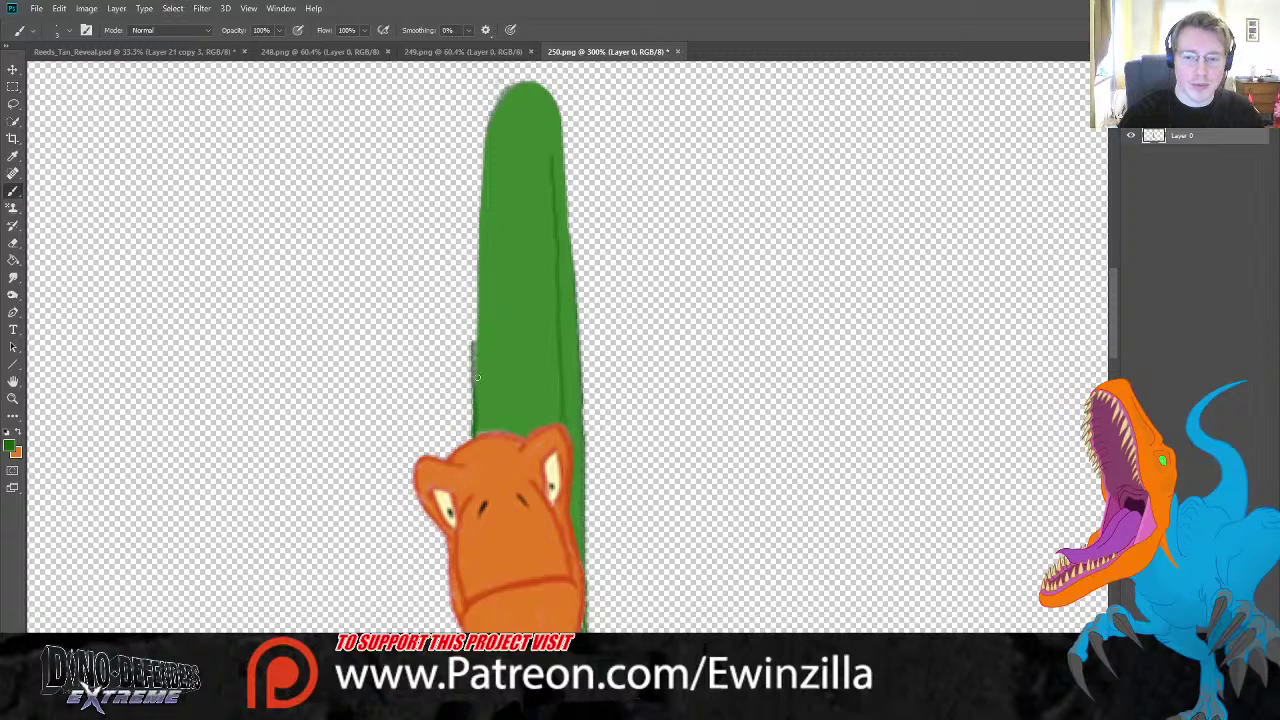
pyautogui.hotkey('ctrl', 'z')
pyautogui.moveTo(476, 440); pyautogui.dragTo(479, 306)
pyautogui.moveTo(481, 253)
pyautogui.mouseDown()
pyautogui.moveTo(491, 117)
pyautogui.moveTo(530, 83)
pyautogui.moveTo(562, 119)
pyautogui.moveTo(580, 440)
pyautogui.mouseUp()
pyautogui.hotkey('ctrl', 'z')
pyautogui.moveTo(560, 121); pyautogui.dragTo(570, 188)
pyautogui.hotkey('ctrl', 'z')
pyautogui.moveTo(561, 121); pyautogui.dragTo(568, 180)
# - Retrace the lower part of the neck's inner line and its right edge down past the head in dark green
pyautogui.click(13, 277)
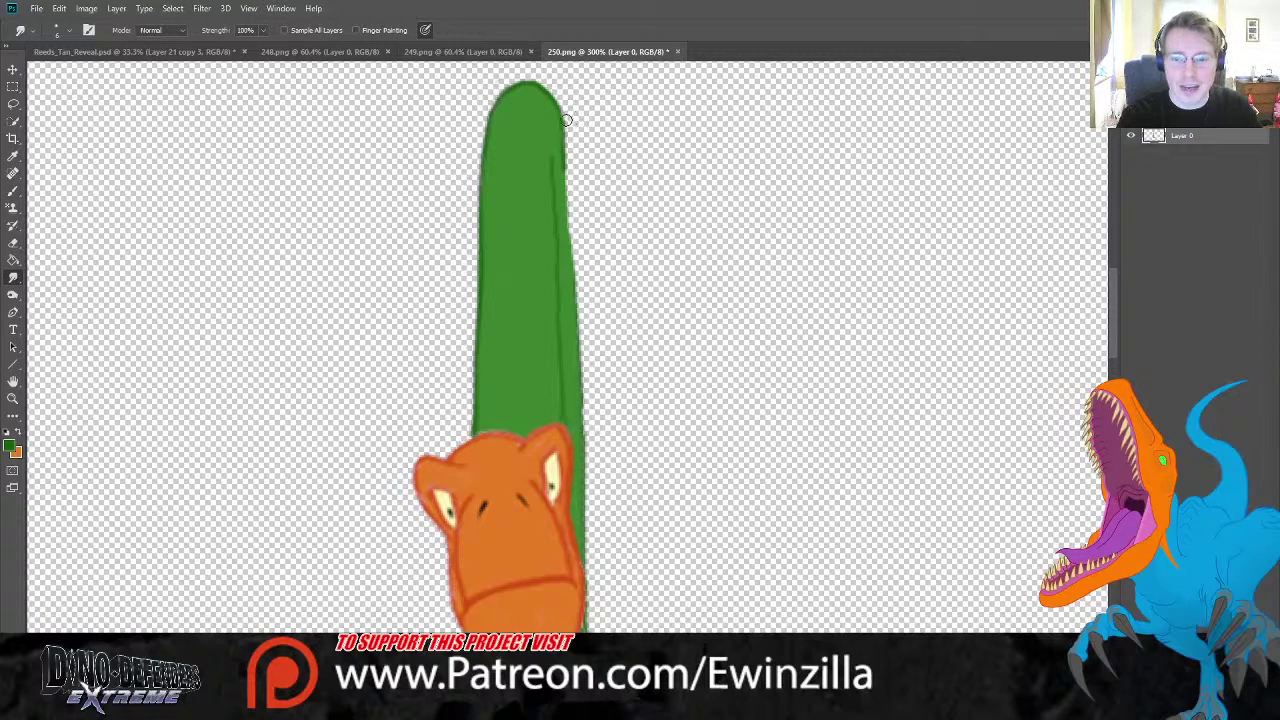
pyautogui.press('b')
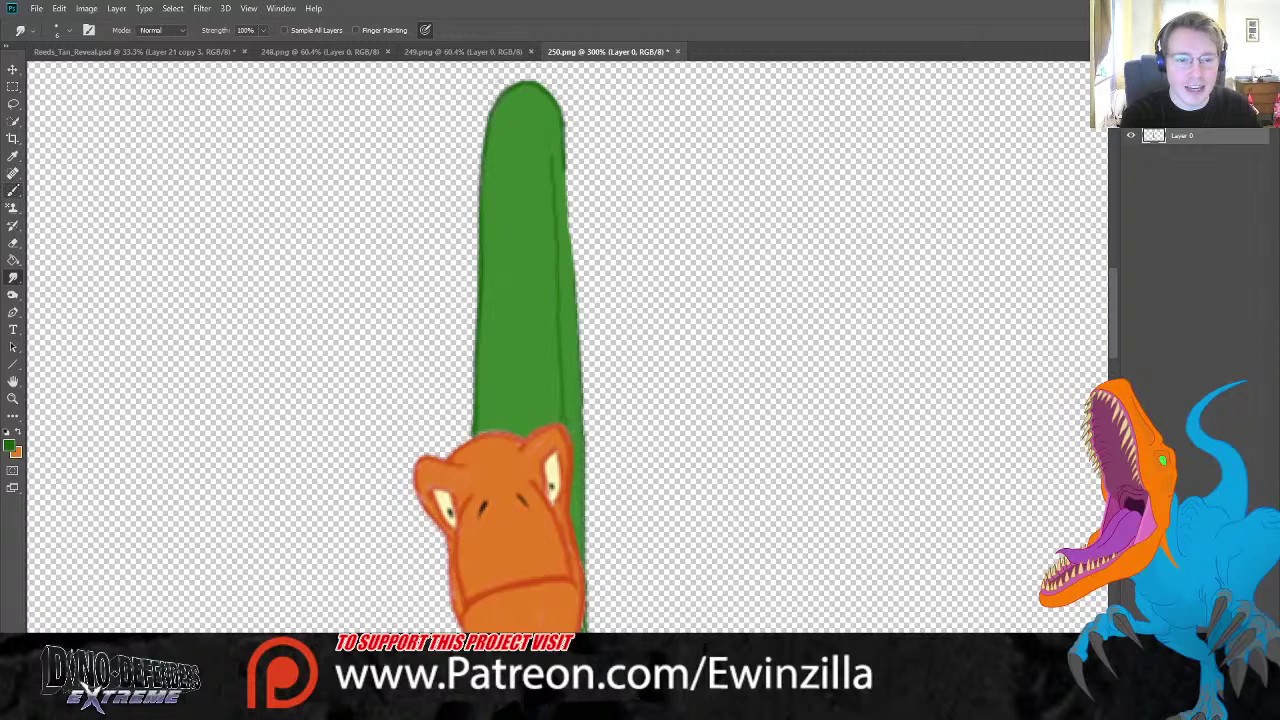
pyautogui.press('r')
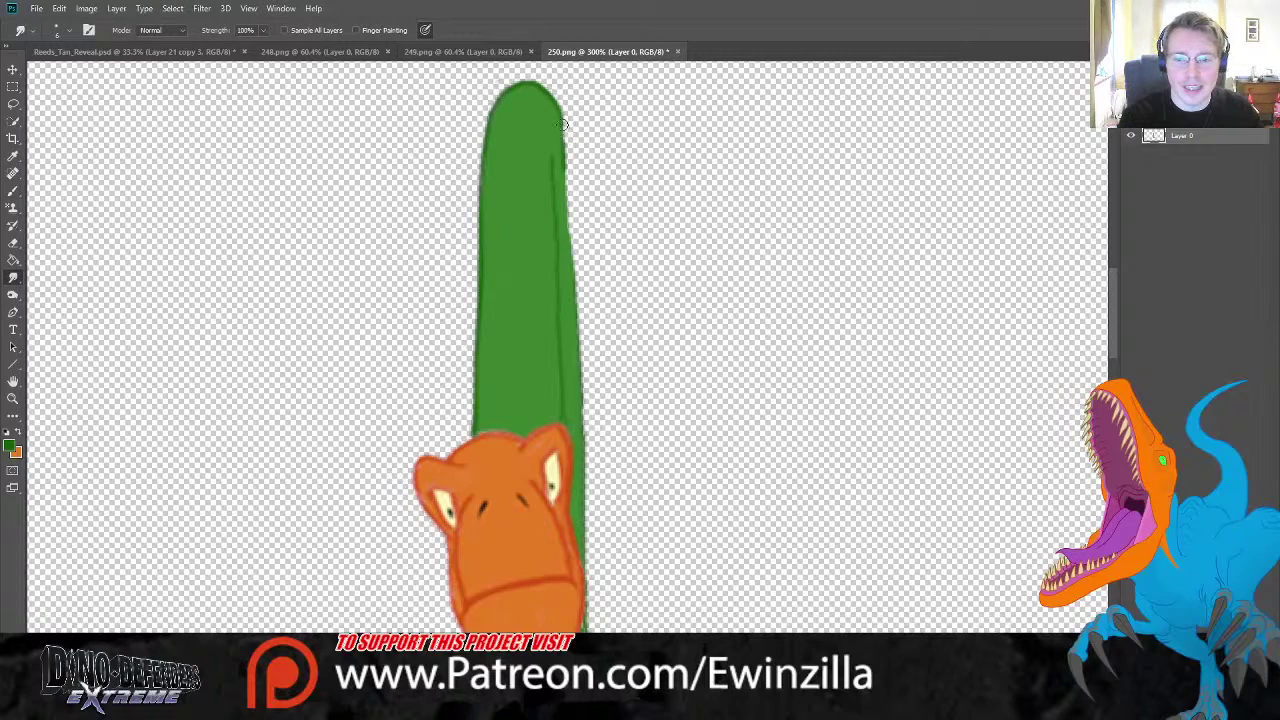
pyautogui.click(13, 191)
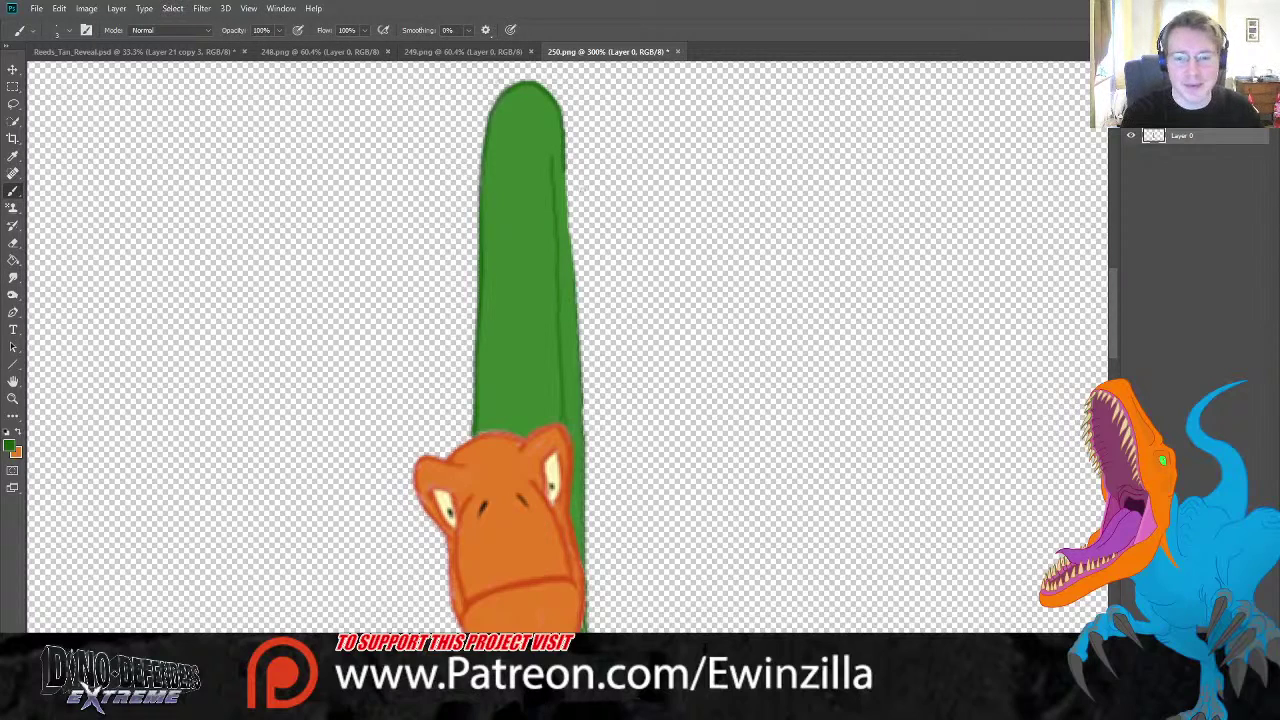
pyautogui.moveTo(557, 300); pyautogui.dragTo(555, 428)
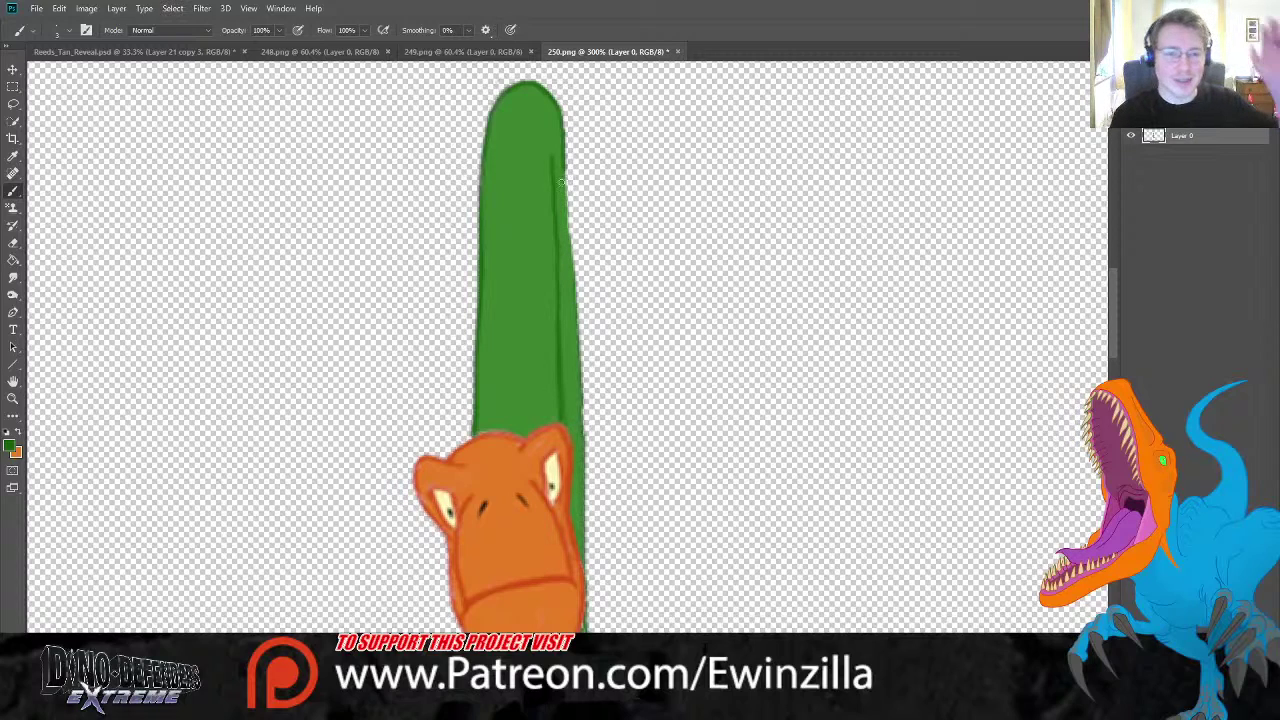
pyautogui.moveTo(563, 163); pyautogui.dragTo(578, 578)
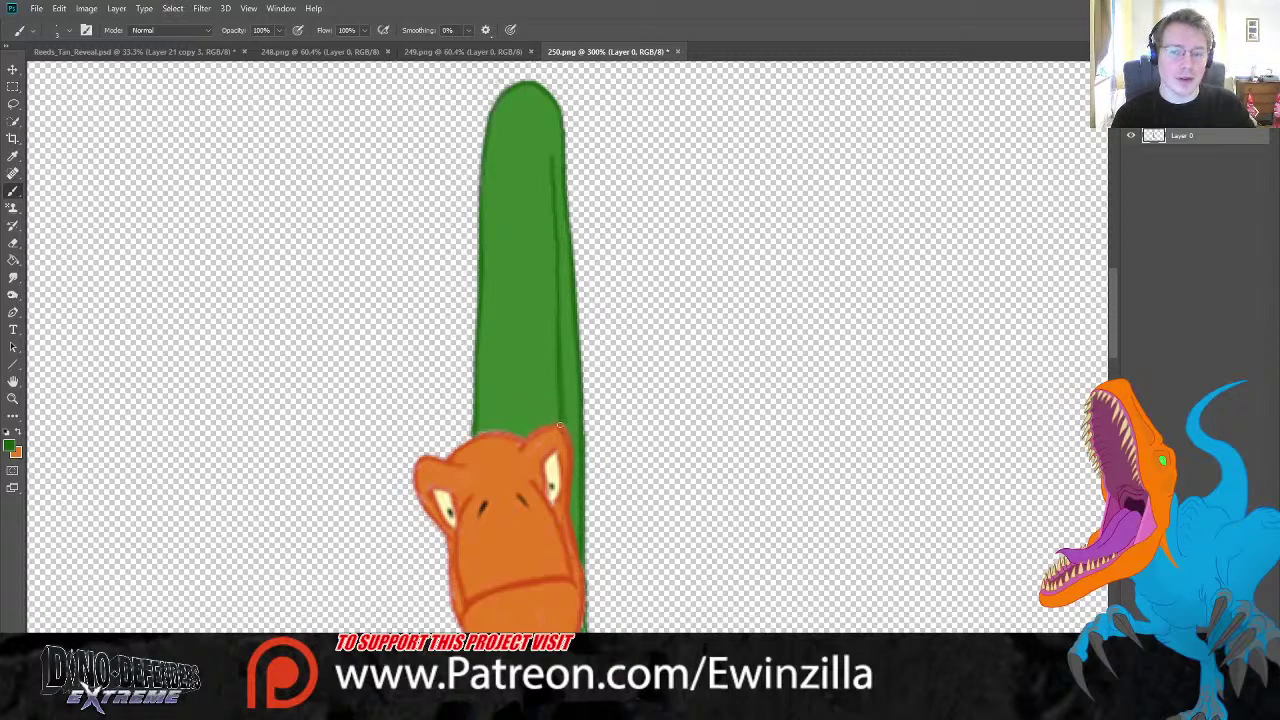
# - Smudge the neck's upper right outline outward until it flows evenly, fit 250.png to the screen and save it
pyautogui.click(13, 277)
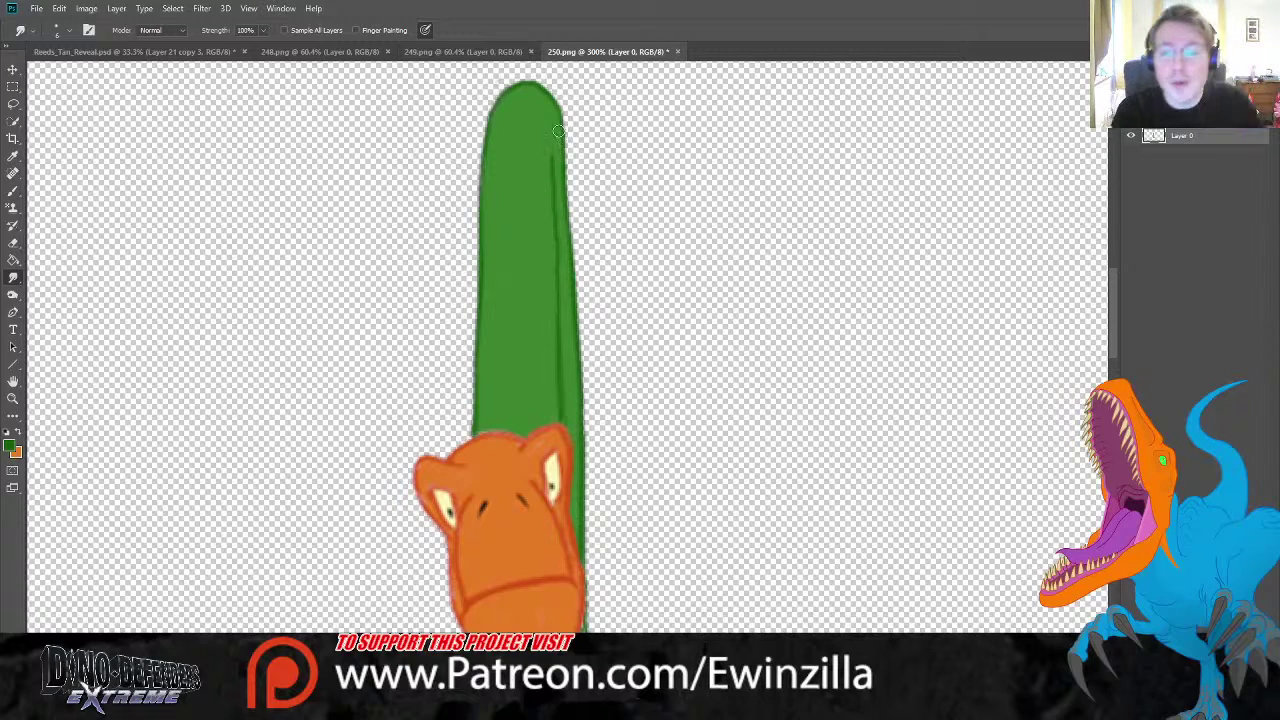
pyautogui.moveTo(560, 132); pyautogui.dragTo(562, 202)
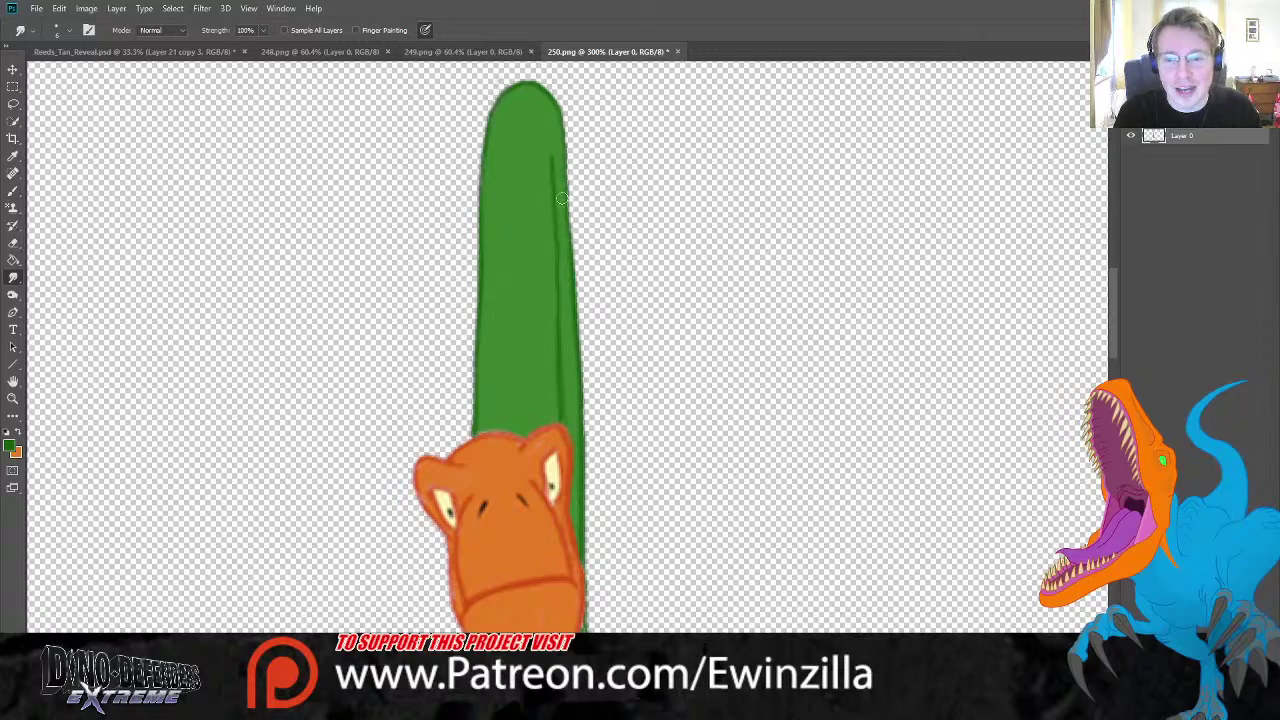
pyautogui.moveTo(561, 127)
pyautogui.mouseDown()
pyautogui.moveTo(571, 266)
pyautogui.moveTo(566, 112)
pyautogui.mouseUp()
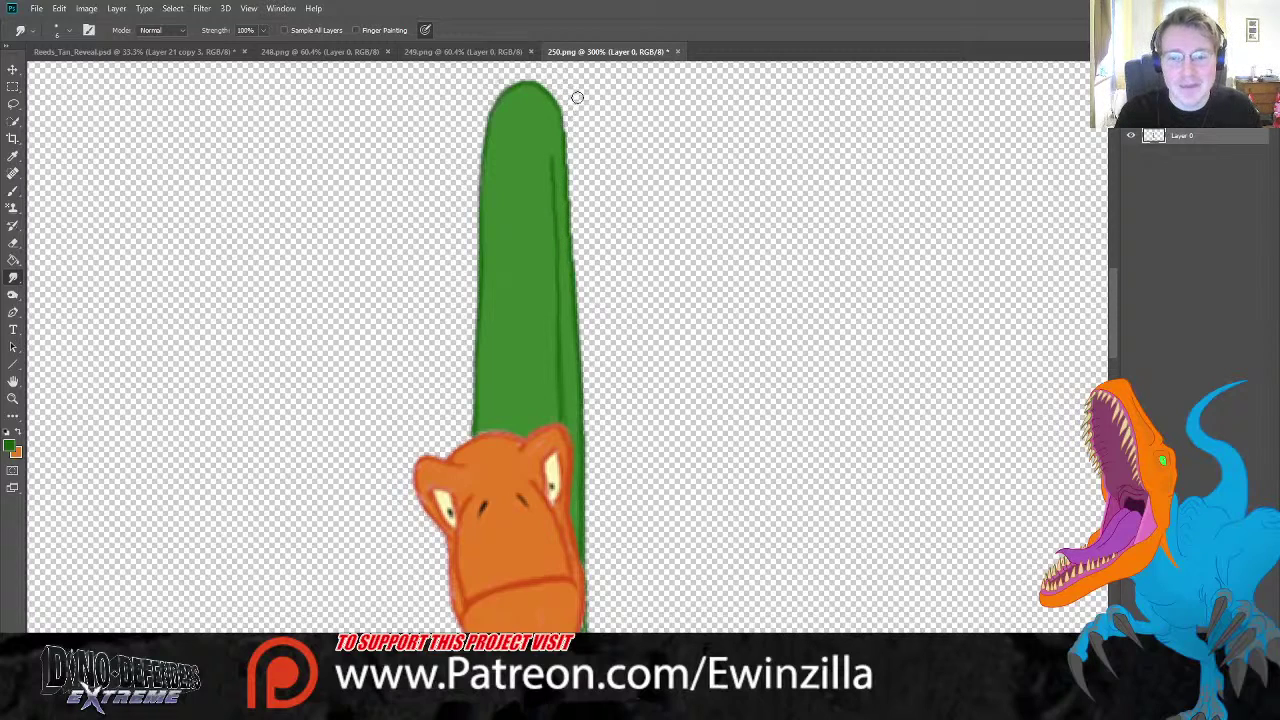
pyautogui.click(13, 398)
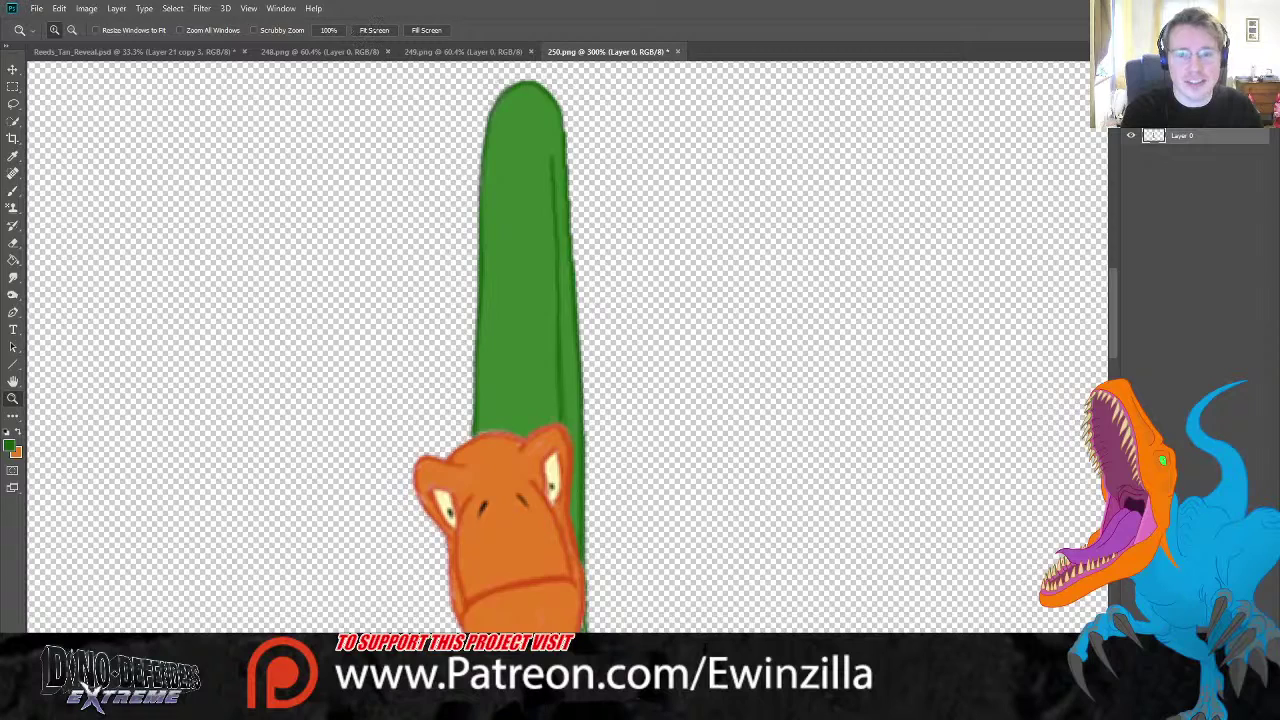
pyautogui.hotkey('ctrl', '0')
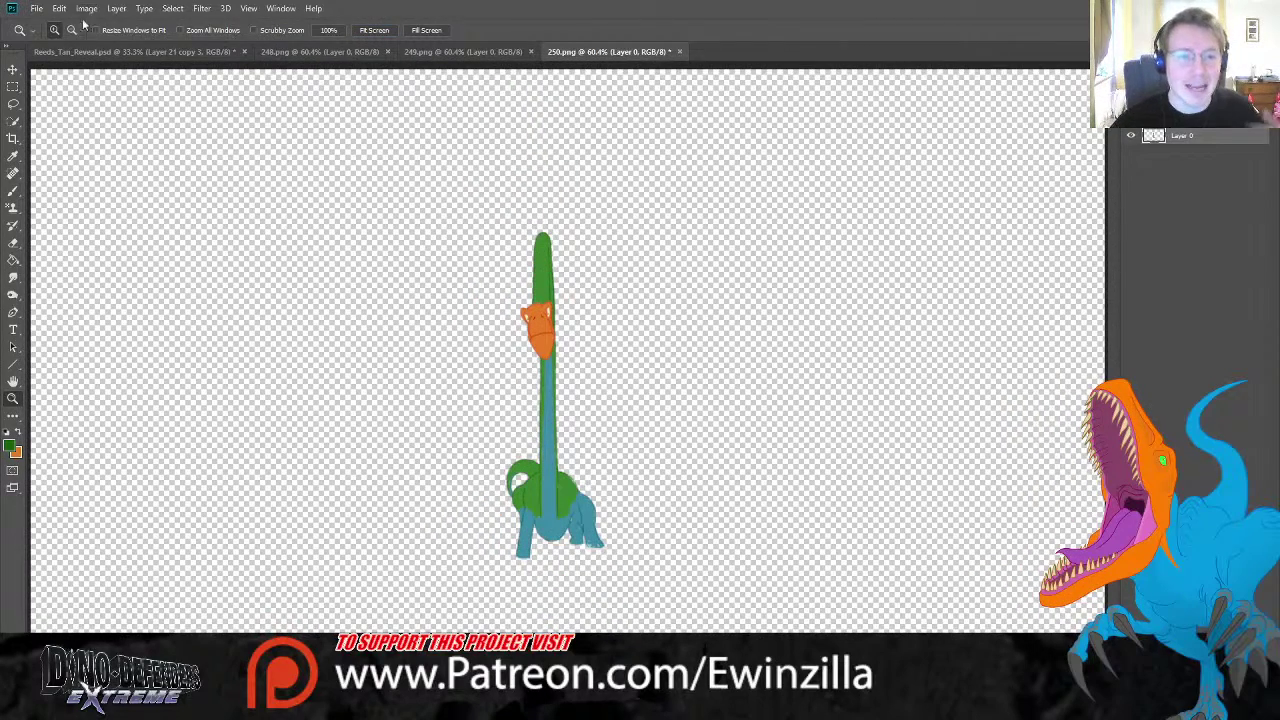
pyautogui.hotkey('ctrl', 's')
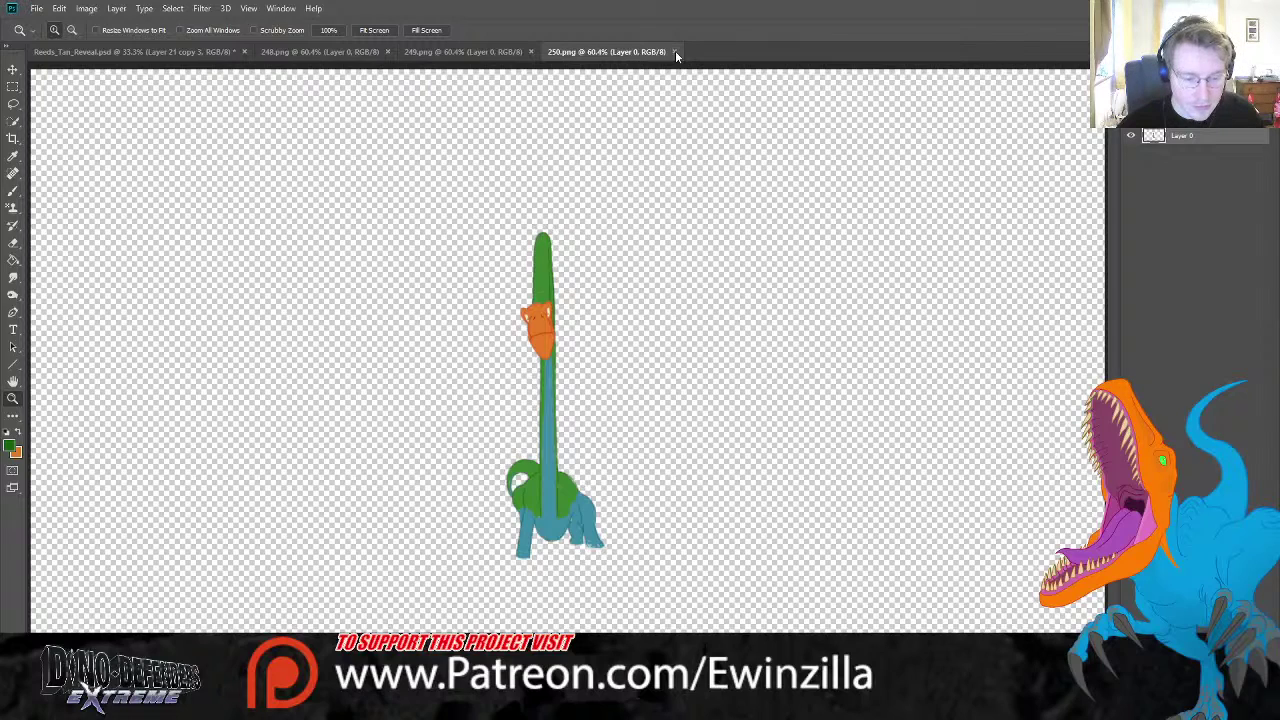
# - Flip between 249.png and 250.png to compare the neck shapes
pyautogui.hotkey('ctrl', 'shift', 'Tab')
pyautogui.hotkey('ctrl', 'Tab')
pyautogui.hotkey('ctrl', 'shift', 'Tab')
pyautogui.hotkey('ctrl', 'Tab')
pyautogui.hotkey('ctrl', 'shift', 'Tab')
pyautogui.hotkey('ctrl', 'Tab')
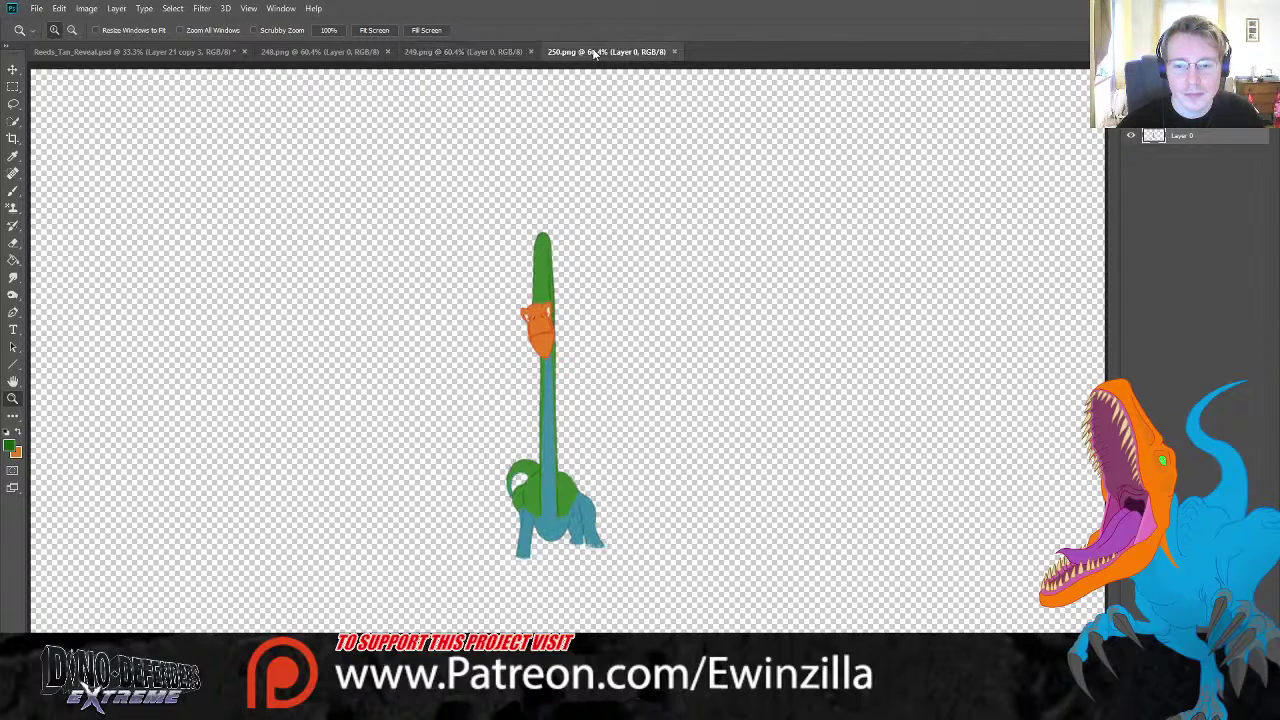
# - Close the frame files 250.png, 249.png and 248.png
pyautogui.click(674, 51)
pyautogui.click(530, 51)
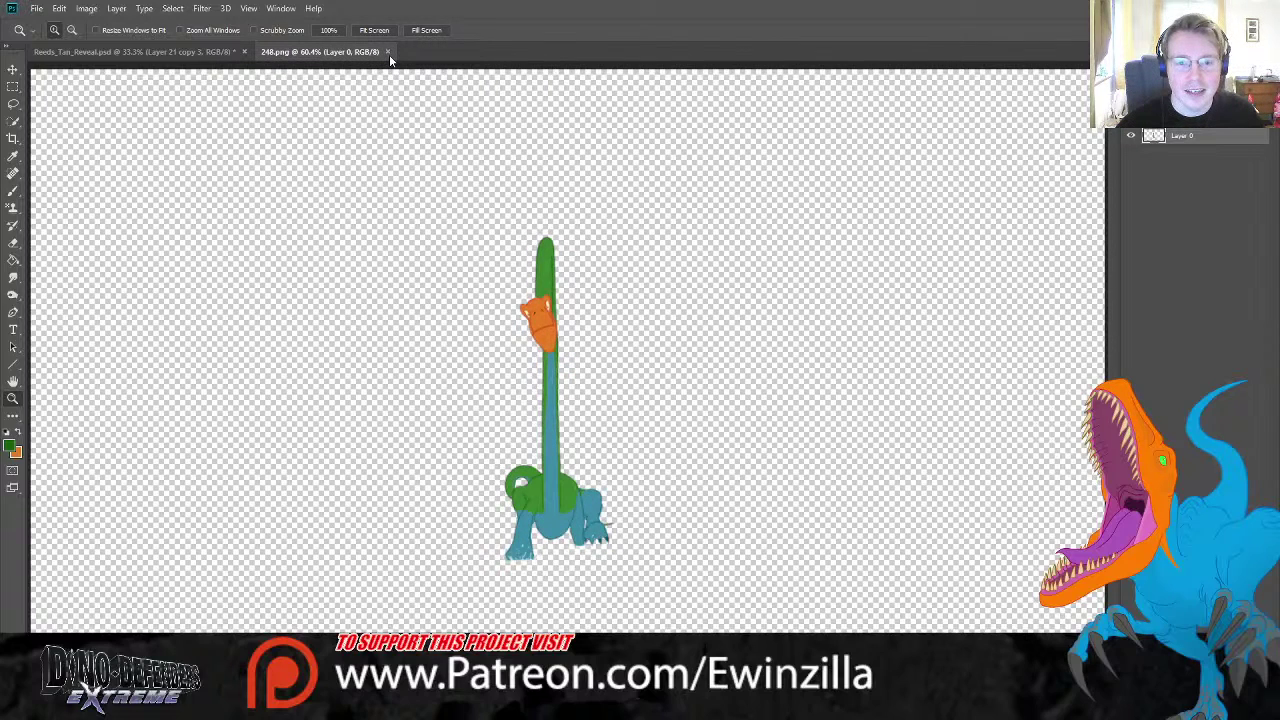
pyautogui.click(388, 52)
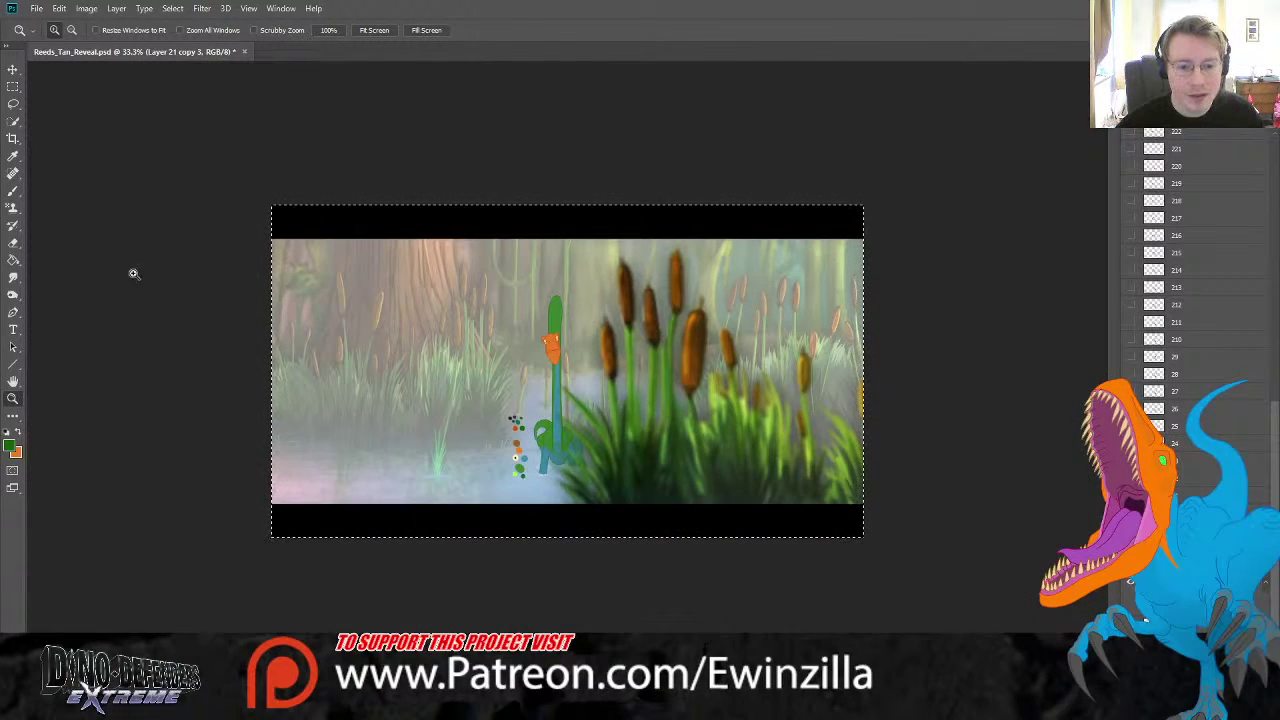
# - Fit Reeds_Tan_Reveal.psd to the screen and hide layer 250
pyautogui.click(374, 30)
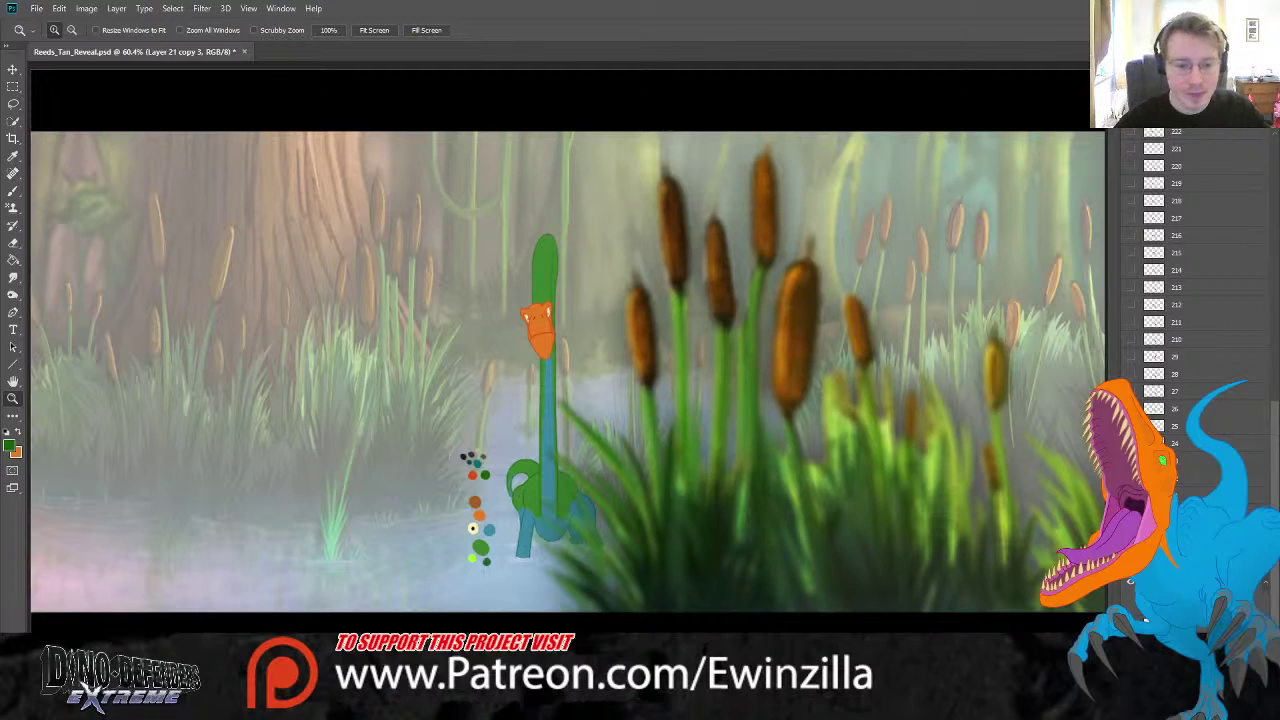
pyautogui.scroll(3, 1146, 618)
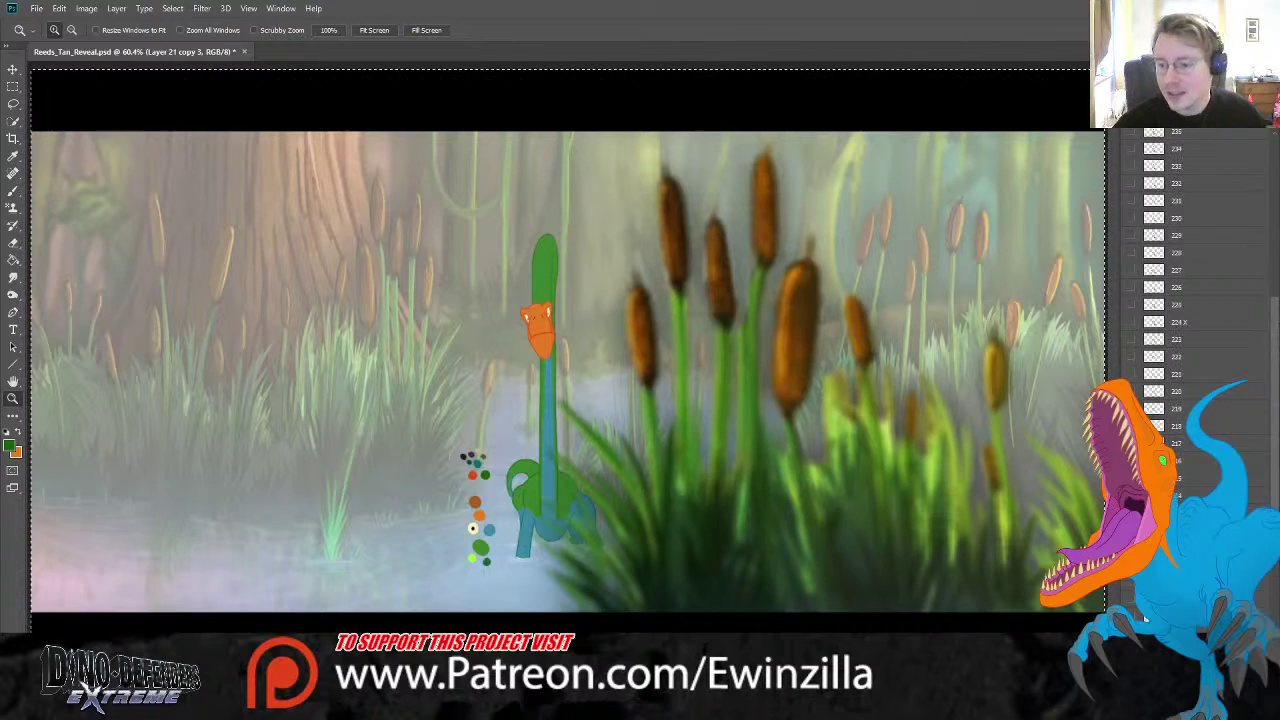
pyautogui.scroll(5, 1146, 618)
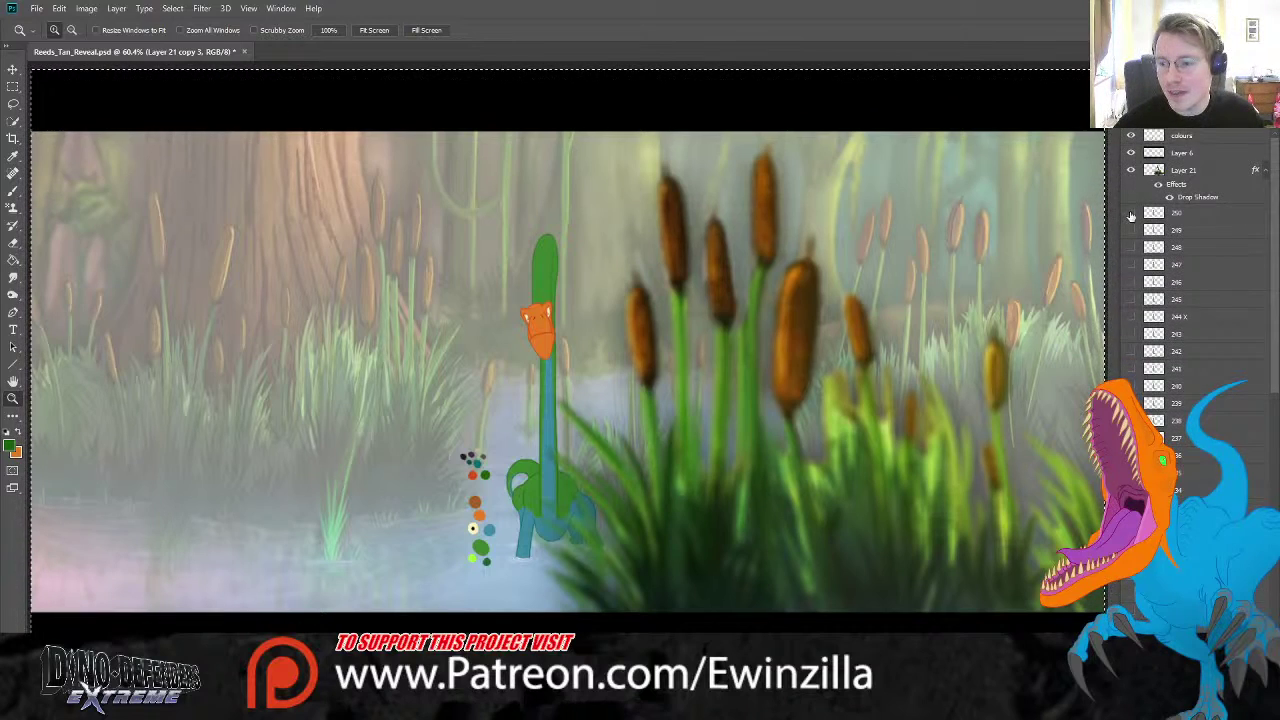
pyautogui.click(1130, 213)
# - Open Tanystropheus_EDIT.psd and toggle the eye and lines layers to identify which artwork each one holds
pyautogui.click(13, 86)
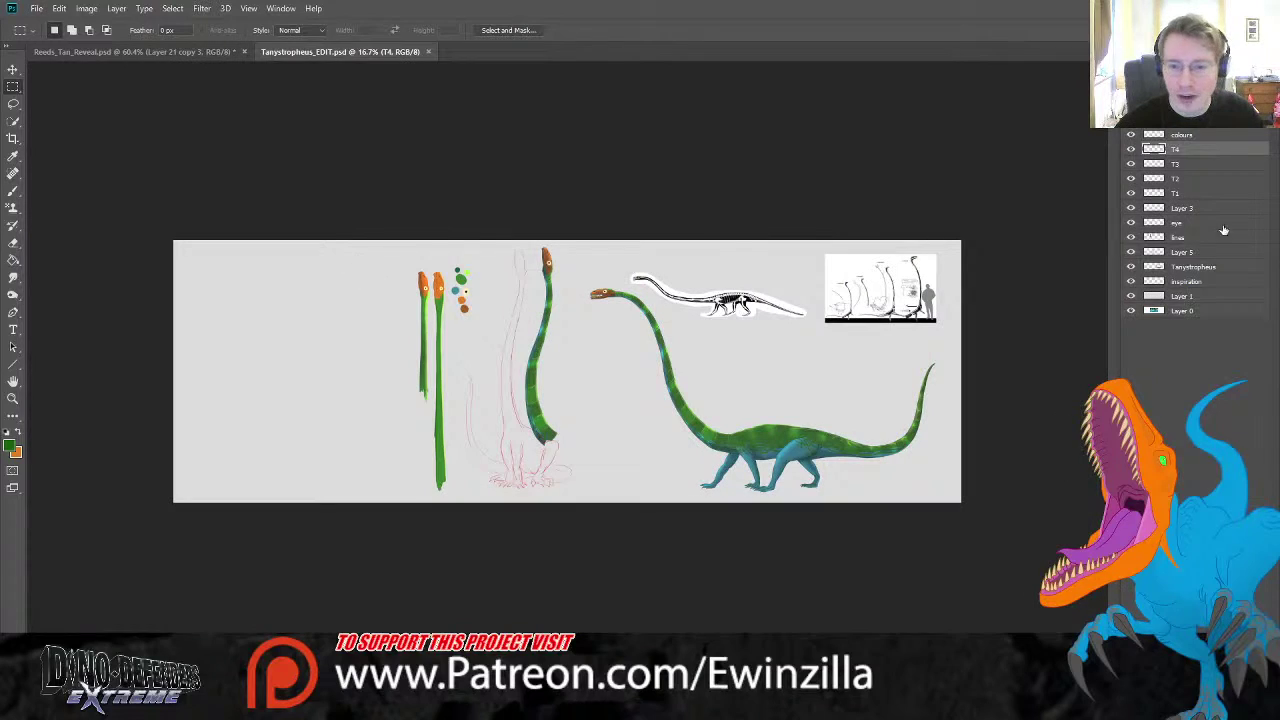
pyautogui.click(1124, 259)
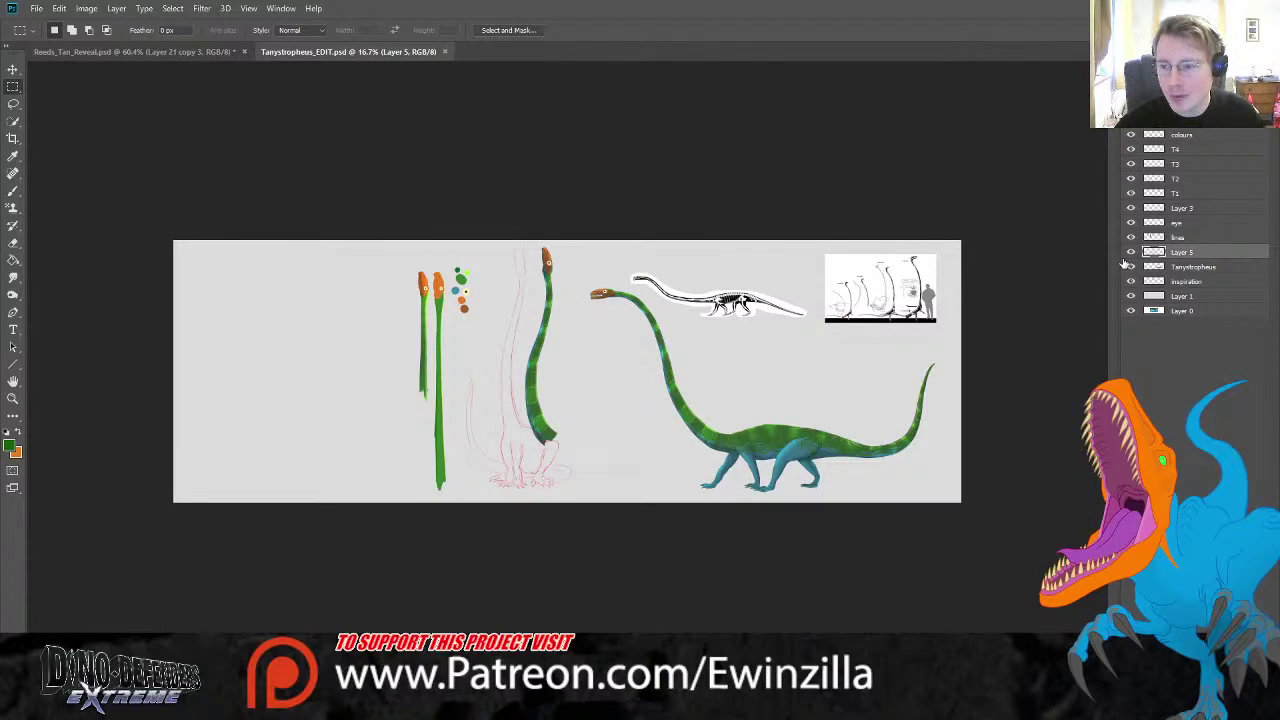
pyautogui.click(1131, 224)
pyautogui.click(1131, 224)
pyautogui.click(1131, 237)
pyautogui.click(1131, 237)
# - Copy the lines layer from Tanystropheus_EDIT.psd into Reeds_Tan_Reveal.psd, placing it over the reeds left of the colour swatches
pyautogui.click(1170, 237)
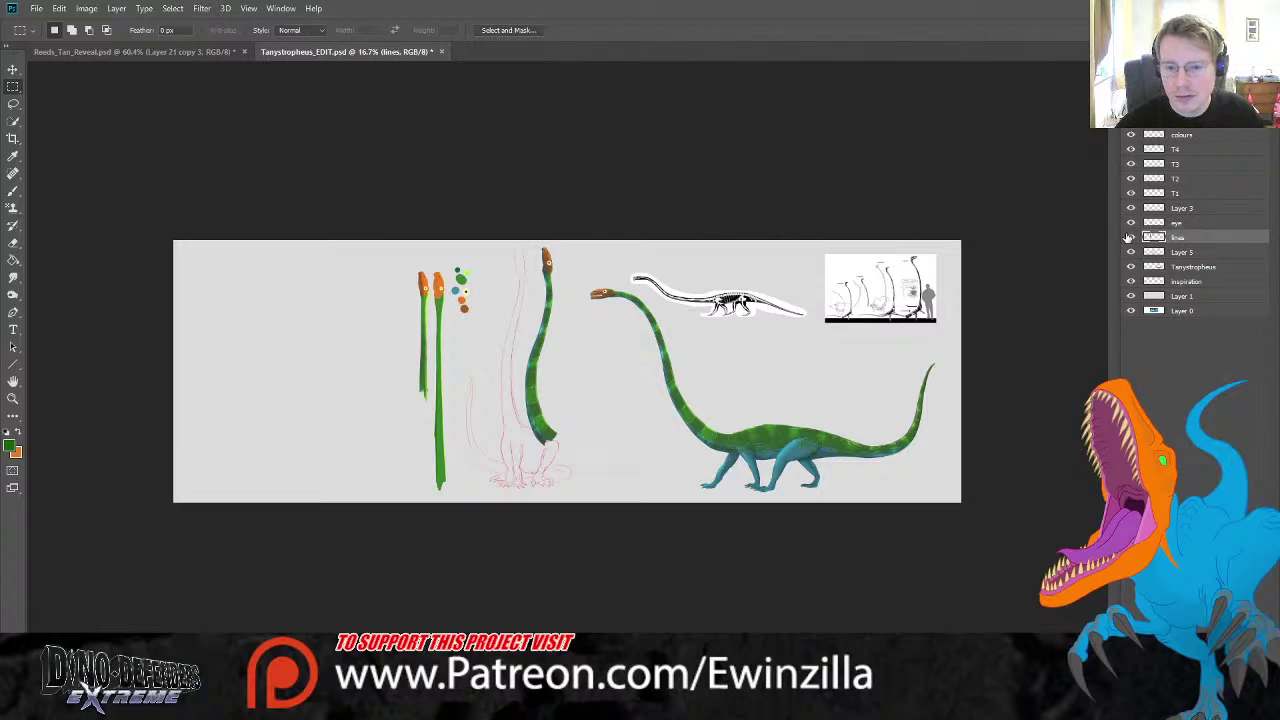
pyautogui.click(13, 70)
pyautogui.moveTo(360, 194); pyautogui.dragTo(420, 357)
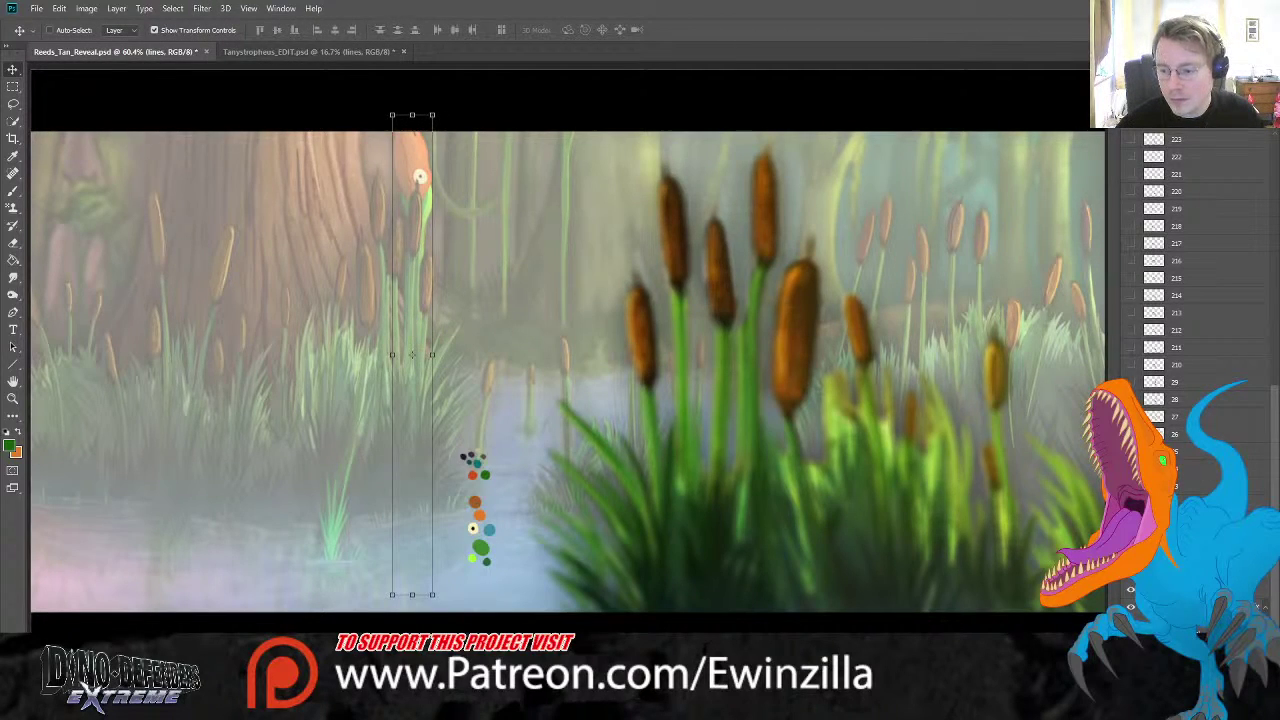
# - Move the lines layer up the layer stack to just above Layer 21
pyautogui.scroll(5, 1145, 600)
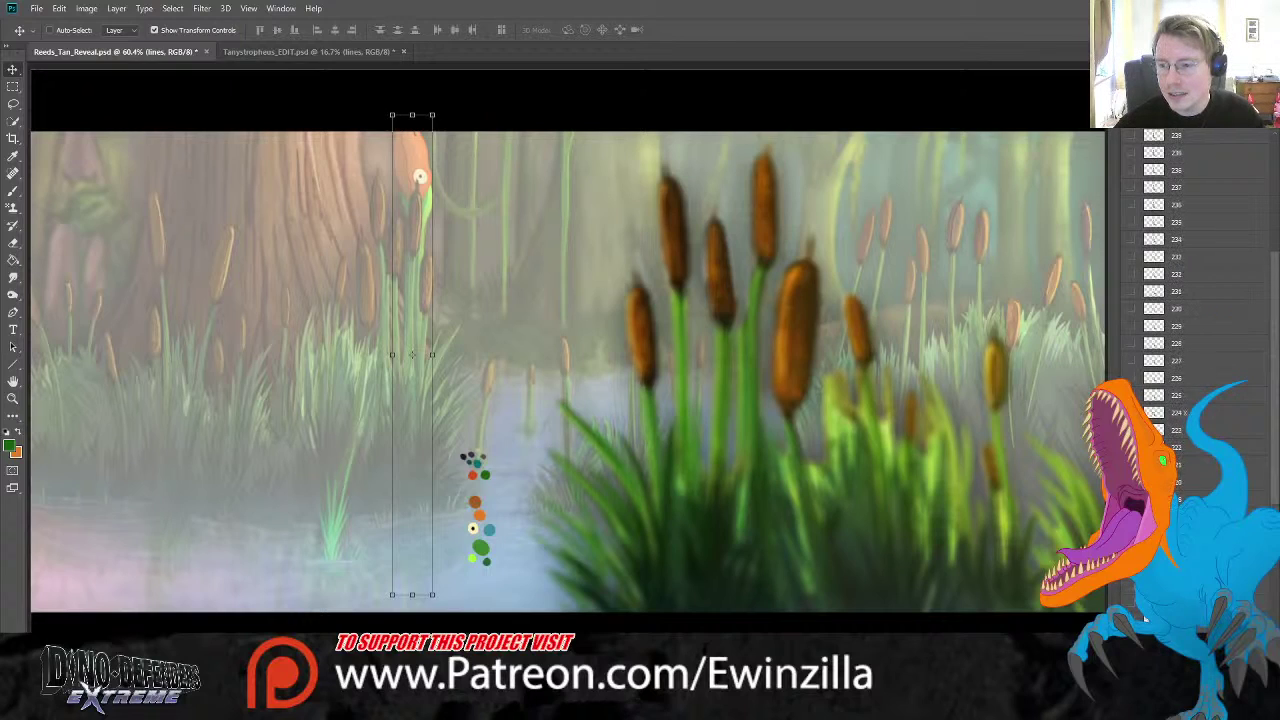
pyautogui.scroll(5, 1145, 617)
pyautogui.moveTo(1190, 105); pyautogui.dragTo(1205, 167)
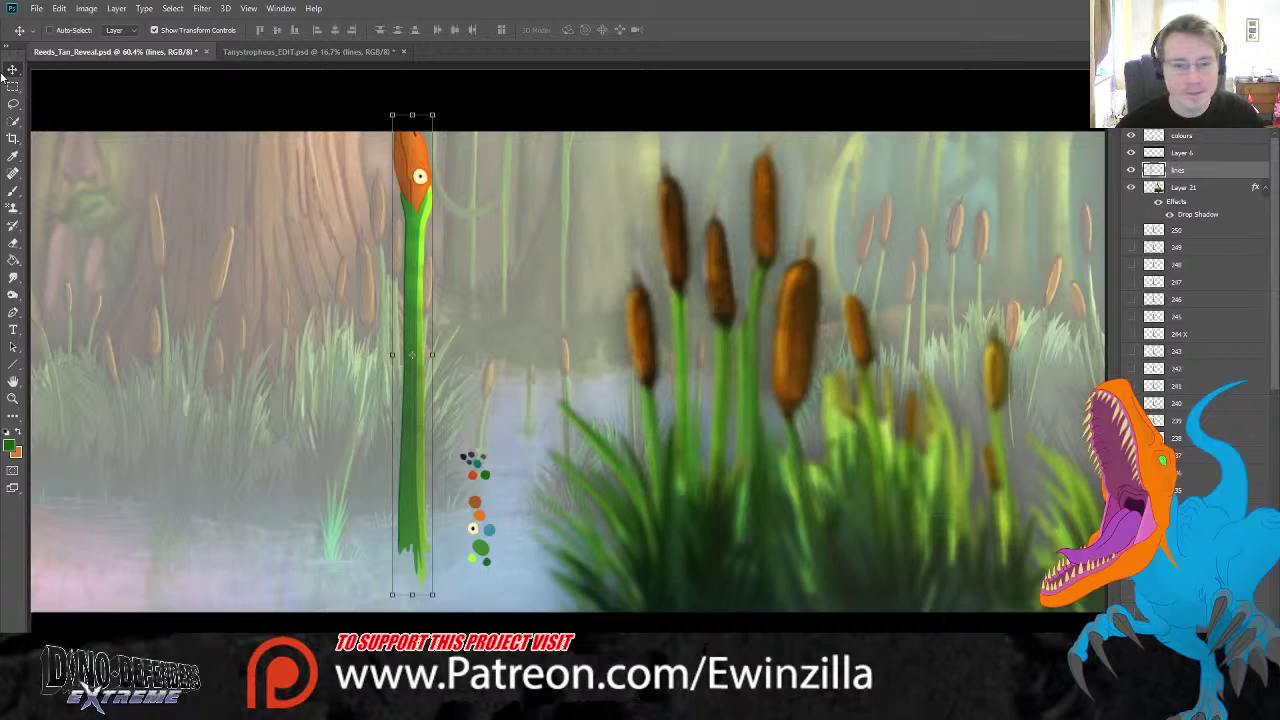
# - Move the lines artwork in among the foreground reeds, just beside the large brown reed head
pyautogui.moveTo(511, 213); pyautogui.dragTo(950, 388)
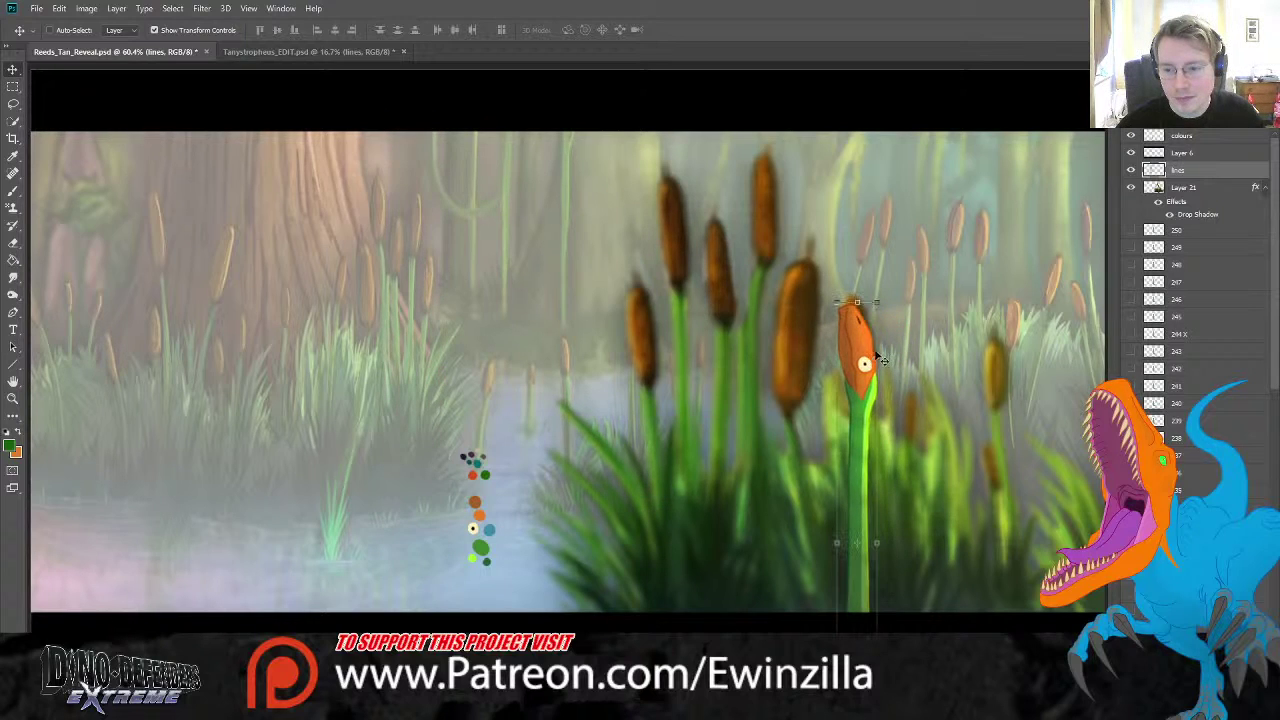
pyautogui.hotkey('ctrl', 't')
pyautogui.moveTo(871, 290); pyautogui.dragTo(996, 138)
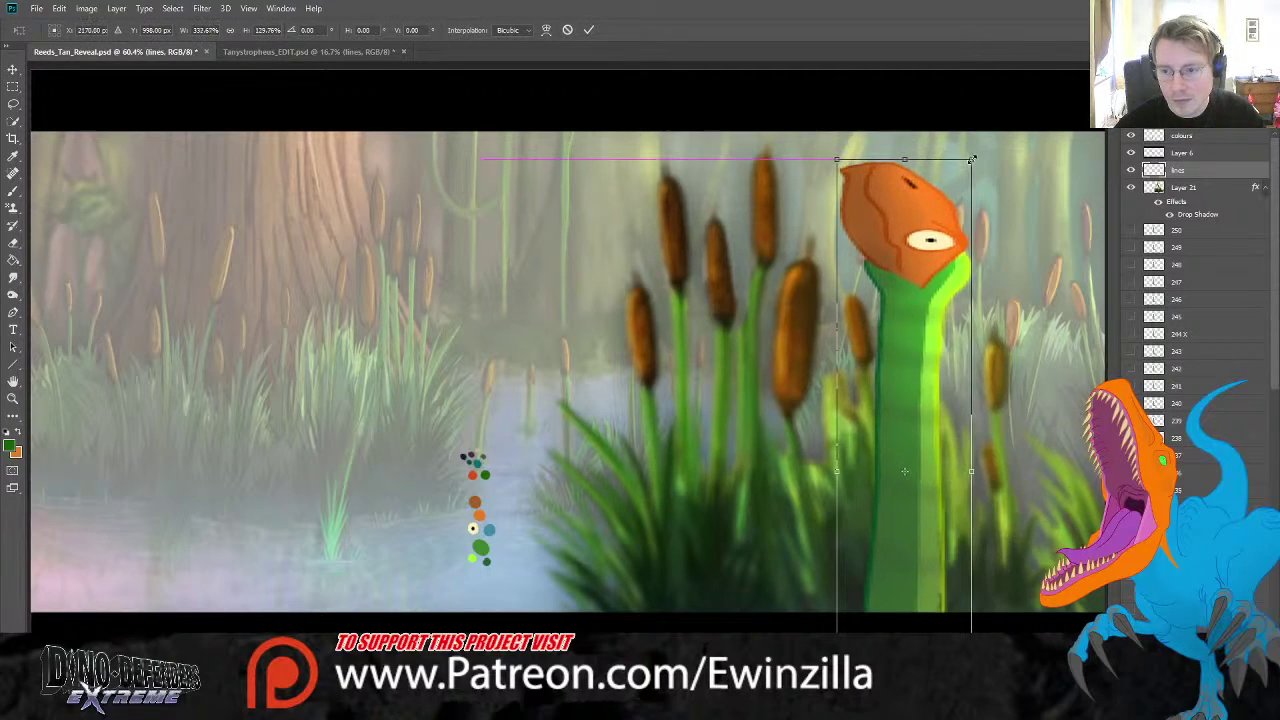
pyautogui.press('Escape')
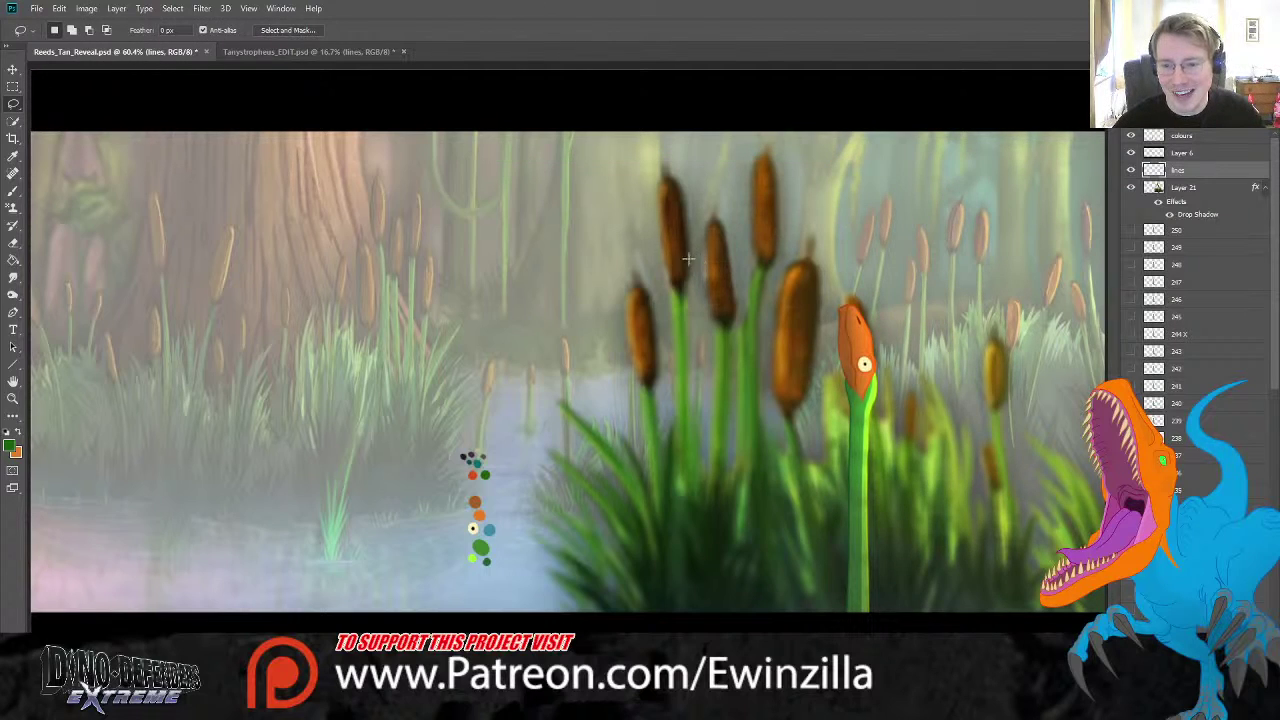
# - Enlarge the lines artwork proportionally to about 168% and place it in front of the yellow-green reeds
pyautogui.hotkey('ctrl', 't')
pyautogui.moveTo(877, 301); pyautogui.dragTo(958, 355)
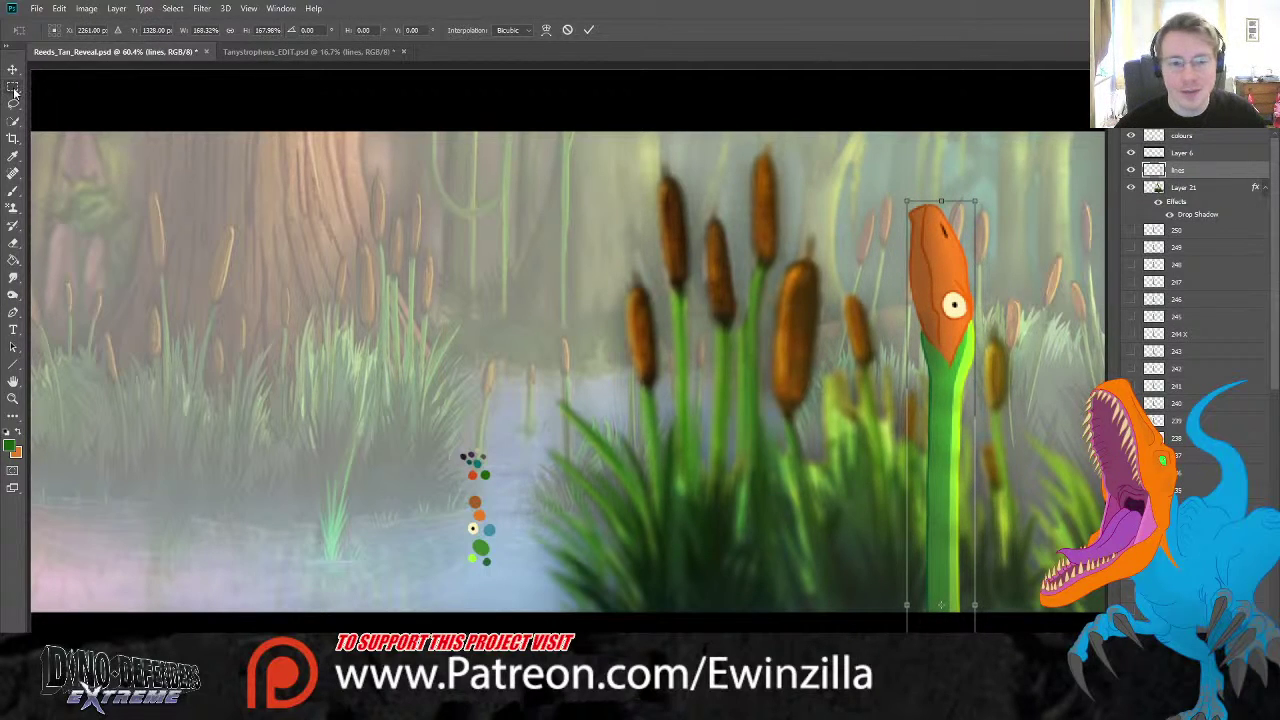
pyautogui.press('Return')
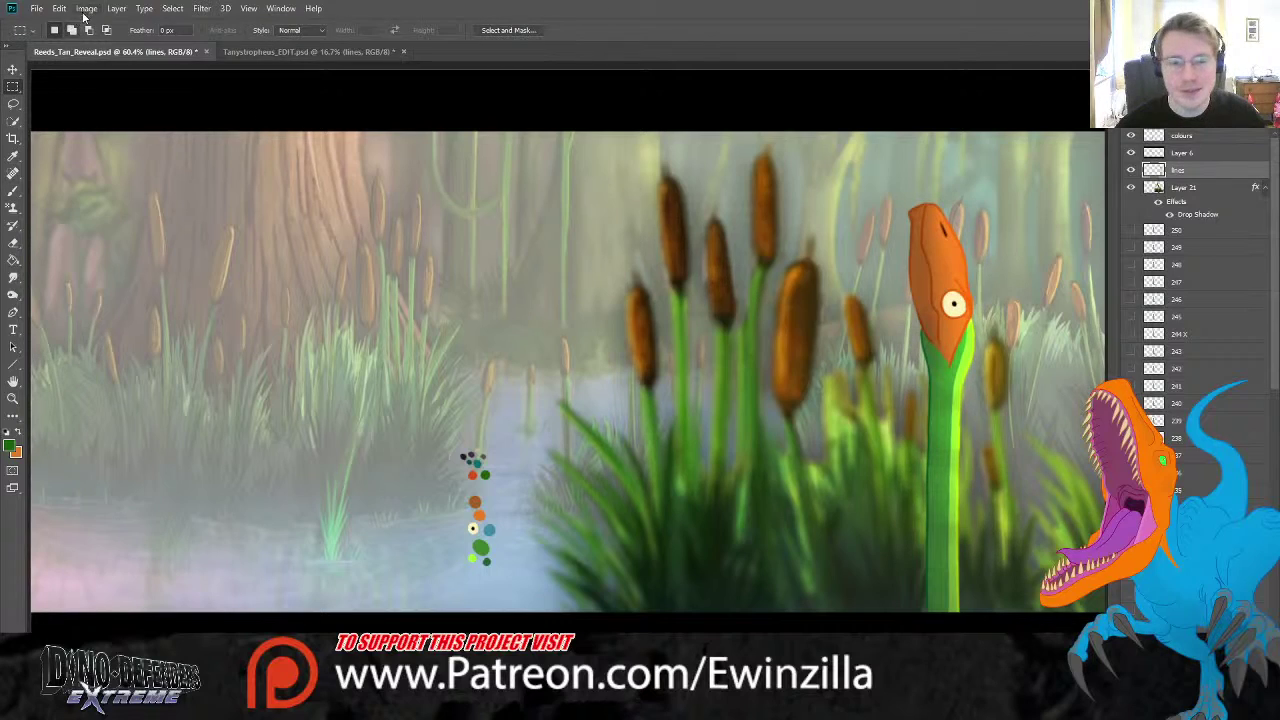
# - Adjust the colouring of the lines artwork to suit the reeds and dodge its head in the Highlights range at 3% exposure
pyautogui.press('i')
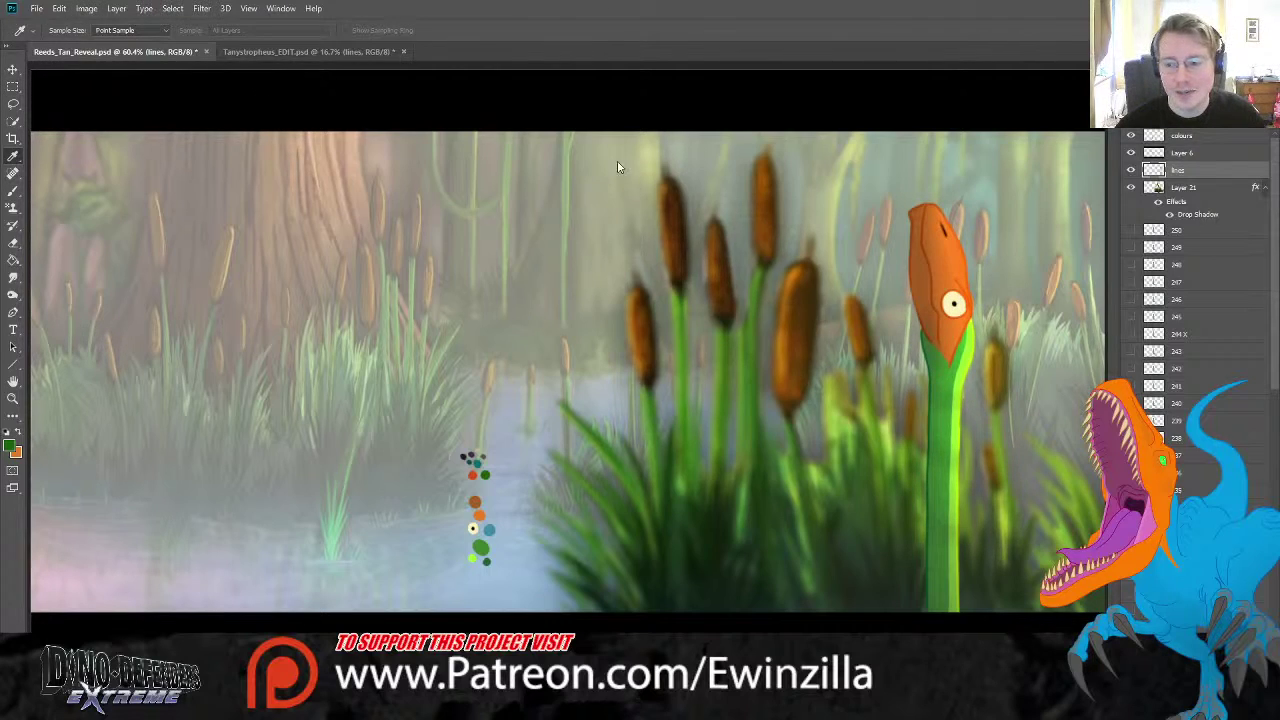
pyautogui.moveTo(589, 214); pyautogui.dragTo(597, 215)
pyautogui.moveTo(591, 268); pyautogui.dragTo(580, 273)
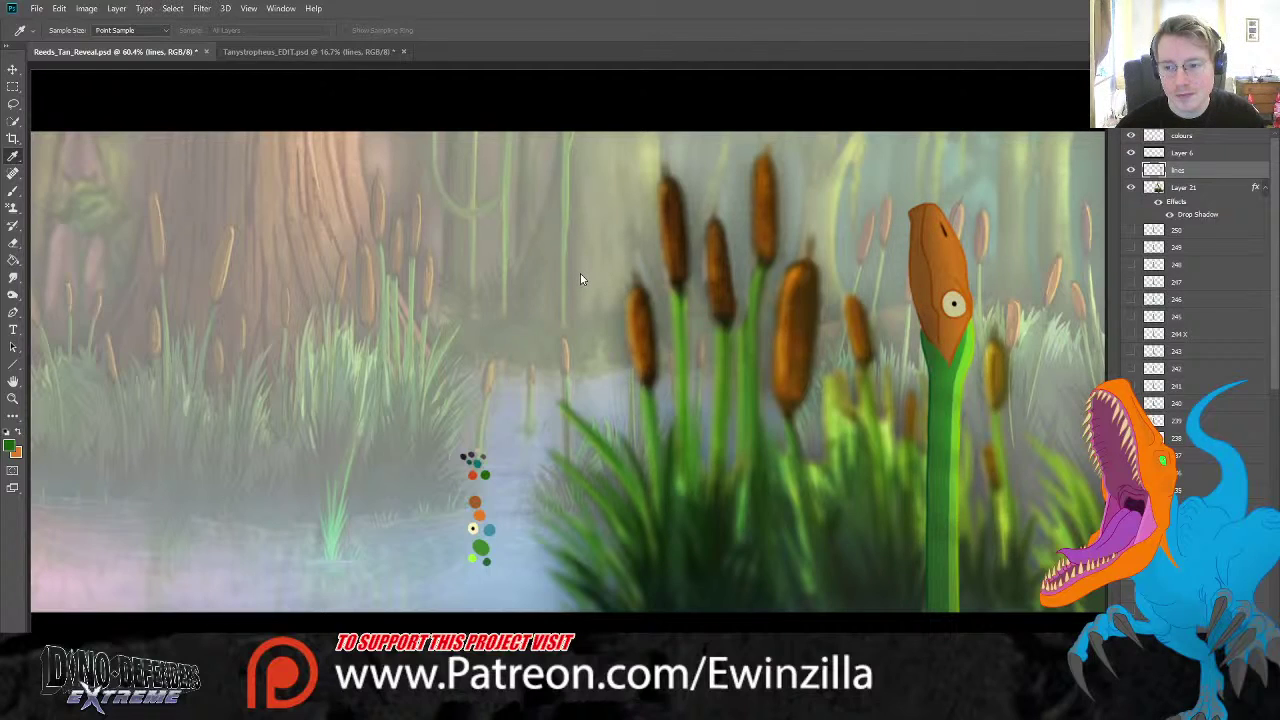
pyautogui.click(13, 295)
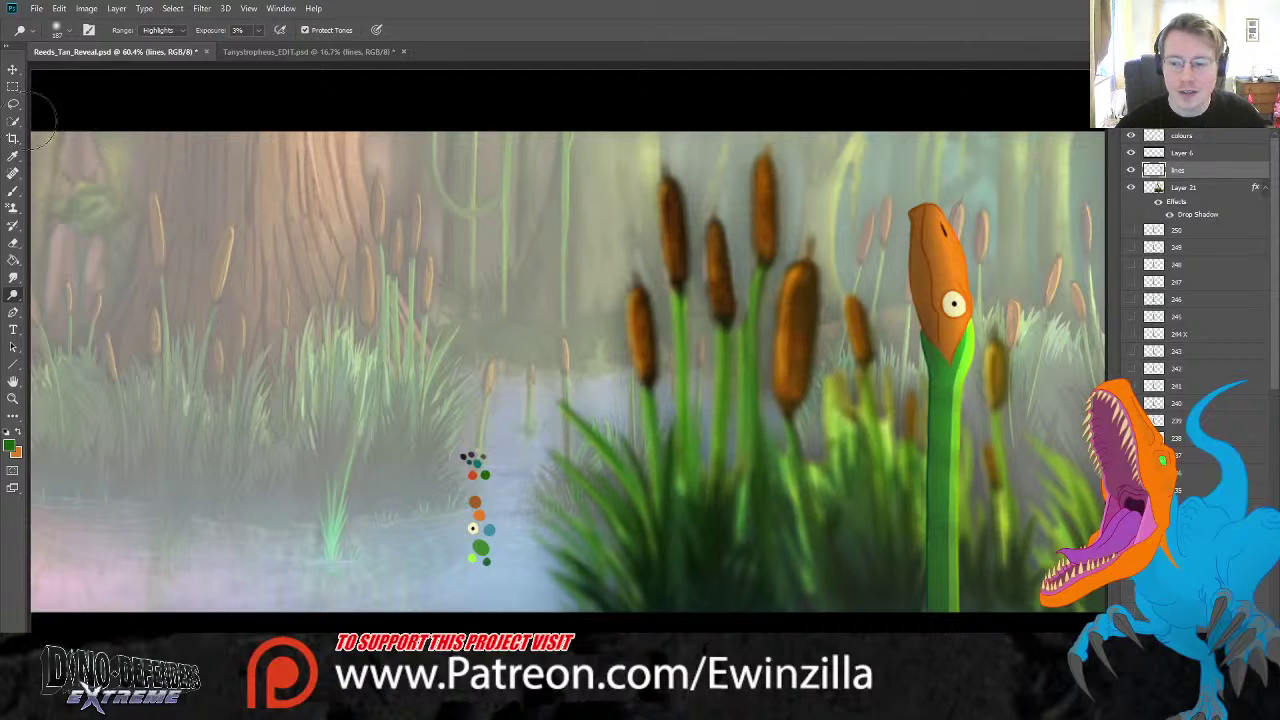
# - Flip the lines artwork horizontally, tilt it slightly and place it closer to the large brown reed head
pyautogui.click(13, 69)
pyautogui.moveTo(976, 556); pyautogui.dragTo(848, 530)
pyautogui.moveTo(880, 410)
pyautogui.mouseDown()
pyautogui.moveTo(960, 410)
pyautogui.moveTo(895, 414)
pyautogui.mouseUp()
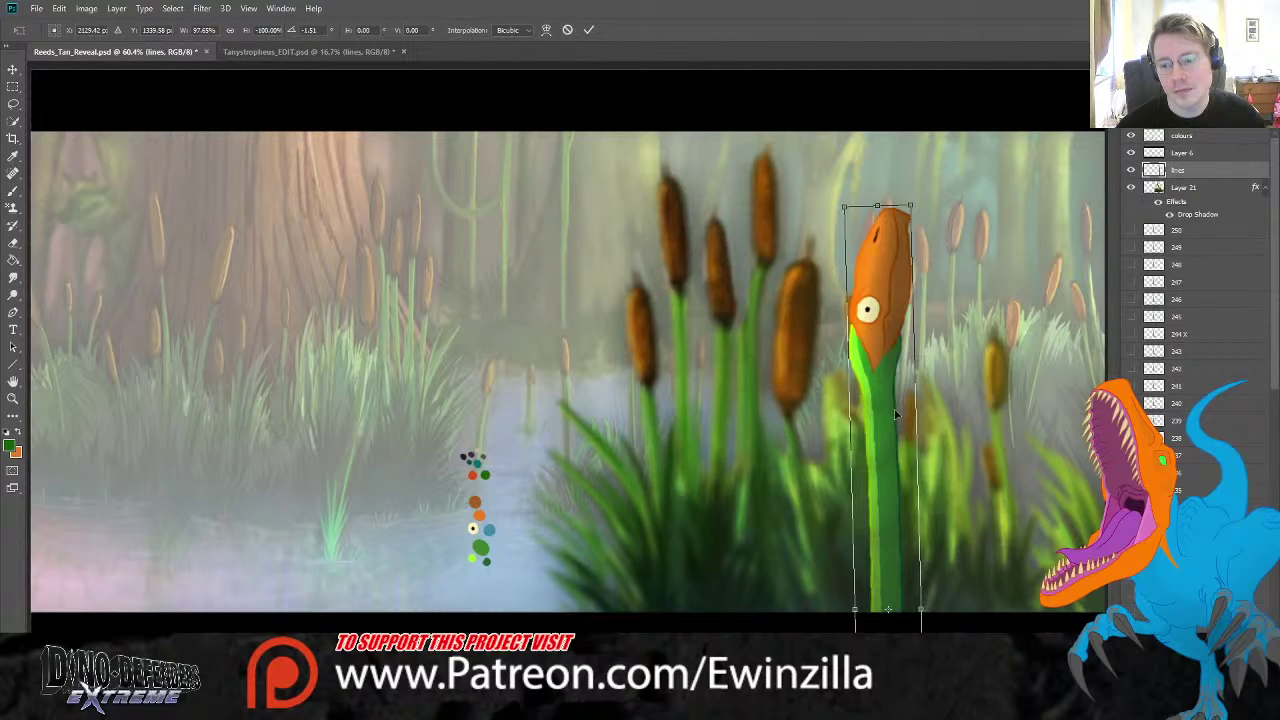
pyautogui.press('Return')
# - Smudge the edge of the orange head where its pointed end meets the green neck, at 100% strength
pyautogui.press('r')
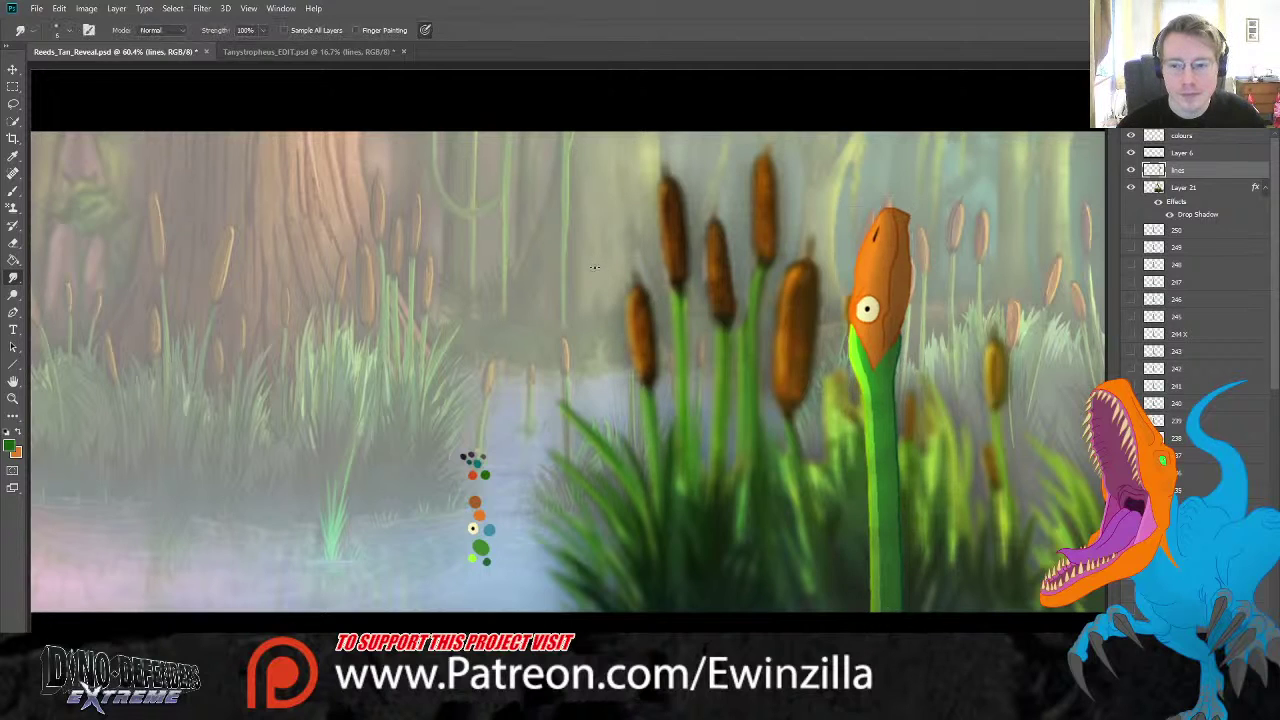
pyautogui.press('z')
pyautogui.click(982, 296)
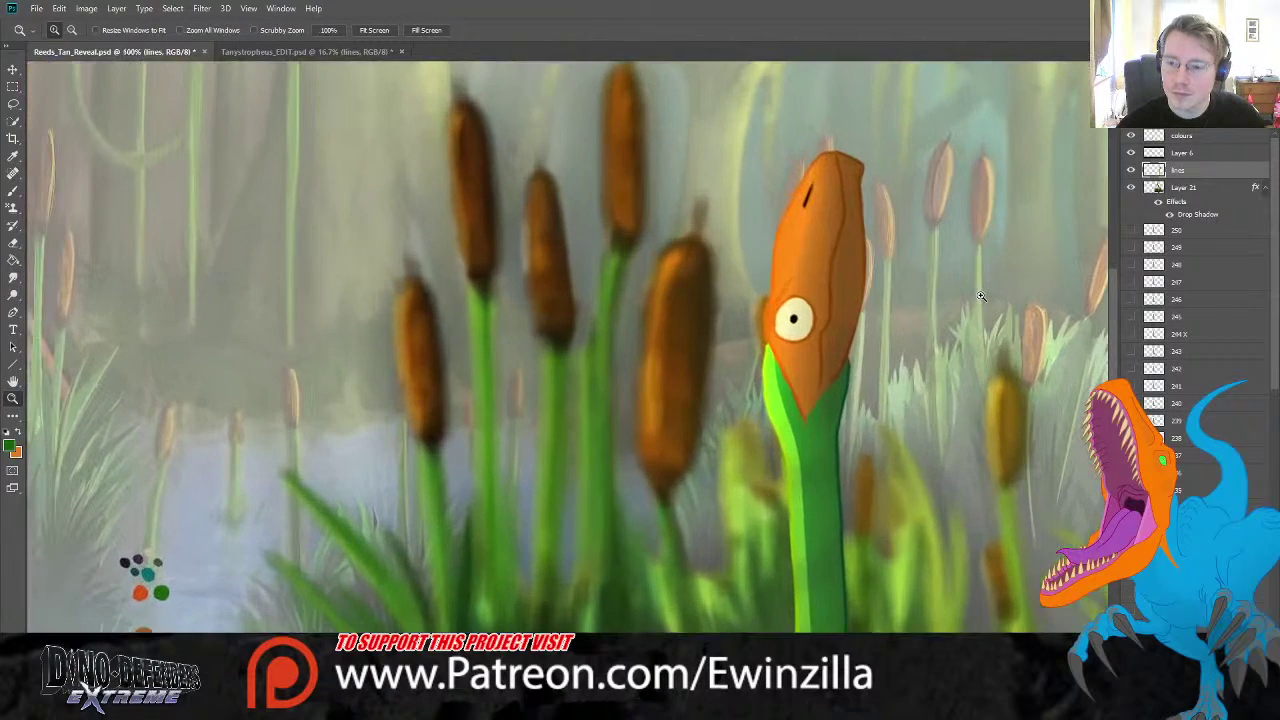
pyautogui.scroll(-3, 818, 616)
pyautogui.hscroll(2, 818, 616)
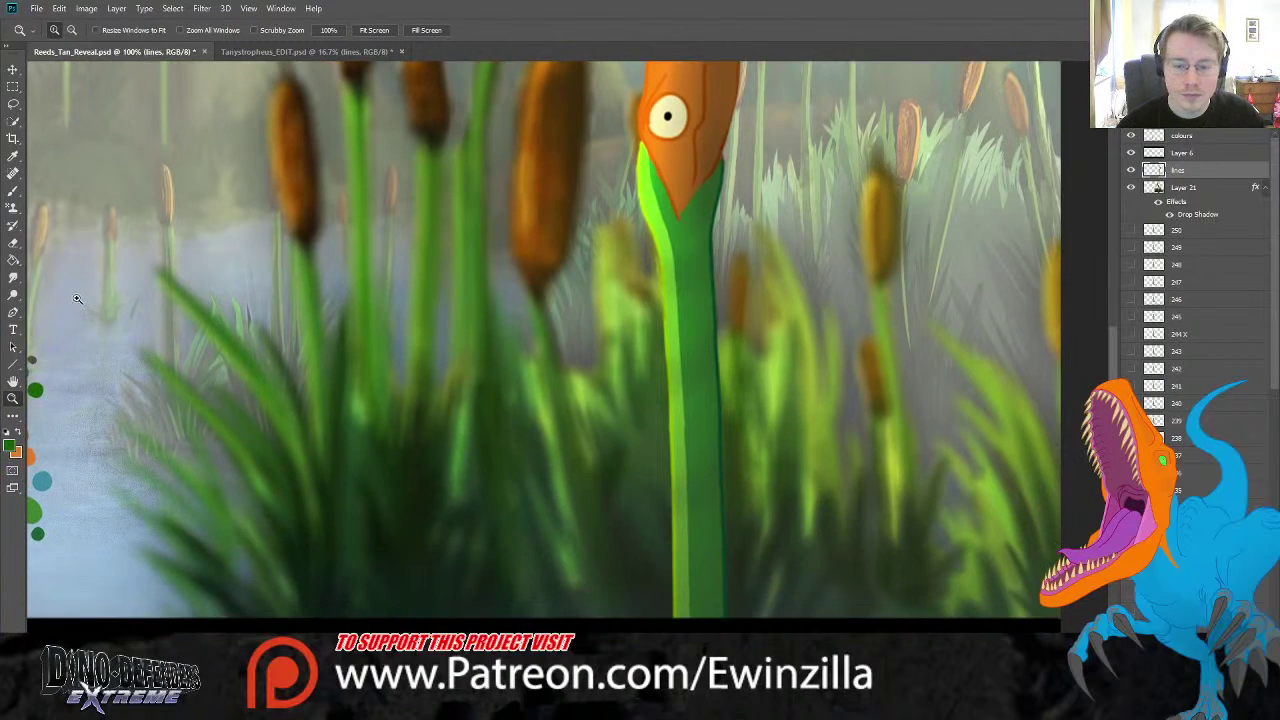
pyautogui.click(10, 280)
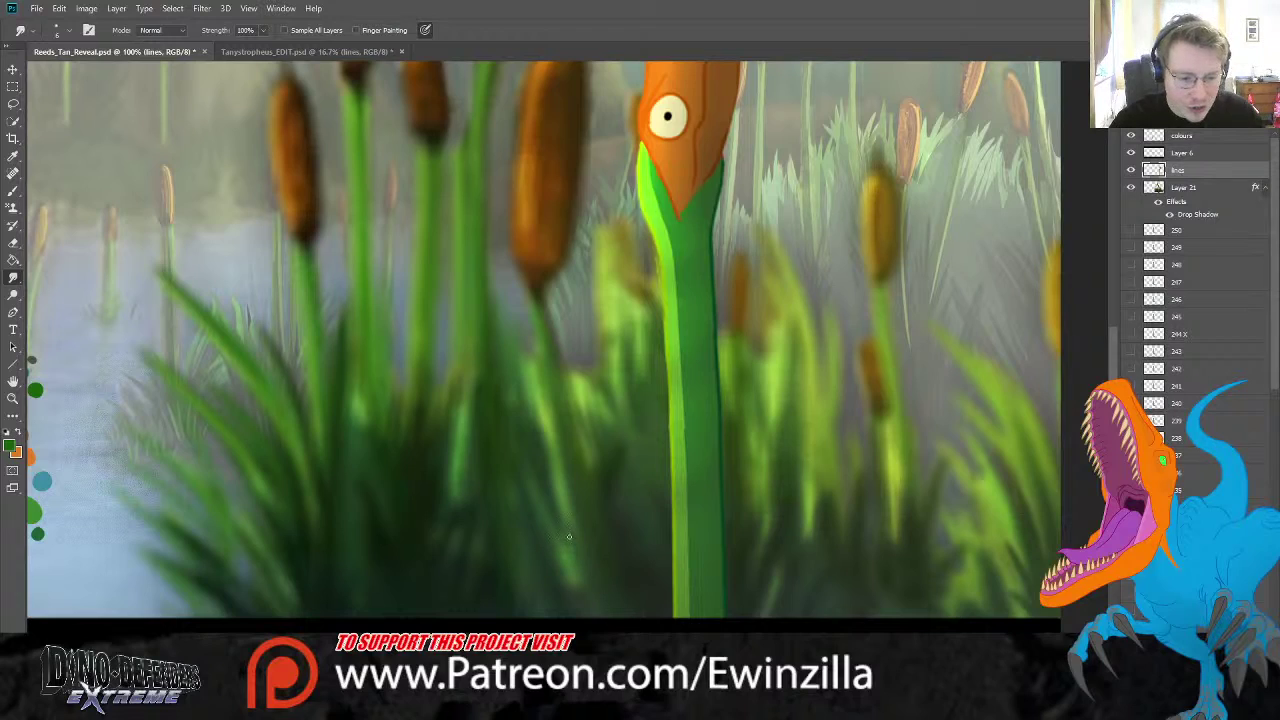
pyautogui.moveTo(658, 198); pyautogui.dragTo(645, 162)
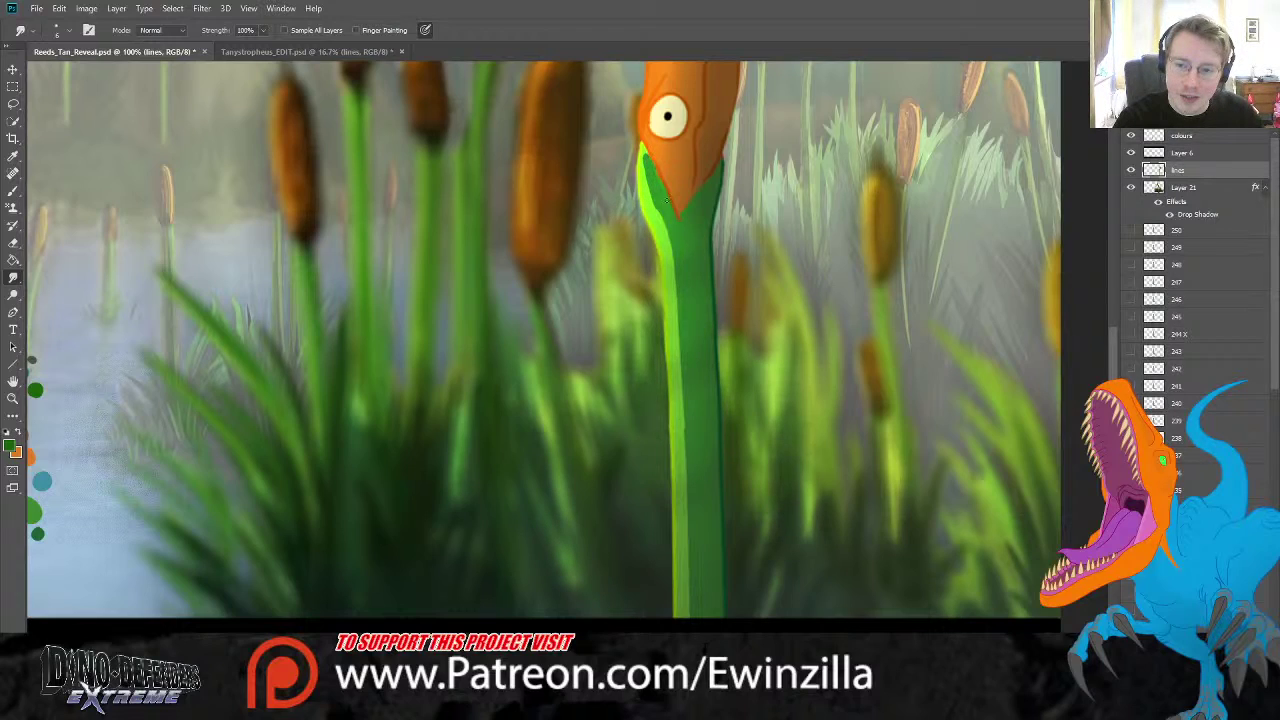
pyautogui.moveTo(642, 138); pyautogui.dragTo(667, 194)
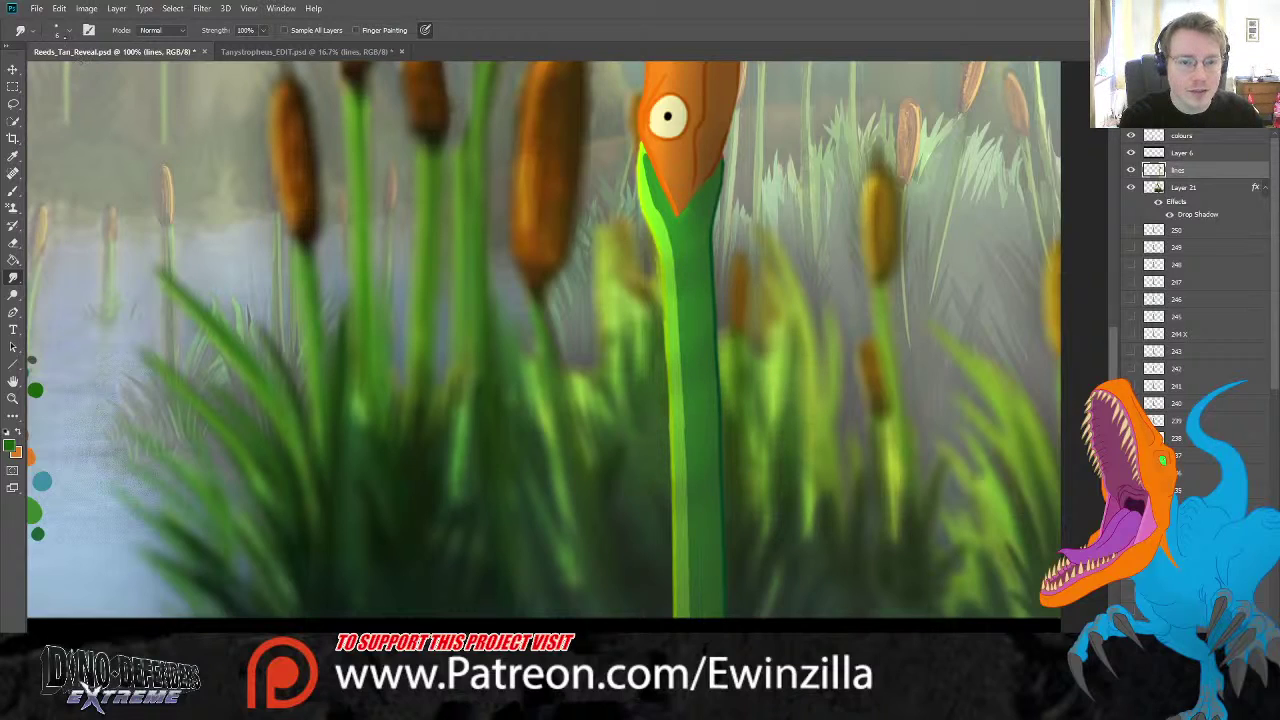
# - Paint the whole neck in the mid green from the colour swatches, covering the light stripe and the old shading
pyautogui.moveTo(683, 604); pyautogui.dragTo(671, 312)
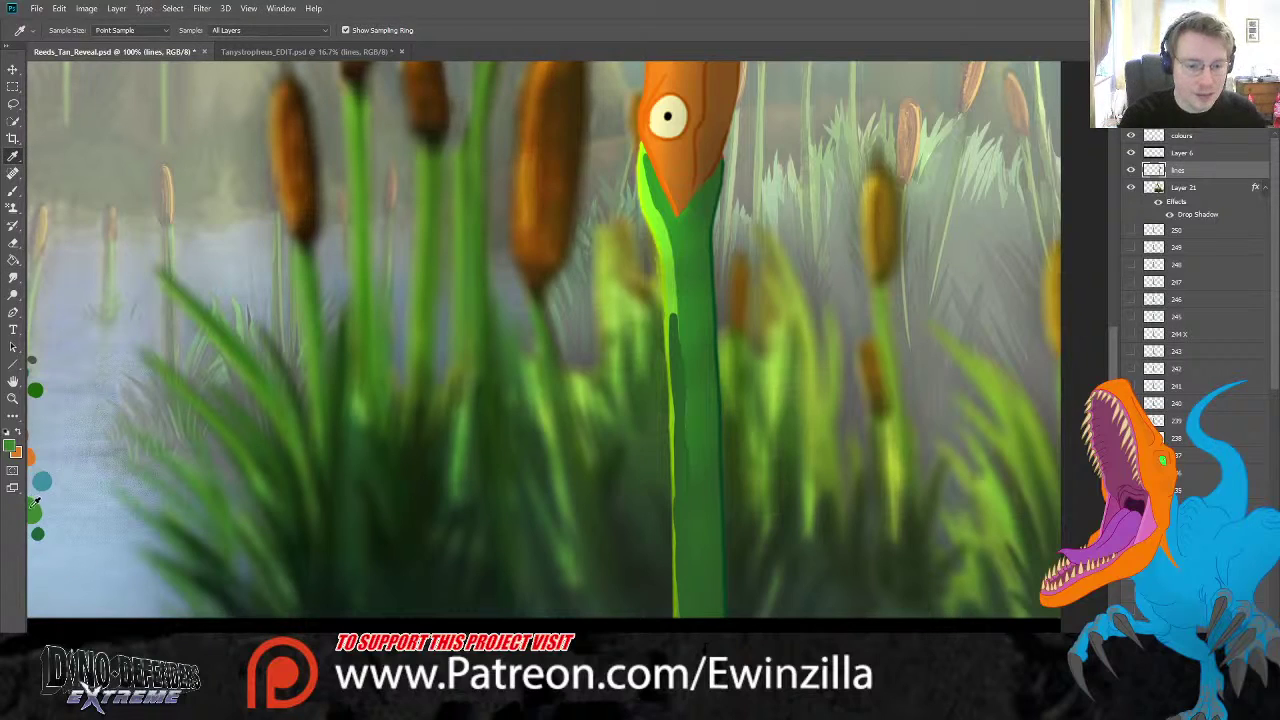
pyautogui.press('b')
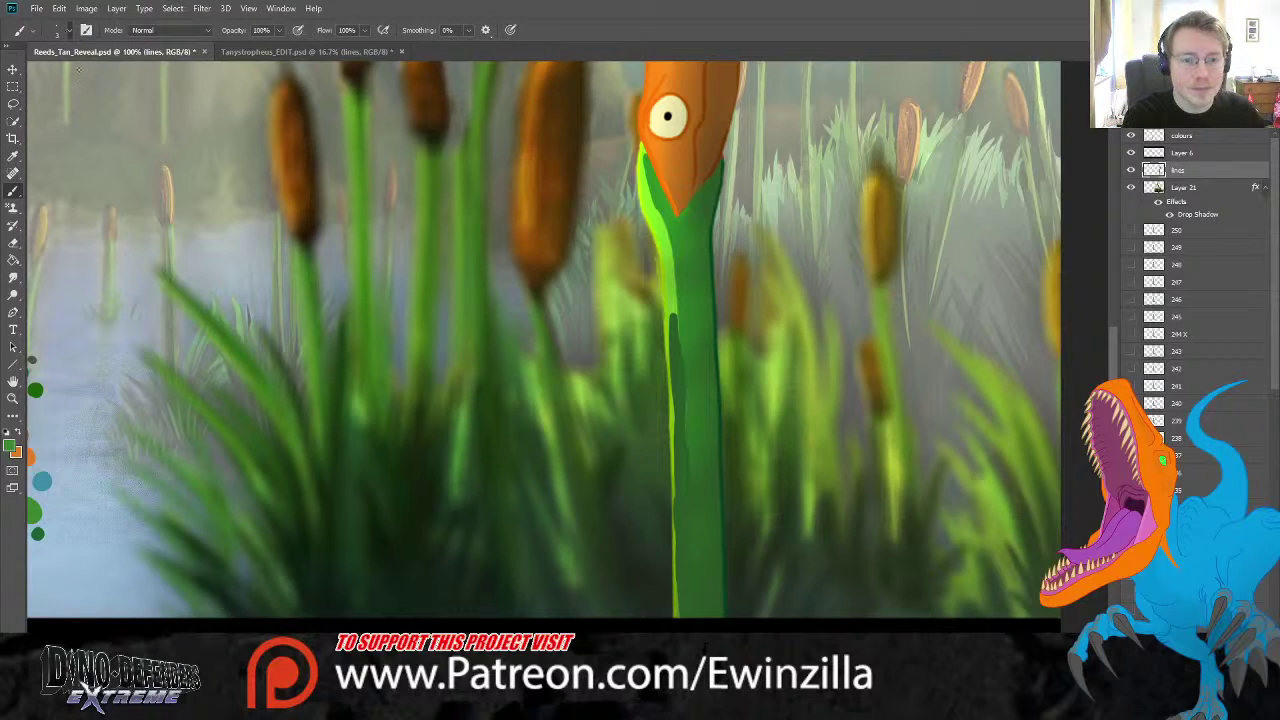
pyautogui.moveTo(642, 146)
pyautogui.mouseDown()
pyautogui.moveTo(665, 212)
pyautogui.moveTo(642, 146)
pyautogui.moveTo(639, 200)
pyautogui.moveTo(670, 337)
pyautogui.moveTo(668, 620)
pyautogui.mouseUp()
pyautogui.moveTo(641, 146)
pyautogui.mouseDown()
pyautogui.moveTo(666, 328)
pyautogui.moveTo(668, 615)
pyautogui.mouseUp()
pyautogui.moveTo(642, 168); pyautogui.dragTo(674, 326)
pyautogui.moveTo(677, 282)
pyautogui.mouseDown()
pyautogui.moveTo(684, 466)
pyautogui.moveTo(666, 612)
pyautogui.mouseUp()
pyautogui.moveTo(682, 504)
pyautogui.mouseDown()
pyautogui.moveTo(689, 634)
pyautogui.moveTo(704, 556)
pyautogui.moveTo(711, 600)
pyautogui.moveTo(695, 396)
pyautogui.moveTo(710, 544)
pyautogui.mouseUp()
pyautogui.moveTo(710, 455); pyautogui.dragTo(710, 592)
pyautogui.moveTo(717, 174)
pyautogui.mouseDown()
pyautogui.moveTo(677, 231)
pyautogui.moveTo(720, 161)
pyautogui.moveTo(687, 283)
pyautogui.moveTo(684, 222)
pyautogui.moveTo(699, 381)
pyautogui.moveTo(701, 224)
pyautogui.moveTo(714, 454)
pyautogui.moveTo(688, 374)
pyautogui.mouseUp()
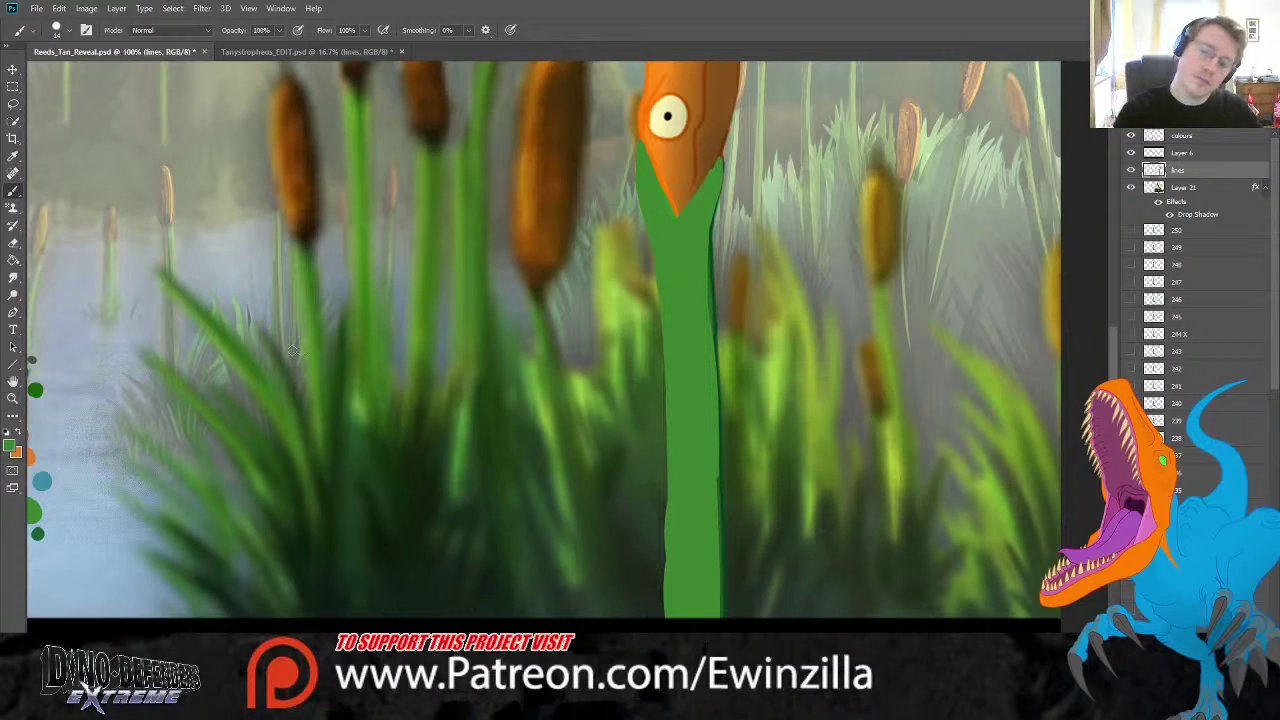
# - Smudge the head's rear corner down over the neck and smooth both neck edges to the bottom of the canvas
pyautogui.click(13, 277)
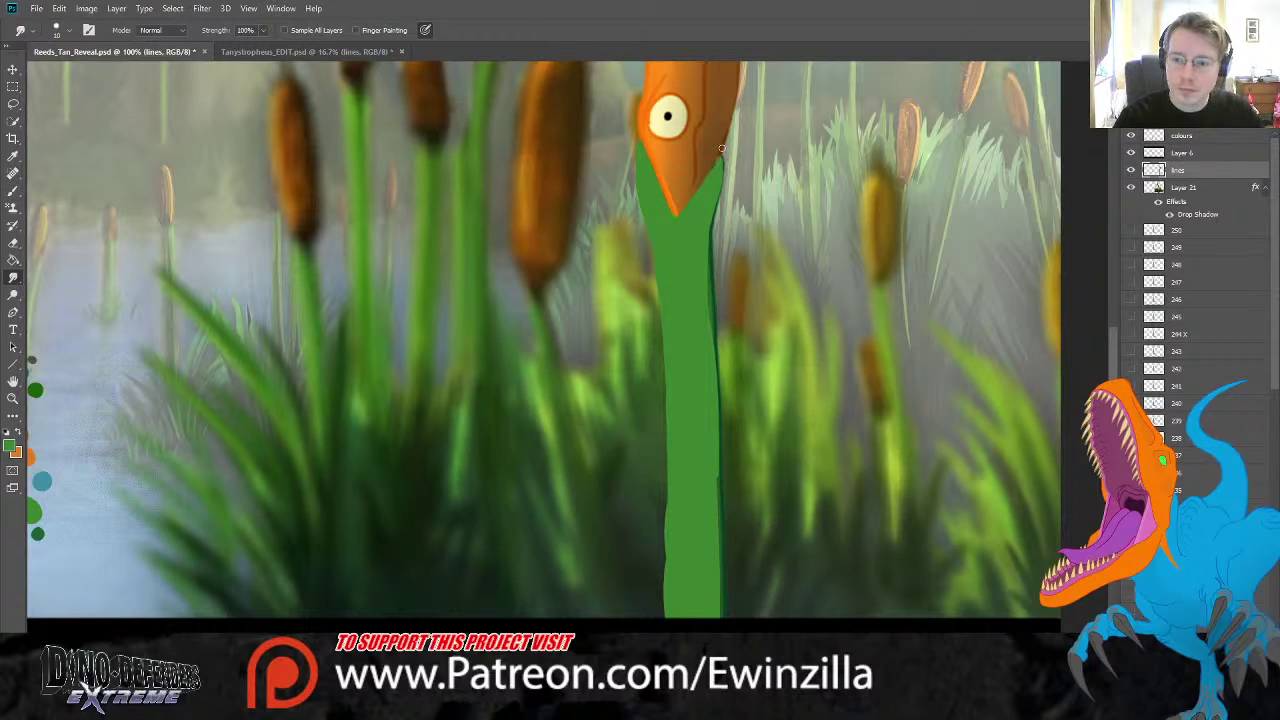
pyautogui.moveTo(724, 138); pyautogui.dragTo(702, 190)
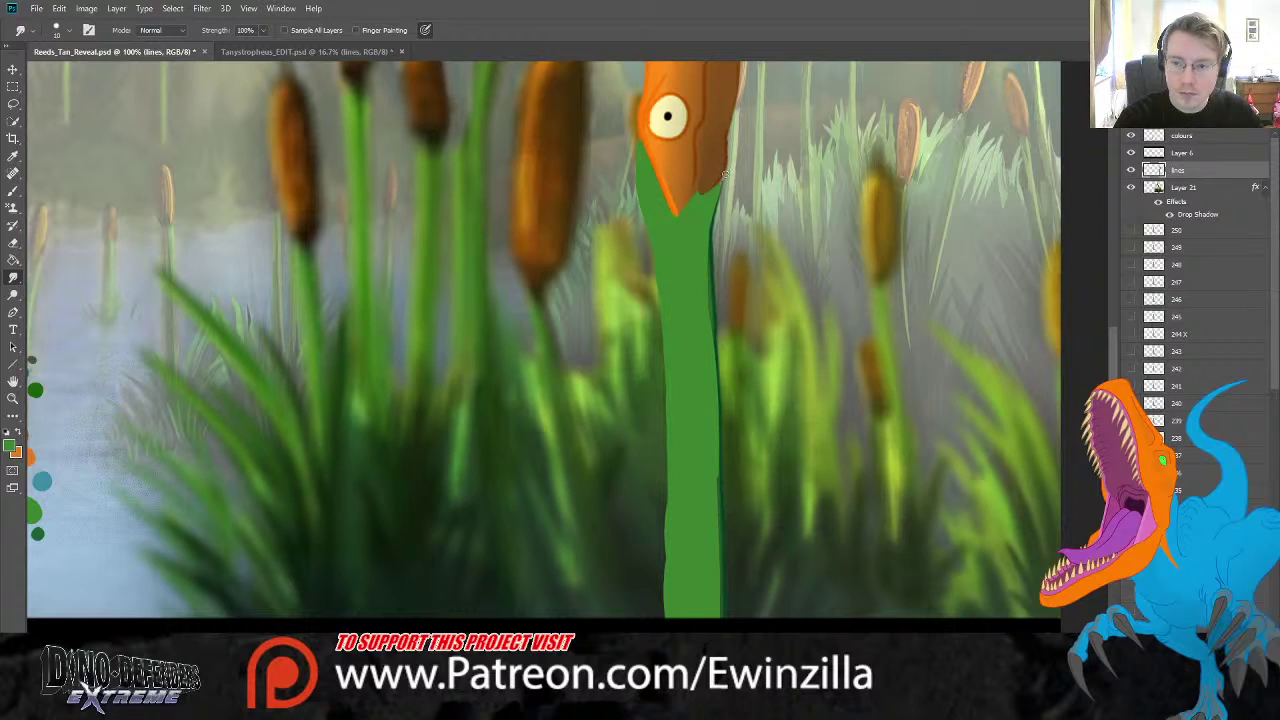
pyautogui.moveTo(705, 228)
pyautogui.mouseDown()
pyautogui.moveTo(710, 334)
pyautogui.moveTo(707, 292)
pyautogui.mouseUp()
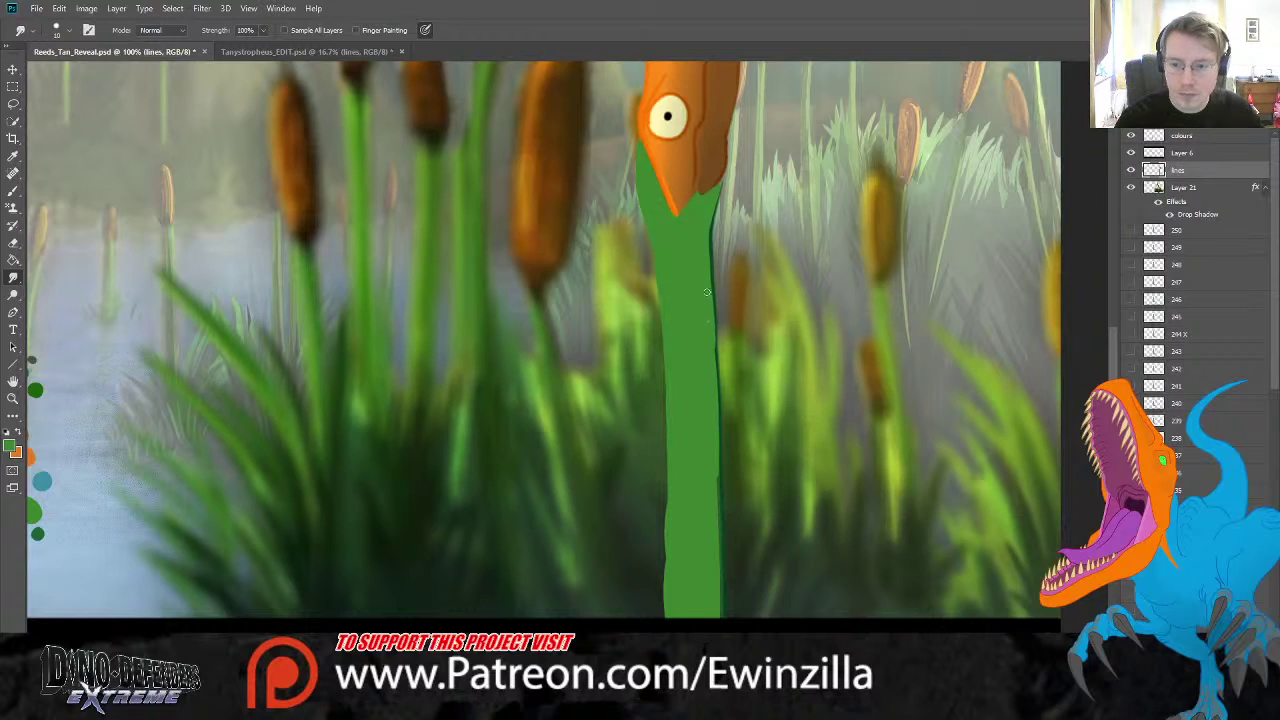
pyautogui.moveTo(714, 343)
pyautogui.mouseDown()
pyautogui.moveTo(713, 295)
pyautogui.moveTo(717, 390)
pyautogui.mouseUp()
pyautogui.moveTo(714, 320); pyautogui.dragTo(717, 381)
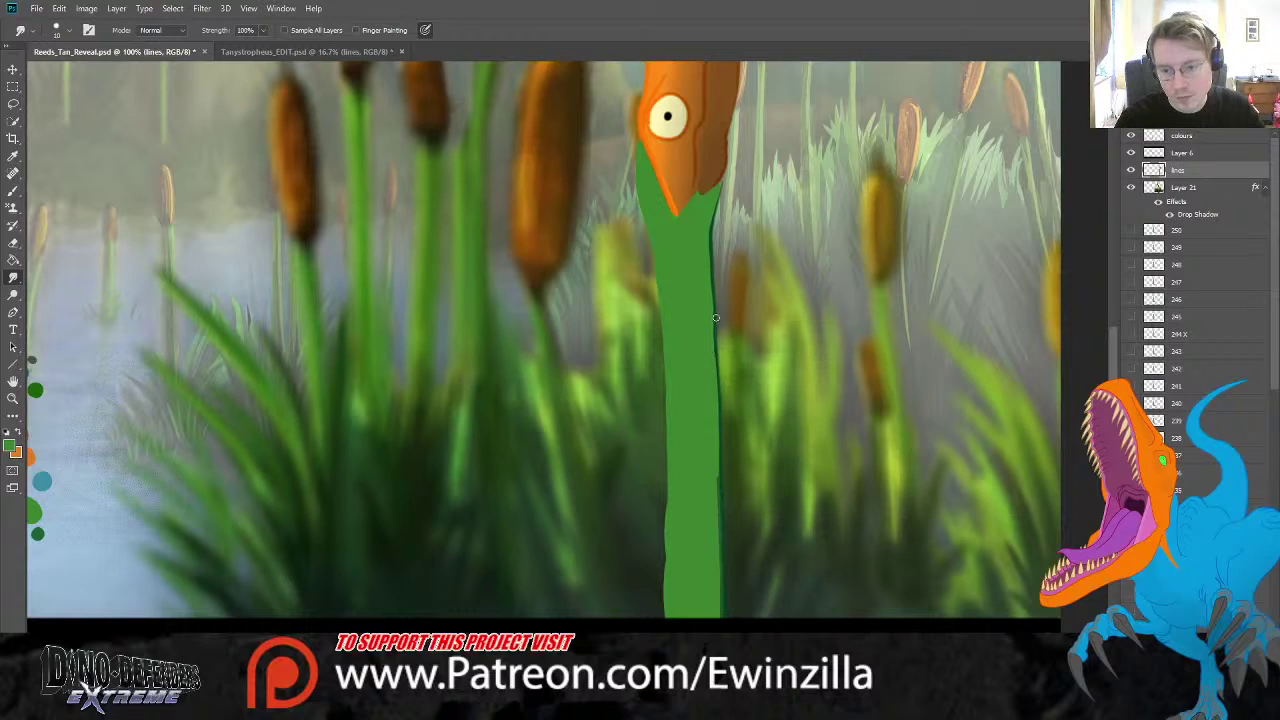
pyautogui.moveTo(713, 460); pyautogui.dragTo(706, 597)
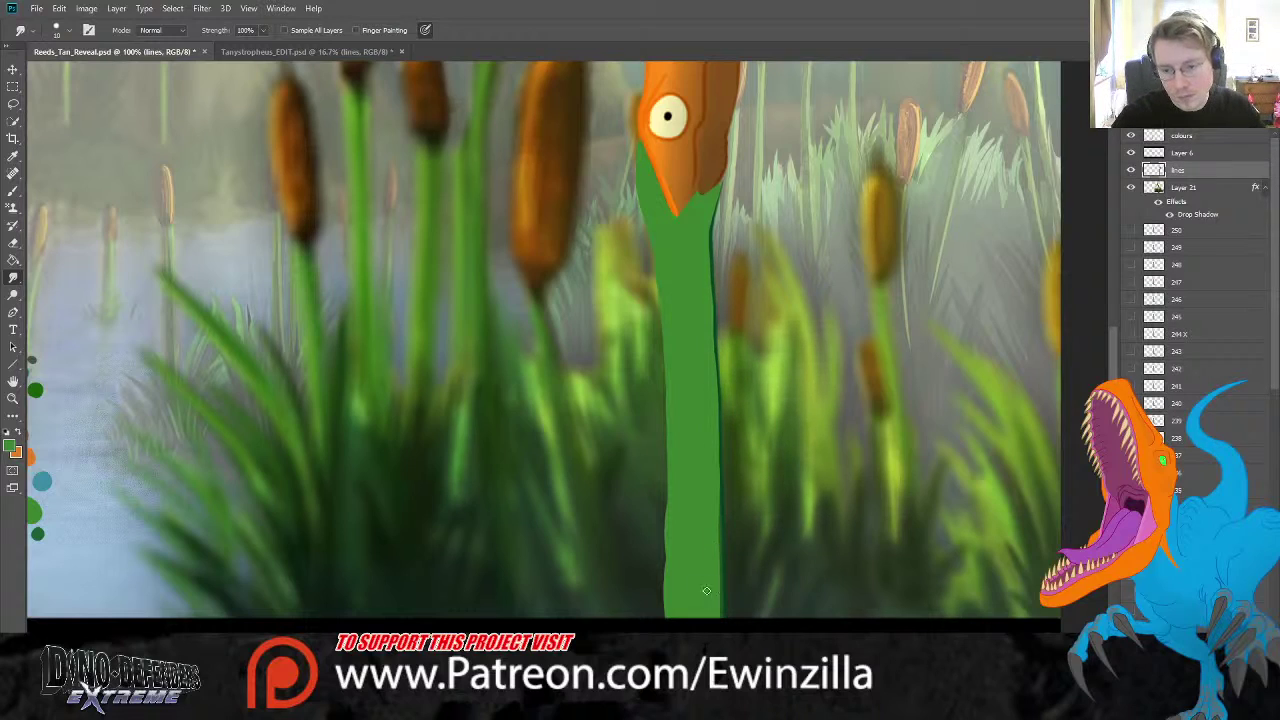
pyautogui.moveTo(662, 482); pyautogui.dragTo(666, 615)
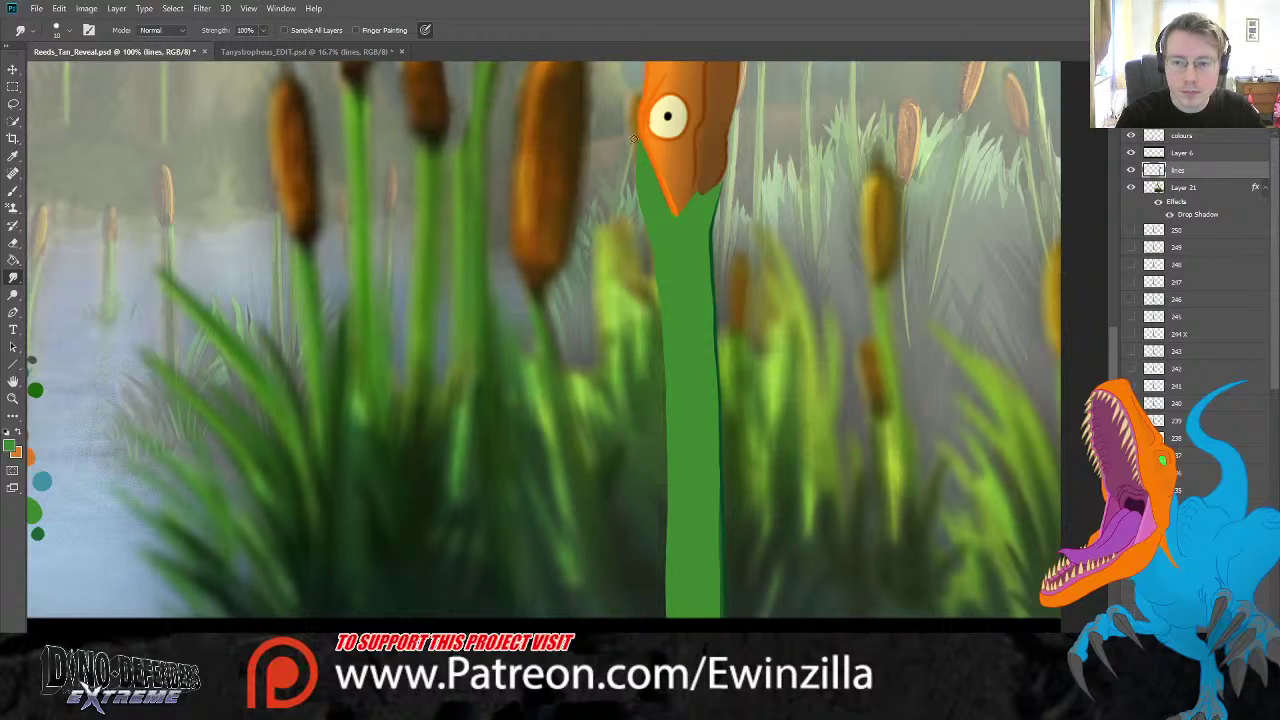
pyautogui.moveTo(636, 167); pyautogui.dragTo(646, 237)
pyautogui.moveTo(659, 324); pyautogui.dragTo(669, 612)
# - Burn a soft shadow onto the neck just below the head, in the Shadows range at 10% exposure
pyautogui.scroll(3, 1063, 350)
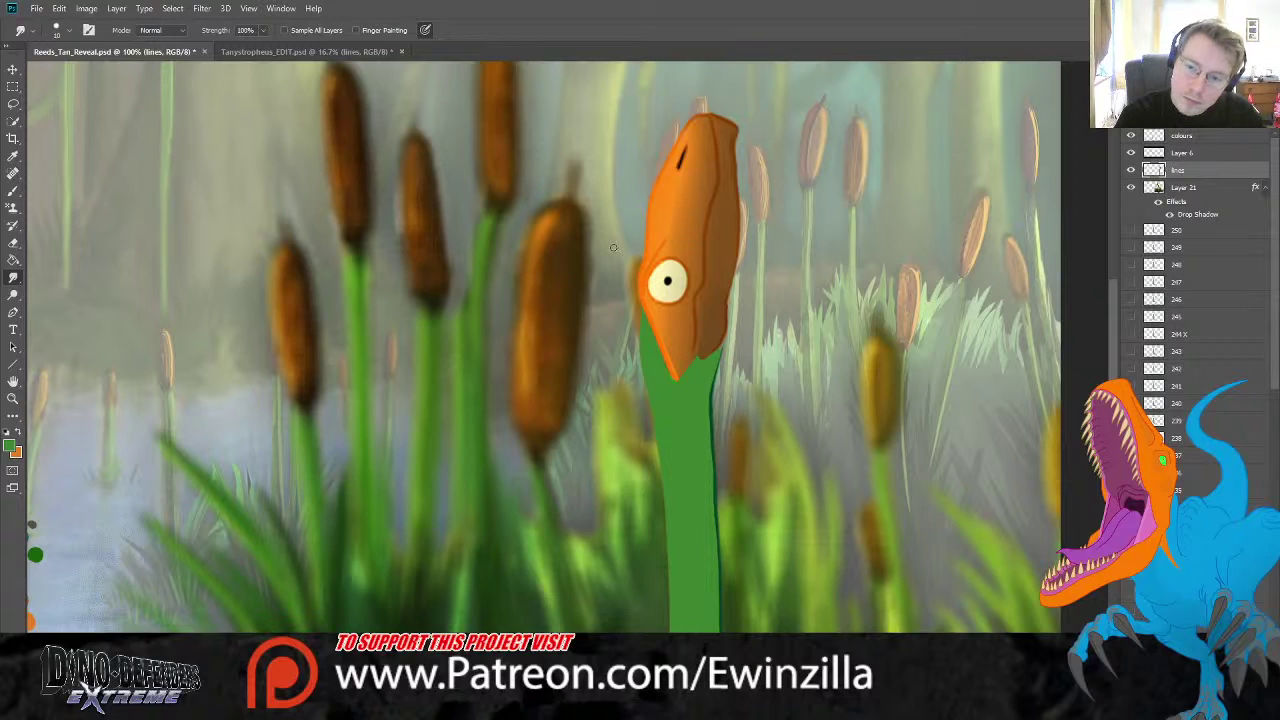
pyautogui.press('b')
pyautogui.click(13, 295)
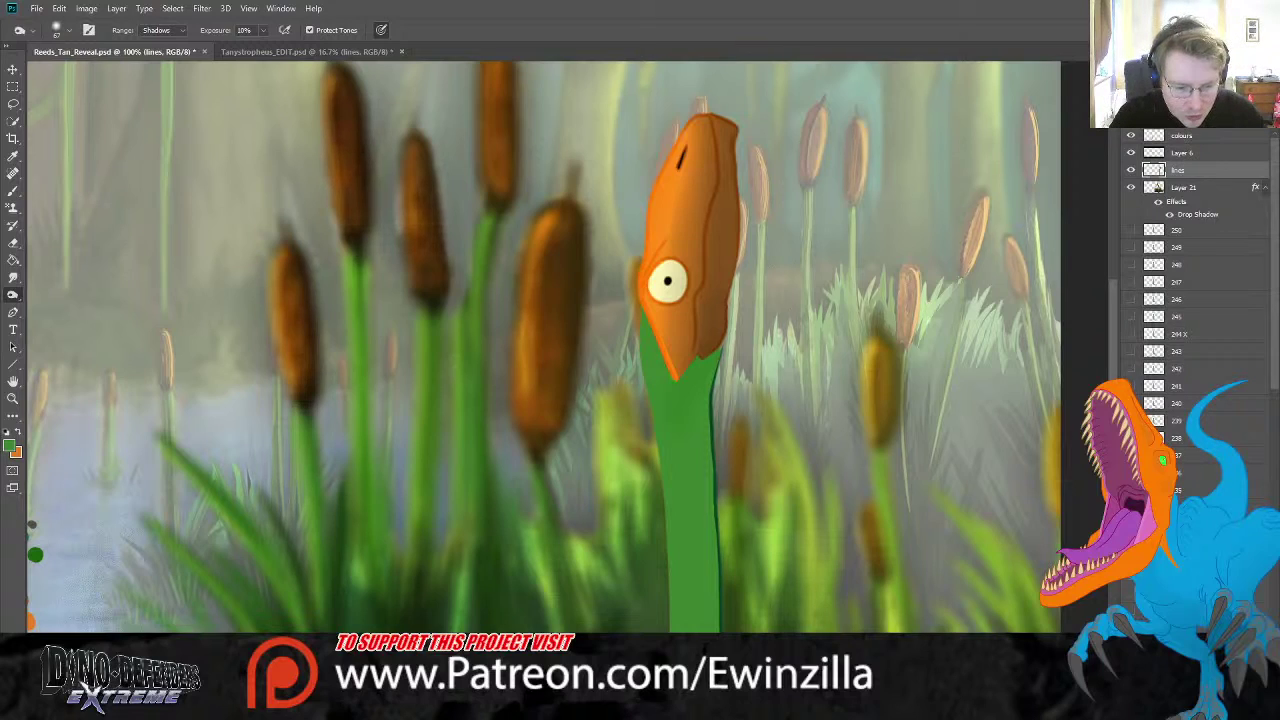
pyautogui.scroll(-5, 718, 180)
pyautogui.scroll(2, 718, 180)
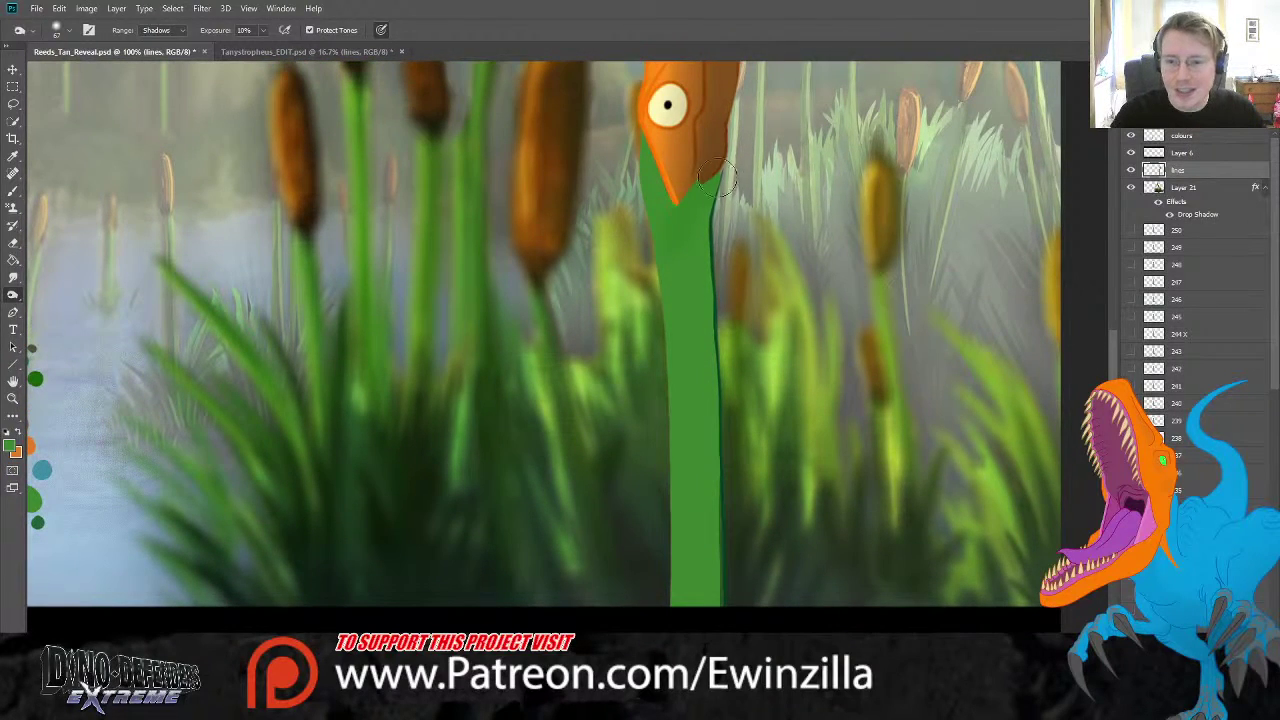
# - Smudge the green out over the dark outline on the neck's rear edge and burn soft shading down the neck
pyautogui.click(13, 277)
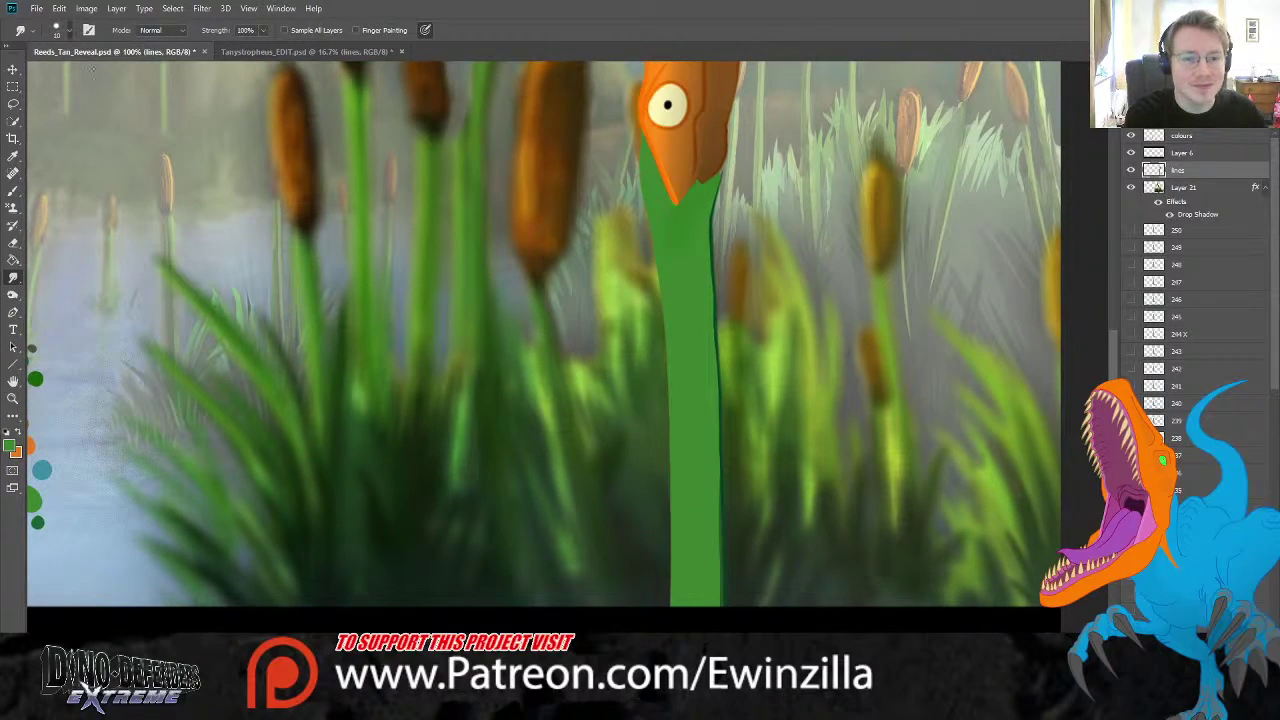
pyautogui.moveTo(712, 198); pyautogui.dragTo(722, 598)
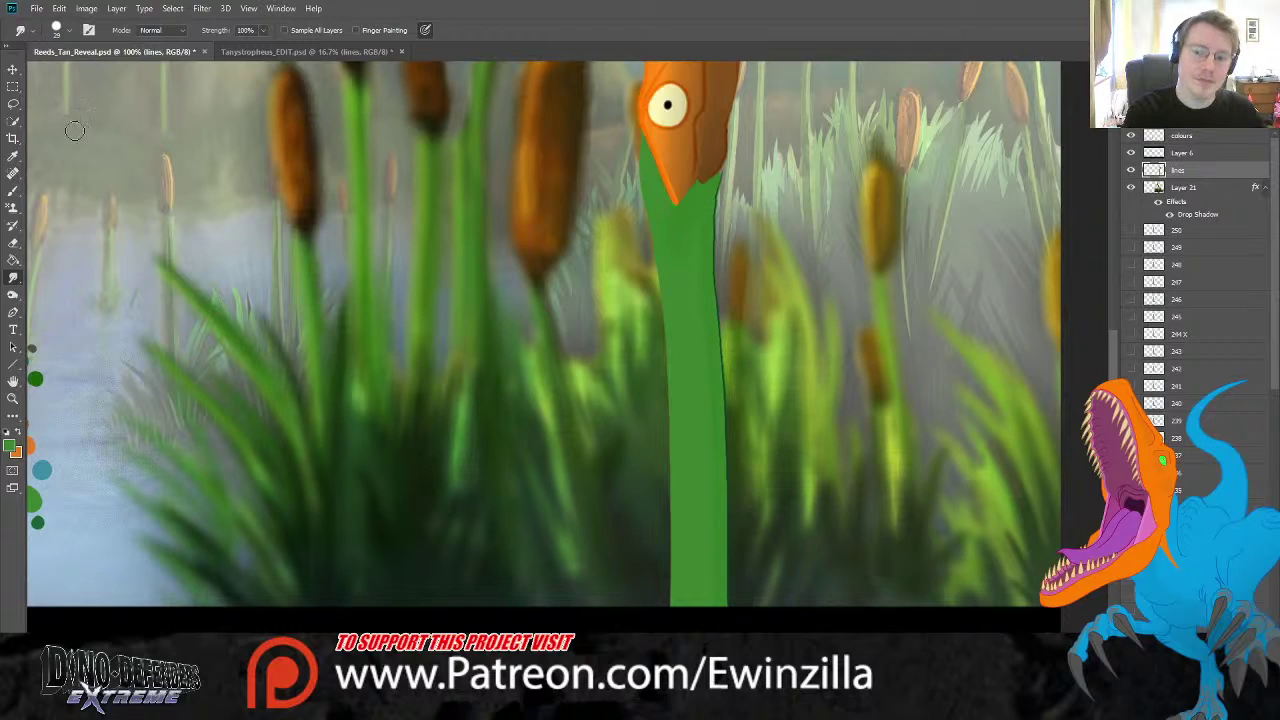
pyautogui.click(13, 294)
pyautogui.moveTo(700, 150)
pyautogui.mouseDown()
pyautogui.moveTo(706, 186)
pyautogui.moveTo(691, 216)
pyautogui.moveTo(703, 205)
pyautogui.moveTo(714, 505)
pyautogui.mouseUp()
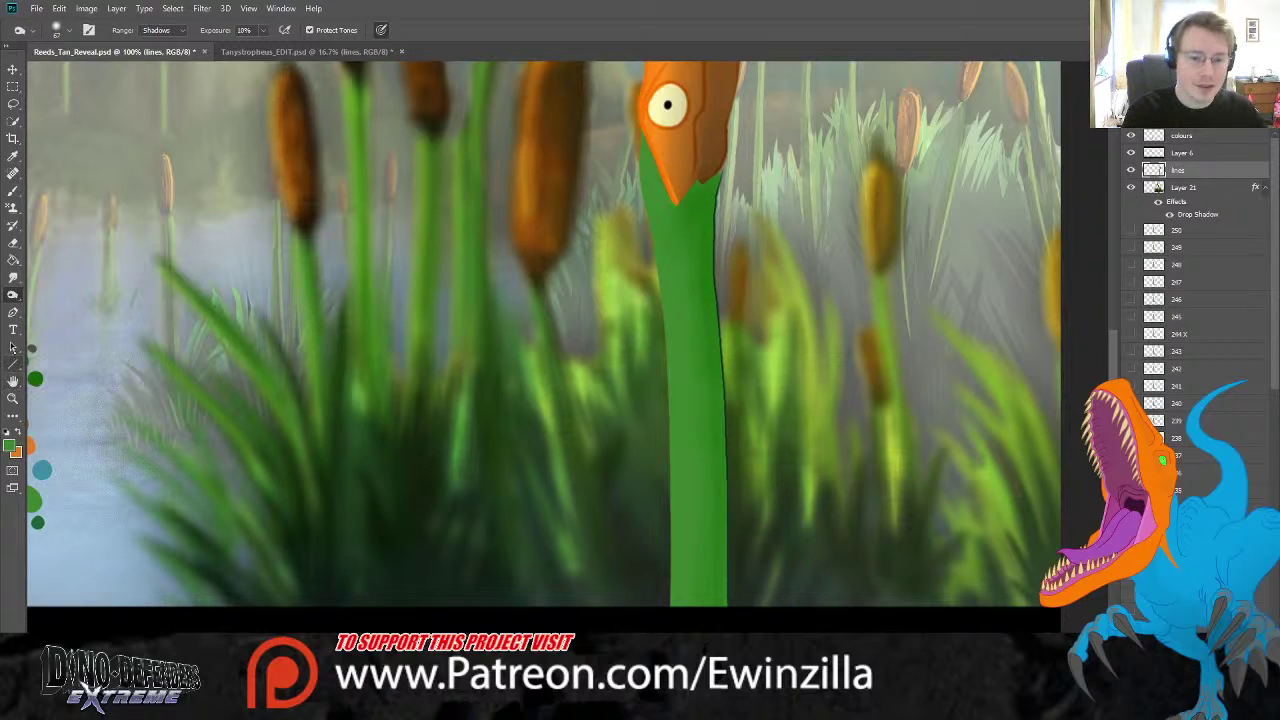
# - Dodge the length of the neck in the Highlights range at 3% exposure to brighten its green
pyautogui.hotkey('shift', 'o')
pyautogui.hotkey('shift', 'o')
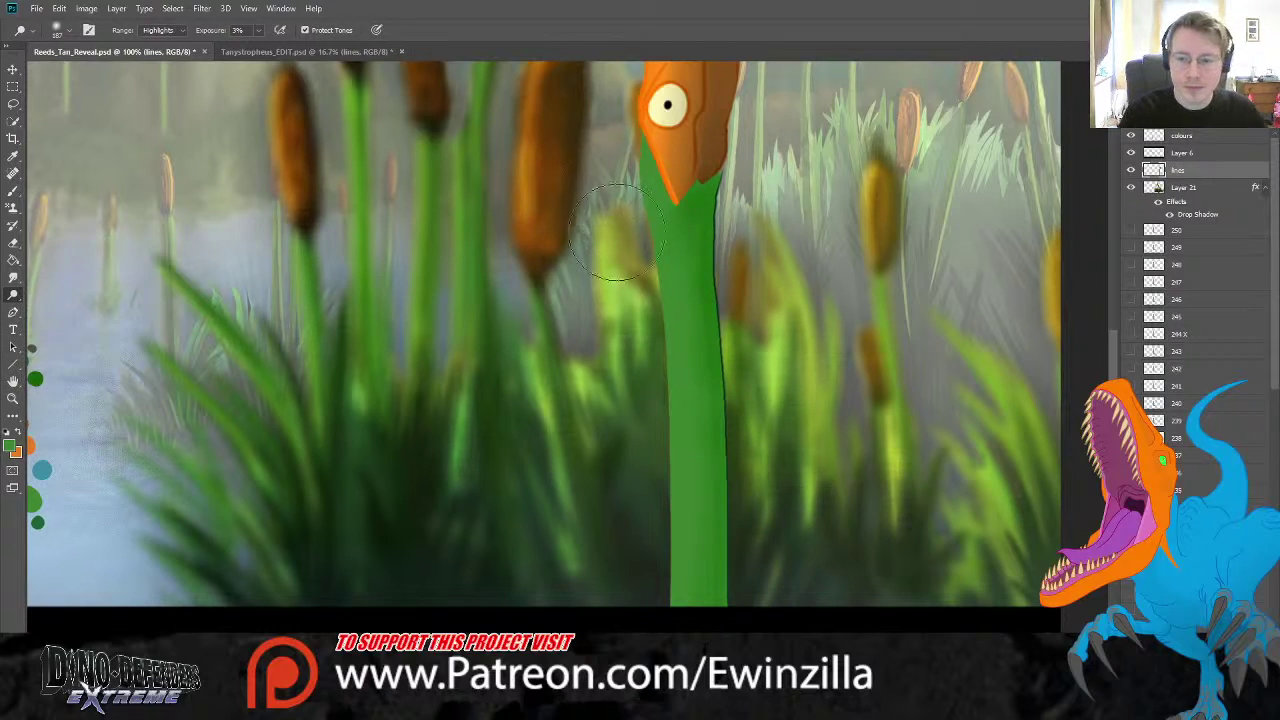
pyautogui.moveTo(637, 392)
pyautogui.mouseDown()
pyautogui.moveTo(628, 521)
pyautogui.moveTo(634, 197)
pyautogui.moveTo(644, 329)
pyautogui.moveTo(633, 369)
pyautogui.moveTo(619, 160)
pyautogui.moveTo(652, 420)
pyautogui.mouseUp()
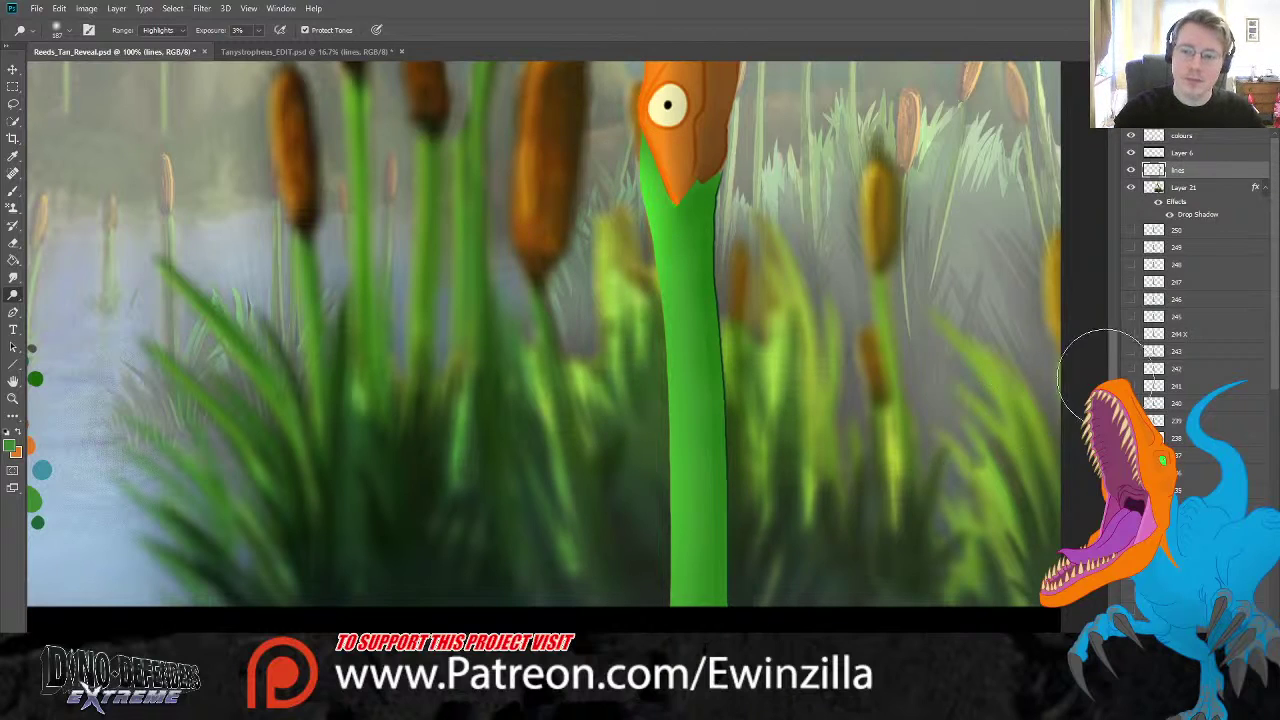
# - Sample the dark green swatch and paint a thin dark outline down the neck's front edge, starting just below the head
pyautogui.scroll(3, 652, 420)
pyautogui.moveTo(1113, 398); pyautogui.dragTo(1113, 402)
pyautogui.click(13, 155)
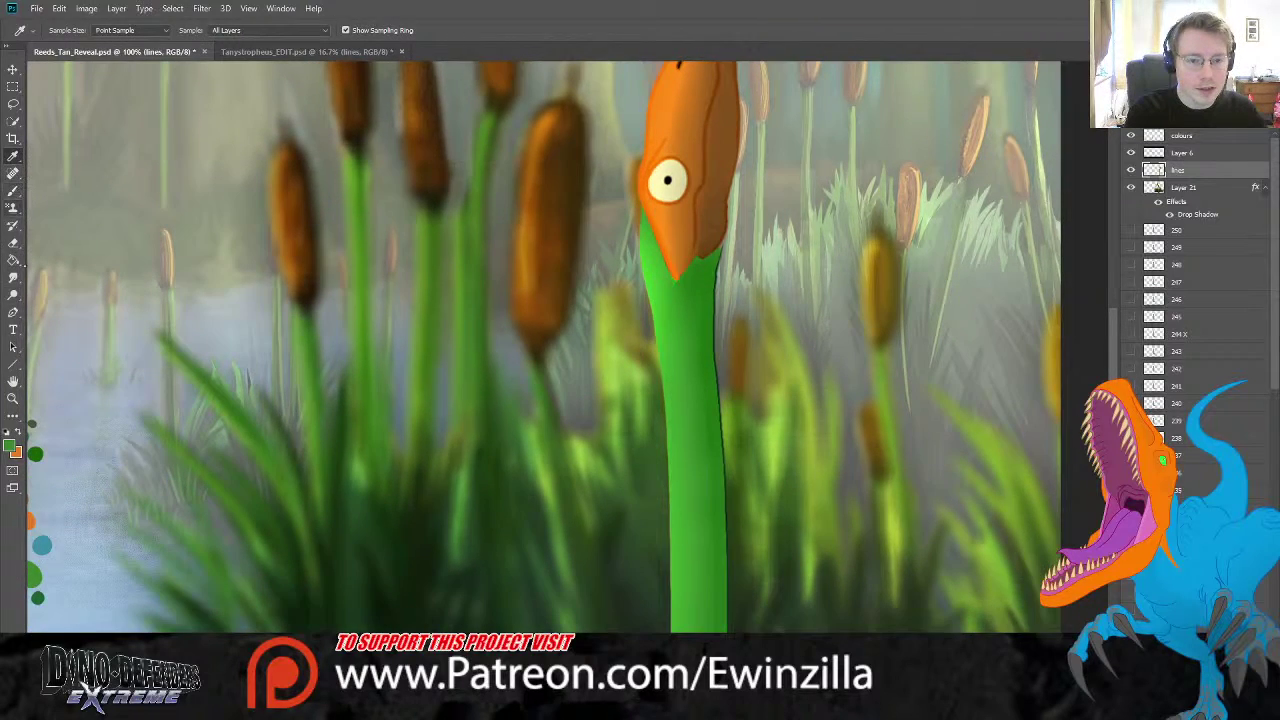
pyautogui.click(13, 190)
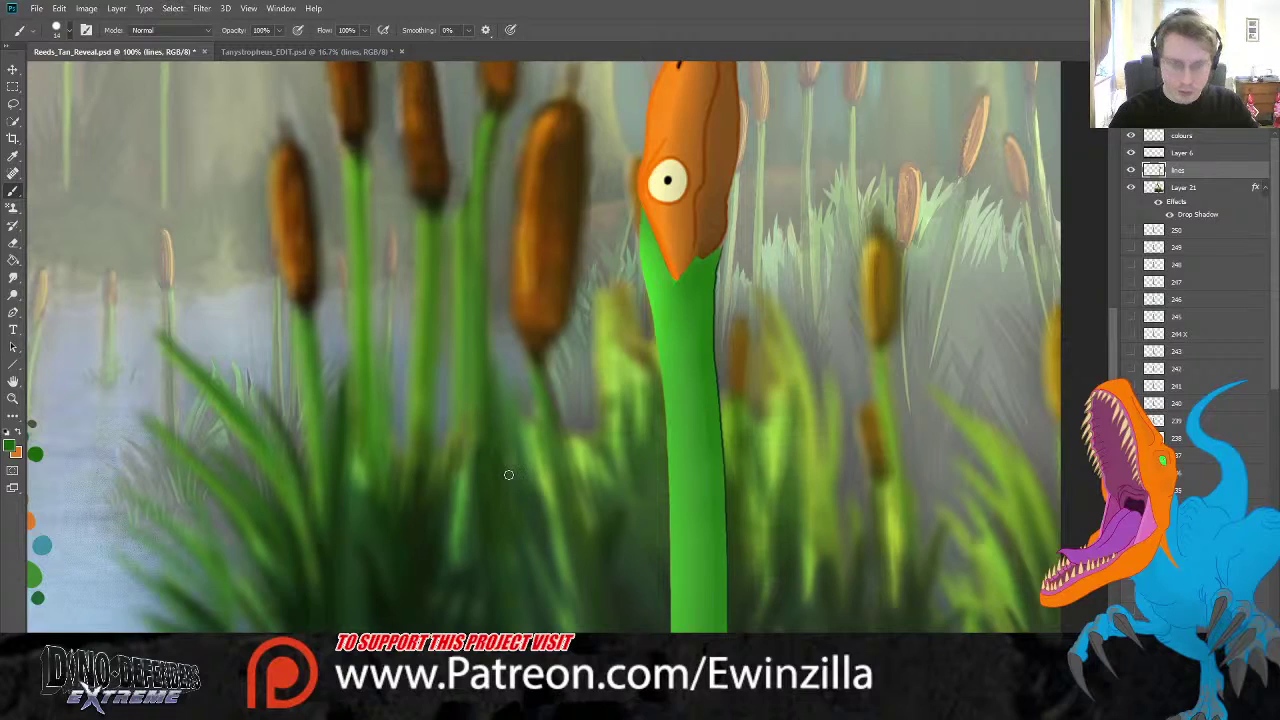
pyautogui.press('[')
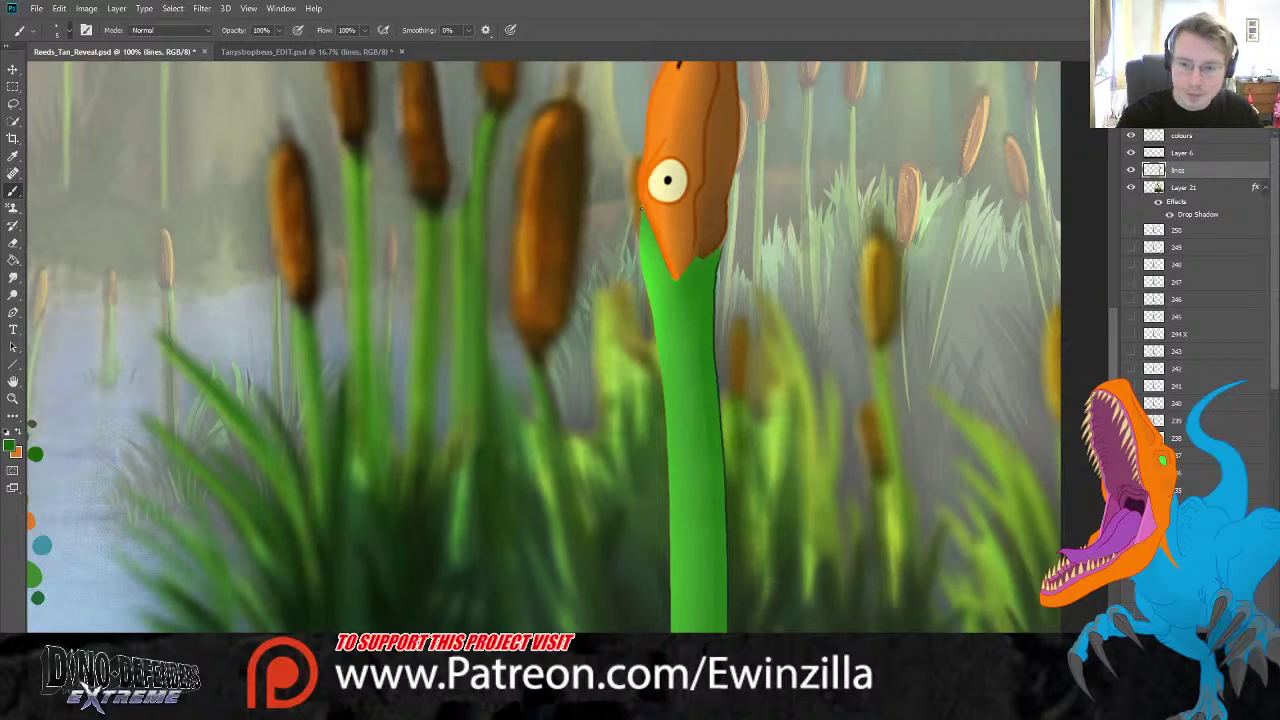
pyautogui.moveTo(640, 208); pyautogui.dragTo(641, 255)
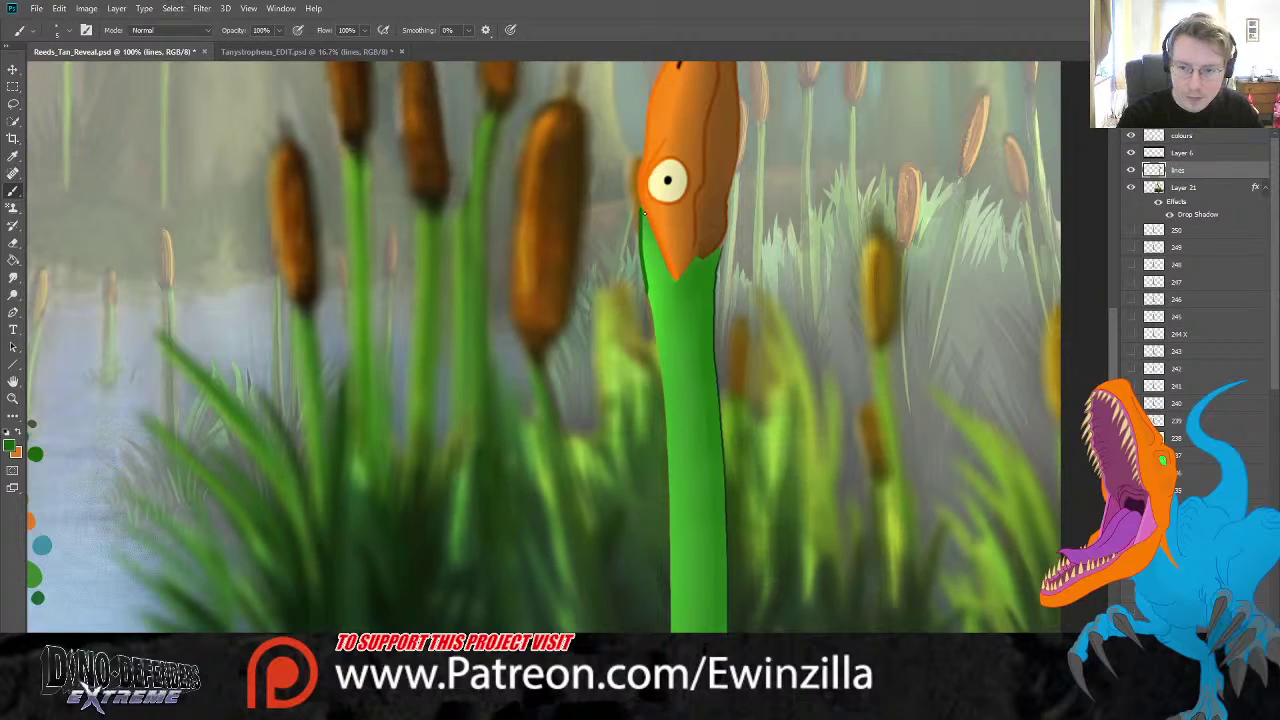
pyautogui.hotkey('ctrl', 'z')
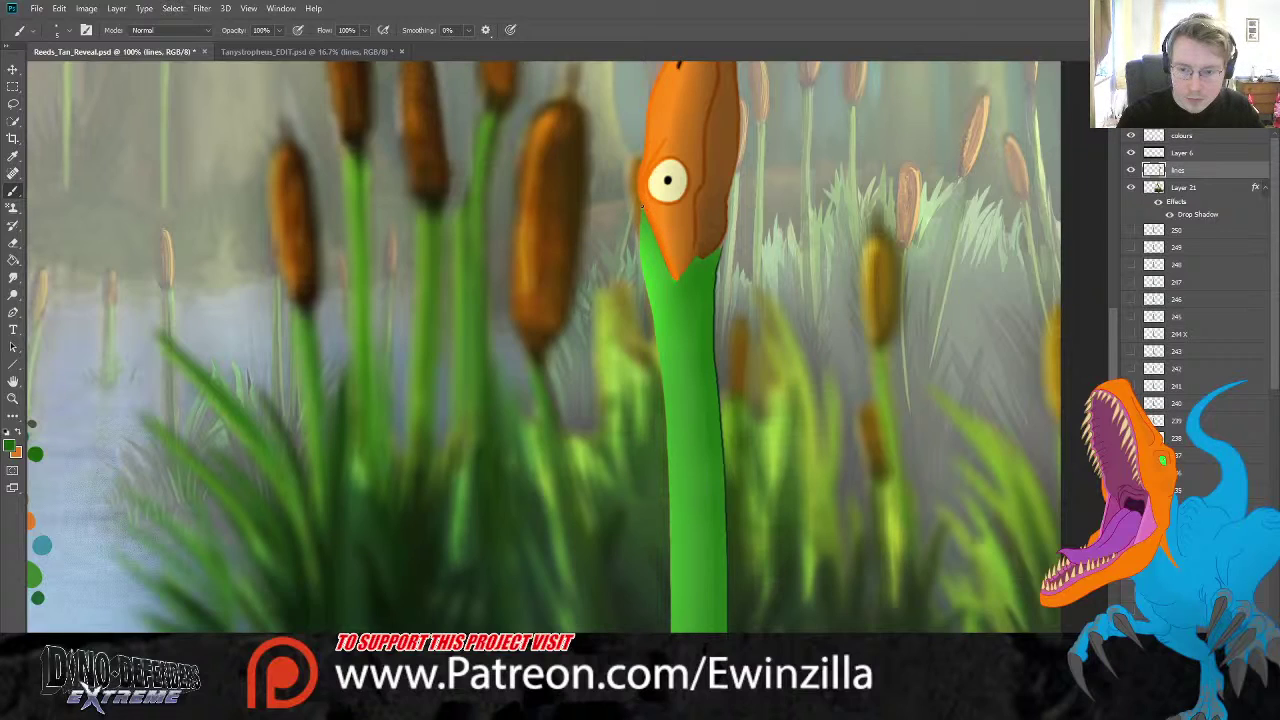
pyautogui.hotkey('ctrl', 'z')
pyautogui.moveTo(641, 207); pyautogui.dragTo(640, 247)
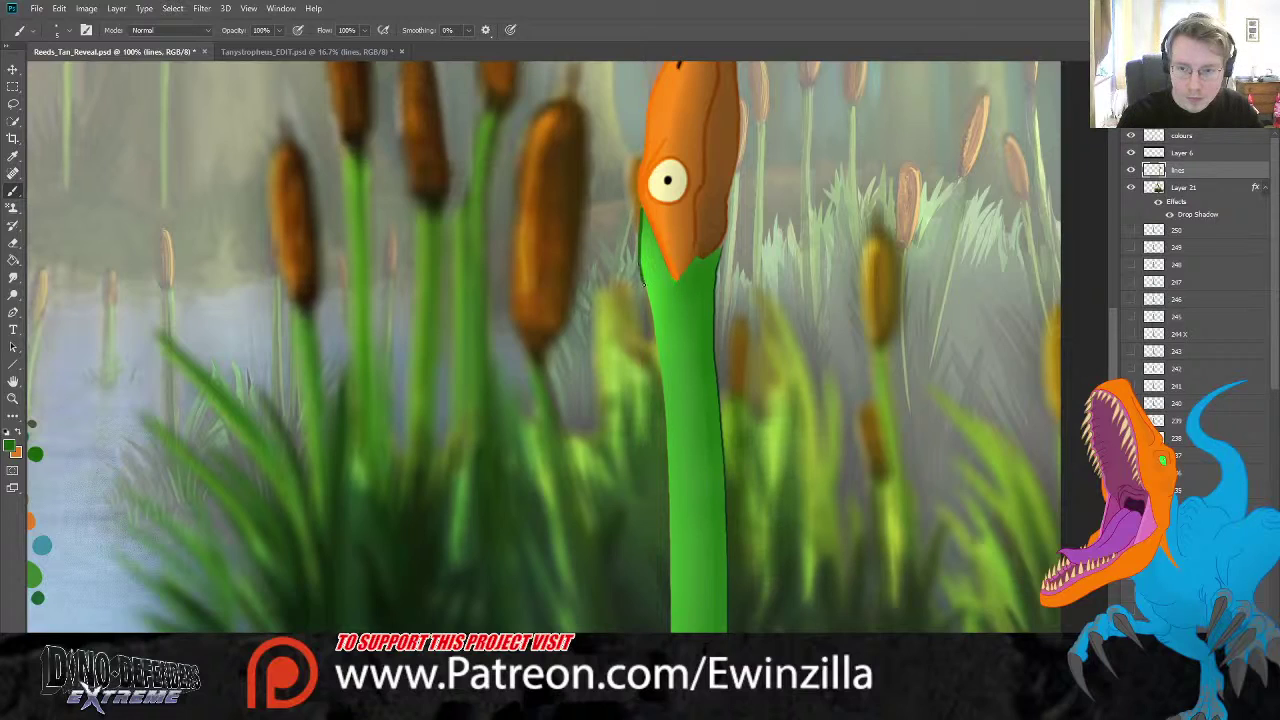
pyautogui.moveTo(652, 320); pyautogui.dragTo(663, 393)
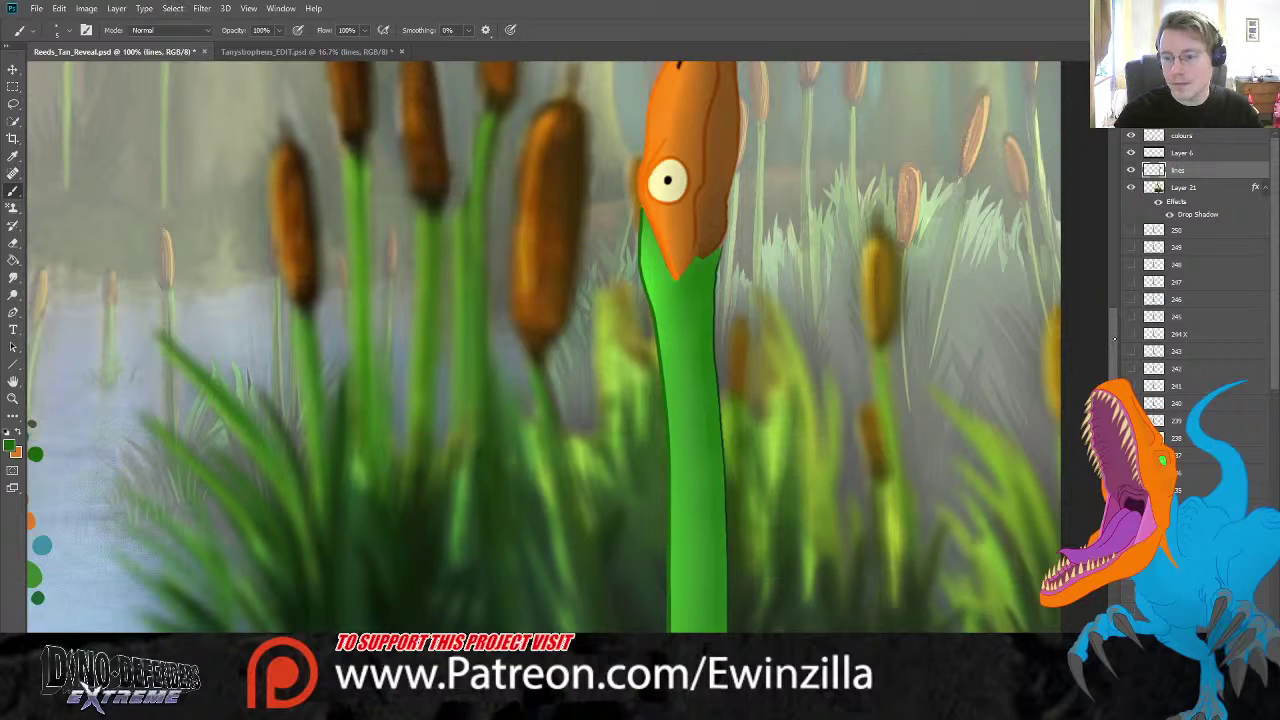
# - Smudge the neck's lower front edge smooth to the bottom of the canvas and pull the green outward beneath the head's rear corner
pyautogui.scroll(-4, 662, 487)
pyautogui.press('r')
pyautogui.moveTo(664, 335); pyautogui.dragTo(672, 488)
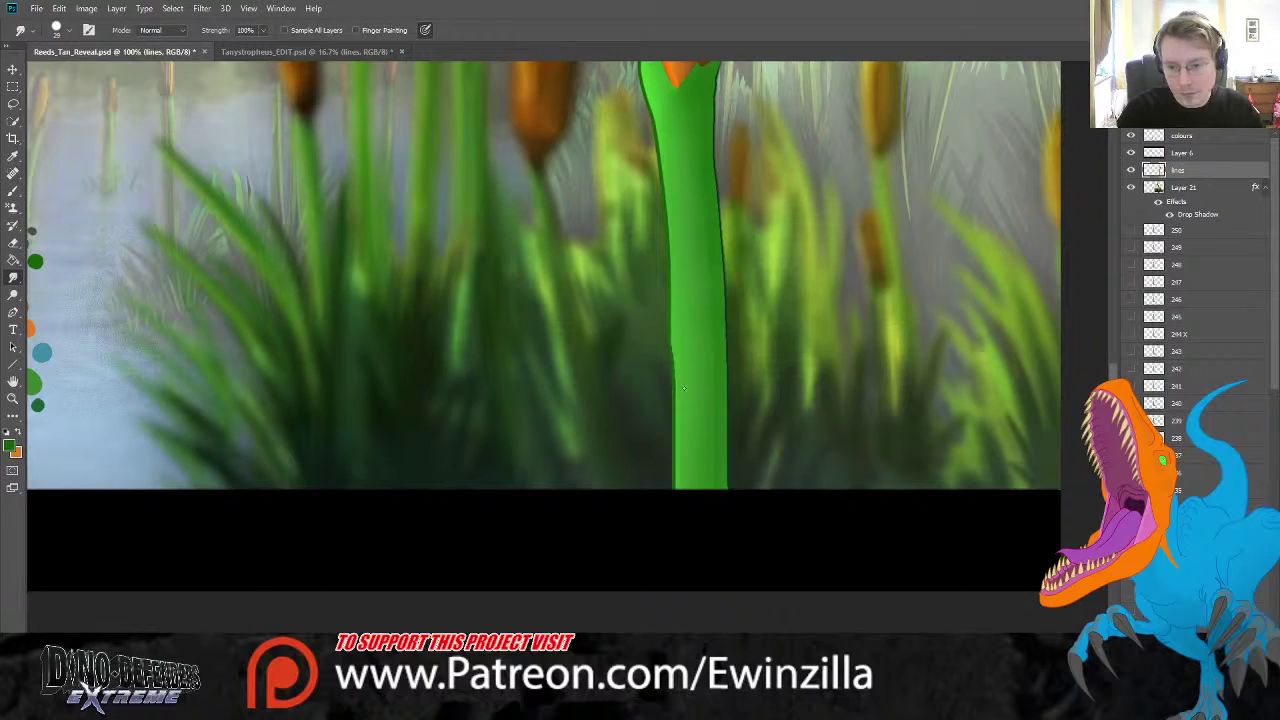
pyautogui.moveTo(669, 329); pyautogui.dragTo(660, 623)
pyautogui.moveTo(666, 463)
pyautogui.mouseDown()
pyautogui.moveTo(668, 370)
pyautogui.moveTo(668, 606)
pyautogui.moveTo(668, 384)
pyautogui.moveTo(667, 568)
pyautogui.mouseUp()
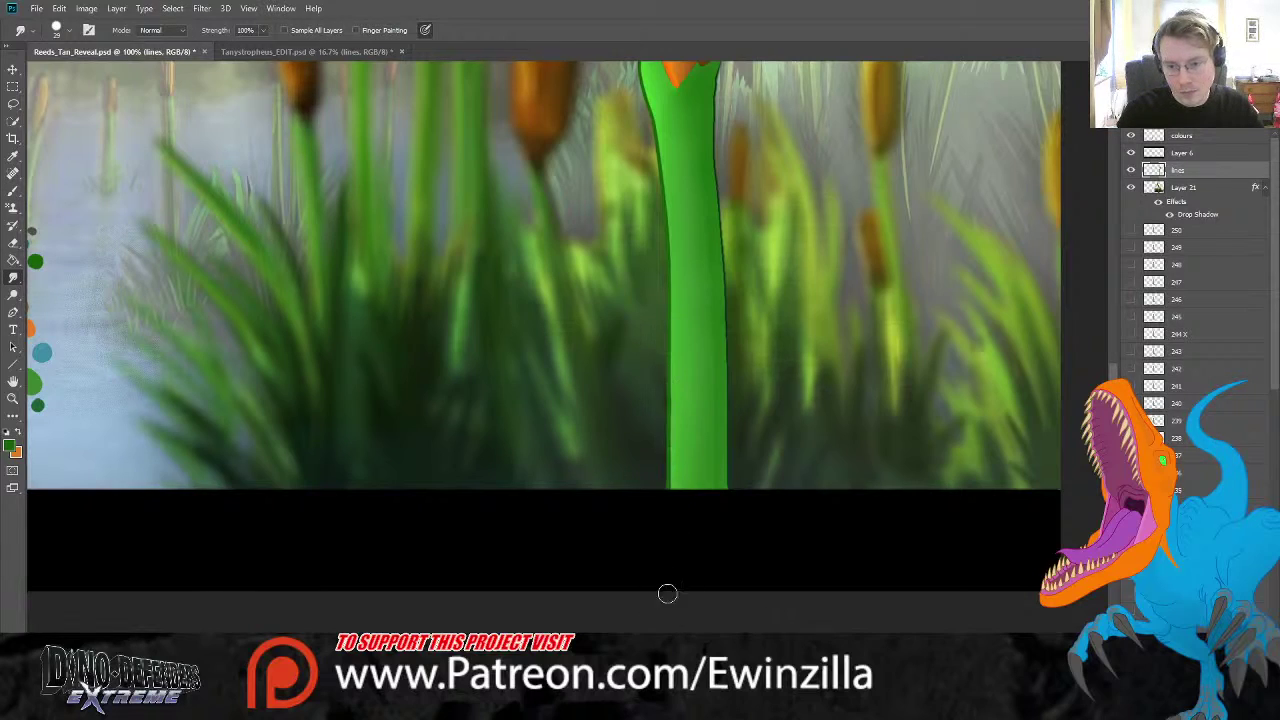
pyautogui.scroll(5, 543, 348)
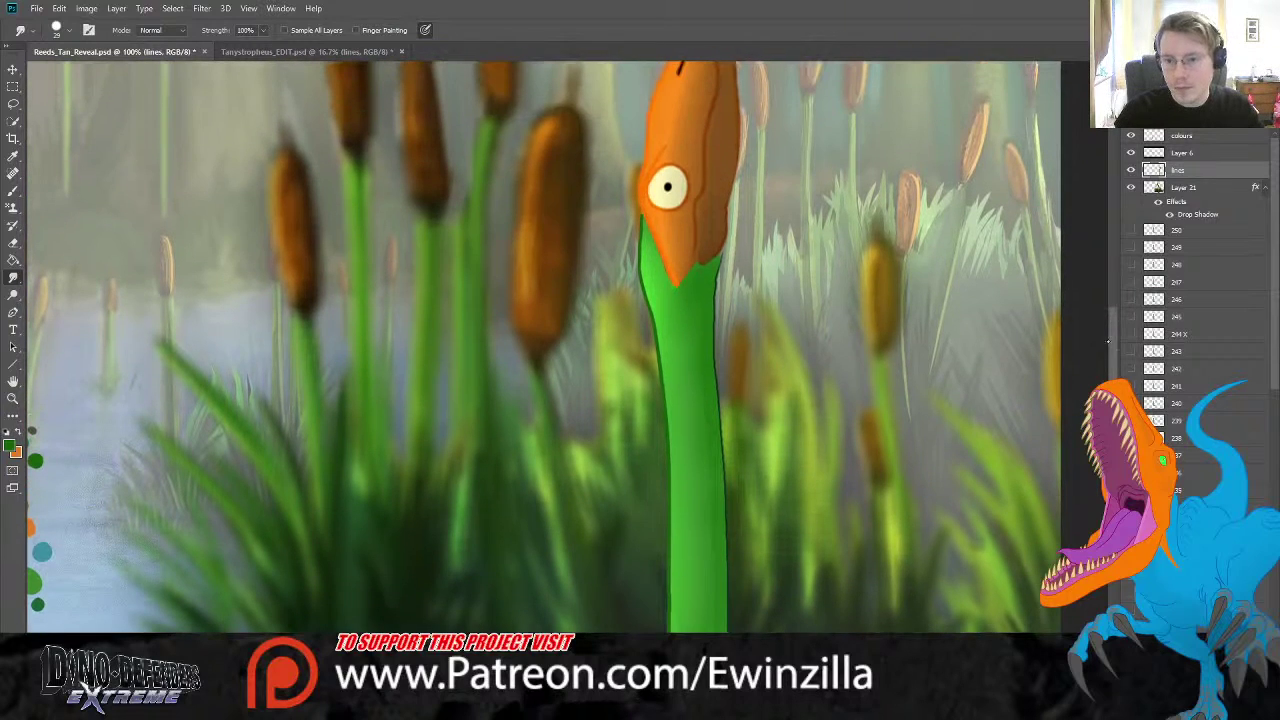
pyautogui.moveTo(724, 267)
pyautogui.mouseDown()
pyautogui.moveTo(714, 303)
pyautogui.moveTo(720, 250)
pyautogui.moveTo(730, 262)
pyautogui.mouseUp()
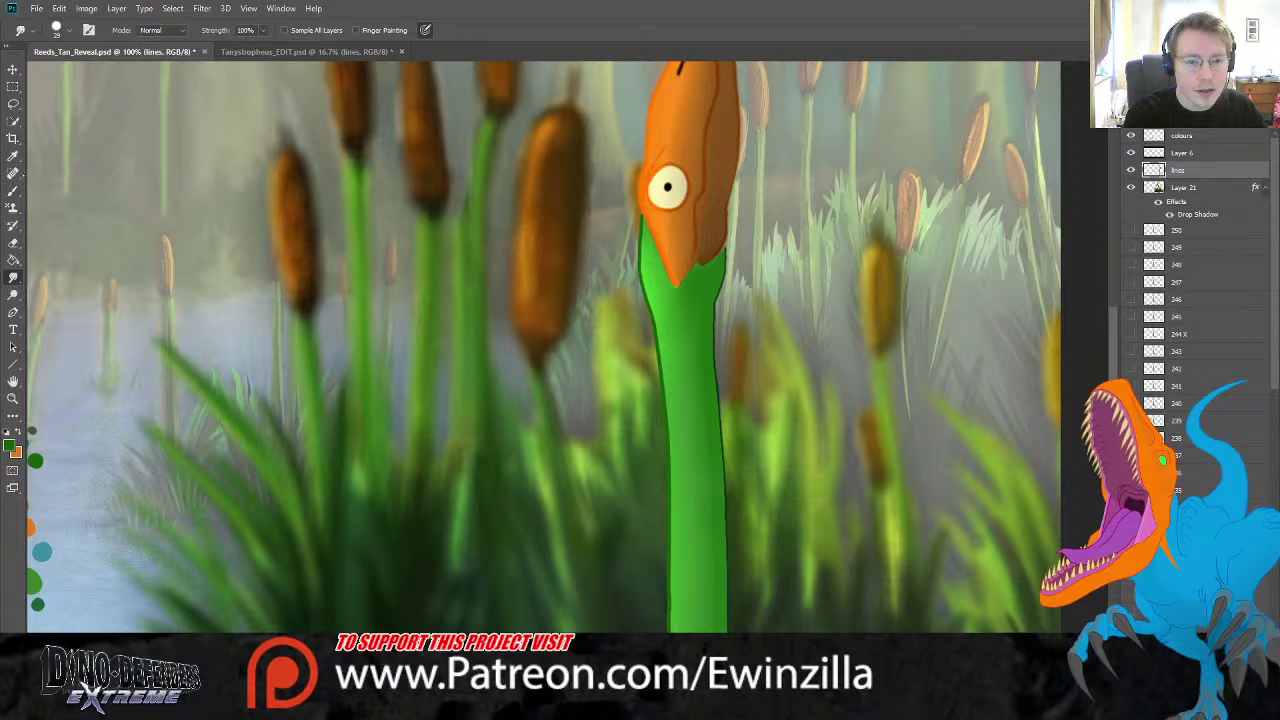
# - Sample the light green swatch and draw four curved, tapering stripe outlines along the front side of the neck
pyautogui.click(13, 156)
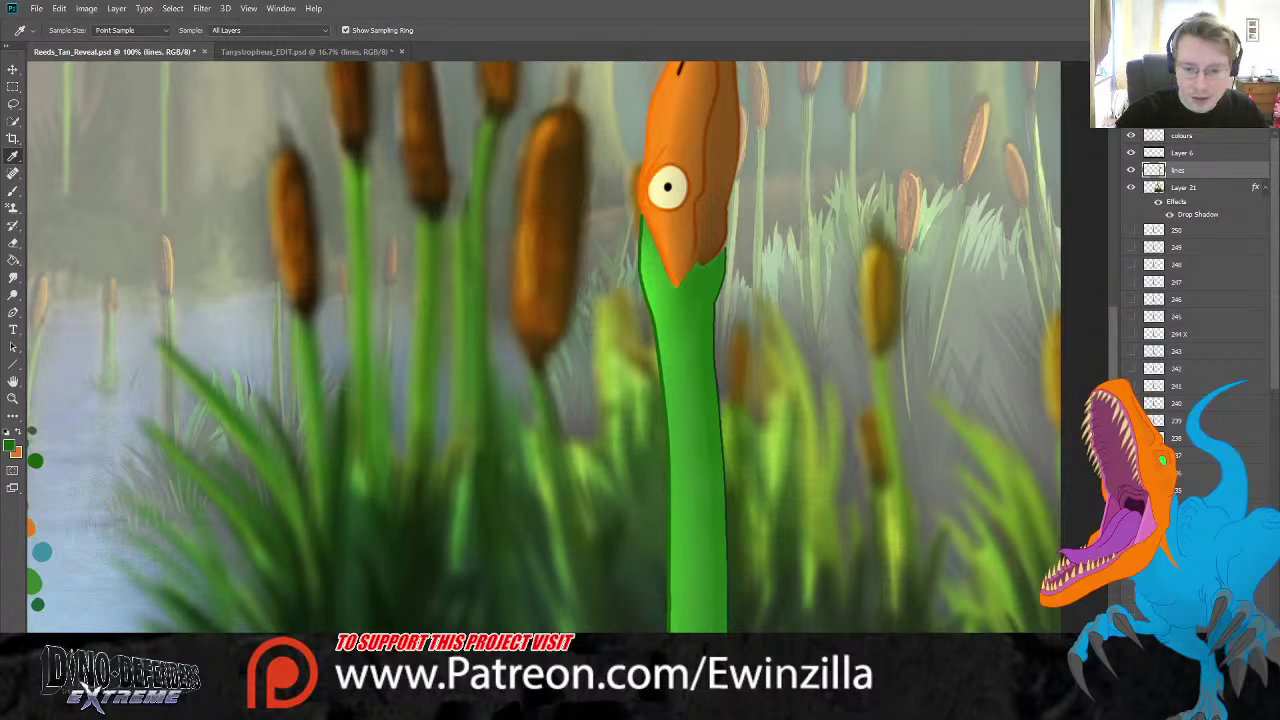
pyautogui.moveTo(346, 591); pyautogui.dragTo(456, 591)
pyautogui.click(124, 597)
pyautogui.click(13, 190)
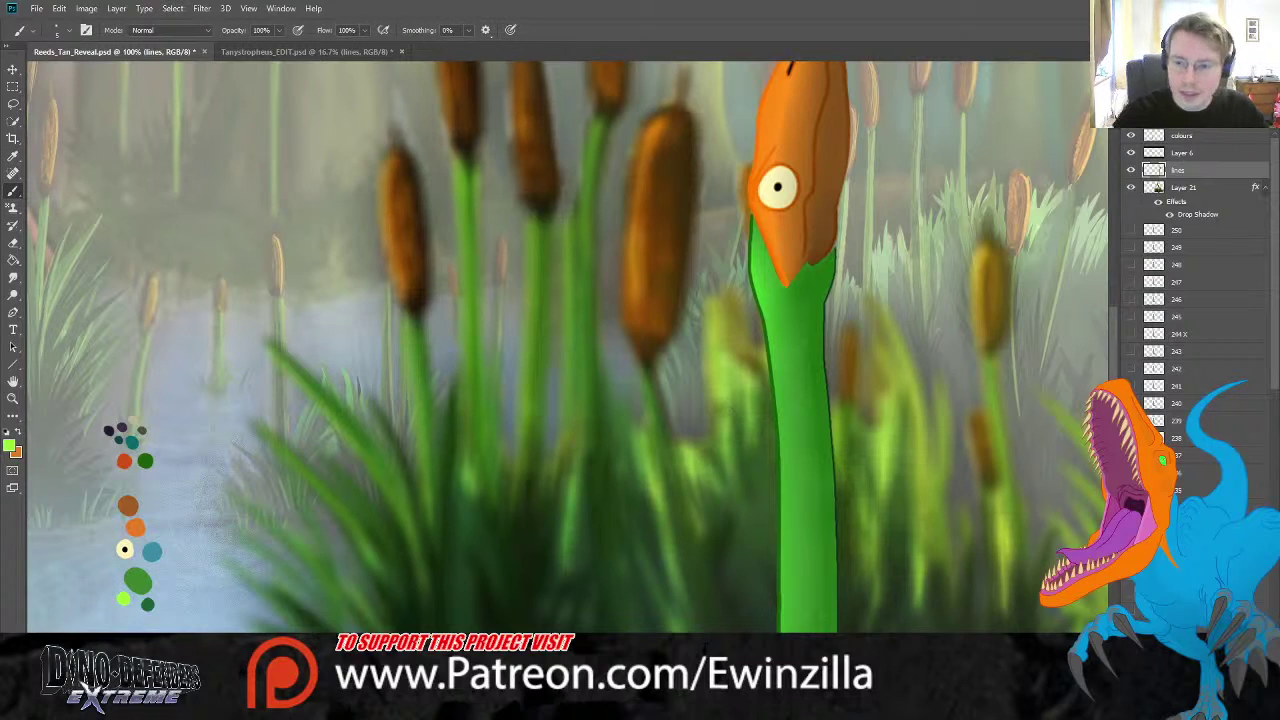
pyautogui.moveTo(754, 220)
pyautogui.mouseDown()
pyautogui.moveTo(790, 324)
pyautogui.moveTo(800, 408)
pyautogui.mouseUp()
pyautogui.moveTo(782, 492); pyautogui.dragTo(808, 528)
pyautogui.hotkey('ctrl', 'z')
pyautogui.moveTo(781, 428); pyautogui.dragTo(800, 462)
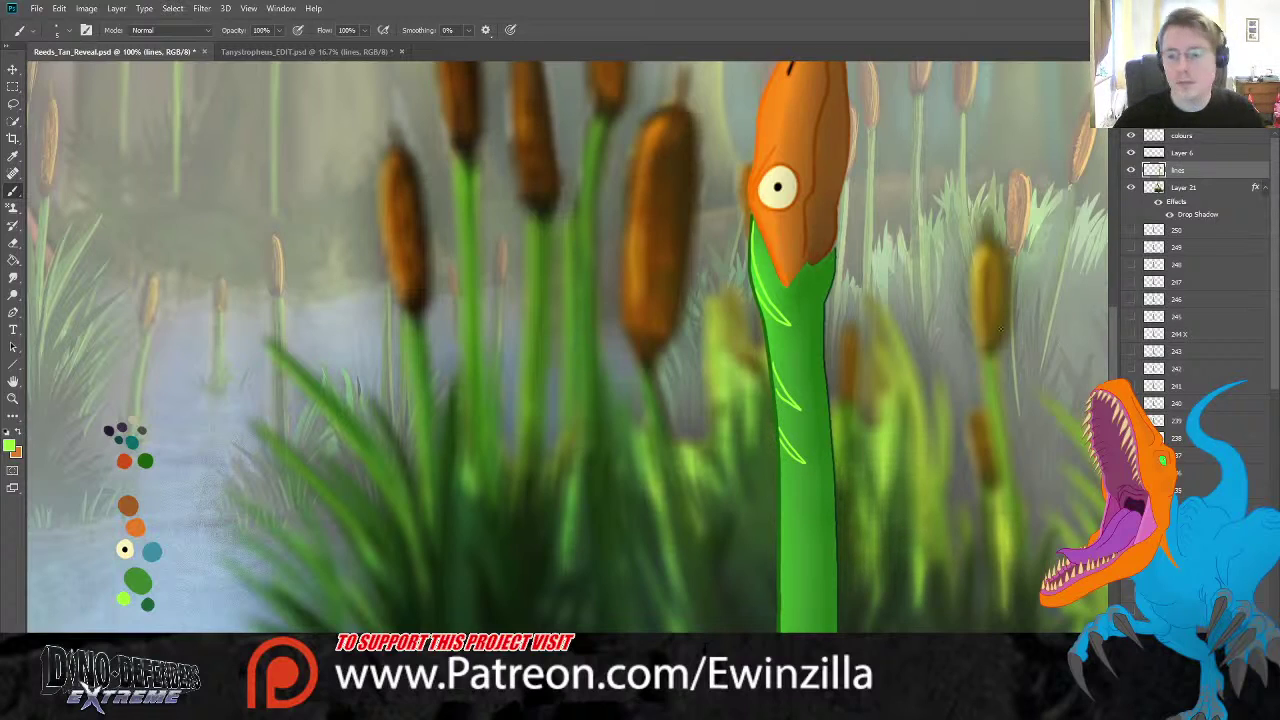
pyautogui.scroll(-3, 570, 340)
pyautogui.scroll(1, 786, 492)
pyautogui.moveTo(781, 516); pyautogui.dragTo(795, 528)
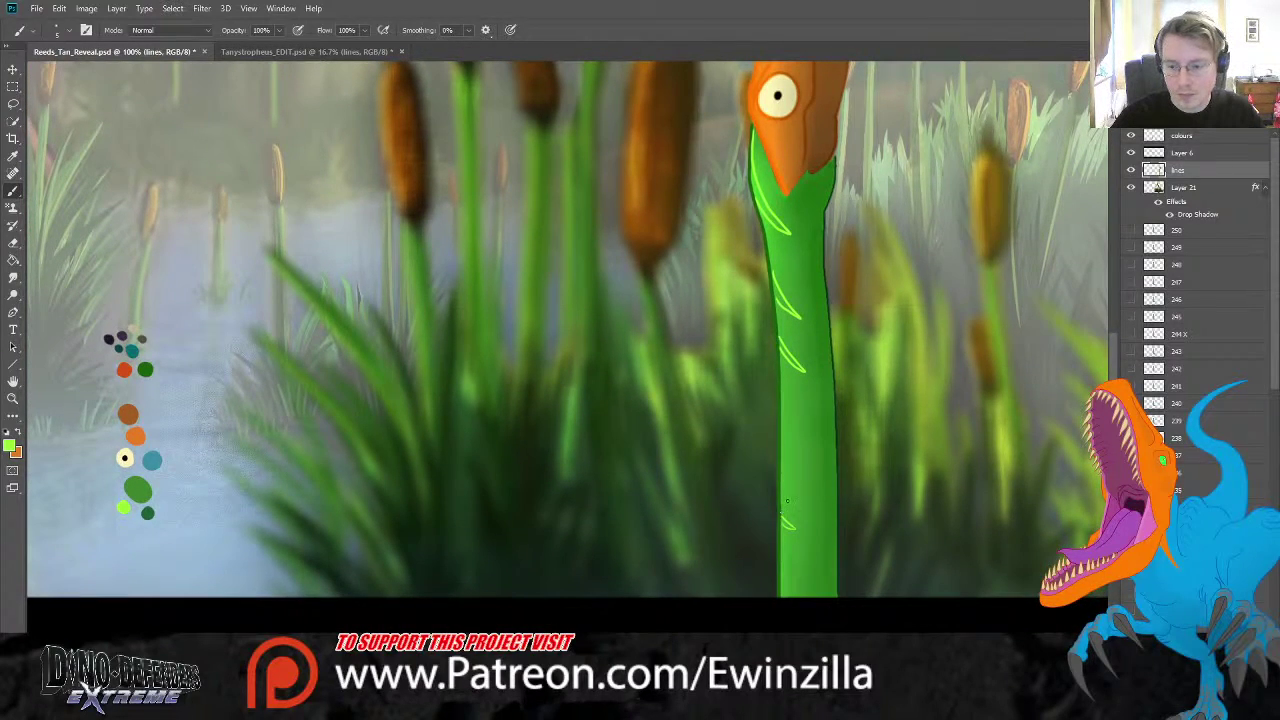
# - Fill the stripe outlines on the upper neck with light green using the Paint Bucket
pyautogui.press('g')
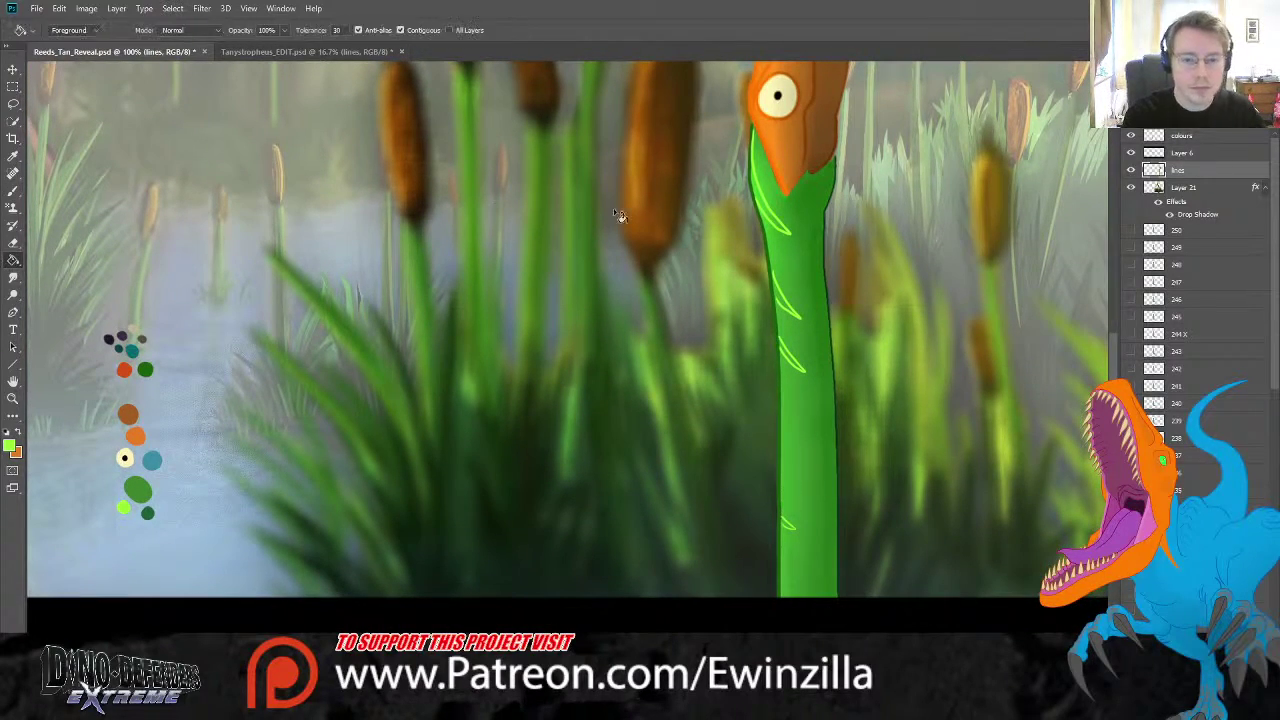
pyautogui.click(772, 218)
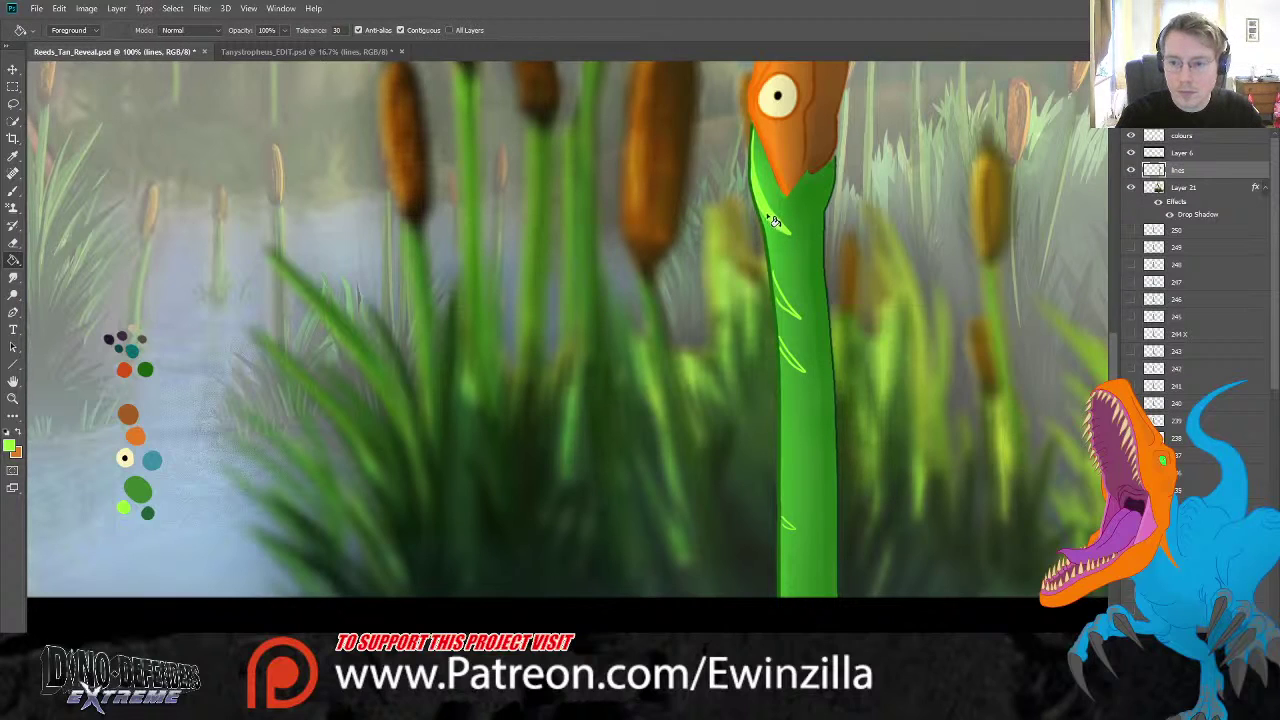
pyautogui.click(790, 311)
pyautogui.click(803, 366)
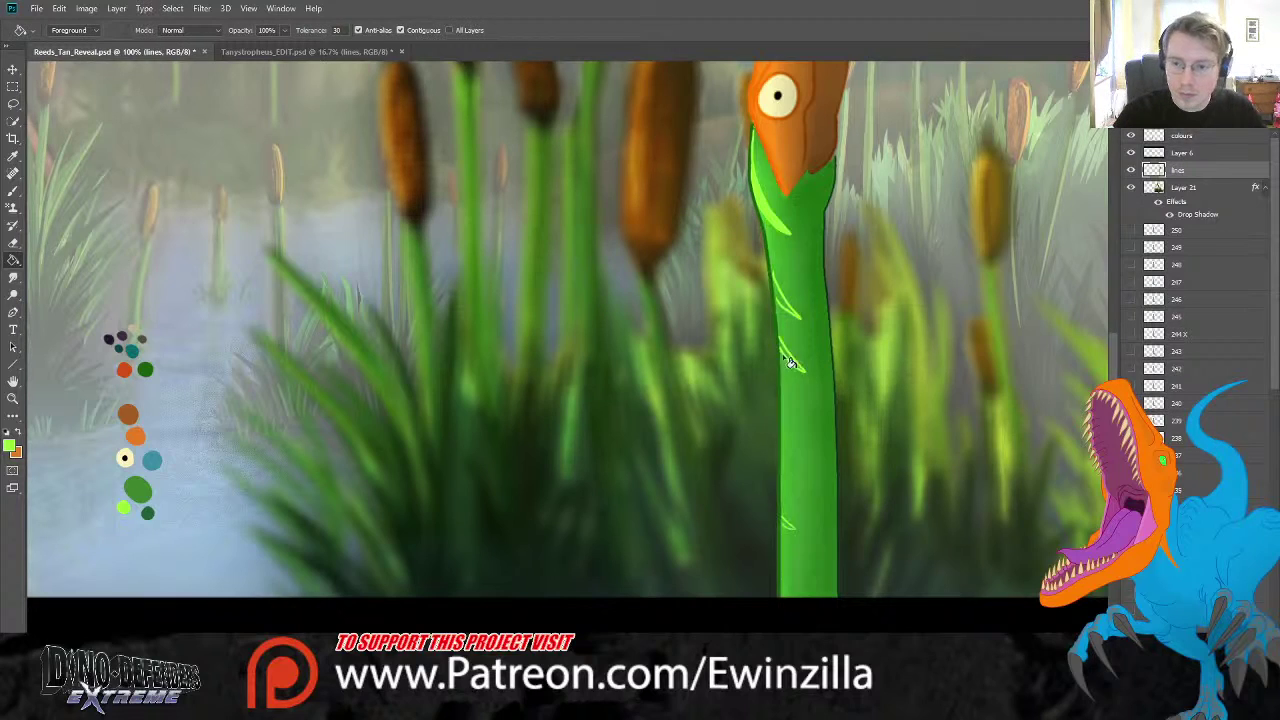
# - Brush light green into the remaining gaps of the lower neck stripes to make them solid
pyautogui.press('b')
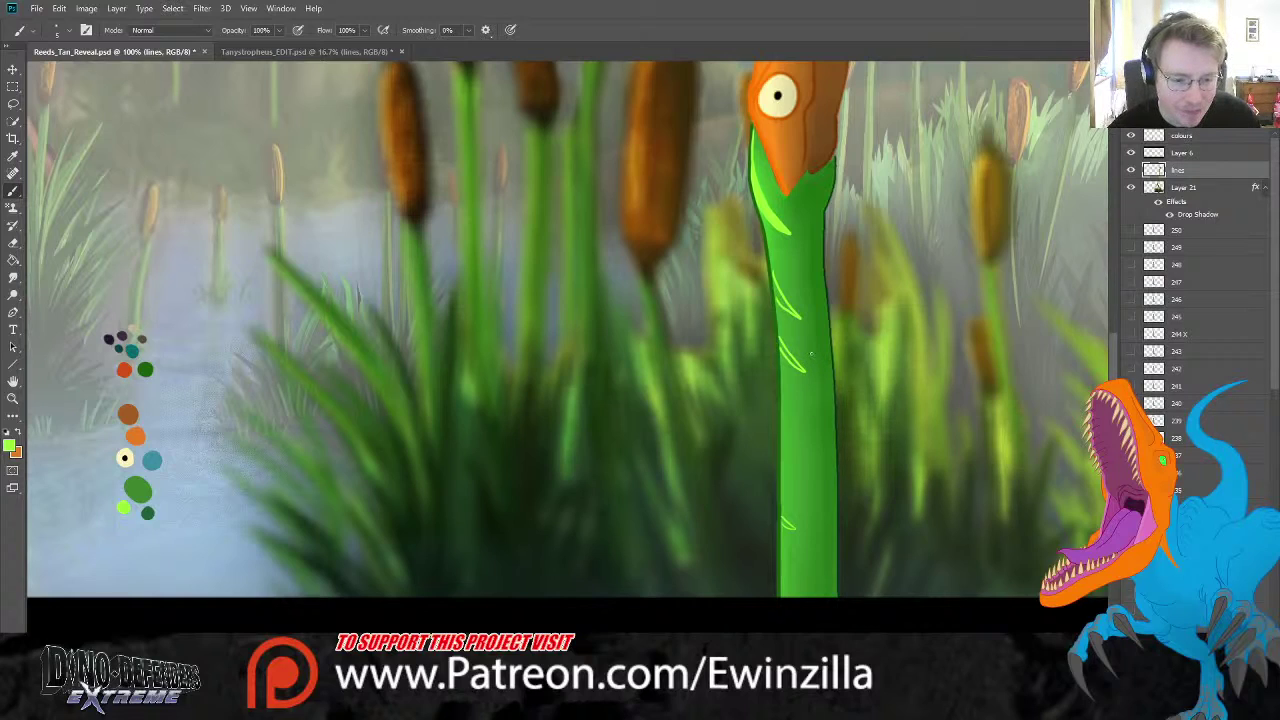
pyautogui.moveTo(777, 291); pyautogui.dragTo(790, 311)
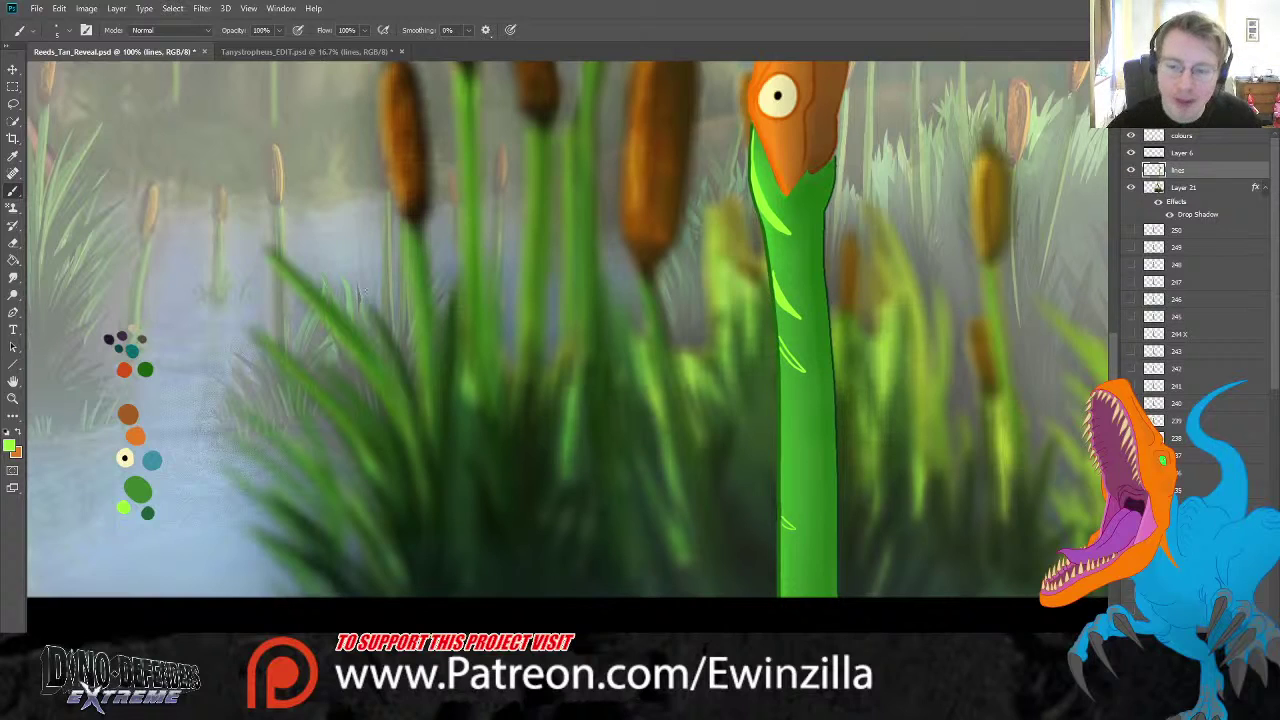
pyautogui.click(13, 277)
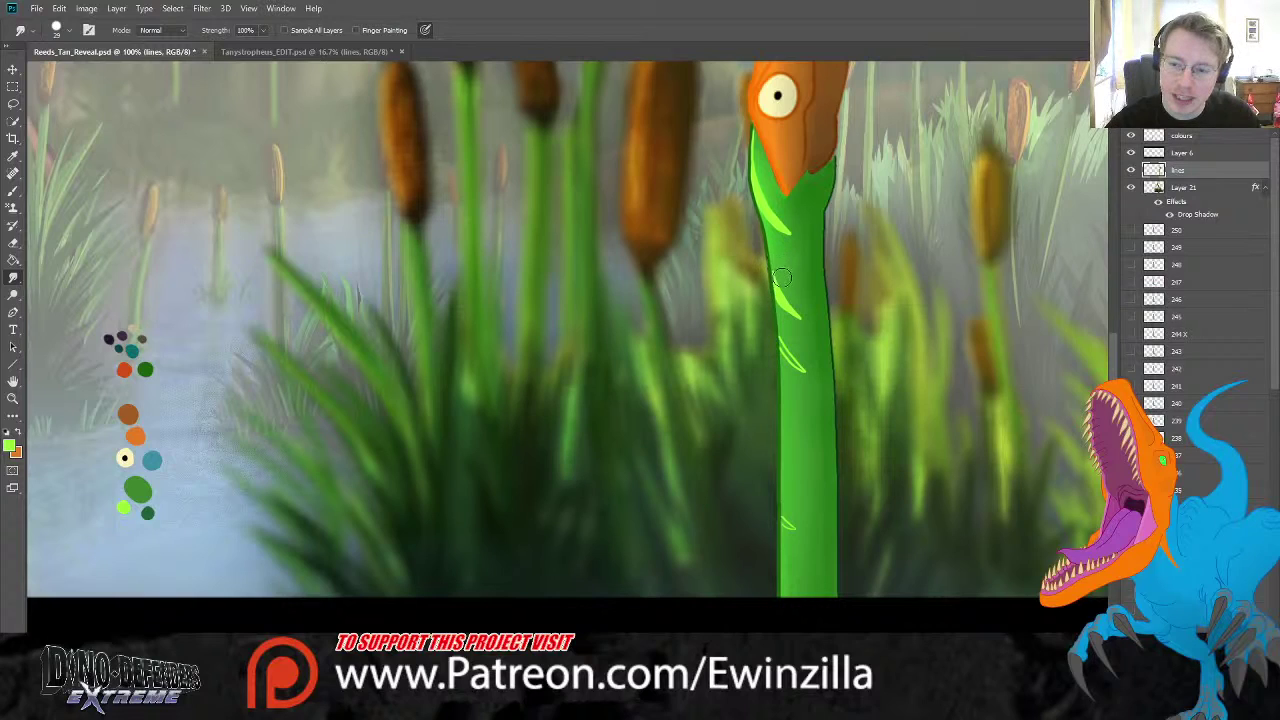
pyautogui.press('b')
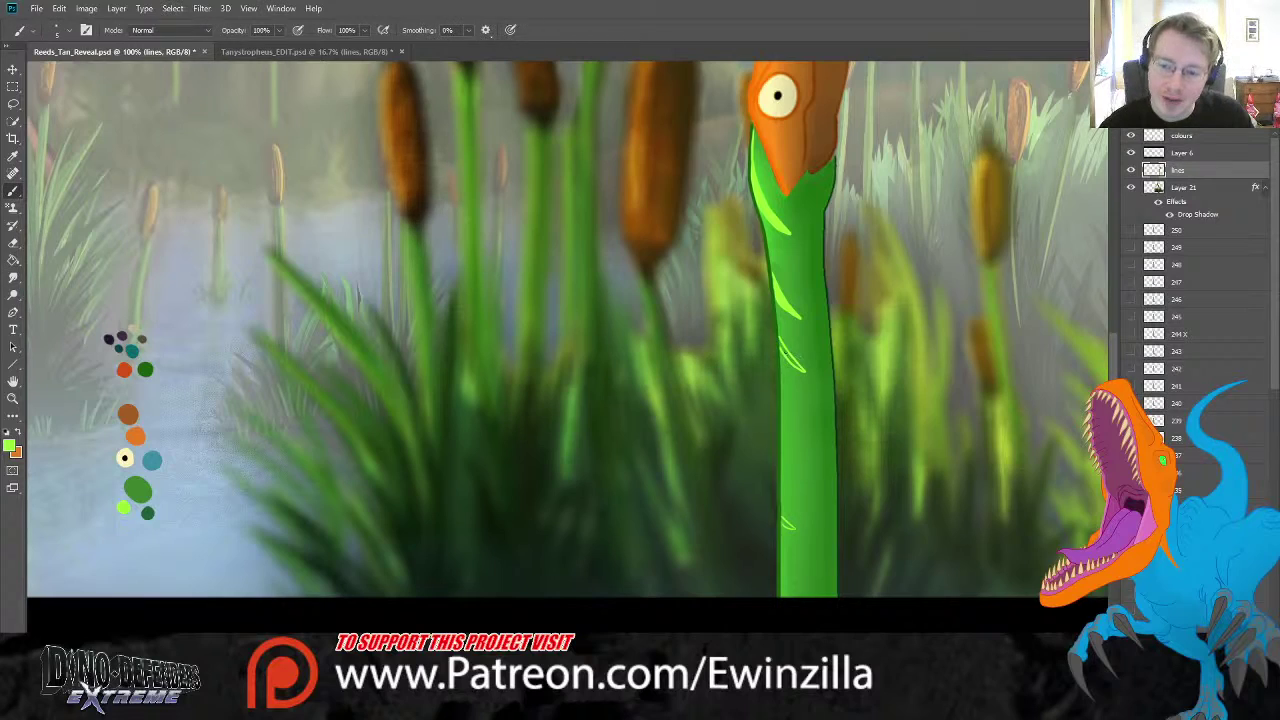
pyautogui.moveTo(786, 353); pyautogui.dragTo(797, 366)
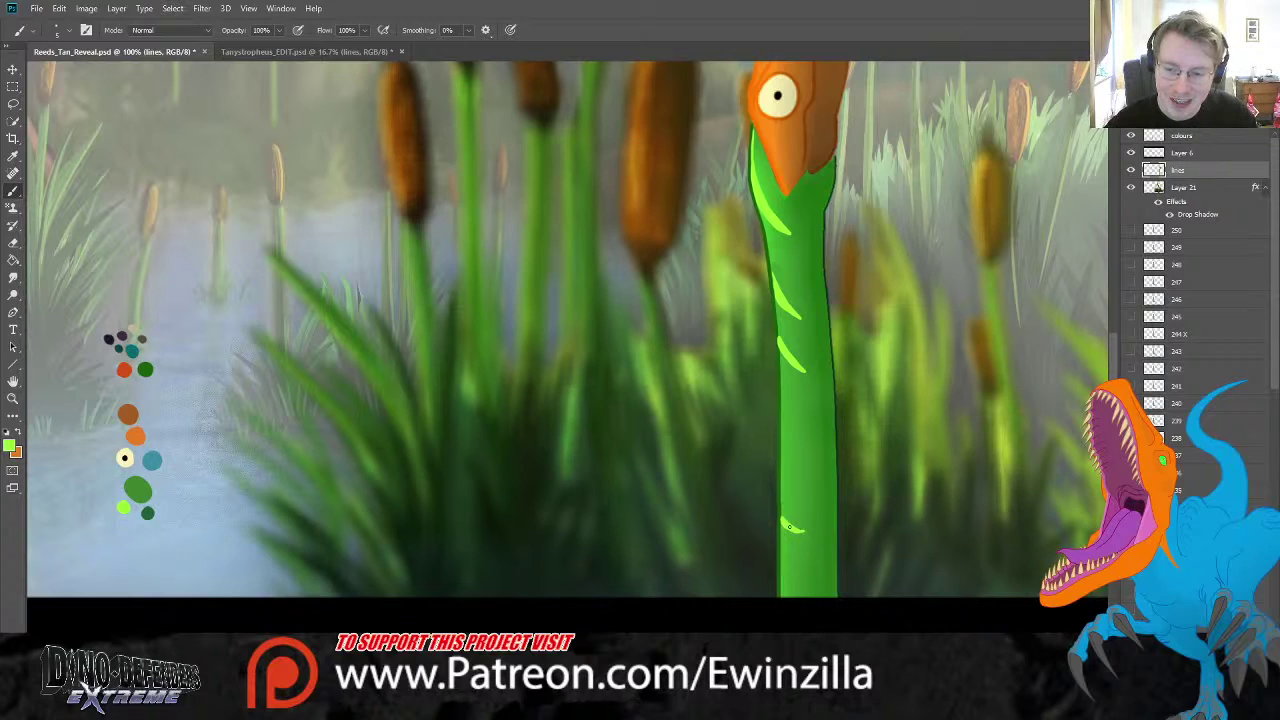
# - Smudge the light green stripes with a smaller tip to reshape their ends and carry them to the neck's front edge
pyautogui.click(13, 277)
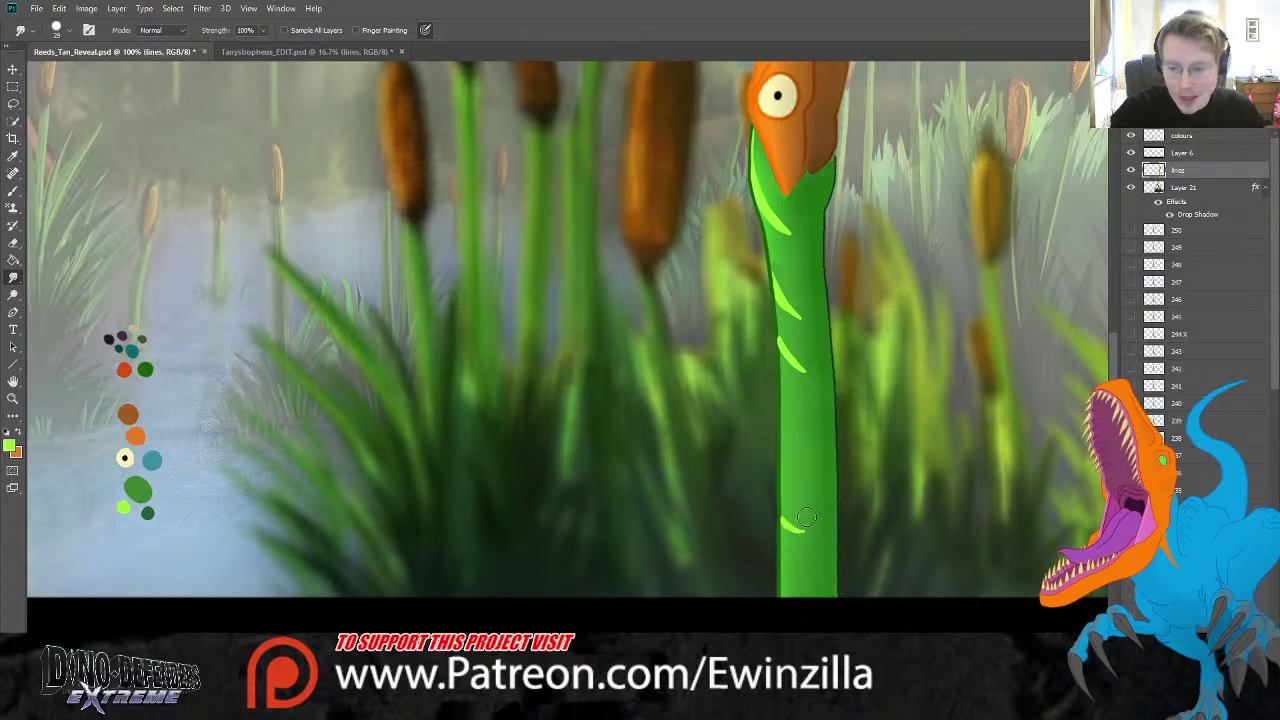
pyautogui.press('[')
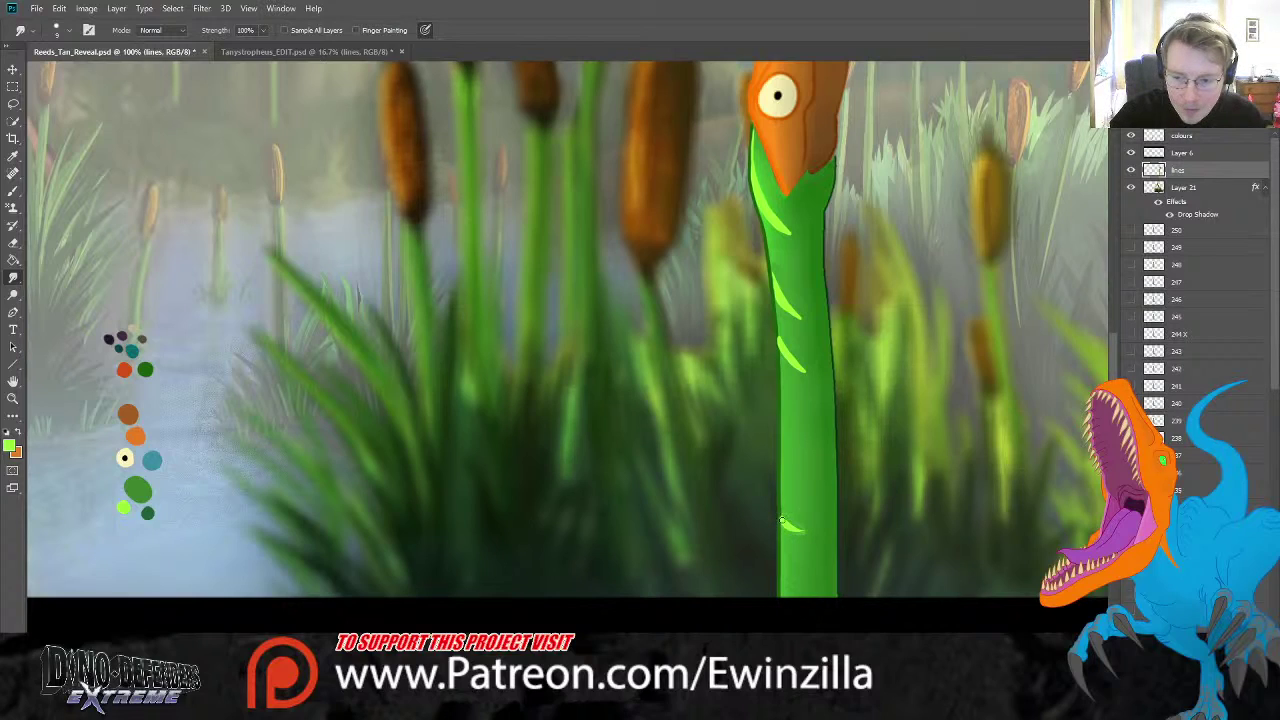
pyautogui.moveTo(782, 520); pyautogui.dragTo(802, 519)
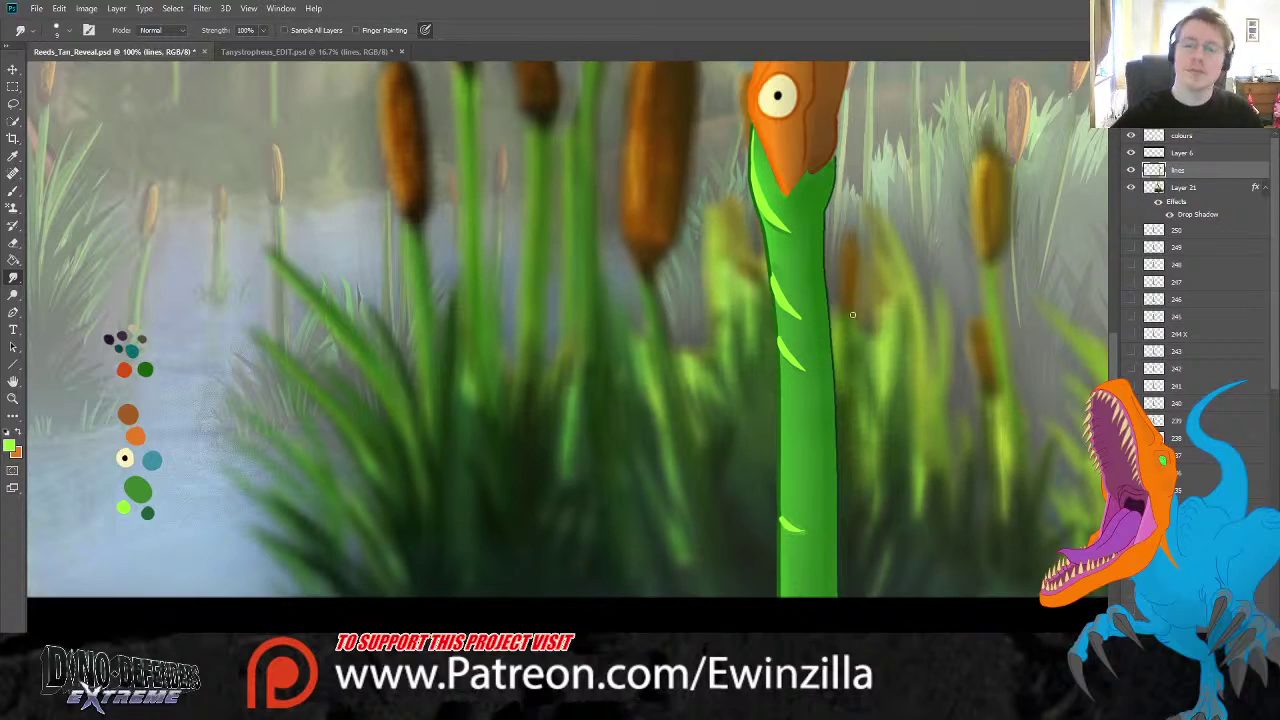
# - Zoom in to 400% on the eye and smudge its pale cream evenly around the pupil and out to the rim
pyautogui.scroll(5, 852, 310)
pyautogui.click(13, 398)
pyautogui.click(820, 288)
pyautogui.click(820, 288)
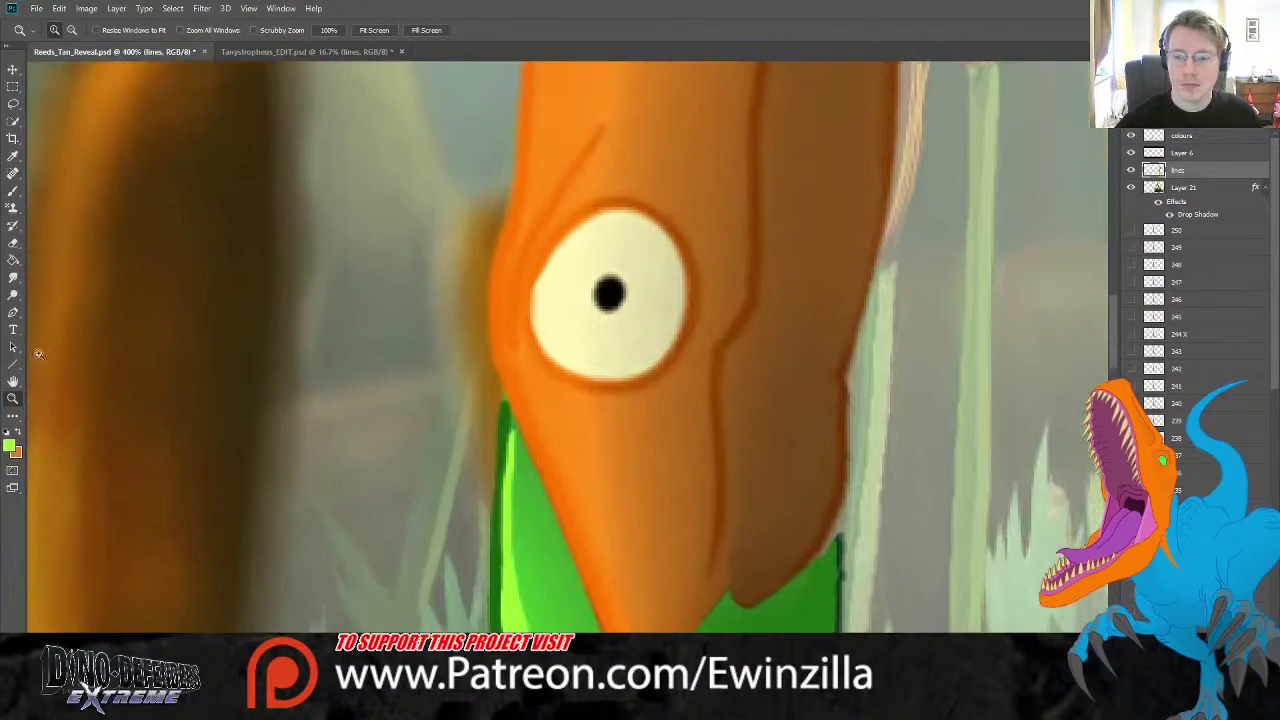
pyautogui.click(11, 281)
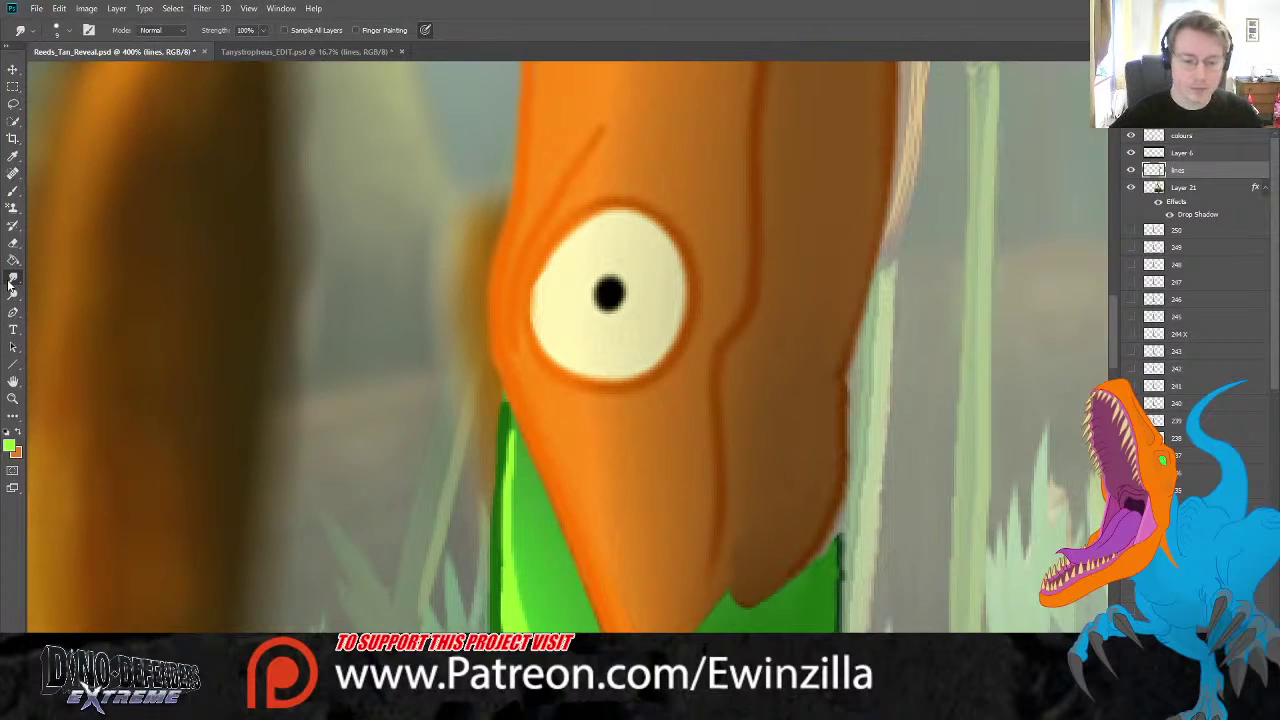
pyautogui.moveTo(552, 265)
pyautogui.mouseDown()
pyautogui.moveTo(574, 238)
pyautogui.moveTo(621, 221)
pyautogui.moveTo(670, 268)
pyautogui.moveTo(655, 343)
pyautogui.moveTo(592, 363)
pyautogui.moveTo(558, 326)
pyautogui.moveTo(617, 346)
pyautogui.moveTo(642, 321)
pyautogui.moveTo(639, 261)
pyautogui.moveTo(585, 250)
pyautogui.moveTo(581, 330)
pyautogui.moveTo(649, 320)
pyautogui.moveTo(642, 259)
pyautogui.moveTo(589, 268)
pyautogui.moveTo(583, 312)
pyautogui.moveTo(628, 330)
pyautogui.moveTo(649, 286)
pyautogui.mouseUp()
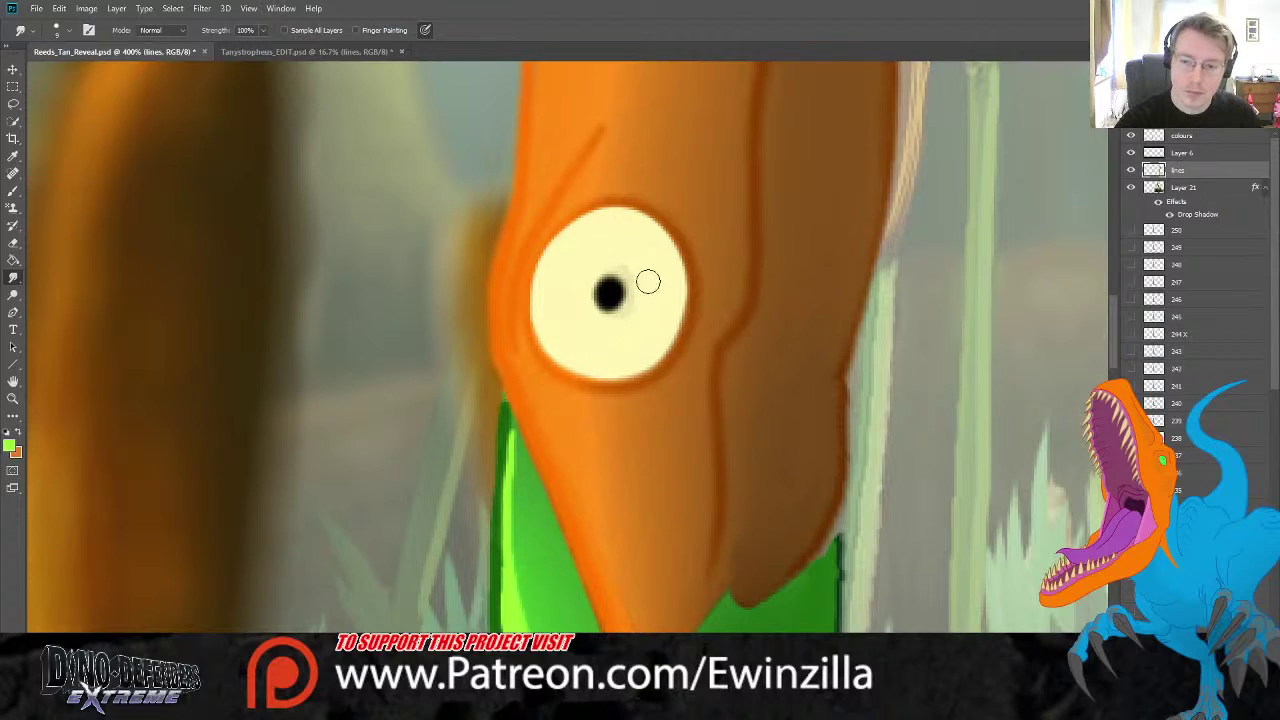
# - Set the brush colour to white and dab a small highlight on the edge of the eye's pupil
pyautogui.click(12, 190)
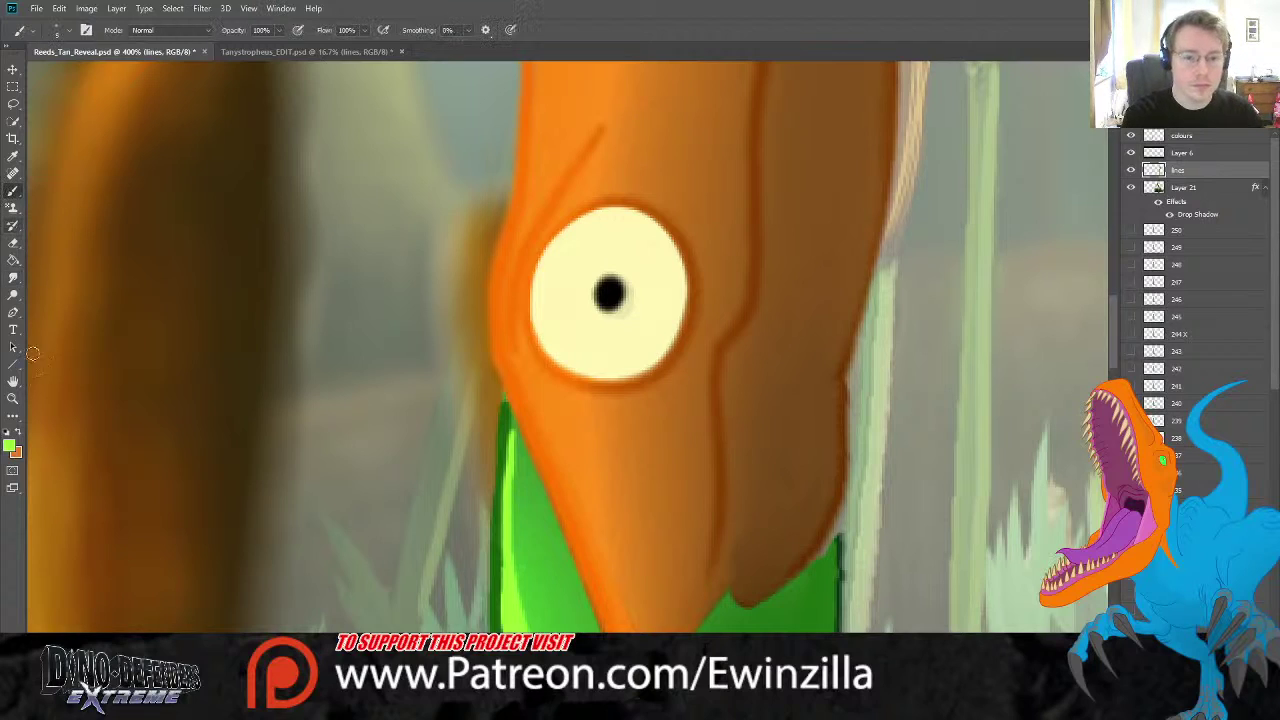
pyautogui.click(12, 156)
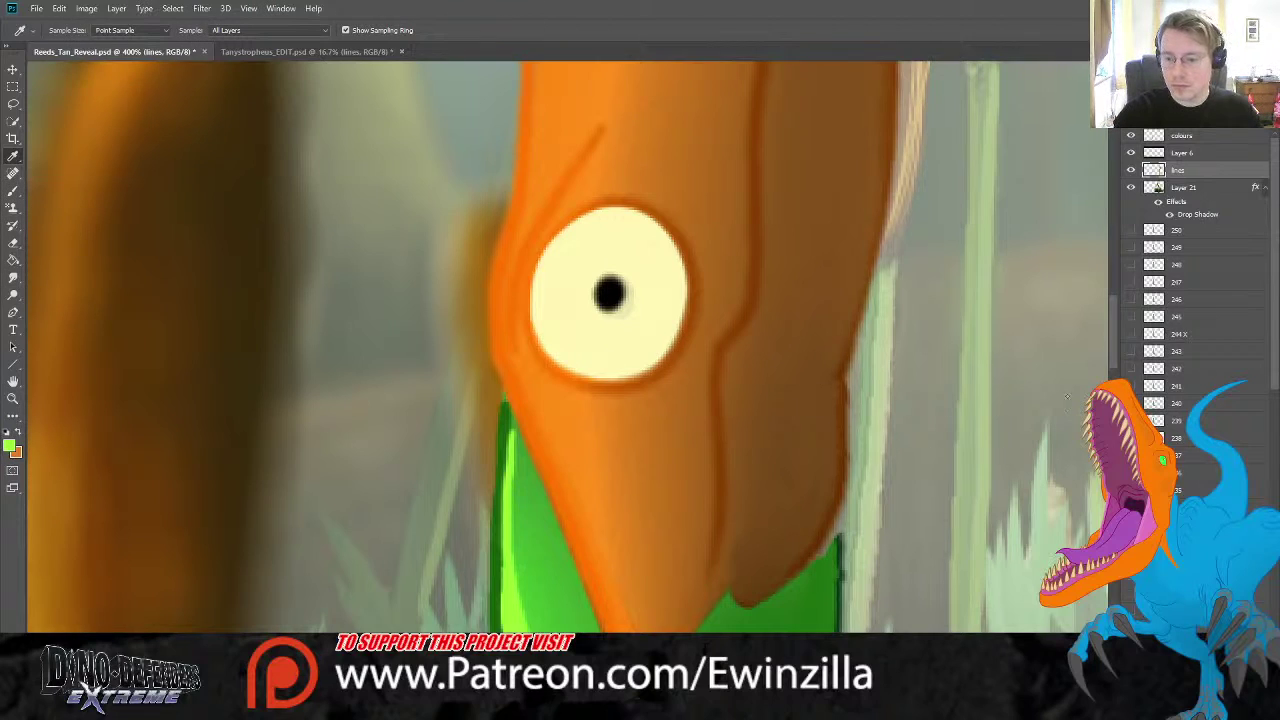
pyautogui.press('b')
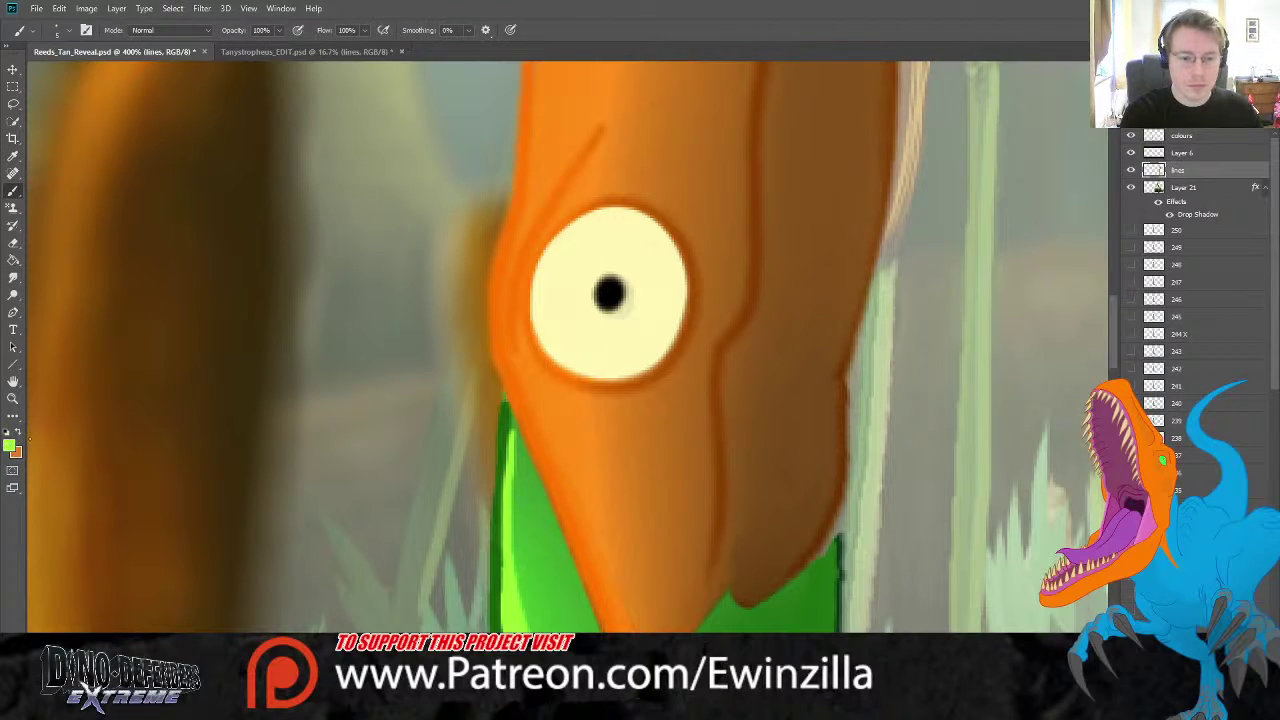
pyautogui.press('i')
pyautogui.press('b')
pyautogui.keyDown('alt'); pyautogui.click(614, 316); pyautogui.keyUp('alt')
pyautogui.click(600, 288)
pyautogui.hotkey('ctrl', 'z')
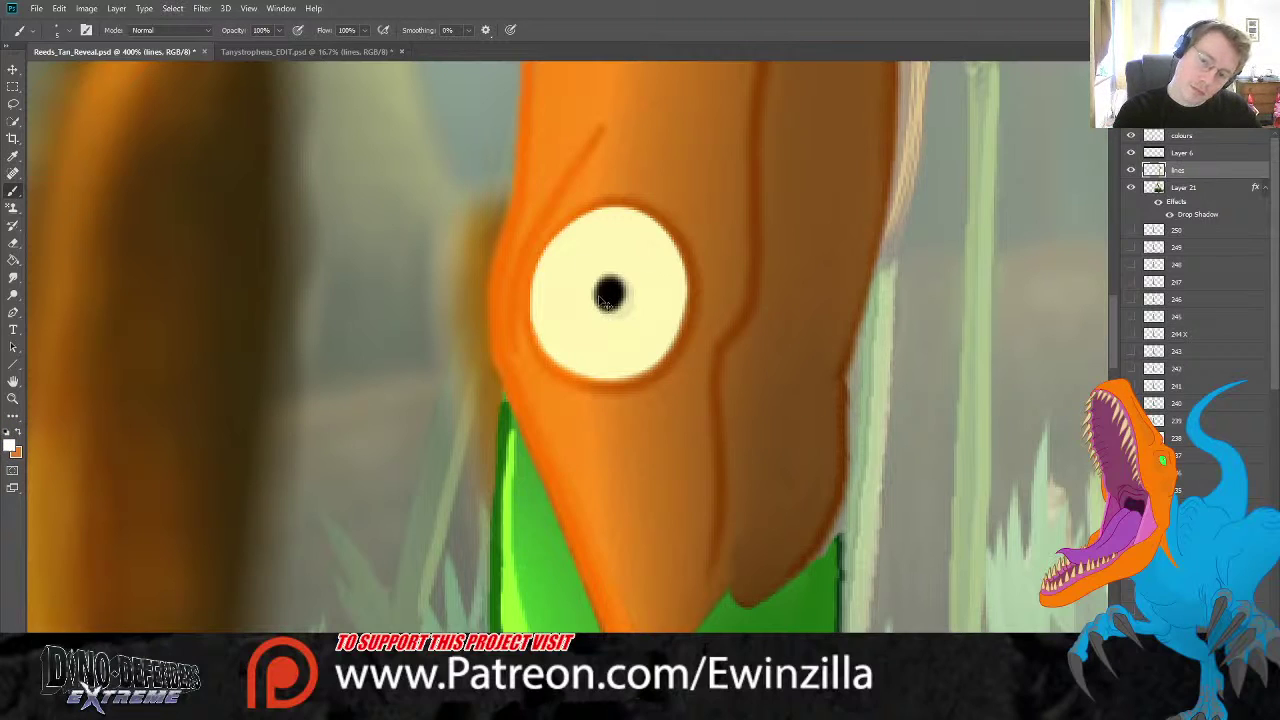
pyautogui.click(595, 288)
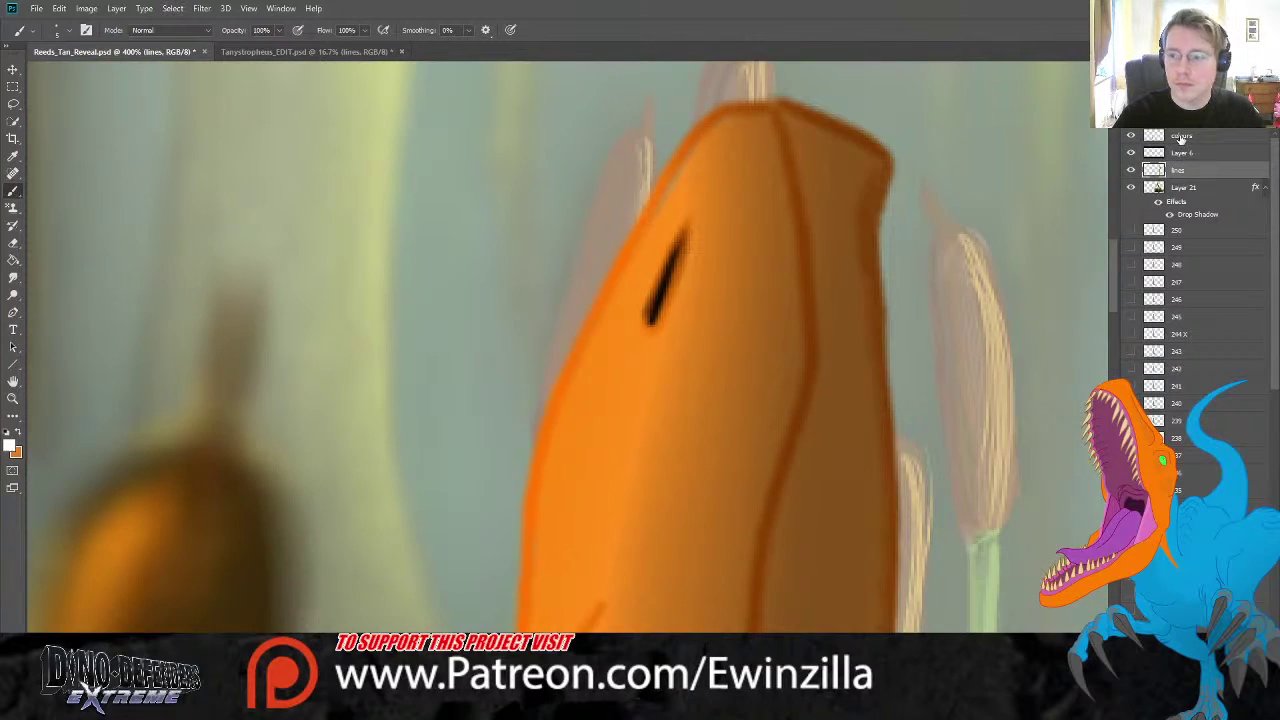
# - Move the swatches on the colours layer beside the head and sample the pale beige swatch for the brush
pyautogui.click(1180, 137)
pyautogui.press('v')
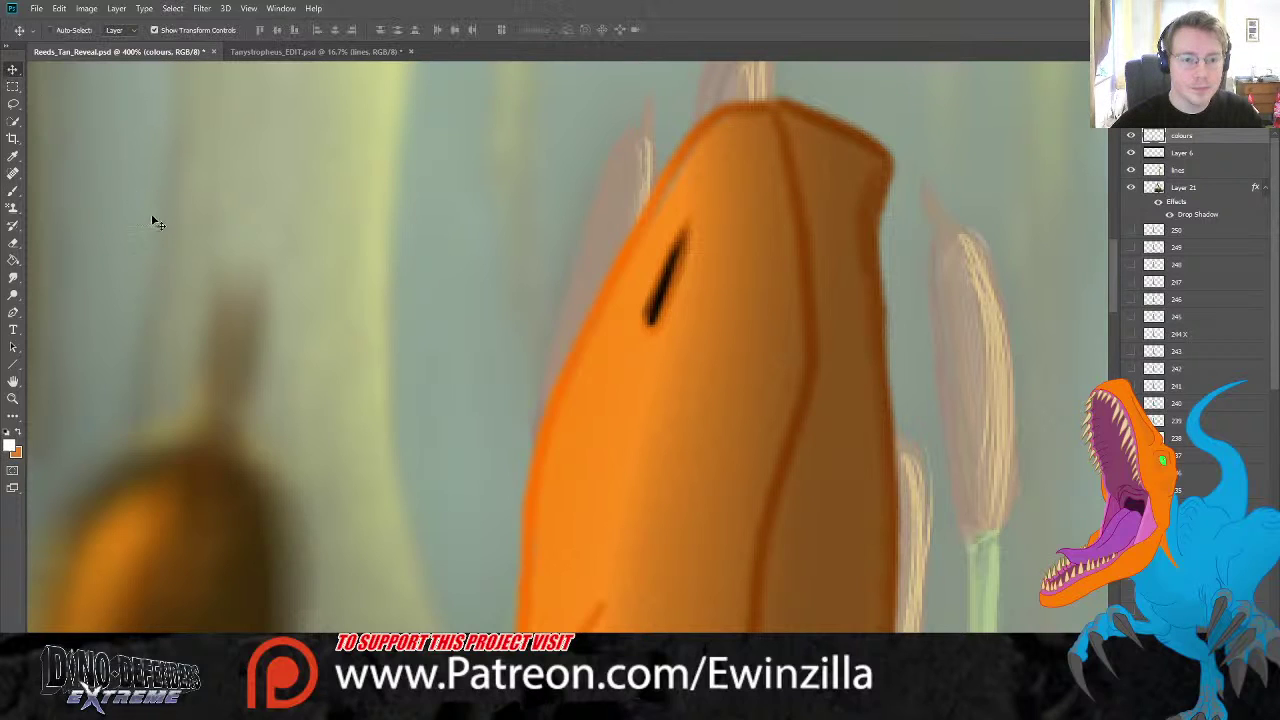
pyautogui.moveTo(320, 424); pyautogui.dragTo(227, 231)
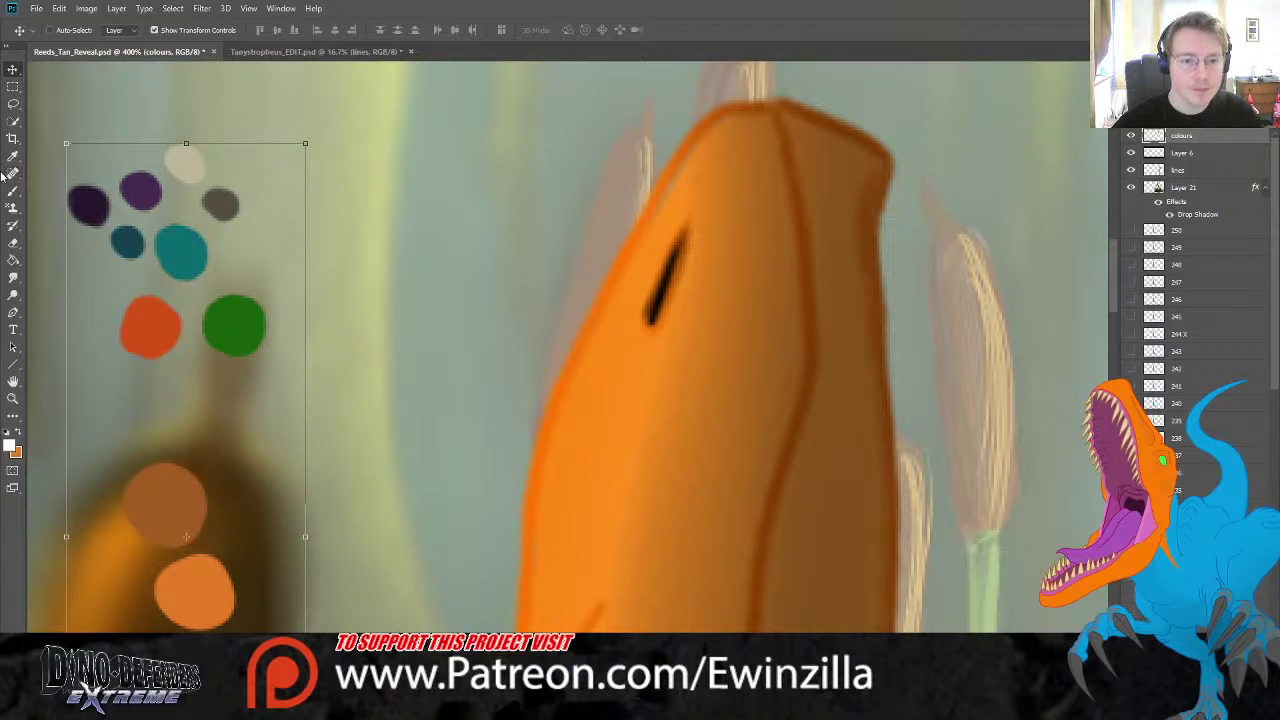
pyautogui.press('i')
pyautogui.click(180, 158)
pyautogui.press('b')
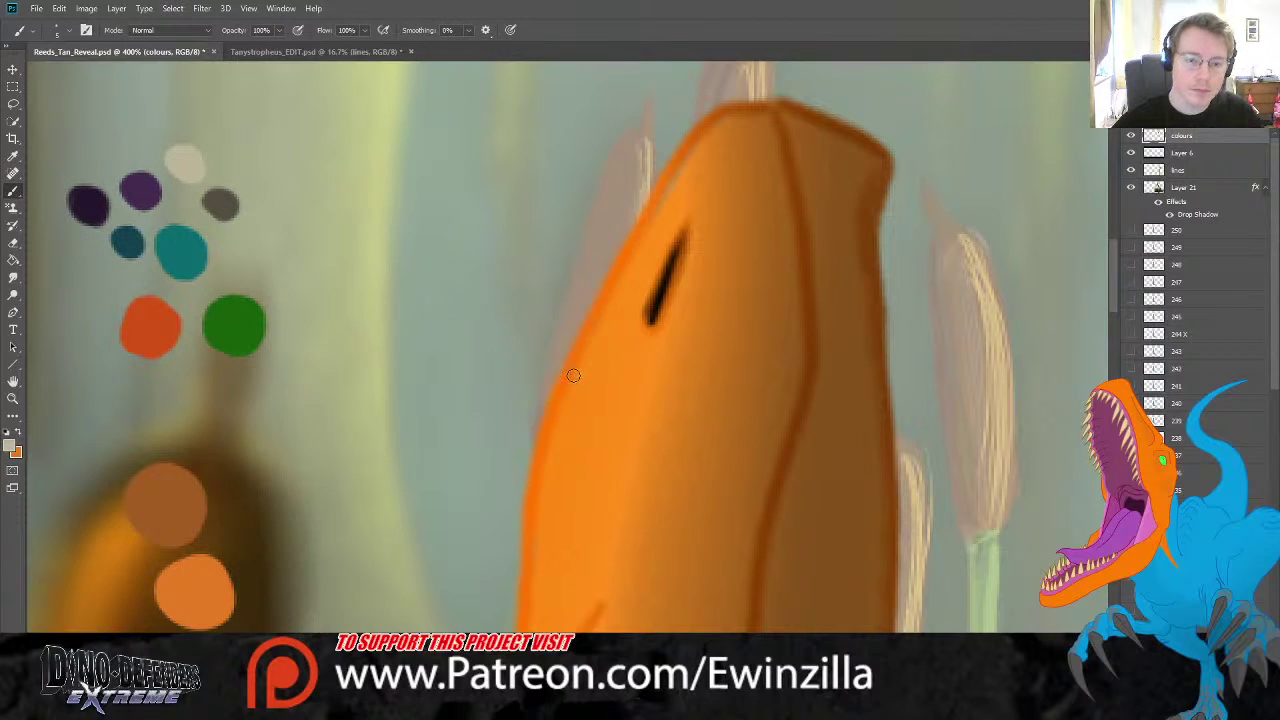
# - Paint four small pale beige teeth along the mouth line near the tip of the snout
pyautogui.scroll(-5, 573, 375)
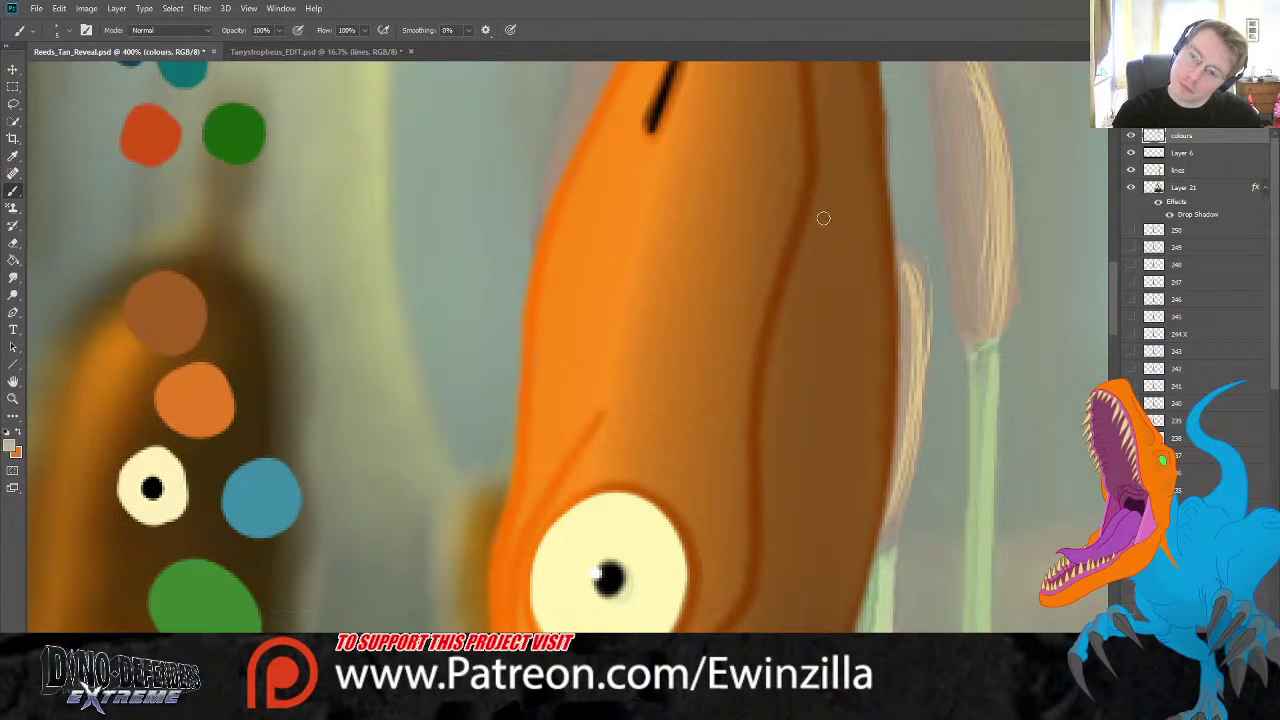
pyautogui.moveTo(806, 216); pyautogui.dragTo(838, 222)
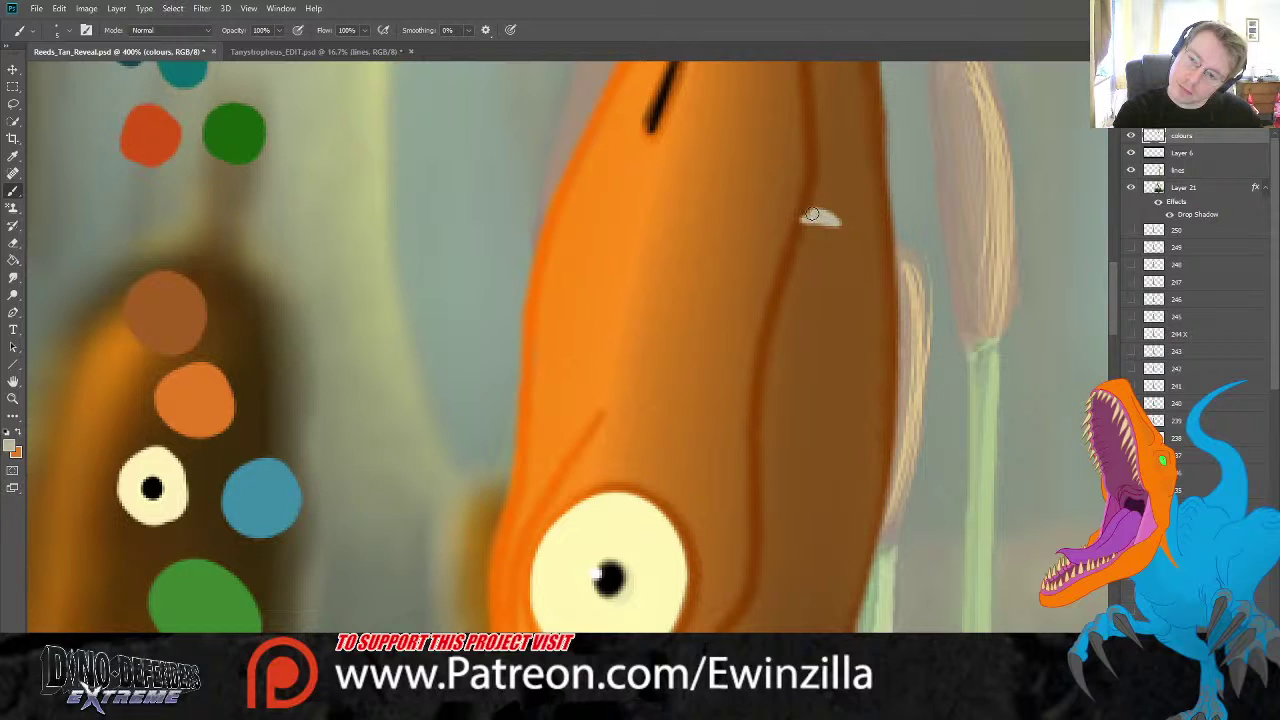
pyautogui.scroll(5, 1120, 298)
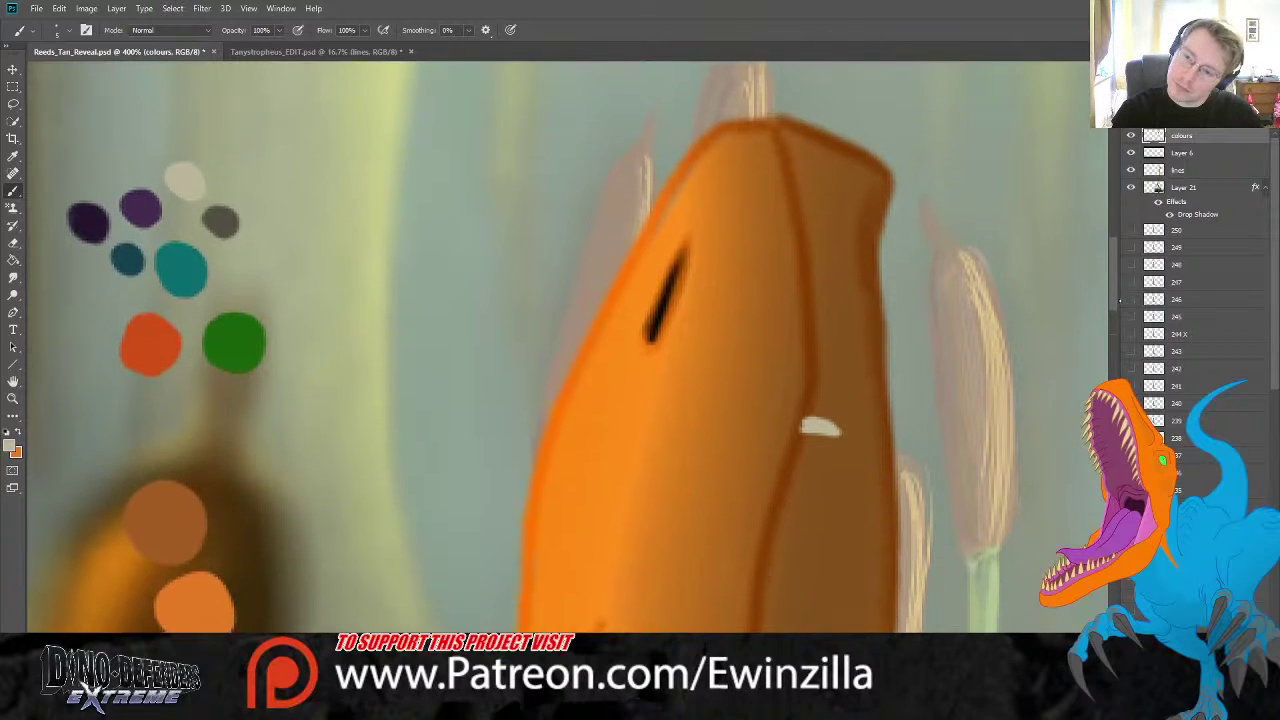
pyautogui.scroll(-2, 1120, 298)
pyautogui.moveTo(809, 248)
pyautogui.mouseDown()
pyautogui.moveTo(761, 254)
pyautogui.moveTo(808, 258)
pyautogui.mouseUp()
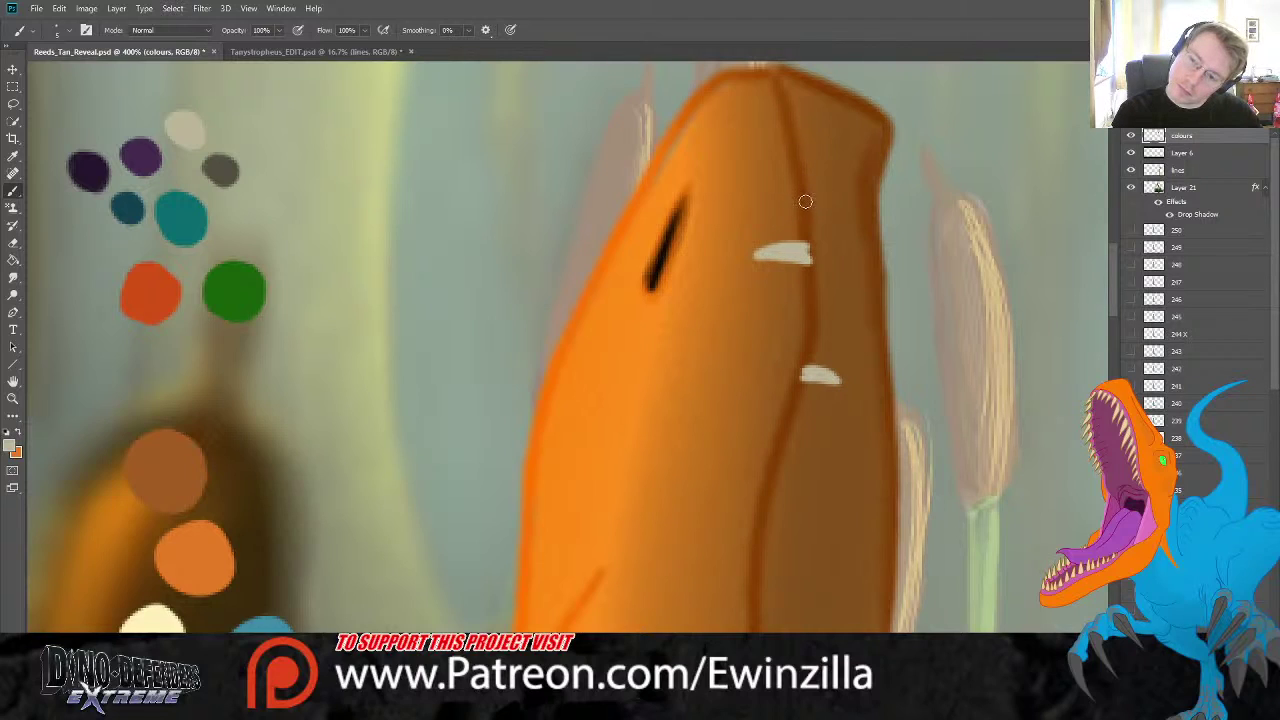
pyautogui.moveTo(806, 200)
pyautogui.mouseDown()
pyautogui.moveTo(750, 208)
pyautogui.moveTo(805, 210)
pyautogui.moveTo(788, 206)
pyautogui.mouseUp()
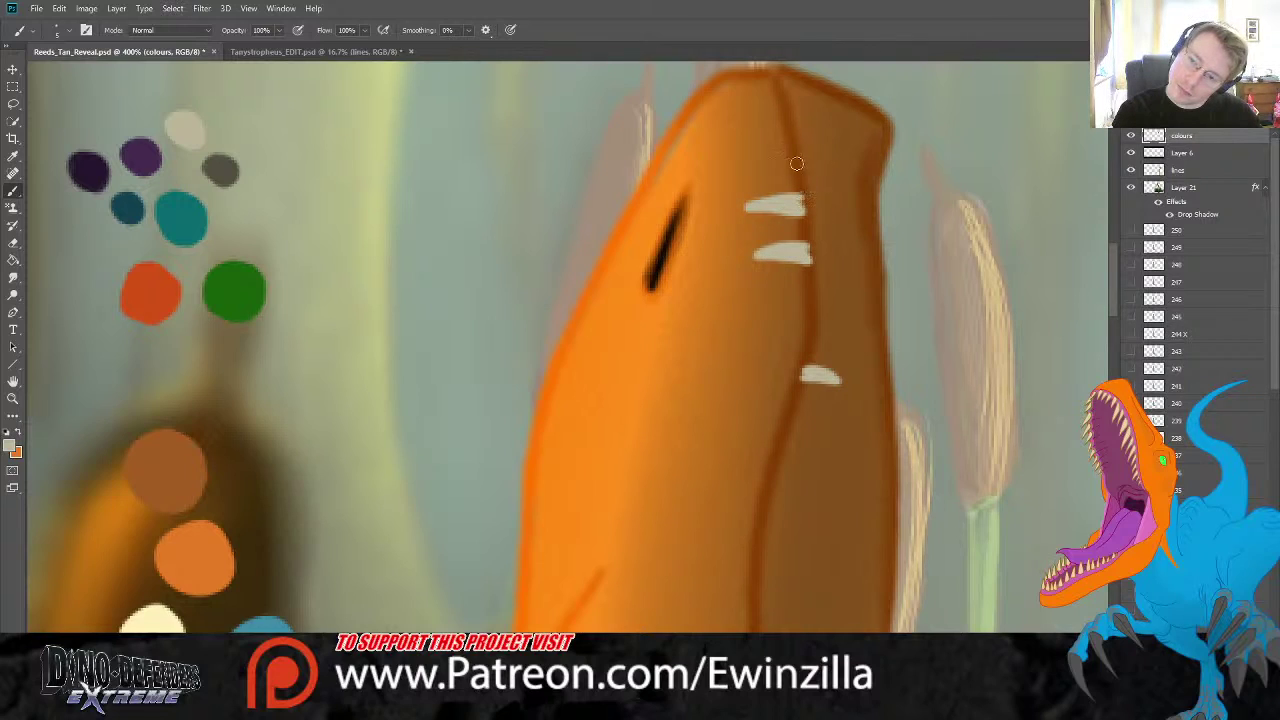
pyautogui.moveTo(790, 148)
pyautogui.mouseDown()
pyautogui.moveTo(751, 145)
pyautogui.moveTo(812, 142)
pyautogui.mouseUp()
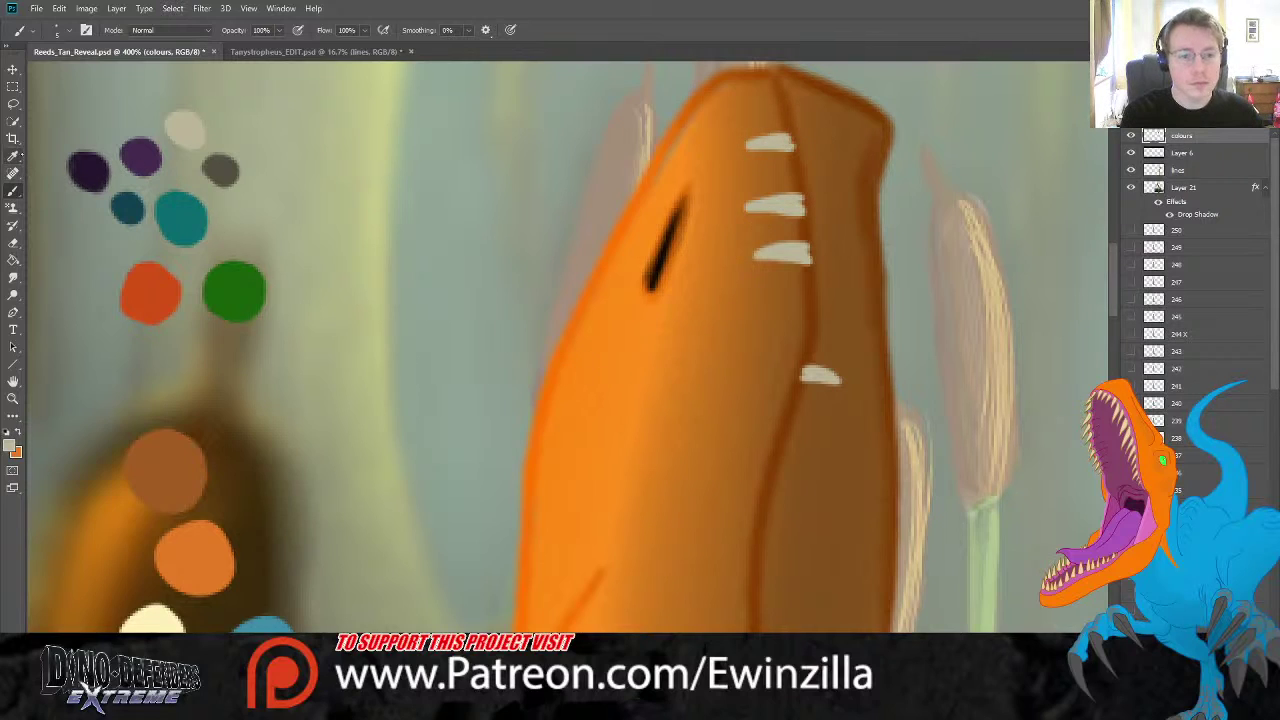
# - Sample the dark grey swatch and brush a thin shadow along one edge of each of the four teeth
pyautogui.click(13, 155)
pyautogui.click(205, 163)
pyautogui.click(13, 190)
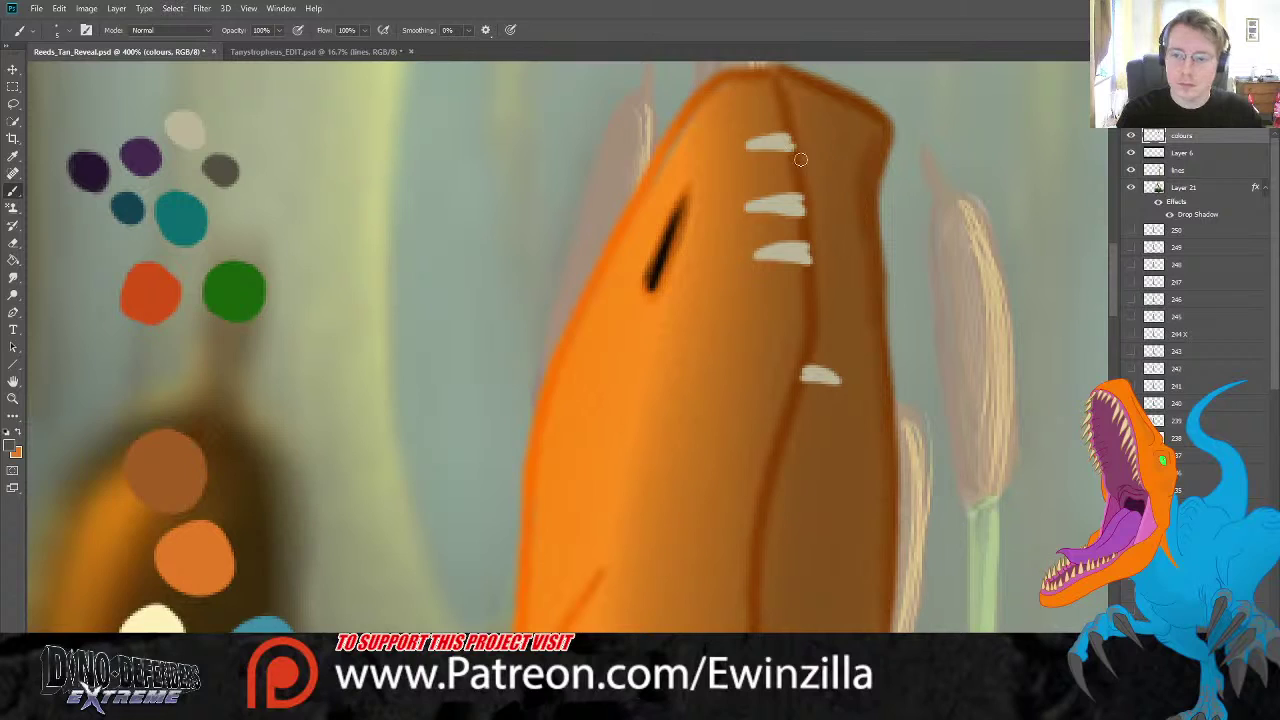
pyautogui.moveTo(750, 148); pyautogui.dragTo(796, 146)
pyautogui.hotkey('ctrl', 'z')
pyautogui.moveTo(746, 207); pyautogui.dragTo(805, 204)
pyautogui.moveTo(758, 262); pyautogui.dragTo(814, 260)
pyautogui.moveTo(800, 377); pyautogui.dragTo(840, 371)
# - Reorder the layers so that the colours layer sits beneath Layer 6 and above the lines layer
pyautogui.press('r')
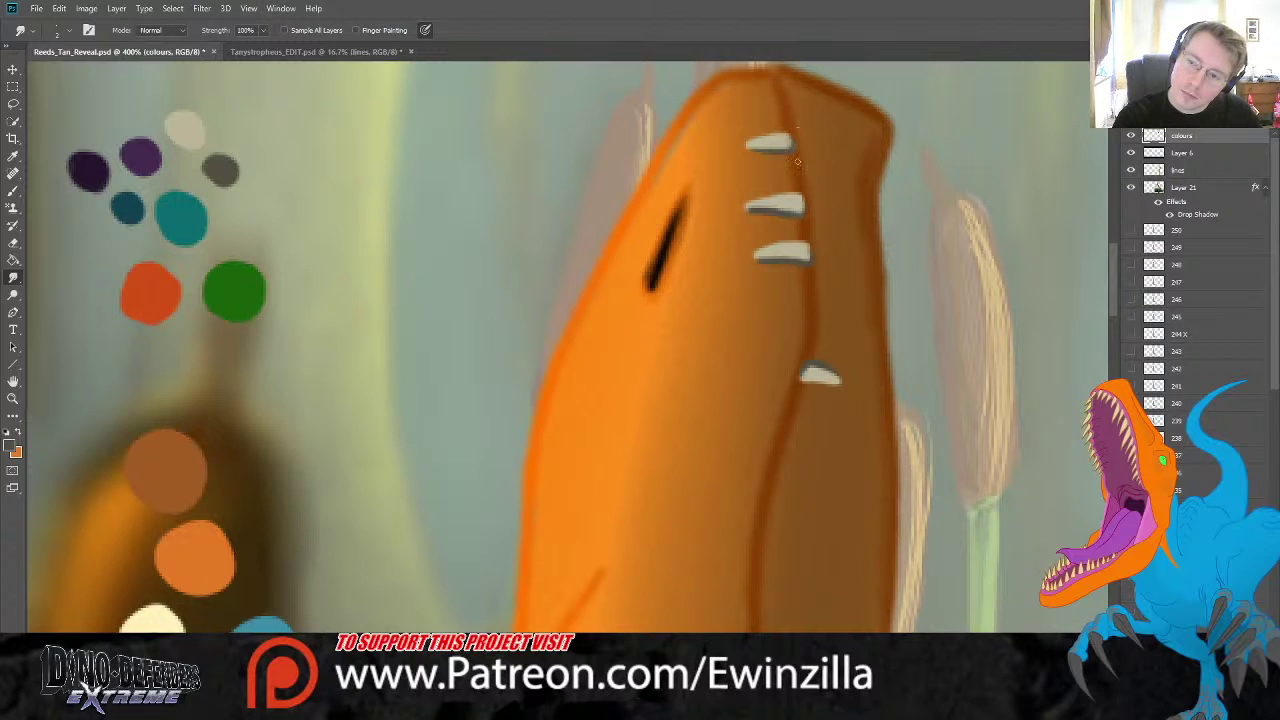
pyautogui.moveTo(1195, 155); pyautogui.dragTo(1190, 132)
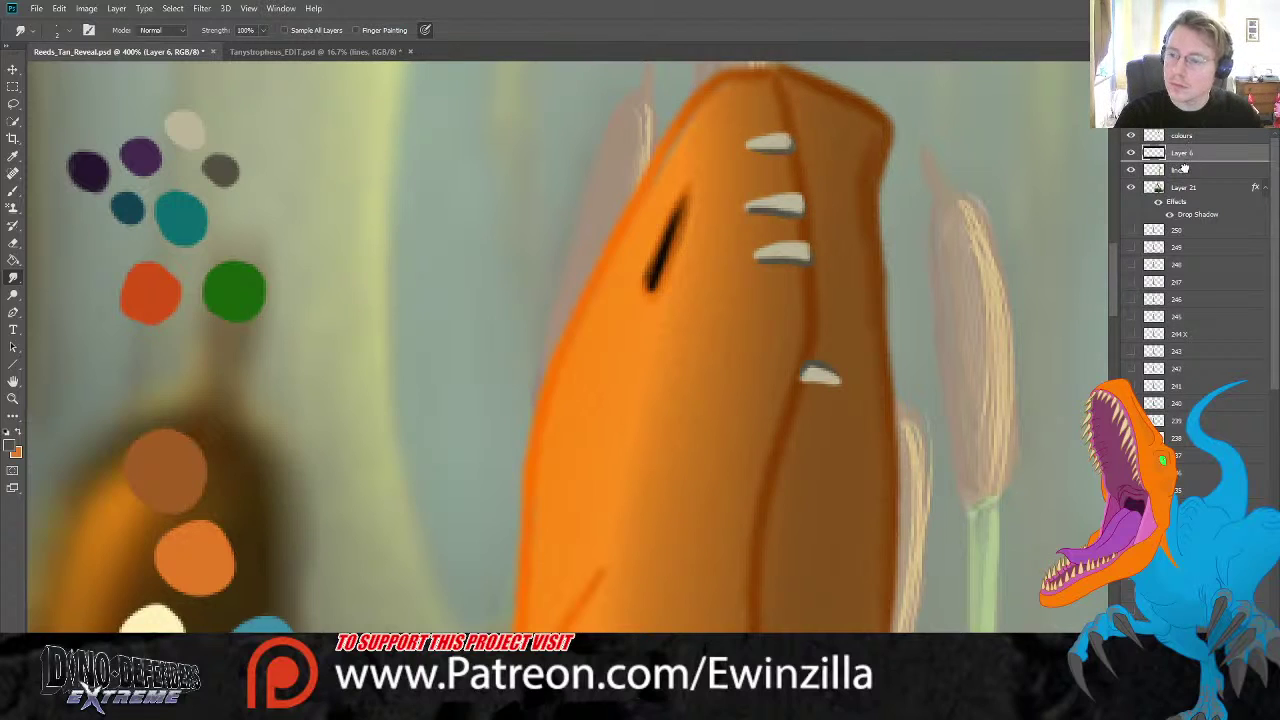
pyautogui.click(1187, 177)
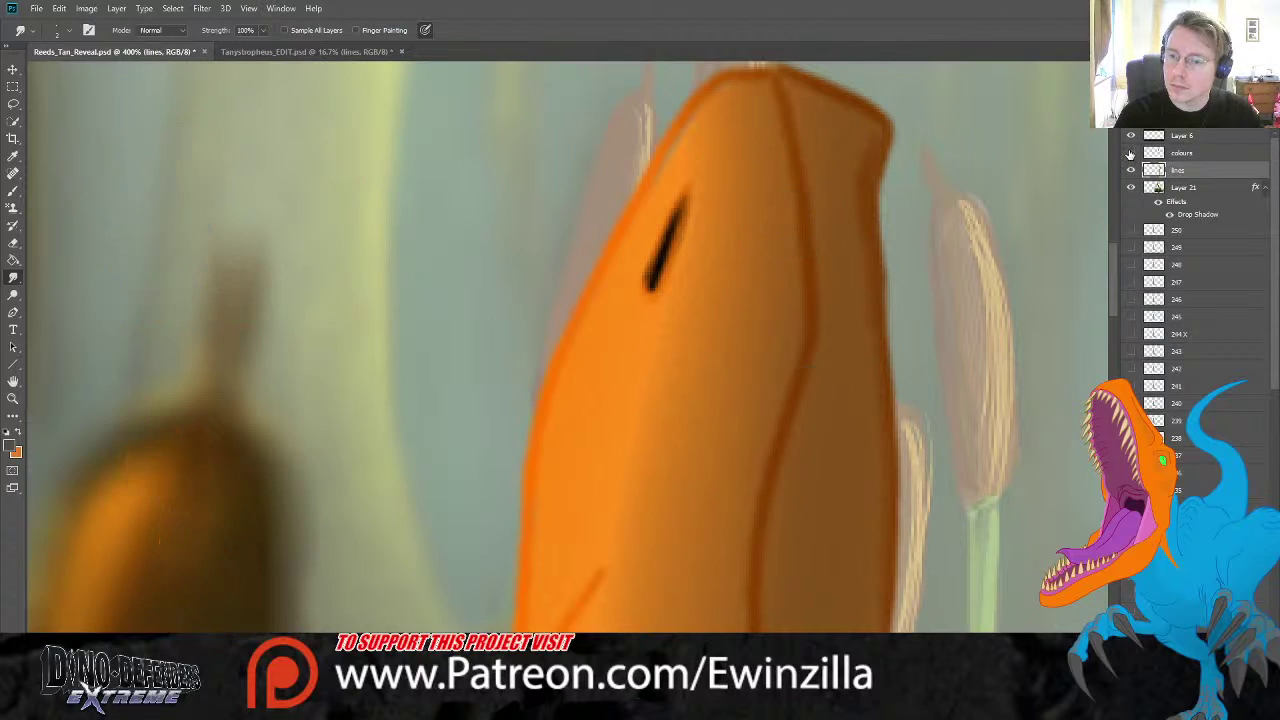
pyautogui.click(1182, 153)
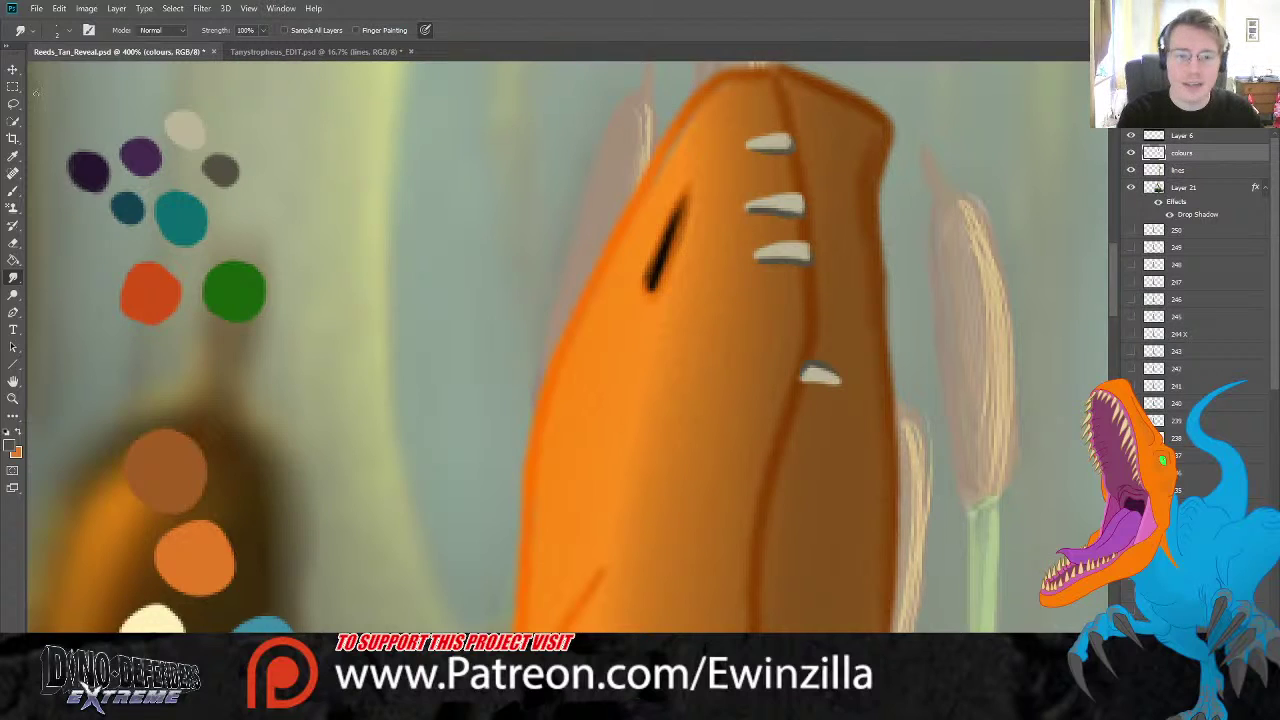
# - Cut the four teeth out of the colours layer onto a new layer and align them with the mouth line
pyautogui.press('m')
pyautogui.moveTo(681, 91); pyautogui.dragTo(881, 466)
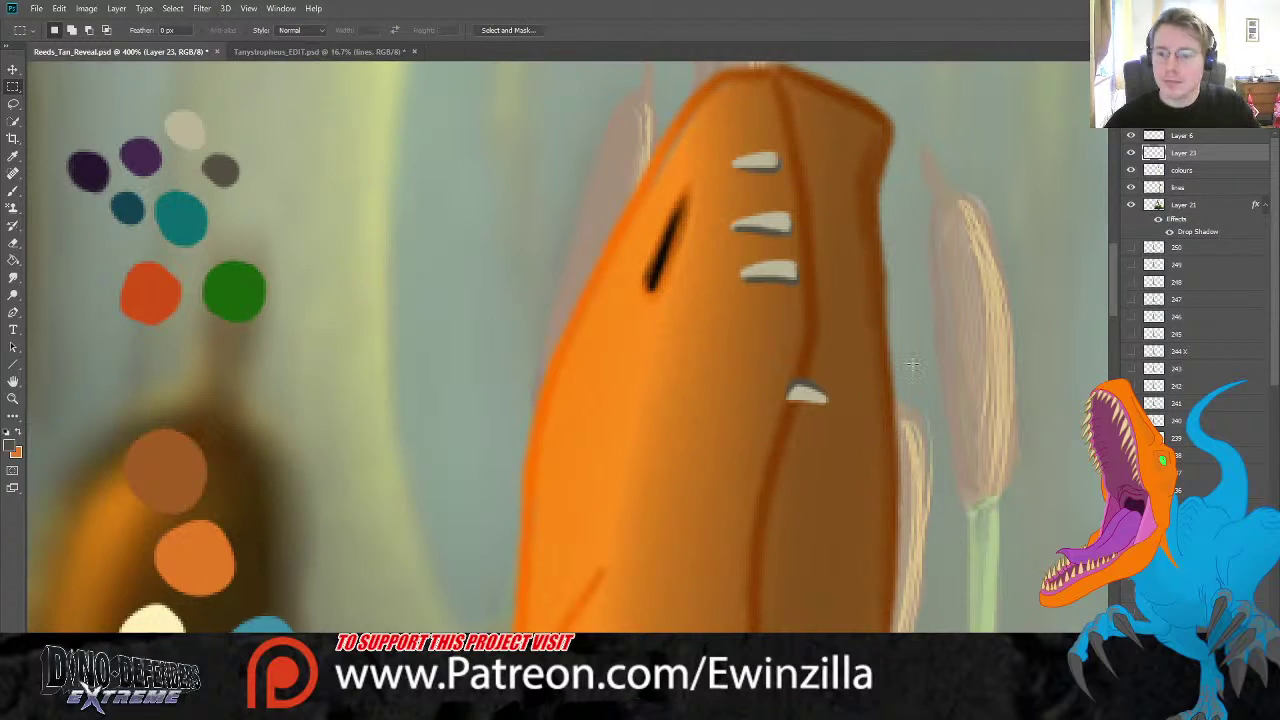
pyautogui.click(1132, 155)
pyautogui.click(1132, 155)
pyautogui.press('v')
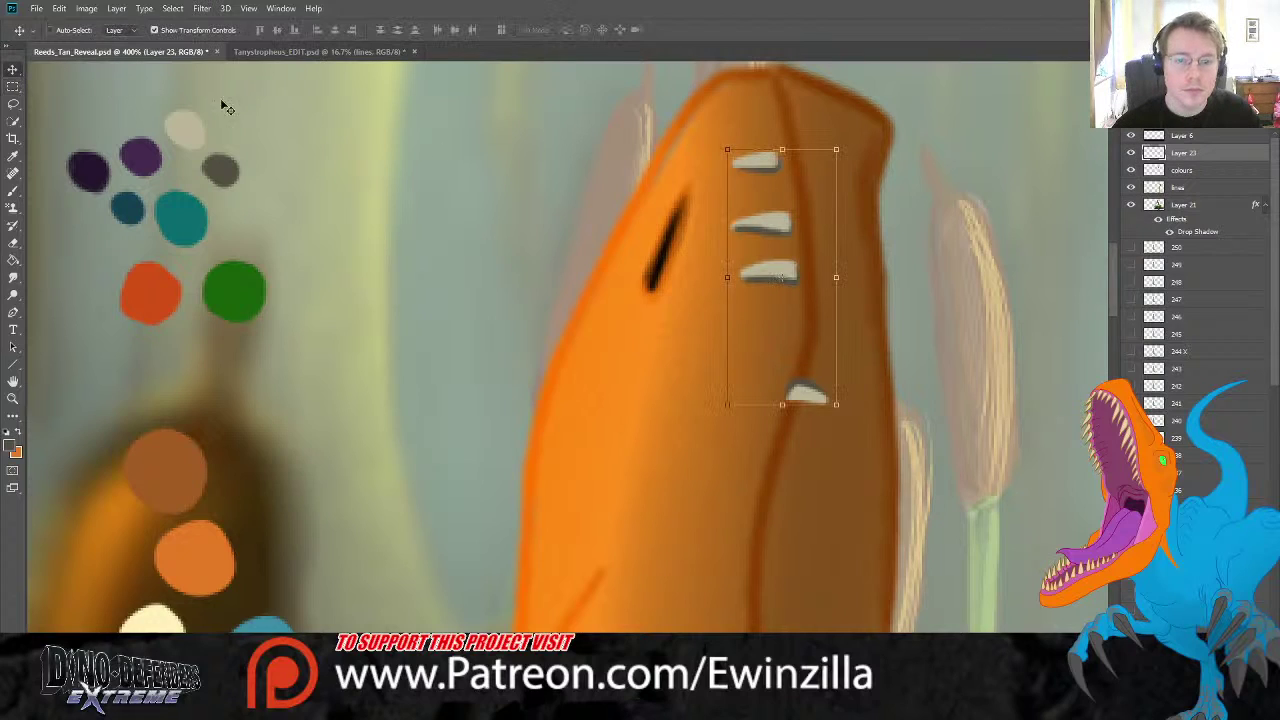
pyautogui.moveTo(773, 268); pyautogui.dragTo(784, 238)
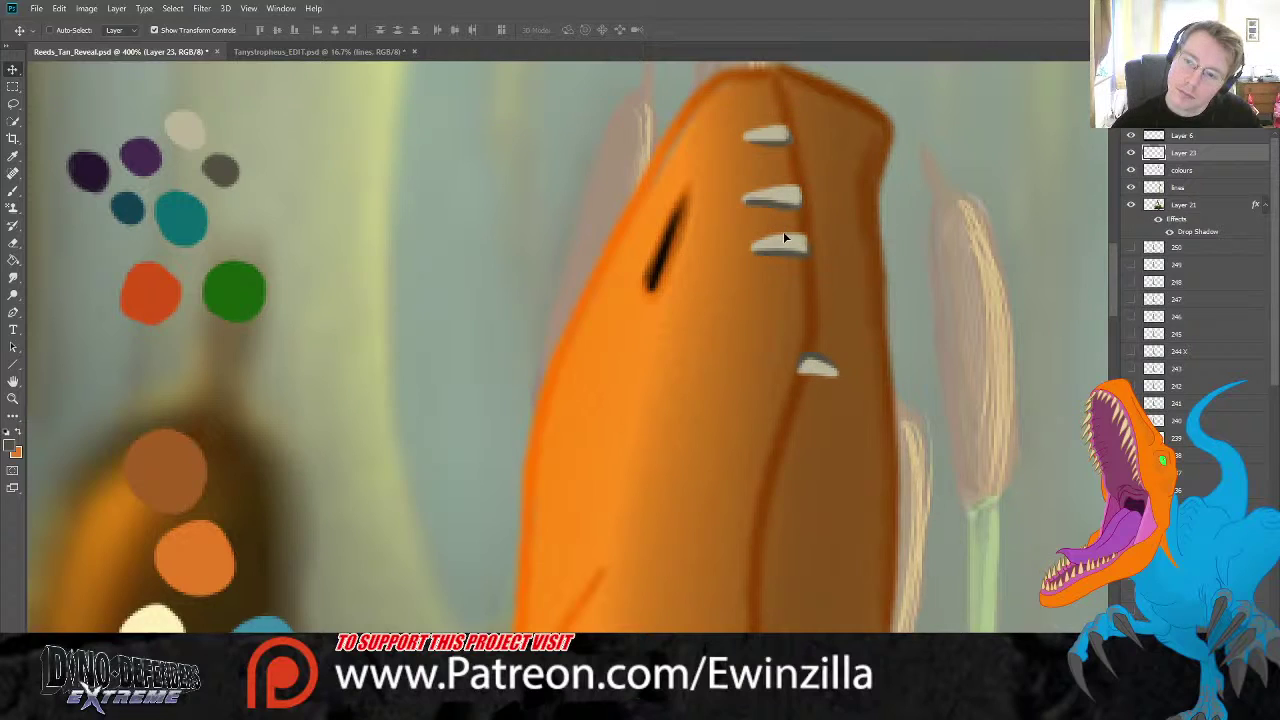
# - Raise the colours layer above Layer 6 and smudge the mouth line on the lines layer around the base of each tooth
pyautogui.click(1178, 172)
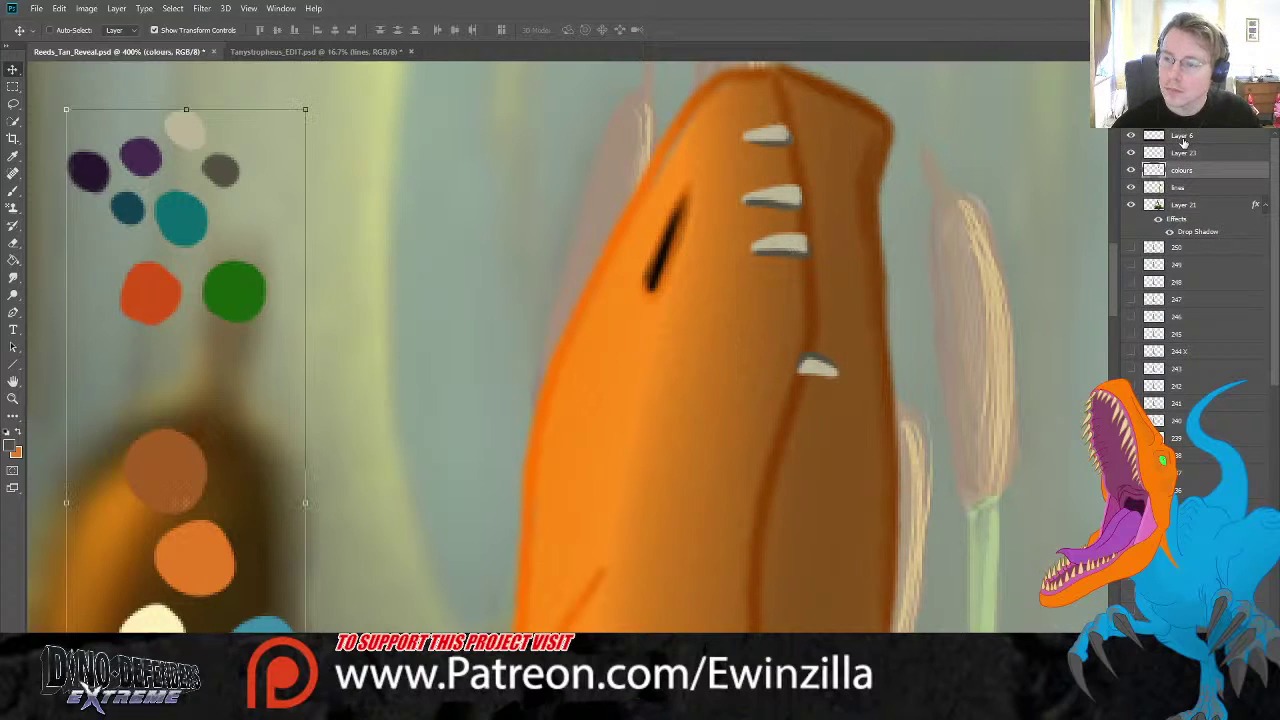
pyautogui.hotkey('ctrl', 'shift', ']')
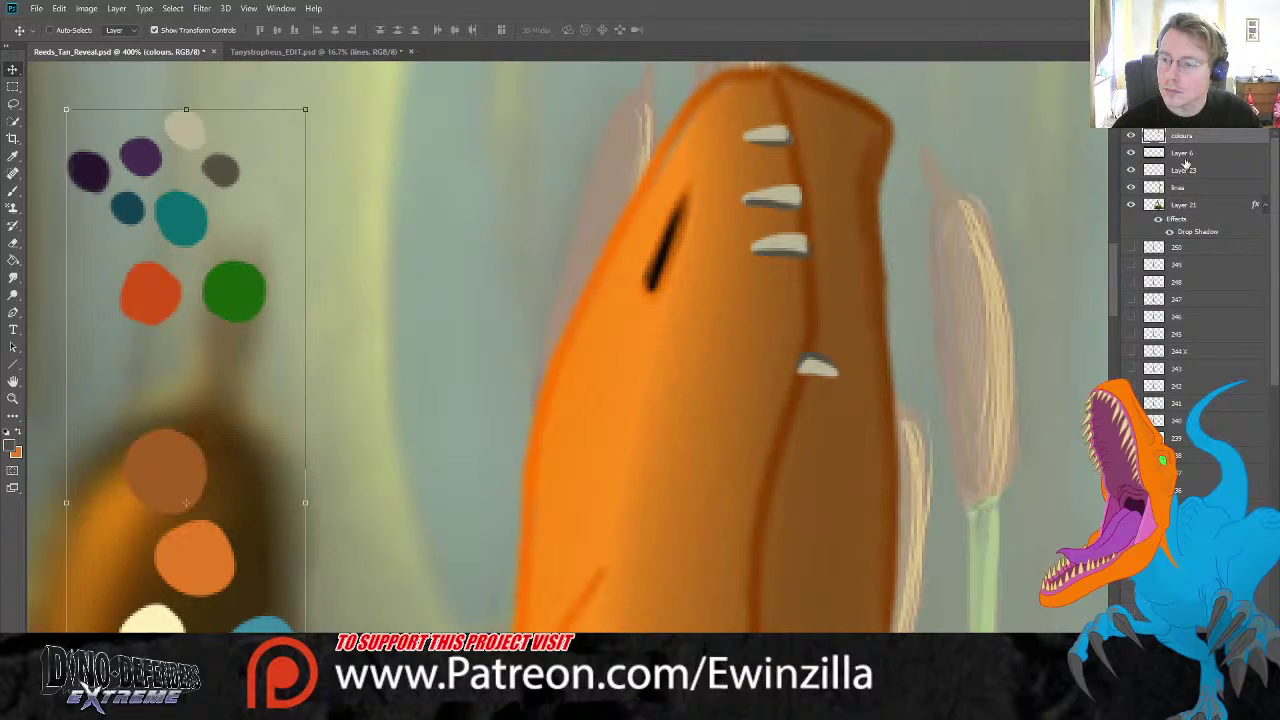
pyautogui.click(1183, 171)
pyautogui.click(1182, 190)
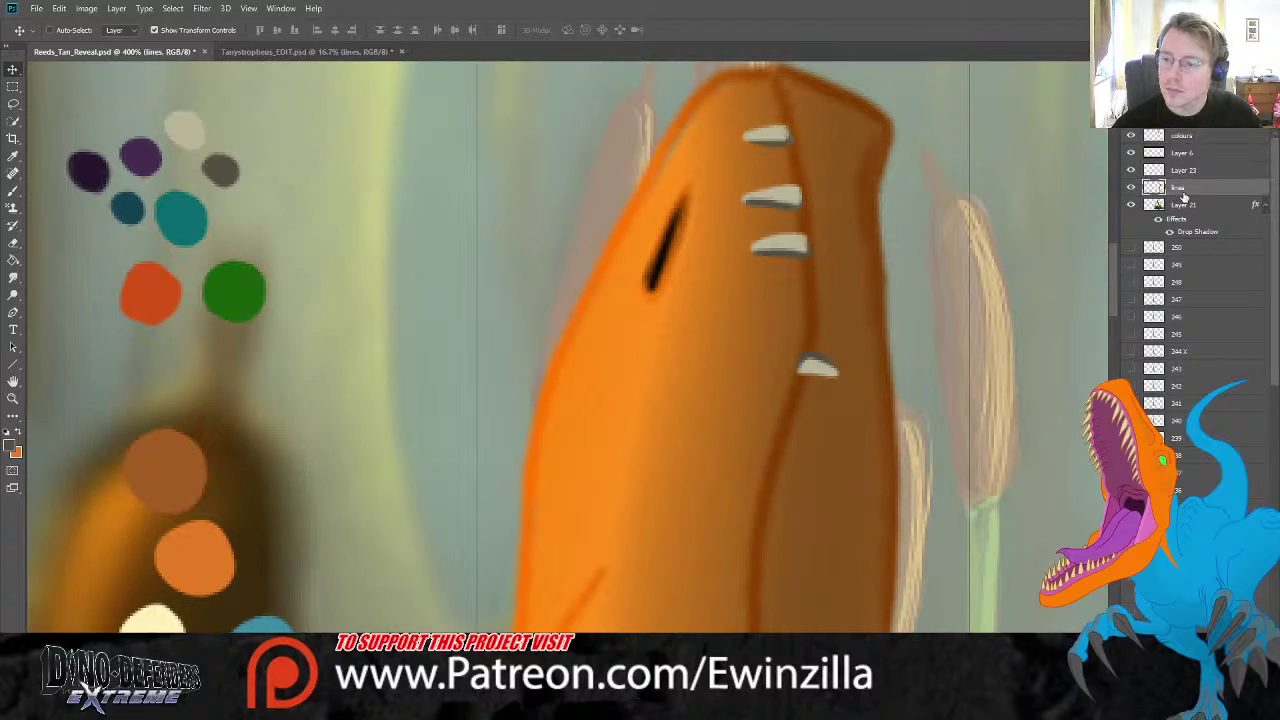
pyautogui.click(9, 276)
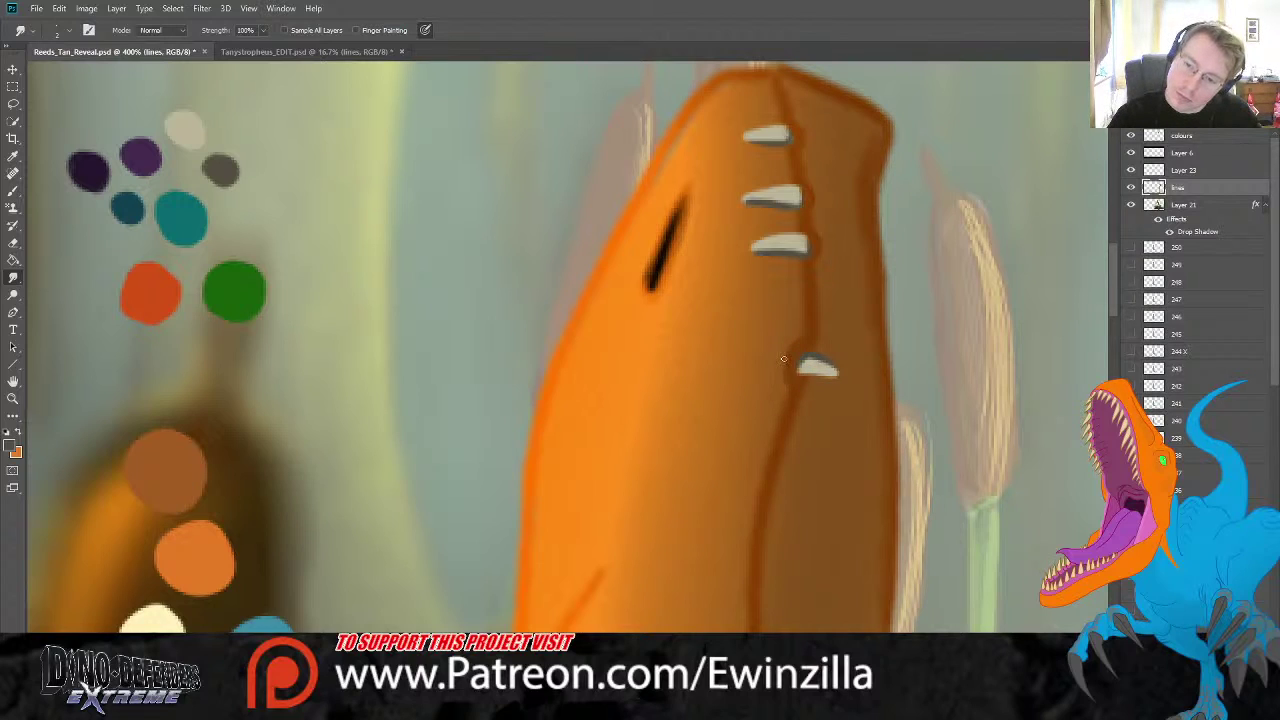
# - Merge the lines layer with the teeth layer and rename the merged layer t31
pyautogui.click(13, 398)
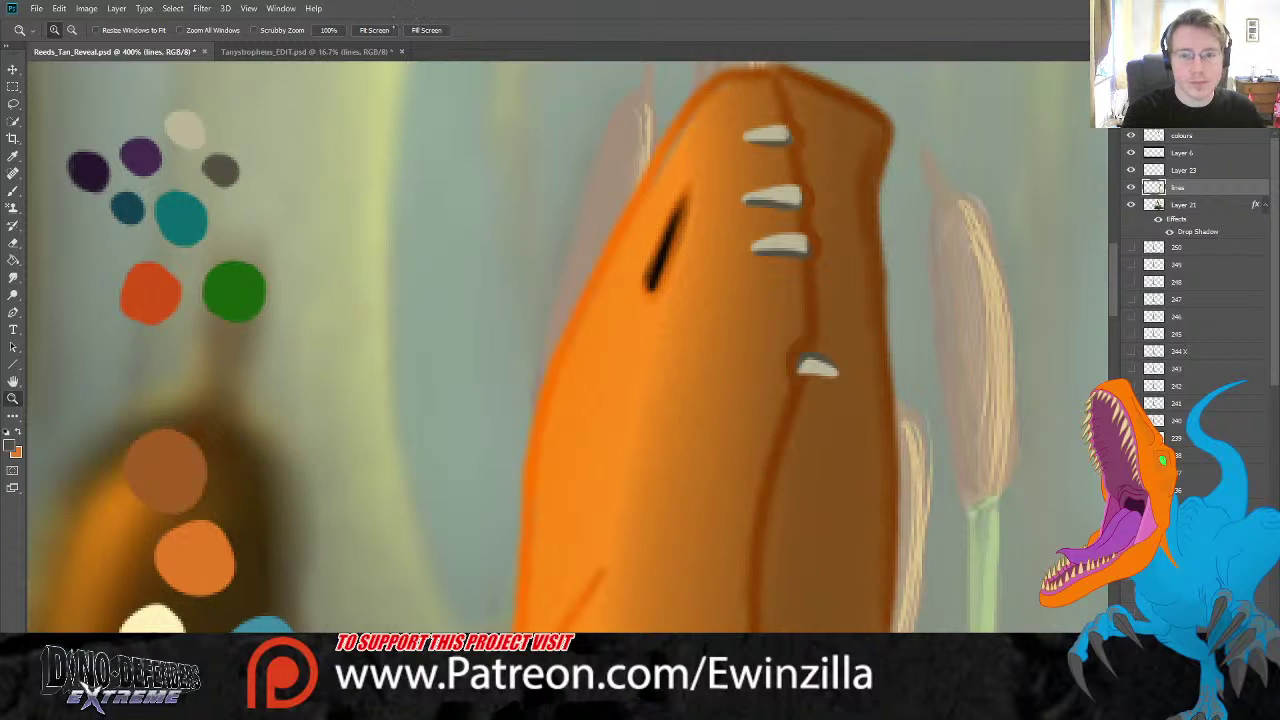
pyautogui.hotkey('ctrl', '0')
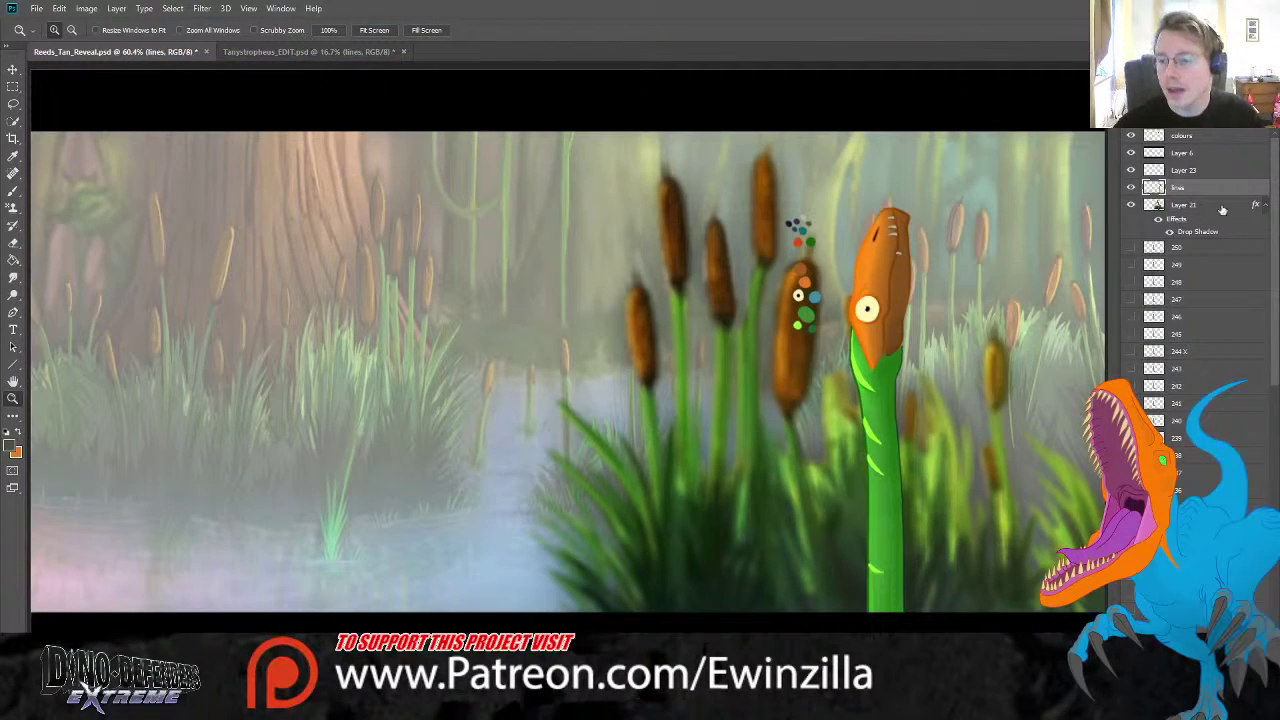
pyautogui.keyDown('shift'); pyautogui.click(1184, 172); pyautogui.keyUp('shift')
pyautogui.hotkey('ctrl', 'e')
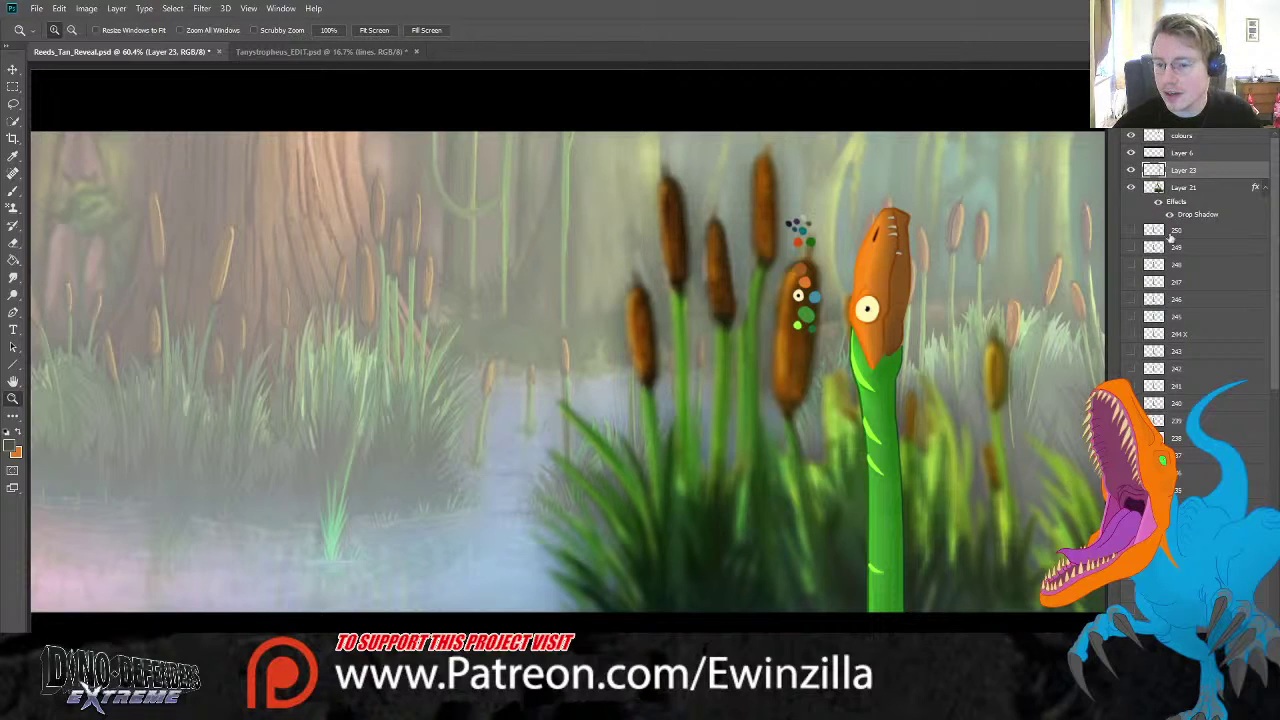
pyautogui.click(1131, 170)
pyautogui.click(1131, 170)
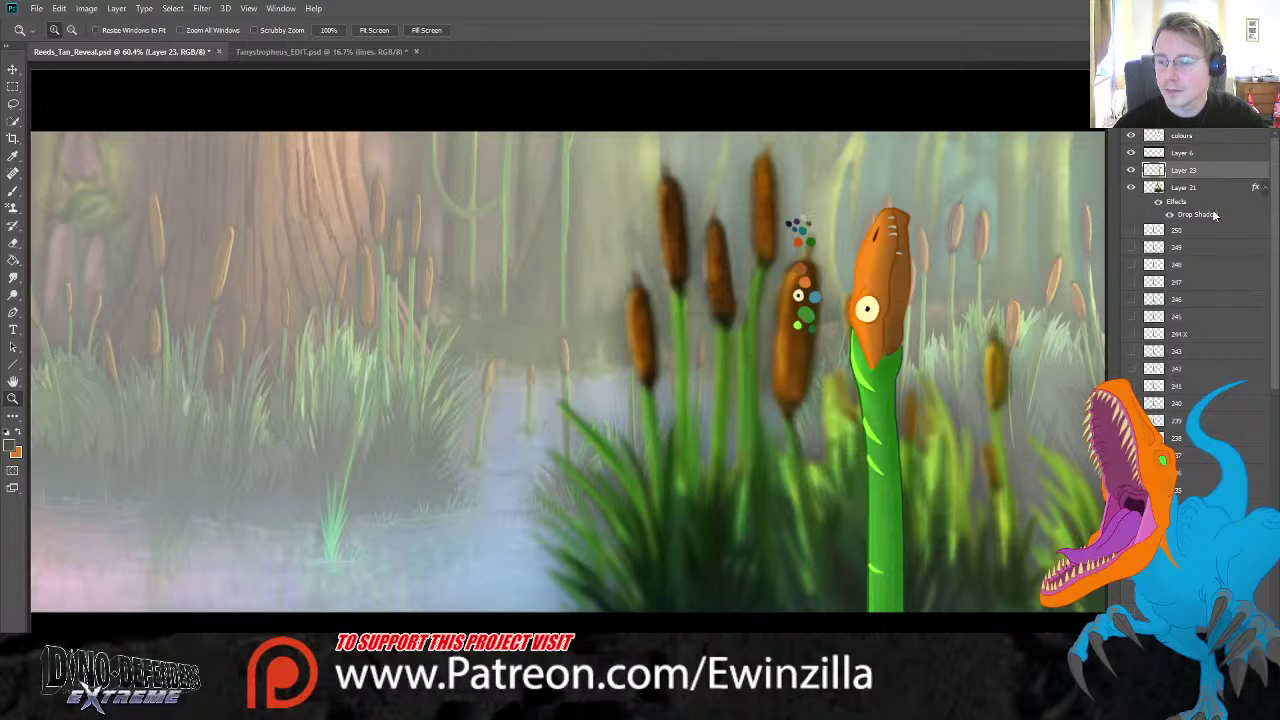
pyautogui.doubleClick(1185, 171)
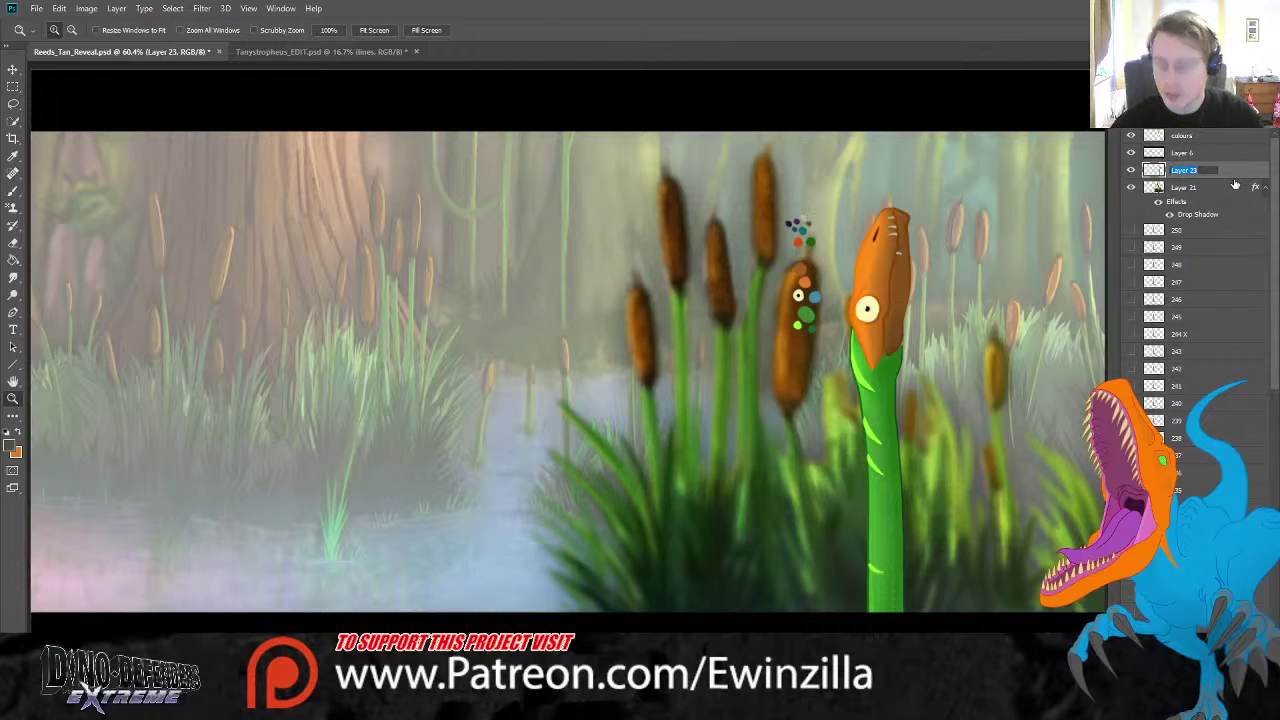
pyautogui.write('tail')
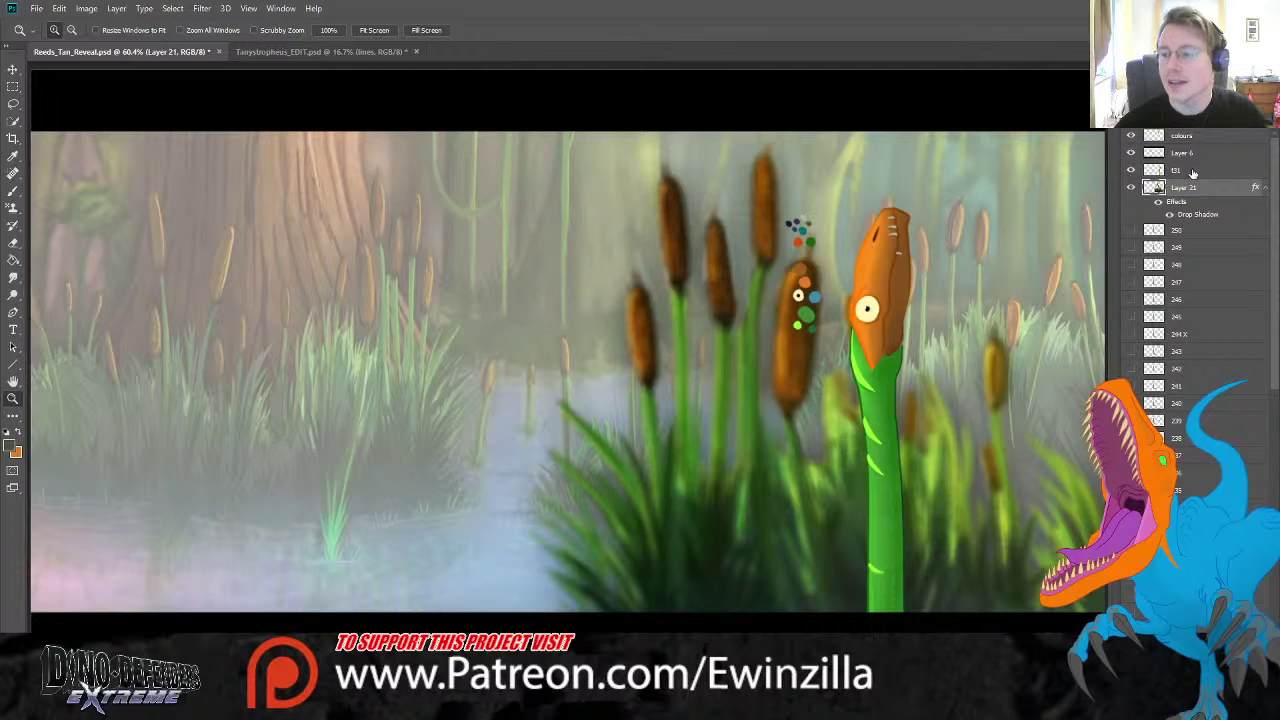
pyautogui.press('Return')
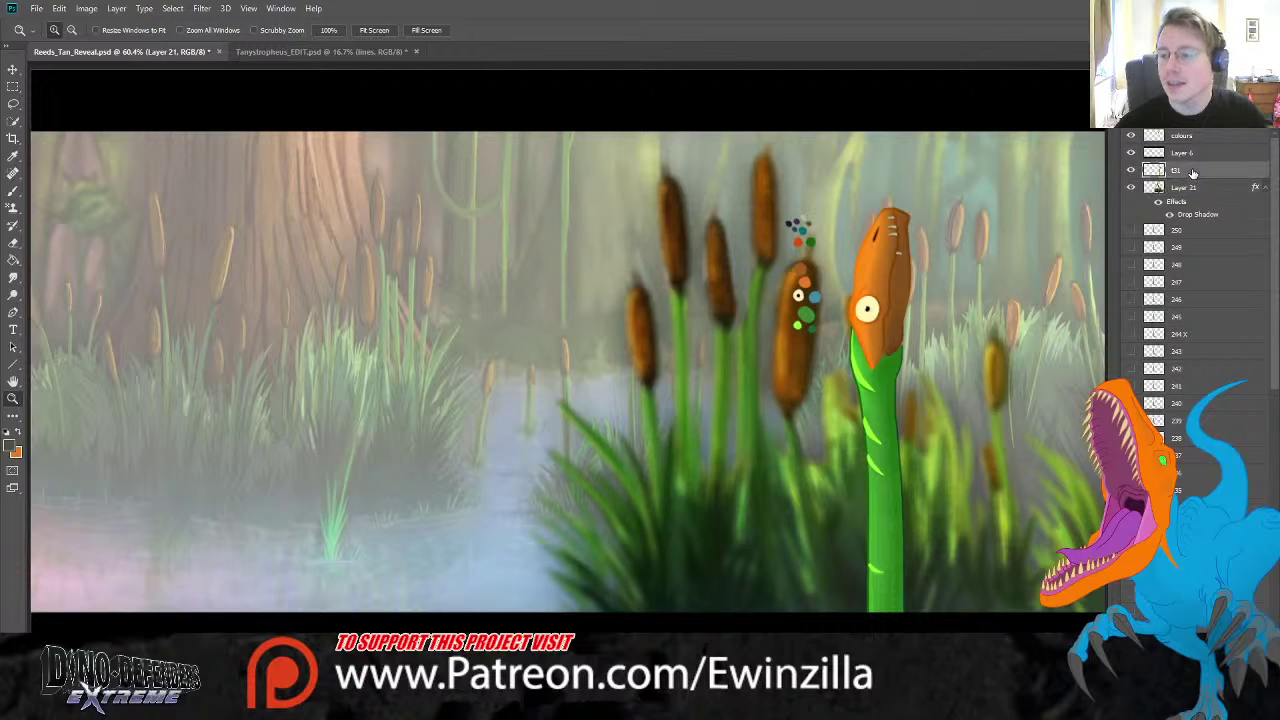
# - Delete the whole run of hidden numbered layers from 250 down to just above the white layer
pyautogui.click(1183, 234)
pyautogui.scroll(-10, 1190, 320)
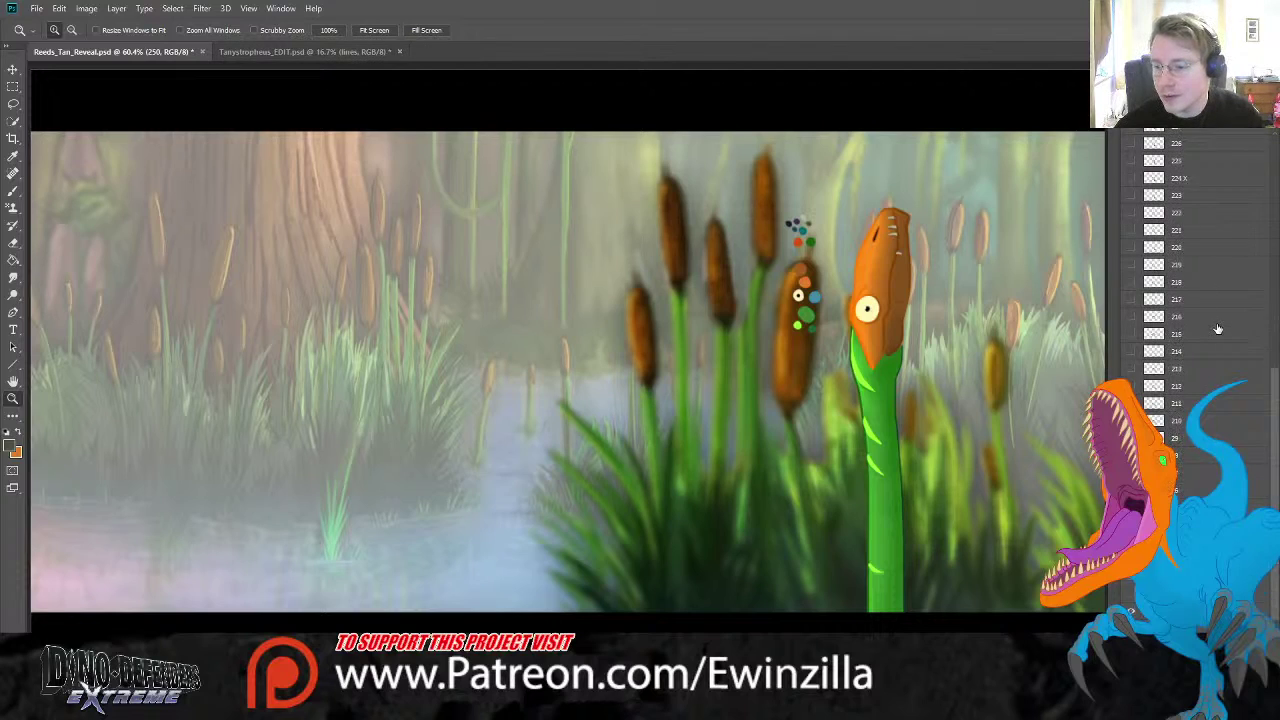
pyautogui.keyDown('shift'); pyautogui.click(1180, 495); pyautogui.keyUp('shift')
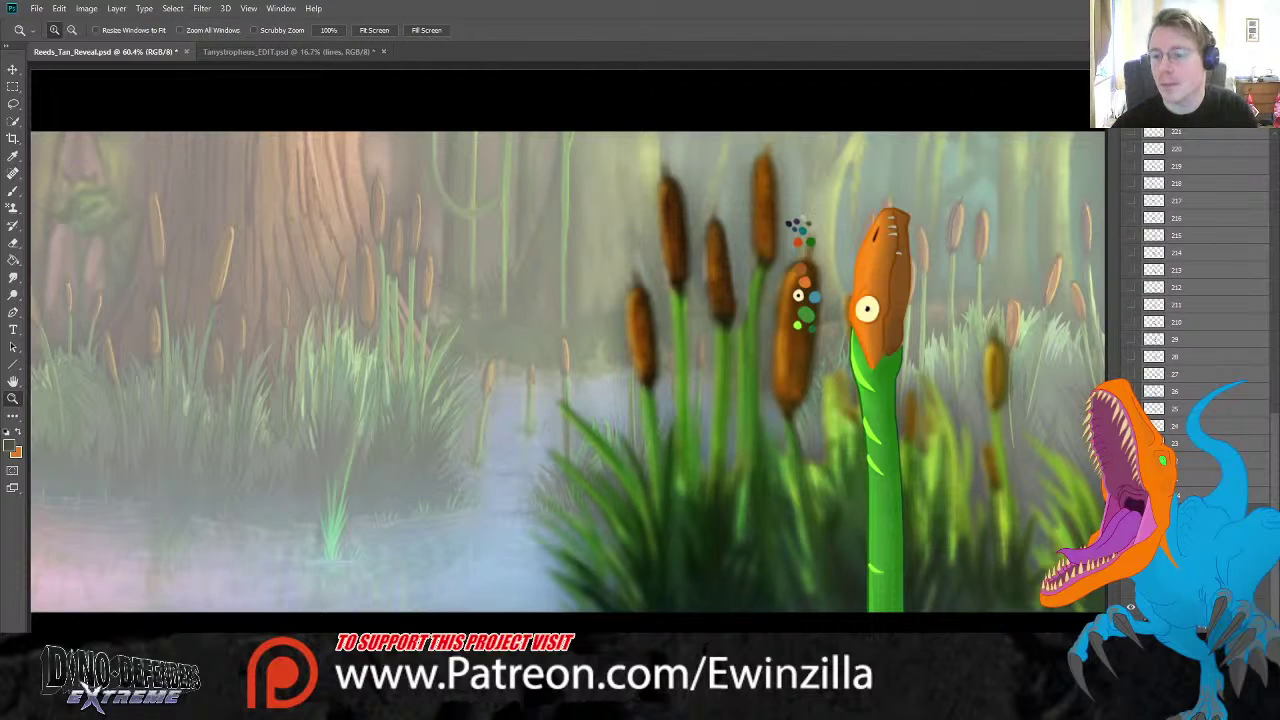
pyautogui.press('Delete')
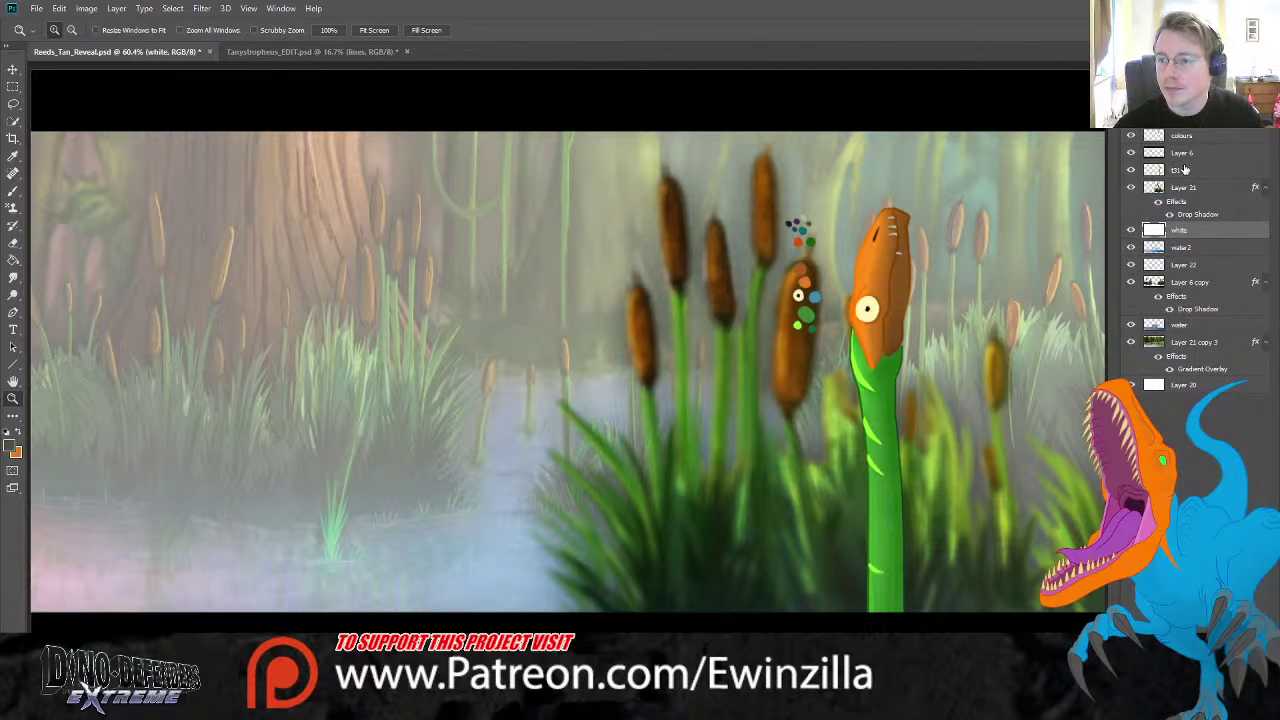
# - Add a new layer directly above t31 and rename it t32
pyautogui.click(1183, 170)
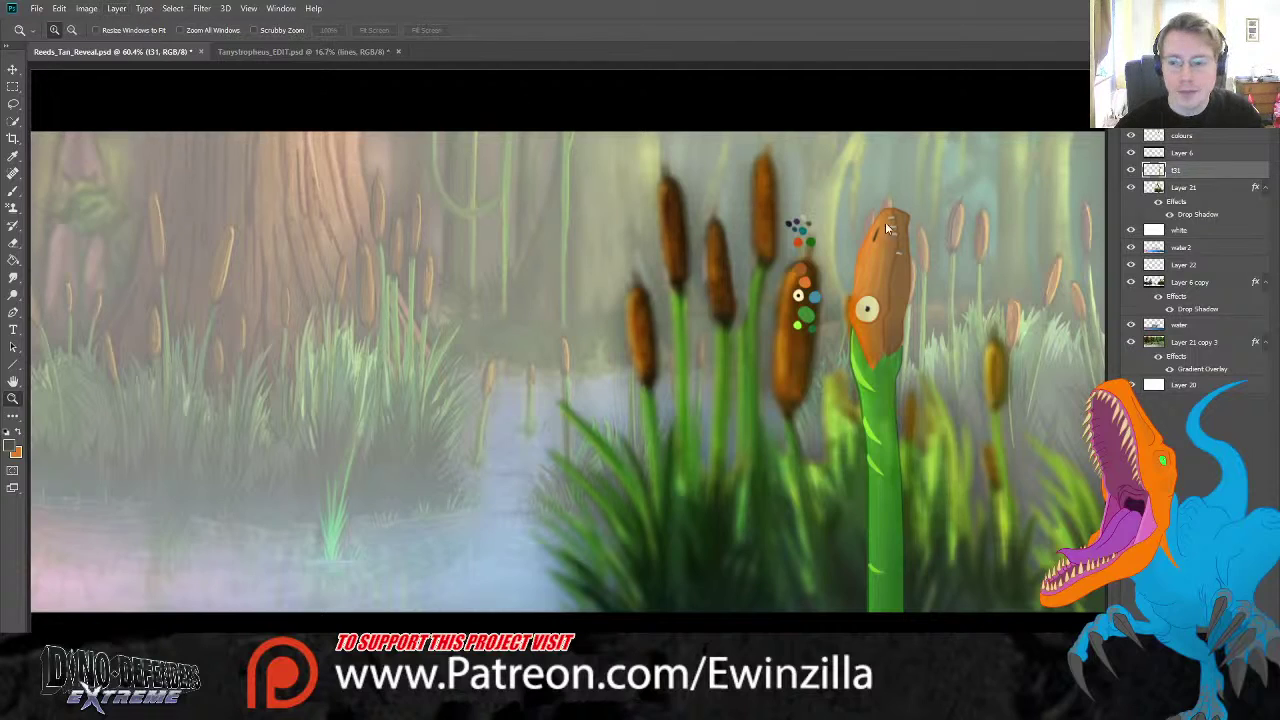
pyautogui.hotkey('ctrl', 'shift', 'alt', 'n')
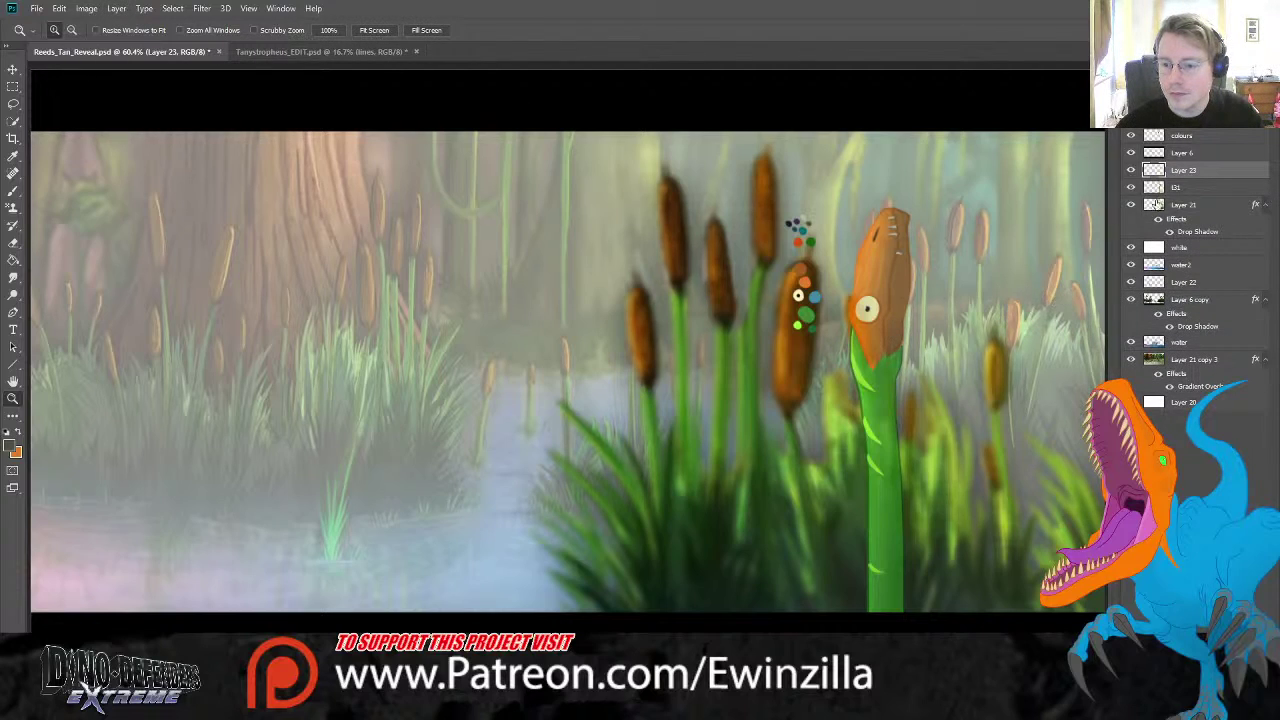
pyautogui.click(1190, 188)
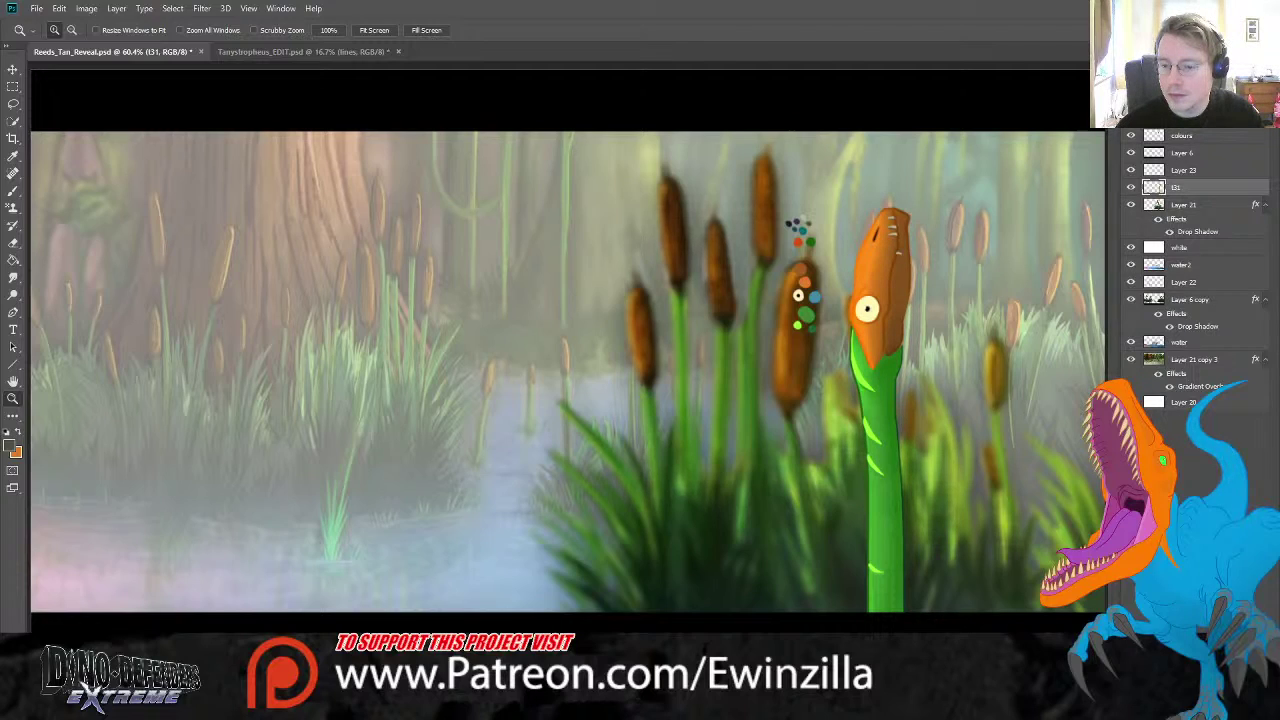
pyautogui.doubleClick(1186, 171)
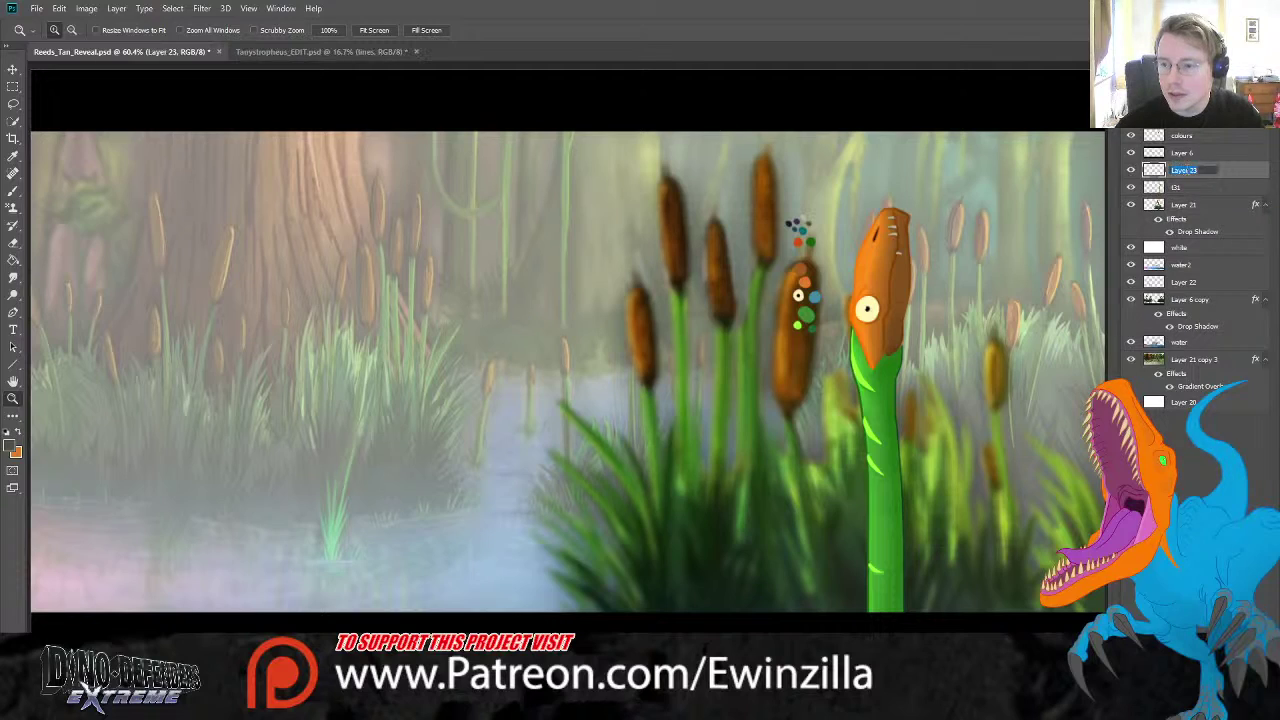
pyautogui.write('t312')
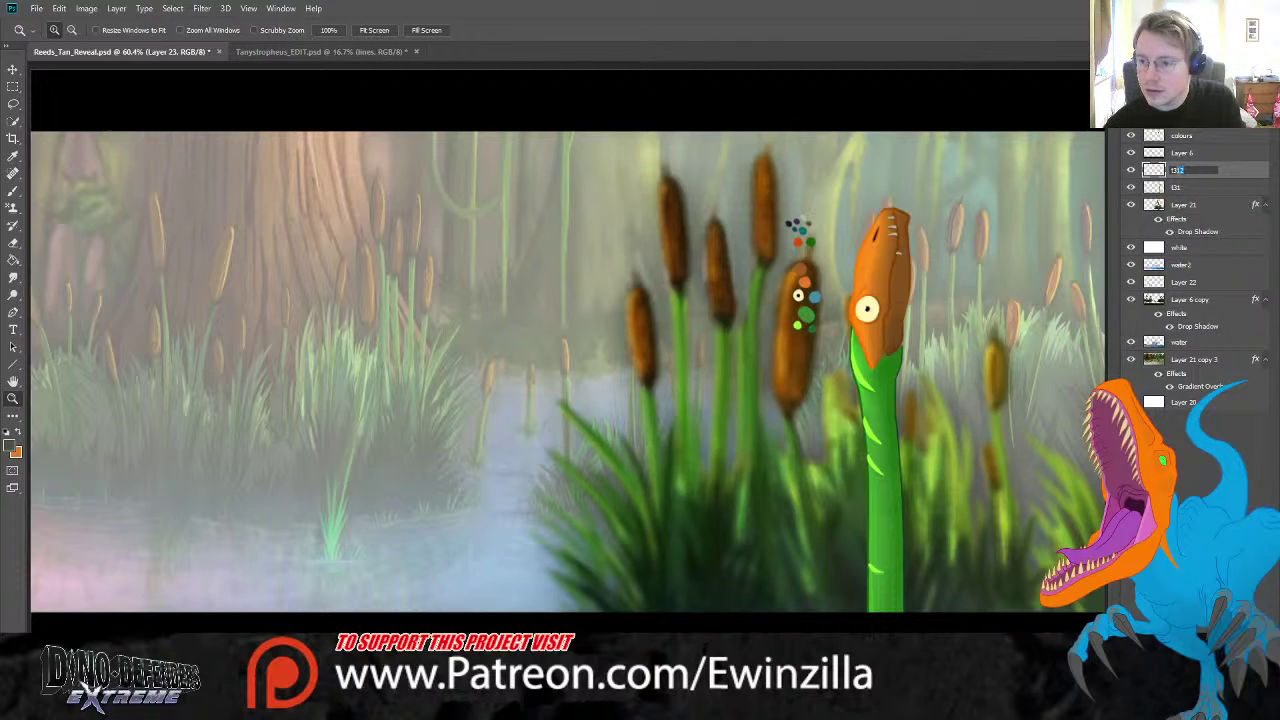
pyautogui.press('Return')
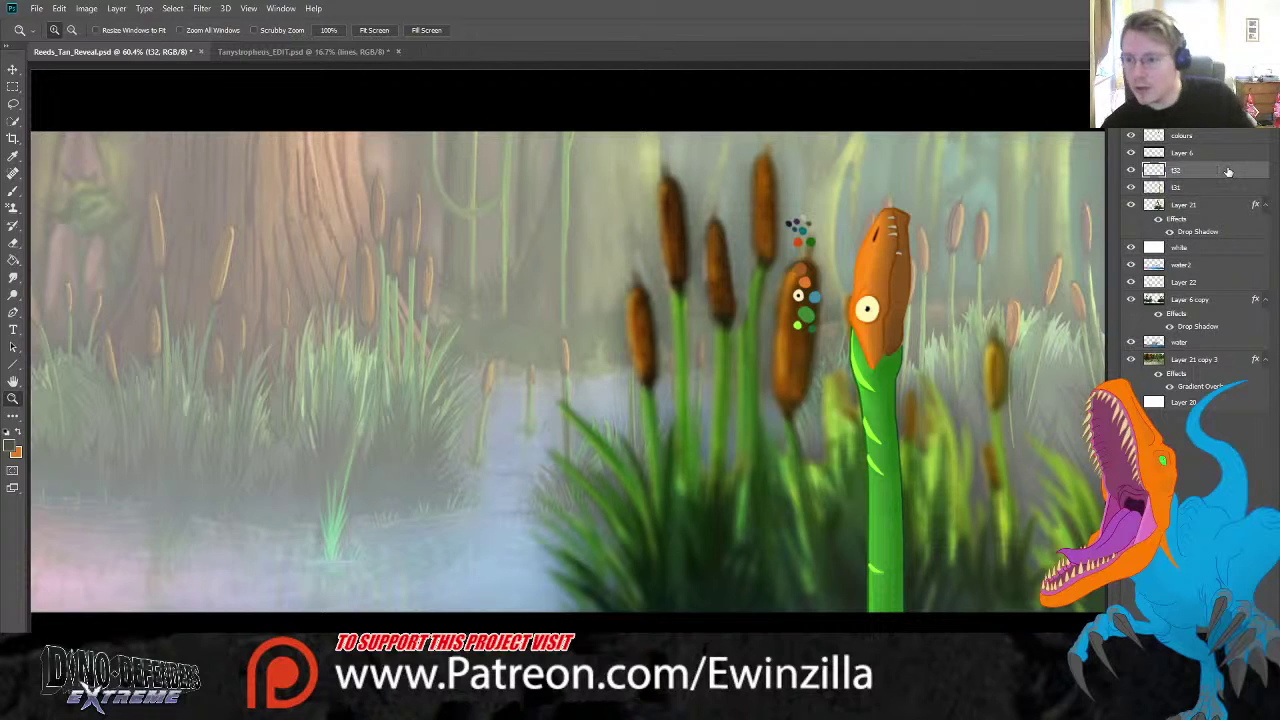
# - On t32, sketch the outline of a tilted head with eye, snout, mouth line and jaw, using the red-orange swatch and a thin brush
pyautogui.click(1066, 357)
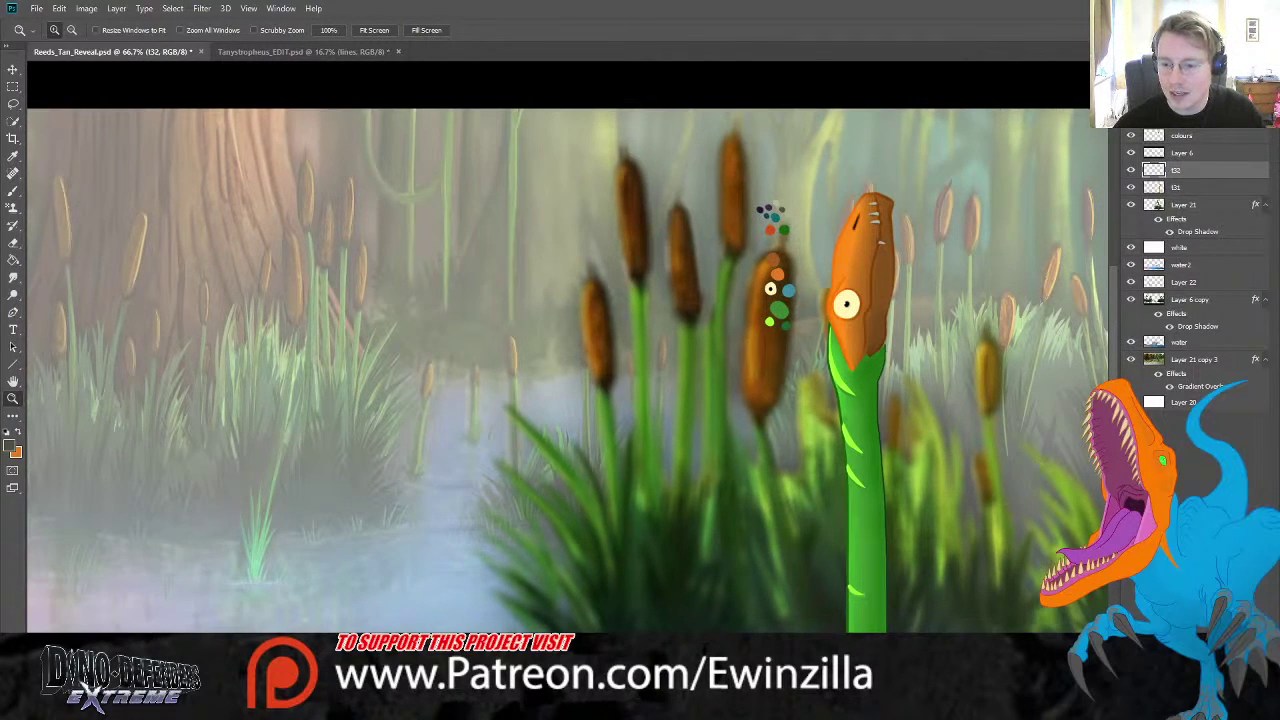
pyautogui.hscroll(3, 1049, 458)
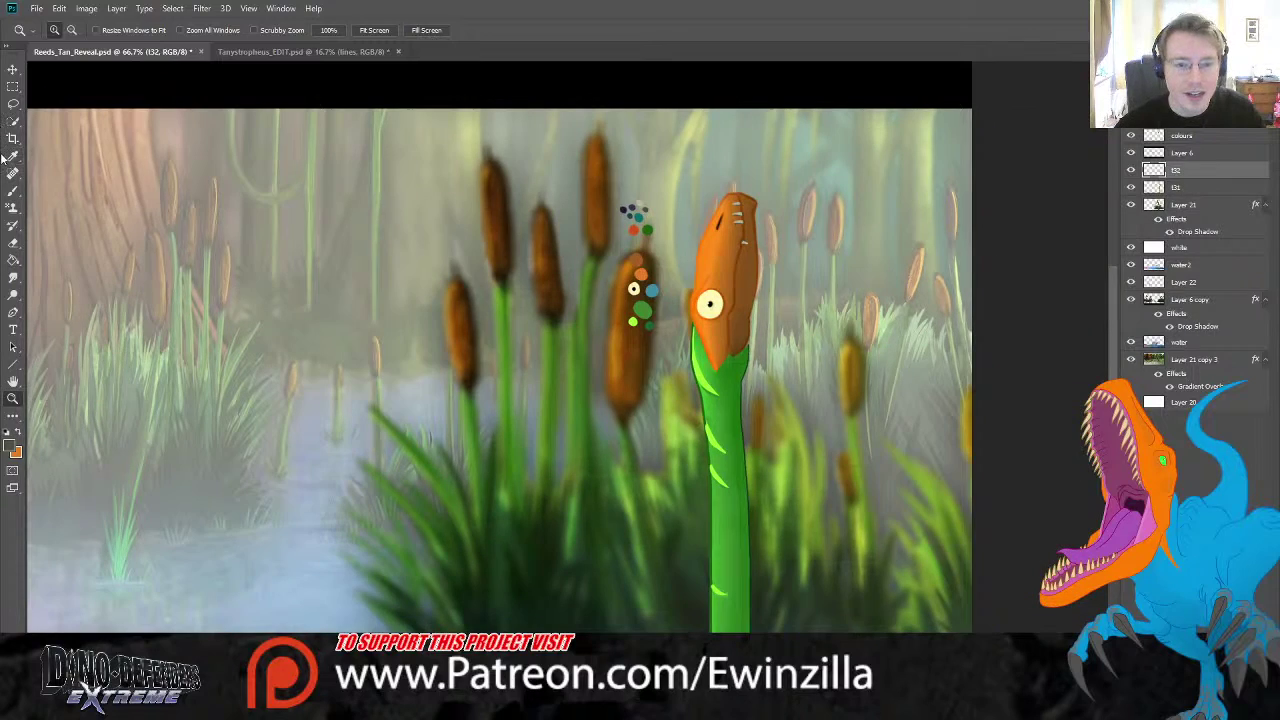
pyautogui.press('i')
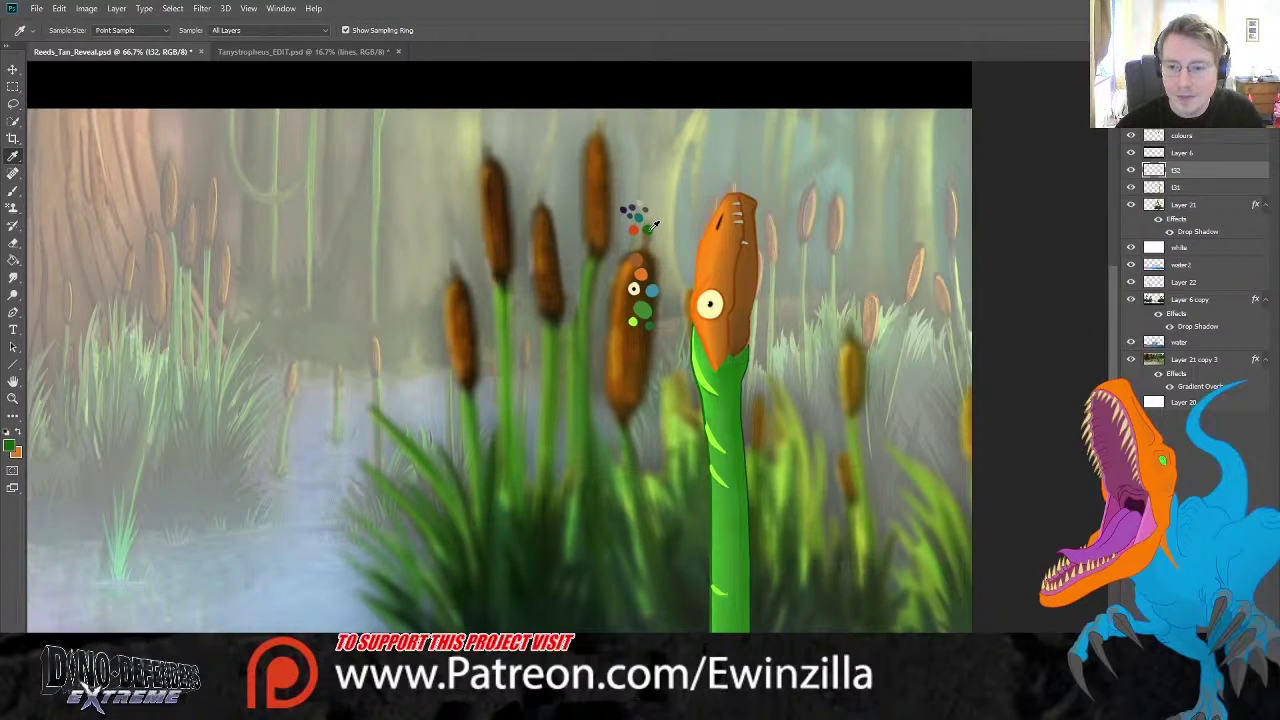
pyautogui.click(641, 272)
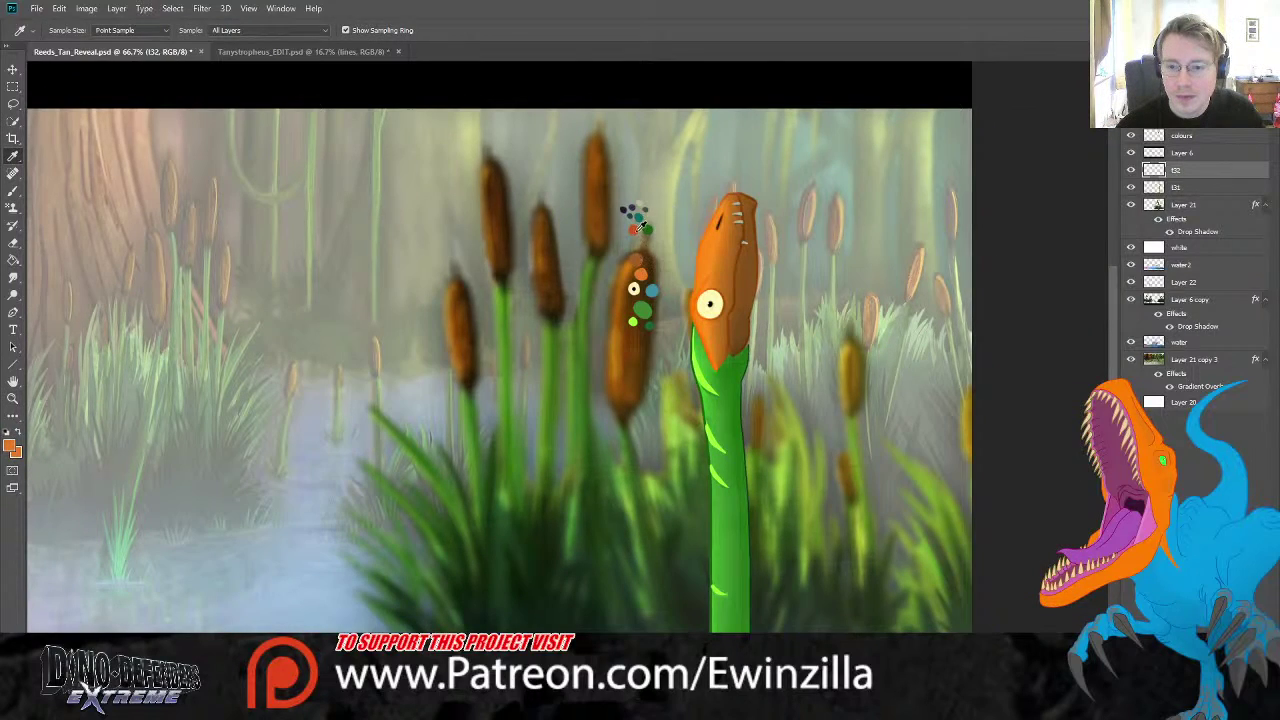
pyautogui.press('z')
pyautogui.click(889, 277)
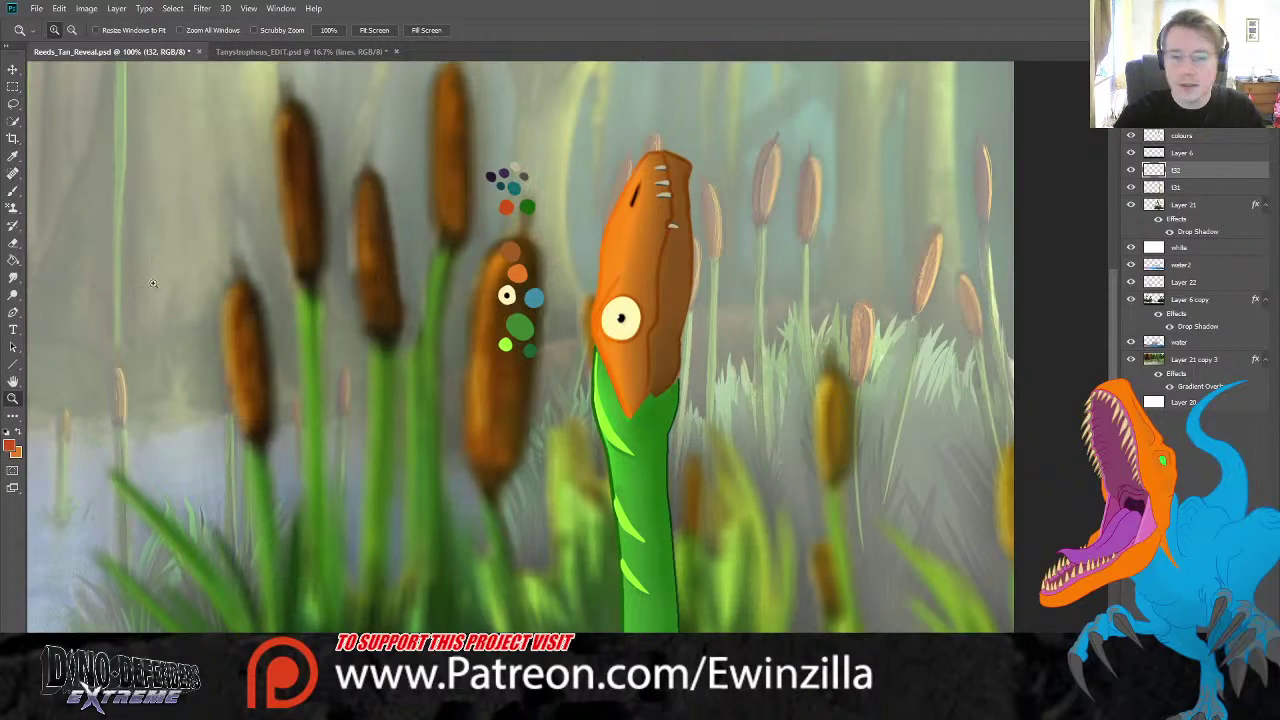
pyautogui.click(13, 190)
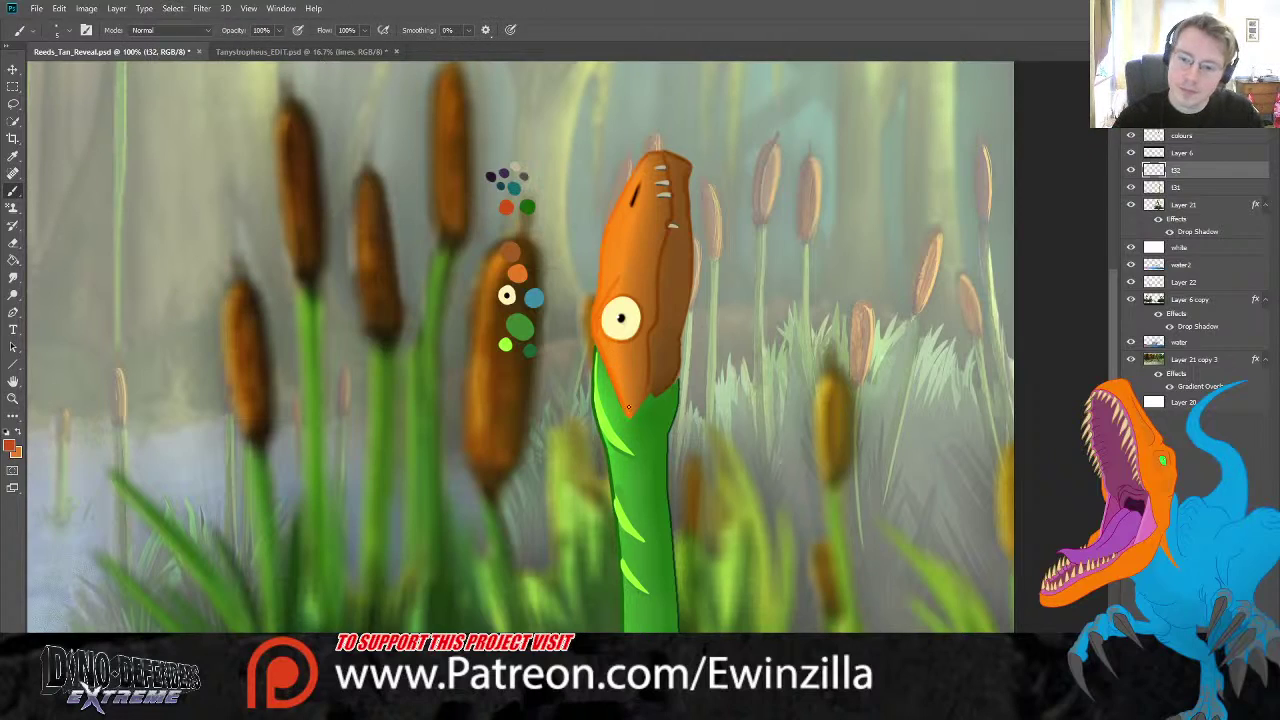
pyautogui.moveTo(630, 408)
pyautogui.mouseDown()
pyautogui.moveTo(606, 341)
pyautogui.moveTo(628, 282)
pyautogui.mouseUp()
pyautogui.click(620, 318)
pyautogui.moveTo(655, 330); pyautogui.dragTo(648, 287)
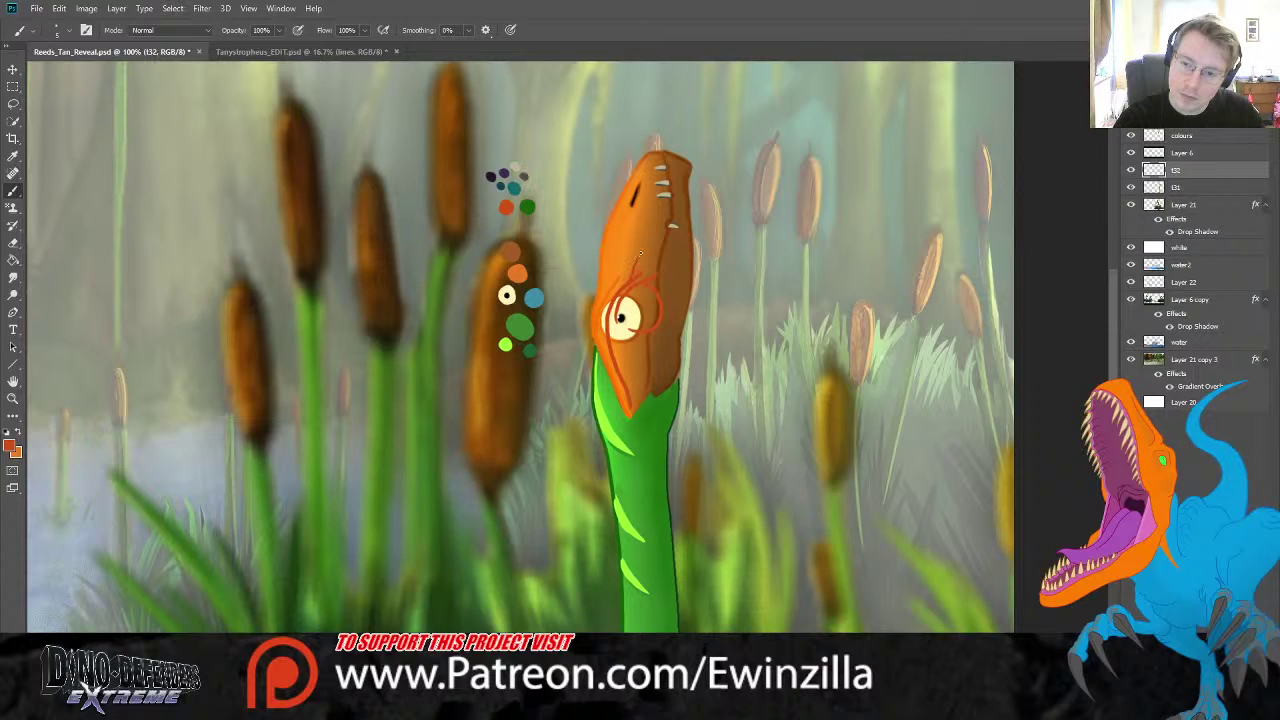
pyautogui.moveTo(670, 218)
pyautogui.mouseDown()
pyautogui.moveTo(723, 172)
pyautogui.moveTo(786, 165)
pyautogui.moveTo(793, 185)
pyautogui.moveTo(755, 168)
pyautogui.moveTo(706, 254)
pyautogui.moveTo(665, 408)
pyautogui.mouseUp()
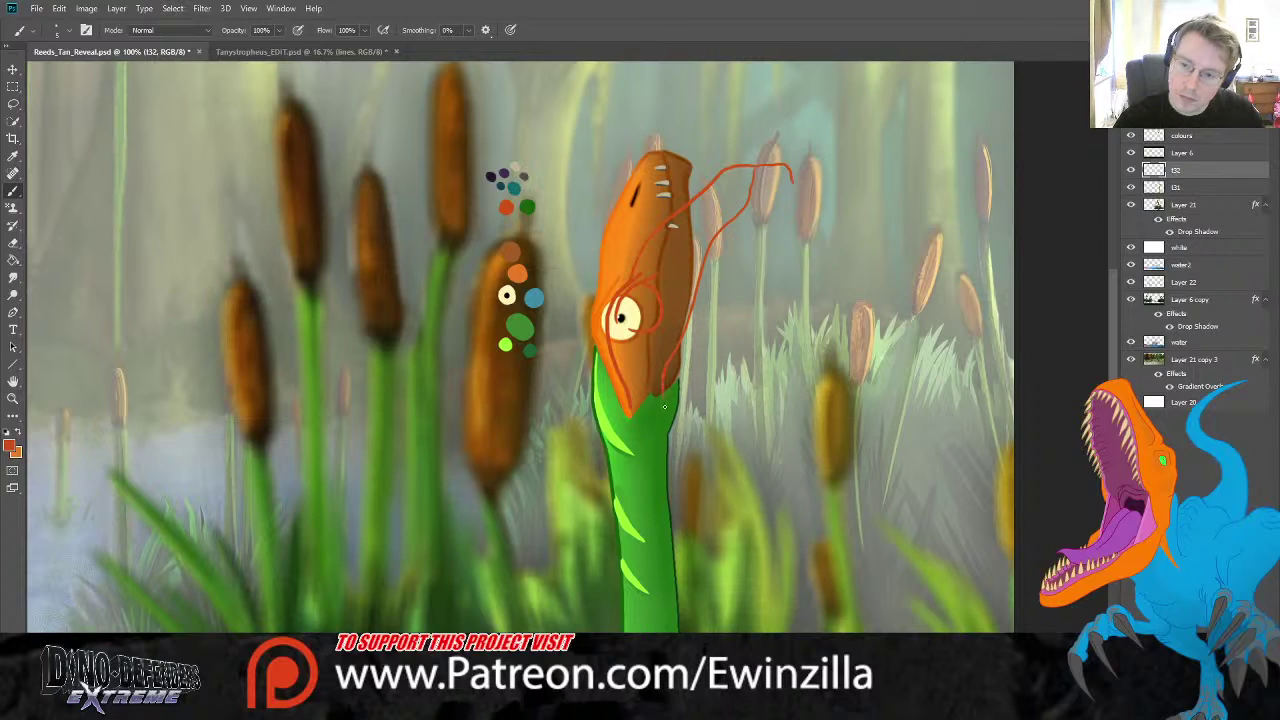
pyautogui.moveTo(777, 170)
pyautogui.mouseDown()
pyautogui.moveTo(798, 206)
pyautogui.moveTo(786, 240)
pyautogui.moveTo(756, 278)
pyautogui.moveTo(746, 340)
pyautogui.moveTo(686, 420)
pyautogui.mouseUp()
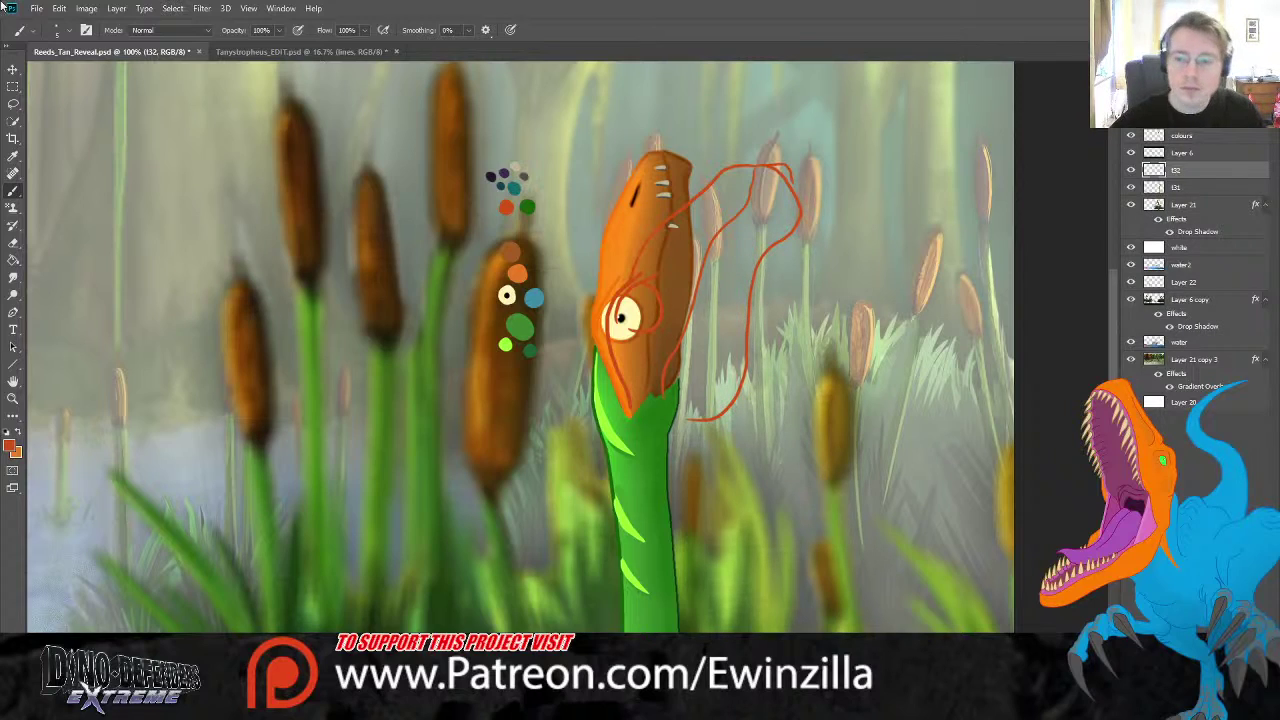
# - Transform the sketched head to about 81% width and rotate it about 11° so it sits over the existing head and neck
pyautogui.press('v')
pyautogui.moveTo(803, 162); pyautogui.dragTo(769, 152)
pyautogui.moveTo(817, 424); pyautogui.dragTo(765, 415)
pyautogui.moveTo(739, 353); pyautogui.dragTo(719, 328)
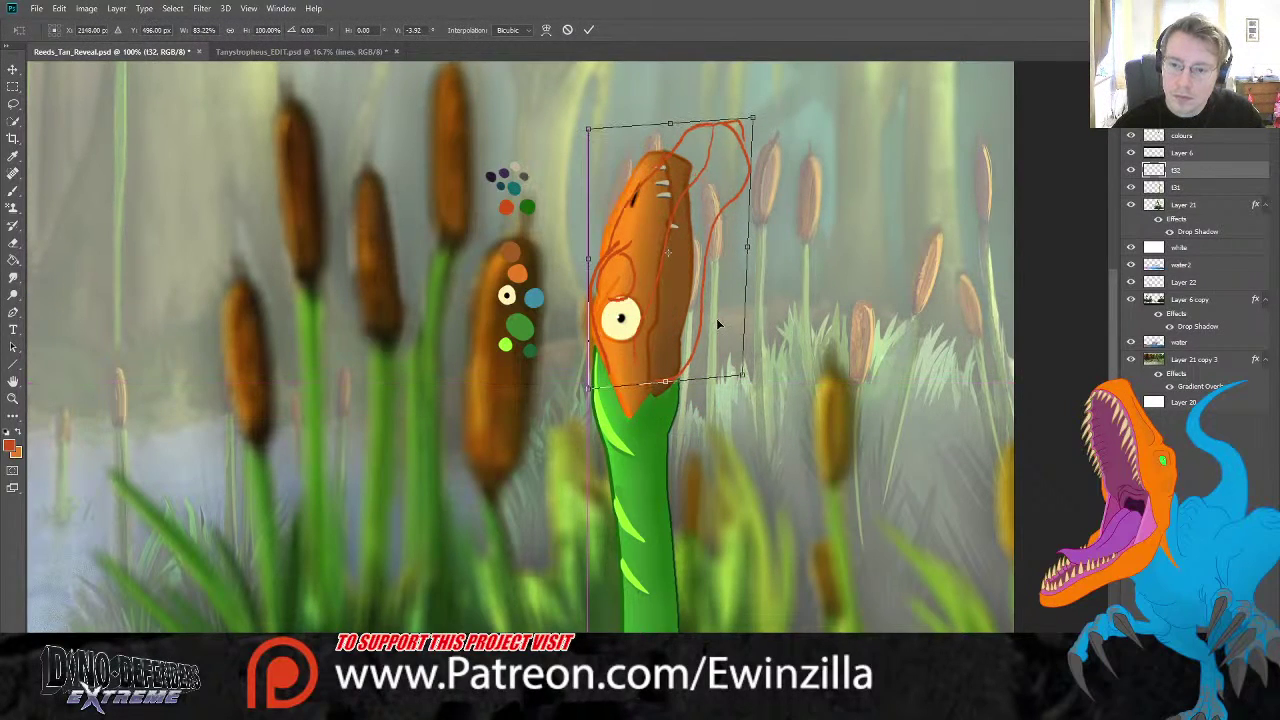
pyautogui.moveTo(752, 116); pyautogui.dragTo(743, 210)
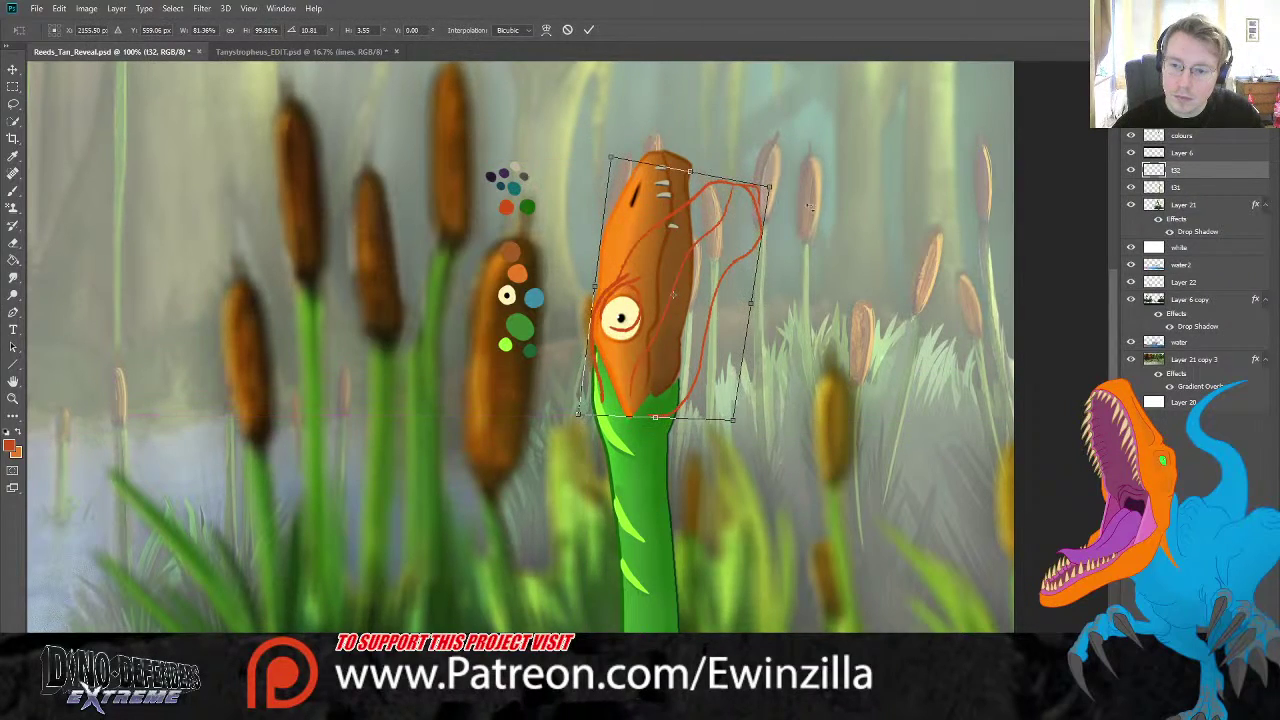
pyautogui.click(13, 277)
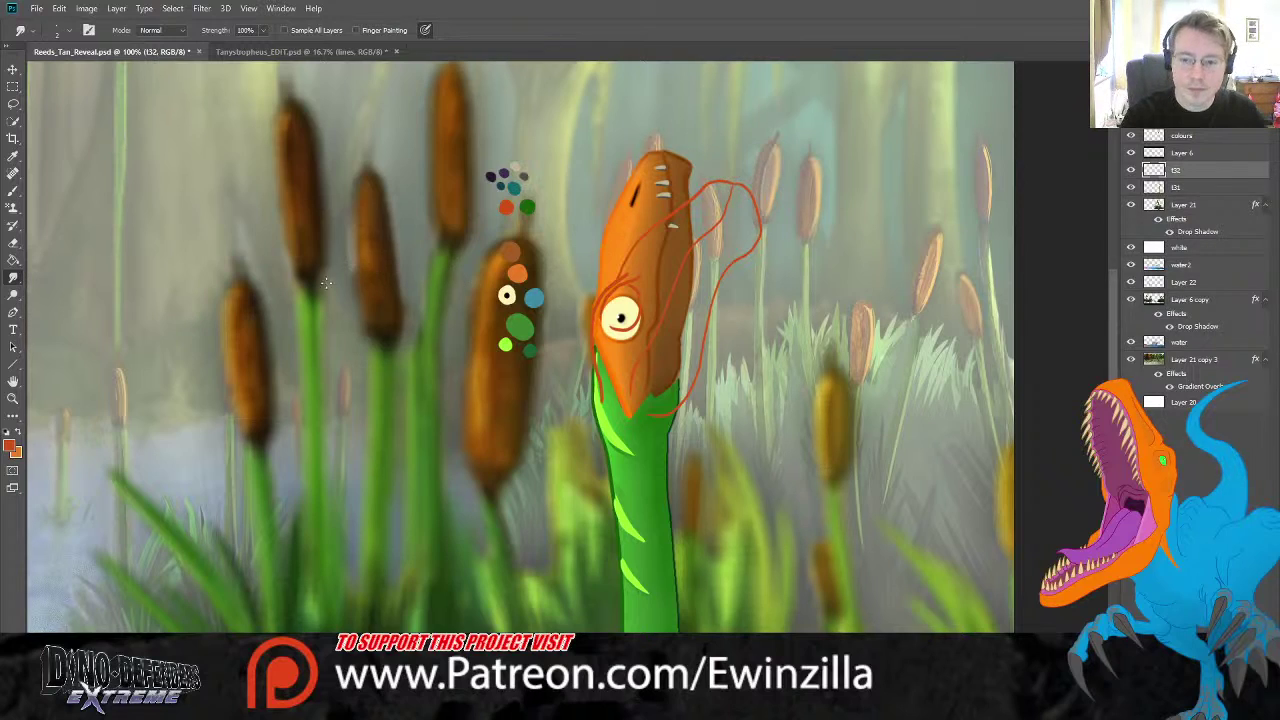
# - Draw both edges of the neck below the sketched head in the dark green swatch colour, redoing the left edge until it curves smoothly
pyautogui.press('i')
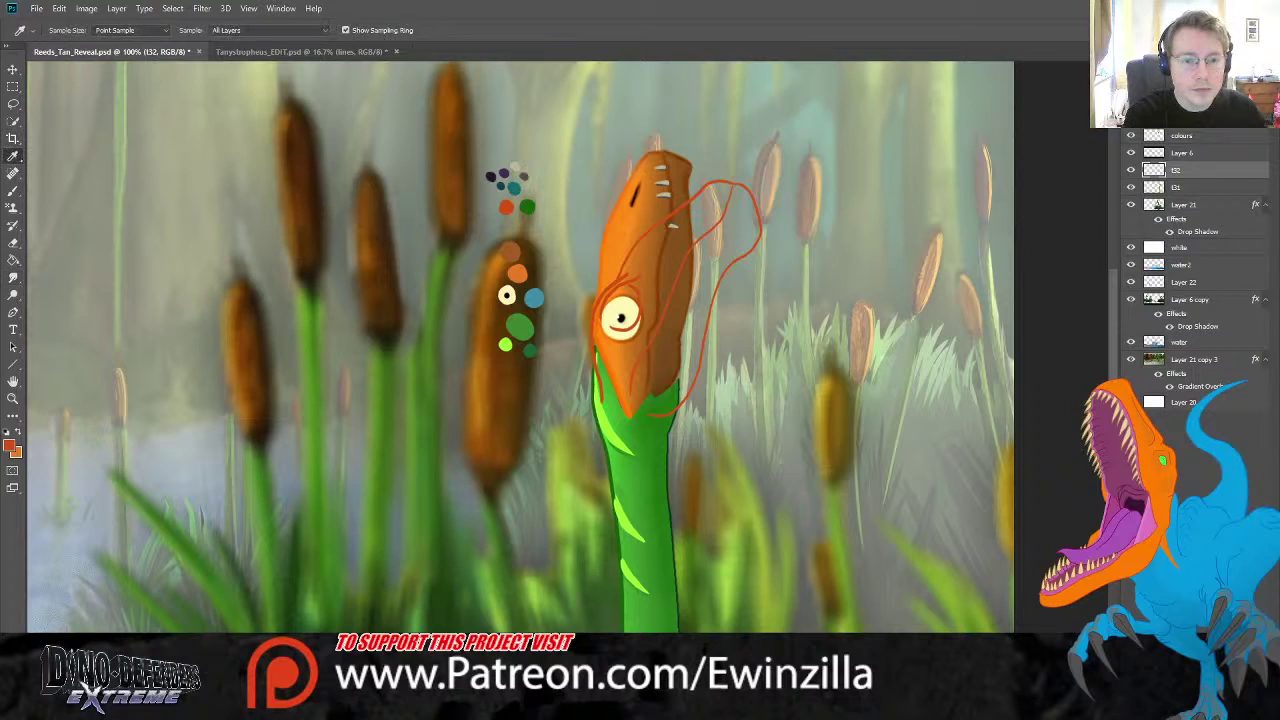
pyautogui.click(529, 206)
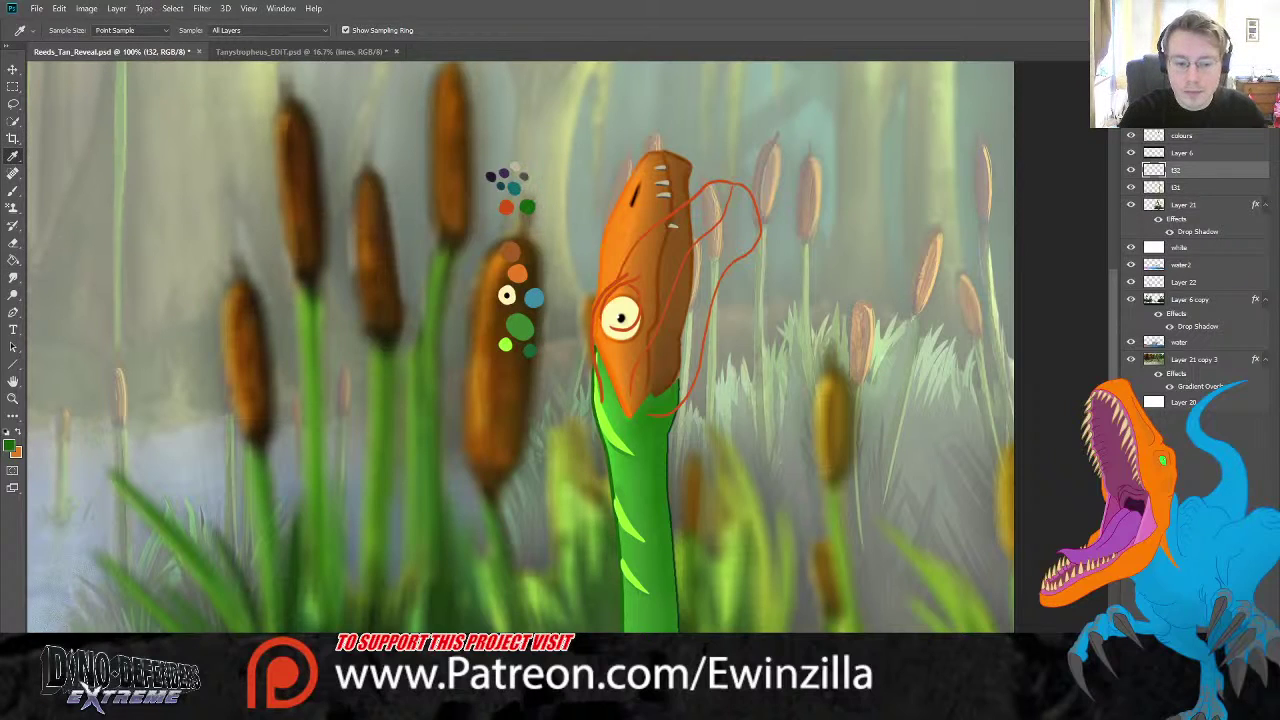
pyautogui.scroll(-4, 1088, 341)
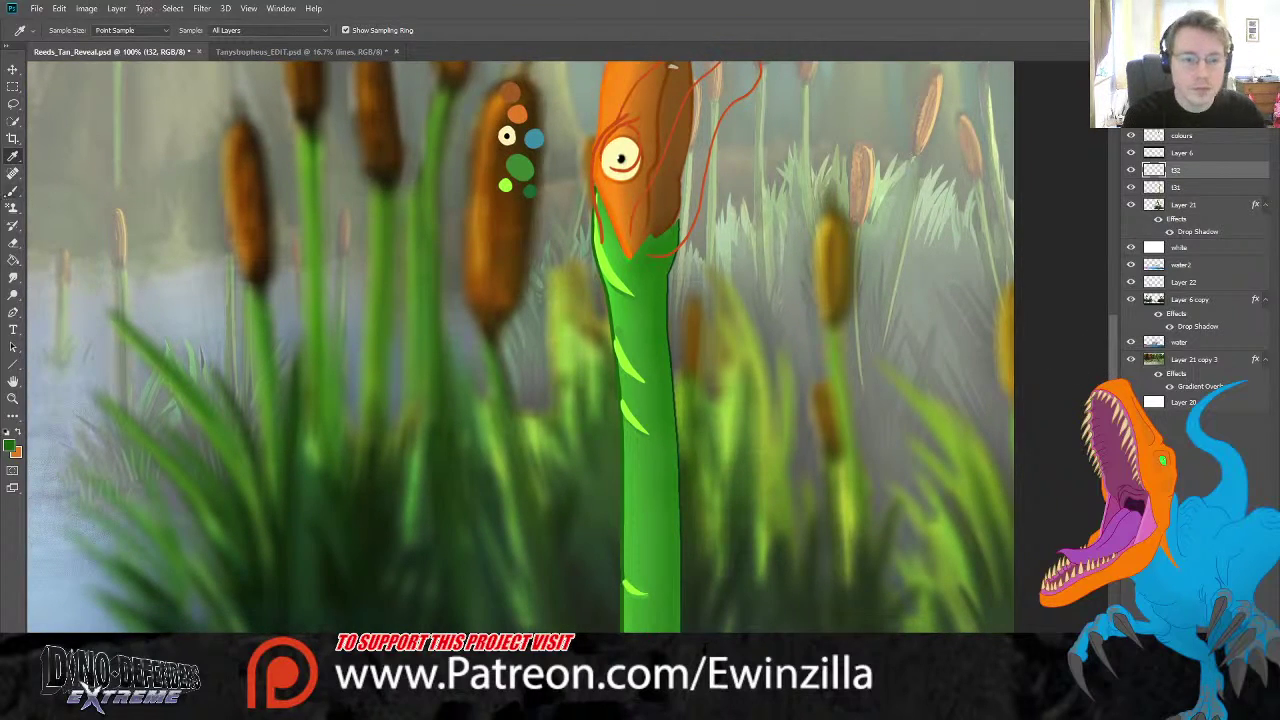
pyautogui.click(13, 190)
pyautogui.moveTo(589, 200); pyautogui.dragTo(586, 285)
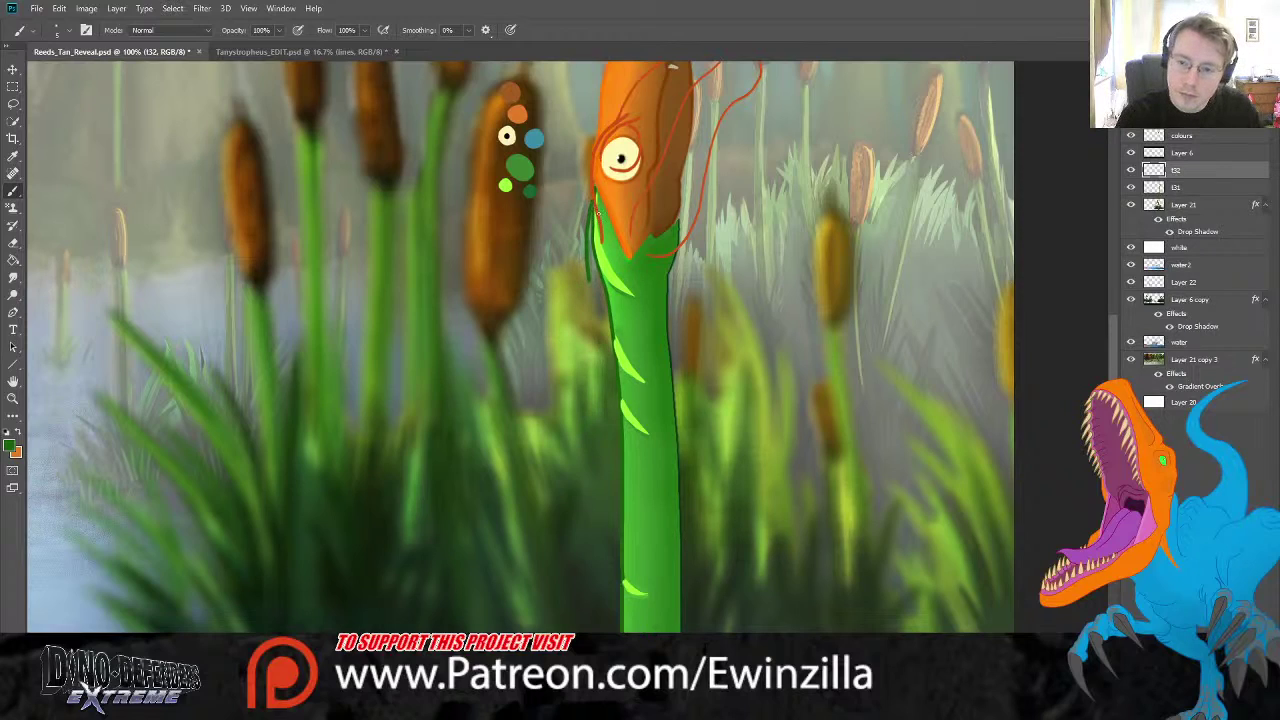
pyautogui.hotkey('ctrl', 'z')
pyautogui.moveTo(590, 197); pyautogui.dragTo(603, 414)
pyautogui.moveTo(598, 515); pyautogui.dragTo(582, 630)
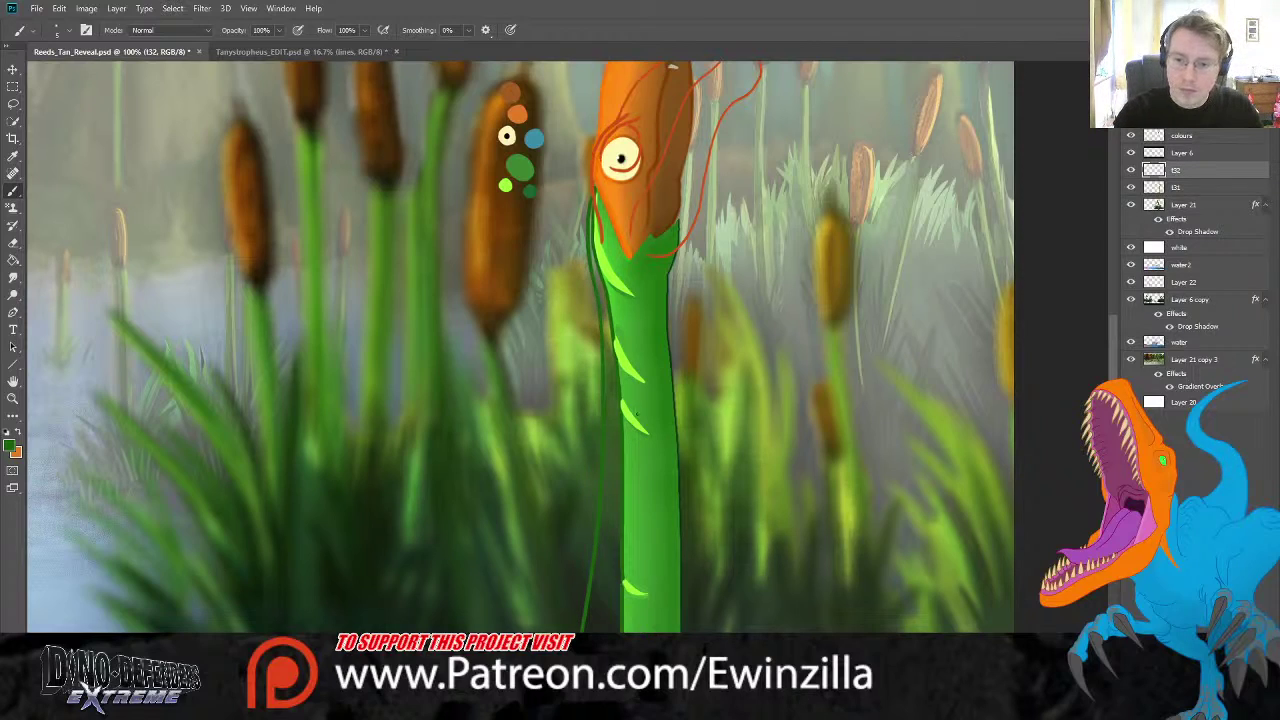
pyautogui.hotkey('ctrl', 'z')
pyautogui.moveTo(588, 197); pyautogui.dragTo(606, 366)
pyautogui.moveTo(605, 502); pyautogui.dragTo(586, 630)
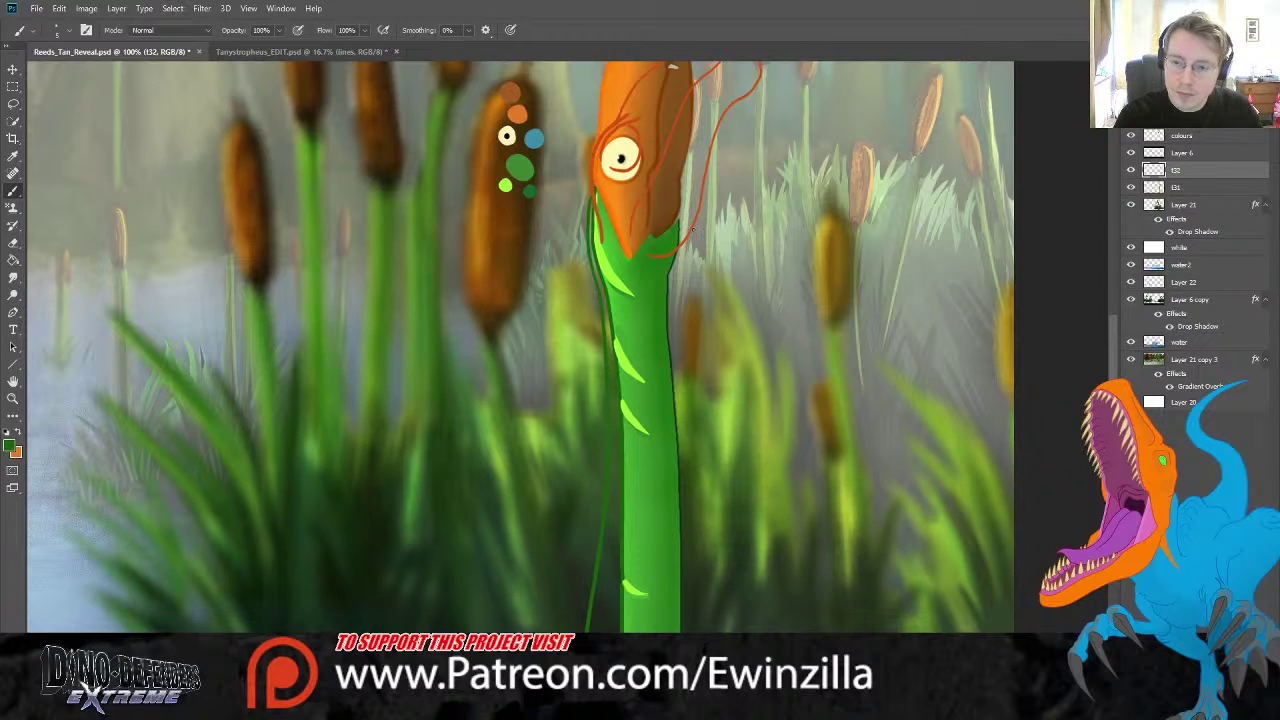
pyautogui.moveTo(691, 226)
pyautogui.mouseDown()
pyautogui.moveTo(673, 334)
pyautogui.moveTo(668, 632)
pyautogui.mouseUp()
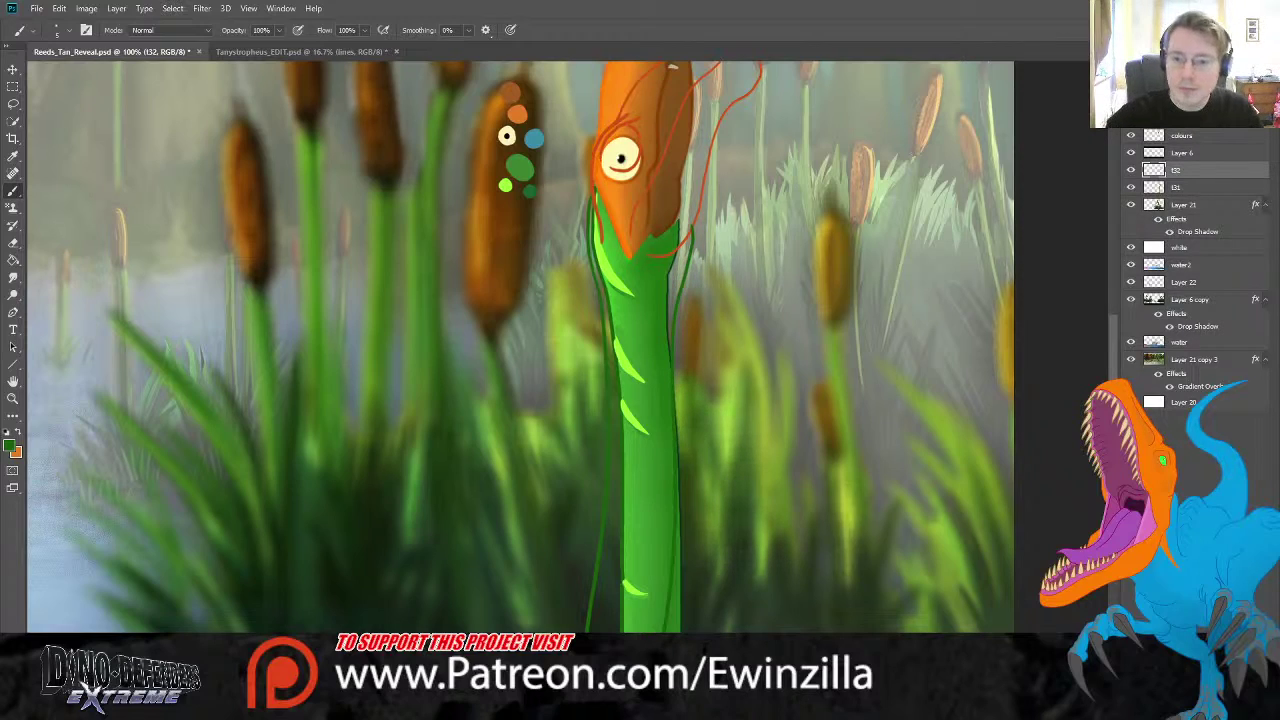
# - Lower the opacity of layer t31 so the previous head and neck show faintly behind the new sketch
pyautogui.click(1200, 188)
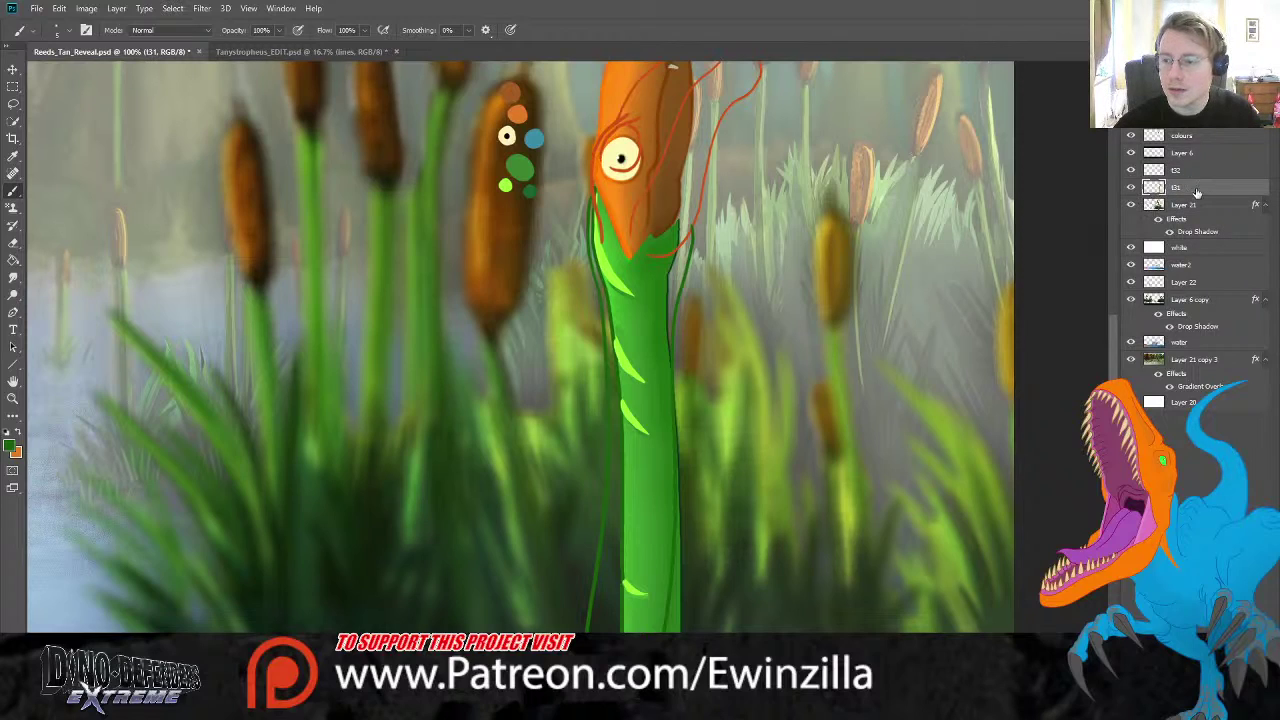
pyautogui.moveTo(1256, 98); pyautogui.dragTo(1226, 98)
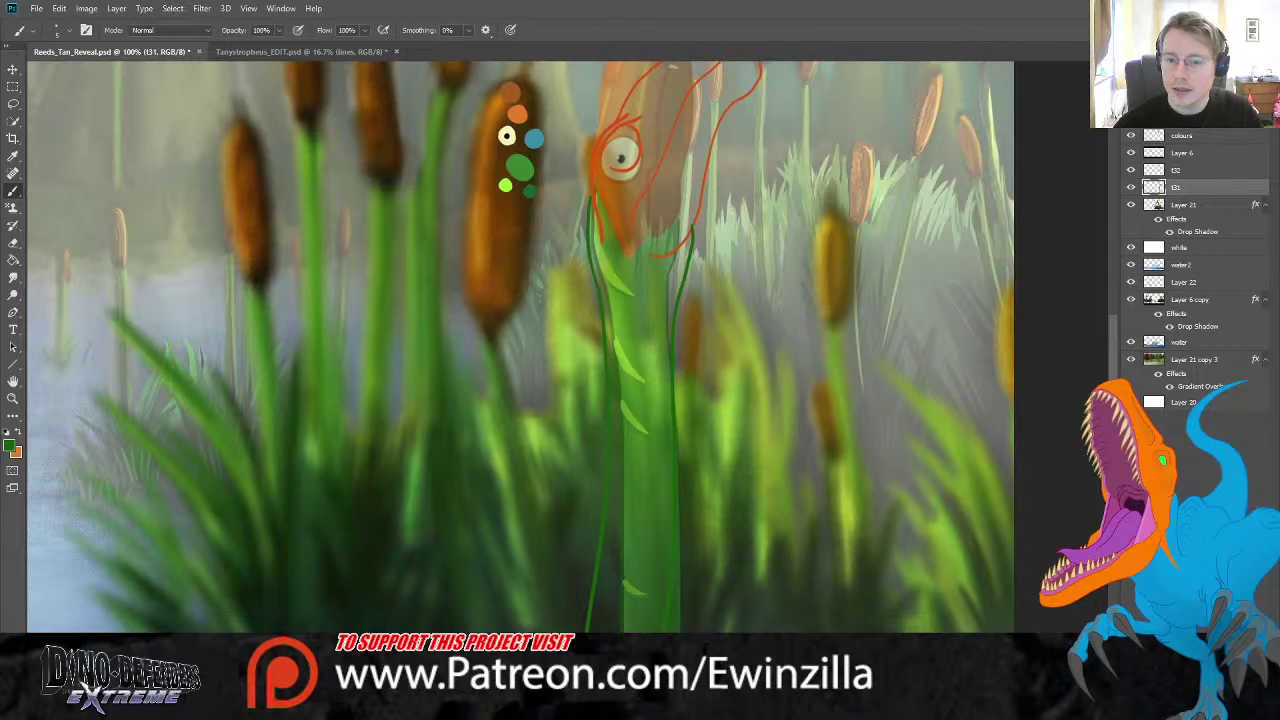
pyautogui.scroll(3, 817, 285)
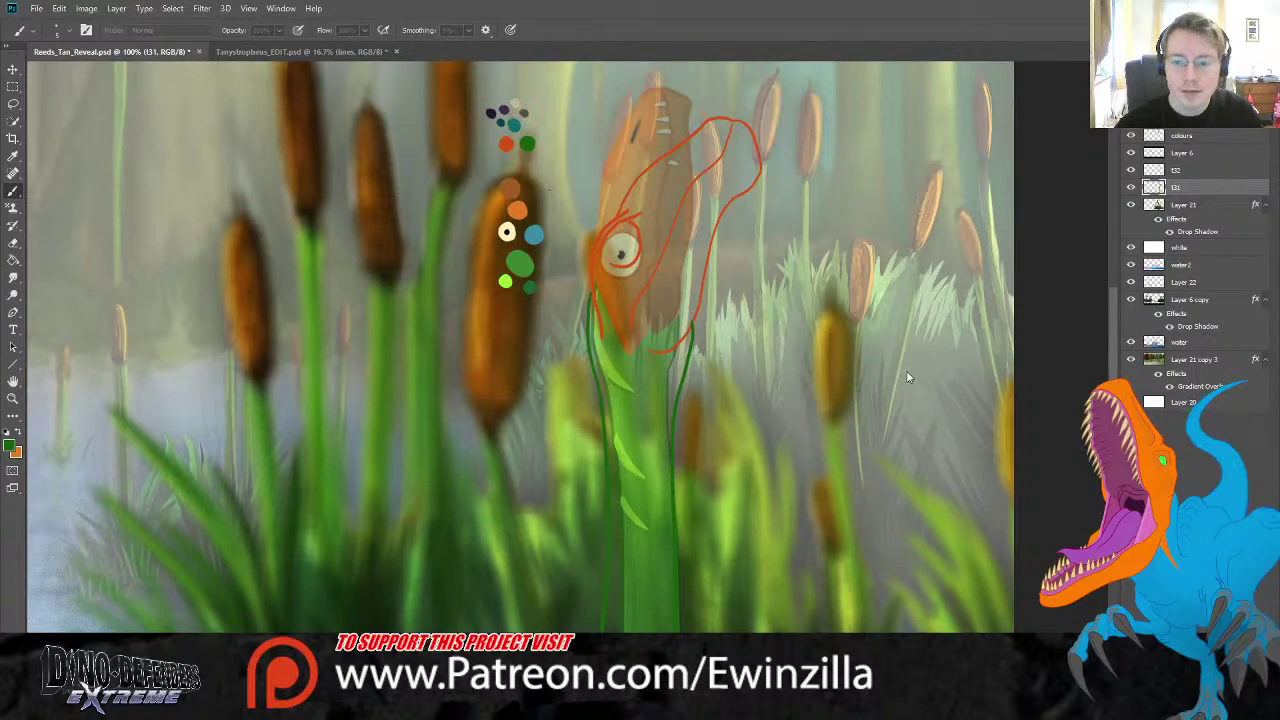
# - Add a new layer between t31 and t32 and fill the sketched head with the orange swatch colour, leaving the eye open
pyautogui.hotkey('ctrl', 'shift', 'alt', 'n')
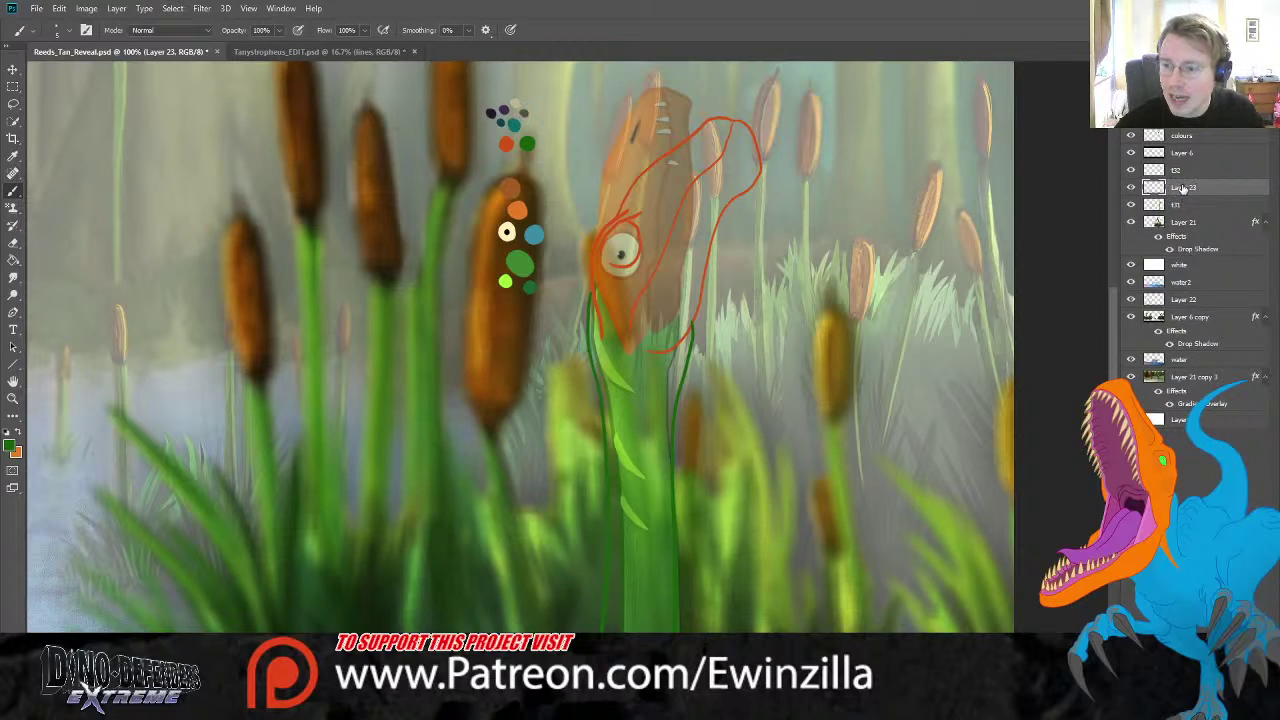
pyautogui.keyDown('alt'); pyautogui.click(517, 209); pyautogui.keyUp('alt')
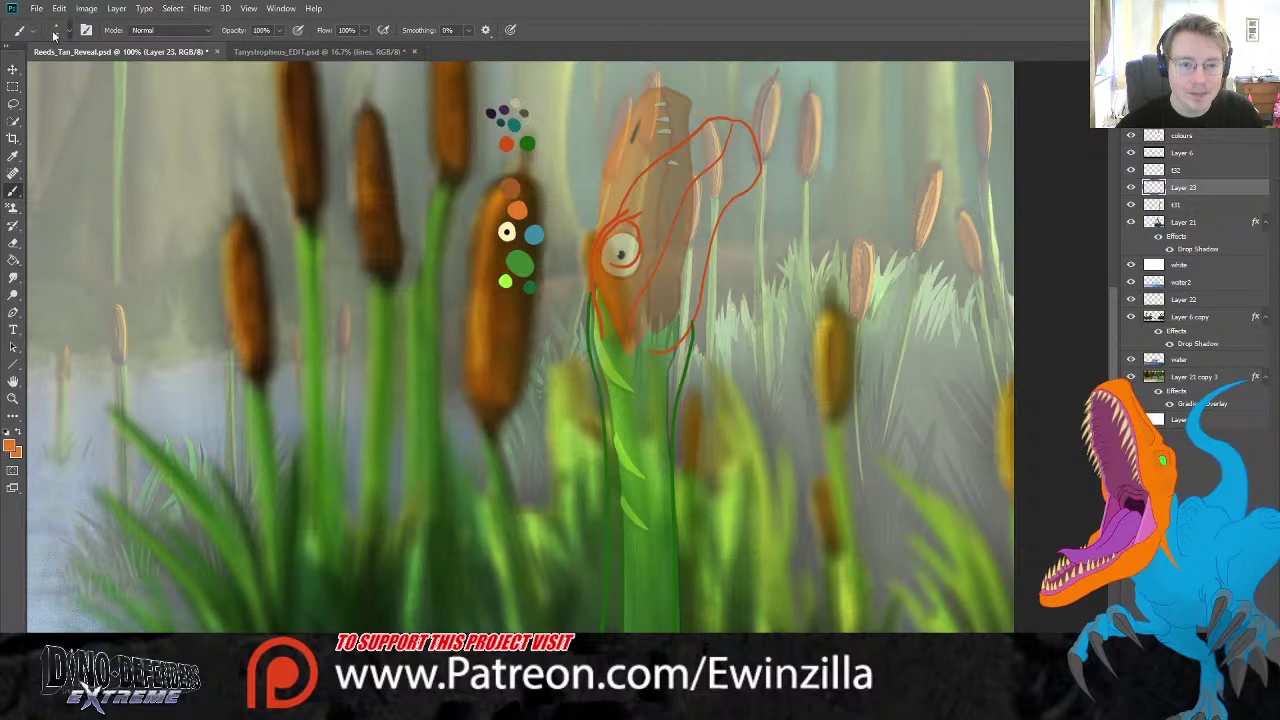
pyautogui.moveTo(620, 255)
pyautogui.mouseDown()
pyautogui.moveTo(600, 254)
pyautogui.moveTo(595, 270)
pyautogui.moveTo(603, 233)
pyautogui.moveTo(638, 266)
pyautogui.moveTo(606, 262)
pyautogui.moveTo(599, 300)
pyautogui.moveTo(620, 338)
pyautogui.moveTo(605, 318)
pyautogui.moveTo(614, 308)
pyautogui.moveTo(630, 322)
pyautogui.mouseUp()
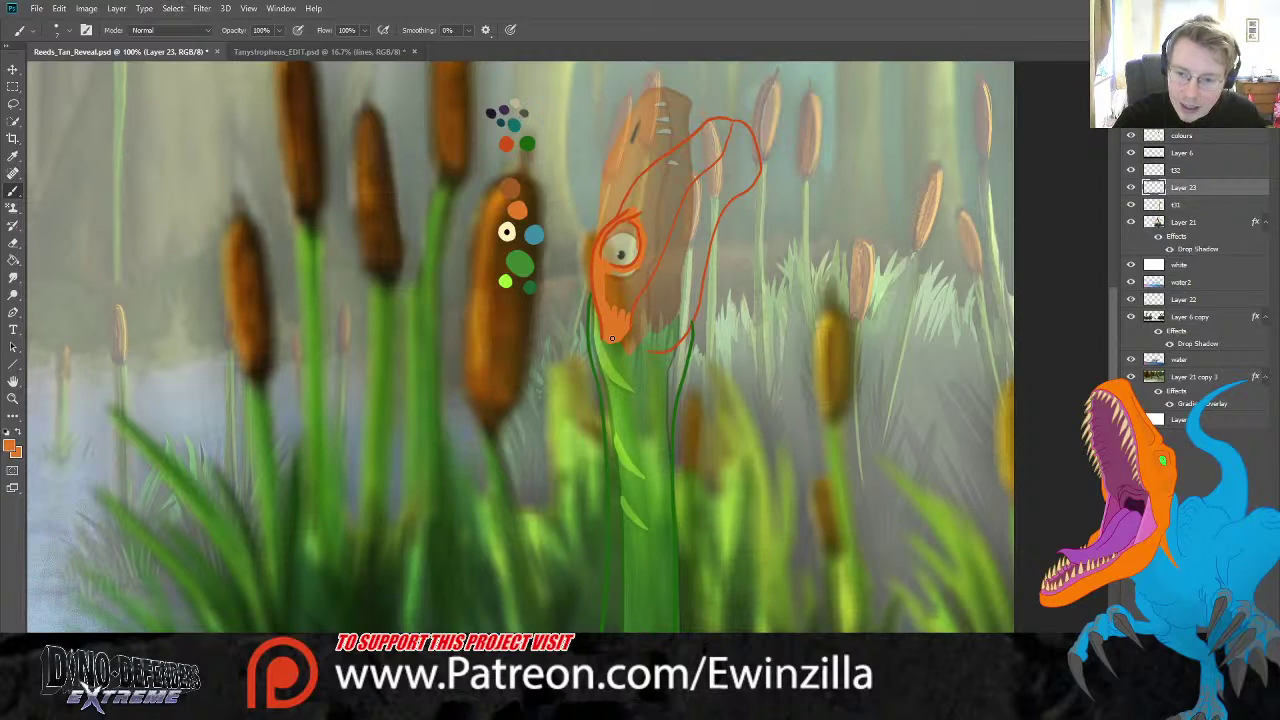
pyautogui.moveTo(629, 327)
pyautogui.mouseDown()
pyautogui.moveTo(645, 342)
pyautogui.moveTo(683, 331)
pyautogui.mouseUp()
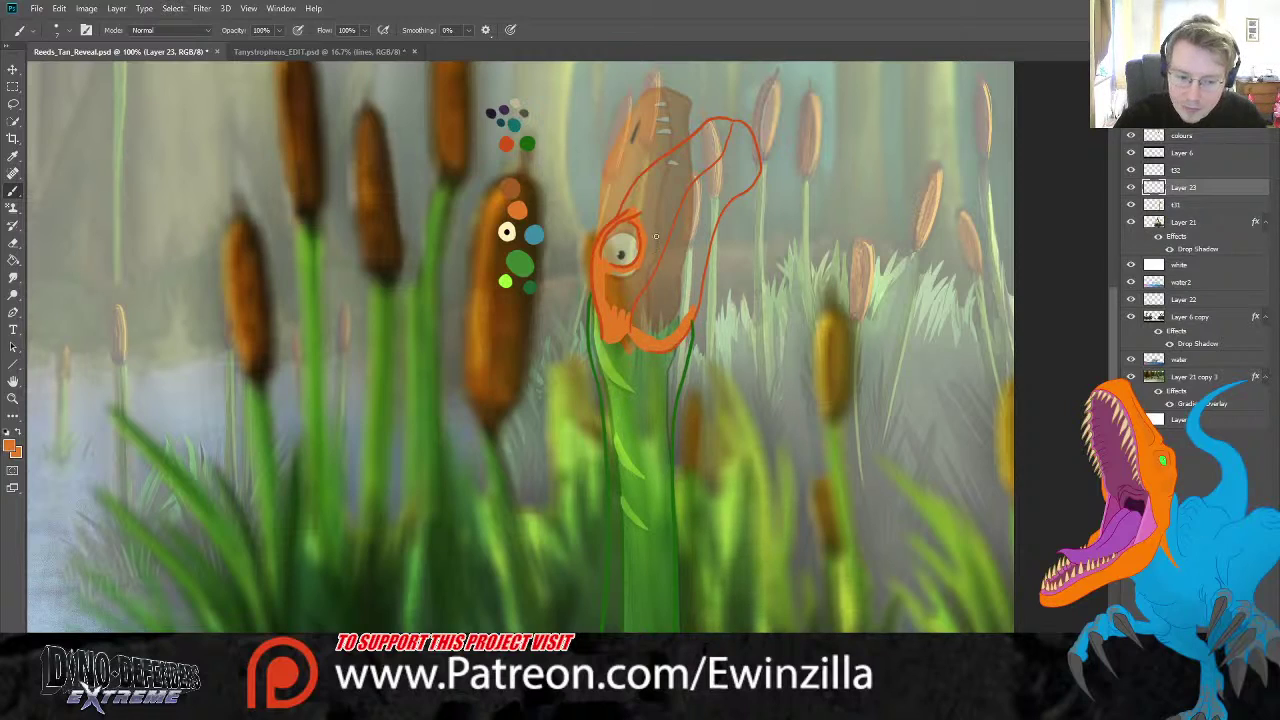
pyautogui.moveTo(602, 276)
pyautogui.mouseDown()
pyautogui.moveTo(621, 312)
pyautogui.moveTo(629, 281)
pyautogui.moveTo(621, 319)
pyautogui.moveTo(645, 262)
pyautogui.moveTo(642, 317)
pyautogui.moveTo(659, 271)
pyautogui.moveTo(637, 332)
pyautogui.moveTo(652, 306)
pyautogui.moveTo(650, 330)
pyautogui.moveTo(662, 322)
pyautogui.moveTo(672, 298)
pyautogui.moveTo(663, 343)
pyautogui.moveTo(688, 312)
pyautogui.mouseUp()
pyautogui.moveTo(700, 250)
pyautogui.mouseDown()
pyautogui.moveTo(716, 205)
pyautogui.moveTo(752, 178)
pyautogui.mouseUp()
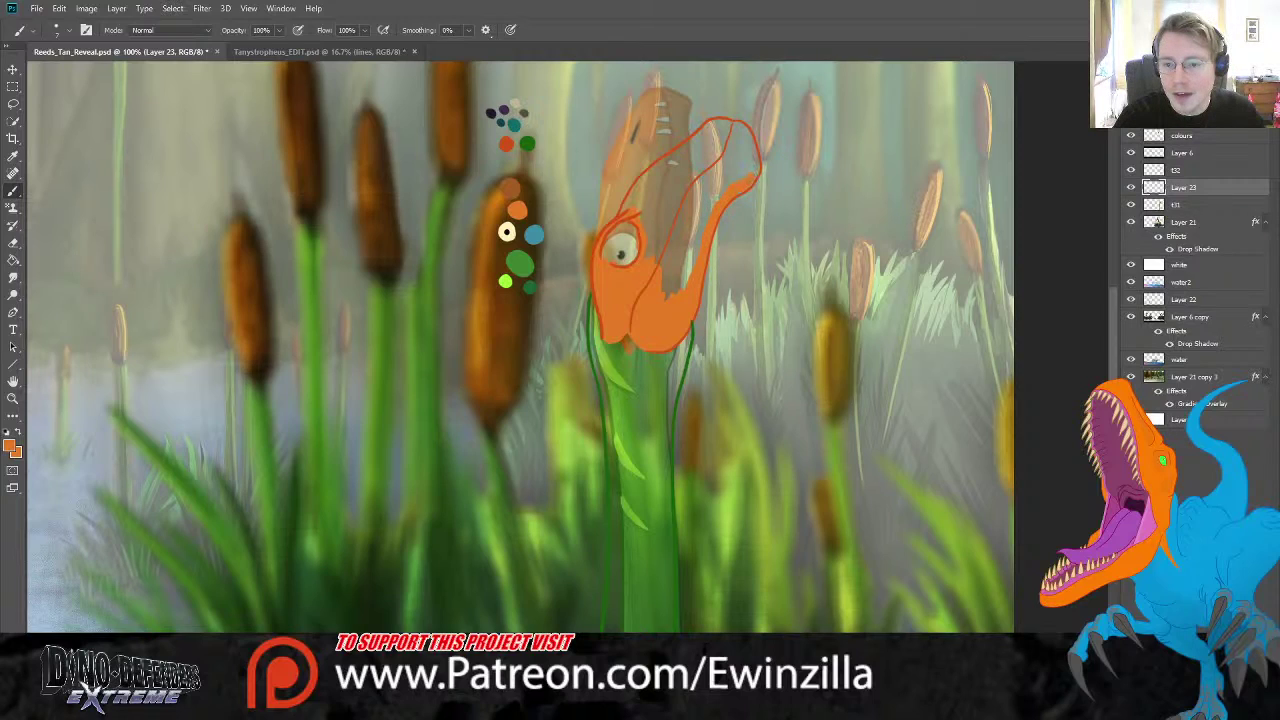
pyautogui.moveTo(737, 124); pyautogui.dragTo(752, 162)
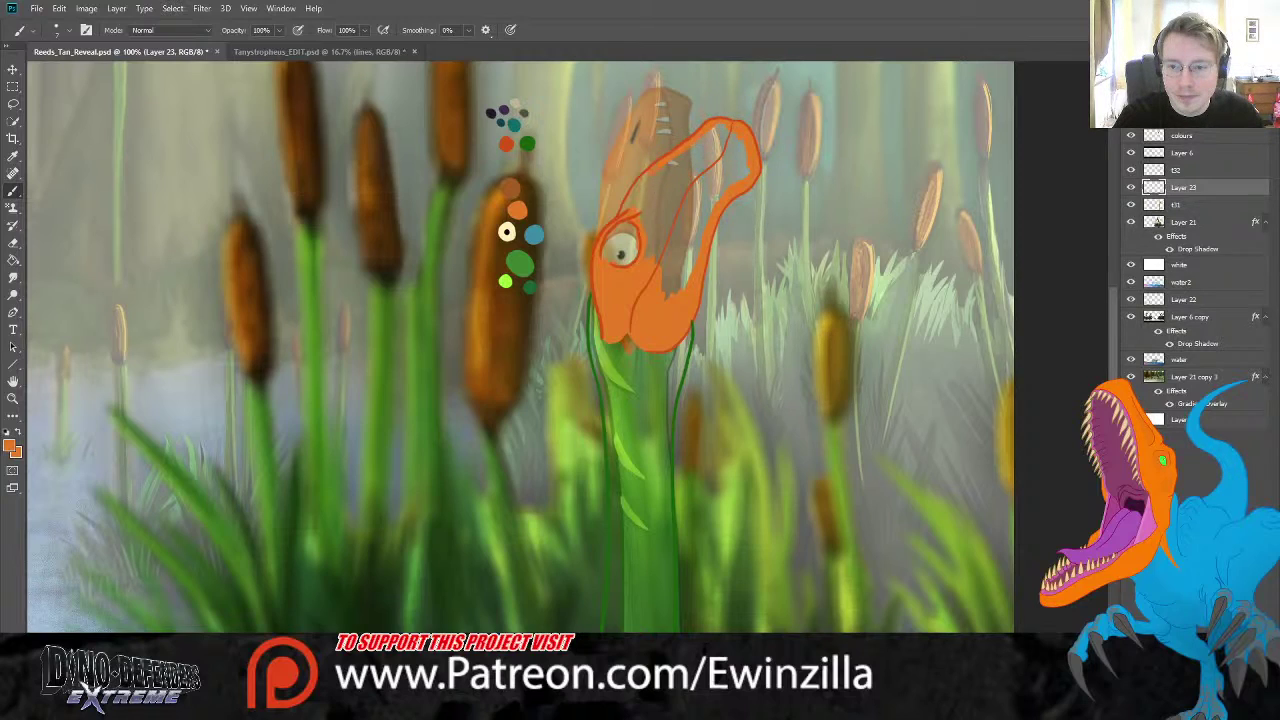
pyautogui.moveTo(700, 135)
pyautogui.mouseDown()
pyautogui.moveTo(746, 141)
pyautogui.moveTo(698, 205)
pyautogui.moveTo(706, 219)
pyautogui.moveTo(742, 177)
pyautogui.moveTo(692, 247)
pyautogui.moveTo(667, 310)
pyautogui.mouseUp()
pyautogui.moveTo(678, 240)
pyautogui.mouseDown()
pyautogui.moveTo(684, 188)
pyautogui.moveTo(645, 246)
pyautogui.mouseUp()
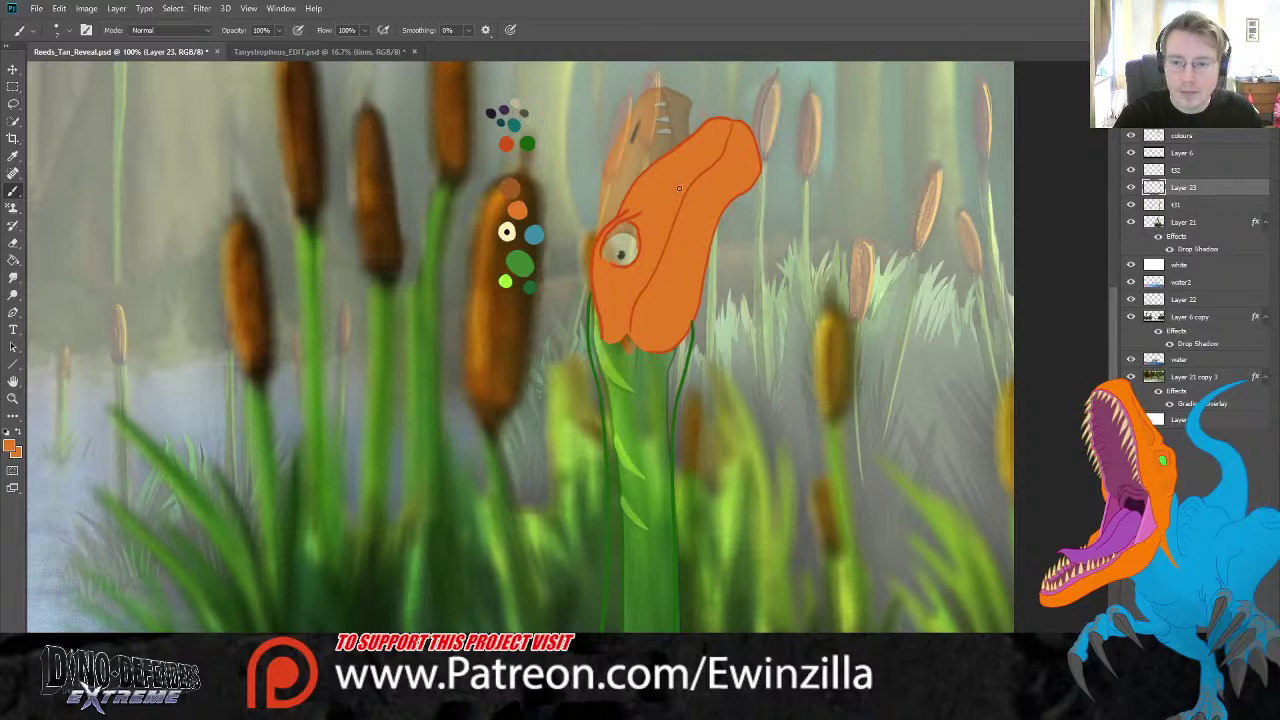
# - Fill the eye inside the sketched outline with the cream colour sampled from the palette's eye swatch
pyautogui.press('i')
pyautogui.click(507, 231)
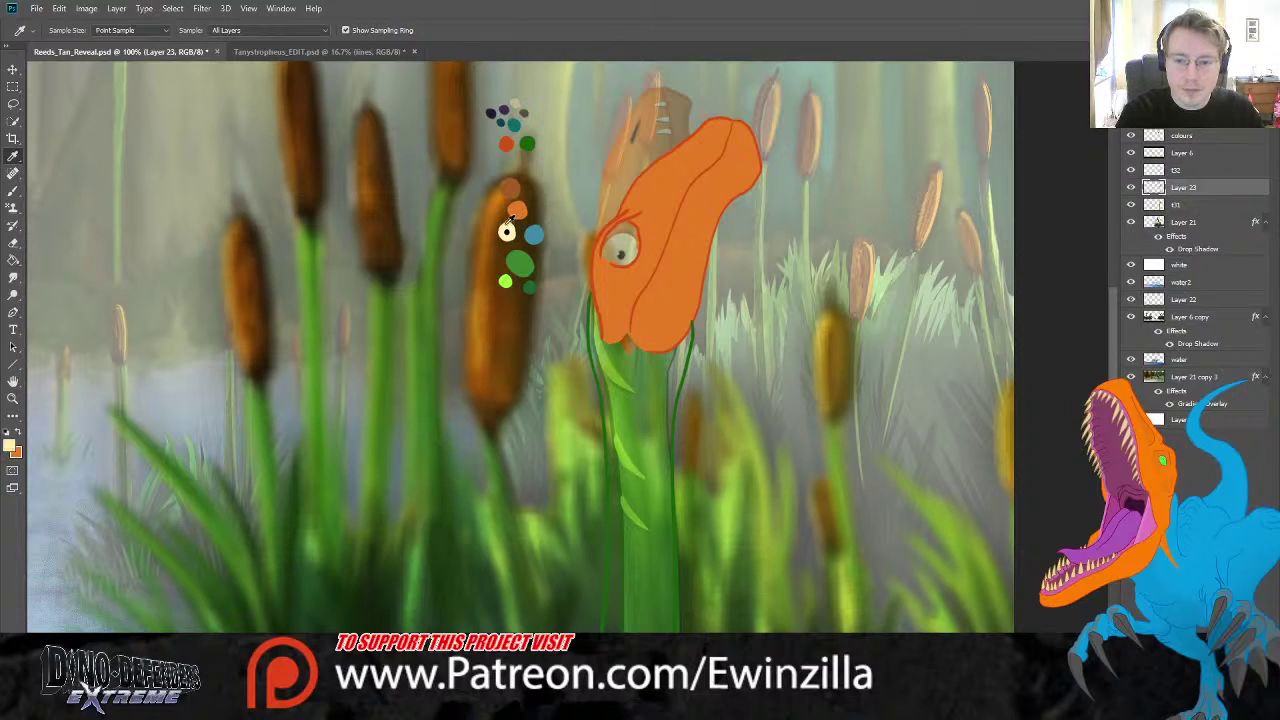
pyautogui.click(13, 190)
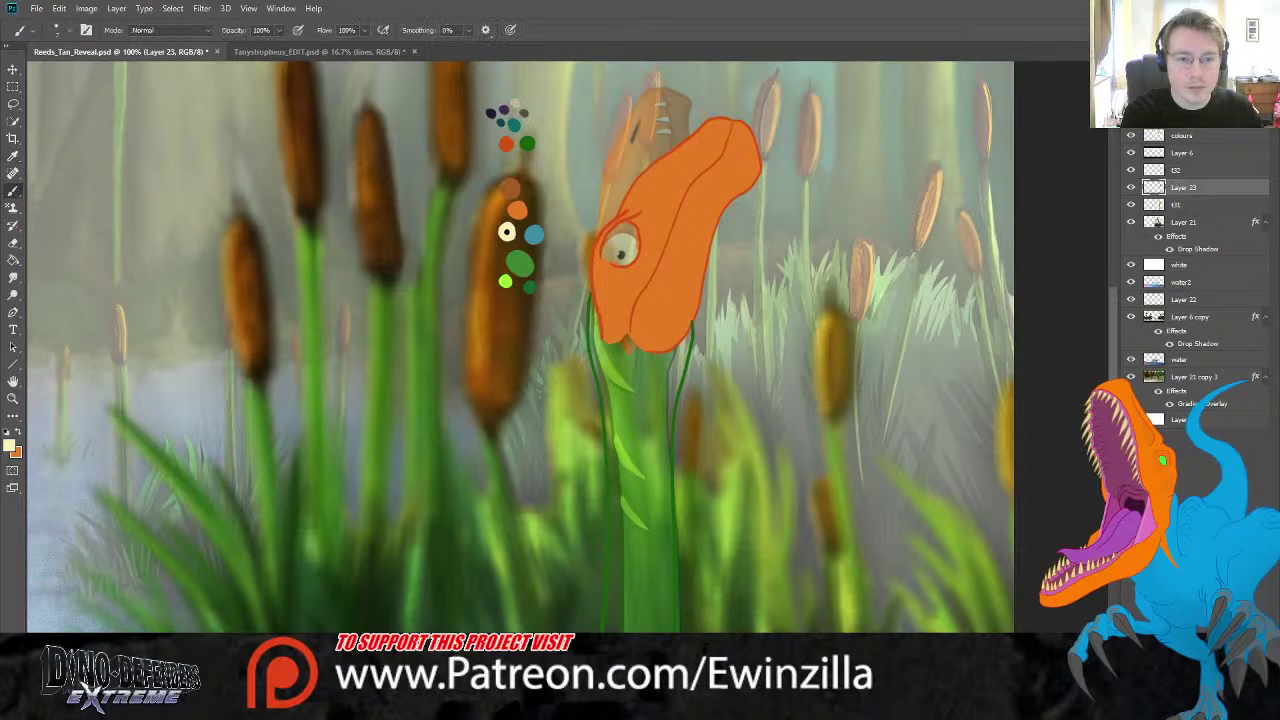
pyautogui.moveTo(628, 236)
pyautogui.mouseDown()
pyautogui.moveTo(610, 257)
pyautogui.moveTo(630, 232)
pyautogui.moveTo(633, 247)
pyautogui.mouseUp()
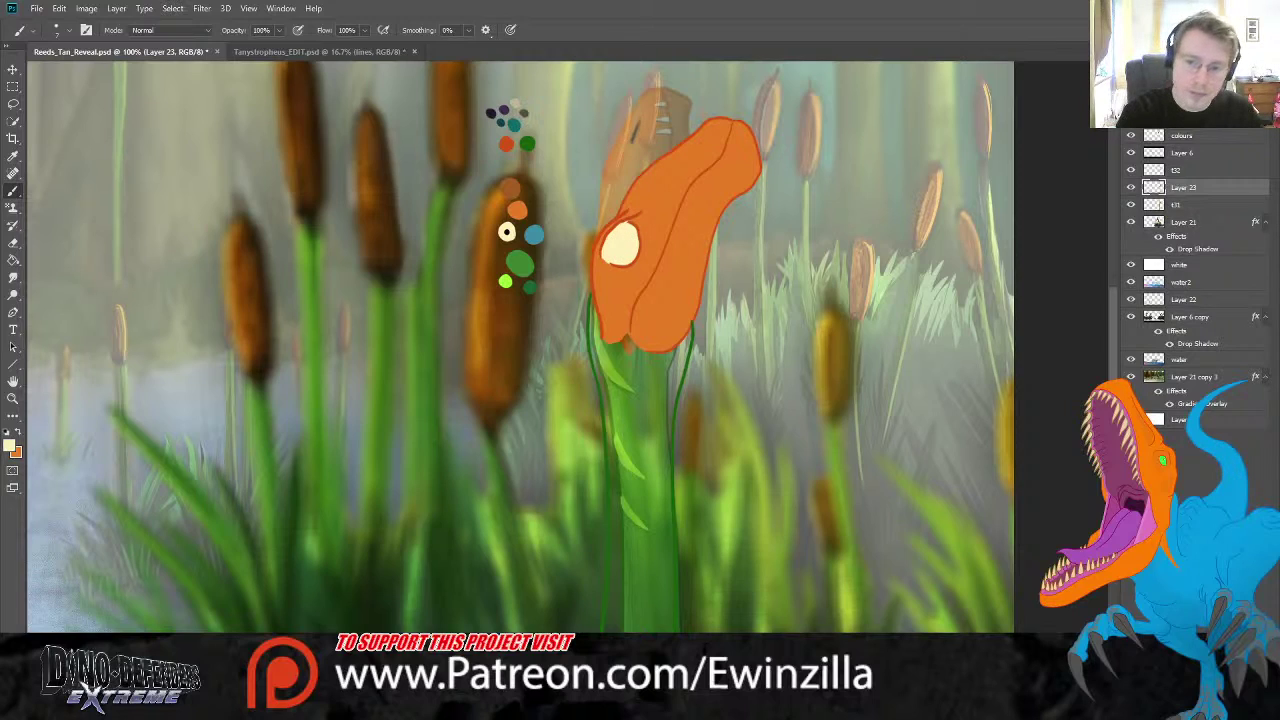
# - Paint a pupil on the cream eye in the black sampled from the centre of the palette's eye swatch
pyautogui.press('i')
pyautogui.click(507, 232)
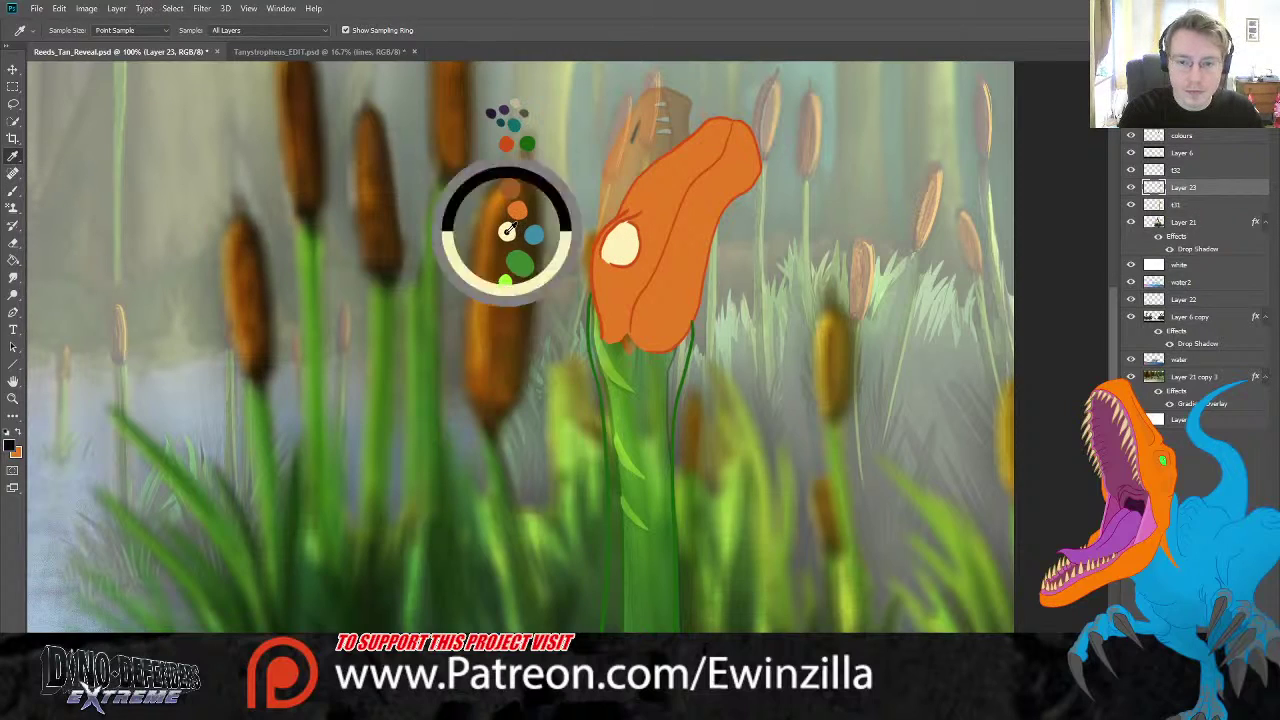
pyautogui.press('b')
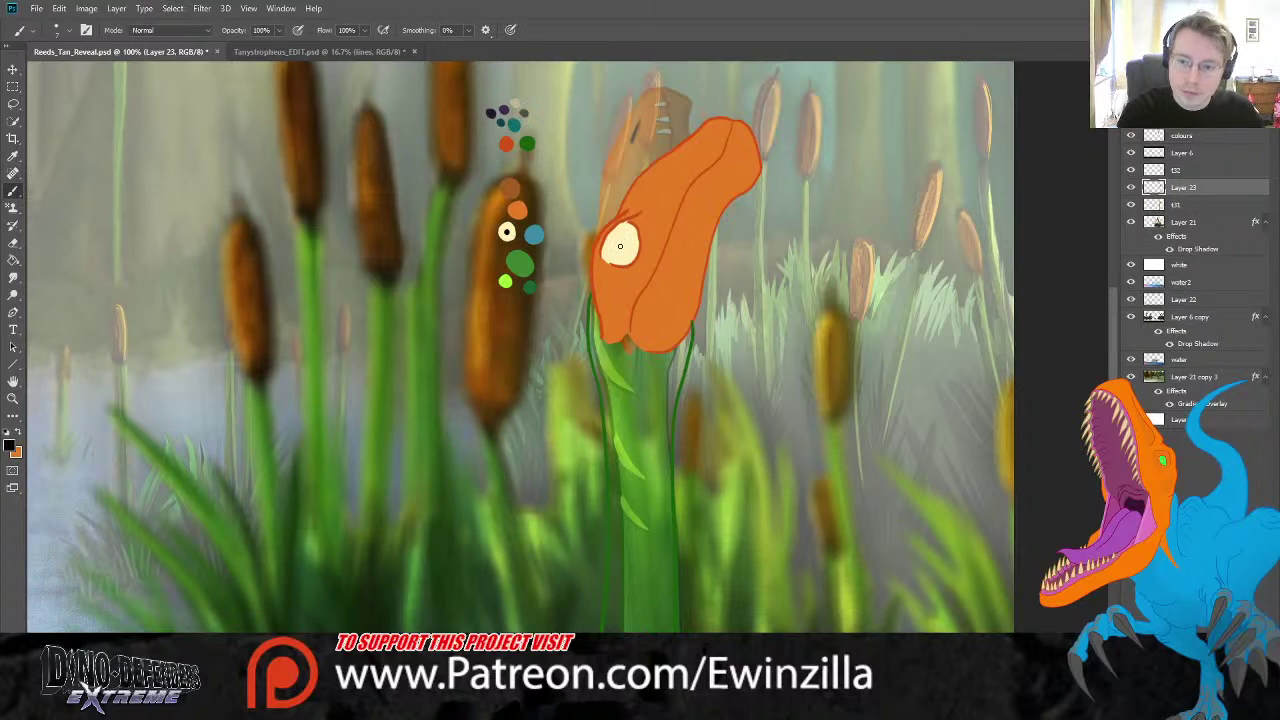
# - Dot a black pupil in the centre of the eye on Layer 23 and compare the new head with the old pose
pyautogui.hotkey('ctrl', 'z')
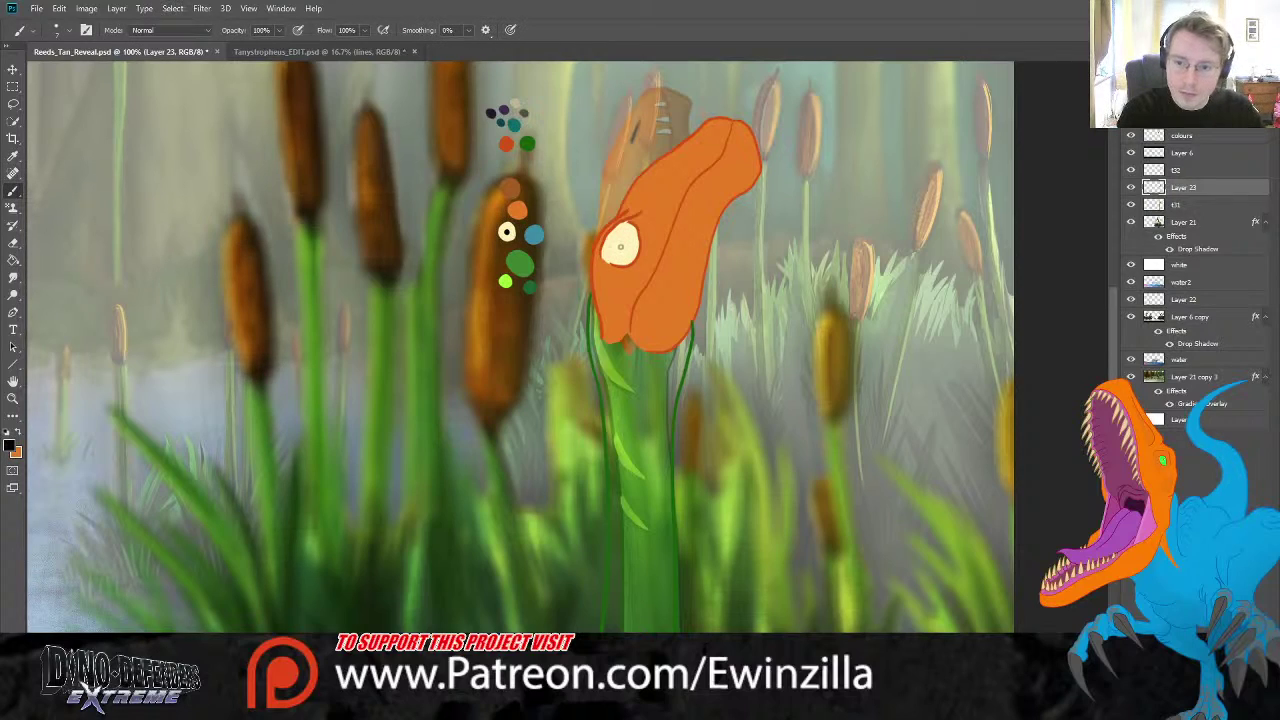
pyautogui.click(620, 245)
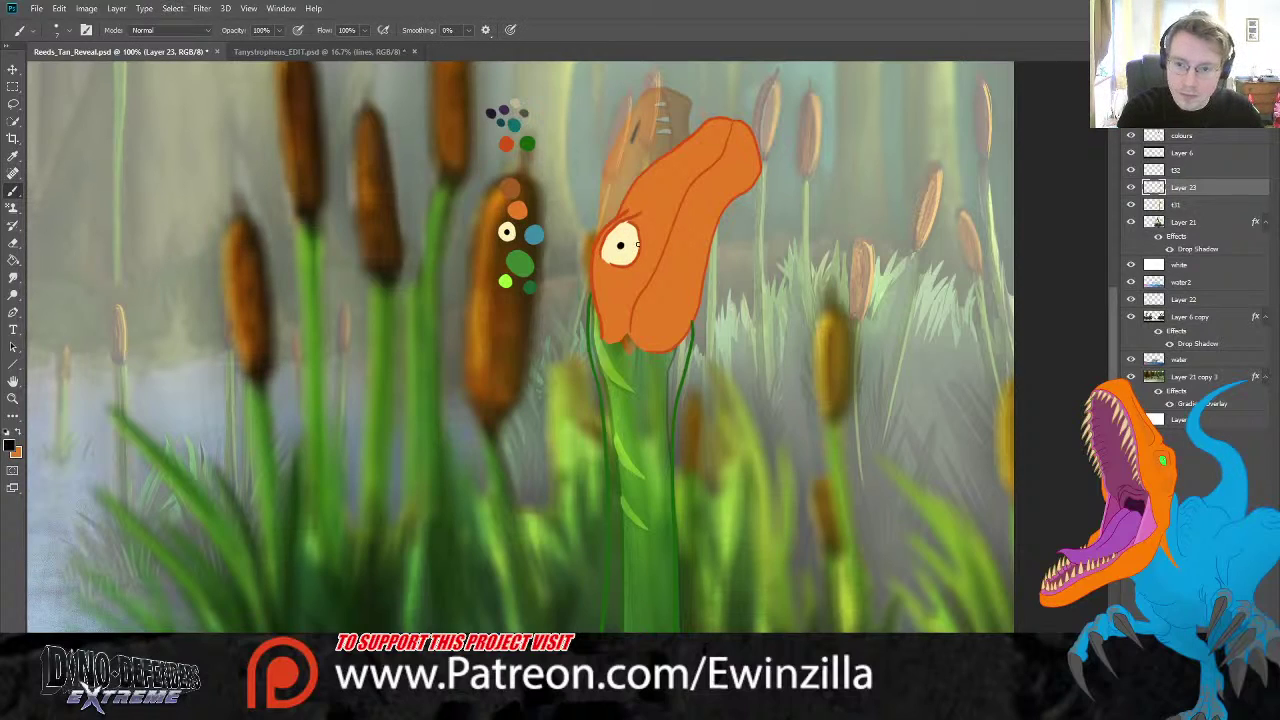
pyautogui.click(1131, 188)
pyautogui.click(1131, 188)
pyautogui.click(1131, 188)
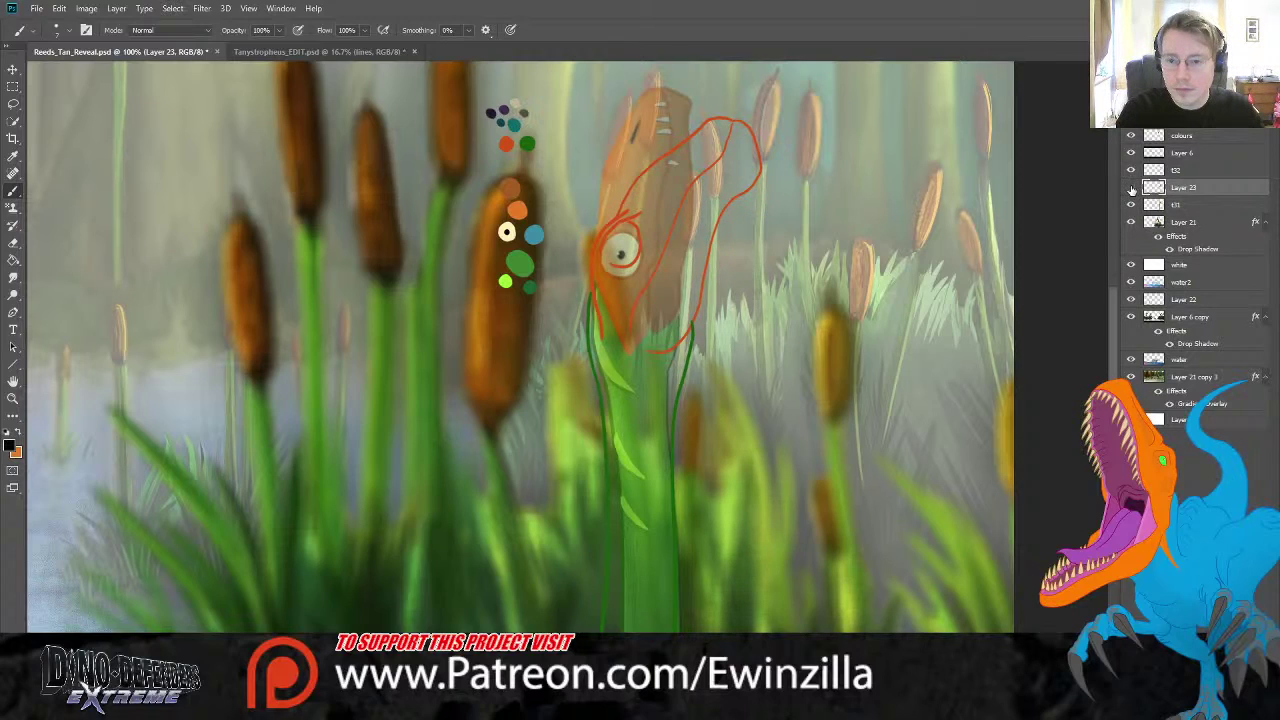
pyautogui.click(1130, 188)
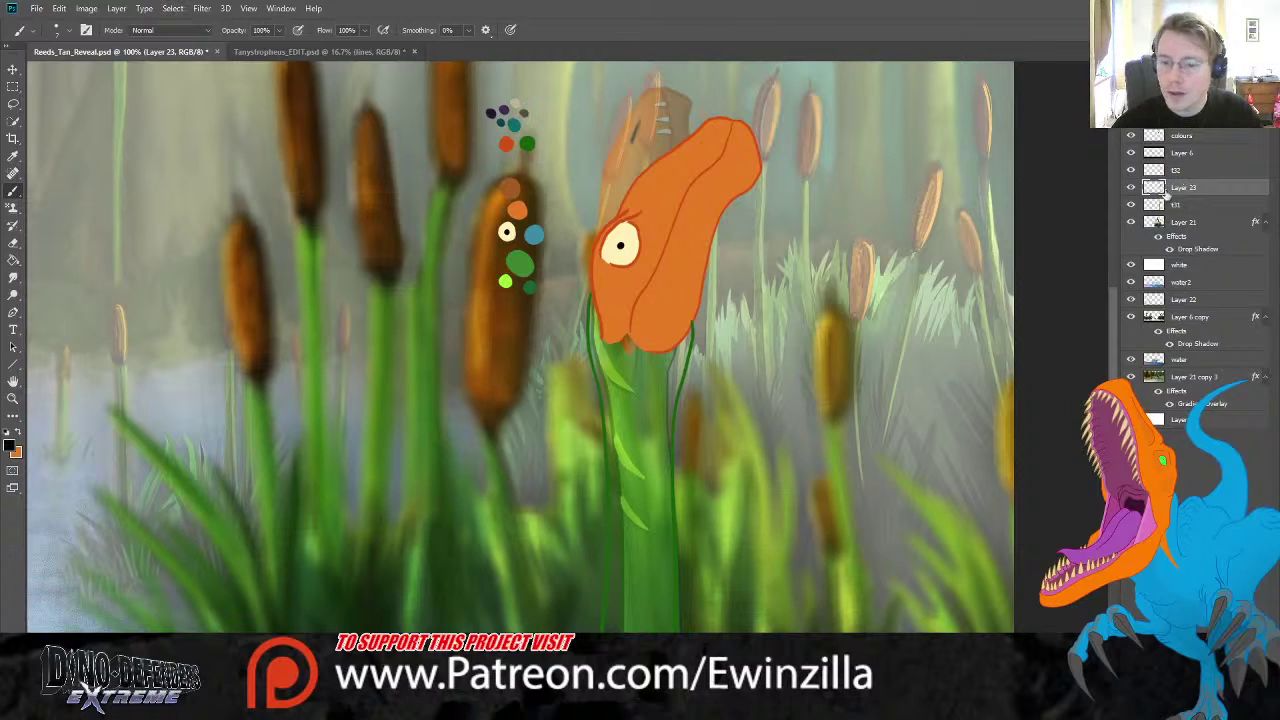
# - Sample the mid-green swatch and paint the top of the neck along the base of the orange head
pyautogui.scroll(-2, 849, 313)
pyautogui.click(13, 157)
pyautogui.click(517, 202)
pyautogui.scroll(-2, 793, 393)
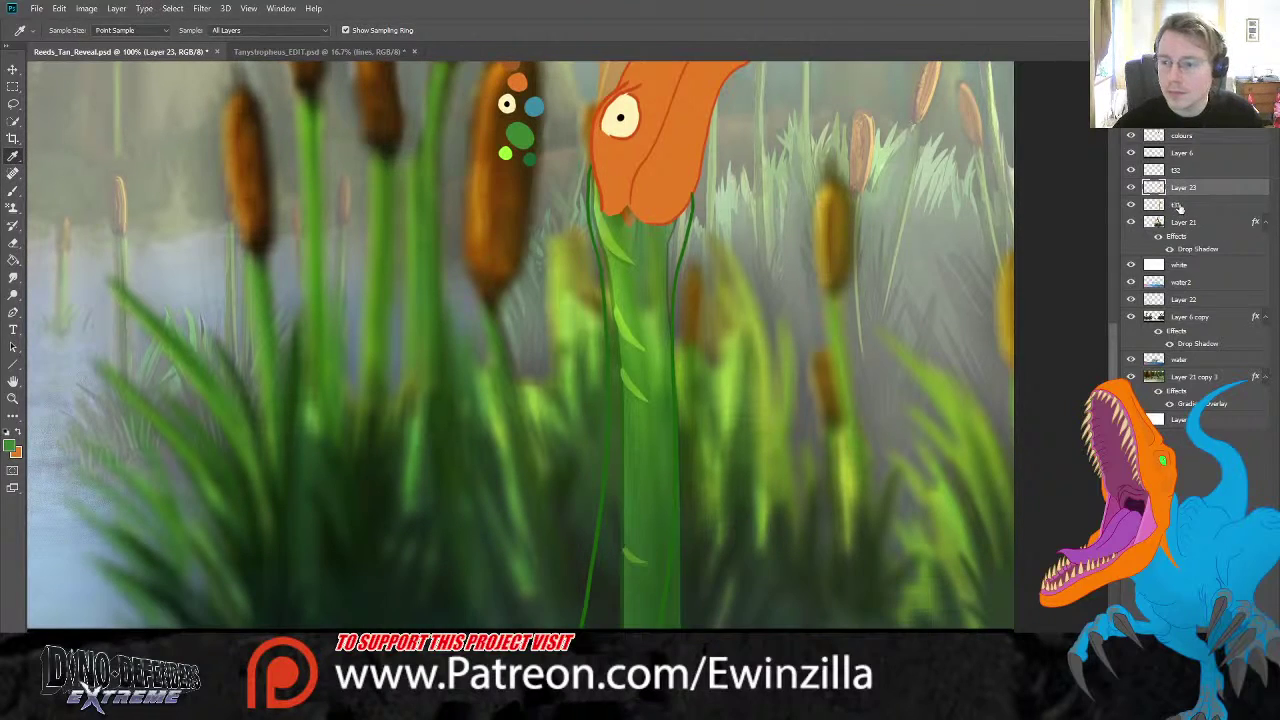
pyautogui.click(14, 191)
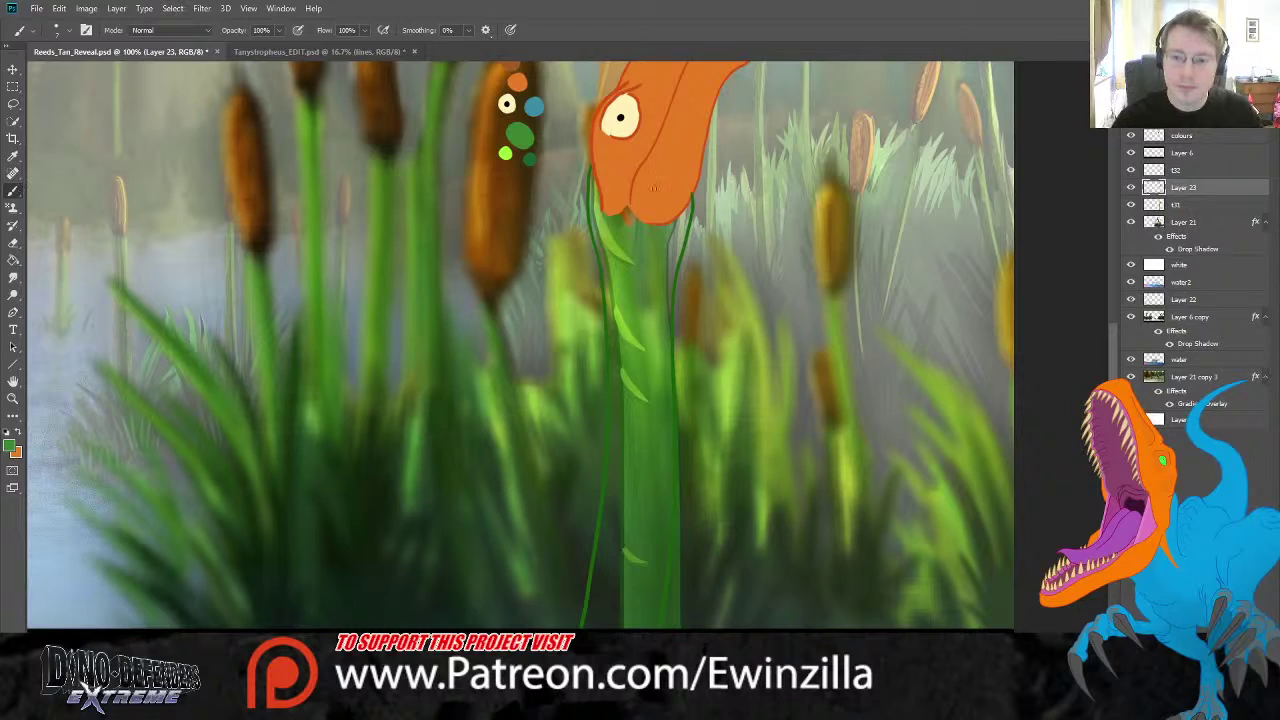
pyautogui.moveTo(590, 169)
pyautogui.mouseDown()
pyautogui.moveTo(603, 211)
pyautogui.moveTo(659, 228)
pyautogui.moveTo(679, 219)
pyautogui.moveTo(665, 234)
pyautogui.moveTo(649, 231)
pyautogui.moveTo(690, 203)
pyautogui.moveTo(679, 250)
pyautogui.mouseUp()
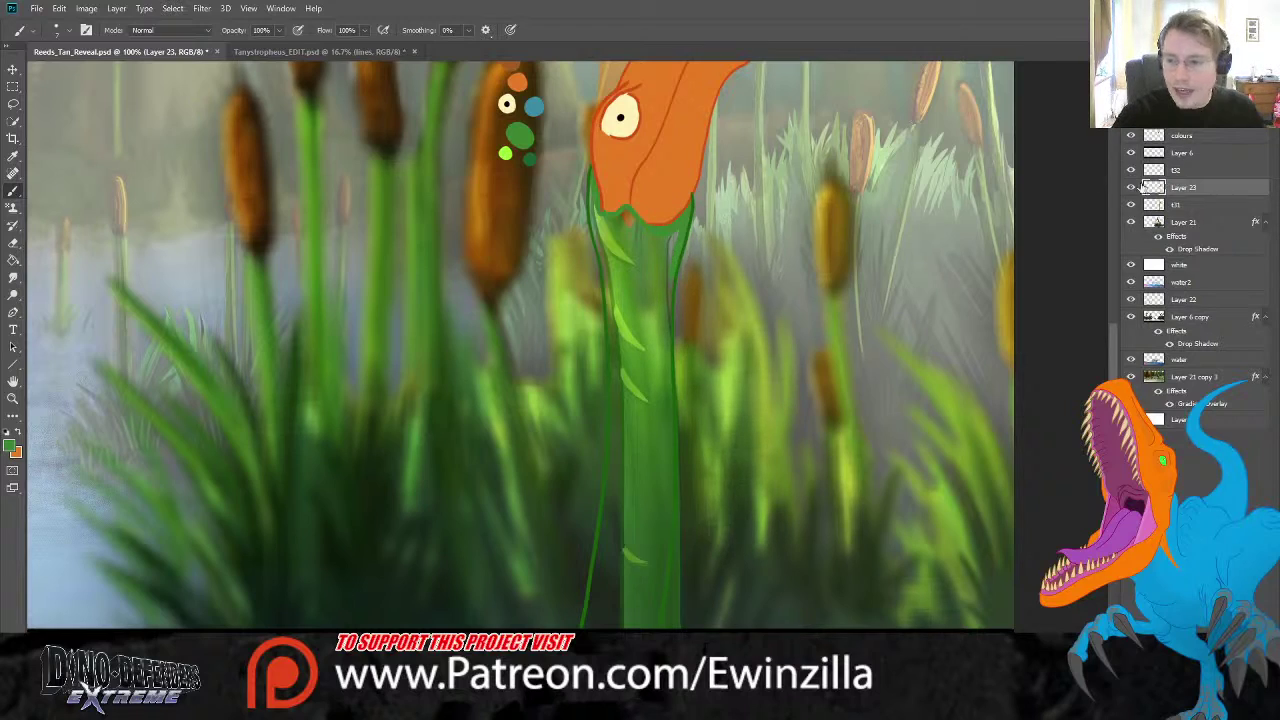
# - Hide the old t31 drawing and fill the whole neck outline with green on Layer 23, using a larger brush for the interior
pyautogui.click(1131, 204)
pyautogui.moveTo(668, 272)
pyautogui.mouseDown()
pyautogui.moveTo(671, 484)
pyautogui.moveTo(655, 624)
pyautogui.moveTo(662, 581)
pyautogui.moveTo(658, 608)
pyautogui.moveTo(591, 605)
pyautogui.moveTo(606, 567)
pyautogui.moveTo(612, 628)
pyautogui.moveTo(643, 575)
pyautogui.moveTo(635, 629)
pyautogui.moveTo(663, 570)
pyautogui.moveTo(638, 624)
pyautogui.moveTo(629, 593)
pyautogui.moveTo(594, 621)
pyautogui.moveTo(614, 513)
pyautogui.moveTo(600, 572)
pyautogui.mouseUp()
pyautogui.press('r')
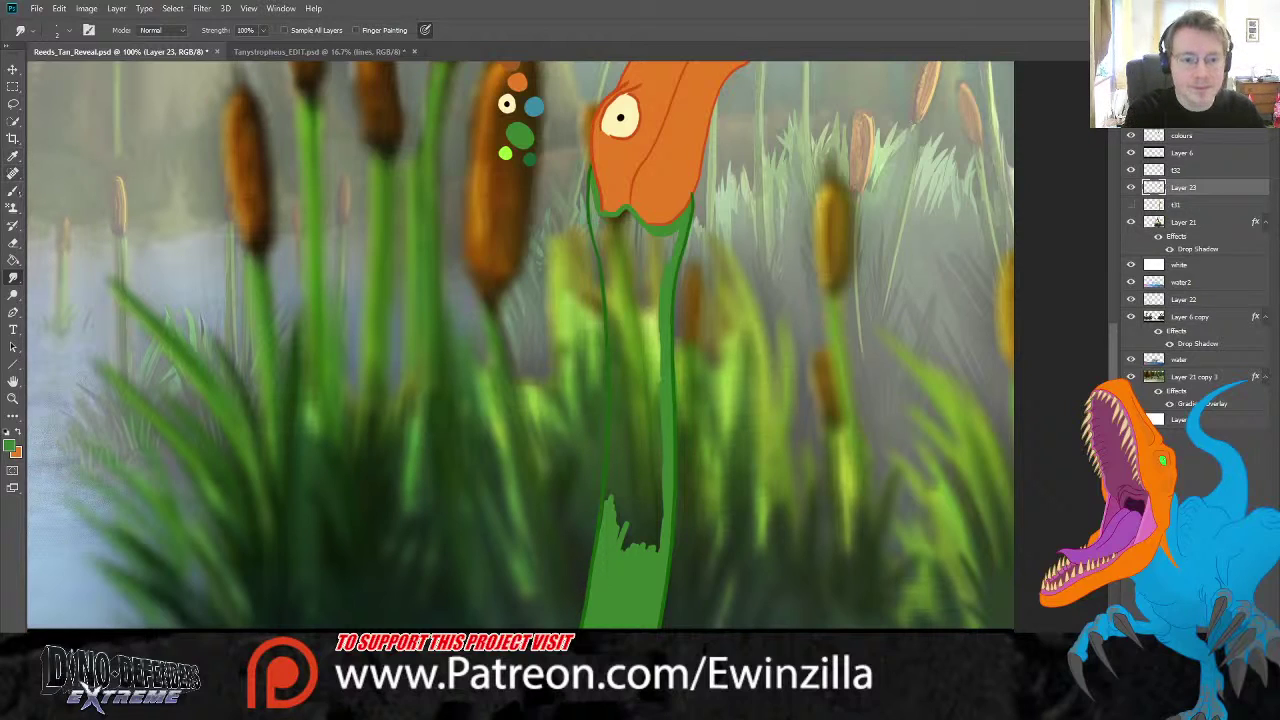
pyautogui.click(13, 190)
pyautogui.moveTo(595, 186)
pyautogui.mouseDown()
pyautogui.moveTo(600, 248)
pyautogui.moveTo(602, 215)
pyautogui.moveTo(675, 239)
pyautogui.moveTo(659, 258)
pyautogui.moveTo(640, 226)
pyautogui.moveTo(655, 234)
pyautogui.moveTo(655, 266)
pyautogui.moveTo(609, 259)
pyautogui.moveTo(605, 235)
pyautogui.moveTo(606, 341)
pyautogui.mouseUp()
pyautogui.moveTo(614, 384); pyautogui.dragTo(599, 533)
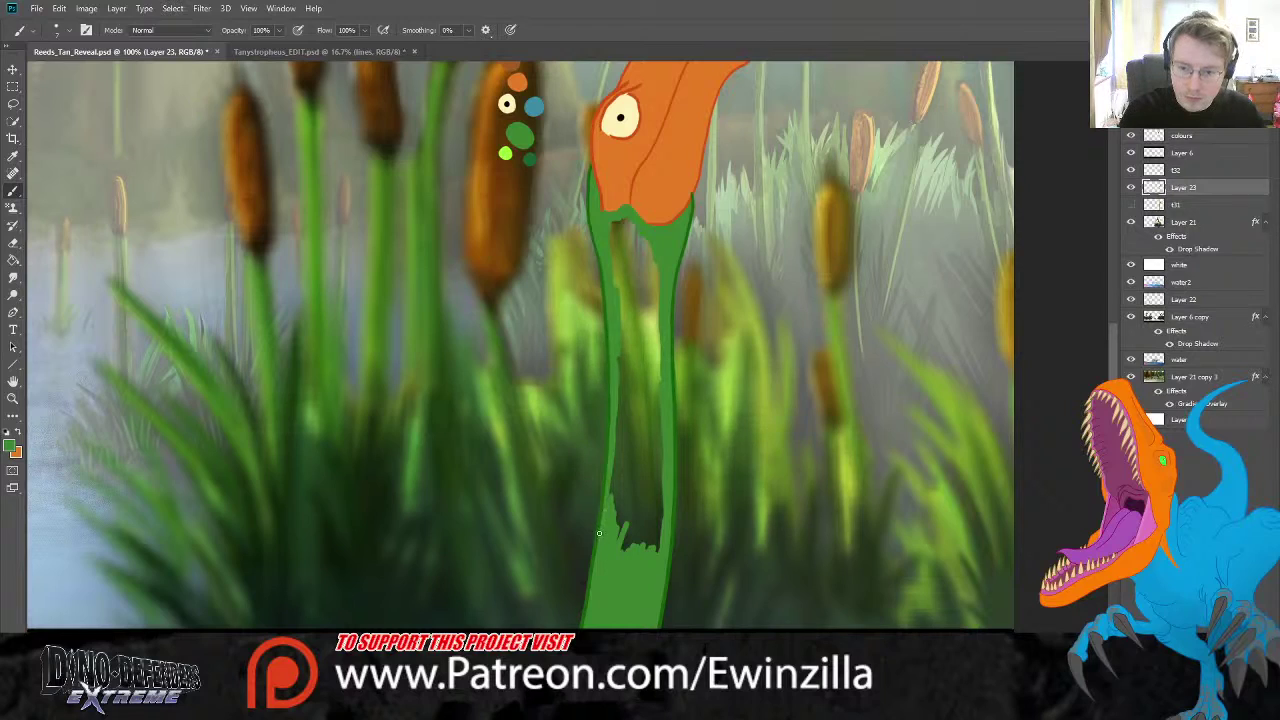
pyautogui.press(']')
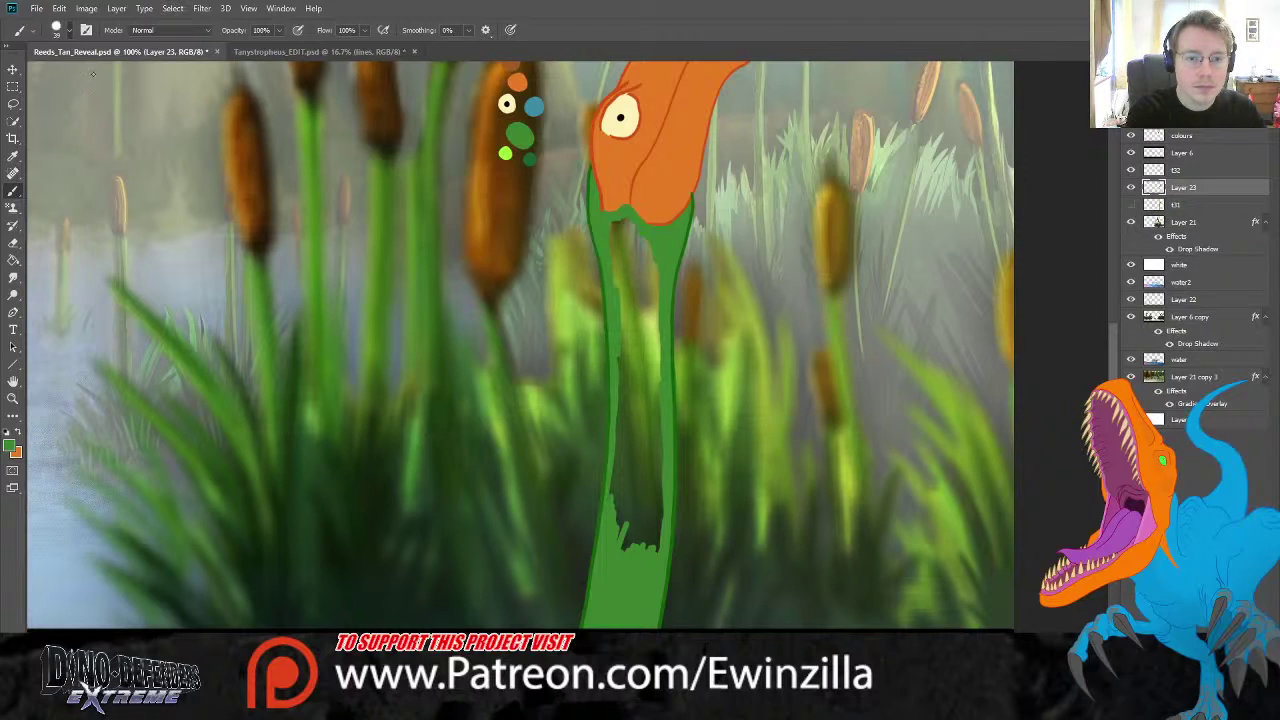
pyautogui.moveTo(617, 242)
pyautogui.mouseDown()
pyautogui.moveTo(620, 285)
pyautogui.moveTo(628, 229)
pyautogui.moveTo(651, 318)
pyautogui.moveTo(646, 401)
pyautogui.moveTo(628, 392)
pyautogui.moveTo(636, 514)
pyautogui.moveTo(620, 500)
pyautogui.moveTo(621, 519)
pyautogui.moveTo(655, 525)
pyautogui.moveTo(643, 334)
pyautogui.mouseUp()
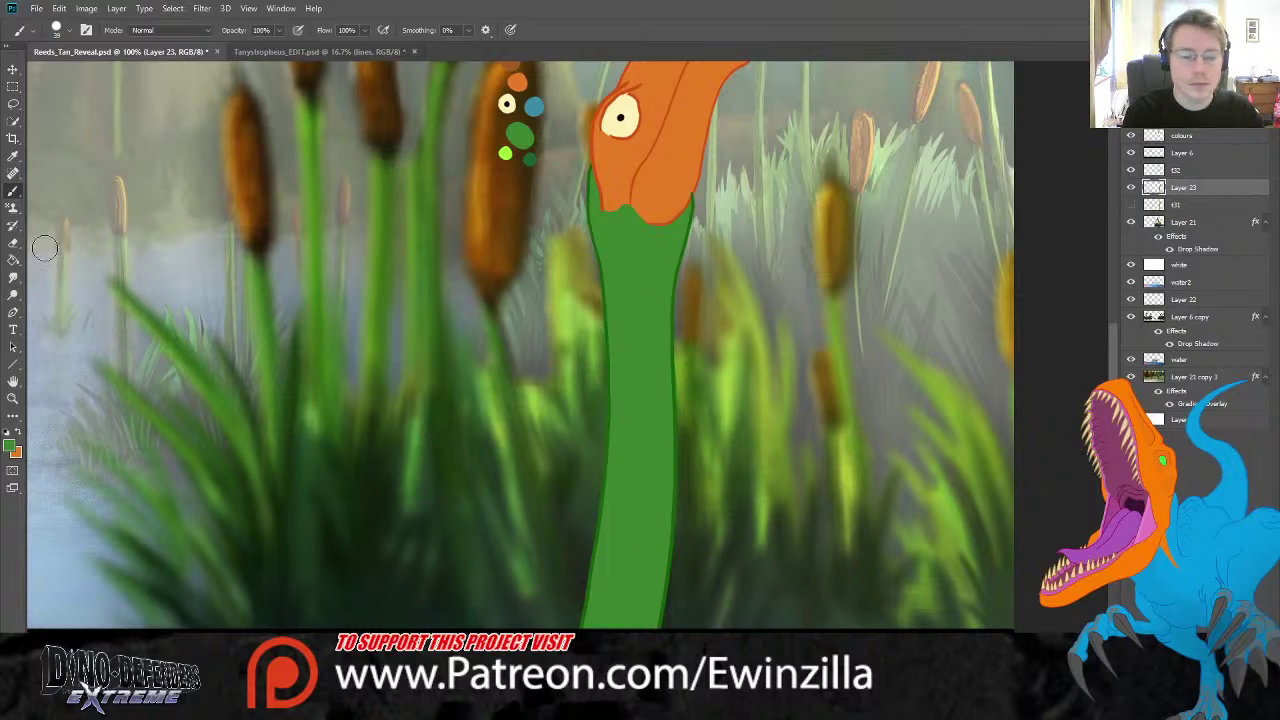
# - Smudge the edge where the green neck meets the base of the head, including the line work on layer t32
pyautogui.click(13, 277)
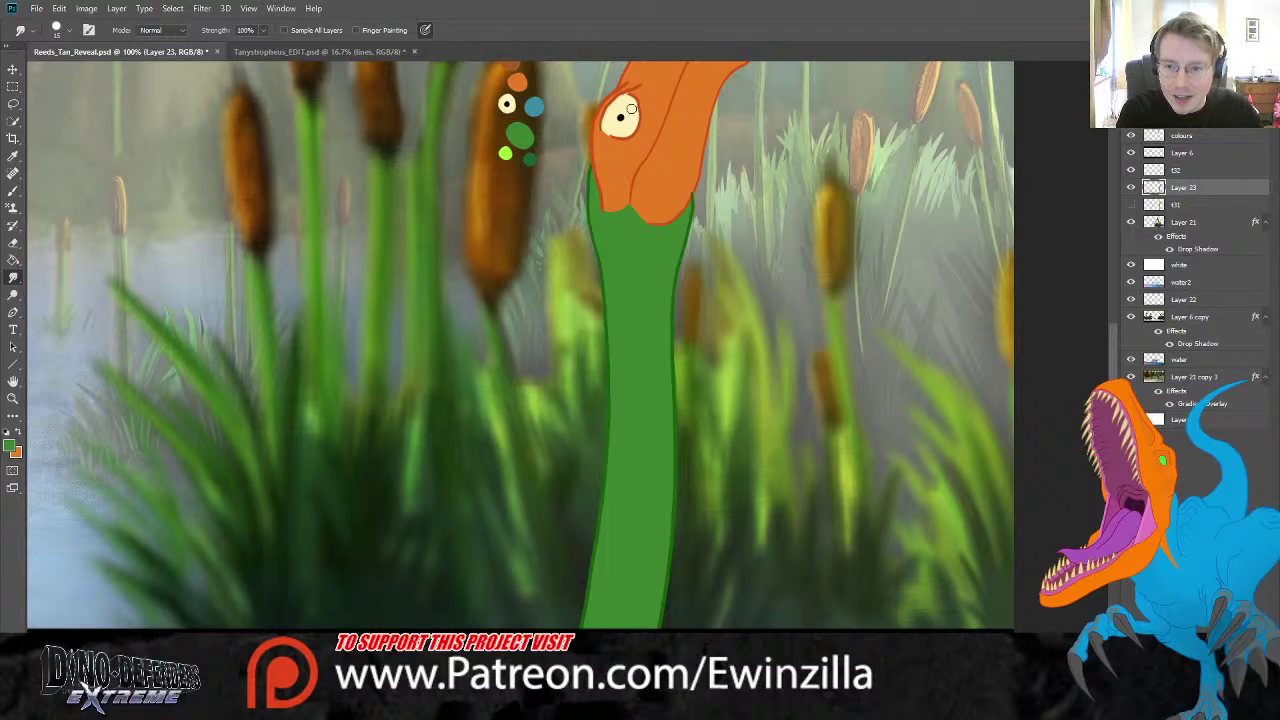
pyautogui.hotkey('alt', ']')
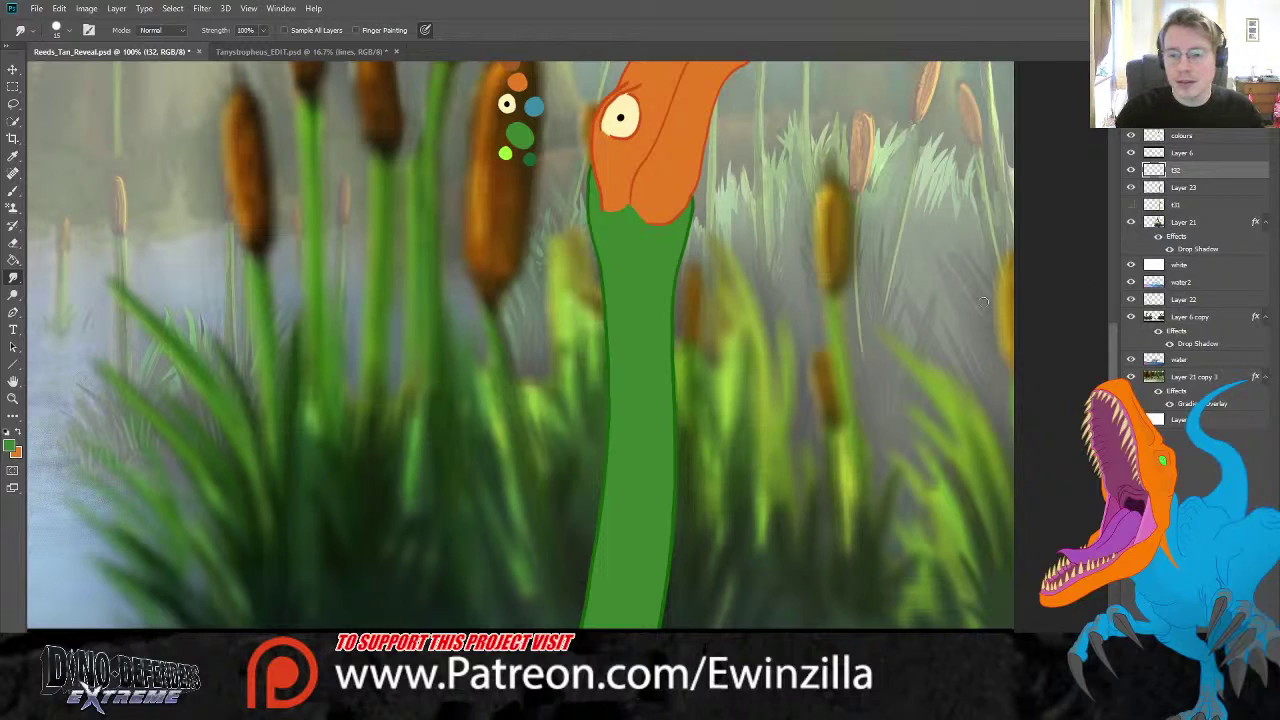
pyautogui.moveTo(598, 208)
pyautogui.mouseDown()
pyautogui.moveTo(625, 207)
pyautogui.moveTo(611, 198)
pyautogui.moveTo(651, 216)
pyautogui.mouseUp()
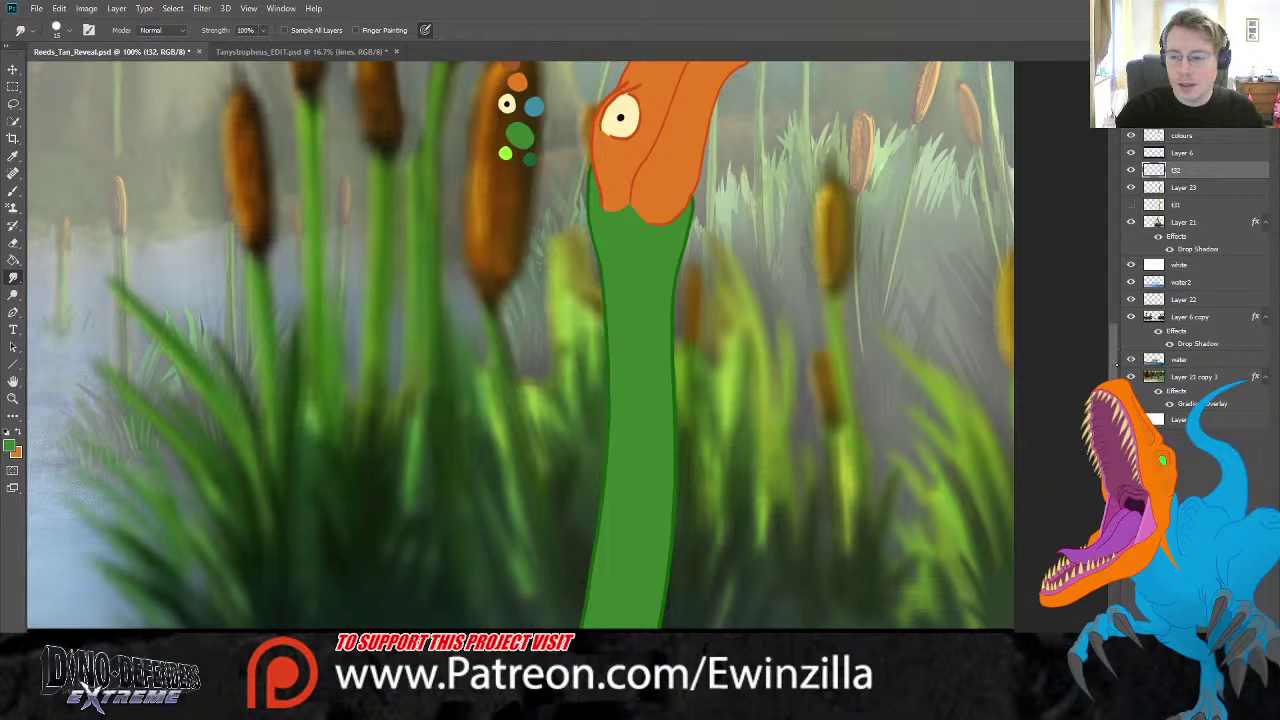
pyautogui.scroll(5, 819, 193)
pyautogui.scroll(-2, 819, 193)
pyautogui.scroll(2, 819, 193)
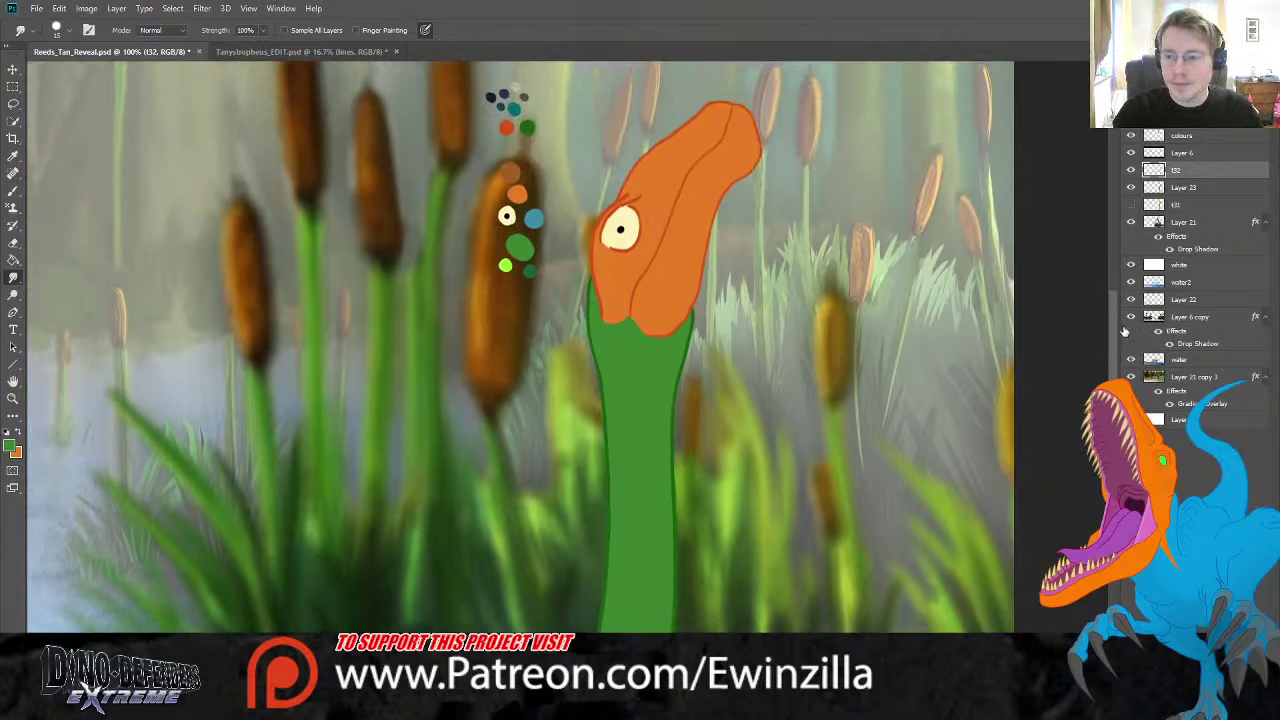
# - Sample the dark purple swatch and paint a small nostril near the tip of the snout on Layer 23
pyautogui.click(1190, 187)
pyautogui.click(13, 154)
pyautogui.click(489, 96)
pyautogui.click(13, 190)
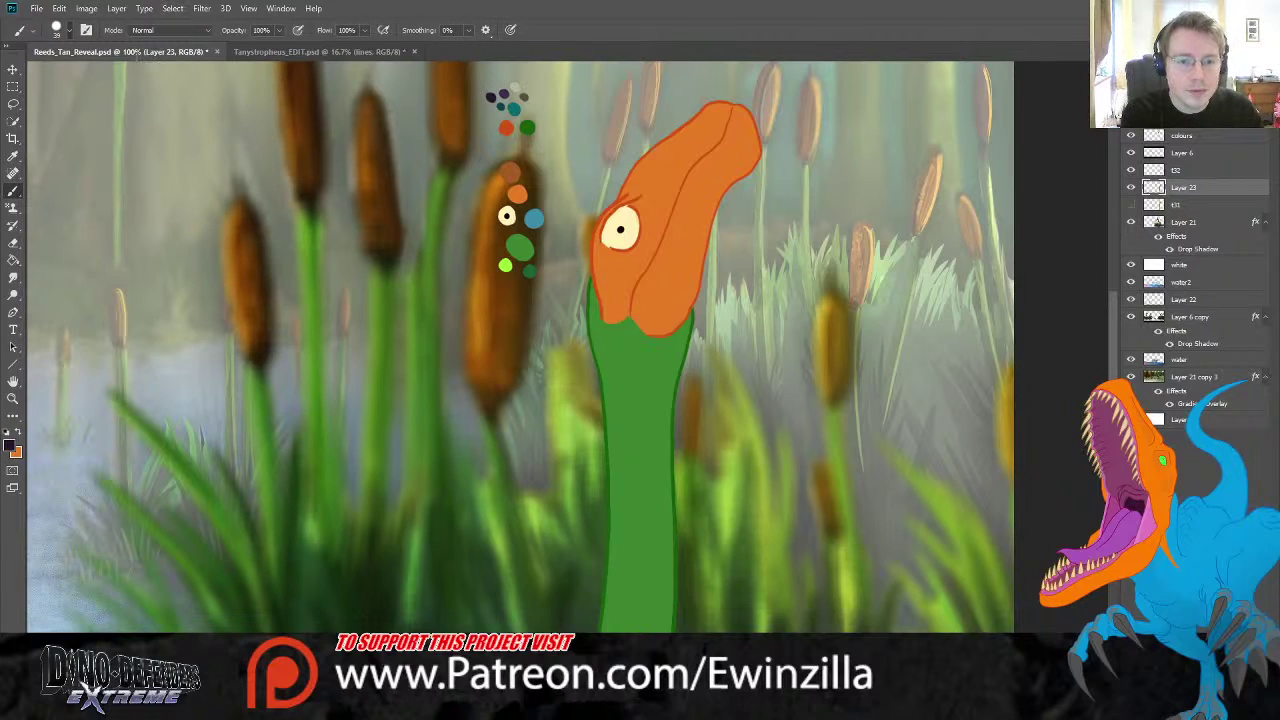
pyautogui.press('[')
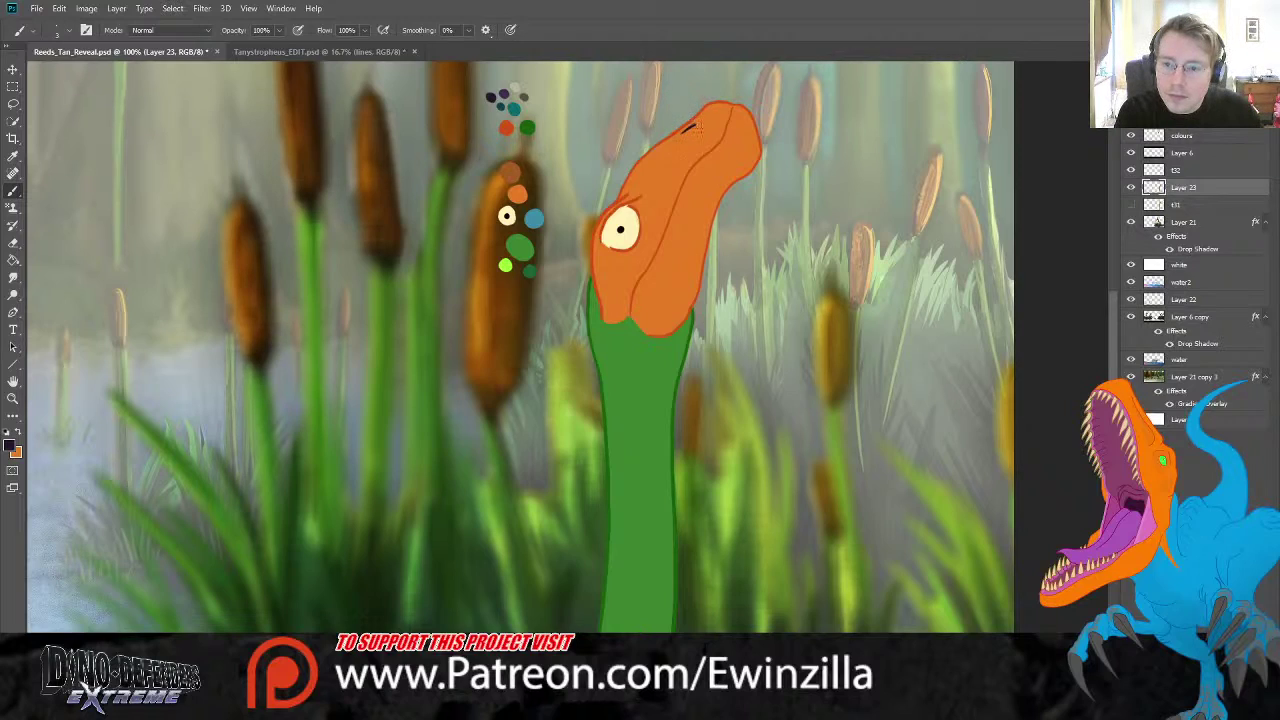
# - Place the teeth on a new layer, raise it above t32 and move the teeth onto the snout
pyautogui.click(13, 154)
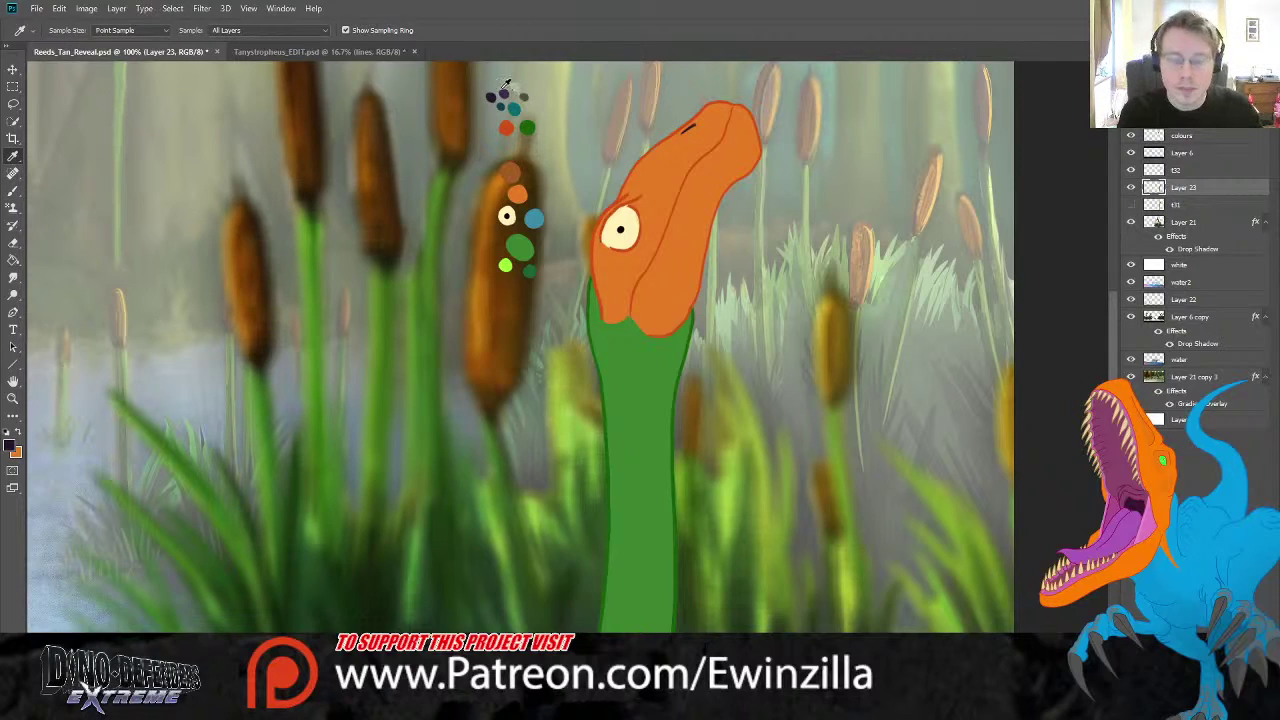
pyautogui.hotkey('ctrl', 'shift', 'alt', 'n')
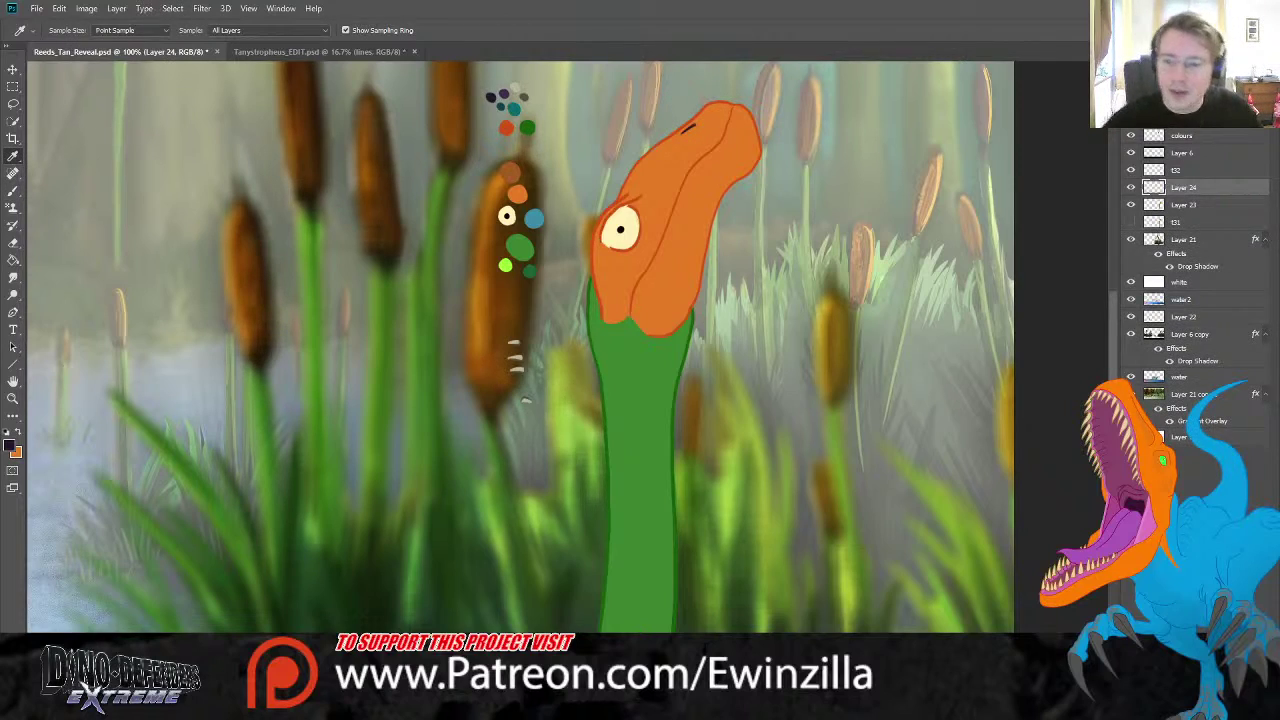
pyautogui.moveTo(1196, 193)
pyautogui.mouseDown()
pyautogui.moveTo(1196, 170)
pyautogui.moveTo(1178, 198)
pyautogui.moveTo(1185, 170)
pyautogui.mouseUp()
pyautogui.click(13, 69)
pyautogui.moveTo(535, 355); pyautogui.dragTo(728, 150)
# - Rotate the teeth 32.68° and skew them -7.56° horizontally to follow the mouth line
pyautogui.hotkey('ctrl', 't')
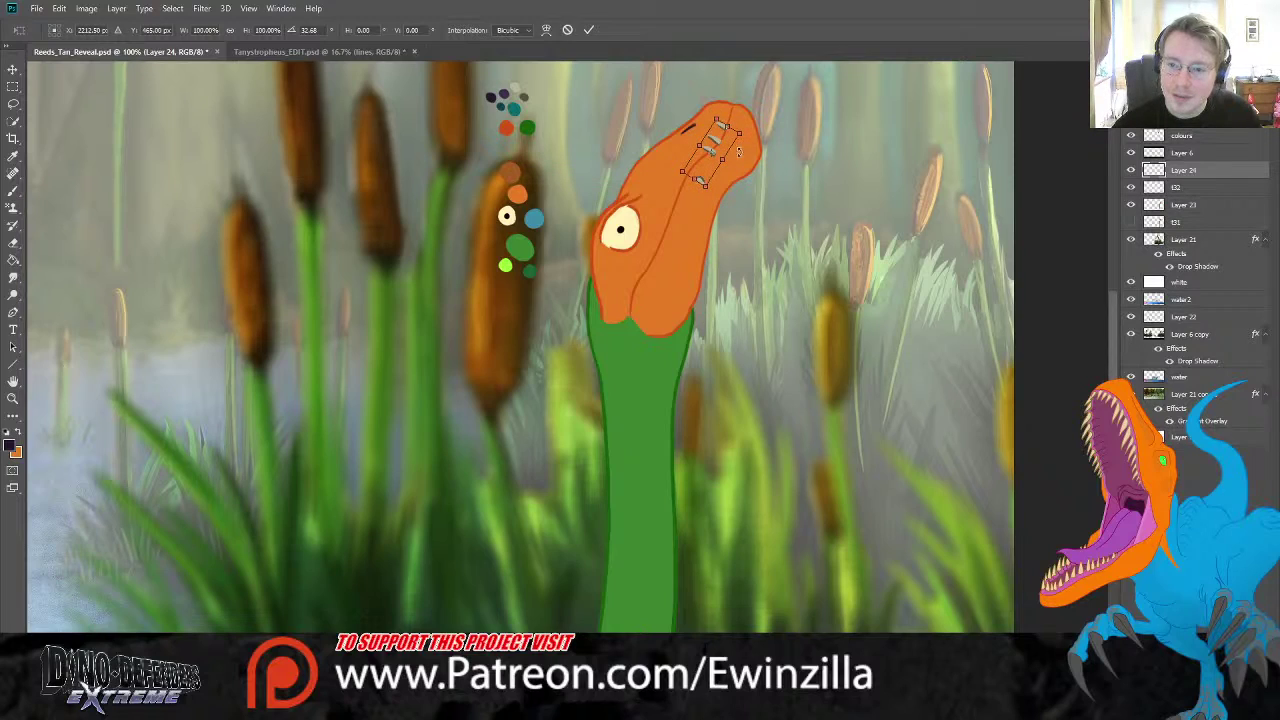
pyautogui.moveTo(706, 192); pyautogui.dragTo(683, 177)
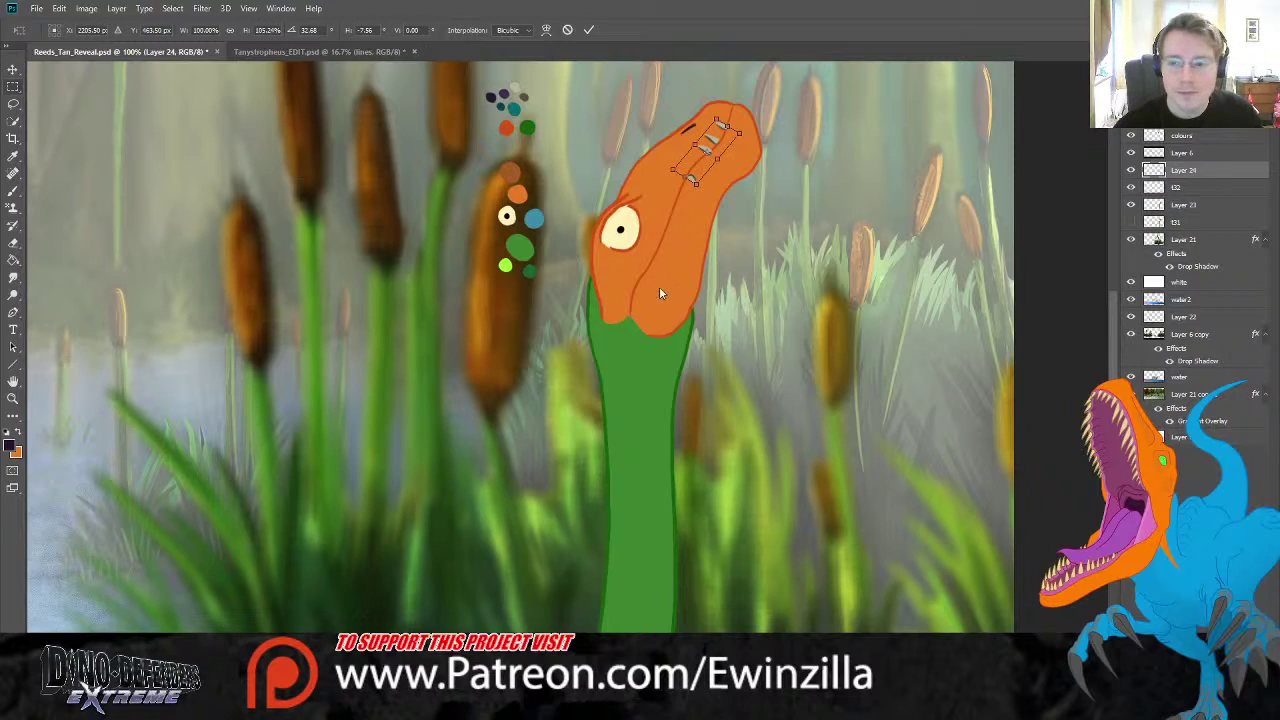
pyautogui.press('Return')
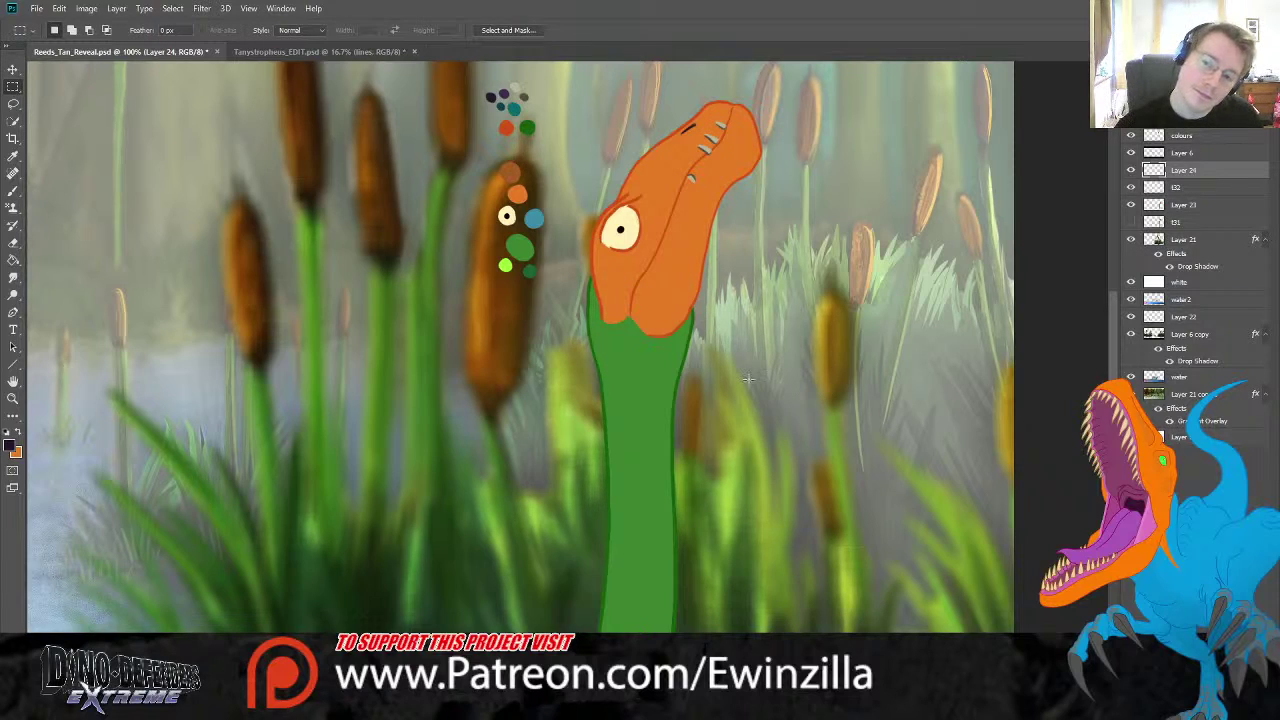
# - Sample the lime green swatch as the brush colour
pyautogui.scroll(-2, 231, 380)
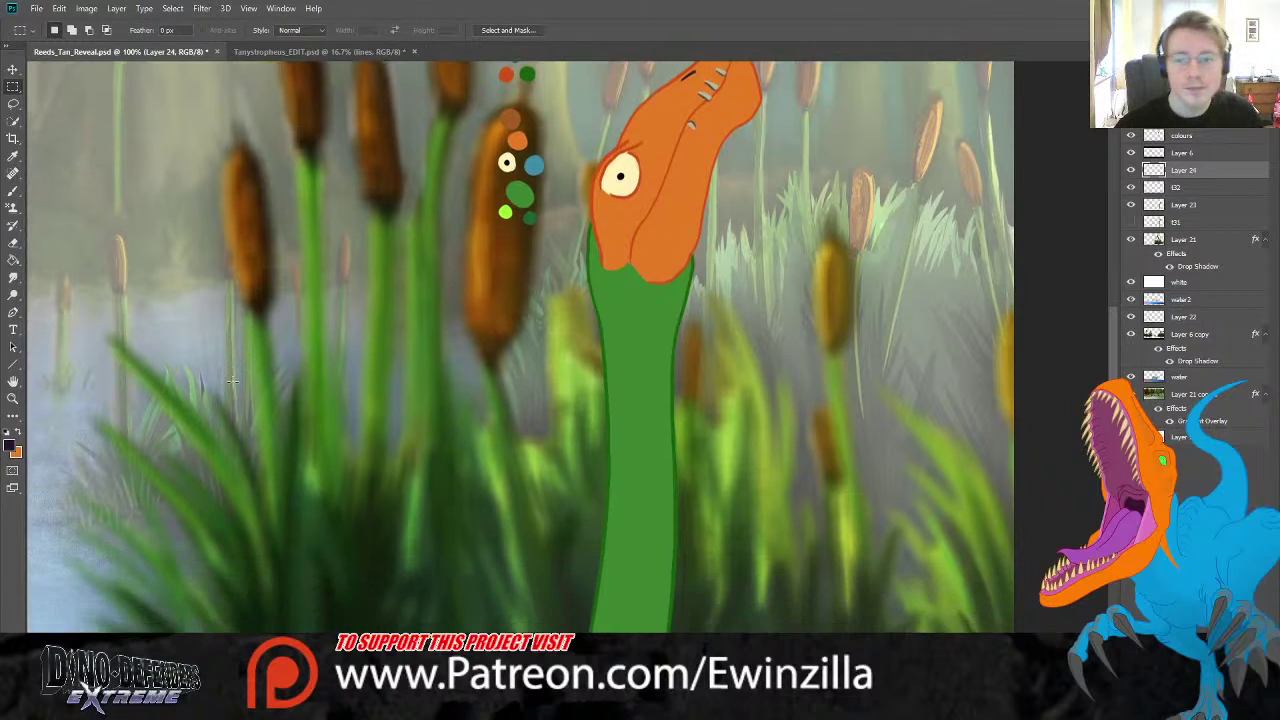
pyautogui.click(13, 156)
pyautogui.click(505, 210)
pyautogui.click(13, 190)
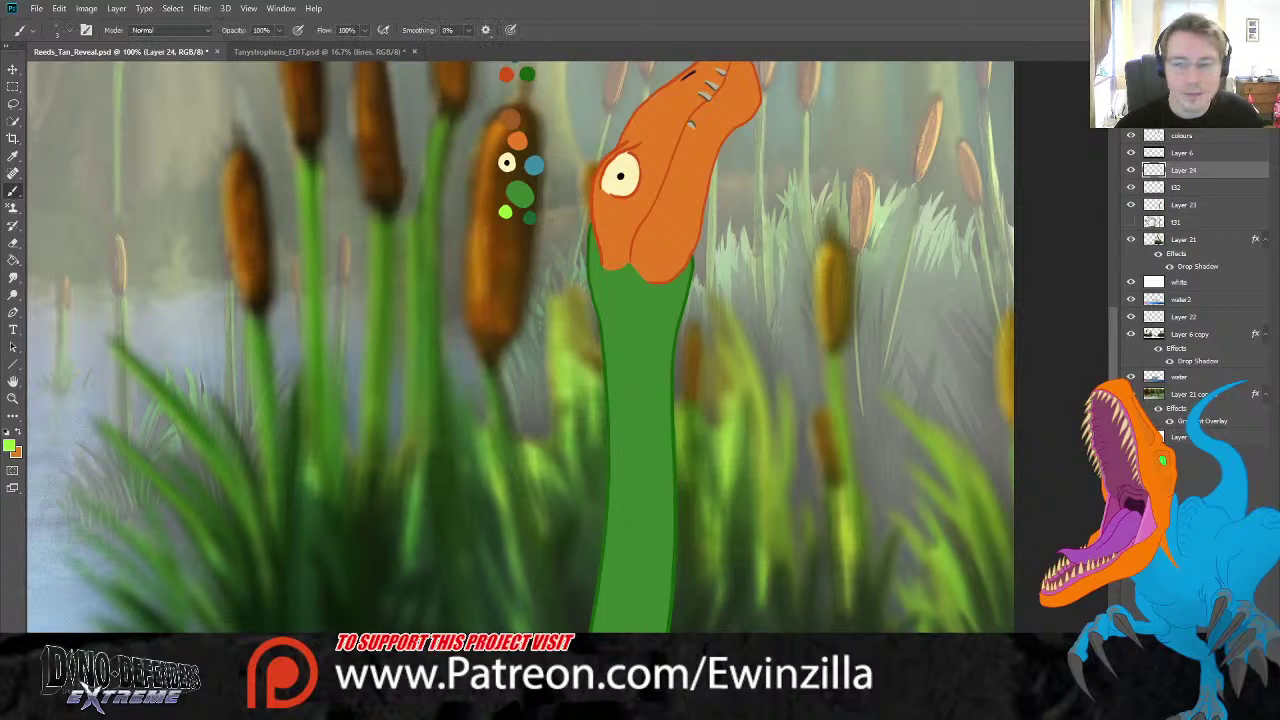
# - Merge Layer 24, t32 and Layer 23 into one layer
pyautogui.keyDown('ctrl'); pyautogui.click(1190, 189); pyautogui.keyUp('ctrl')
pyautogui.keyDown('ctrl'); pyautogui.click(1188, 207); pyautogui.keyUp('ctrl')
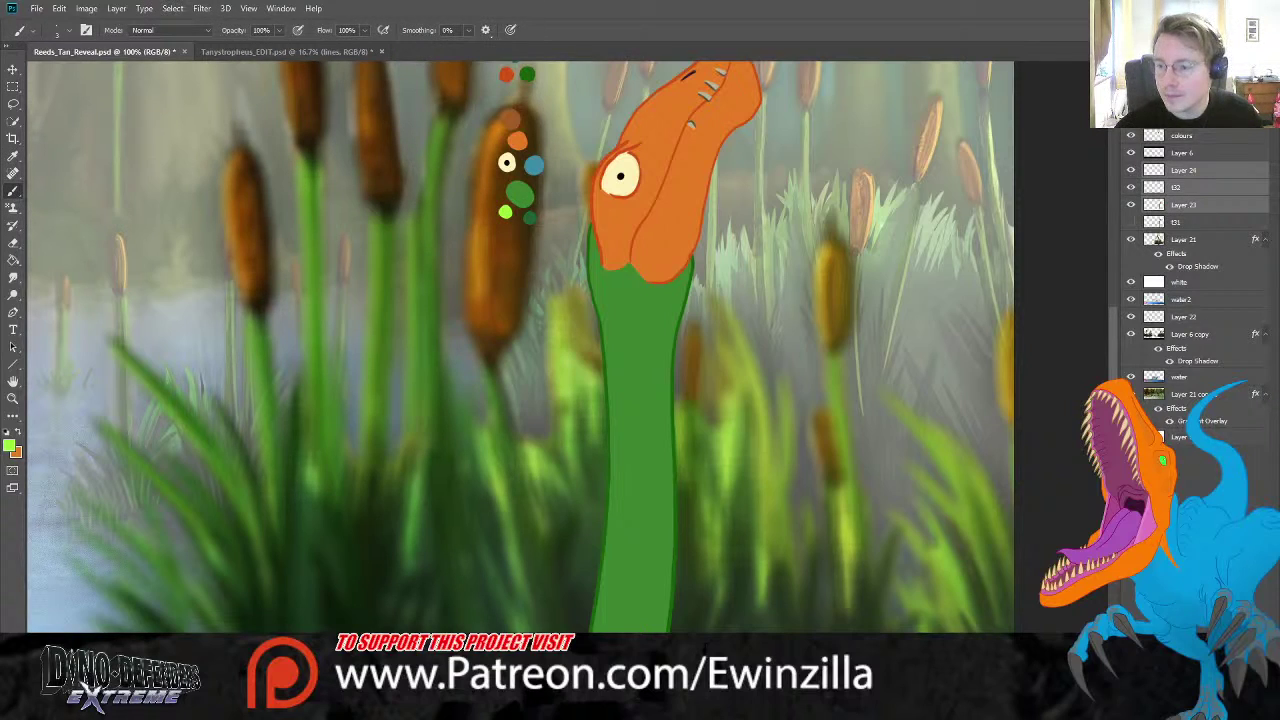
pyautogui.hotkey('ctrl', 'e')
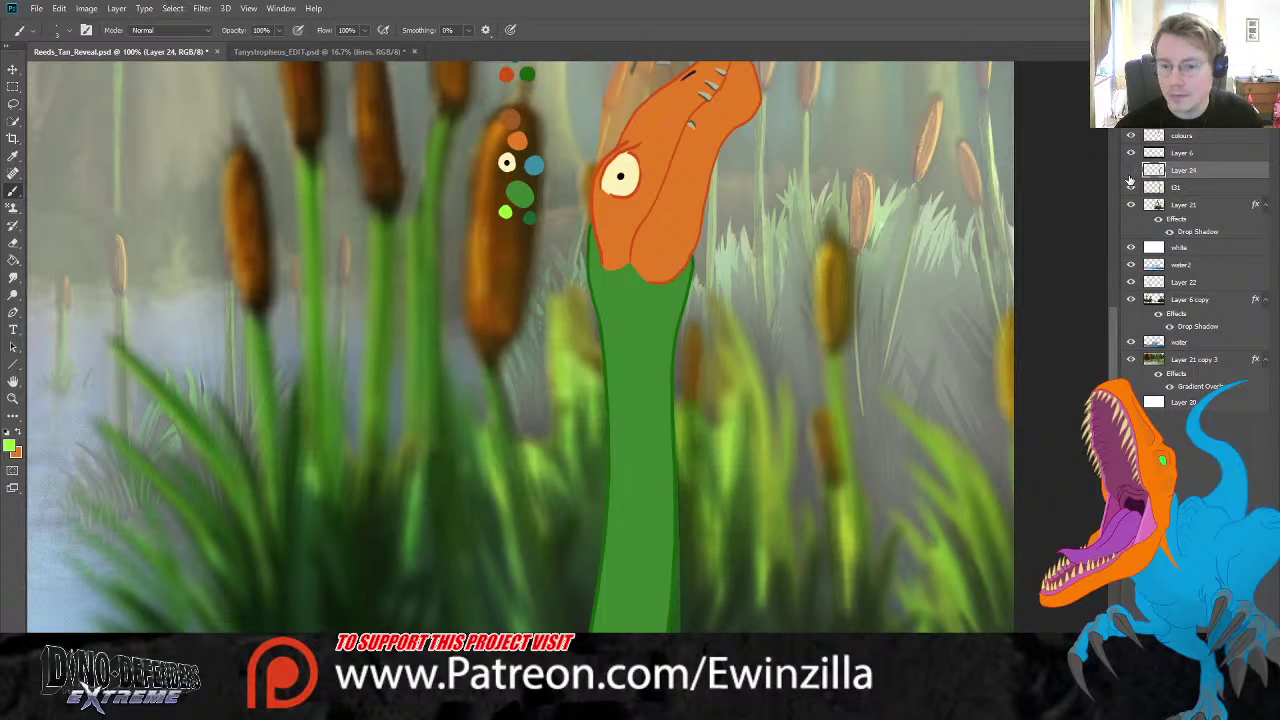
# - Show the old t31 drawing and switch the merged Layer 24 off and on to compare the two poses
pyautogui.click(1130, 185)
pyautogui.click(1130, 172)
pyautogui.click(1130, 172)
pyautogui.click(1130, 172)
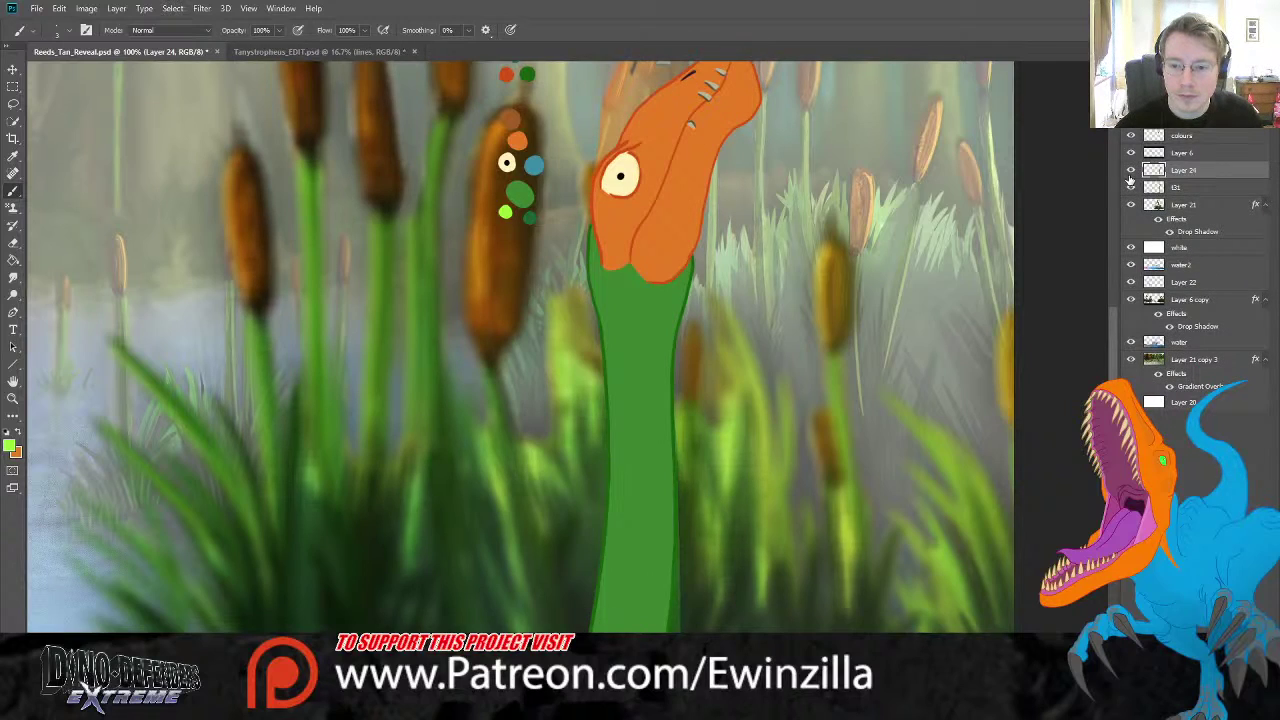
pyautogui.click(1130, 174)
pyautogui.click(1130, 174)
pyautogui.click(1130, 174)
pyautogui.click(1130, 174)
pyautogui.scroll(-2, 560, 300)
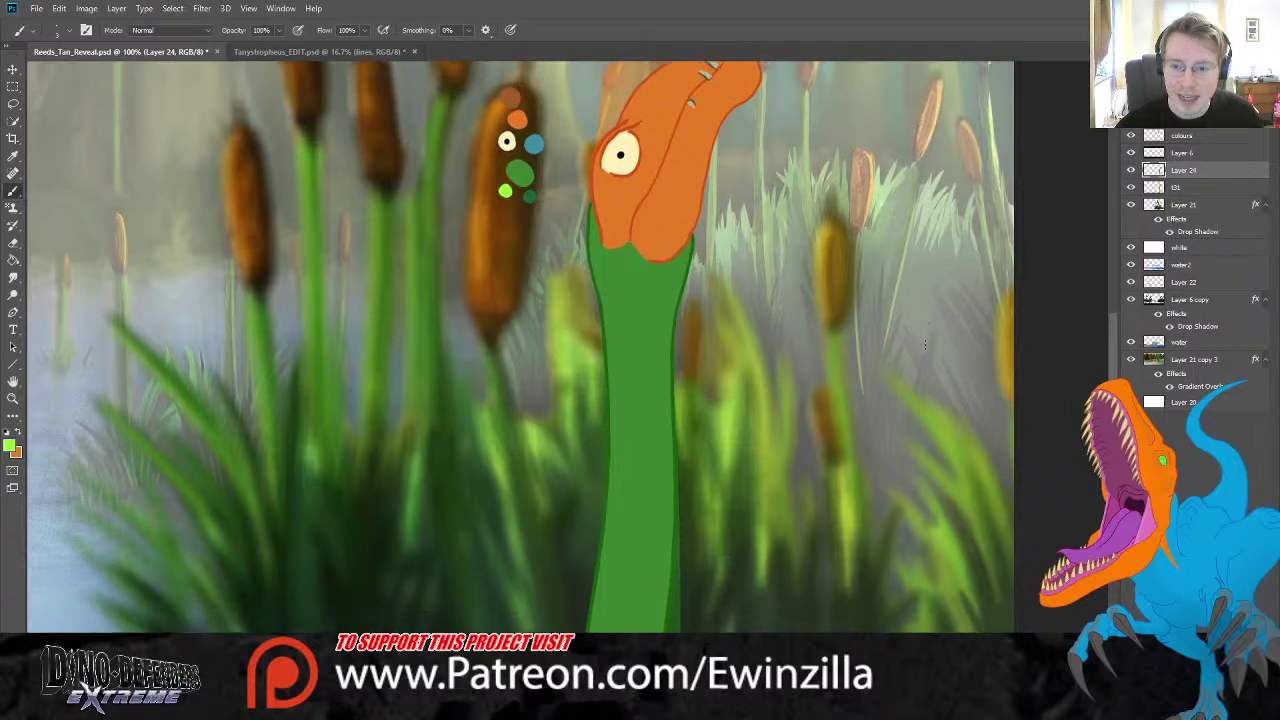
# - Lasso the neck below the head and warp it so its base shifts right, in line with the old neck
pyautogui.click(13, 104)
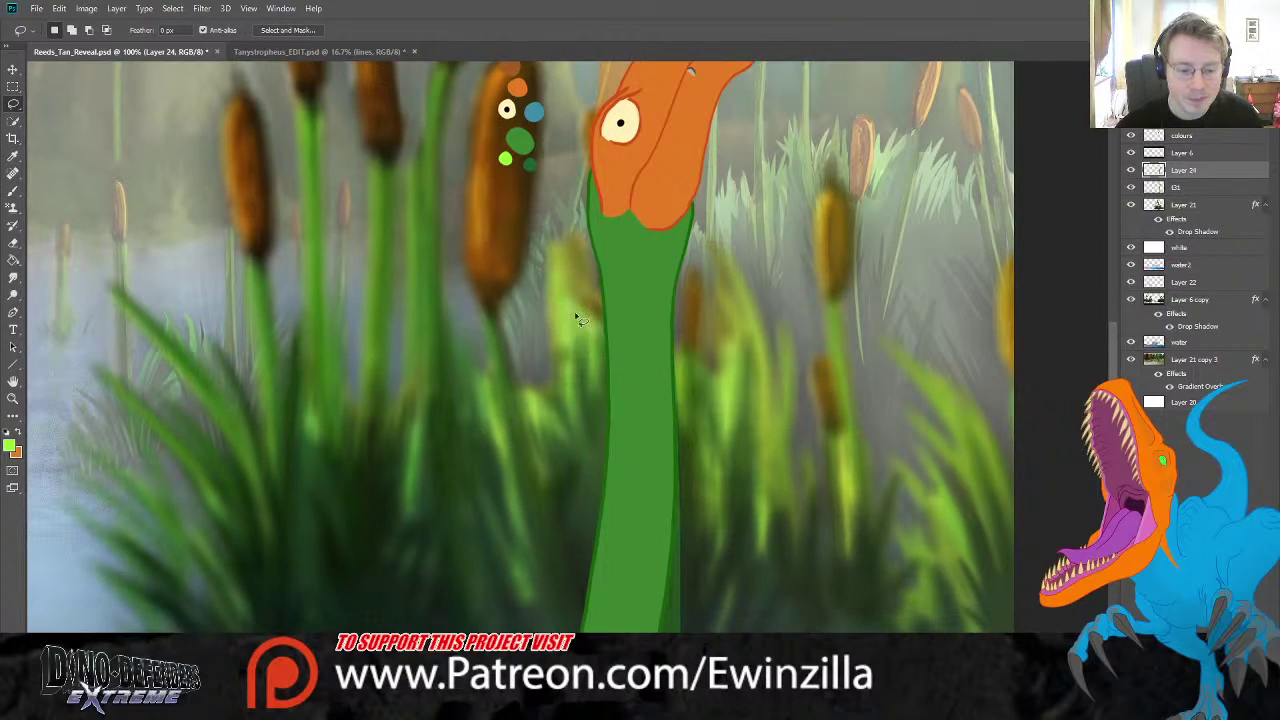
pyautogui.moveTo(793, 348)
pyautogui.mouseDown()
pyautogui.moveTo(697, 210)
pyautogui.moveTo(671, 260)
pyautogui.moveTo(620, 253)
pyautogui.moveTo(590, 205)
pyautogui.moveTo(546, 318)
pyautogui.moveTo(493, 591)
pyautogui.moveTo(822, 347)
pyautogui.mouseUp()
pyautogui.click(12, 69)
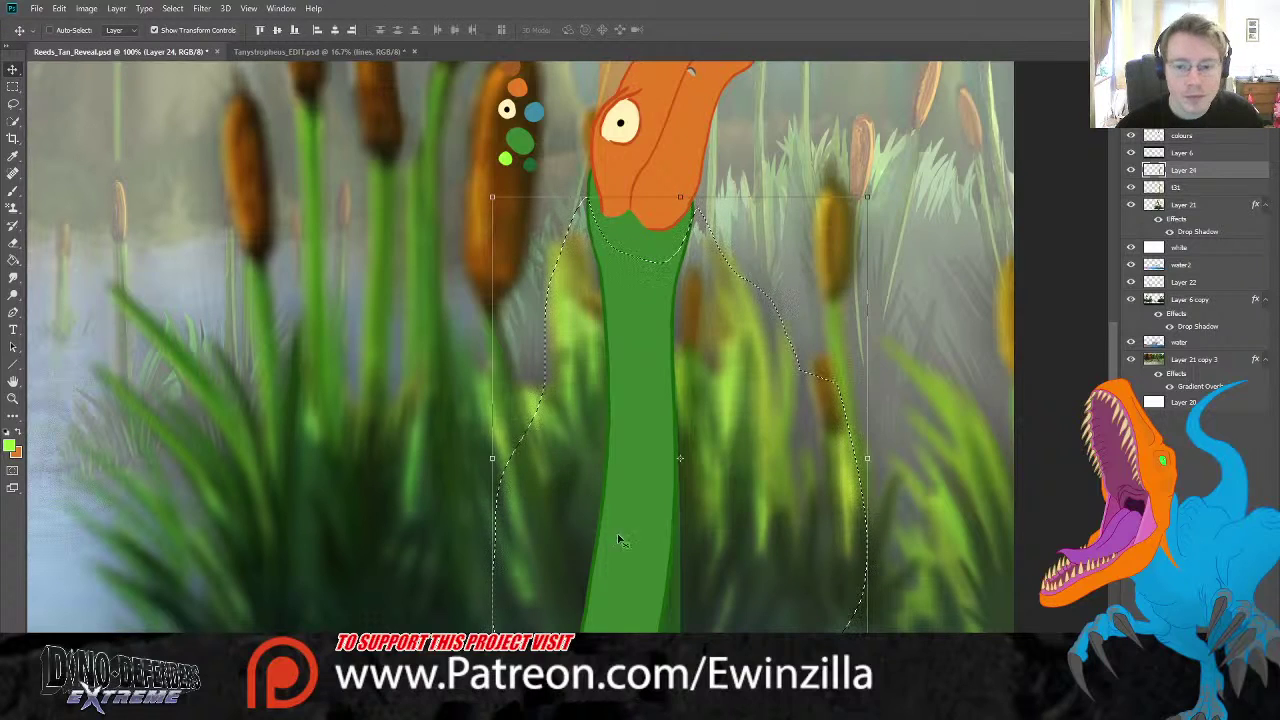
pyautogui.scroll(-2, 614, 530)
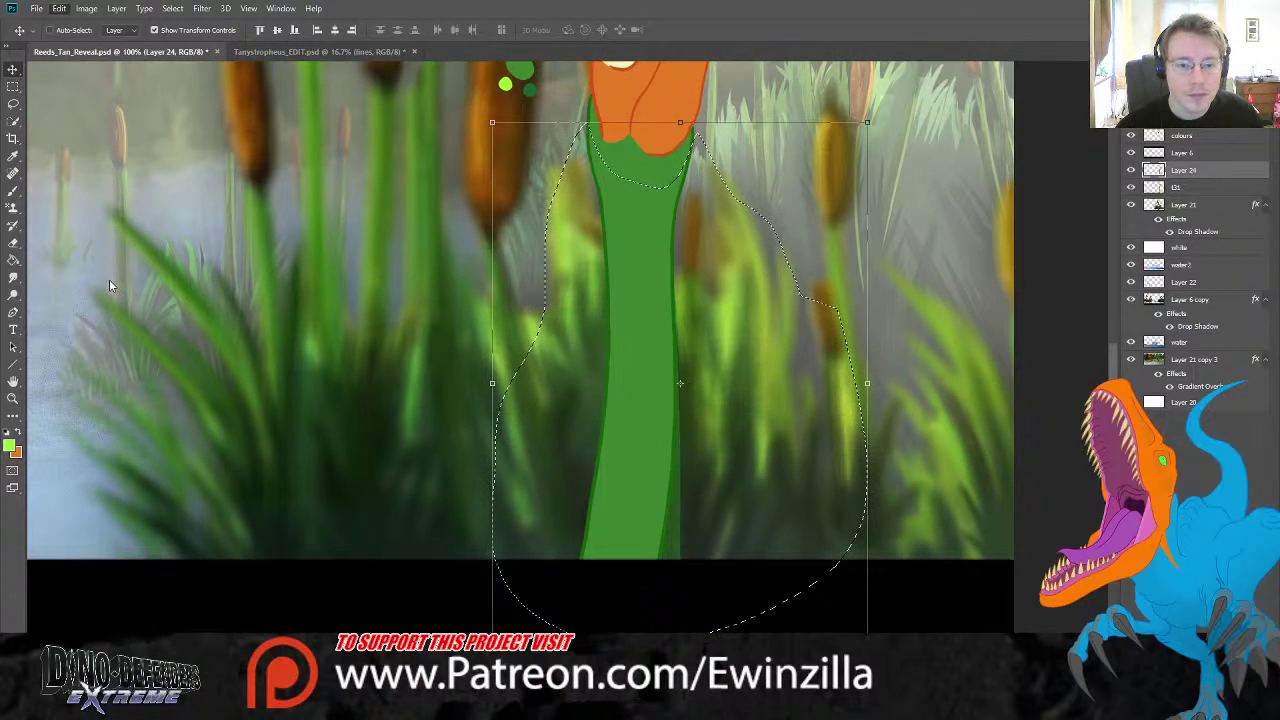
pyautogui.hotkey('ctrl', 't')
pyautogui.moveTo(492, 640); pyautogui.dragTo(578, 634)
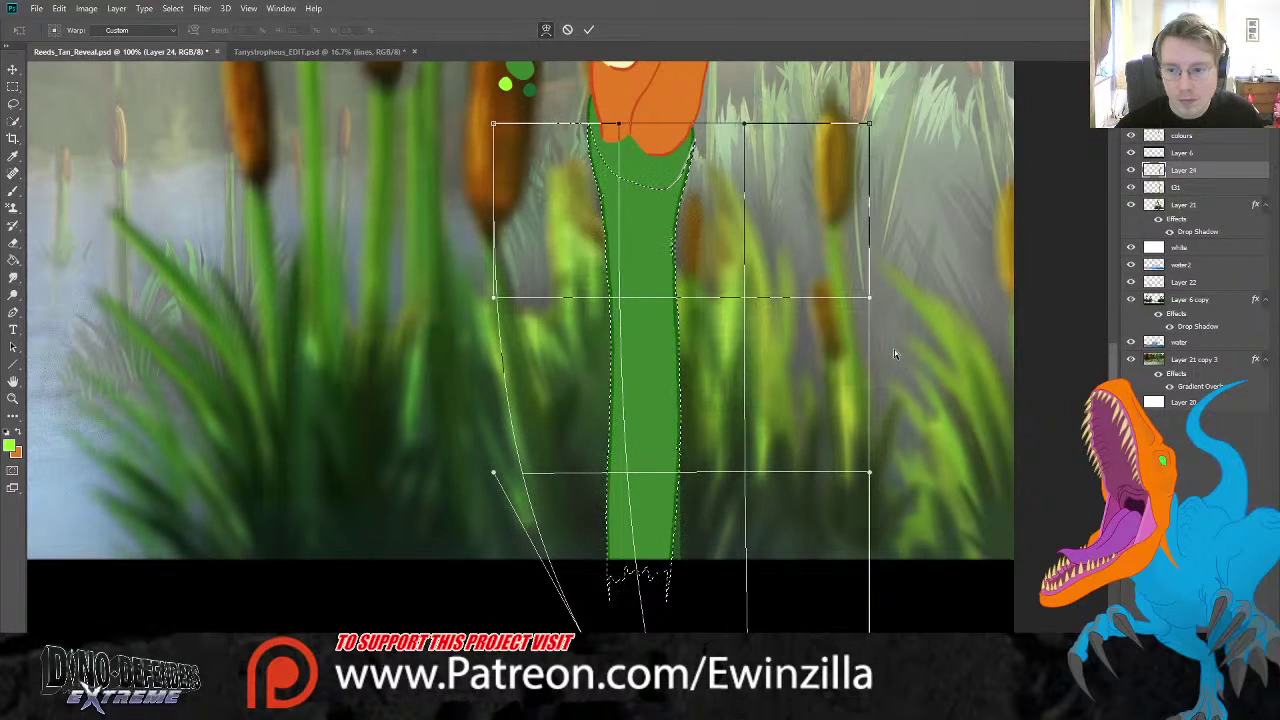
pyautogui.moveTo(870, 125); pyautogui.dragTo(845, 105)
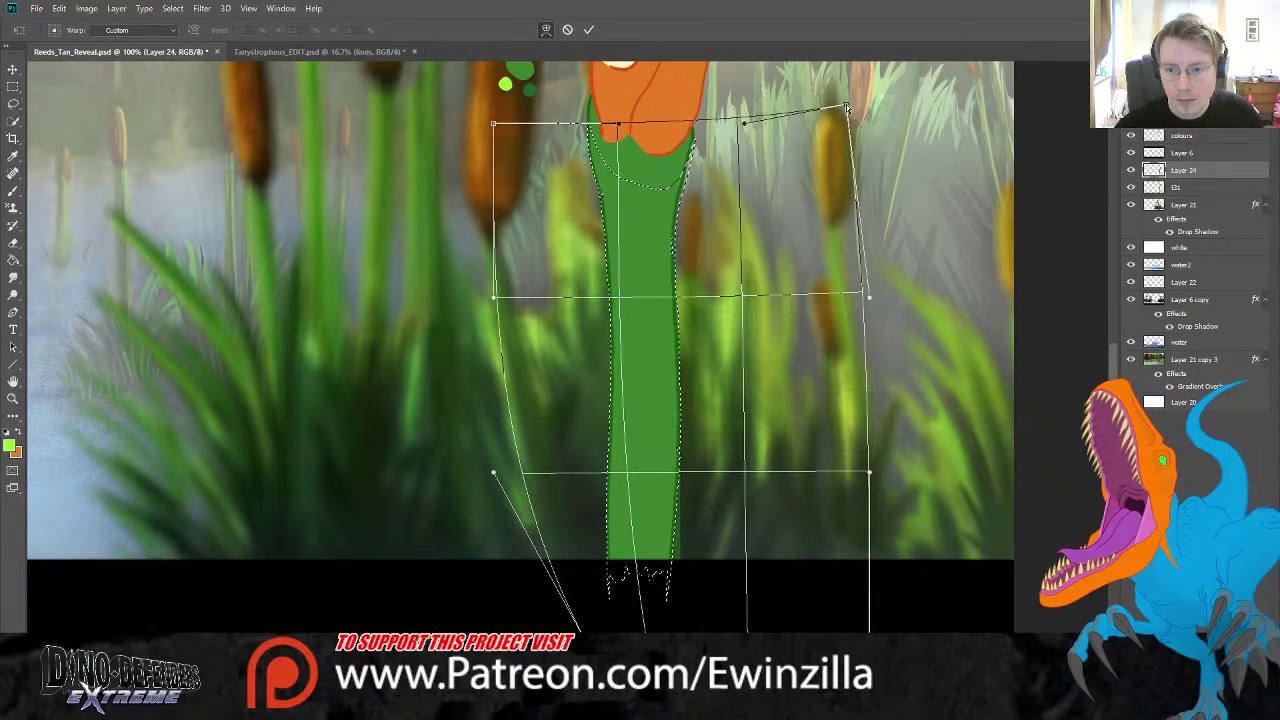
pyautogui.press('Return')
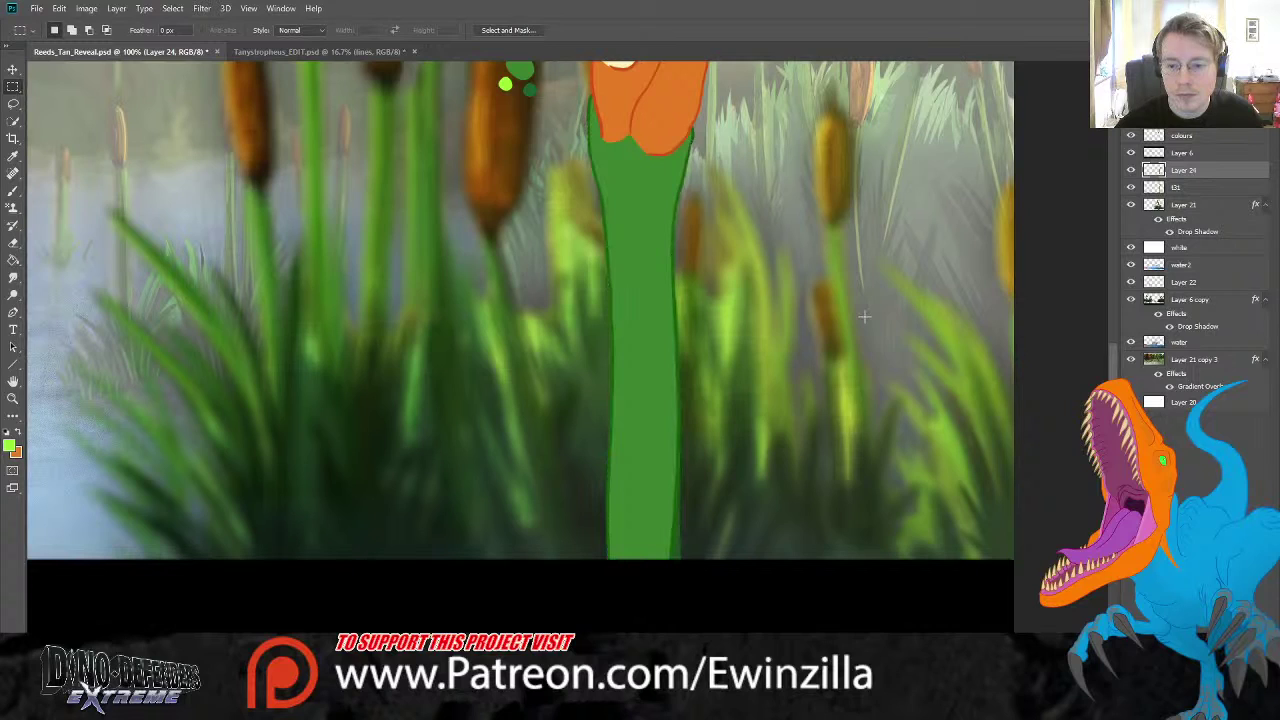
pyautogui.moveTo(964, 368); pyautogui.dragTo(958, 463)
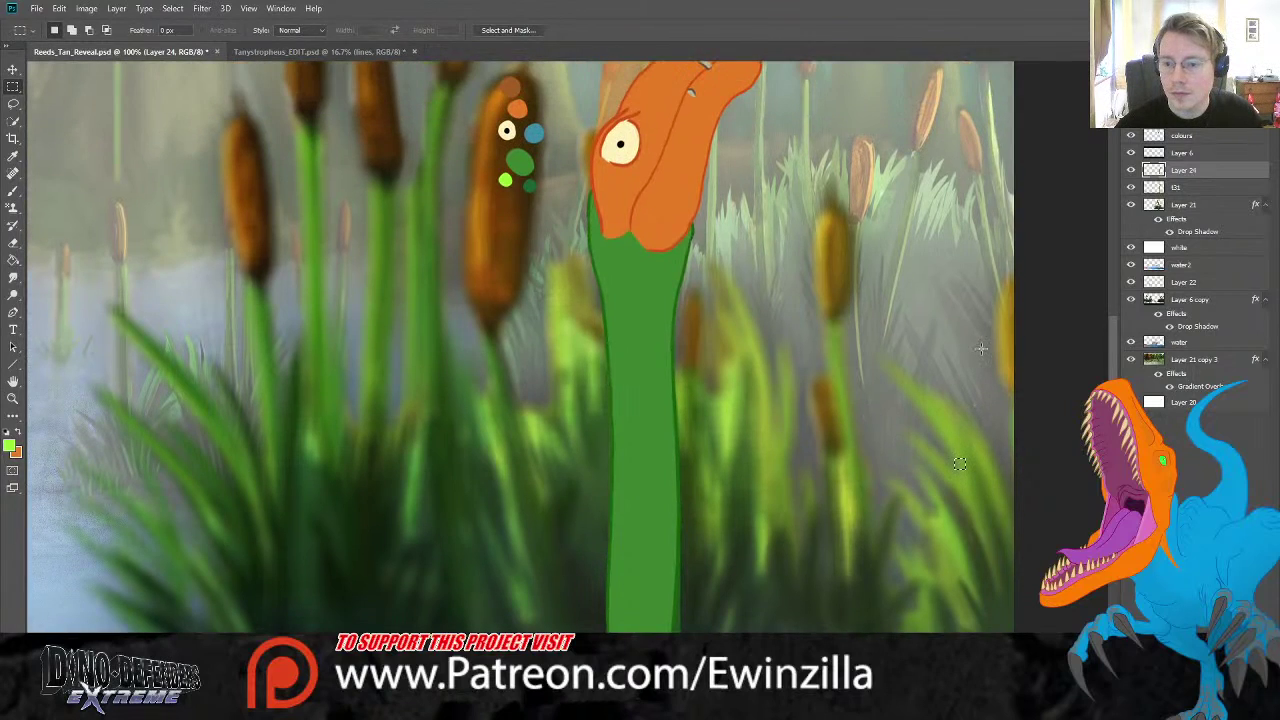
# - Switch Layer 24 off and on to compare the warped neck with the old pose
pyautogui.click(1131, 171)
pyautogui.click(1131, 171)
pyautogui.click(1131, 171)
pyautogui.click(1131, 171)
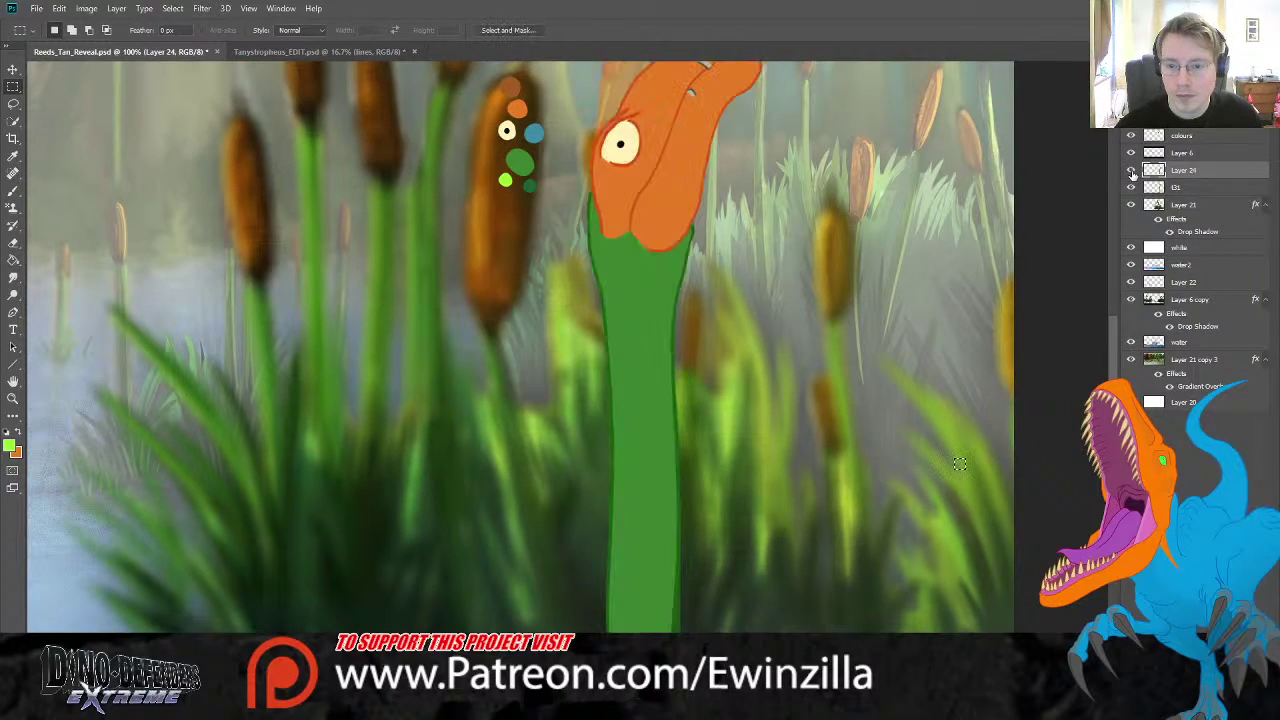
pyautogui.click(1131, 171)
pyautogui.click(1131, 171)
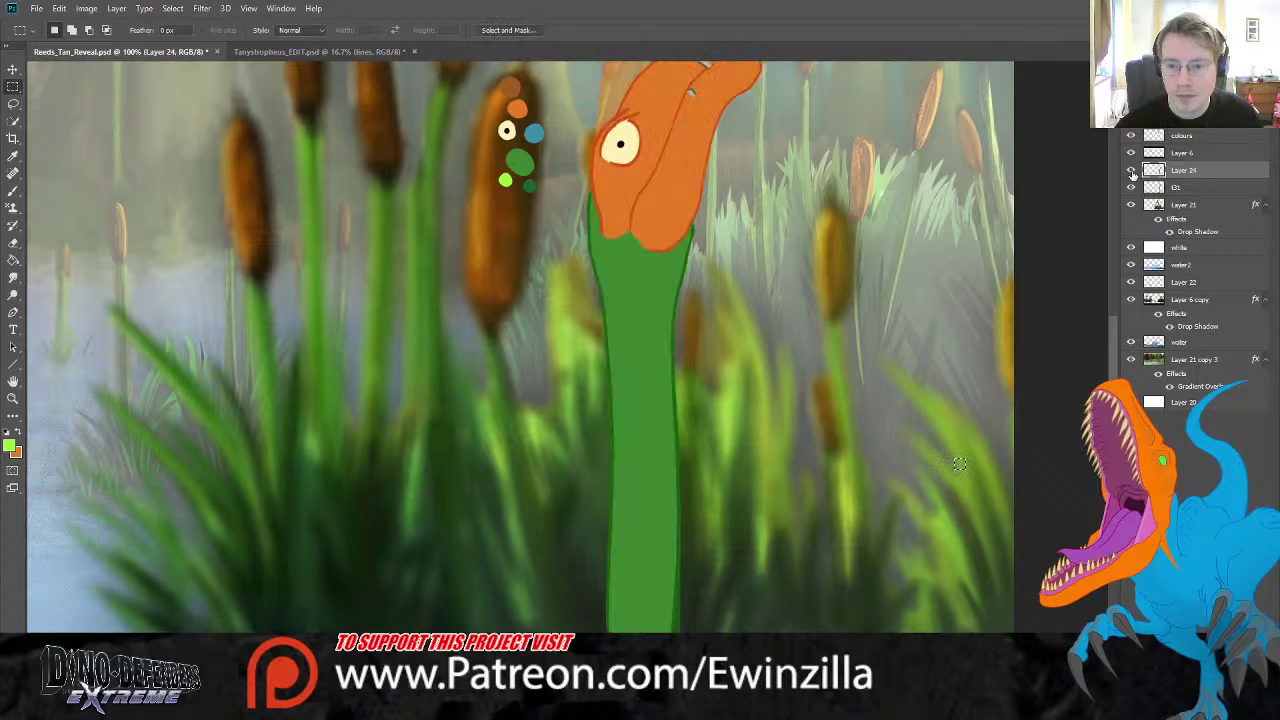
# - Smudge the left outline of the neck on Layer 24 inward along its lower part to line up with the old pose
pyautogui.click(13, 276)
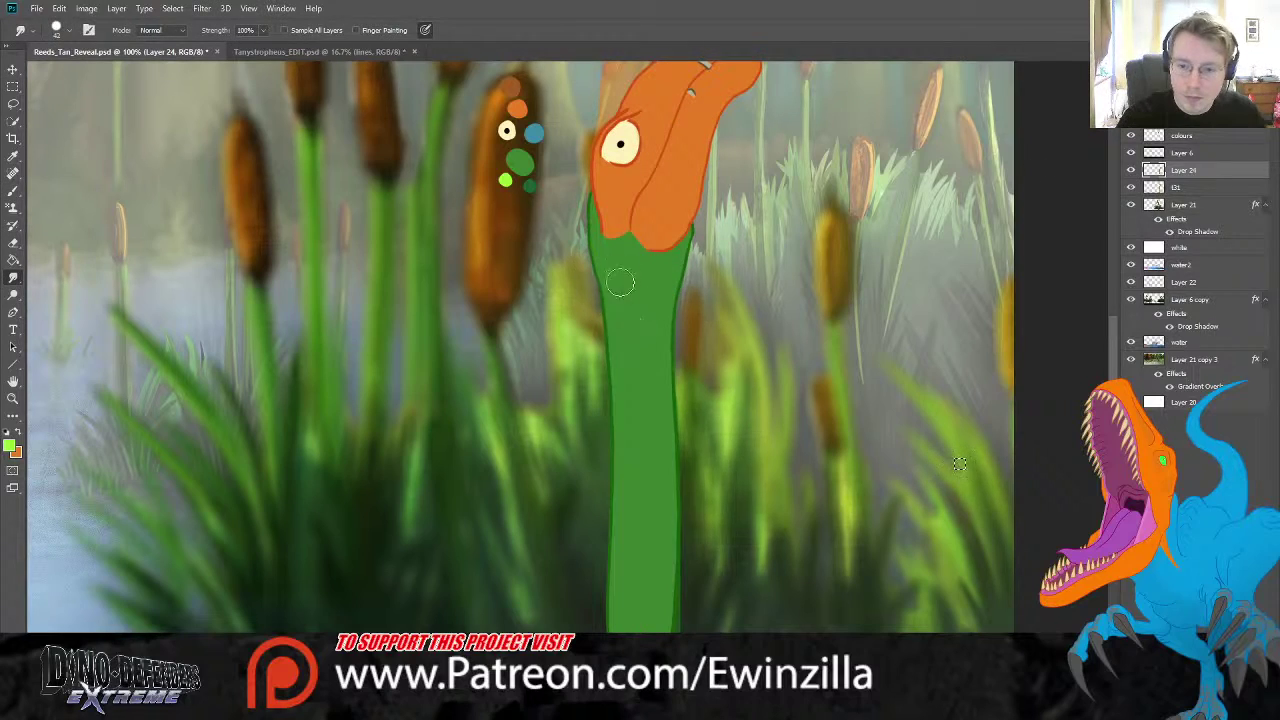
pyautogui.click(1130, 171)
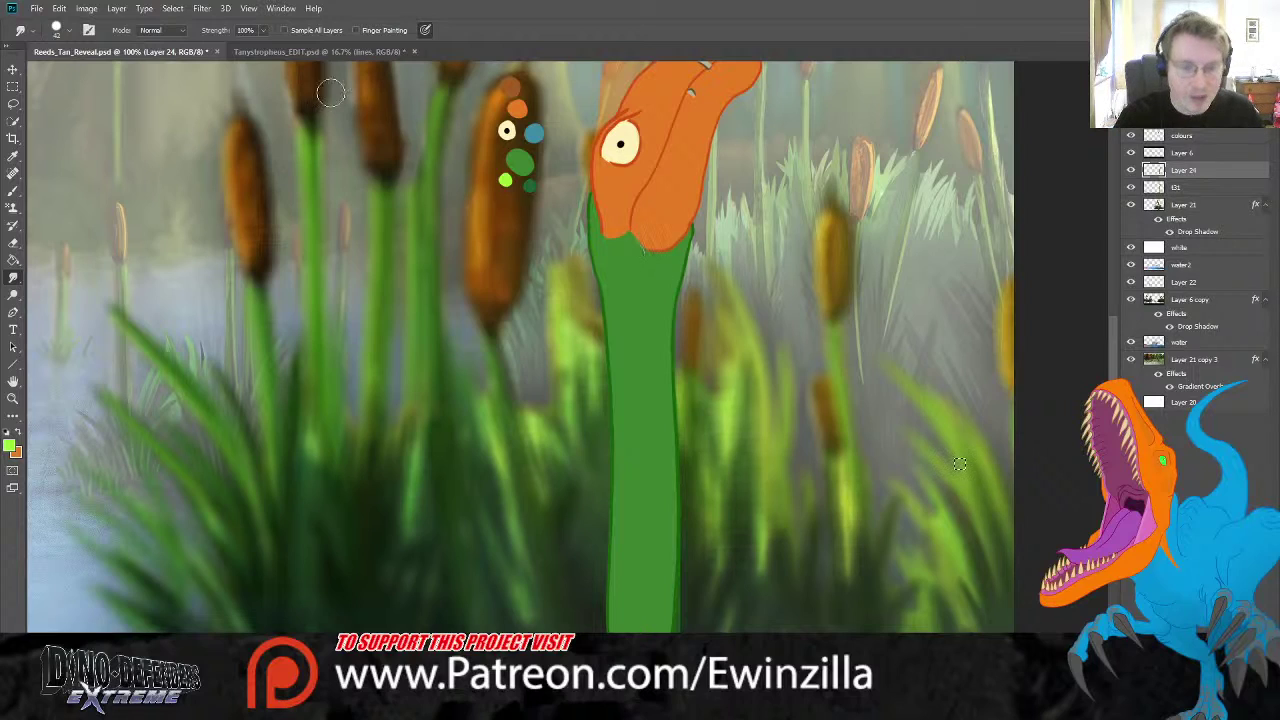
pyautogui.press('m')
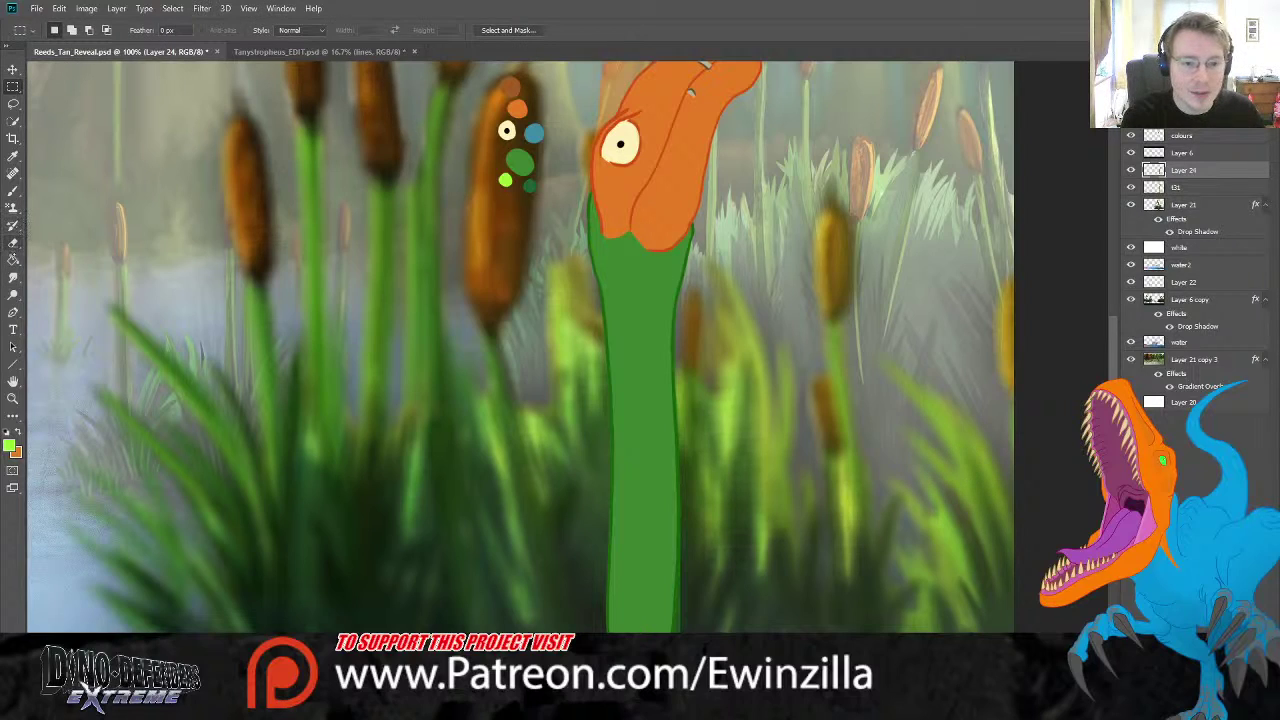
pyautogui.click(13, 277)
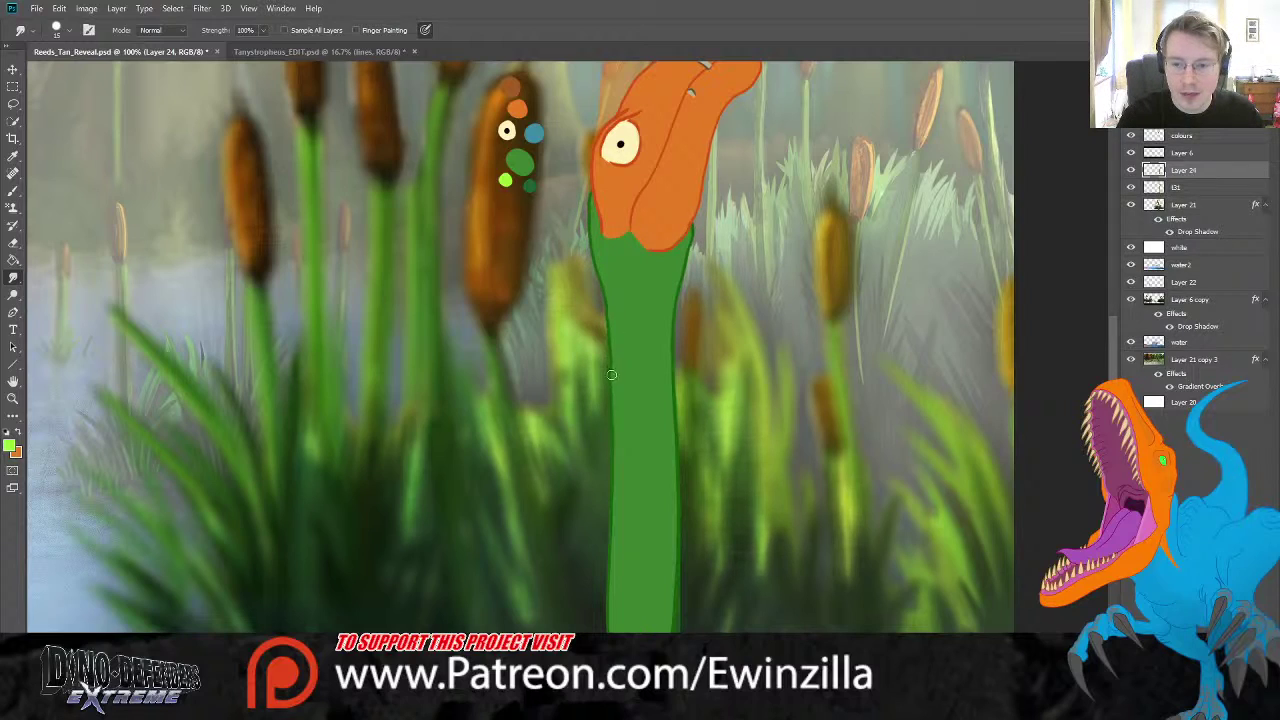
pyautogui.moveTo(614, 491); pyautogui.dragTo(599, 588)
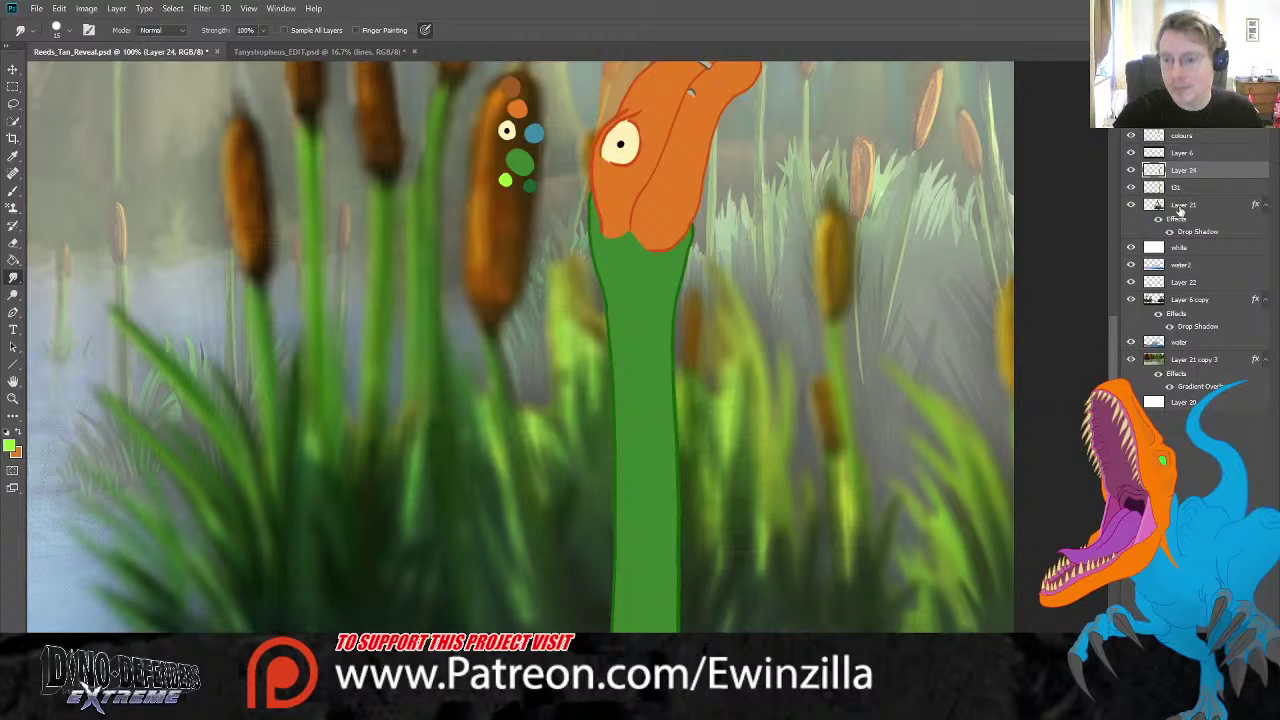
# - Toggle the visibility of Layer 24 to compare the smudged neck and the whole head with the old pose
pyautogui.click(1131, 171)
pyautogui.click(1131, 171)
pyautogui.click(1131, 171)
pyautogui.click(1131, 171)
pyautogui.click(1131, 171)
pyautogui.click(1131, 171)
pyautogui.scroll(3, 1131, 172)
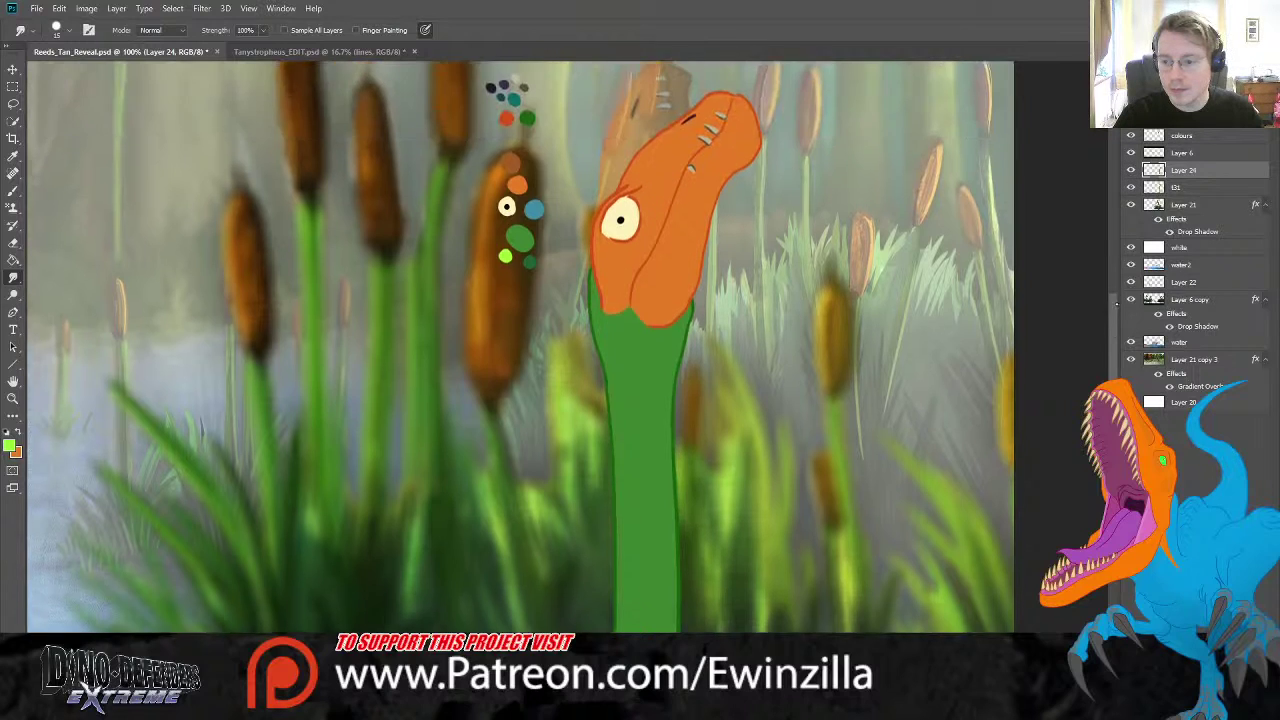
pyautogui.click(1131, 171)
pyautogui.click(1131, 171)
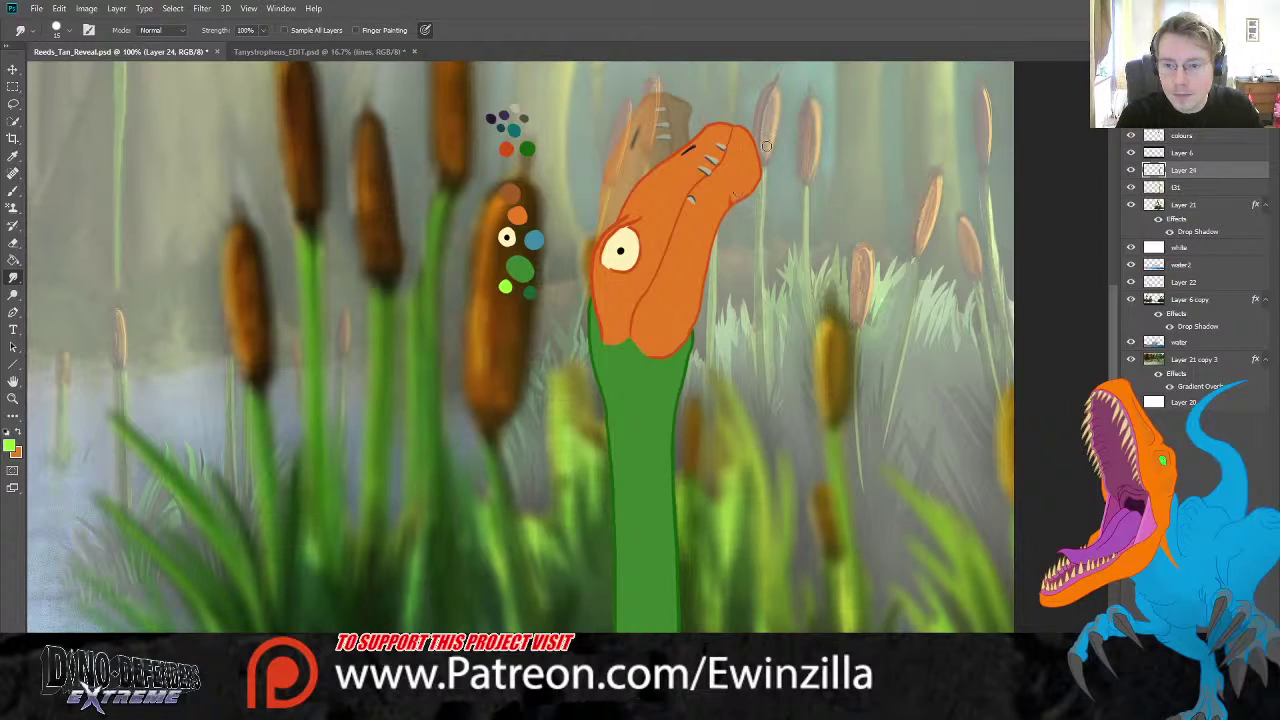
pyautogui.click(1130, 172)
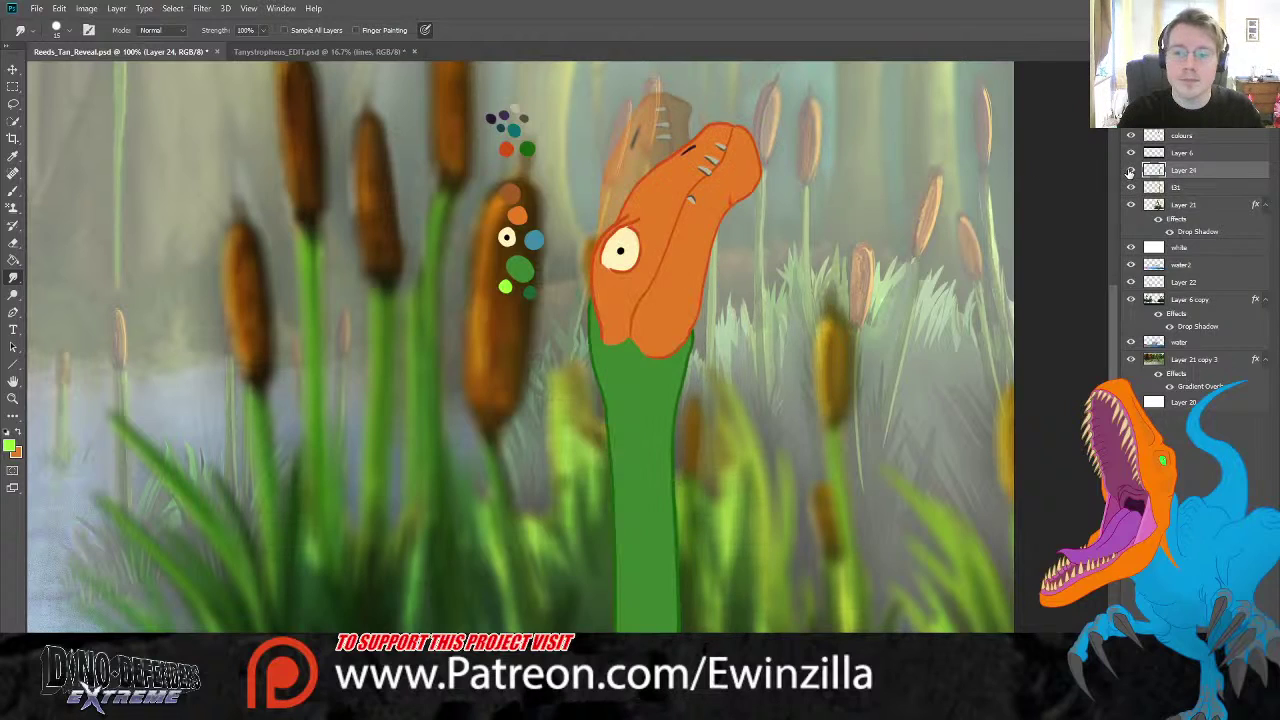
pyautogui.click(1130, 171)
pyautogui.click(1130, 171)
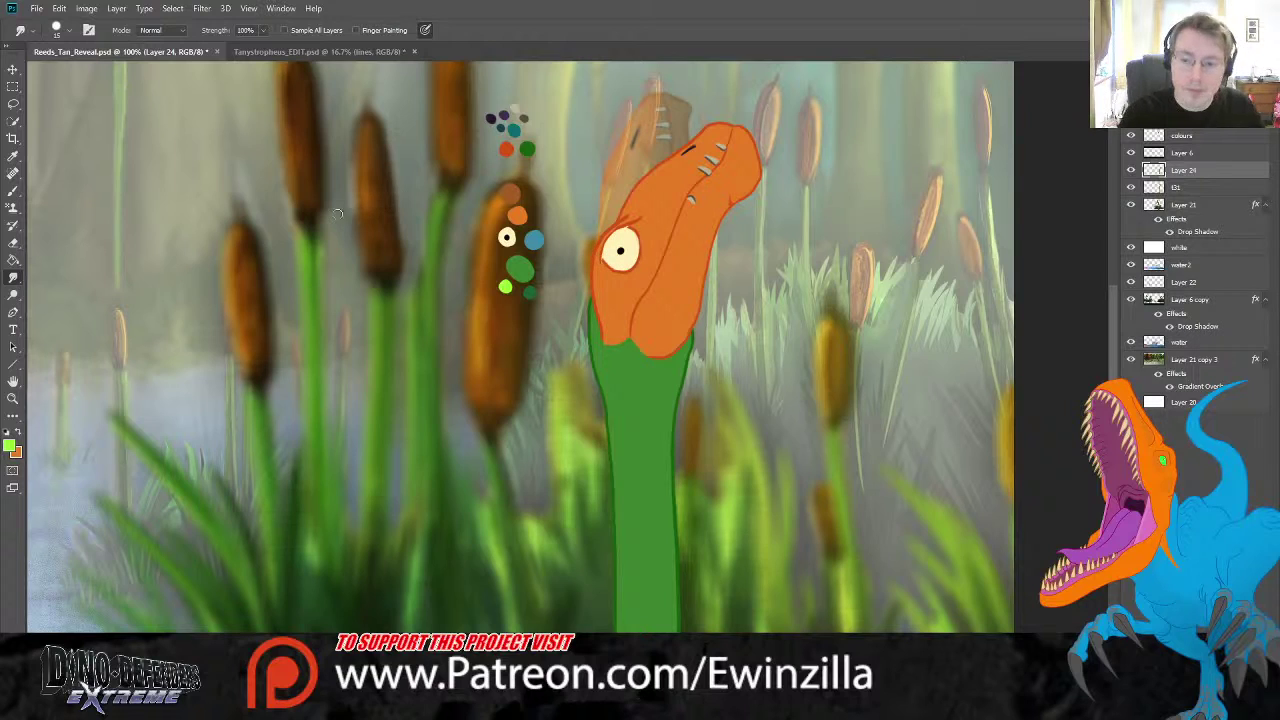
# - Brush the lime green outlines of three curved stripes along the upper left side of the neck, using the old pose as reference
pyautogui.click(13, 157)
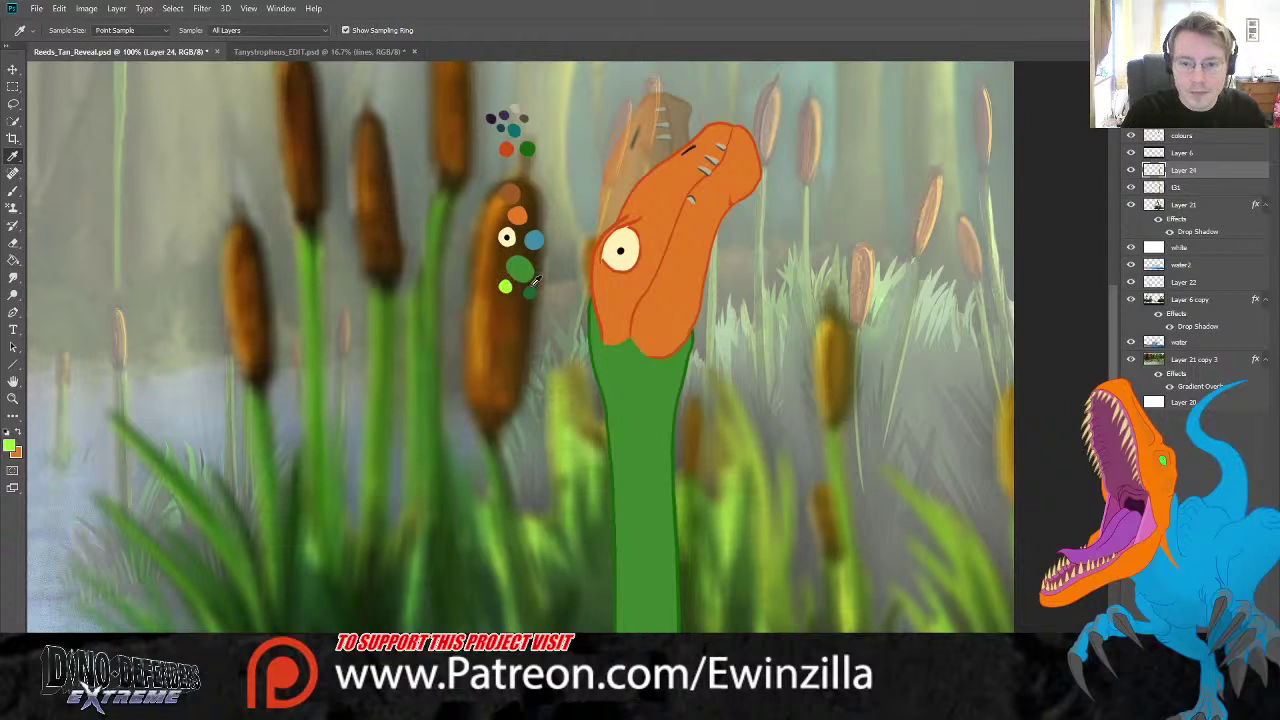
pyautogui.scroll(-2, 567, 304)
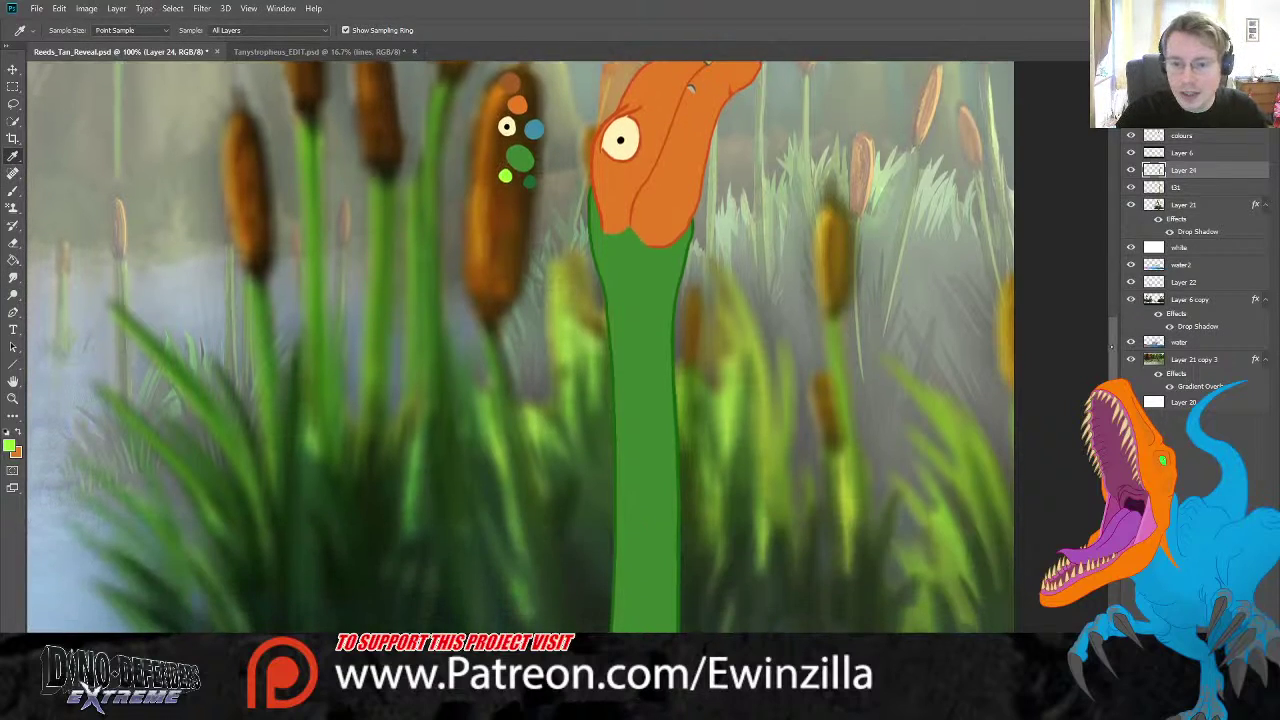
pyautogui.click(13, 190)
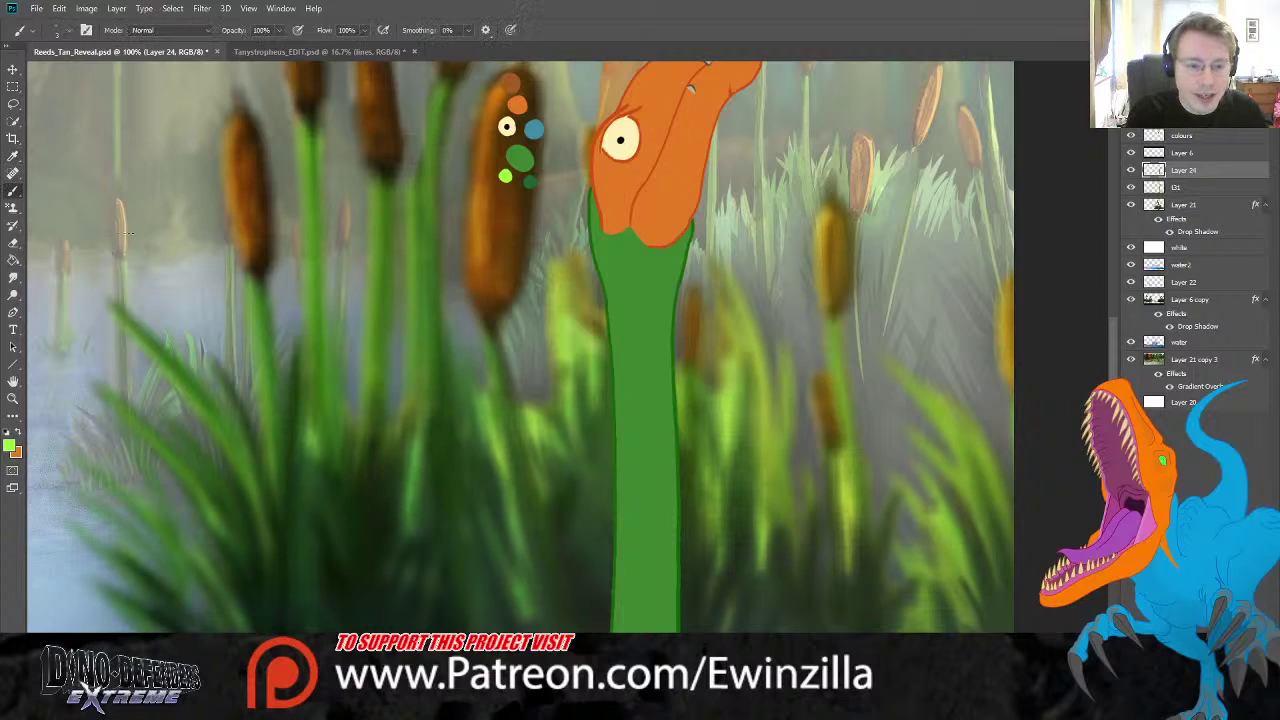
pyautogui.click(1131, 171)
pyautogui.click(1131, 171)
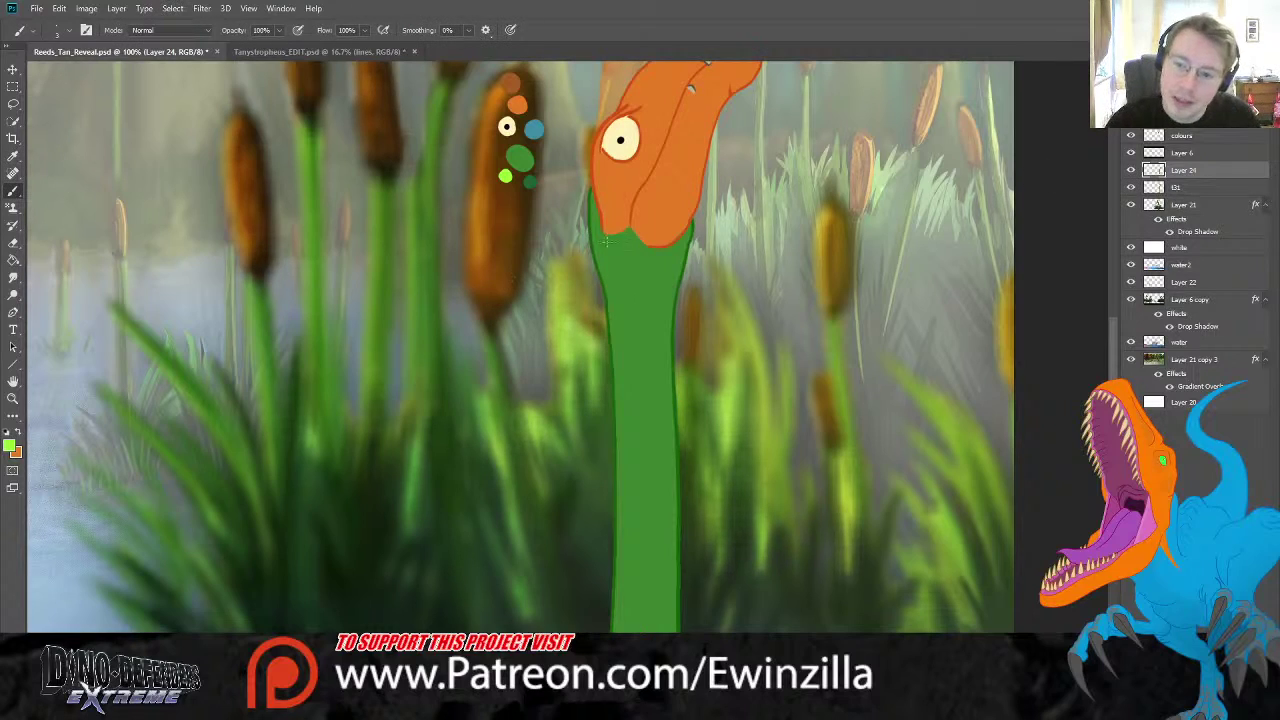
pyautogui.moveTo(591, 229)
pyautogui.mouseDown()
pyautogui.moveTo(632, 291)
pyautogui.moveTo(639, 406)
pyautogui.mouseUp()
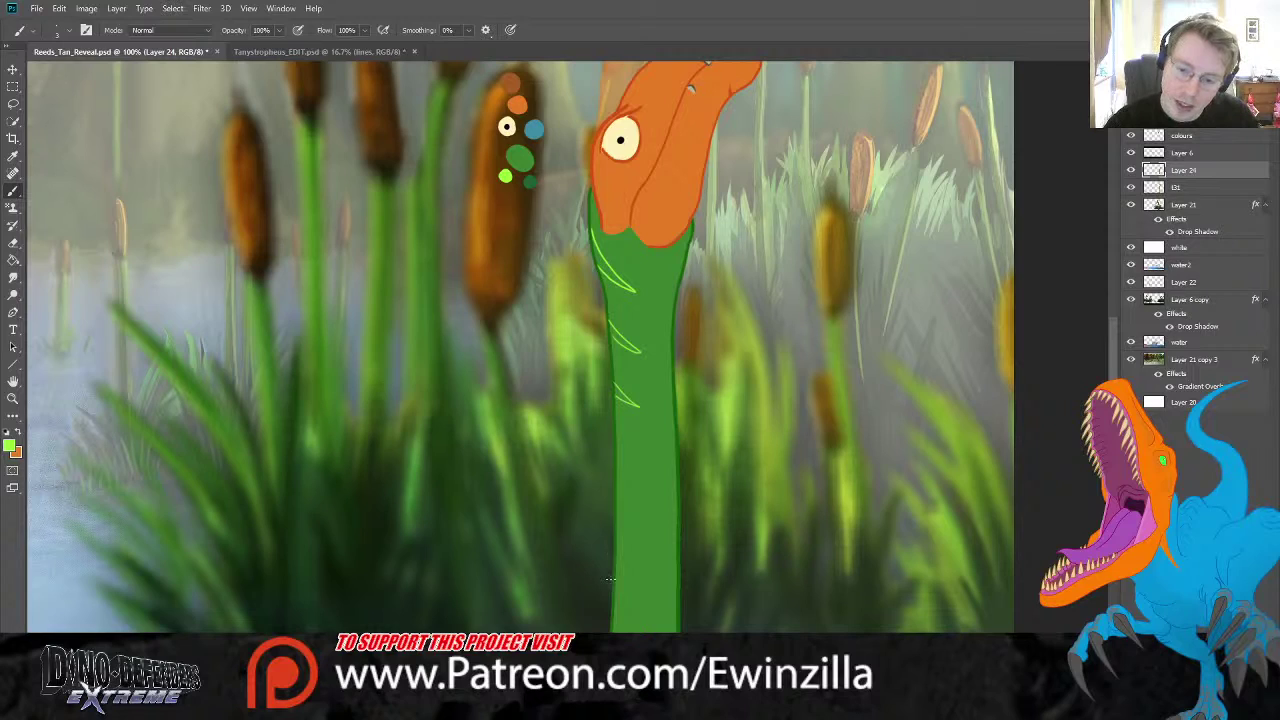
# - Outline a fourth lime green stripe near the base of the neck, checking its place against the old pose
pyautogui.click(1131, 171)
pyautogui.click(1131, 171)
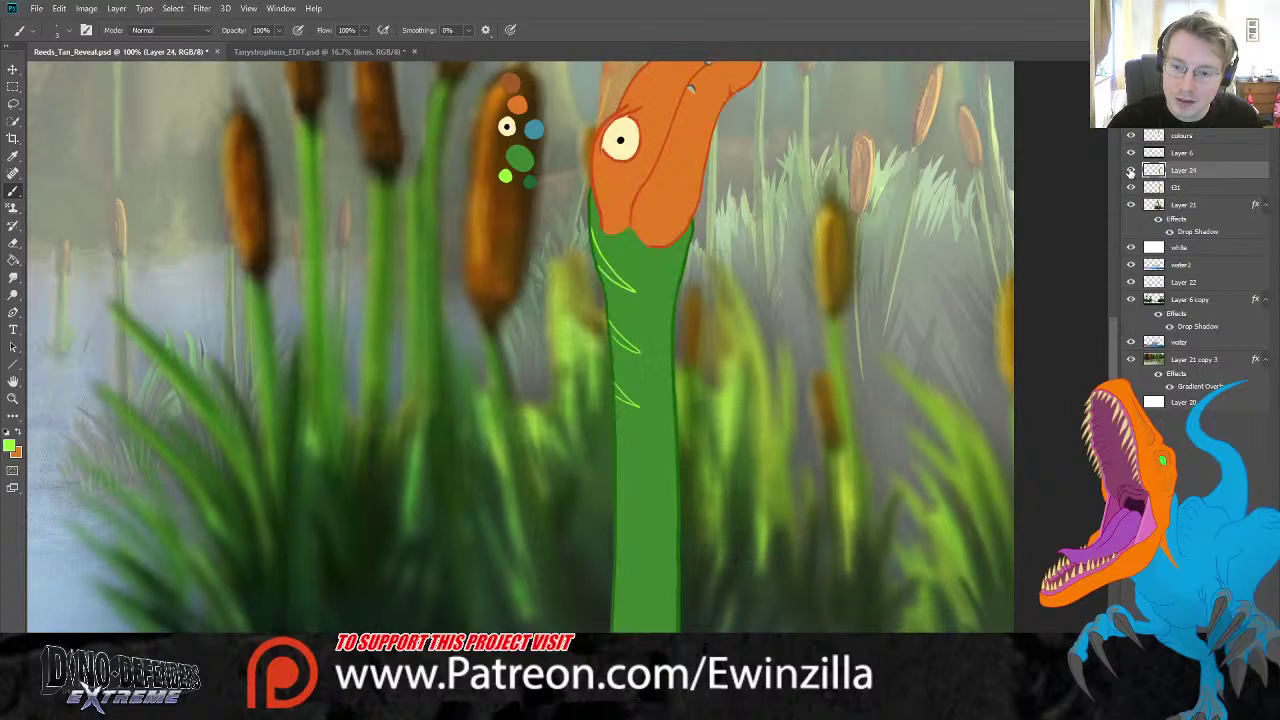
pyautogui.click(1131, 171)
pyautogui.click(1131, 171)
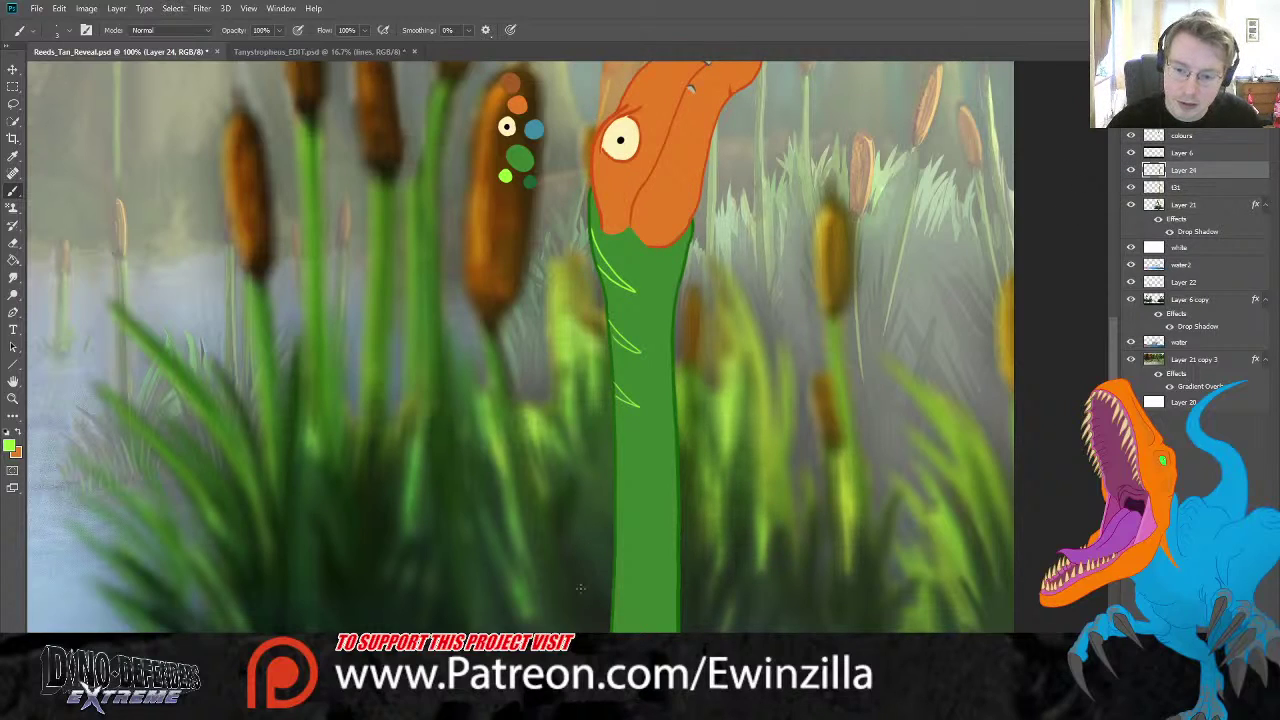
pyautogui.moveTo(615, 574); pyautogui.dragTo(616, 556)
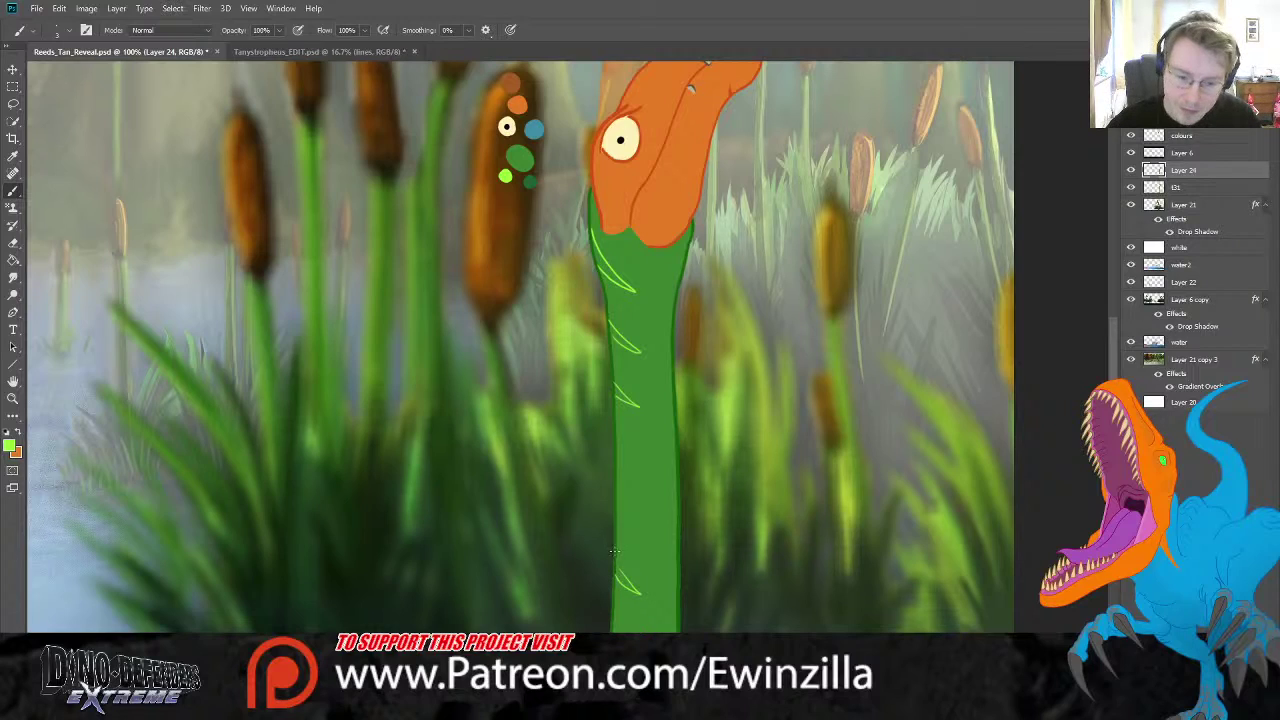
pyautogui.hotkey('ctrl', 'z')
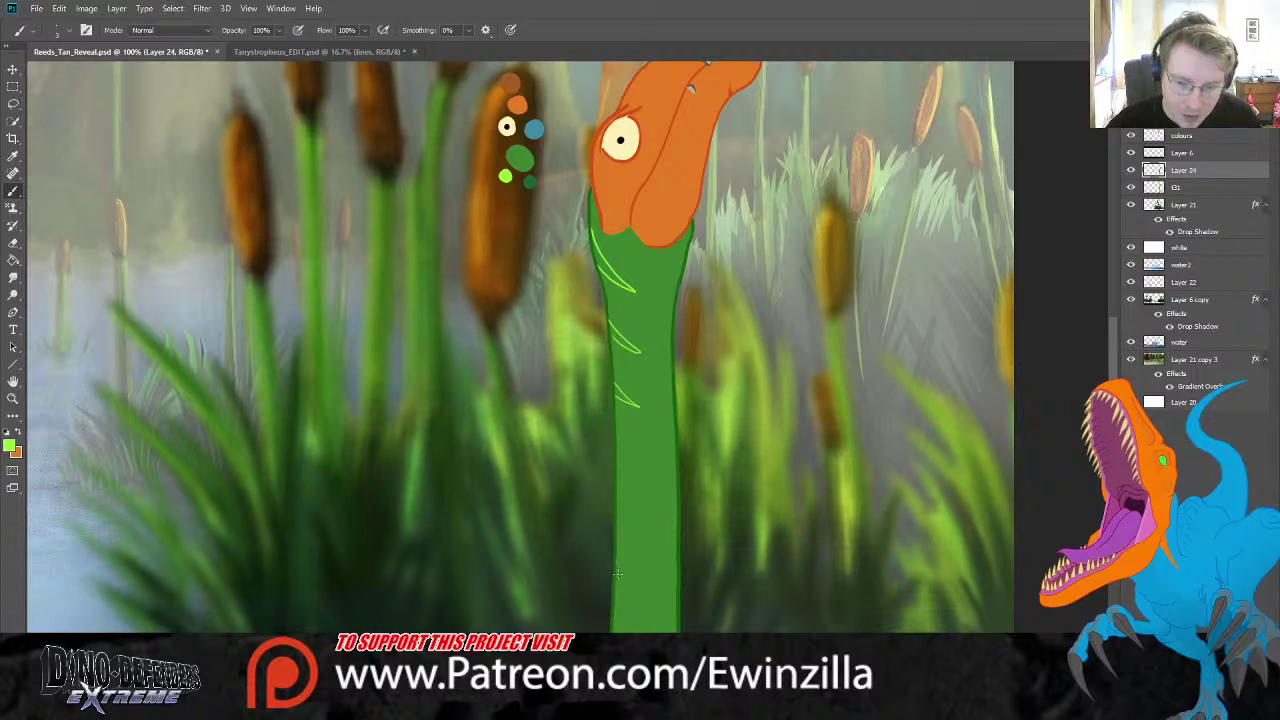
pyautogui.moveTo(637, 590)
pyautogui.mouseDown()
pyautogui.moveTo(617, 562)
pyautogui.moveTo(627, 581)
pyautogui.mouseUp()
pyautogui.hotkey('ctrl', 'z')
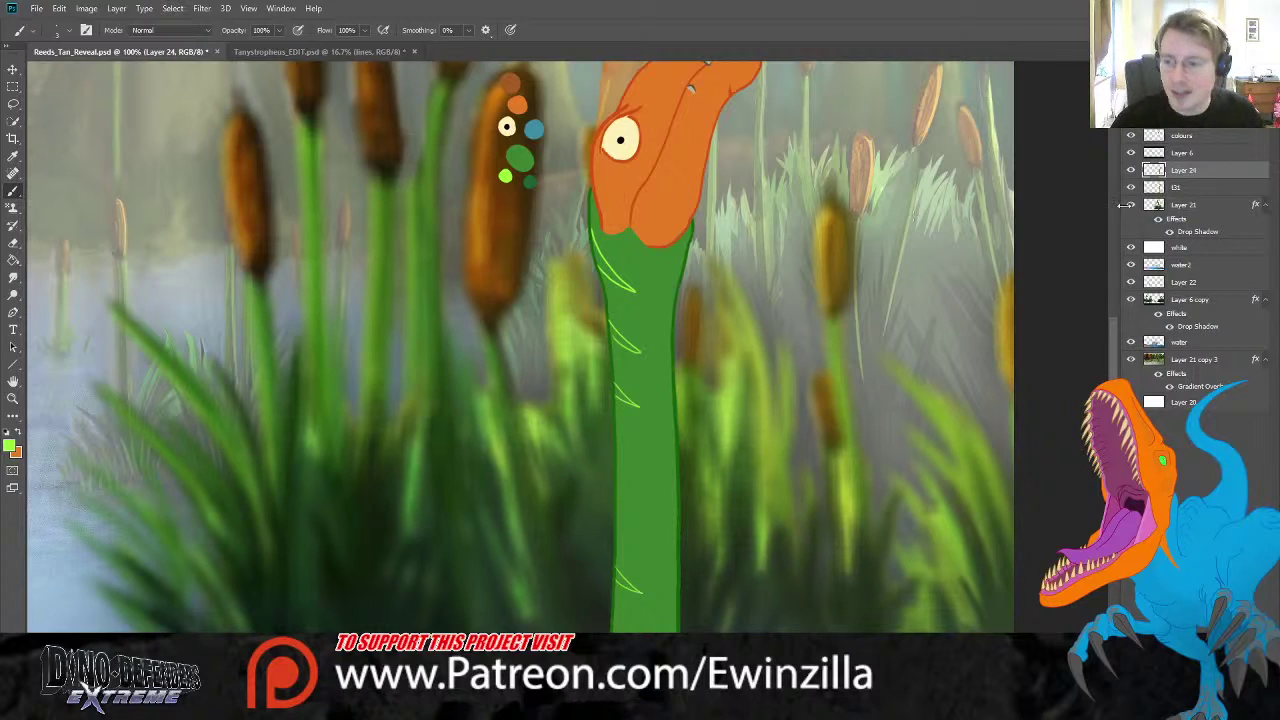
pyautogui.click(1131, 170)
pyautogui.click(1131, 170)
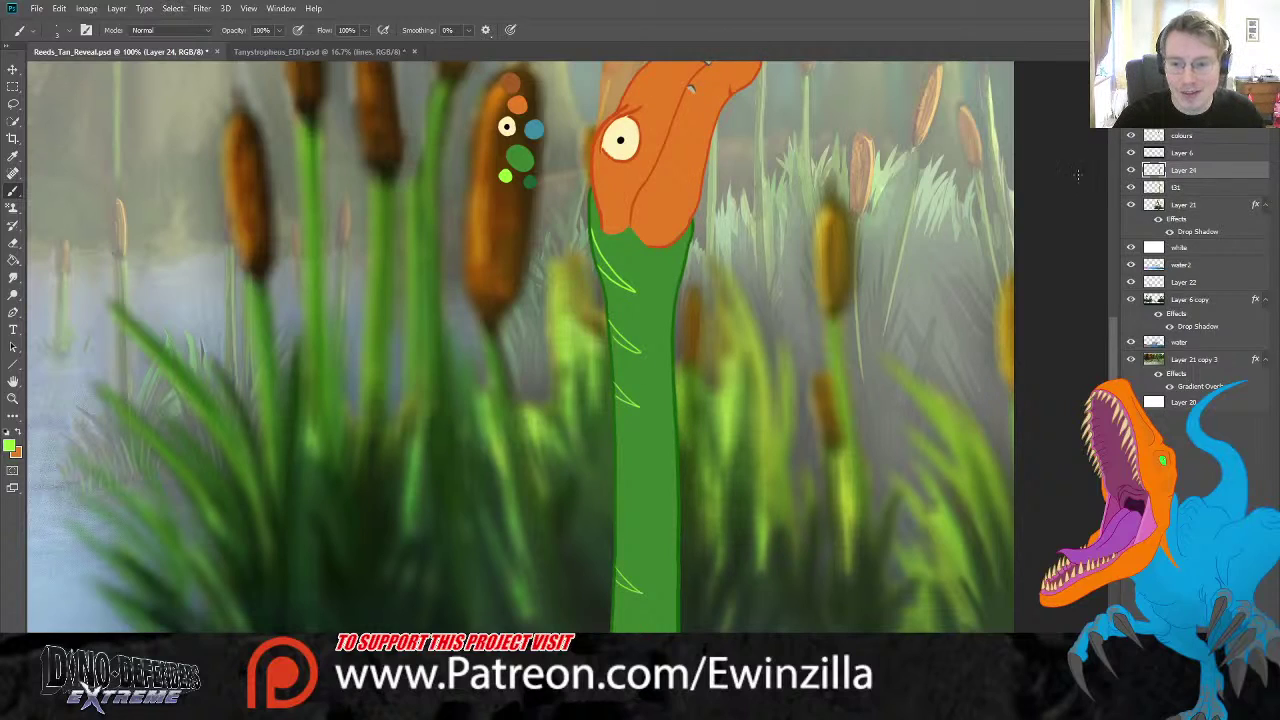
# - Fill the four neck stripes with lime green and smudge the edge of the topmost stripe at the neck's outline
pyautogui.press('g')
pyautogui.click(618, 277)
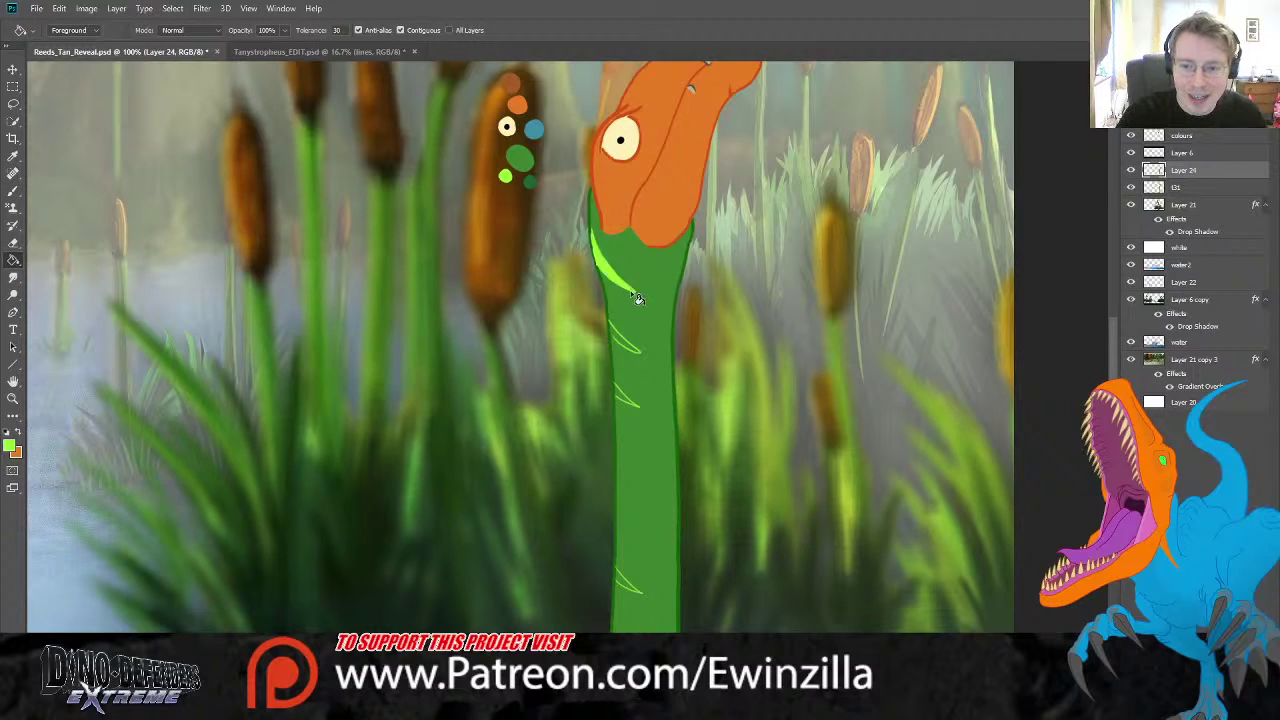
pyautogui.click(626, 352)
pyautogui.hotkey('ctrl', 'z')
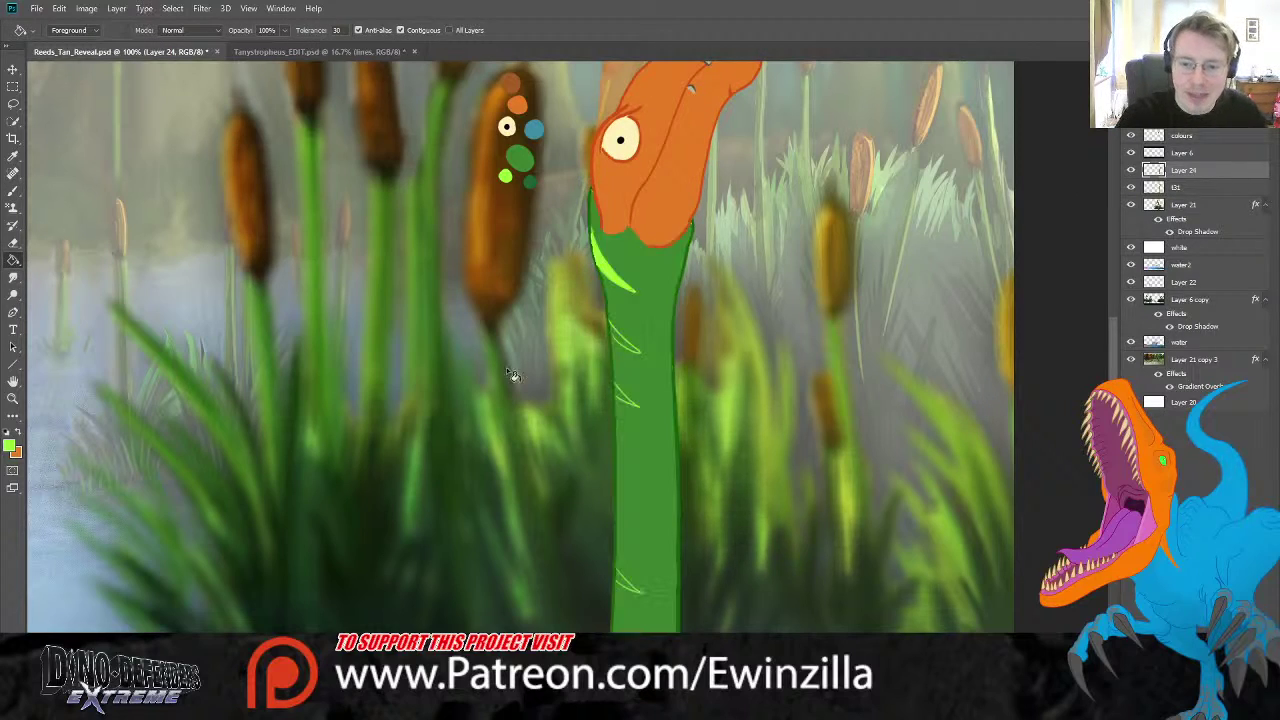
pyautogui.click(13, 191)
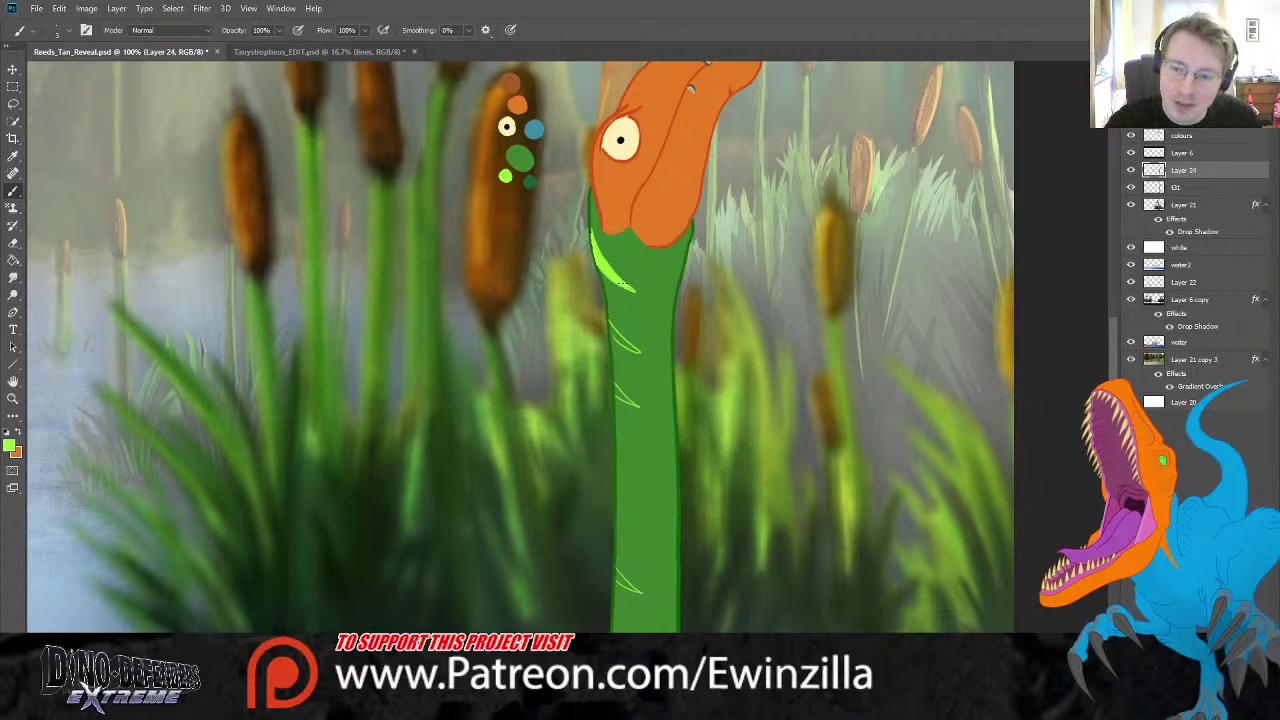
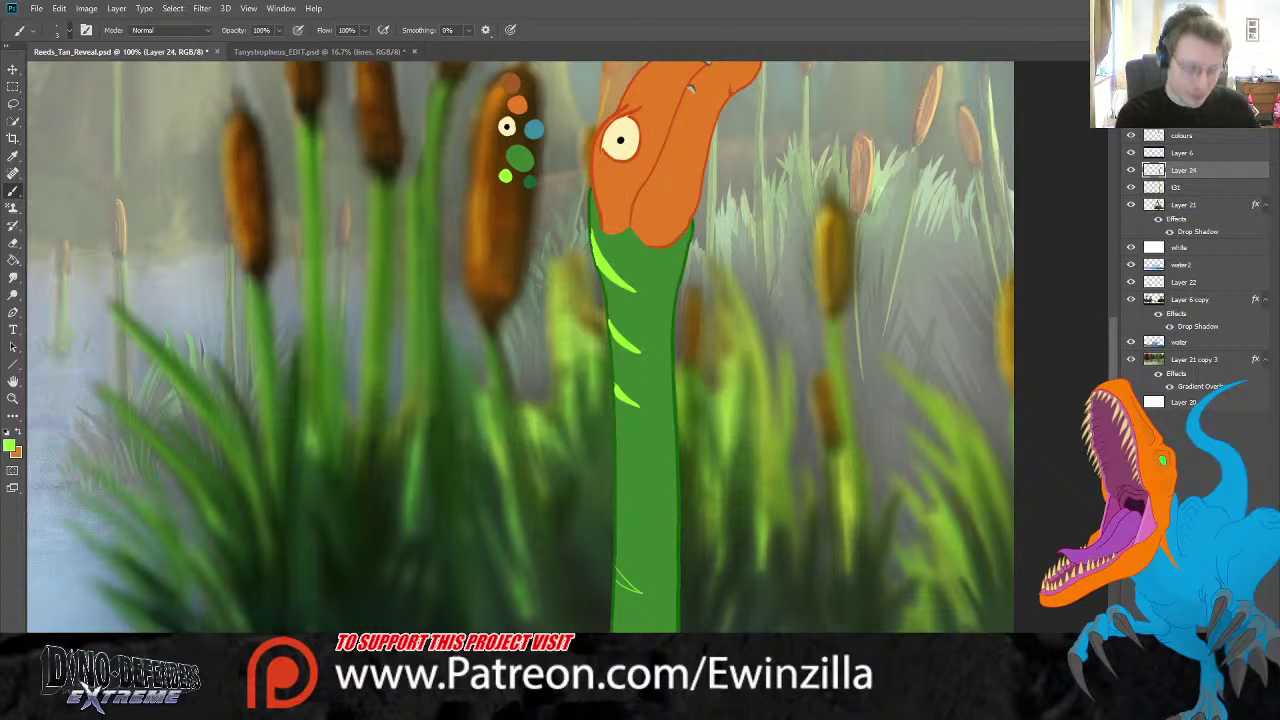
pyautogui.moveTo(616, 576); pyautogui.dragTo(632, 596)
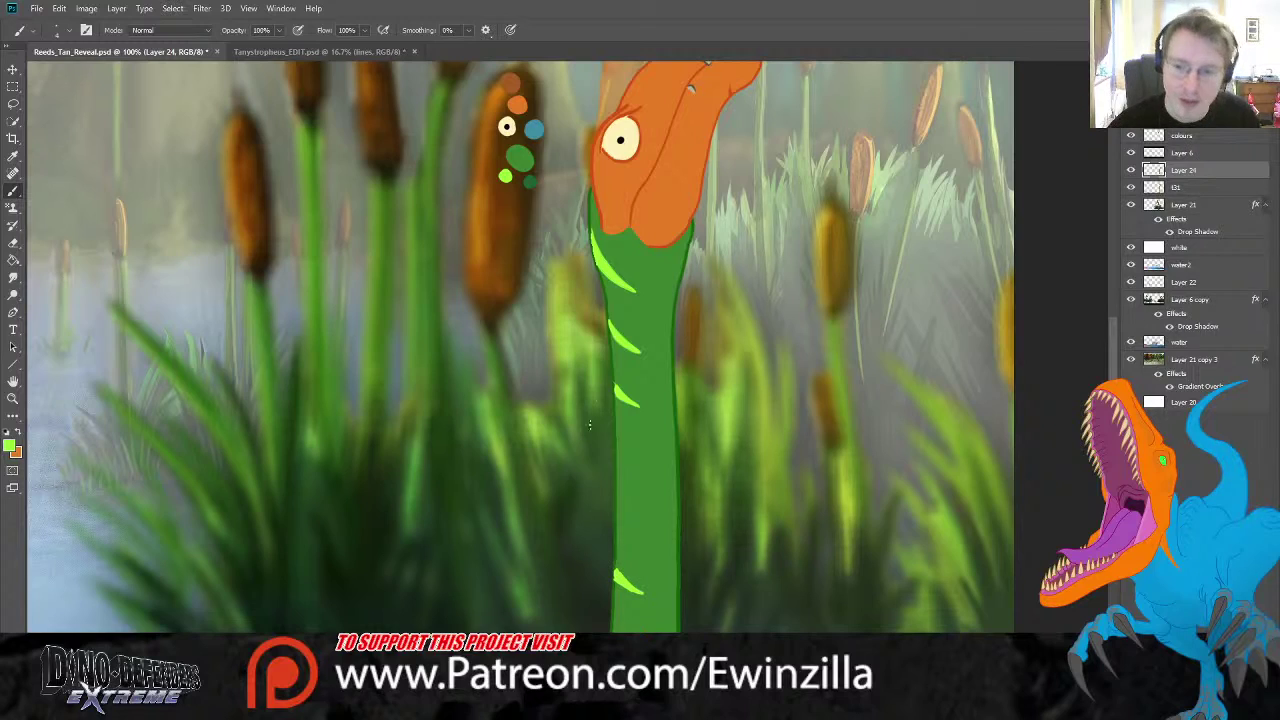
pyautogui.press('r')
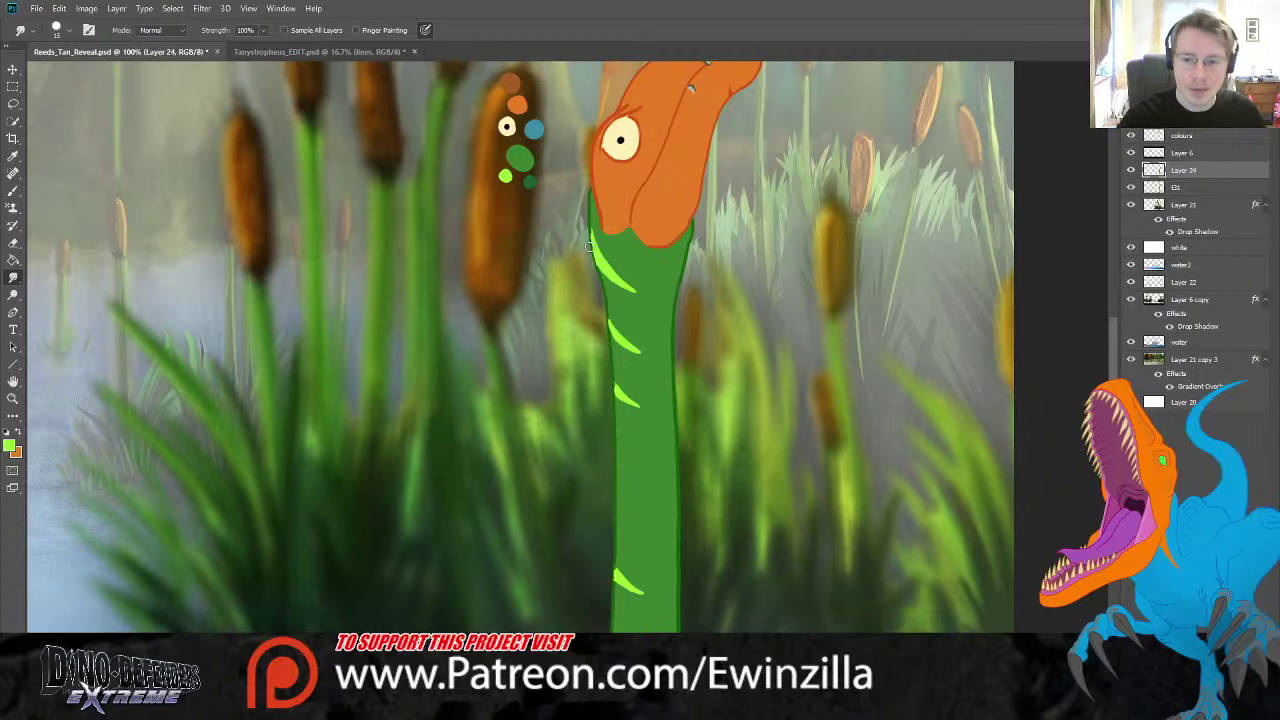
pyautogui.moveTo(600, 263)
pyautogui.mouseDown()
pyautogui.moveTo(584, 223)
pyautogui.moveTo(600, 277)
pyautogui.mouseUp()
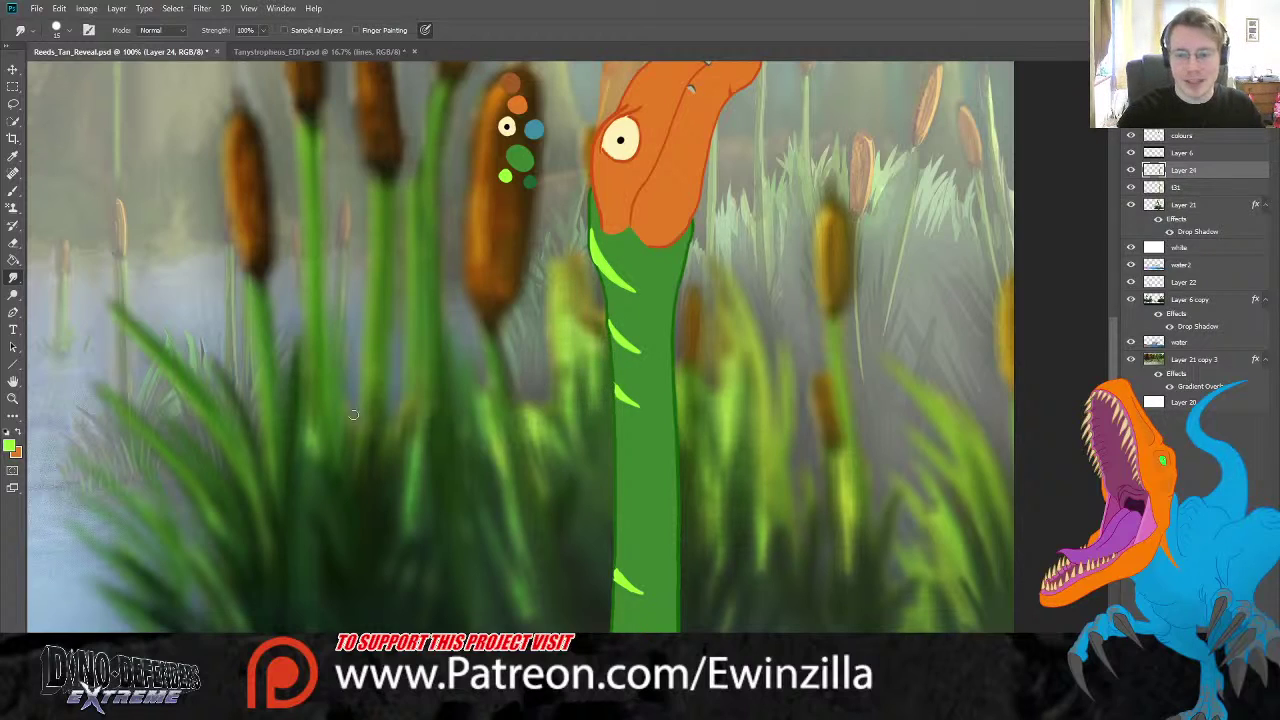
# - Set up the Burn tool with a 124 px brush, Midtones range and 100% exposure, and check Layer 24 against the old pose
pyautogui.click(13, 398)
pyautogui.hotkey('ctrl', '0')
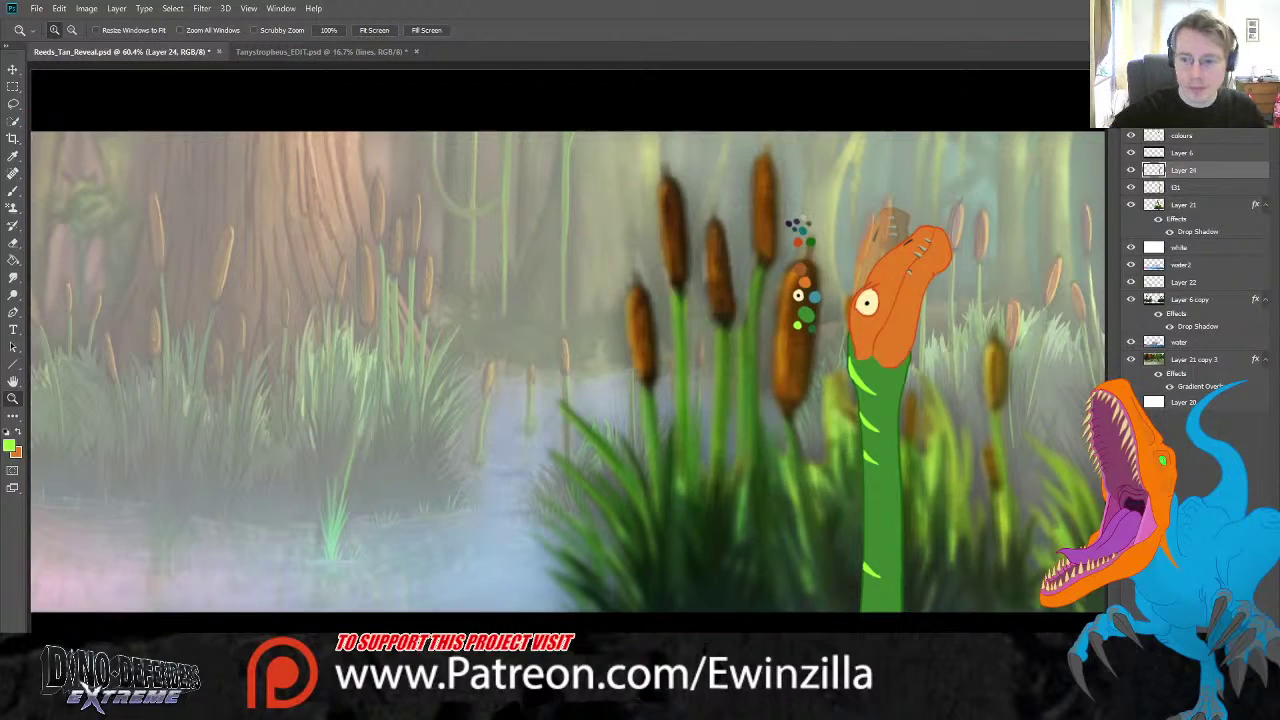
pyautogui.click(1083, 468)
pyautogui.hscroll(4, 568, 347)
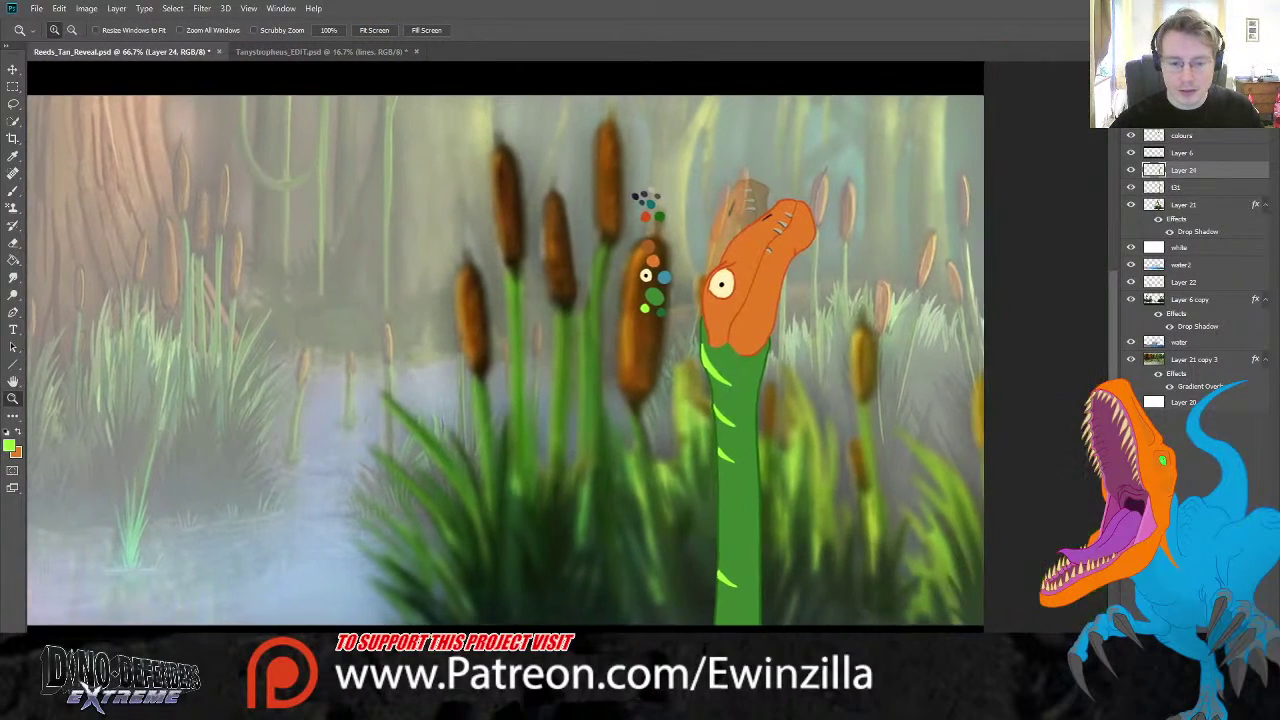
pyautogui.click(13, 295)
pyautogui.hotkey('shift', 'o')
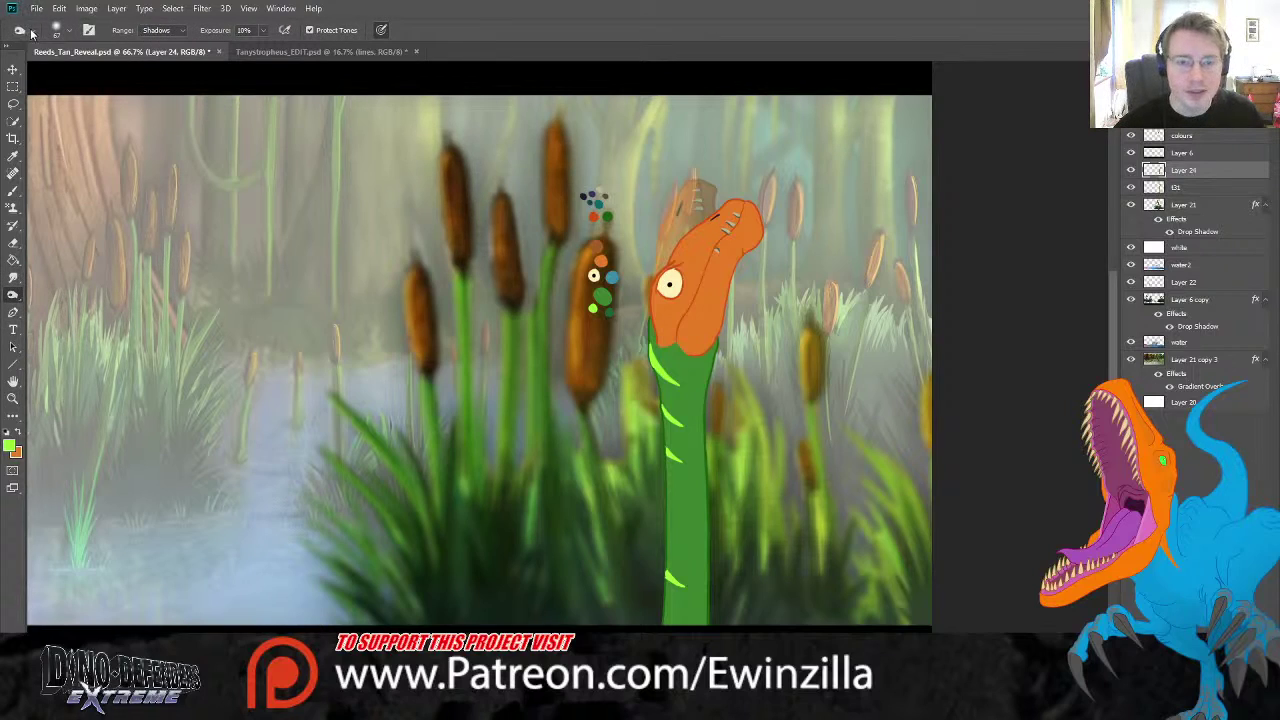
pyautogui.press(']')
pyautogui.press(']')
pyautogui.press(']')
pyautogui.press(']')
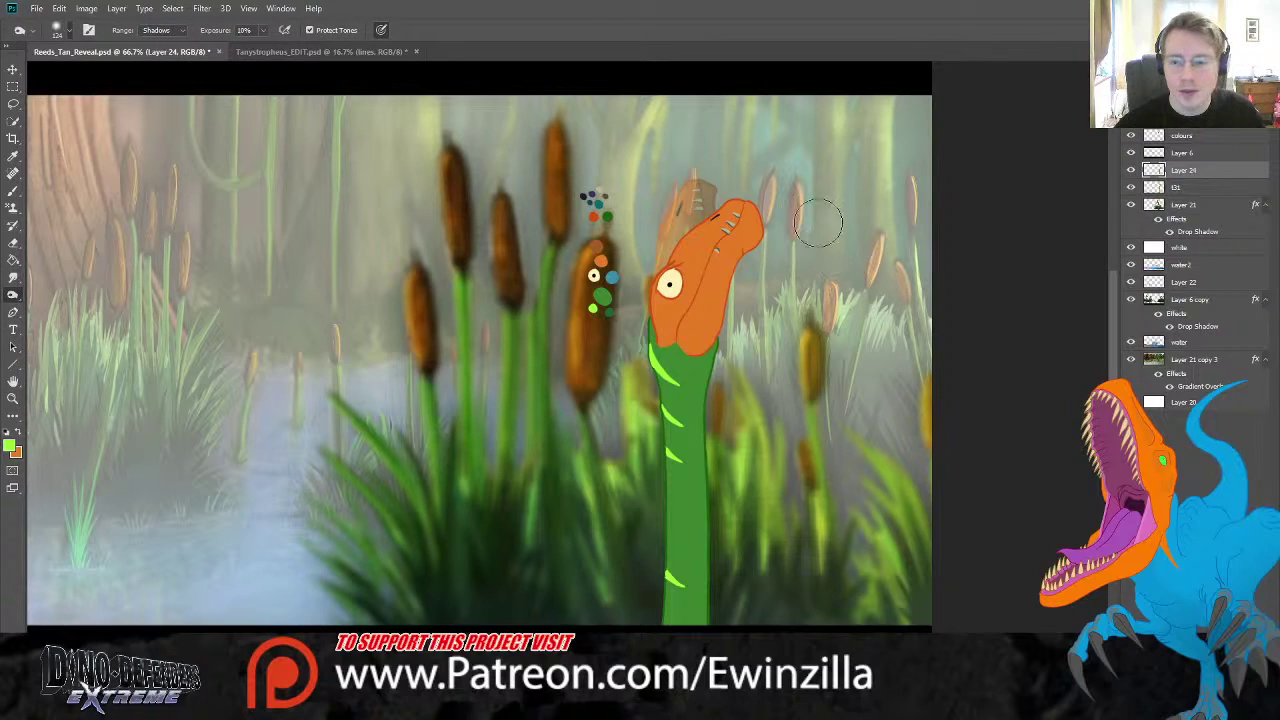
pyautogui.click(158, 30)
pyautogui.click(160, 50)
pyautogui.moveTo(266, 32); pyautogui.dragTo(347, 52)
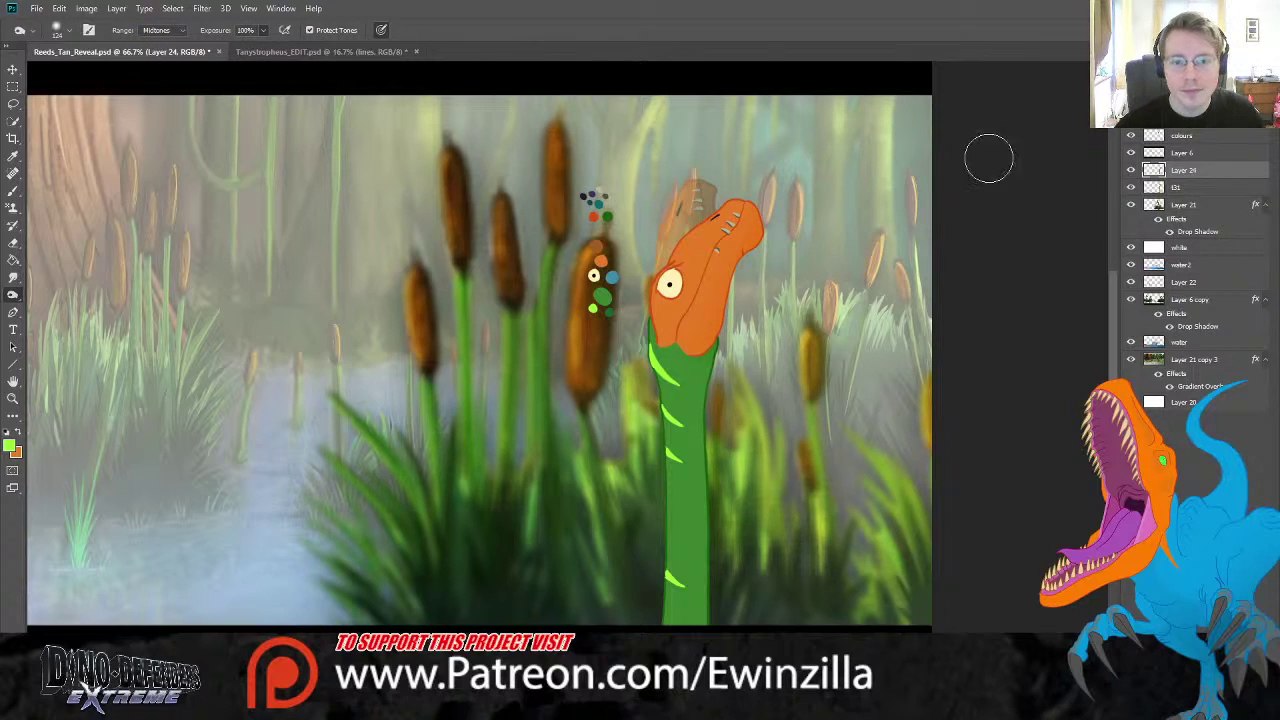
pyautogui.click(1131, 174)
pyautogui.click(1131, 174)
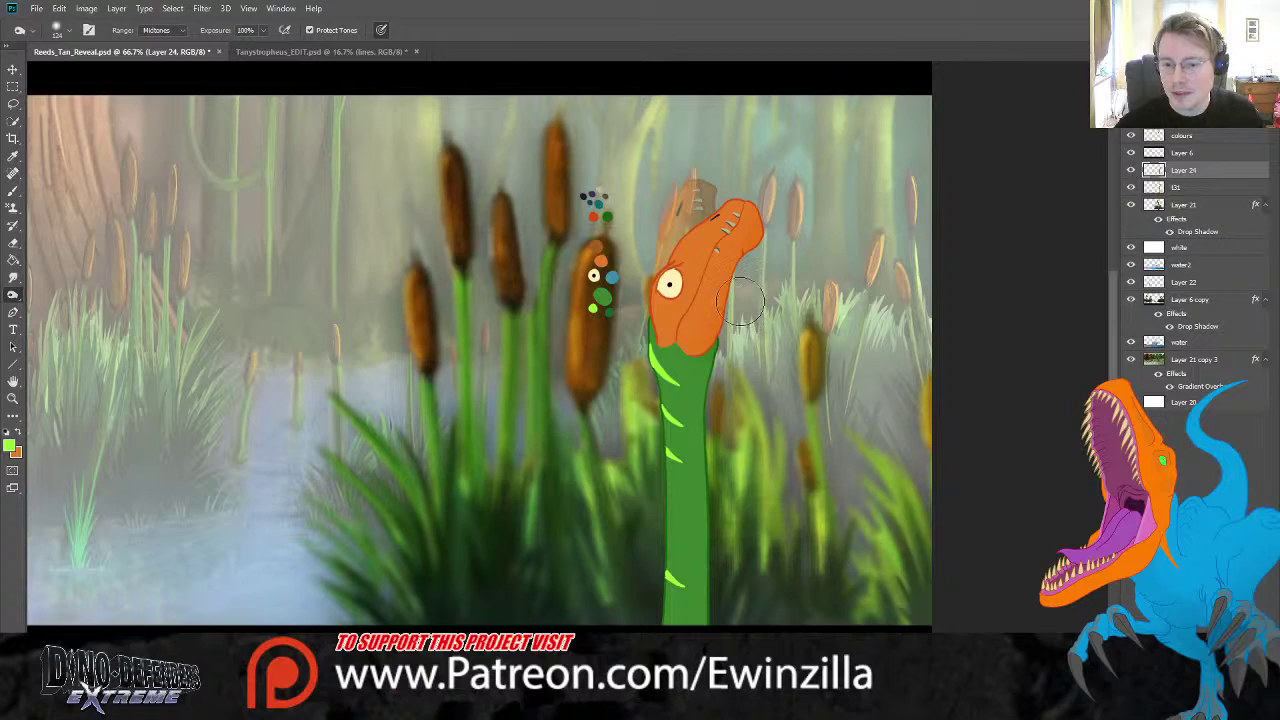
# - Burn a soft shadow along the right side of the new pose's neck and head, redoing the first neck stroke
pyautogui.moveTo(730, 365)
pyautogui.mouseDown()
pyautogui.moveTo(699, 487)
pyautogui.moveTo(695, 622)
pyautogui.mouseUp()
pyautogui.hotkey('ctrl', 'z')
pyautogui.moveTo(714, 360)
pyautogui.mouseDown()
pyautogui.moveTo(696, 500)
pyautogui.moveTo(700, 620)
pyautogui.mouseUp()
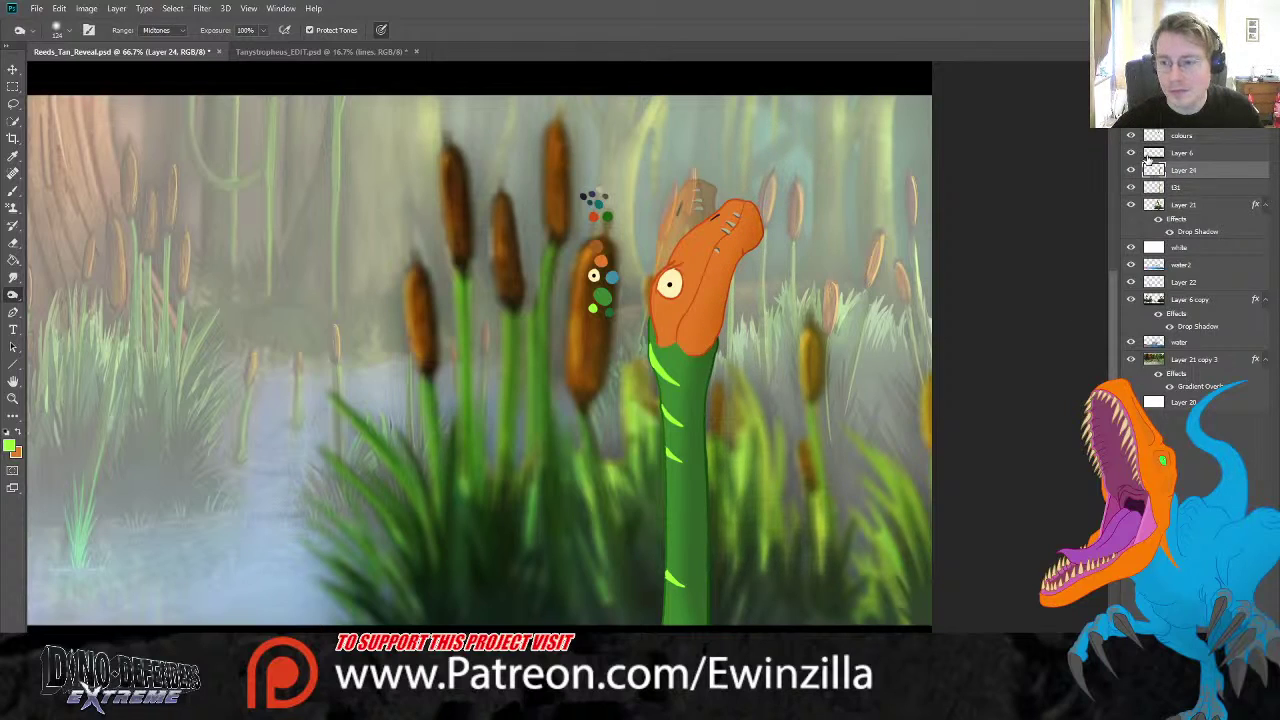
# - Bring the old pose back to full opacity and move the new pose on Layer 24 beside it for comparison
pyautogui.click(1204, 189)
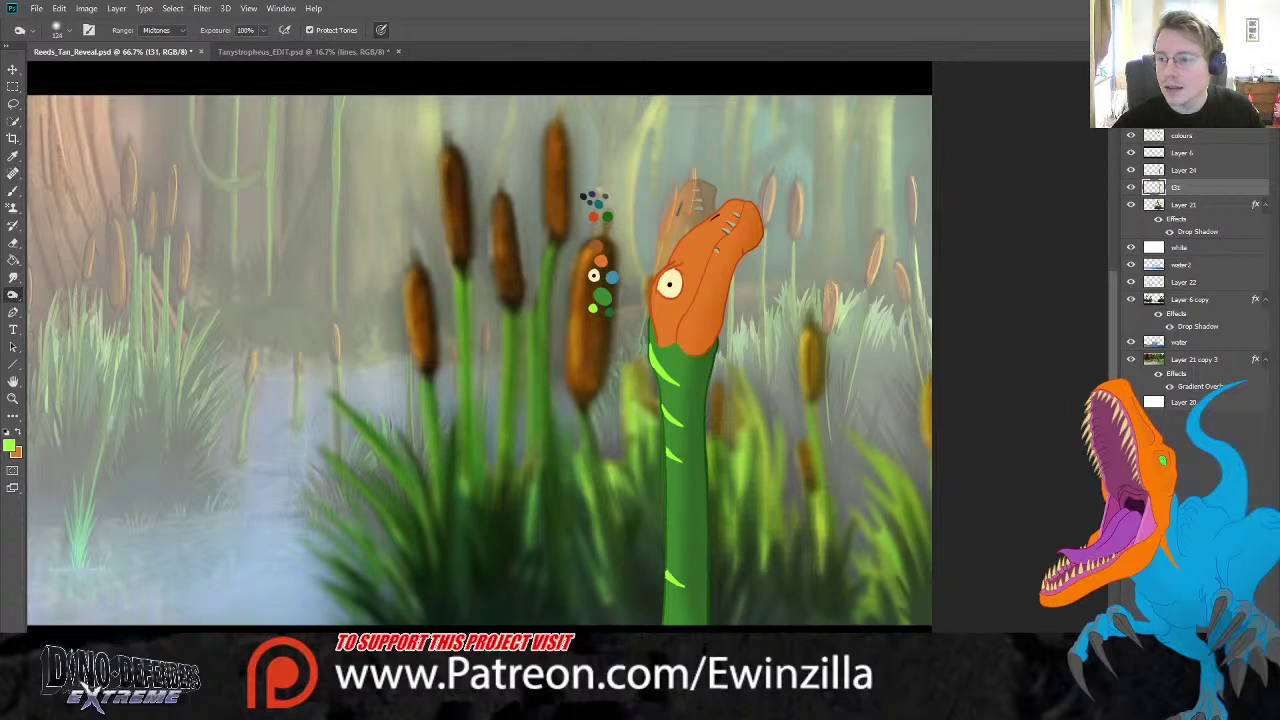
pyautogui.click(1190, 170)
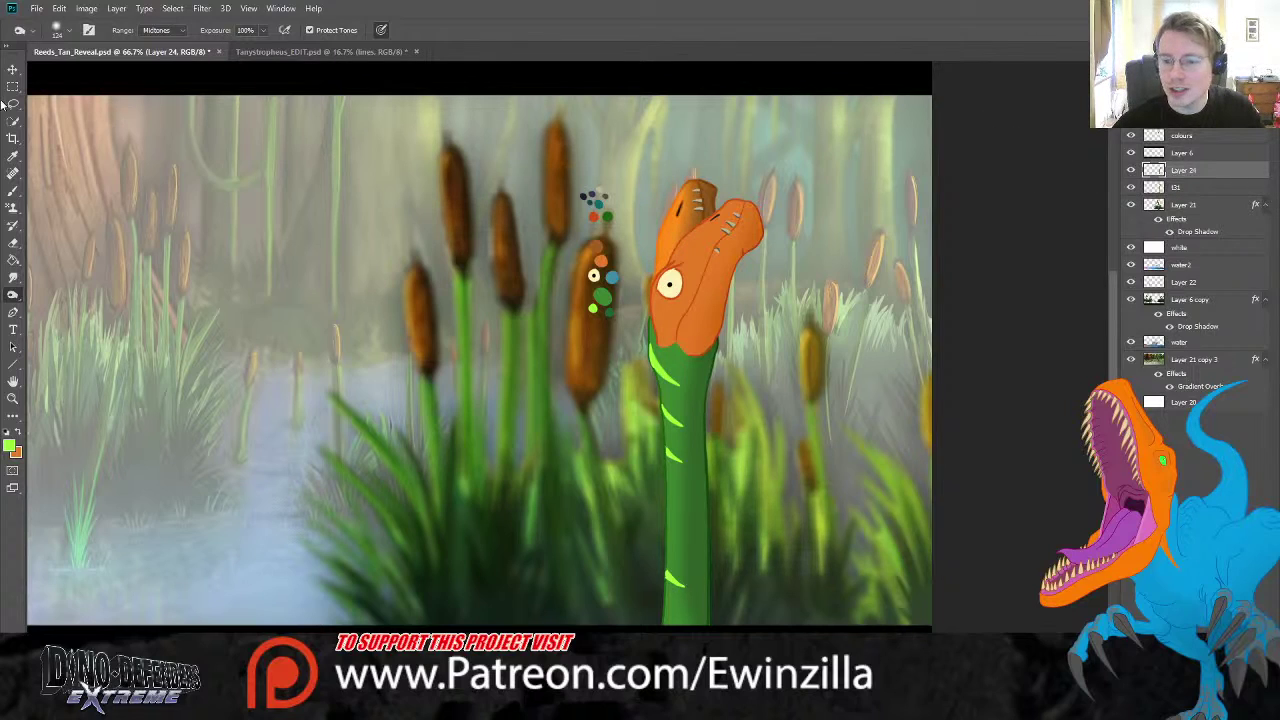
pyautogui.click(13, 69)
pyautogui.moveTo(674, 245)
pyautogui.mouseDown()
pyautogui.moveTo(771, 243)
pyautogui.moveTo(758, 244)
pyautogui.mouseUp()
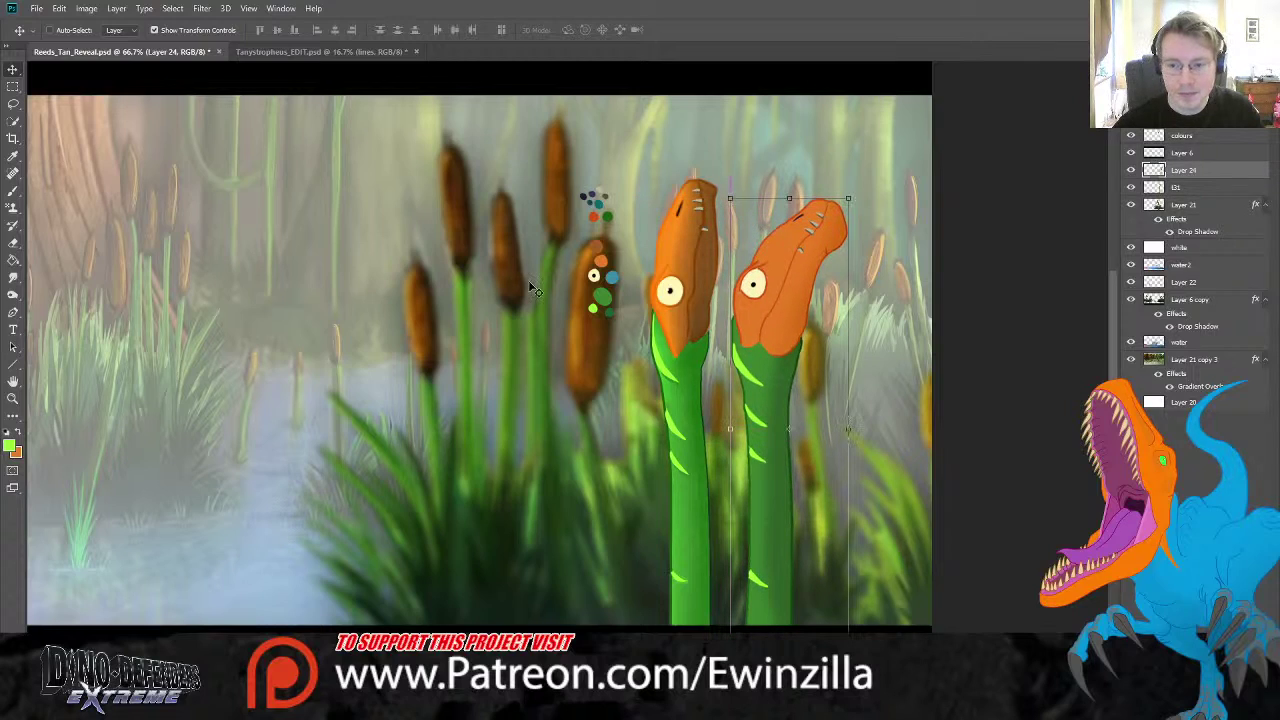
# - Lasso the new pose's head, rotate it about -5 degrees, stretch it to about 104% height, shift it slightly and deselect
pyautogui.click(13, 103)
pyautogui.moveTo(836, 218)
pyautogui.mouseDown()
pyautogui.moveTo(838, 312)
pyautogui.moveTo(765, 368)
pyautogui.moveTo(740, 343)
pyautogui.moveTo(724, 255)
pyautogui.moveTo(786, 157)
pyautogui.mouseUp()
pyautogui.press('v')
pyautogui.moveTo(861, 141); pyautogui.dragTo(826, 117)
pyautogui.moveTo(830, 216); pyautogui.dragTo(818, 205)
pyautogui.moveTo(818, 205); pyautogui.dragTo(812, 205)
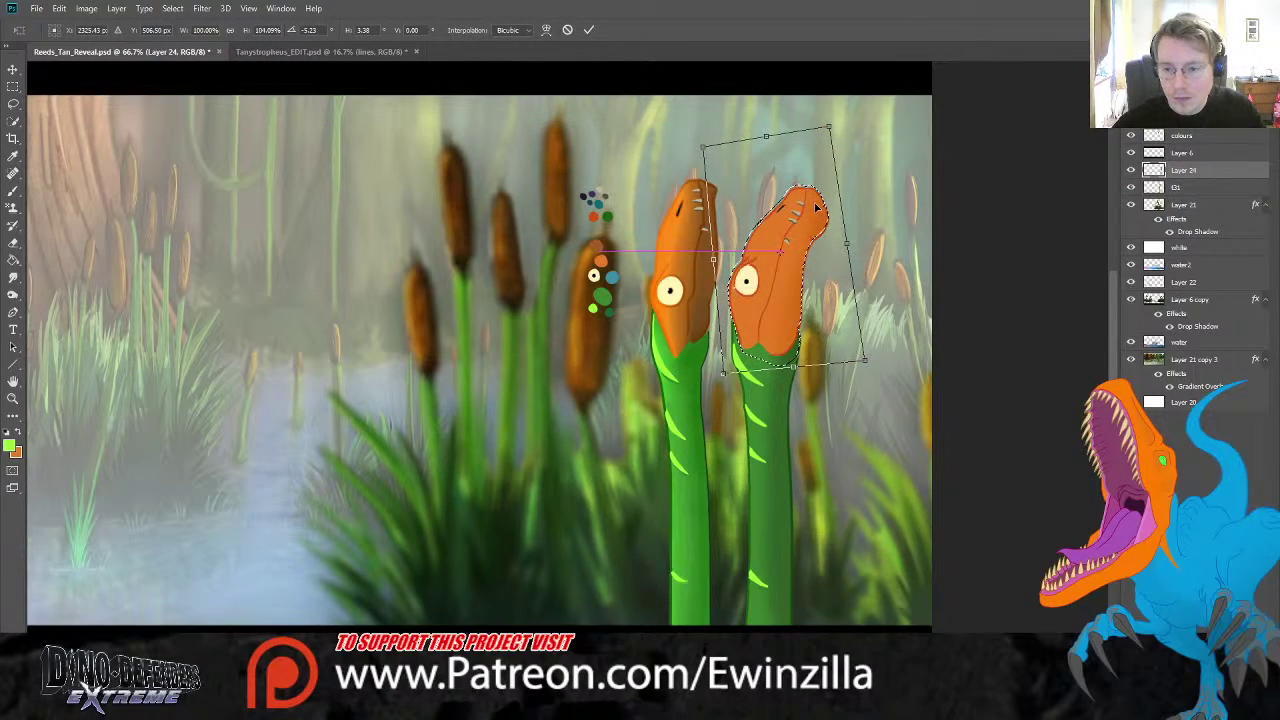
pyautogui.press('Return')
pyautogui.hotkey('ctrl', 'd')
# - Lighten the new pose's head and neck with the Dodge tool, using the Highlights range at 3% exposure
pyautogui.click(8, 279)
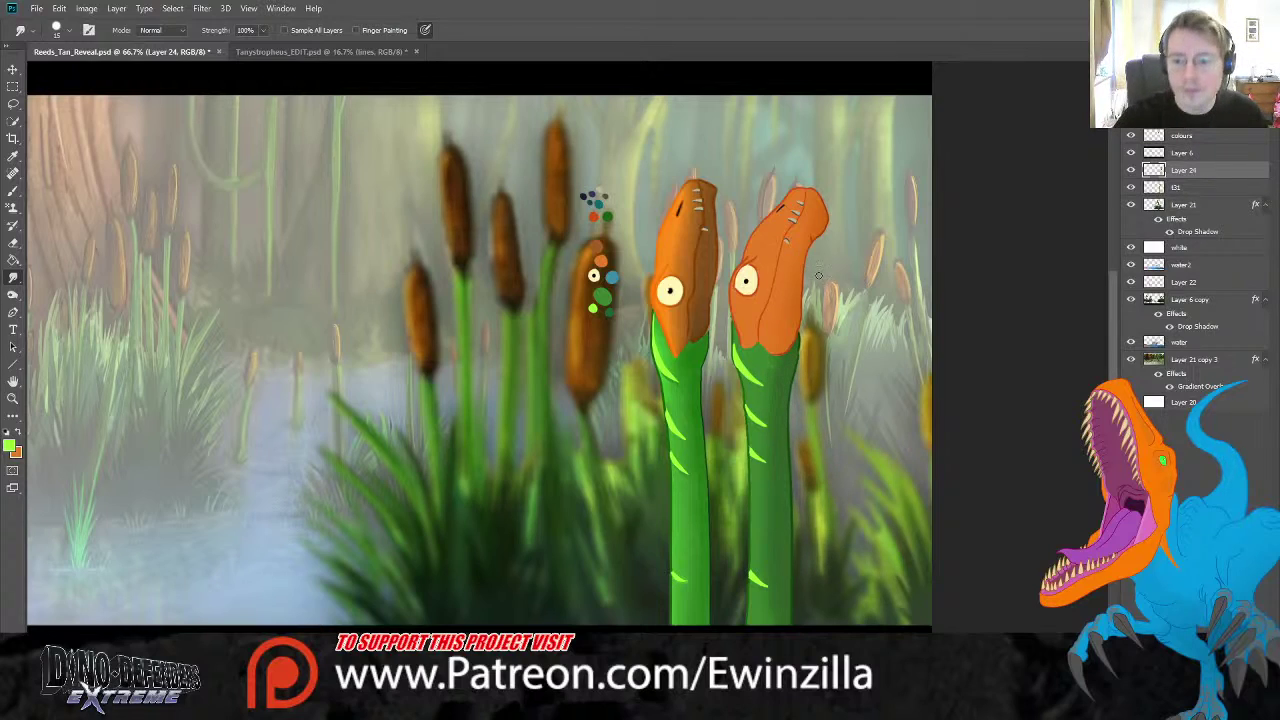
pyautogui.click(13, 295)
pyautogui.hotkey('shift', 'o')
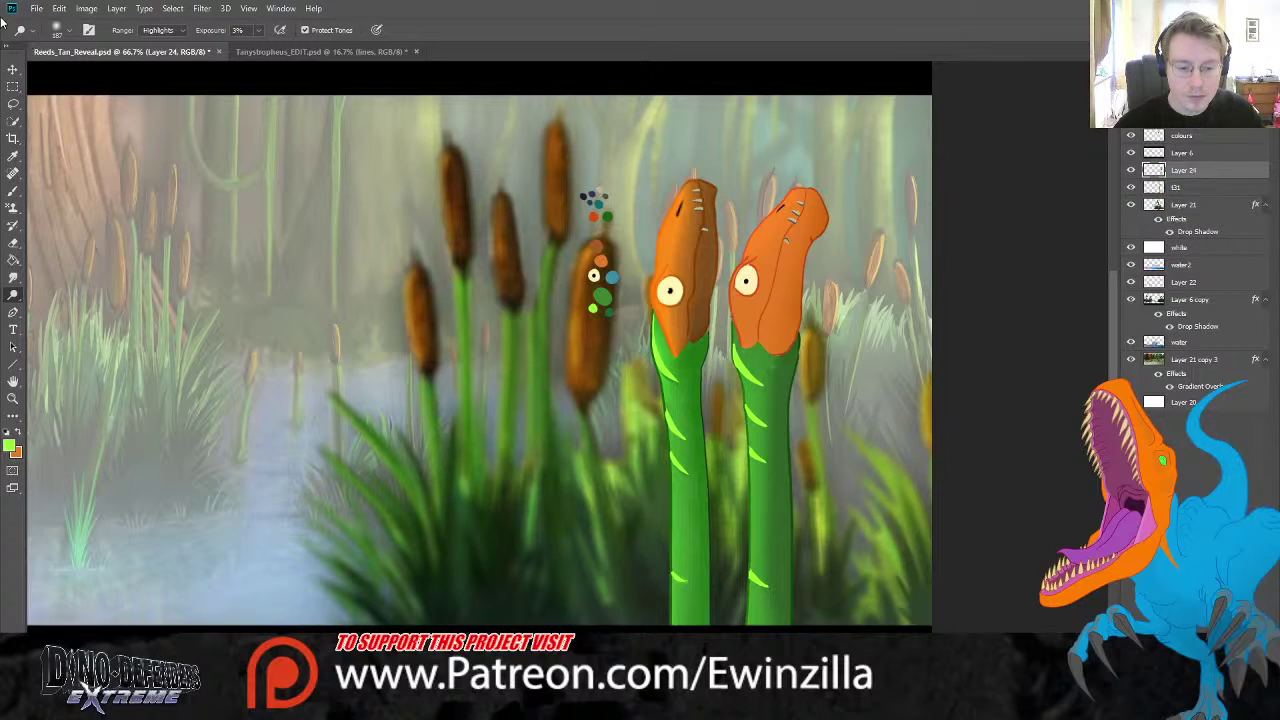
# - Move the new pose back over the old one and toggle Layer 24's visibility repeatedly to compare the two poses
pyautogui.click(17, 73)
pyautogui.moveTo(777, 255); pyautogui.dragTo(701, 250)
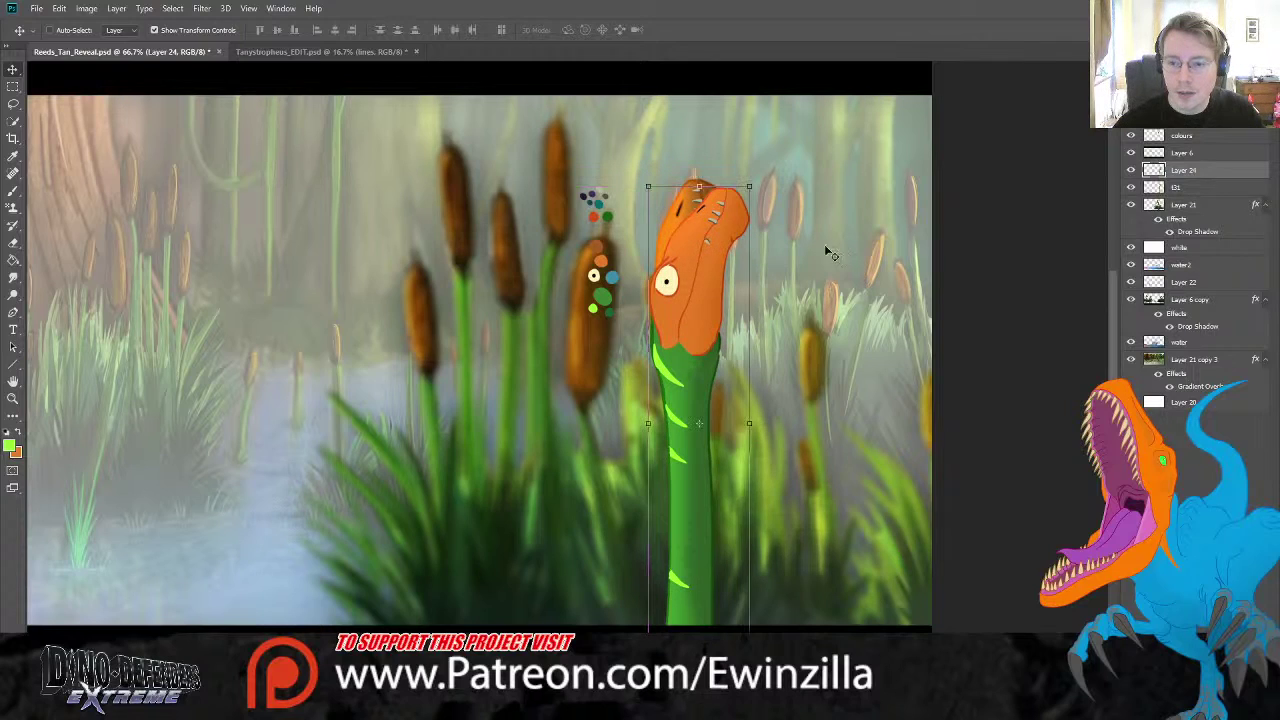
pyautogui.click(1132, 171)
pyautogui.click(1132, 171)
pyautogui.click(1132, 171)
pyautogui.click(1132, 171)
pyautogui.click(1132, 171)
pyautogui.click(1132, 171)
pyautogui.click(1132, 171)
pyautogui.click(1132, 171)
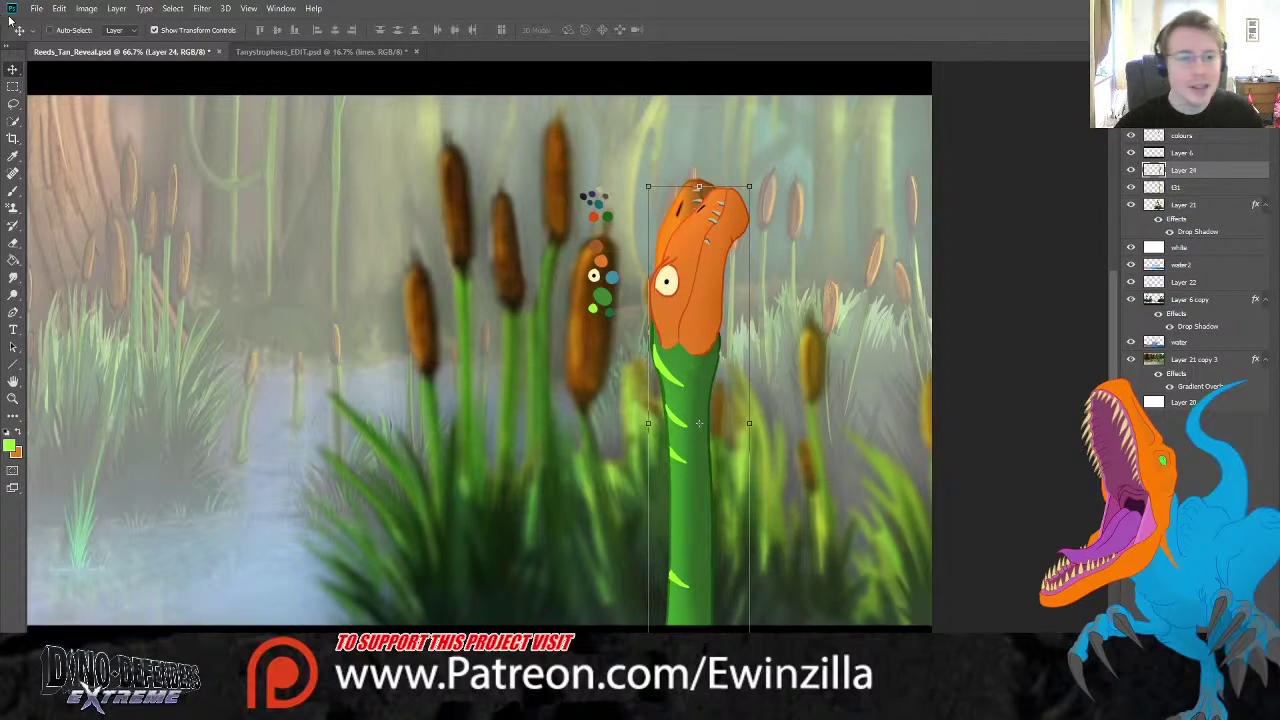
# - Save Reeds_Tan_Reveal.psd and create a new blank document with an empty layer above the background
pyautogui.hotkey('ctrl', 's')
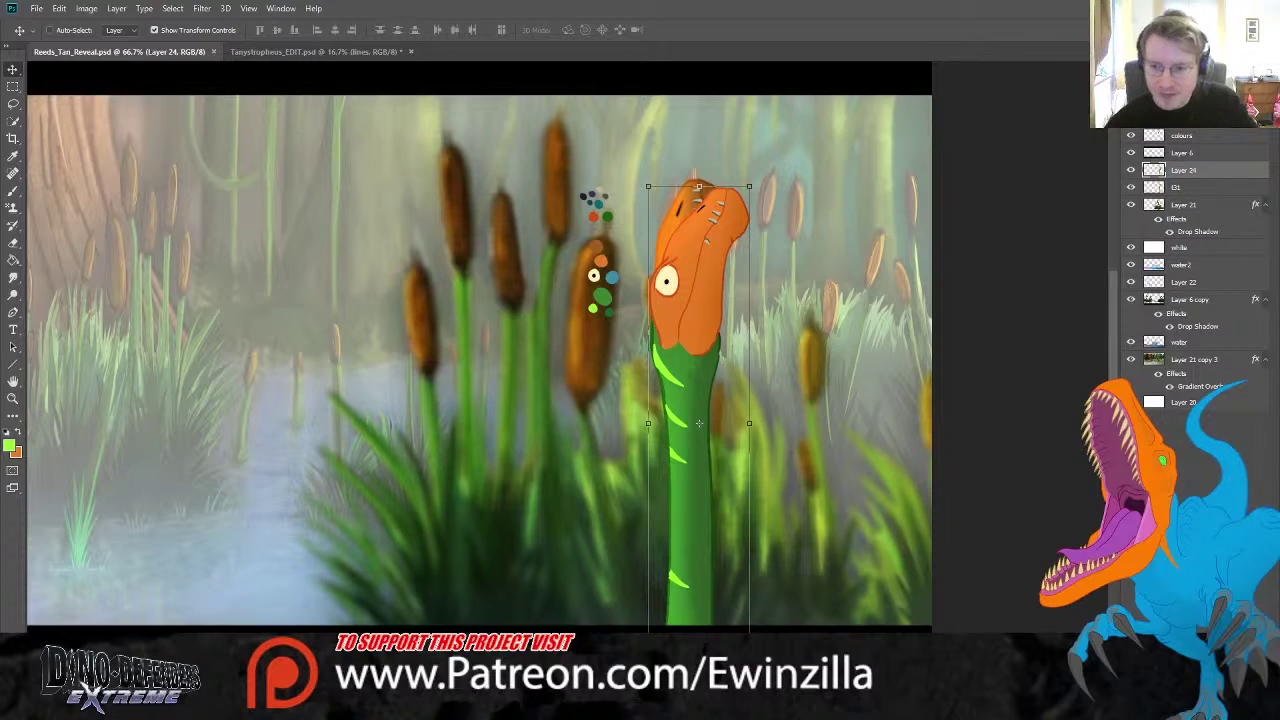
pyautogui.hotkey('ctrl', 'alt', 'n')
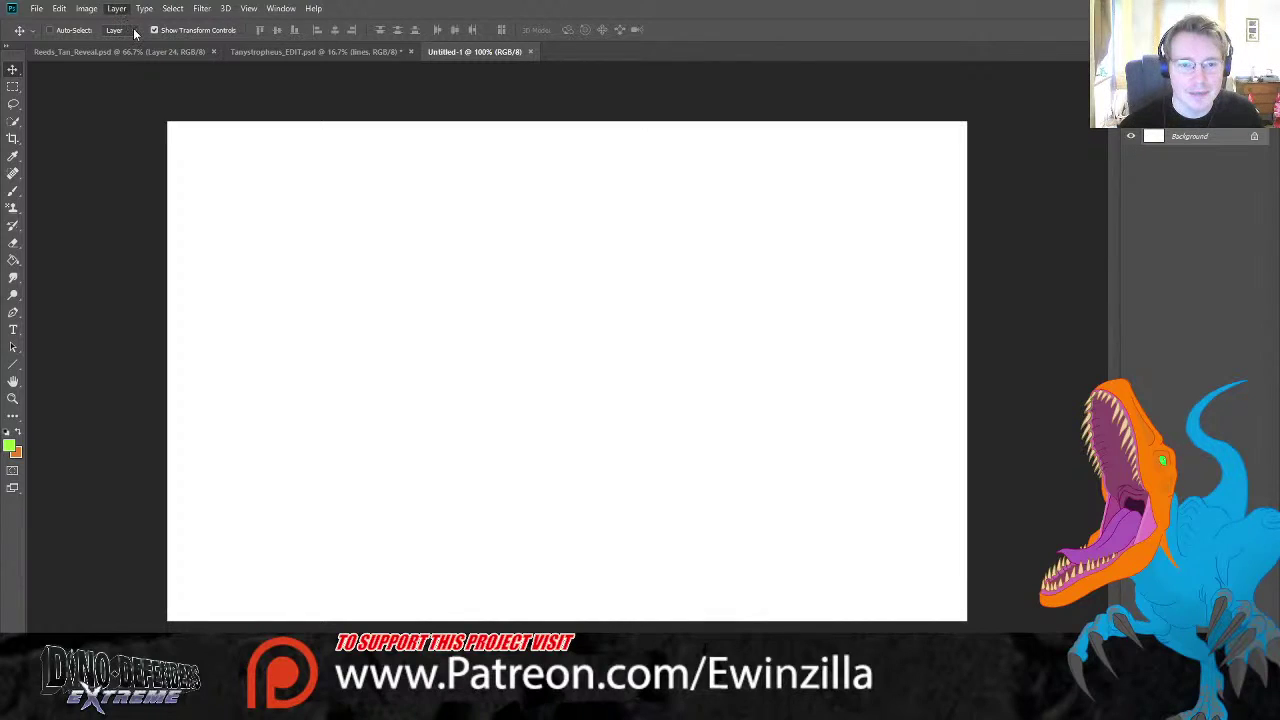
pyautogui.hotkey('ctrl', 'shift', 'alt', 'n')
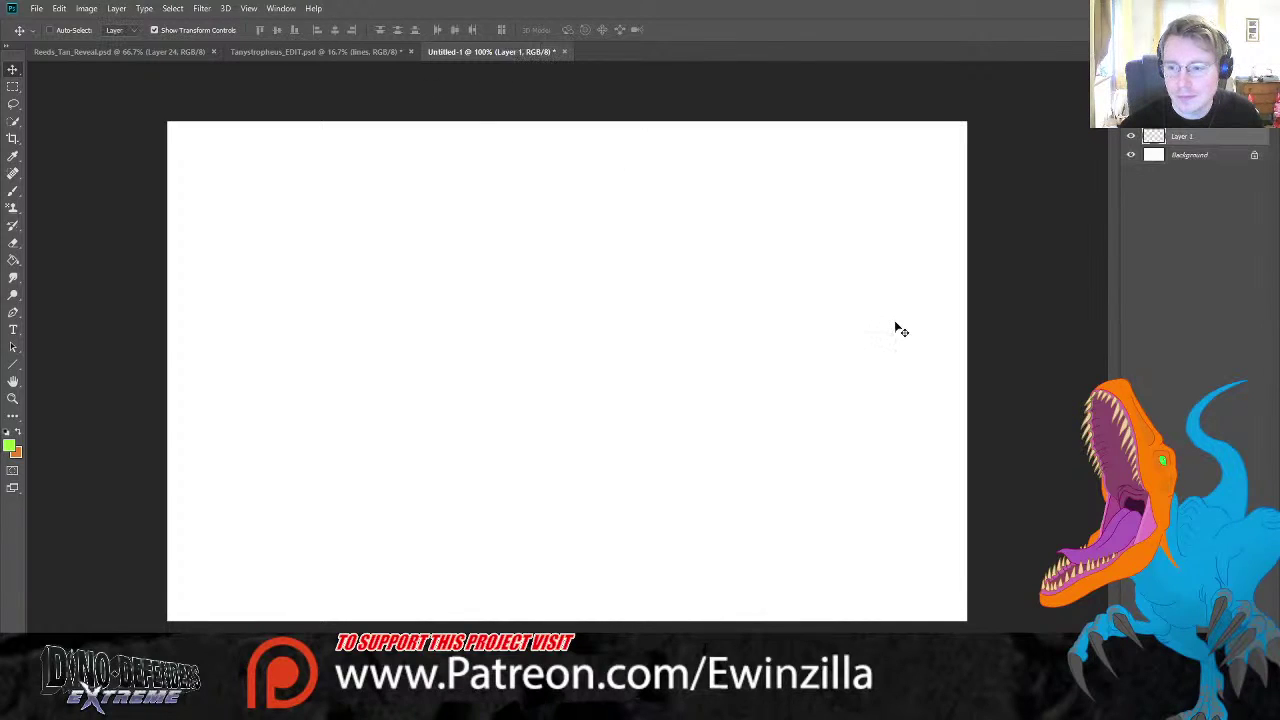
# - Set up a thin 4 px brush in red, undoing the test stroke
pyautogui.click(13, 155)
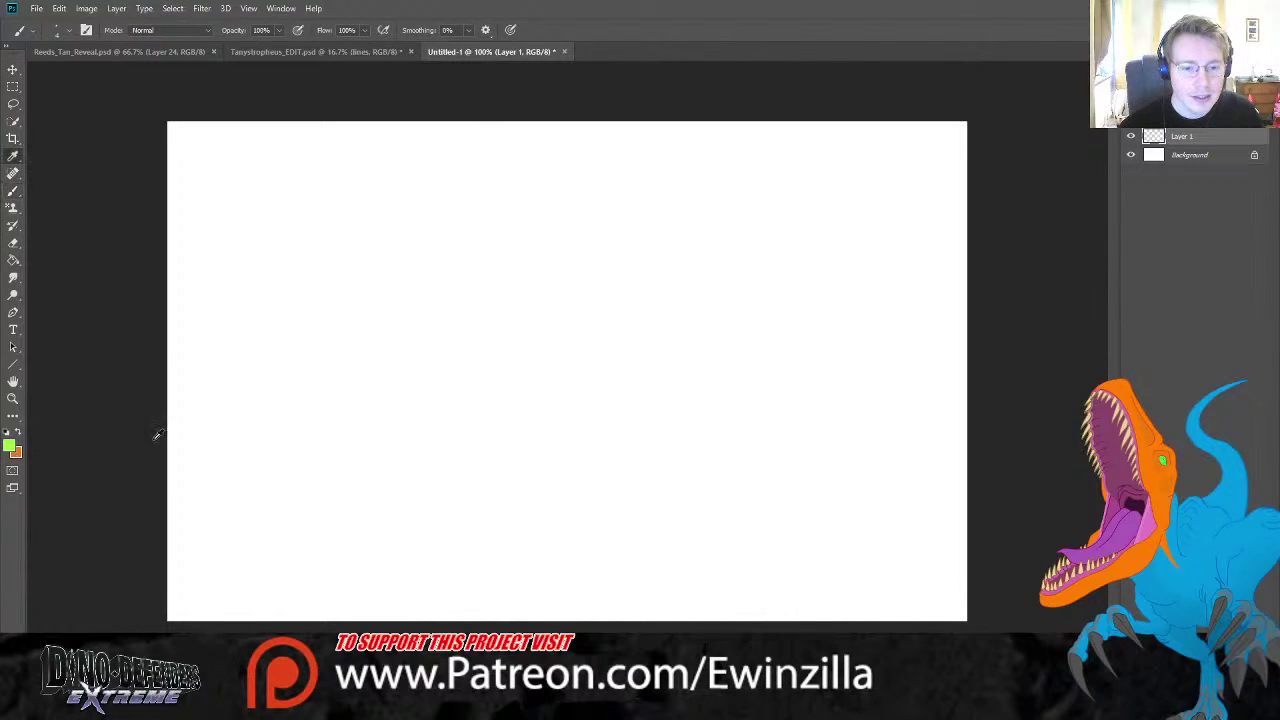
pyautogui.press('b')
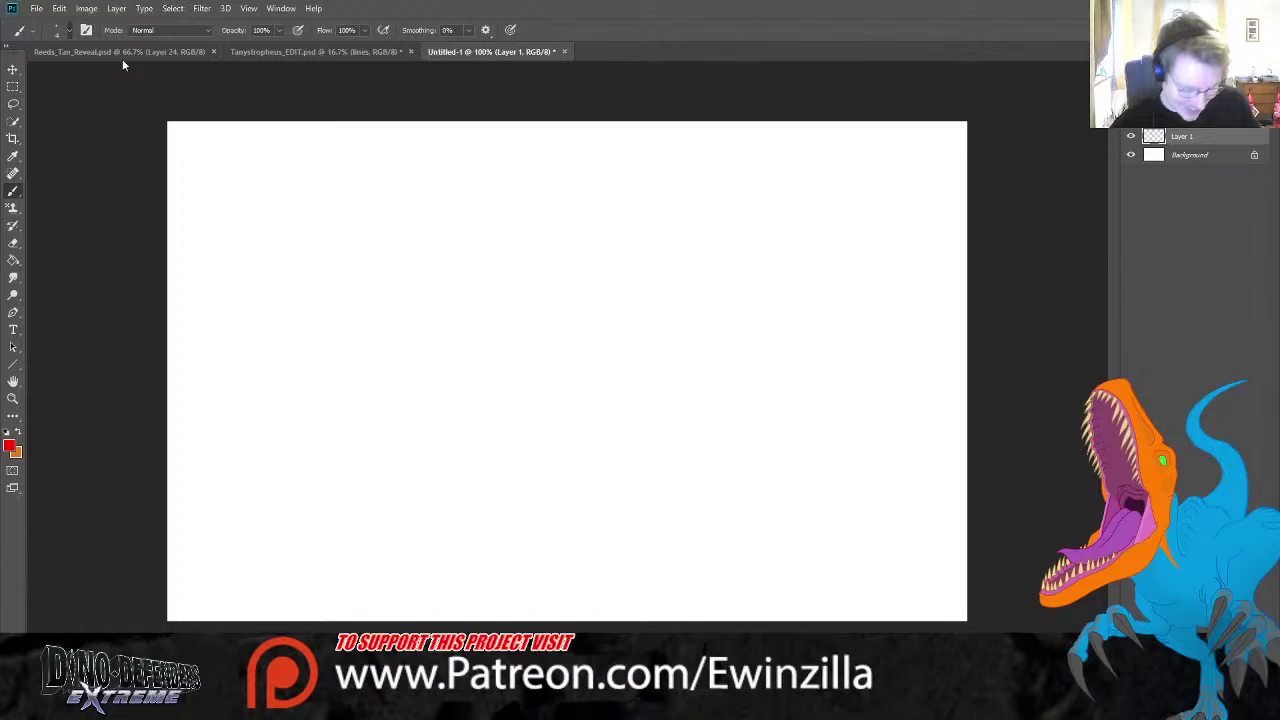
pyautogui.moveTo(709, 237); pyautogui.dragTo(603, 357)
pyautogui.hotkey('ctrl', 'z')
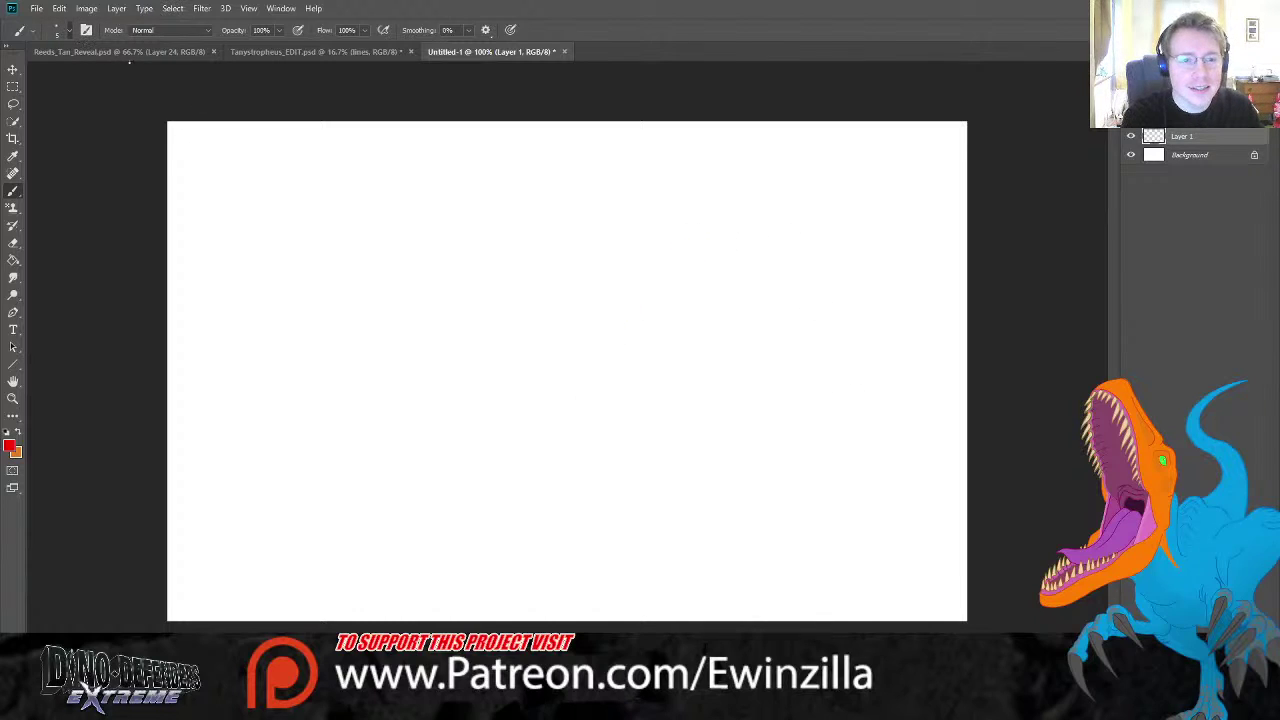
pyautogui.press(']')
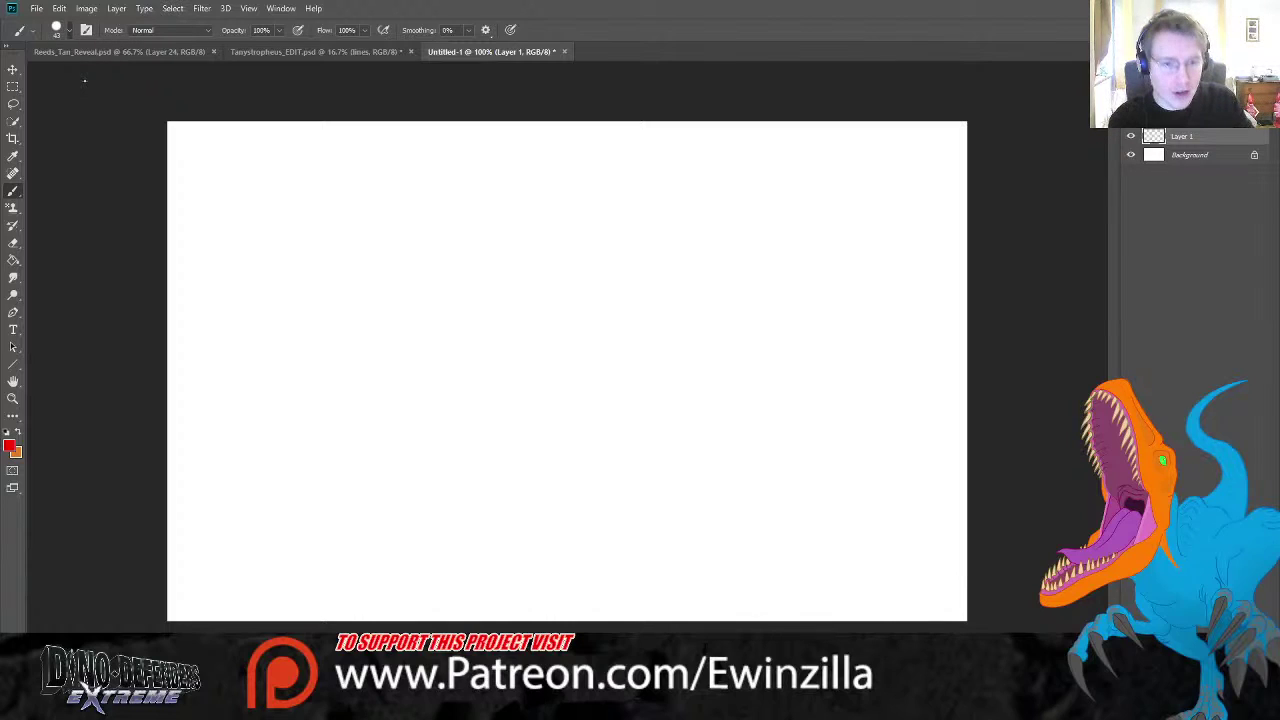
pyautogui.press('[')
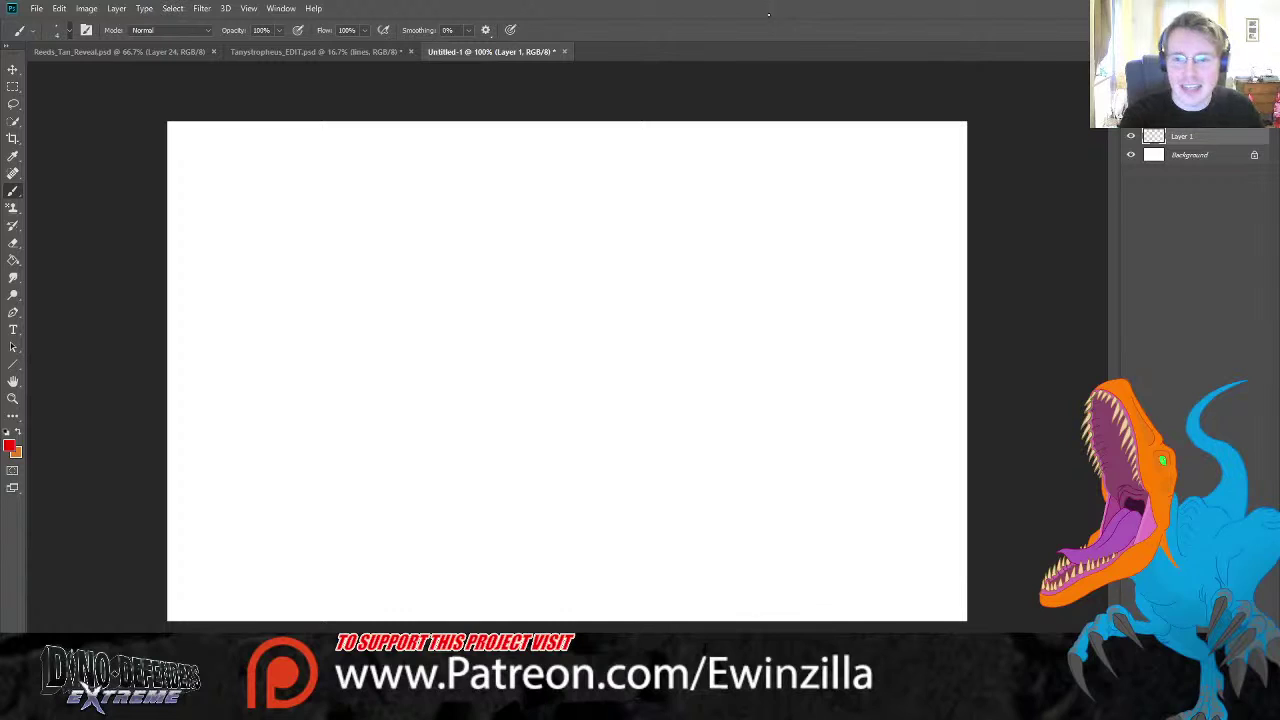
pyautogui.press('z')
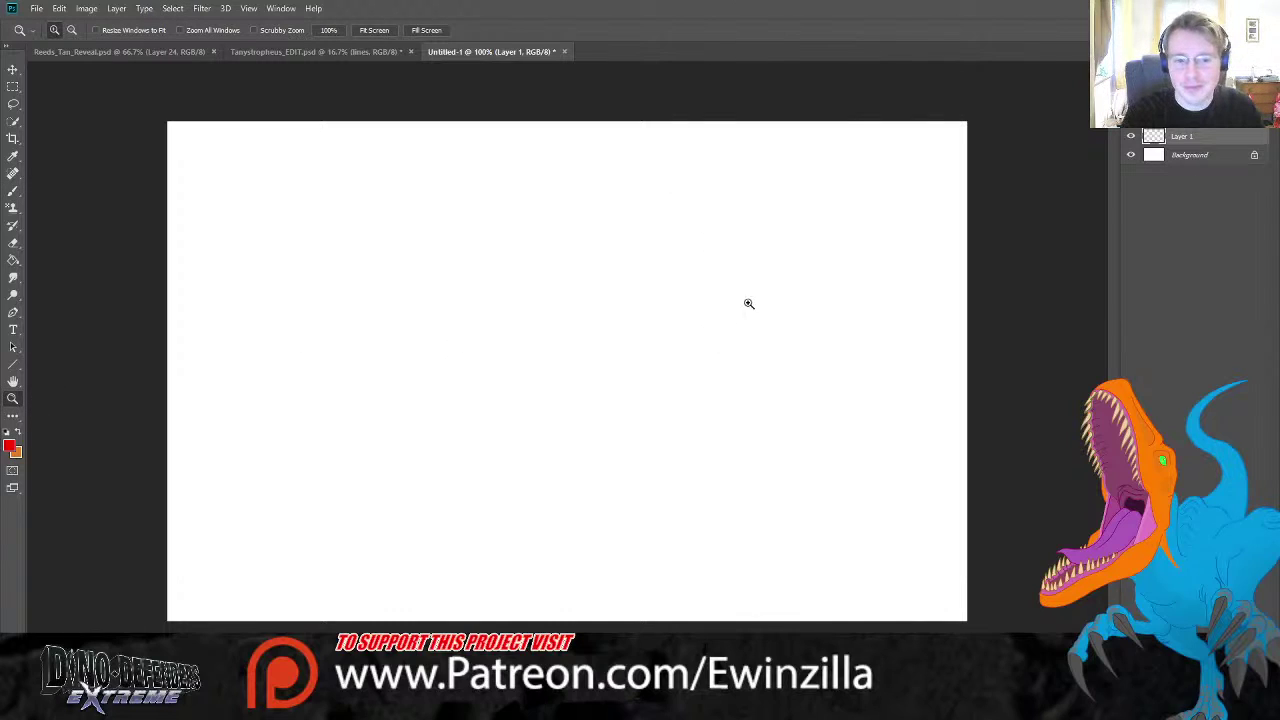
pyautogui.scroll(2, 540, 294)
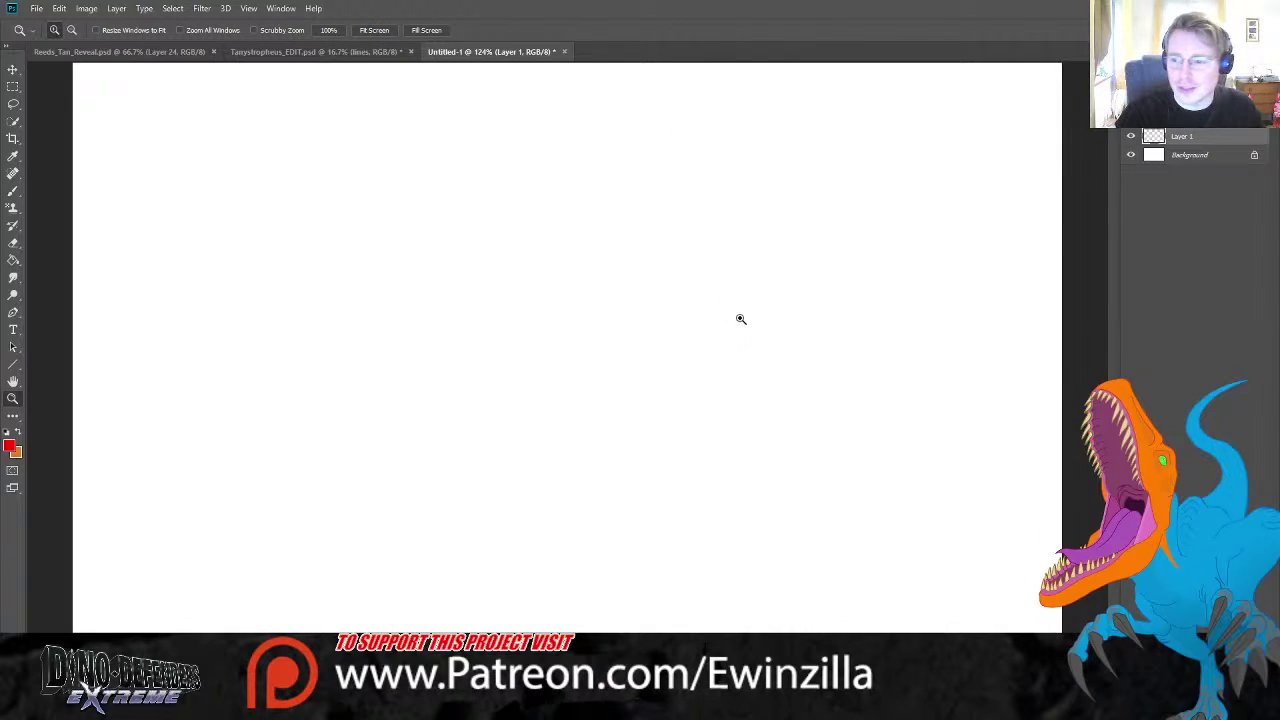
pyautogui.click(13, 190)
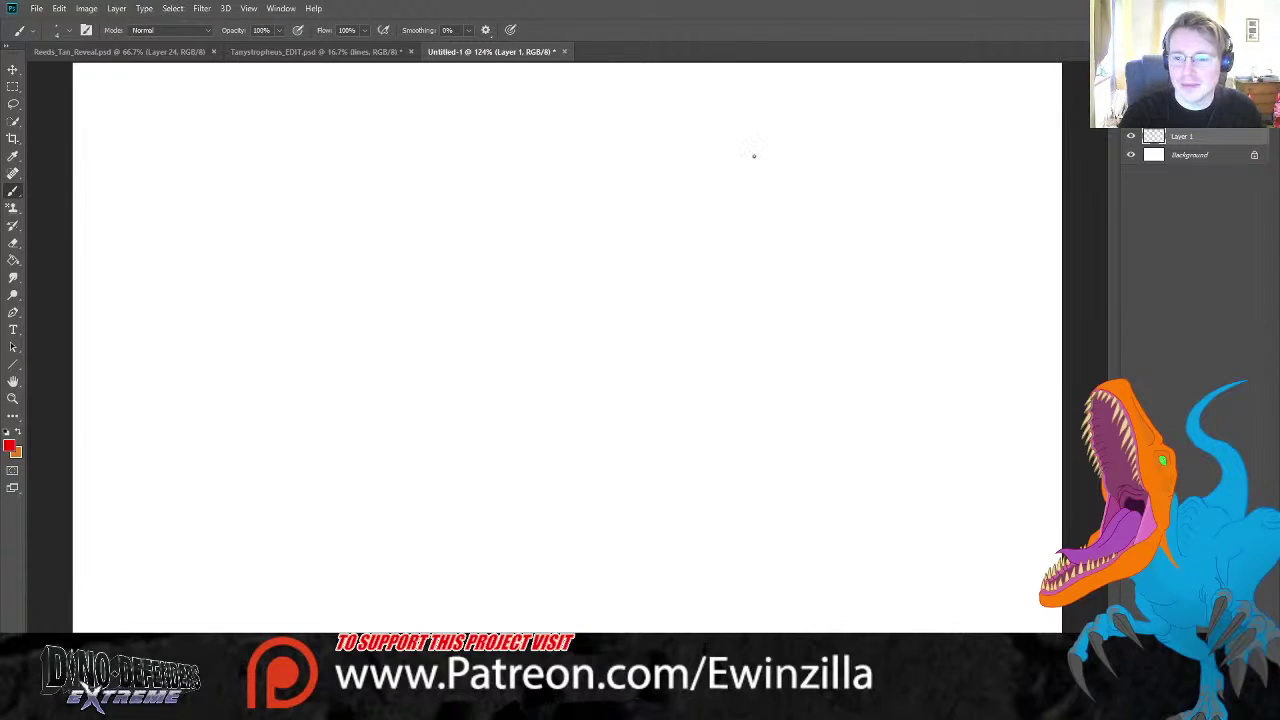
# - Sketch the bumpy front and top outline of a small creature's head in red, undoing unwanted strokes
pyautogui.moveTo(743, 151); pyautogui.dragTo(714, 166)
pyautogui.hotkey('ctrl', 'z')
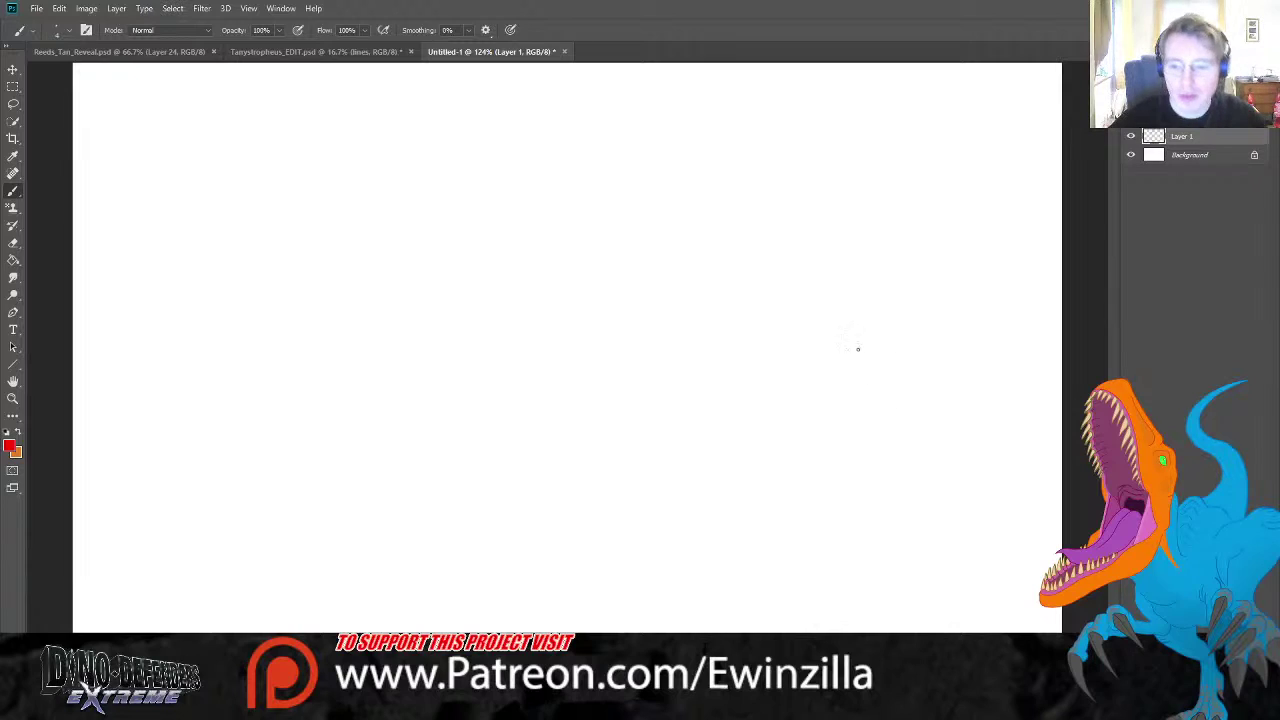
pyautogui.moveTo(620, 180)
pyautogui.mouseDown()
pyautogui.moveTo(666, 170)
pyautogui.moveTo(628, 191)
pyautogui.moveTo(624, 211)
pyautogui.moveTo(638, 215)
pyautogui.mouseUp()
pyautogui.hotkey('ctrl', 'z')
pyautogui.hotkey('ctrl', 'z')
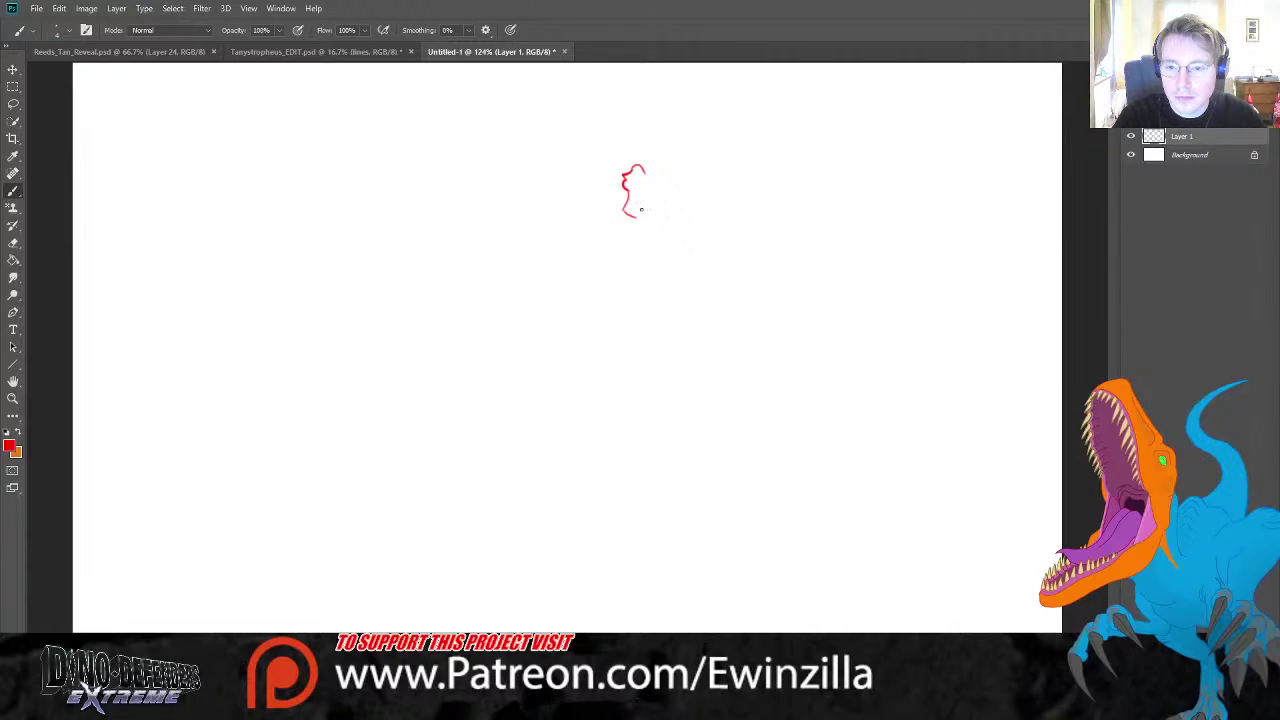
pyautogui.moveTo(649, 168); pyautogui.dragTo(686, 170)
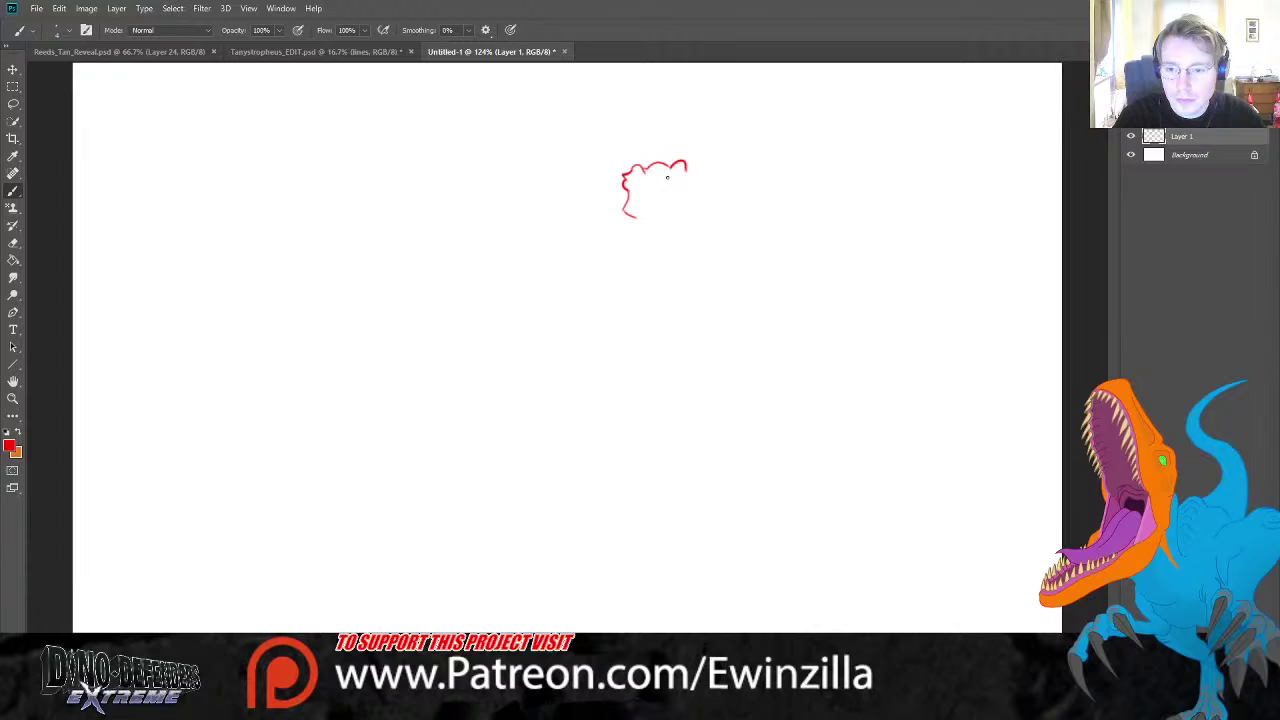
pyautogui.moveTo(664, 173); pyautogui.dragTo(721, 191)
pyautogui.moveTo(723, 220)
pyautogui.mouseDown()
pyautogui.moveTo(624, 215)
pyautogui.moveTo(638, 183)
pyautogui.mouseUp()
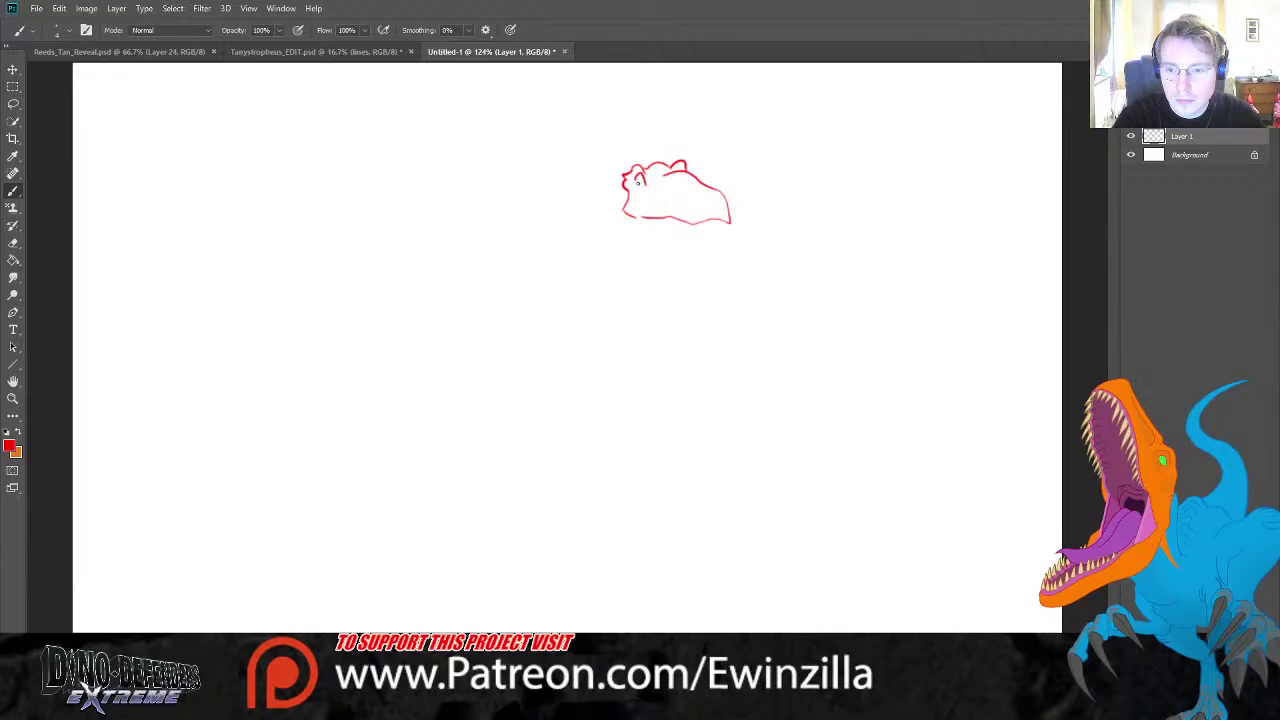
pyautogui.hotkey('ctrl', 'z')
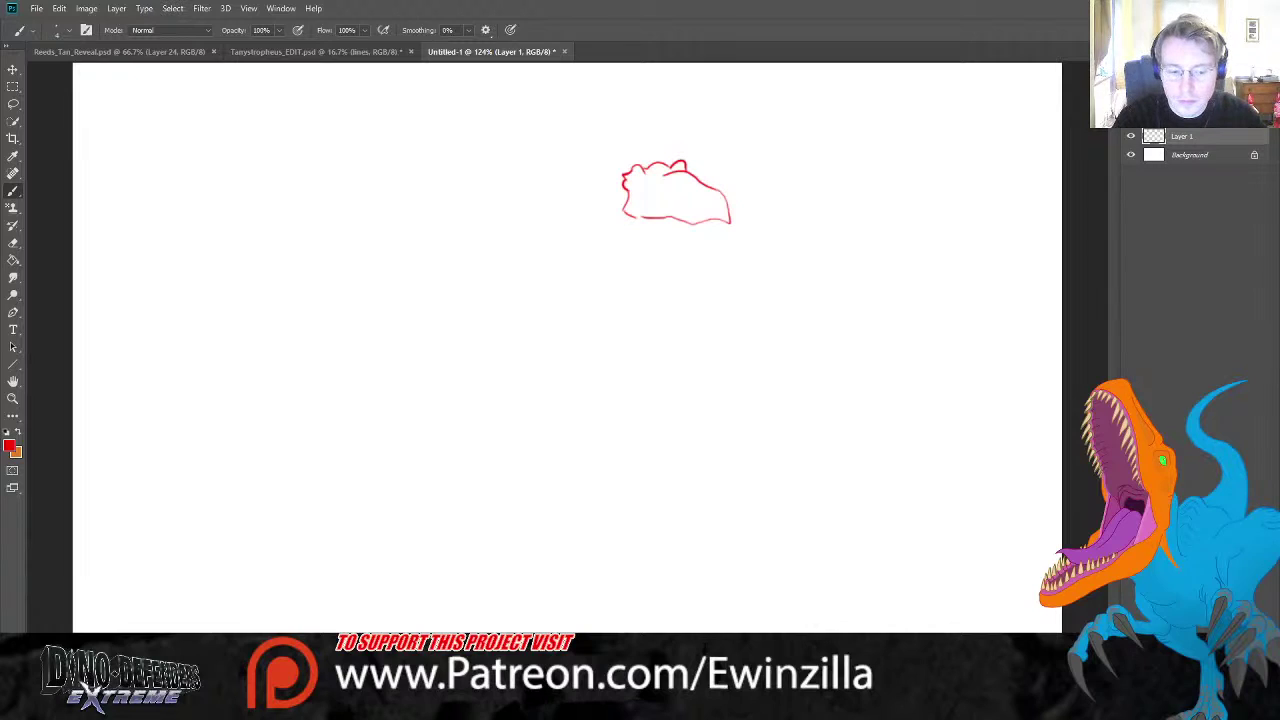
pyautogui.hotkey('ctrl', 'z')
pyautogui.hotkey('ctrl', 'z')
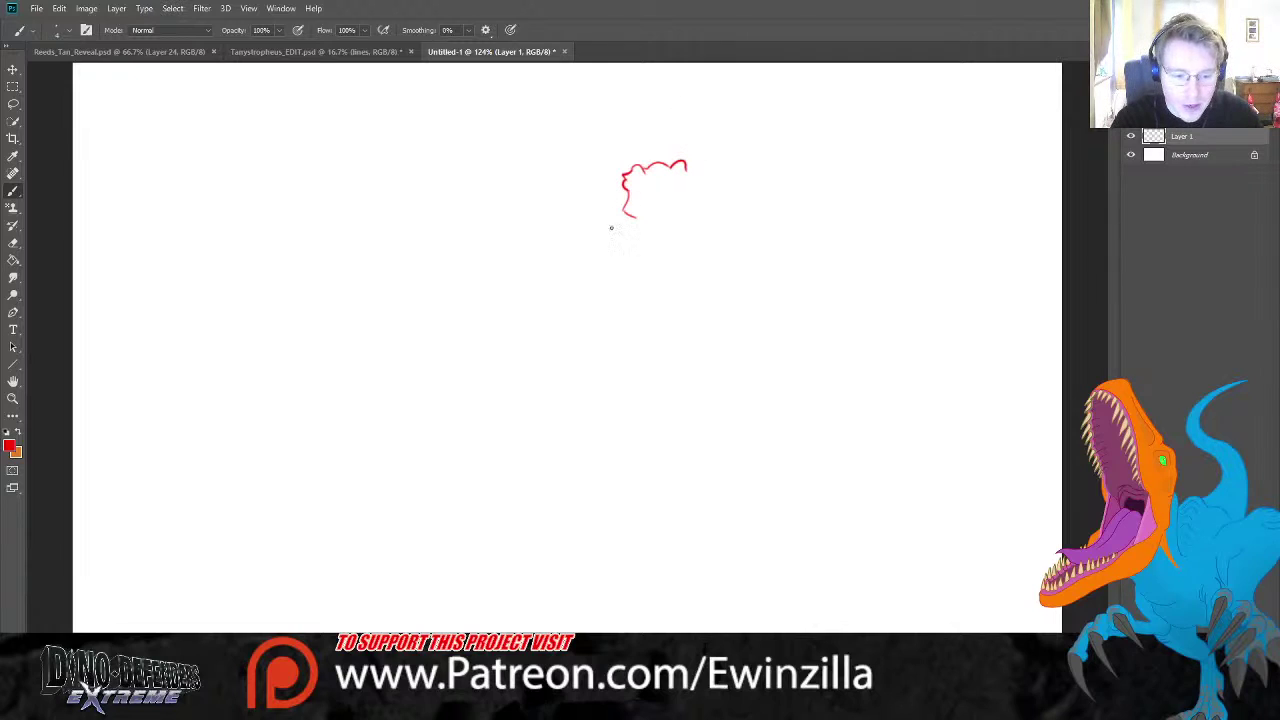
# - Sketch the lower edge of the upper head and redraw its slanted back edge until the shorter head shape is closed
pyautogui.moveTo(637, 201)
pyautogui.mouseDown()
pyautogui.moveTo(668, 227)
pyautogui.moveTo(695, 228)
pyautogui.moveTo(680, 188)
pyautogui.moveTo(690, 182)
pyautogui.moveTo(700, 227)
pyautogui.mouseUp()
pyautogui.hotkey('ctrl', 'z')
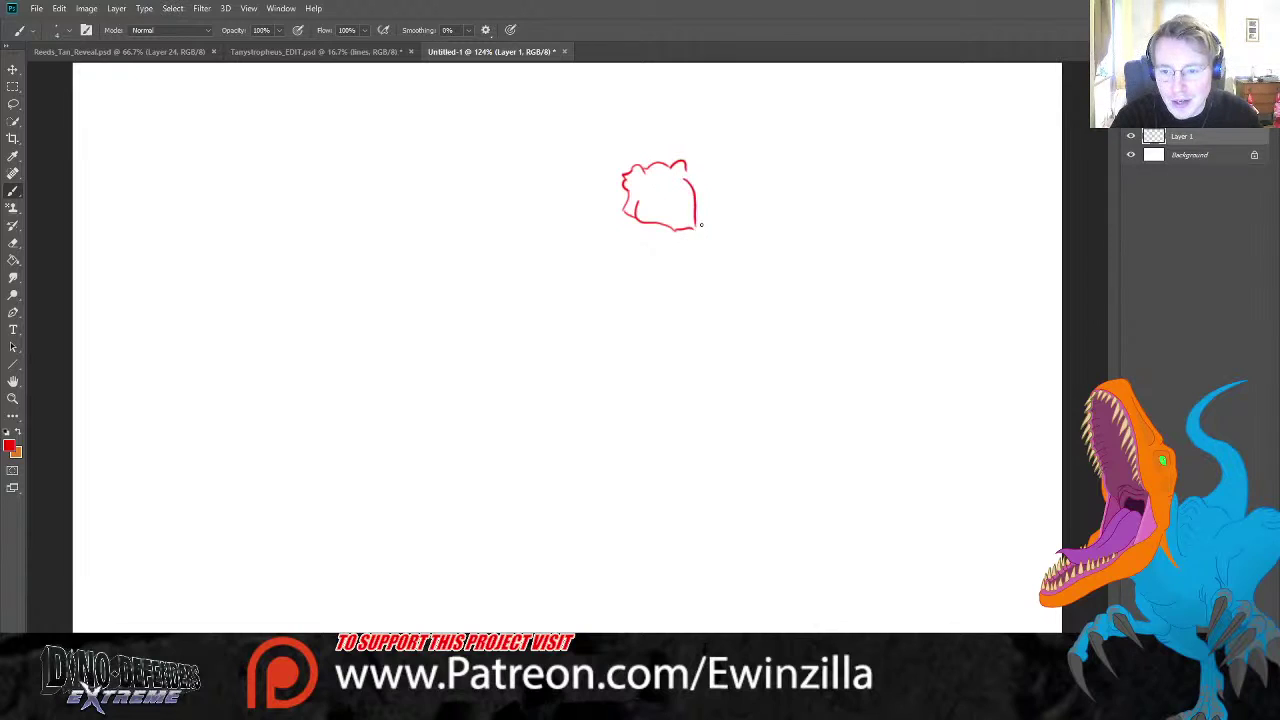
pyautogui.hotkey('ctrl', 'z')
pyautogui.moveTo(688, 180)
pyautogui.mouseDown()
pyautogui.moveTo(694, 220)
pyautogui.moveTo(710, 227)
pyautogui.mouseUp()
pyautogui.hotkey('ctrl', 'z')
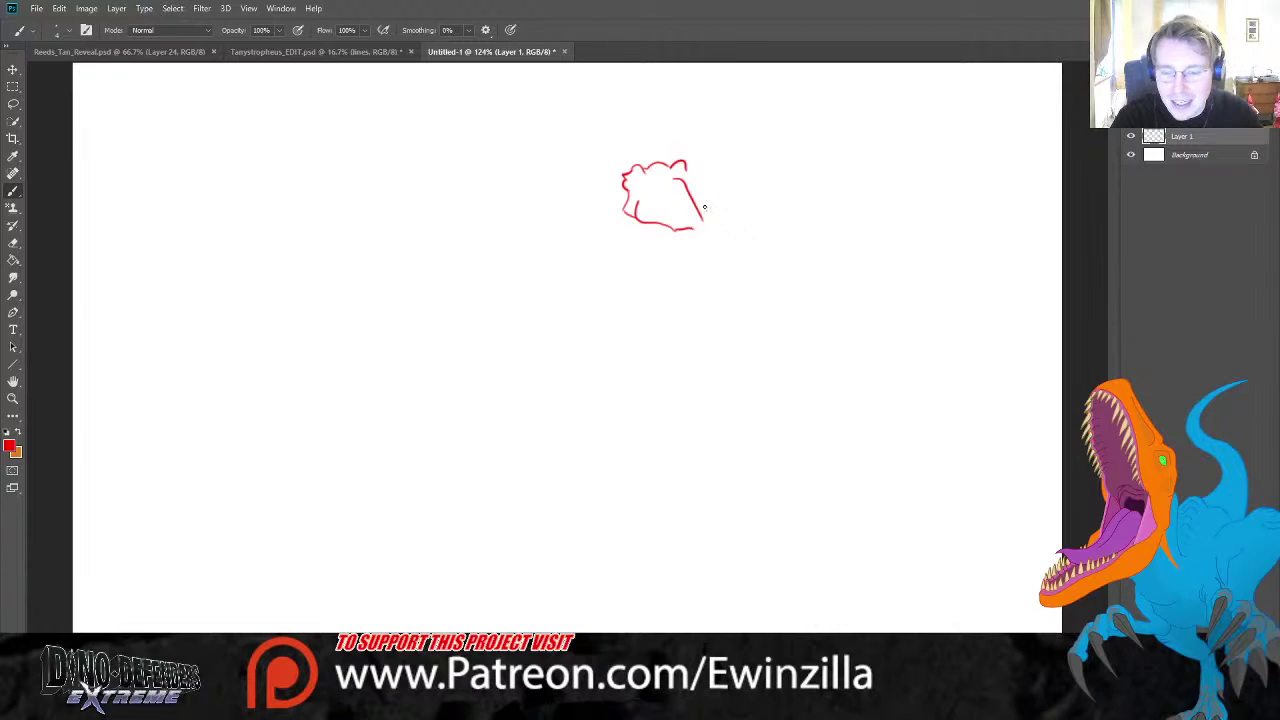
pyautogui.hotkey('ctrl', 'z')
pyautogui.moveTo(686, 170); pyautogui.dragTo(697, 226)
pyautogui.hotkey('ctrl', 'z')
pyautogui.moveTo(670, 176); pyautogui.dragTo(698, 222)
pyautogui.hotkey('ctrl', 'z')
pyautogui.moveTo(675, 178); pyautogui.dragTo(696, 224)
pyautogui.hotkey('ctrl', 'z')
pyautogui.moveTo(682, 180); pyautogui.dragTo(697, 228)
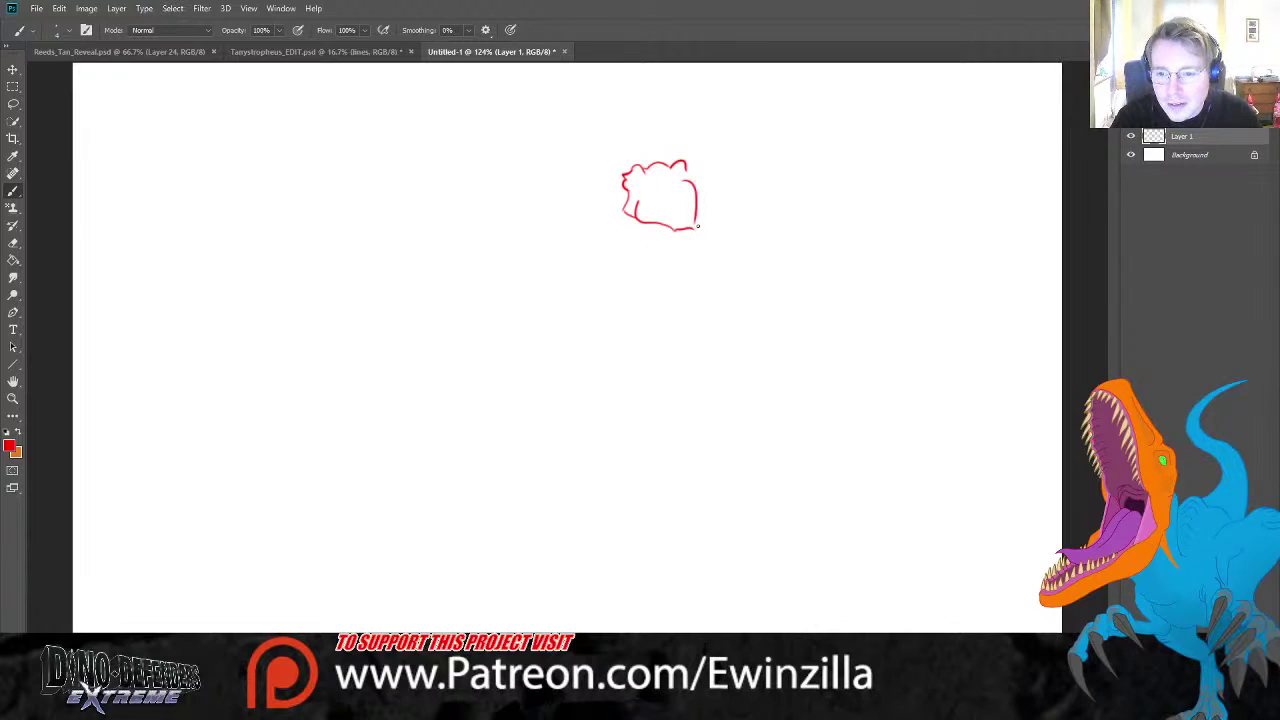
pyautogui.hotkey('ctrl', 'z')
pyautogui.moveTo(684, 180); pyautogui.dragTo(697, 228)
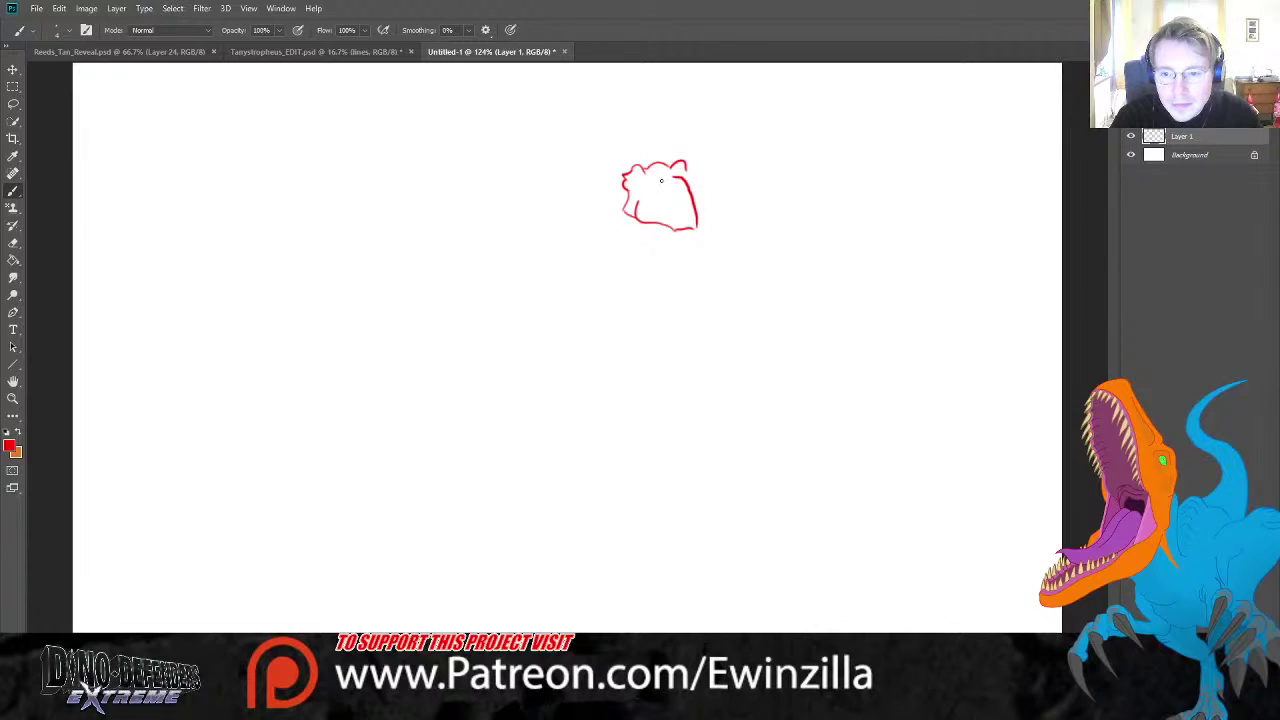
# - Add a small loop near the front of the head, a bent contour inside it and an extra stroke along the back edge
pyautogui.moveTo(648, 186)
pyautogui.mouseDown()
pyautogui.moveTo(670, 199)
pyautogui.moveTo(686, 175)
pyautogui.moveTo(700, 198)
pyautogui.moveTo(686, 166)
pyautogui.moveTo(643, 182)
pyautogui.mouseUp()
pyautogui.hotkey('ctrl', 'z')
pyautogui.hotkey('ctrl', 'z')
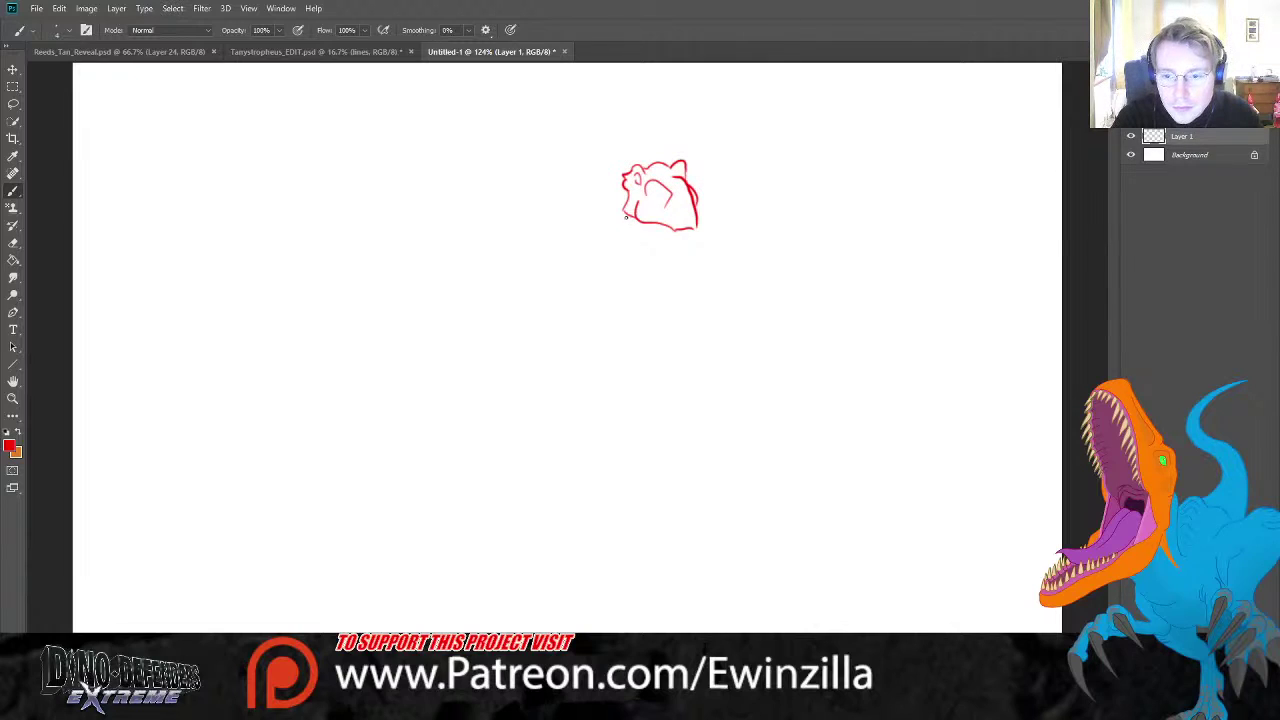
# - Sketch a long open lower jaw slanting down from beneath the head, with an inner line and rounded tip, undoing unwanted strokes
pyautogui.moveTo(624, 219)
pyautogui.mouseDown()
pyautogui.moveTo(684, 284)
pyautogui.moveTo(696, 286)
pyautogui.moveTo(643, 231)
pyautogui.moveTo(696, 270)
pyautogui.moveTo(689, 249)
pyautogui.moveTo(697, 274)
pyautogui.mouseUp()
pyautogui.hotkey('ctrl', 'z')
pyautogui.hotkey('ctrl', 'z')
pyautogui.hotkey('ctrl', 'z')
pyautogui.hotkey('ctrl', 'z')
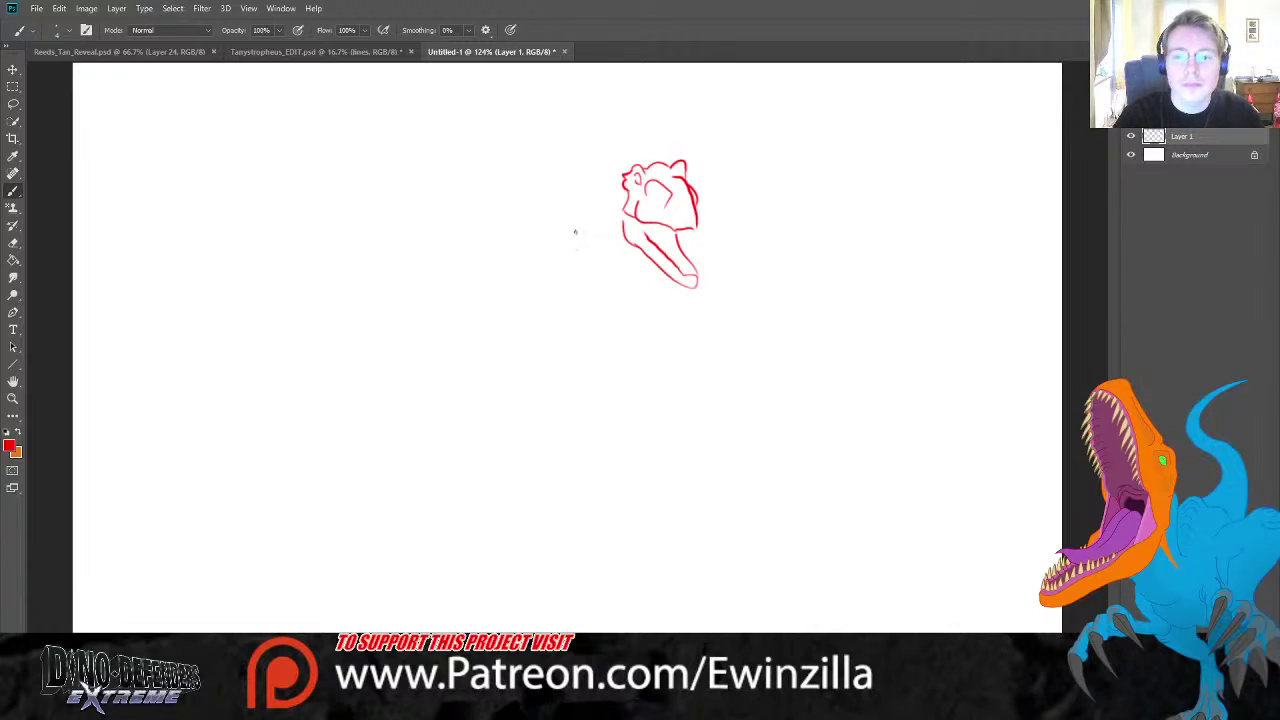
# - Enlarge the head sketch to about 153% width and 148% height, reposition it and return to the Brush tool
pyautogui.press('v')
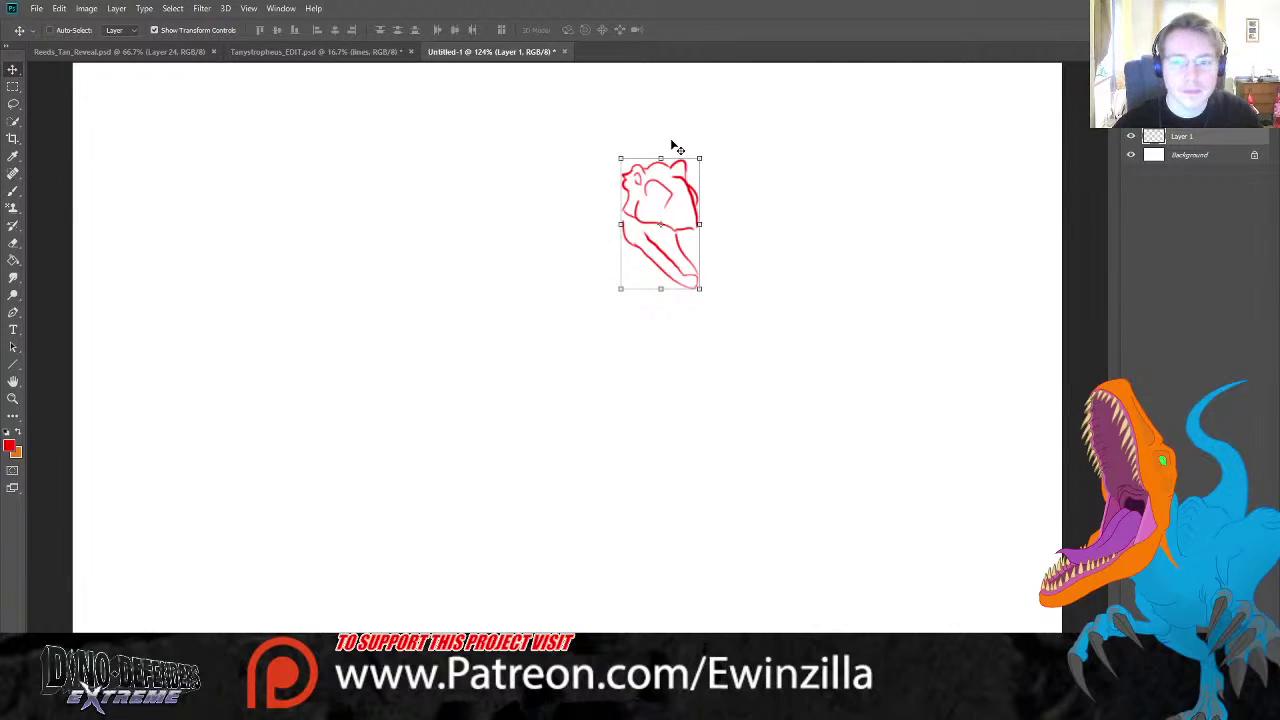
pyautogui.moveTo(701, 158); pyautogui.dragTo(794, 126)
pyautogui.moveTo(743, 191); pyautogui.dragTo(690, 215)
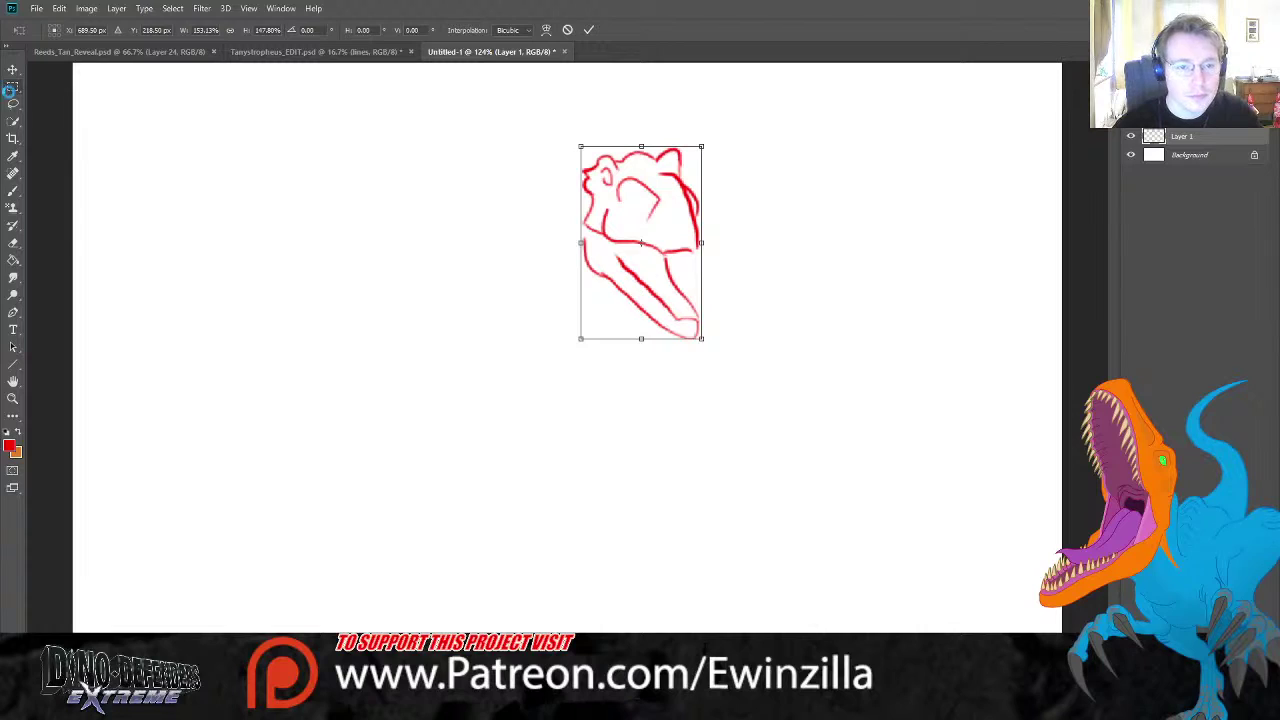
pyautogui.press('Return')
pyautogui.click(13, 192)
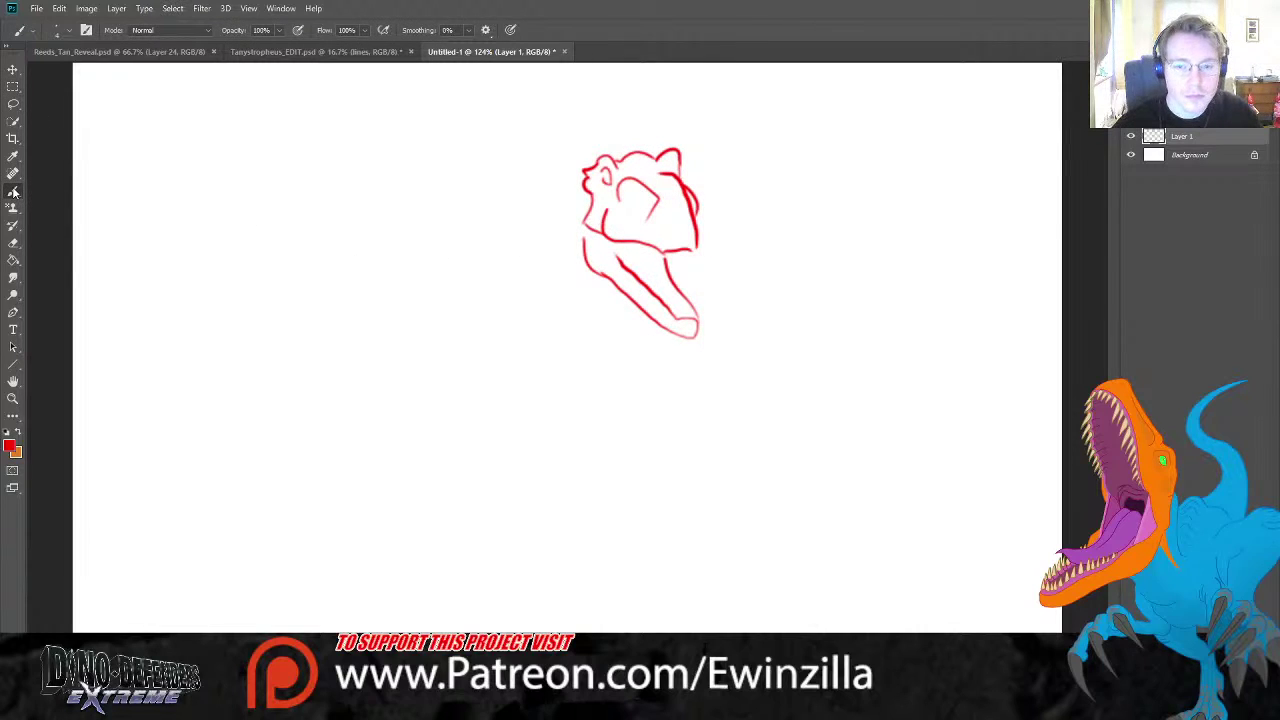
# - Smudge away the extra lines along the head's slanted edge, then redraw the small crest, slanted outline and lower edge of the upper head
pyautogui.moveTo(649, 163); pyautogui.dragTo(676, 173)
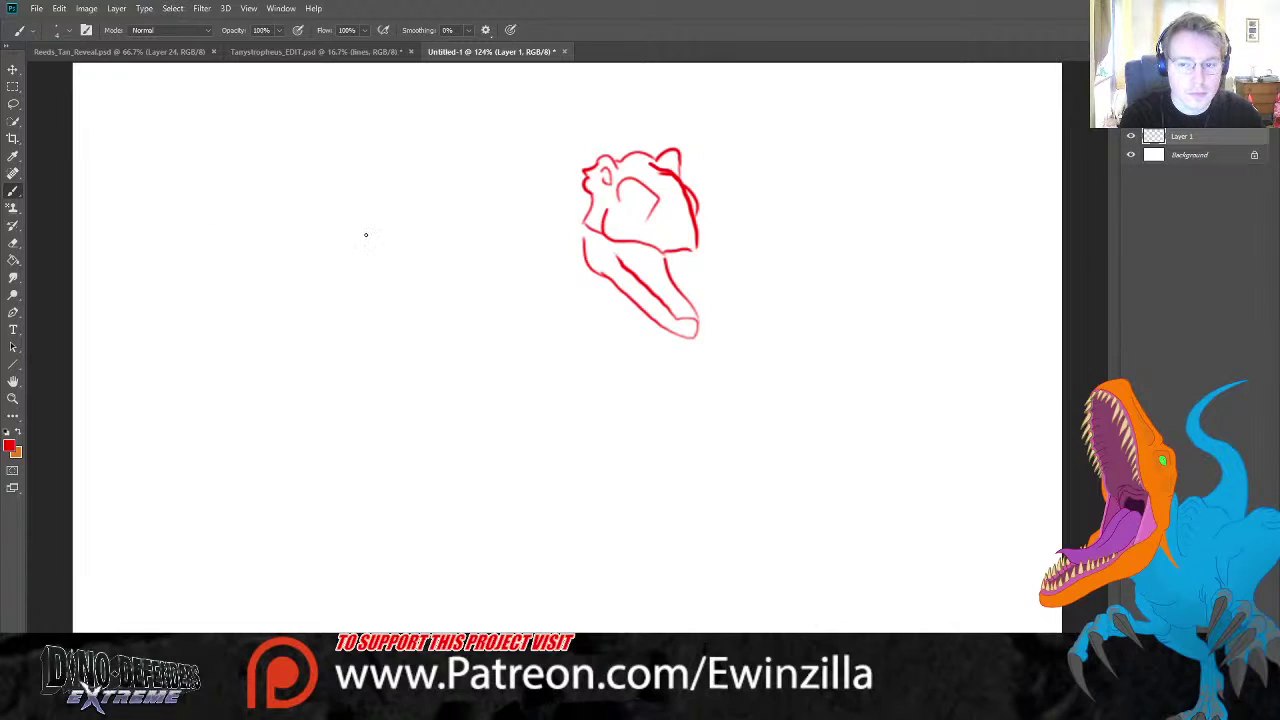
pyautogui.click(13, 277)
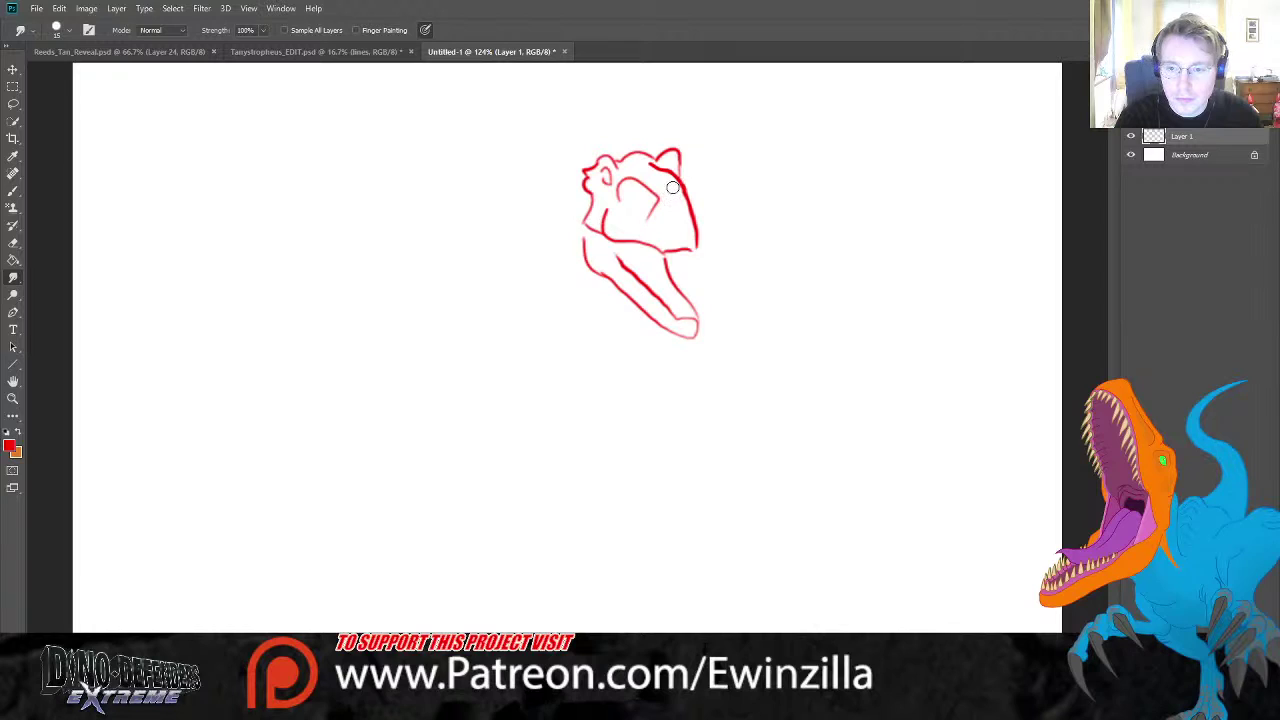
pyautogui.moveTo(679, 183)
pyautogui.mouseDown()
pyautogui.moveTo(695, 246)
pyautogui.moveTo(686, 192)
pyautogui.moveTo(674, 176)
pyautogui.moveTo(700, 232)
pyautogui.moveTo(663, 168)
pyautogui.moveTo(695, 217)
pyautogui.moveTo(661, 175)
pyautogui.moveTo(691, 200)
pyautogui.moveTo(697, 235)
pyautogui.moveTo(675, 205)
pyautogui.moveTo(693, 213)
pyautogui.moveTo(704, 197)
pyautogui.moveTo(708, 256)
pyautogui.moveTo(703, 199)
pyautogui.moveTo(678, 157)
pyautogui.moveTo(660, 154)
pyautogui.moveTo(682, 165)
pyautogui.moveTo(670, 147)
pyautogui.moveTo(704, 185)
pyautogui.mouseUp()
pyautogui.click(13, 190)
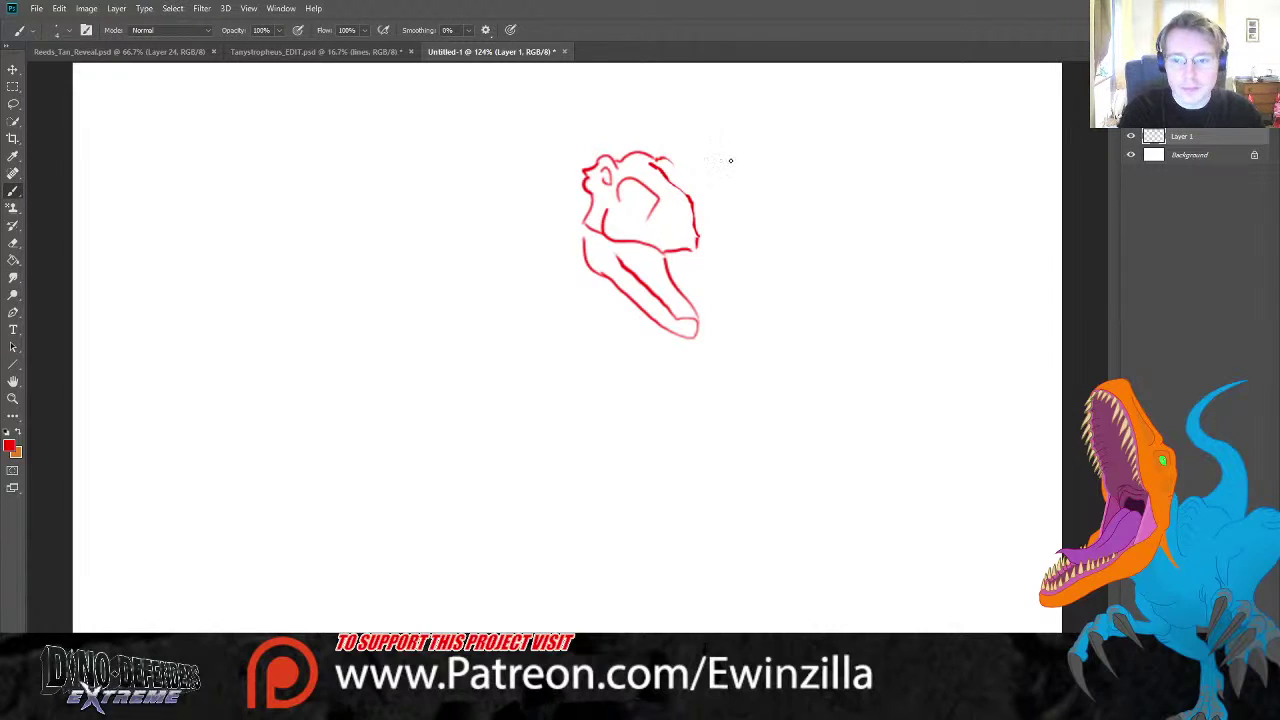
pyautogui.moveTo(679, 162)
pyautogui.mouseDown()
pyautogui.moveTo(660, 157)
pyautogui.moveTo(698, 244)
pyautogui.moveTo(616, 238)
pyautogui.moveTo(668, 246)
pyautogui.mouseUp()
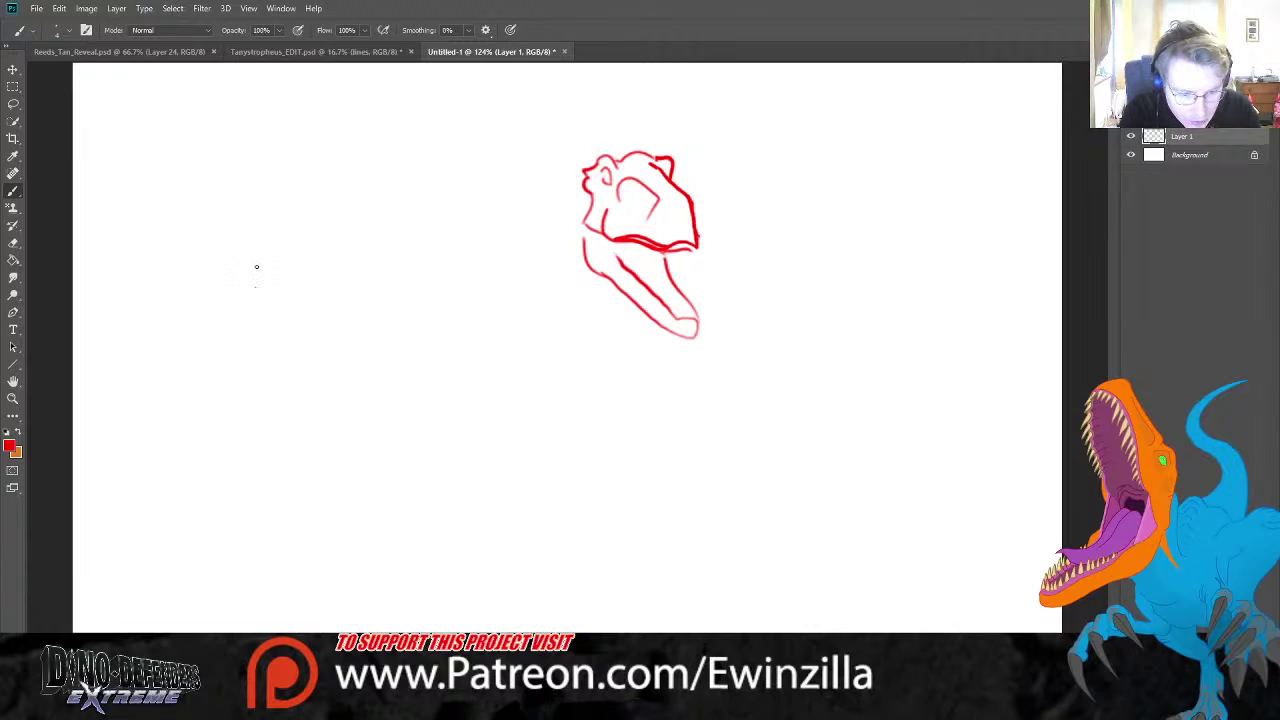
# - Thin the doubled lower edge of the upper head with a smaller Smudge tool, then extend the jaw lines up to meet it
pyautogui.click(13, 277)
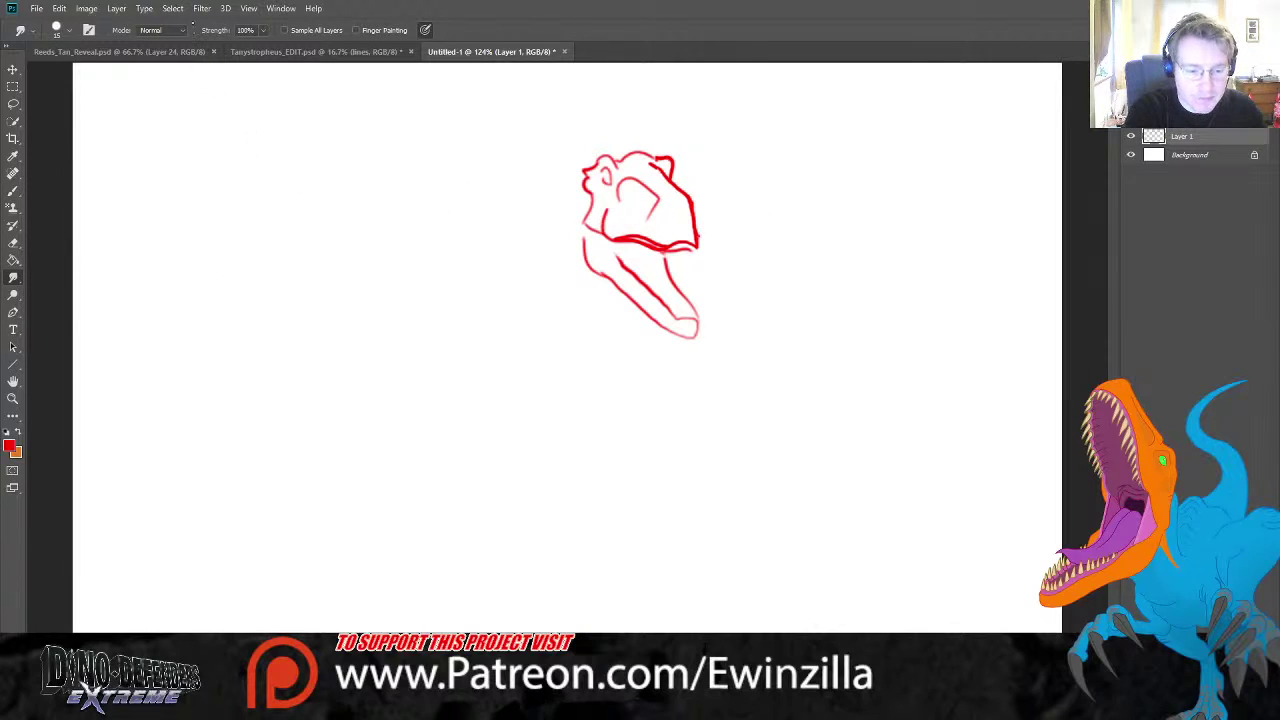
pyautogui.press('[')
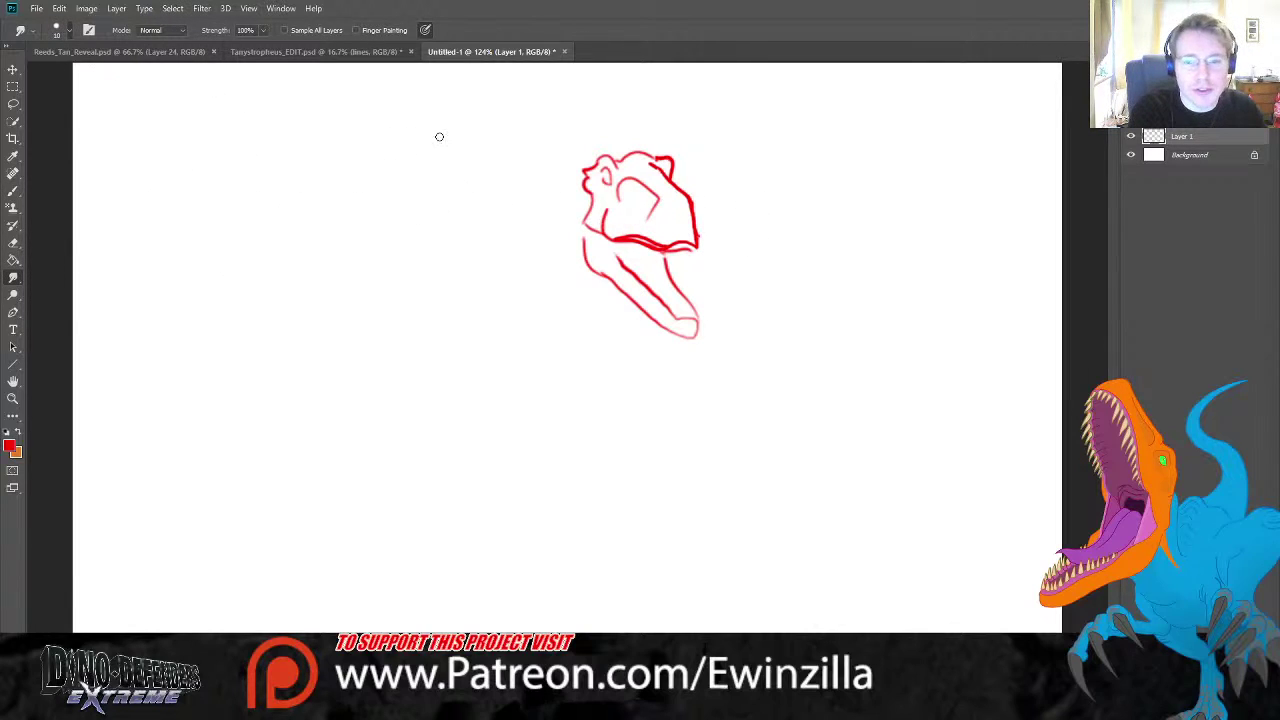
pyautogui.moveTo(613, 247); pyautogui.dragTo(670, 254)
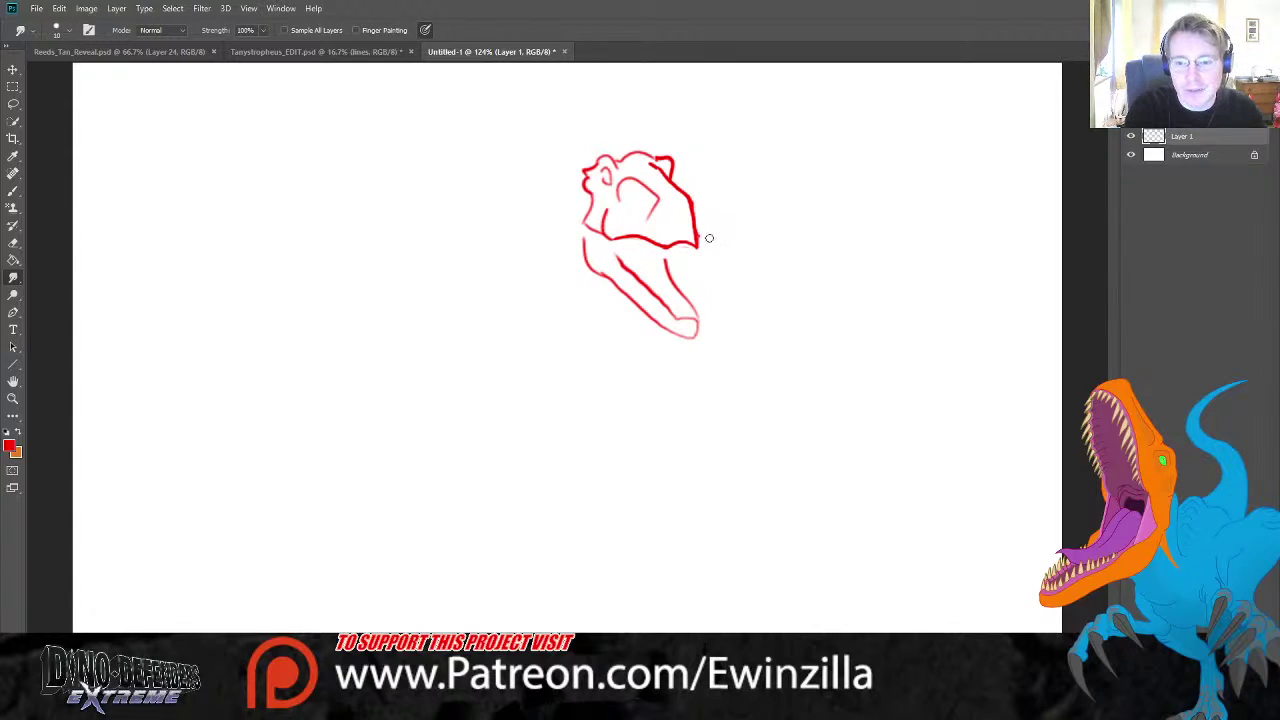
pyautogui.click(13, 190)
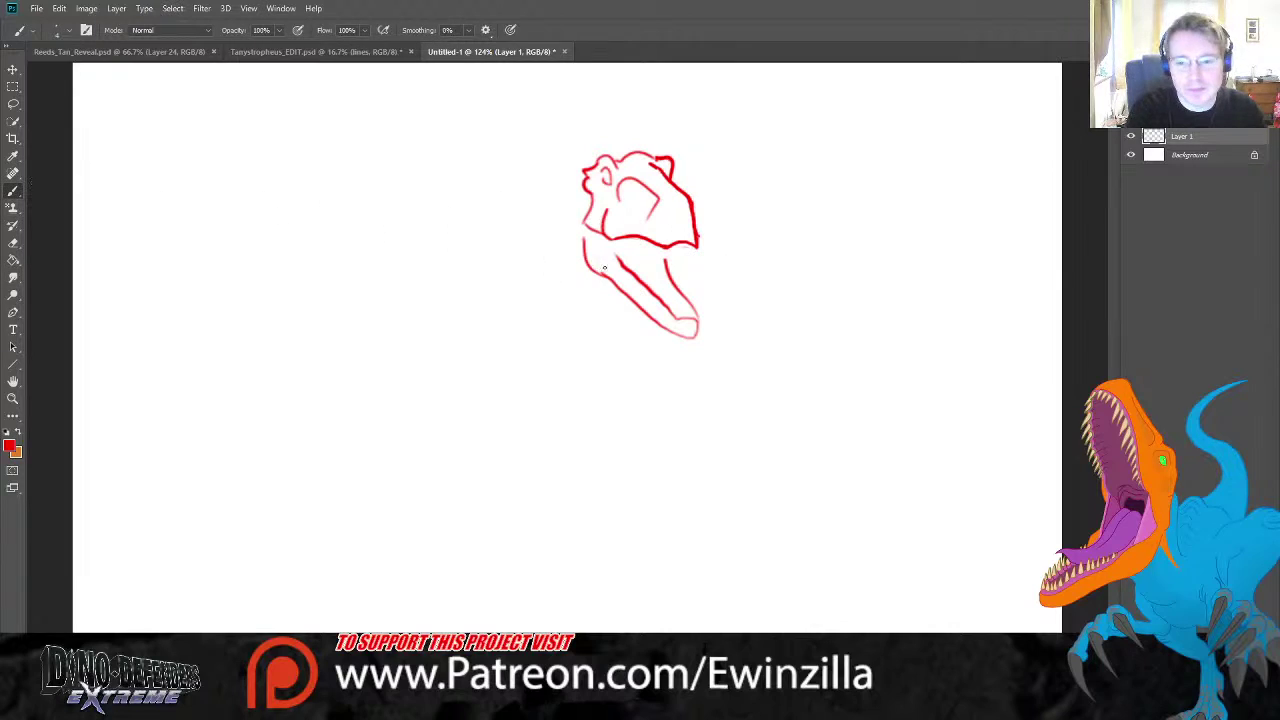
pyautogui.moveTo(608, 236)
pyautogui.mouseDown()
pyautogui.moveTo(628, 268)
pyautogui.moveTo(669, 268)
pyautogui.mouseUp()
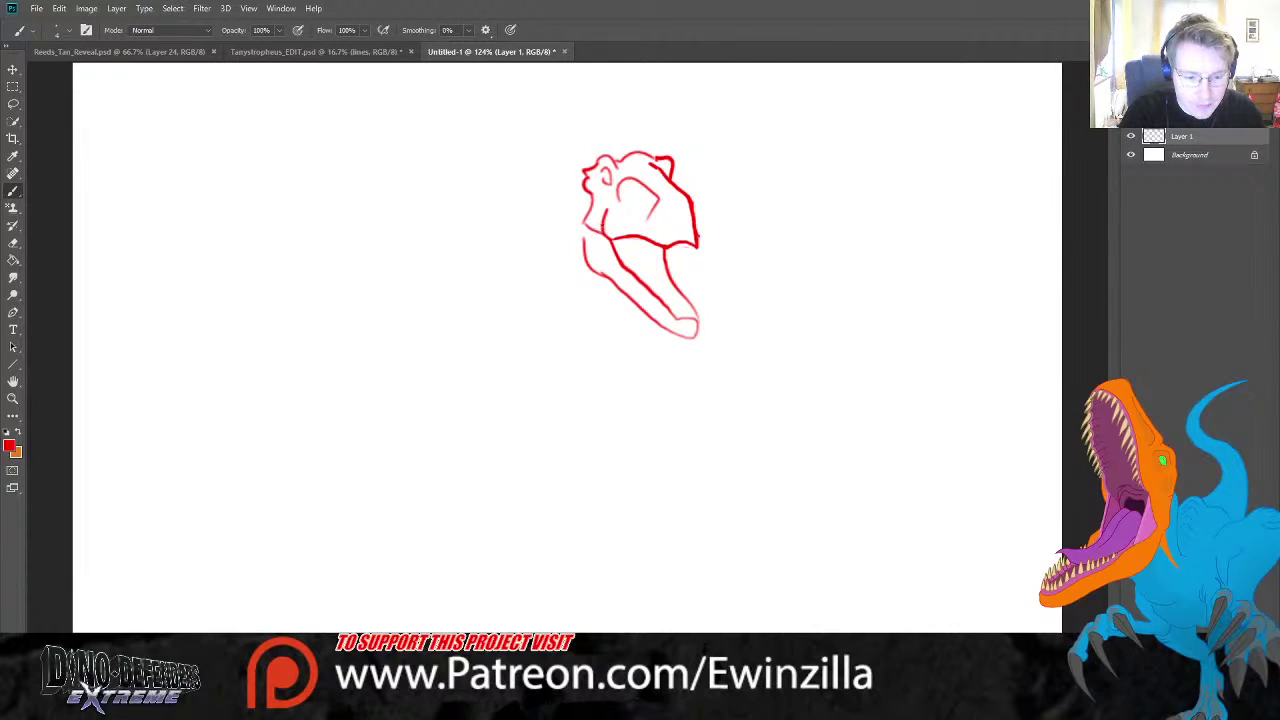
# - Sketch a long curved neck line down from behind the head, undoing and redrawing it until the curve fits
pyautogui.moveTo(586, 187)
pyautogui.mouseDown()
pyautogui.moveTo(540, 254)
pyautogui.moveTo(557, 325)
pyautogui.mouseUp()
pyautogui.hotkey('ctrl', 'z')
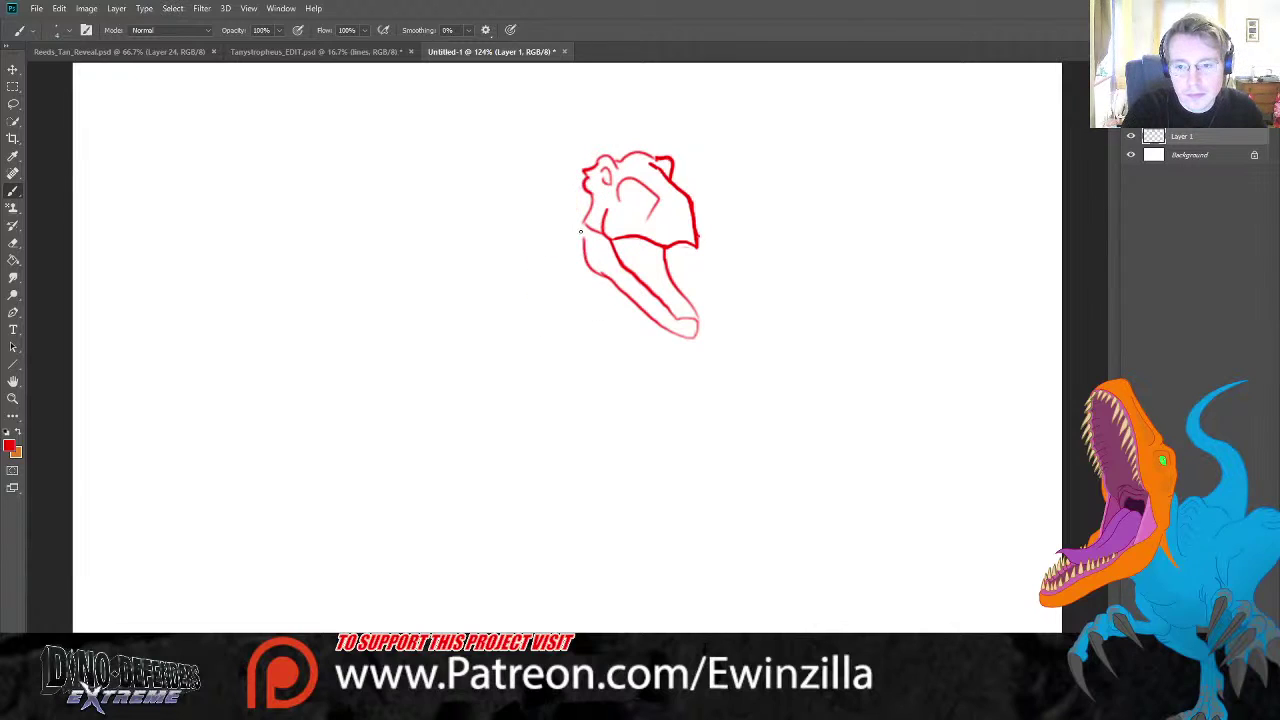
pyautogui.moveTo(586, 194)
pyautogui.mouseDown()
pyautogui.moveTo(555, 266)
pyautogui.moveTo(552, 318)
pyautogui.mouseUp()
pyautogui.hotkey('ctrl', 'z')
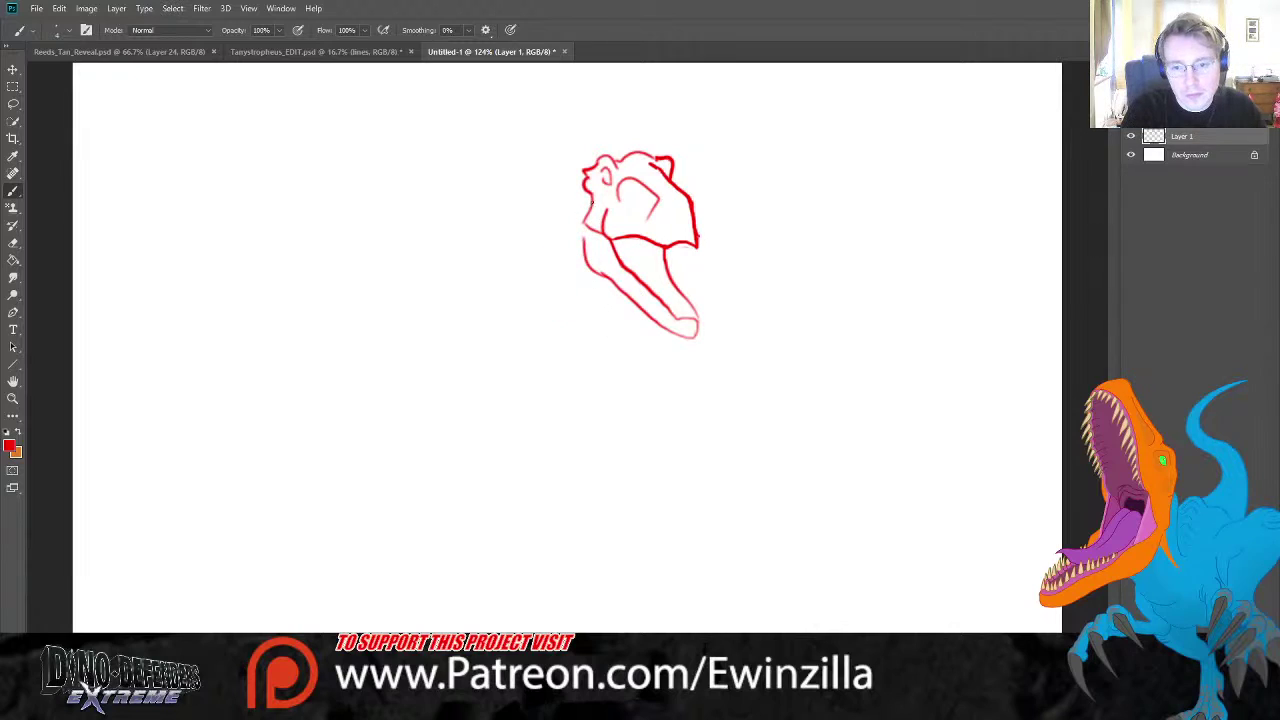
pyautogui.moveTo(587, 192); pyautogui.dragTo(570, 330)
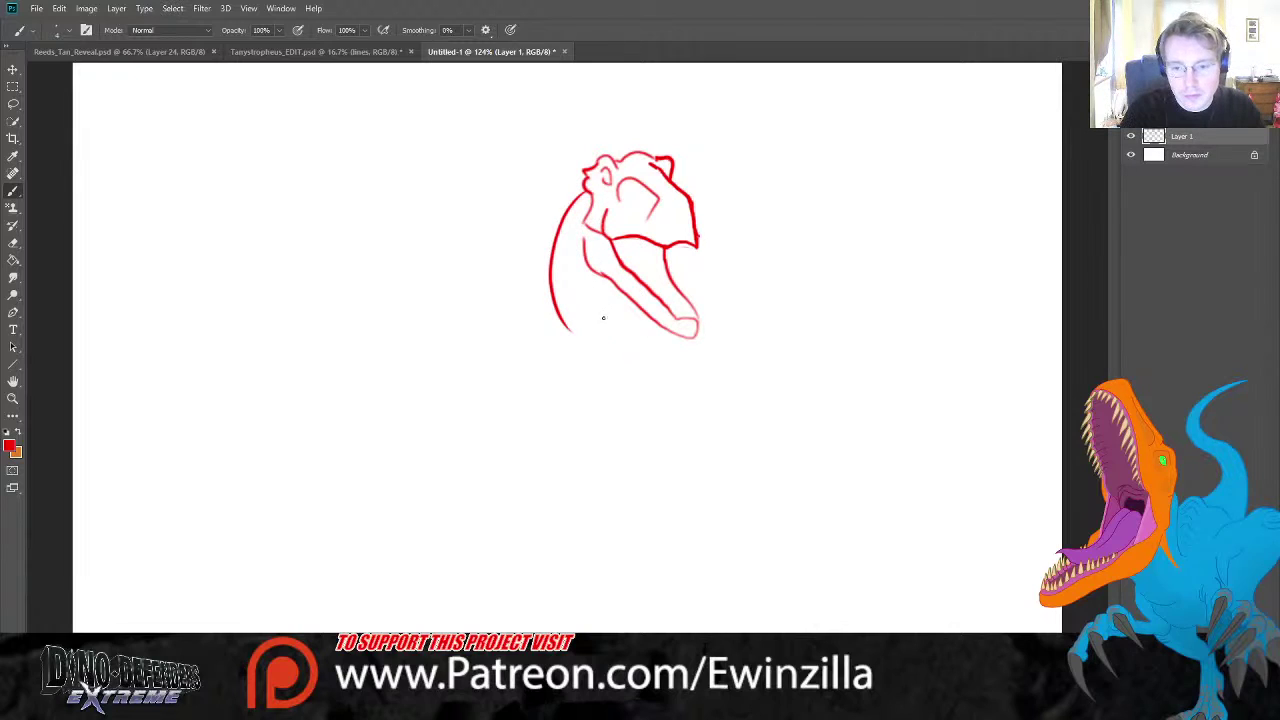
# - Sketch the throat line beneath the jaw and an arched back line extending behind it, undoing unwanted strokes
pyautogui.moveTo(616, 290)
pyautogui.mouseDown()
pyautogui.moveTo(632, 330)
pyautogui.moveTo(770, 300)
pyautogui.moveTo(830, 333)
pyautogui.mouseUp()
pyautogui.hotkey('ctrl', 'z')
pyautogui.hotkey('ctrl', 'z')
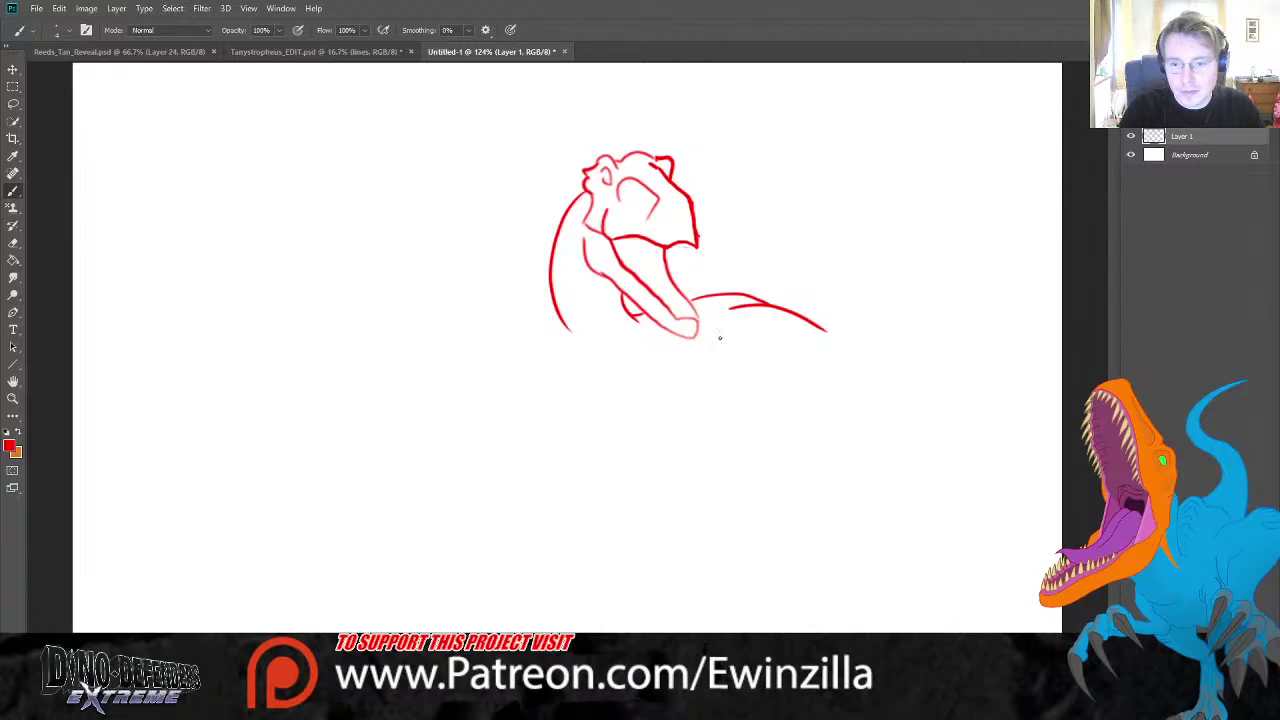
pyautogui.moveTo(798, 313)
pyautogui.mouseDown()
pyautogui.moveTo(978, 292)
pyautogui.moveTo(685, 146)
pyautogui.moveTo(815, 136)
pyautogui.moveTo(966, 166)
pyautogui.moveTo(988, 345)
pyautogui.moveTo(850, 412)
pyautogui.mouseUp()
pyautogui.hotkey('ctrl', 'z')
# - Sketch a long tail looping up and forward above the back to a thin tip, redrawing the opening curve
pyautogui.moveTo(684, 145)
pyautogui.mouseDown()
pyautogui.moveTo(719, 154)
pyautogui.moveTo(815, 136)
pyautogui.mouseUp()
pyautogui.hotkey('ctrl', 'z')
pyautogui.moveTo(685, 143); pyautogui.dragTo(850, 134)
pyautogui.hotkey('ctrl', 'z')
pyautogui.moveTo(684, 144)
pyautogui.mouseDown()
pyautogui.moveTo(834, 133)
pyautogui.moveTo(995, 190)
pyautogui.moveTo(1002, 342)
pyautogui.moveTo(913, 404)
pyautogui.mouseUp()
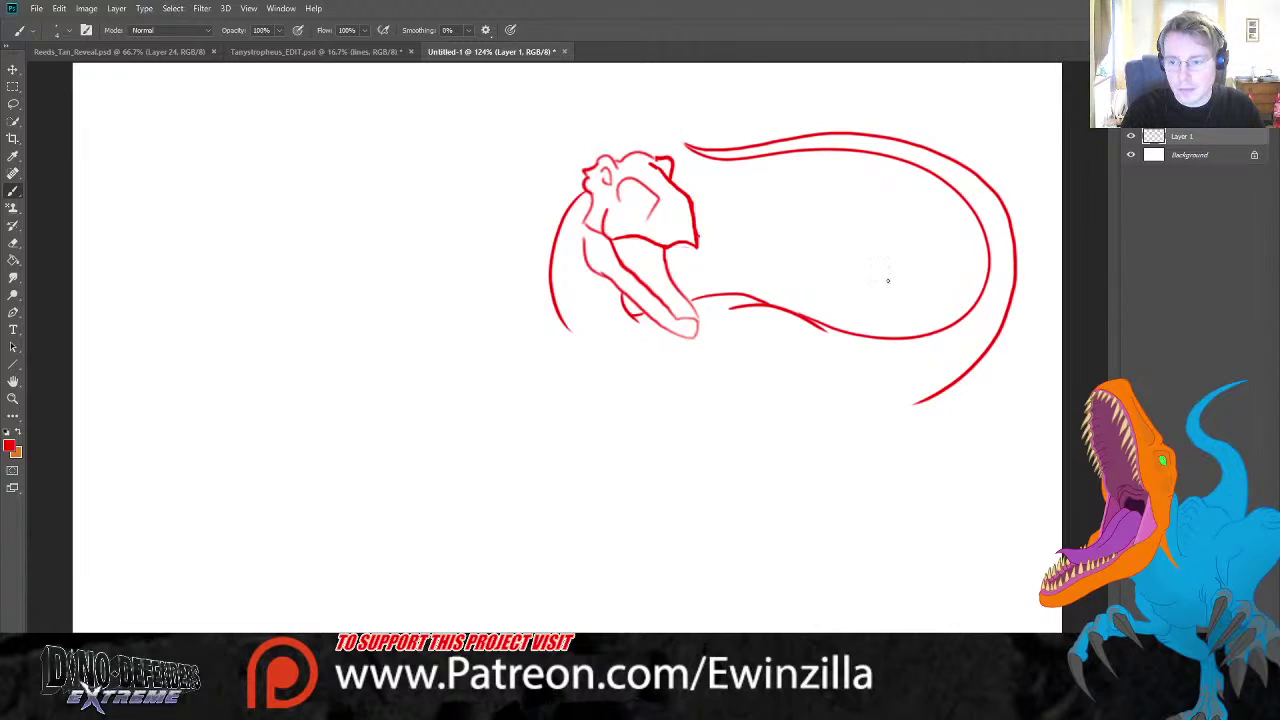
# - Erase the outer curve of the tail and redraw it as a wider sweep reaching back beneath the hips
pyautogui.click(13, 243)
pyautogui.moveTo(1020, 176)
pyautogui.mouseDown()
pyautogui.moveTo(1013, 214)
pyautogui.moveTo(993, 151)
pyautogui.moveTo(998, 206)
pyautogui.moveTo(969, 164)
pyautogui.moveTo(993, 191)
pyautogui.moveTo(1004, 247)
pyautogui.moveTo(964, 341)
pyautogui.moveTo(974, 323)
pyautogui.moveTo(894, 377)
pyautogui.mouseUp()
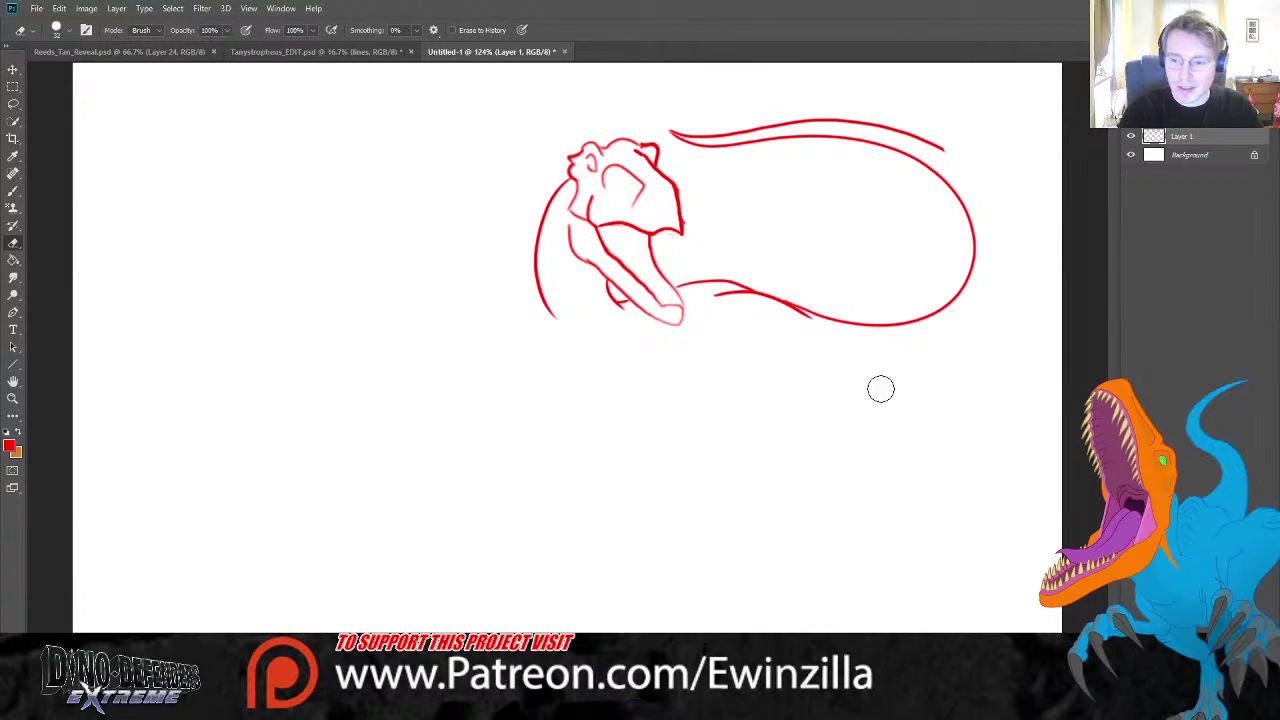
pyautogui.press('b')
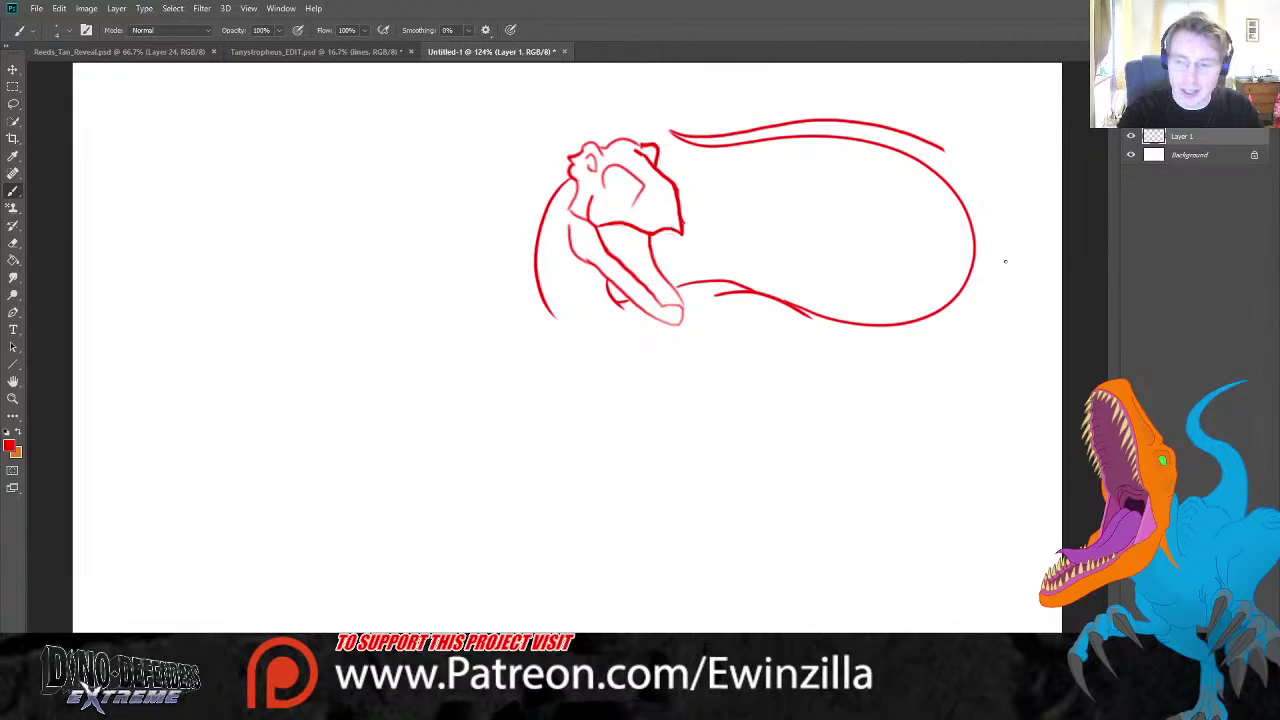
pyautogui.moveTo(943, 148); pyautogui.dragTo(994, 214)
pyautogui.hotkey('ctrl', 'z')
pyautogui.moveTo(943, 148)
pyautogui.mouseDown()
pyautogui.moveTo(1002, 222)
pyautogui.moveTo(1002, 334)
pyautogui.moveTo(848, 408)
pyautogui.mouseUp()
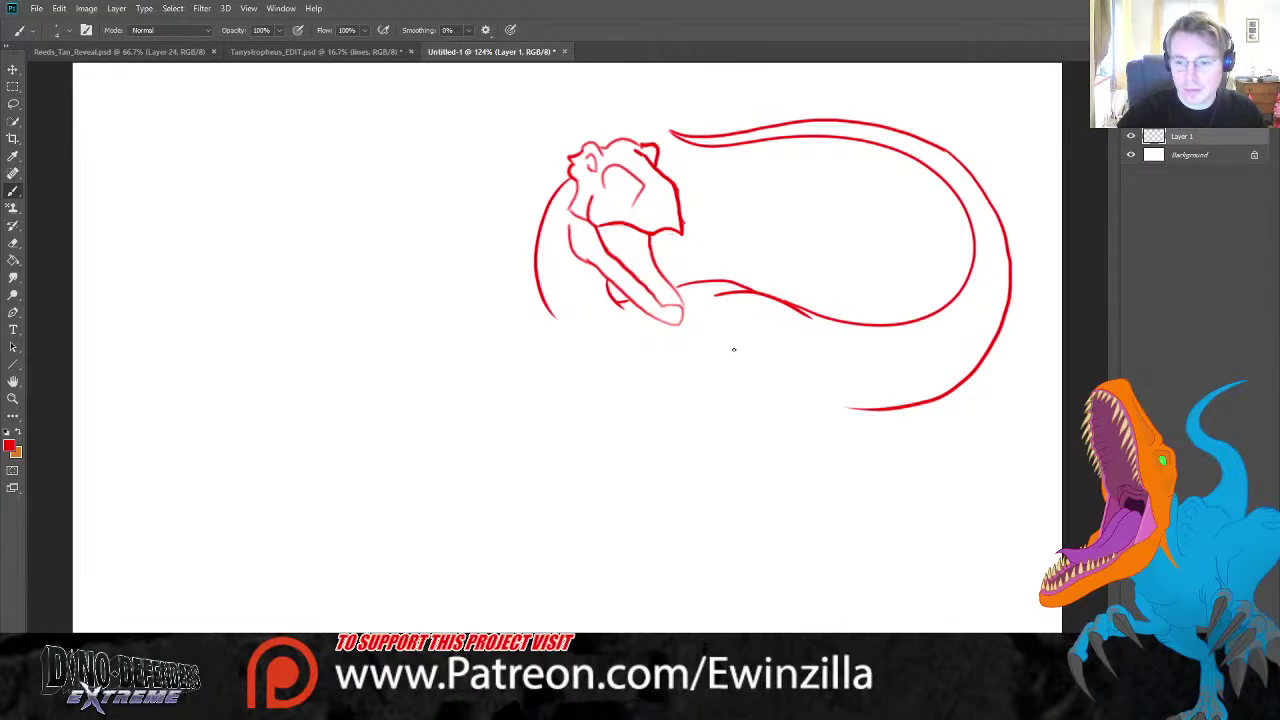
# - Sketch the hind leg with a rounded thigh, a slanting lower leg and a narrow ankle below the hips
pyautogui.moveTo(721, 327); pyautogui.dragTo(754, 438)
pyautogui.moveTo(822, 345)
pyautogui.mouseDown()
pyautogui.moveTo(812, 453)
pyautogui.moveTo(848, 498)
pyautogui.mouseUp()
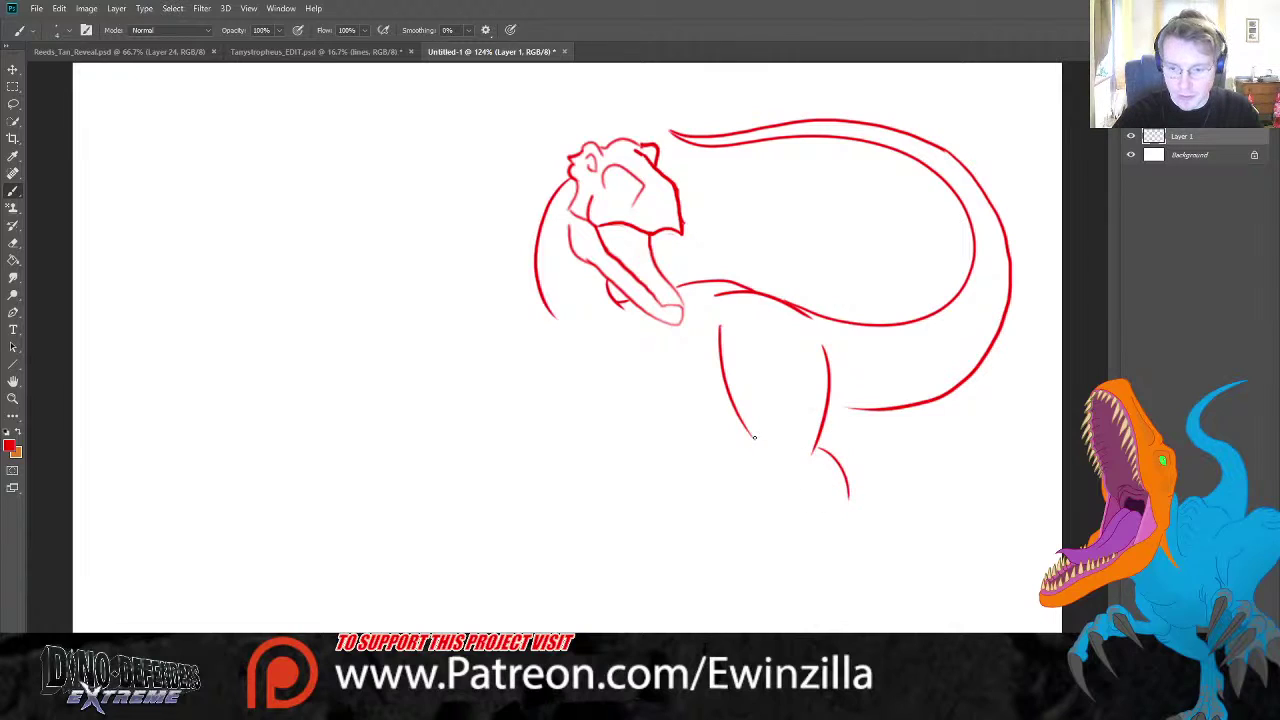
pyautogui.moveTo(754, 436); pyautogui.dragTo(884, 558)
pyautogui.moveTo(848, 487)
pyautogui.mouseDown()
pyautogui.moveTo(897, 552)
pyautogui.moveTo(880, 632)
pyautogui.mouseUp()
pyautogui.moveTo(907, 560); pyautogui.dragTo(905, 632)
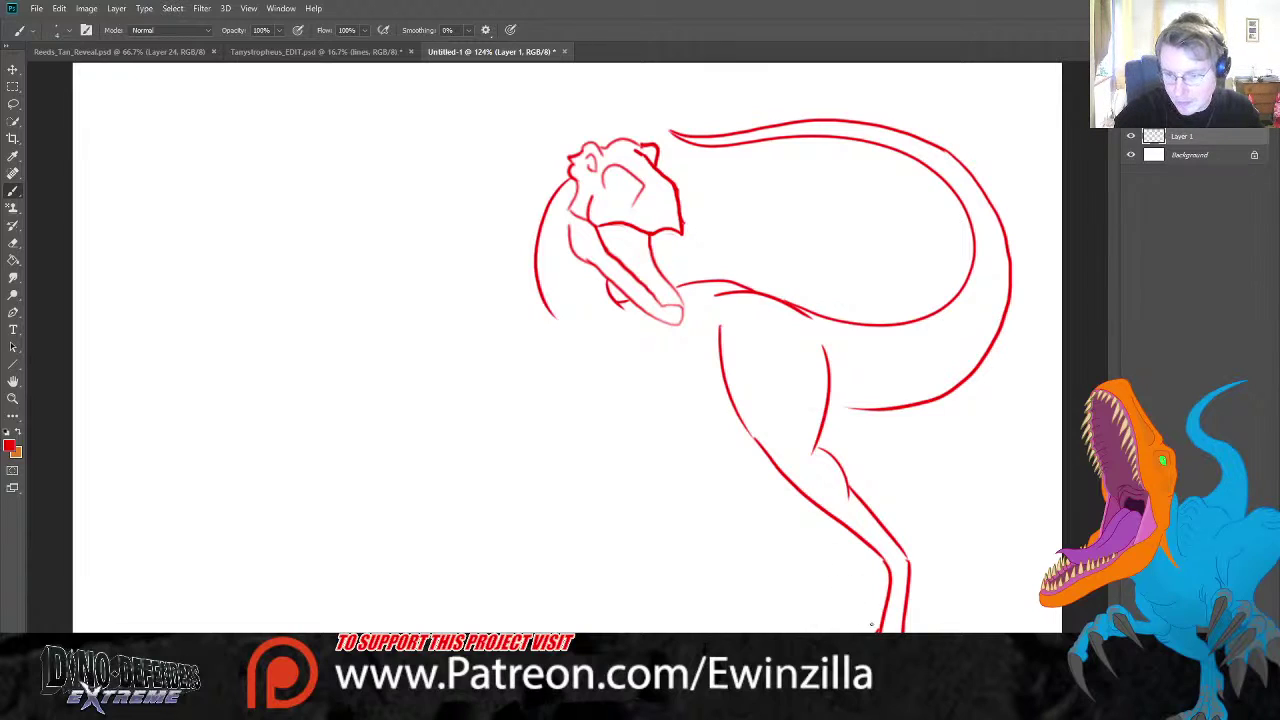
# - Join the tail's underside to the thigh and add a short fold in front of it, undoing the trial belly line
pyautogui.moveTo(850, 408); pyautogui.dragTo(824, 426)
pyautogui.moveTo(742, 427); pyautogui.dragTo(718, 409)
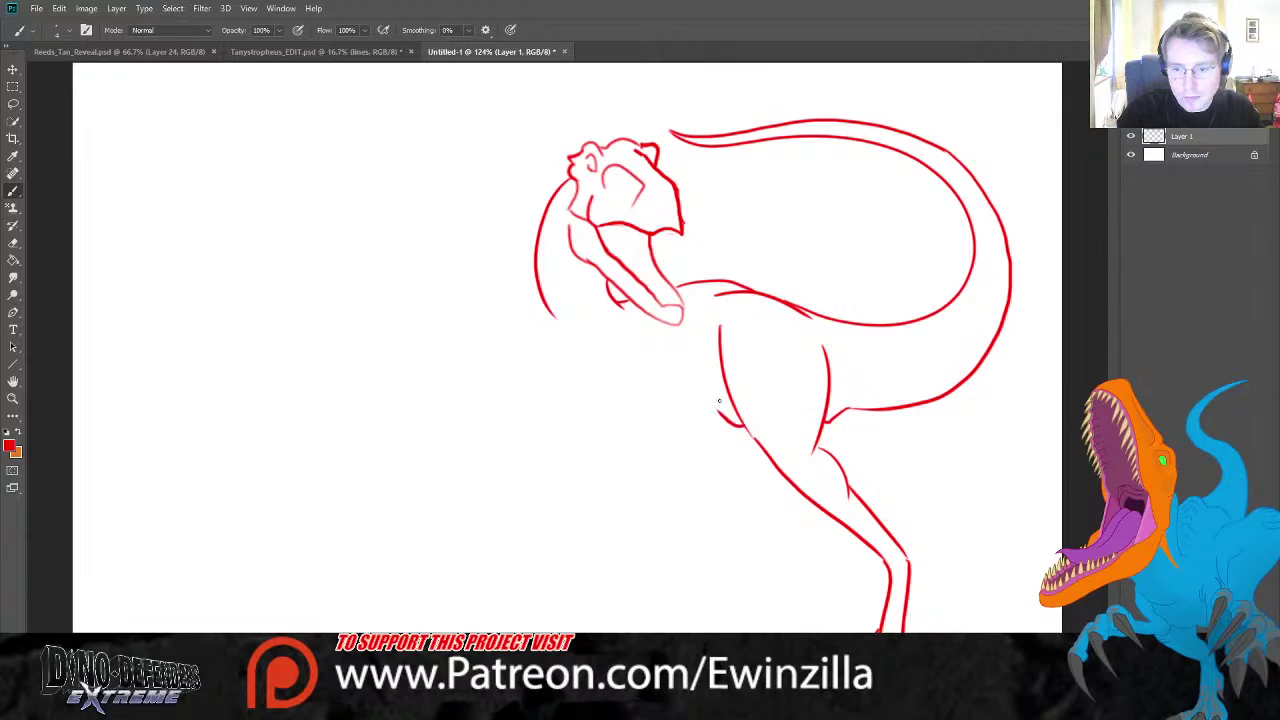
pyautogui.moveTo(636, 394); pyautogui.dragTo(742, 428)
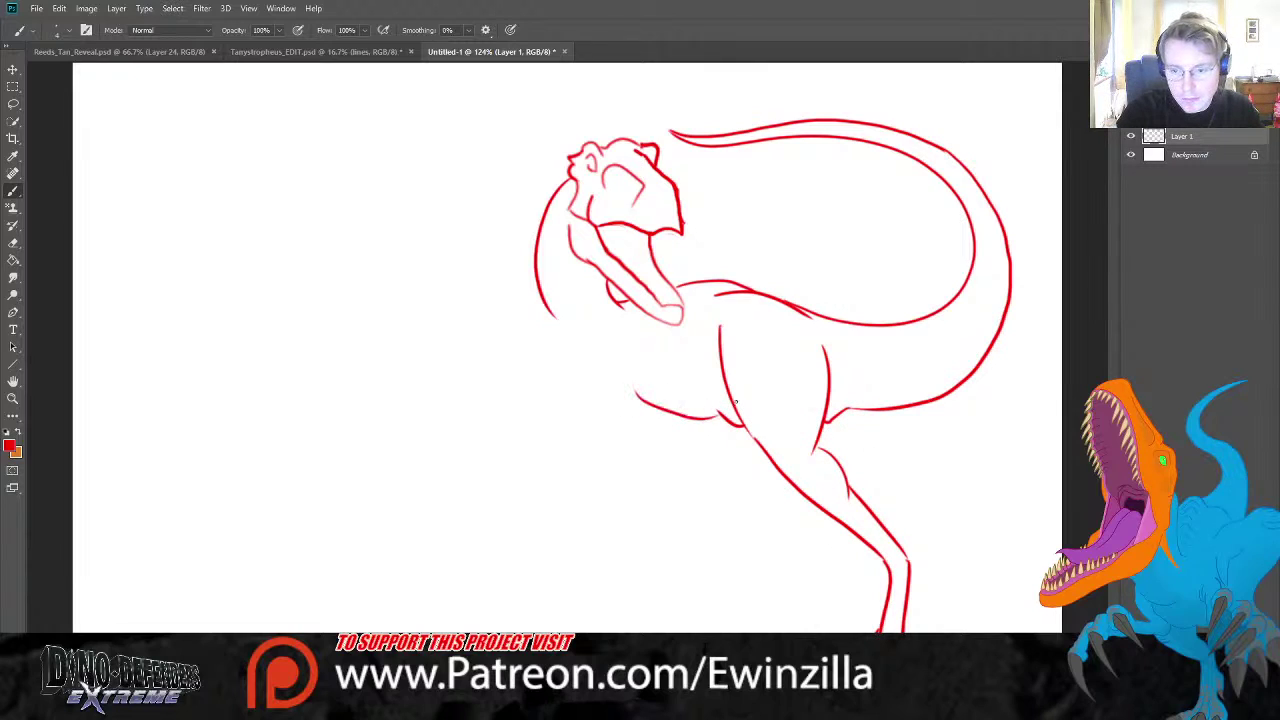
pyautogui.hotkey('ctrl', 'z')
# - Sketch both clawed arms and the chest outline, and redraw the belly line between the near arm and the thigh
pyautogui.moveTo(640, 377)
pyautogui.mouseDown()
pyautogui.moveTo(666, 428)
pyautogui.moveTo(630, 500)
pyautogui.moveTo(648, 491)
pyautogui.mouseUp()
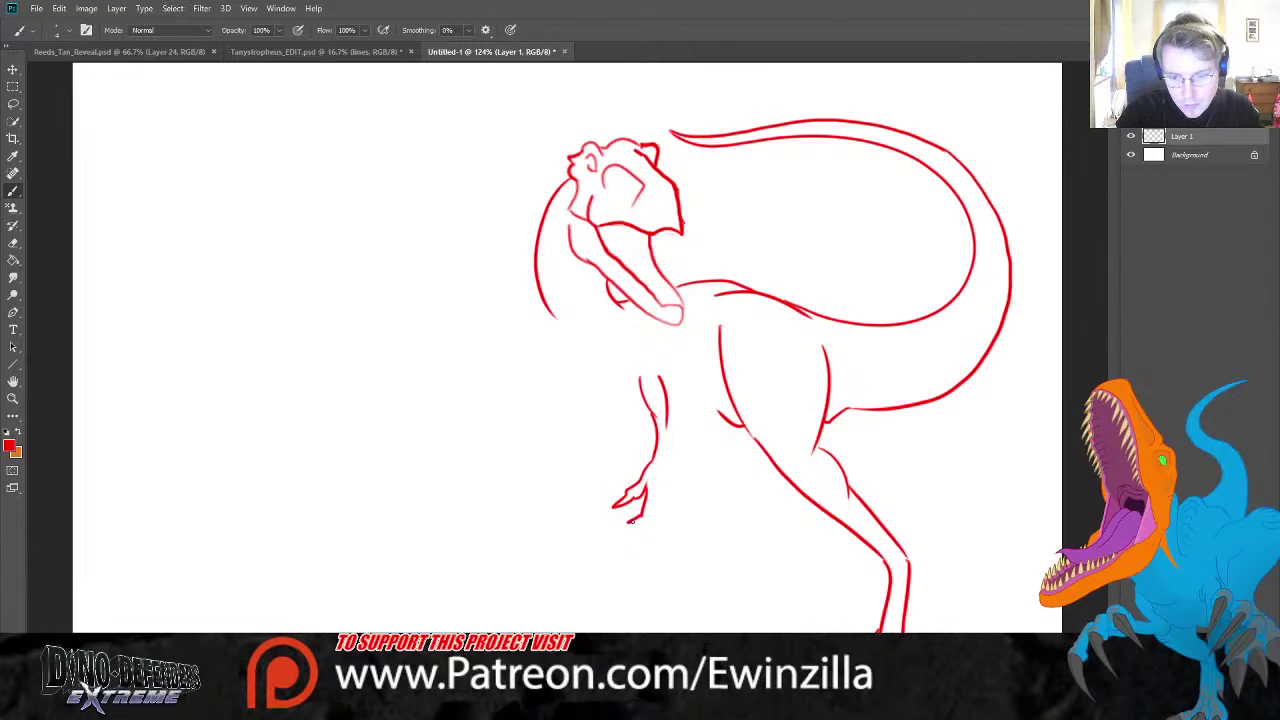
pyautogui.moveTo(645, 486)
pyautogui.mouseDown()
pyautogui.moveTo(626, 536)
pyautogui.moveTo(648, 524)
pyautogui.moveTo(672, 416)
pyautogui.moveTo(720, 408)
pyautogui.mouseUp()
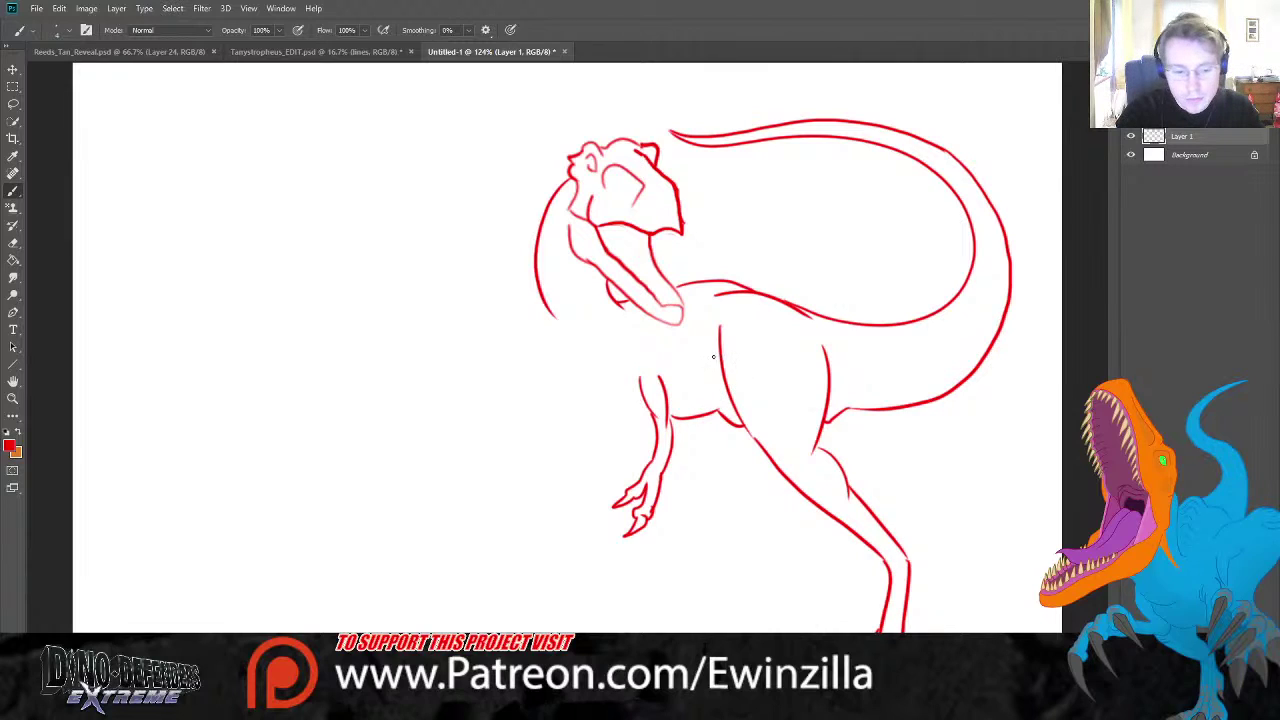
pyautogui.hotkey('ctrl', 'z')
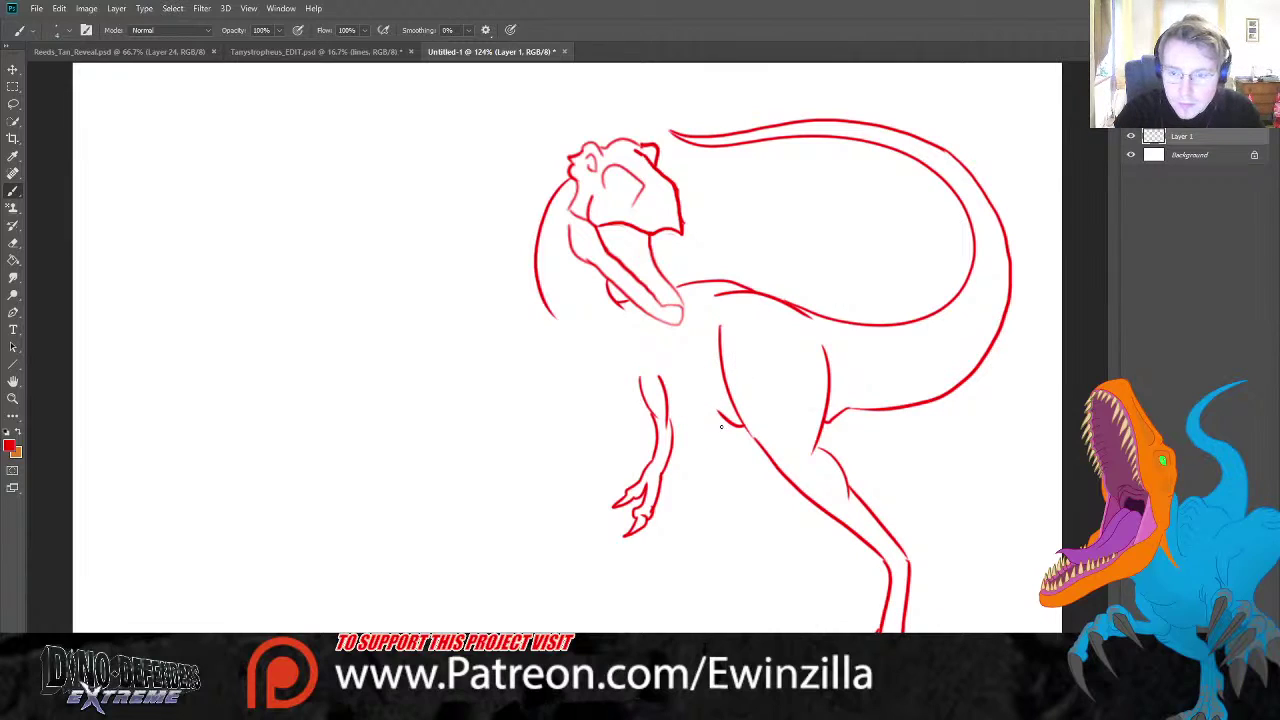
pyautogui.moveTo(718, 416); pyautogui.dragTo(676, 426)
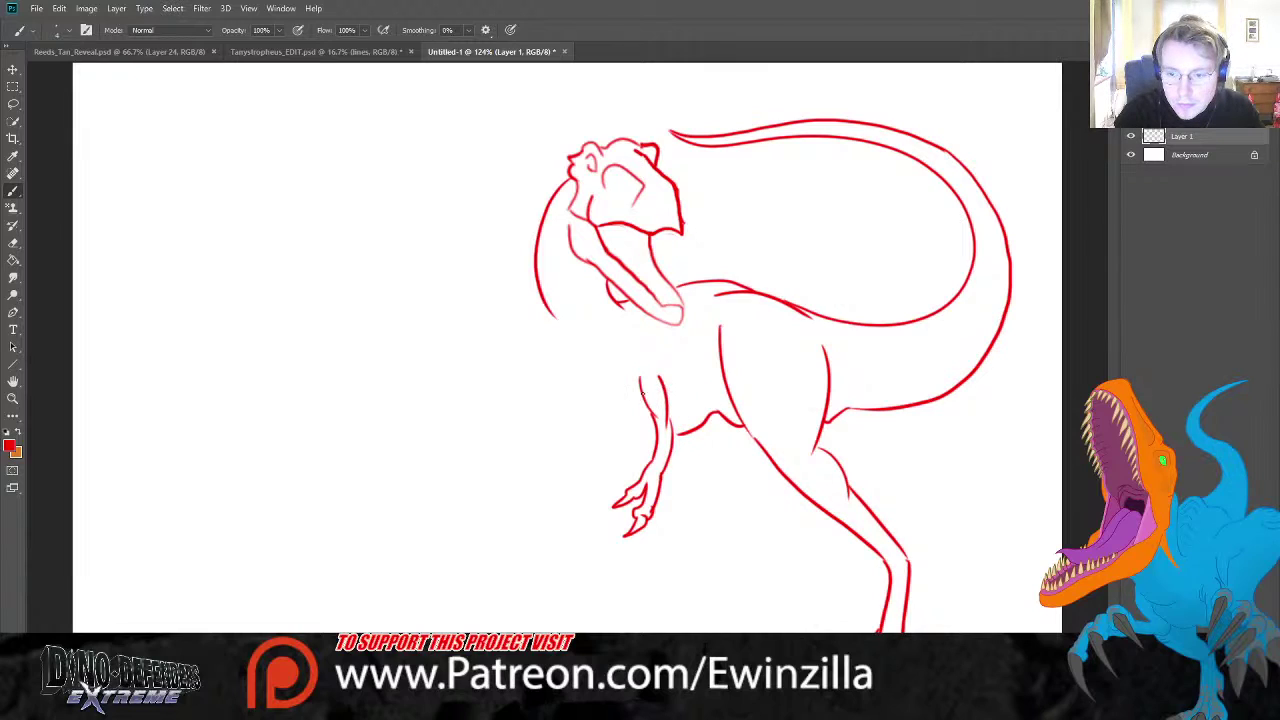
pyautogui.moveTo(552, 316)
pyautogui.mouseDown()
pyautogui.moveTo(634, 404)
pyautogui.moveTo(586, 440)
pyautogui.moveTo(566, 480)
pyautogui.moveTo(576, 486)
pyautogui.moveTo(584, 464)
pyautogui.moveTo(603, 488)
pyautogui.moveTo(592, 456)
pyautogui.moveTo(626, 400)
pyautogui.moveTo(652, 426)
pyautogui.mouseUp()
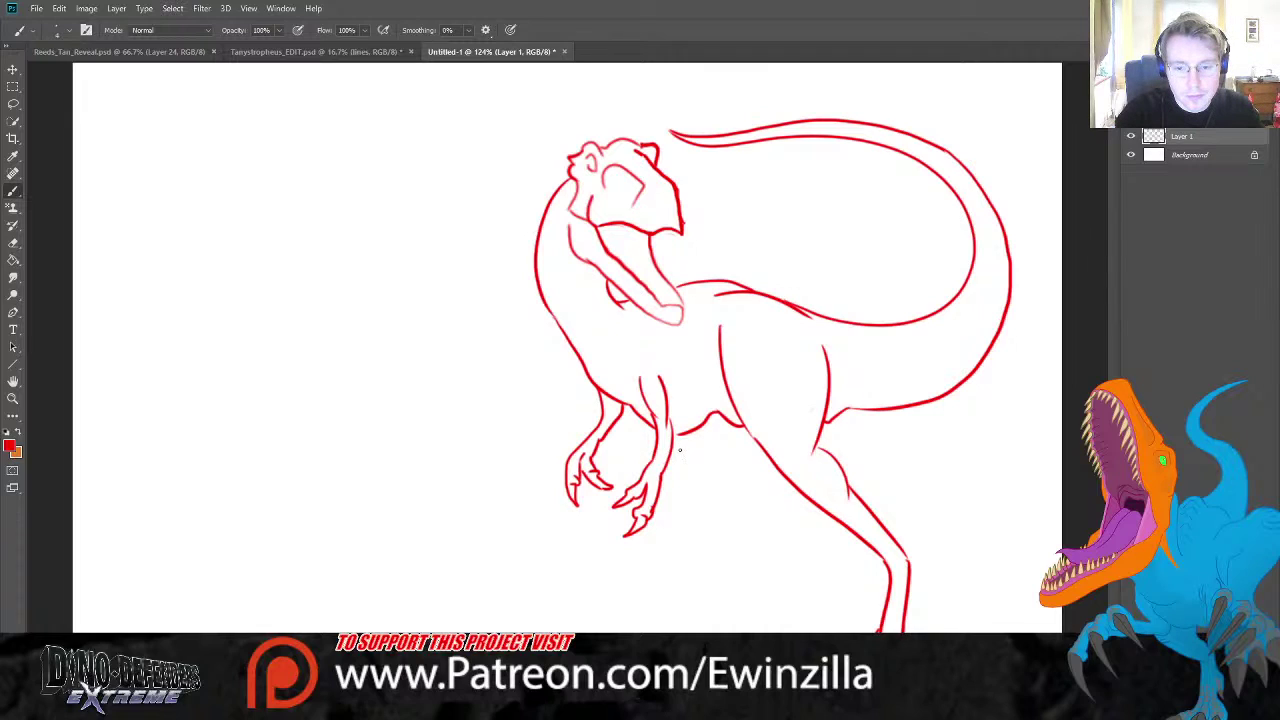
# - Start a second creature below the first one's chest, sketching its neck line, brow and upturned snout, and redrawing the snout
pyautogui.moveTo(441, 529); pyautogui.dragTo(473, 421)
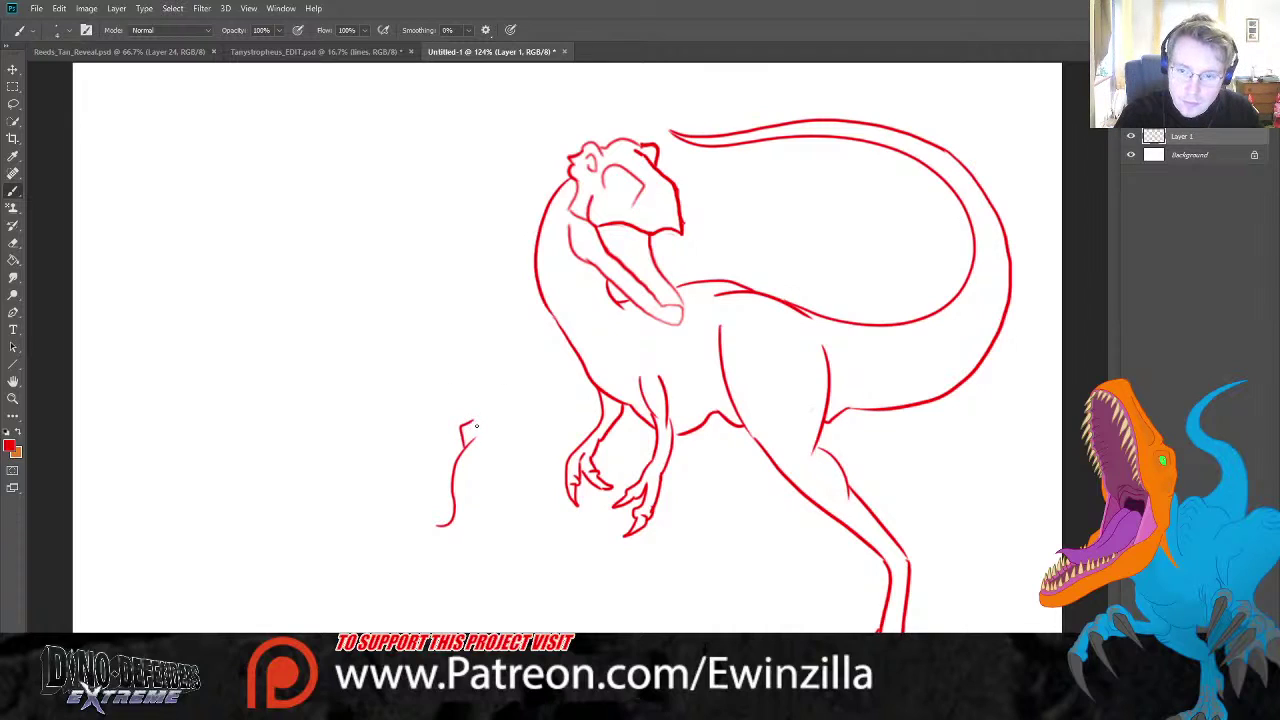
pyautogui.moveTo(474, 424); pyautogui.dragTo(500, 373)
pyautogui.hotkey('ctrl', 'z')
pyautogui.moveTo(474, 424); pyautogui.dragTo(520, 356)
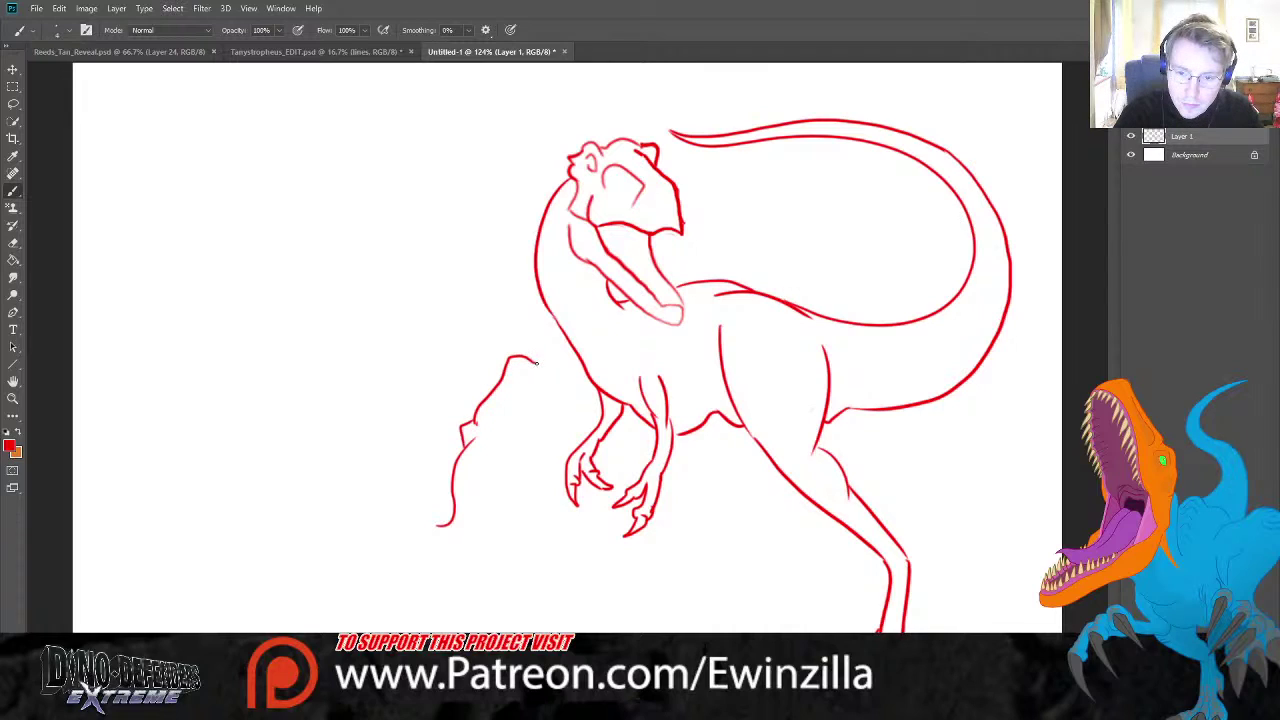
pyautogui.hotkey('ctrl', 'z')
pyautogui.moveTo(474, 424)
pyautogui.mouseDown()
pyautogui.moveTo(529, 354)
pyautogui.moveTo(551, 364)
pyautogui.moveTo(527, 443)
pyautogui.mouseUp()
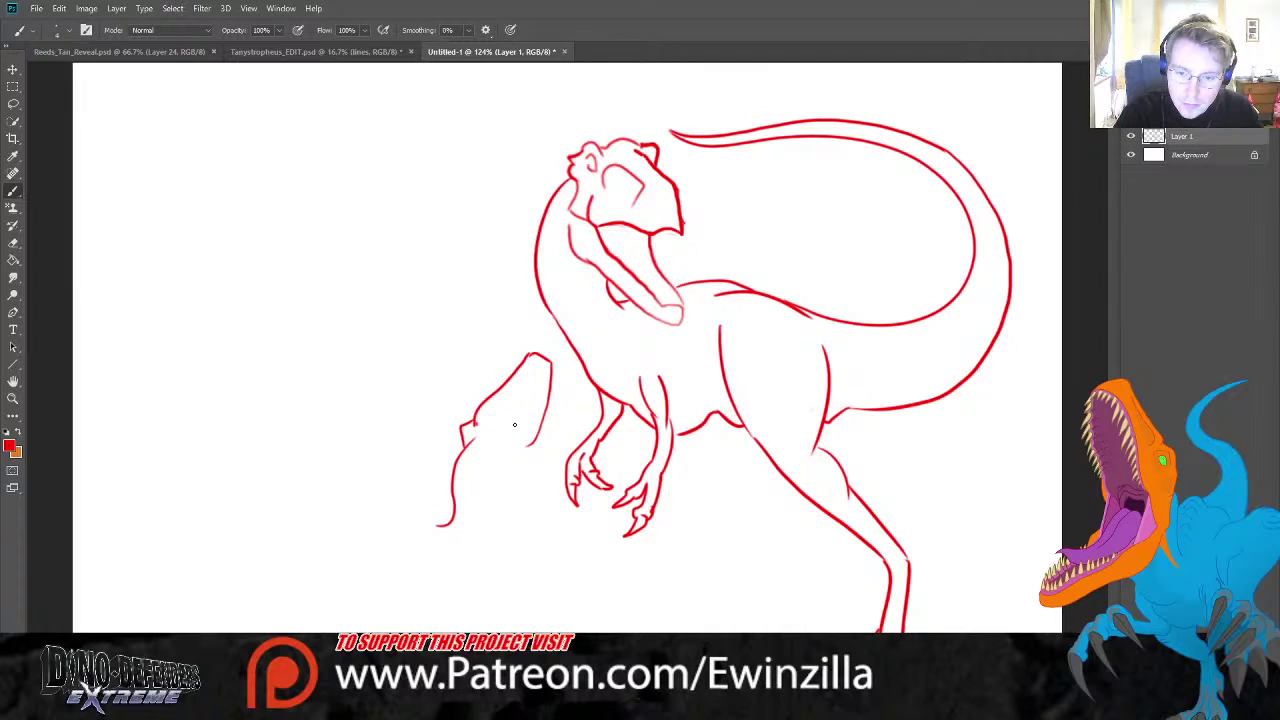
# - Add the second creature's mouth line, narrow lower jaw, eye and inner snout contour, undoing the rejected jaw strokes
pyautogui.moveTo(546, 410)
pyautogui.mouseDown()
pyautogui.moveTo(531, 458)
pyautogui.moveTo(500, 446)
pyautogui.moveTo(580, 386)
pyautogui.moveTo(572, 447)
pyautogui.mouseUp()
pyautogui.moveTo(591, 384); pyautogui.dragTo(582, 442)
pyautogui.hotkey('ctrl', 'z')
pyautogui.hotkey('ctrl', 'z')
pyautogui.moveTo(583, 388)
pyautogui.mouseDown()
pyautogui.moveTo(588, 462)
pyautogui.moveTo(574, 503)
pyautogui.mouseUp()
pyautogui.hotkey('ctrl', 'z')
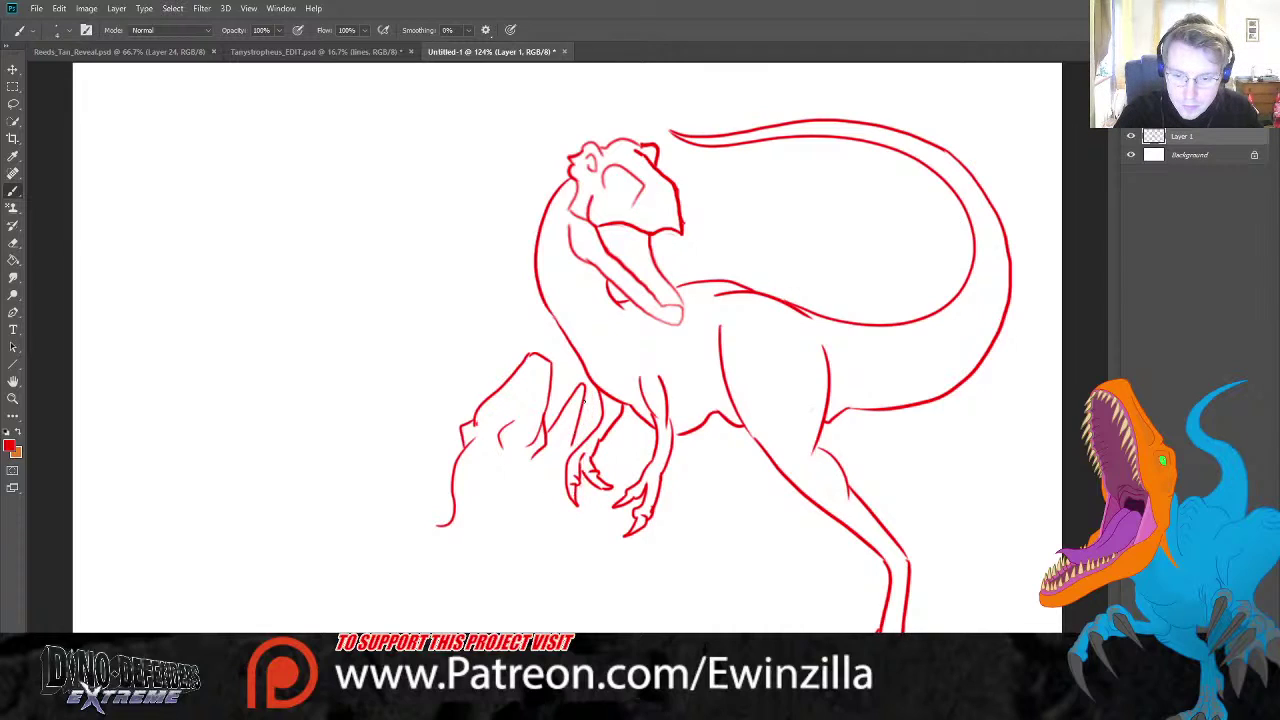
pyautogui.hotkey('ctrl', 'z')
pyautogui.moveTo(559, 366)
pyautogui.mouseDown()
pyautogui.moveTo(557, 400)
pyautogui.moveTo(580, 436)
pyautogui.mouseUp()
pyautogui.hotkey('ctrl', 'z')
pyautogui.moveTo(563, 366)
pyautogui.mouseDown()
pyautogui.moveTo(558, 461)
pyautogui.moveTo(518, 423)
pyautogui.moveTo(514, 435)
pyautogui.moveTo(538, 376)
pyautogui.mouseUp()
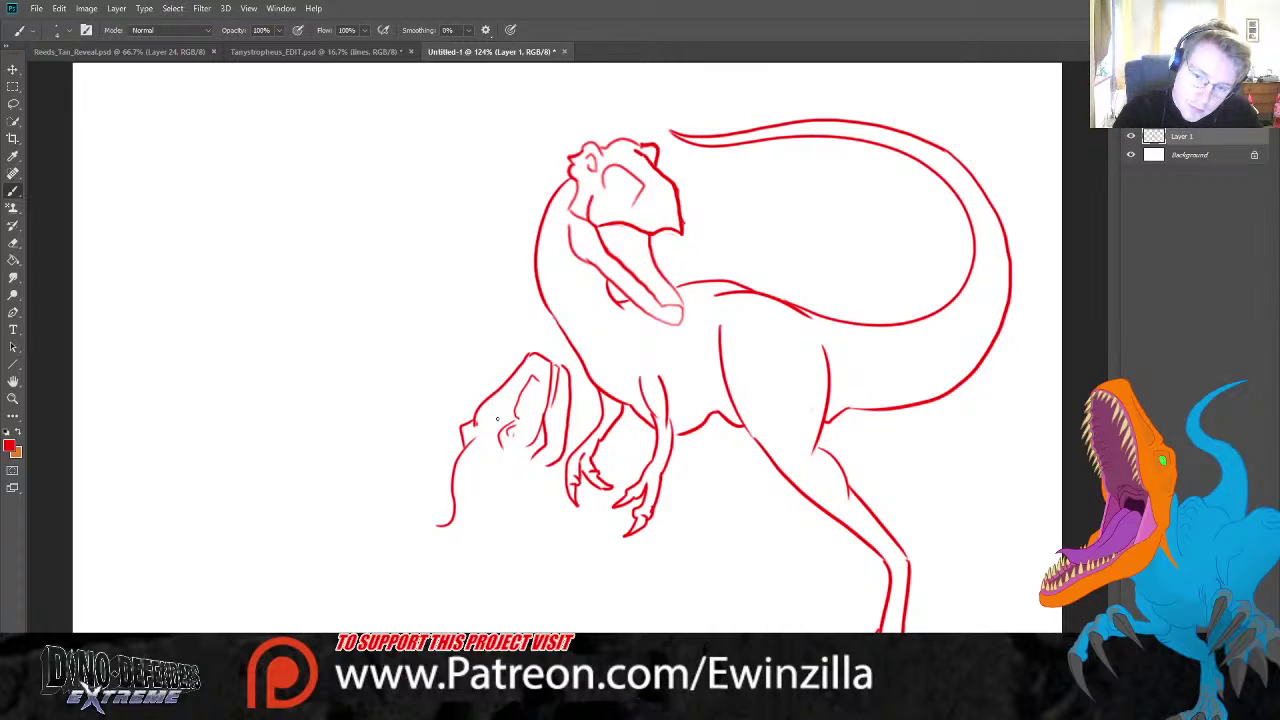
# - Sketch the second creature's throat line curving down from the jaw, undoing and redrawing it until it fits
pyautogui.moveTo(555, 463)
pyautogui.mouseDown()
pyautogui.moveTo(518, 574)
pyautogui.moveTo(464, 602)
pyautogui.mouseUp()
pyautogui.hotkey('ctrl', 'z')
pyautogui.moveTo(556, 465); pyautogui.dragTo(452, 597)
pyautogui.hotkey('ctrl', 'z')
pyautogui.moveTo(555, 464); pyautogui.dragTo(507, 569)
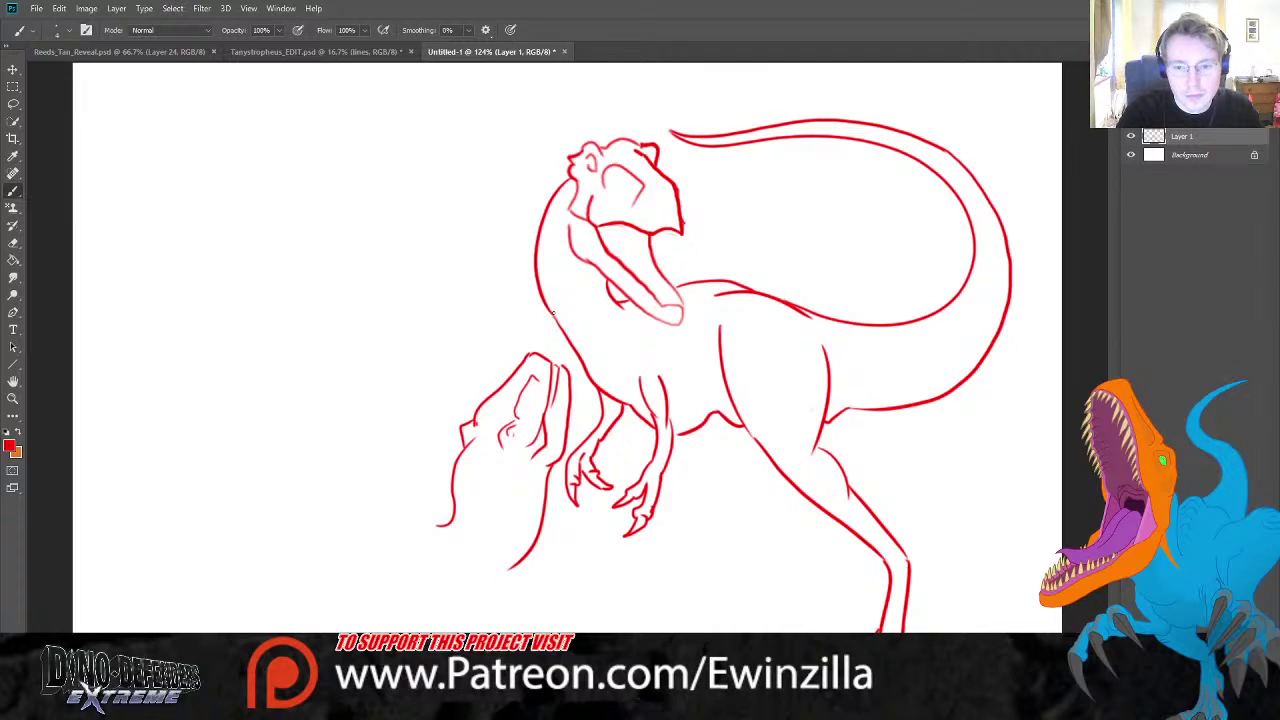
# - Add a short stroke between the first creature's chest and the second's snout, then sketch the second's outstretched clawed arm
pyautogui.moveTo(557, 319)
pyautogui.mouseDown()
pyautogui.moveTo(526, 318)
pyautogui.moveTo(459, 383)
pyautogui.mouseUp()
pyautogui.hotkey('ctrl', 'z')
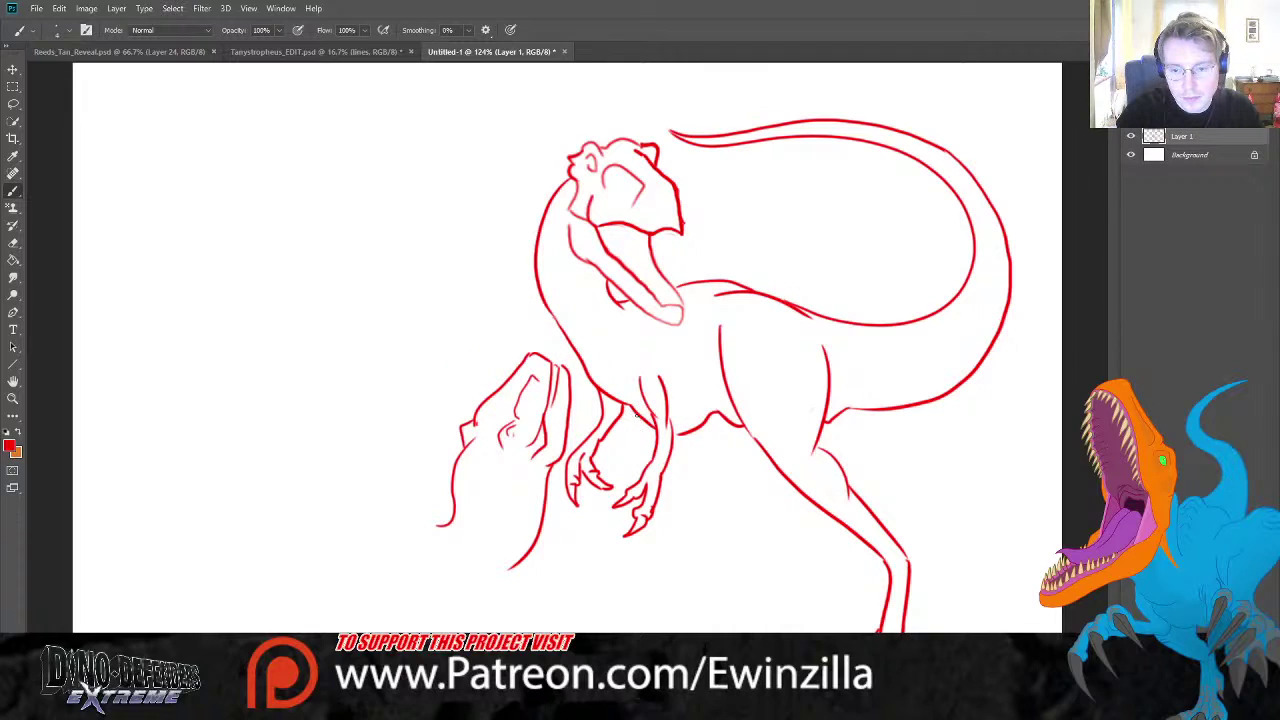
pyautogui.moveTo(571, 340); pyautogui.dragTo(558, 361)
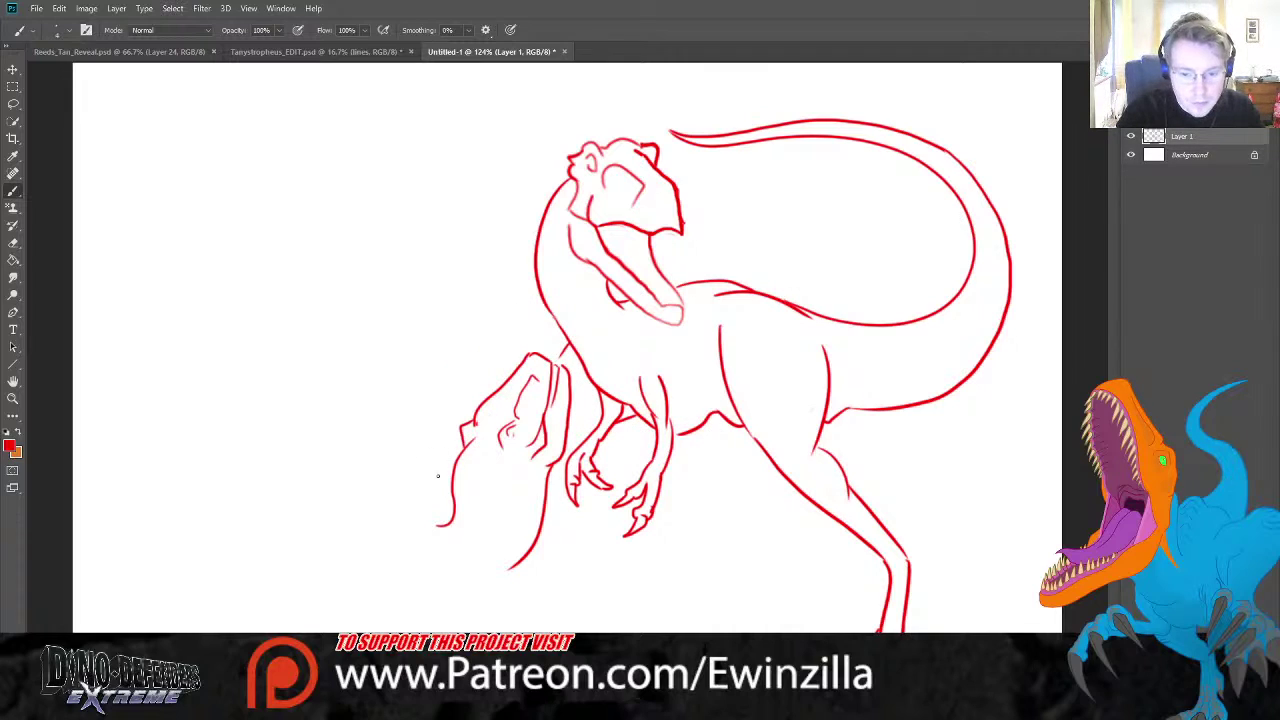
pyautogui.moveTo(355, 508)
pyautogui.mouseDown()
pyautogui.moveTo(312, 546)
pyautogui.moveTo(367, 522)
pyautogui.moveTo(350, 564)
pyautogui.moveTo(366, 537)
pyautogui.moveTo(396, 525)
pyautogui.moveTo(398, 502)
pyautogui.moveTo(426, 498)
pyautogui.mouseUp()
pyautogui.moveTo(348, 505)
pyautogui.mouseDown()
pyautogui.moveTo(418, 489)
pyautogui.moveTo(458, 460)
pyautogui.mouseUp()
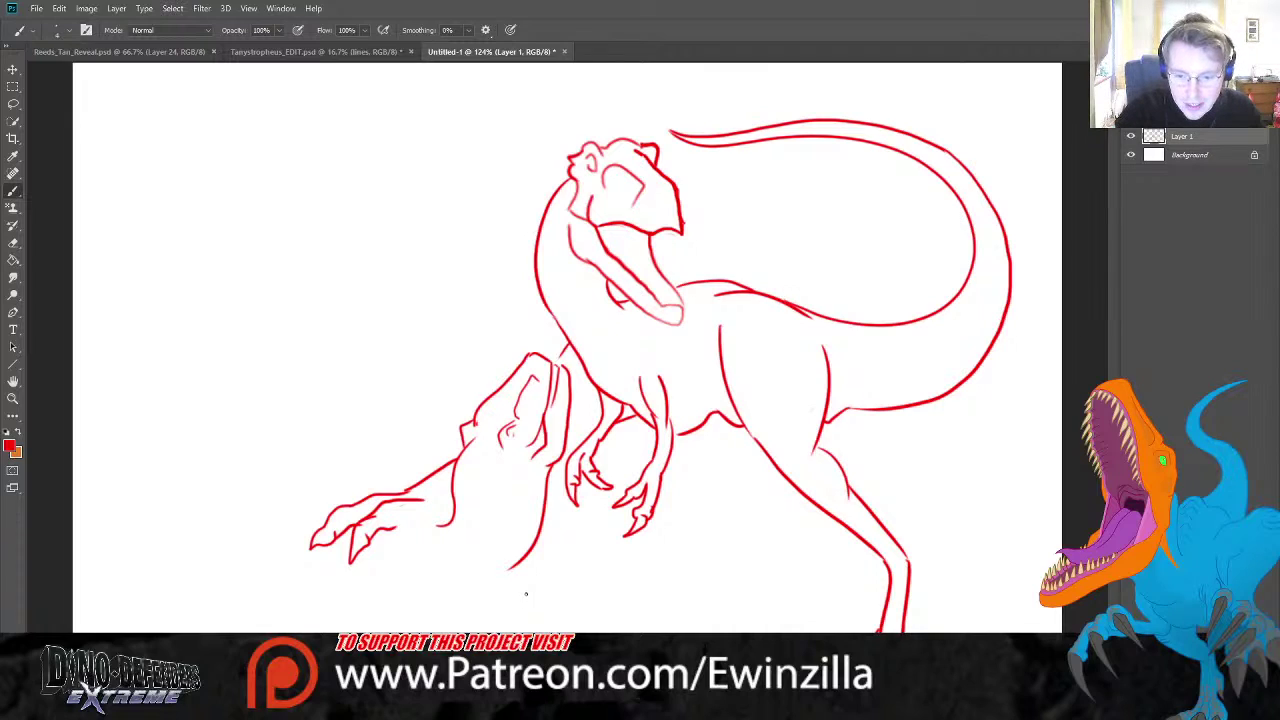
# - Sketch the second creature's belly line and its raised hind leg with a clawed foot, redrawing the thigh once
pyautogui.moveTo(514, 601); pyautogui.dragTo(531, 632)
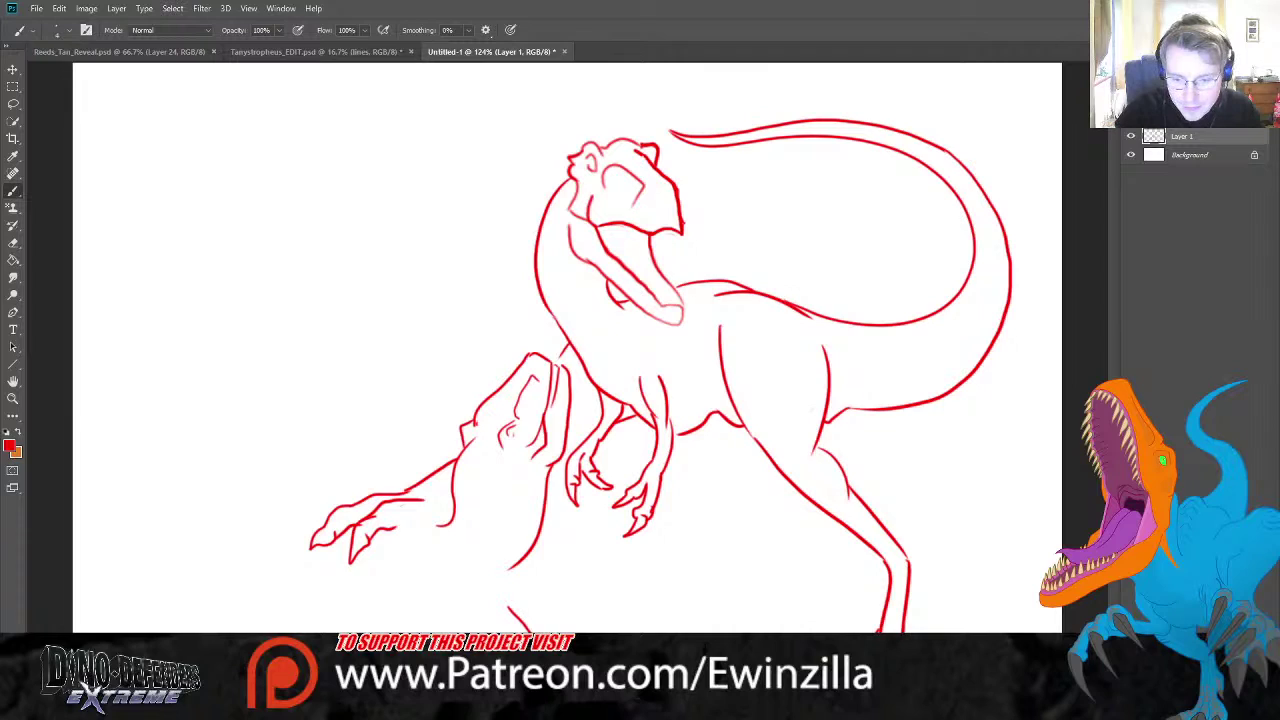
pyautogui.moveTo(508, 568)
pyautogui.mouseDown()
pyautogui.moveTo(478, 604)
pyautogui.moveTo(325, 609)
pyautogui.mouseUp()
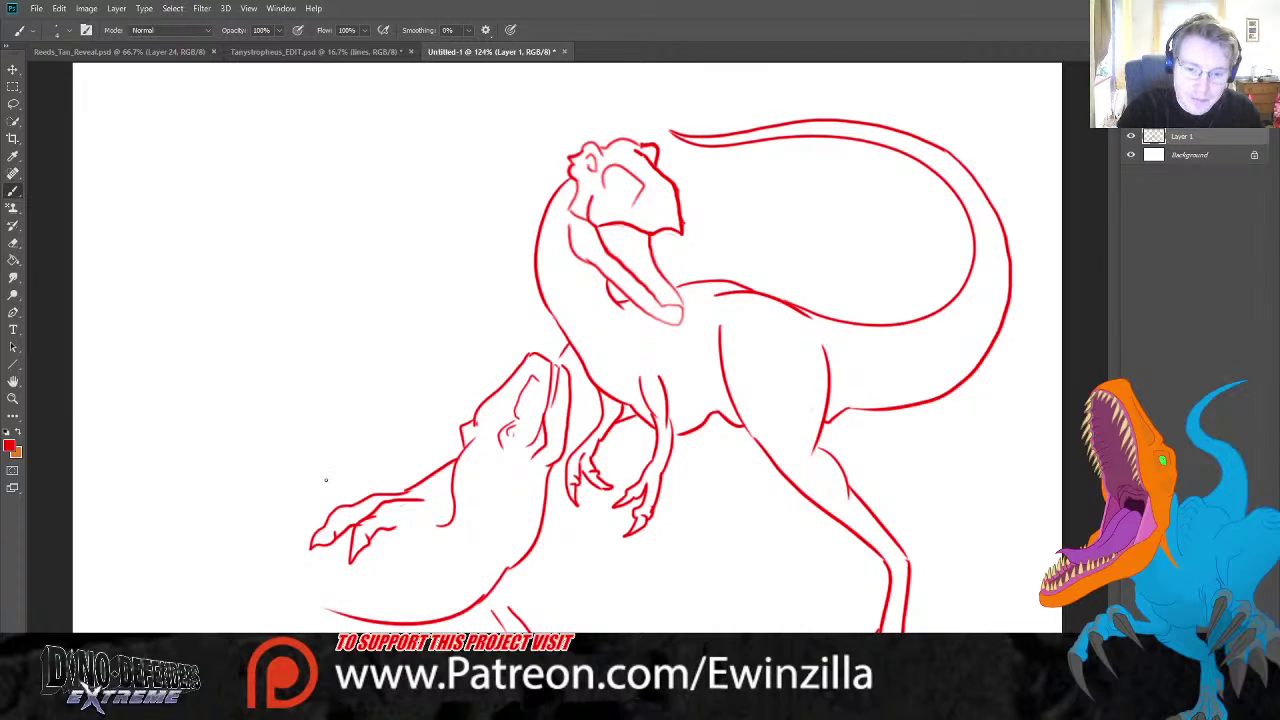
pyautogui.moveTo(284, 493); pyautogui.dragTo(340, 410)
pyautogui.hotkey('ctrl', 'z')
pyautogui.moveTo(315, 498)
pyautogui.mouseDown()
pyautogui.moveTo(388, 485)
pyautogui.moveTo(395, 442)
pyautogui.mouseUp()
pyautogui.moveTo(272, 465)
pyautogui.mouseDown()
pyautogui.moveTo(391, 422)
pyautogui.moveTo(316, 398)
pyautogui.moveTo(369, 366)
pyautogui.moveTo(293, 392)
pyautogui.moveTo(291, 432)
pyautogui.mouseUp()
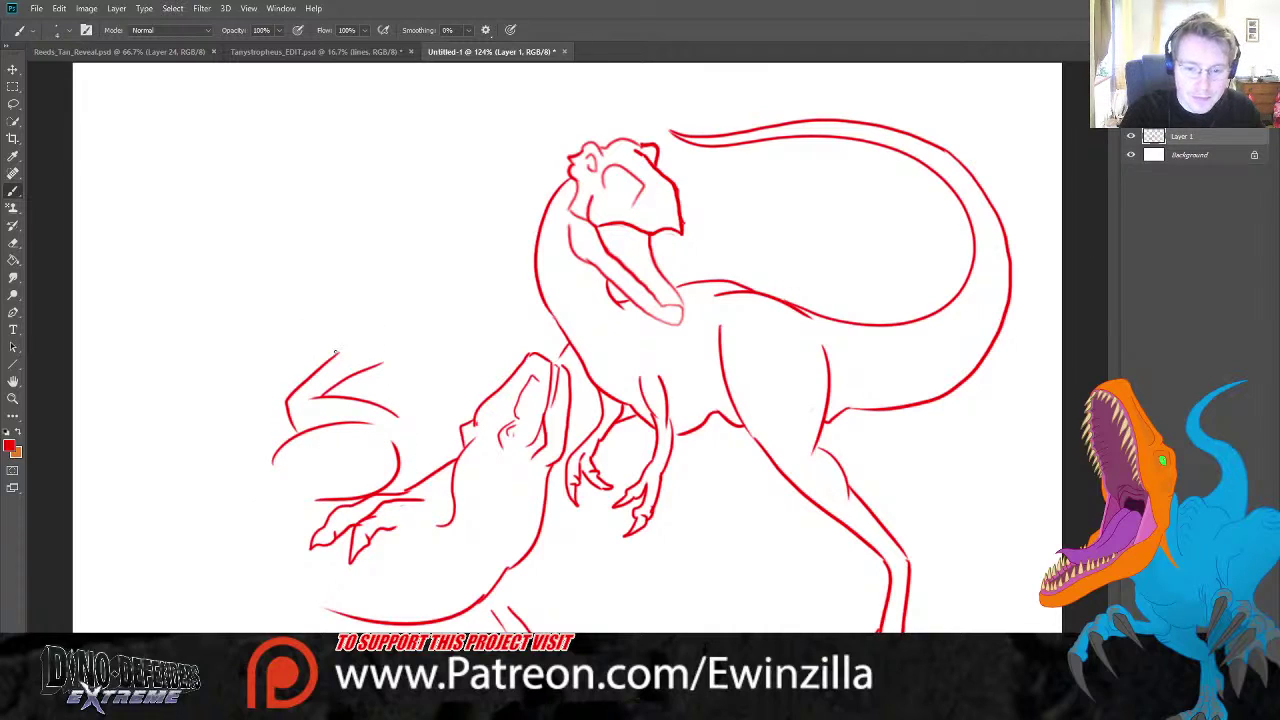
pyautogui.moveTo(338, 353)
pyautogui.mouseDown()
pyautogui.moveTo(364, 296)
pyautogui.moveTo(405, 271)
pyautogui.moveTo(371, 322)
pyautogui.moveTo(427, 290)
pyautogui.moveTo(404, 318)
pyautogui.moveTo(441, 309)
pyautogui.moveTo(392, 350)
pyautogui.mouseUp()
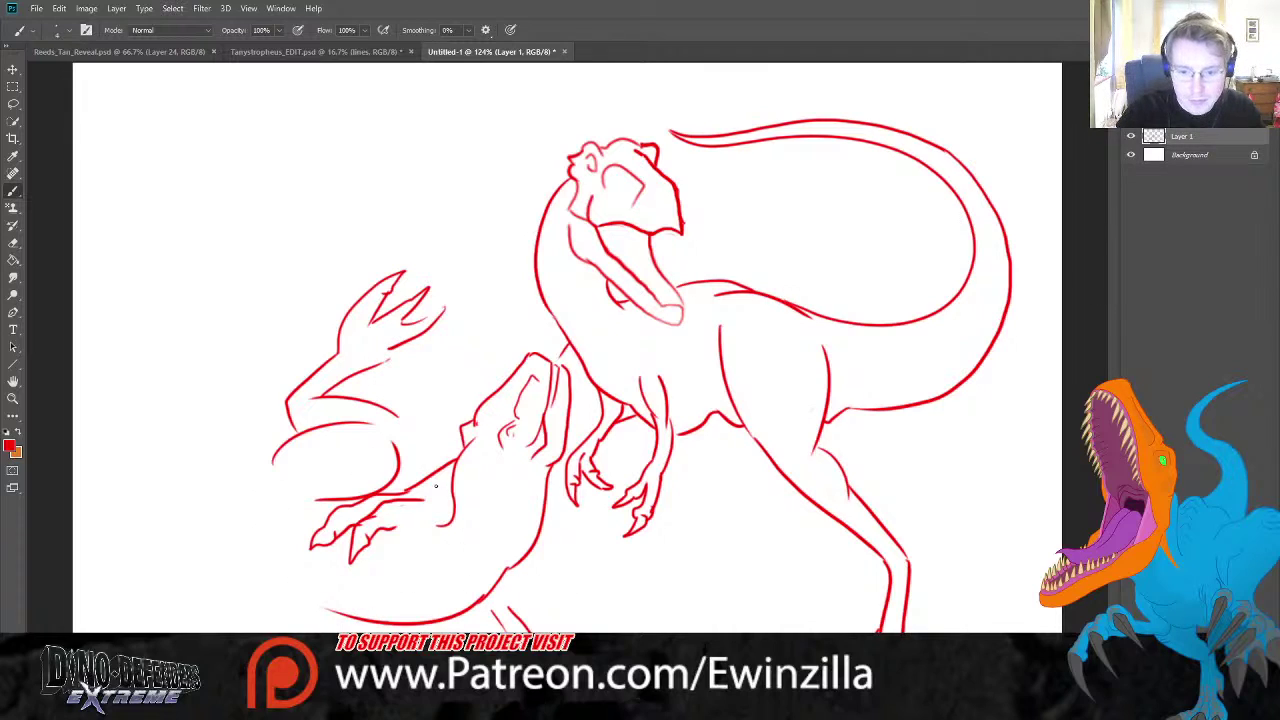
# - Add another clawed finger and the remaining arm lines to the second creature's outstretched hand, undoing the rejected strokes
pyautogui.moveTo(409, 513)
pyautogui.mouseDown()
pyautogui.moveTo(398, 566)
pyautogui.moveTo(419, 527)
pyautogui.moveTo(412, 540)
pyautogui.moveTo(407, 526)
pyautogui.moveTo(424, 540)
pyautogui.moveTo(421, 497)
pyautogui.moveTo(455, 486)
pyautogui.moveTo(426, 526)
pyautogui.mouseUp()
pyautogui.hotkey('ctrl', 'alt', 'z')
pyautogui.hotkey('ctrl', 'alt', 'z')
pyautogui.hotkey('ctrl', 'alt', 'z')
pyautogui.hotkey('ctrl', 'alt', 'z')
pyautogui.hotkey('ctrl', 'alt', 'z')
pyautogui.moveTo(424, 506)
pyautogui.mouseDown()
pyautogui.moveTo(455, 490)
pyautogui.moveTo(450, 512)
pyautogui.moveTo(442, 482)
pyautogui.moveTo(455, 472)
pyautogui.mouseUp()
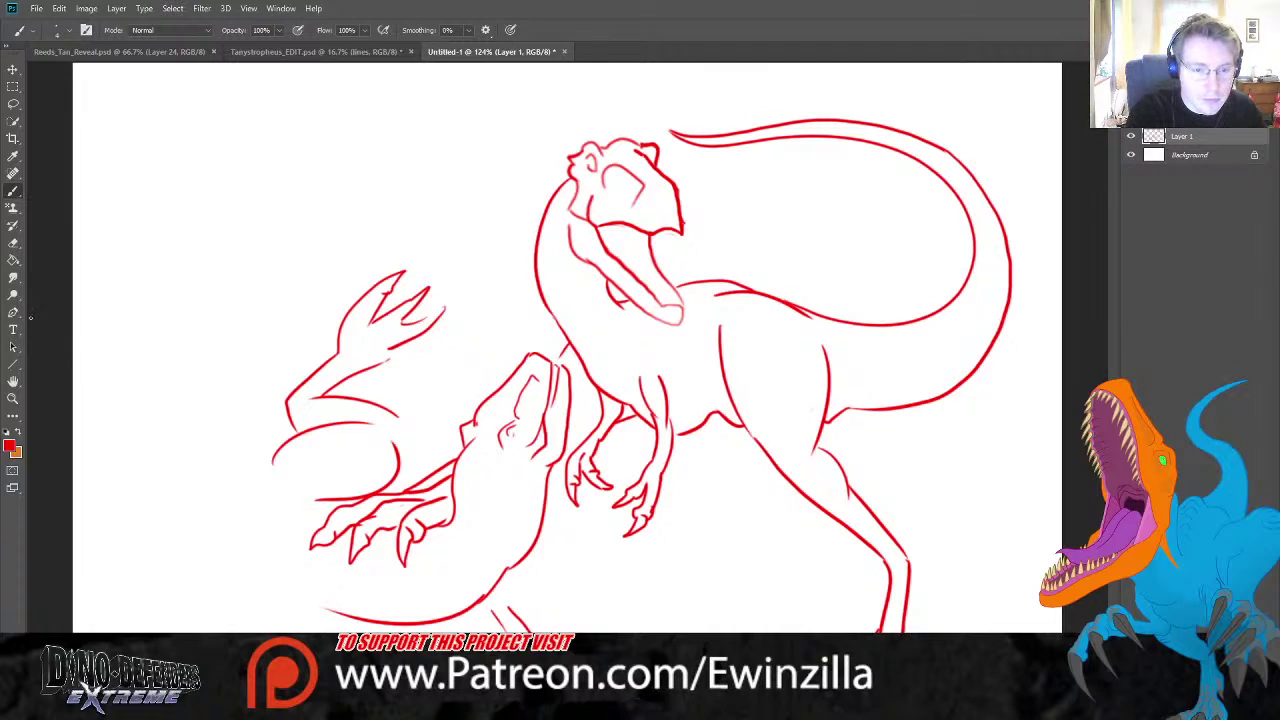
# - Use the Smudge tool to clear stray strokes along the second creature's arm and remove its raised foot
pyautogui.click(13, 277)
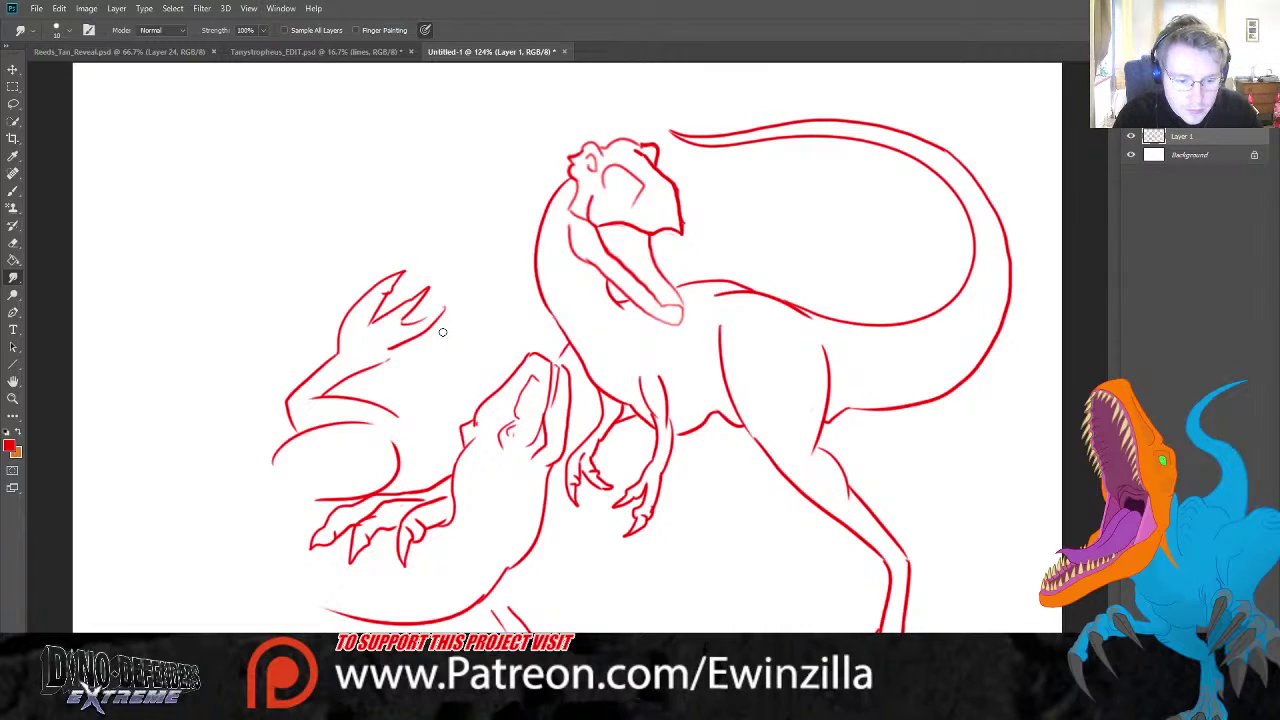
pyautogui.moveTo(472, 312)
pyautogui.mouseDown()
pyautogui.moveTo(457, 292)
pyautogui.moveTo(400, 330)
pyautogui.moveTo(415, 305)
pyautogui.moveTo(404, 304)
pyautogui.moveTo(391, 360)
pyautogui.mouseUp()
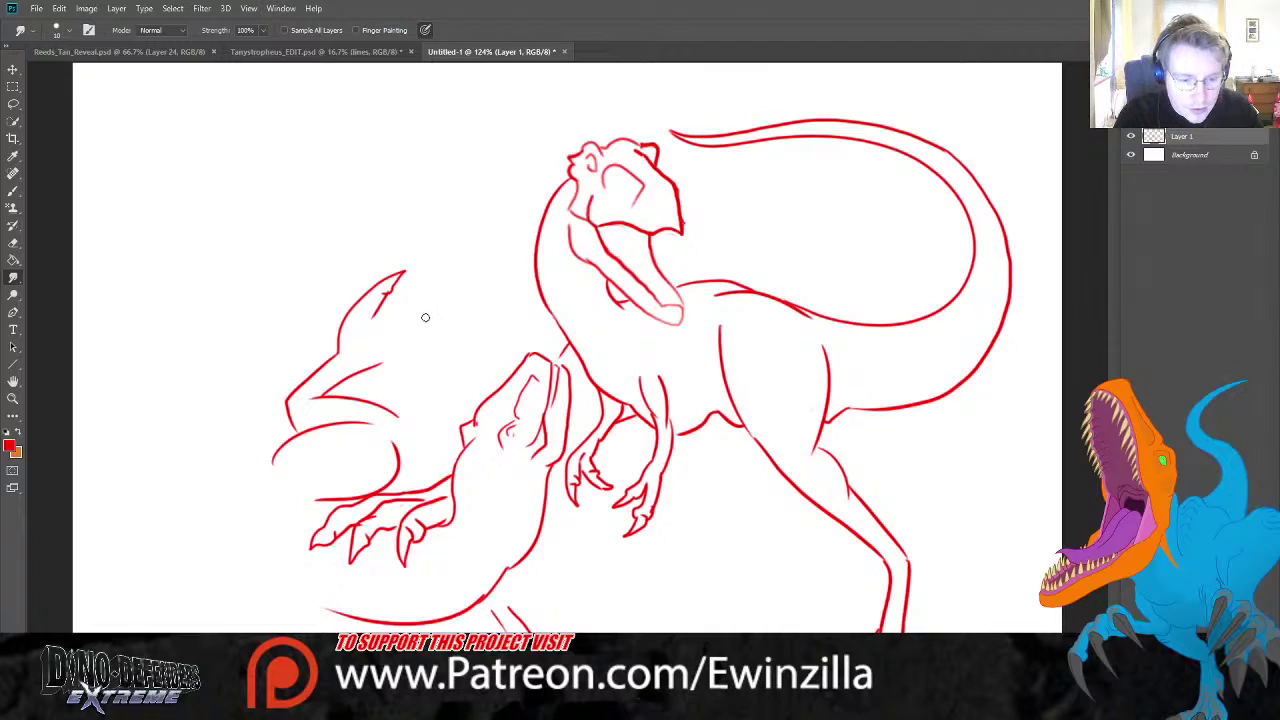
pyautogui.click(13, 190)
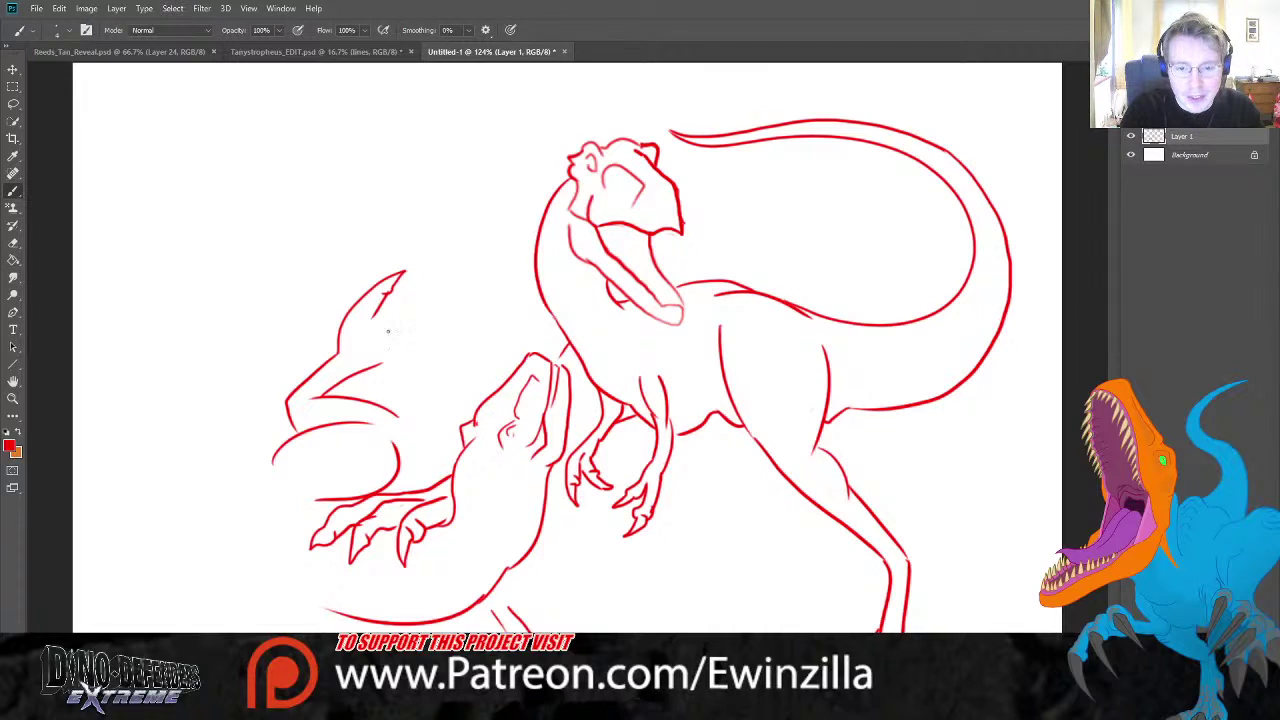
pyautogui.click(13, 277)
pyautogui.moveTo(423, 251)
pyautogui.mouseDown()
pyautogui.moveTo(339, 322)
pyautogui.moveTo(389, 305)
pyautogui.moveTo(327, 353)
pyautogui.mouseUp()
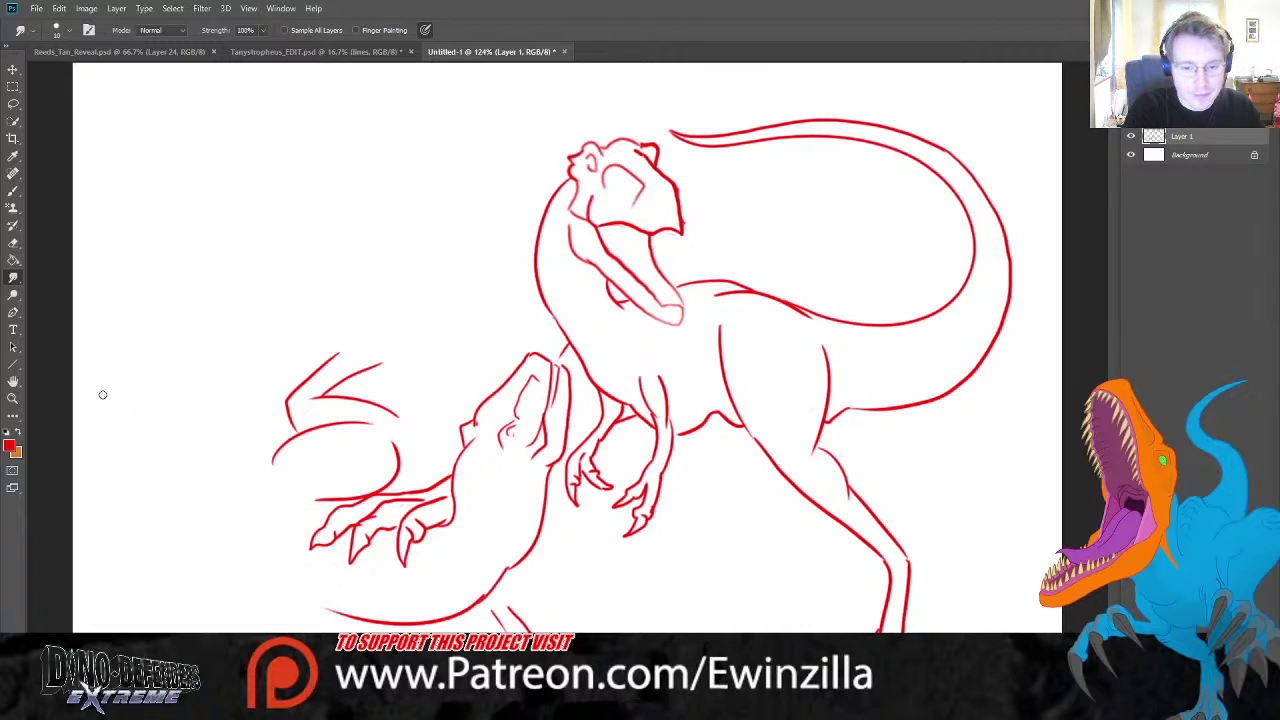
# - Lasso the second creature, move it against the first one's chest rotated -5.35 degrees, then shift the whole sketch slightly up and left
pyautogui.click(13, 103)
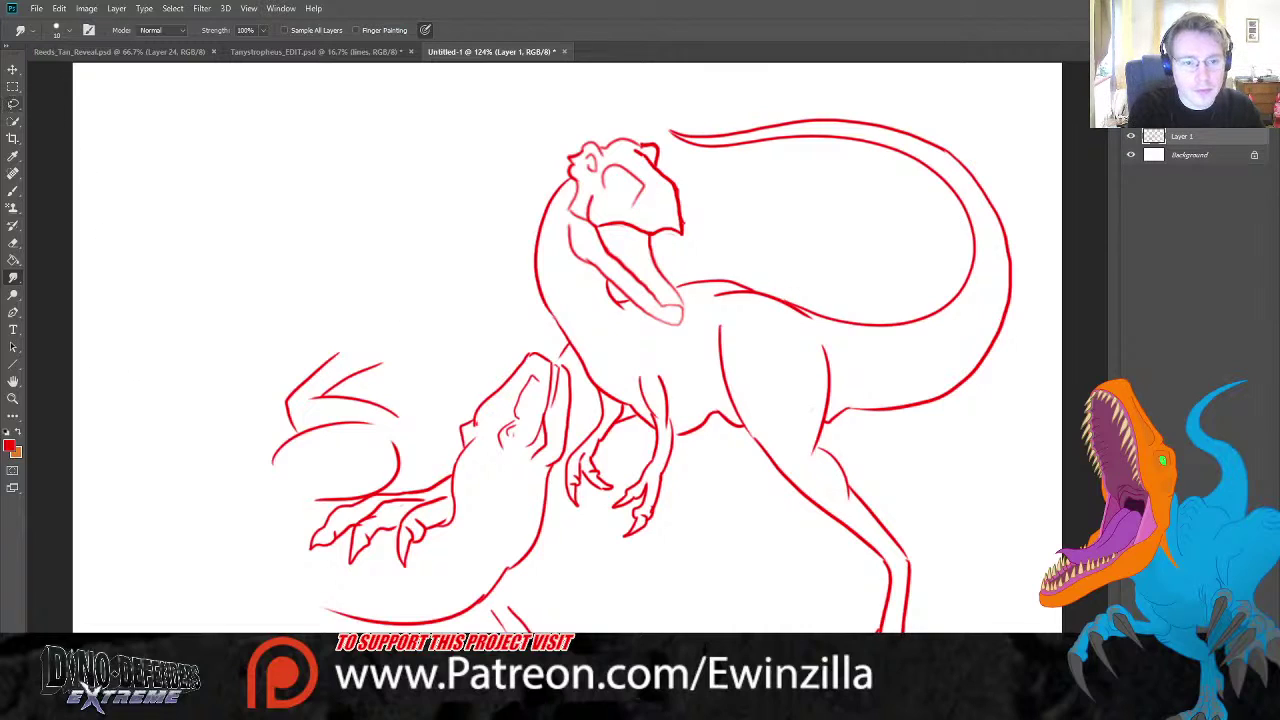
pyautogui.moveTo(456, 311)
pyautogui.mouseDown()
pyautogui.moveTo(301, 323)
pyautogui.moveTo(213, 512)
pyautogui.moveTo(645, 614)
pyautogui.moveTo(570, 556)
pyautogui.moveTo(559, 473)
pyautogui.moveTo(585, 413)
pyautogui.moveTo(581, 383)
pyautogui.moveTo(545, 328)
pyautogui.mouseUp()
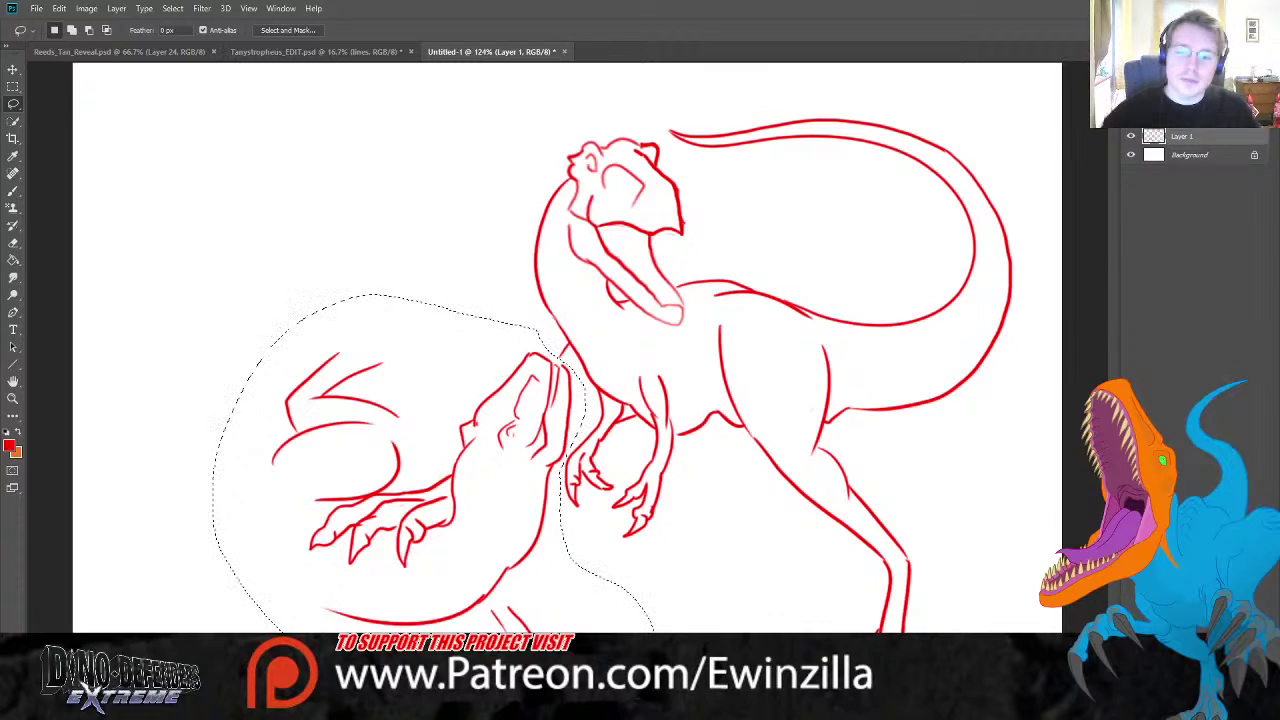
pyautogui.press('v')
pyautogui.moveTo(662, 289)
pyautogui.mouseDown()
pyautogui.moveTo(586, 337)
pyautogui.moveTo(648, 372)
pyautogui.mouseUp()
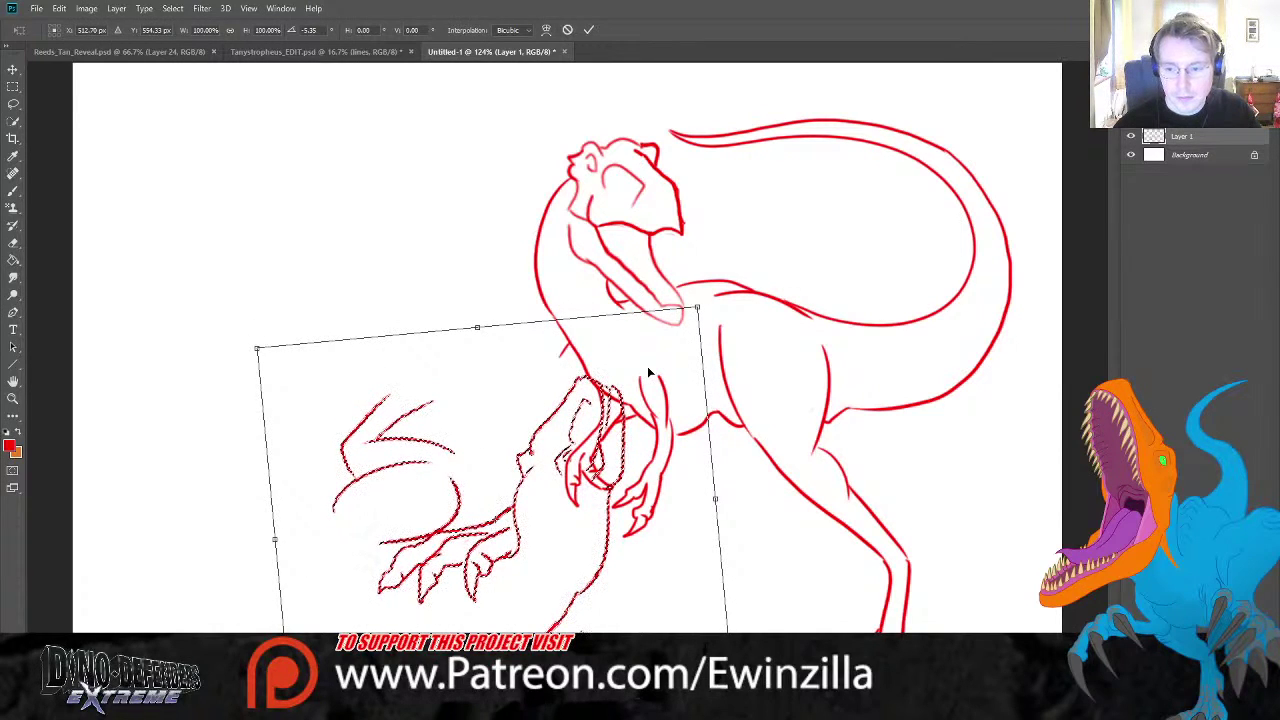
pyautogui.press('m')
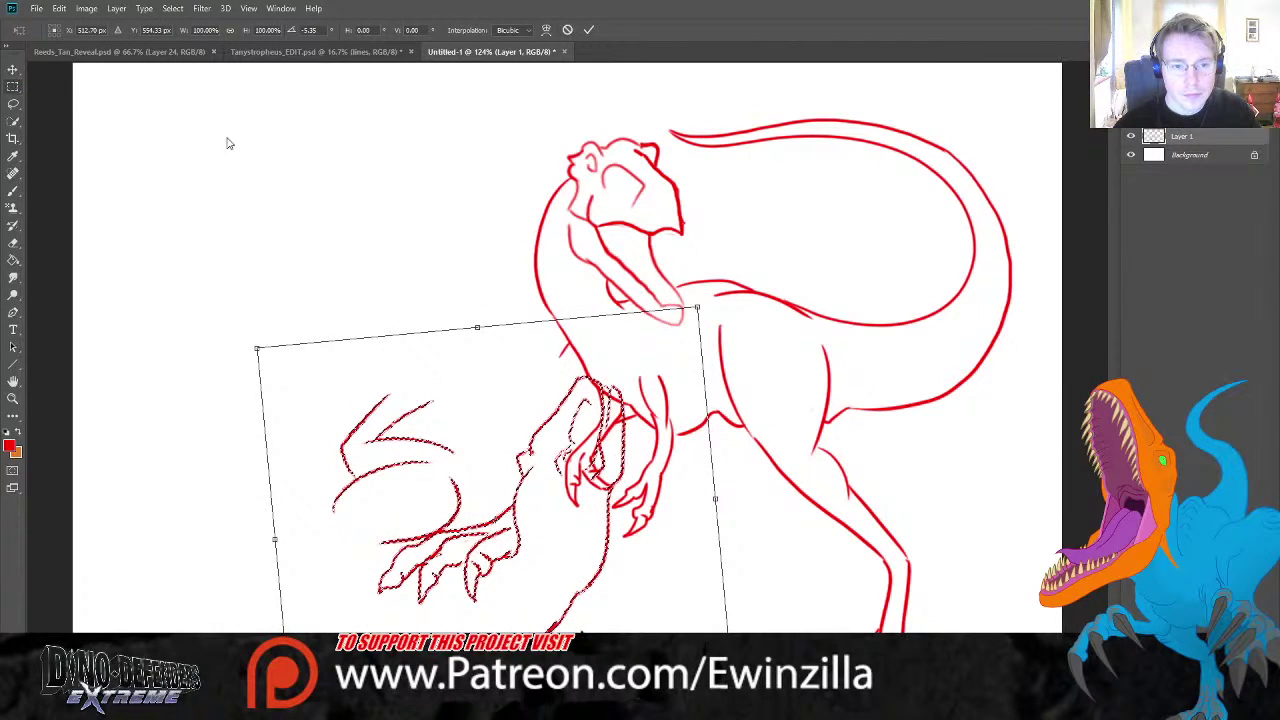
pyautogui.press('Return')
pyautogui.hotkey('ctrl', 'd')
pyautogui.press('v')
pyautogui.moveTo(808, 323)
pyautogui.mouseDown()
pyautogui.moveTo(717, 315)
pyautogui.moveTo(773, 313)
pyautogui.mouseUp()
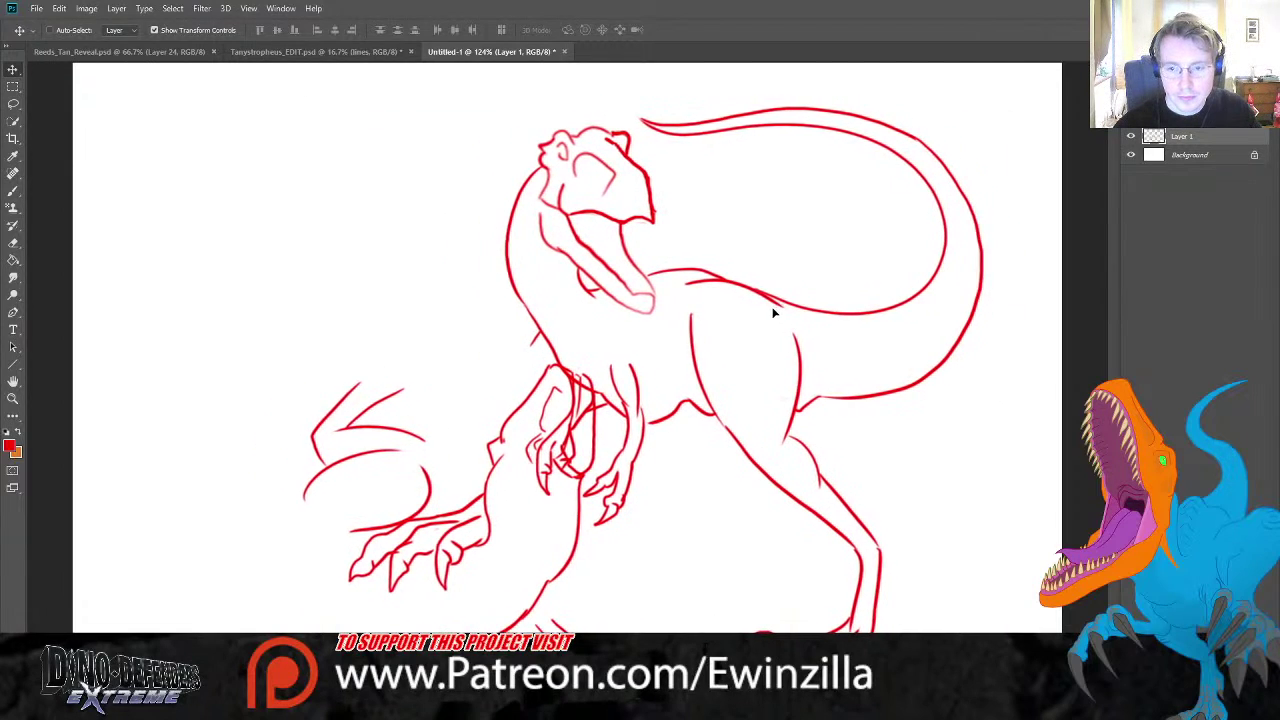
# - Smudge away the first creature's hand lines that overlap the second creature's snout and jaw
pyautogui.click(16, 86)
pyautogui.click(12, 278)
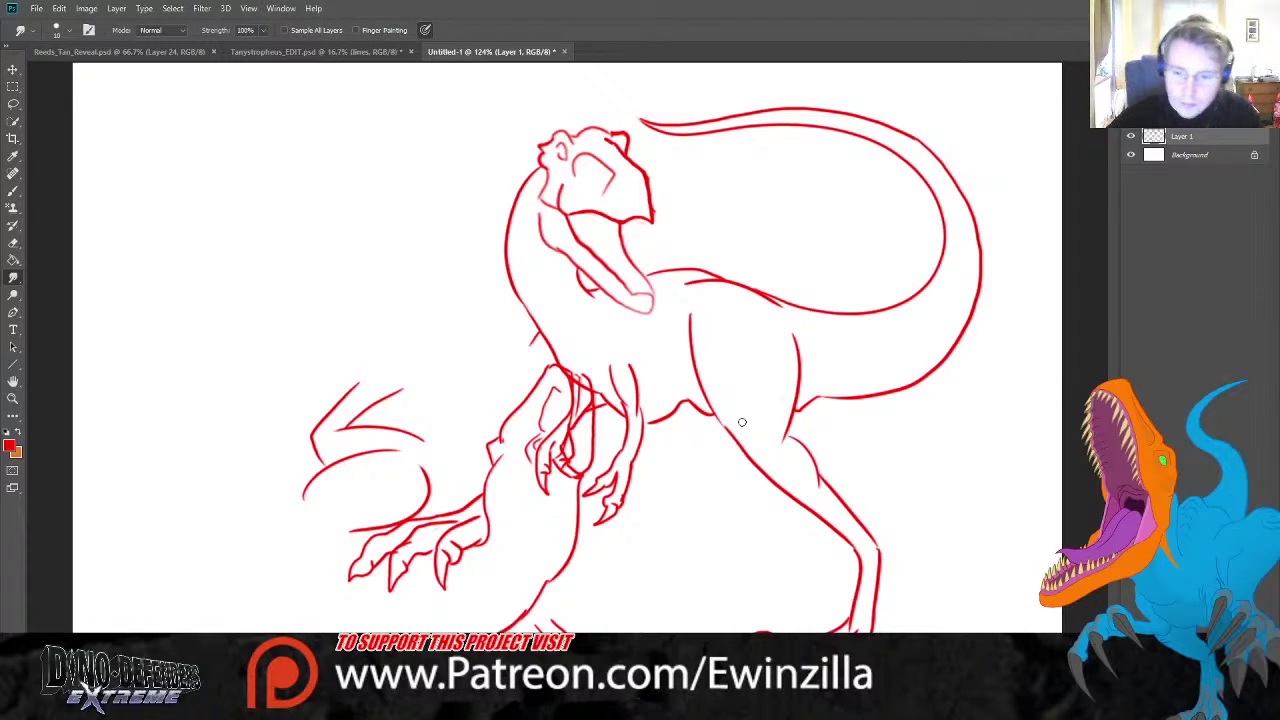
pyautogui.moveTo(558, 422)
pyautogui.mouseDown()
pyautogui.moveTo(540, 486)
pyautogui.moveTo(566, 401)
pyautogui.moveTo(550, 372)
pyautogui.mouseUp()
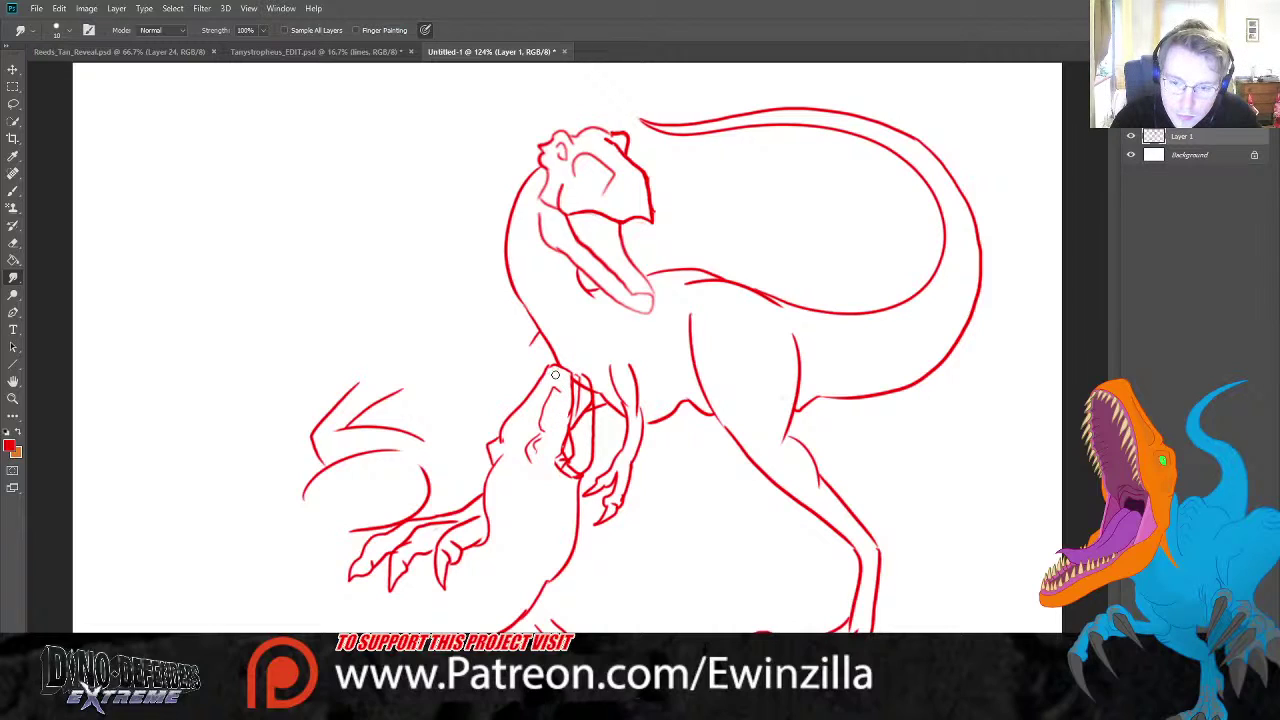
pyautogui.moveTo(583, 454)
pyautogui.mouseDown()
pyautogui.moveTo(566, 470)
pyautogui.moveTo(554, 448)
pyautogui.moveTo(586, 436)
pyautogui.moveTo(580, 378)
pyautogui.moveTo(584, 394)
pyautogui.moveTo(573, 393)
pyautogui.mouseUp()
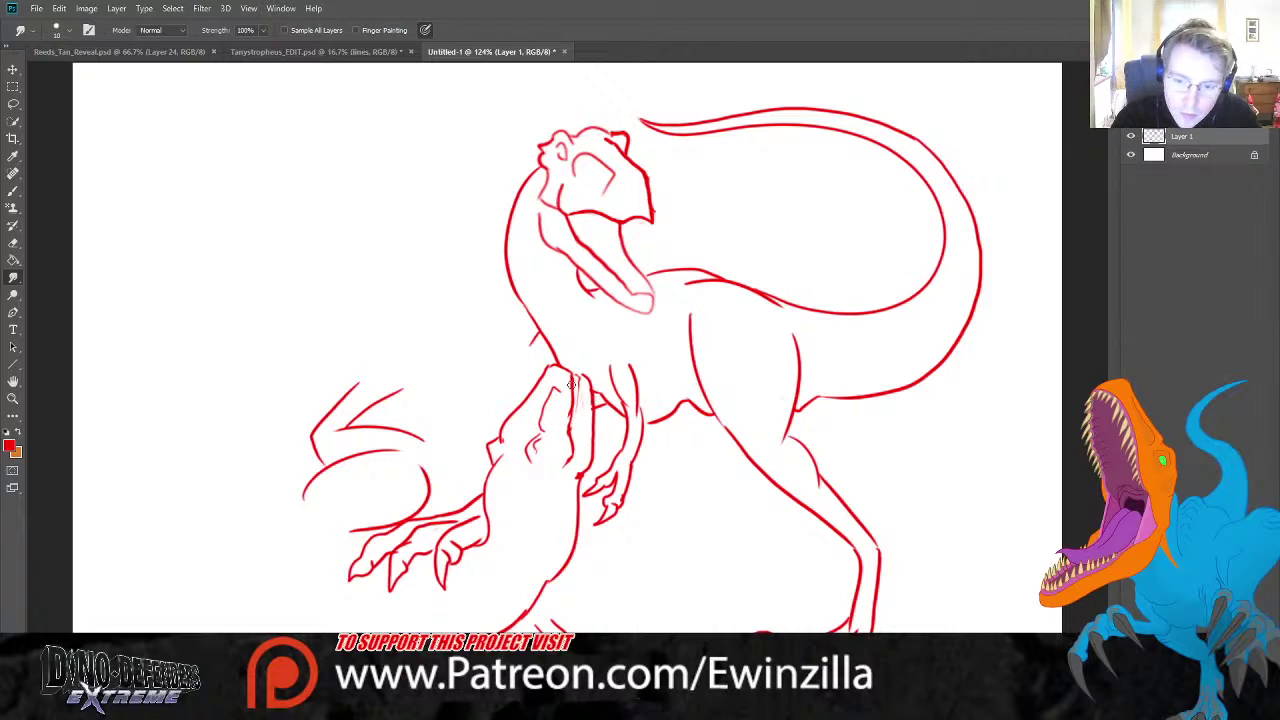
# - Redraw the second creature's raised foot with splayed clawed toes and close the knee line of its thigh
pyautogui.press('b')
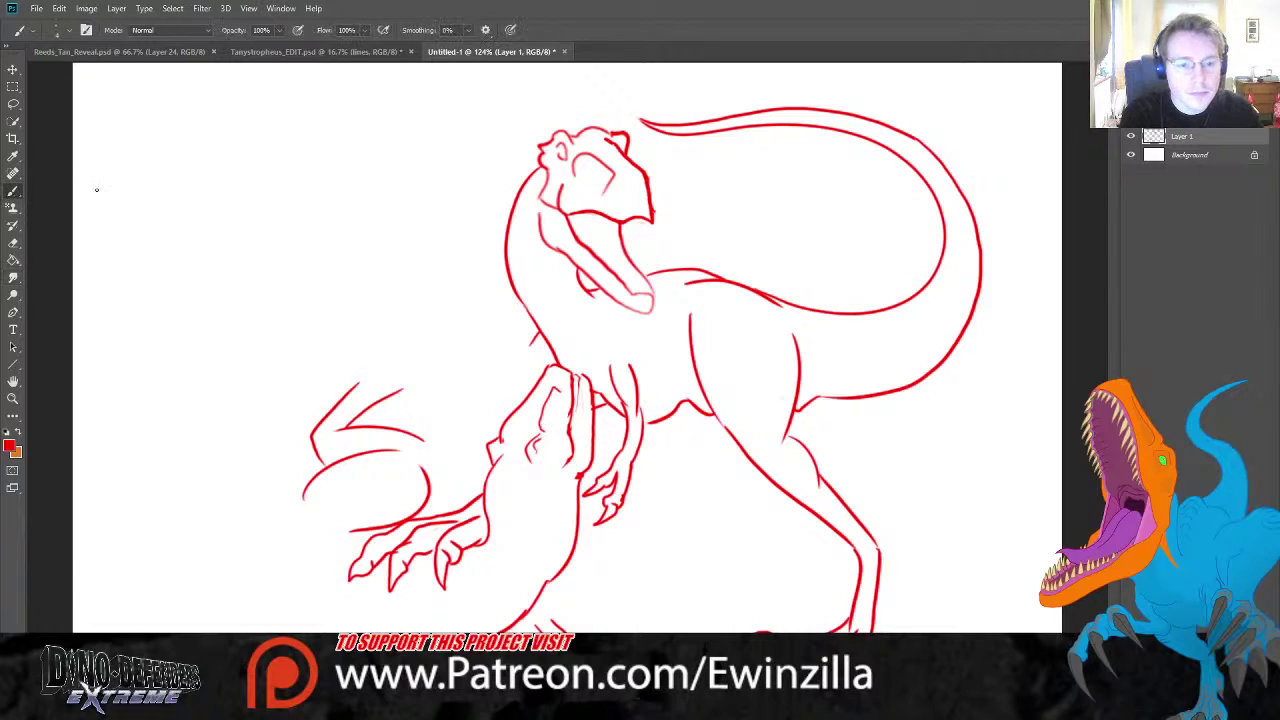
pyautogui.moveTo(402, 389)
pyautogui.mouseDown()
pyautogui.moveTo(472, 354)
pyautogui.moveTo(476, 344)
pyautogui.moveTo(408, 367)
pyautogui.moveTo(458, 335)
pyautogui.moveTo(440, 362)
pyautogui.moveTo(460, 328)
pyautogui.moveTo(392, 358)
pyautogui.moveTo(444, 304)
pyautogui.moveTo(436, 334)
pyautogui.moveTo(359, 388)
pyautogui.mouseUp()
pyautogui.hotkey('ctrl', 'z')
pyautogui.hotkey('ctrl', 'z')
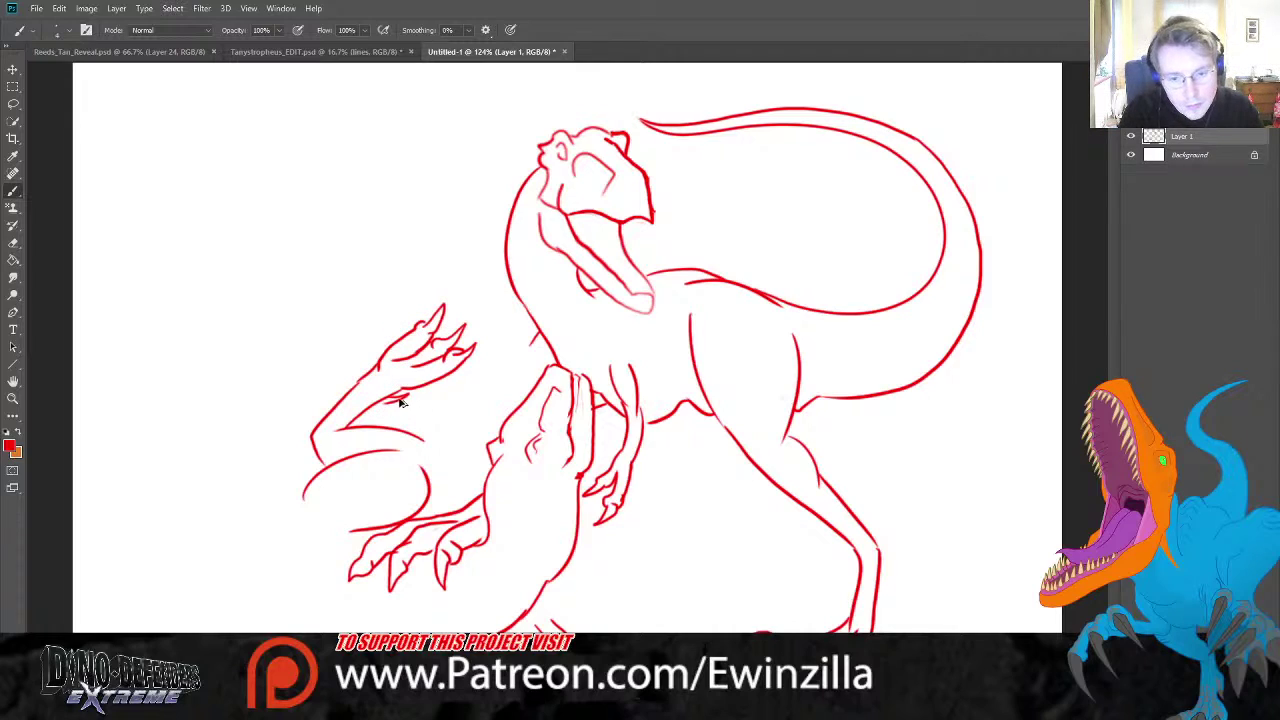
pyautogui.moveTo(404, 393); pyautogui.dragTo(376, 402)
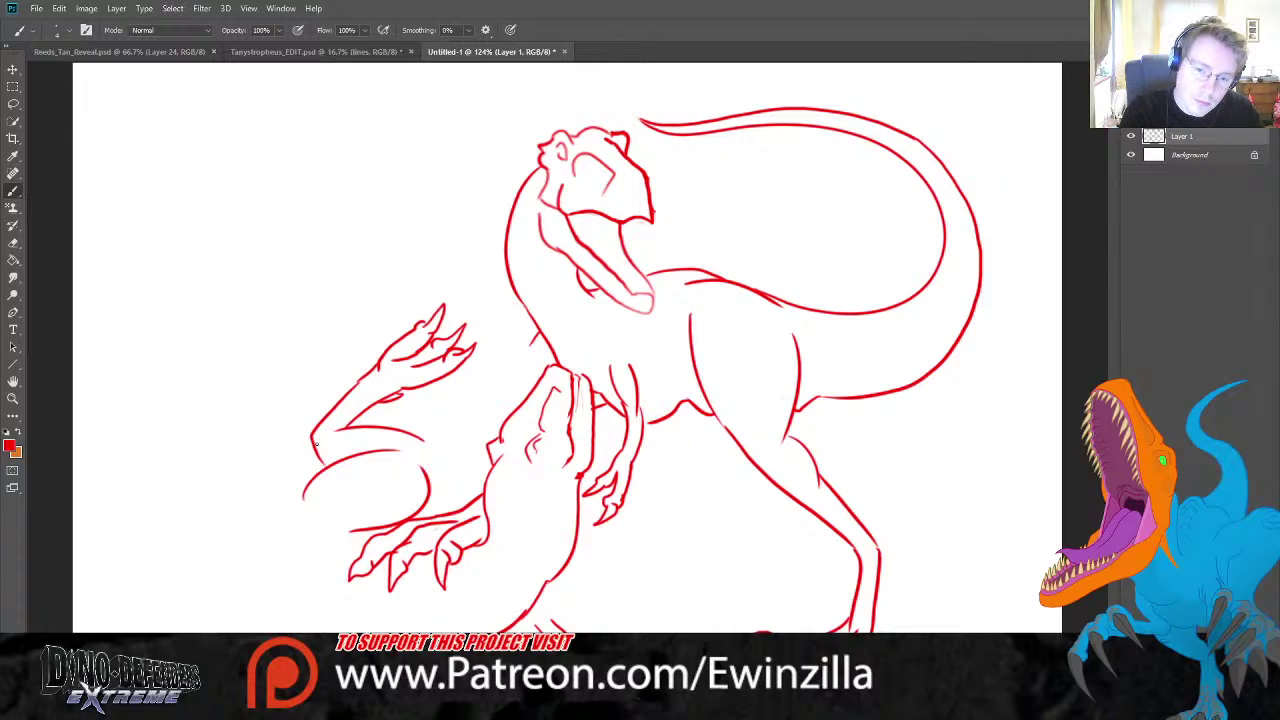
pyautogui.moveTo(422, 438)
pyautogui.mouseDown()
pyautogui.moveTo(436, 462)
pyautogui.moveTo(428, 498)
pyautogui.mouseUp()
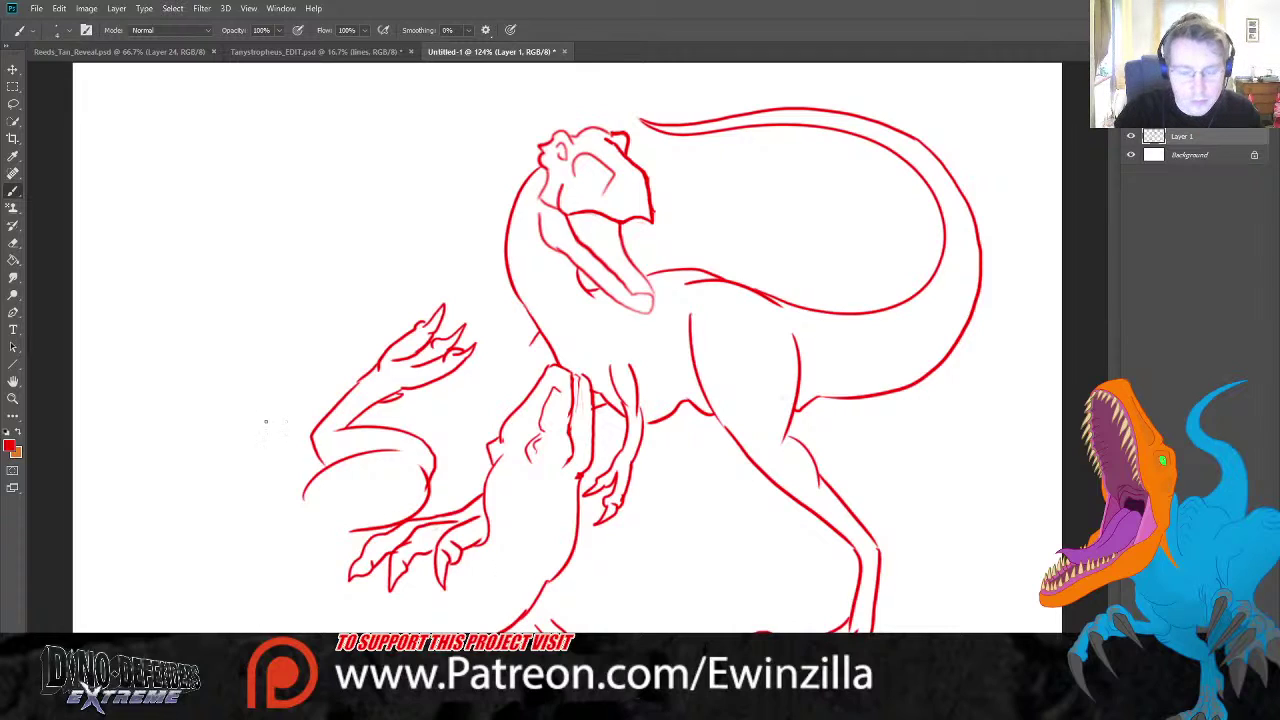
# - Erase the lower part of the second creature's chest line and redraw it curving down to the start of its other forelimb
pyautogui.click(12, 245)
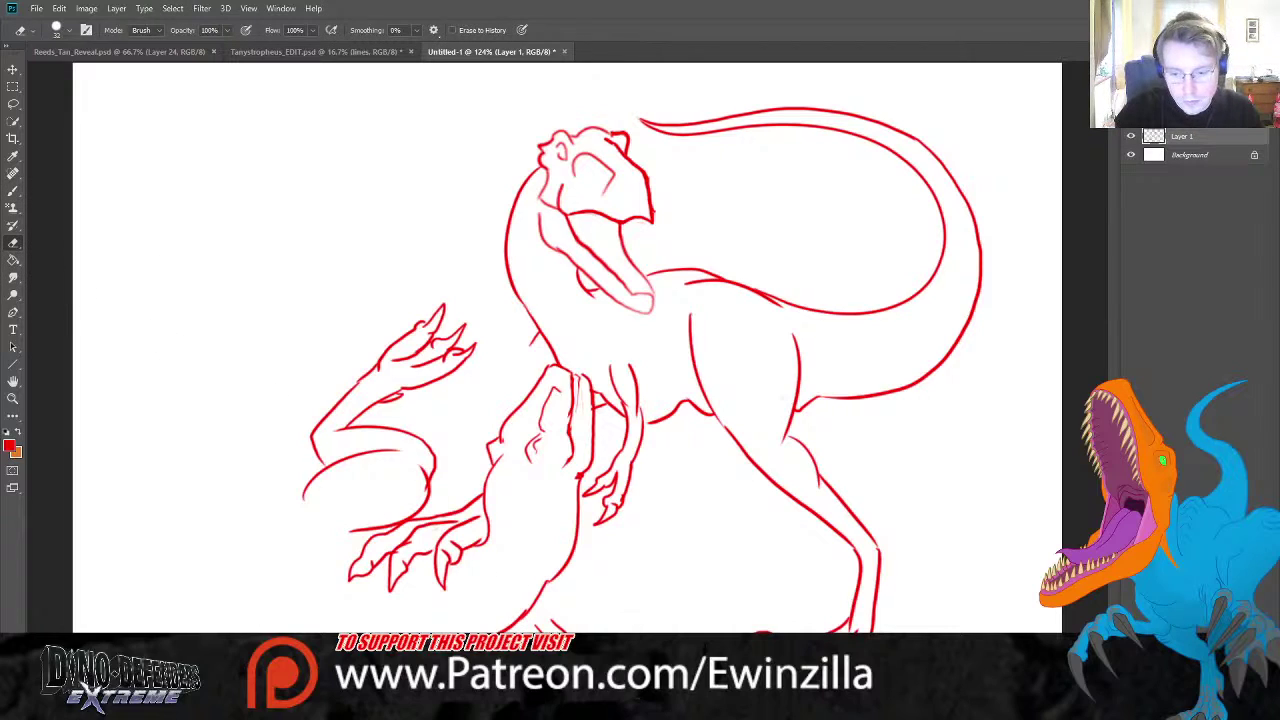
pyautogui.moveTo(572, 626)
pyautogui.mouseDown()
pyautogui.moveTo(549, 597)
pyautogui.moveTo(563, 537)
pyautogui.mouseUp()
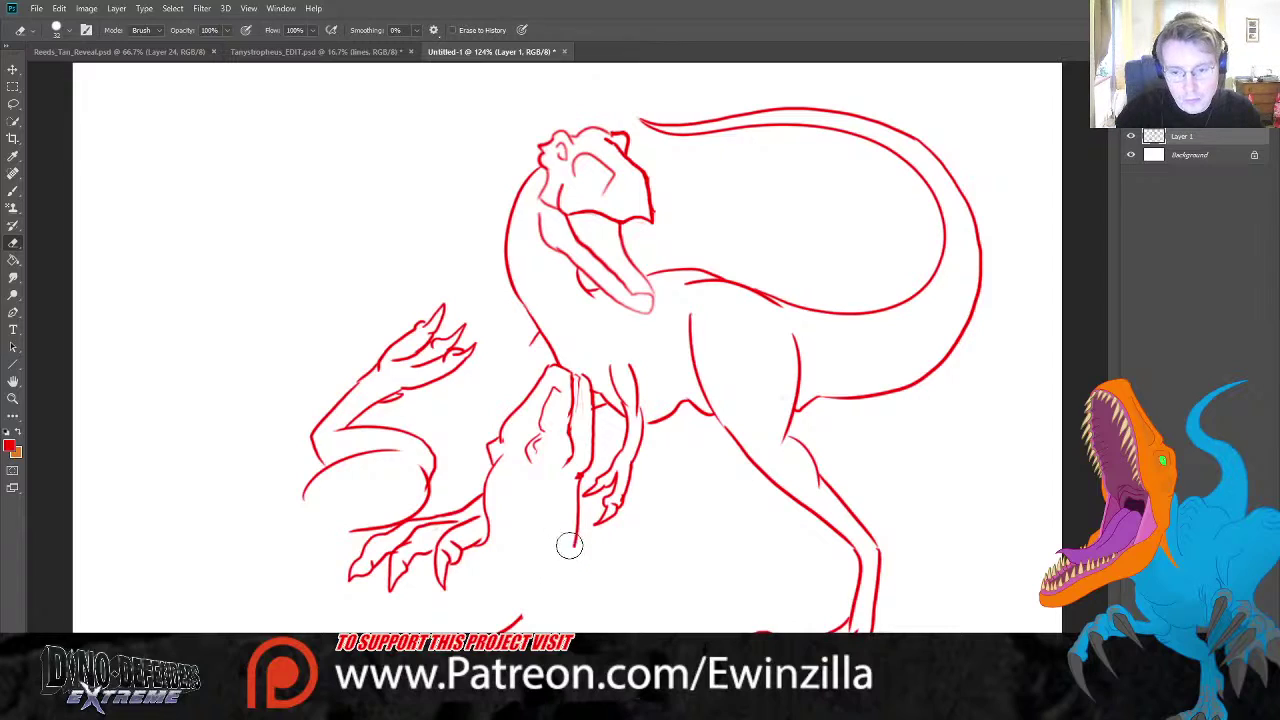
pyautogui.click(12, 190)
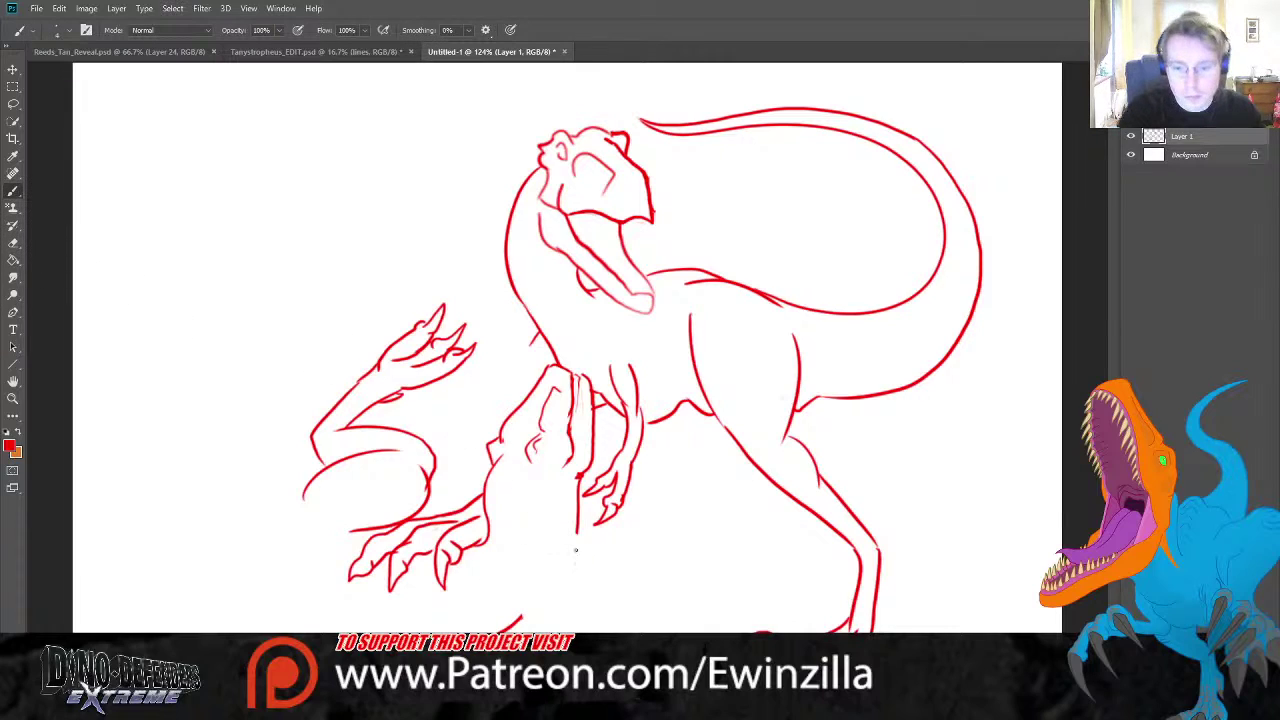
pyautogui.moveTo(578, 530); pyautogui.dragTo(527, 608)
pyautogui.hotkey('ctrl', 'z')
pyautogui.moveTo(577, 510)
pyautogui.mouseDown()
pyautogui.moveTo(534, 584)
pyautogui.moveTo(547, 605)
pyautogui.moveTo(520, 627)
pyautogui.moveTo(548, 628)
pyautogui.moveTo(559, 610)
pyautogui.moveTo(542, 597)
pyautogui.moveTo(577, 606)
pyautogui.mouseUp()
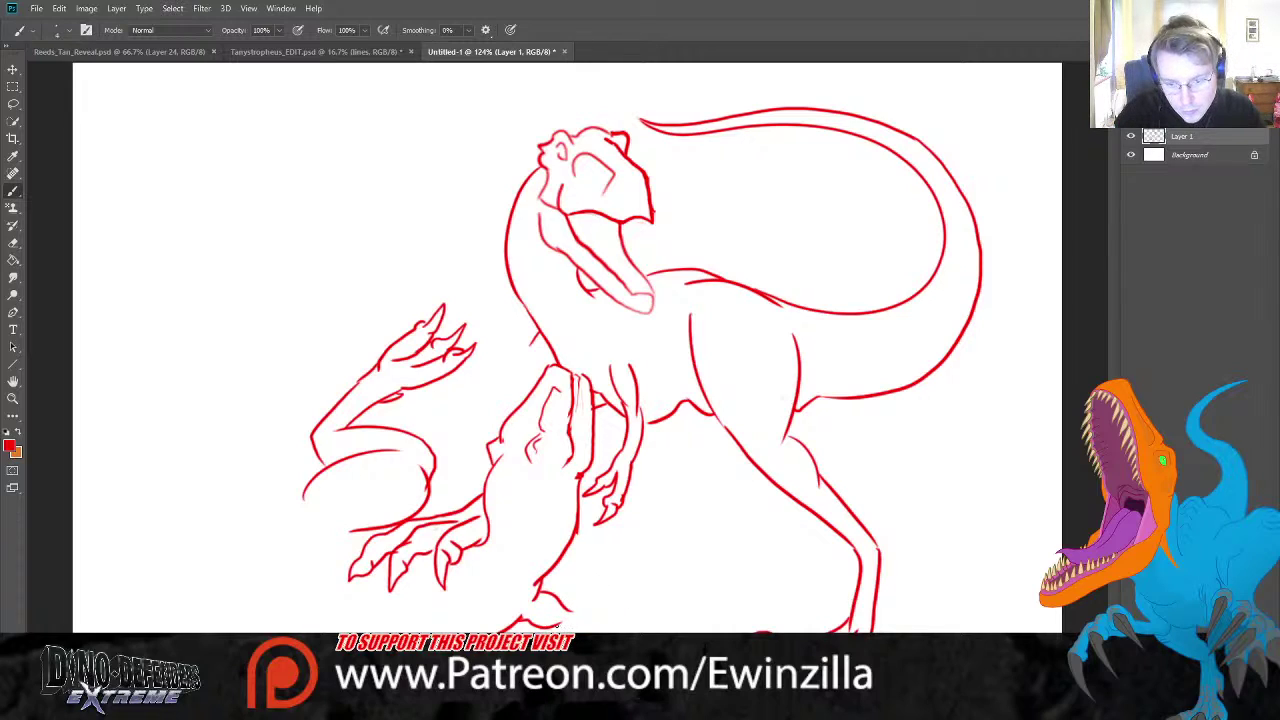
# - Try a low, forward-reaching forearm and clawed hand below the second creature's chest, and undo those strokes
pyautogui.hotkey('ctrl', 'z')
pyautogui.hotkey('ctrl', 'z')
pyautogui.moveTo(520, 617)
pyautogui.mouseDown()
pyautogui.moveTo(566, 632)
pyautogui.moveTo(646, 596)
pyautogui.moveTo(634, 624)
pyautogui.moveTo(648, 602)
pyautogui.moveTo(640, 614)
pyautogui.moveTo(662, 606)
pyautogui.moveTo(652, 620)
pyautogui.mouseUp()
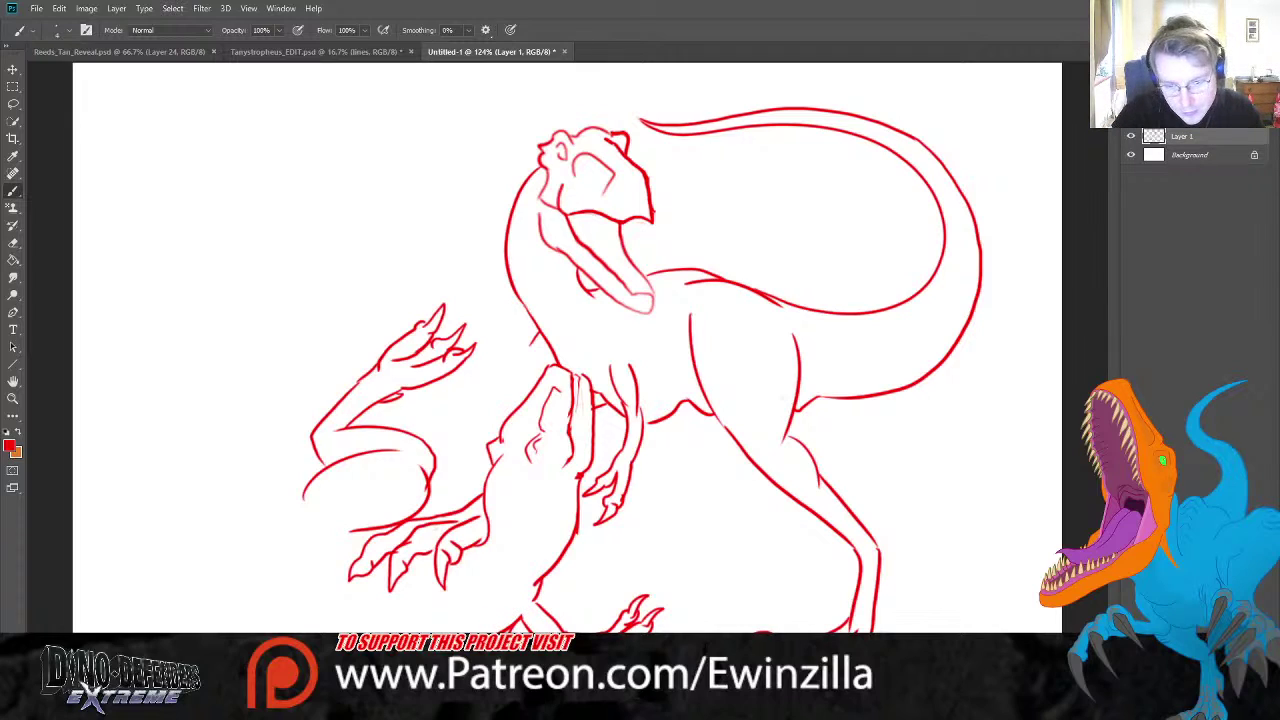
pyautogui.moveTo(552, 622)
pyautogui.mouseDown()
pyautogui.moveTo(592, 610)
pyautogui.moveTo(584, 620)
pyautogui.moveTo(604, 622)
pyautogui.moveTo(590, 627)
pyautogui.mouseUp()
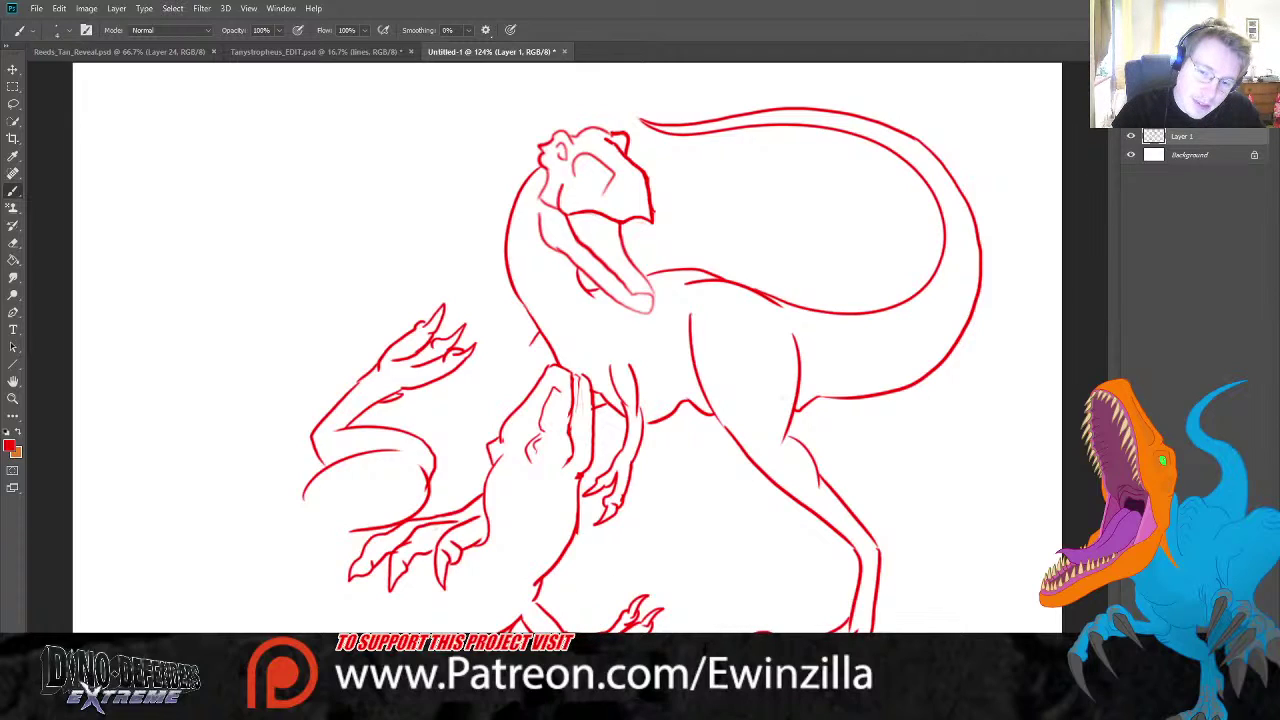
pyautogui.hotkey('ctrl', 'z')
pyautogui.hotkey('ctrl', 'z')
pyautogui.hotkey('ctrl', 'z')
pyautogui.hotkey('ctrl', 'z')
pyautogui.hotkey('ctrl', 'z')
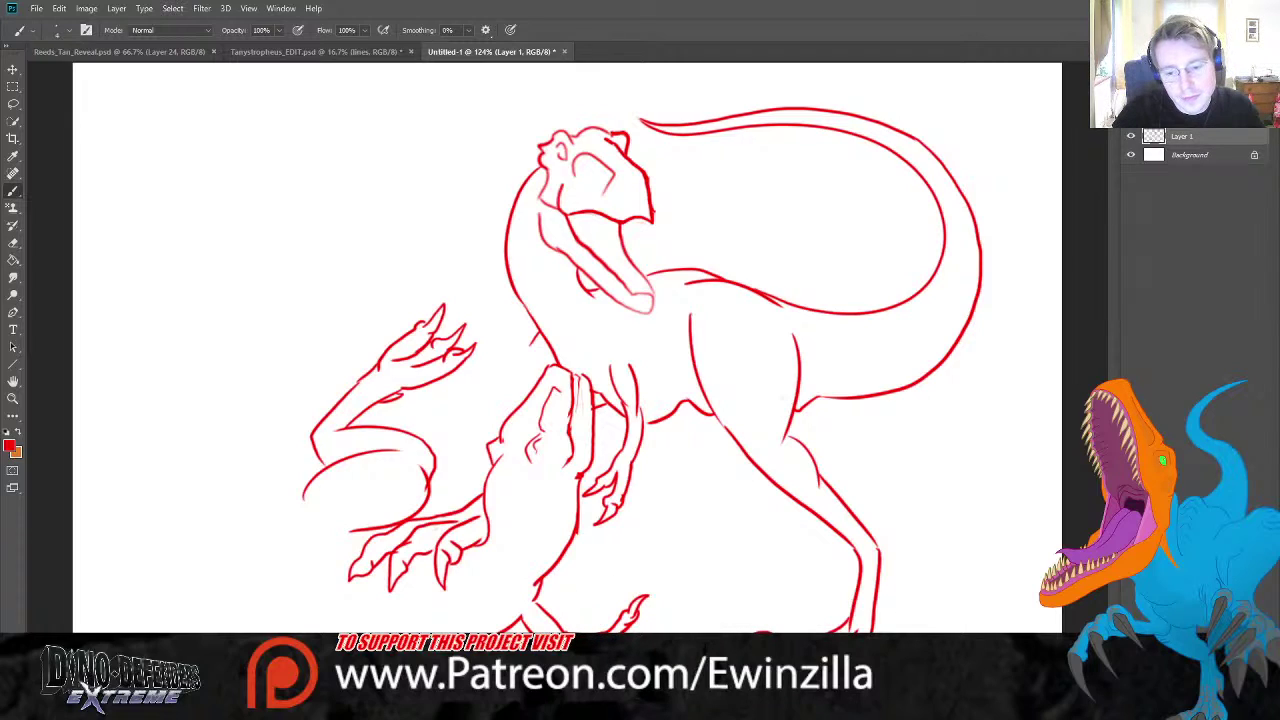
pyautogui.hotkey('ctrl', 'z')
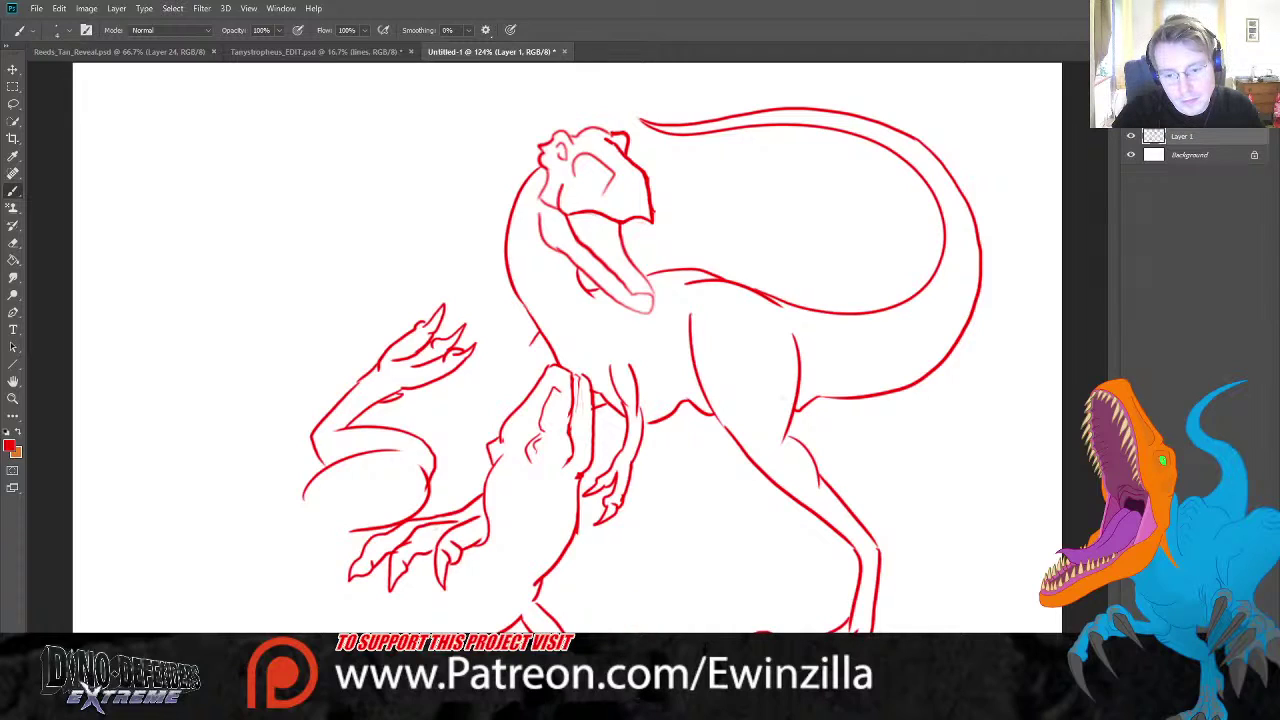
pyautogui.hotkey('ctrl', 'z')
pyautogui.hotkey('ctrl', 'z')
# - Sketch the second creature's other forearm and clawed hand reaching up and forward, undoing the version drawn close to the chest
pyautogui.moveTo(535, 597)
pyautogui.mouseDown()
pyautogui.moveTo(560, 632)
pyautogui.moveTo(571, 593)
pyautogui.moveTo(548, 574)
pyautogui.moveTo(566, 588)
pyautogui.moveTo(582, 540)
pyautogui.moveTo(576, 590)
pyautogui.mouseUp()
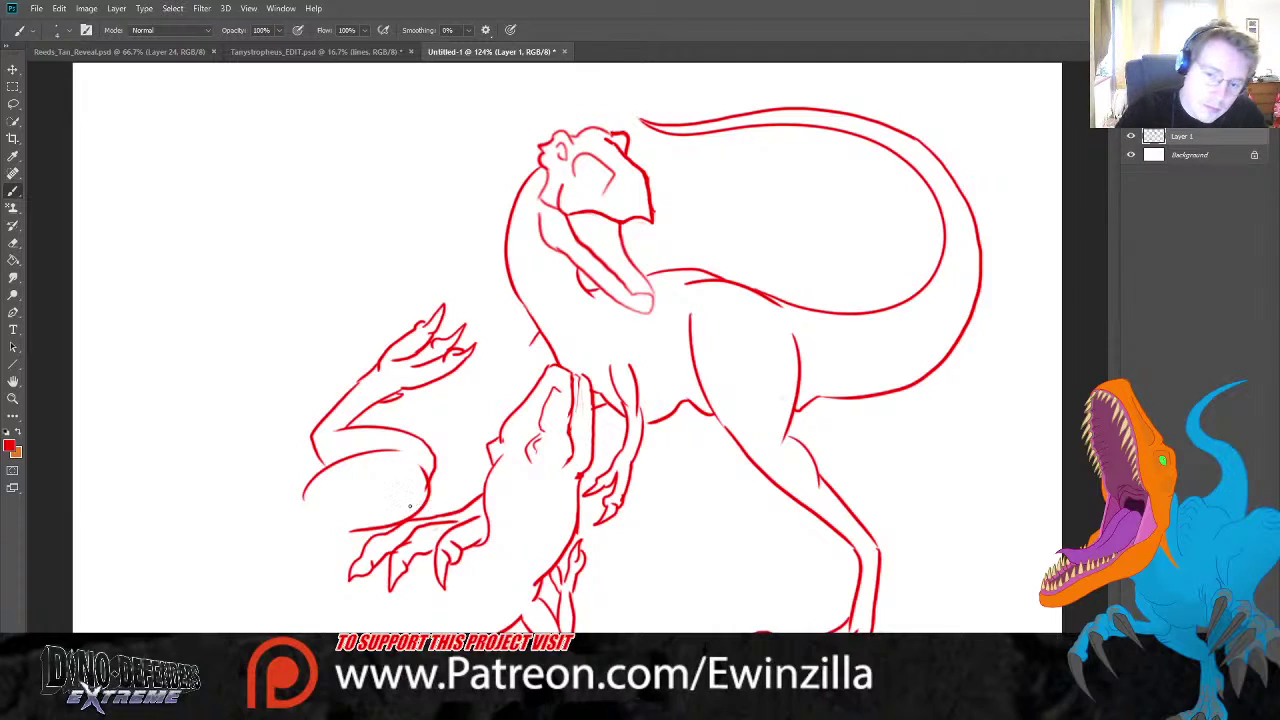
pyautogui.hotkey('ctrl', 'z')
pyautogui.hotkey('ctrl', 'z')
pyautogui.hotkey('ctrl', 'z')
pyautogui.hotkey('ctrl', 'z')
pyautogui.hotkey('ctrl', 'z')
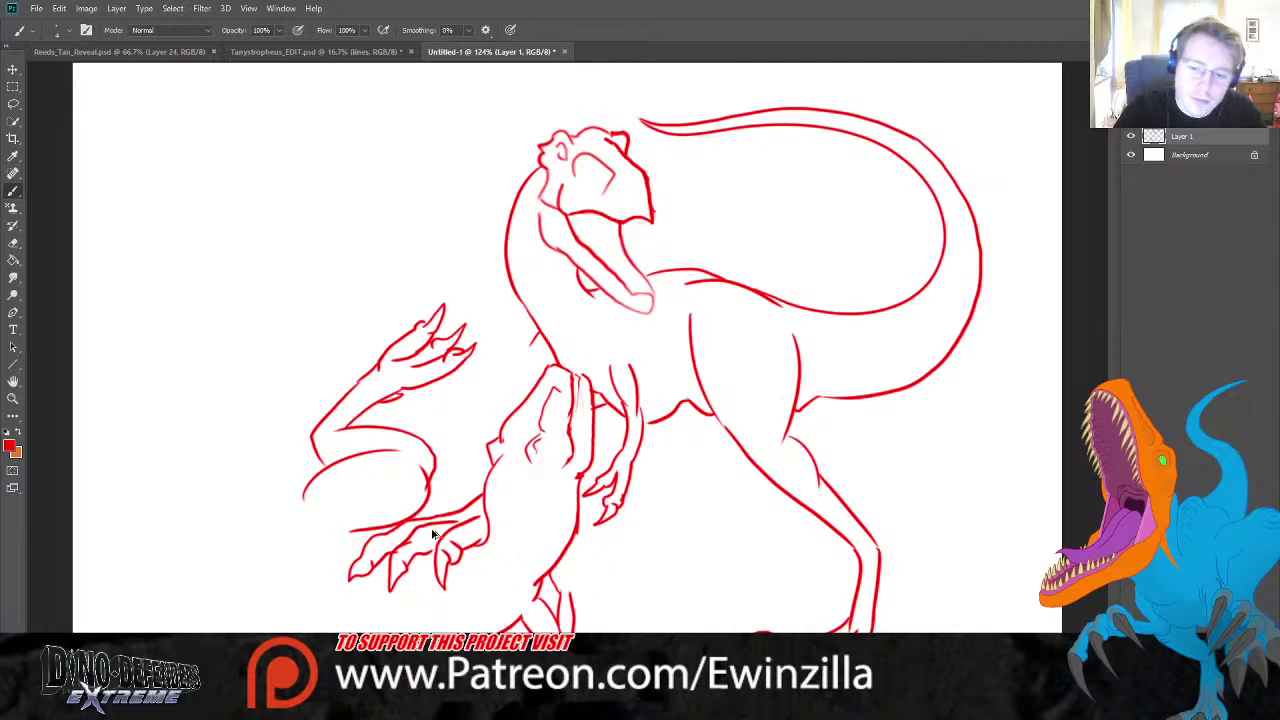
pyautogui.hotkey('ctrl', 'z')
pyautogui.hotkey('ctrl', 'z')
pyautogui.hotkey('ctrl', 'z')
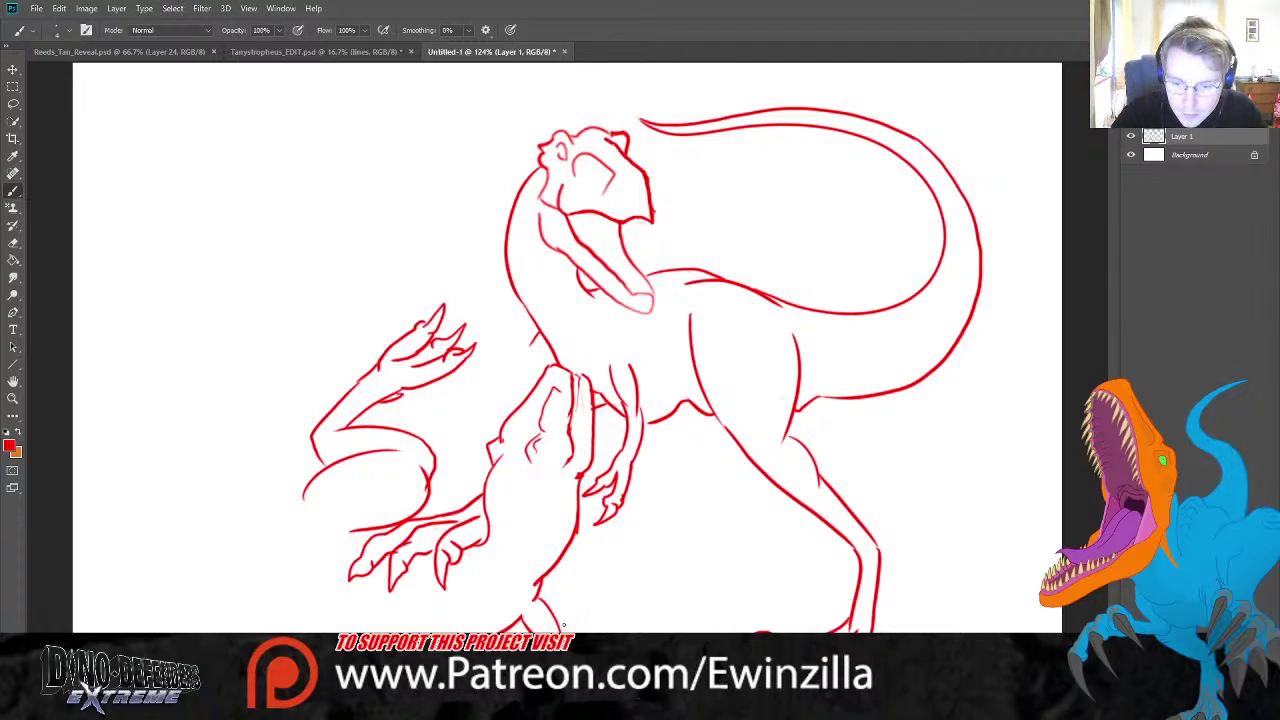
pyautogui.moveTo(589, 593)
pyautogui.mouseDown()
pyautogui.moveTo(566, 628)
pyautogui.moveTo(579, 633)
pyautogui.moveTo(622, 550)
pyautogui.moveTo(601, 590)
pyautogui.moveTo(646, 560)
pyautogui.moveTo(596, 607)
pyautogui.mouseUp()
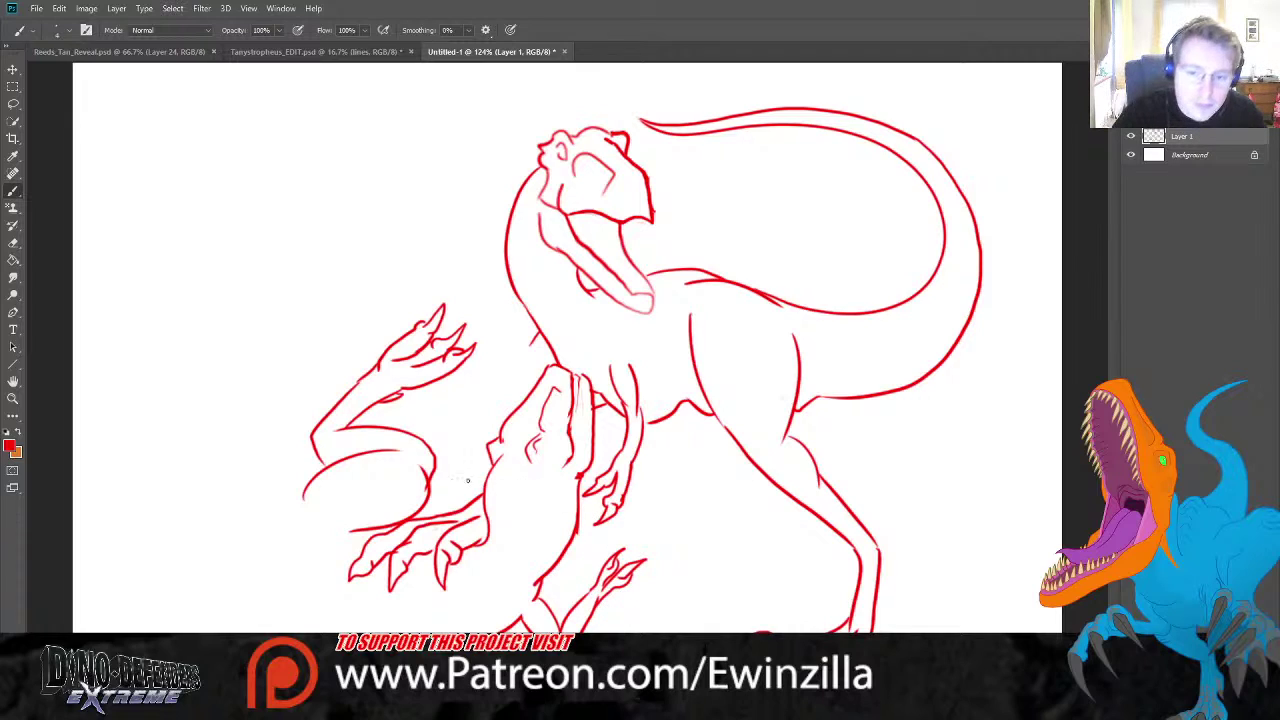
# - Extend the second creature's lower body line toward its tail base and try several upward-curving tail outlines, undoing the tail strokes
pyautogui.moveTo(326, 633); pyautogui.dragTo(284, 618)
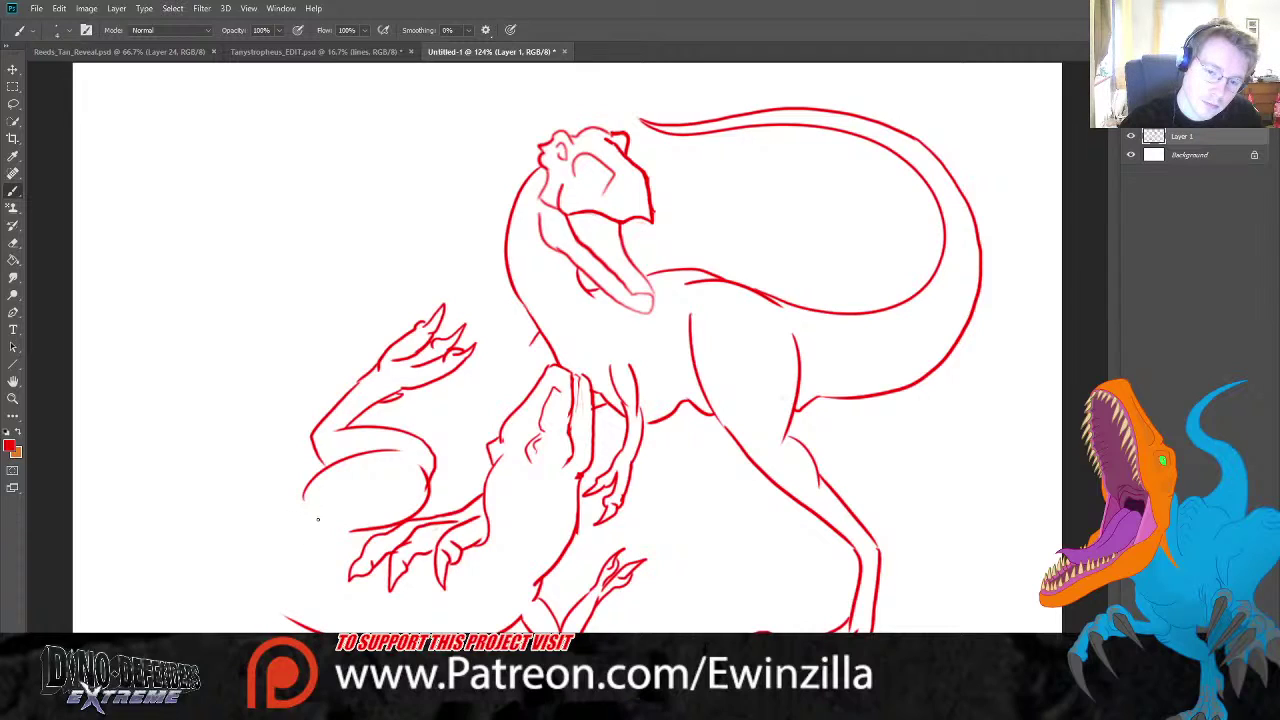
pyautogui.moveTo(316, 481)
pyautogui.mouseDown()
pyautogui.moveTo(278, 478)
pyautogui.moveTo(292, 190)
pyautogui.moveTo(212, 270)
pyautogui.moveTo(196, 428)
pyautogui.mouseUp()
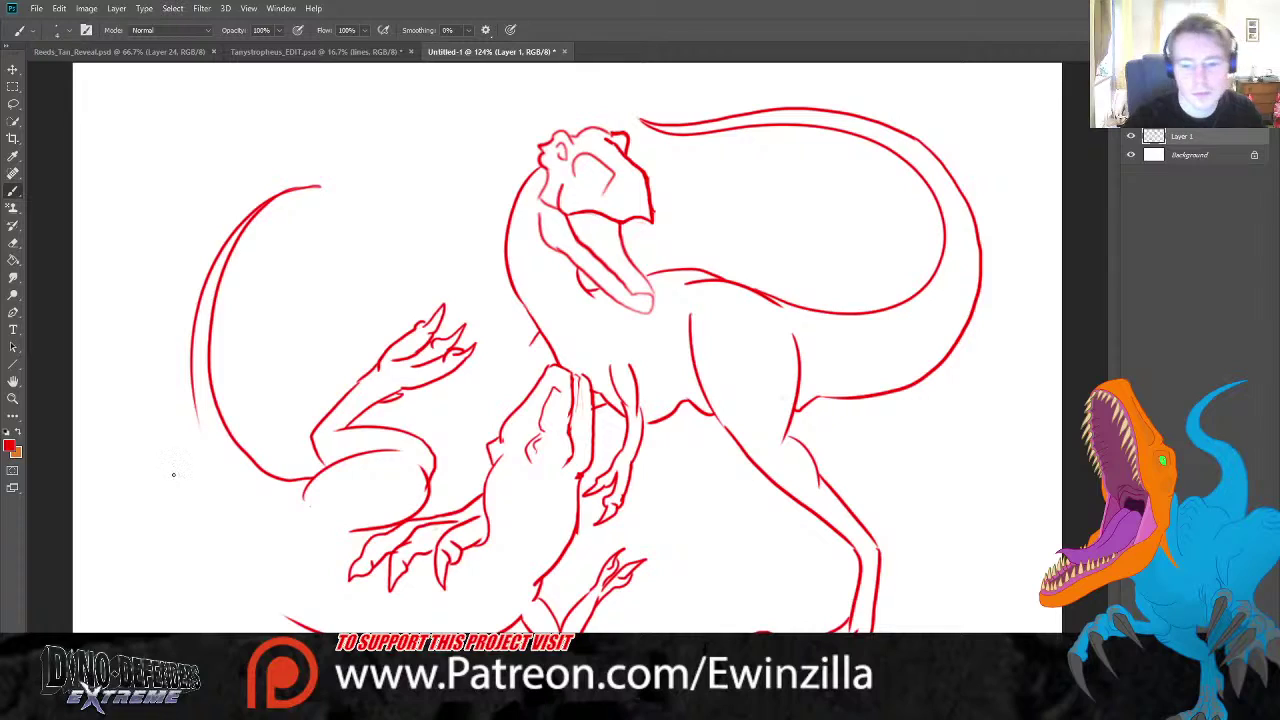
pyautogui.hotkey('ctrl', 'z')
pyautogui.hotkey('ctrl', 'z')
pyautogui.moveTo(302, 492)
pyautogui.mouseDown()
pyautogui.moveTo(122, 560)
pyautogui.moveTo(430, 252)
pyautogui.mouseUp()
pyautogui.hotkey('ctrl', 'z')
pyautogui.moveTo(303, 492)
pyautogui.mouseDown()
pyautogui.moveTo(188, 514)
pyautogui.moveTo(159, 389)
pyautogui.moveTo(354, 251)
pyautogui.moveTo(390, 256)
pyautogui.mouseUp()
pyautogui.hotkey('ctrl', 'z')
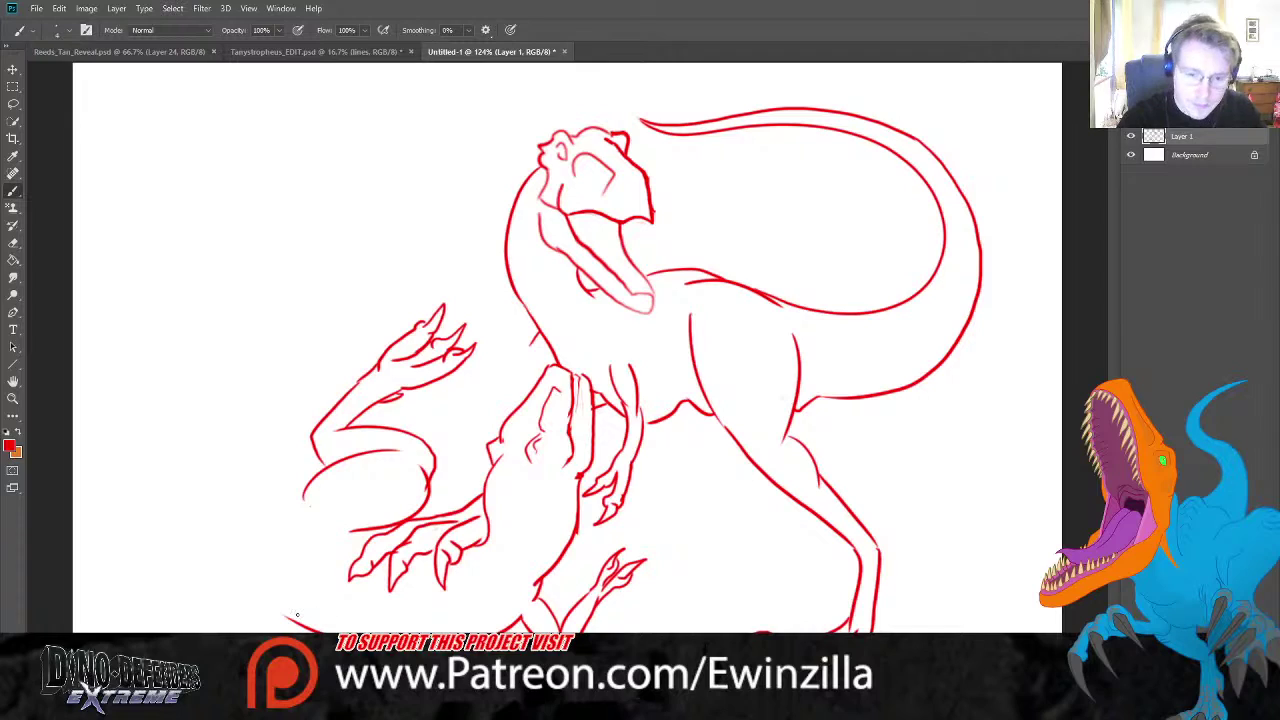
# - Sketch the second creature's long tail sweeping out behind it and curling up to a pointed tip, undoing rejected strokes
pyautogui.moveTo(285, 618)
pyautogui.mouseDown()
pyautogui.moveTo(208, 584)
pyautogui.moveTo(145, 390)
pyautogui.moveTo(205, 345)
pyautogui.mouseUp()
pyautogui.hotkey('ctrl', 'z')
pyautogui.moveTo(305, 628)
pyautogui.mouseDown()
pyautogui.moveTo(176, 591)
pyautogui.moveTo(131, 531)
pyautogui.moveTo(132, 410)
pyautogui.moveTo(332, 241)
pyautogui.moveTo(305, 308)
pyautogui.moveTo(195, 370)
pyautogui.moveTo(170, 405)
pyautogui.moveTo(163, 458)
pyautogui.moveTo(183, 514)
pyautogui.moveTo(231, 542)
pyautogui.moveTo(272, 534)
pyautogui.moveTo(288, 509)
pyautogui.moveTo(204, 531)
pyautogui.mouseUp()
pyautogui.hotkey('ctrl', 'z')
pyautogui.hotkey('ctrl', 'z')
pyautogui.moveTo(288, 508)
pyautogui.mouseDown()
pyautogui.moveTo(221, 531)
pyautogui.moveTo(180, 506)
pyautogui.moveTo(193, 496)
pyautogui.moveTo(191, 528)
pyautogui.moveTo(238, 539)
pyautogui.moveTo(290, 522)
pyautogui.mouseUp()
pyautogui.hotkey('ctrl', 'z')
pyautogui.moveTo(178, 505)
pyautogui.mouseDown()
pyautogui.moveTo(224, 522)
pyautogui.moveTo(296, 520)
pyautogui.mouseUp()
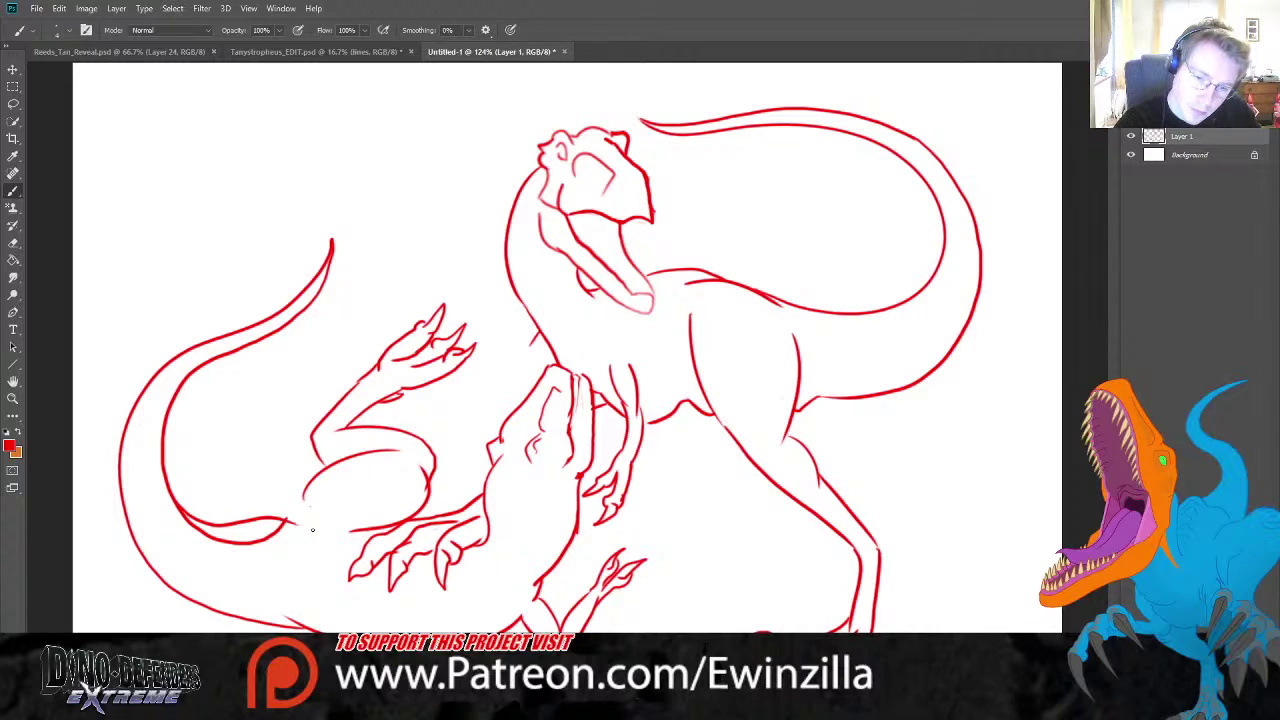
pyautogui.hotkey('ctrl', 'z')
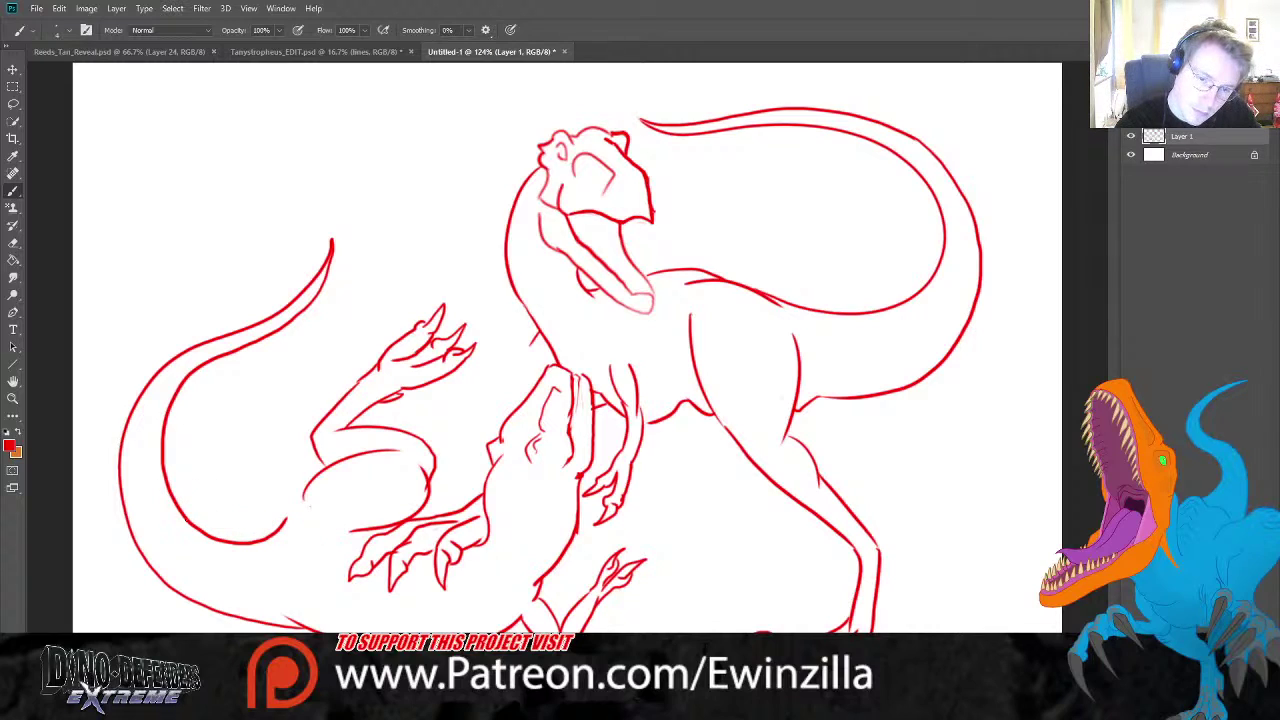
# - Redraw the inner line of the second creature's tail base so it meets the thigh, and erase the overlapping old line
pyautogui.moveTo(176, 500)
pyautogui.mouseDown()
pyautogui.moveTo(246, 534)
pyautogui.moveTo(305, 540)
pyautogui.moveTo(320, 477)
pyautogui.moveTo(240, 530)
pyautogui.mouseUp()
pyautogui.hotkey('ctrl', 'z')
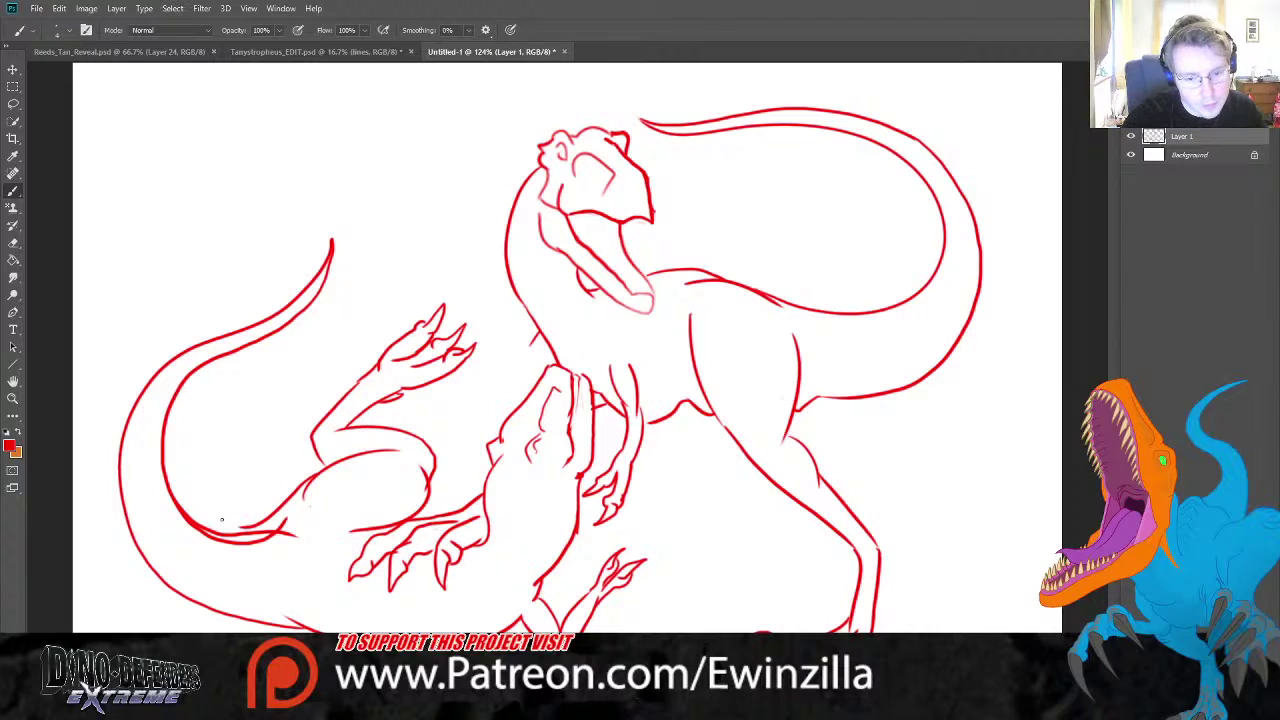
pyautogui.hotkey('ctrl', 'z')
pyautogui.moveTo(316, 478); pyautogui.dragTo(230, 530)
pyautogui.hotkey('ctrl', 'z')
pyautogui.moveTo(302, 492)
pyautogui.mouseDown()
pyautogui.moveTo(224, 526)
pyautogui.moveTo(188, 507)
pyautogui.mouseUp()
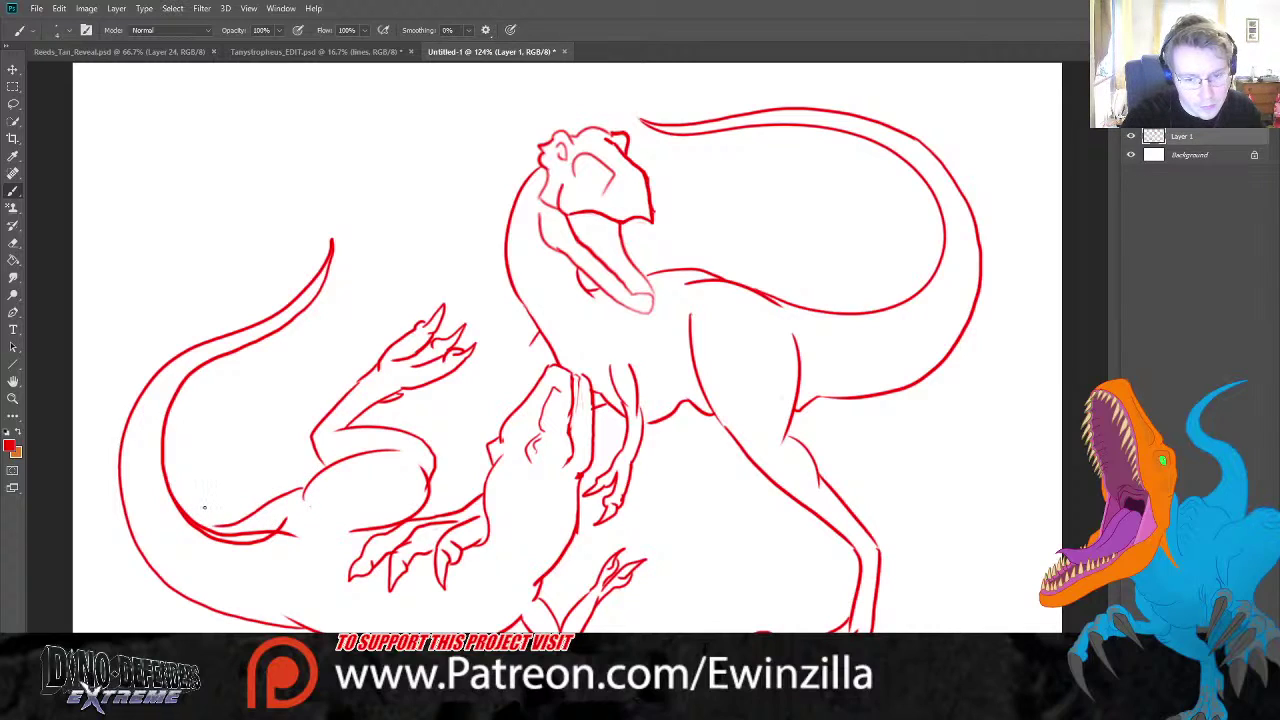
pyautogui.click(13, 277)
pyautogui.click(13, 242)
pyautogui.moveTo(332, 546); pyautogui.dragTo(176, 526)
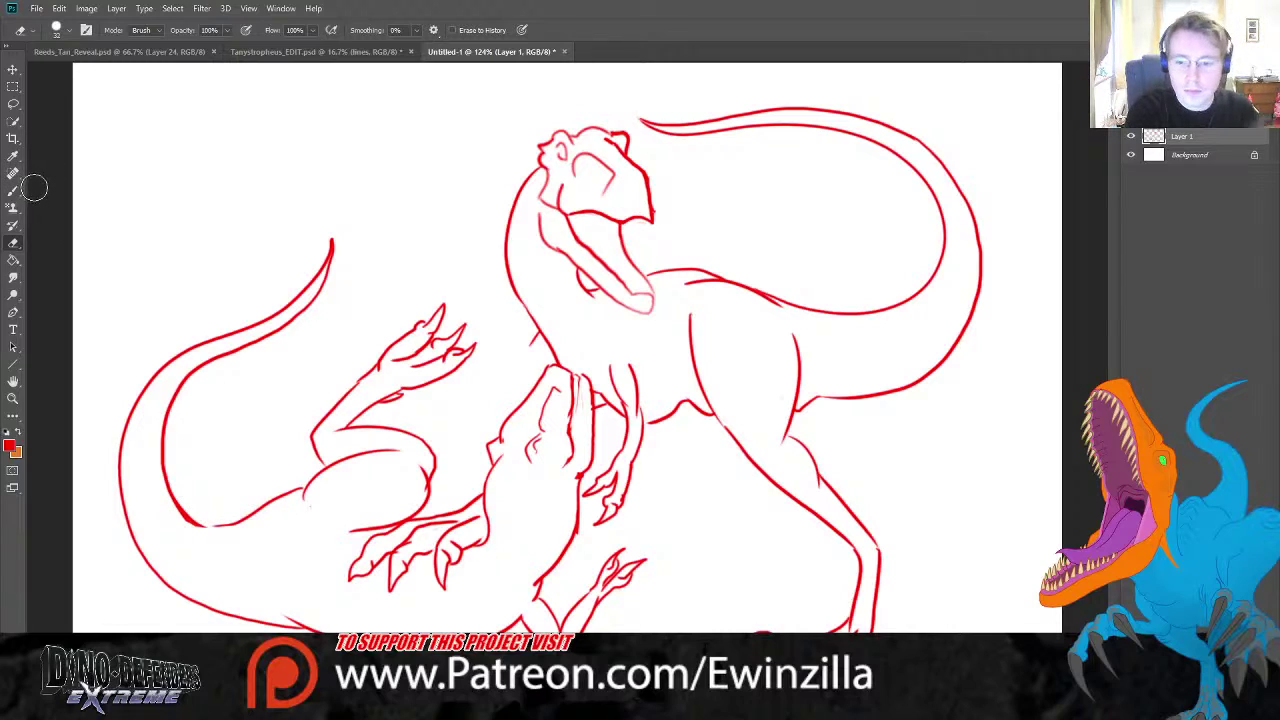
# - Lasso the second creature's raised leg and tail, rotate them about 12.5° counterclockwise, and deselect
pyautogui.click(13, 103)
pyautogui.moveTo(461, 468)
pyautogui.mouseDown()
pyautogui.moveTo(440, 510)
pyautogui.moveTo(365, 546)
pyautogui.moveTo(343, 615)
pyautogui.moveTo(362, 632)
pyautogui.moveTo(223, 195)
pyautogui.moveTo(512, 300)
pyautogui.moveTo(463, 470)
pyautogui.mouseUp()
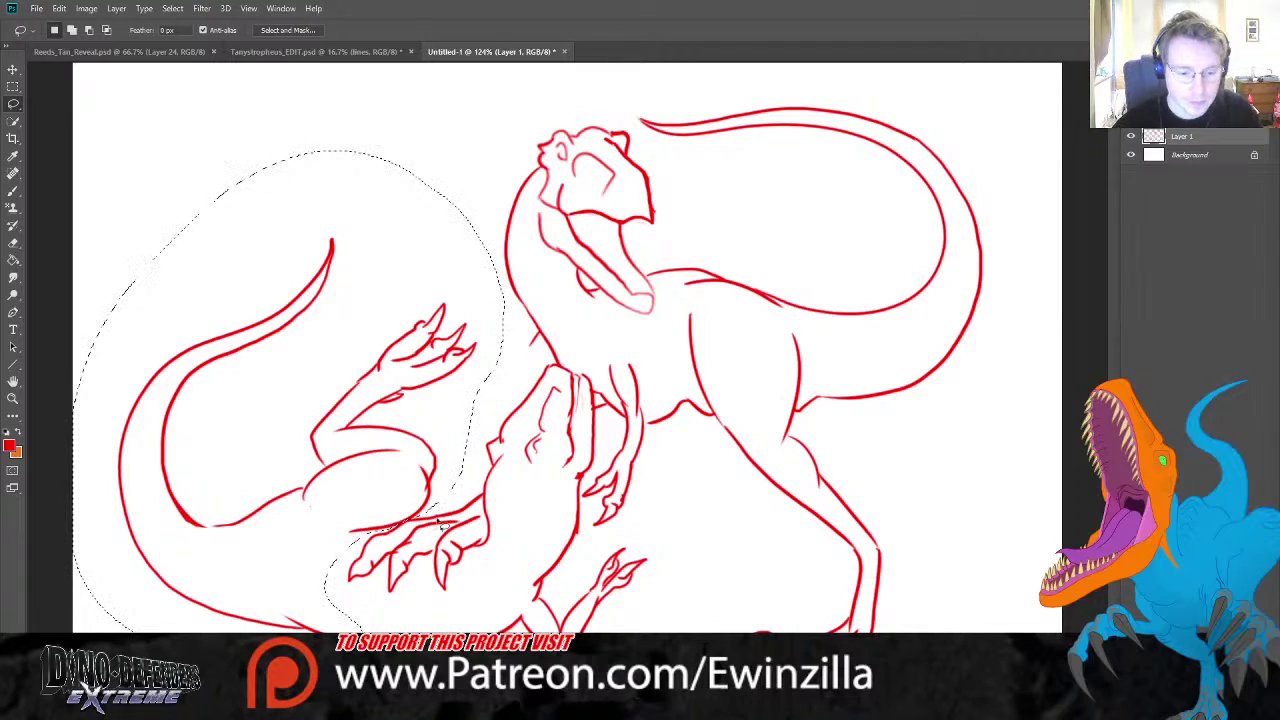
pyautogui.press('v')
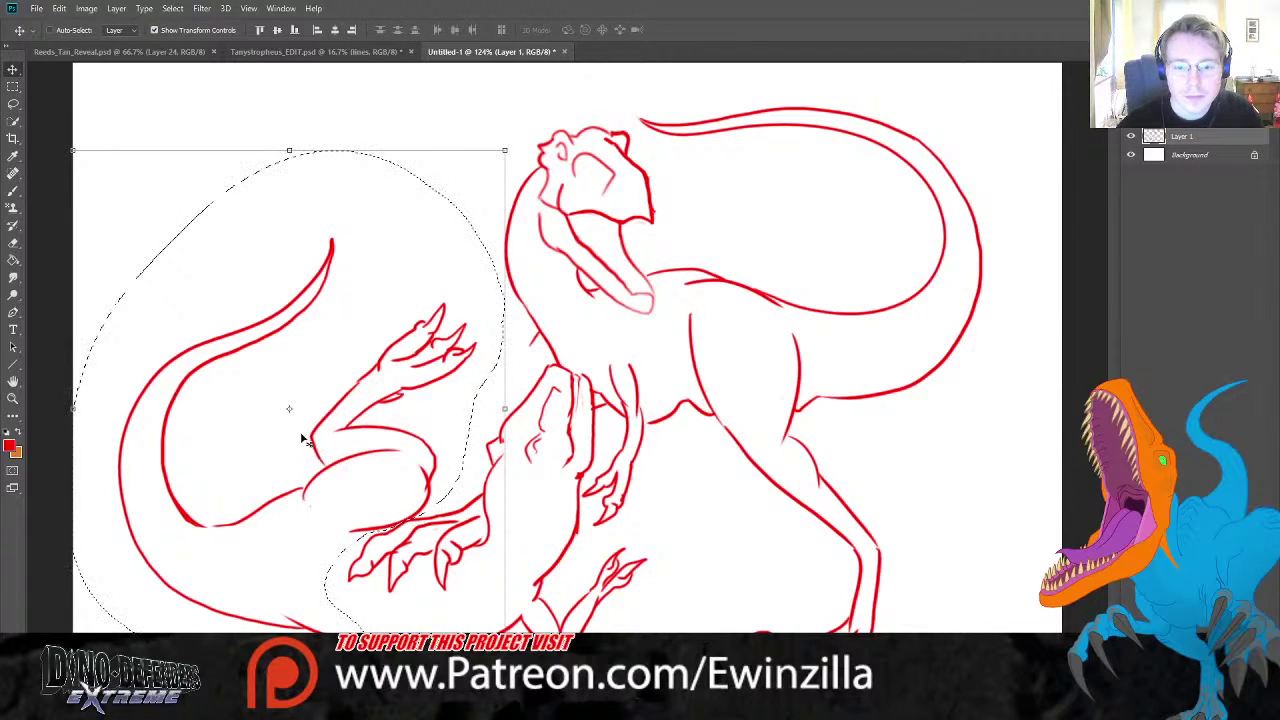
pyautogui.hotkey('ctrl', 't')
pyautogui.moveTo(666, 560); pyautogui.dragTo(663, 531)
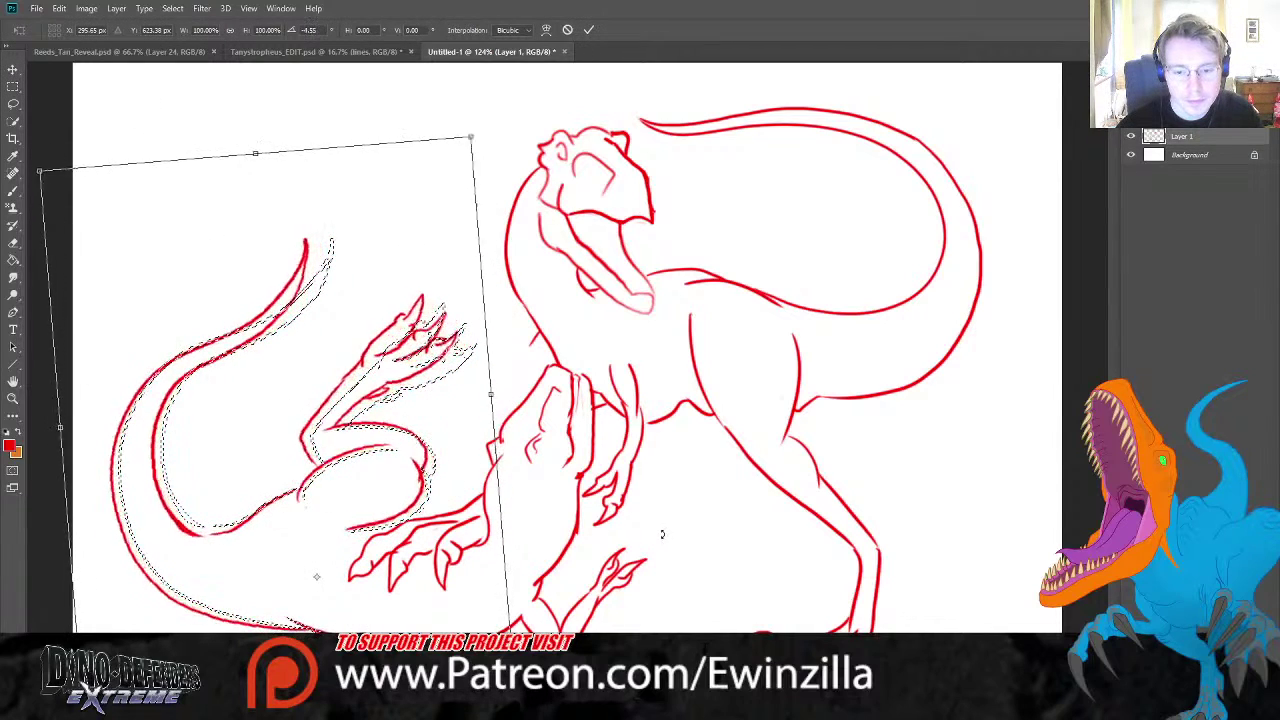
pyautogui.moveTo(466, 534); pyautogui.dragTo(425, 511)
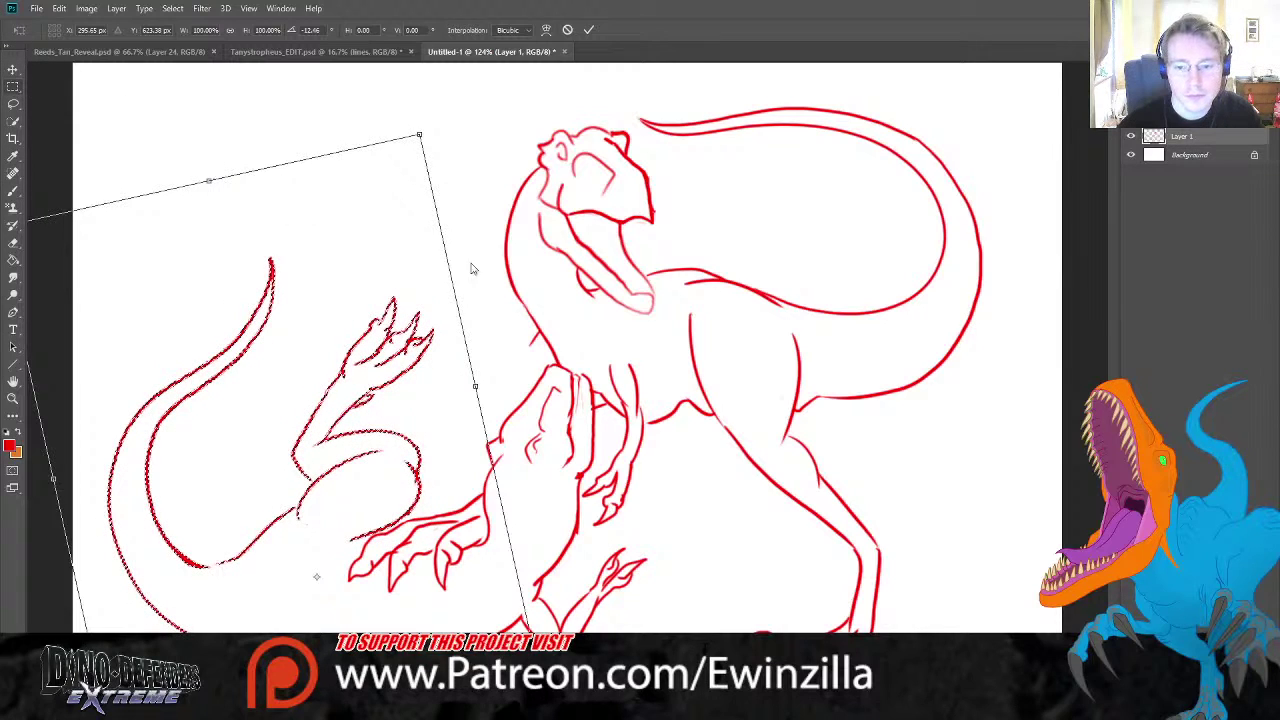
pyautogui.press('Return')
pyautogui.hotkey('ctrl', 'd')
# - Add the first creature's far arm line behind the second one's head, and reshape the front of its near thigh into a fuller curve
pyautogui.click(13, 190)
pyautogui.moveTo(538, 334)
pyautogui.mouseDown()
pyautogui.moveTo(496, 395)
pyautogui.moveTo(494, 436)
pyautogui.mouseUp()
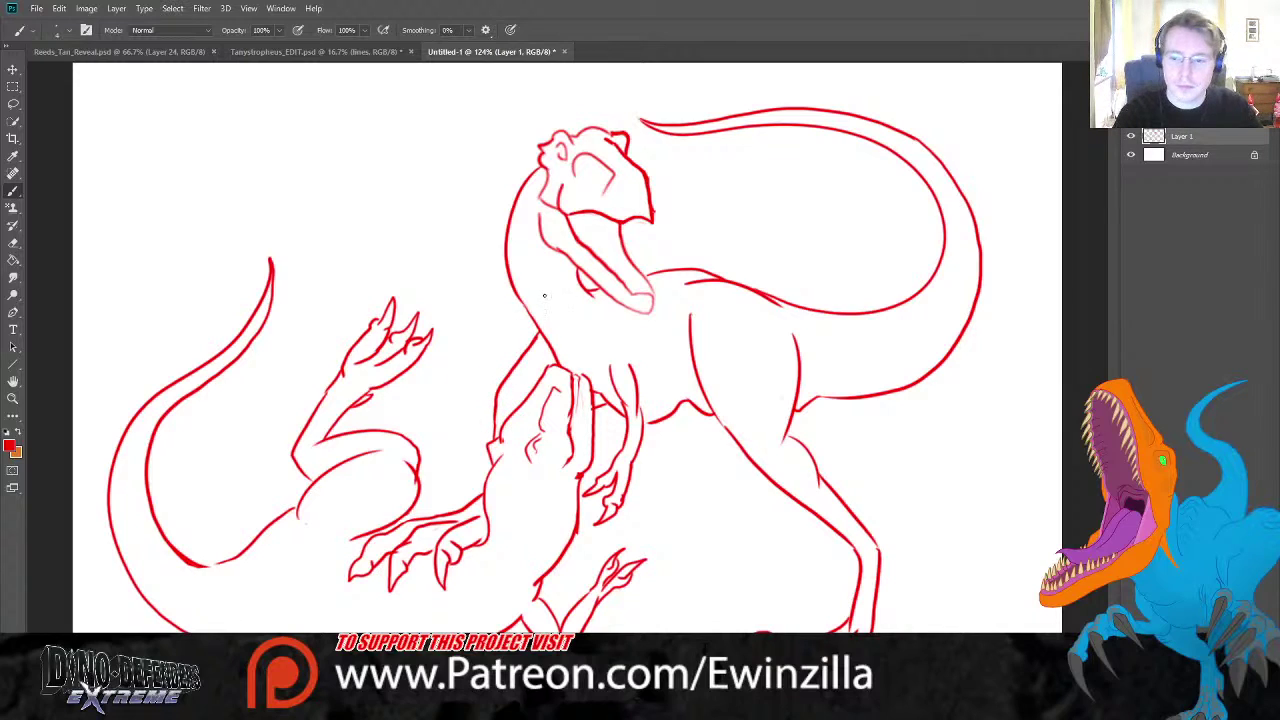
pyautogui.moveTo(700, 390)
pyautogui.mouseDown()
pyautogui.moveTo(731, 453)
pyautogui.moveTo(800, 496)
pyautogui.mouseUp()
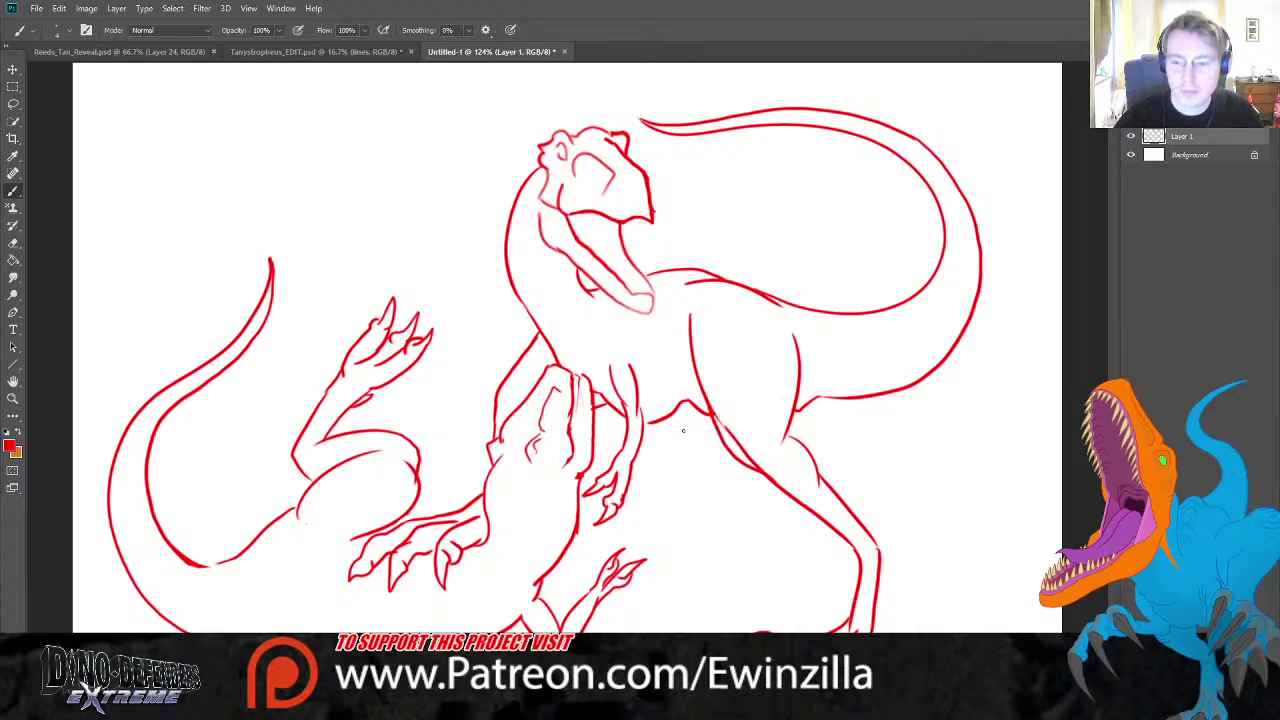
pyautogui.click(13, 277)
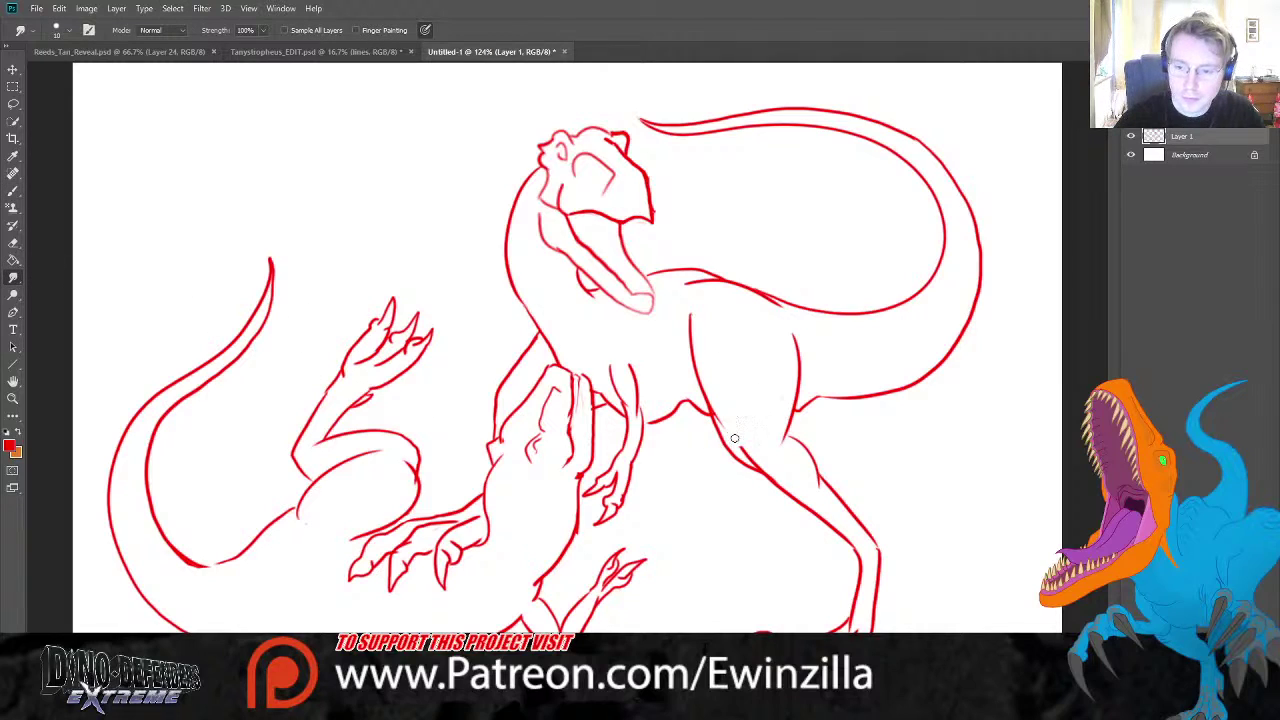
pyautogui.moveTo(717, 405); pyautogui.dragTo(765, 467)
# - Redraw the first creature's lower jaw with a shorter, angular tip and reconnect its back line to the jaw
pyautogui.moveTo(639, 326)
pyautogui.mouseDown()
pyautogui.moveTo(629, 272)
pyautogui.moveTo(652, 301)
pyautogui.mouseUp()
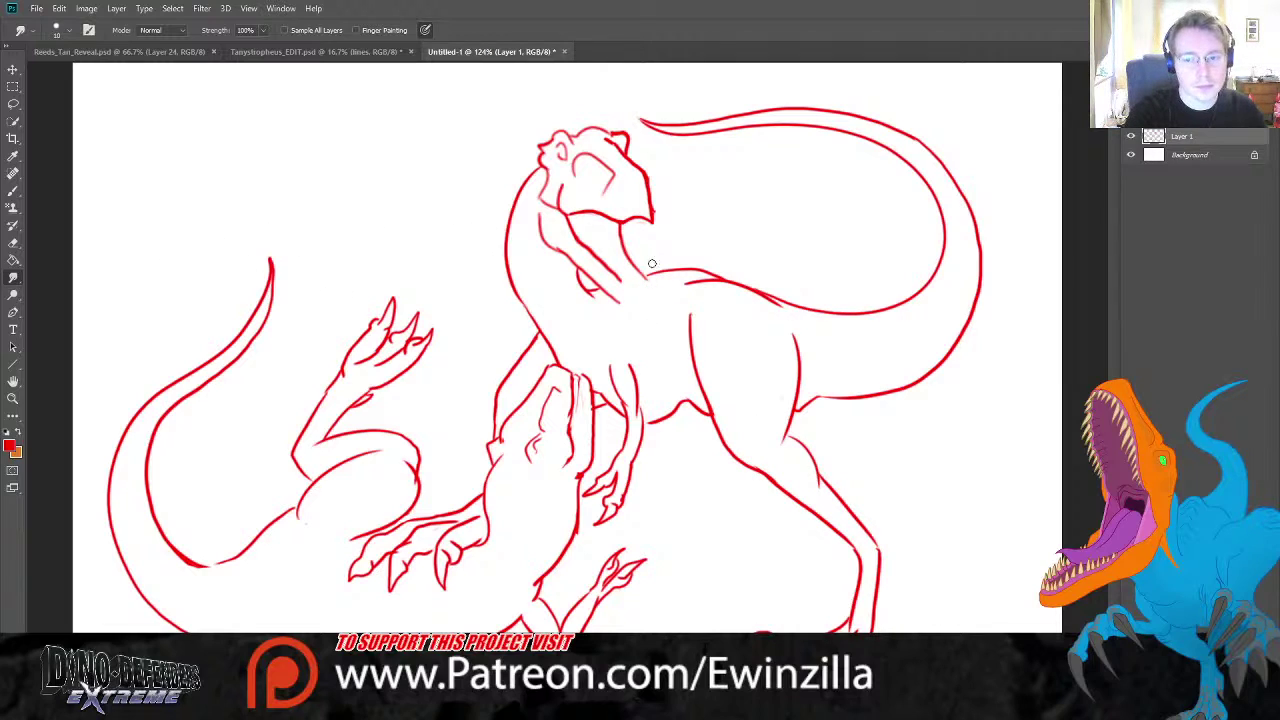
pyautogui.click(13, 190)
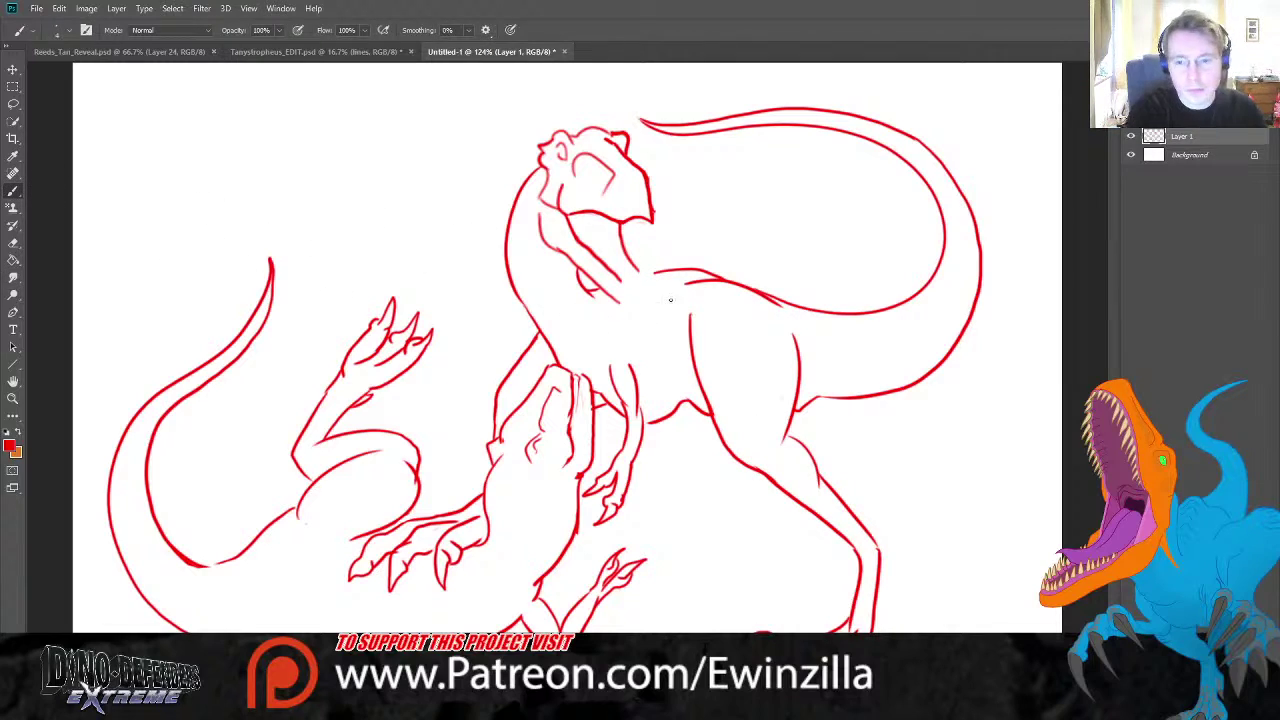
pyautogui.moveTo(626, 256)
pyautogui.mouseDown()
pyautogui.moveTo(635, 279)
pyautogui.moveTo(612, 277)
pyautogui.moveTo(637, 285)
pyautogui.moveTo(613, 277)
pyautogui.moveTo(638, 302)
pyautogui.moveTo(642, 284)
pyautogui.moveTo(614, 300)
pyautogui.moveTo(636, 303)
pyautogui.mouseUp()
pyautogui.hotkey('ctrl', 'z')
pyautogui.hotkey('ctrl', 'z')
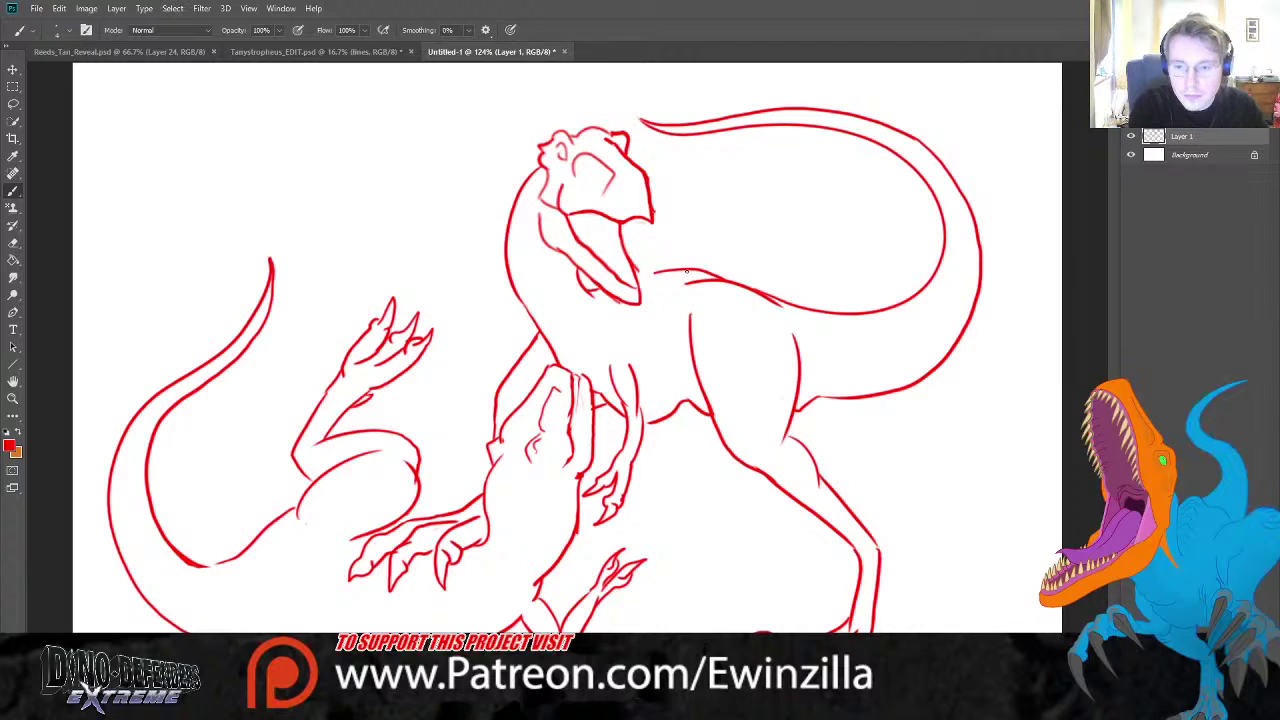
pyautogui.moveTo(690, 268)
pyautogui.mouseDown()
pyautogui.moveTo(636, 270)
pyautogui.moveTo(676, 284)
pyautogui.moveTo(634, 272)
pyautogui.moveTo(666, 288)
pyautogui.moveTo(637, 278)
pyautogui.mouseUp()
pyautogui.hotkey('ctrl', 'z')
pyautogui.hotkey('ctrl', 'z')
pyautogui.hotkey('ctrl', 'z')
pyautogui.hotkey('ctrl', 'z')
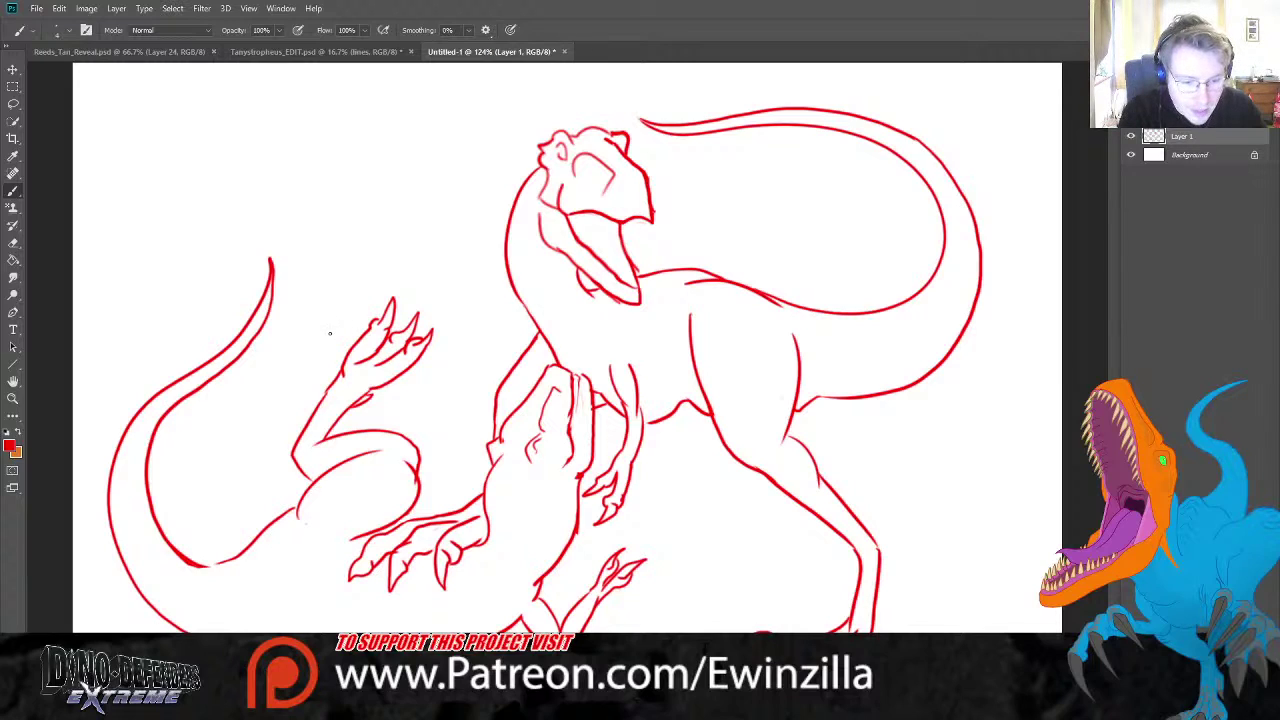
# - Reshape the first creature's upper mouth line with the Smudge tool and redraw the contours around its eye and snout
pyautogui.click(13, 277)
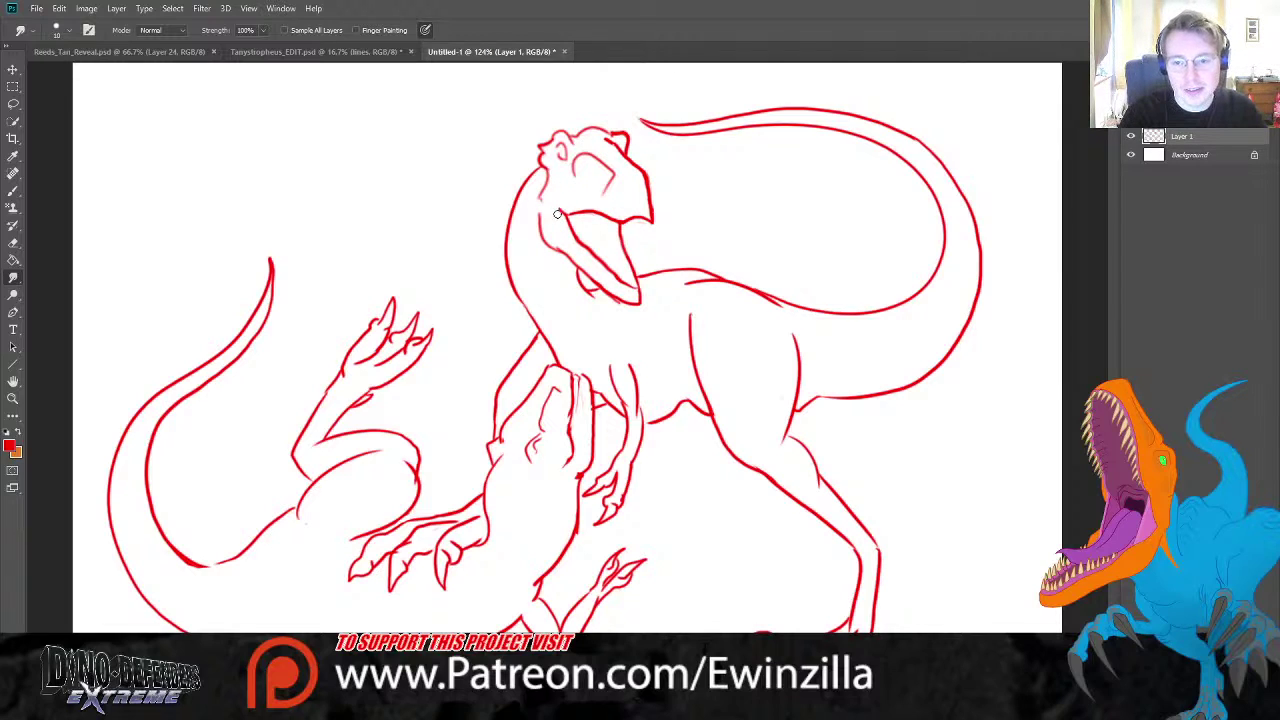
pyautogui.moveTo(592, 212); pyautogui.dragTo(550, 210)
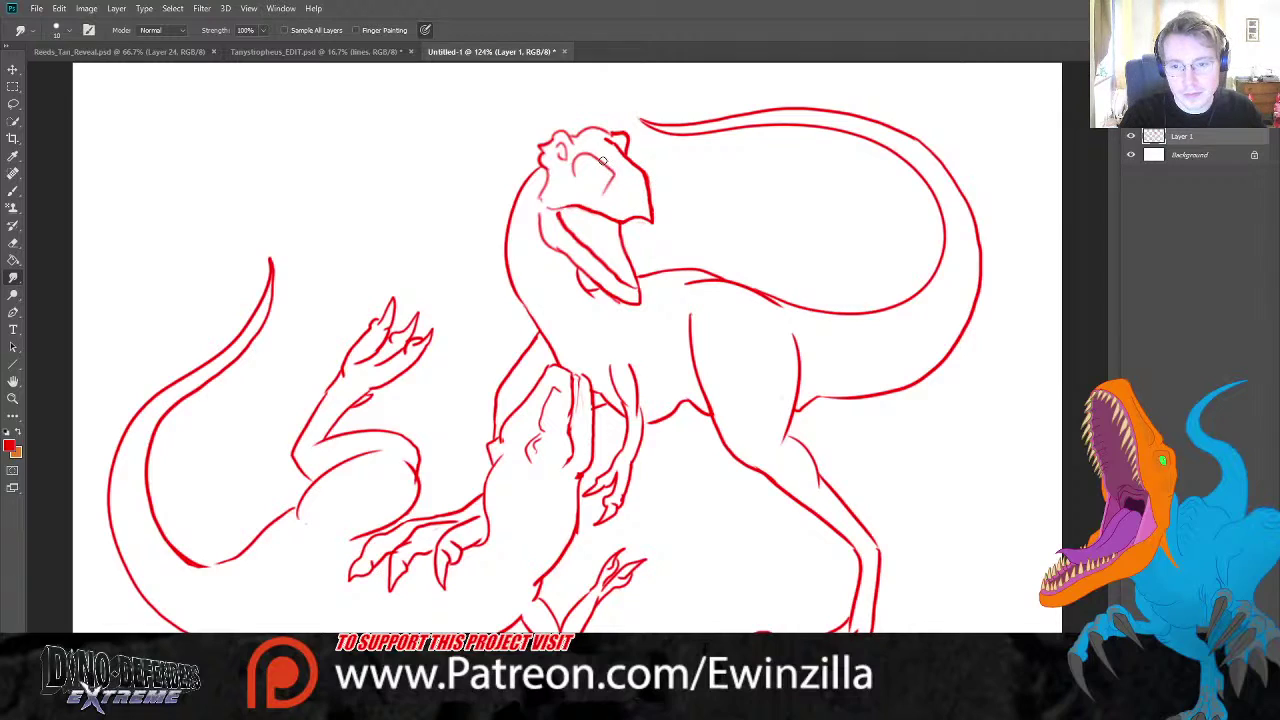
pyautogui.moveTo(596, 179)
pyautogui.mouseDown()
pyautogui.moveTo(608, 190)
pyautogui.moveTo(612, 160)
pyautogui.moveTo(582, 155)
pyautogui.moveTo(590, 172)
pyautogui.mouseUp()
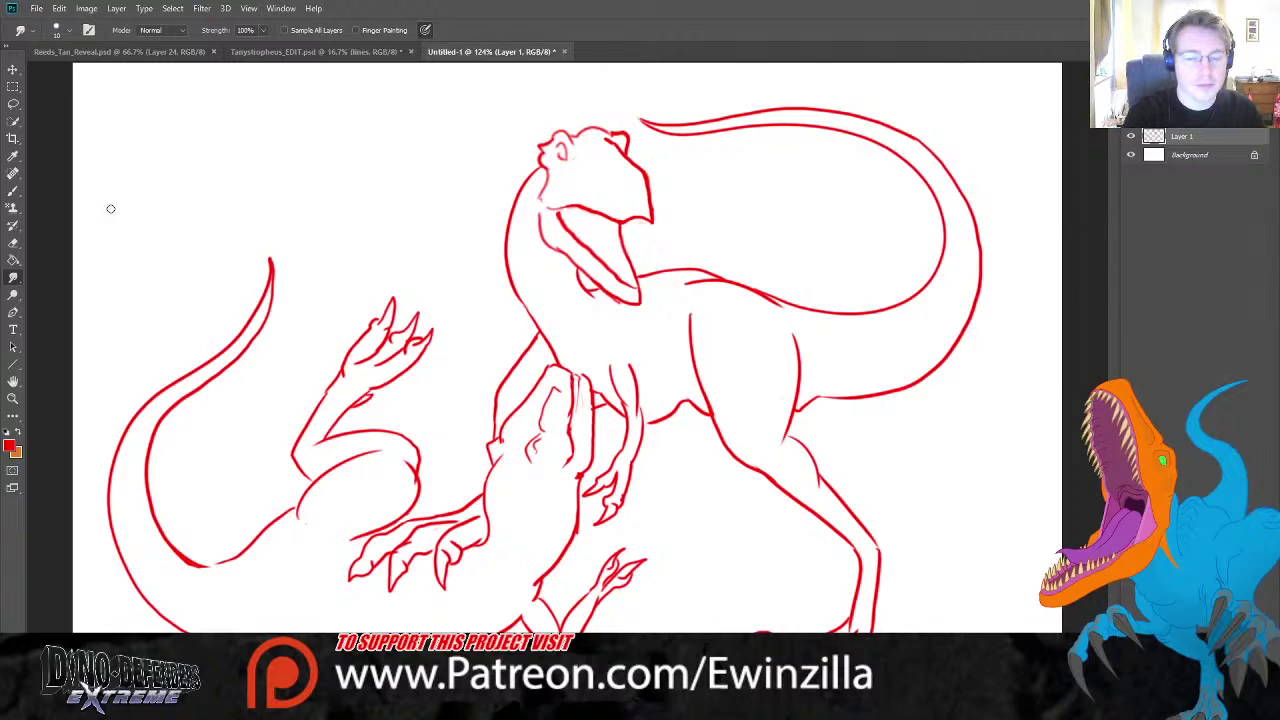
pyautogui.click(13, 190)
pyautogui.moveTo(570, 169)
pyautogui.mouseDown()
pyautogui.moveTo(571, 148)
pyautogui.moveTo(556, 174)
pyautogui.moveTo(603, 168)
pyautogui.moveTo(584, 140)
pyautogui.mouseUp()
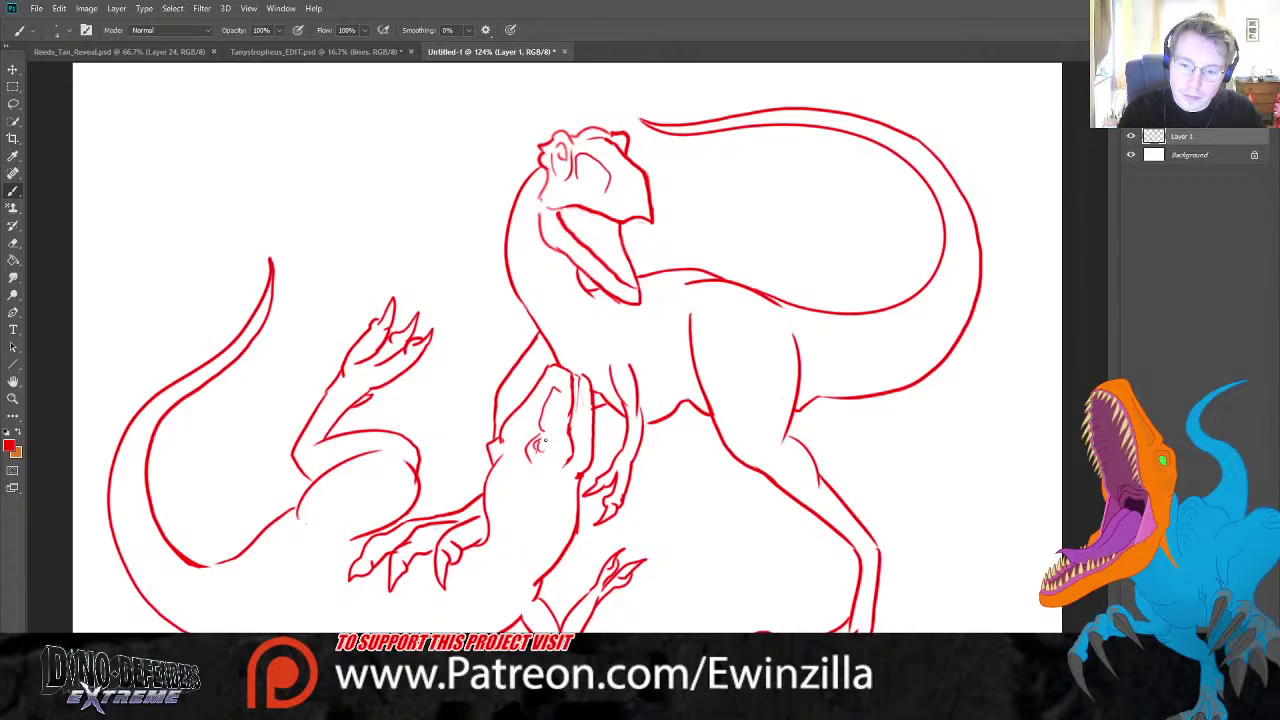
# - Draw the second creature's round eye and sketch upright clawed digits between its raised thigh and its neck
pyautogui.moveTo(542, 440)
pyautogui.mouseDown()
pyautogui.moveTo(537, 453)
pyautogui.moveTo(560, 452)
pyautogui.mouseUp()
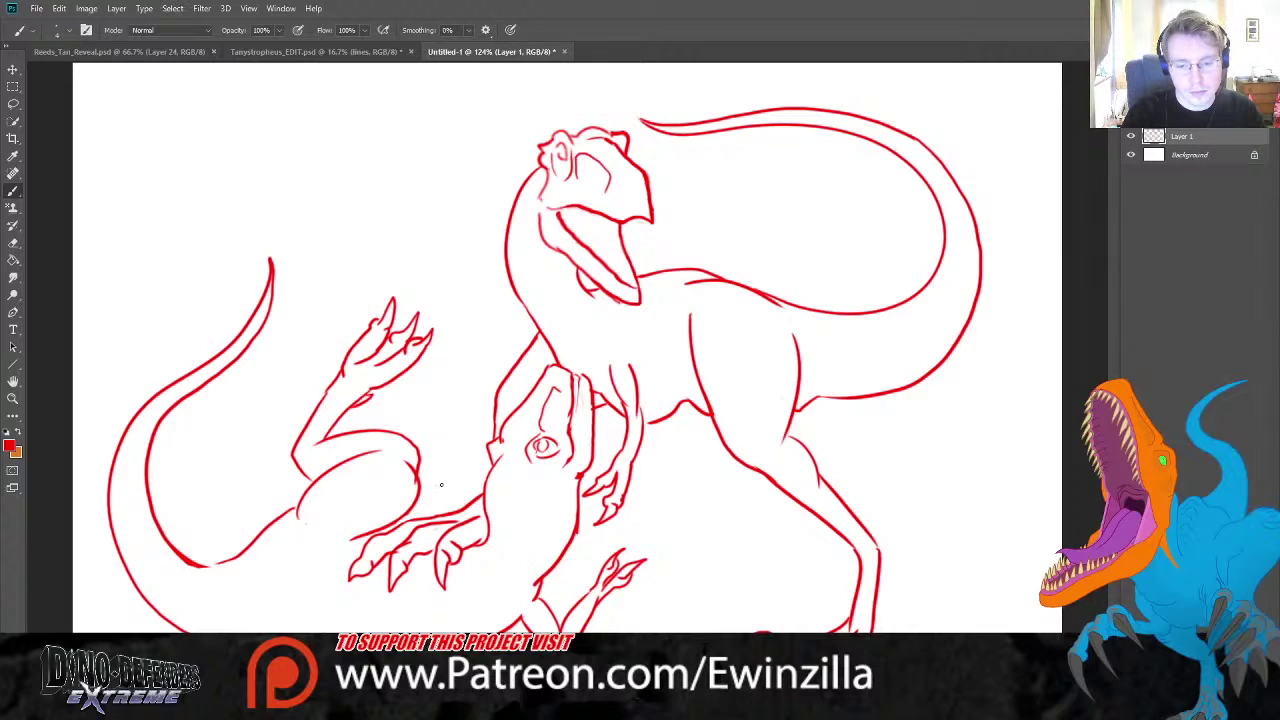
pyautogui.moveTo(445, 437); pyautogui.dragTo(459, 483)
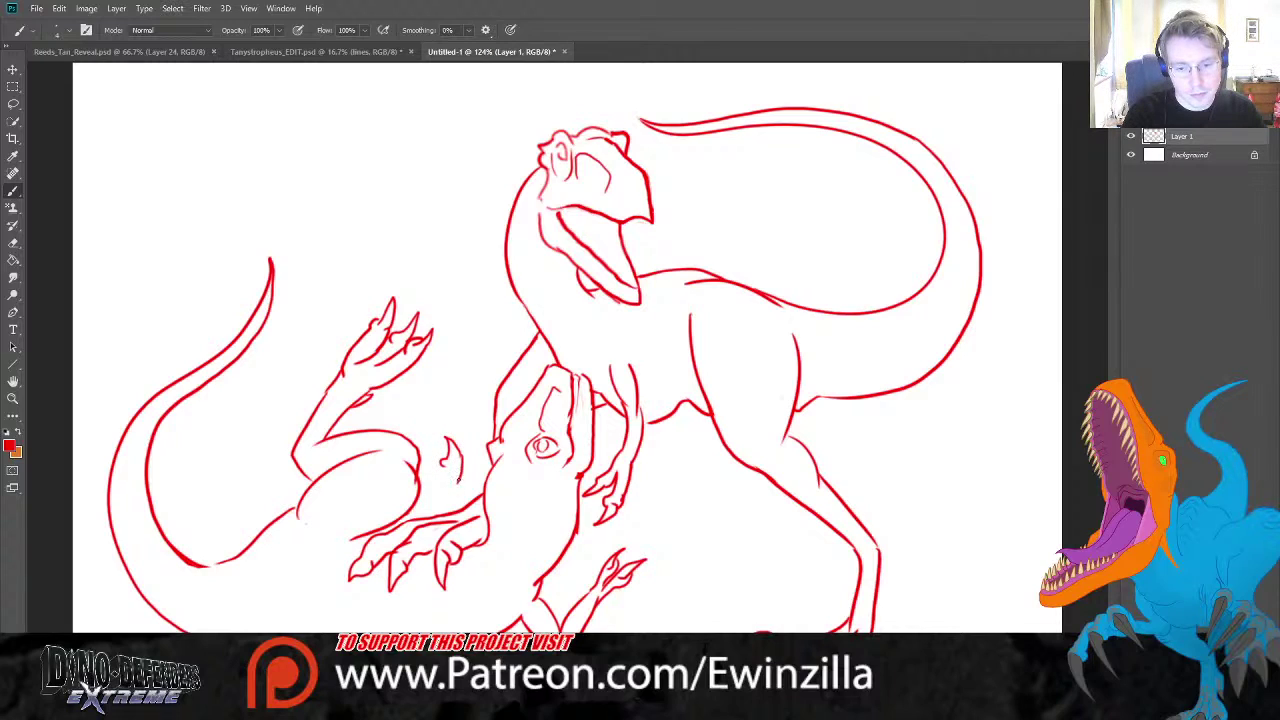
pyautogui.moveTo(470, 440)
pyautogui.mouseDown()
pyautogui.moveTo(466, 471)
pyautogui.moveTo(491, 473)
pyautogui.moveTo(428, 490)
pyautogui.moveTo(409, 520)
pyautogui.mouseUp()
pyautogui.hotkey('ctrl', 'z')
pyautogui.hotkey('ctrl', 'z')
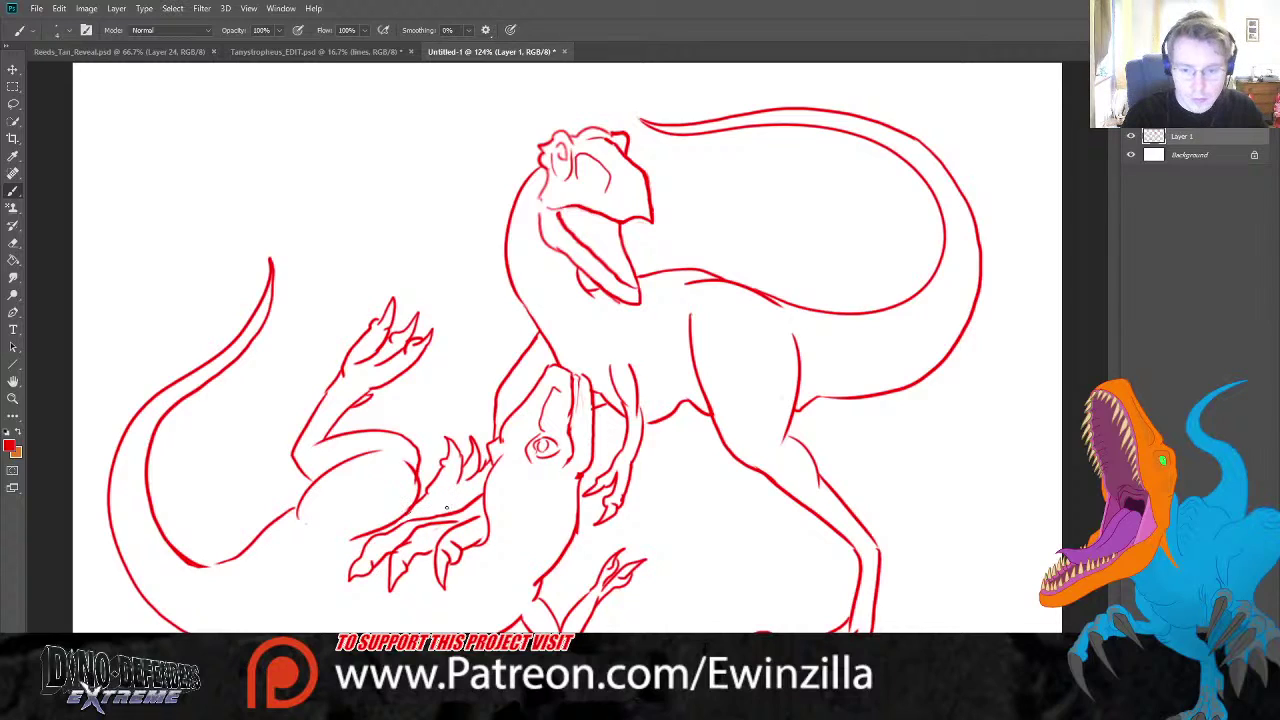
pyautogui.moveTo(478, 470); pyautogui.dragTo(451, 496)
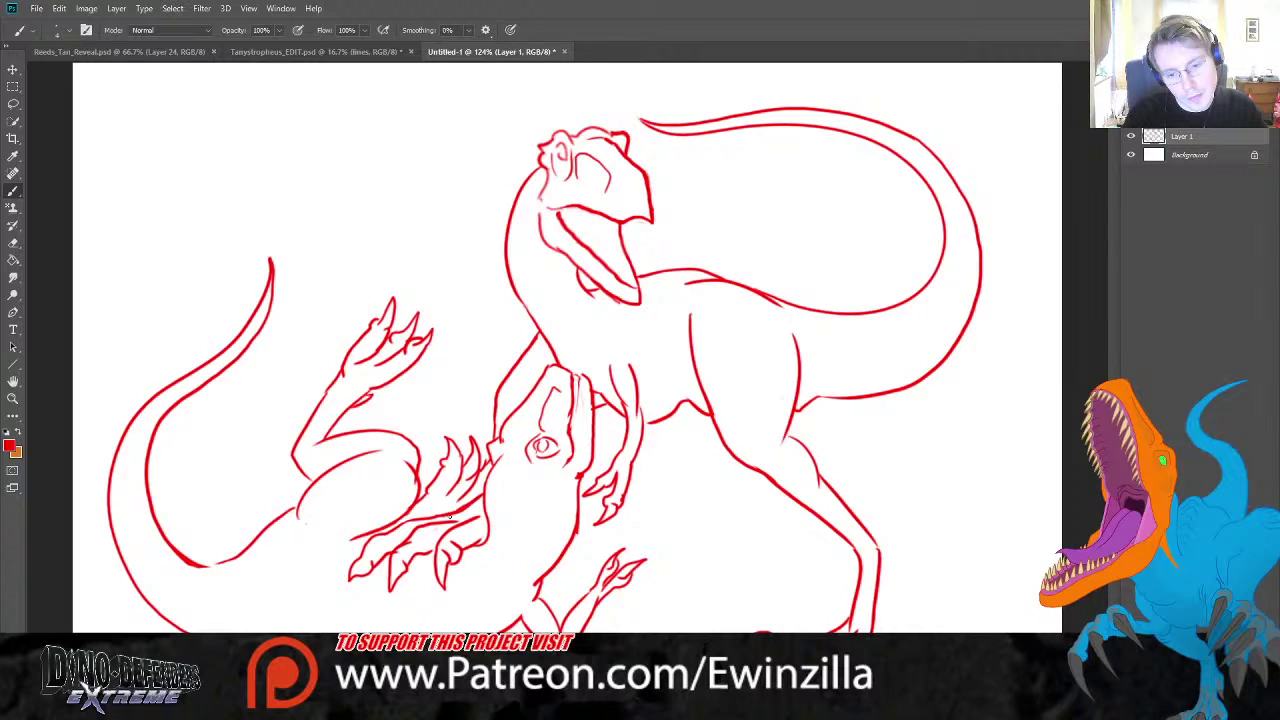
# - Smooth the inner curve of the second creature's tail base with the Smudge tool
pyautogui.click(13, 277)
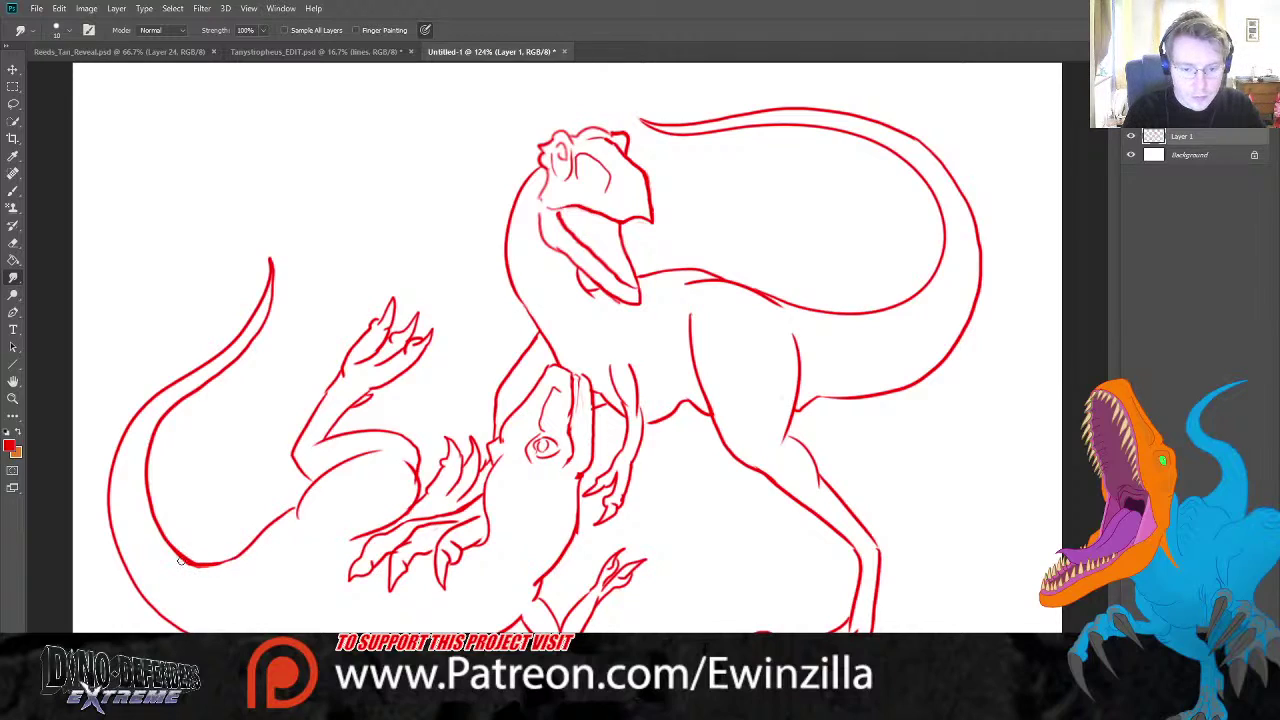
pyautogui.moveTo(183, 555)
pyautogui.mouseDown()
pyautogui.moveTo(227, 565)
pyautogui.moveTo(197, 567)
pyautogui.moveTo(256, 554)
pyautogui.moveTo(204, 571)
pyautogui.moveTo(261, 550)
pyautogui.moveTo(198, 562)
pyautogui.moveTo(253, 547)
pyautogui.moveTo(230, 569)
pyautogui.moveTo(266, 535)
pyautogui.mouseUp()
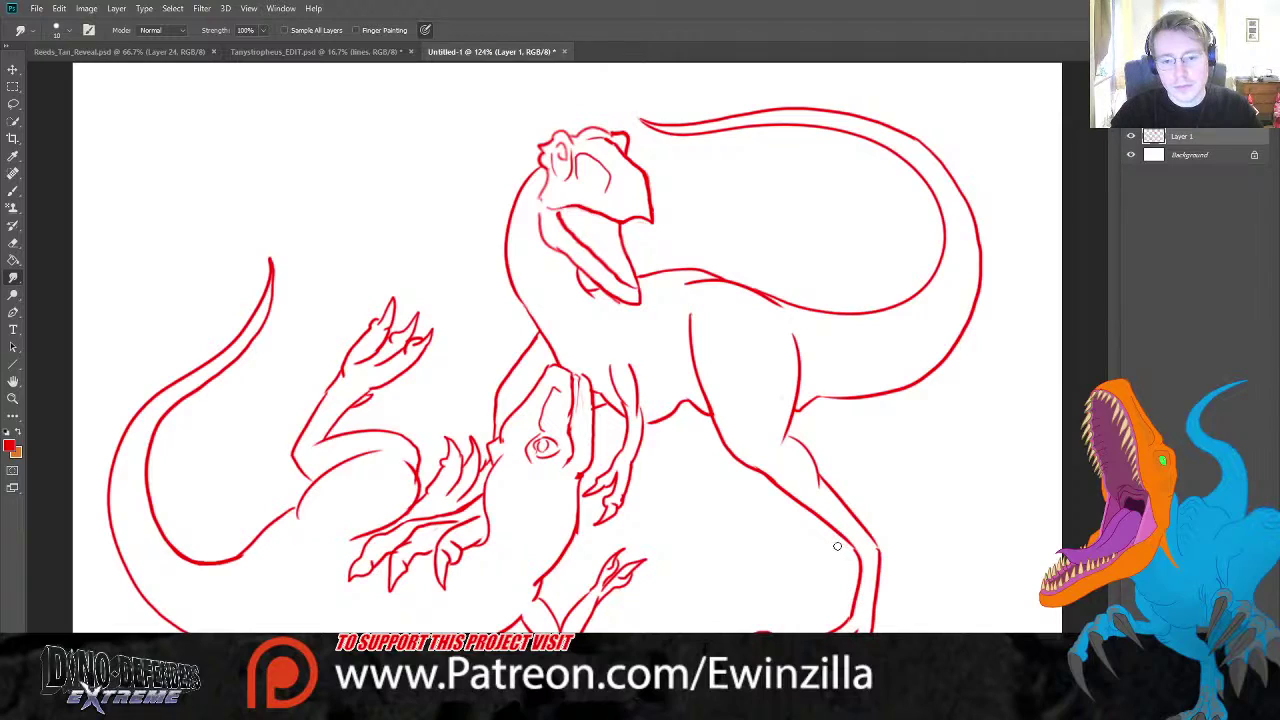
# - Remove the second creature's raised foot and redraw it with three widely spread toes ending in long pointed claws
pyautogui.moveTo(403, 345); pyautogui.dragTo(372, 377)
pyautogui.moveTo(445, 337)
pyautogui.mouseDown()
pyautogui.moveTo(375, 388)
pyautogui.moveTo(443, 320)
pyautogui.moveTo(367, 371)
pyautogui.moveTo(405, 315)
pyautogui.moveTo(363, 334)
pyautogui.moveTo(343, 363)
pyautogui.mouseUp()
pyautogui.click(13, 190)
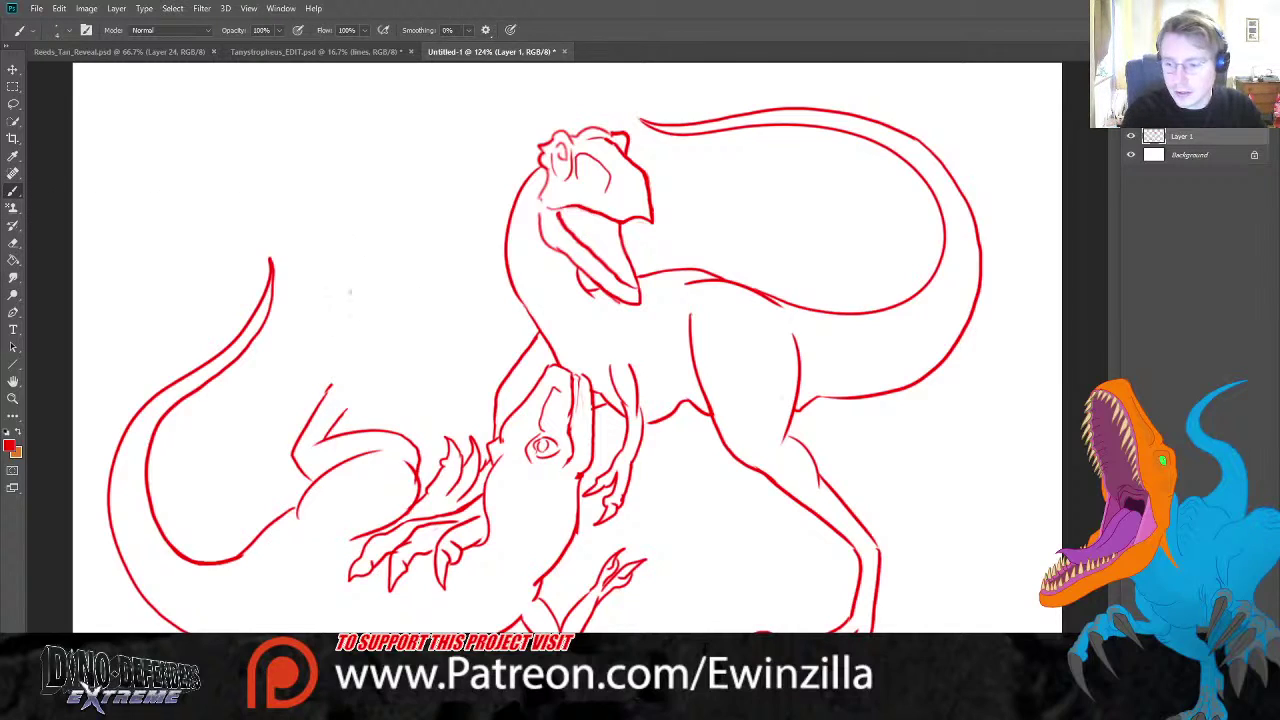
pyautogui.moveTo(331, 387)
pyautogui.mouseDown()
pyautogui.moveTo(354, 282)
pyautogui.moveTo(362, 316)
pyautogui.moveTo(354, 270)
pyautogui.moveTo(358, 312)
pyautogui.moveTo(355, 284)
pyautogui.mouseUp()
pyautogui.hotkey('ctrl', 'z')
pyautogui.hotkey('ctrl', 'z')
pyautogui.hotkey('ctrl', 'z')
pyautogui.hotkey('ctrl', 'z')
pyautogui.moveTo(355, 284)
pyautogui.mouseDown()
pyautogui.moveTo(360, 349)
pyautogui.moveTo(415, 295)
pyautogui.moveTo(383, 363)
pyautogui.moveTo(454, 335)
pyautogui.moveTo(370, 379)
pyautogui.moveTo(345, 414)
pyautogui.mouseUp()
pyautogui.hotkey('ctrl', 'z')
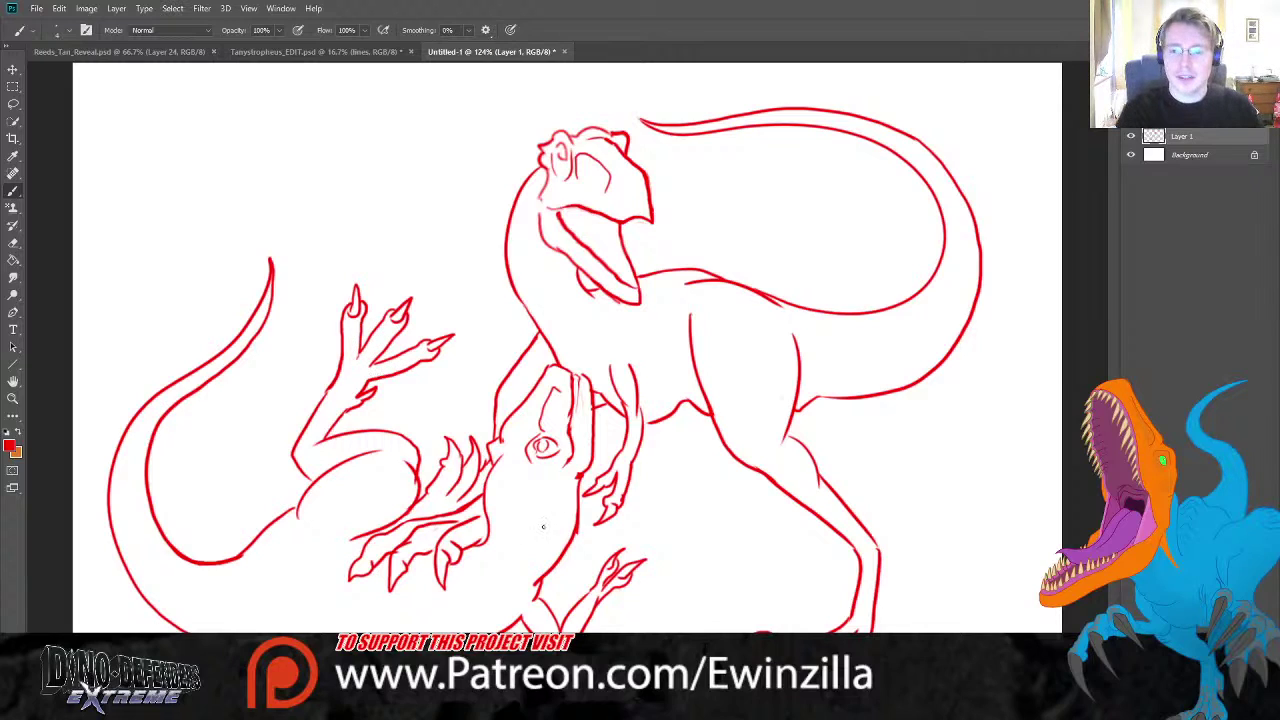
# - Redraw the inner edge of the second creature's narrow lower jaw and clear the stray strokes beside it with the Smudge tool
pyautogui.moveTo(545, 207); pyautogui.dragTo(580, 199)
pyautogui.click(13, 398)
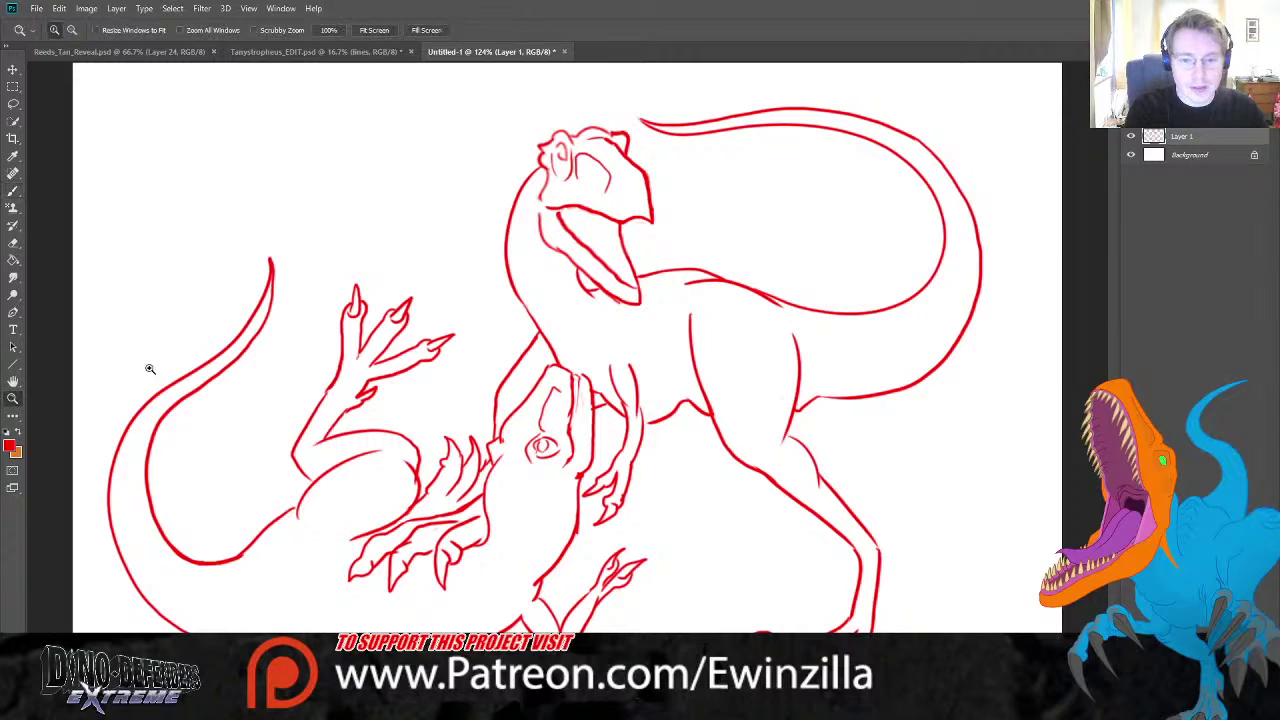
pyautogui.click(634, 426)
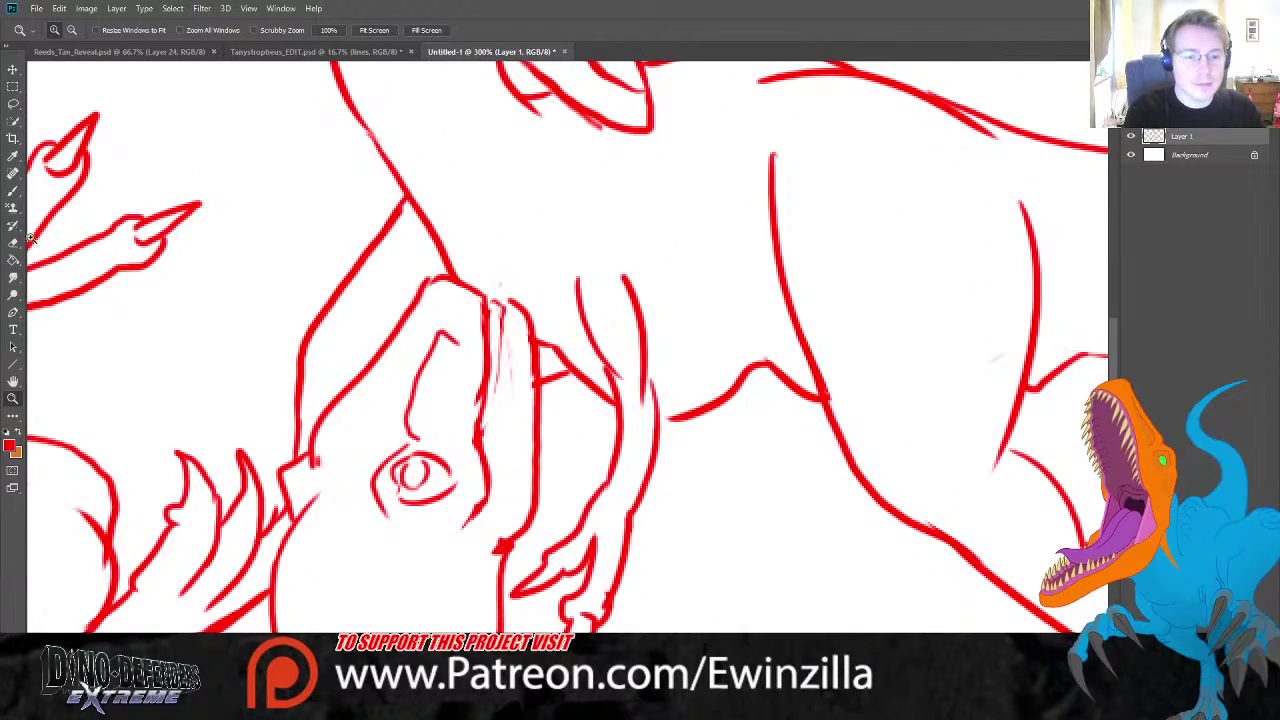
pyautogui.click(13, 190)
pyautogui.moveTo(510, 300)
pyautogui.mouseDown()
pyautogui.moveTo(506, 372)
pyautogui.moveTo(484, 462)
pyautogui.mouseUp()
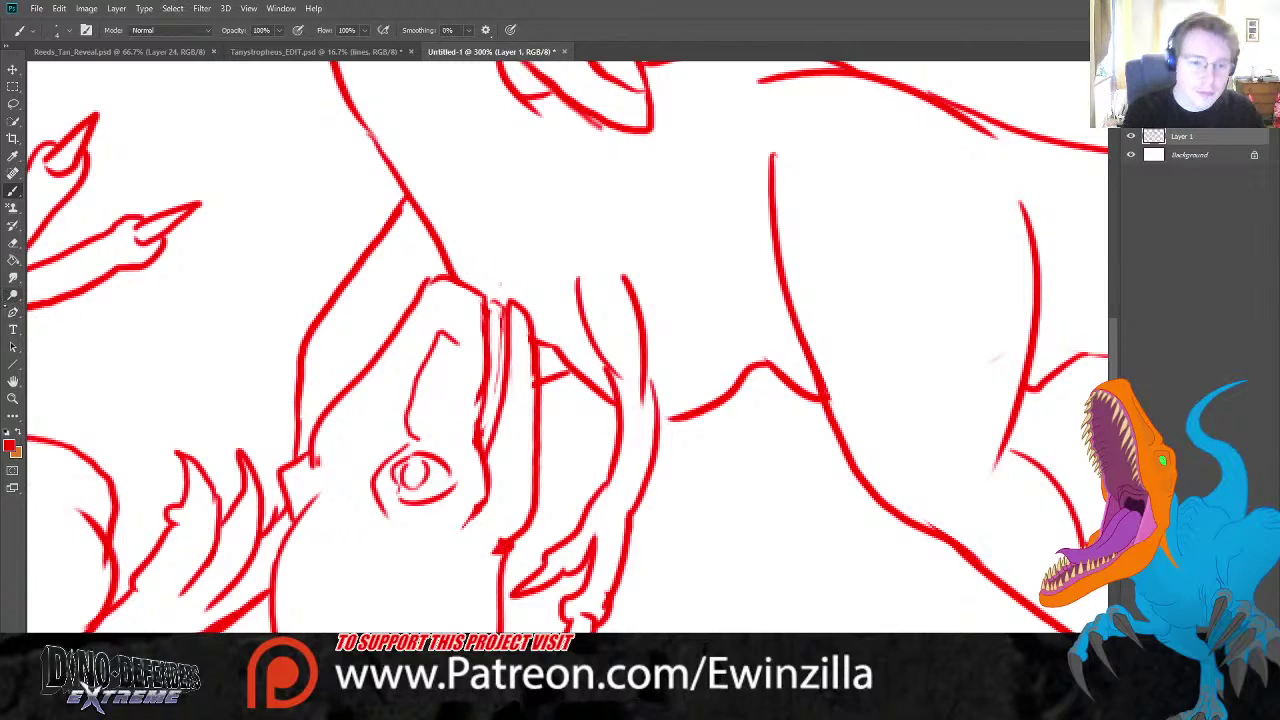
pyautogui.click(13, 262)
pyautogui.press('r')
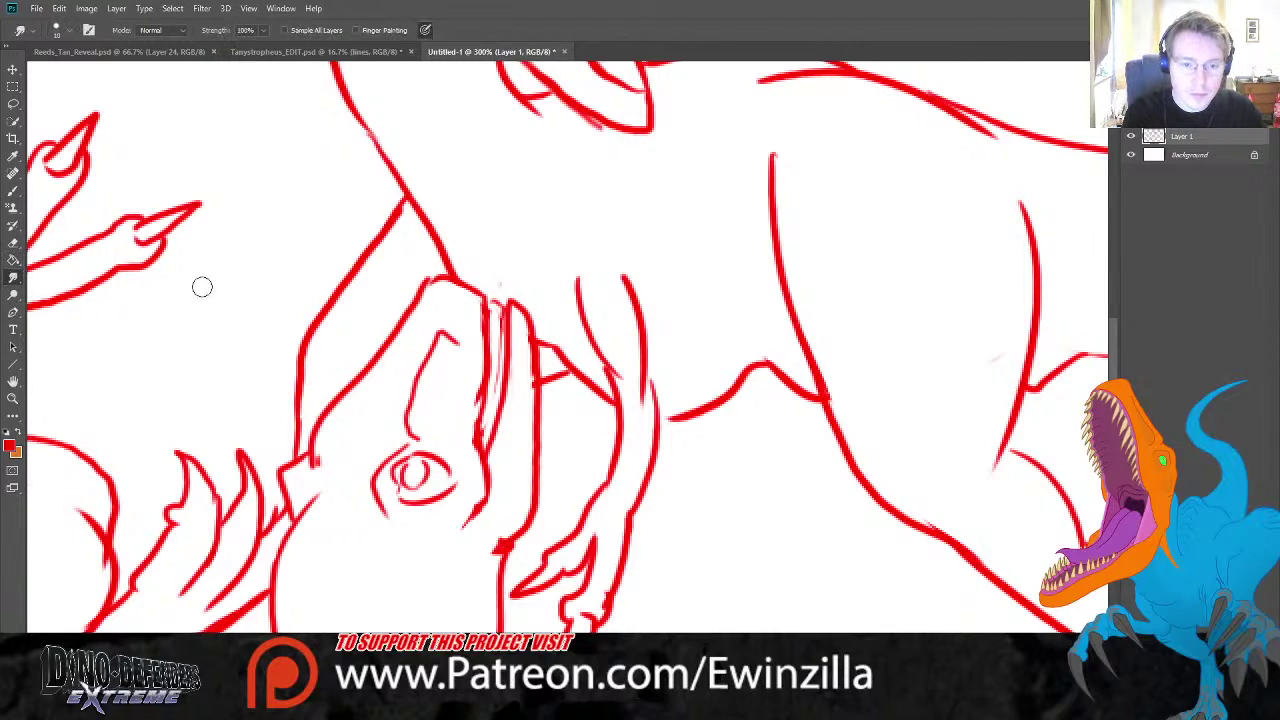
pyautogui.moveTo(494, 280)
pyautogui.mouseDown()
pyautogui.moveTo(492, 397)
pyautogui.moveTo(498, 354)
pyautogui.moveTo(481, 391)
pyautogui.moveTo(475, 376)
pyautogui.moveTo(439, 390)
pyautogui.mouseUp()
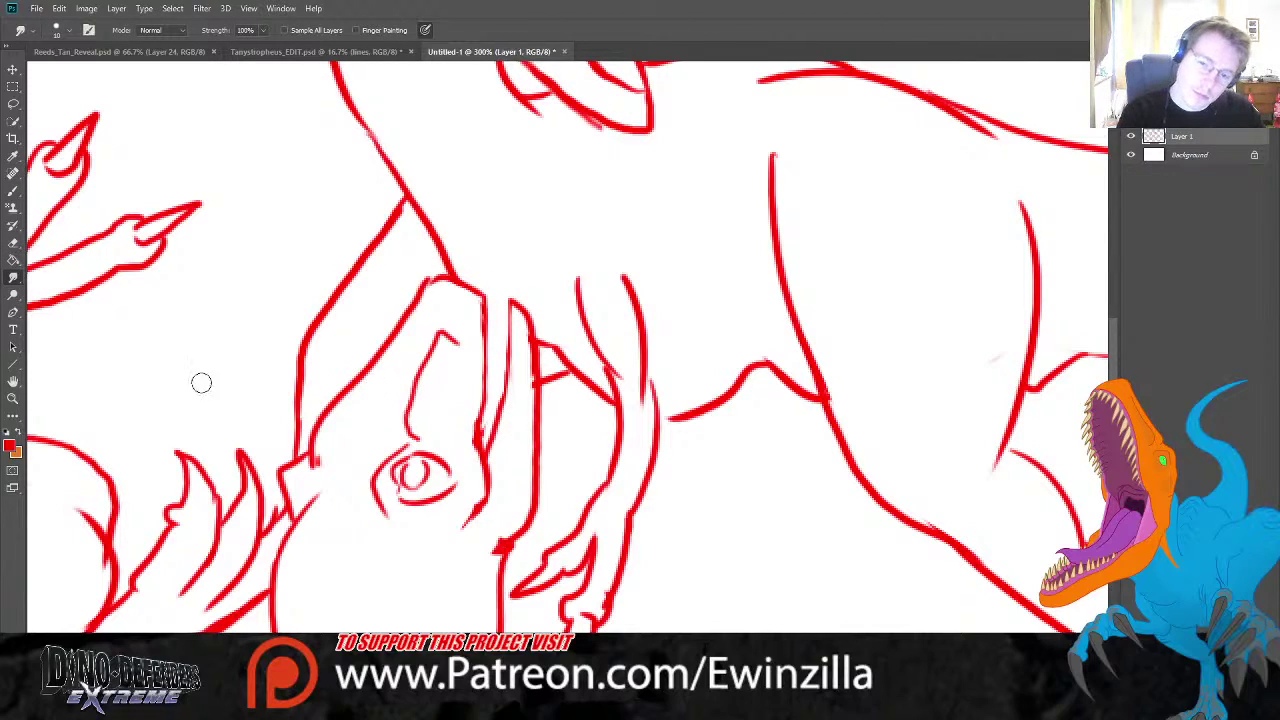
# - Draw a rounded tip on the second creature's lower jaw, curving down to meet the upper snout line
pyautogui.click(12, 190)
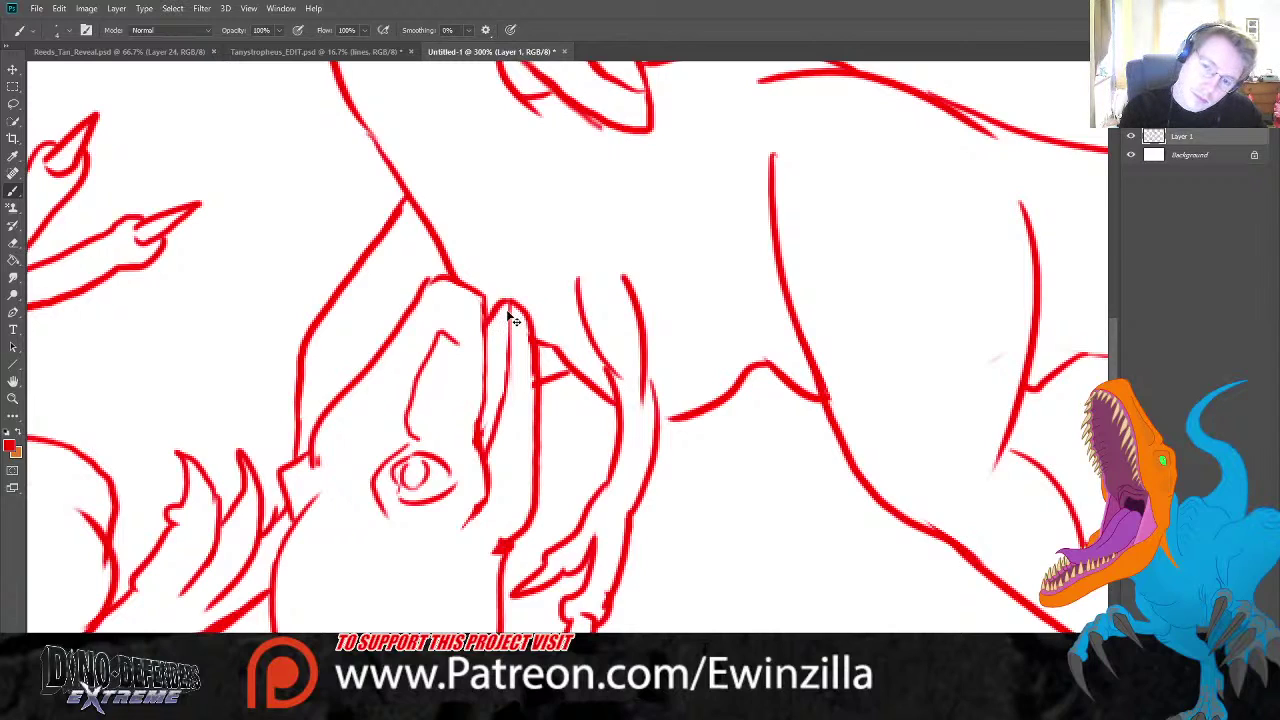
pyautogui.moveTo(508, 302); pyautogui.dragTo(490, 352)
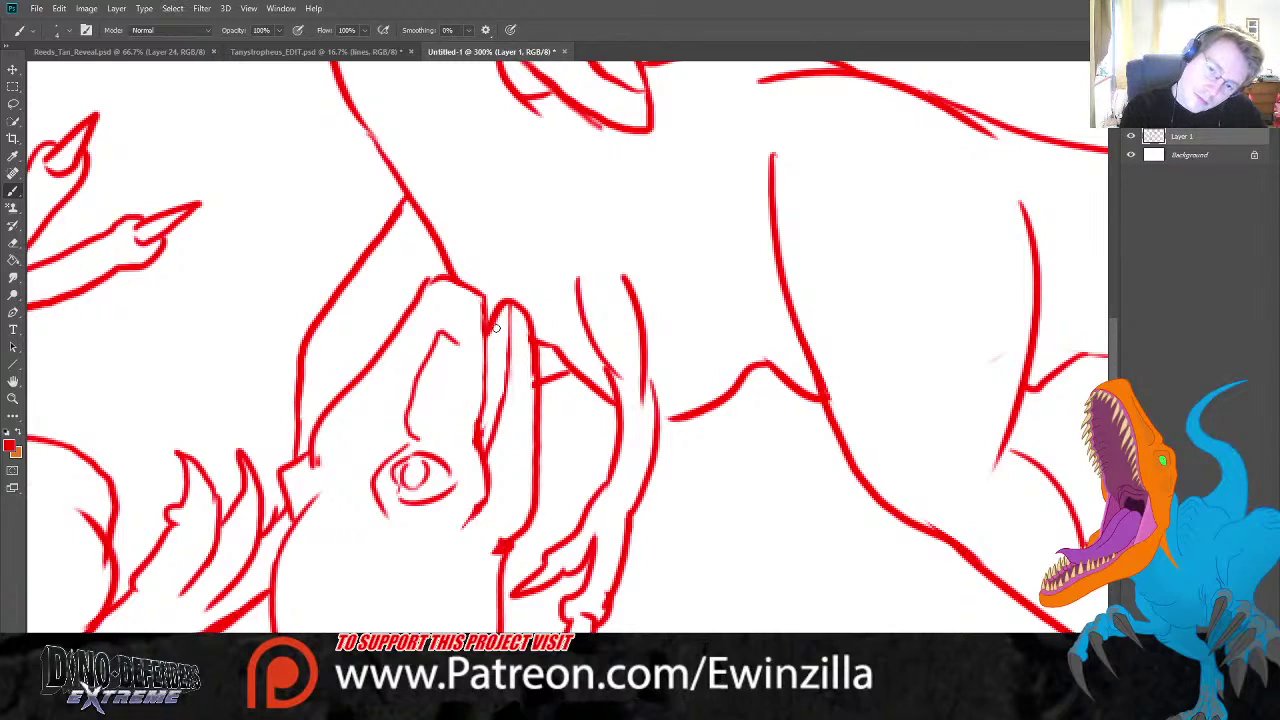
pyautogui.scroll(5, 792, 306)
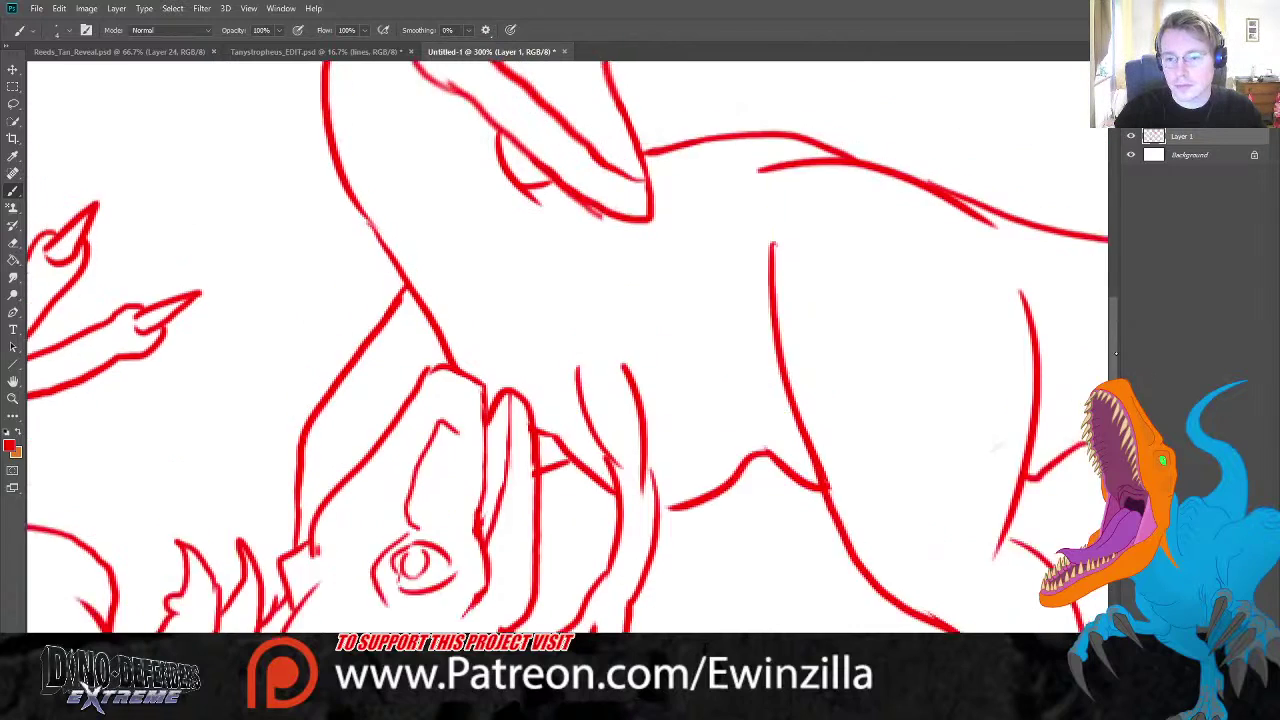
# - Add short contour strokes to the first creature's shoulder, the front and back of its thigh, and its tail base
pyautogui.click(13, 277)
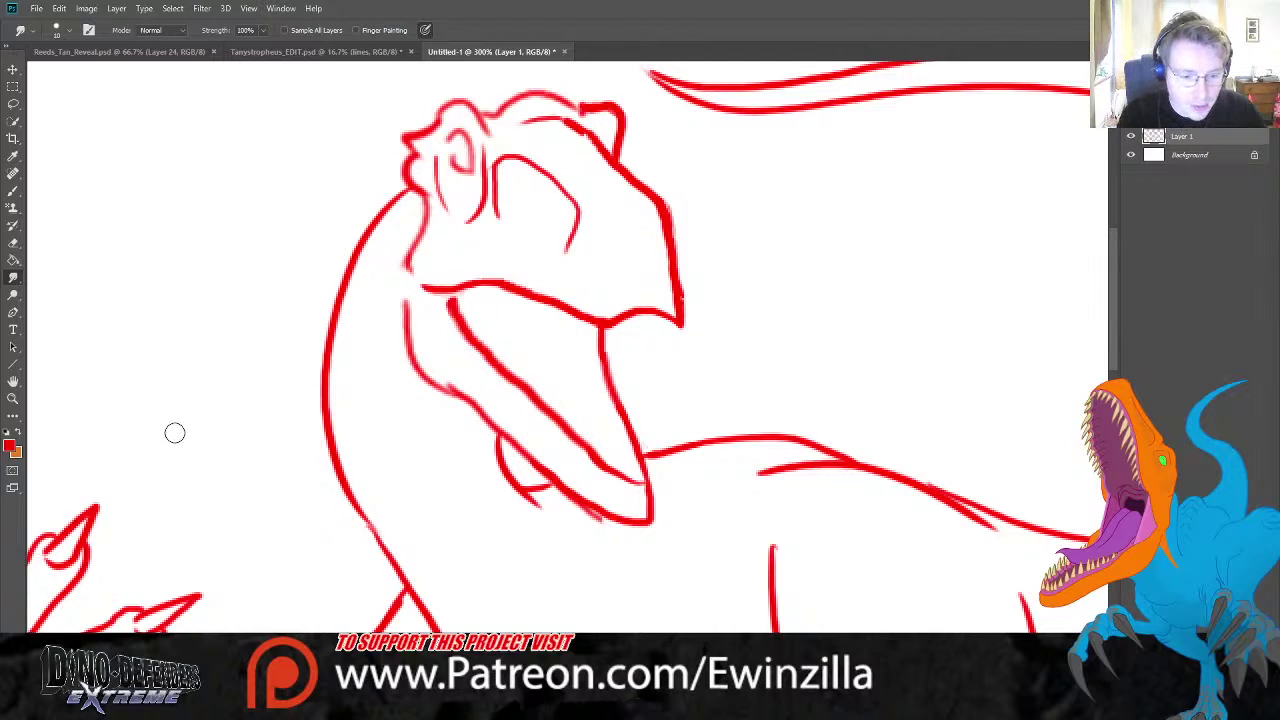
pyautogui.click(13, 398)
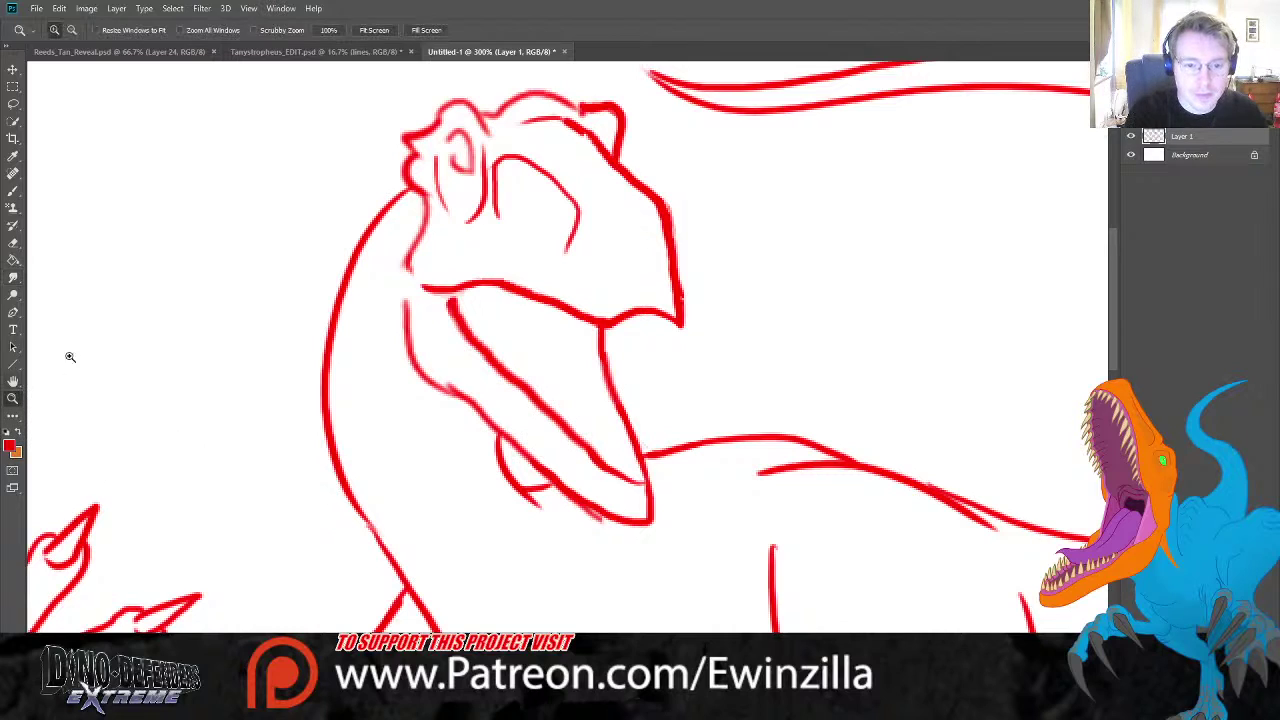
pyautogui.click(374, 30)
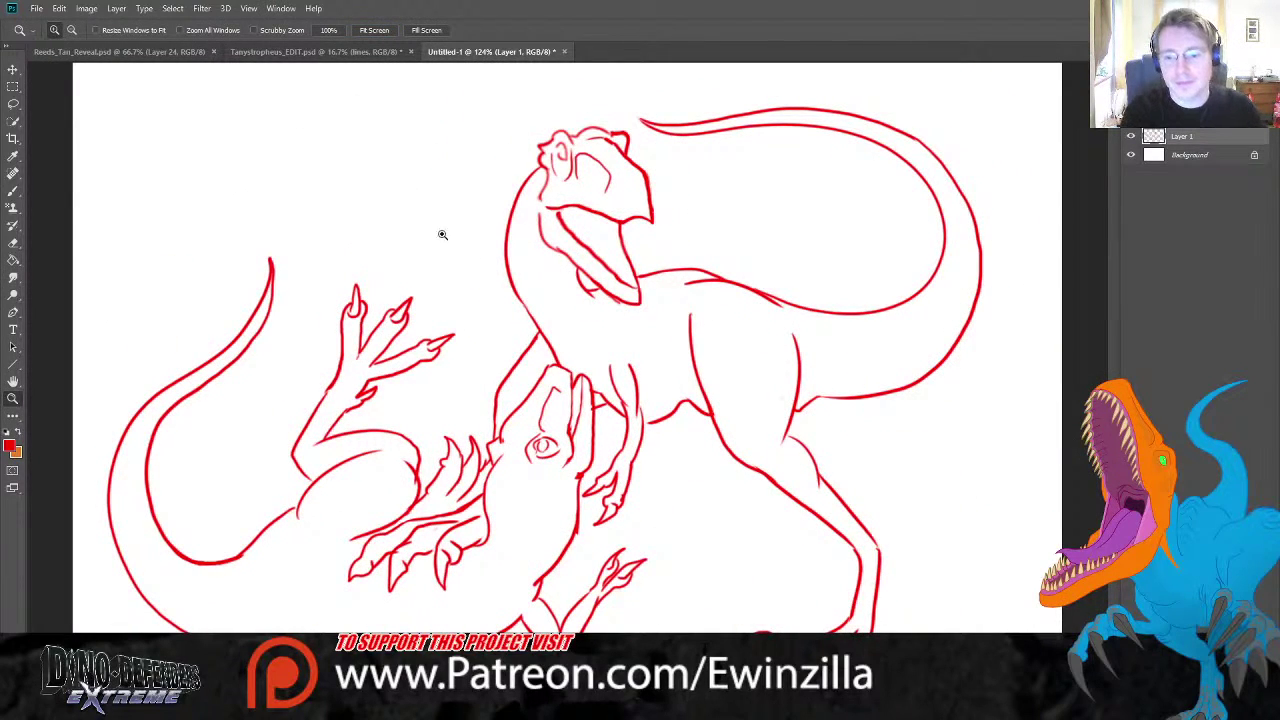
pyautogui.click(13, 278)
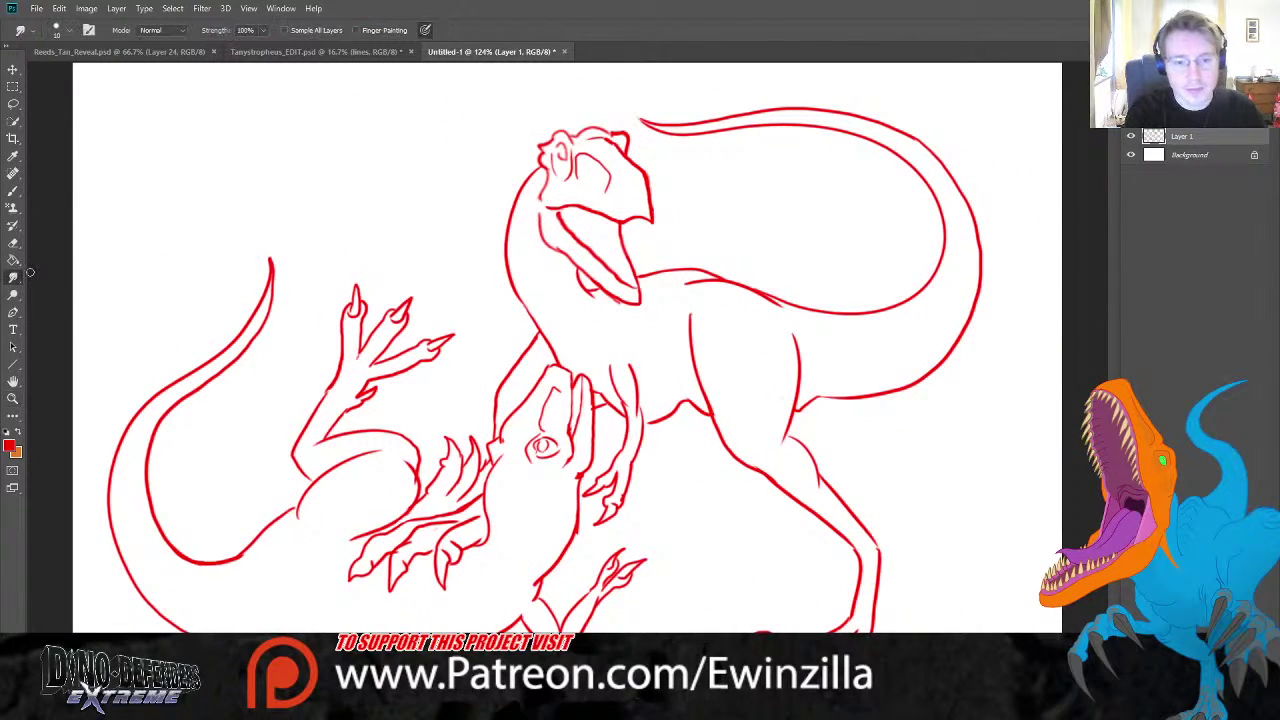
pyautogui.click(13, 190)
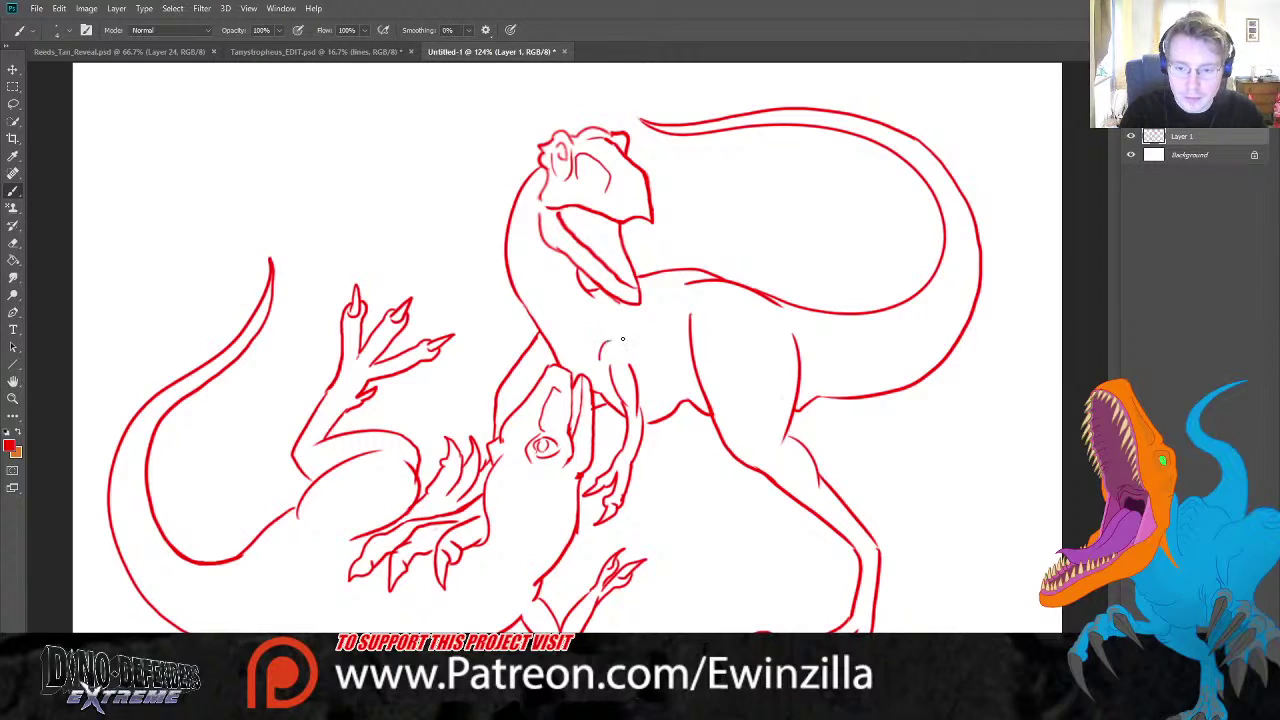
pyautogui.hotkey('ctrl', 'z')
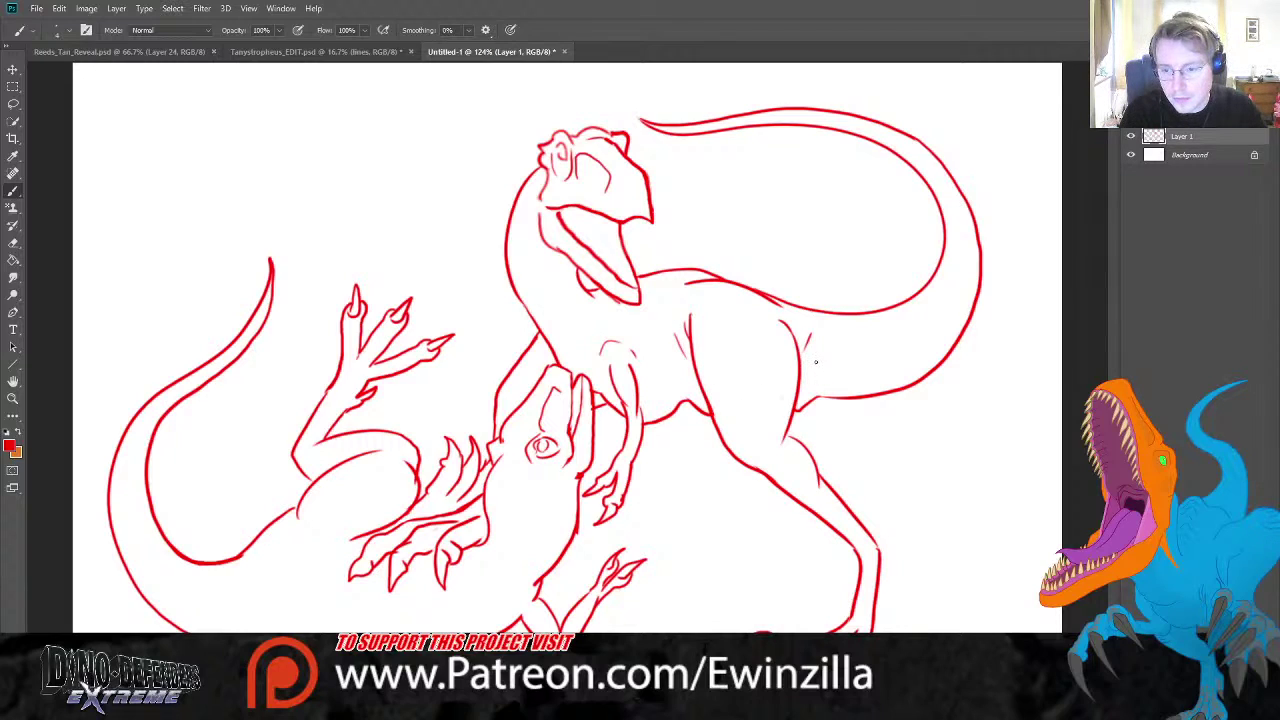
pyautogui.moveTo(806, 406); pyautogui.dragTo(842, 389)
pyautogui.hotkey('ctrl', 'z')
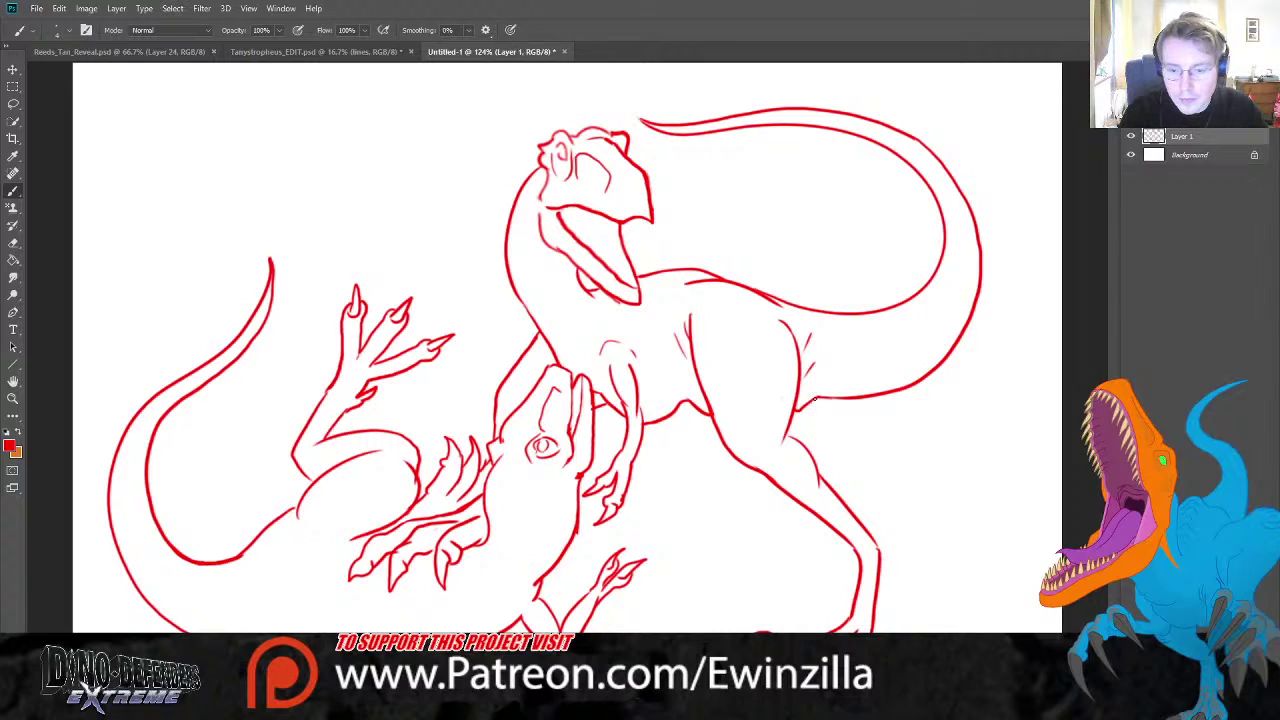
# - Sketch two short curved crease lines across the second creature's hip and tail base below its raised thigh
pyautogui.moveTo(408, 513)
pyautogui.mouseDown()
pyautogui.moveTo(452, 505)
pyautogui.moveTo(438, 507)
pyautogui.mouseUp()
pyautogui.hotkey('ctrl', 'z')
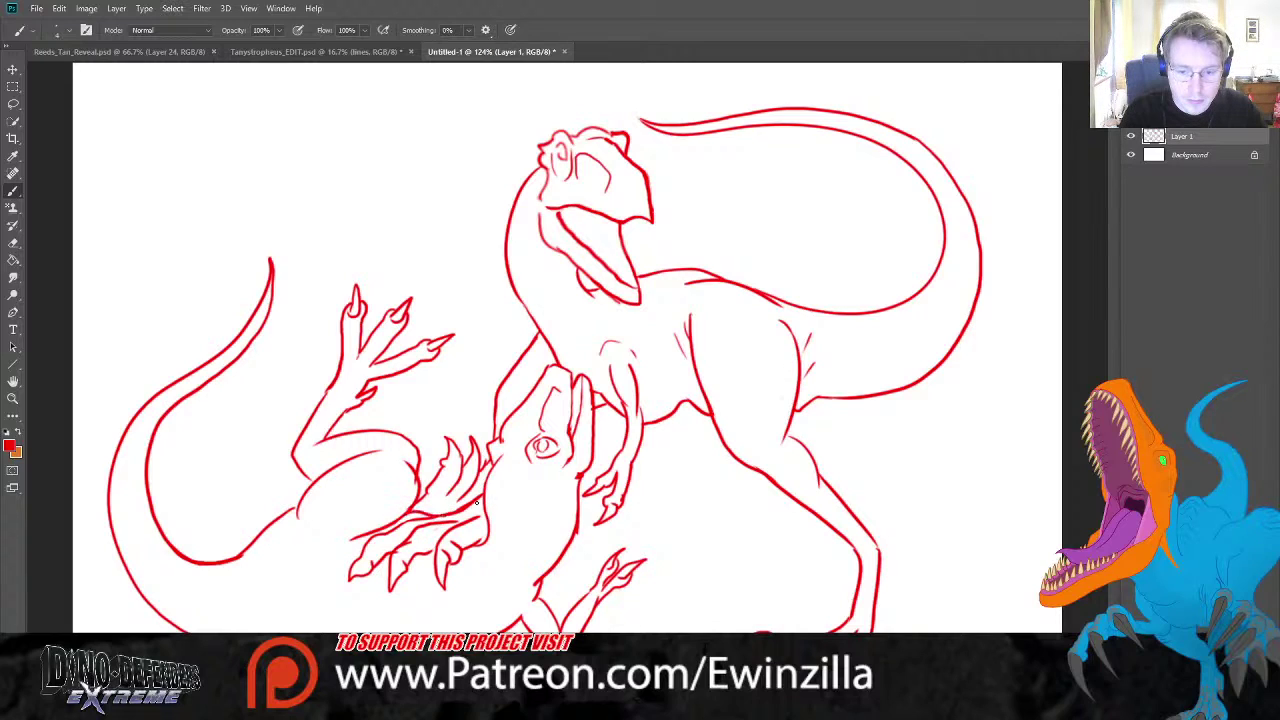
pyautogui.moveTo(290, 535); pyautogui.dragTo(336, 546)
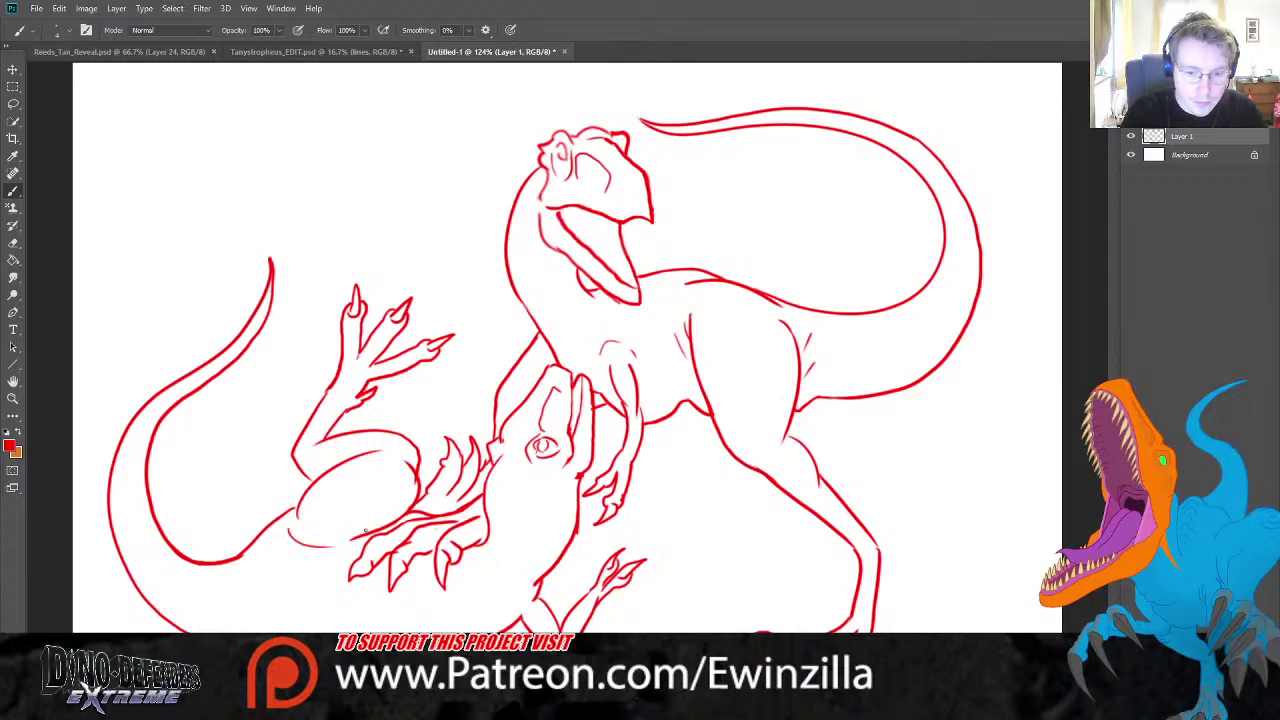
pyautogui.hotkey('ctrl', 'z')
pyautogui.moveTo(284, 604); pyautogui.dragTo(346, 600)
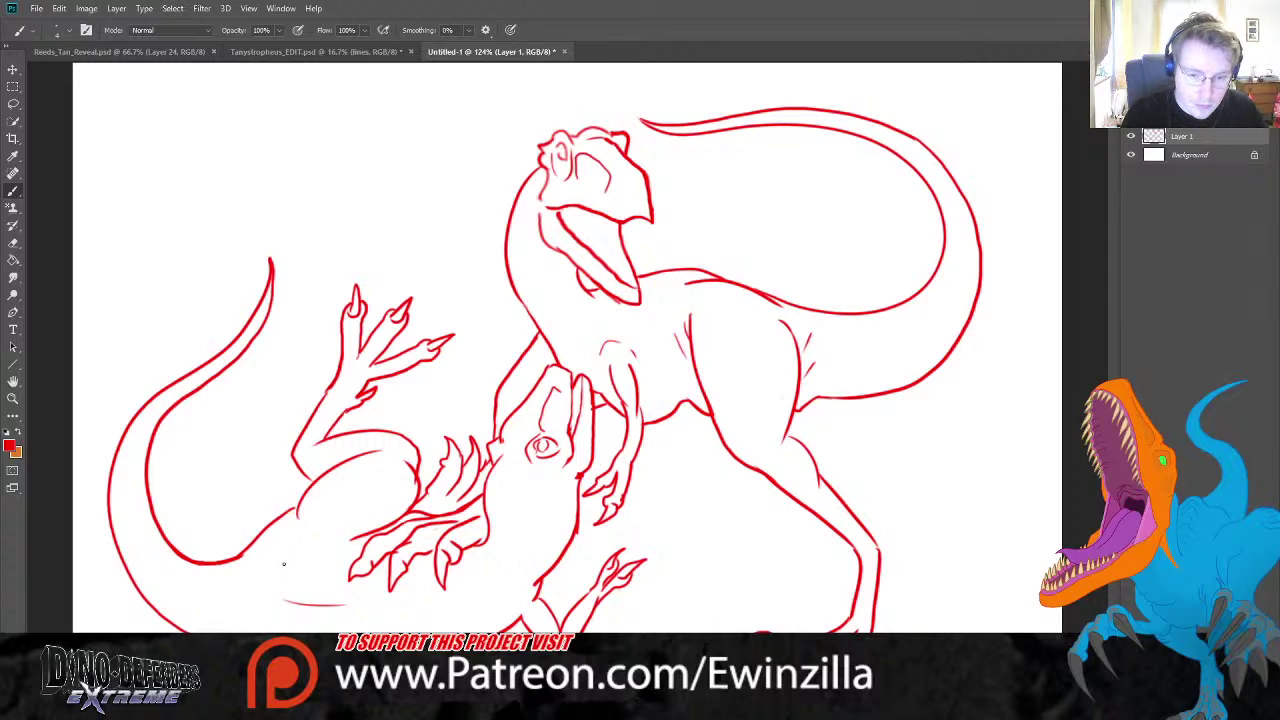
pyautogui.moveTo(278, 547); pyautogui.dragTo(323, 550)
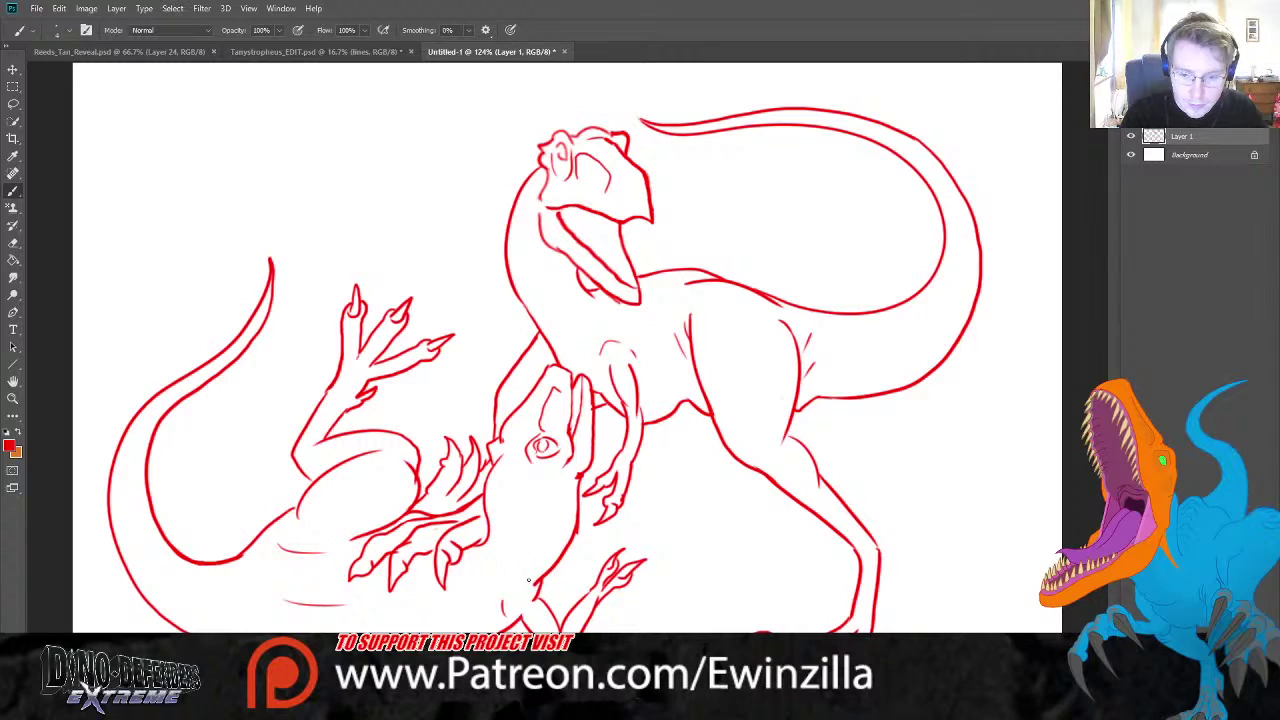
# - Add small crease marks at the base of the second creature's neck and sharpen its tail tip with the Smudge tool
pyautogui.moveTo(536, 592); pyautogui.dragTo(532, 600)
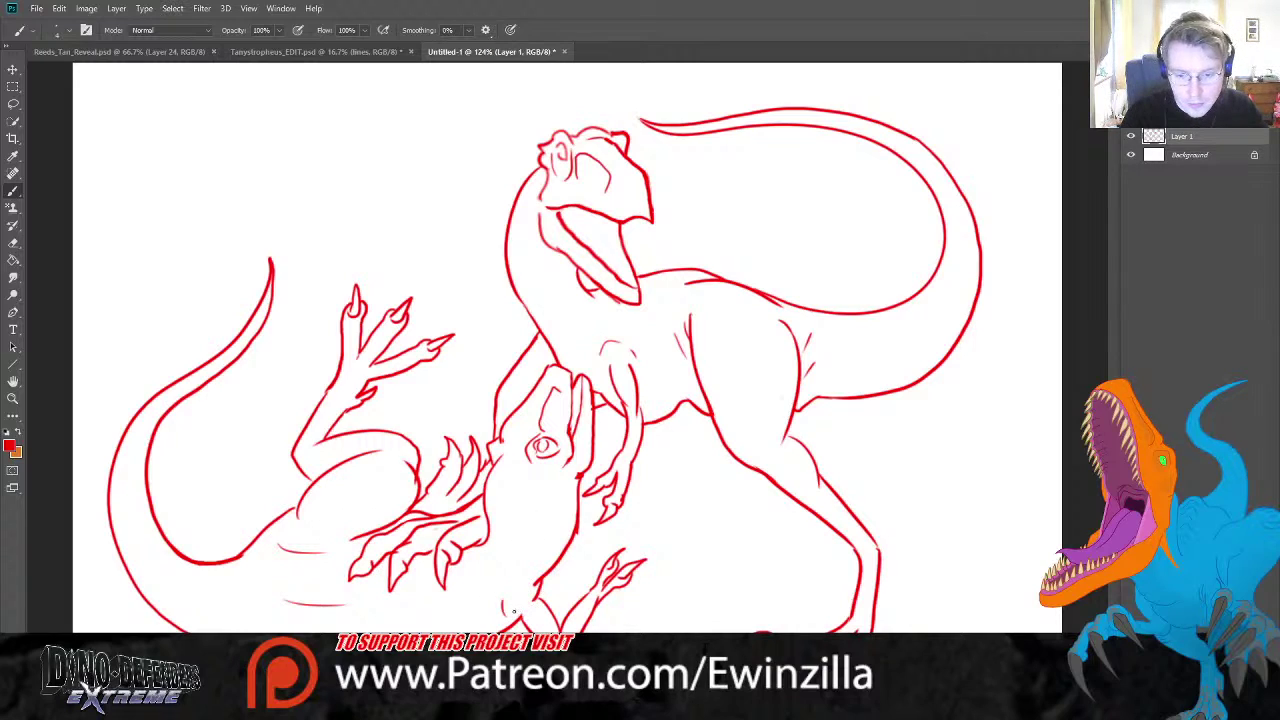
pyautogui.moveTo(526, 602); pyautogui.dragTo(520, 616)
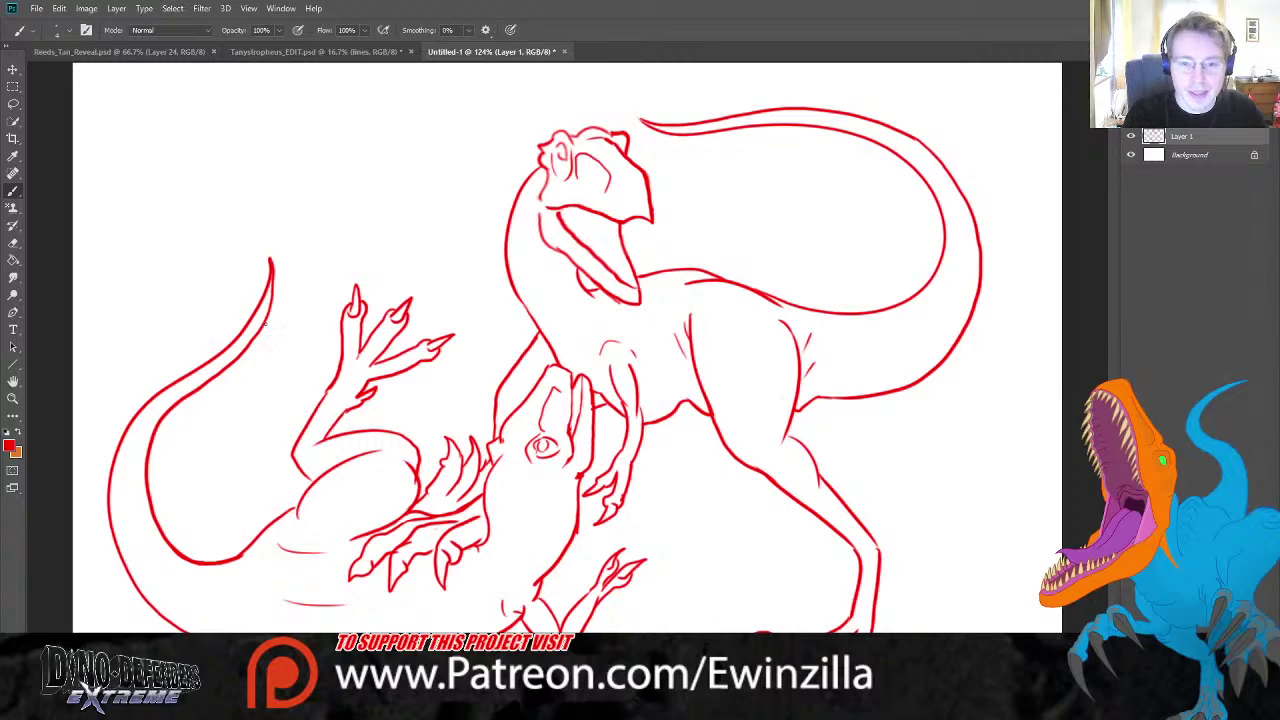
pyautogui.press('r')
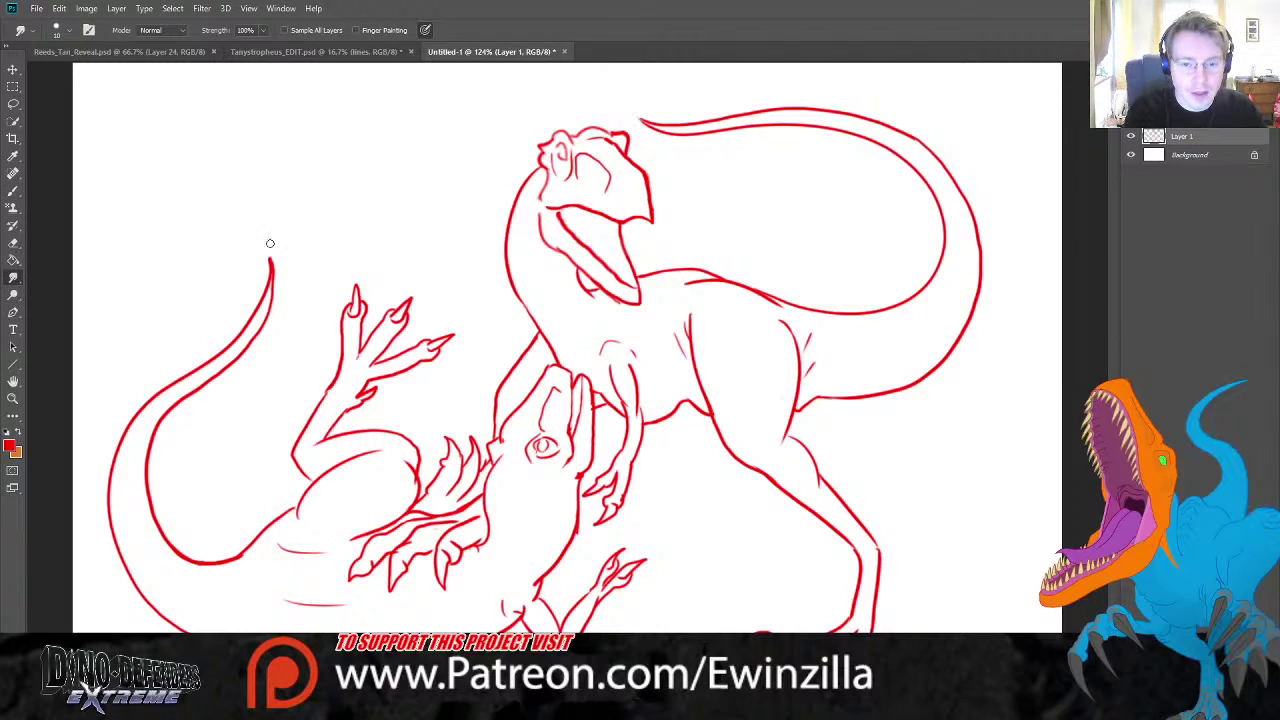
pyautogui.moveTo(266, 270); pyautogui.dragTo(266, 244)
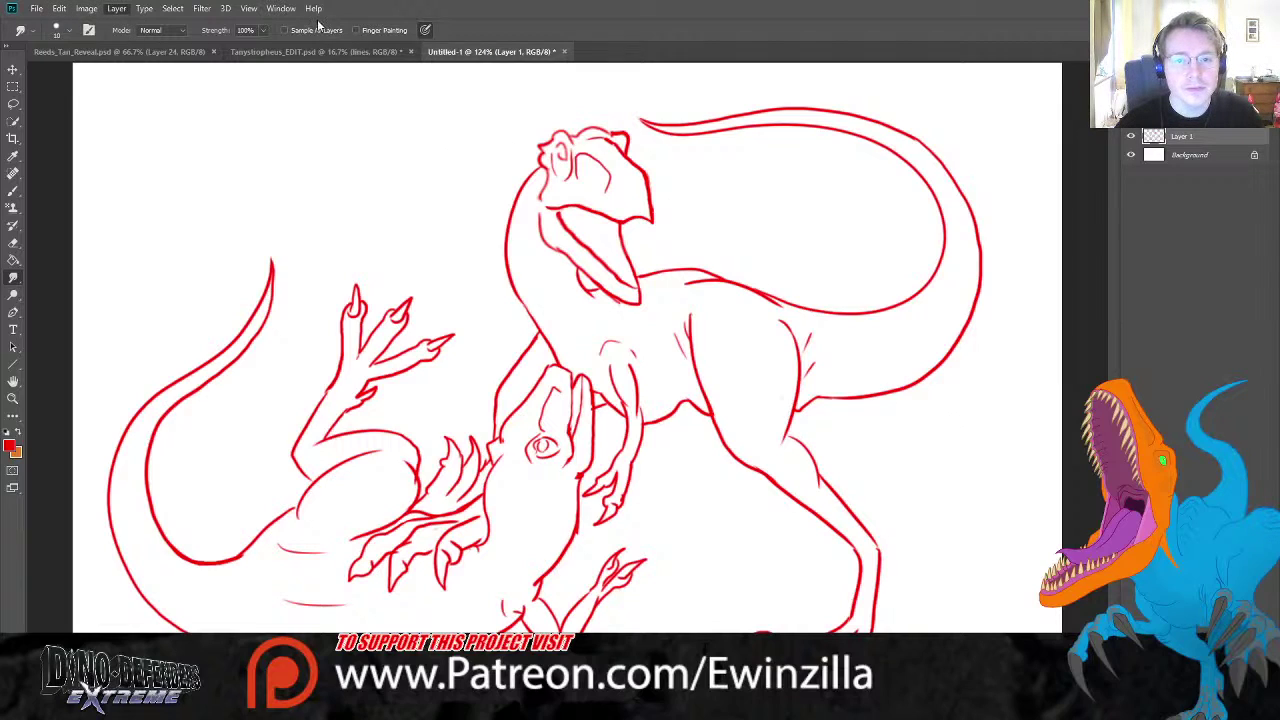
# - Create a new layer beneath the line art layer and set purple as the brush color
pyautogui.hotkey('ctrl', 'shift', 'alt', 'n')
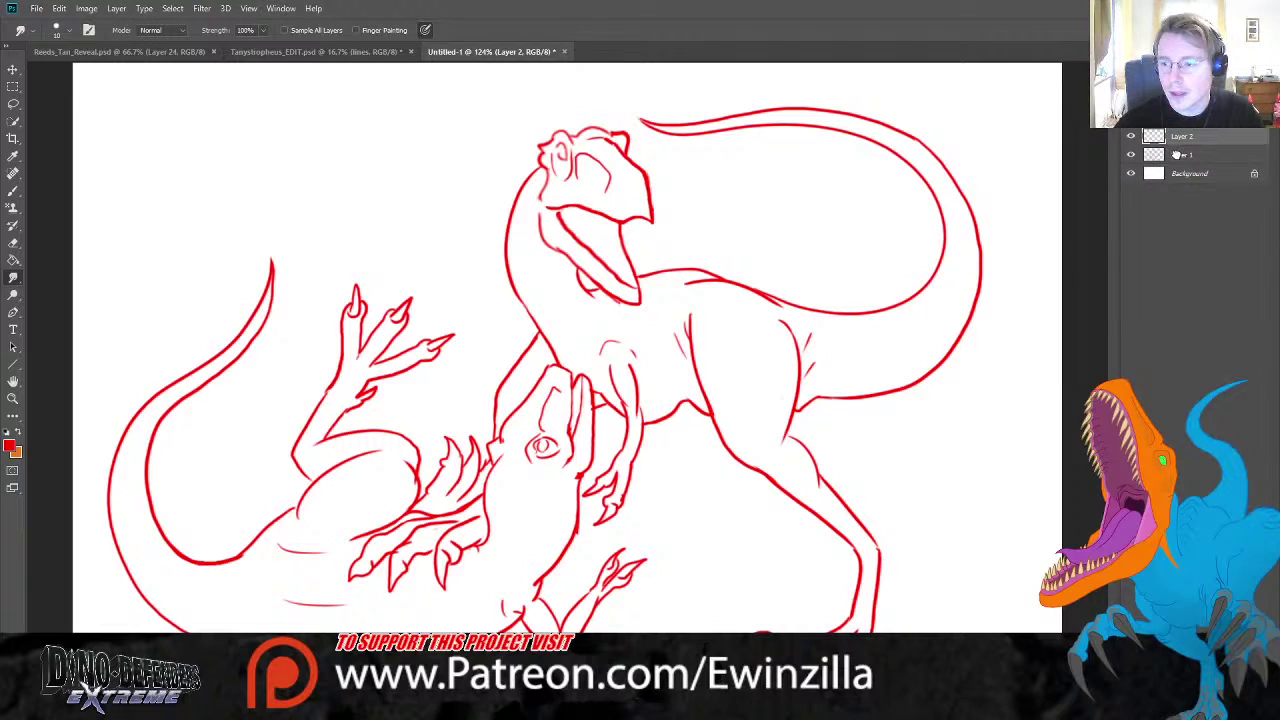
pyautogui.moveTo(1177, 155); pyautogui.dragTo(1178, 165)
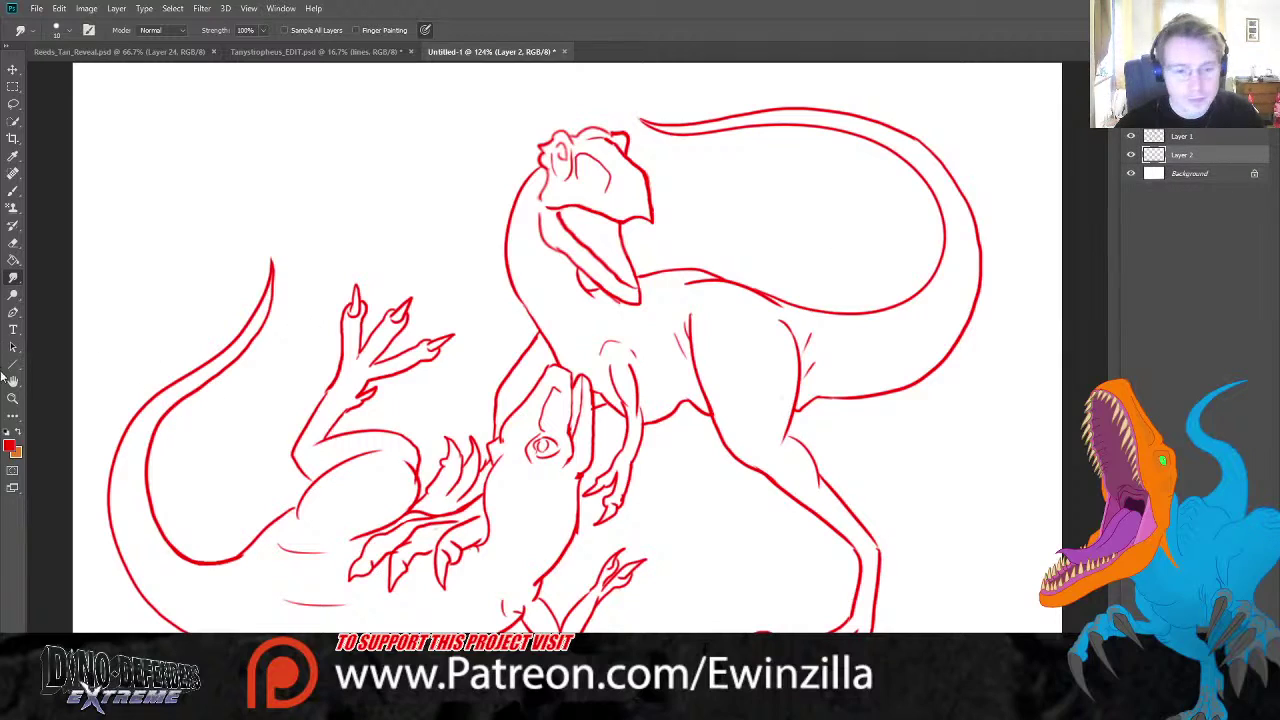
pyautogui.press('b')
pyautogui.press('i')
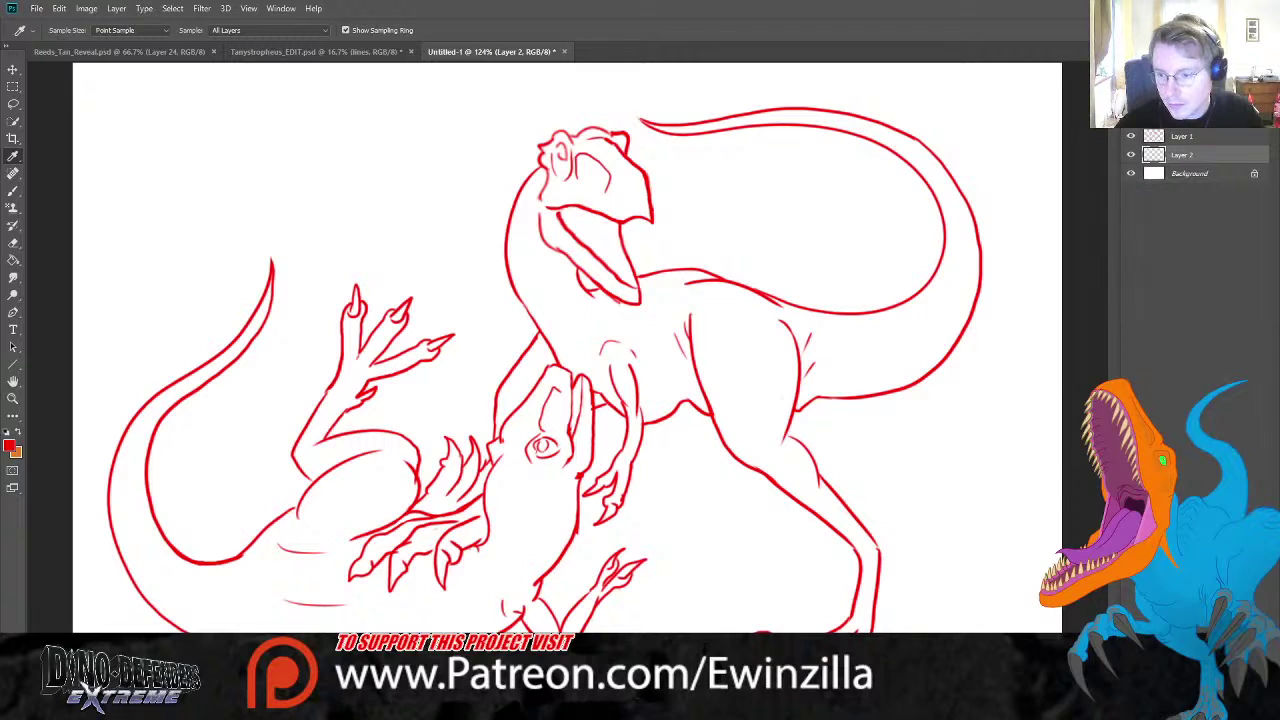
pyautogui.press('b')
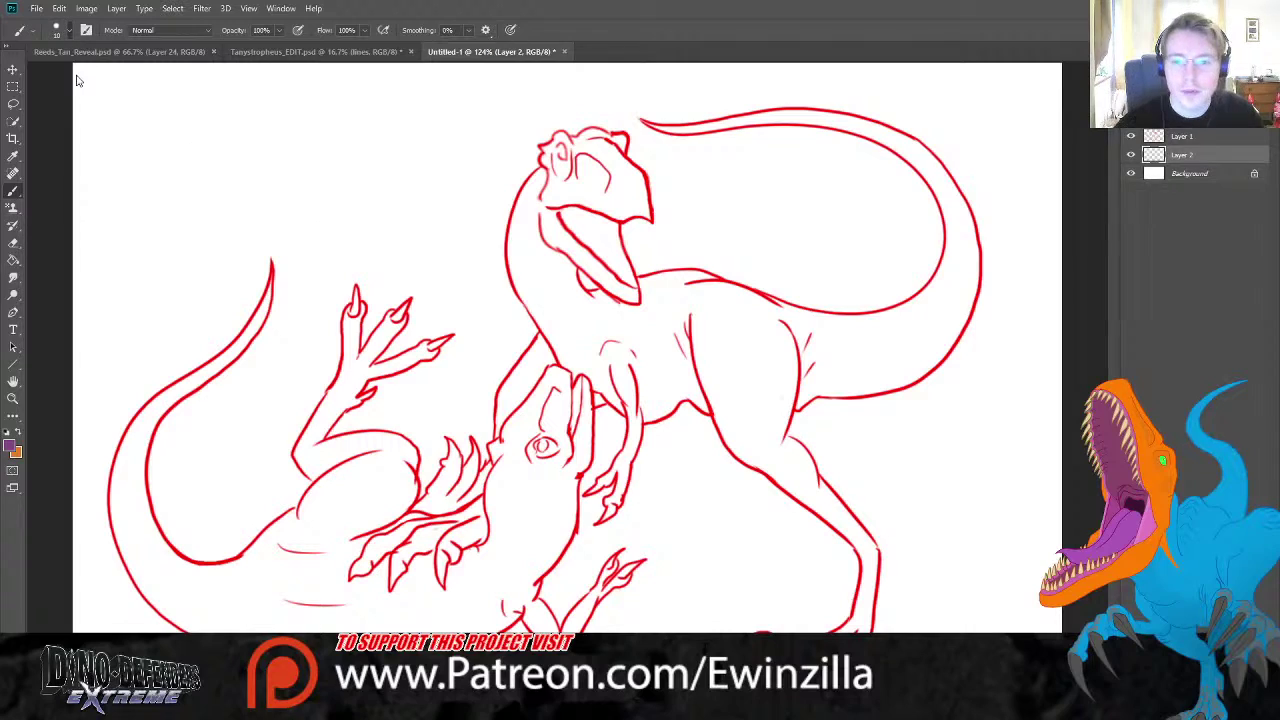
# - Paint purple along the first creature's neck and far arm, then over the second creature's hands and across its throat
pyautogui.moveTo(529, 206)
pyautogui.mouseDown()
pyautogui.moveTo(527, 256)
pyautogui.moveTo(542, 176)
pyautogui.moveTo(515, 225)
pyautogui.moveTo(527, 188)
pyautogui.moveTo(515, 285)
pyautogui.moveTo(552, 340)
pyautogui.mouseUp()
pyautogui.moveTo(530, 290)
pyautogui.mouseDown()
pyautogui.moveTo(554, 340)
pyautogui.moveTo(513, 390)
pyautogui.moveTo(556, 358)
pyautogui.moveTo(497, 436)
pyautogui.moveTo(518, 376)
pyautogui.mouseUp()
pyautogui.moveTo(448, 490)
pyautogui.mouseDown()
pyautogui.moveTo(428, 500)
pyautogui.moveTo(444, 463)
pyautogui.moveTo(452, 476)
pyautogui.moveTo(474, 470)
pyautogui.moveTo(472, 484)
pyautogui.moveTo(486, 476)
pyautogui.moveTo(468, 502)
pyautogui.moveTo(484, 528)
pyautogui.moveTo(479, 508)
pyautogui.mouseUp()
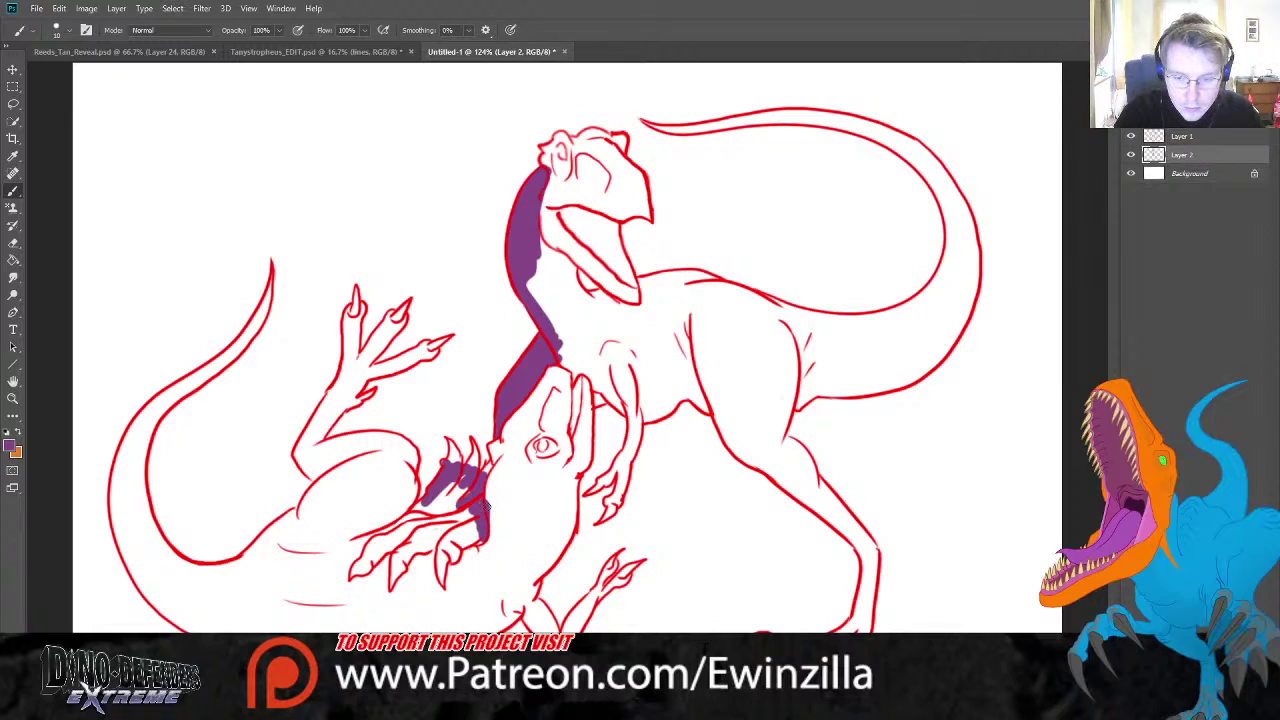
pyautogui.moveTo(488, 516)
pyautogui.mouseDown()
pyautogui.moveTo(503, 462)
pyautogui.moveTo(574, 486)
pyautogui.moveTo(499, 476)
pyautogui.moveTo(468, 519)
pyautogui.moveTo(464, 536)
pyautogui.moveTo(476, 536)
pyautogui.moveTo(456, 558)
pyautogui.moveTo(440, 552)
pyautogui.moveTo(431, 591)
pyautogui.moveTo(450, 566)
pyautogui.mouseUp()
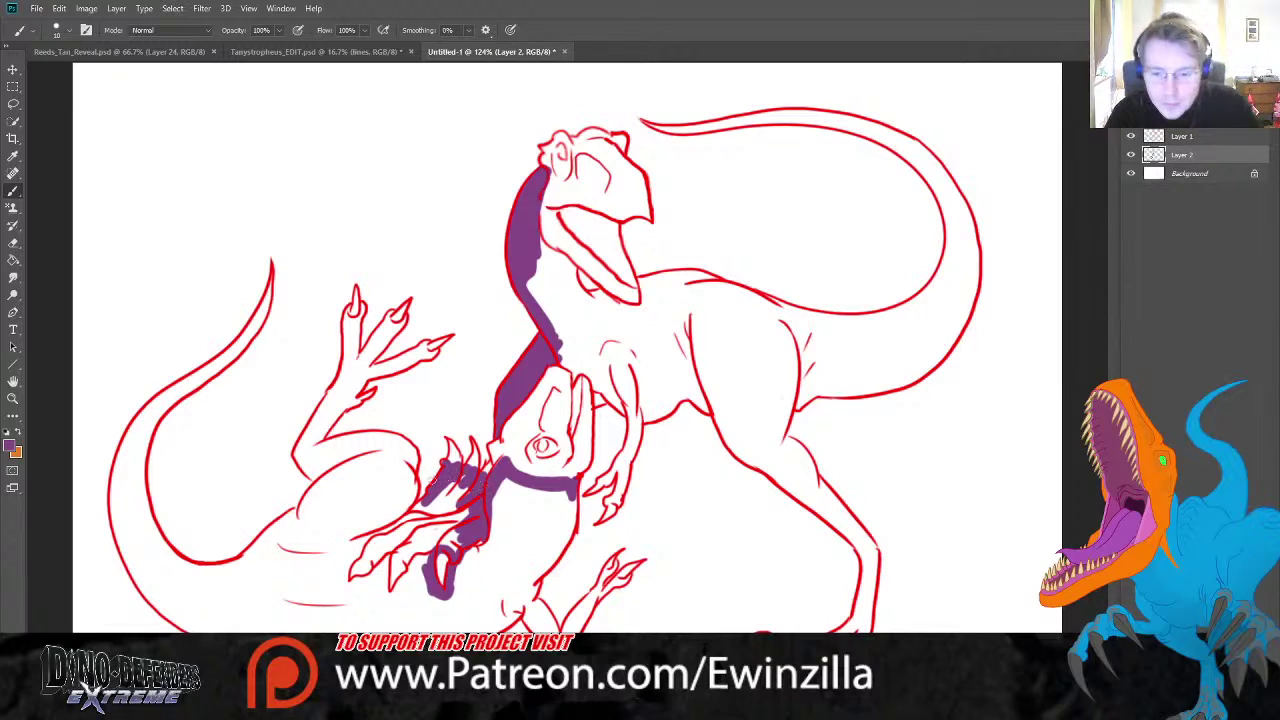
pyautogui.moveTo(443, 515)
pyautogui.mouseDown()
pyautogui.moveTo(445, 551)
pyautogui.moveTo(468, 524)
pyautogui.moveTo(437, 533)
pyautogui.moveTo(462, 479)
pyautogui.moveTo(450, 471)
pyautogui.moveTo(410, 518)
pyautogui.moveTo(355, 541)
pyautogui.moveTo(376, 567)
pyautogui.moveTo(374, 545)
pyautogui.moveTo(378, 567)
pyautogui.moveTo(382, 551)
pyautogui.moveTo(408, 565)
pyautogui.moveTo(424, 532)
pyautogui.moveTo(395, 539)
pyautogui.moveTo(431, 549)
pyautogui.moveTo(408, 593)
pyautogui.moveTo(410, 576)
pyautogui.moveTo(378, 604)
pyautogui.moveTo(385, 563)
pyautogui.moveTo(377, 600)
pyautogui.moveTo(362, 586)
pyautogui.moveTo(352, 556)
pyautogui.mouseUp()
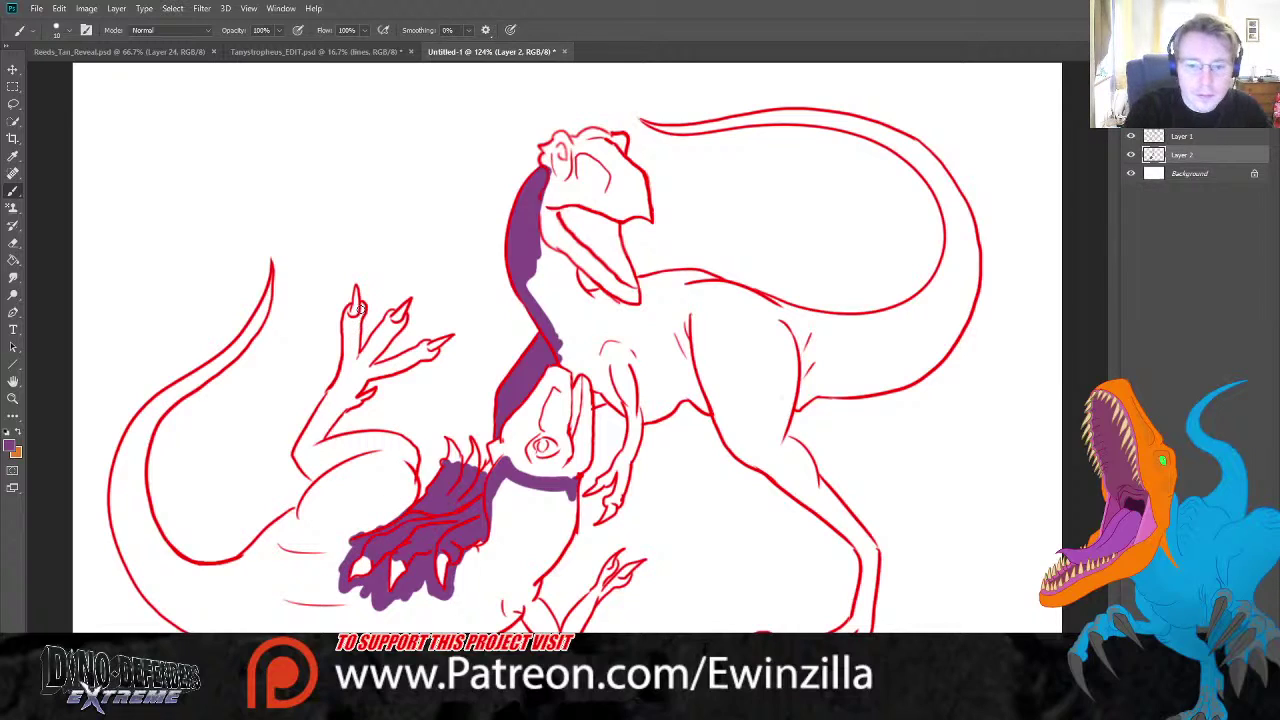
# - Fill the second creature's raised foot, lower leg and thigh with purple, leaving the claws unpainted
pyautogui.moveTo(358, 305); pyautogui.dragTo(355, 350)
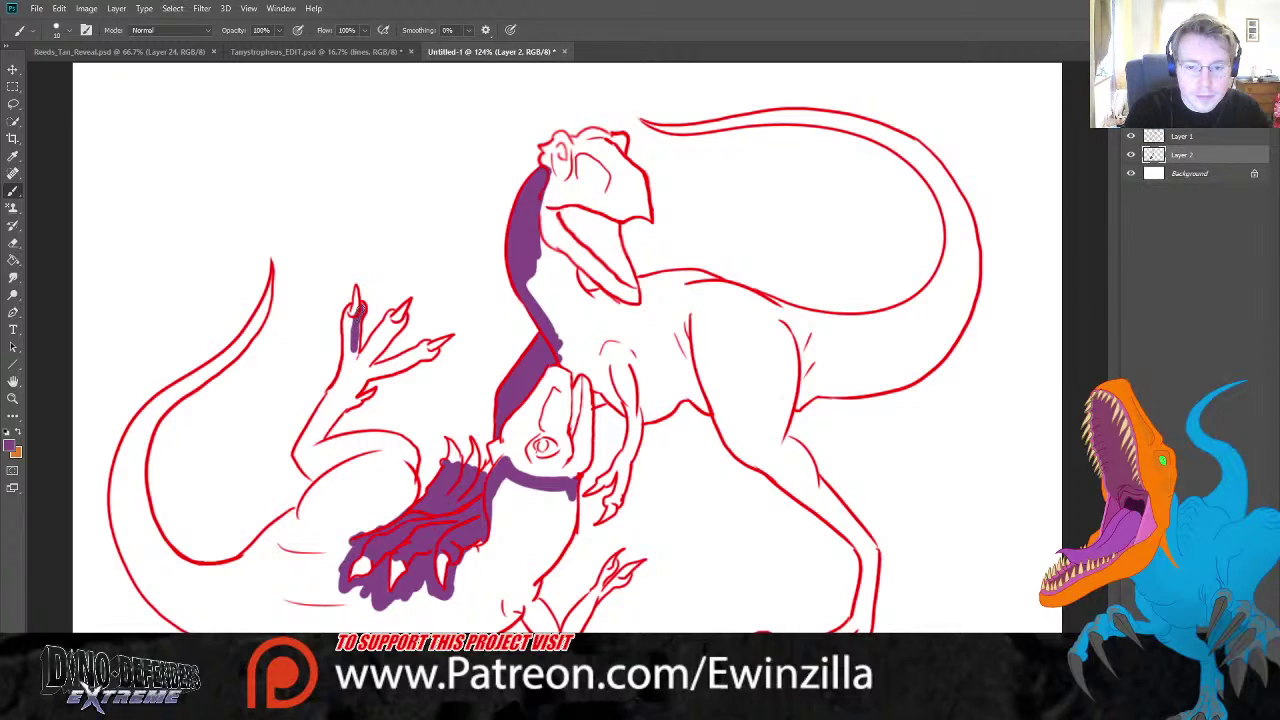
pyautogui.moveTo(350, 308)
pyautogui.mouseDown()
pyautogui.moveTo(350, 366)
pyautogui.moveTo(392, 314)
pyautogui.moveTo(397, 323)
pyautogui.moveTo(358, 368)
pyautogui.moveTo(401, 297)
pyautogui.moveTo(376, 378)
pyautogui.moveTo(365, 383)
pyautogui.moveTo(373, 351)
pyautogui.moveTo(353, 389)
pyautogui.moveTo(425, 344)
pyautogui.moveTo(433, 353)
pyautogui.moveTo(380, 368)
pyautogui.moveTo(347, 403)
pyautogui.moveTo(353, 365)
pyautogui.moveTo(320, 423)
pyautogui.moveTo(340, 408)
pyautogui.moveTo(300, 450)
pyautogui.moveTo(298, 461)
pyautogui.moveTo(309, 443)
pyautogui.moveTo(319, 461)
pyautogui.moveTo(369, 449)
pyautogui.moveTo(316, 452)
pyautogui.moveTo(356, 439)
pyautogui.moveTo(404, 445)
pyautogui.moveTo(415, 494)
pyautogui.moveTo(362, 500)
pyautogui.mouseUp()
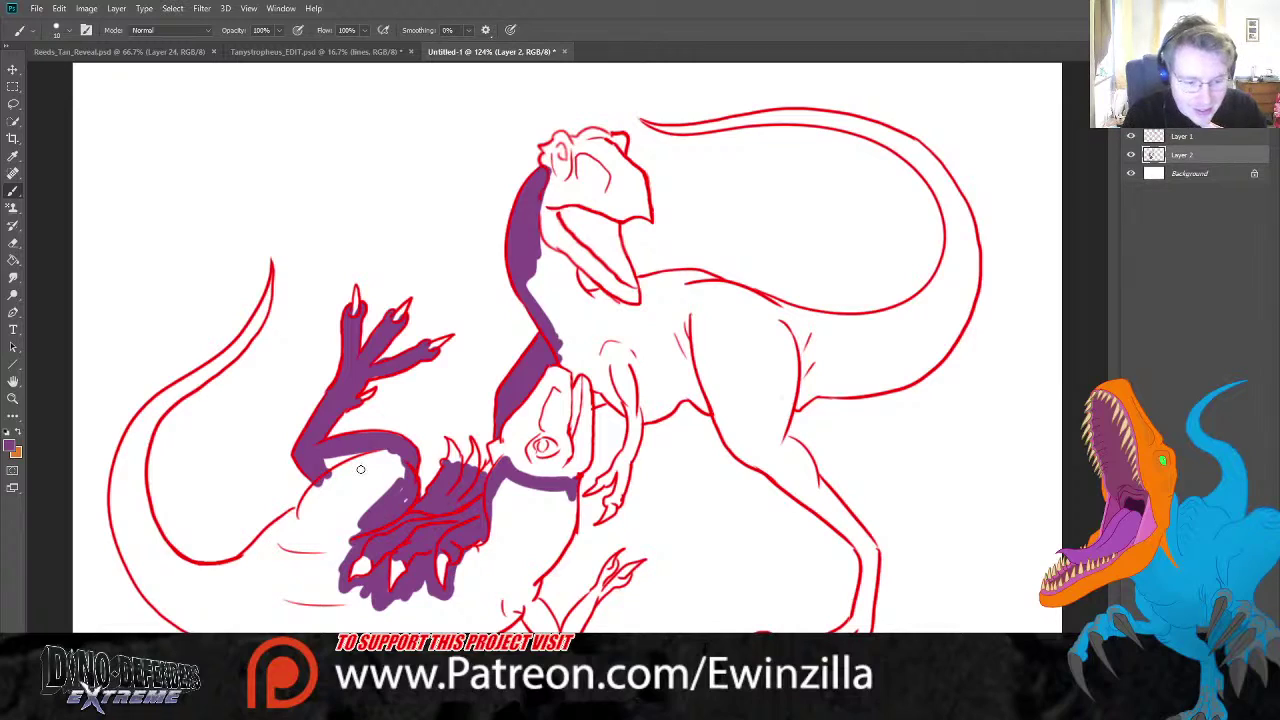
pyautogui.moveTo(390, 478)
pyautogui.mouseDown()
pyautogui.moveTo(389, 515)
pyautogui.moveTo(402, 505)
pyautogui.moveTo(412, 455)
pyautogui.moveTo(338, 533)
pyautogui.moveTo(382, 454)
pyautogui.moveTo(333, 472)
pyautogui.moveTo(337, 449)
pyautogui.moveTo(323, 475)
pyautogui.moveTo(408, 466)
pyautogui.moveTo(305, 502)
pyautogui.mouseUp()
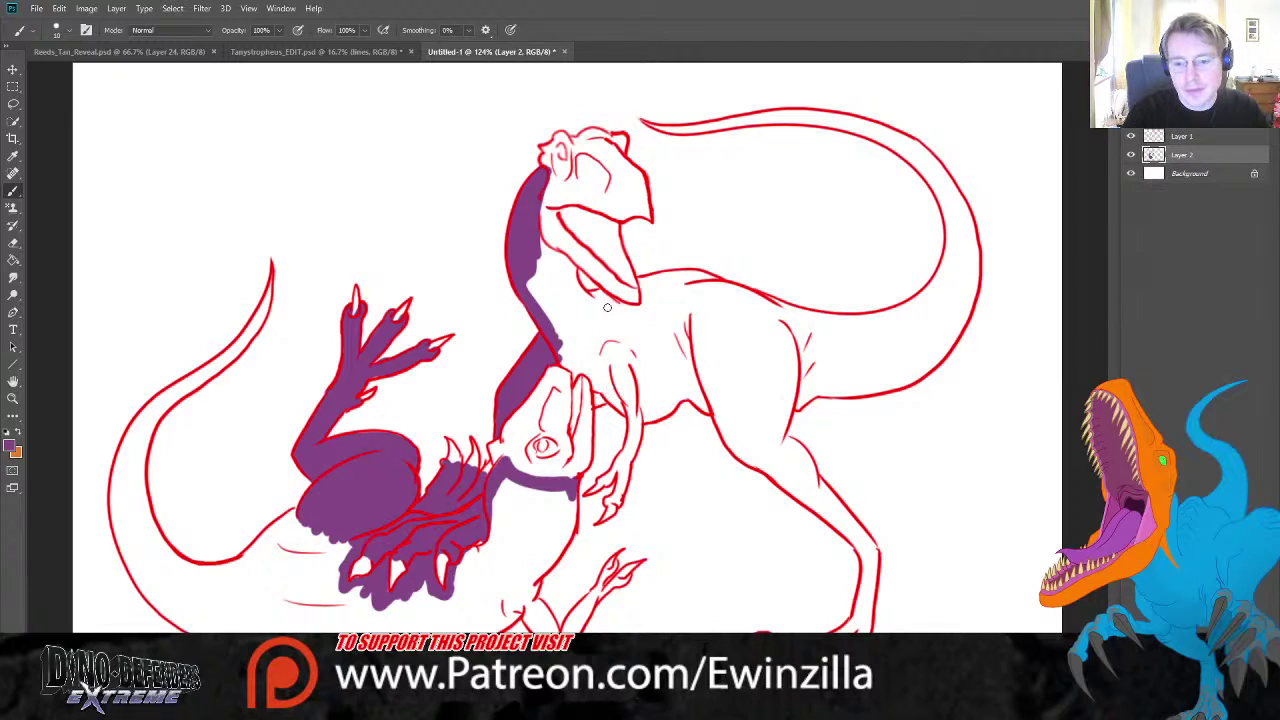
# - Paint purple over the first creature's near arm, along its belly and the underside of its tail base, and down its thigh and shin
pyautogui.moveTo(558, 347)
pyautogui.mouseDown()
pyautogui.moveTo(578, 378)
pyautogui.moveTo(596, 376)
pyautogui.moveTo(600, 404)
pyautogui.moveTo(593, 375)
pyautogui.moveTo(626, 414)
pyautogui.moveTo(636, 438)
pyautogui.moveTo(622, 462)
pyautogui.mouseUp()
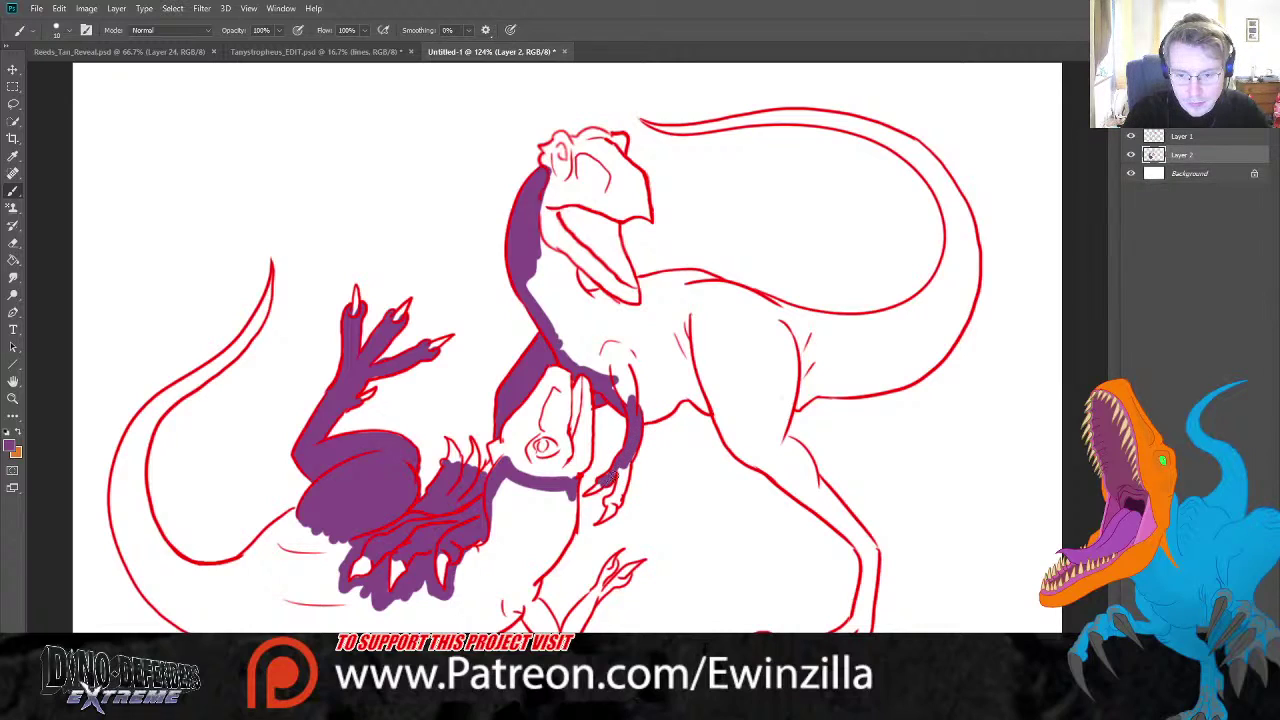
pyautogui.moveTo(621, 463)
pyautogui.mouseDown()
pyautogui.moveTo(606, 506)
pyautogui.moveTo(644, 402)
pyautogui.moveTo(868, 390)
pyautogui.moveTo(820, 397)
pyautogui.mouseUp()
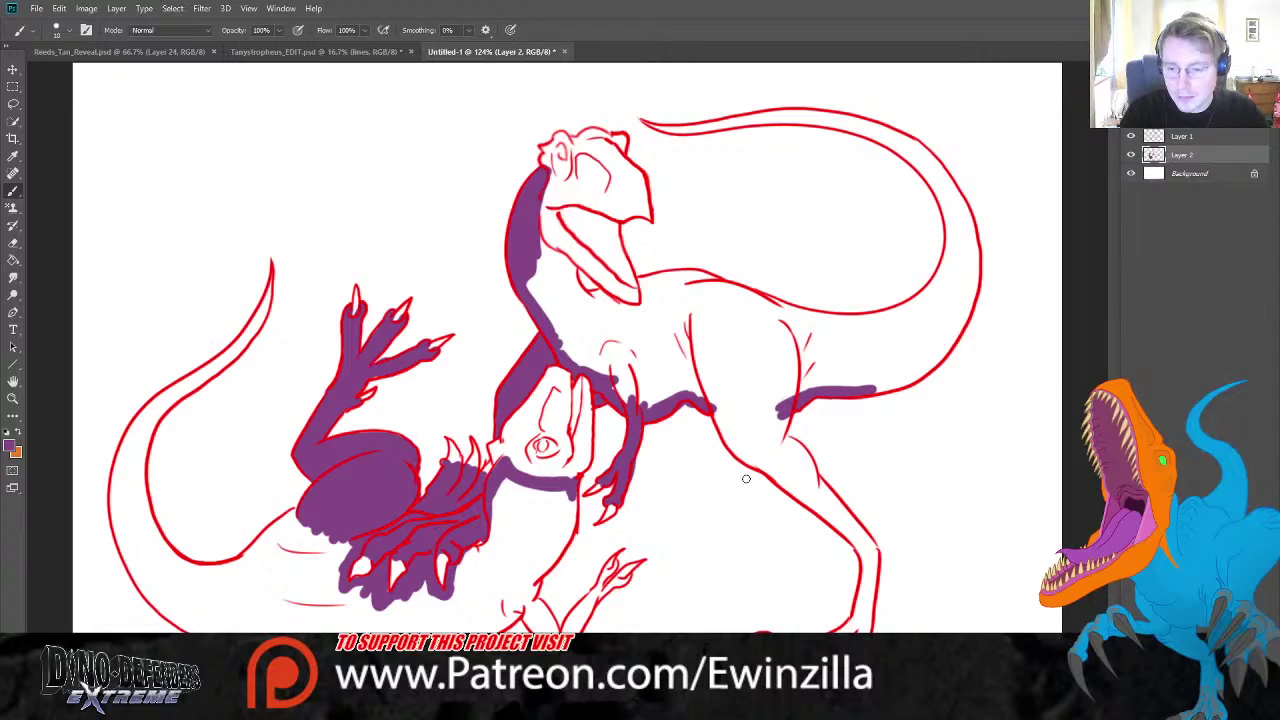
pyautogui.moveTo(712, 402)
pyautogui.mouseDown()
pyautogui.moveTo(746, 461)
pyautogui.moveTo(840, 529)
pyautogui.moveTo(778, 433)
pyautogui.moveTo(789, 418)
pyautogui.moveTo(762, 421)
pyautogui.moveTo(772, 476)
pyautogui.mouseUp()
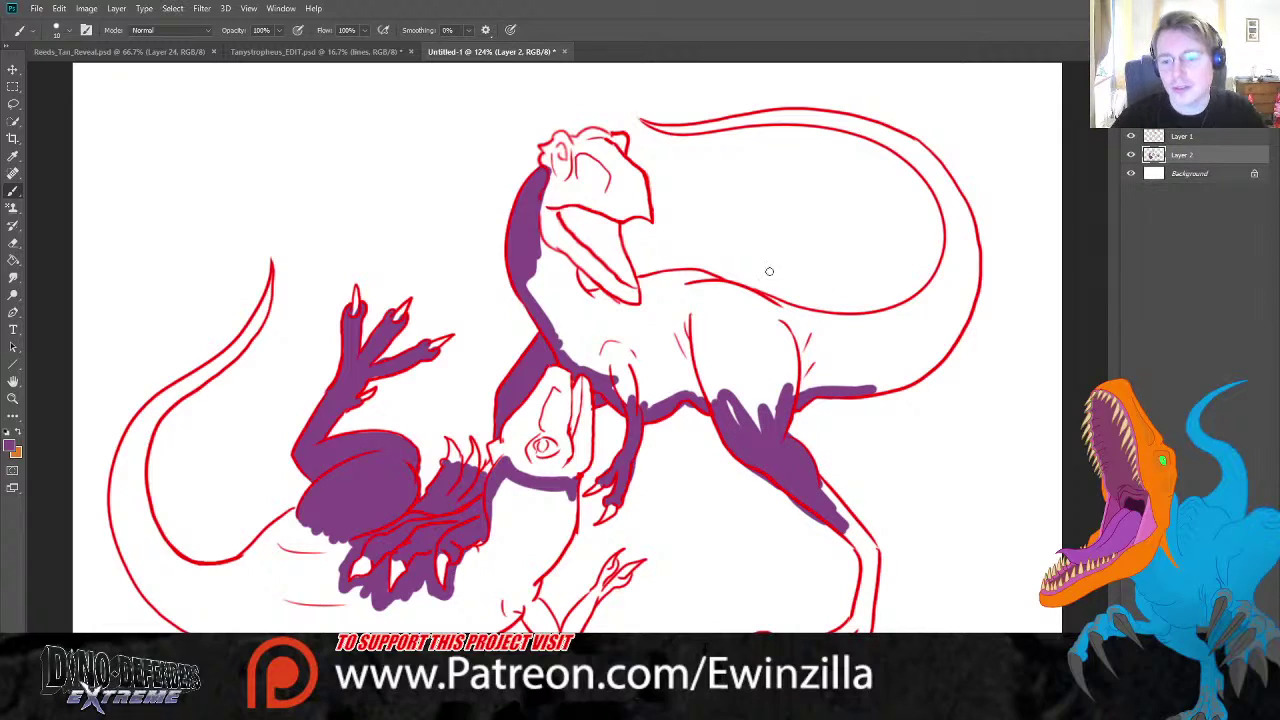
# - Paint purple inside the first creature's throat, back and tail outline, covering the tail tip and its outer curve
pyautogui.moveTo(534, 246)
pyautogui.mouseDown()
pyautogui.moveTo(610, 300)
pyautogui.moveTo(634, 304)
pyautogui.moveTo(643, 284)
pyautogui.moveTo(684, 275)
pyautogui.moveTo(640, 281)
pyautogui.moveTo(693, 272)
pyautogui.moveTo(813, 317)
pyautogui.moveTo(907, 311)
pyautogui.moveTo(947, 256)
pyautogui.moveTo(942, 273)
pyautogui.moveTo(952, 227)
pyautogui.moveTo(920, 164)
pyautogui.moveTo(926, 182)
pyautogui.moveTo(871, 131)
pyautogui.moveTo(806, 122)
pyautogui.moveTo(830, 119)
pyautogui.moveTo(643, 120)
pyautogui.moveTo(710, 128)
pyautogui.moveTo(679, 132)
pyautogui.moveTo(834, 121)
pyautogui.moveTo(913, 151)
pyautogui.mouseUp()
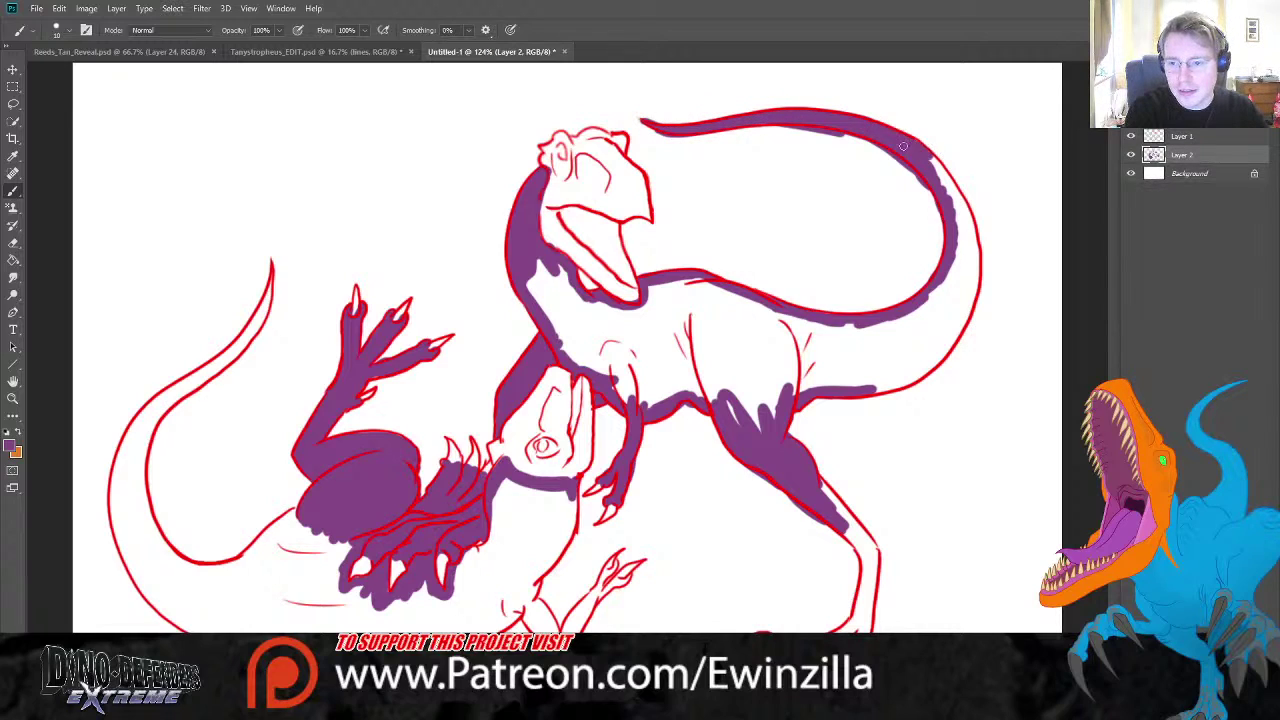
pyautogui.click(13, 277)
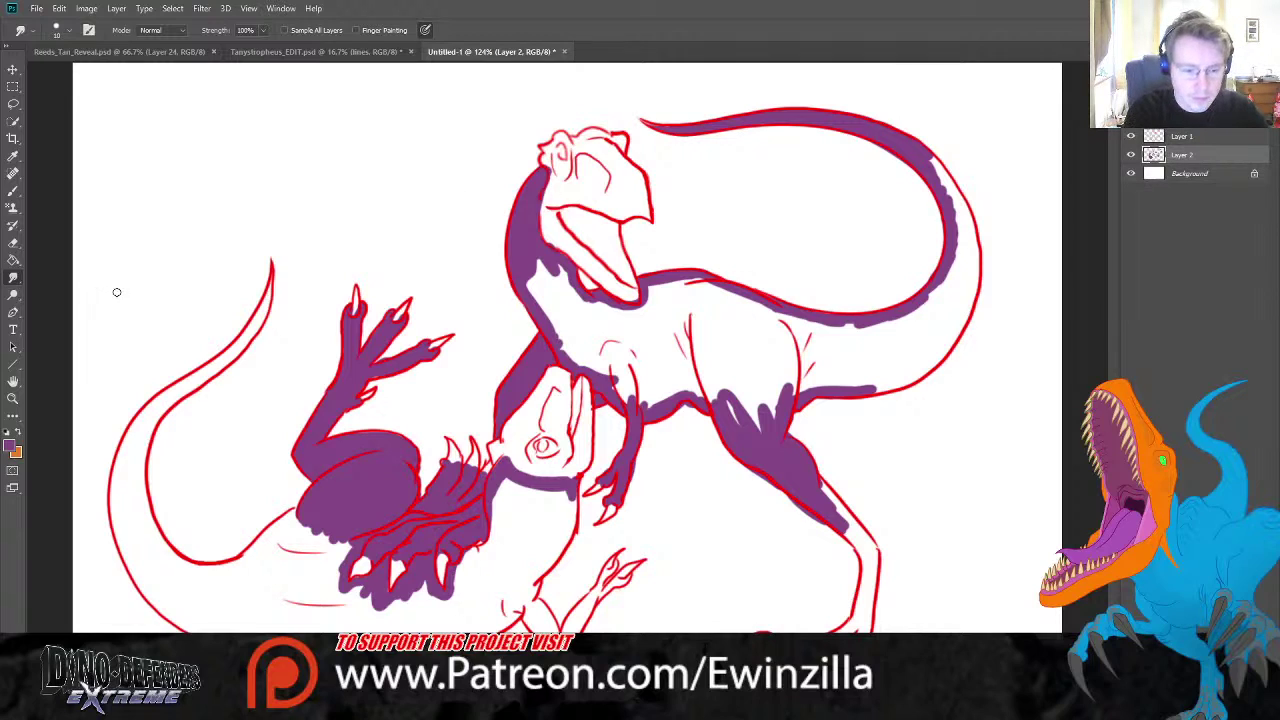
pyautogui.click(13, 190)
pyautogui.moveTo(918, 363); pyautogui.dragTo(876, 386)
pyautogui.moveTo(945, 345); pyautogui.dragTo(902, 388)
pyautogui.moveTo(965, 316)
pyautogui.mouseDown()
pyautogui.moveTo(942, 345)
pyautogui.moveTo(972, 290)
pyautogui.moveTo(975, 250)
pyautogui.moveTo(940, 170)
pyautogui.mouseUp()
pyautogui.moveTo(958, 215)
pyautogui.mouseDown()
pyautogui.moveTo(924, 154)
pyautogui.moveTo(967, 231)
pyautogui.moveTo(948, 183)
pyautogui.mouseUp()
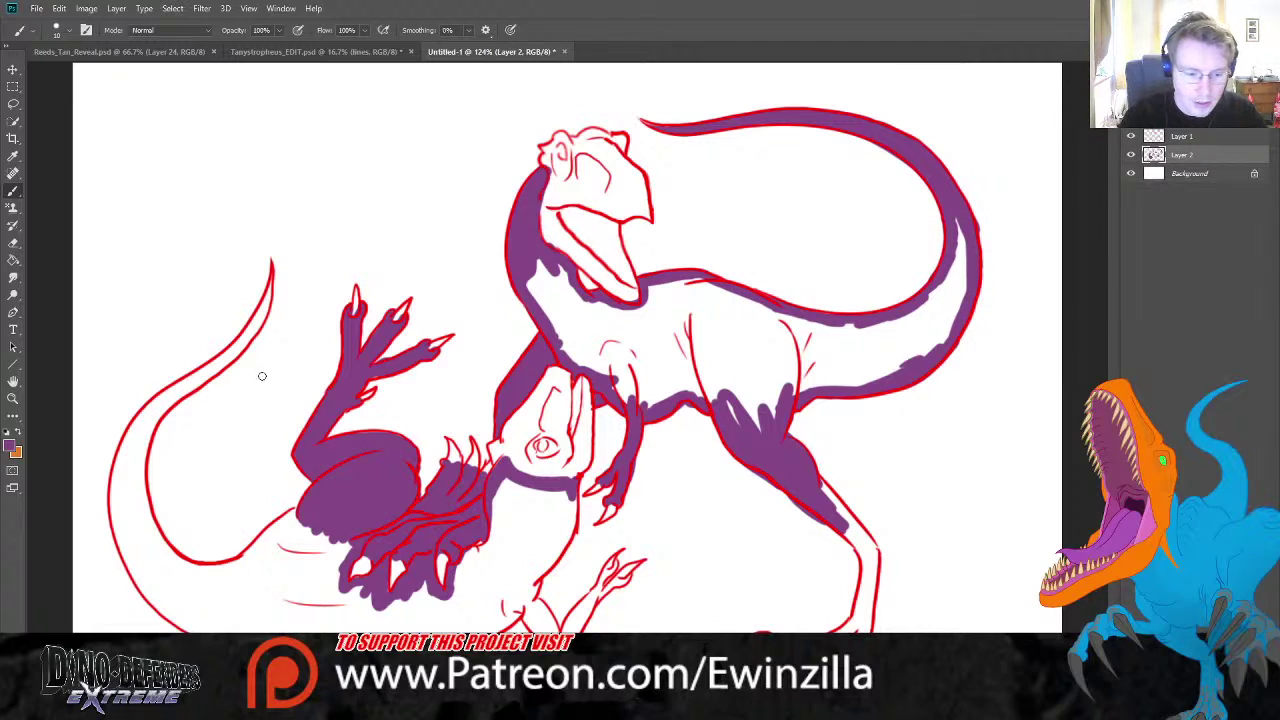
# - Smudge the purple out to the first creature's shin lines and paint its lower leg down to the ankle
pyautogui.click(13, 277)
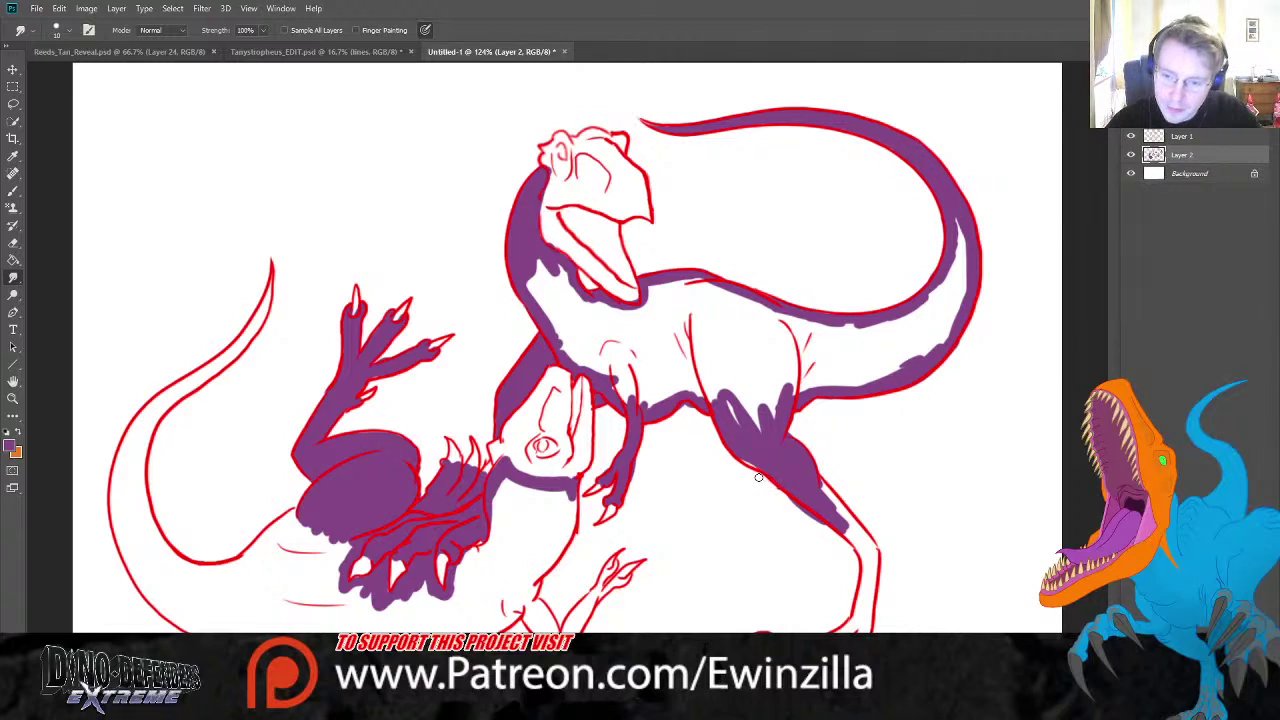
pyautogui.moveTo(739, 454)
pyautogui.mouseDown()
pyautogui.moveTo(753, 482)
pyautogui.moveTo(834, 536)
pyautogui.moveTo(802, 508)
pyautogui.moveTo(822, 486)
pyautogui.moveTo(871, 547)
pyautogui.mouseUp()
pyautogui.moveTo(765, 393); pyautogui.dragTo(750, 437)
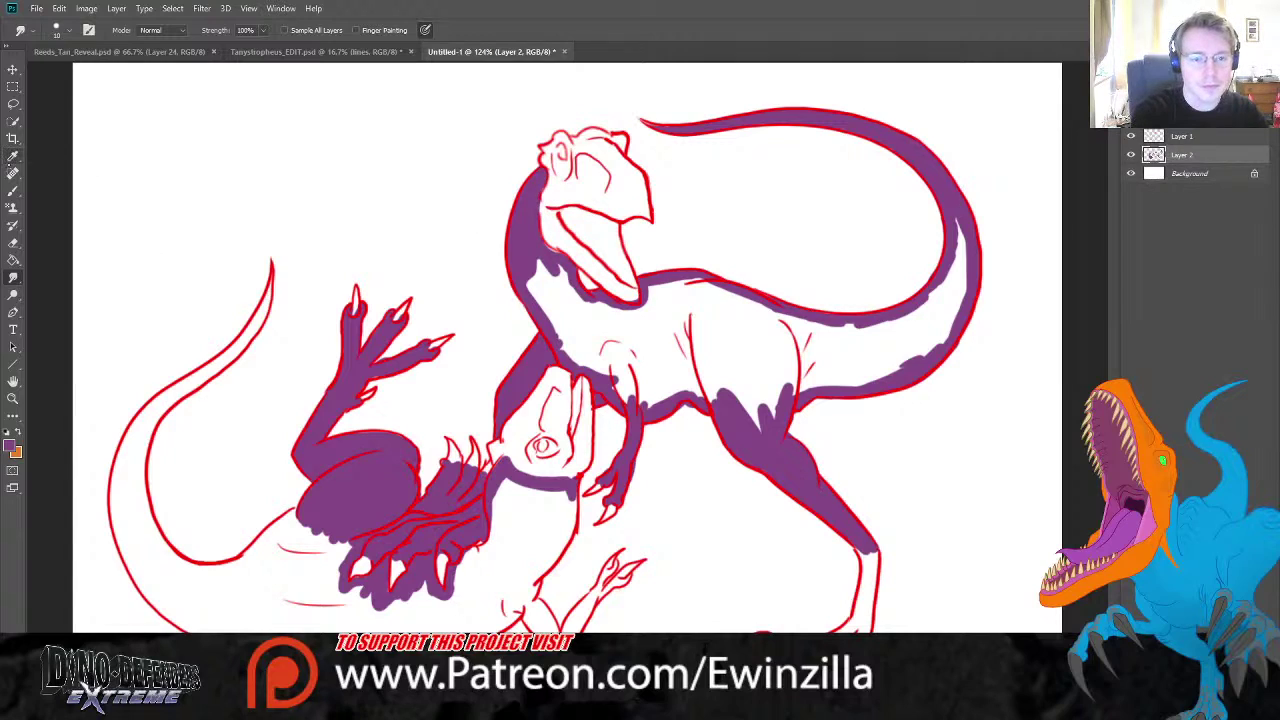
pyautogui.click(12, 190)
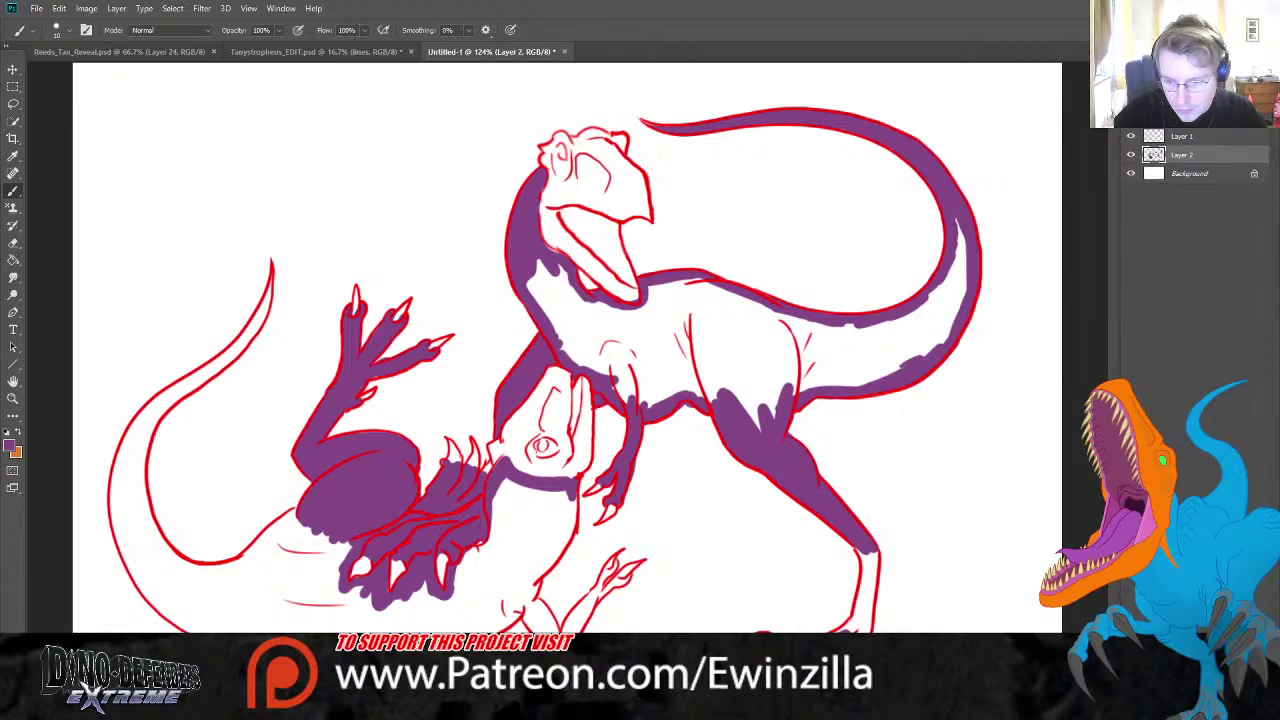
pyautogui.moveTo(862, 632)
pyautogui.mouseDown()
pyautogui.moveTo(850, 608)
pyautogui.moveTo(868, 556)
pyautogui.moveTo(866, 628)
pyautogui.mouseUp()
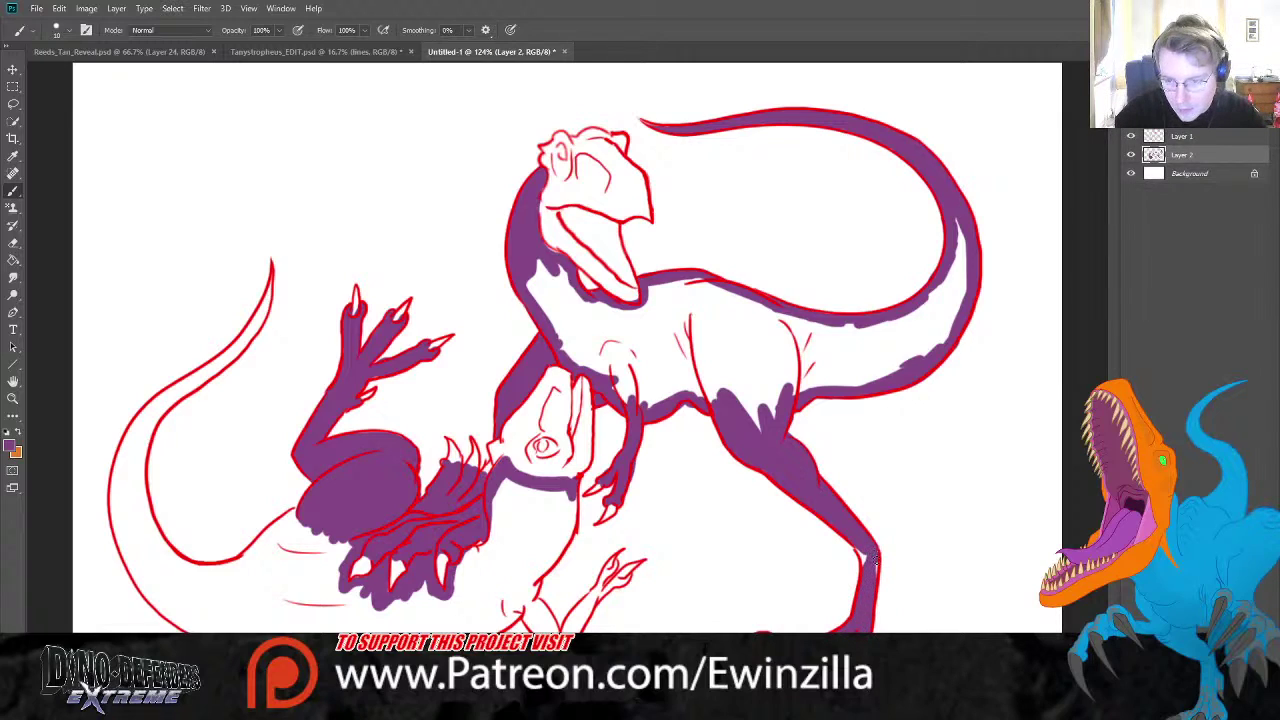
pyautogui.click(13, 277)
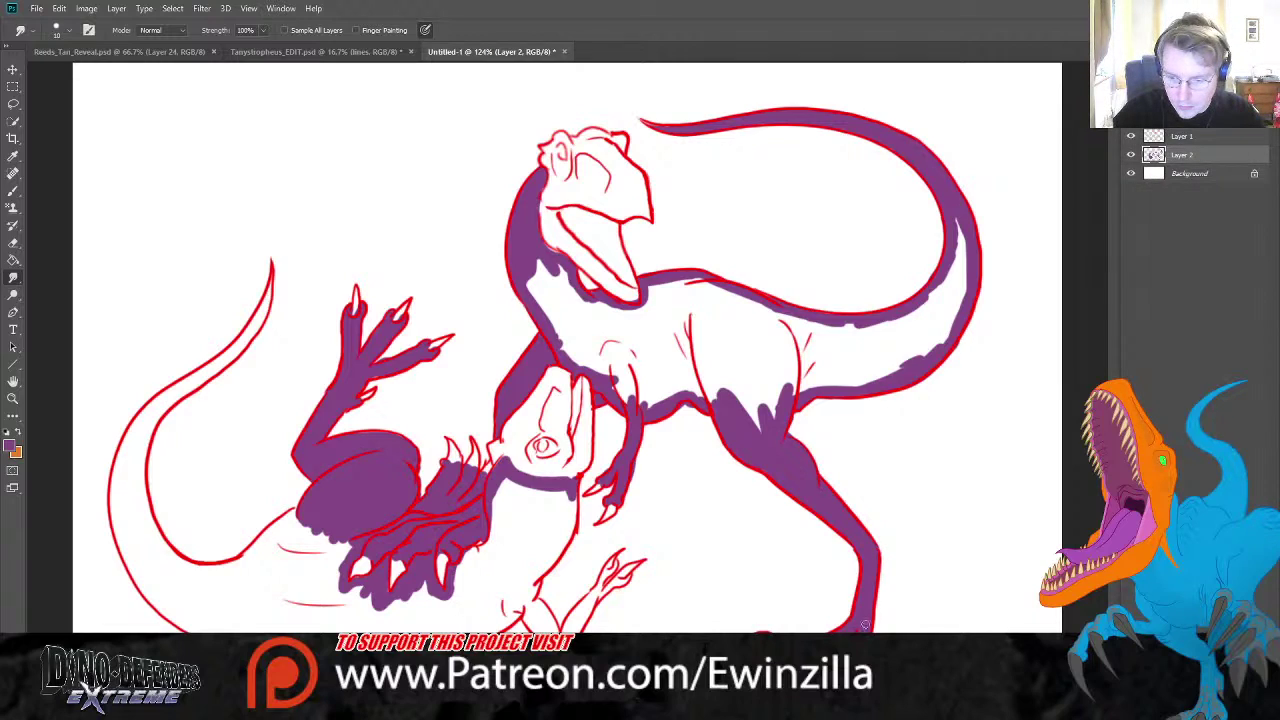
pyautogui.click(13, 191)
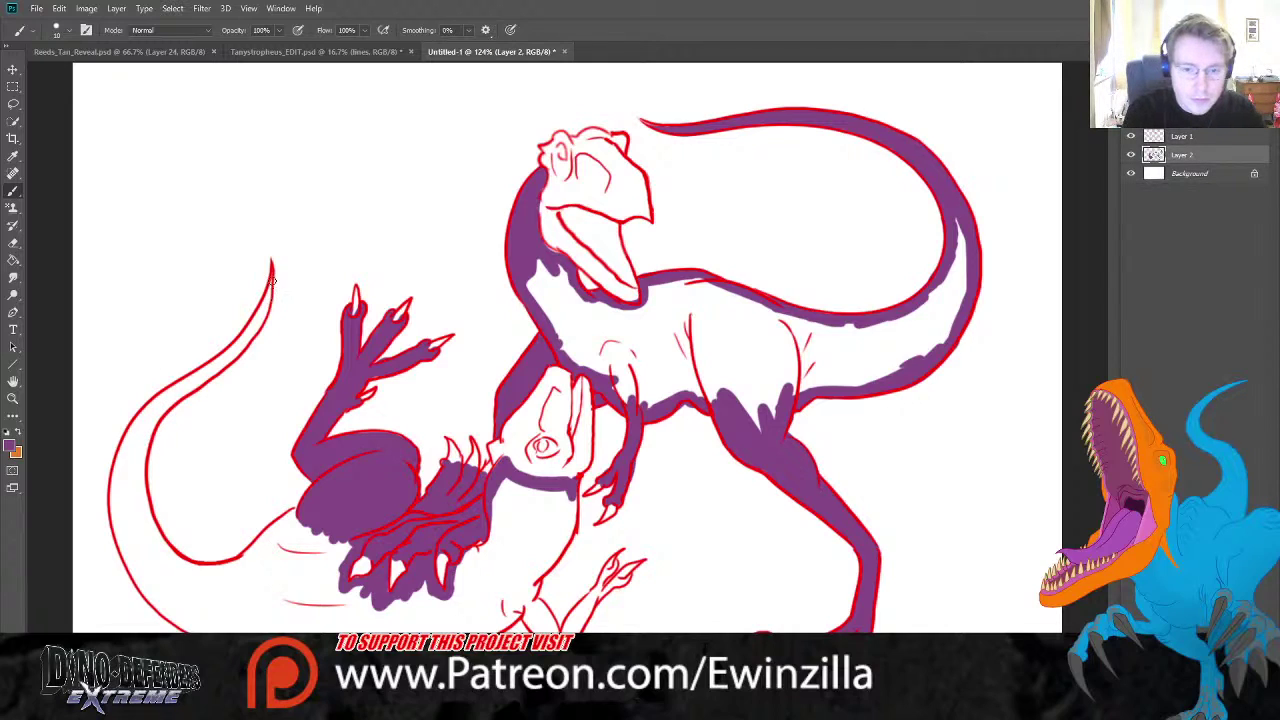
# - Fill the second creature's tail with purple to its base and smudge the outer edge clean against the line art
pyautogui.moveTo(270, 272)
pyautogui.mouseDown()
pyautogui.moveTo(242, 347)
pyautogui.moveTo(148, 422)
pyautogui.moveTo(143, 499)
pyautogui.moveTo(160, 543)
pyautogui.moveTo(180, 562)
pyautogui.moveTo(151, 529)
pyautogui.moveTo(205, 577)
pyautogui.moveTo(250, 527)
pyautogui.moveTo(206, 573)
pyautogui.moveTo(248, 569)
pyautogui.moveTo(218, 571)
pyautogui.moveTo(290, 500)
pyautogui.mouseUp()
pyautogui.moveTo(190, 381)
pyautogui.mouseDown()
pyautogui.moveTo(121, 461)
pyautogui.moveTo(129, 521)
pyautogui.moveTo(134, 486)
pyautogui.moveTo(128, 472)
pyautogui.moveTo(113, 526)
pyautogui.moveTo(154, 596)
pyautogui.moveTo(123, 559)
pyautogui.moveTo(167, 611)
pyautogui.moveTo(150, 567)
pyautogui.moveTo(182, 621)
pyautogui.moveTo(145, 548)
pyautogui.mouseUp()
pyautogui.click(13, 277)
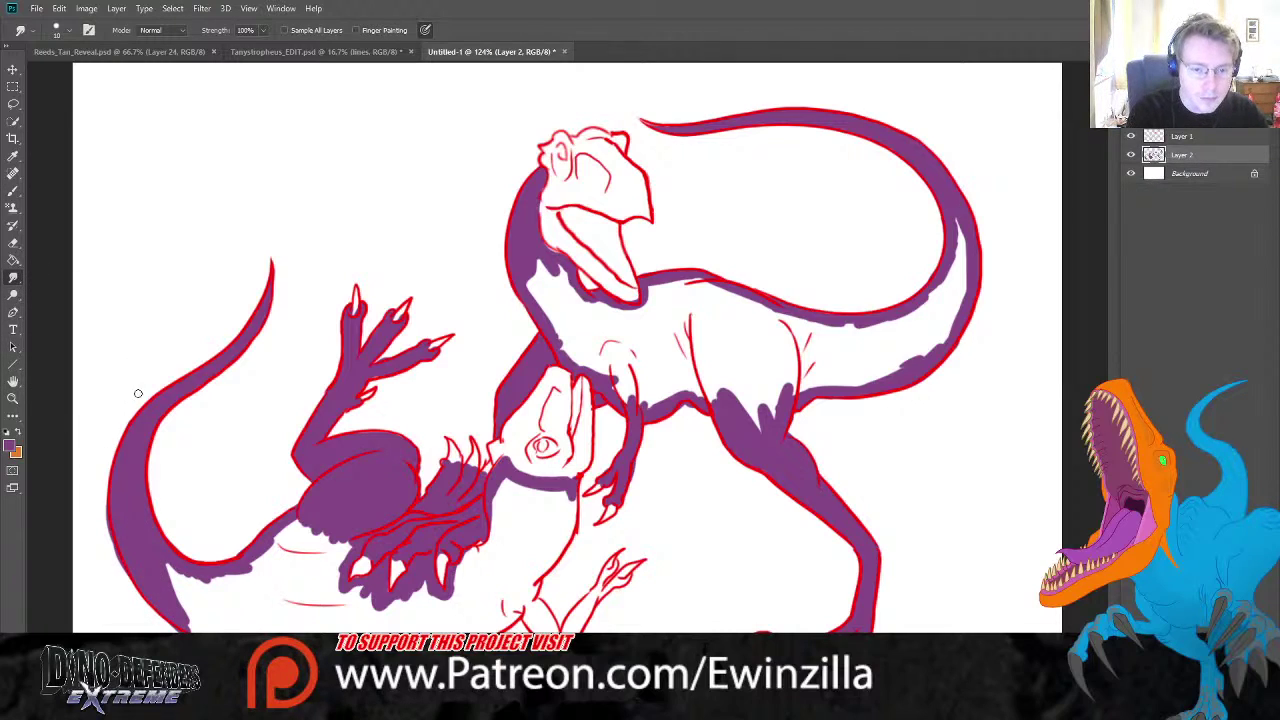
pyautogui.moveTo(102, 468); pyautogui.dragTo(112, 549)
pyautogui.moveTo(140, 598)
pyautogui.mouseDown()
pyautogui.moveTo(186, 628)
pyautogui.moveTo(155, 602)
pyautogui.moveTo(165, 625)
pyautogui.mouseUp()
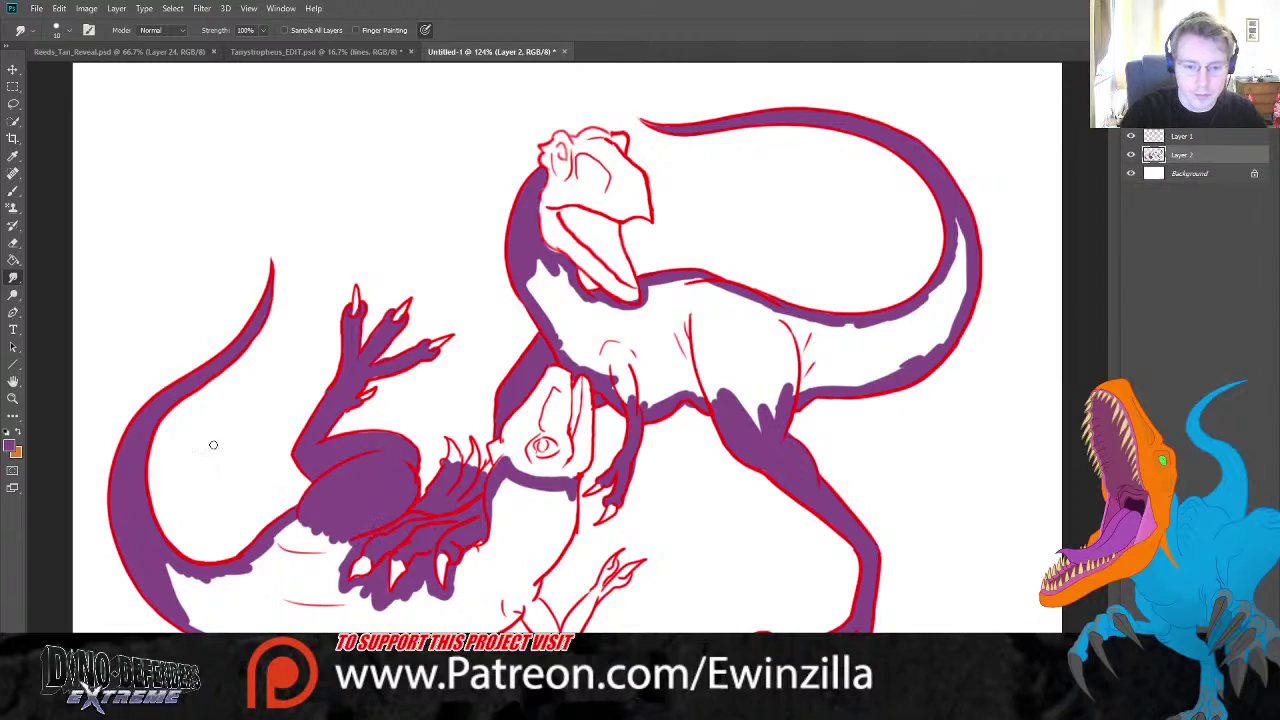
# - Color the edge of the second creature's neck, the small clawed limb beside it and the inside of its back outline purple
pyautogui.press('b')
pyautogui.moveTo(564, 498)
pyautogui.mouseDown()
pyautogui.moveTo(566, 545)
pyautogui.moveTo(533, 580)
pyautogui.mouseUp()
pyautogui.click(13, 277)
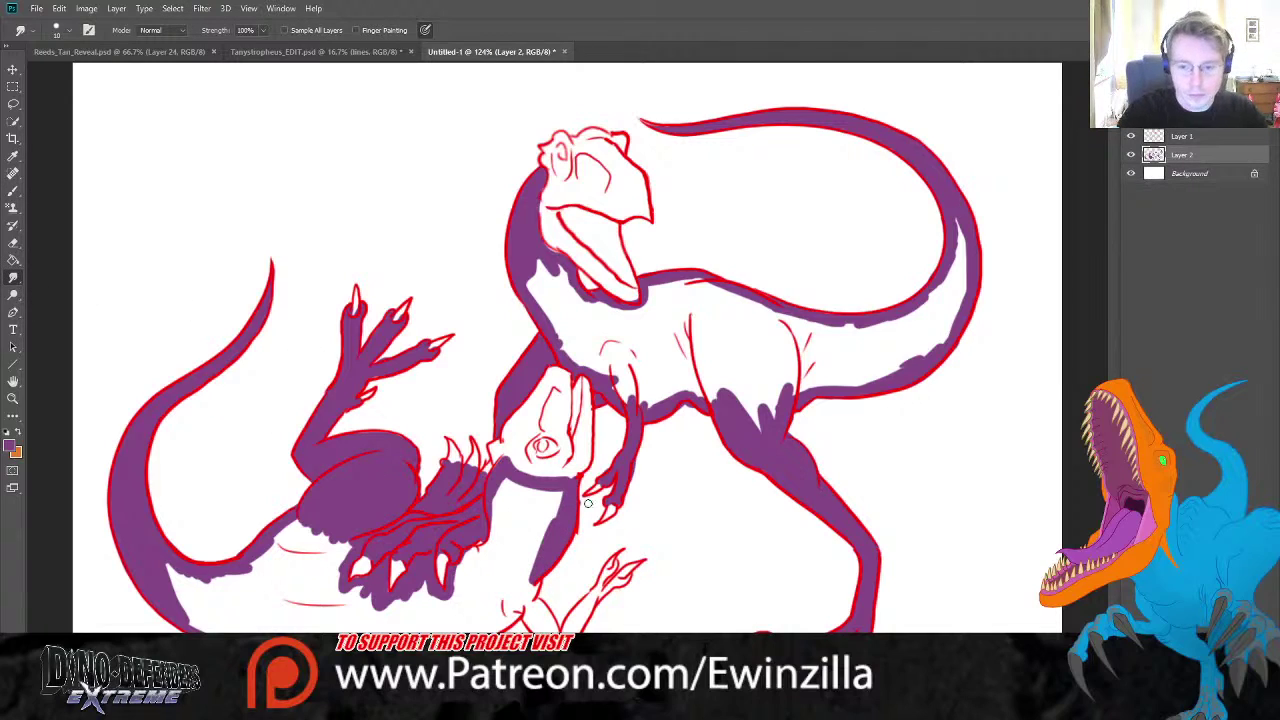
pyautogui.moveTo(554, 542)
pyautogui.mouseDown()
pyautogui.moveTo(526, 602)
pyautogui.moveTo(550, 625)
pyautogui.moveTo(527, 612)
pyautogui.moveTo(534, 630)
pyautogui.mouseUp()
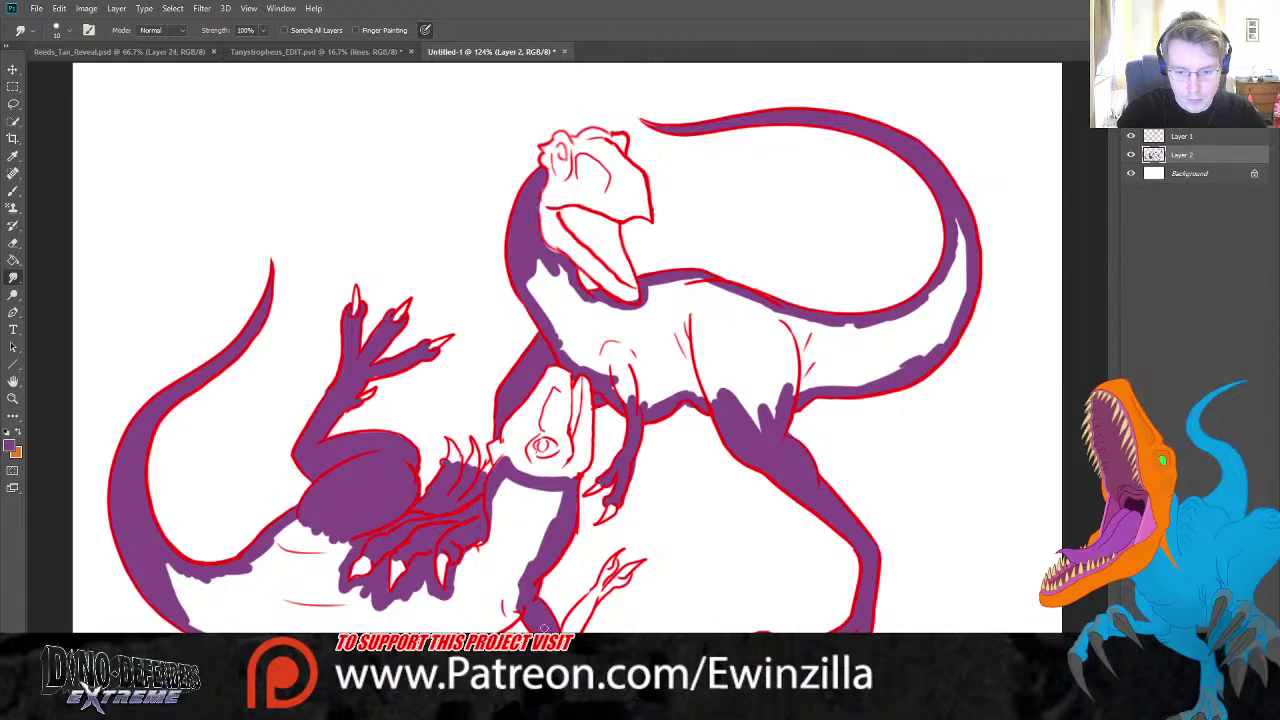
pyautogui.moveTo(553, 626)
pyautogui.mouseDown()
pyautogui.moveTo(578, 605)
pyautogui.moveTo(567, 628)
pyautogui.moveTo(630, 579)
pyautogui.moveTo(585, 612)
pyautogui.moveTo(608, 570)
pyautogui.mouseUp()
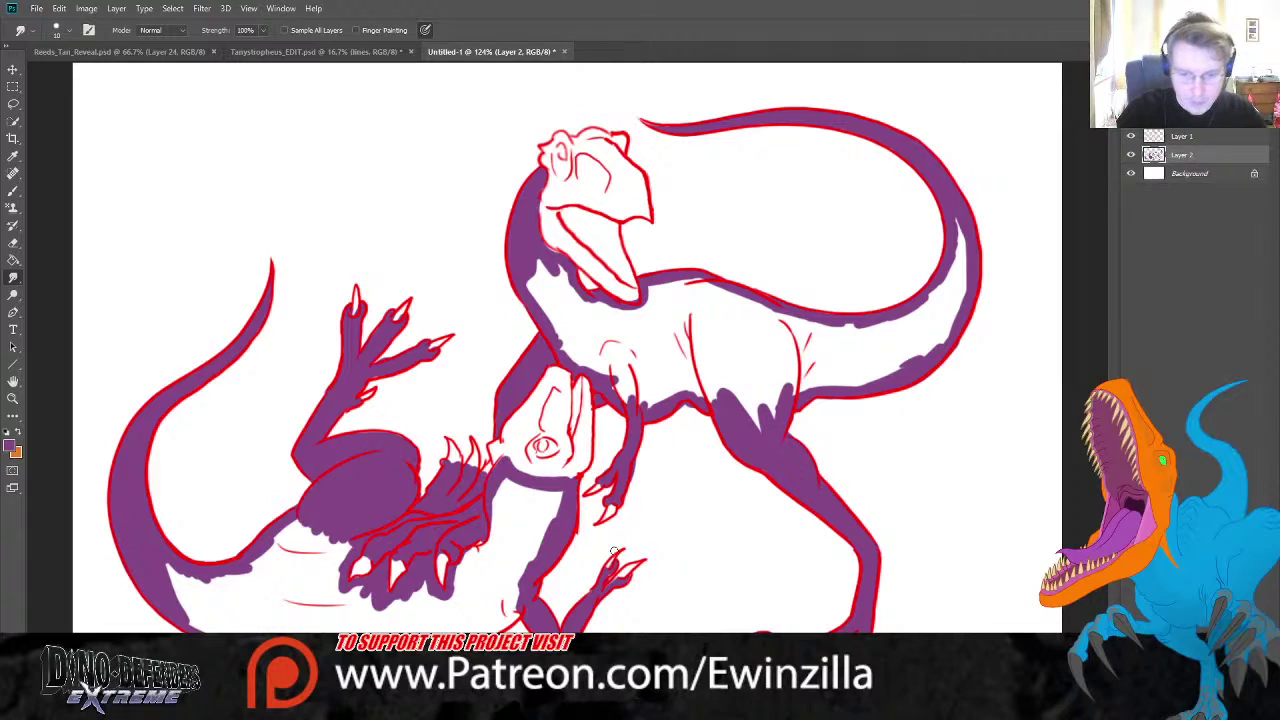
pyautogui.moveTo(605, 588); pyautogui.dragTo(628, 568)
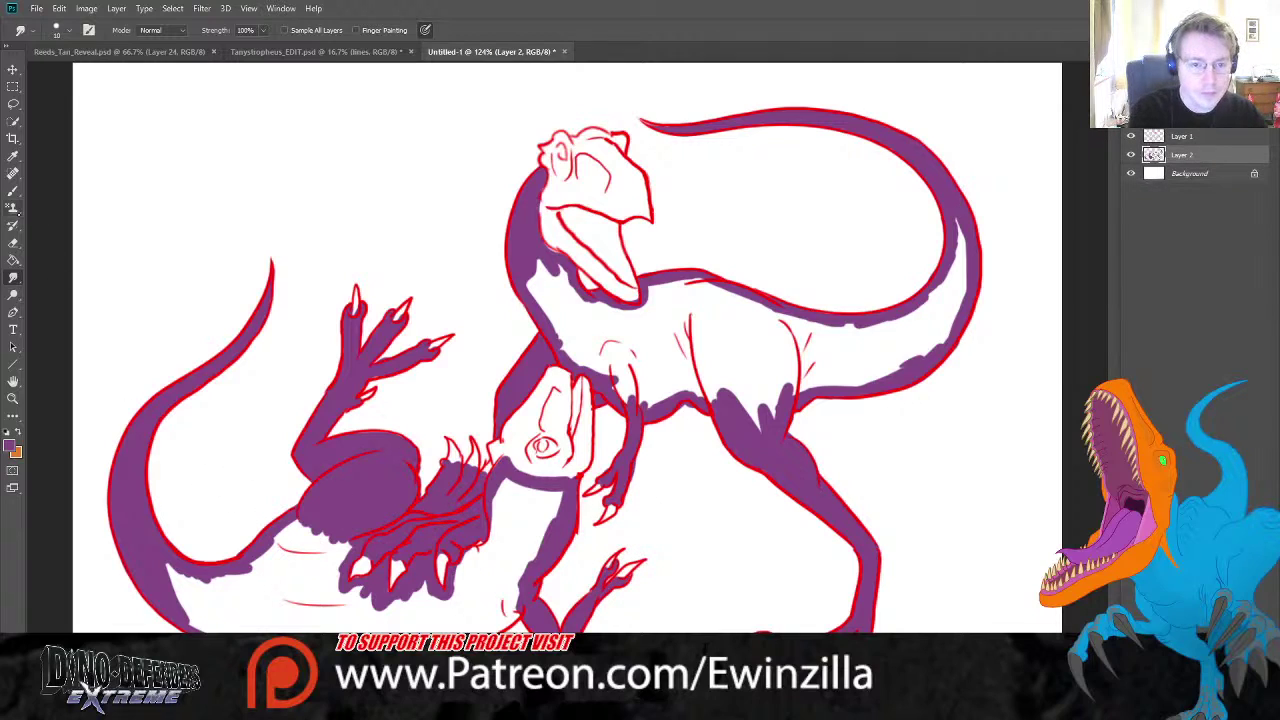
pyautogui.click(13, 190)
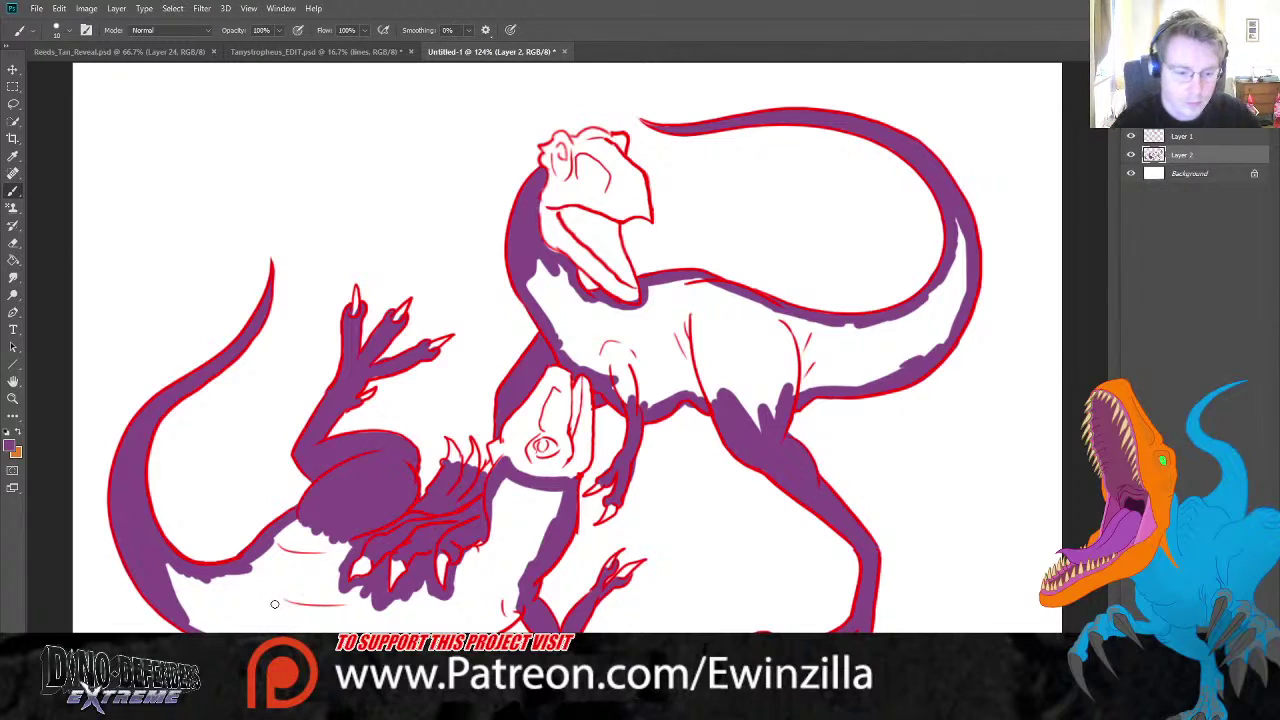
pyautogui.moveTo(187, 611)
pyautogui.mouseDown()
pyautogui.moveTo(250, 628)
pyautogui.moveTo(195, 630)
pyautogui.mouseUp()
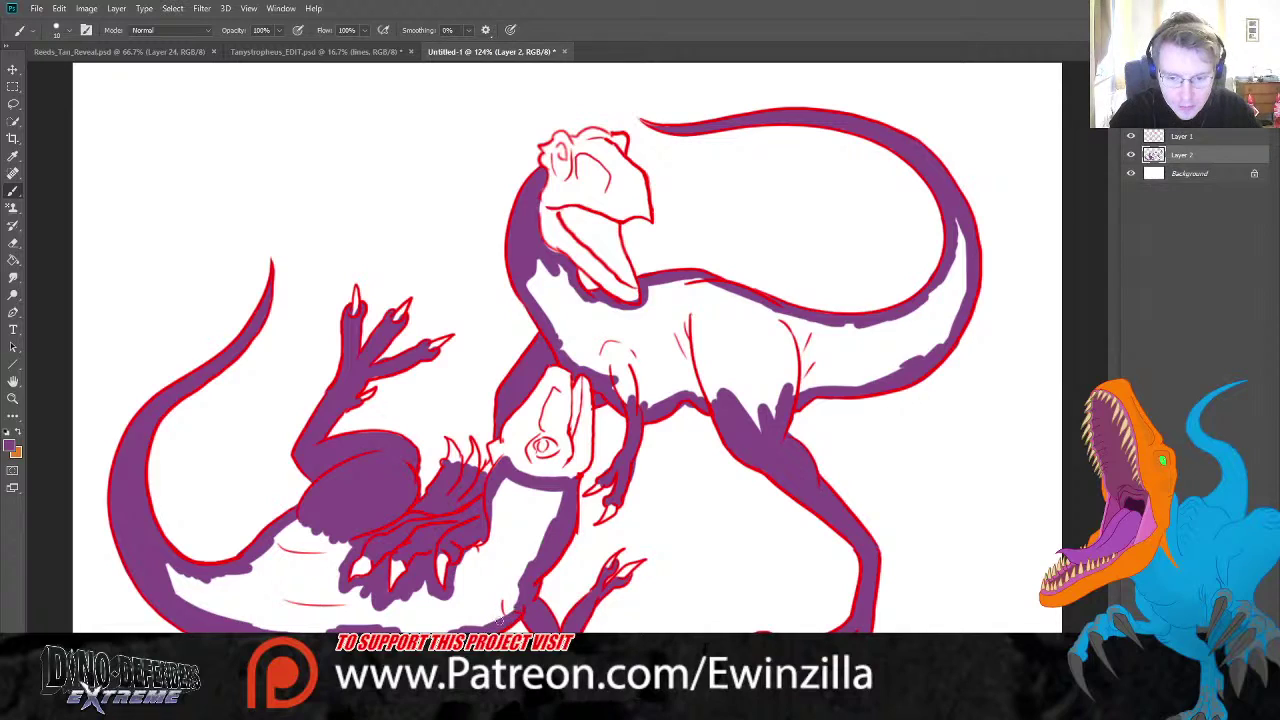
# - Fill the remaining white body areas of both creatures with purple using the Paint Bucket, leaving the heads and claws unpainted
pyautogui.click(13, 260)
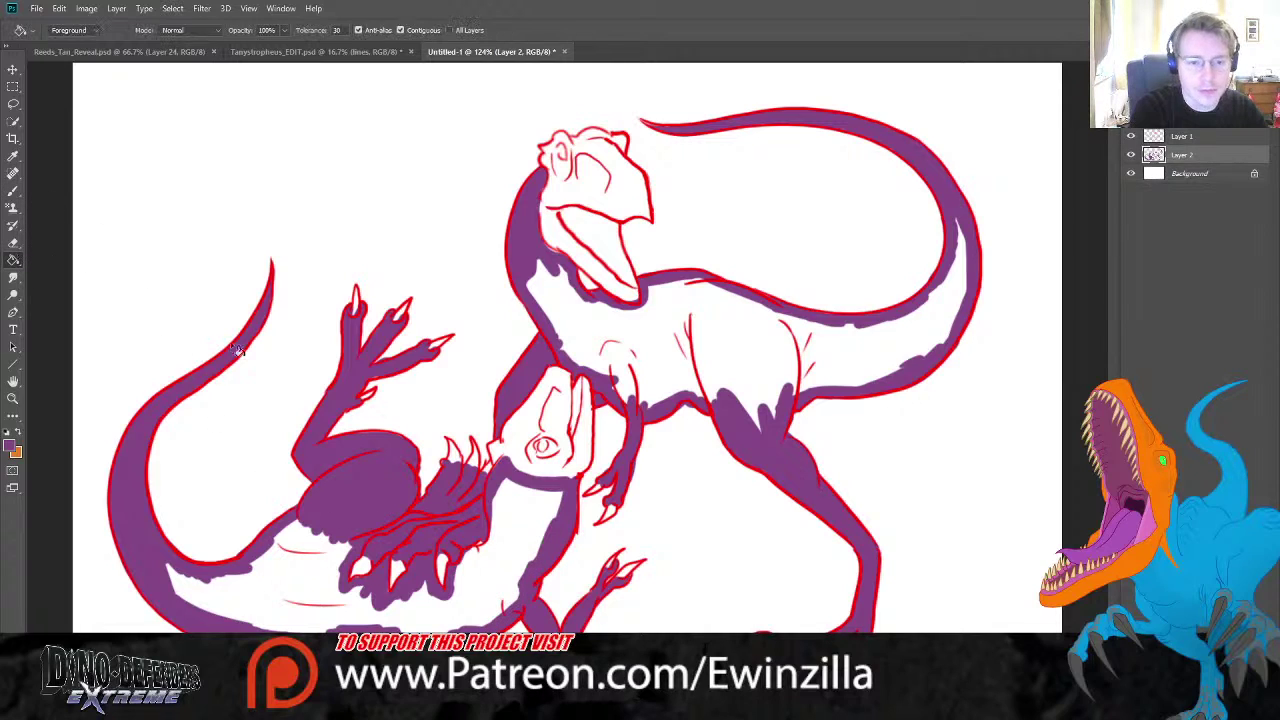
pyautogui.click(236, 593)
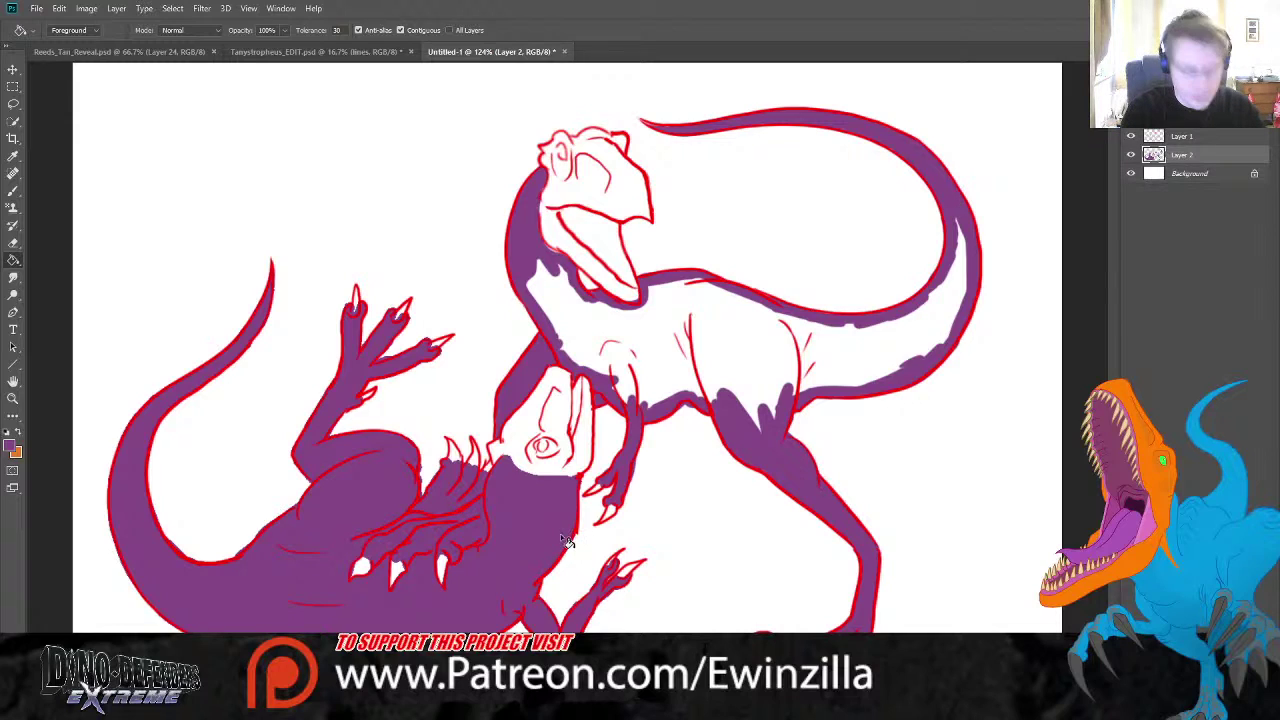
pyautogui.hotkey('ctrl', 'z')
pyautogui.click(525, 549)
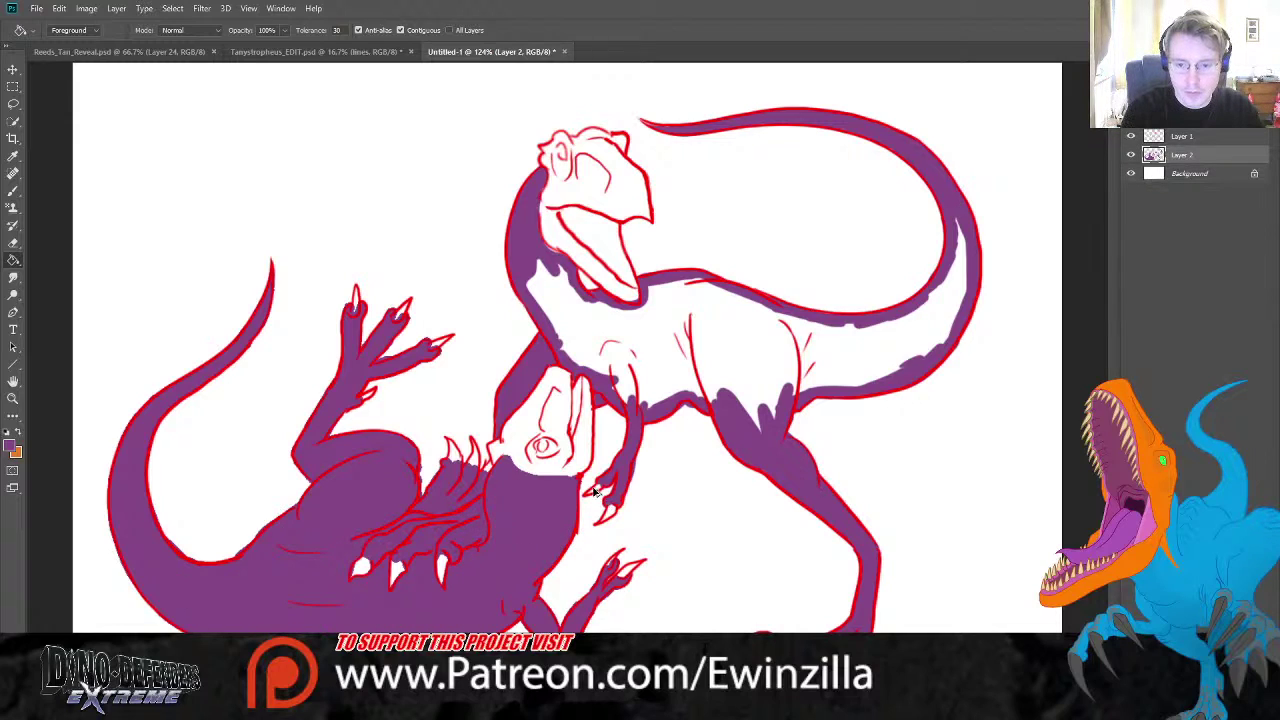
pyautogui.hotkey('ctrl', 'z')
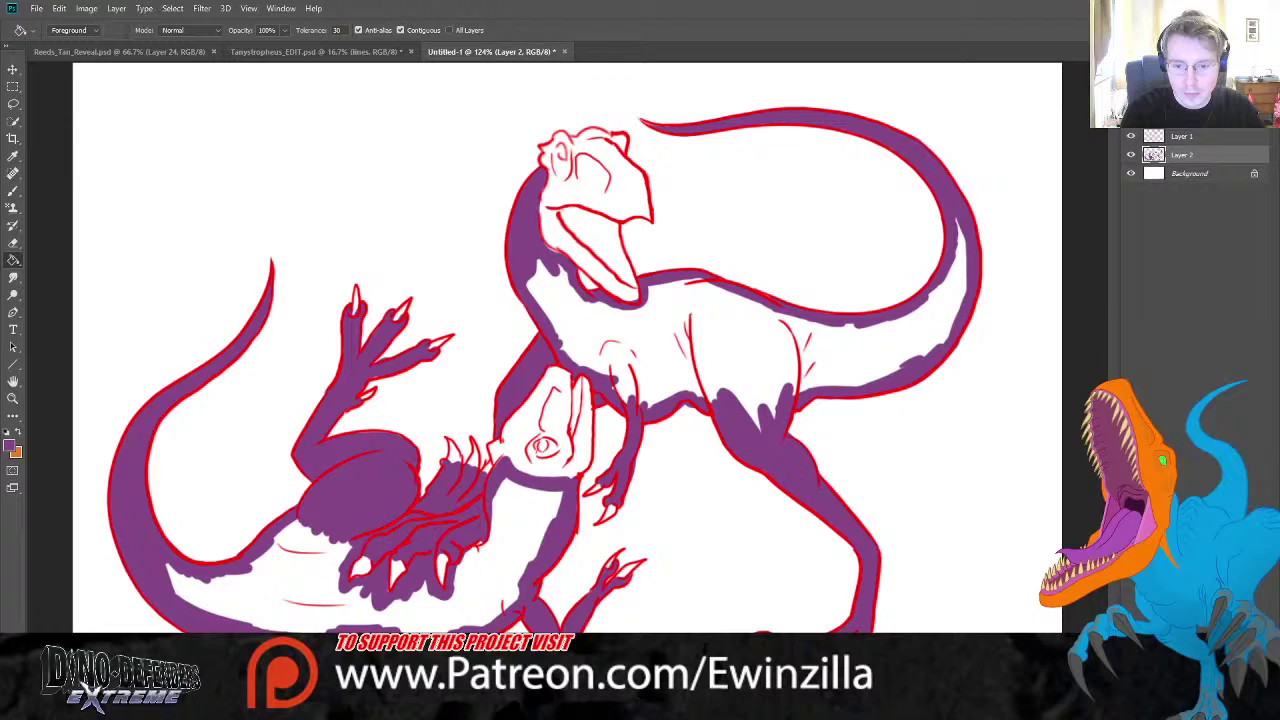
pyautogui.click(537, 551)
pyautogui.click(722, 362)
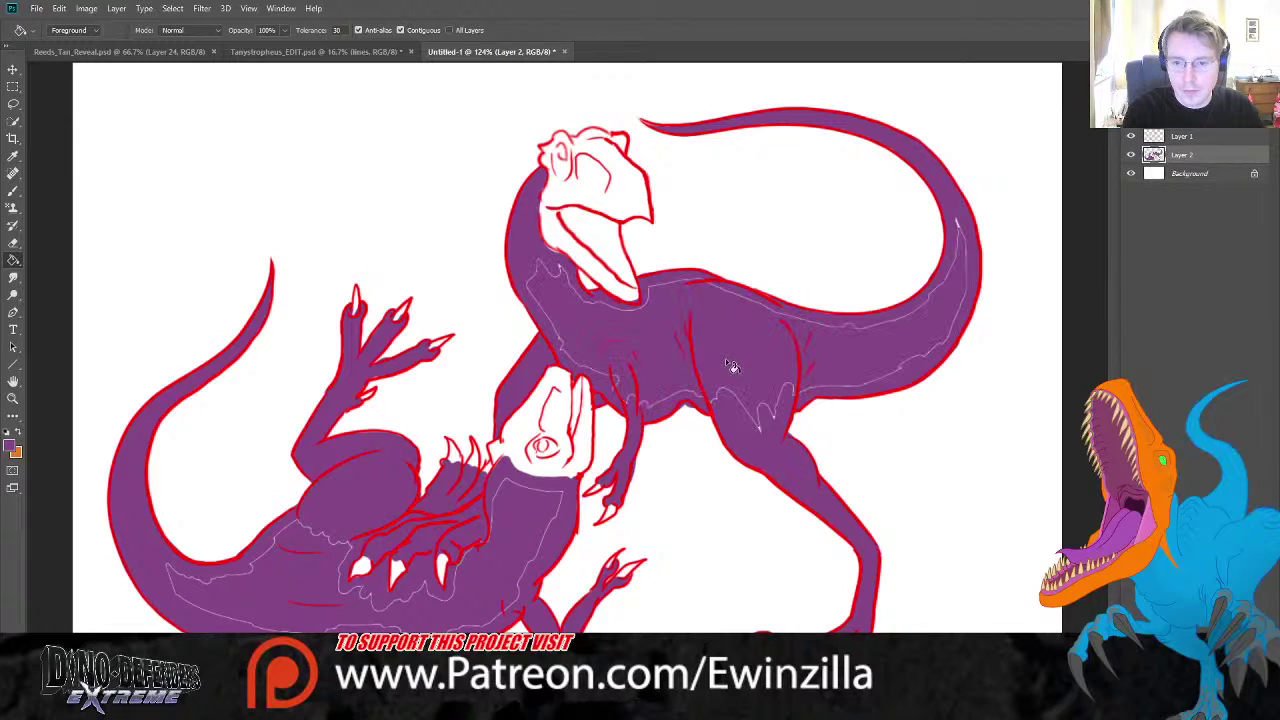
# - Paint over the pale seams left by the fill on both bodies and smudge back the spill behind the first creature's thigh
pyautogui.click(13, 190)
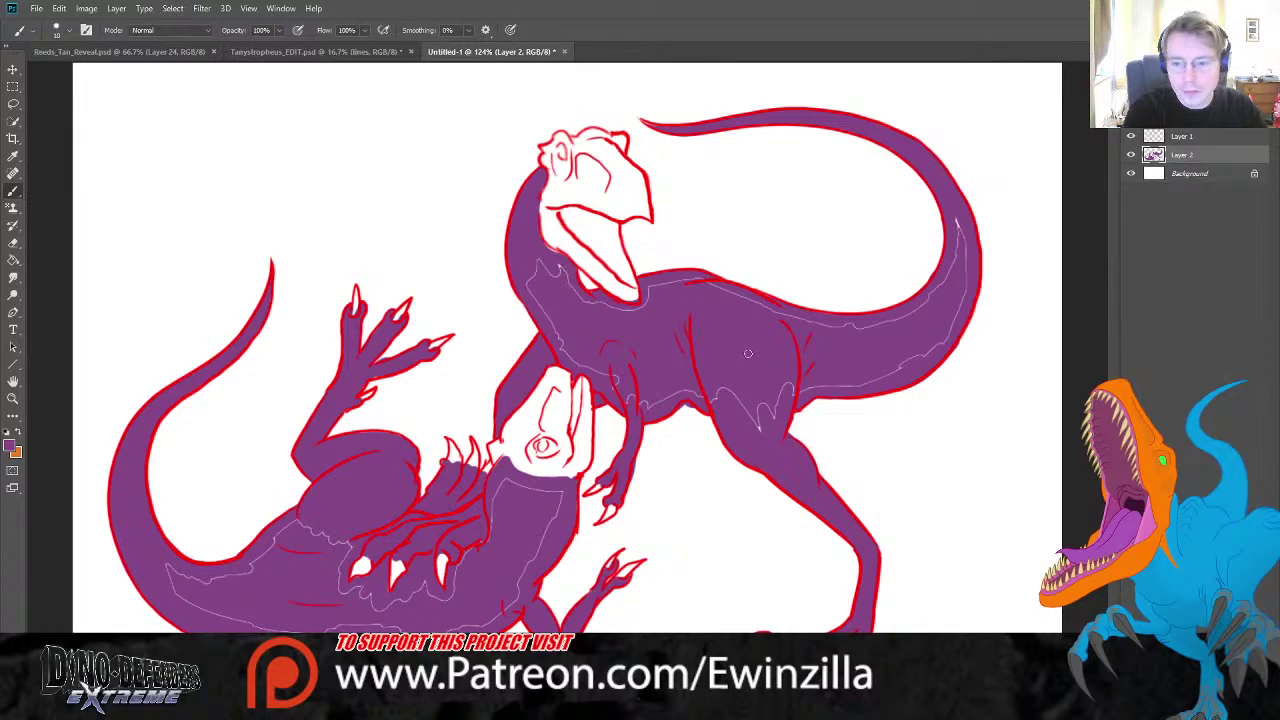
pyautogui.moveTo(757, 399)
pyautogui.mouseDown()
pyautogui.moveTo(868, 381)
pyautogui.moveTo(938, 341)
pyautogui.moveTo(974, 280)
pyautogui.moveTo(961, 213)
pyautogui.moveTo(945, 281)
pyautogui.moveTo(862, 334)
pyautogui.moveTo(774, 319)
pyautogui.moveTo(710, 286)
pyautogui.moveTo(652, 288)
pyautogui.moveTo(700, 280)
pyautogui.moveTo(655, 285)
pyautogui.moveTo(625, 311)
pyautogui.moveTo(534, 255)
pyautogui.moveTo(519, 273)
pyautogui.moveTo(556, 335)
pyautogui.moveTo(647, 403)
pyautogui.moveTo(705, 384)
pyautogui.moveTo(706, 397)
pyautogui.moveTo(732, 395)
pyautogui.moveTo(732, 383)
pyautogui.moveTo(741, 405)
pyautogui.moveTo(757, 392)
pyautogui.moveTo(748, 351)
pyautogui.mouseUp()
pyautogui.moveTo(478, 493)
pyautogui.mouseDown()
pyautogui.moveTo(484, 563)
pyautogui.moveTo(466, 547)
pyautogui.moveTo(478, 538)
pyautogui.moveTo(447, 597)
pyautogui.moveTo(418, 594)
pyautogui.moveTo(424, 582)
pyautogui.moveTo(382, 609)
pyautogui.moveTo(341, 570)
pyautogui.moveTo(353, 525)
pyautogui.moveTo(314, 570)
pyautogui.moveTo(320, 538)
pyautogui.moveTo(344, 536)
pyautogui.moveTo(304, 528)
pyautogui.moveTo(239, 582)
pyautogui.moveTo(253, 564)
pyautogui.moveTo(229, 580)
pyautogui.moveTo(165, 565)
pyautogui.moveTo(171, 589)
pyautogui.moveTo(245, 622)
pyautogui.moveTo(472, 630)
pyautogui.moveTo(521, 587)
pyautogui.moveTo(553, 496)
pyautogui.mouseUp()
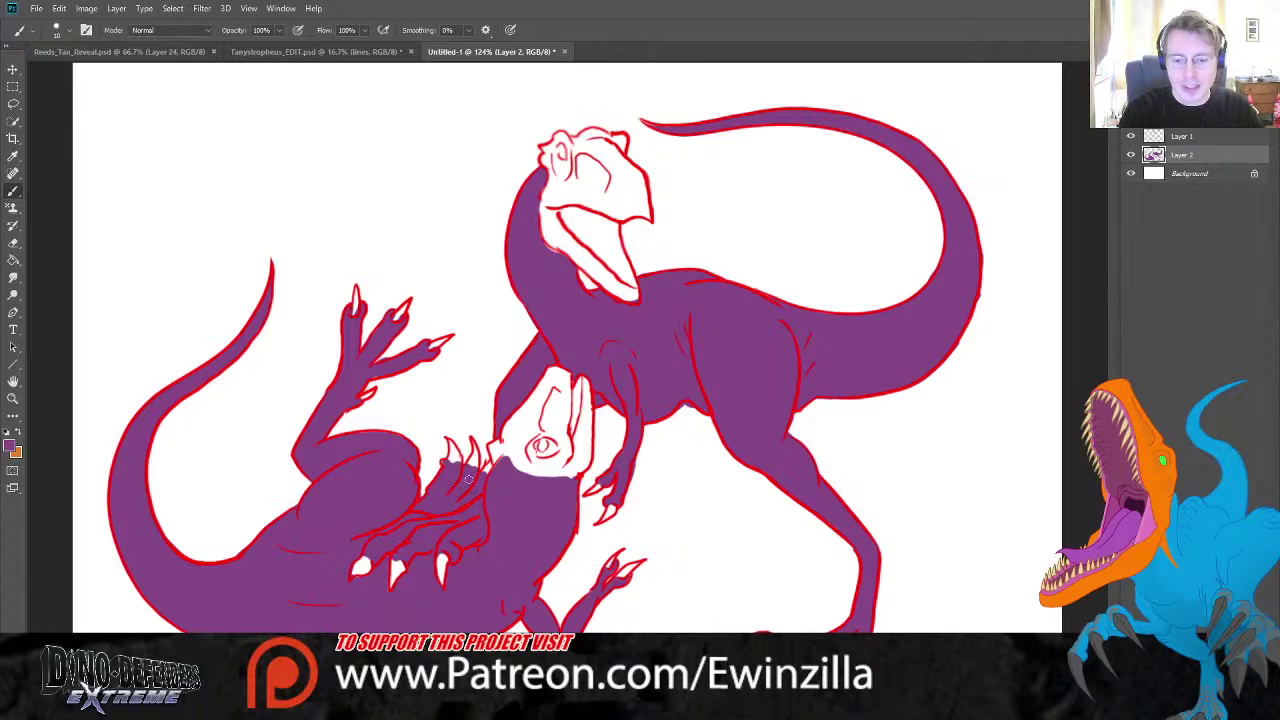
pyautogui.click(13, 277)
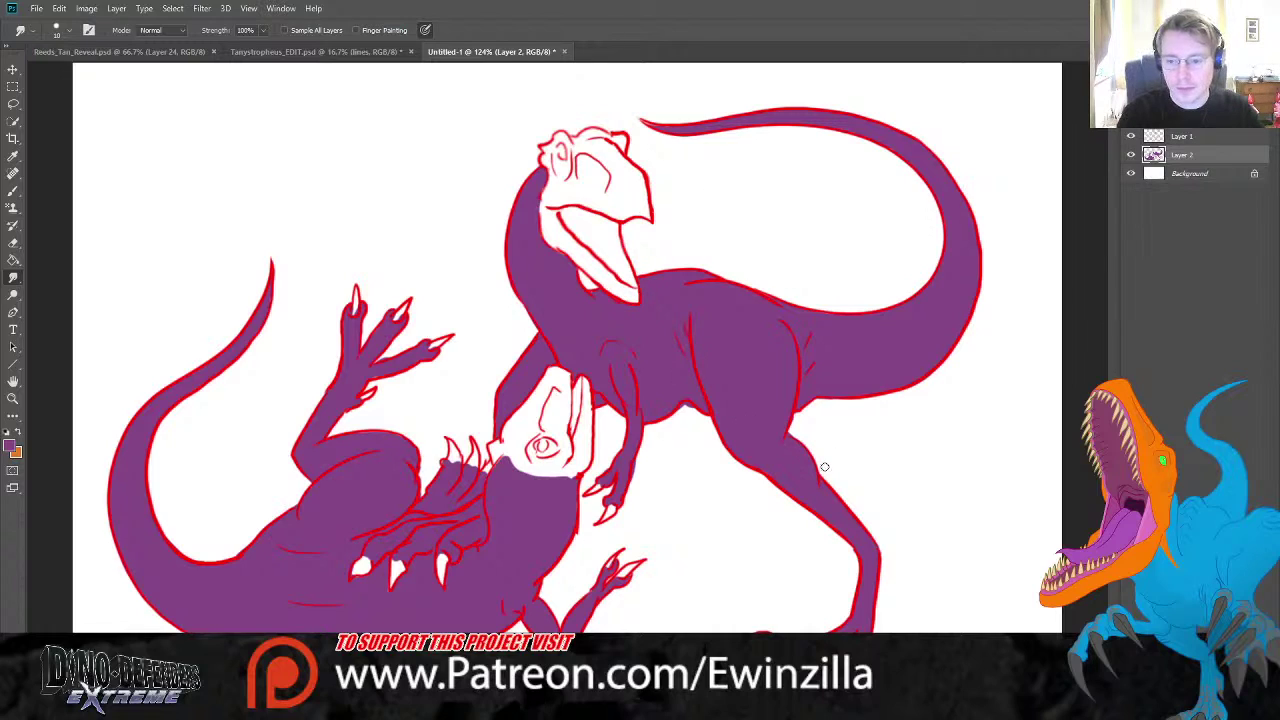
pyautogui.moveTo(791, 432); pyautogui.dragTo(760, 408)
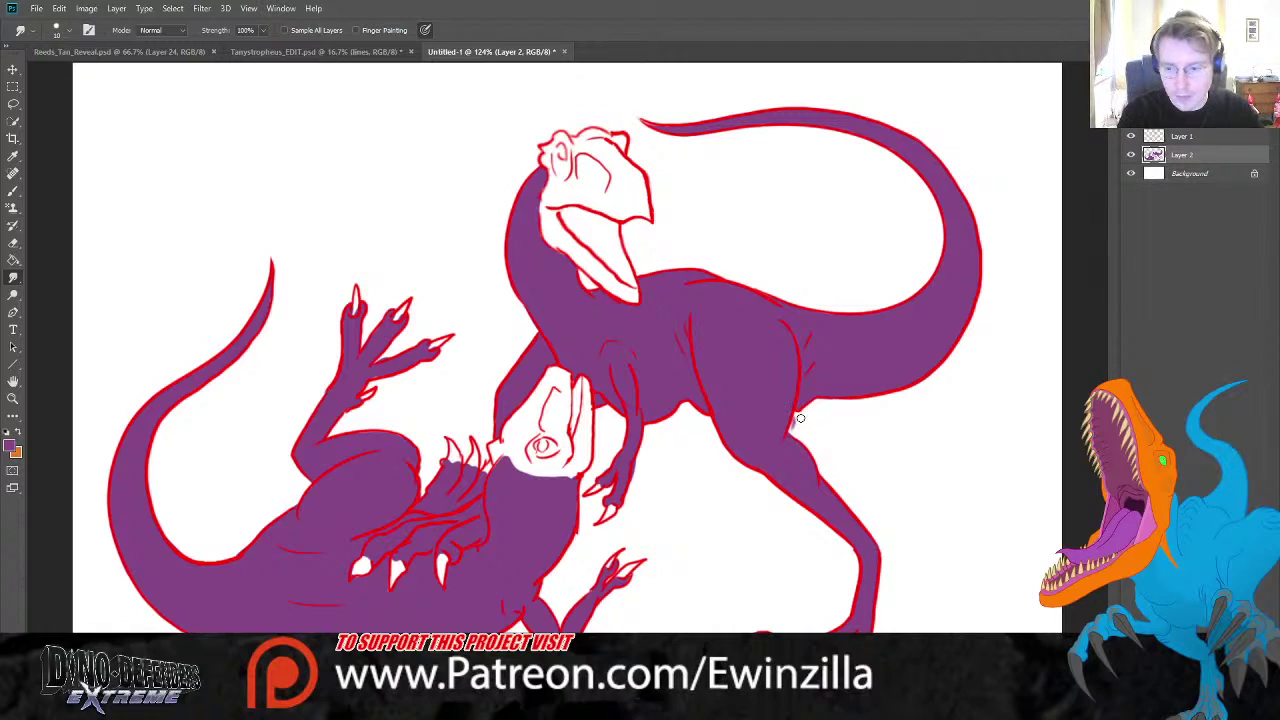
pyautogui.moveTo(797, 421); pyautogui.dragTo(766, 395)
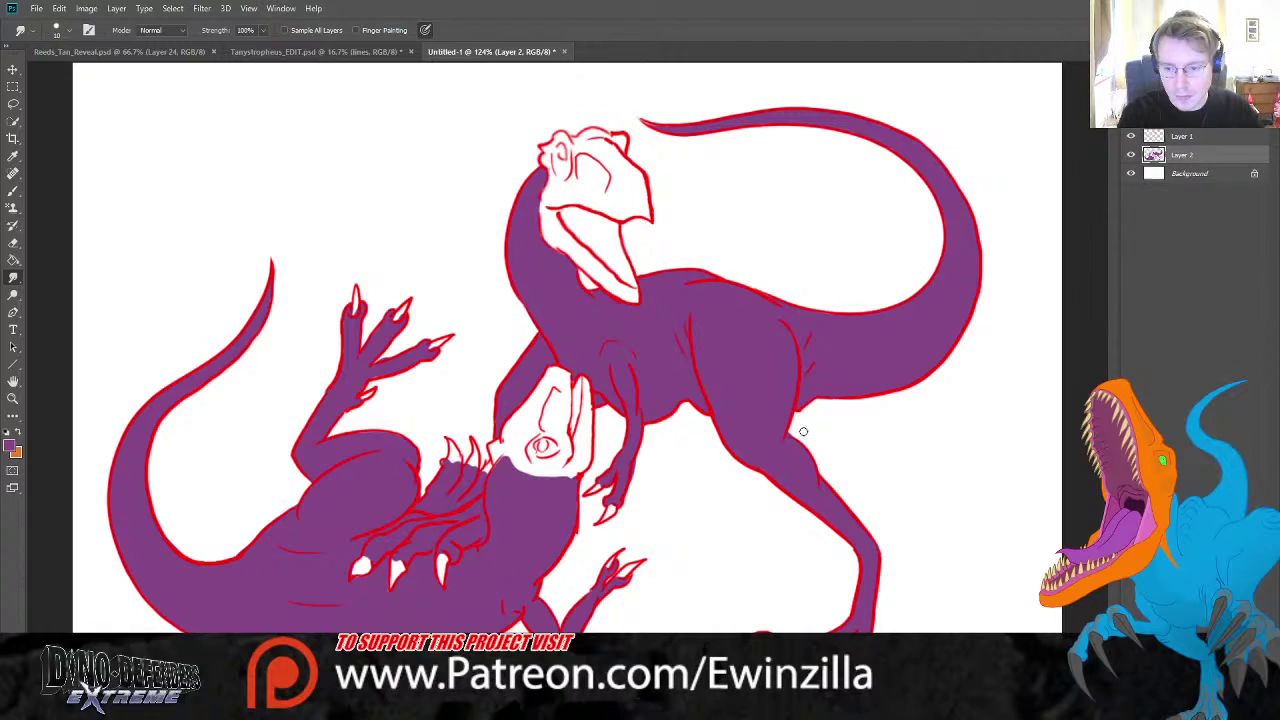
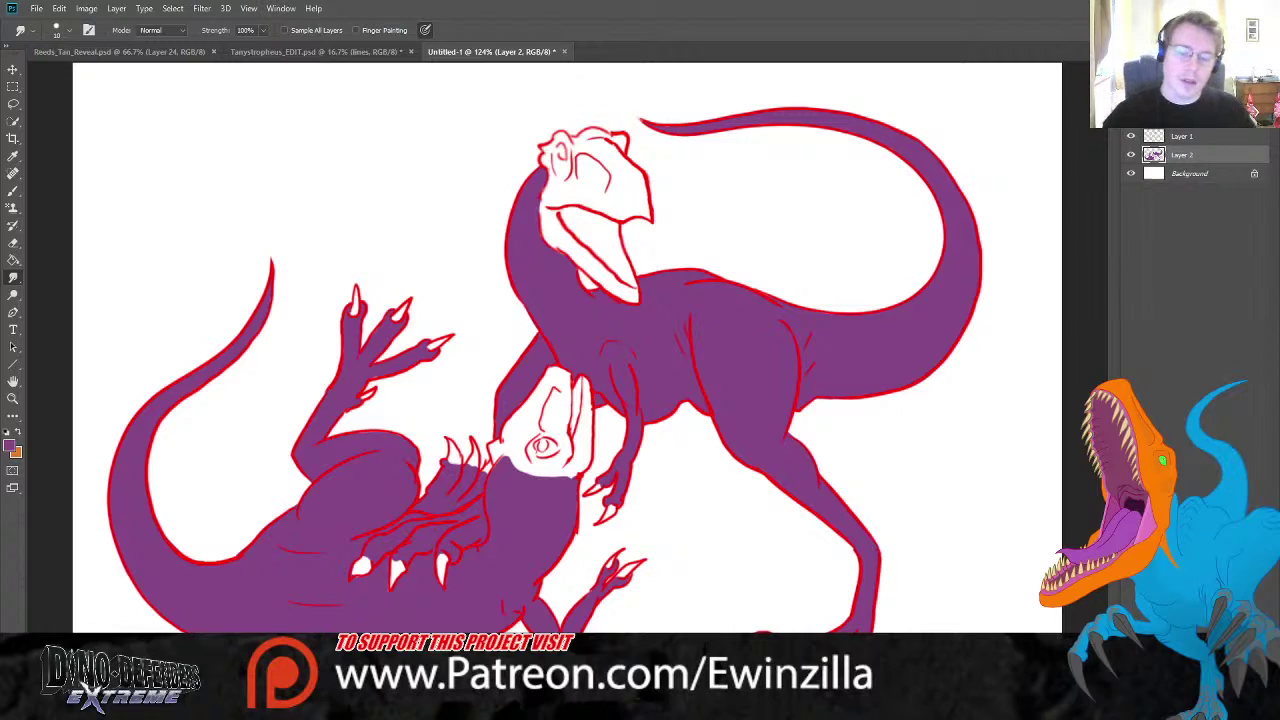
# - Paint the standing creature's head and lower jaw dark maroon, leaving the inside of the open mouth white
pyautogui.click(12, 155)
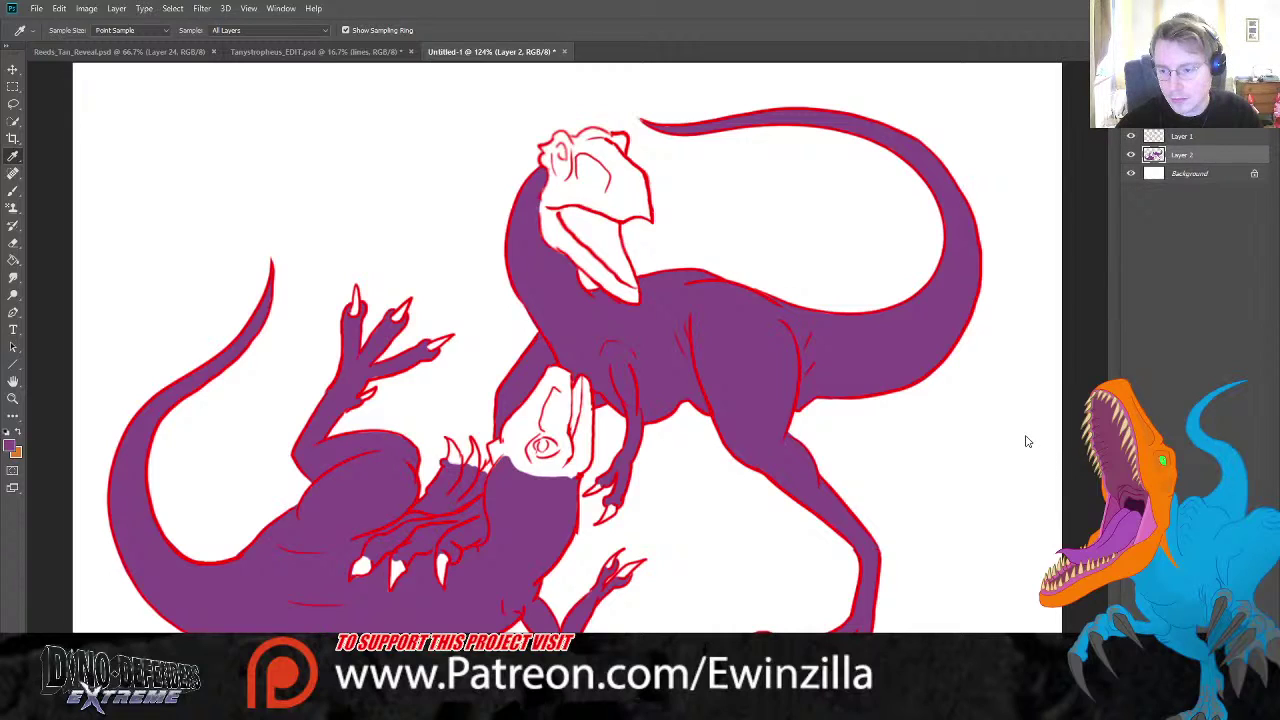
pyautogui.click(11, 192)
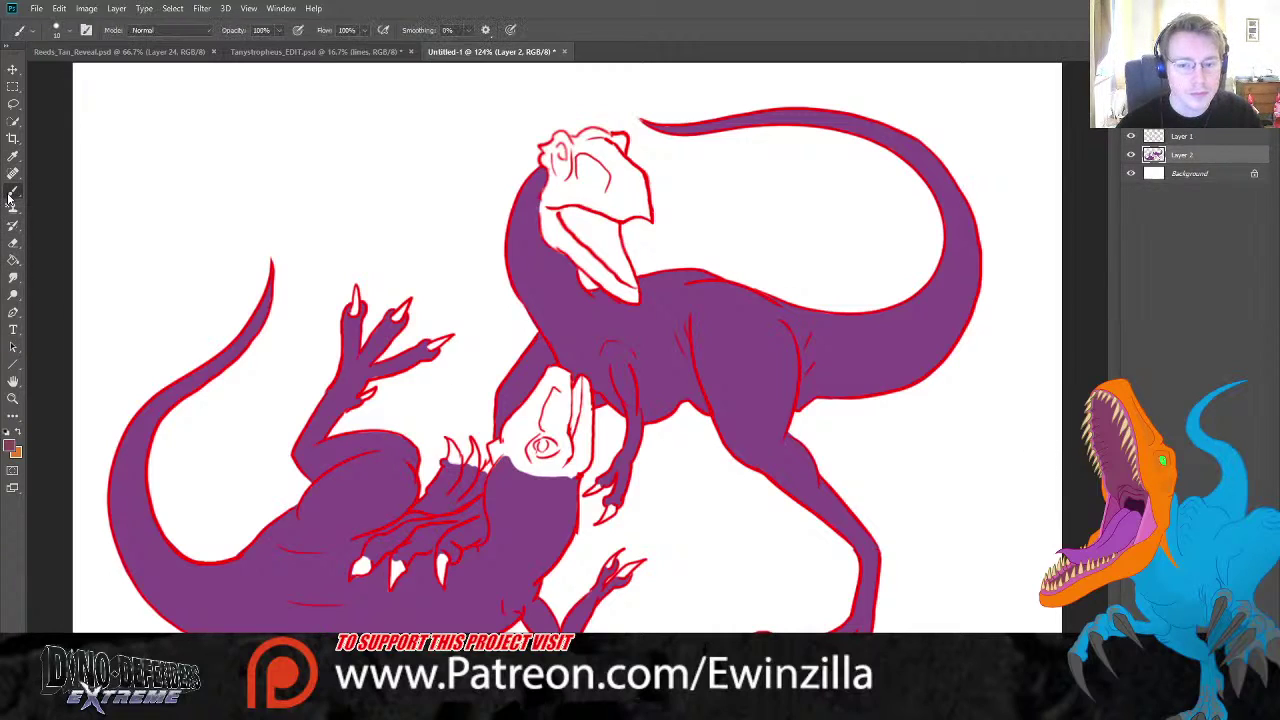
pyautogui.moveTo(580, 162)
pyautogui.mouseDown()
pyautogui.moveTo(570, 195)
pyautogui.moveTo(562, 155)
pyautogui.moveTo(547, 168)
pyautogui.moveTo(556, 142)
pyautogui.moveTo(622, 145)
pyautogui.moveTo(590, 146)
pyautogui.moveTo(593, 160)
pyautogui.moveTo(602, 178)
pyautogui.moveTo(617, 156)
pyautogui.moveTo(634, 172)
pyautogui.moveTo(647, 213)
pyautogui.moveTo(546, 204)
pyautogui.moveTo(634, 299)
pyautogui.mouseUp()
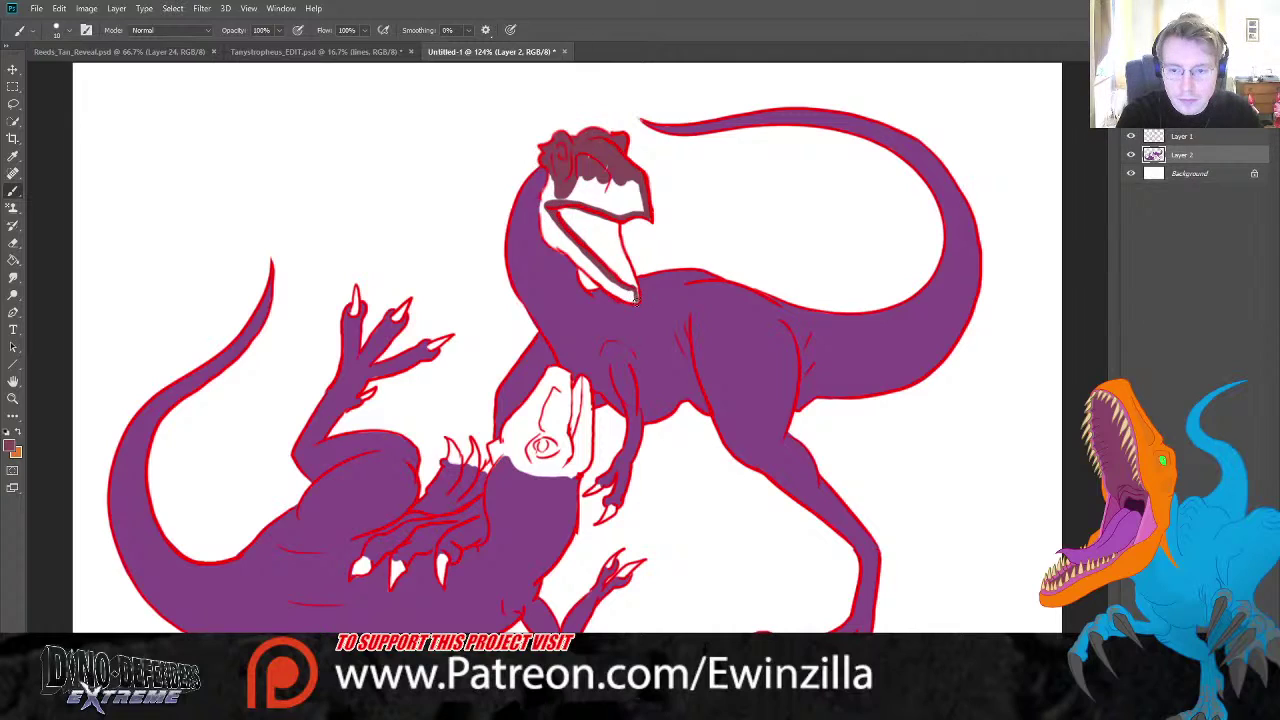
pyautogui.moveTo(553, 231)
pyautogui.mouseDown()
pyautogui.moveTo(555, 168)
pyautogui.moveTo(558, 190)
pyautogui.moveTo(573, 188)
pyautogui.moveTo(588, 158)
pyautogui.moveTo(577, 197)
pyautogui.moveTo(622, 180)
pyautogui.moveTo(610, 209)
pyautogui.moveTo(640, 206)
pyautogui.mouseUp()
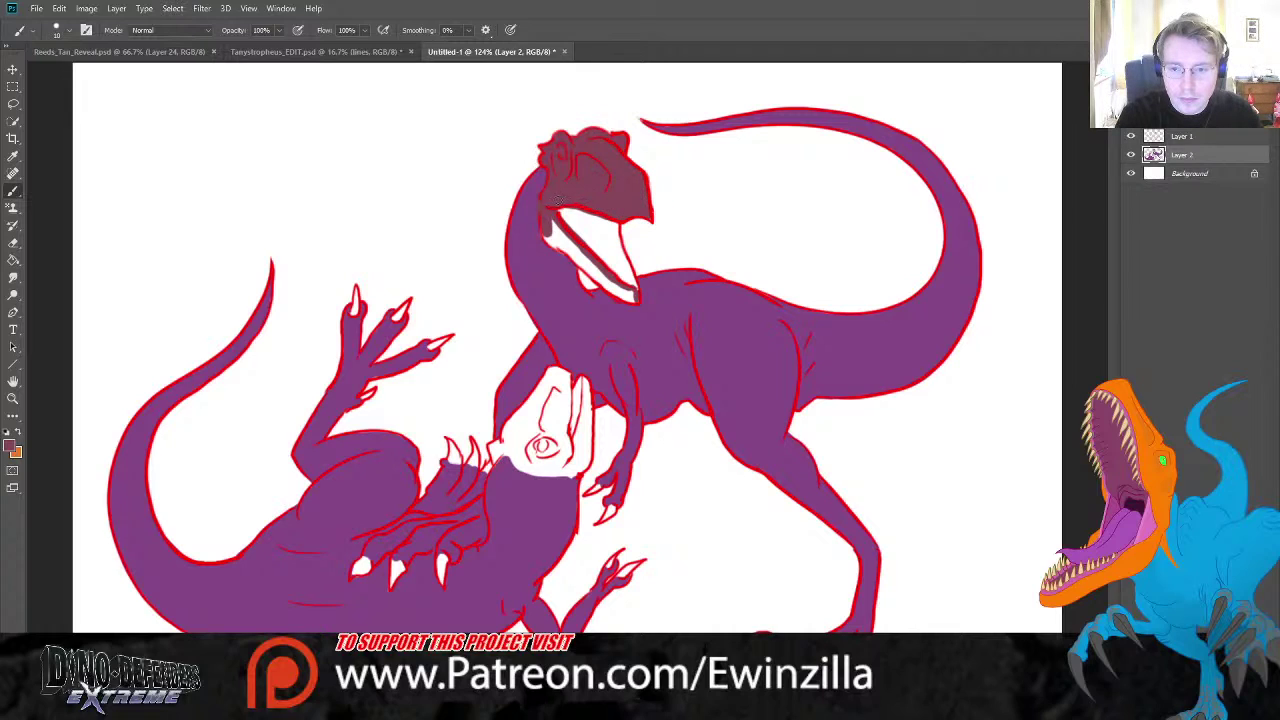
pyautogui.moveTo(550, 222)
pyautogui.mouseDown()
pyautogui.moveTo(574, 256)
pyautogui.moveTo(549, 240)
pyautogui.moveTo(632, 293)
pyautogui.mouseUp()
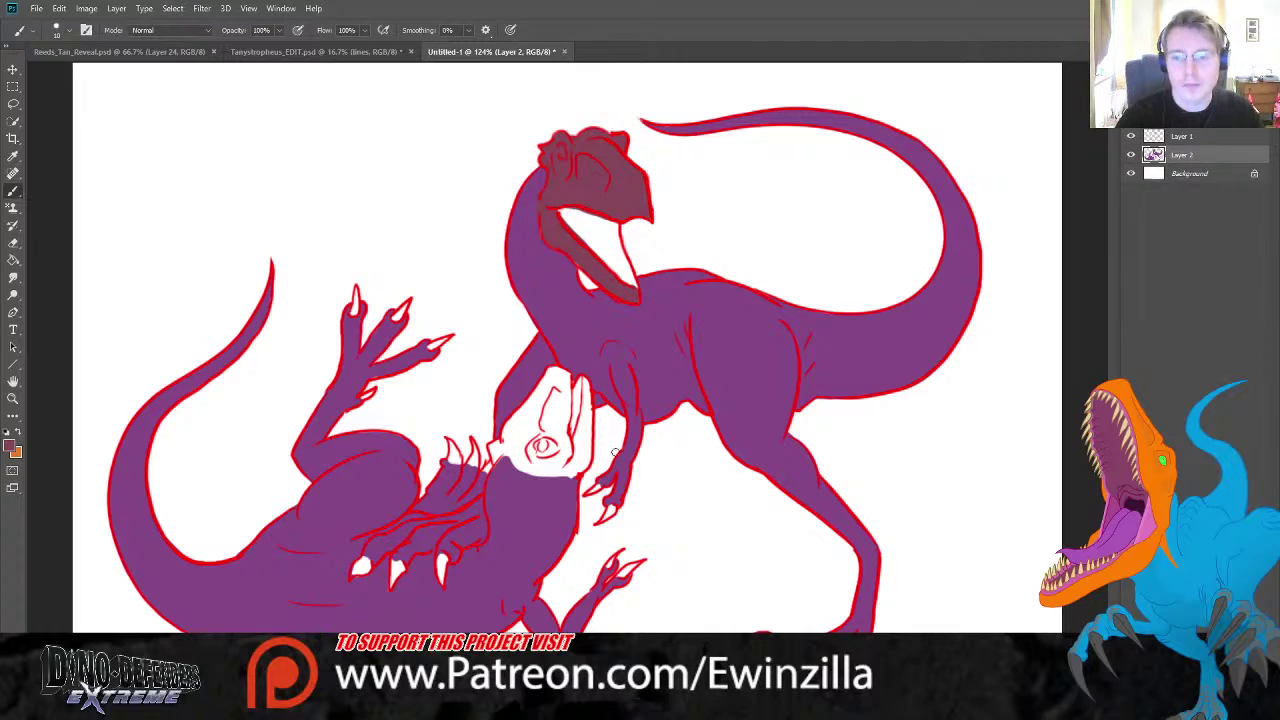
# - Paint the fallen creature's head and both jaws in the same dark maroon, leaving the mouth gap unpainted
pyautogui.moveTo(497, 444); pyautogui.dragTo(526, 418)
pyautogui.moveTo(526, 418)
pyautogui.mouseDown()
pyautogui.moveTo(496, 460)
pyautogui.moveTo(510, 452)
pyautogui.moveTo(548, 477)
pyautogui.moveTo(582, 468)
pyautogui.moveTo(586, 380)
pyautogui.moveTo(588, 452)
pyautogui.moveTo(564, 456)
pyautogui.moveTo(550, 440)
pyautogui.moveTo(530, 455)
pyautogui.moveTo(566, 474)
pyautogui.moveTo(535, 467)
pyautogui.moveTo(512, 383)
pyautogui.mouseUp()
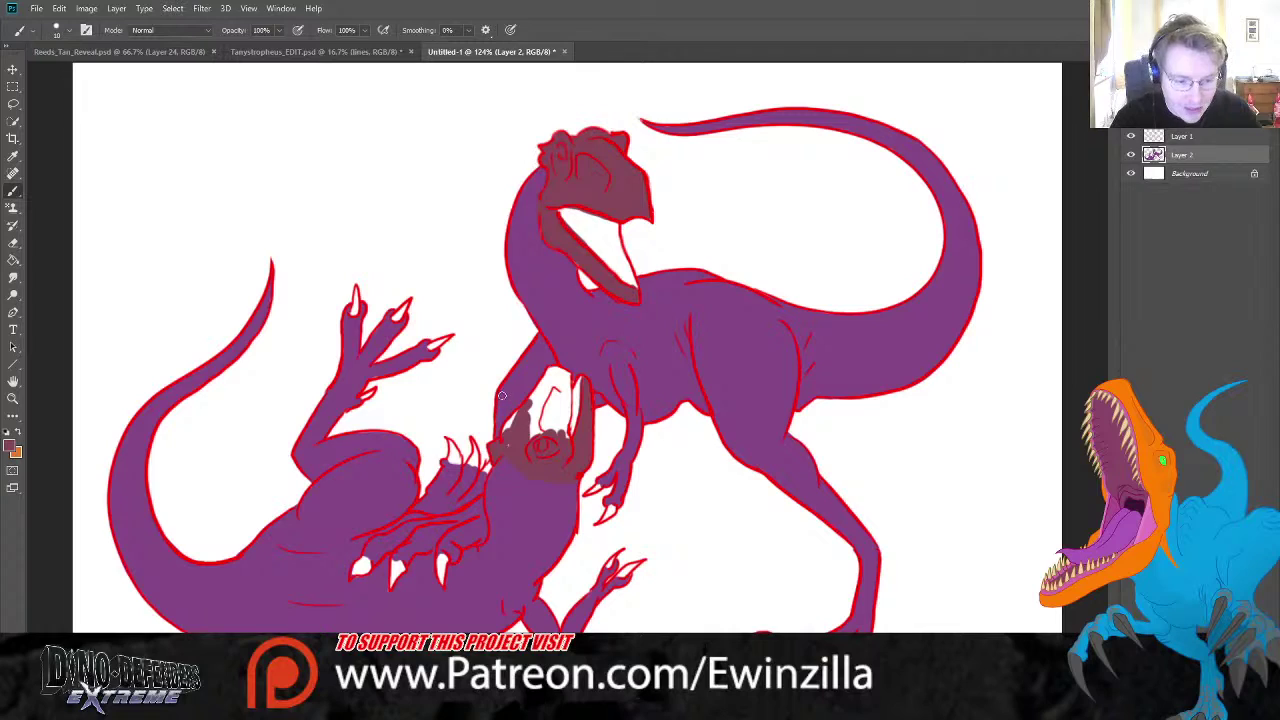
pyautogui.moveTo(531, 440)
pyautogui.mouseDown()
pyautogui.moveTo(510, 438)
pyautogui.moveTo(536, 398)
pyautogui.moveTo(520, 414)
pyautogui.moveTo(550, 392)
pyautogui.moveTo(563, 410)
pyautogui.moveTo(564, 372)
pyautogui.moveTo(545, 382)
pyautogui.moveTo(557, 369)
pyautogui.moveTo(545, 440)
pyautogui.mouseUp()
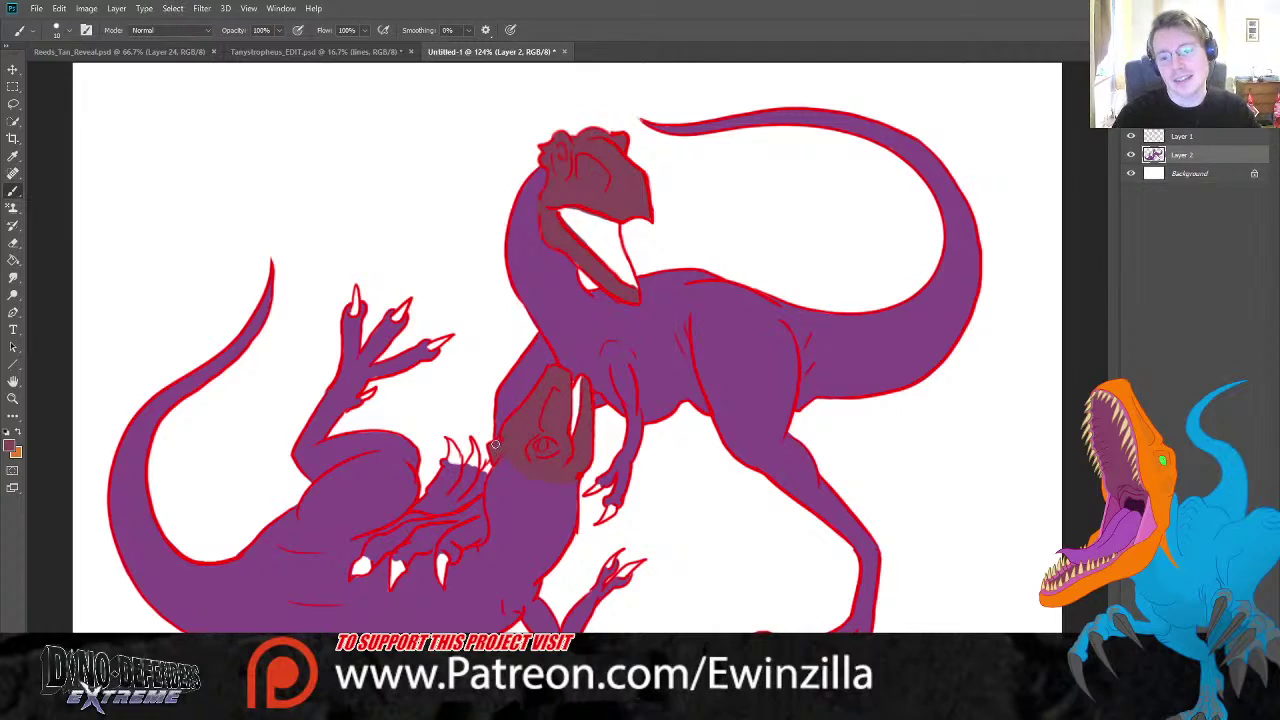
# - Pick a deep crimson and fill the inside of both creatures' mouths with it
pyautogui.press('i')
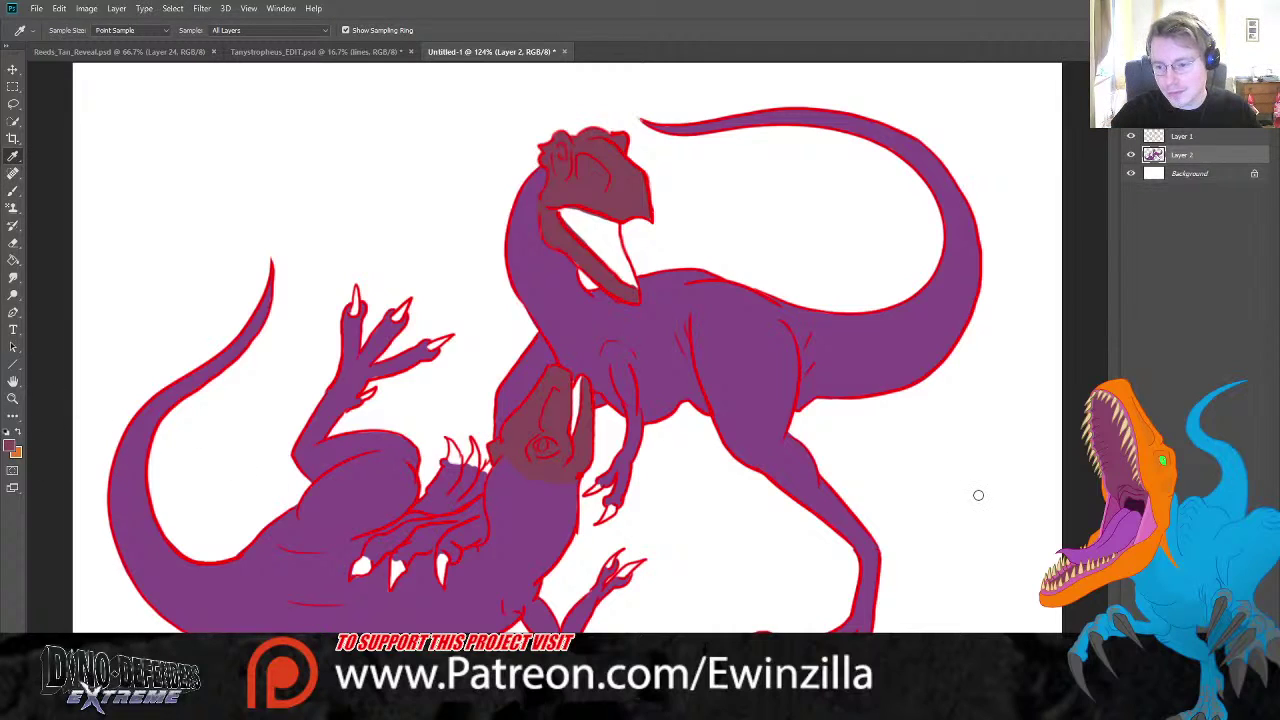
pyautogui.press('b')
pyautogui.moveTo(590, 240)
pyautogui.mouseDown()
pyautogui.moveTo(568, 216)
pyautogui.moveTo(598, 247)
pyautogui.moveTo(596, 221)
pyautogui.moveTo(612, 224)
pyautogui.moveTo(632, 284)
pyautogui.moveTo(594, 238)
pyautogui.moveTo(616, 262)
pyautogui.mouseUp()
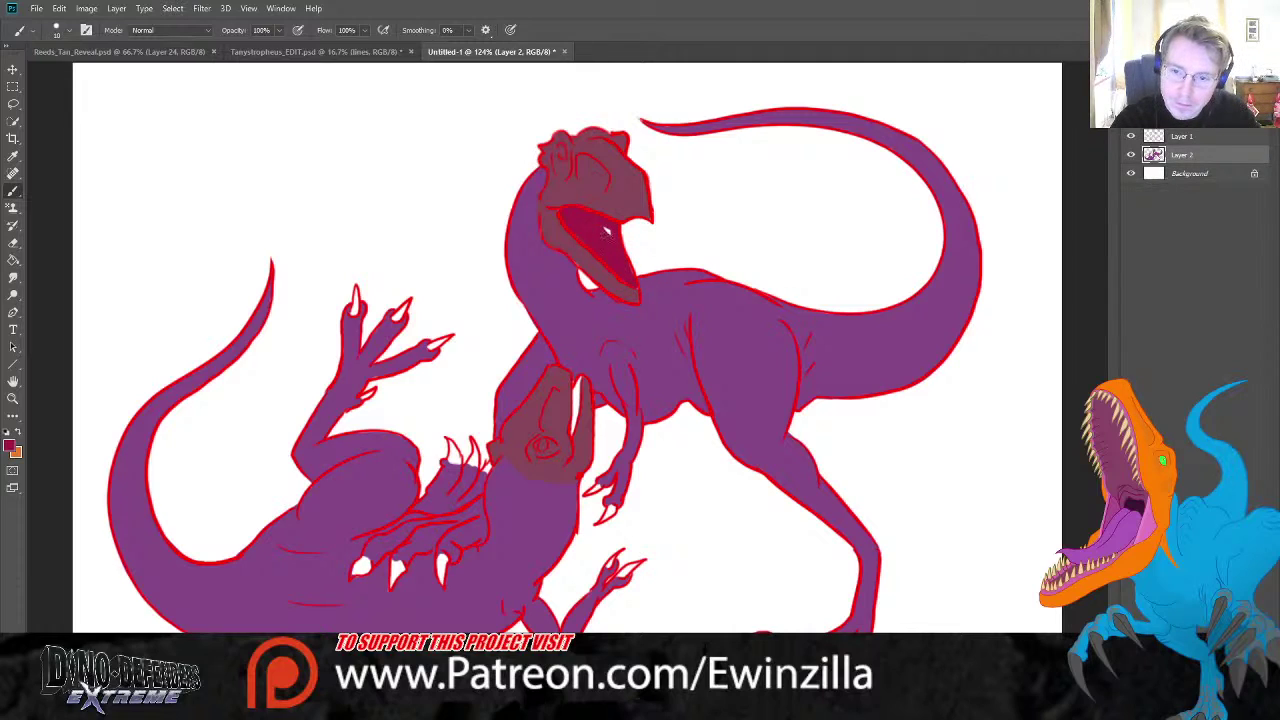
pyautogui.moveTo(577, 380); pyautogui.dragTo(572, 428)
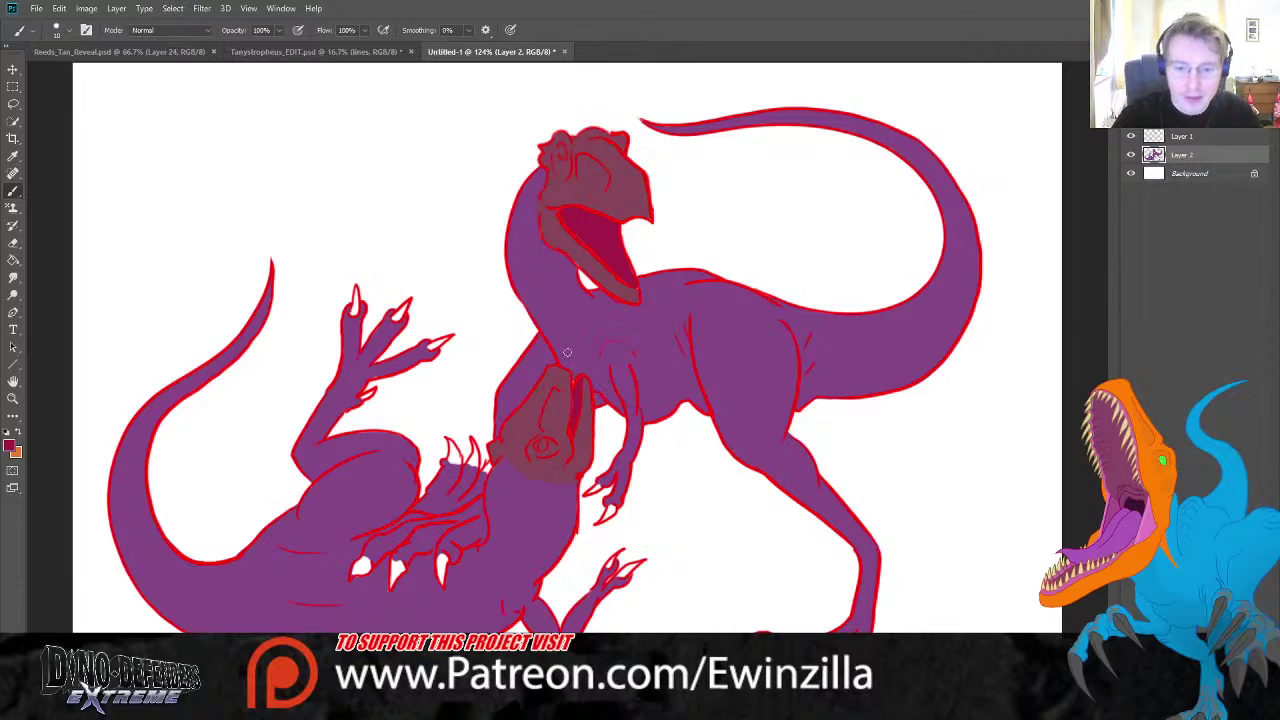
# - Pick a dark gray and paint the four claws on the fallen creature's raised foot with a small brush
pyautogui.press('i')
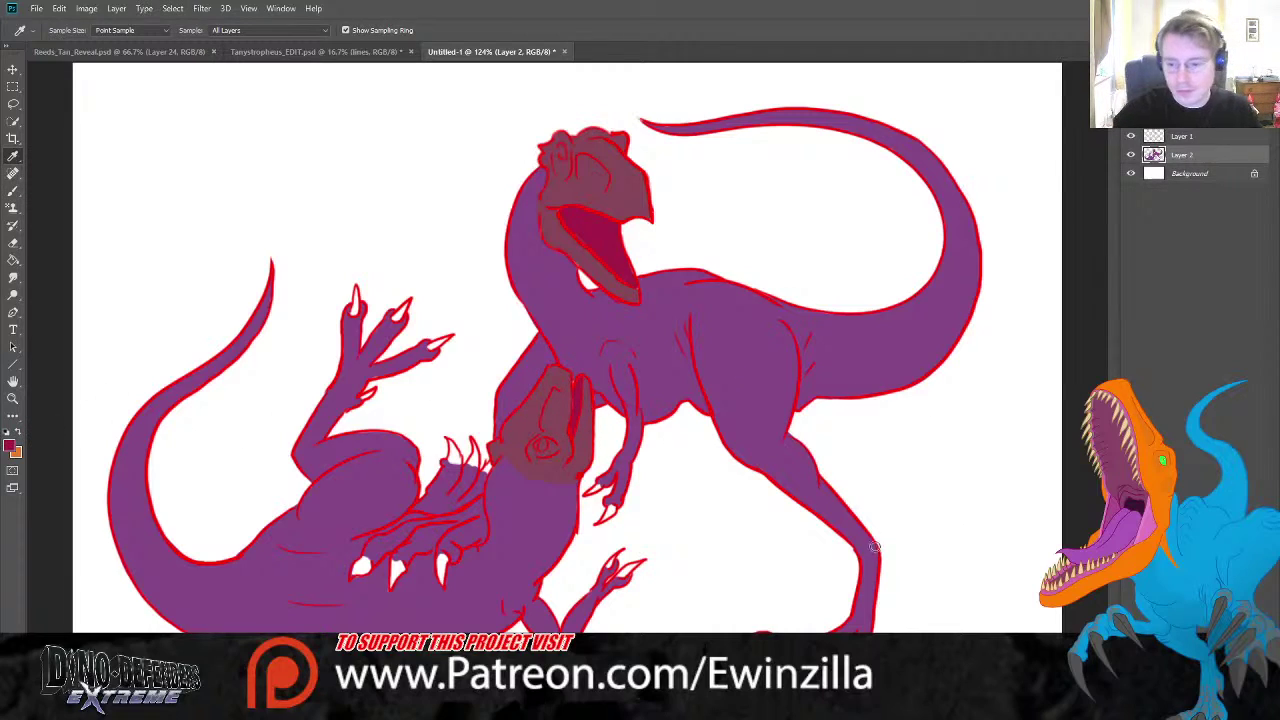
pyautogui.press('z')
pyautogui.press('b')
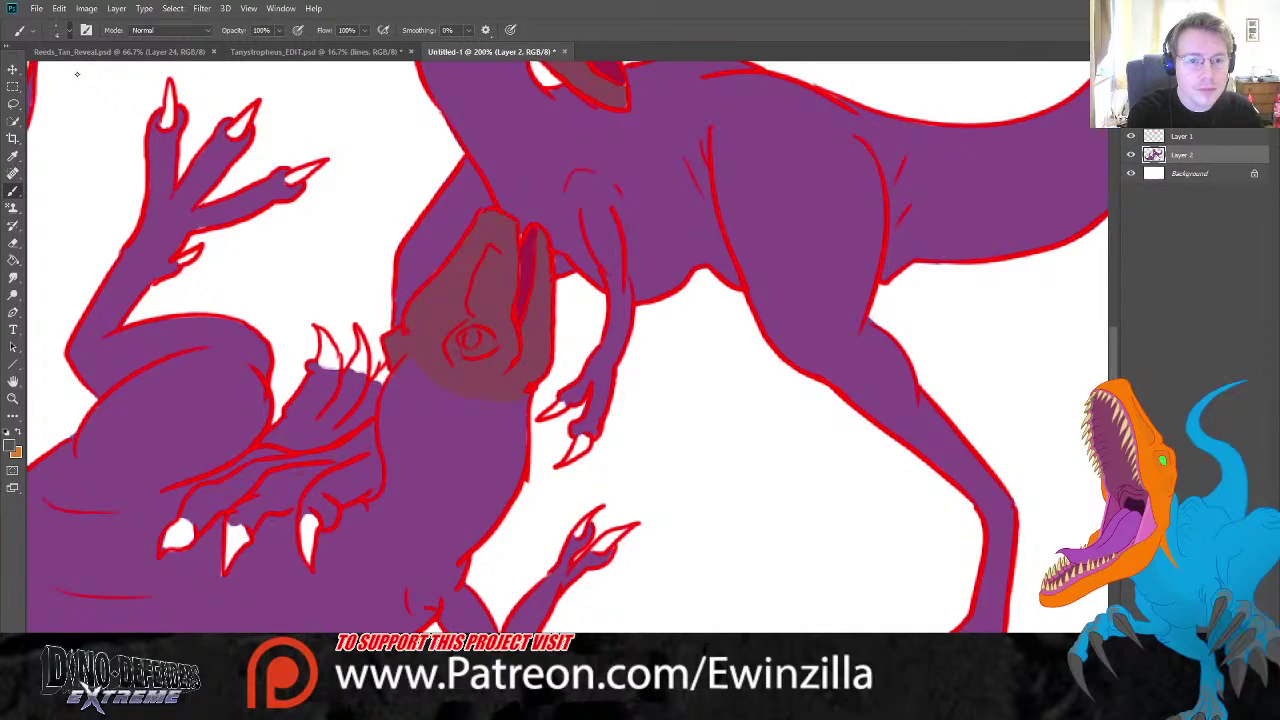
pyautogui.moveTo(302, 172); pyautogui.dragTo(294, 177)
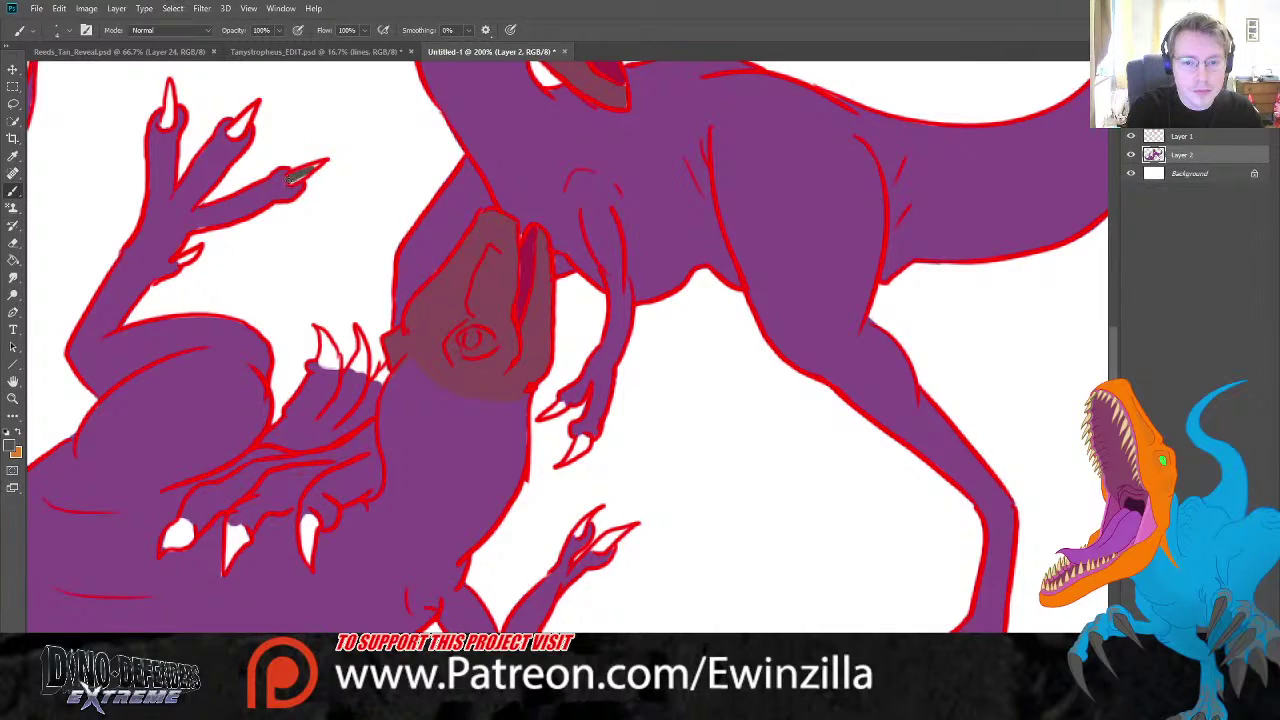
pyautogui.moveTo(196, 250); pyautogui.dragTo(181, 258)
pyautogui.moveTo(250, 116); pyautogui.dragTo(232, 132)
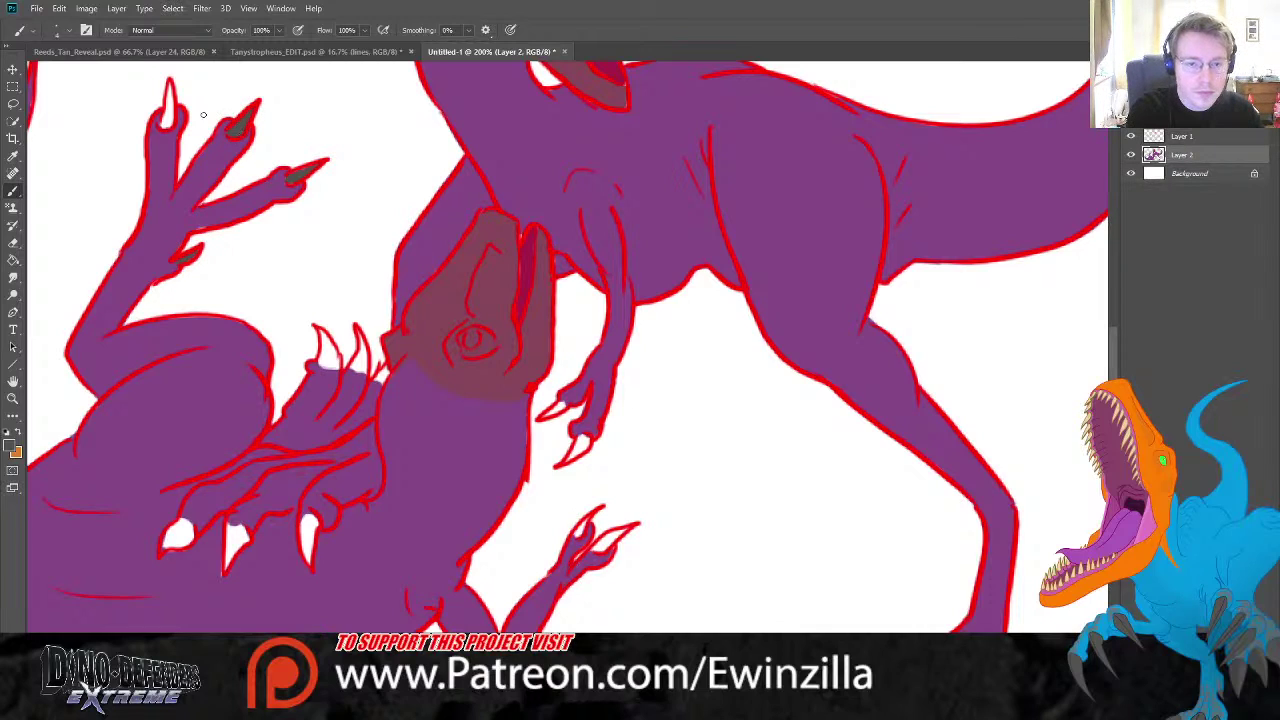
pyautogui.moveTo(170, 89); pyautogui.dragTo(171, 124)
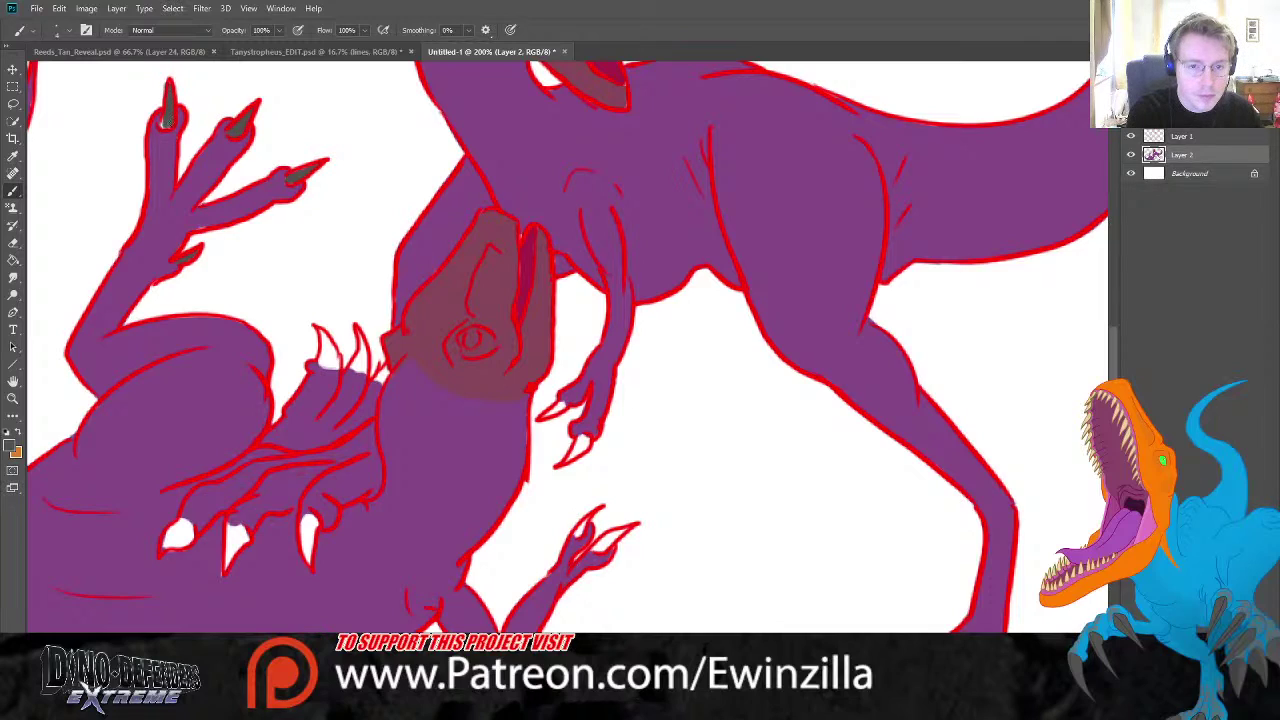
pyautogui.click(13, 277)
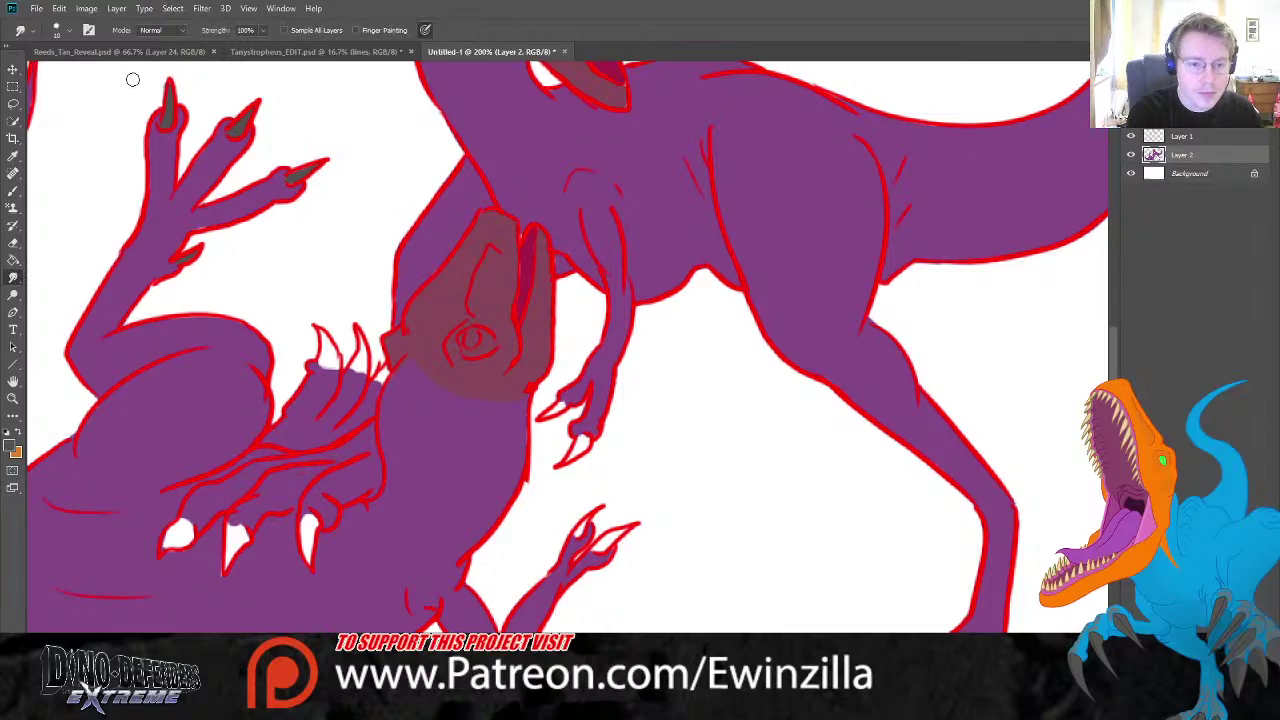
# - Paint the foot claws beside the fallen creature's head and the three claws over its belly dark gray
pyautogui.click(13, 190)
pyautogui.moveTo(320, 332)
pyautogui.mouseDown()
pyautogui.moveTo(329, 363)
pyautogui.moveTo(362, 355)
pyautogui.moveTo(360, 368)
pyautogui.moveTo(385, 376)
pyautogui.mouseUp()
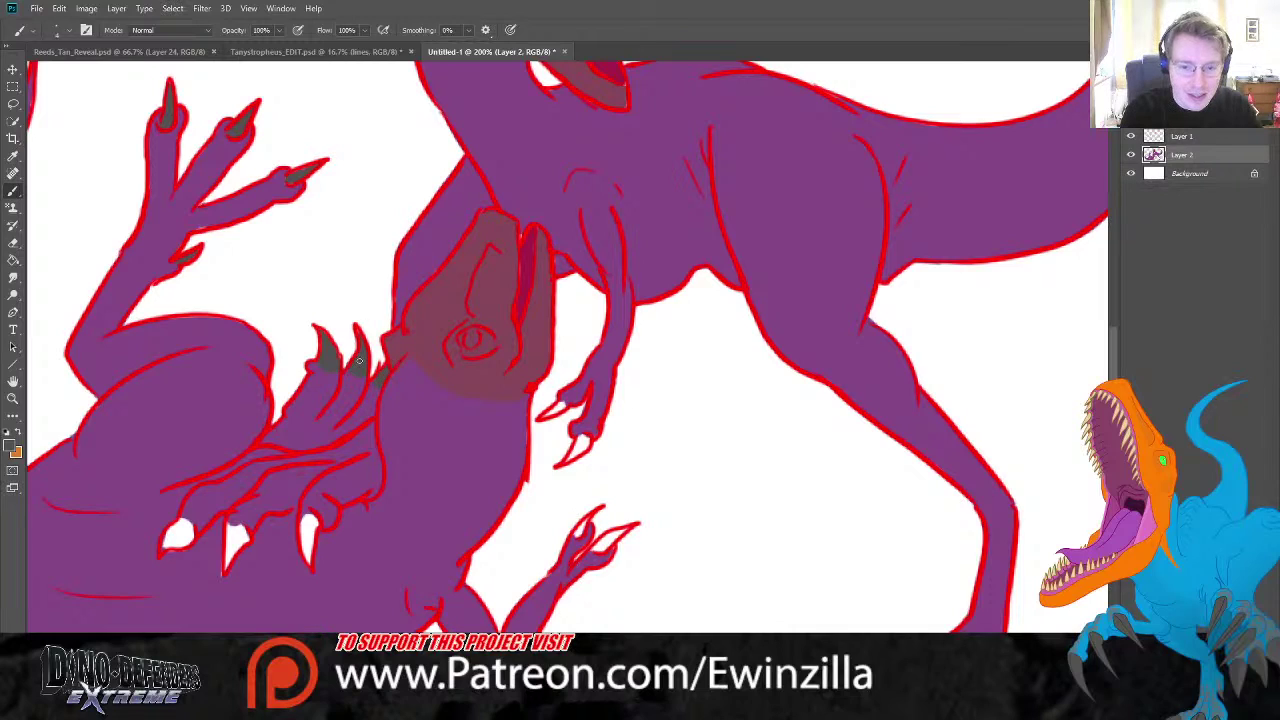
pyautogui.moveTo(305, 522)
pyautogui.mouseDown()
pyautogui.moveTo(308, 562)
pyautogui.moveTo(307, 530)
pyautogui.moveTo(310, 540)
pyautogui.mouseUp()
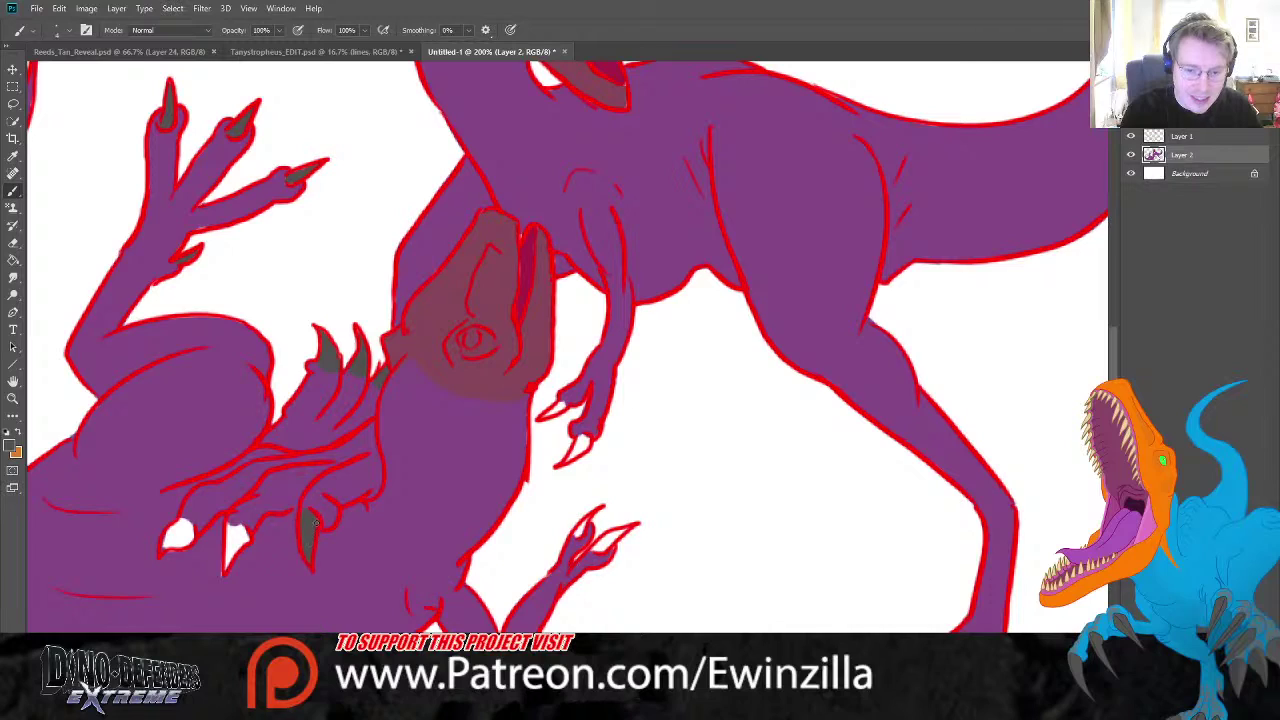
pyautogui.moveTo(230, 536)
pyautogui.mouseDown()
pyautogui.moveTo(226, 562)
pyautogui.moveTo(238, 533)
pyautogui.moveTo(170, 538)
pyautogui.moveTo(190, 536)
pyautogui.moveTo(182, 528)
pyautogui.mouseUp()
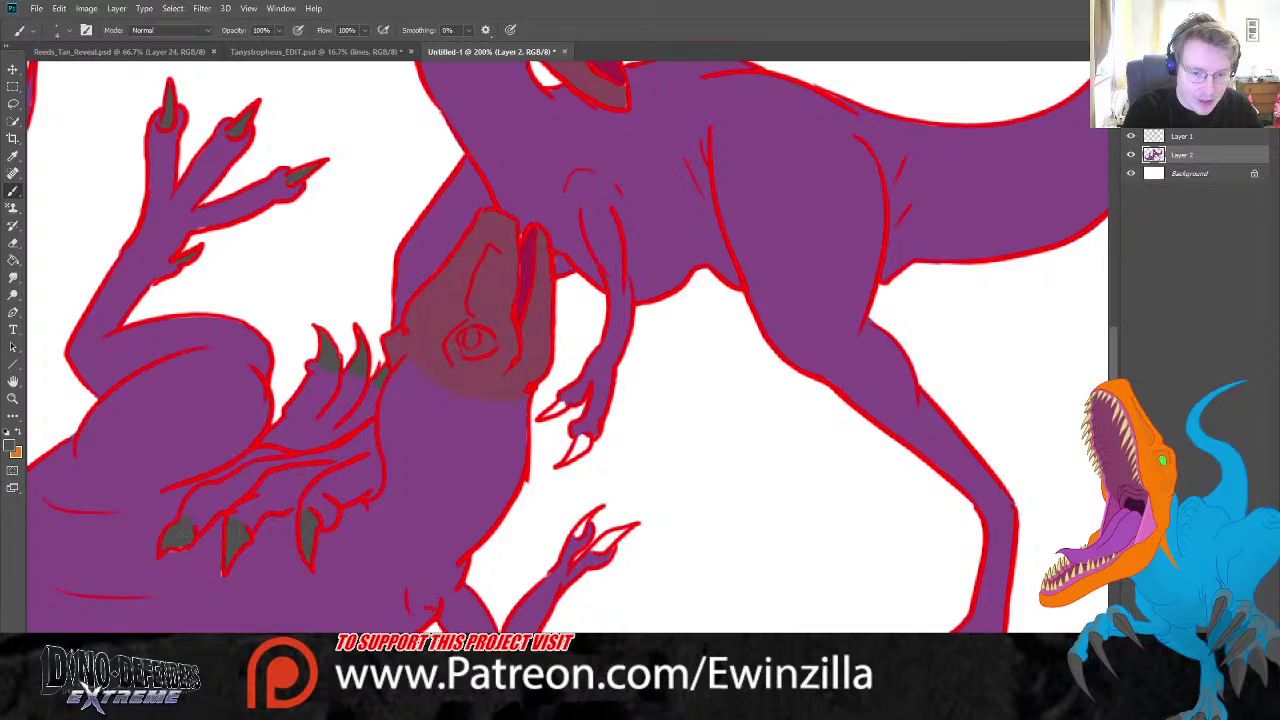
pyautogui.press('r')
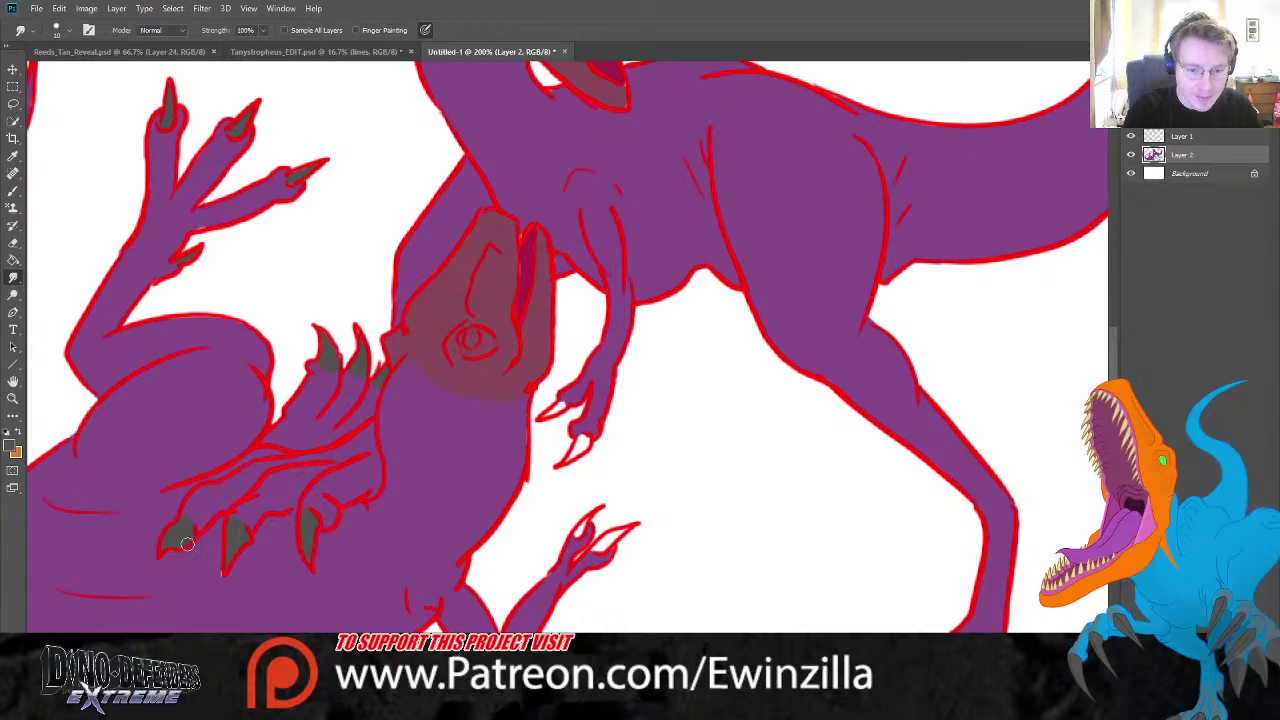
# - Paint the claws on the fallen creature's small outstretched hand and the standing creature's hanging hand dark gray
pyautogui.click(13, 190)
pyautogui.moveTo(588, 520); pyautogui.dragTo(577, 532)
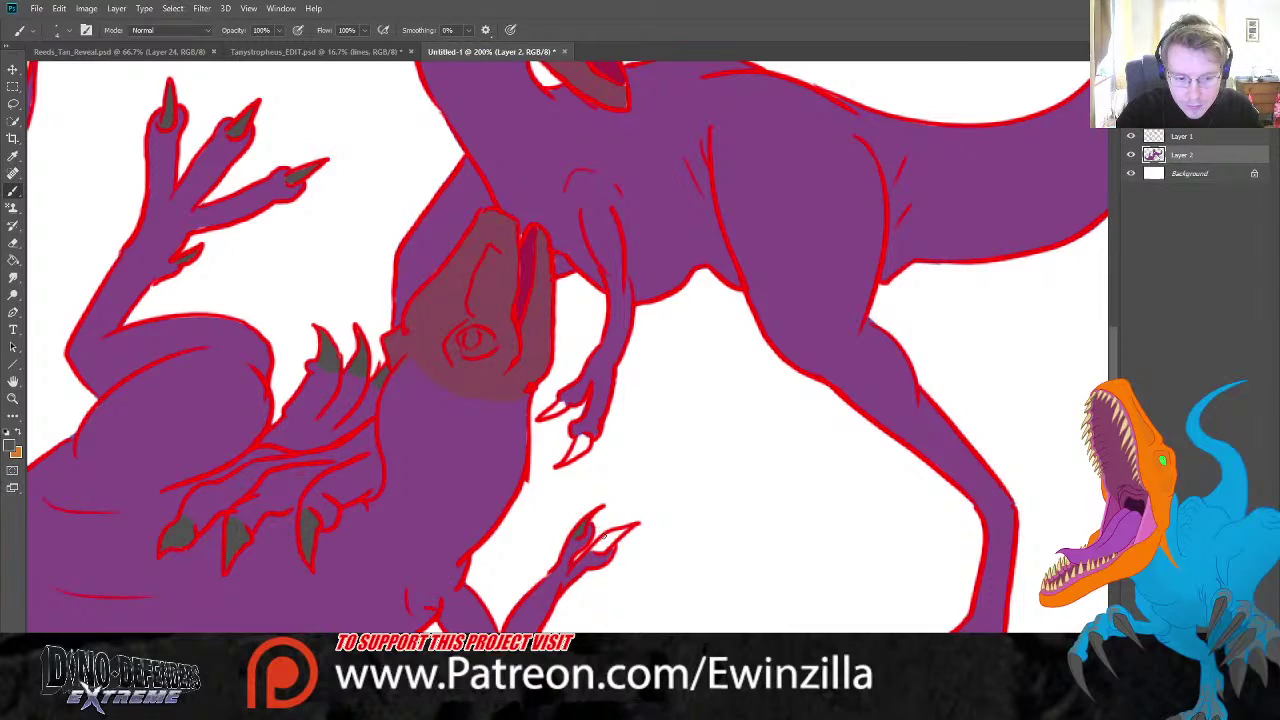
pyautogui.moveTo(606, 540); pyautogui.dragTo(603, 547)
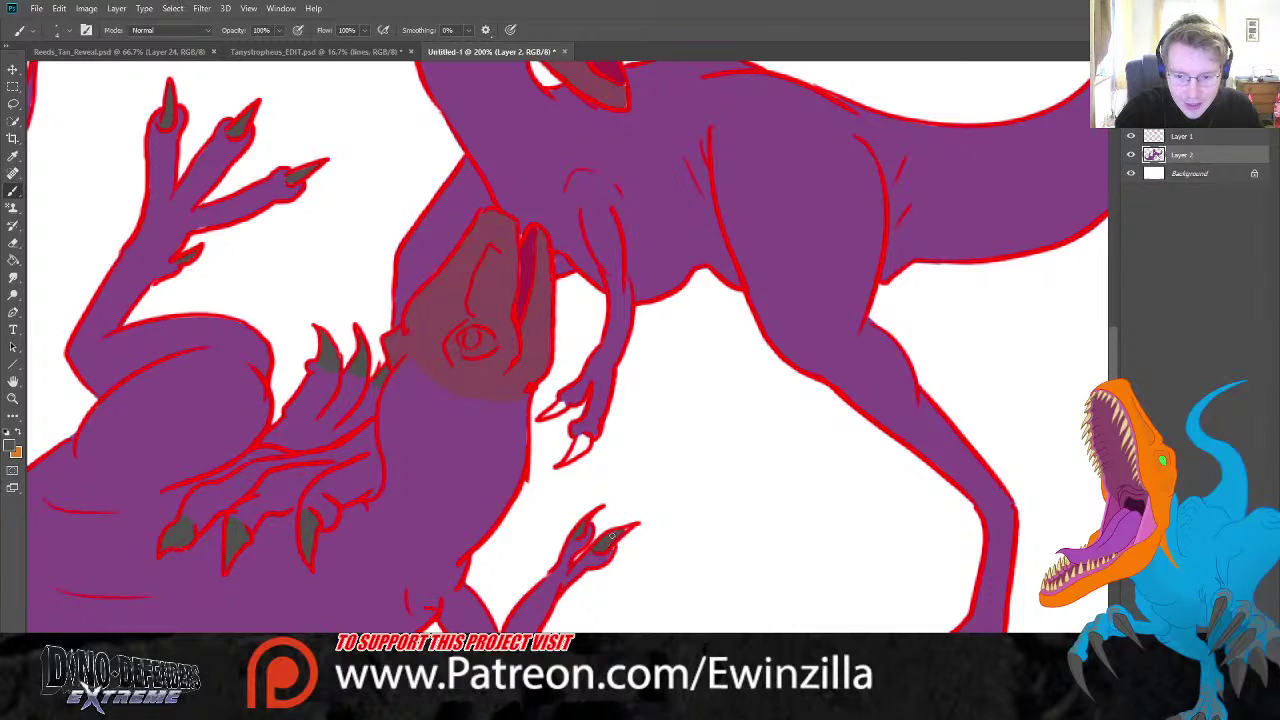
pyautogui.moveTo(584, 427); pyautogui.dragTo(574, 450)
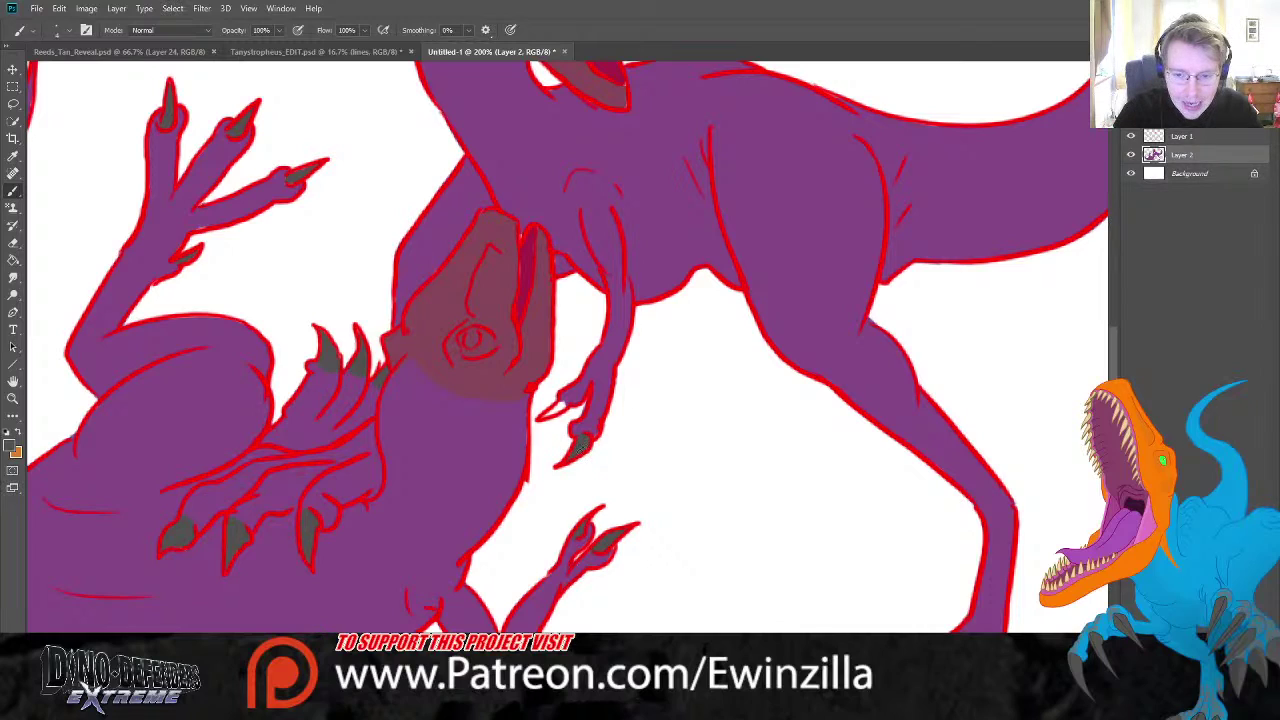
pyautogui.moveTo(562, 400); pyautogui.dragTo(556, 410)
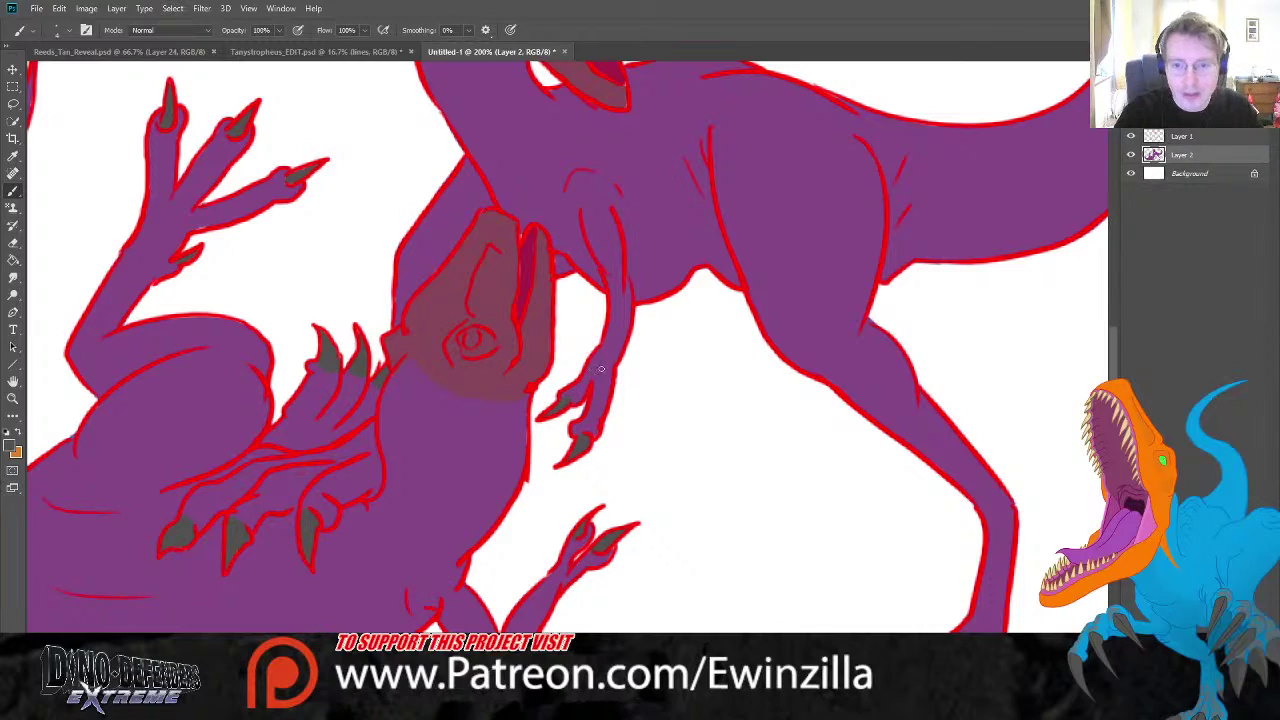
# - Paint the claws on the standing creature's planted foot dark gray
pyautogui.scroll(-3, 1088, 491)
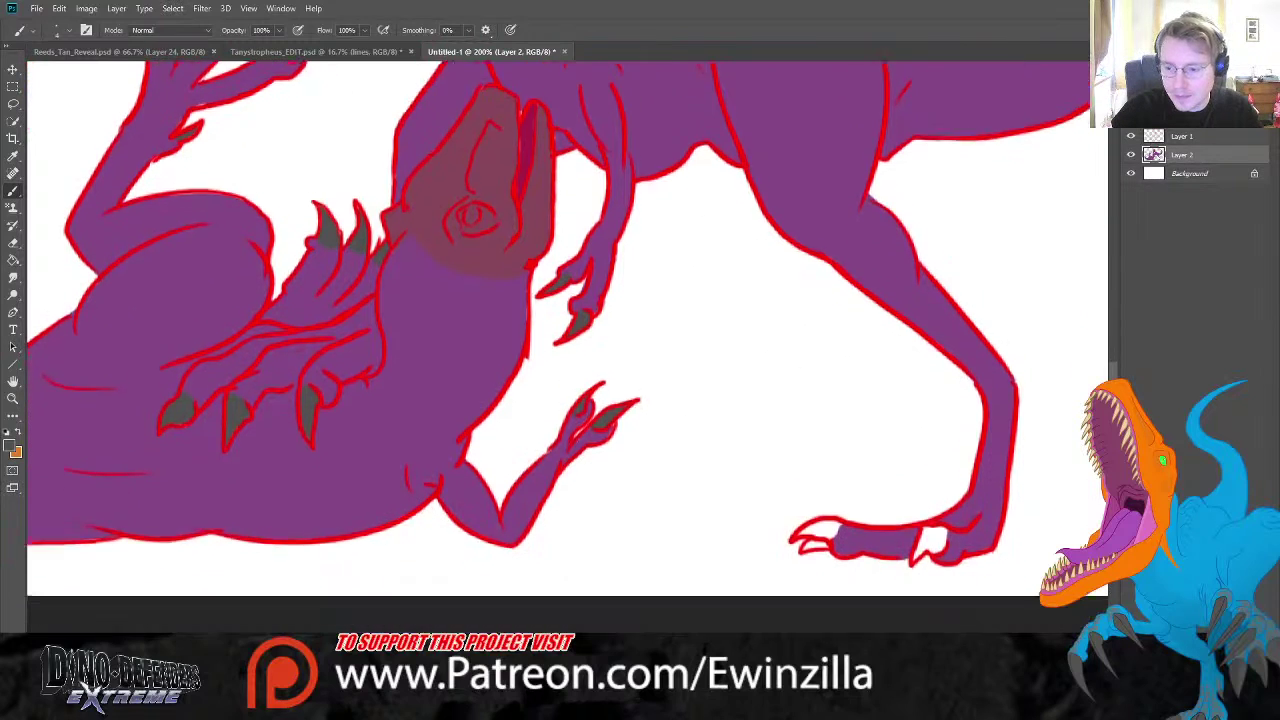
pyautogui.moveTo(821, 524)
pyautogui.mouseDown()
pyautogui.moveTo(810, 544)
pyautogui.moveTo(832, 530)
pyautogui.moveTo(802, 533)
pyautogui.mouseUp()
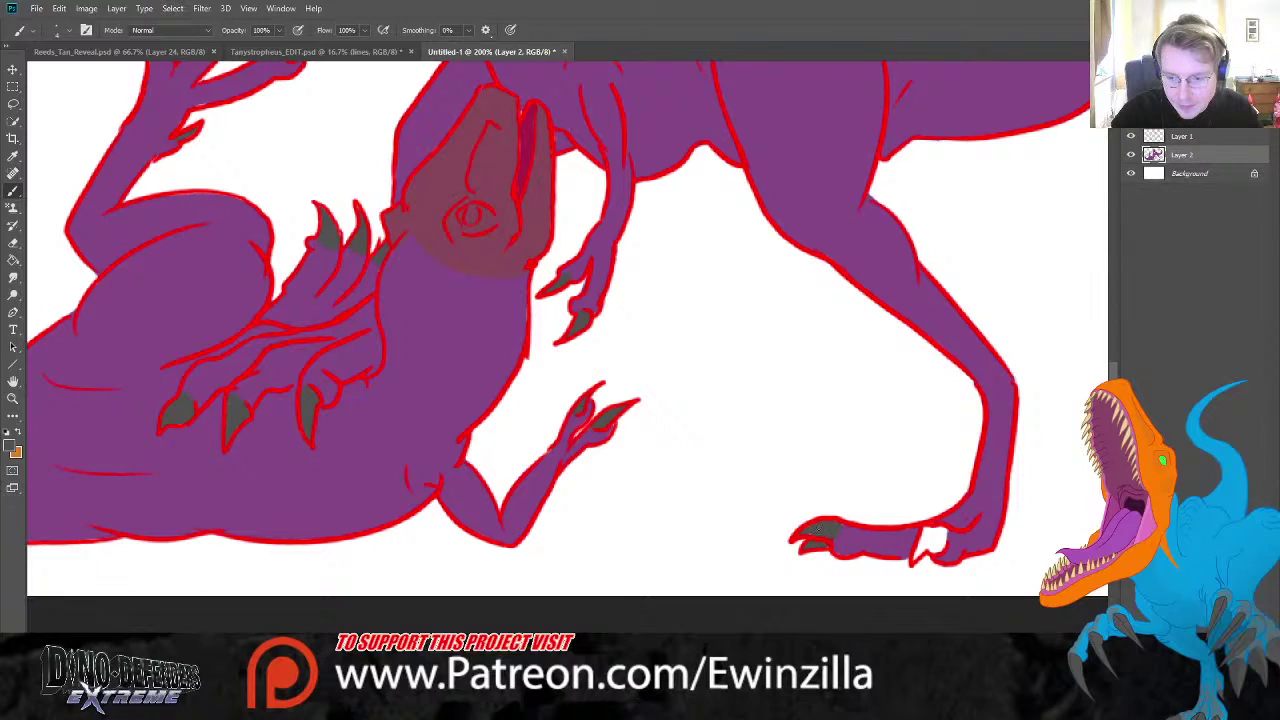
pyautogui.moveTo(915, 553)
pyautogui.mouseDown()
pyautogui.moveTo(920, 535)
pyautogui.moveTo(944, 550)
pyautogui.moveTo(940, 530)
pyautogui.mouseUp()
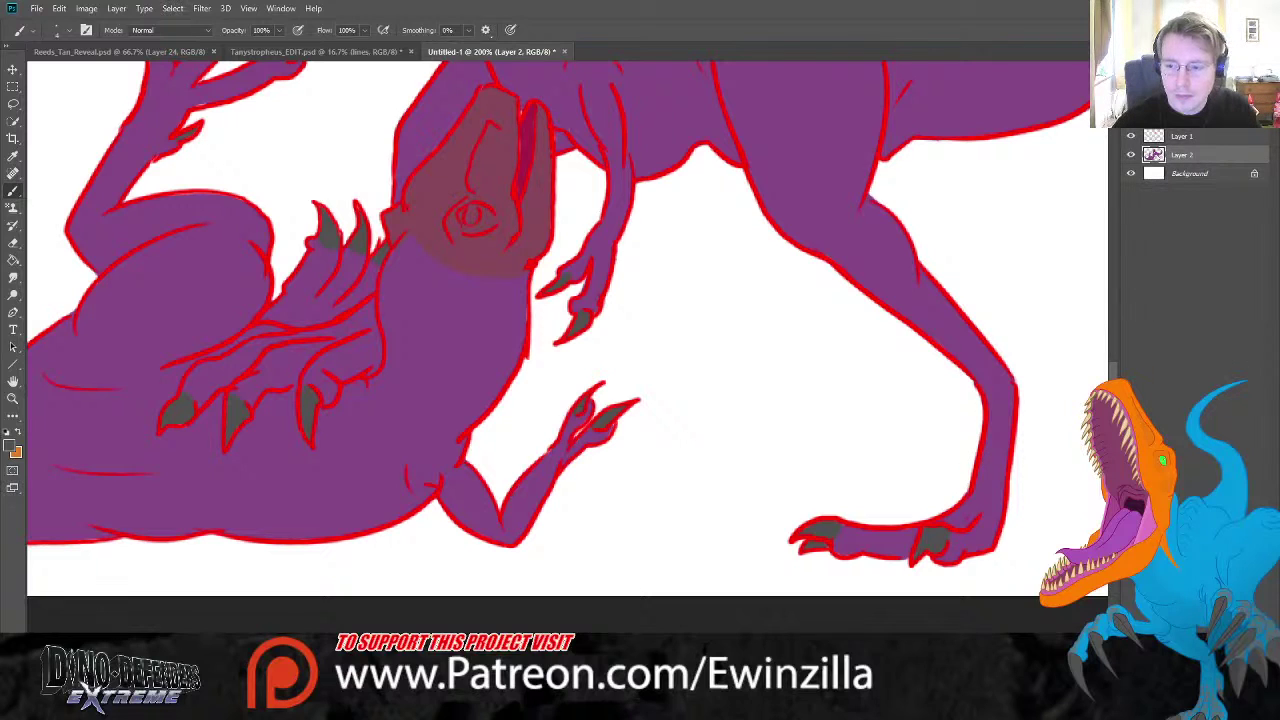
# - Sample the red of the line art and switch to Layer 1 with the Brush tool
pyautogui.scroll(5, 1132, 326)
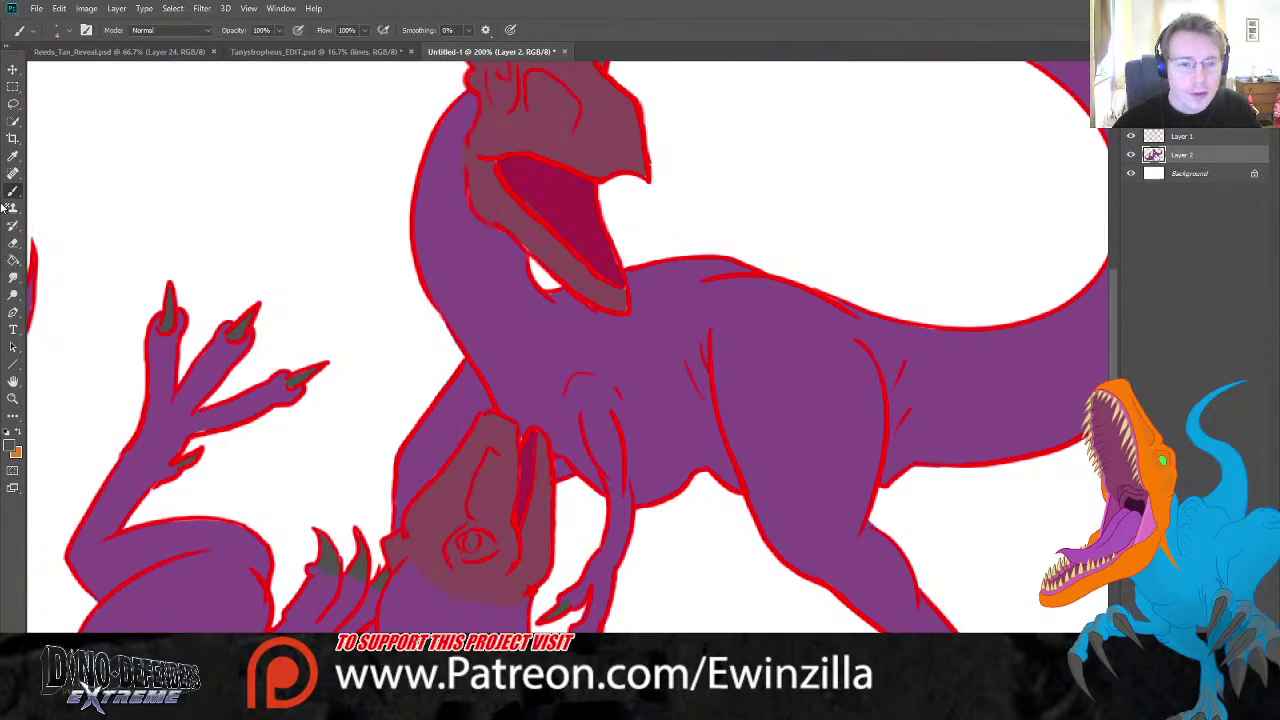
pyautogui.click(13, 155)
pyautogui.click(503, 148)
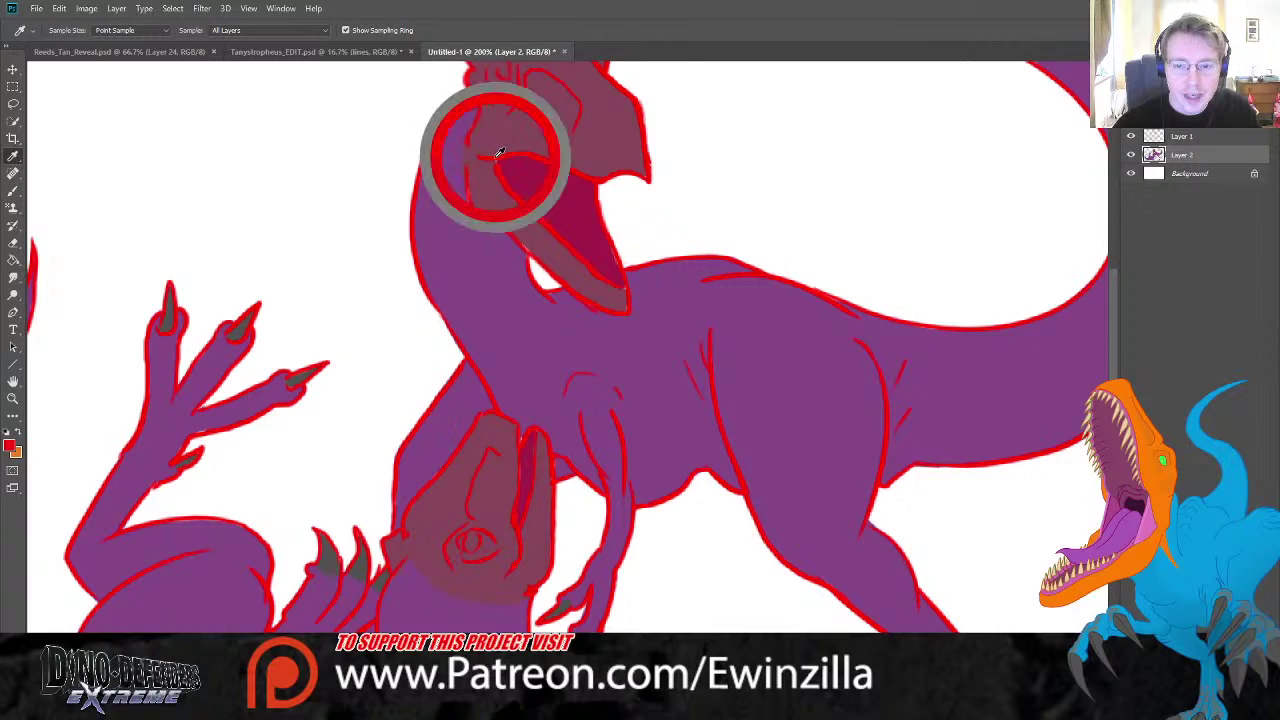
pyautogui.hotkey('alt', ']')
pyautogui.click(18, 190)
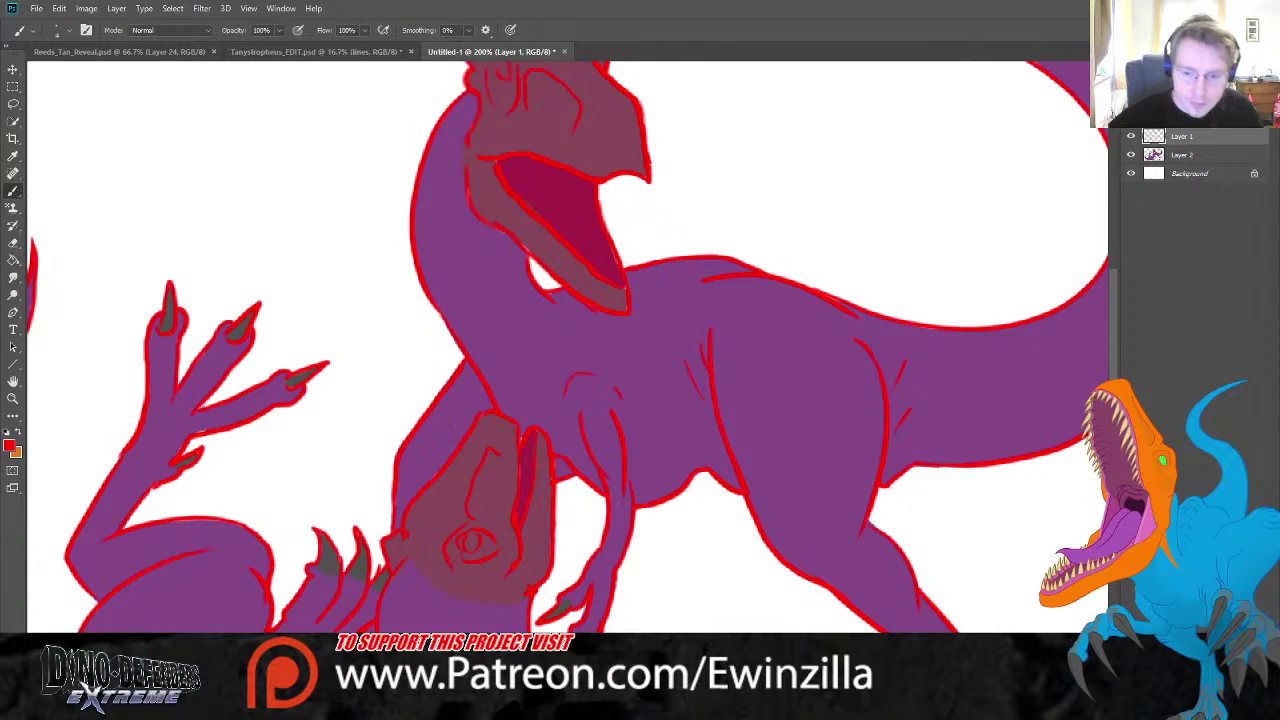
pyautogui.moveTo(475, 364)
pyautogui.mouseDown()
pyautogui.moveTo(462, 426)
pyautogui.moveTo(350, 525)
pyautogui.moveTo(398, 490)
pyautogui.moveTo(368, 545)
pyautogui.moveTo(385, 522)
pyautogui.mouseUp()
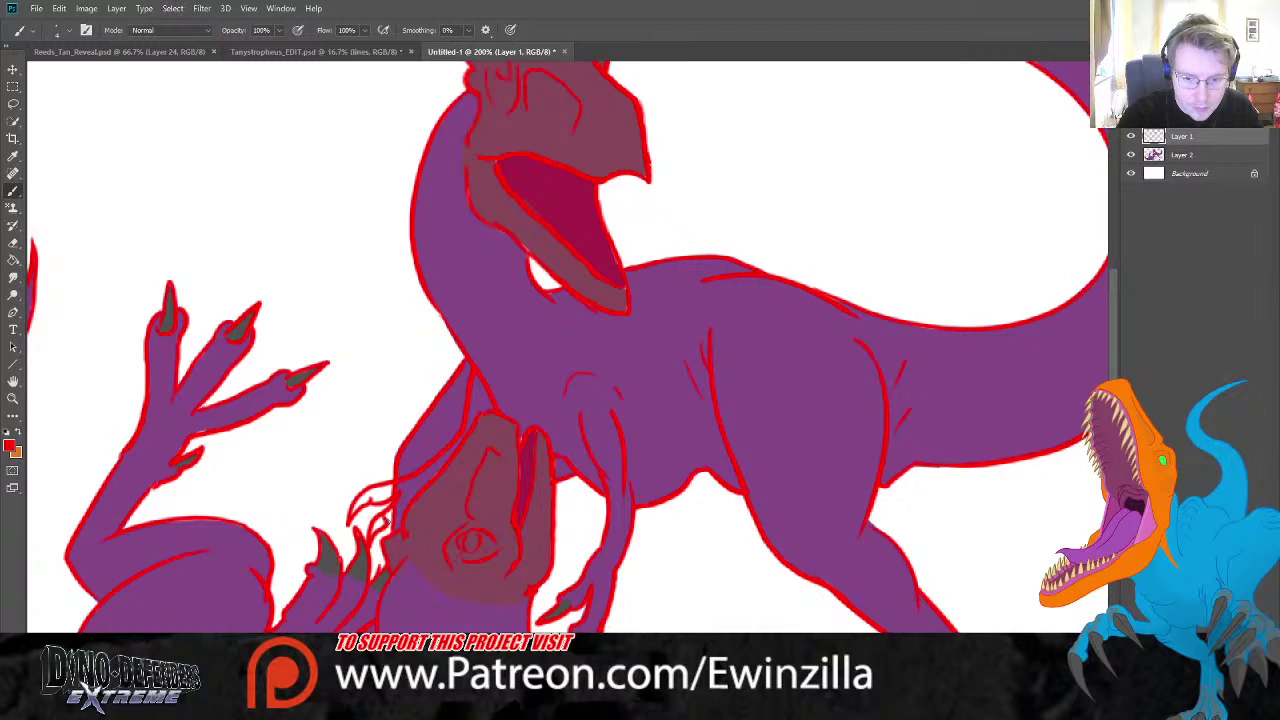
pyautogui.hotkey('ctrl', 'z')
pyautogui.hotkey('ctrl', 'z')
pyautogui.hotkey('ctrl', 'z')
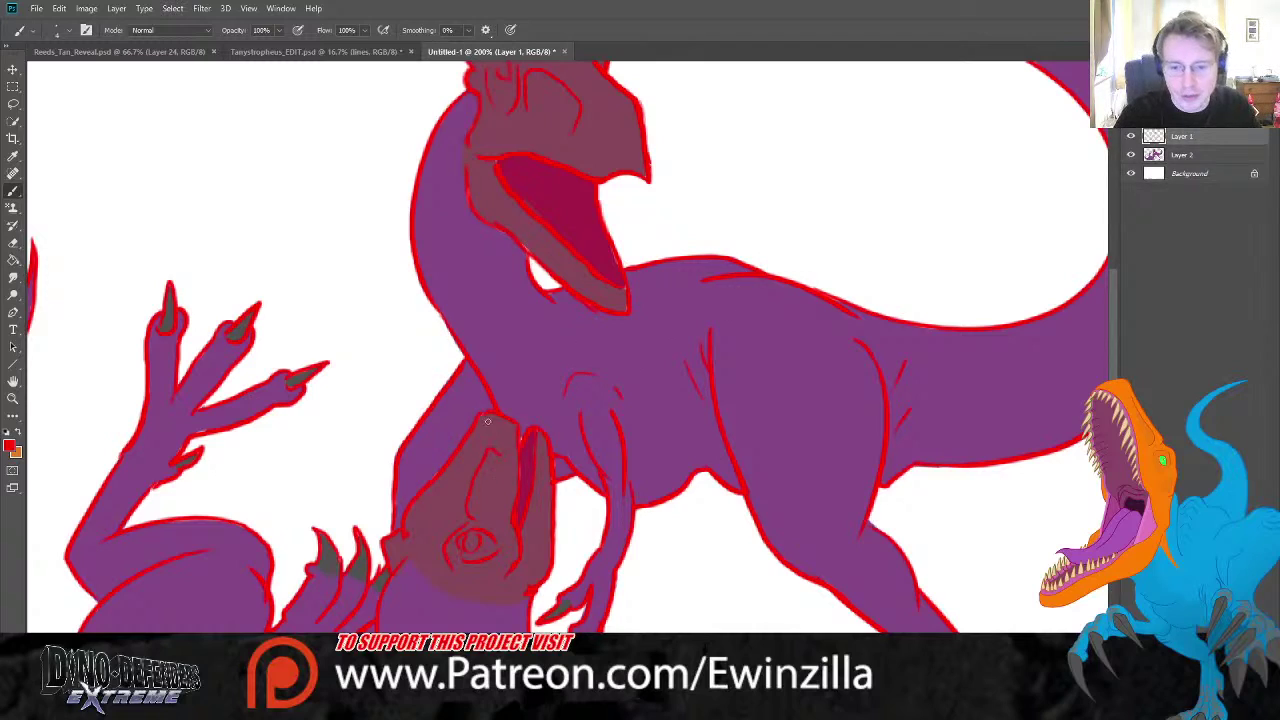
# - Draw a red fold line on the arm behind the fallen creature's snout, extend the snout tip upward and smudge away its old outline
pyautogui.moveTo(480, 375); pyautogui.dragTo(465, 436)
pyautogui.hotkey('ctrl', 'z')
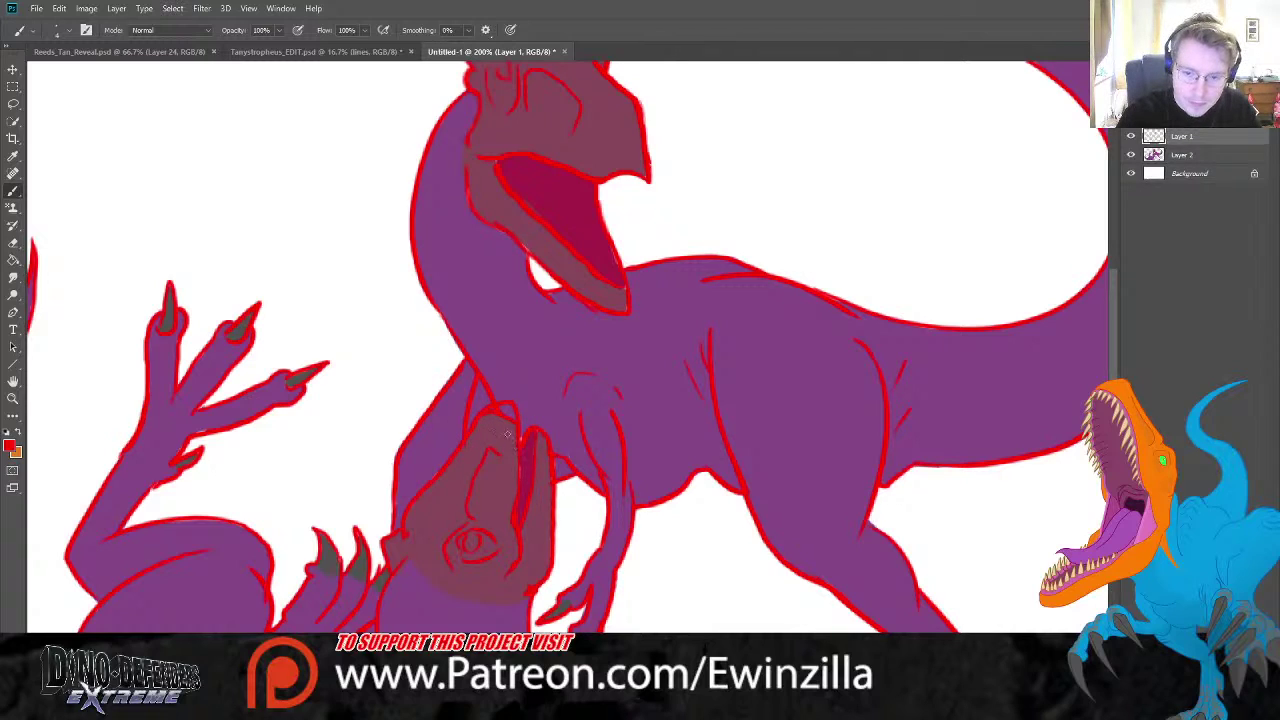
pyautogui.click(13, 277)
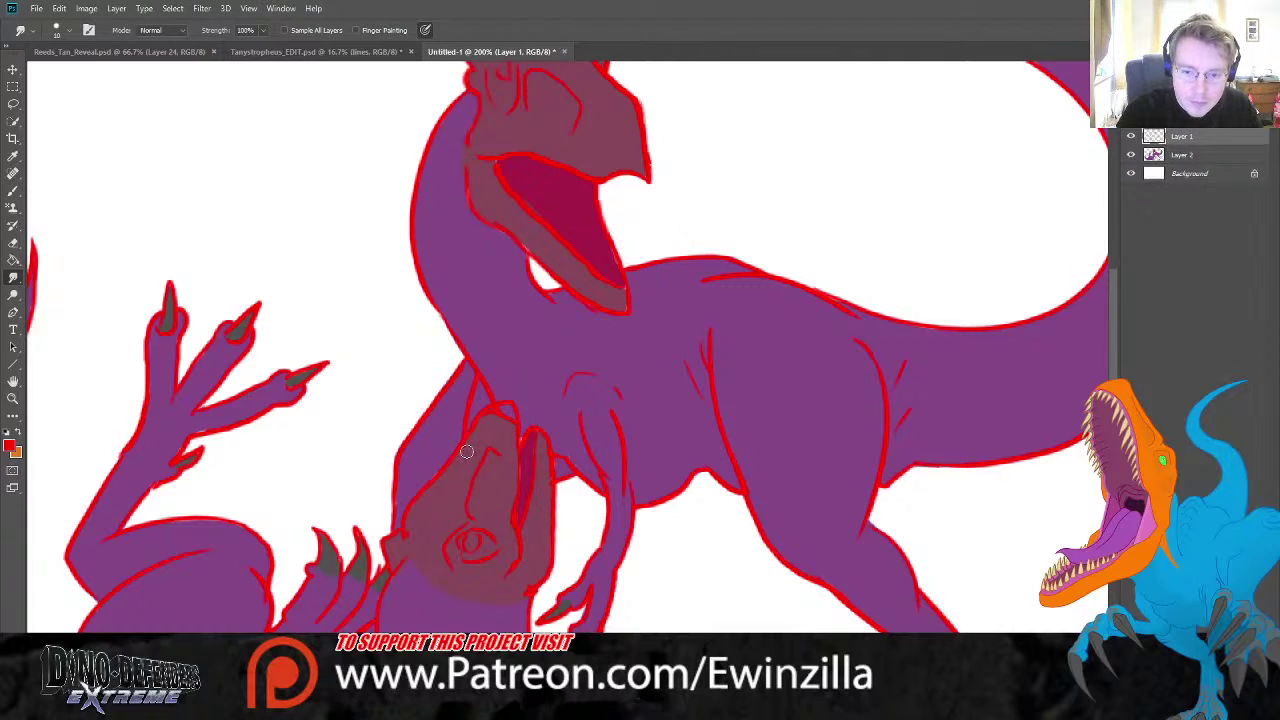
pyautogui.moveTo(490, 418)
pyautogui.mouseDown()
pyautogui.moveTo(528, 411)
pyautogui.moveTo(485, 428)
pyautogui.mouseUp()
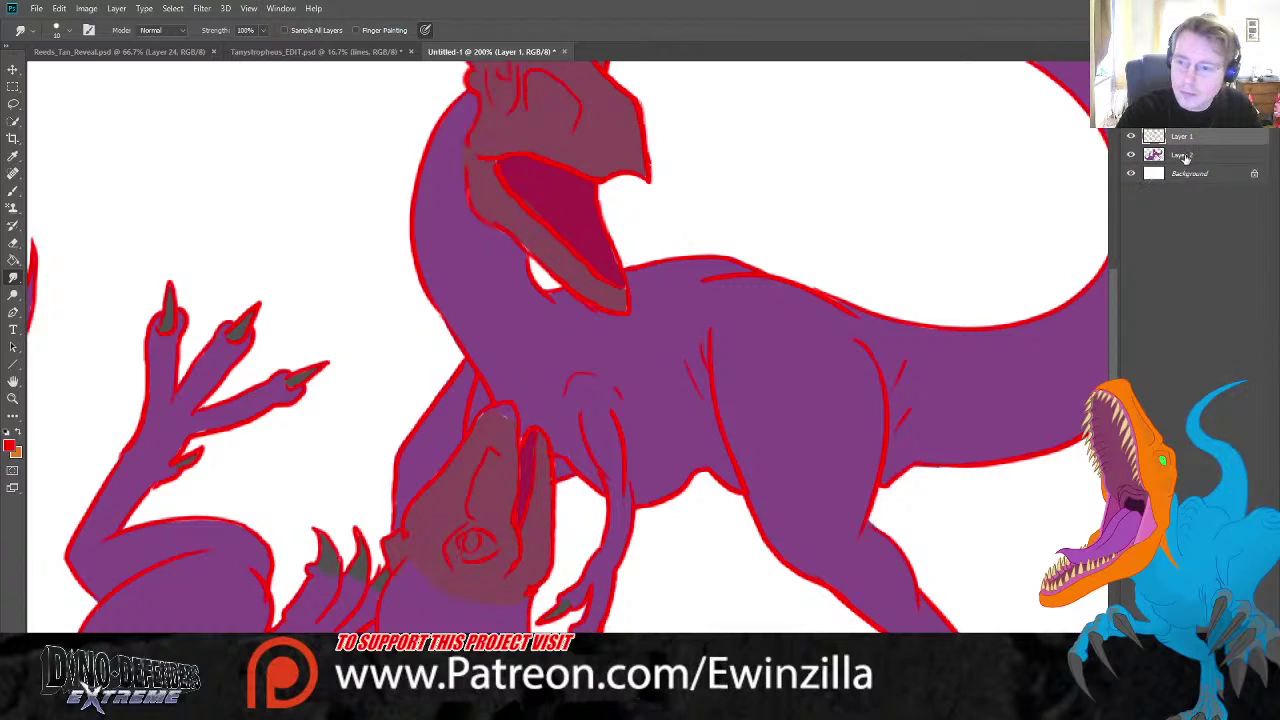
# - On Layer 2, smudge maroon into the fallen creature's snout tip and paint both creatures' eyes yellow with the Brush tool
pyautogui.click(1183, 158)
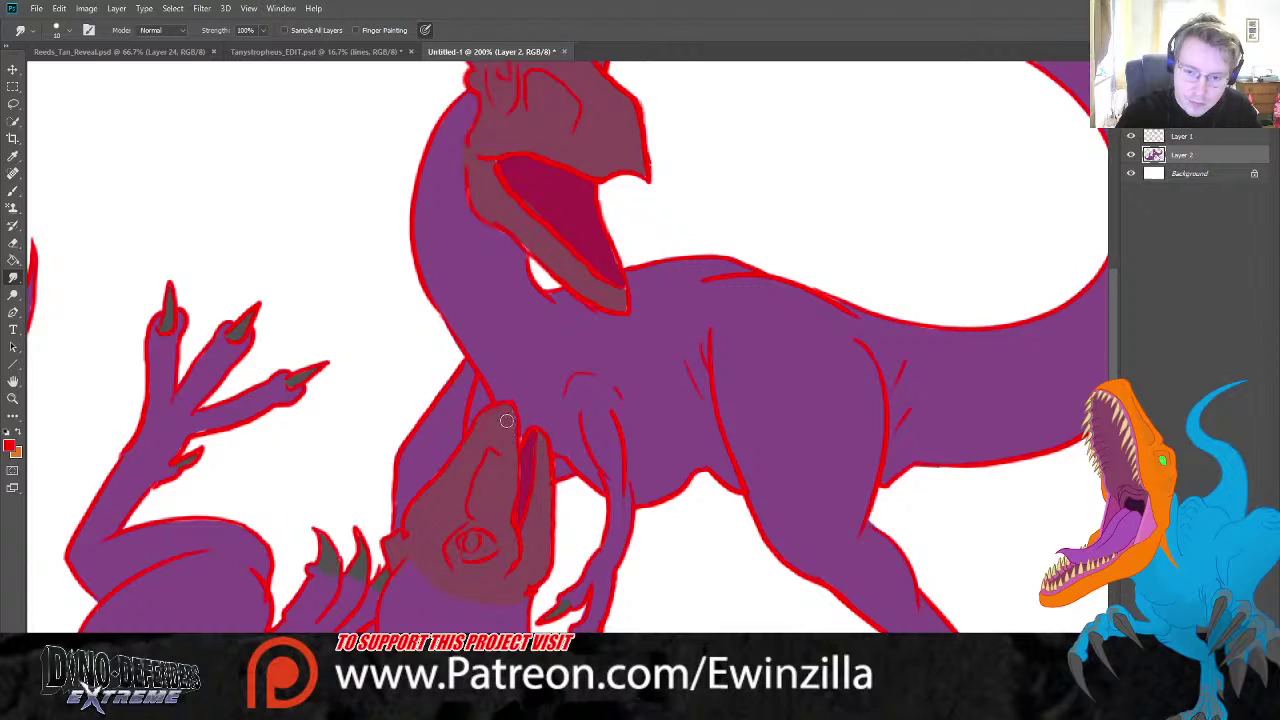
pyautogui.click(12, 399)
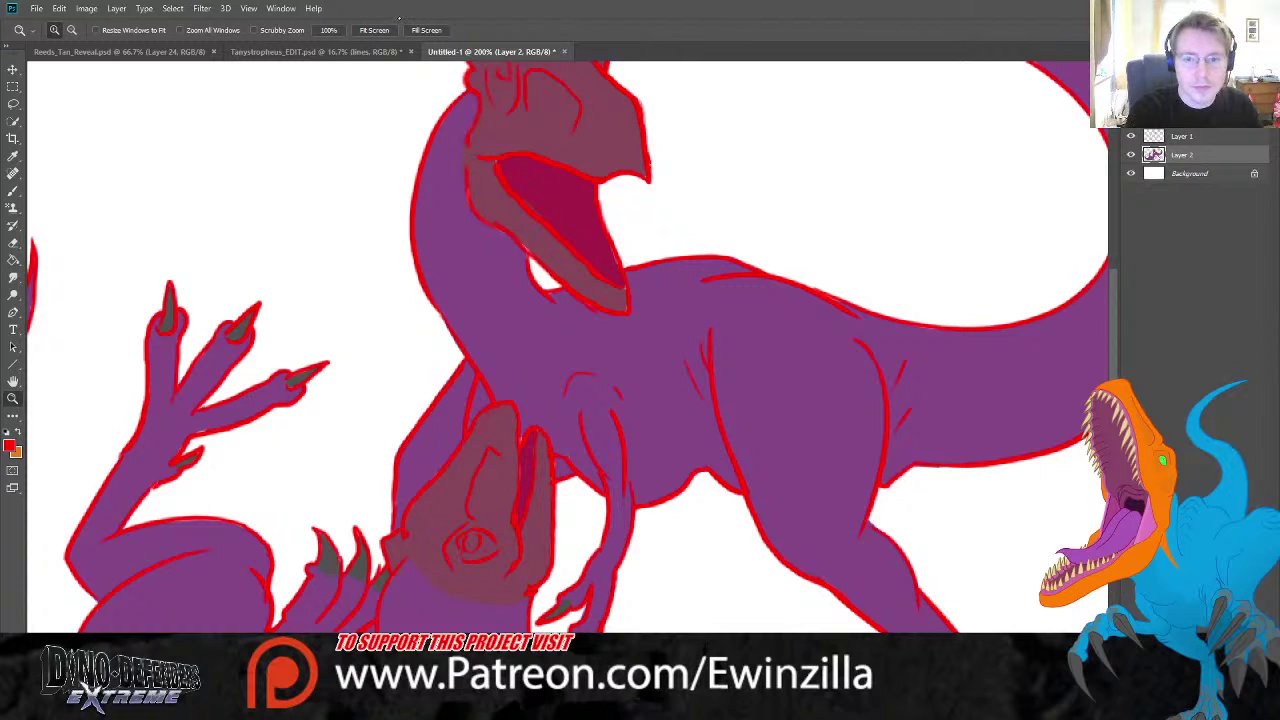
pyautogui.click(426, 30)
pyautogui.click(670, 451)
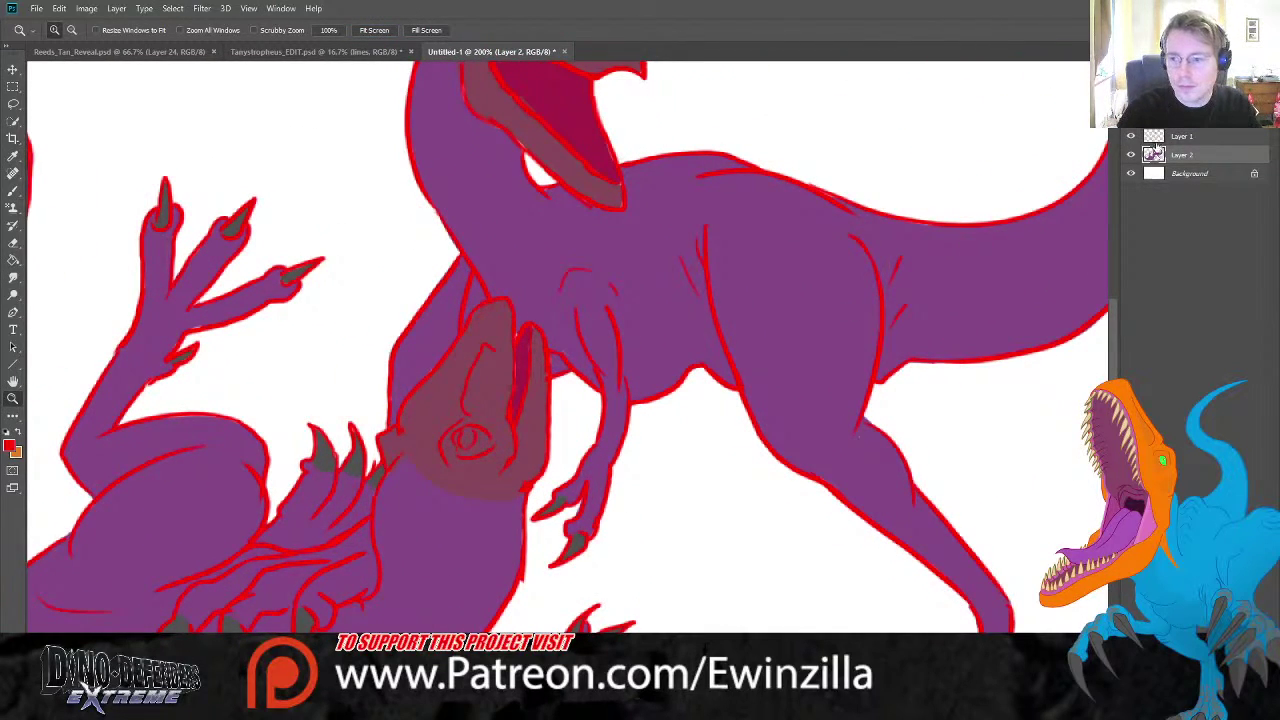
pyautogui.click(13, 190)
pyautogui.press('i')
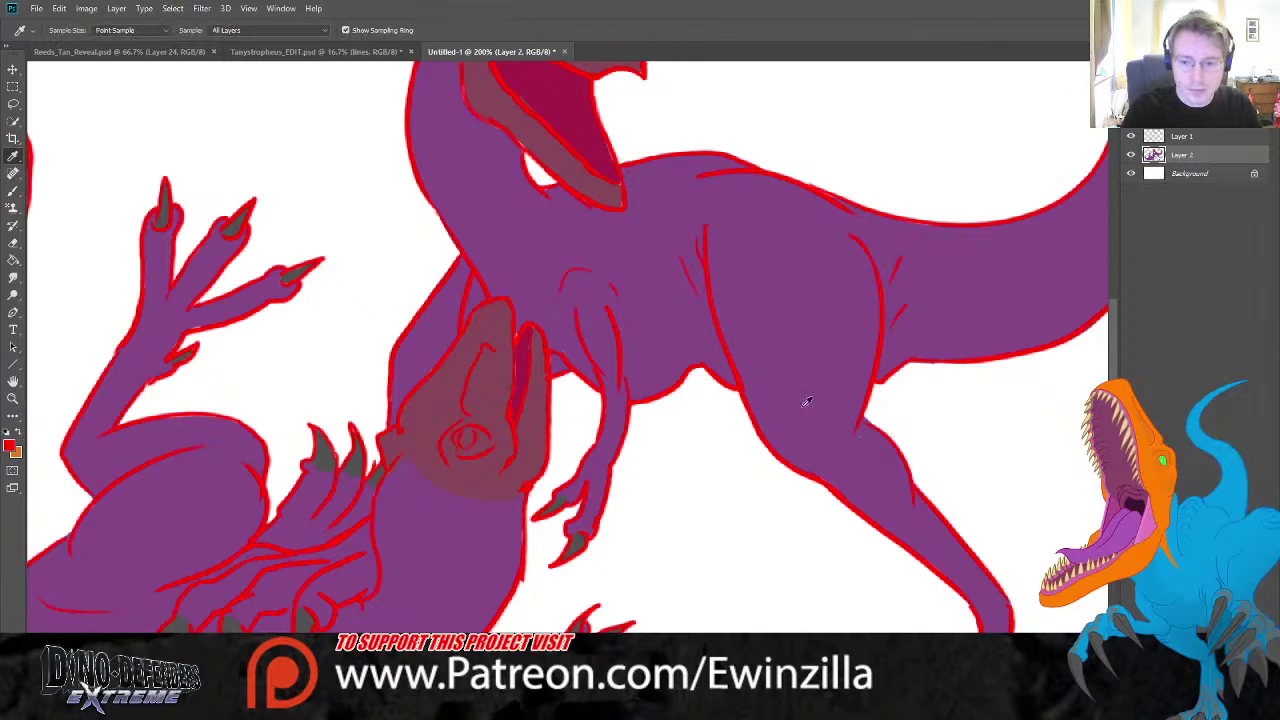
pyautogui.click(486, 443)
pyautogui.press('b')
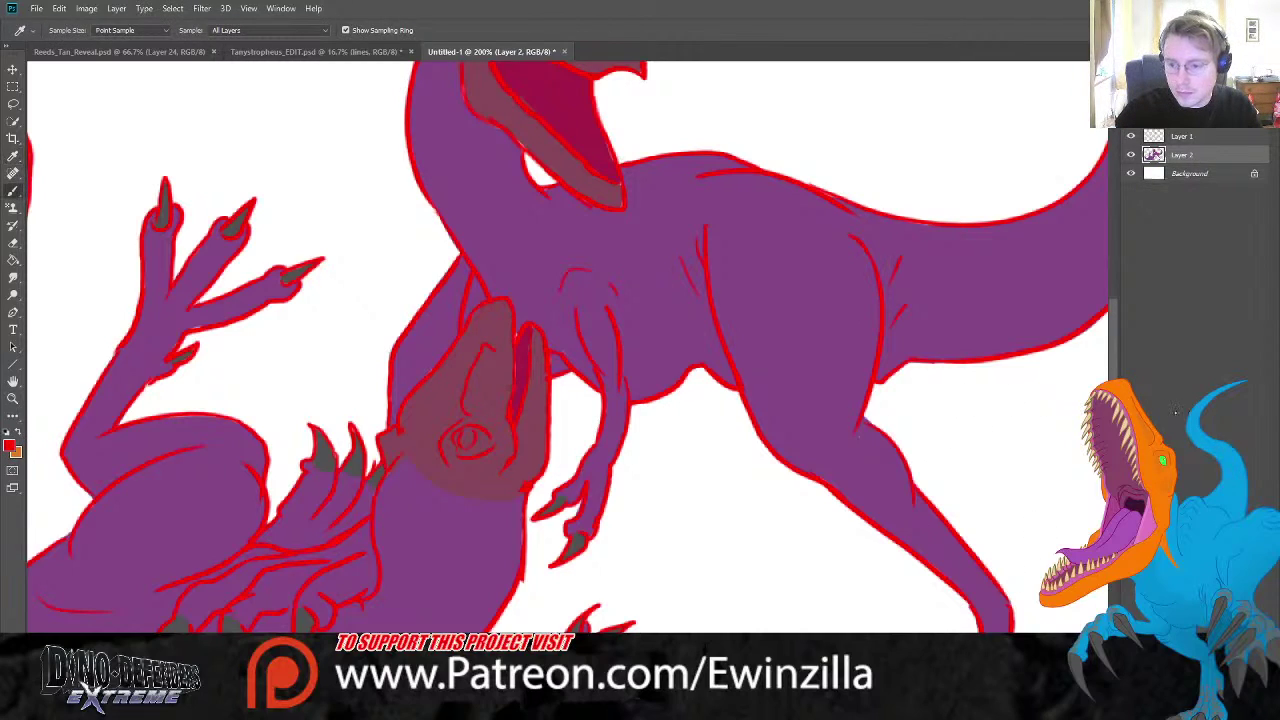
pyautogui.click(462, 441)
pyautogui.hotkey('ctrl', 'z')
pyautogui.moveTo(467, 433)
pyautogui.mouseDown()
pyautogui.moveTo(497, 118)
pyautogui.moveTo(498, 130)
pyautogui.mouseUp()
pyautogui.press('h')
pyautogui.press('h')
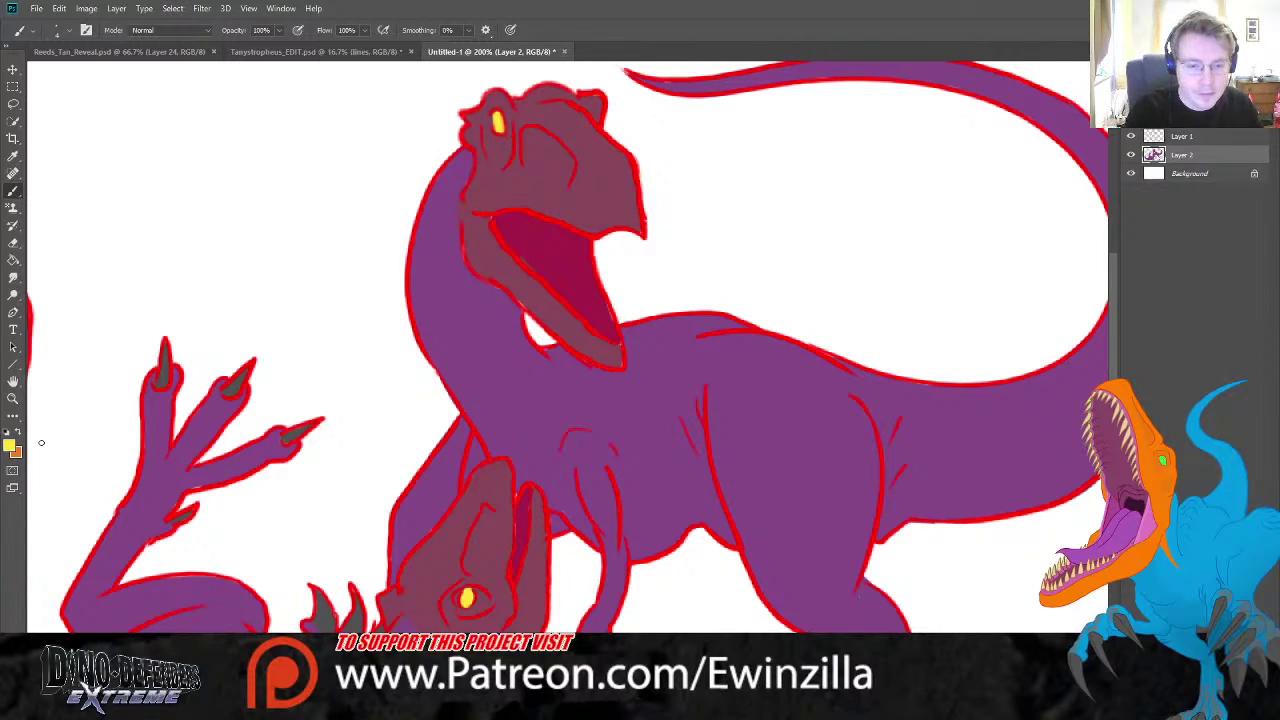
# - Choose dark blue and fill a jagged-edged lasso selection along the fallen creature's snout, neck, back, thigh and tail, then deselect it
pyautogui.press('i')
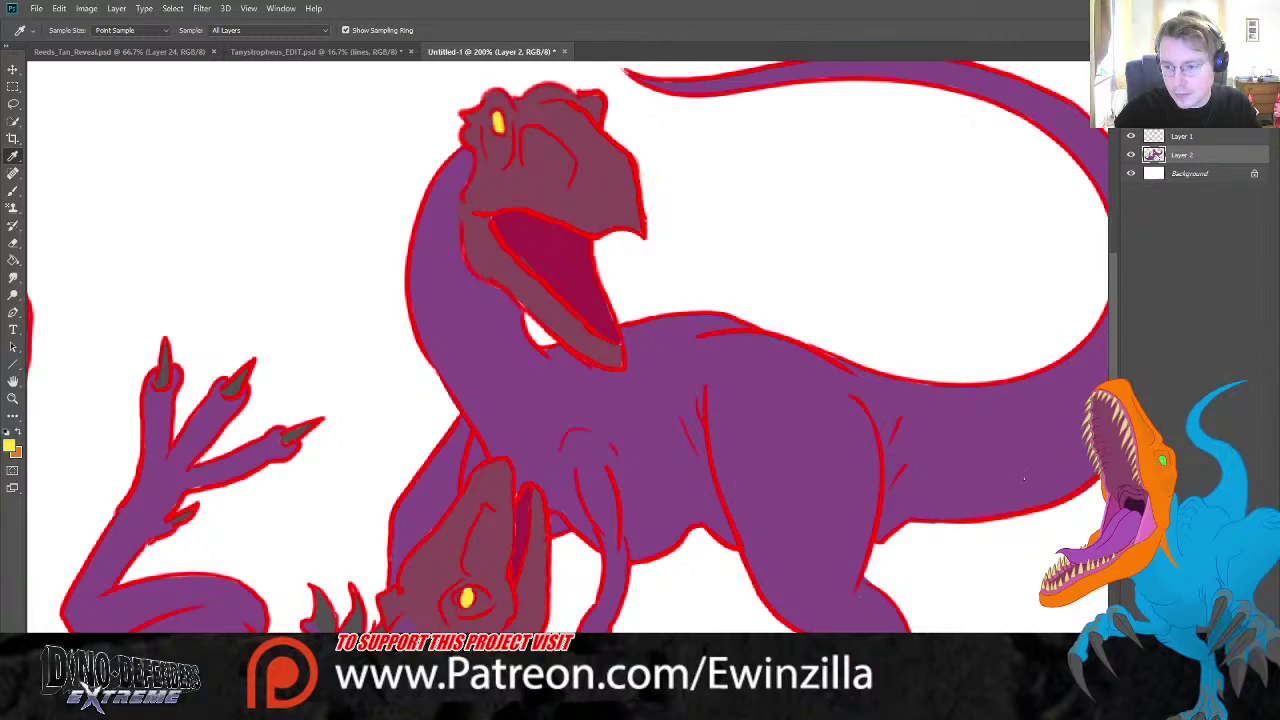
pyautogui.press('b')
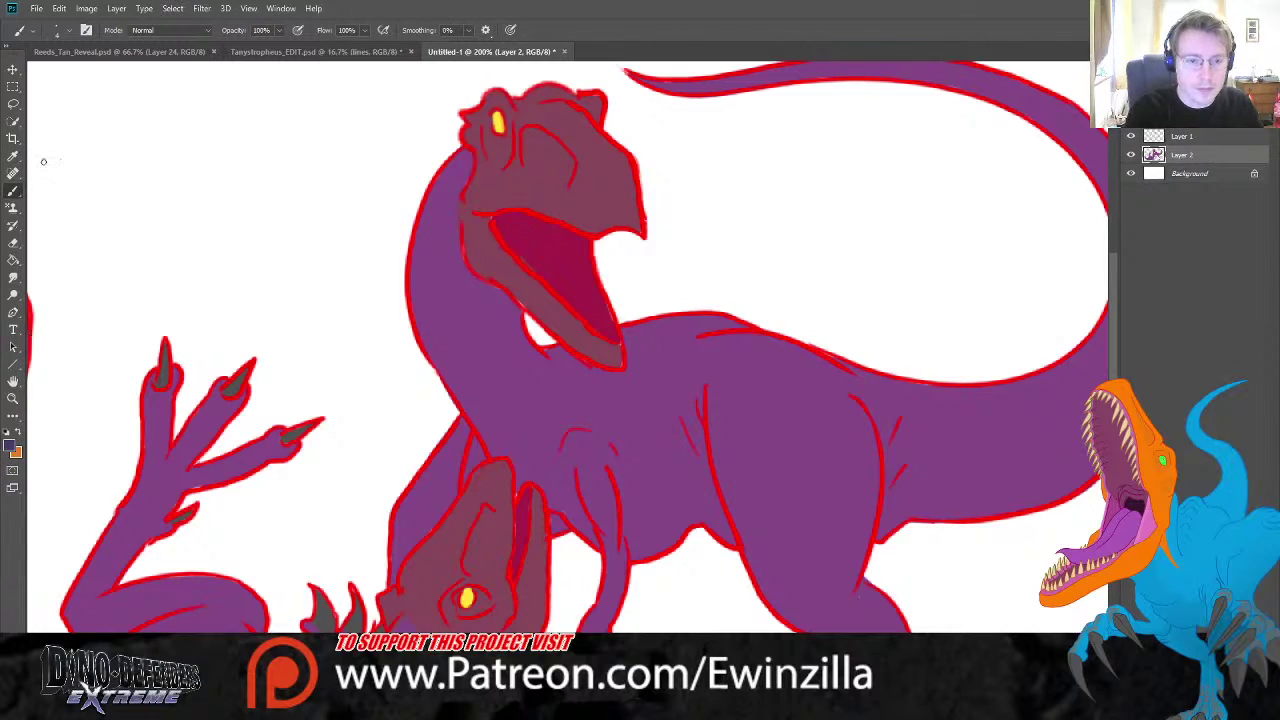
pyautogui.click(13, 103)
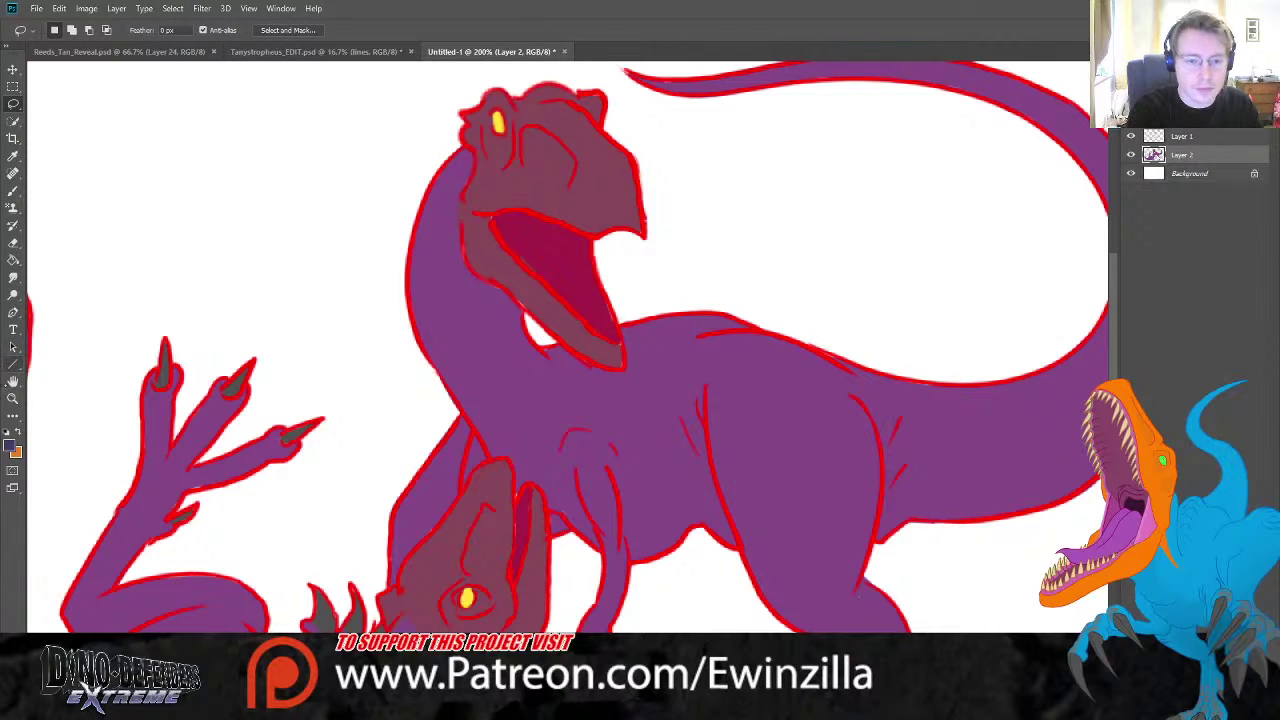
pyautogui.click(13, 398)
pyautogui.click(374, 30)
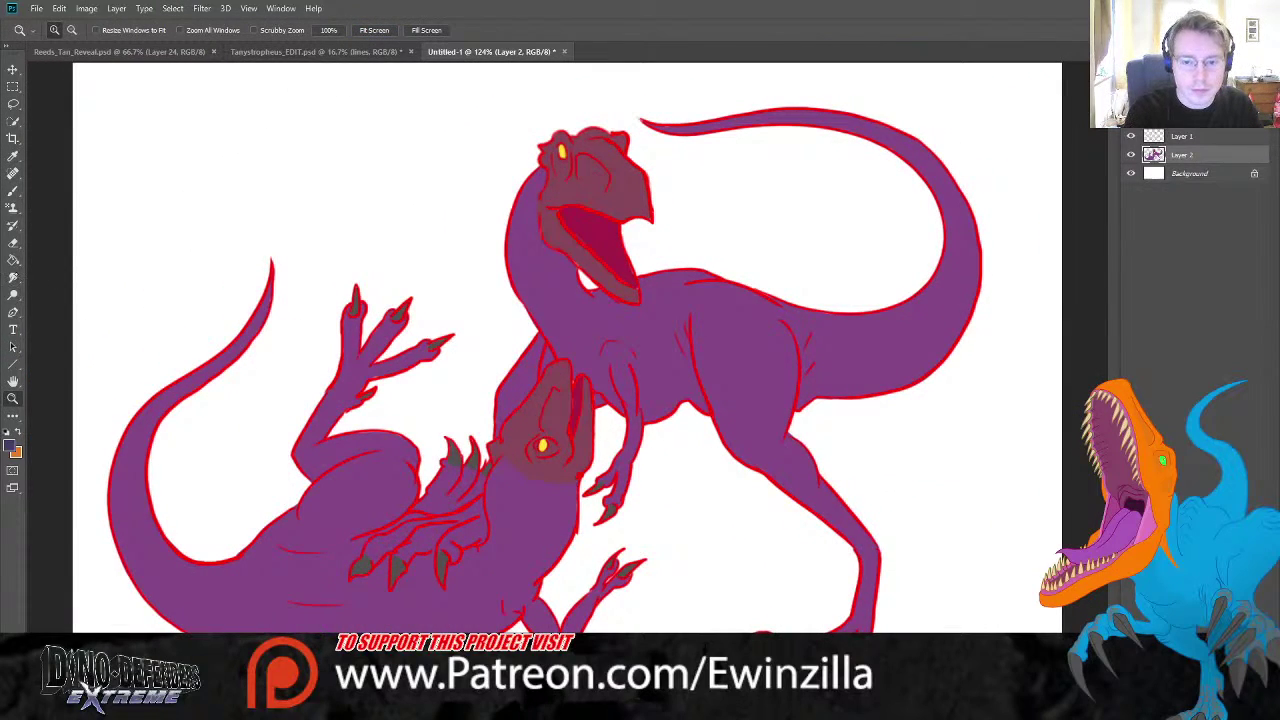
pyautogui.press('l')
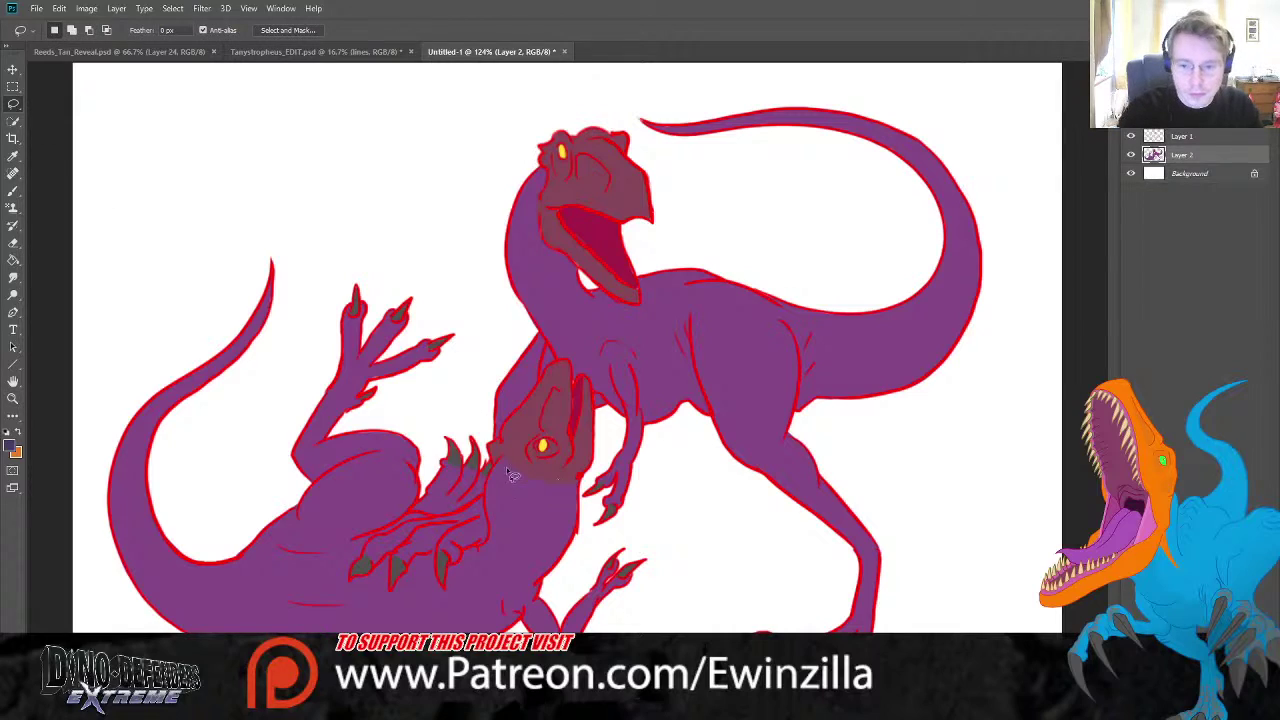
pyautogui.moveTo(508, 465)
pyautogui.mouseDown()
pyautogui.moveTo(556, 372)
pyautogui.moveTo(533, 434)
pyautogui.moveTo(542, 446)
pyautogui.moveTo(526, 452)
pyautogui.moveTo(534, 472)
pyautogui.moveTo(518, 478)
pyautogui.moveTo(554, 504)
pyautogui.moveTo(538, 504)
pyautogui.moveTo(542, 554)
pyautogui.moveTo(522, 552)
pyautogui.moveTo(524, 596)
pyautogui.moveTo(496, 625)
pyautogui.mouseUp()
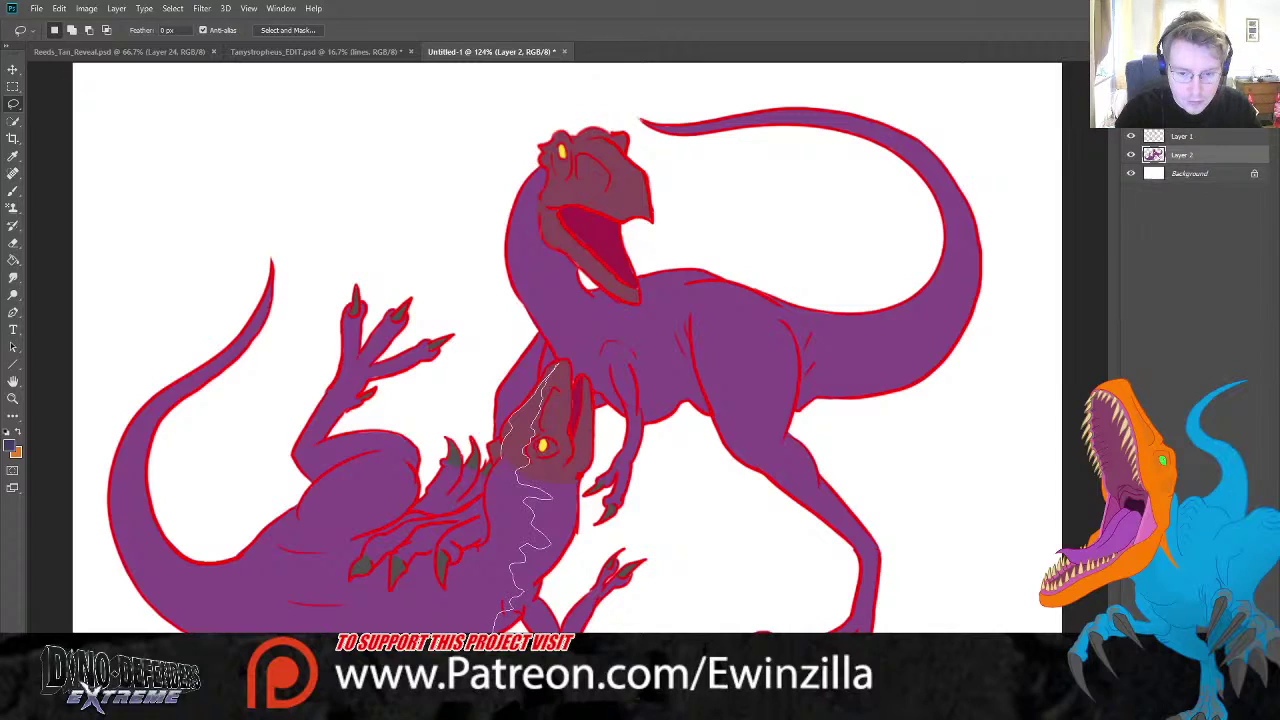
pyautogui.moveTo(496, 625)
pyautogui.mouseDown()
pyautogui.moveTo(205, 624)
pyautogui.moveTo(140, 562)
pyautogui.moveTo(124, 484)
pyautogui.moveTo(140, 425)
pyautogui.moveTo(240, 342)
pyautogui.moveTo(266, 292)
pyautogui.moveTo(247, 352)
pyautogui.moveTo(145, 453)
pyautogui.moveTo(162, 542)
pyautogui.moveTo(192, 576)
pyautogui.moveTo(238, 574)
pyautogui.moveTo(372, 520)
pyautogui.moveTo(393, 492)
pyautogui.moveTo(384, 450)
pyautogui.moveTo(318, 444)
pyautogui.moveTo(340, 402)
pyautogui.moveTo(328, 447)
pyautogui.moveTo(410, 430)
pyautogui.moveTo(430, 474)
pyautogui.moveTo(414, 508)
pyautogui.moveTo(342, 558)
pyautogui.moveTo(372, 549)
pyautogui.moveTo(356, 580)
pyautogui.moveTo(388, 564)
pyautogui.moveTo(400, 600)
pyautogui.moveTo(422, 562)
pyautogui.moveTo(438, 563)
pyautogui.moveTo(448, 598)
pyautogui.moveTo(490, 543)
pyautogui.moveTo(487, 488)
pyautogui.moveTo(512, 446)
pyautogui.mouseUp()
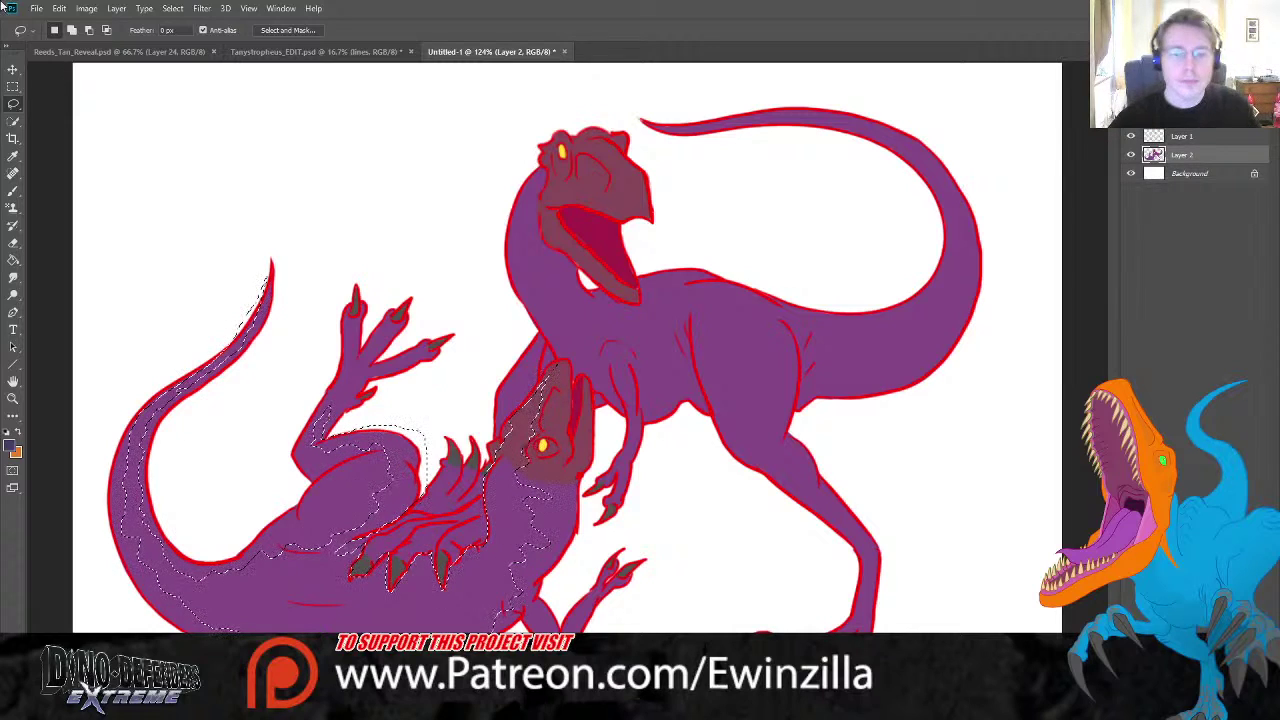
pyautogui.press('i')
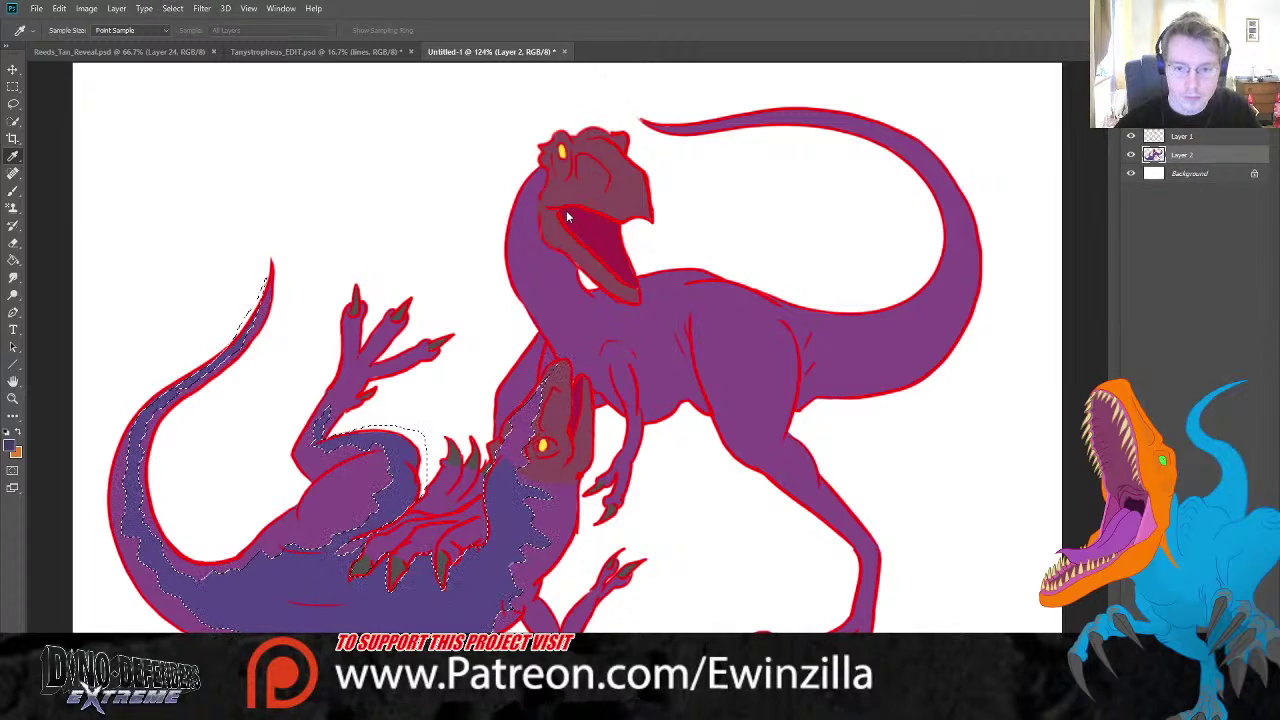
pyautogui.press('l')
pyautogui.press('m')
pyautogui.hotkey('ctrl', 'd')
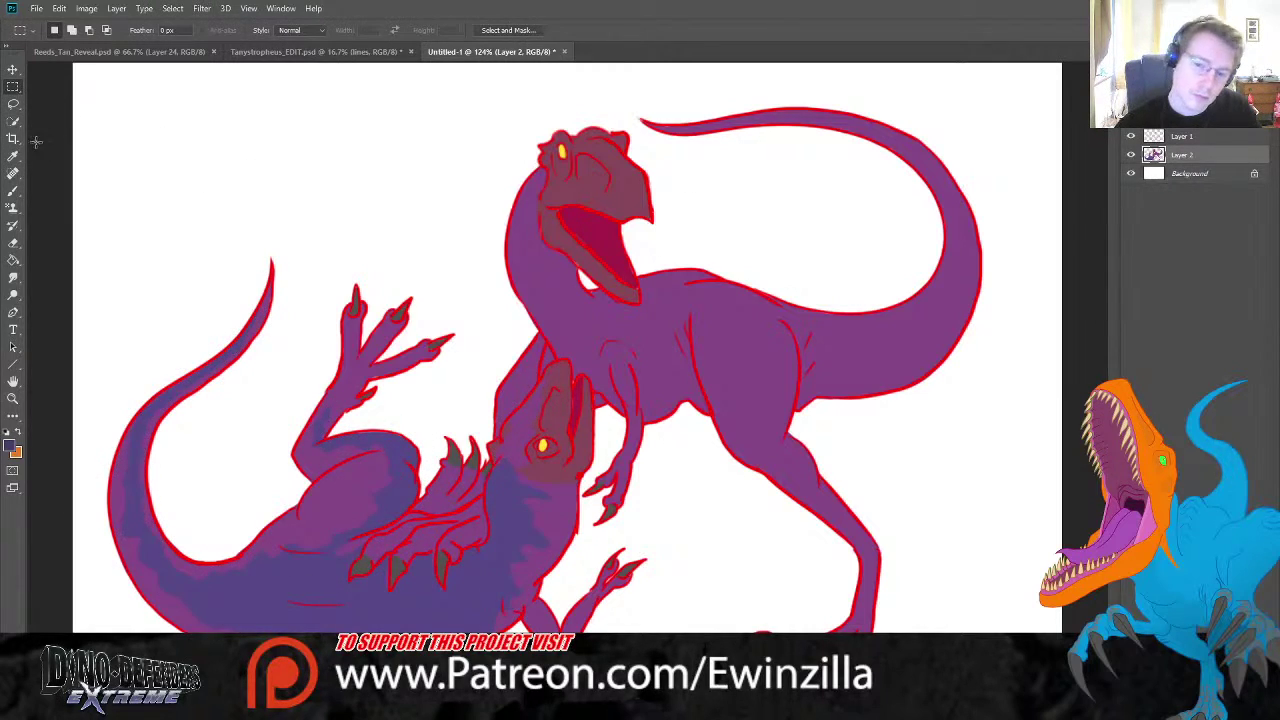
# - Fill a jagged-edged lasso selection along the standing creature's neck, back, leg and tail dark blue, deselect it and make Layer 1 active
pyautogui.click(12, 106)
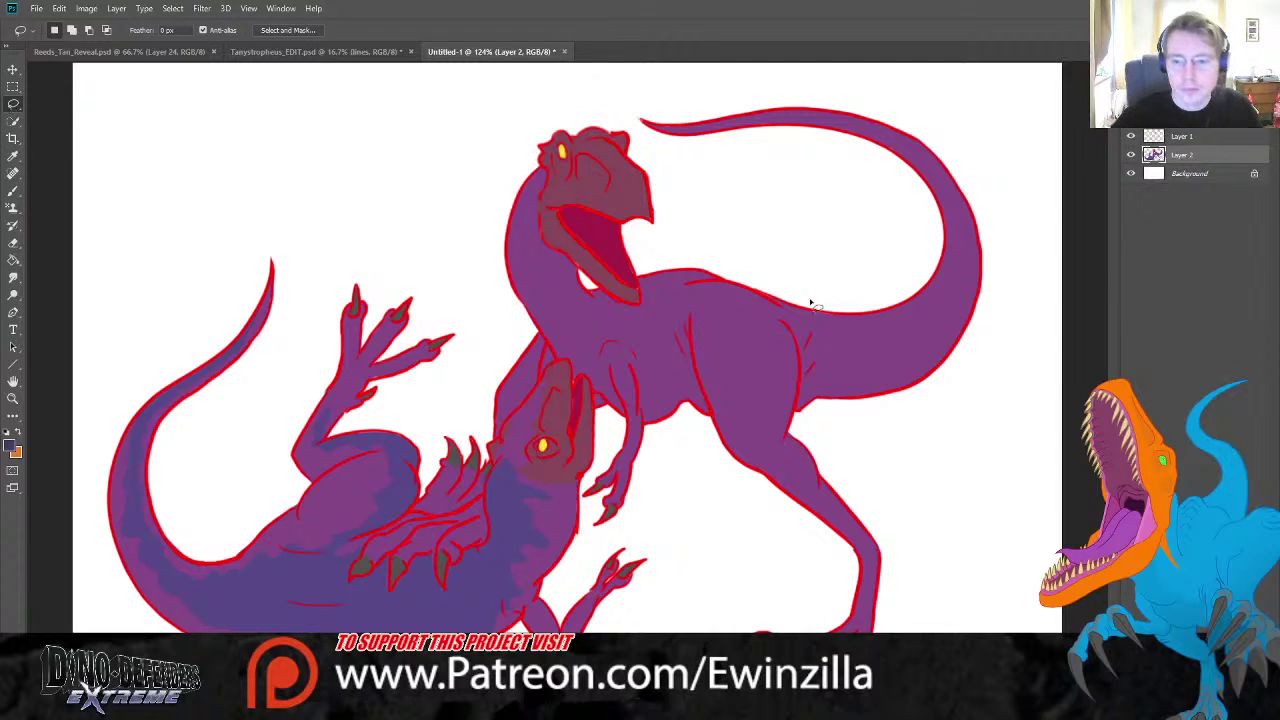
pyautogui.moveTo(578, 272)
pyautogui.mouseDown()
pyautogui.moveTo(582, 314)
pyautogui.moveTo(610, 316)
pyautogui.moveTo(626, 338)
pyautogui.moveTo(640, 330)
pyautogui.moveTo(650, 358)
pyautogui.moveTo(670, 318)
pyautogui.moveTo(695, 318)
pyautogui.moveTo(731, 483)
pyautogui.moveTo(845, 603)
pyautogui.moveTo(855, 531)
pyautogui.moveTo(827, 515)
pyautogui.moveTo(825, 494)
pyautogui.moveTo(781, 480)
pyautogui.moveTo(765, 457)
pyautogui.moveTo(775, 448)
pyautogui.moveTo(747, 439)
pyautogui.moveTo(780, 416)
pyautogui.moveTo(761, 409)
pyautogui.moveTo(762, 393)
pyautogui.moveTo(788, 380)
pyautogui.moveTo(726, 350)
pyautogui.moveTo(771, 345)
pyautogui.moveTo(730, 318)
pyautogui.moveTo(763, 316)
pyautogui.moveTo(804, 348)
pyautogui.moveTo(802, 401)
pyautogui.moveTo(822, 370)
pyautogui.moveTo(887, 366)
pyautogui.moveTo(932, 315)
pyautogui.moveTo(957, 310)
pyautogui.moveTo(970, 253)
pyautogui.moveTo(937, 138)
pyautogui.moveTo(833, 91)
pyautogui.moveTo(640, 120)
pyautogui.moveTo(692, 135)
pyautogui.moveTo(799, 121)
pyautogui.moveTo(901, 150)
pyautogui.moveTo(945, 205)
pyautogui.moveTo(938, 272)
pyautogui.moveTo(851, 286)
pyautogui.moveTo(655, 262)
pyautogui.moveTo(643, 305)
pyautogui.moveTo(622, 310)
pyautogui.moveTo(550, 248)
pyautogui.moveTo(580, 290)
pyautogui.mouseUp()
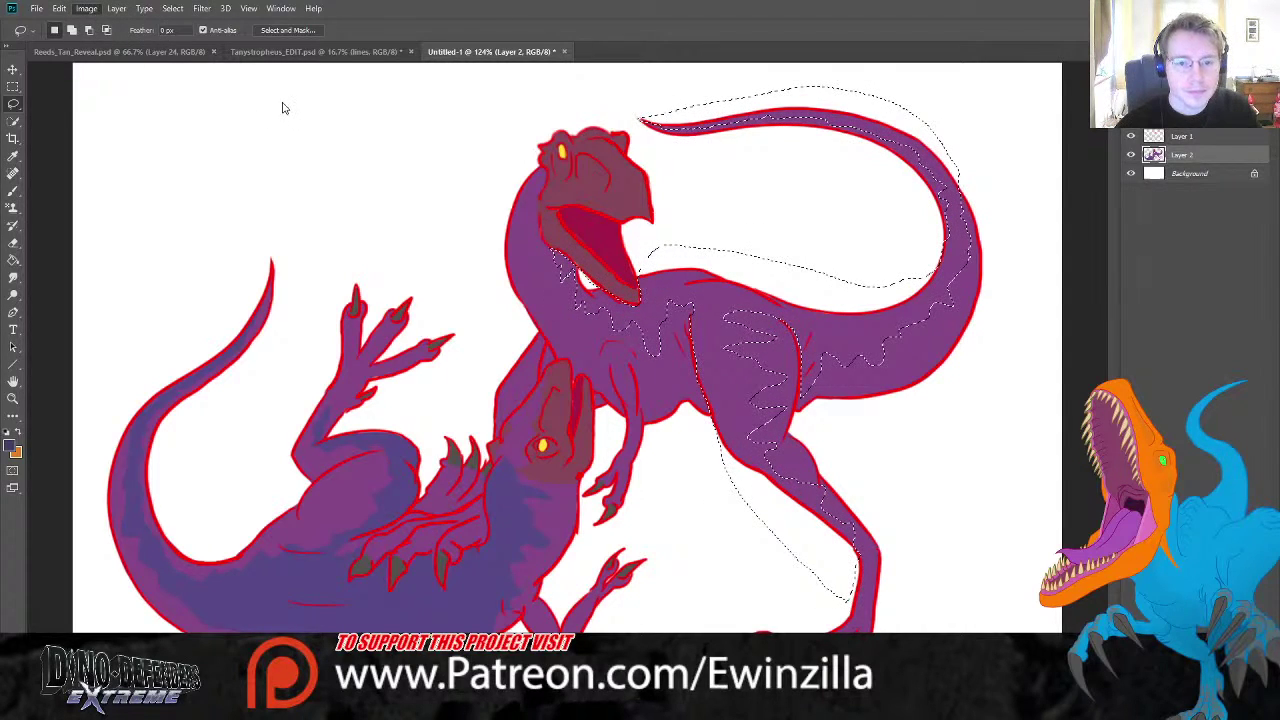
pyautogui.press('i')
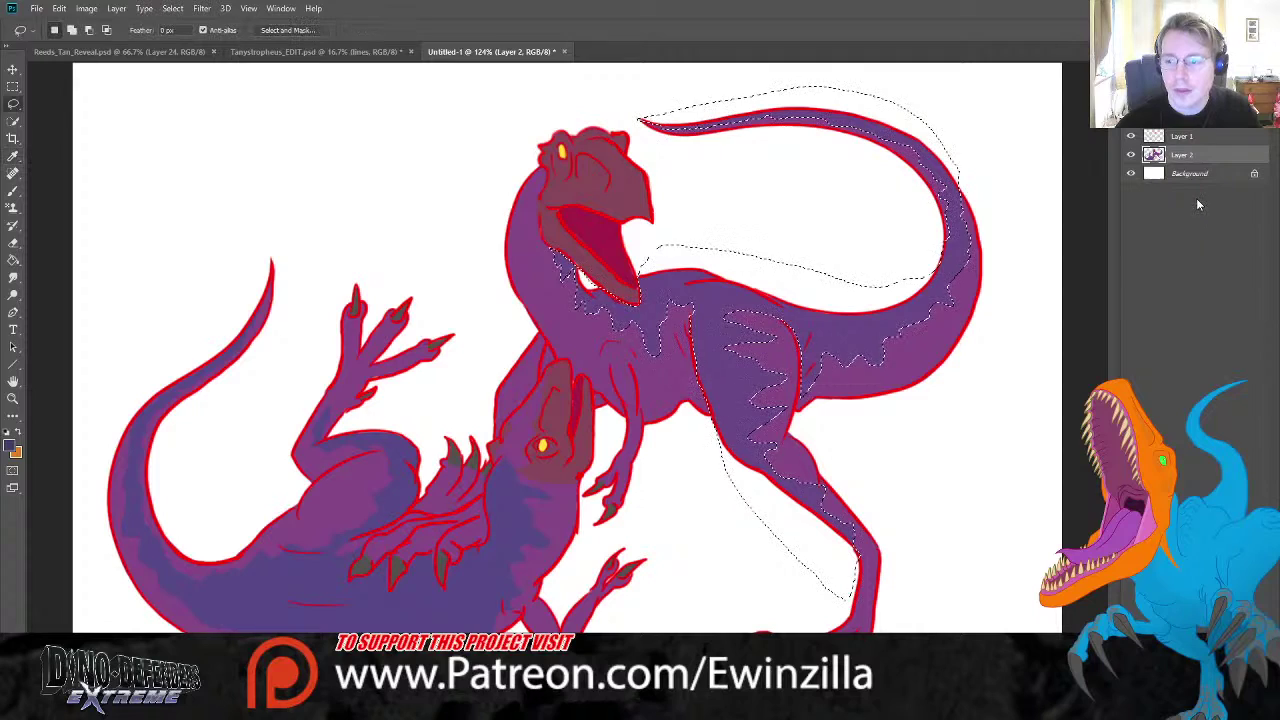
pyautogui.press('m')
pyautogui.click(140, 108)
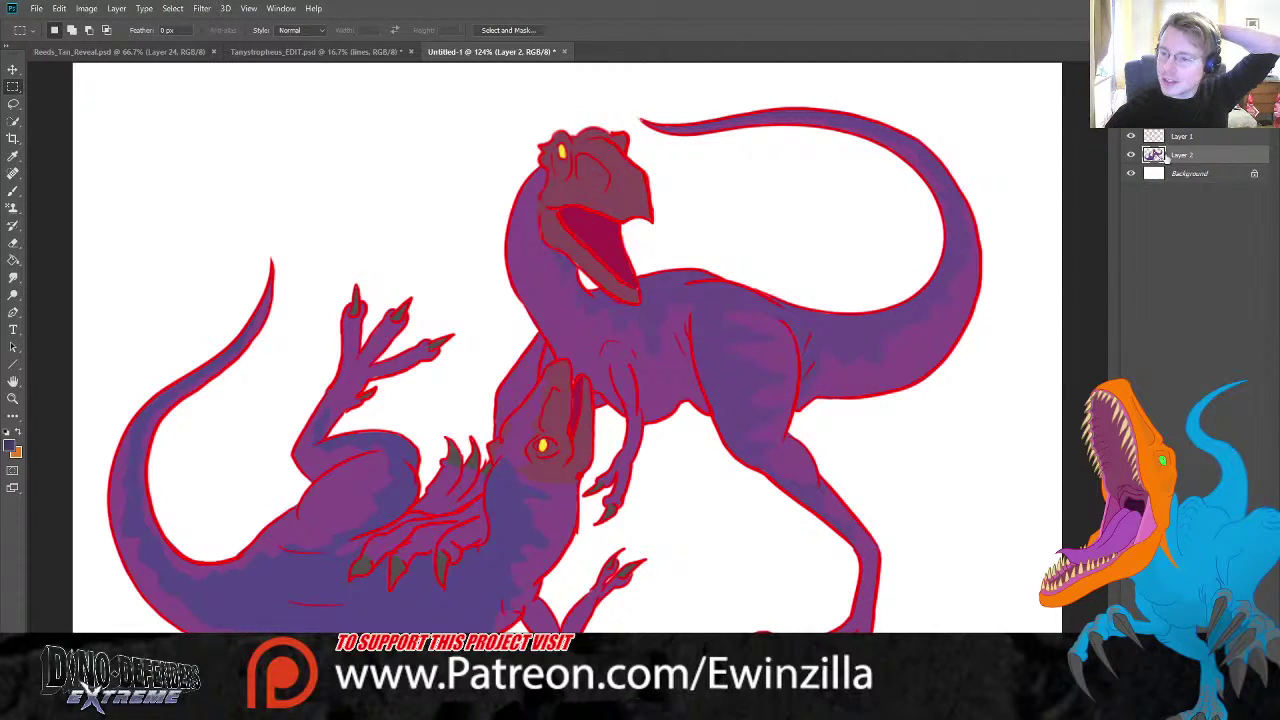
pyautogui.click(1177, 138)
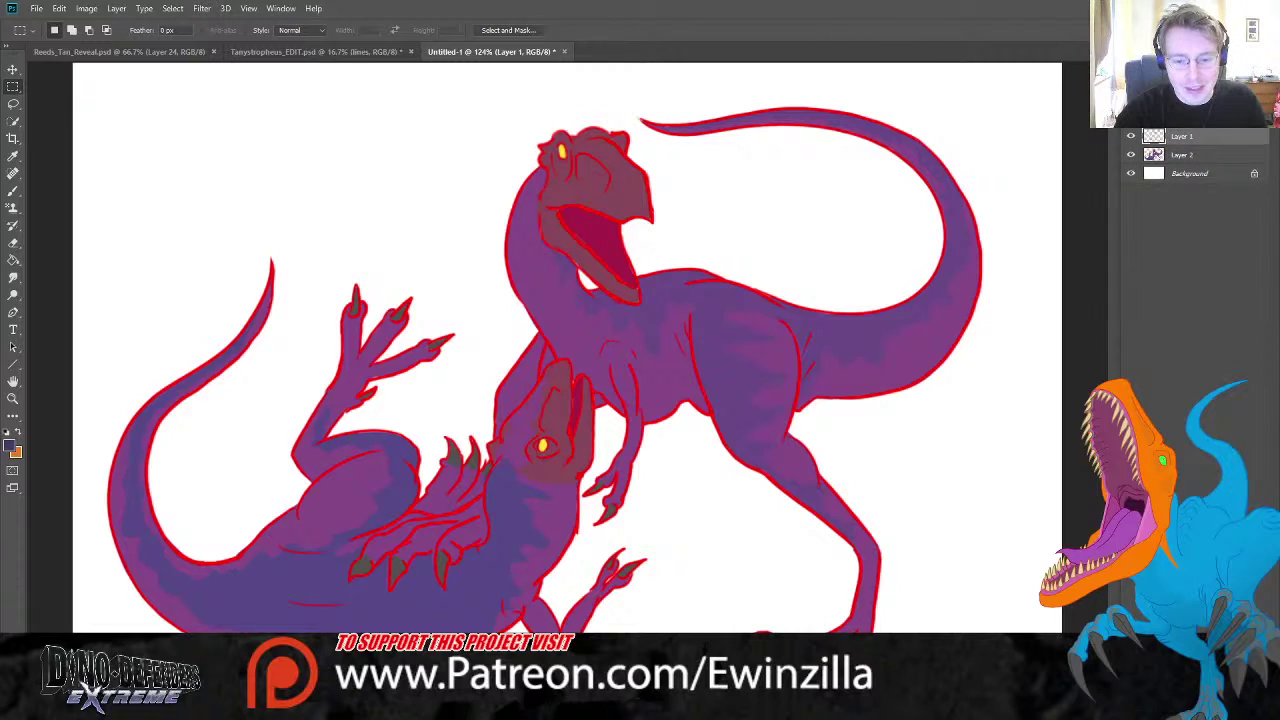
# - Review the Reeds_Tan_Reveal.psd scene fitted to the window and the creature reference in Tanystropheus_EDIT.psd
pyautogui.click(172, 51)
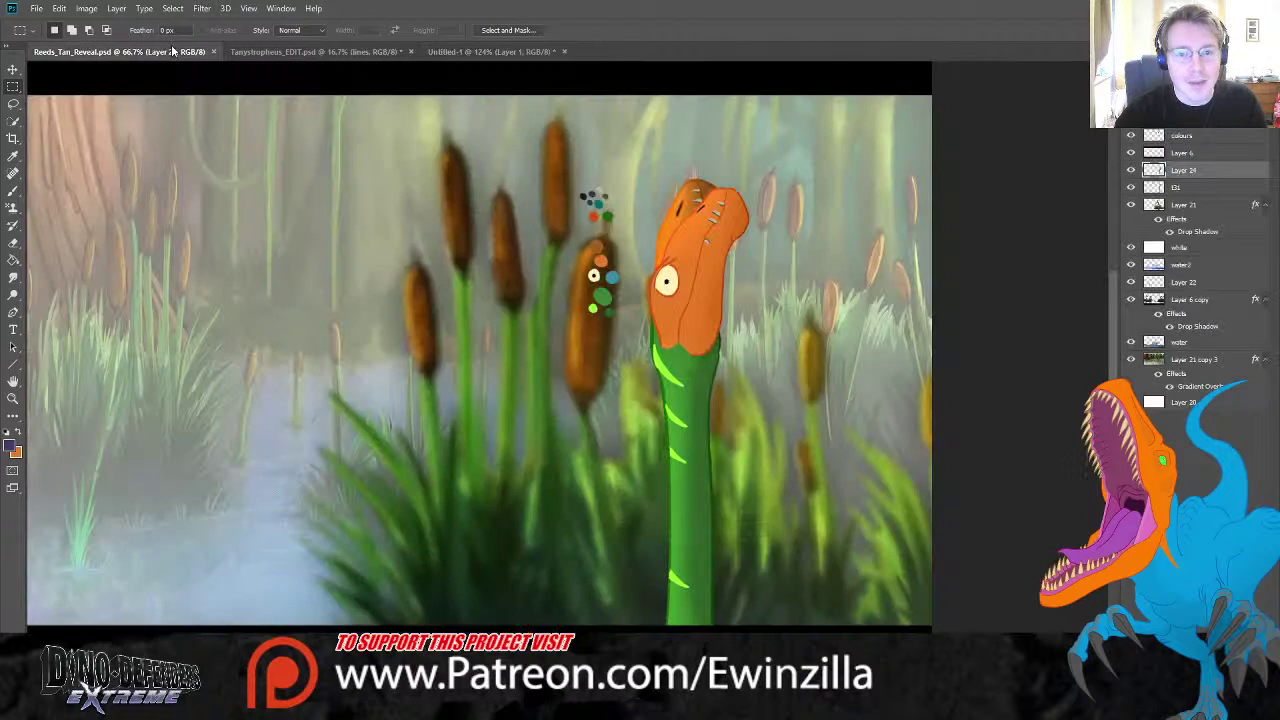
pyautogui.click(13, 398)
pyautogui.click(380, 30)
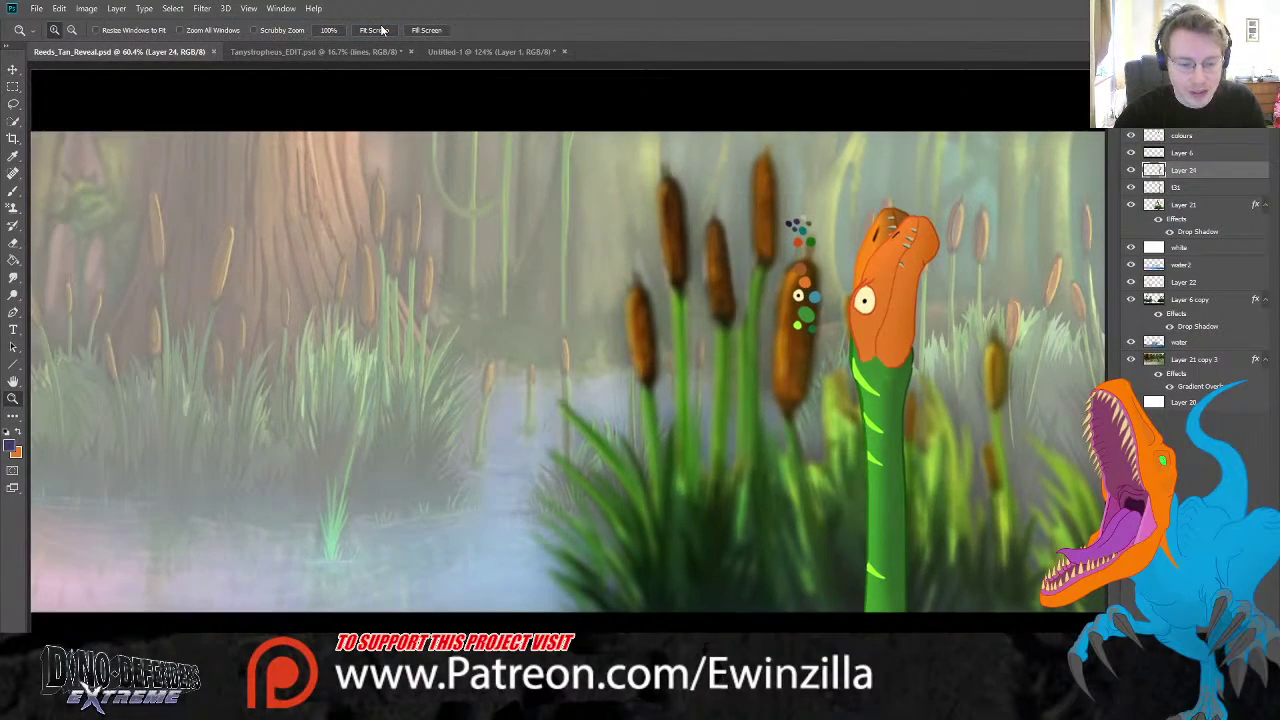
pyautogui.click(362, 52)
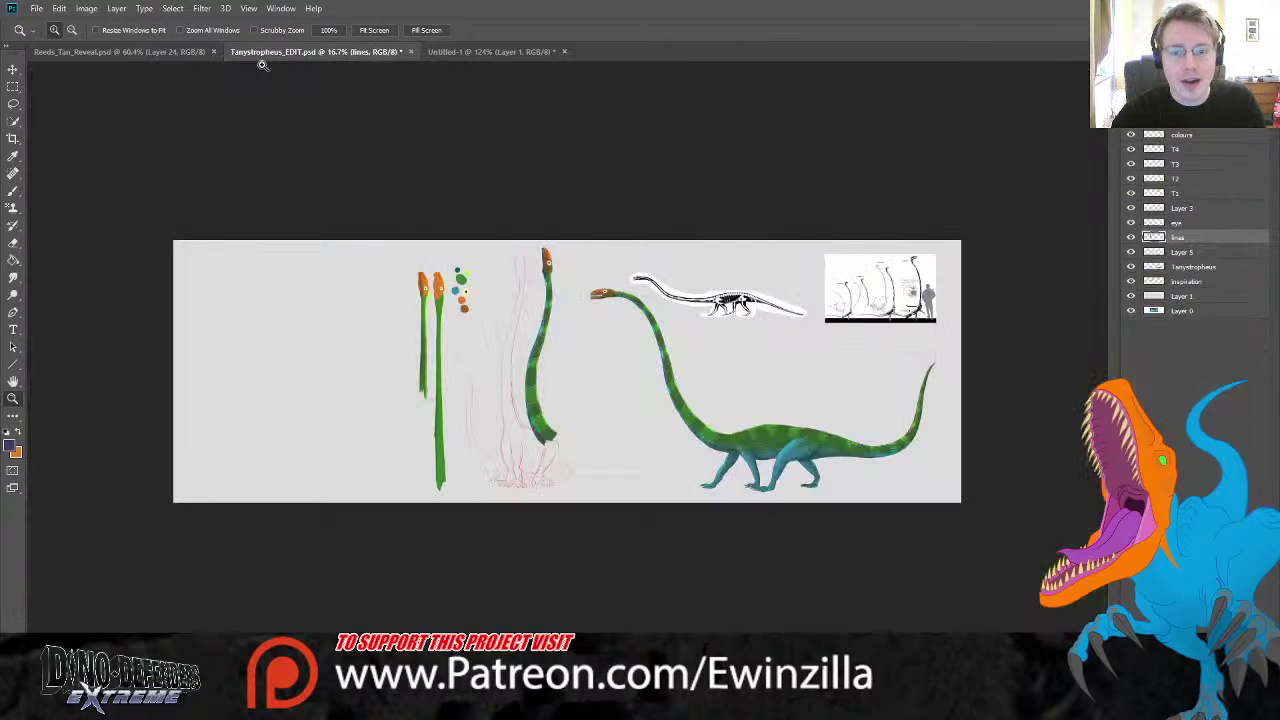
pyautogui.click(167, 52)
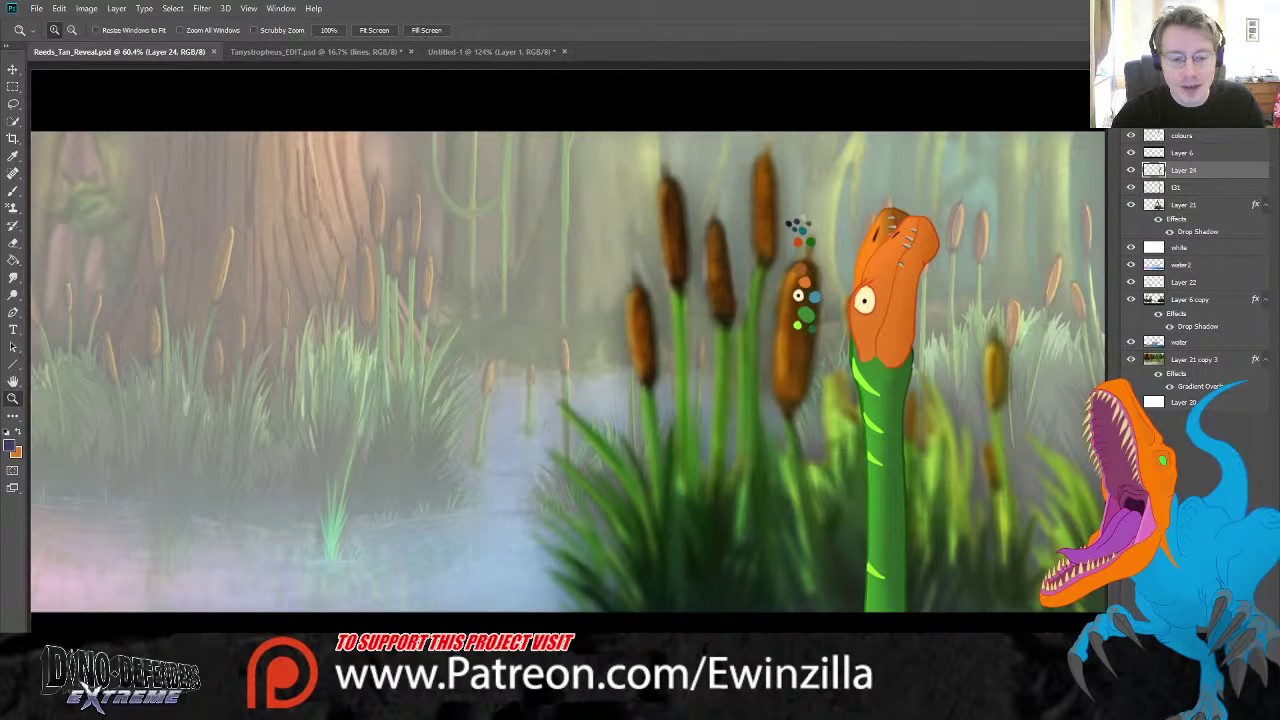